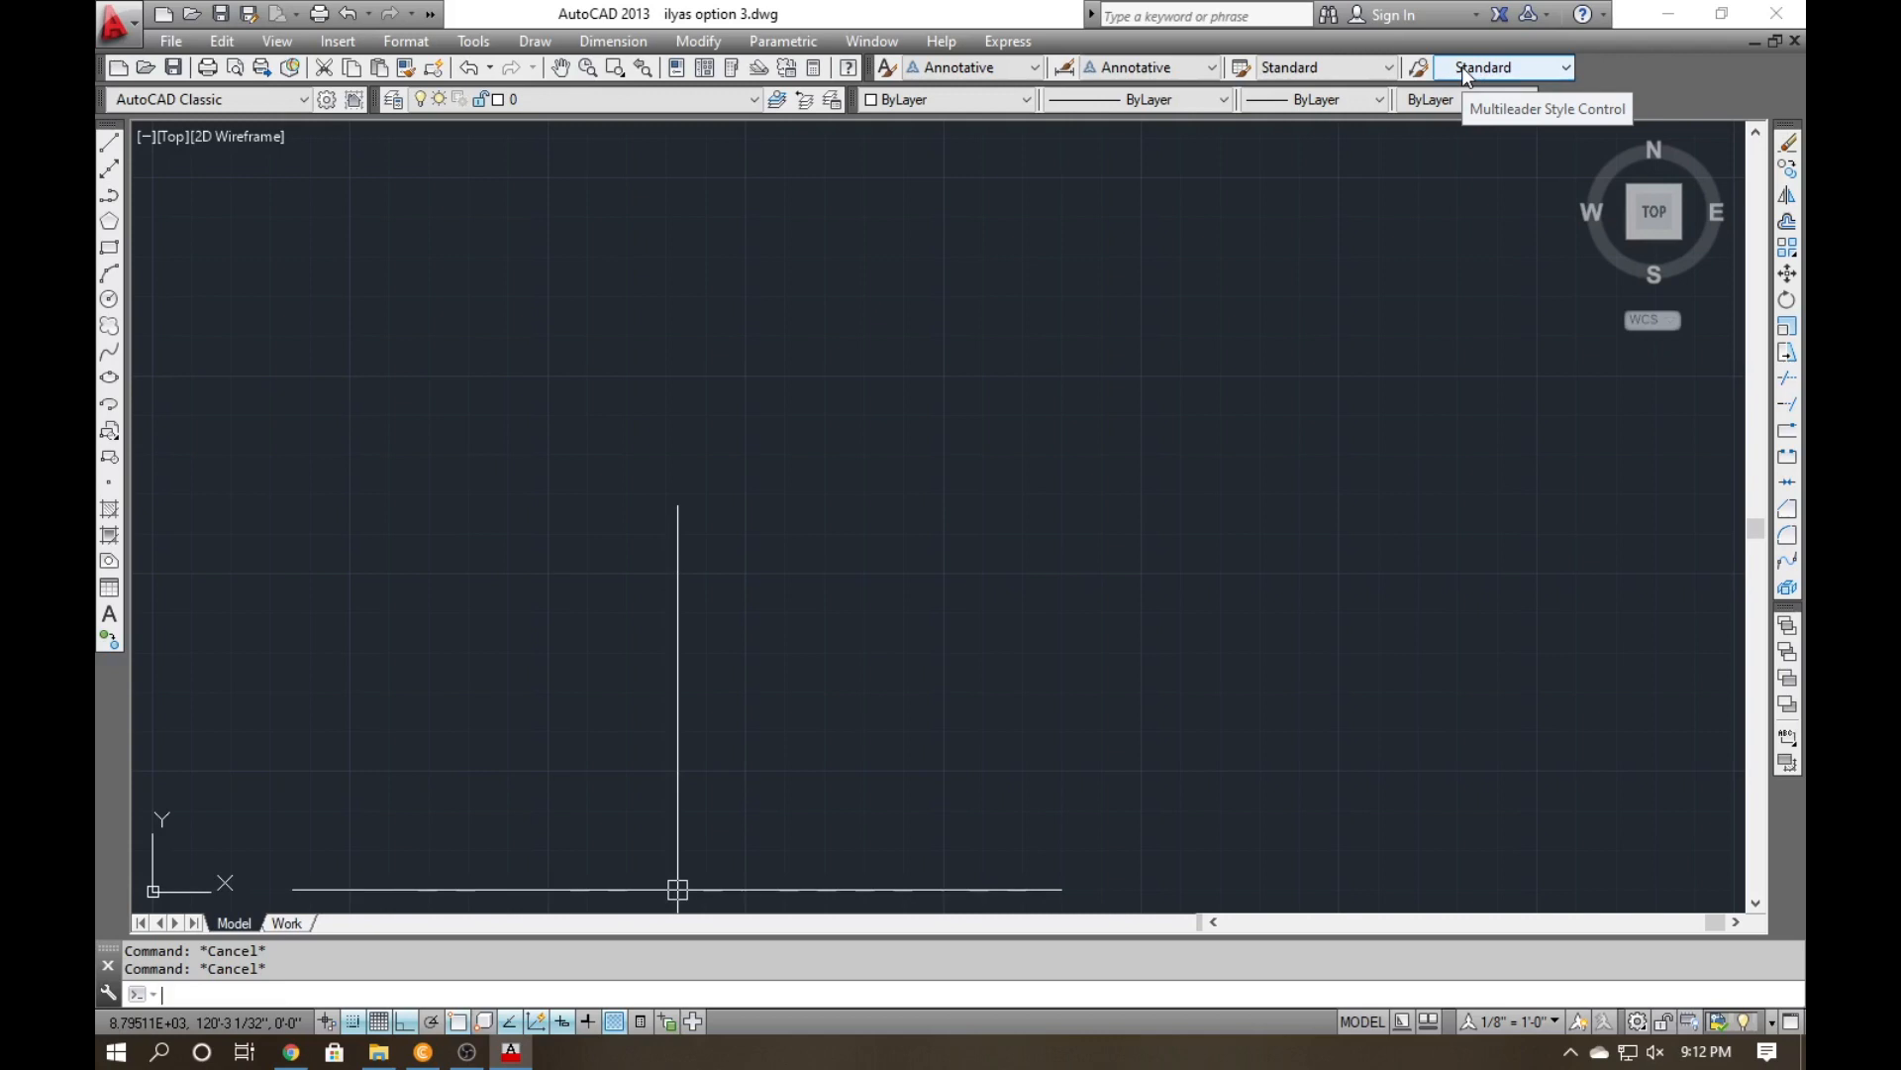
pyautogui.write('l')
pyautogui.press('Return')
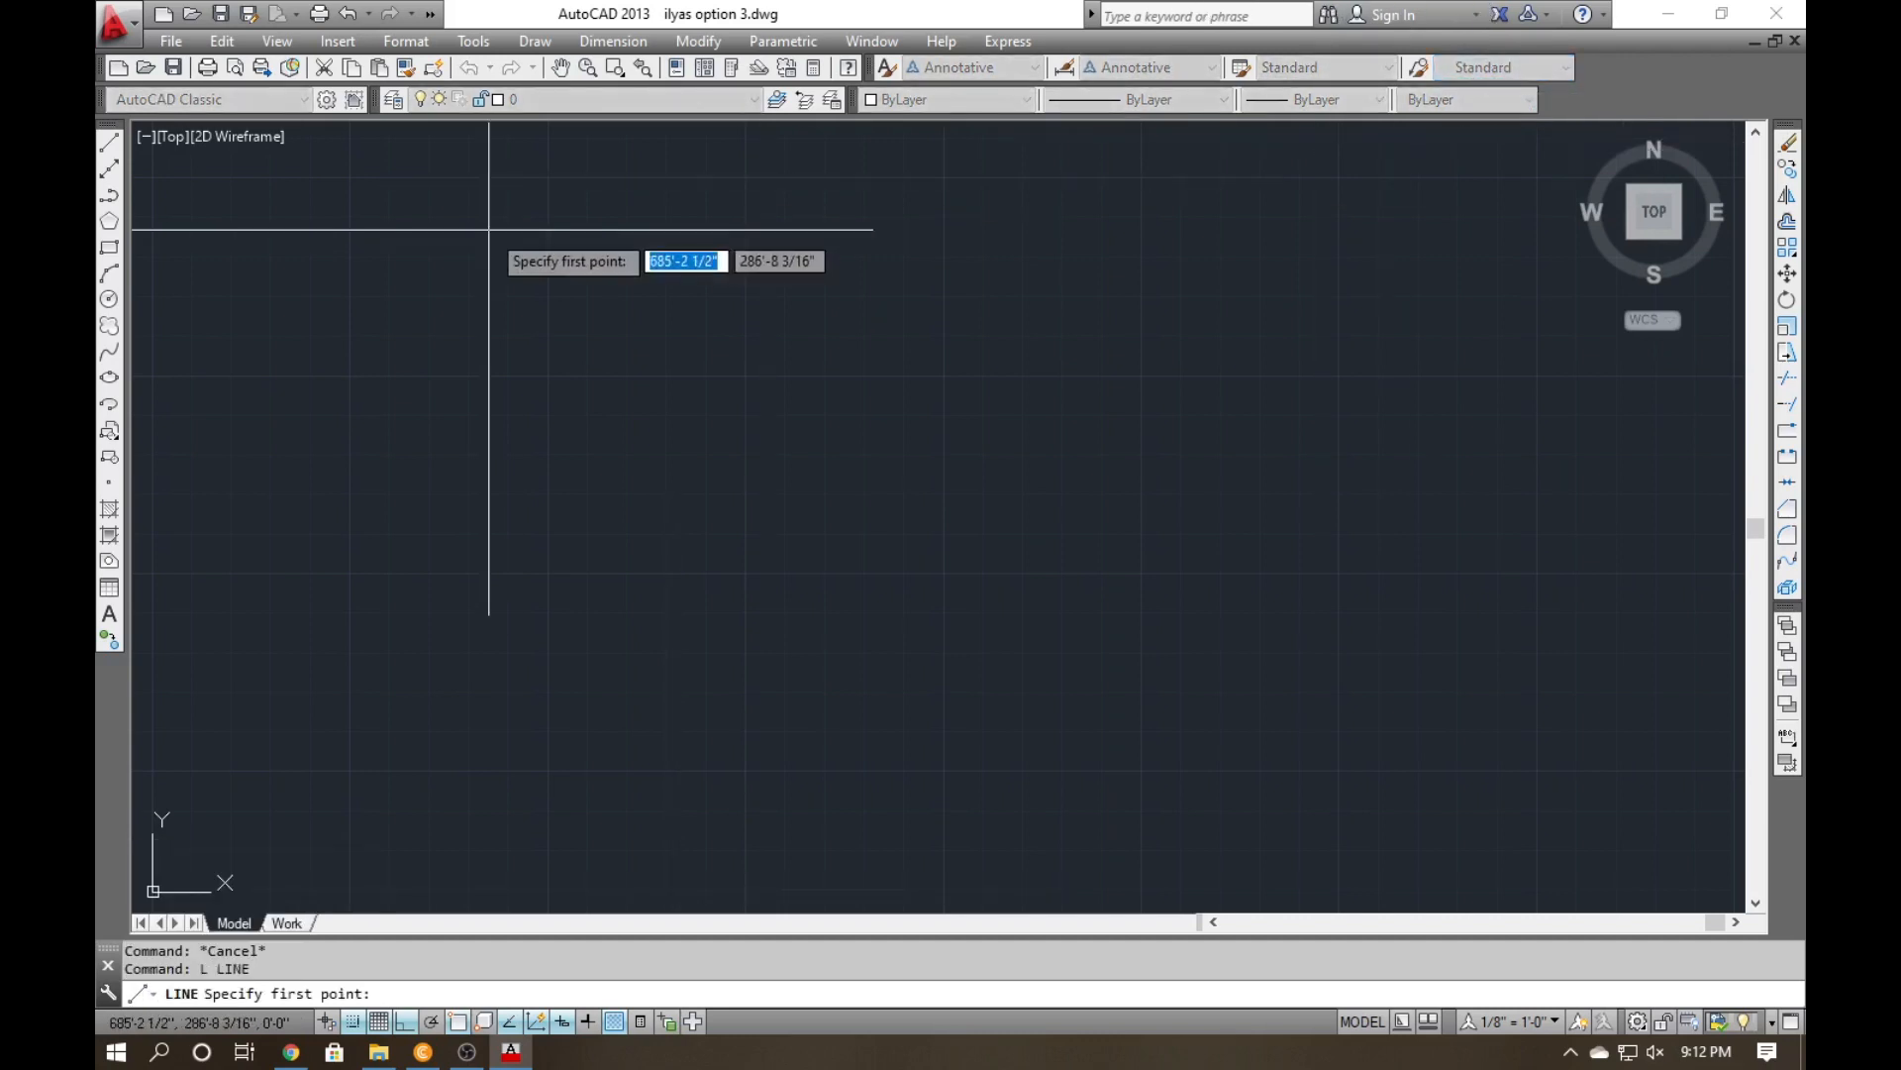
pyautogui.click(433, 291)
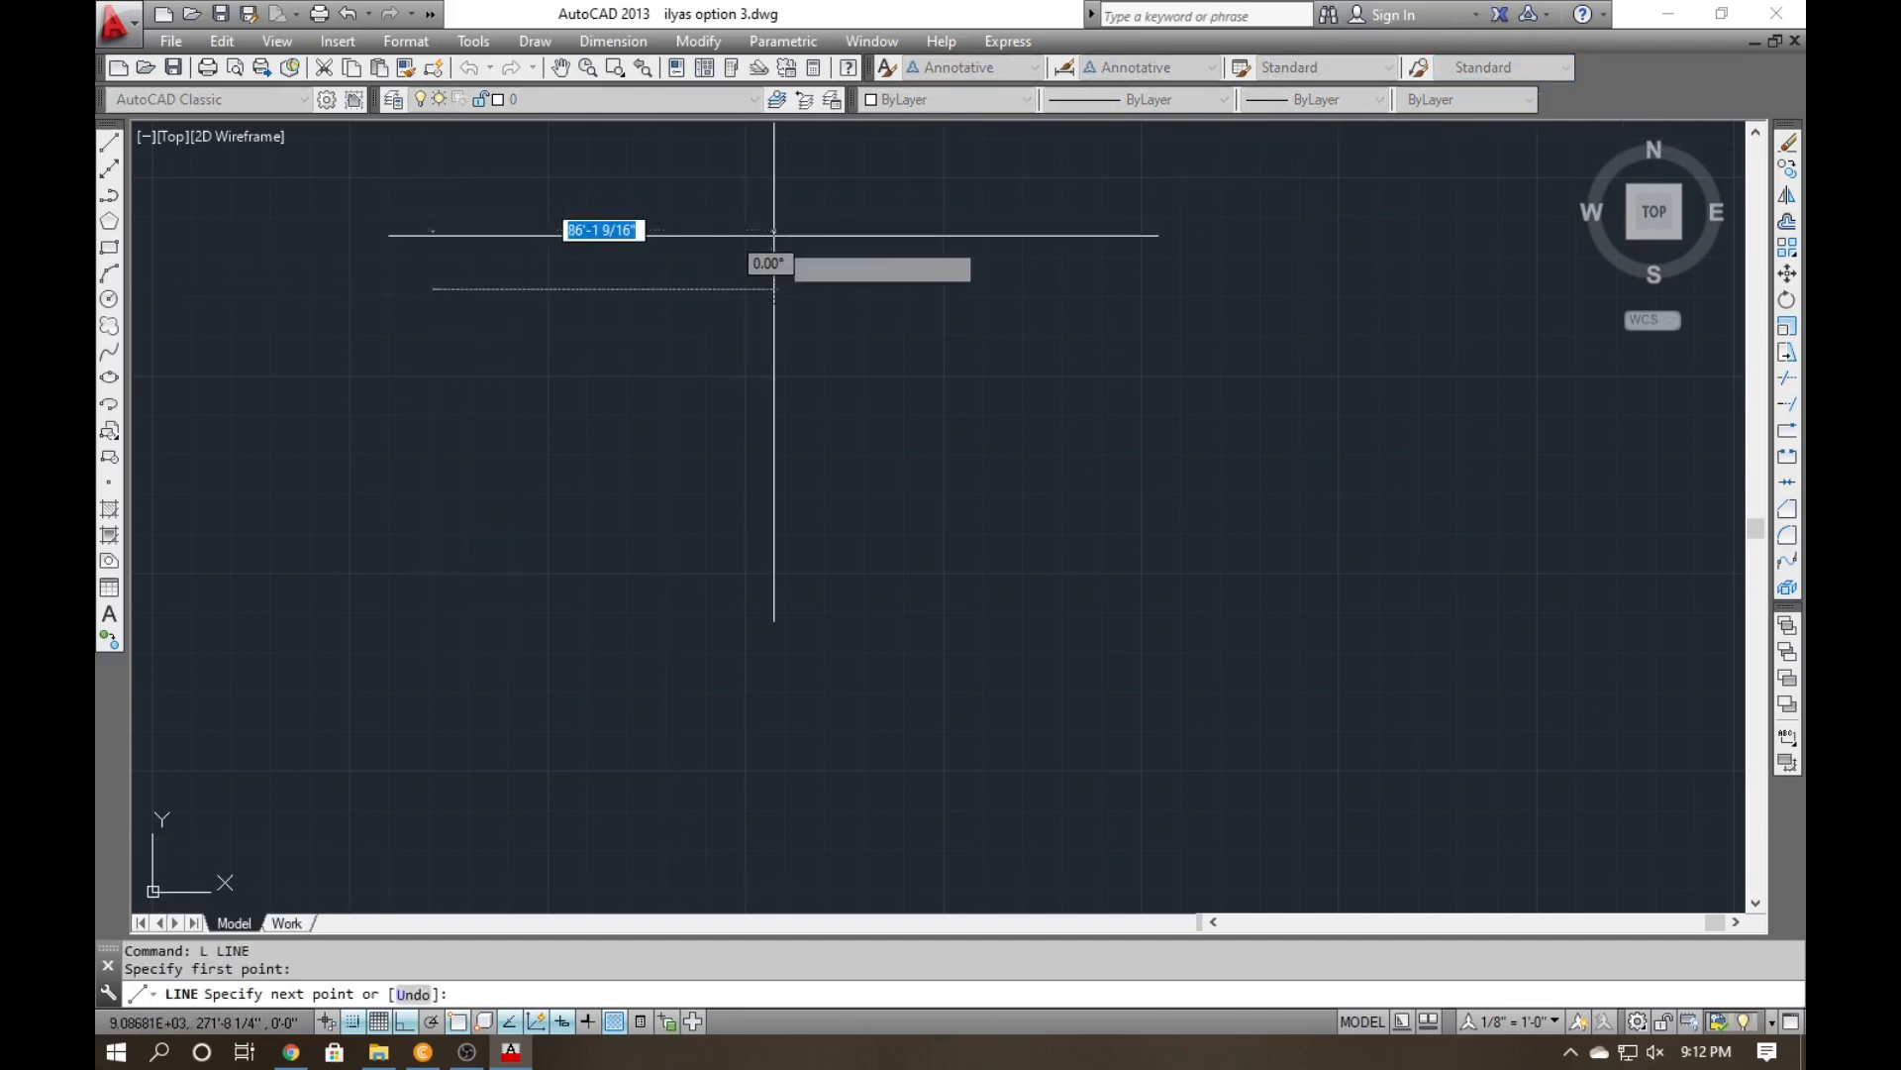
pyautogui.press('Down')
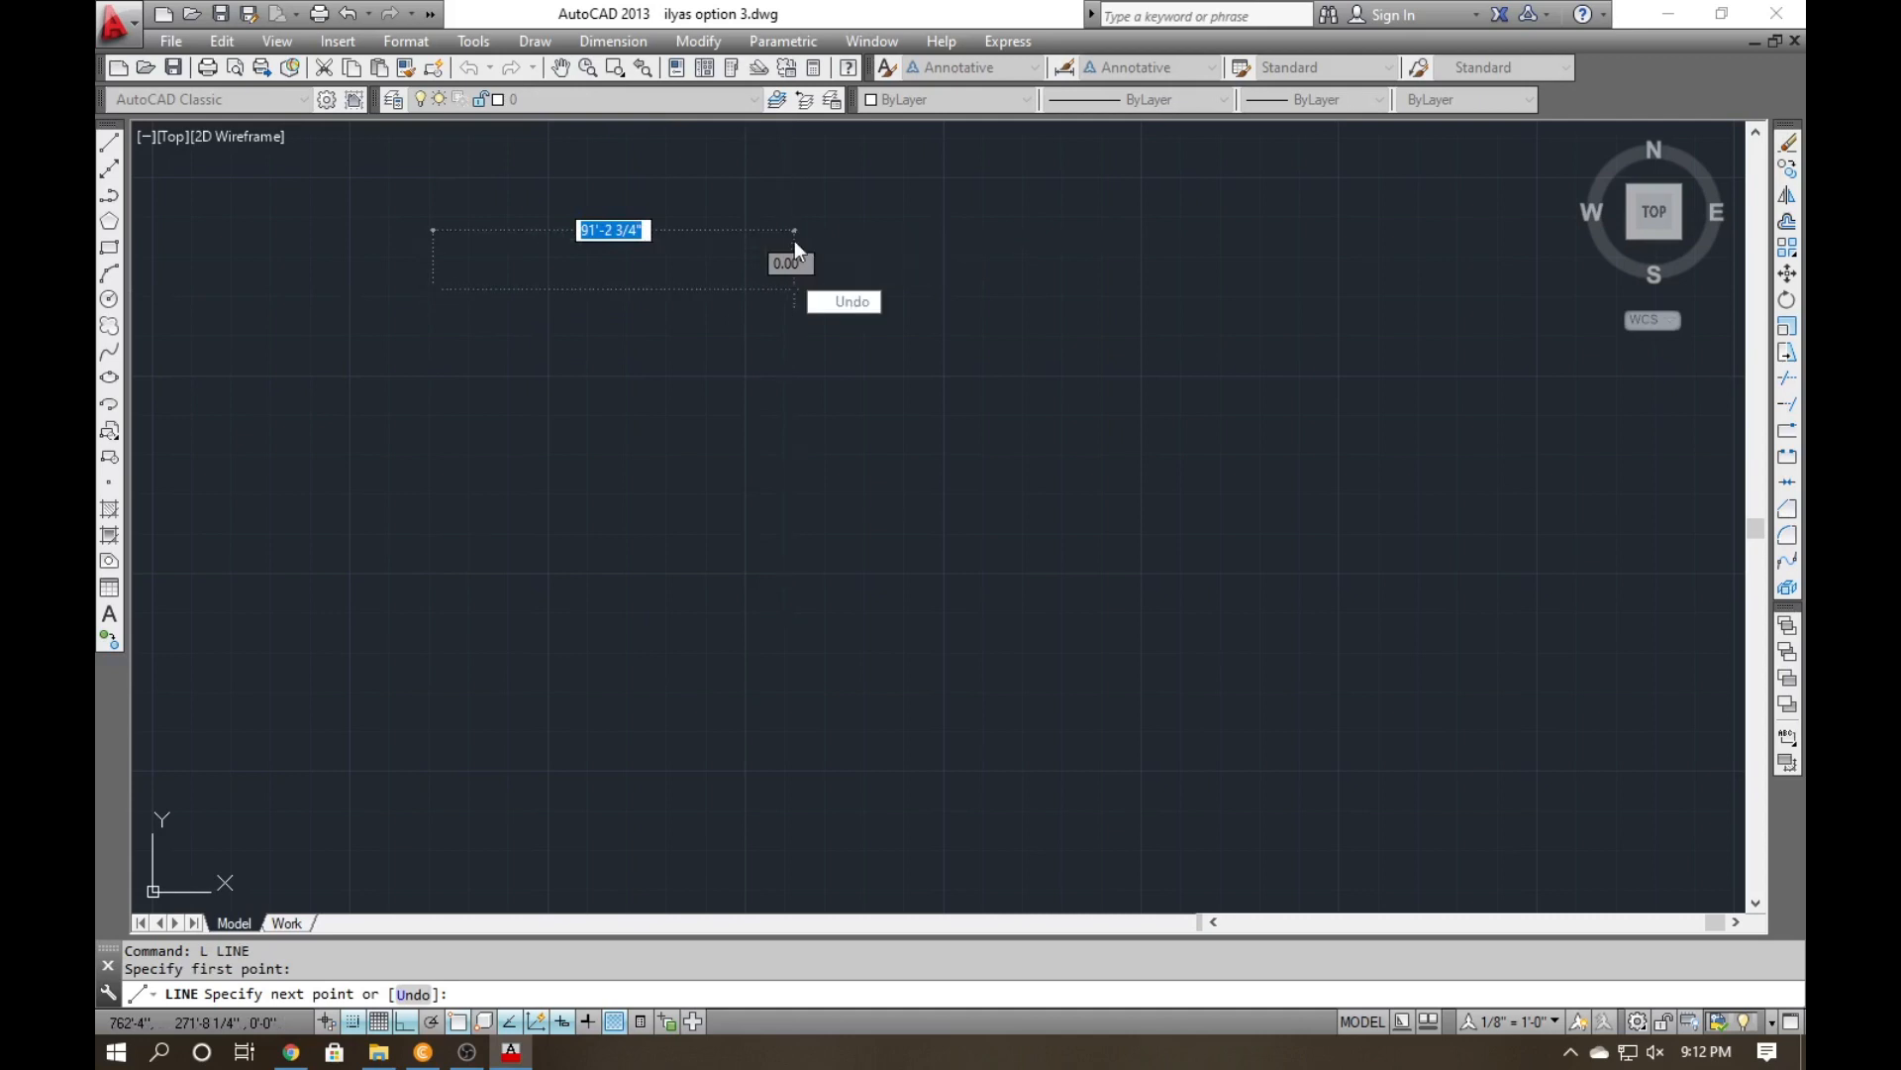
pyautogui.write("'")
pyautogui.press('Return')
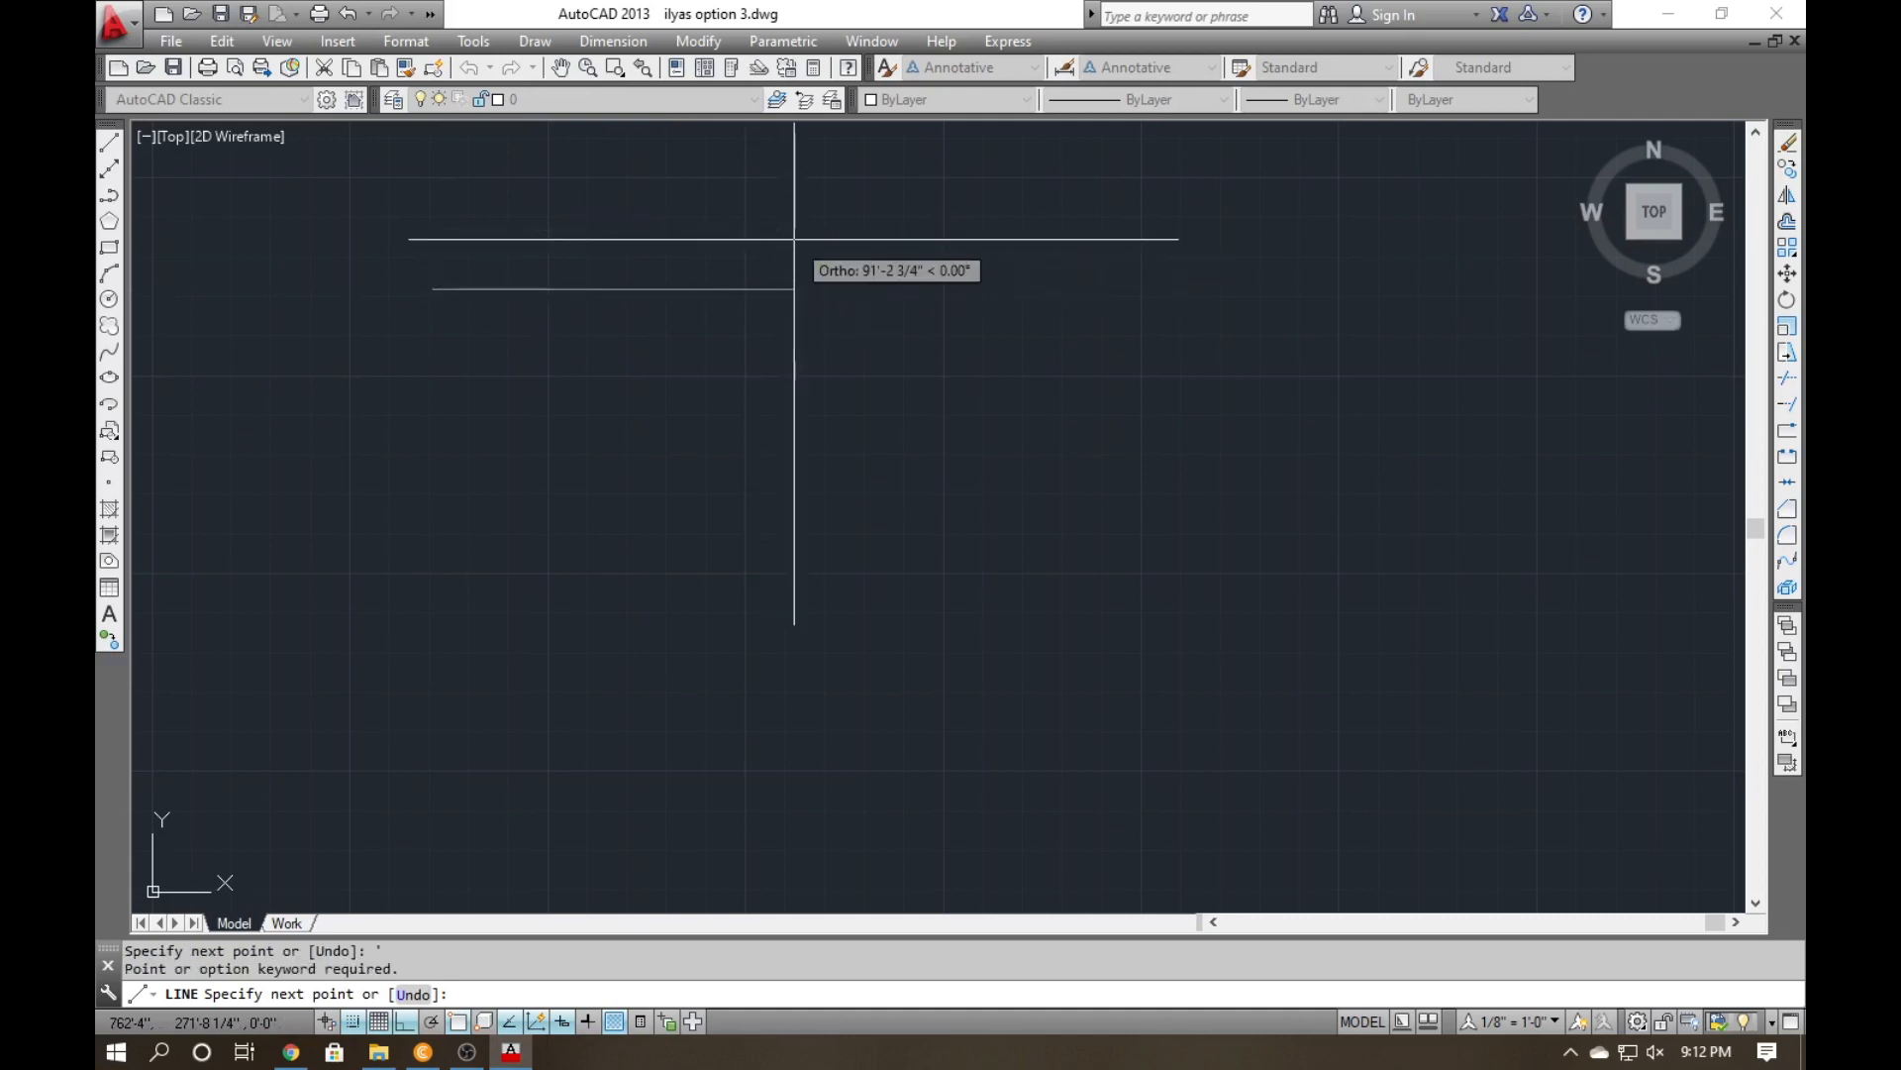
pyautogui.press('Escape')
pyautogui.press('Escape')
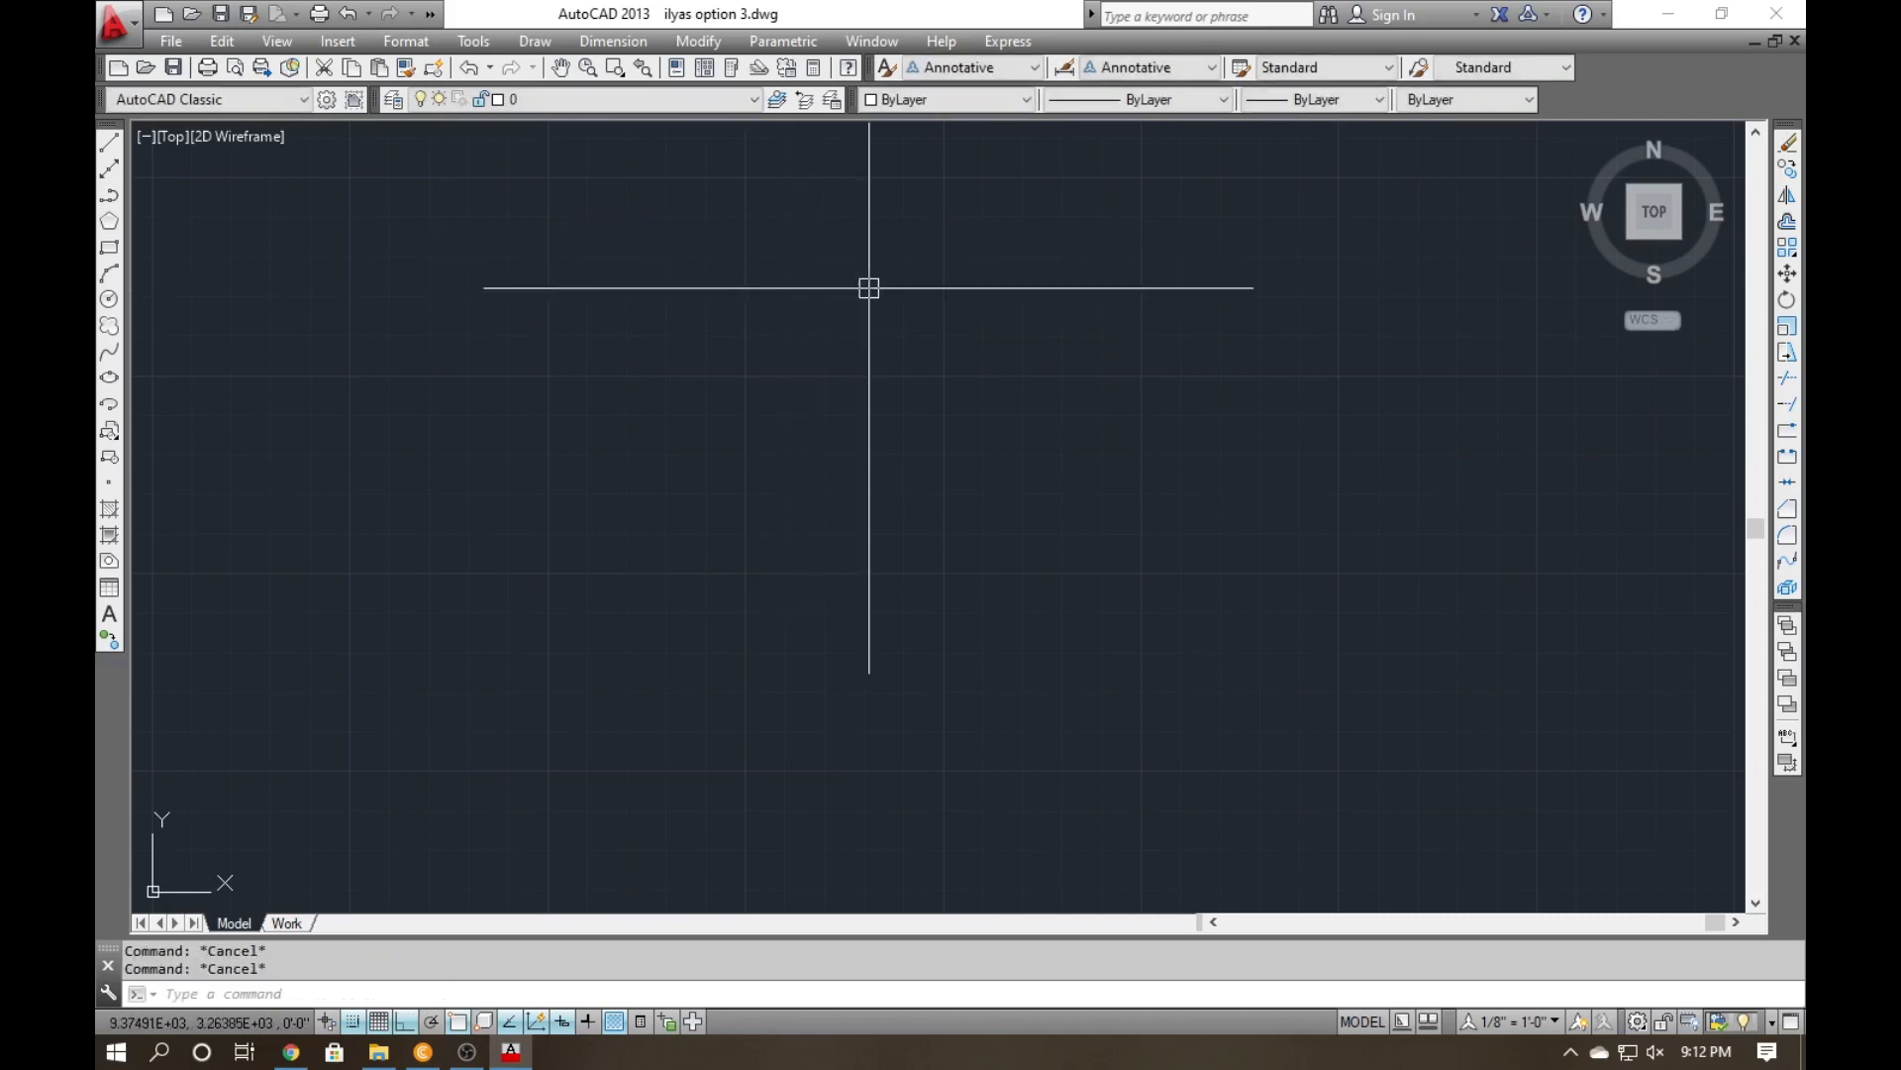
# Set the drawing units' length precision to 0'-0 1/4" and the lighting units to International.
pyautogui.write('un')
pyautogui.press('Return')
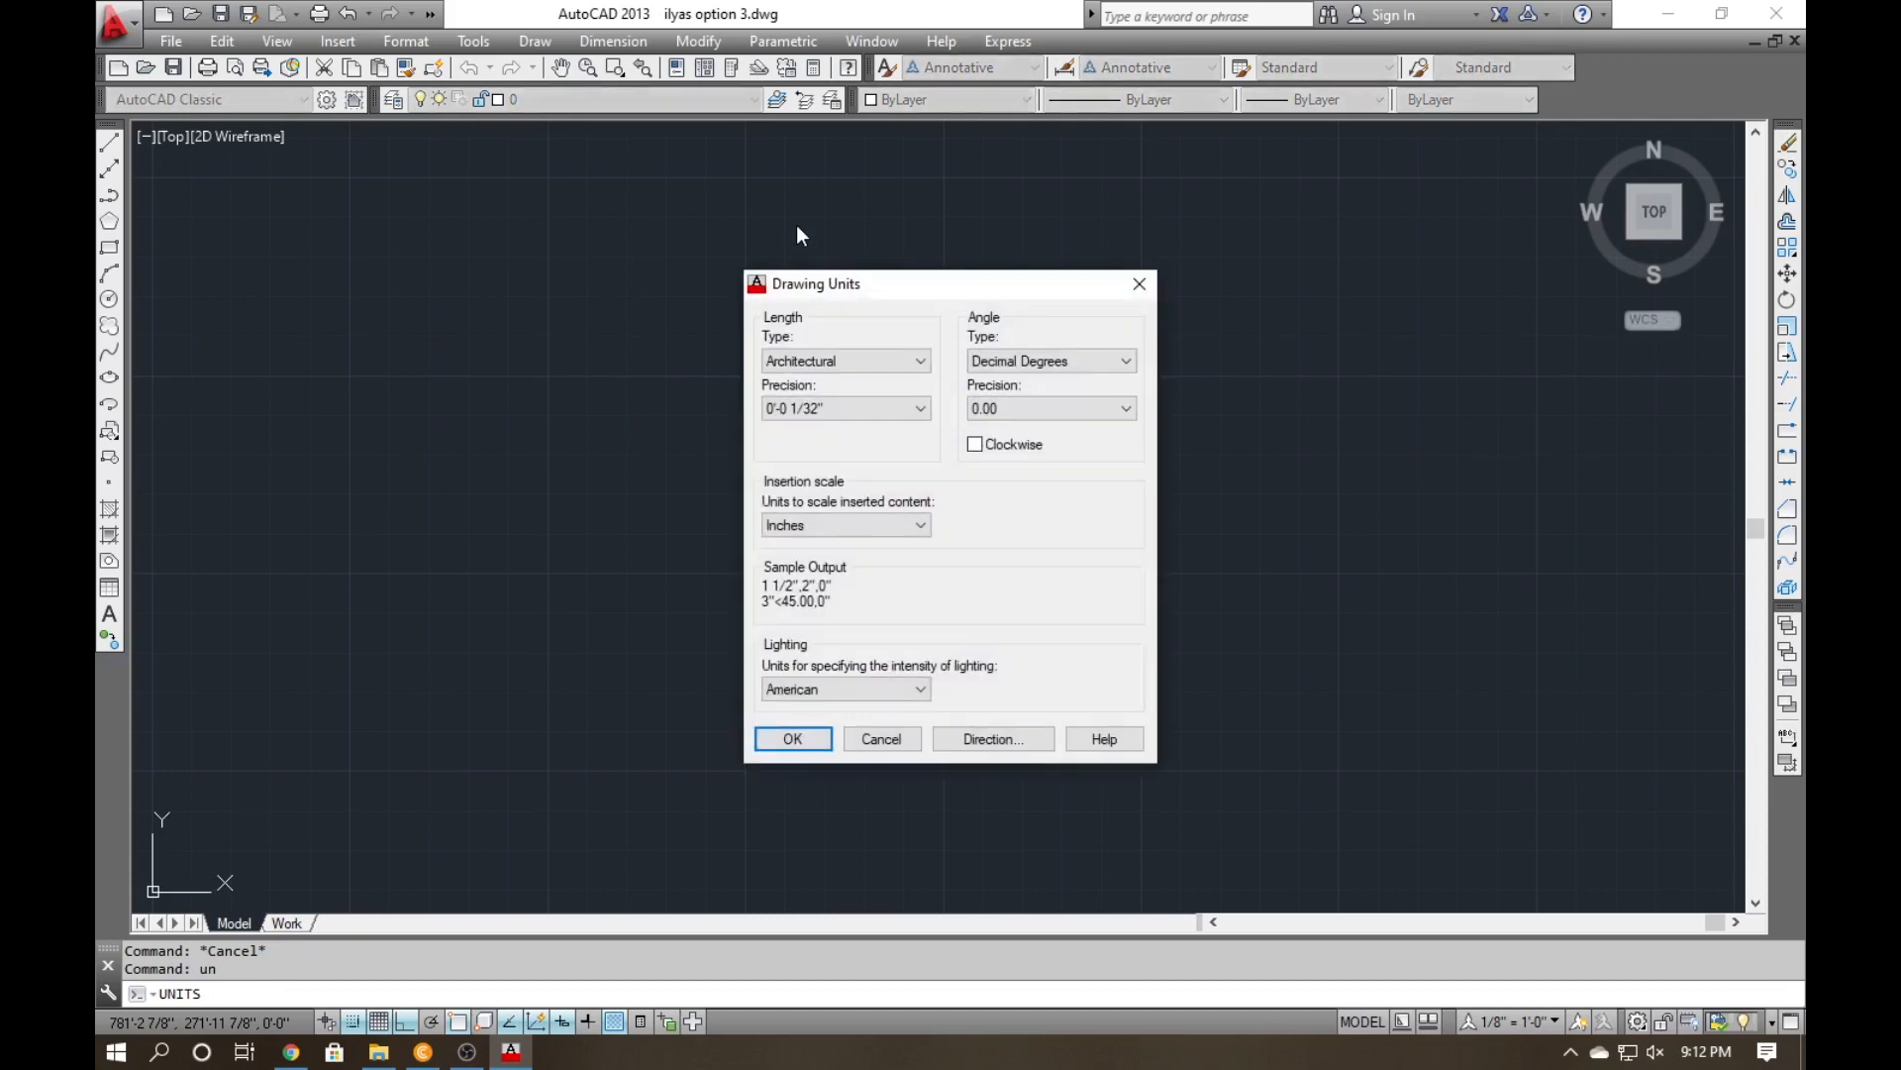
pyautogui.click(854, 406)
pyautogui.click(837, 461)
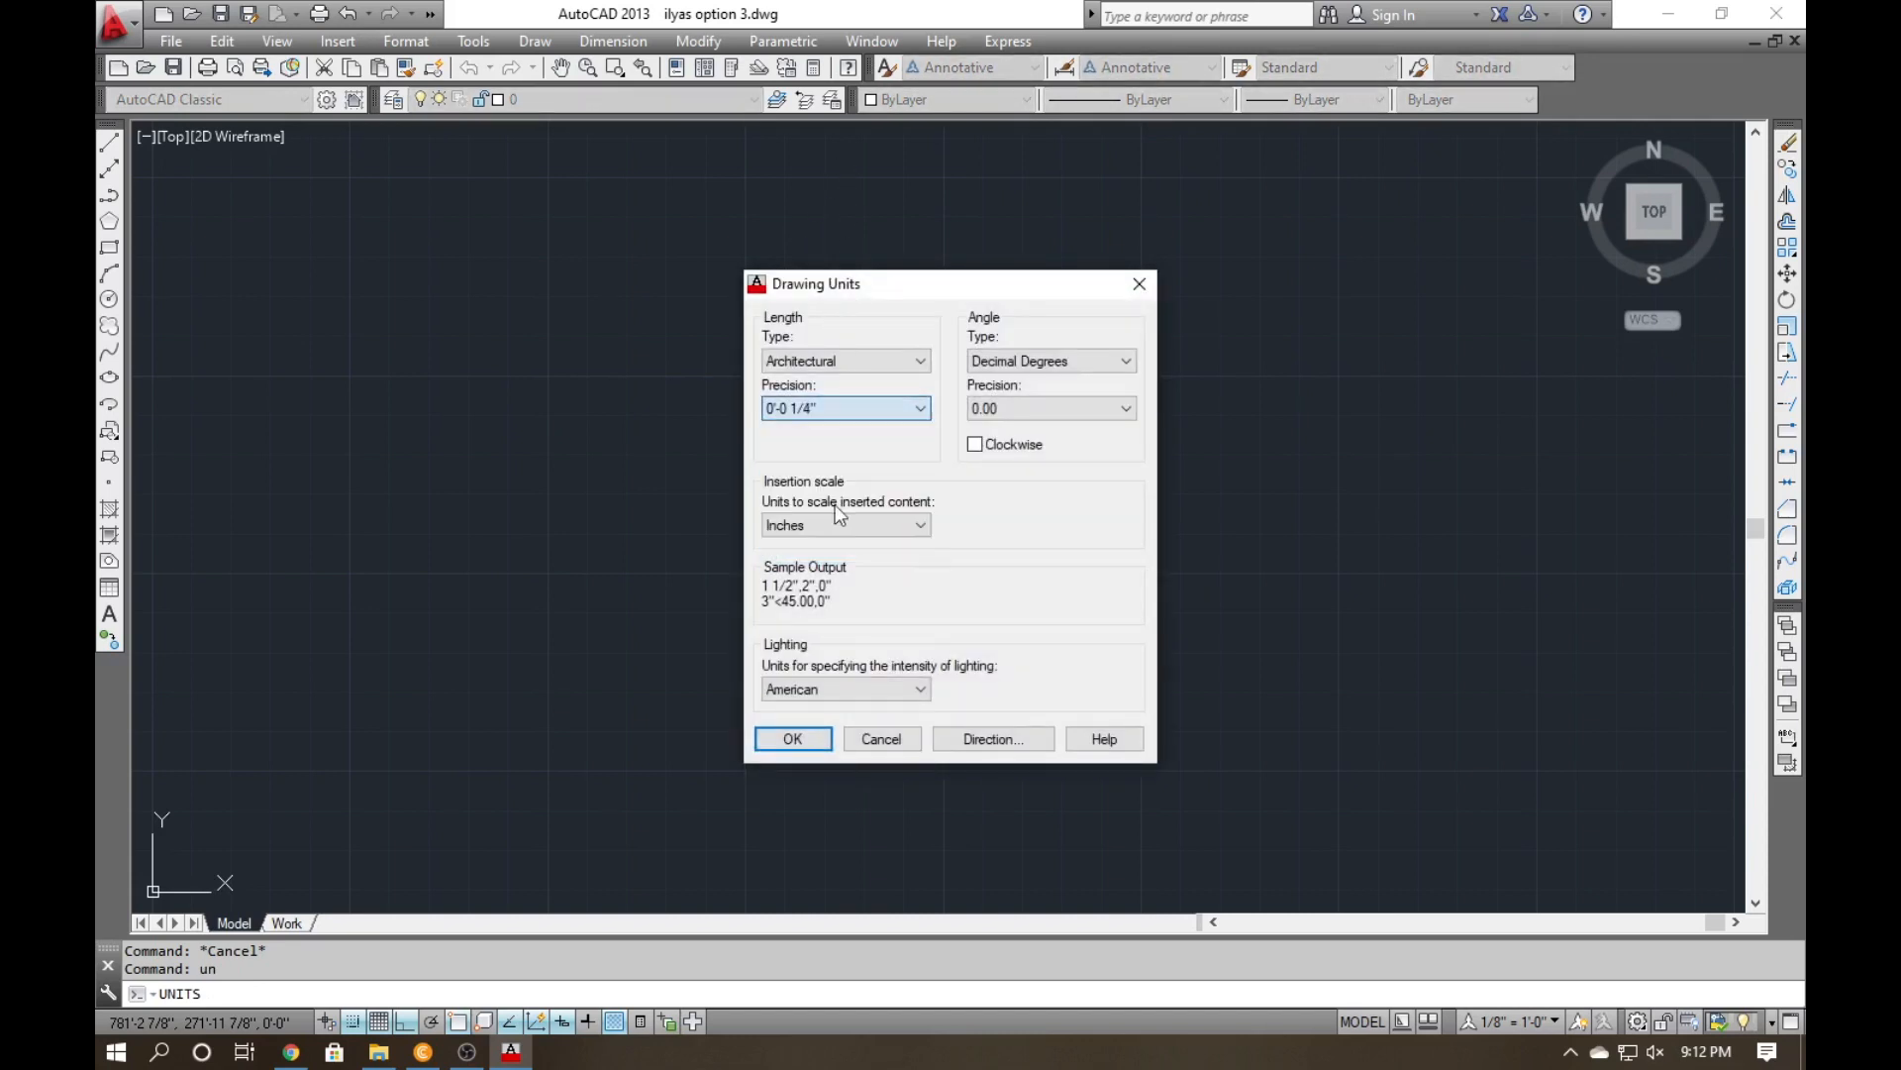
pyautogui.click(812, 690)
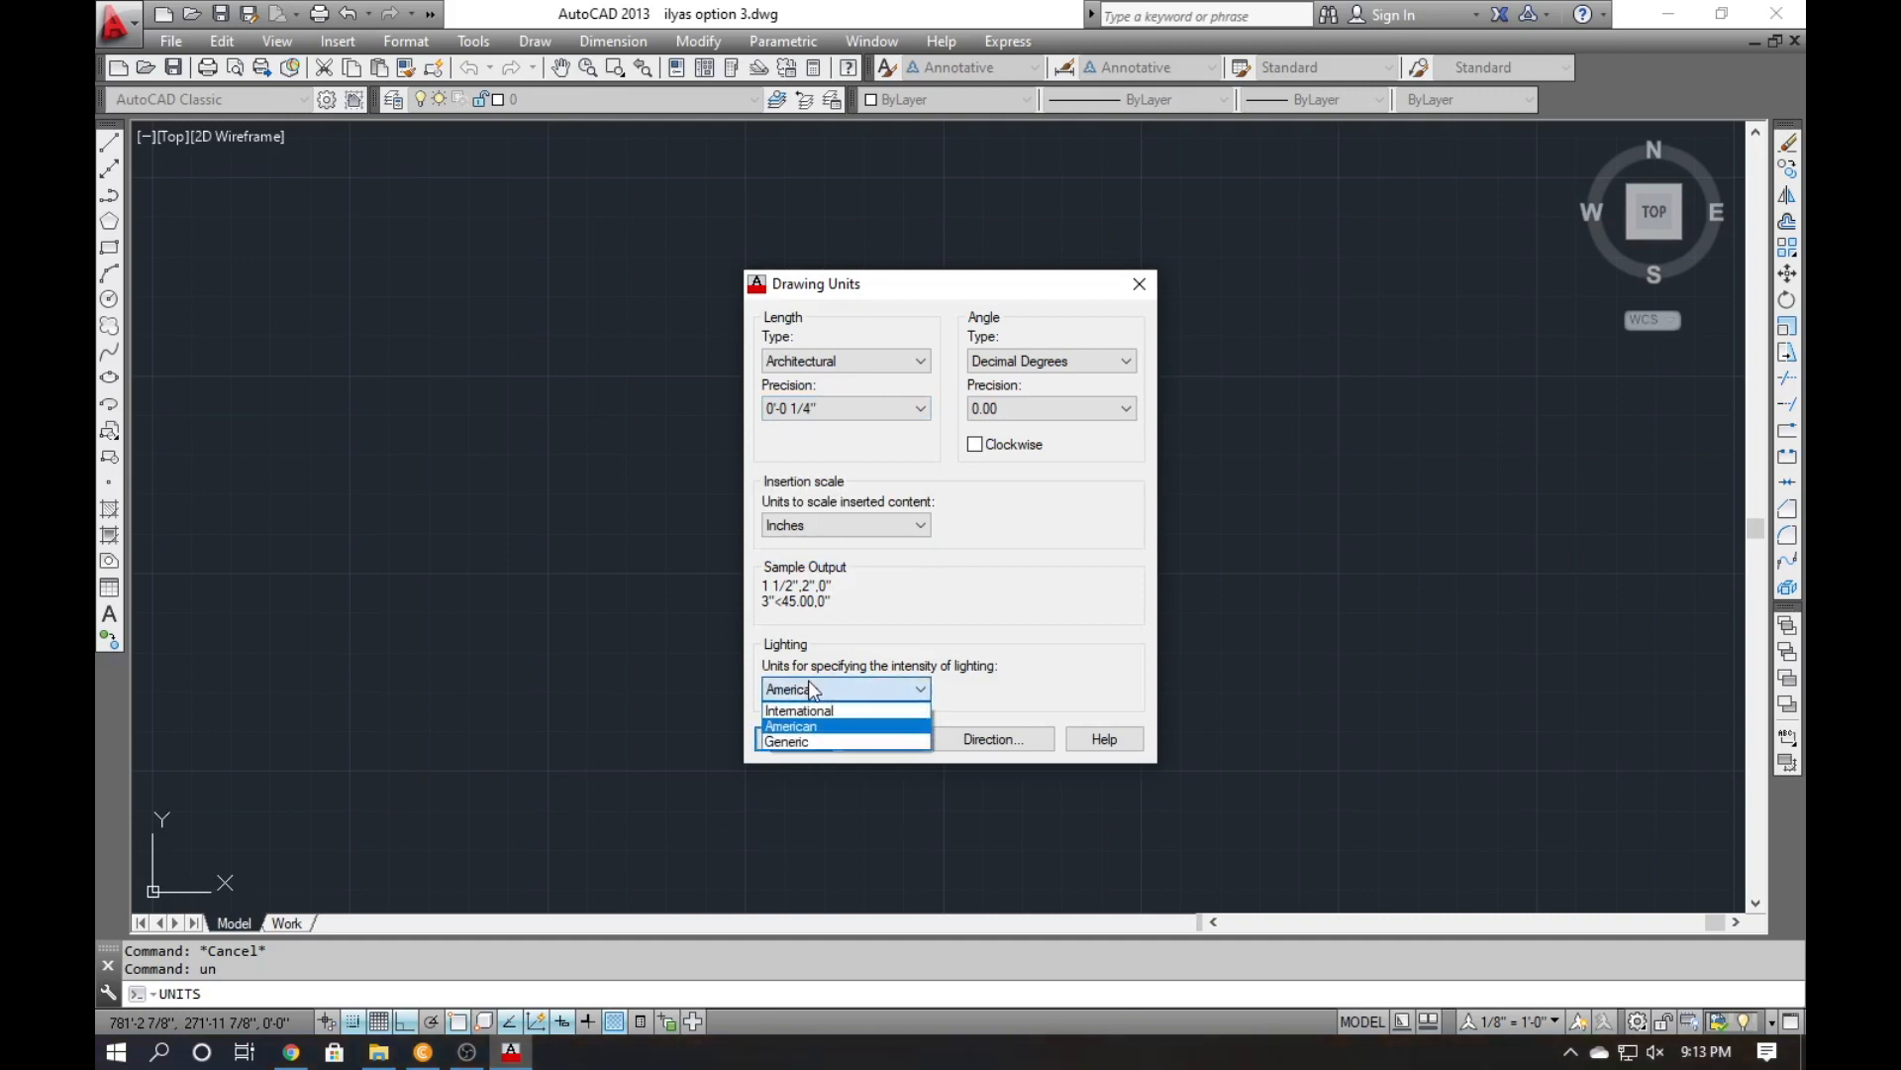
pyautogui.click(809, 682)
pyautogui.click(809, 683)
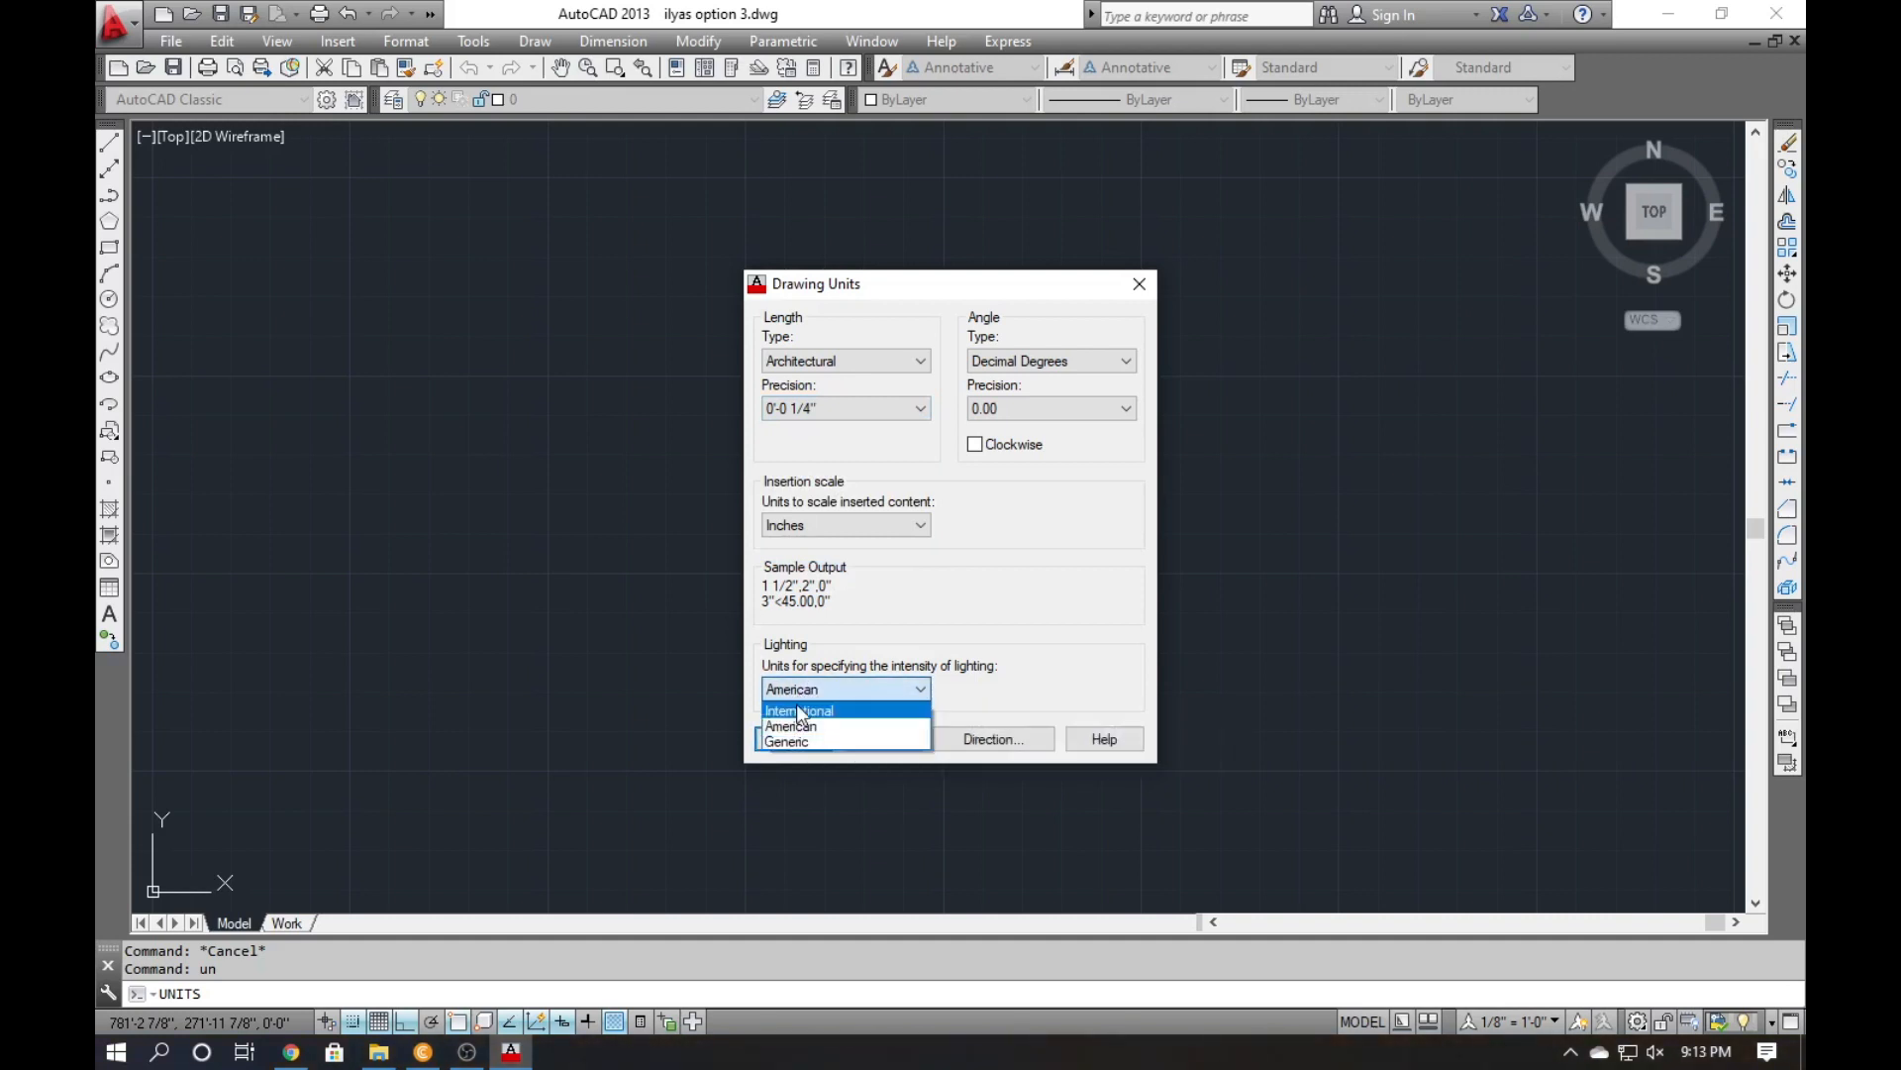
pyautogui.click(796, 710)
pyautogui.click(798, 735)
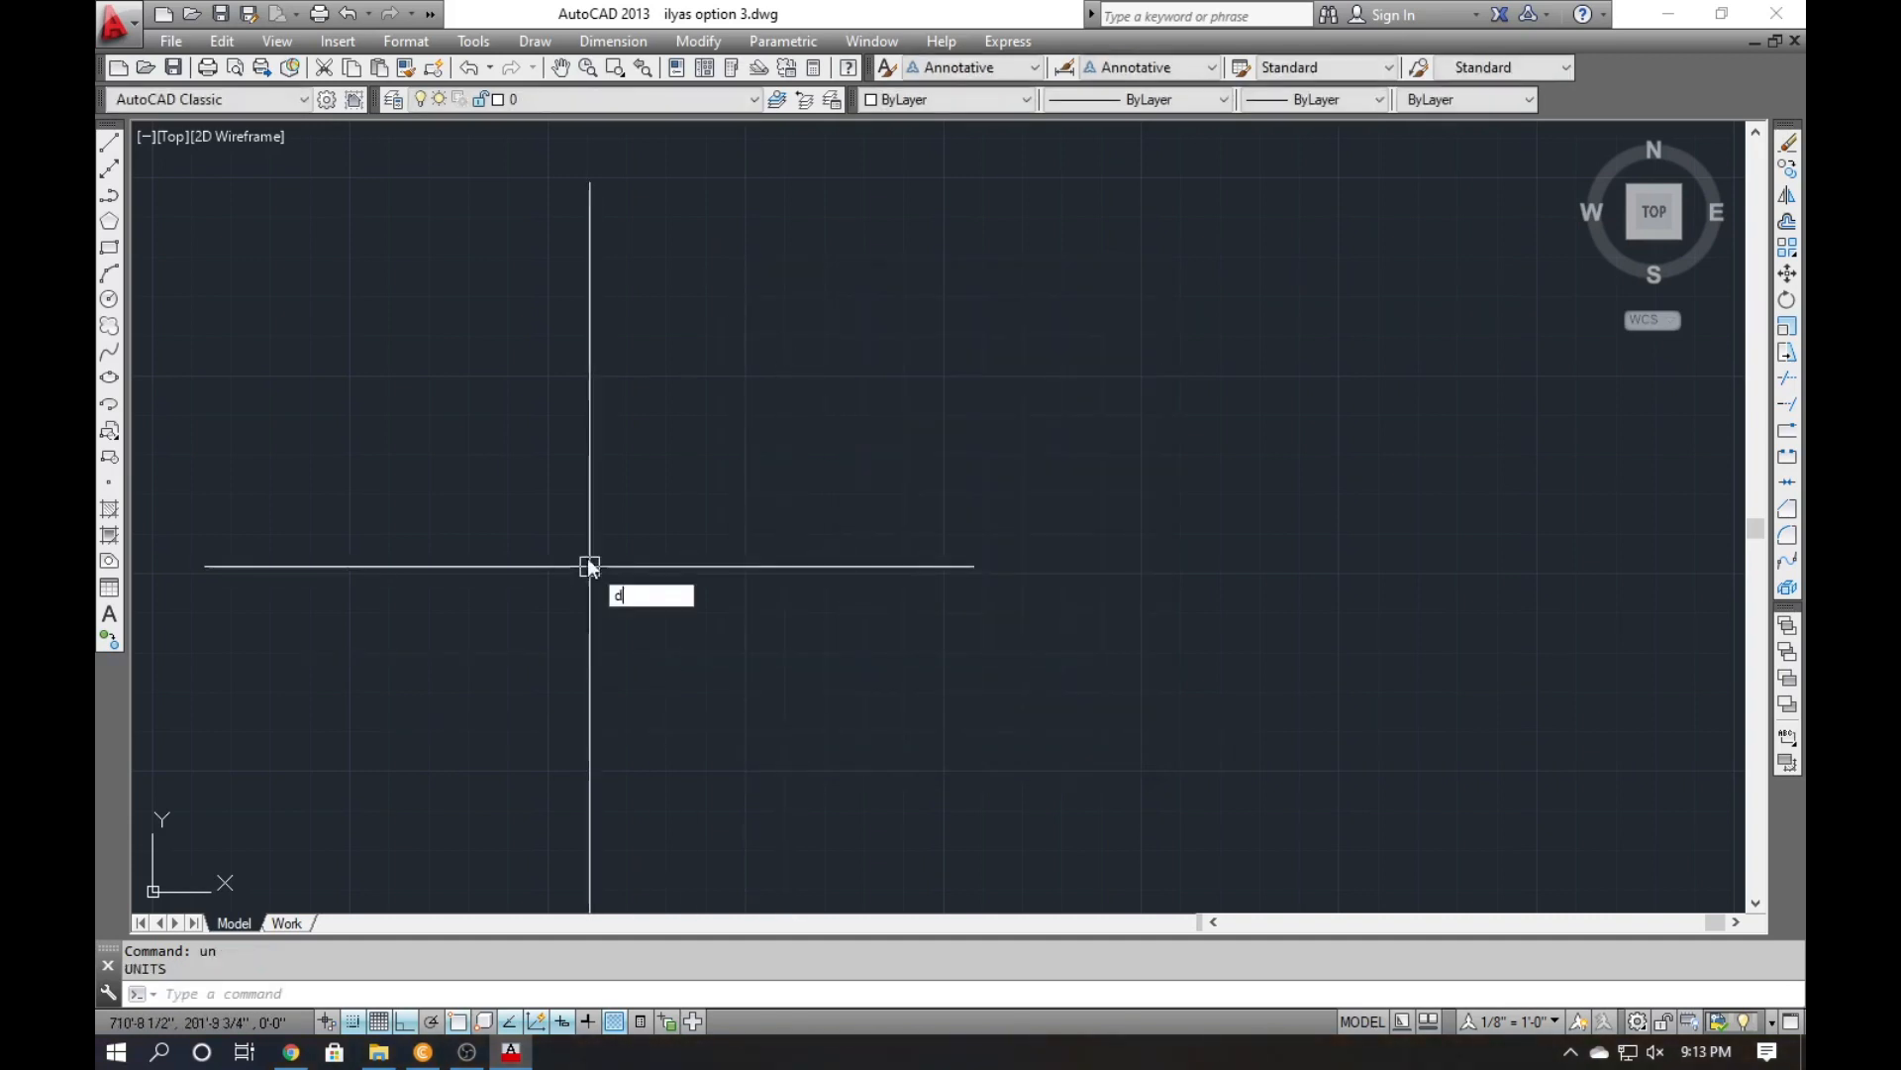
# Open the Annotative dimension style override's primary units settings, and launch Task Manager and minimize it.
pyautogui.write('d')
pyautogui.press('Return')
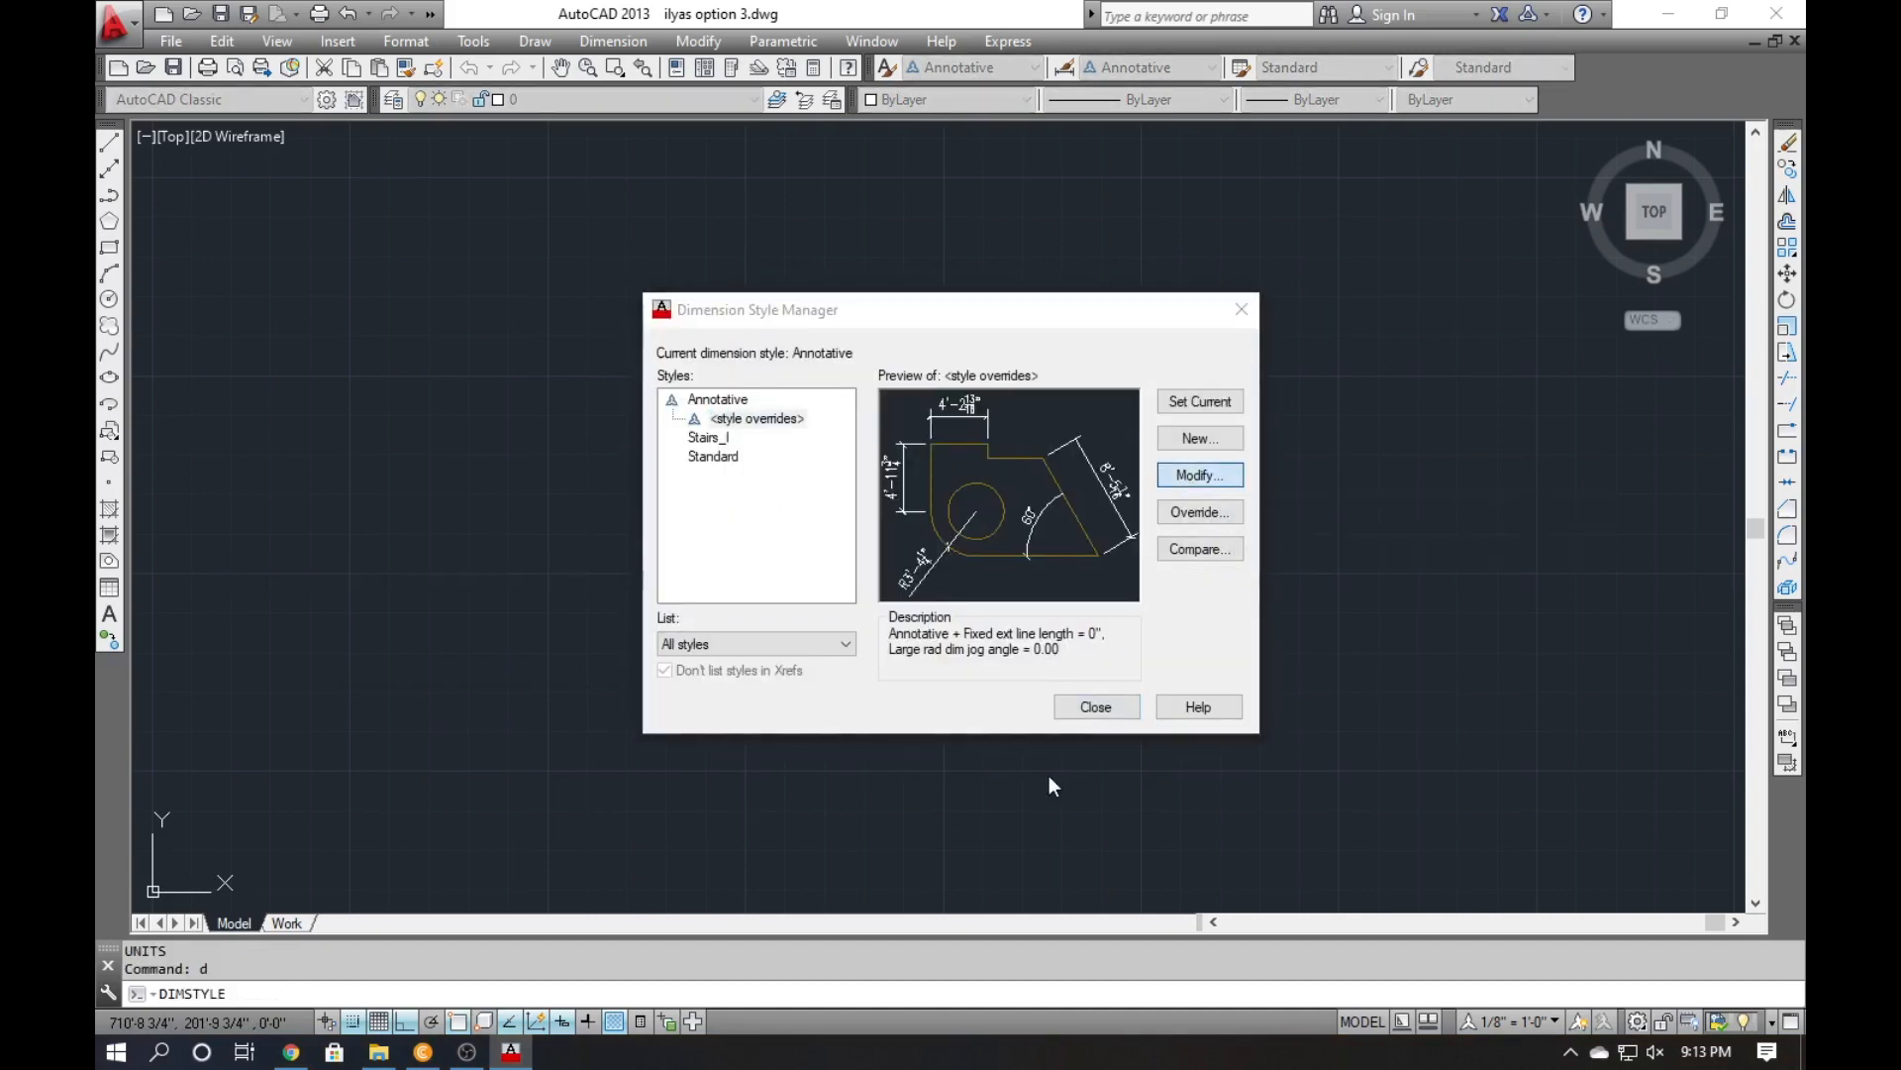
pyautogui.rightClick(1018, 1031)
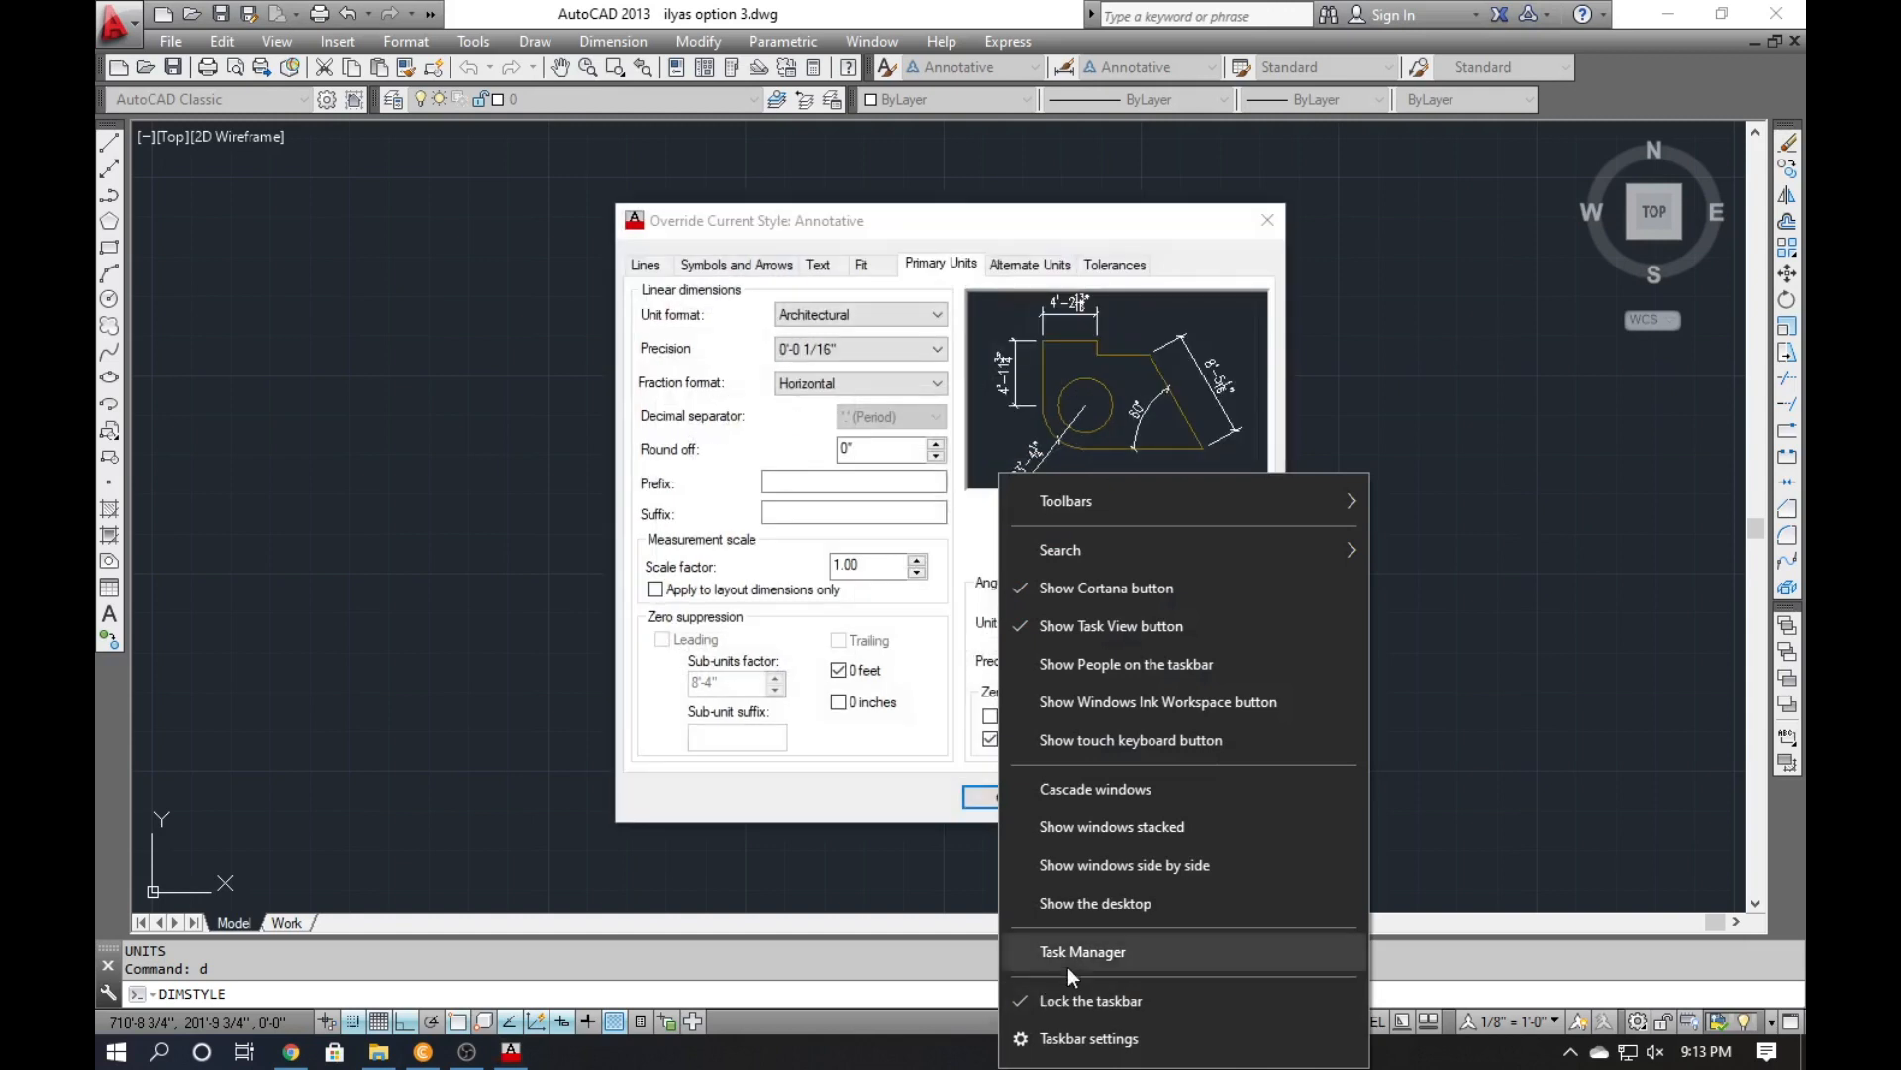
pyautogui.click(1068, 958)
pyautogui.click(850, 347)
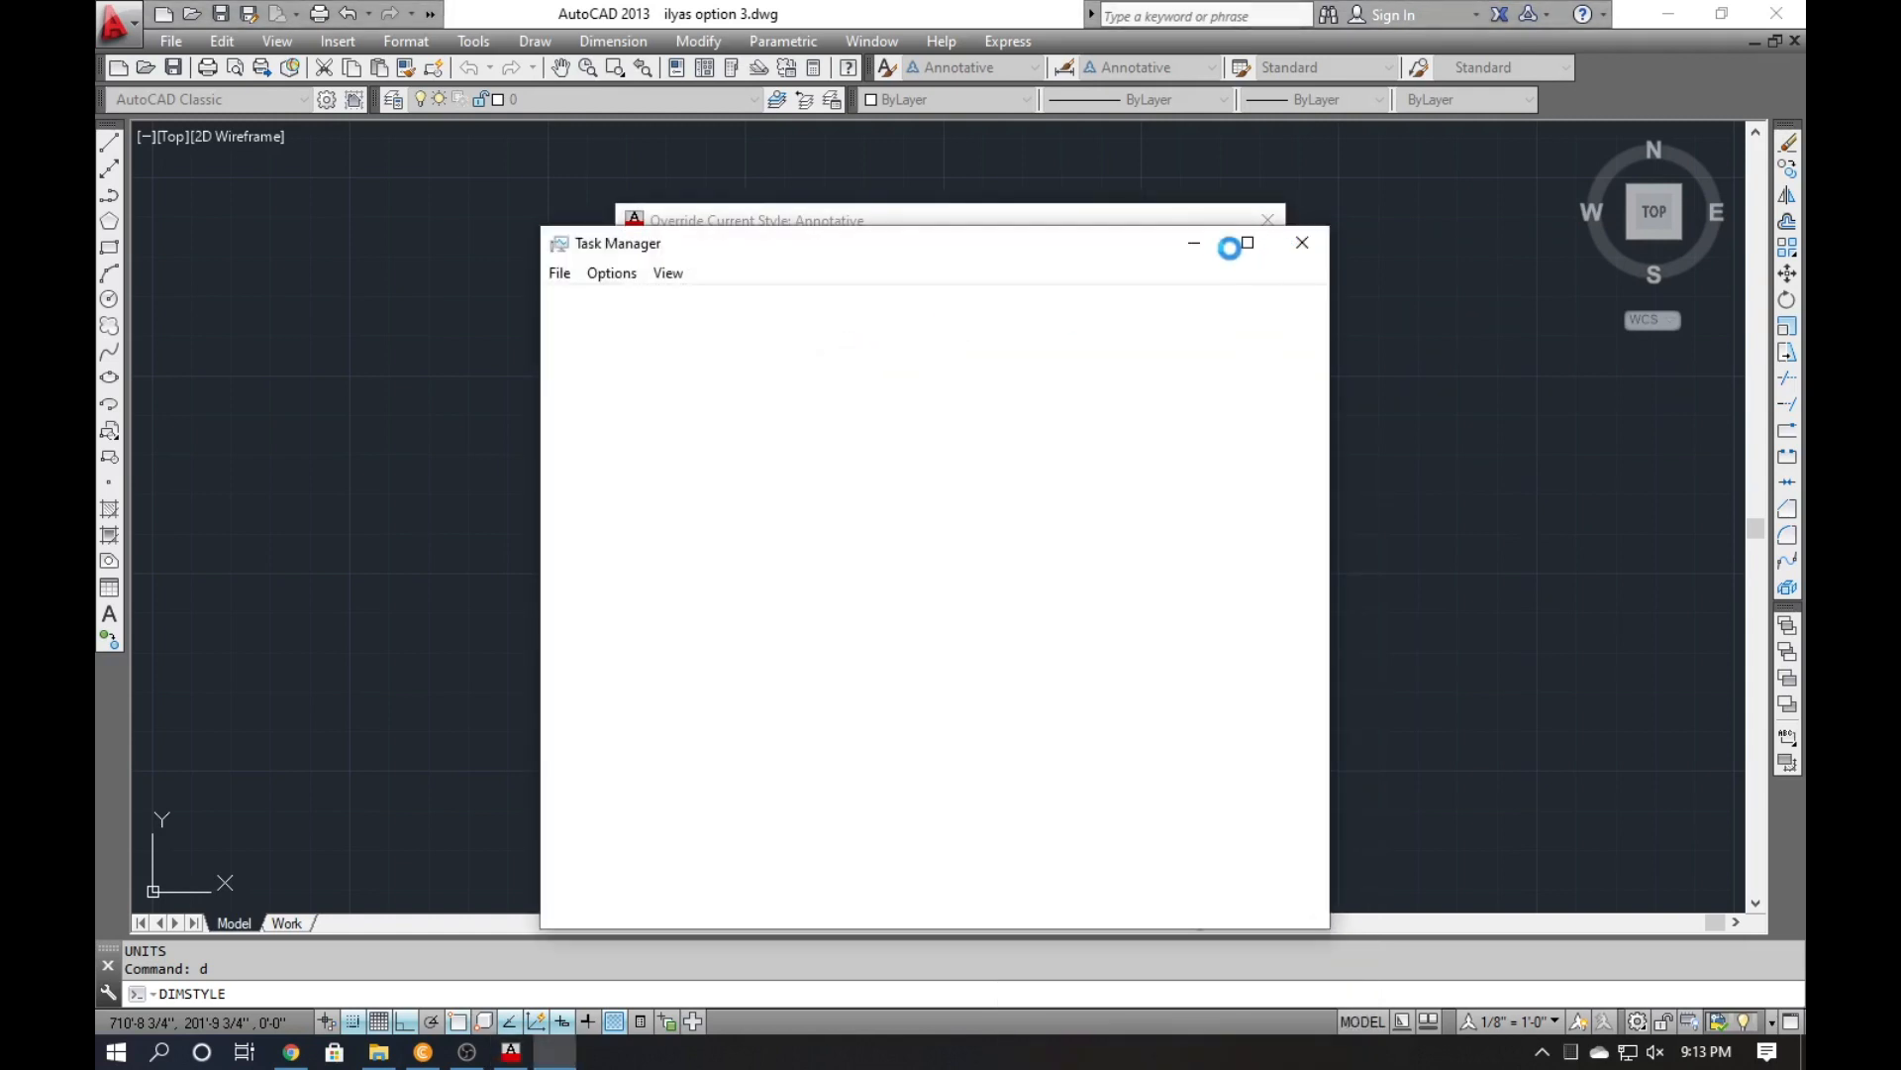
pyautogui.click(1176, 222)
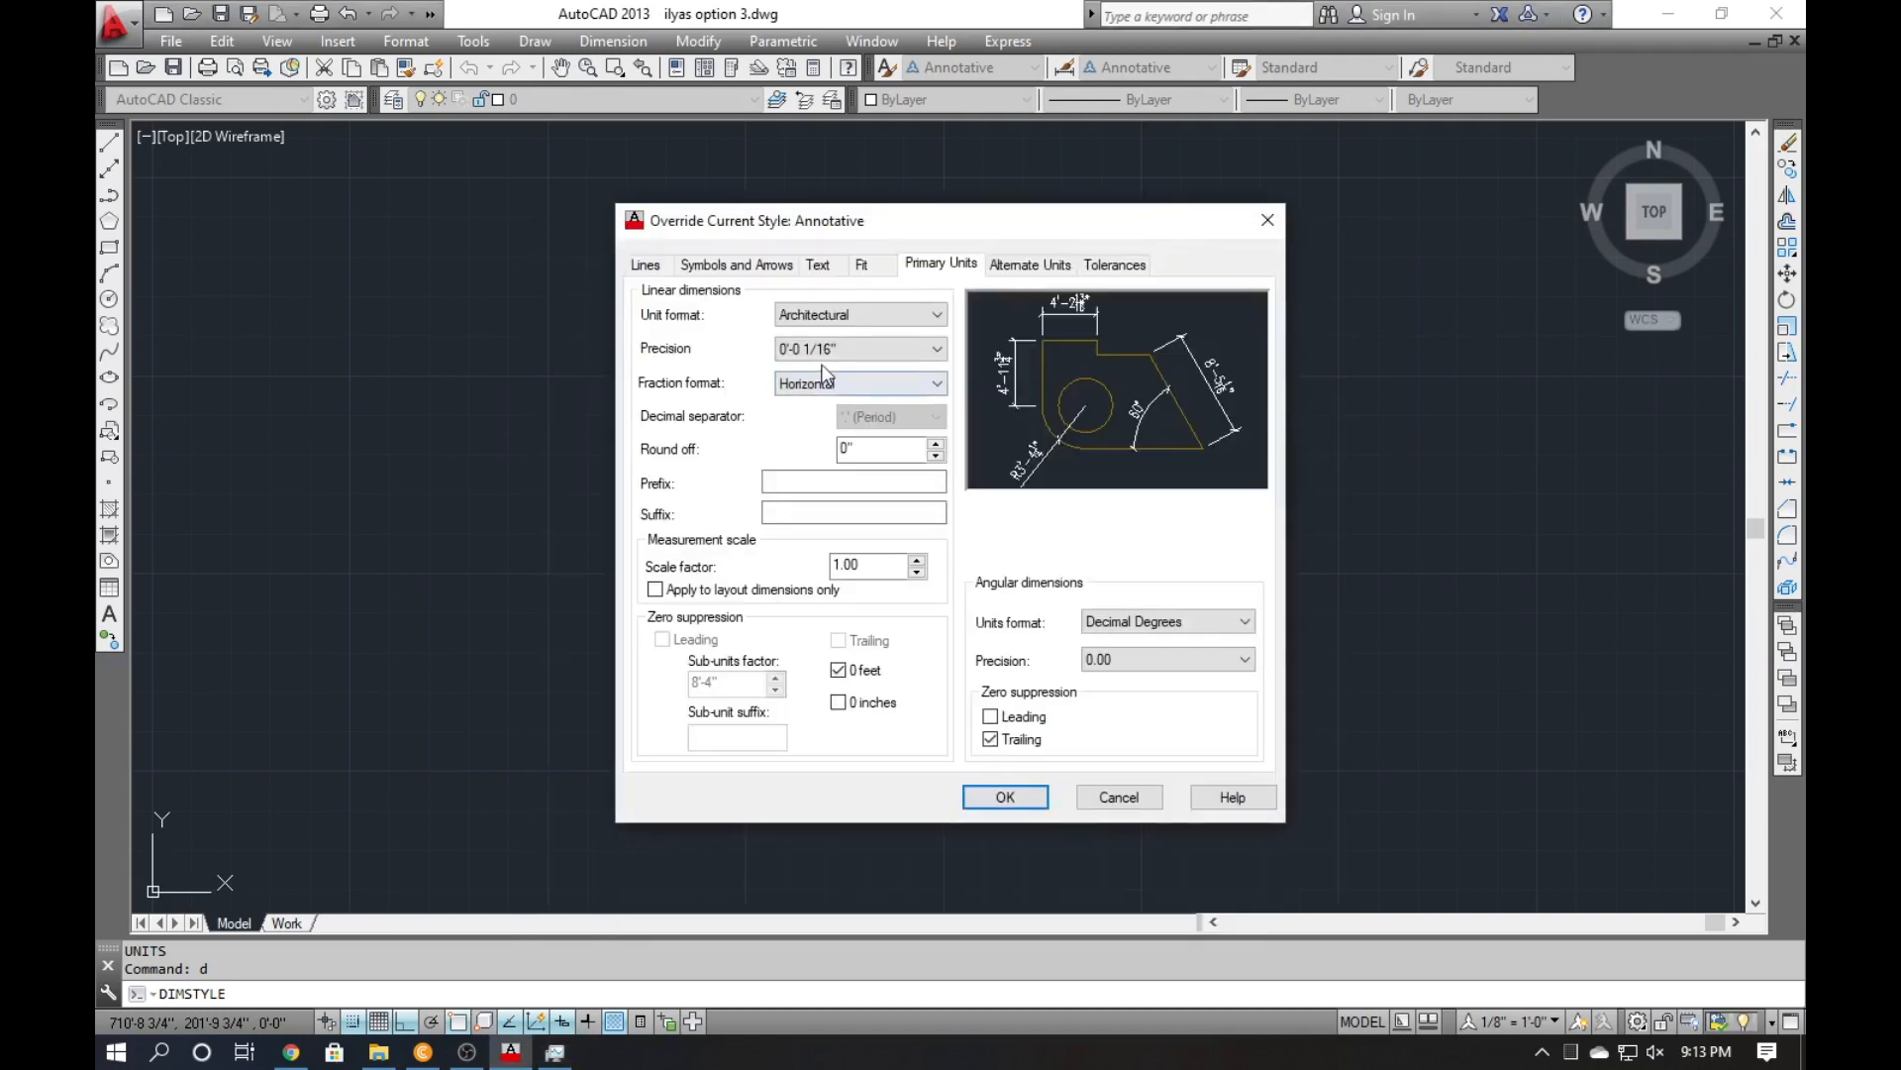
# Set the Annotative style override's linear dimension precision to 0'-0 1/4" and close the Dimension Style Manager.
pyautogui.click(842, 349)
pyautogui.click(851, 401)
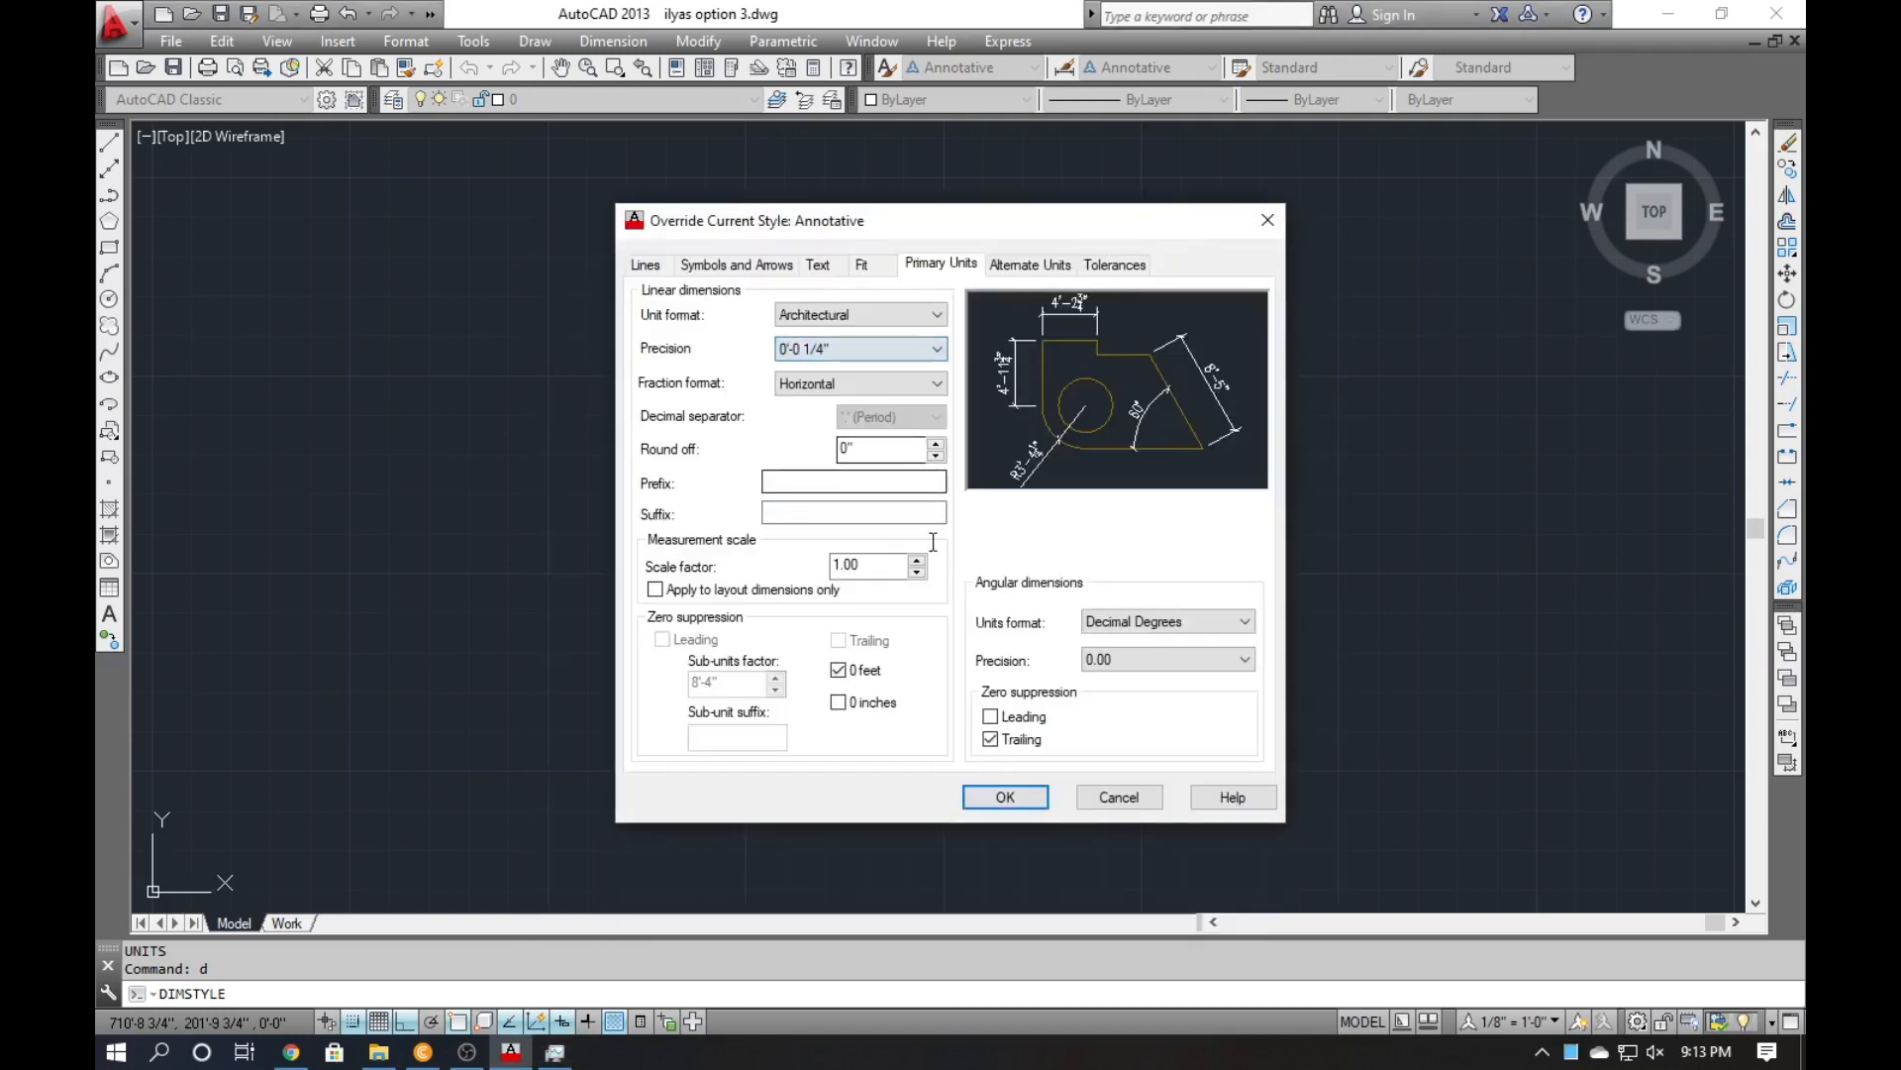
pyautogui.click(1020, 804)
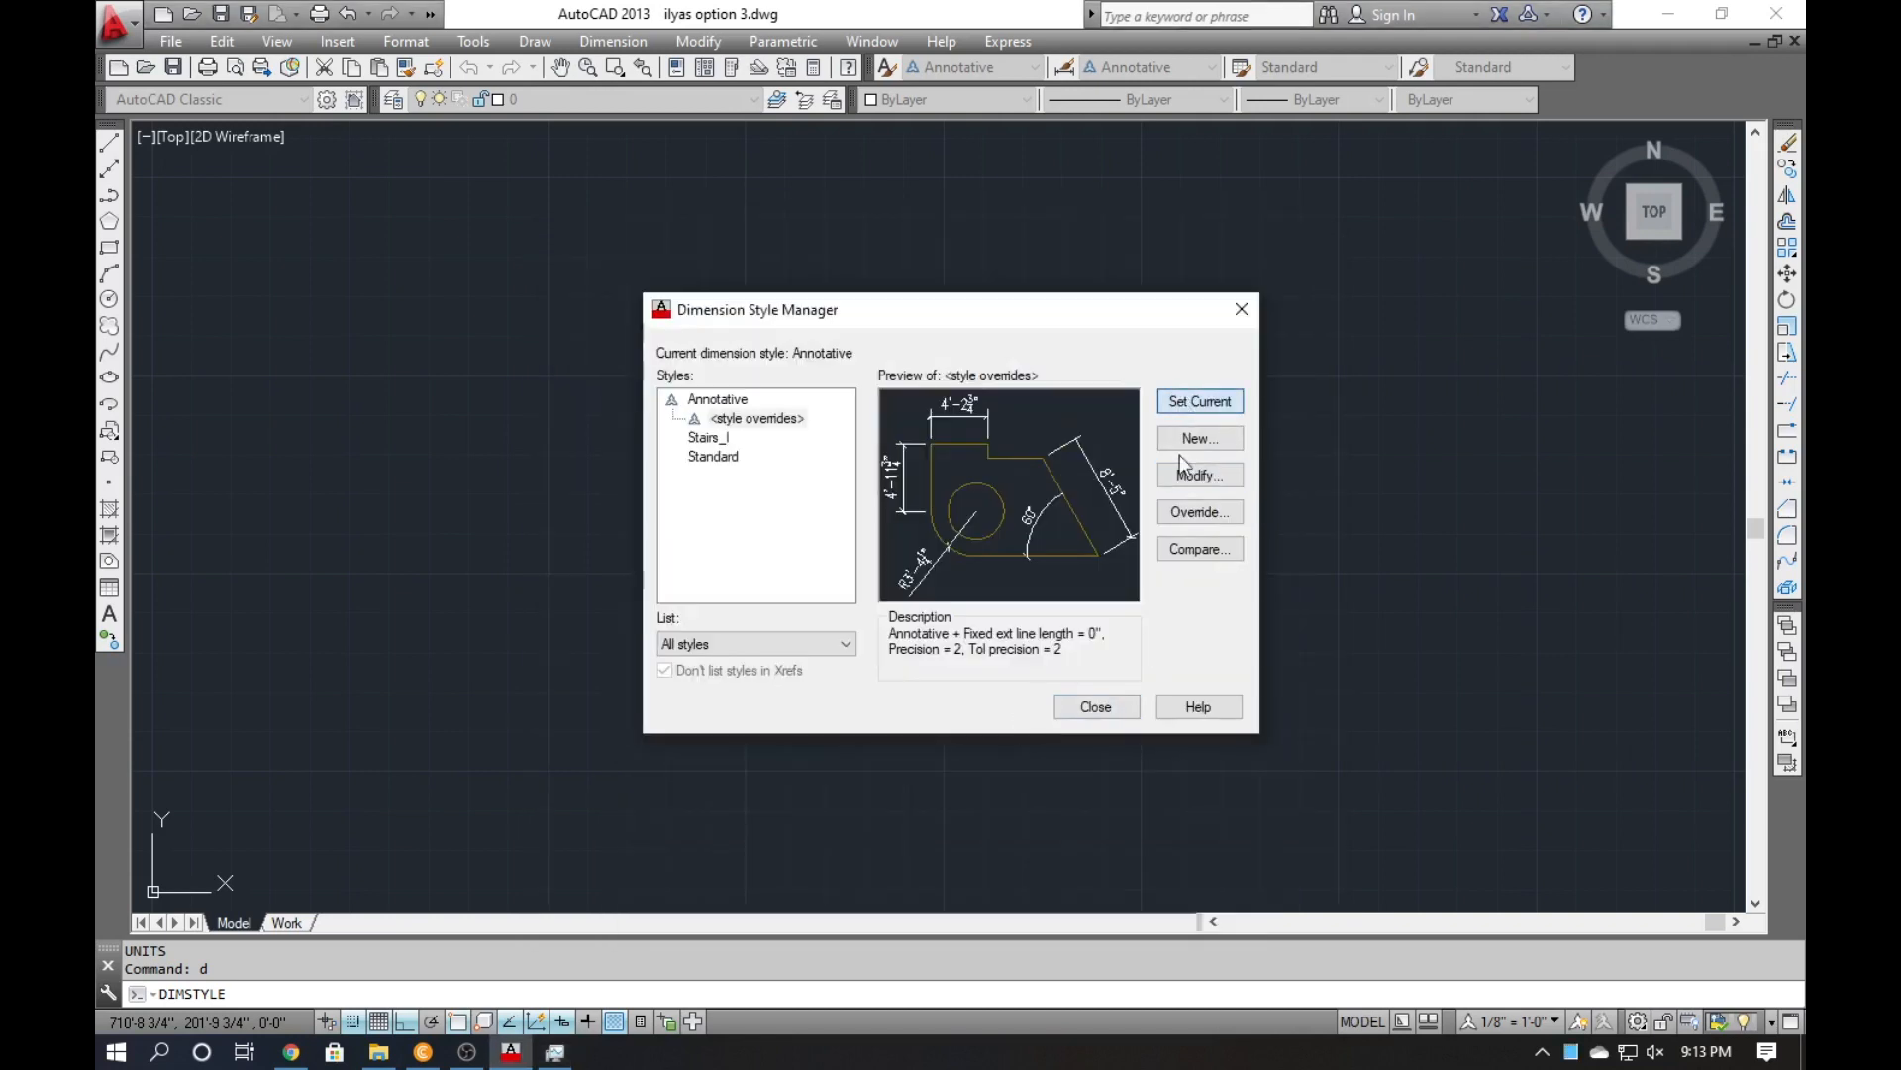
pyautogui.click(1109, 709)
pyautogui.press('Escape')
pyautogui.press('Escape')
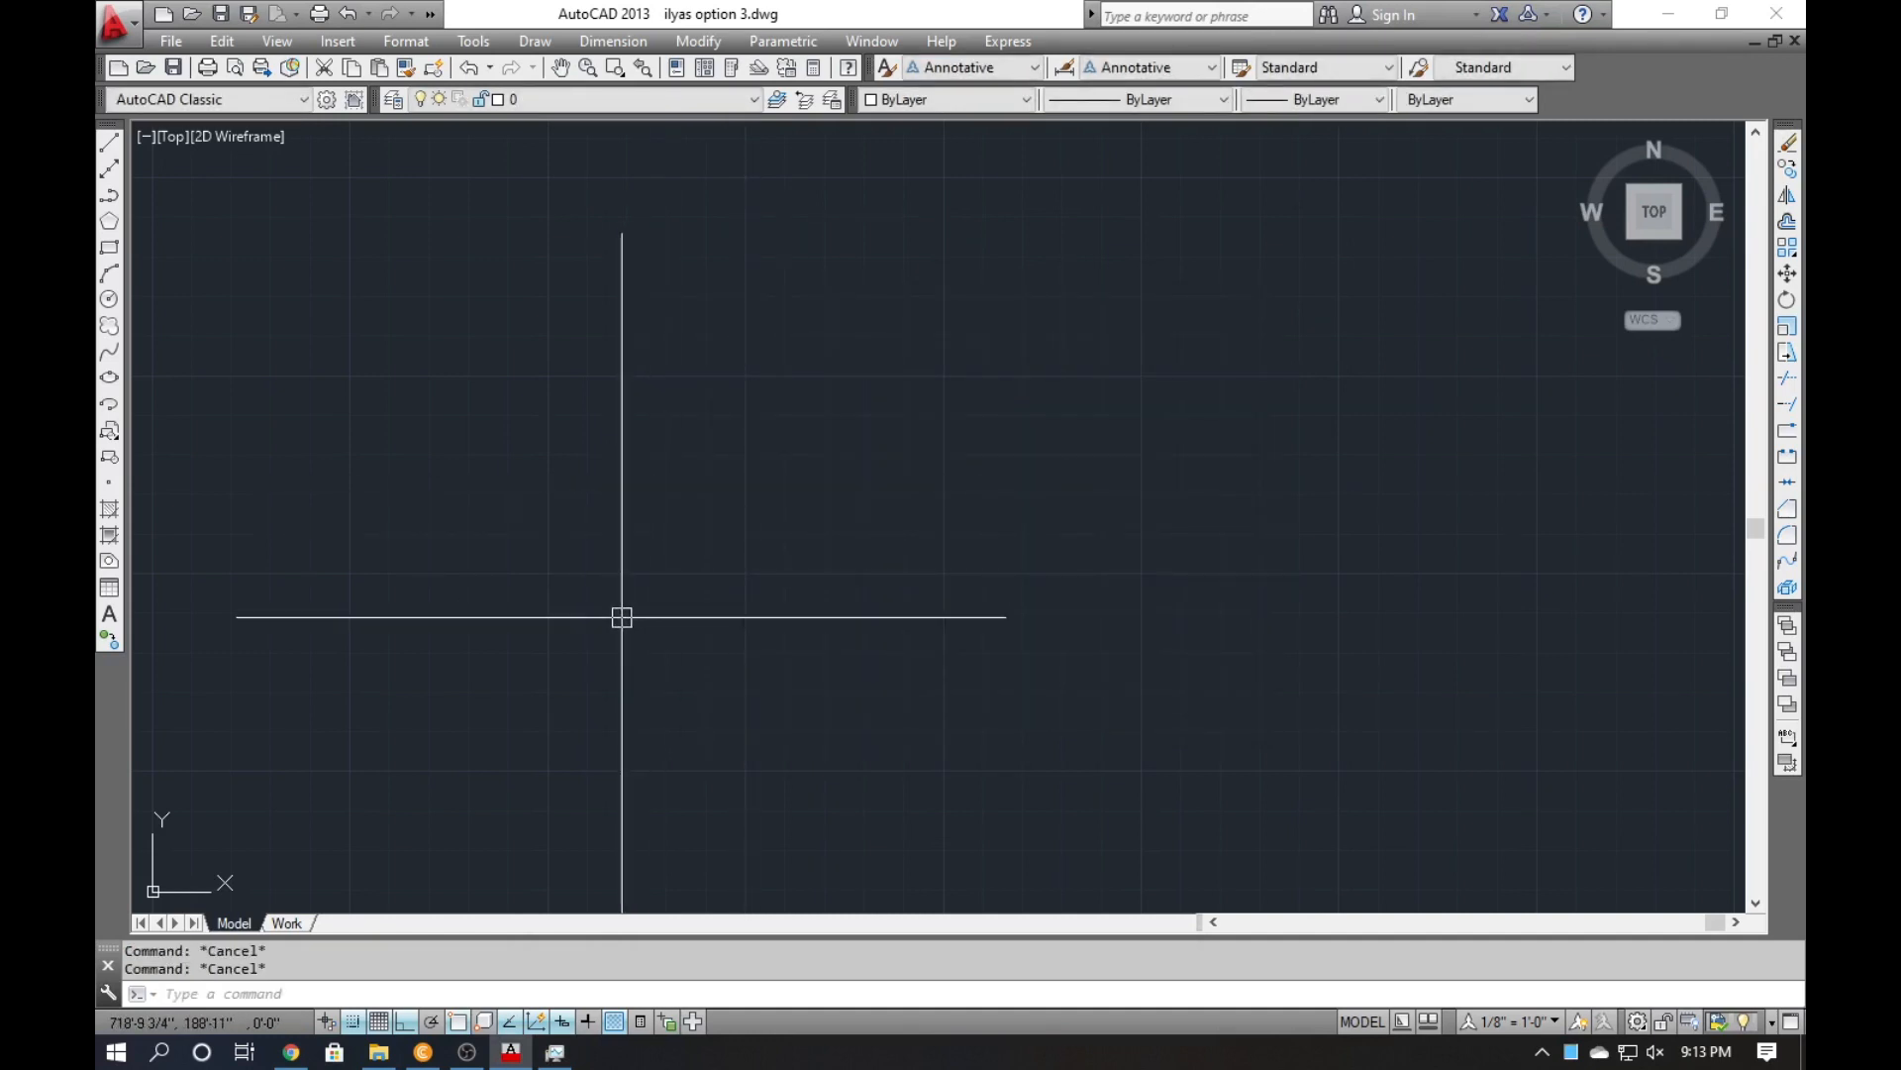
# End the Google Chrome and CryptoTab Browser tasks in Task Manager, then return to the AutoCAD drawing.
pyautogui.click(555, 1052)
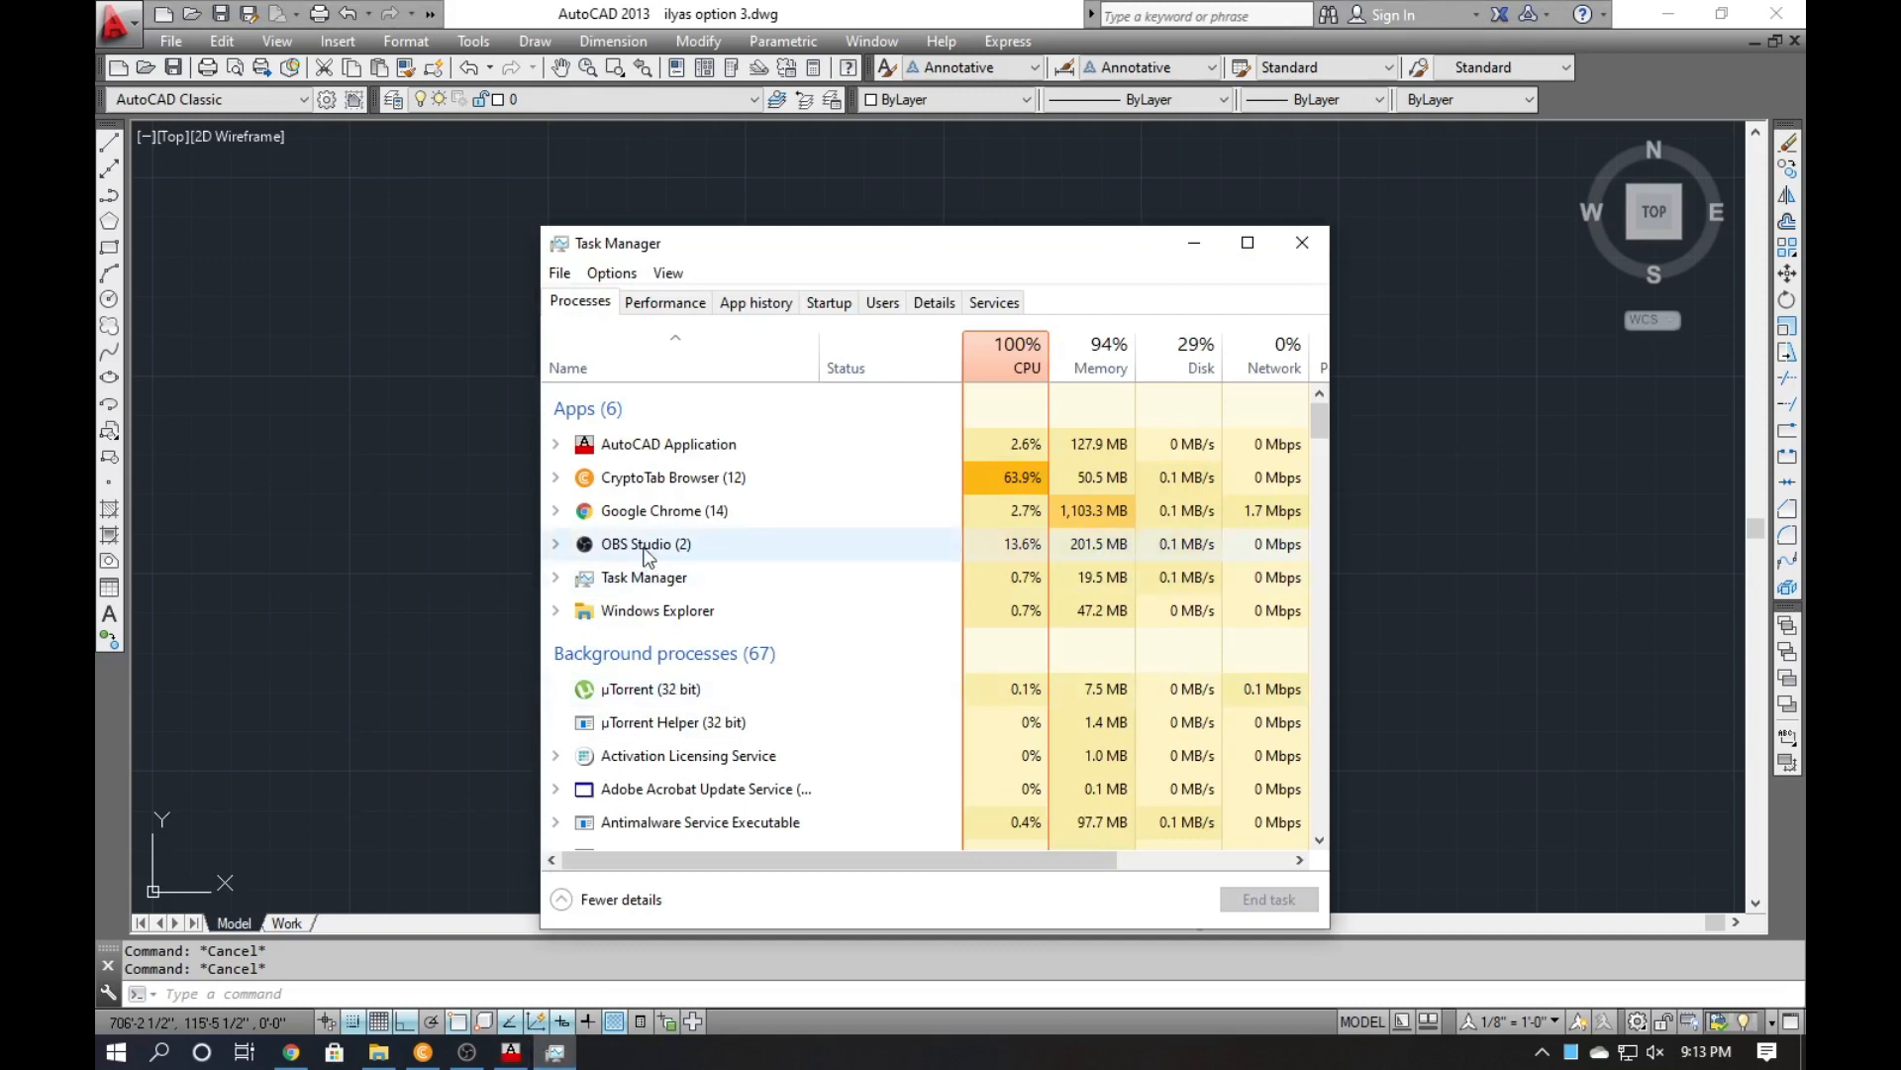
pyautogui.click(643, 514)
pyautogui.click(1237, 899)
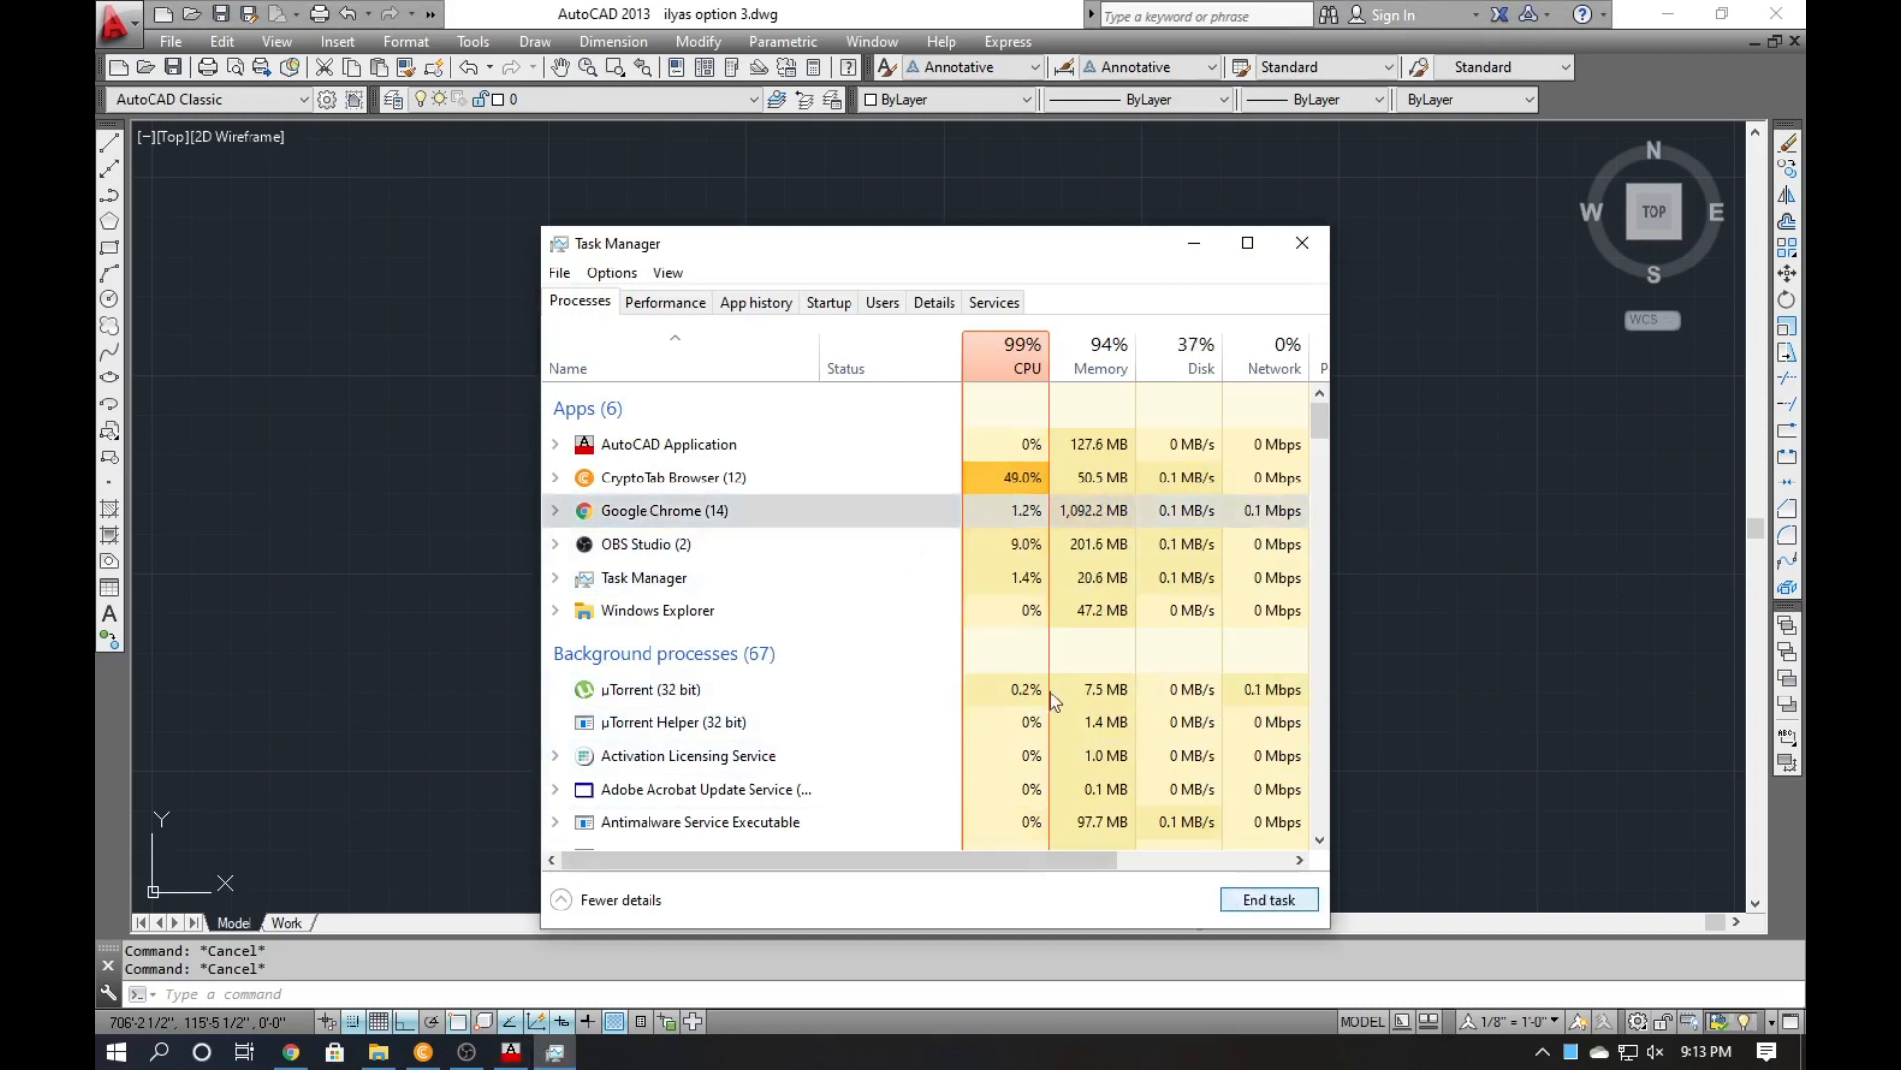
pyautogui.click(729, 483)
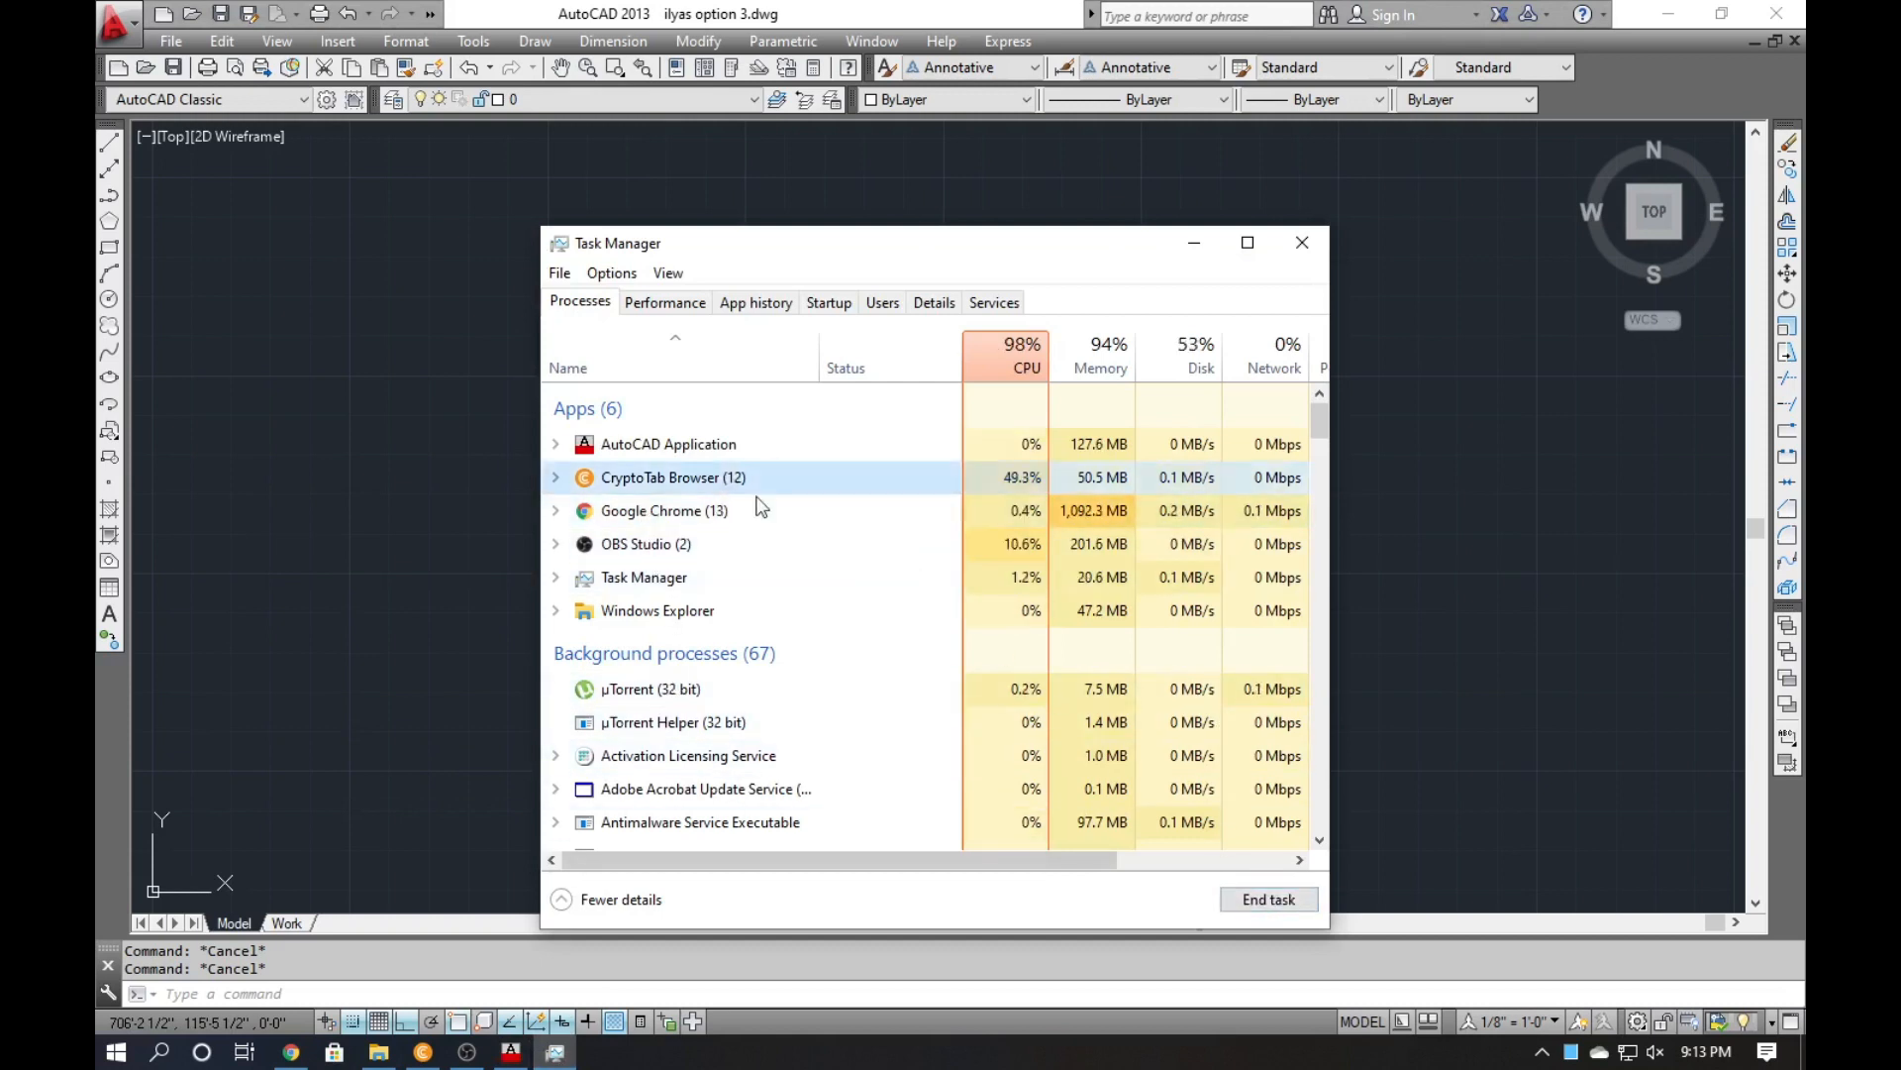
pyautogui.click(1277, 900)
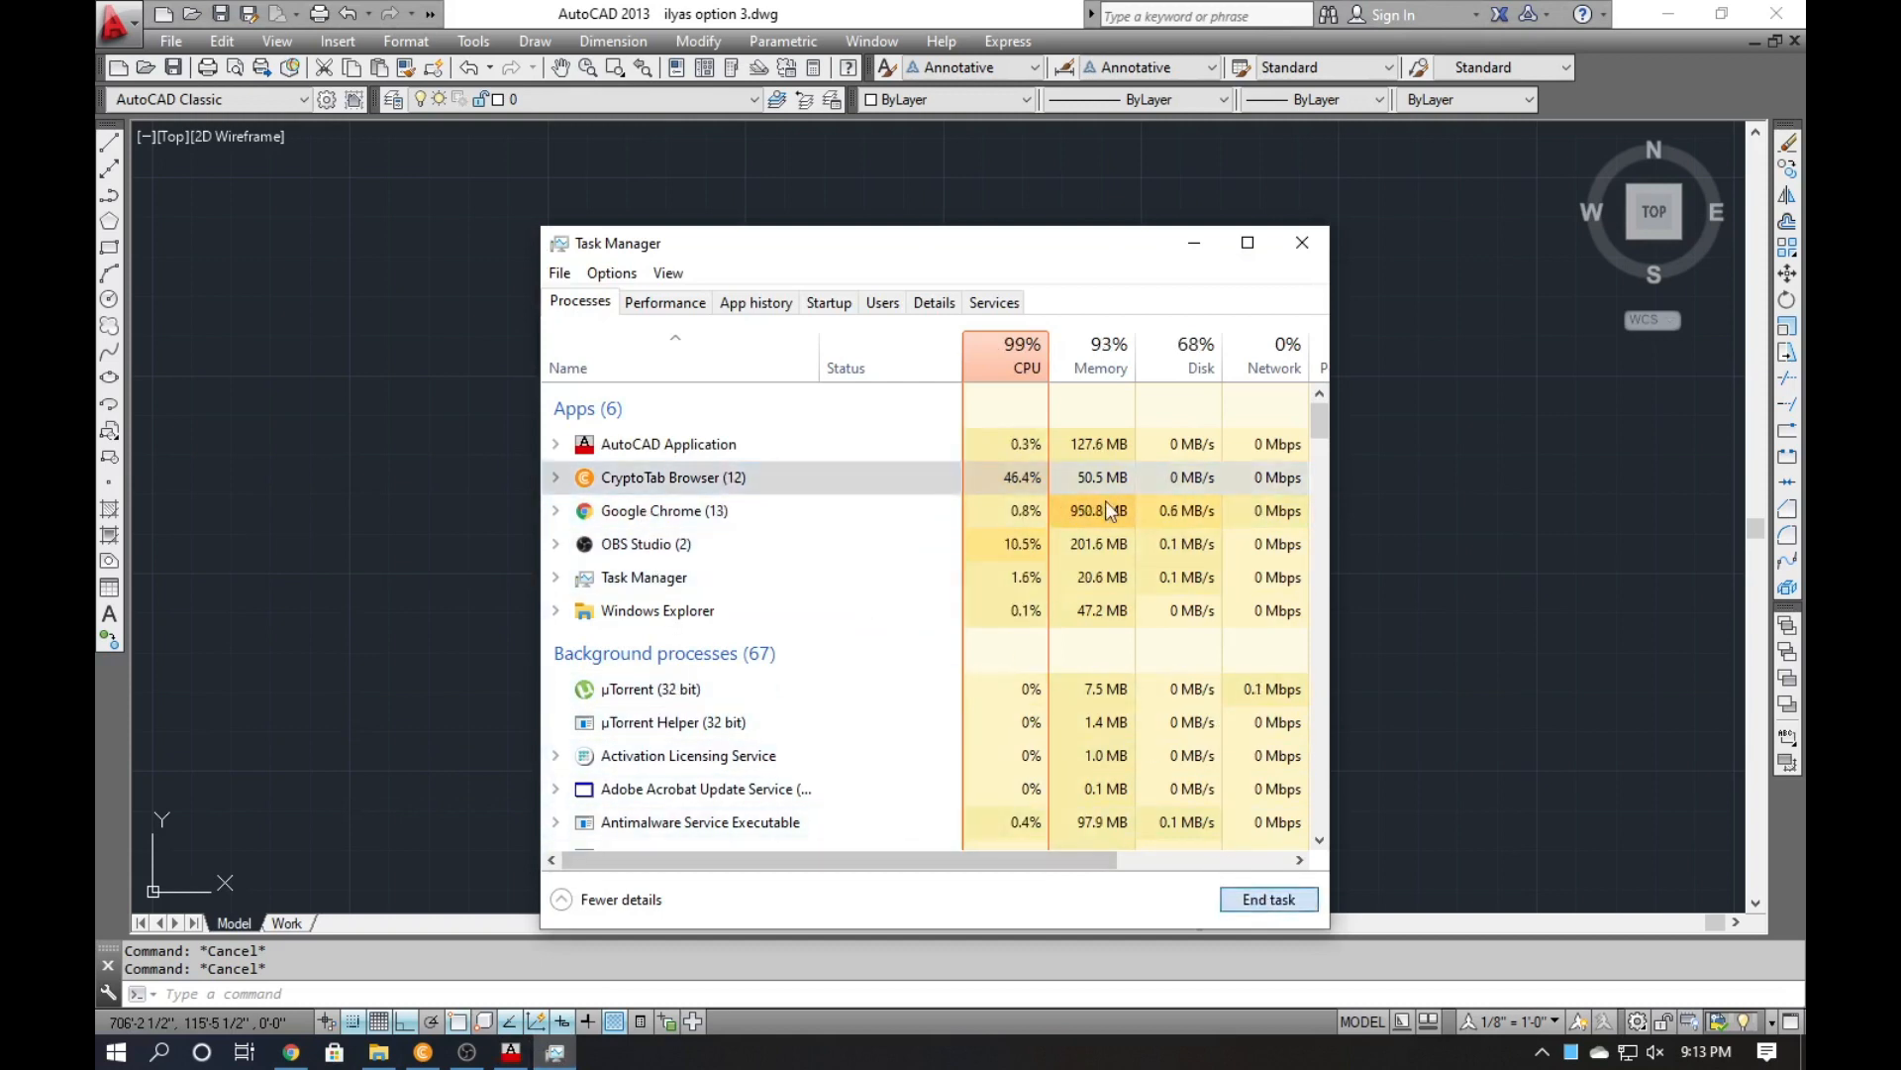
pyautogui.click(1194, 243)
pyautogui.click(615, 466)
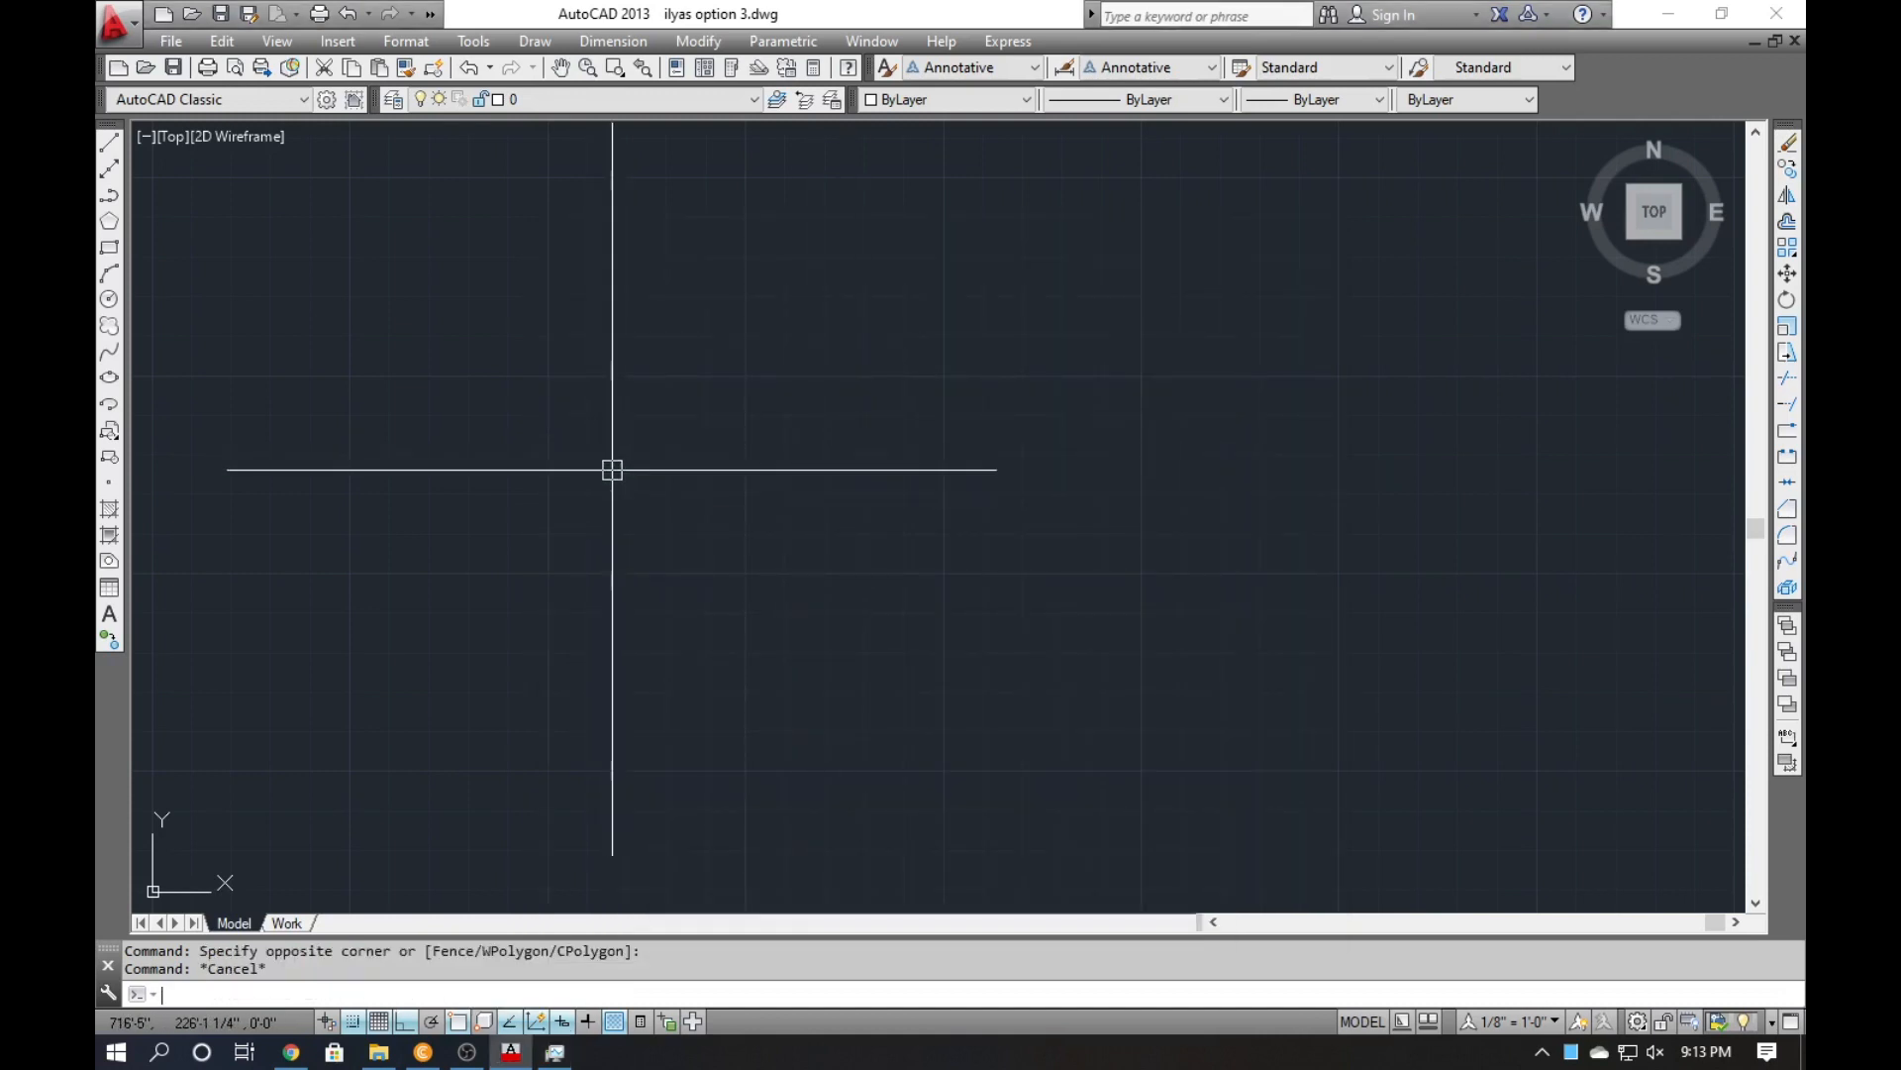
pyautogui.press('Escape')
# Draw a horizontal line 20.5' long in the upper part of the empty drawing area.
pyautogui.write('l')
pyautogui.press('Return')
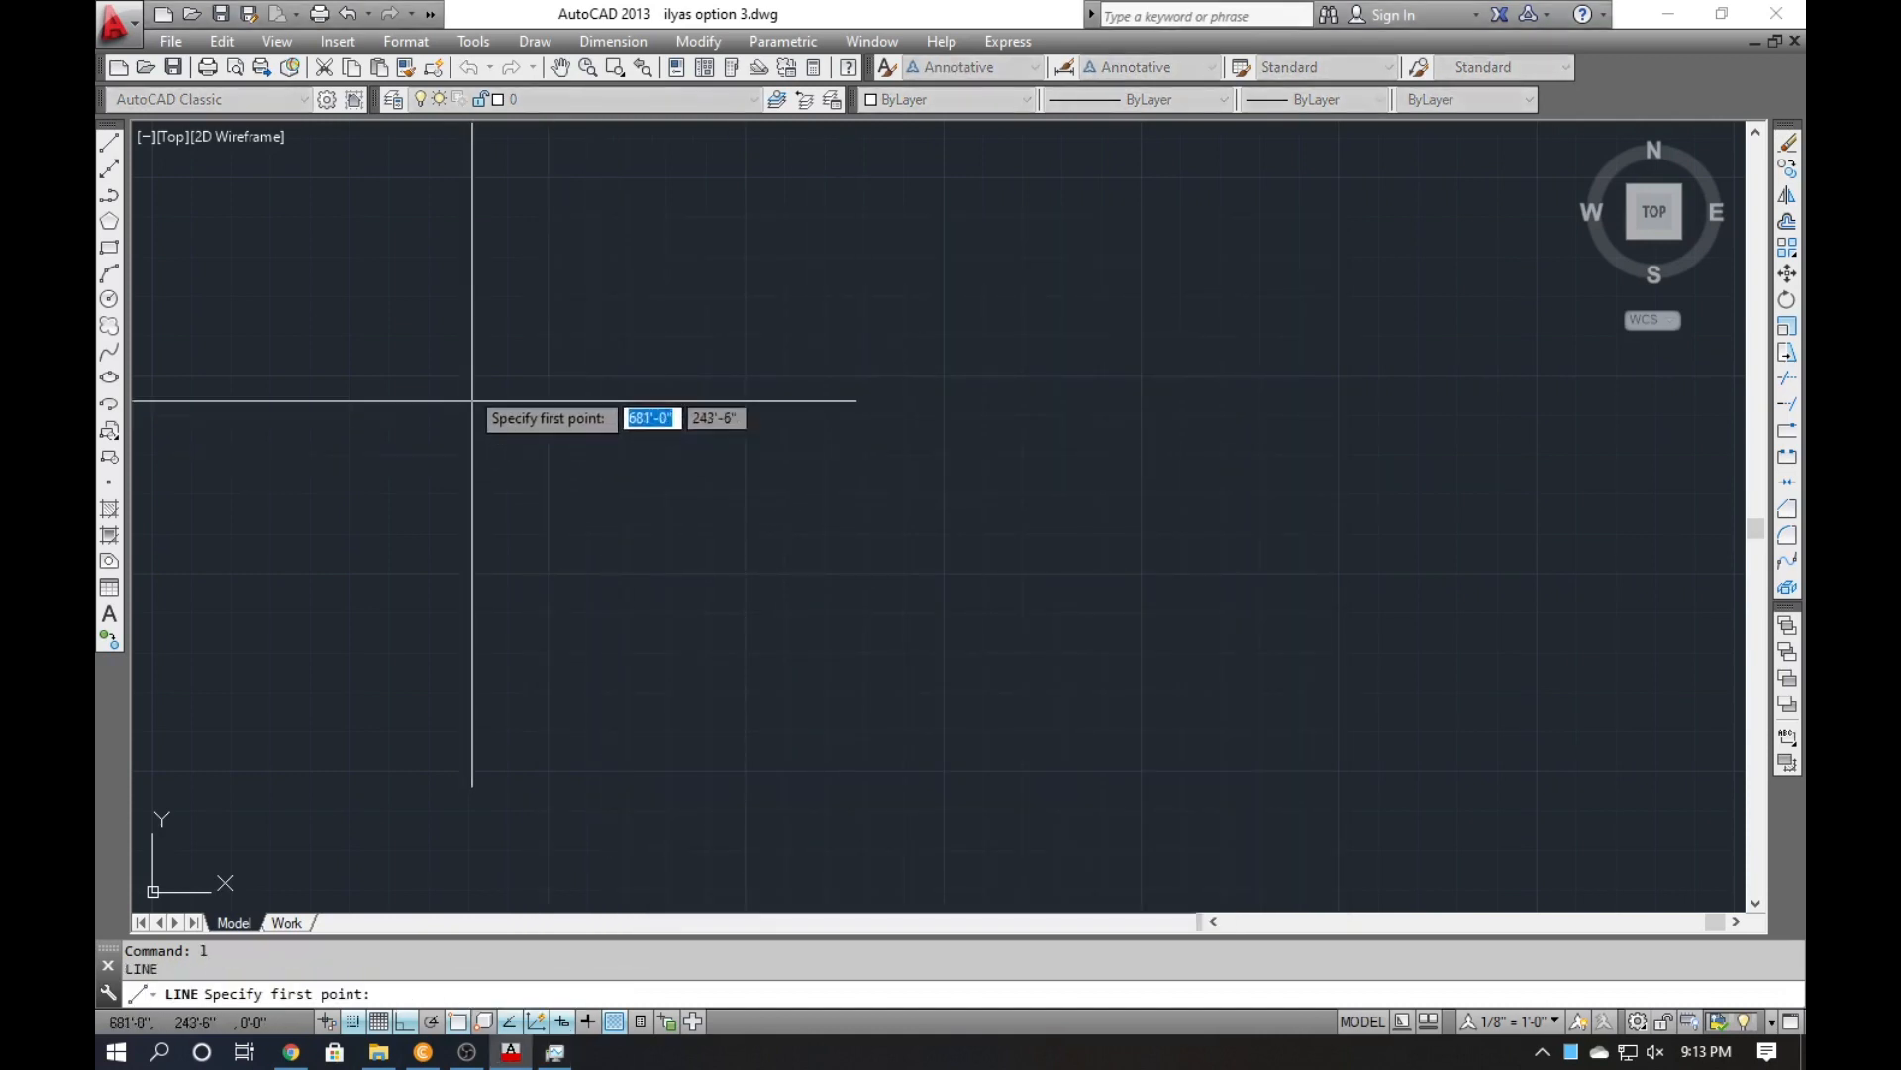
pyautogui.click(461, 328)
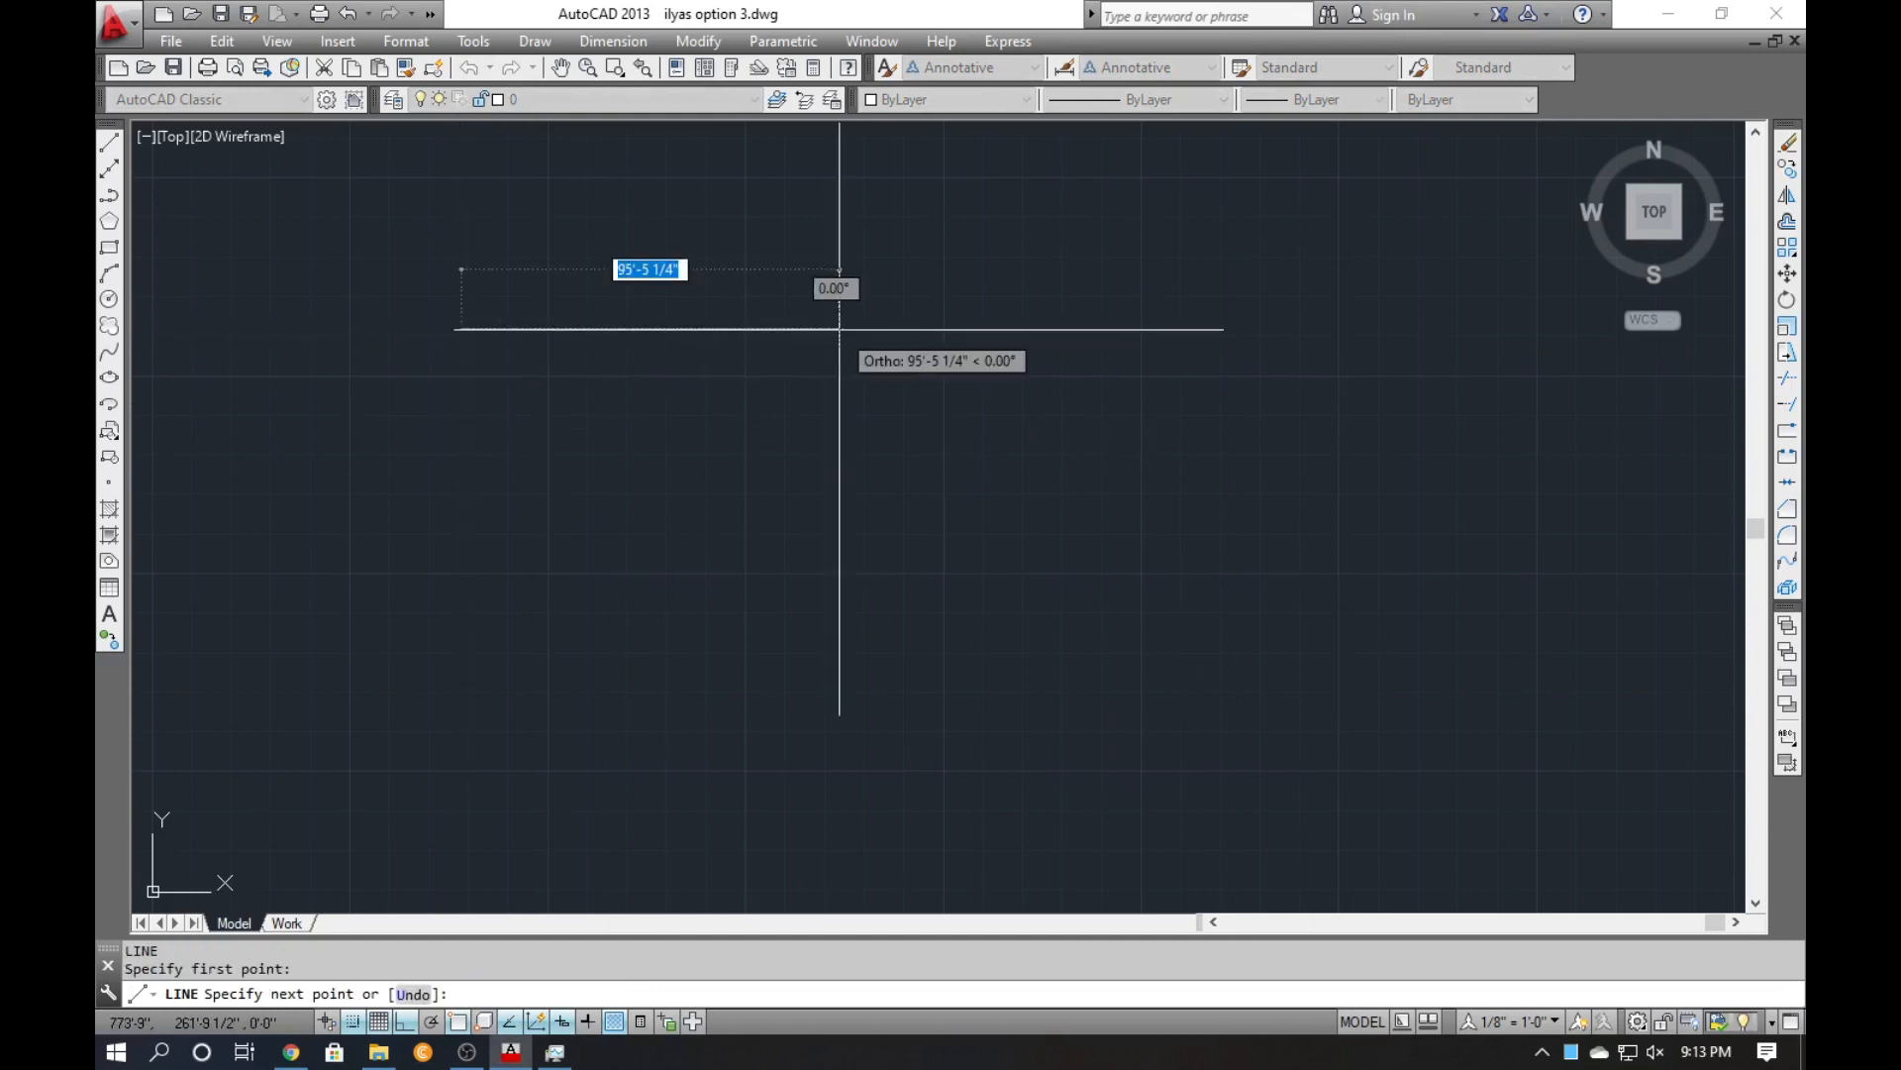
pyautogui.press('Down')
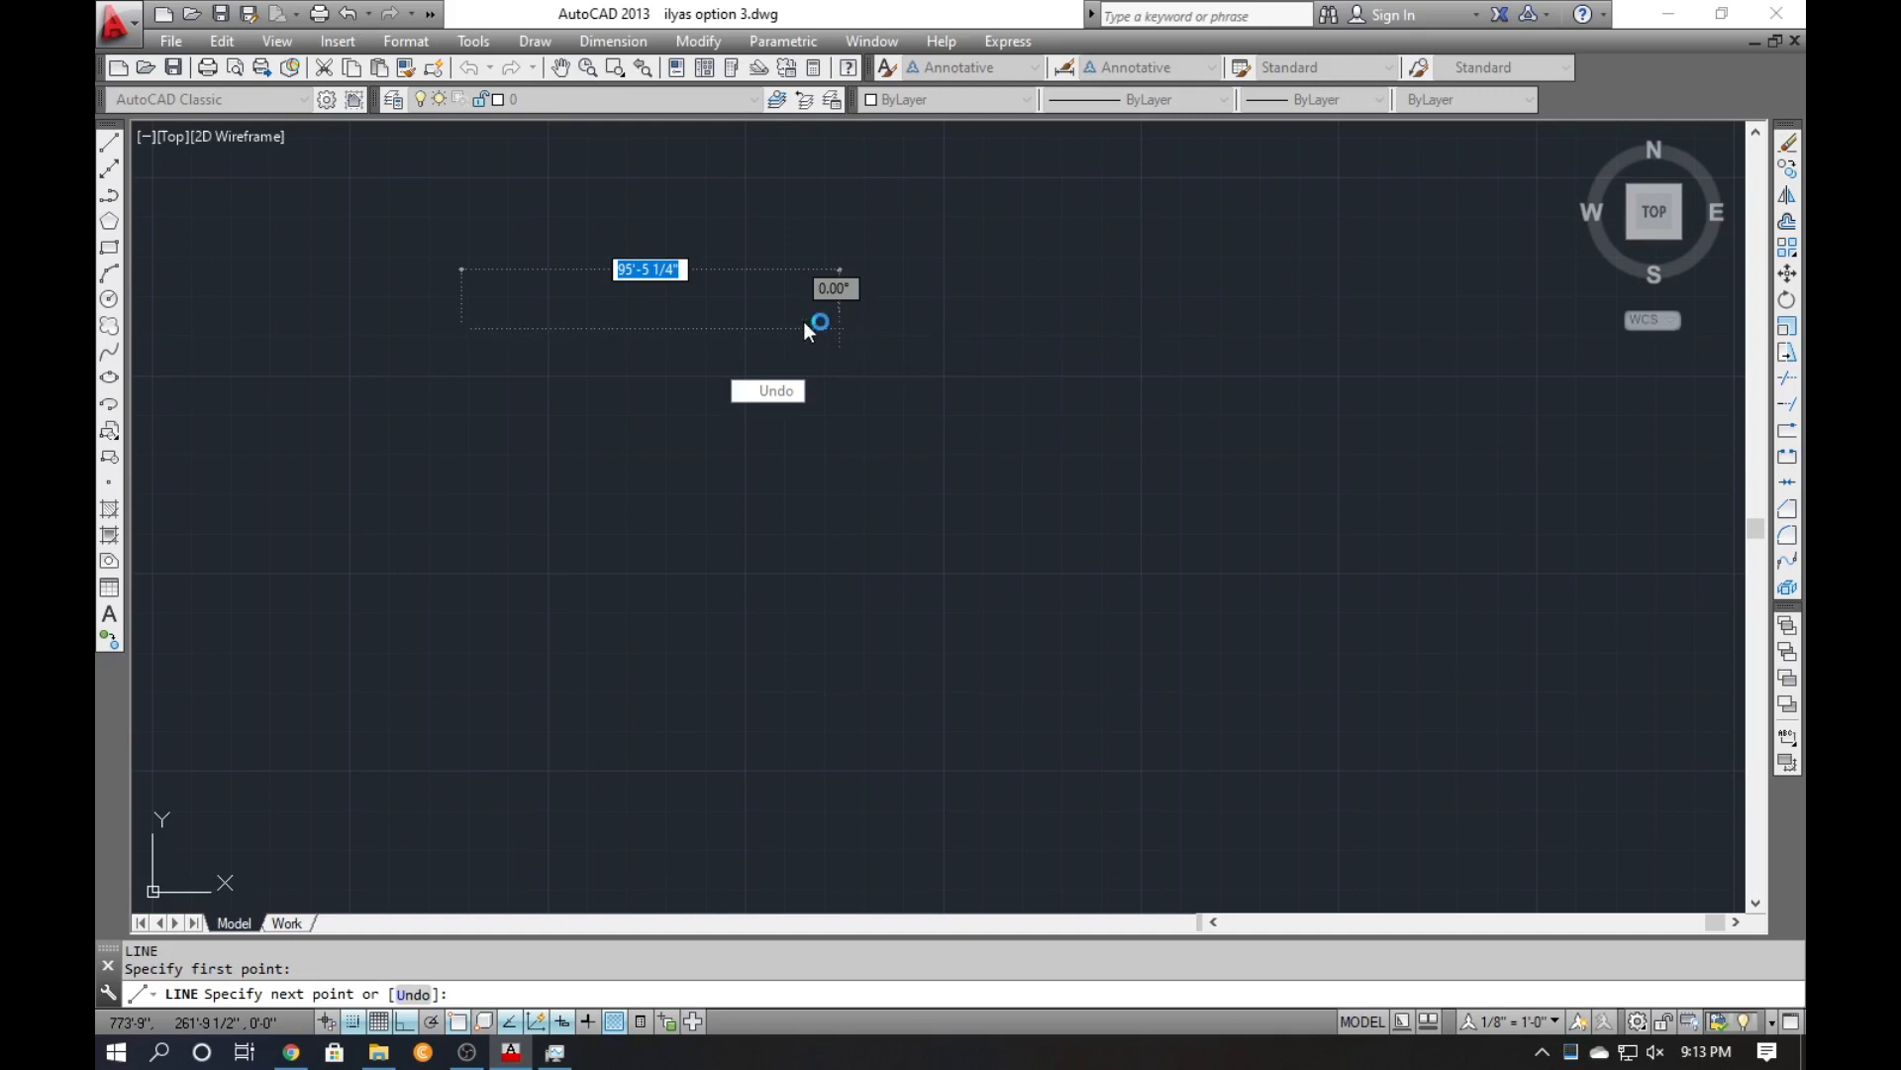
pyautogui.press('Escape')
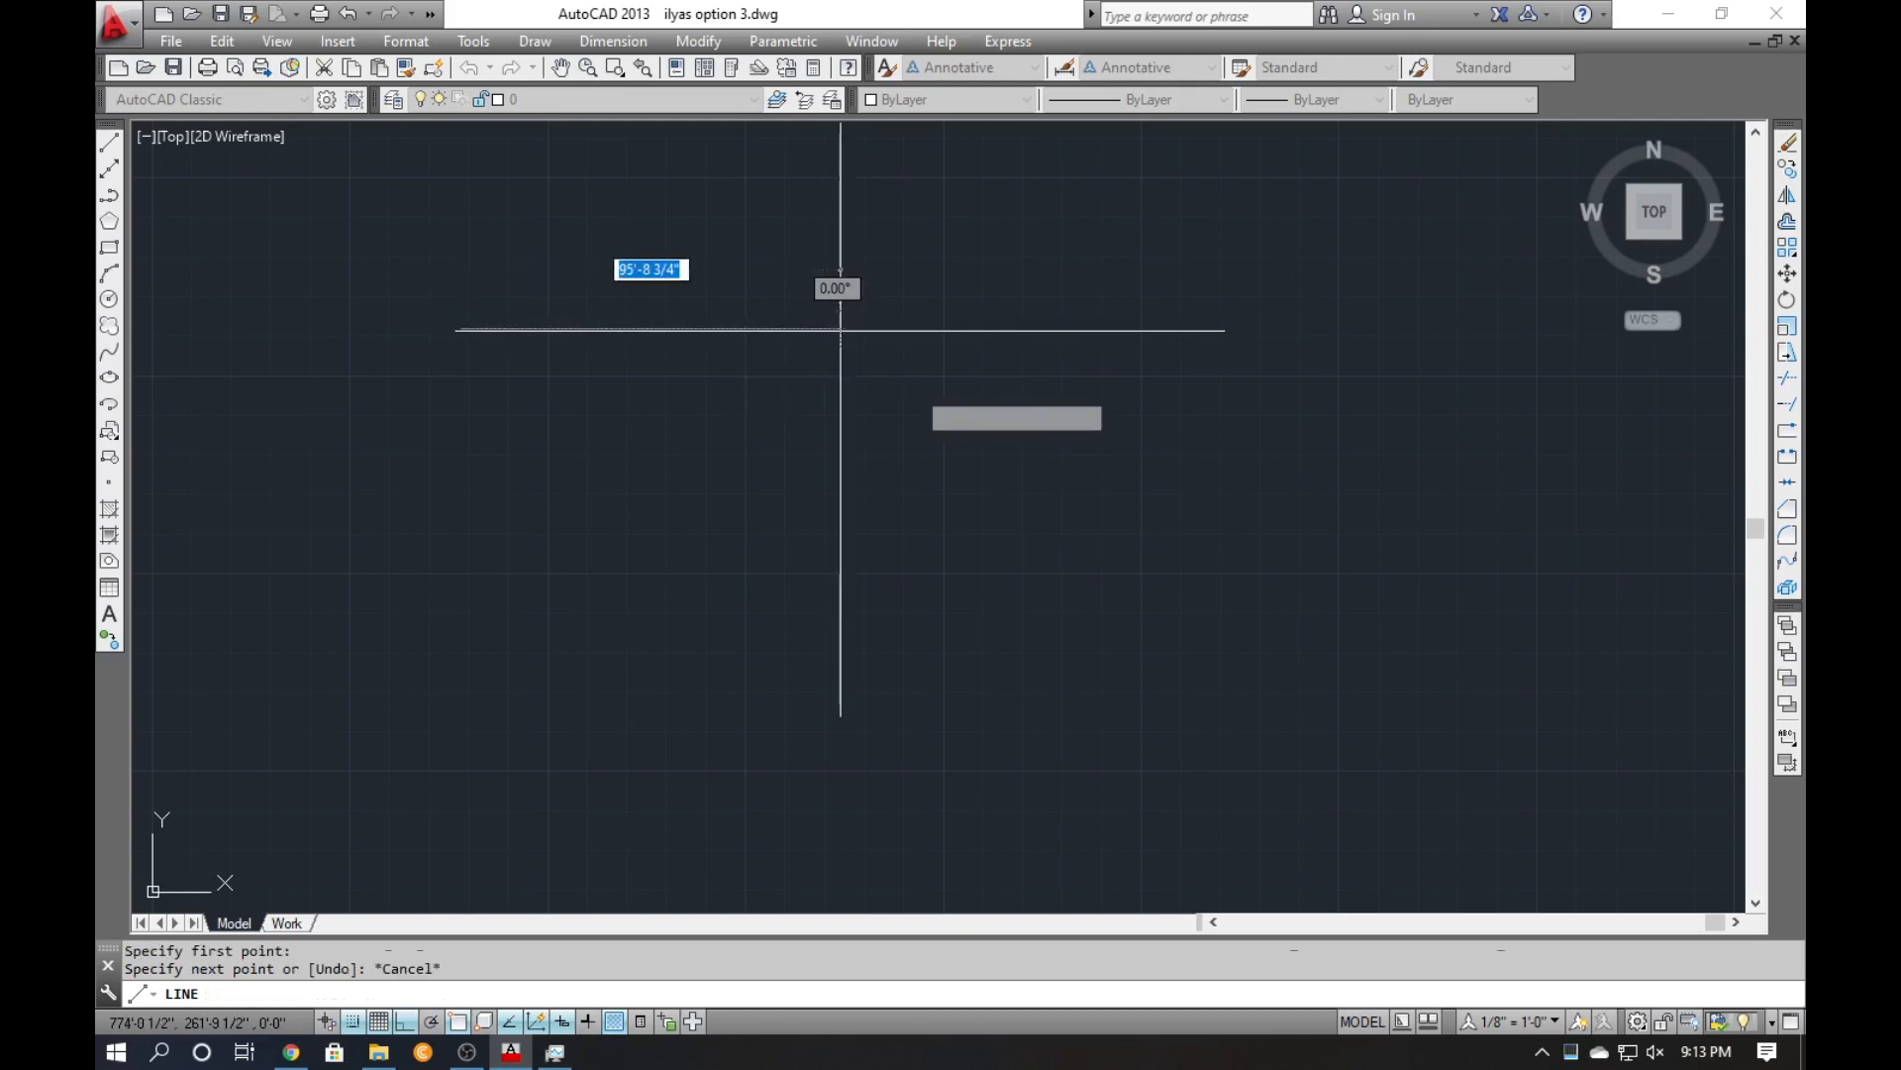
pyautogui.write("20.5'")
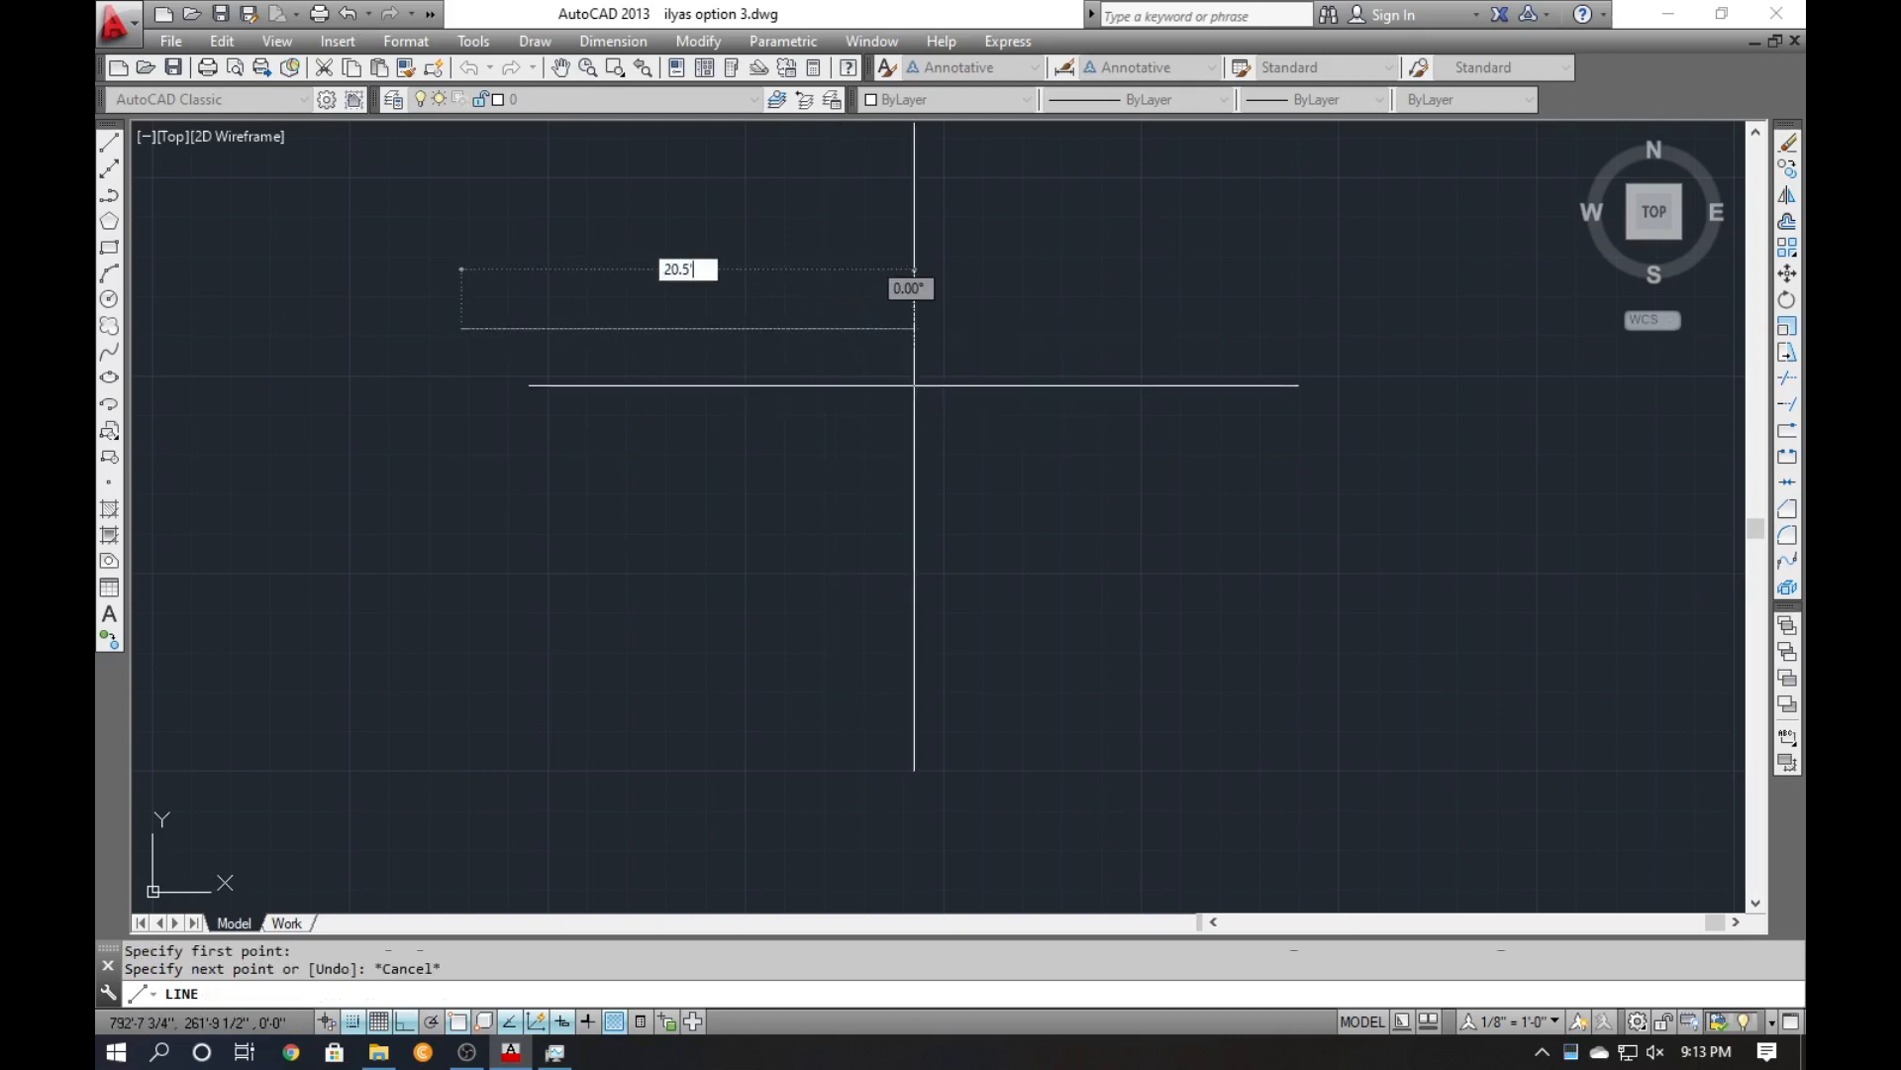
pyautogui.press('Return')
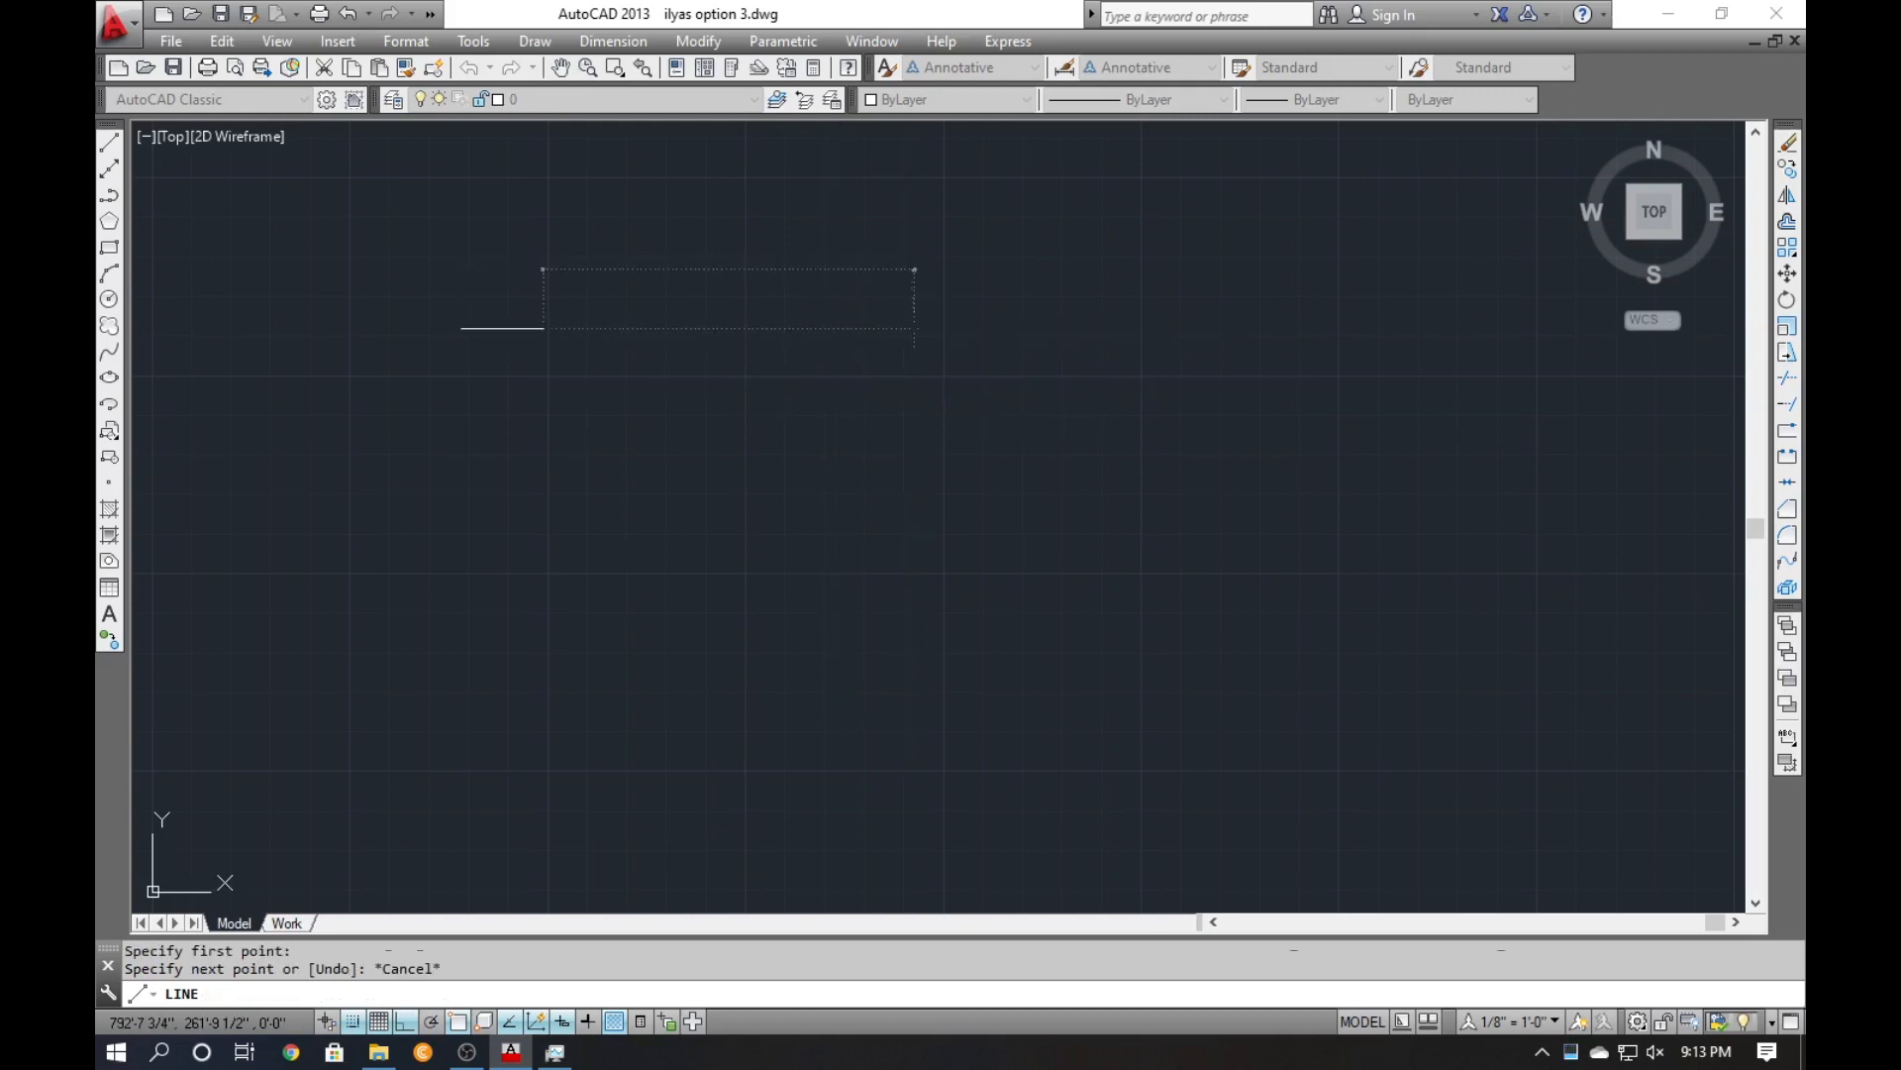
pyautogui.scroll(4, 395, 341)
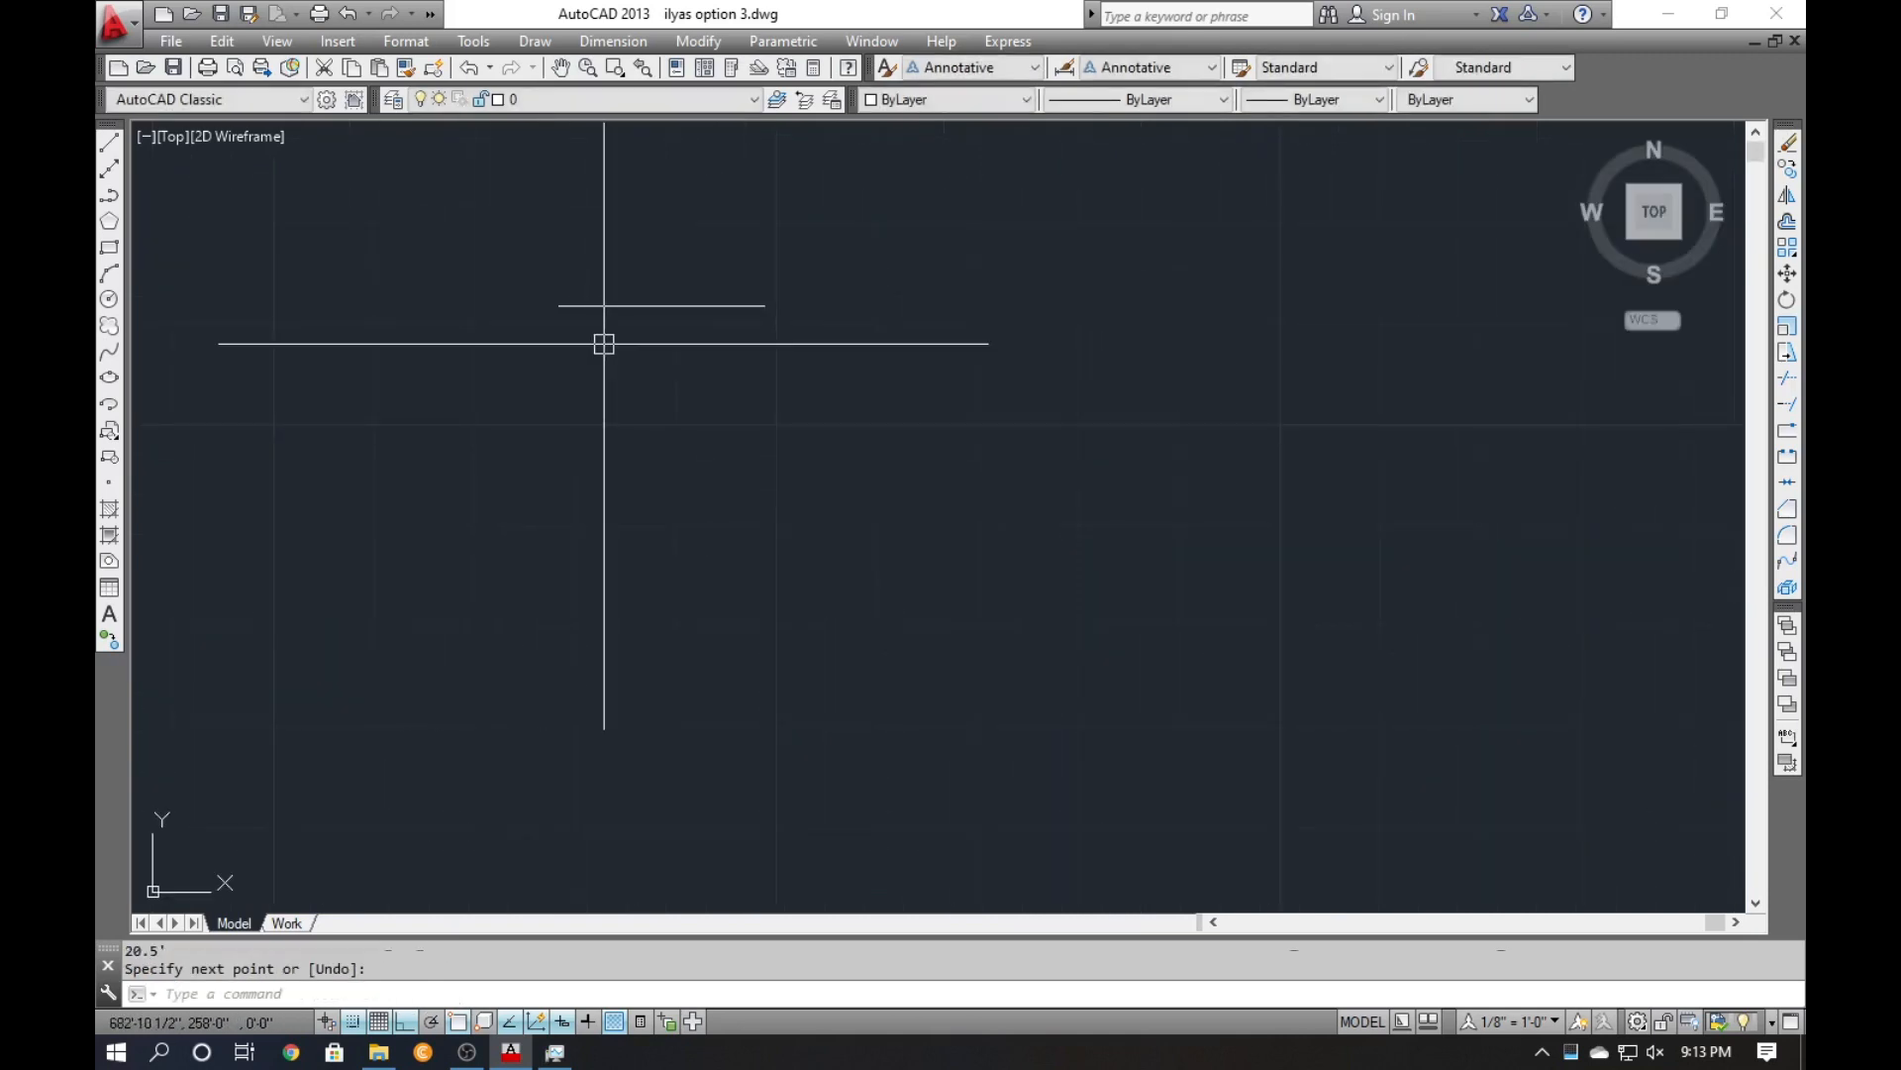
pyautogui.press('Return')
# Draw a vertical line 79.5' long downward from the left end of the horizontal line.
pyautogui.press('Return')
pyautogui.click(560, 305)
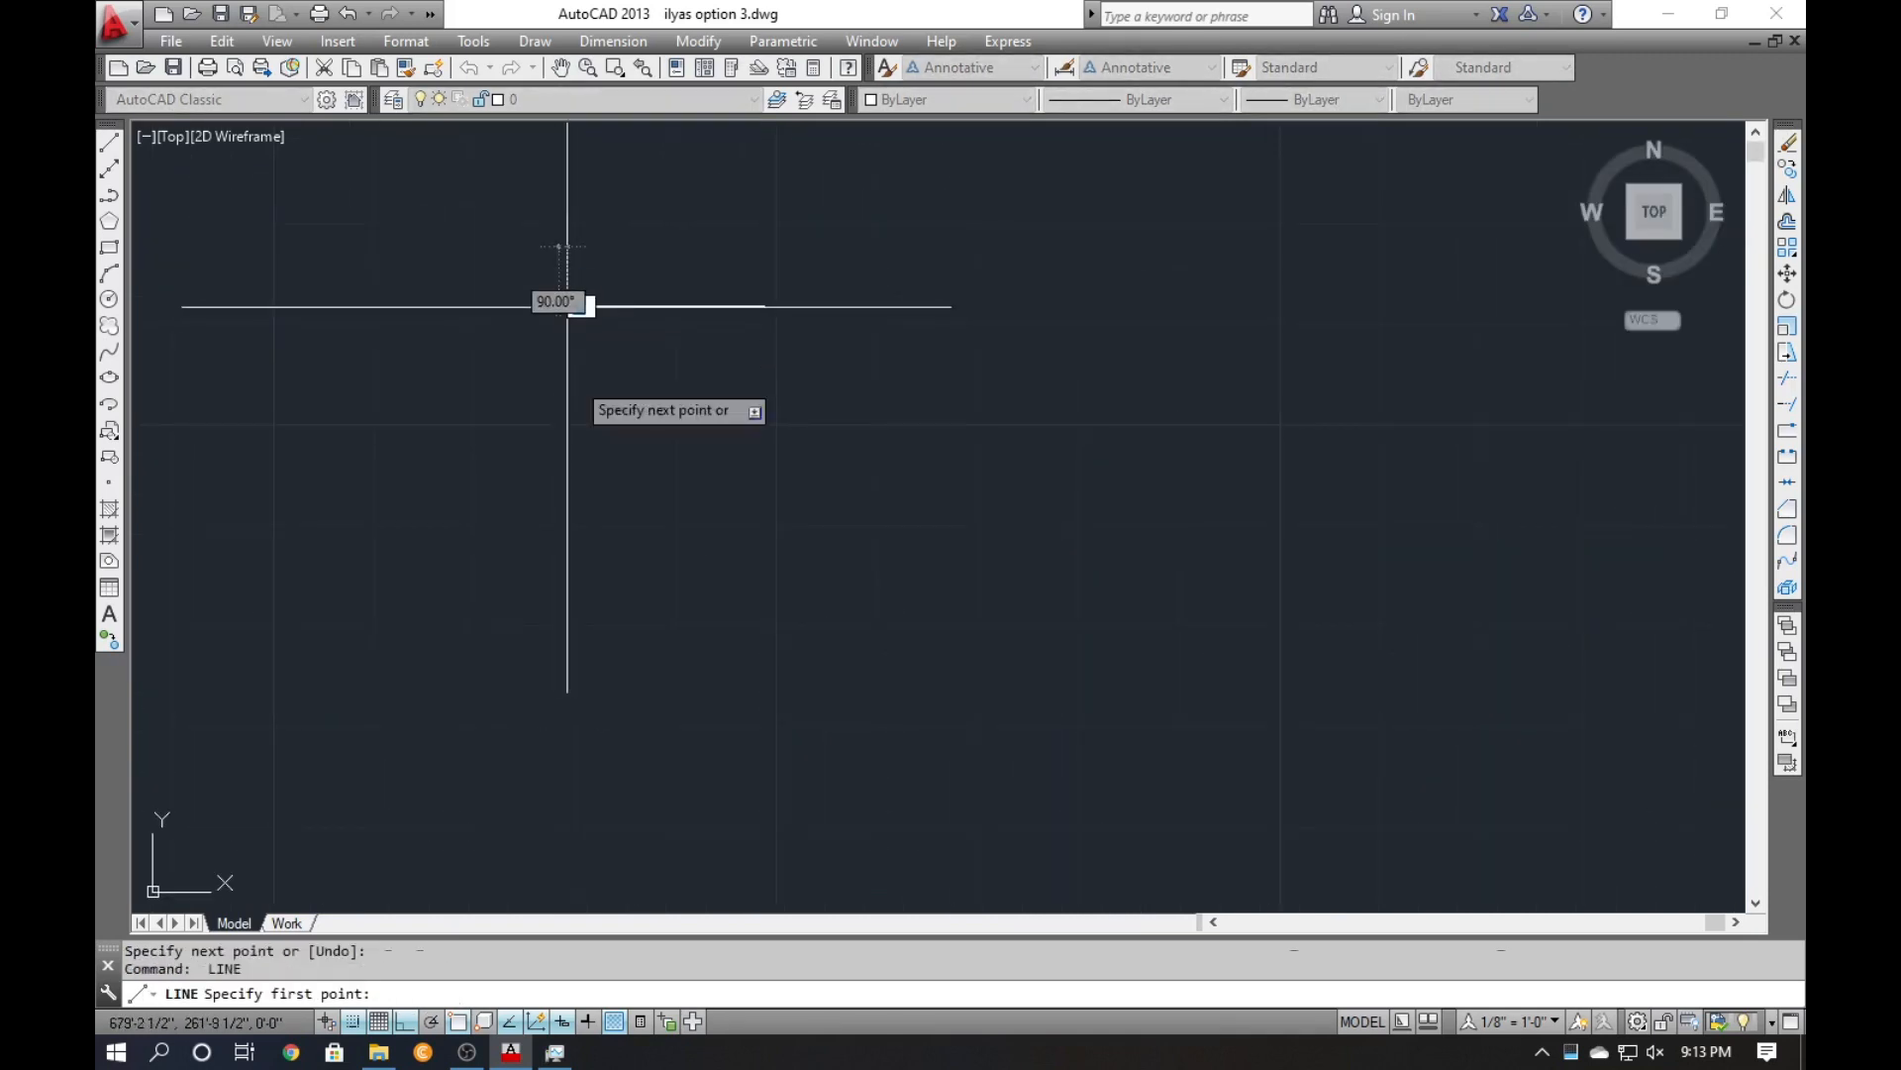
pyautogui.write('79')
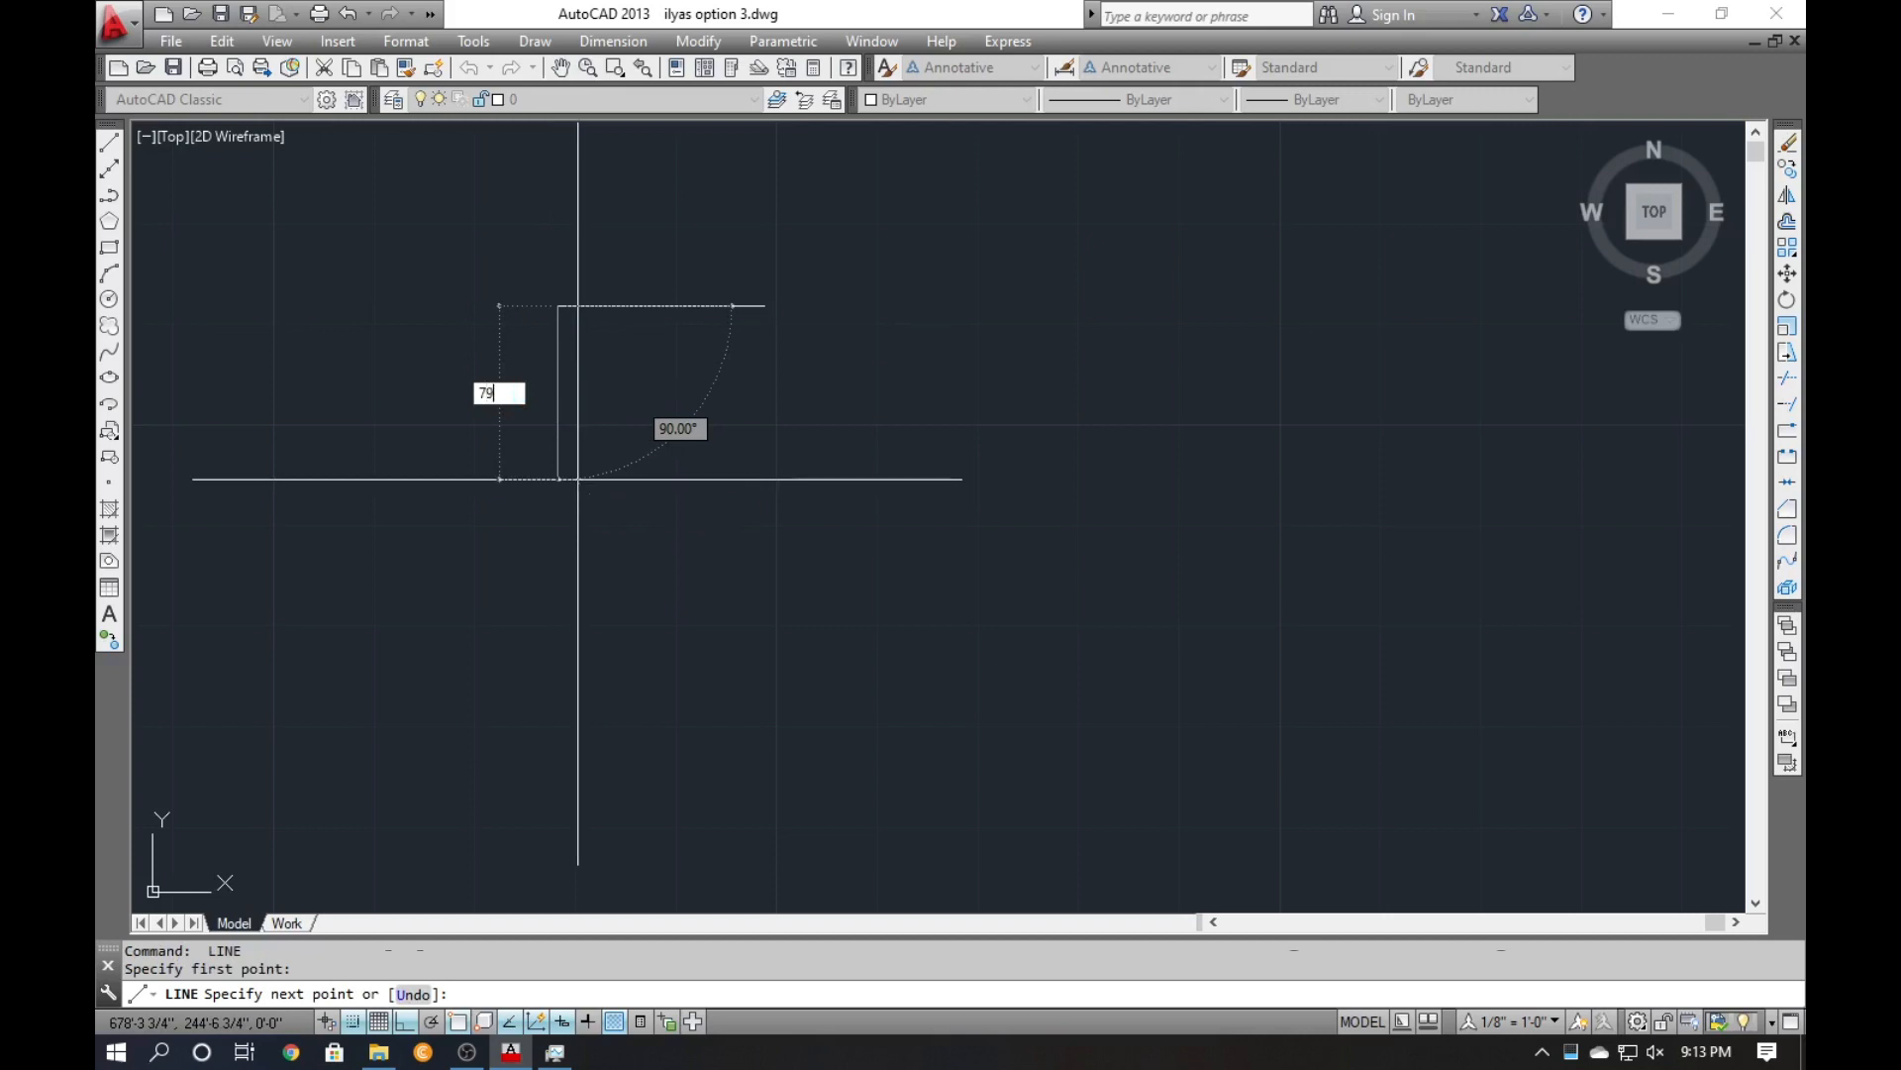
pyautogui.write(".5'")
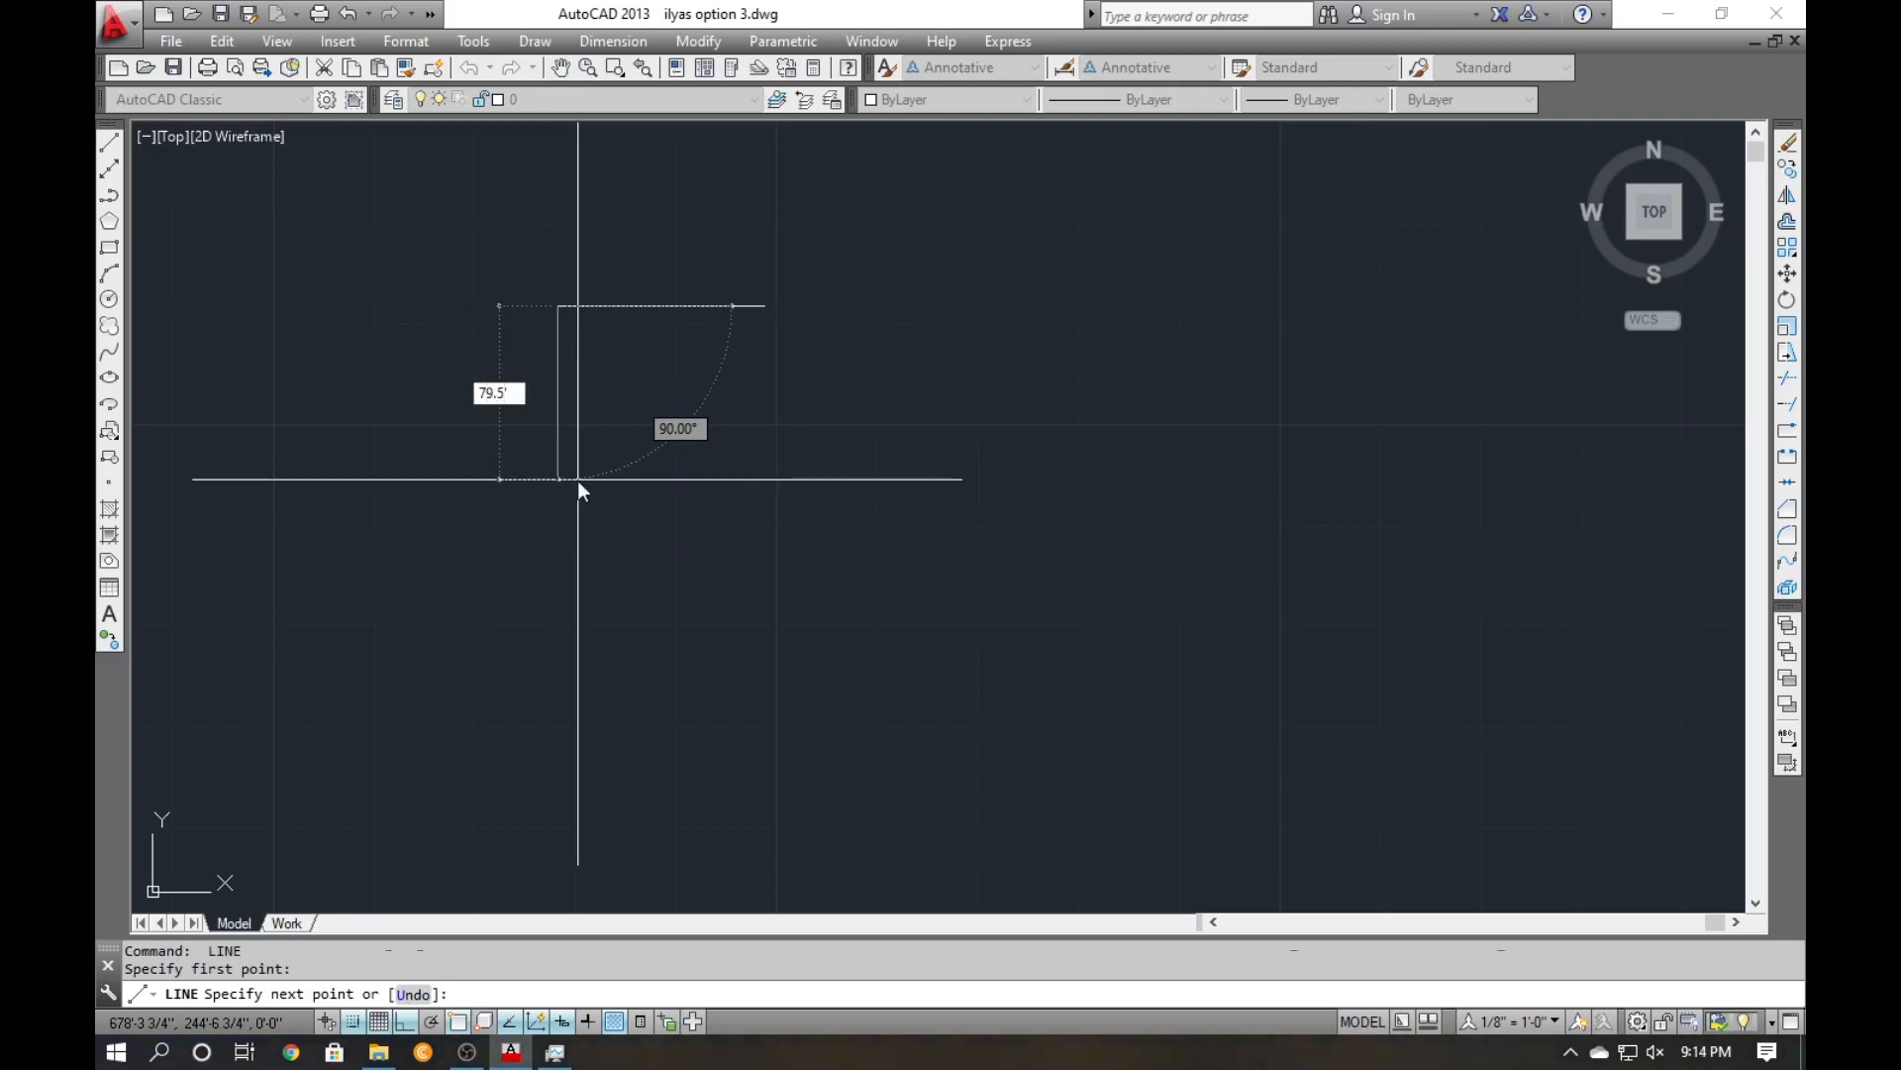
pyautogui.press('Return')
pyautogui.press('Escape')
pyautogui.scroll(-2, 628, 390)
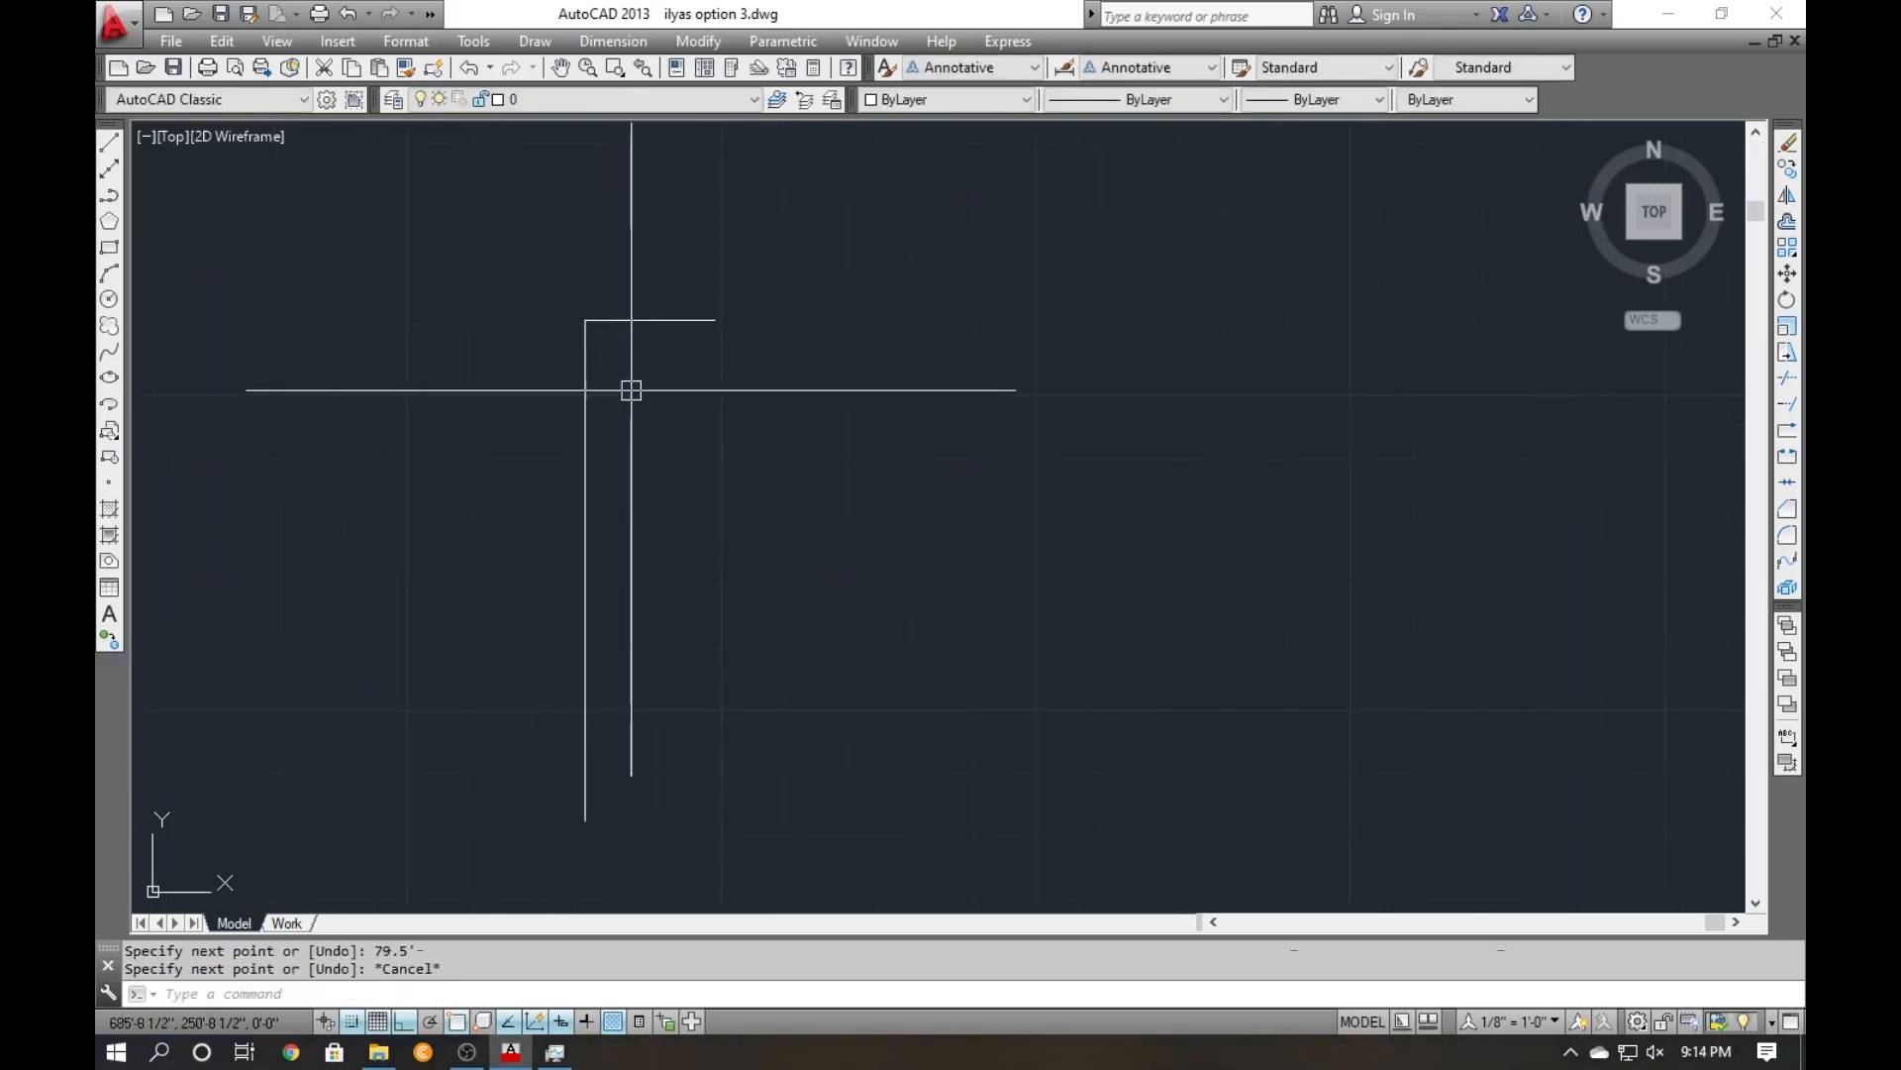
pyautogui.moveTo(627, 390); pyautogui.dragTo(429, 382, button='middle')
pyautogui.press('Escape')
pyautogui.press('Escape')
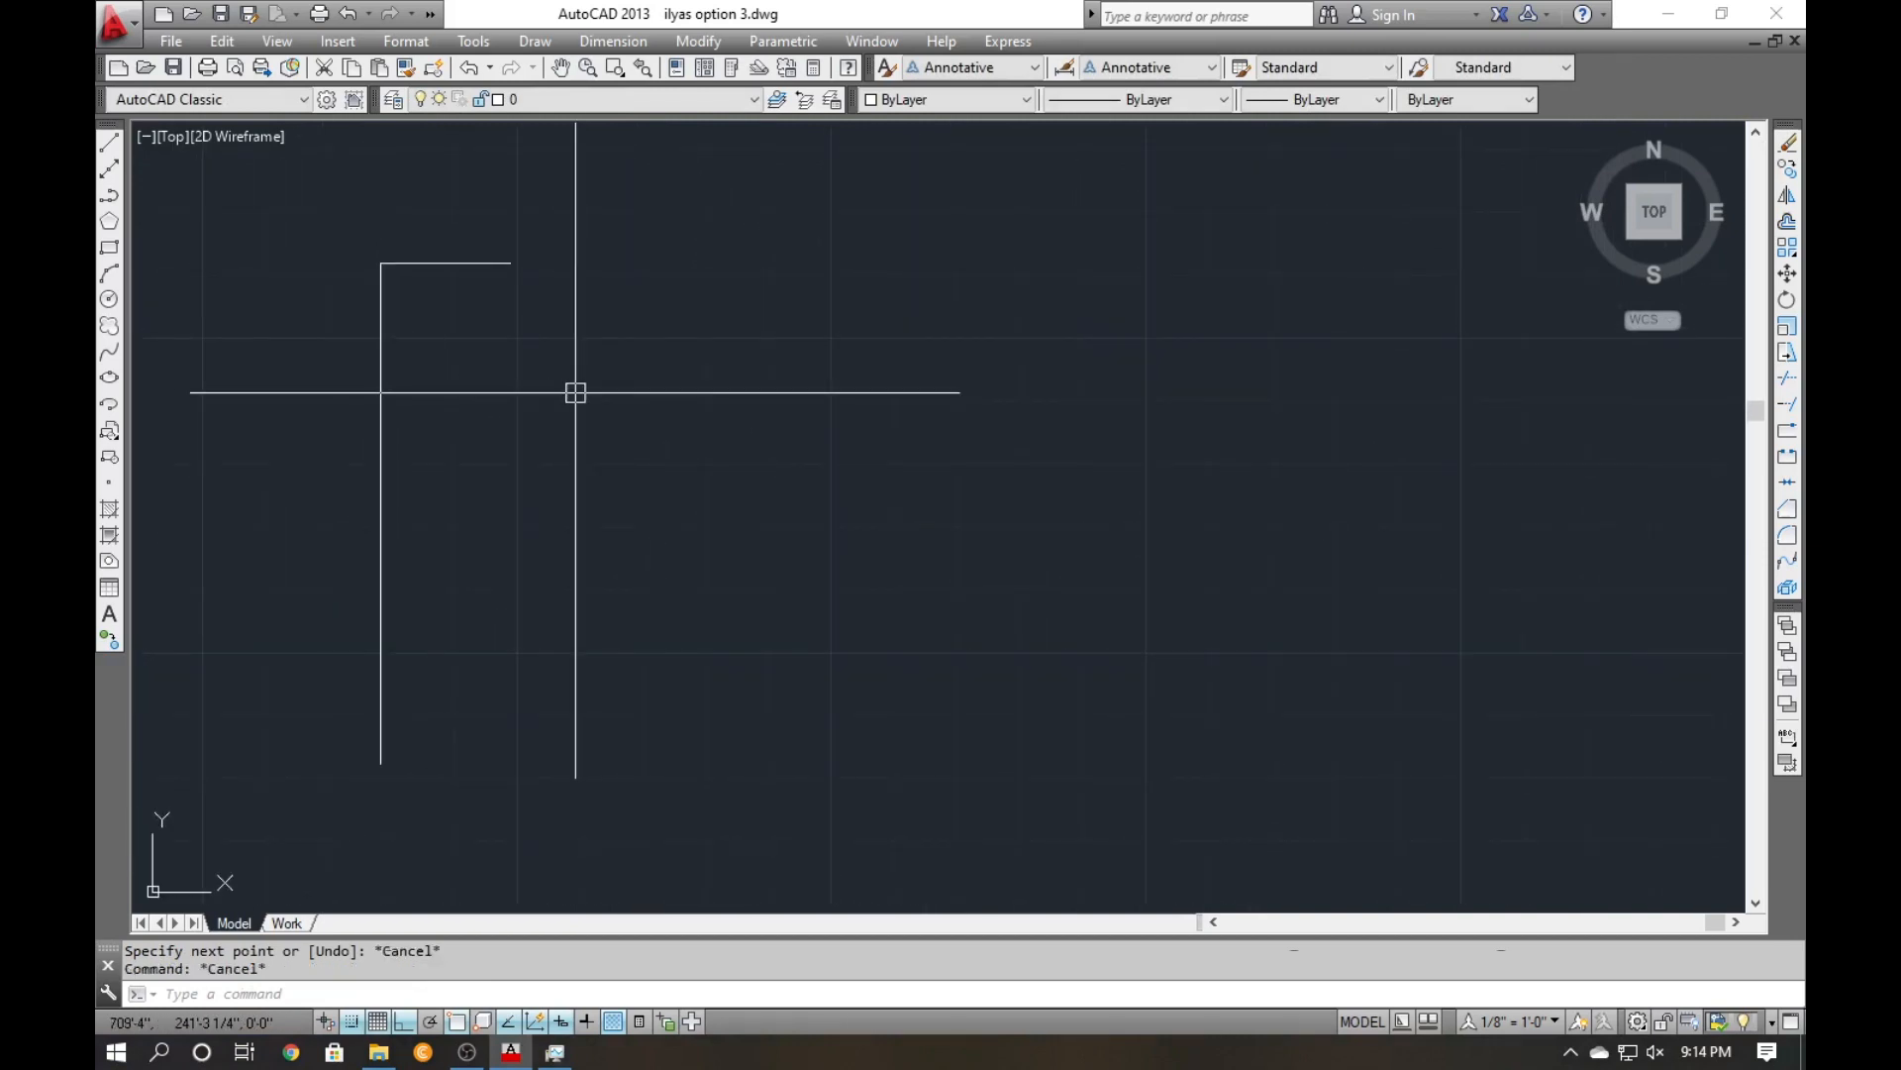
# Offset the vertical line 20.5' to the right to form the opposite side of the boundary.
pyautogui.write('o')
pyautogui.press('Return')
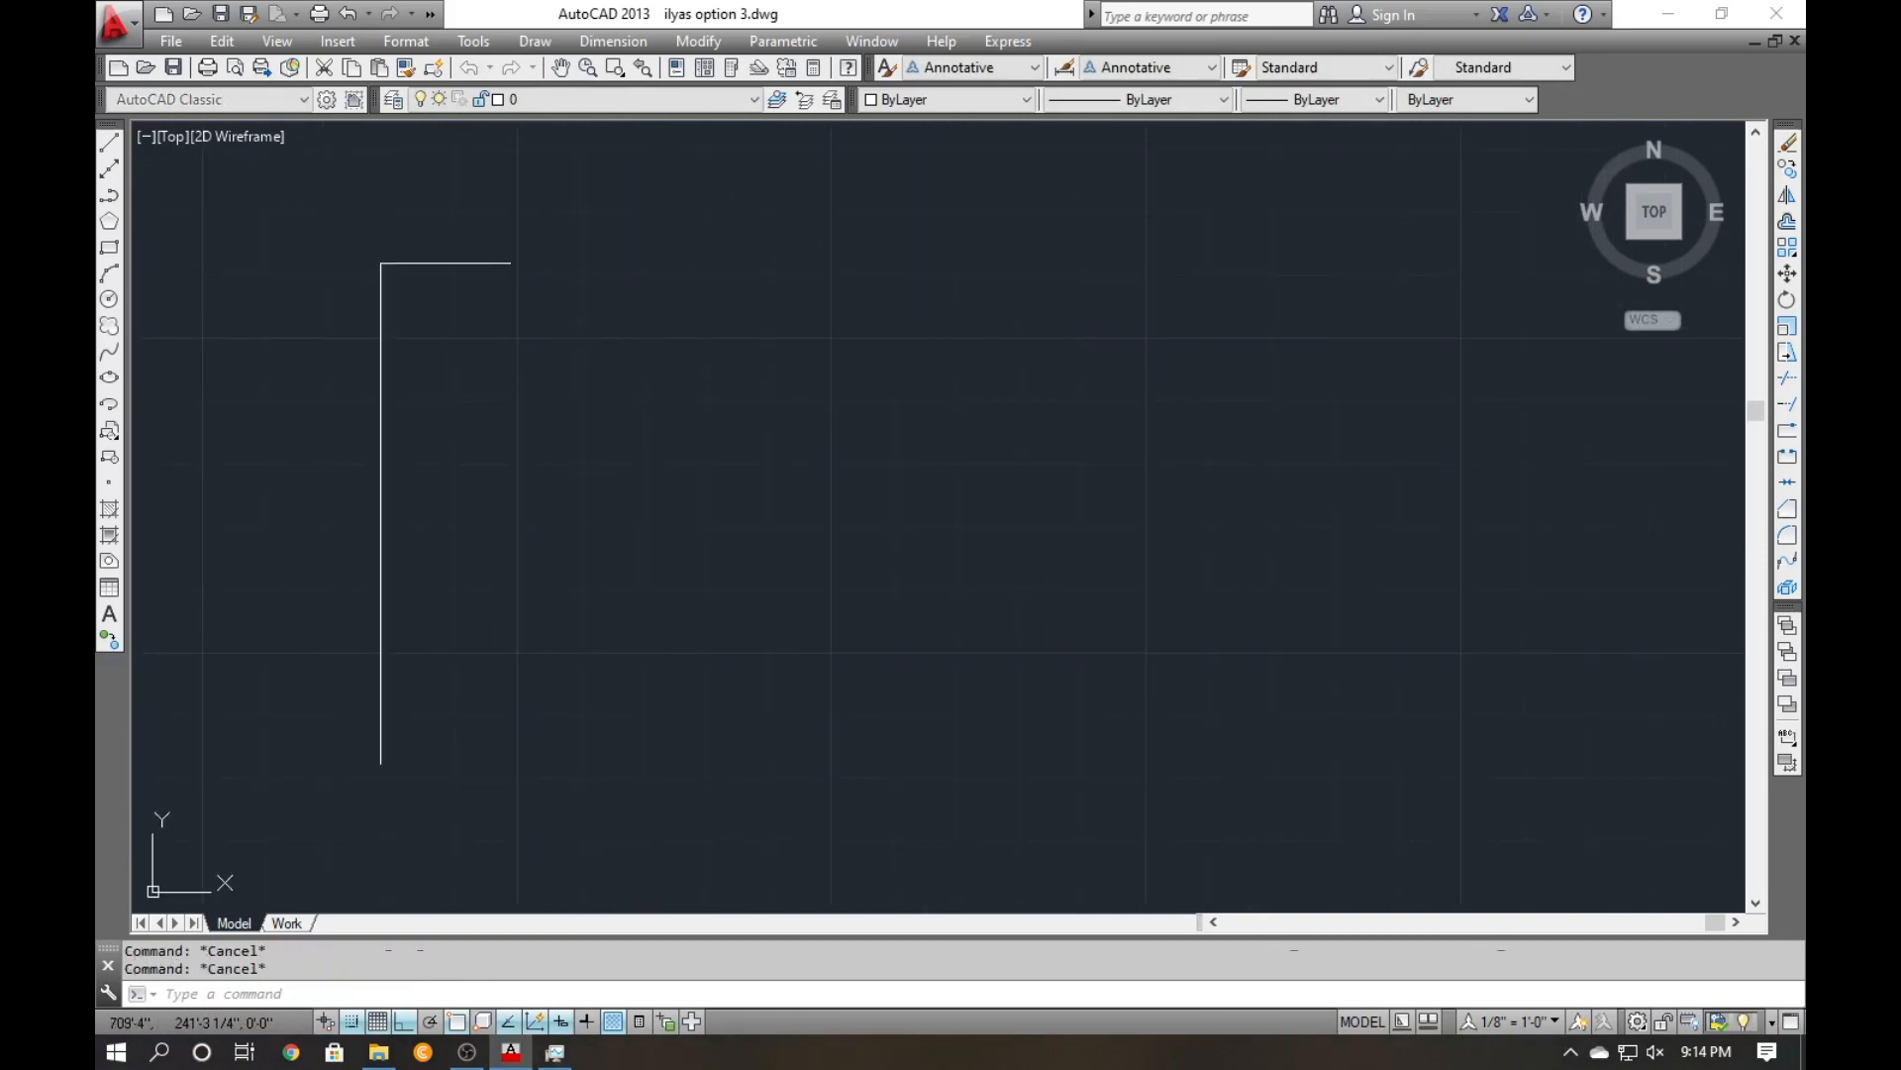
pyautogui.write("20.5'")
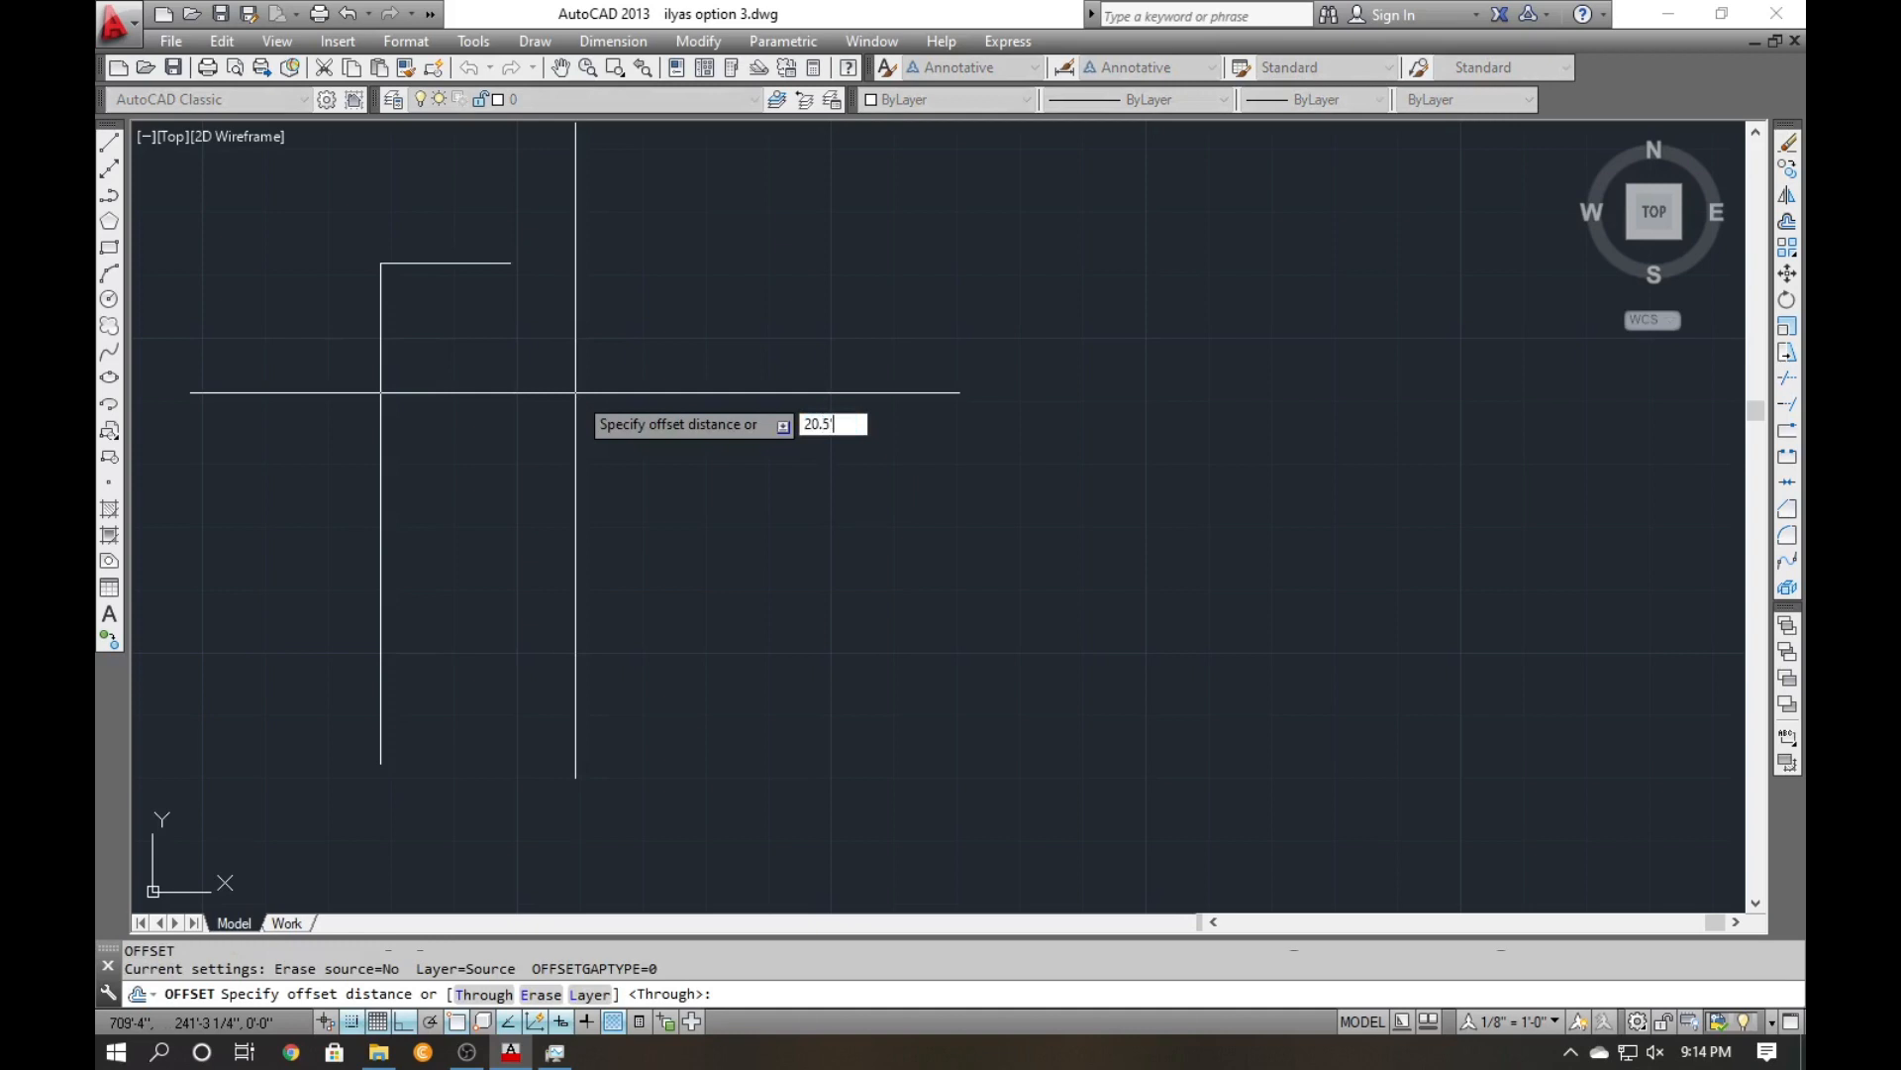
pyautogui.press('Return')
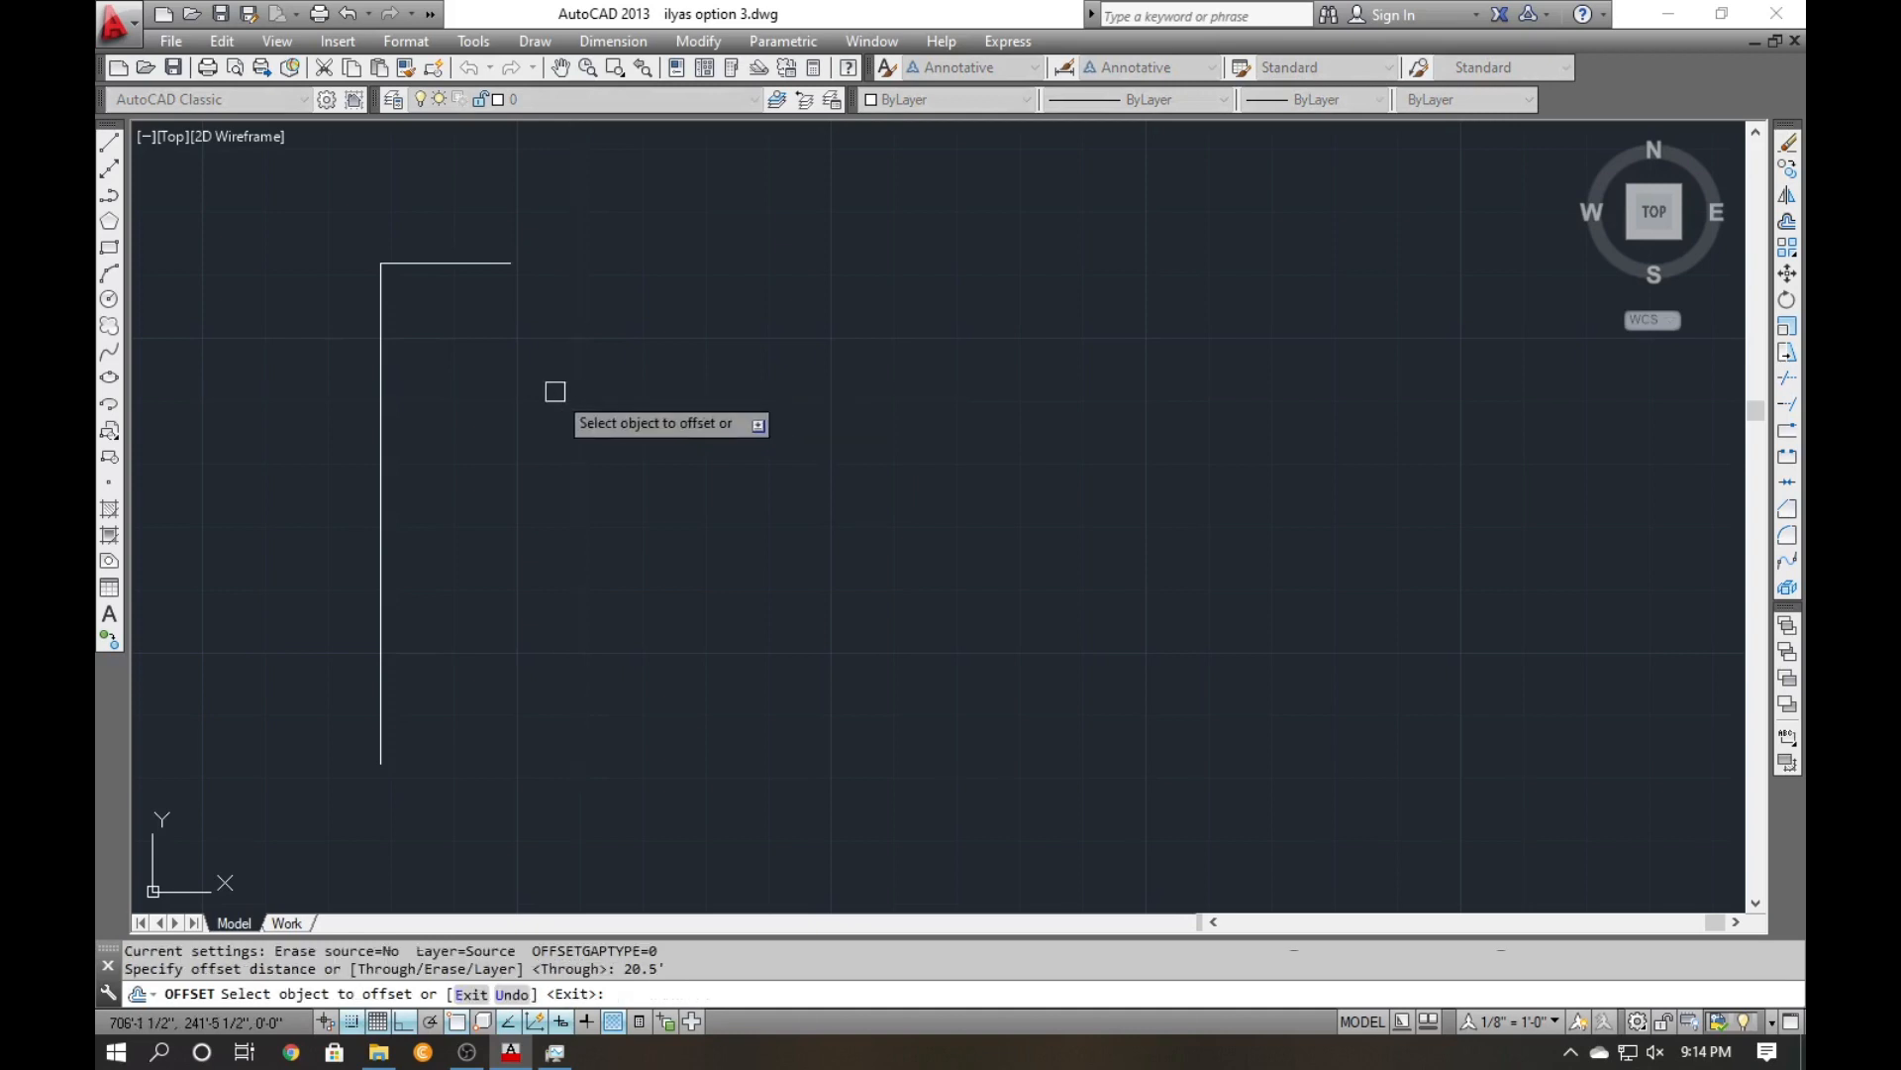
pyautogui.click(379, 379)
pyautogui.click(592, 401)
pyautogui.press('Escape')
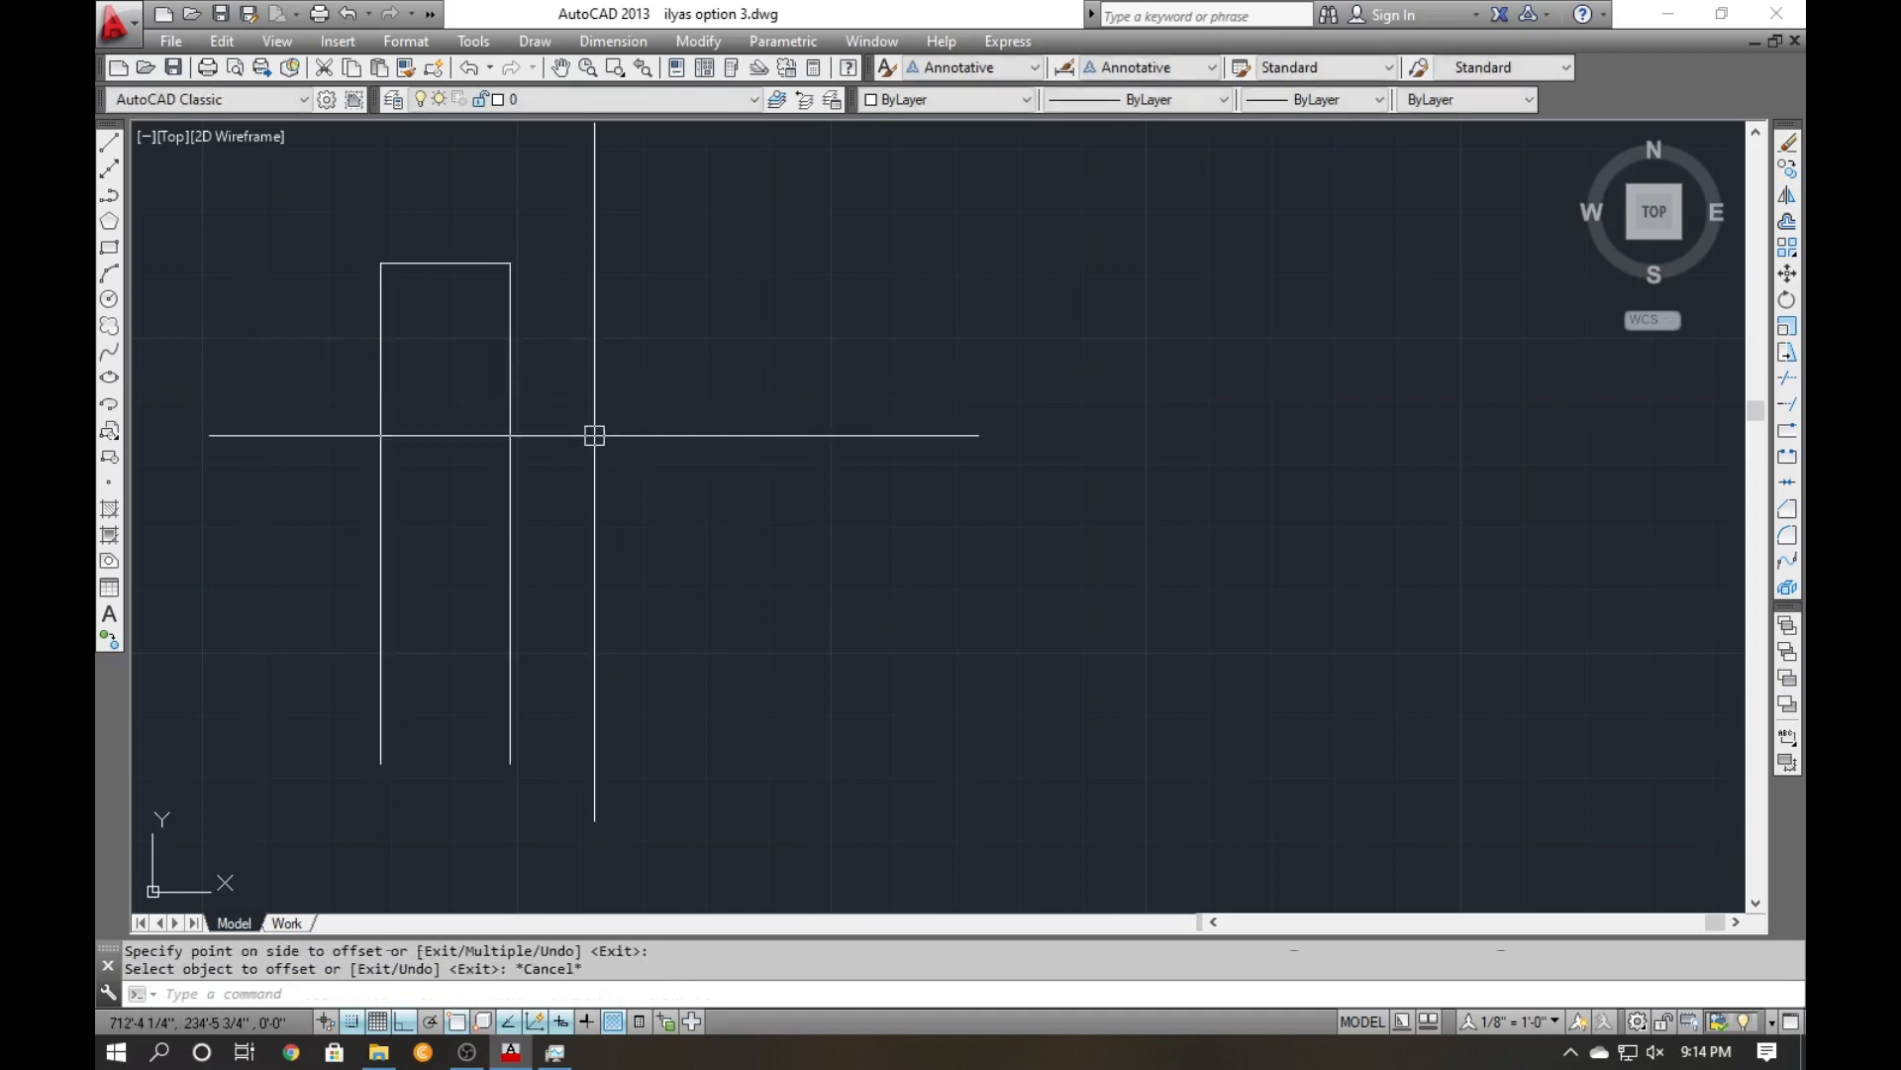
# Offset the top horizontal line 79.5' downward to close the boundary rectangle.
pyautogui.press('Return')
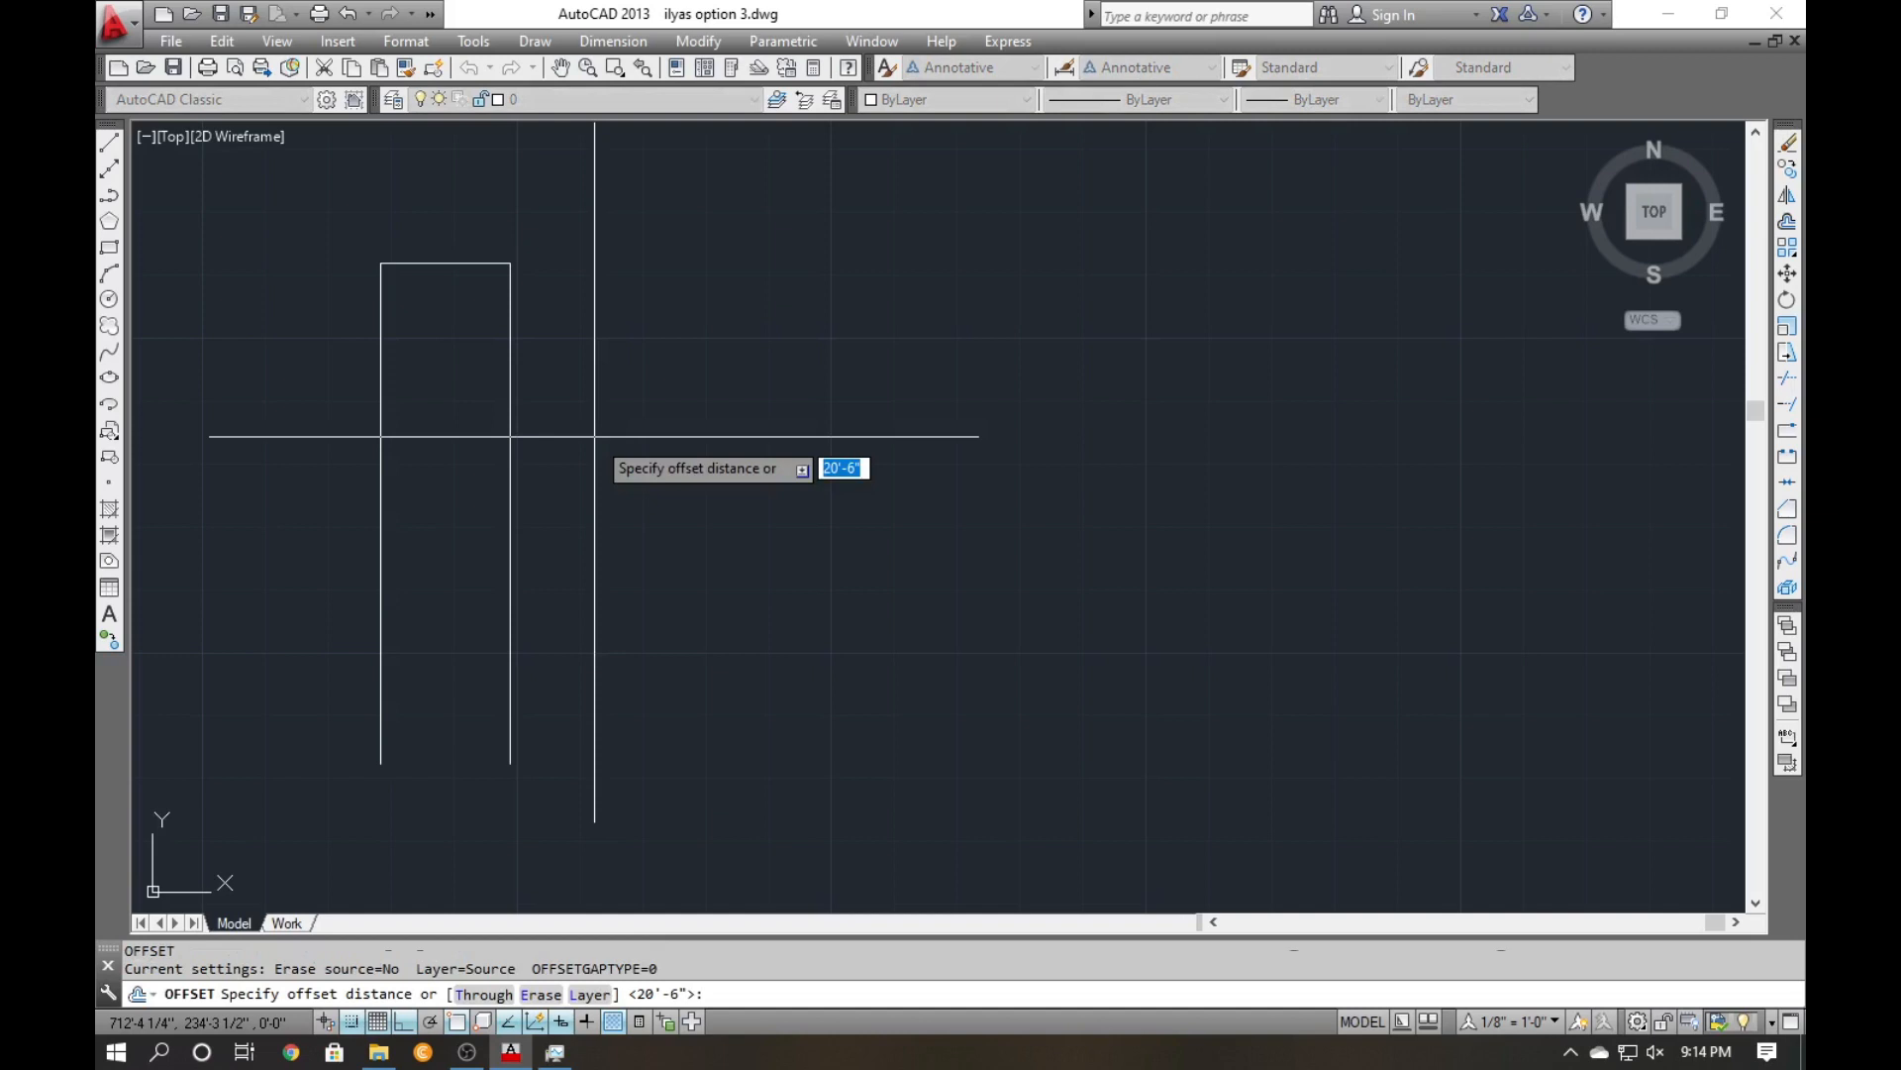
pyautogui.write("79.5'")
pyautogui.press('Return')
pyautogui.click(479, 264)
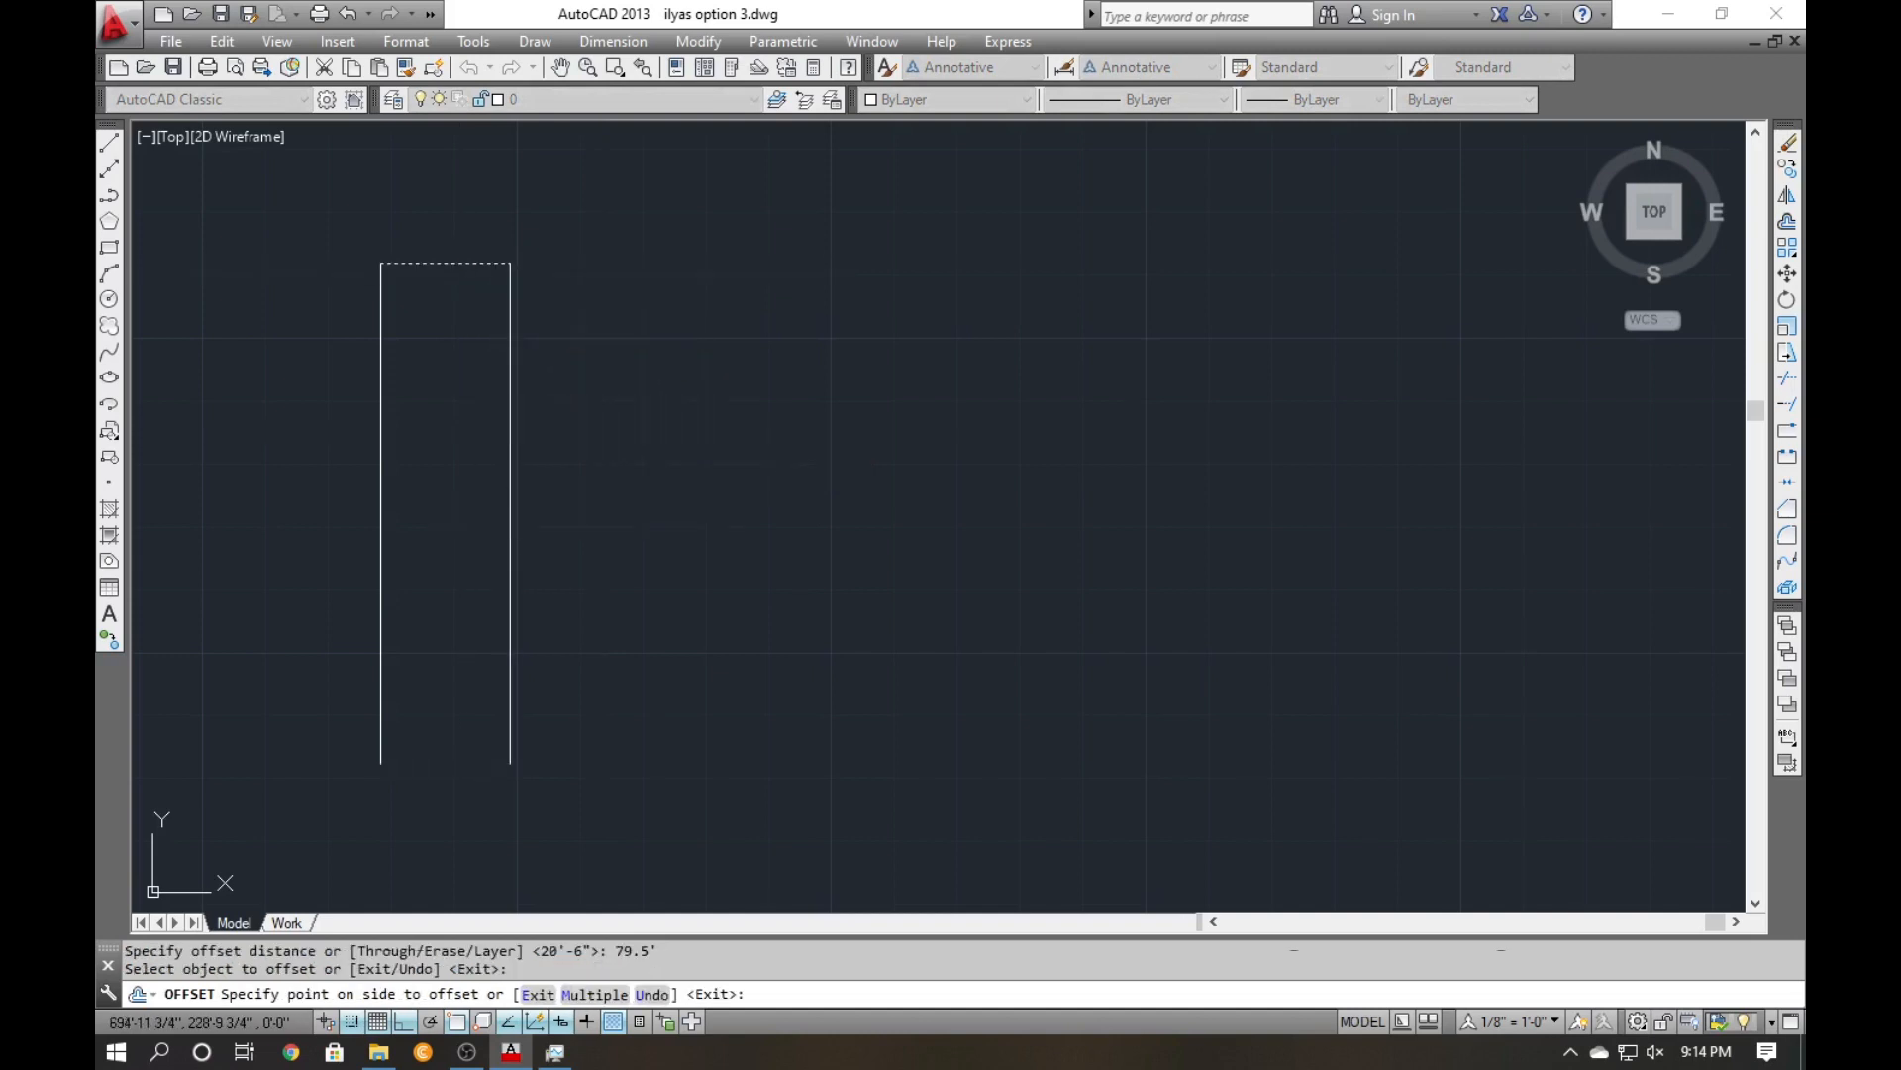
pyautogui.press('Escape')
pyautogui.press('Escape')
pyautogui.press('Escape')
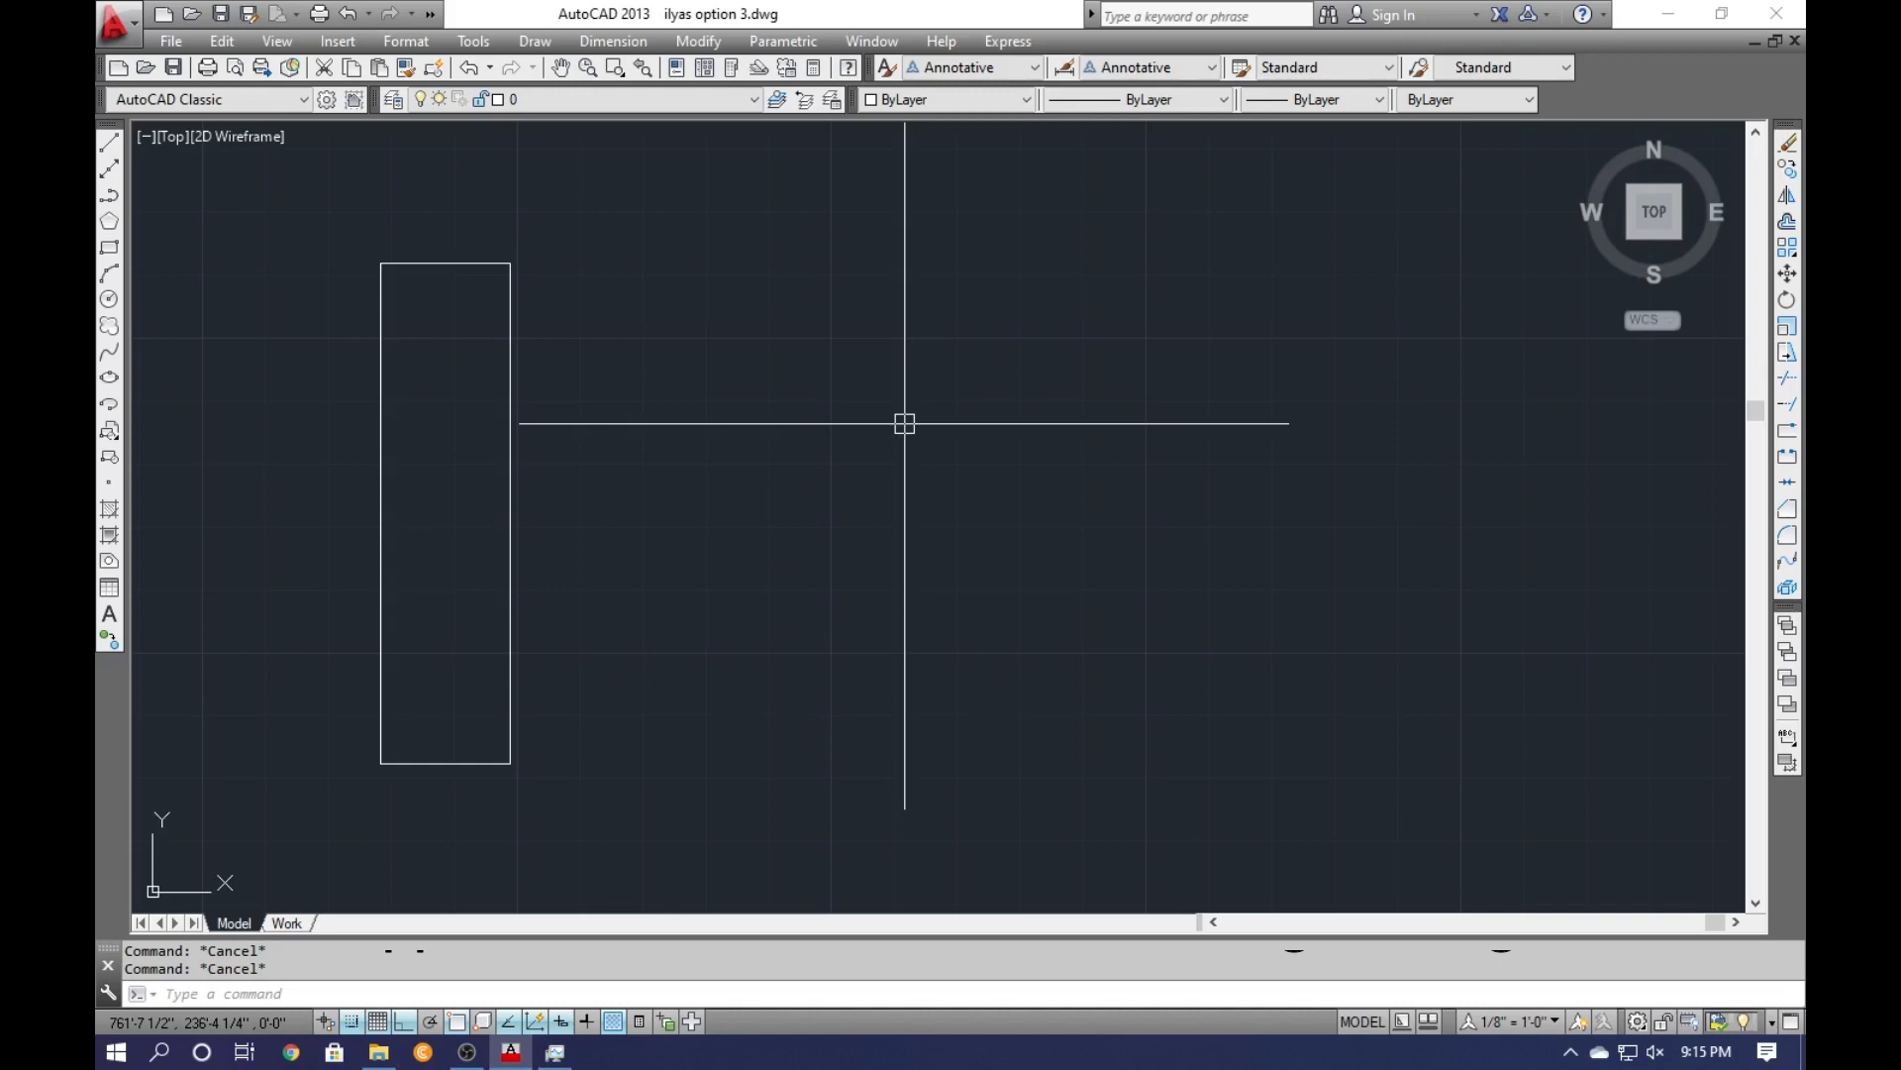
# Add an aligned dimension to the top edge of the boundary rectangle.
pyautogui.scroll(2, 294, 397)
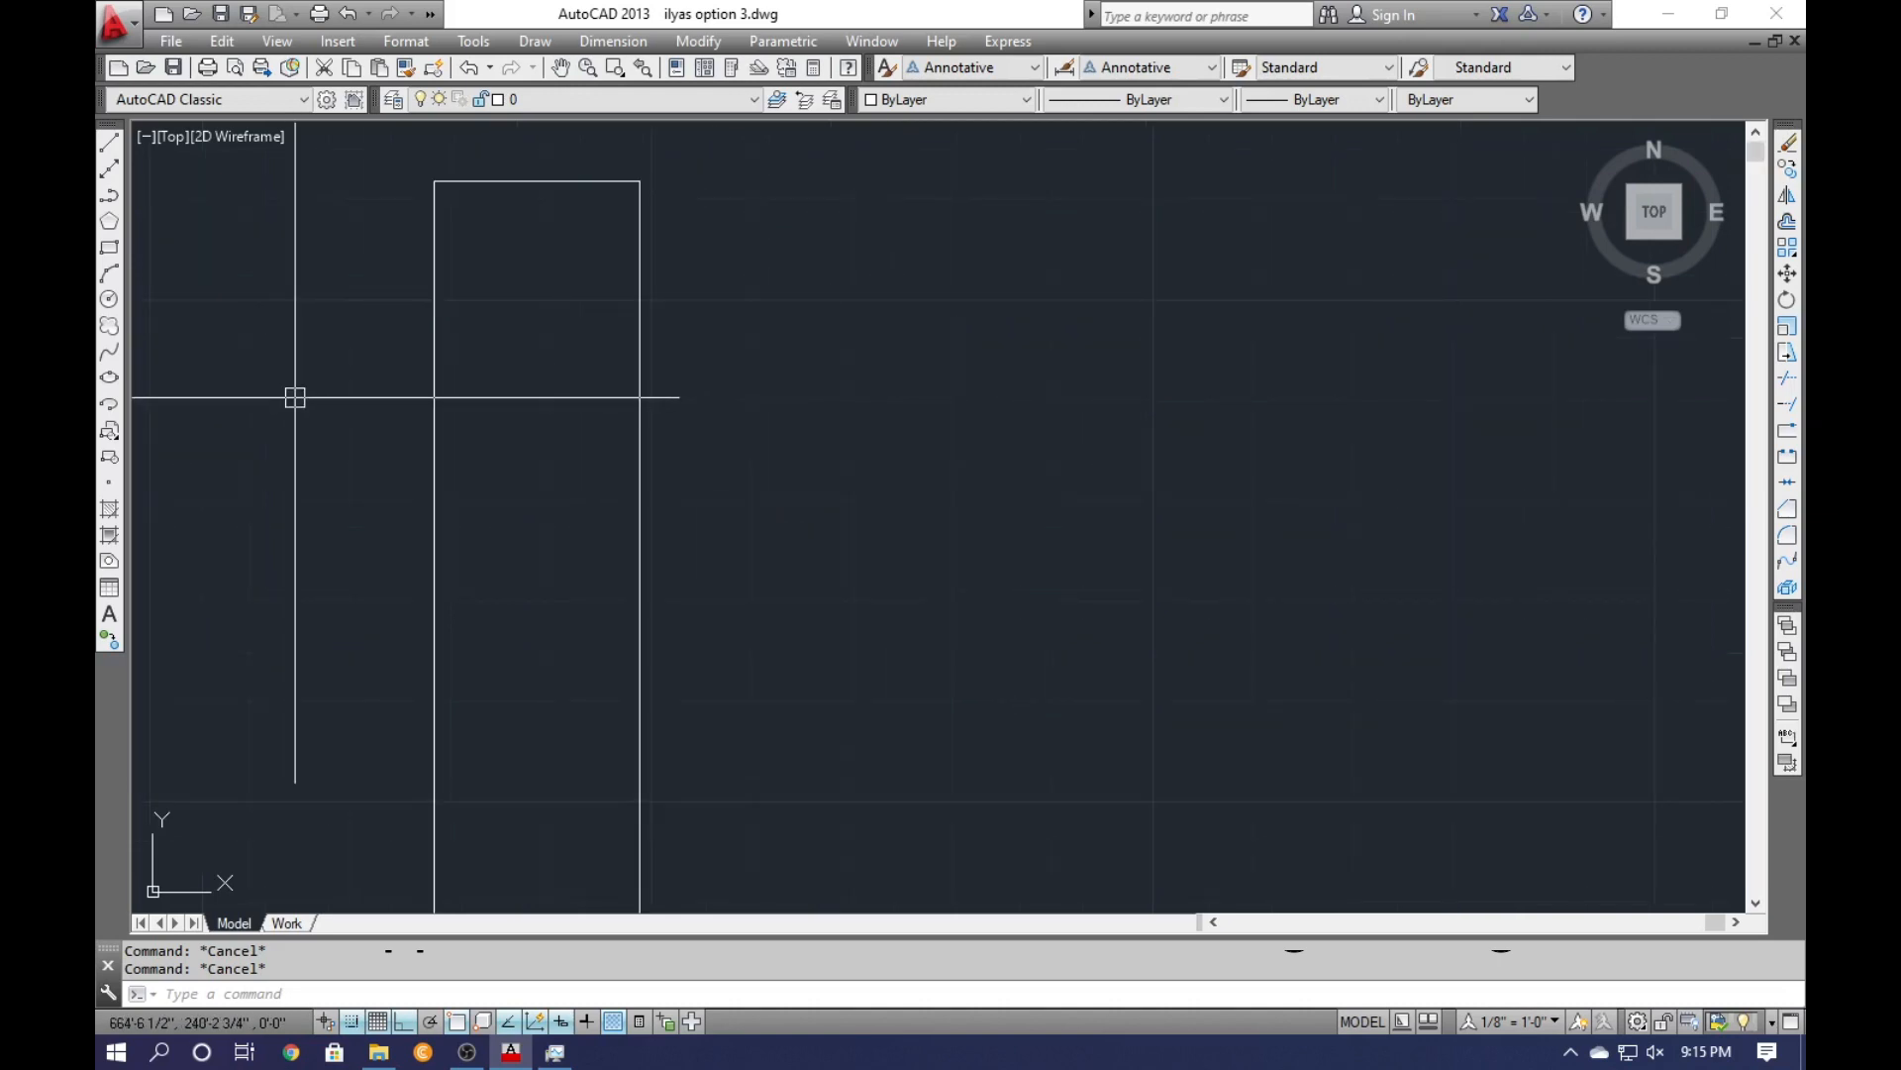
pyautogui.scroll(-2, 294, 397)
pyautogui.write('dal')
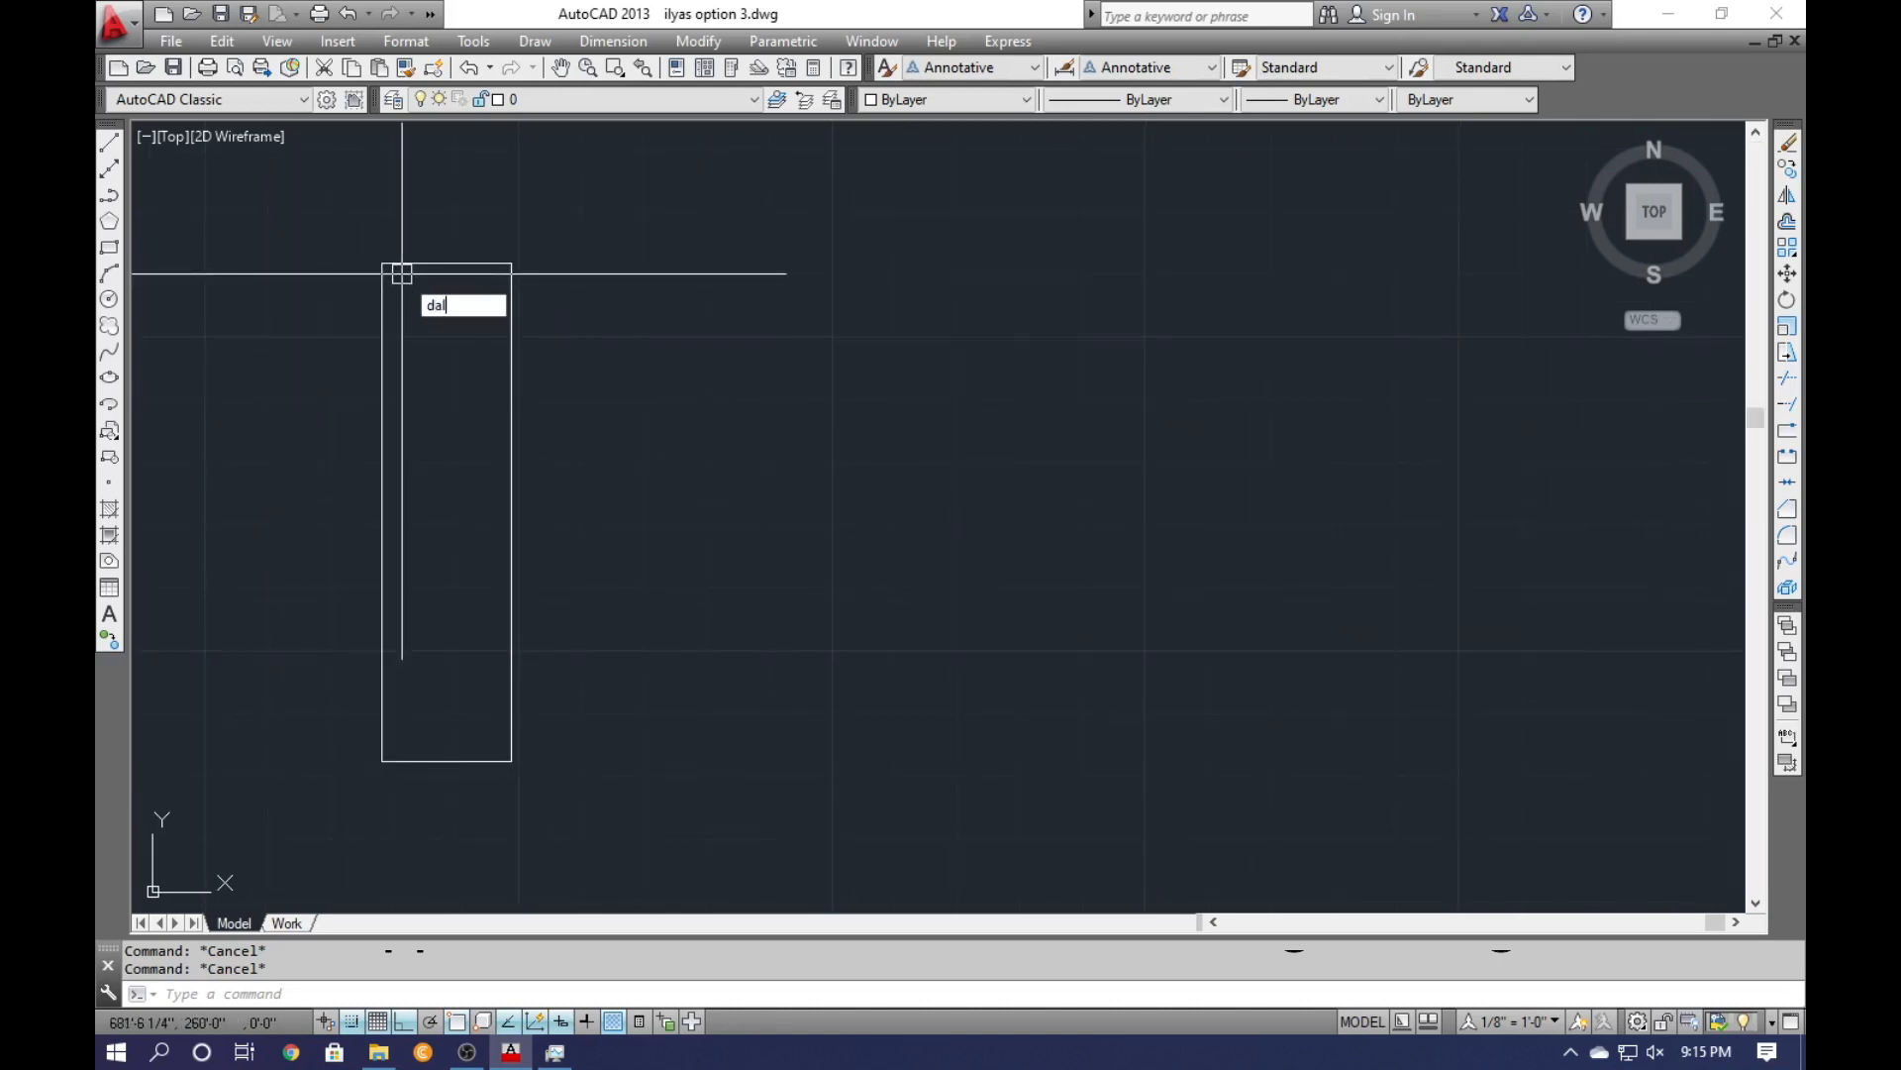
pyautogui.press('Return')
pyautogui.press('Return')
pyautogui.click(404, 262)
pyautogui.click(430, 253)
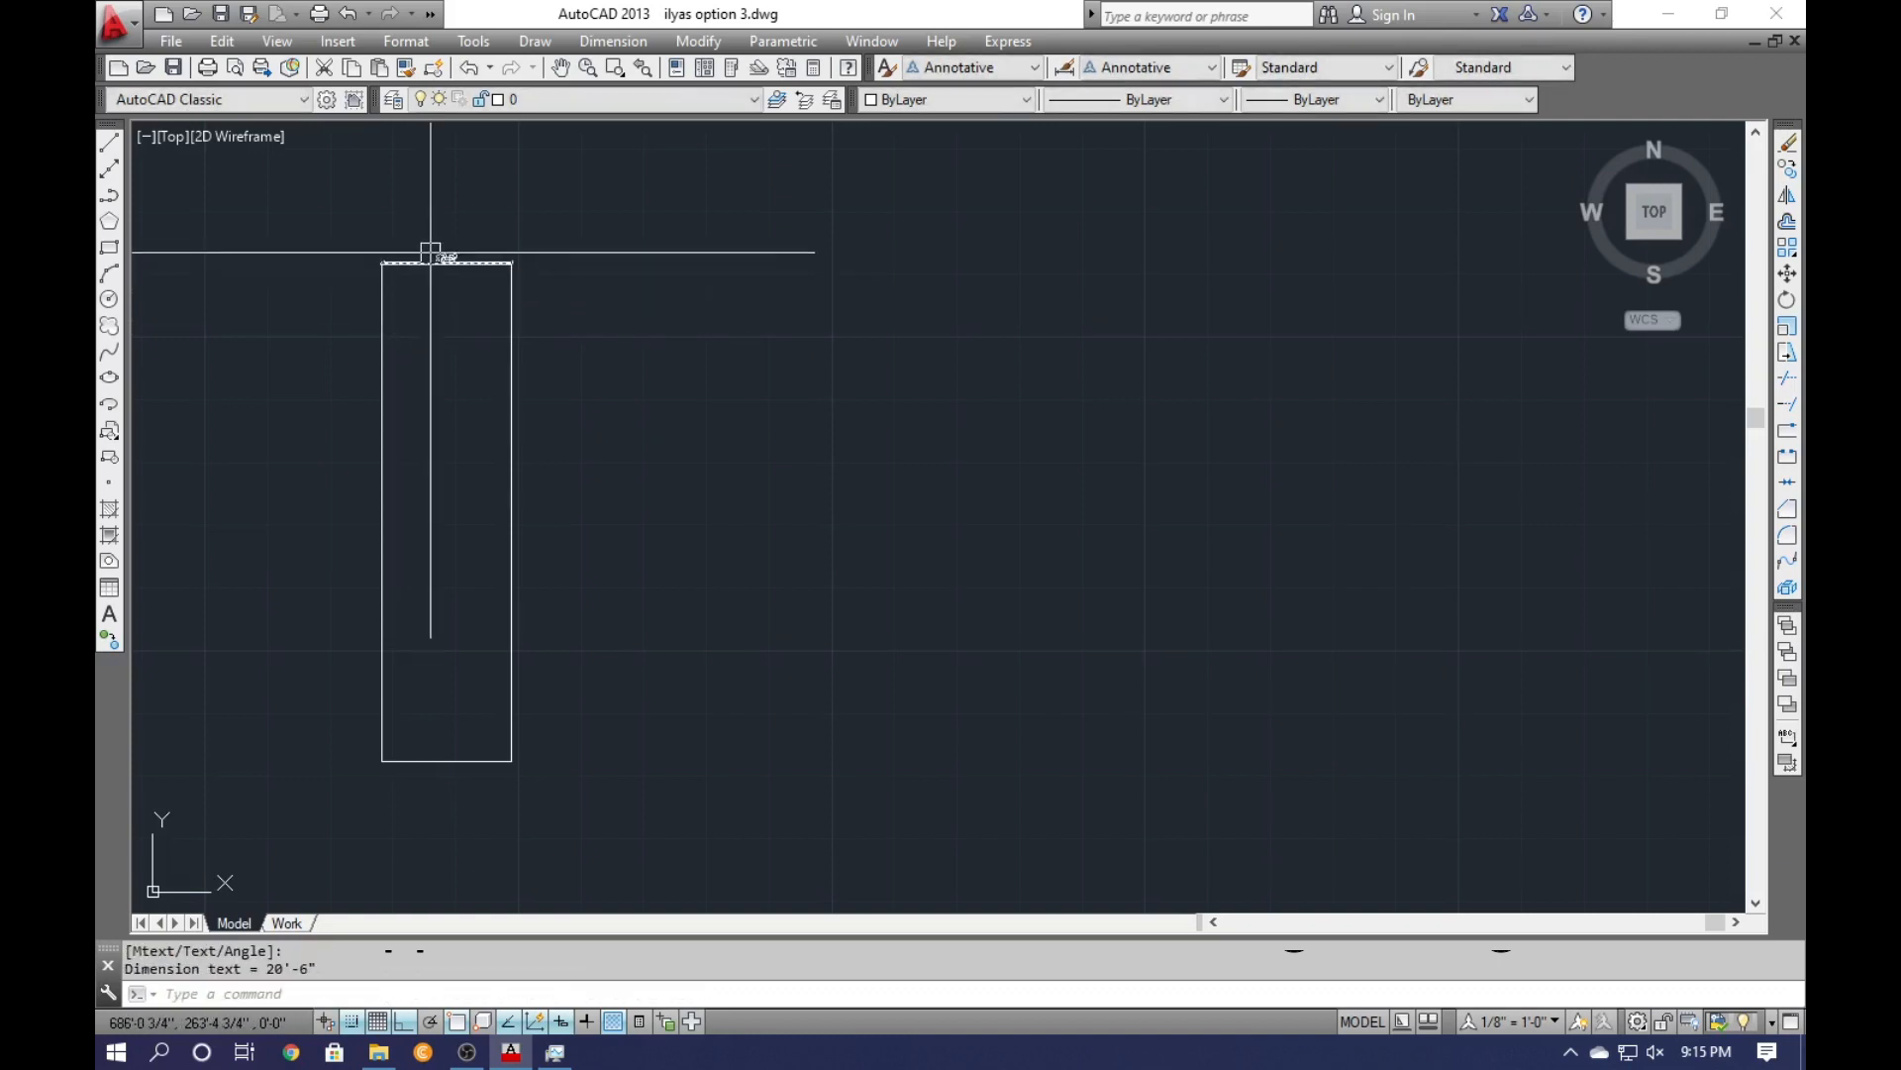
# Erase the aligned dimension from the rectangle's top edge.
pyautogui.scroll(5, 430, 253)
pyautogui.click(429, 271)
pyautogui.write('r')
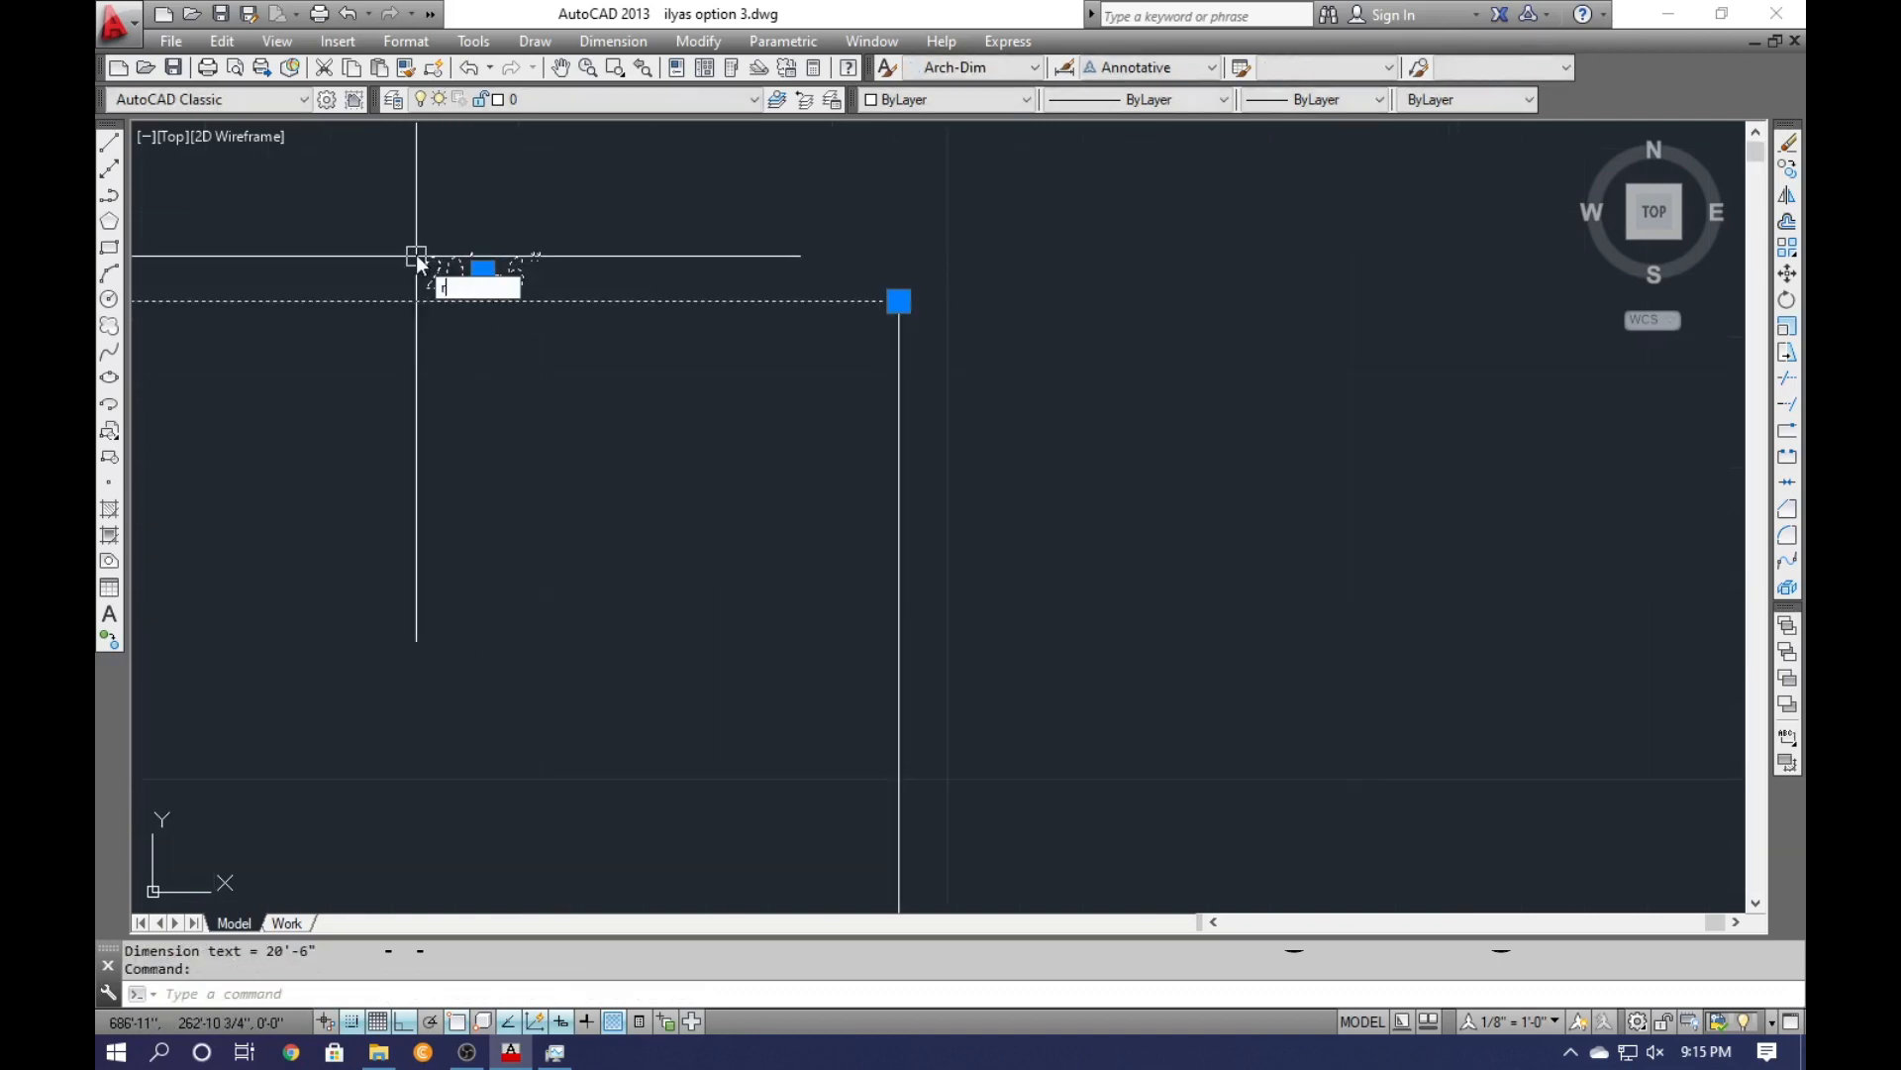
pyautogui.press('Escape')
pyautogui.press('Escape')
pyautogui.click(432, 268)
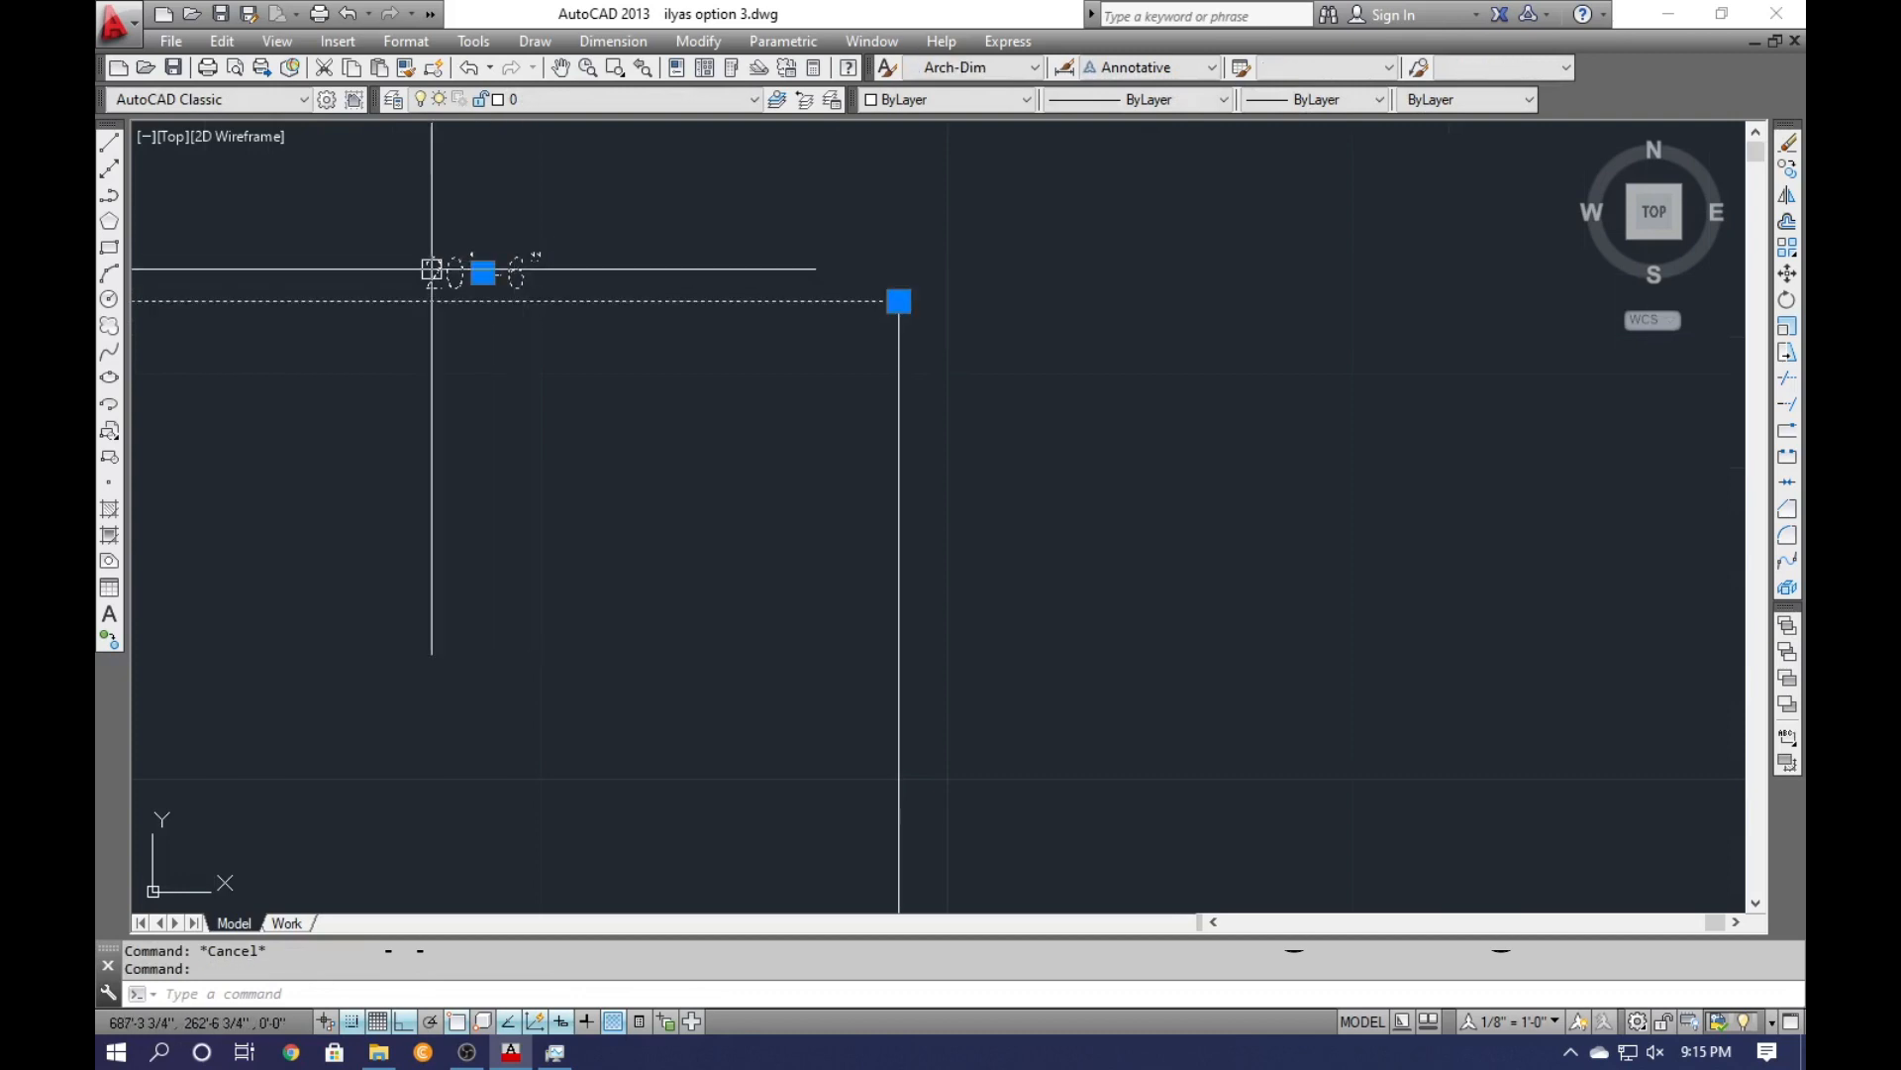
pyautogui.write('e')
pyautogui.press('Return')
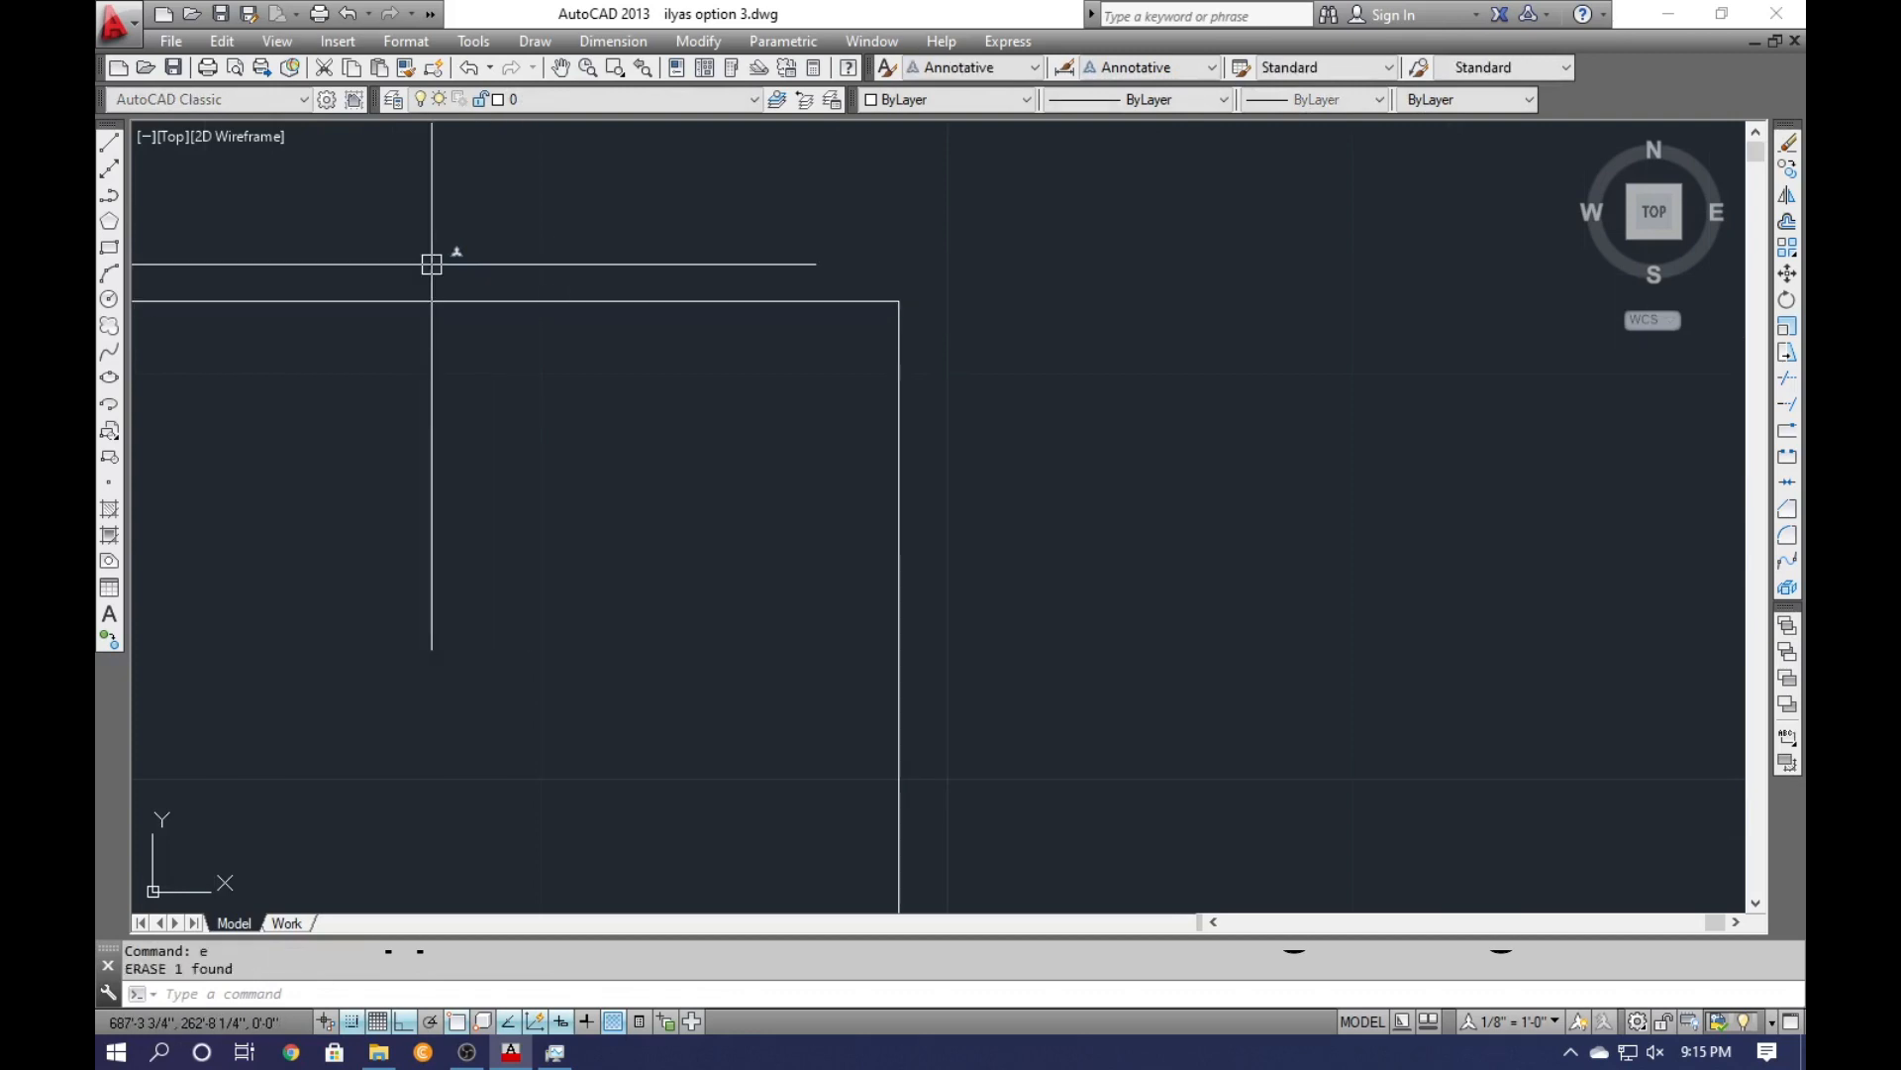
# Add an aligned dimension along the left edge of the boundary rectangle.
pyautogui.write('DAL')
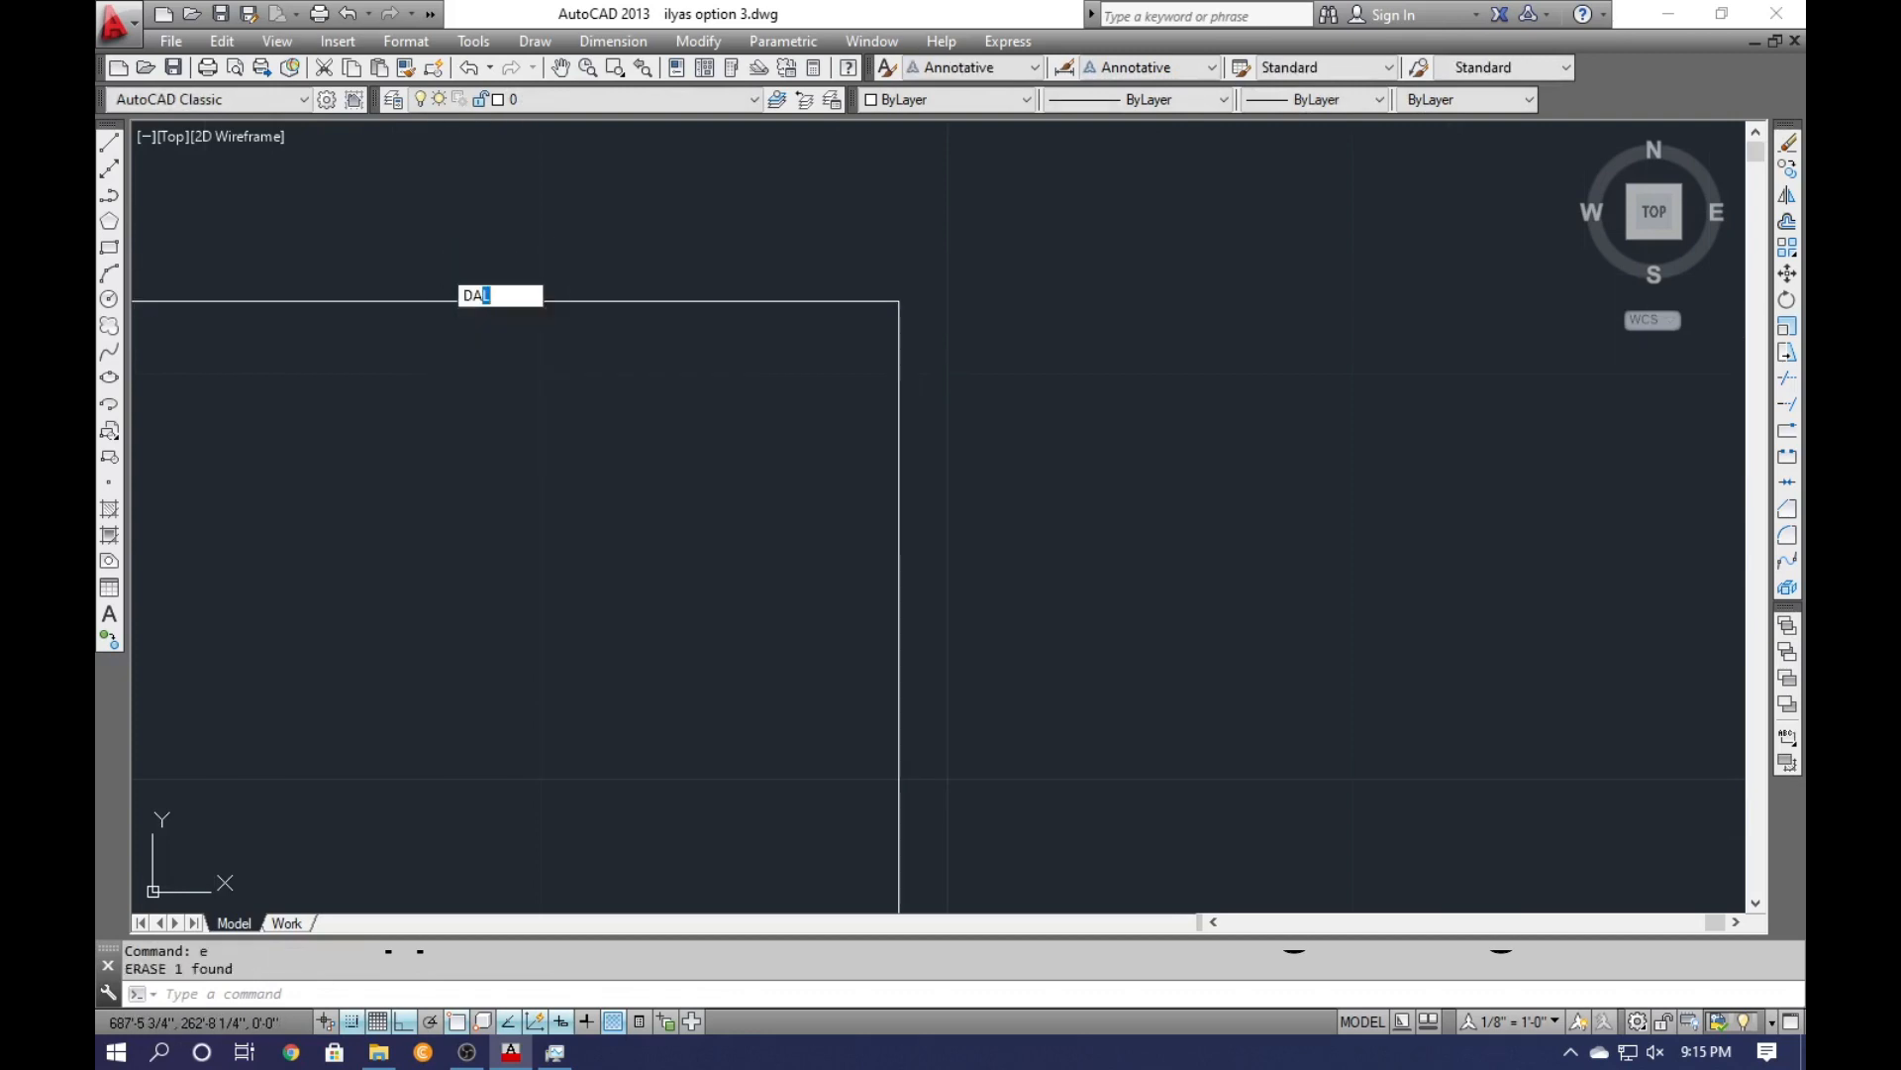
pyautogui.press('Return')
pyautogui.scroll(-2, 644, 287)
pyautogui.press('Return')
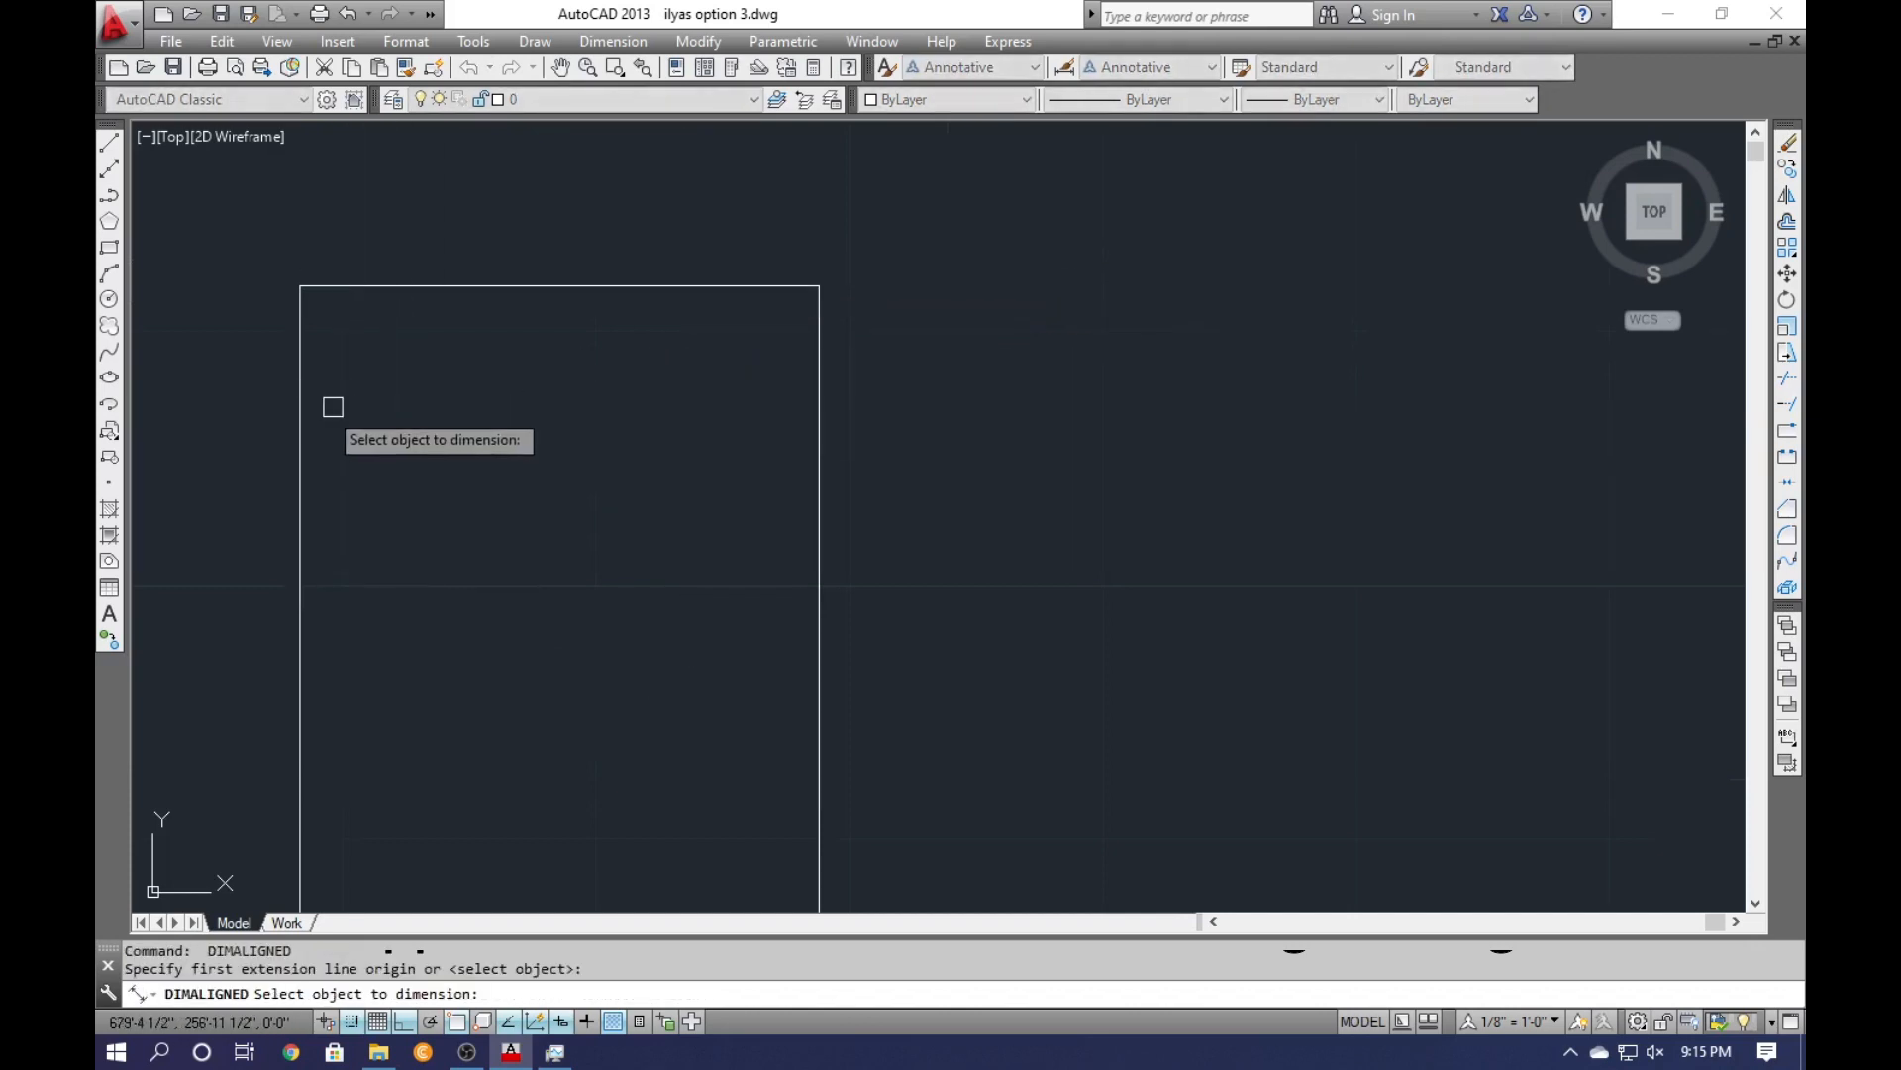
pyautogui.click(299, 416)
pyautogui.scroll(-2, 409, 357)
pyautogui.scroll(3, 570, 488)
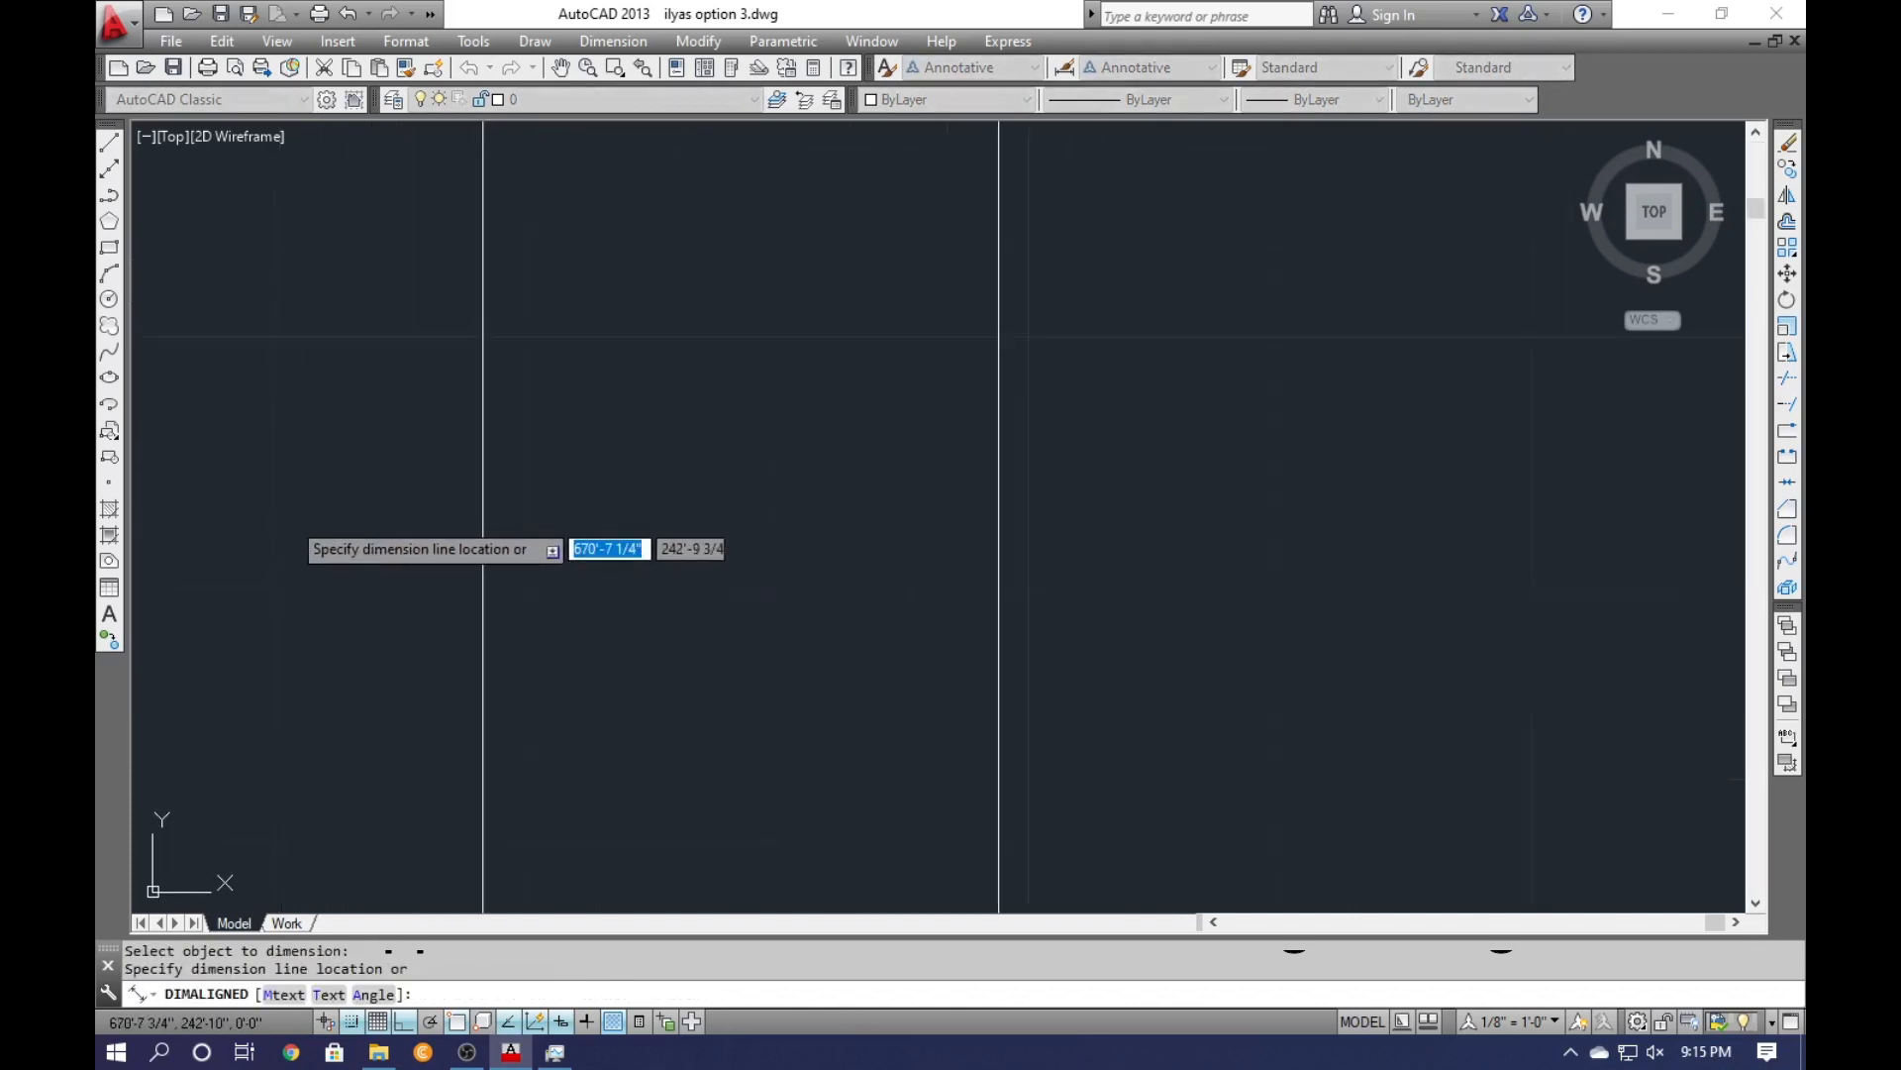
pyautogui.scroll(-2, 500, 292)
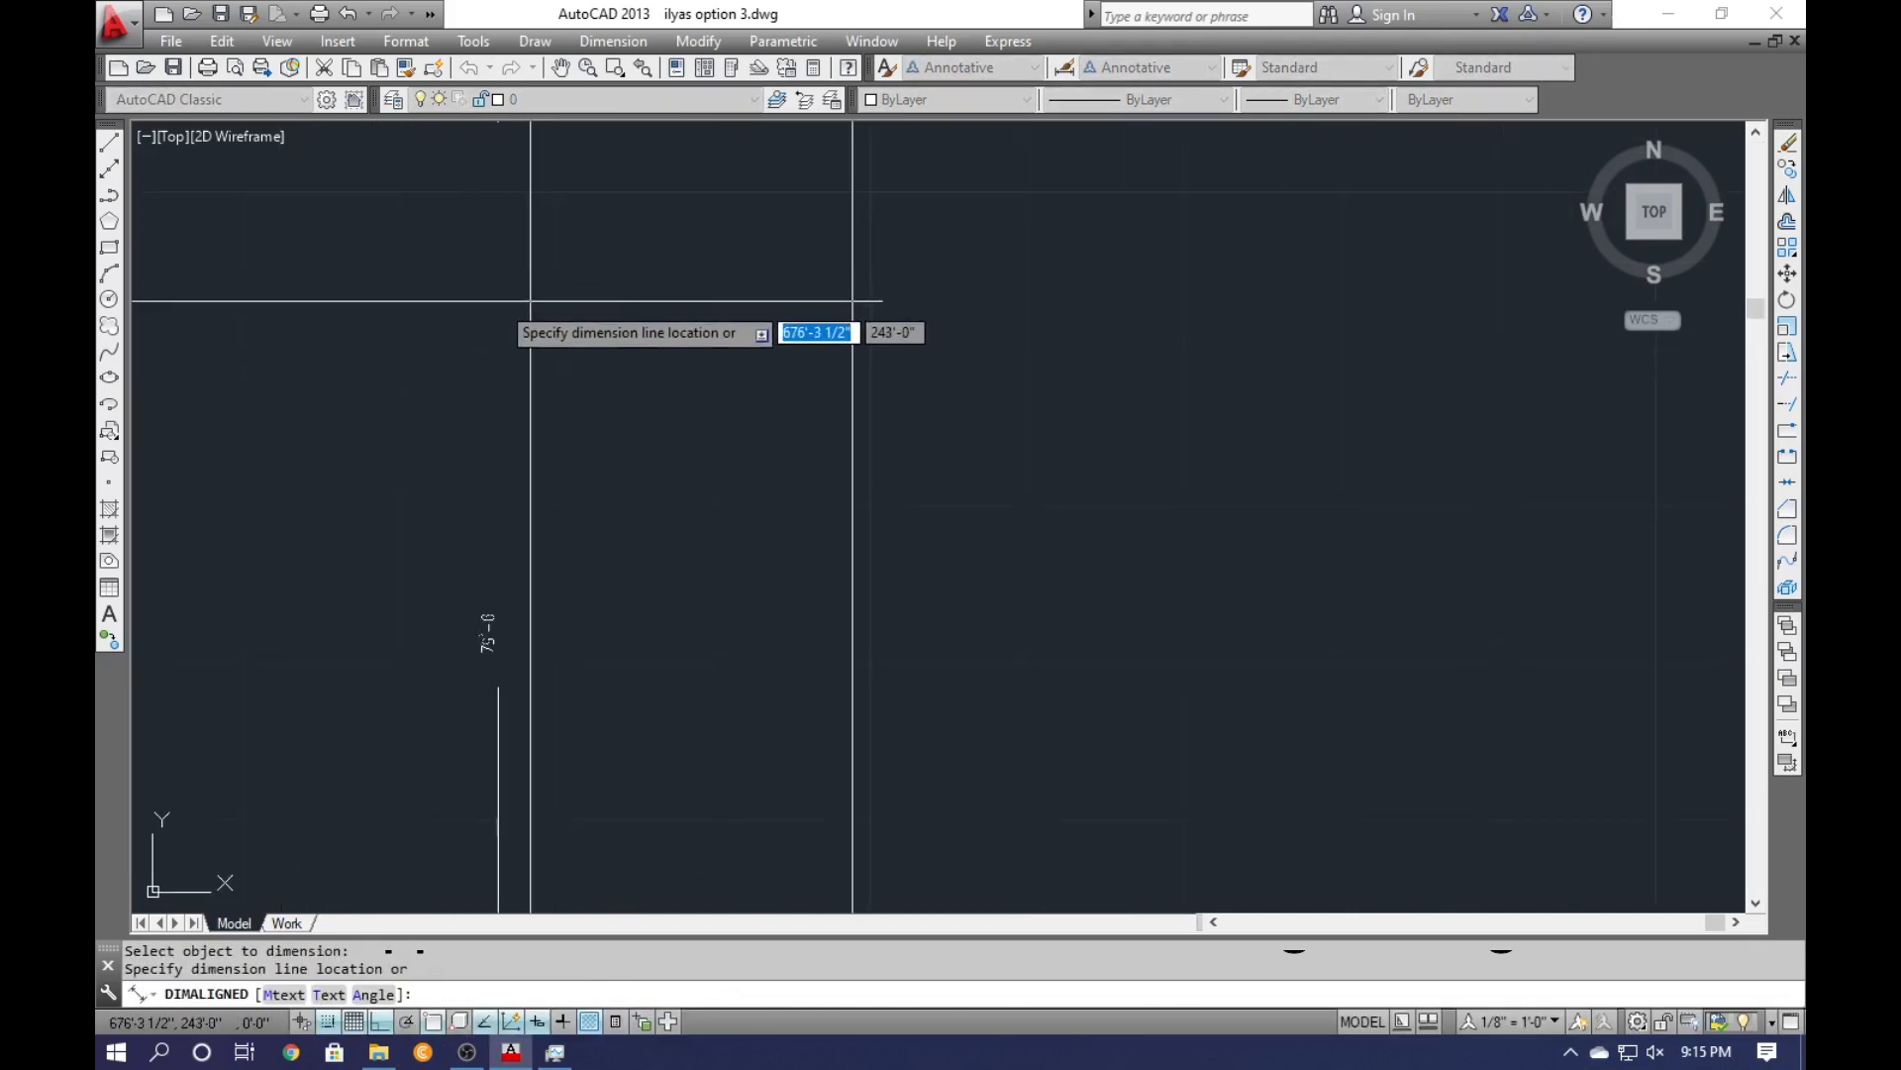
pyautogui.click(496, 301)
# Erase the aligned dimension beside the rectangle's left edge.
pyautogui.scroll(4, 509, 650)
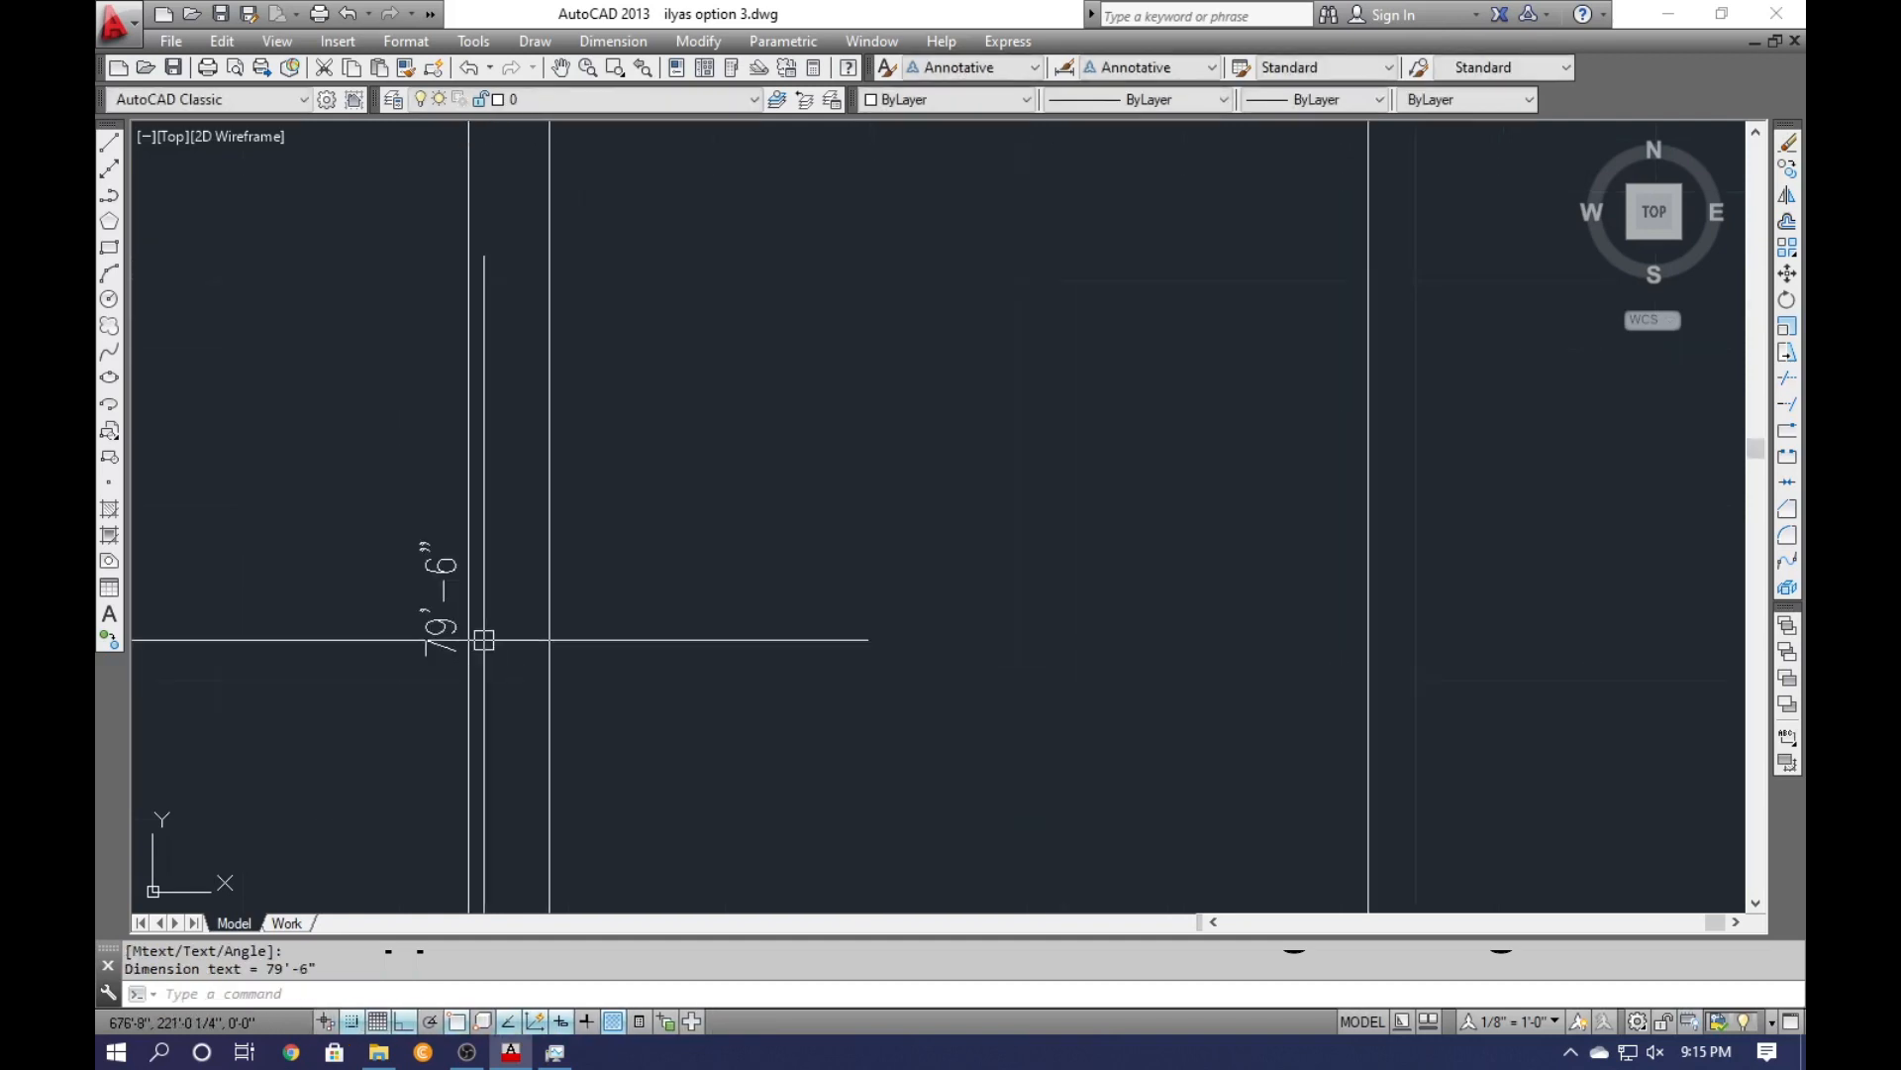
pyautogui.click(415, 623)
pyautogui.click(415, 615)
pyautogui.press('Escape')
pyautogui.press('Escape')
pyautogui.scroll(-3, 415, 615)
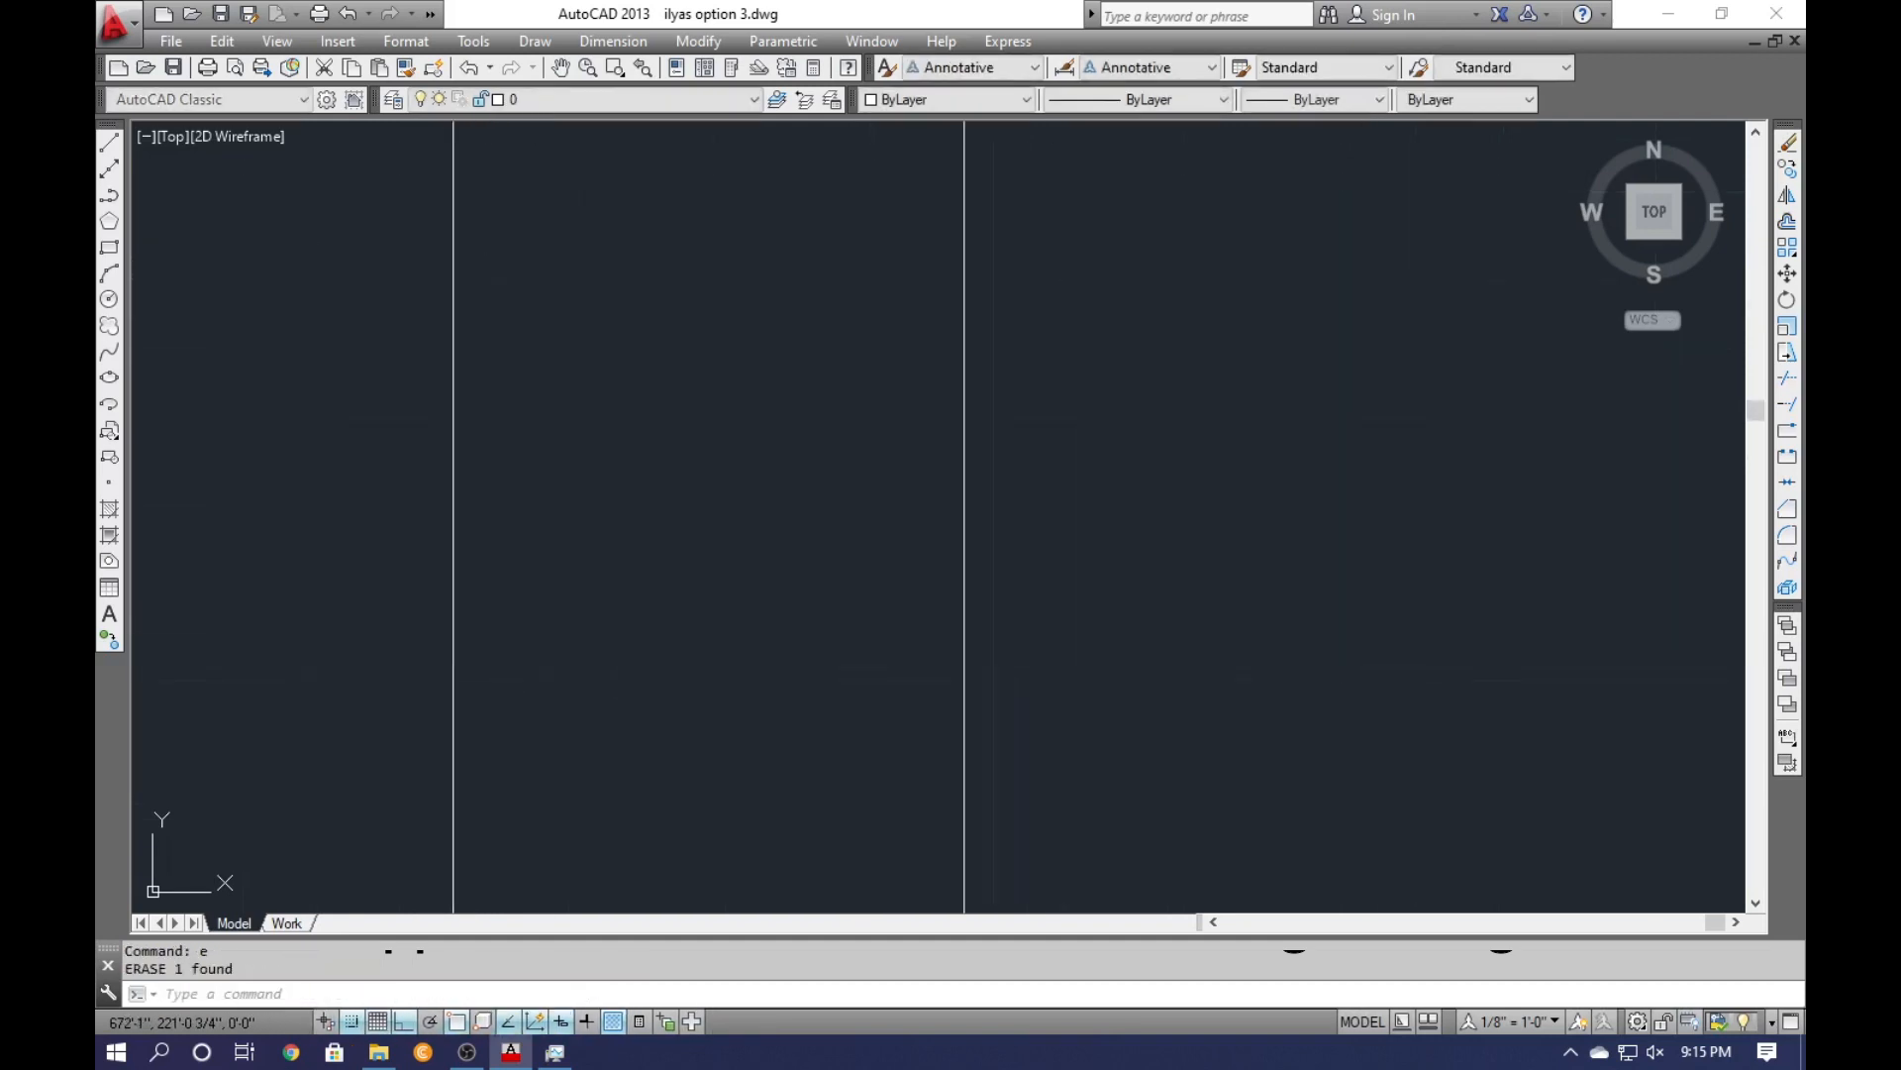
# Offset the left and top edges of the boundary rectangle 9" inward.
pyautogui.scroll(5, 369, 662)
pyautogui.scroll(2, 435, 240)
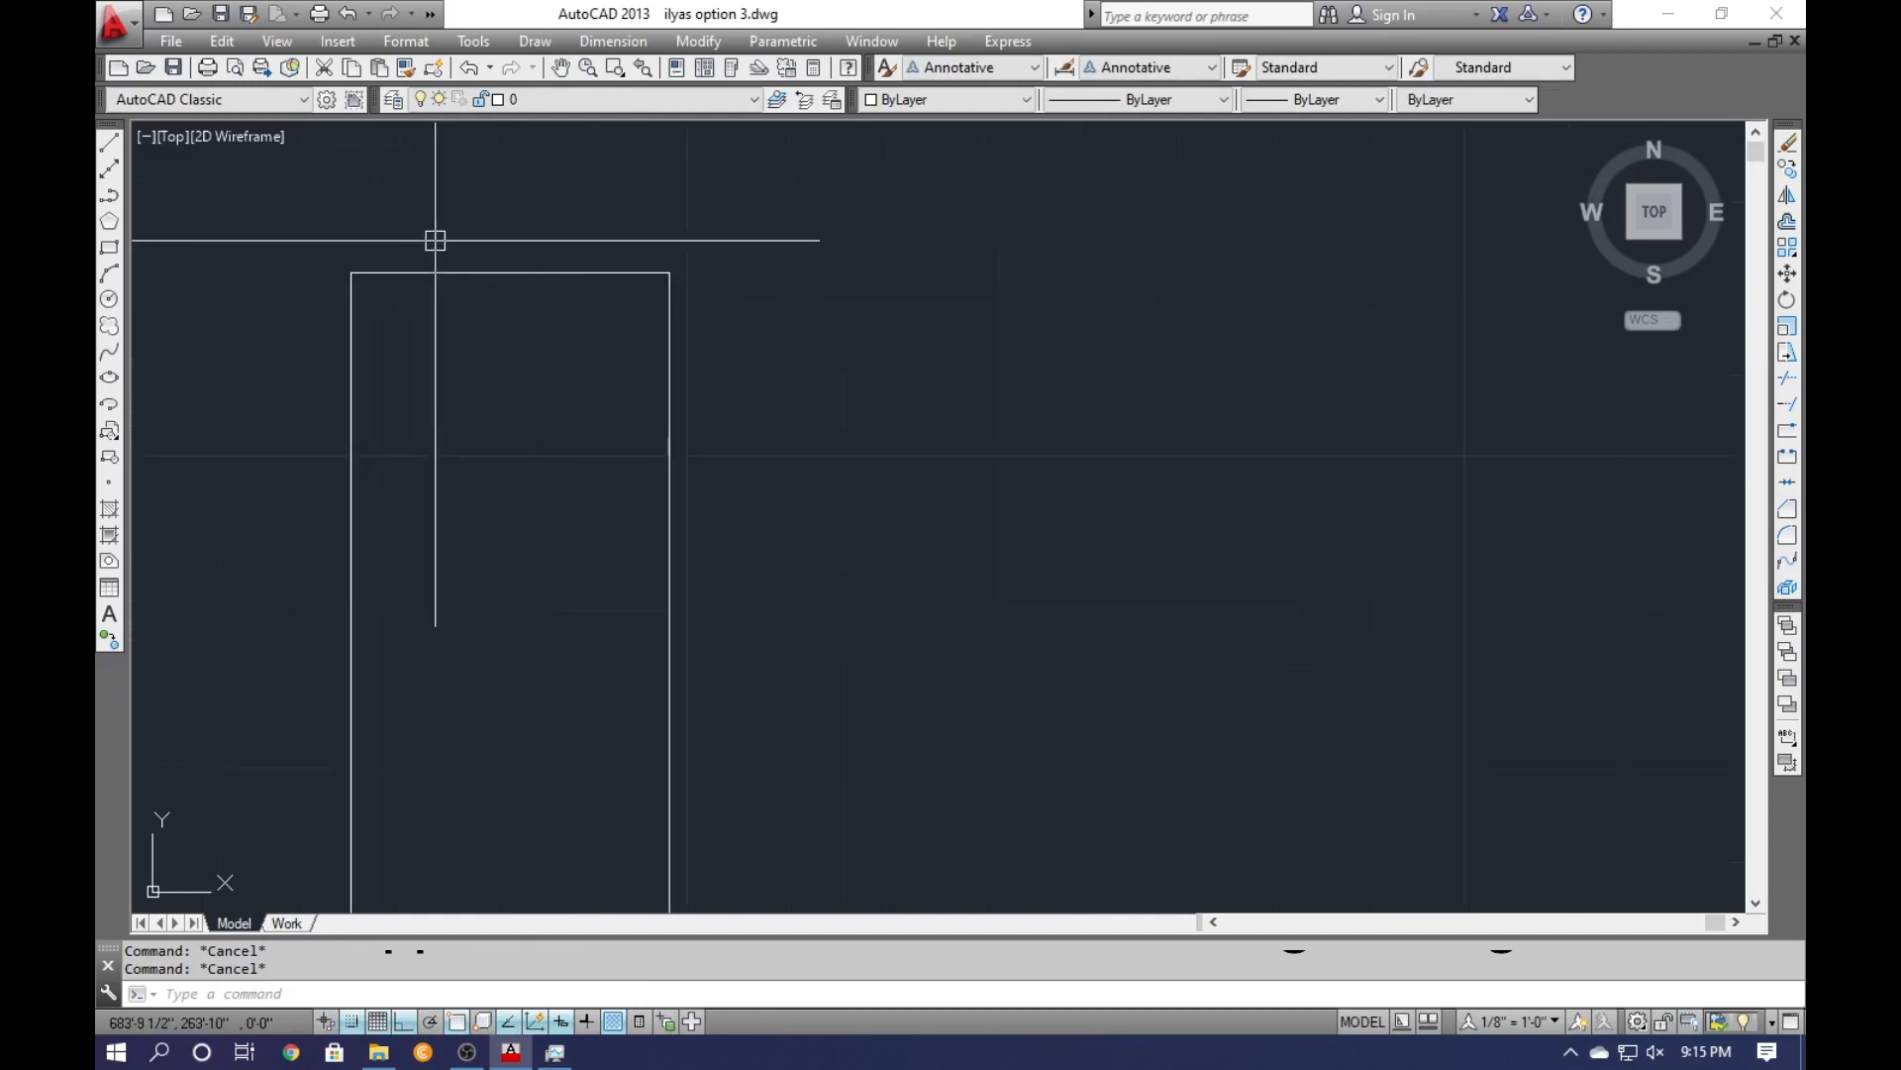
pyautogui.write('o')
pyautogui.press('Return')
pyautogui.write('9')
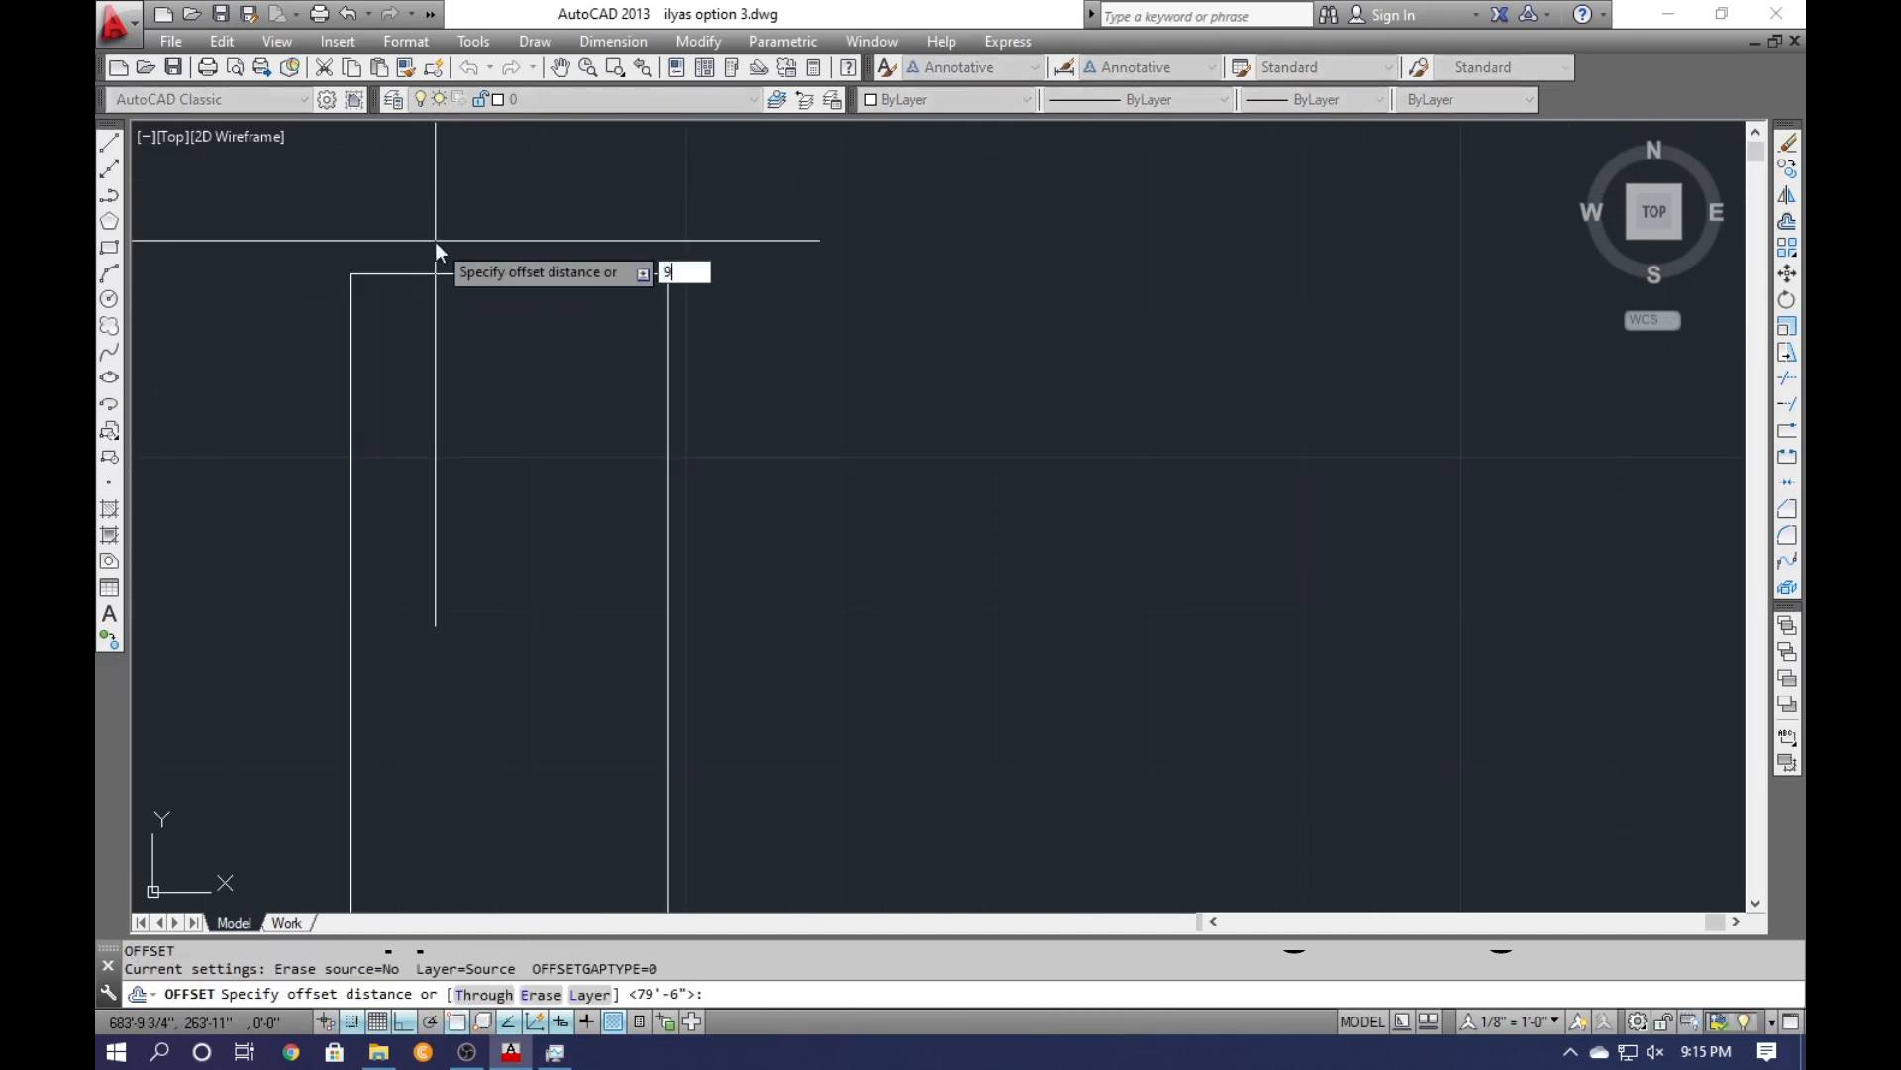
pyautogui.press('Return')
pyautogui.click(352, 327)
pyautogui.click(396, 297)
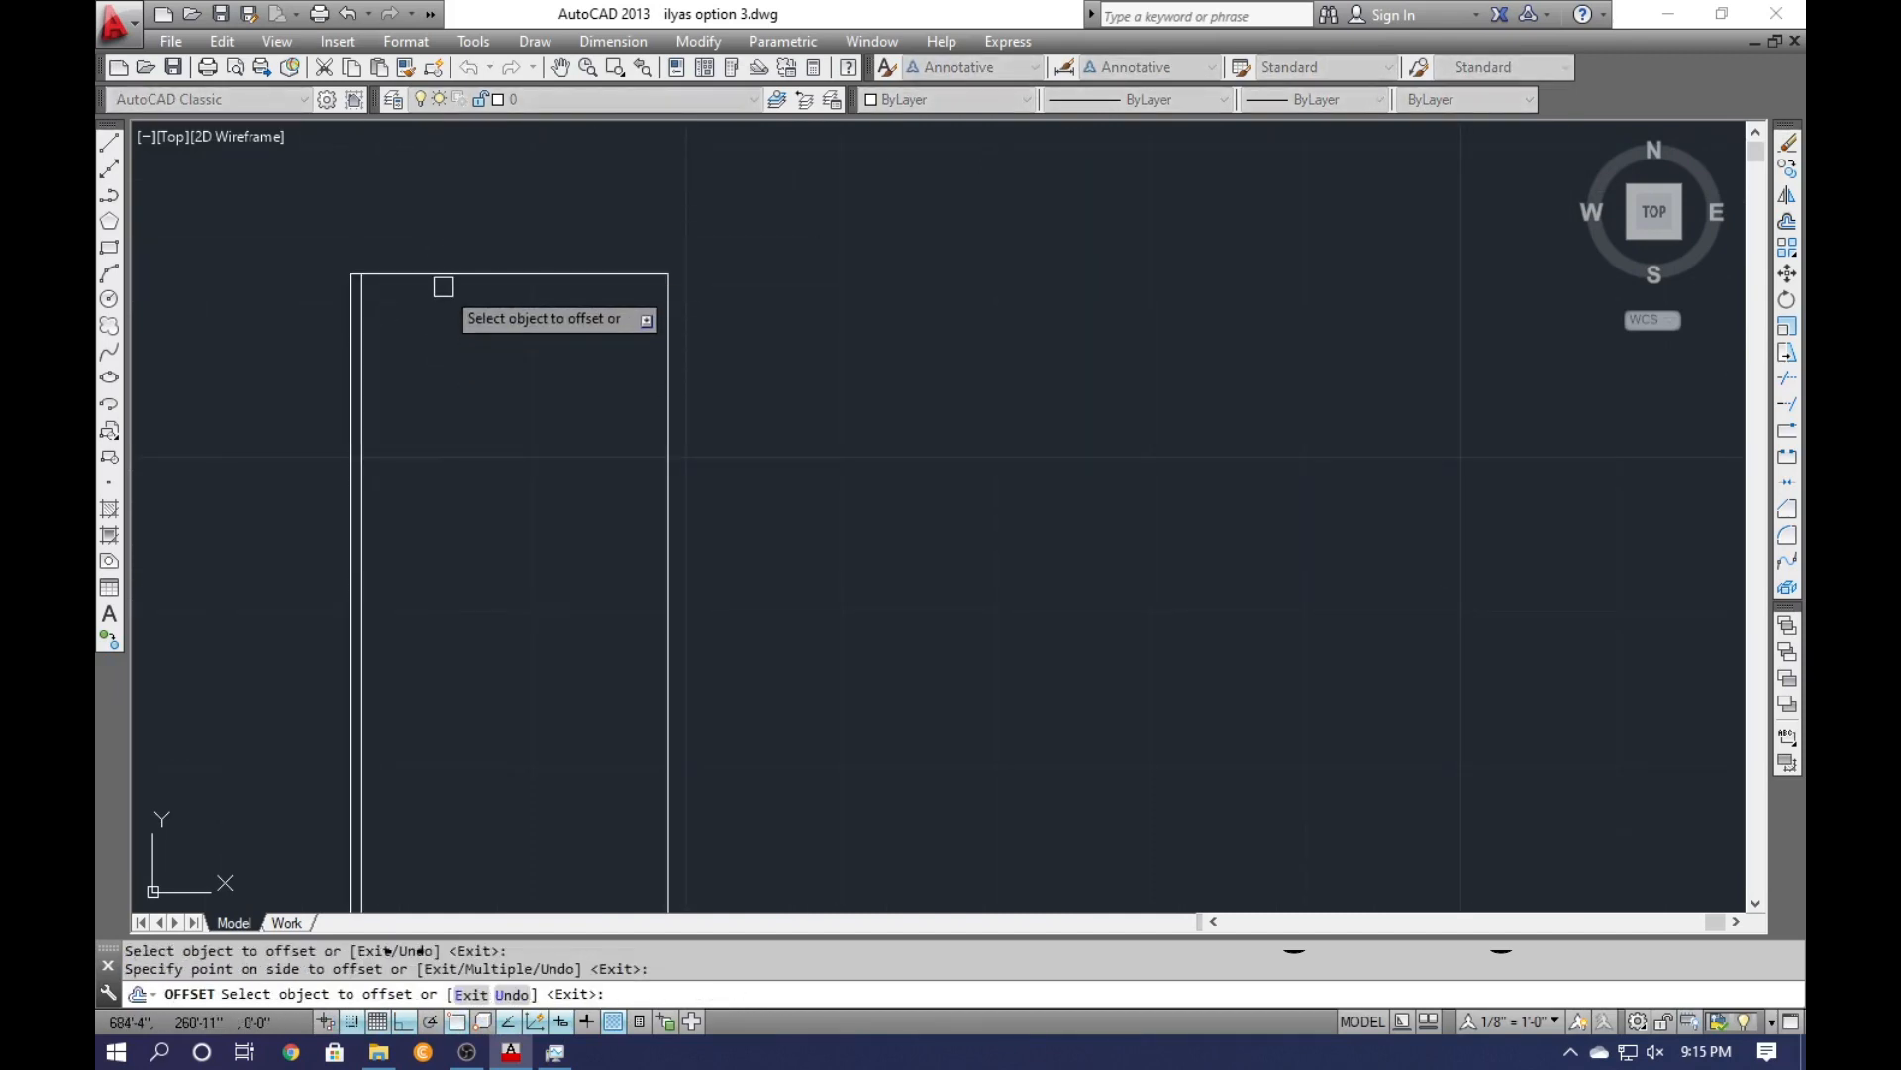
pyautogui.click(435, 274)
pyautogui.click(371, 297)
pyautogui.press('Escape')
pyautogui.scroll(10, 358, 280)
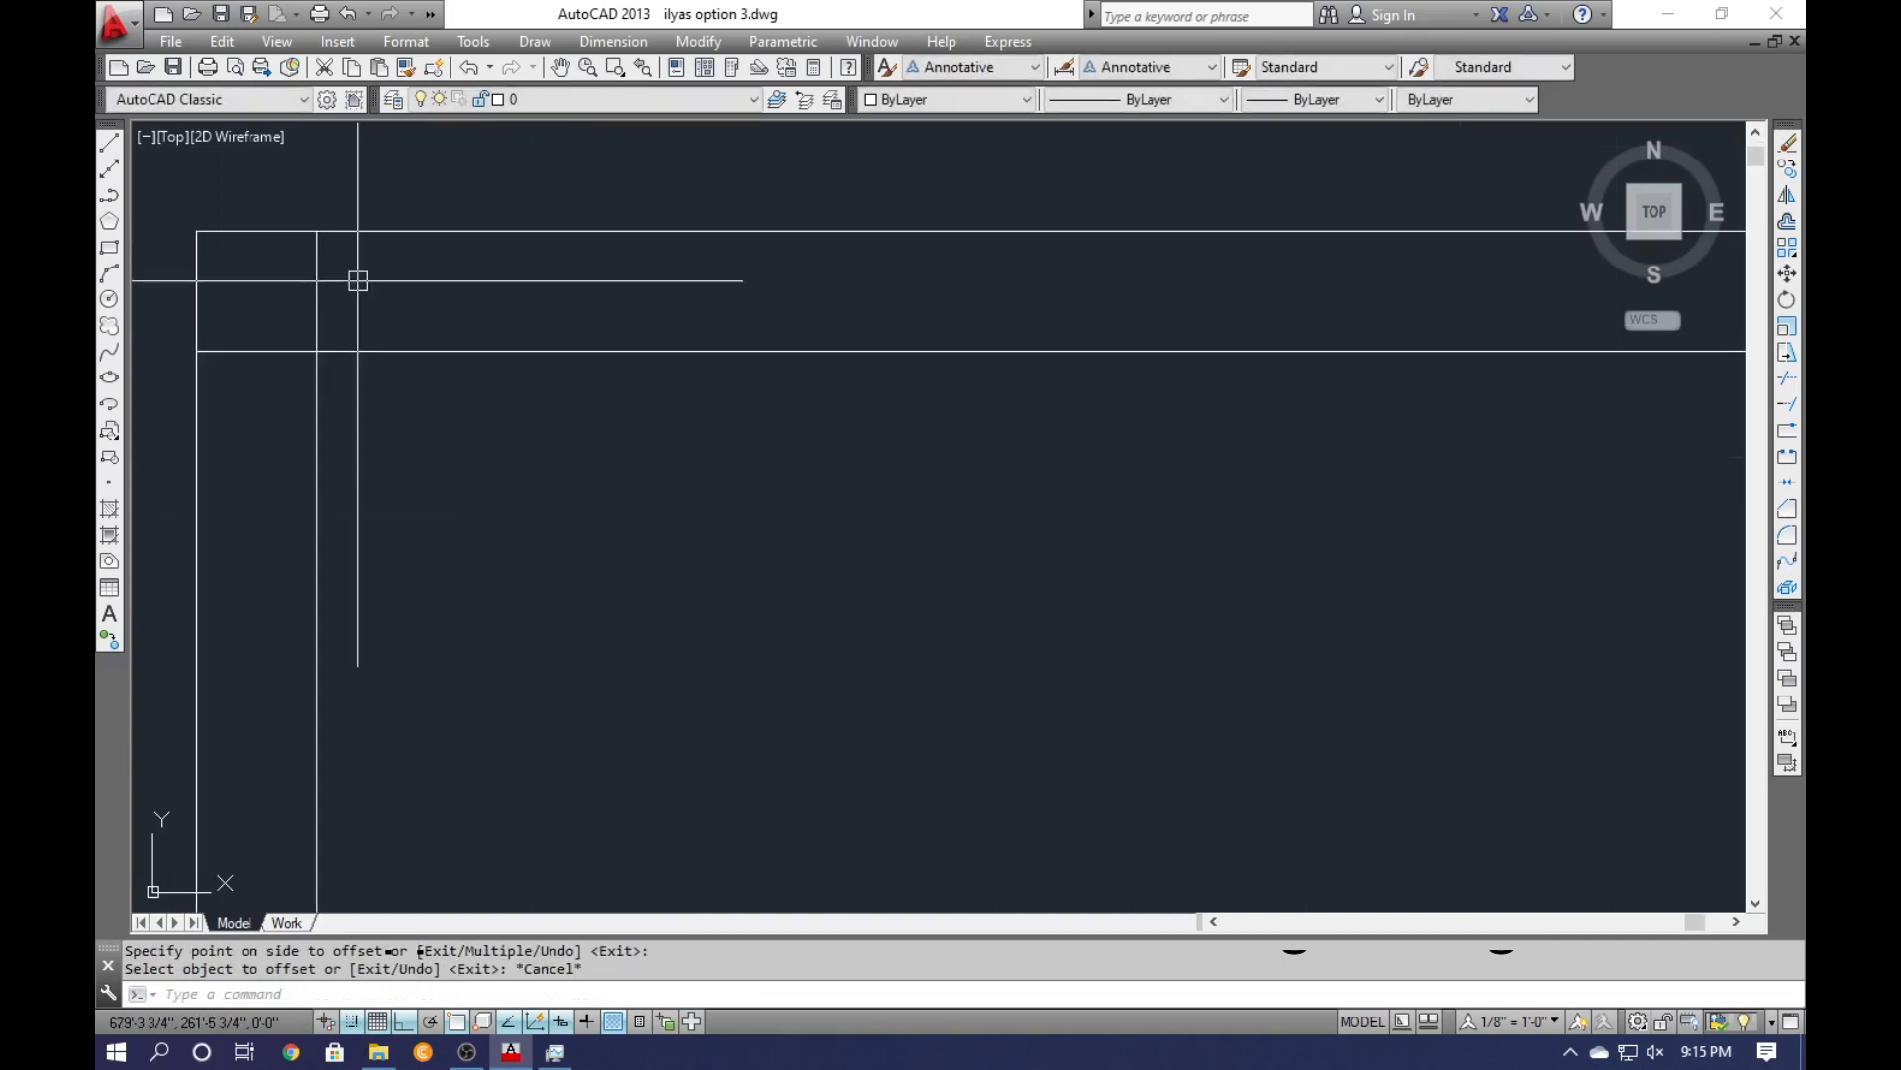
pyautogui.write('TR')
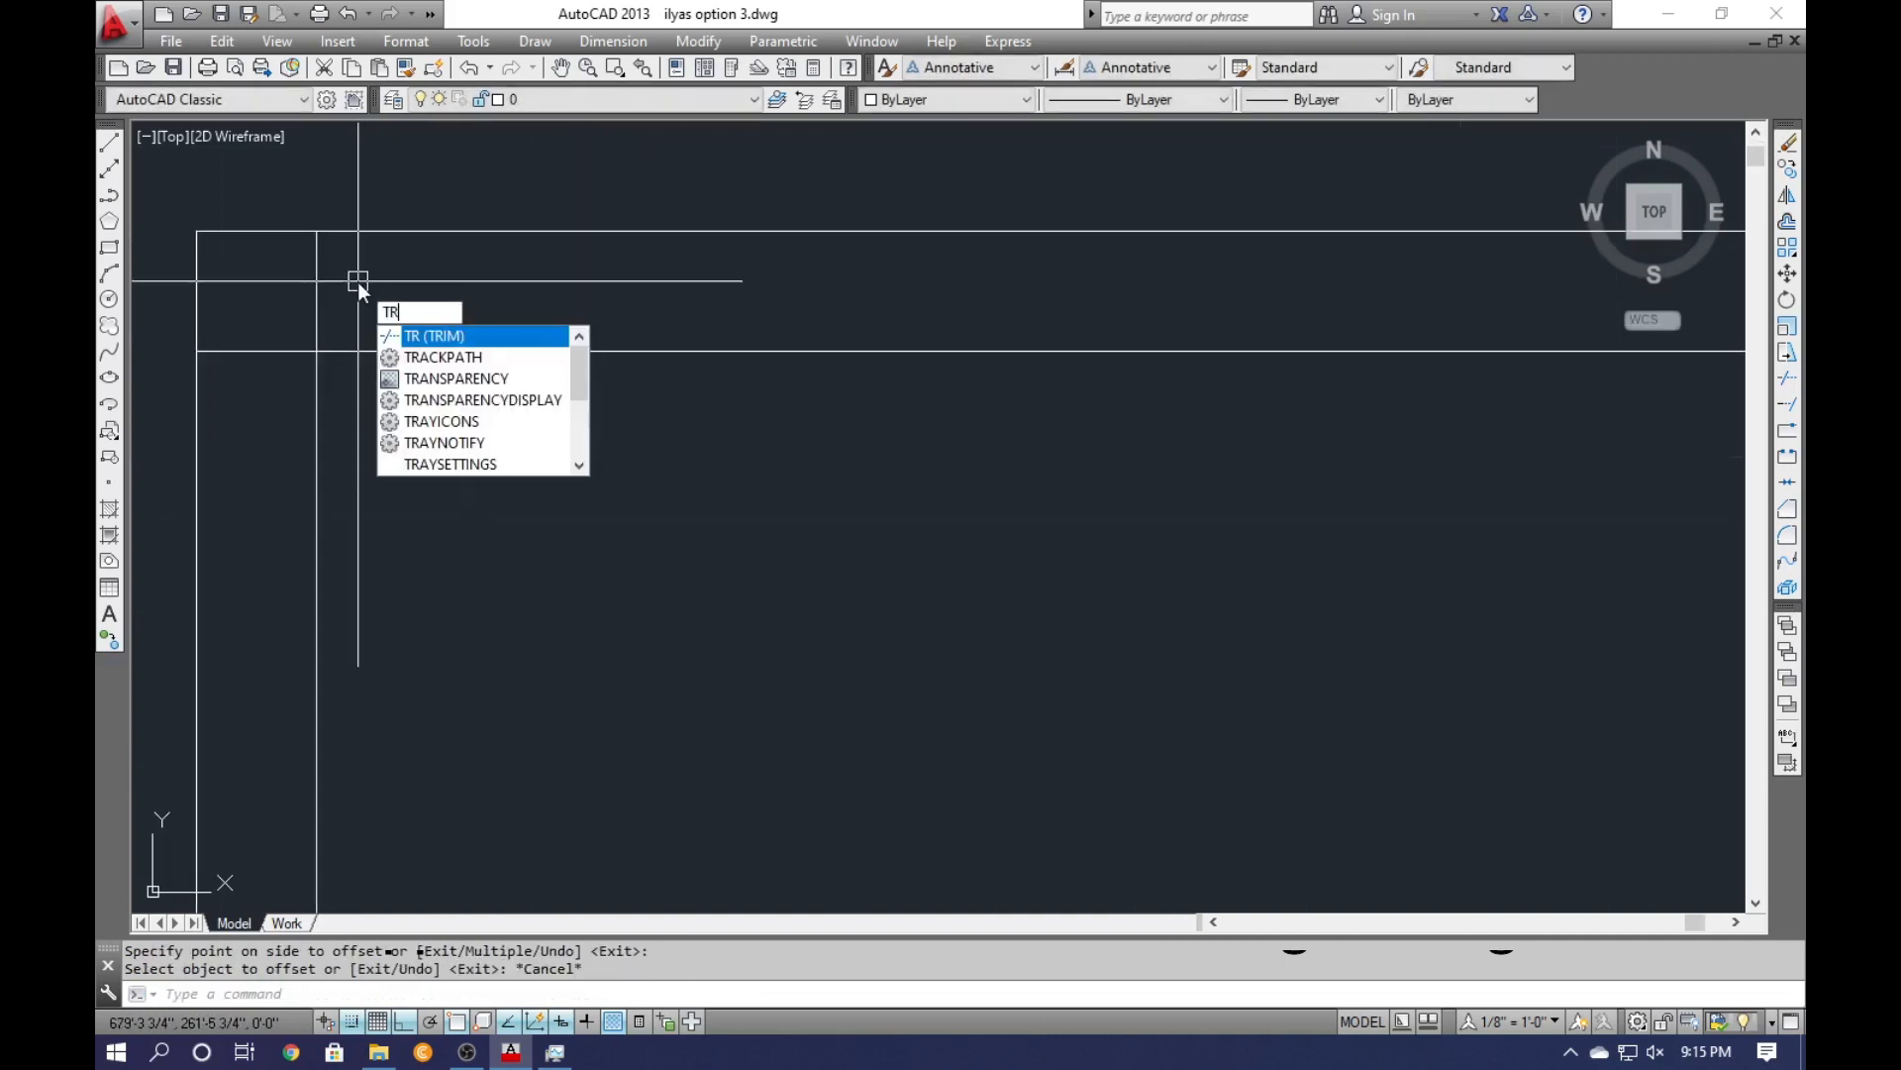
pyautogui.press('Escape')
pyautogui.press('Escape')
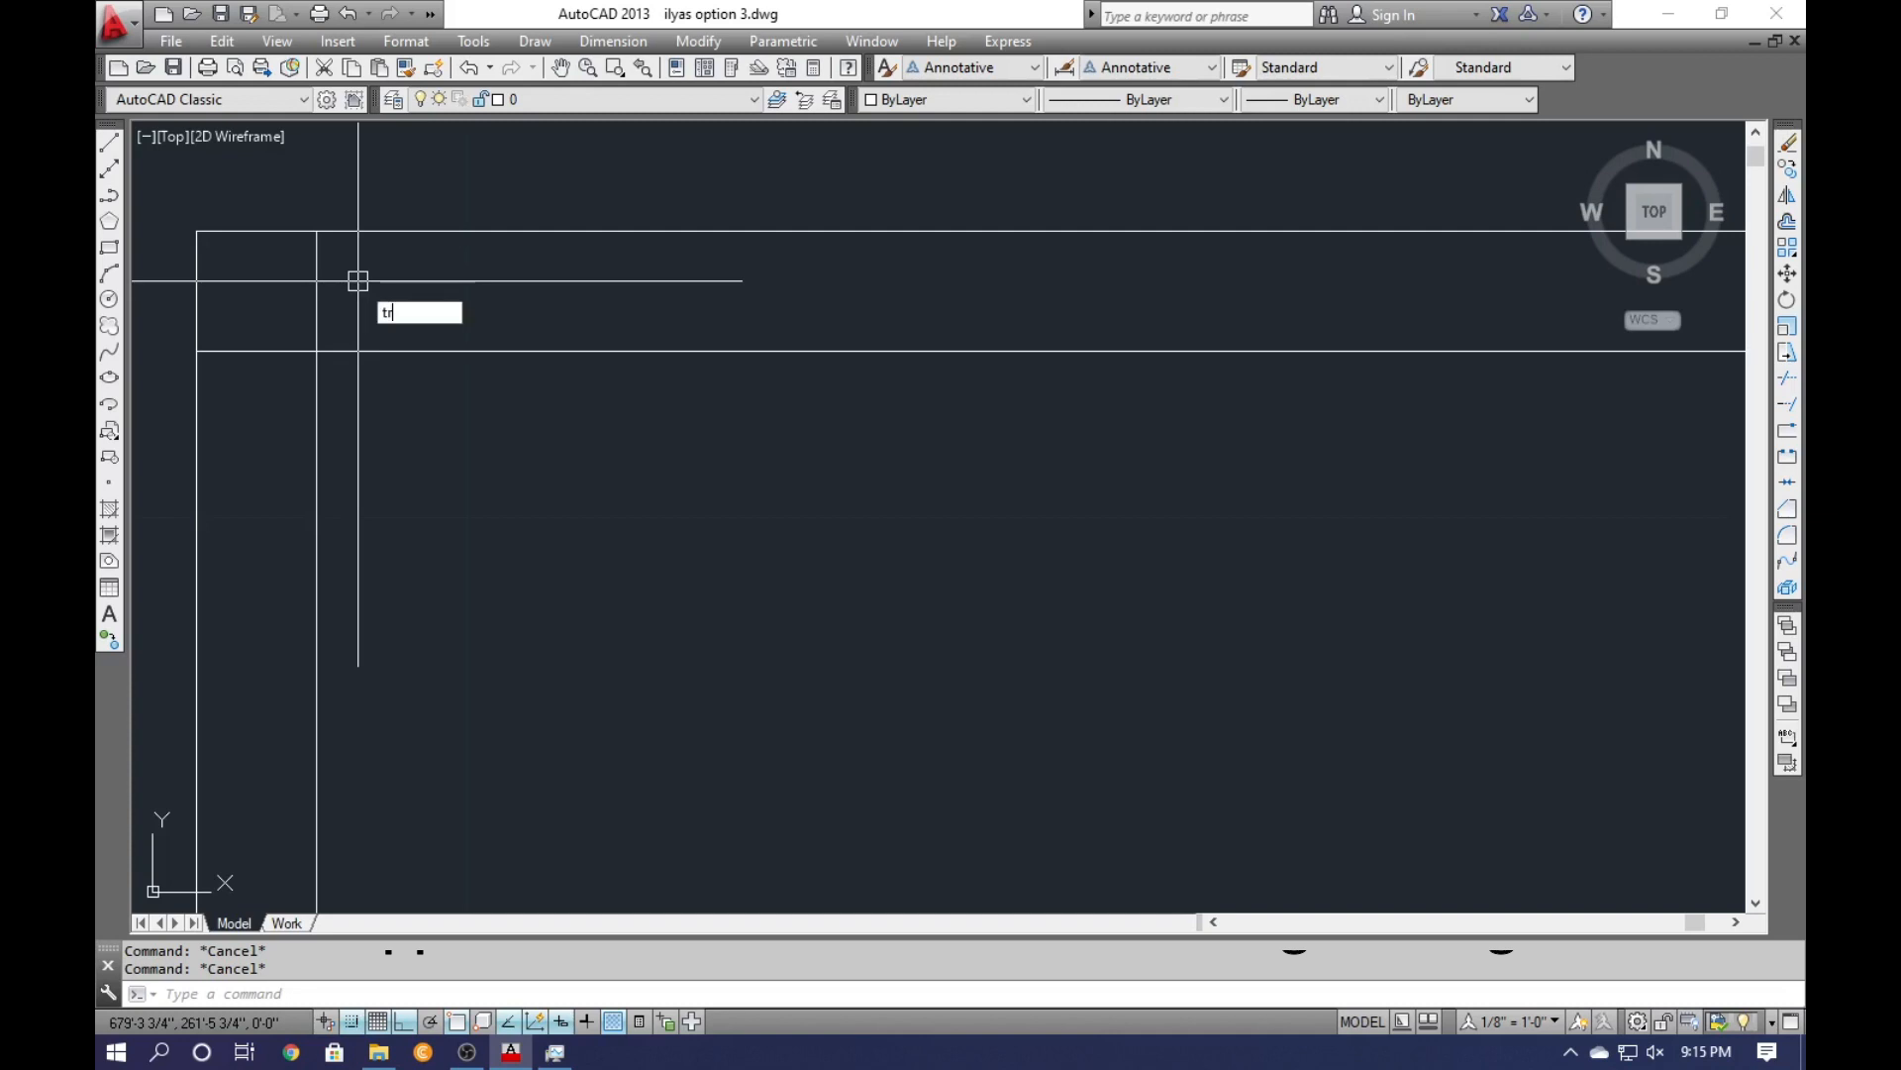
# Trim the overlapping ends of the inner wall lines at the upper-left corner of the boundary.
pyautogui.press('Return')
pyautogui.press('Return')
pyautogui.click(319, 284)
pyautogui.click(227, 341)
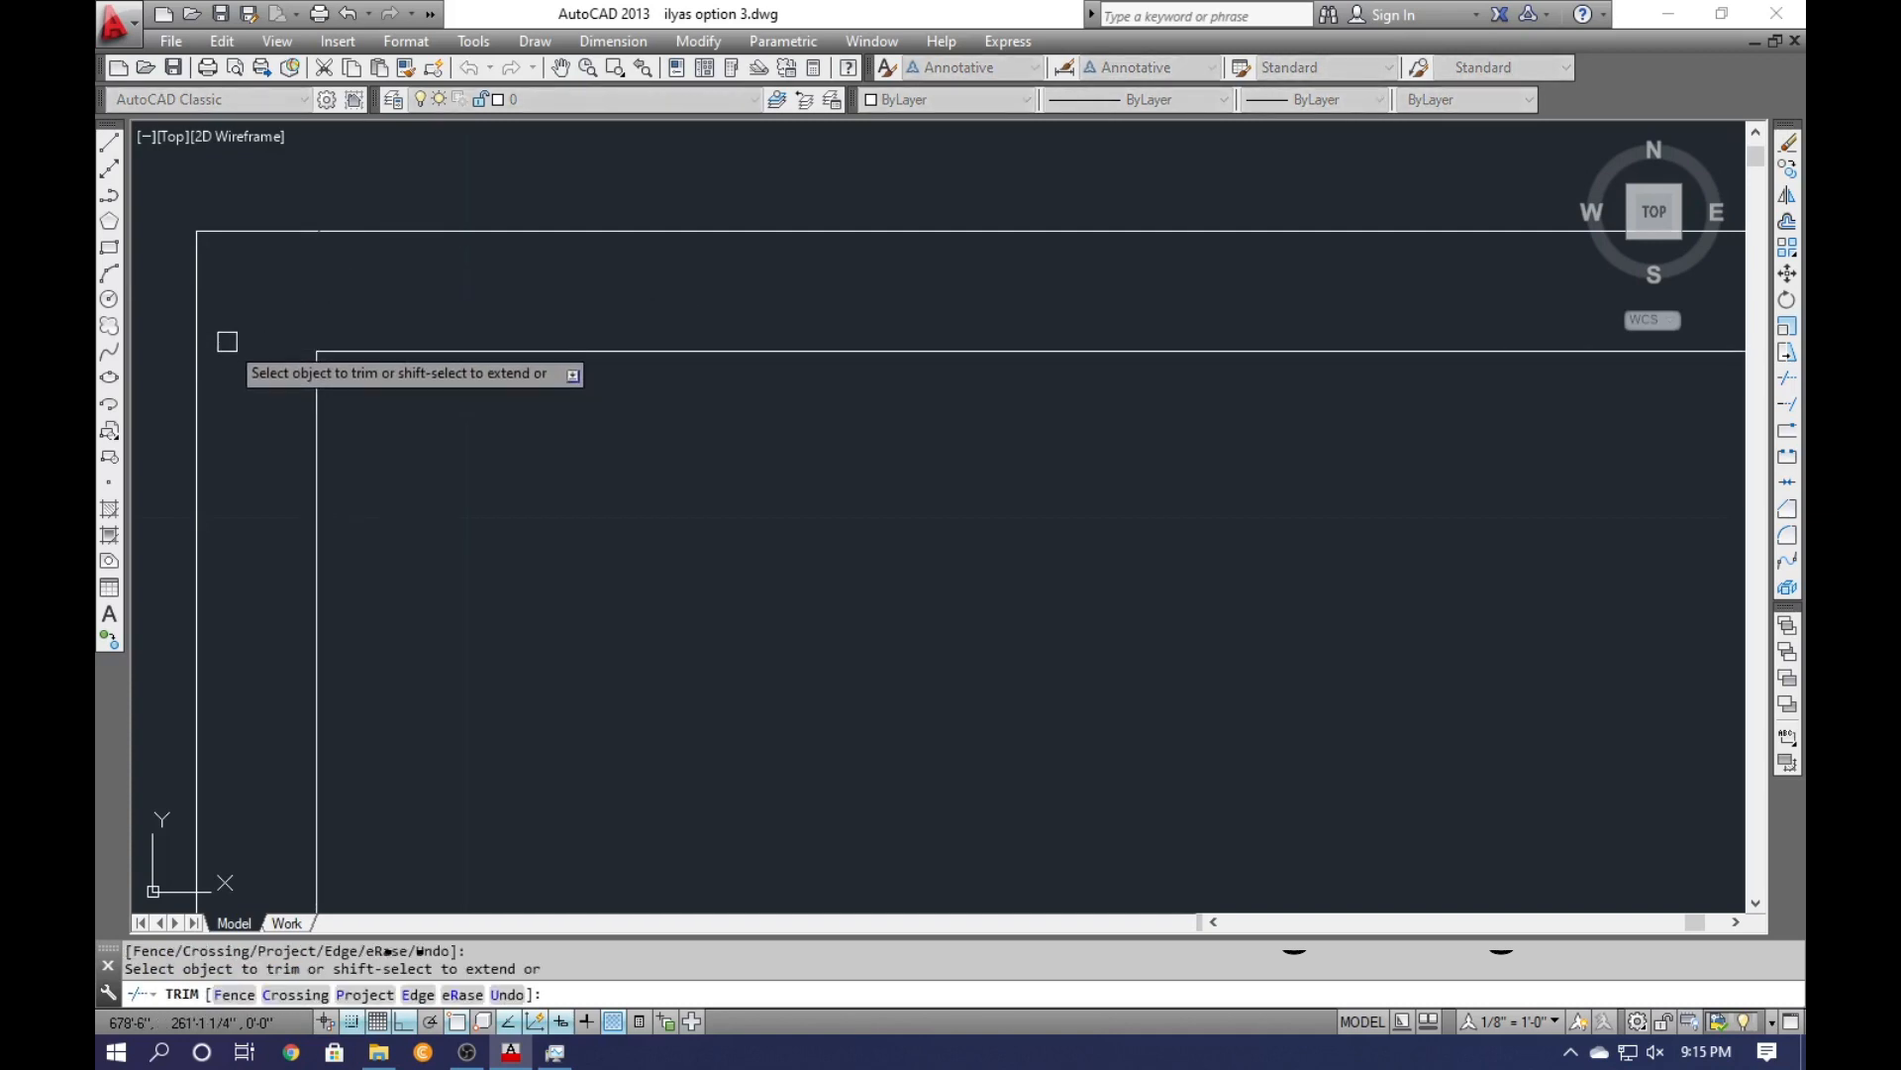
pyautogui.scroll(-3, 227, 342)
pyautogui.press('Escape')
pyautogui.press('Escape')
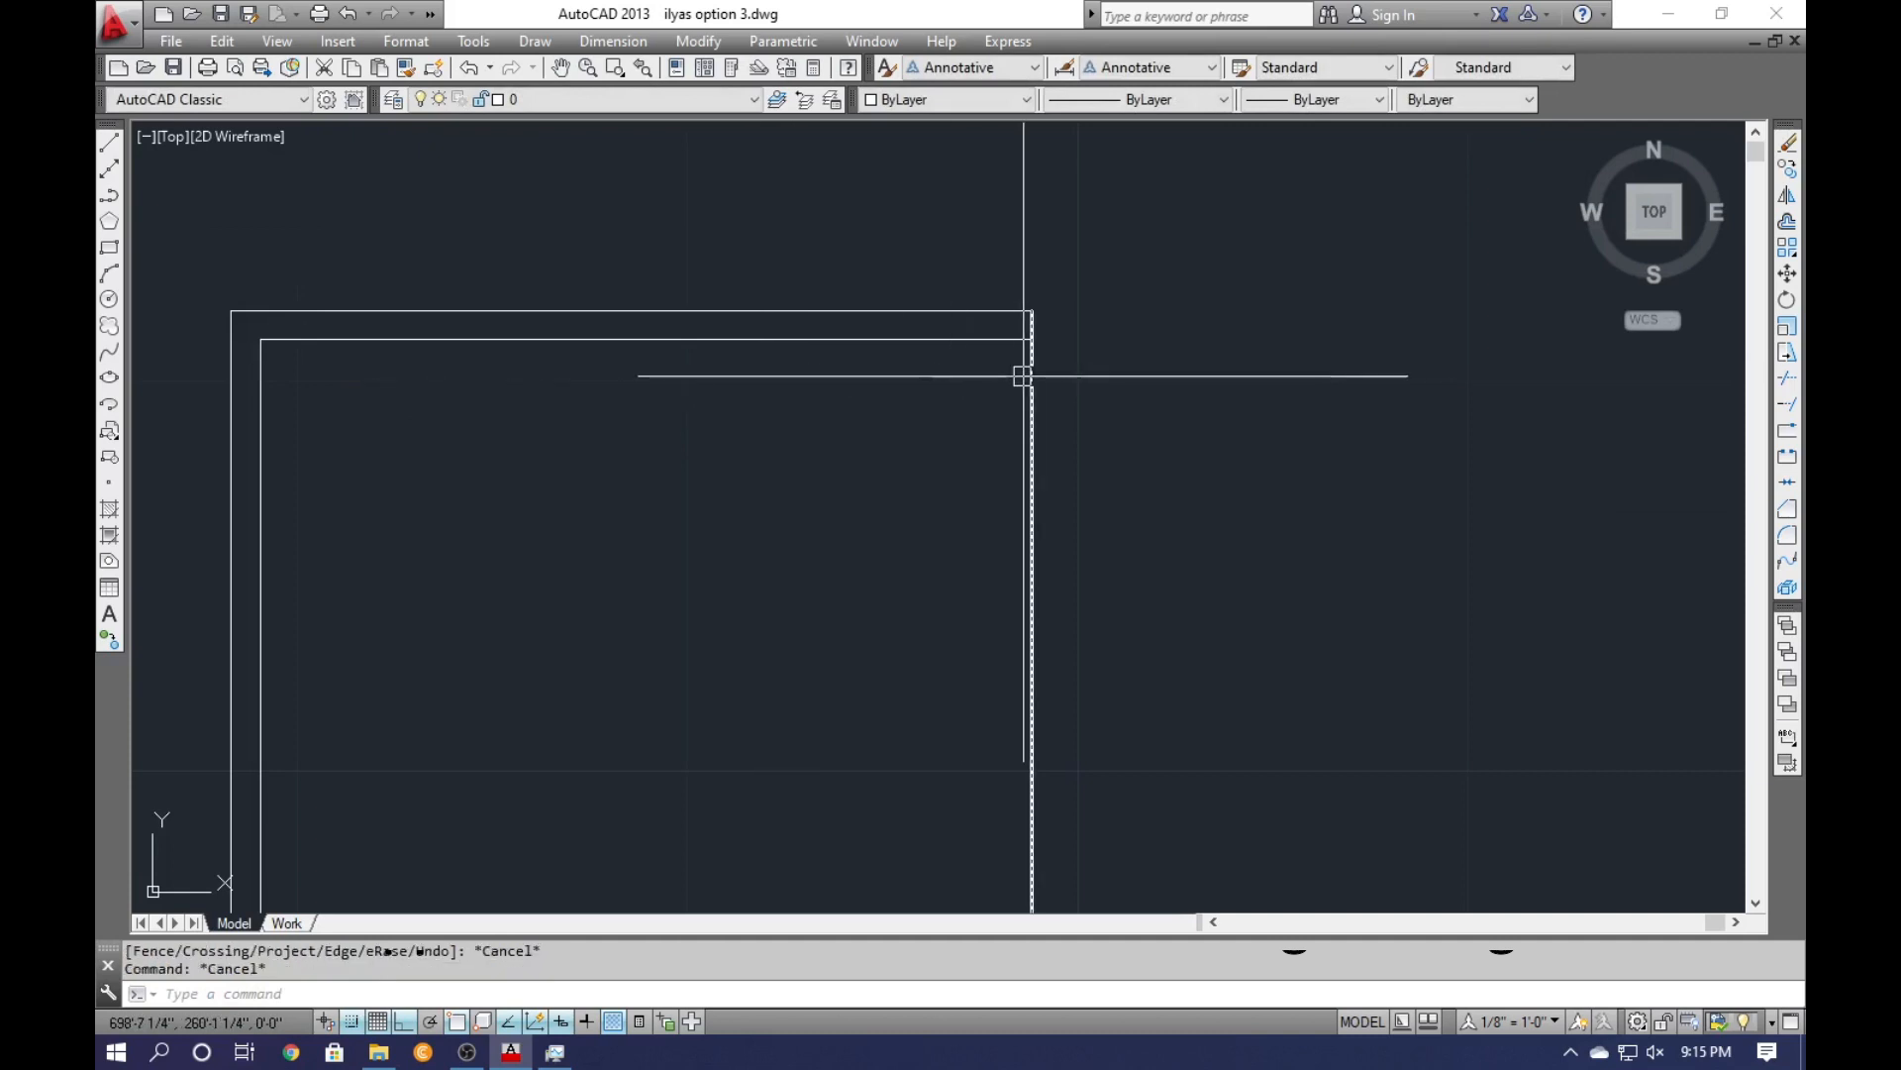
# Offset the right edge of the boundary rectangle 9" inward.
pyautogui.write('o')
pyautogui.press('Return')
pyautogui.press('Return')
pyautogui.click(1031, 391)
pyautogui.click(980, 388)
pyautogui.press('Escape')
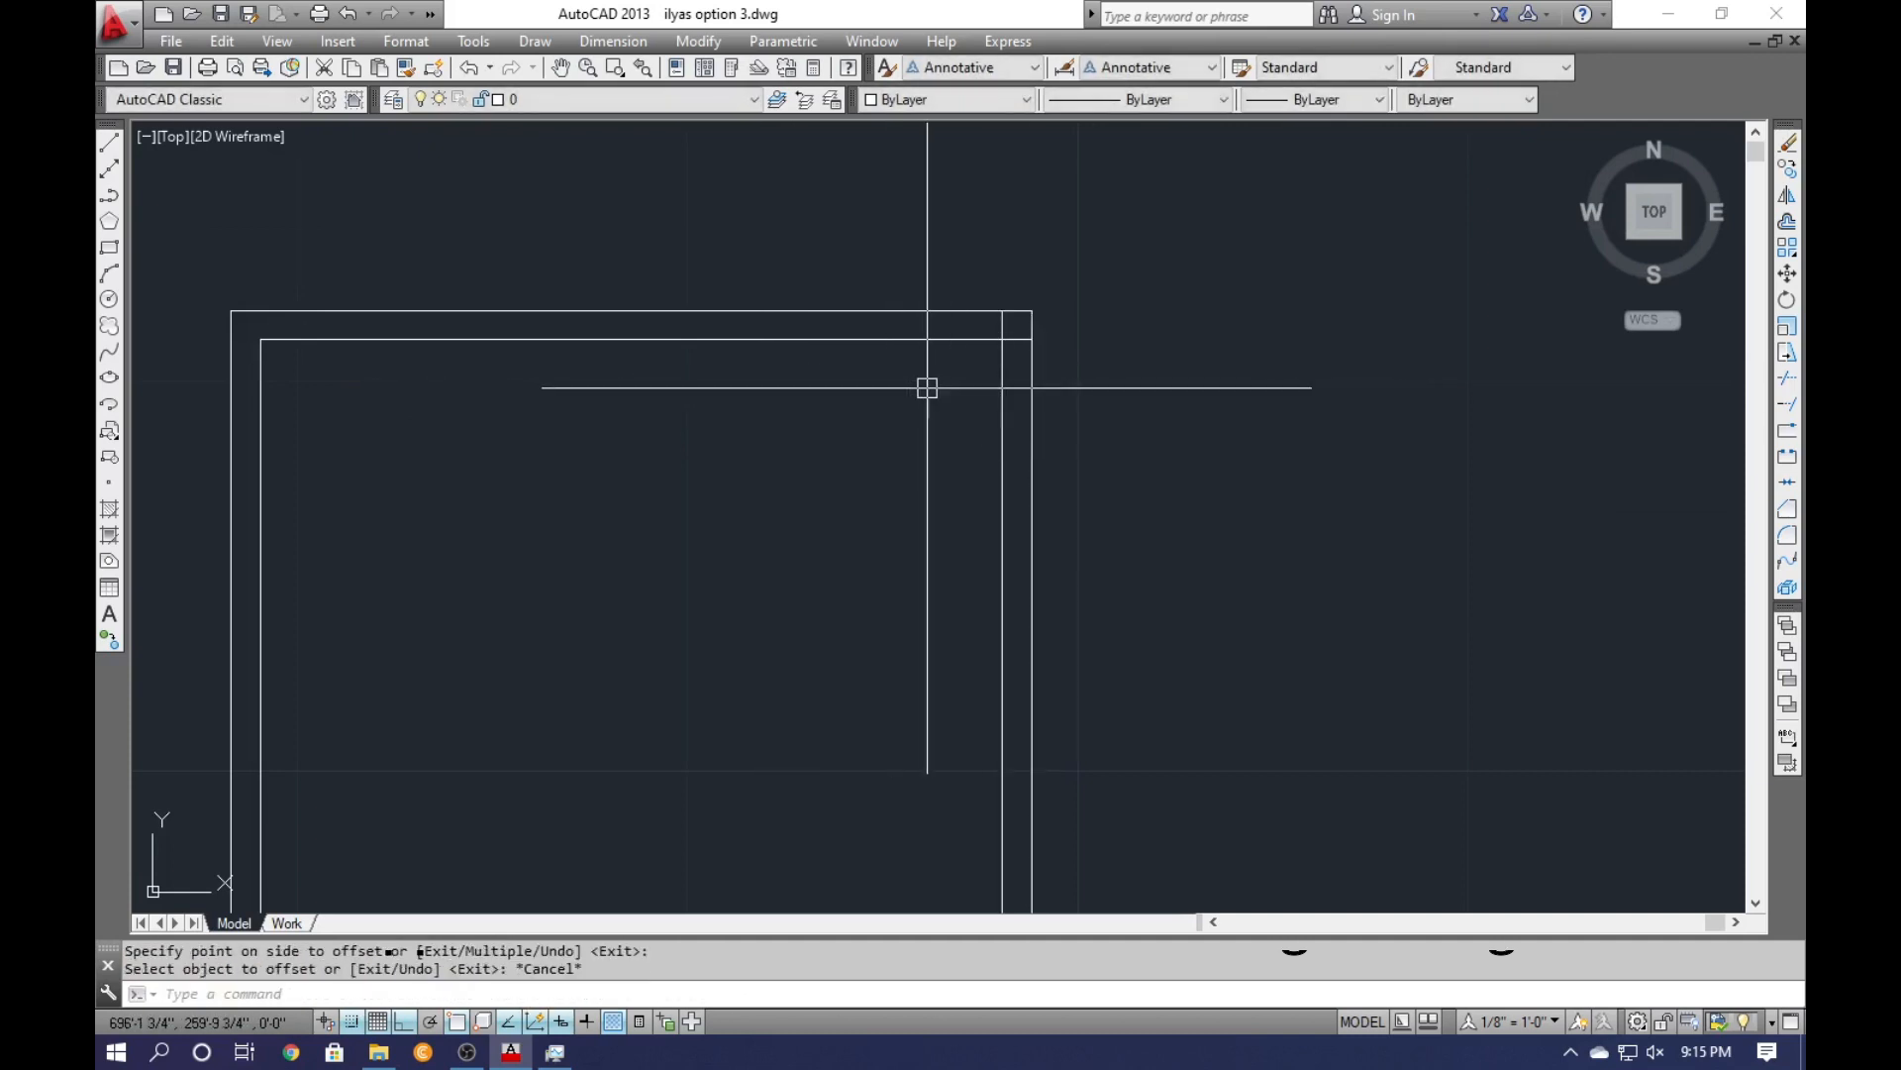
# Trim the overlapping ends of the inner wall lines at the upper-right corner of the boundary.
pyautogui.write('tr')
pyautogui.press('Return')
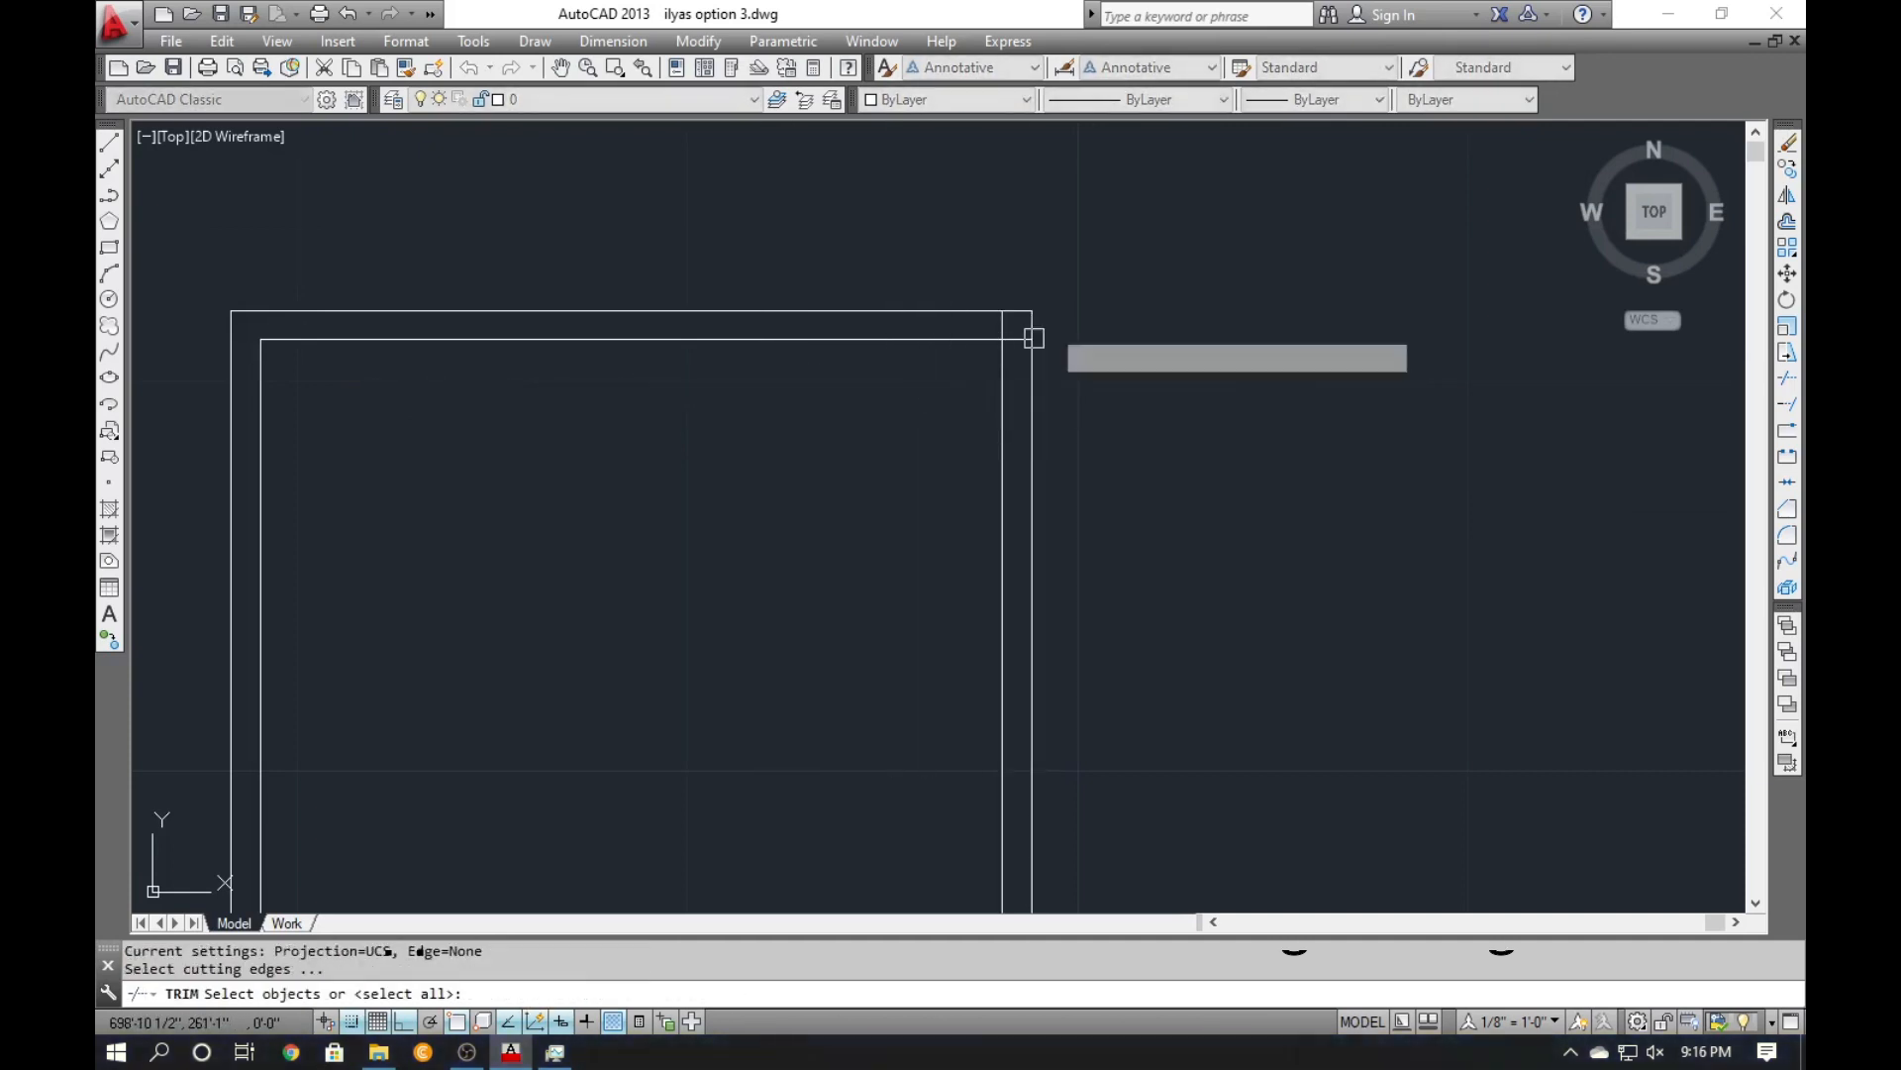
pyautogui.press('Return')
pyautogui.scroll(2, 1033, 338)
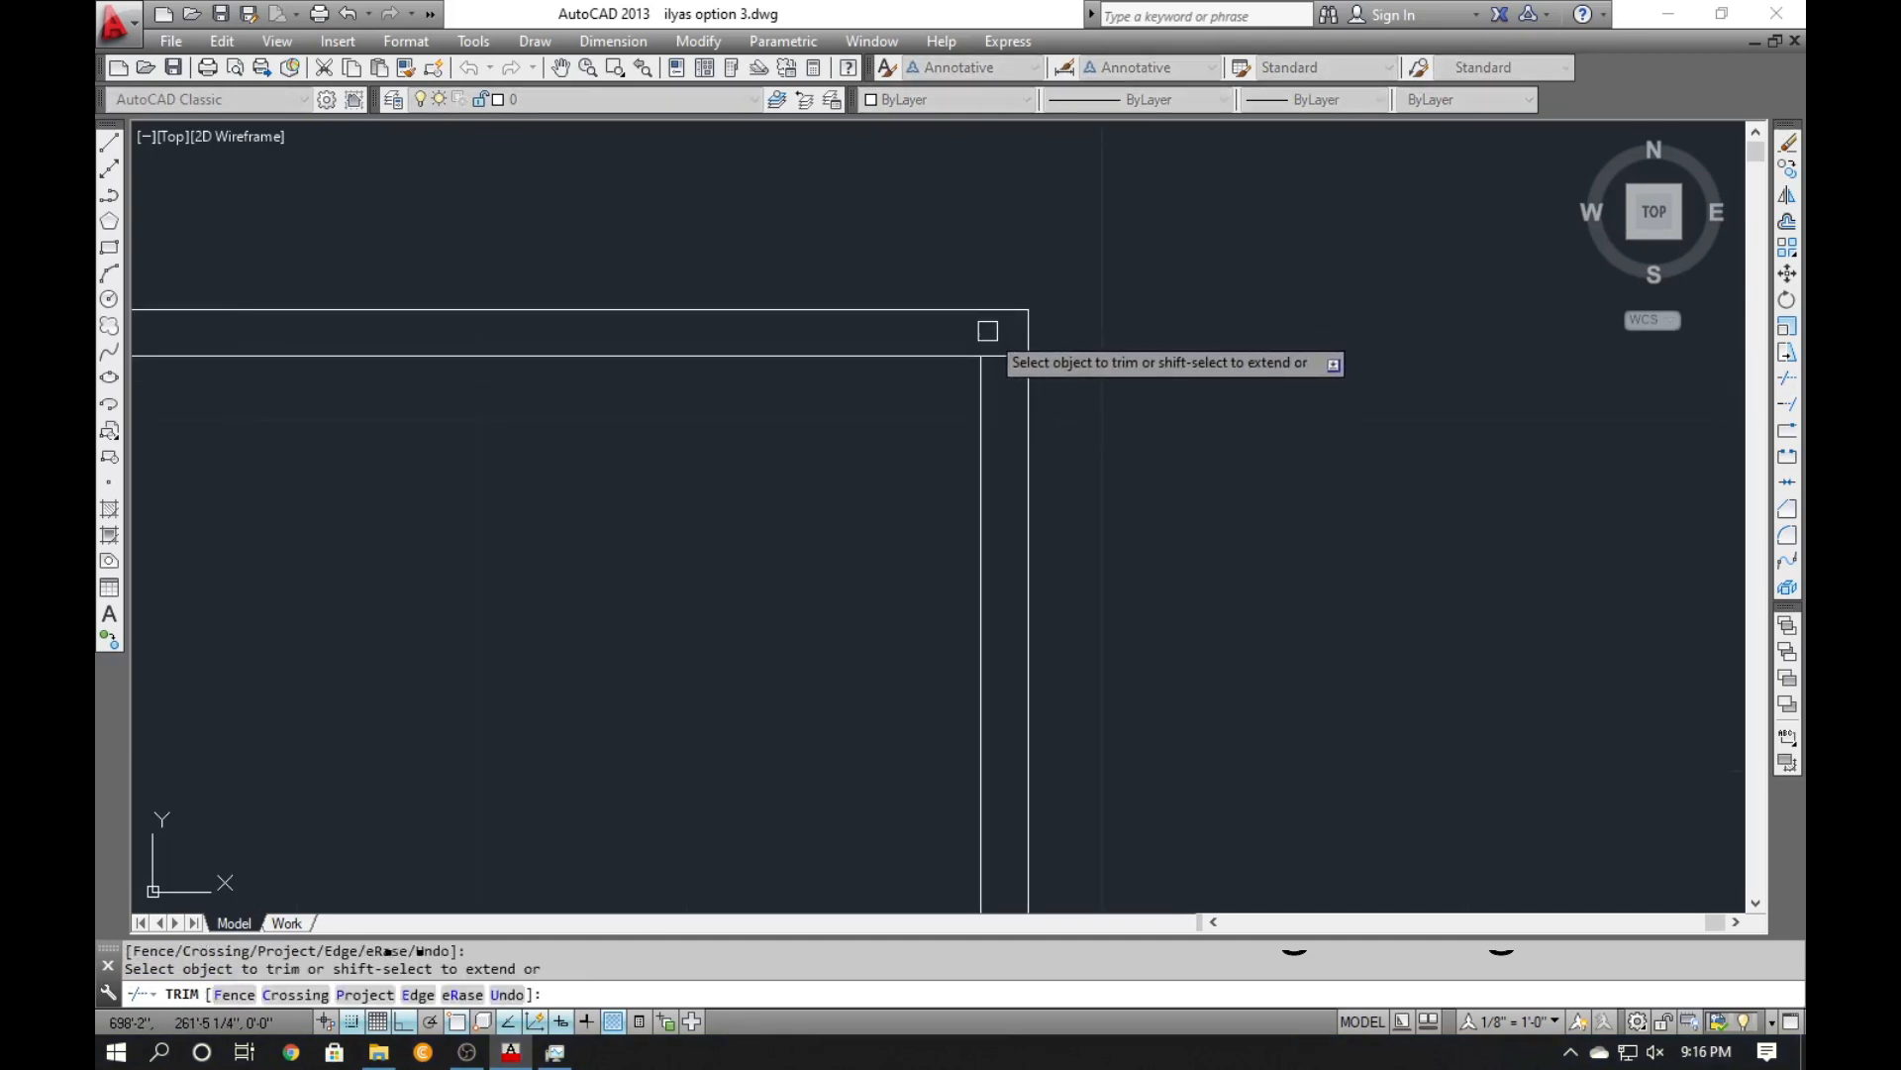
pyautogui.scroll(-3, 1011, 277)
pyautogui.moveTo(989, 407); pyautogui.dragTo(876, 202, button='middle')
pyautogui.scroll(6, 881, 837)
pyautogui.press('Escape')
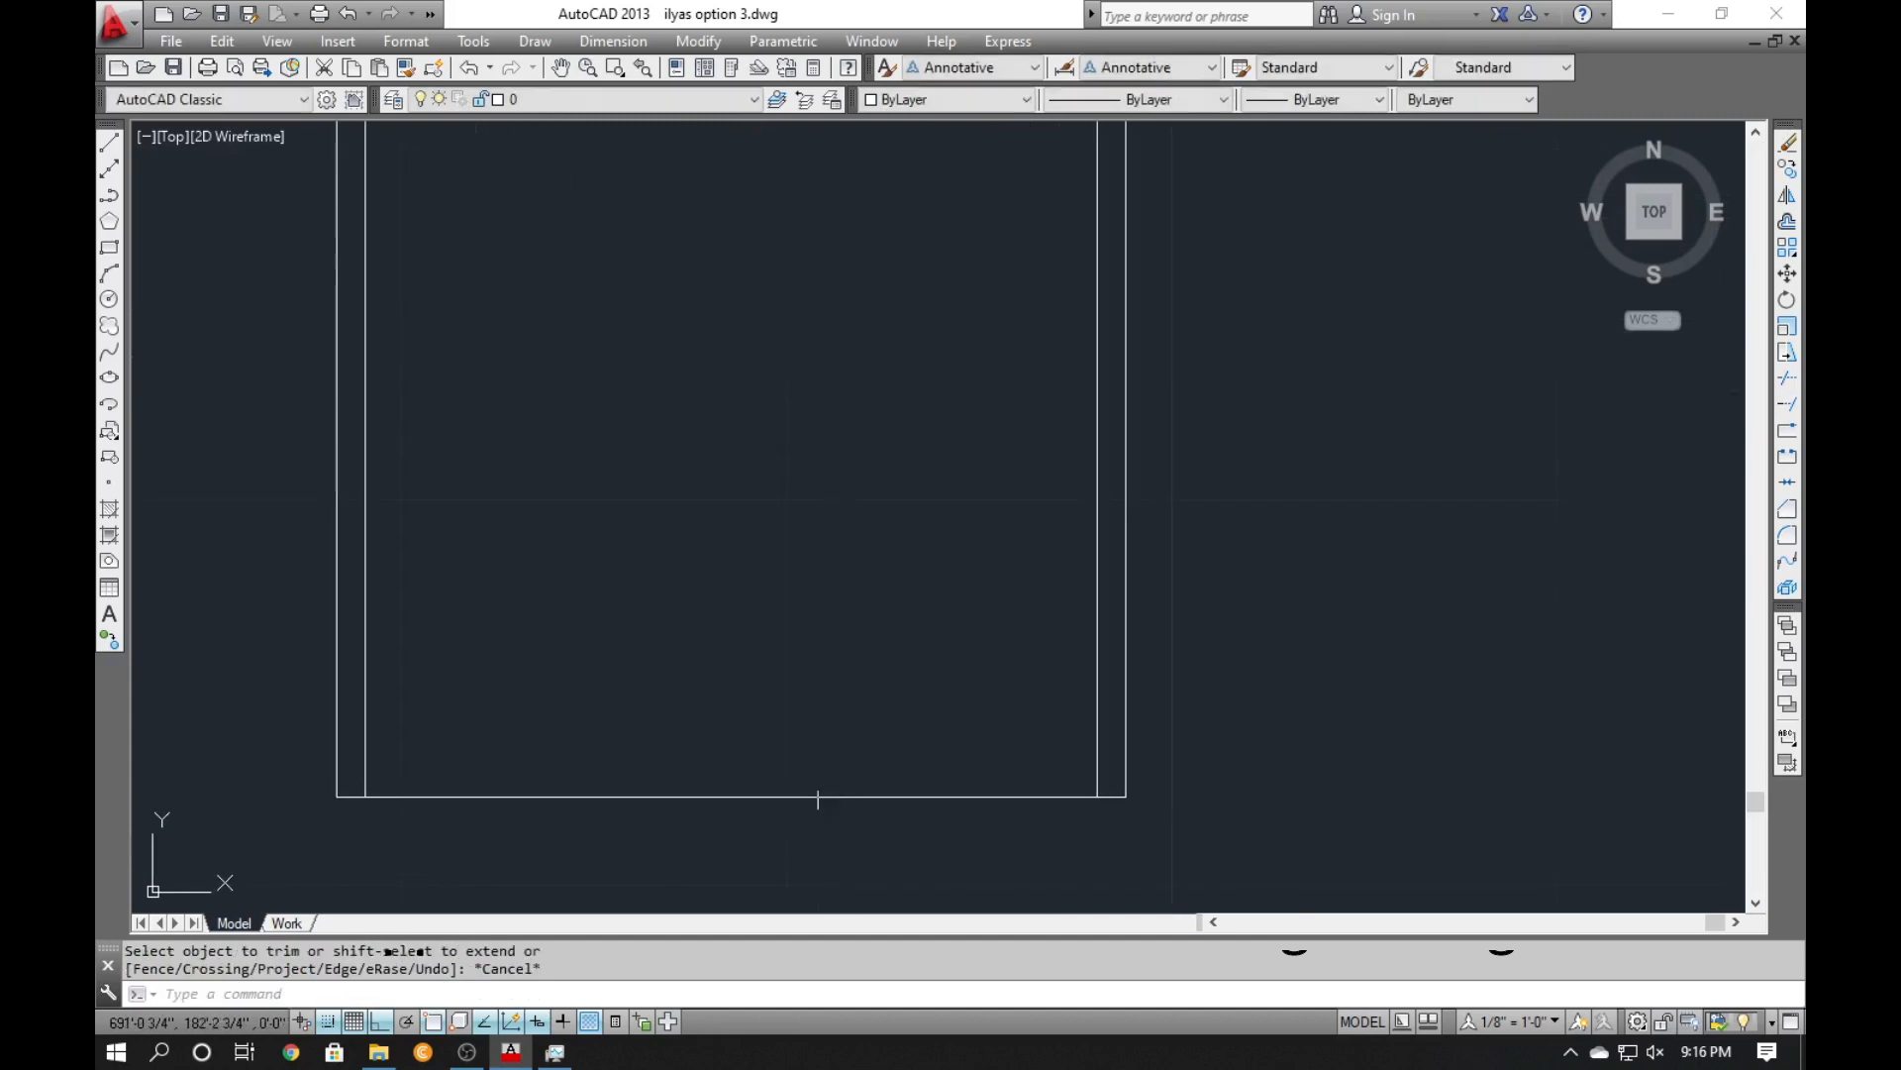
# Offset the bottom edge of the boundary rectangle 9" inward.
pyautogui.write('o')
pyautogui.press('Return')
pyautogui.press('Return')
pyautogui.click(790, 796)
pyautogui.click(794, 696)
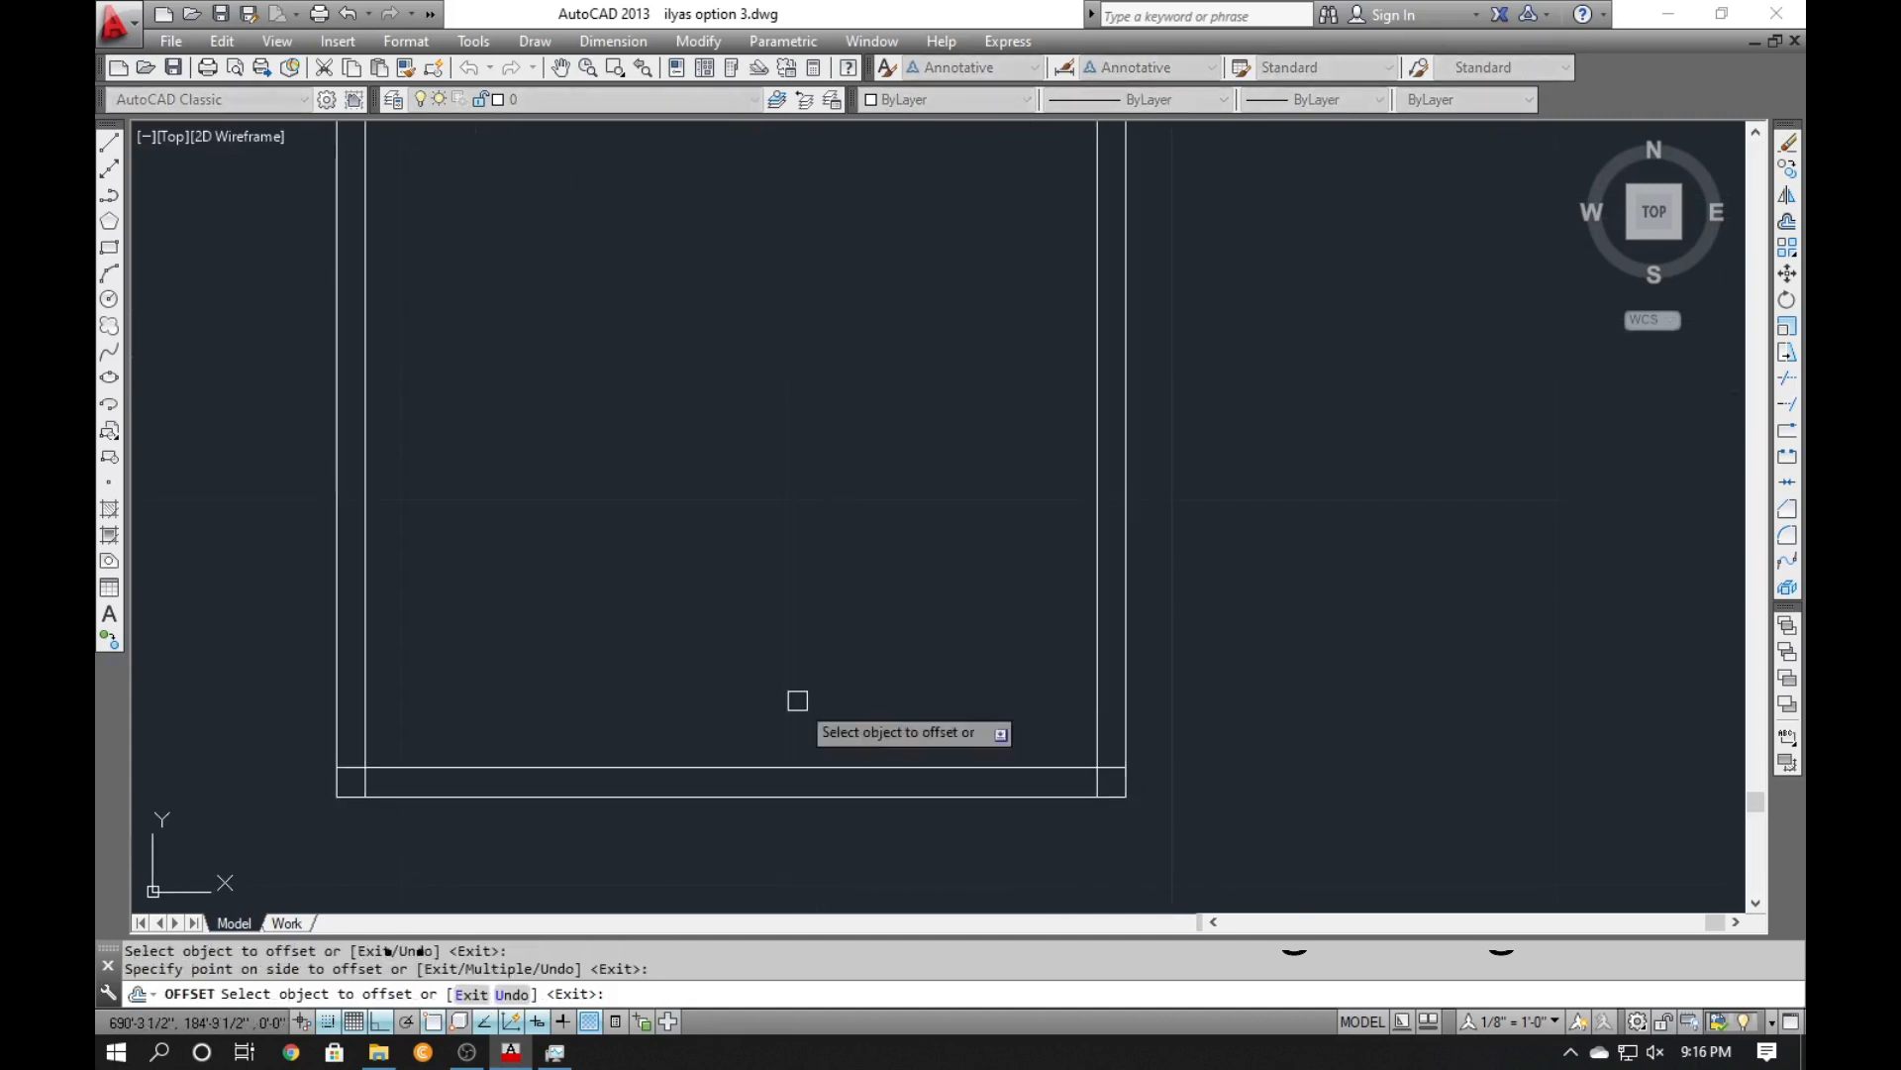
pyautogui.press('Escape')
# Trim the overlapping ends of the inner wall lines at both lower corners of the boundary.
pyautogui.write('tr')
pyautogui.press('Return')
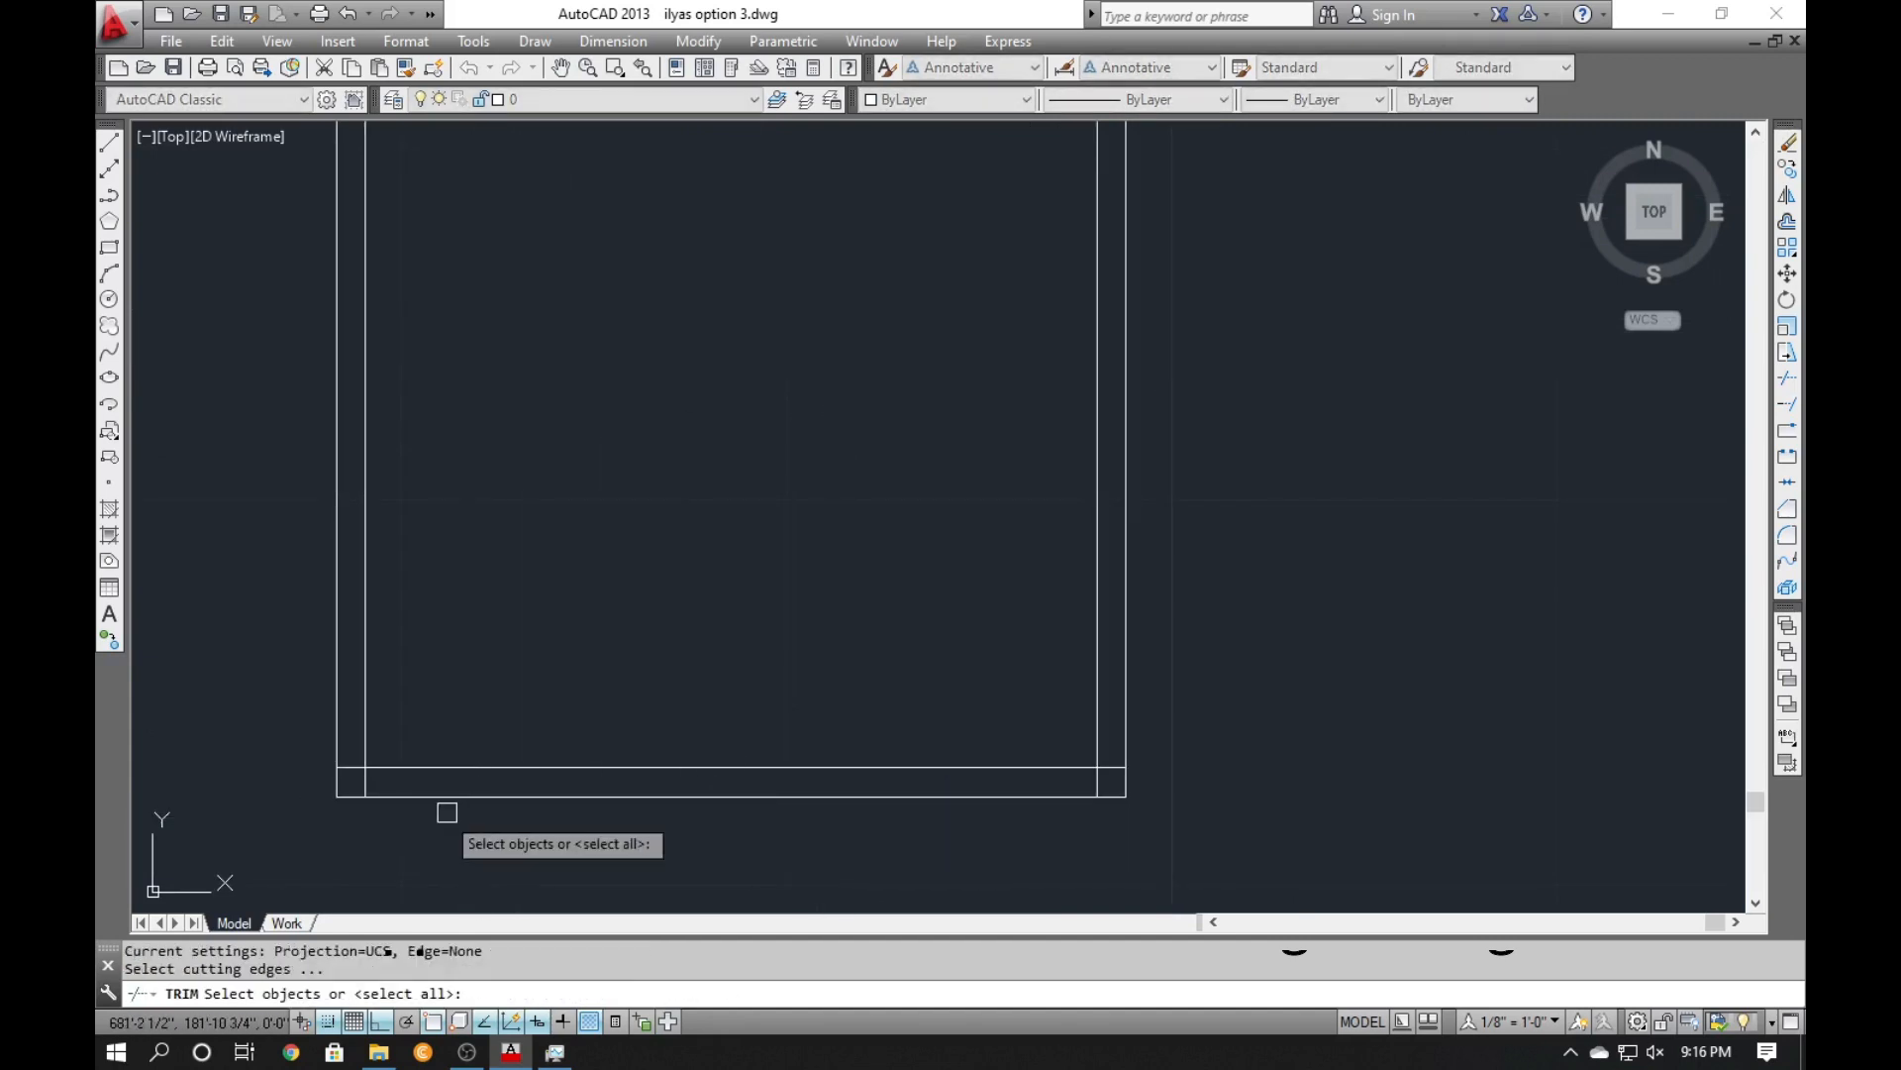
pyautogui.press('Return')
pyautogui.click(348, 772)
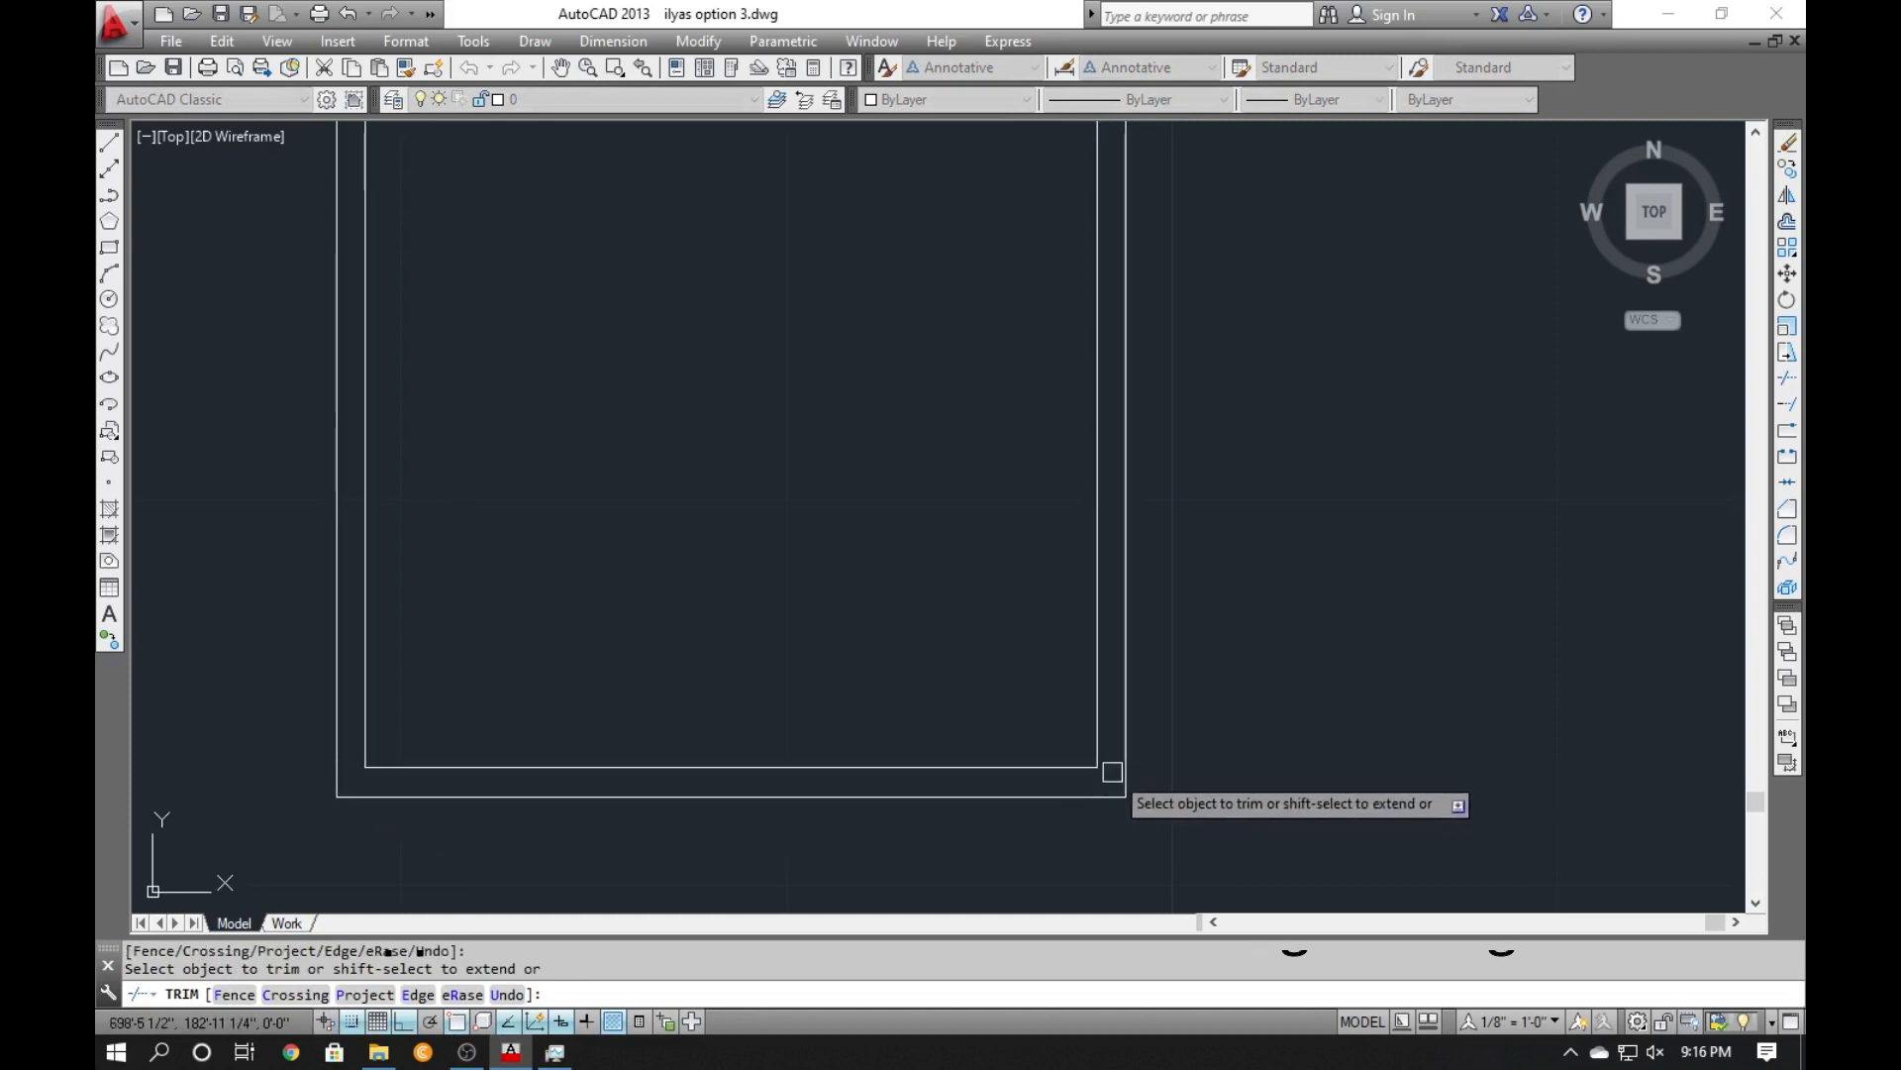
pyautogui.press('Escape')
pyautogui.scroll(-6, 814, 815)
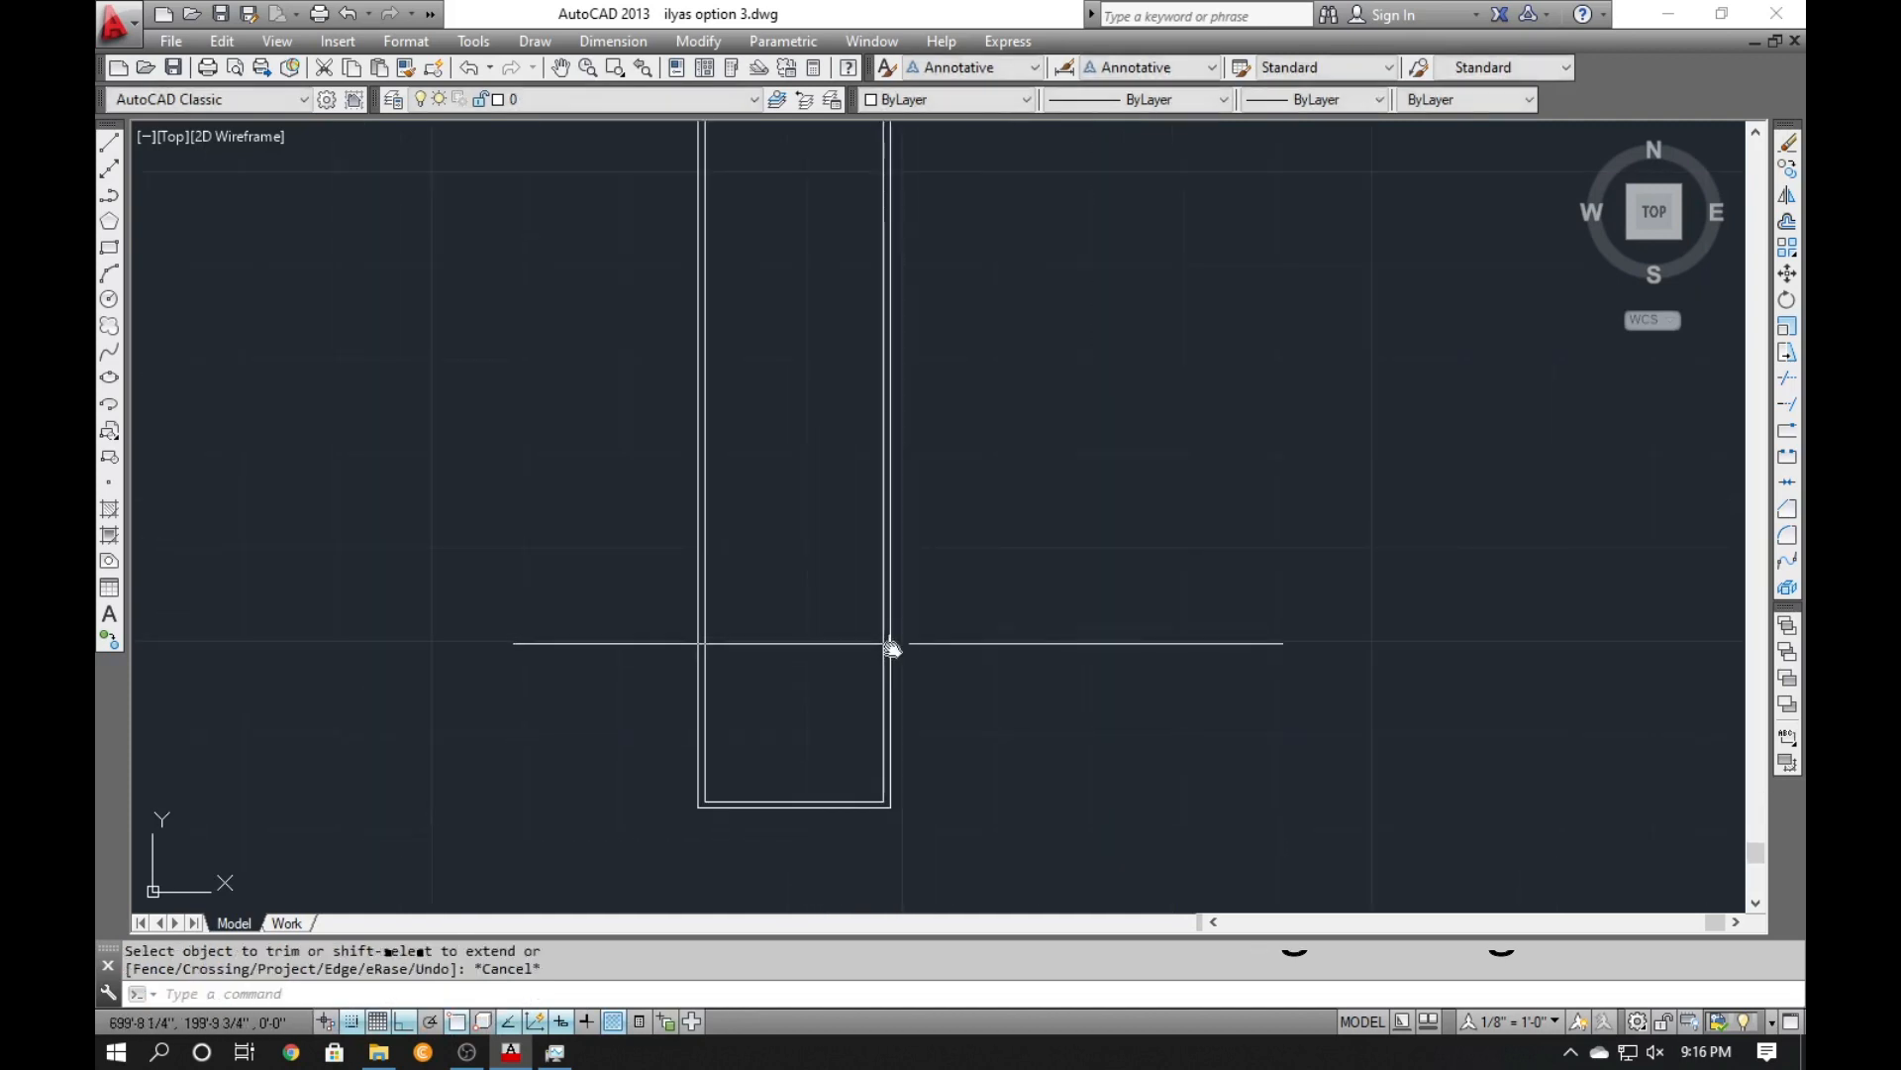
# Draw two separate vertical lines side by side in the empty area to the right of the plan.
pyautogui.moveTo(891, 649); pyautogui.dragTo(844, 700, button='middle')
pyautogui.press('Escape')
pyautogui.press('Escape')
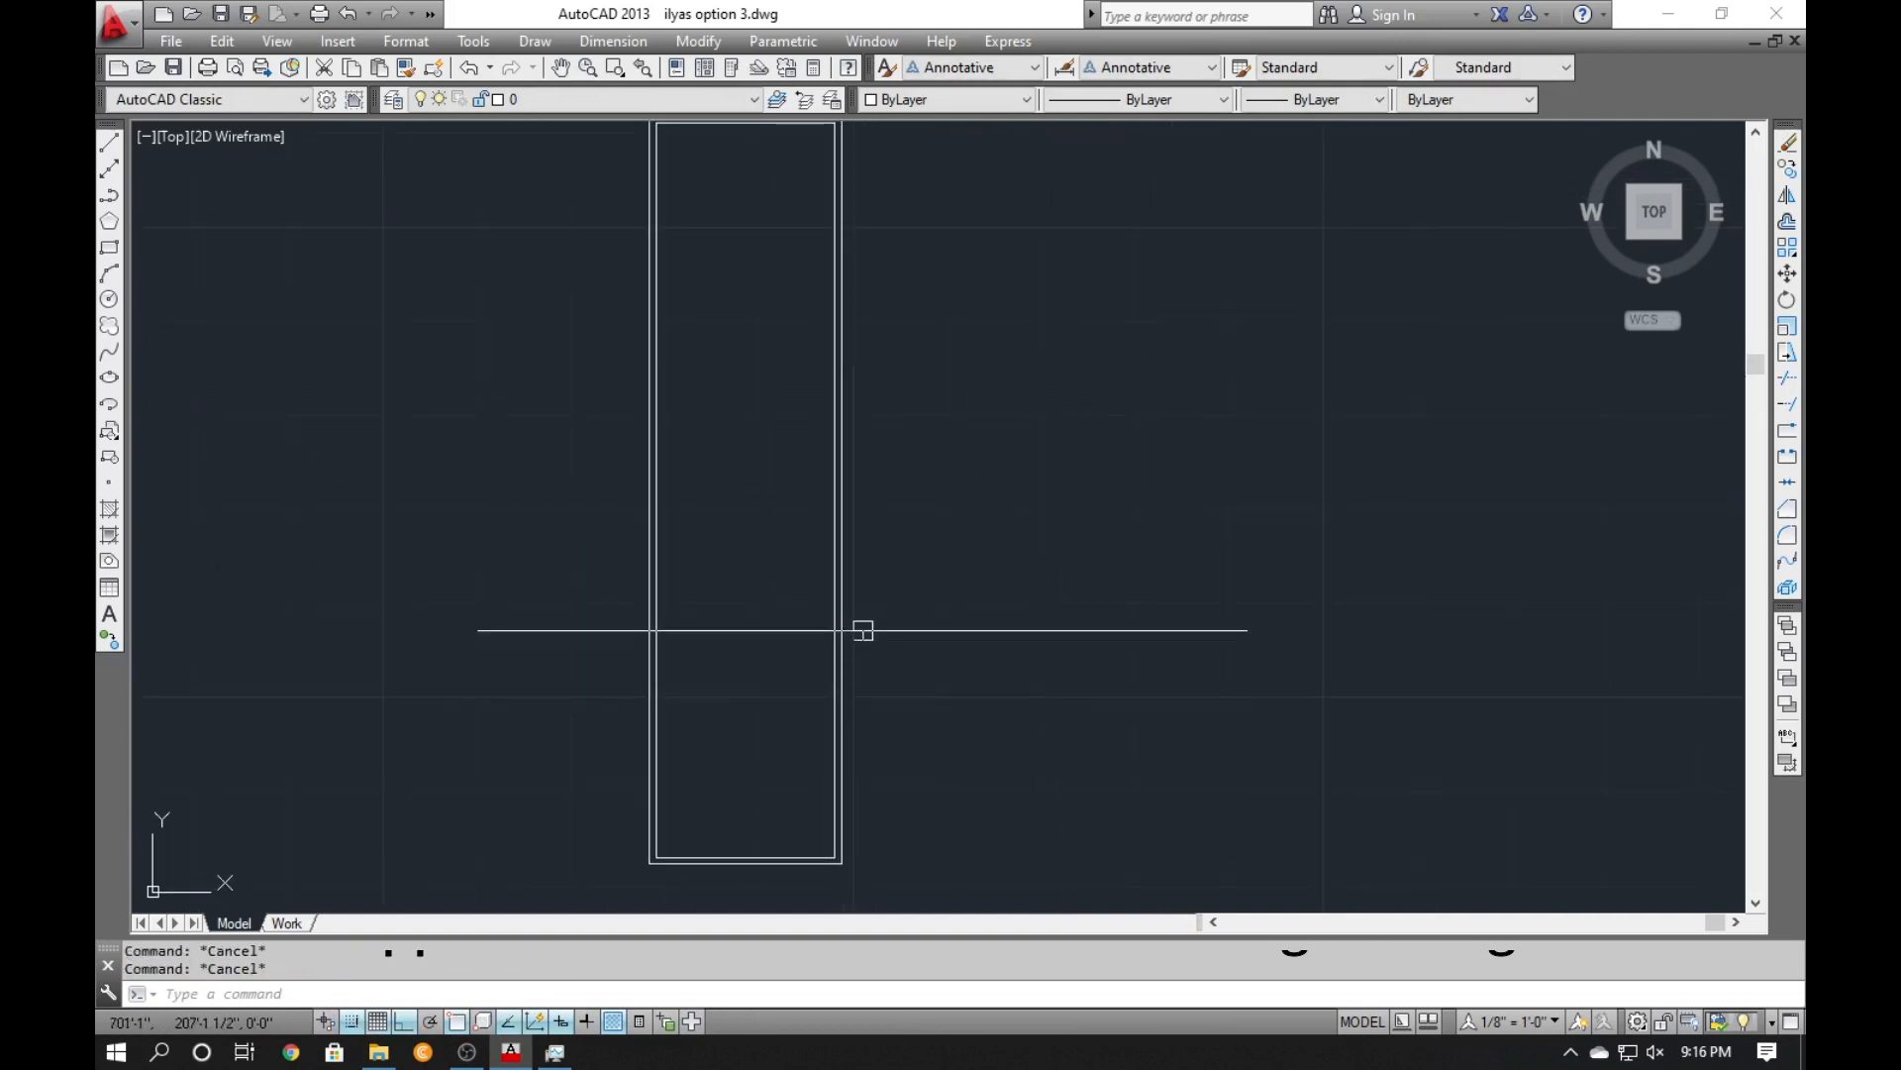
pyautogui.write('l')
pyautogui.press('Return')
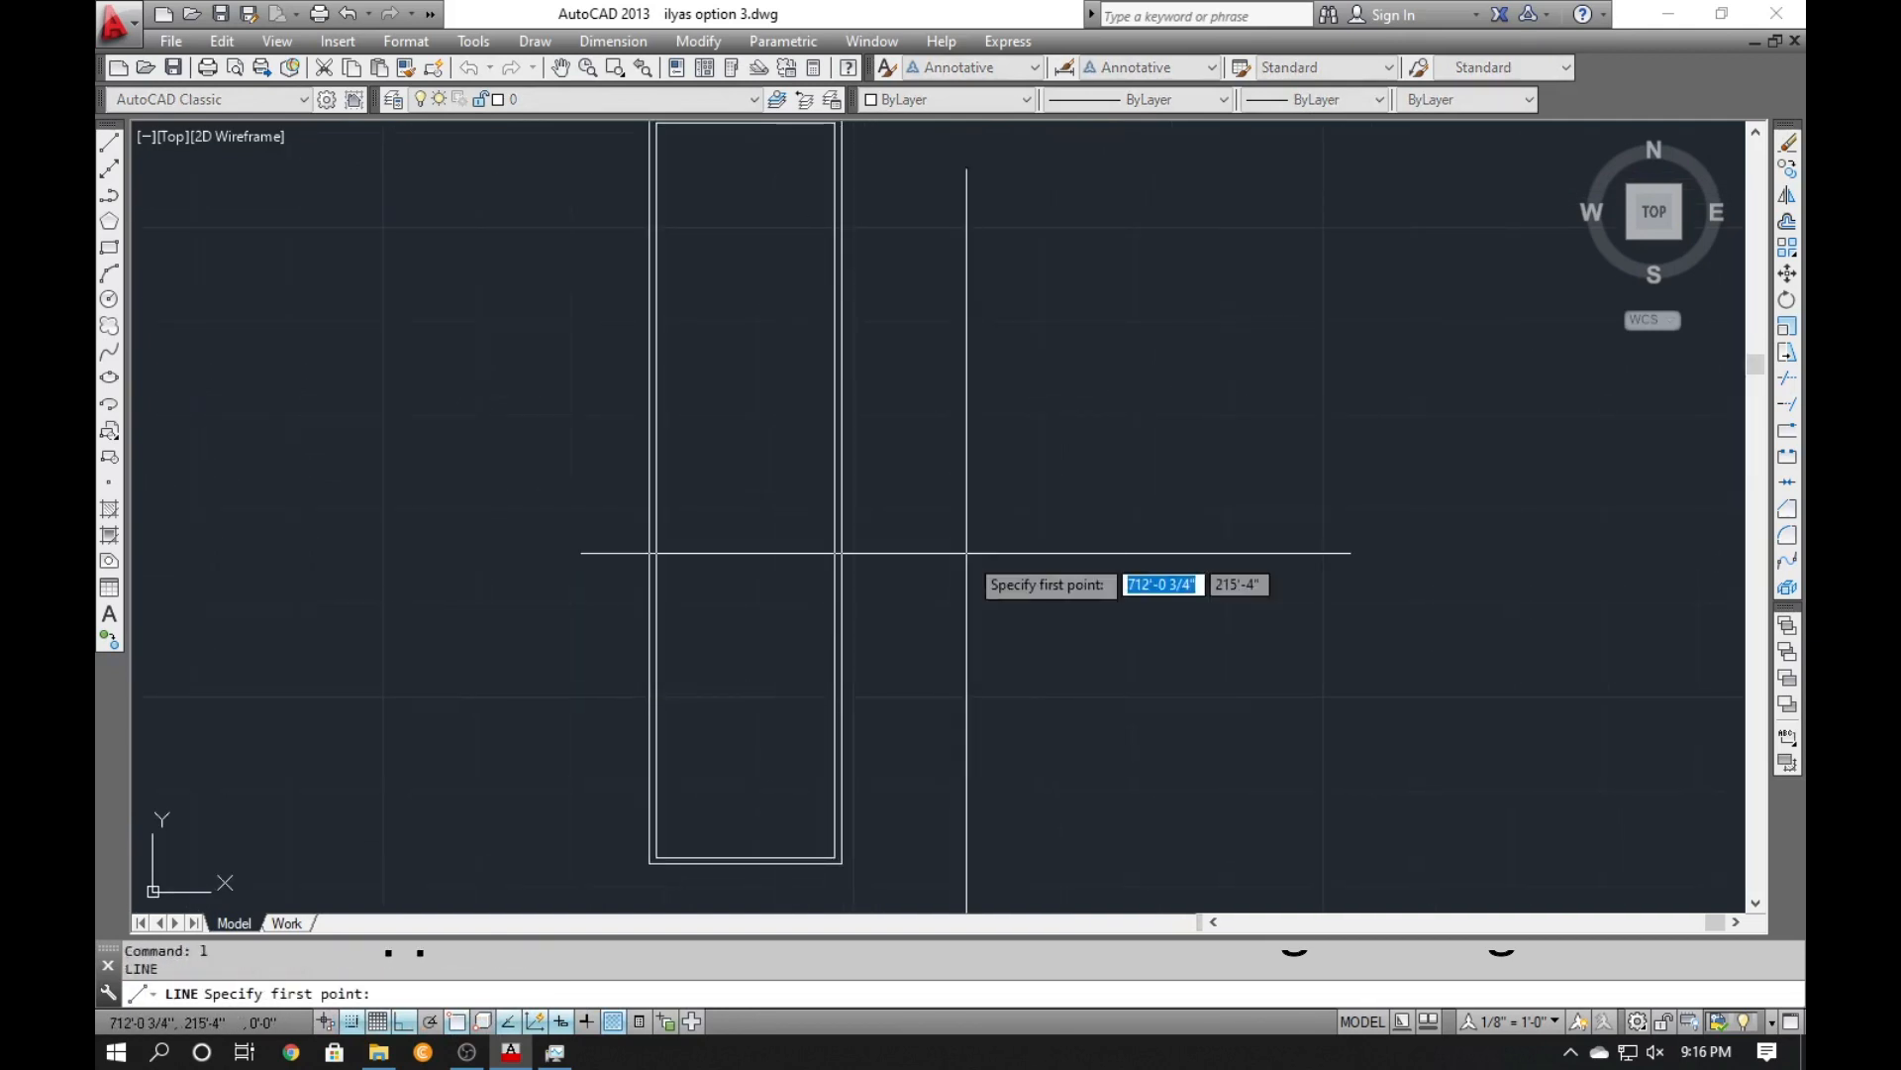
pyautogui.click(910, 322)
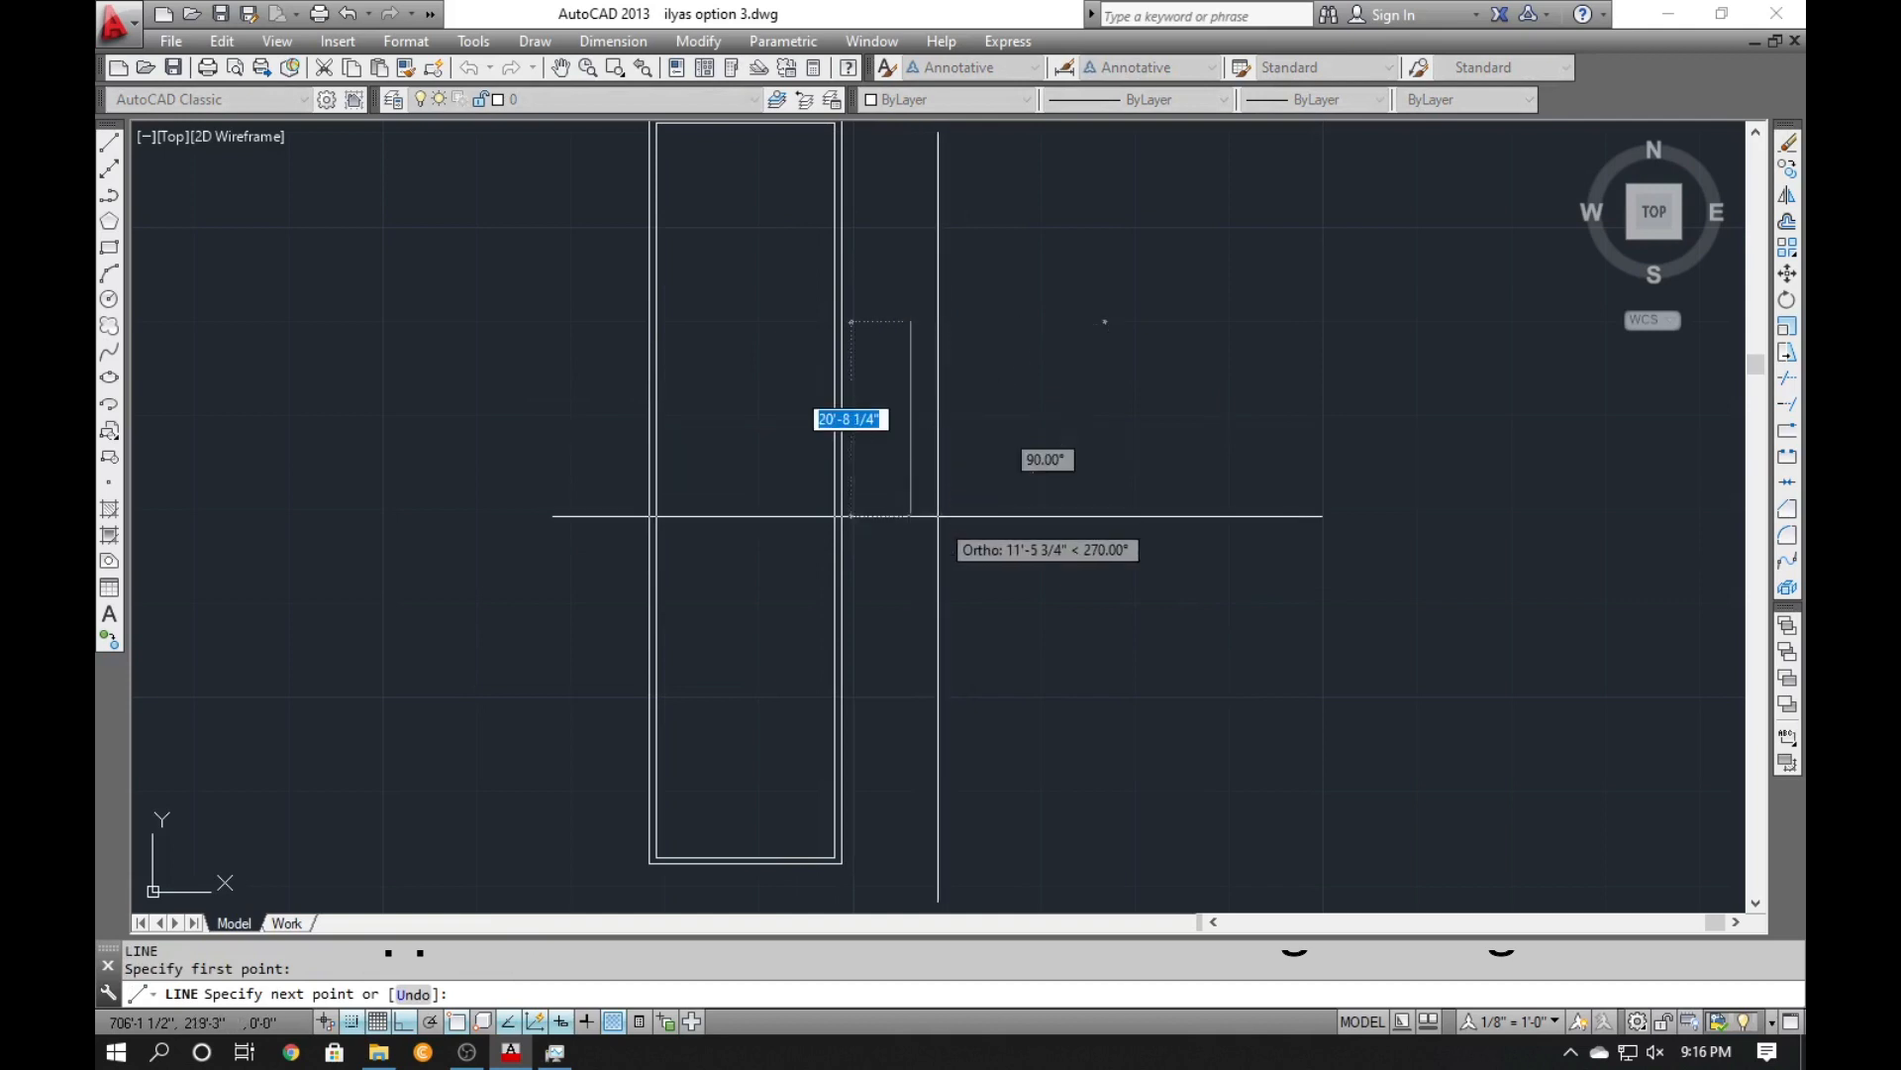
pyautogui.click(941, 571)
pyautogui.press('Return')
pyautogui.press('Return')
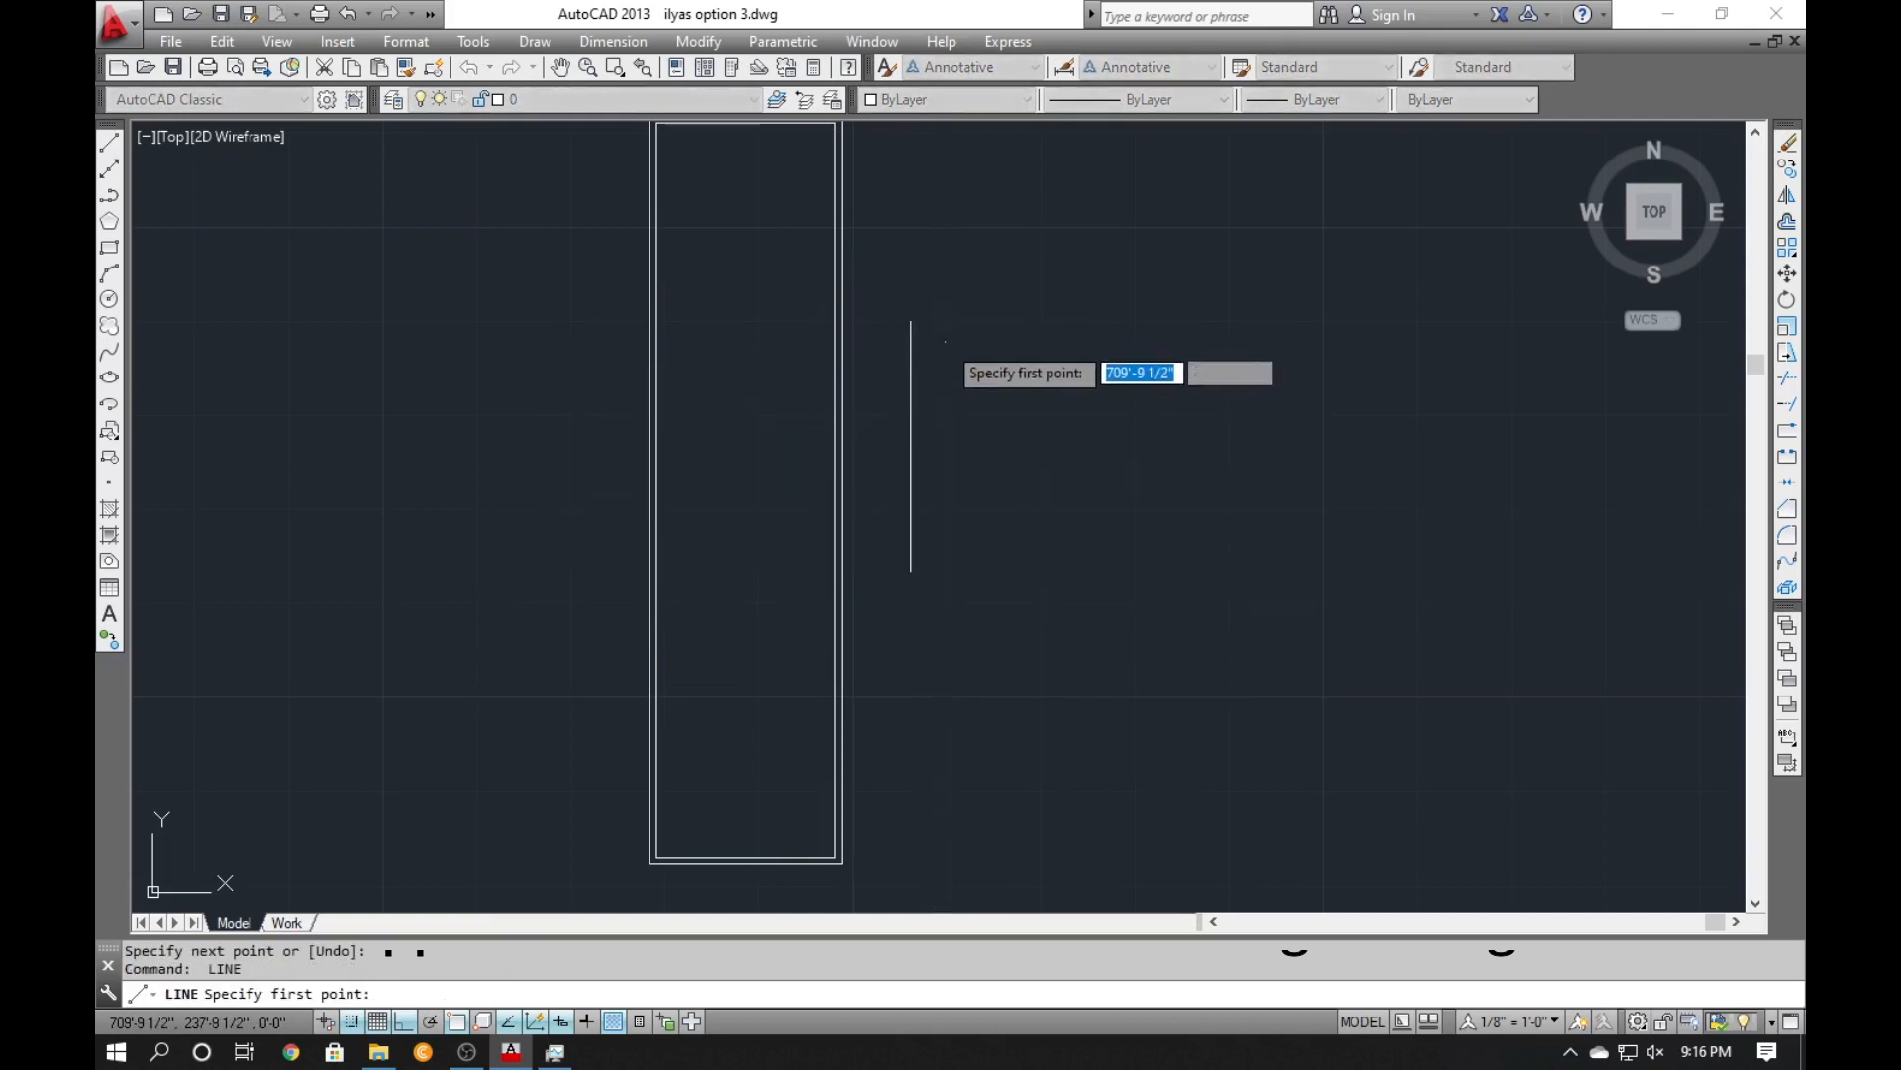
pyautogui.click(948, 538)
pyautogui.click(945, 642)
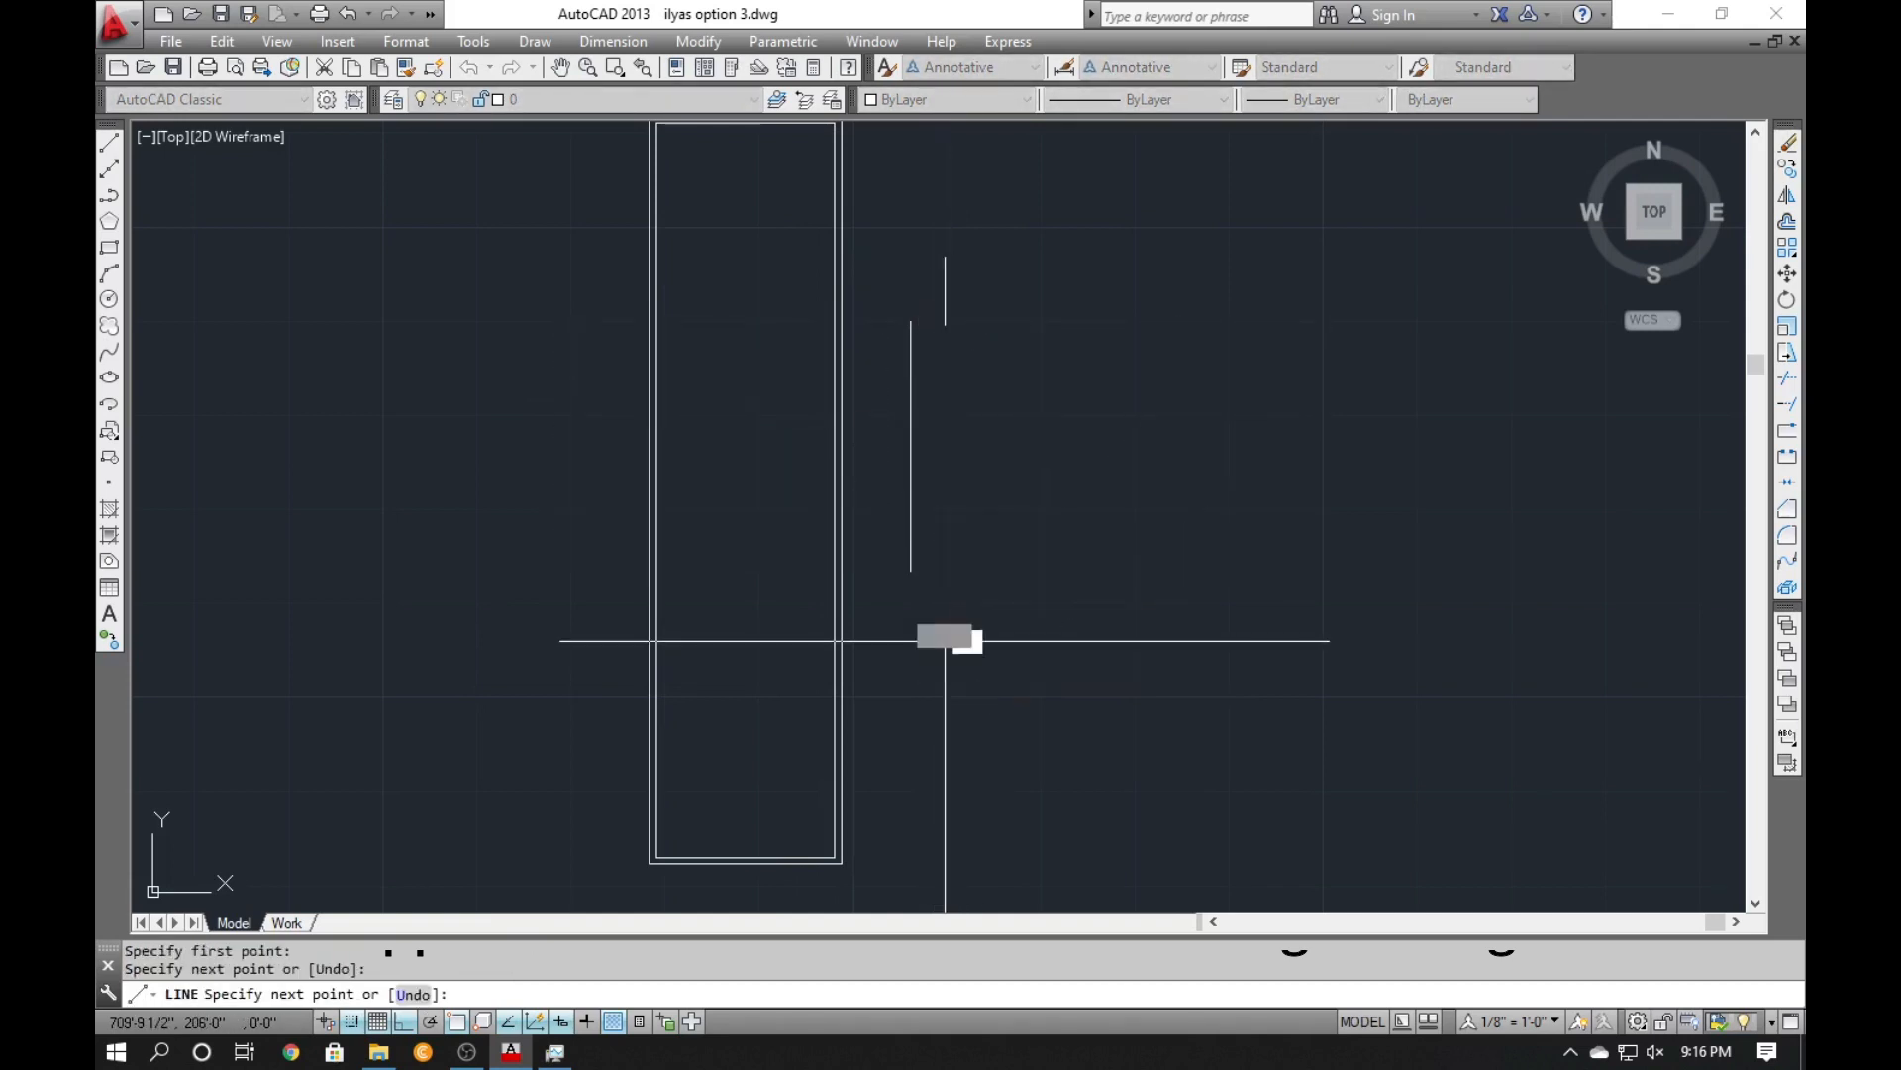
pyautogui.press('Return')
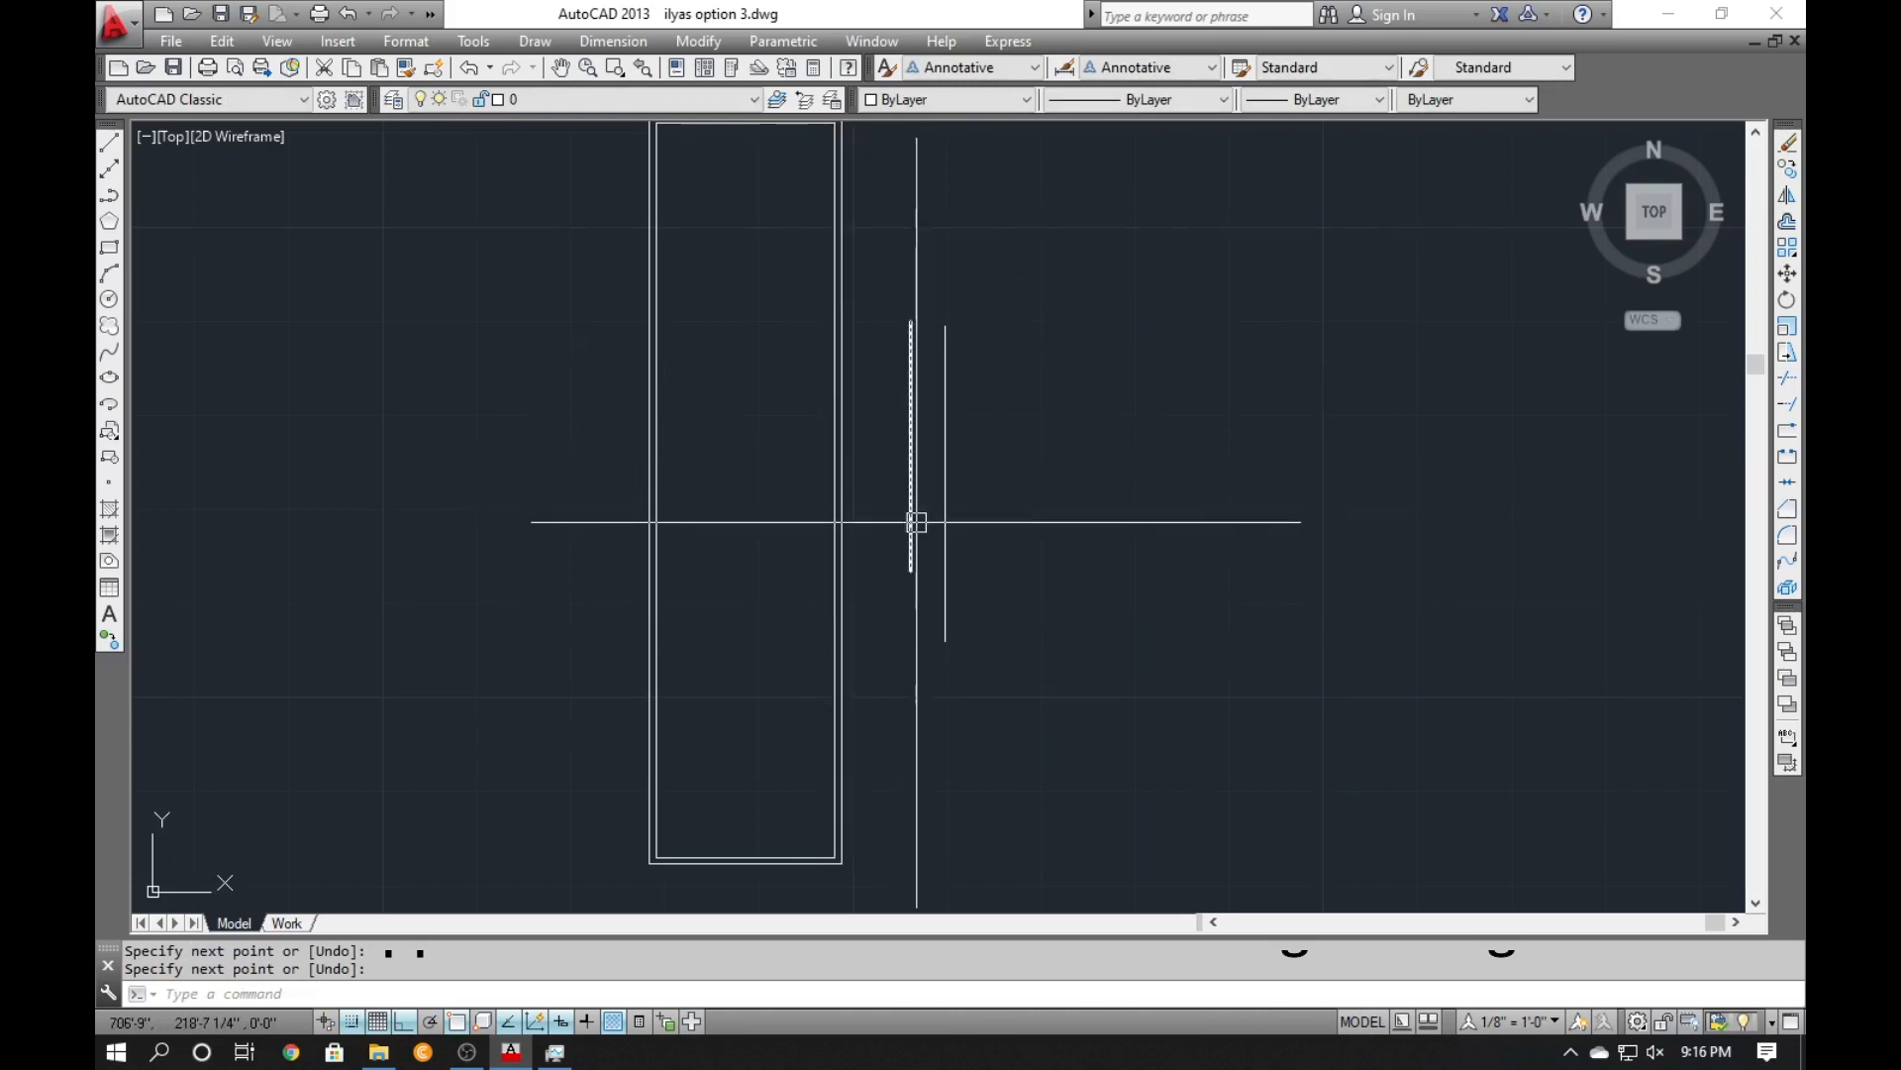
# Offset the inner line of the plan's upper wall 5' downward.
pyautogui.scroll(-2, 913, 526)
pyautogui.scroll(2, 789, 318)
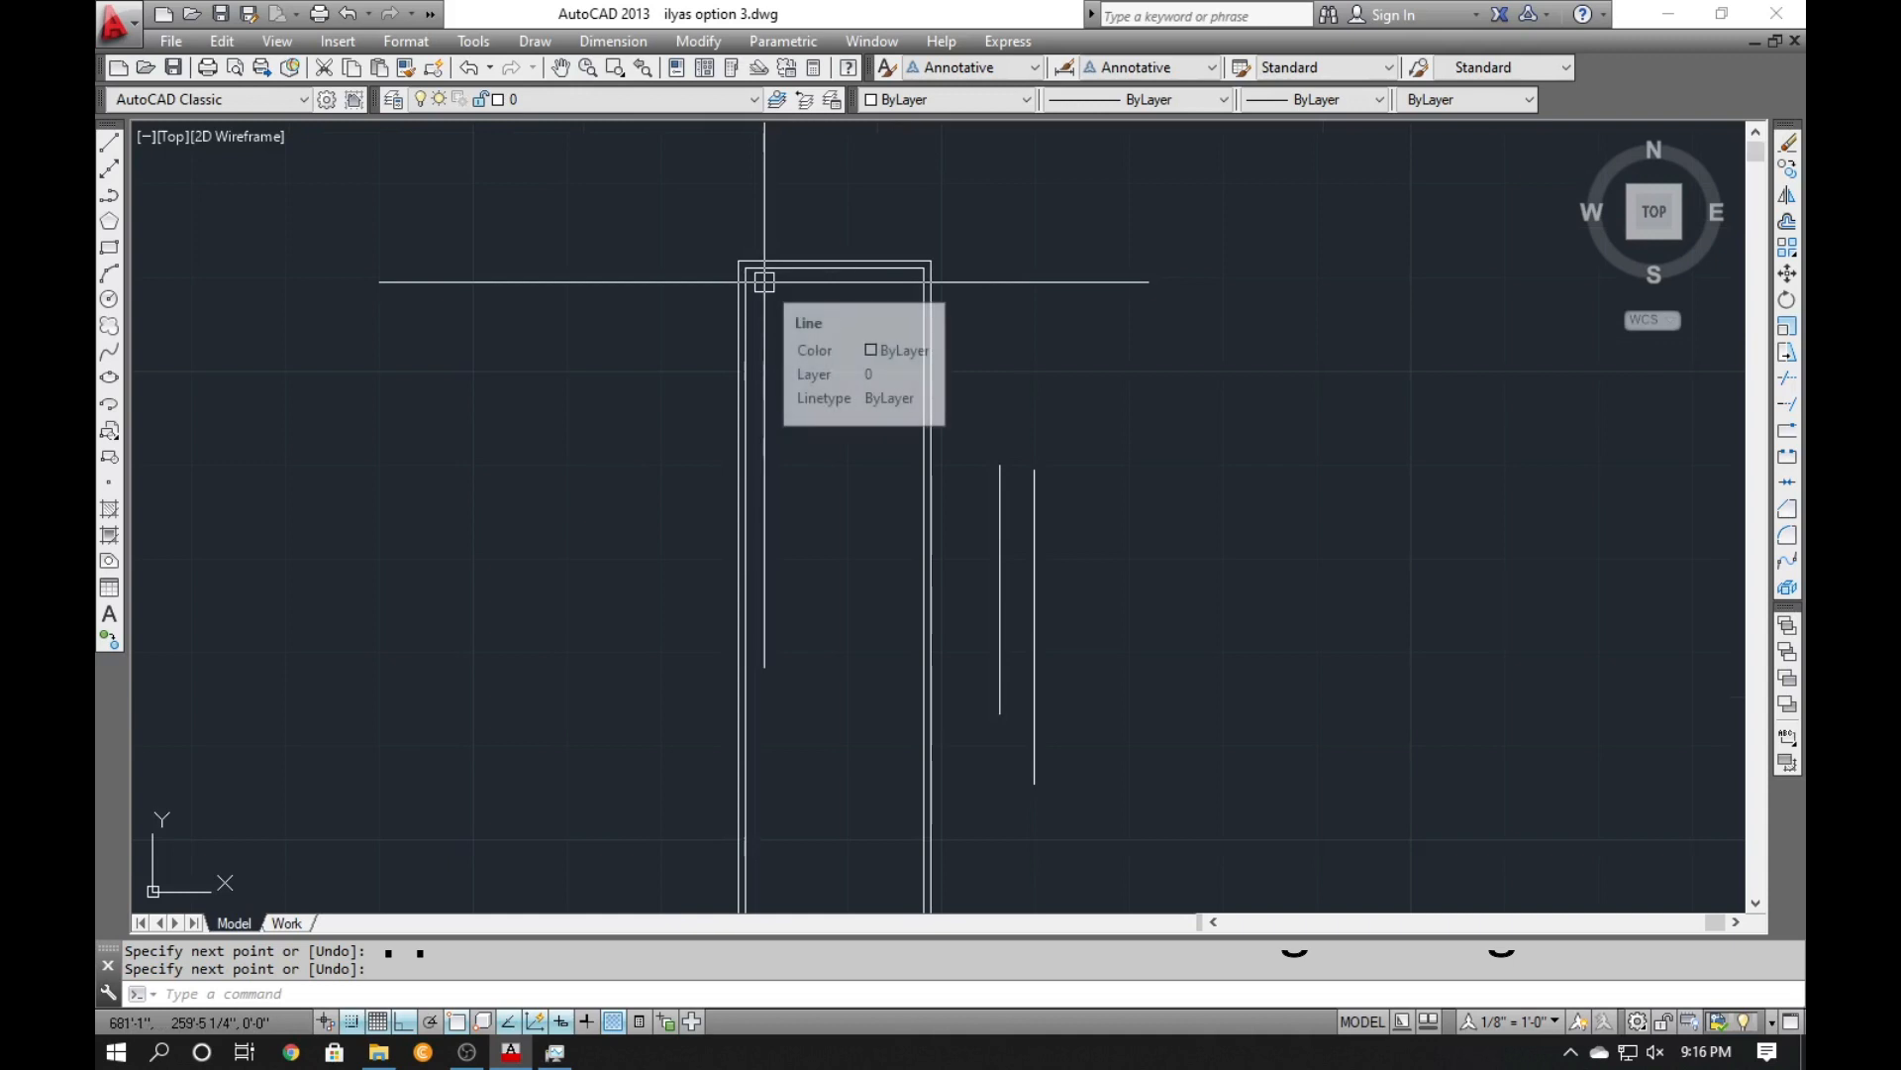
pyautogui.press('Escape')
pyautogui.write('o')
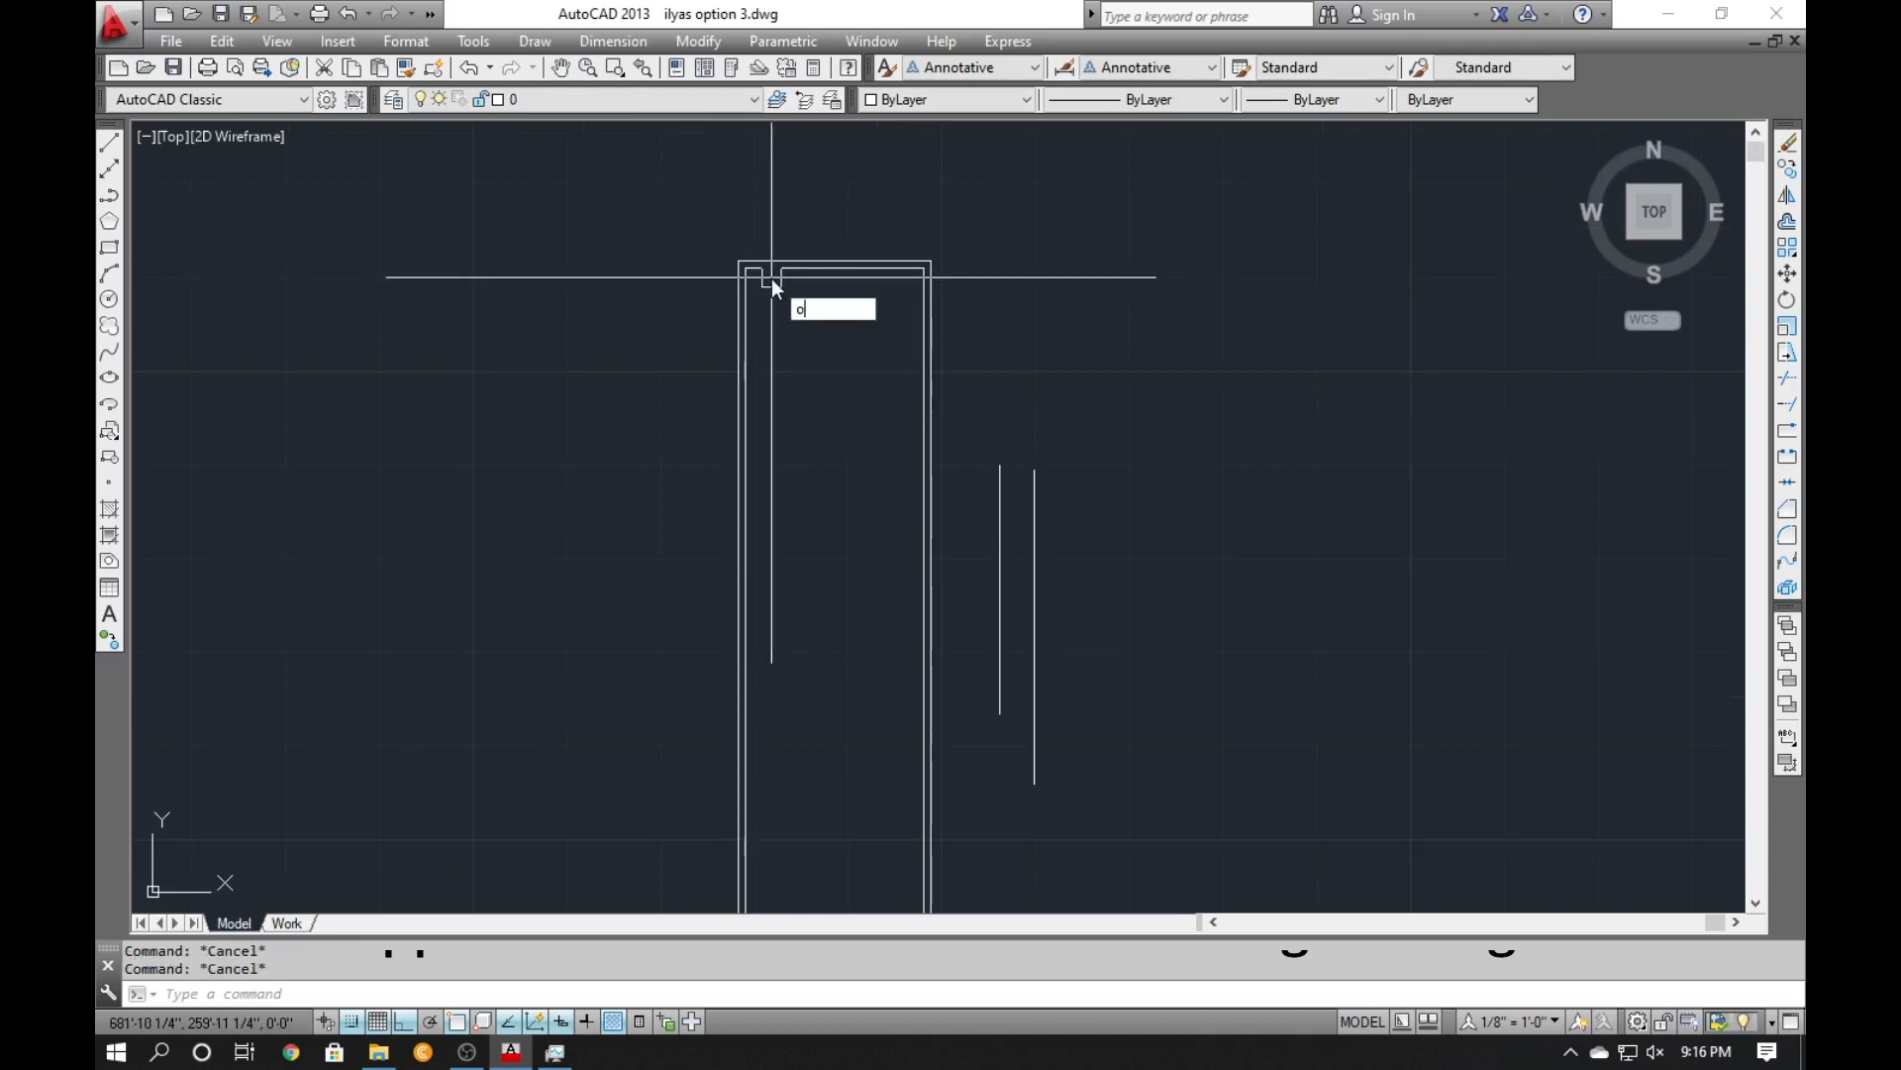
pyautogui.press('Return')
pyautogui.write("5'")
pyautogui.press('Return')
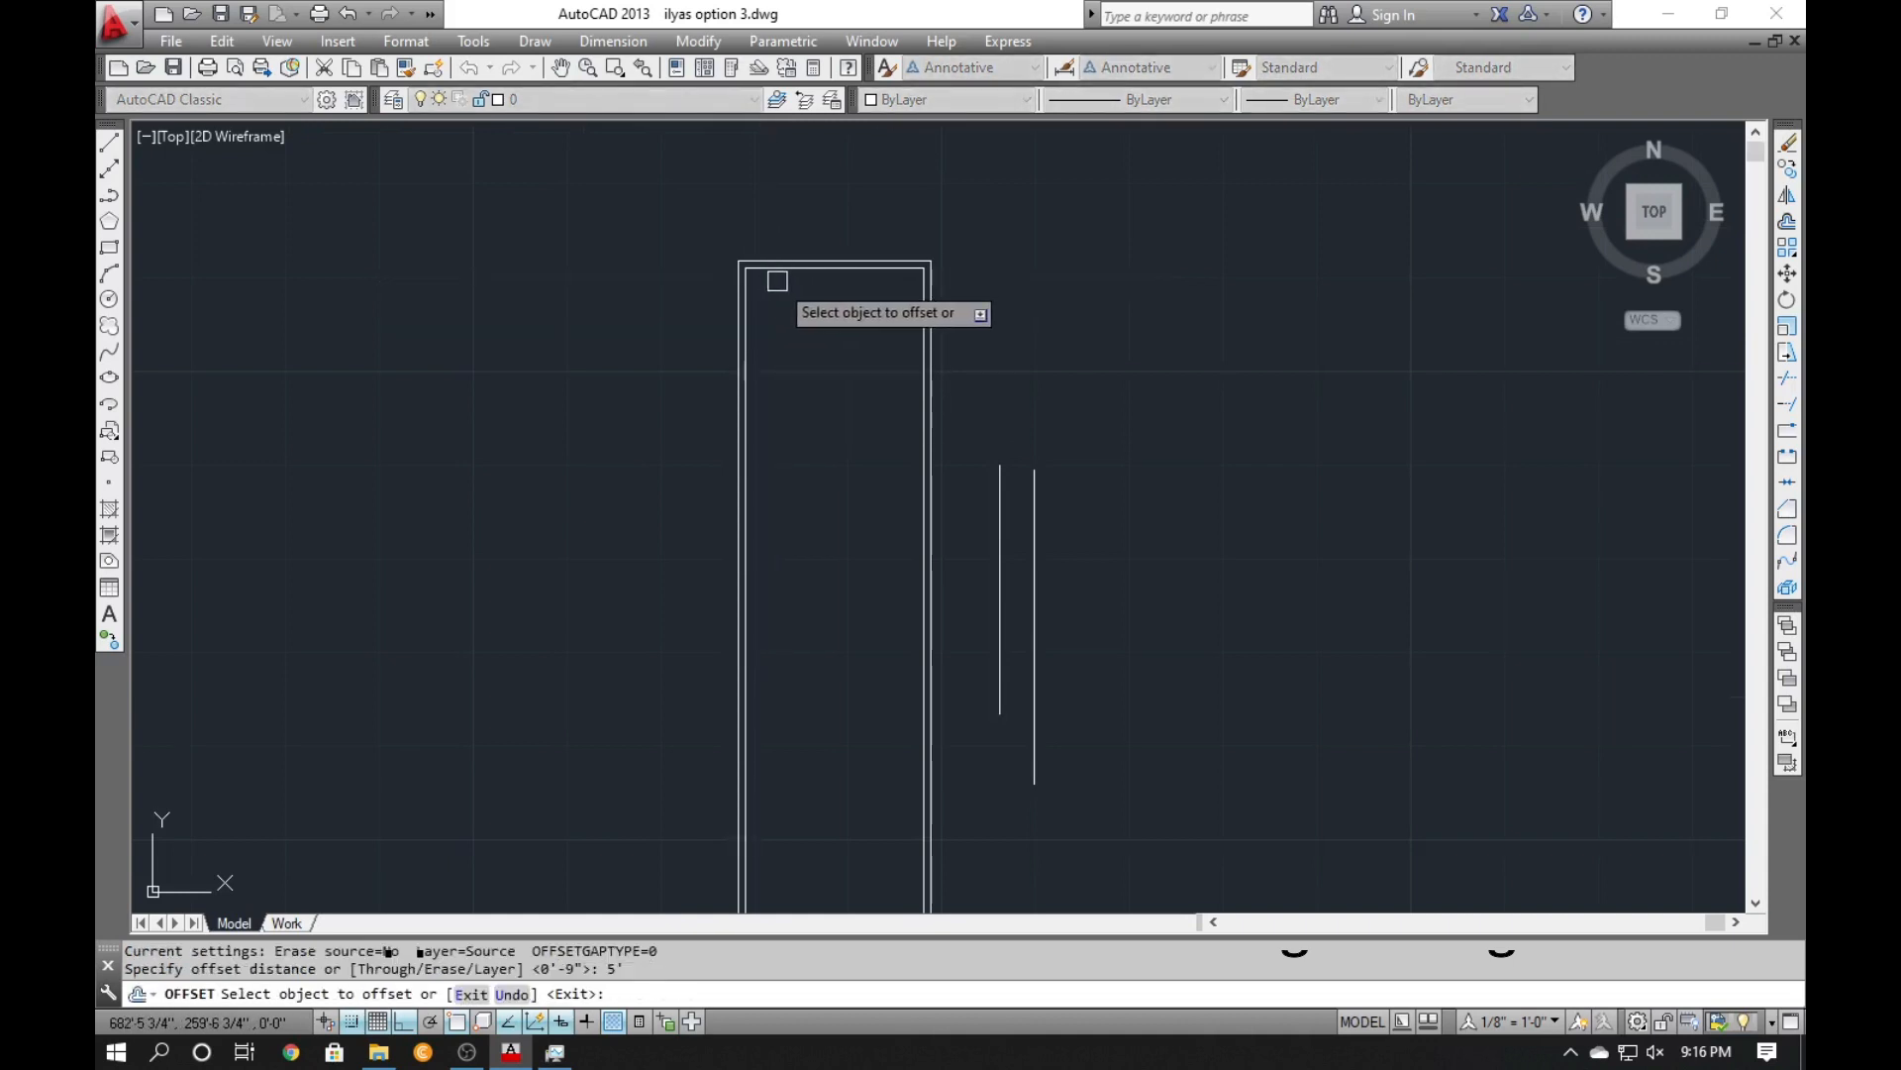
pyautogui.click(786, 274)
pyautogui.click(804, 340)
pyautogui.press('Escape')
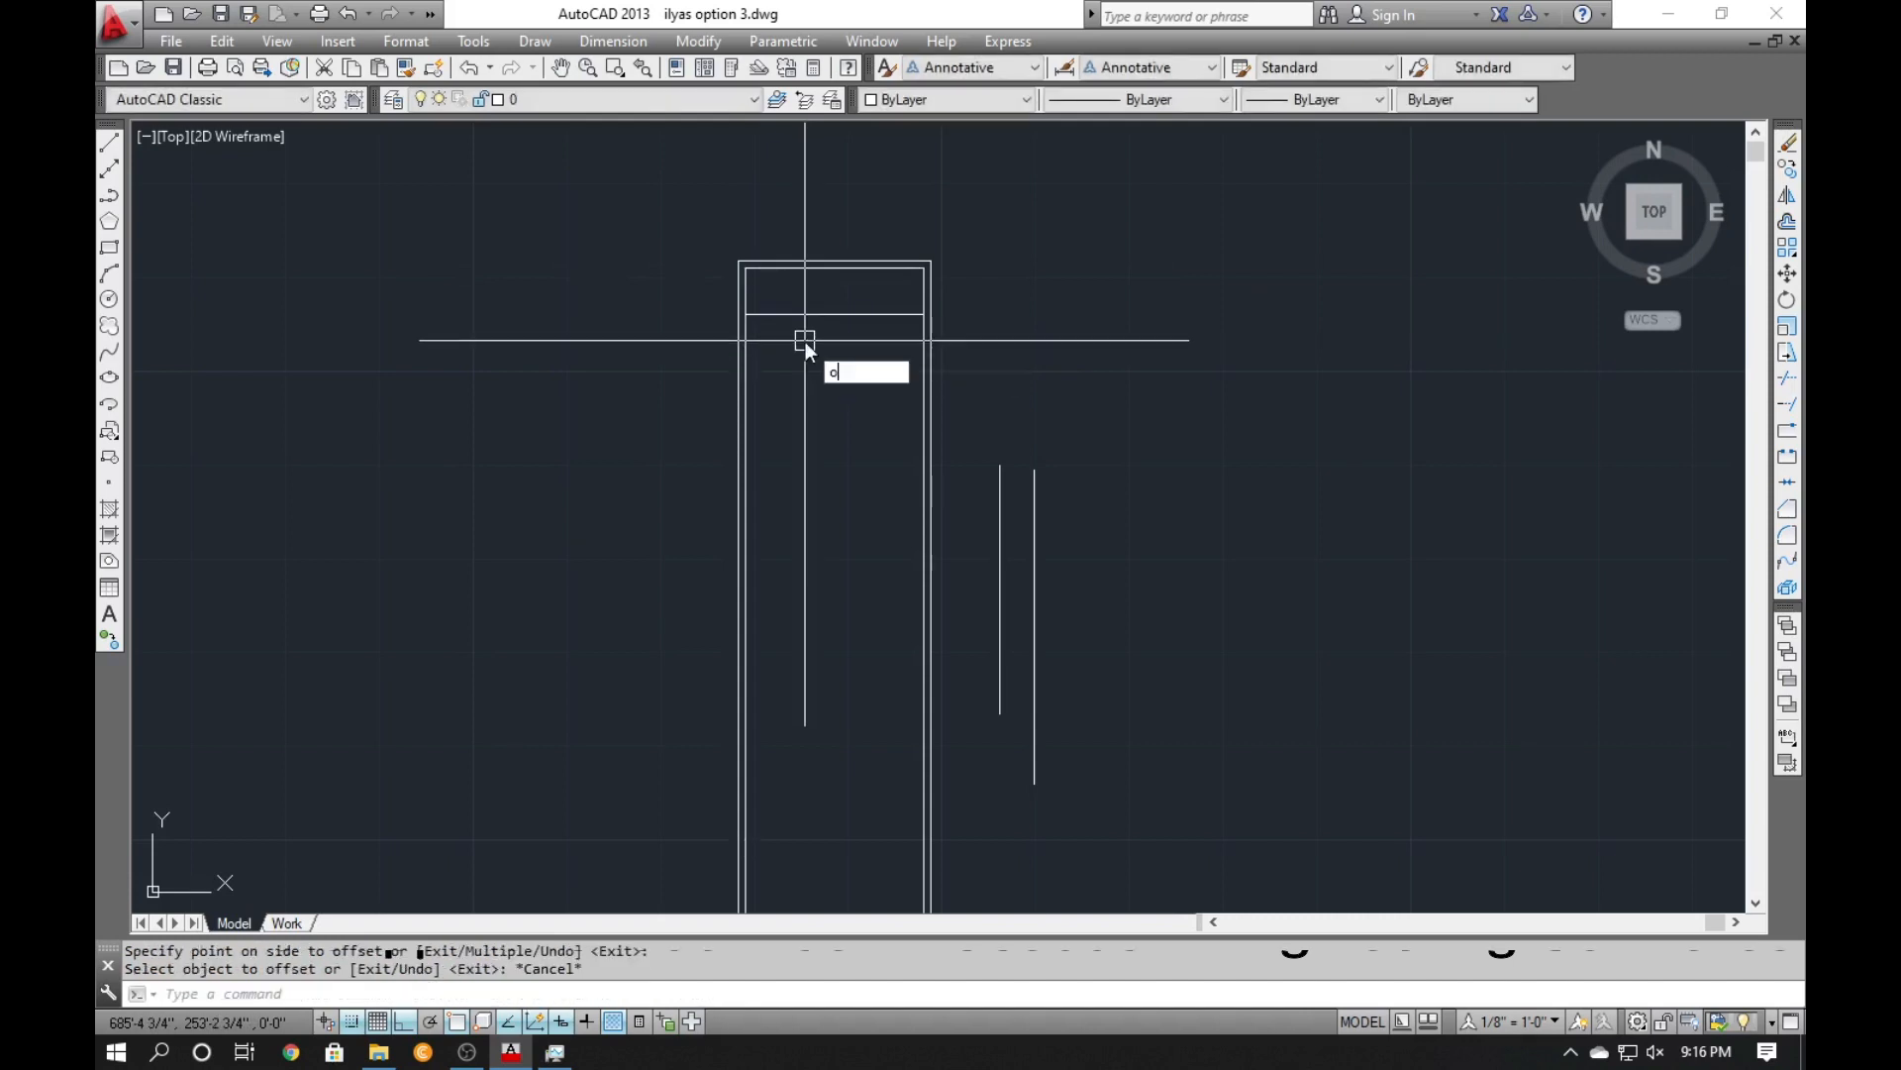
# Offset the new horizontal partition line 9" downward to give the wall its thickness.
pyautogui.write('o')
pyautogui.press('Return')
pyautogui.write('9')
pyautogui.press('Return')
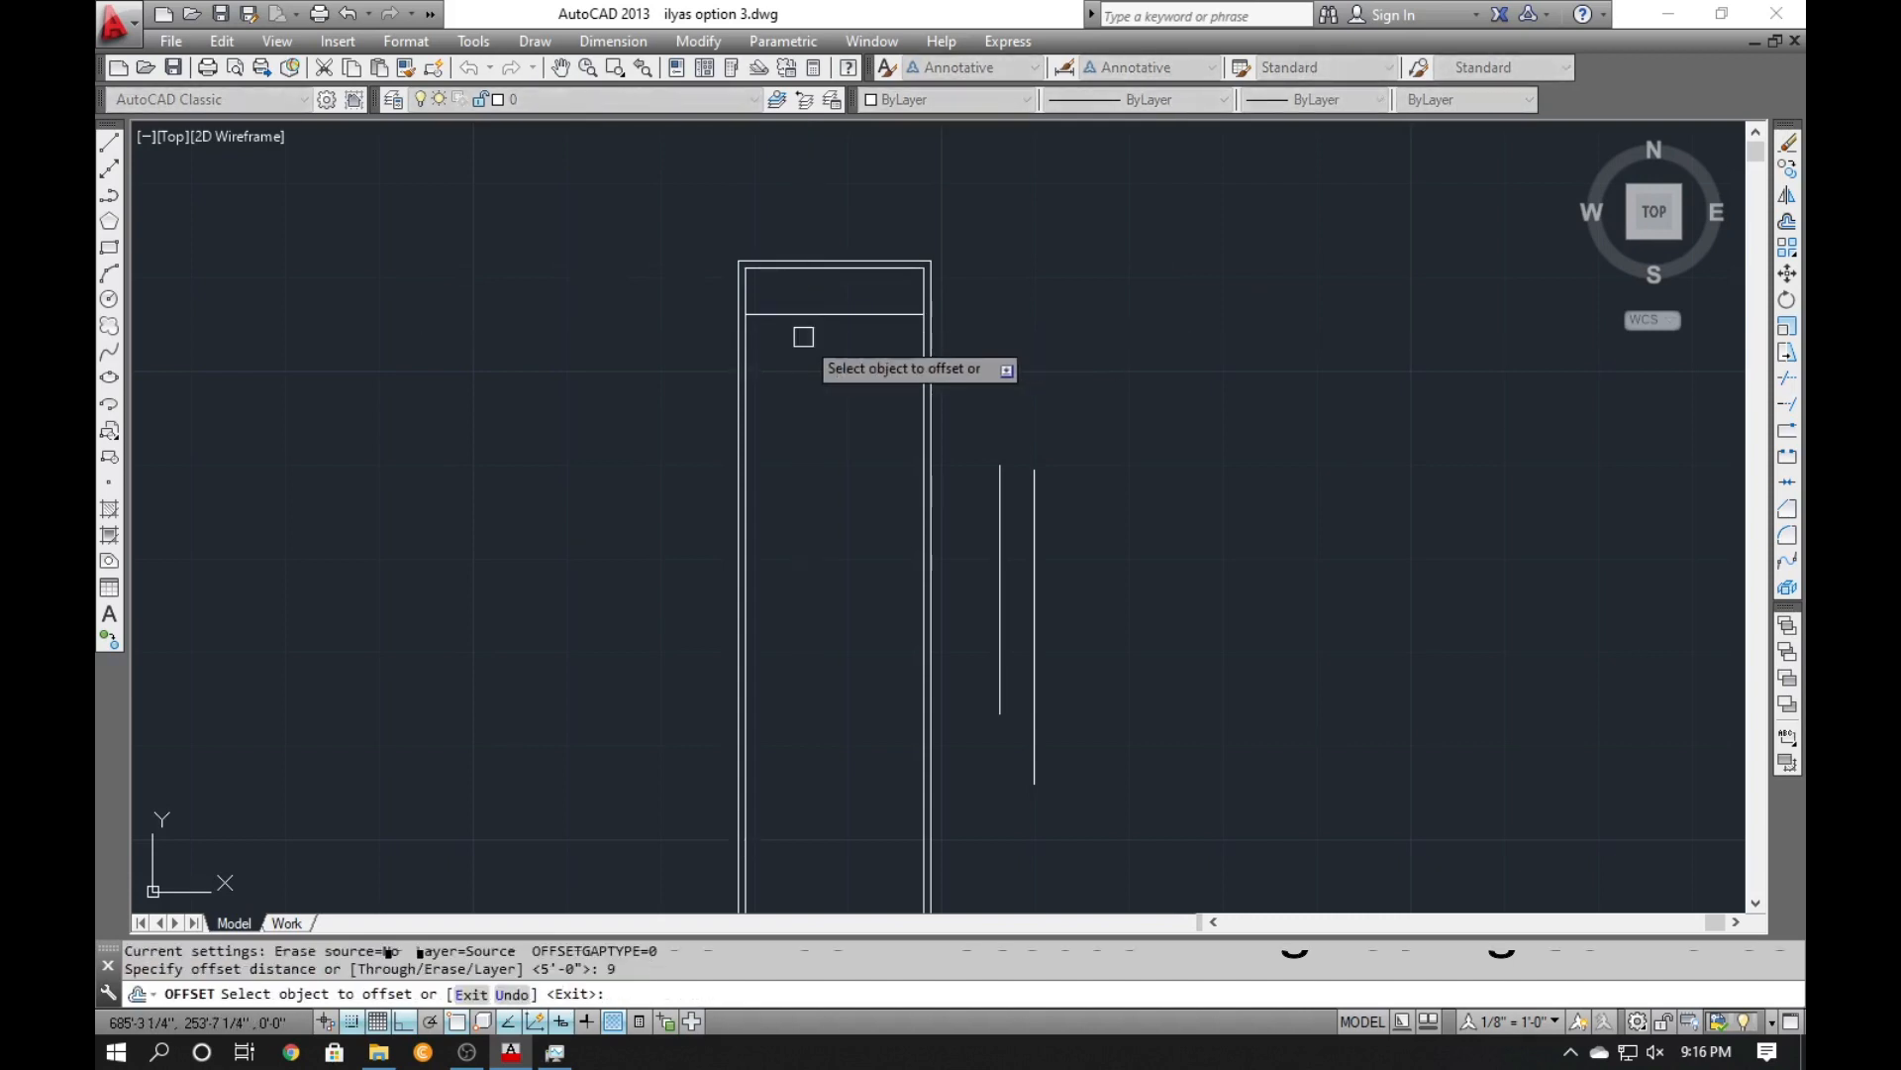
pyautogui.click(804, 317)
pyautogui.click(785, 384)
pyautogui.press('Escape')
# Trim the inner side-wall lines between the two partition lines at both ends of the 9" cross wall.
pyautogui.scroll(4, 764, 309)
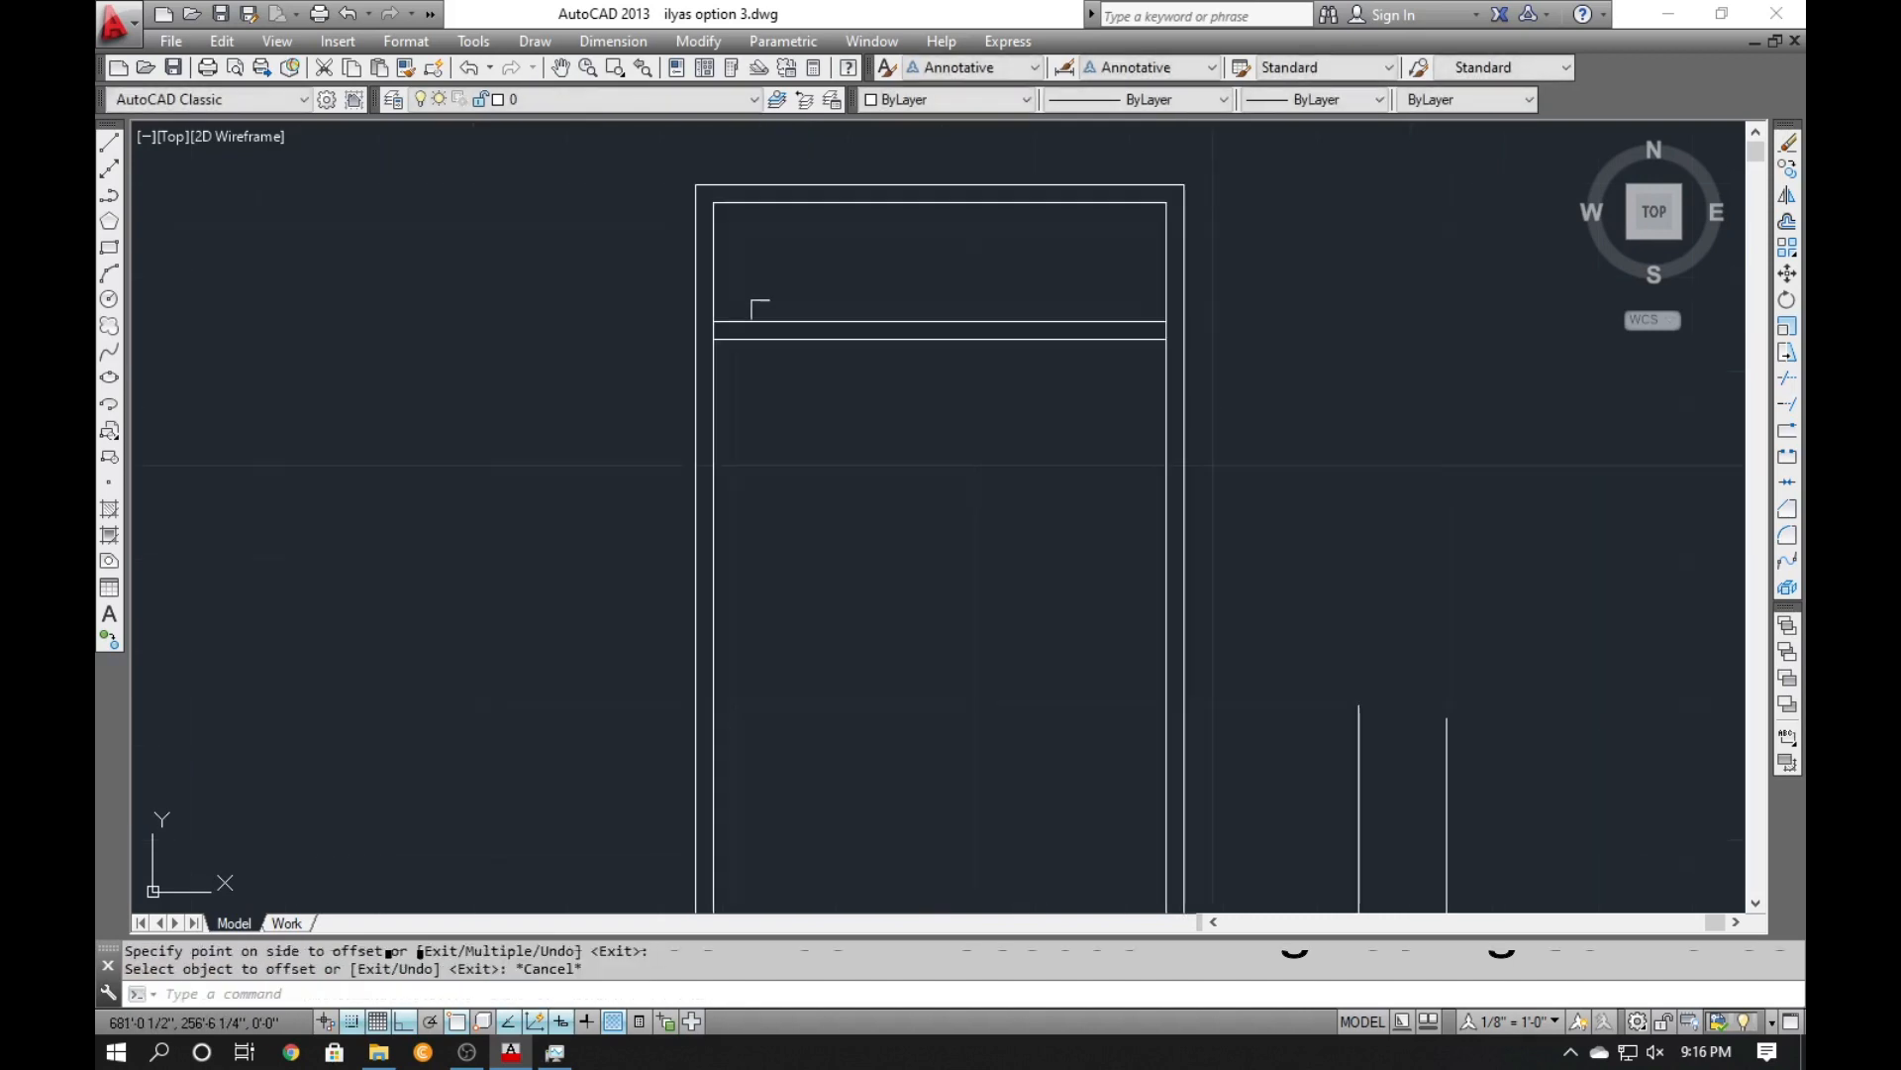
pyautogui.write('tr')
pyautogui.press('Return')
pyautogui.press('Return')
pyautogui.scroll(4, 709, 327)
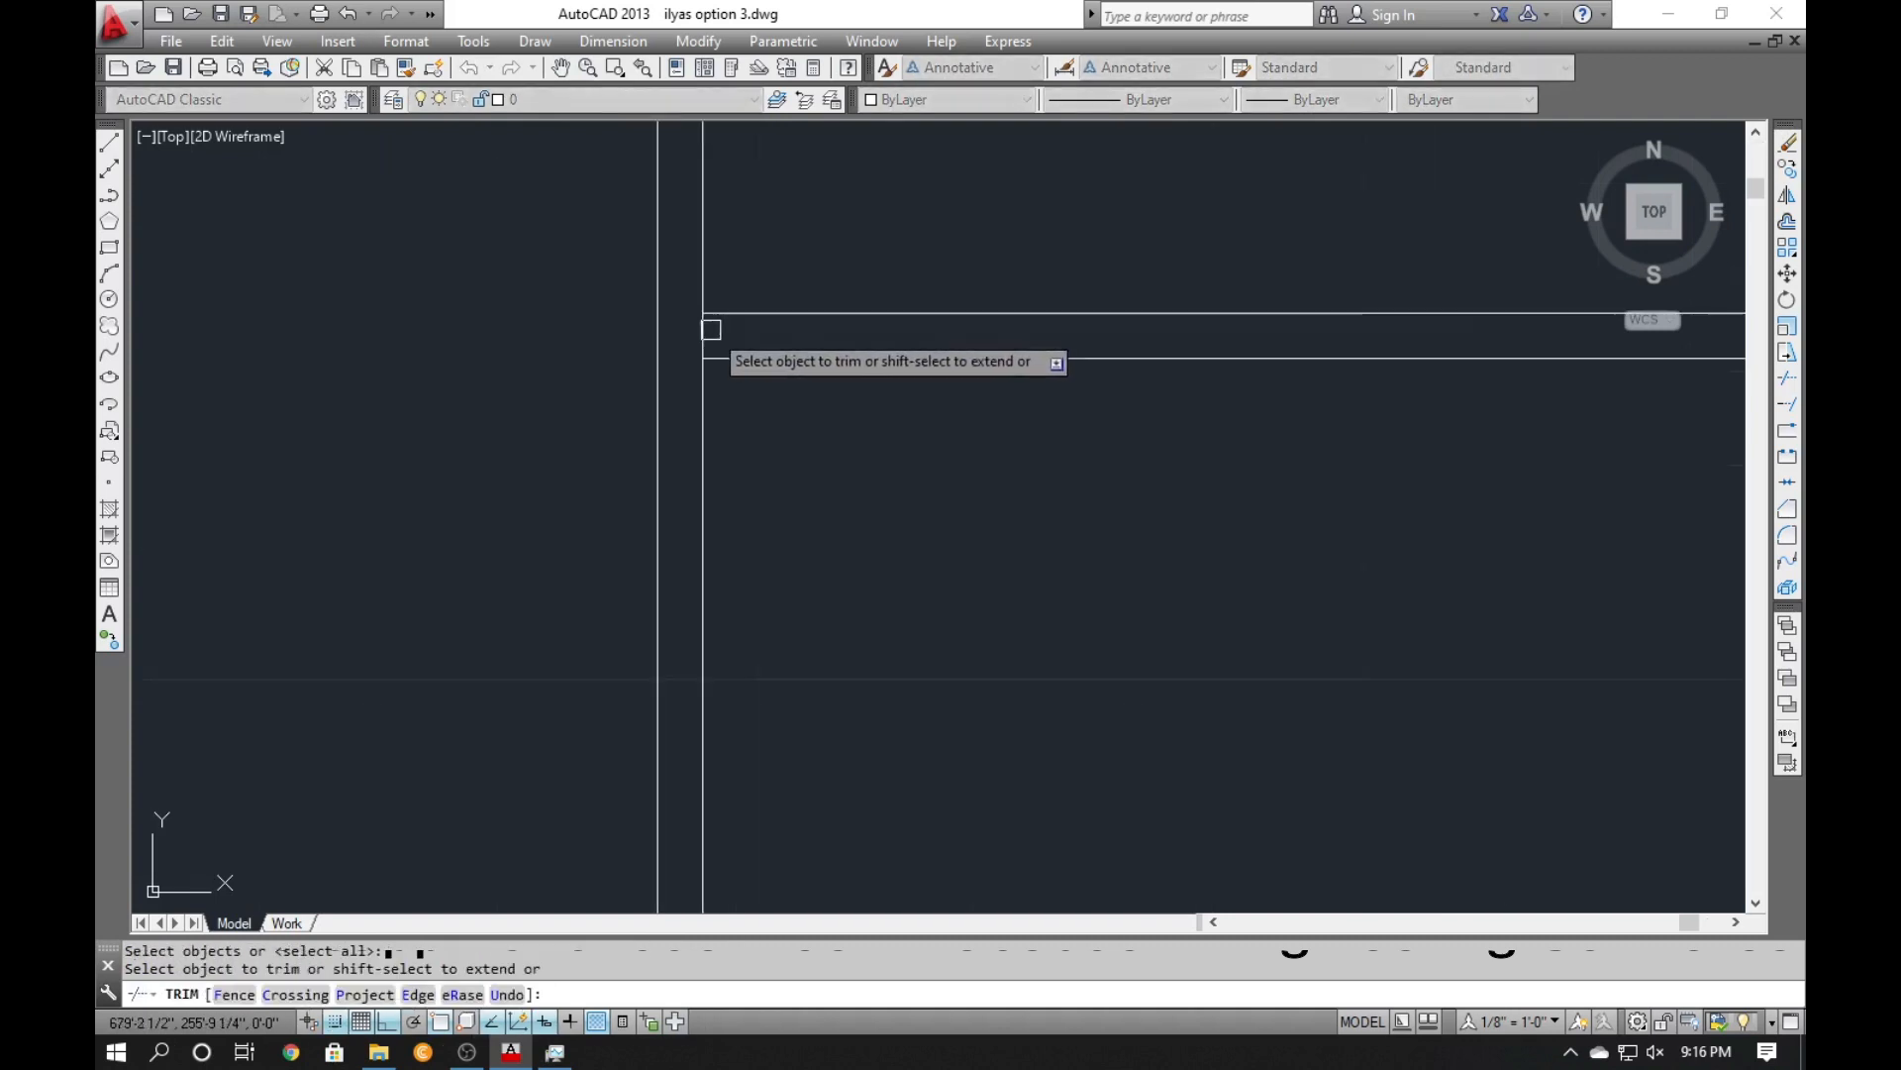
pyautogui.scroll(-6, 688, 340)
pyautogui.scroll(5, 990, 386)
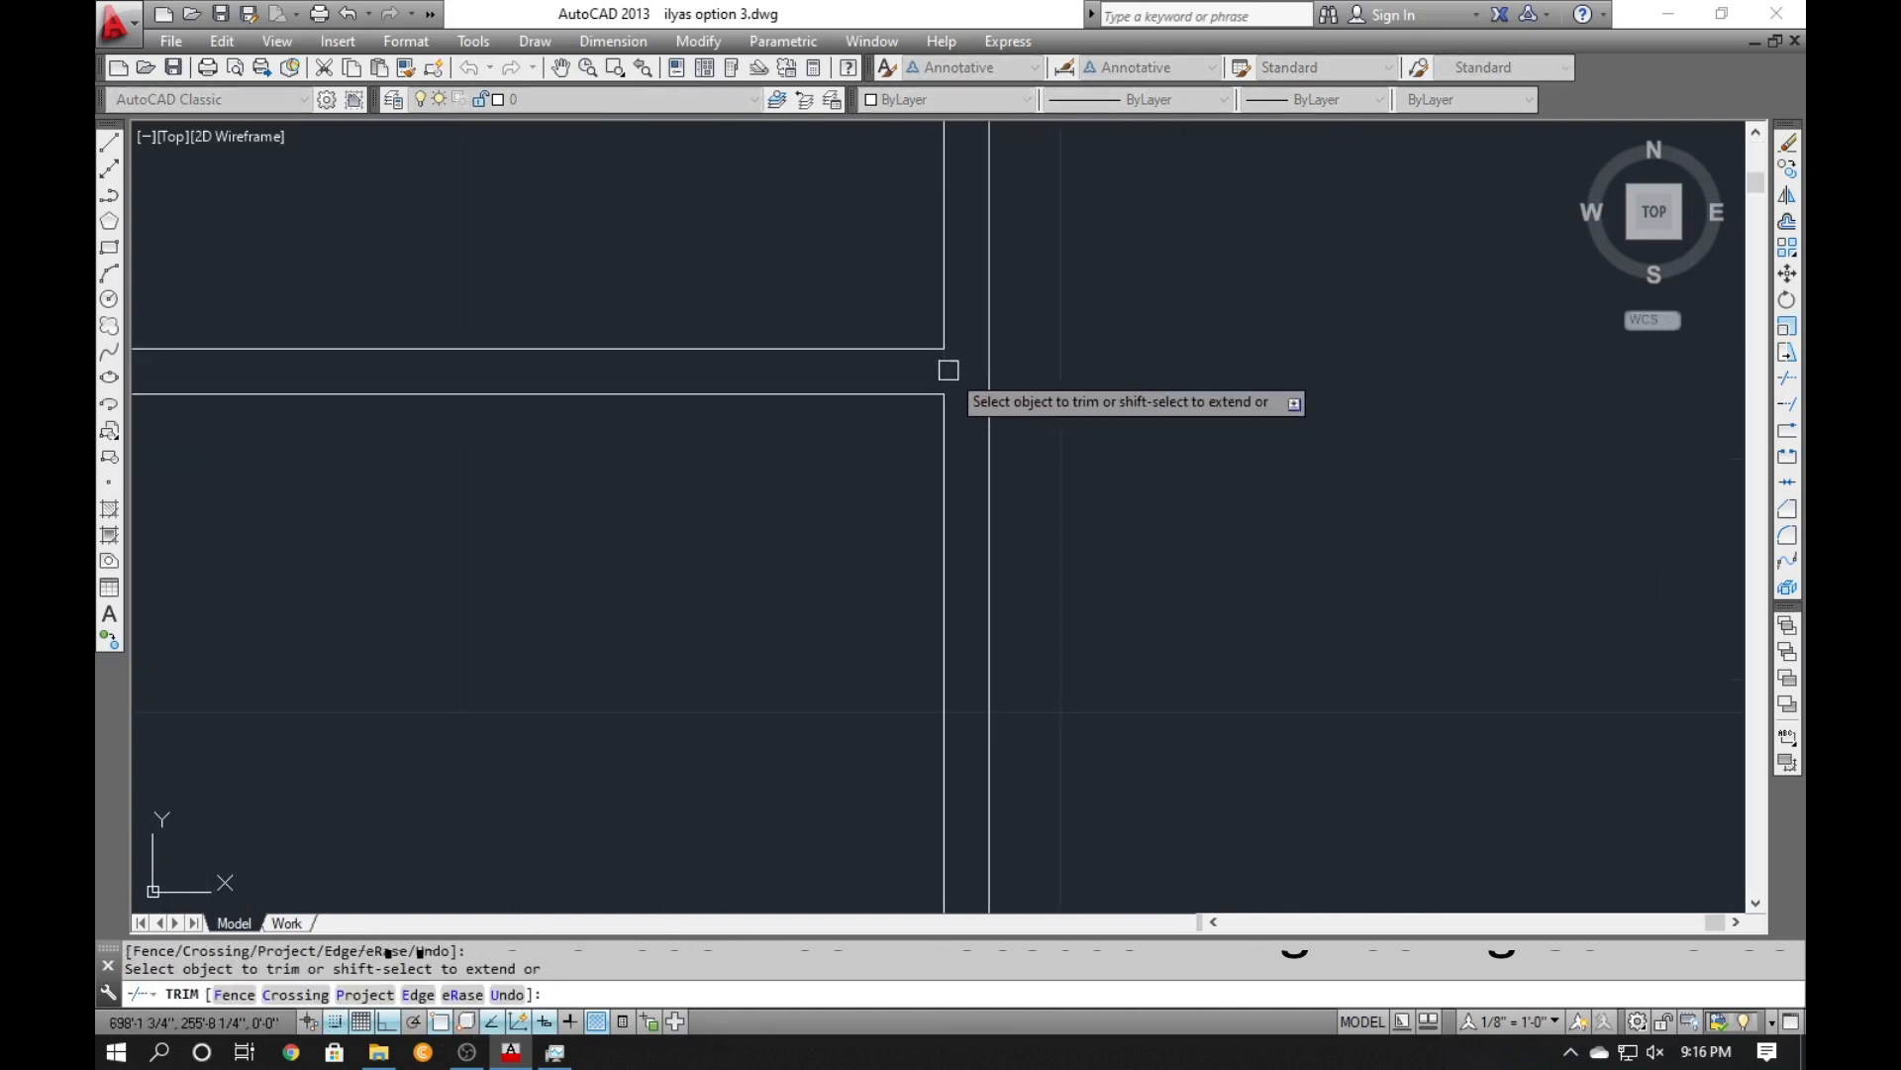
pyautogui.scroll(-5, 941, 377)
pyautogui.press('Escape')
pyautogui.press('Escape')
# Draw a vertical line from the midpoint of the inner upper wall line down to the cross wall.
pyautogui.scroll(2, 744, 396)
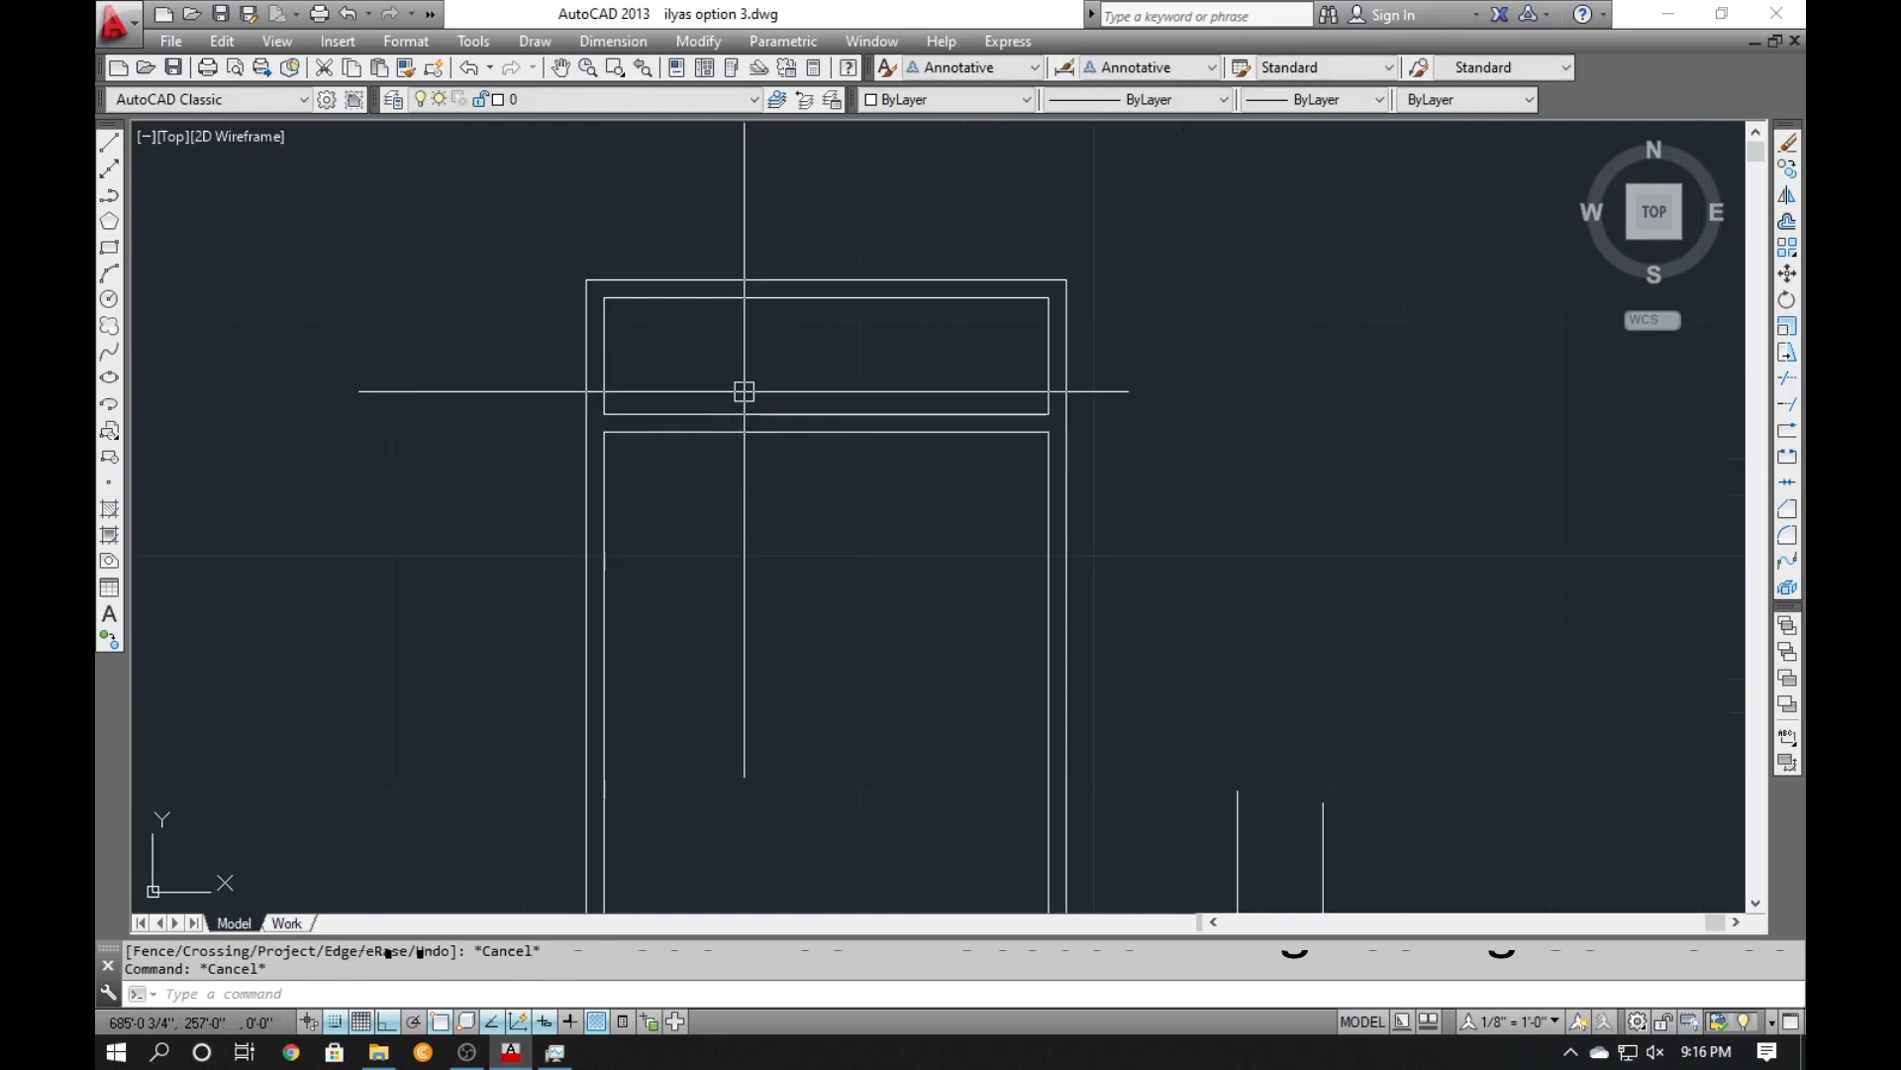
pyautogui.write('l')
pyautogui.press('Return')
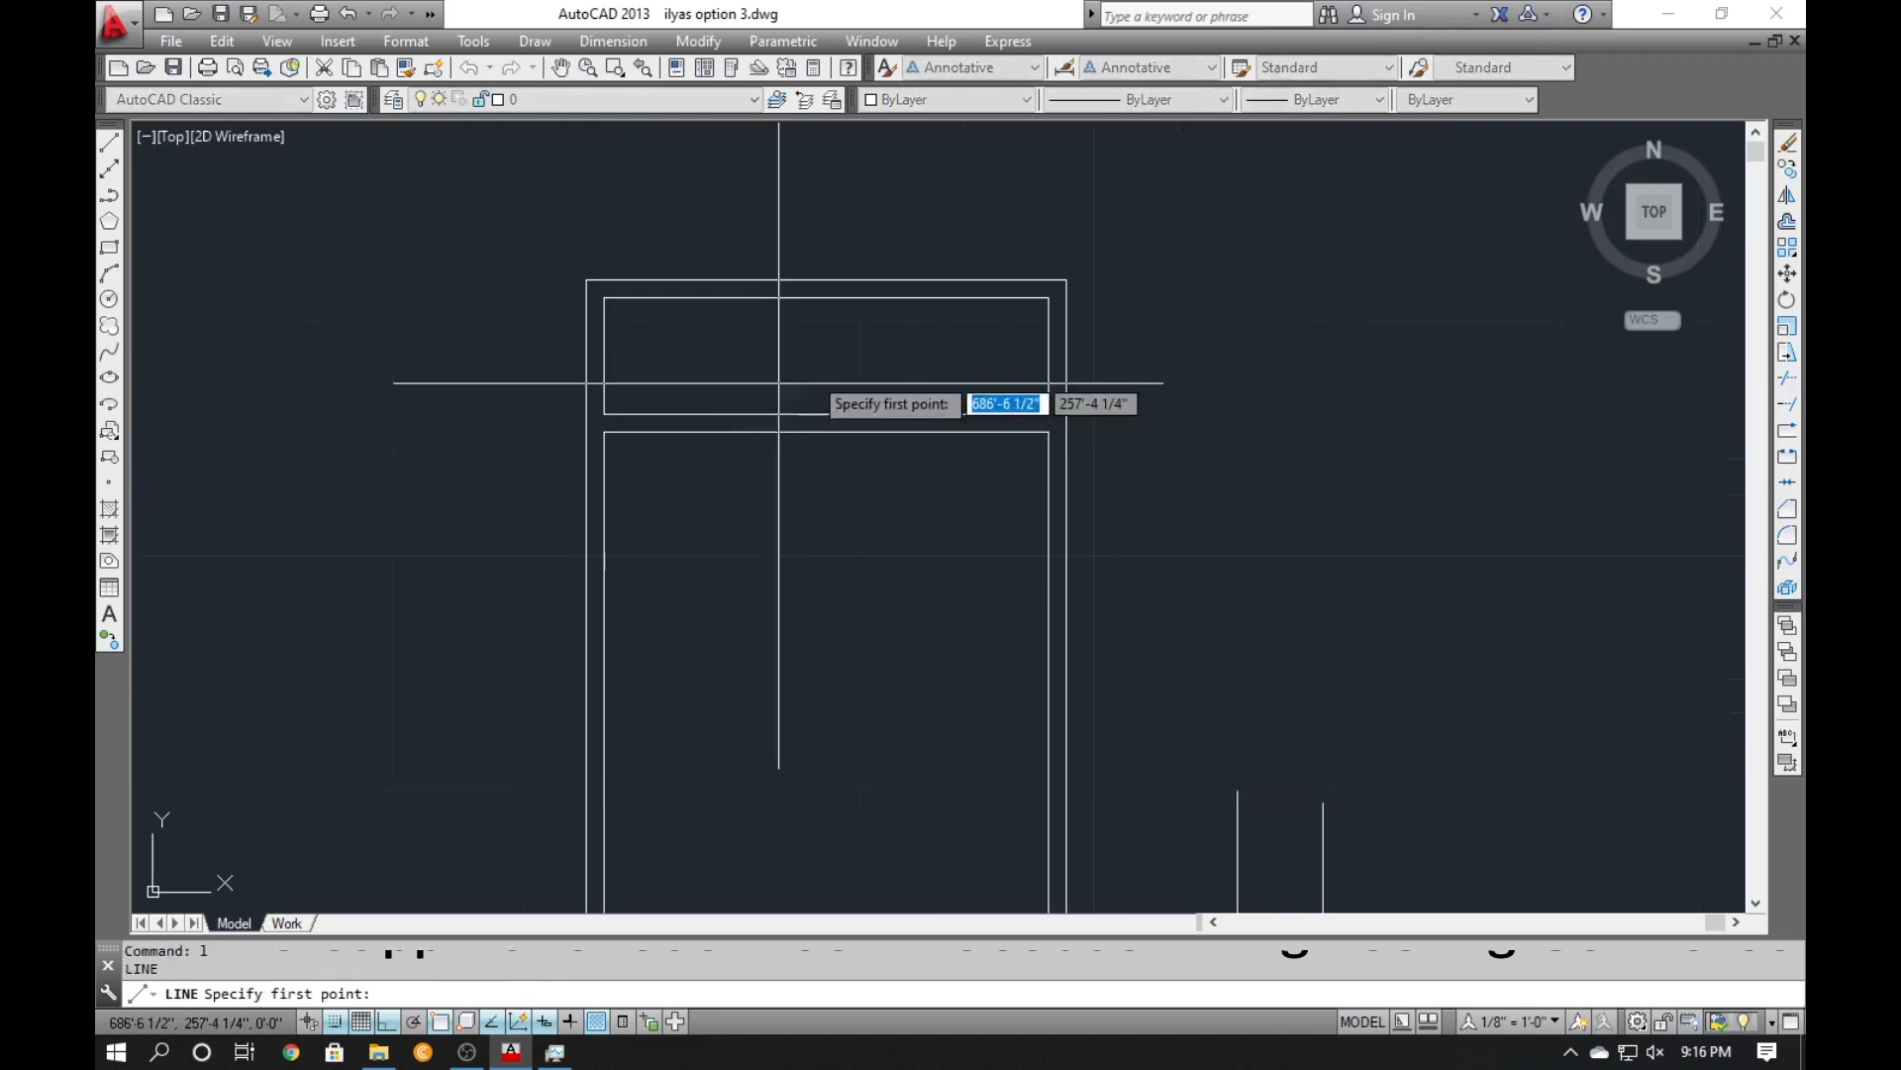
pyautogui.click(827, 297)
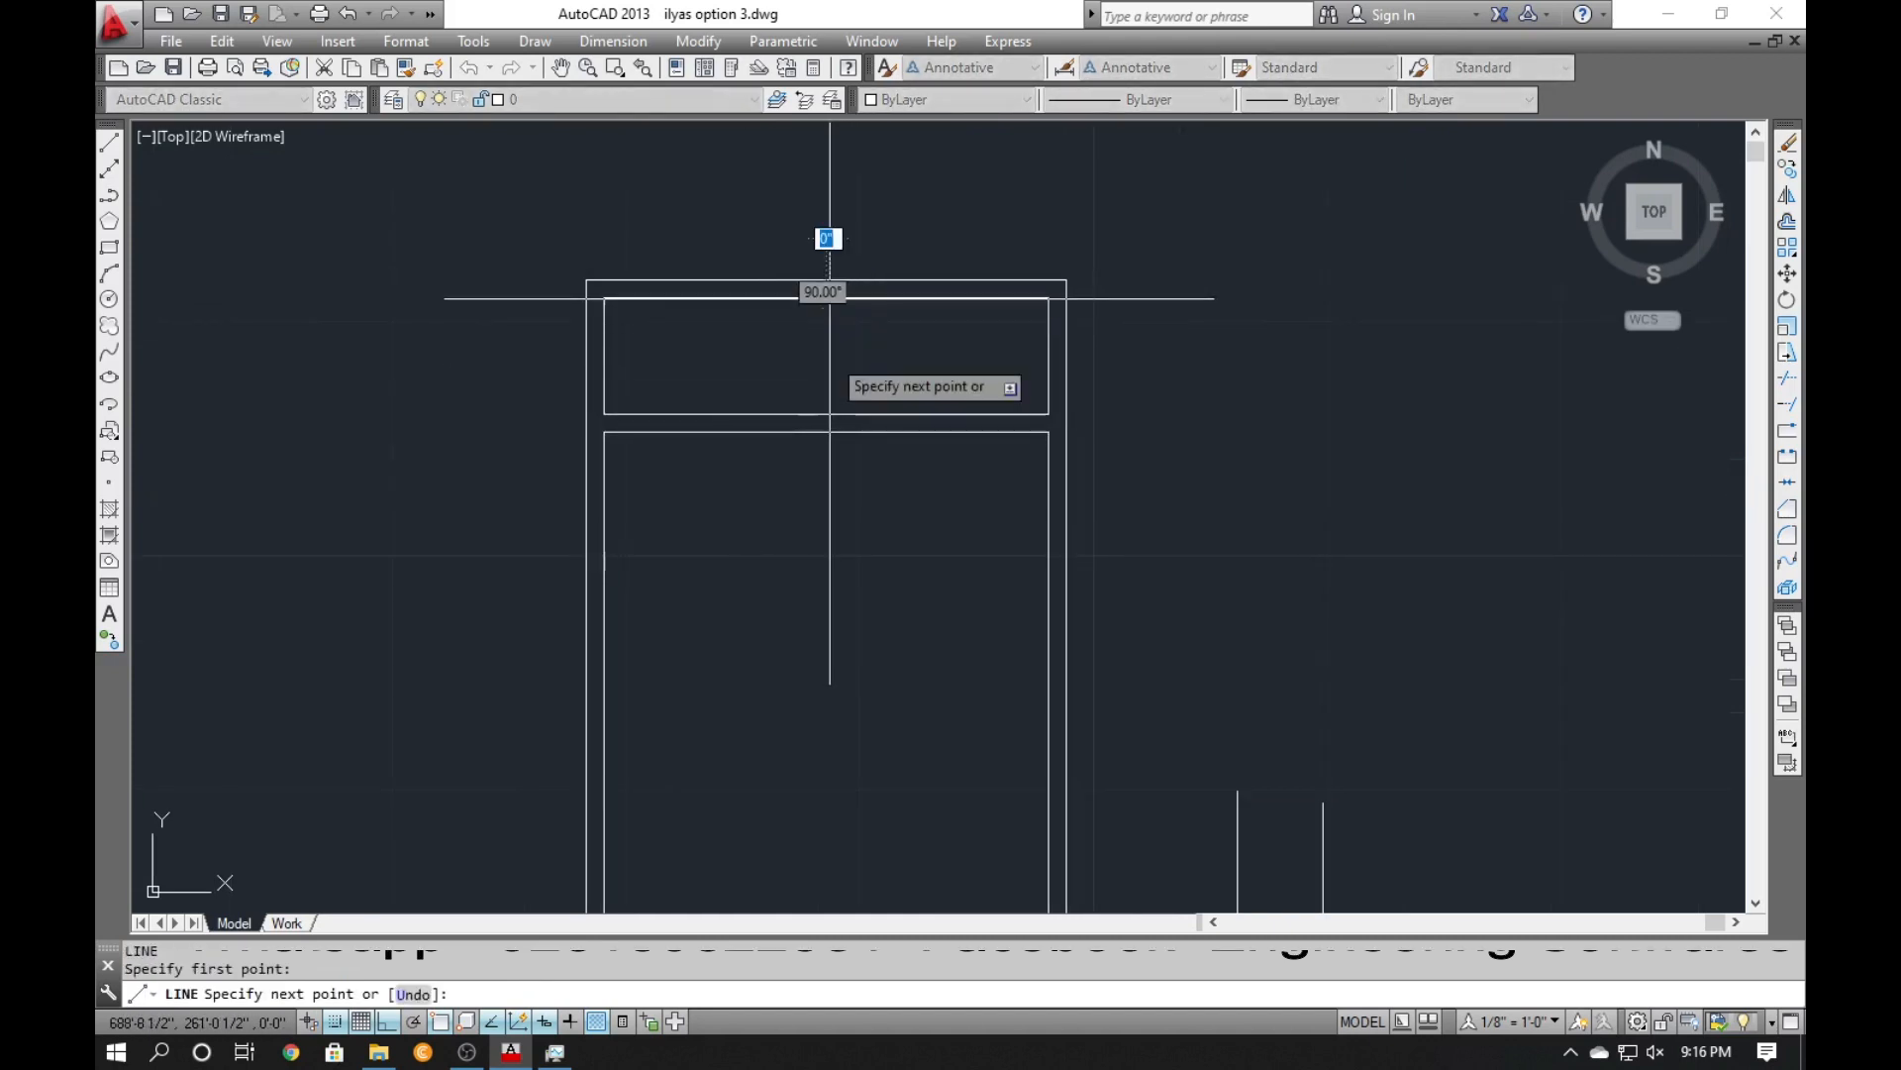
pyautogui.click(827, 414)
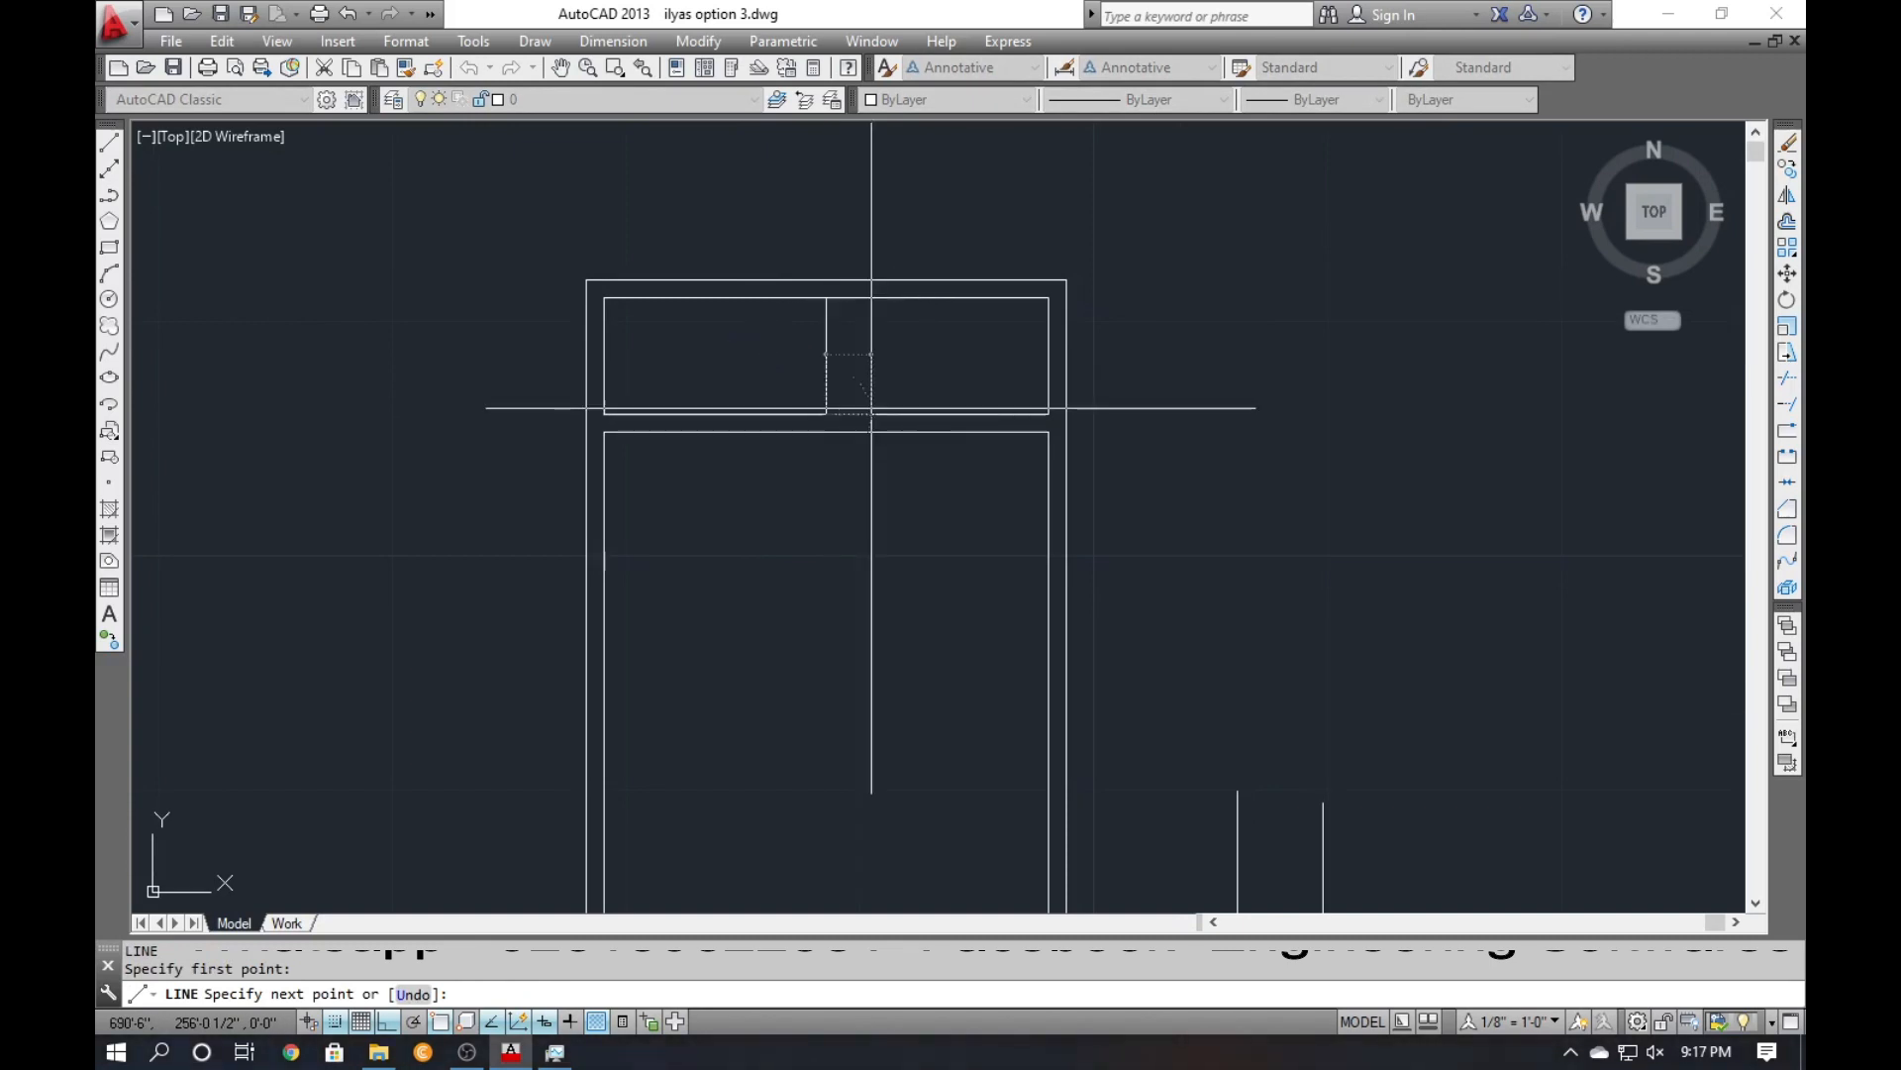
pyautogui.press('Return')
pyautogui.write('o')
pyautogui.press('Return')
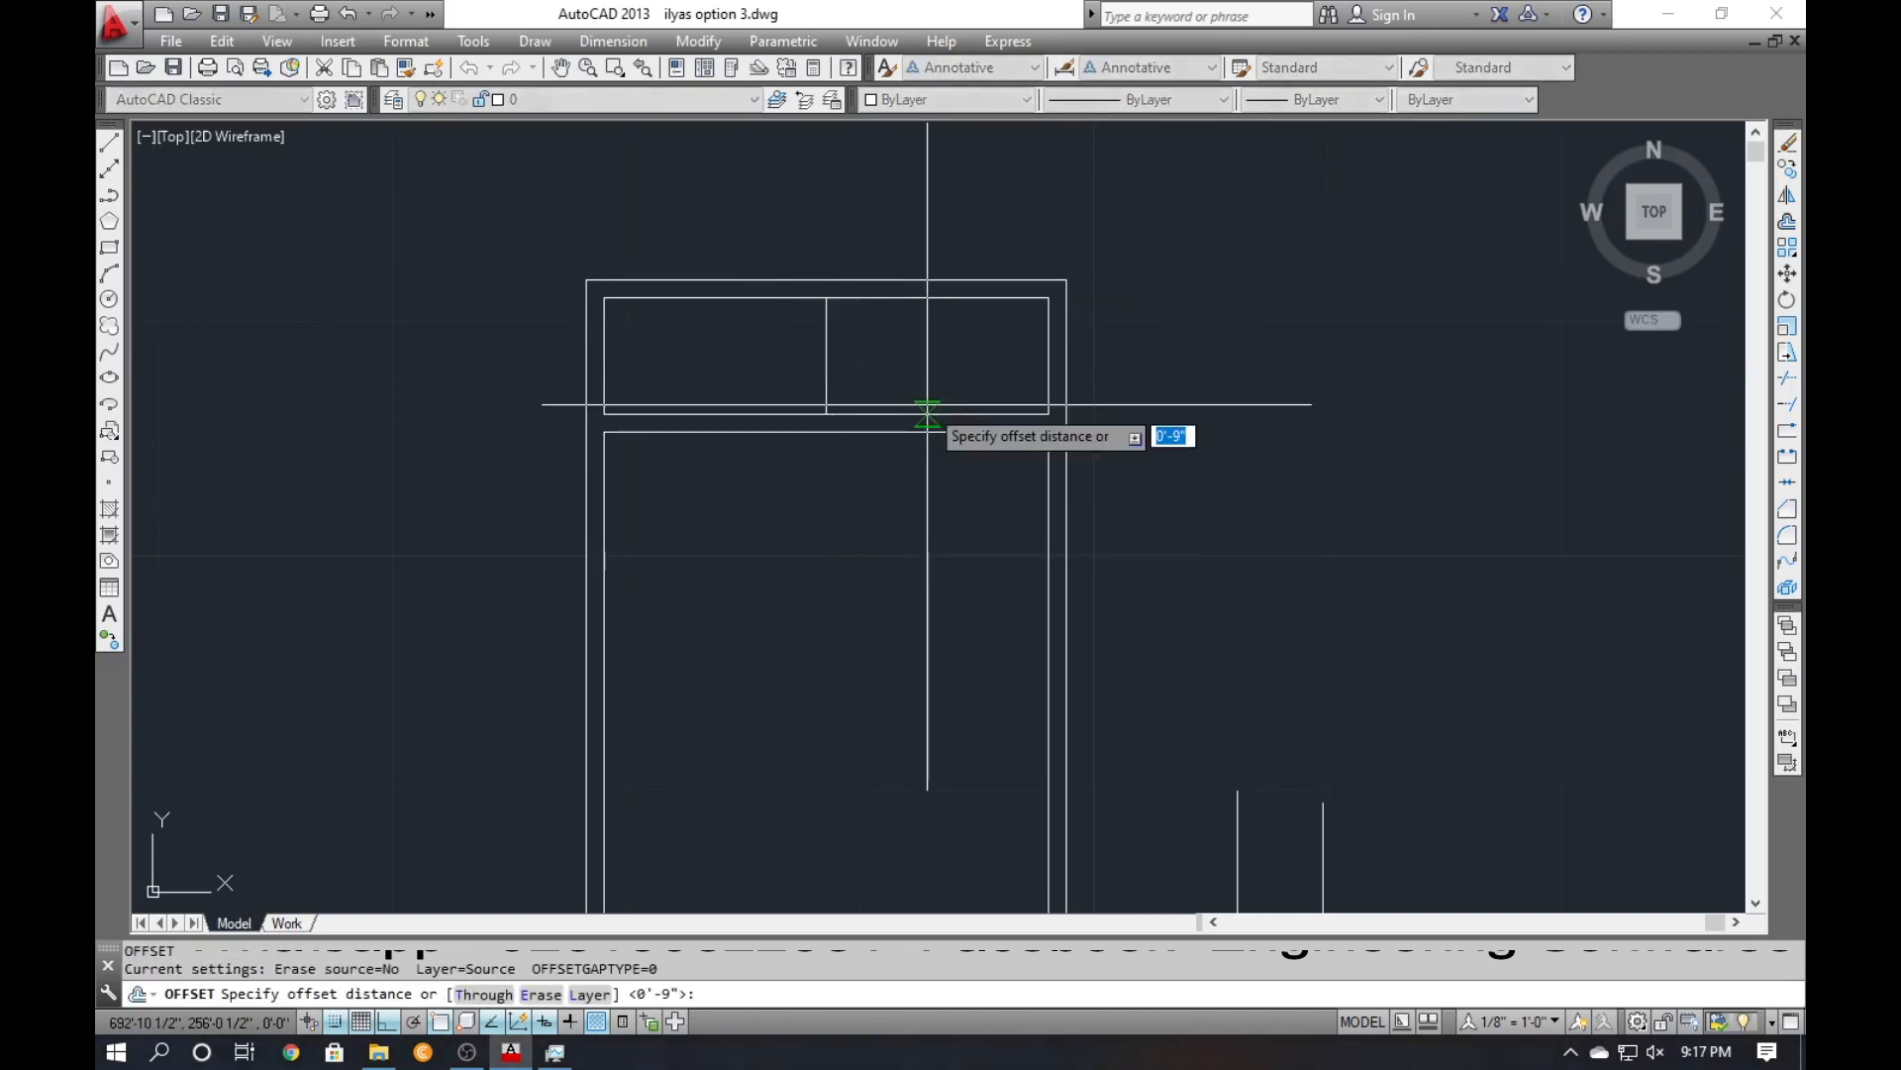
pyautogui.write('4.5')
pyautogui.press('Return')
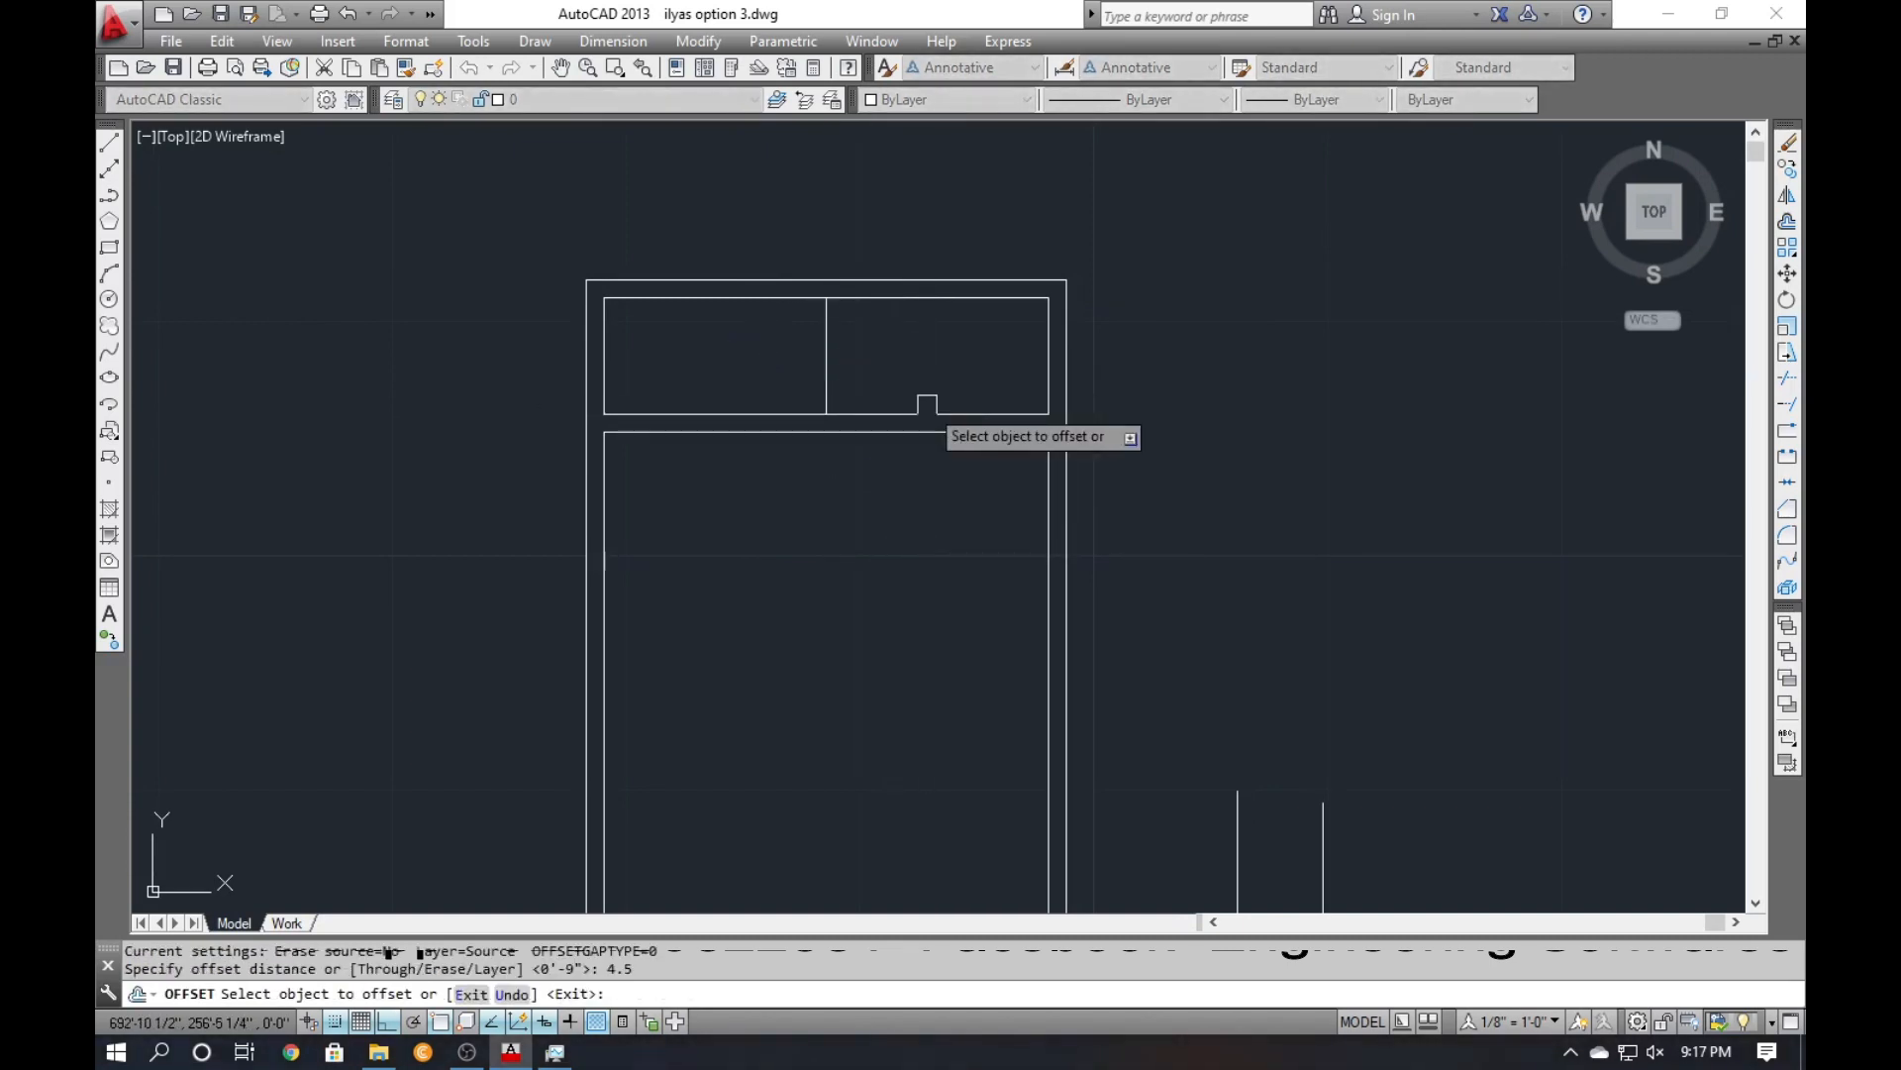
pyautogui.press('Escape')
# Offset the vertical centre line of the upper strip 2.25" to both sides.
pyautogui.write('o')
pyautogui.press('Return')
pyautogui.write('2.2')
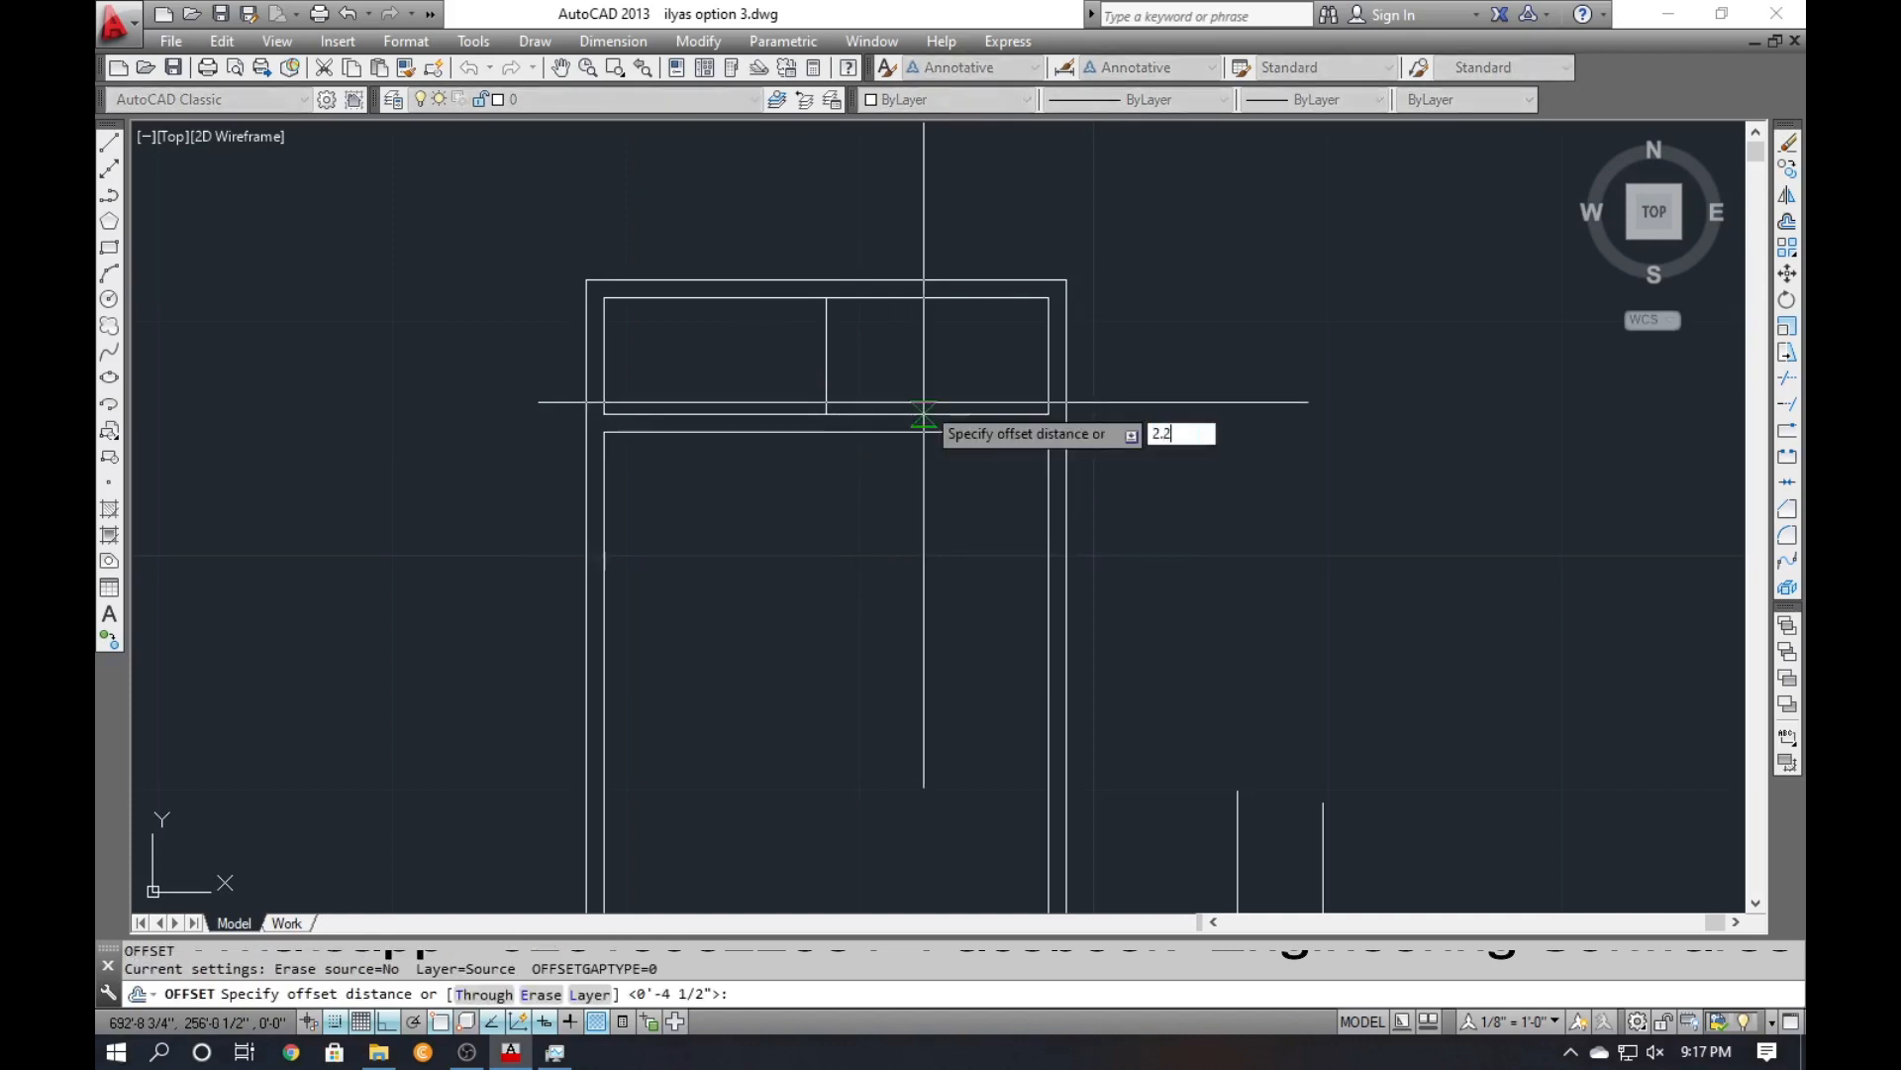
pyautogui.write('5')
pyautogui.press('Return')
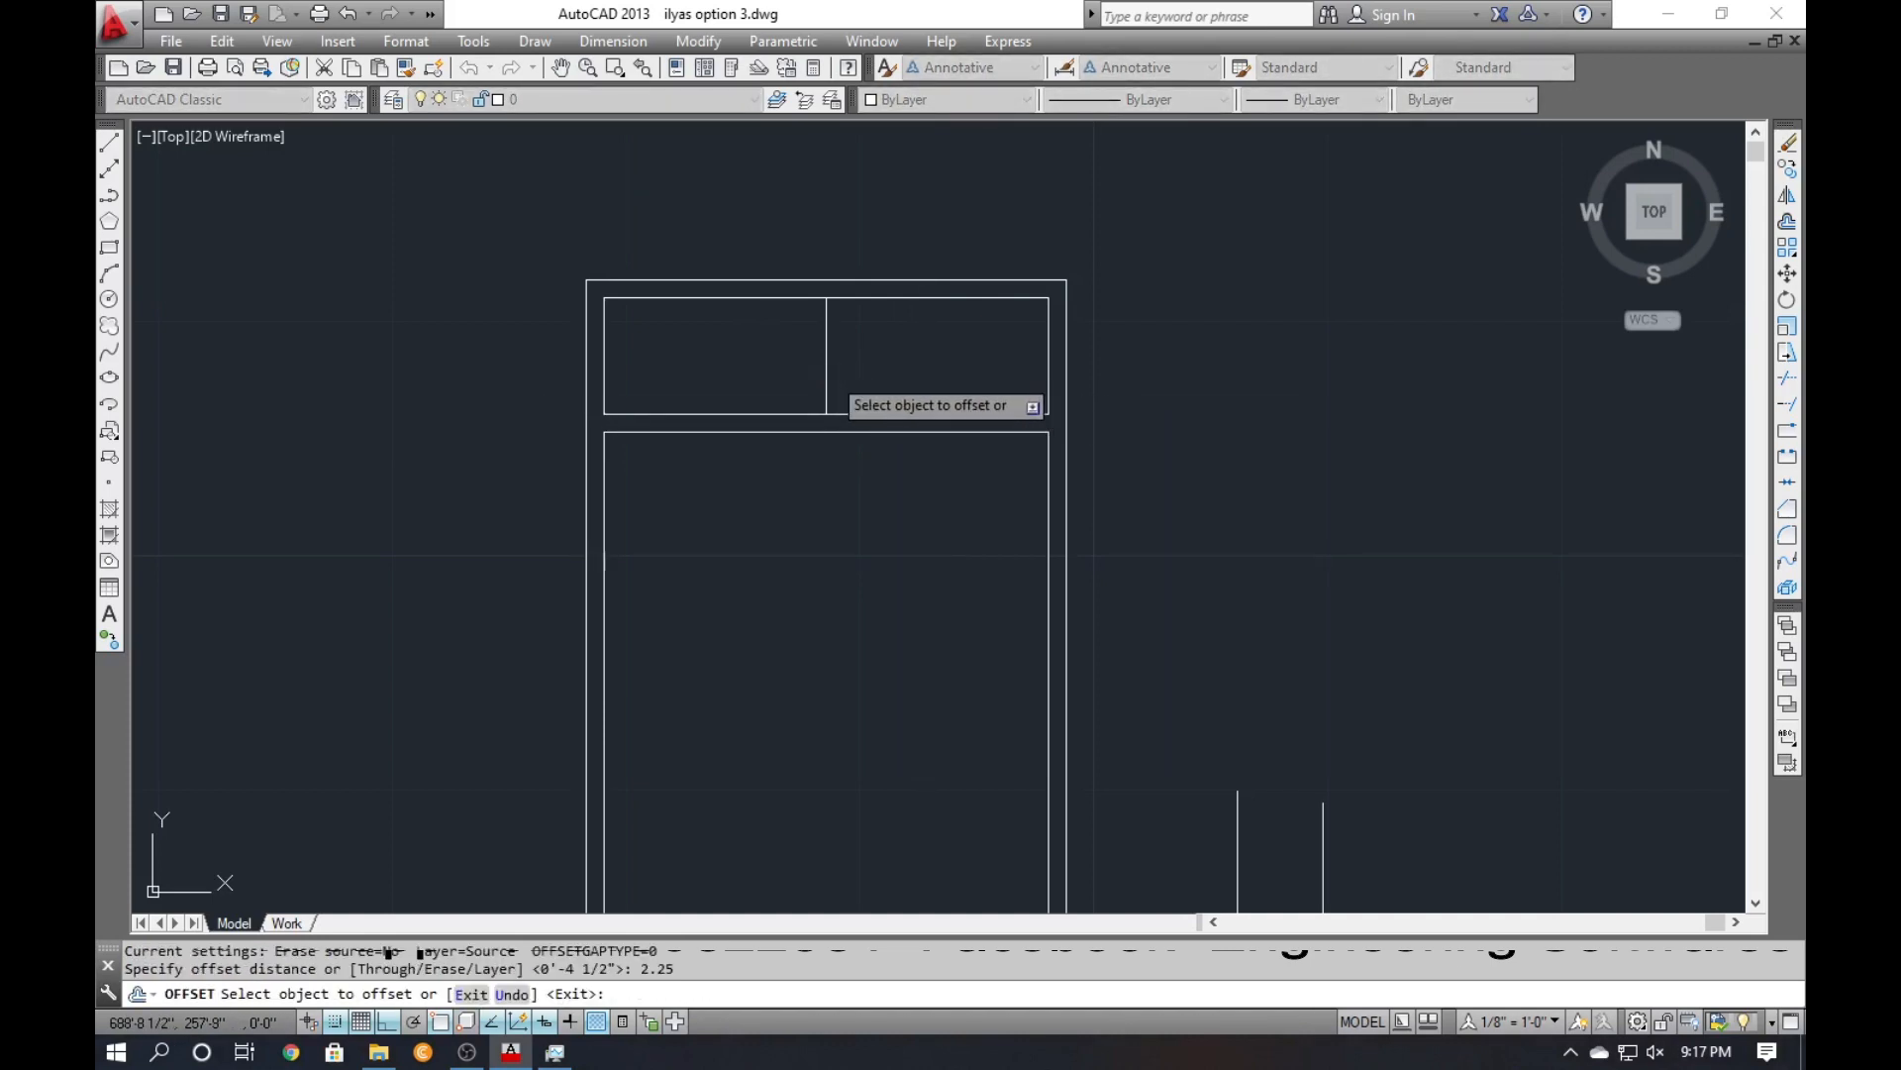
pyautogui.click(825, 396)
pyautogui.scroll(10, 811, 392)
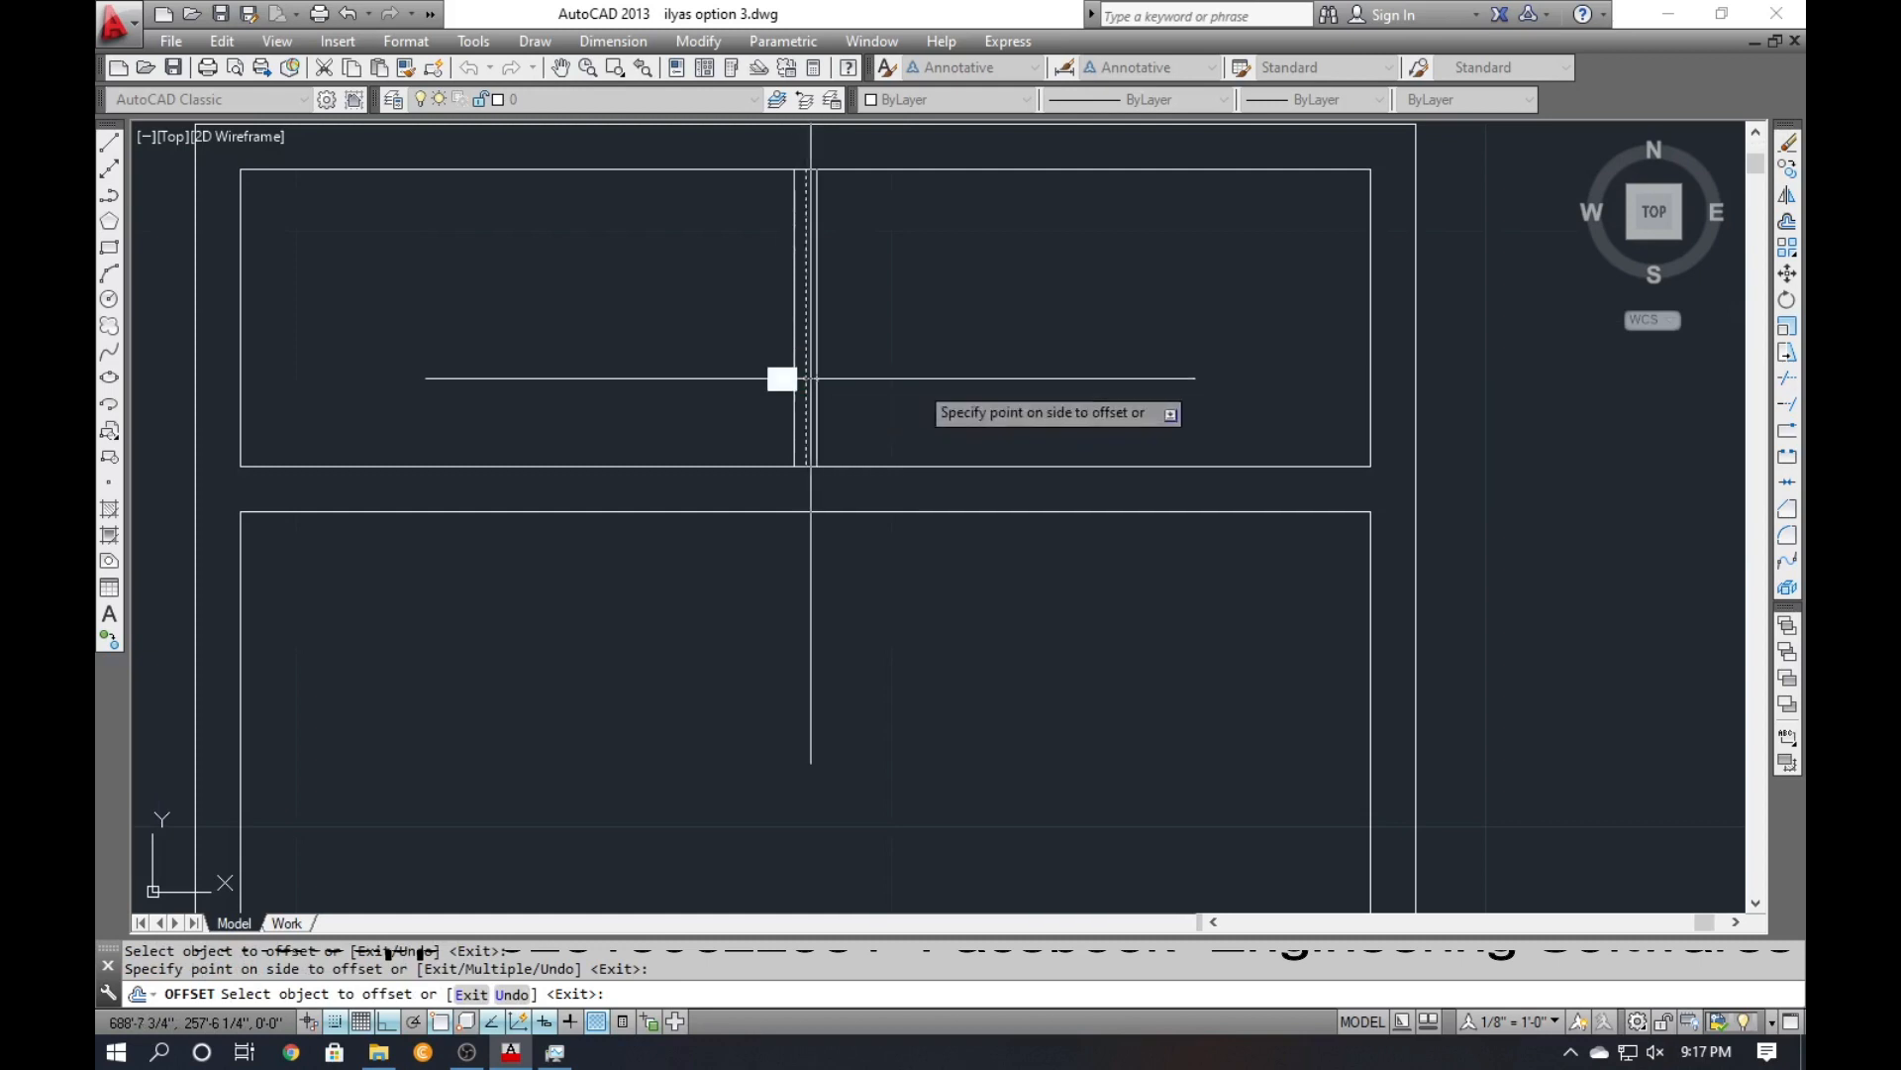
pyautogui.press('Escape')
# Erase the centre line between the two offset lines of the vertical partition.
pyautogui.click(759, 437)
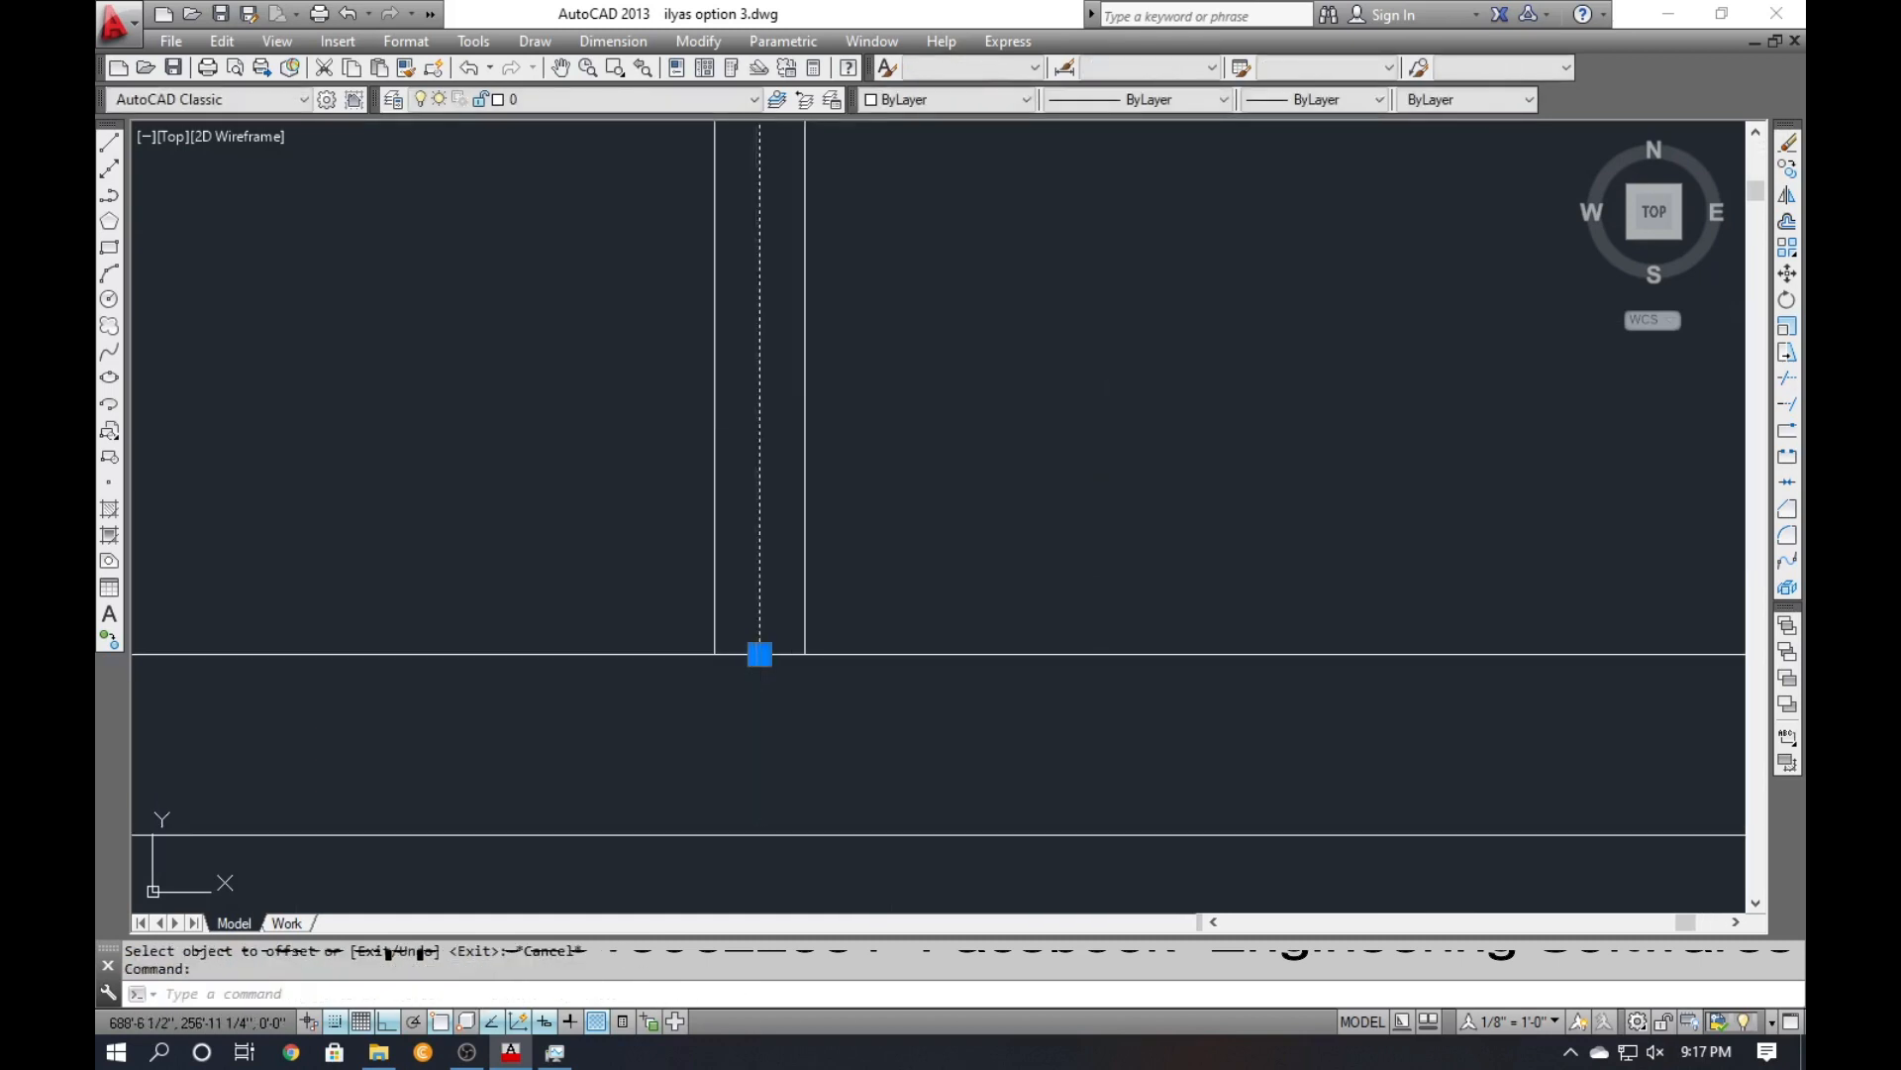
pyautogui.write('e')
pyautogui.press('Return')
# Trim the horizontal wall lines between the two vertical partition lines at the partition's lower and upper ends.
pyautogui.write('tr')
pyautogui.press('Return')
pyautogui.press('Return')
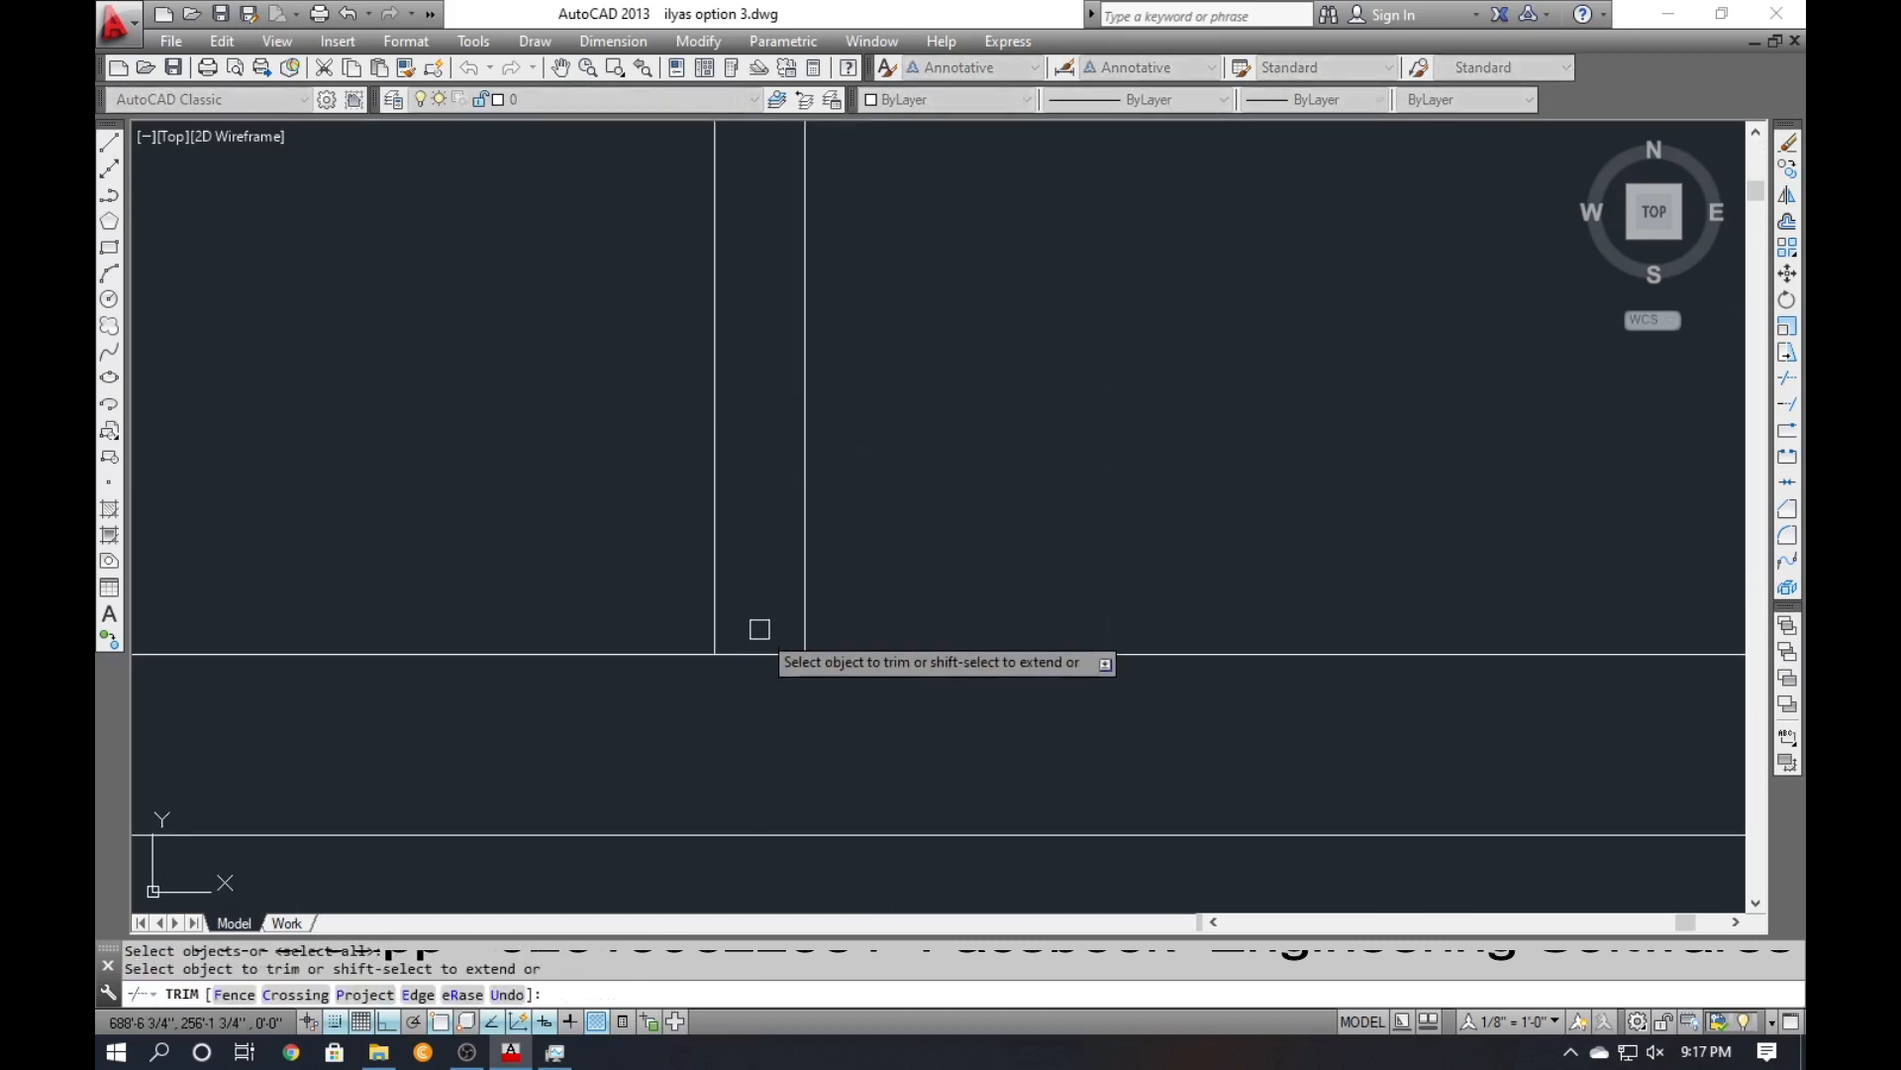
pyautogui.click(760, 642)
pyautogui.click(742, 720)
pyautogui.scroll(-4, 742, 720)
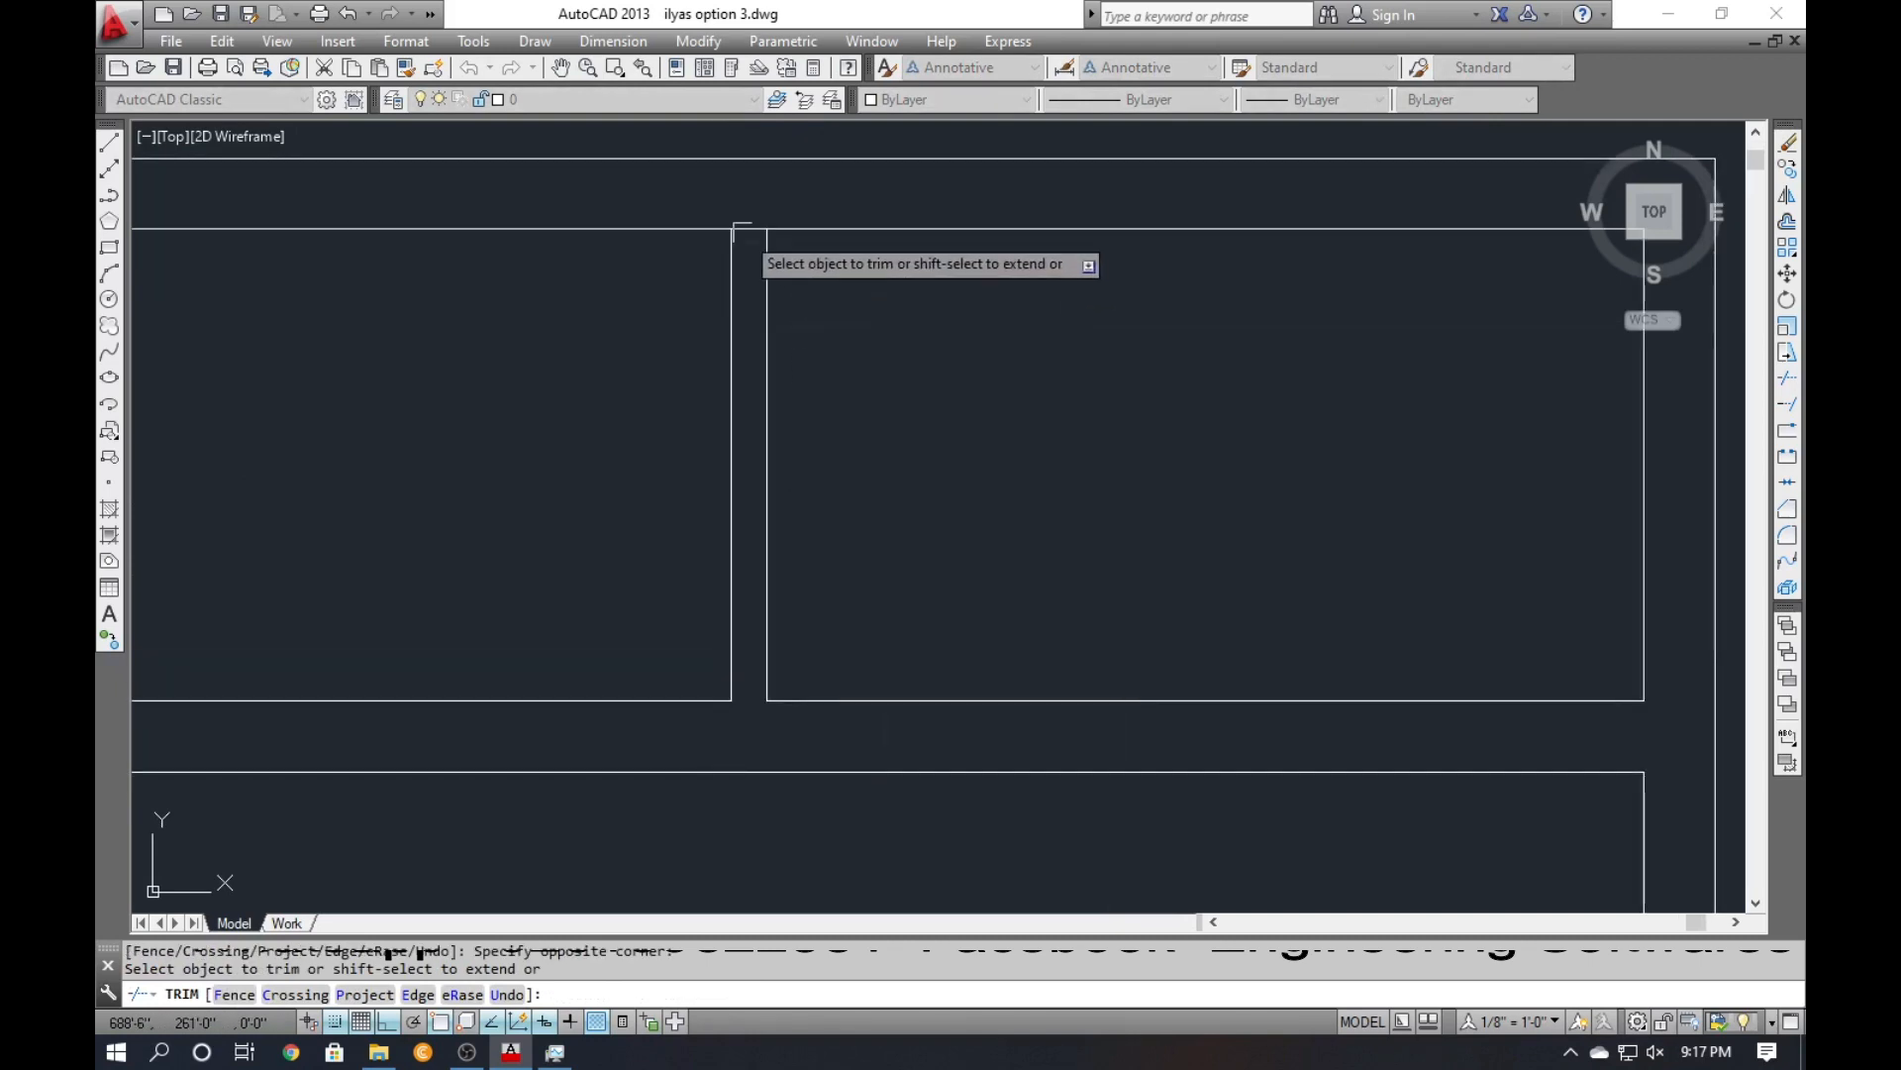
pyautogui.scroll(3, 743, 238)
pyautogui.scroll(-4, 713, 273)
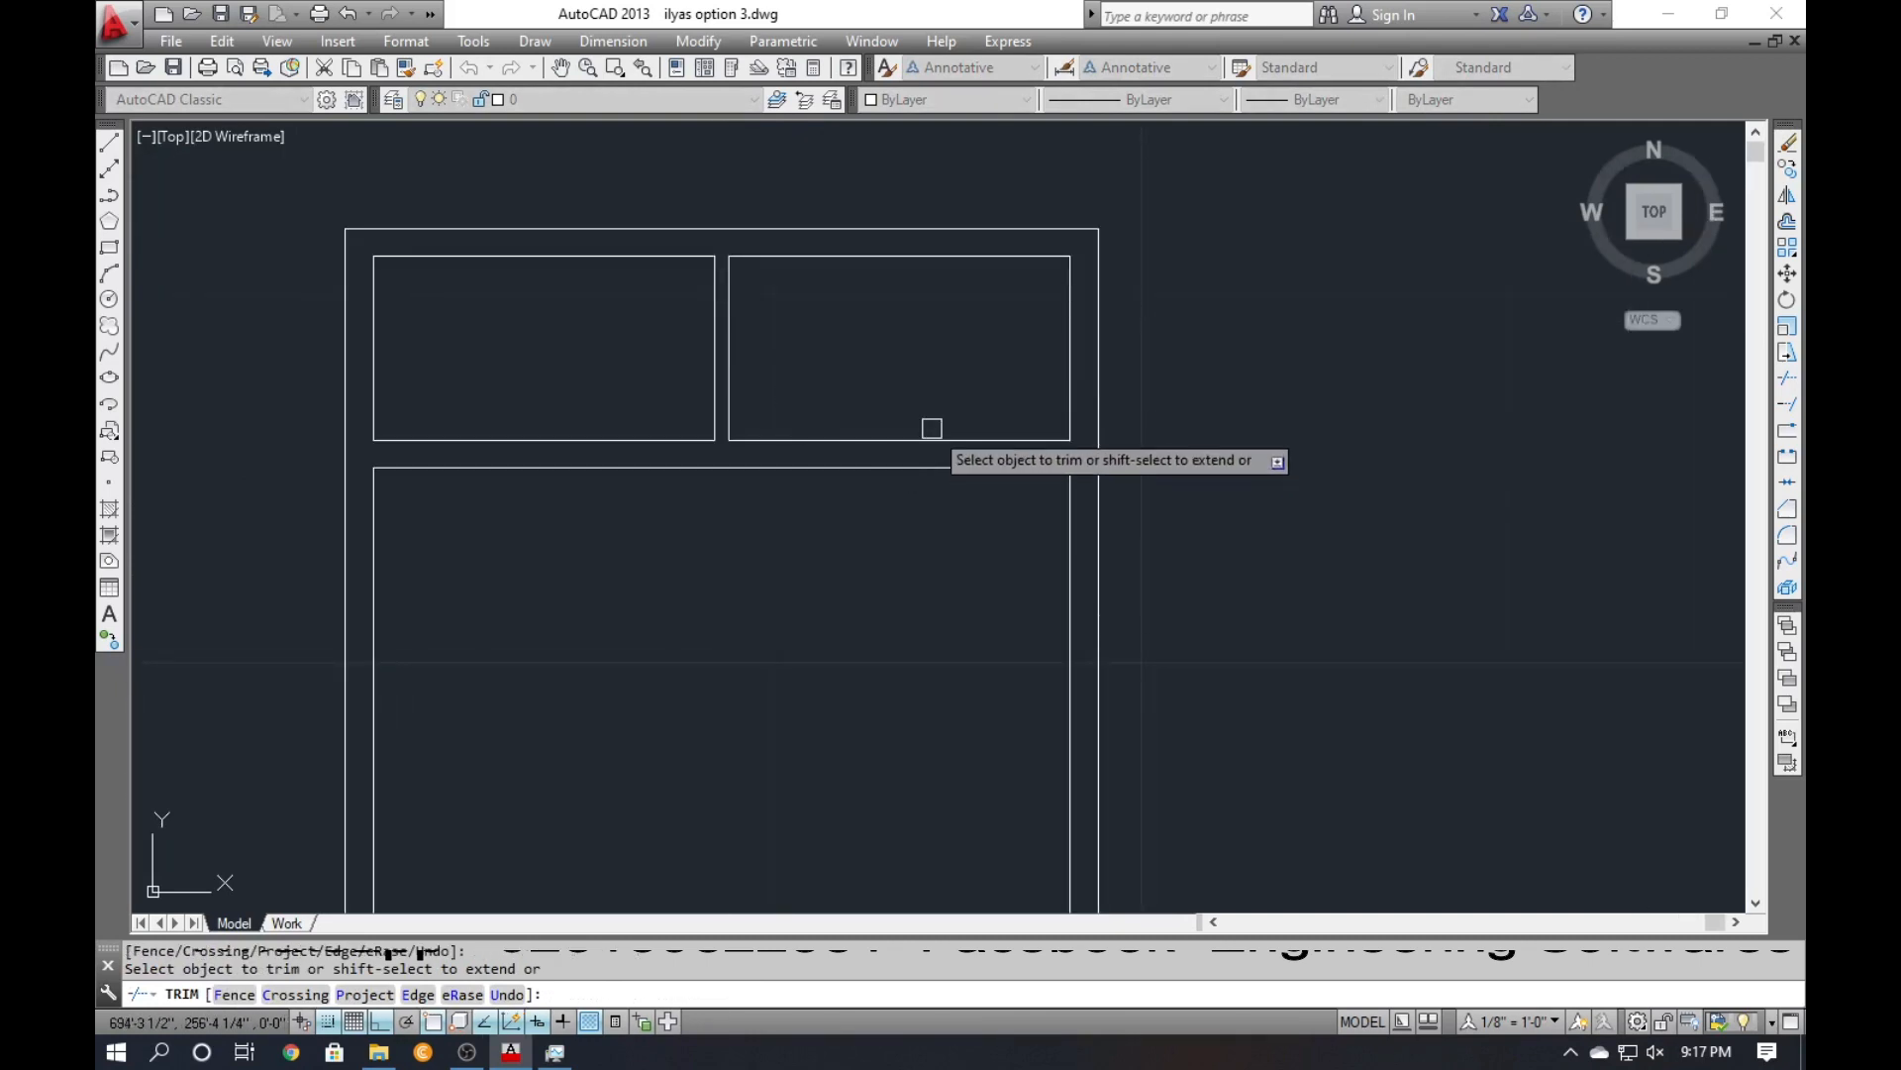
pyautogui.press('Escape')
pyautogui.write('e')
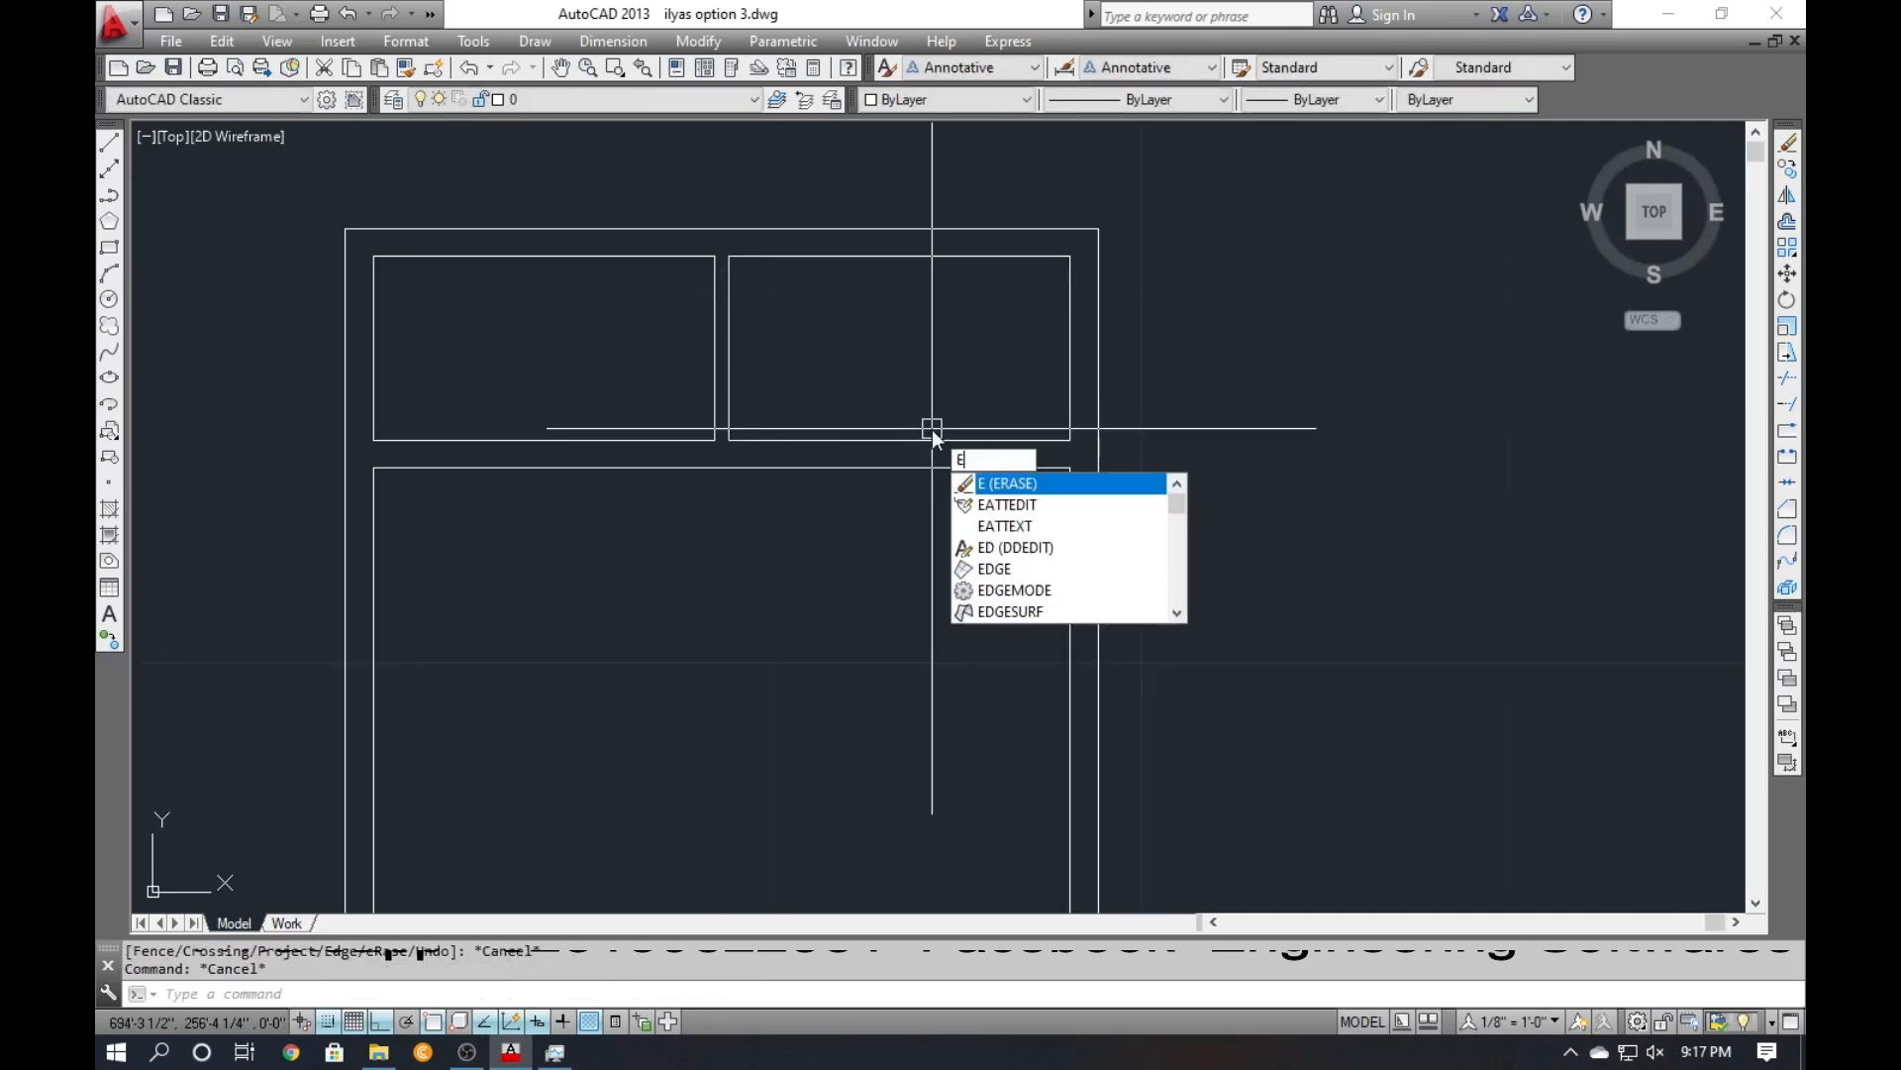
pyautogui.press('Escape')
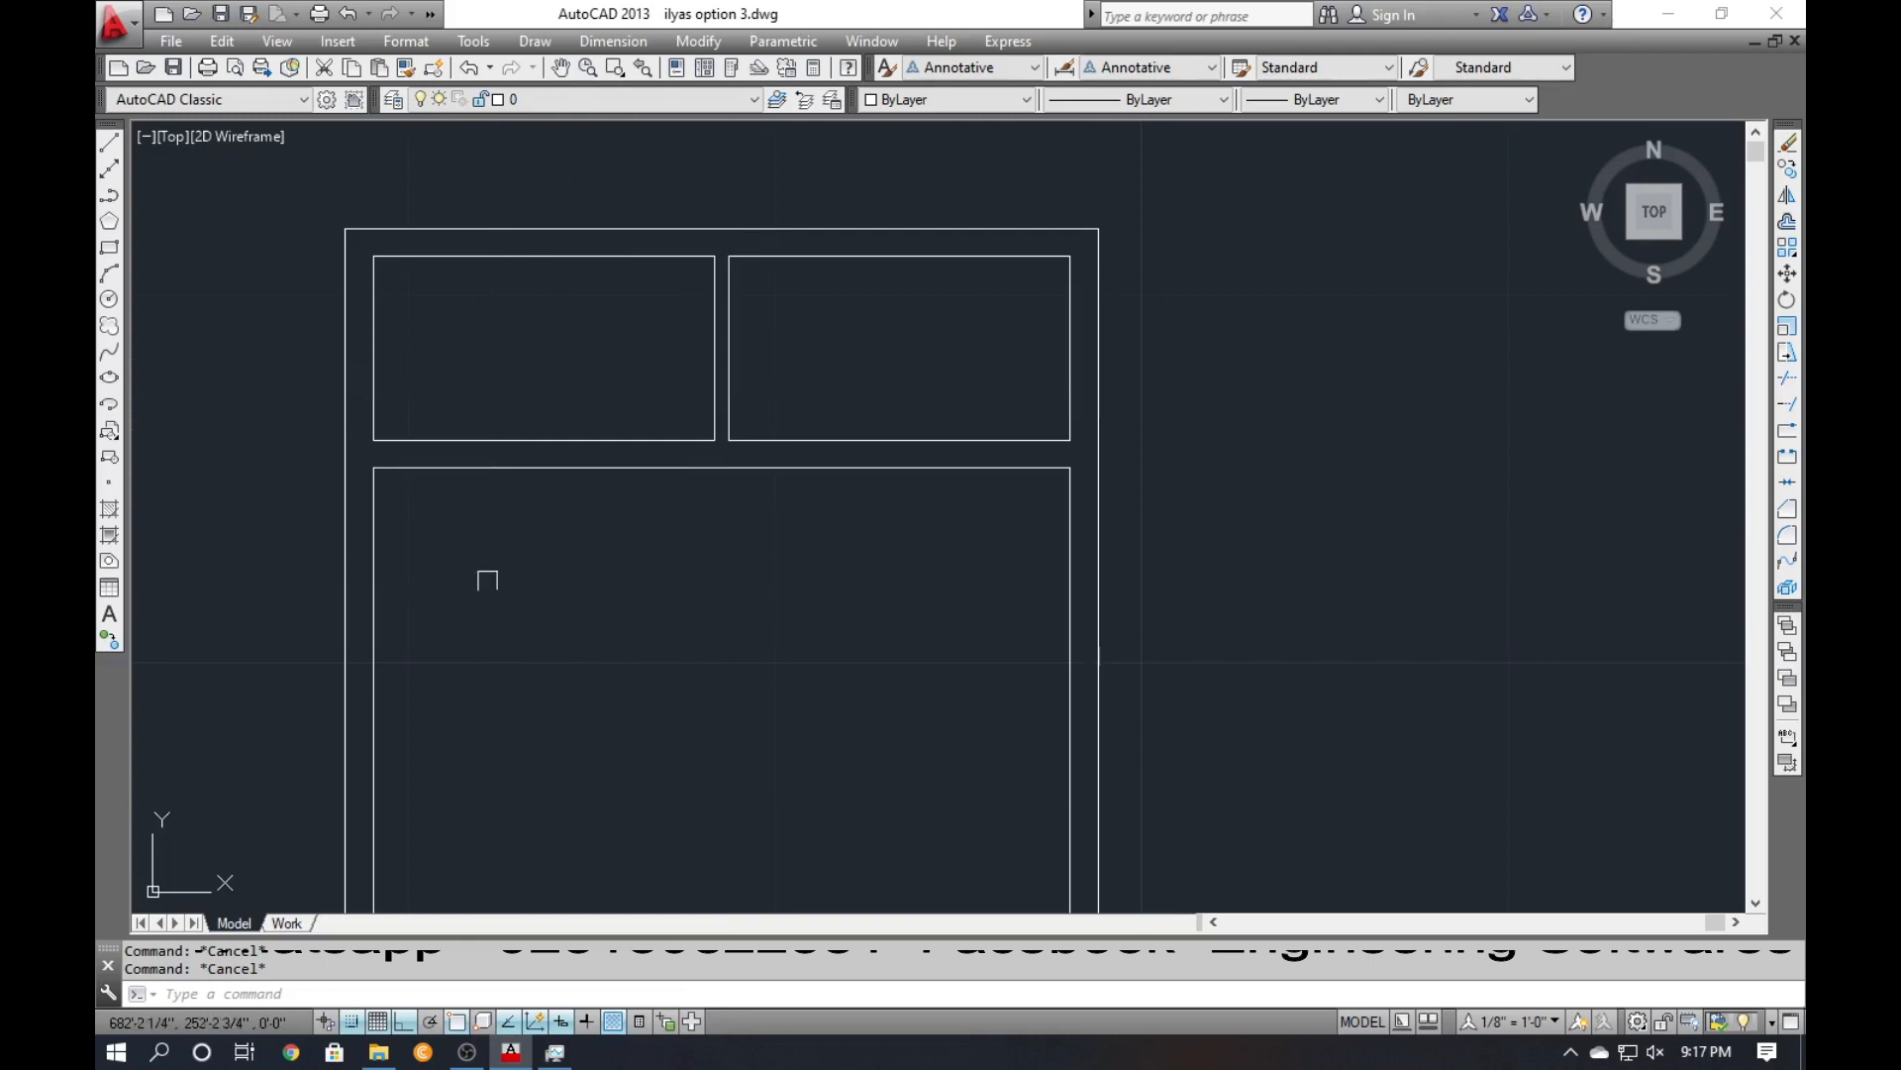
# Offset the lower line of the upper cross wall 14' downward.
pyautogui.moveTo(487, 580)
pyautogui.mouseDown(button='middle')
pyautogui.moveTo(518, 492)
pyautogui.moveTo(496, 361)
pyautogui.mouseUp(button='middle')
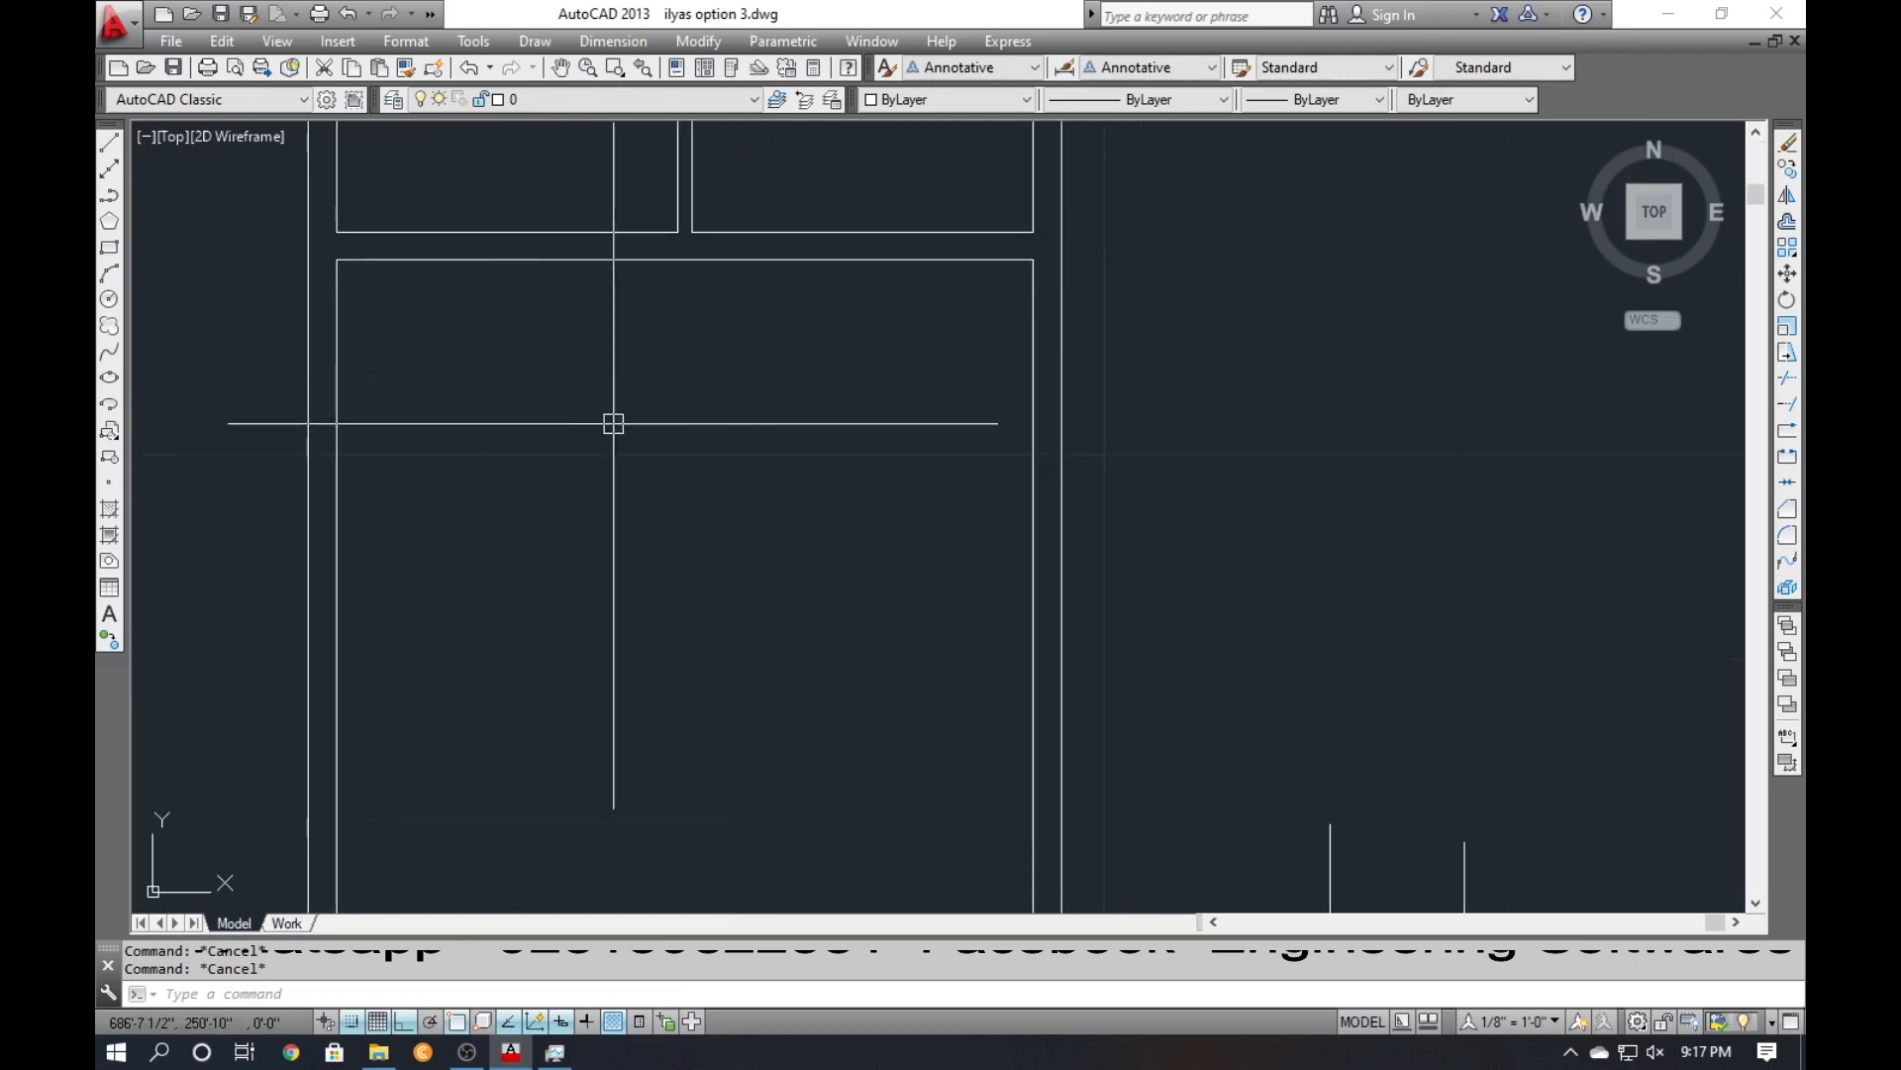
pyautogui.write('o')
pyautogui.press('Return')
pyautogui.write('1')
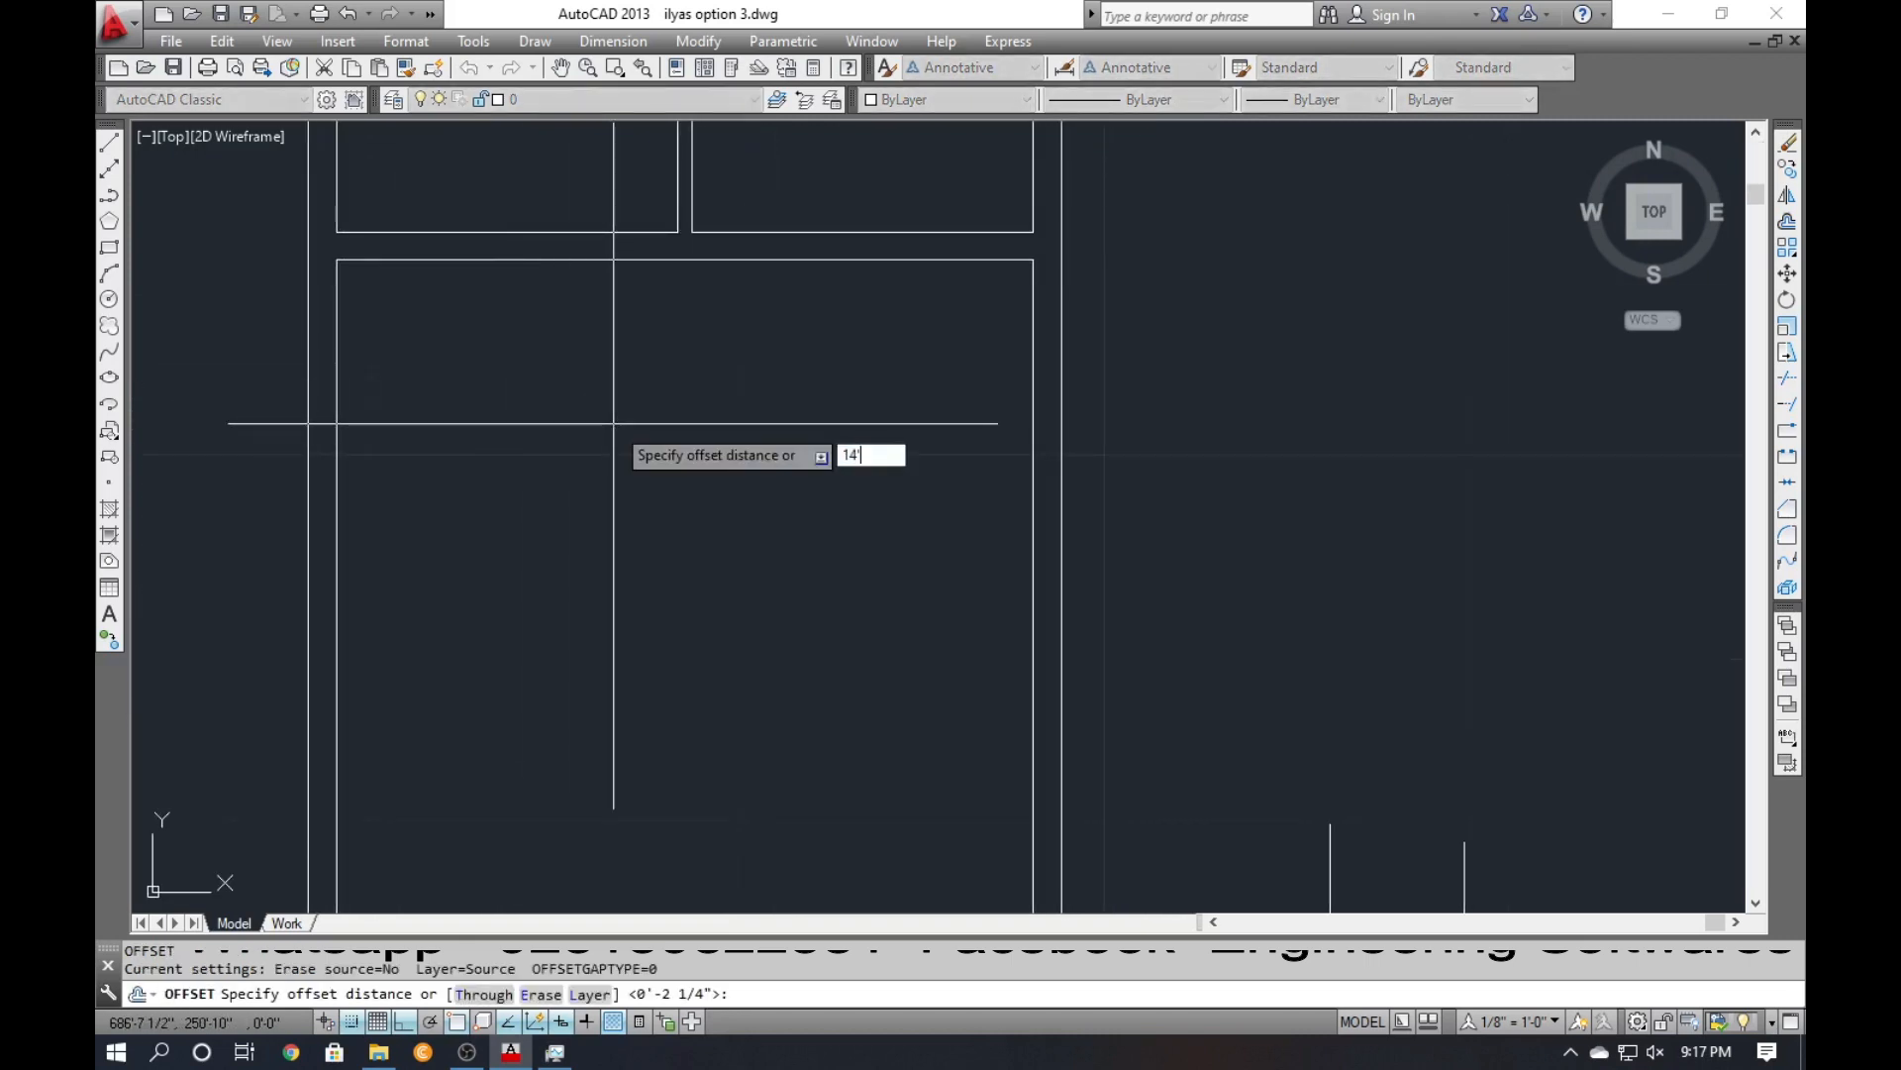
pyautogui.write("4'")
pyautogui.press('Return')
pyautogui.click(590, 258)
pyautogui.click(600, 435)
pyautogui.press('Escape')
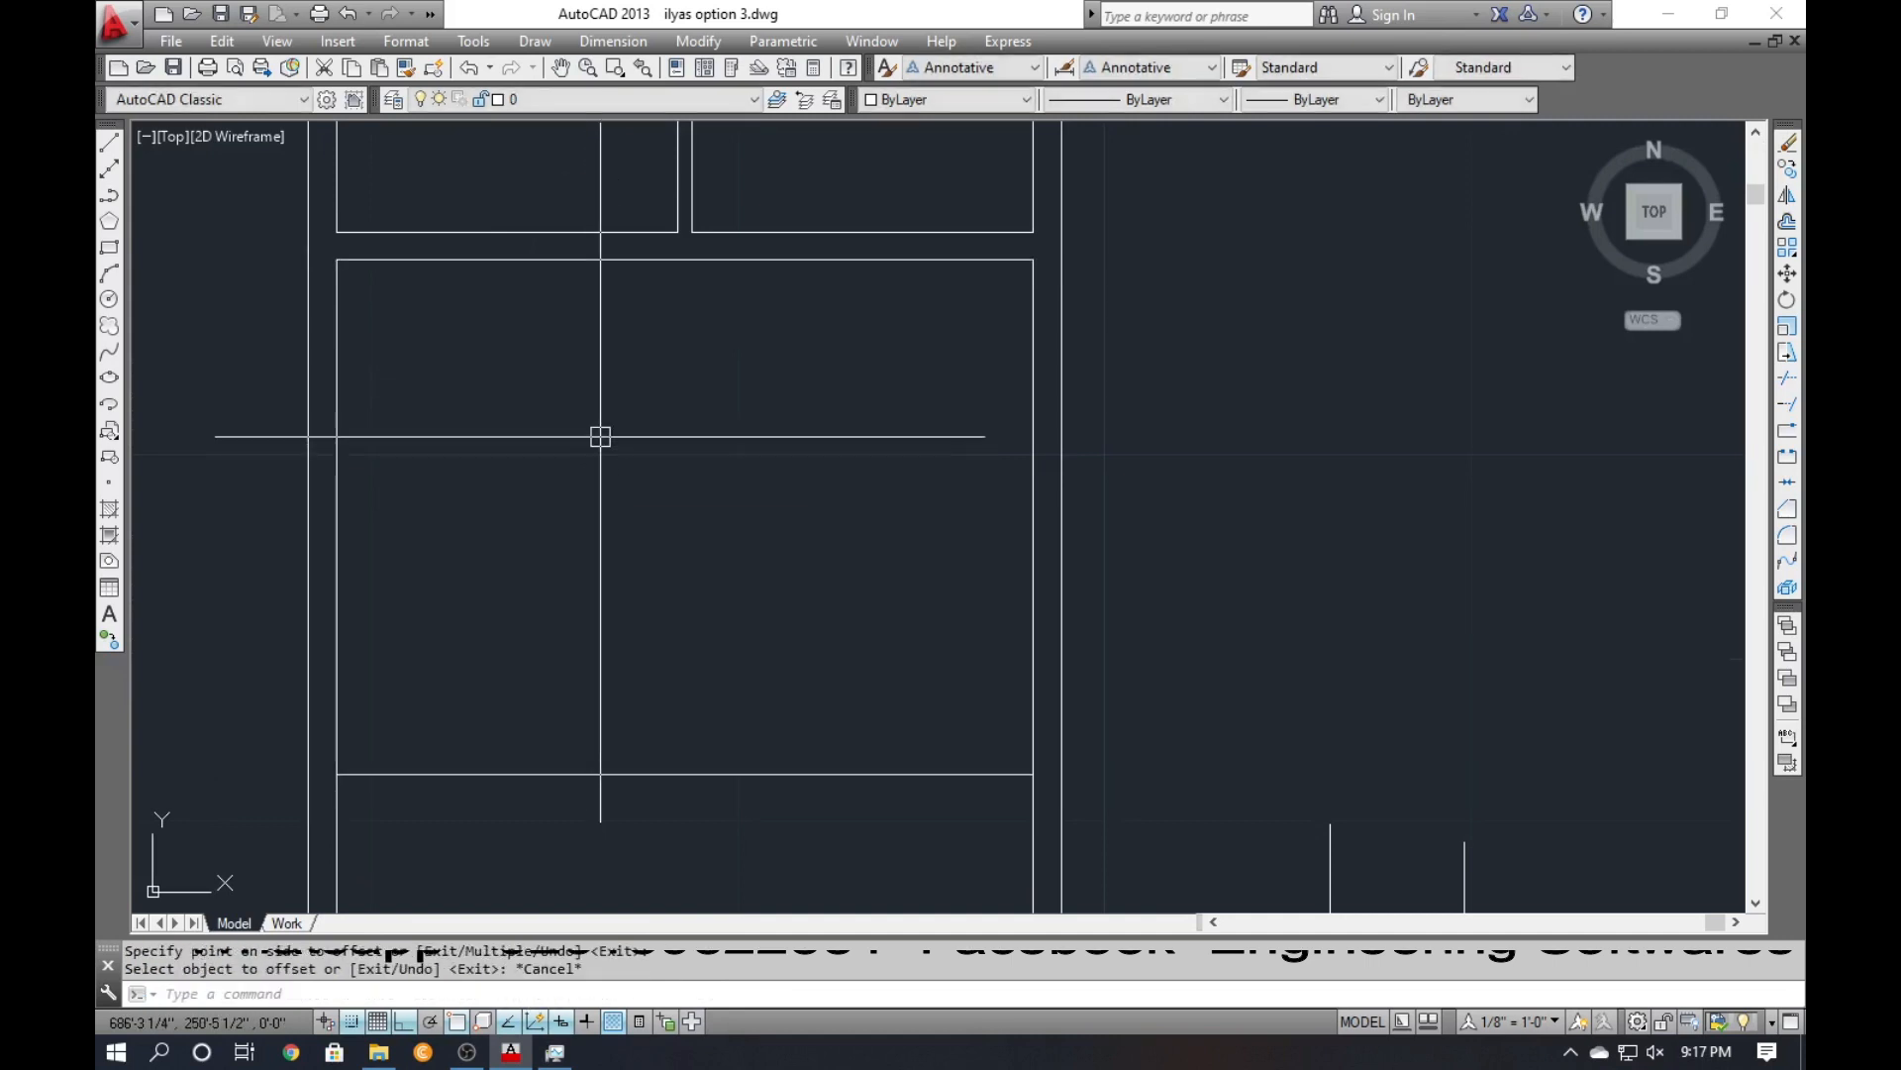
# Offset the horizontal line at the lower end of the 14' room 9" downward.
pyautogui.press('Return')
pyautogui.write('9')
pyautogui.press('Return')
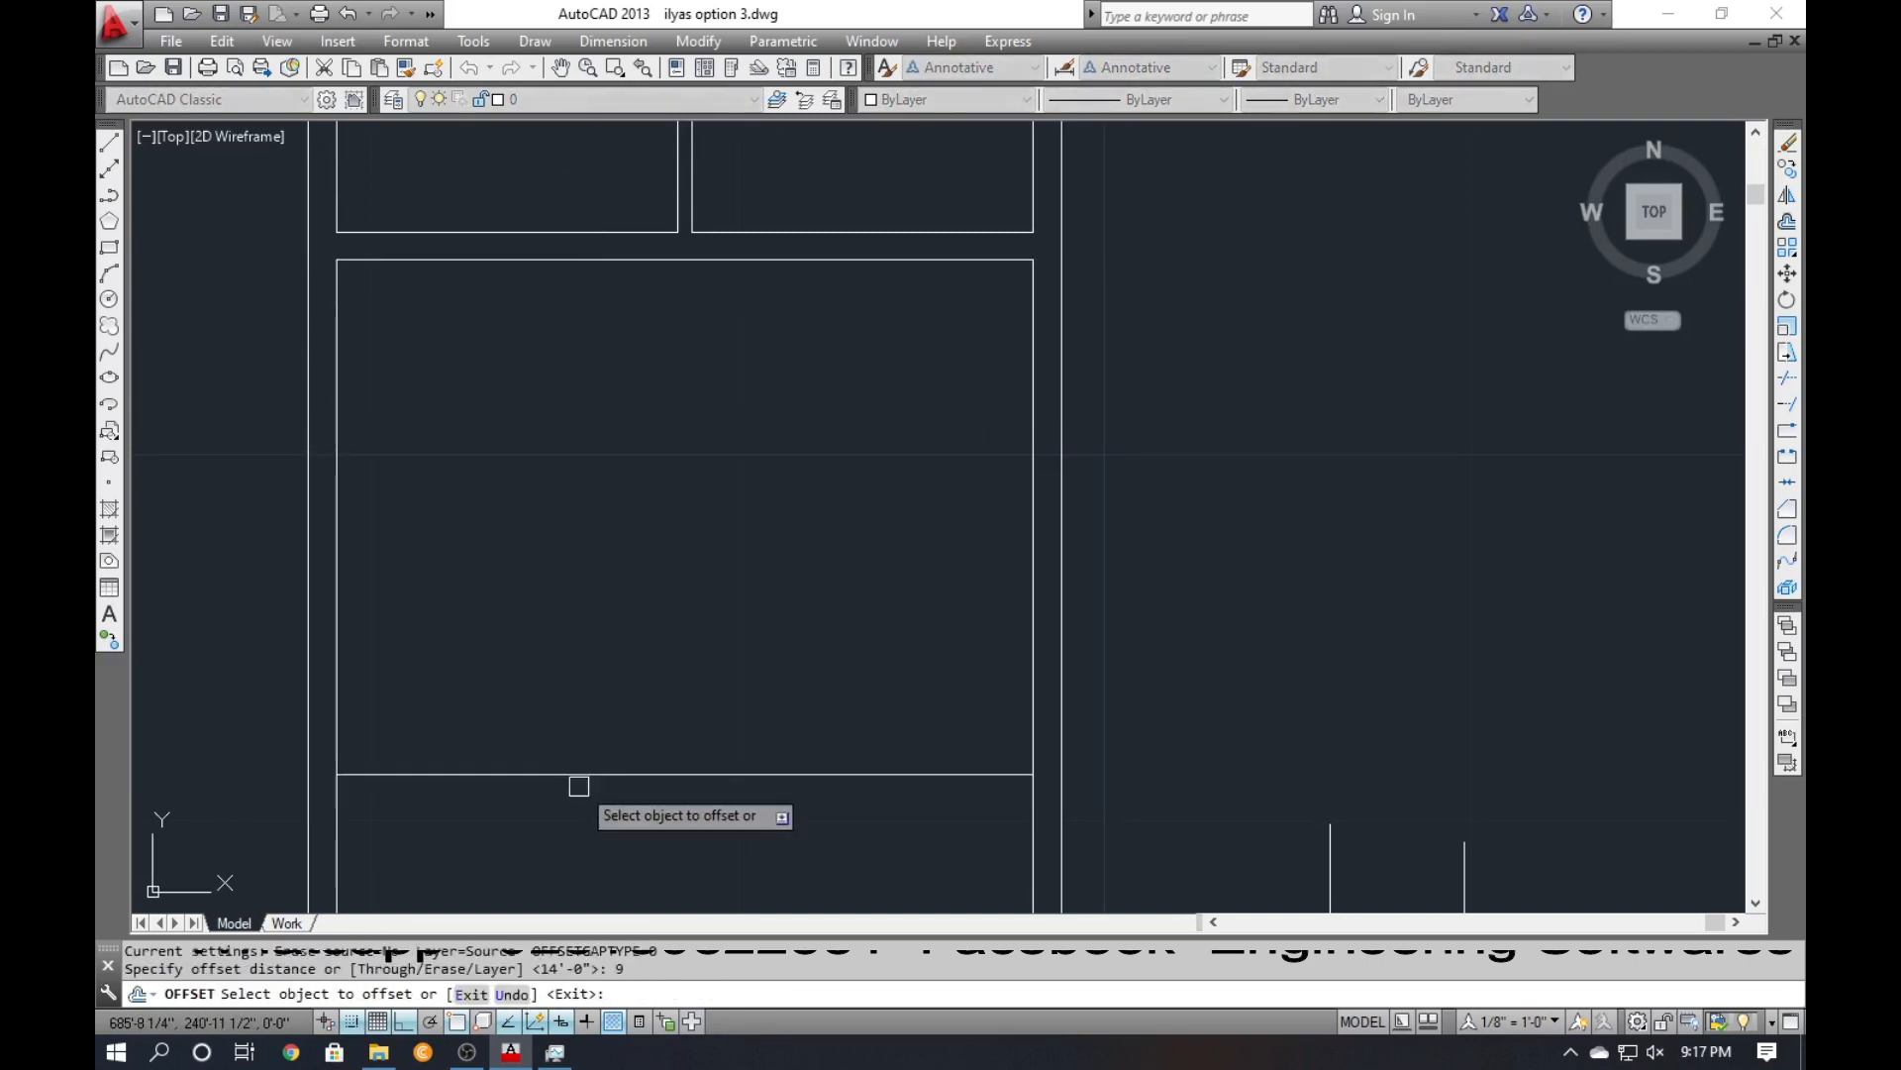
pyautogui.click(579, 773)
pyautogui.click(540, 822)
pyautogui.press('Escape')
# Trim the inner side wall lines between the two horizontal lines of the cross wall below the 14' room.
pyautogui.write('t')
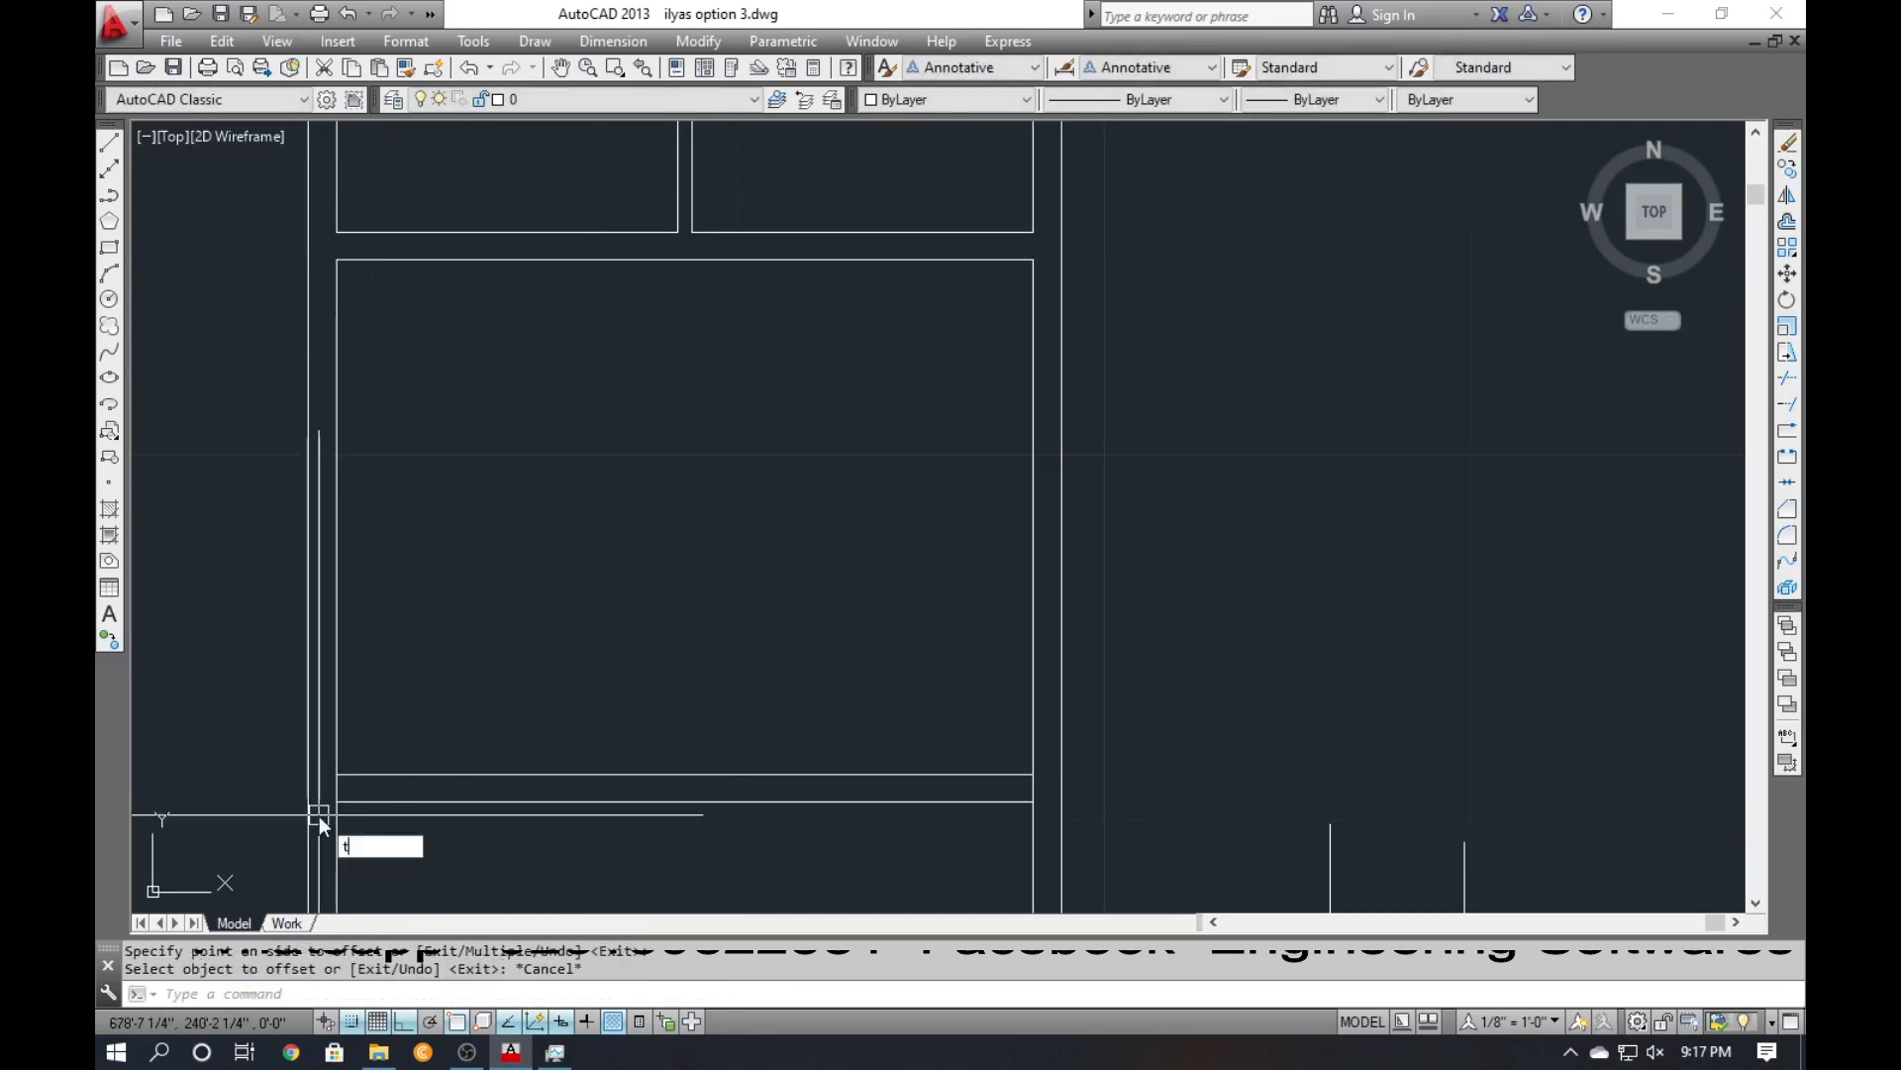
pyautogui.write('r')
pyautogui.press('Return')
pyautogui.press('Return')
pyautogui.scroll(2, 330, 792)
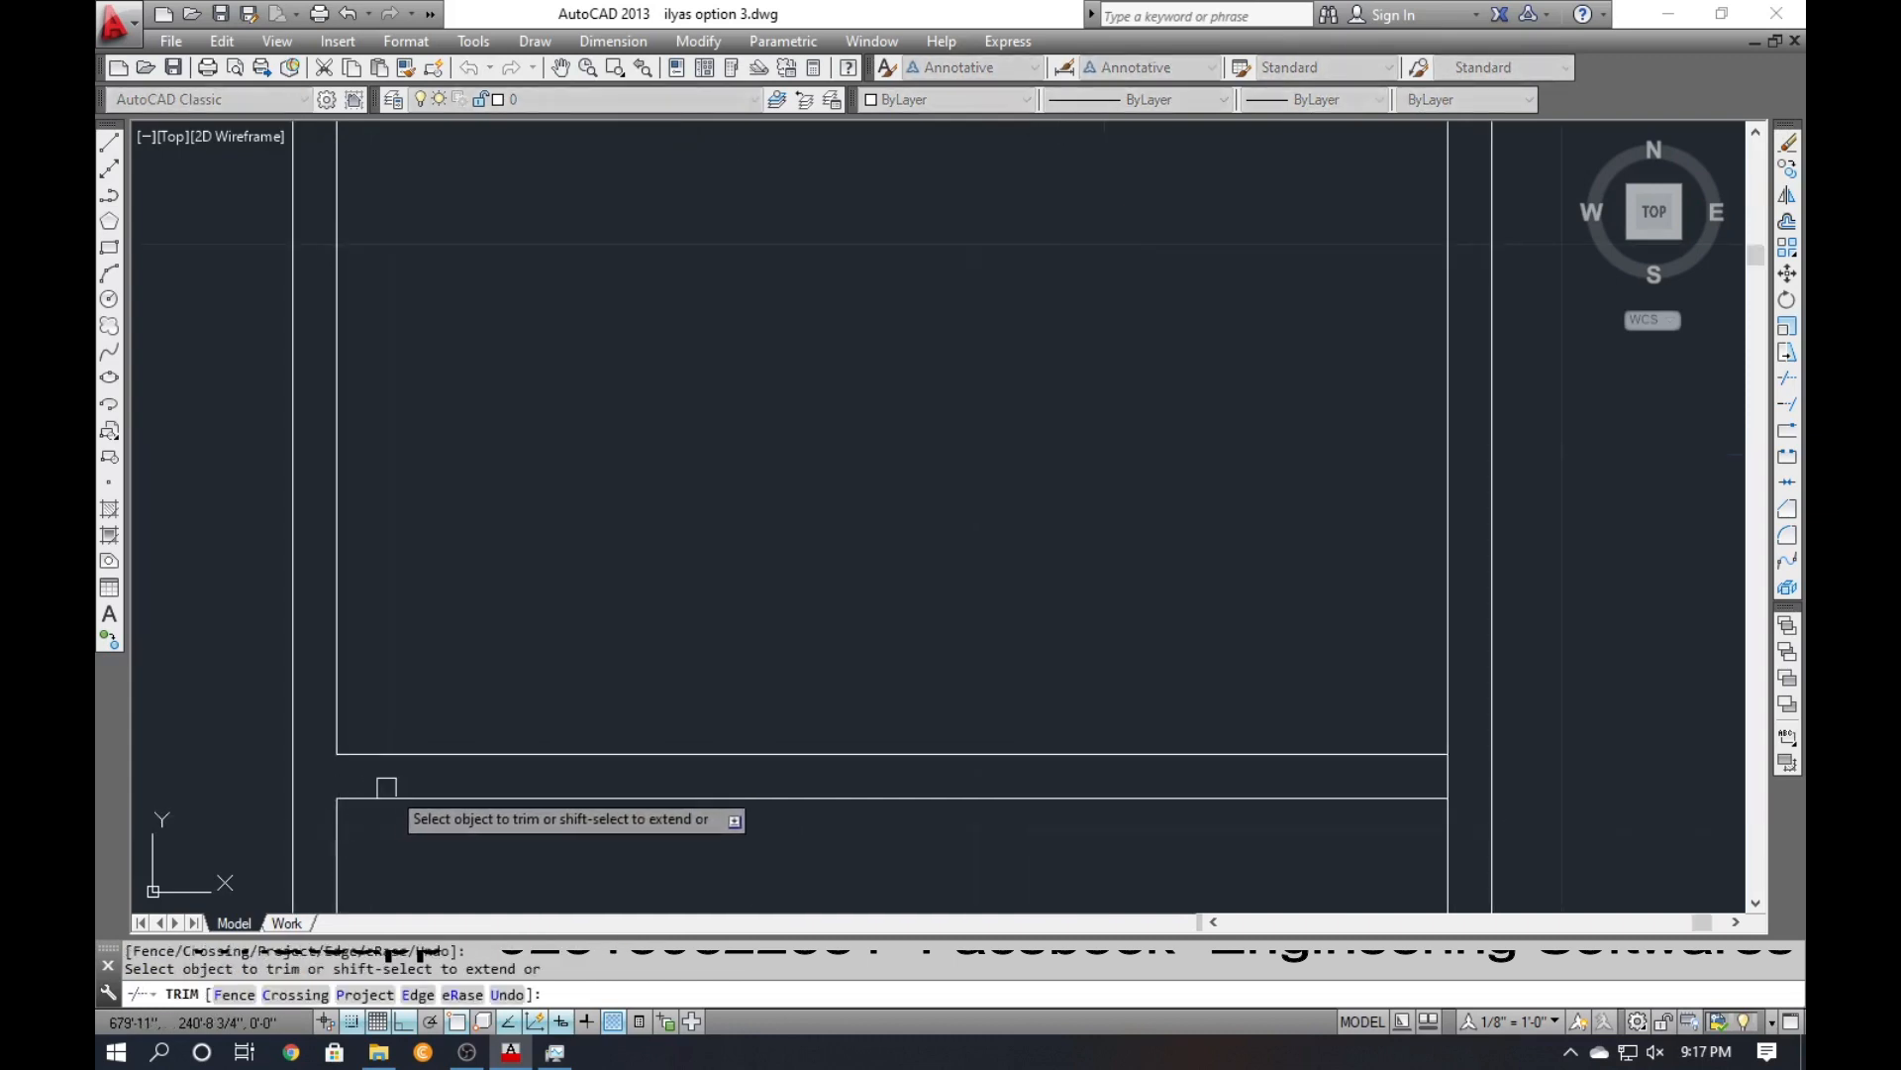
pyautogui.scroll(-2, 386, 788)
pyautogui.scroll(-2, 827, 776)
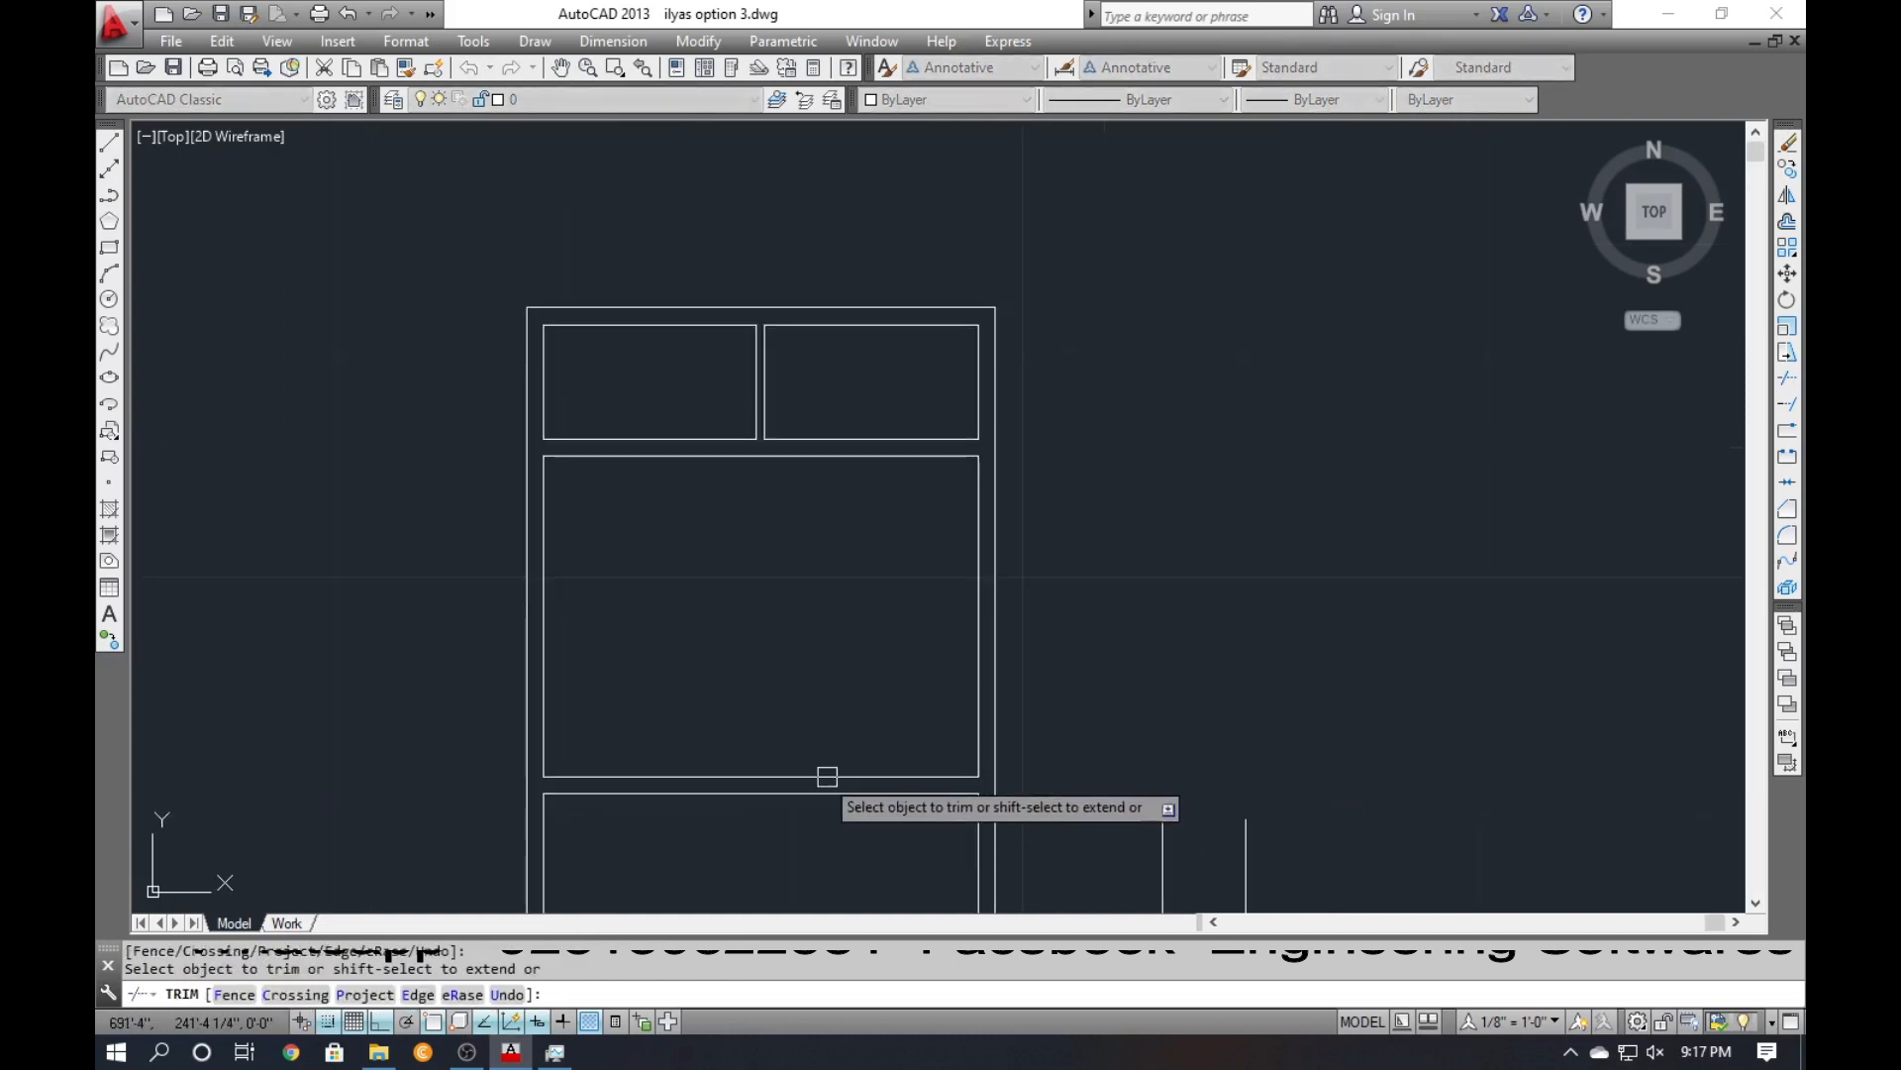
pyautogui.press('Escape')
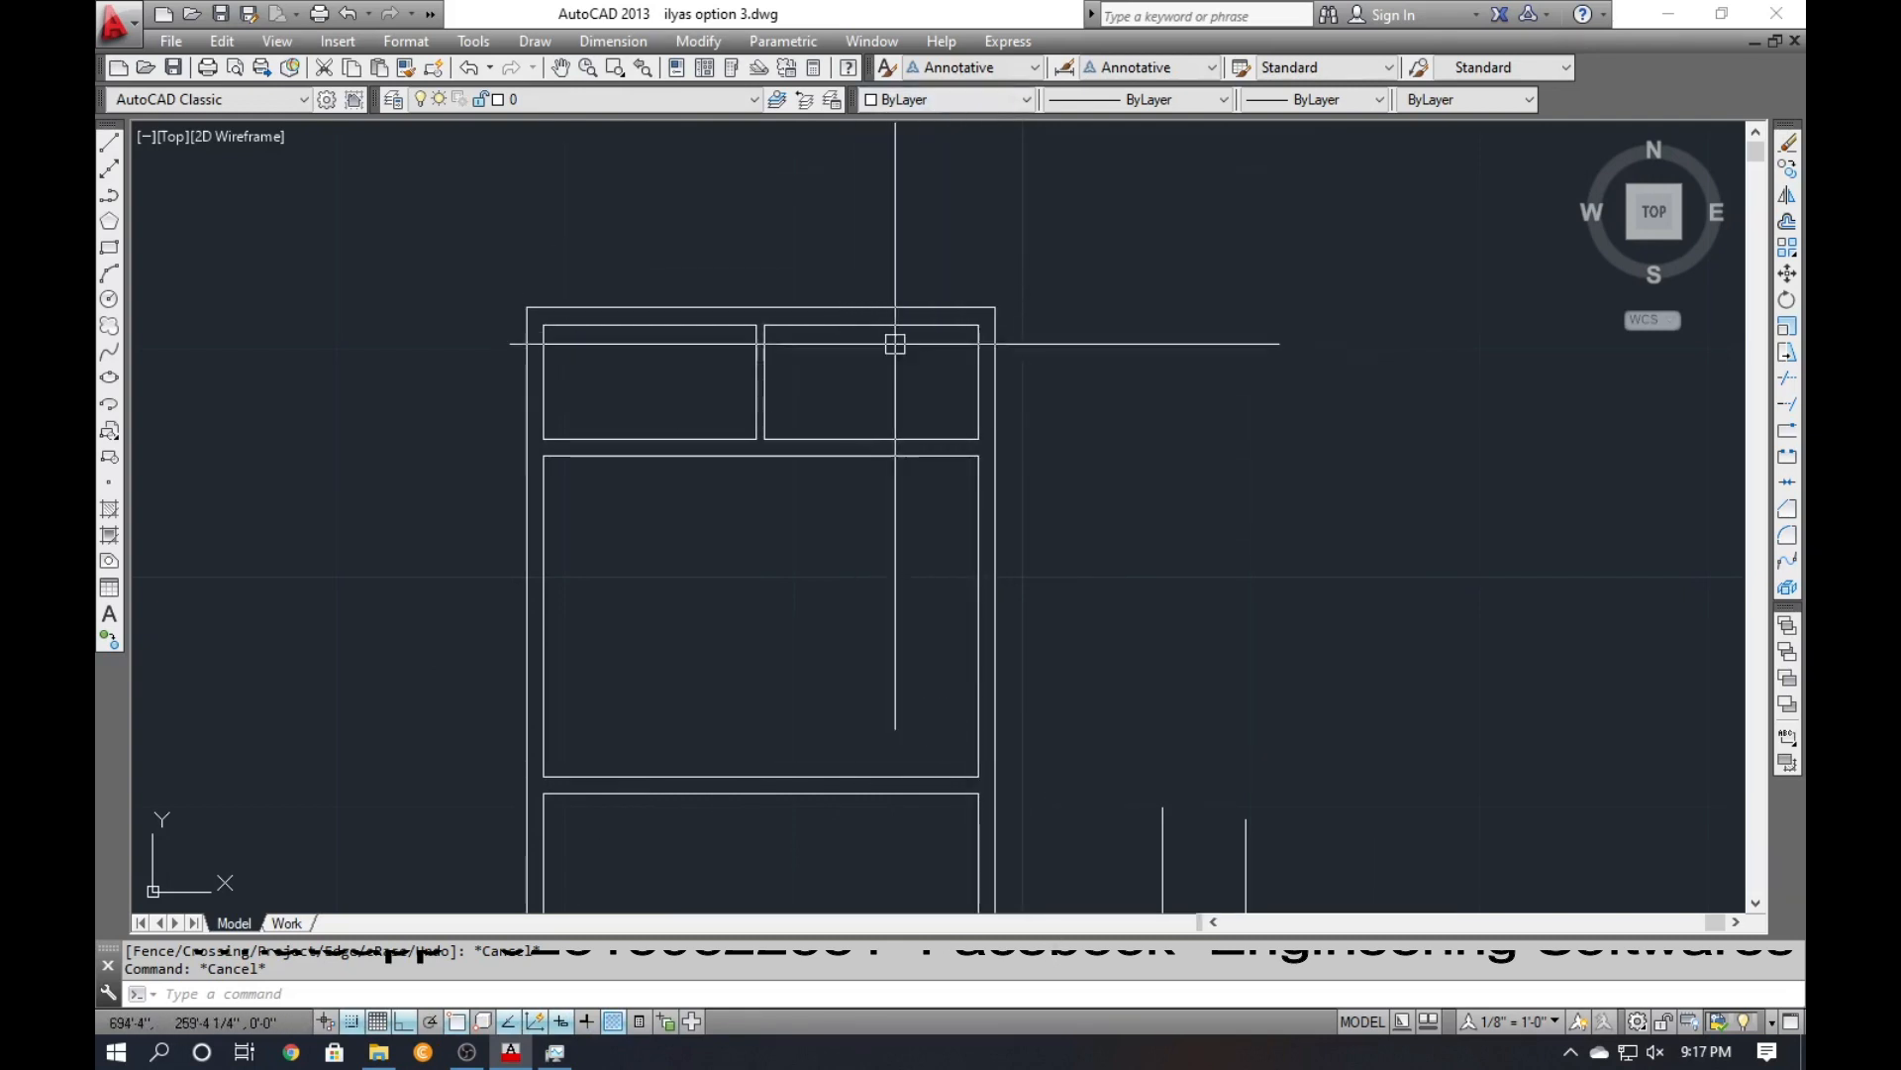
pyautogui.press('Escape')
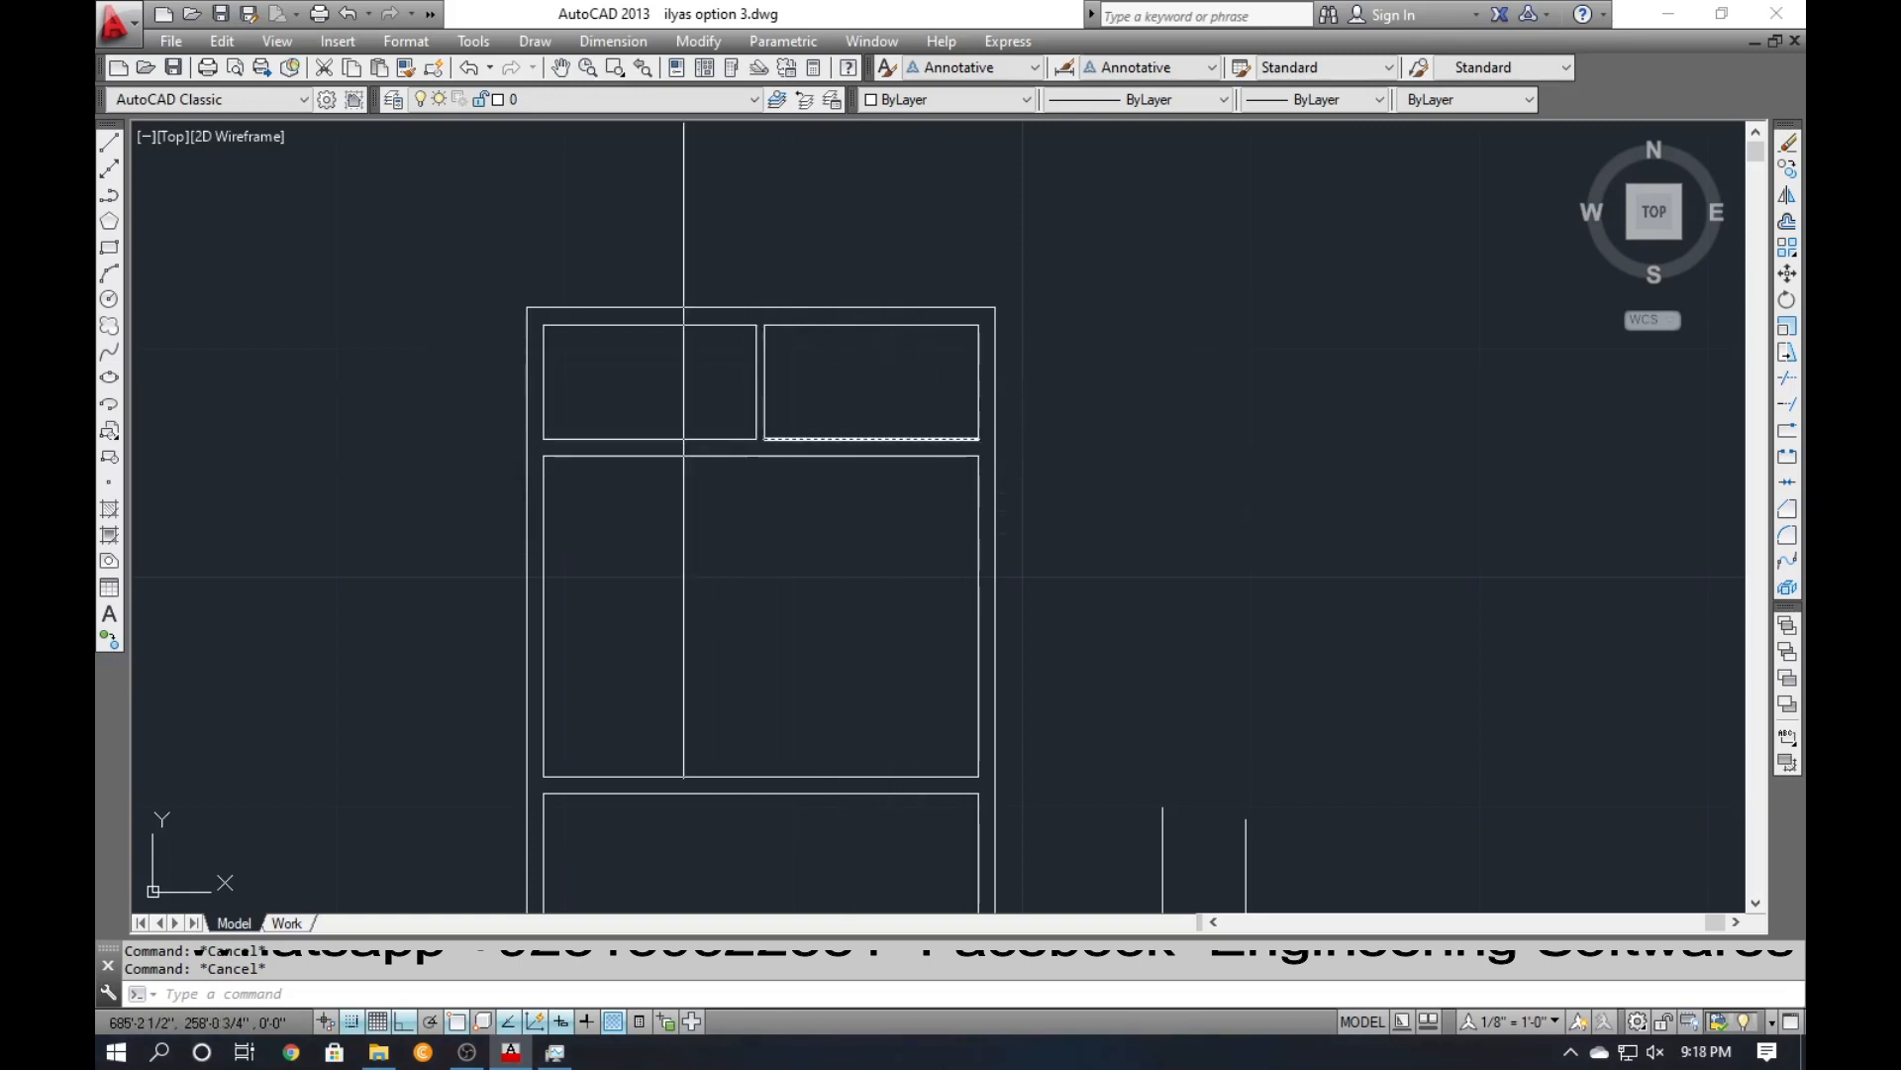
# Draw two separate parallel vertical lines outside the plan, along its left side.
pyautogui.moveTo(670, 525); pyautogui.dragTo(738, 297, button='middle')
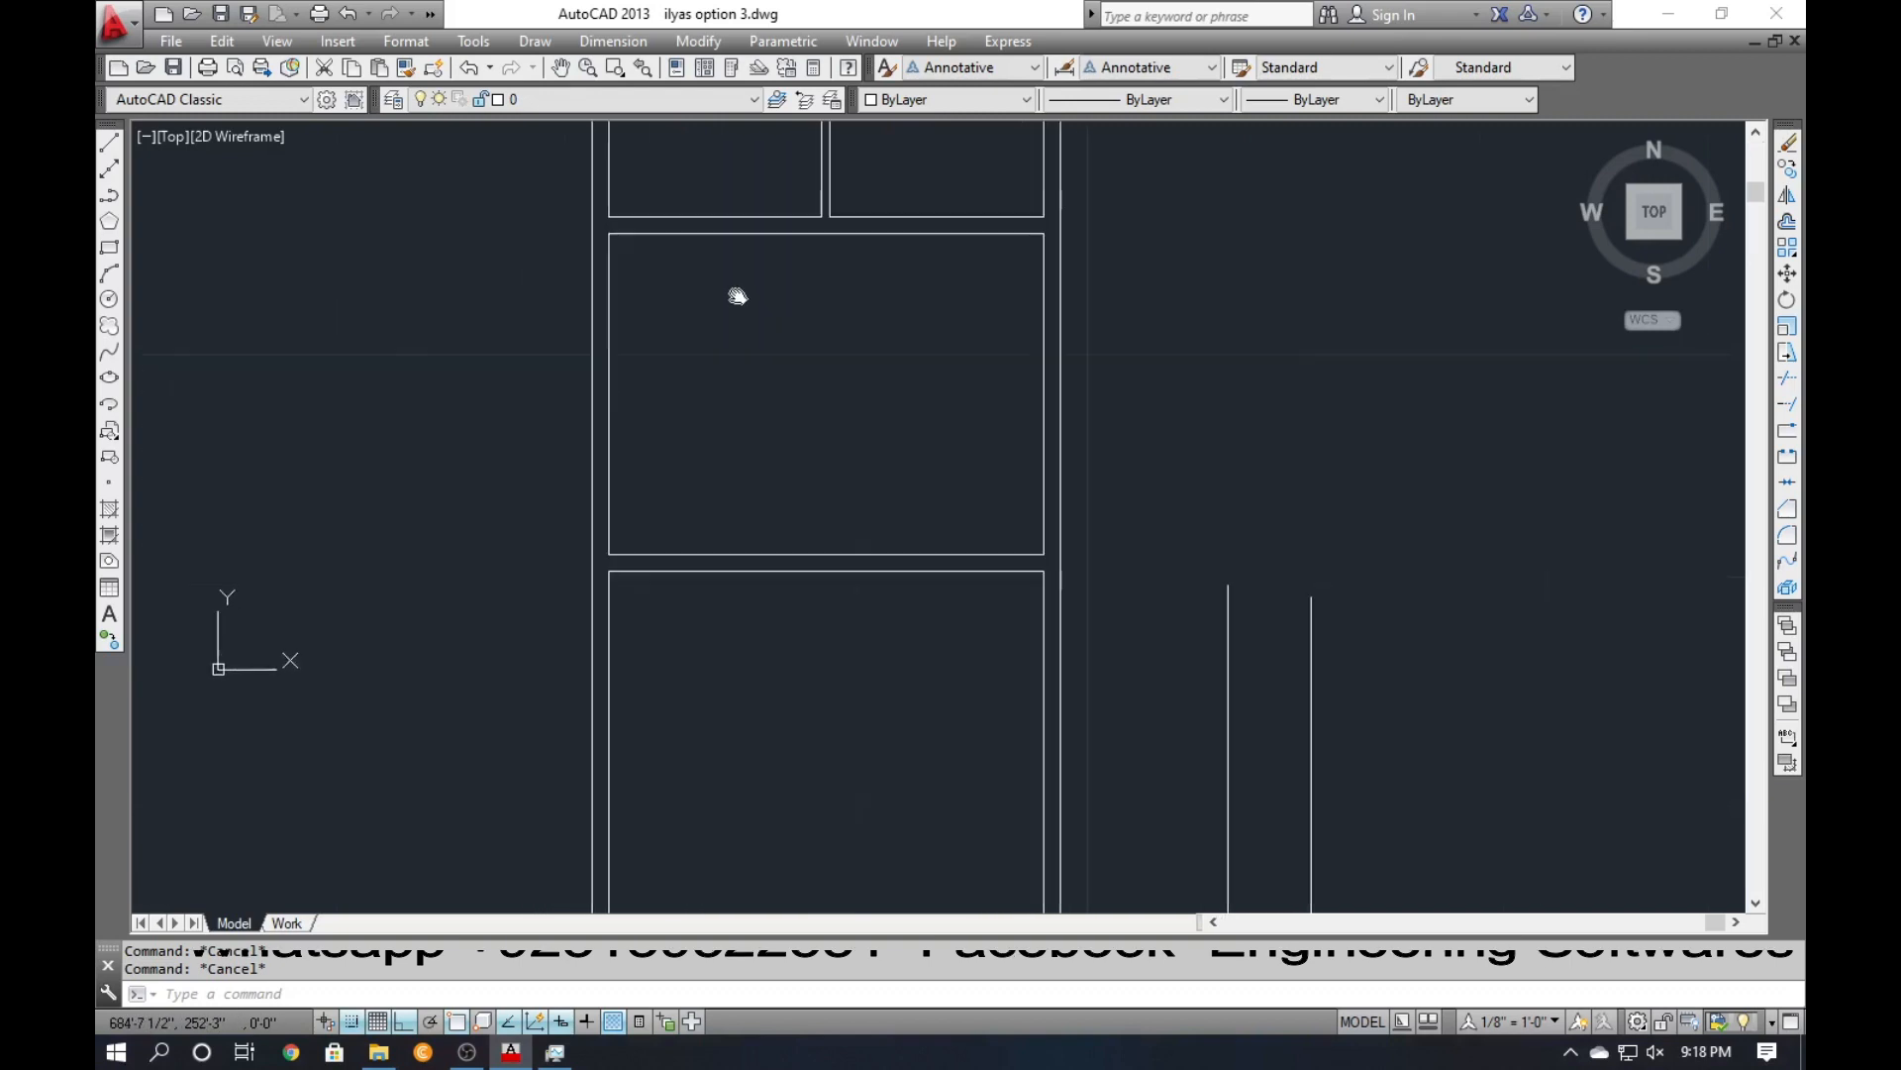
pyautogui.scroll(-2, 697, 389)
pyautogui.write('l')
pyautogui.press('Return')
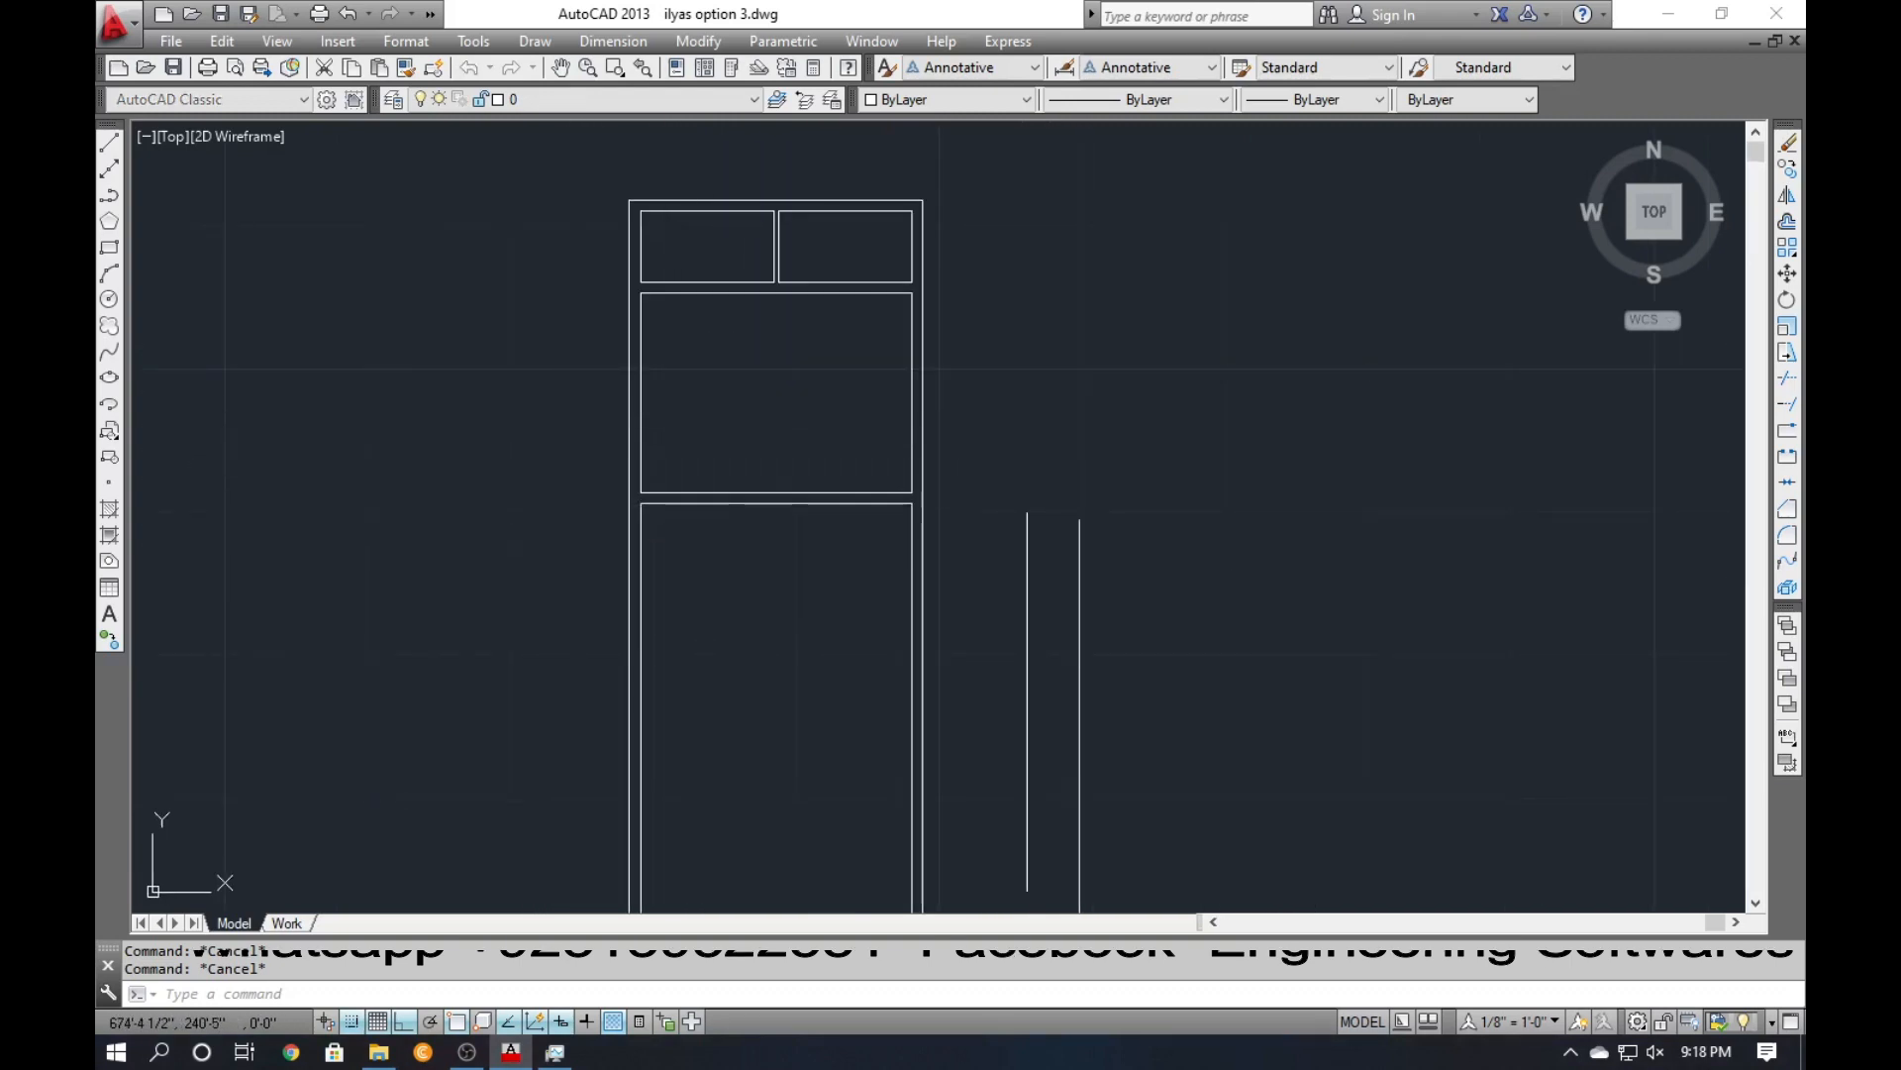
pyautogui.scroll(-4, 610, 416)
pyautogui.click(576, 407)
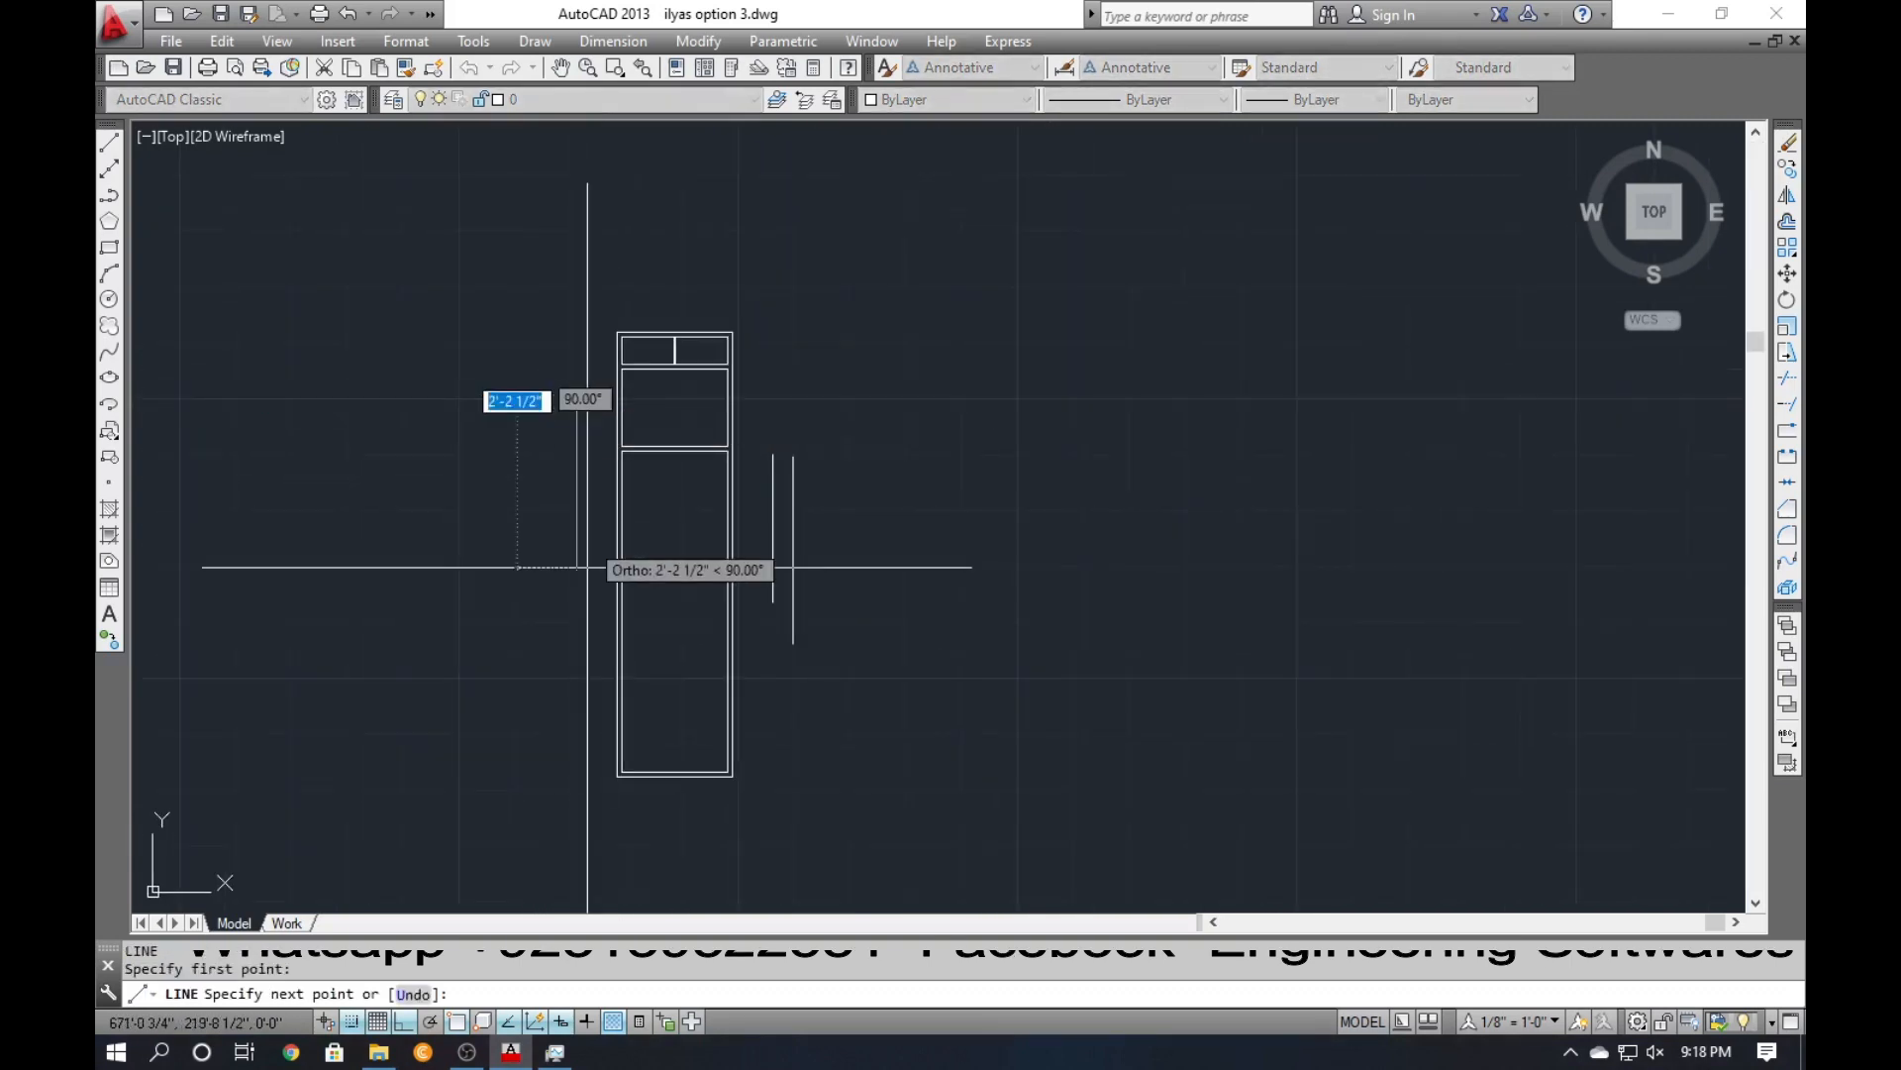
pyautogui.click(576, 680)
pyautogui.press('Return')
pyautogui.press('Return')
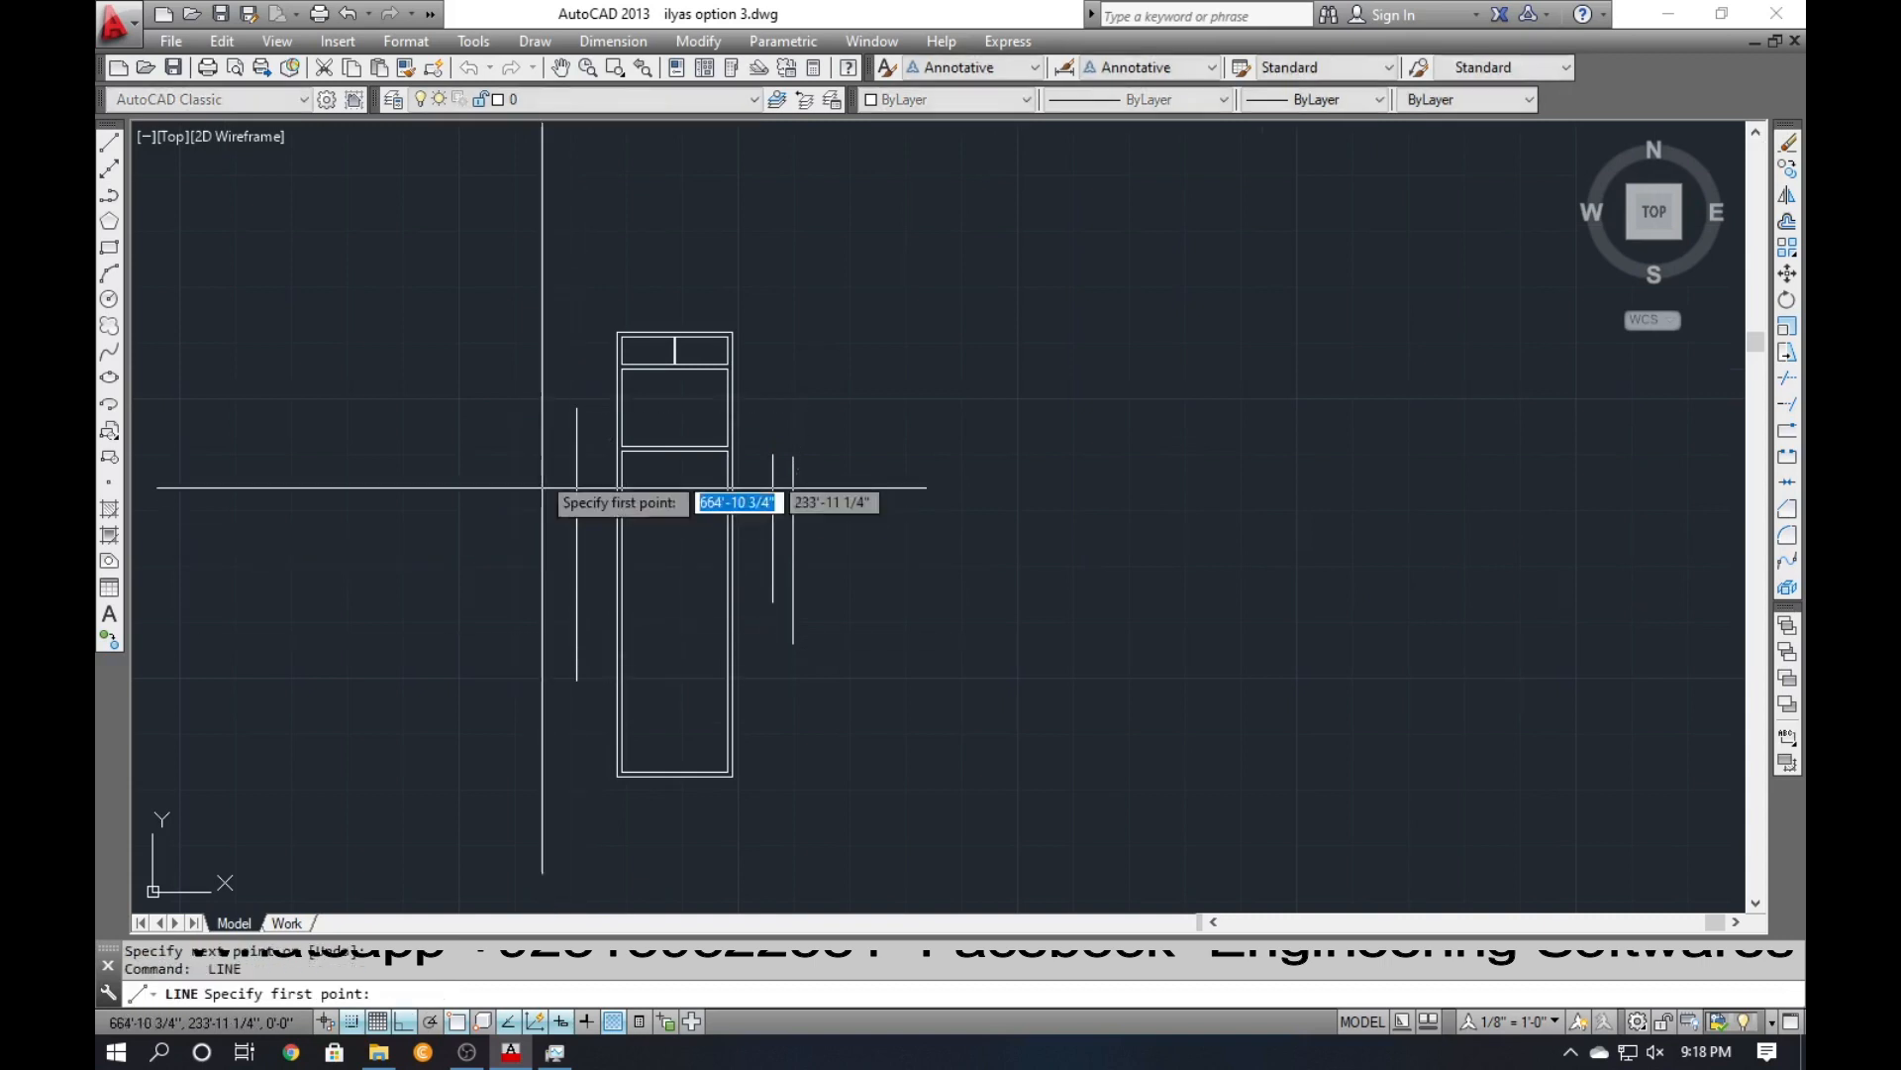
pyautogui.click(542, 428)
pyautogui.click(542, 669)
pyautogui.press('Return')
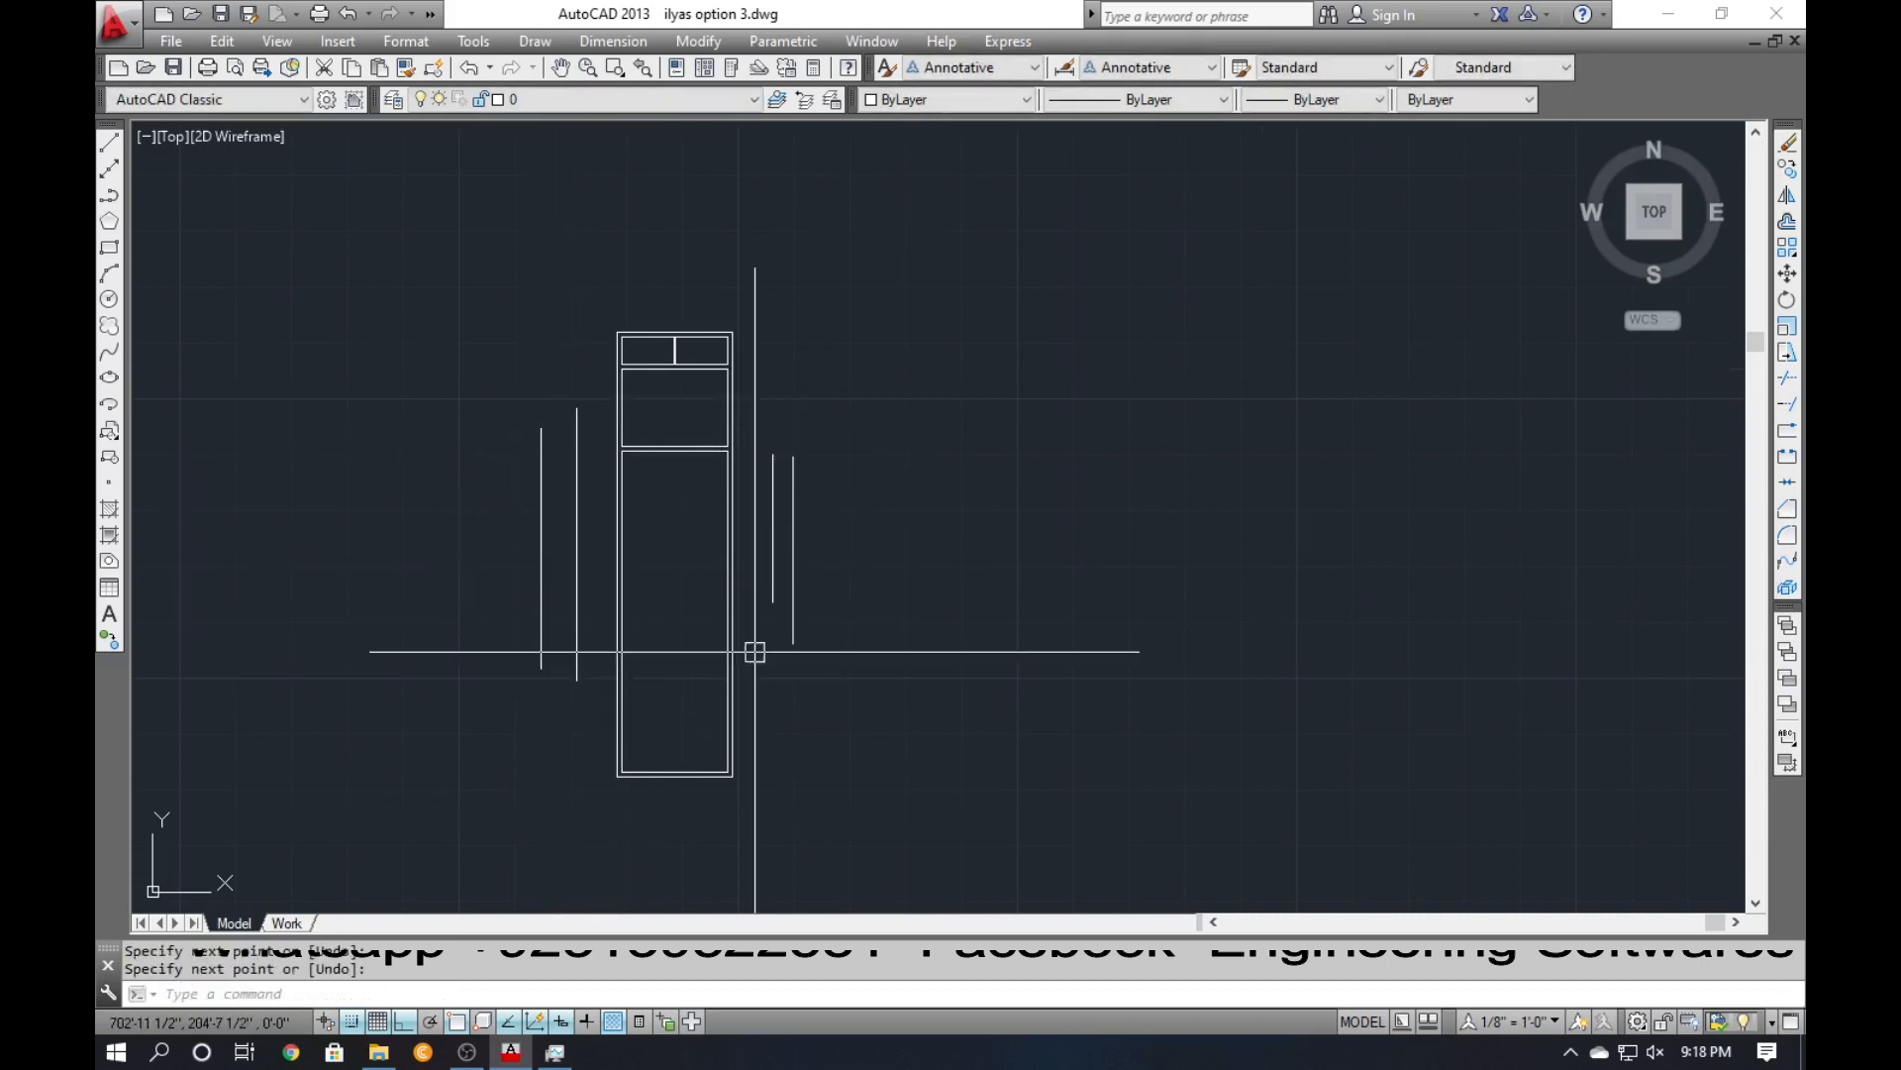
# Erase the two loose vertical lines to the right of the plan.
pyautogui.click(771, 541)
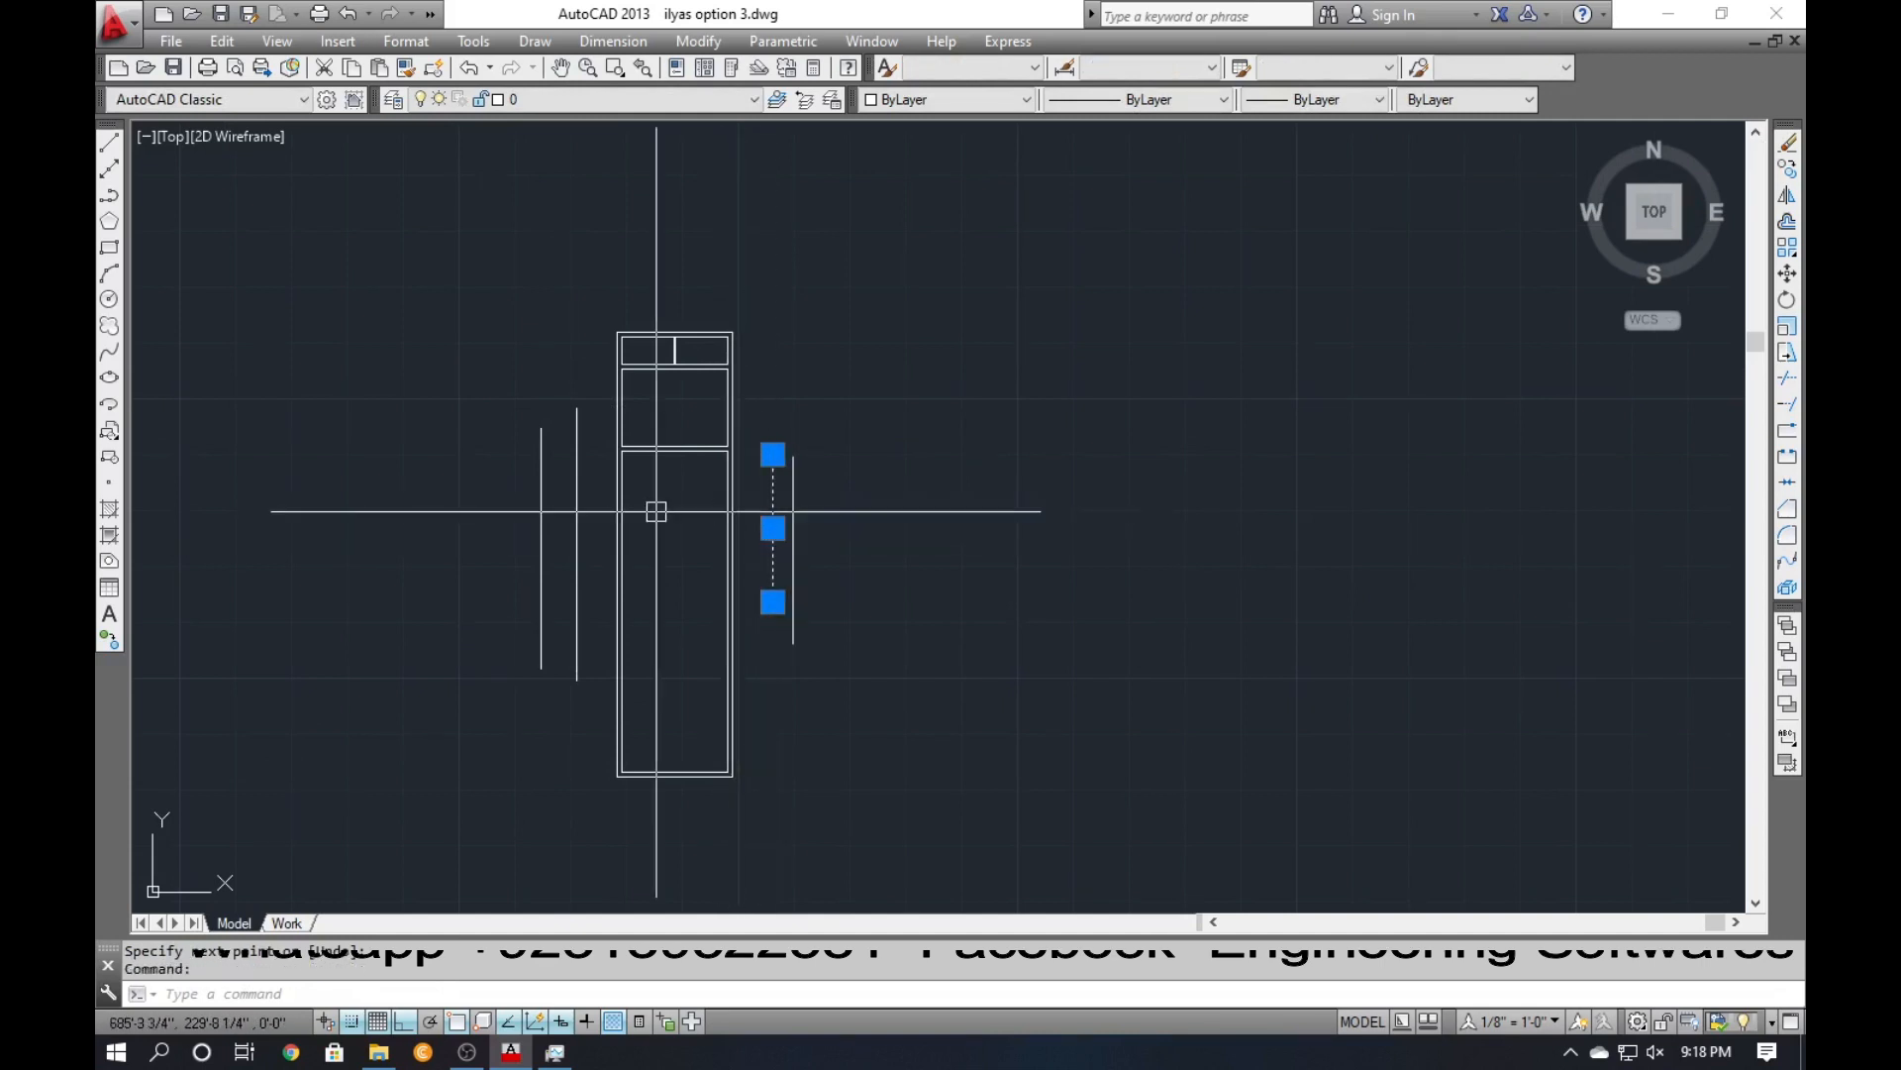
pyautogui.press('Escape')
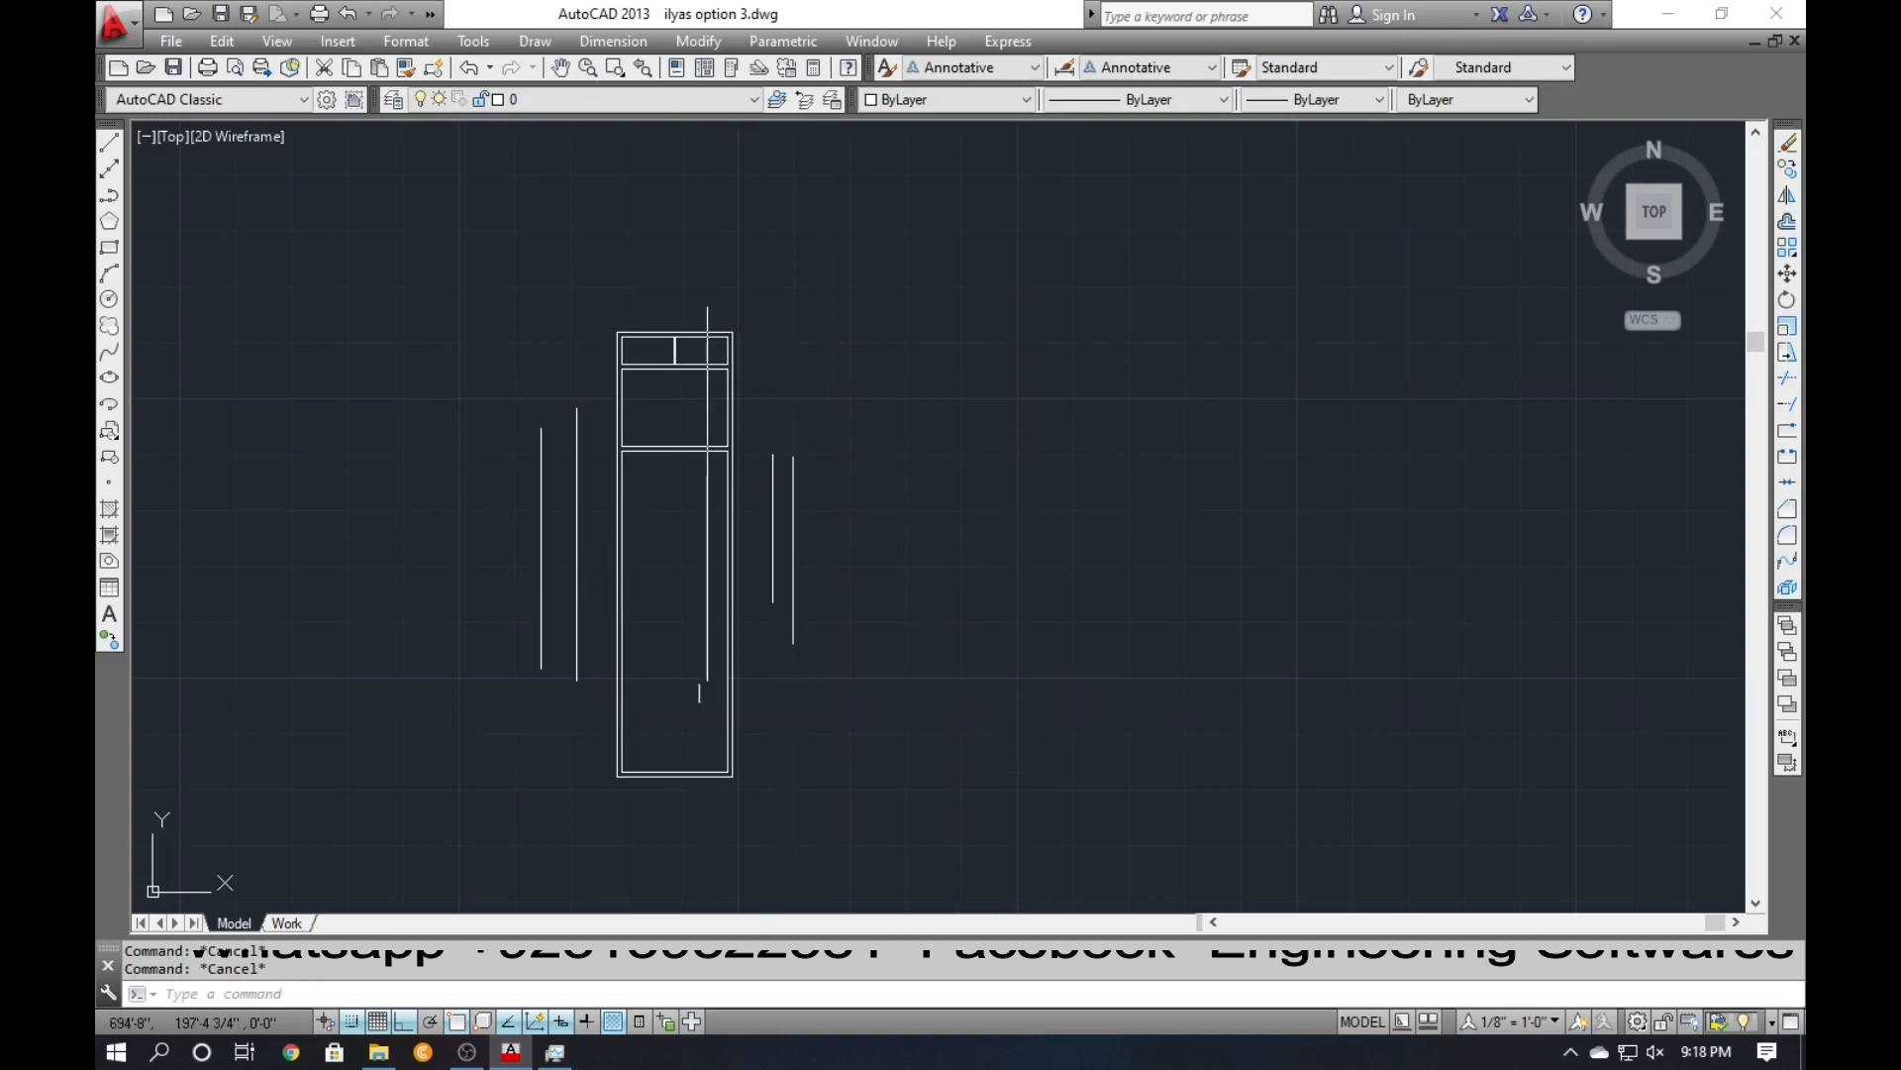
pyautogui.click(834, 536)
pyautogui.click(755, 545)
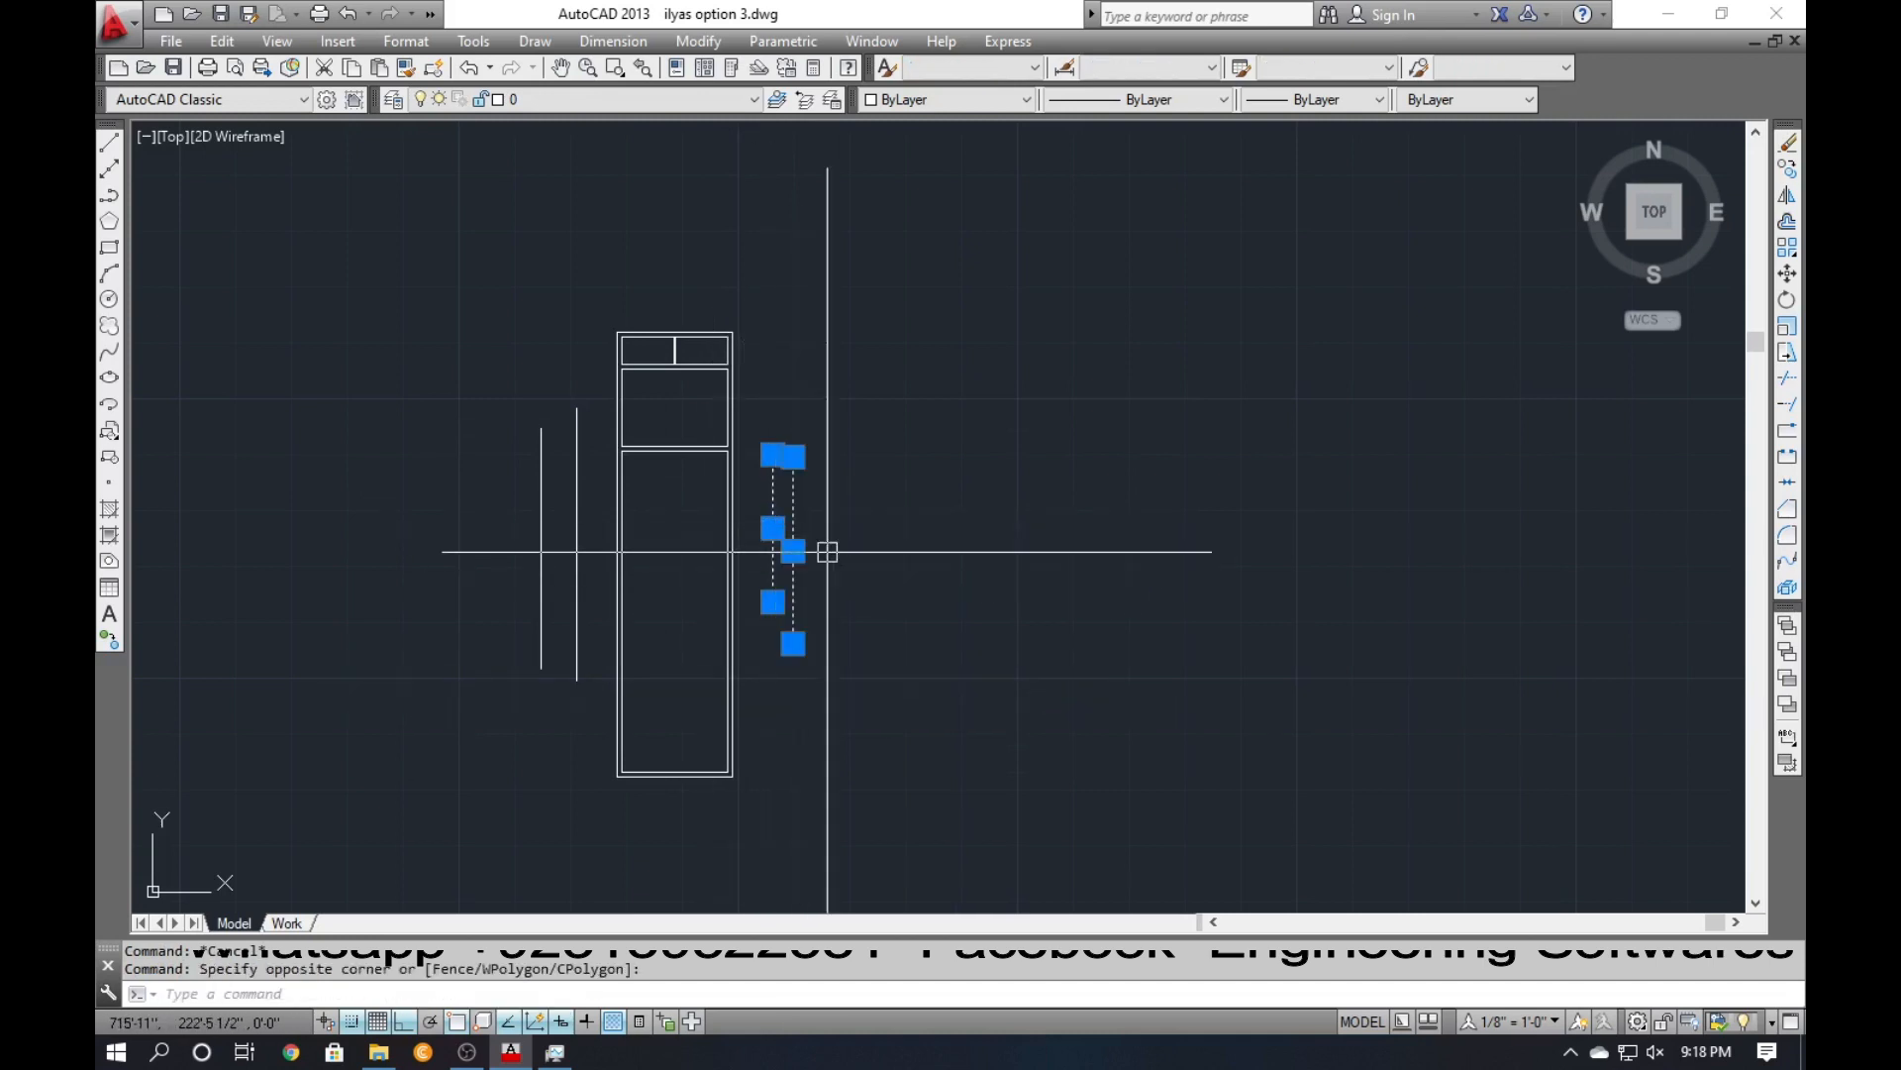
pyautogui.write('e')
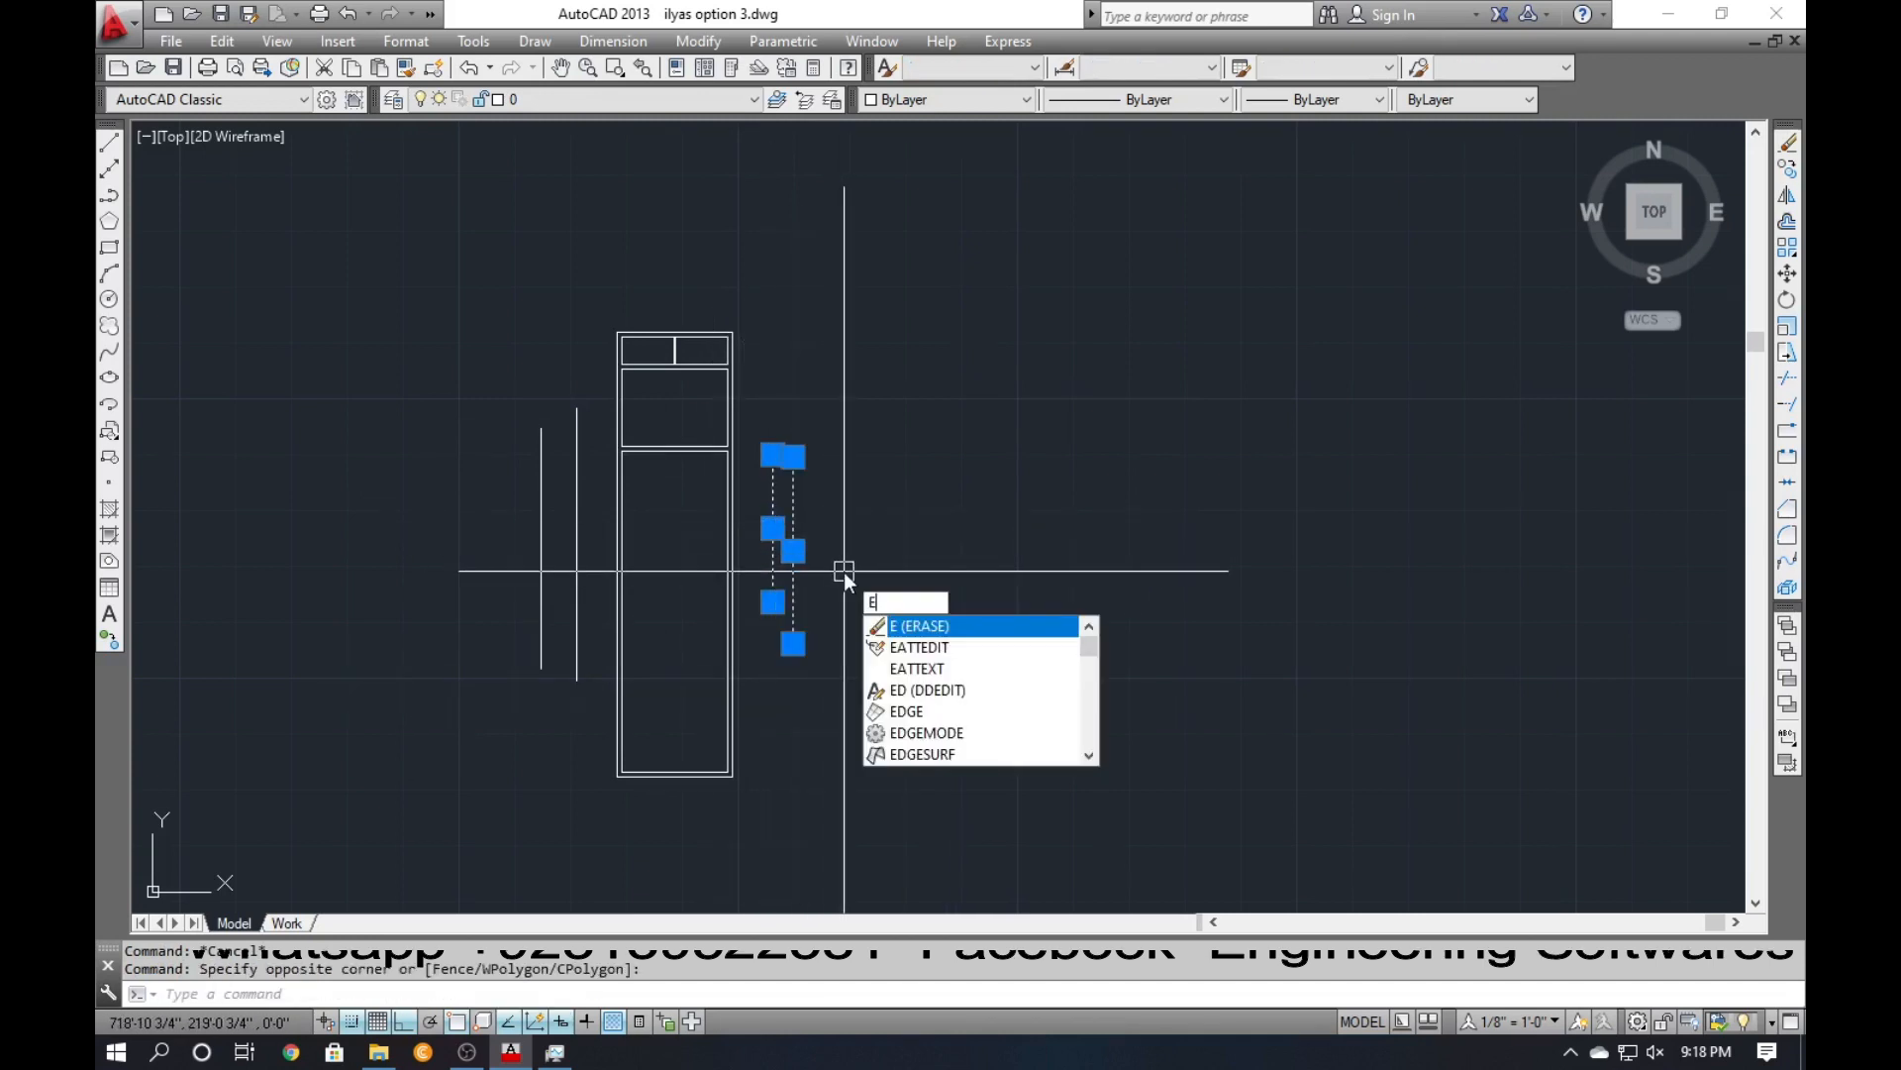
pyautogui.press('Return')
# Draw a horizontal line below the plan, starting near its left side and running past its right side.
pyautogui.write('l')
pyautogui.press('Return')
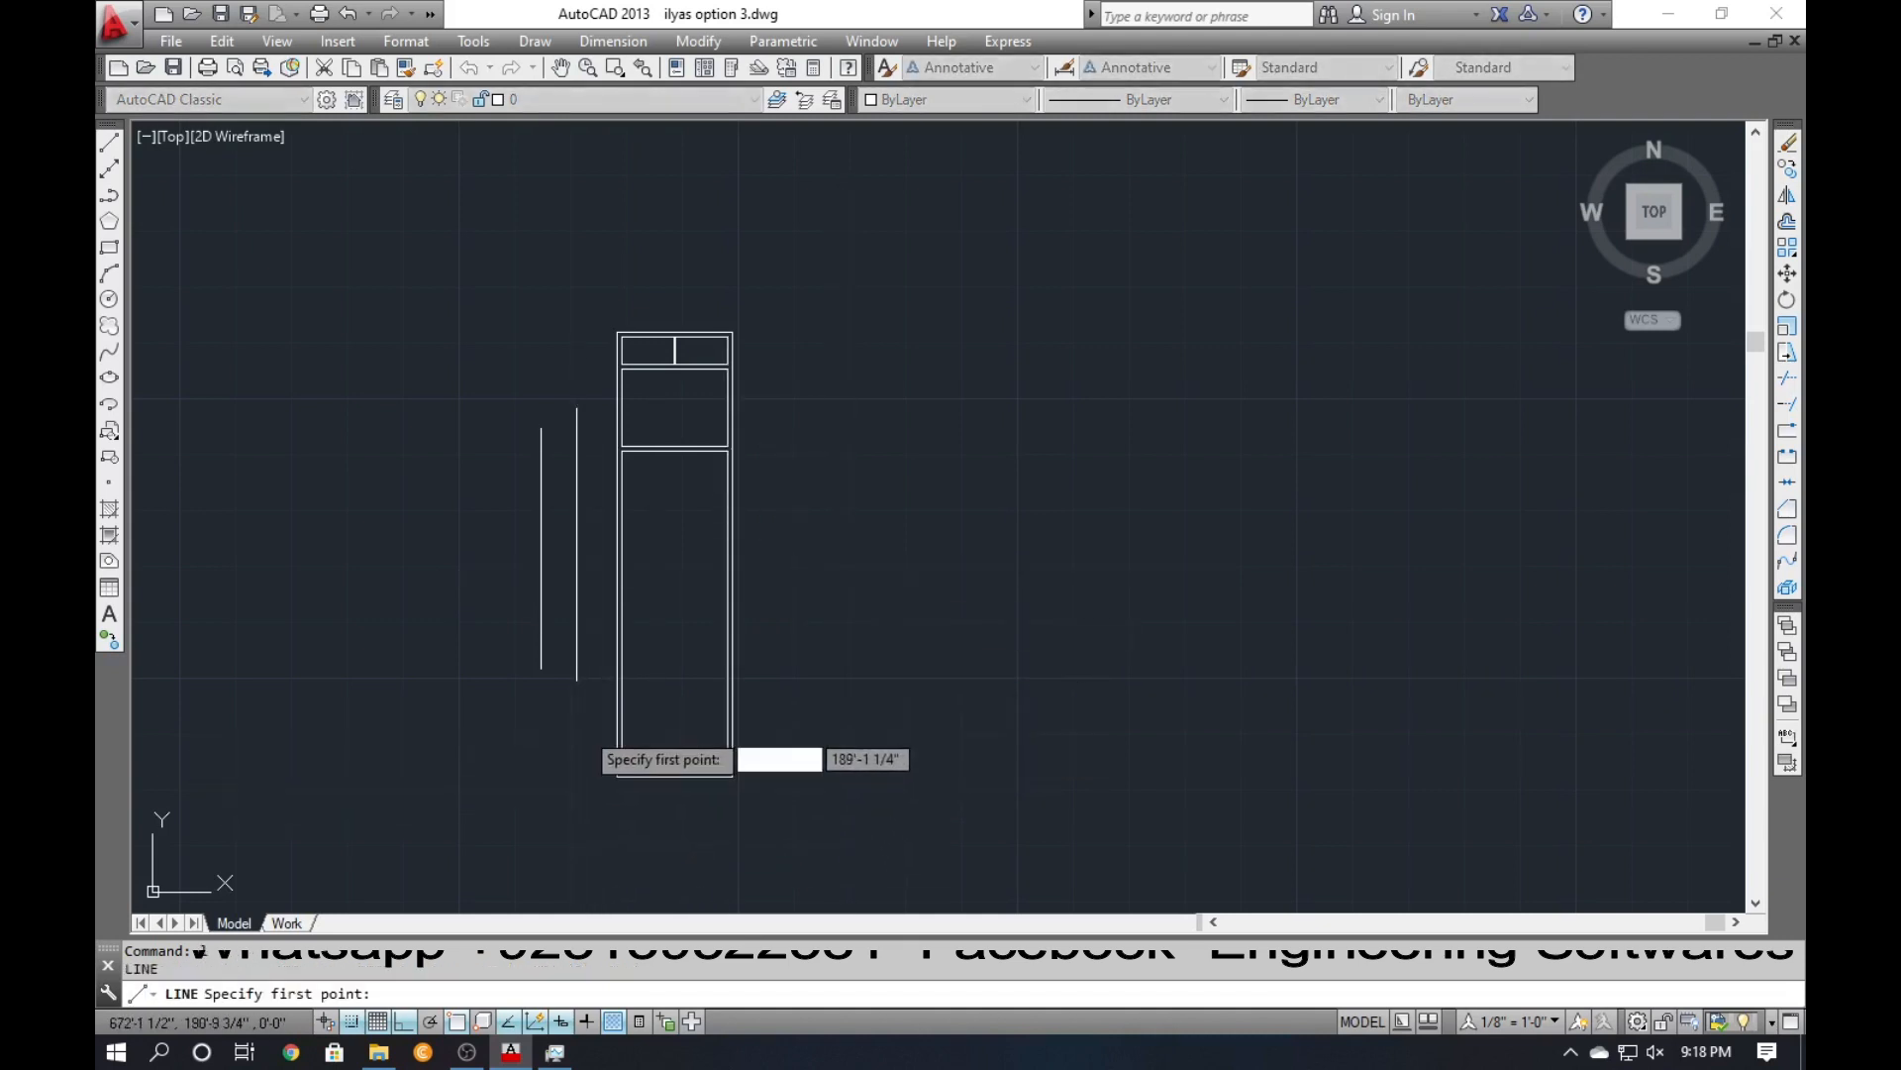
pyautogui.click(584, 826)
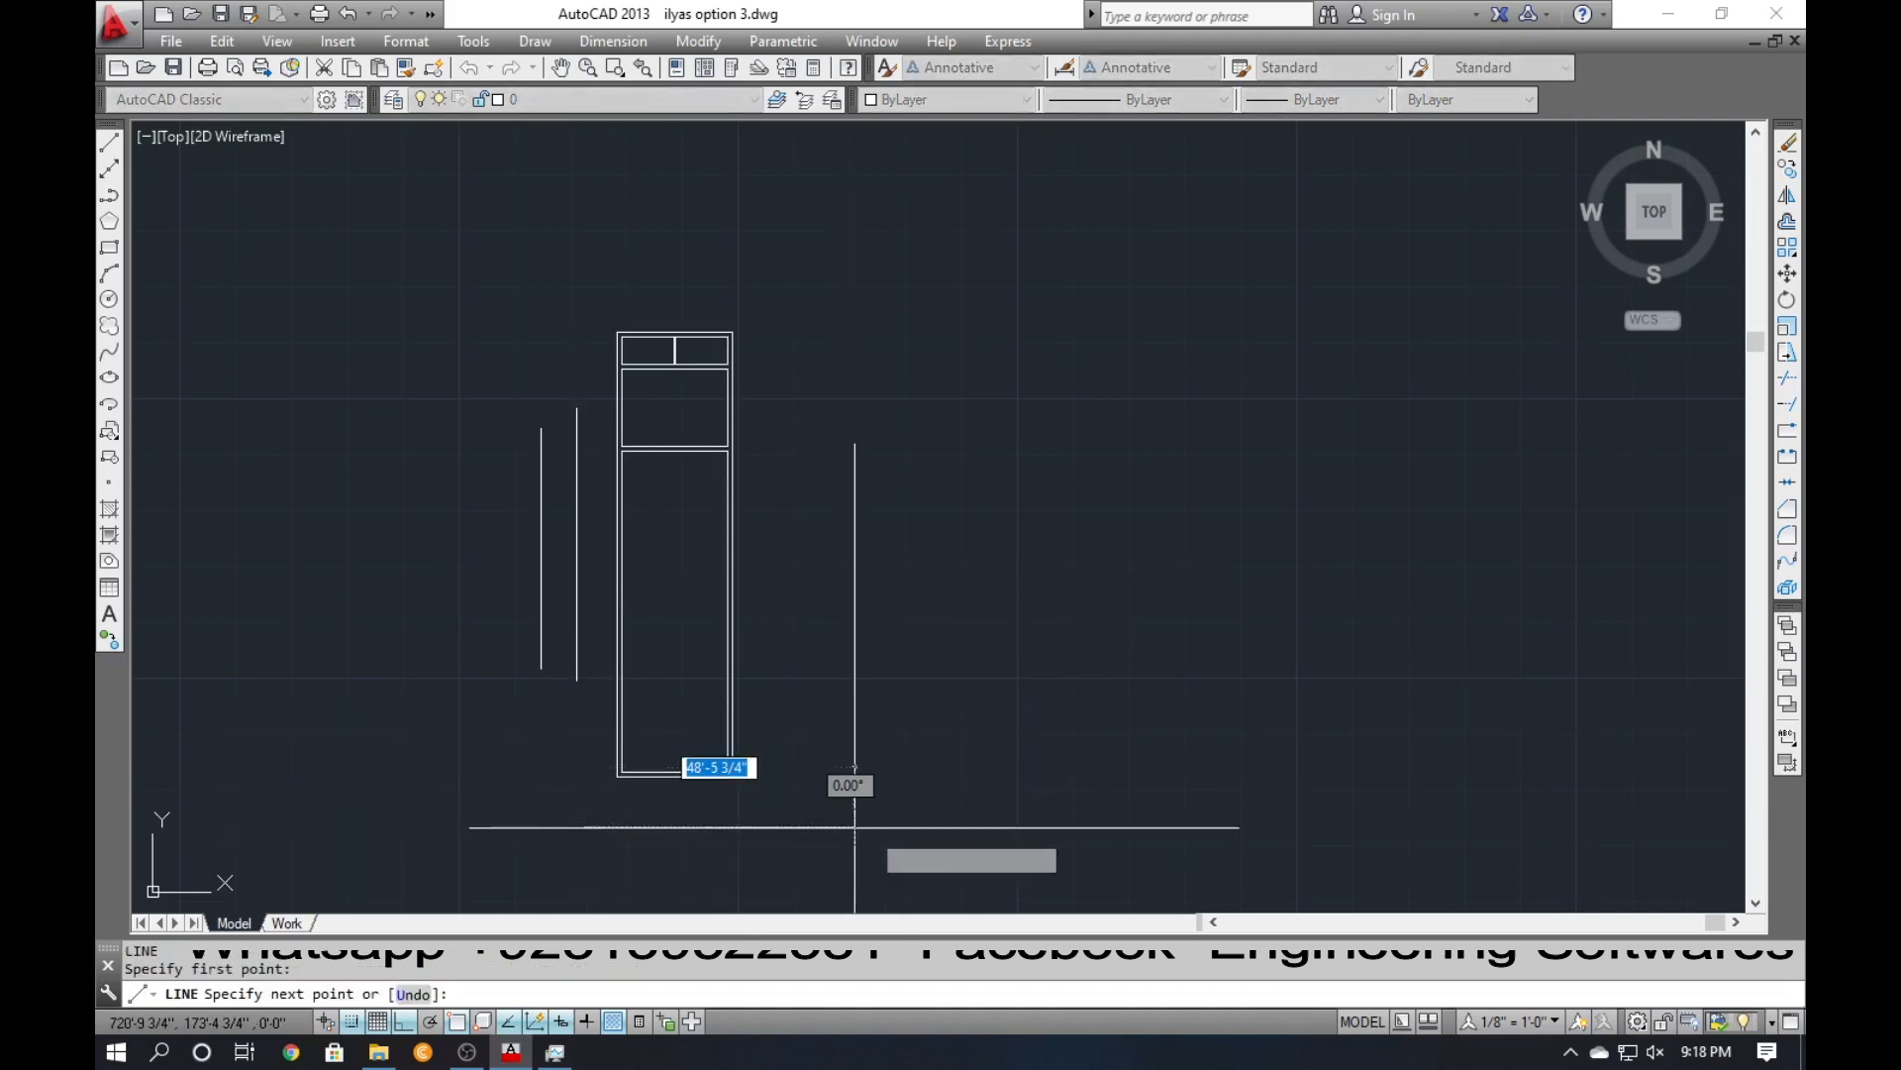
pyautogui.click(897, 826)
pyautogui.press('Return')
# Try to extend the vertical line nearest the plan to the horizontal line below it.
pyautogui.write('ex')
pyautogui.press('Return')
pyautogui.press('Return')
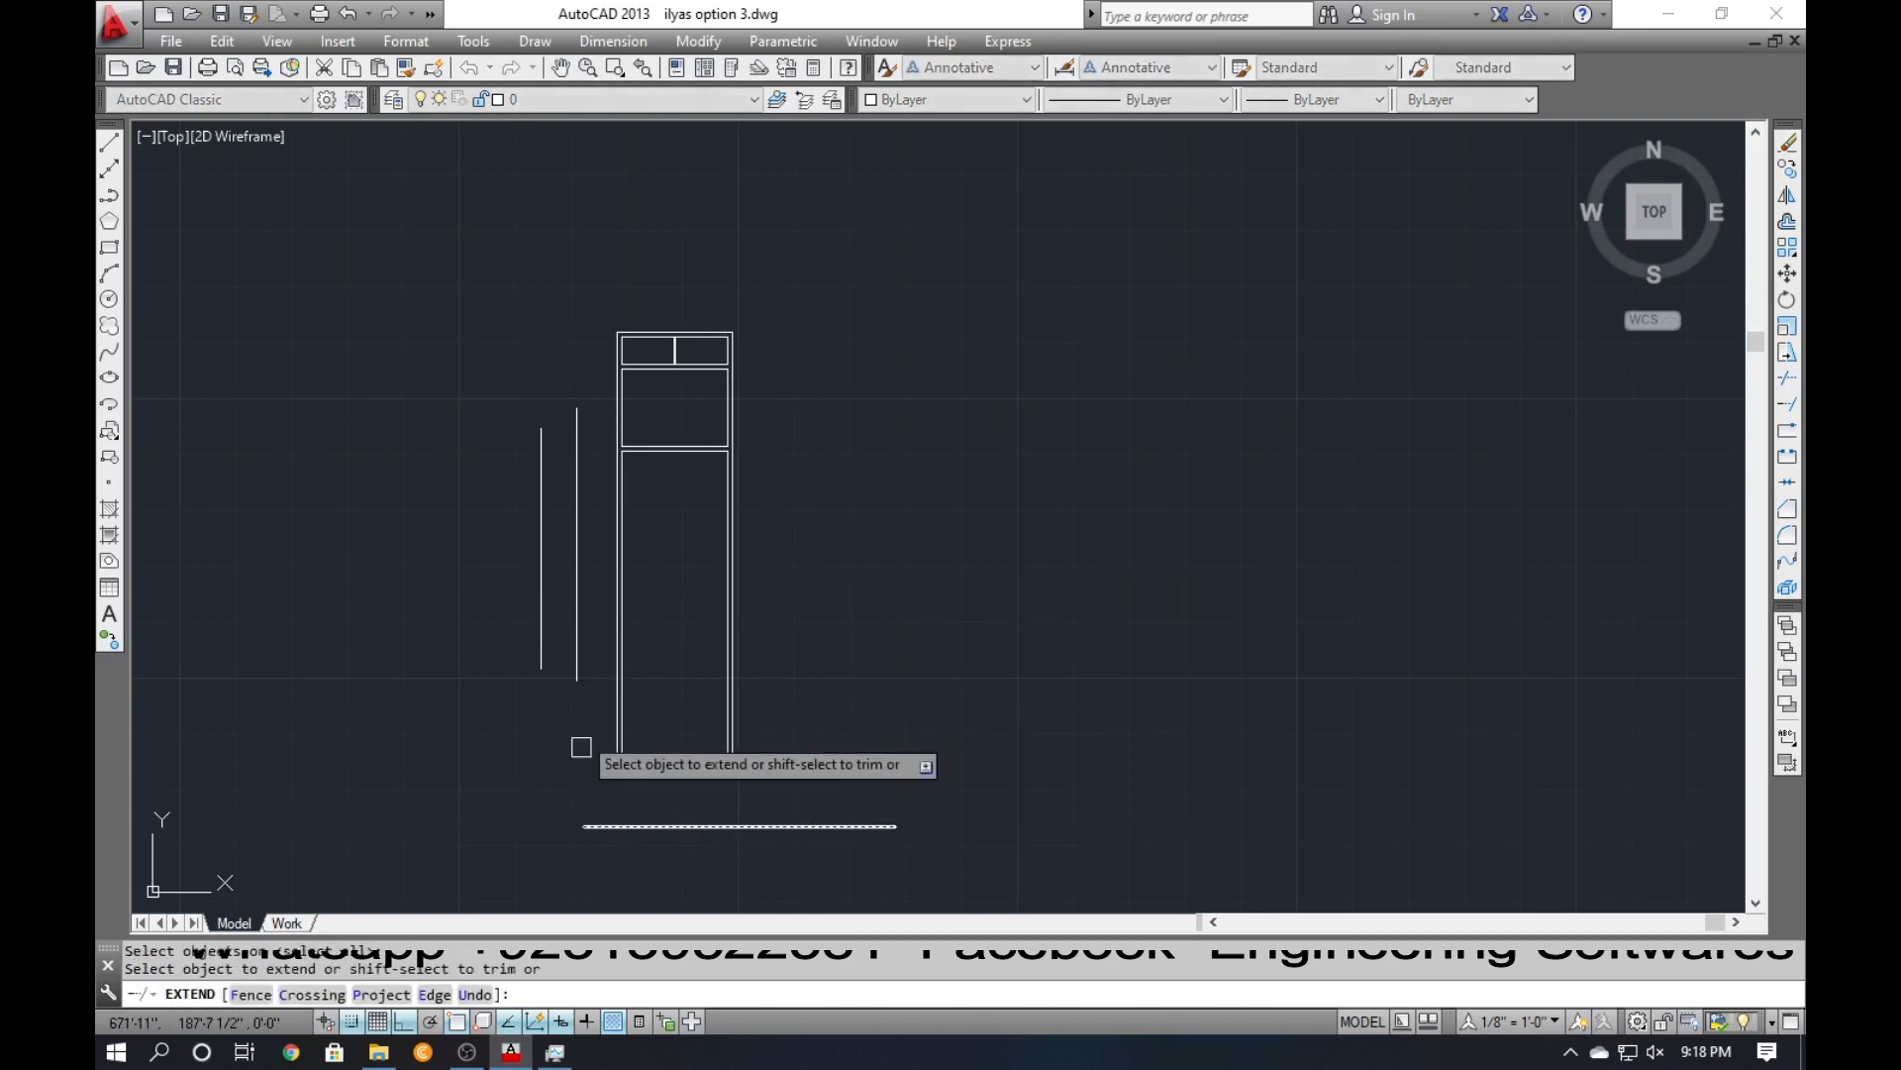
pyautogui.click(578, 653)
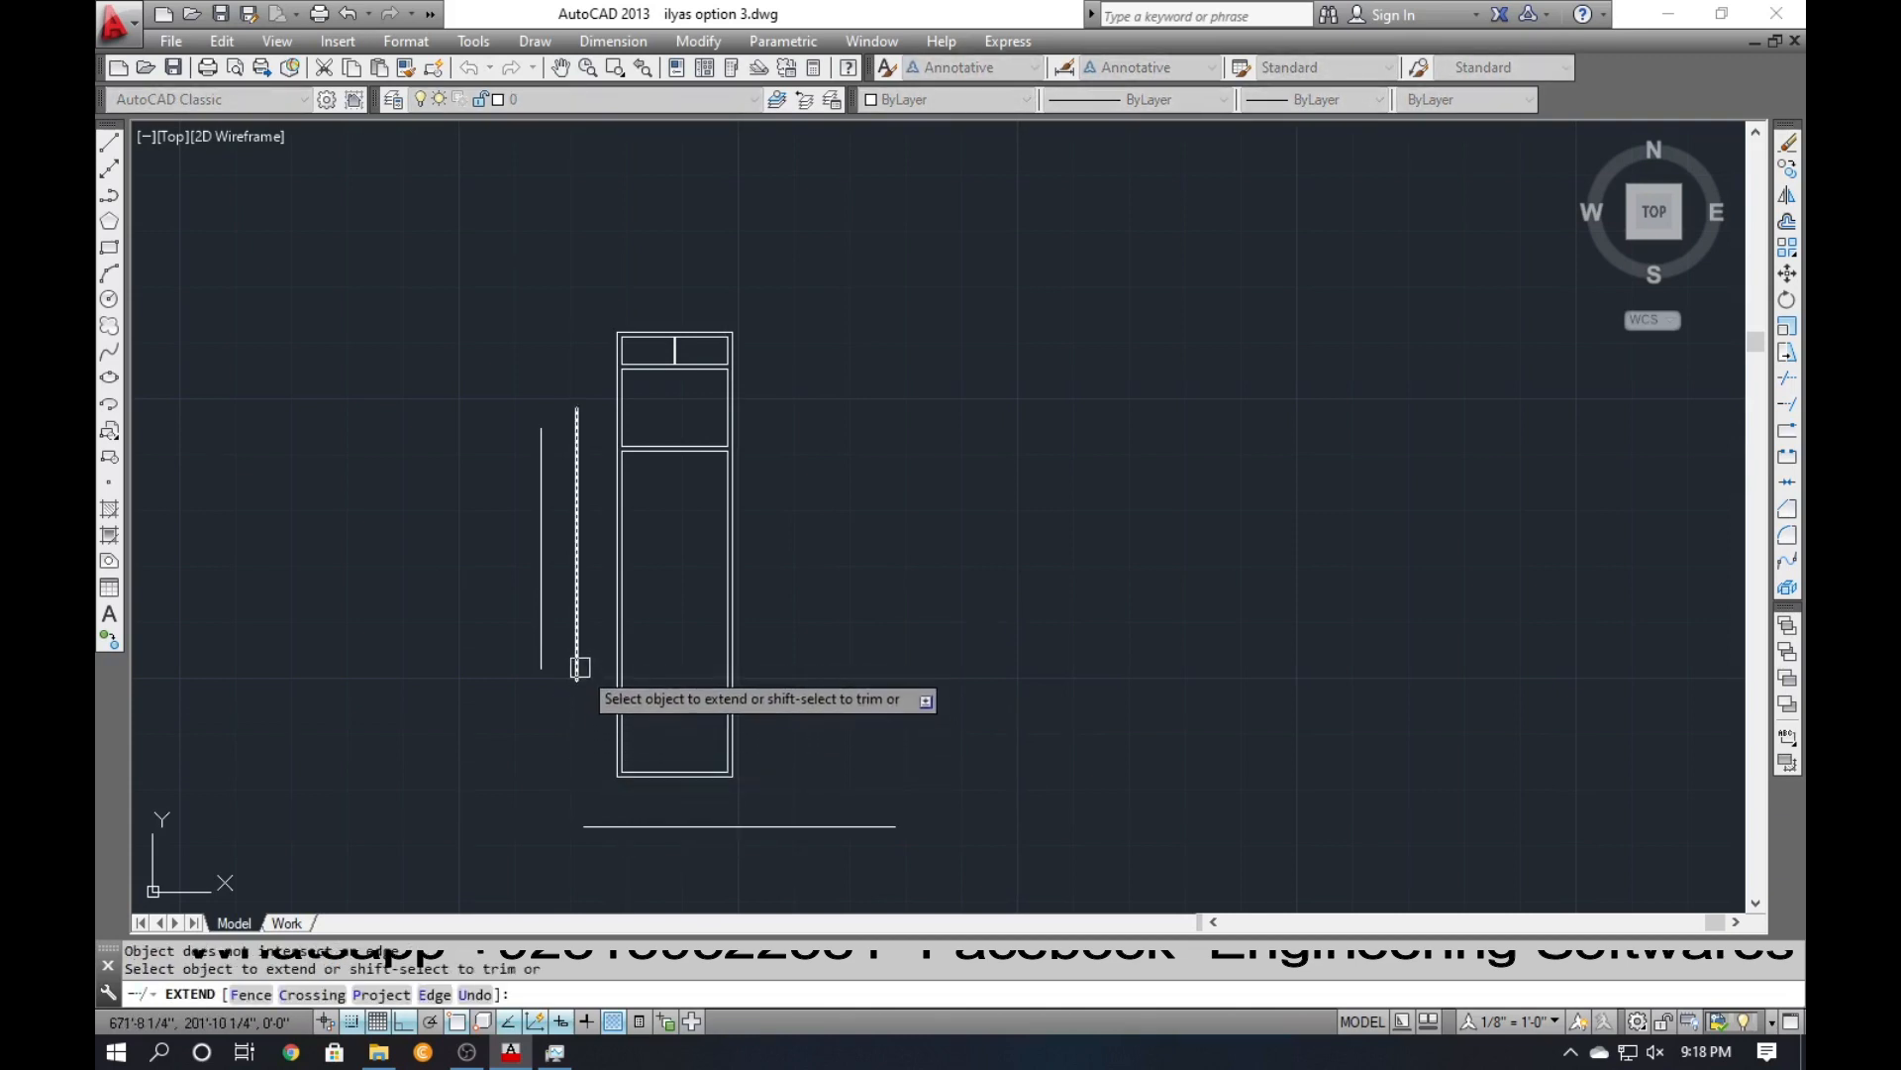
pyautogui.press('Escape')
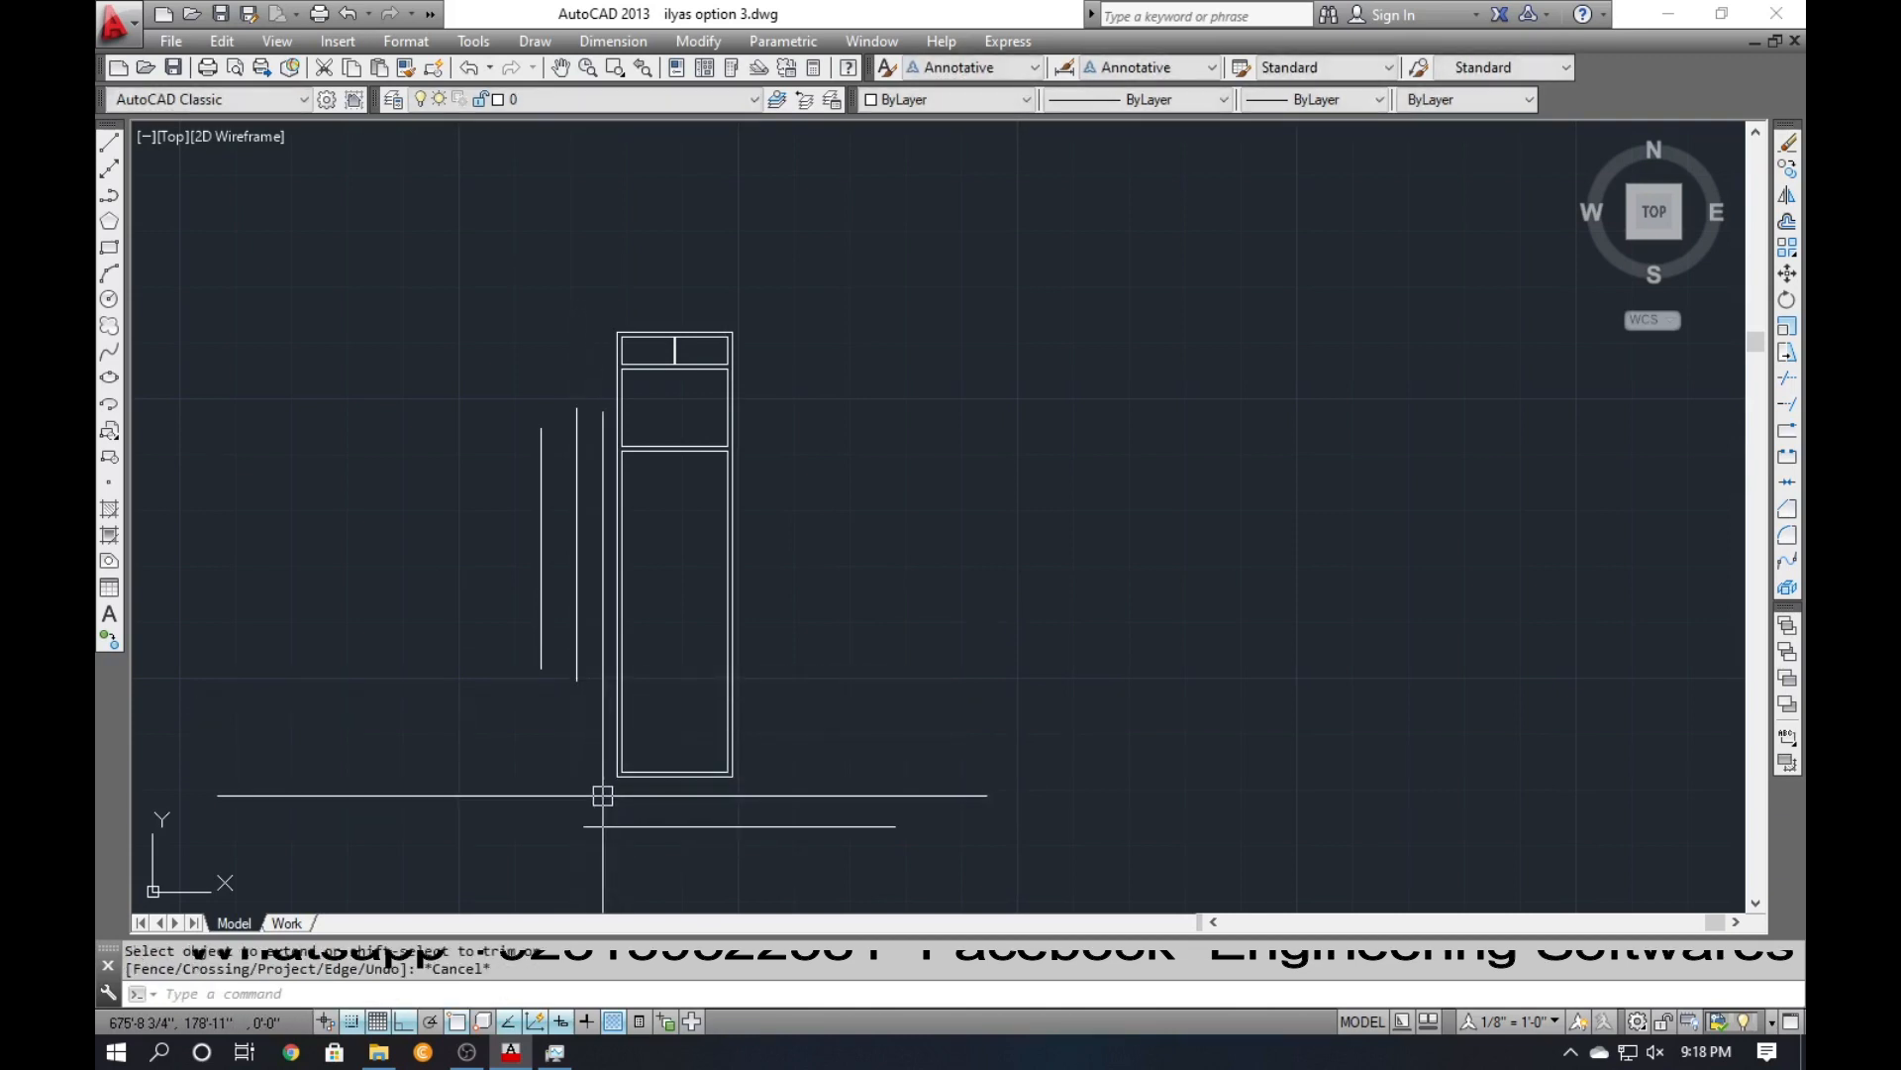
# Fillet the vertical line nearest the plan with the horizontal line below into a corner, and erase the outer vertical line.
pyautogui.write('f')
pyautogui.press('Return')
pyautogui.click(578, 668)
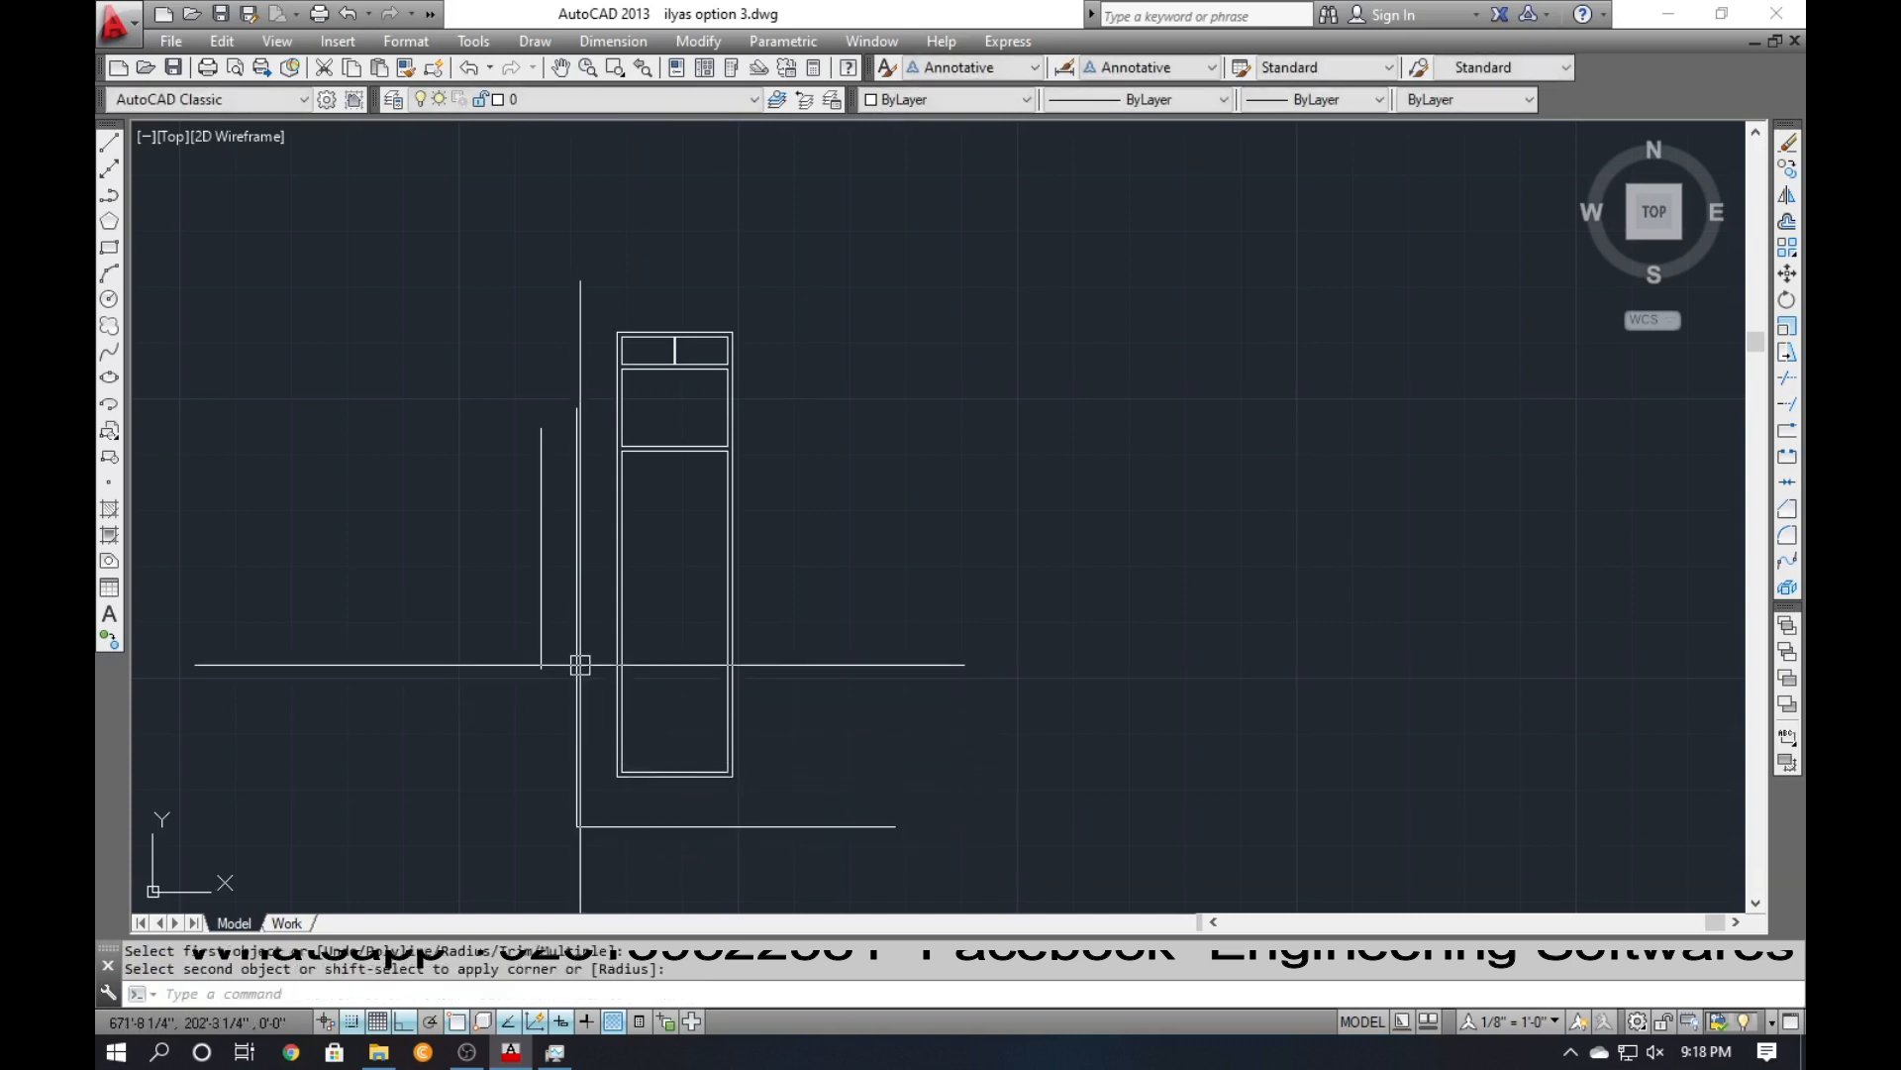
pyautogui.click(536, 650)
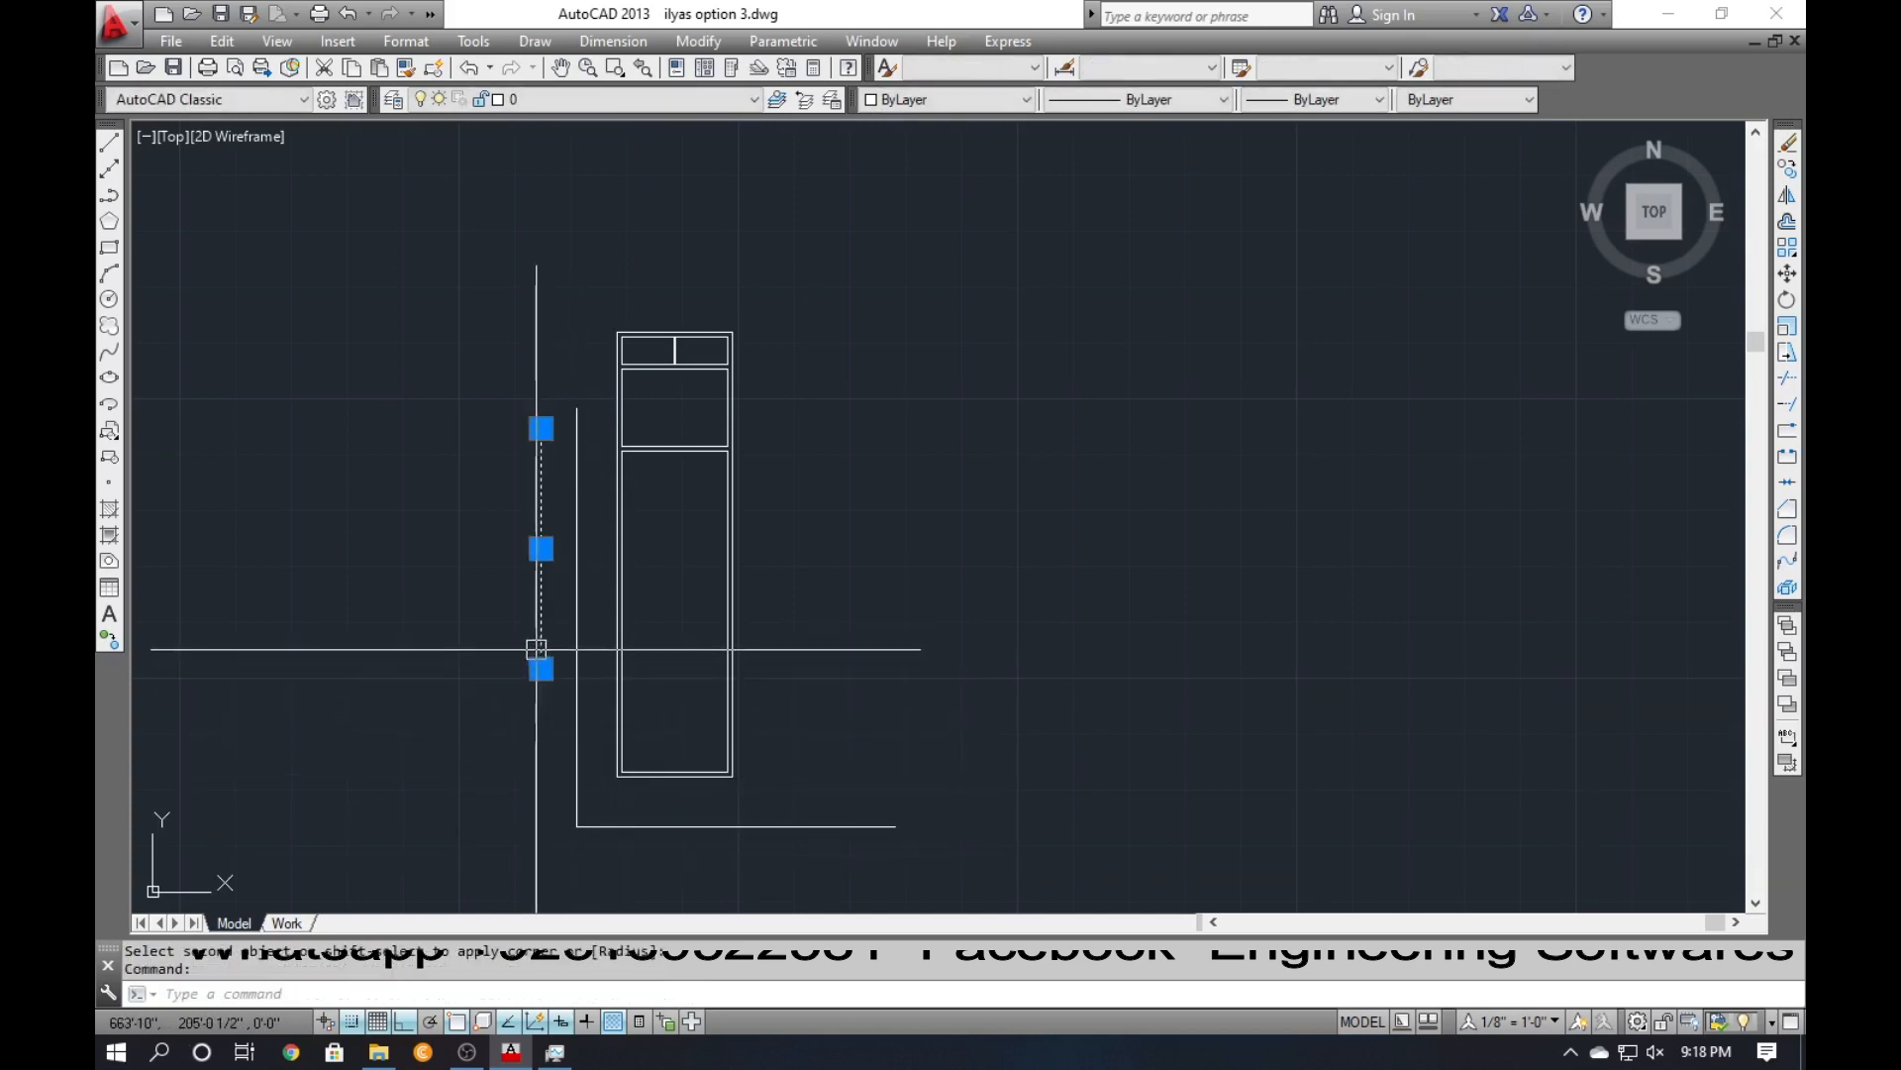
pyautogui.press('Delete')
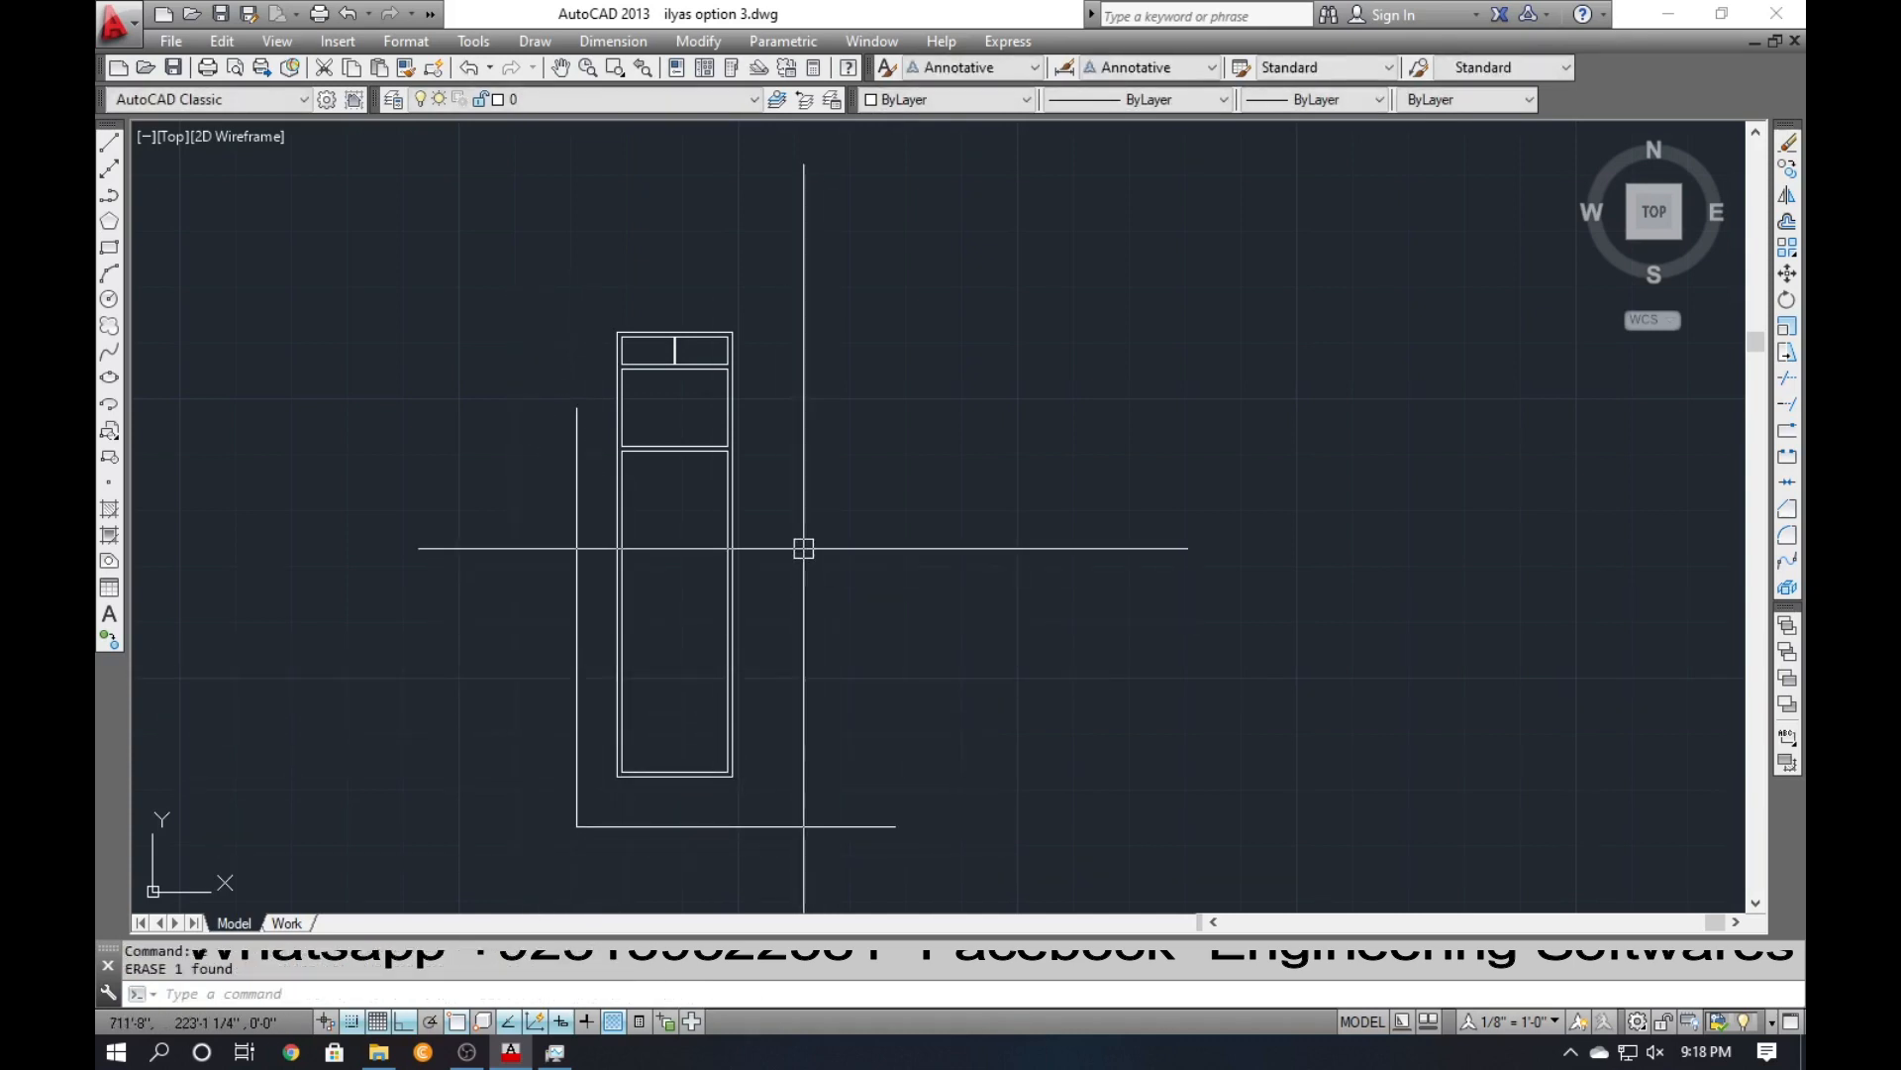
# Draw a freehand rectangle to the right of the plan and erase it.
pyautogui.press('Return')
pyautogui.click(784, 440)
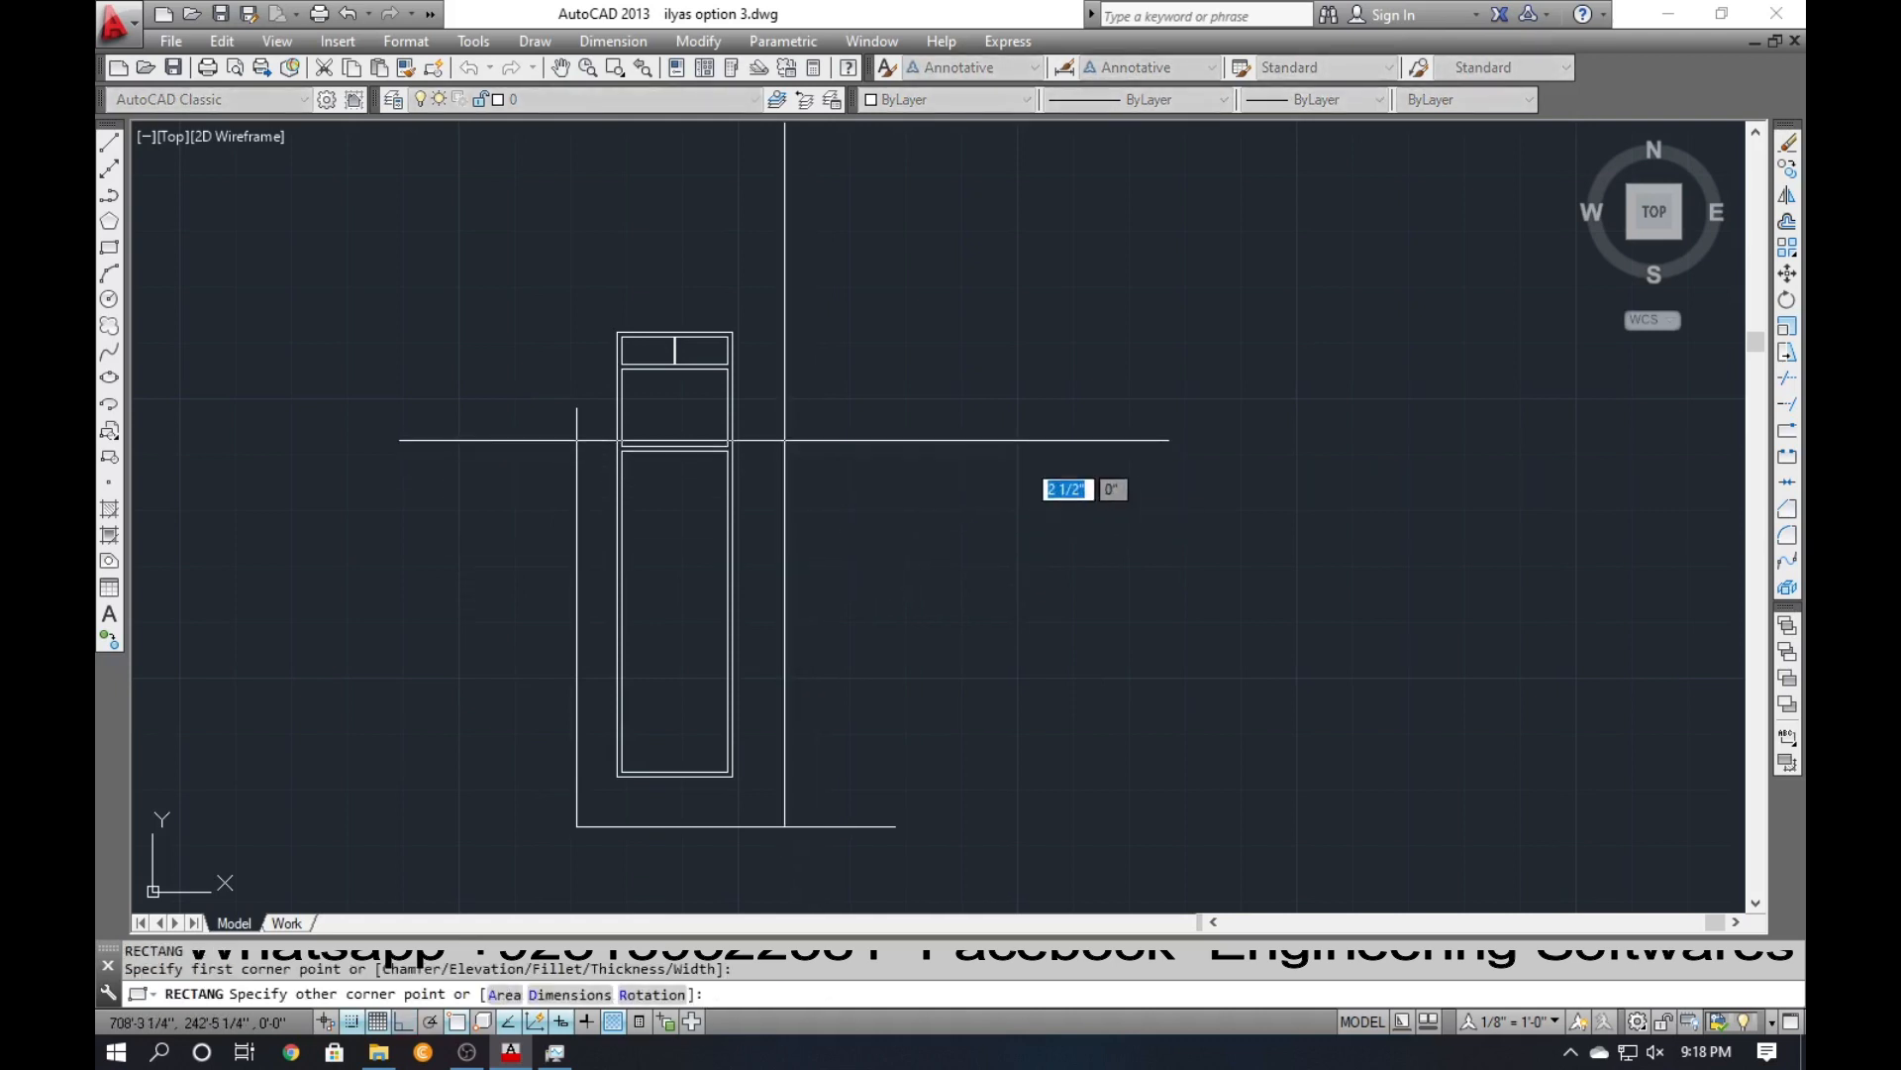
pyautogui.click(1117, 657)
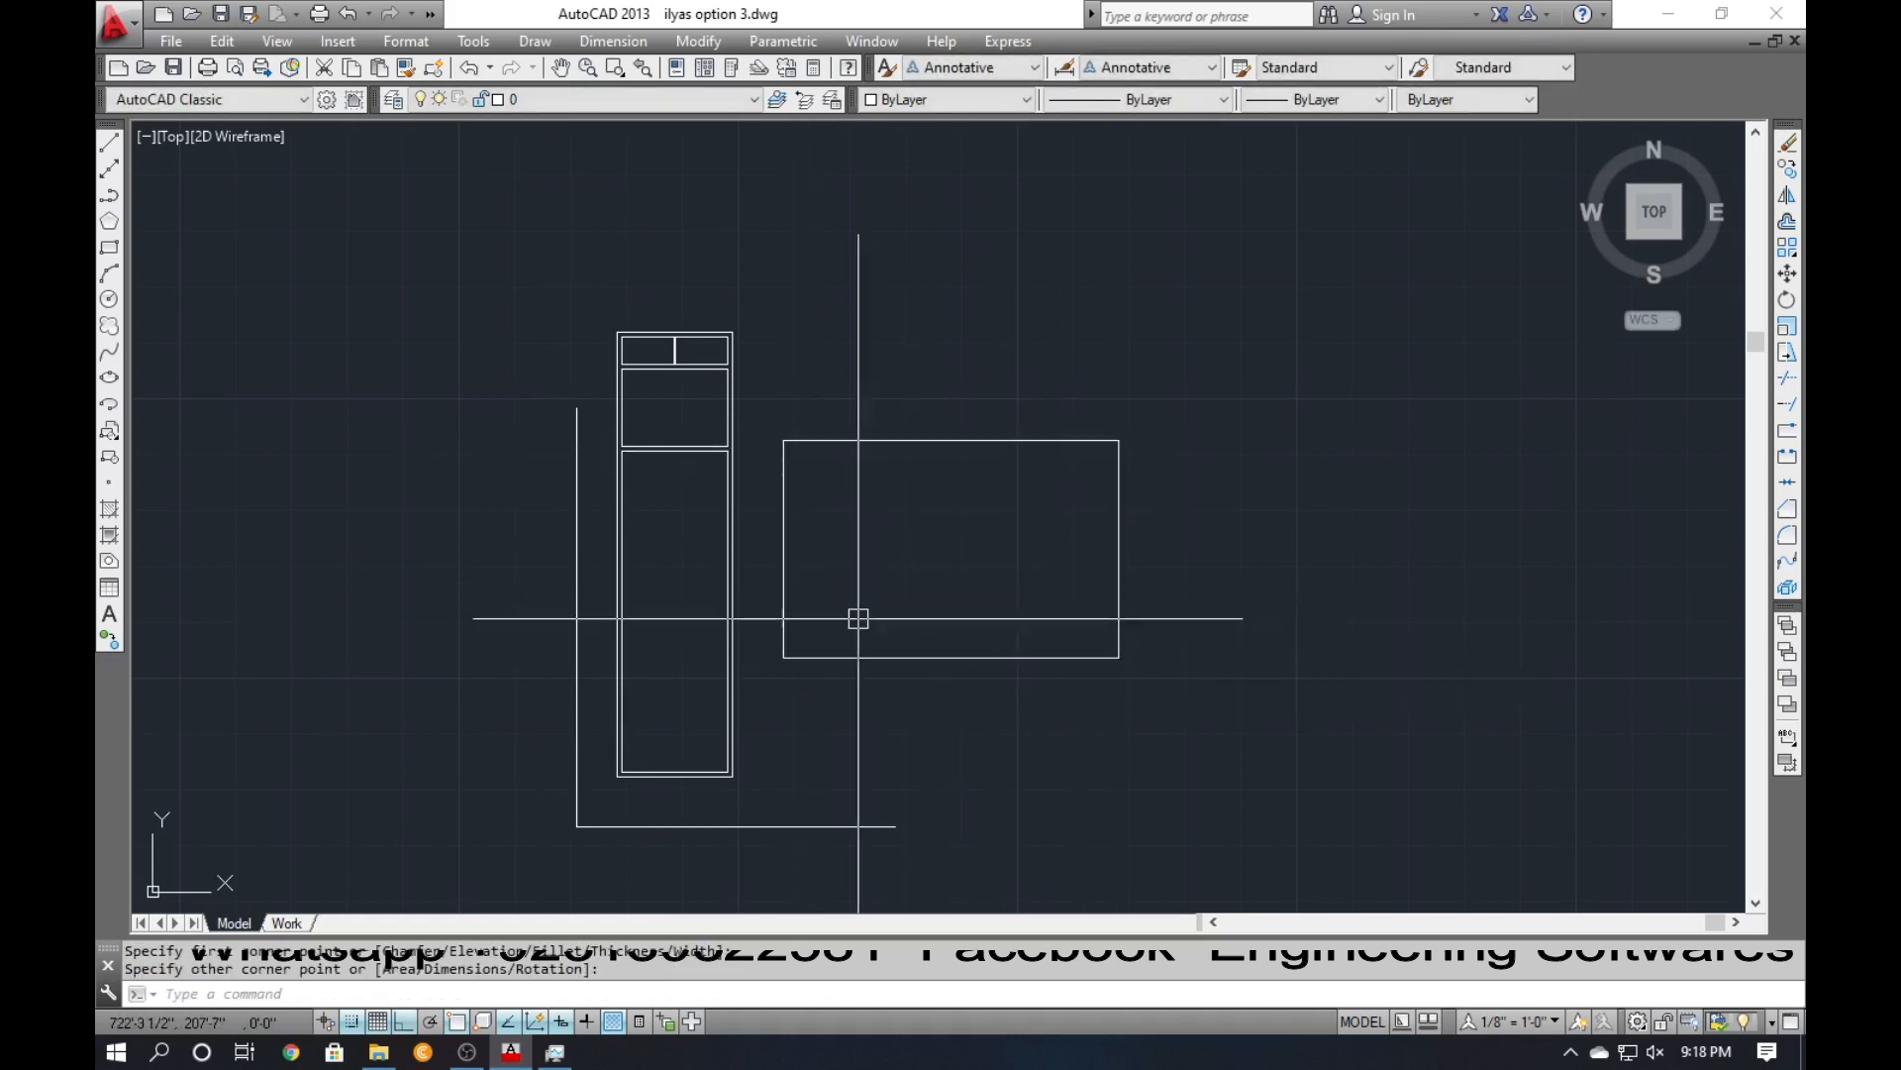
pyautogui.click(1147, 606)
pyautogui.click(814, 722)
pyautogui.press('Escape')
pyautogui.press('Escape')
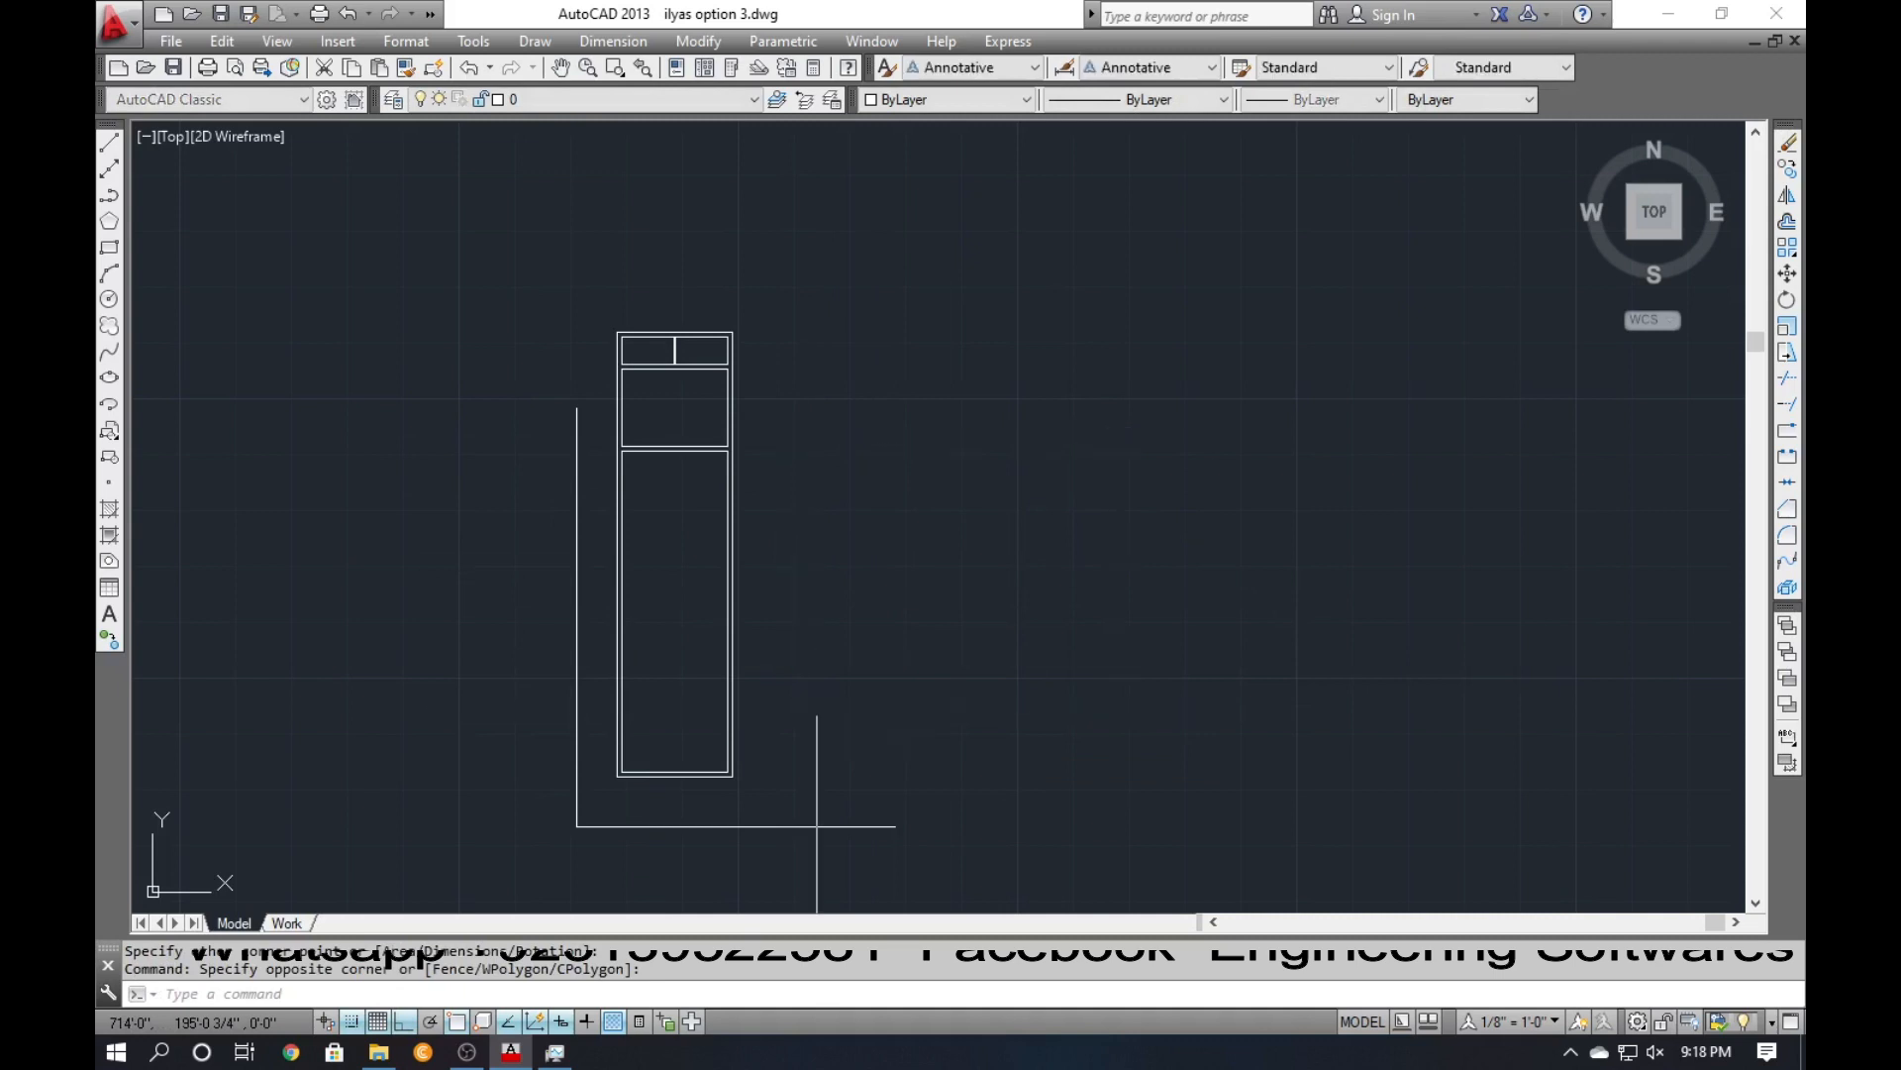
# Offset the left inner wall line below the 14' room 10' to the right.
pyautogui.scroll(4, 630, 445)
pyautogui.scroll(2, 630, 432)
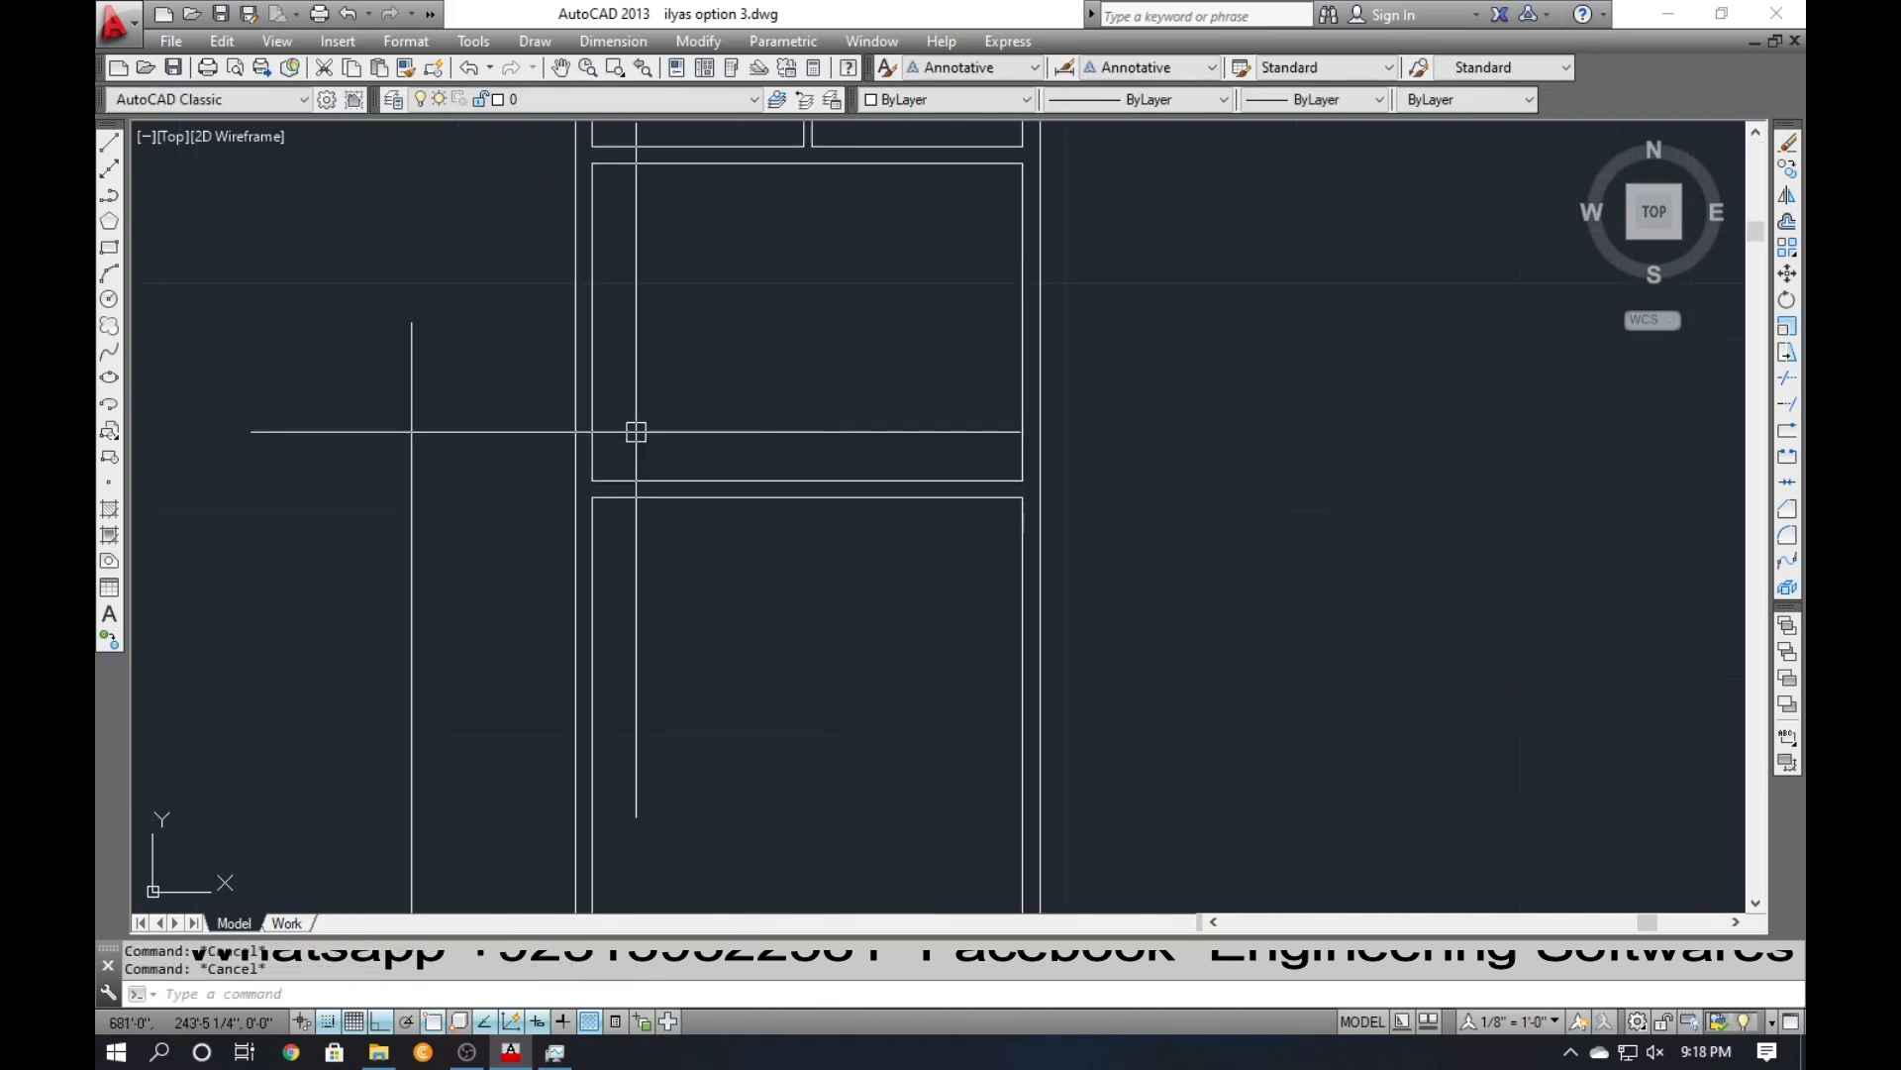
pyautogui.scroll(-2, 690, 494)
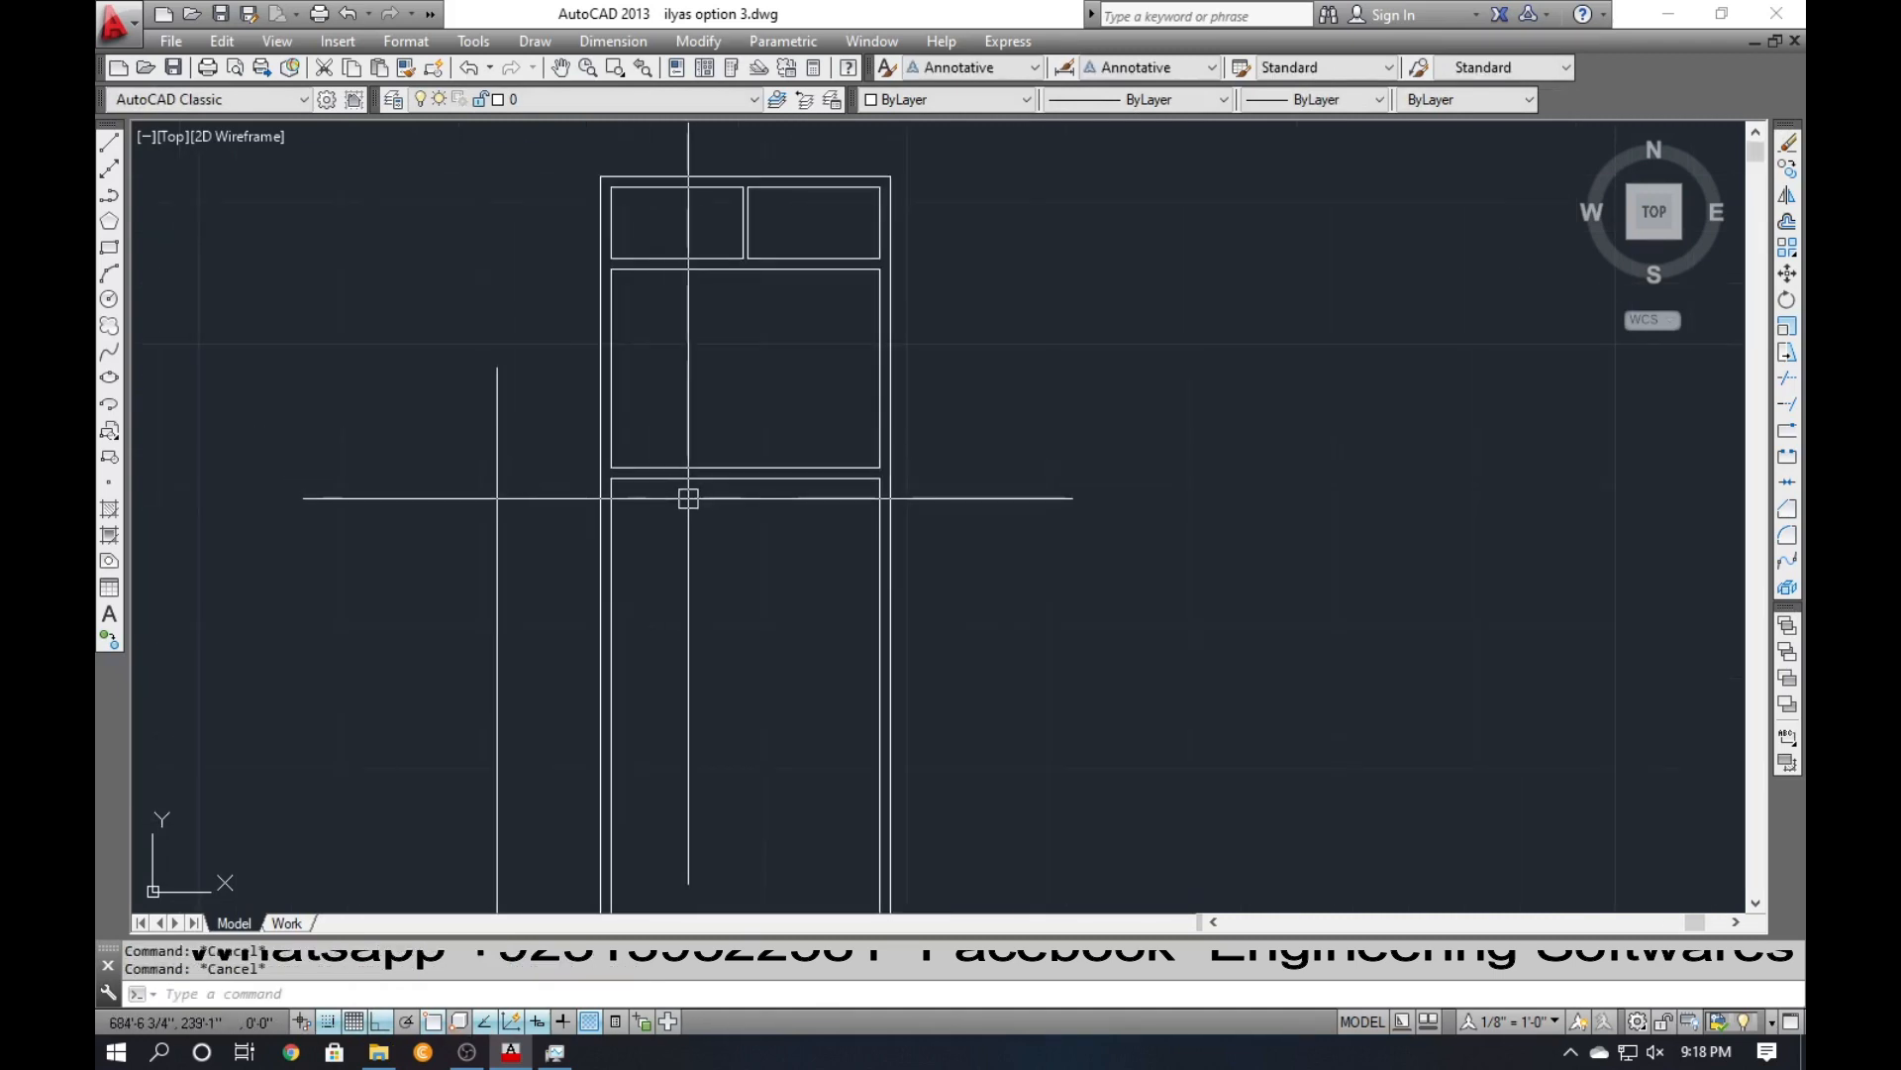
pyautogui.moveTo(688, 498); pyautogui.dragTo(675, 431, button='middle')
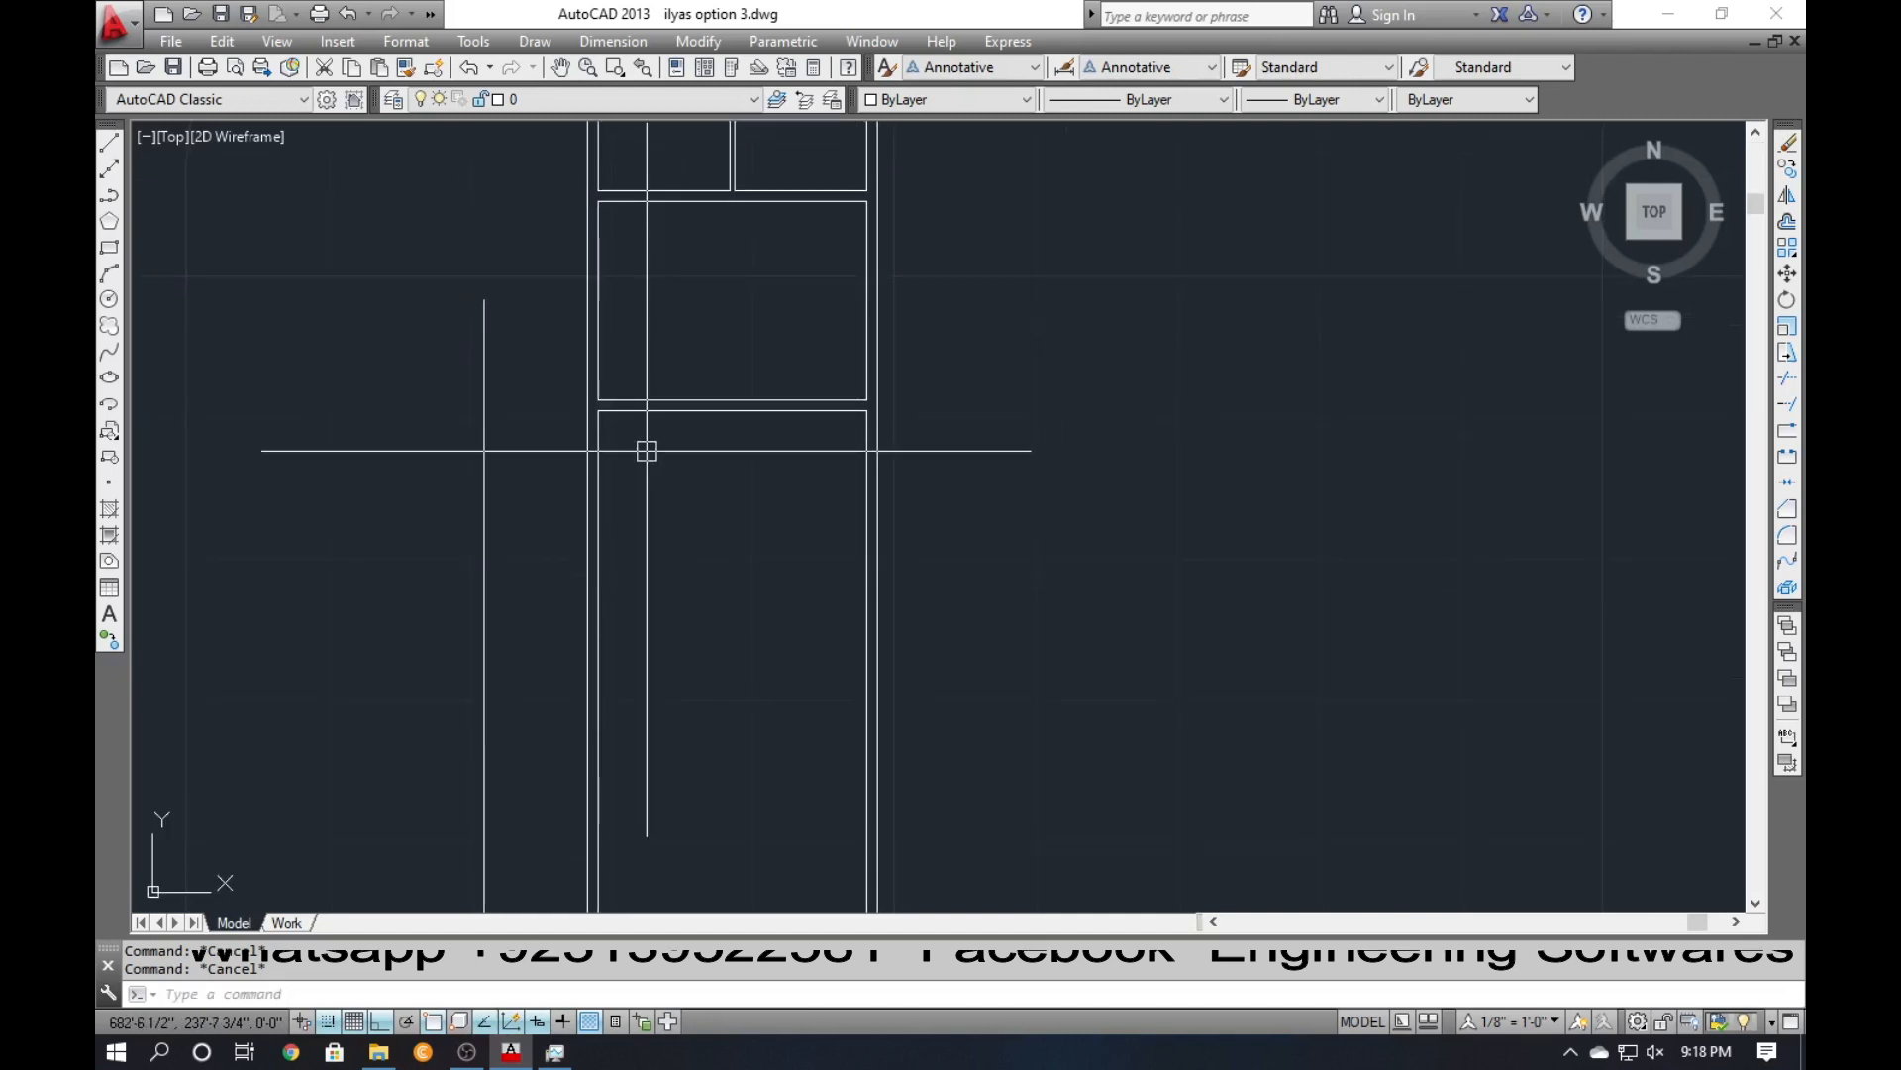
pyautogui.write('o')
pyautogui.press('Return')
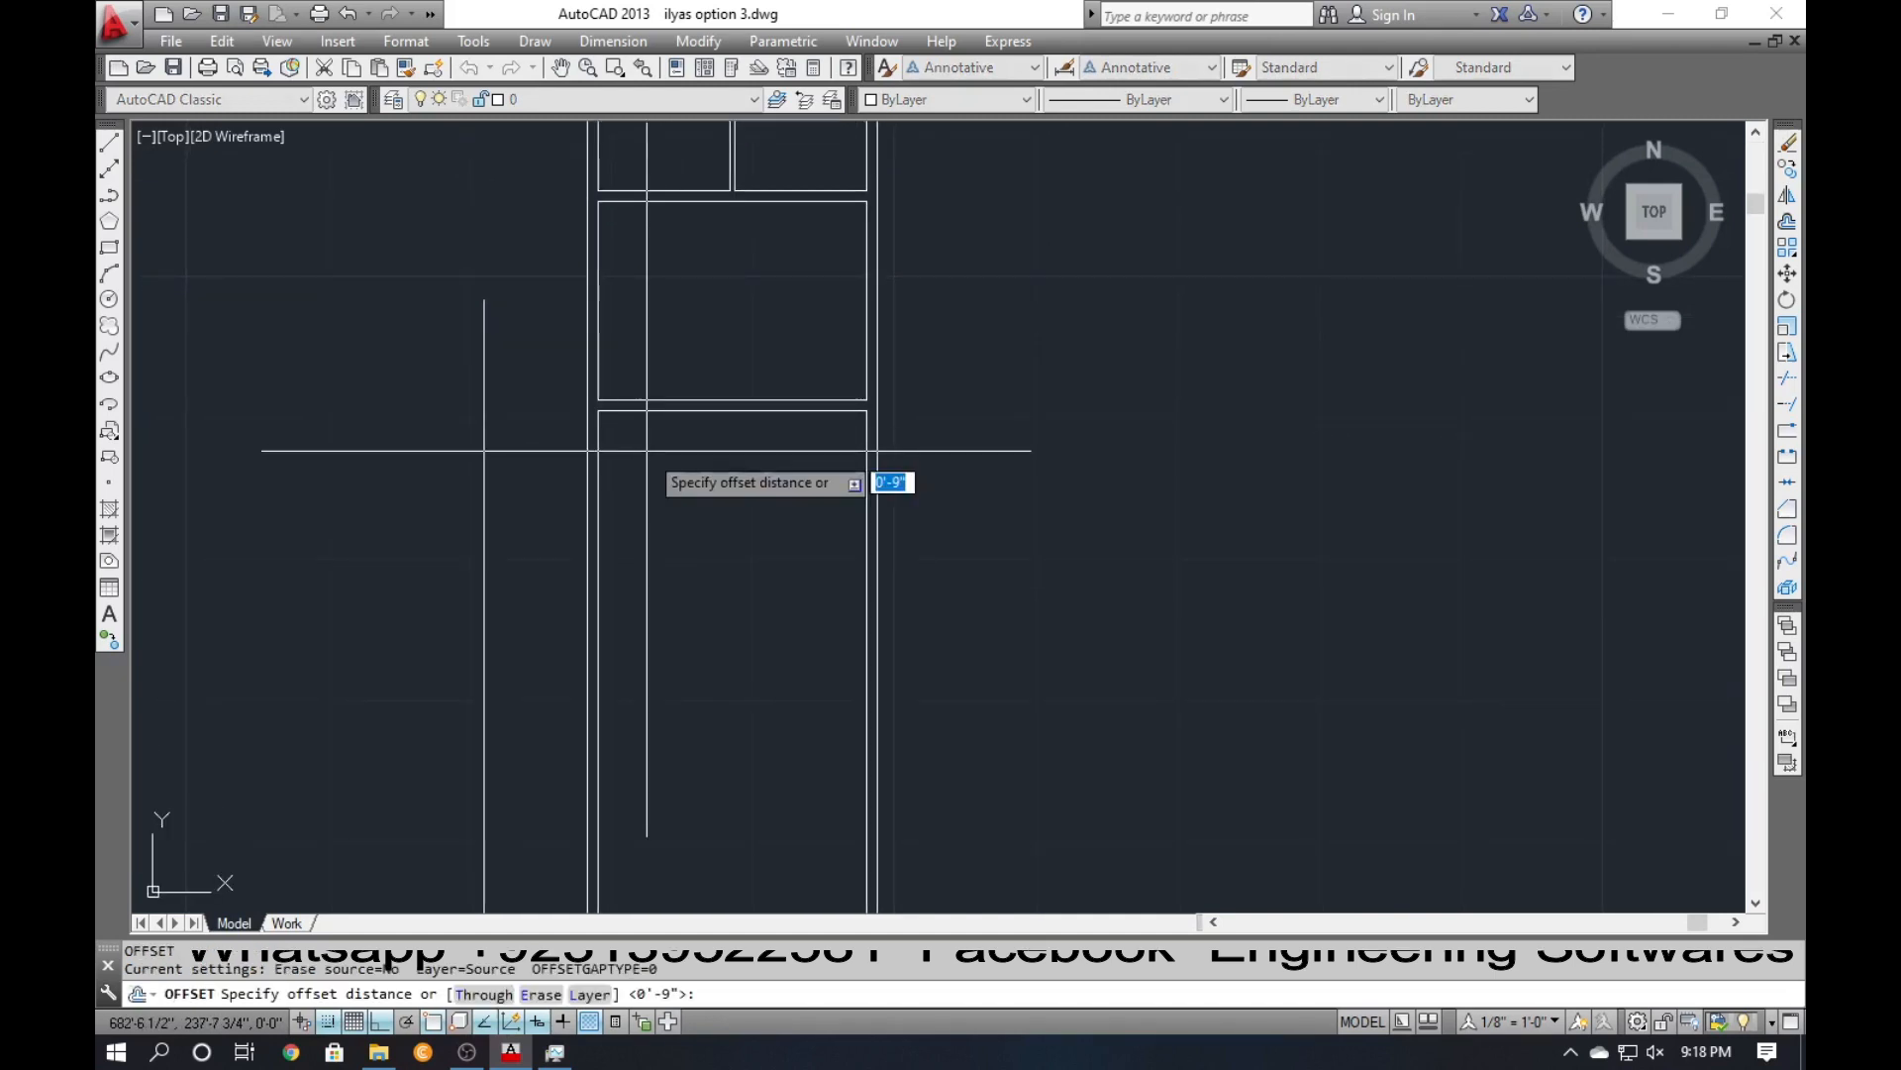
pyautogui.write('10')
pyautogui.press('Return')
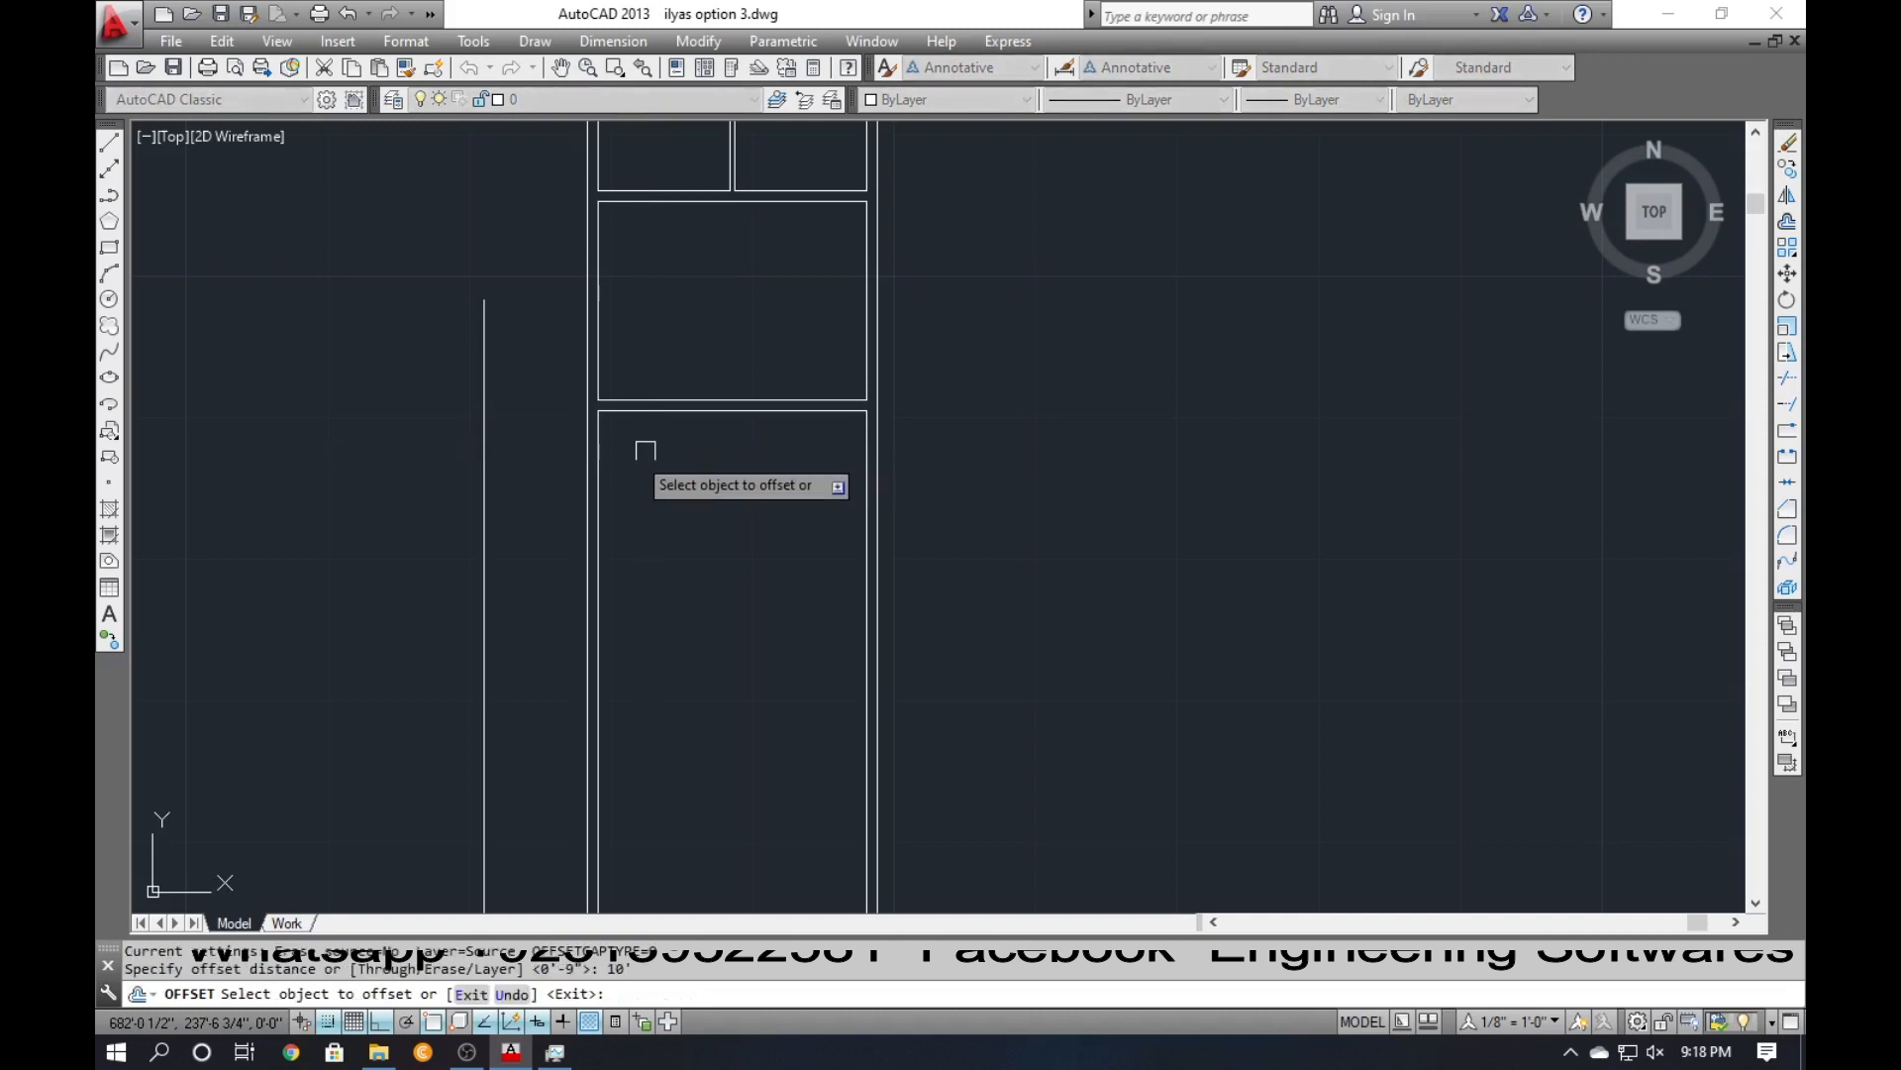
pyautogui.click(603, 479)
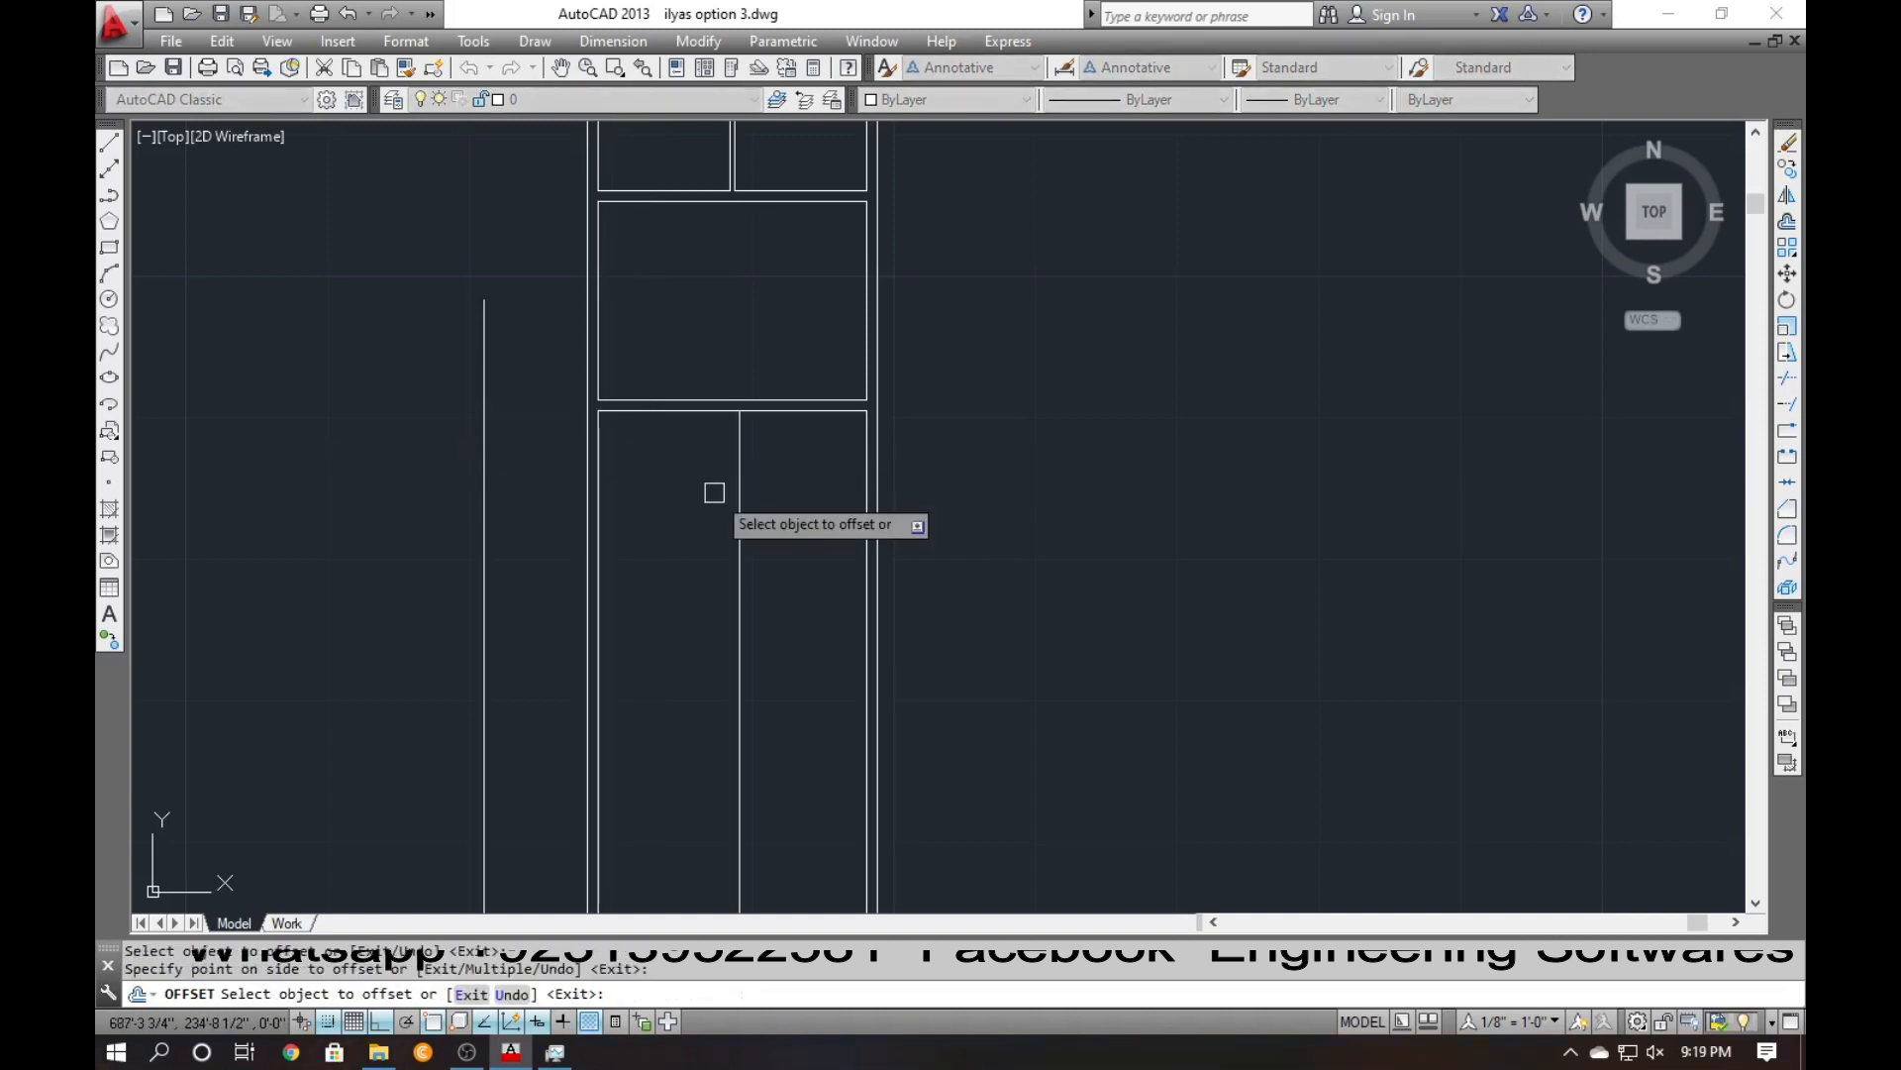
pyautogui.click(735, 534)
pyautogui.press('Escape')
# Offset the new vertical partition line 9" to the right to give the wall its thickness.
pyautogui.press('Return')
pyautogui.press('Return')
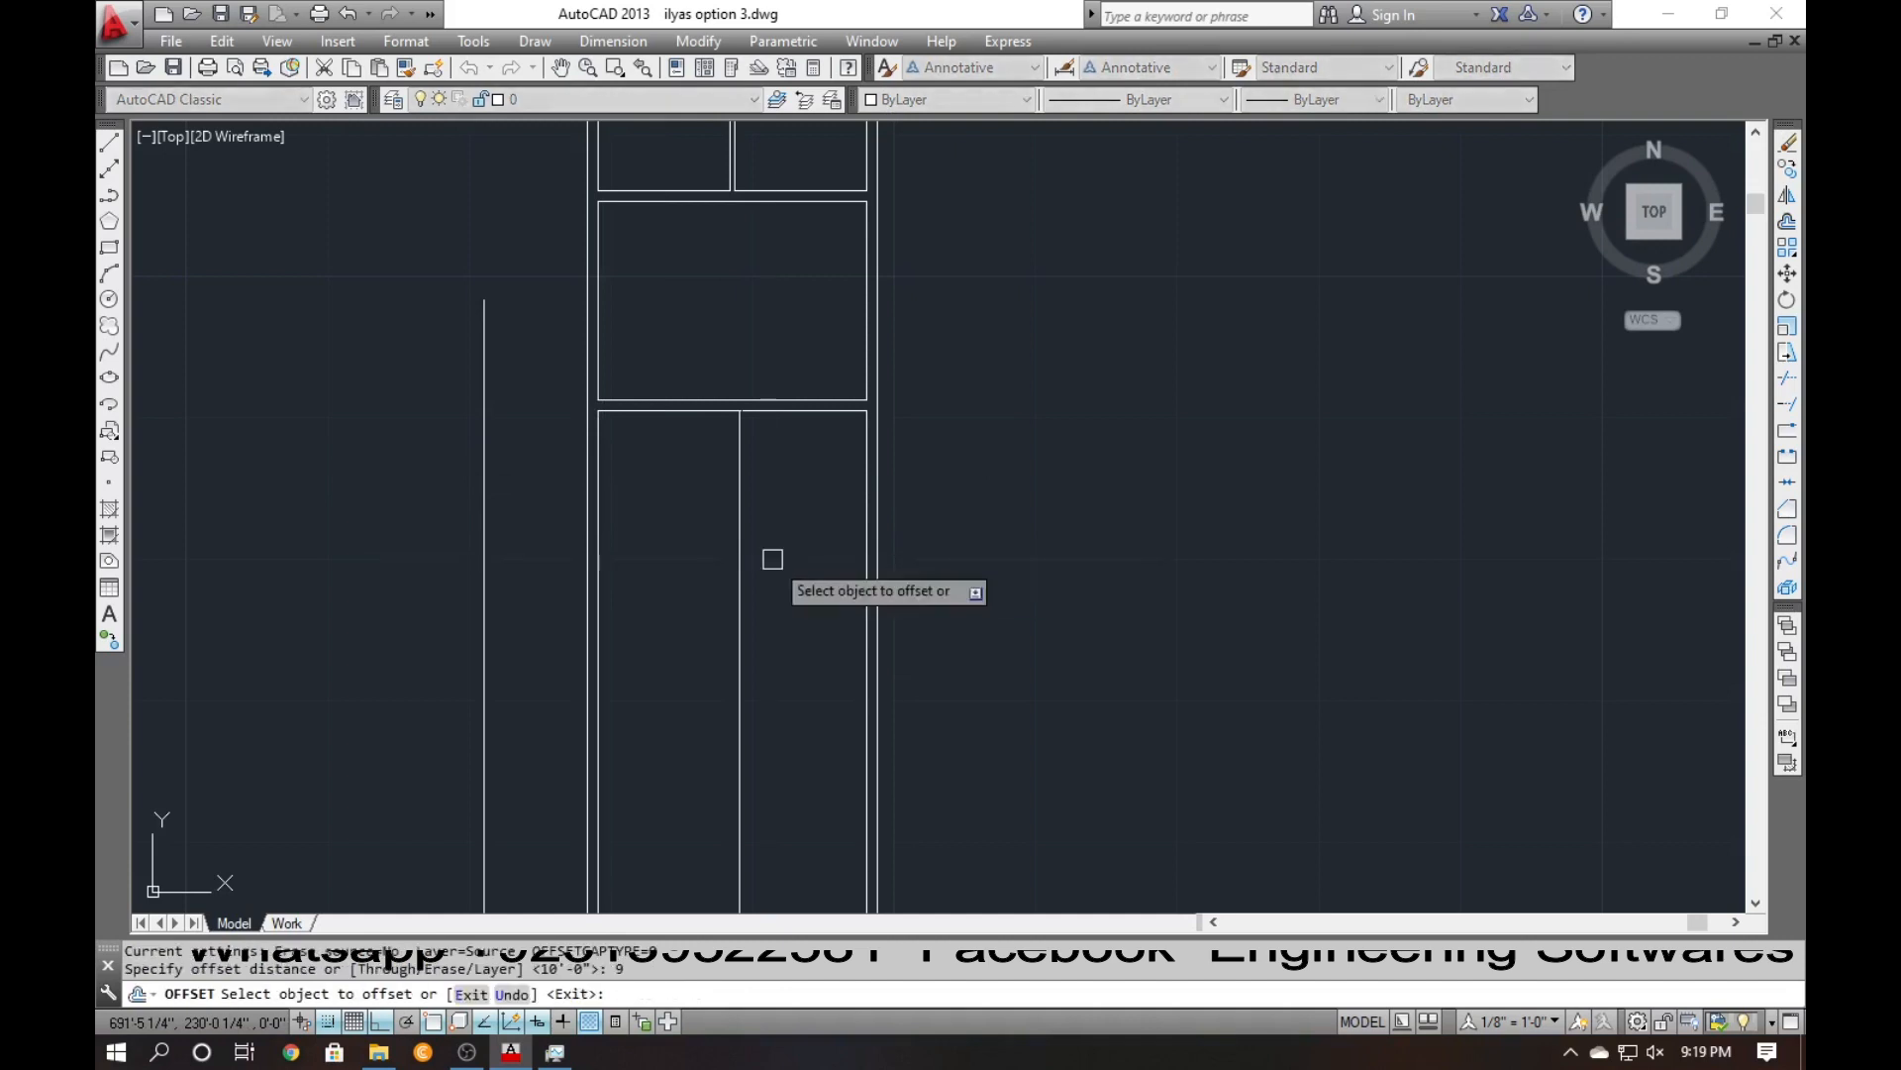
pyautogui.click(738, 555)
pyautogui.click(808, 555)
pyautogui.press('Escape')
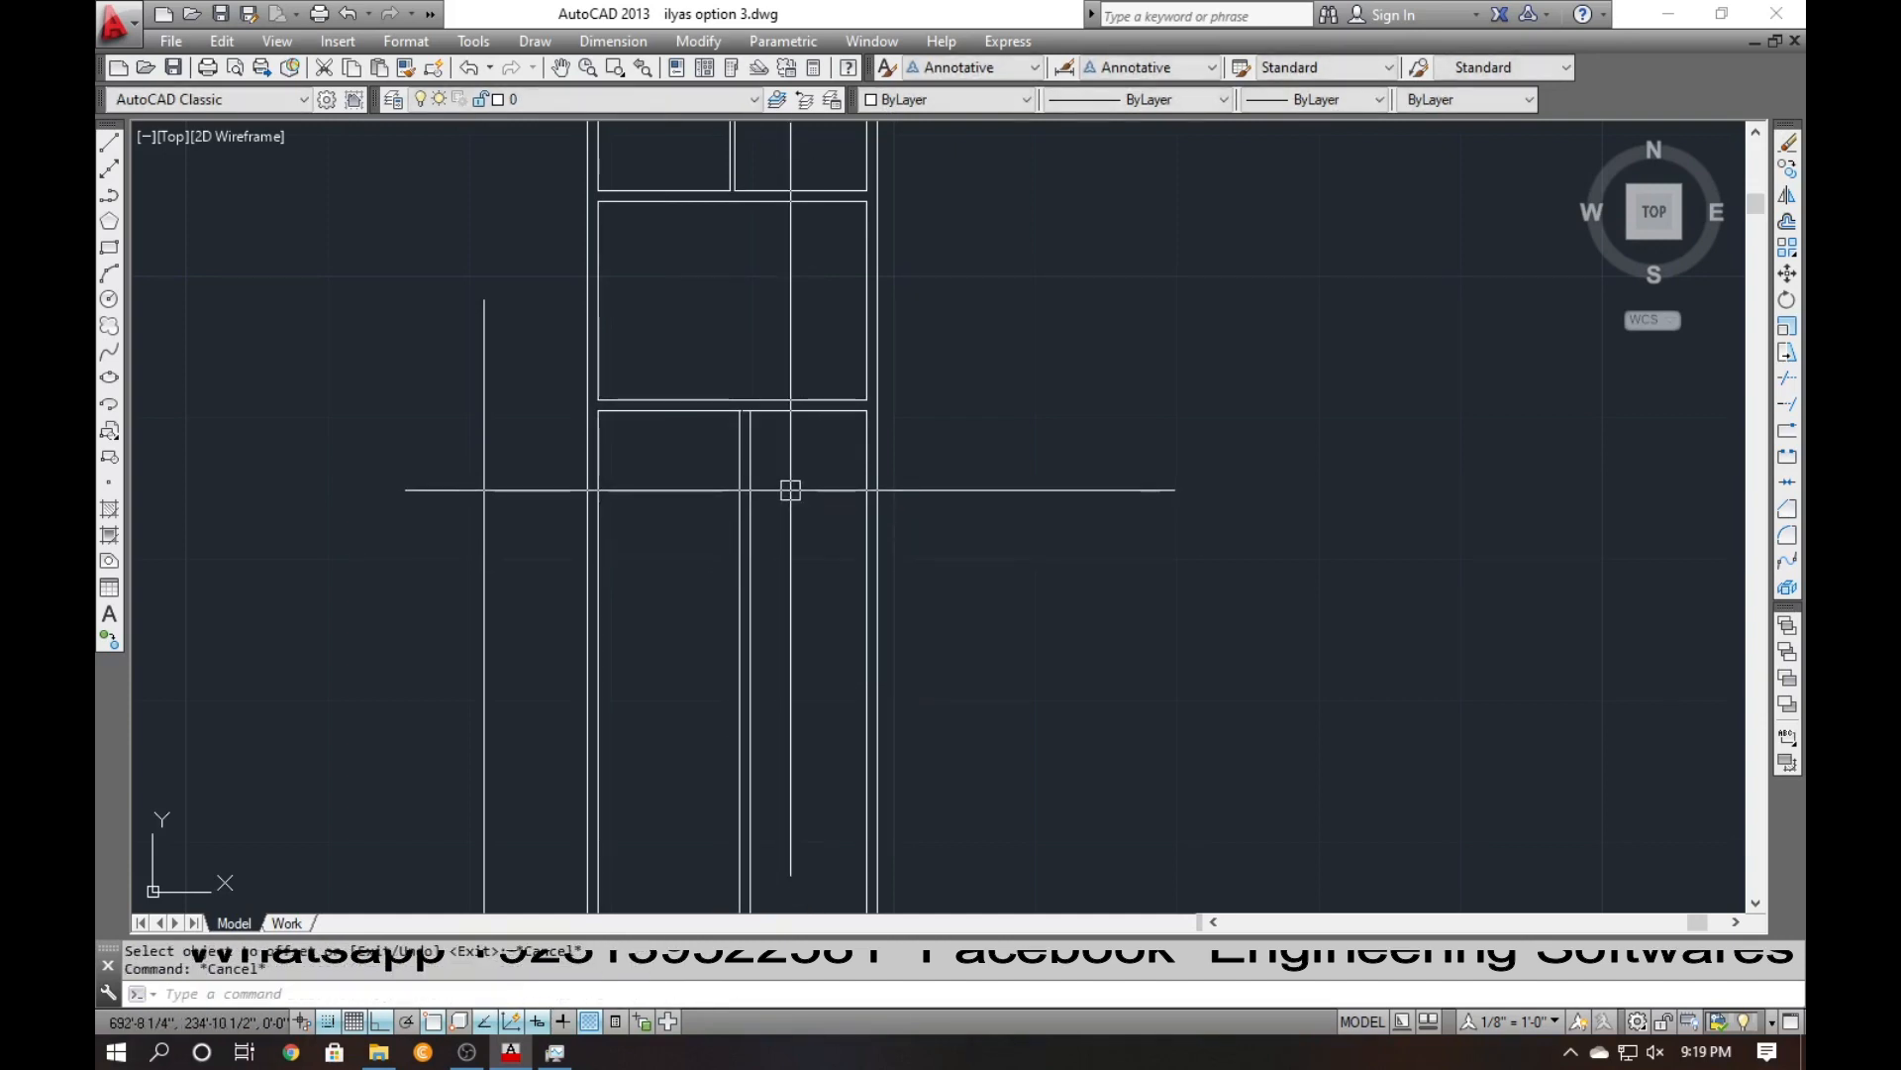
# Offset the lower line of the partition wall below the 14' room 8' downward.
pyautogui.press('Return')
pyautogui.write('8')
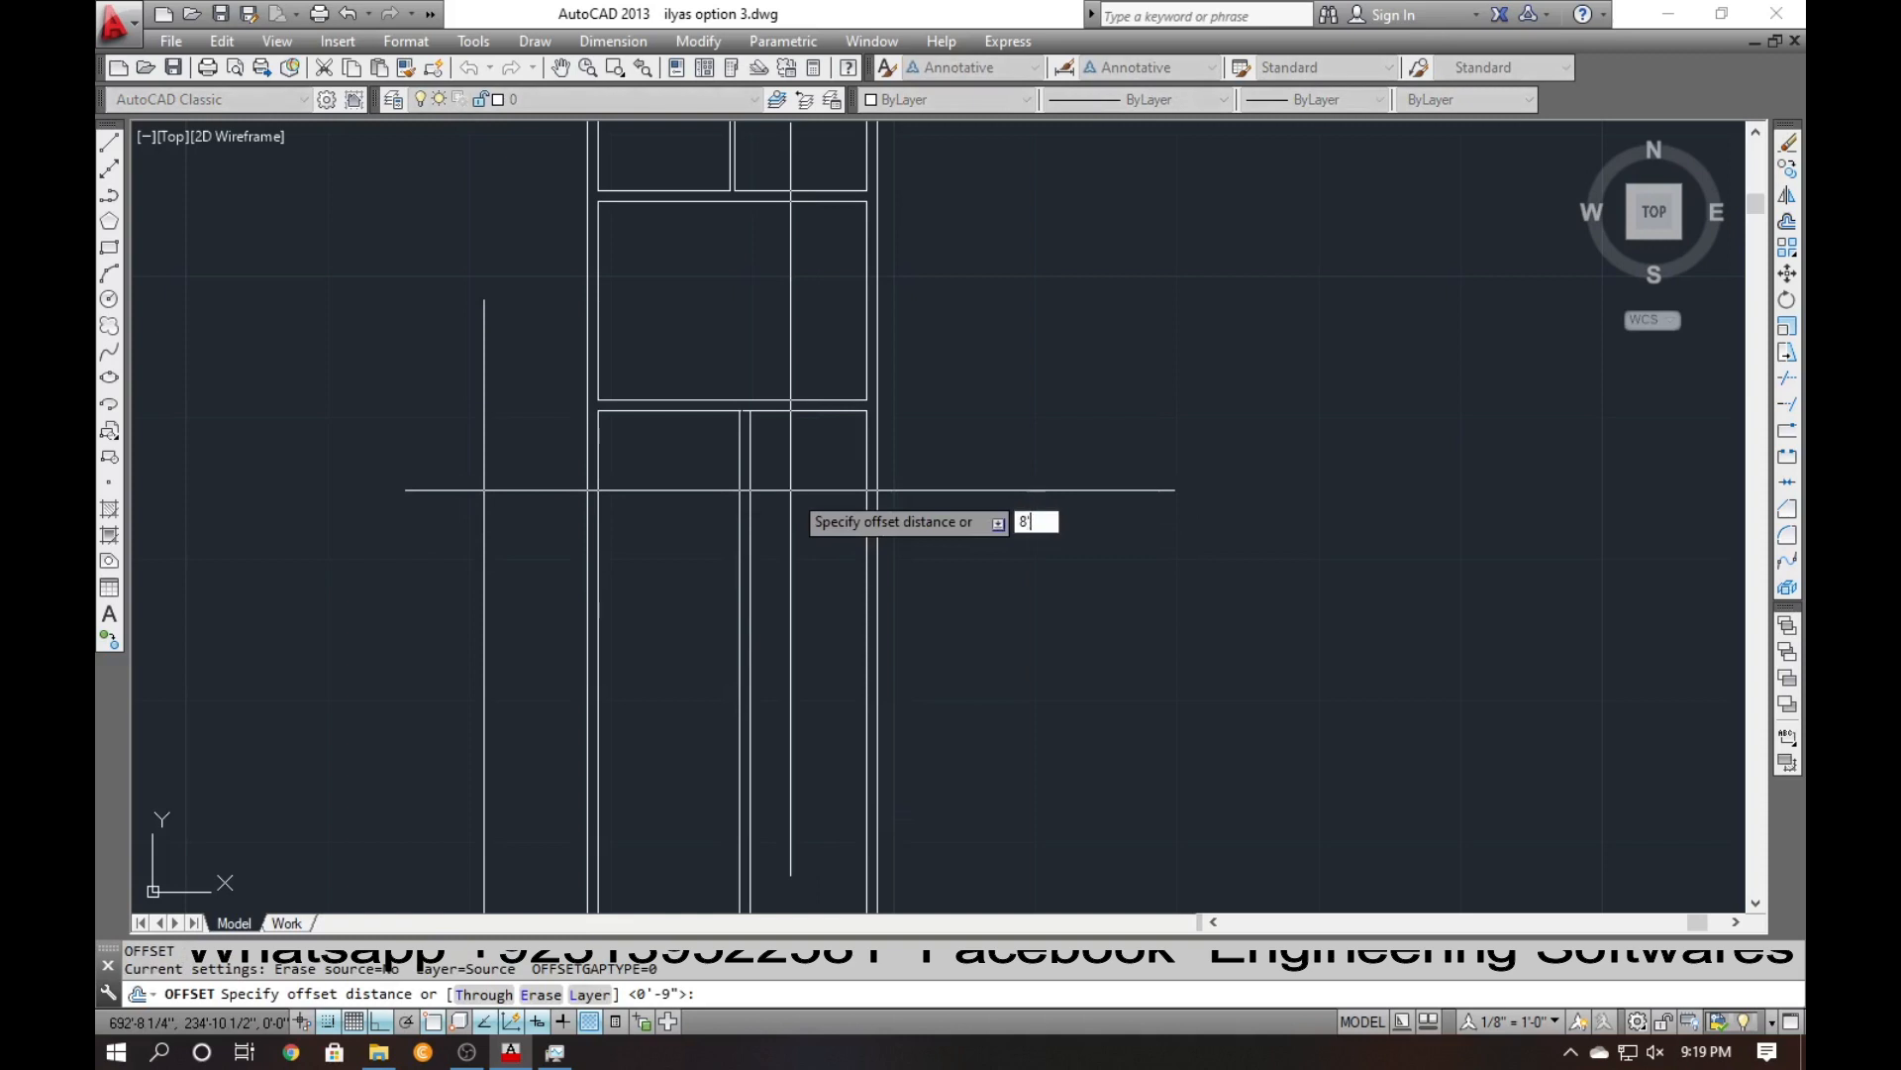
pyautogui.press('Return')
pyautogui.click(804, 416)
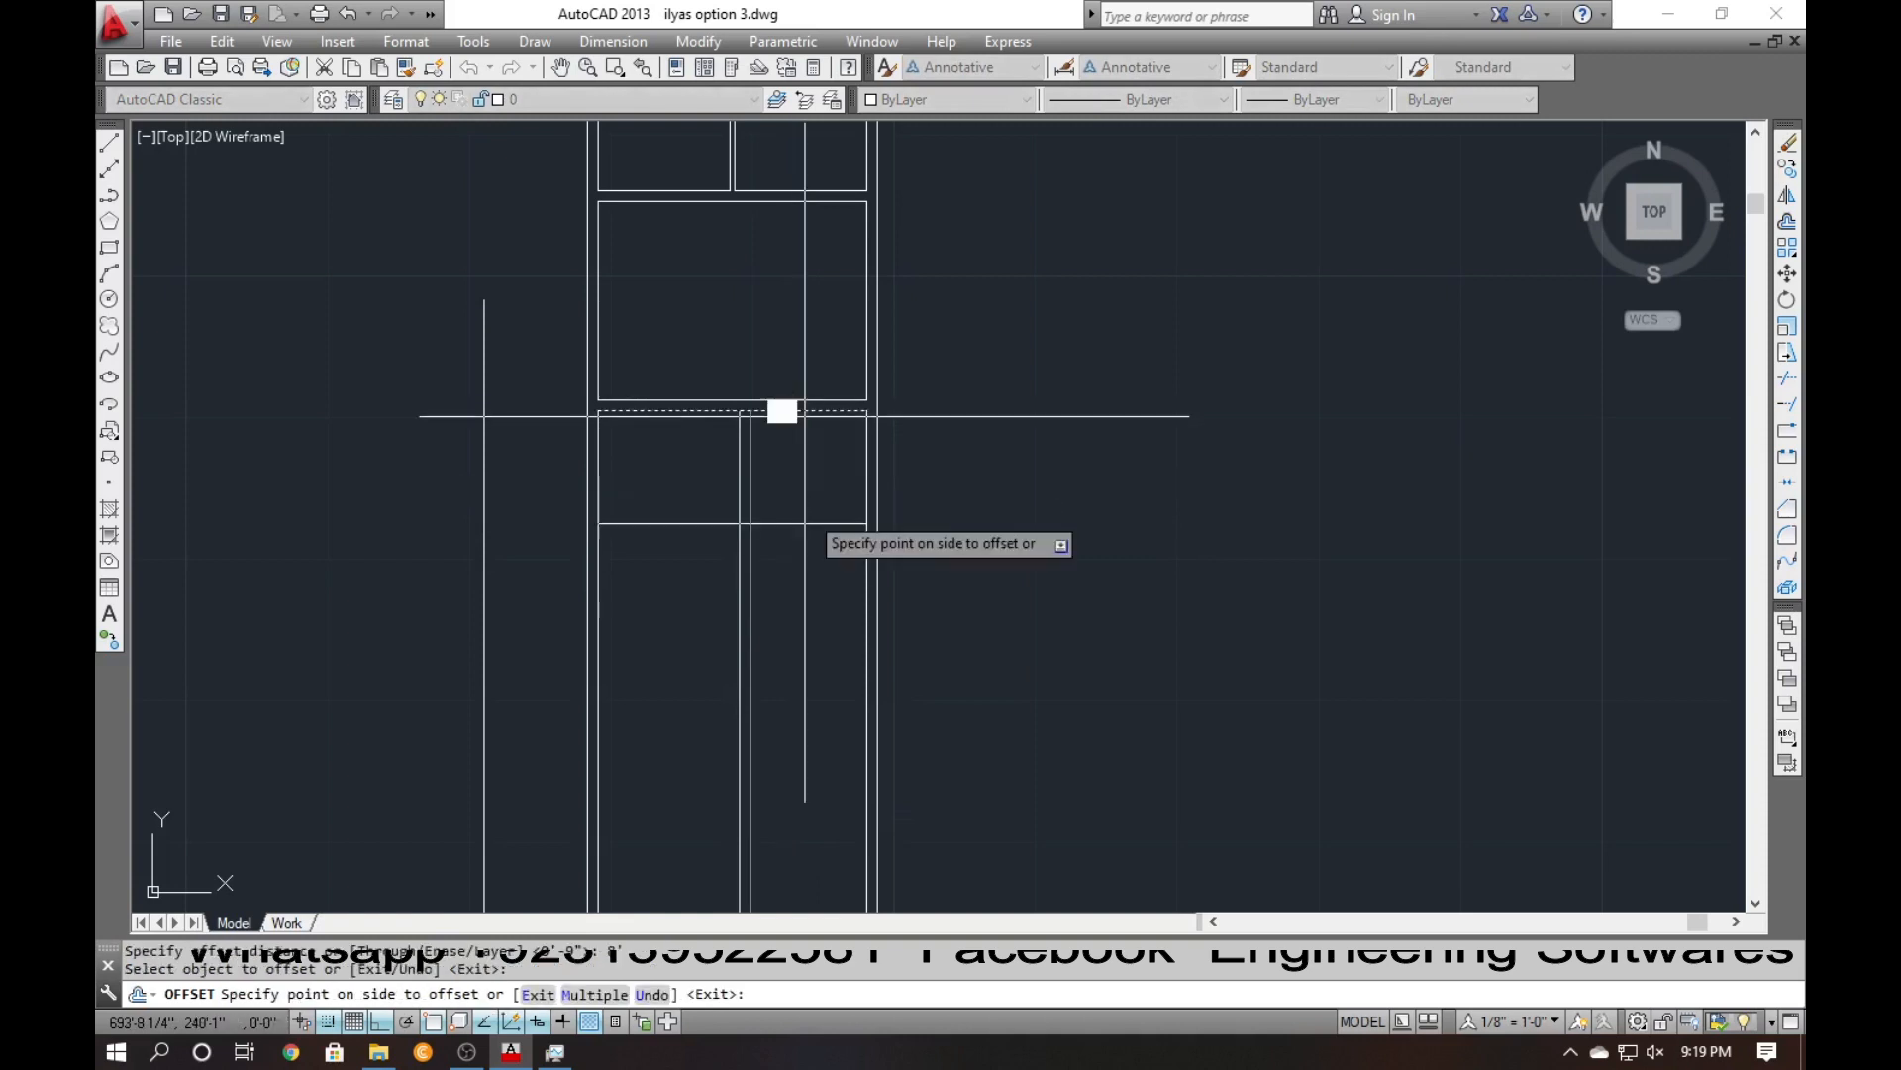
pyautogui.click(805, 505)
pyautogui.press('Return')
# Offset the new horizontal partition line 9" downward to give the wall its thickness.
pyautogui.press('Return')
pyautogui.write('9')
pyautogui.press('Return')
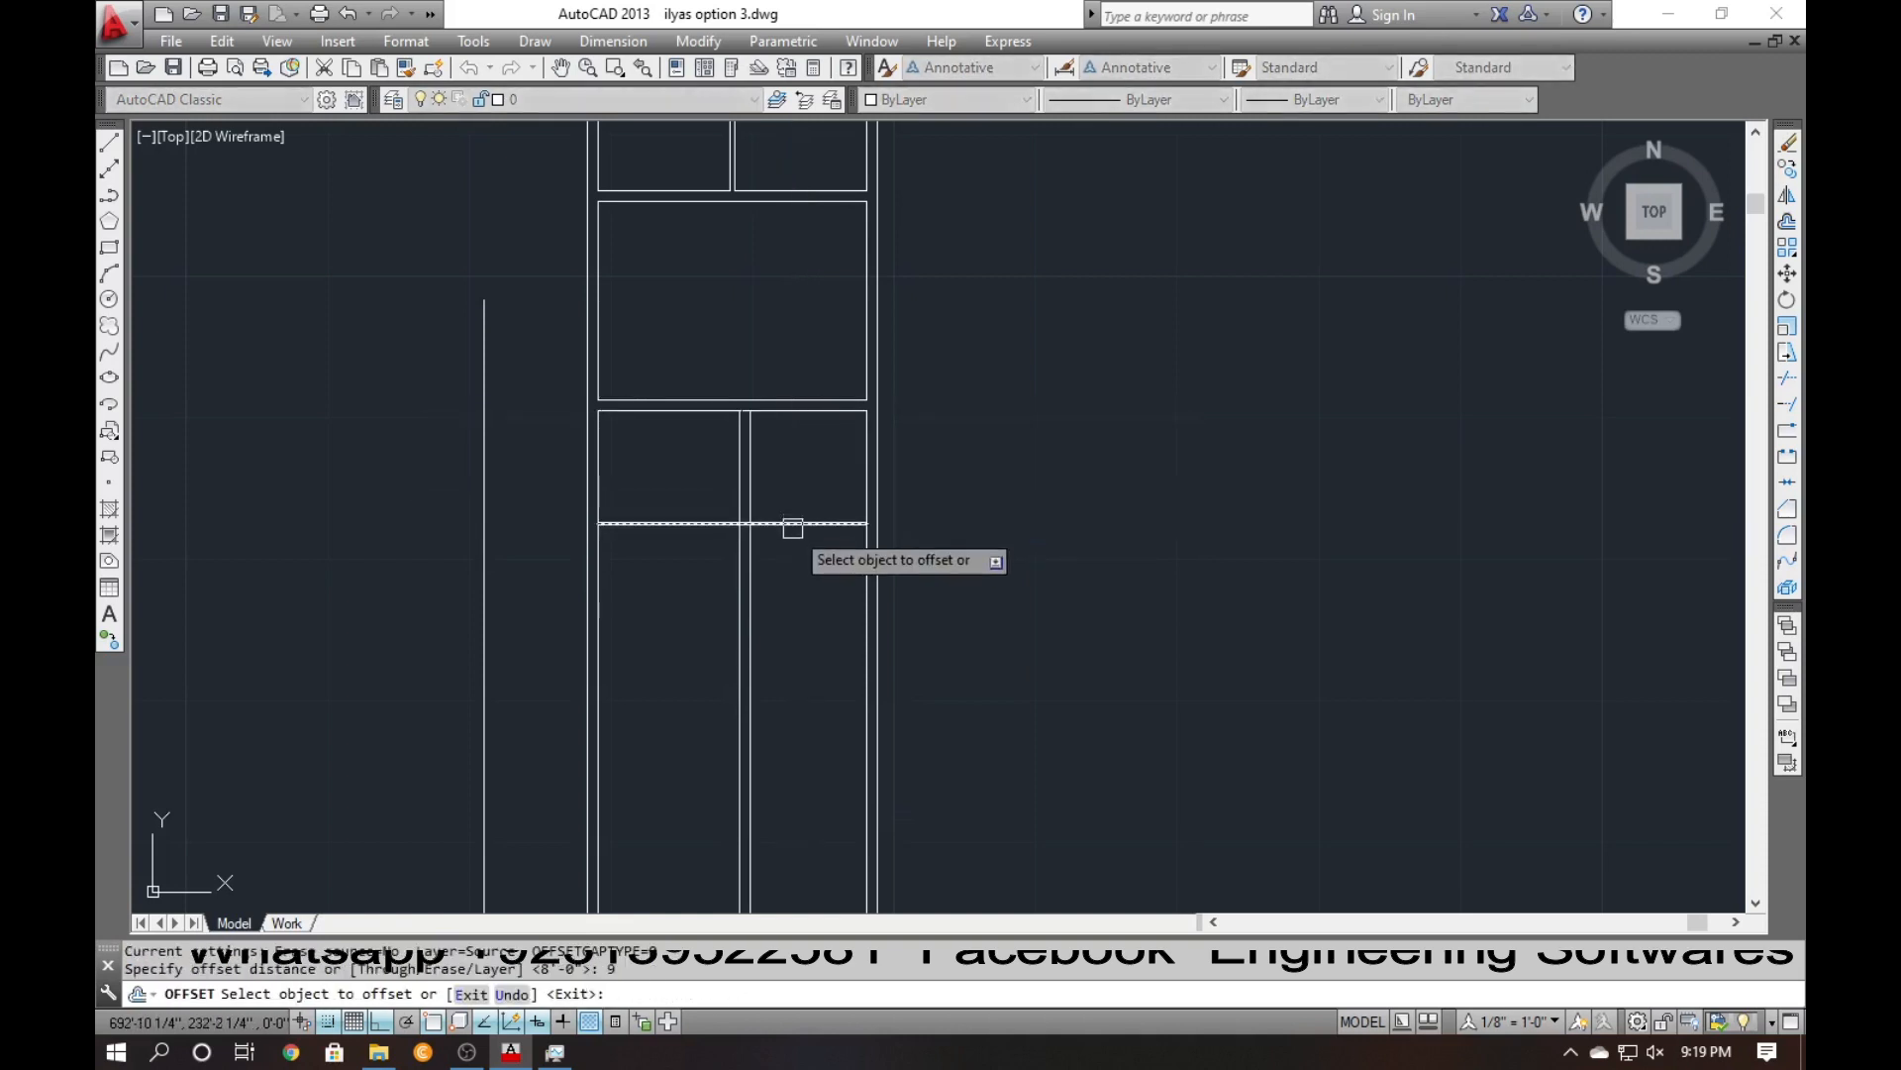
pyautogui.click(798, 526)
pyautogui.click(771, 662)
pyautogui.press('Escape')
# Trim the vertical partition lines below the new room and the horizontal partition lines running right of it.
pyautogui.write('te cor')
pyautogui.press('Return')
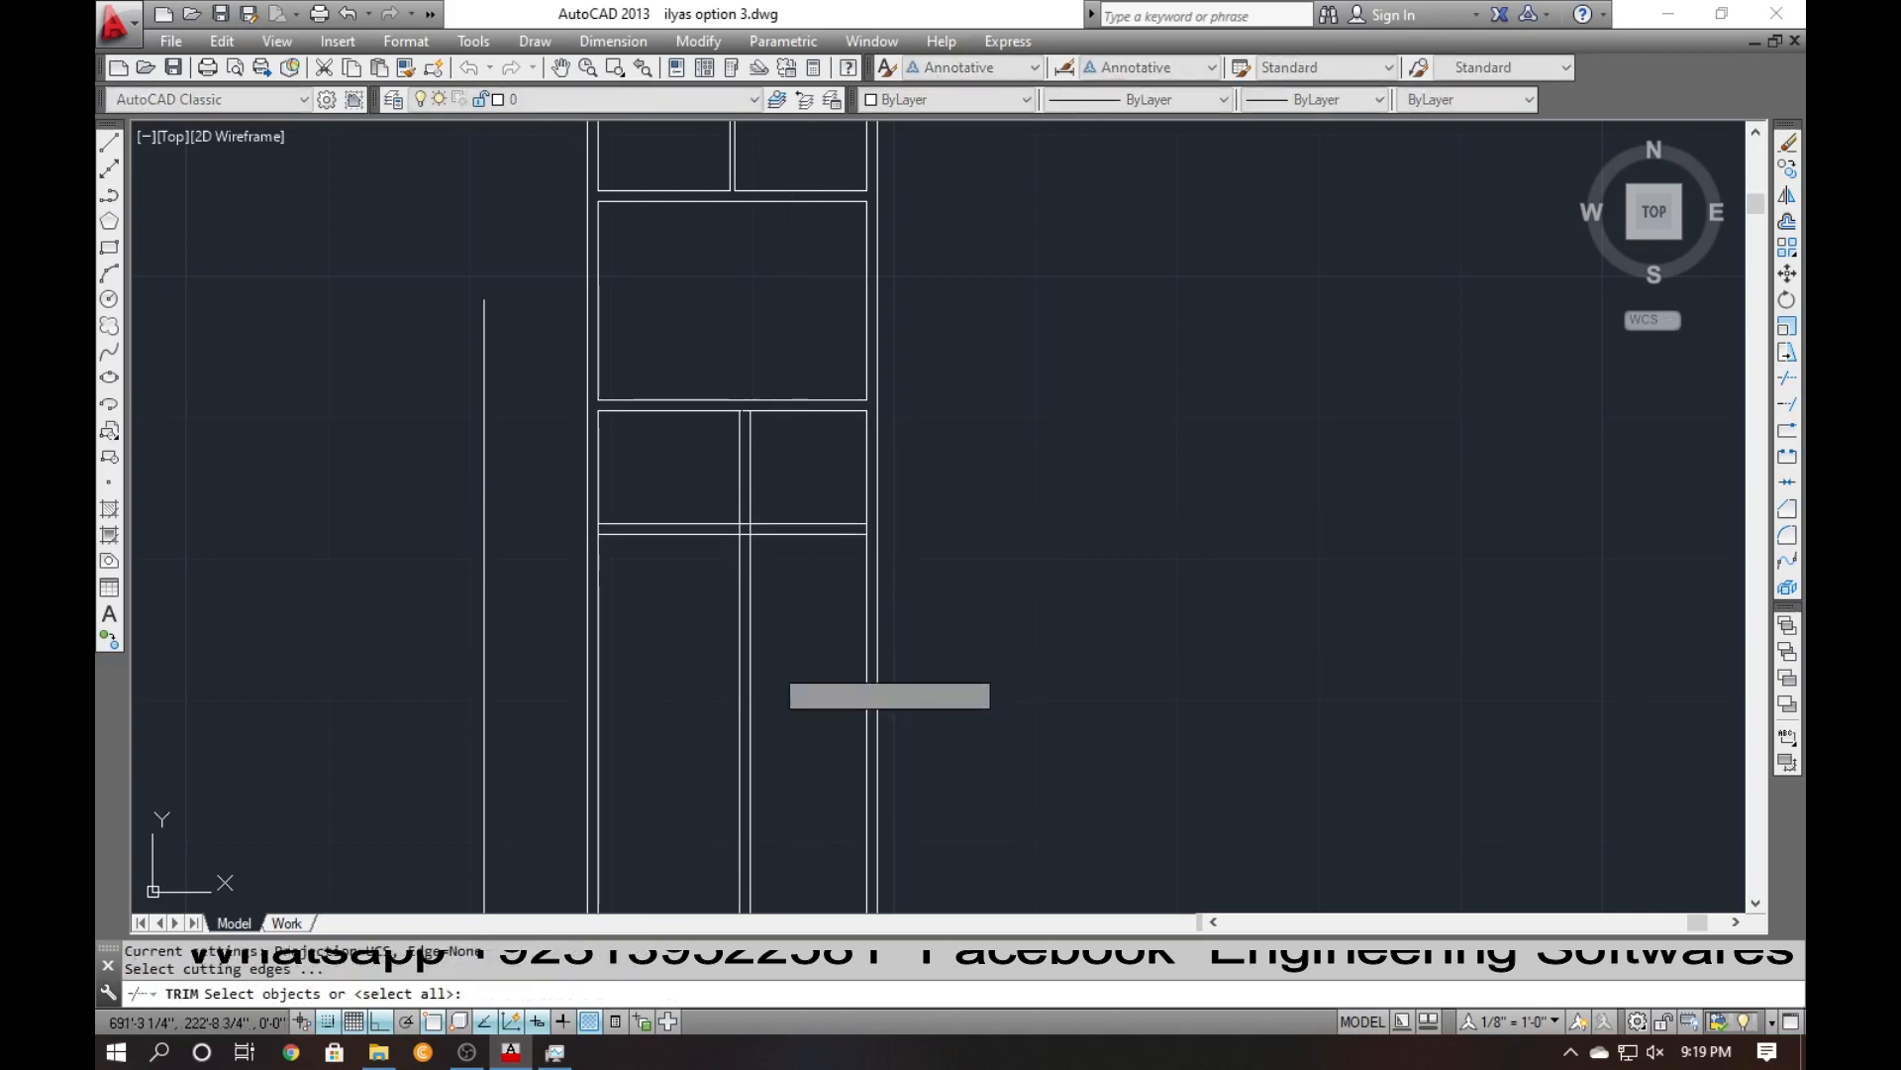
pyautogui.press('Return')
pyautogui.click(784, 651)
pyautogui.click(676, 642)
pyautogui.click(800, 480)
pyautogui.click(794, 591)
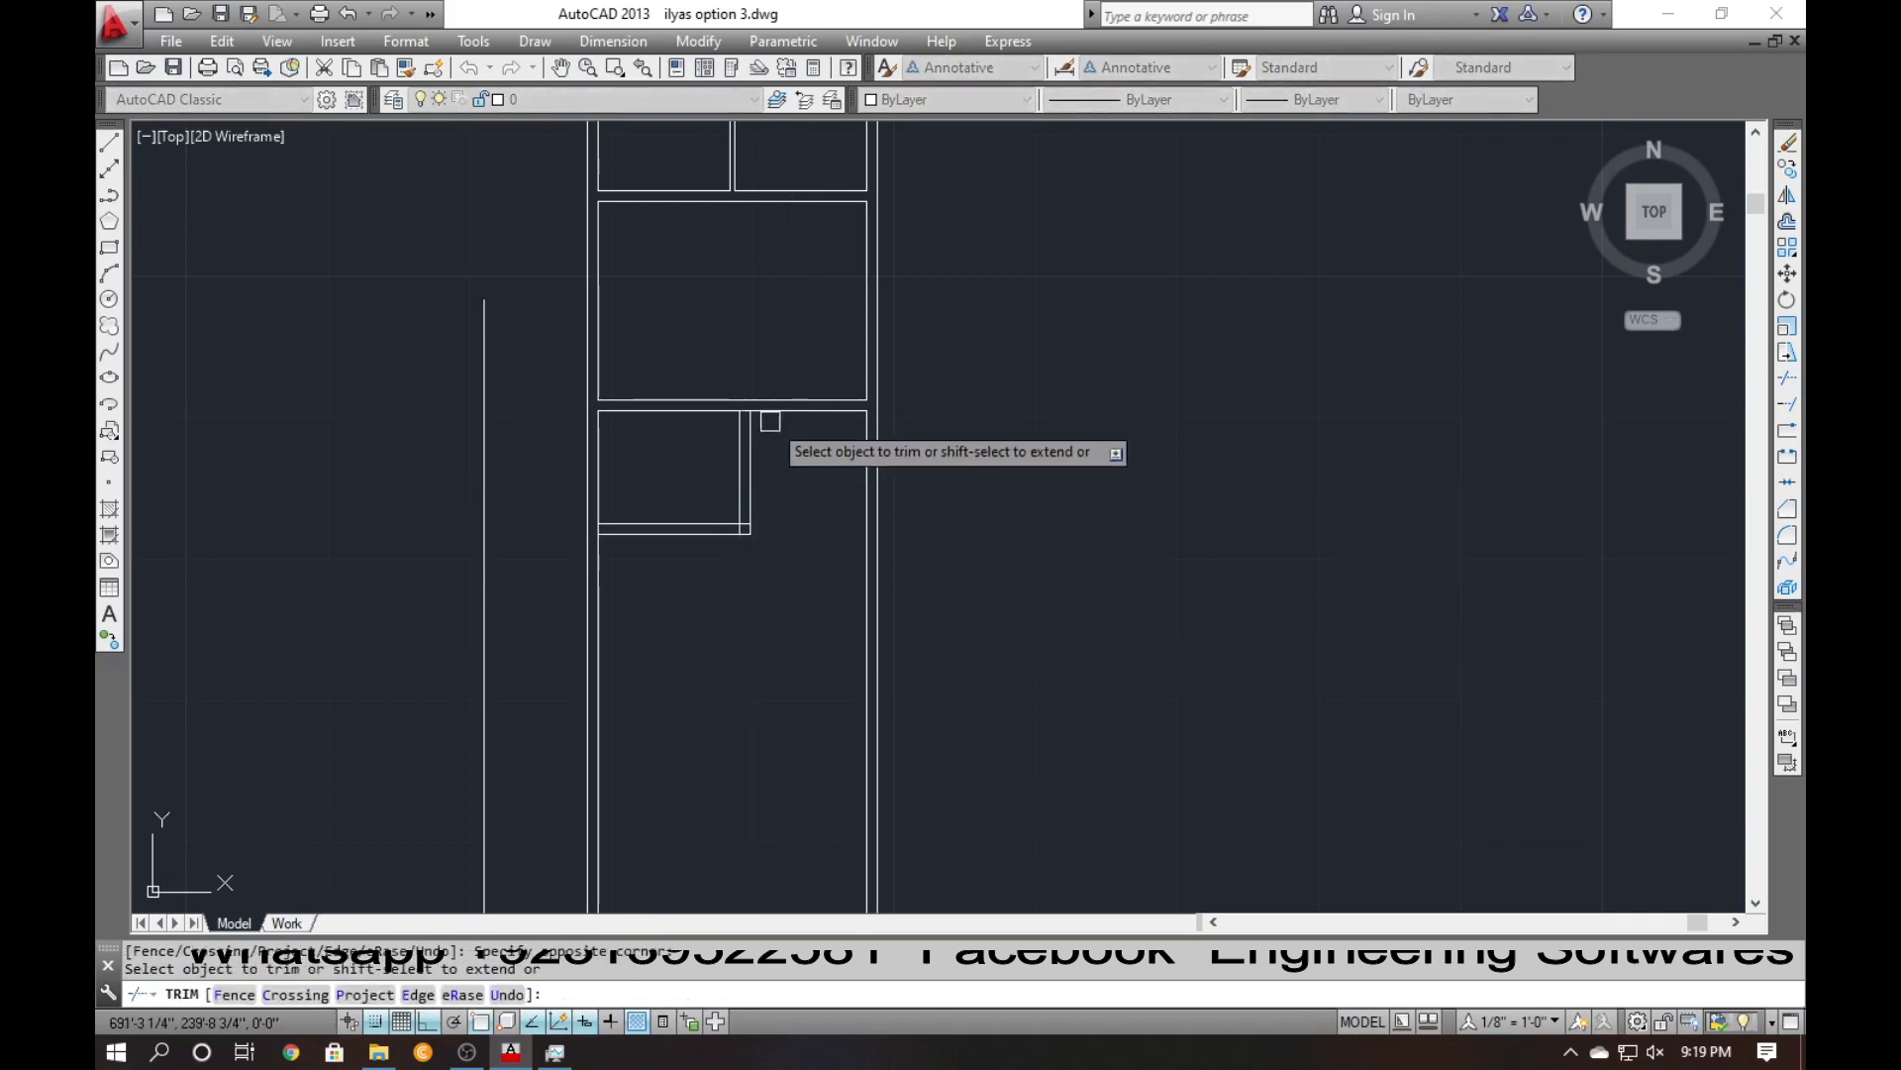
# Trim the leftover line segments between the partition faces at the new room's top wall junction and lower corner.
pyautogui.scroll(6, 752, 414)
pyautogui.click(714, 397)
pyautogui.click(722, 860)
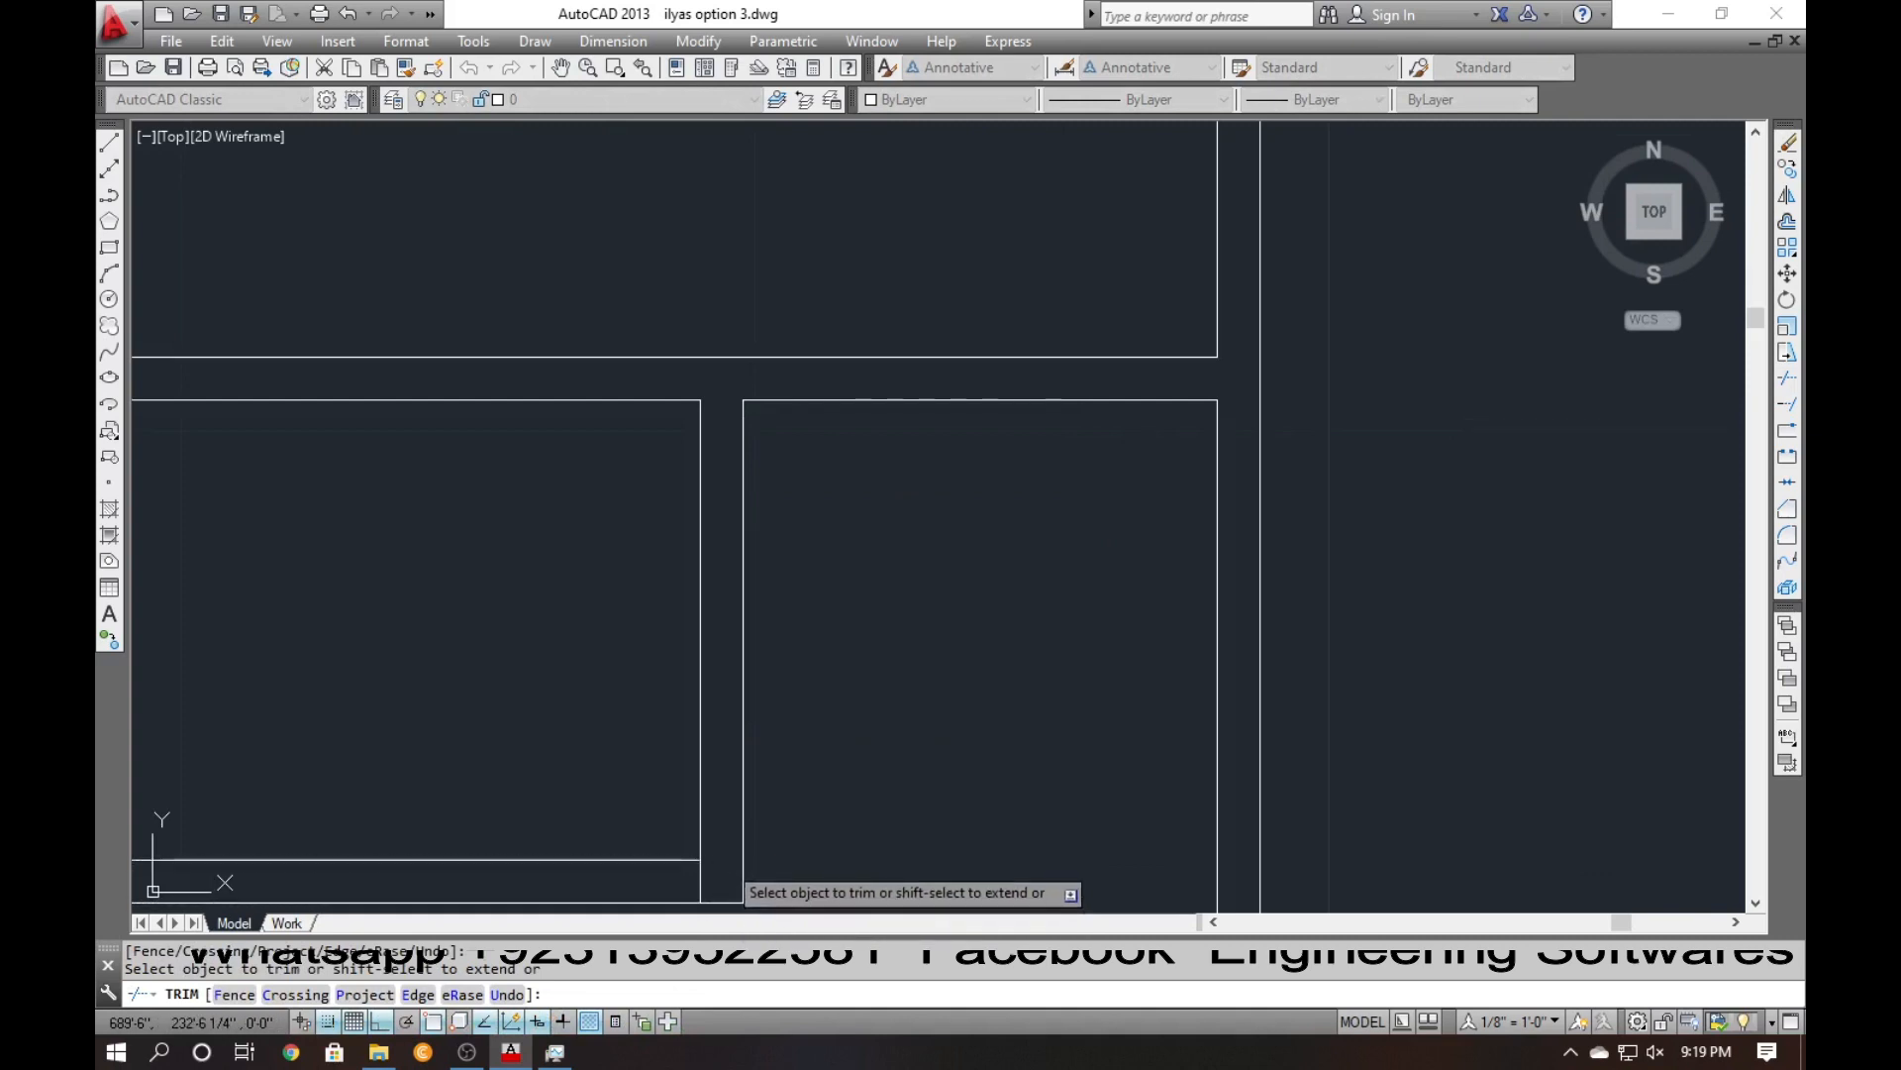
pyautogui.click(701, 880)
pyautogui.press('Escape')
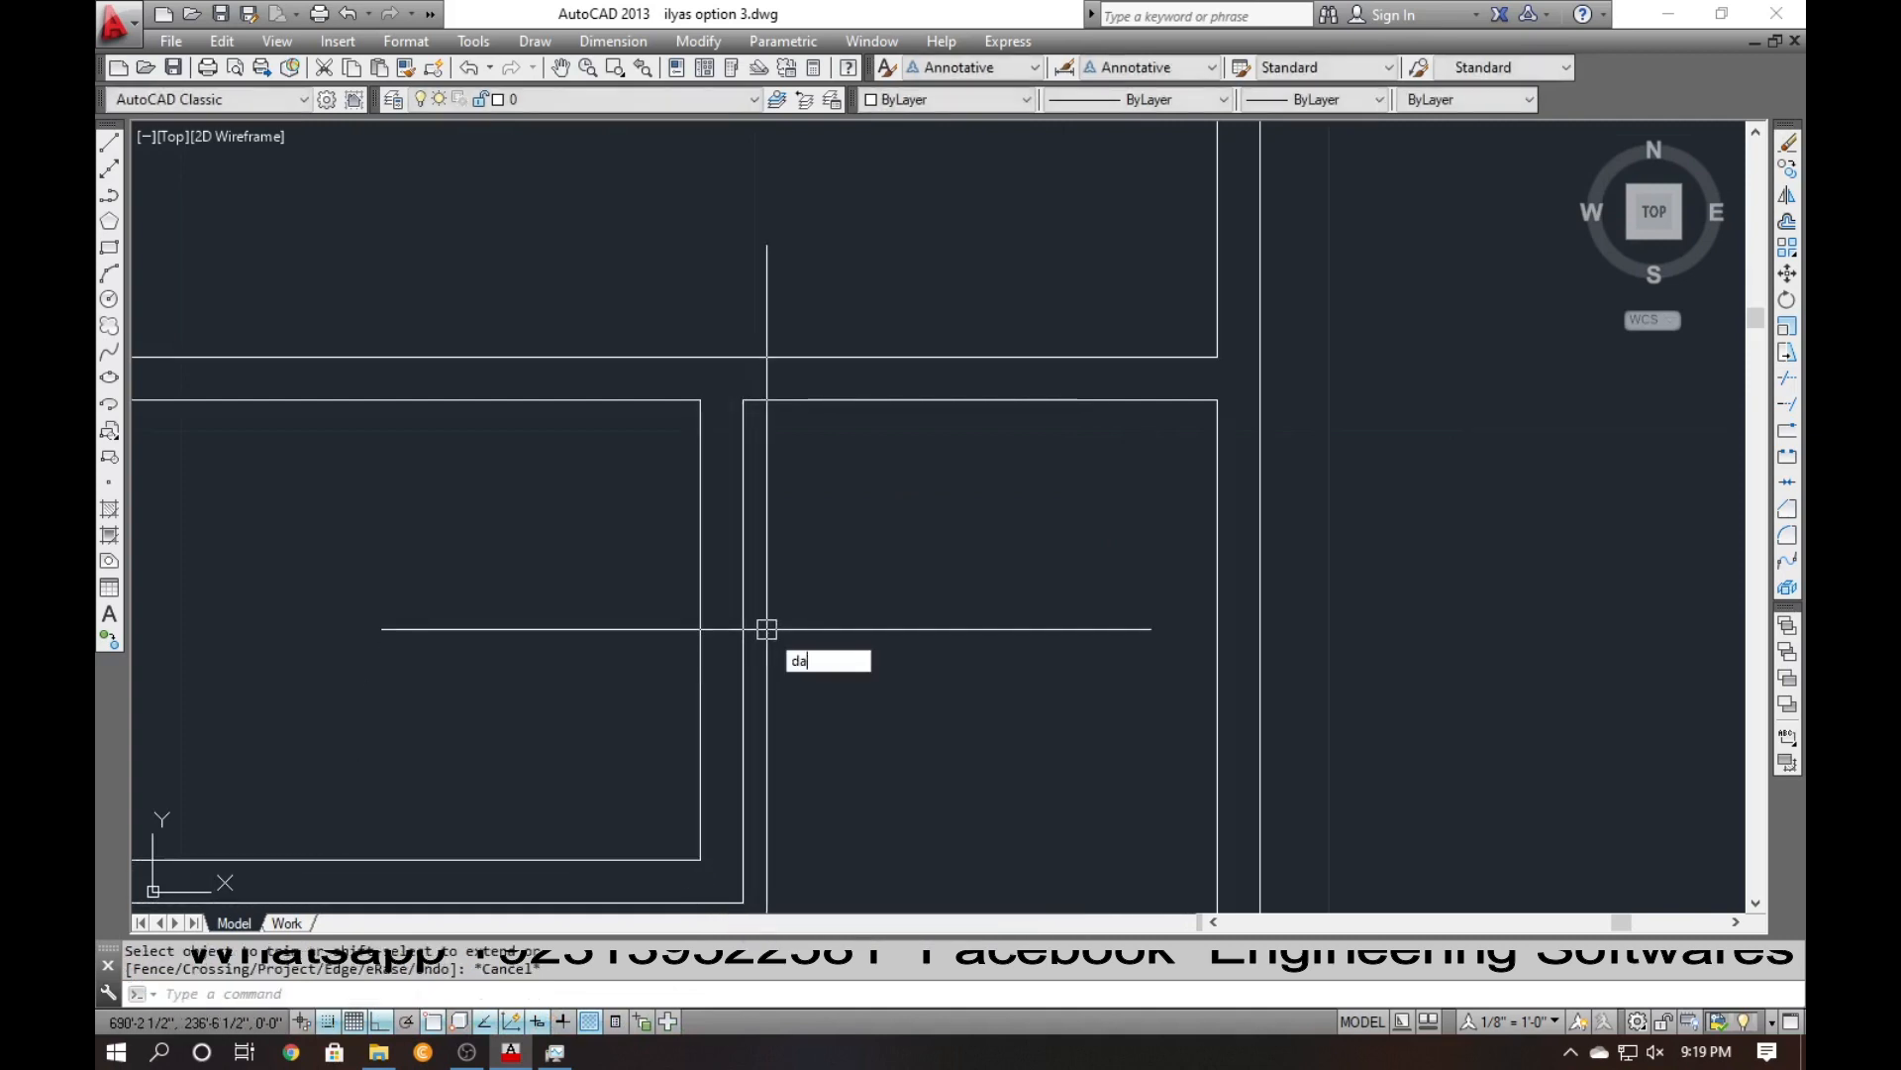
# Measure the width of the space between the new room and the right outer wall with an aligned dimension.
pyautogui.write('da')
pyautogui.press('Return')
pyautogui.press('Return')
pyautogui.click(869, 401)
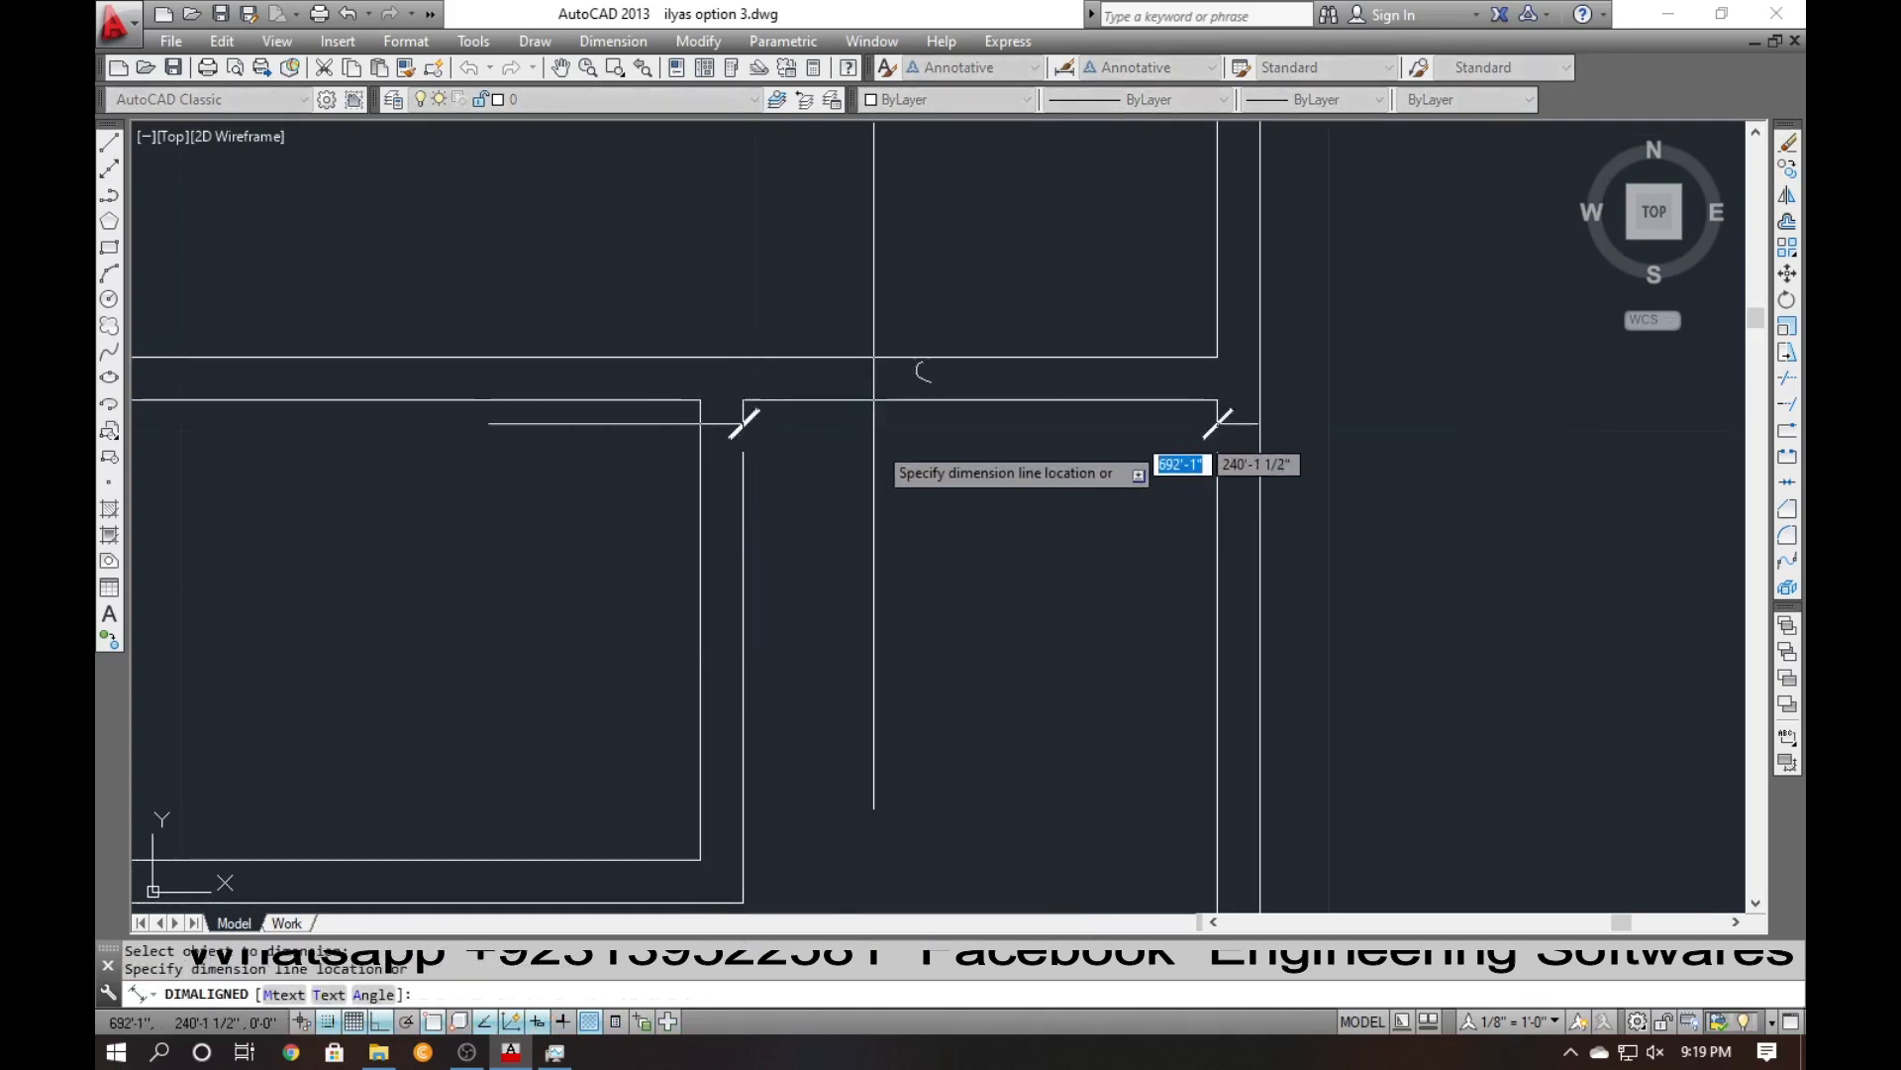
pyautogui.click(876, 459)
pyautogui.press('Return')
pyautogui.scroll(-4, 848, 480)
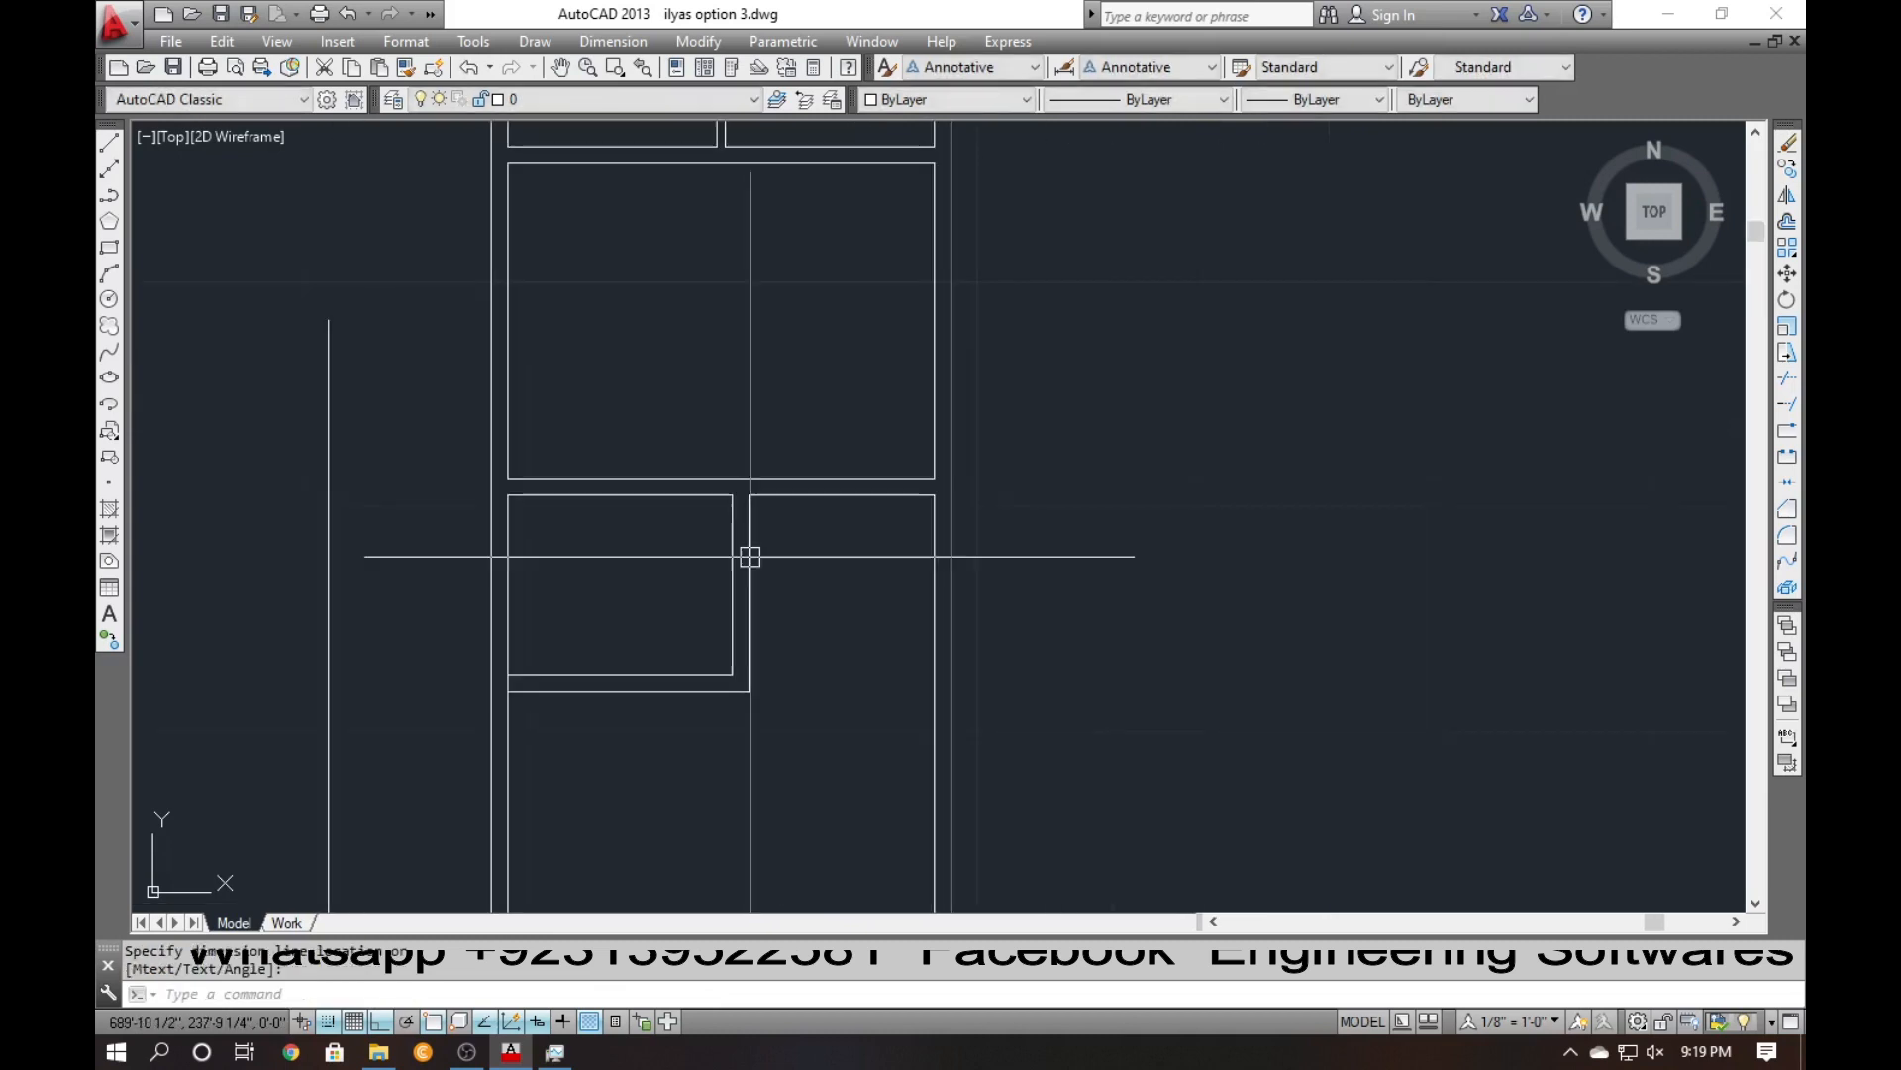
# Measure the inner width of the large room above with an aligned dimension, without keeping the dimension.
pyautogui.press('Return')
pyautogui.click(690, 479)
pyautogui.scroll(4, 683, 460)
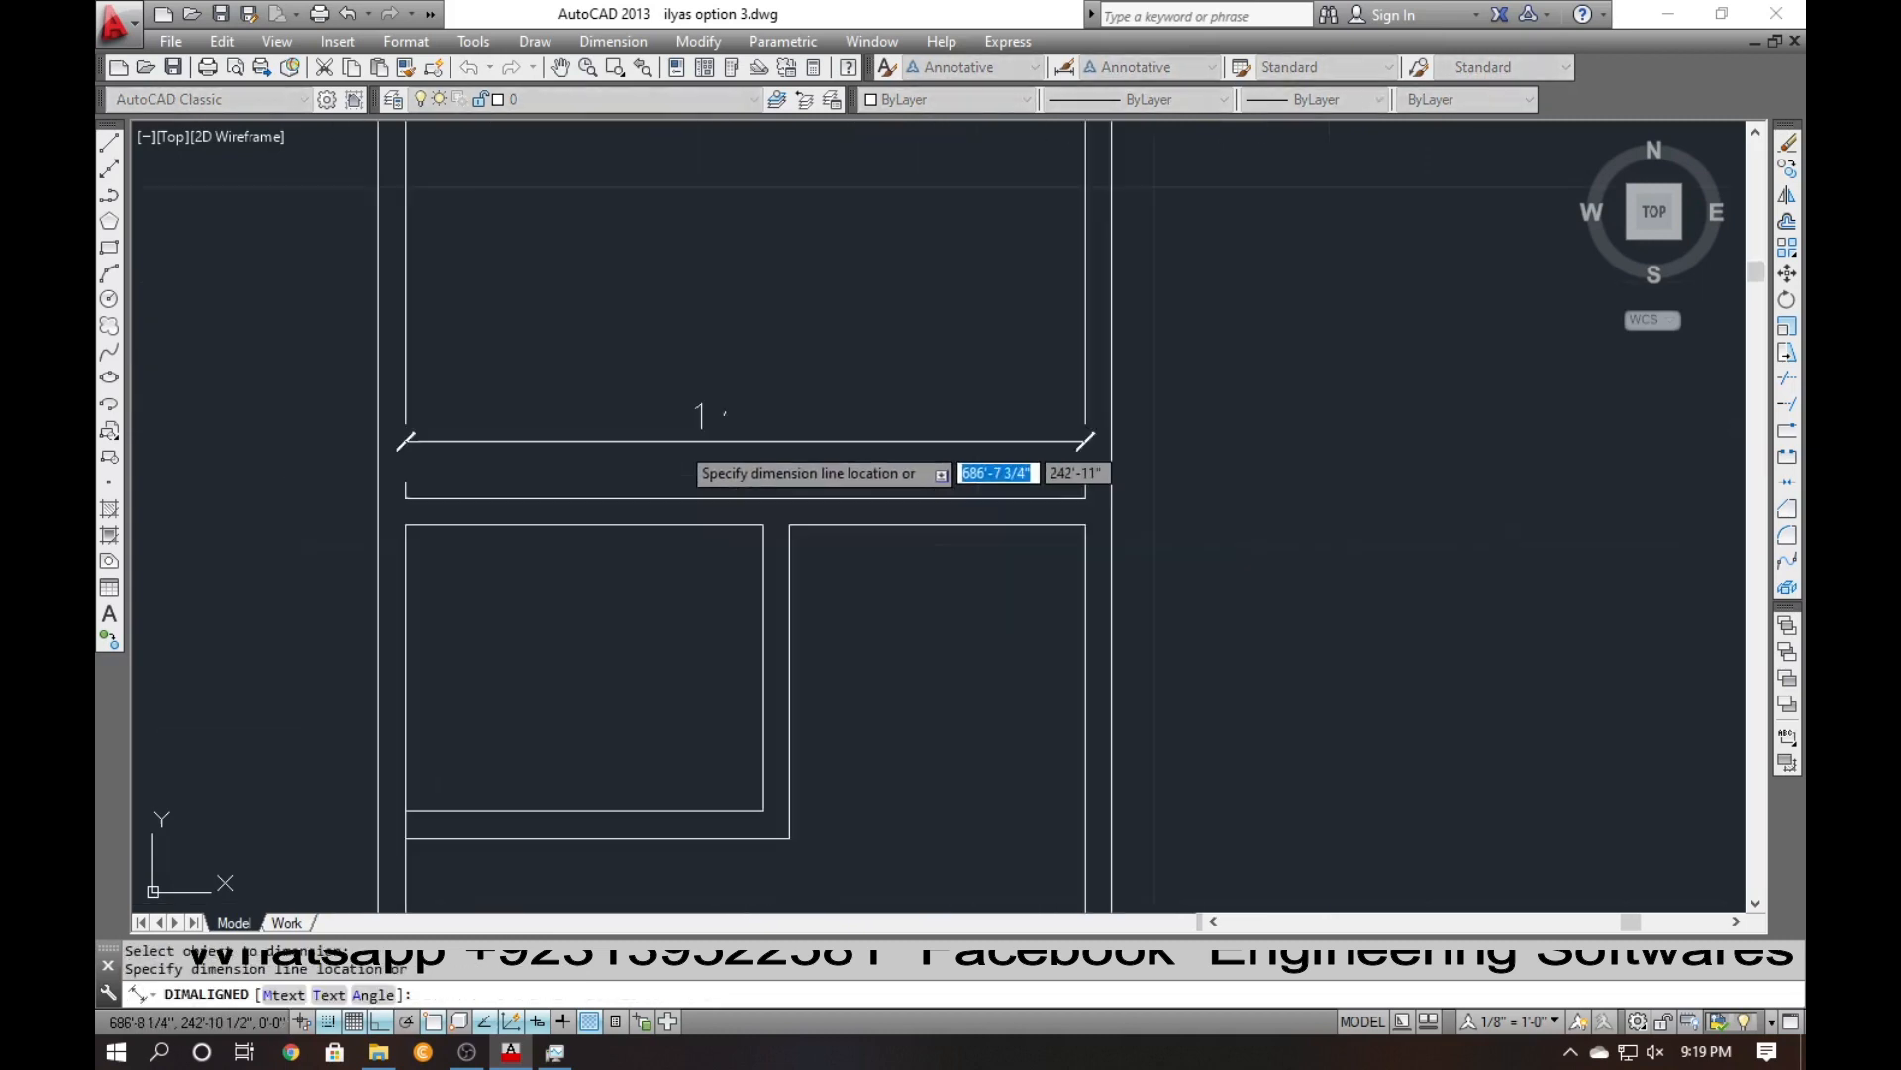
pyautogui.scroll(-3, 666, 439)
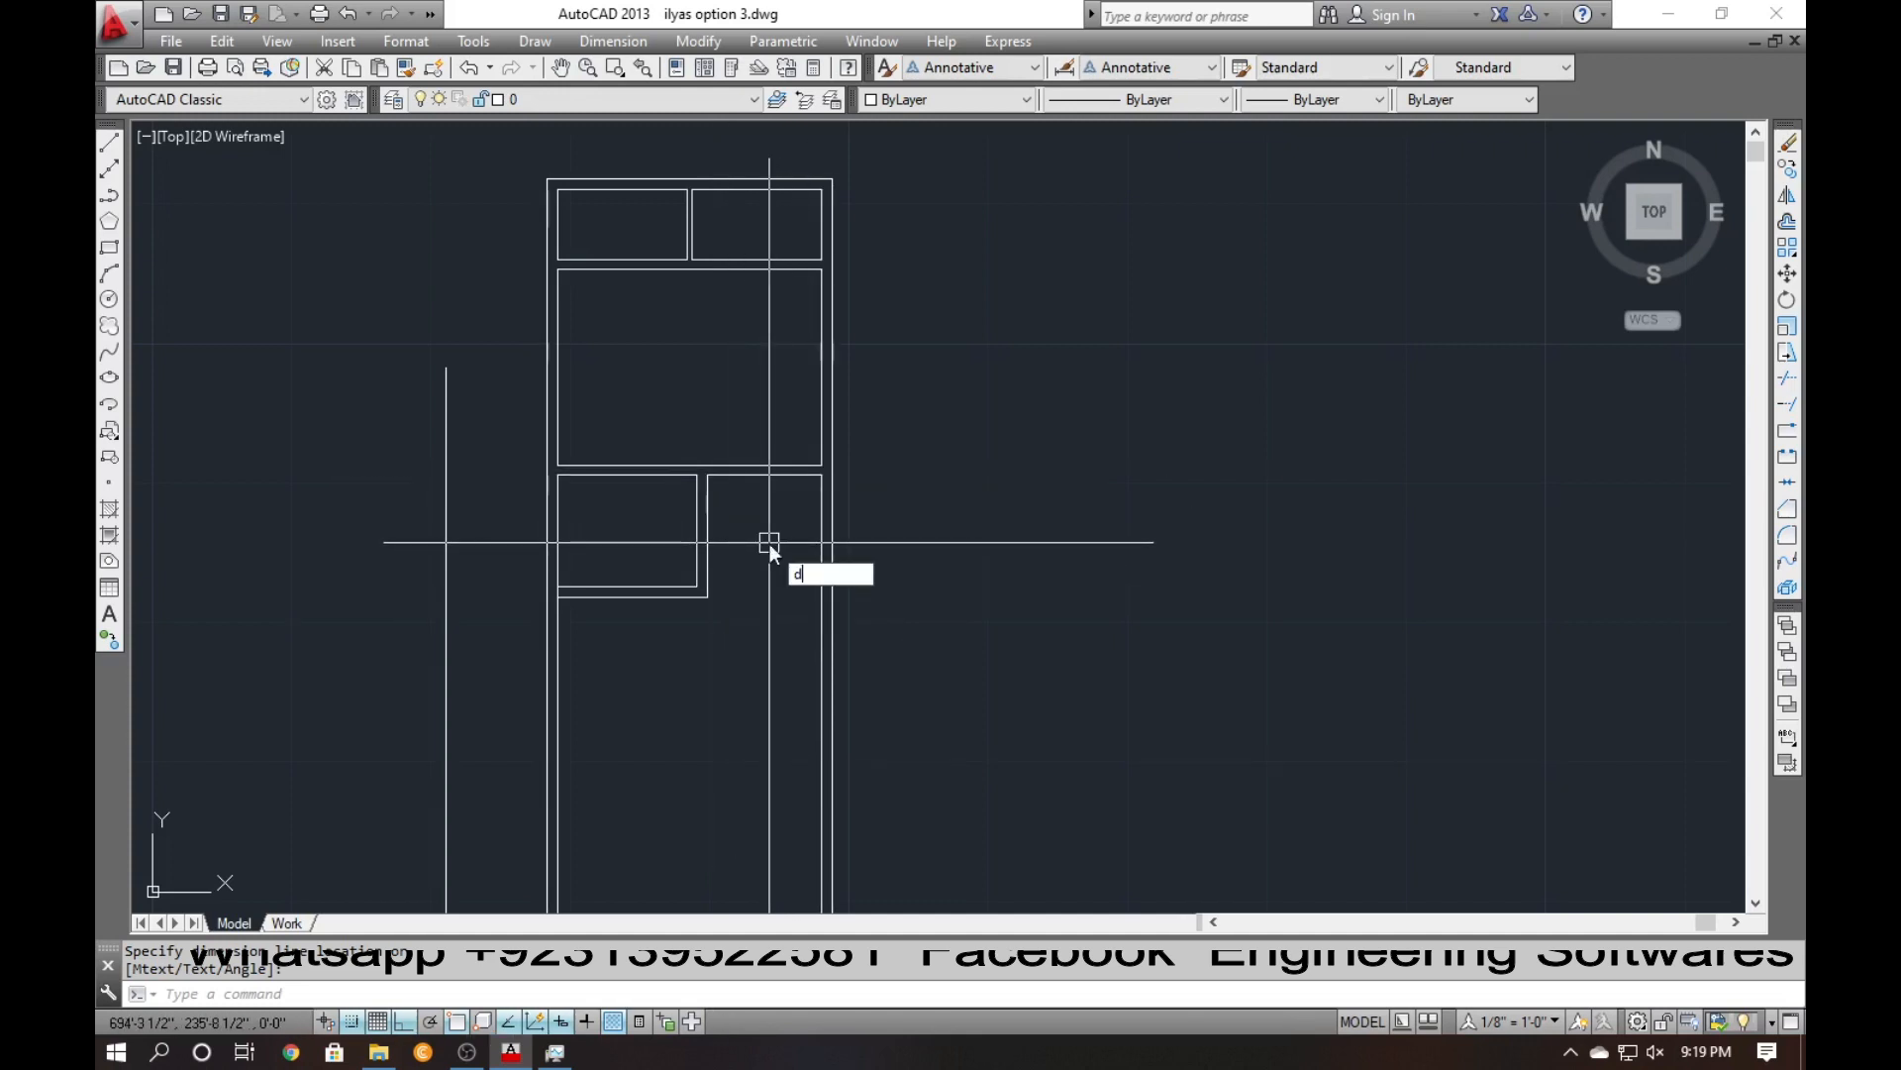
pyautogui.press('Return')
pyautogui.press('Return')
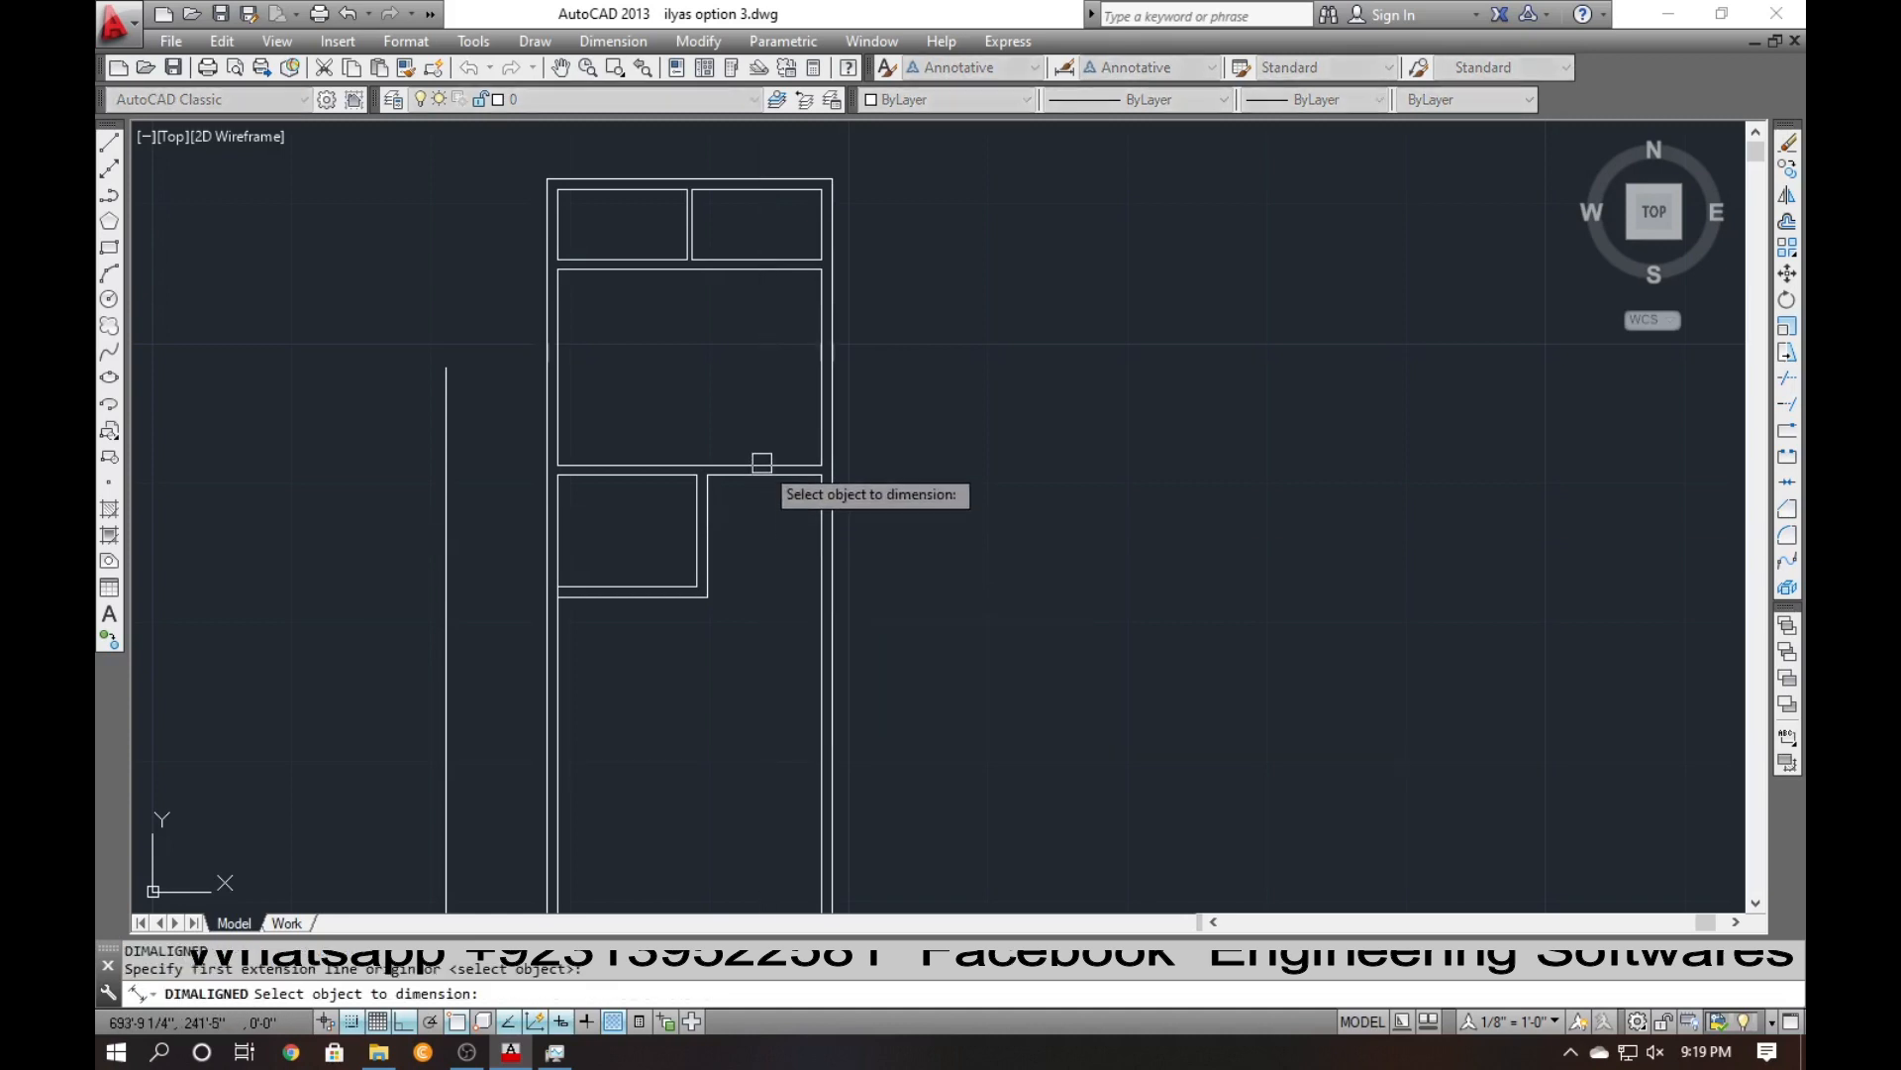
pyautogui.click(756, 459)
pyautogui.scroll(3, 744, 428)
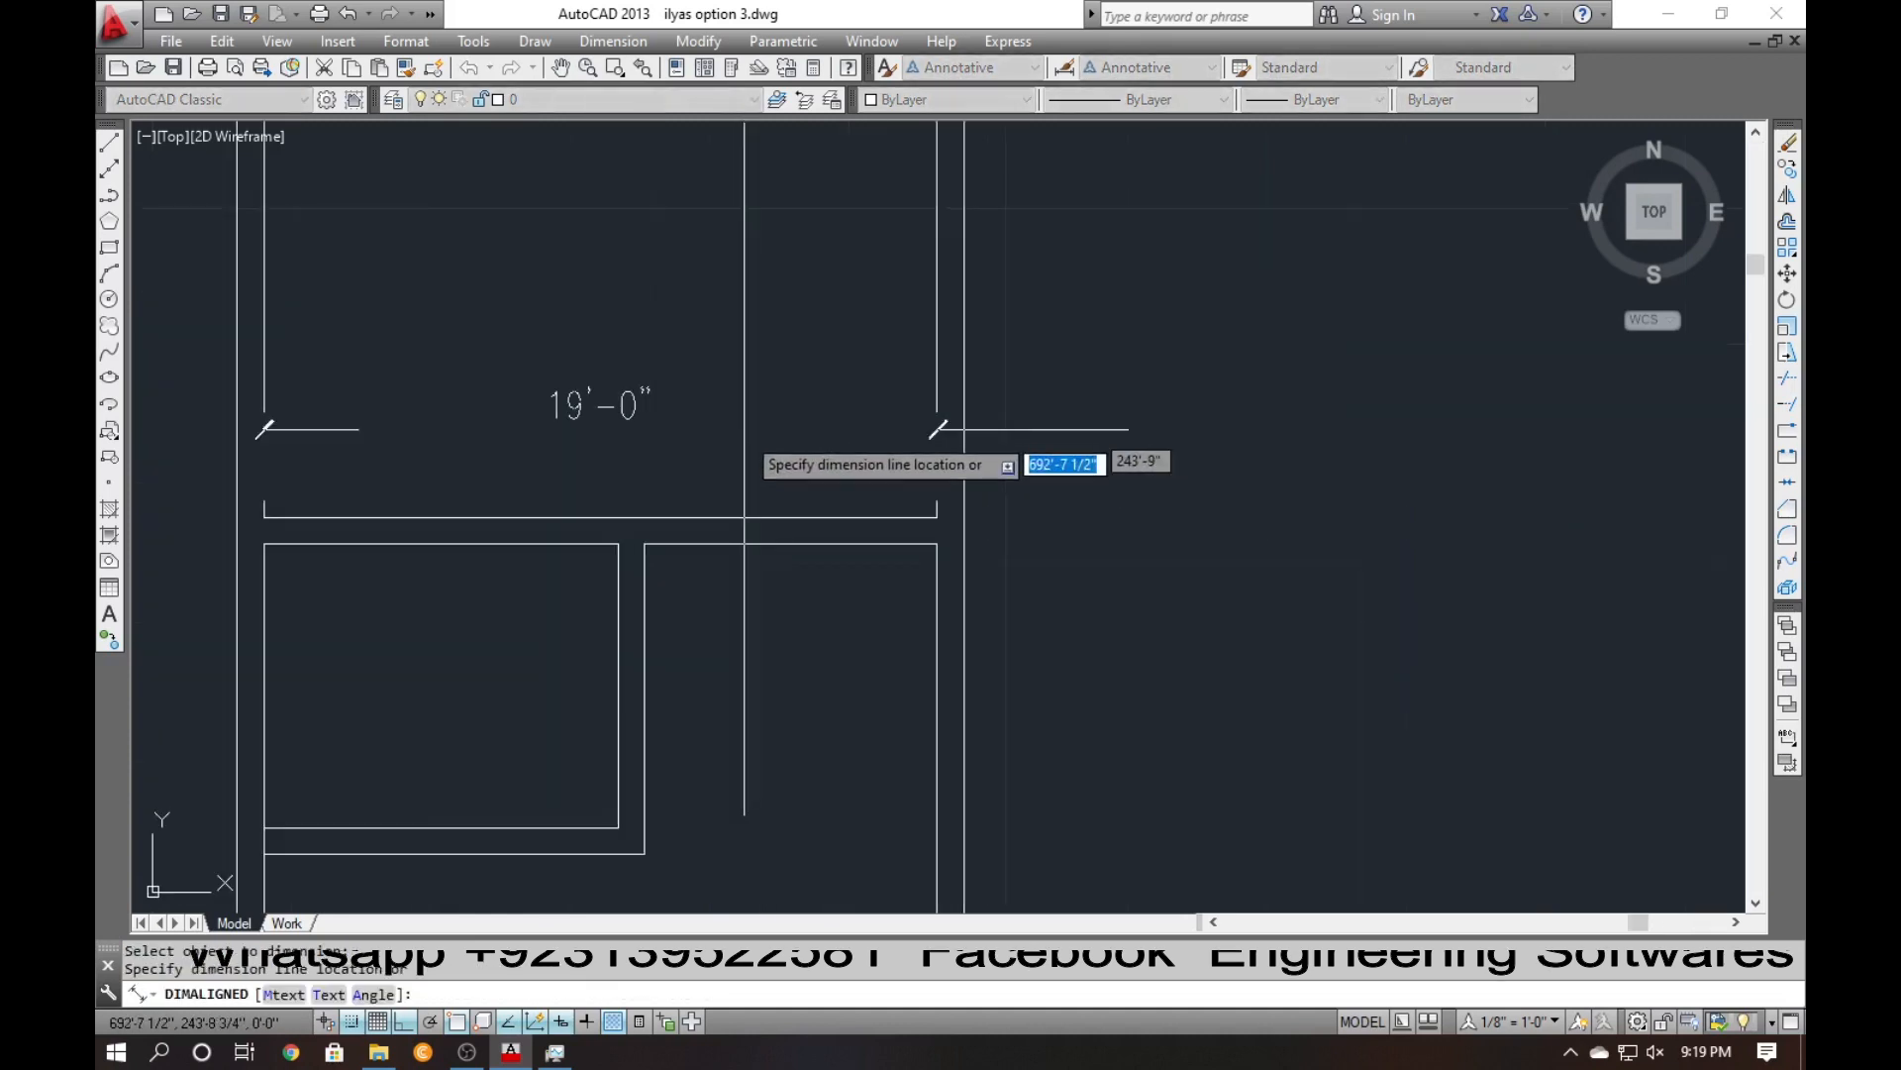
pyautogui.press('Escape')
pyautogui.scroll(-5, 747, 486)
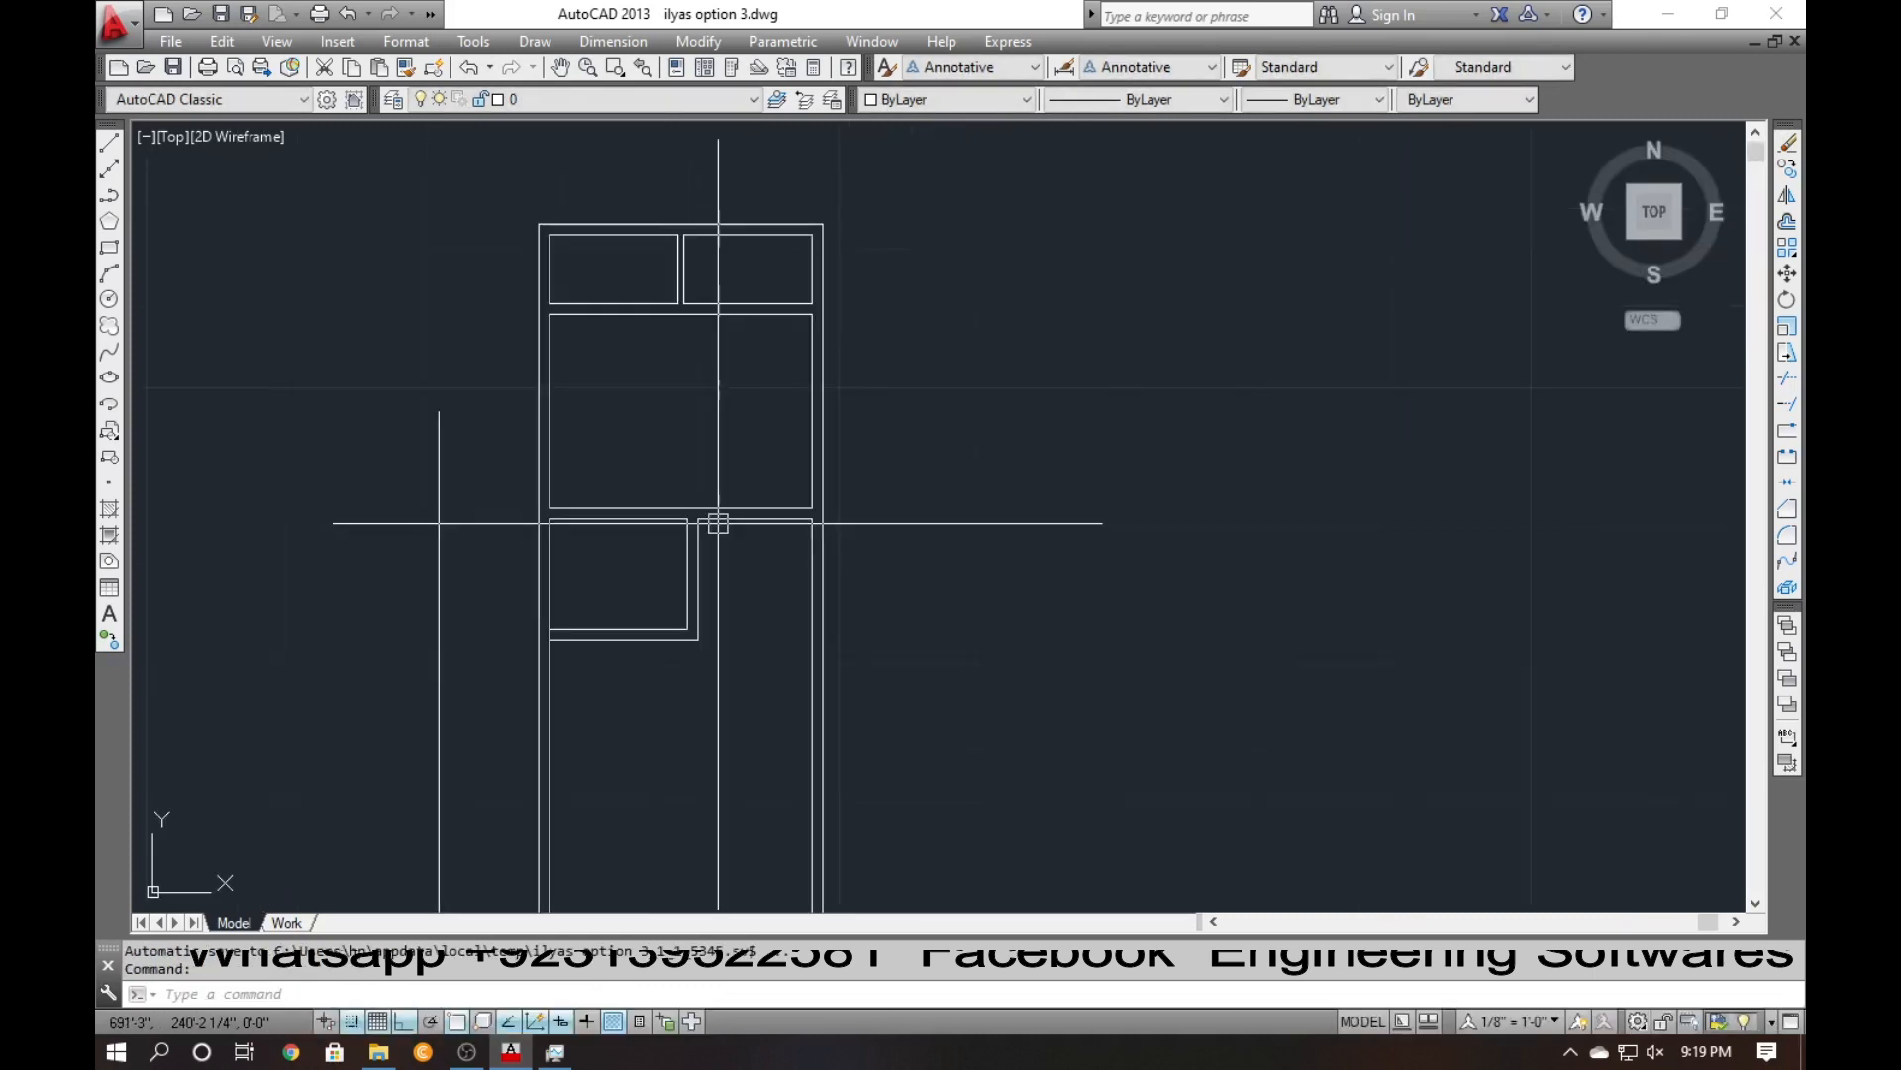
# Try to move the left outer wall lines and the attached left-hand room lines 15" toward the inside of the plan.
pyautogui.click(500, 202)
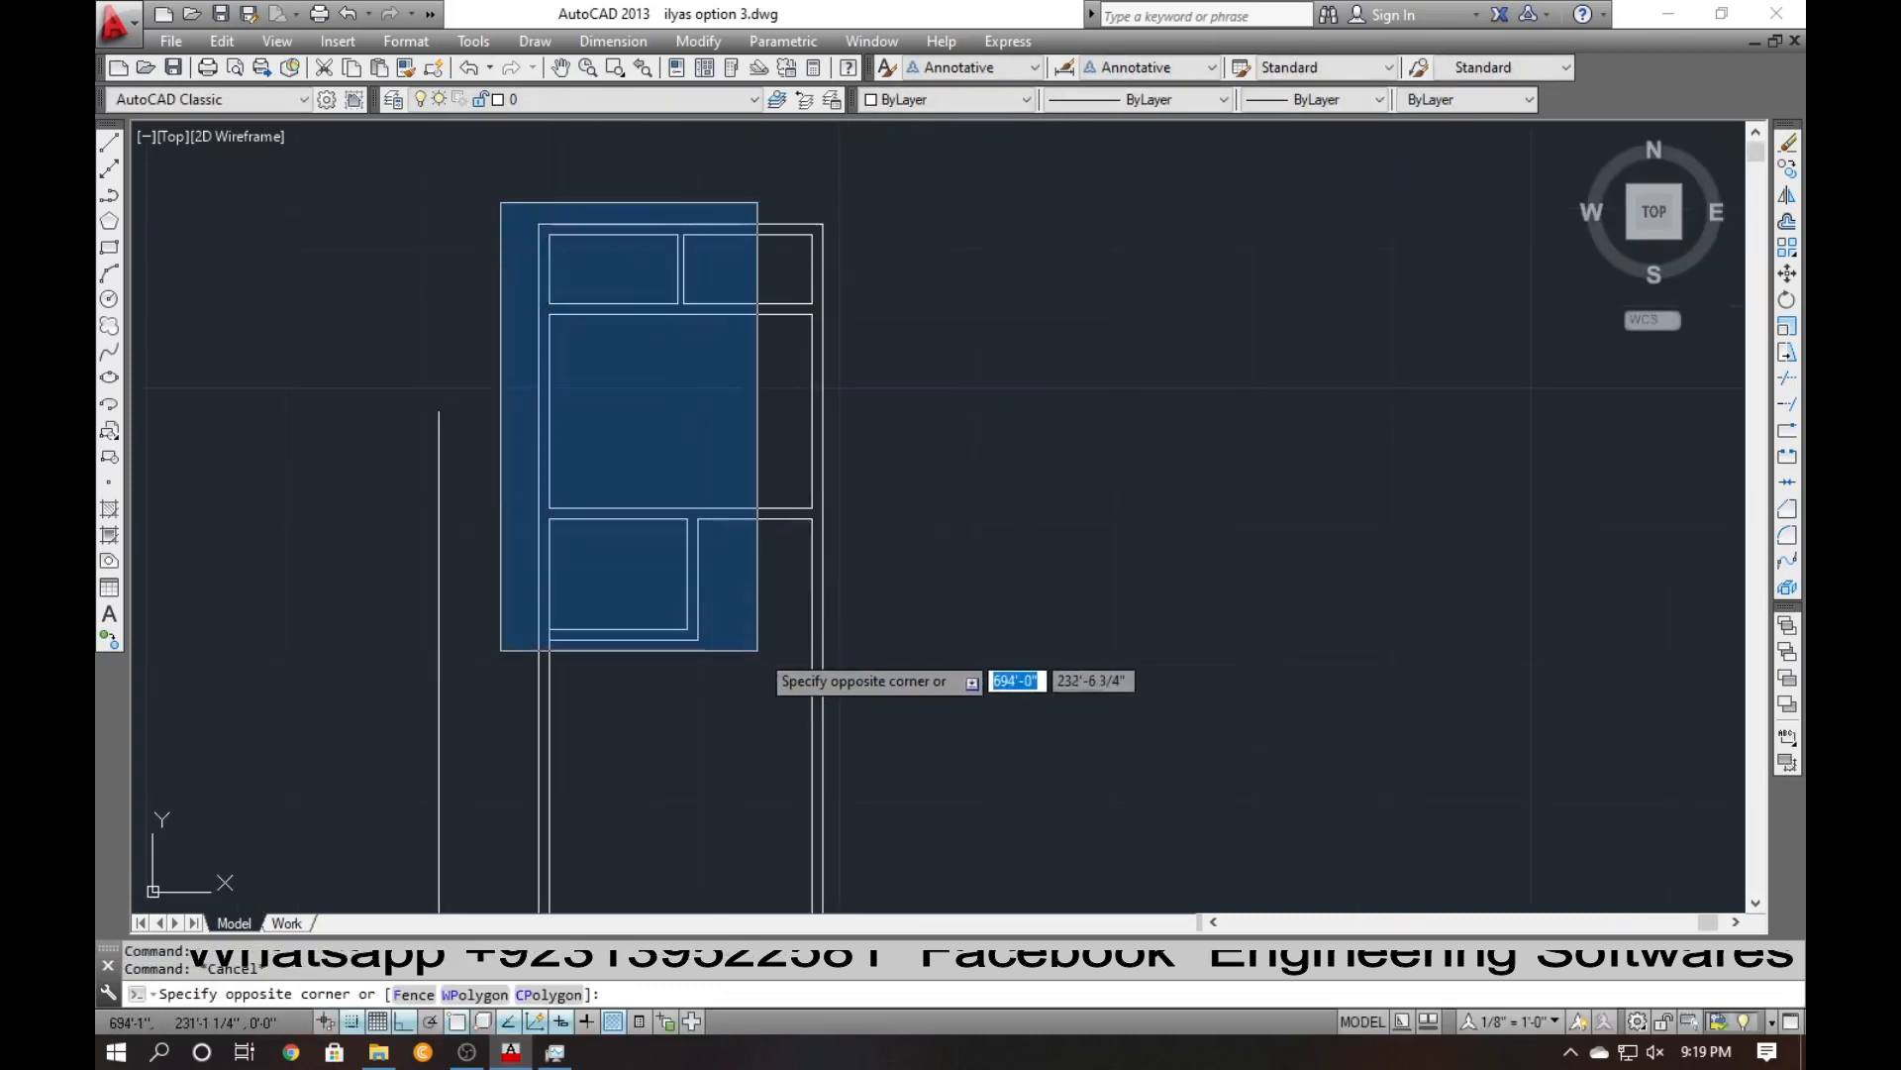
pyautogui.click(752, 730)
pyautogui.click(672, 732)
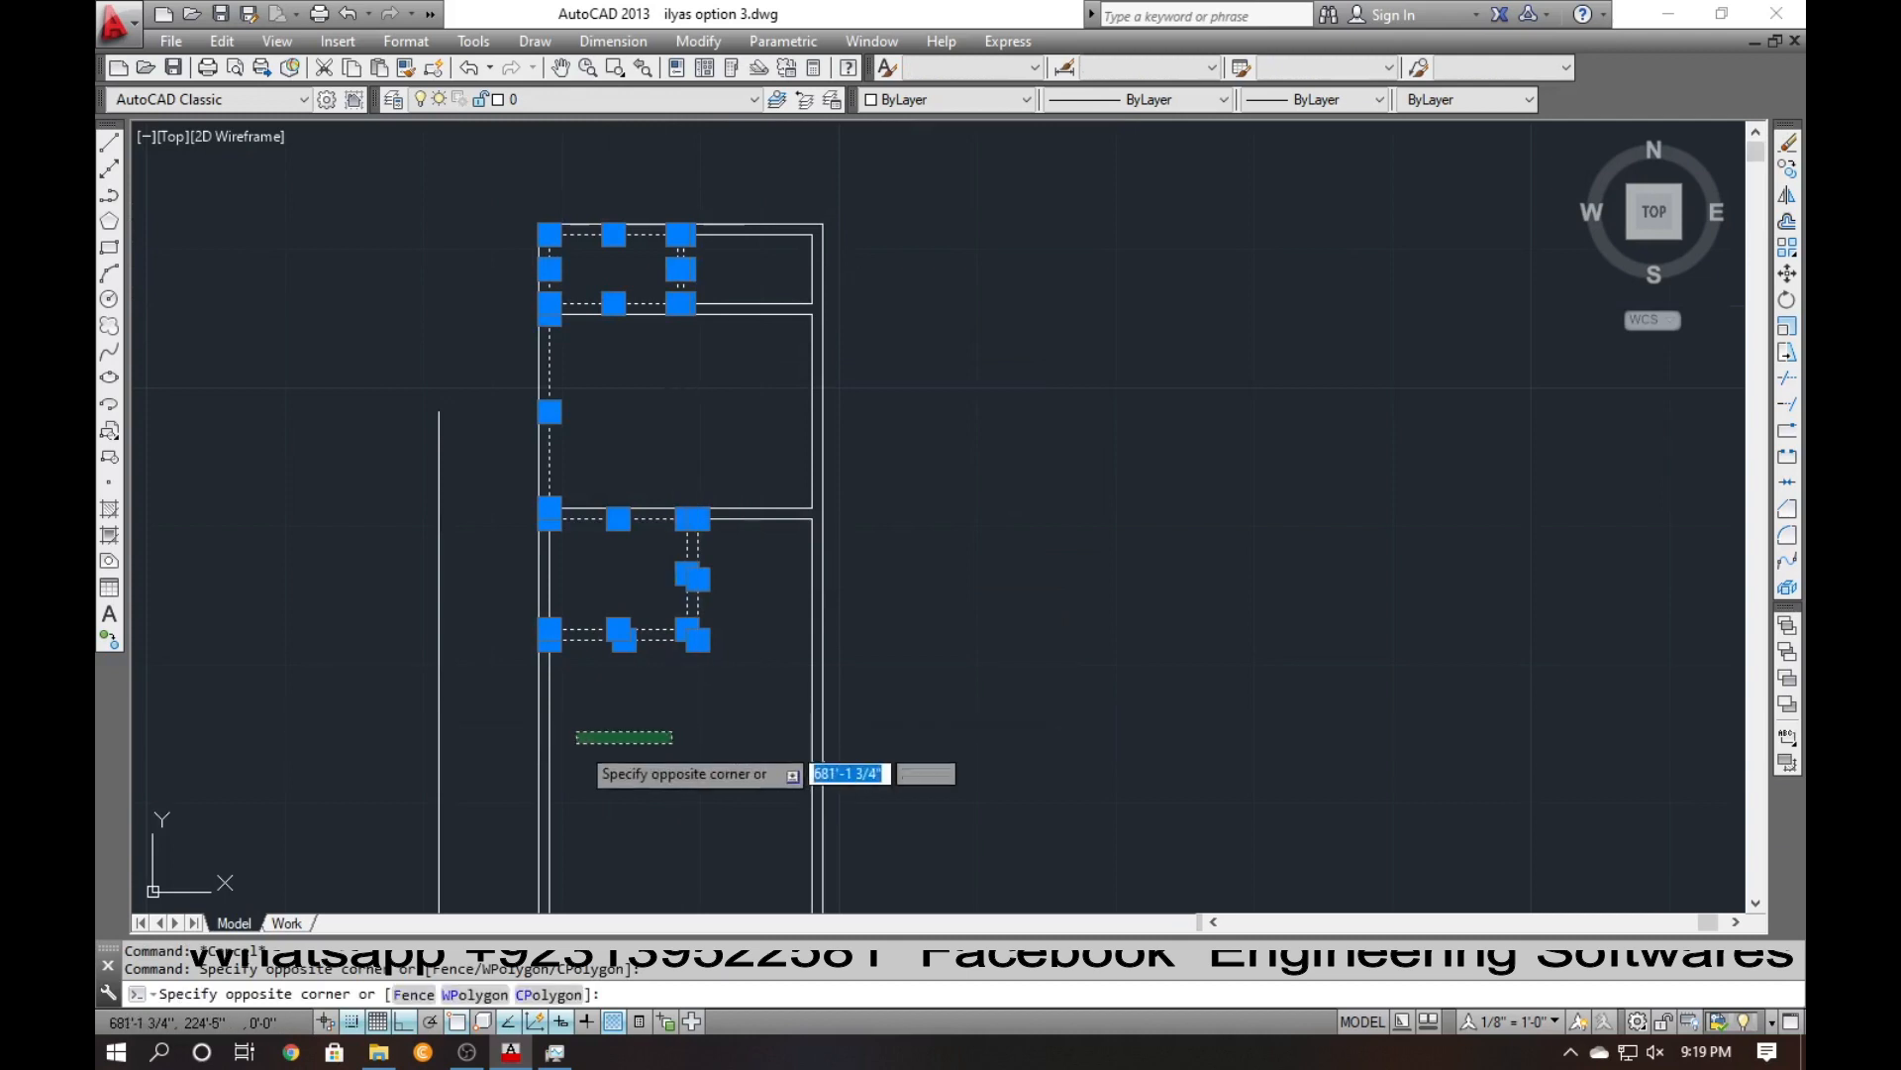
pyautogui.click(522, 760)
pyautogui.write('m')
pyautogui.press('Return')
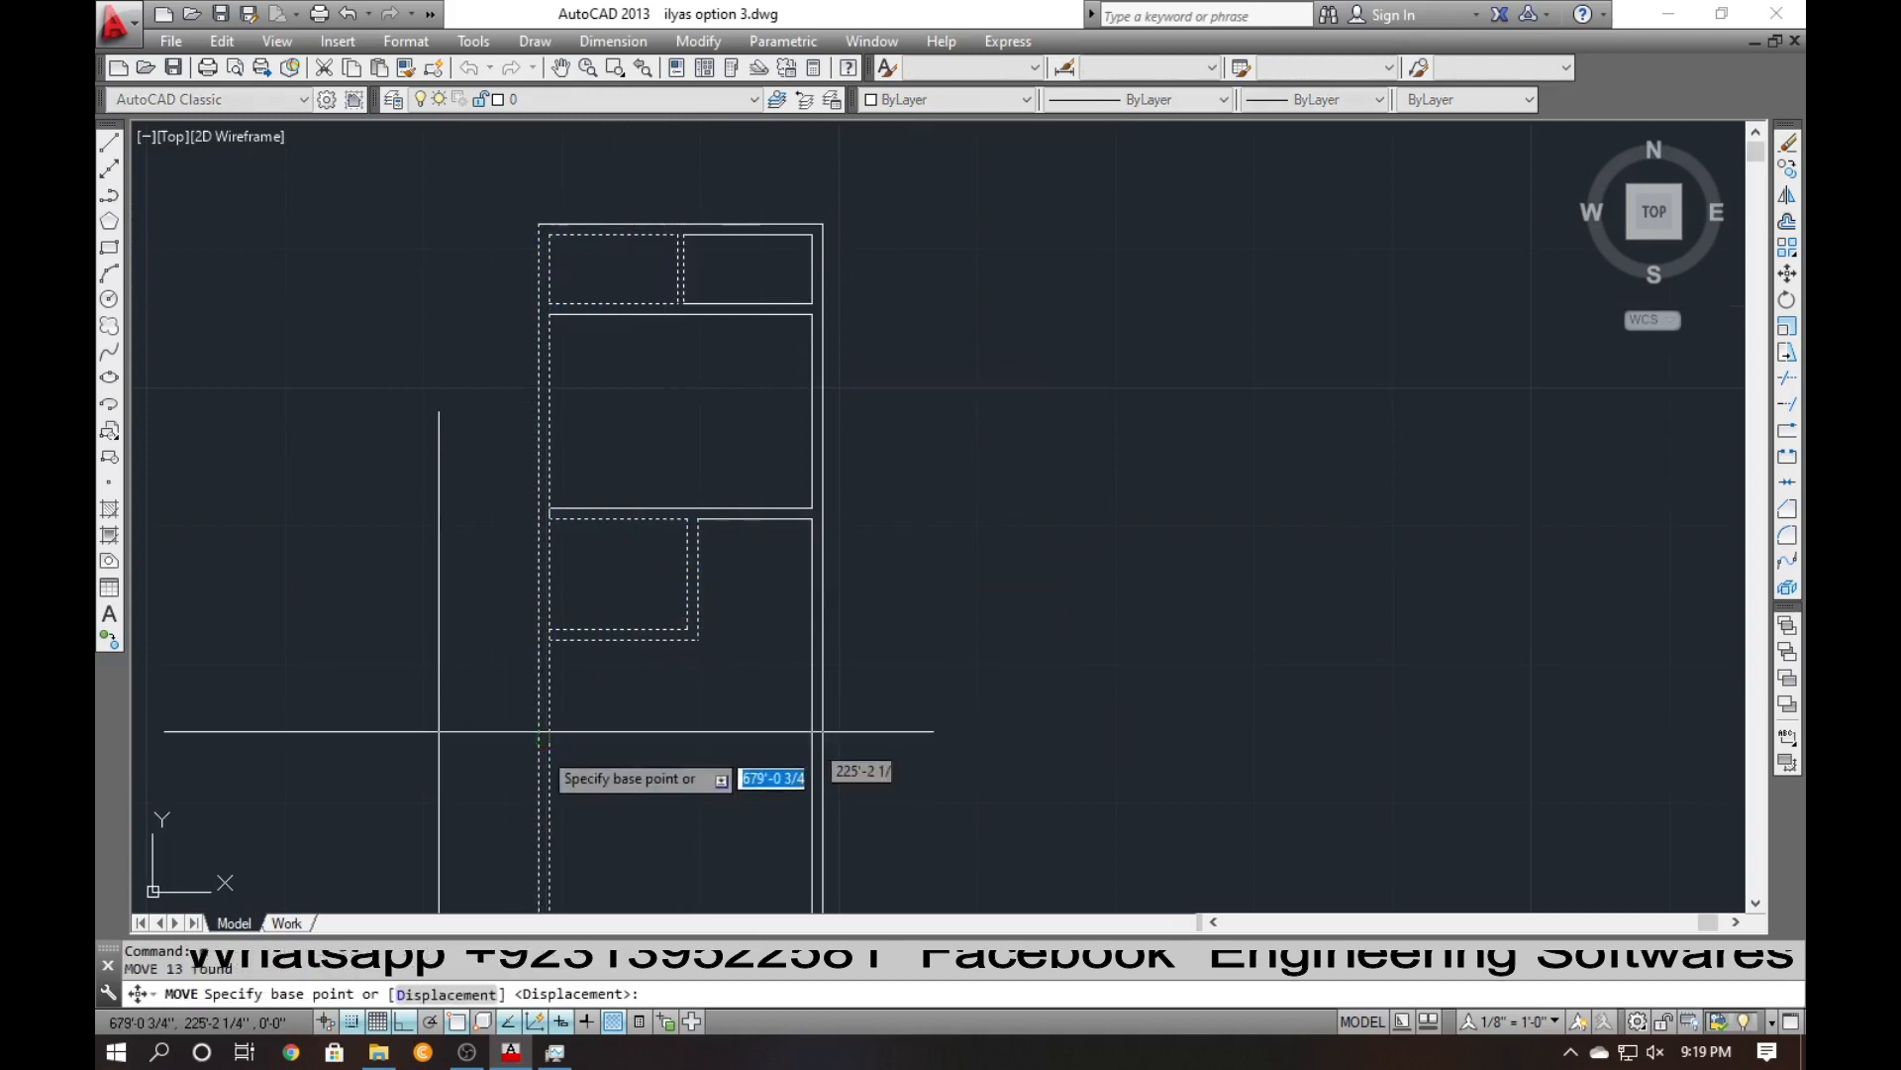
pyautogui.click(532, 747)
pyautogui.write('15')
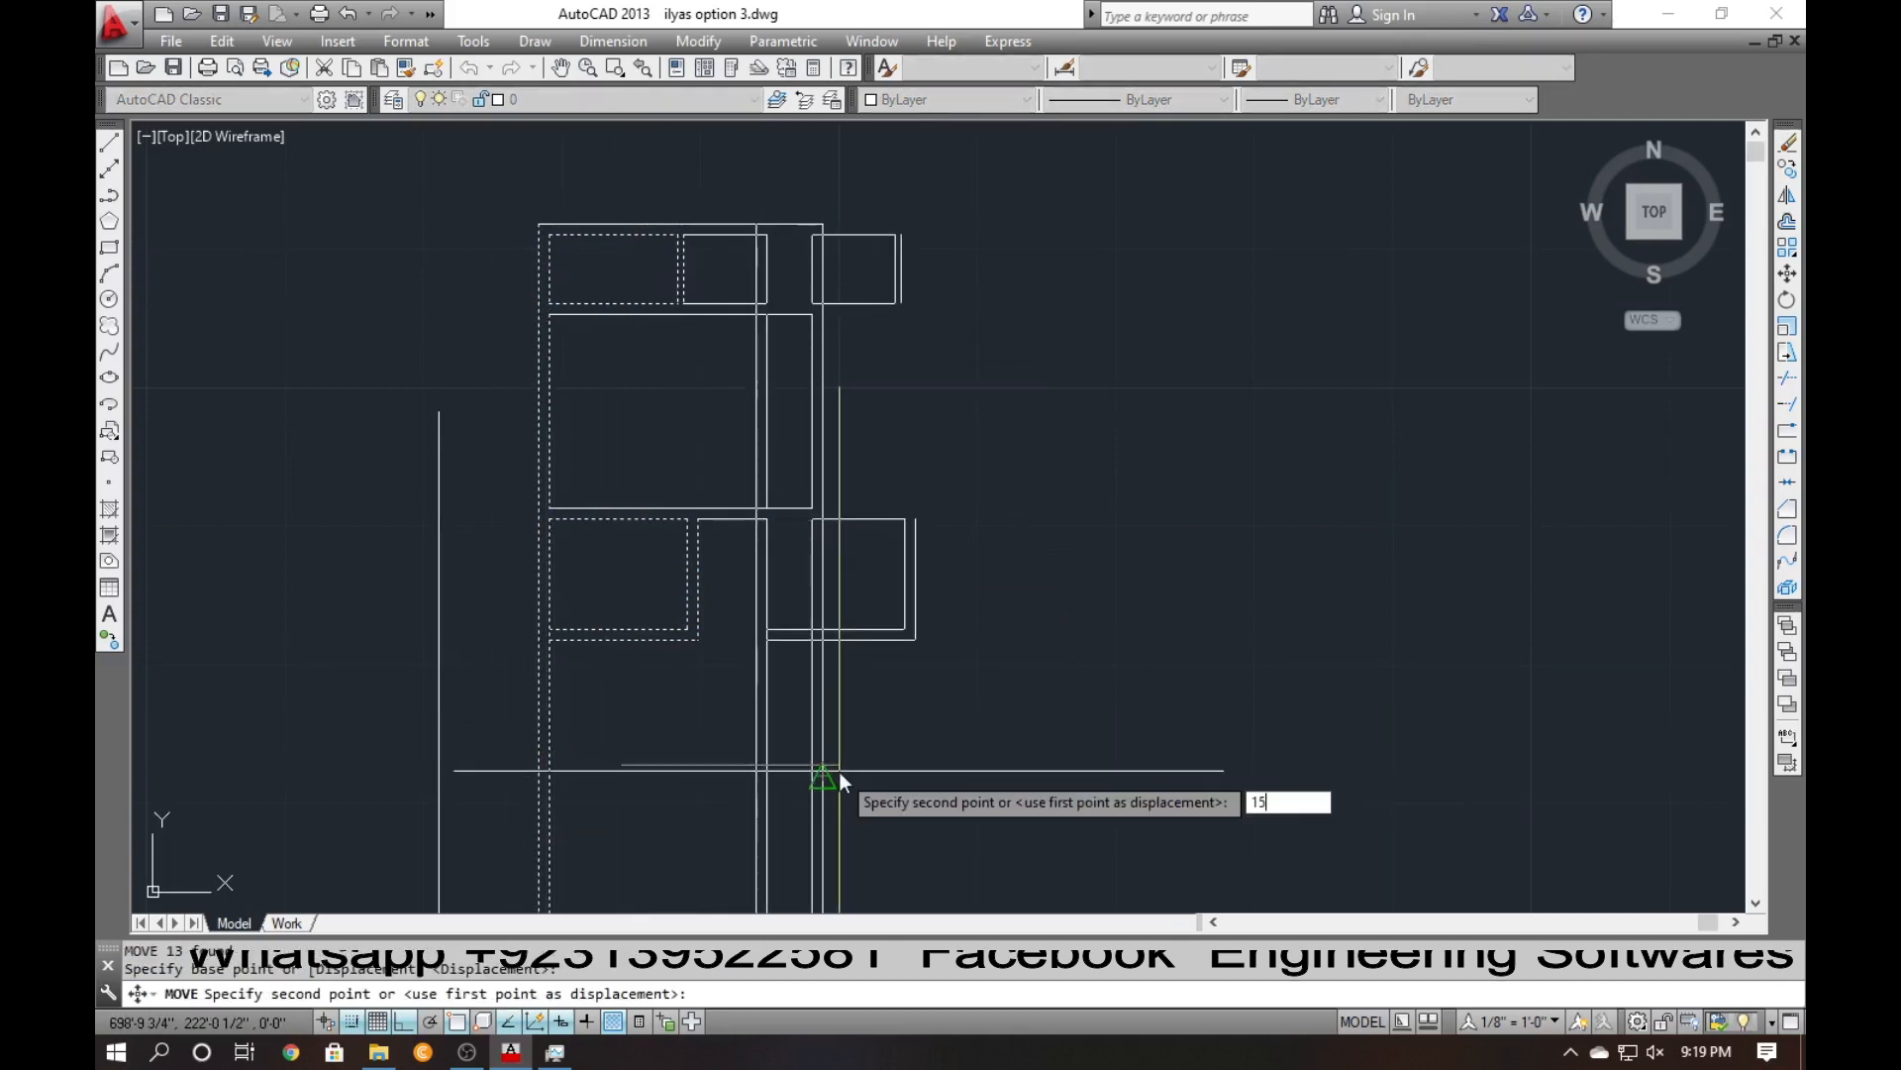
pyautogui.press('Return')
pyautogui.press('Escape')
# Undo the trim command and the 15" move of the left-hand walls.
pyautogui.write('tr')
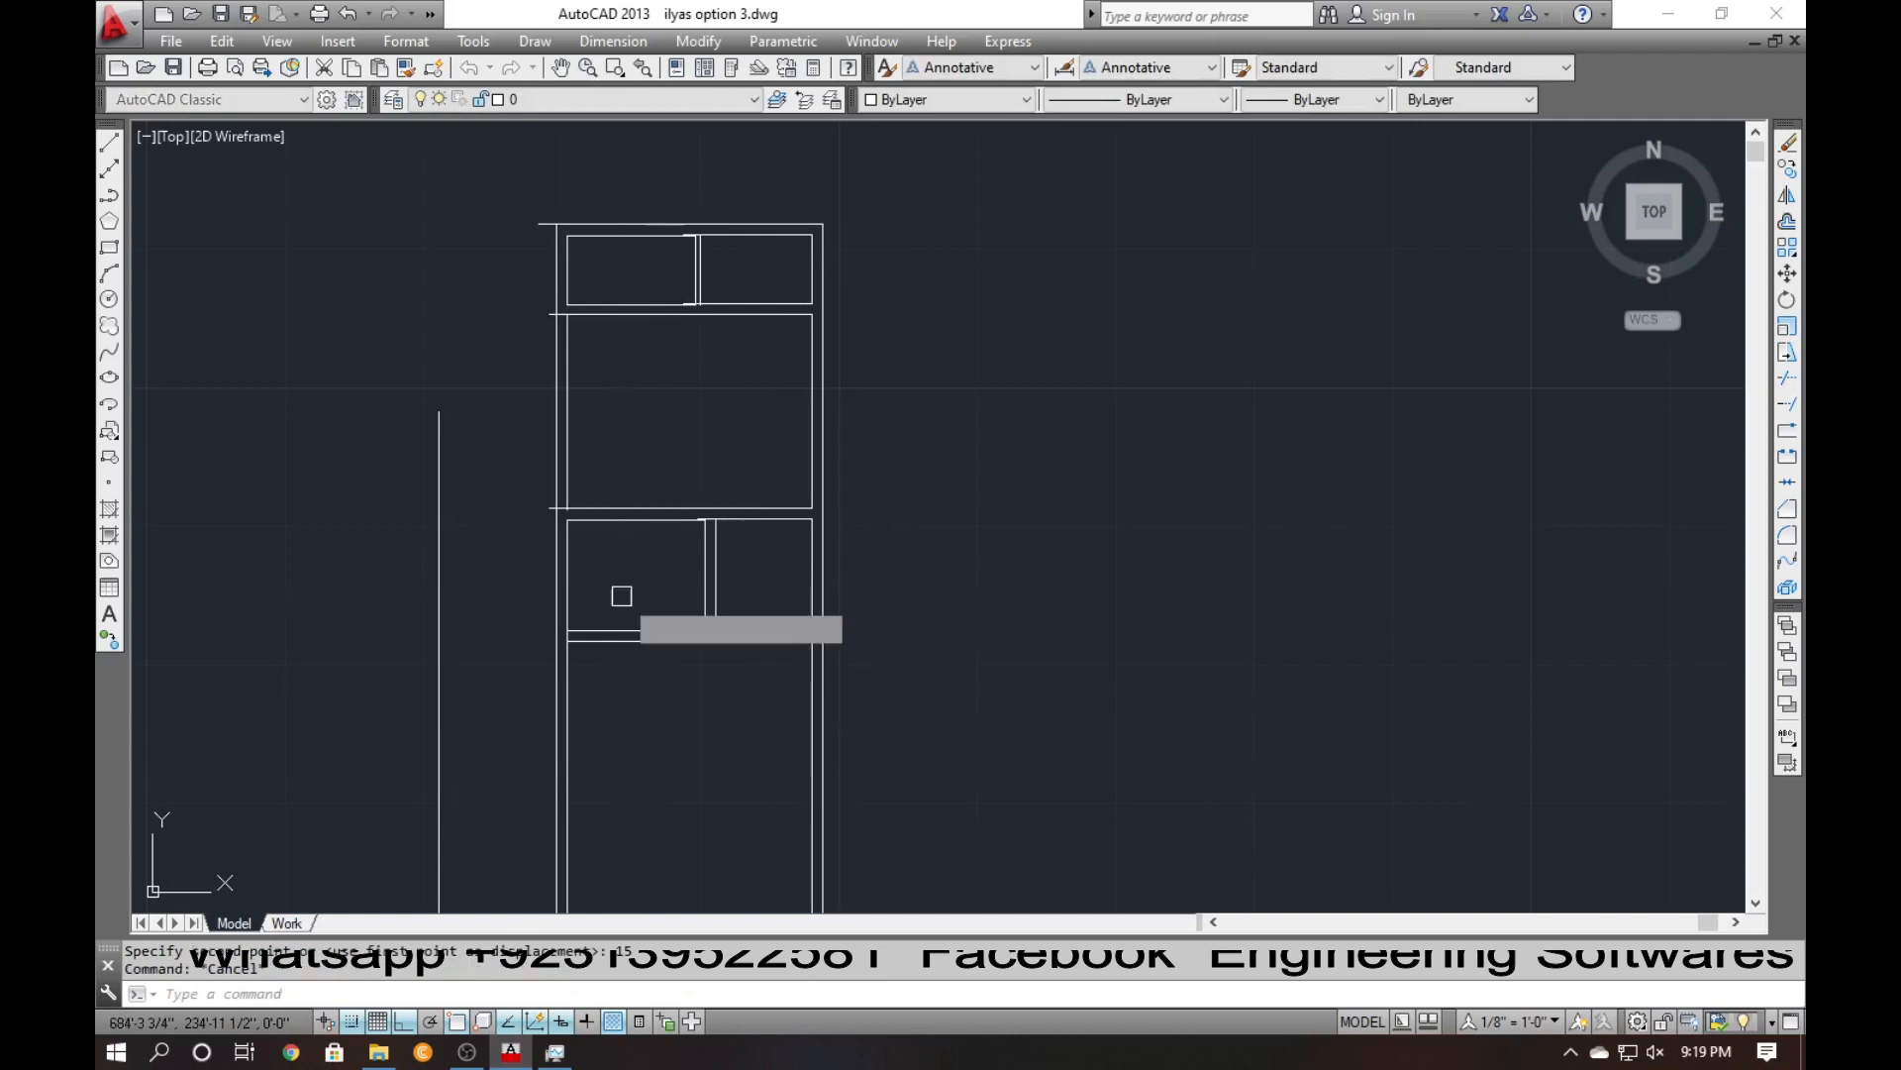
pyautogui.press('Return')
pyautogui.press('Return')
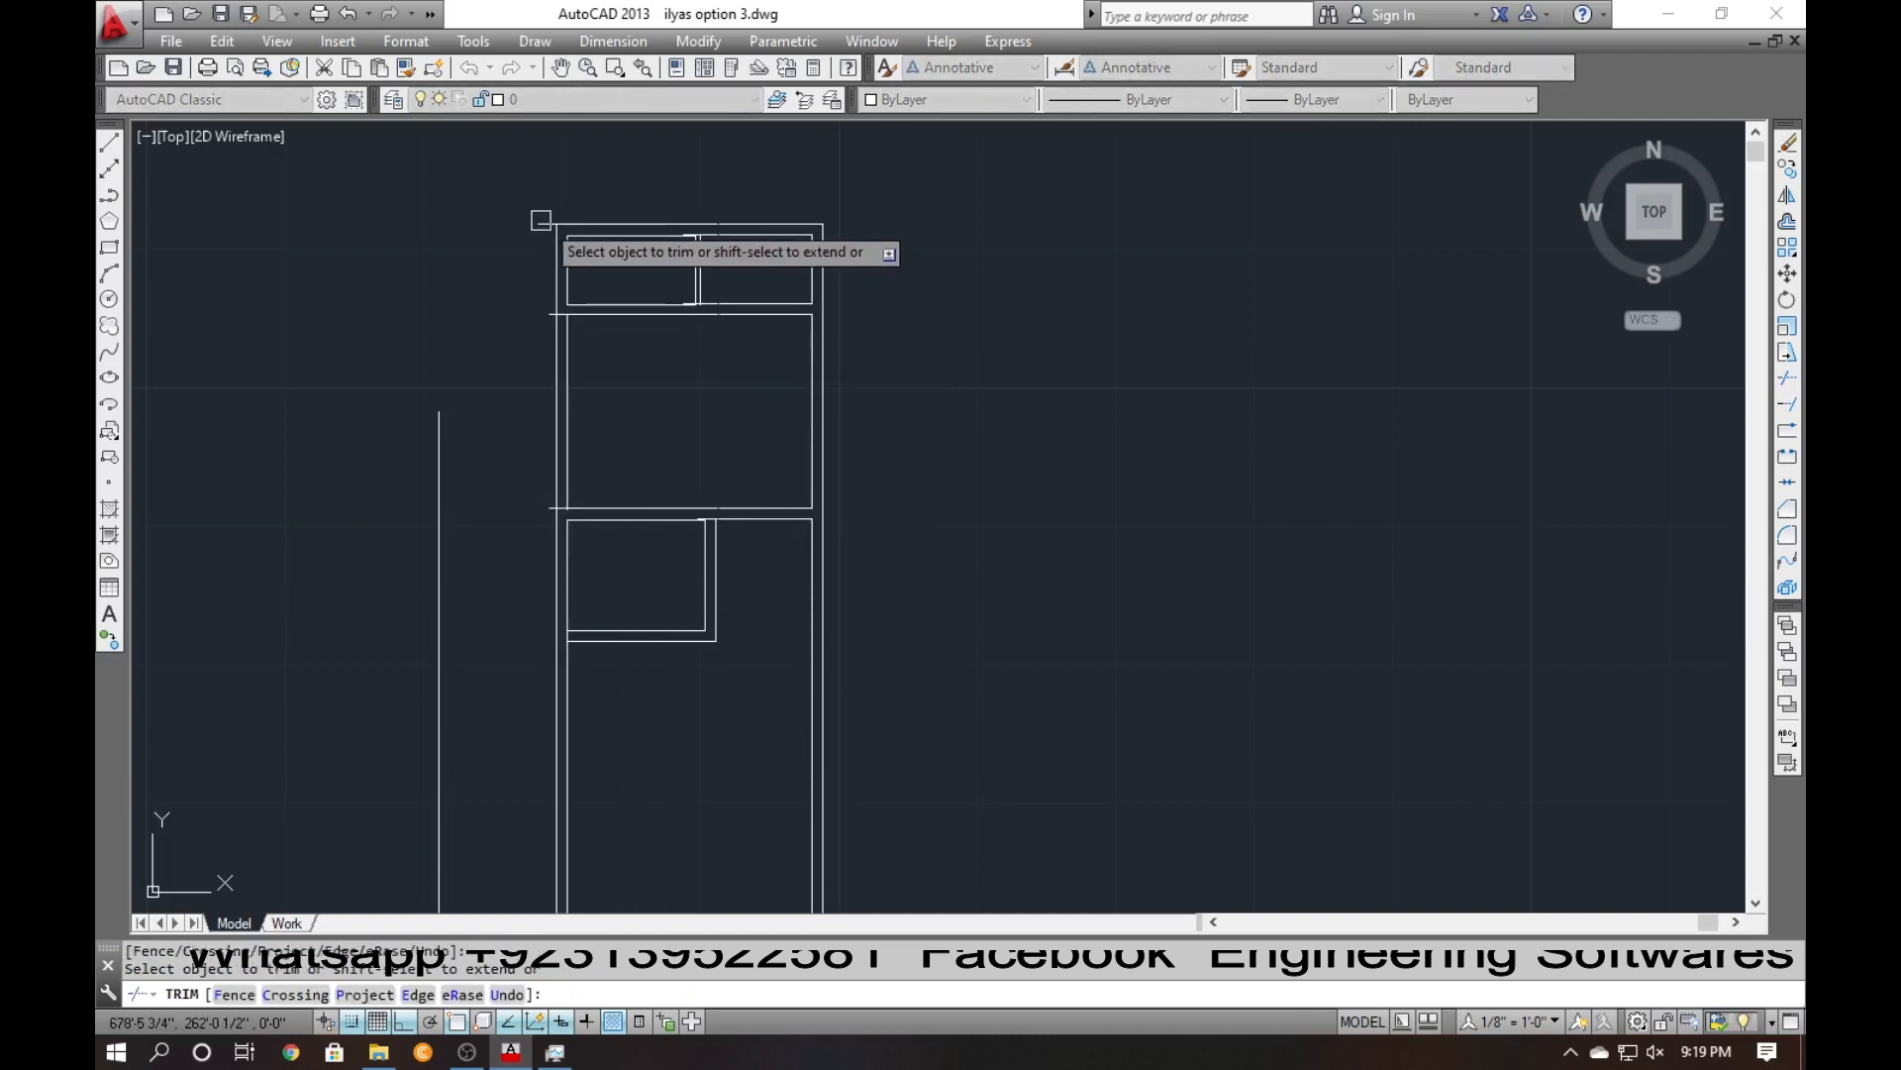
pyautogui.scroll(6, 683, 233)
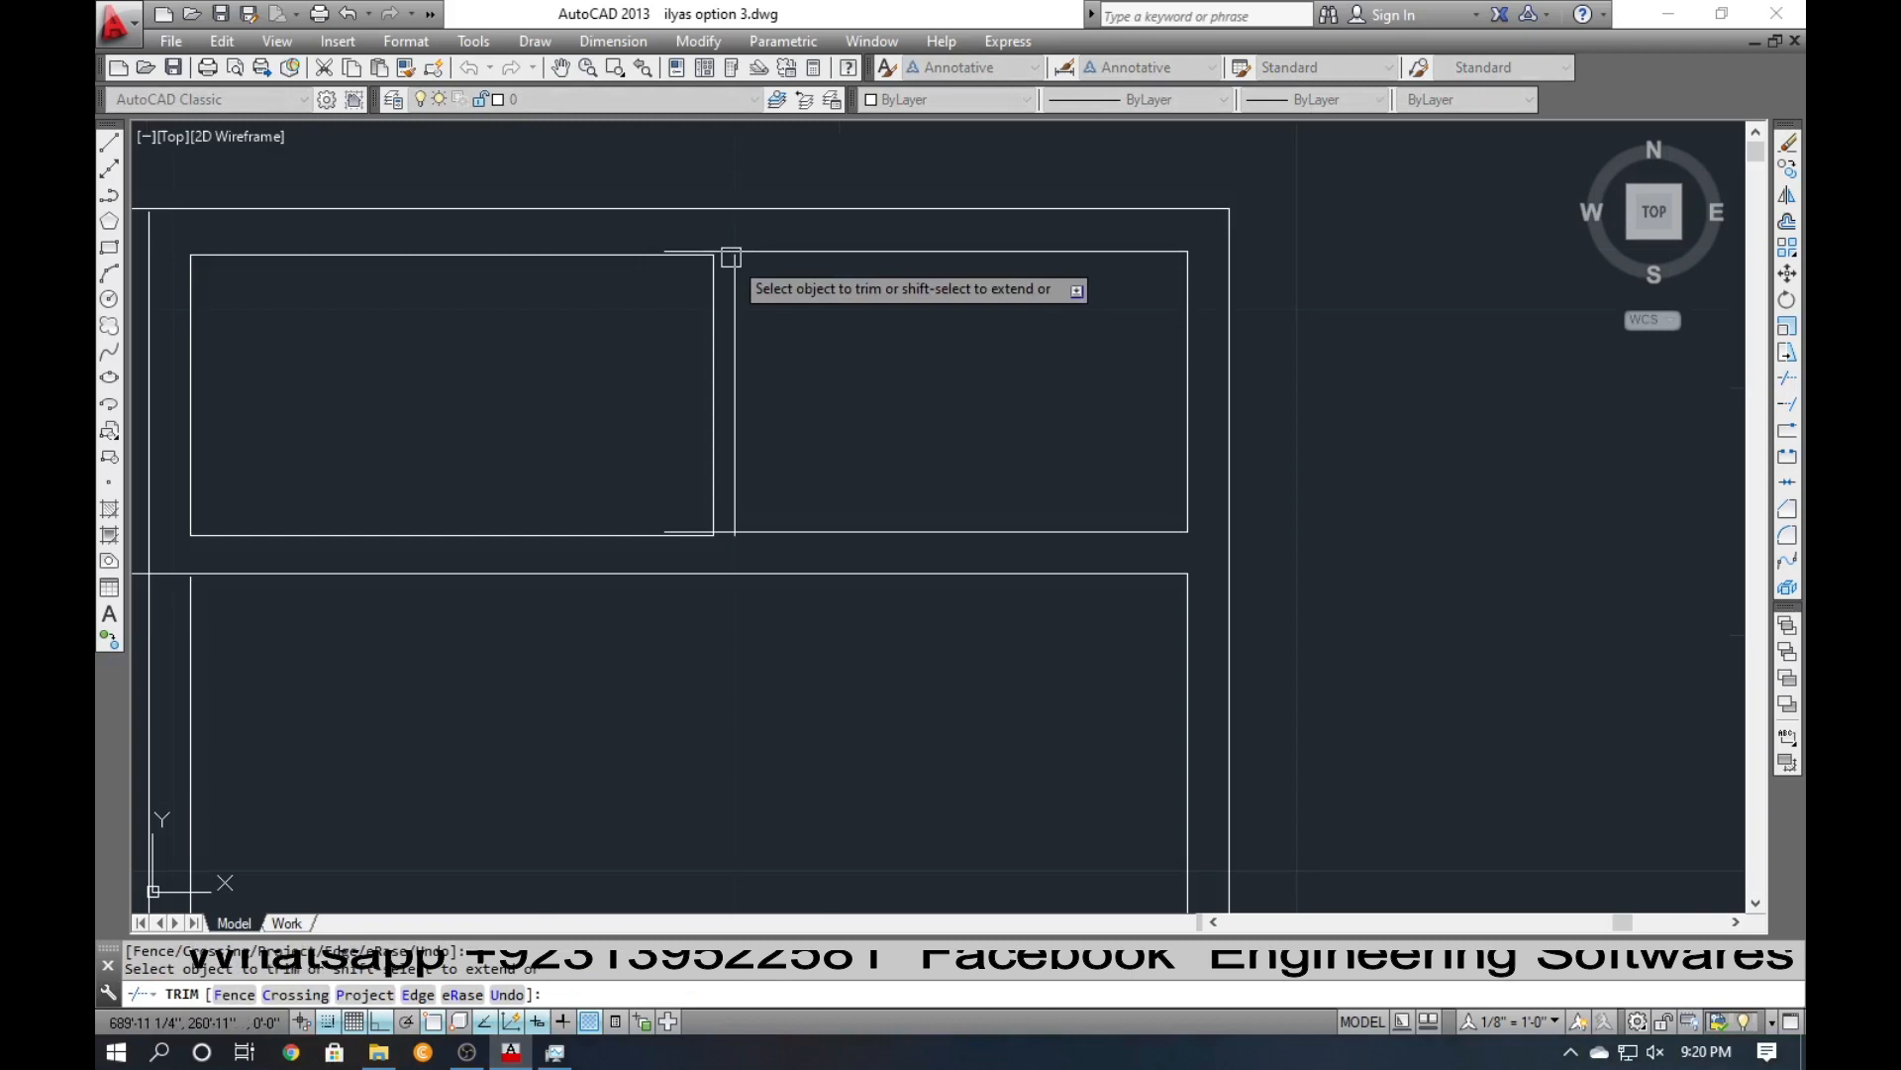
pyautogui.hotkey('ctrl', 'z')
pyautogui.press('Escape')
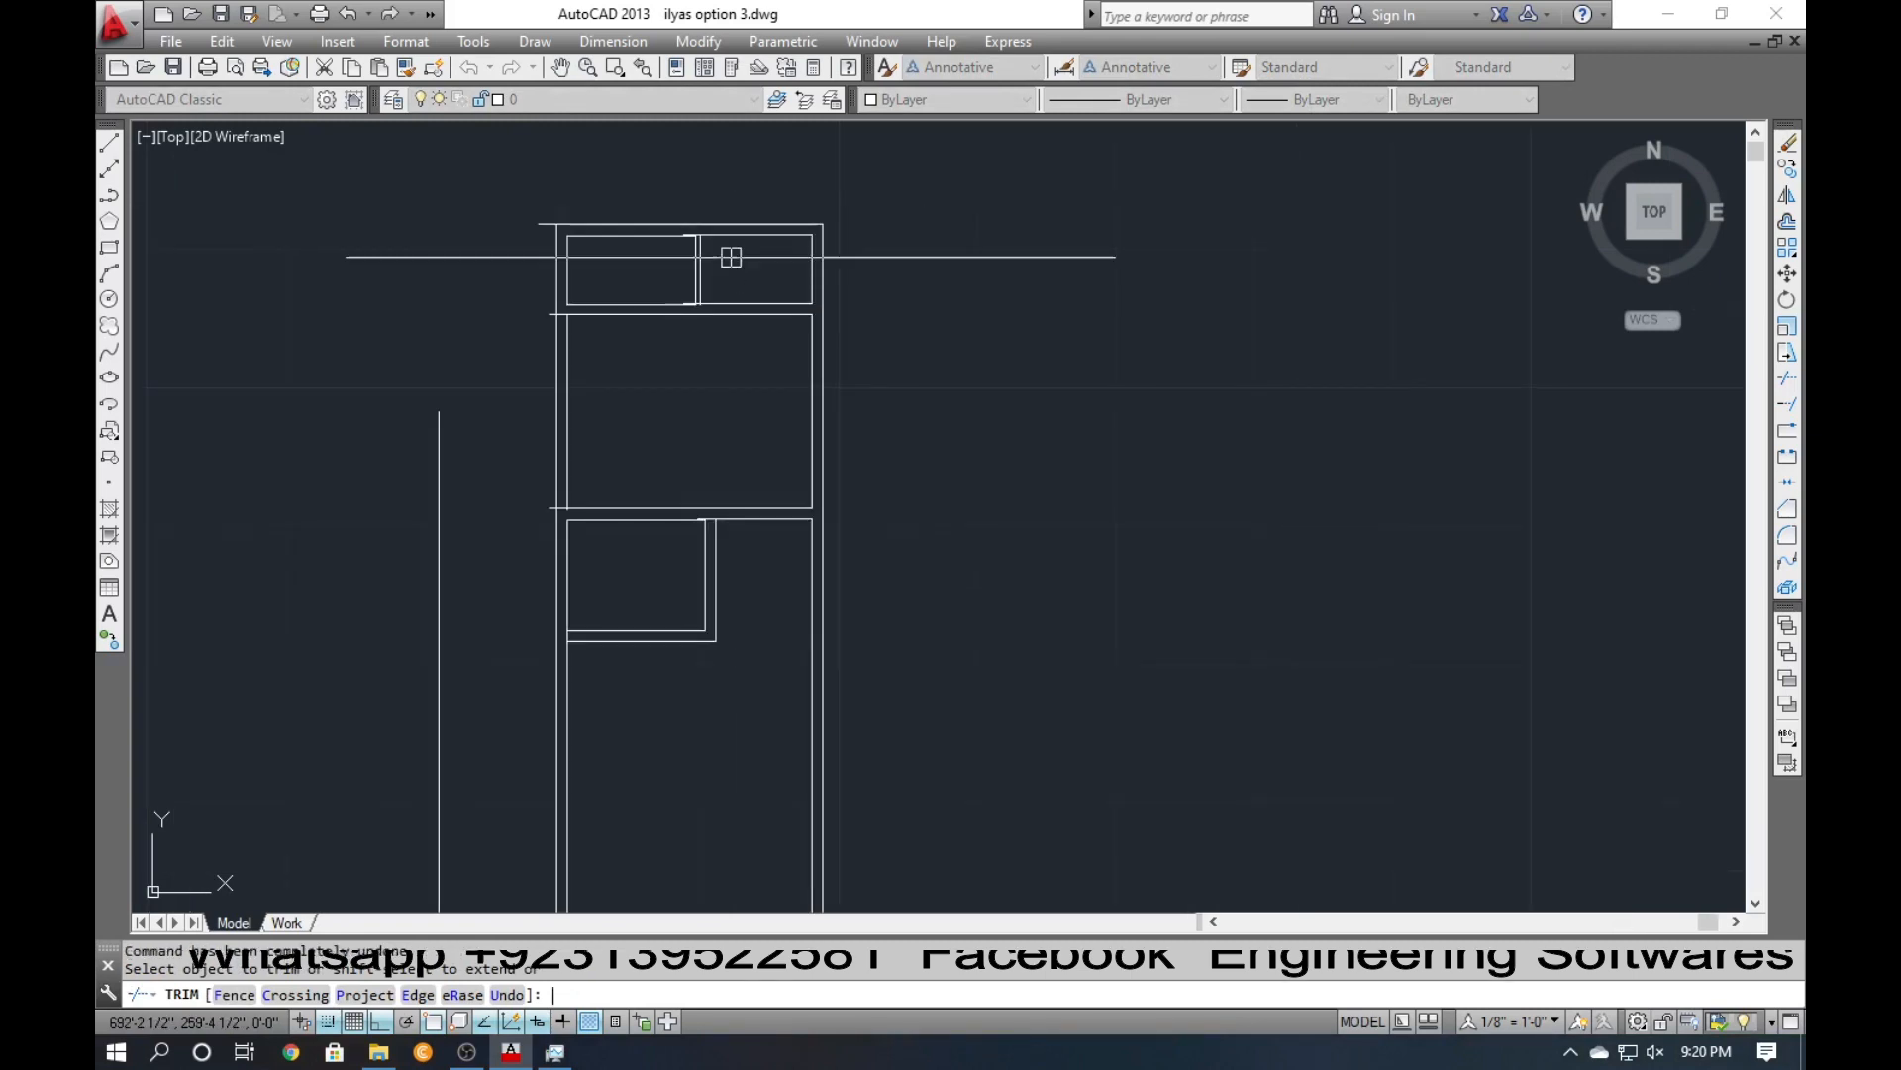
pyautogui.hotkey('ctrl', 'z')
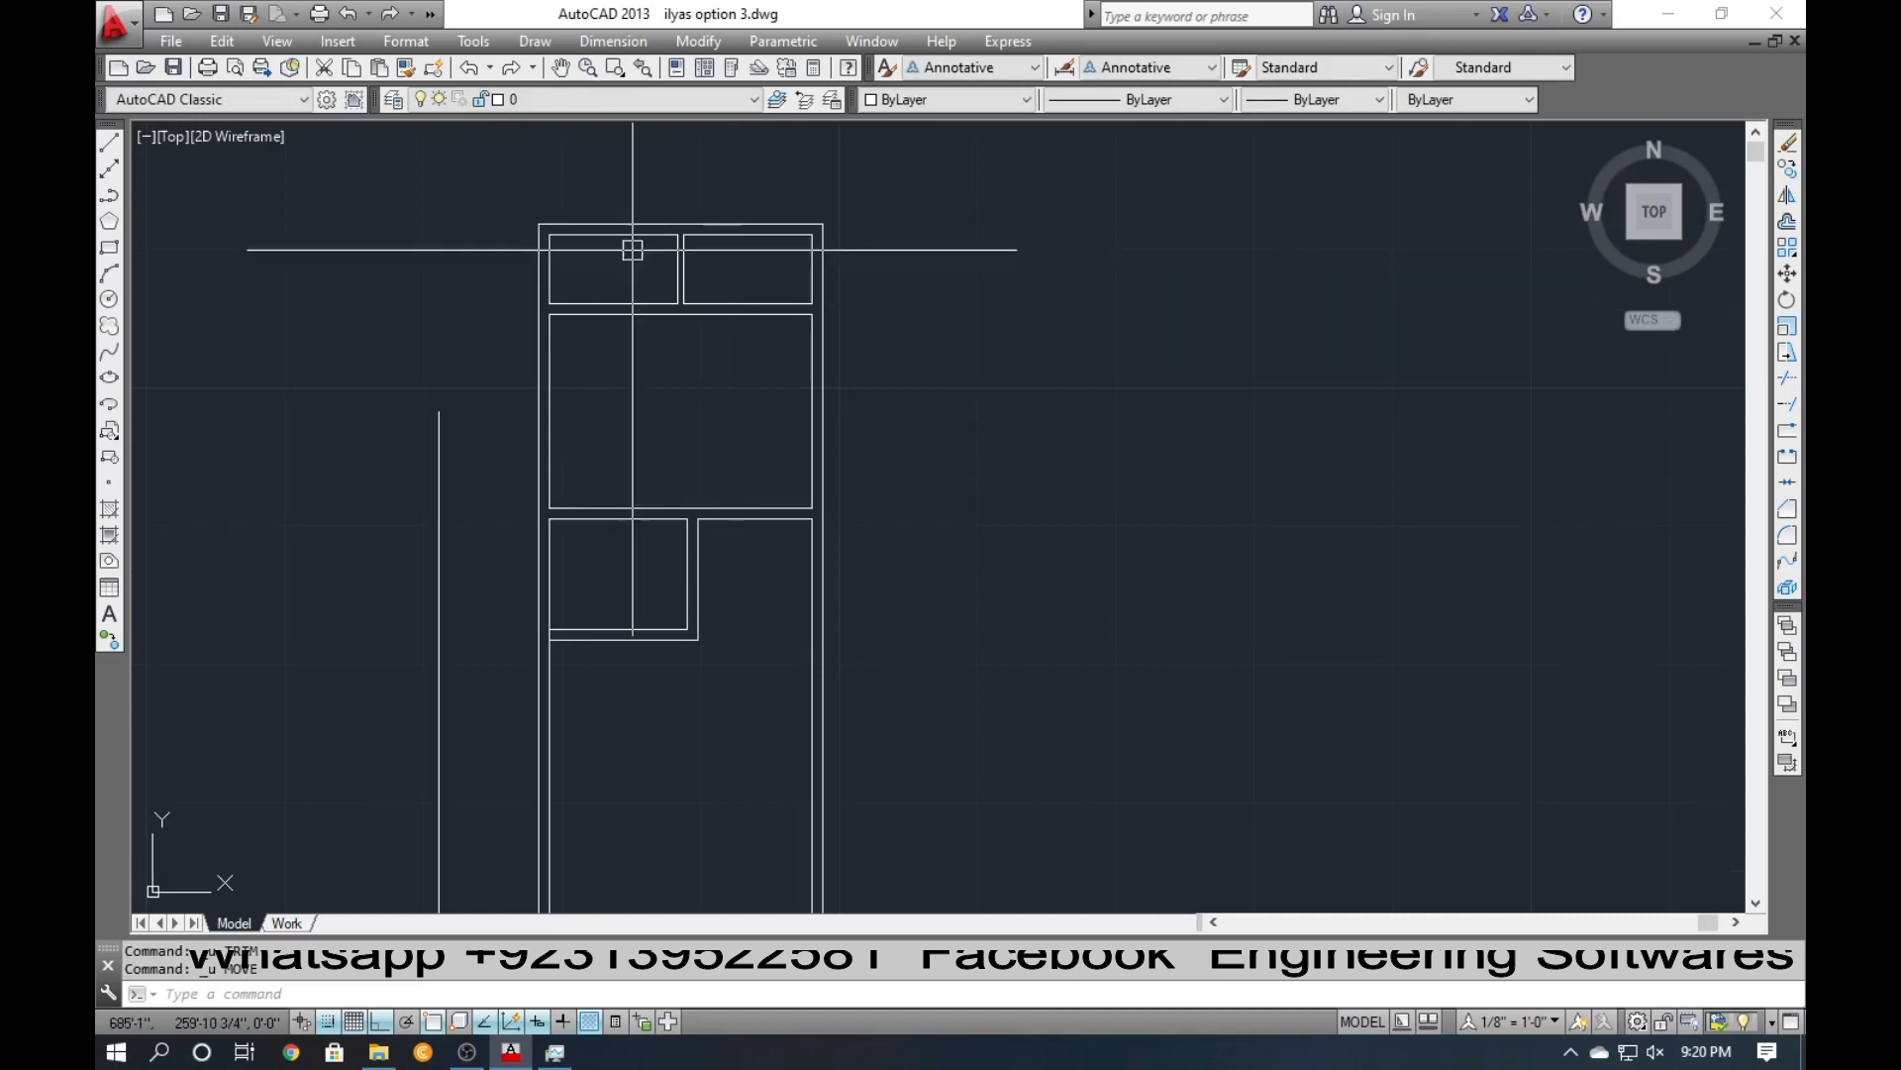
# Move the left outer wall lines and the attached left-hand room lines 15" horizontally to the right.
pyautogui.click(458, 173)
pyautogui.click(727, 728)
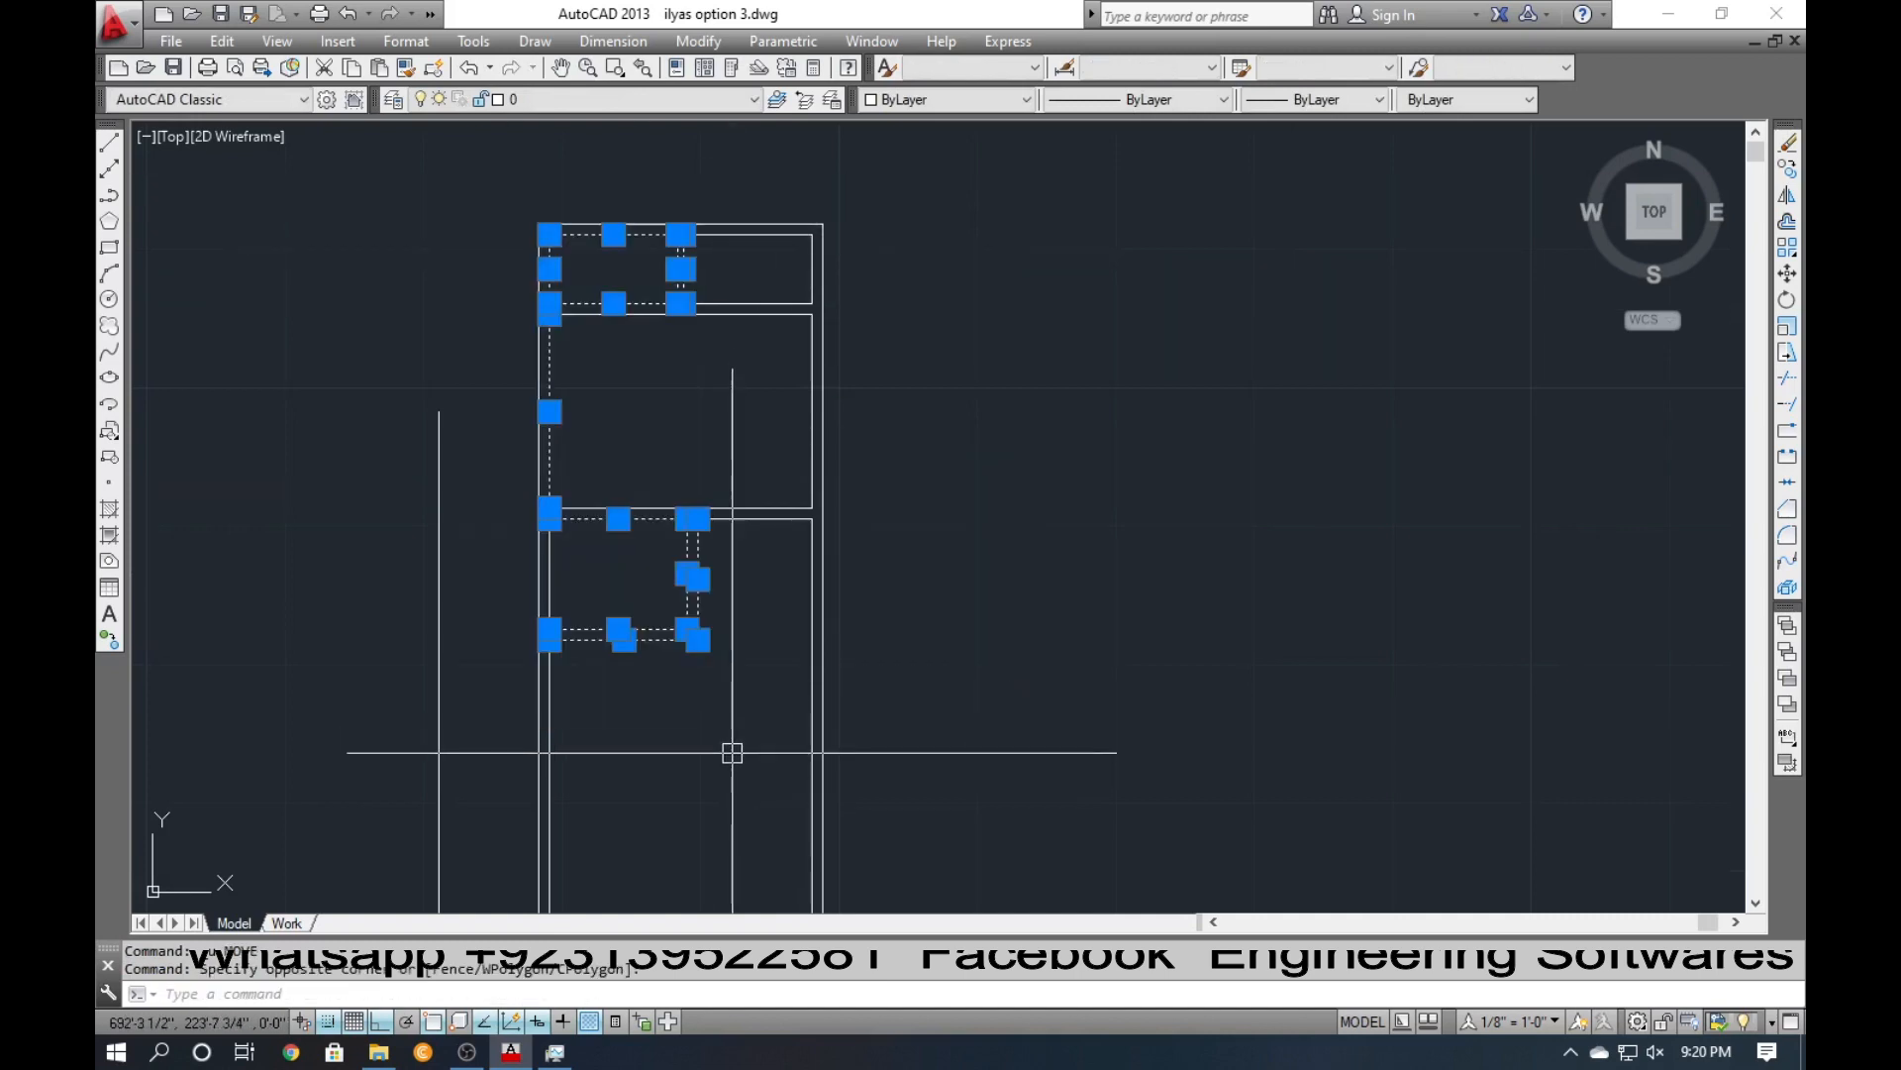
pyautogui.click(649, 772)
pyautogui.click(509, 691)
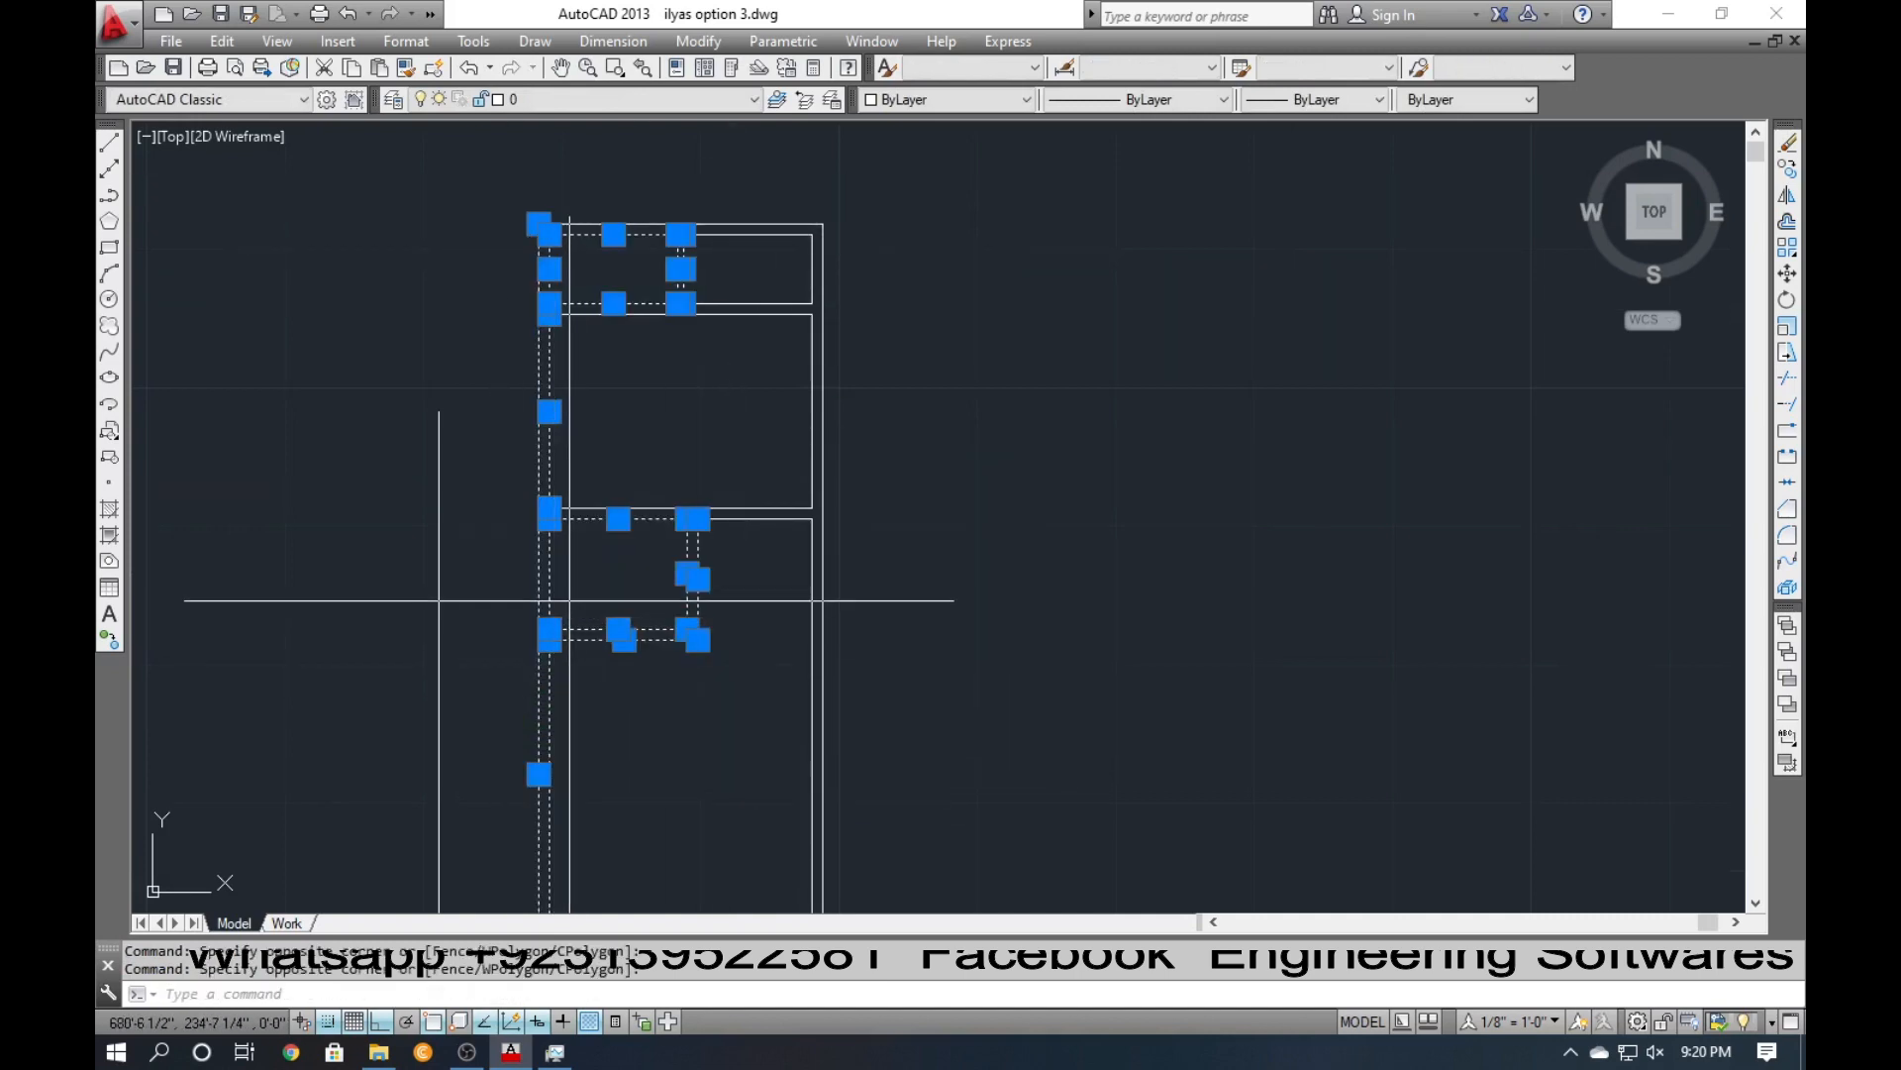
pyautogui.write('m')
pyautogui.press('Return')
pyautogui.click(604, 738)
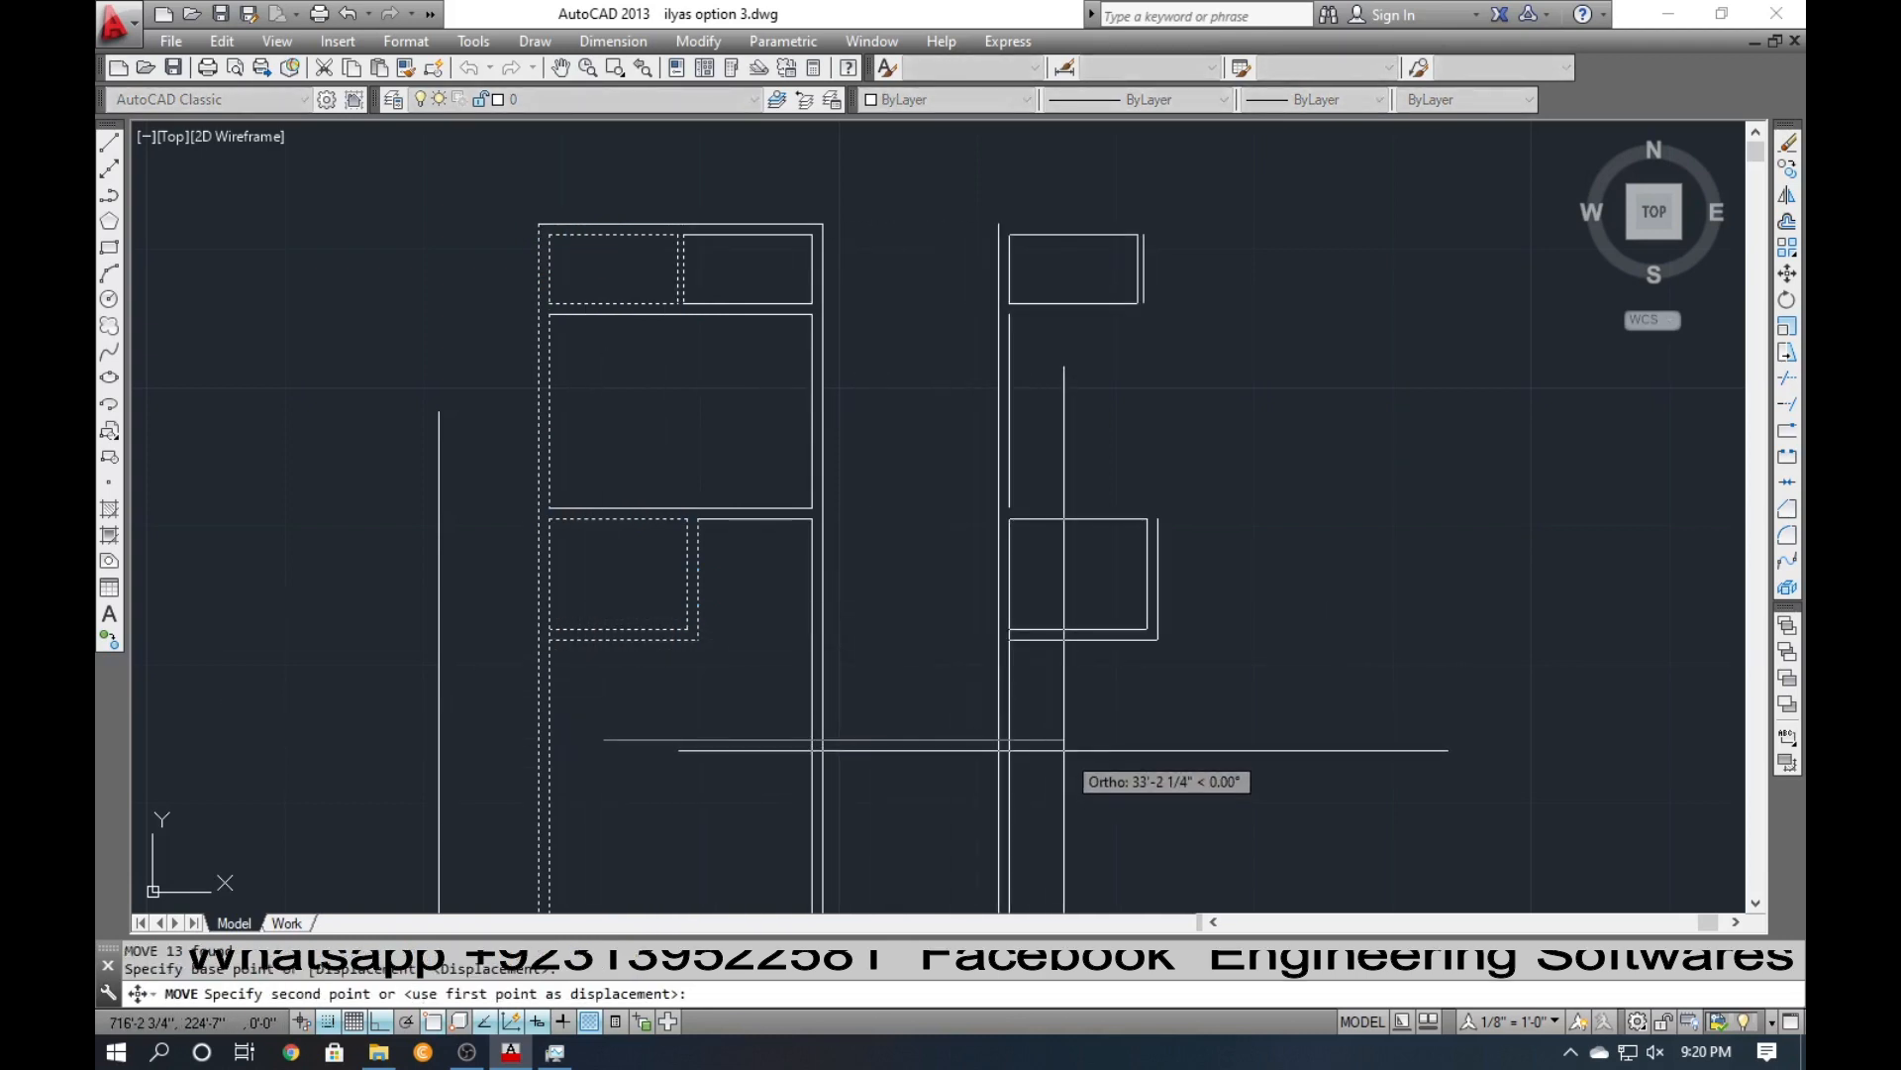
pyautogui.write('15')
pyautogui.press('Return')
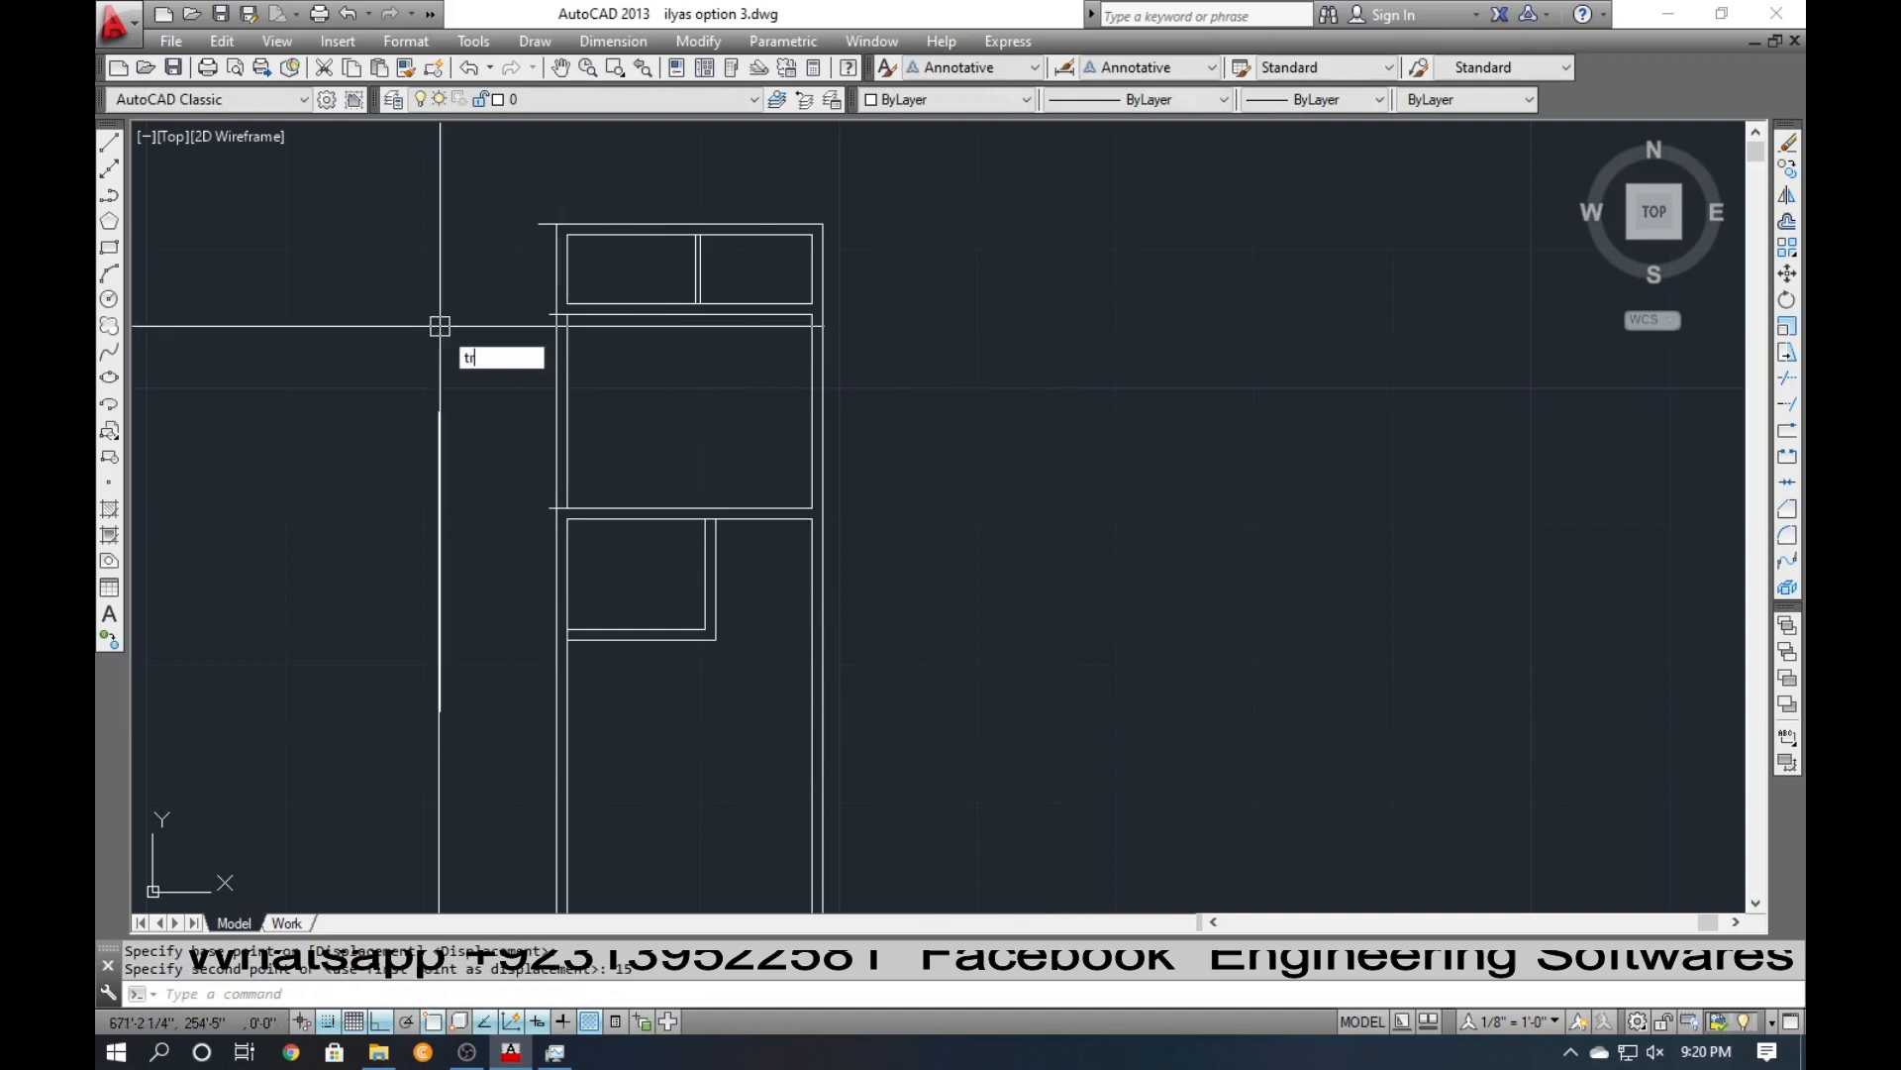
# Trim the wall line ends overhanging the moved left wall at the plan's top corner and above the large room.
pyautogui.write('tr')
pyautogui.press('Return')
pyautogui.press('Return')
pyautogui.scroll(4, 535, 221)
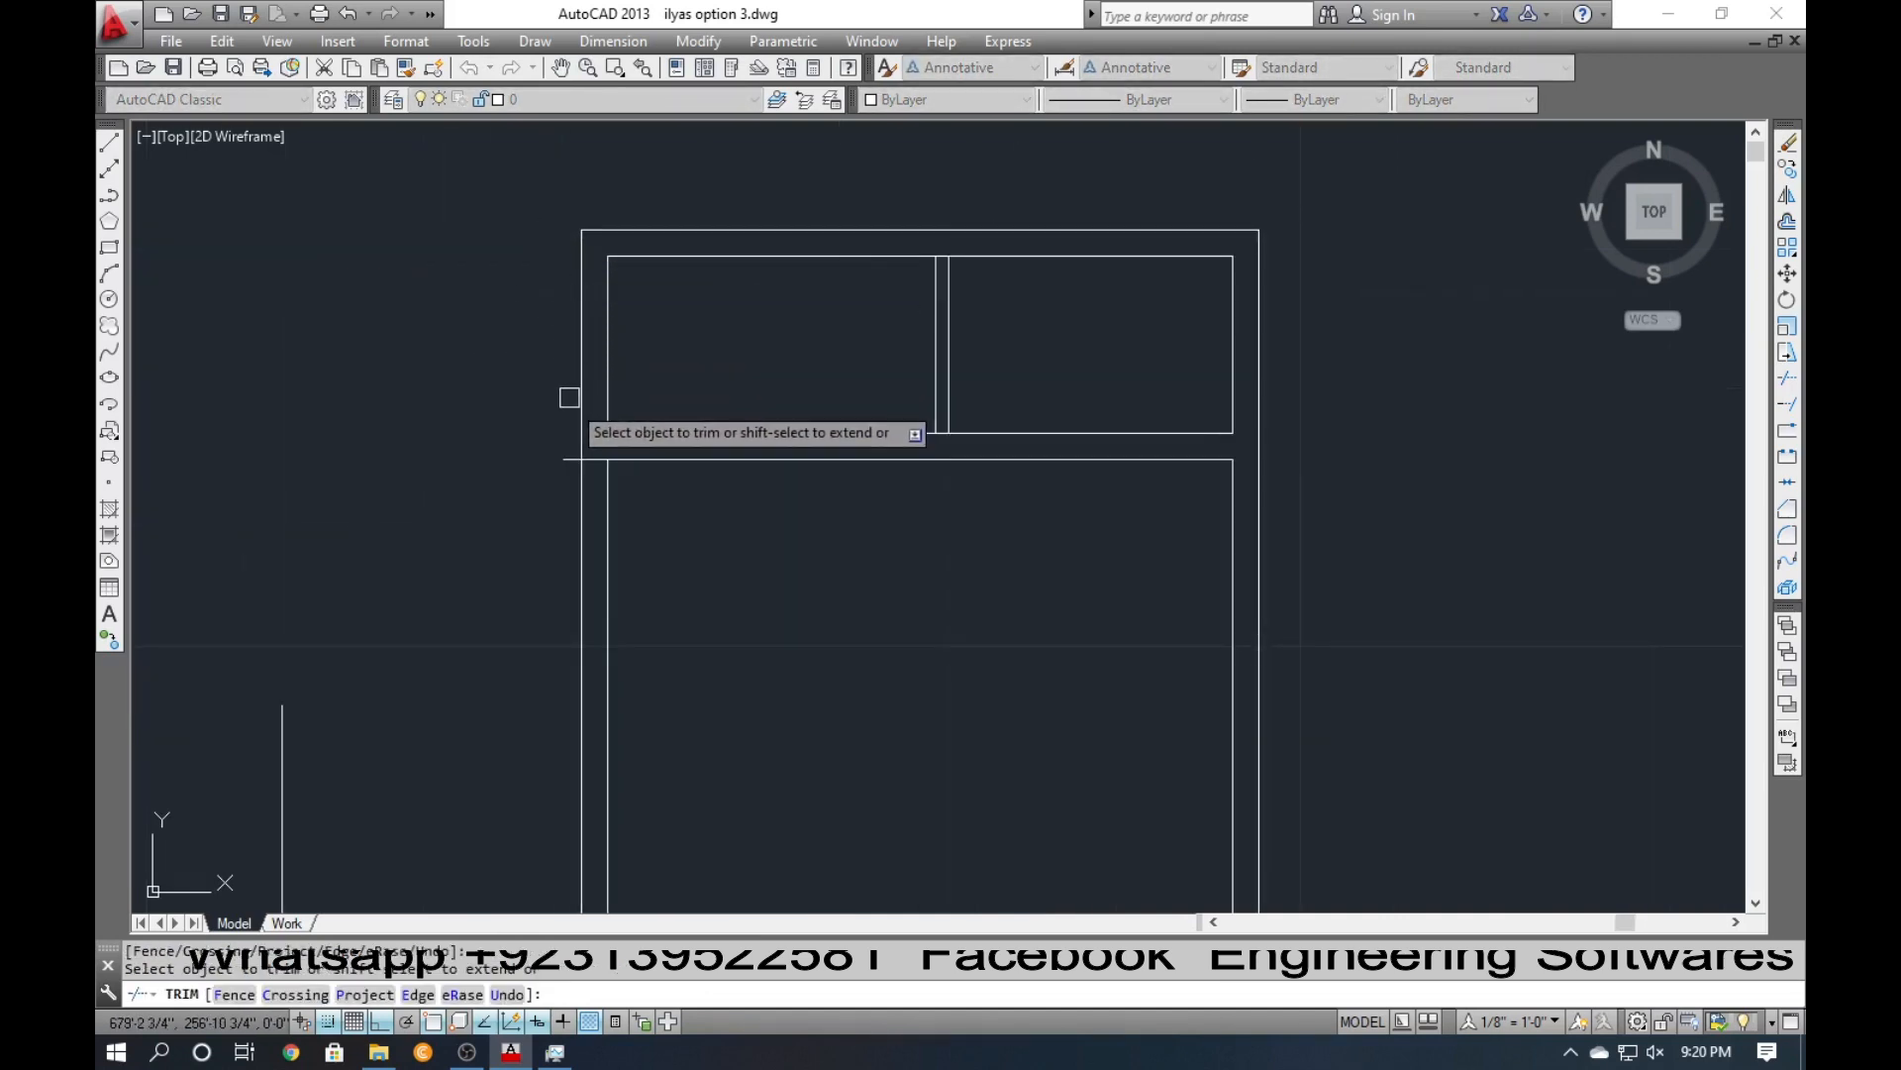
pyautogui.click(563, 454)
pyautogui.scroll(2, 591, 458)
pyautogui.click(591, 458)
pyautogui.scroll(-3, 572, 463)
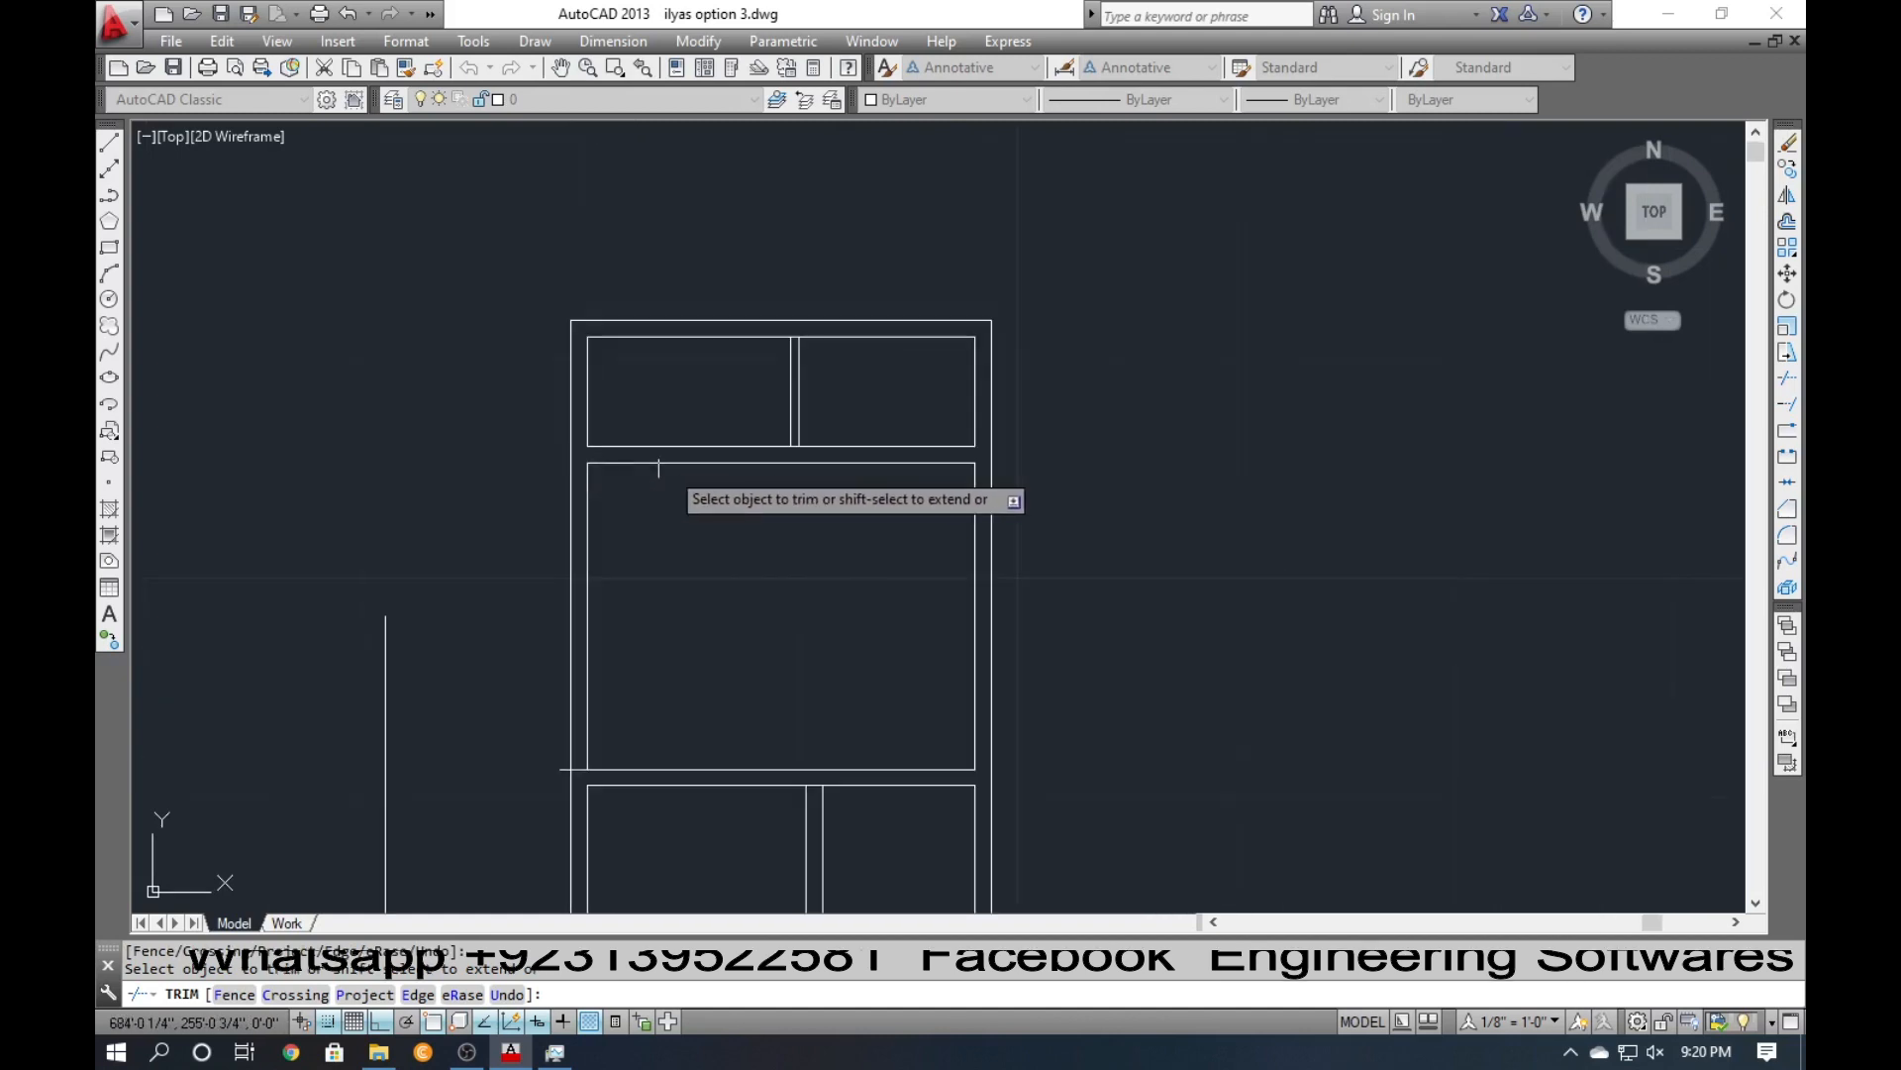
pyautogui.scroll(5, 804, 408)
pyautogui.press('Escape')
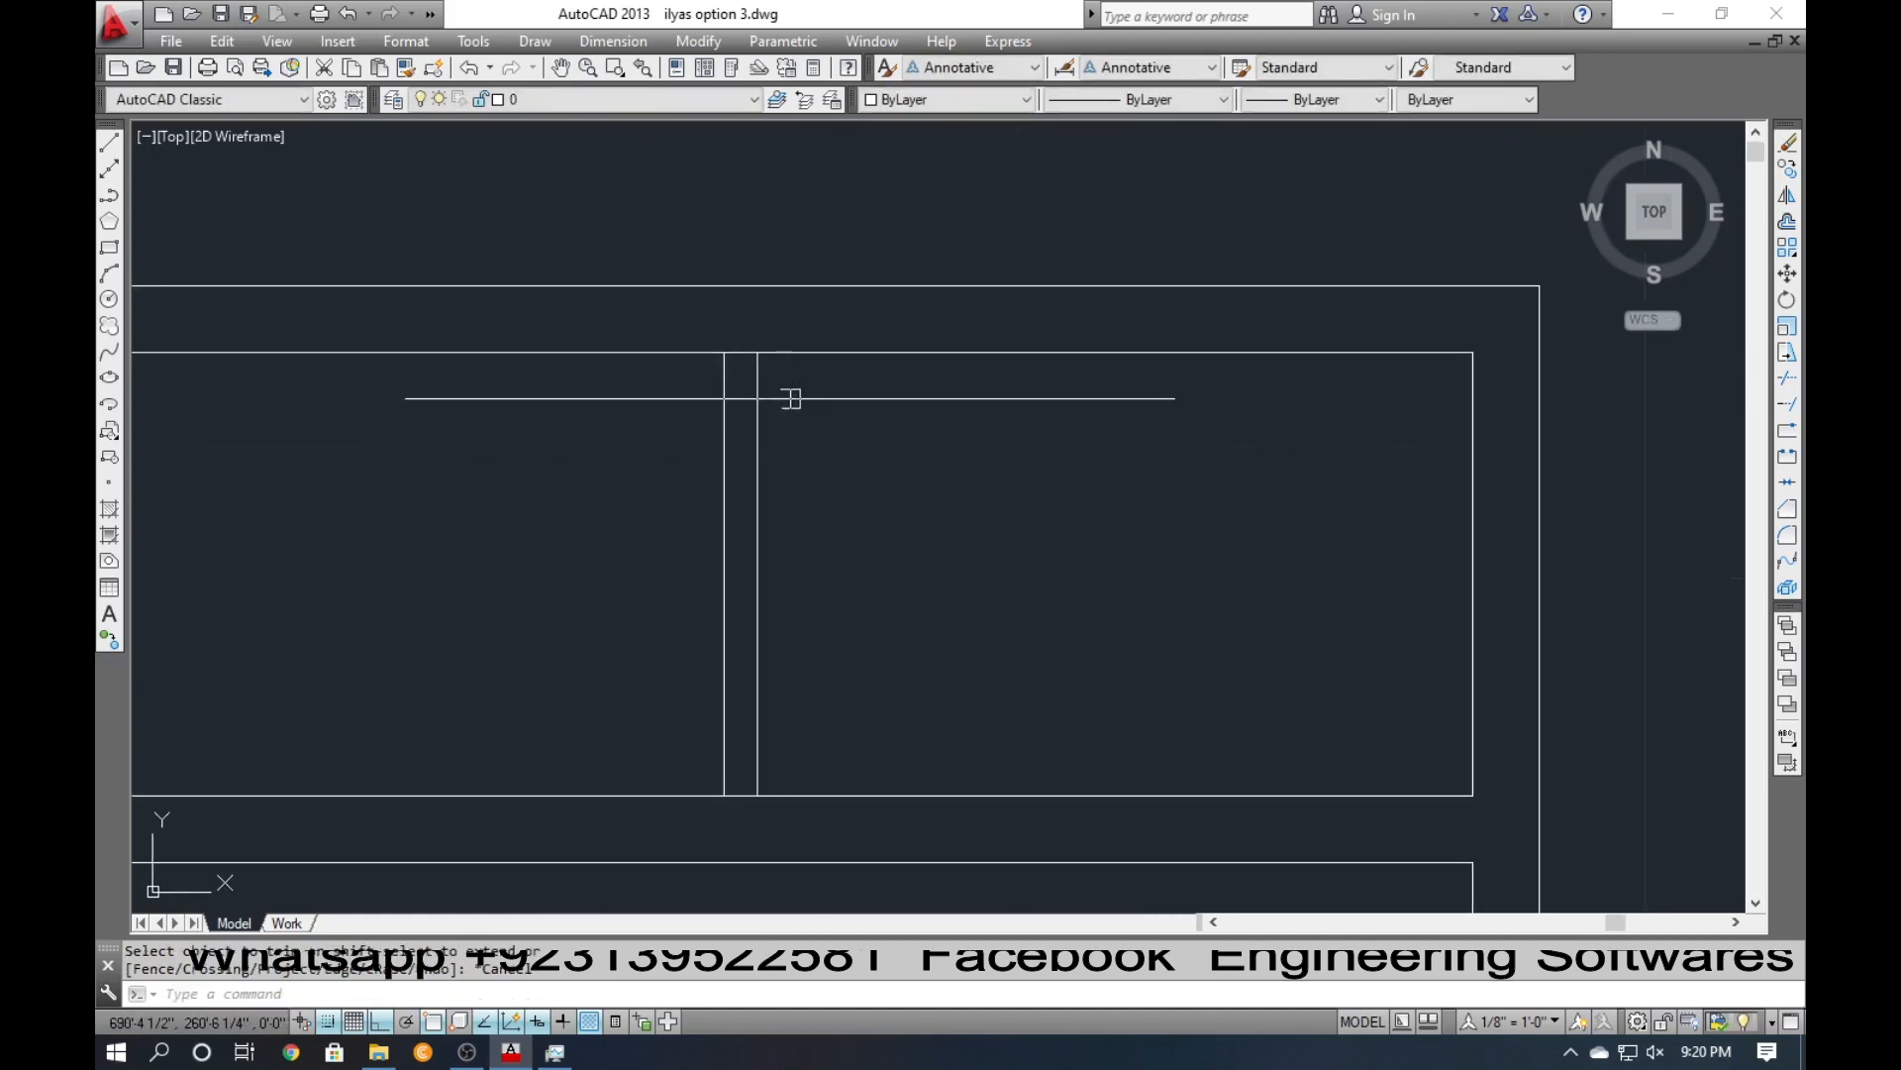
pyautogui.click(791, 398)
pyautogui.press('Delete')
pyautogui.scroll(-4, 865, 481)
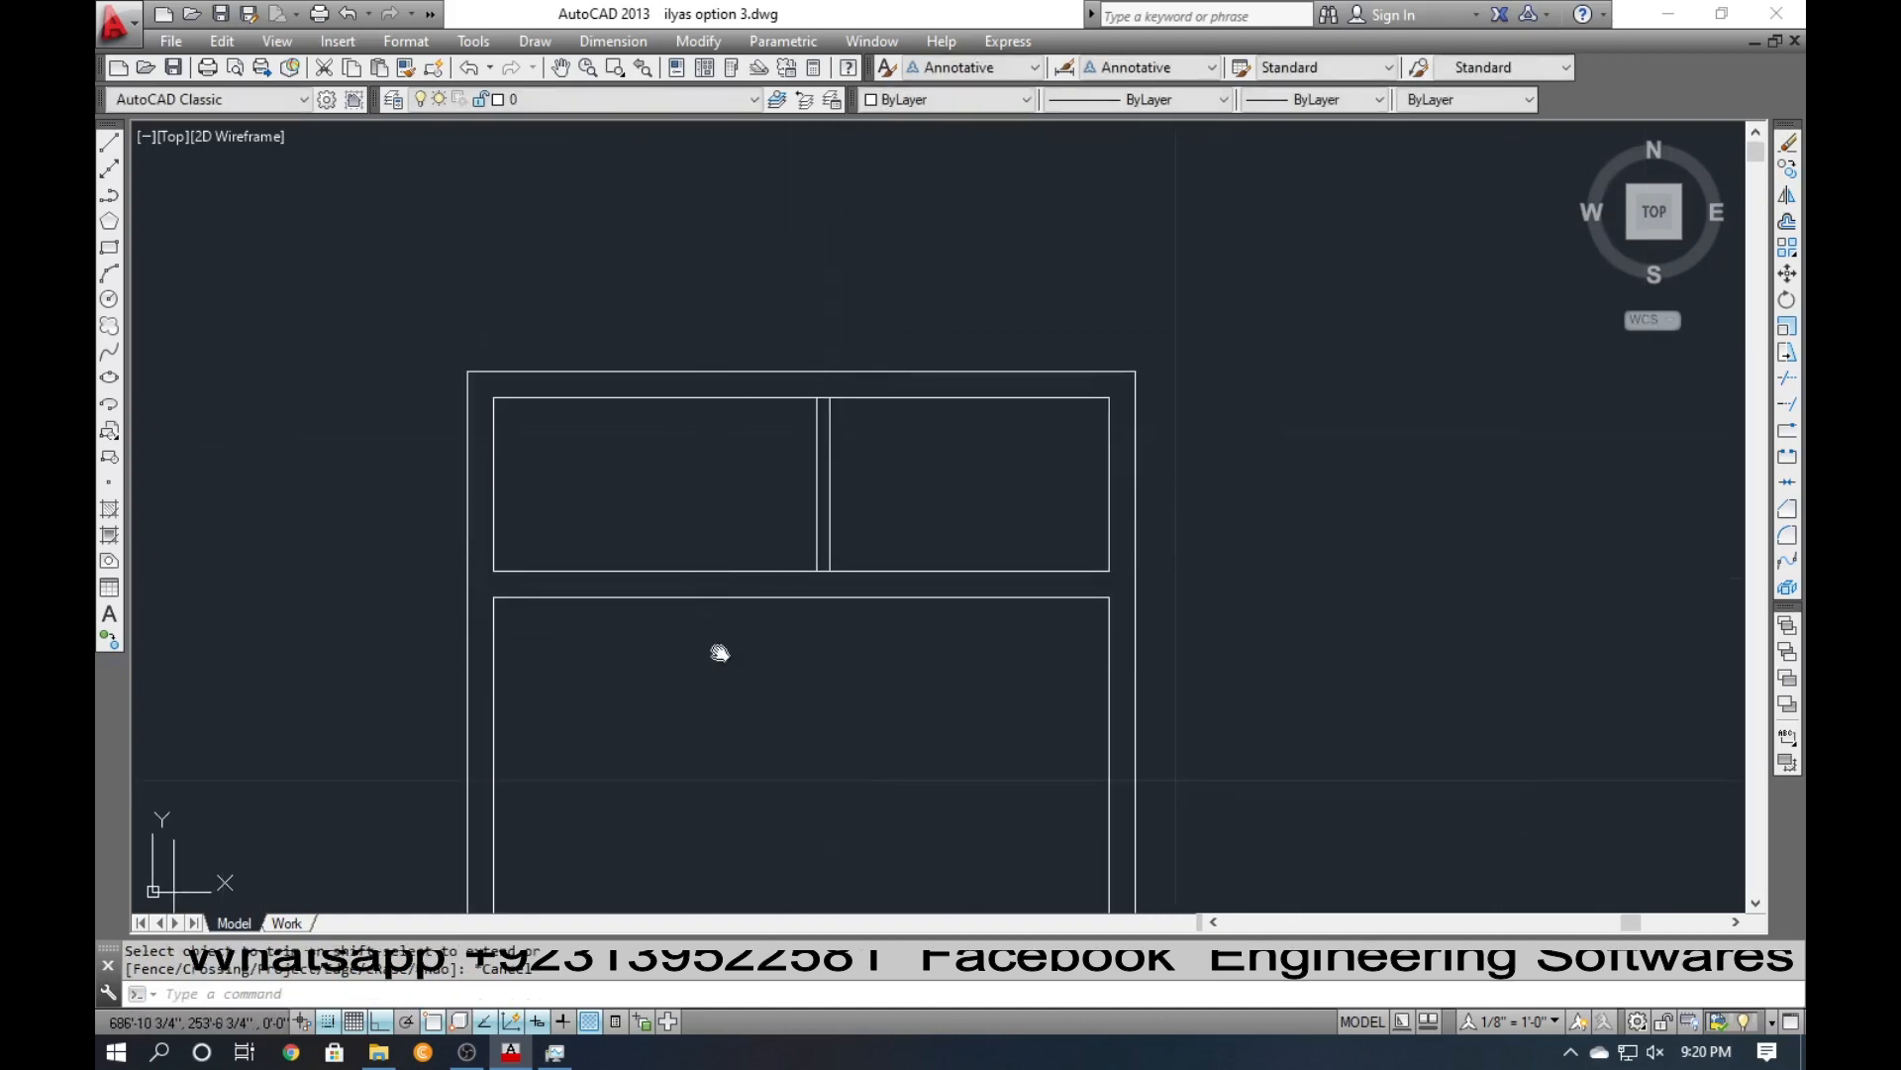
# Trim the line end projecting past the left wall at the large room's lower edge.
pyautogui.moveTo(720, 653); pyautogui.dragTo(694, 237, button='middle')
pyautogui.write('tr')
pyautogui.press('Return')
pyautogui.scroll(3, 440, 668)
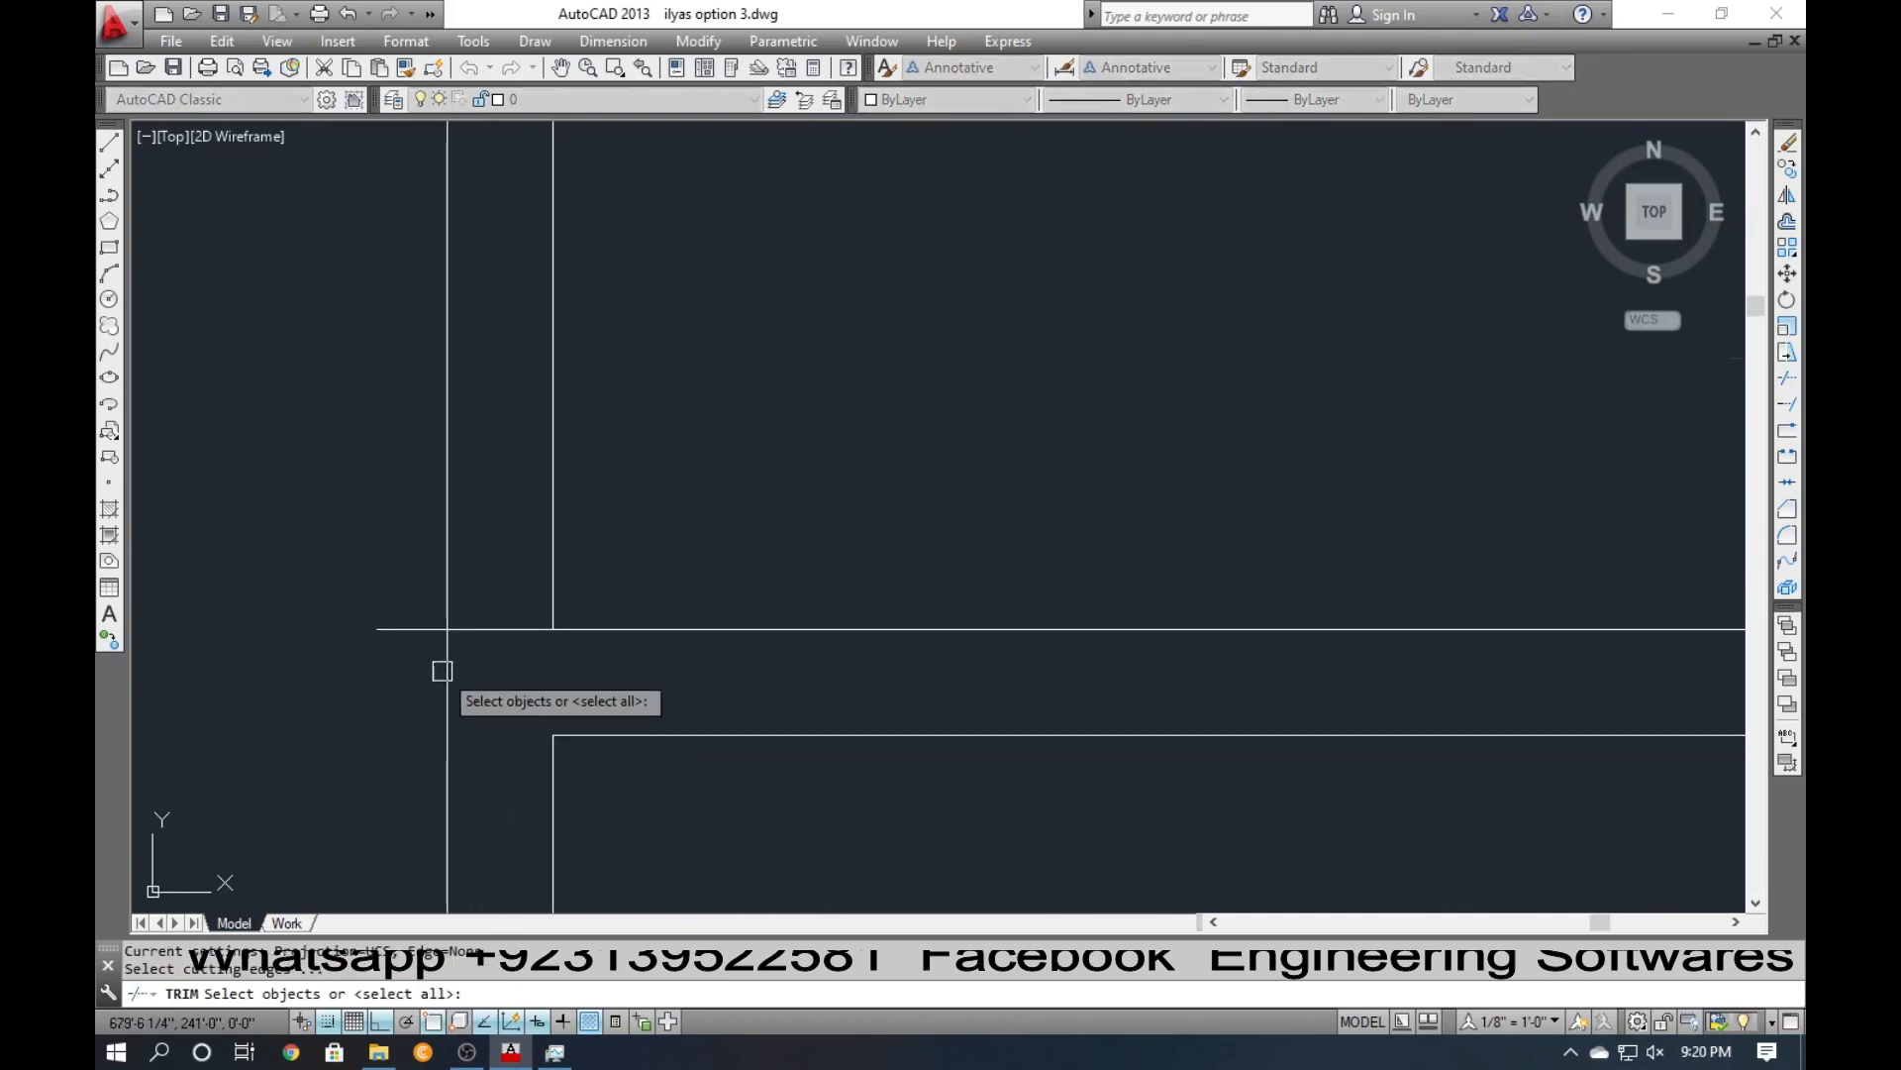
pyautogui.press('Return')
pyautogui.scroll(-3, 365, 658)
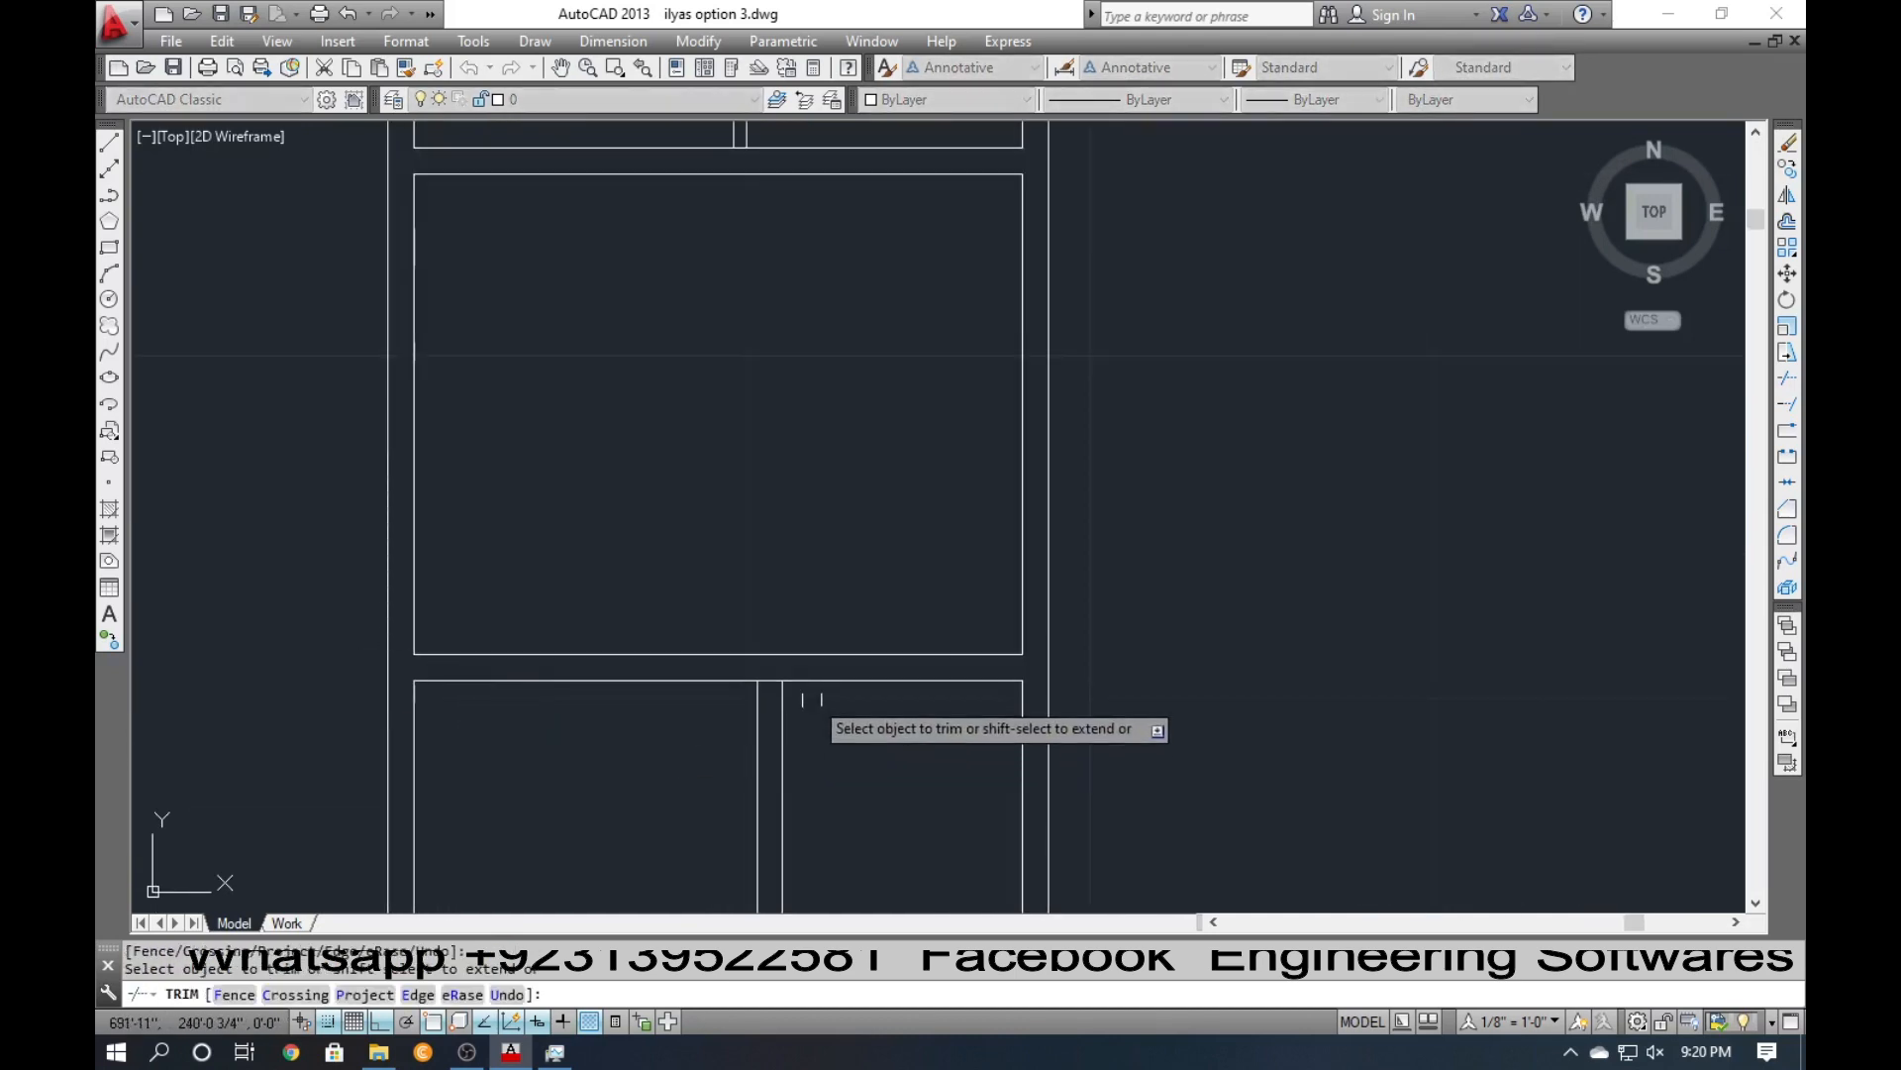
pyautogui.scroll(4, 764, 679)
pyautogui.scroll(-5, 733, 624)
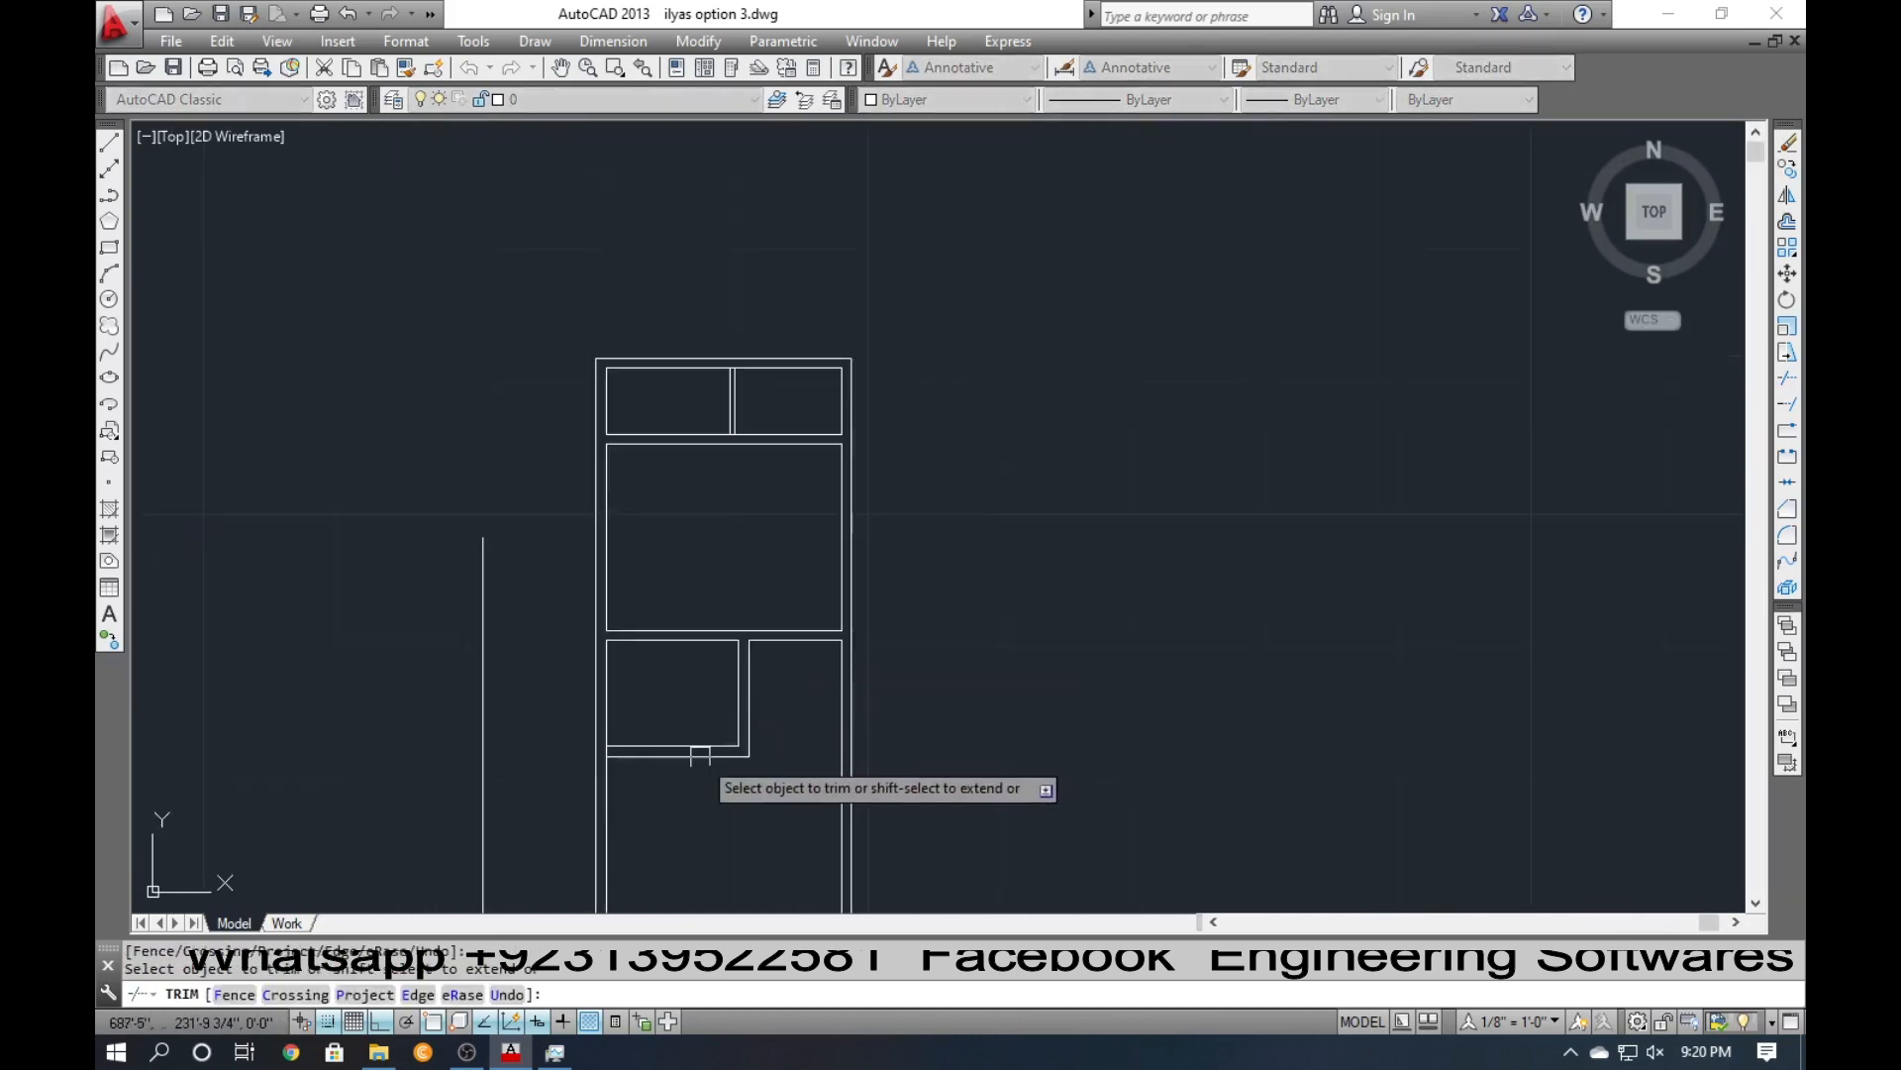
pyautogui.scroll(6, 594, 752)
pyautogui.scroll(-5, 785, 722)
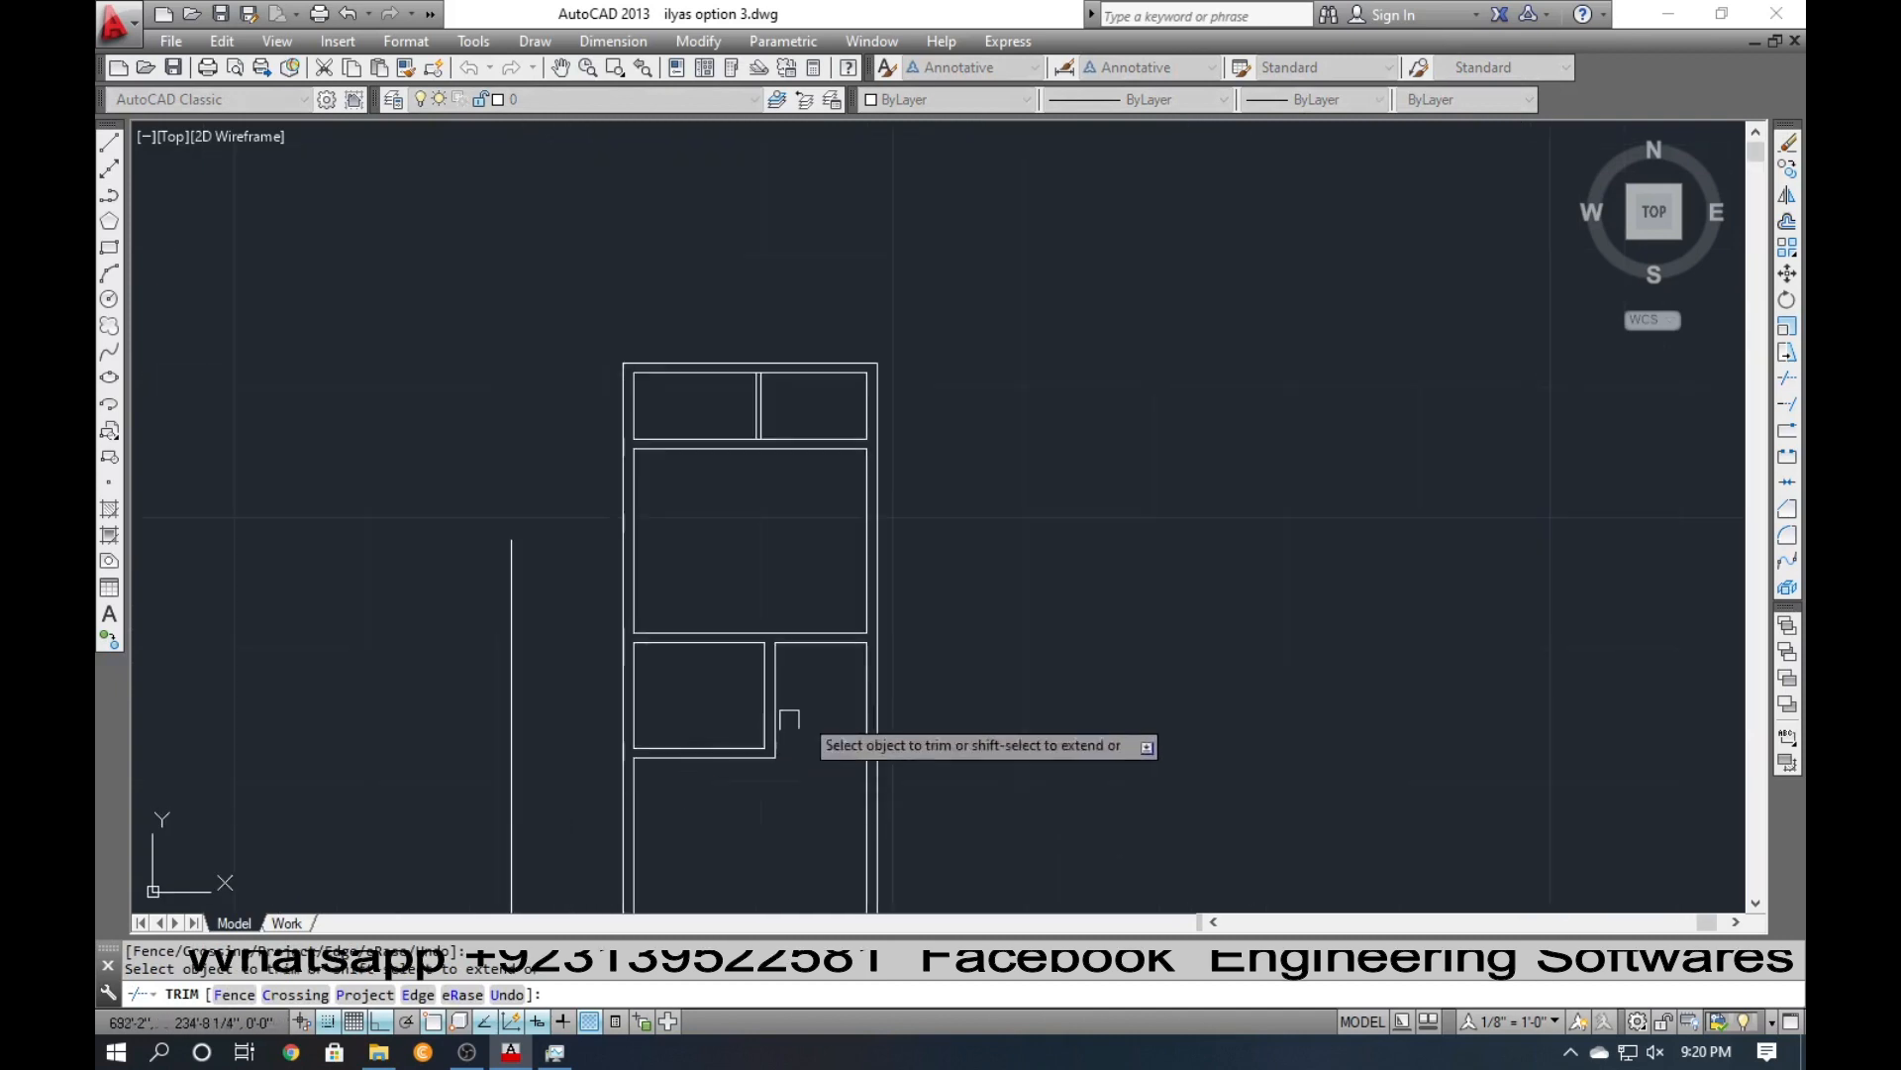
# Measure the upper edge of the open space beside the small left-hand room with a temporary aligned dimension.
pyautogui.scroll(6, 828, 667)
pyautogui.press('Escape')
pyautogui.write('da')
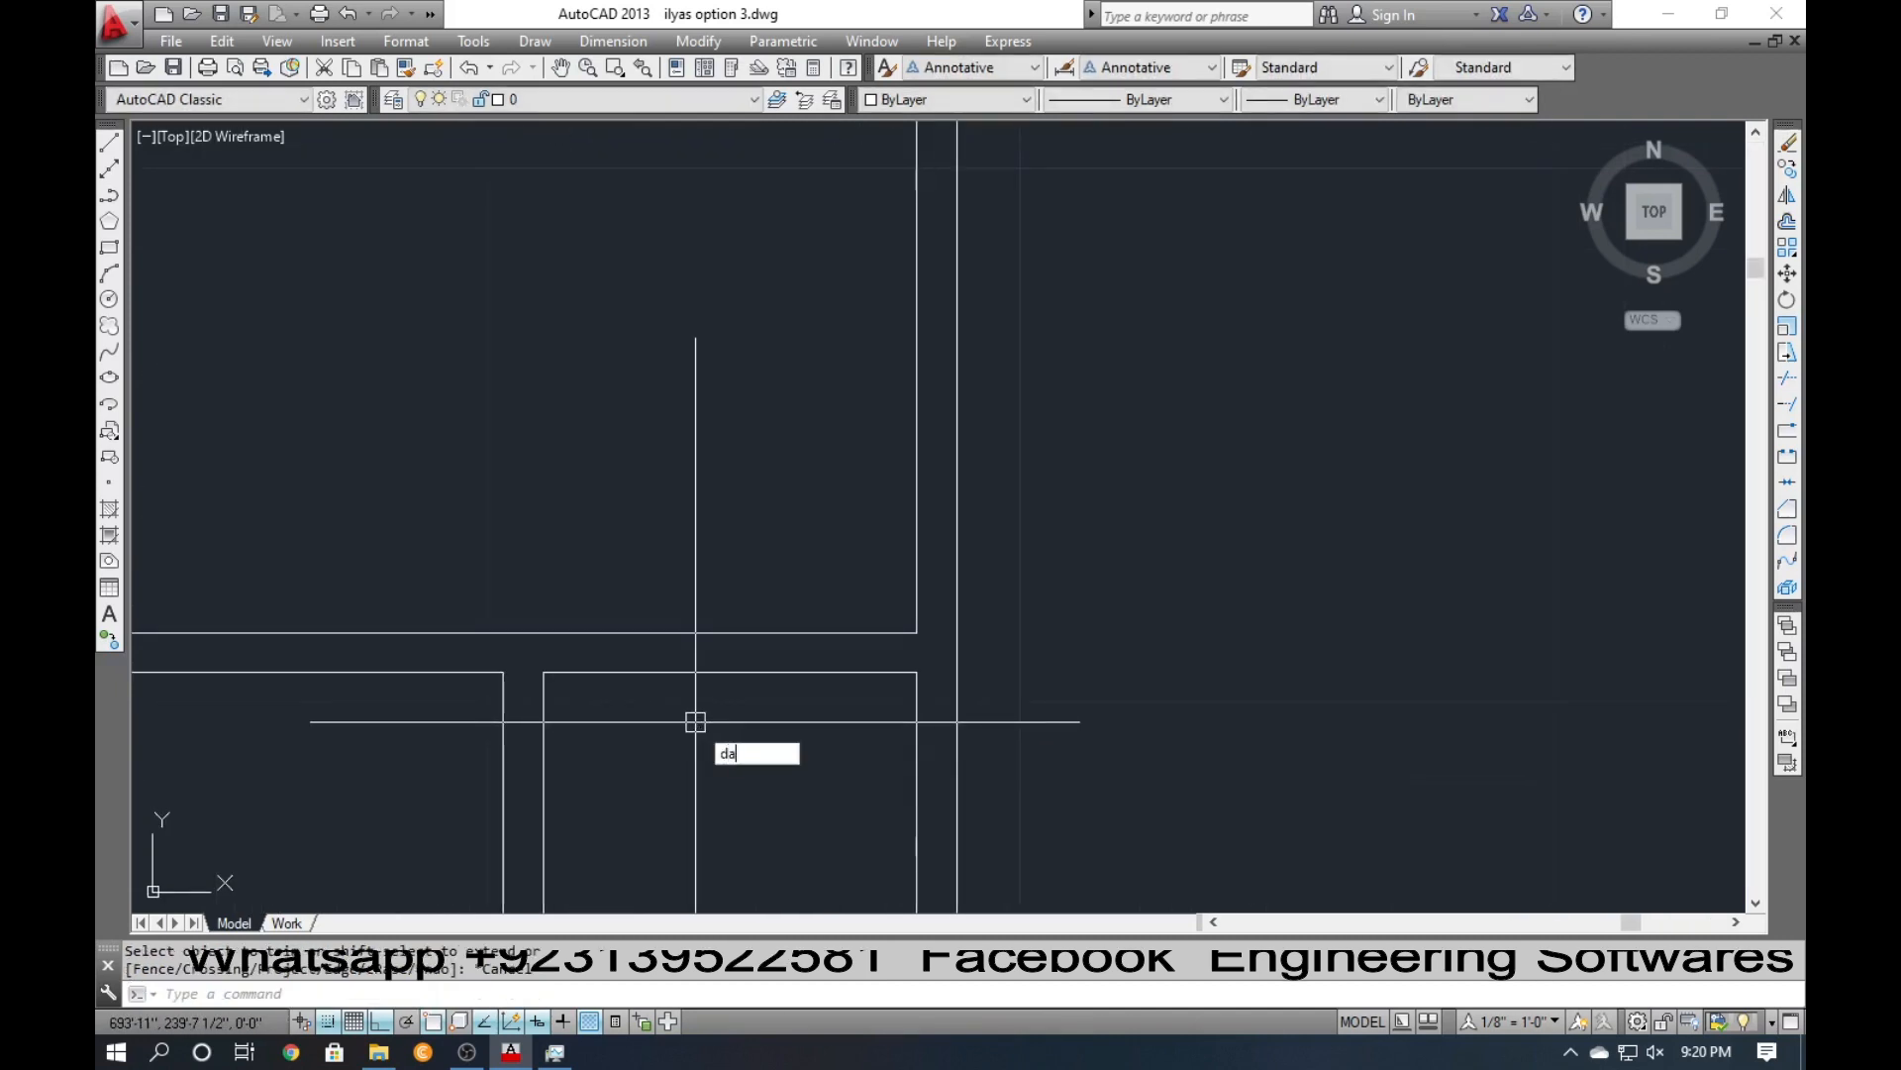
pyautogui.write('l')
pyautogui.press('Return')
pyautogui.press('Return')
pyautogui.click(689, 672)
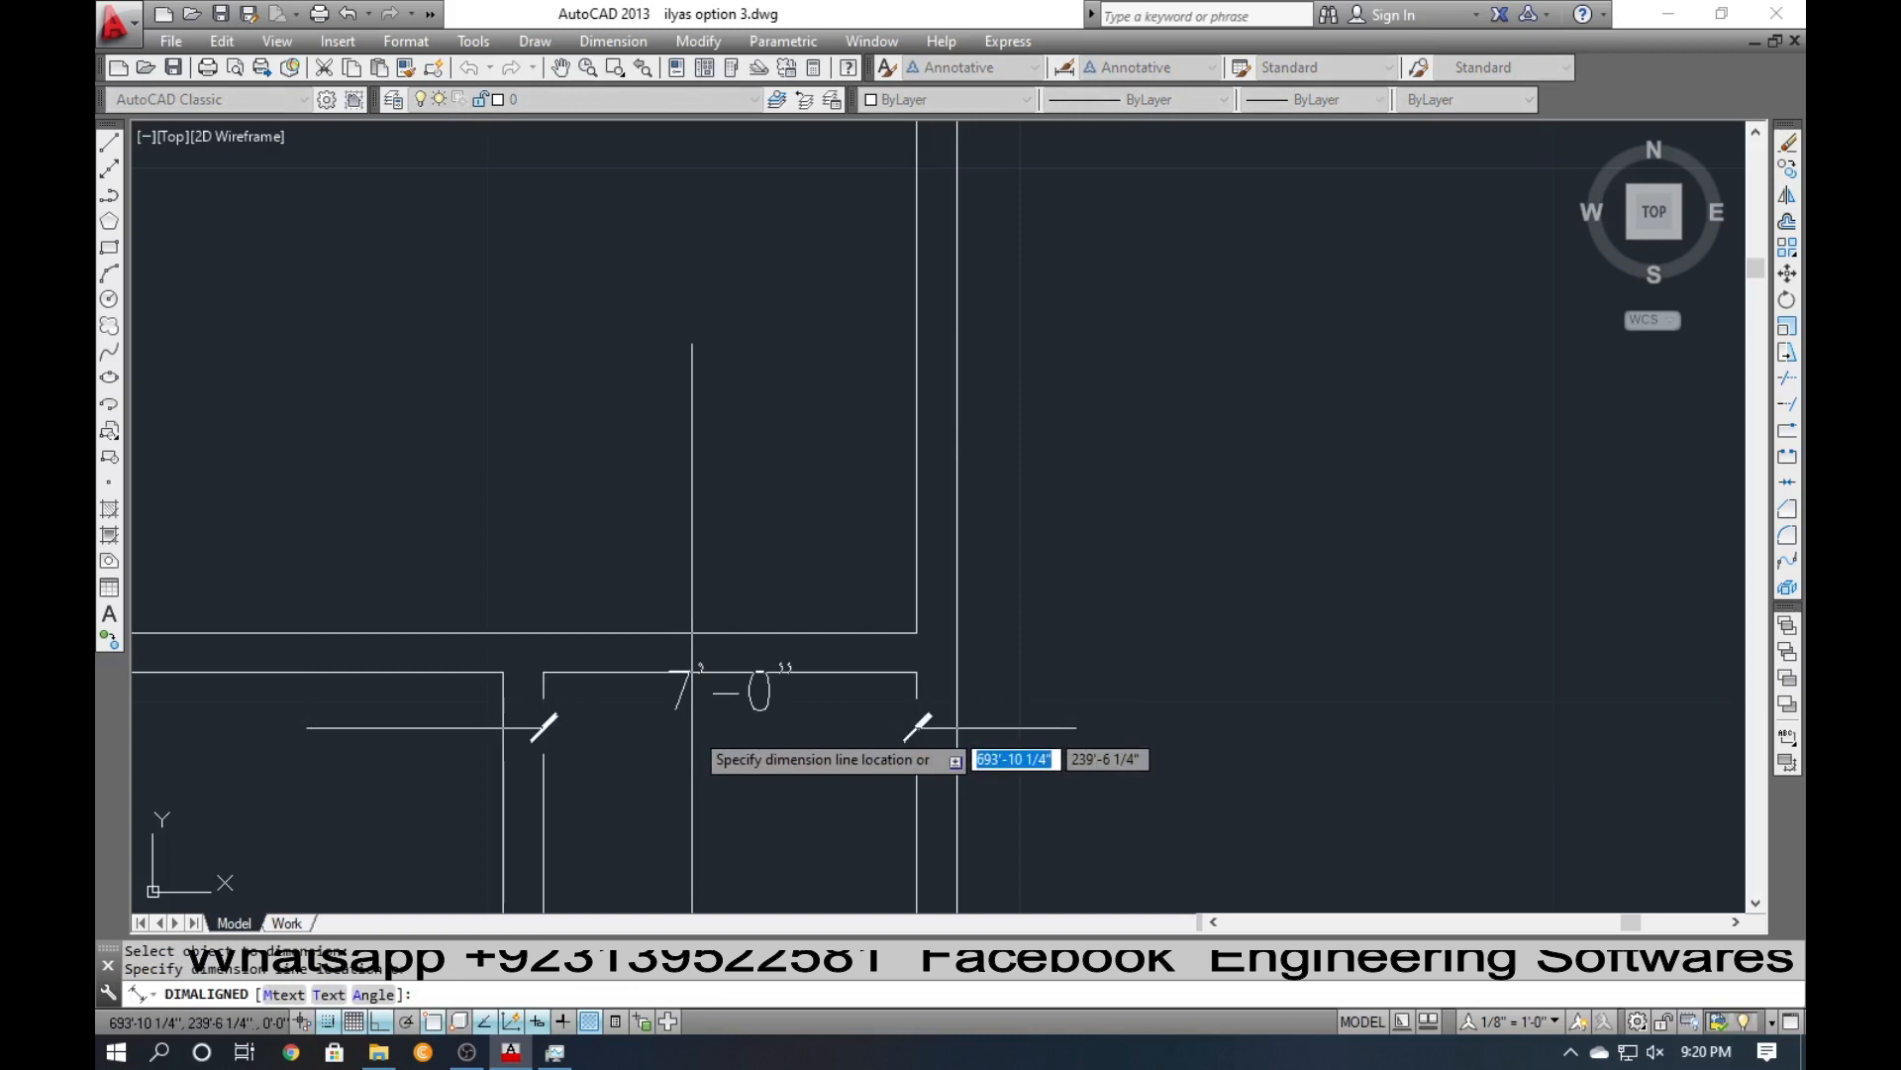
pyautogui.press('Escape')
pyautogui.scroll(-4, 684, 738)
pyautogui.scroll(-2, 615, 763)
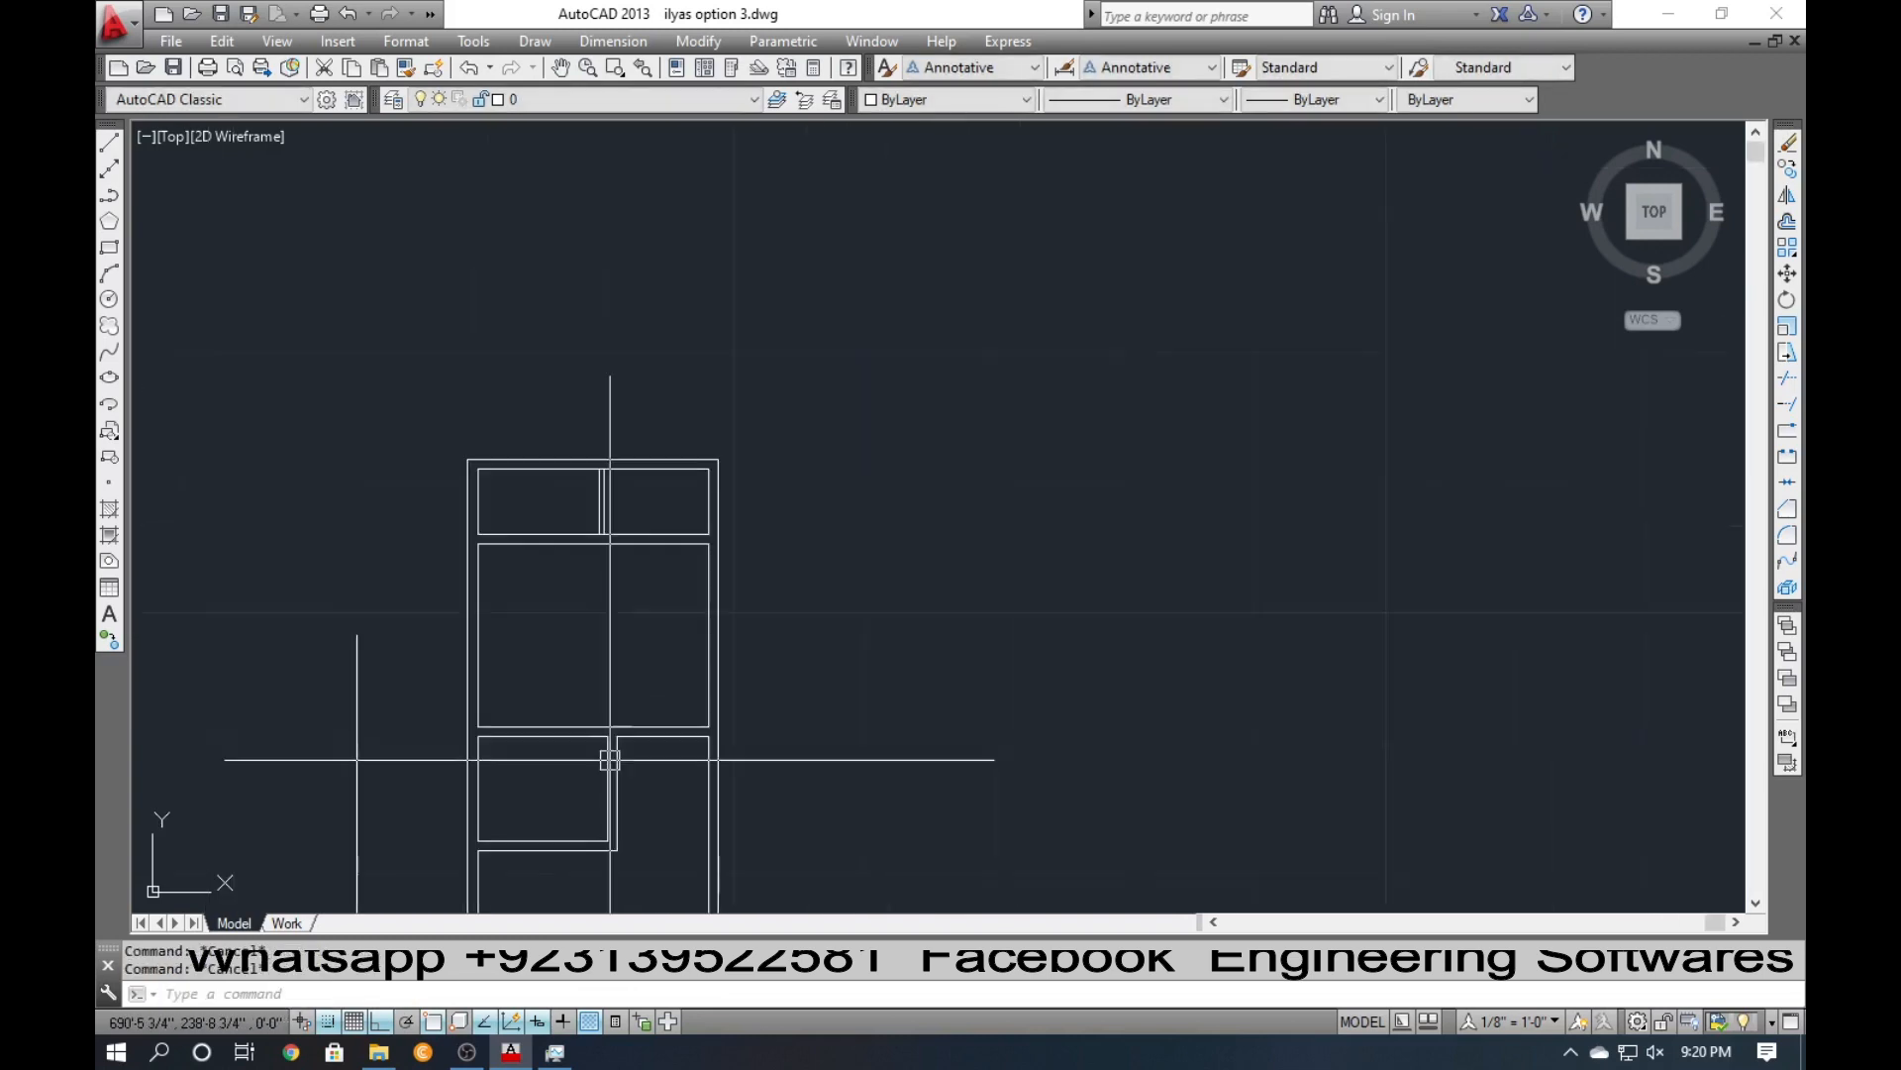
pyautogui.scroll(4, 594, 543)
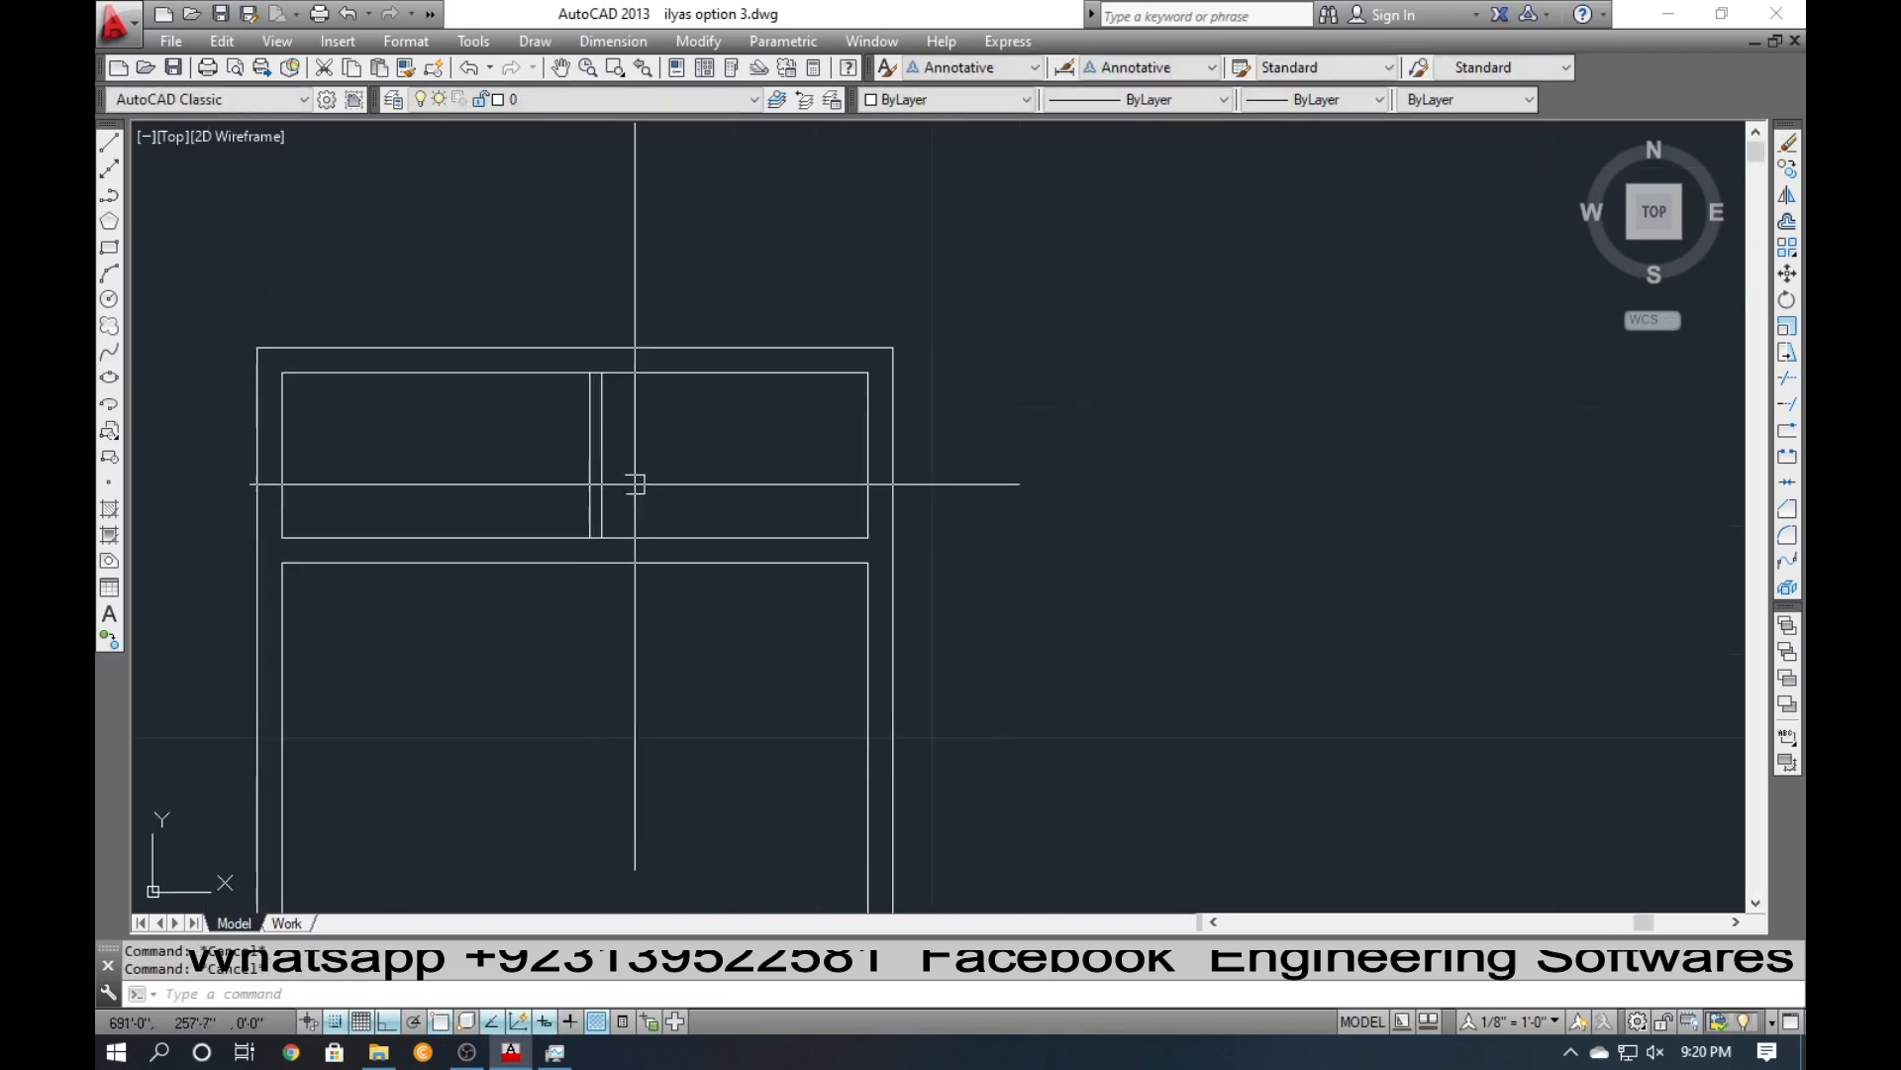
pyautogui.write('l')
pyautogui.press('Return')
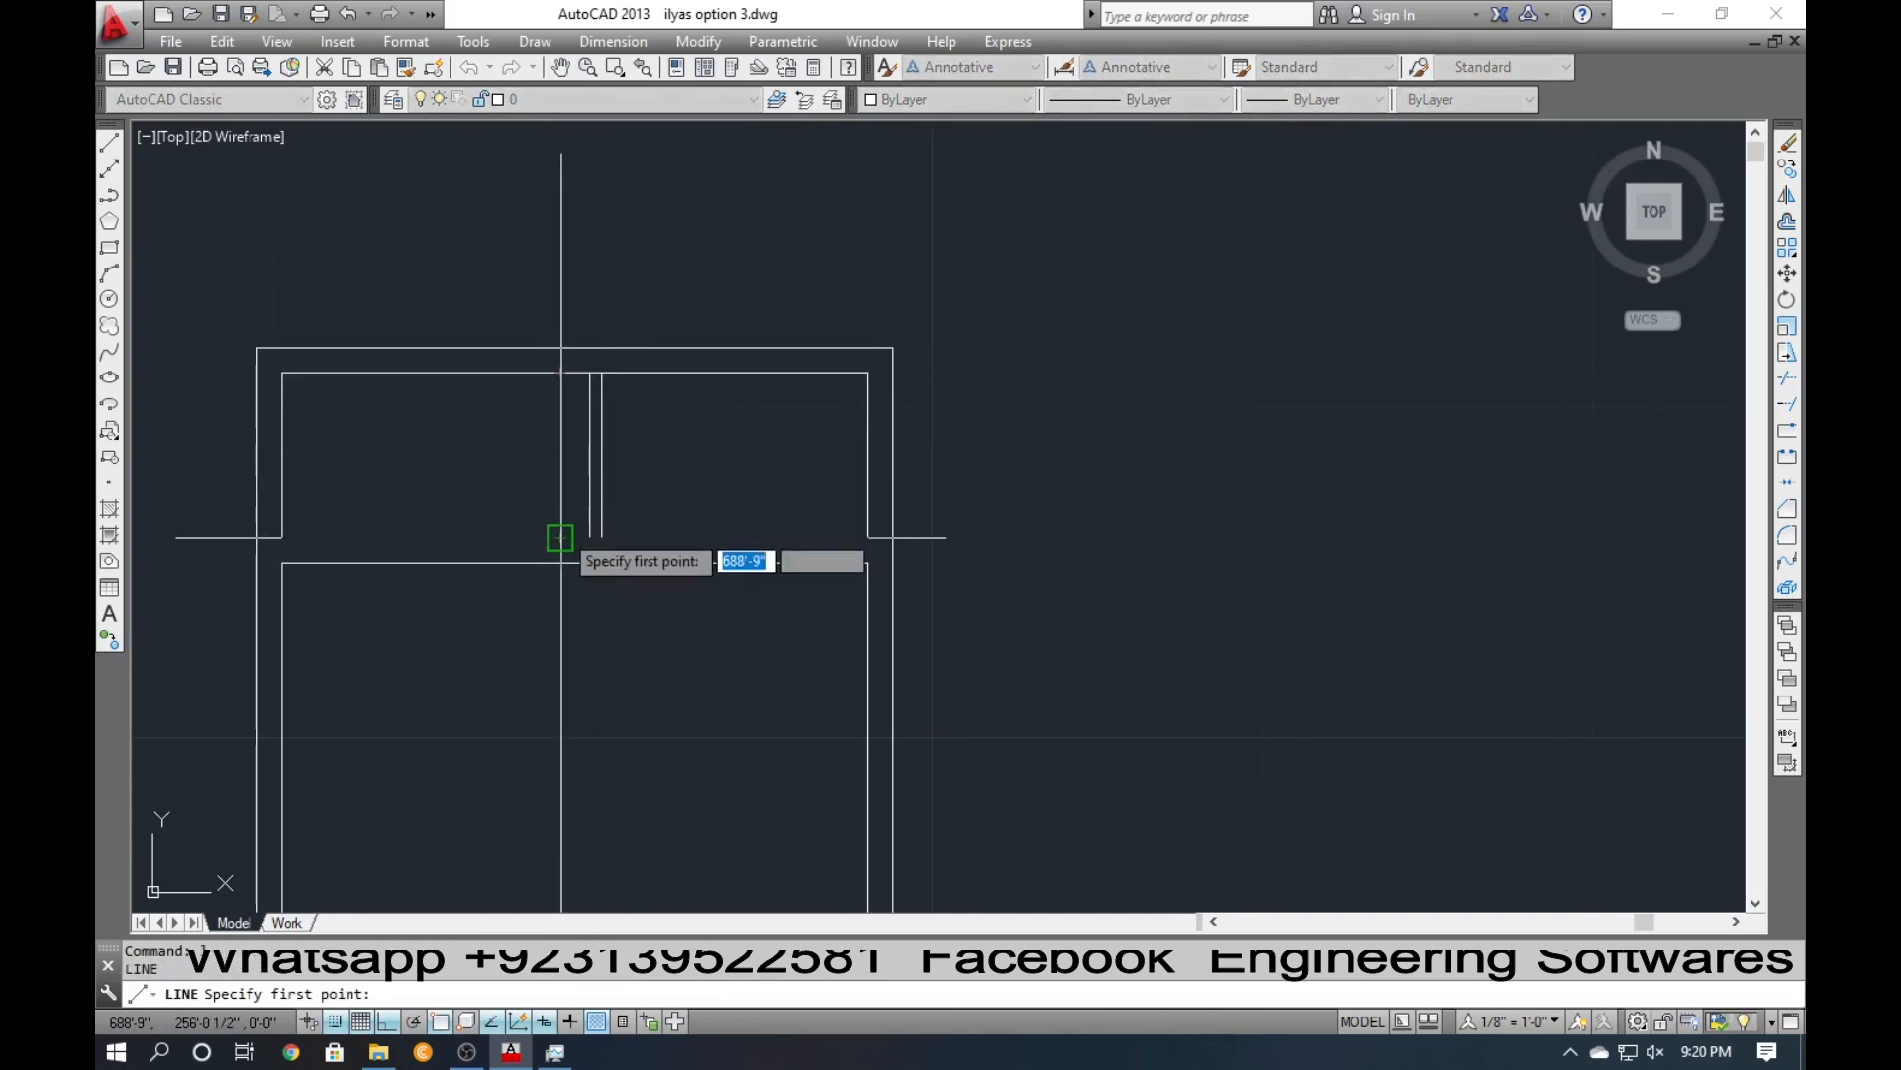
pyautogui.press('Escape')
# Delete the left piece of the top inner wall line and extend the remaining piece to the left inner wall.
pyautogui.click(539, 372)
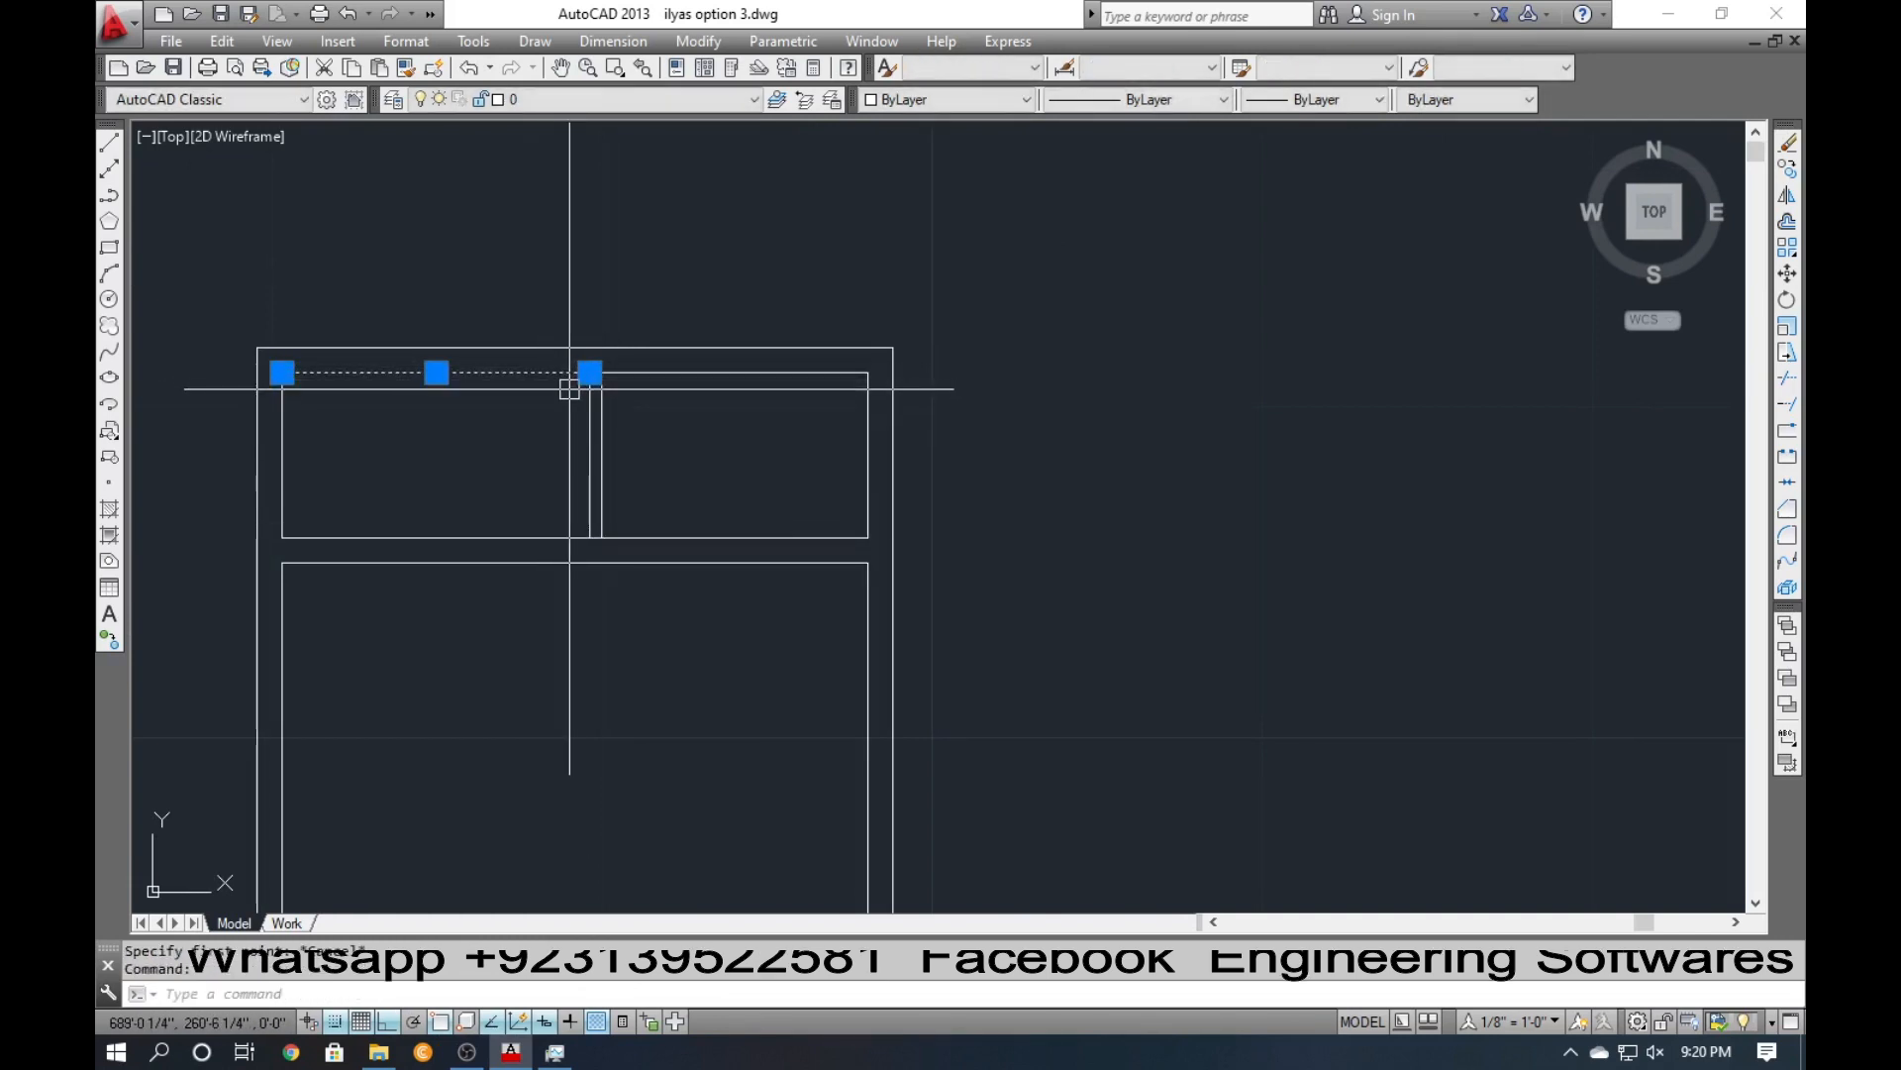
pyautogui.press('Delete')
pyautogui.write('ex')
pyautogui.press('Return')
pyautogui.press('Return')
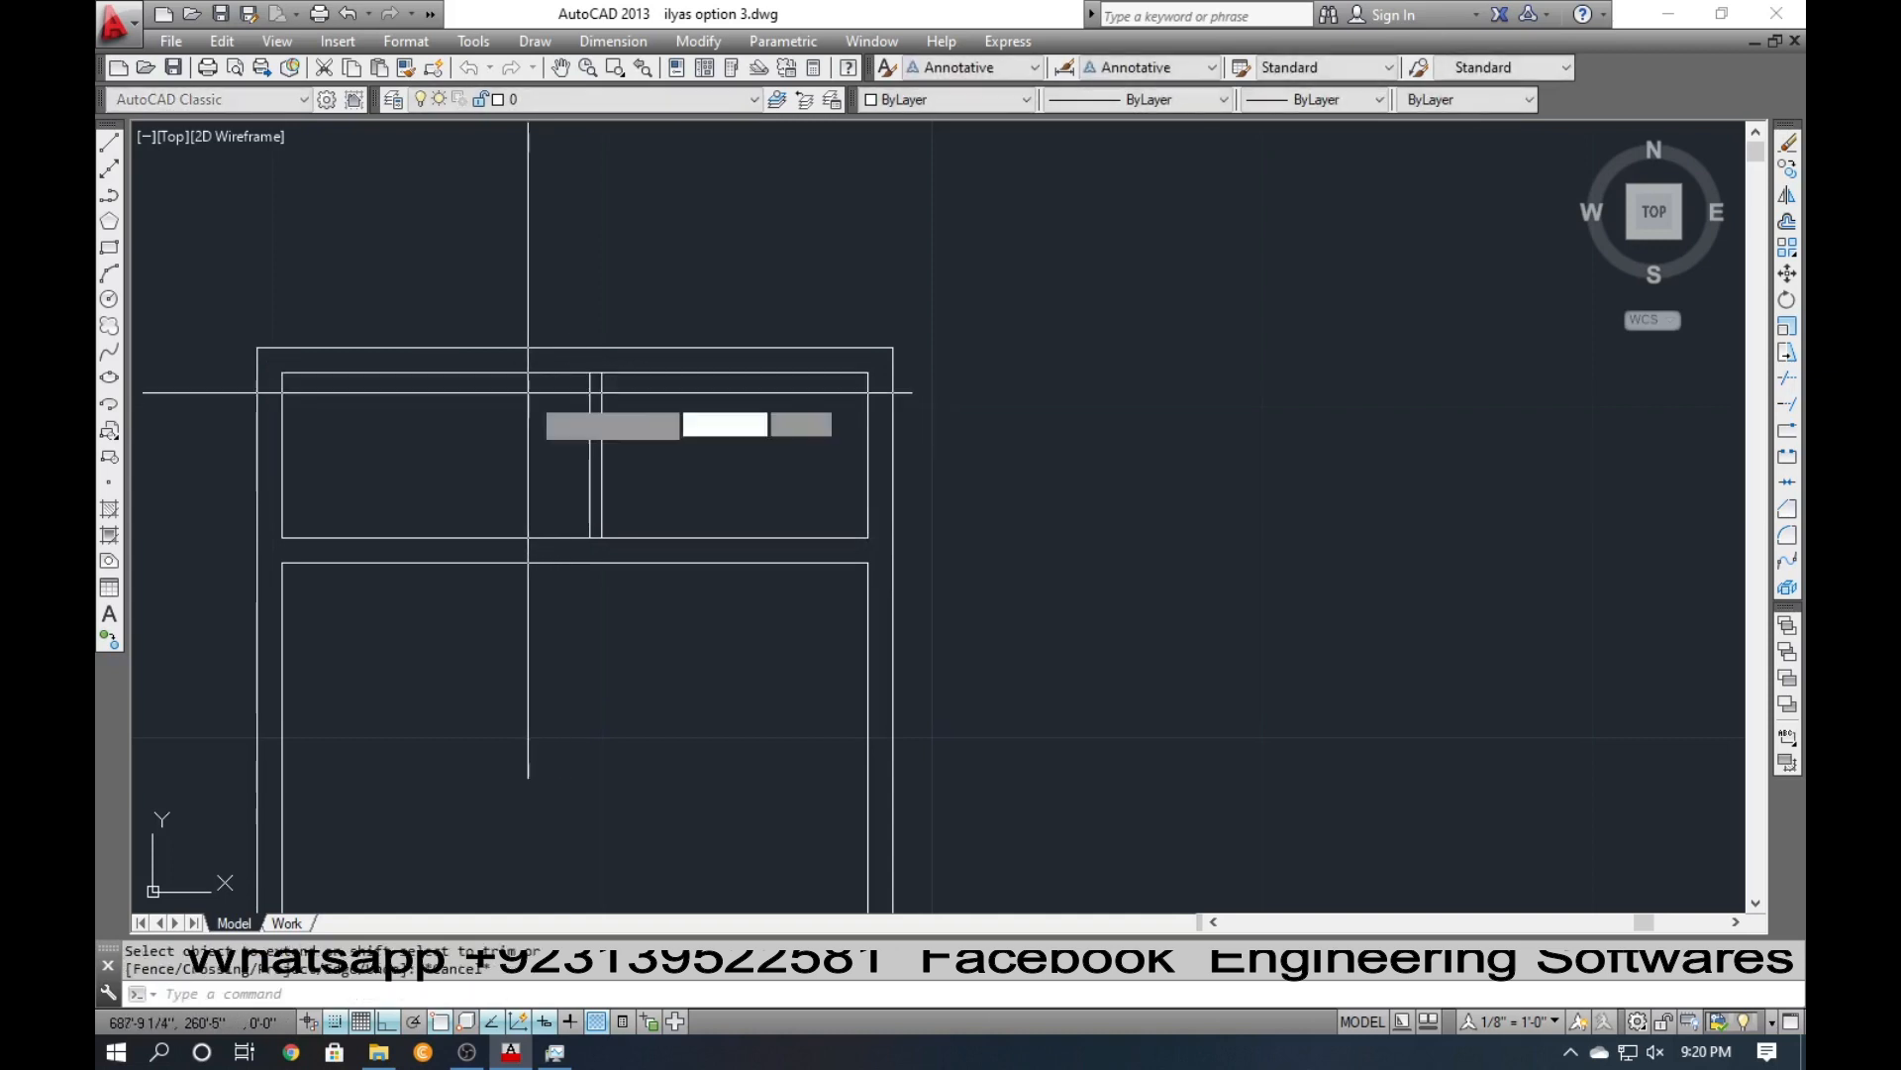
pyautogui.press('Escape')
# Draw a vertical line from the midpoint of the top inner wall line down to the top rooms' lower wall line.
pyautogui.write('l')
pyautogui.press('Return')
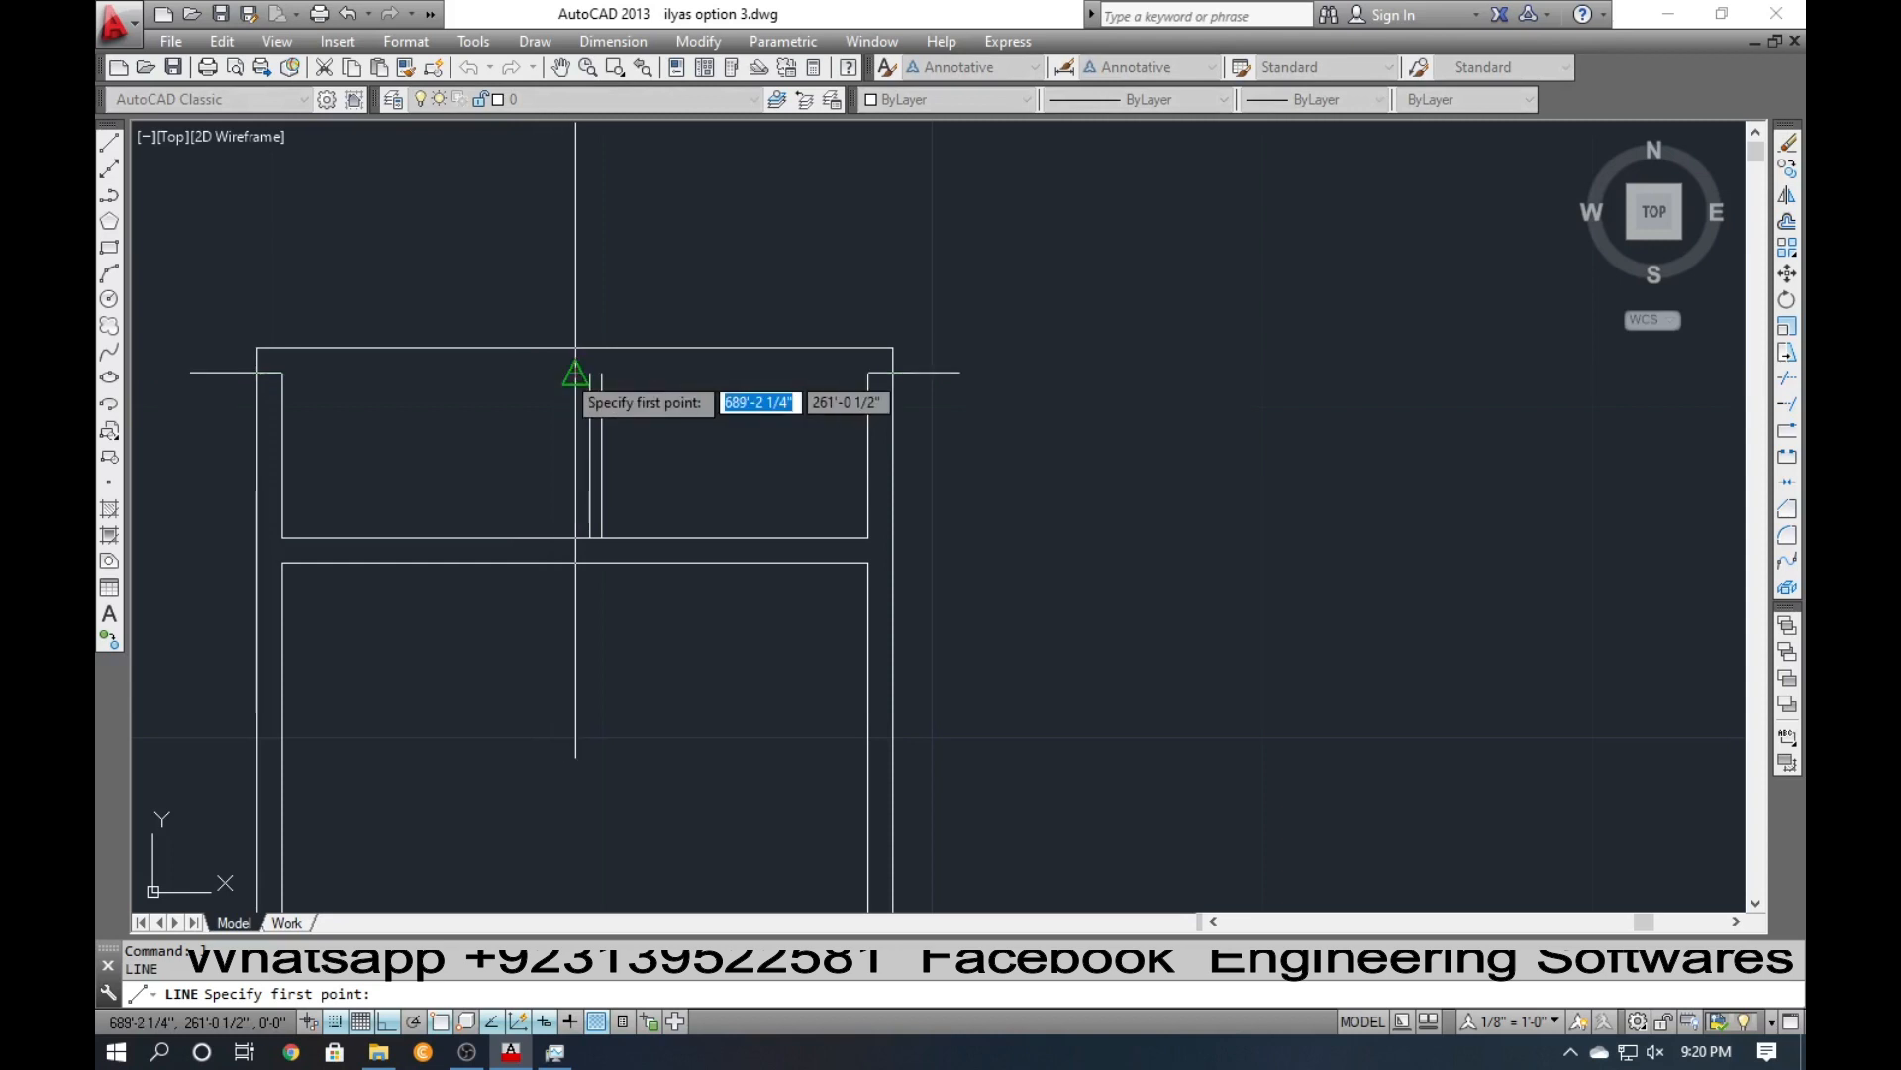
pyautogui.click(575, 372)
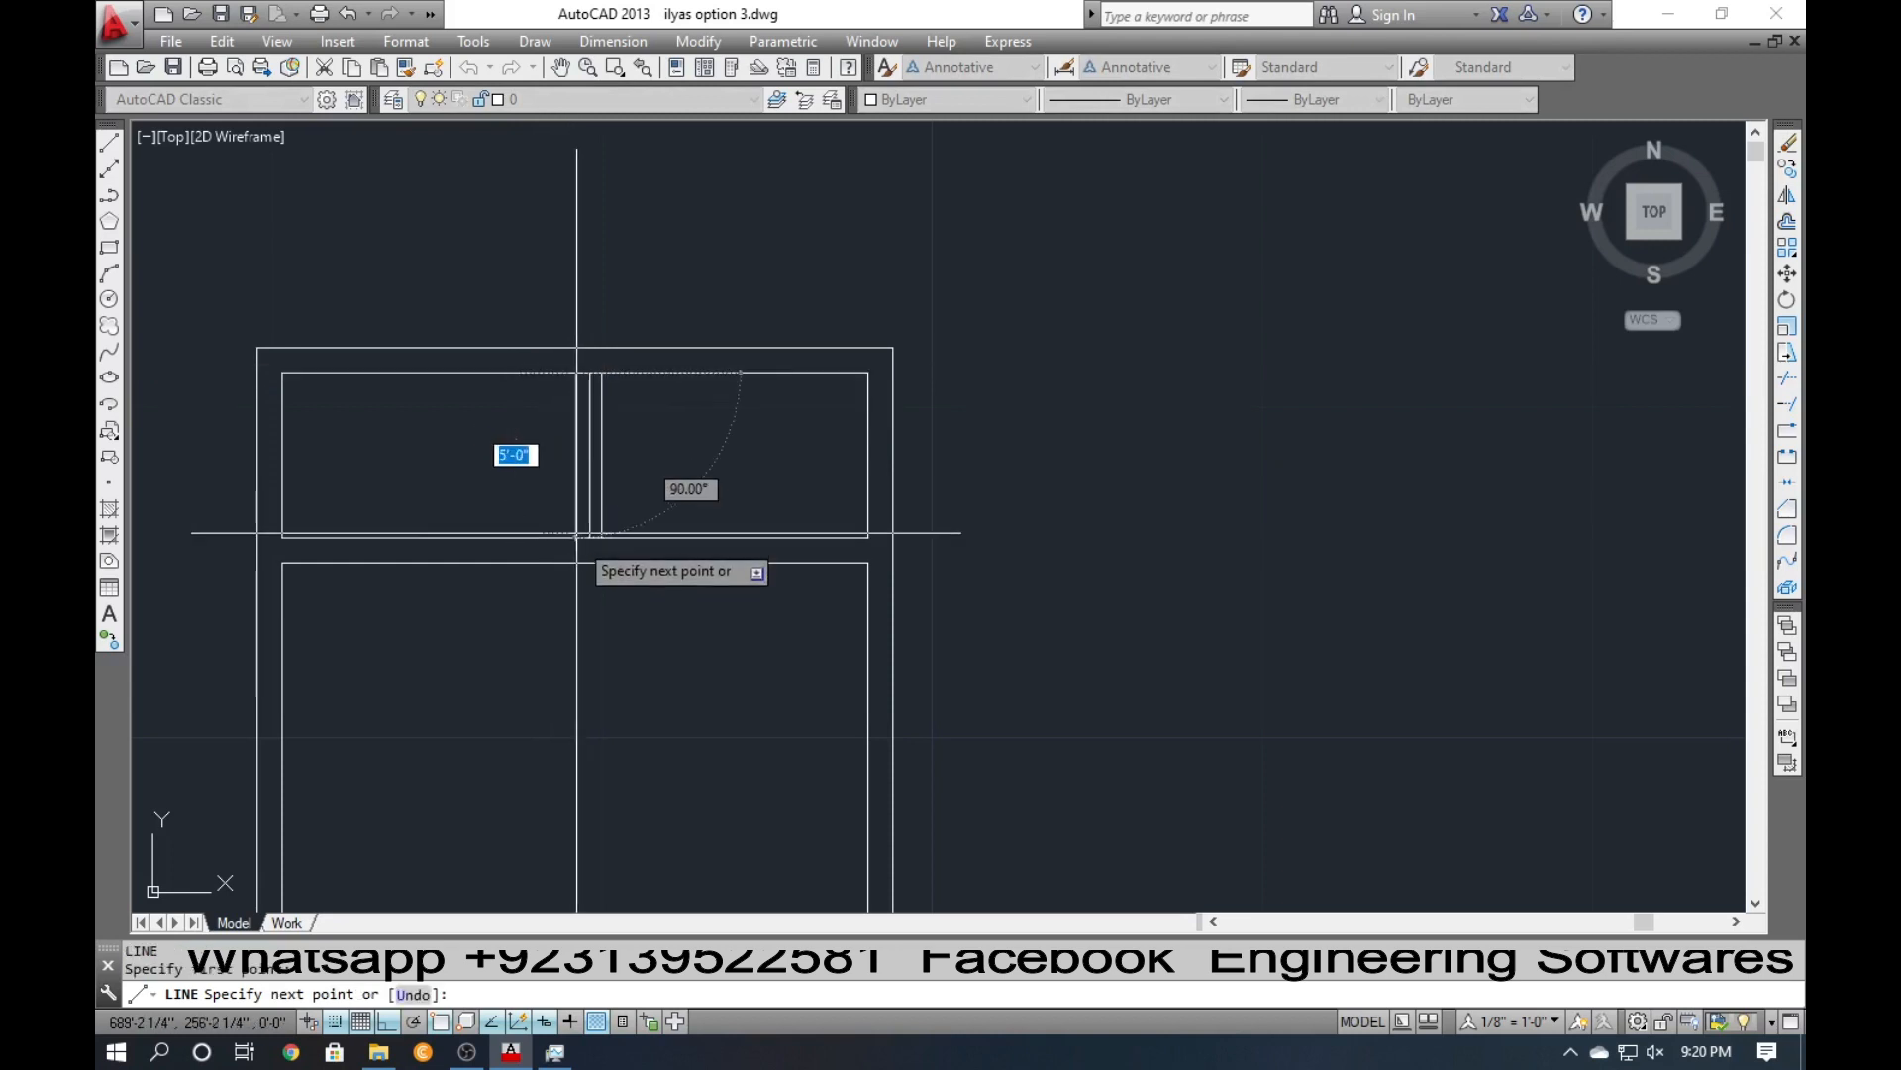
pyautogui.click(576, 538)
pyautogui.press('Return')
# Erase the two old partition lines beside the new centre line between the top rooms.
pyautogui.scroll(4, 572, 560)
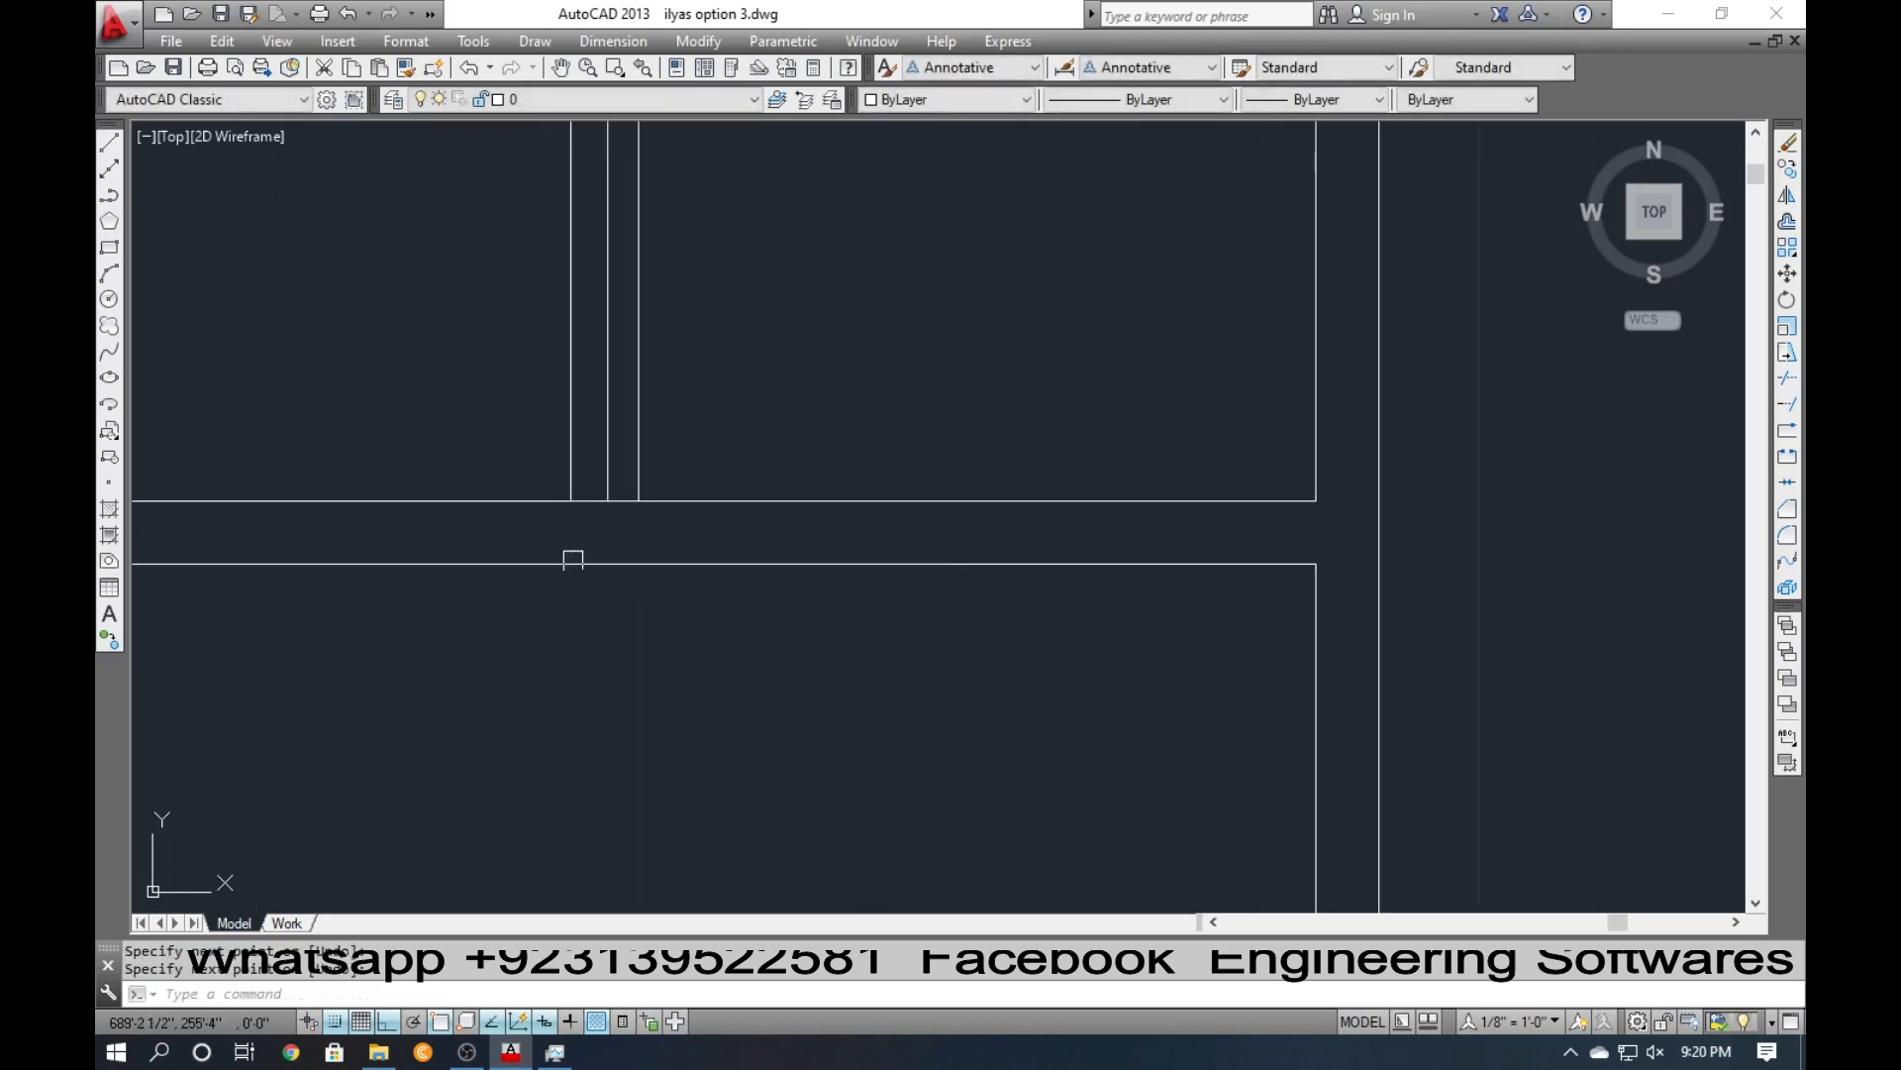
pyautogui.click(680, 452)
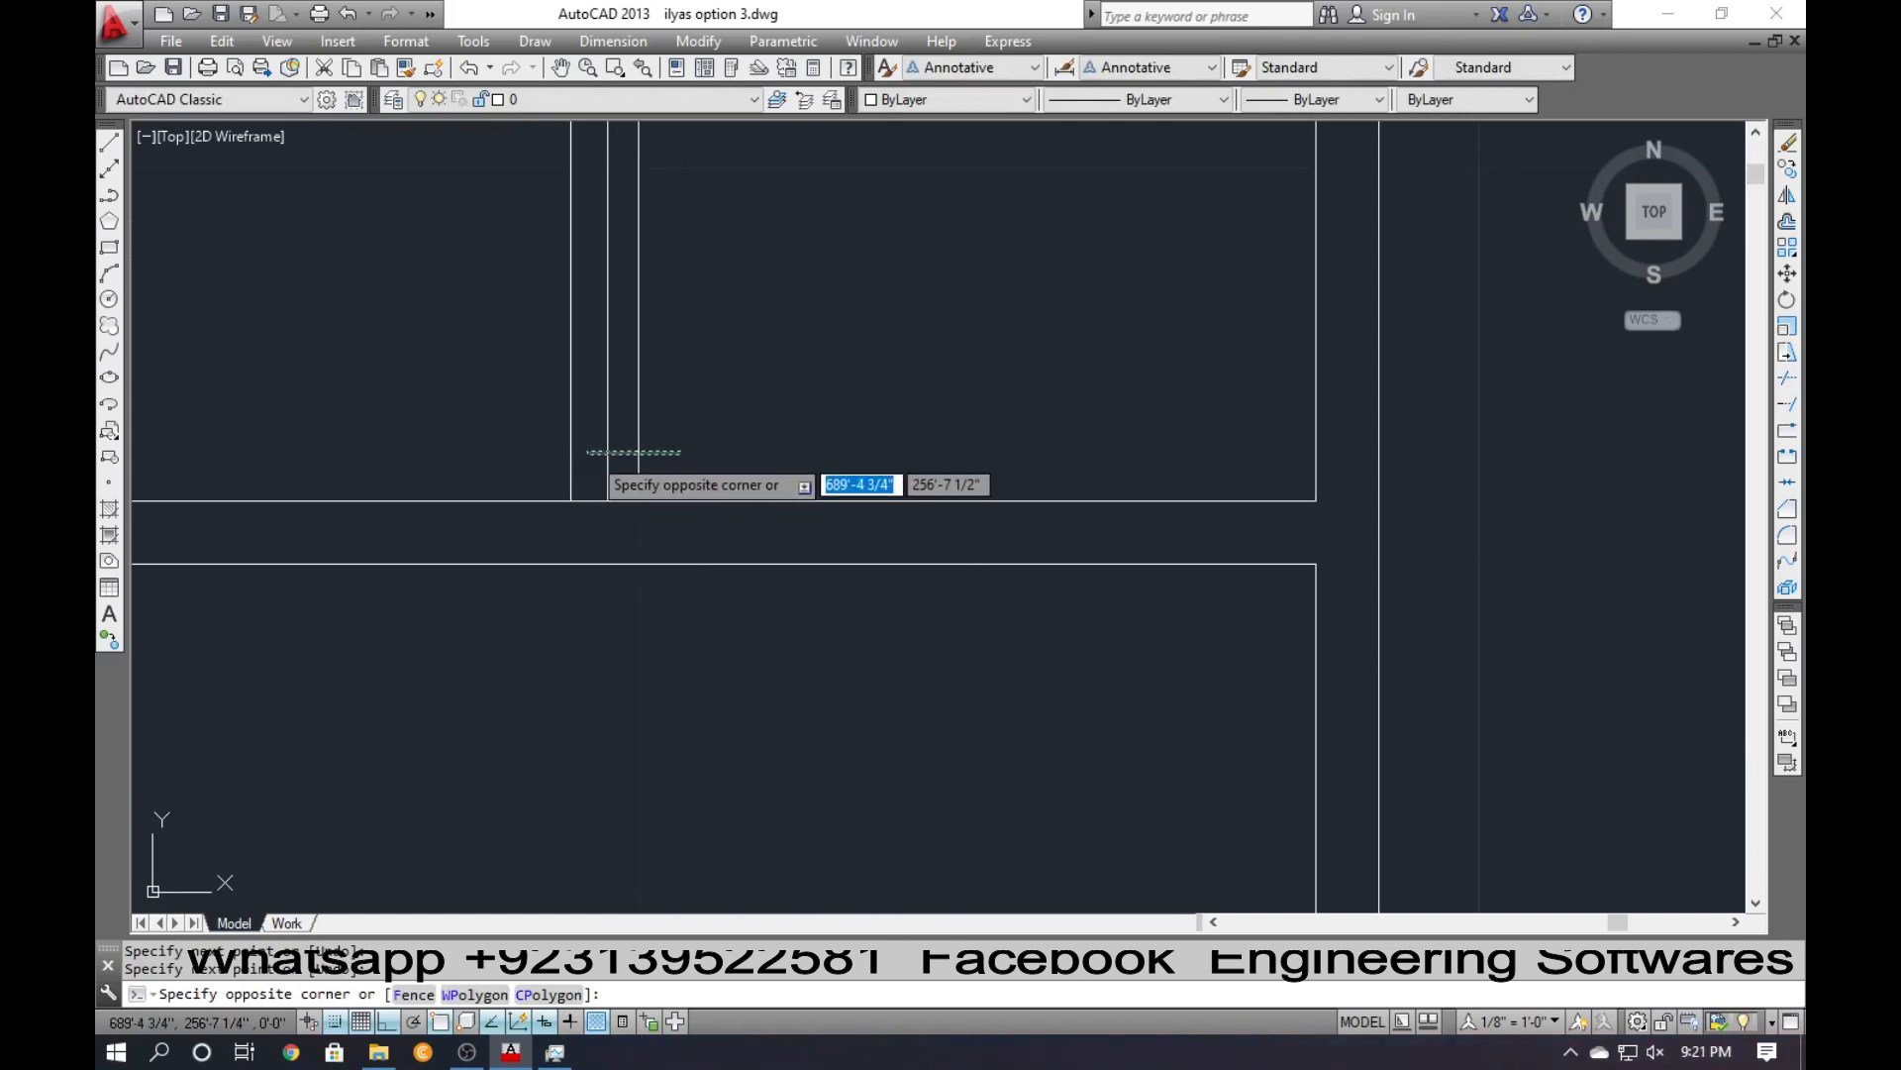
pyautogui.click(588, 456)
pyautogui.press('Delete')
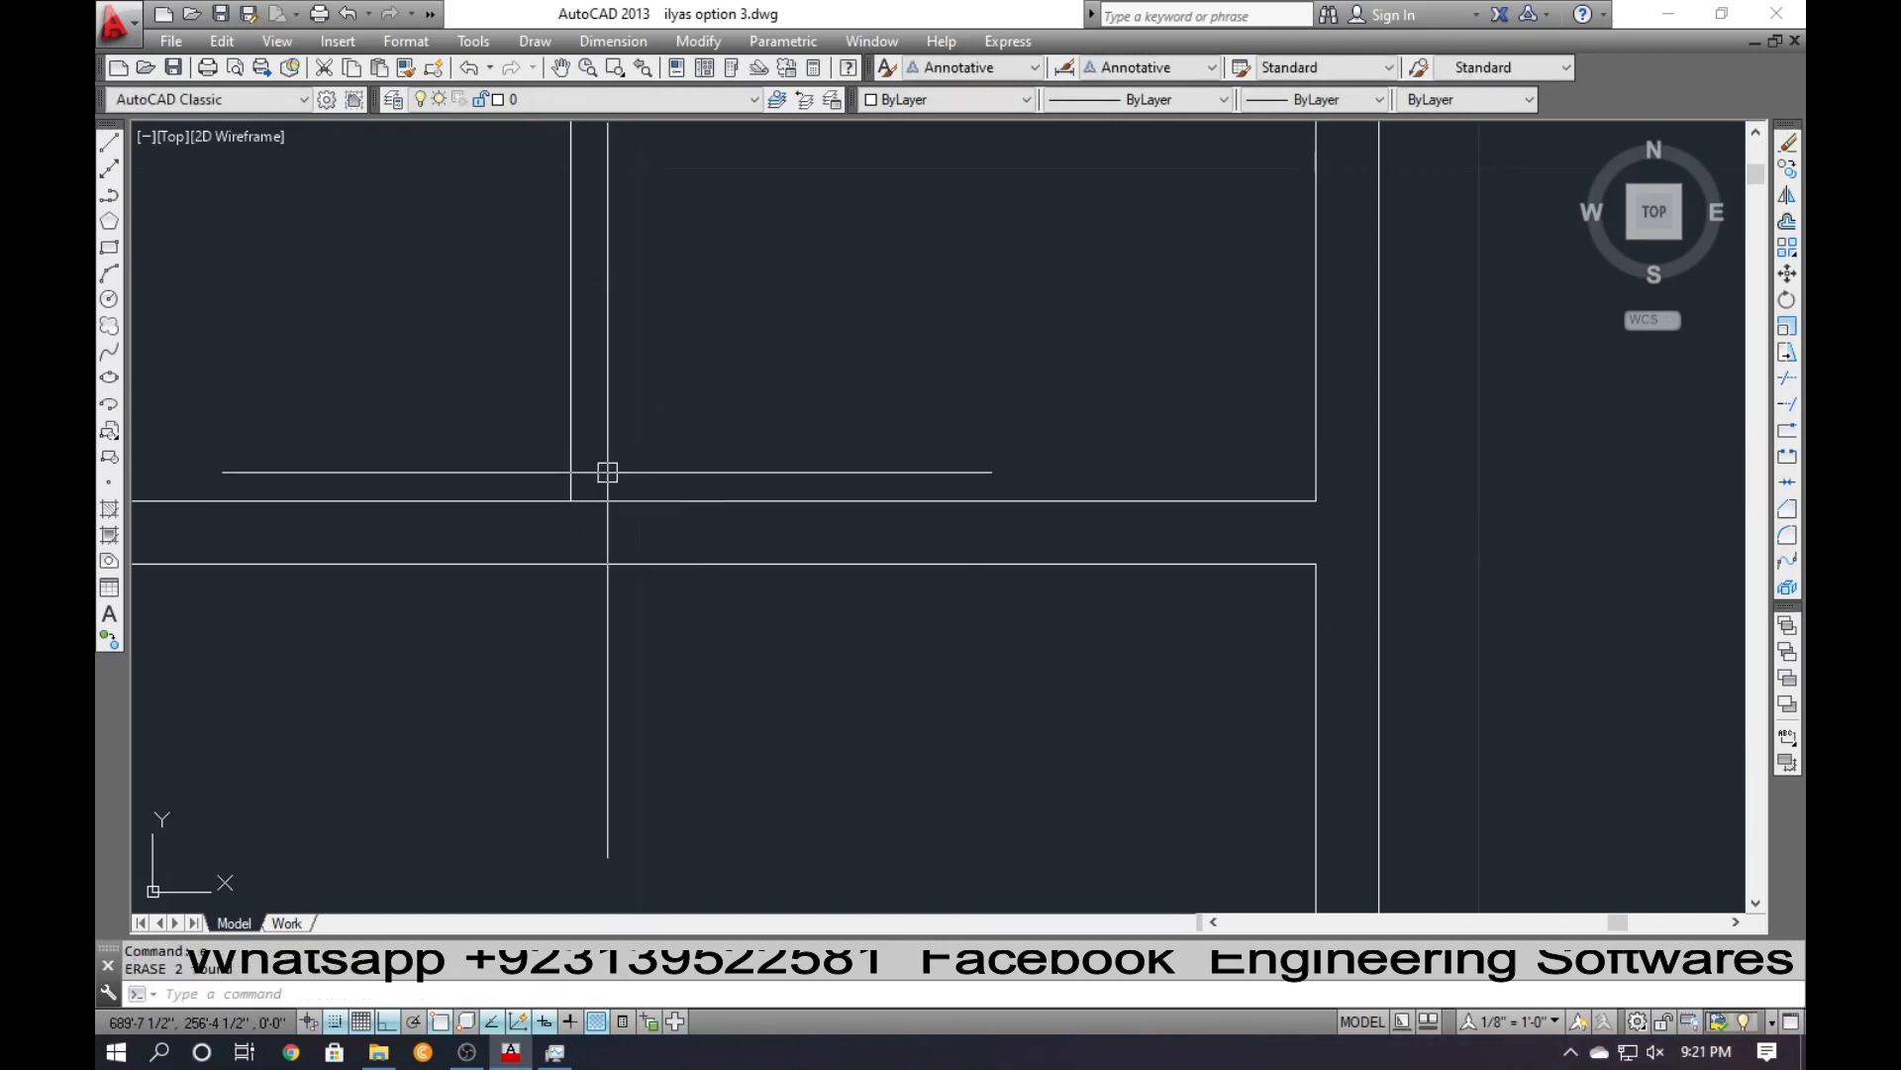
# Offset the new partition line 4.5" to the right to give the partition its thickness.
pyautogui.write('o')
pyautogui.press('Return')
pyautogui.press('Return')
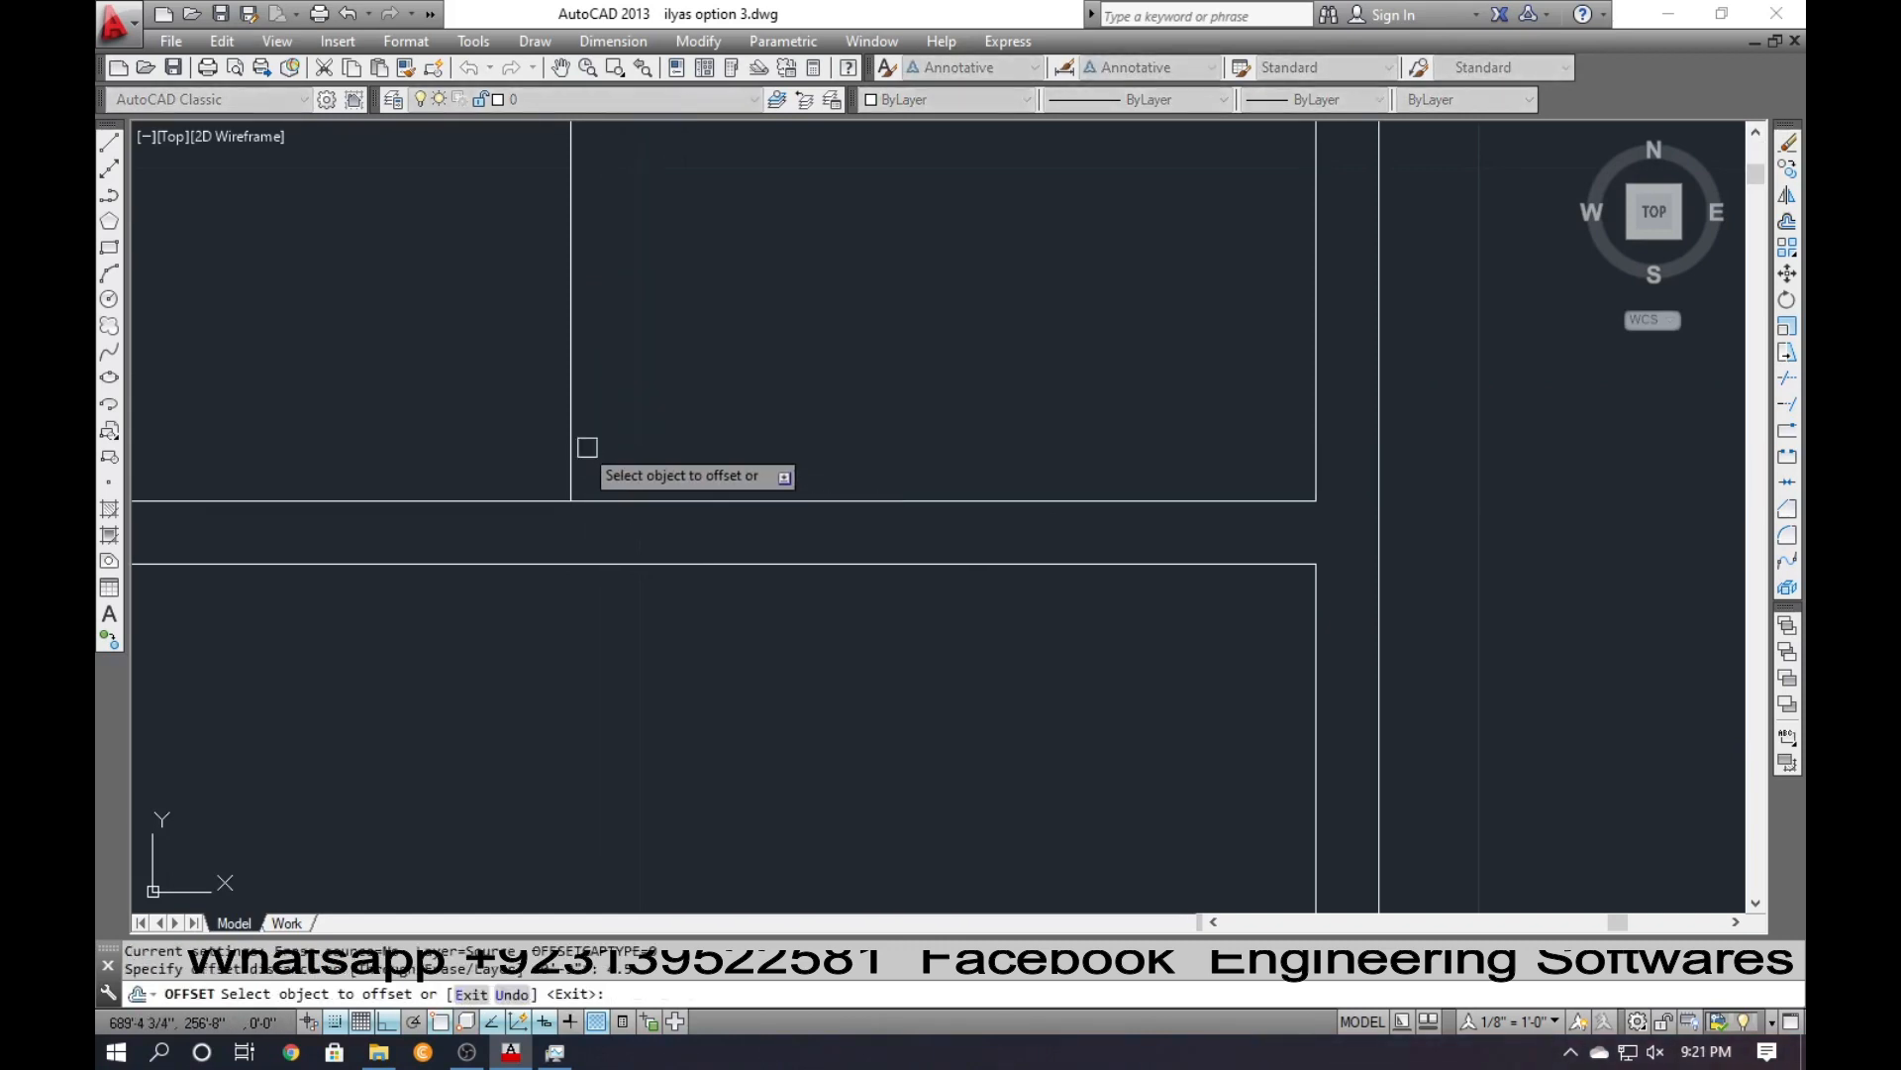
pyautogui.click(563, 436)
pyautogui.click(683, 490)
pyautogui.click(598, 502)
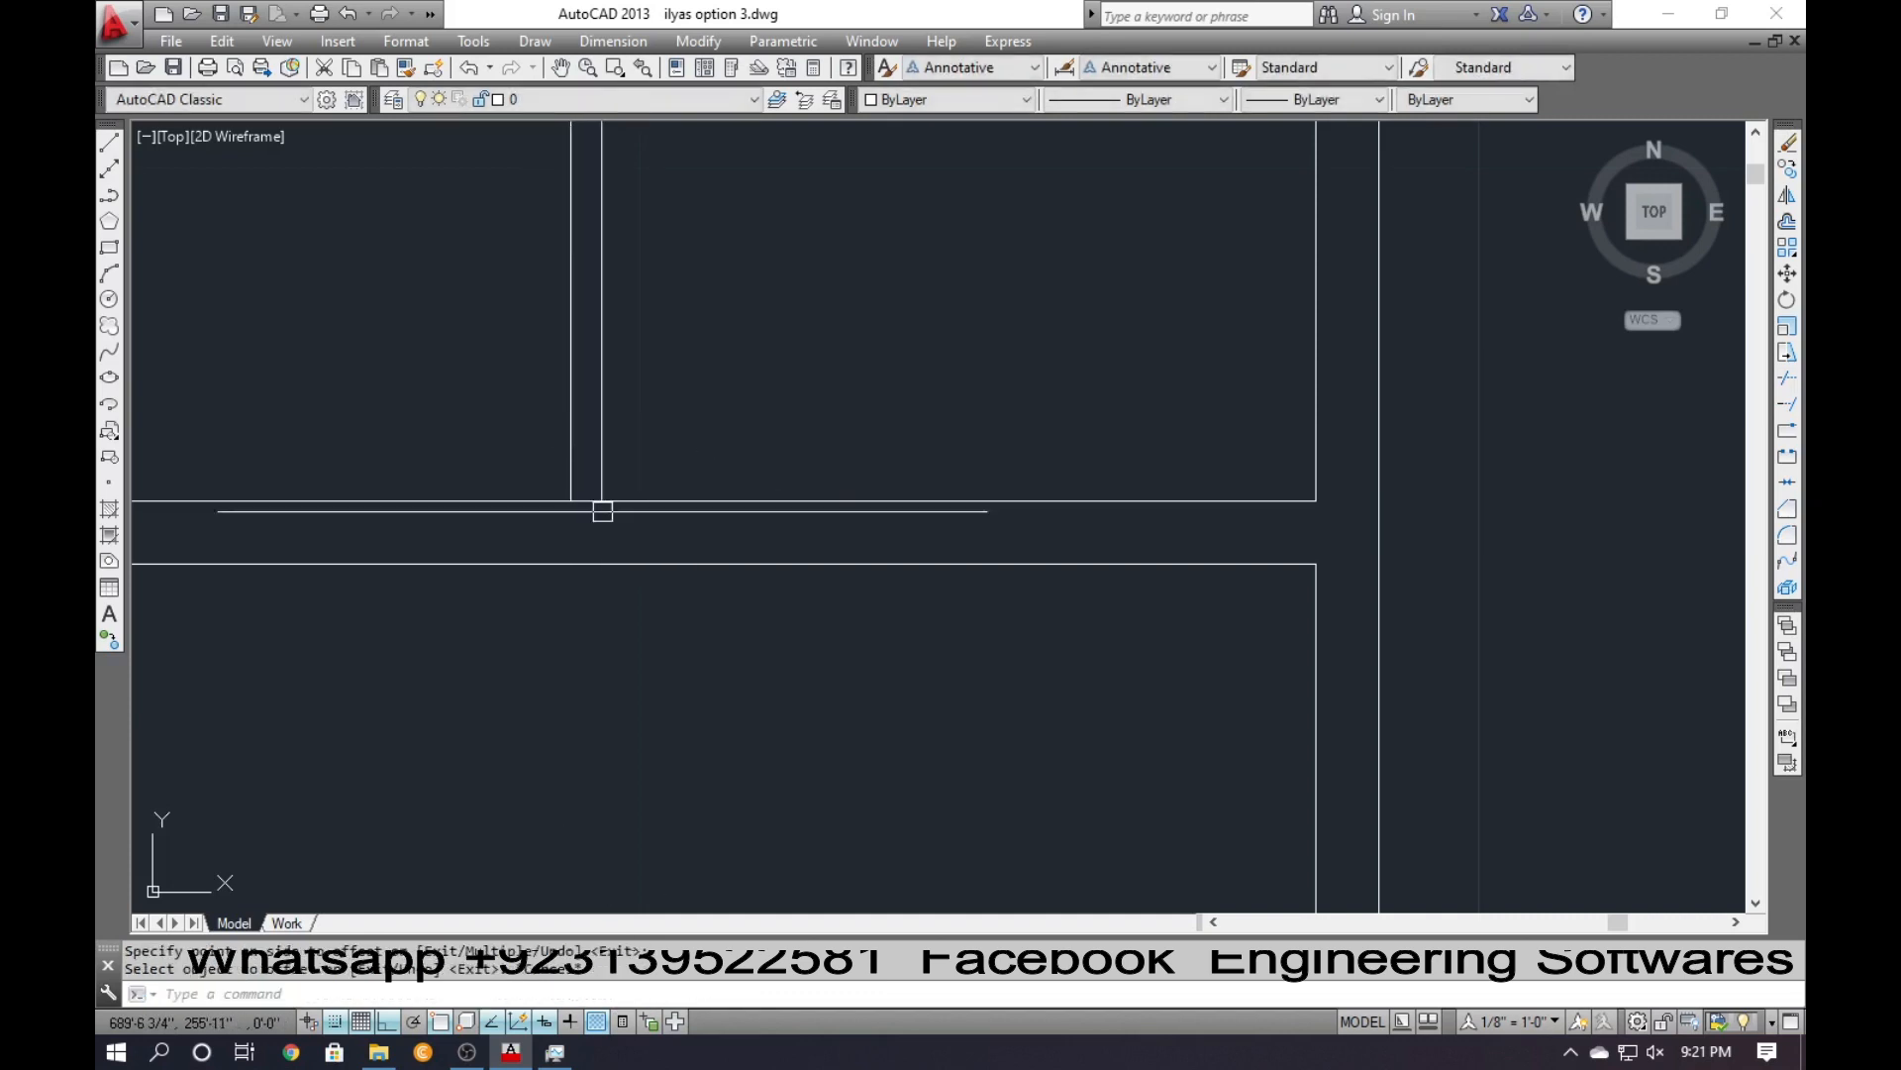
# Trim the top rooms' lower wall line between the two new partition lines.
pyautogui.write('tr')
pyautogui.press('Return')
pyautogui.press('Return')
pyautogui.scroll(4, 585, 504)
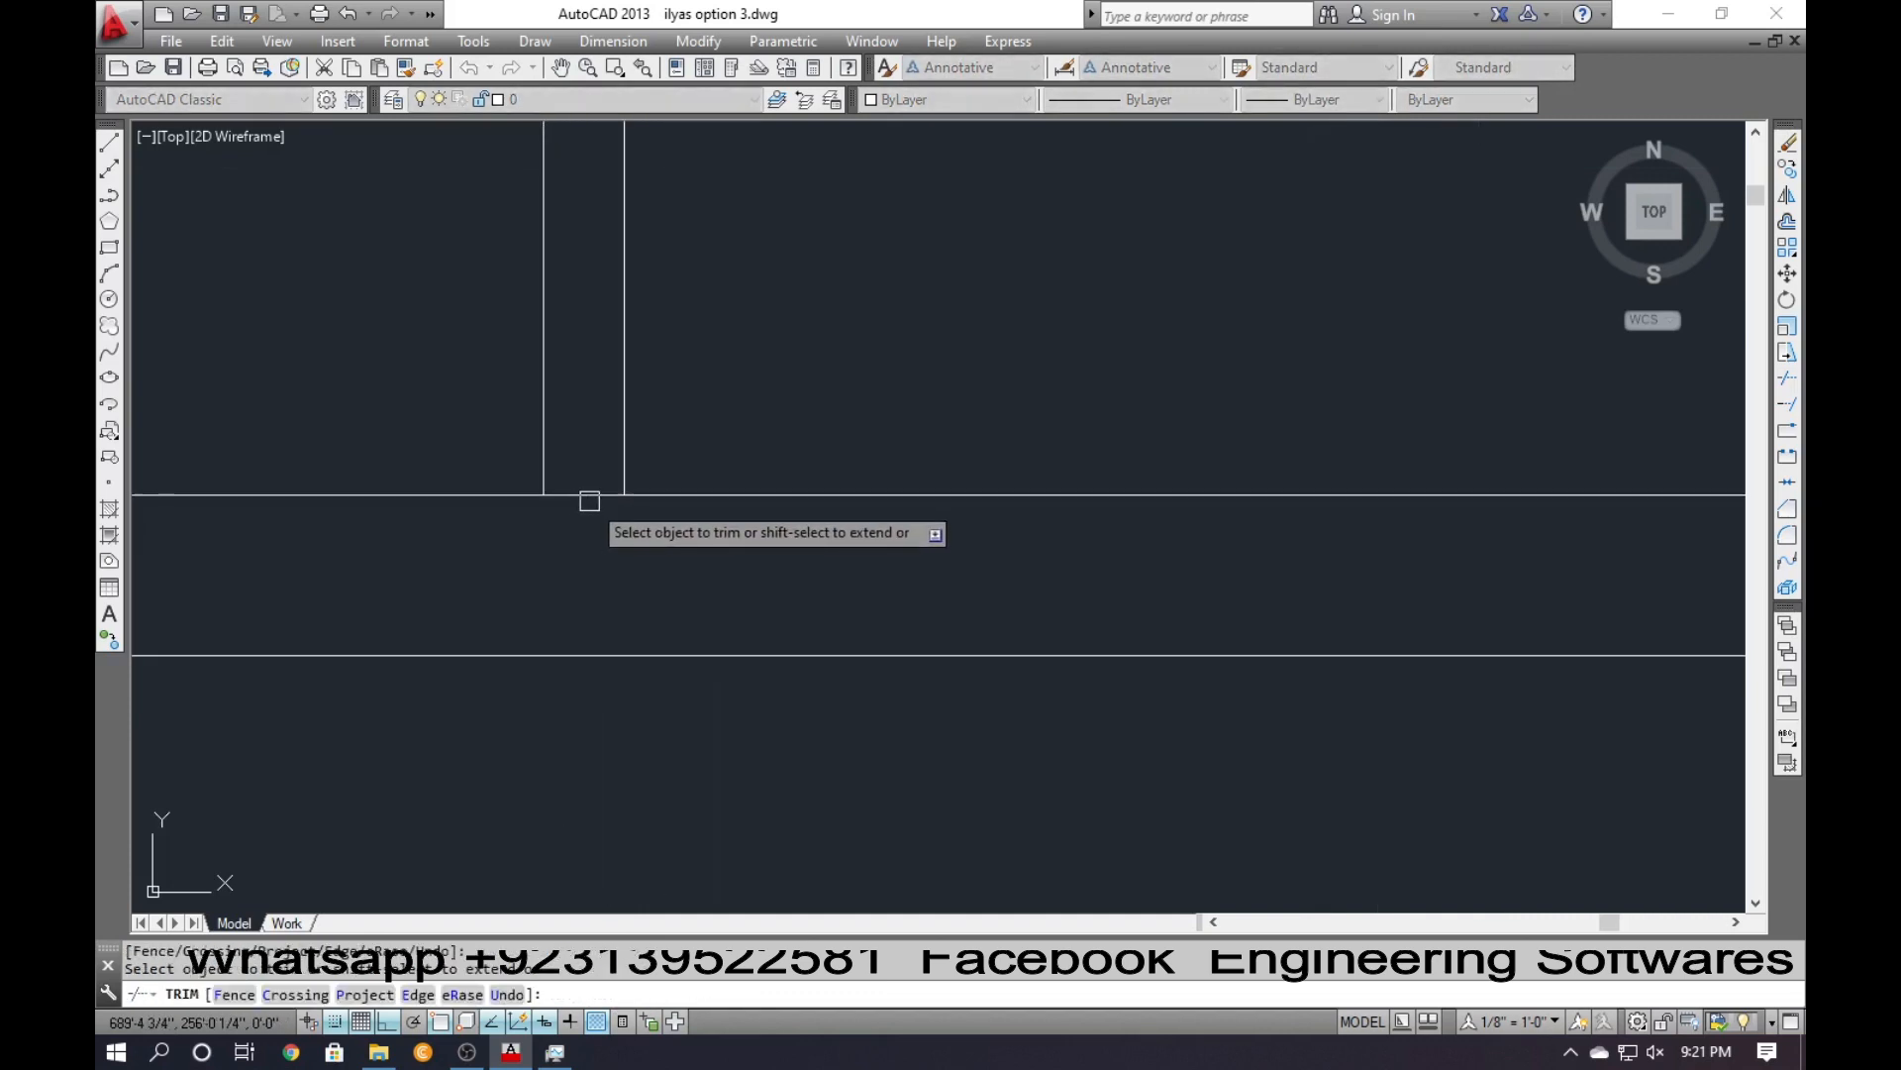
pyautogui.click(589, 498)
pyautogui.press('Escape')
pyautogui.click(450, 459)
pyautogui.click(595, 535)
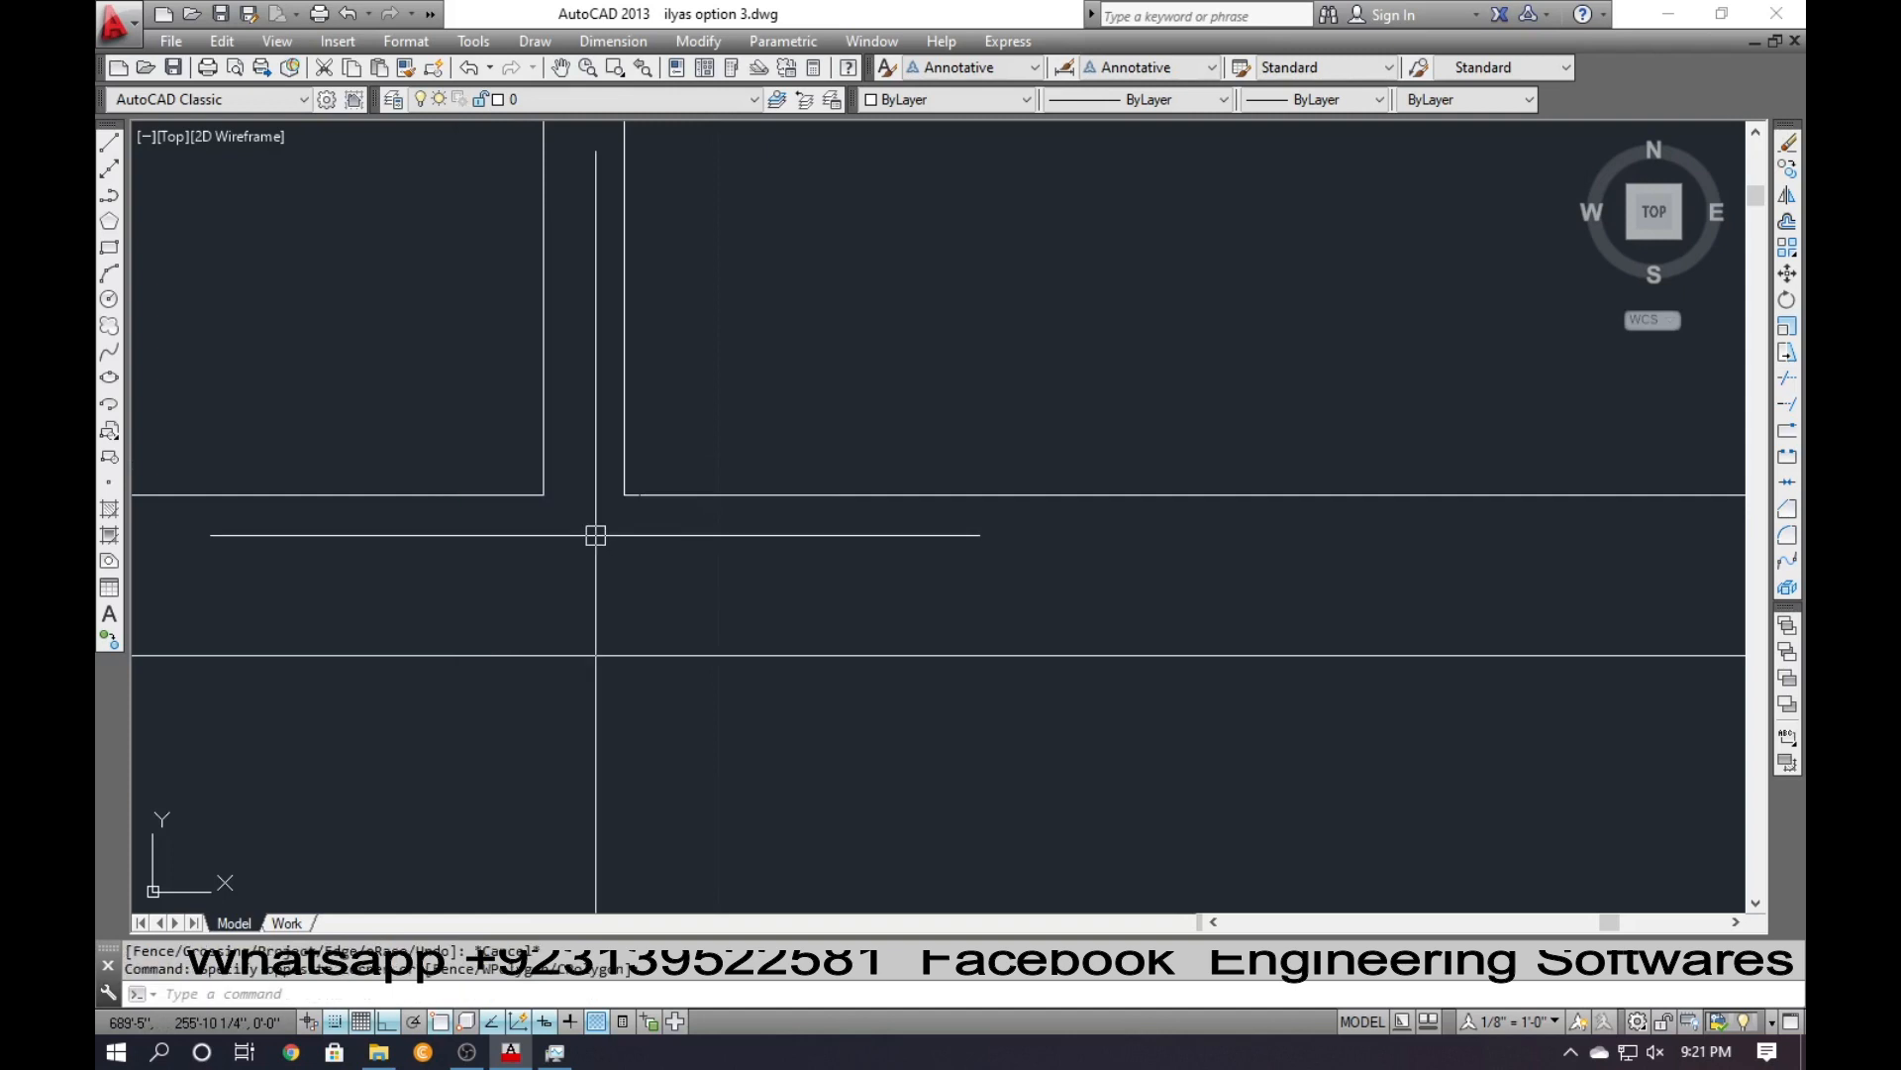
# Trim the top inner wall line between the two new partition lines.
pyautogui.scroll(-4, 591, 584)
pyautogui.scroll(3, 565, 322)
pyautogui.press('Escape')
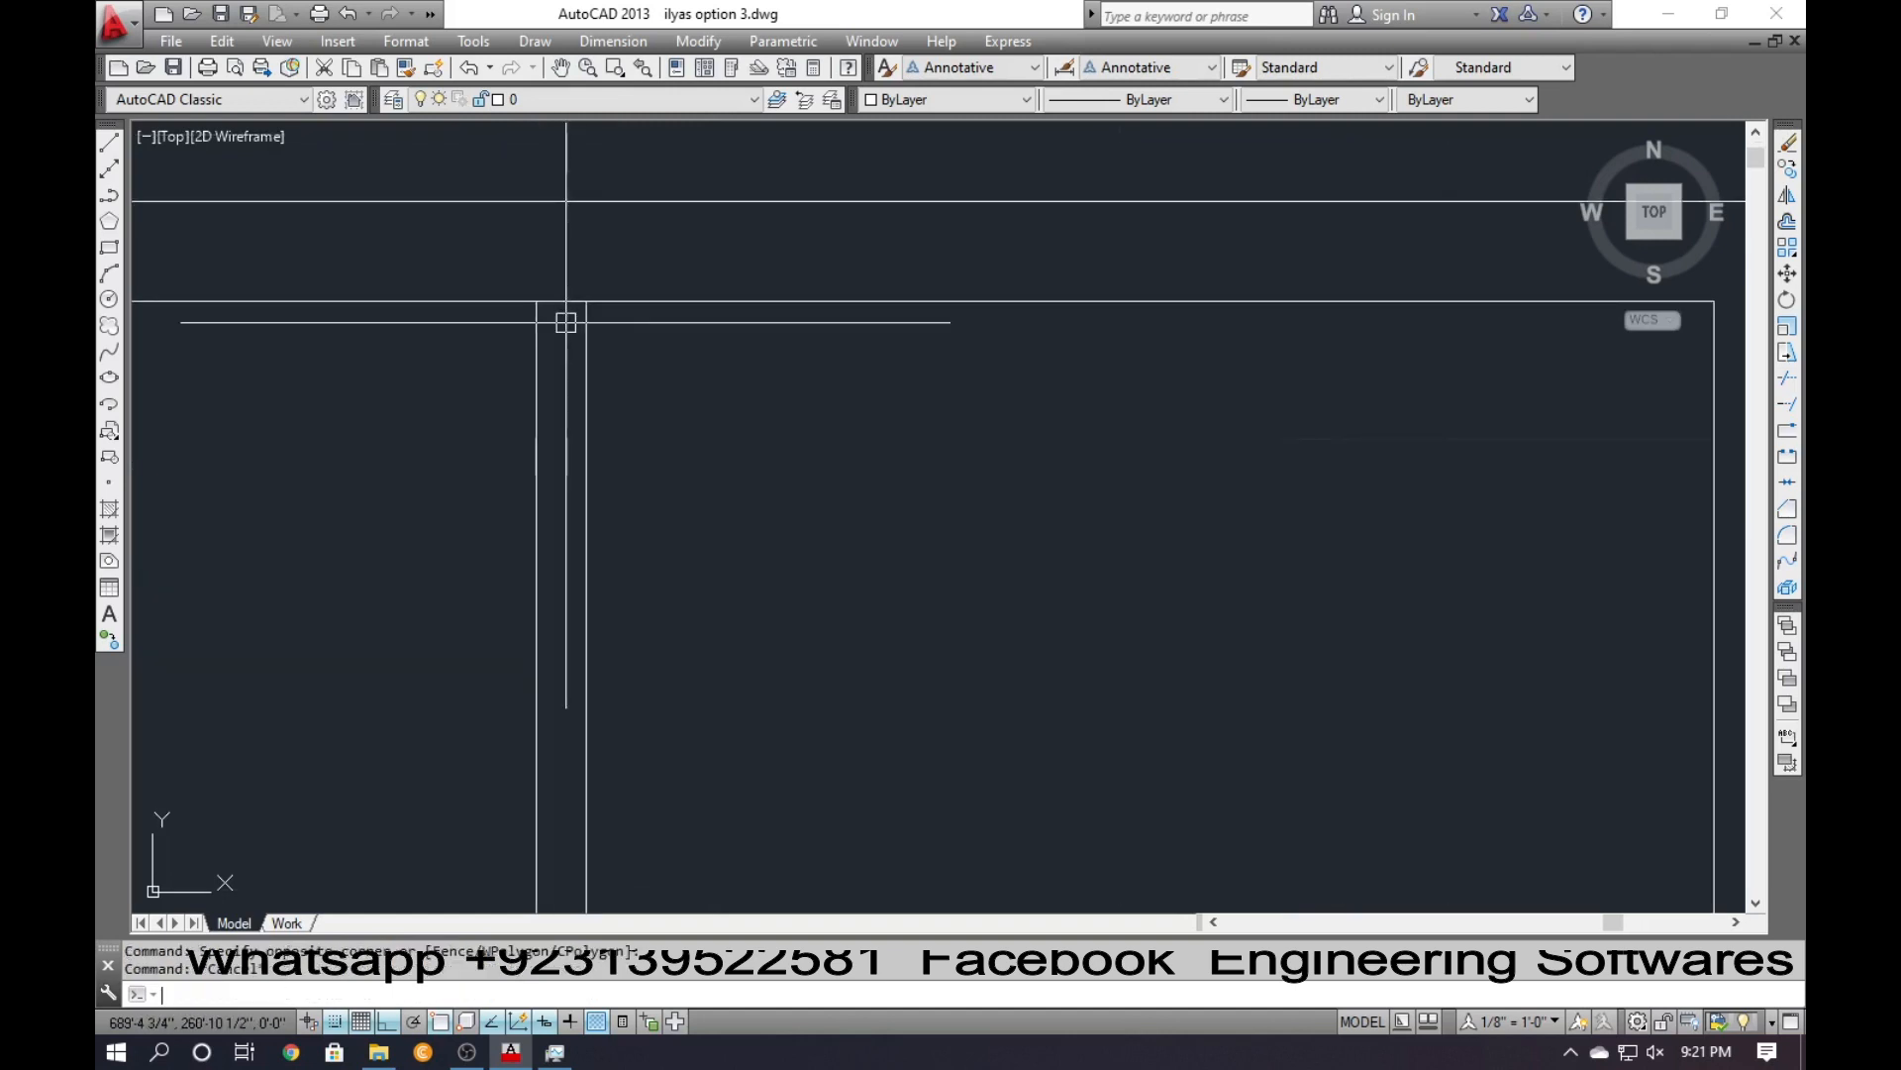
pyautogui.press('Return')
pyautogui.press('Return')
pyautogui.press('Escape')
pyautogui.scroll(-4, 603, 352)
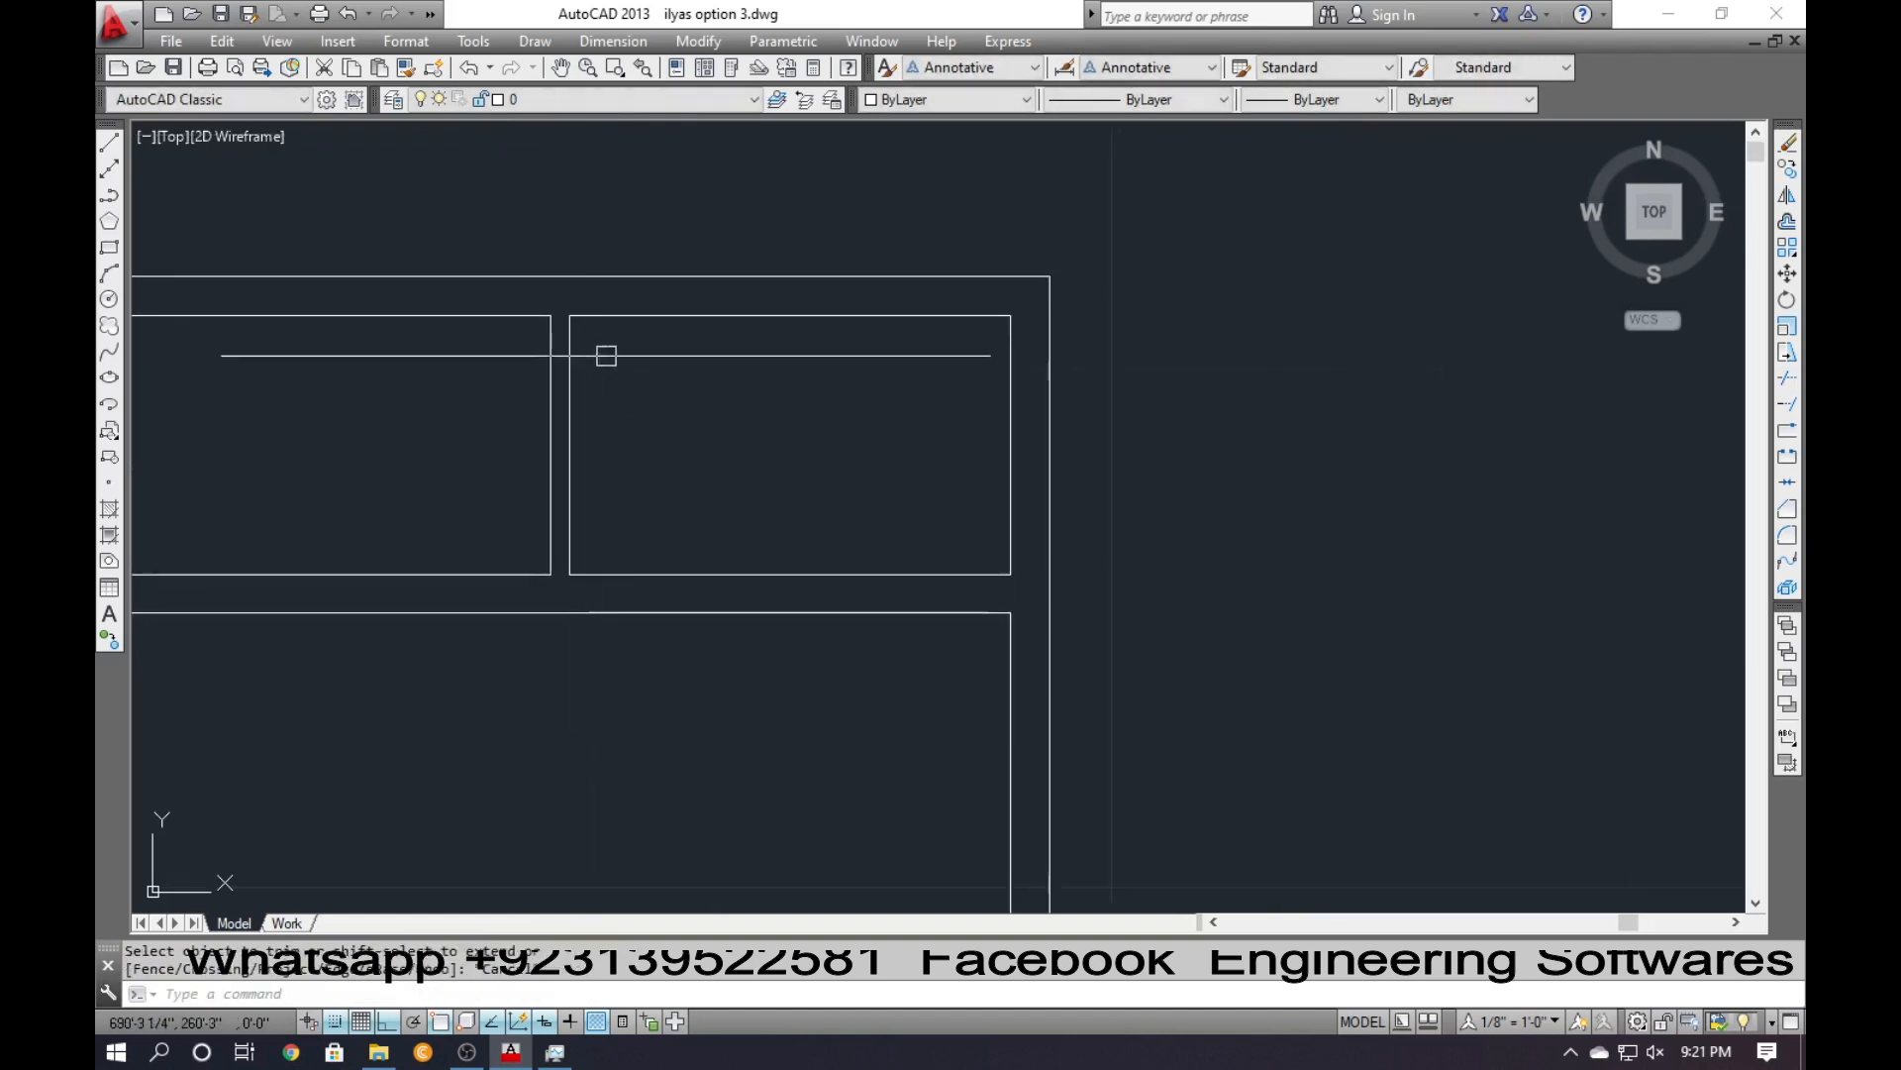
# Add an aligned dimension for the plan's overall width above the top outer wall.
pyautogui.moveTo(630, 470); pyautogui.dragTo(641, 301, button='middle')
pyautogui.scroll(-4, 640, 305)
pyautogui.scroll(2, 630, 501)
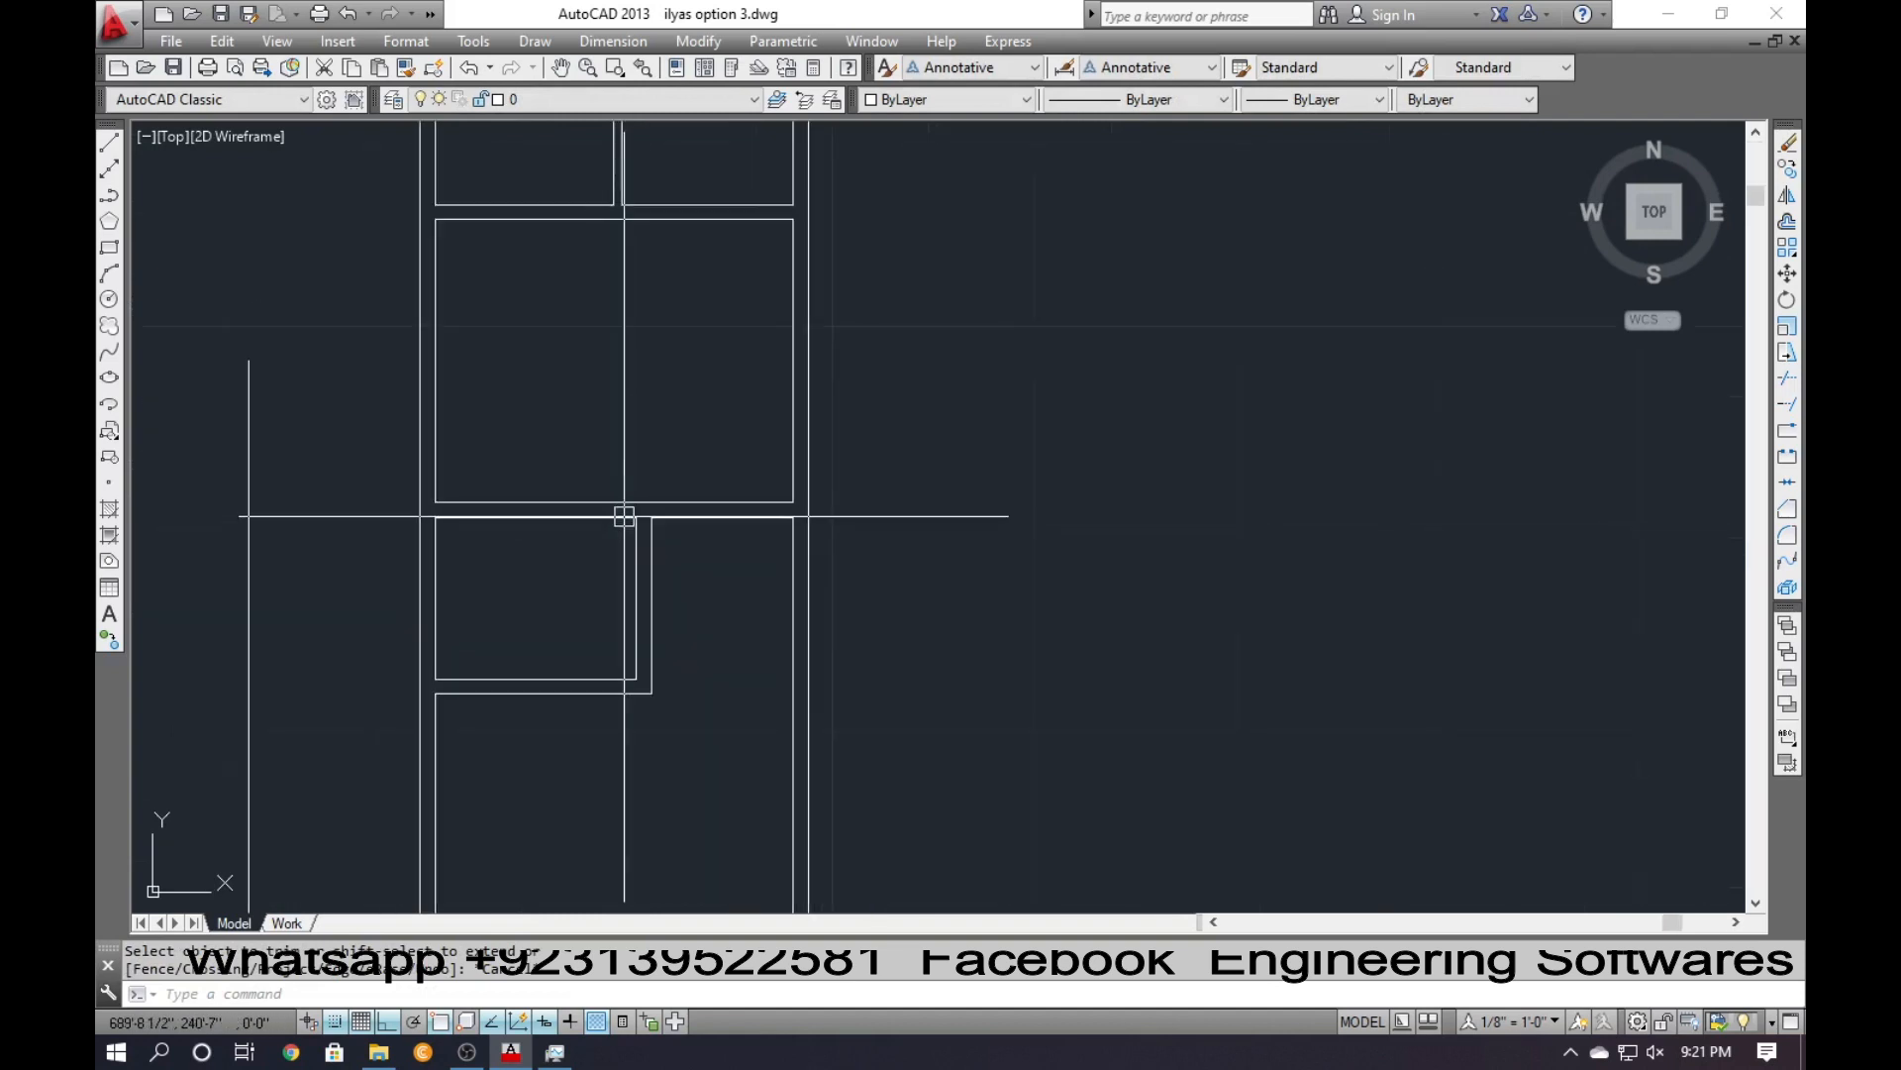
pyautogui.press('Escape')
pyautogui.moveTo(476, 498); pyautogui.dragTo(453, 711, button='middle')
pyautogui.write('dal')
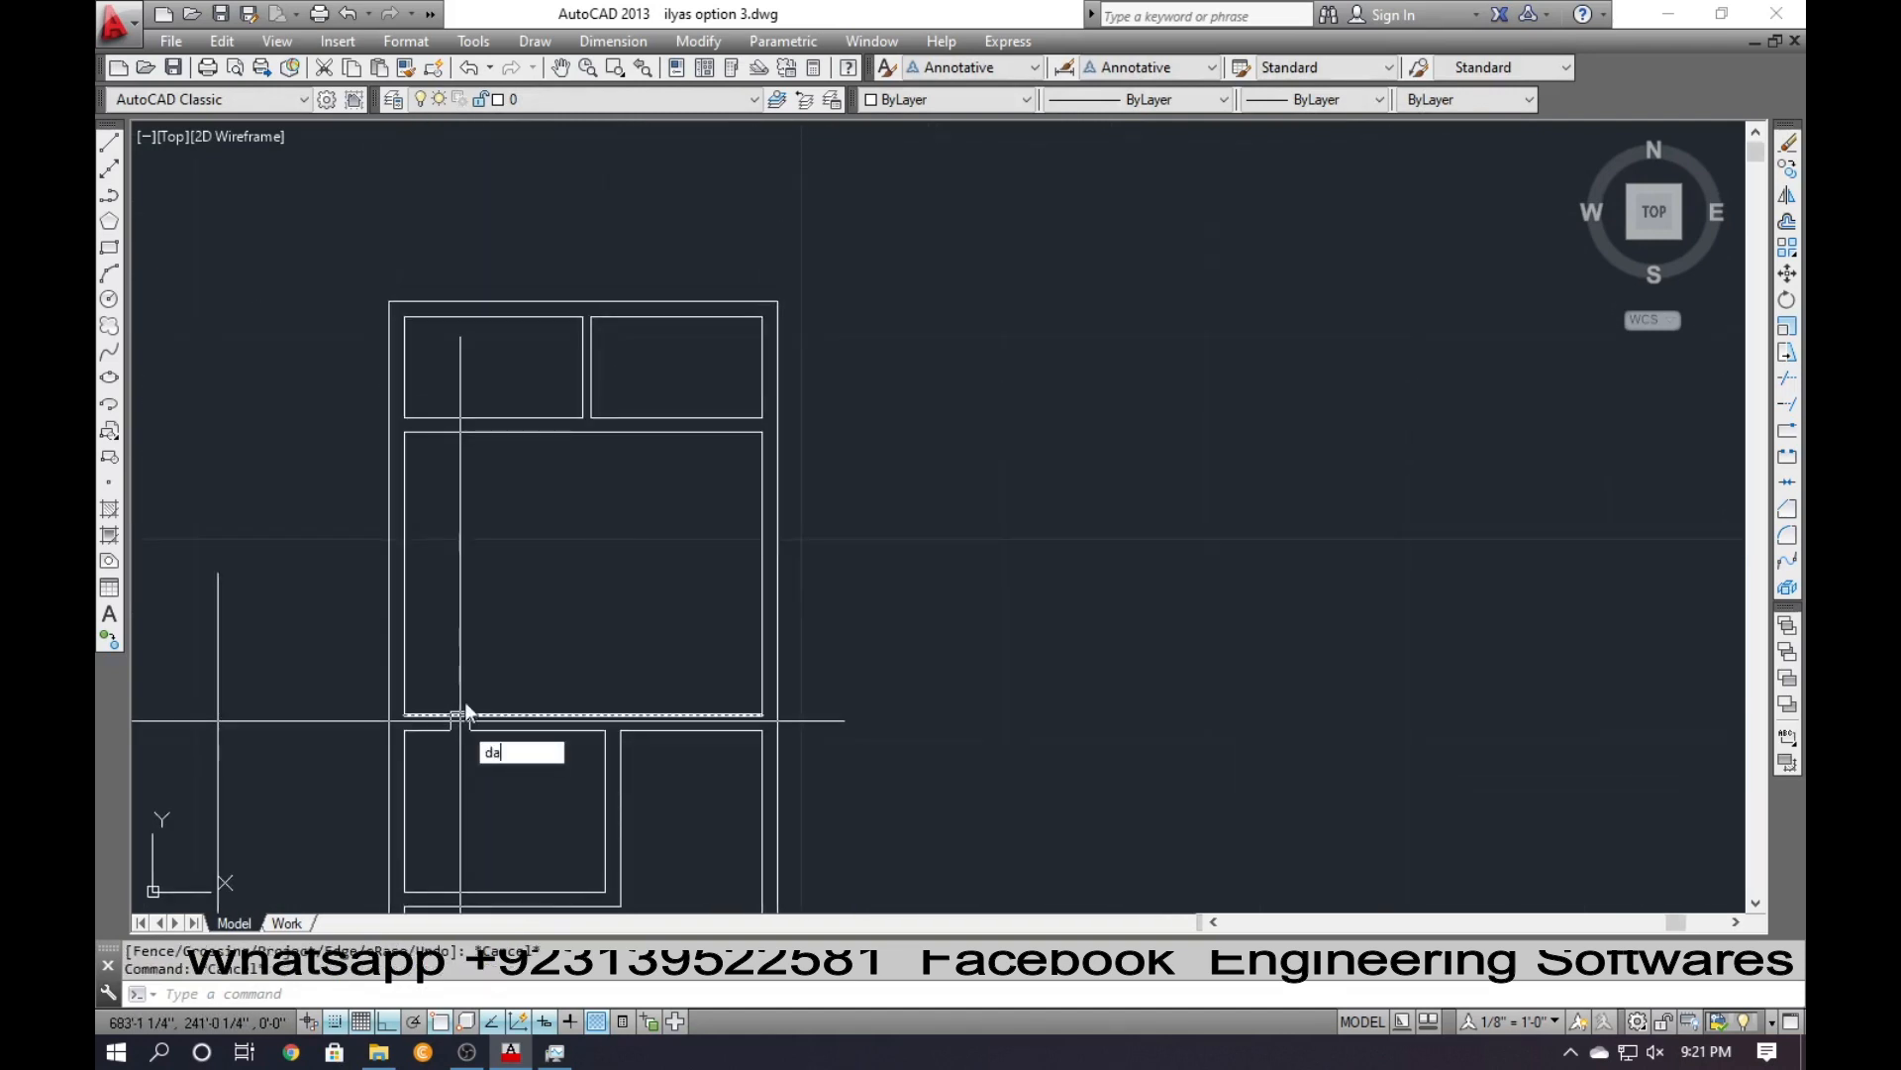
pyautogui.press('Return')
pyautogui.press('Return')
pyautogui.click(496, 301)
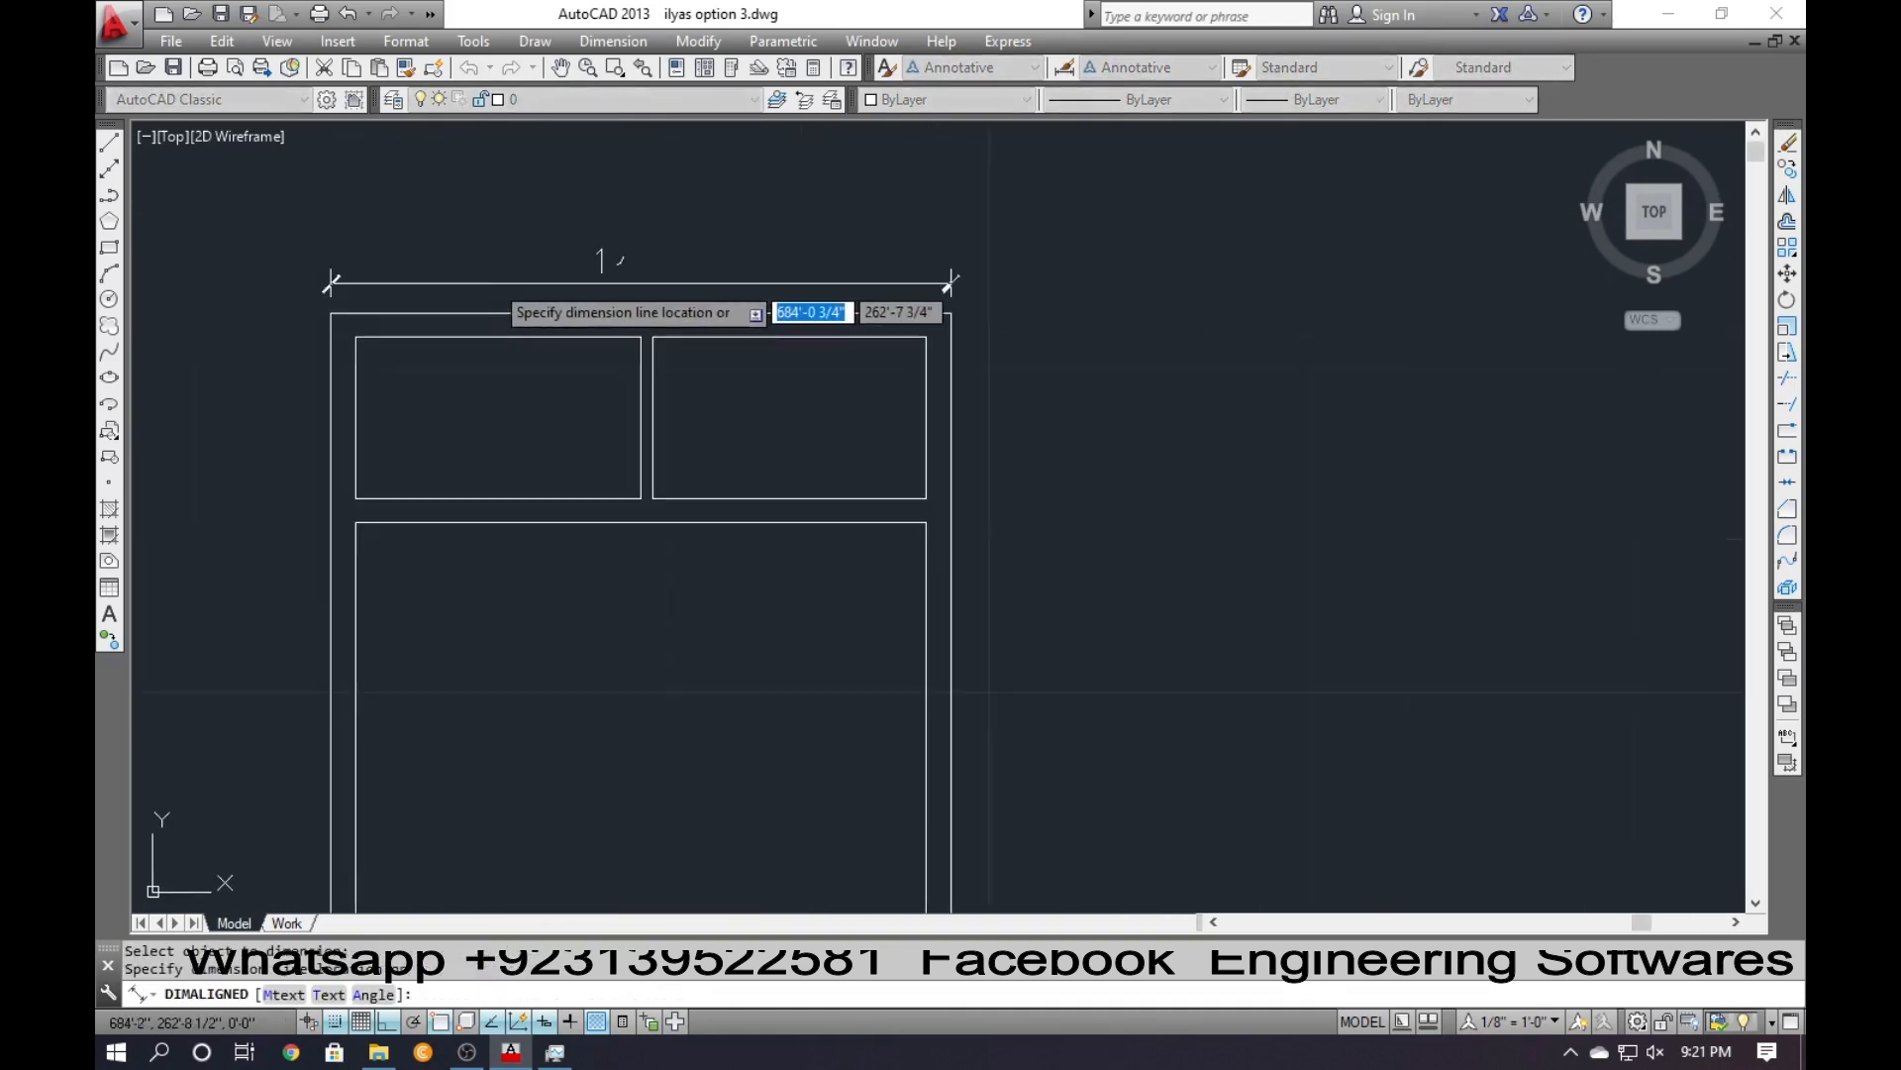
pyautogui.click(552, 275)
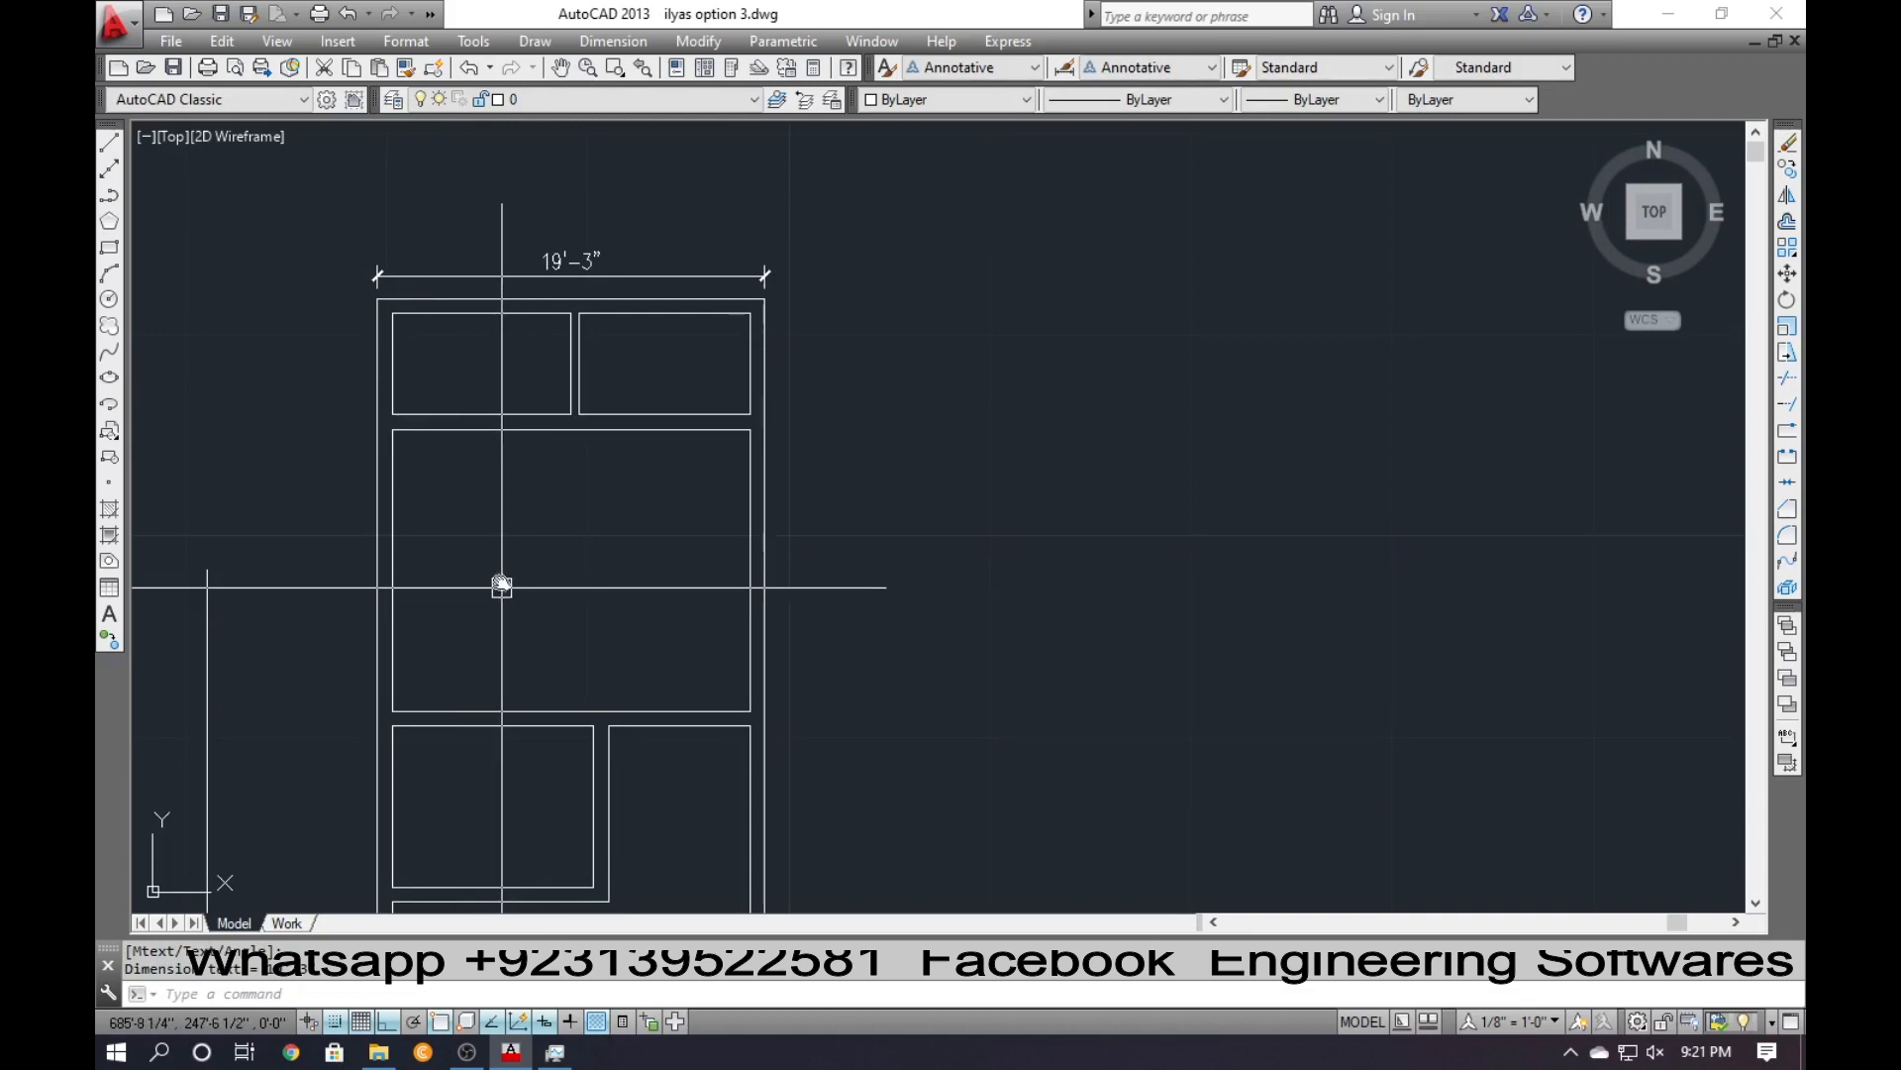
# Trim the wall line ends overhanging the moved left wall at the plan's bottom corner.
pyautogui.moveTo(502, 587); pyautogui.dragTo(507, 432, button='middle')
pyautogui.moveTo(543, 637); pyautogui.dragTo(517, 445, button='middle')
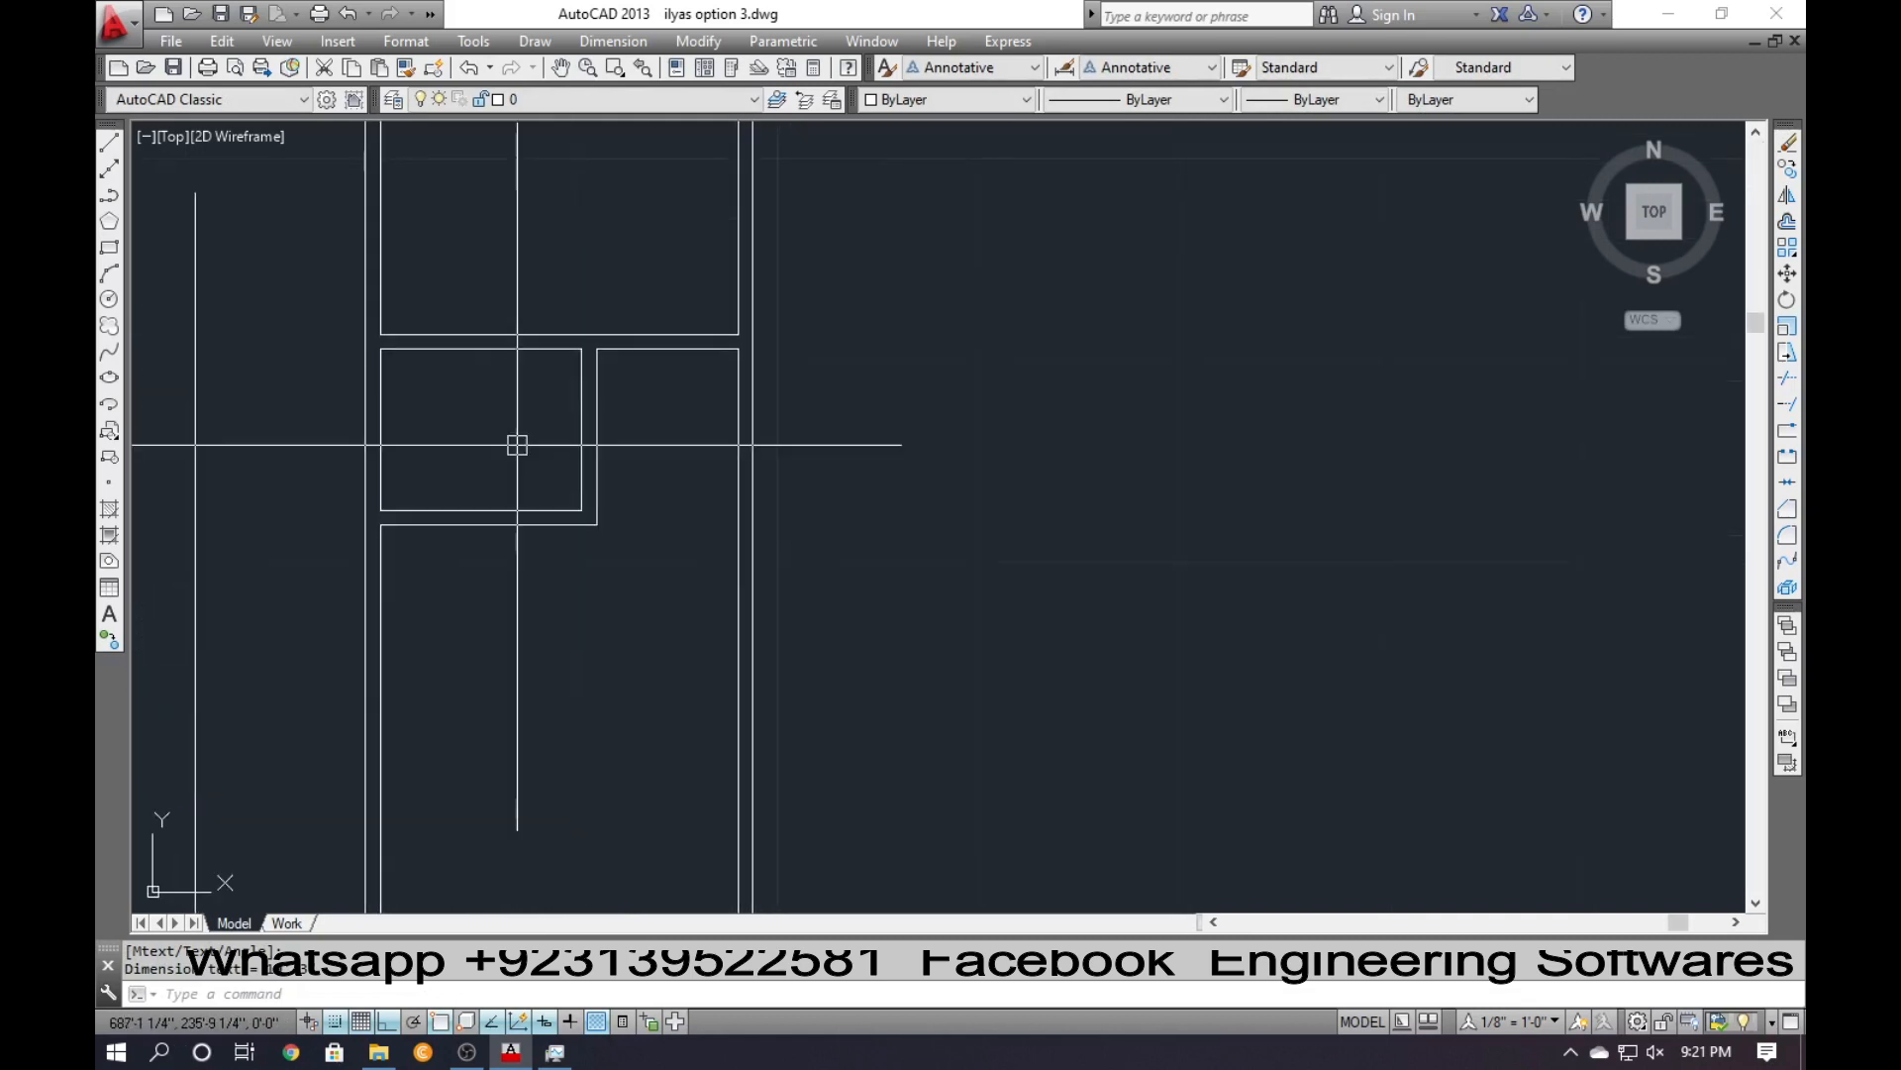
pyautogui.moveTo(541, 600); pyautogui.dragTo(543, 513, button='middle')
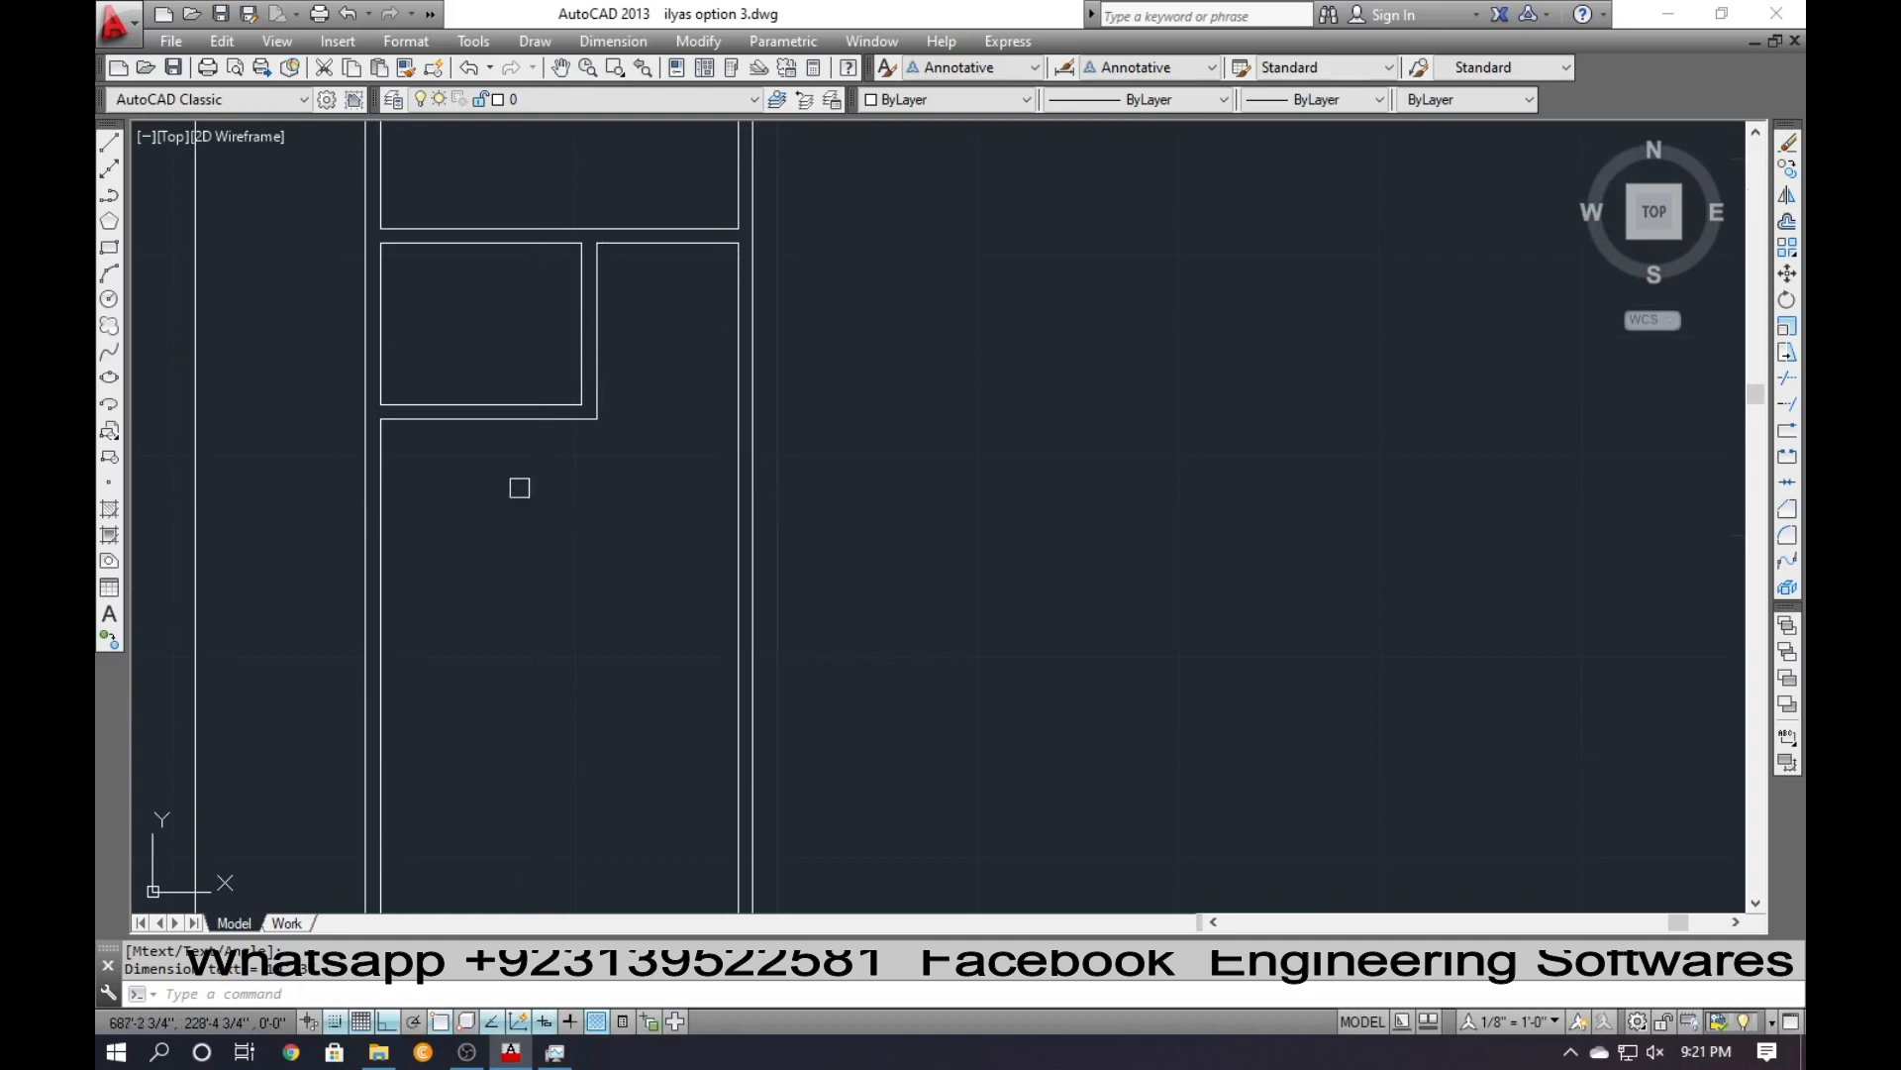
pyautogui.scroll(-2, 519, 488)
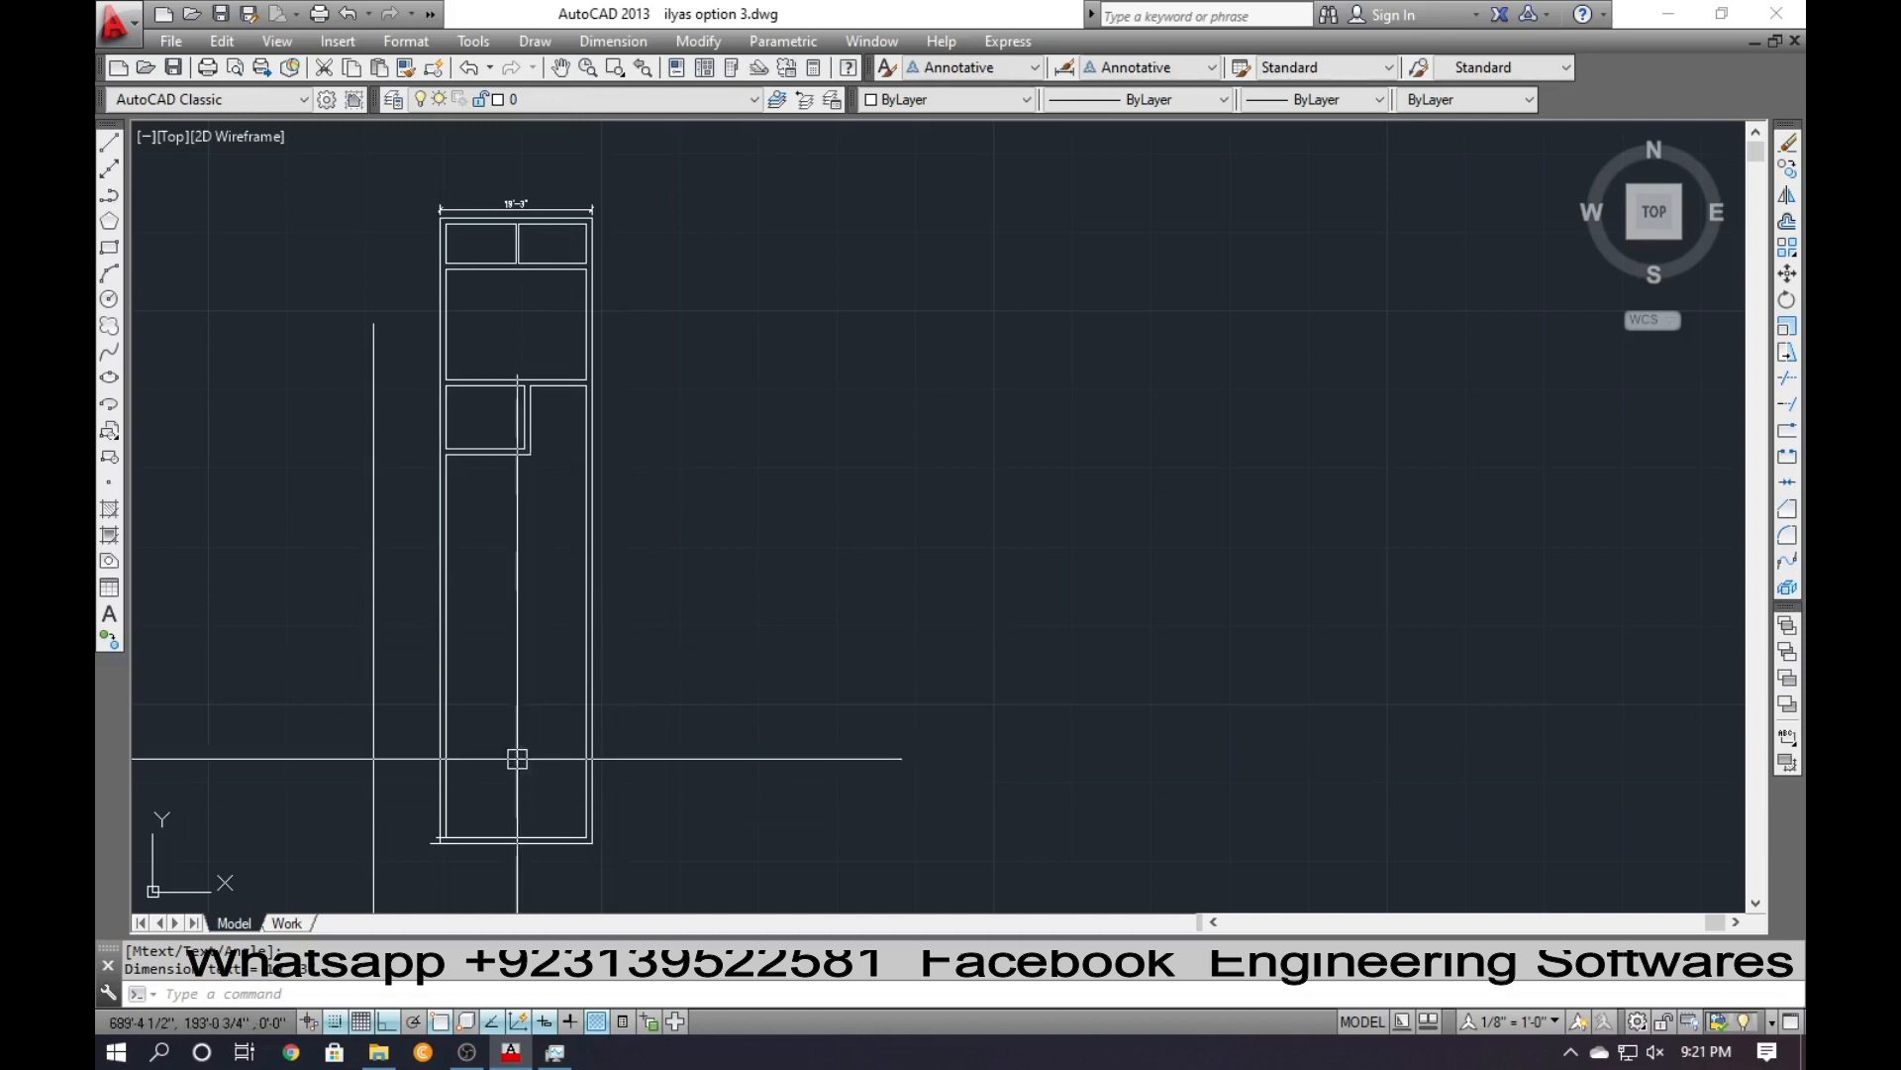
pyautogui.scroll(2, 436, 880)
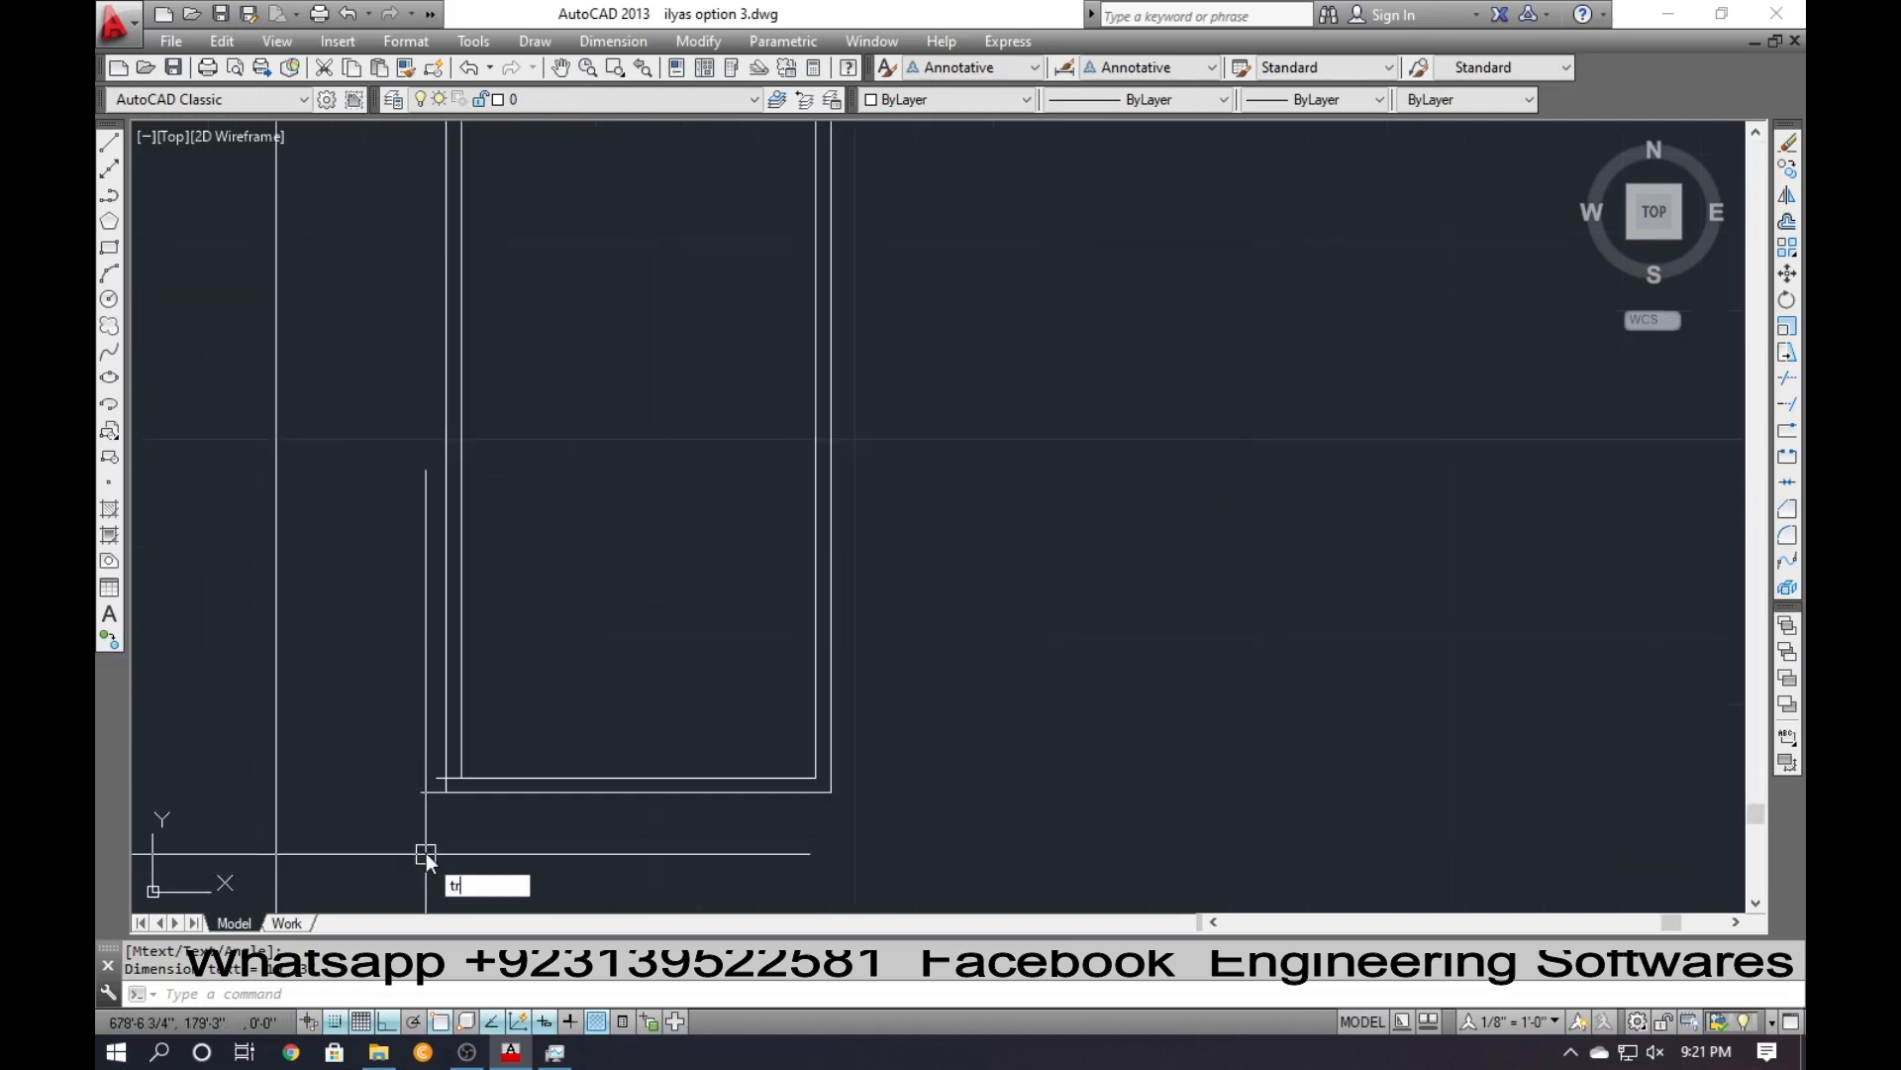
pyautogui.press('Return')
pyautogui.press('Return')
pyautogui.scroll(2, 432, 777)
pyautogui.click(432, 778)
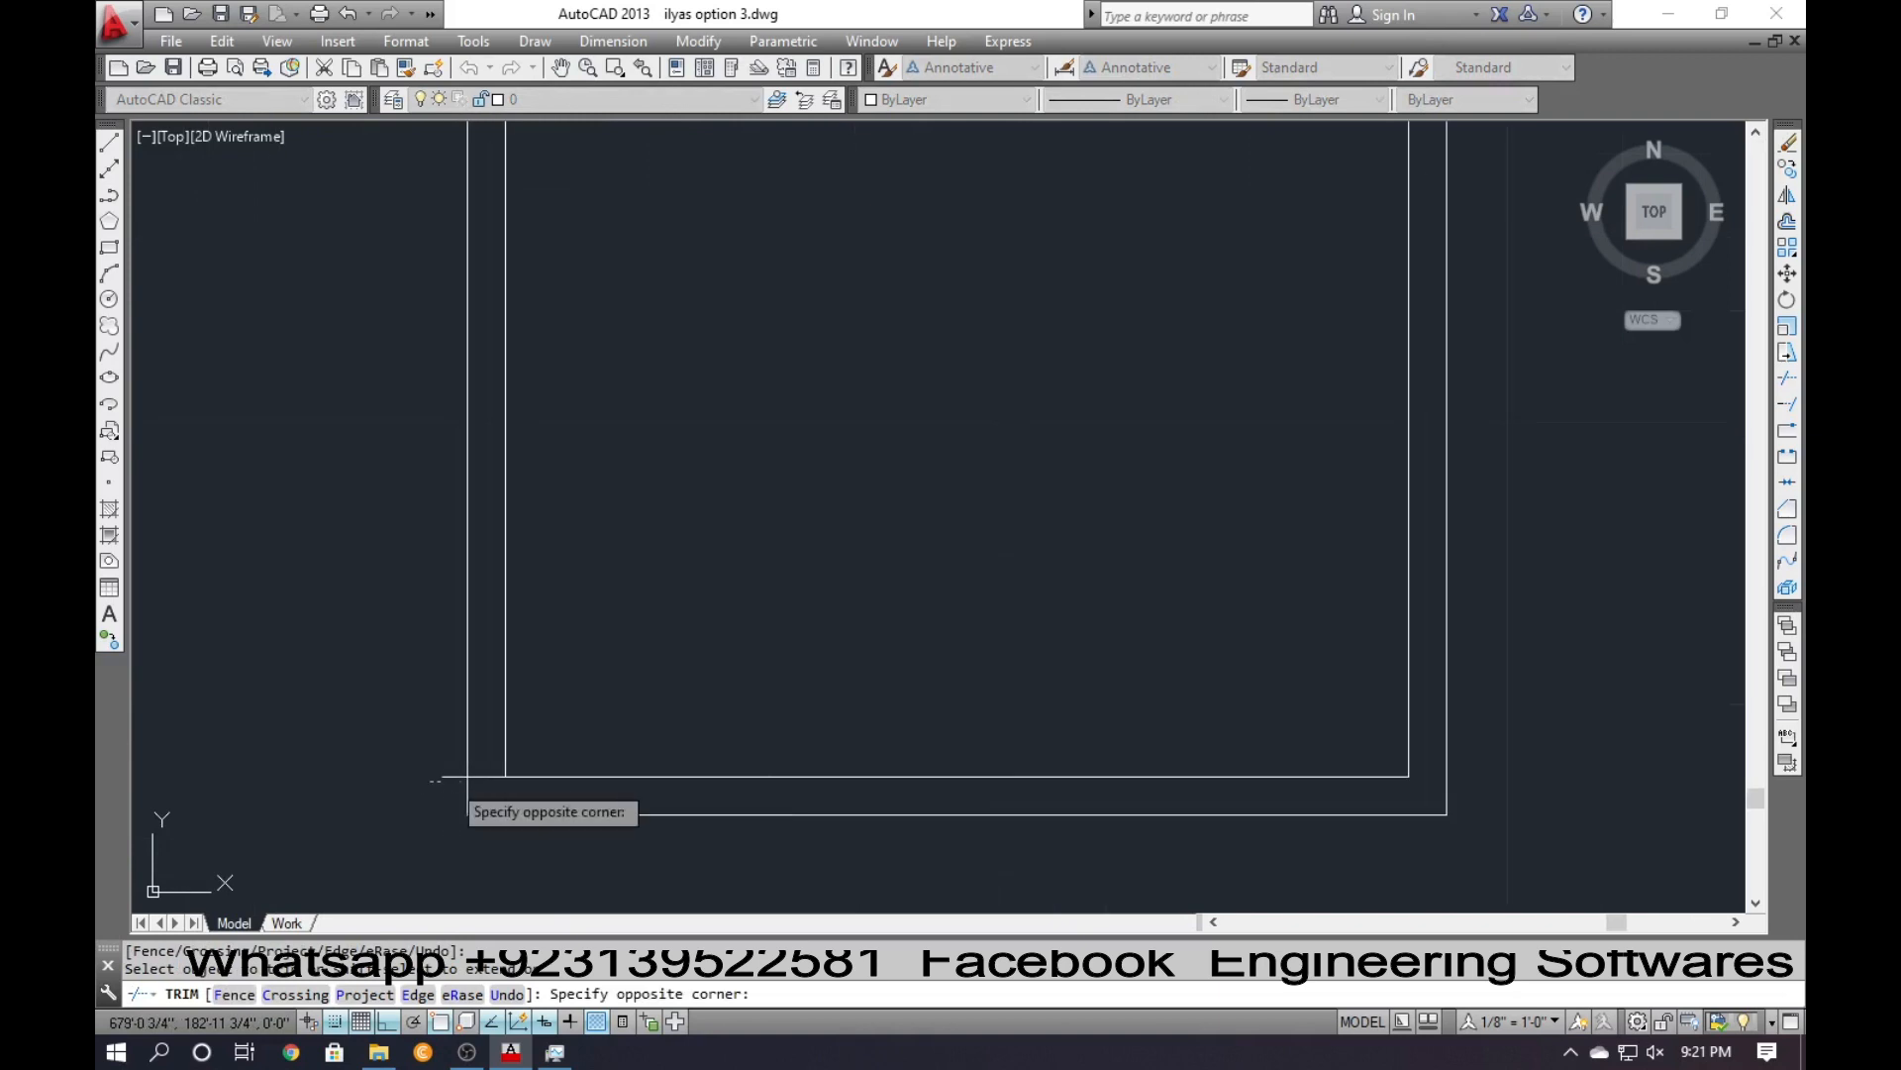
pyautogui.click(479, 777)
pyautogui.scroll(-2, 456, 807)
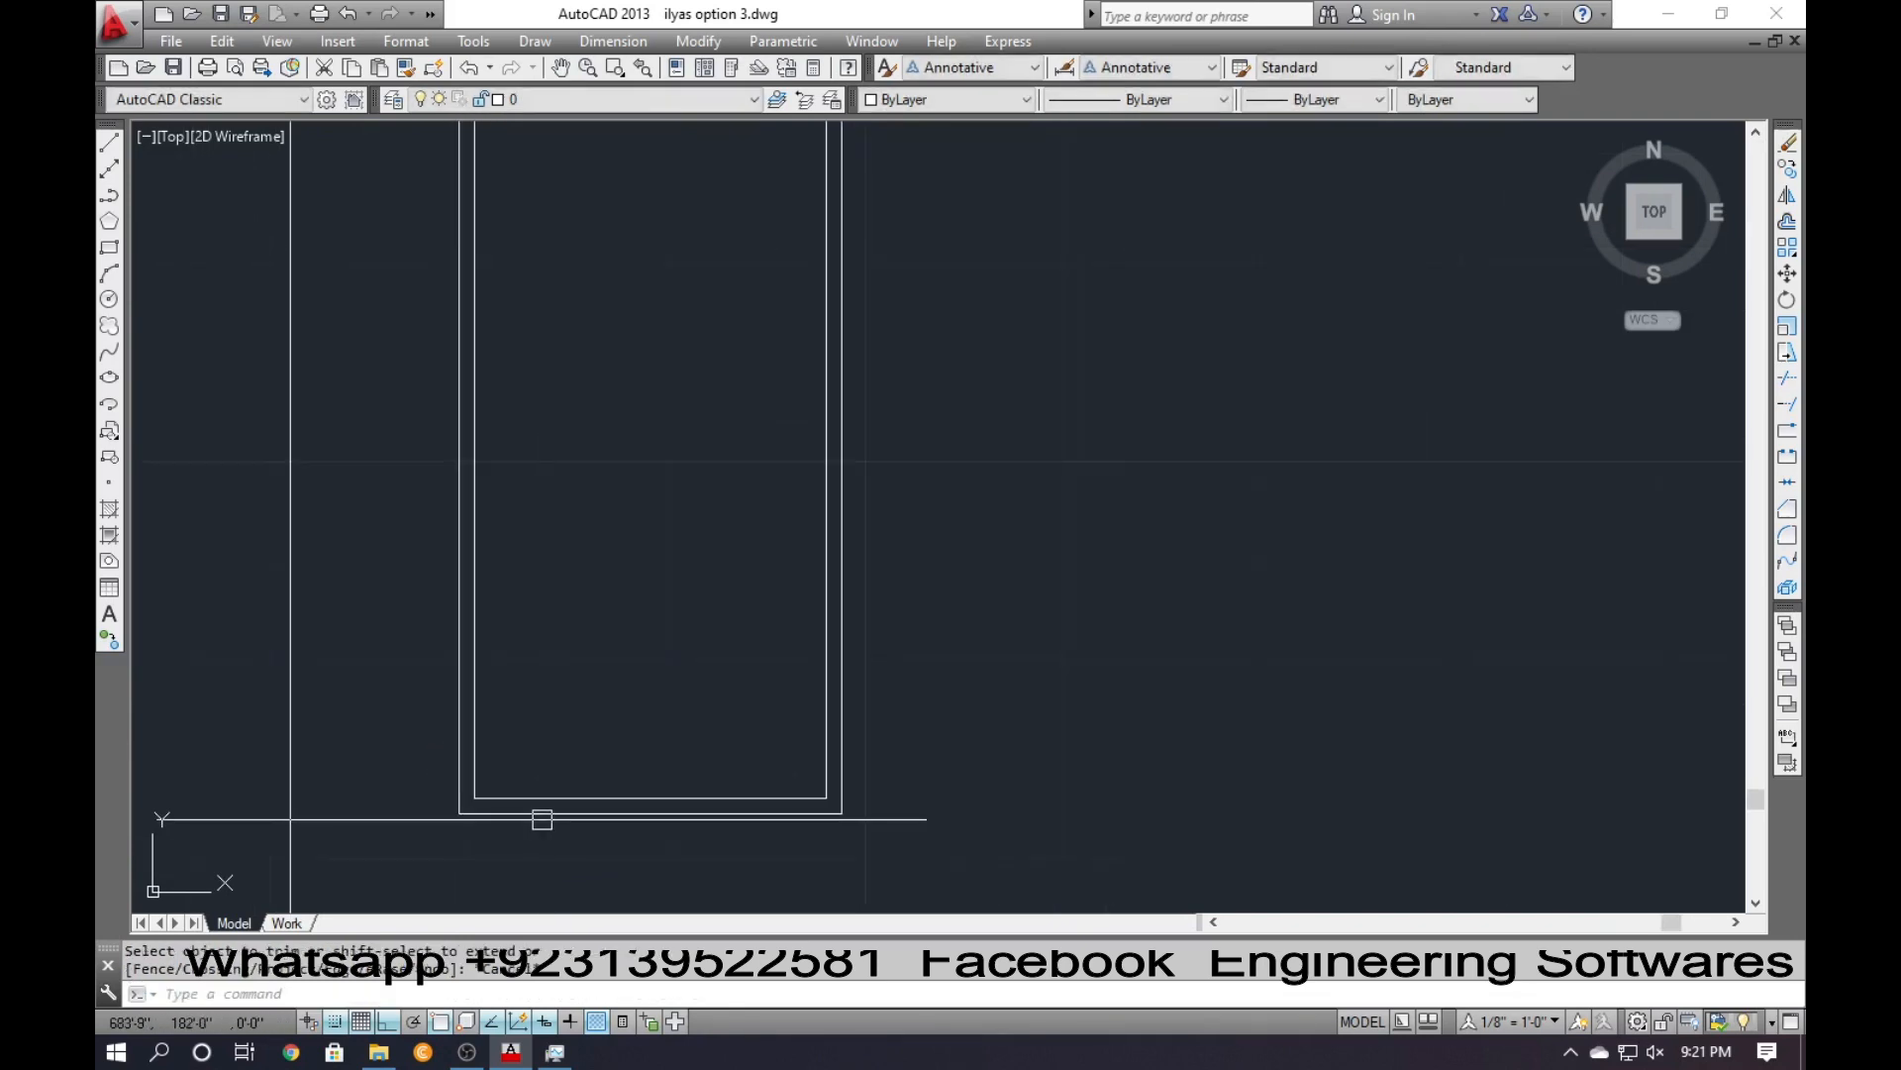
pyautogui.press('Escape')
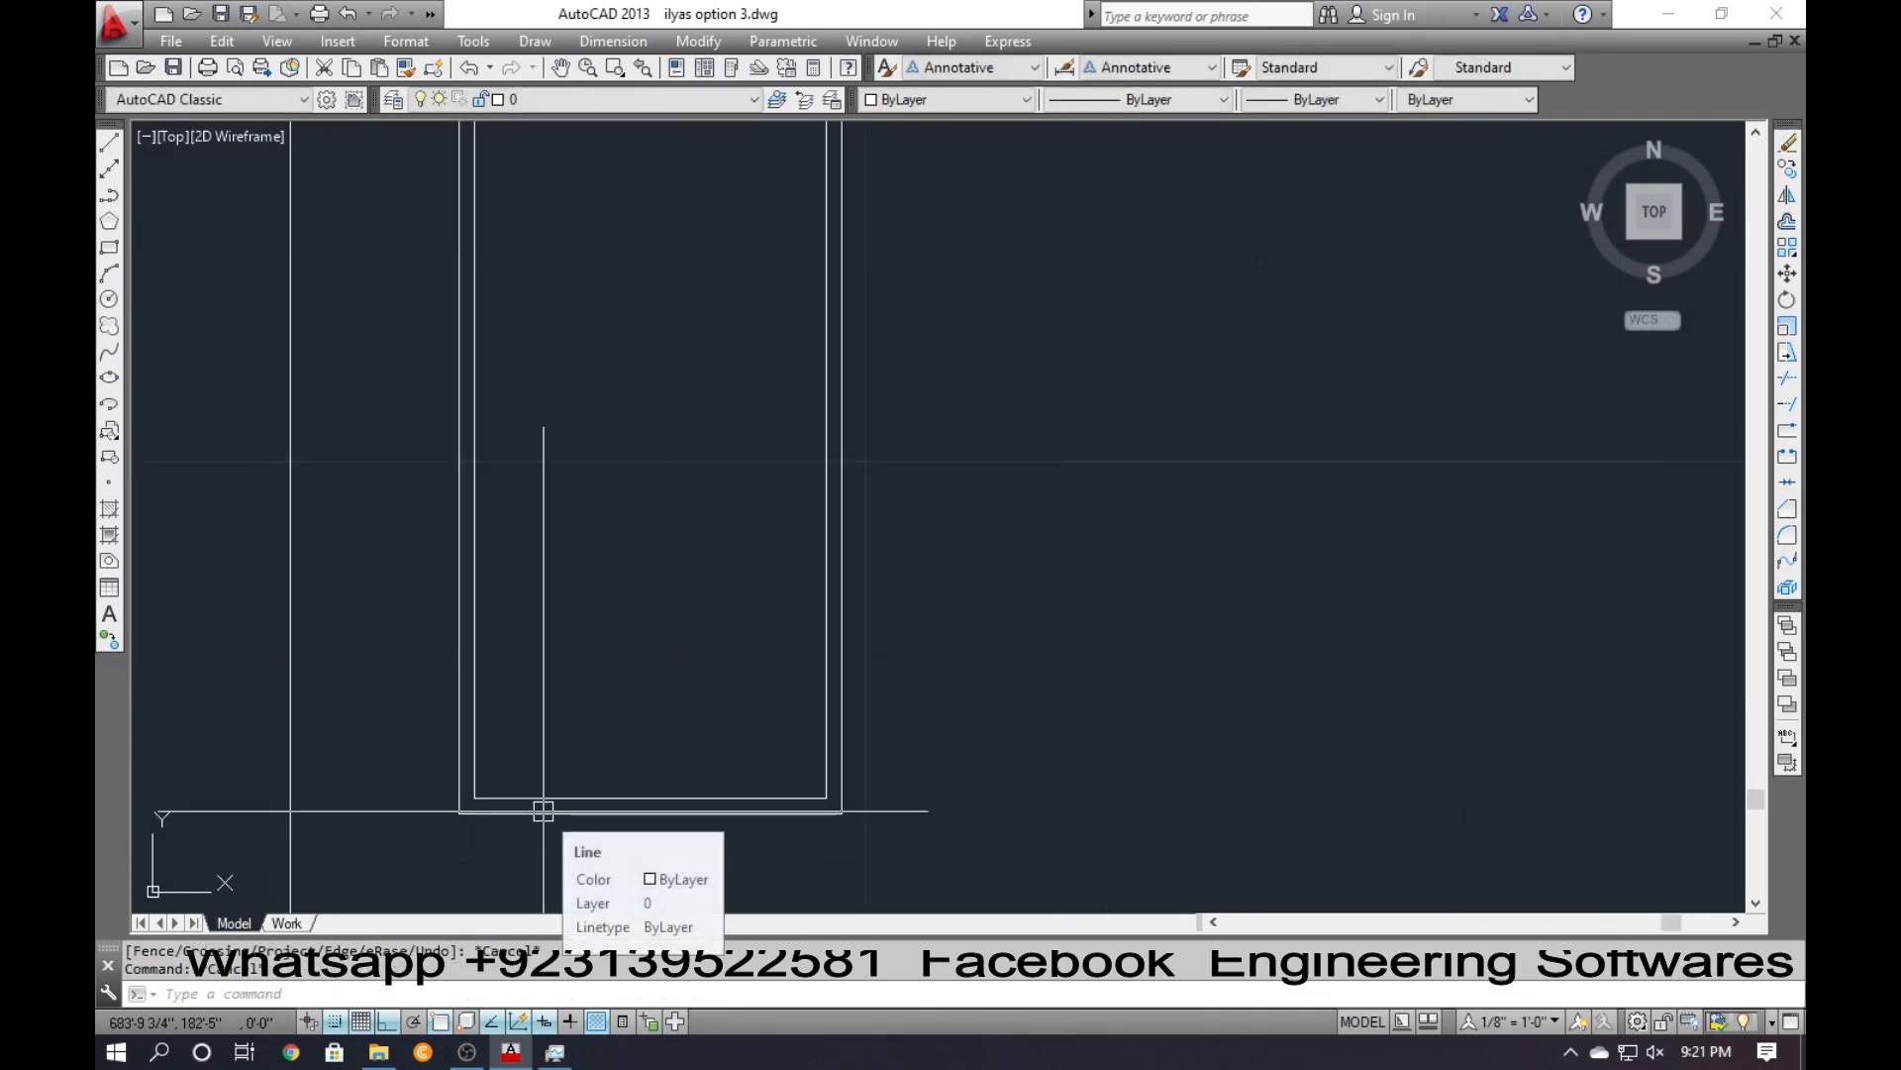
# Offset the bottom inner wall line 20' upward into the plan.
pyautogui.write('o')
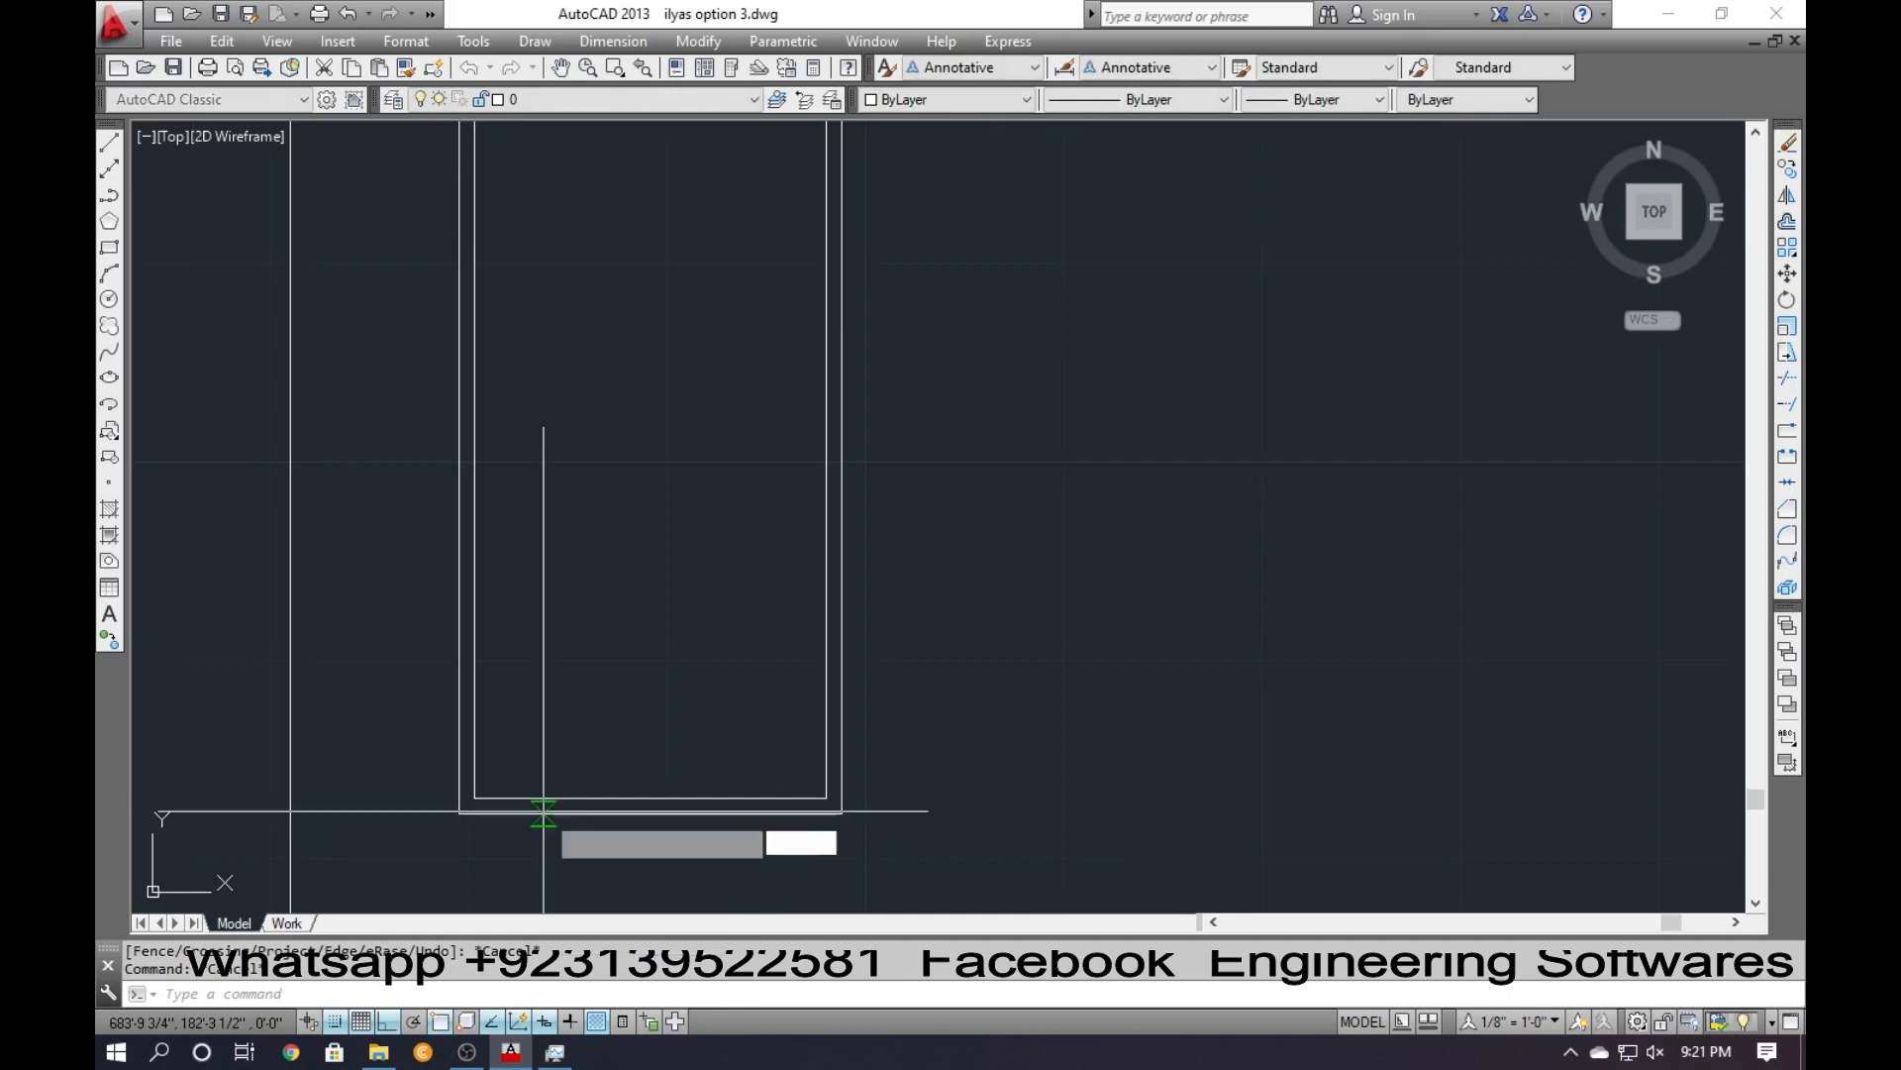
pyautogui.press('Return')
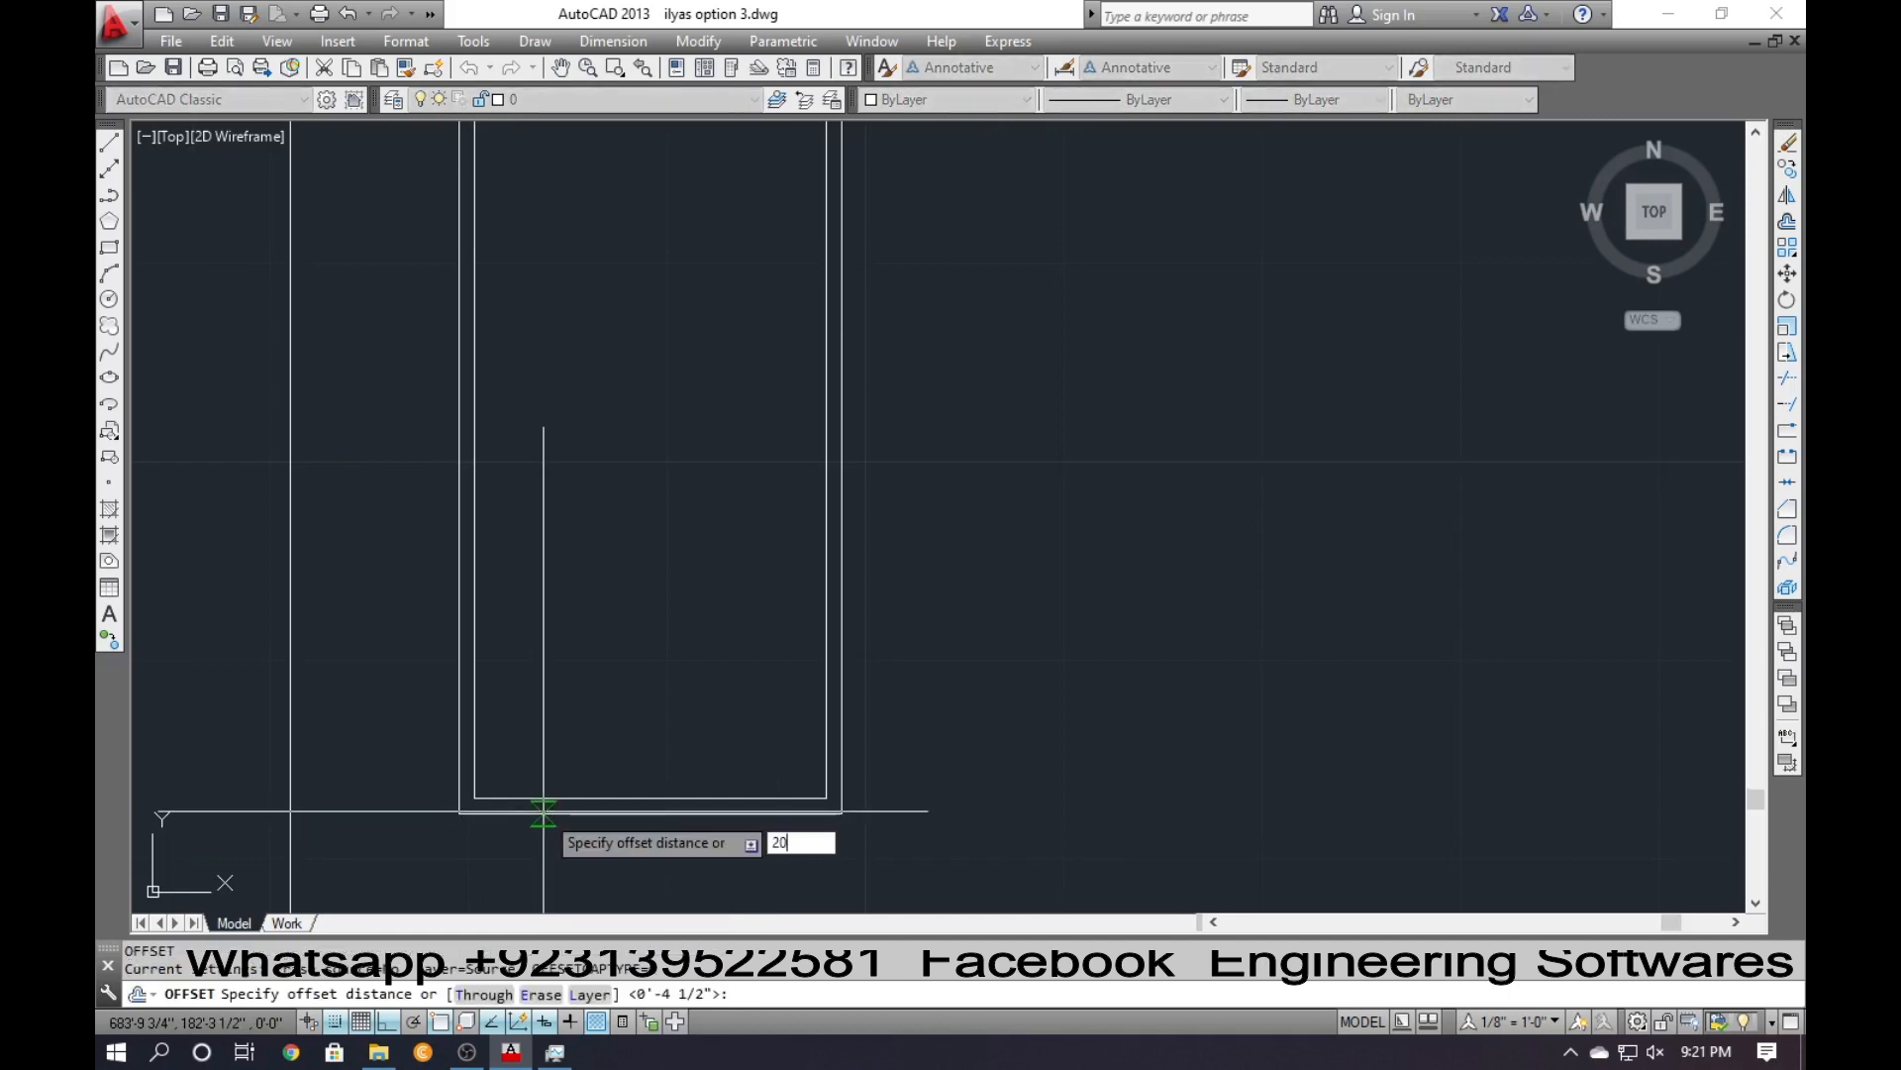
pyautogui.write("20'")
pyautogui.press('Return')
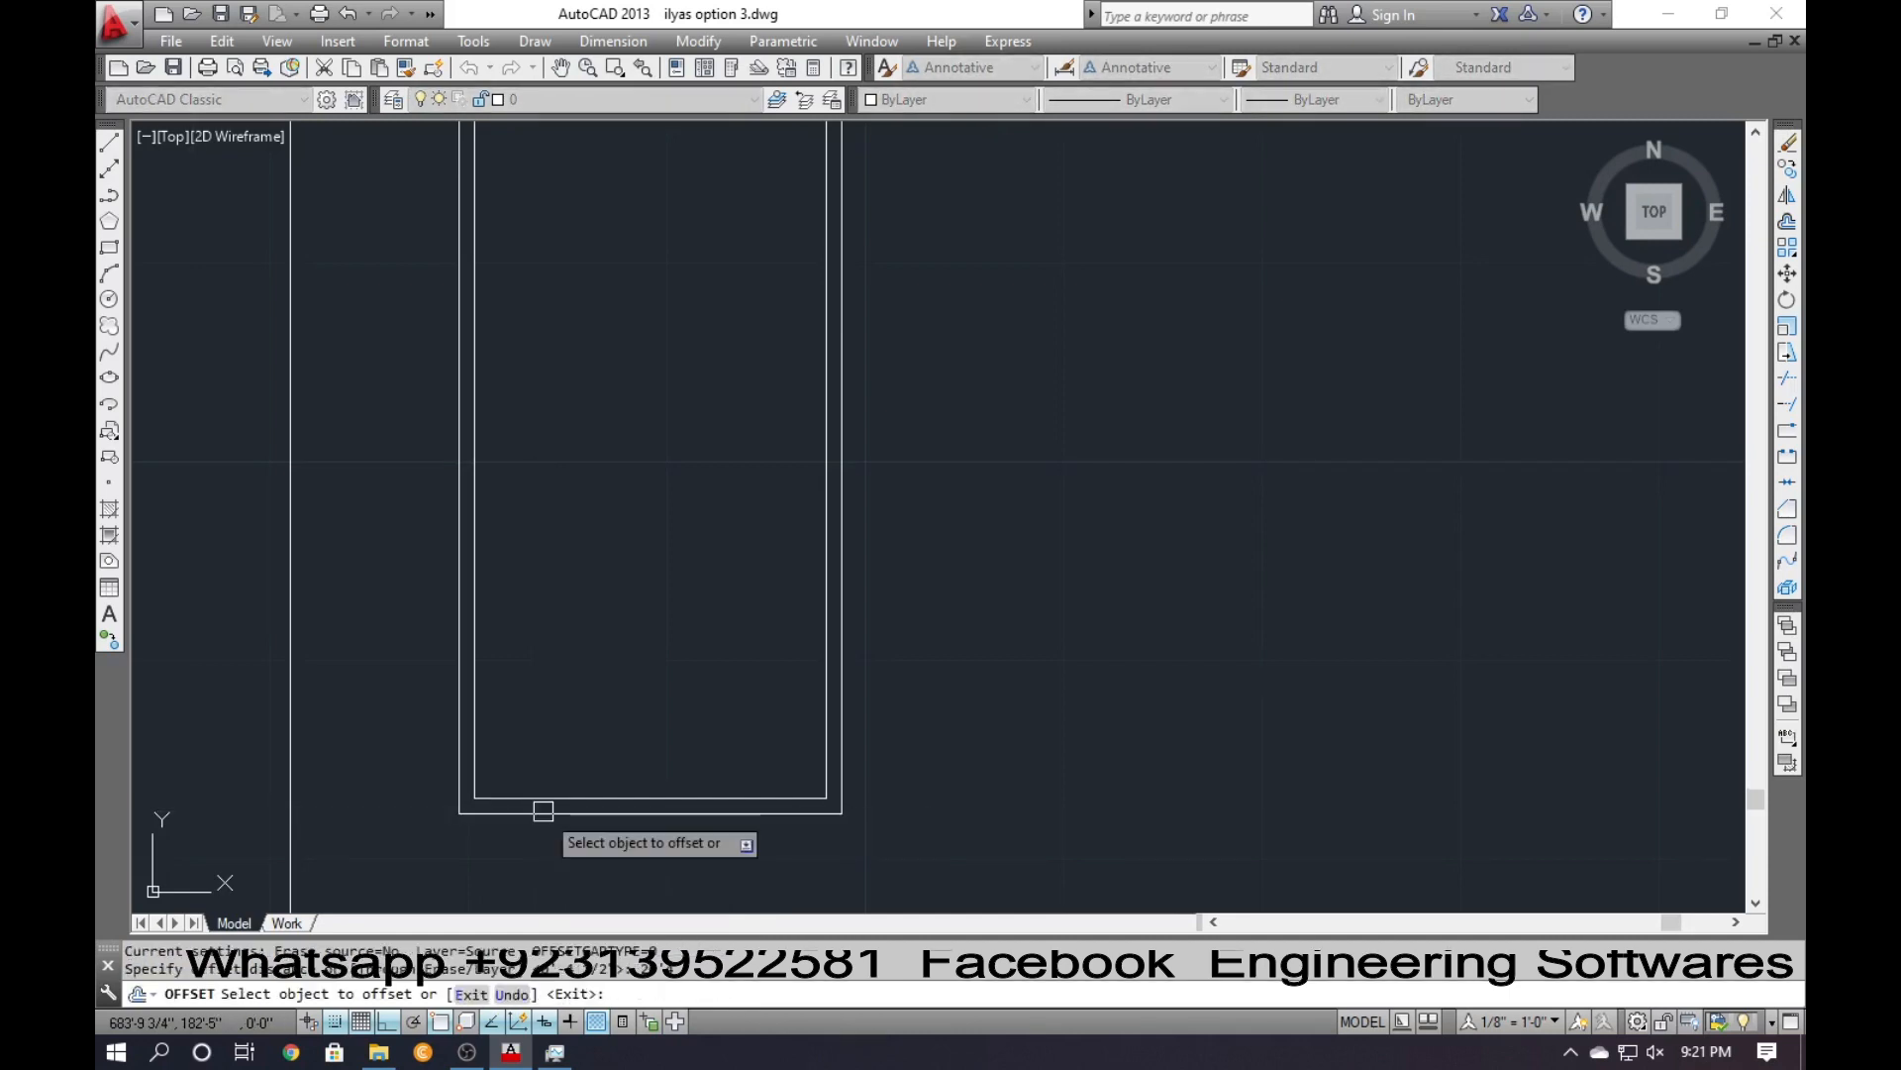
pyautogui.click(547, 798)
pyautogui.click(530, 793)
pyautogui.press('Return')
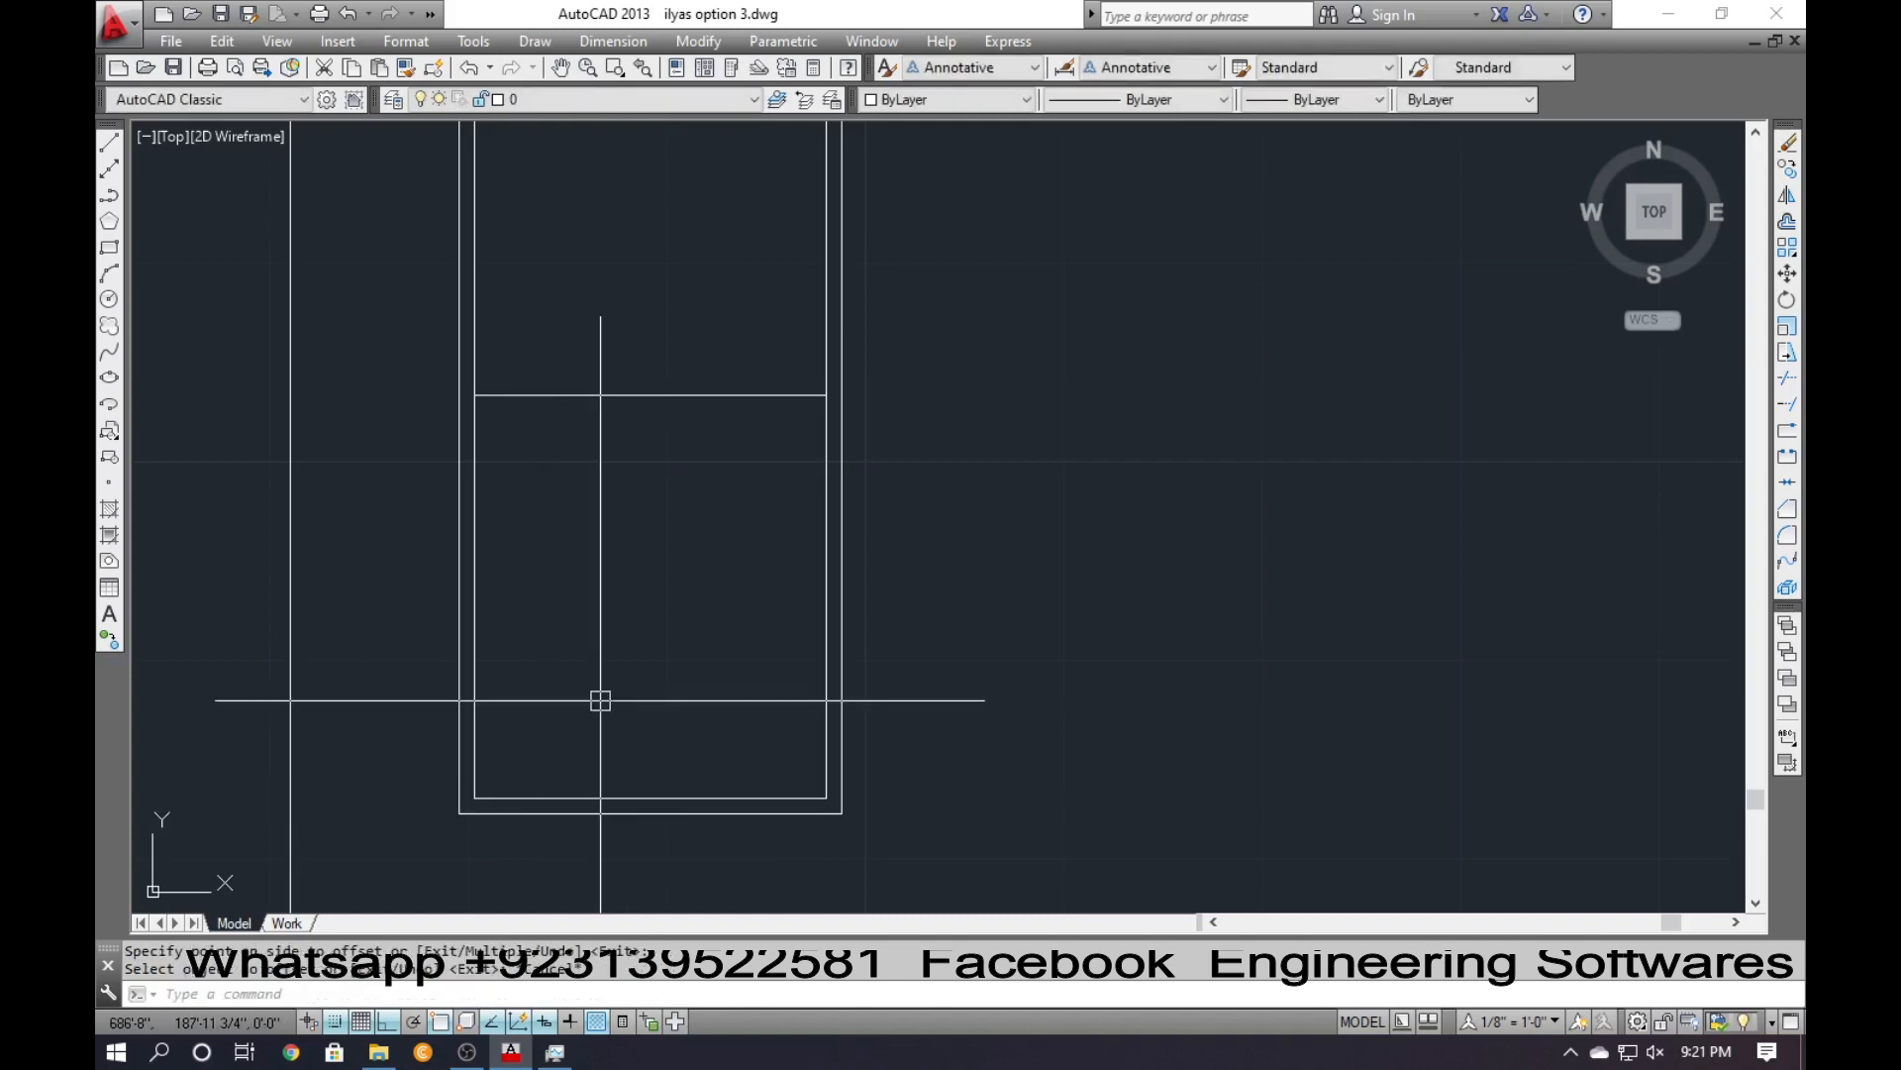
# Offset the new cross-wall line 9" upward to form the wall's thickness.
pyautogui.press('Return')
pyautogui.press('Return')
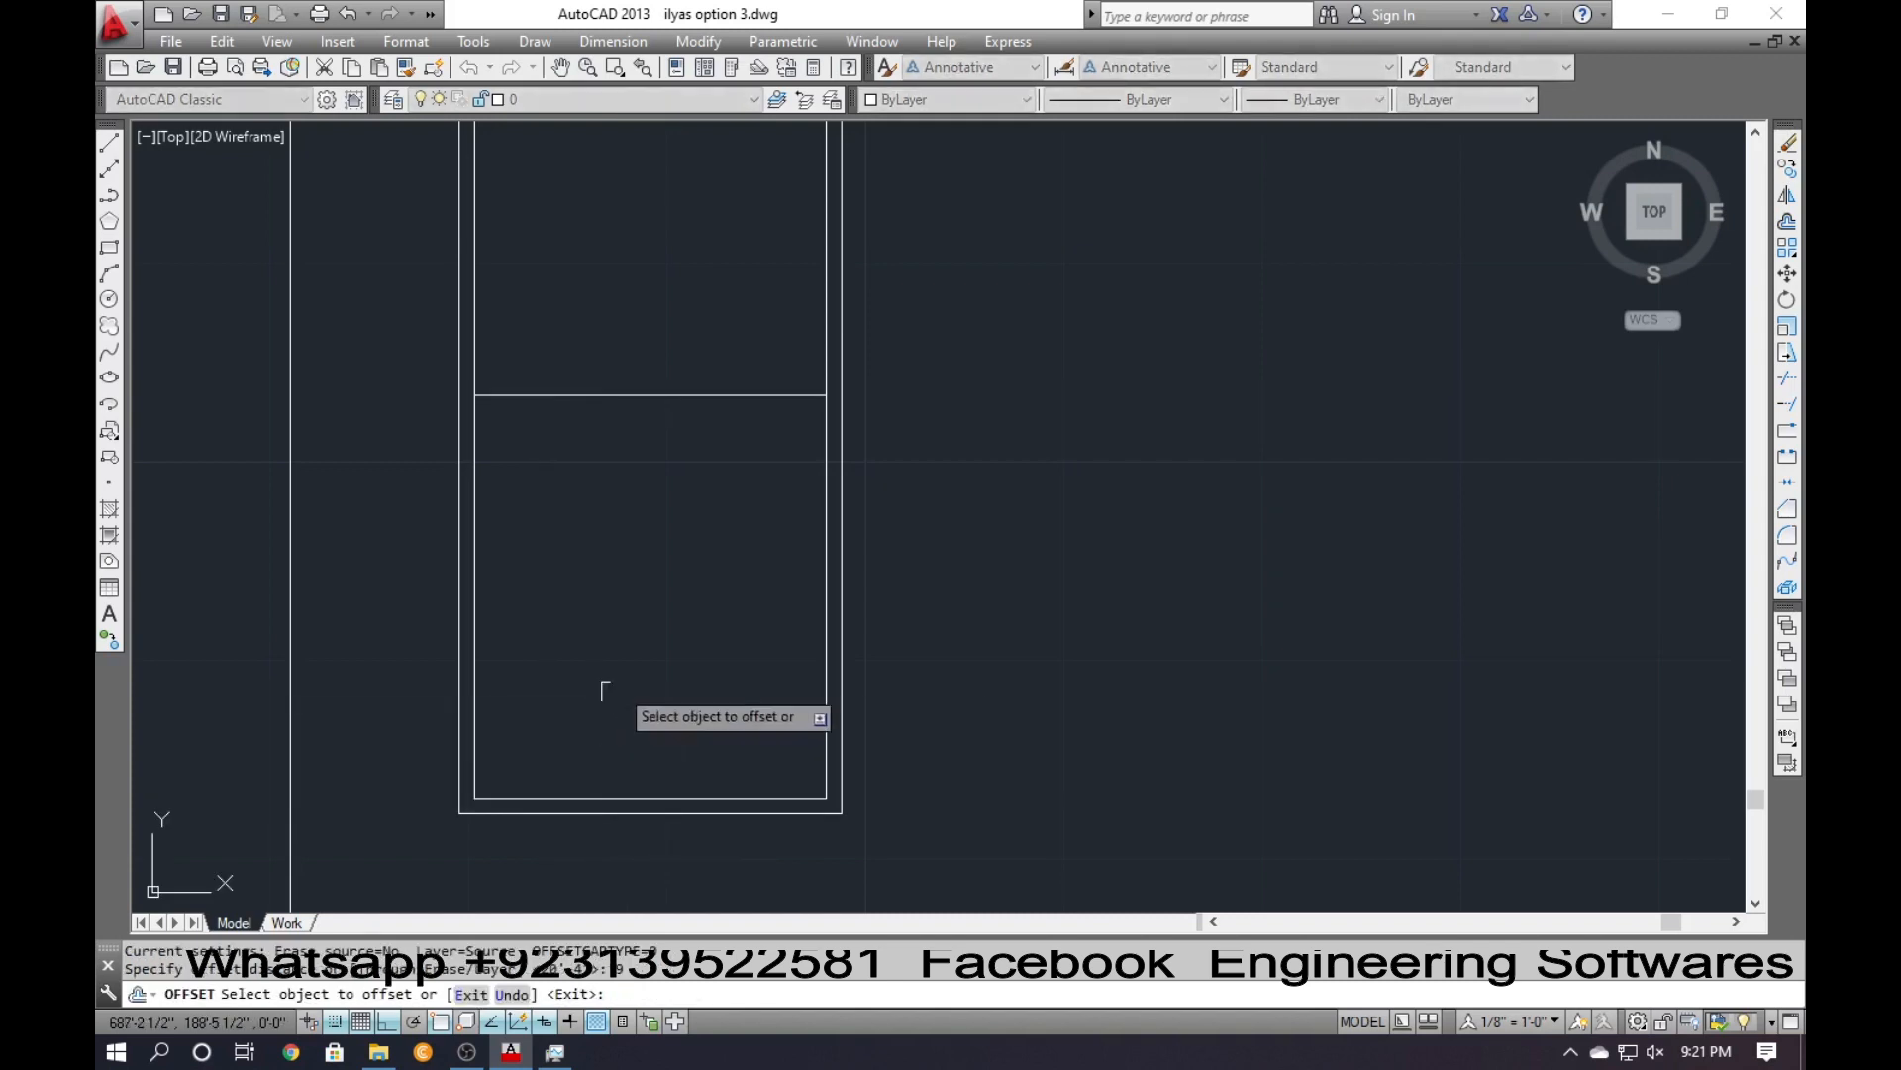
pyautogui.click(652, 393)
pyautogui.click(650, 369)
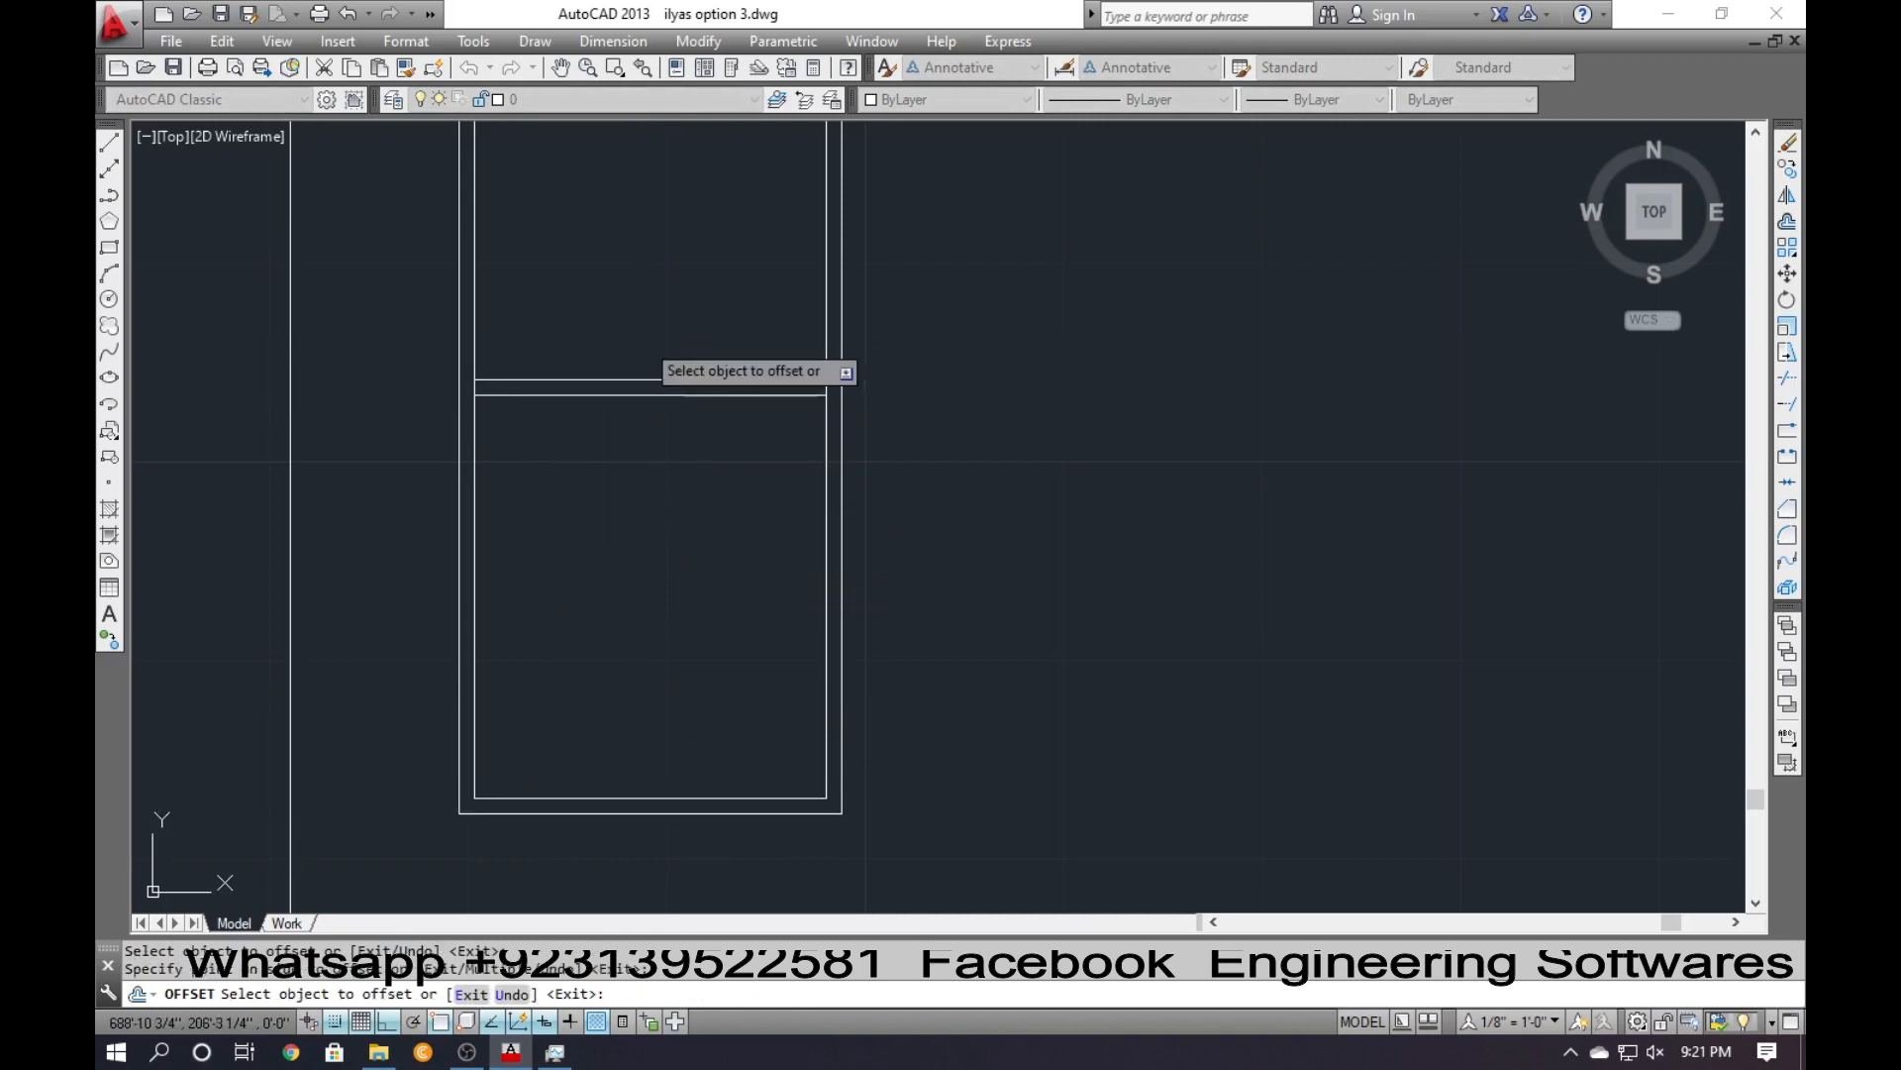
# Measure the gap from the small middle room's outer corner down to the new cross-wall with an aligned dimension, and erase it.
pyautogui.press('Return')
pyautogui.press('Escape')
pyautogui.scroll(-5, 533, 455)
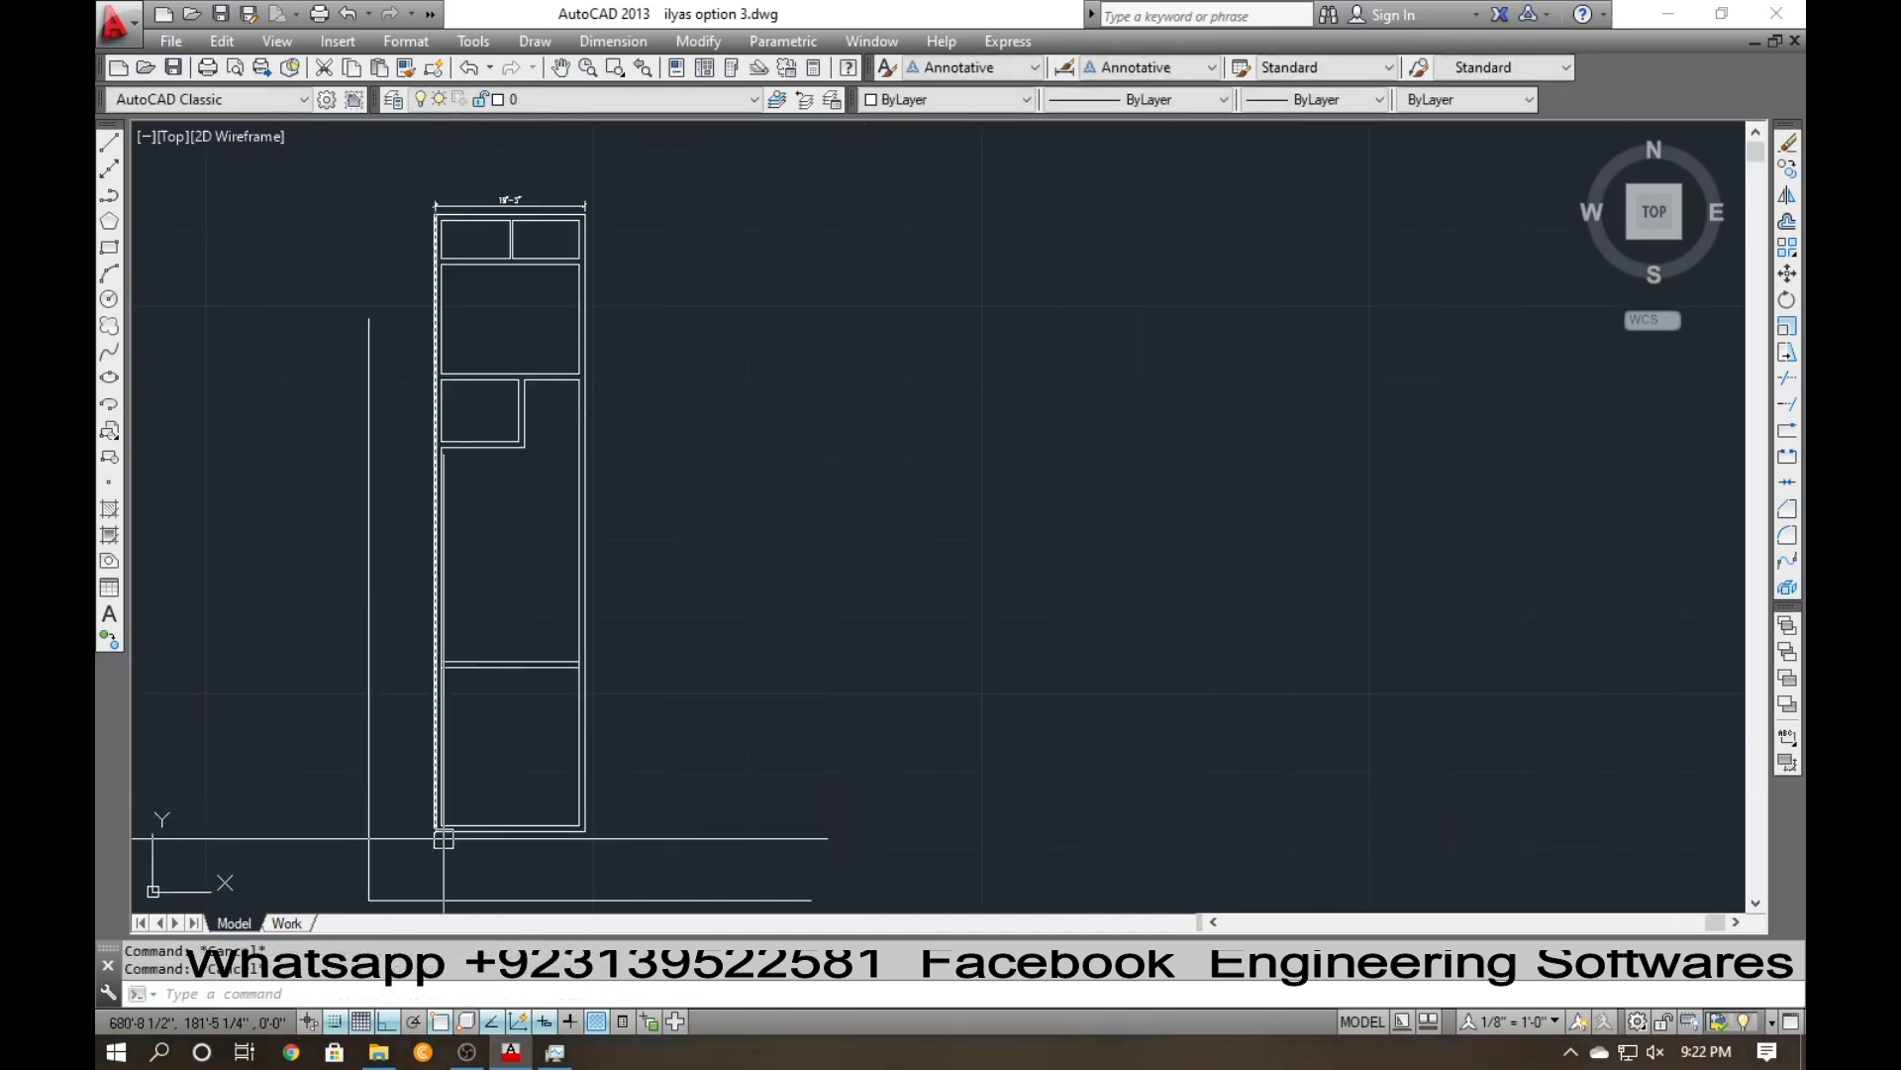
pyautogui.scroll(2, 458, 583)
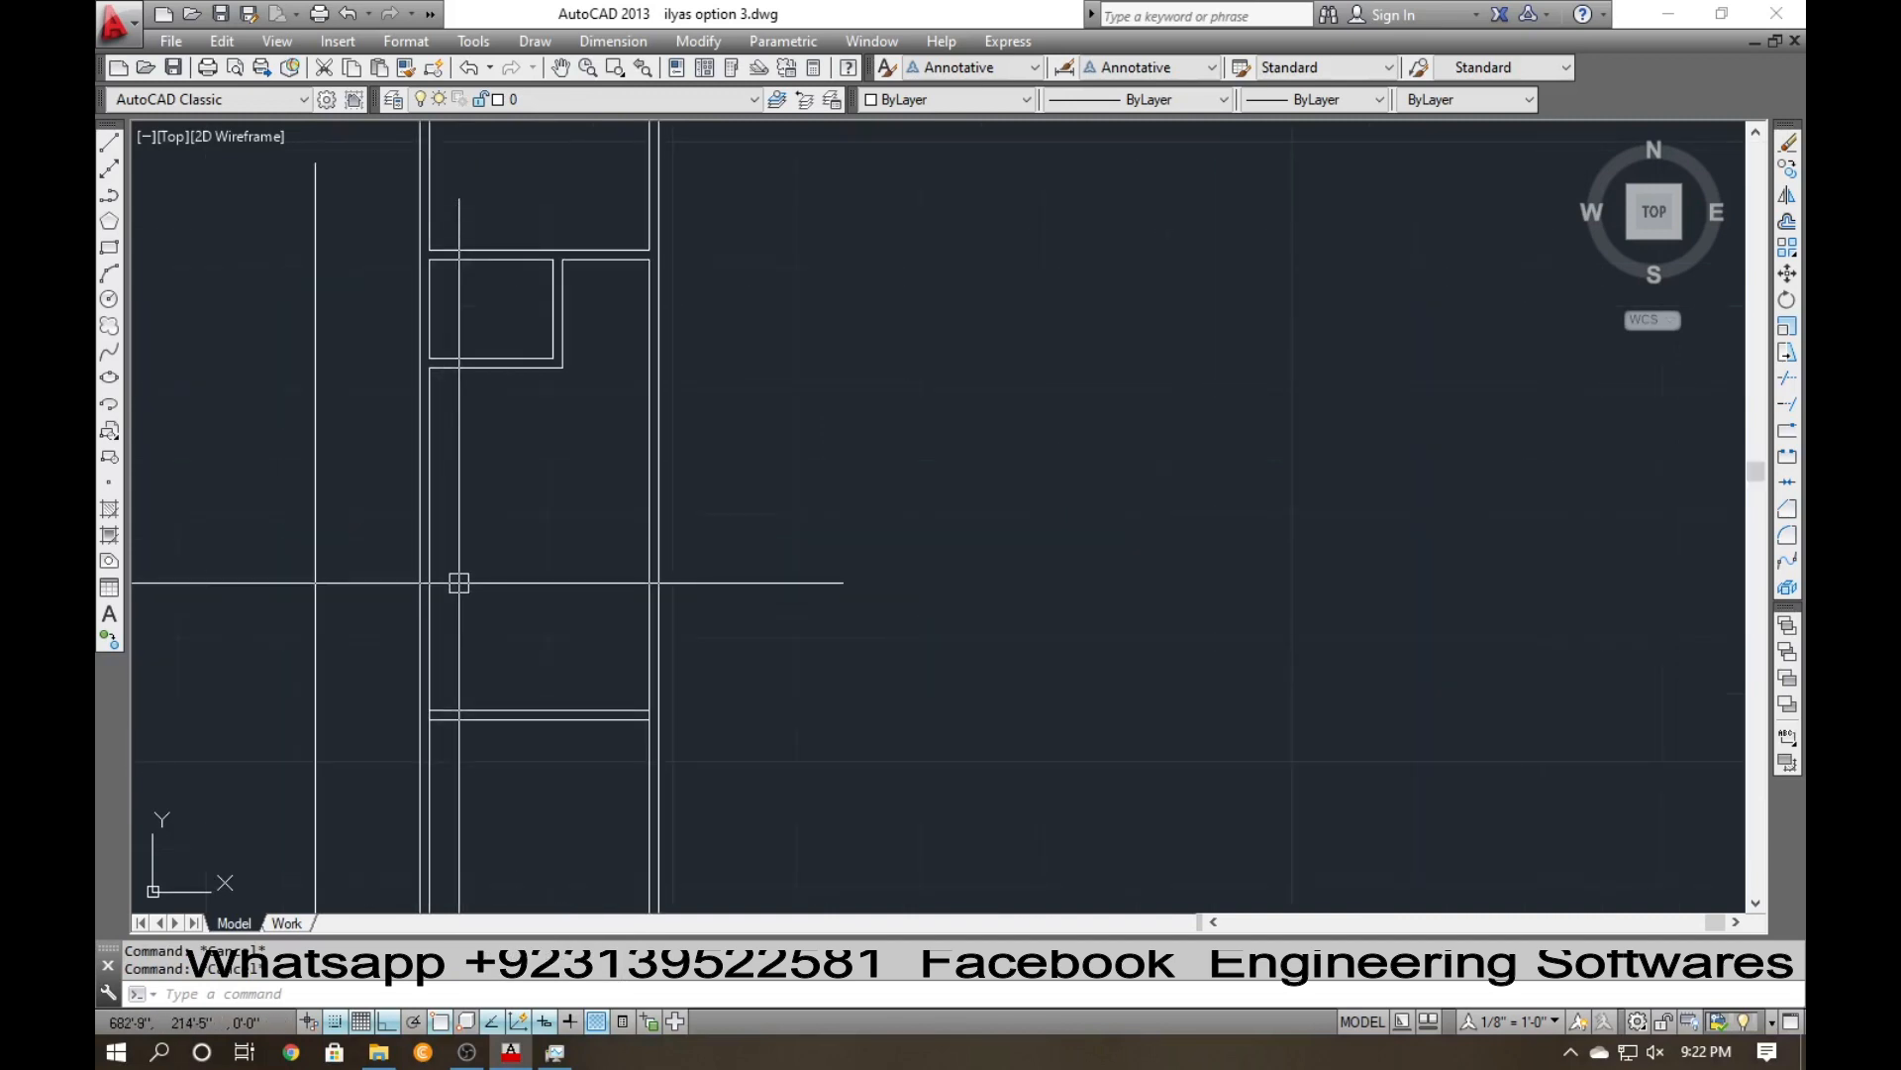
pyautogui.press('Return')
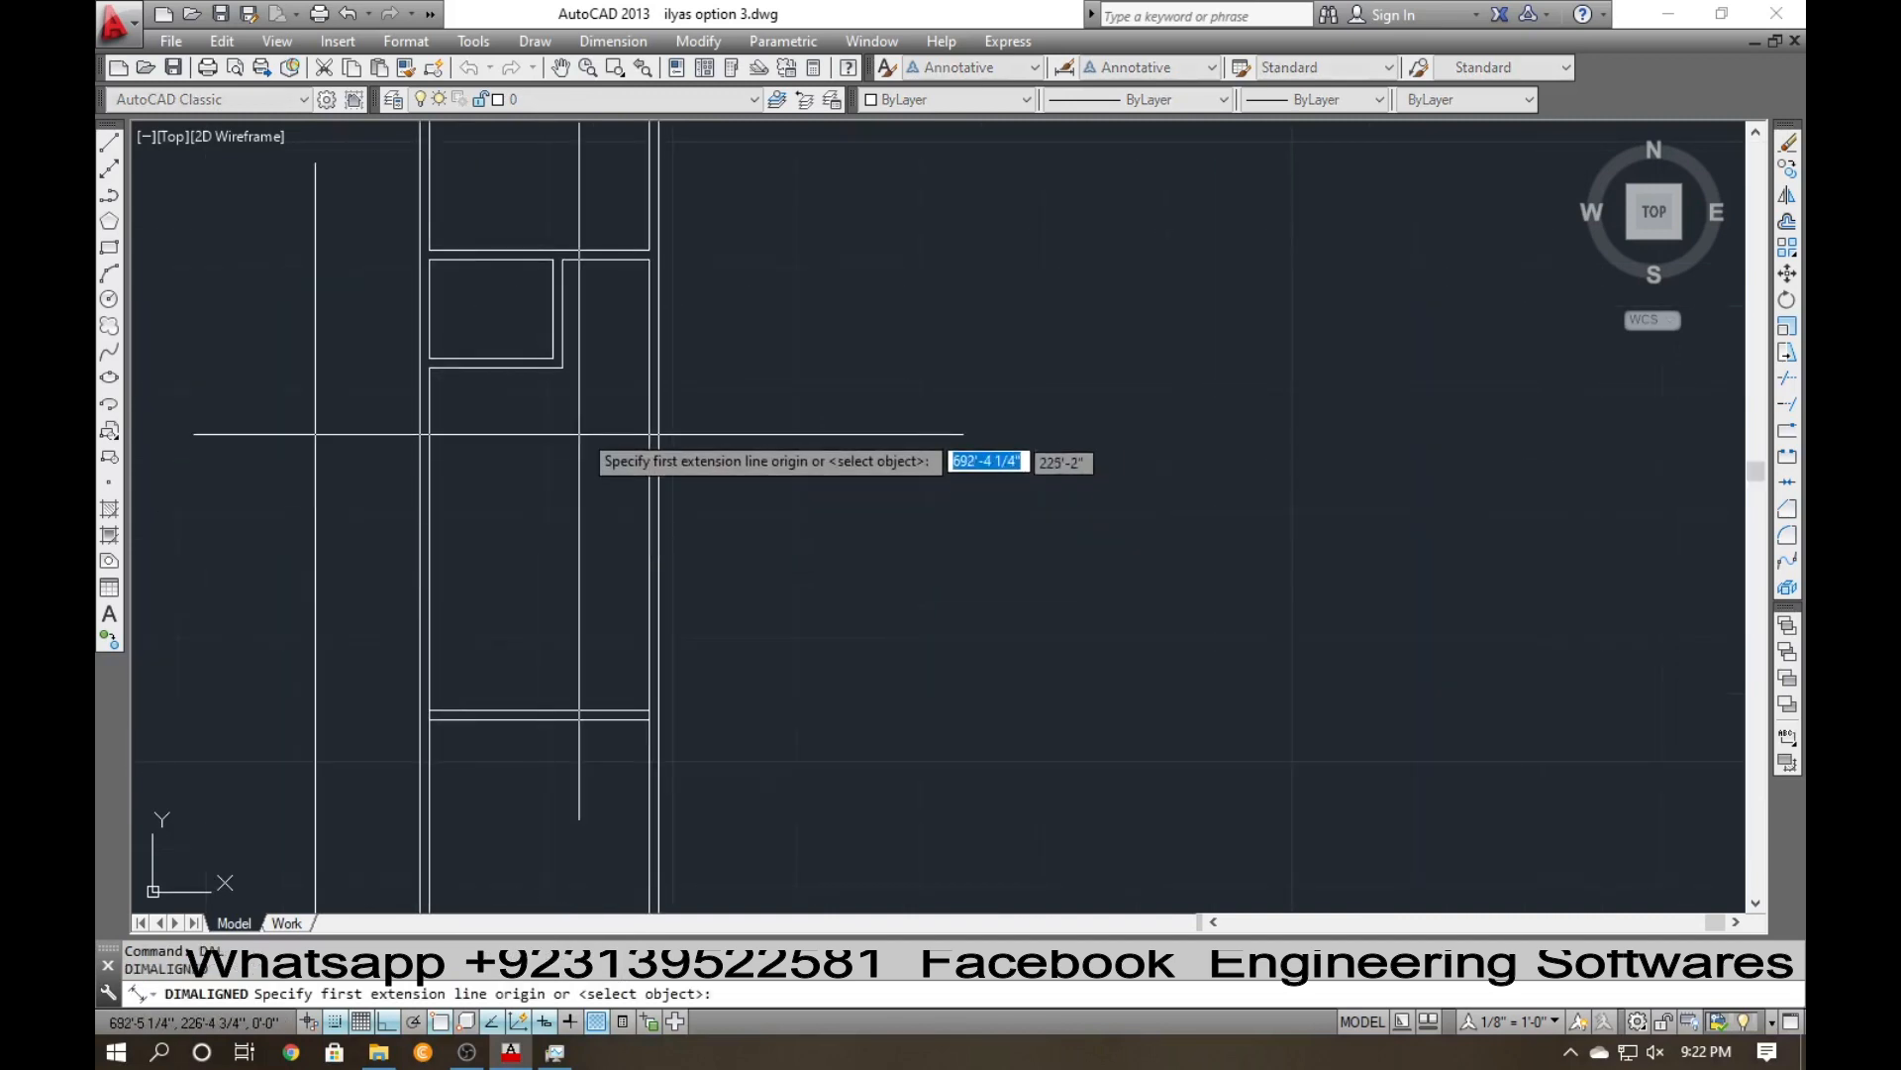
pyautogui.click(562, 367)
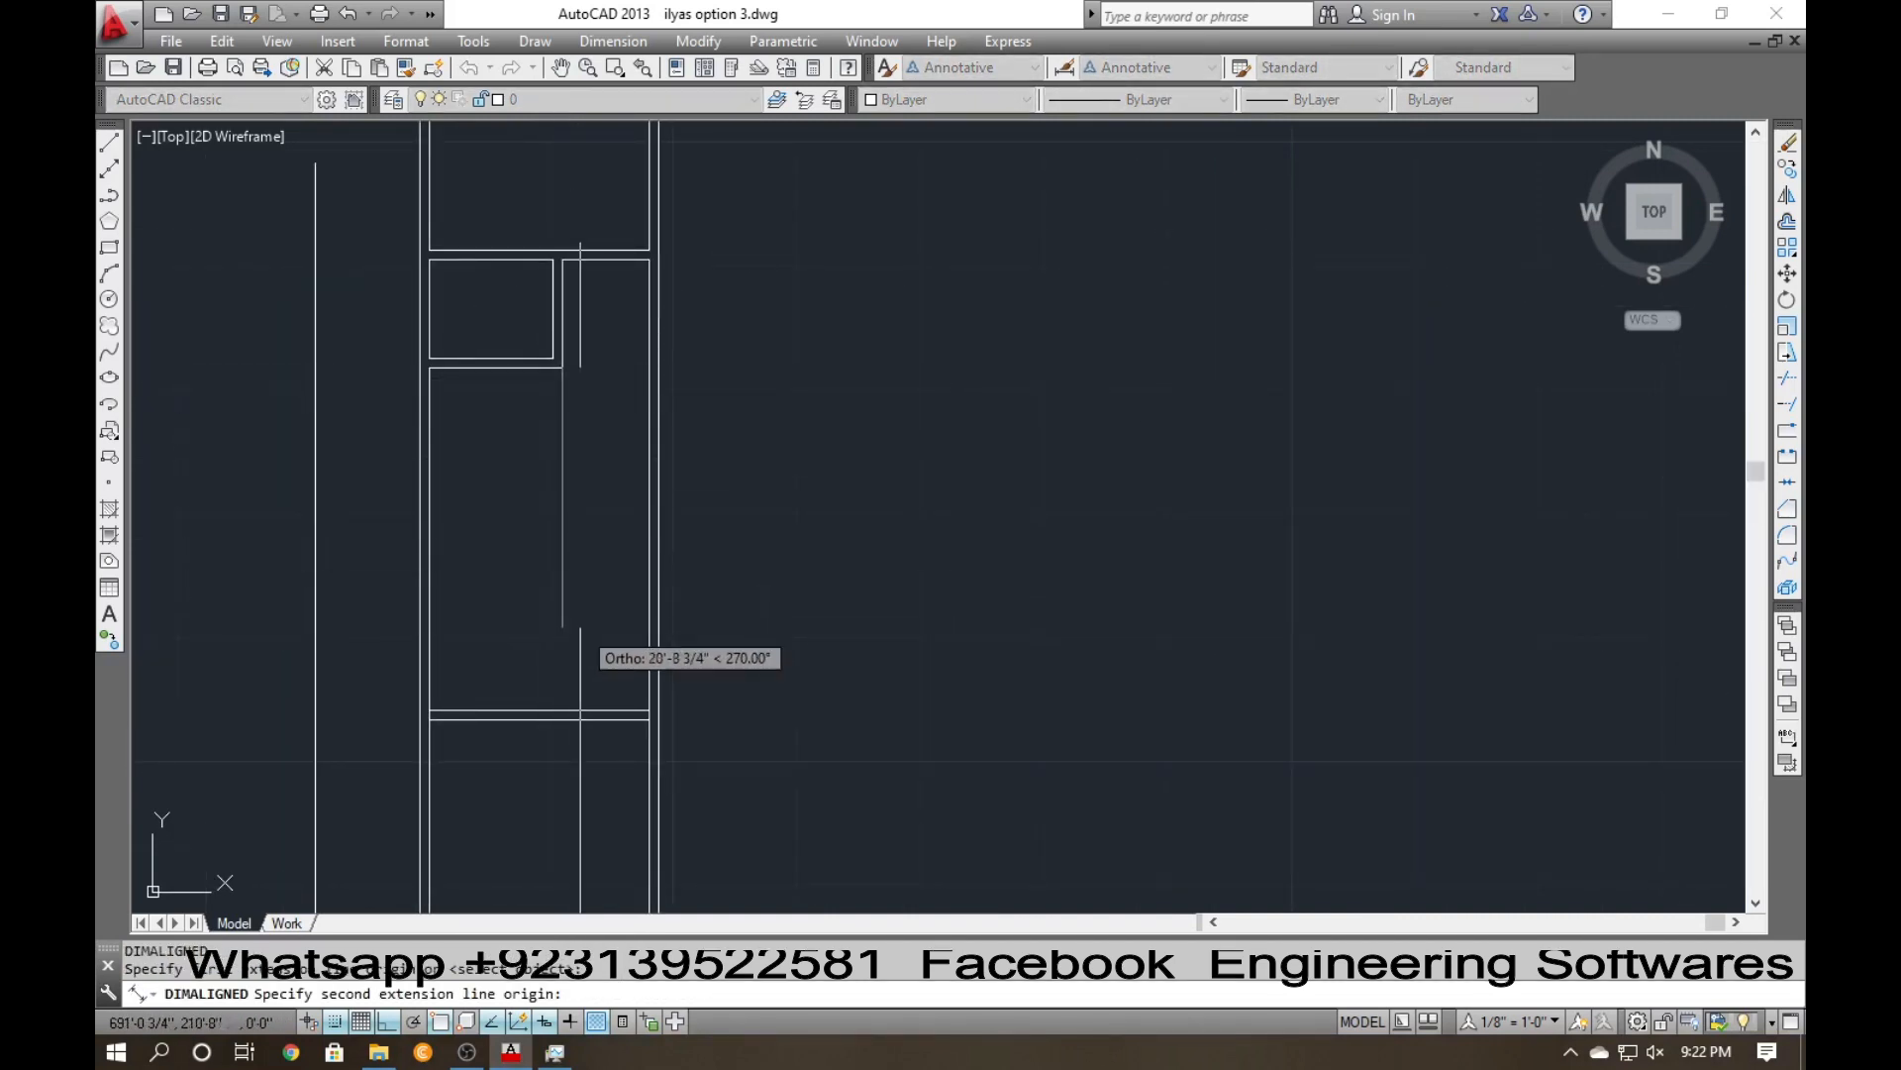
pyautogui.click(563, 711)
pyautogui.scroll(4, 543, 630)
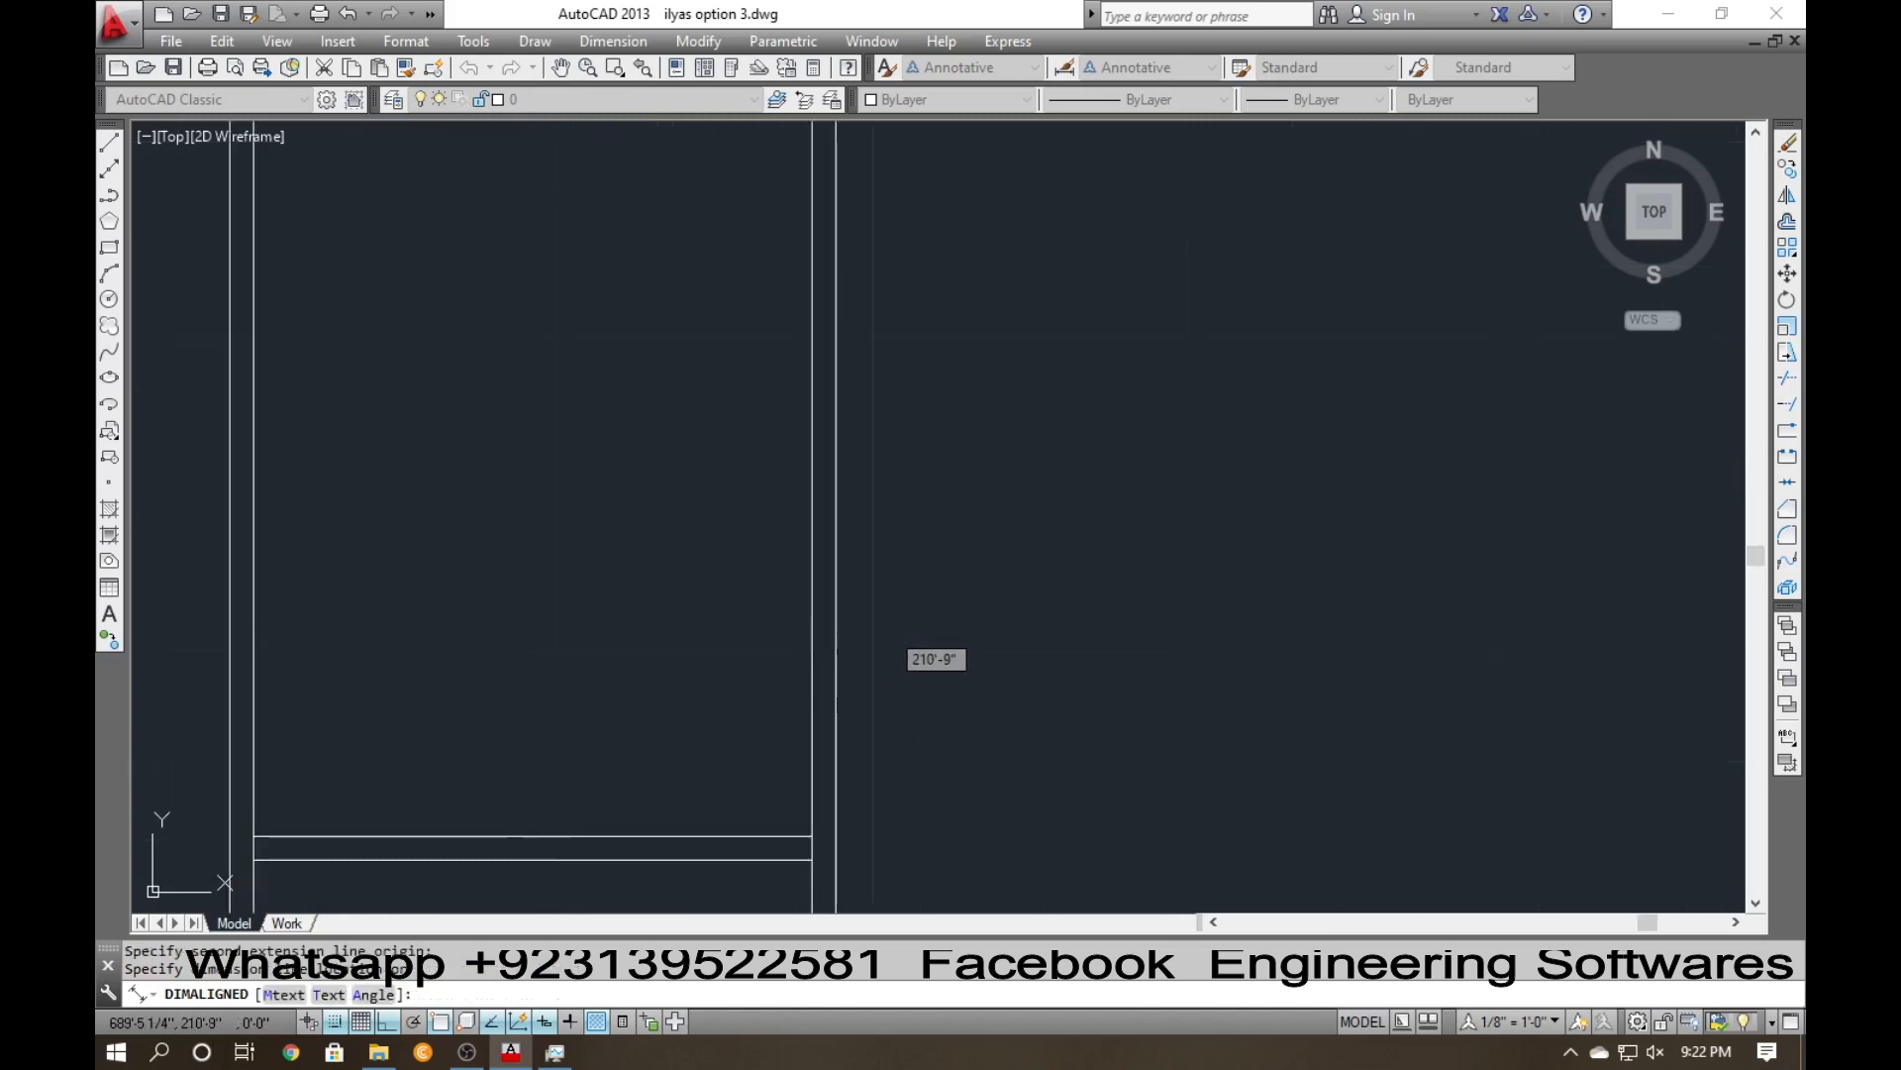
pyautogui.click(542, 630)
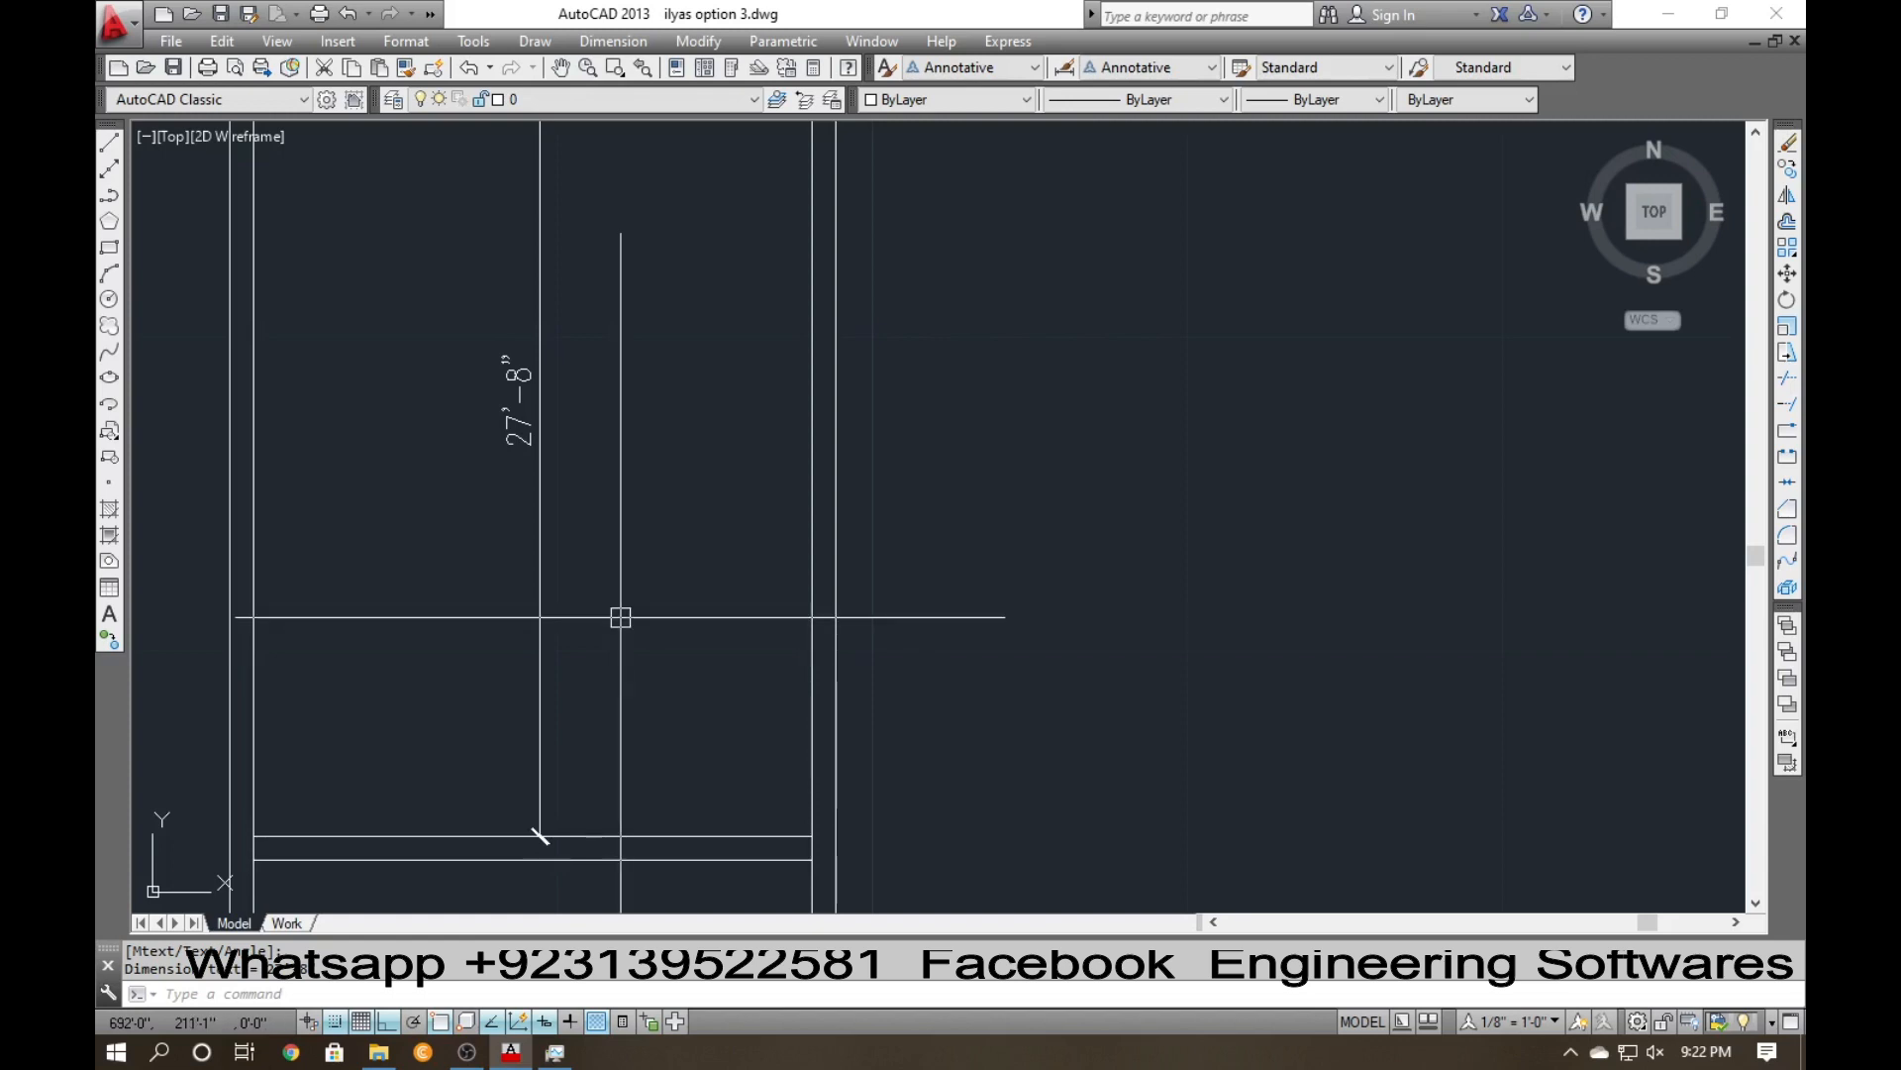
pyautogui.moveTo(598, 607); pyautogui.dragTo(420, 552)
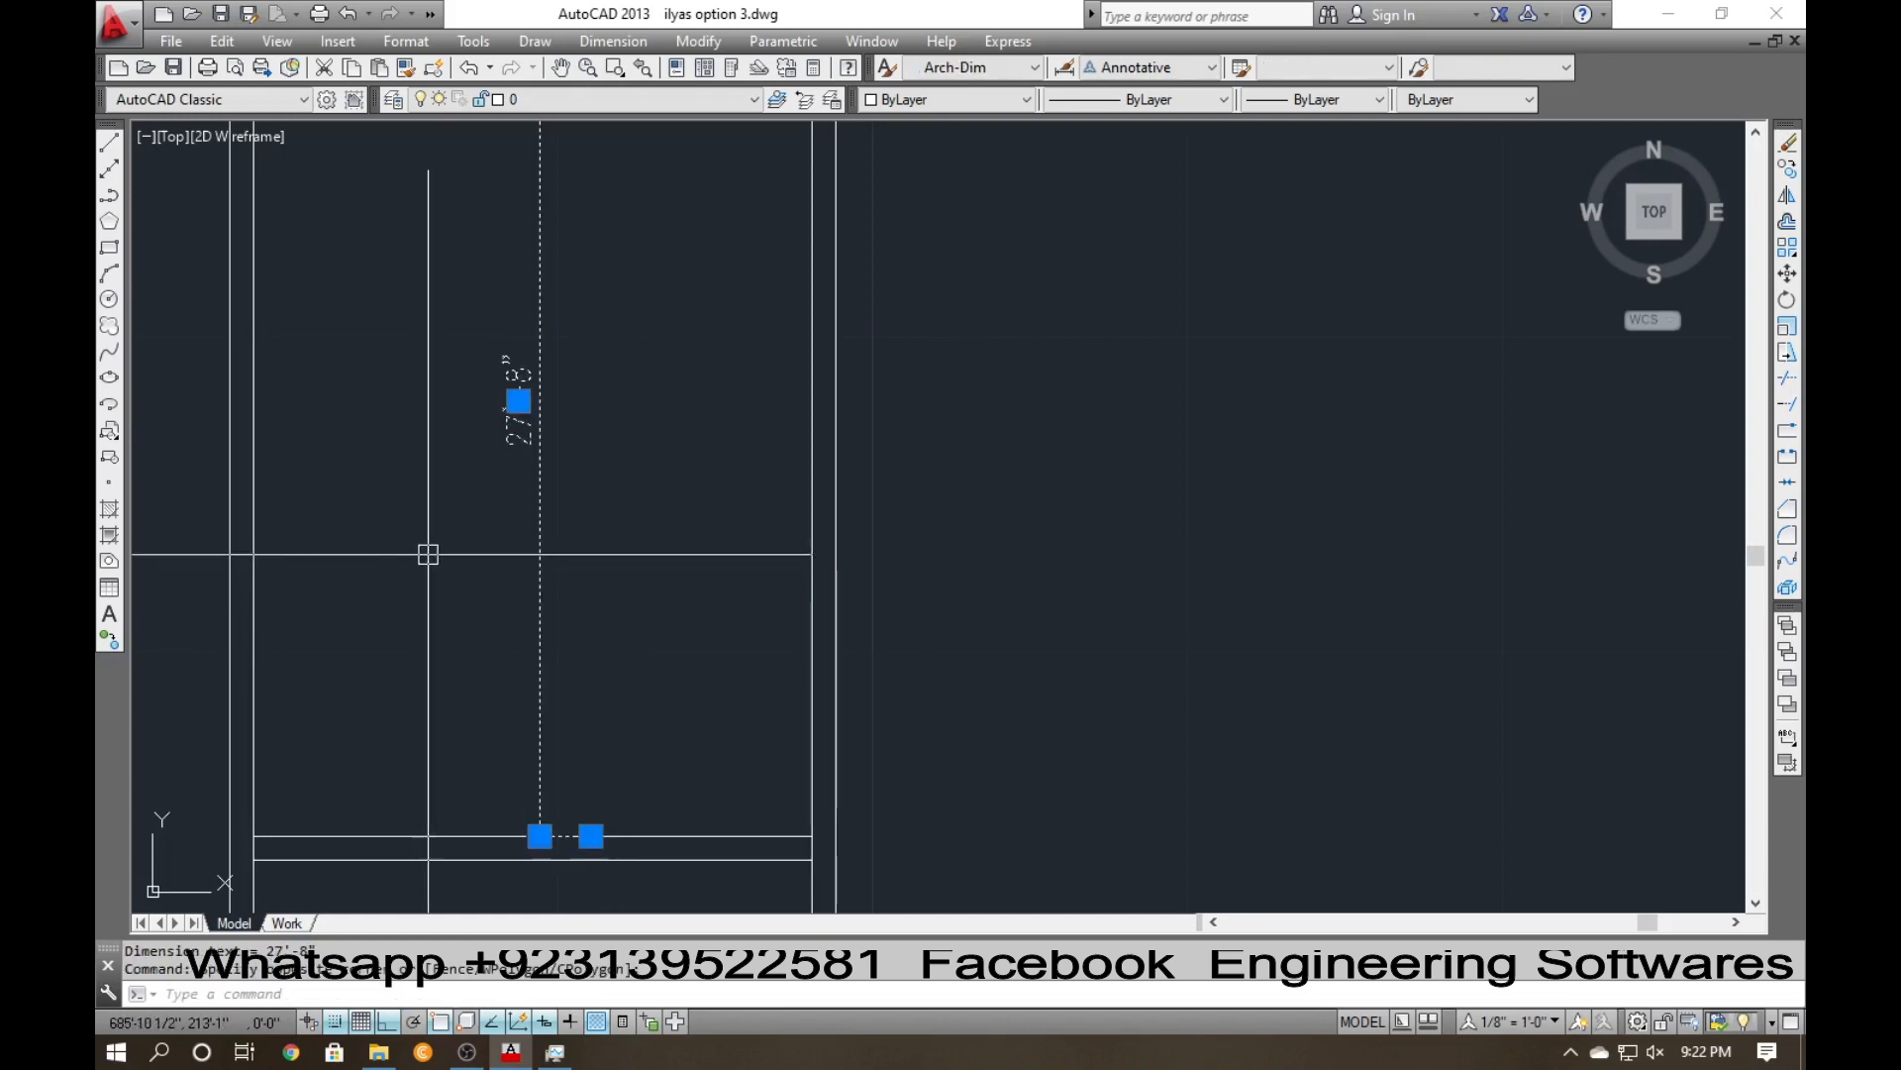
pyautogui.press('Delete')
pyautogui.scroll(-6, 436, 552)
# Trim the side walls' inner lines where the new cross-wall joins them at both ends.
pyautogui.scroll(8, 450, 779)
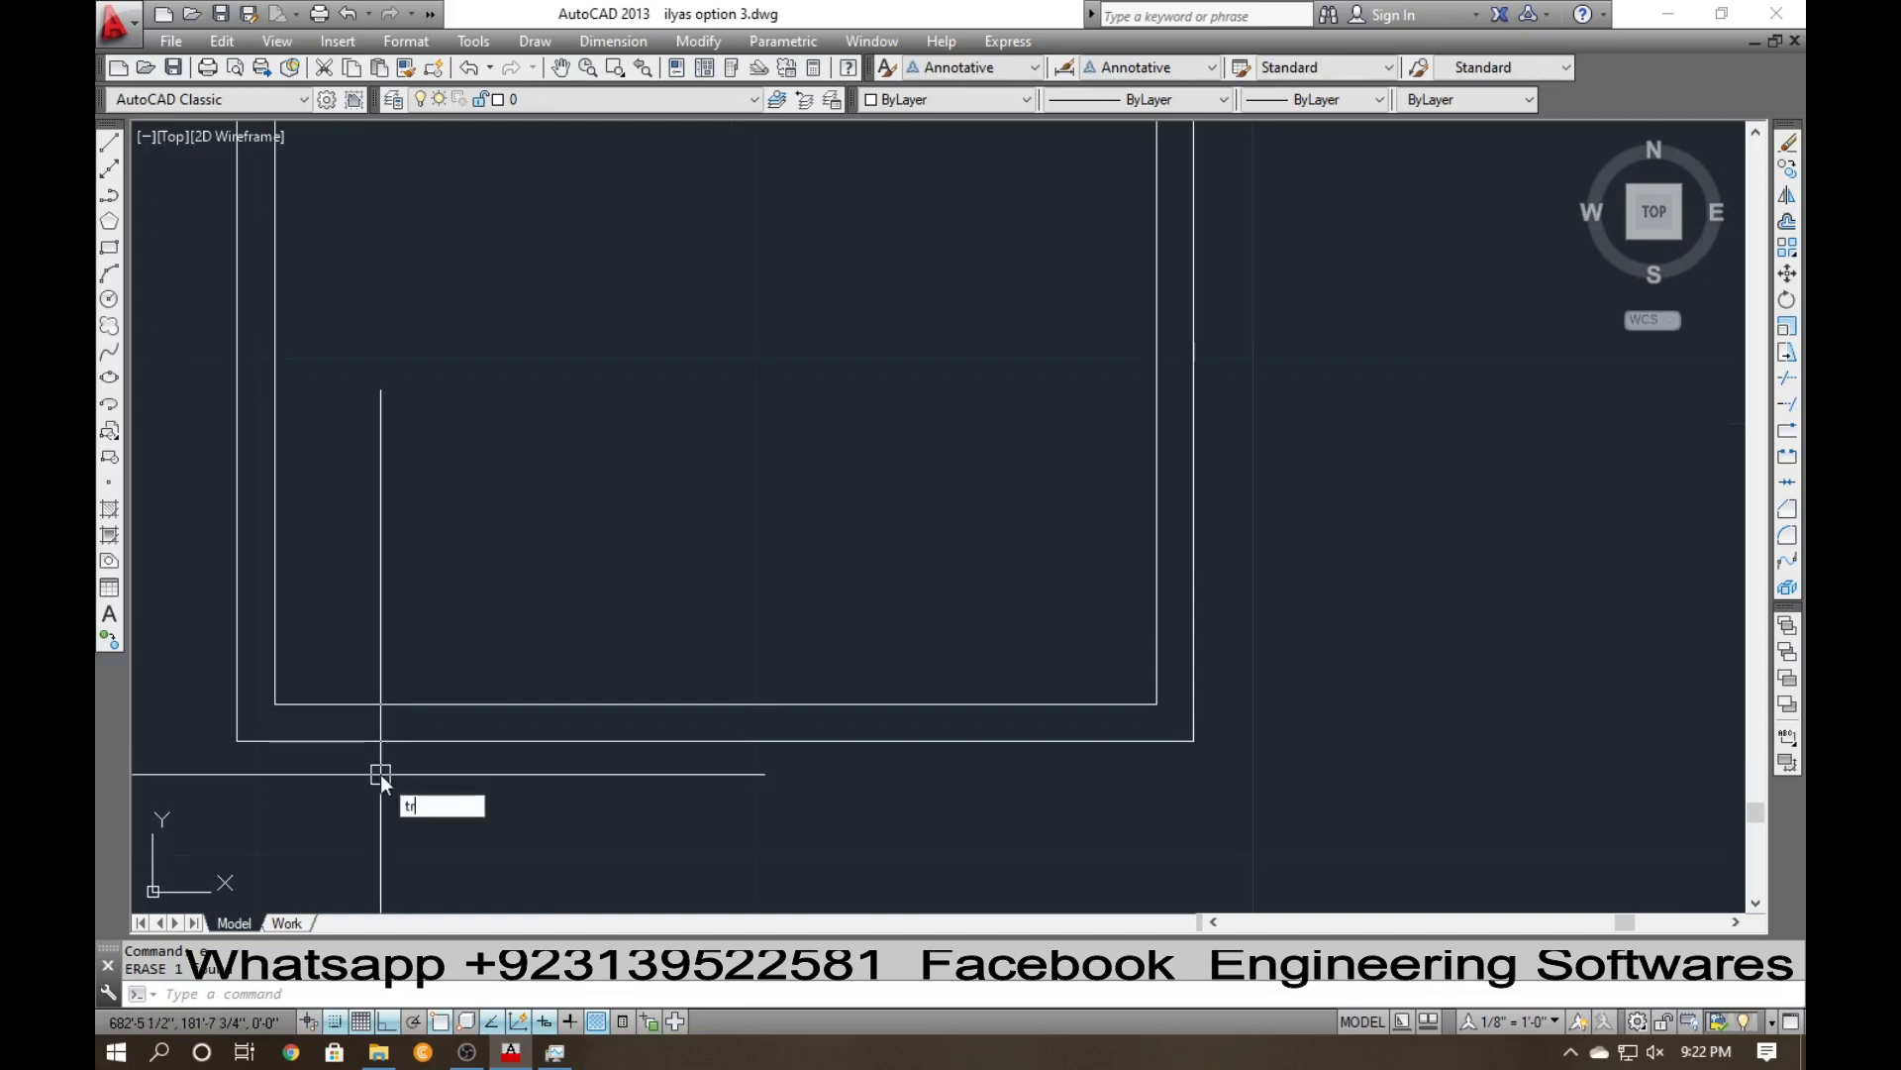
pyautogui.press('Return')
pyautogui.press('Return')
pyautogui.scroll(3, 391, 594)
pyautogui.scroll(3, 336, 347)
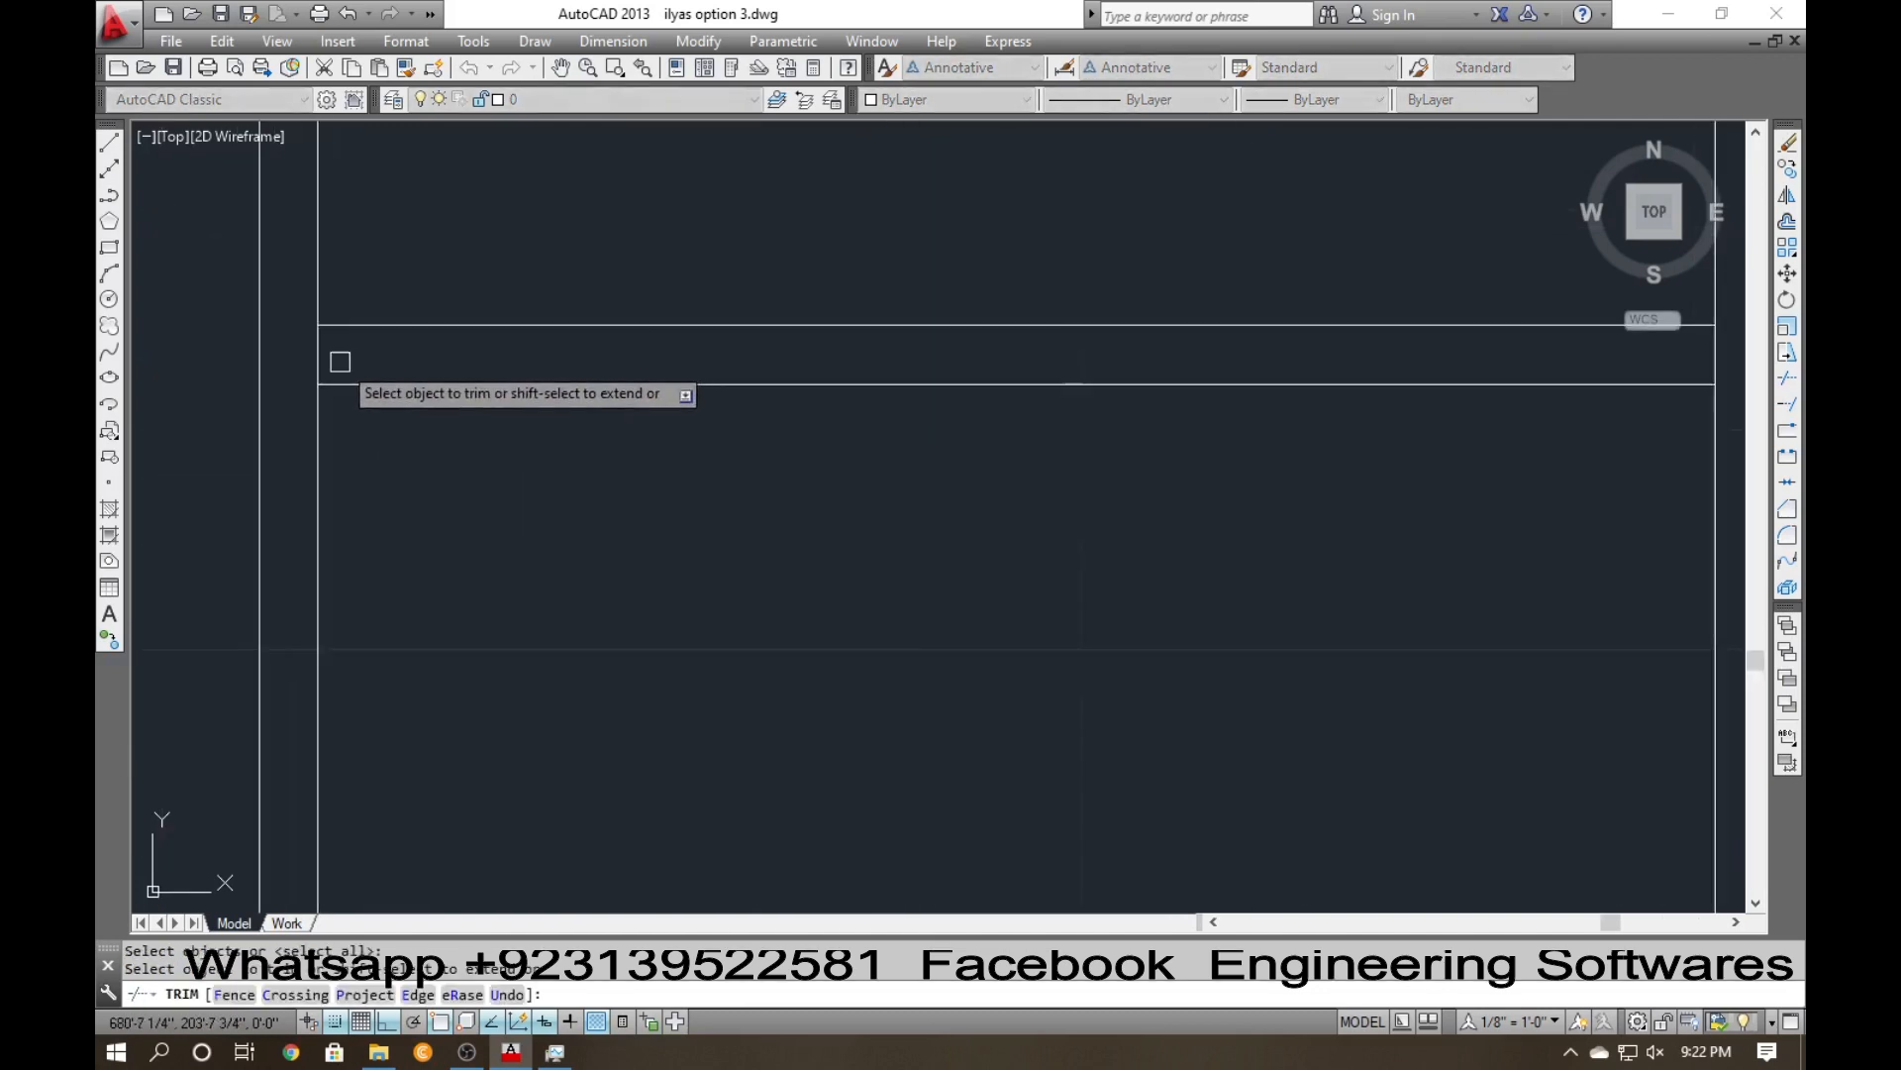
pyautogui.scroll(-3, 467, 445)
pyautogui.scroll(3, 885, 428)
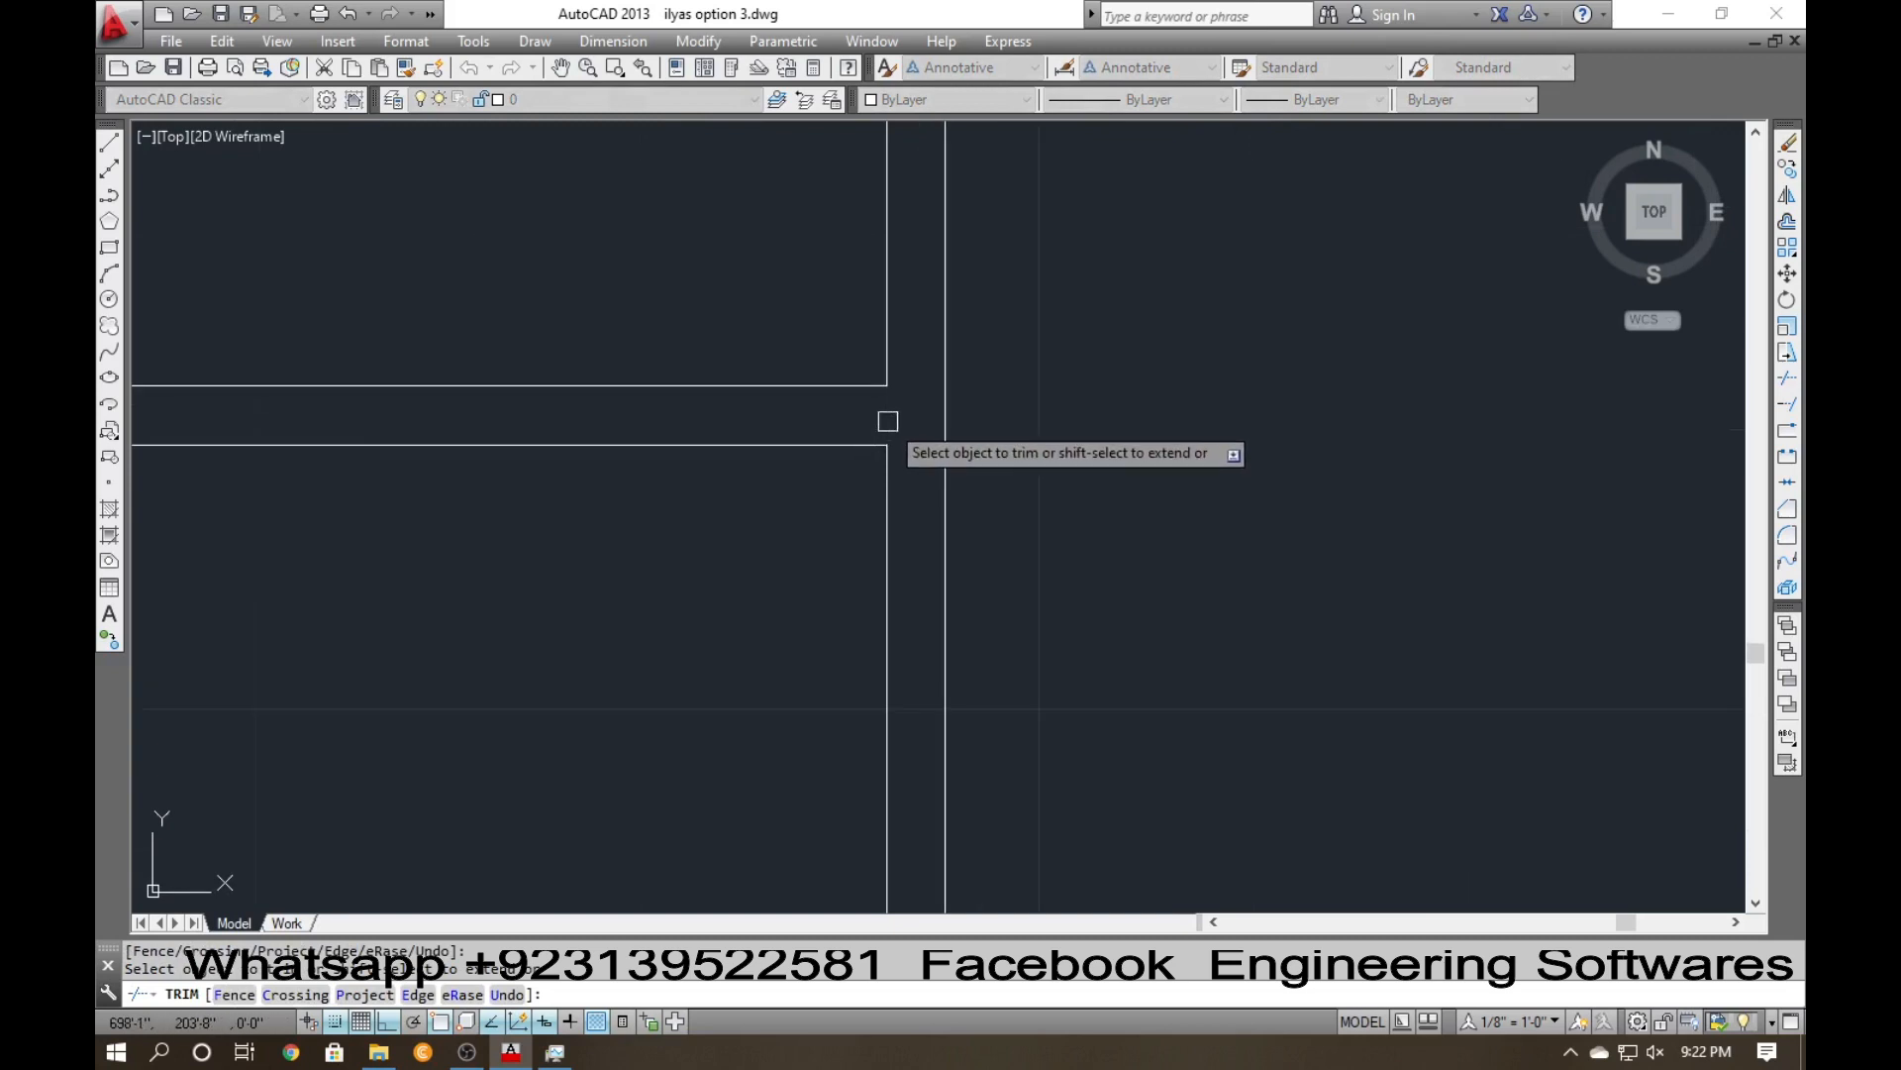
pyautogui.scroll(-4, 888, 421)
pyautogui.press('Escape')
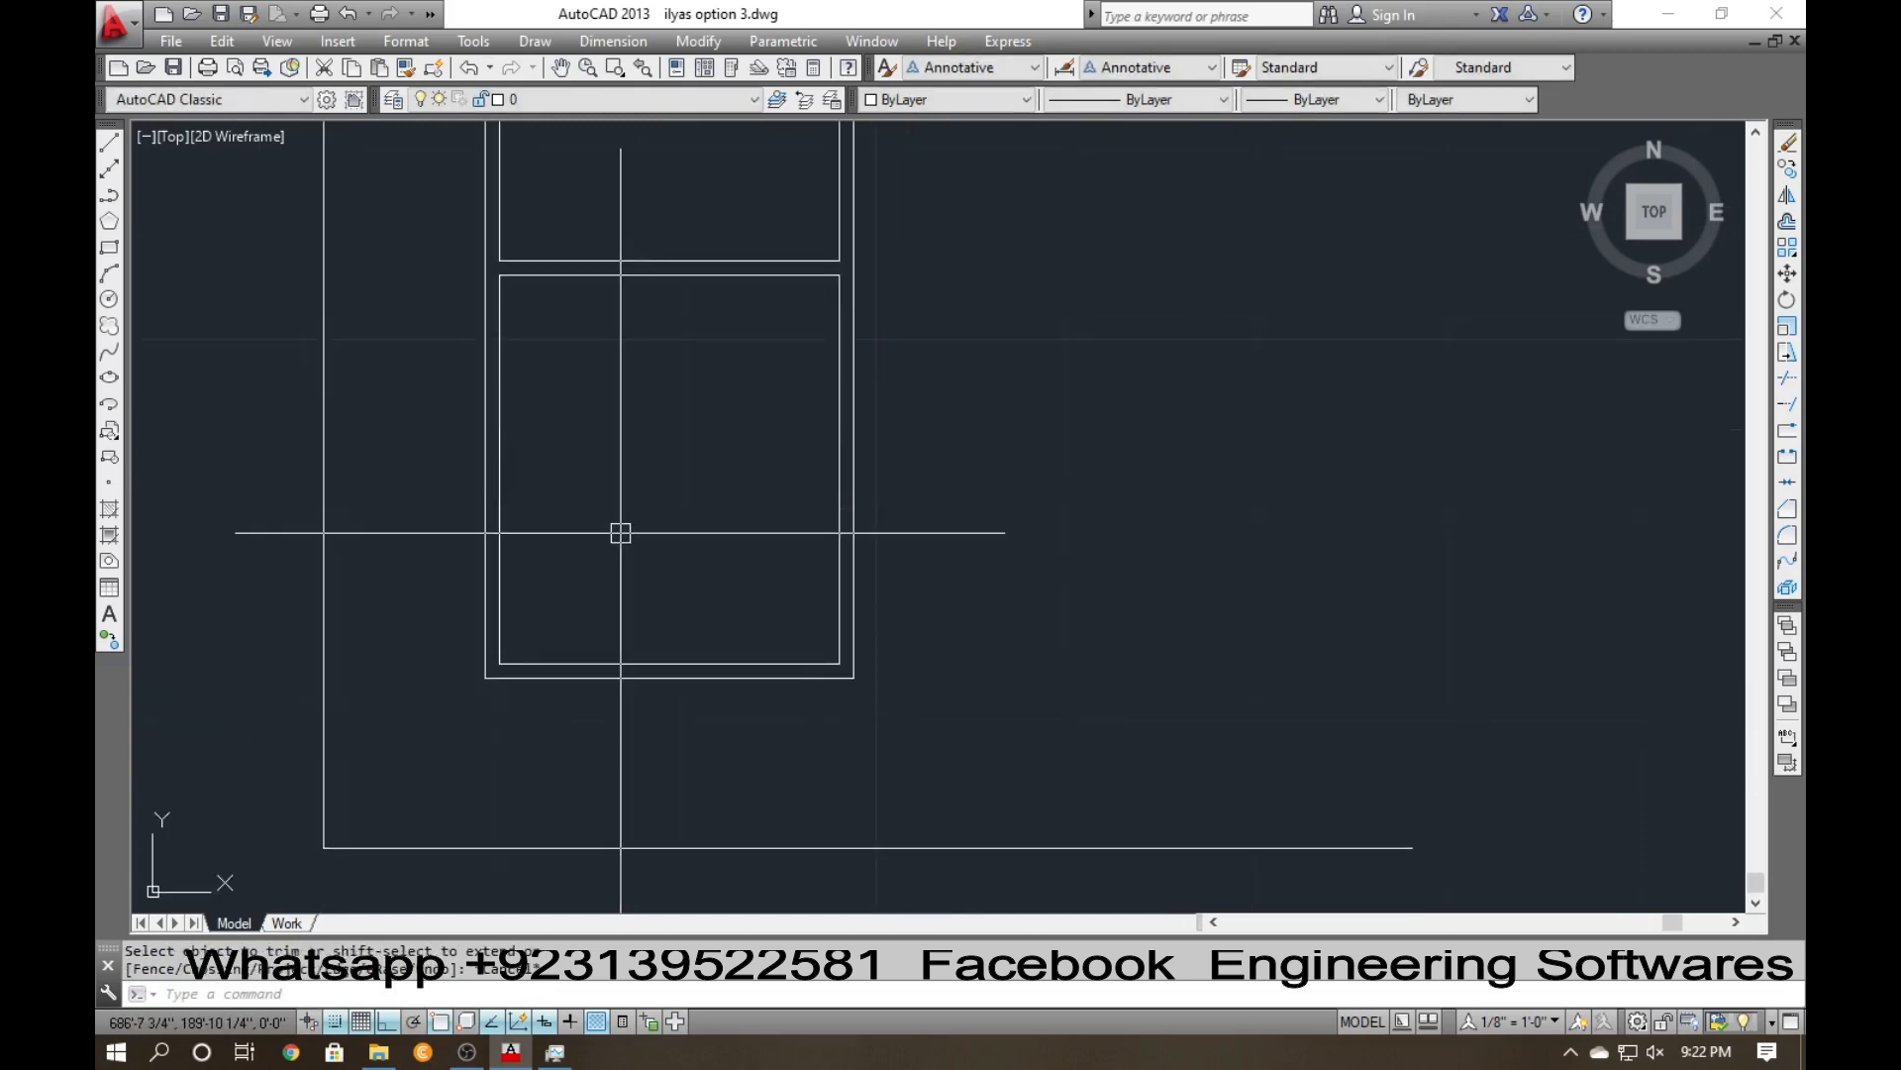
# Offset the left inner wall line 7' to the right inside the bottom room.
pyautogui.write('o')
pyautogui.press('Return')
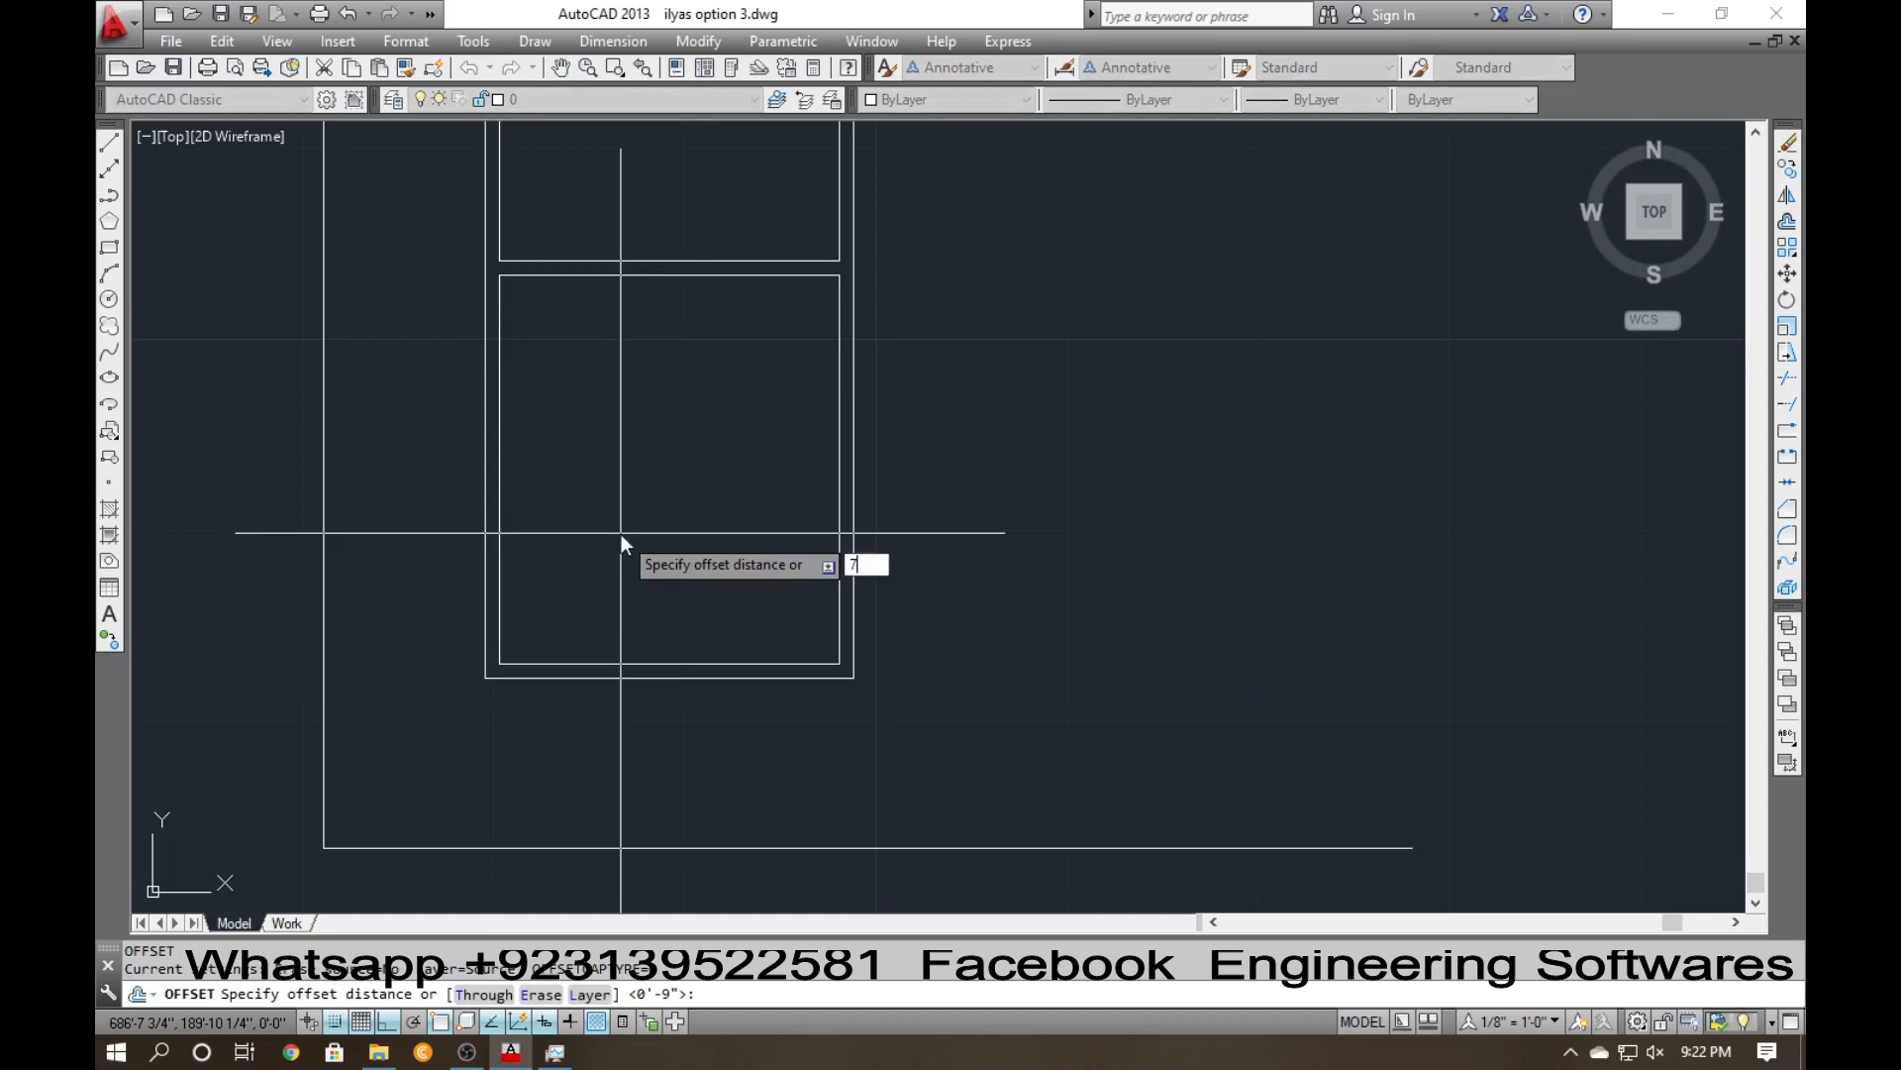
pyautogui.write('7')
pyautogui.press('Return')
pyautogui.click(498, 552)
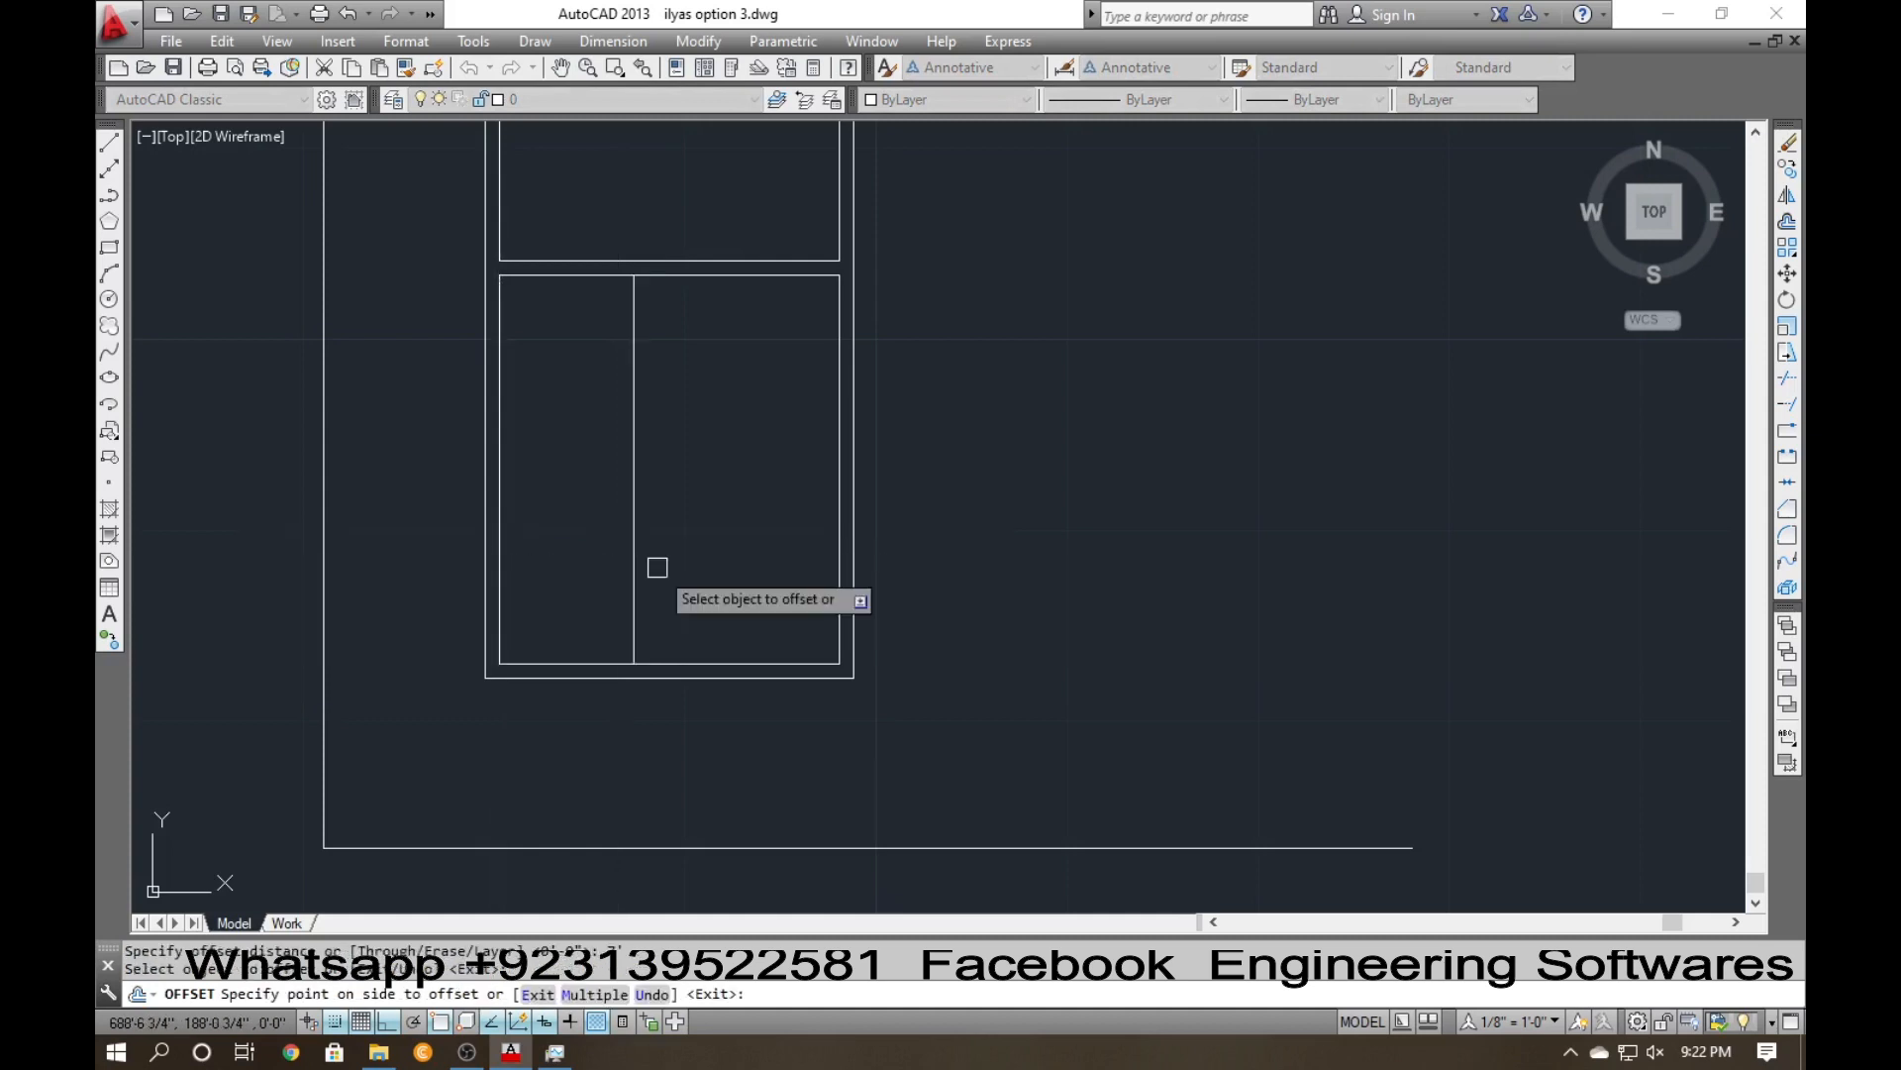
pyautogui.press('Escape')
# Offset the new vertical partition line 4.5" to the right to give the partition its thickness.
pyautogui.press('Return')
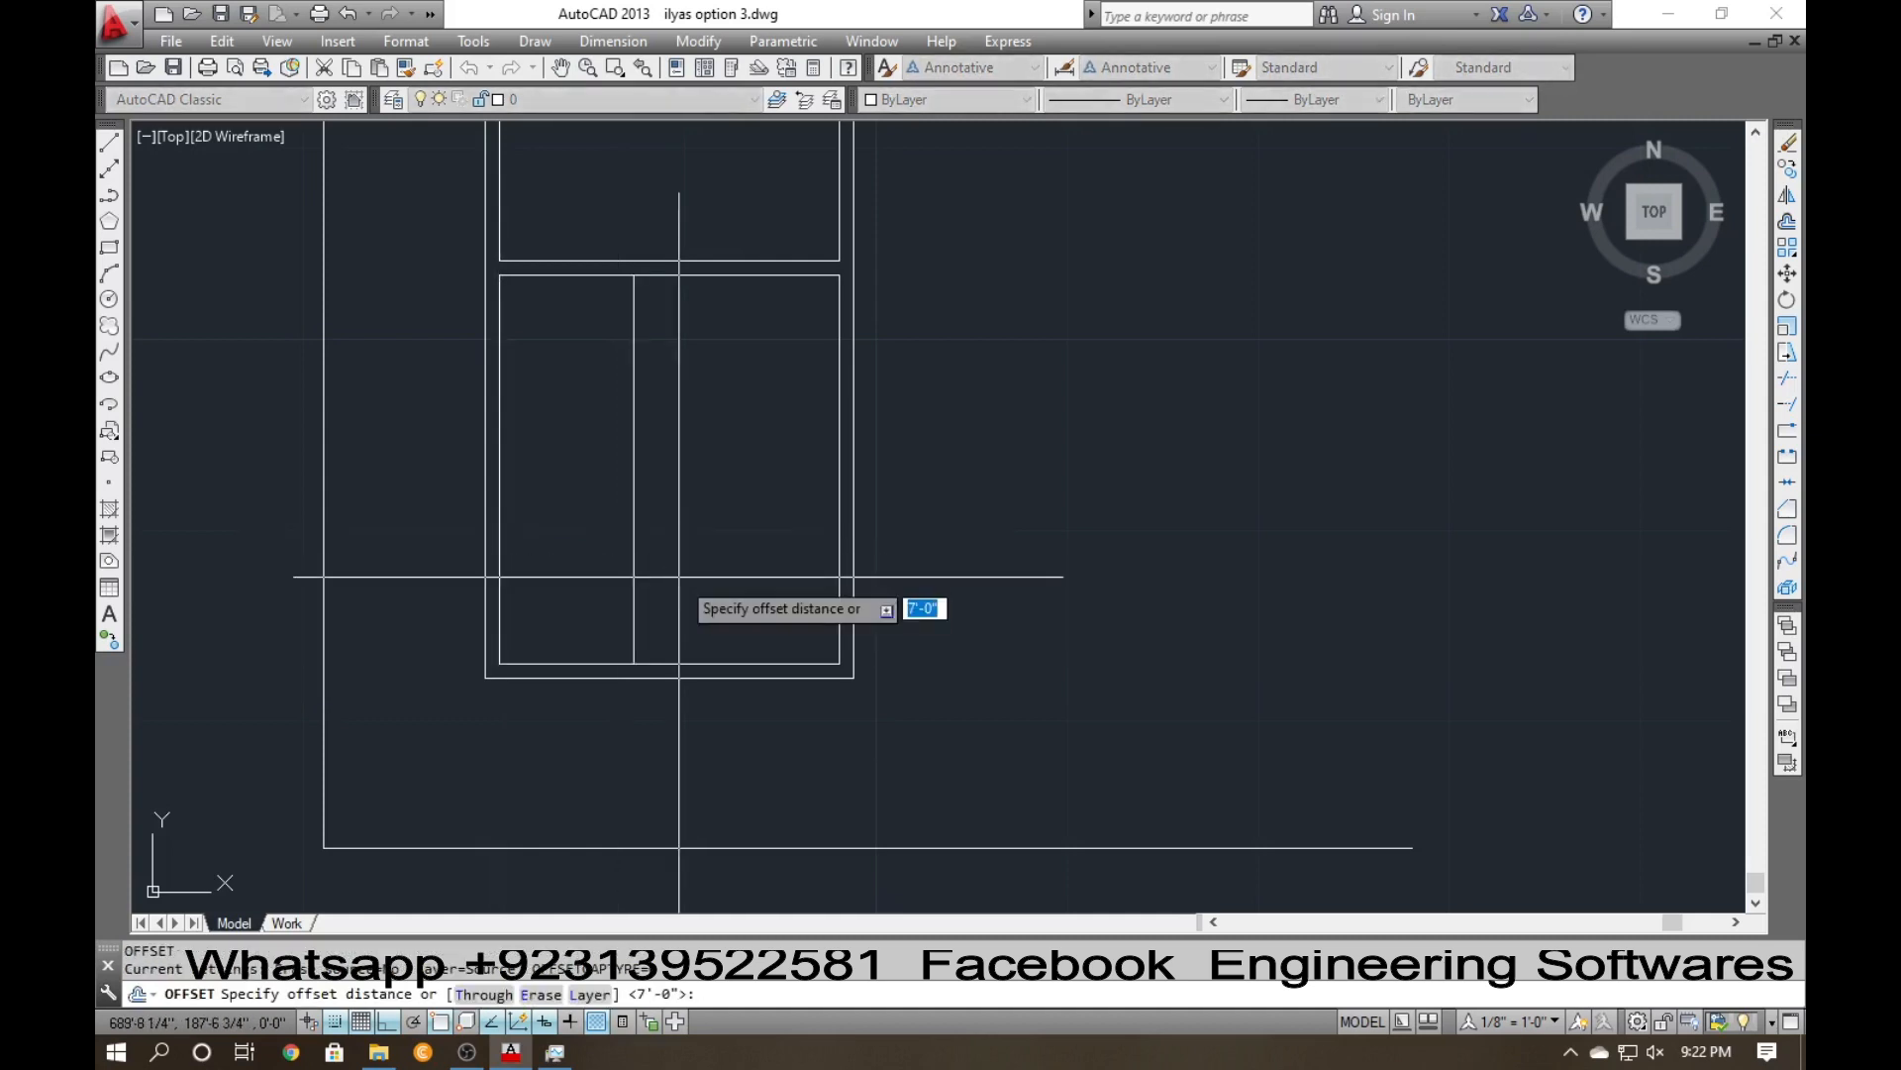
pyautogui.press('Return')
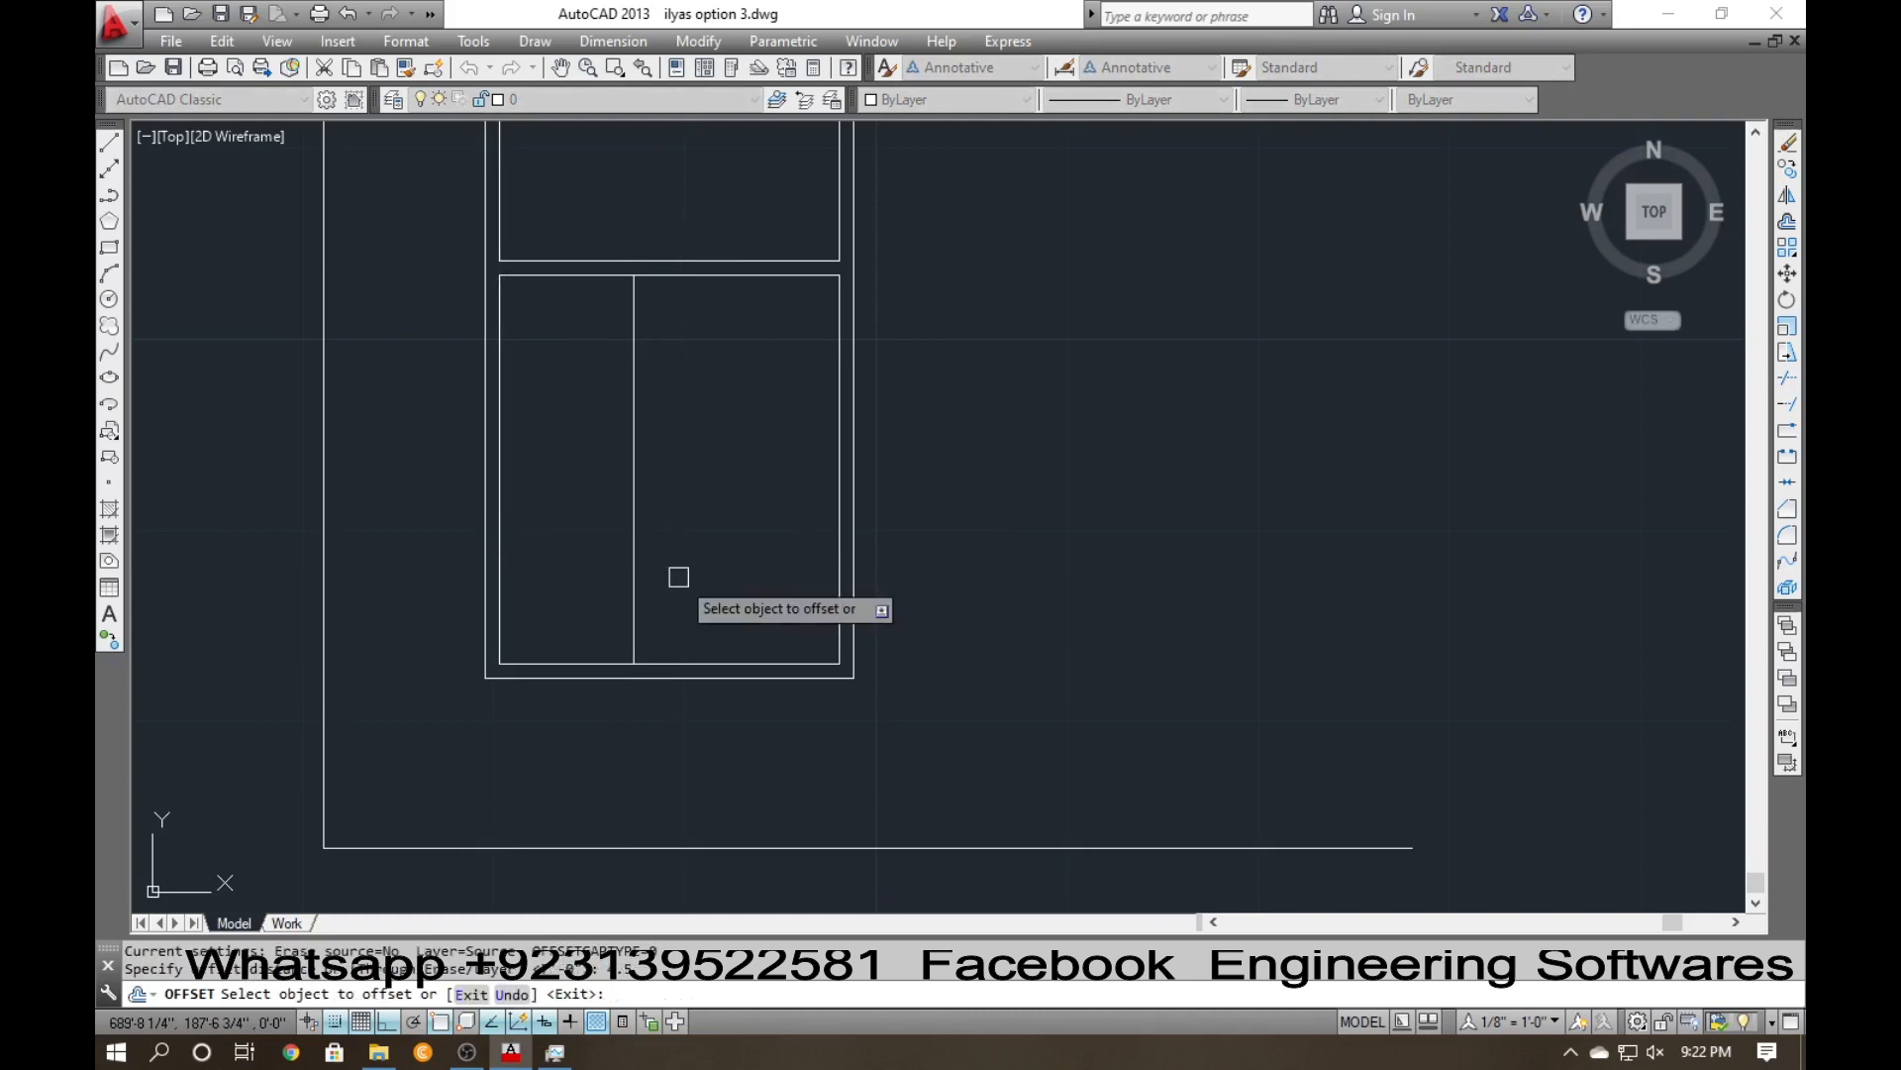
pyautogui.click(633, 556)
pyautogui.click(763, 568)
pyautogui.press('Escape')
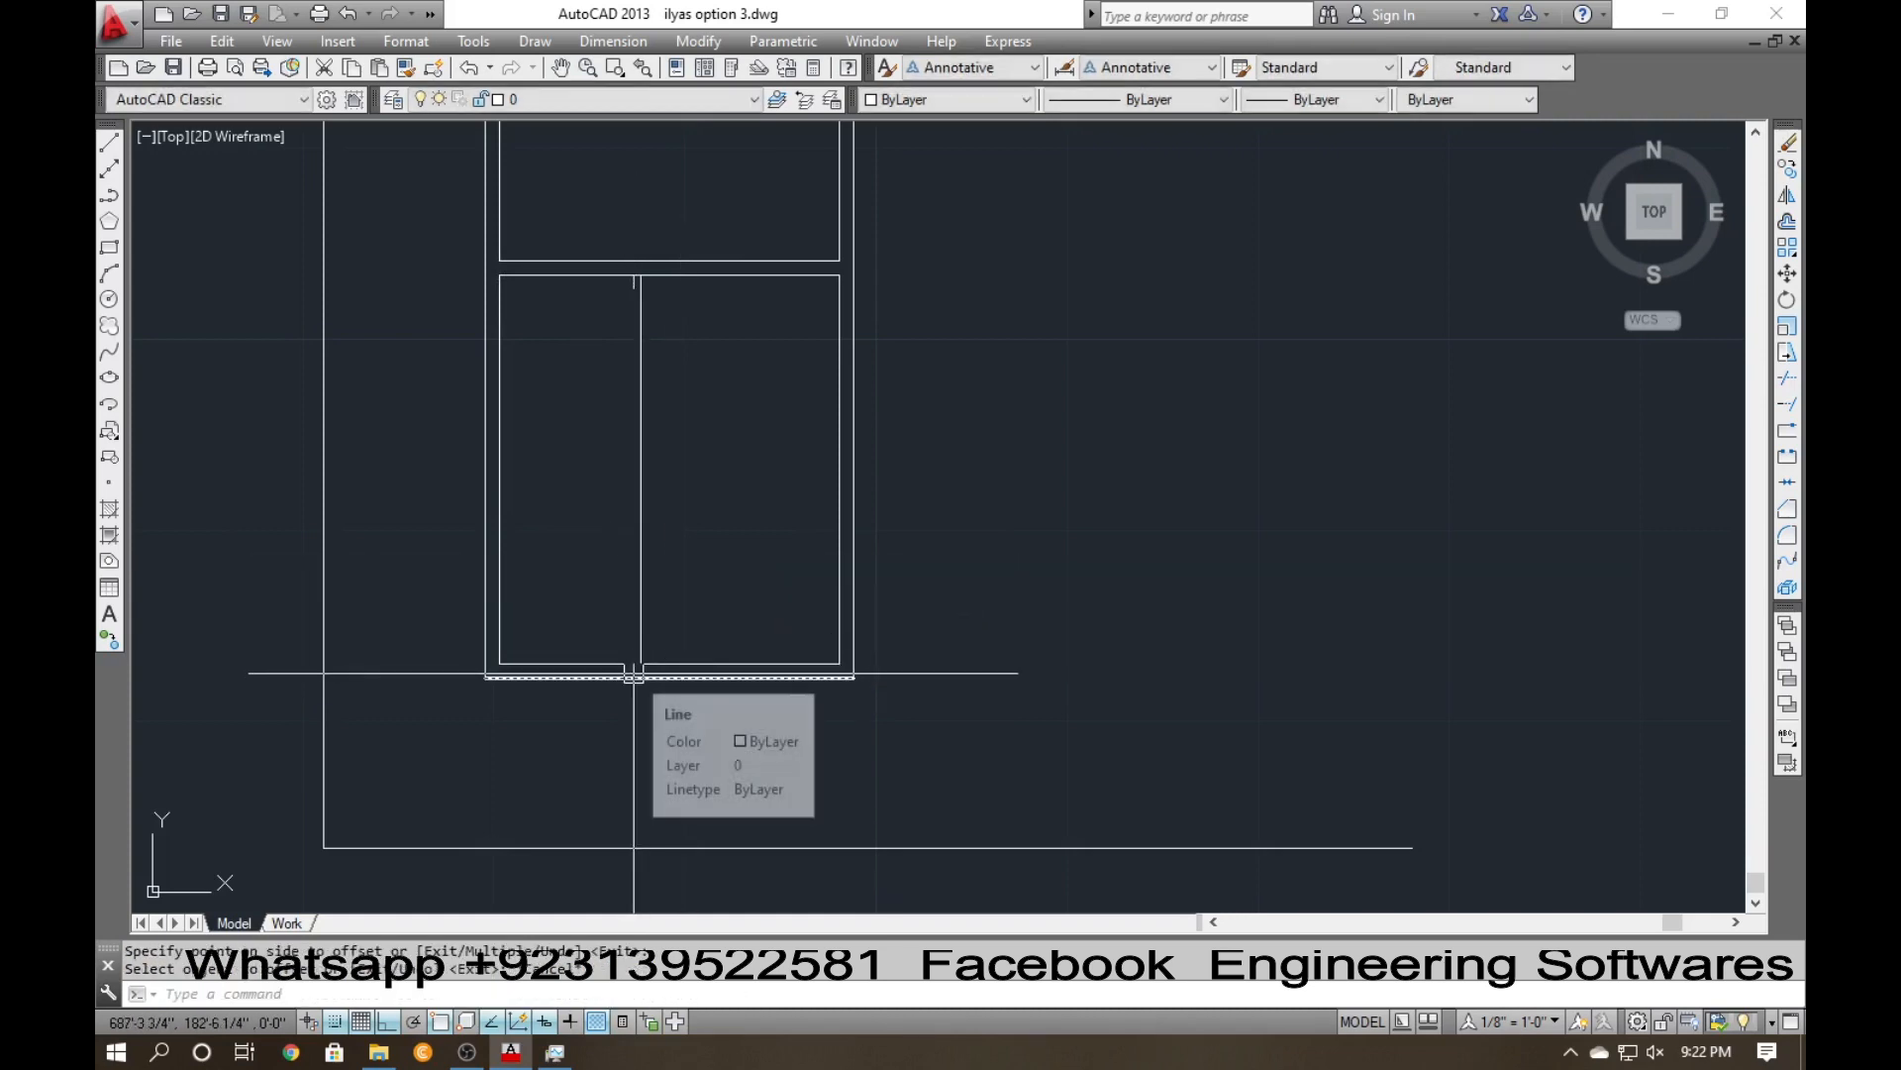
# Offset the bottom inner wall line 5' upward across the bottom room.
pyautogui.press('Return')
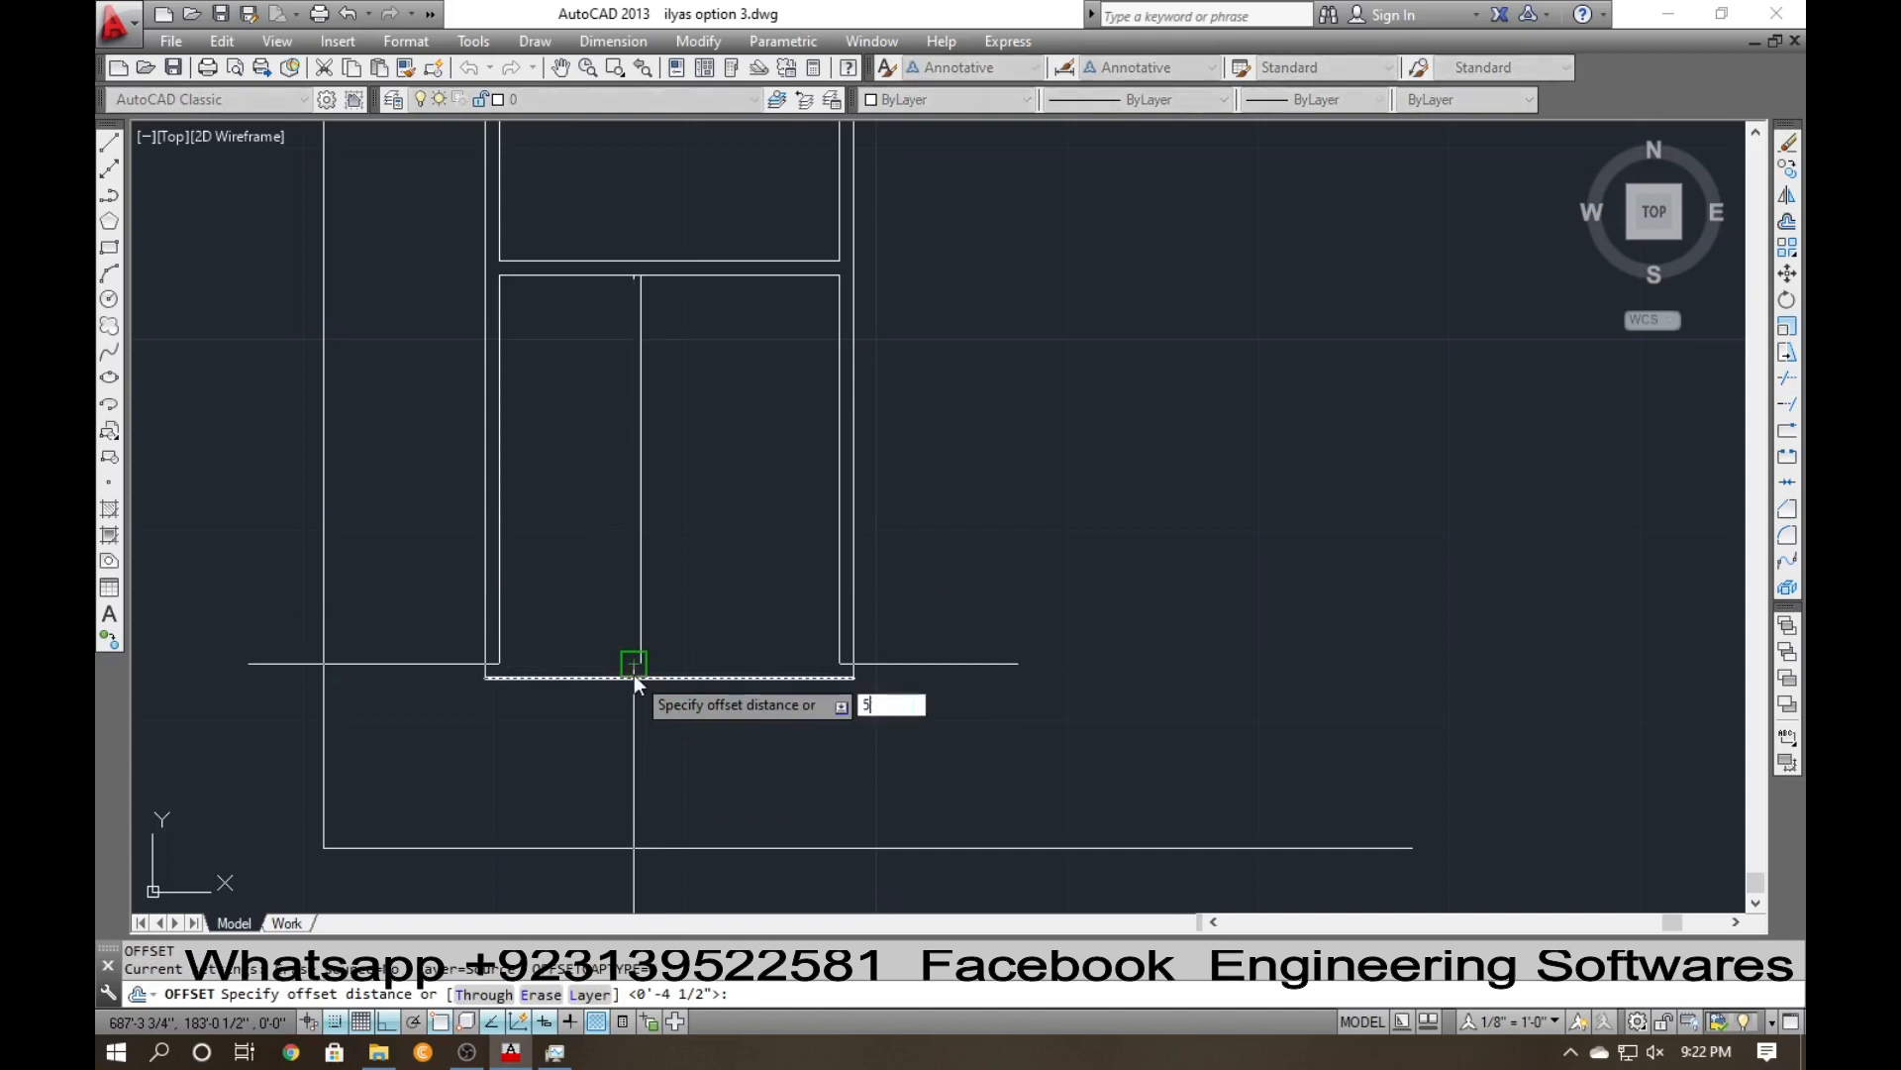
pyautogui.press('Return')
pyautogui.click(588, 675)
pyautogui.click(578, 594)
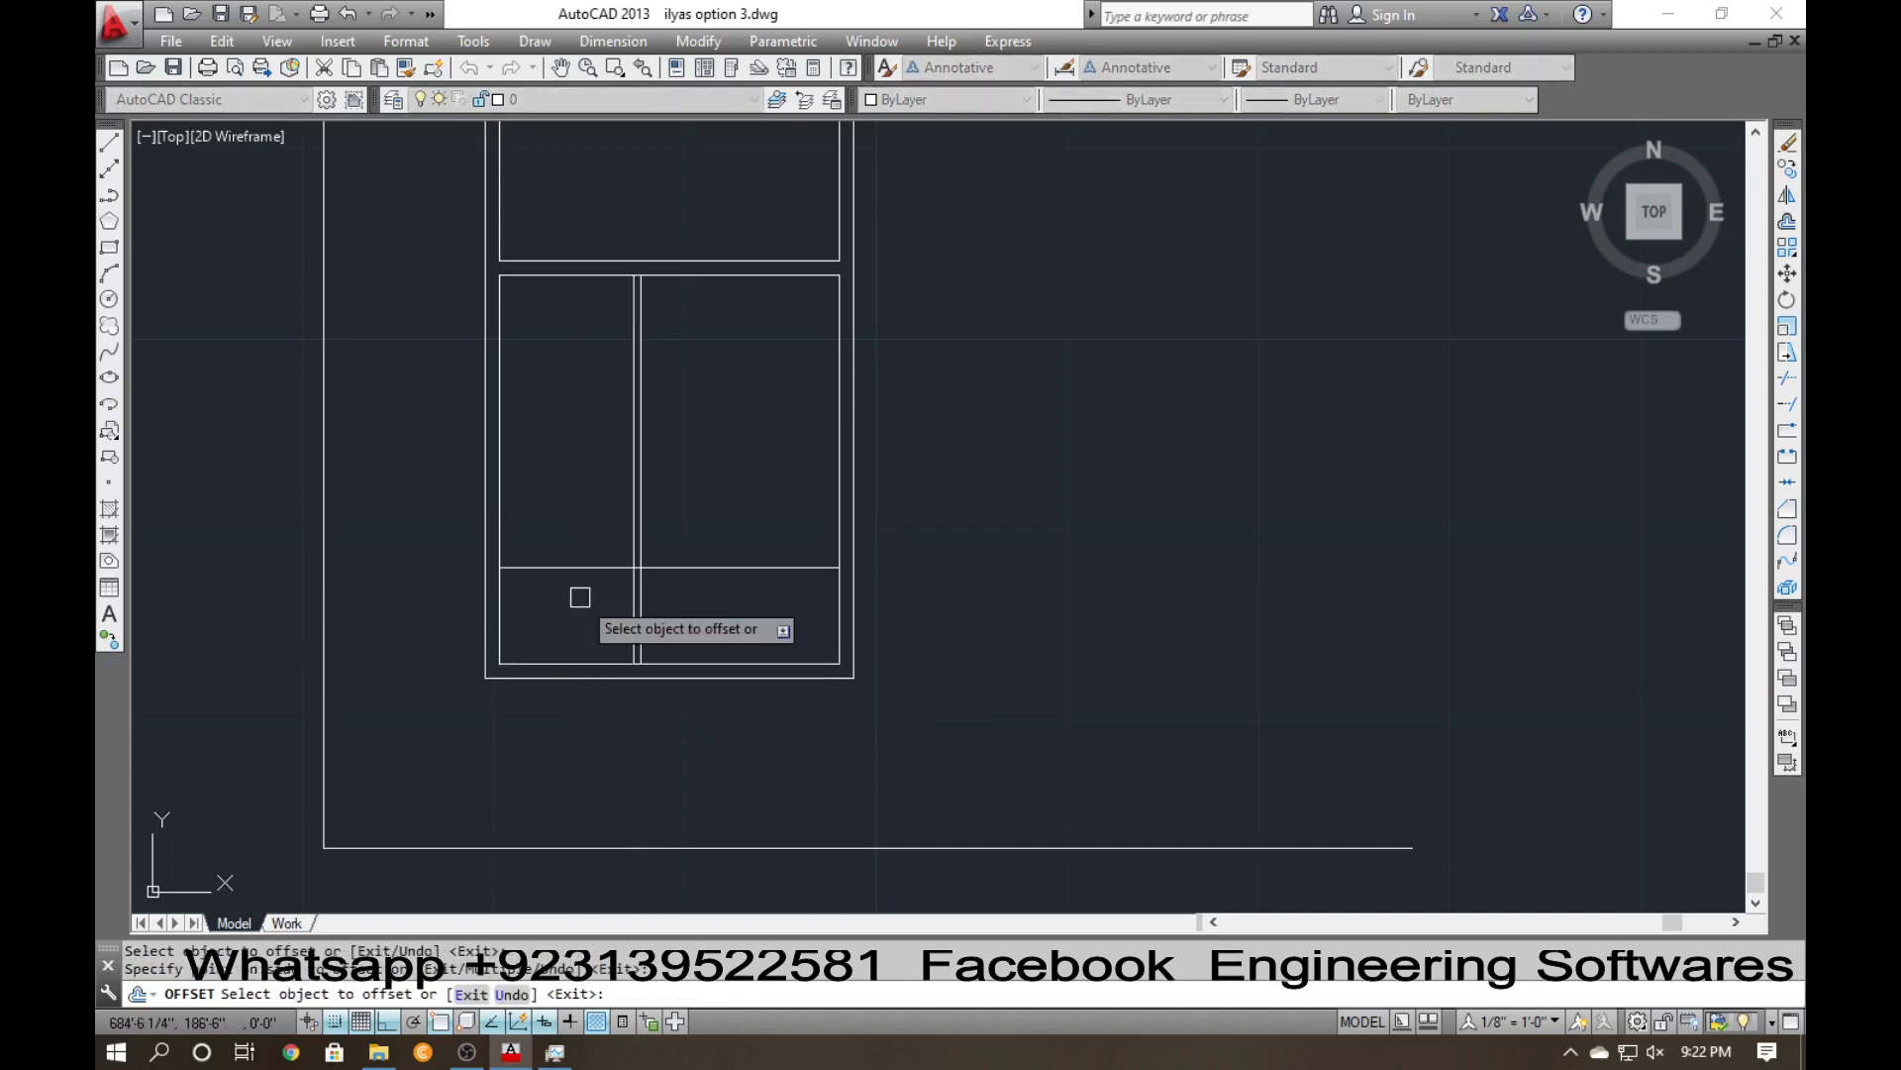
pyautogui.press('Escape')
# Offset the new horizontal partition line 4.5" upward to give the partition its thickness.
pyautogui.write('4.5')
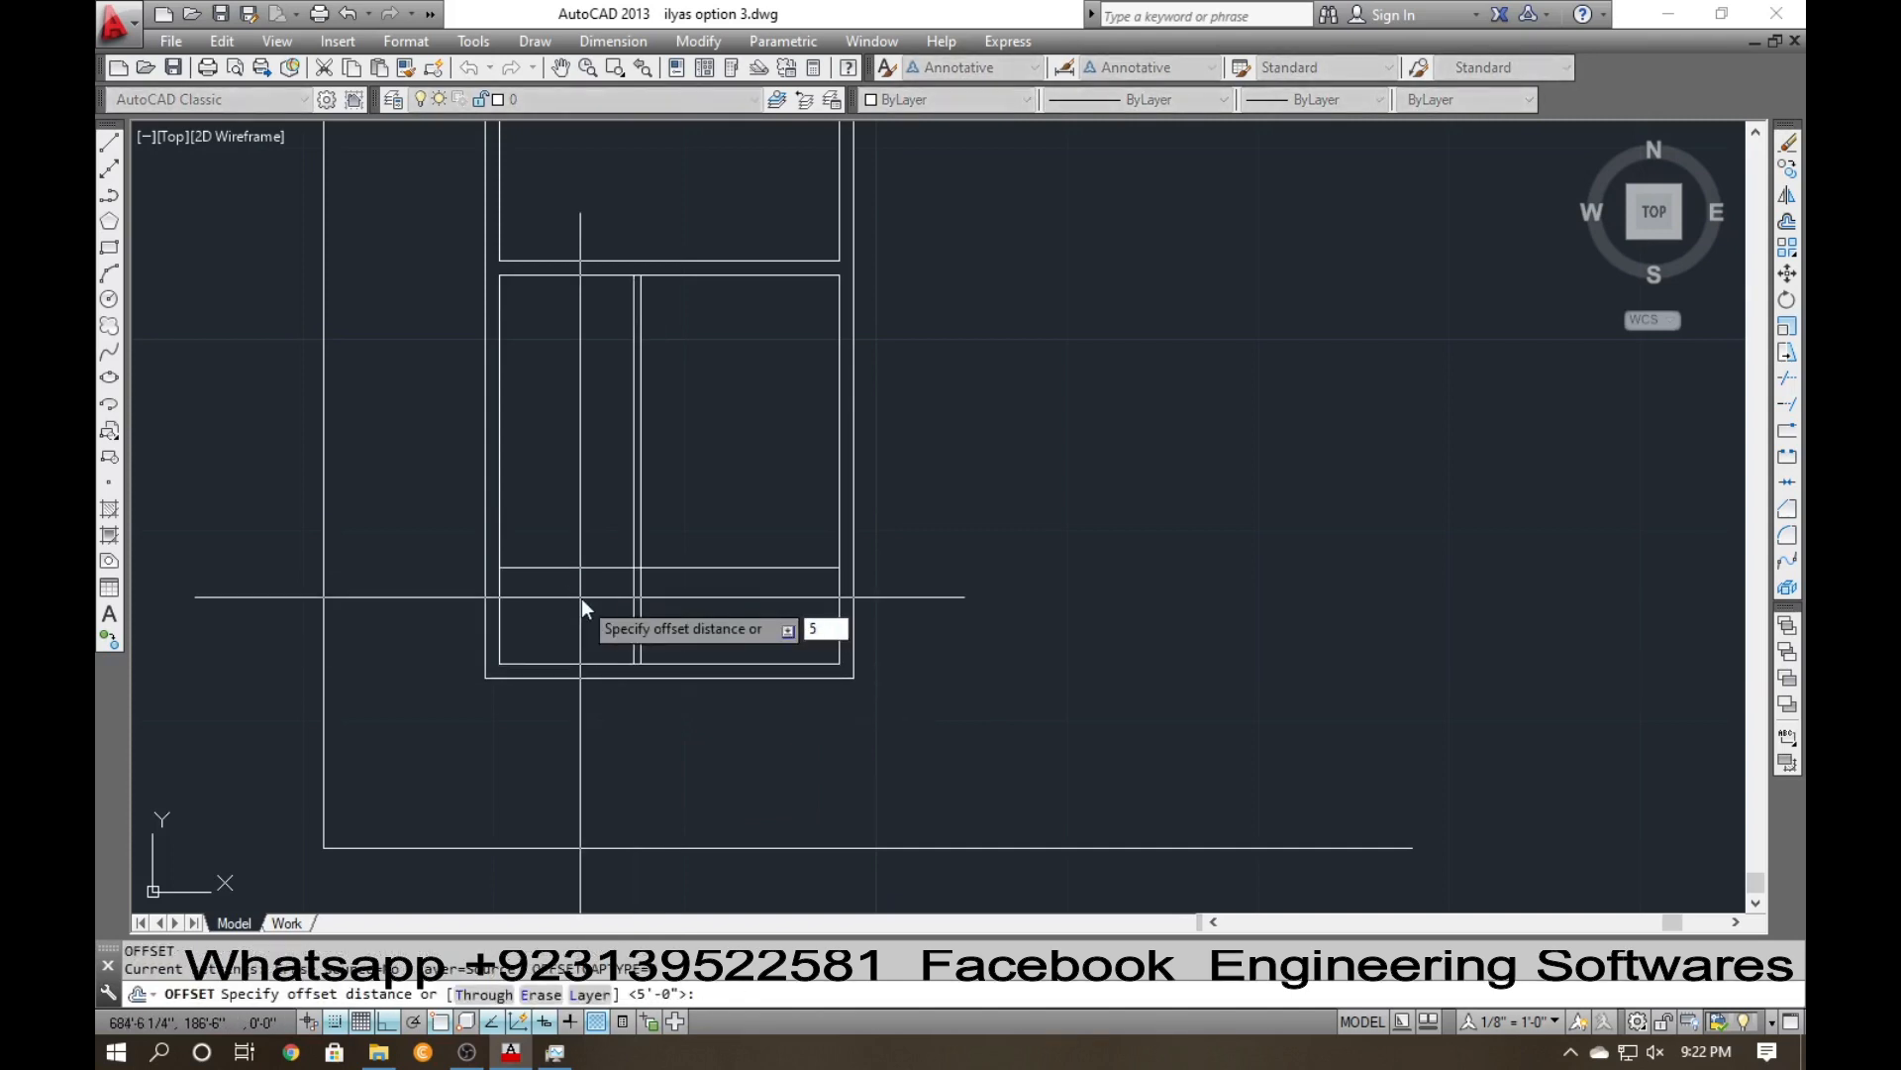
pyautogui.press('Return')
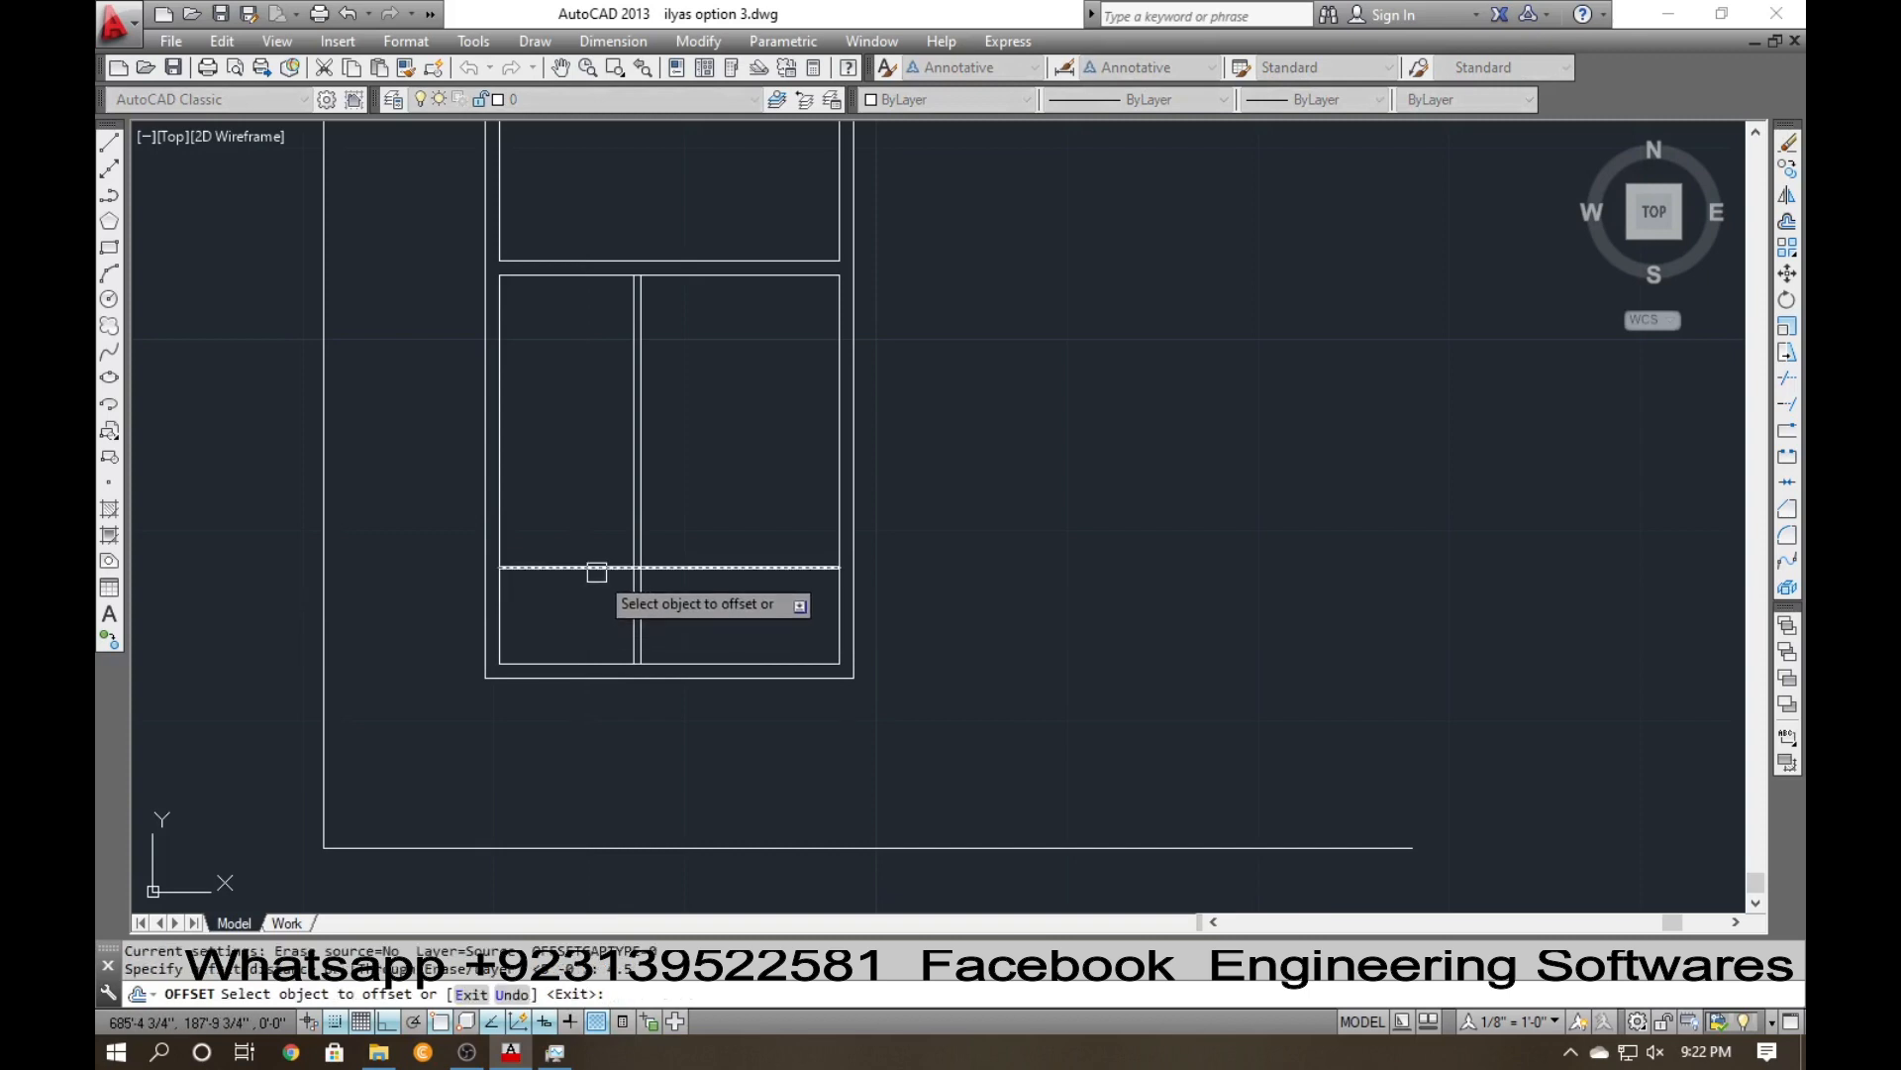
pyautogui.click(595, 568)
pyautogui.click(583, 509)
pyautogui.press('Escape')
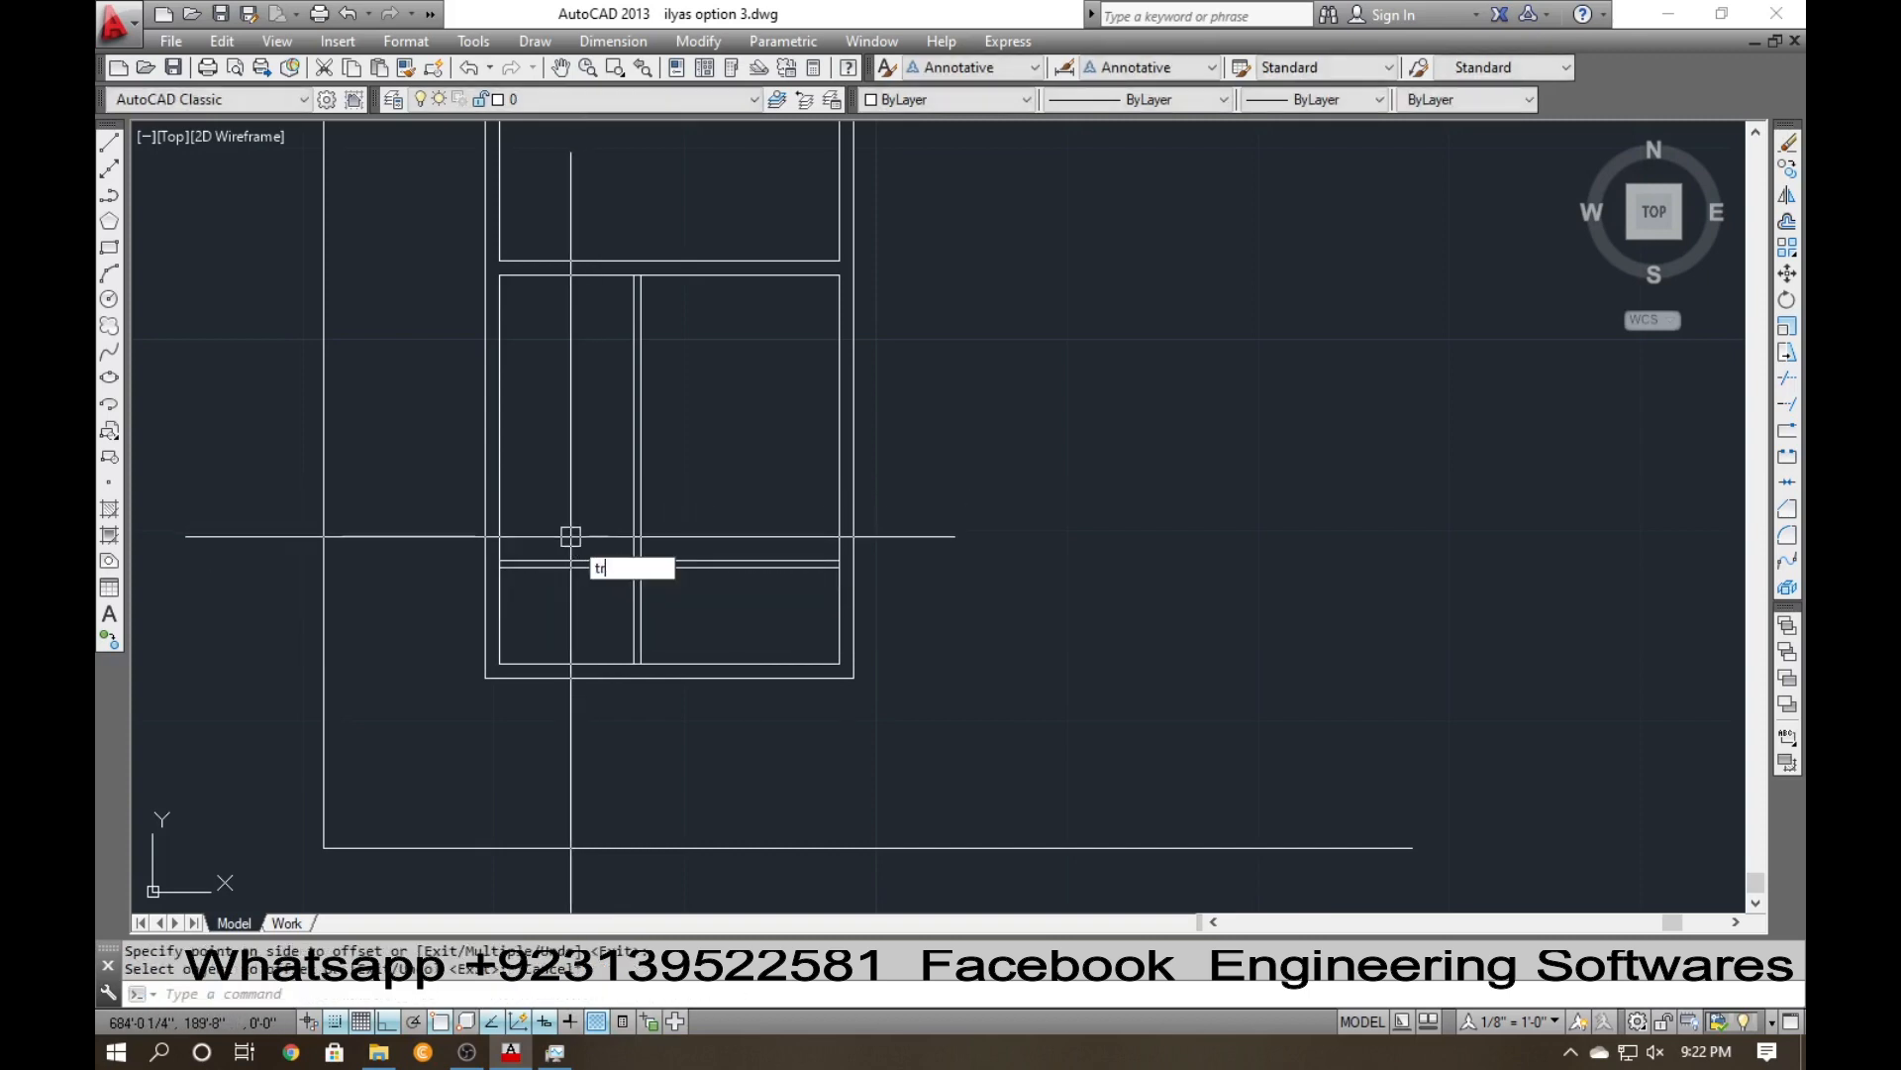
# Trim the partition lines running above and to the right of the small bottom-left corner room.
pyautogui.press('Return')
pyautogui.press('Return')
pyautogui.click(658, 514)
pyautogui.click(534, 484)
pyautogui.click(741, 515)
pyautogui.click(740, 597)
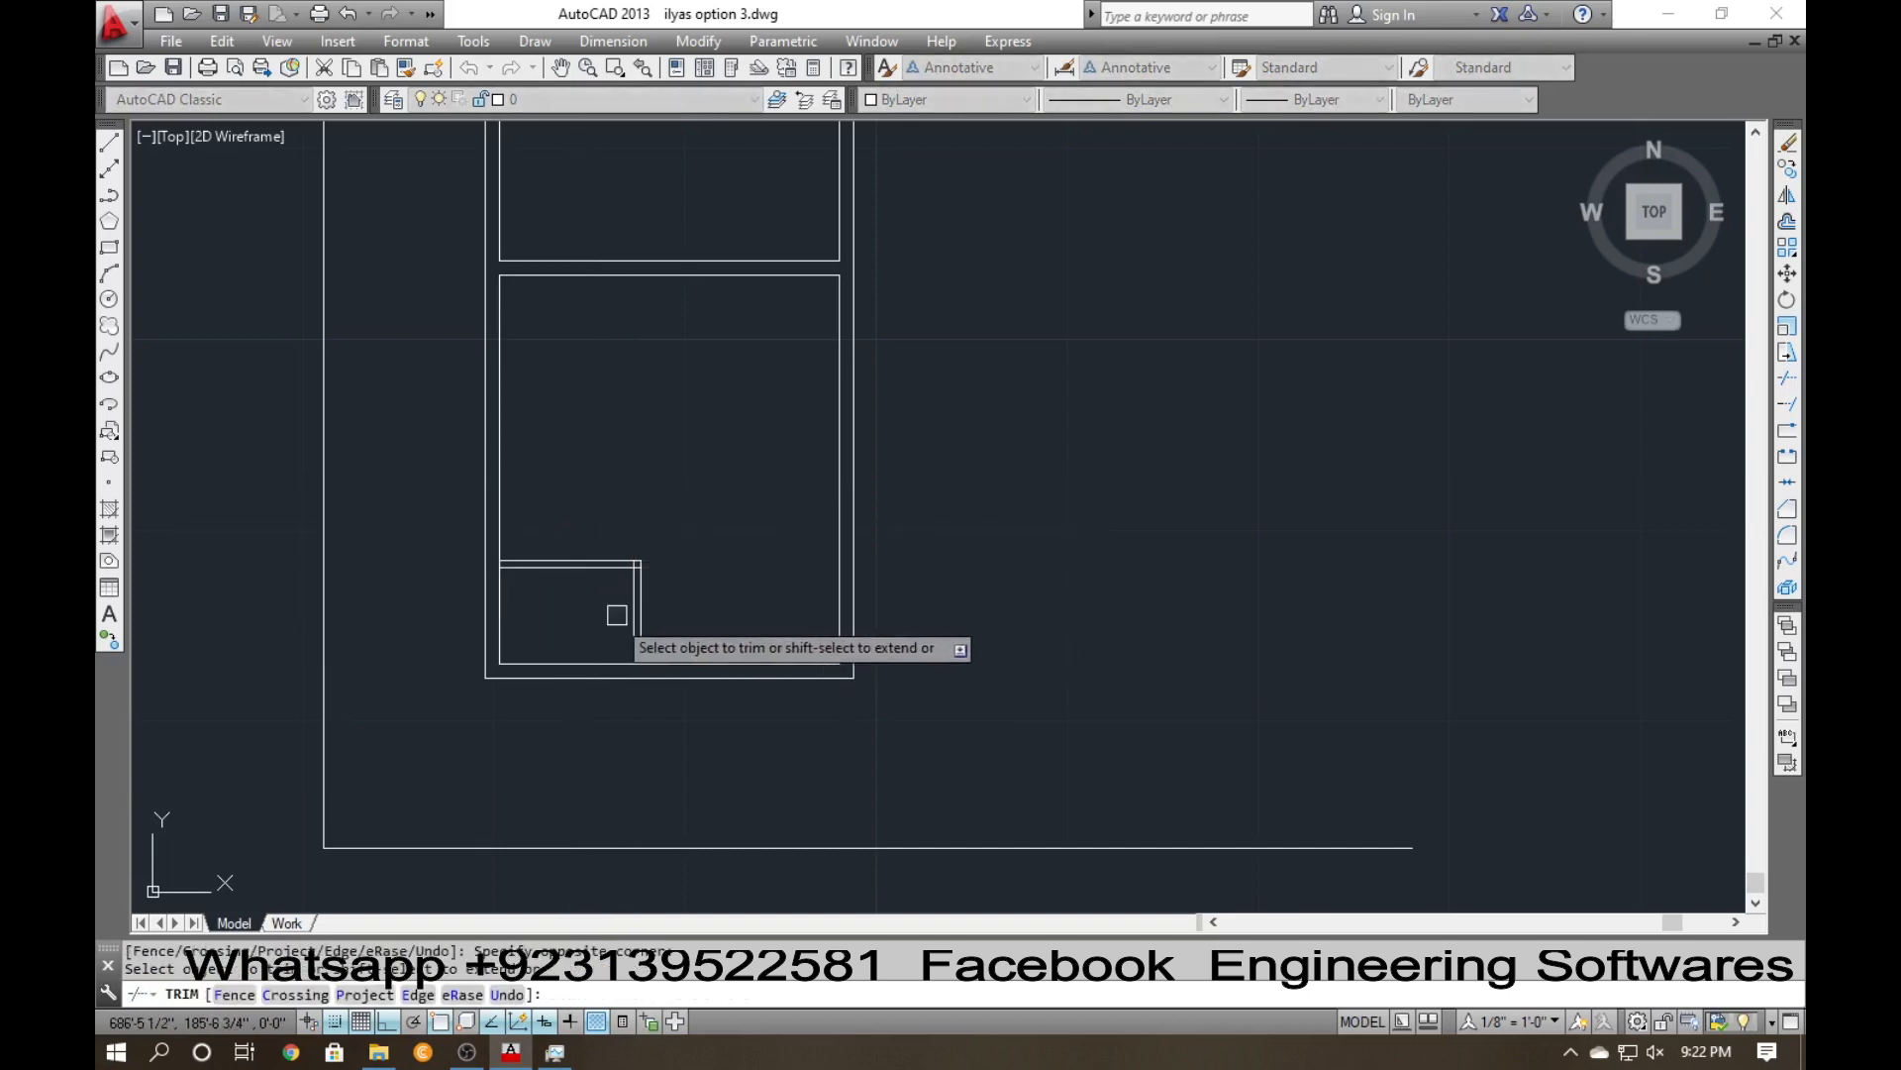
# Trim the leftover segments at the small corner room's partition corner and wall junctions to form clean joints.
pyautogui.scroll(2, 642, 677)
pyautogui.scroll(2, 632, 643)
pyautogui.click(629, 643)
pyautogui.scroll(-2, 631, 697)
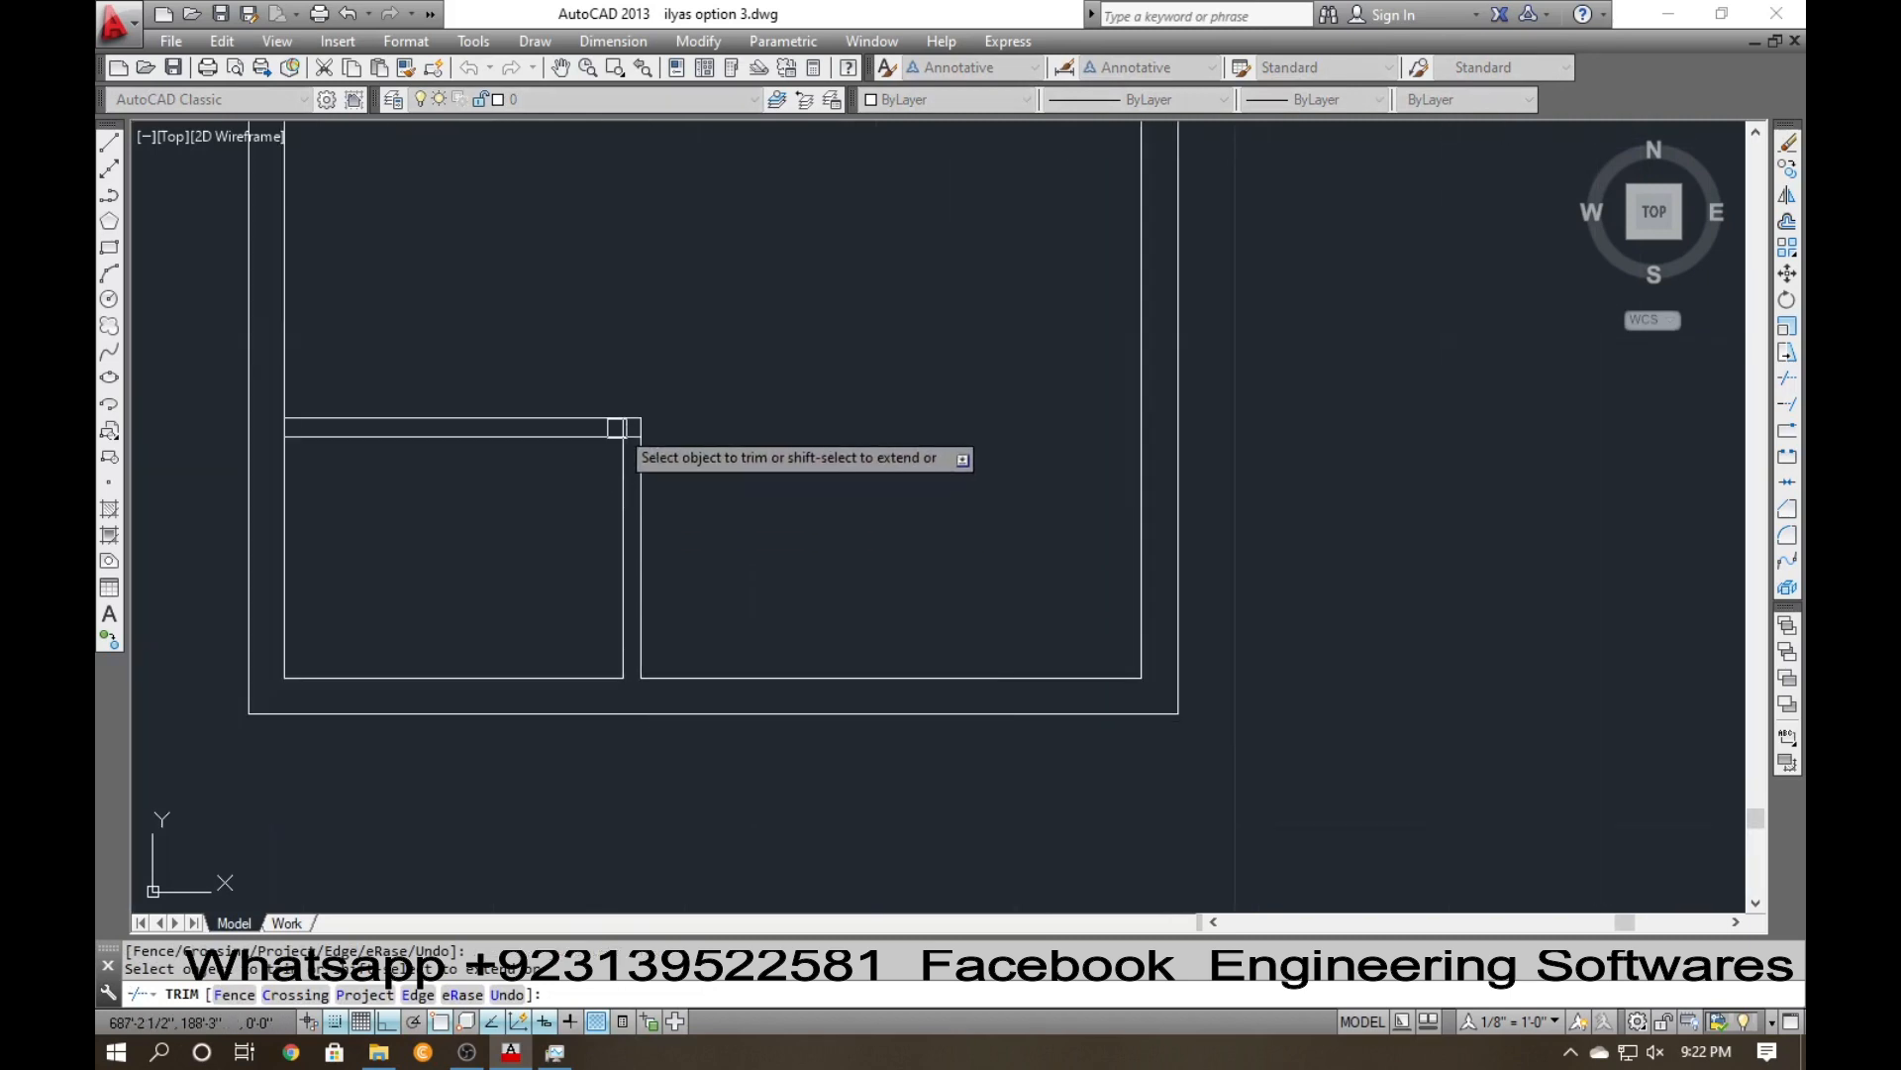
pyautogui.scroll(4, 616, 427)
pyautogui.click(643, 425)
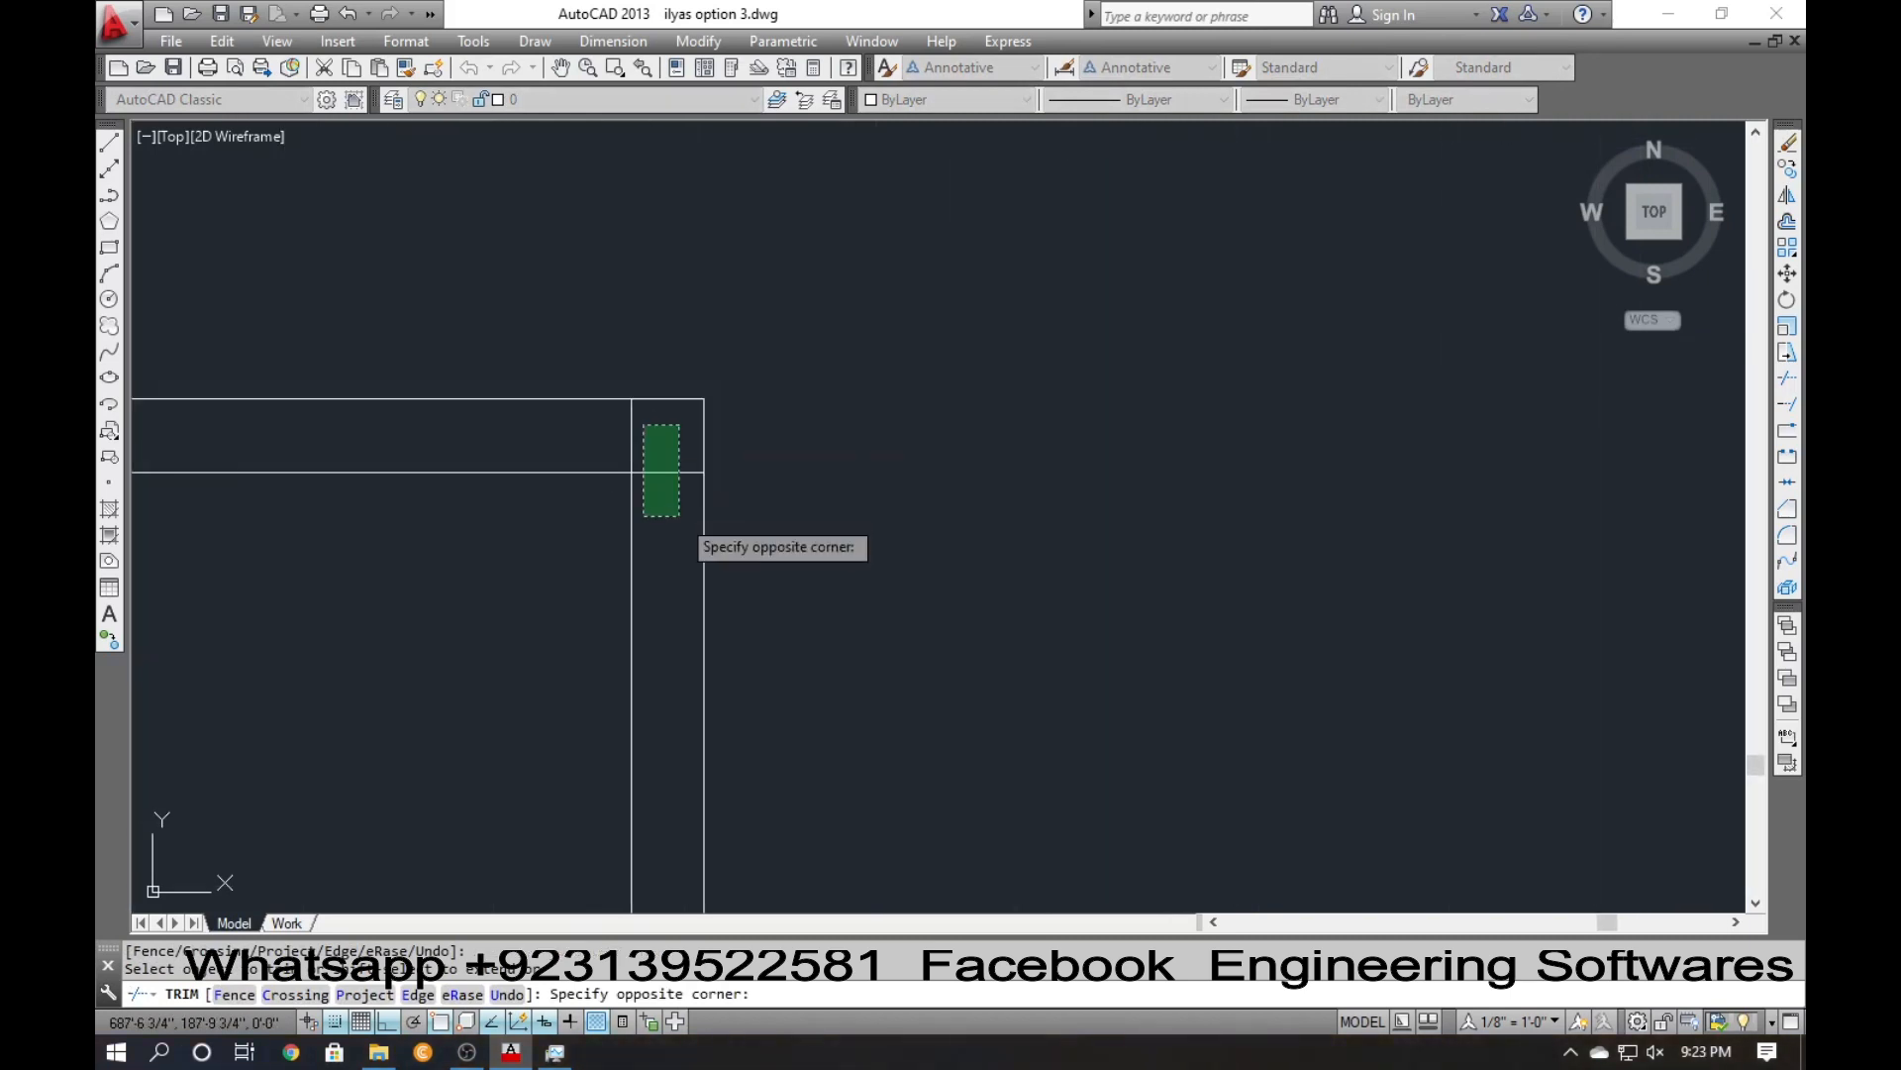
pyautogui.click(679, 516)
pyautogui.scroll(-2, 594, 490)
pyautogui.scroll(2, 376, 490)
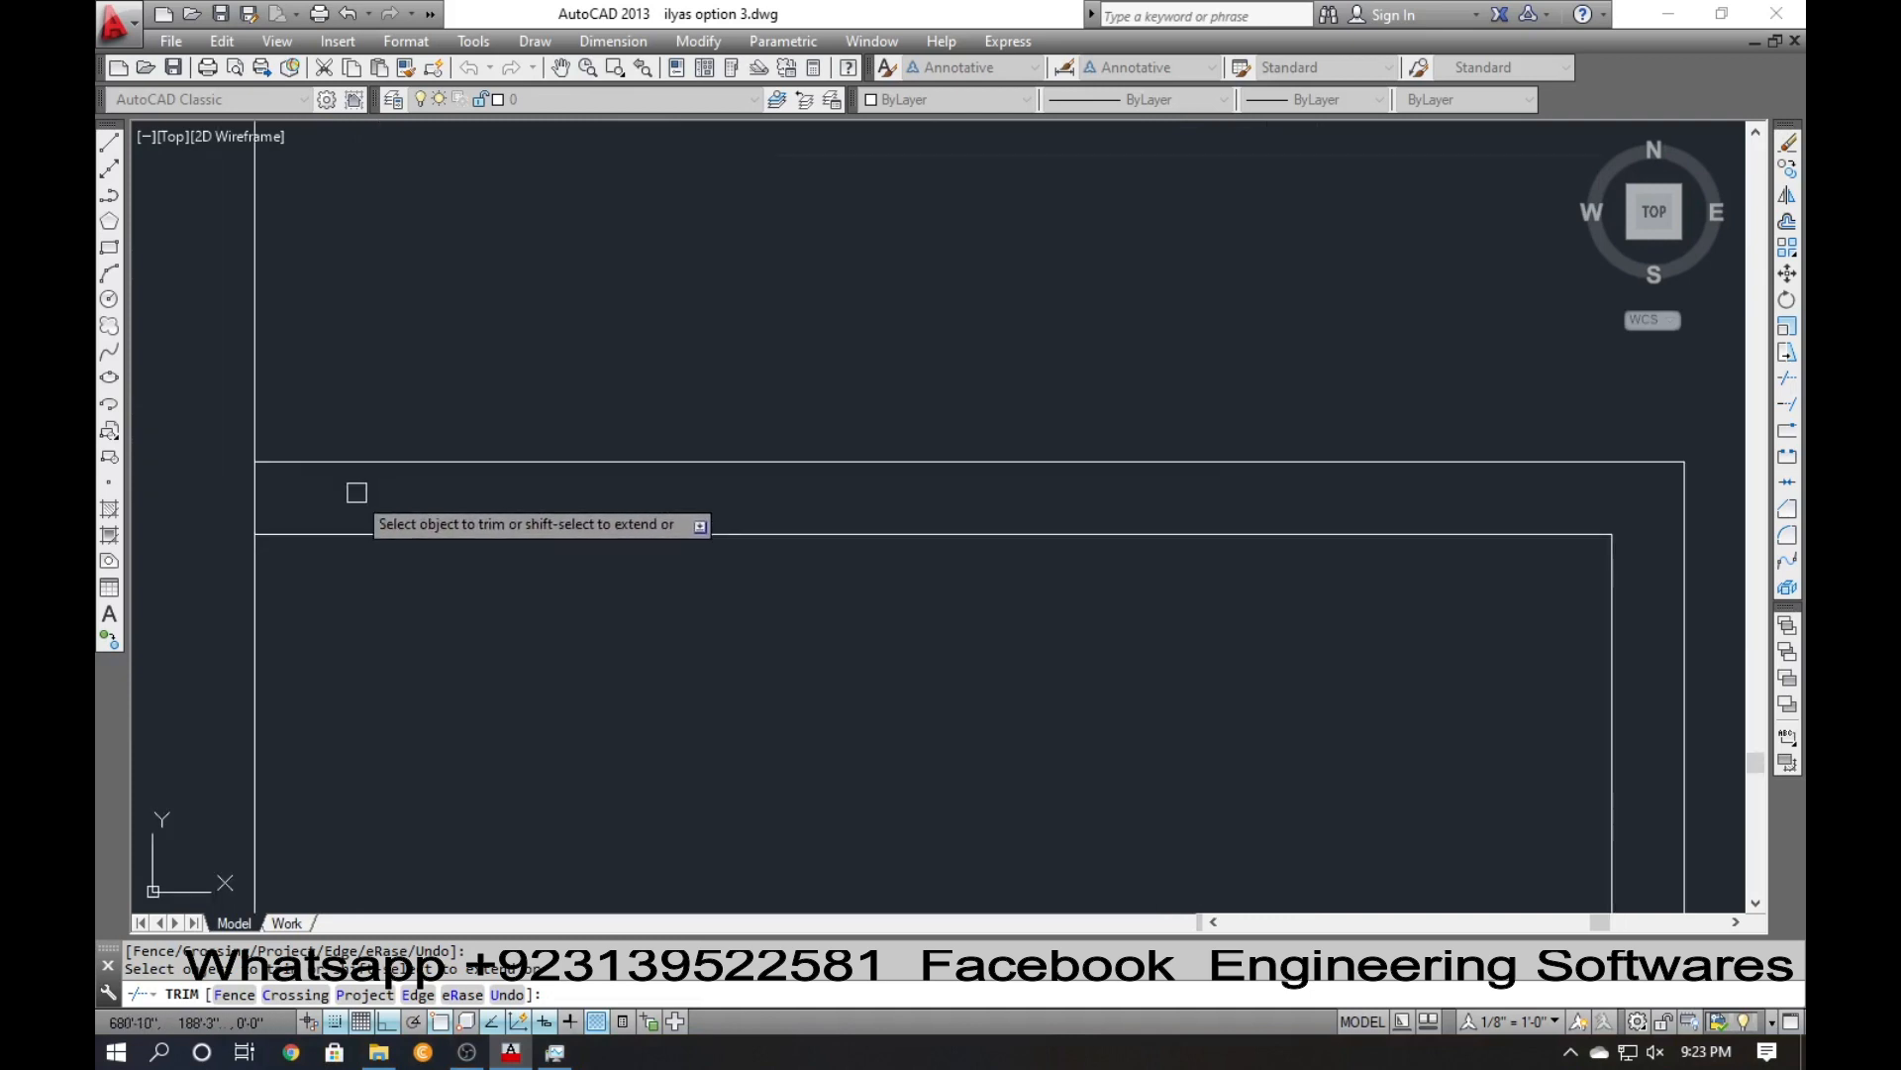
pyautogui.scroll(-3, 356, 492)
pyautogui.press('Escape')
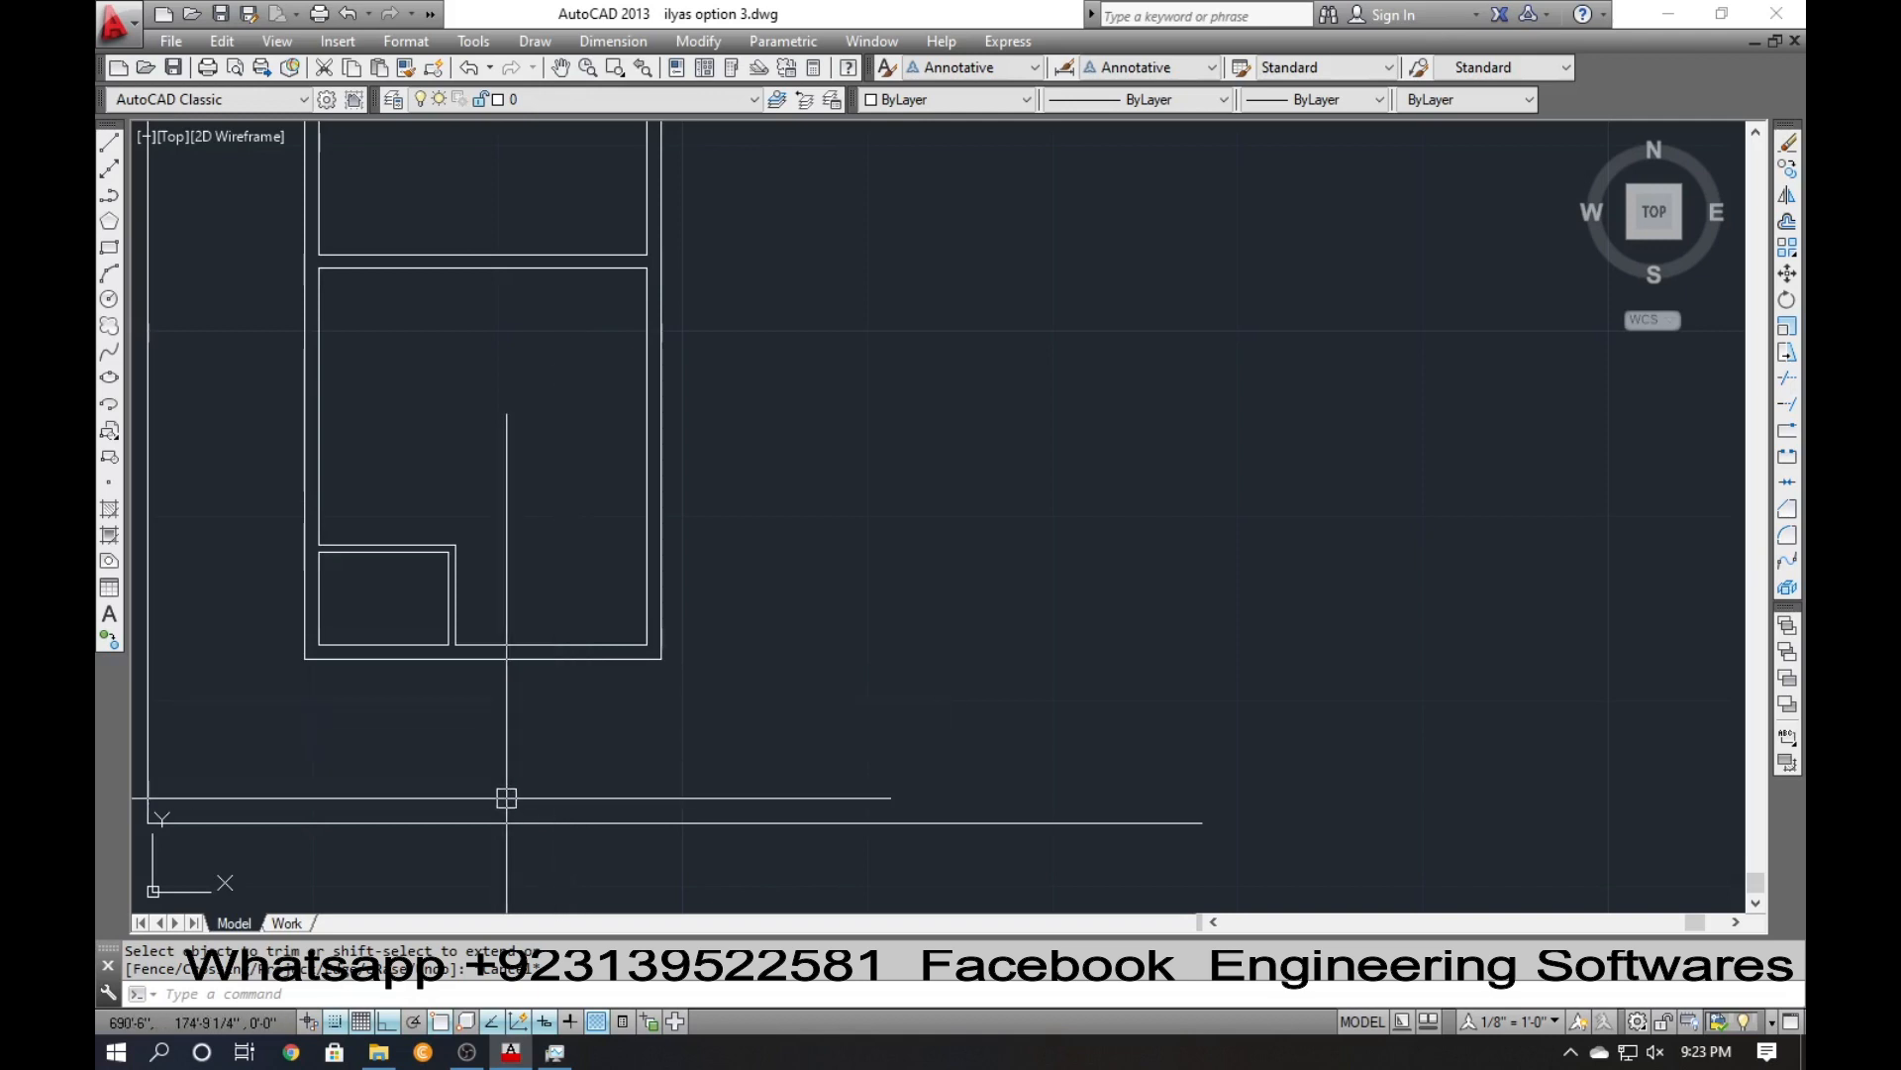
# Erase the overall width dimension above the plan's top wall.
pyautogui.scroll(-3, 504, 796)
pyautogui.scroll(1, 518, 639)
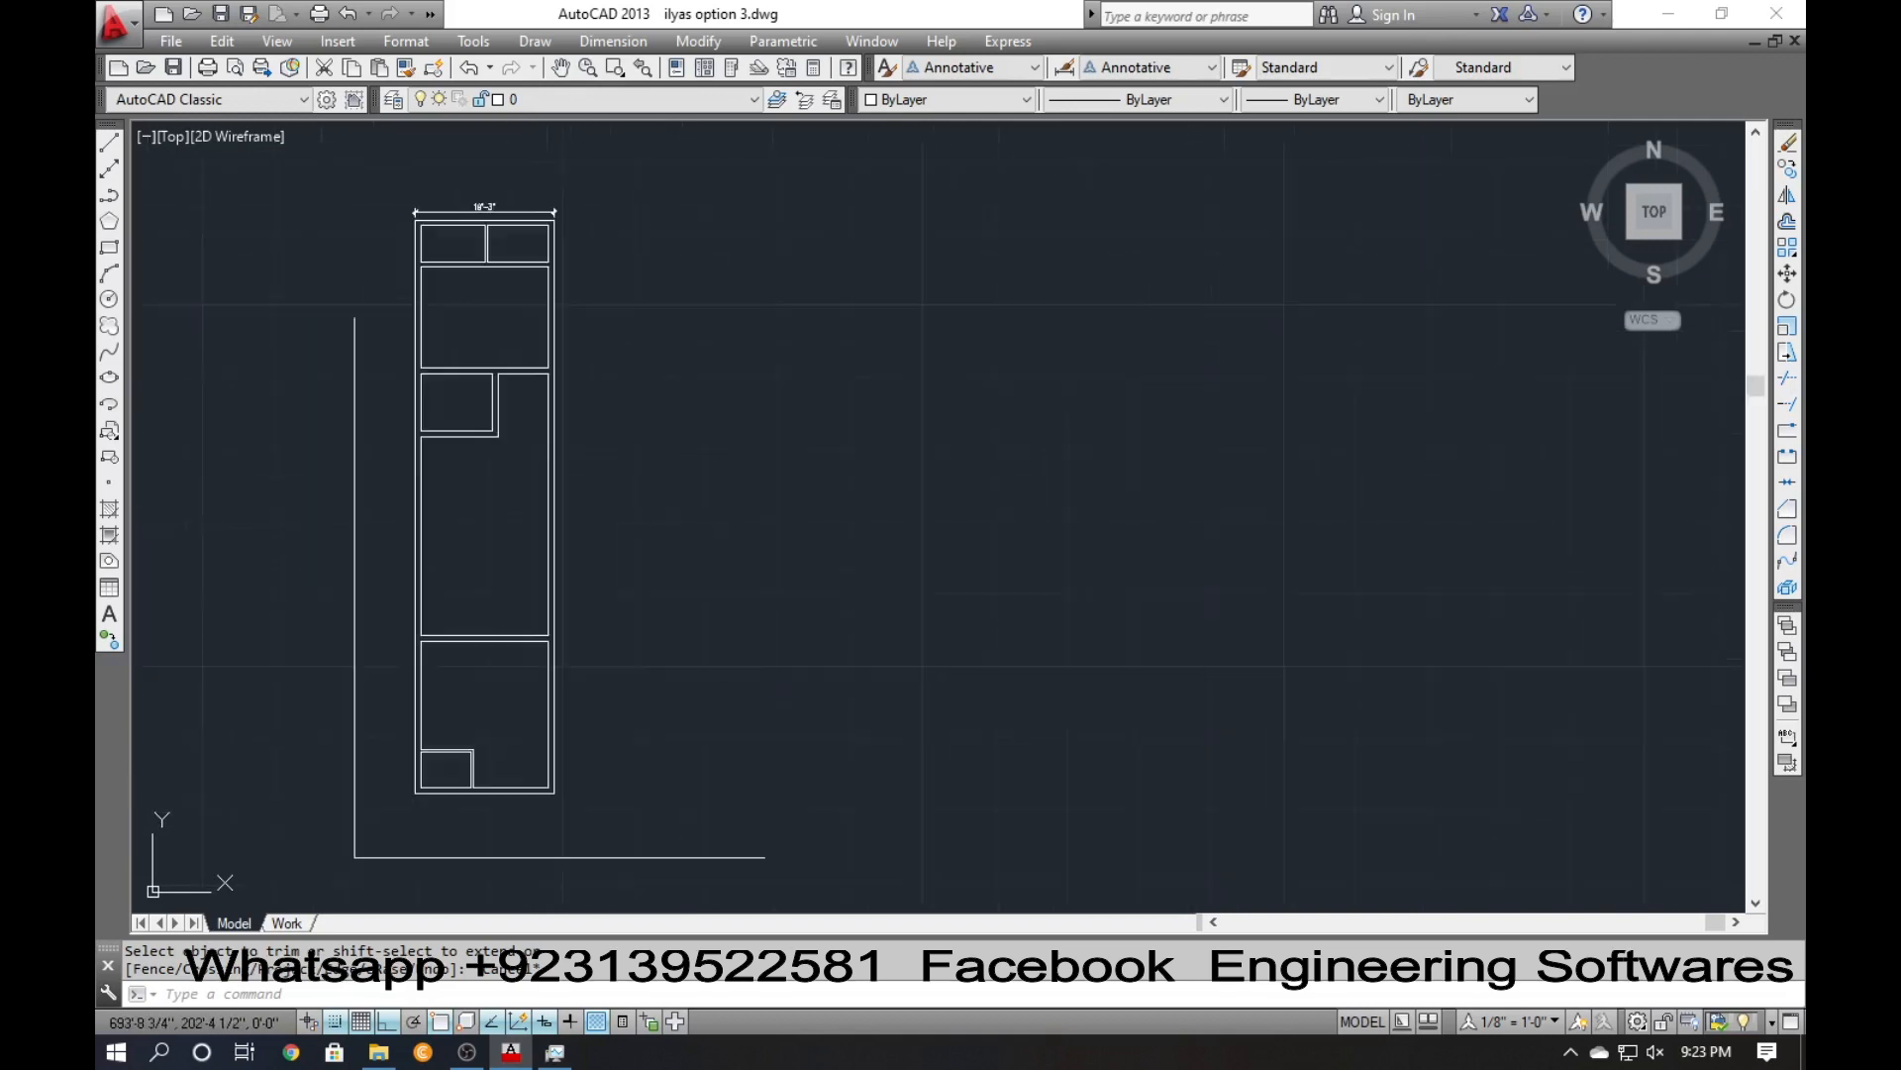
pyautogui.press('Escape')
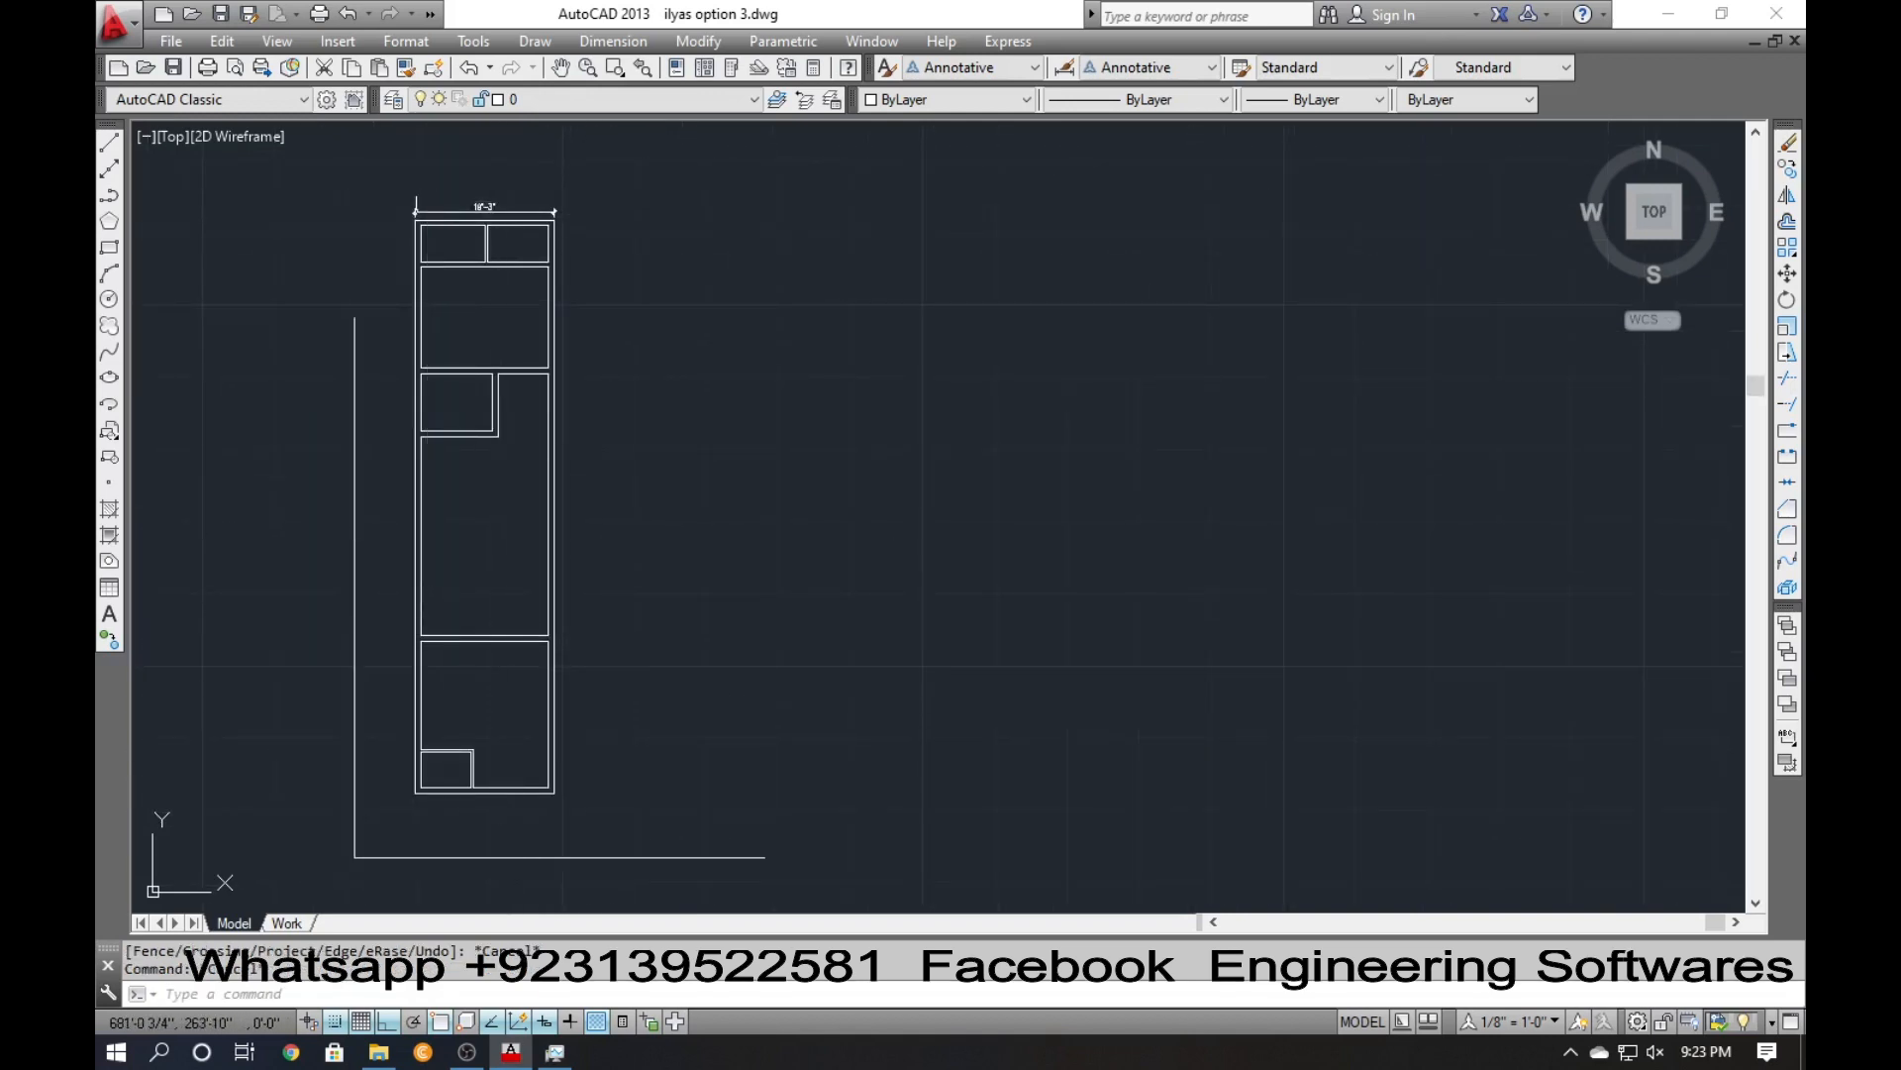
pyautogui.click(503, 212)
pyautogui.press('Delete')
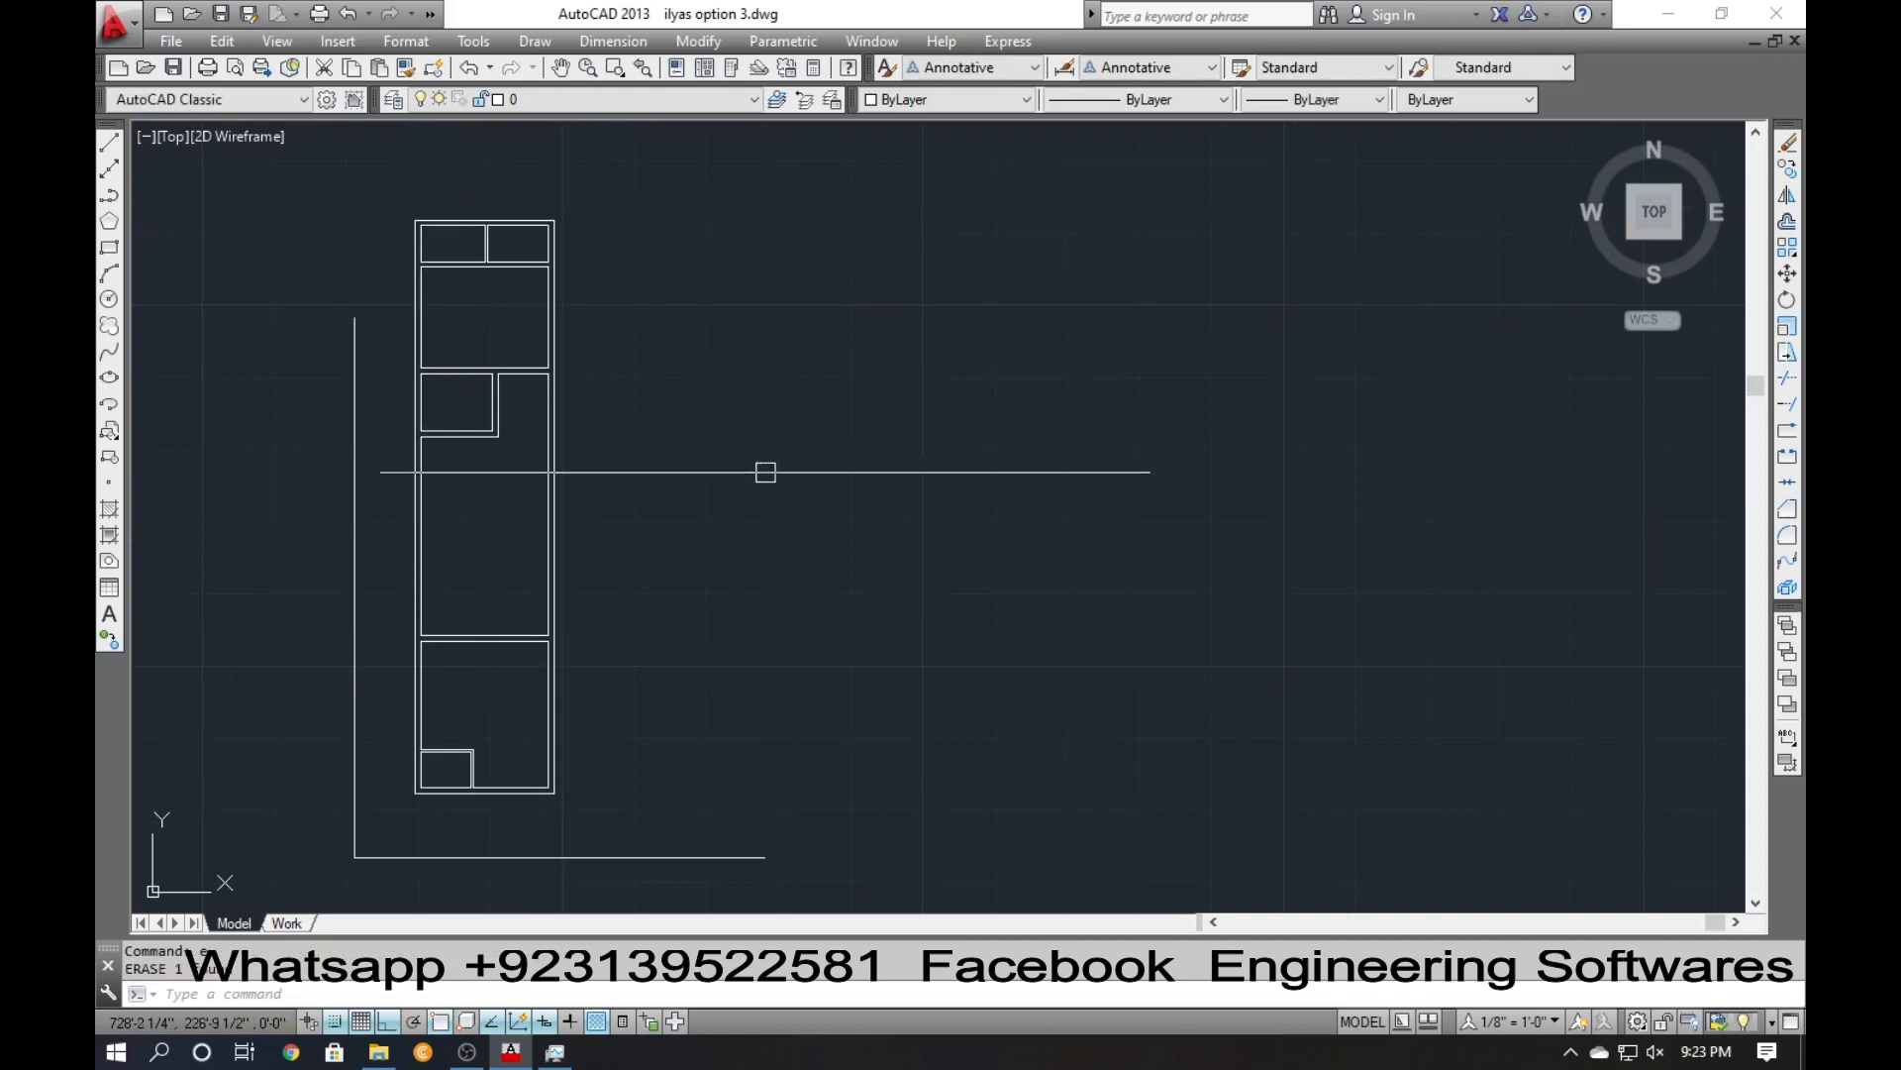
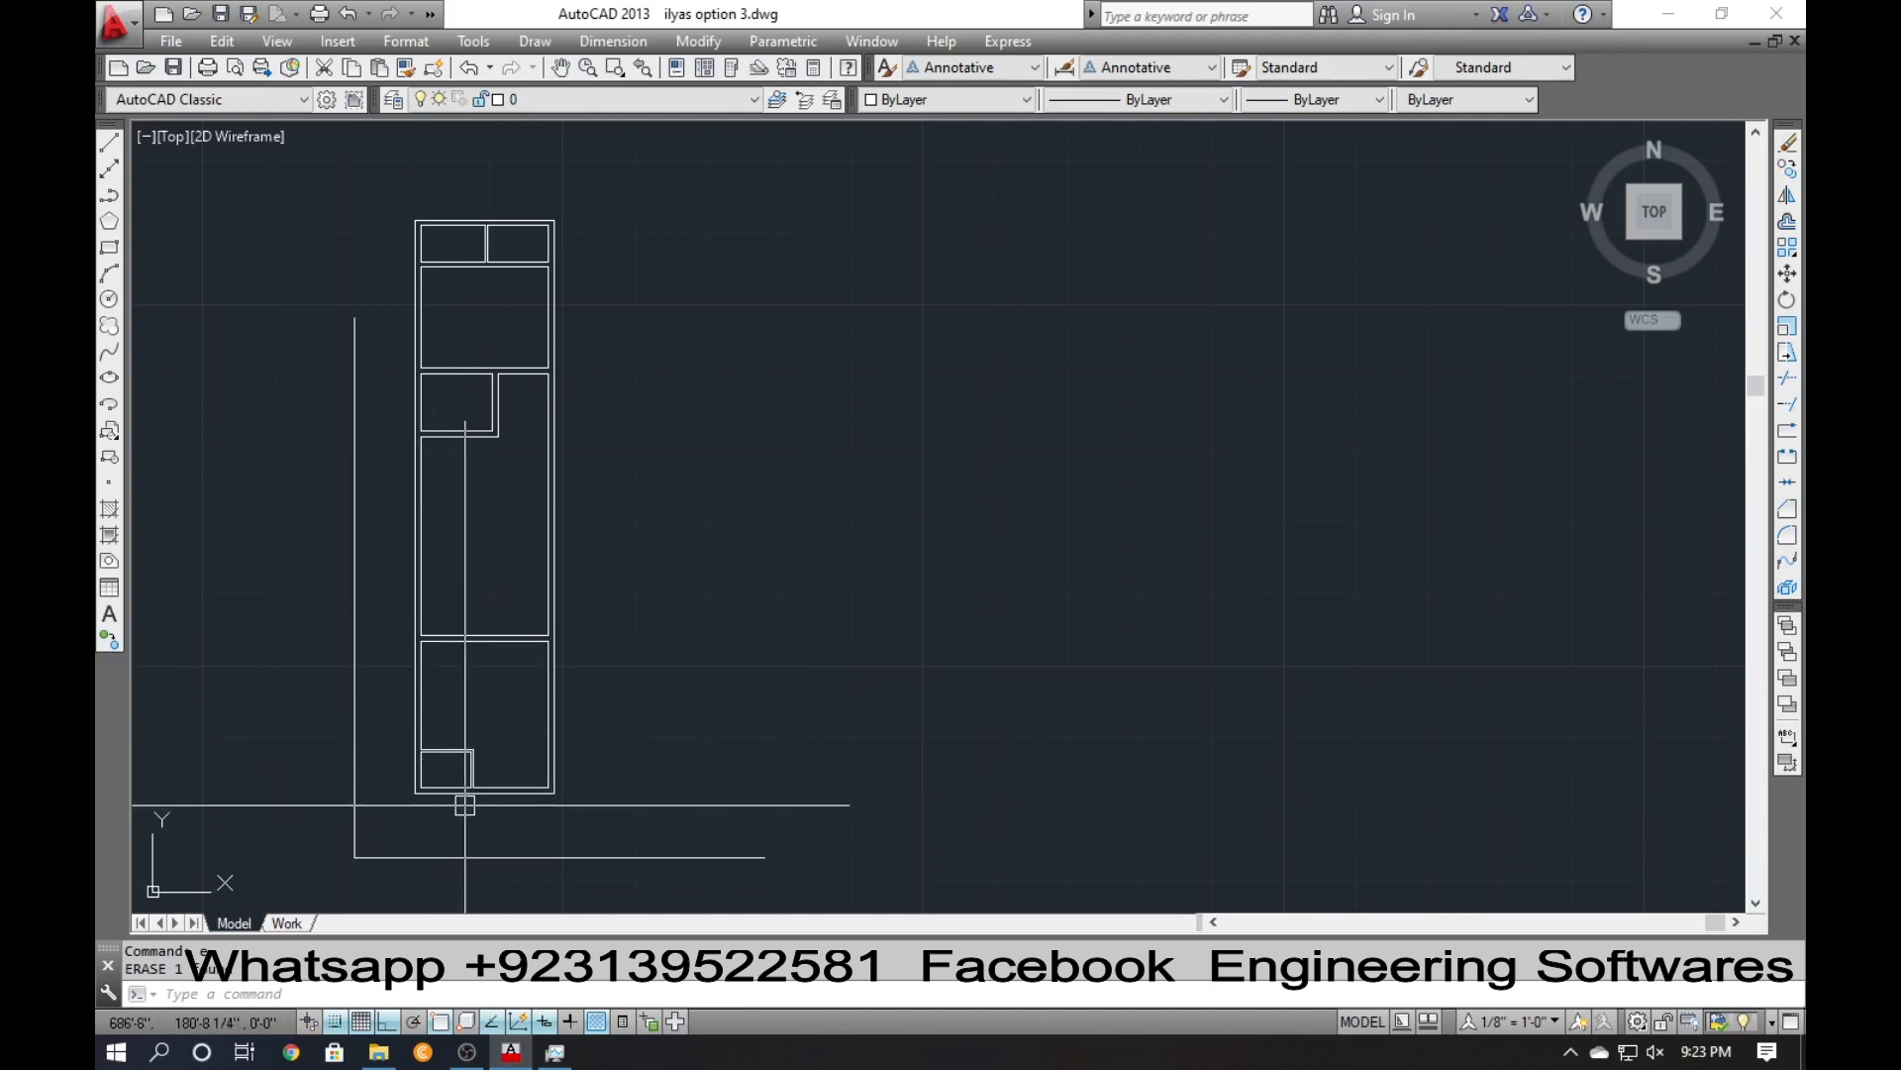
# Offset the partition line below the large middle room 3.5' upward and the room's inner left wall line 3.5' inward to outline the stairs.
pyautogui.moveTo(464, 791)
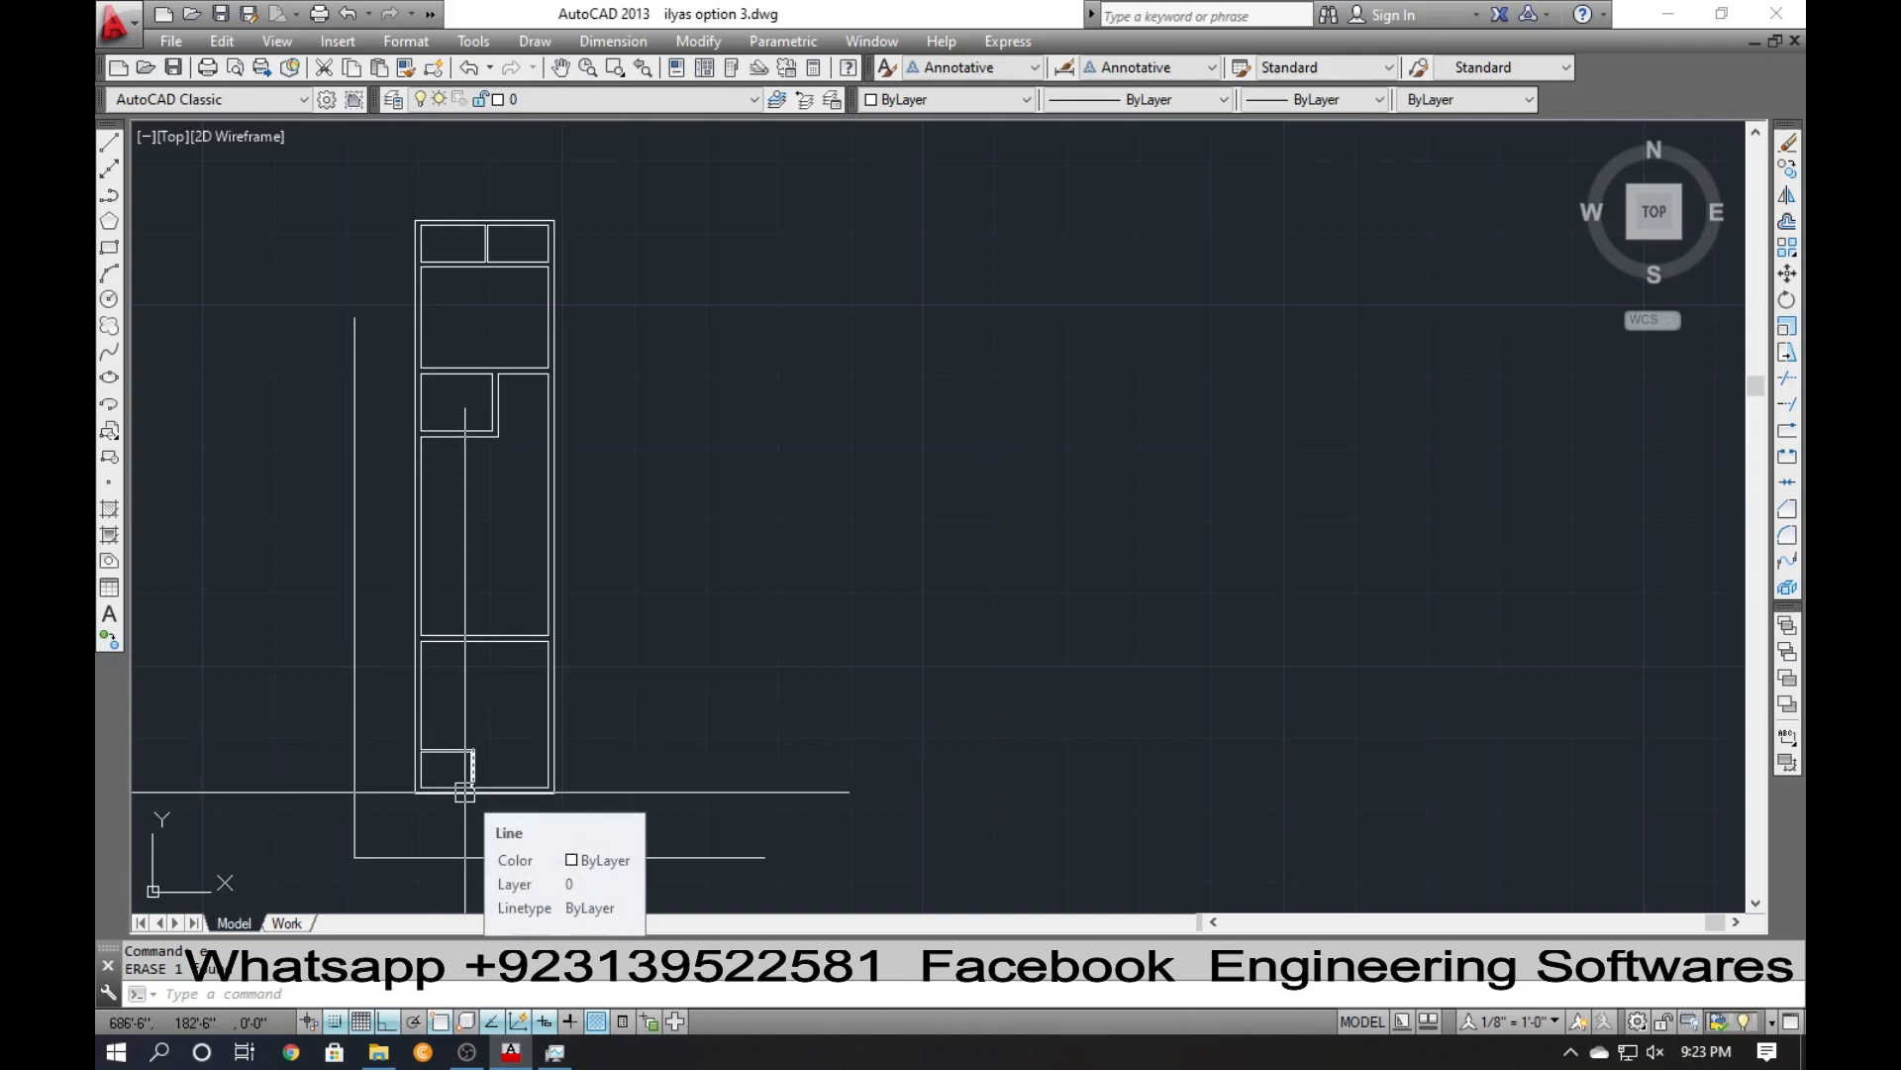
pyautogui.scroll(6, 464, 791)
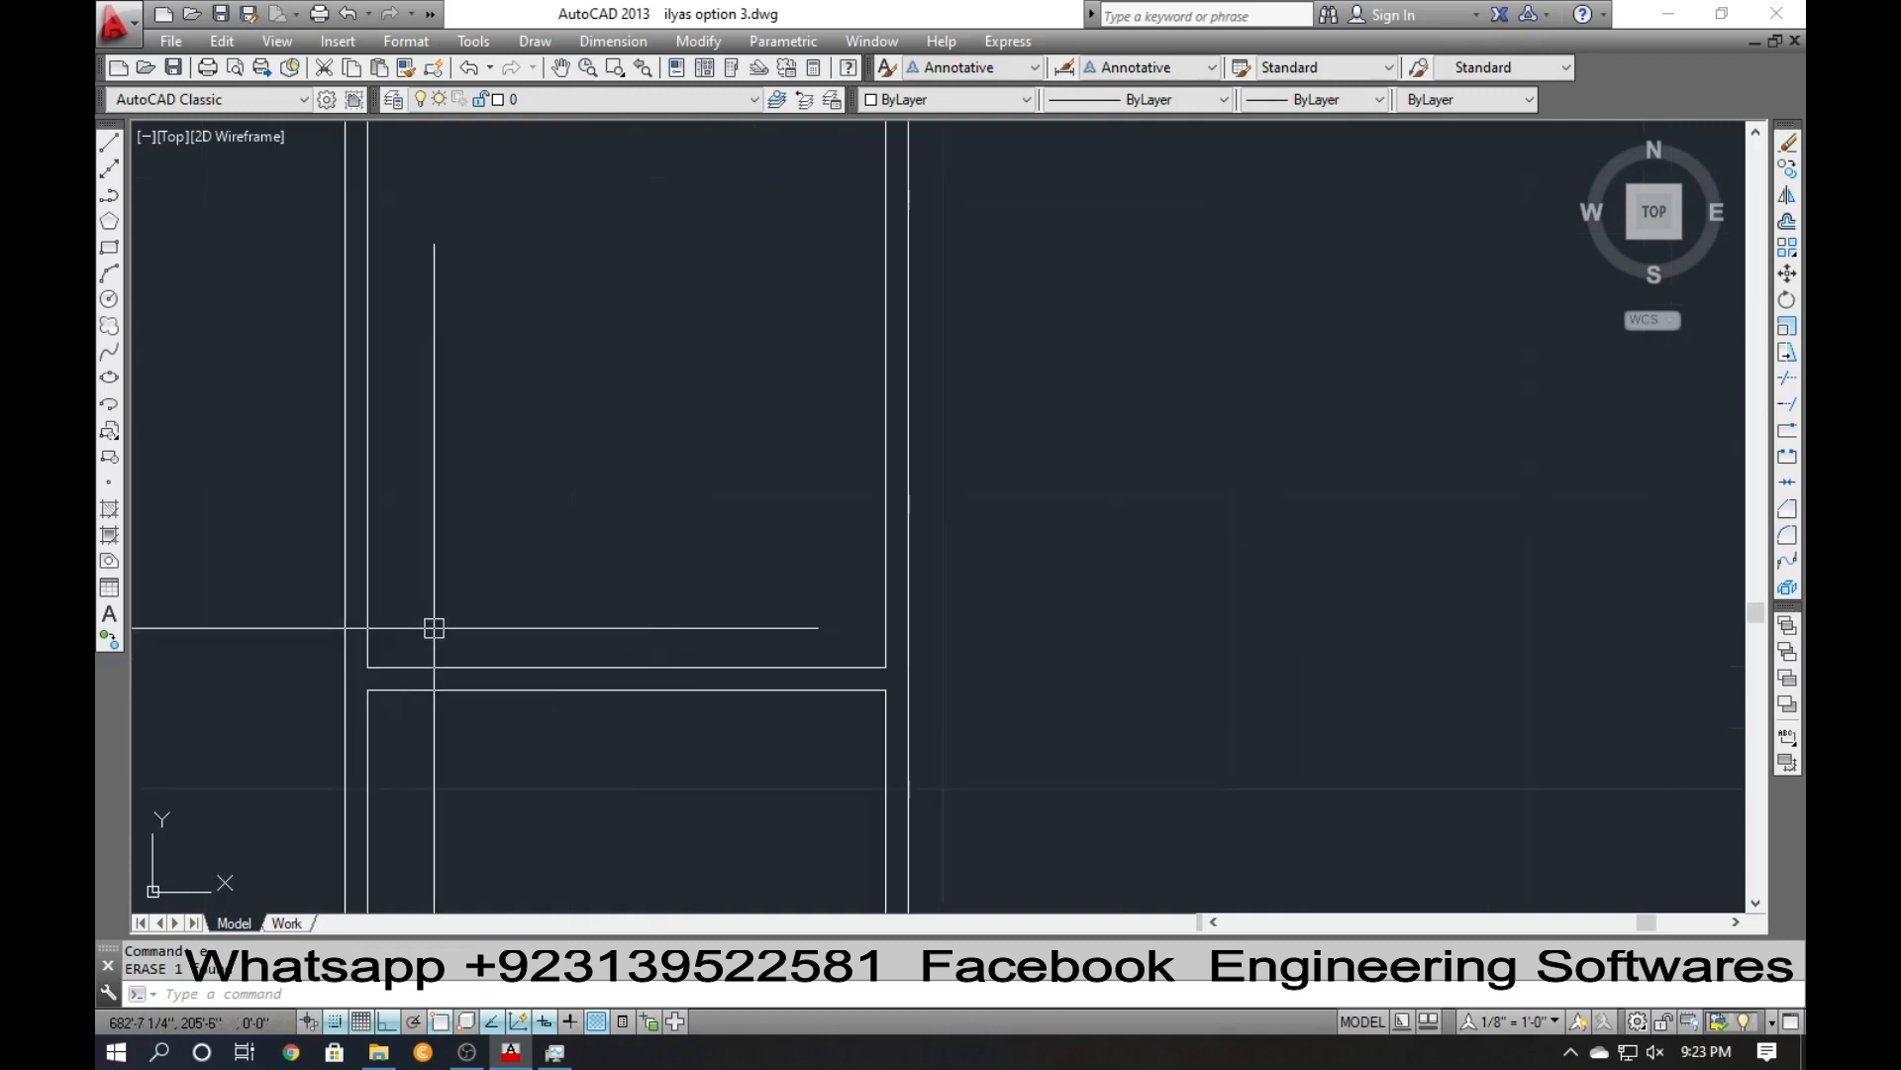
pyautogui.scroll(-5, 436, 628)
pyautogui.scroll(3, 437, 644)
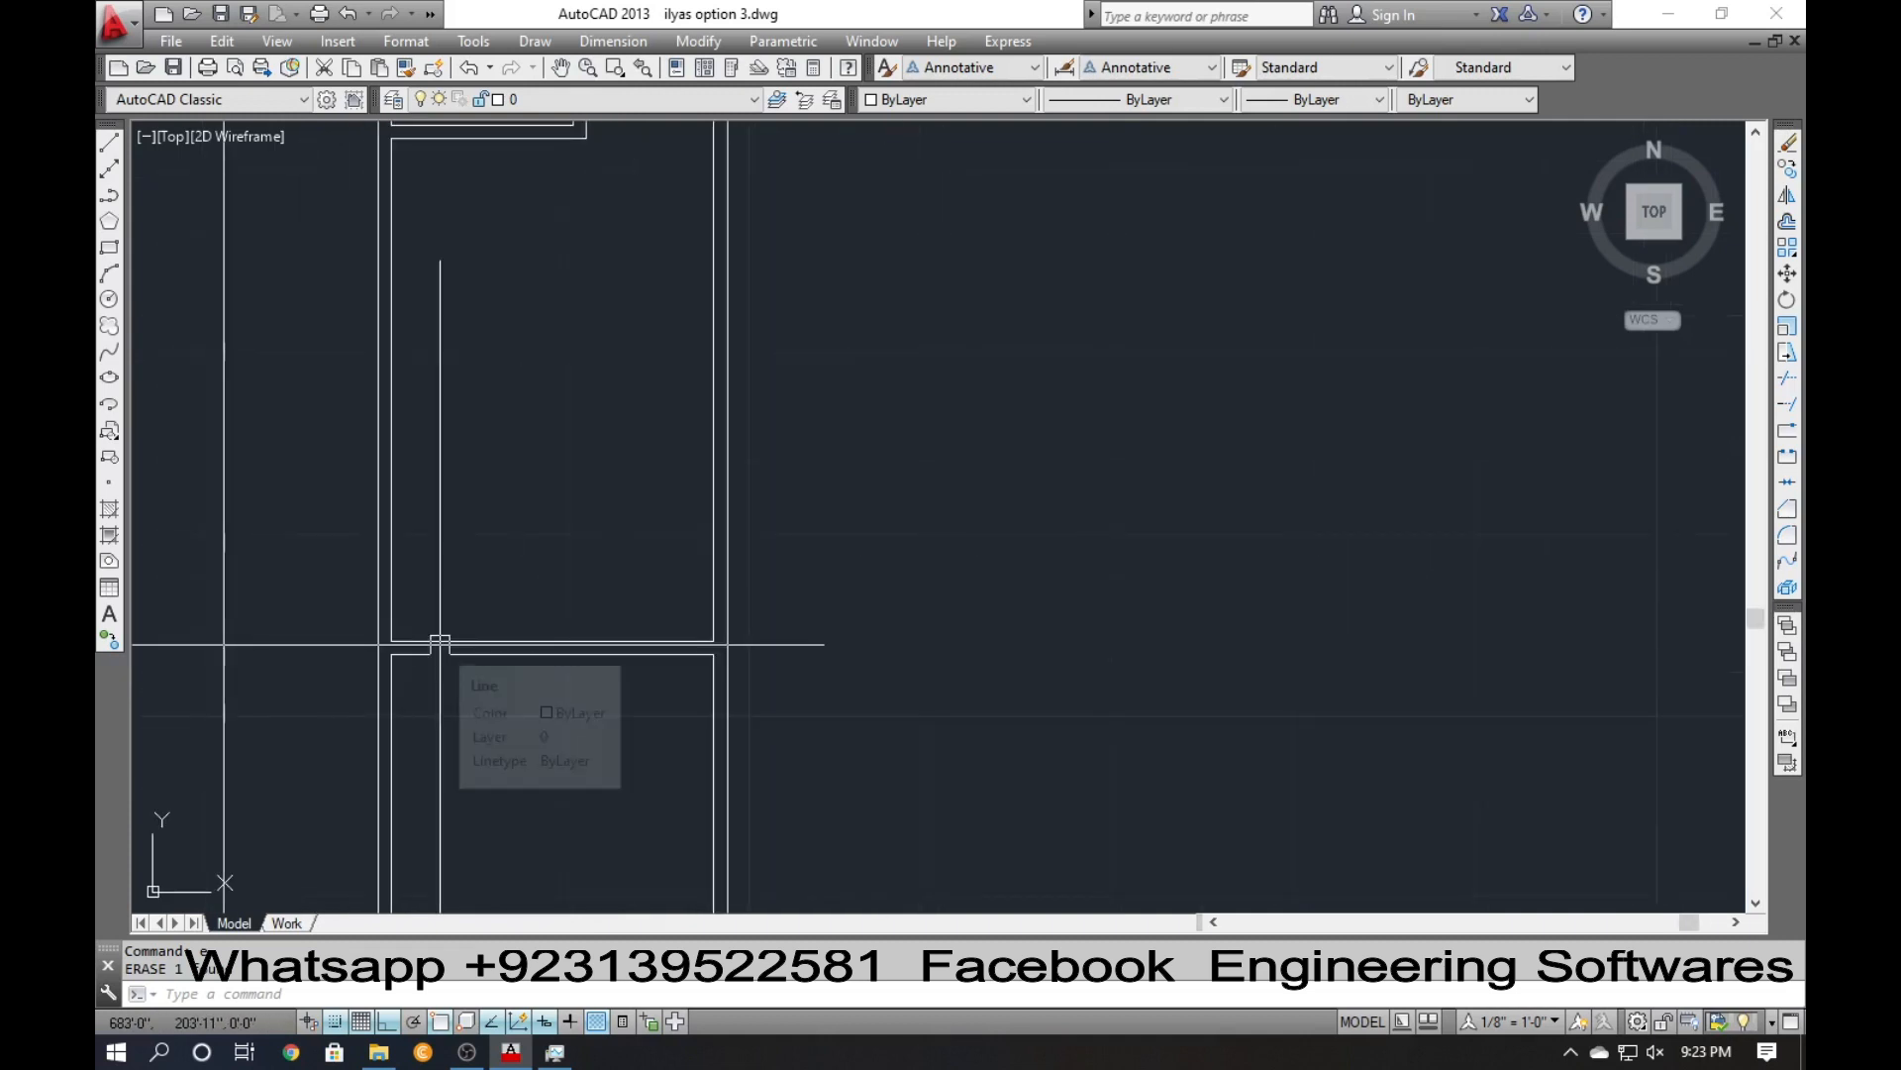
pyautogui.write('o')
pyautogui.press('Return')
pyautogui.write('3')
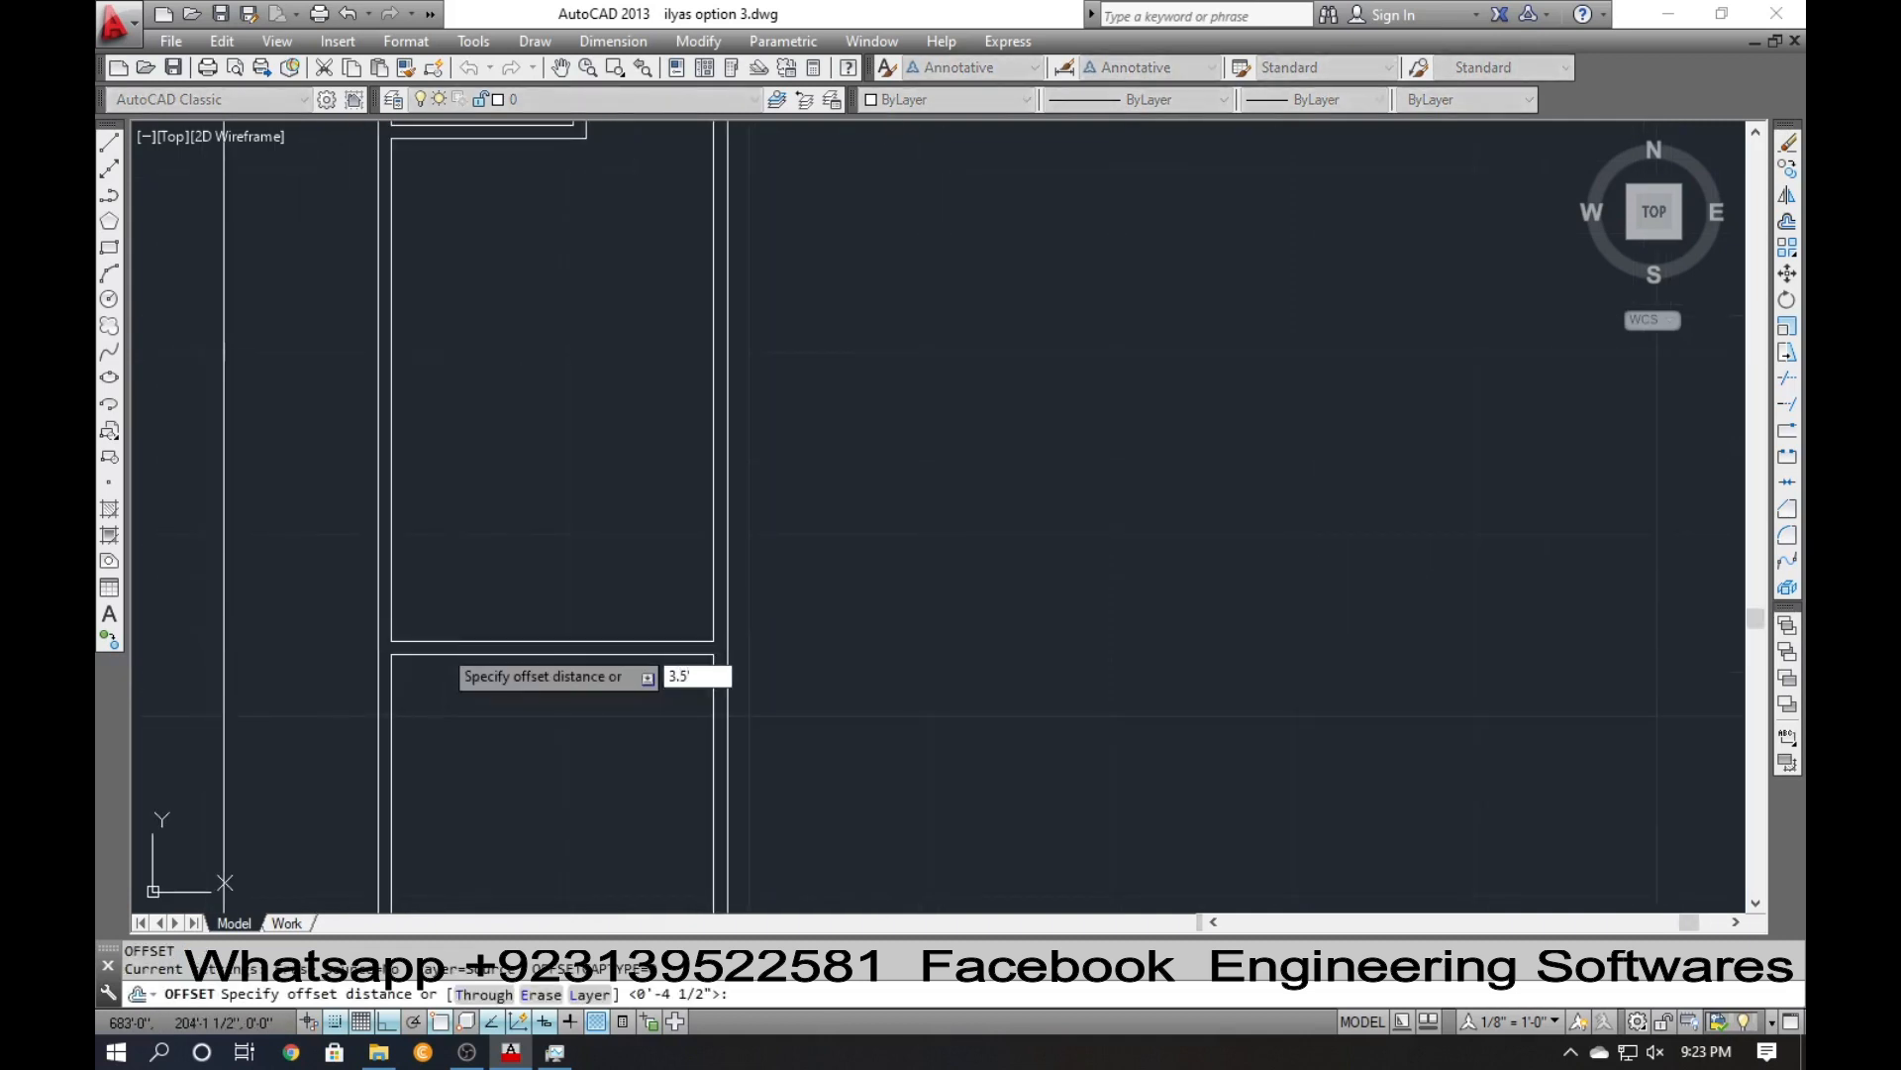
pyautogui.write(".5'")
pyautogui.press('Return')
pyautogui.click(458, 636)
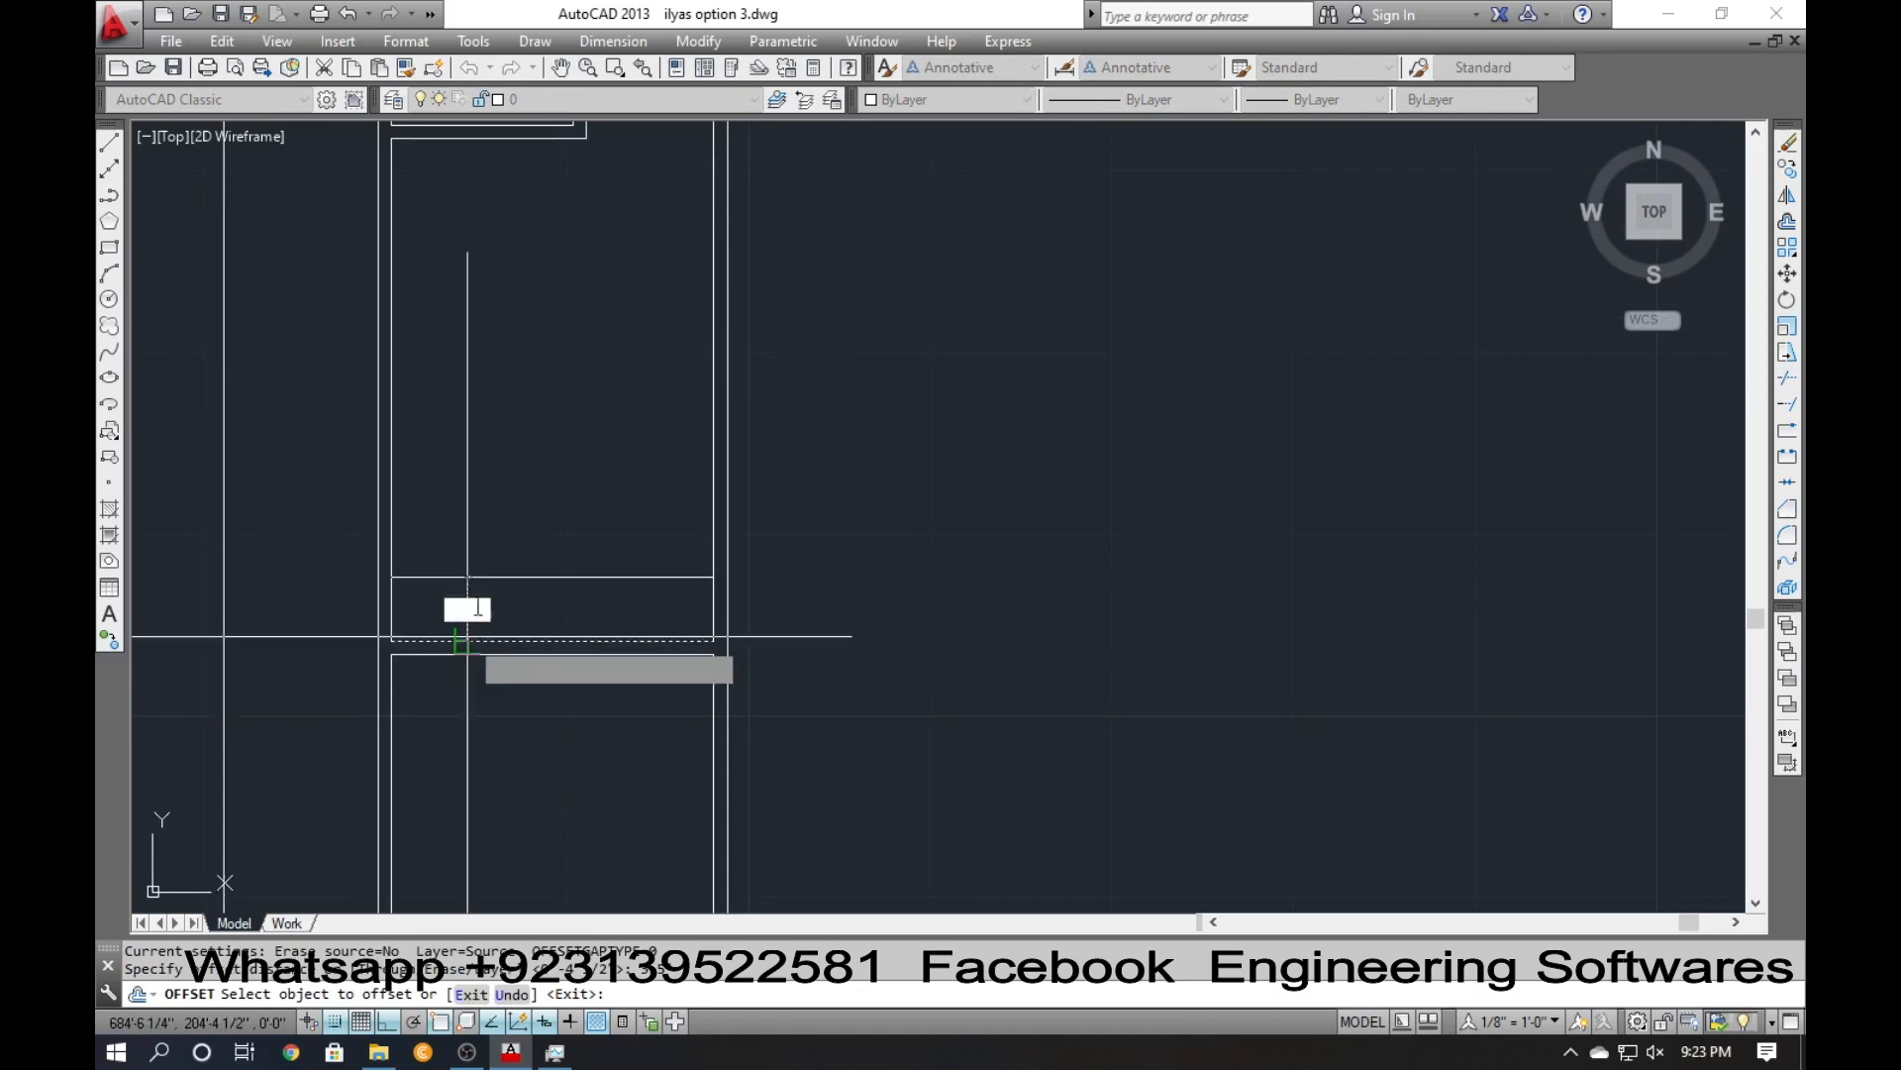
pyautogui.click(391, 536)
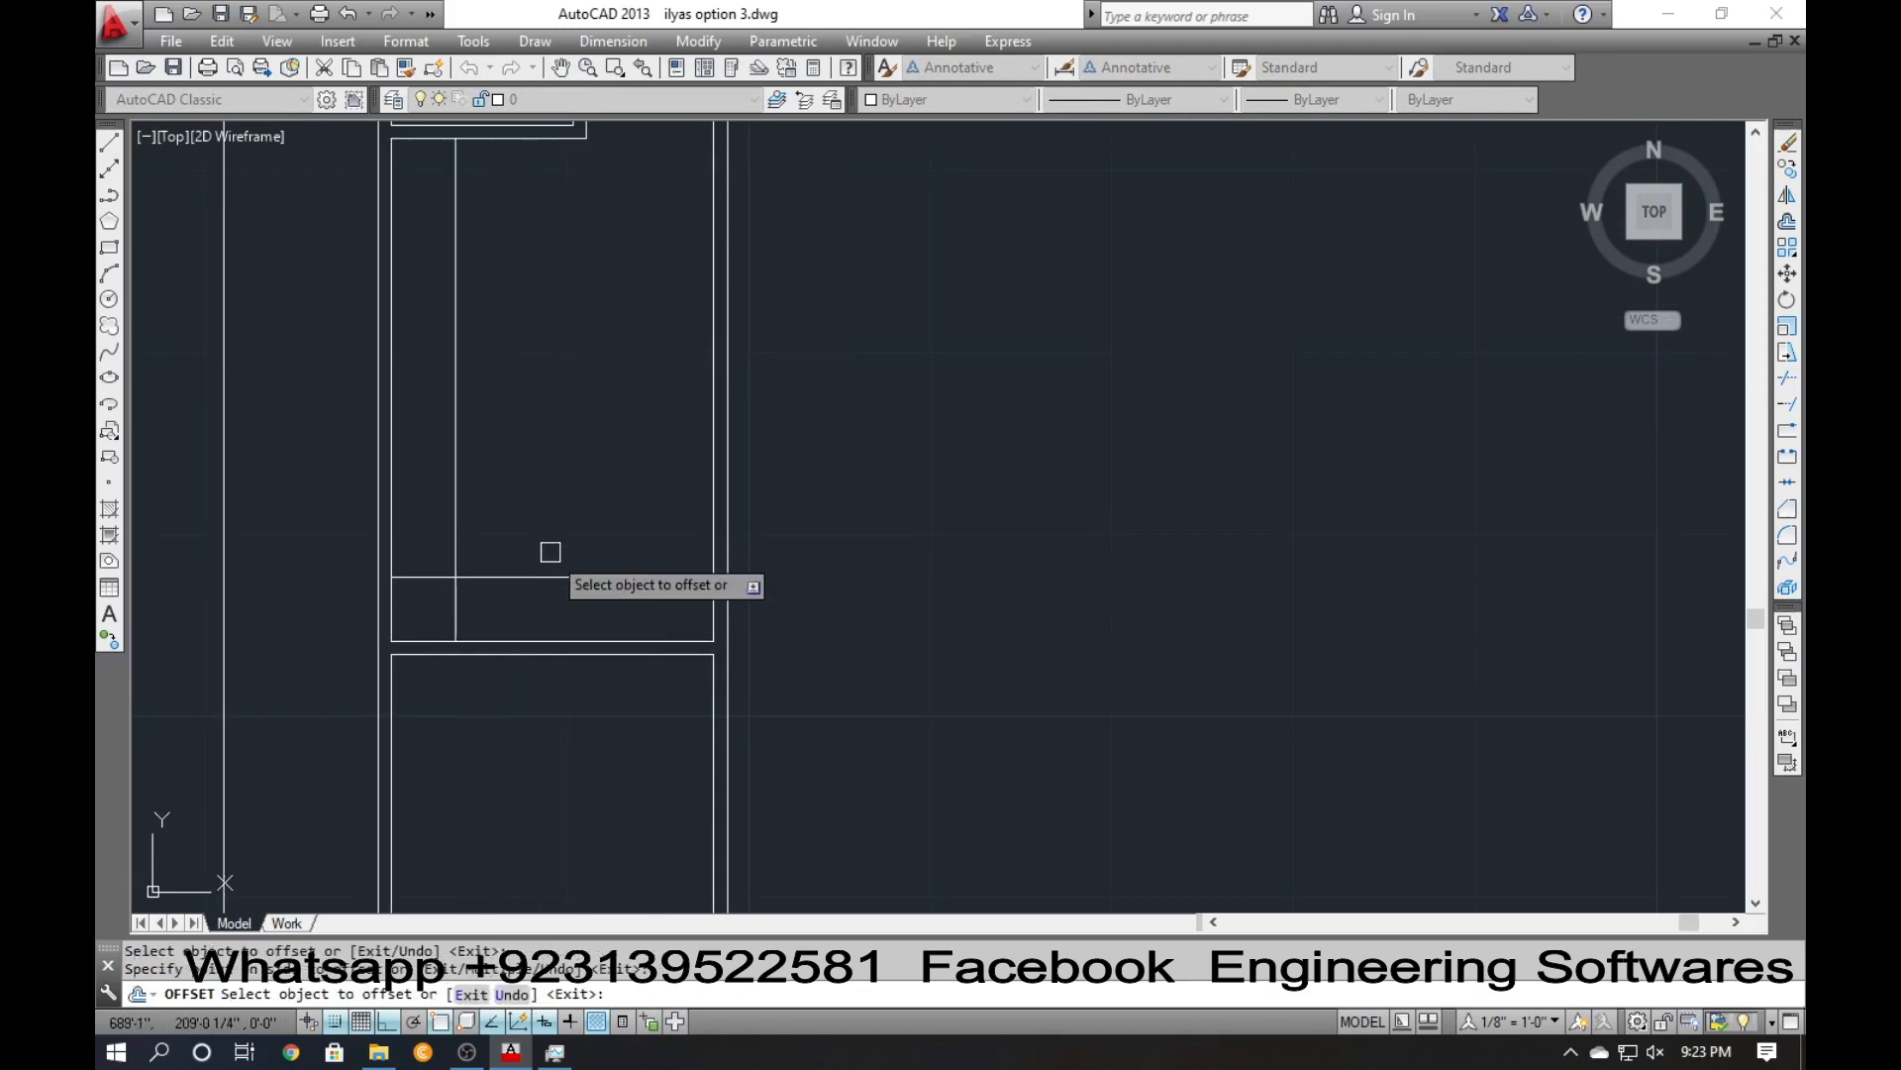
pyautogui.press('Return')
# Offset the vertical stair outline 11" to the right to start the lower flight's treads.
pyautogui.scroll(2, 623, 610)
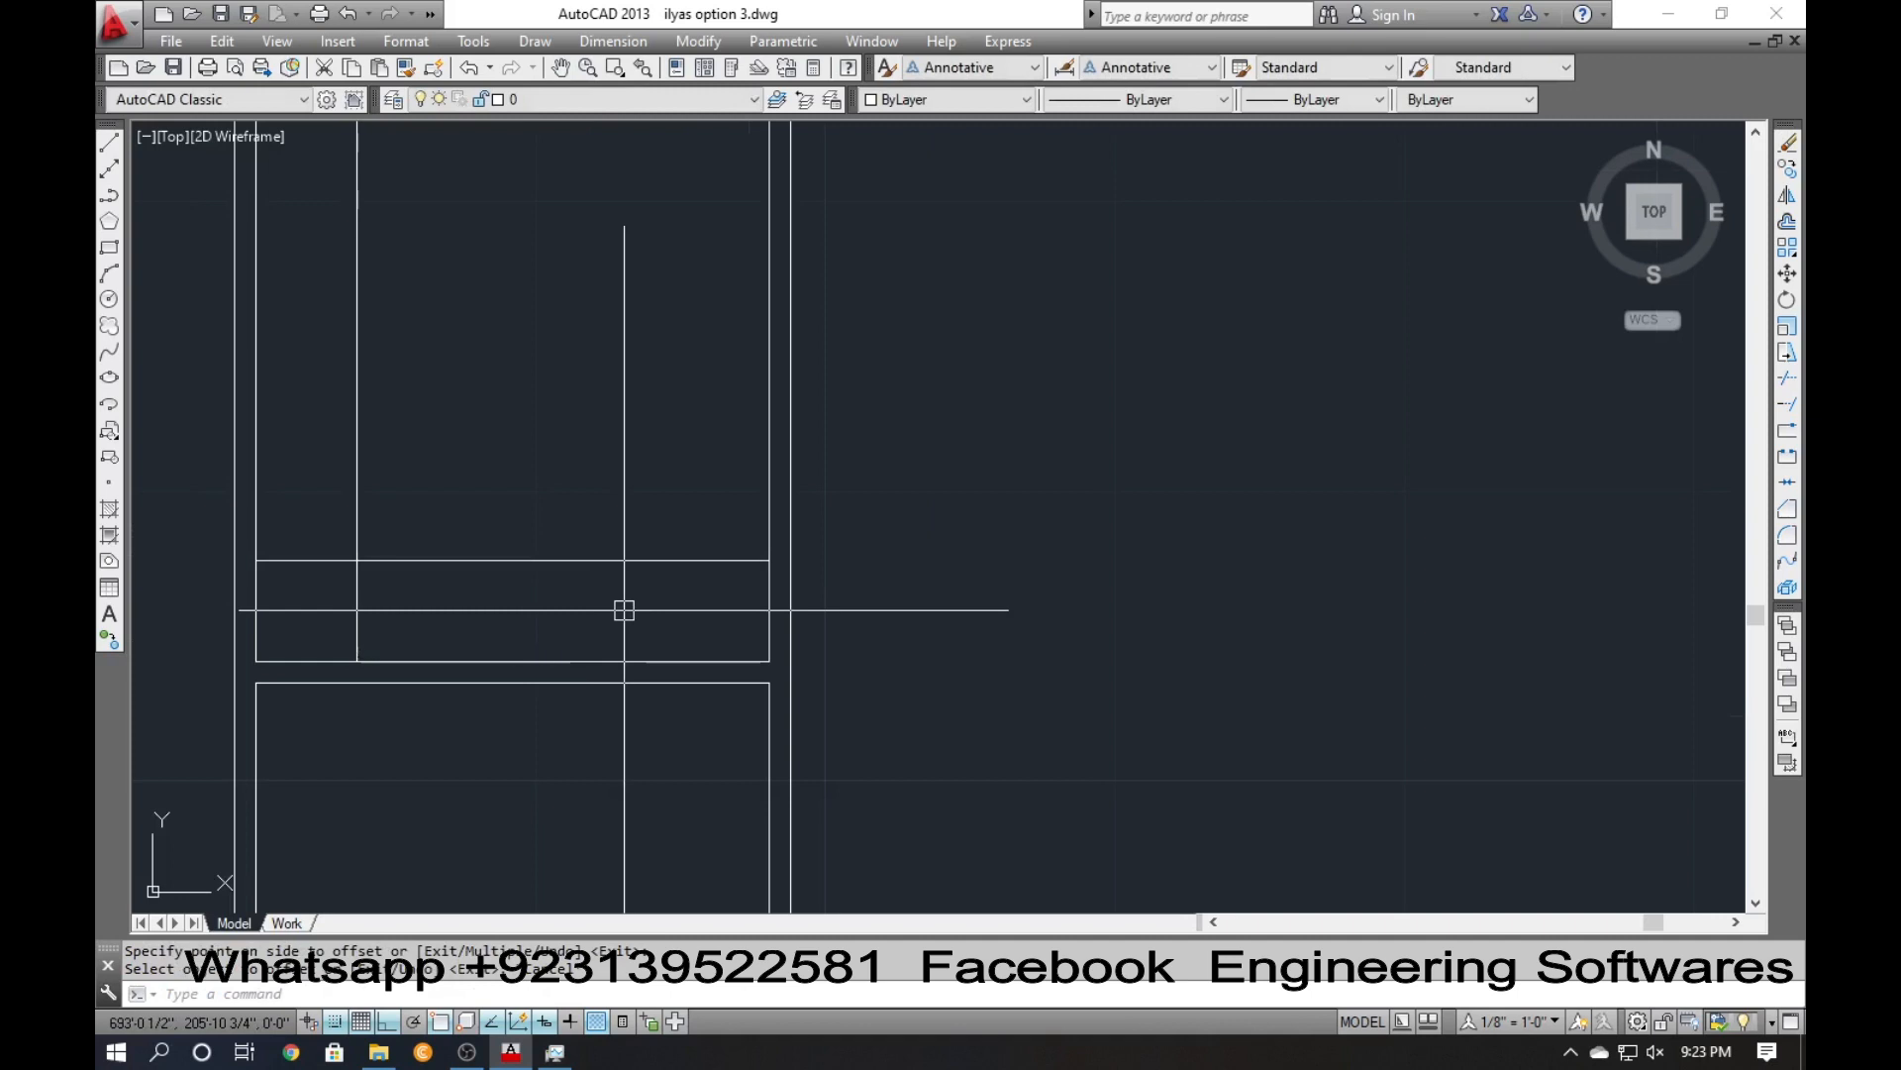
pyautogui.write('o')
pyautogui.press('Return')
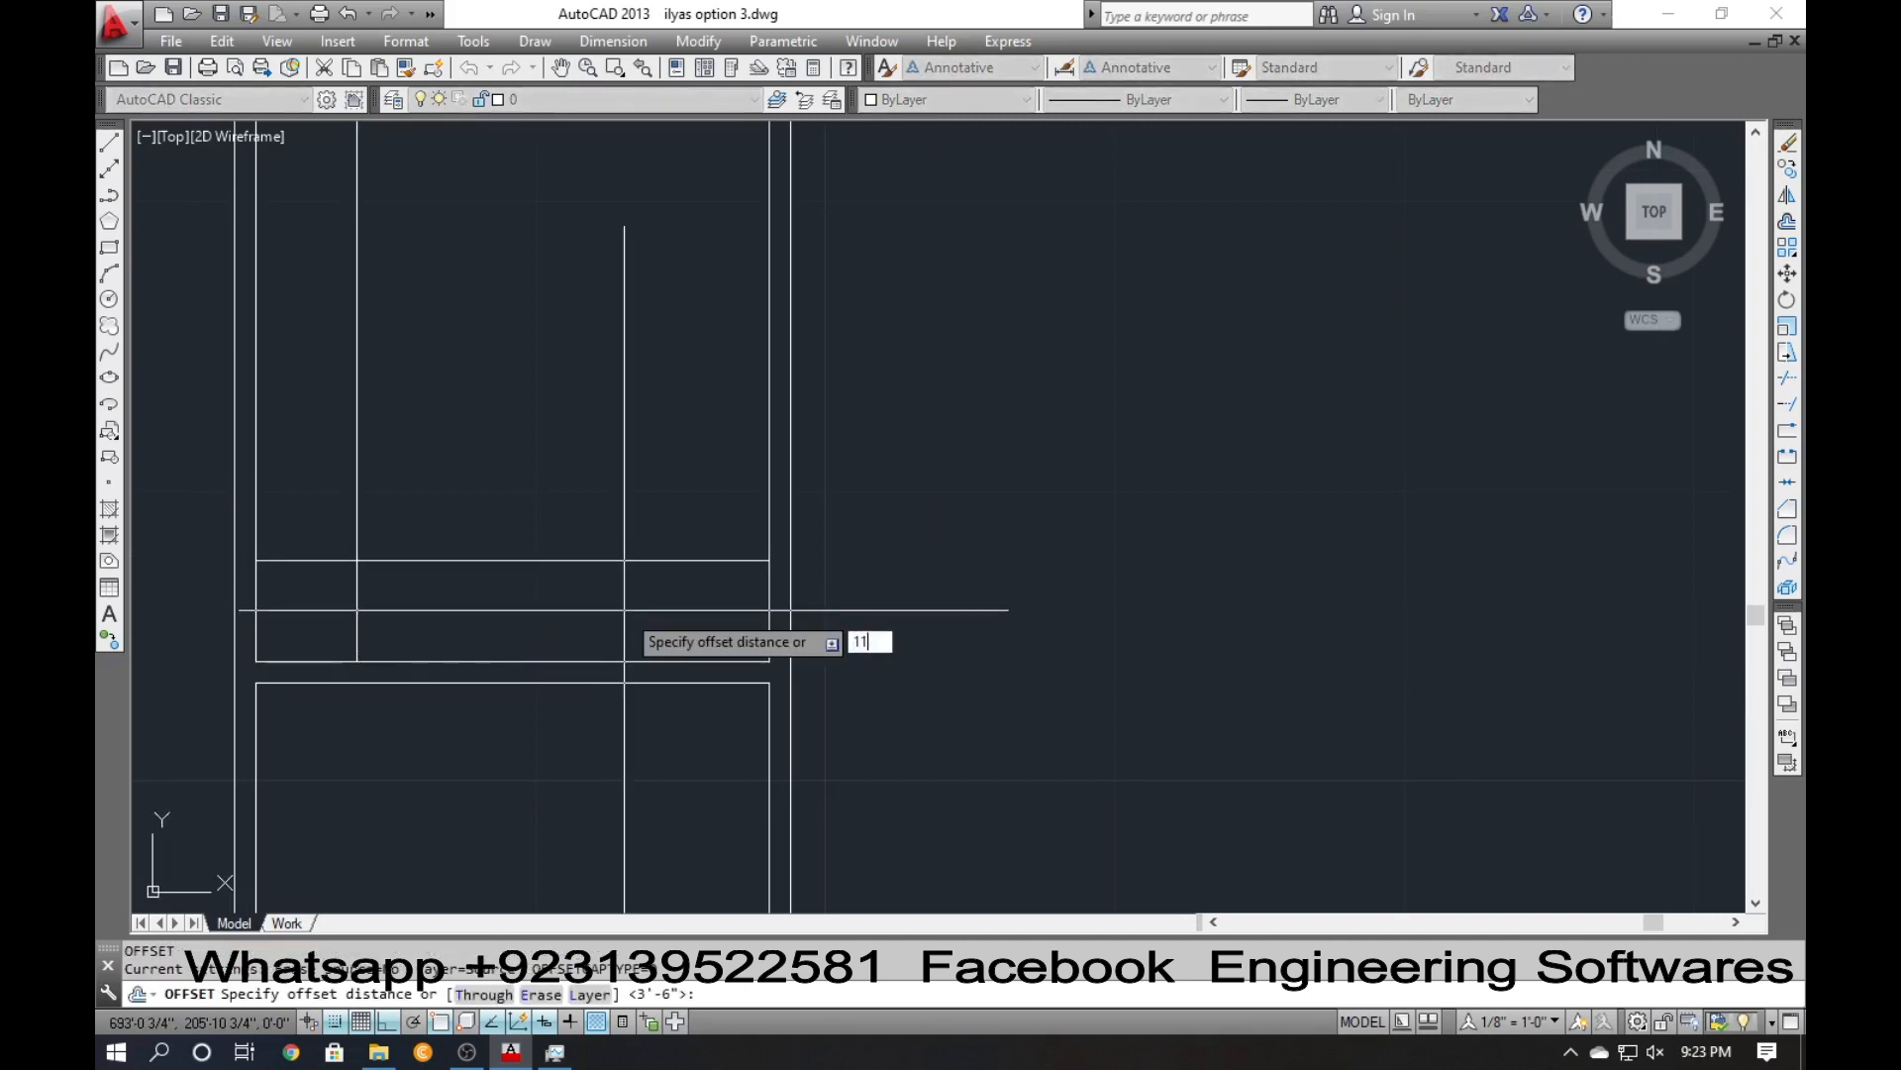
pyautogui.press('Return')
pyautogui.click(356, 501)
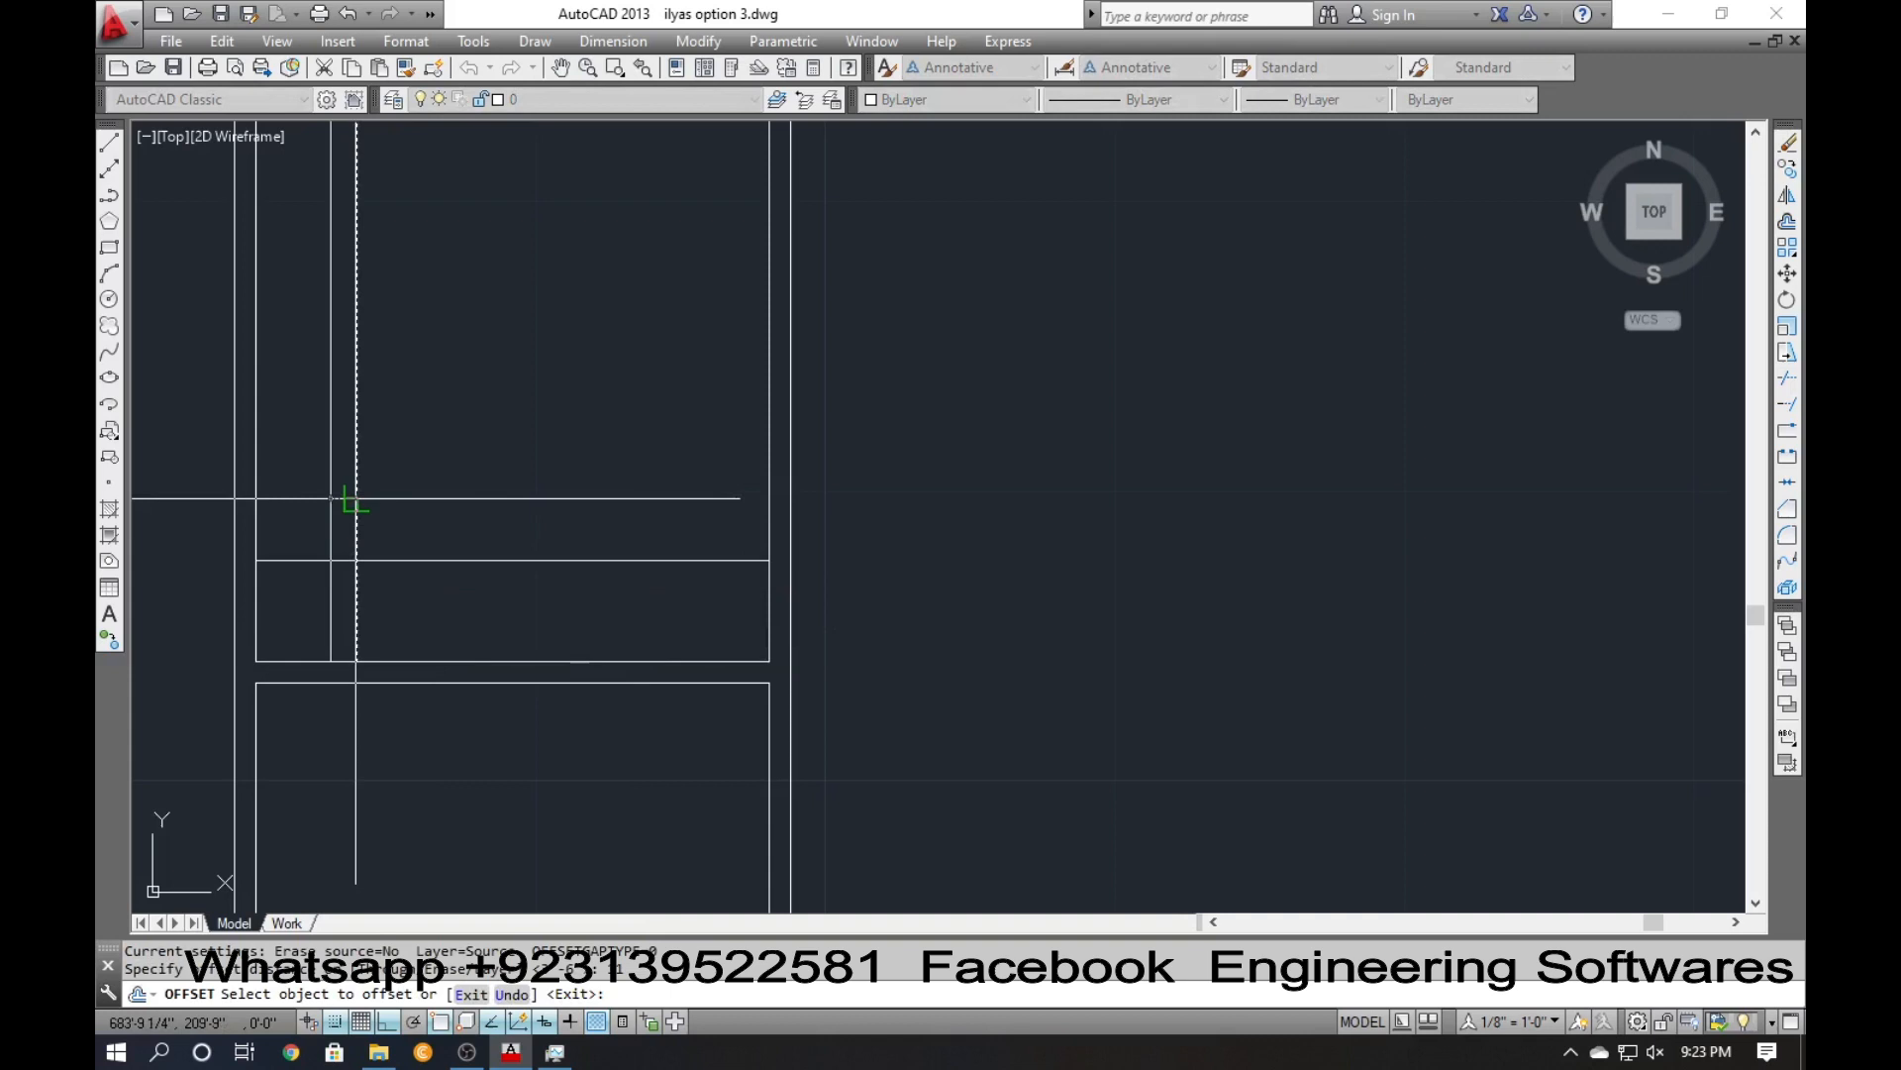
pyautogui.click(465, 509)
pyautogui.press('Return')
# Trim the new tread line where it extends above the lower flight's horizontal outline.
pyautogui.write('tr')
pyautogui.press('Return')
pyautogui.press('Return')
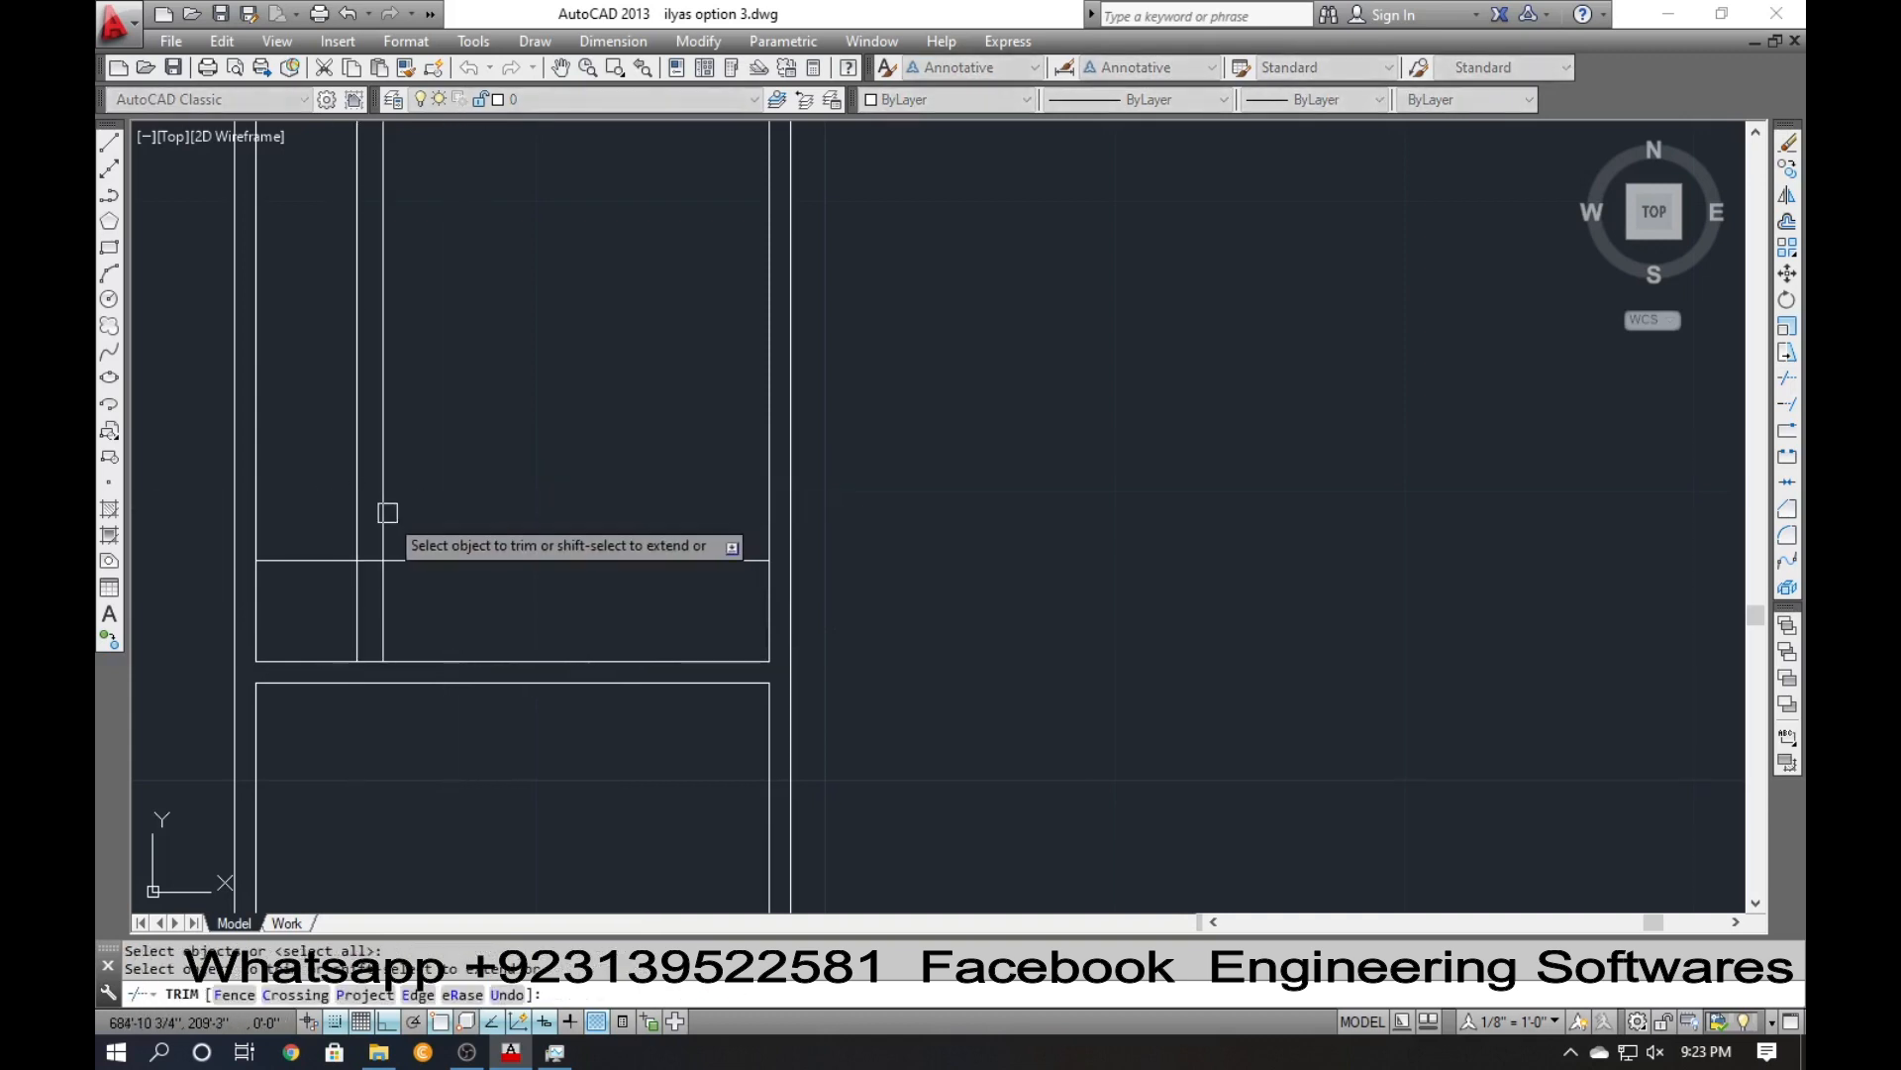
pyautogui.click(383, 509)
# Offset the first tread line to the right five times at 11" spacing using the Multiple option.
pyautogui.write('o')
pyautogui.press('Return')
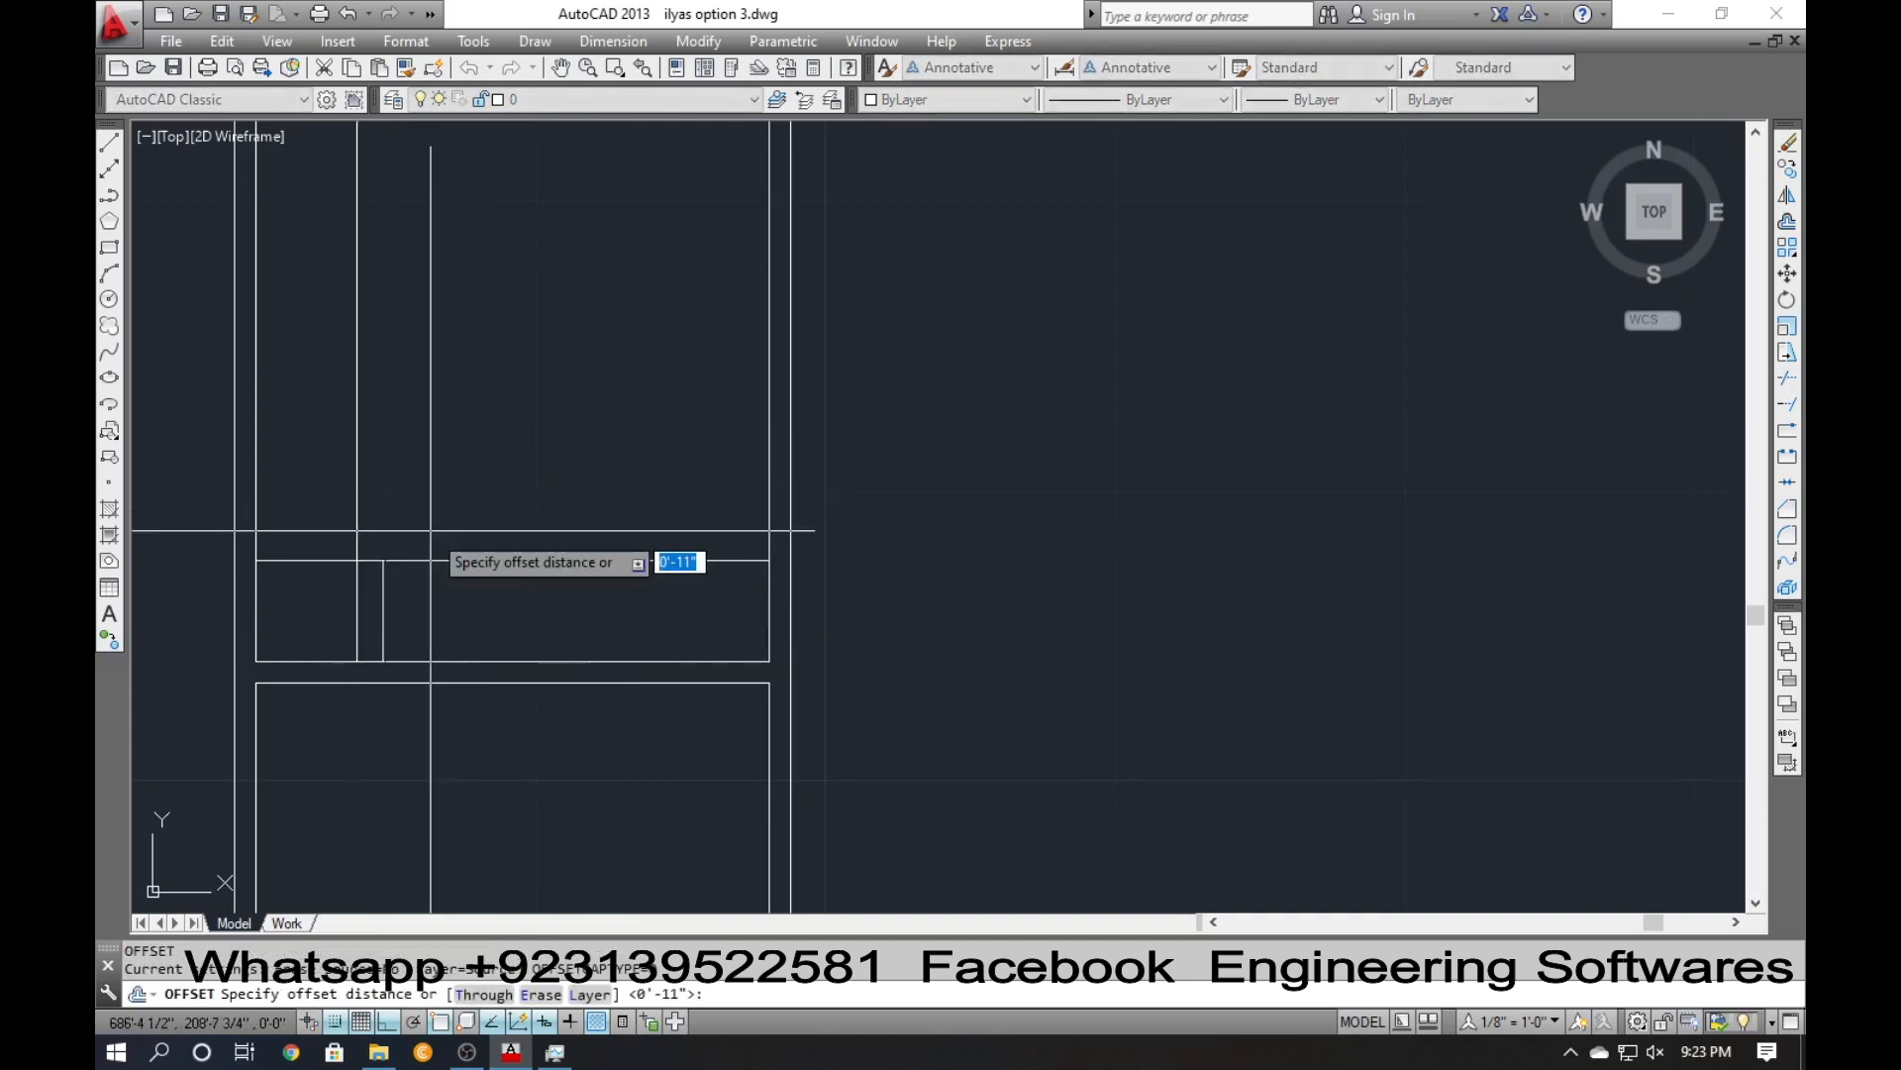
pyautogui.press('Return')
pyautogui.click(383, 584)
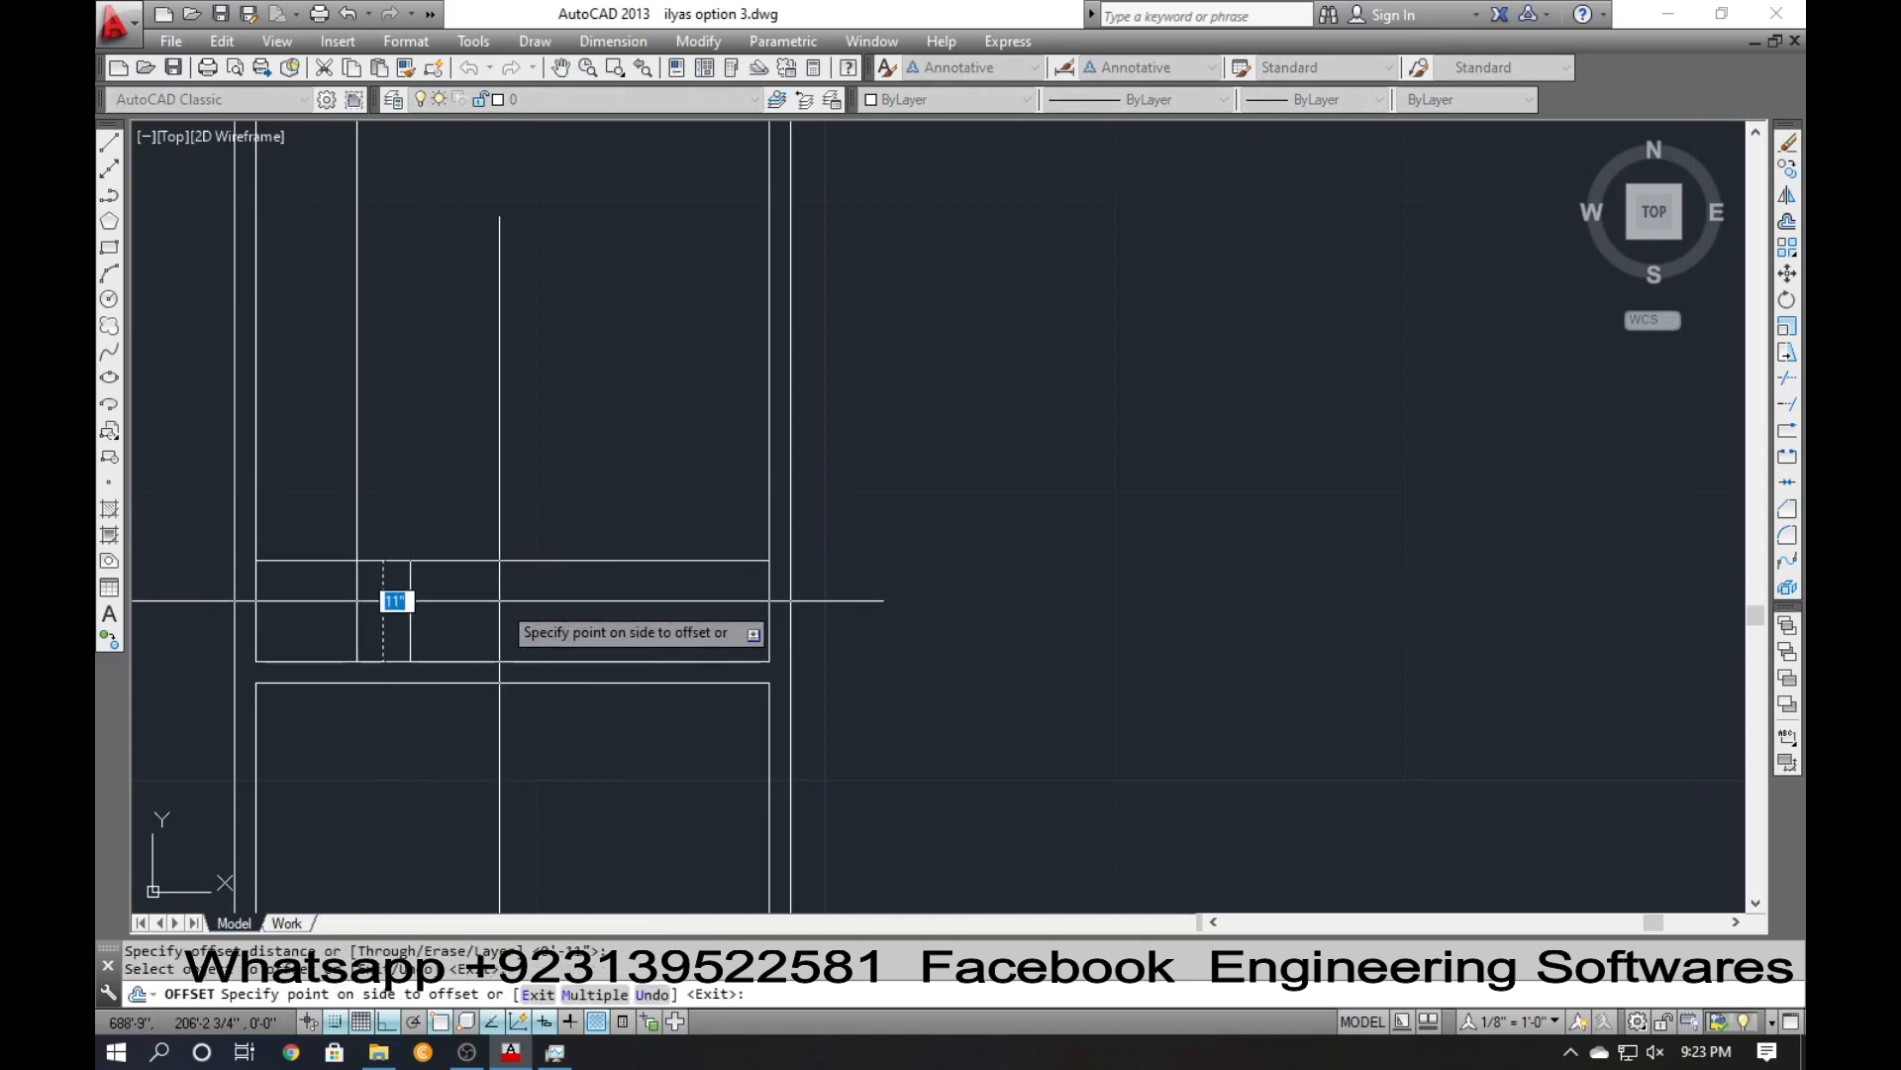
pyautogui.write('m')
pyautogui.press('Return')
pyautogui.click(536, 607)
pyautogui.click(539, 607)
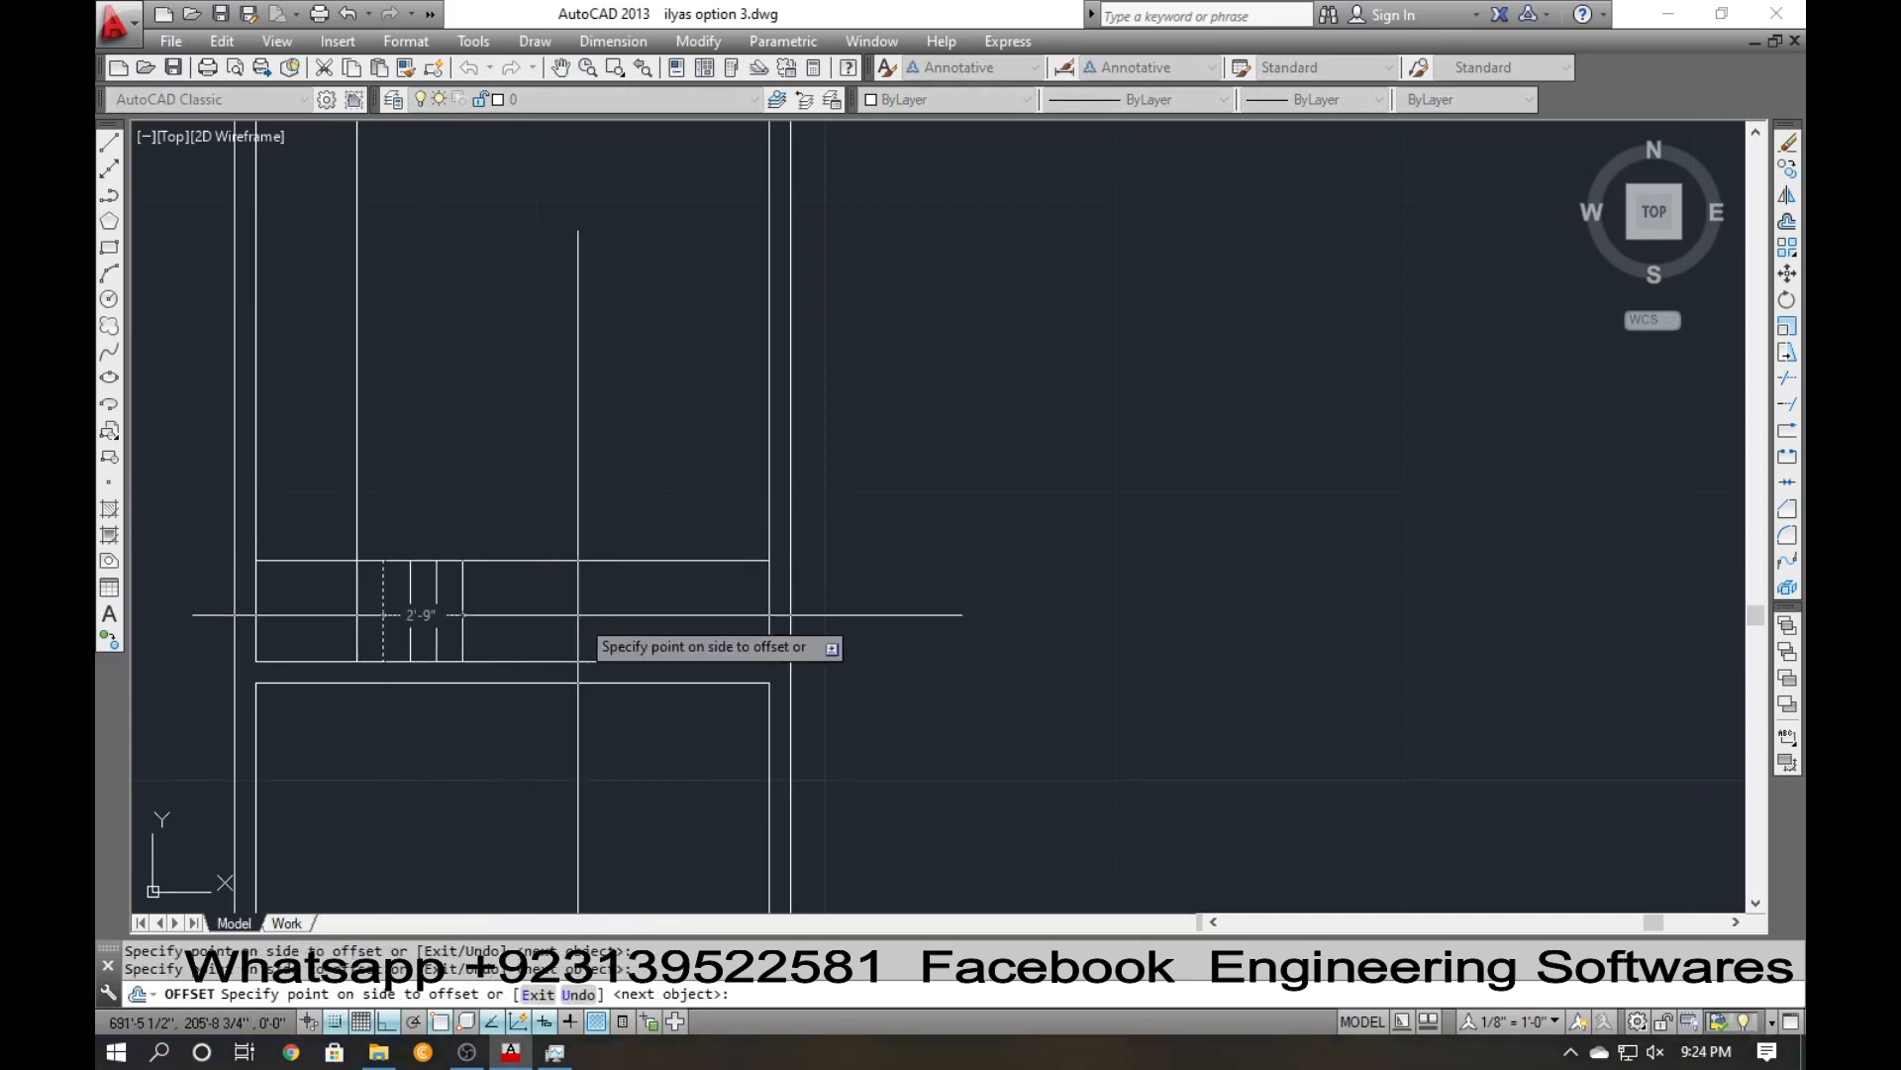
pyautogui.click(582, 613)
pyautogui.click(618, 603)
pyautogui.click(642, 610)
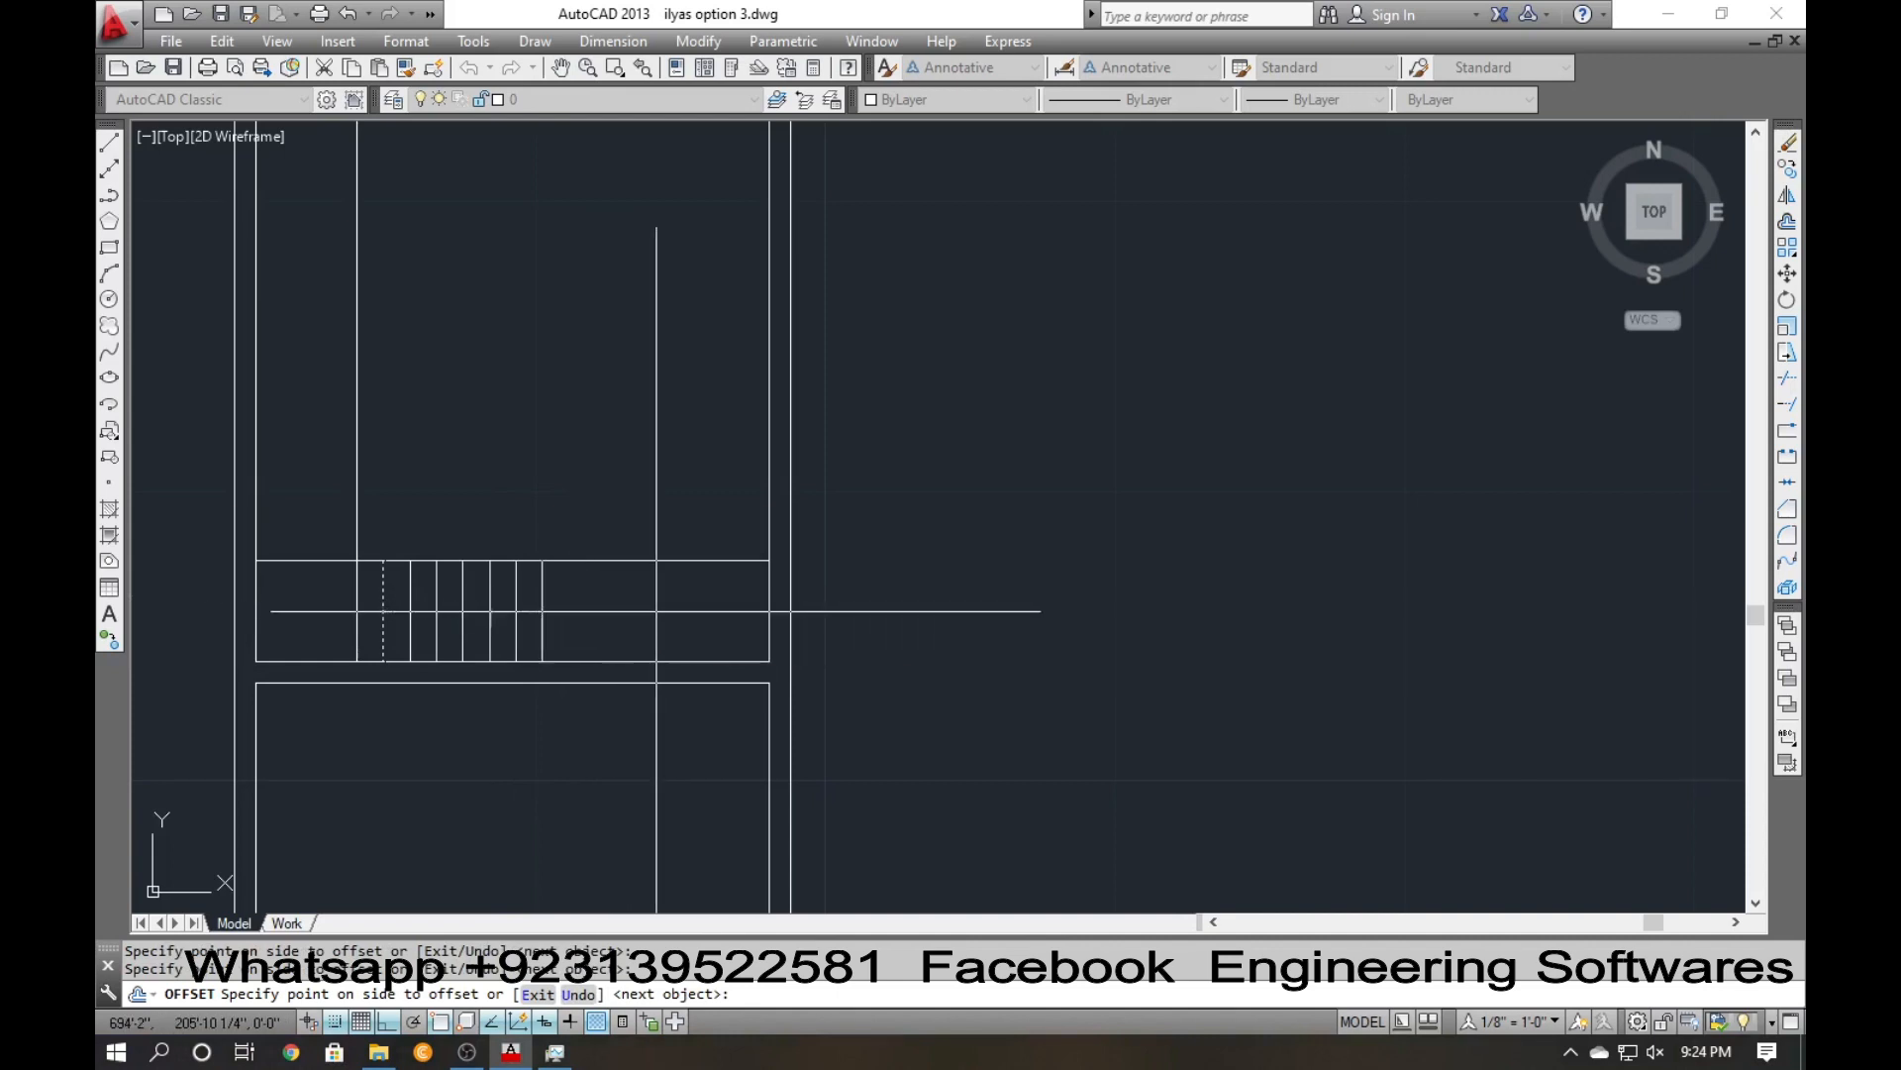
pyautogui.press('Escape')
# Trim the lower flight's horizontal outline beyond its rightmost tread.
pyautogui.write('t')
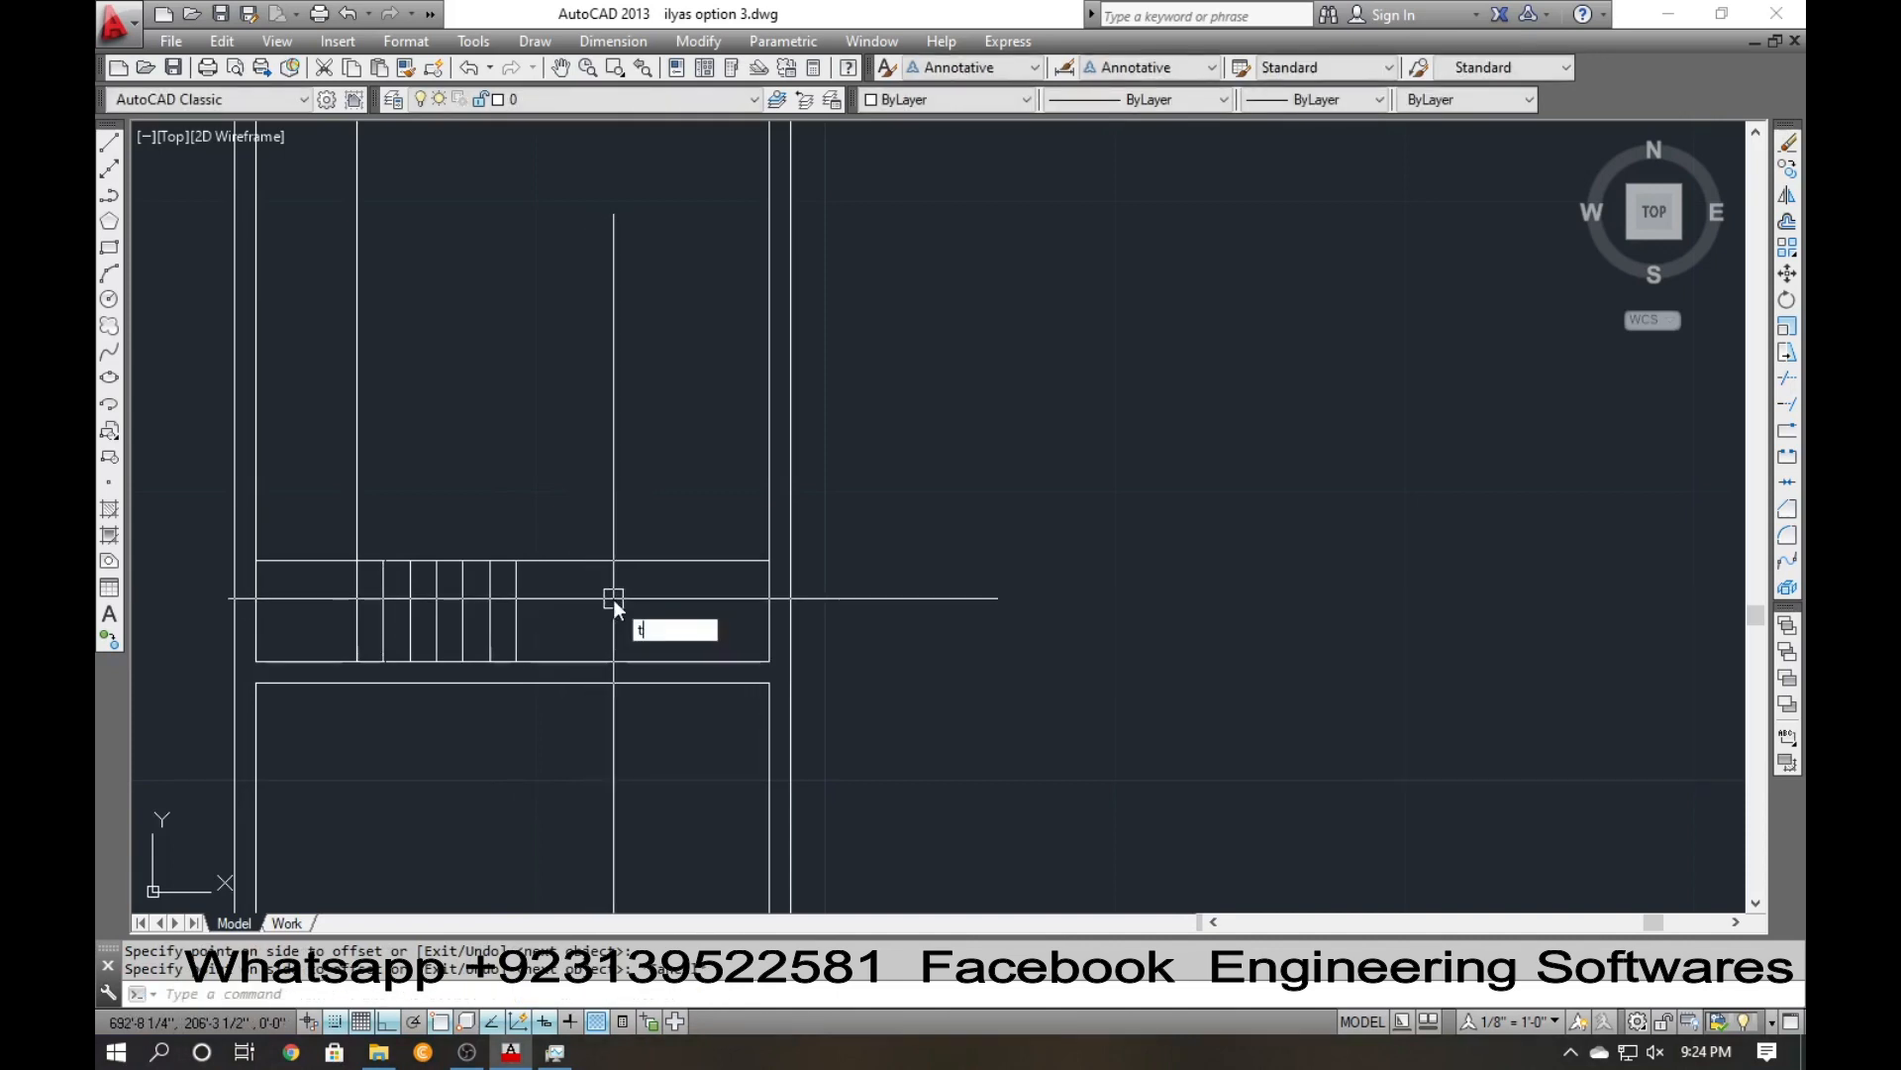
pyautogui.write('r')
pyautogui.press('Return')
pyautogui.press('Return')
pyautogui.click(608, 561)
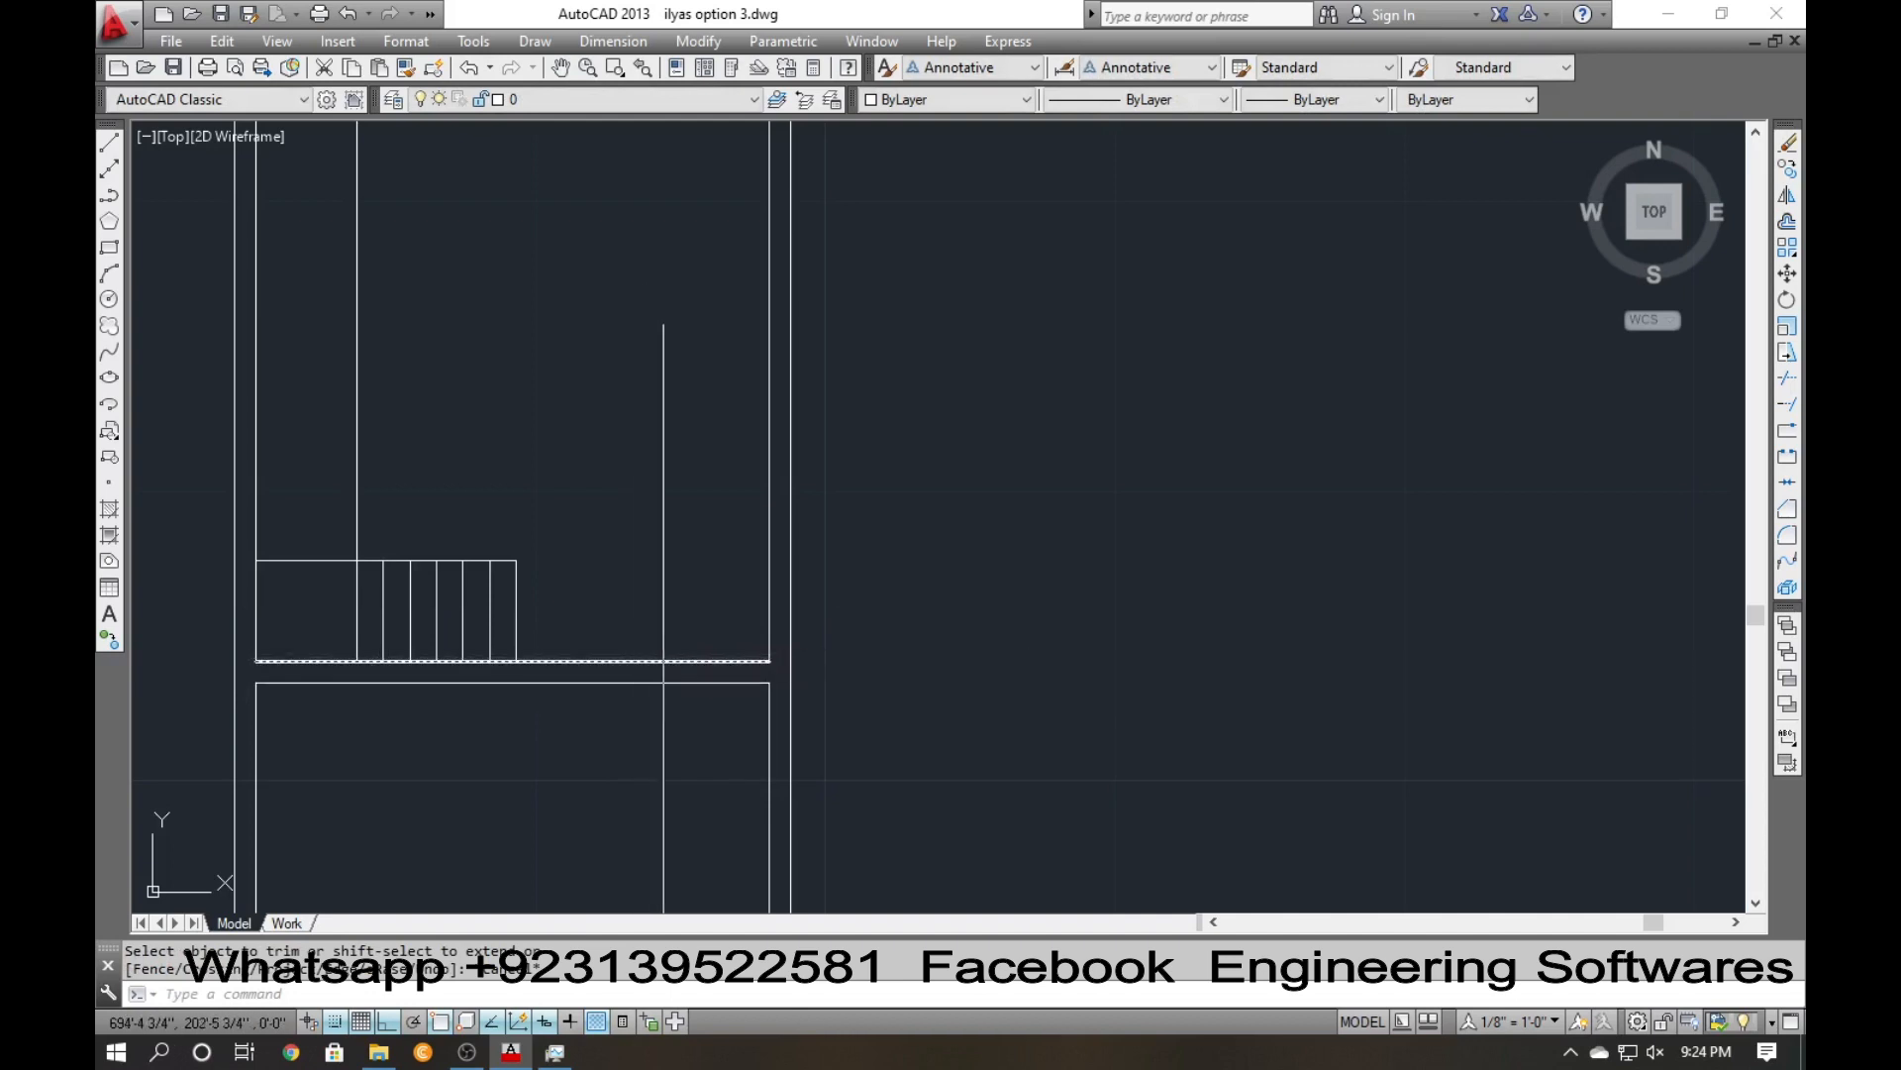
# Offset the lower flight's horizontal outline 11" upward to start the treads of the vertical flight.
pyautogui.moveTo(544, 628); pyautogui.dragTo(609, 727, button='middle')
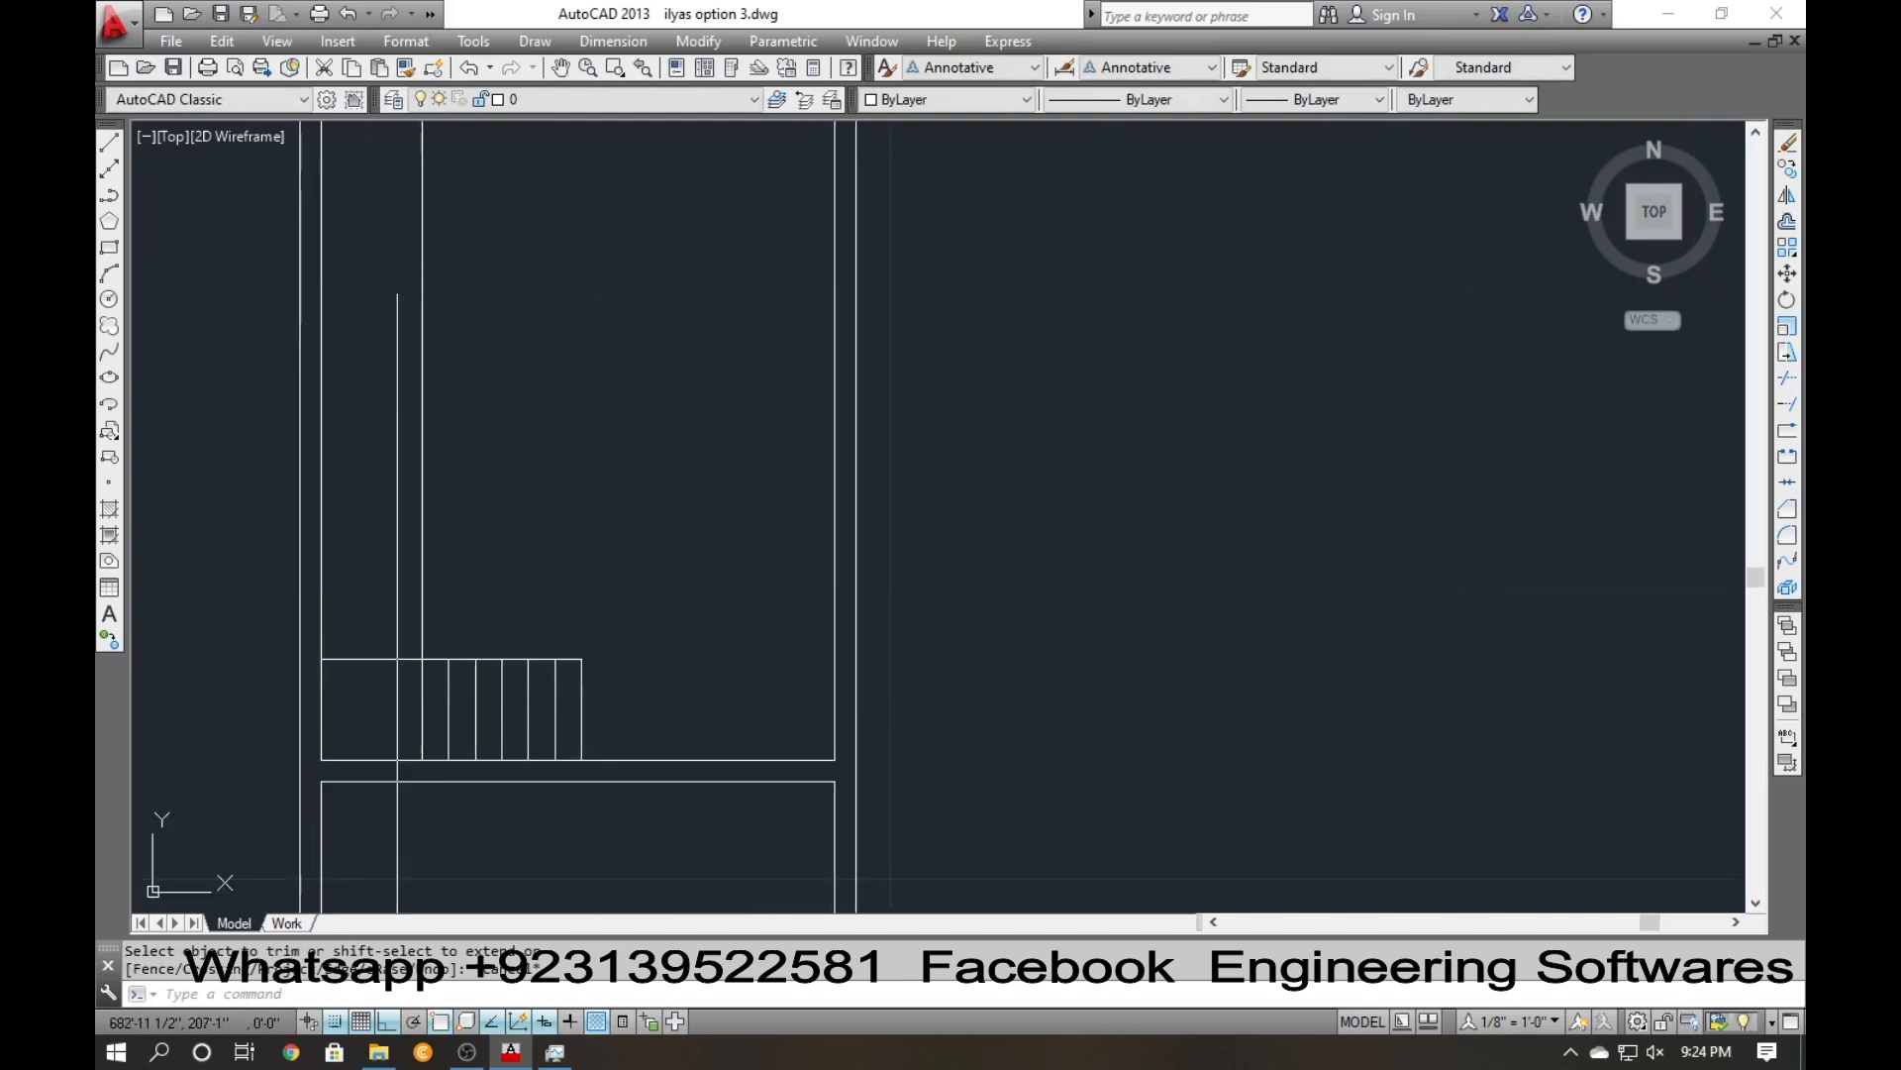
pyautogui.moveTo(398, 676); pyautogui.dragTo(378, 774, button='middle')
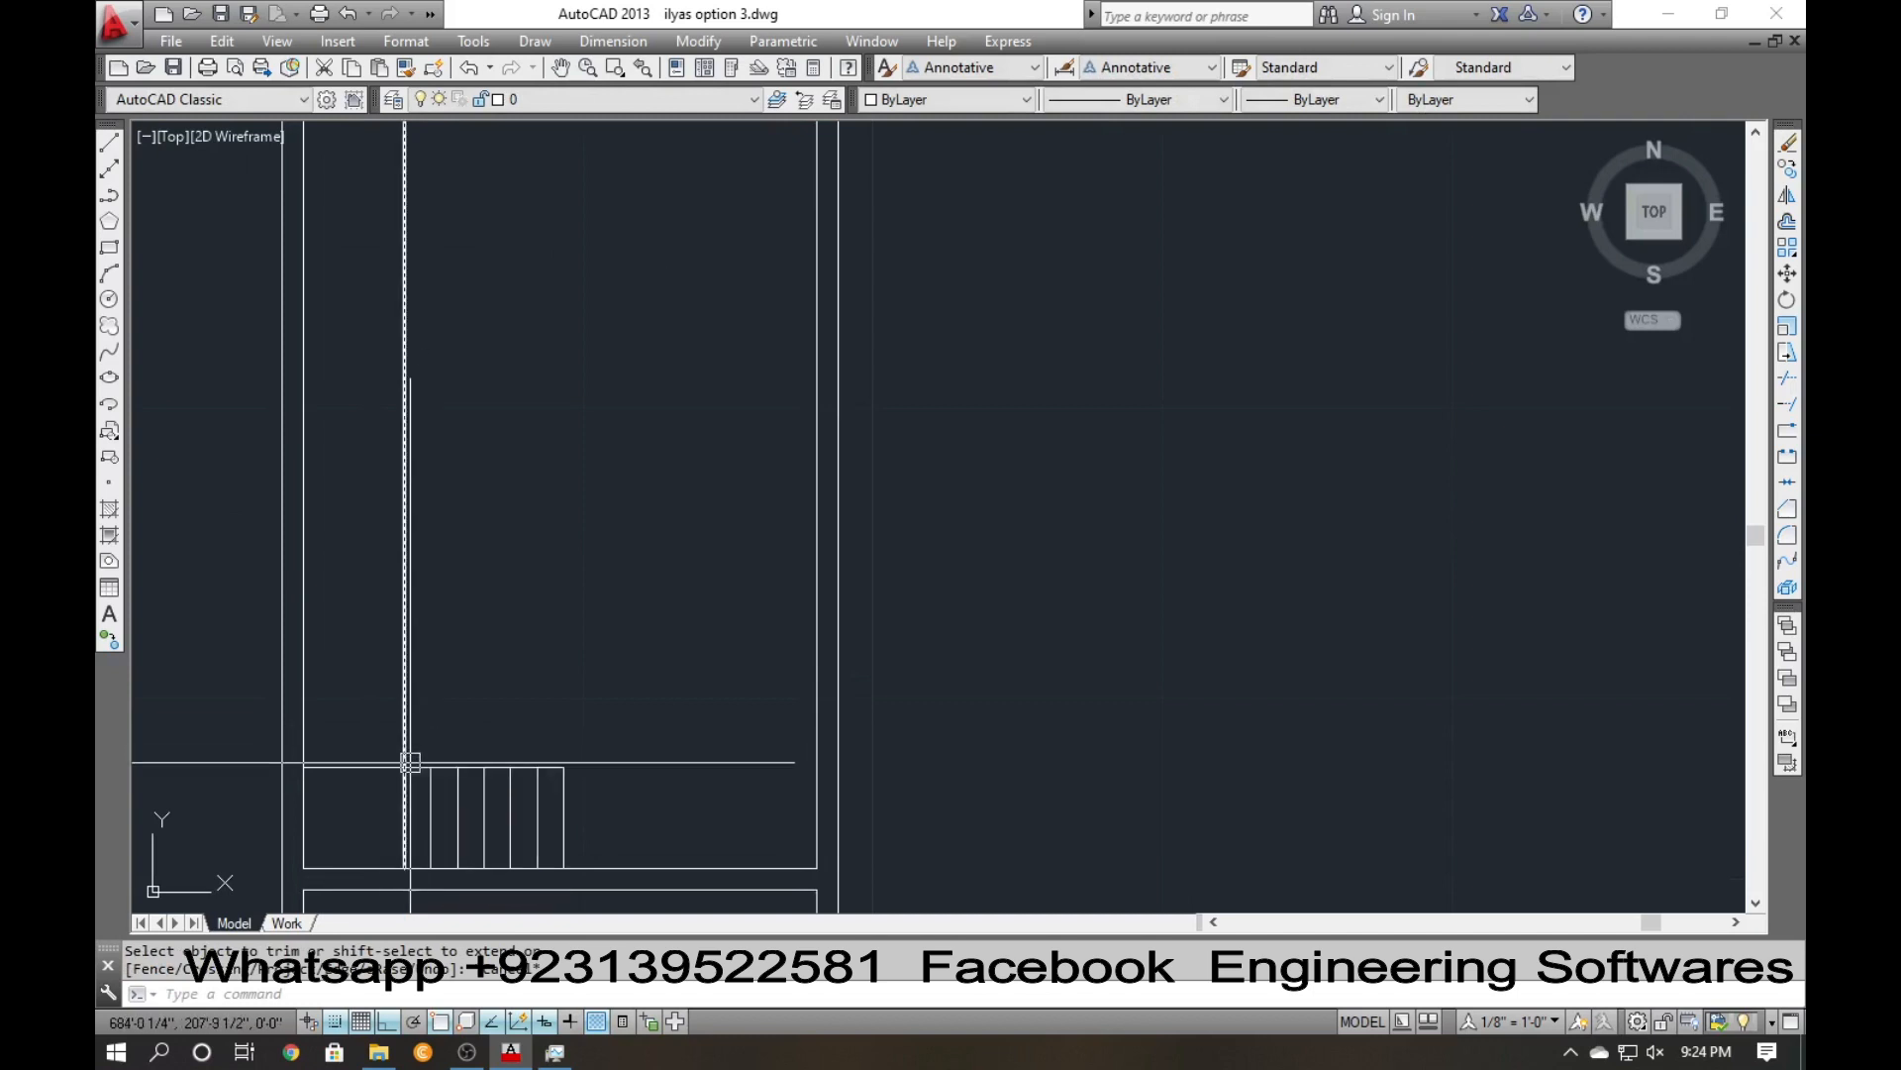
pyautogui.write('o')
pyautogui.press('Return')
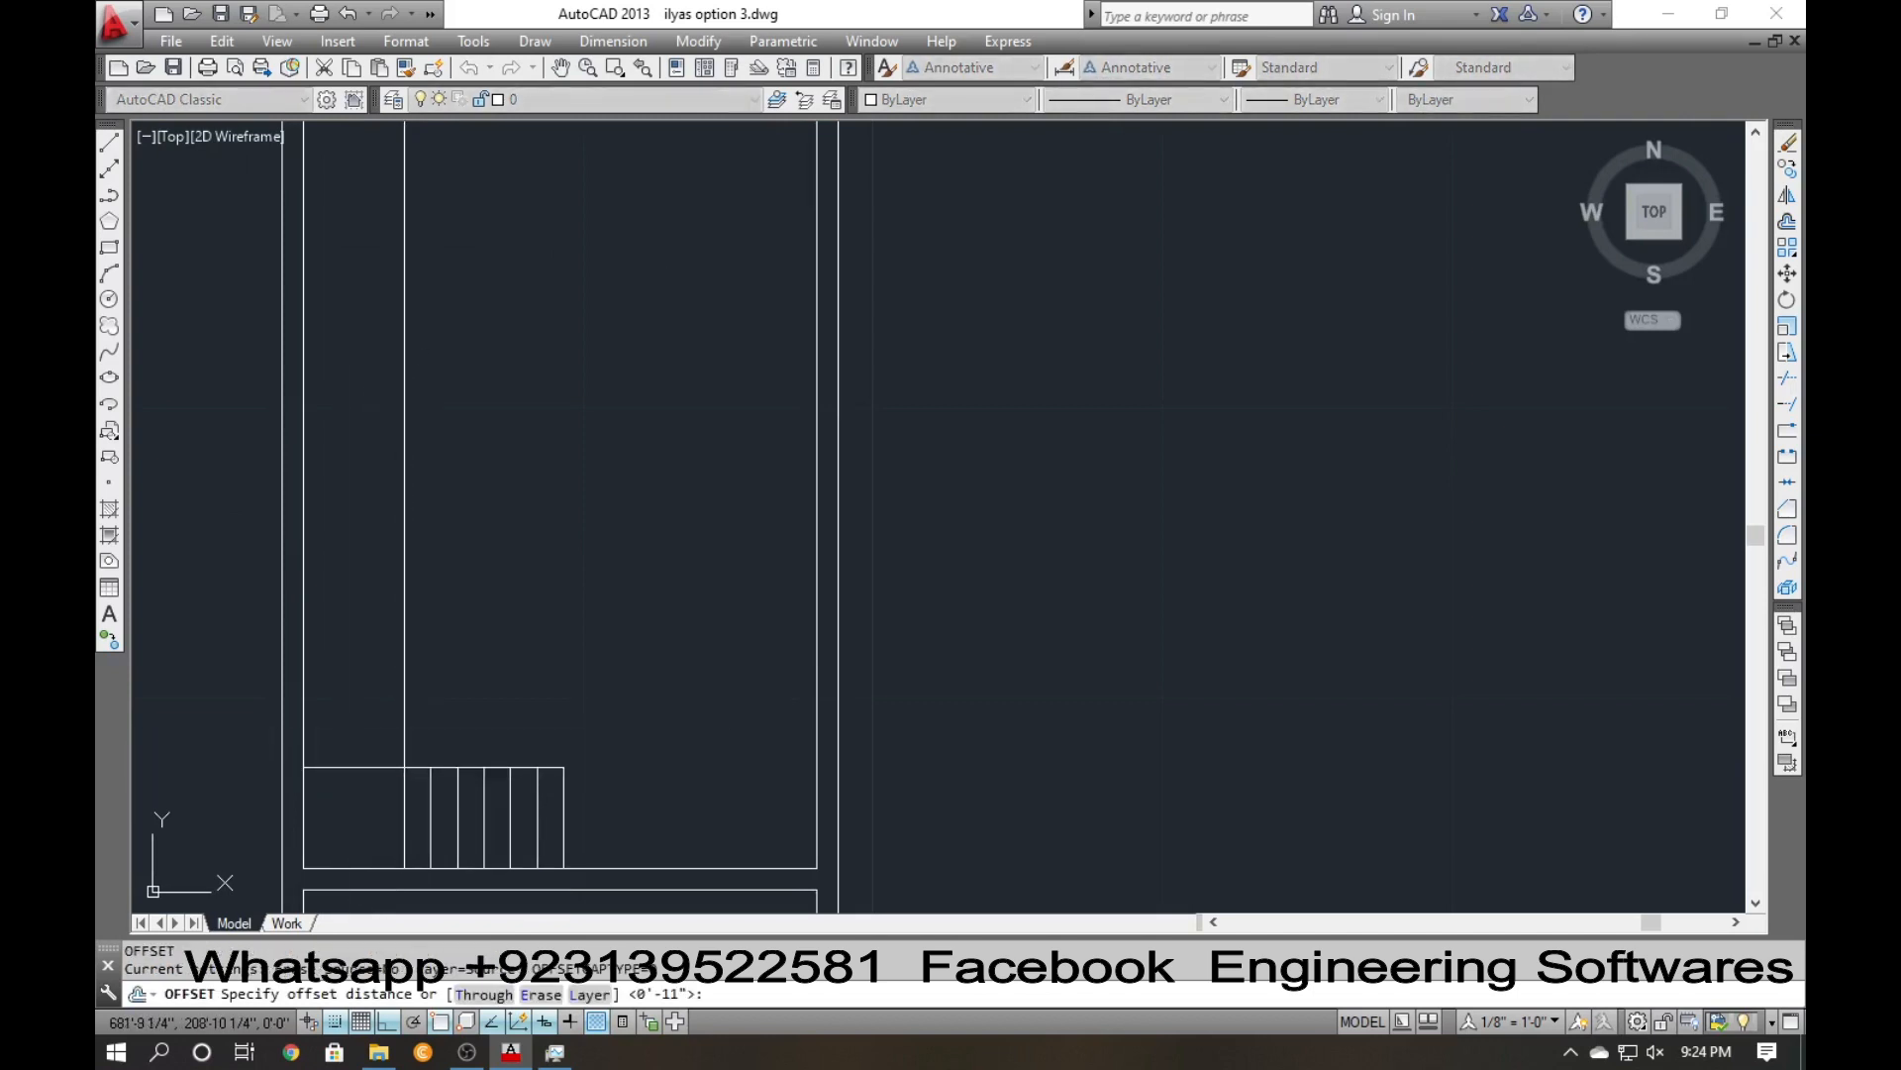
pyautogui.press('Return')
pyautogui.click(403, 718)
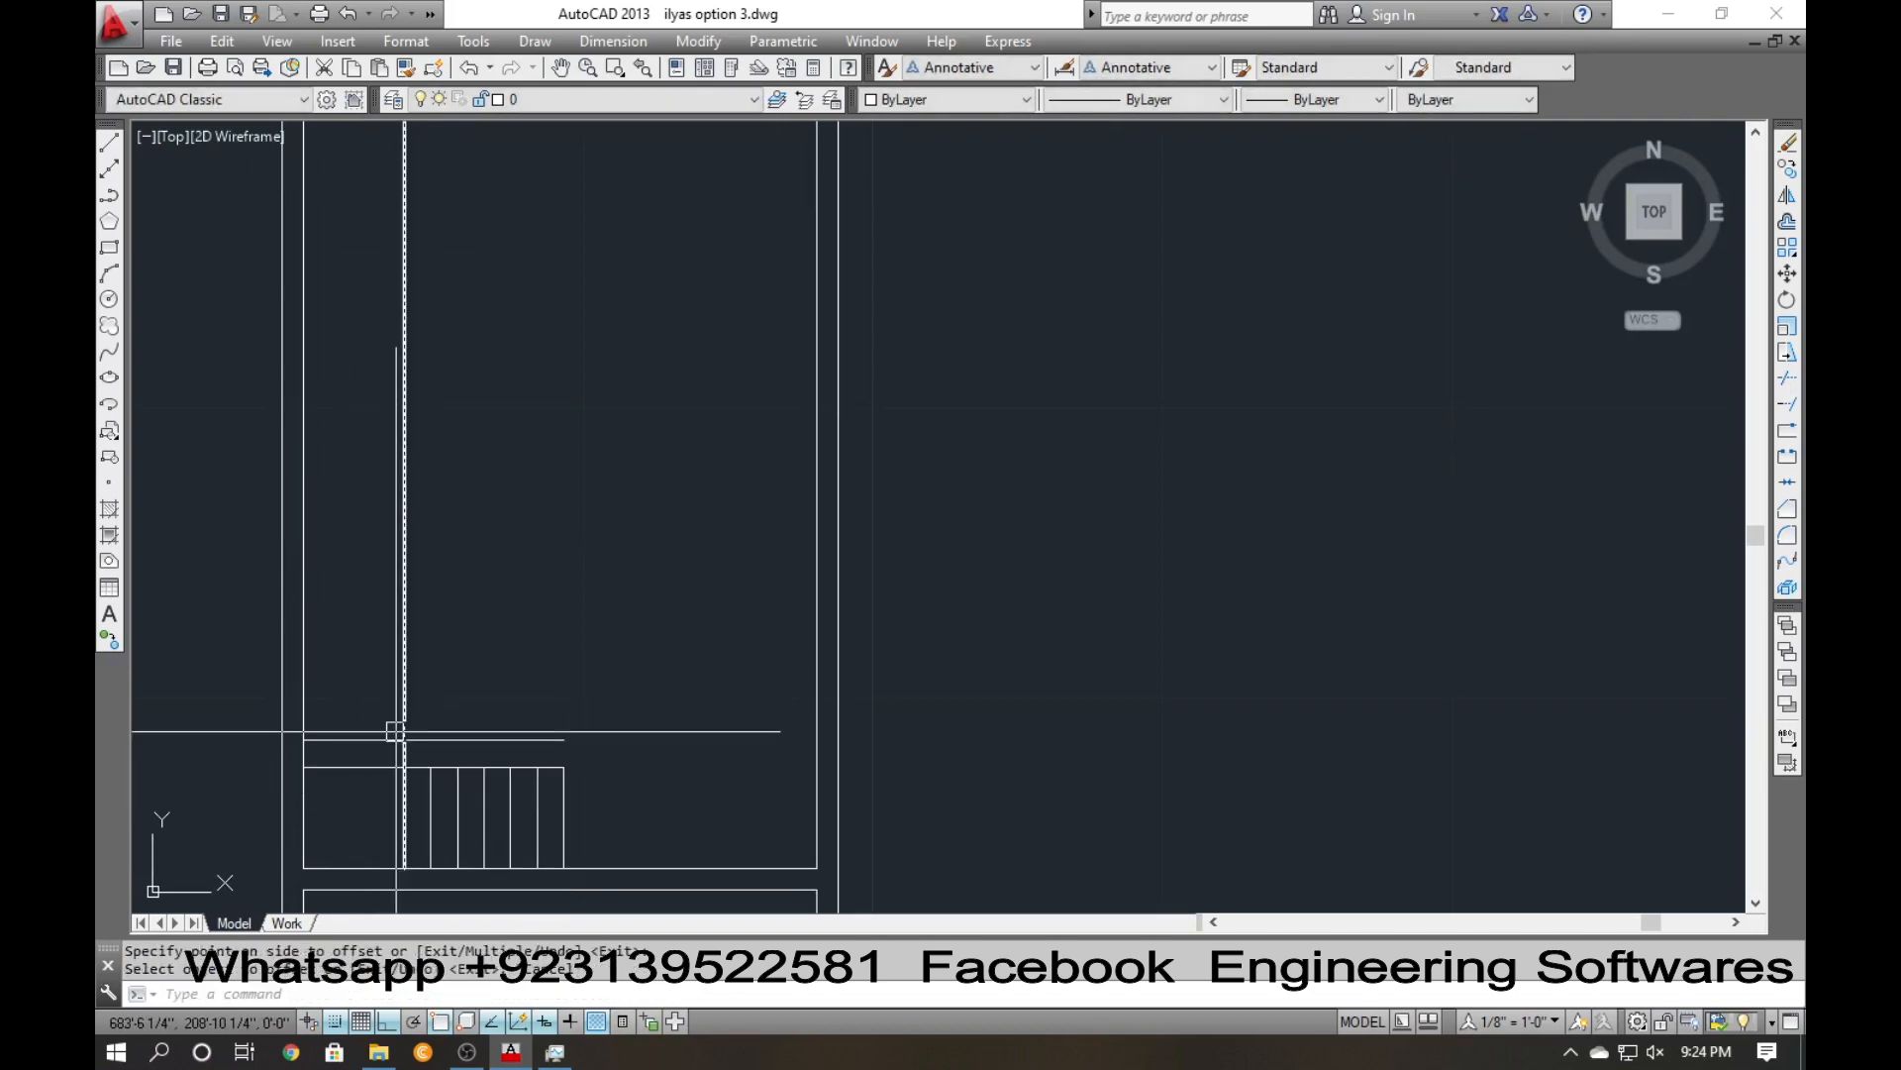
# Trim the new horizontal tread line where it extends right of the vertical stair outline.
pyautogui.write('tr')
pyautogui.press('Return')
pyautogui.press('Return')
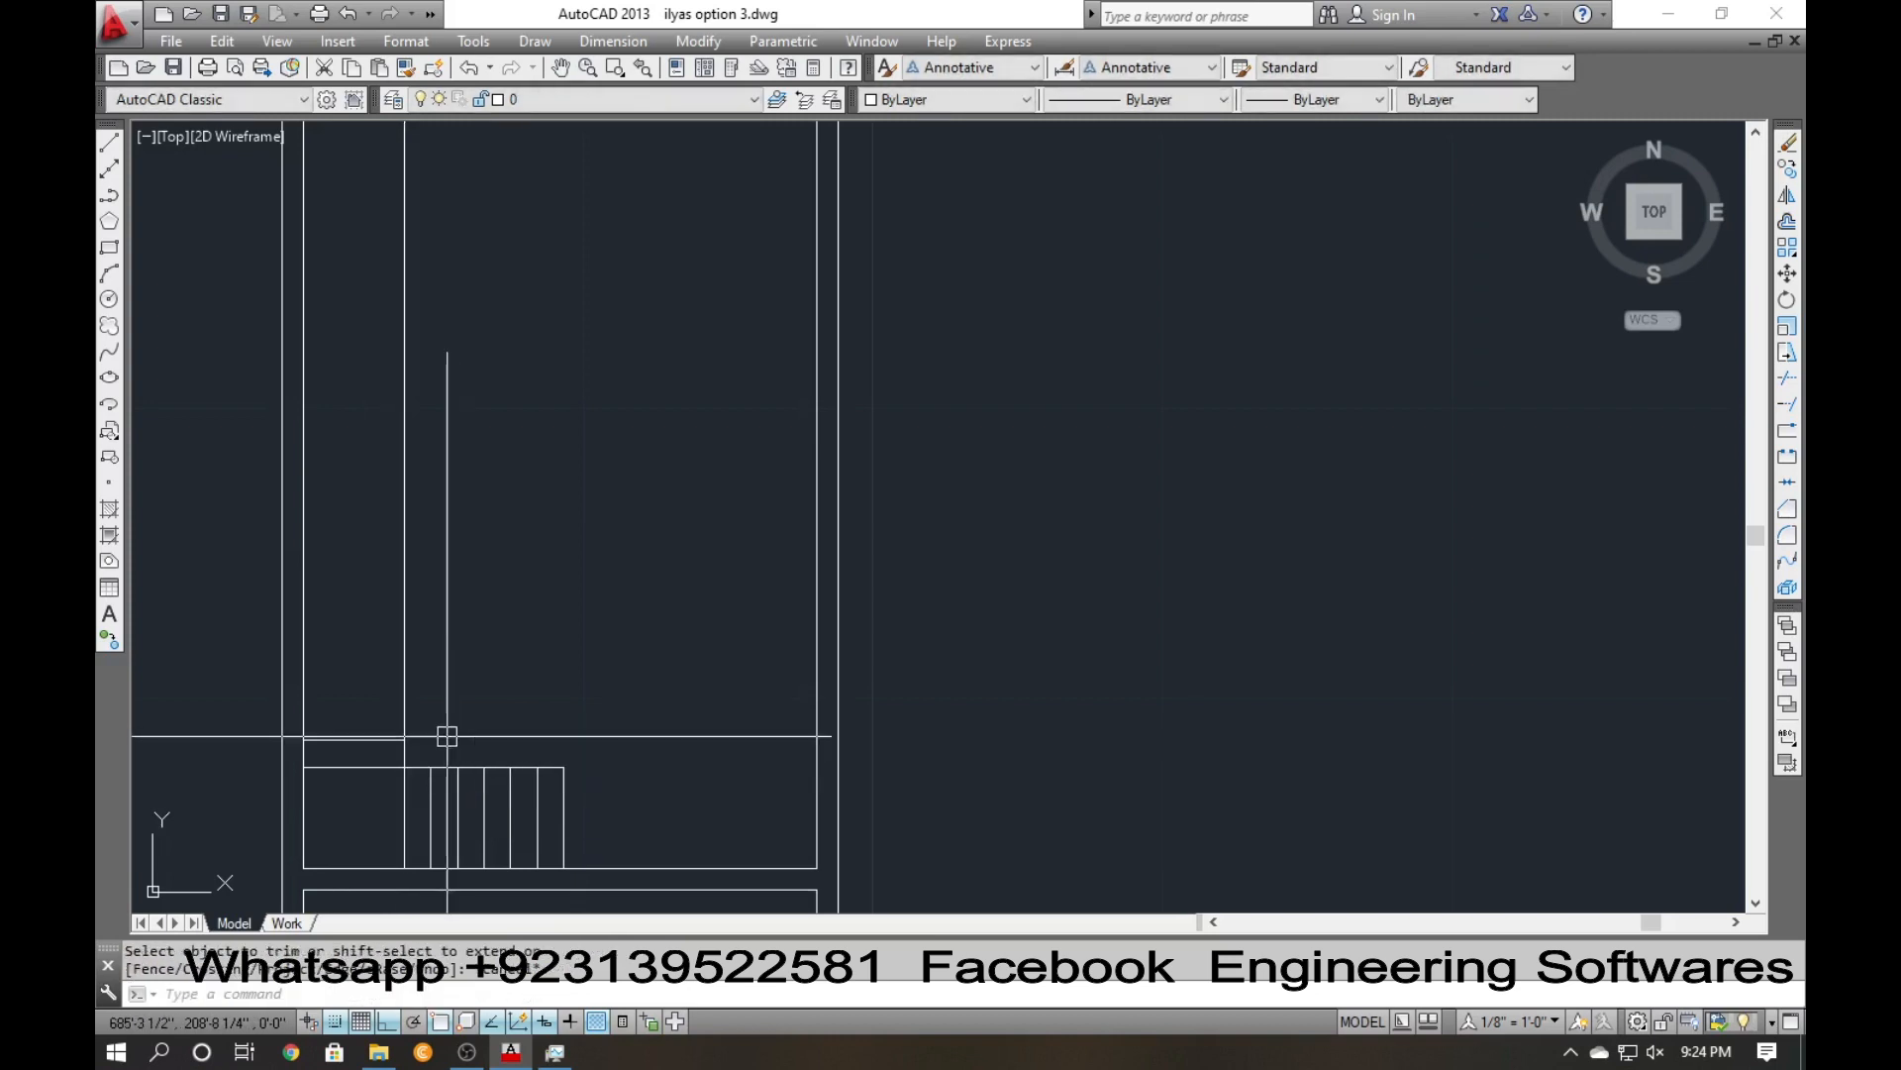
pyautogui.click(445, 739)
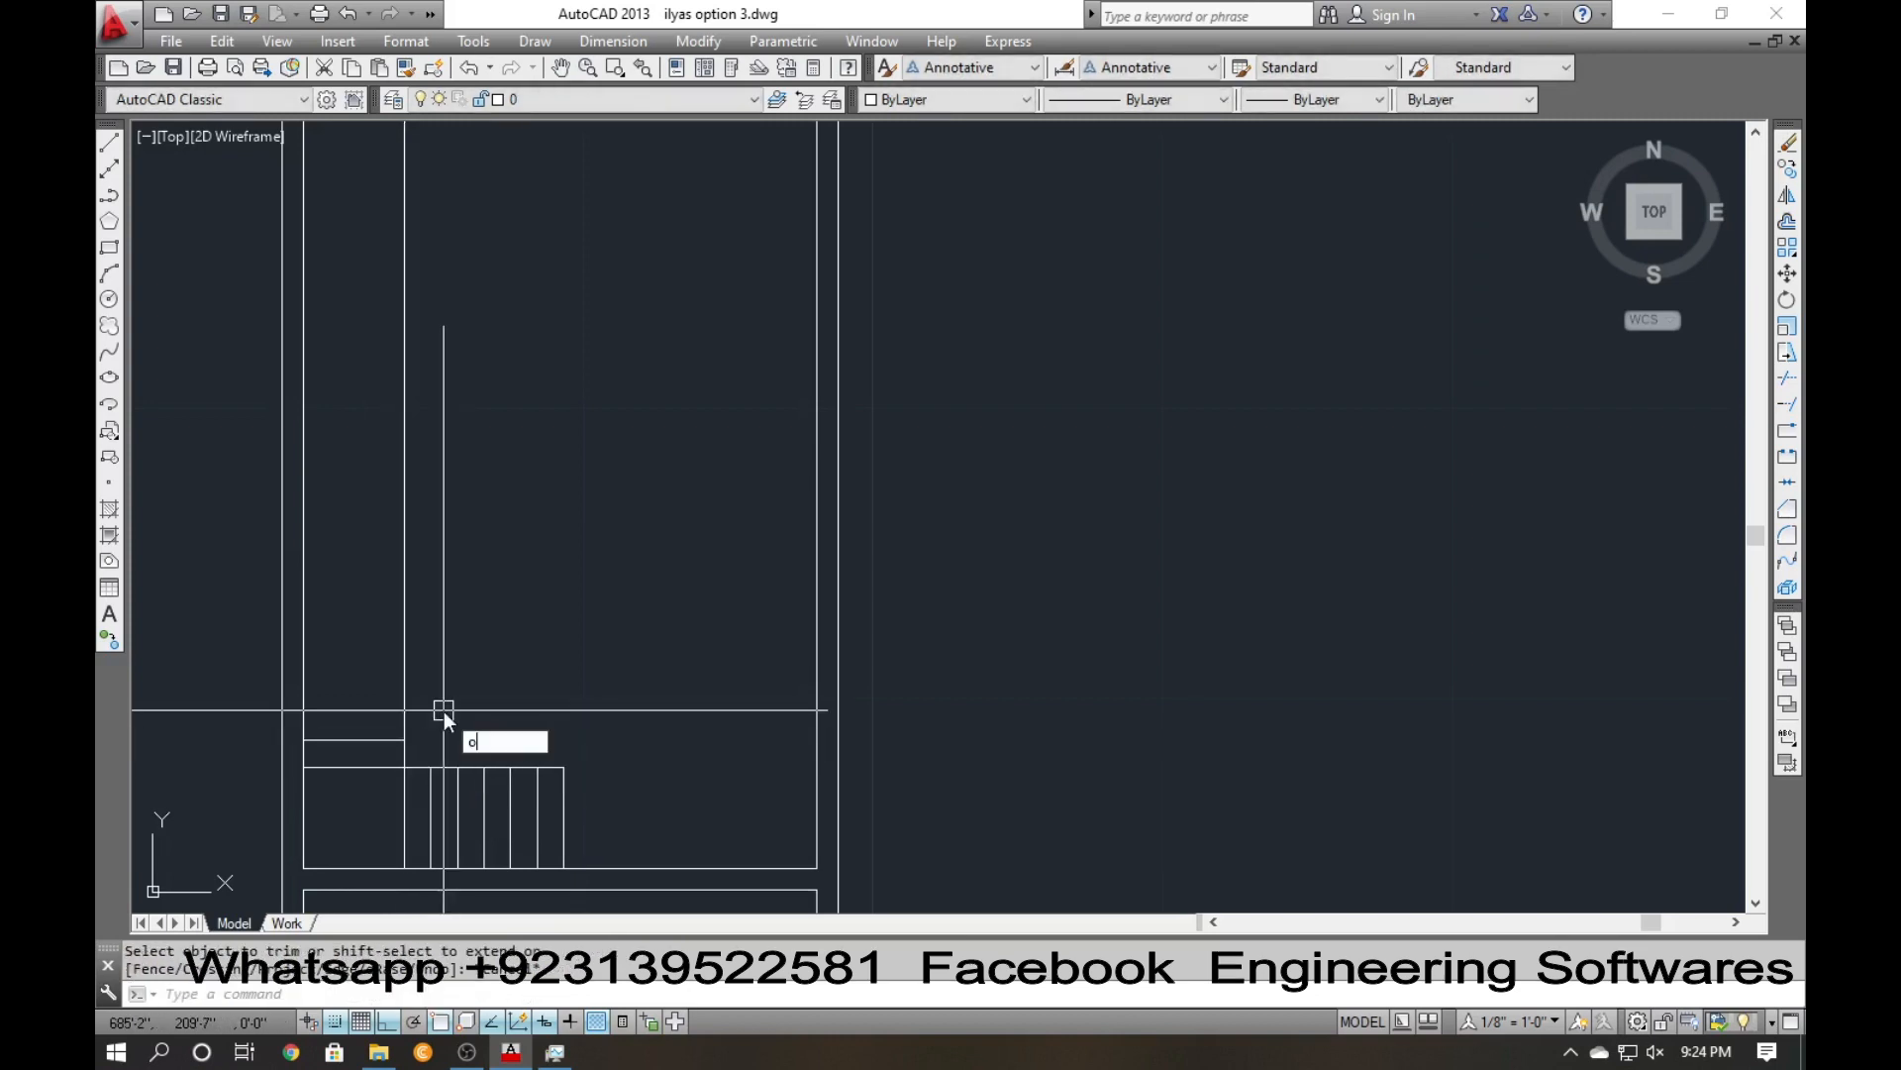
# Offset the vertical flight's first tread upward four times at 11" spacing.
pyautogui.write('o')
pyautogui.press('Return')
pyautogui.press('Return')
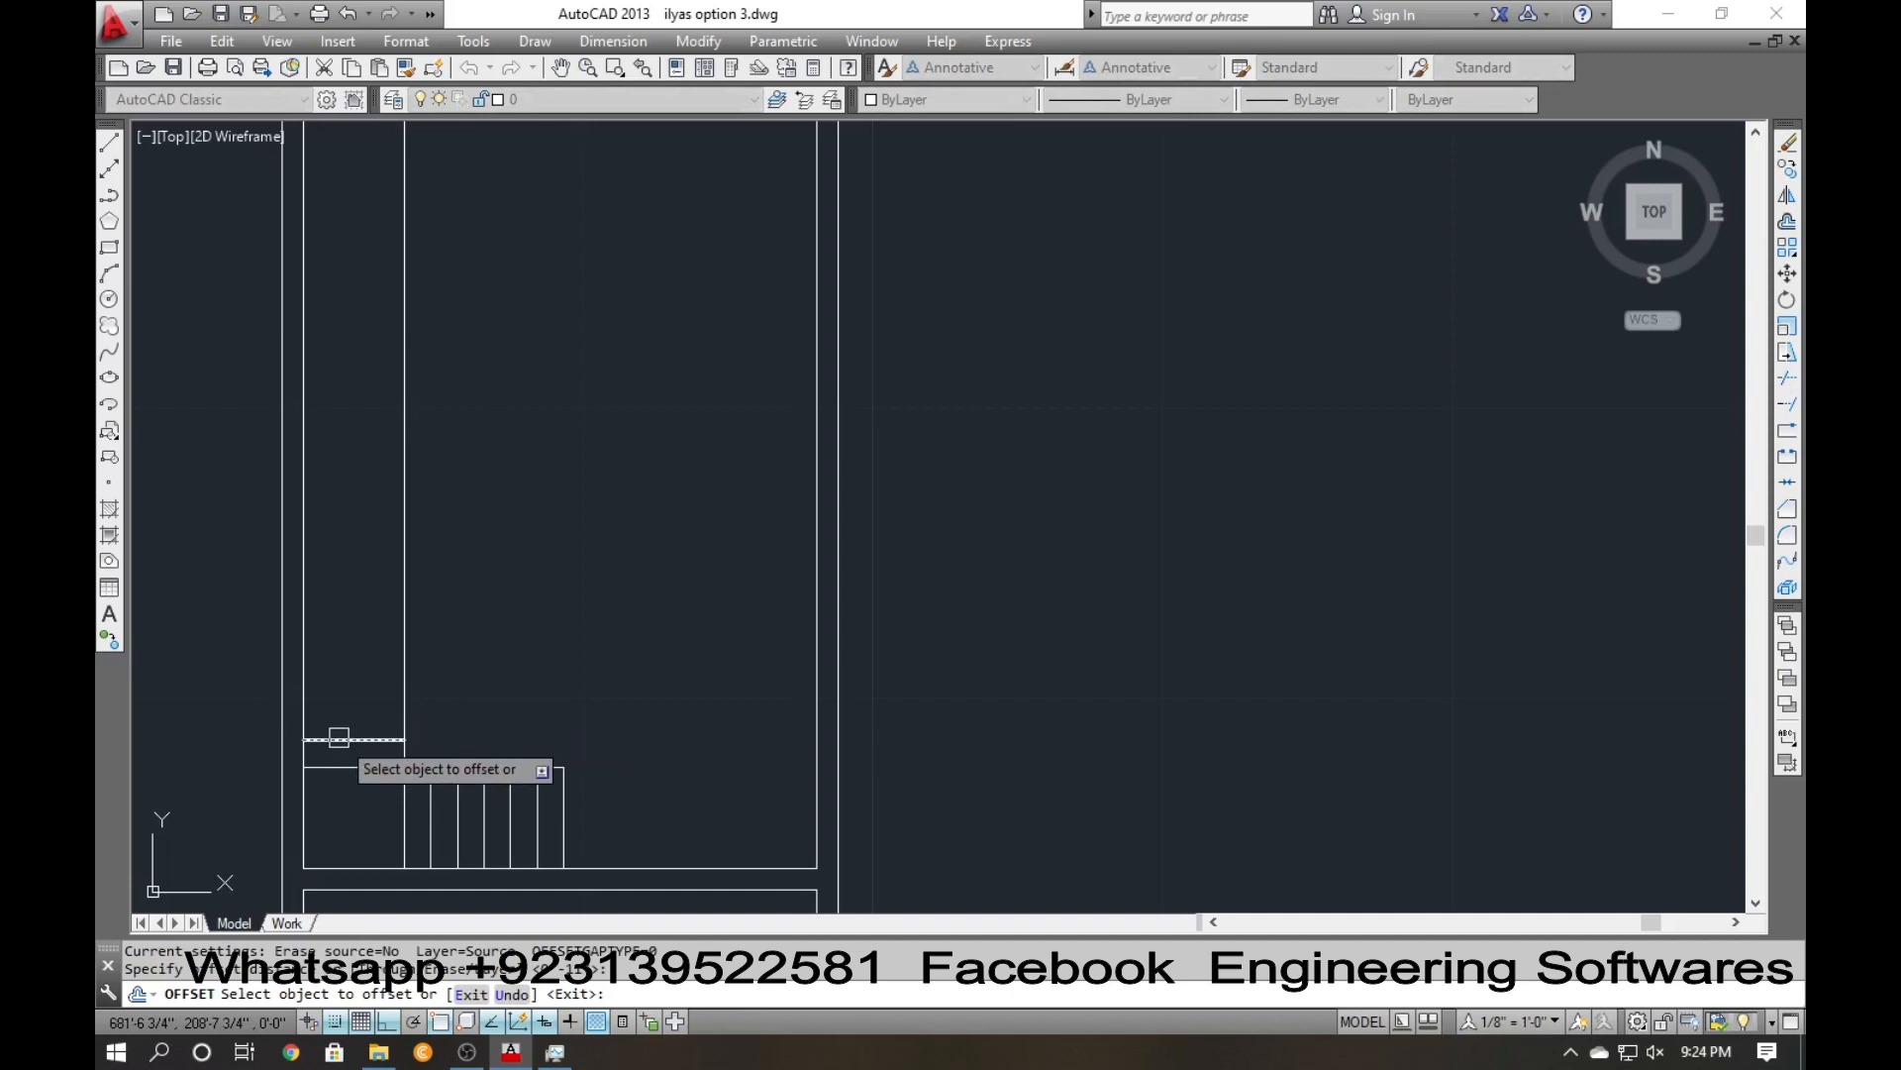
pyautogui.click(338, 738)
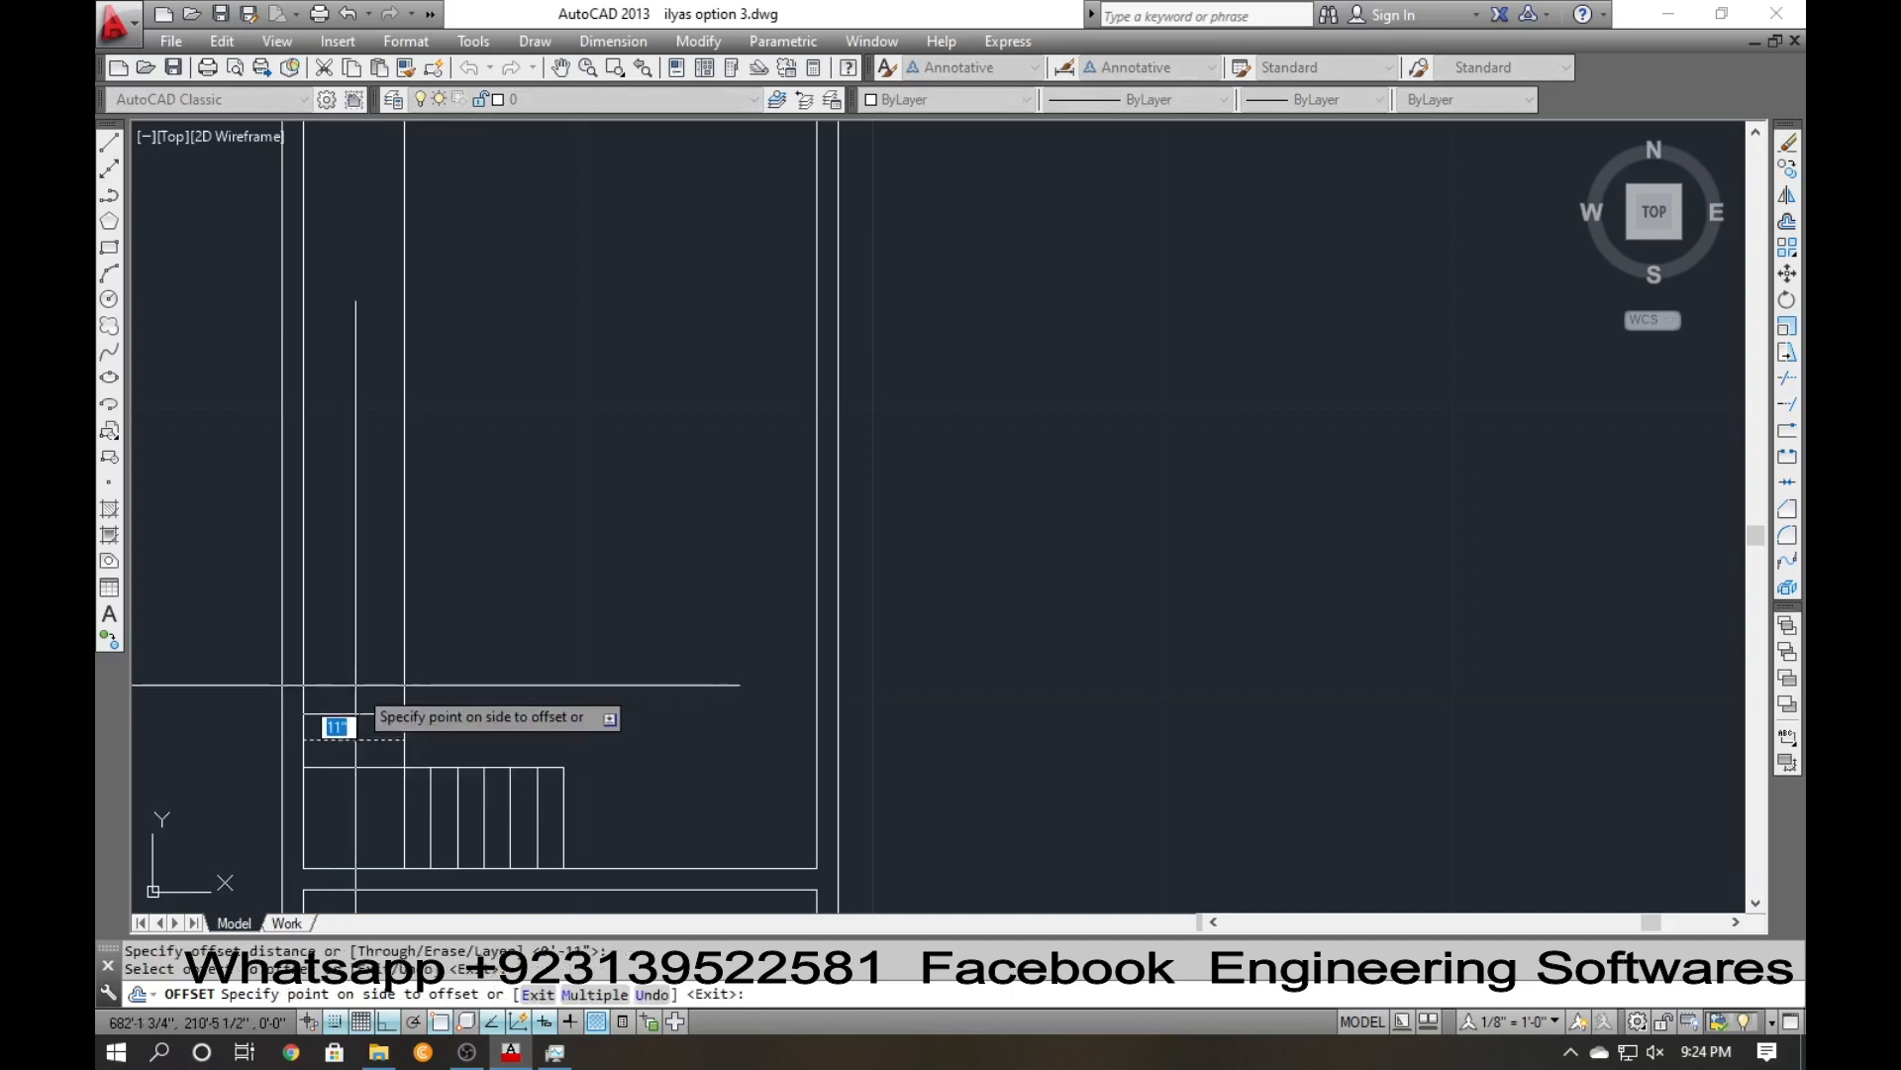
pyautogui.click(362, 632)
pyautogui.click(369, 615)
pyautogui.click(378, 574)
pyautogui.press('Escape')
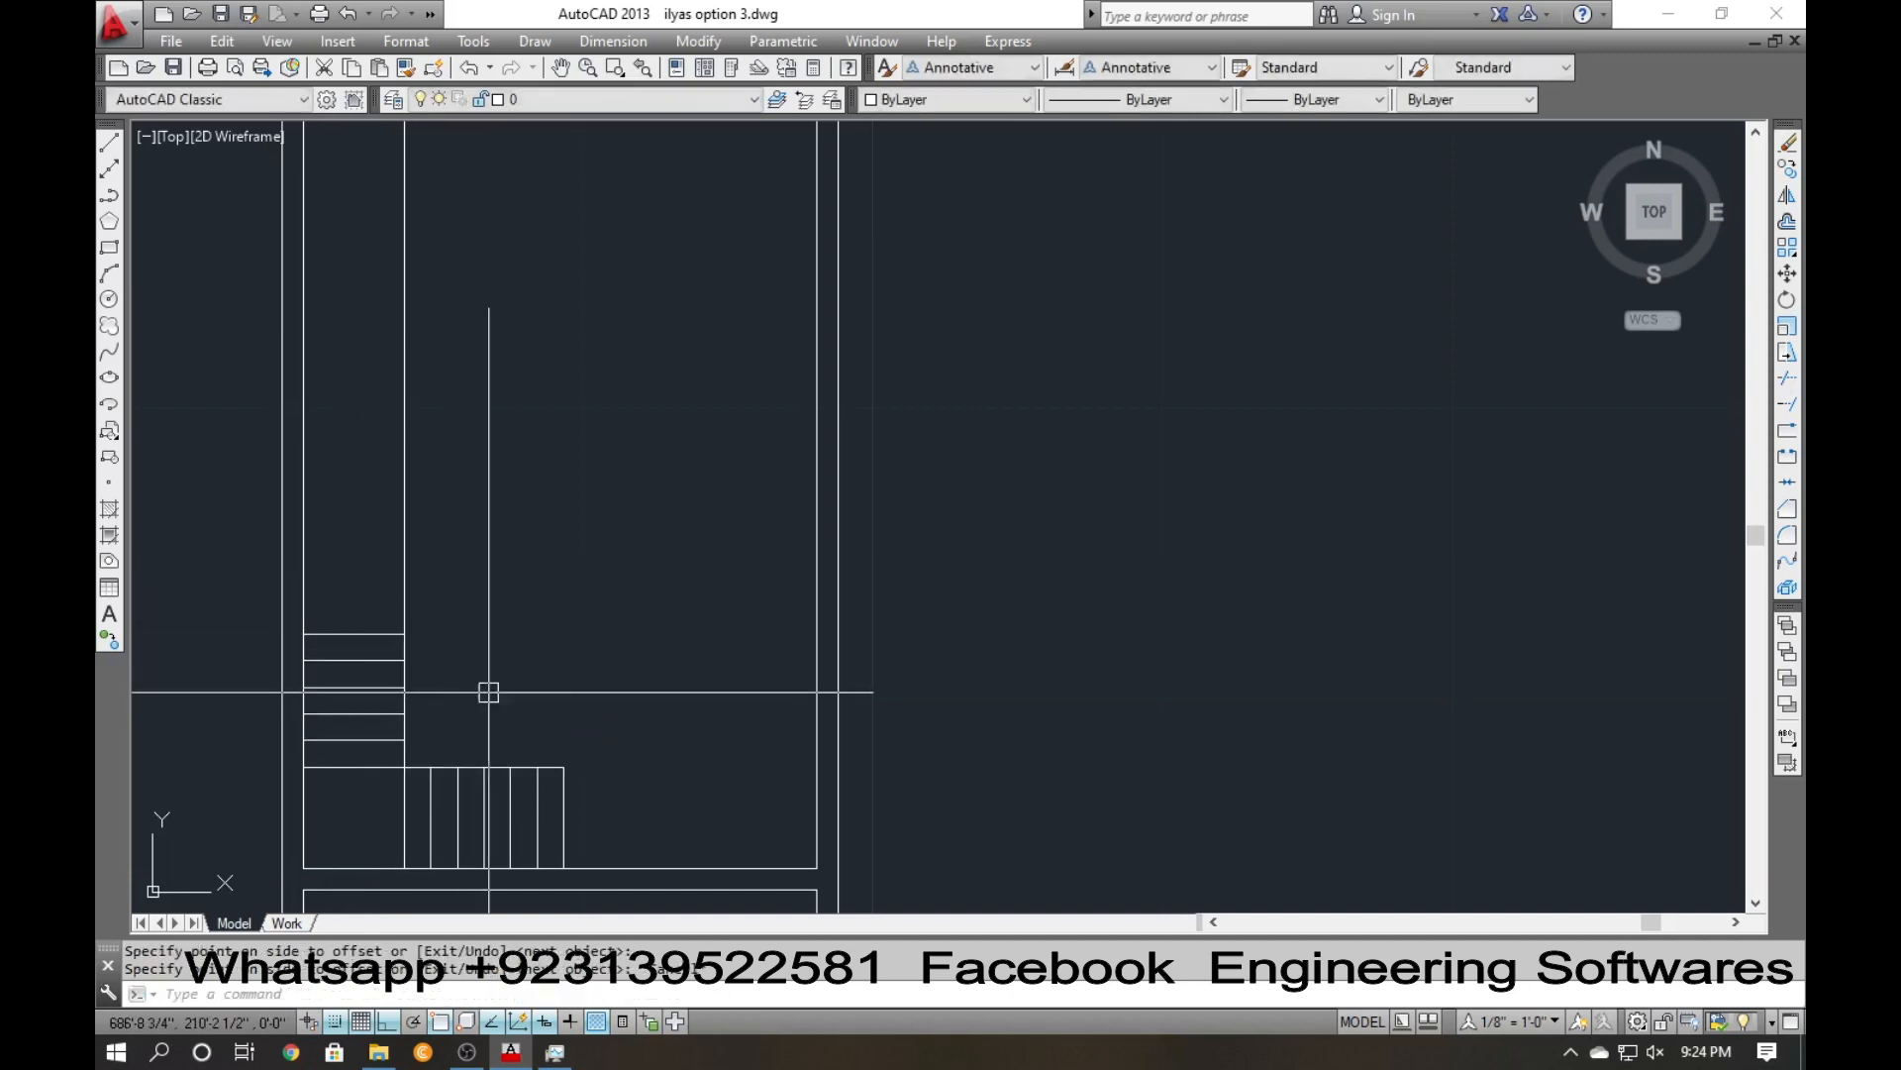
# Offset the vertical flight's topmost tread 3.5' upward to mark the upper landing.
pyautogui.moveTo(416, 645); pyautogui.dragTo(411, 669, button='middle')
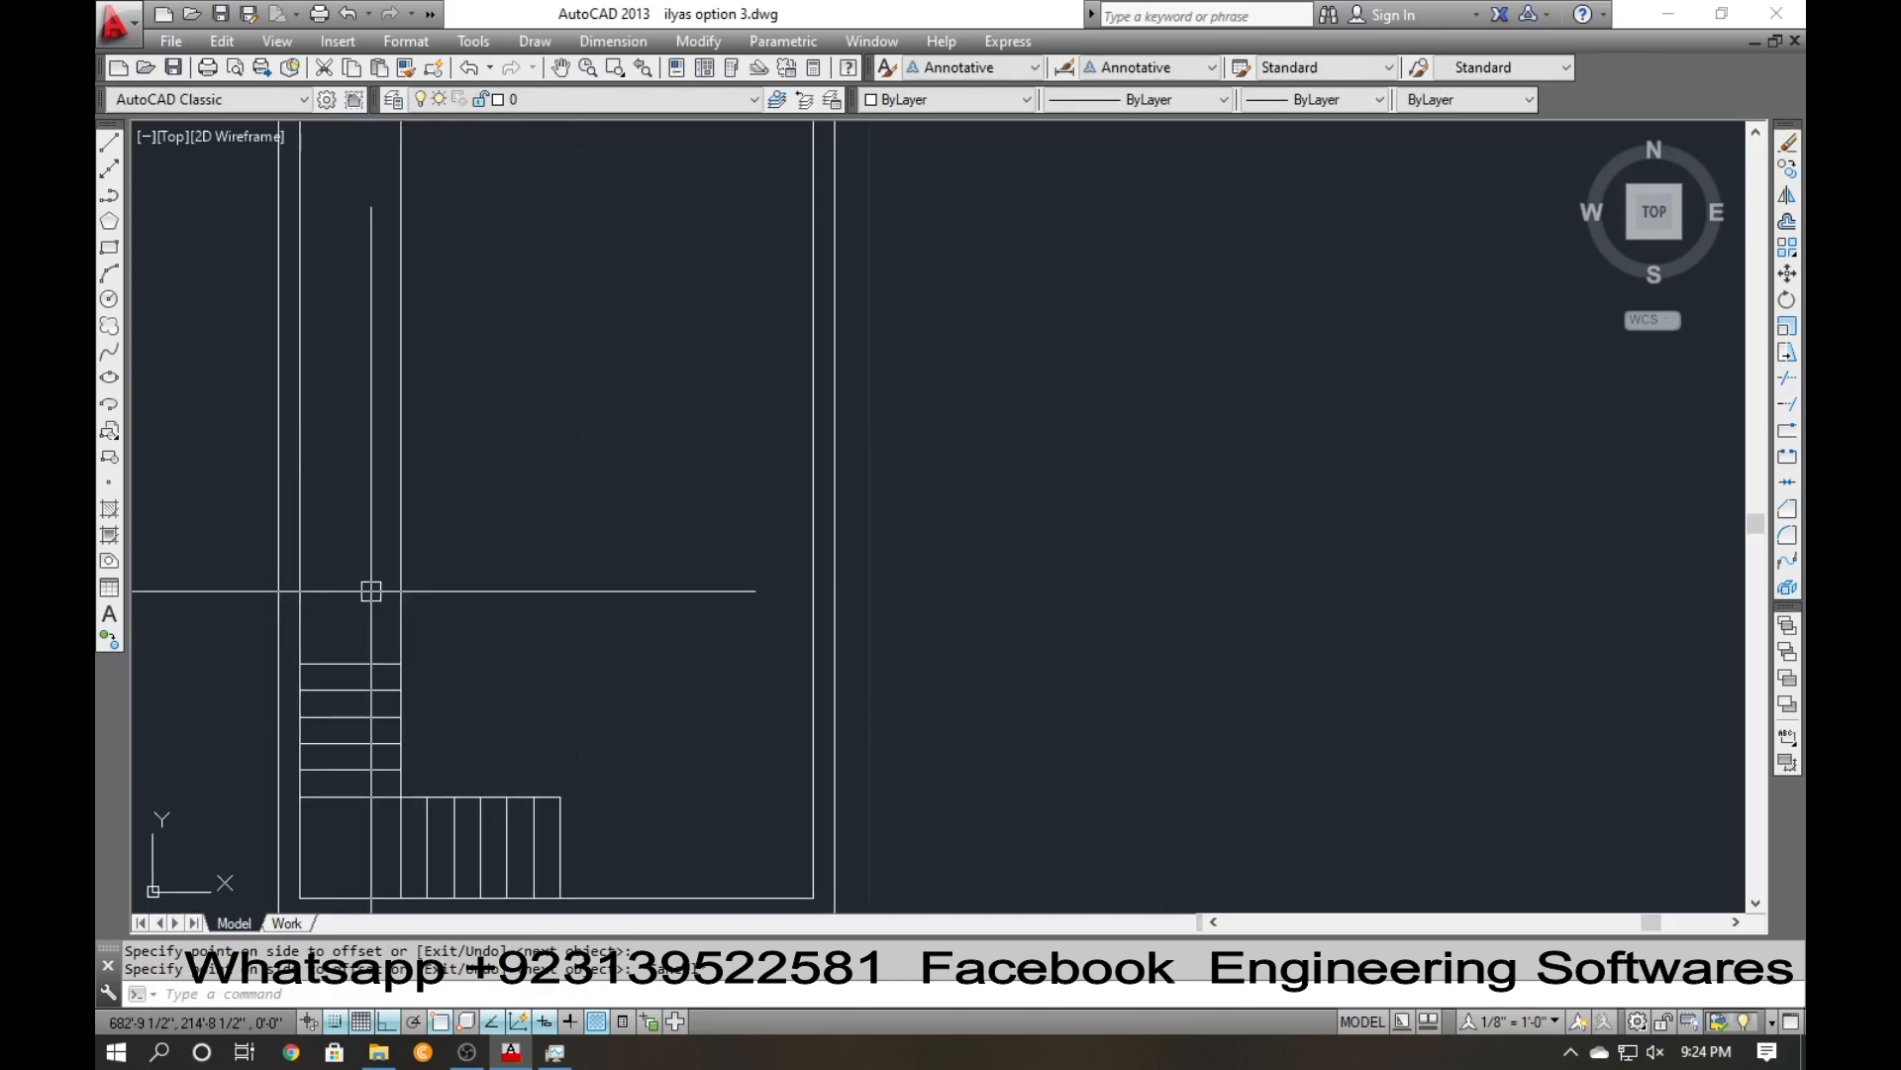
pyautogui.press('Return')
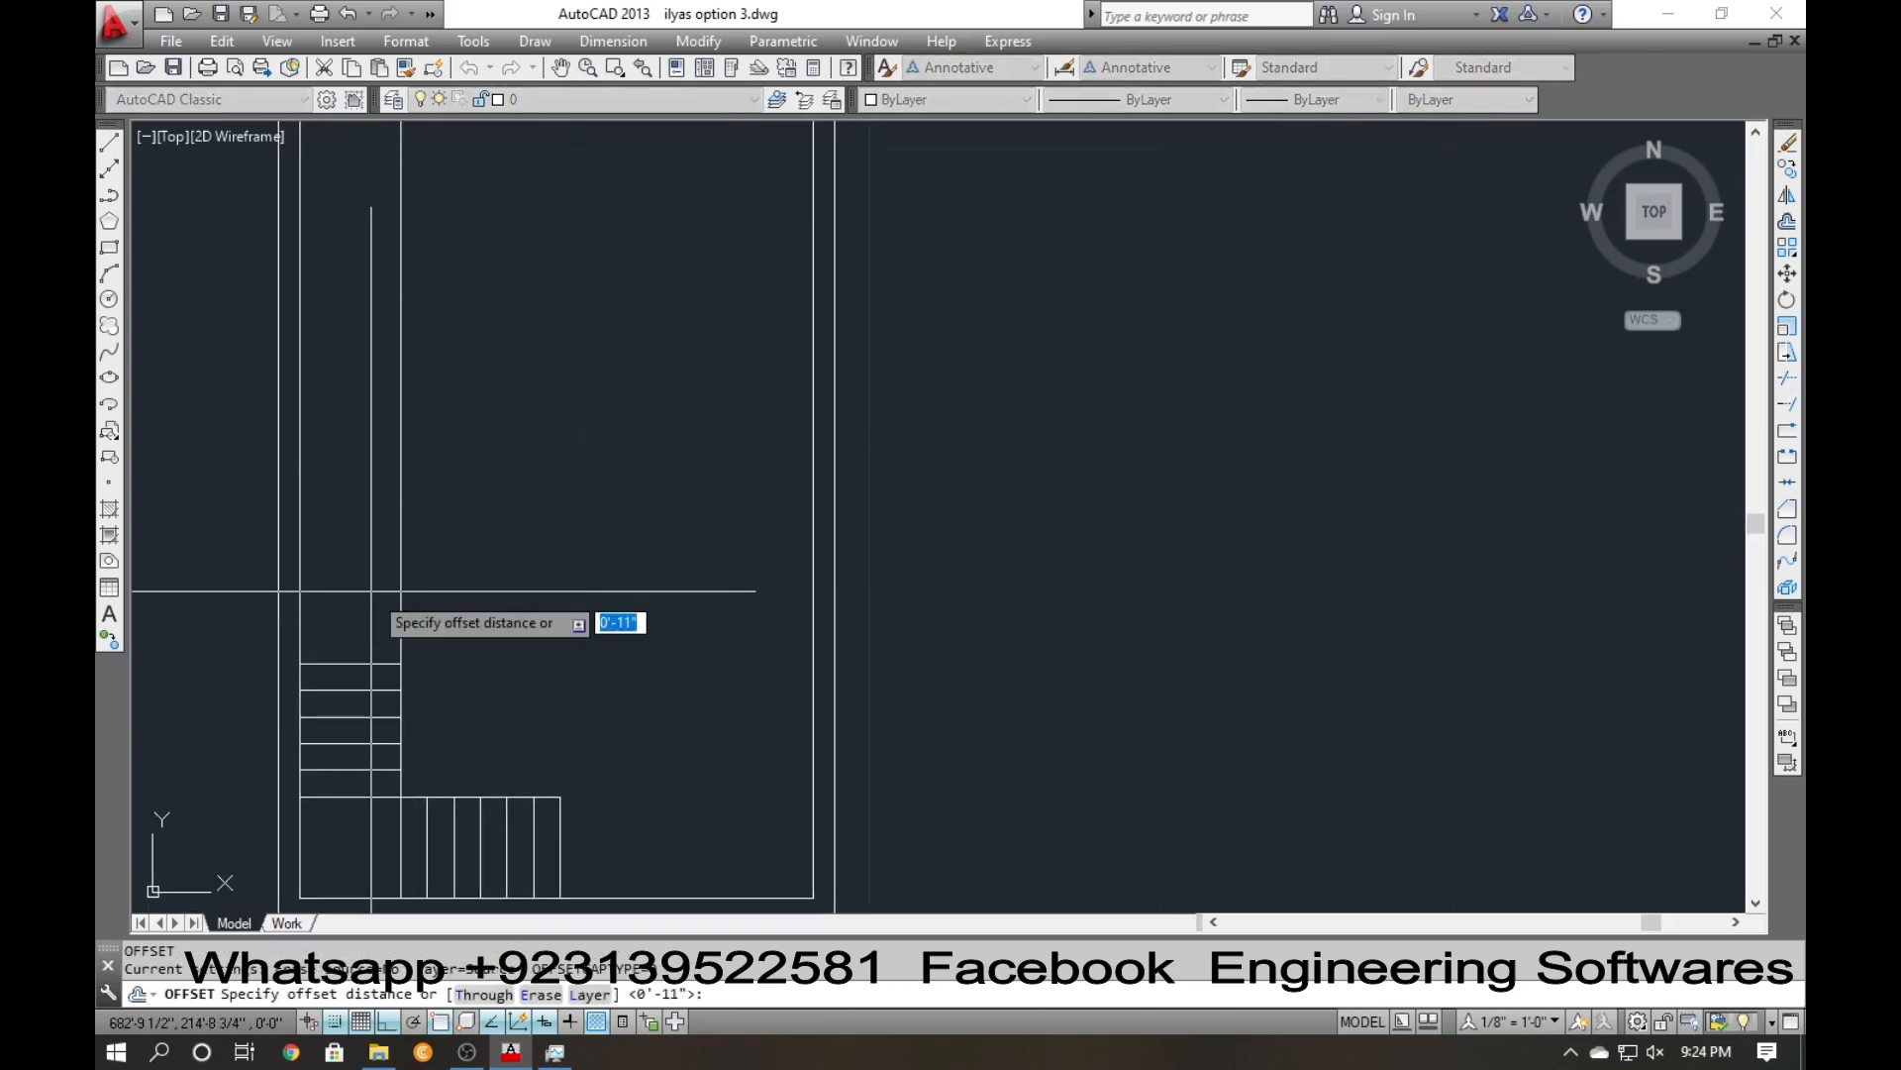
pyautogui.write('3.5')
pyautogui.press('Return')
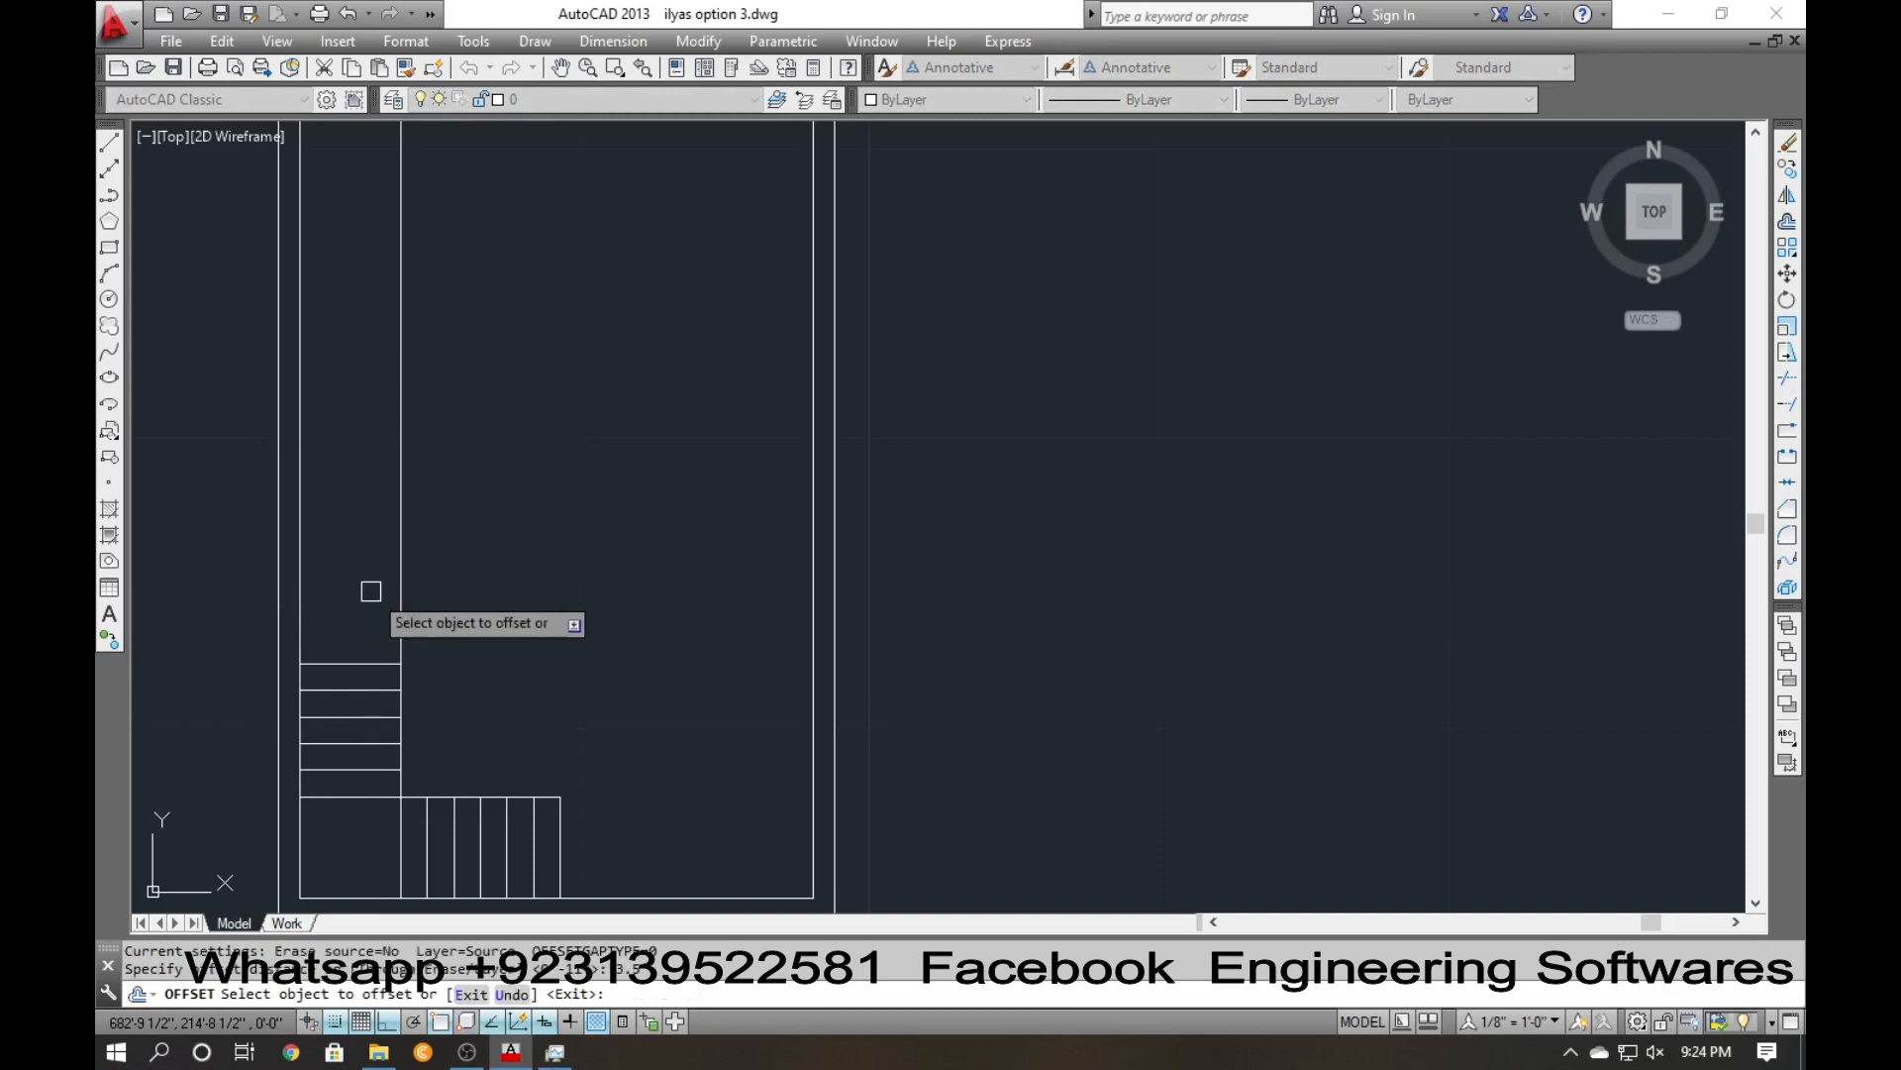
pyautogui.click(362, 662)
pyautogui.click(373, 570)
pyautogui.press('Escape')
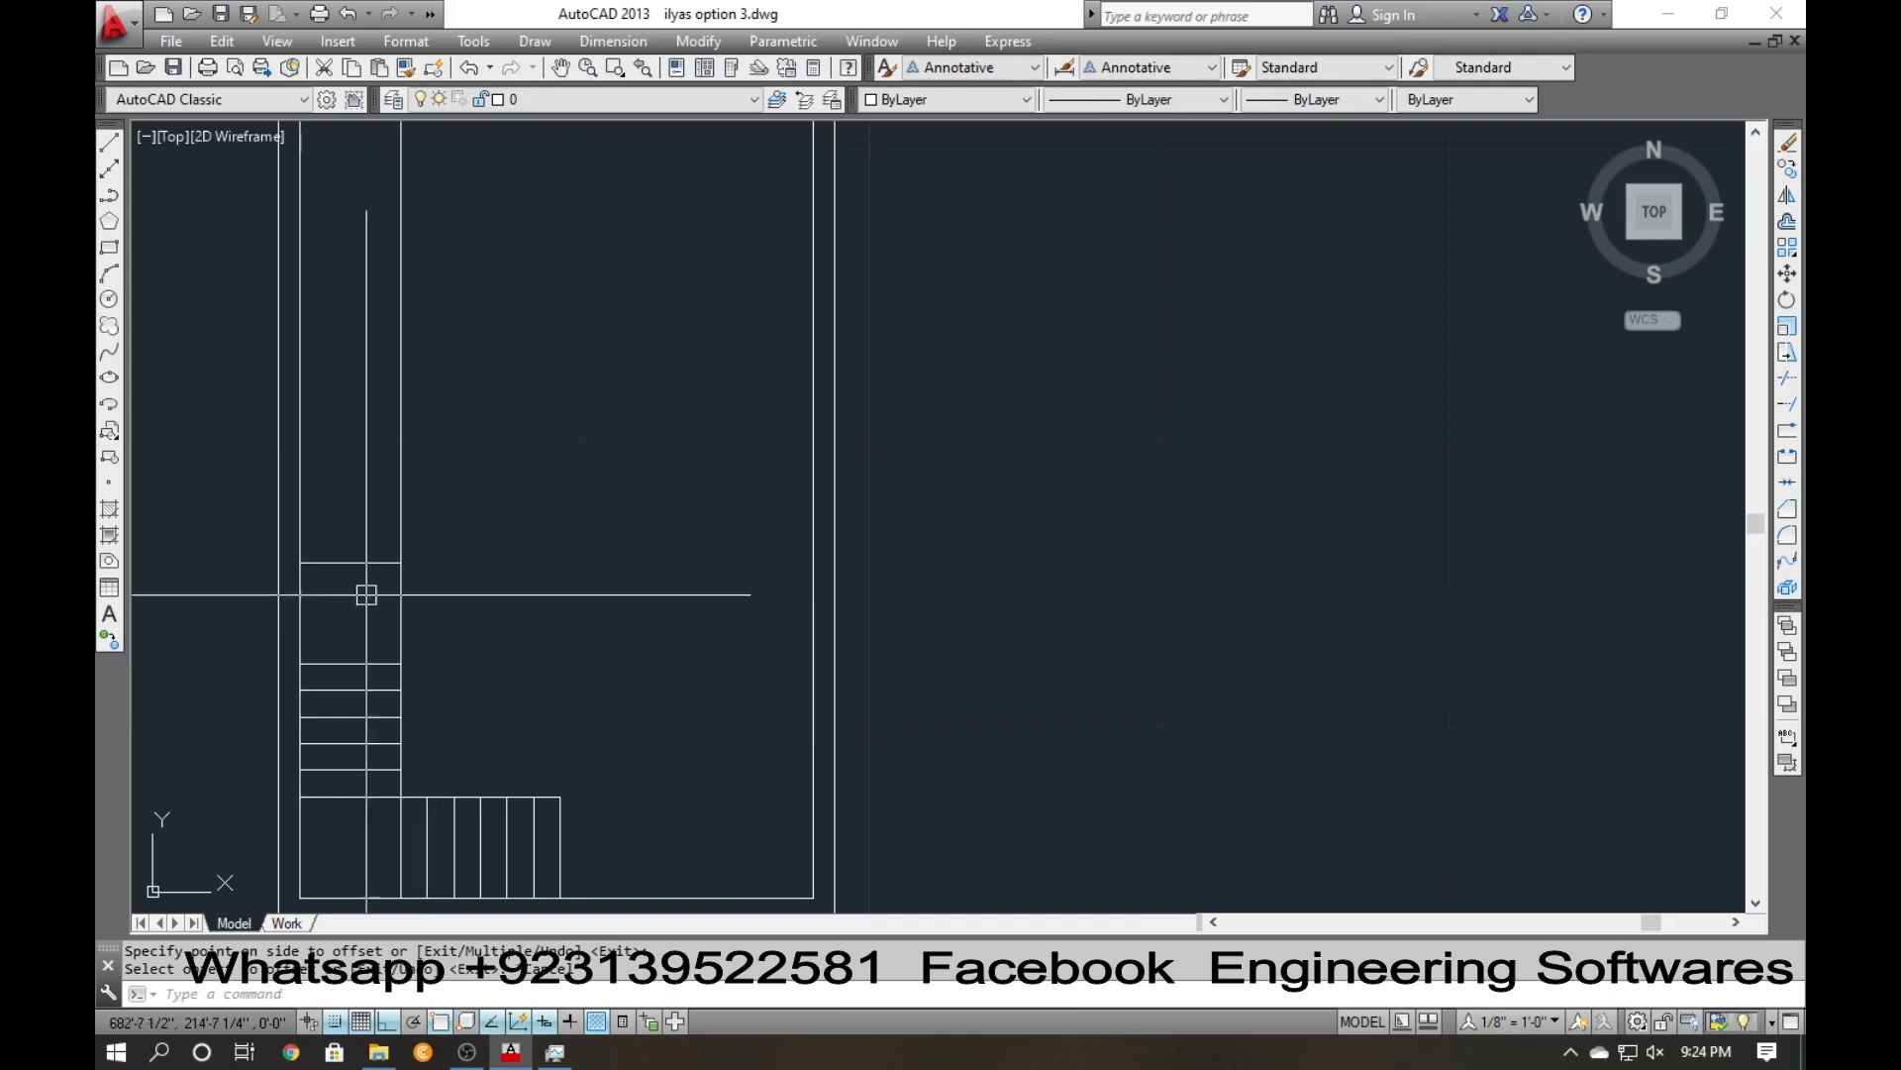
# Stretch the right end of the upper landing line horizontally into the room, well past the vertical stair outline.
pyautogui.click(347, 563)
pyautogui.click(400, 562)
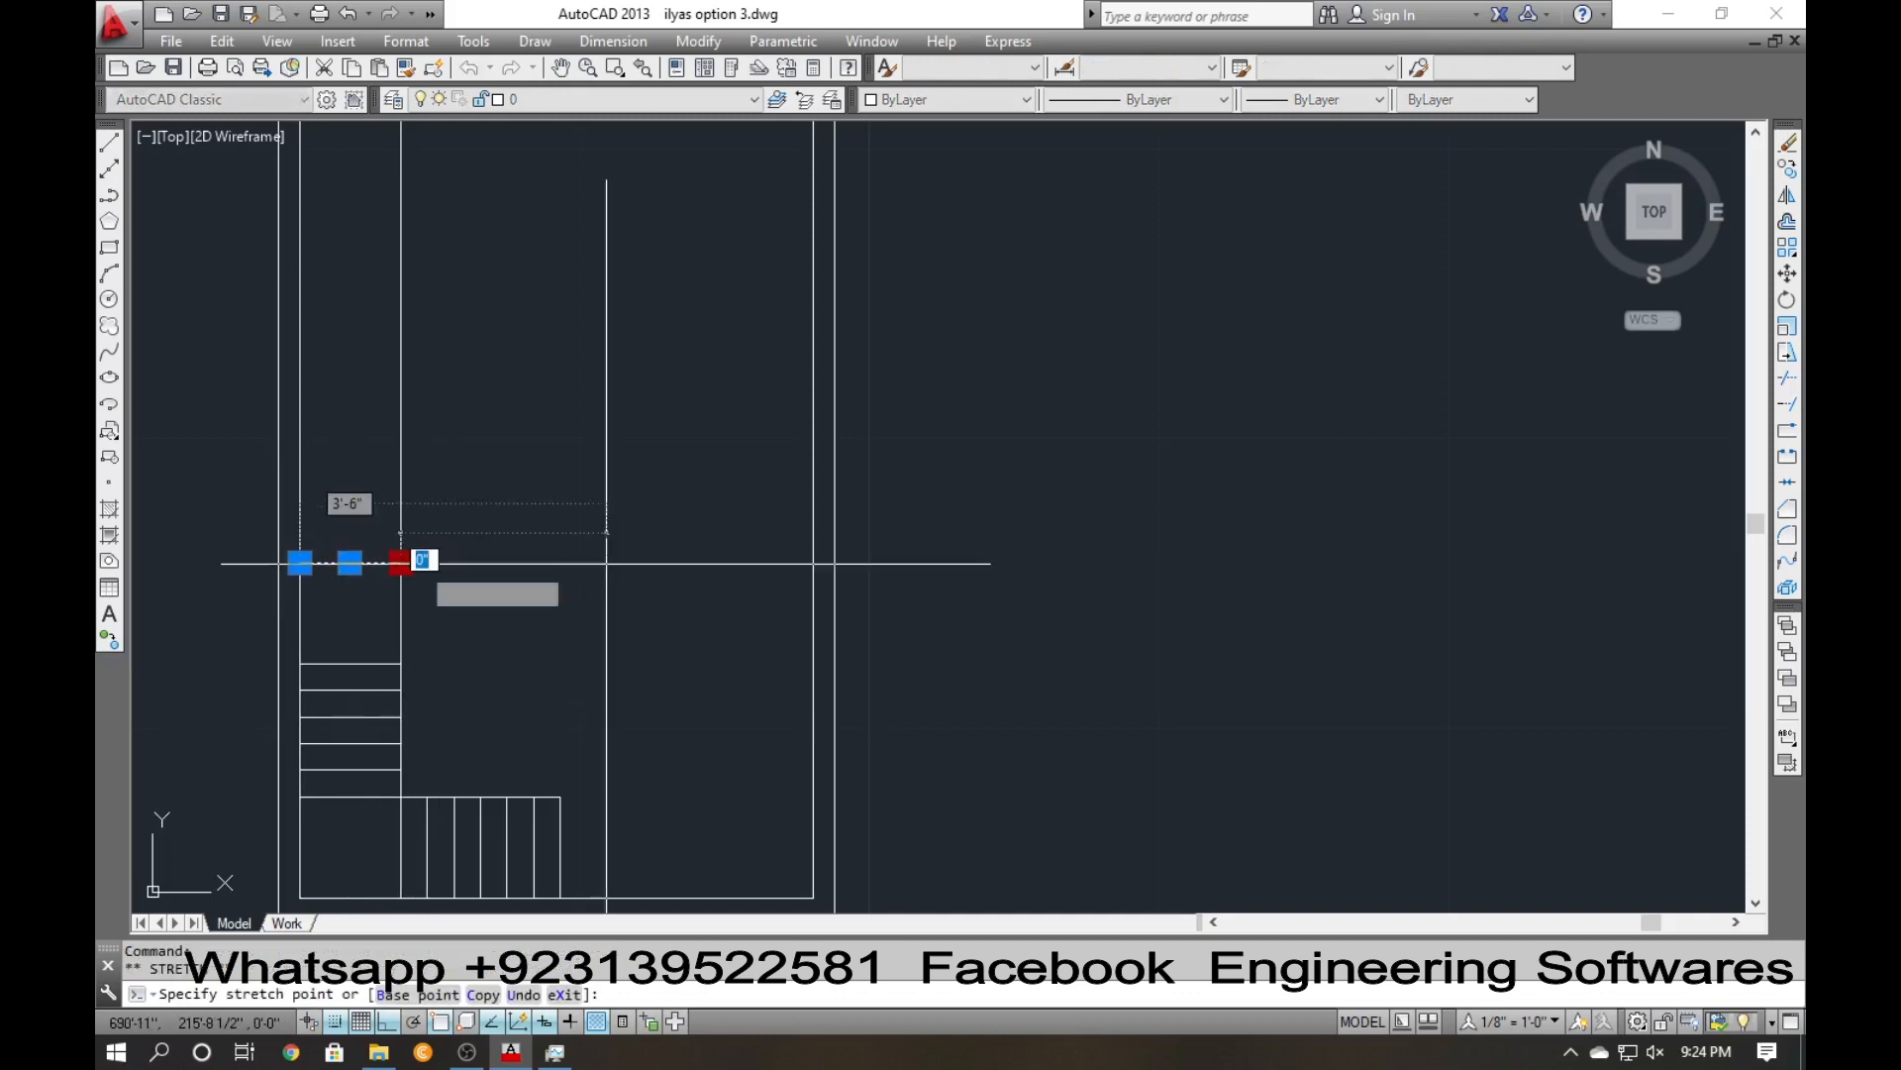
pyautogui.click(689, 562)
pyautogui.press('Escape')
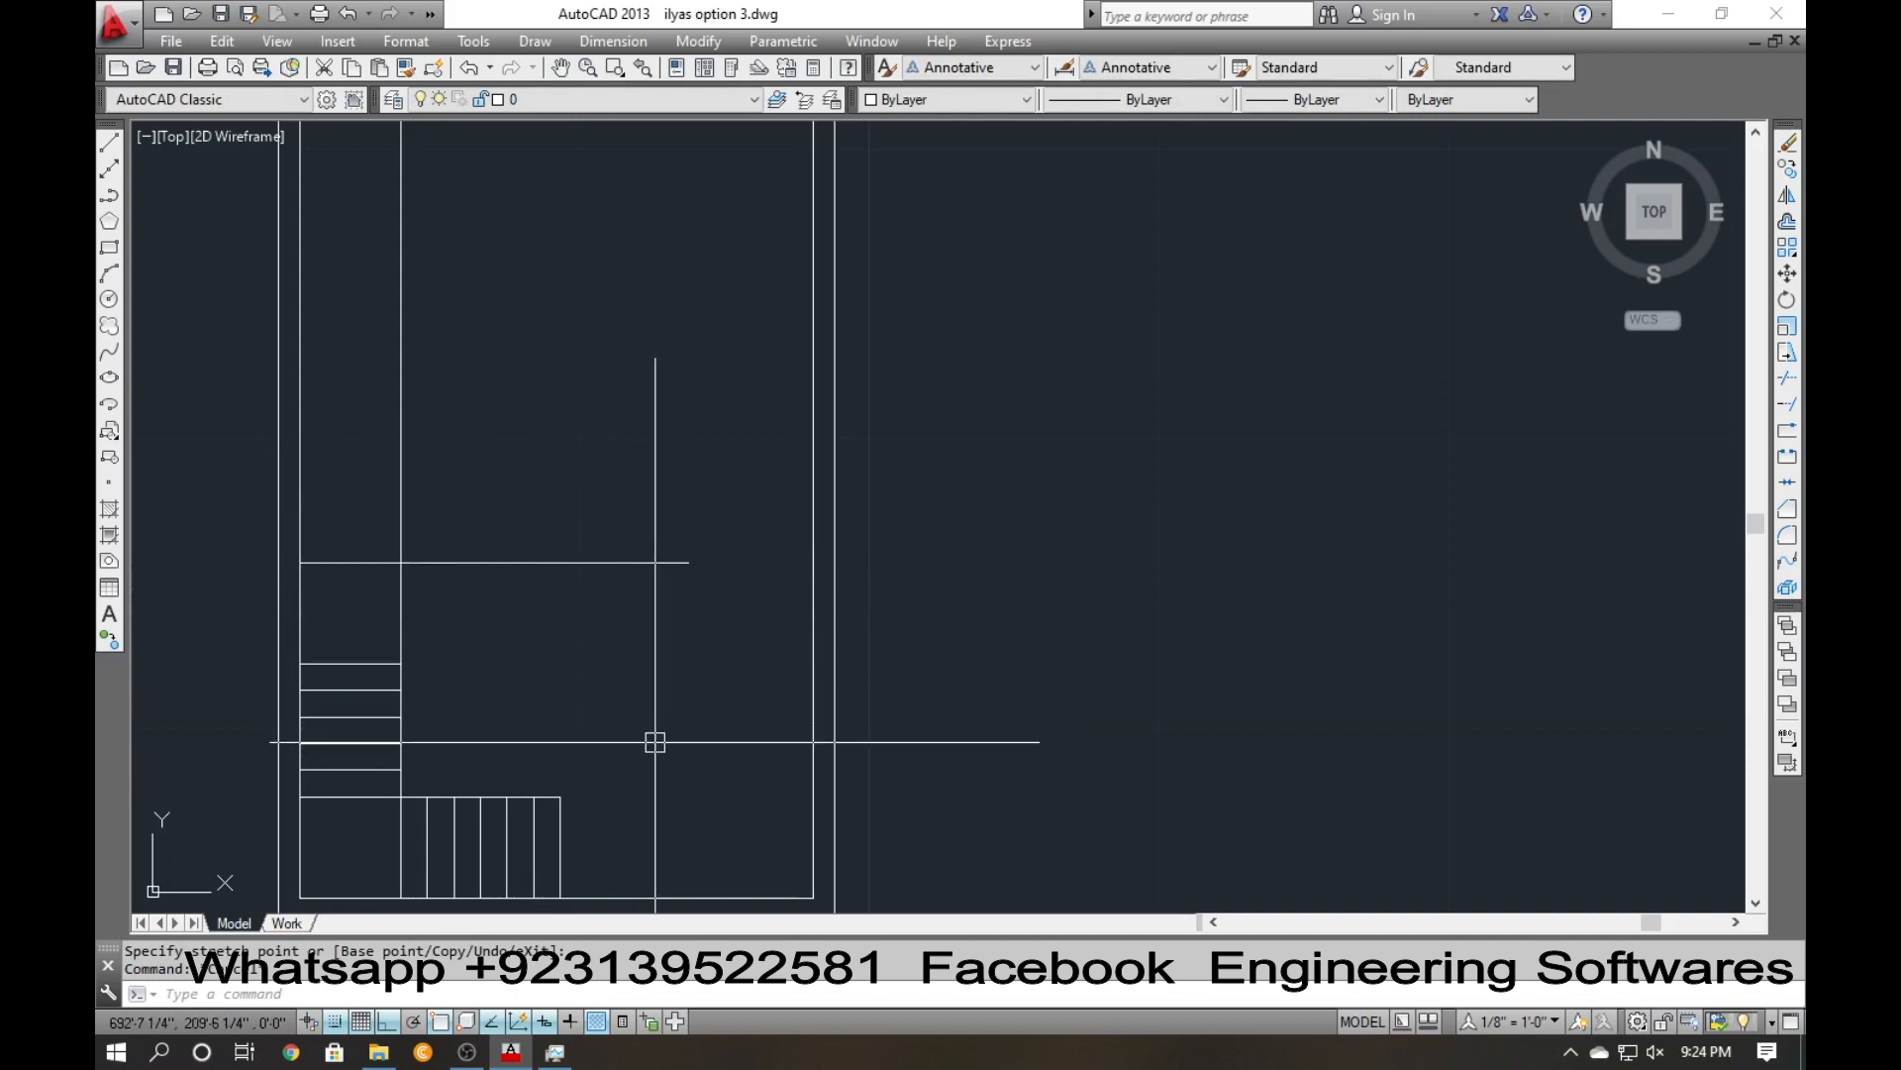
# Offset the vertical stair outline 11" to the right beside the upper landing.
pyautogui.write('o')
pyautogui.press('Return')
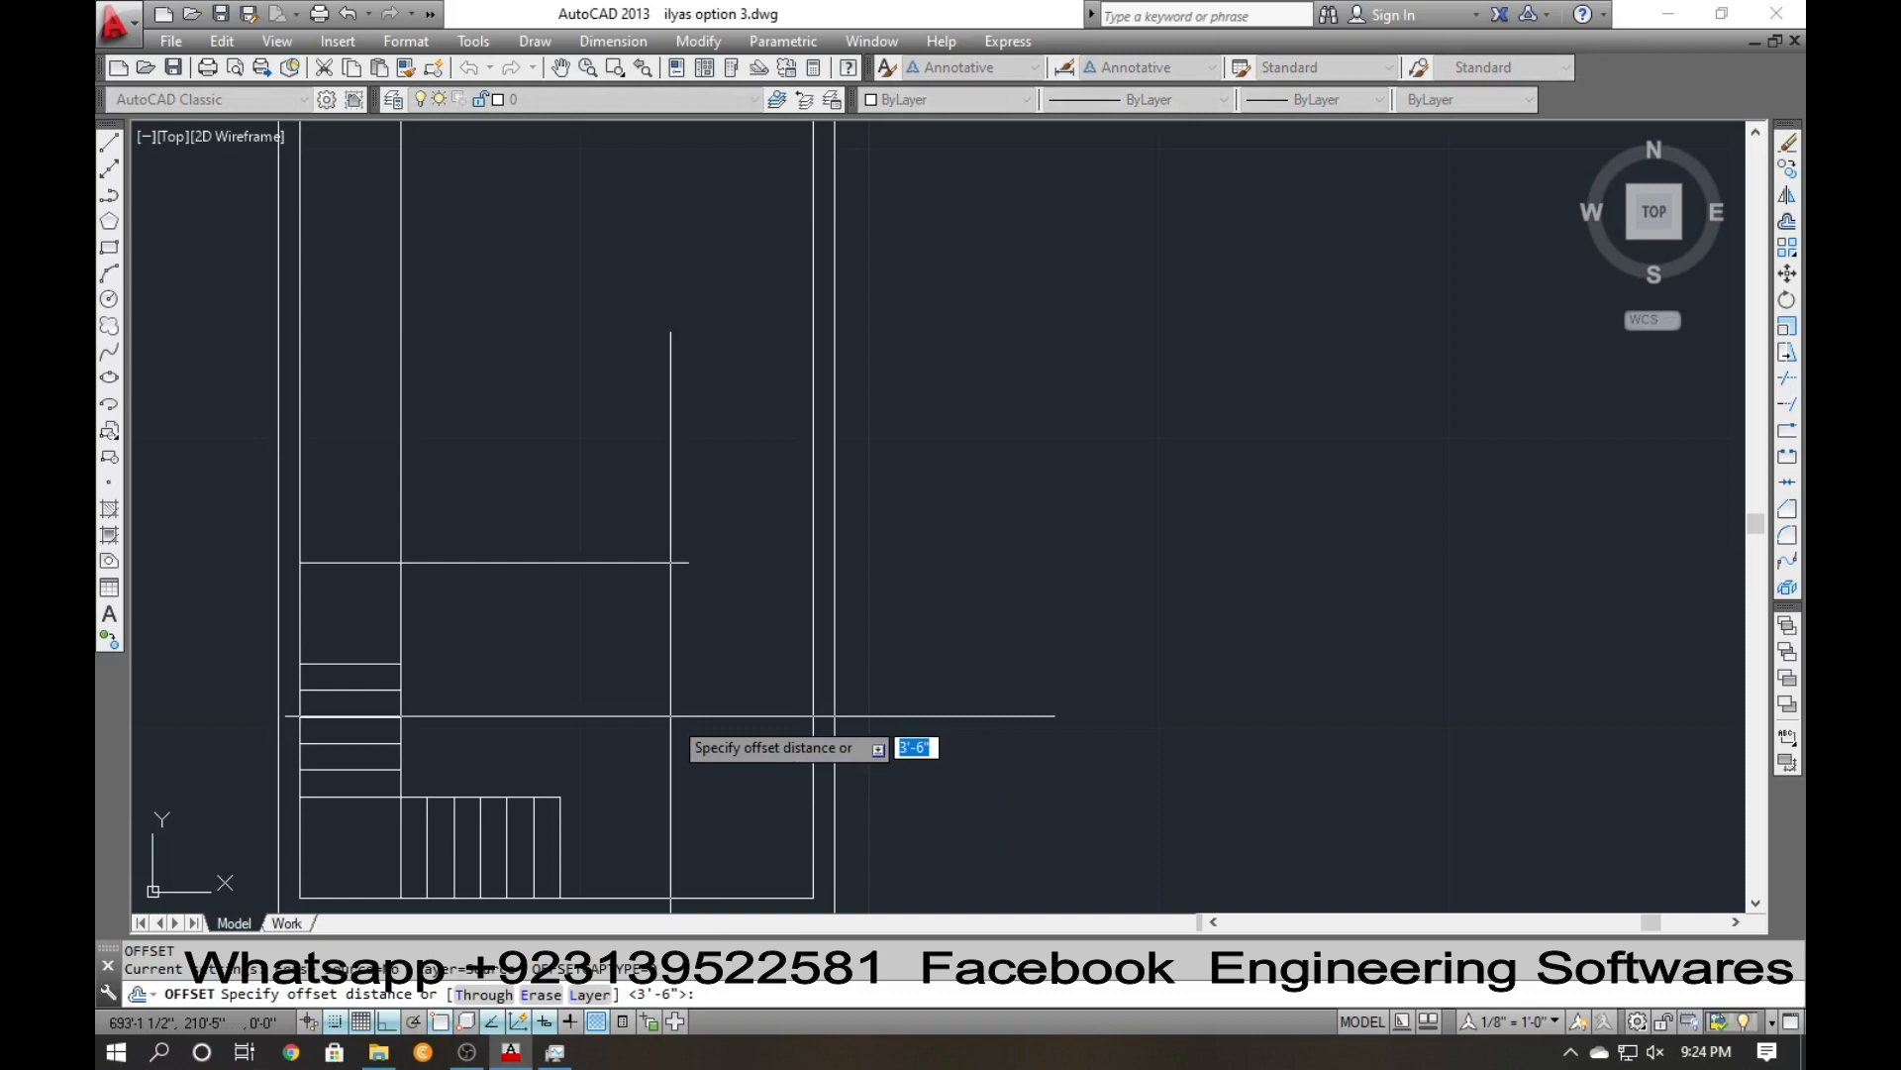
pyautogui.write('1')
pyautogui.press('Return')
pyautogui.click(401, 643)
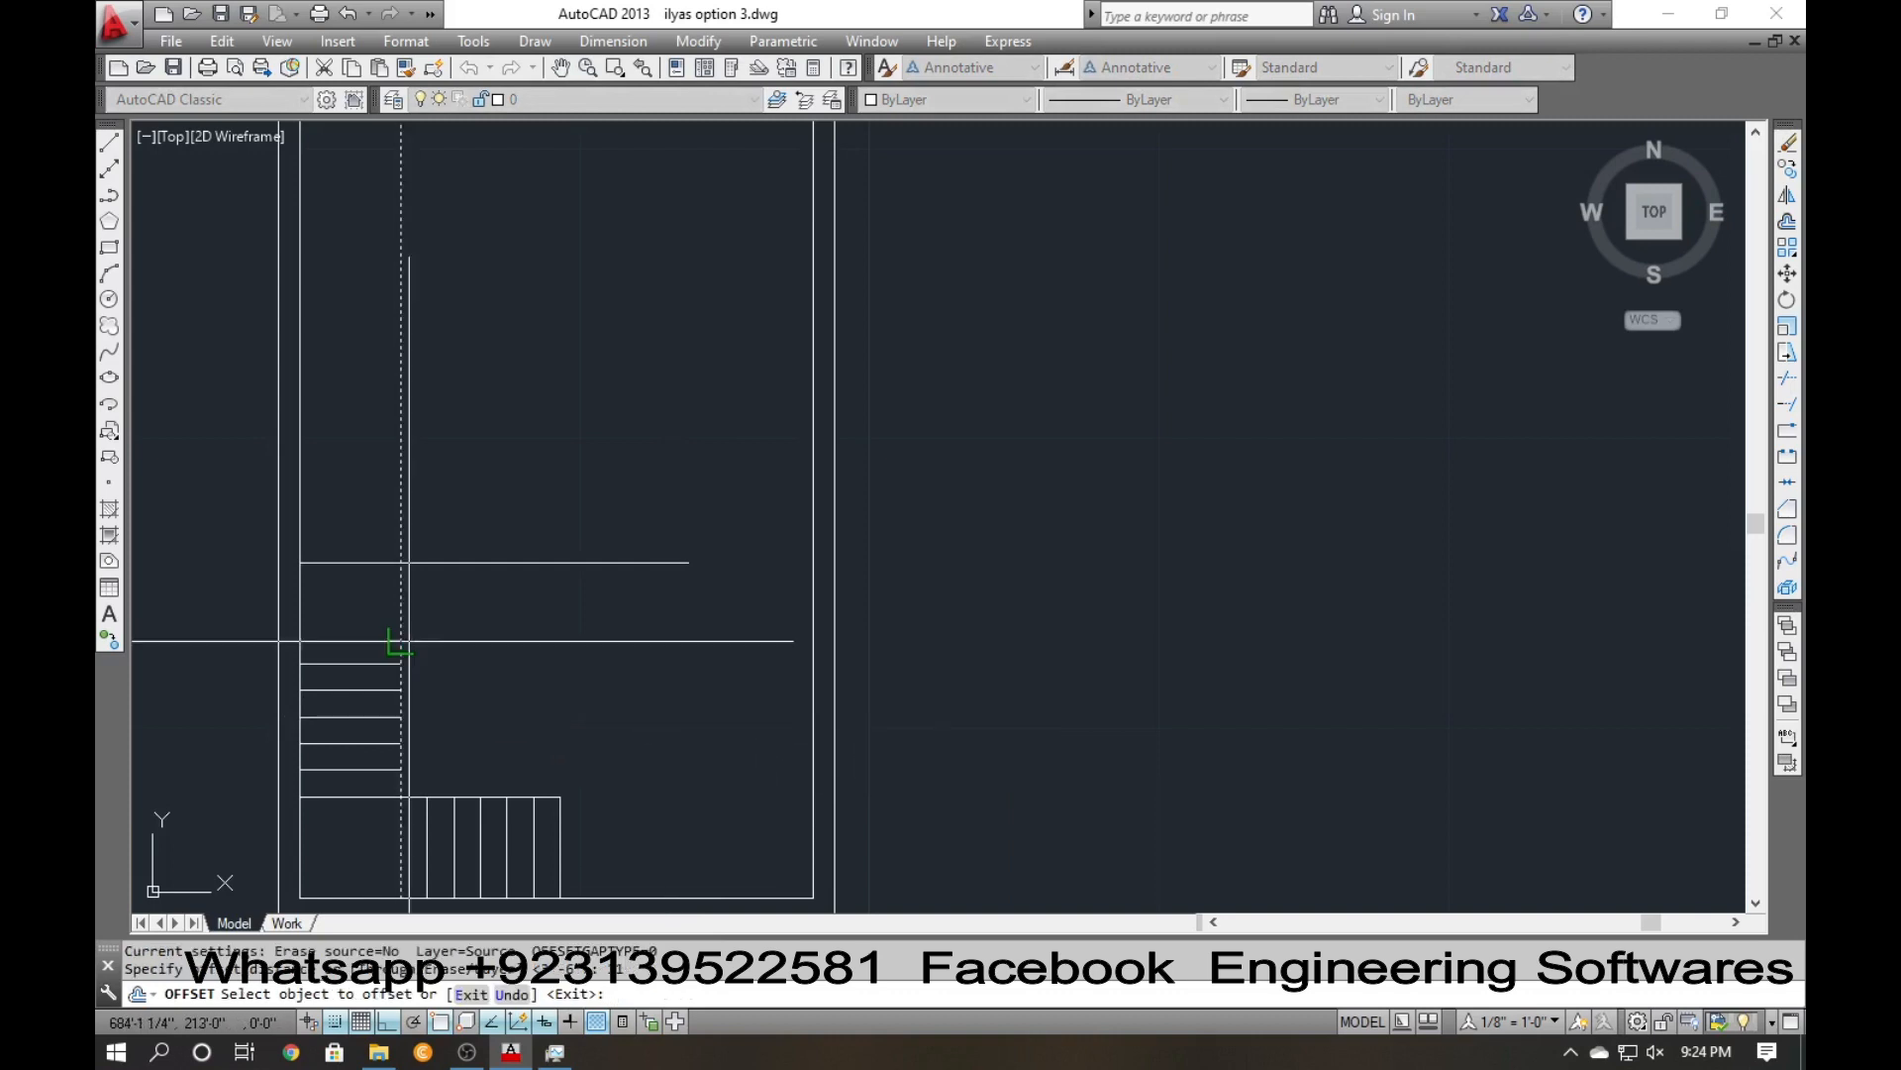
pyautogui.click(505, 644)
pyautogui.press('Escape')
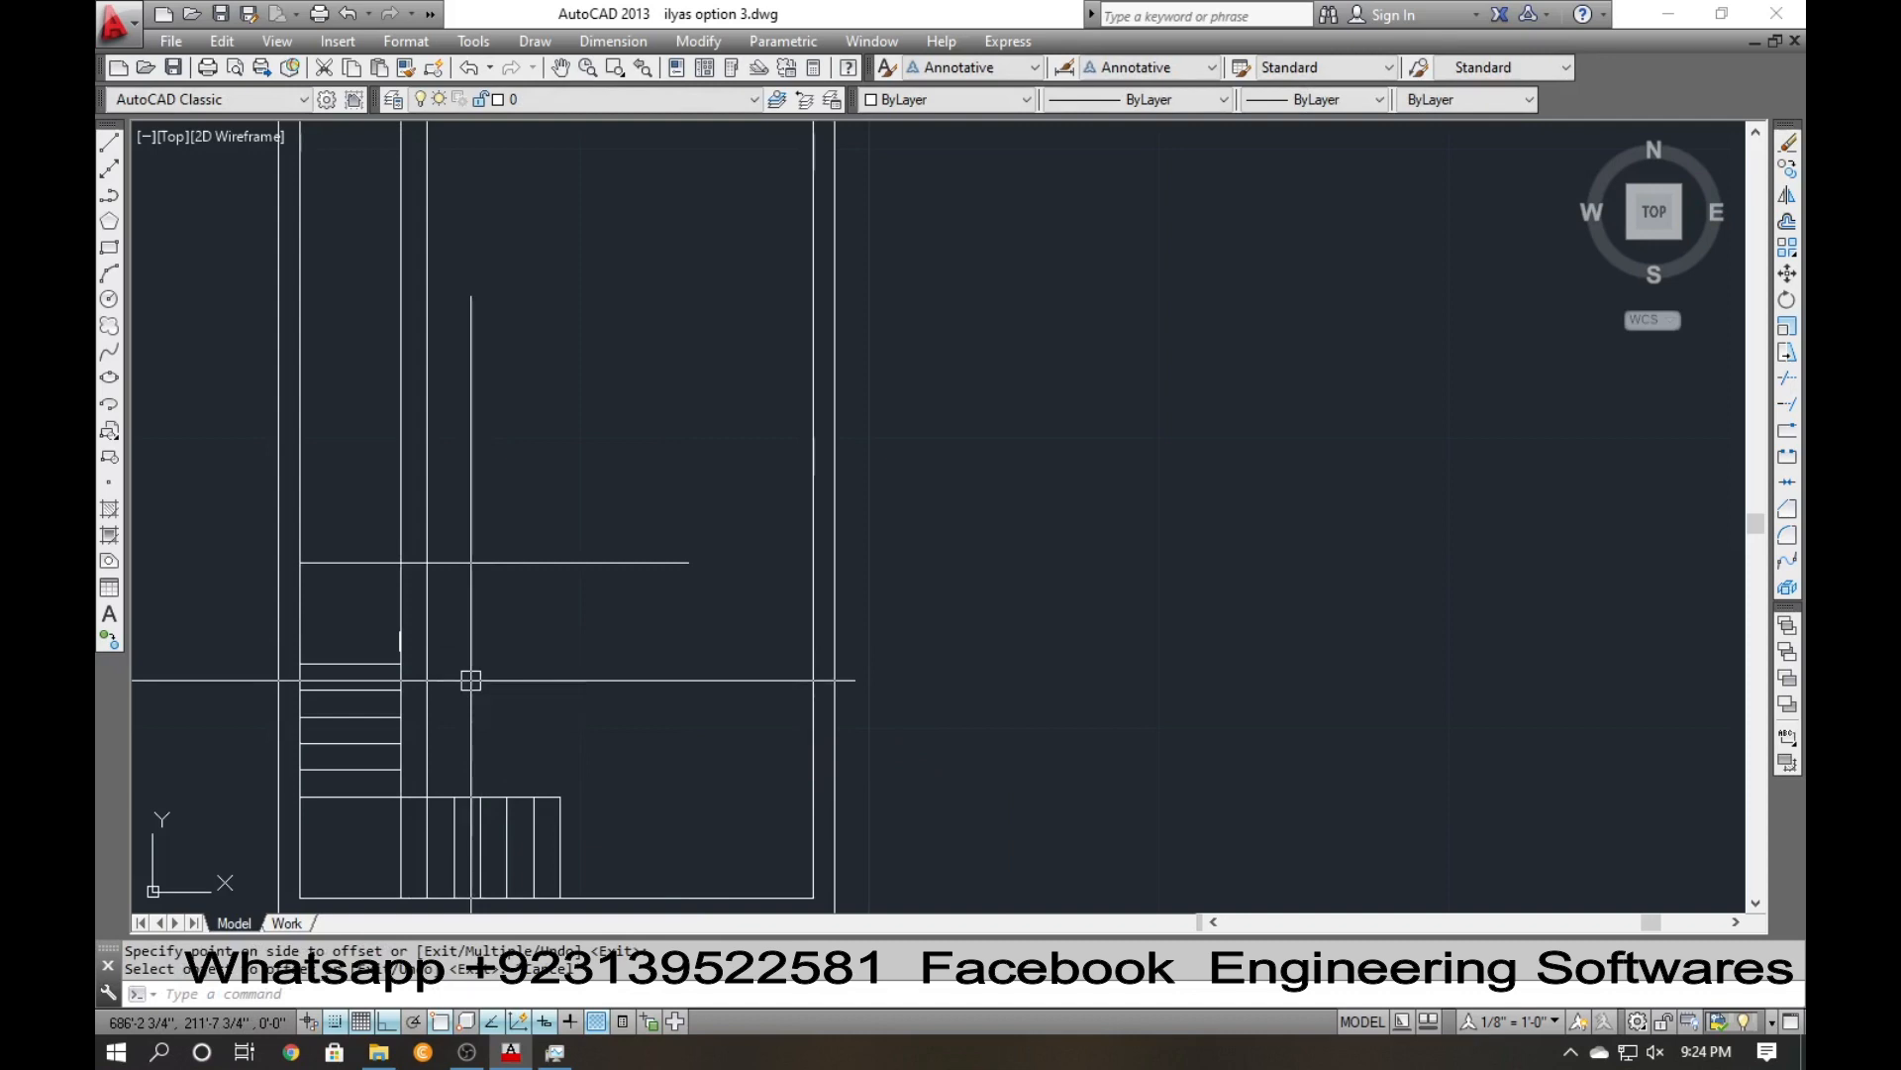
# Trim the new vertical line below the upper landing's top line.
pyautogui.write('tr')
pyautogui.press('Return')
pyautogui.press('Return')
pyautogui.click(427, 680)
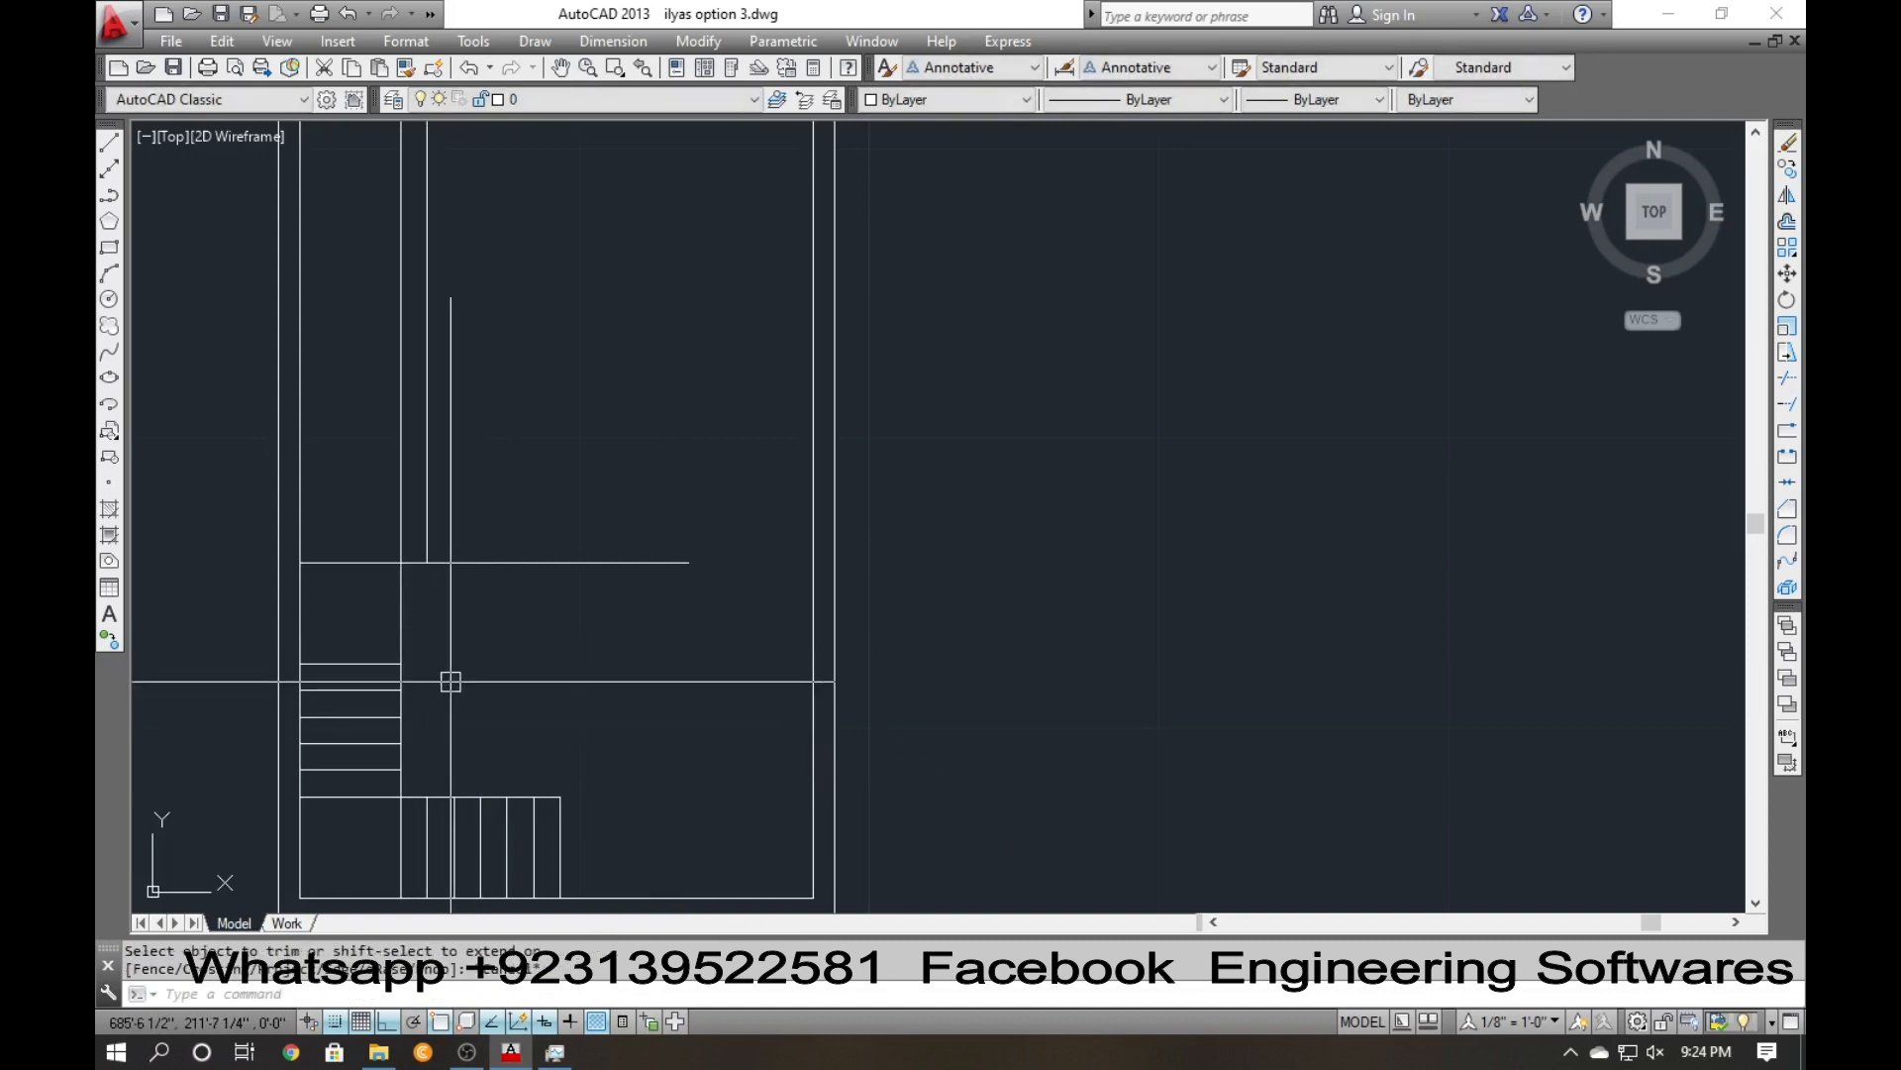
# Undo the last trim and extend the vertical flight's topmost tread line across to the room's right wall.
pyautogui.hotkey('ctrl', 'z')
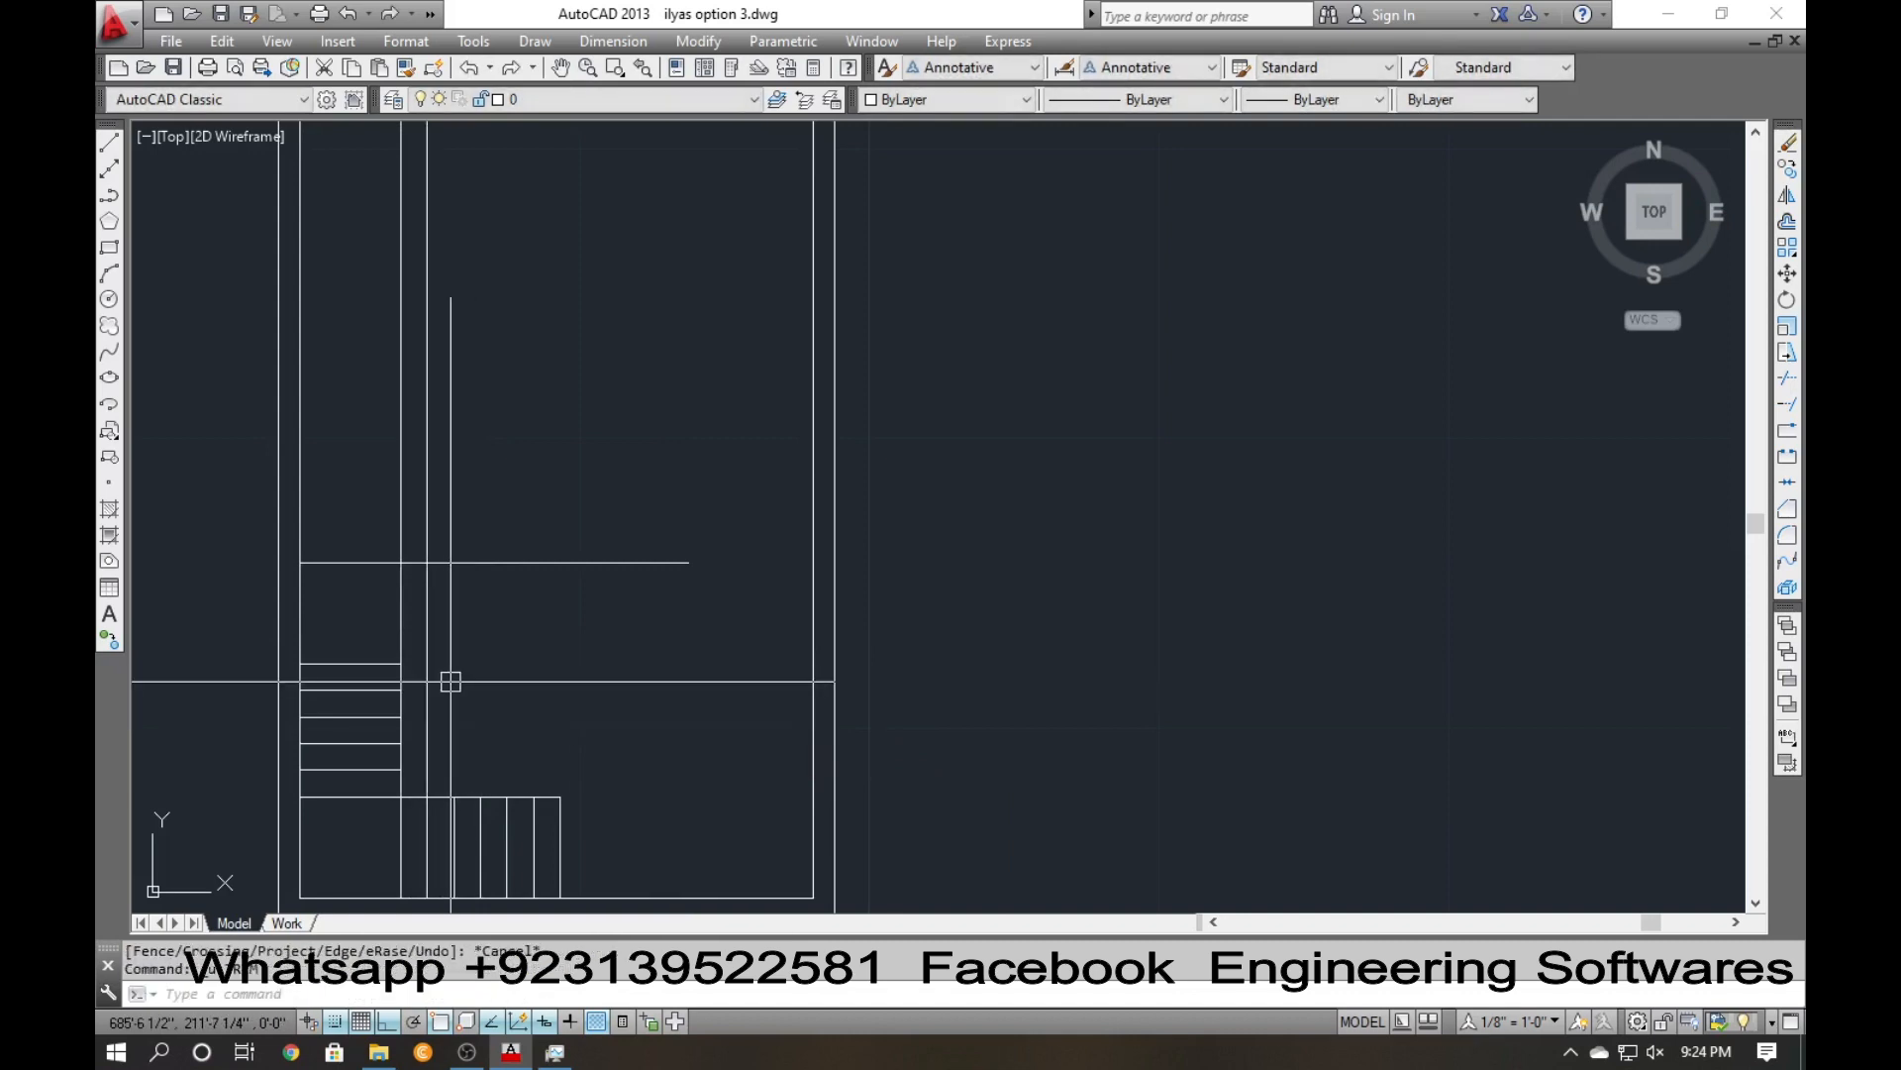
pyautogui.write('ex')
pyautogui.press('Return')
pyautogui.press('Return')
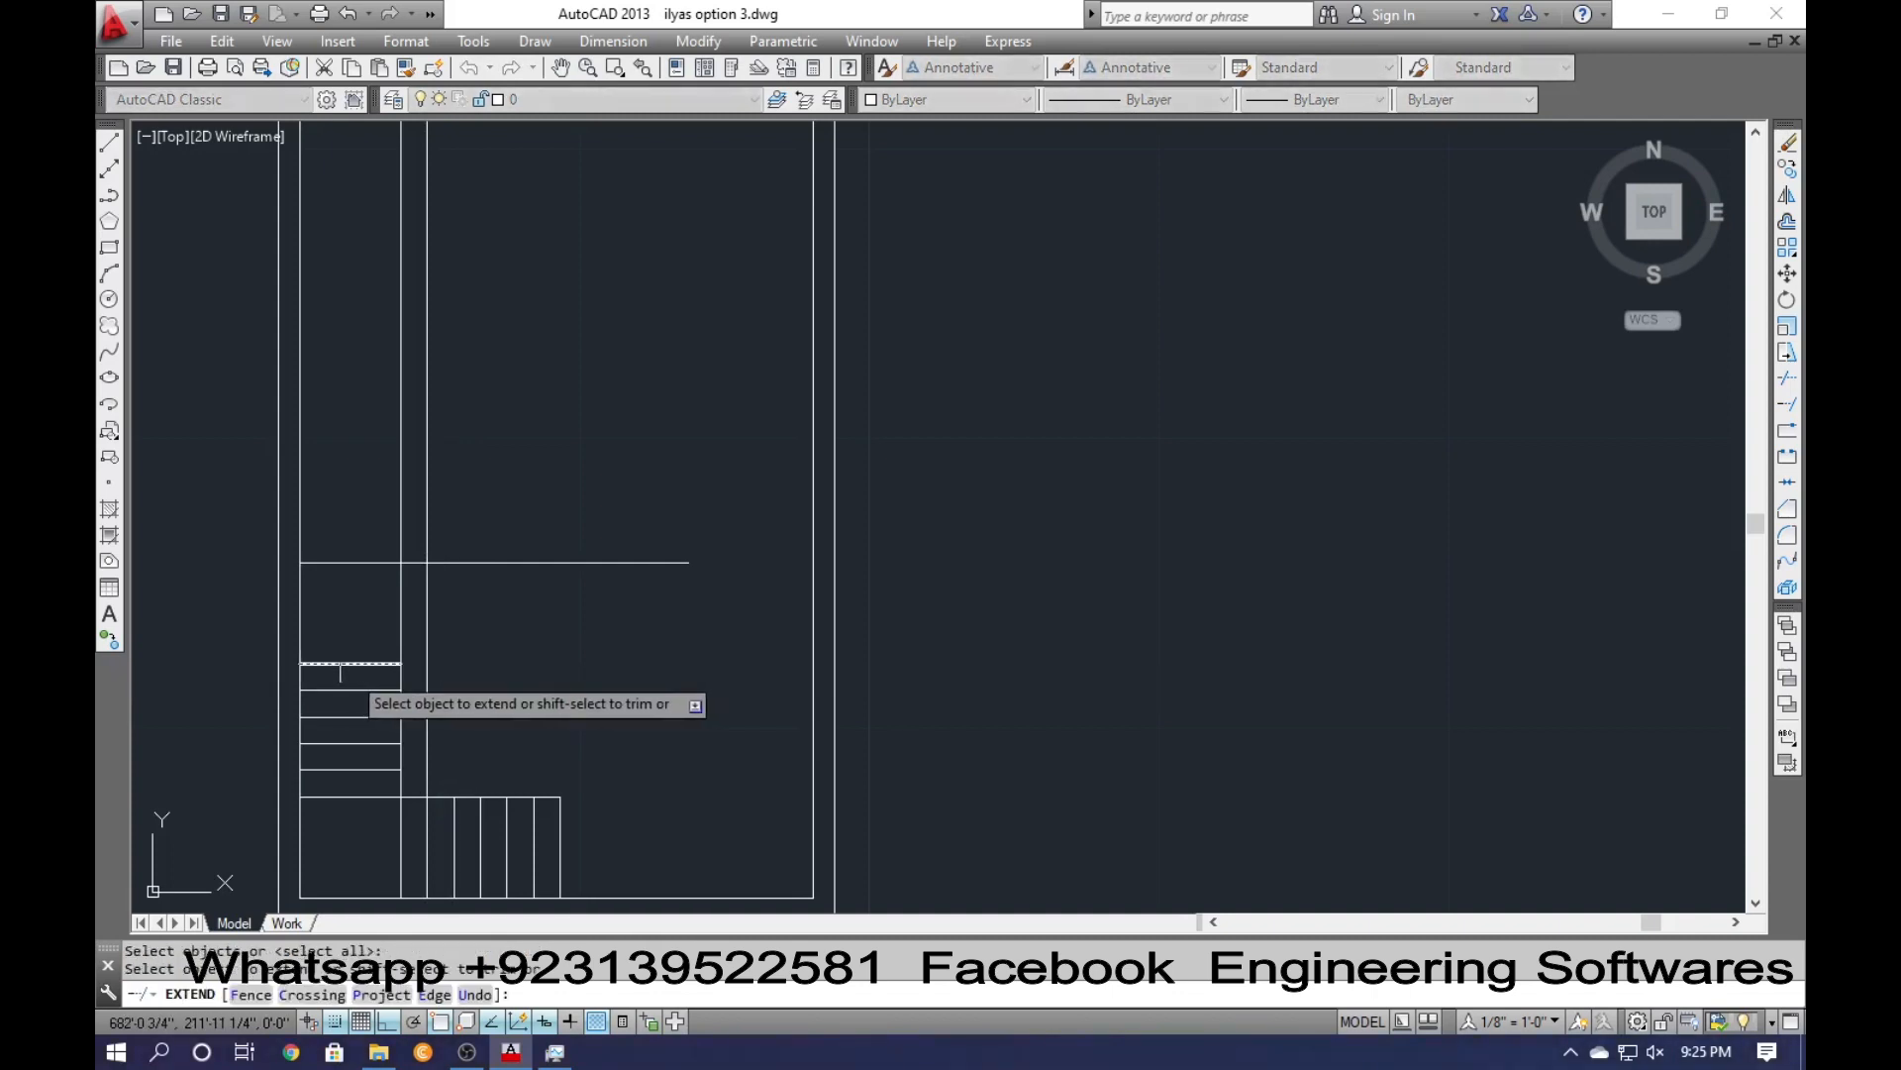
pyautogui.click(392, 664)
pyautogui.press('Return')
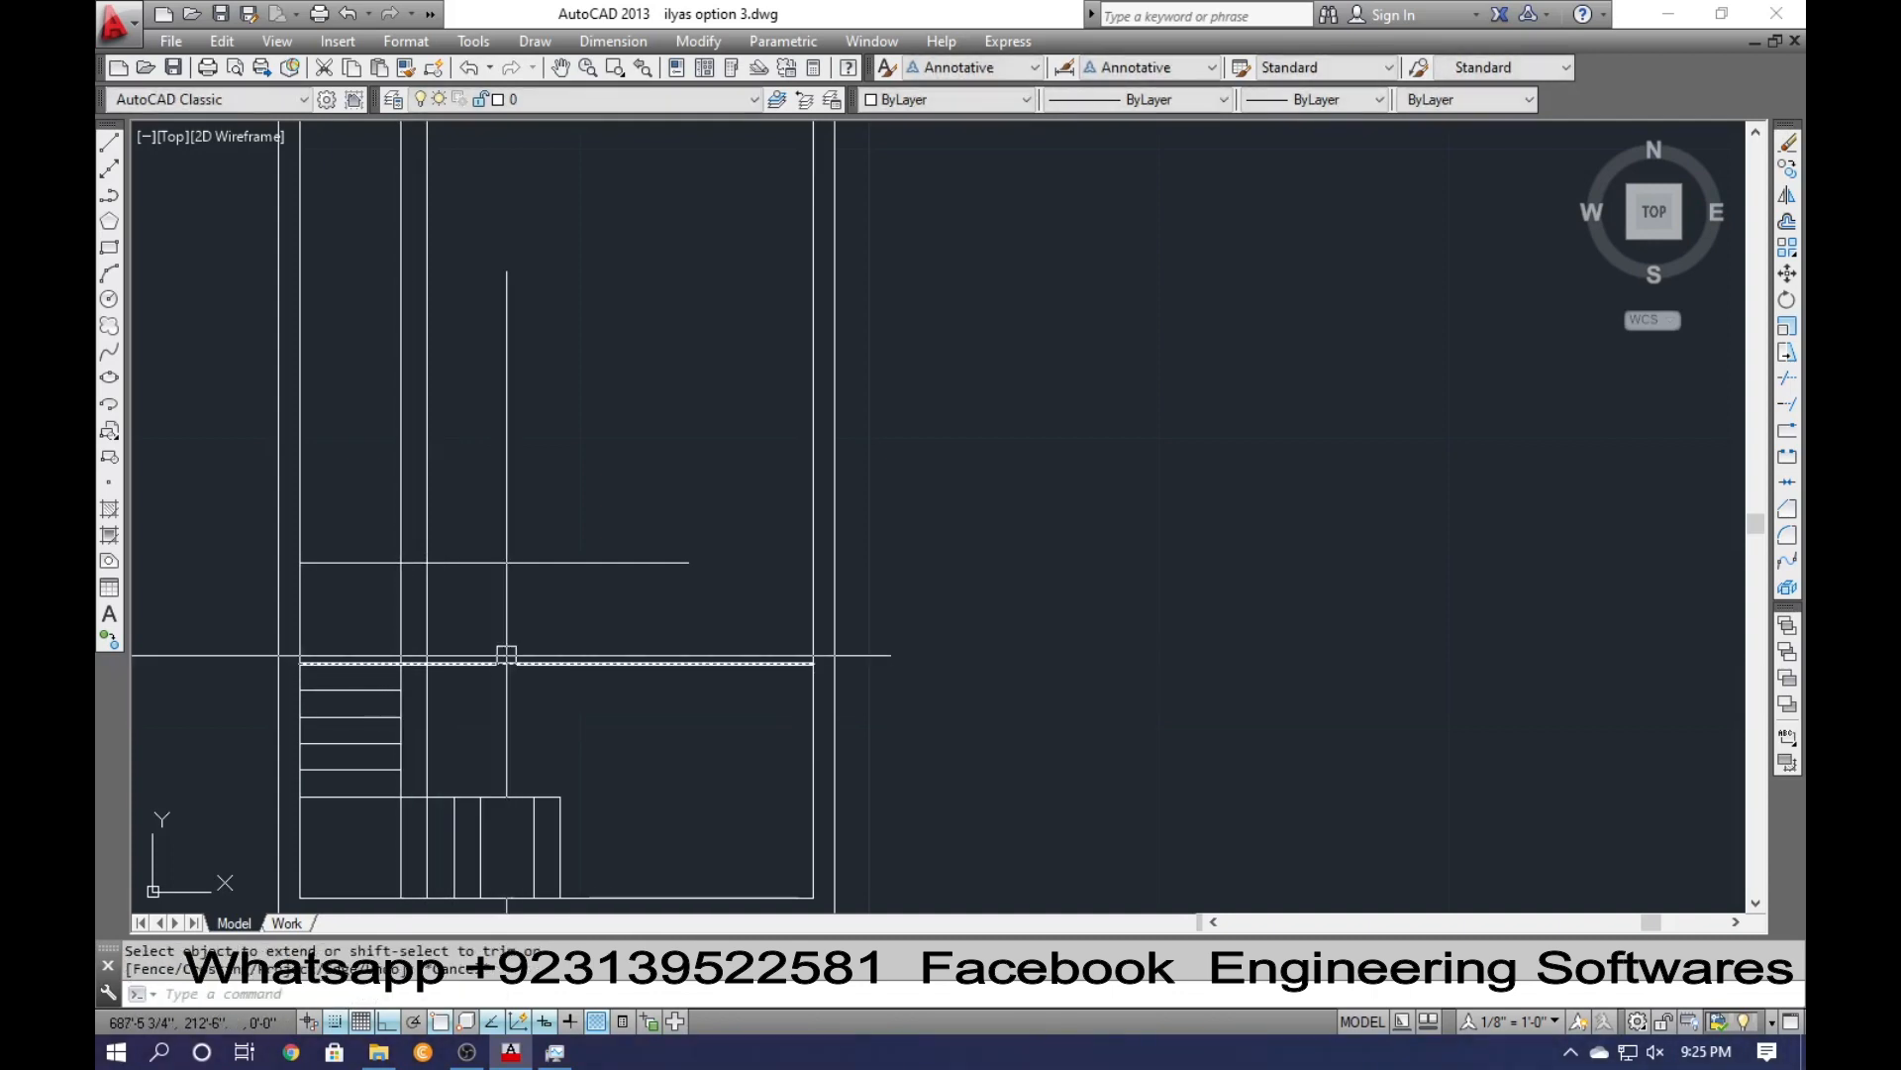
# Trim the two vertical stair lines above the upper landing, and the outer one below the landing's lower edge.
pyautogui.write('tr')
pyautogui.press('Return')
pyautogui.press('Return')
pyautogui.click(426, 527)
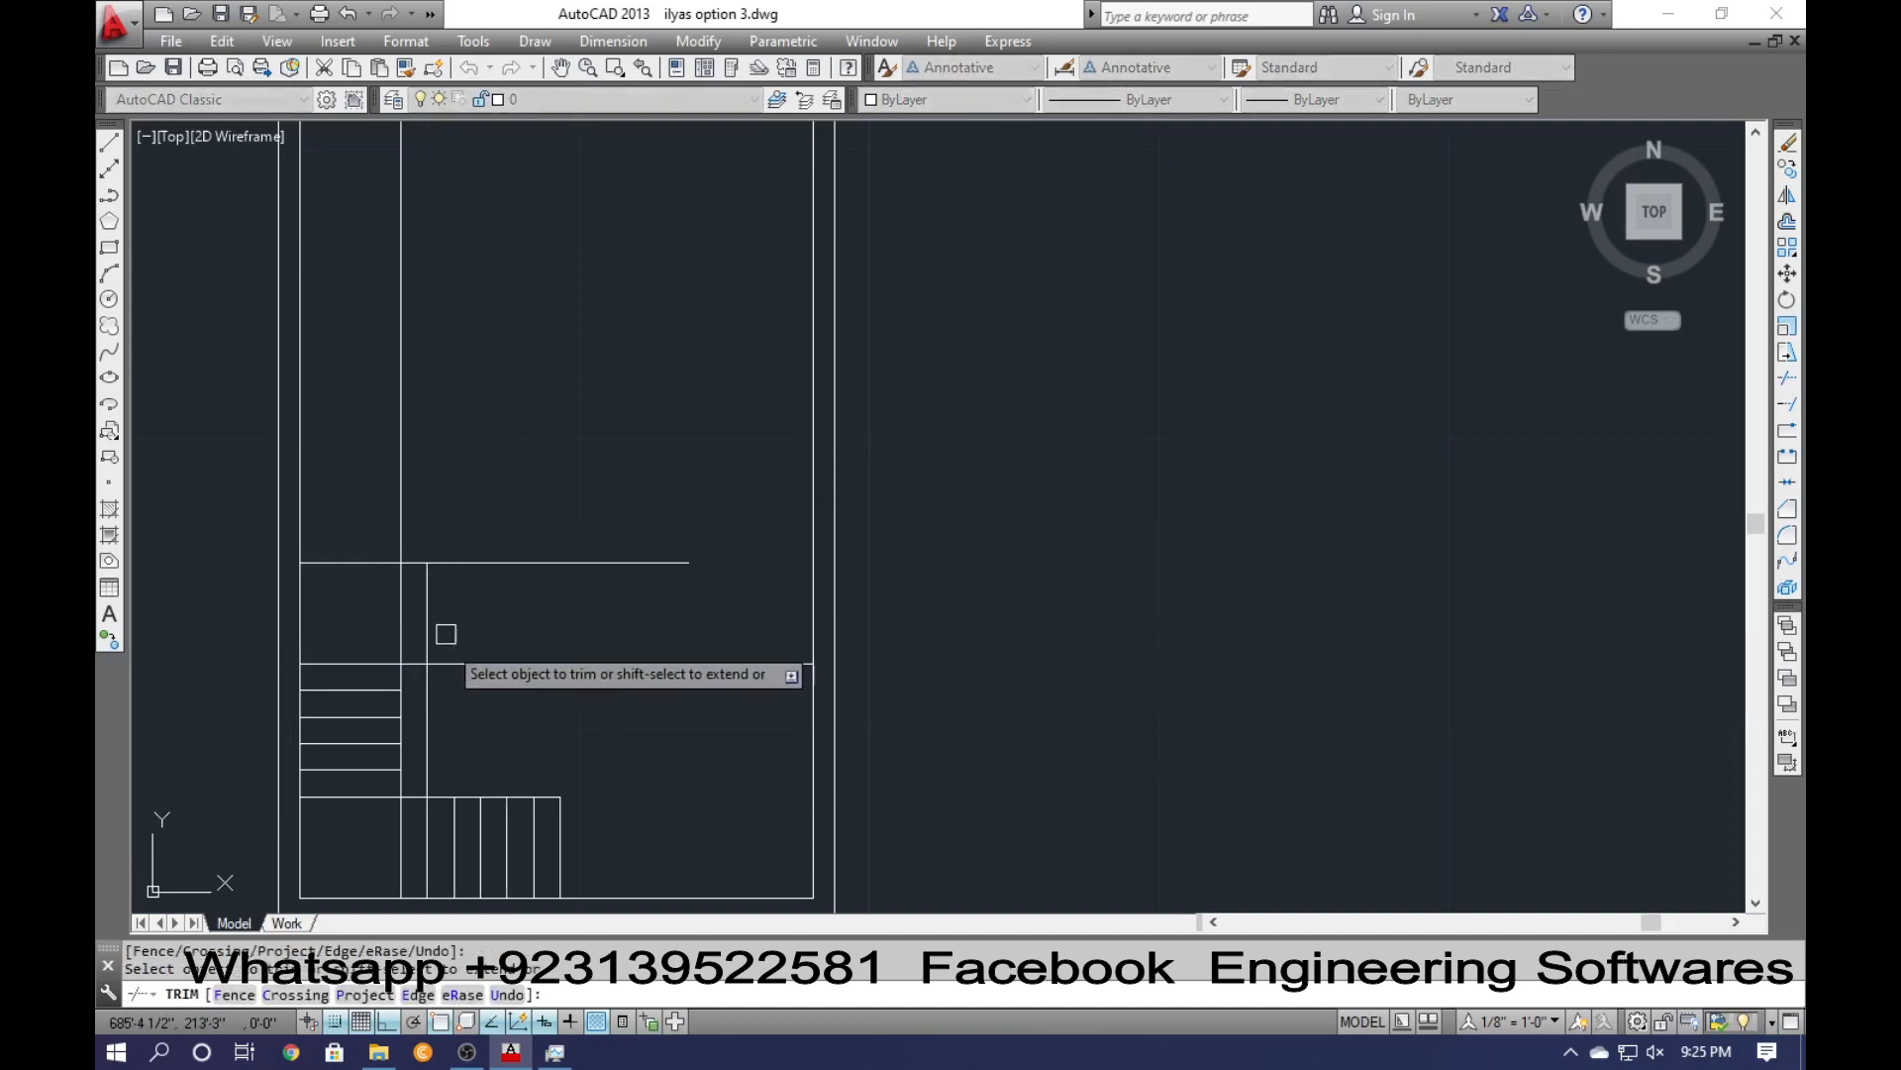
pyautogui.click(401, 506)
pyautogui.click(427, 698)
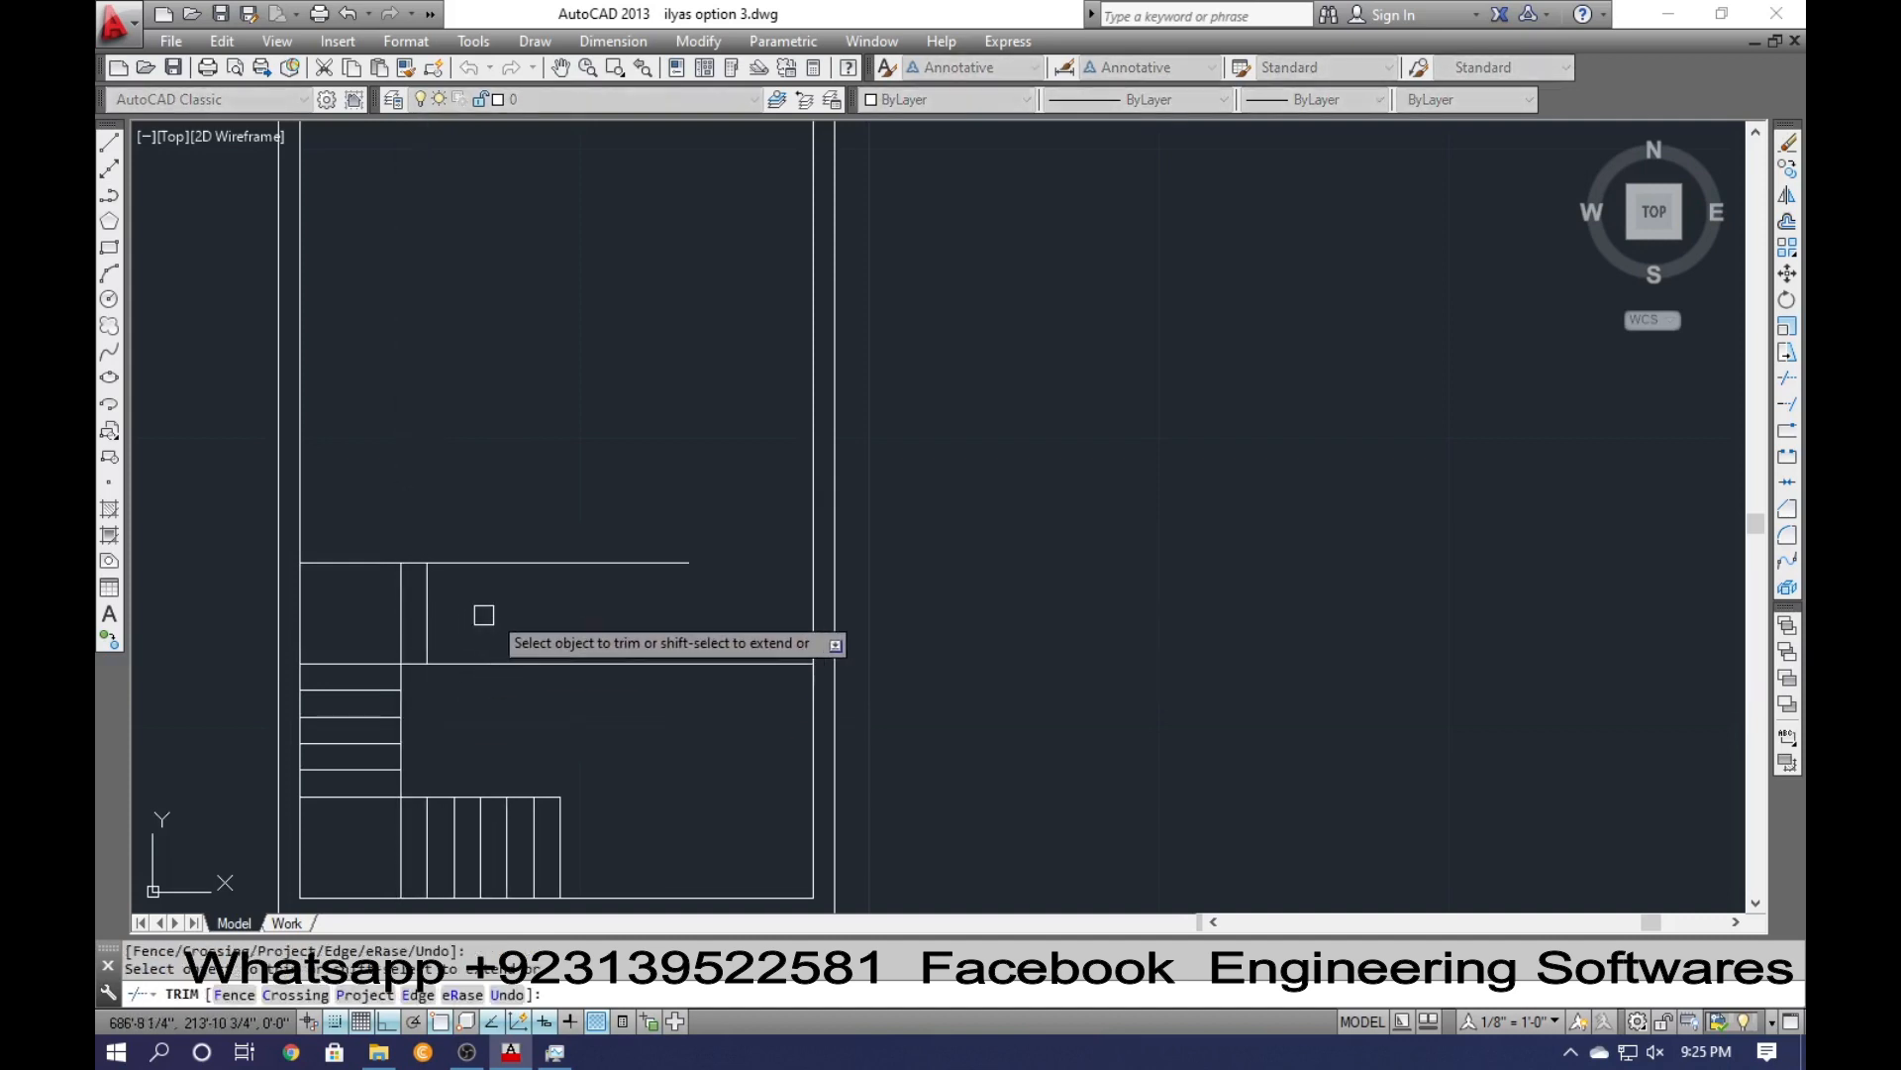
pyautogui.press('Return')
# Offset the upper flight's outer tread line 11" to the right three times to add treads.
pyautogui.write('o')
pyautogui.press('Return')
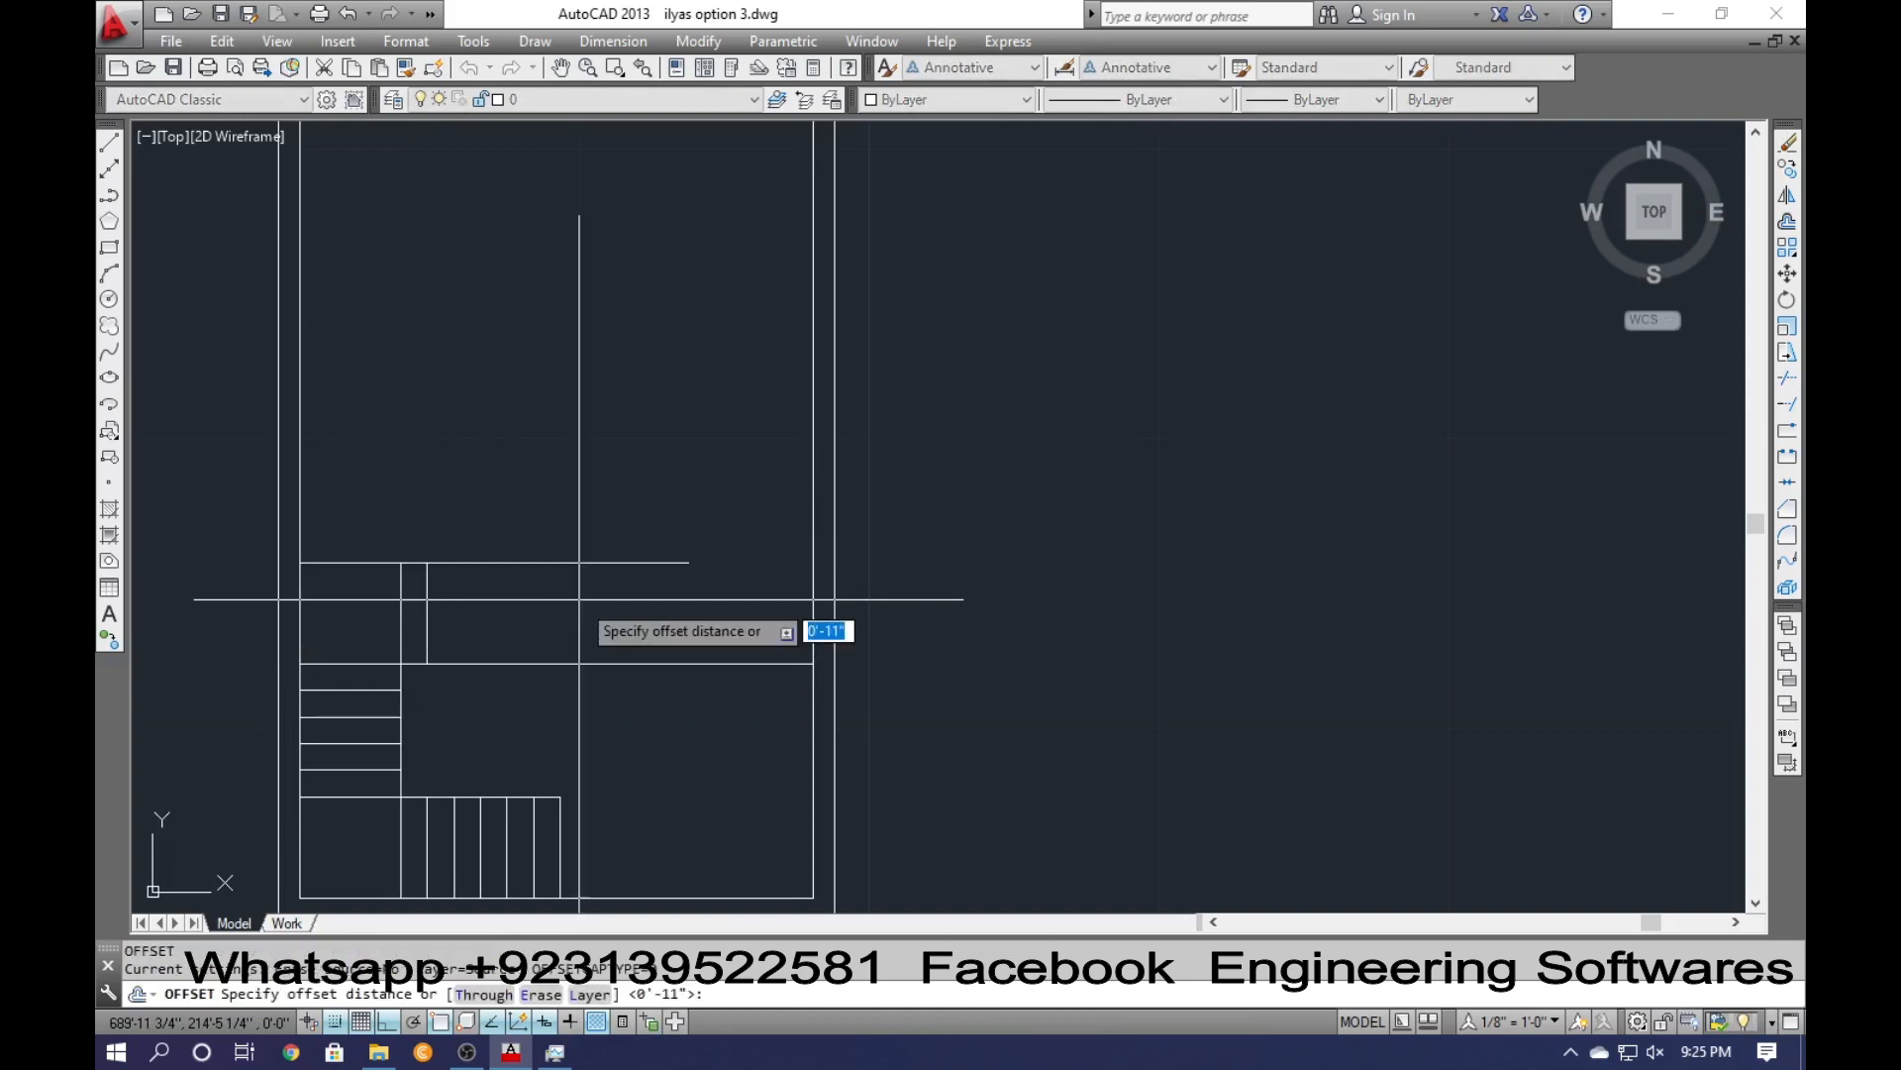
pyautogui.press('Return')
pyautogui.click(426, 606)
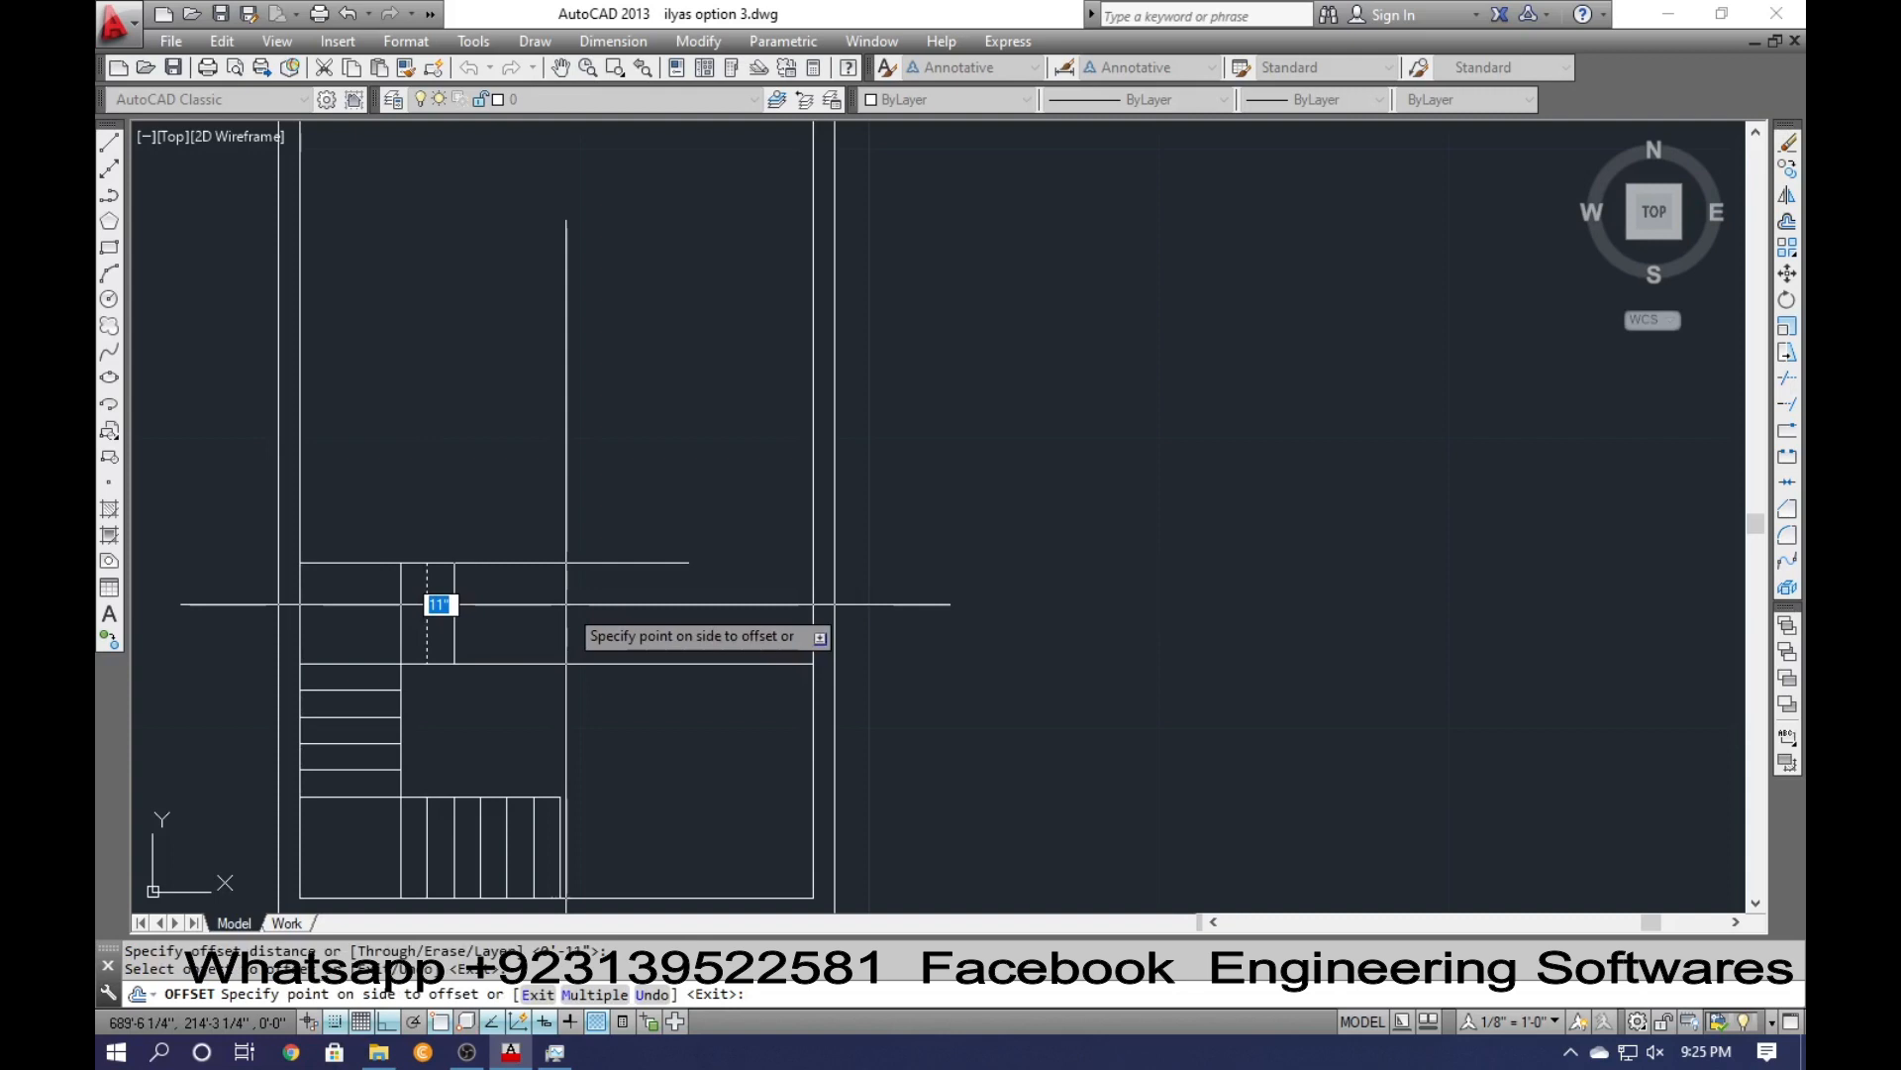
pyautogui.write('m')
pyautogui.press('Return')
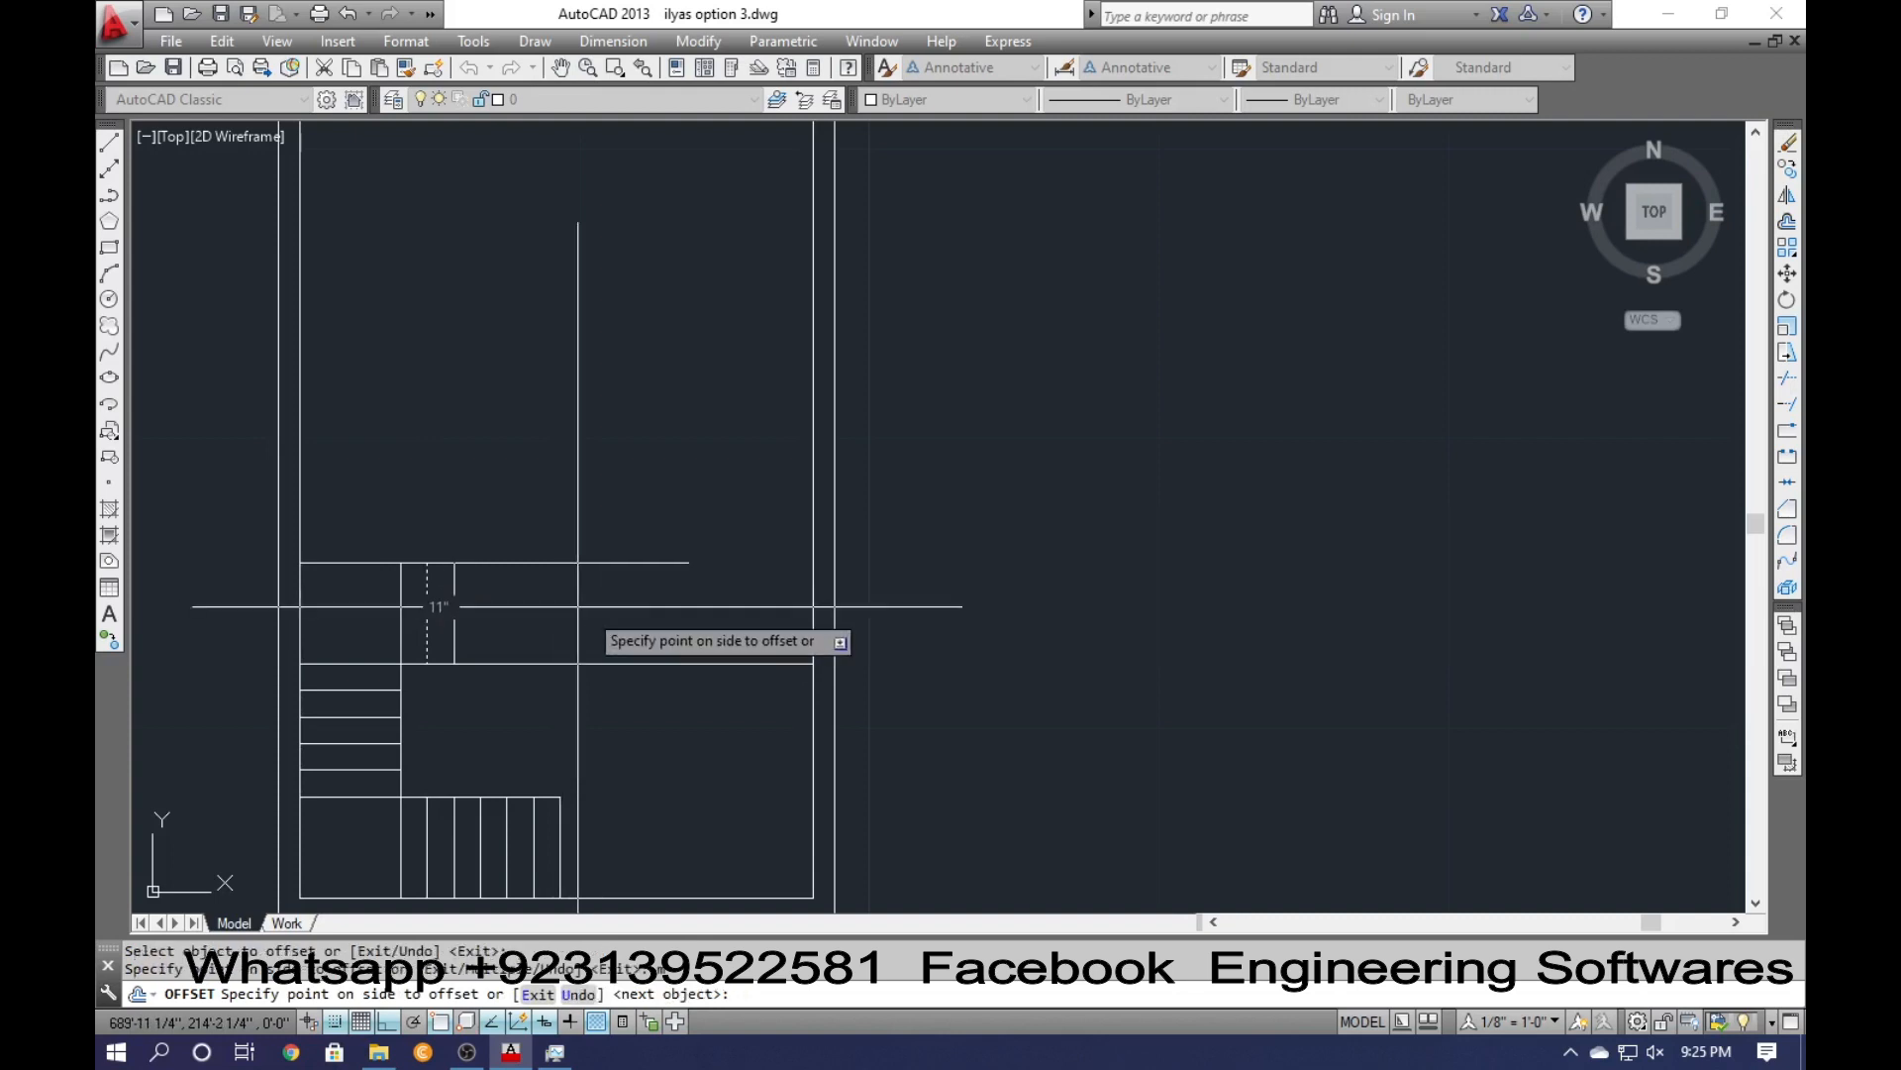
pyautogui.click(586, 606)
pyautogui.click(602, 611)
pyautogui.click(622, 618)
pyautogui.press('Escape')
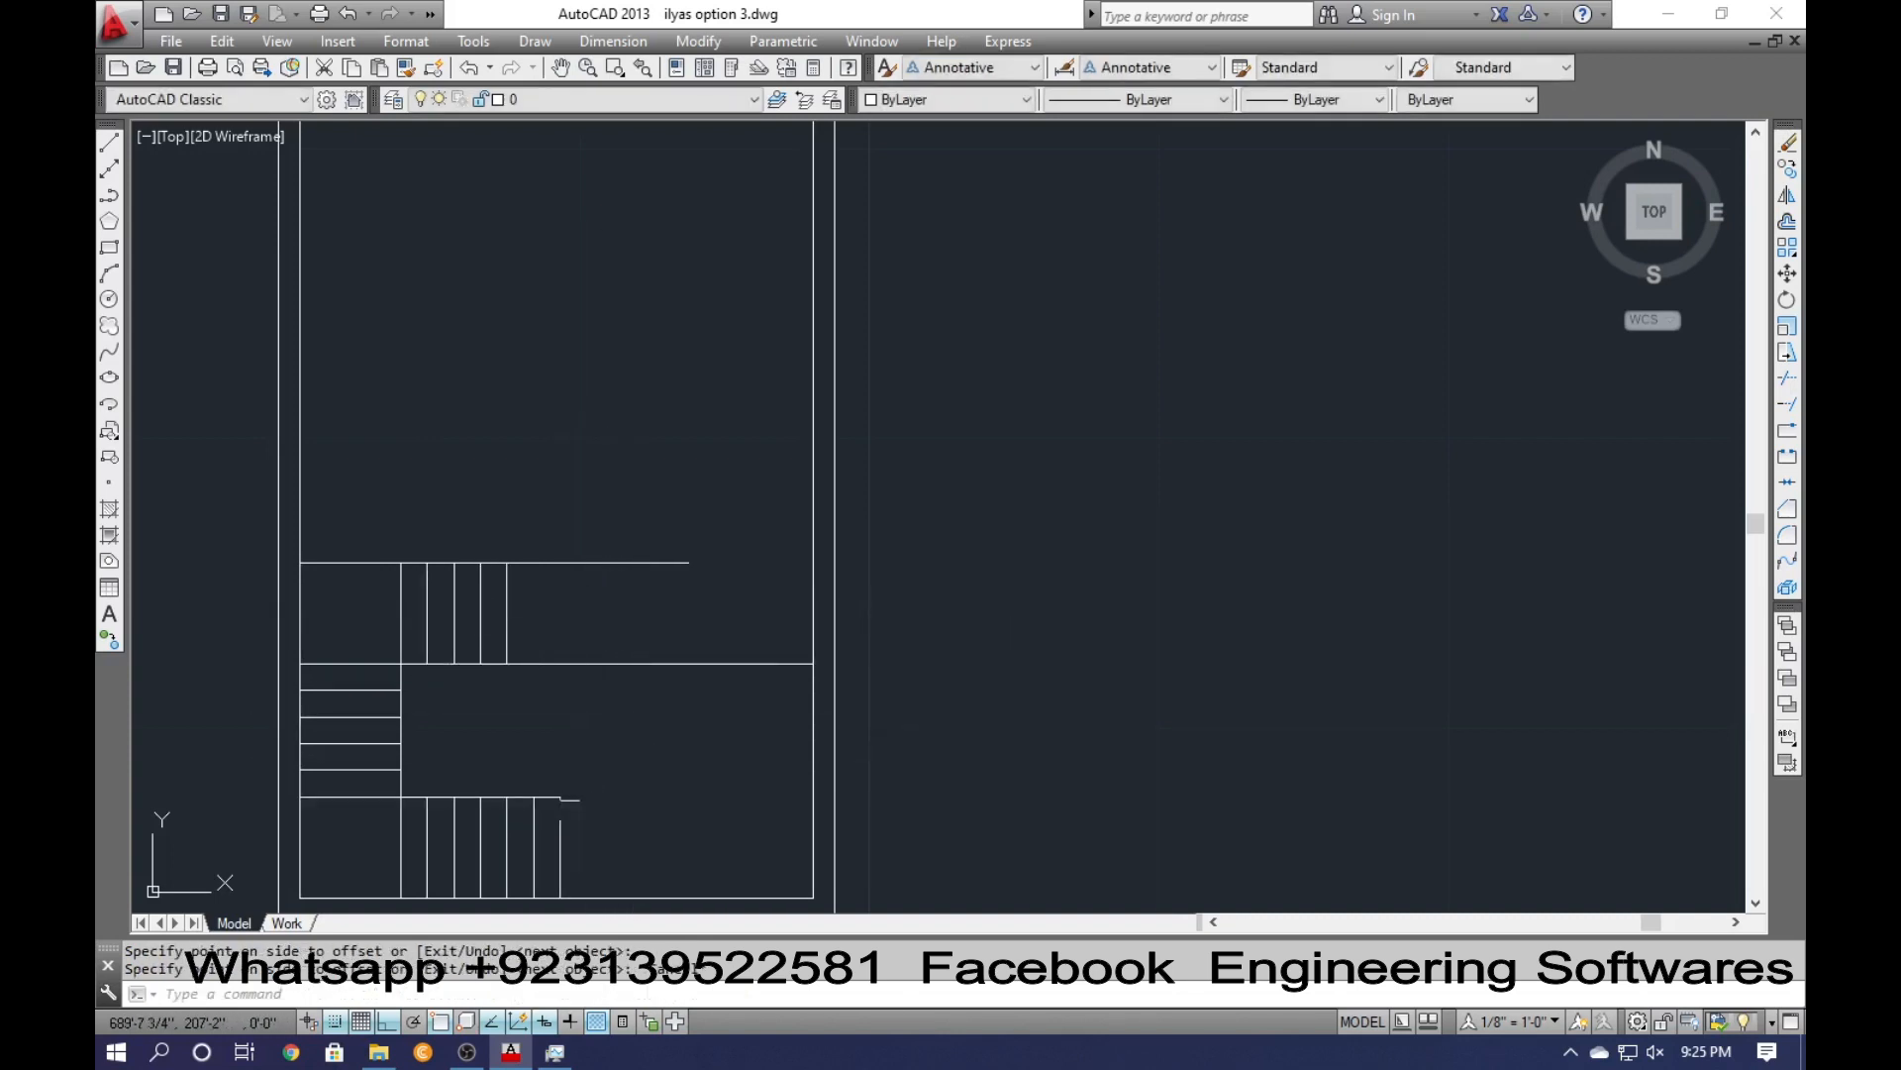
pyautogui.write('p')
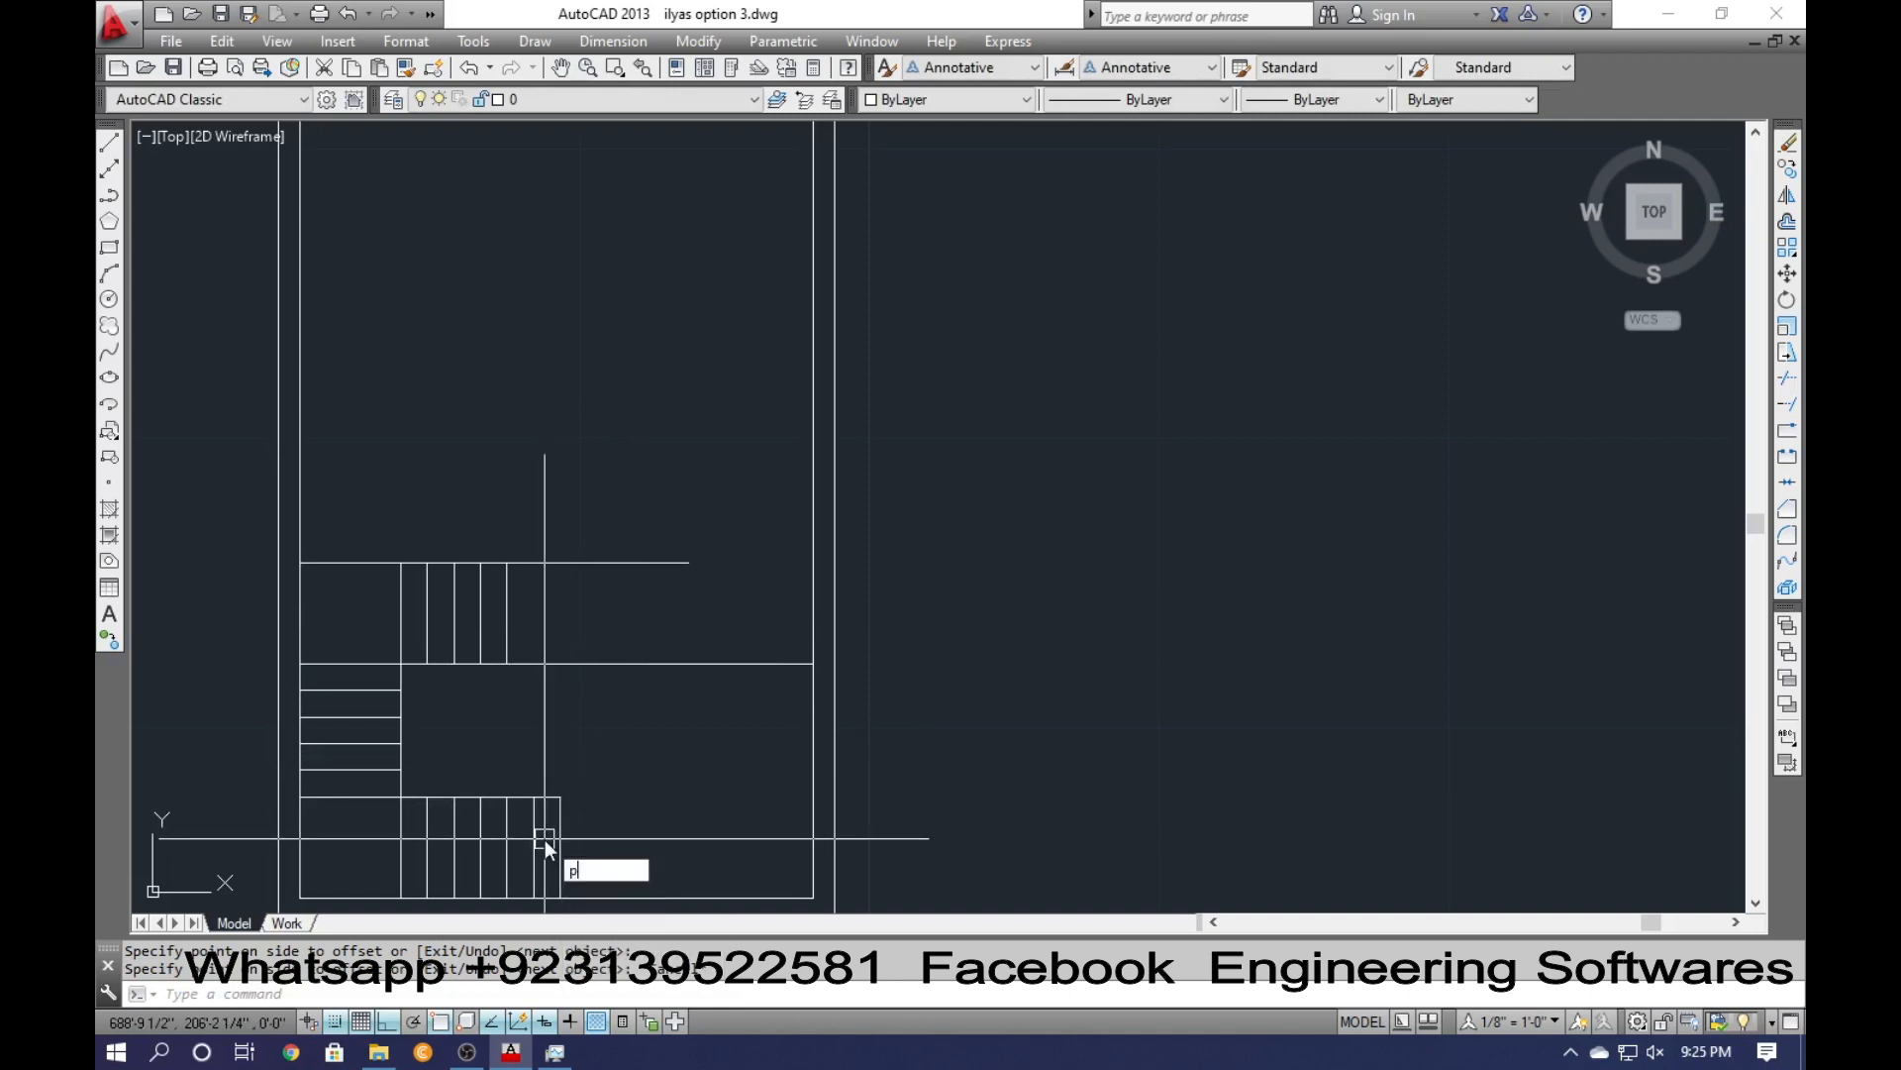
pyautogui.press('Return')
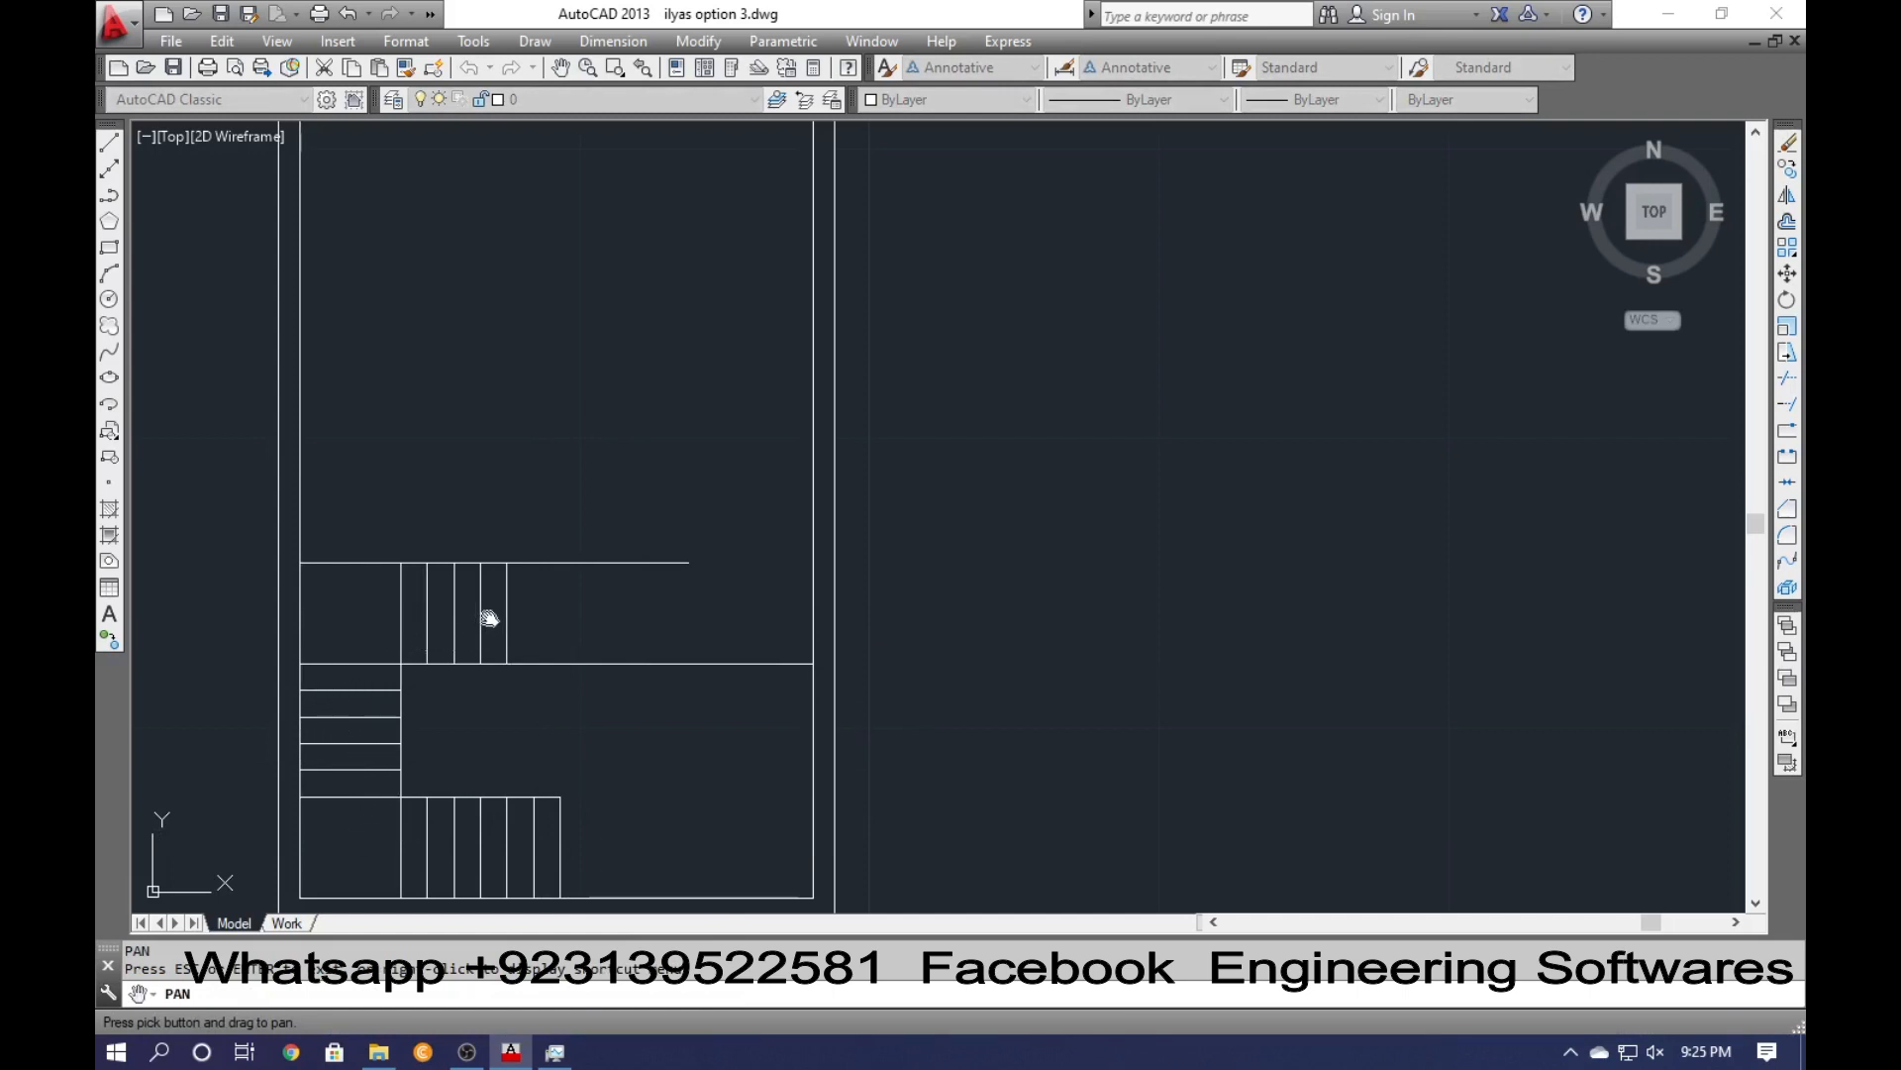
pyautogui.press('Escape')
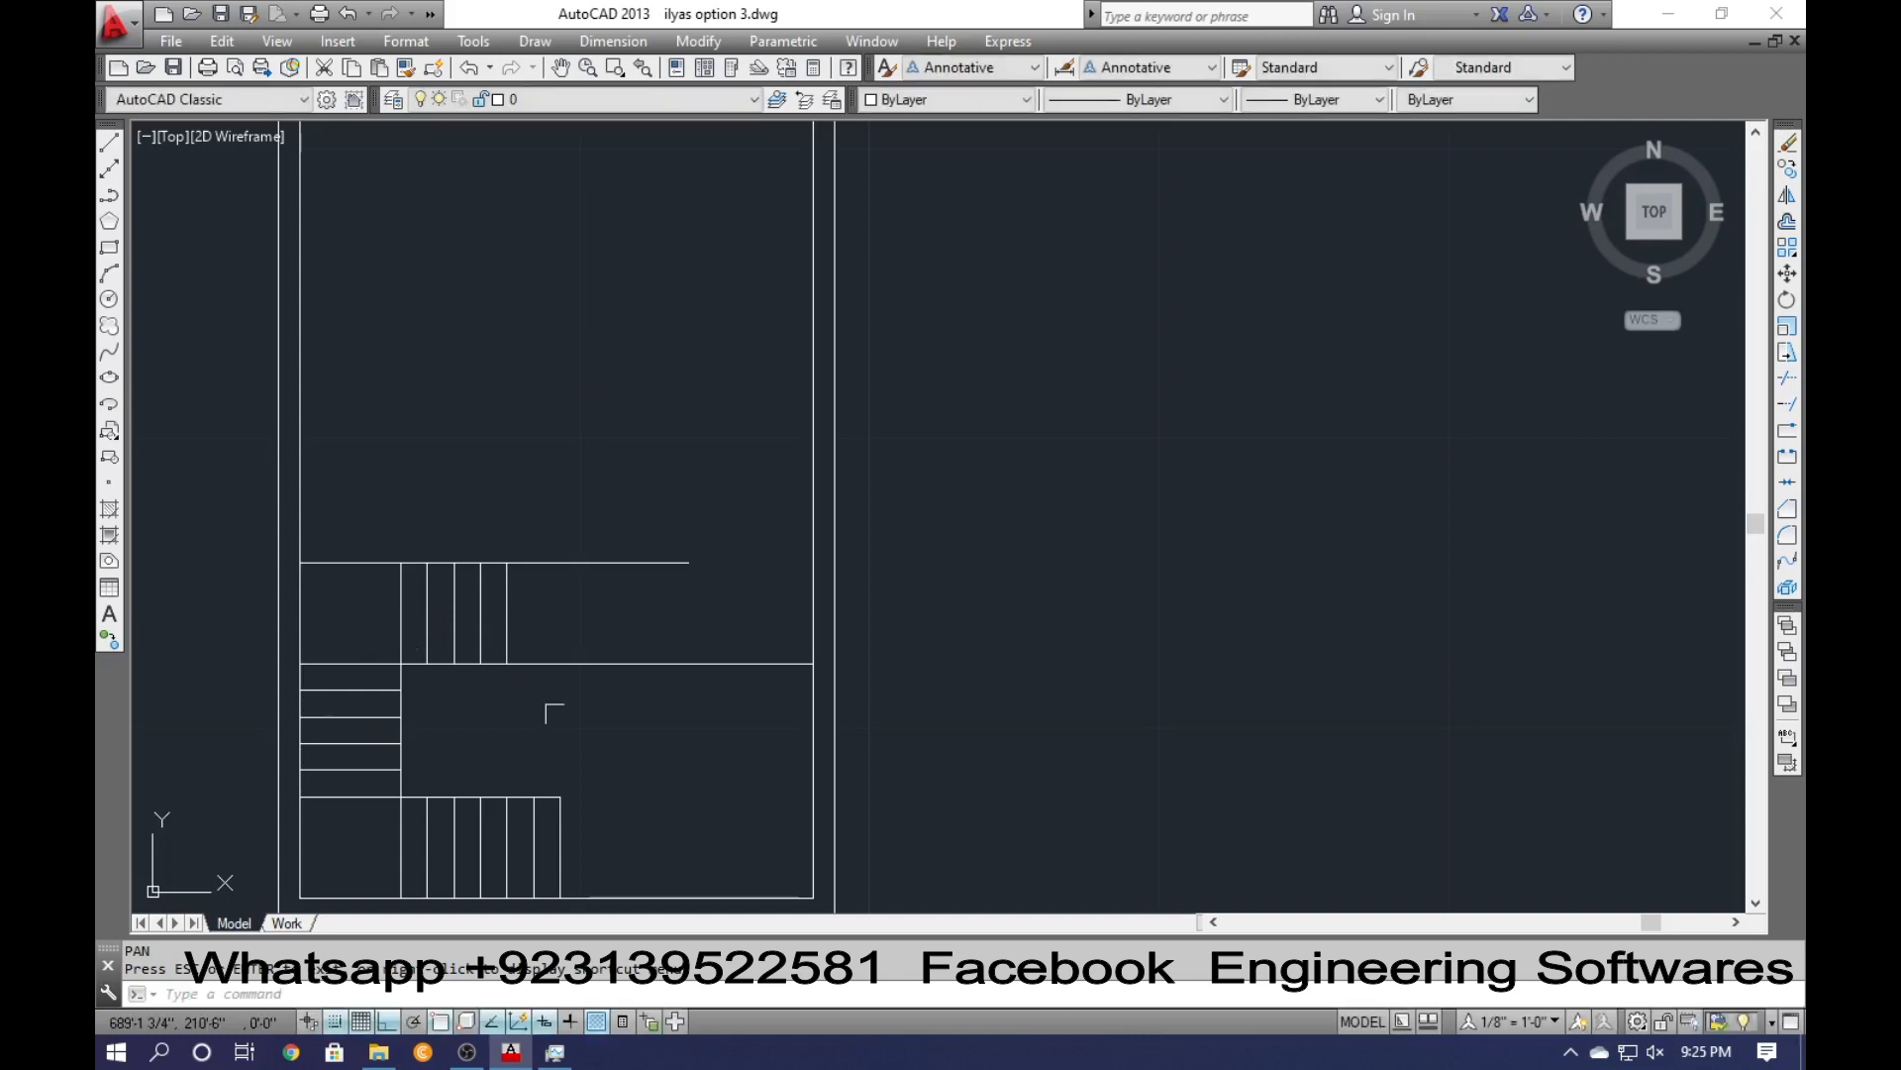
# Move the upper flight's treads and both landing edge lines straight up, leaving room for more treads below.
pyautogui.click(587, 721)
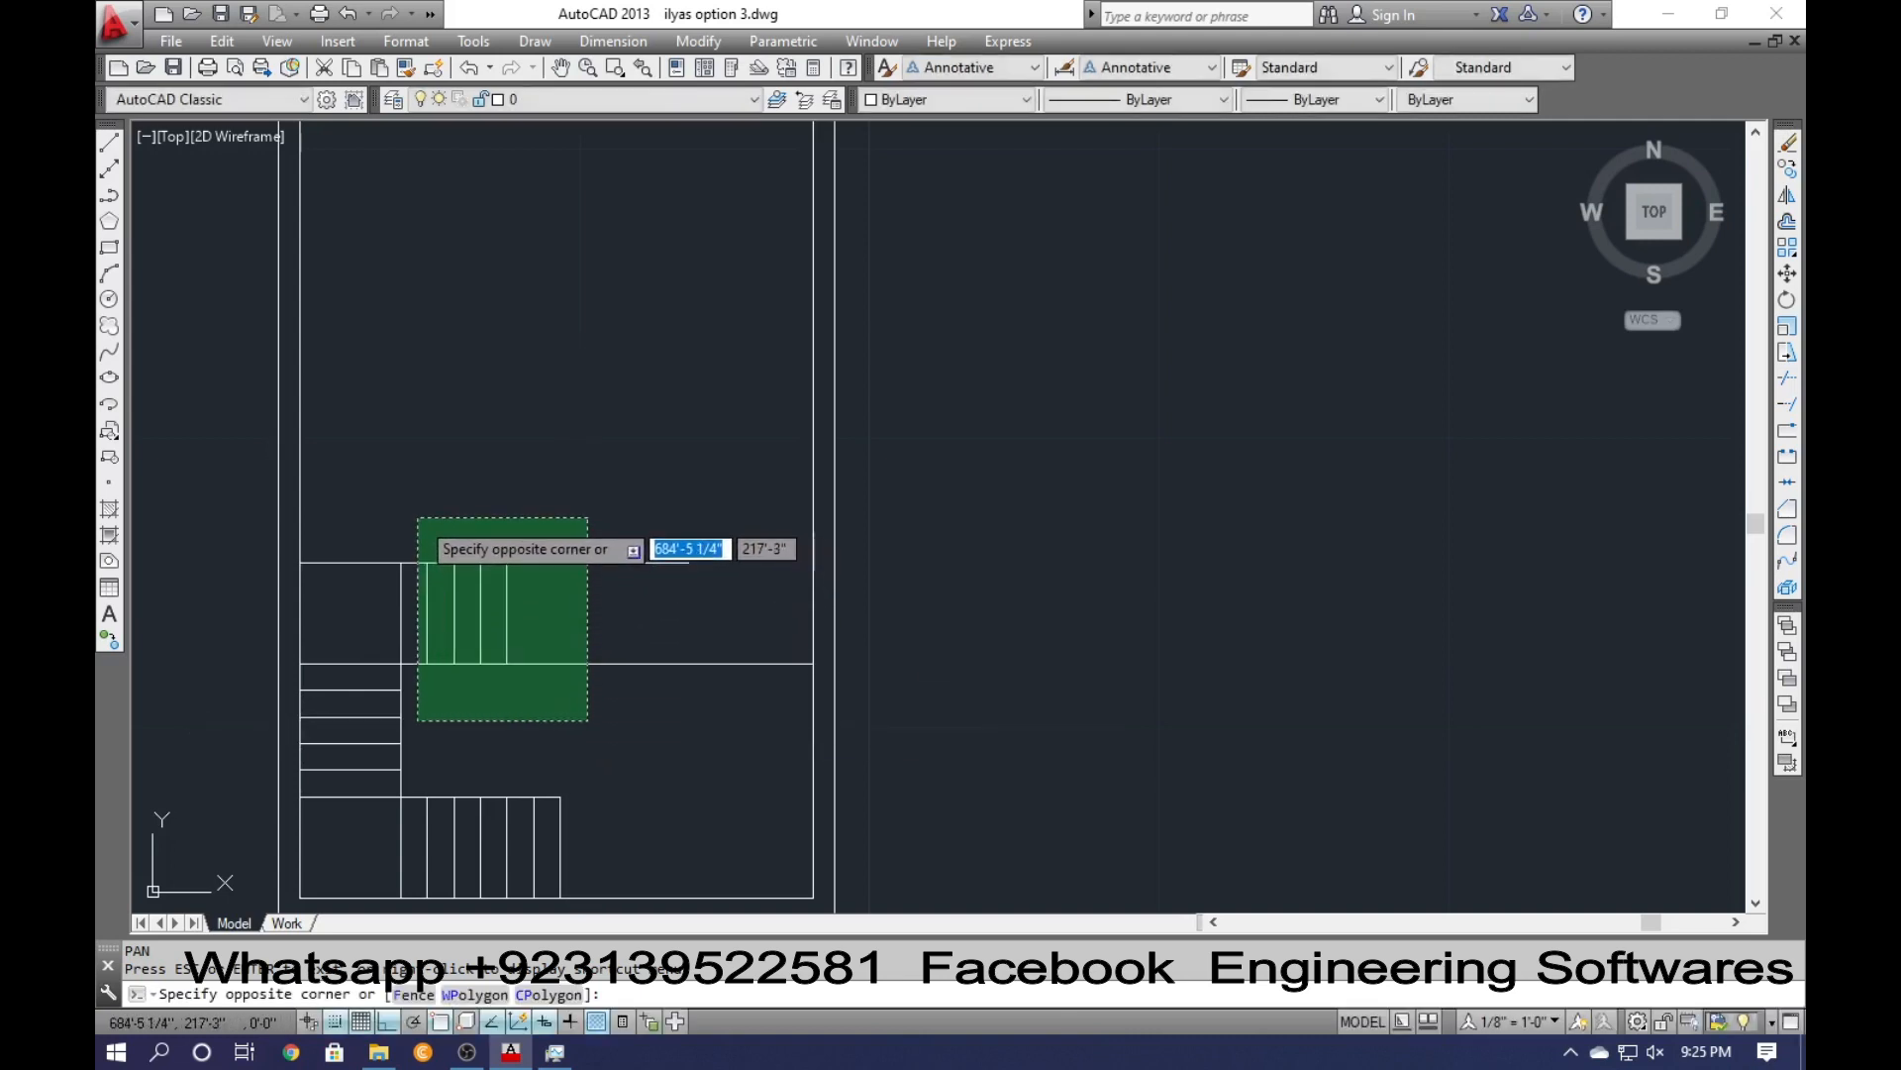
pyautogui.click(422, 525)
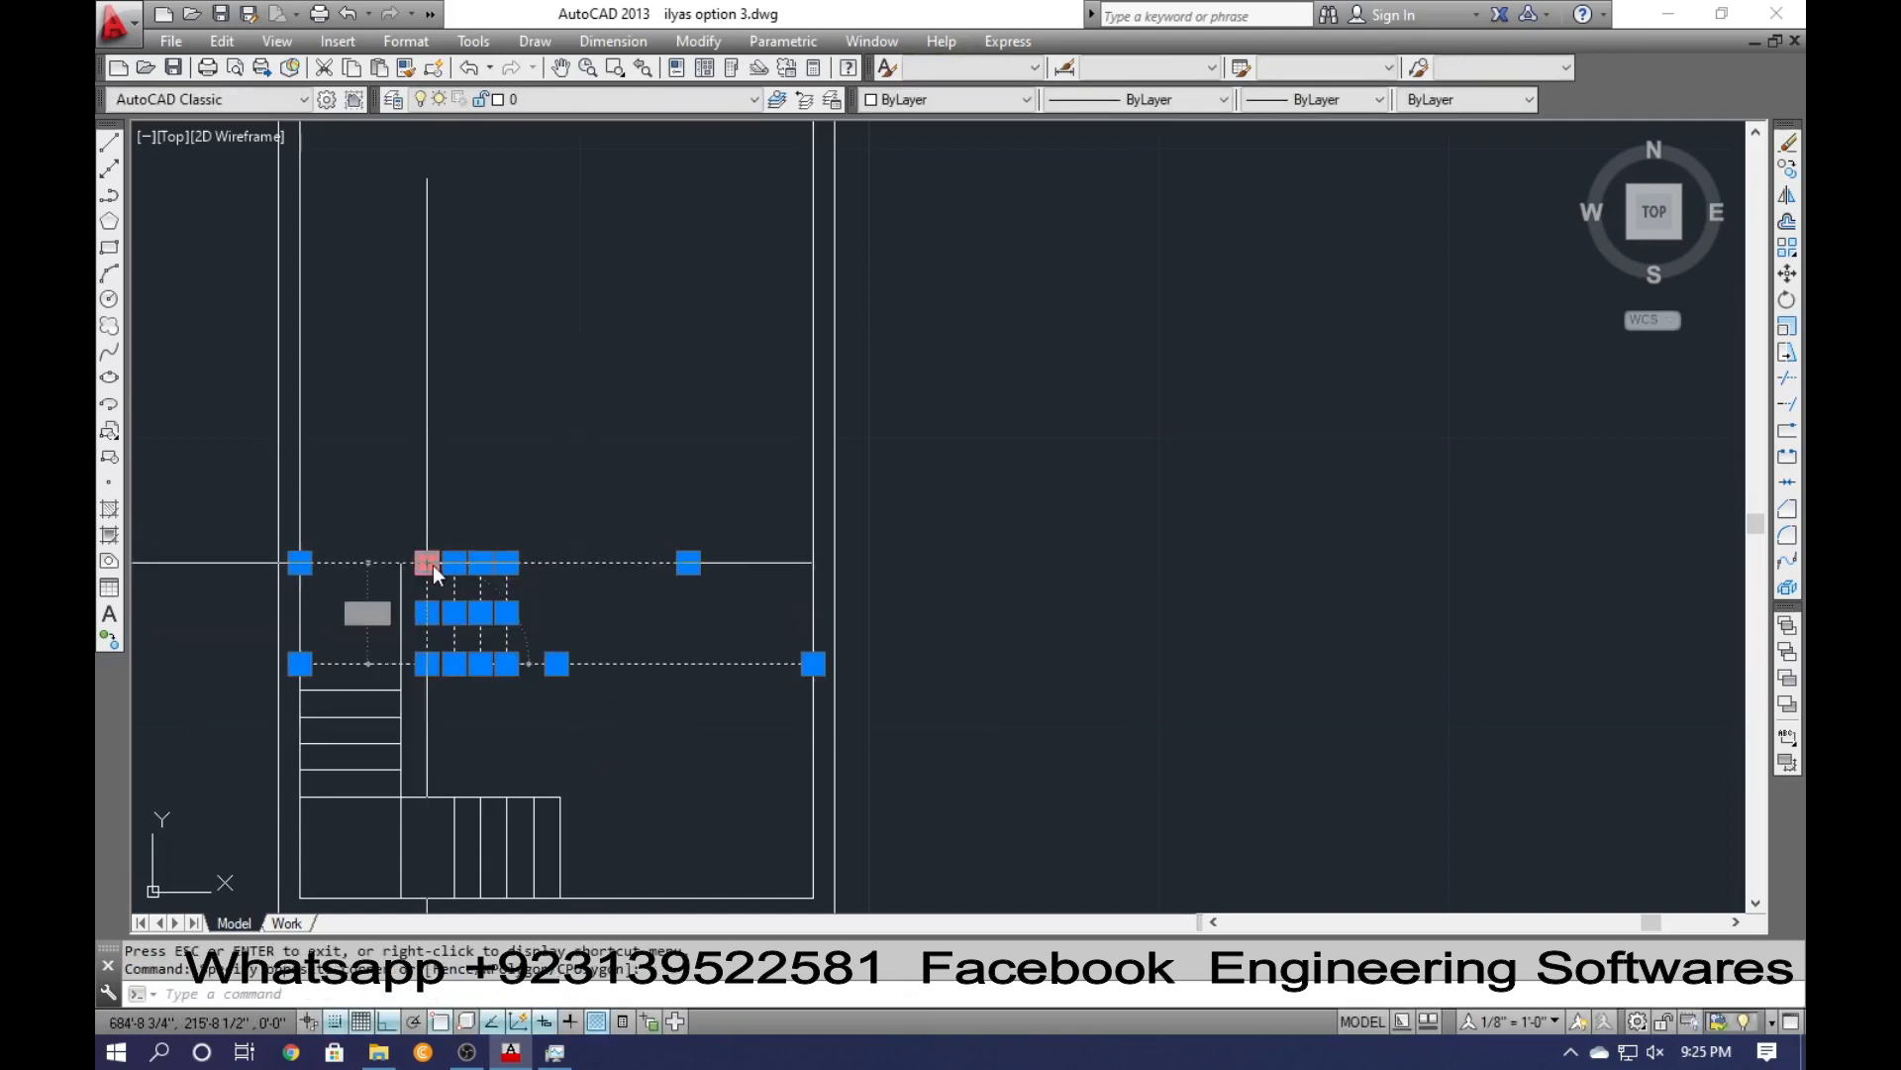
pyautogui.click(427, 562)
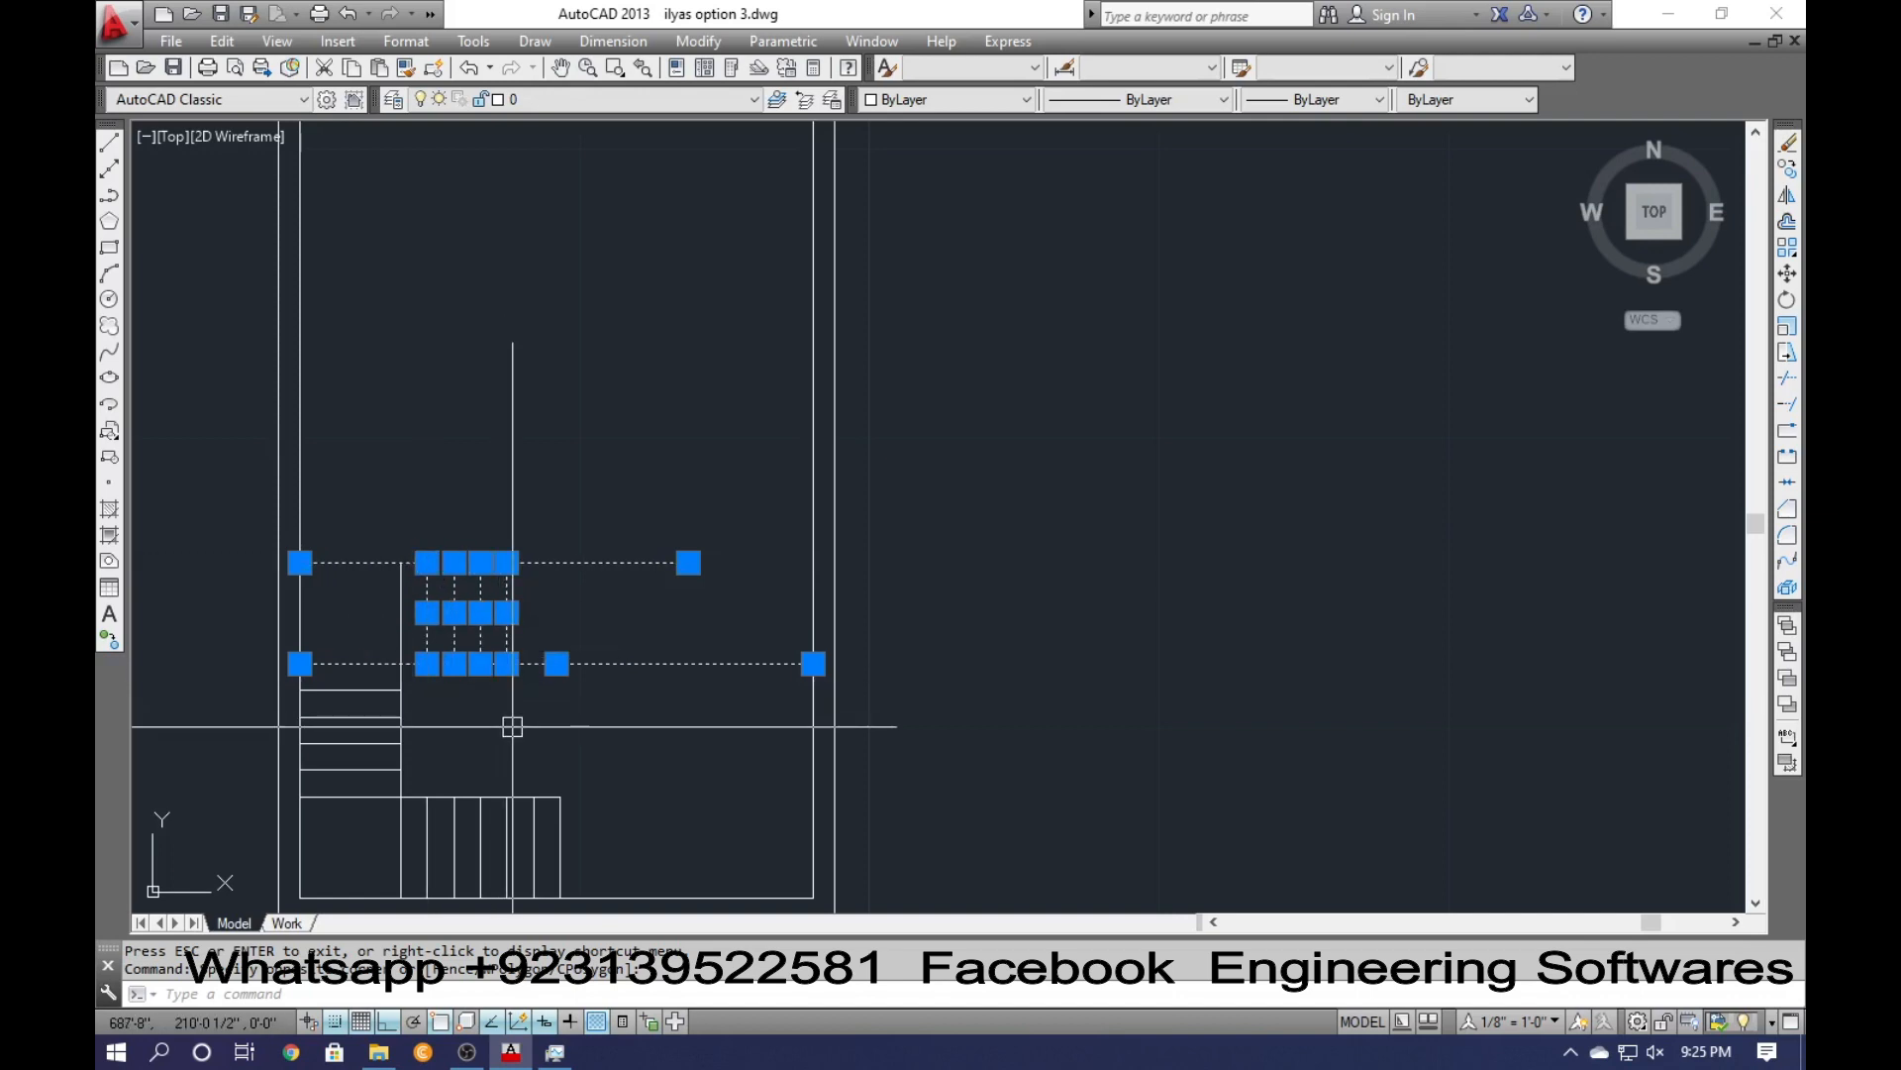
pyautogui.write('m')
pyautogui.press('Return')
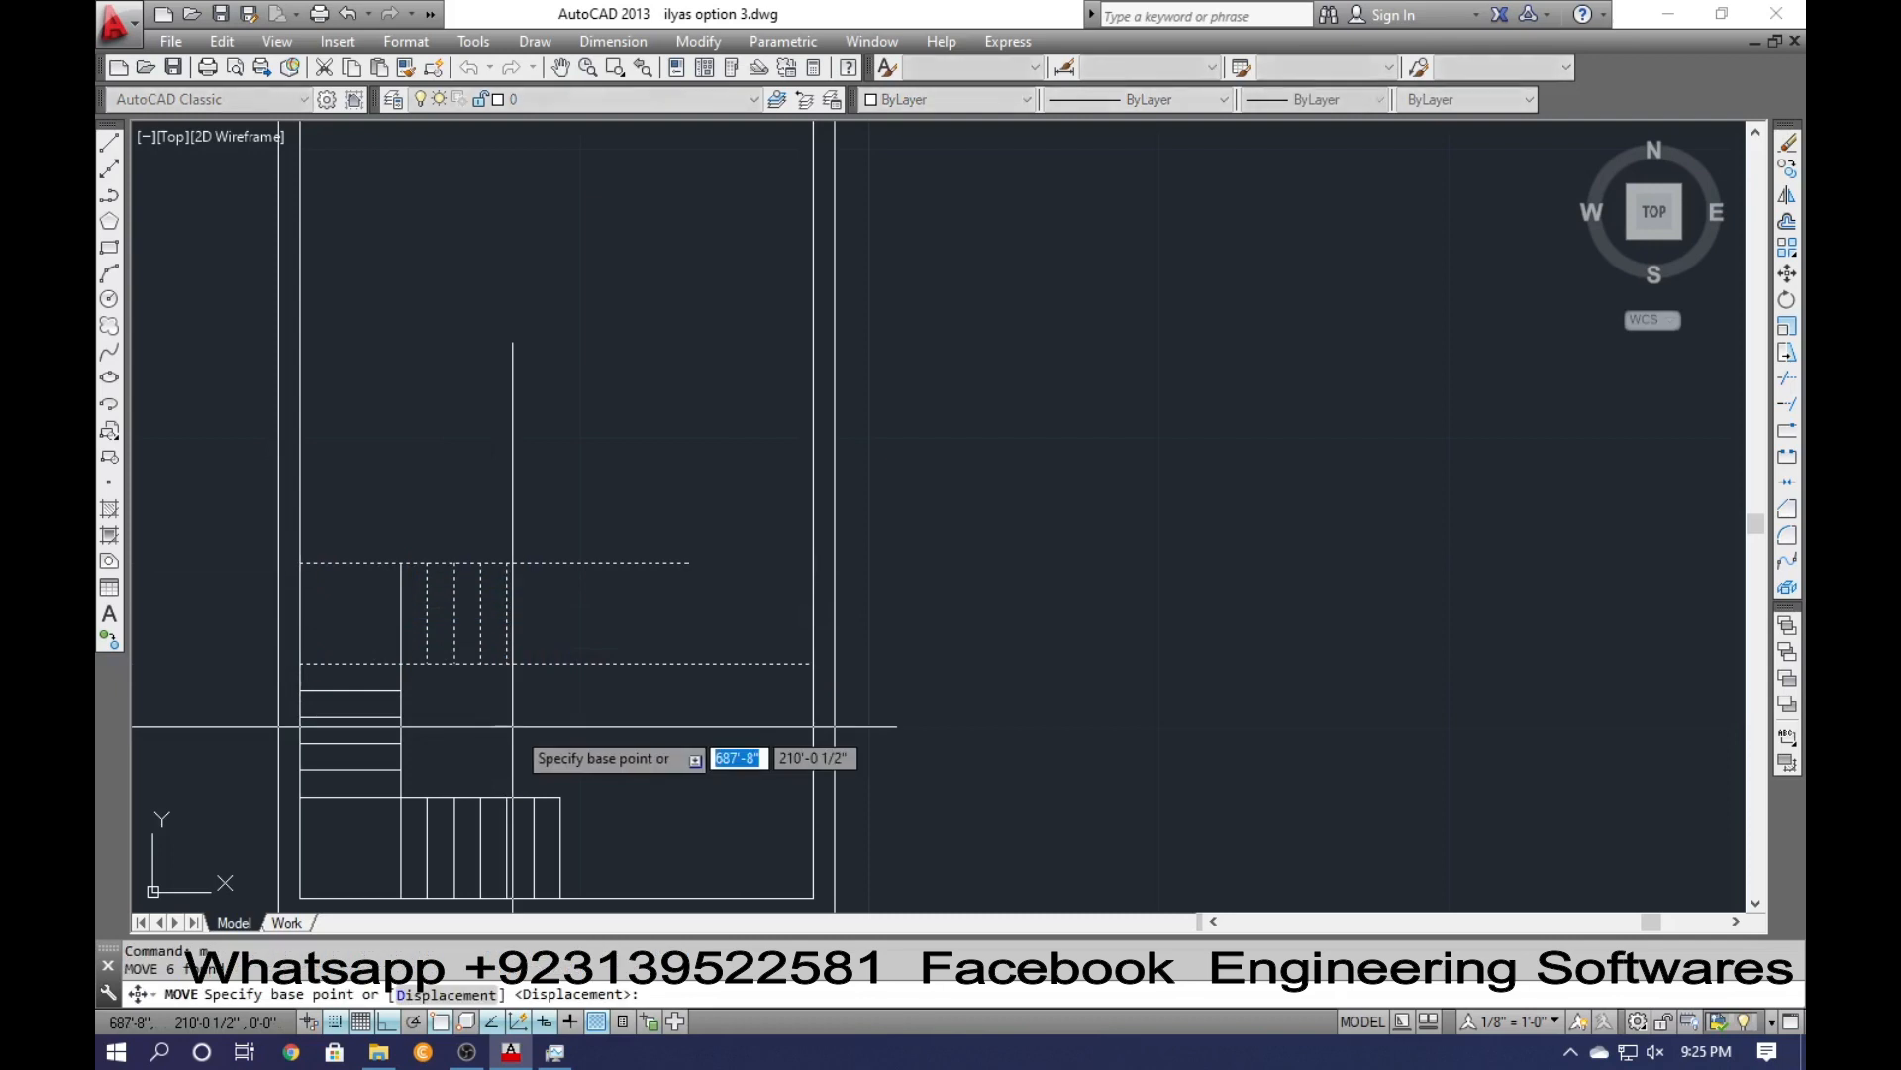
pyautogui.click(518, 617)
pyautogui.write('90')
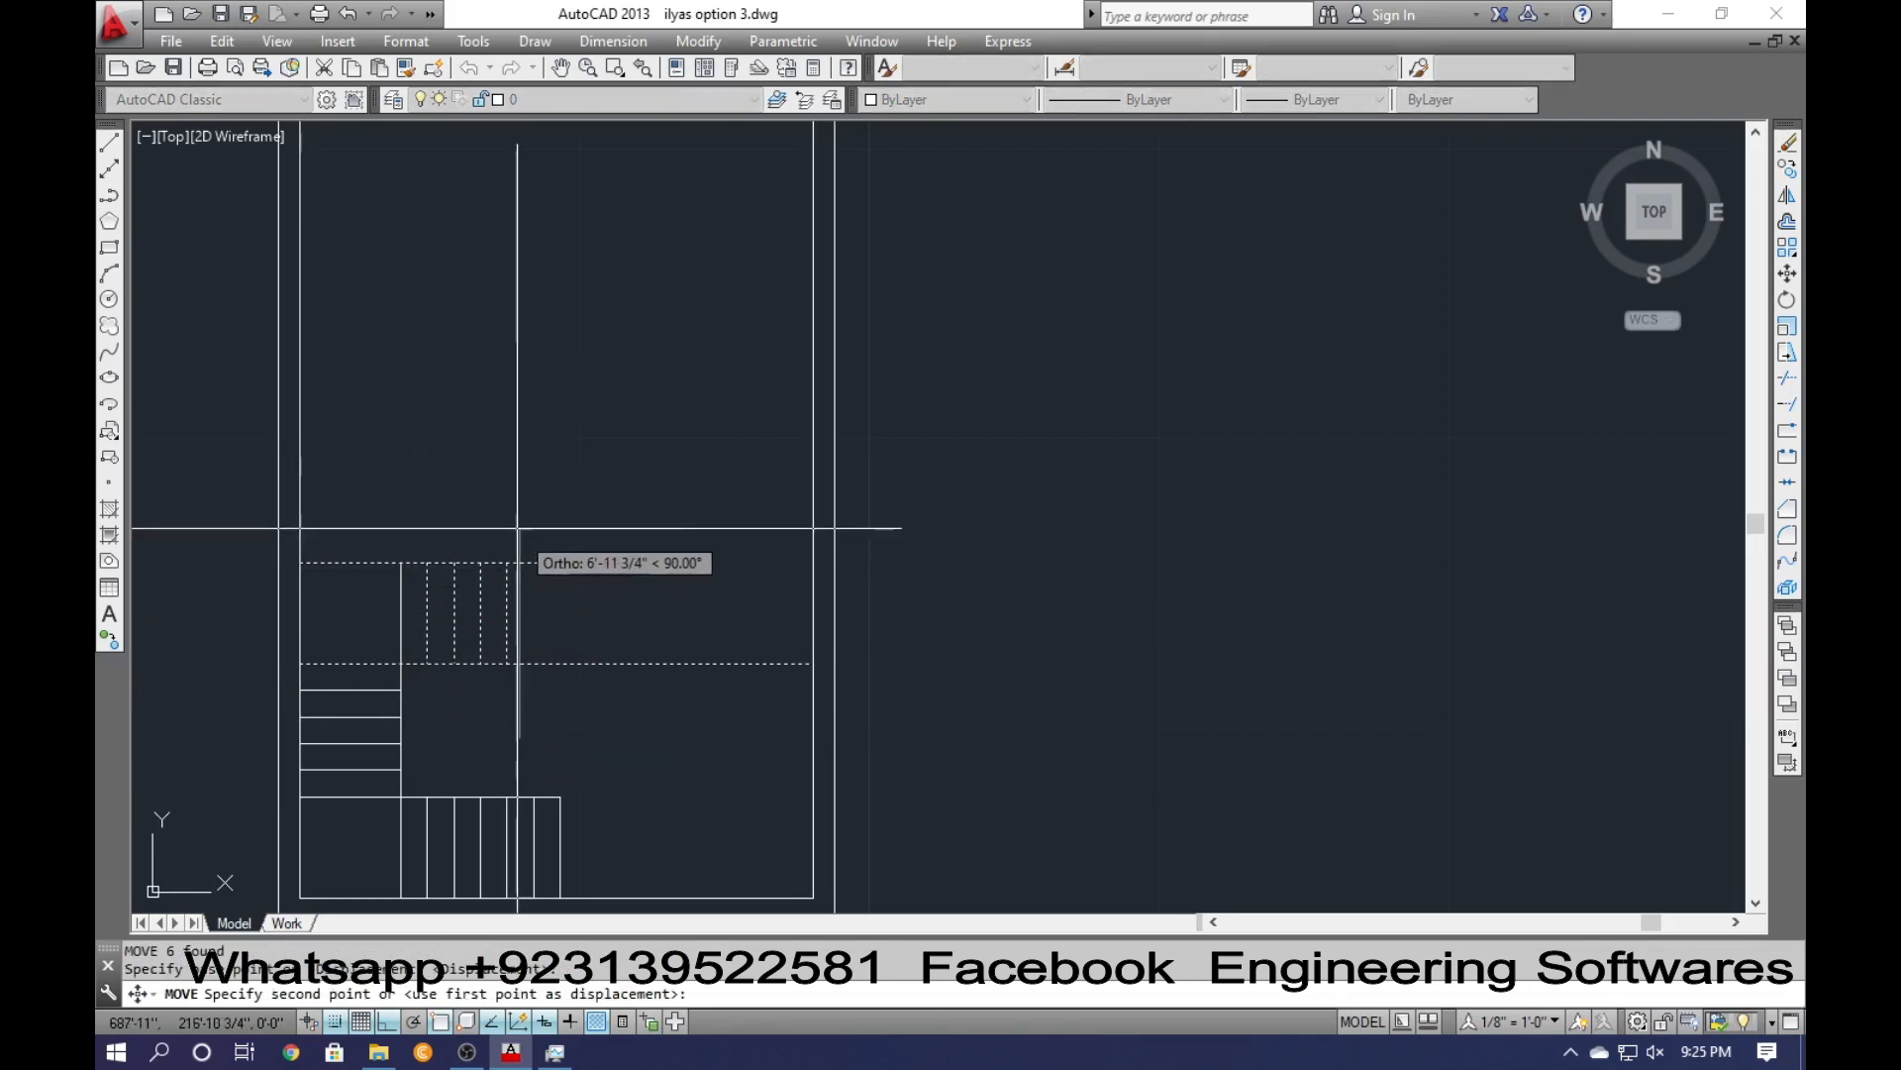
pyautogui.press('Return')
# Offset the vertical flight's topmost tread 11" upward six times.
pyautogui.write('o')
pyautogui.press('Return')
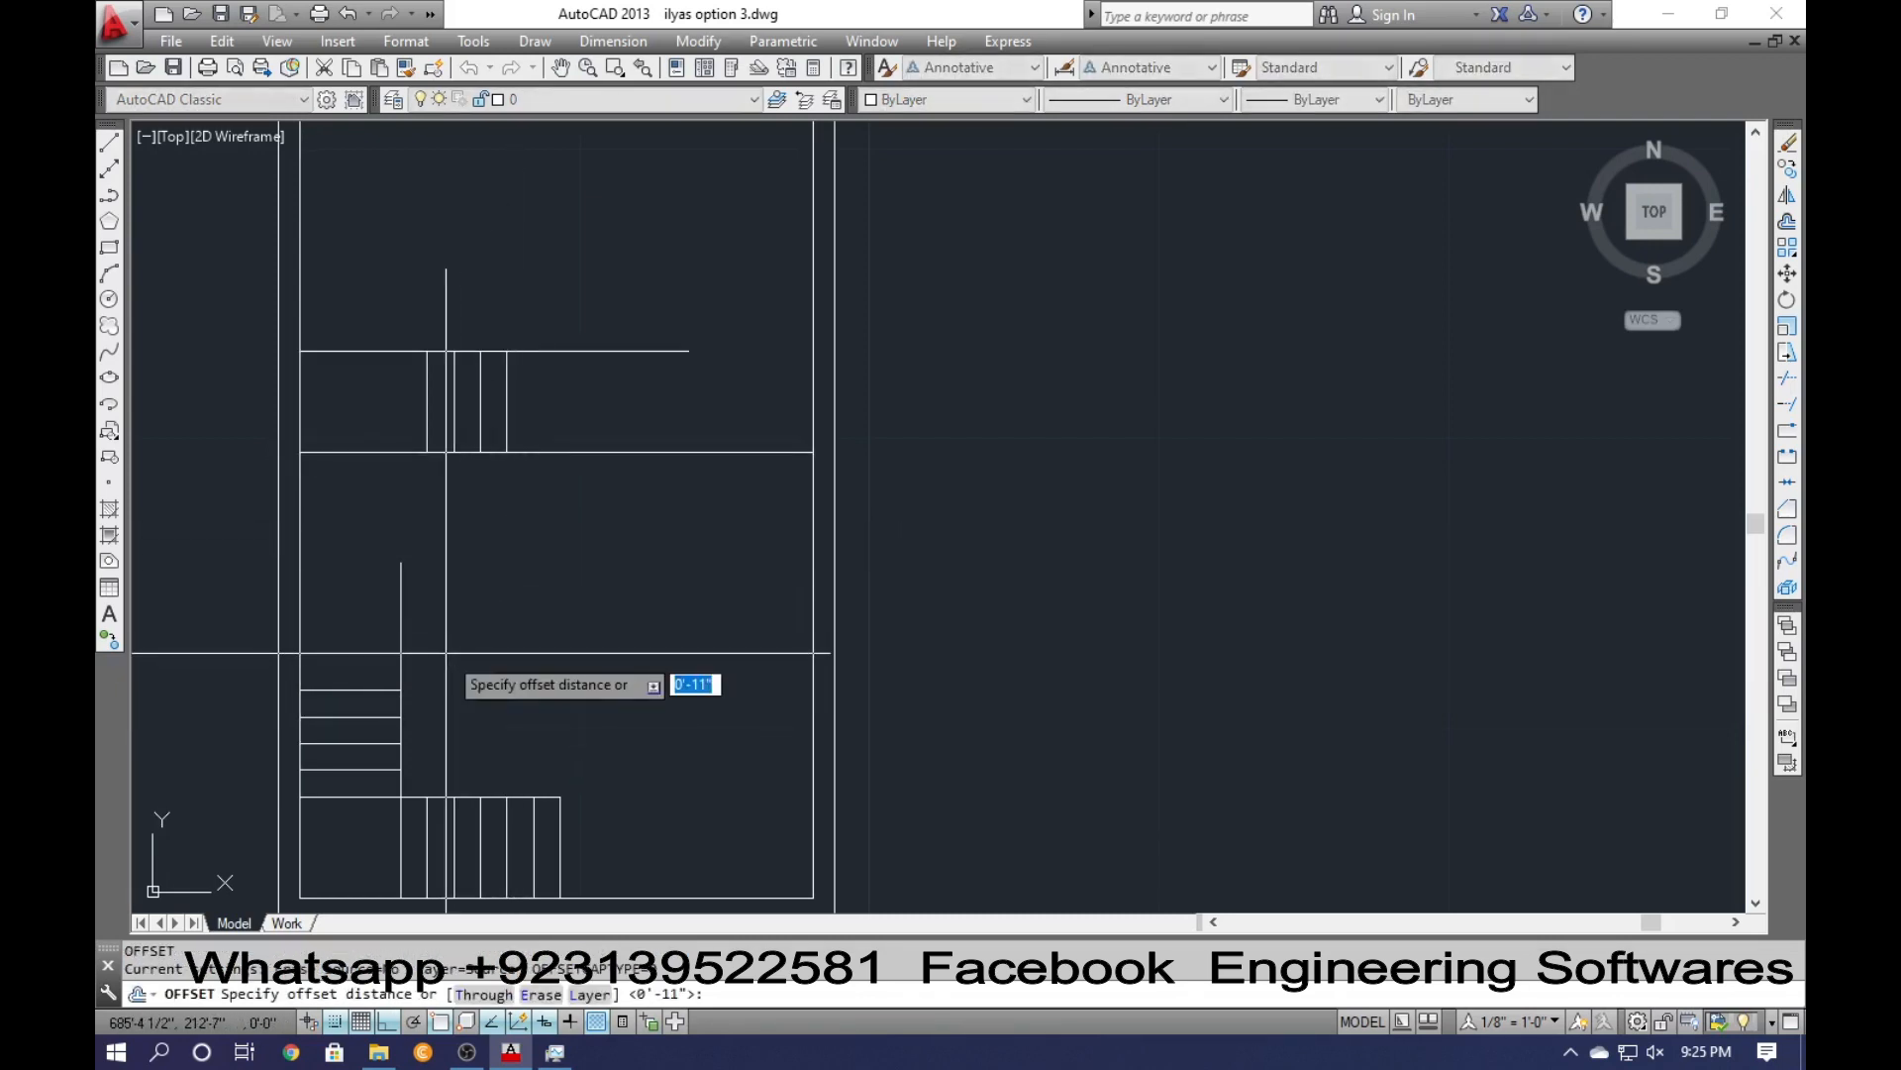
pyautogui.write('11')
pyautogui.press('Return')
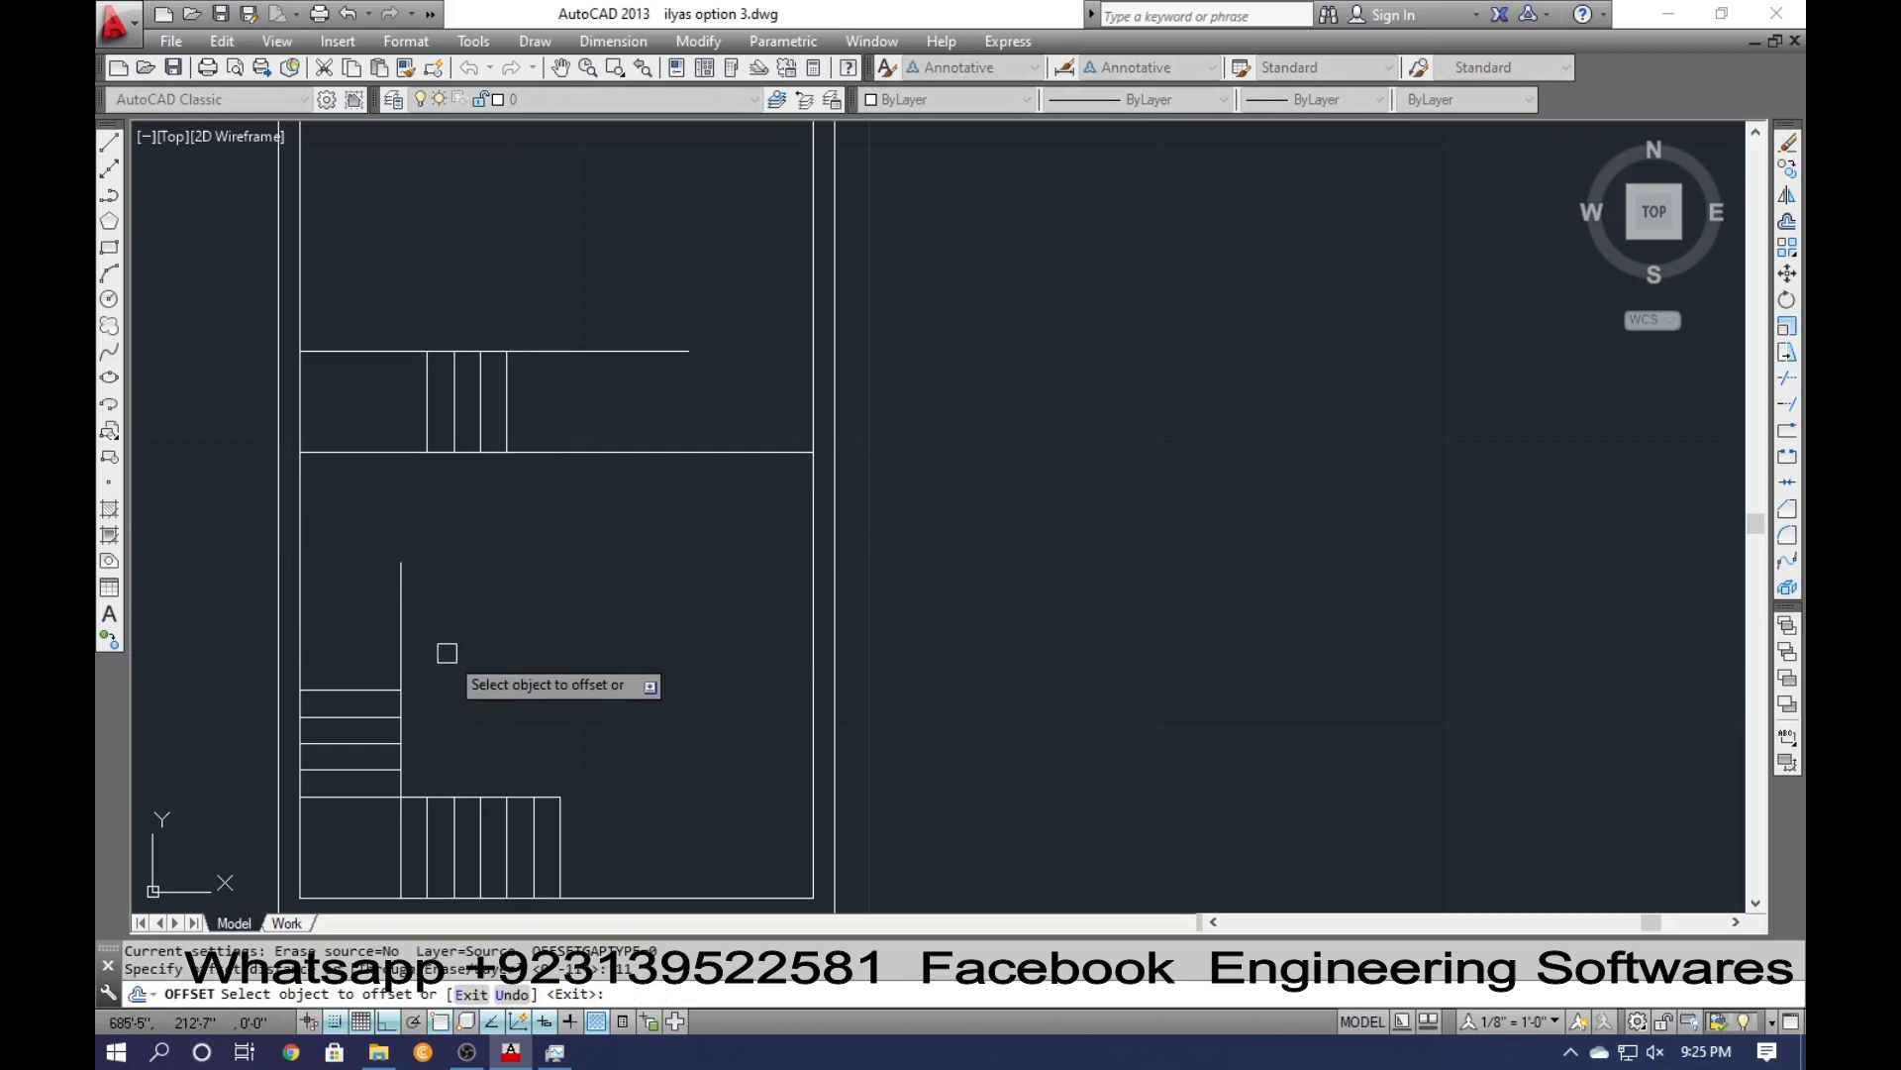
pyautogui.click(364, 688)
pyautogui.click(581, 556)
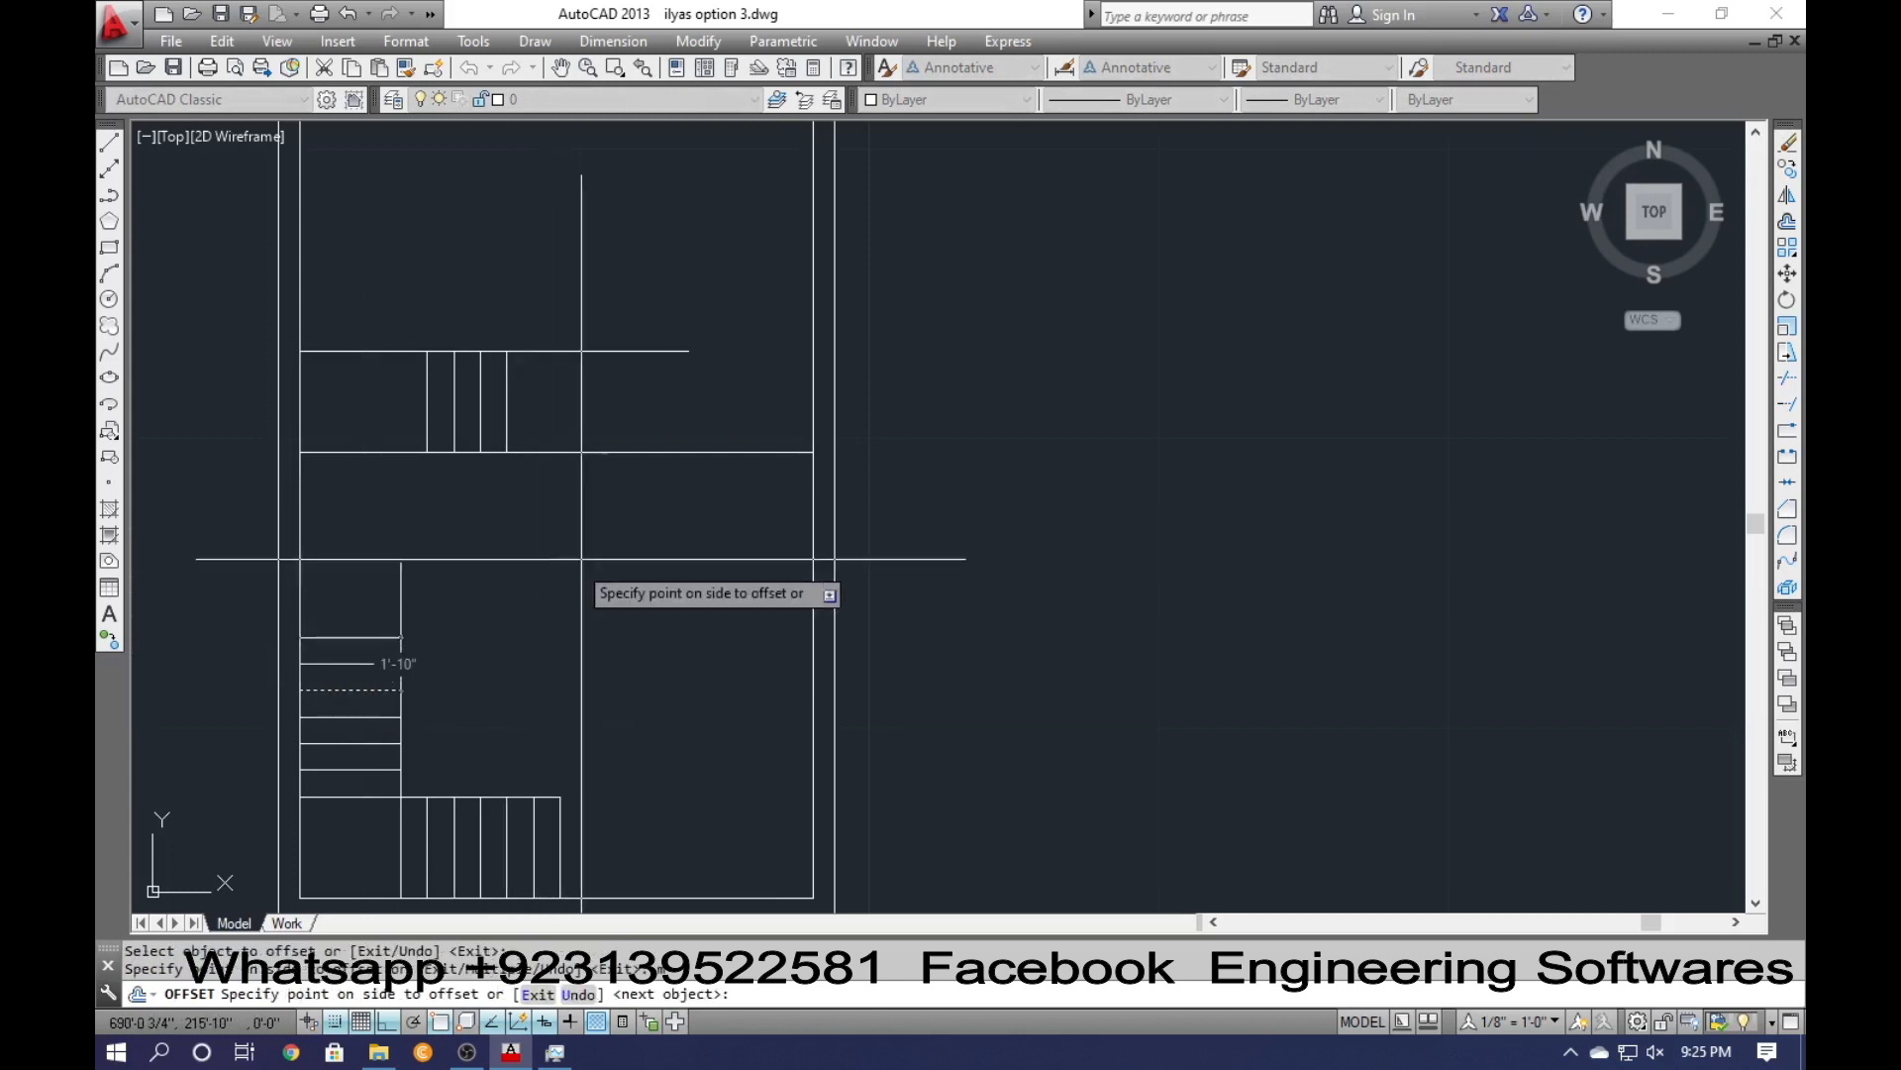
pyautogui.click(627, 538)
pyautogui.click(628, 547)
pyautogui.click(612, 562)
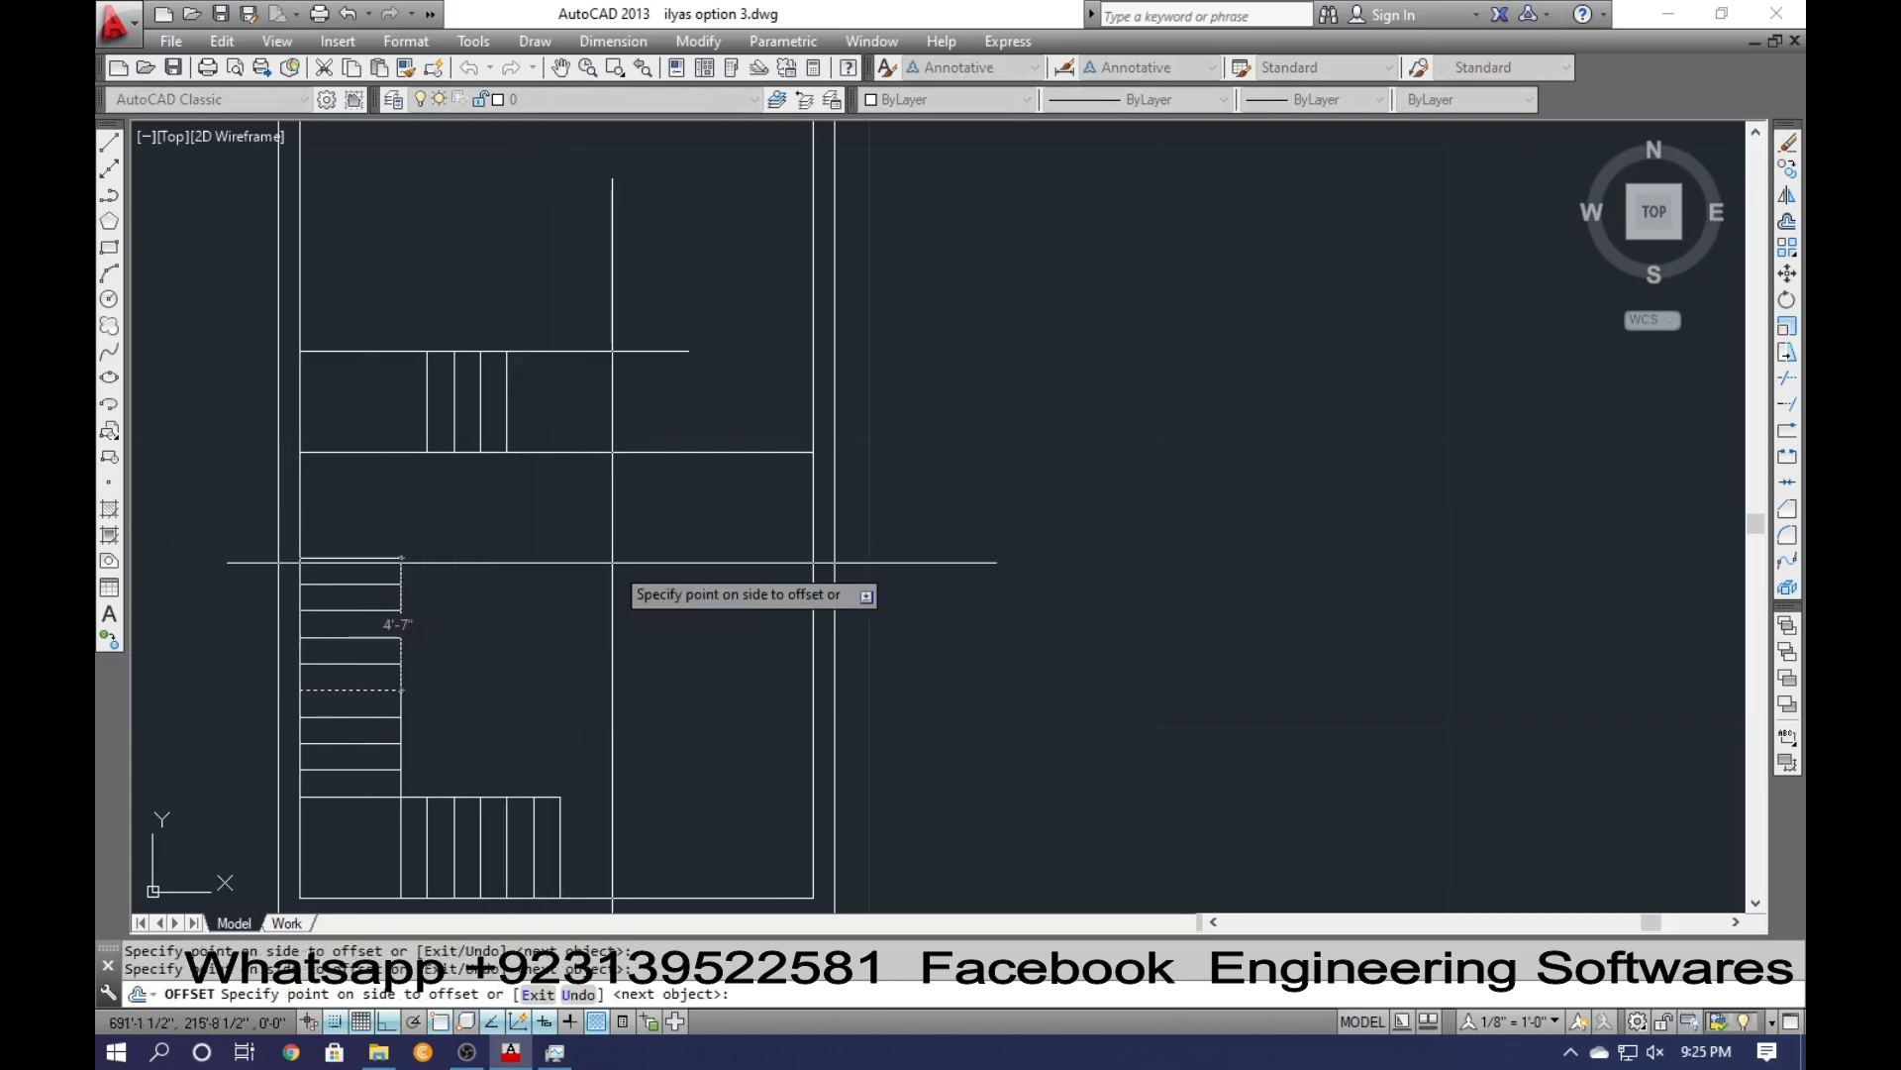
pyautogui.click(612, 561)
pyautogui.press('Escape')
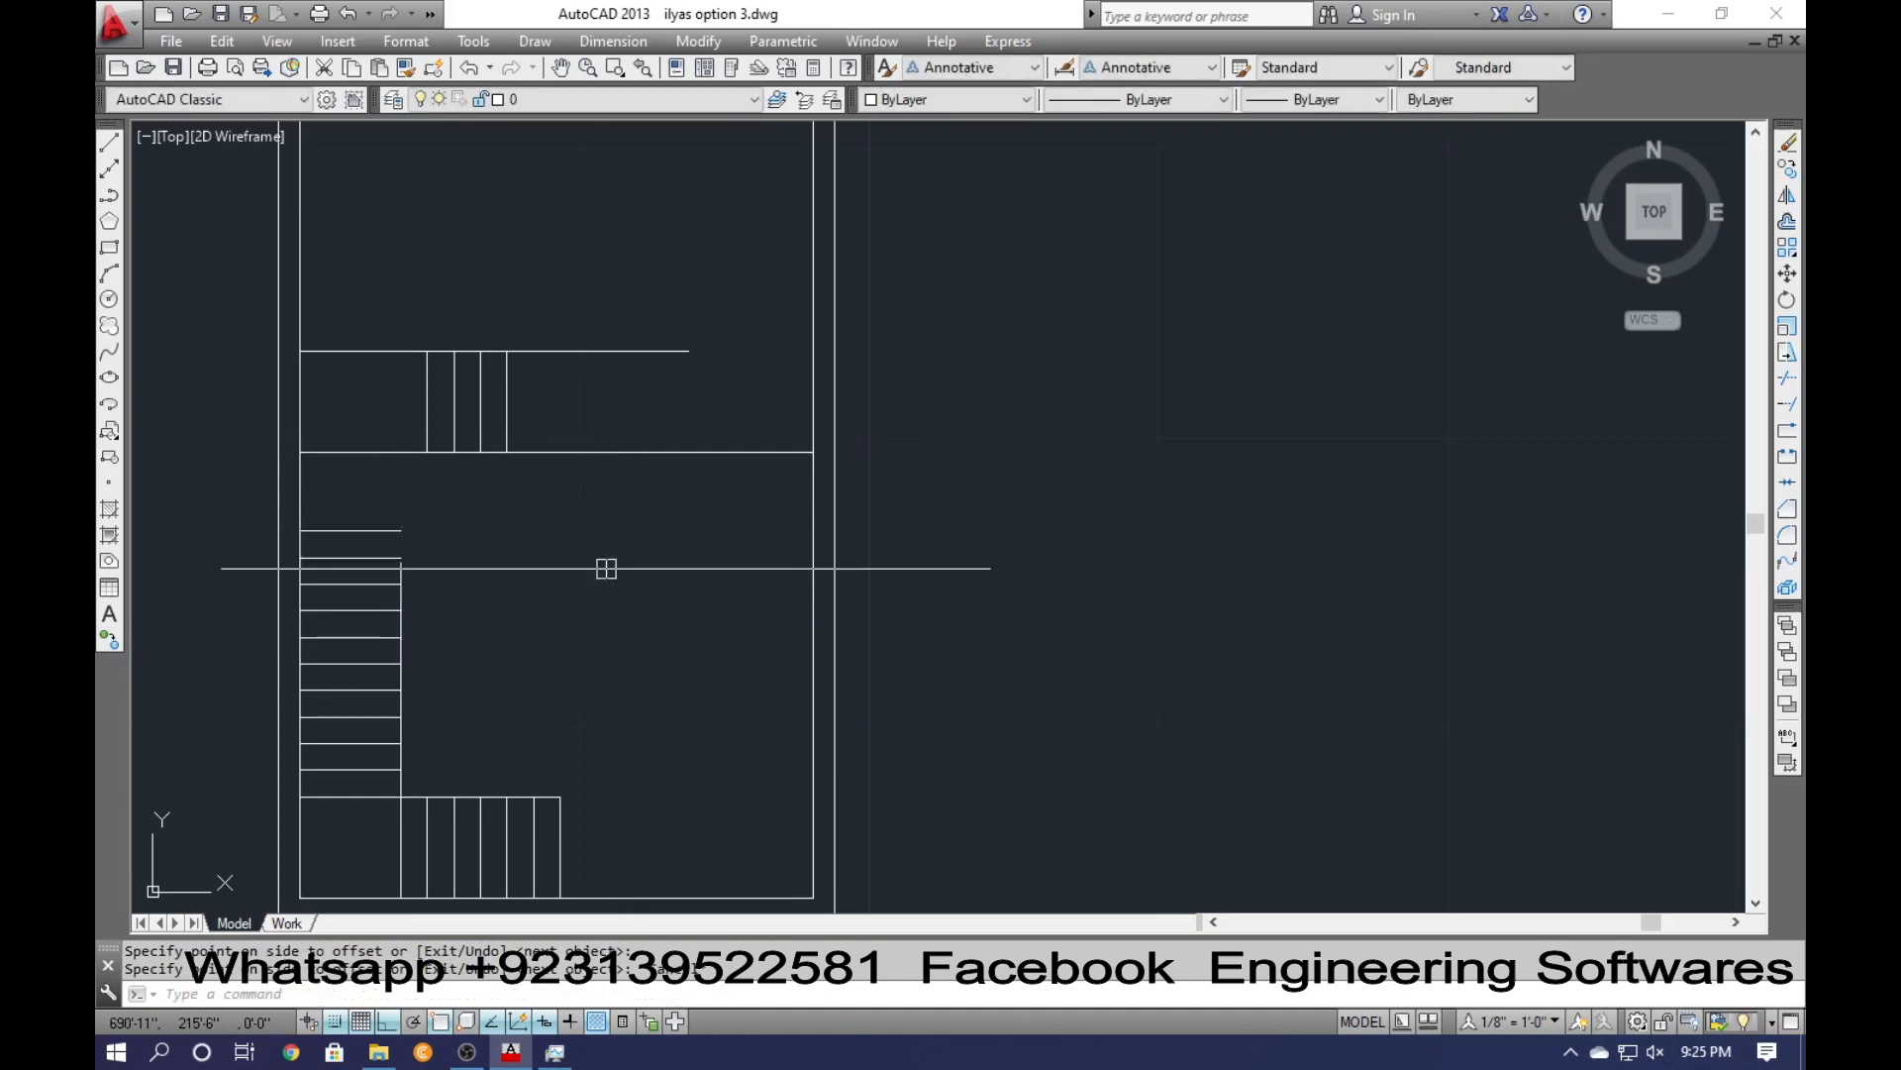
# Move the upper flight and landing lines down so the lower edge's left end meets the topmost vertical-flight tread.
pyautogui.click(548, 320)
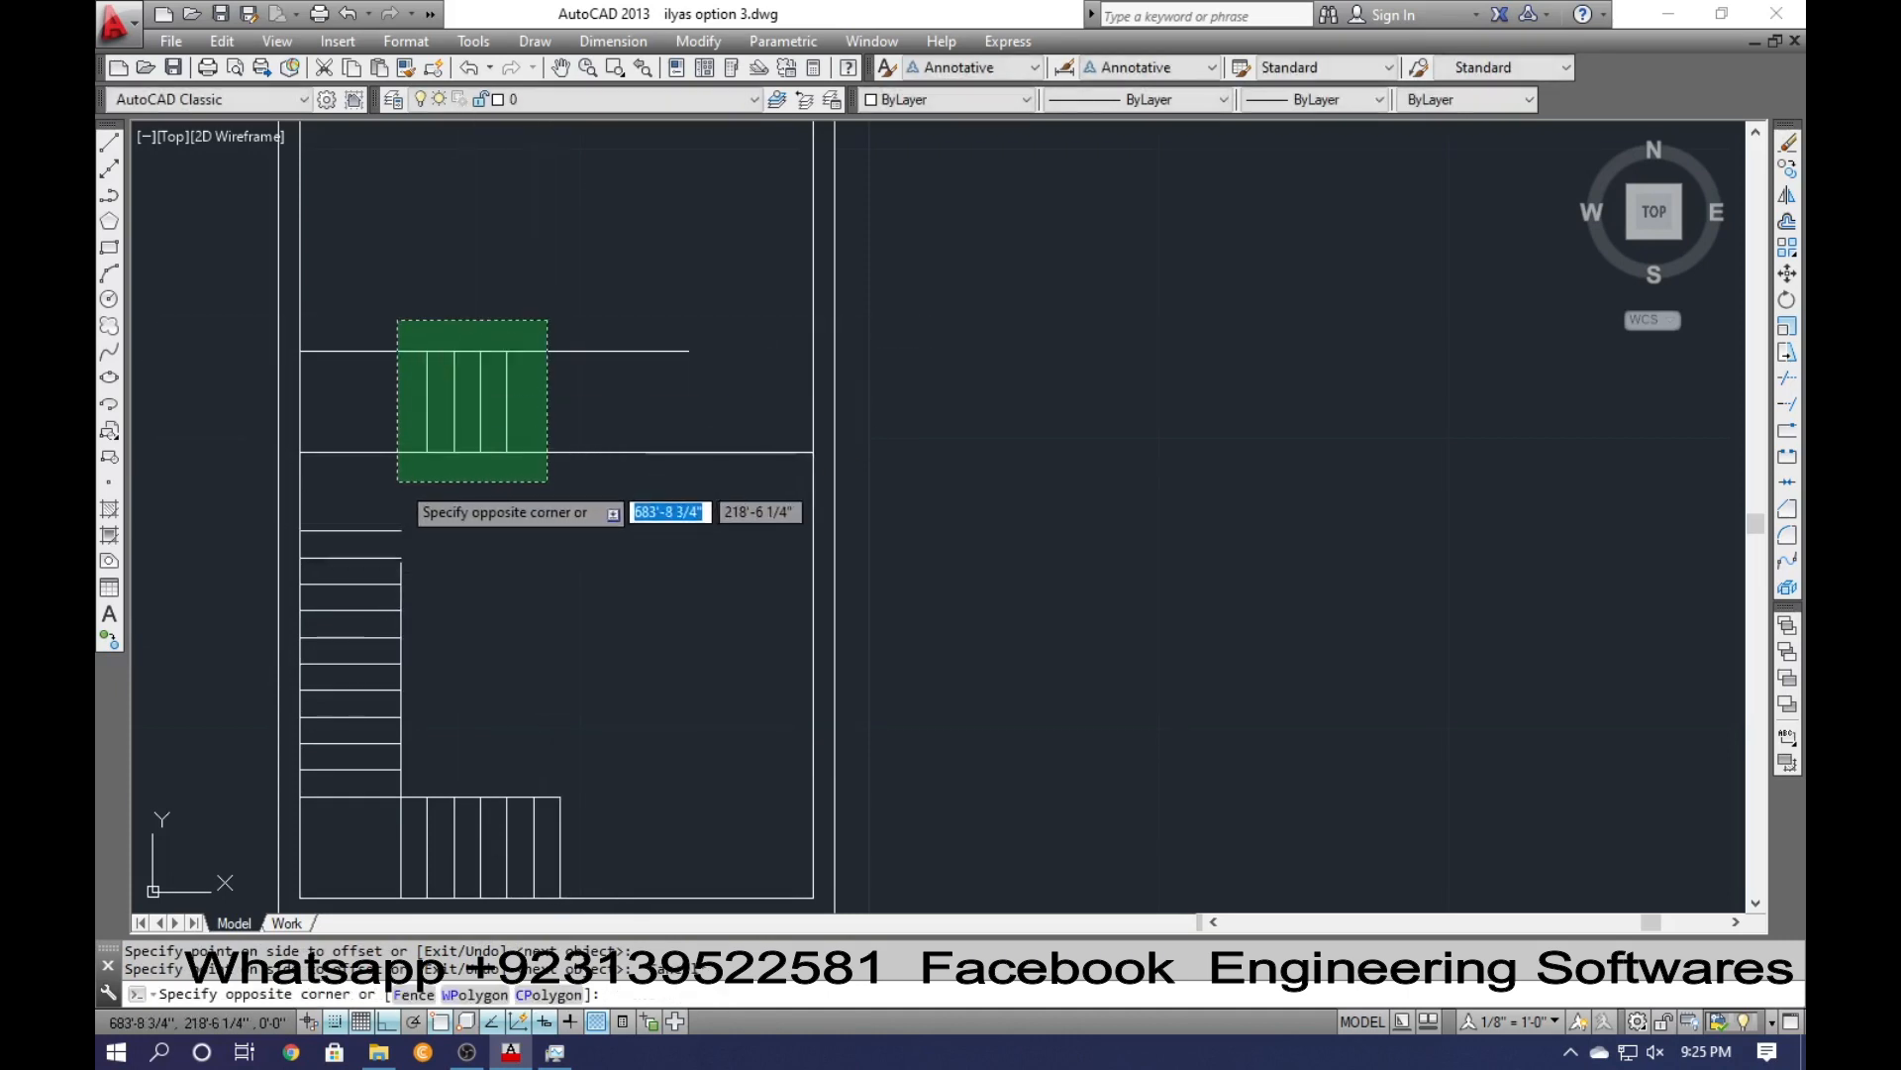
pyautogui.click(397, 482)
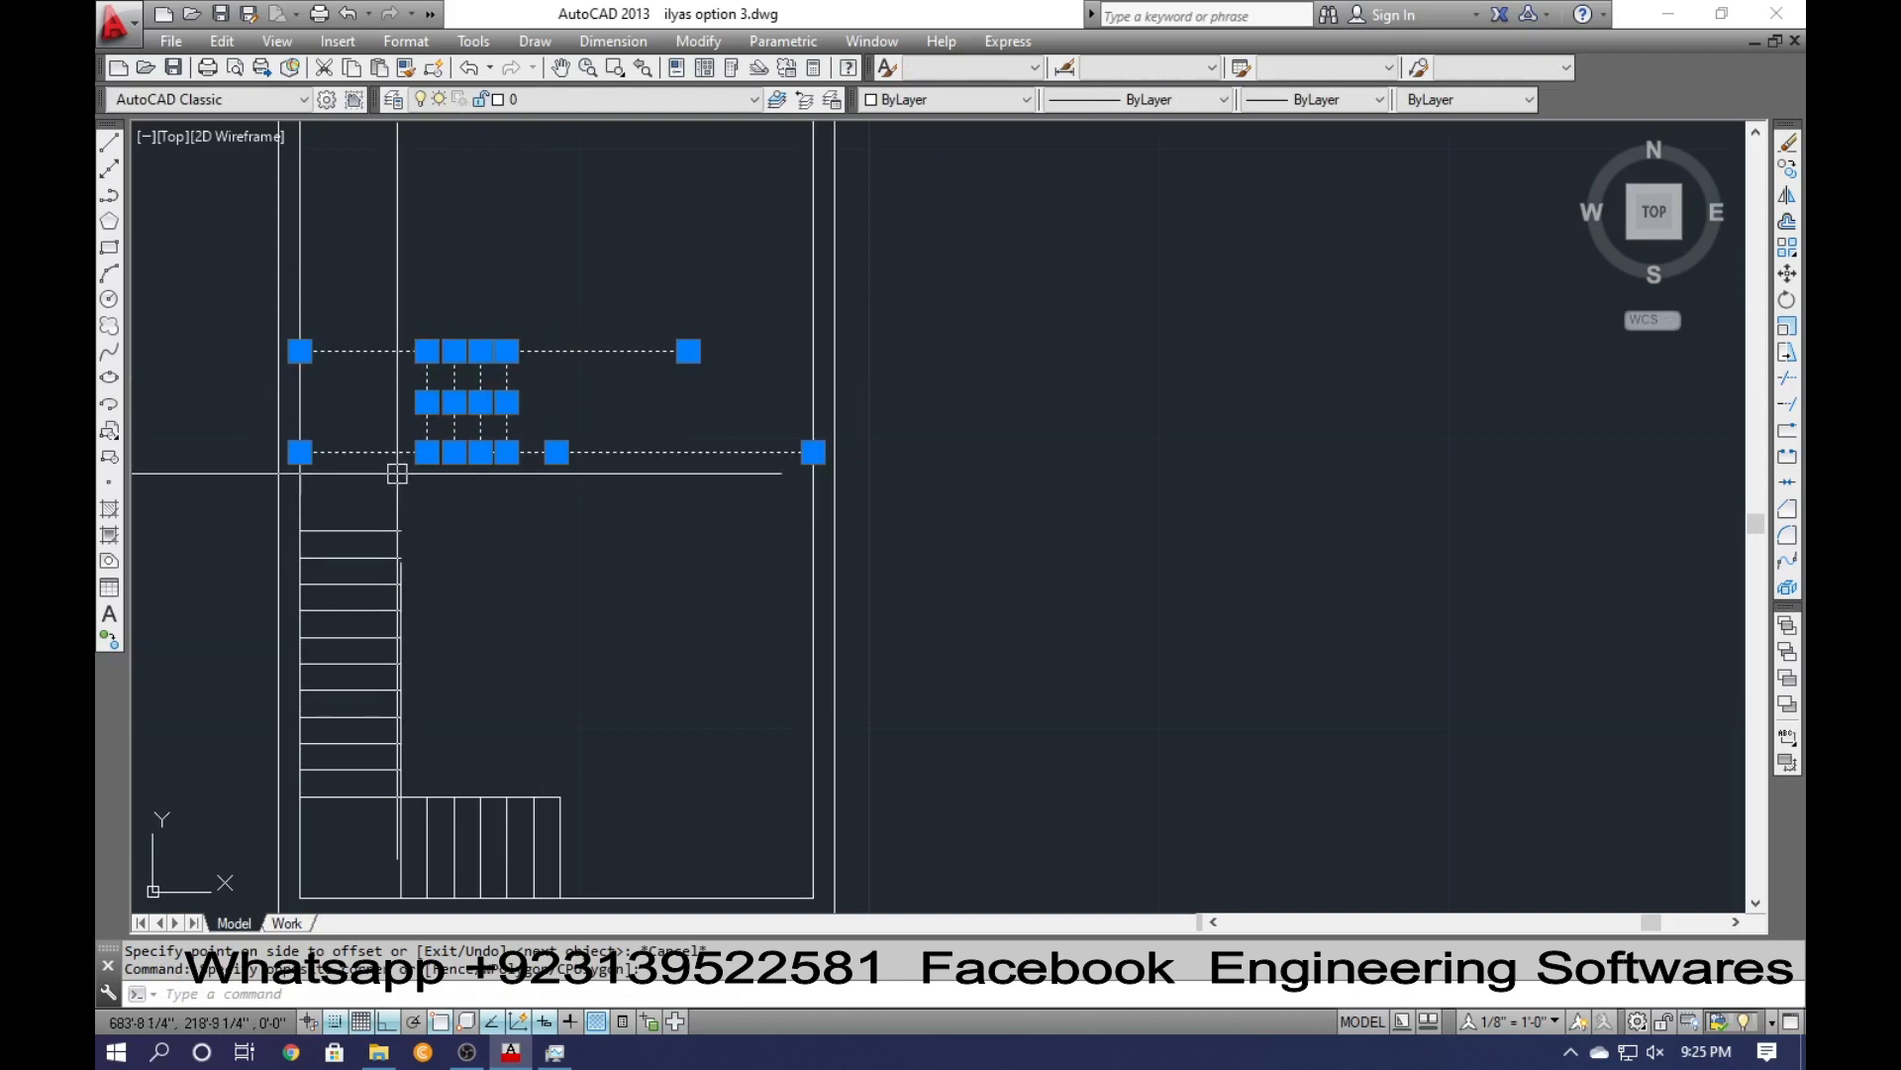
pyautogui.write('m')
pyautogui.press('Return')
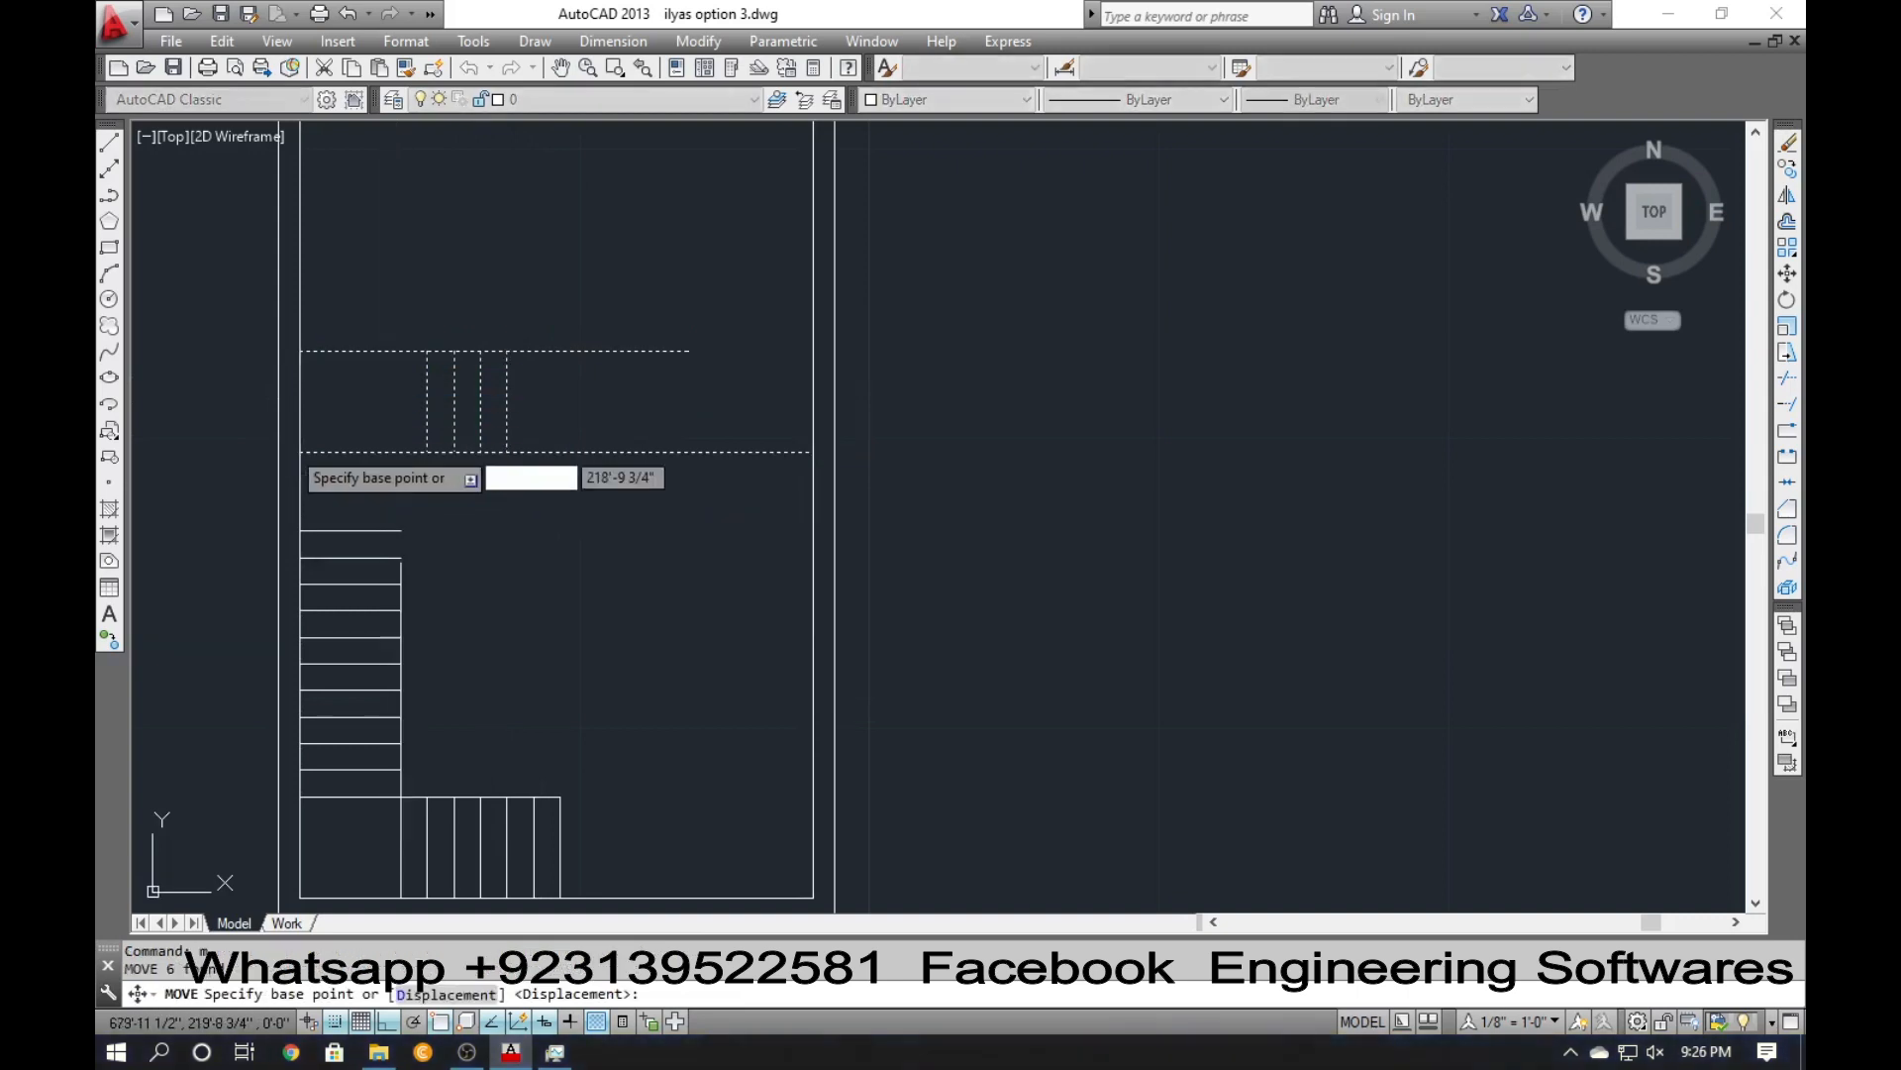
pyautogui.click(298, 451)
pyautogui.click(300, 531)
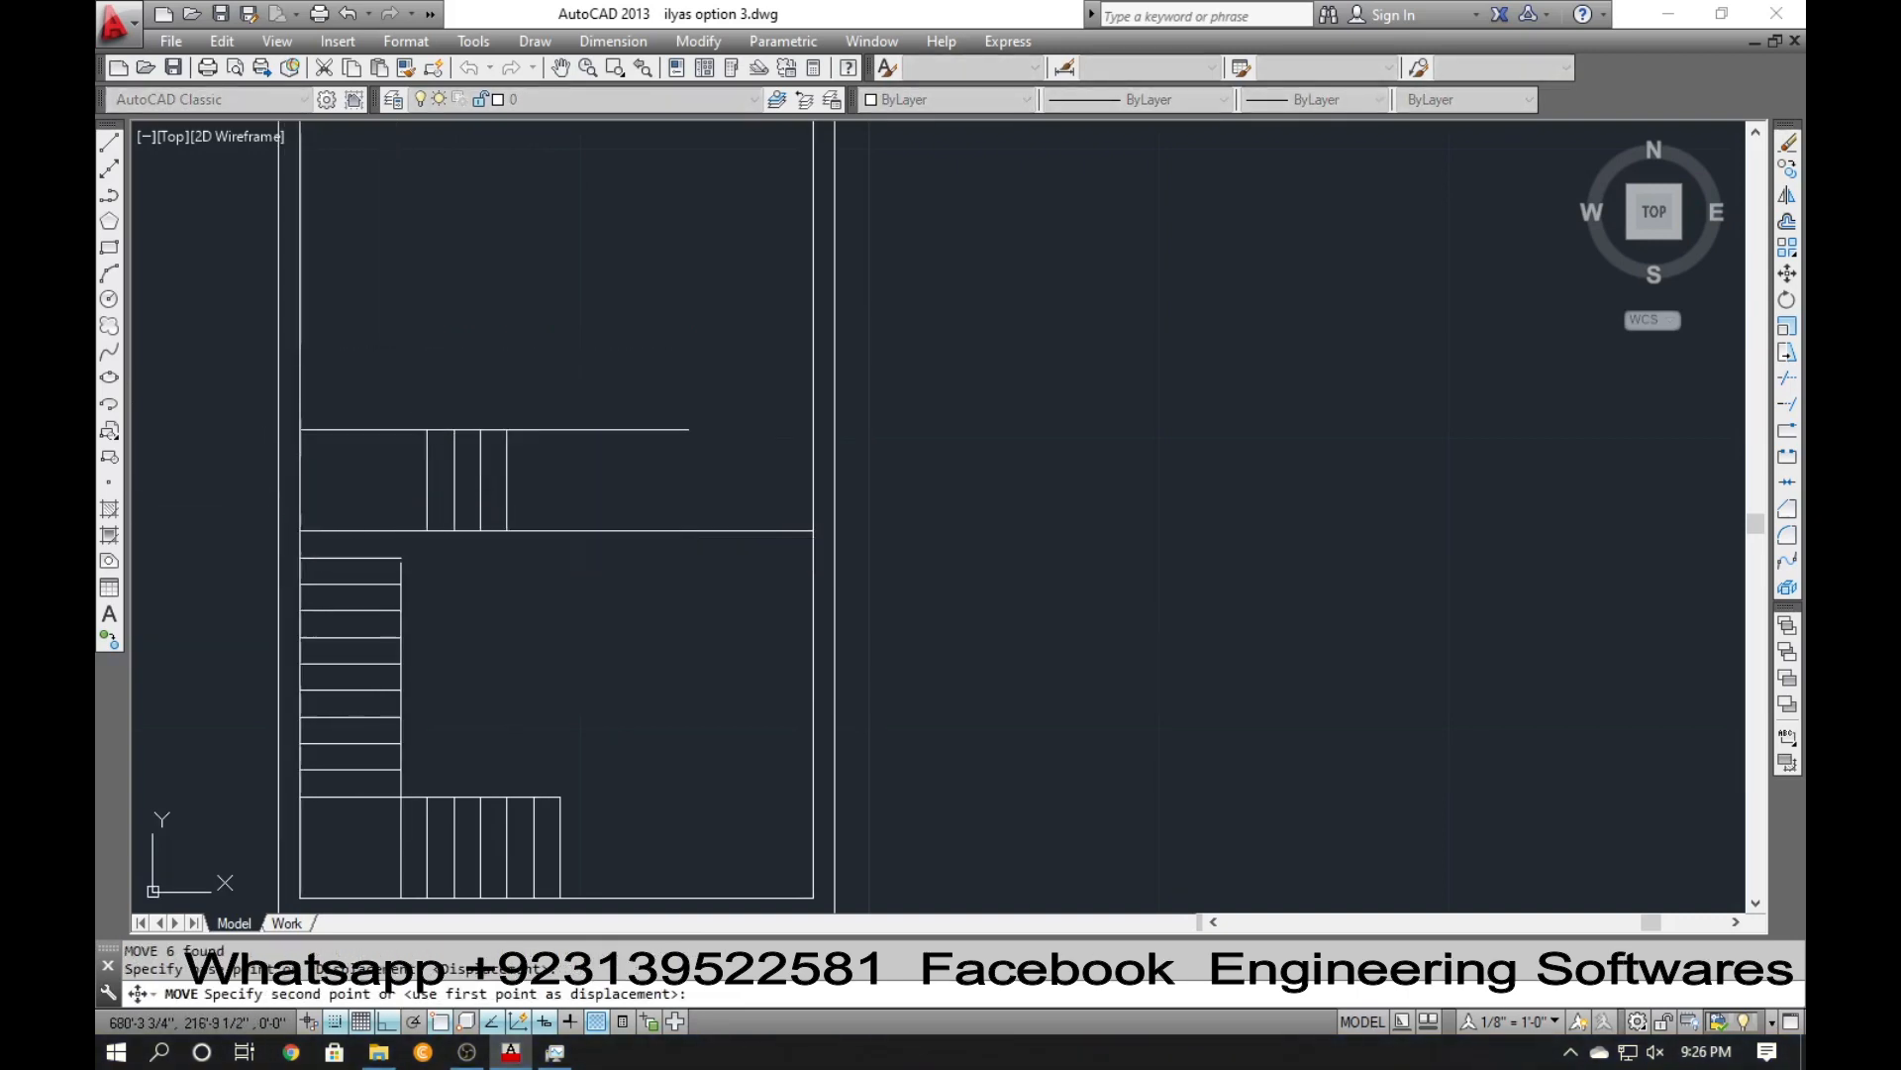
pyautogui.press('Escape')
# Move the upper flight and landing lines down one more 11" tread and erase the surplus tread line inside the landing.
pyautogui.click(552, 591)
pyautogui.click(404, 407)
pyautogui.moveTo(448, 432)
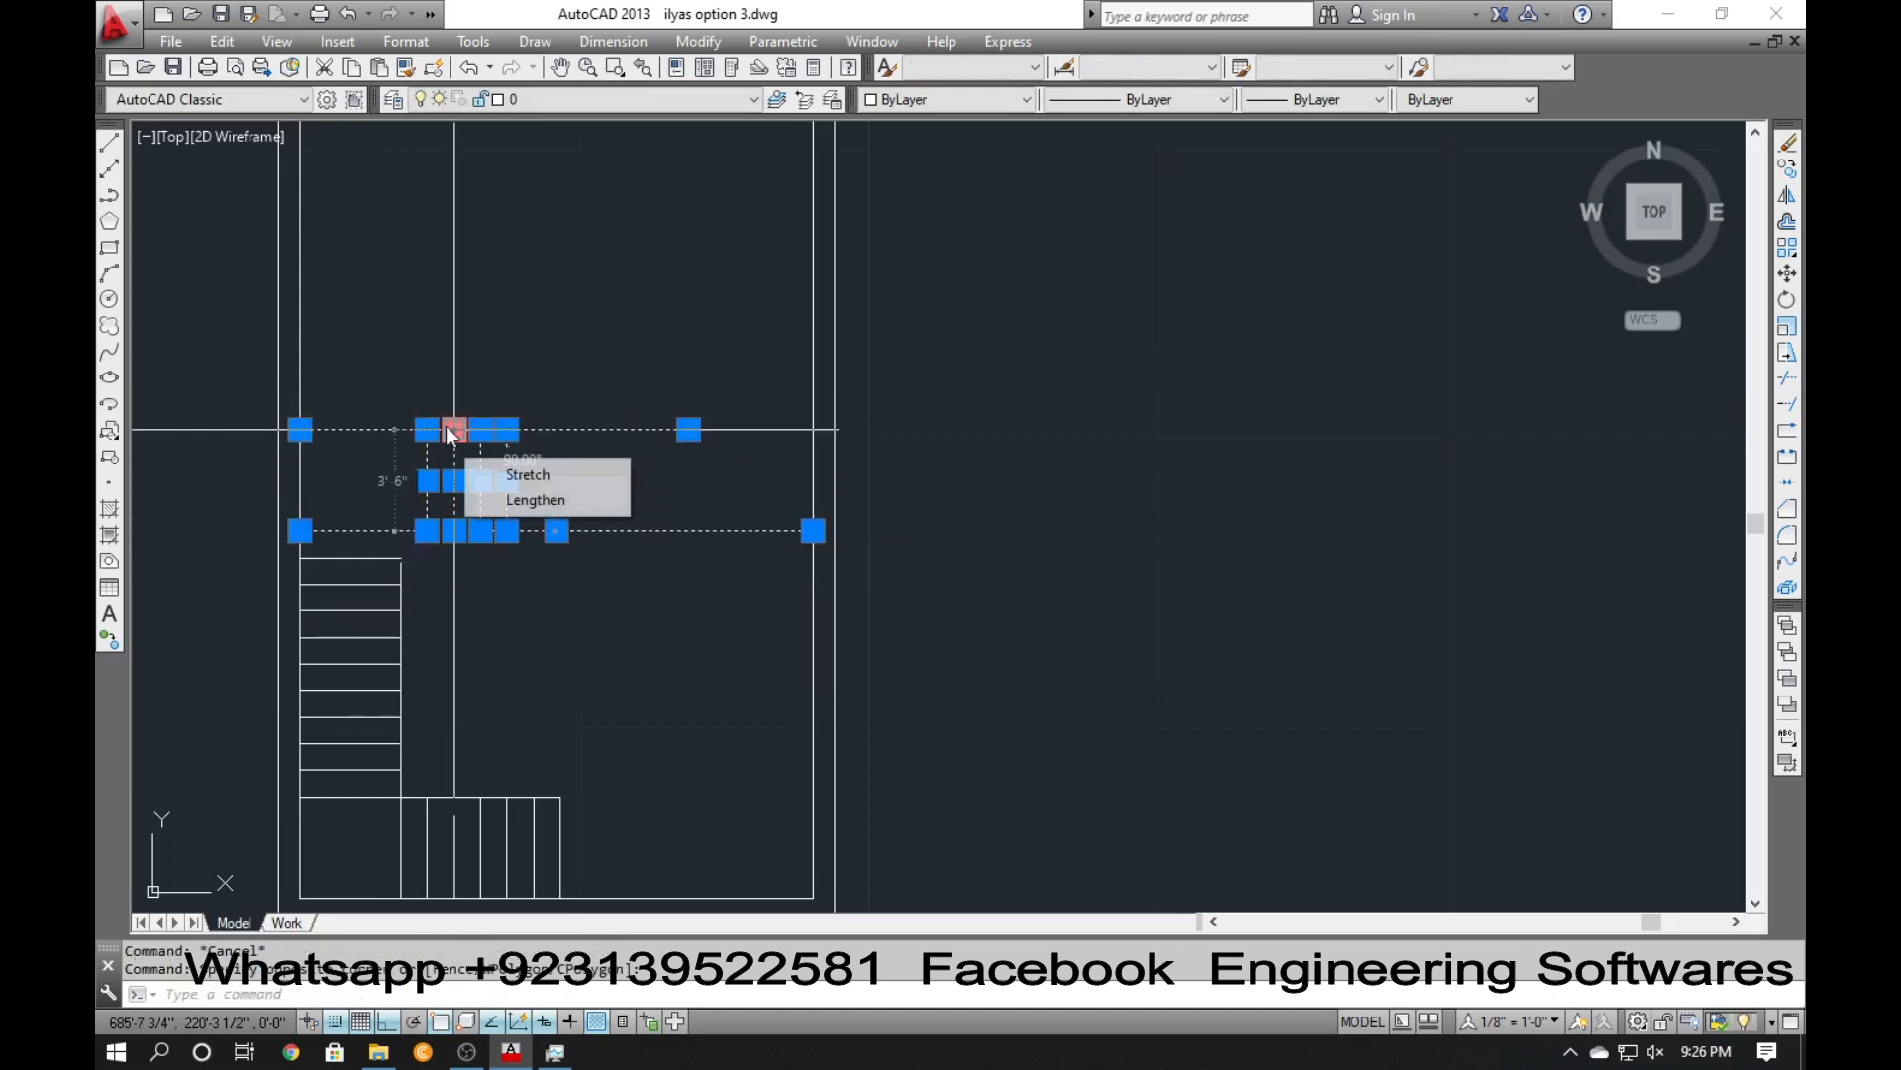
pyautogui.write('m')
pyautogui.press('Return')
pyautogui.click(298, 531)
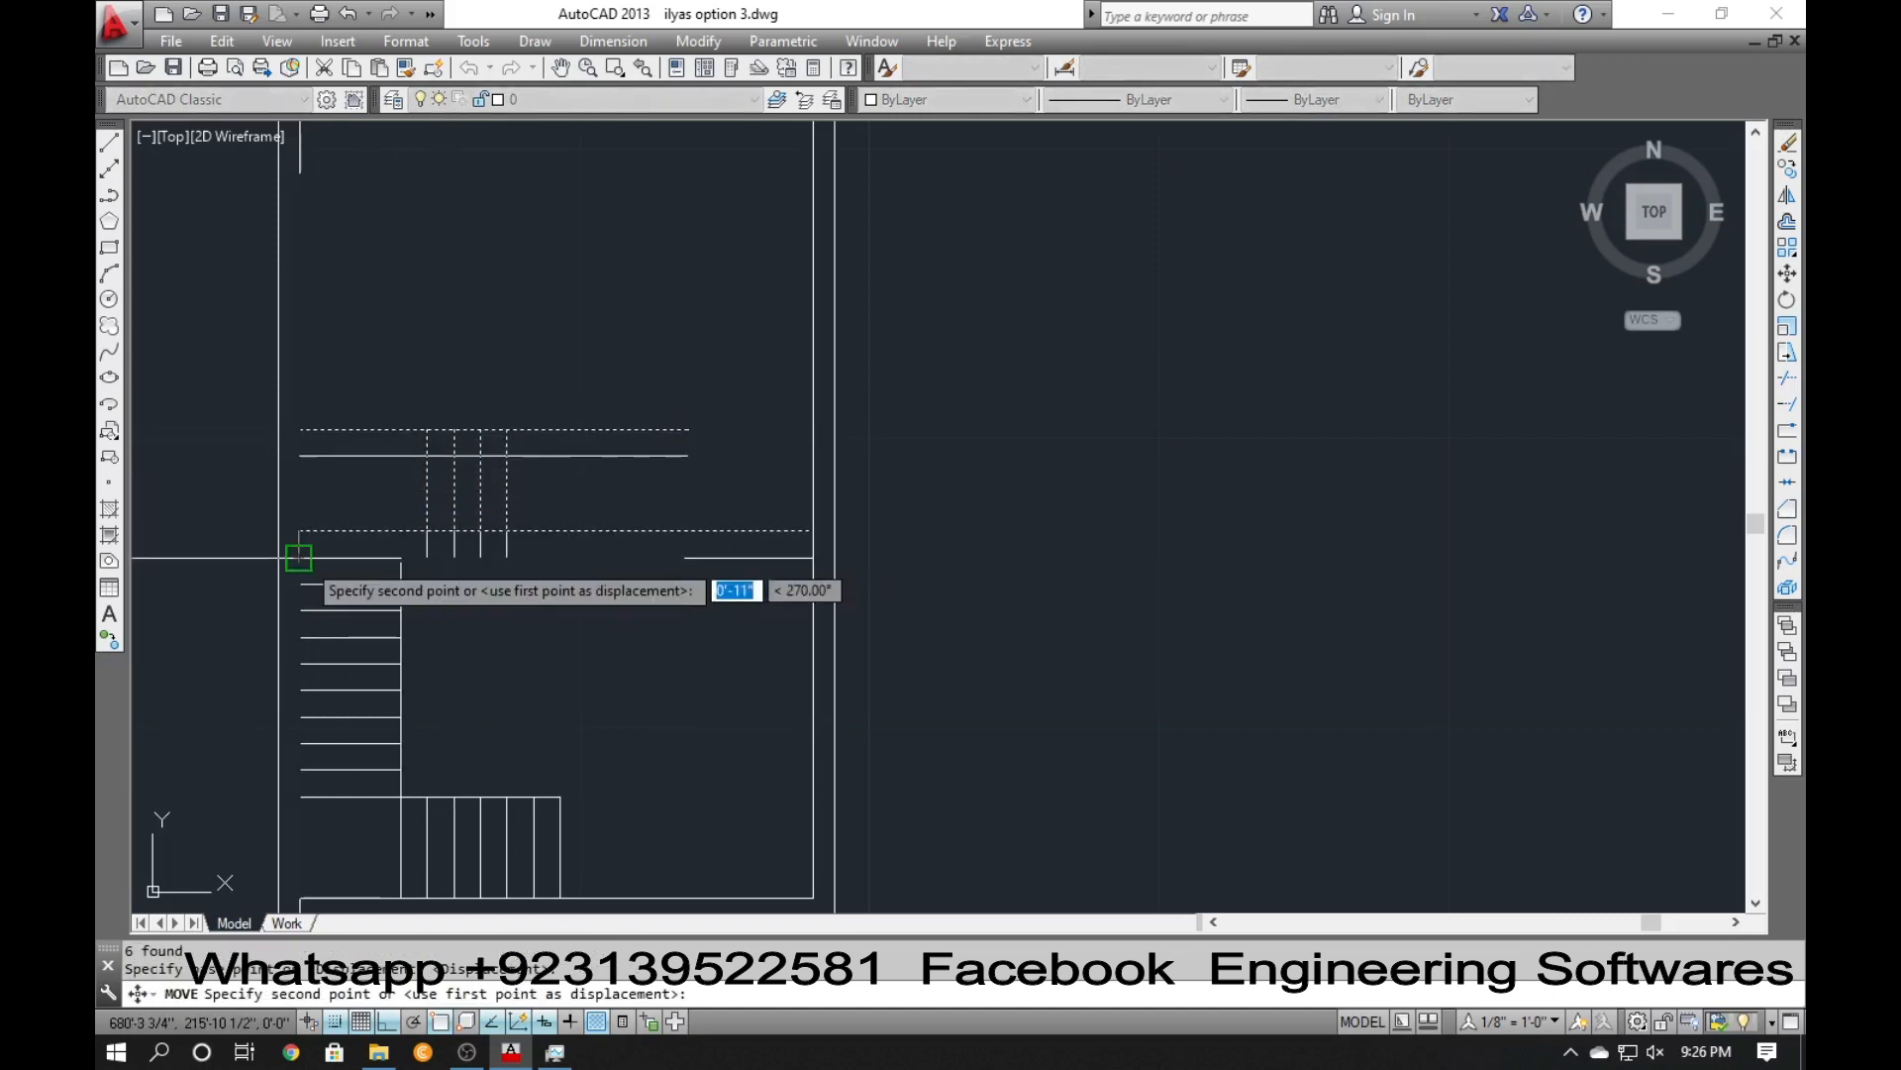
pyautogui.click(298, 558)
pyautogui.press('Escape')
pyautogui.click(375, 531)
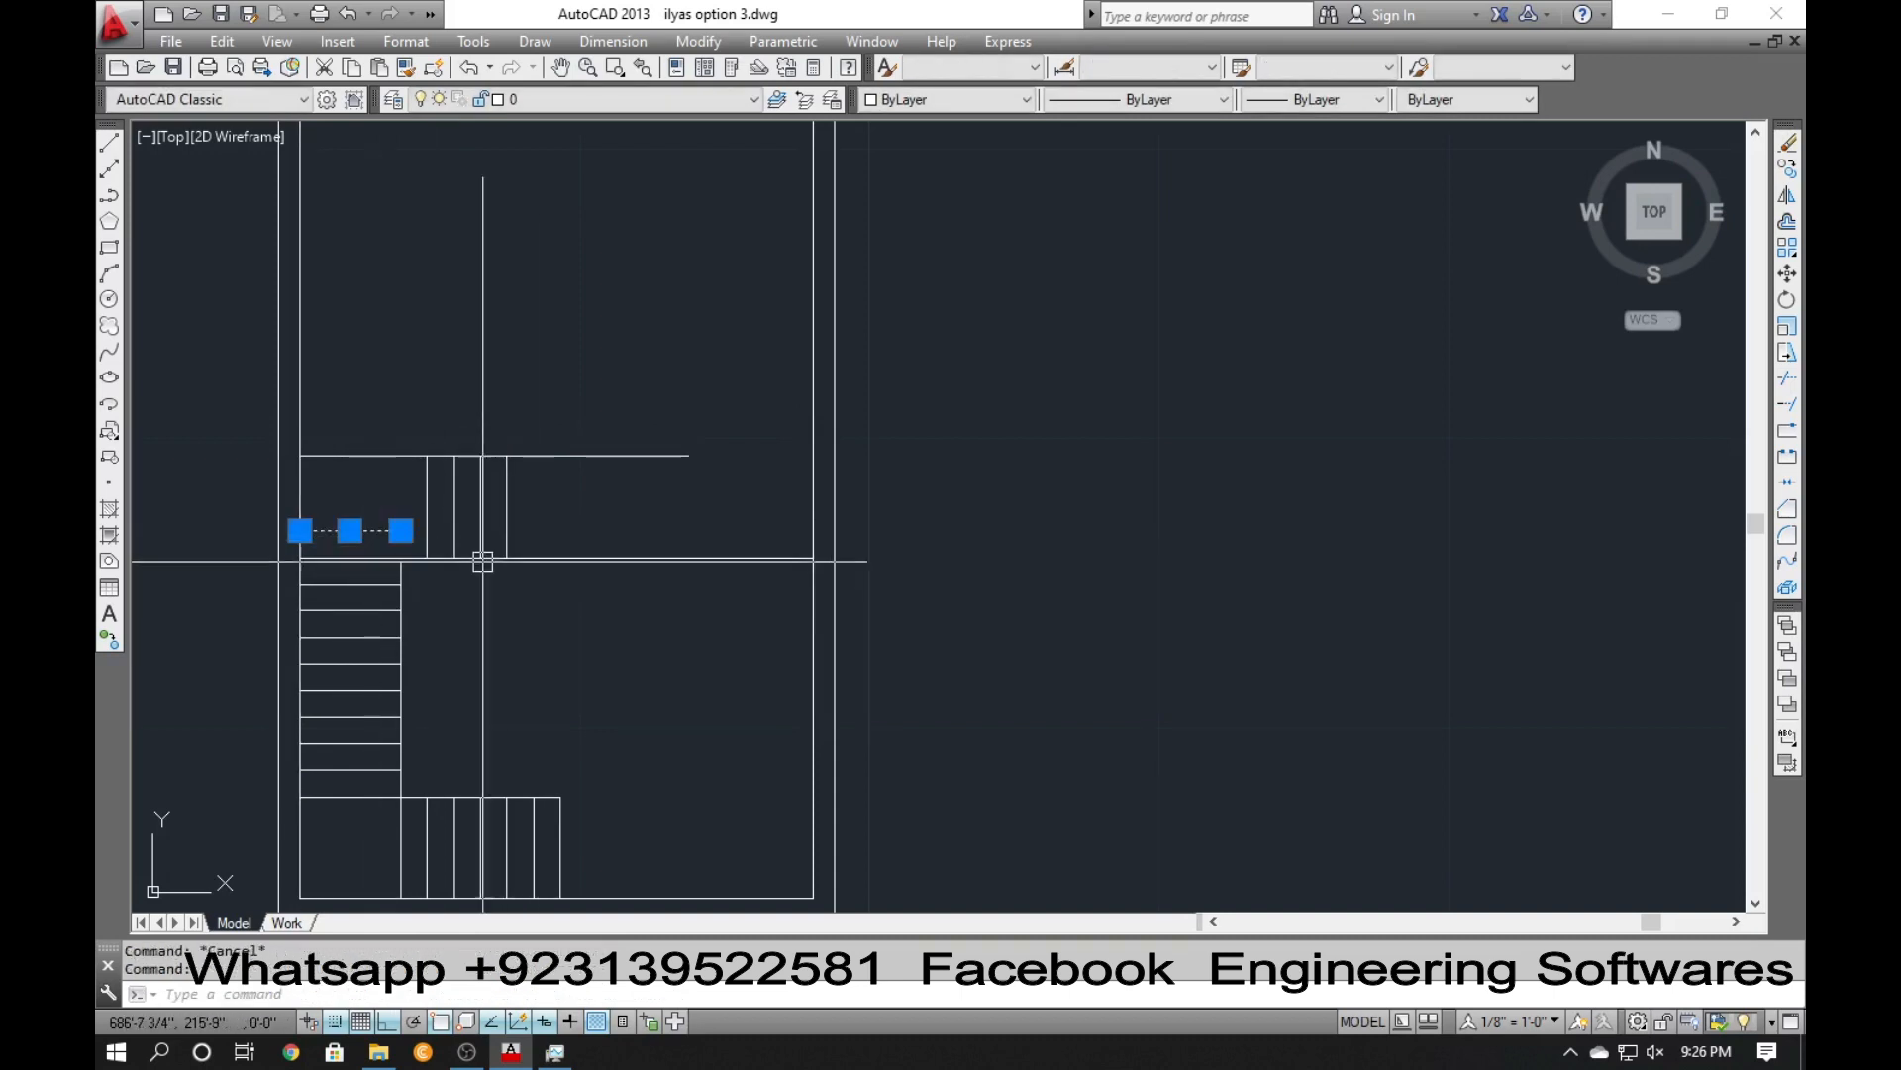
pyautogui.press('Delete')
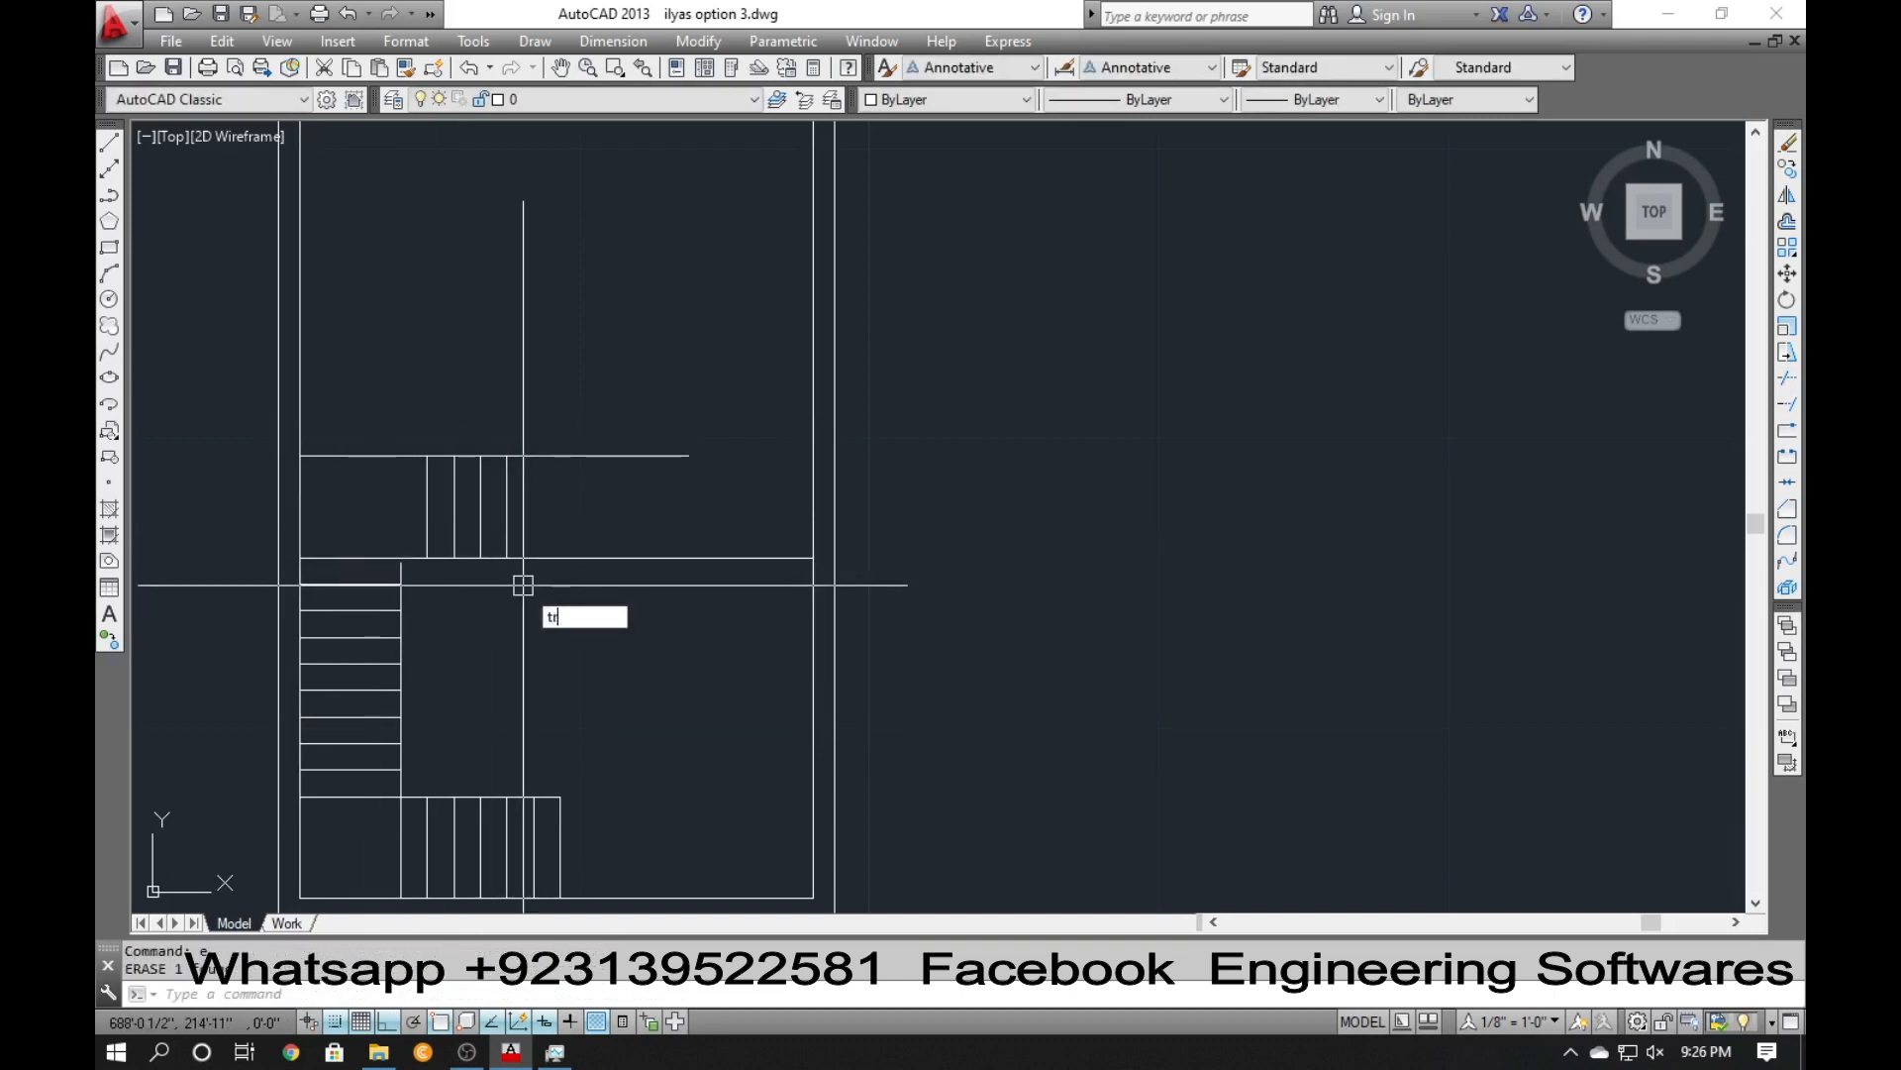
# Trim both edge lines of the upper flight to the right of its last tread.
pyautogui.press('Return')
pyautogui.press('Return')
pyautogui.click(572, 561)
pyautogui.click(582, 464)
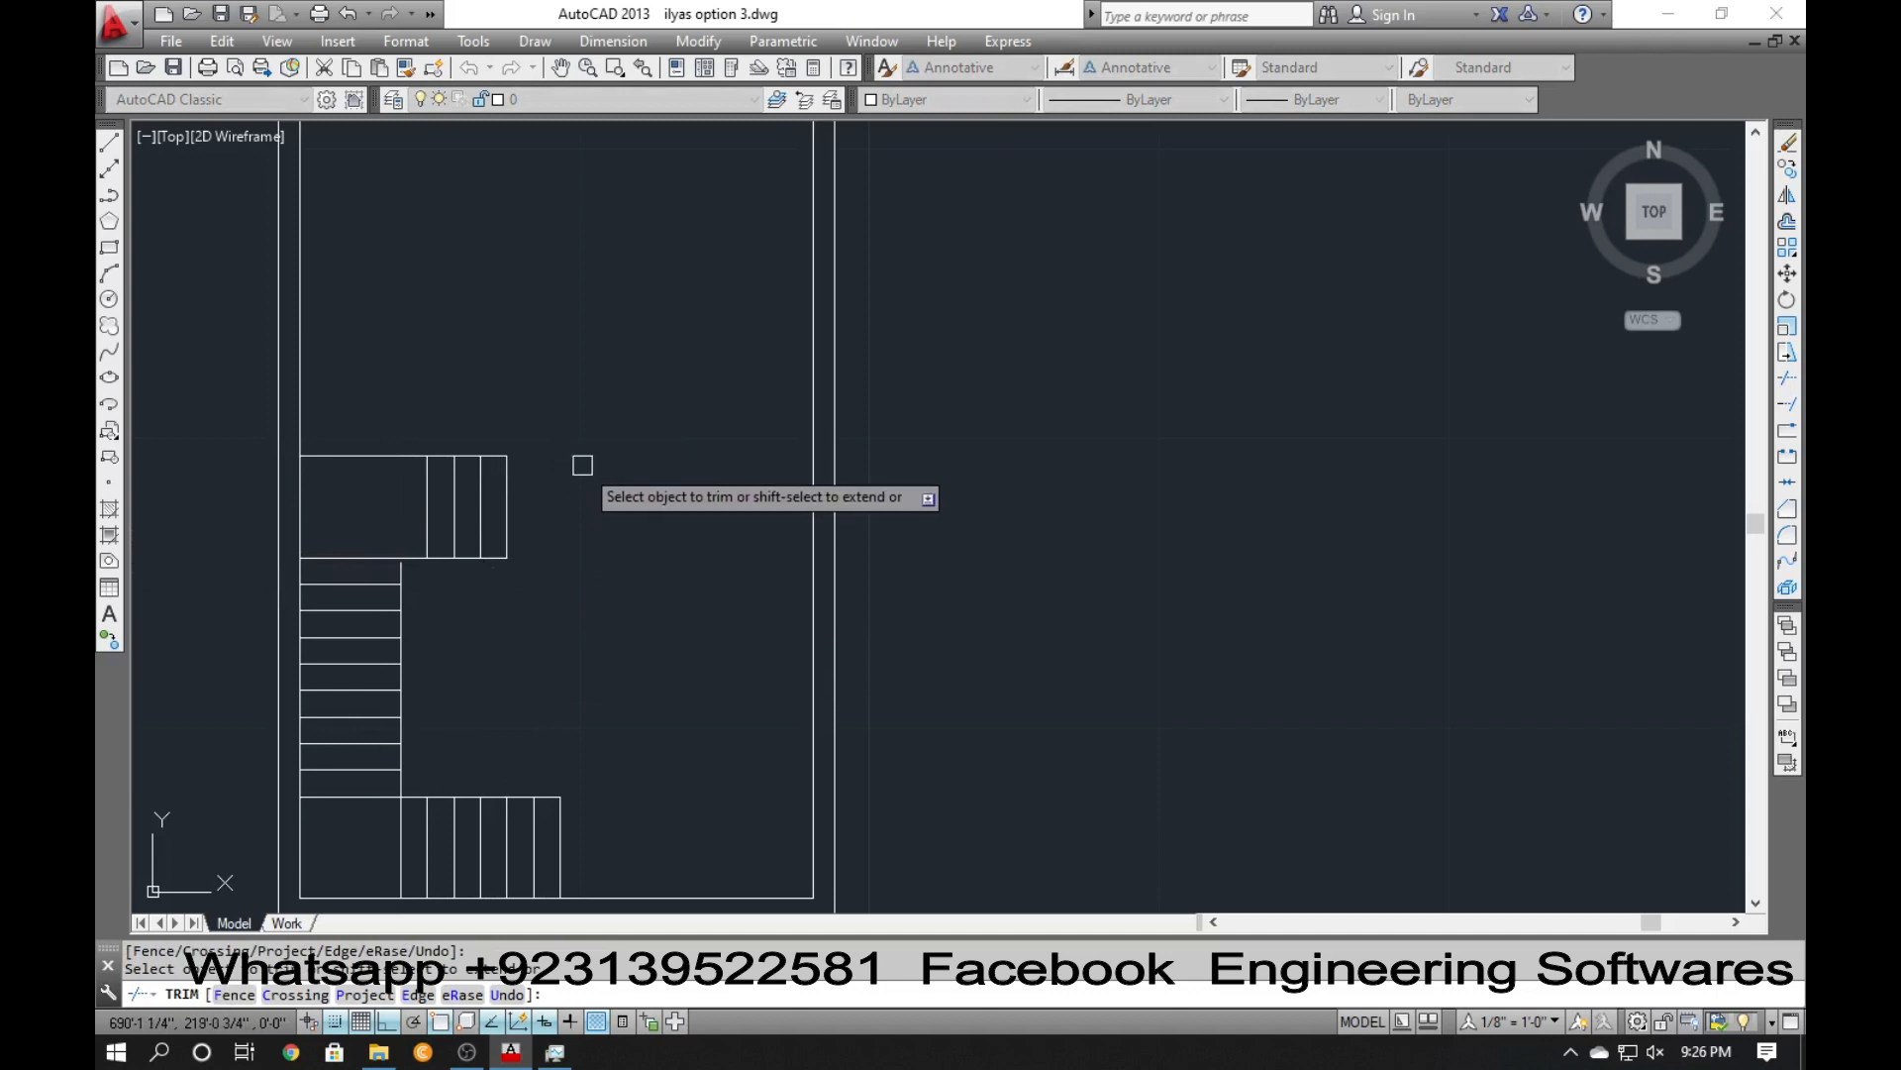
pyautogui.press('Return')
# Extend the vertical flight's right edge line up to the lower edge of the upper flight.
pyautogui.write('ex')
pyautogui.press('Return')
pyautogui.scroll(-2, 382, 565)
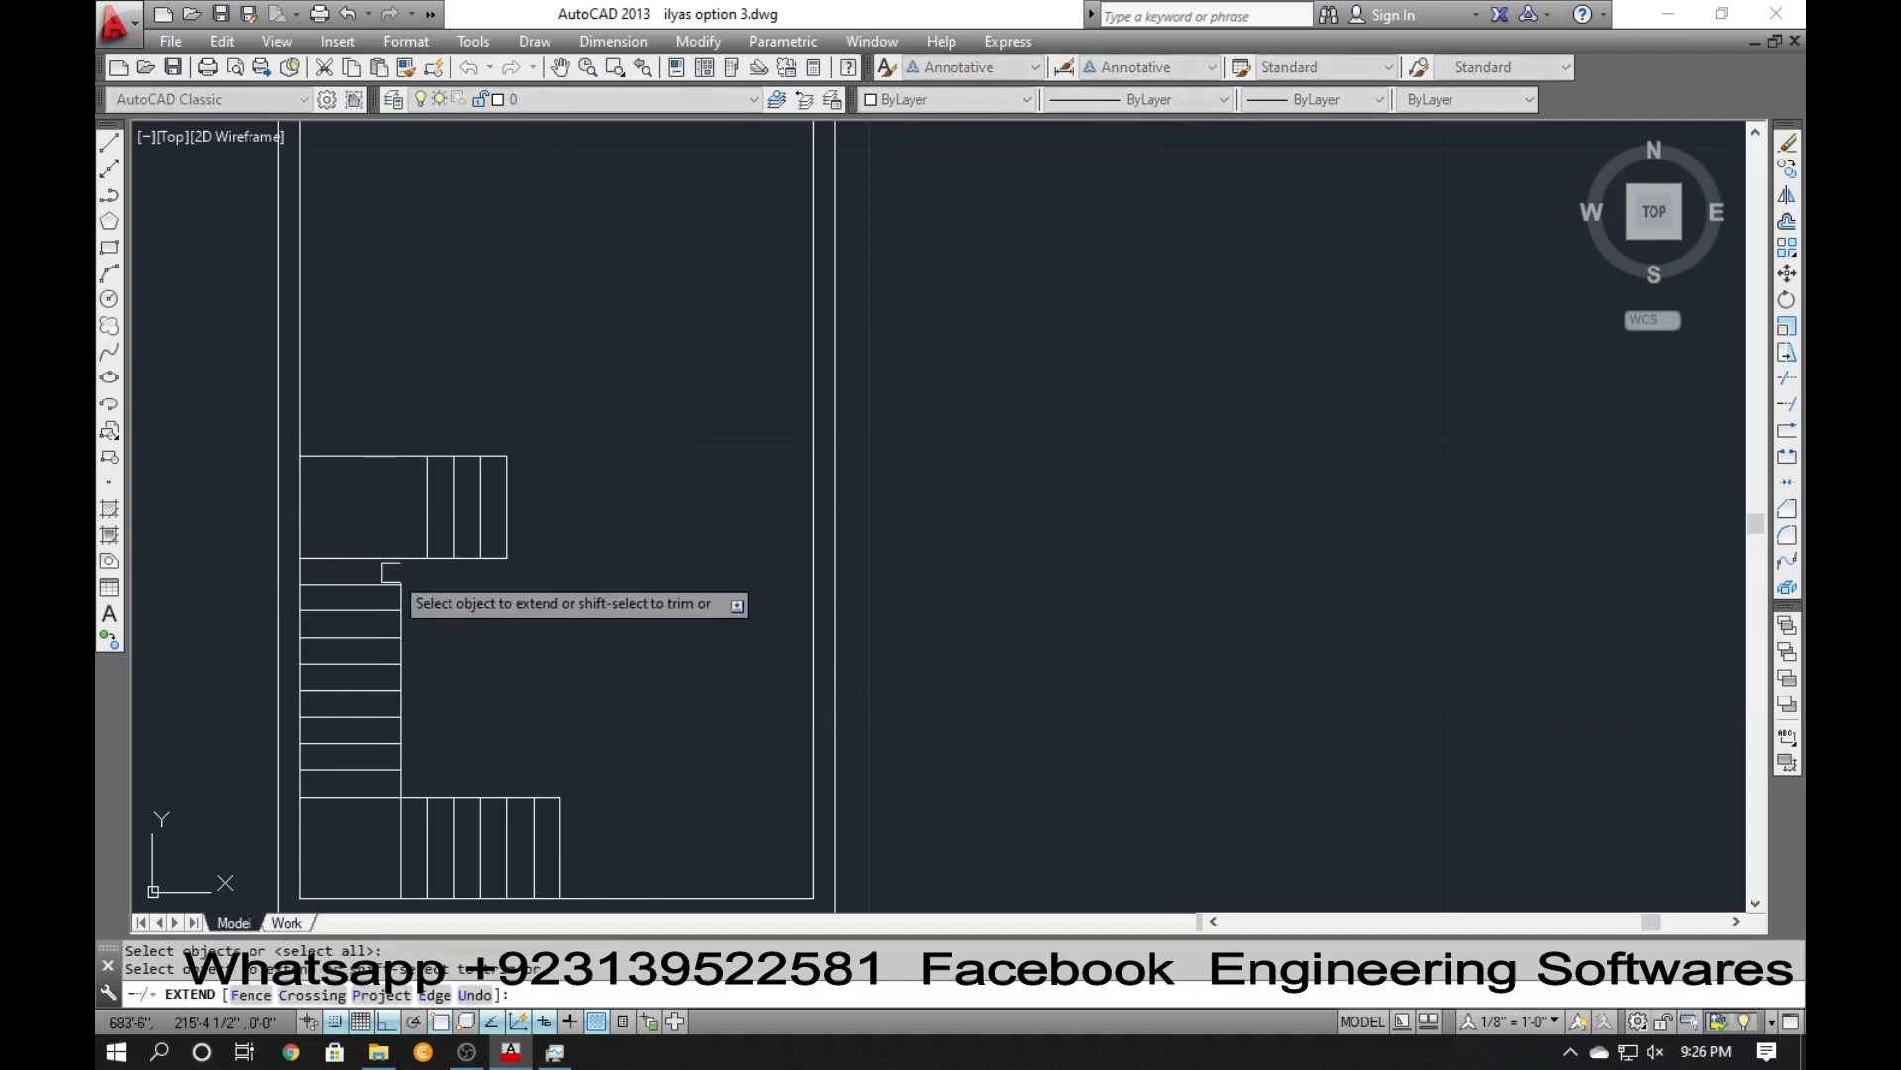
pyautogui.scroll(-1, 302, 589)
pyautogui.click(371, 597)
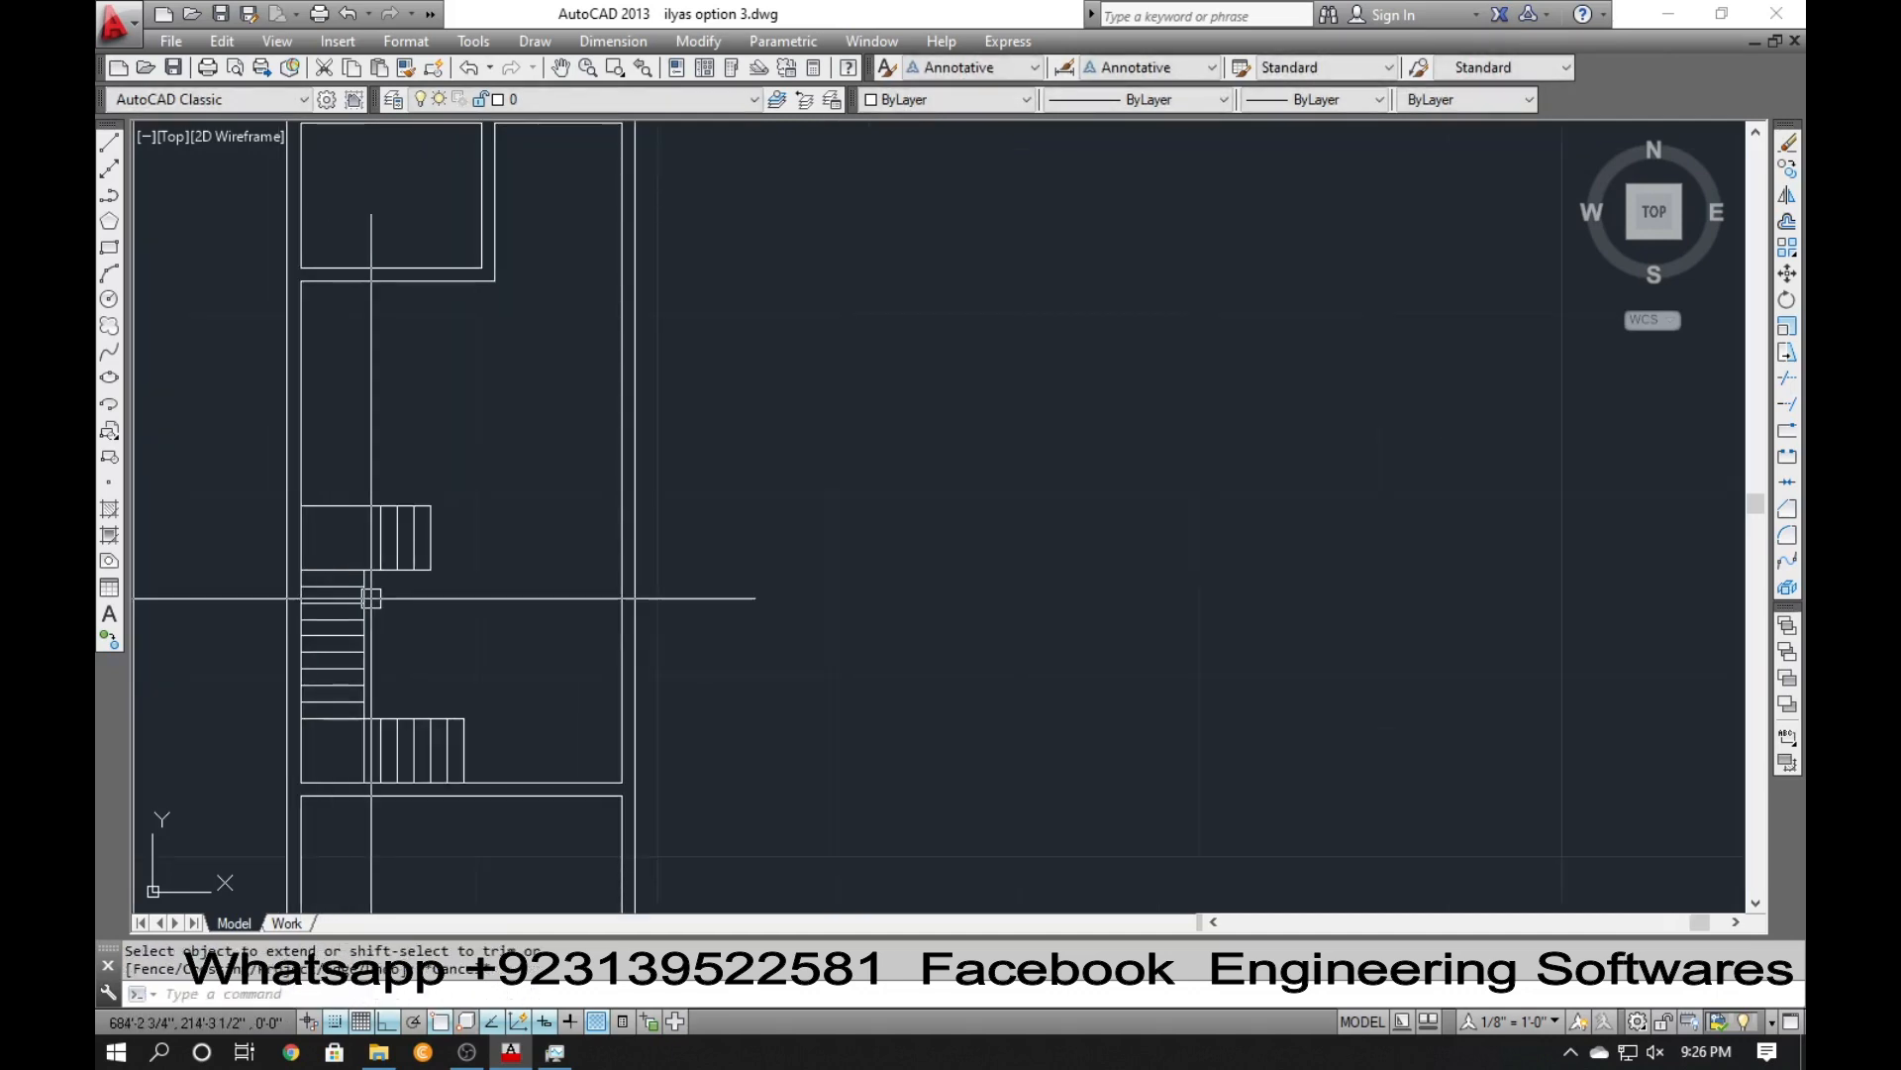
pyautogui.scroll(2, 355, 579)
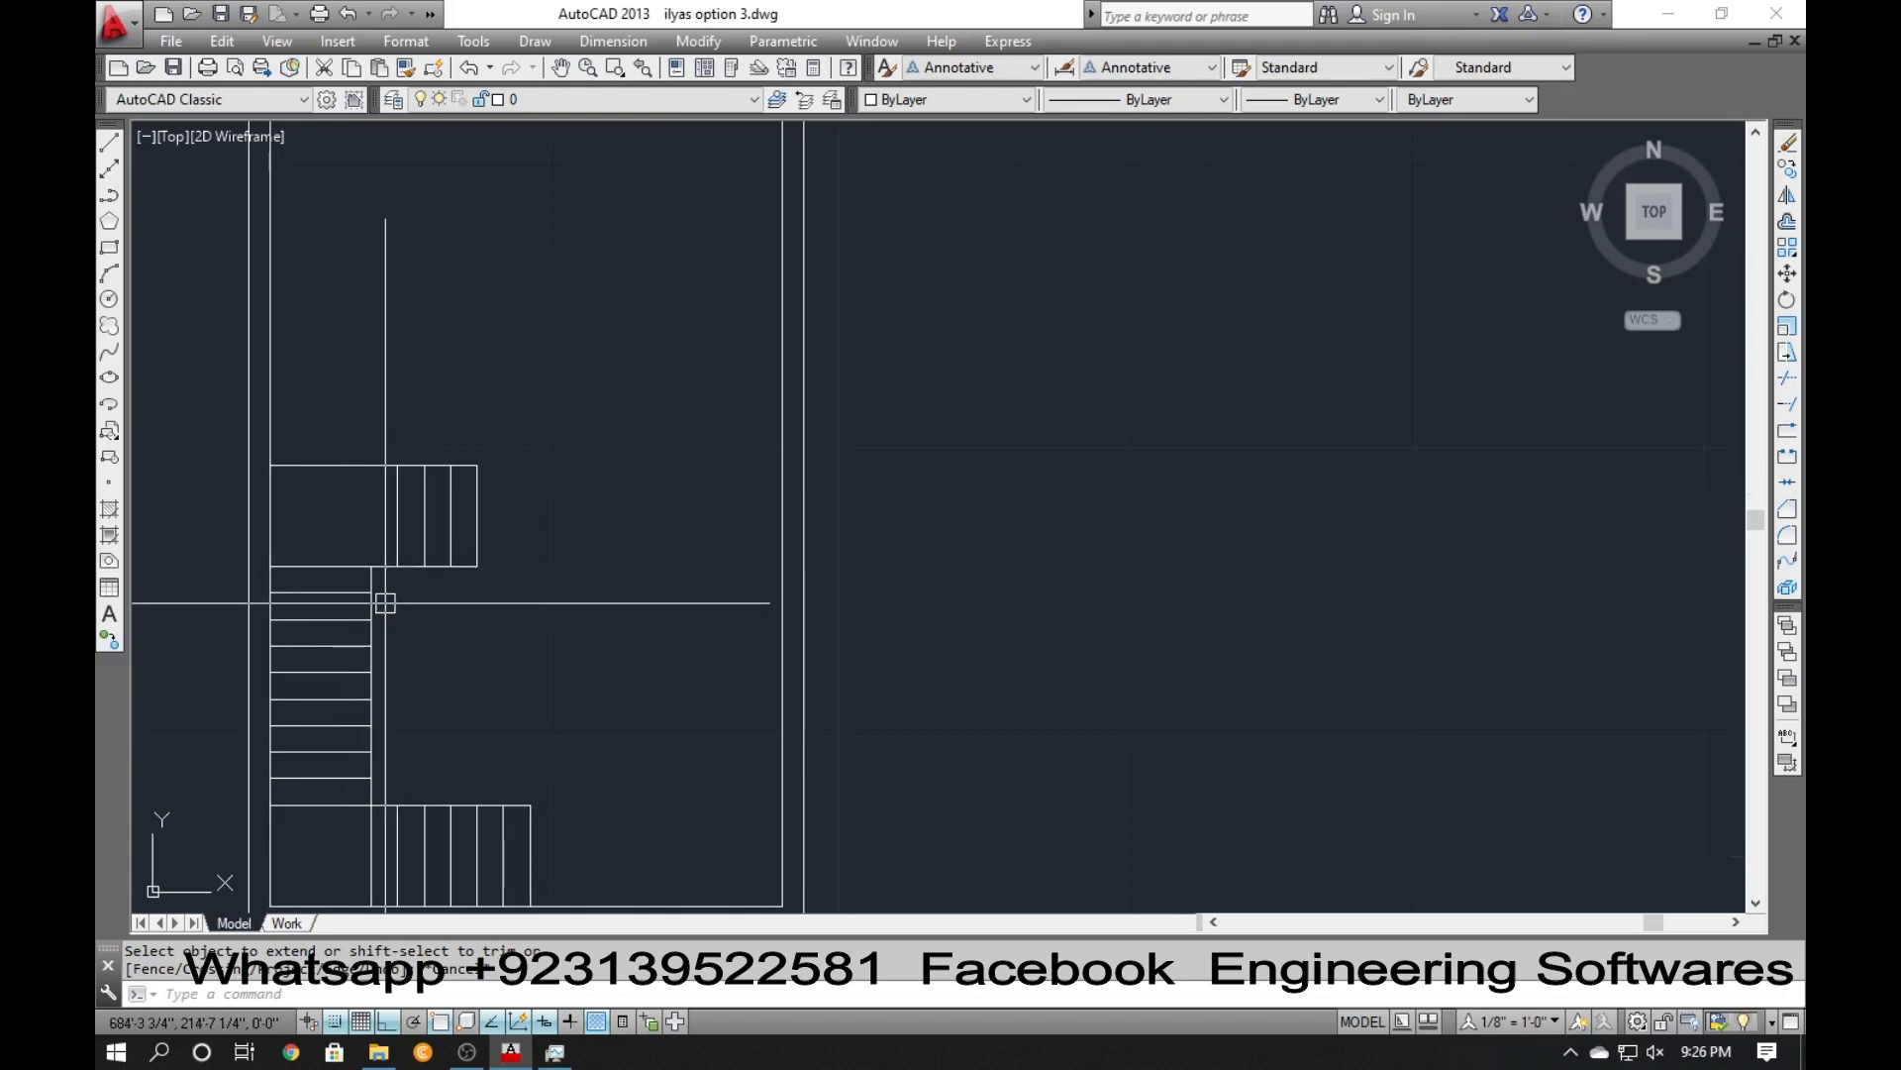
pyautogui.write('e')
pyautogui.press('Return')
pyautogui.press('Return')
pyautogui.scroll(2, 372, 582)
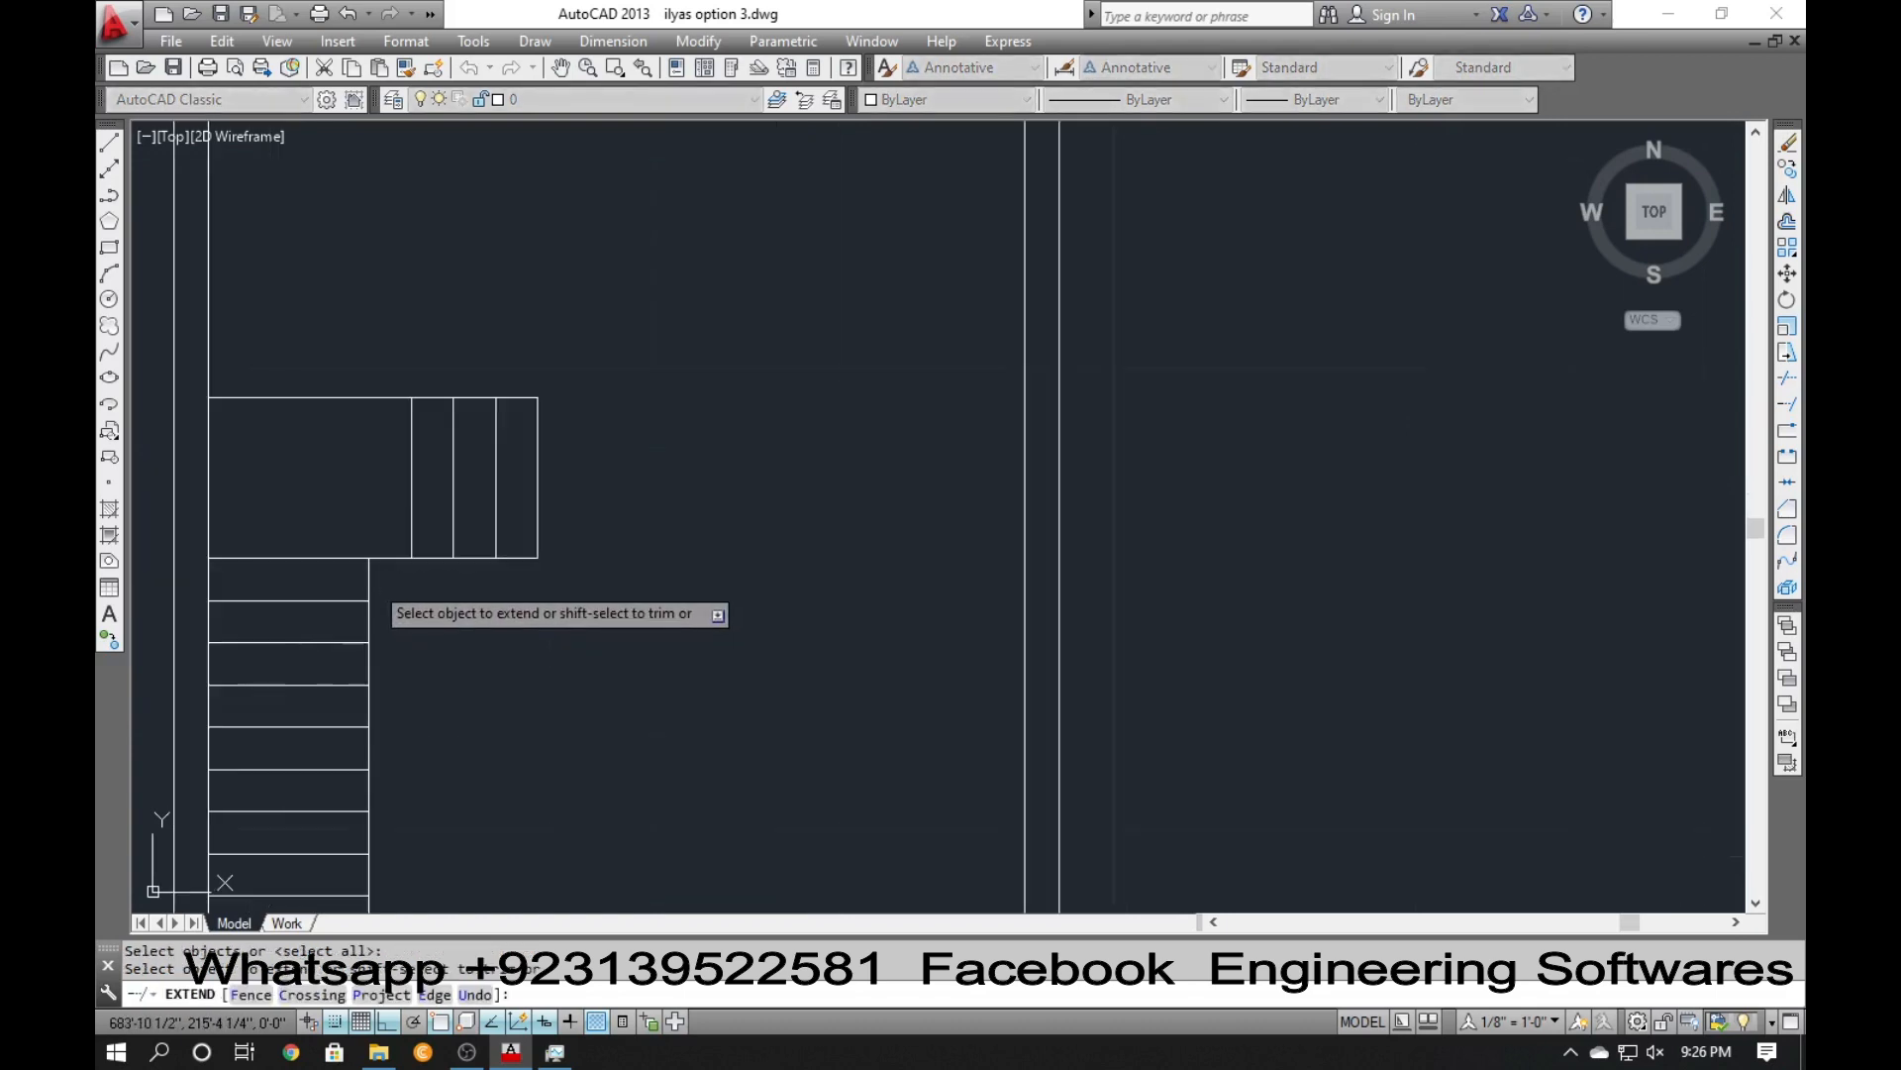
pyautogui.click(370, 582)
pyautogui.press('Escape')
pyautogui.scroll(-2, 309, 574)
pyautogui.scroll(-2, 327, 548)
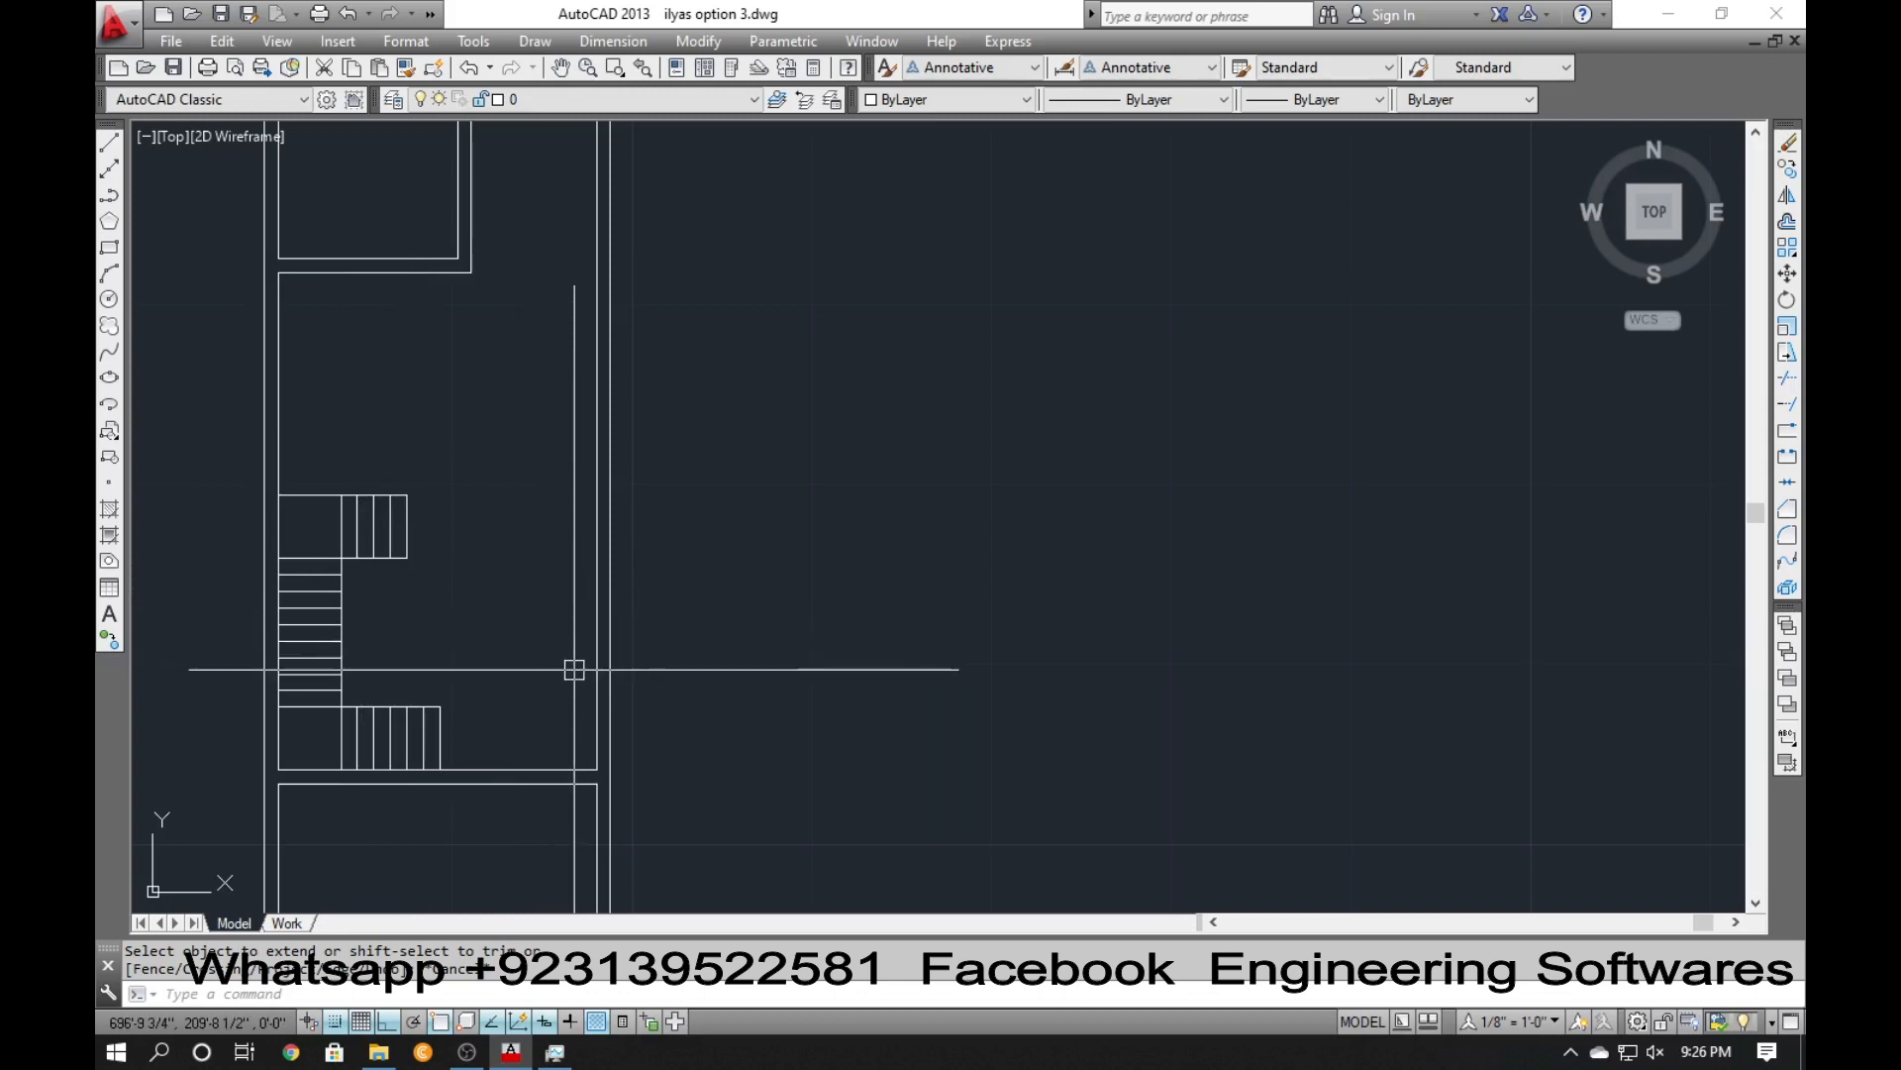
# Draw a horizontal line outward across the right outer wall from the inner corner beside the staircase.
pyautogui.press('Return')
pyautogui.click(596, 774)
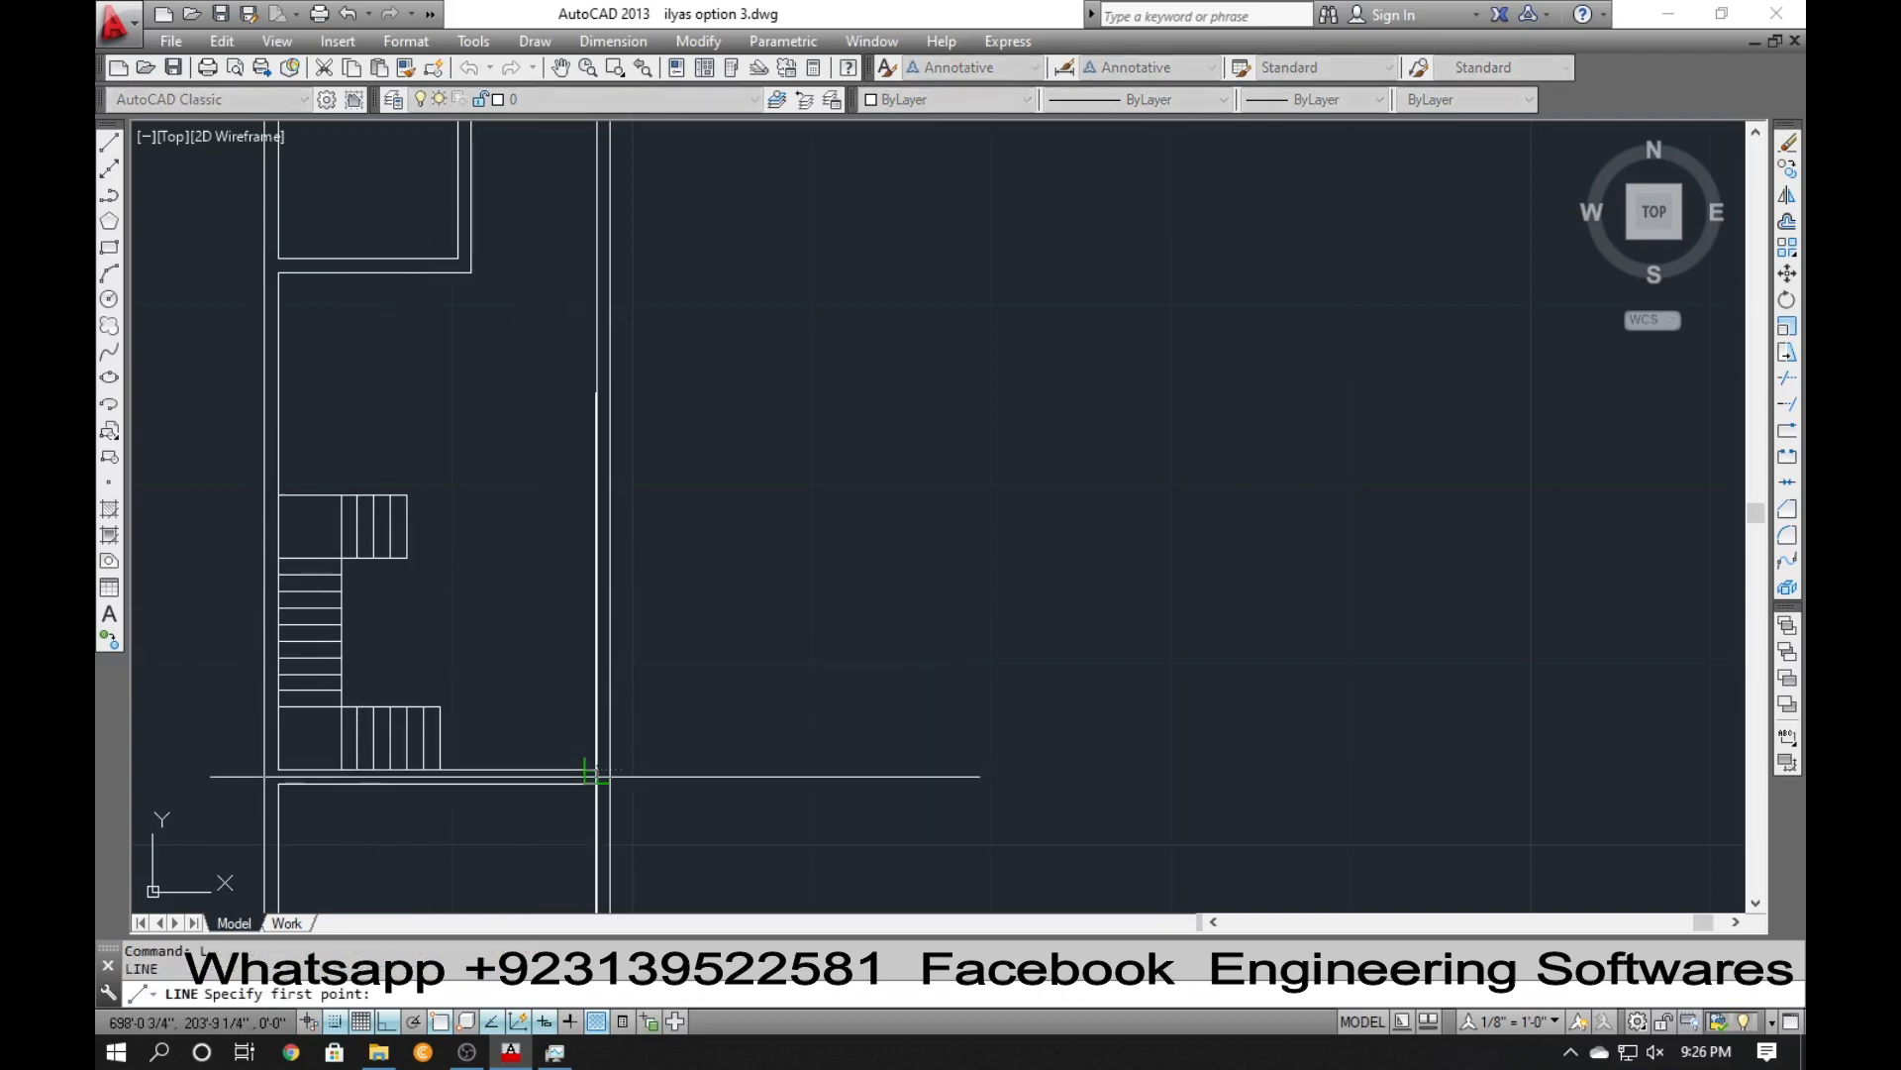
pyautogui.click(691, 771)
pyautogui.press('Return')
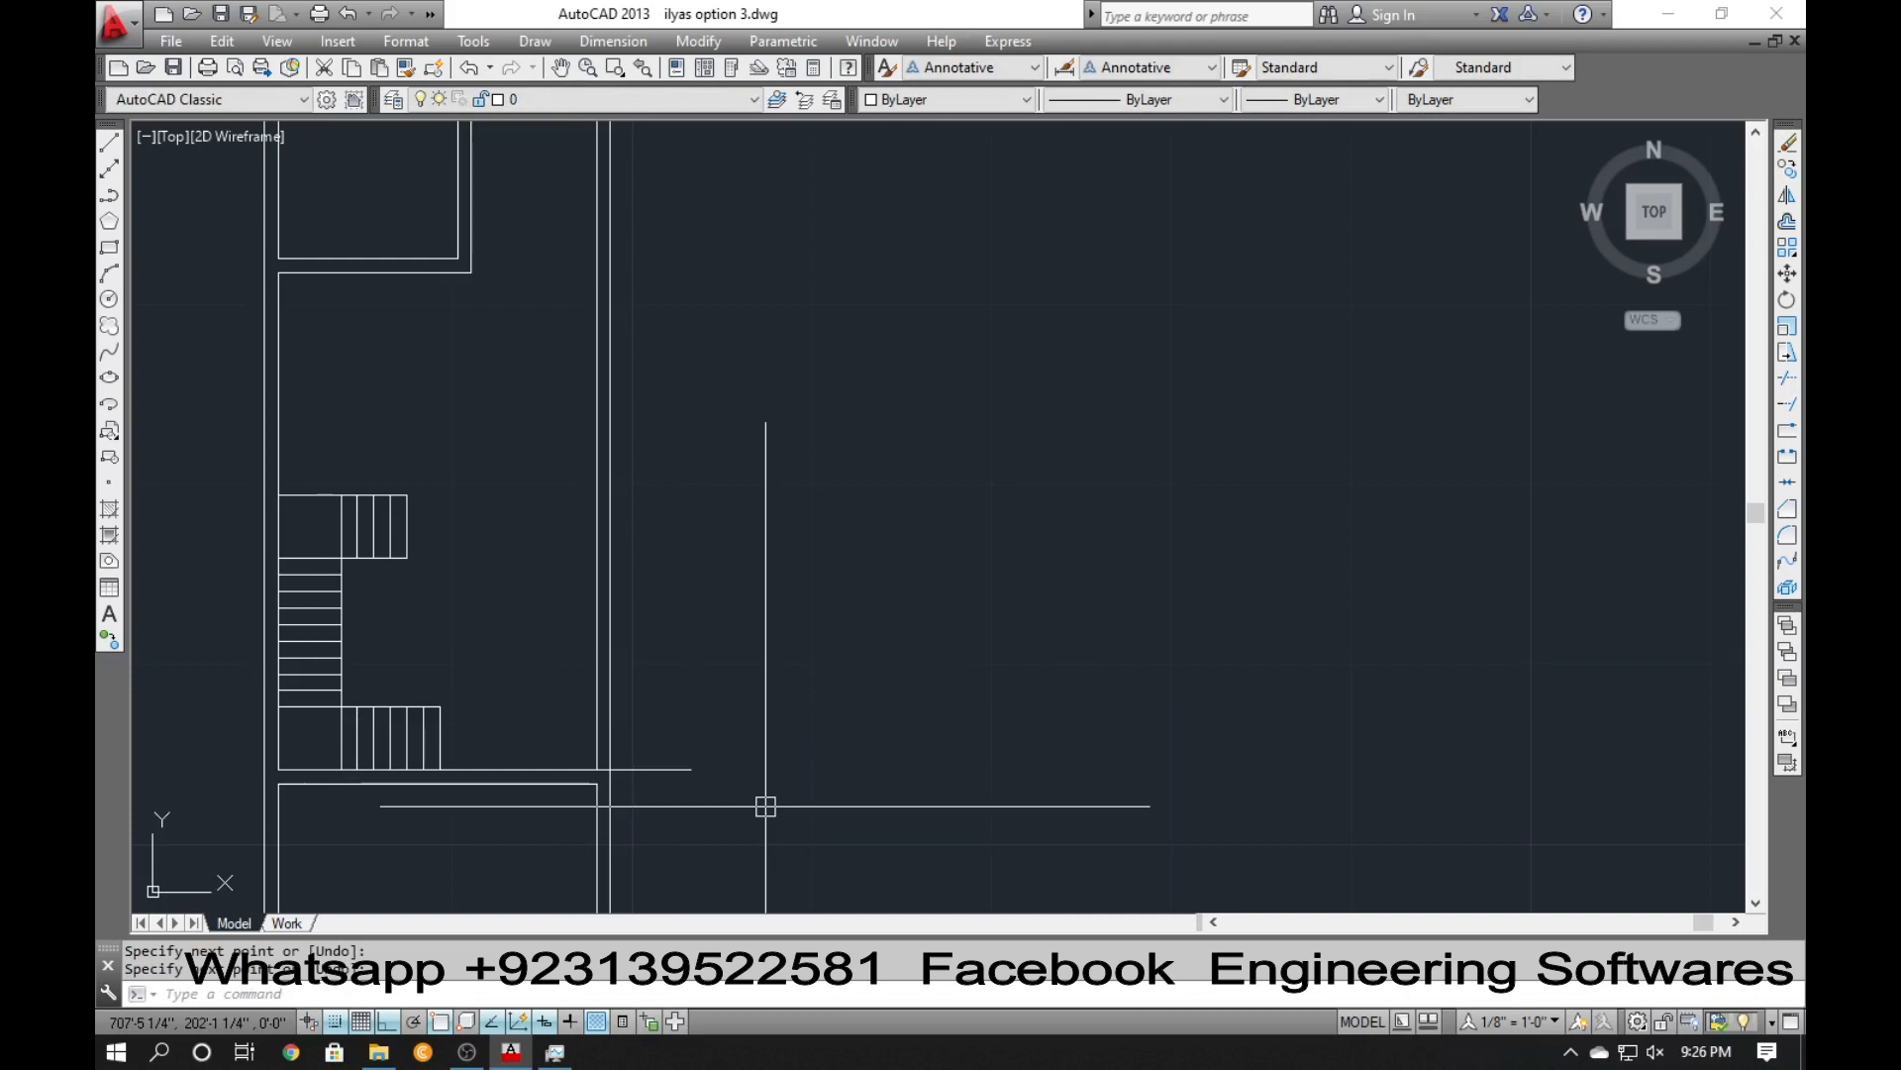
# Offset the horizontal line across the right wall 3' upward and erase the original line at the corner.
pyautogui.write('o')
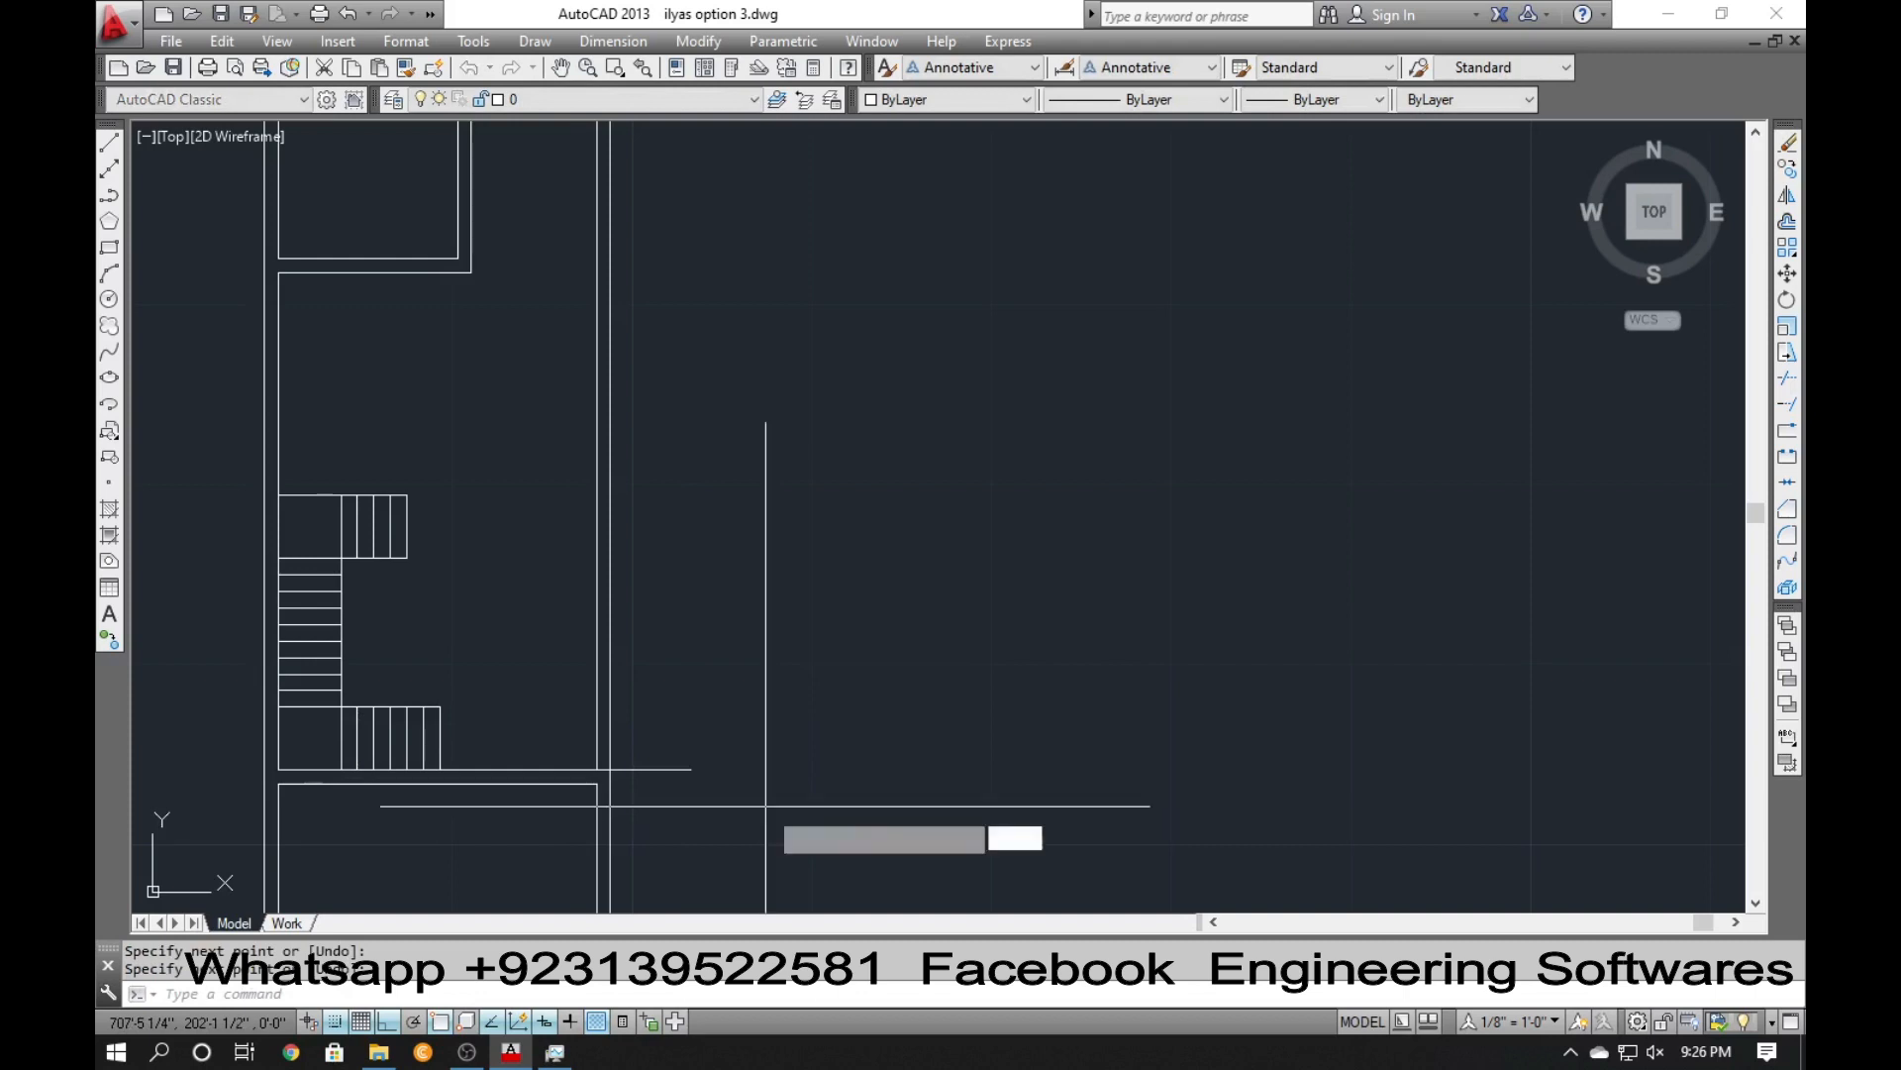
pyautogui.press('Return')
pyautogui.press('Return')
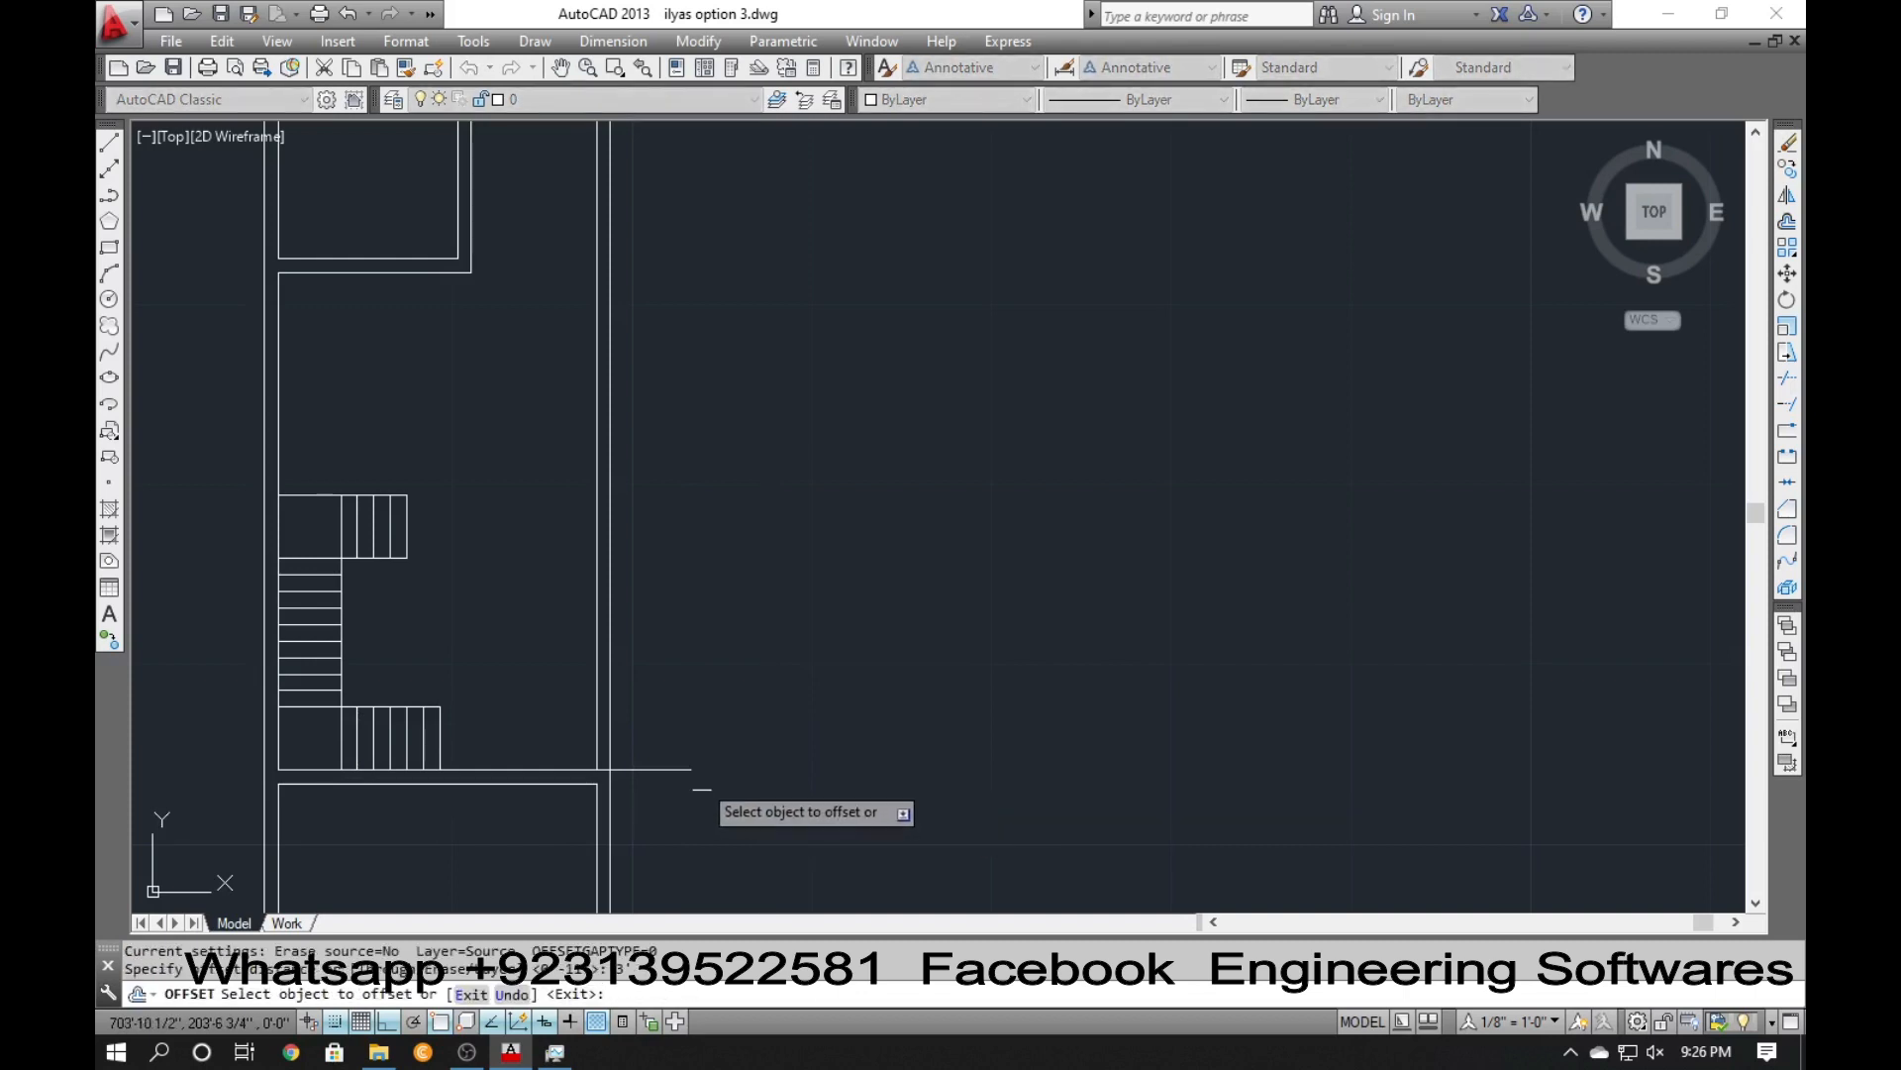
pyautogui.click(676, 777)
pyautogui.click(674, 760)
pyautogui.press('Escape')
pyautogui.click(668, 736)
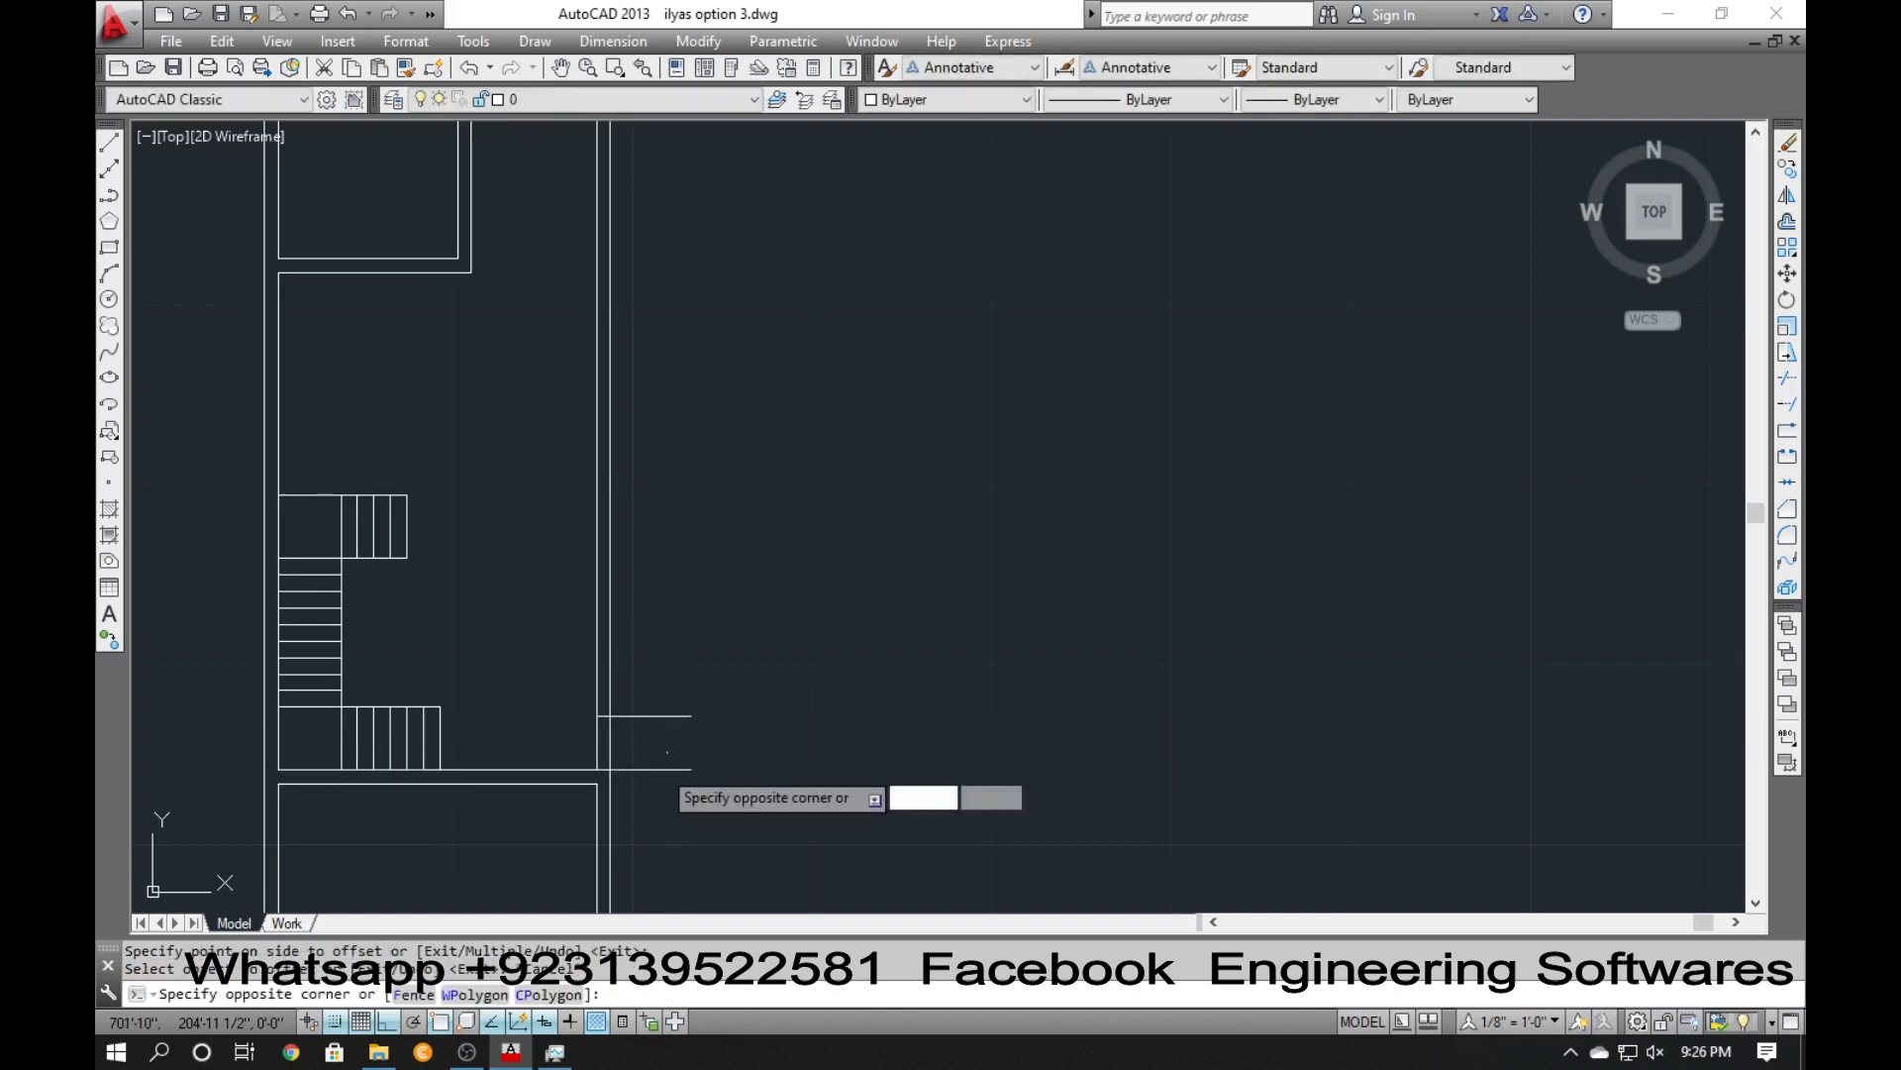
pyautogui.click(644, 795)
pyautogui.press('Delete')
# Offset the remaining horizontal line 5' upward to mark the other side of the right wall's opening.
pyautogui.write('o')
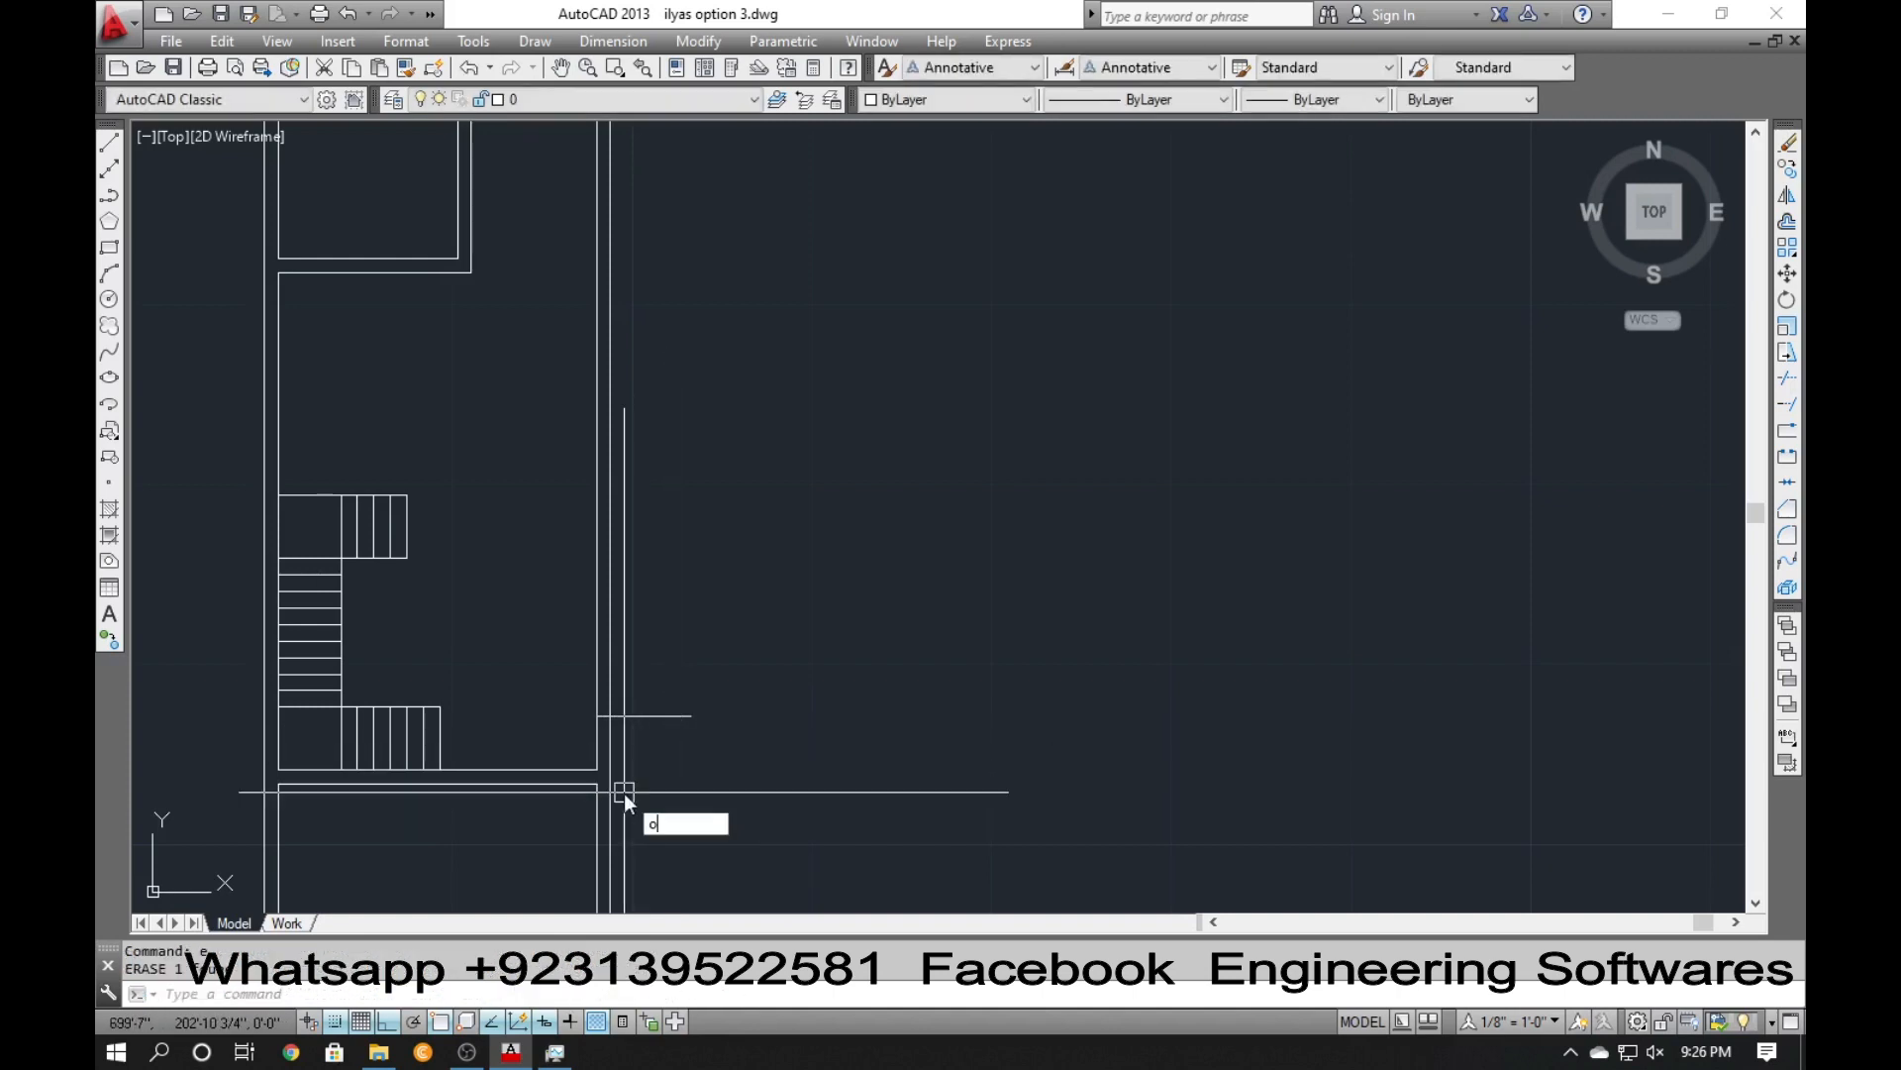
pyautogui.press('Return')
pyautogui.press('Return')
pyautogui.click(639, 715)
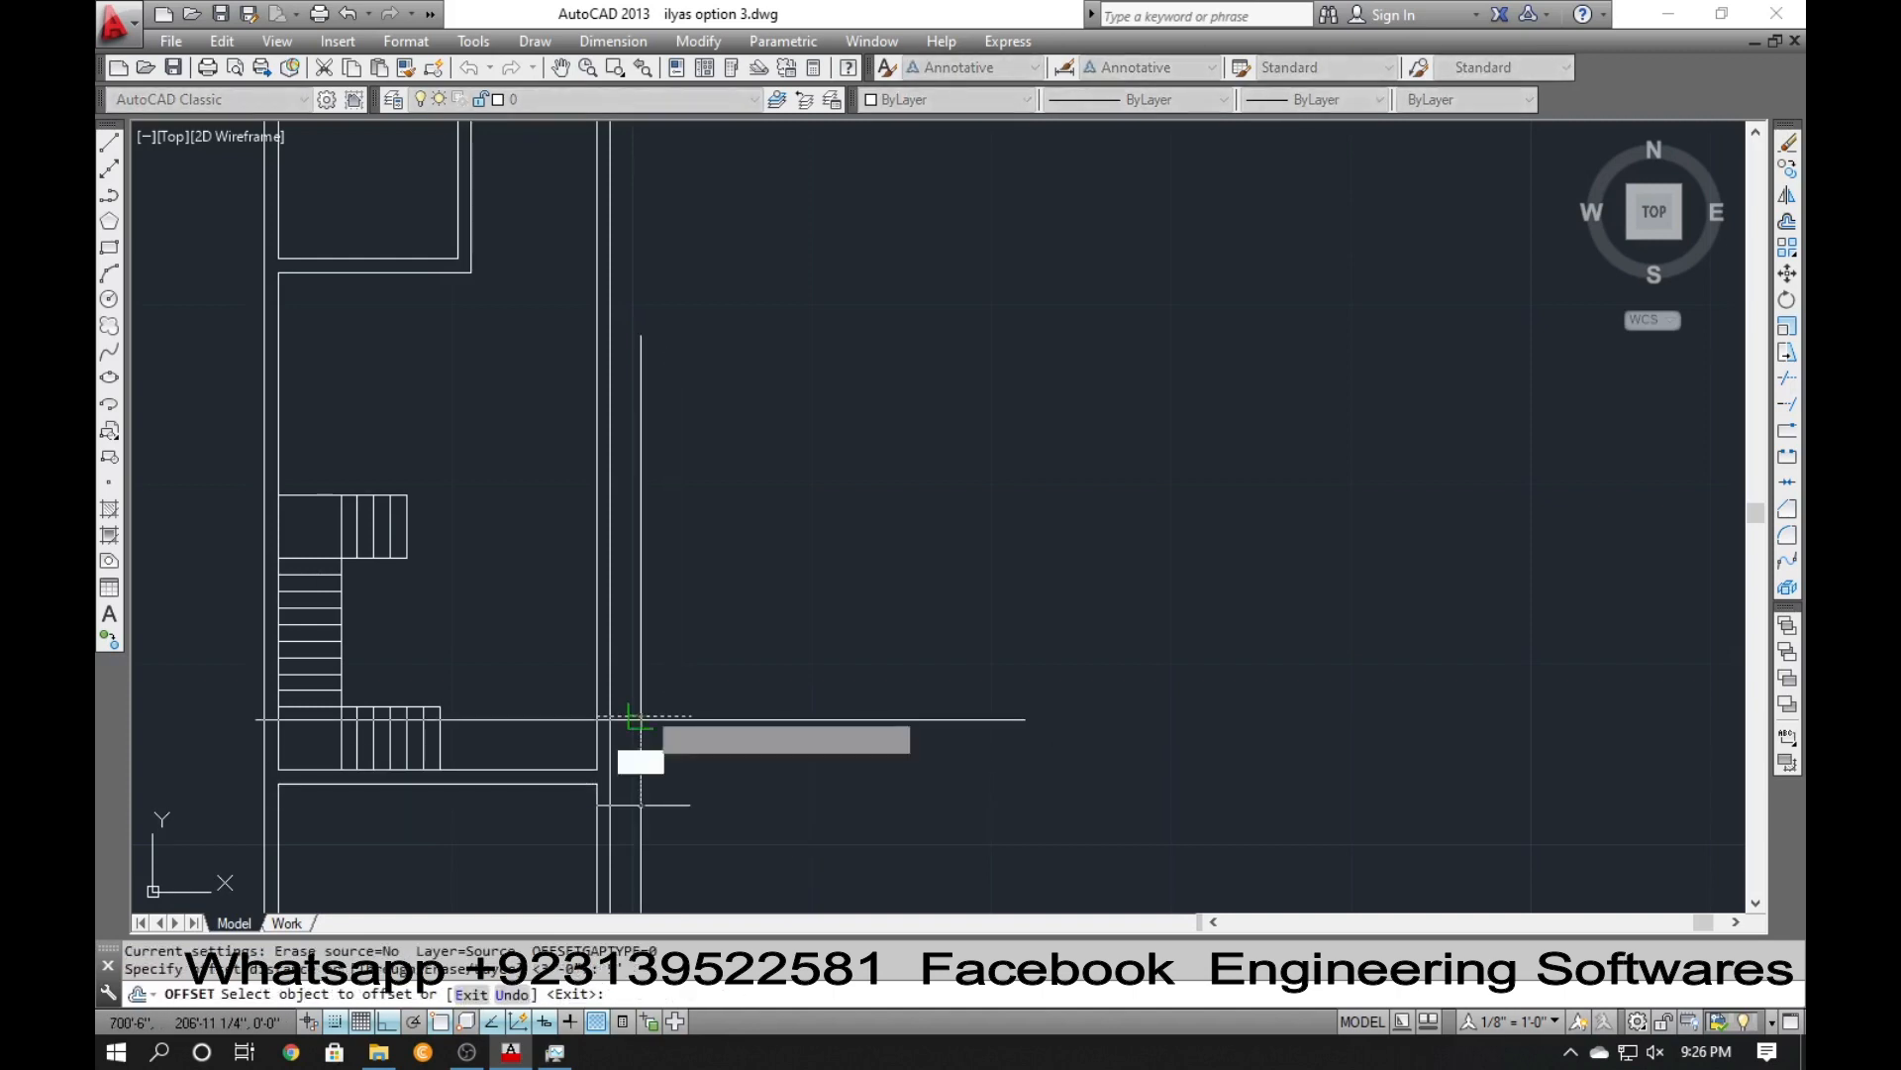
pyautogui.click(671, 636)
pyautogui.press('Escape')
# Trim both marker lines back to the right wall's outer face and cut out the wall lines between them.
pyautogui.press('Return')
pyautogui.press('Return')
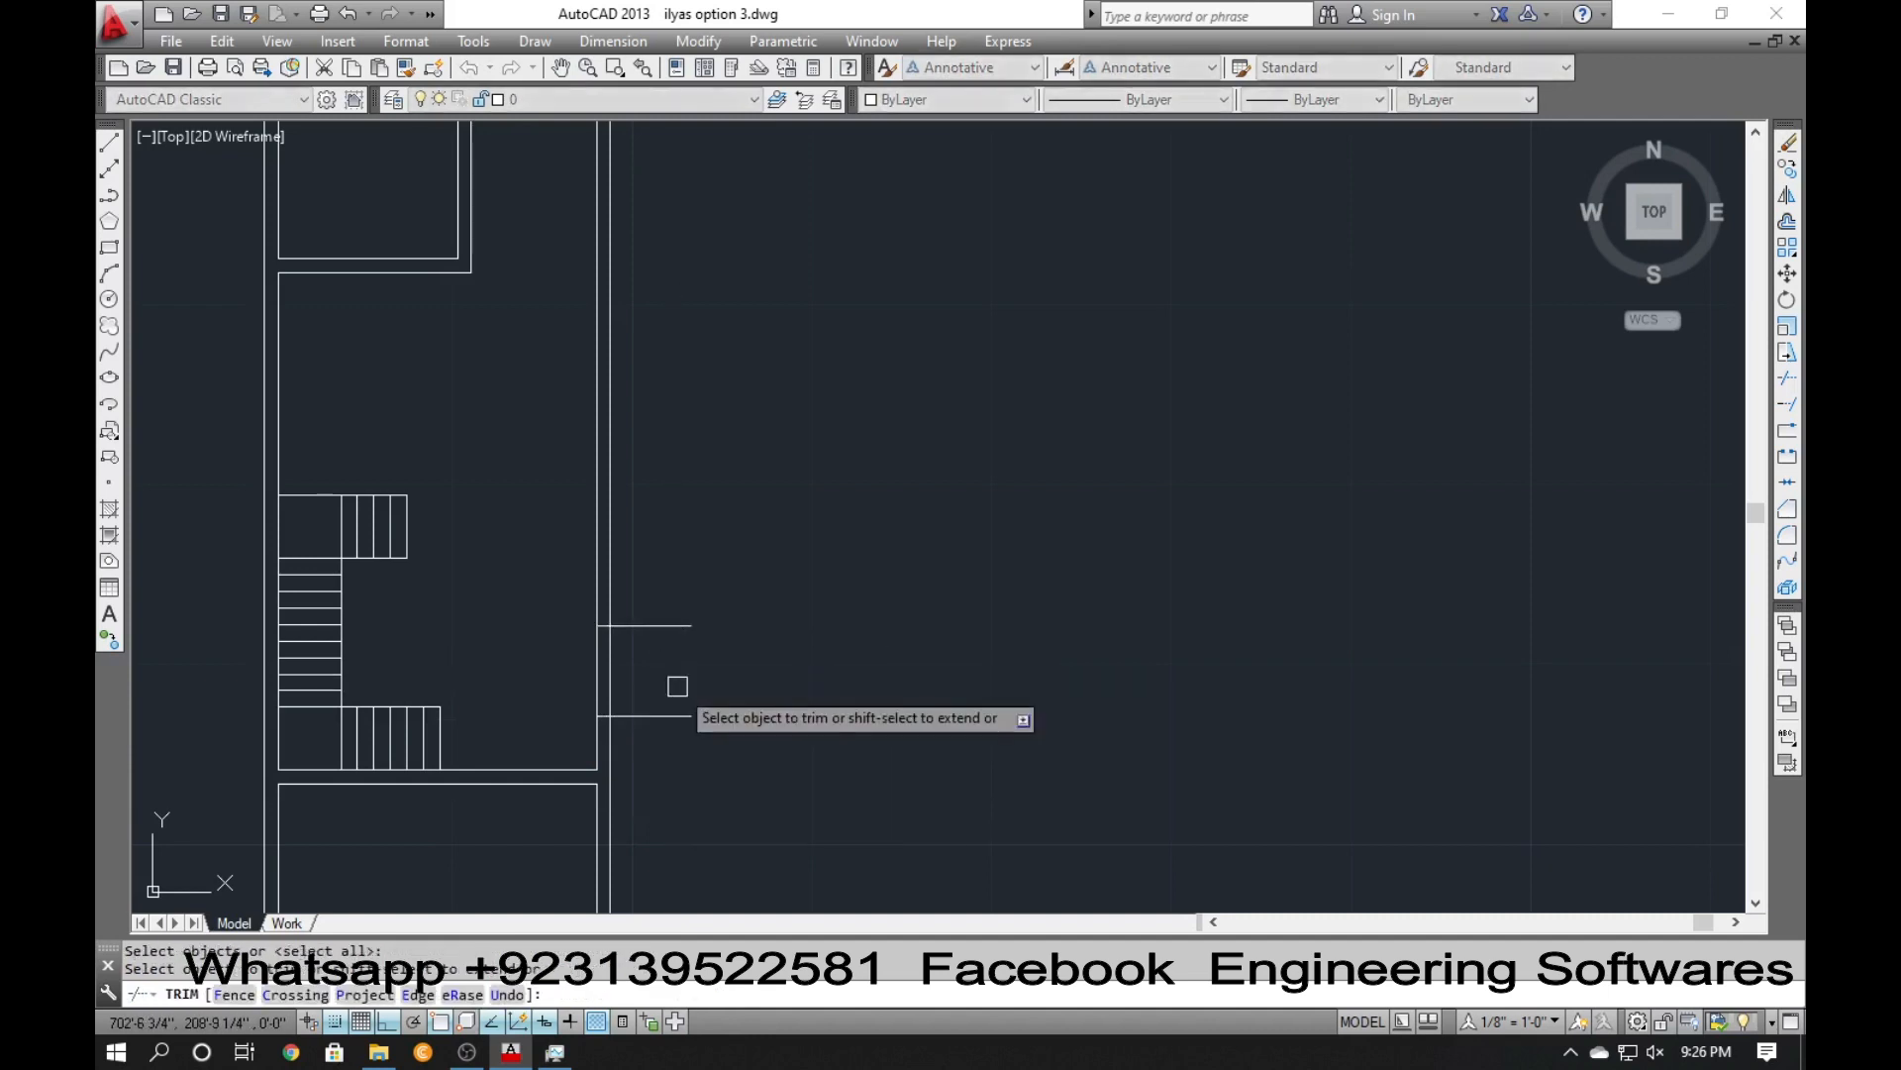
pyautogui.click(679, 683)
pyautogui.click(650, 786)
pyautogui.click(669, 614)
pyautogui.click(660, 654)
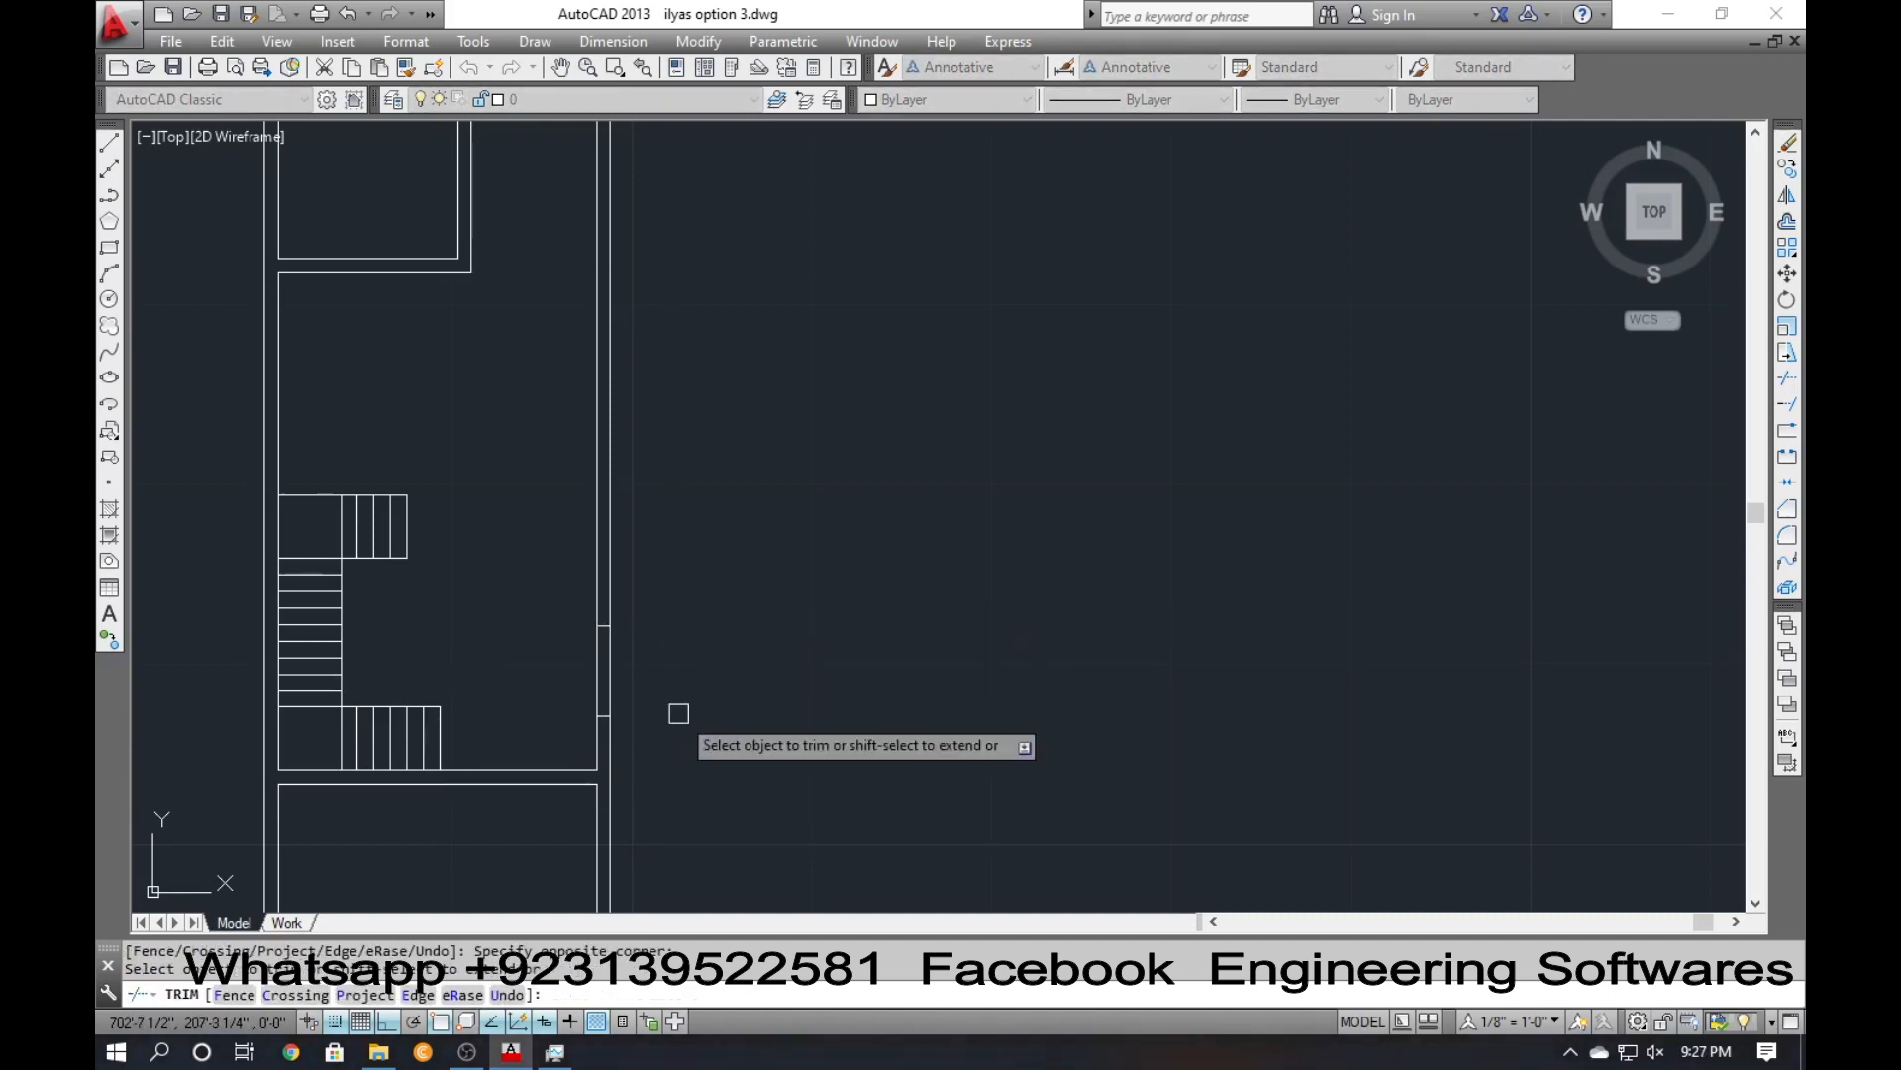
pyautogui.click(624, 675)
pyautogui.click(568, 667)
pyautogui.press('Escape')
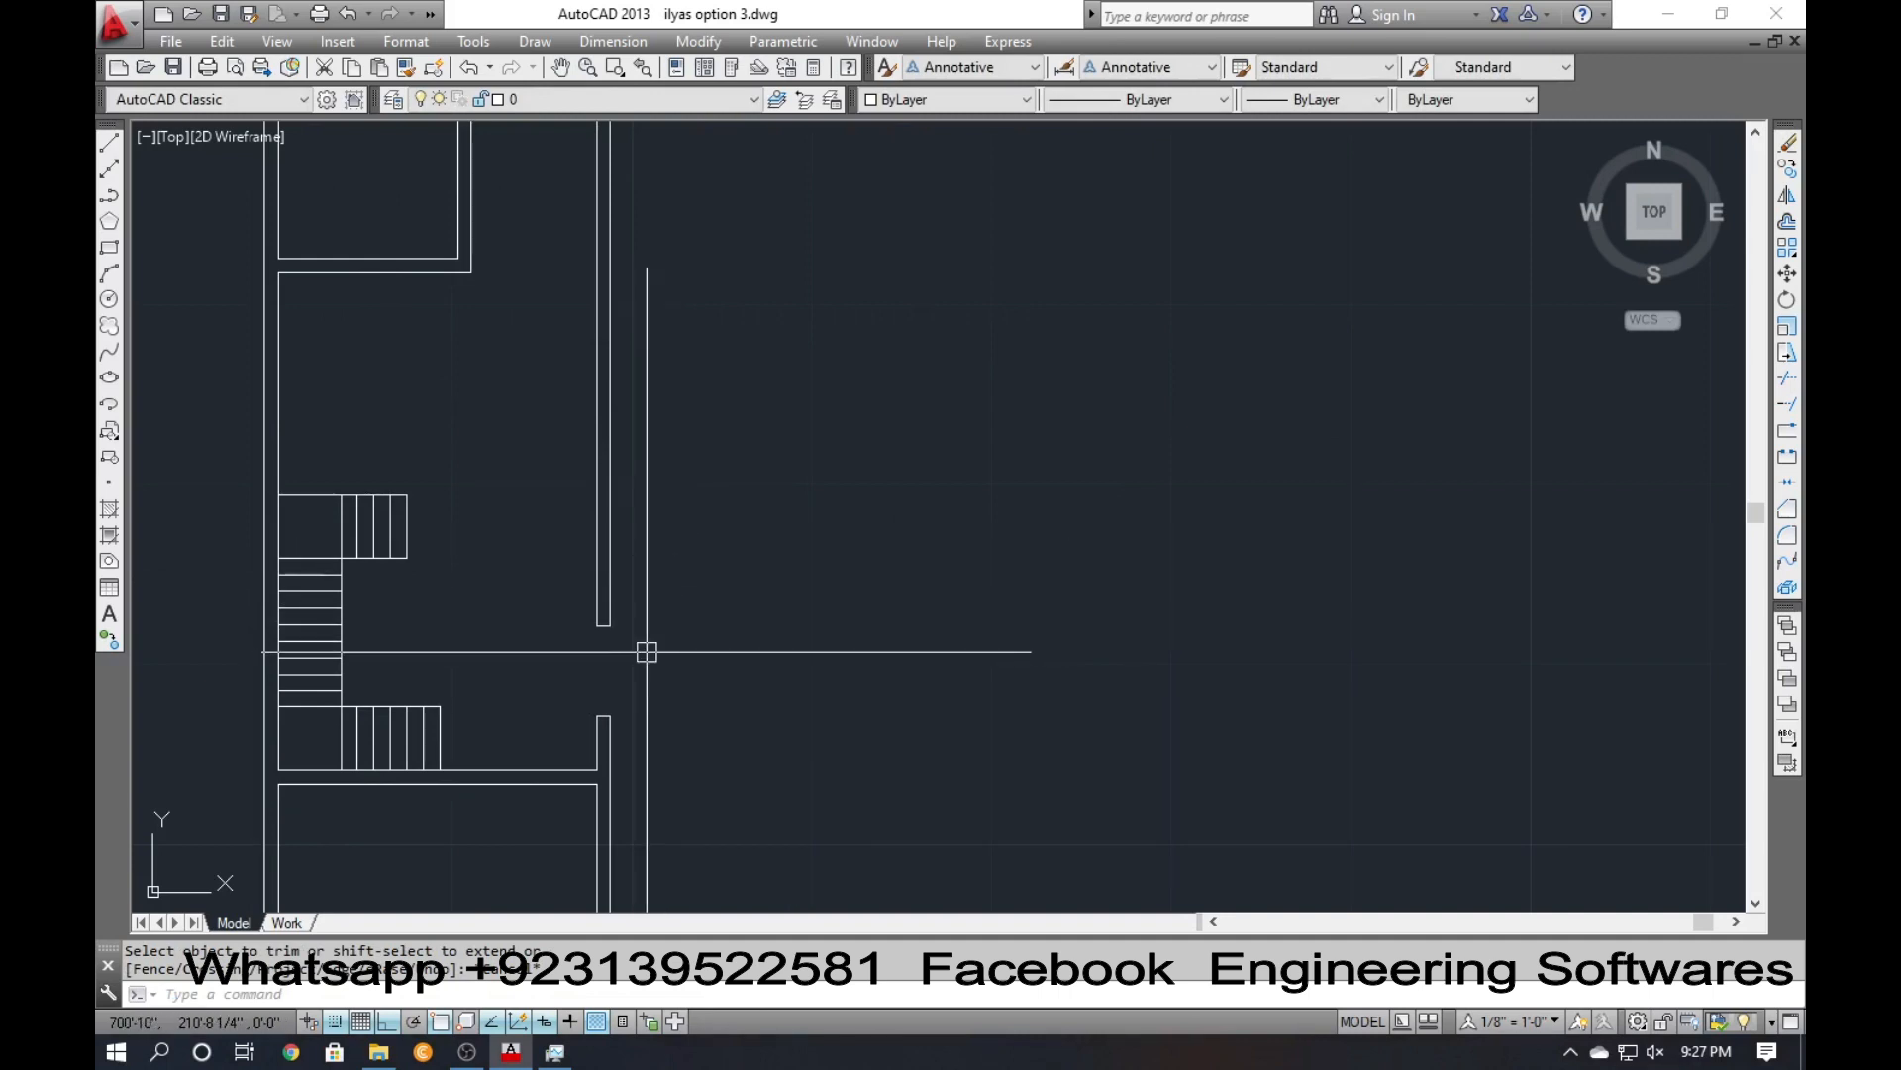
# Draw a vertical line down across the bottom outer wall from the lower-right room's inner corner.
pyautogui.scroll(-2, 647, 652)
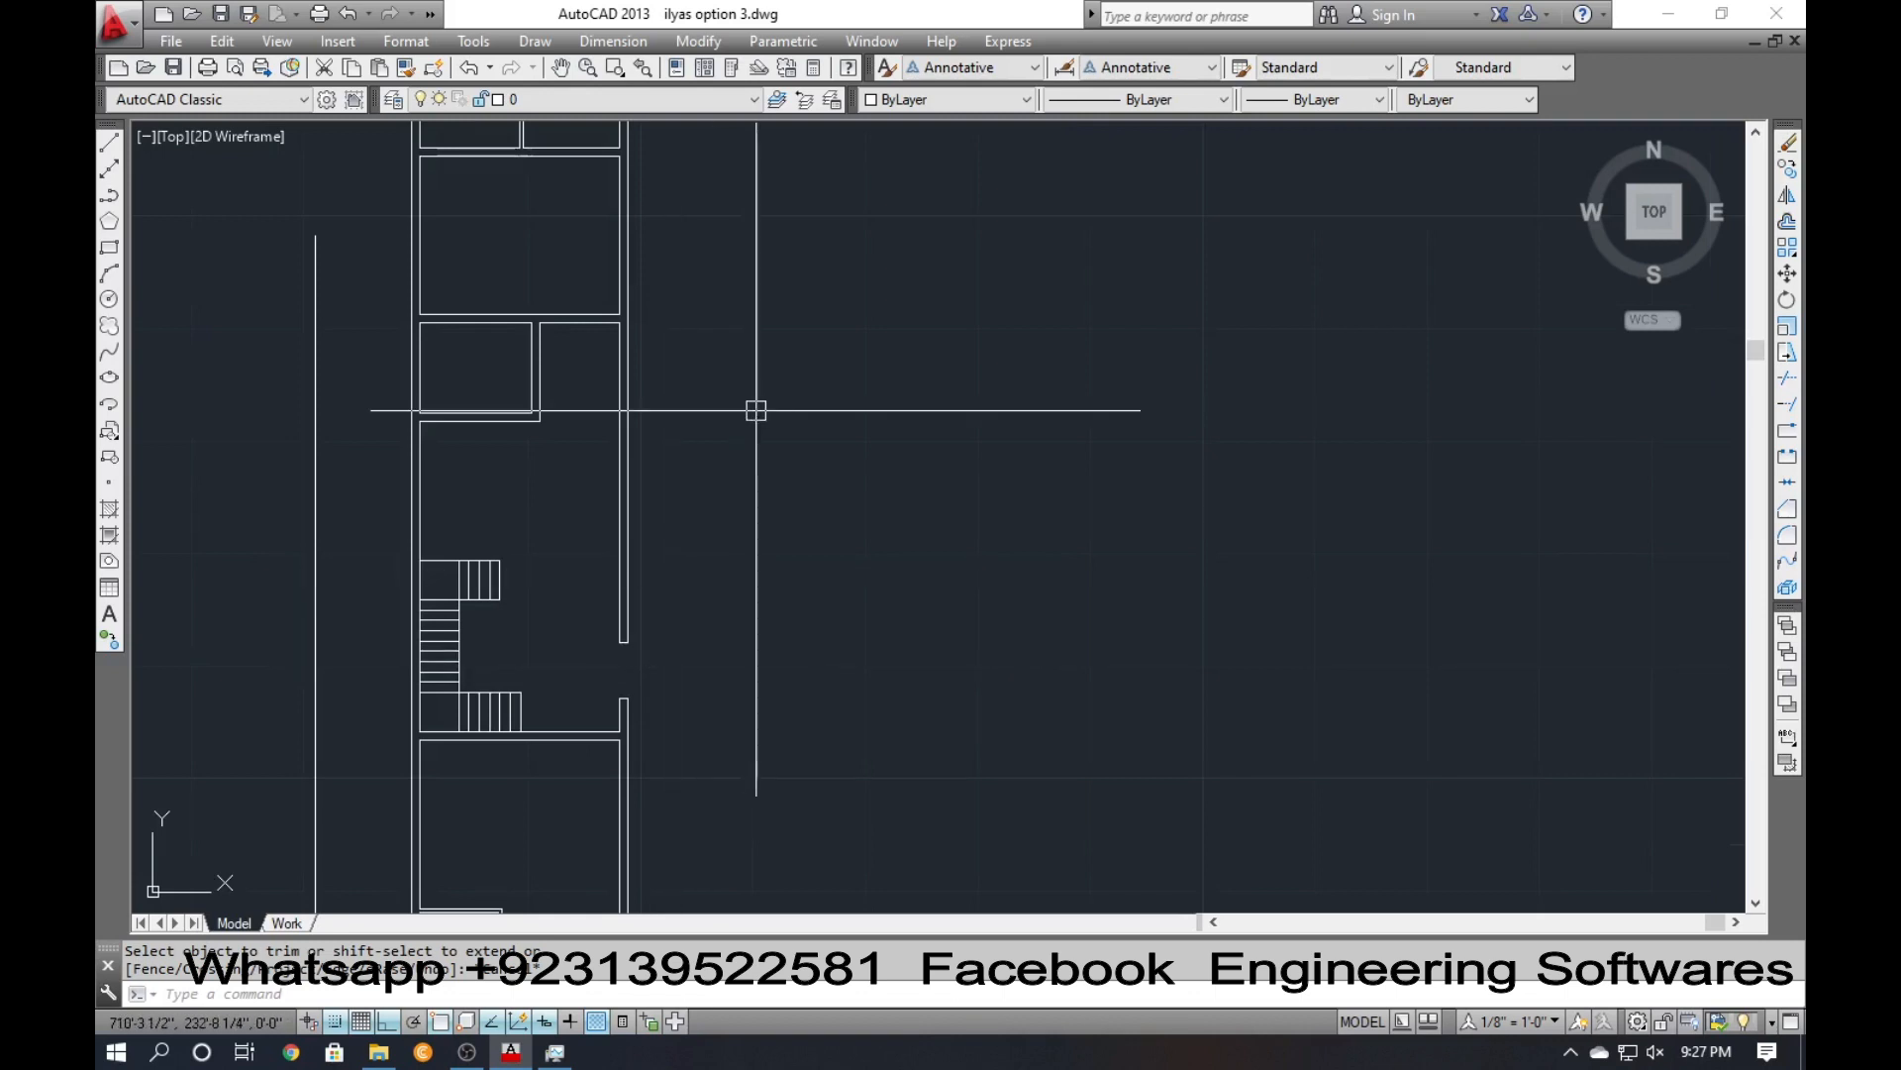
pyautogui.moveTo(646, 530); pyautogui.dragTo(668, 321, button='middle')
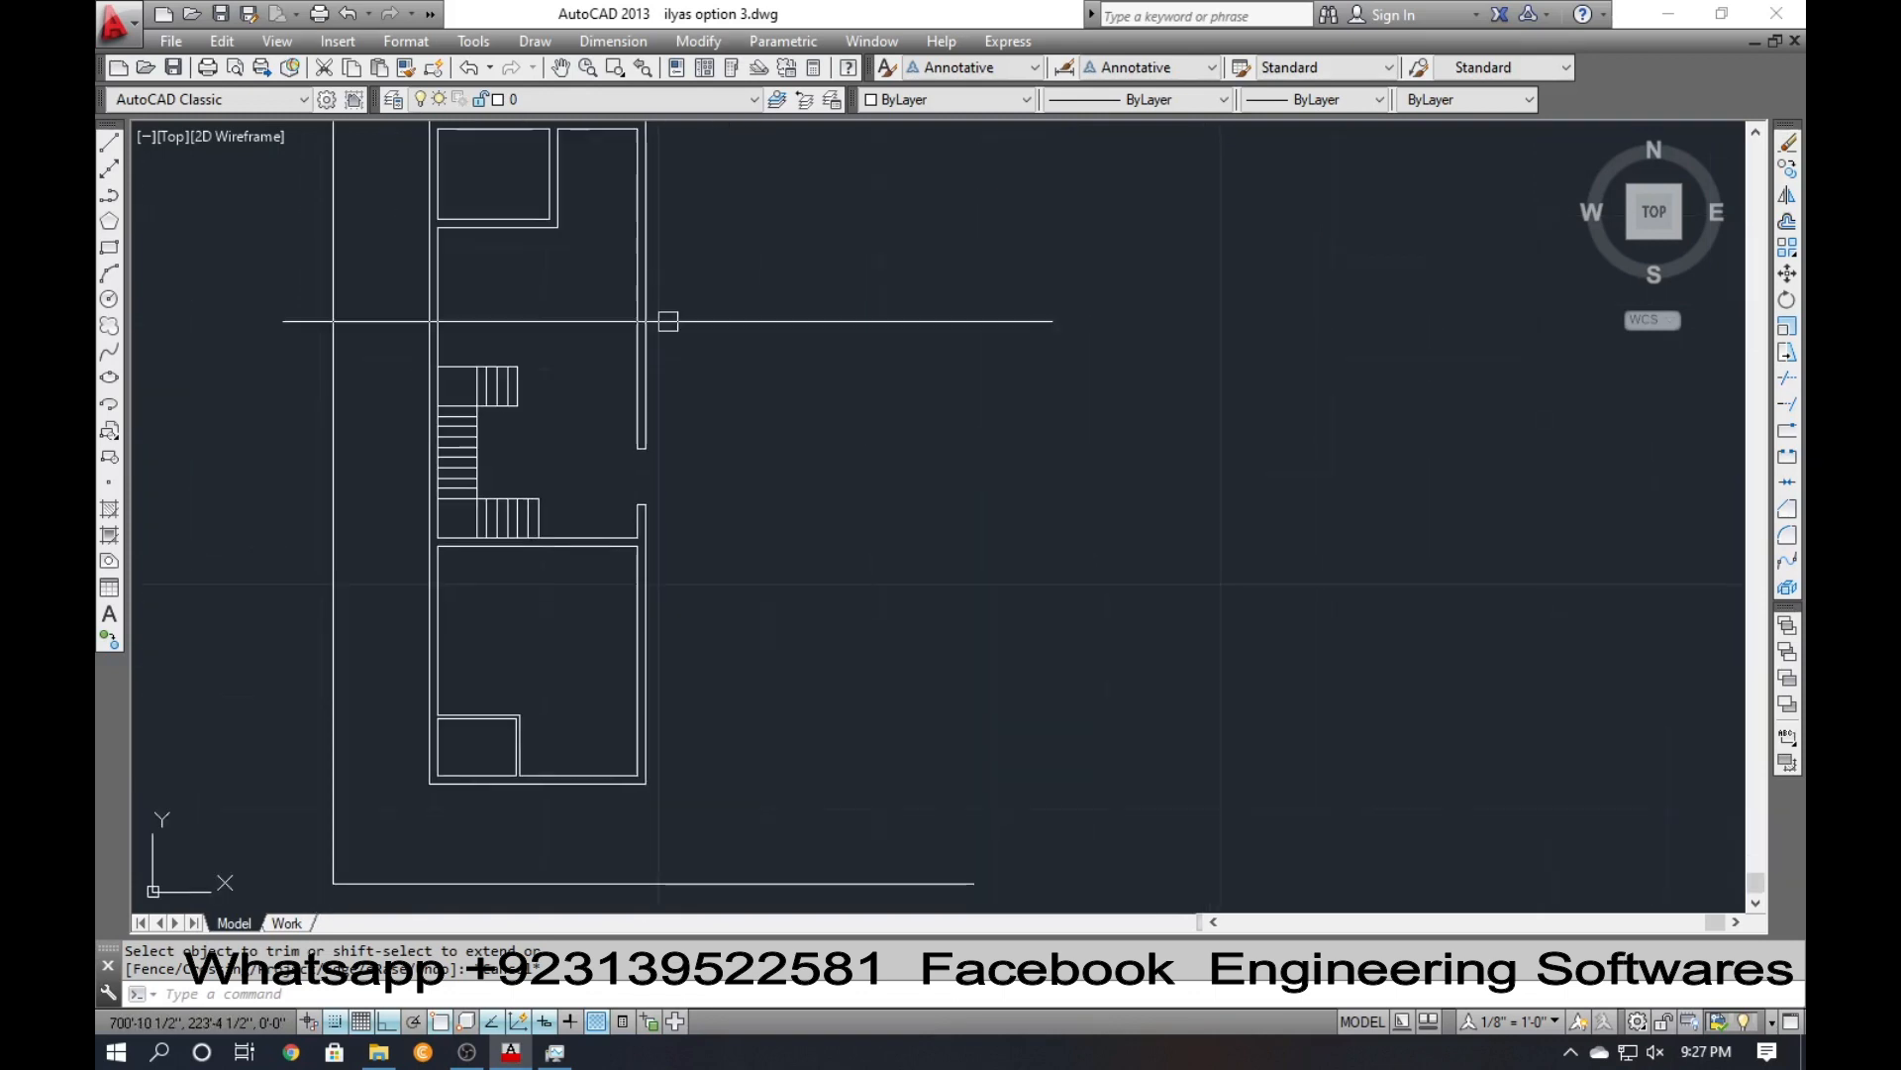
pyautogui.scroll(4, 651, 797)
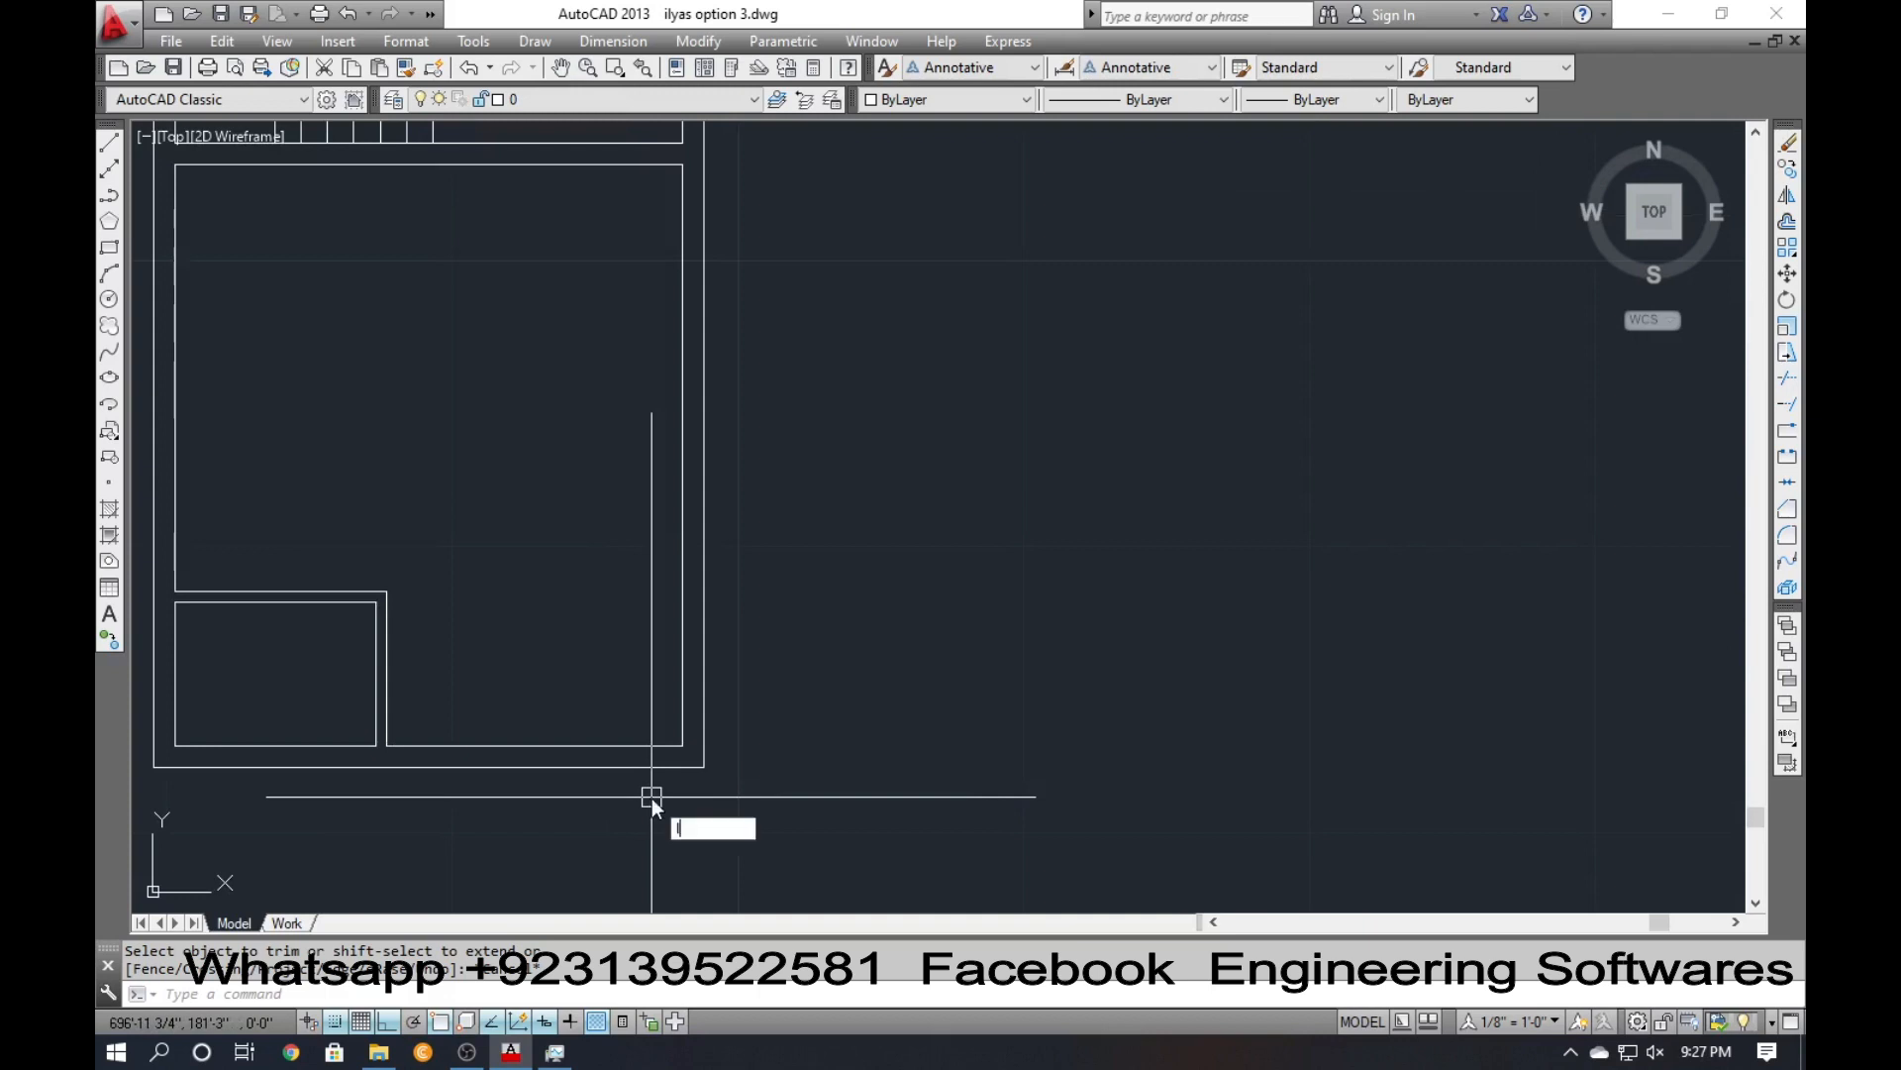
pyautogui.press('Escape')
pyautogui.write('l')
pyautogui.press('Return')
pyautogui.click(683, 748)
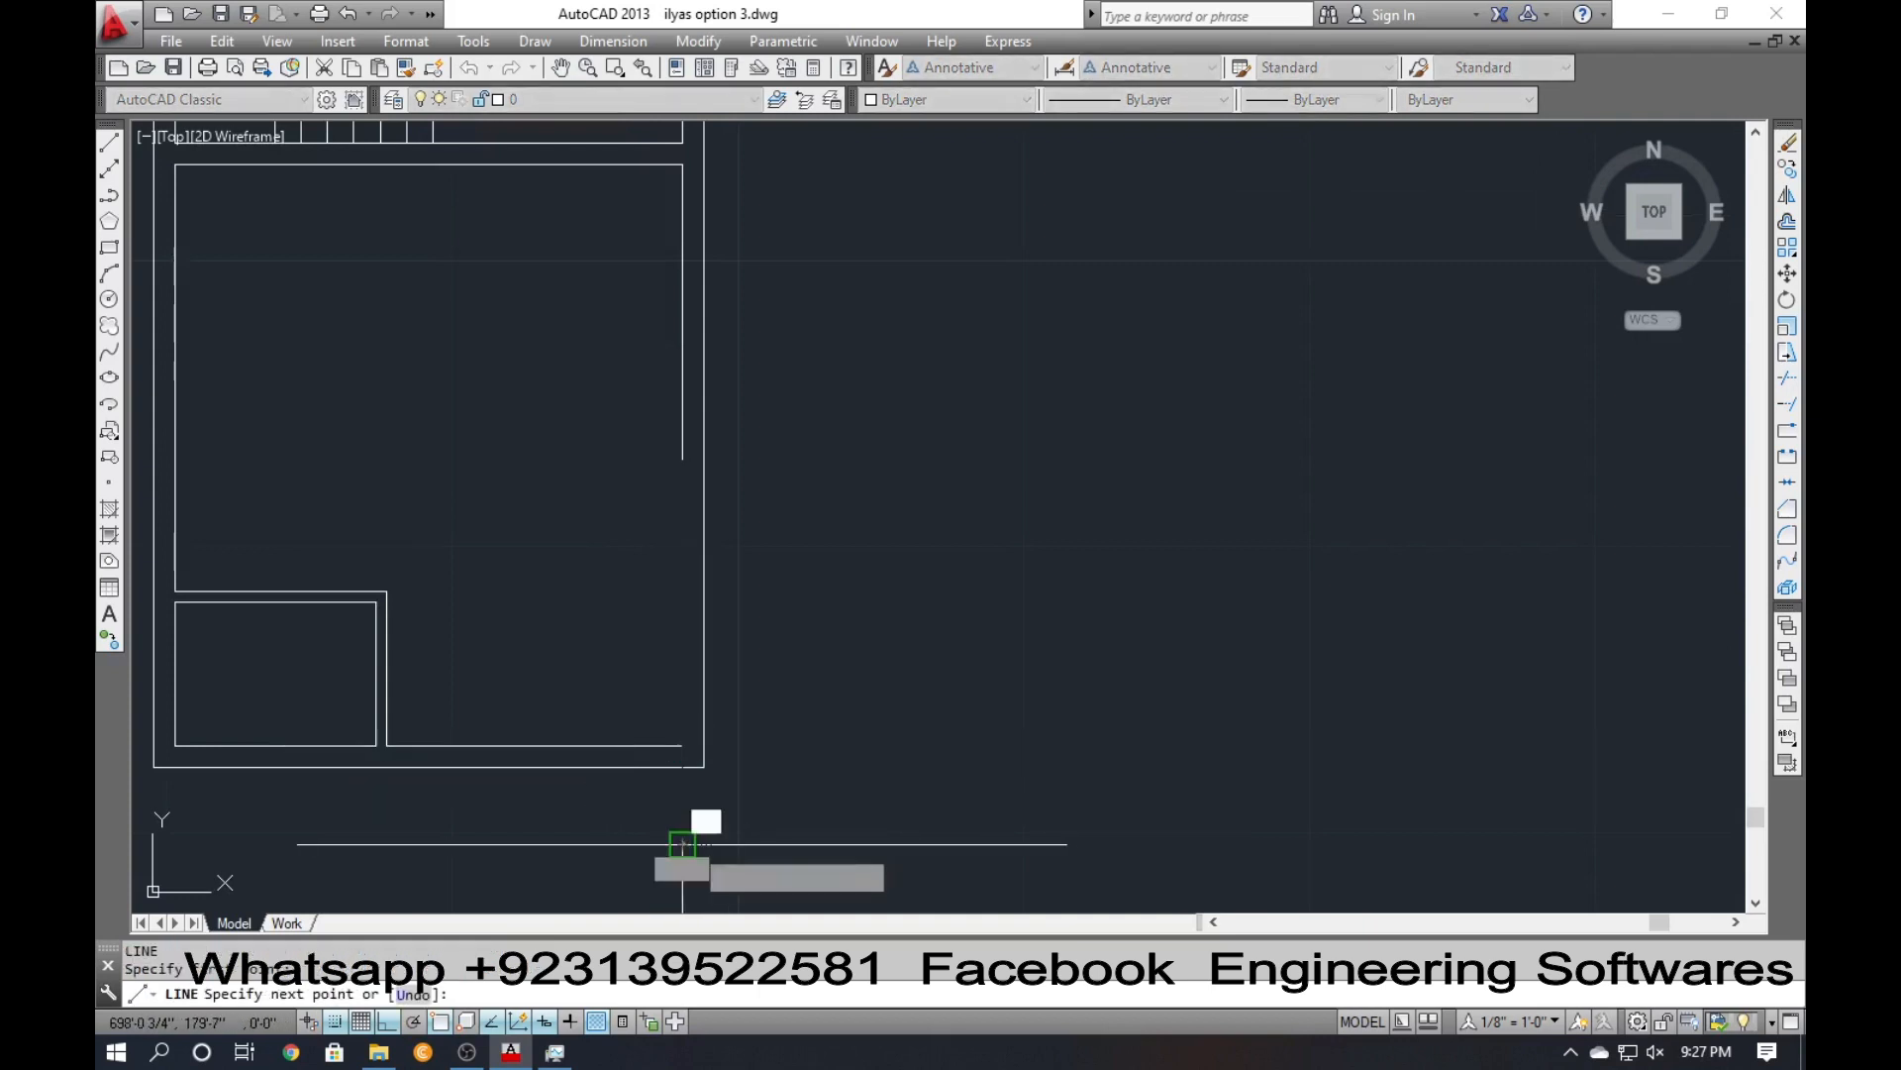
pyautogui.click(682, 843)
pyautogui.press('Return')
# Offset the vertical line 4.5" to the left and erase the original line at the corner.
pyautogui.write('o')
pyautogui.press('Return')
pyautogui.write('4.5')
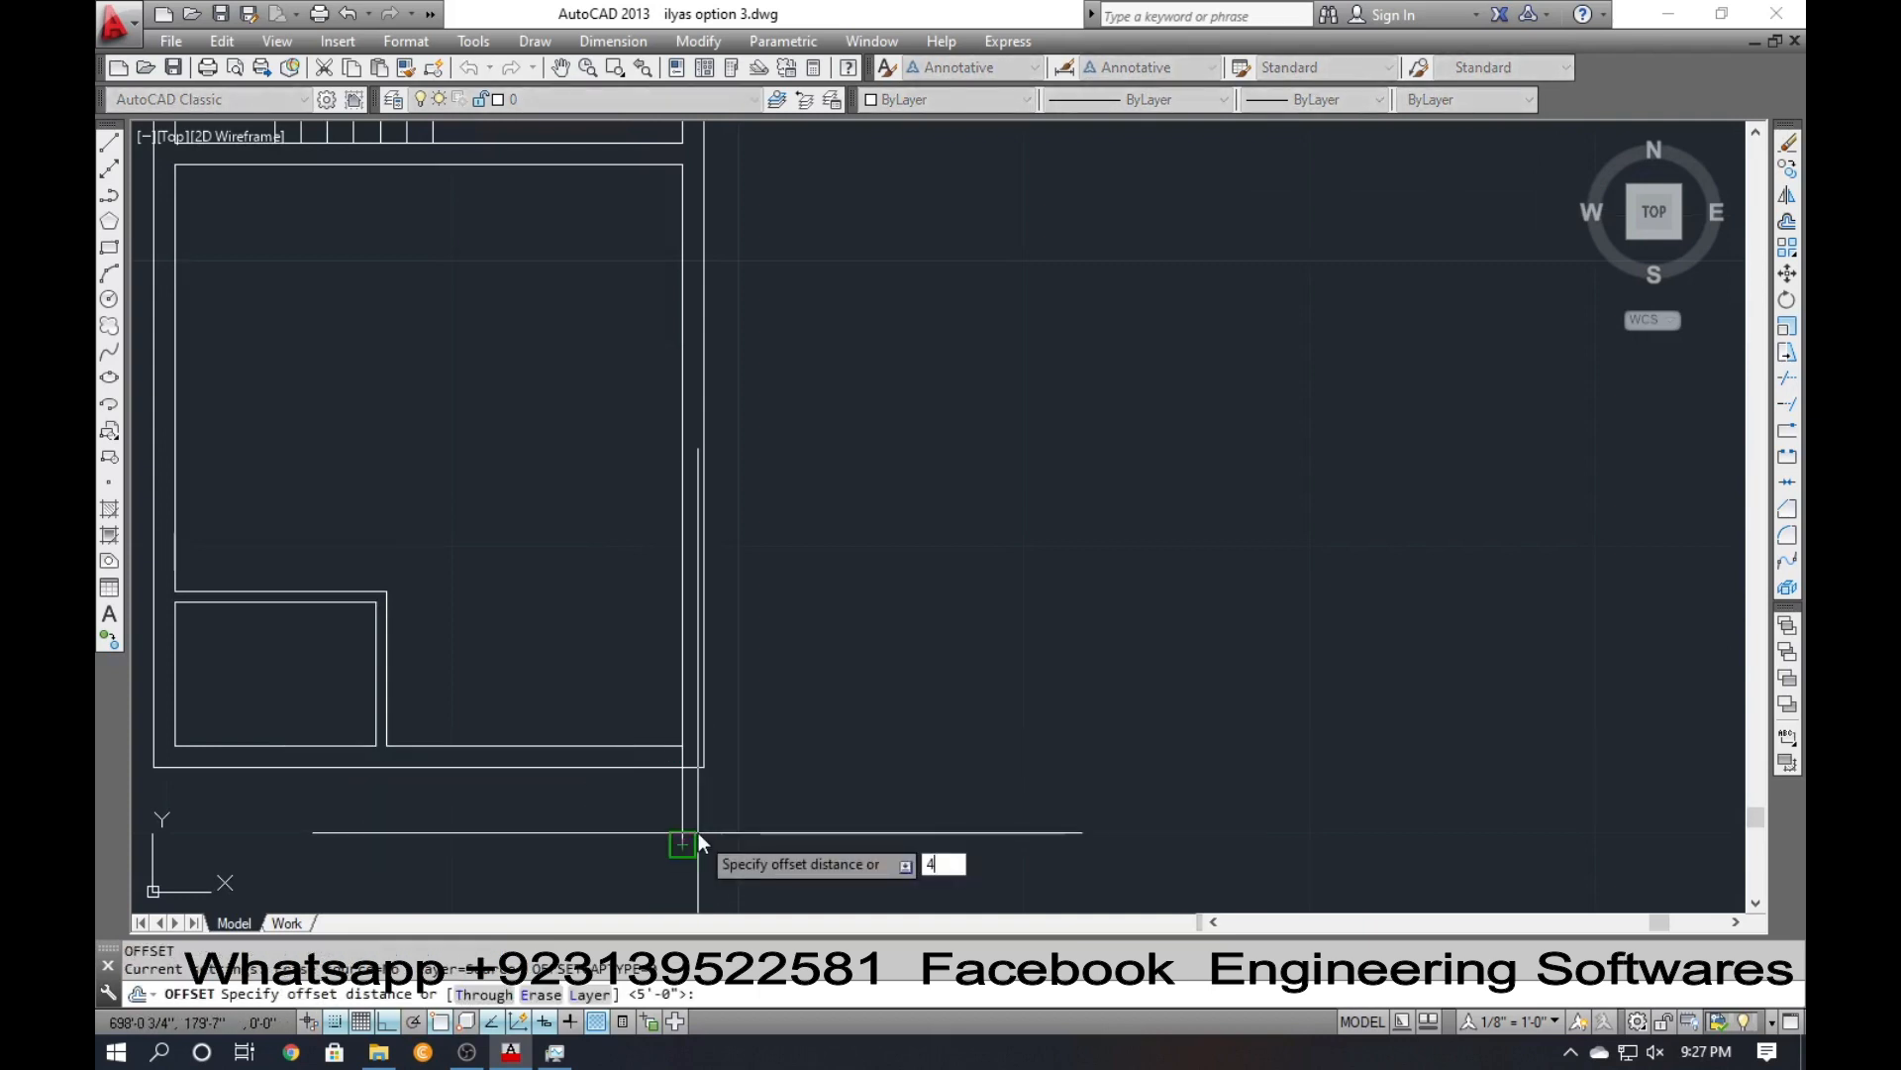
pyautogui.press('Return')
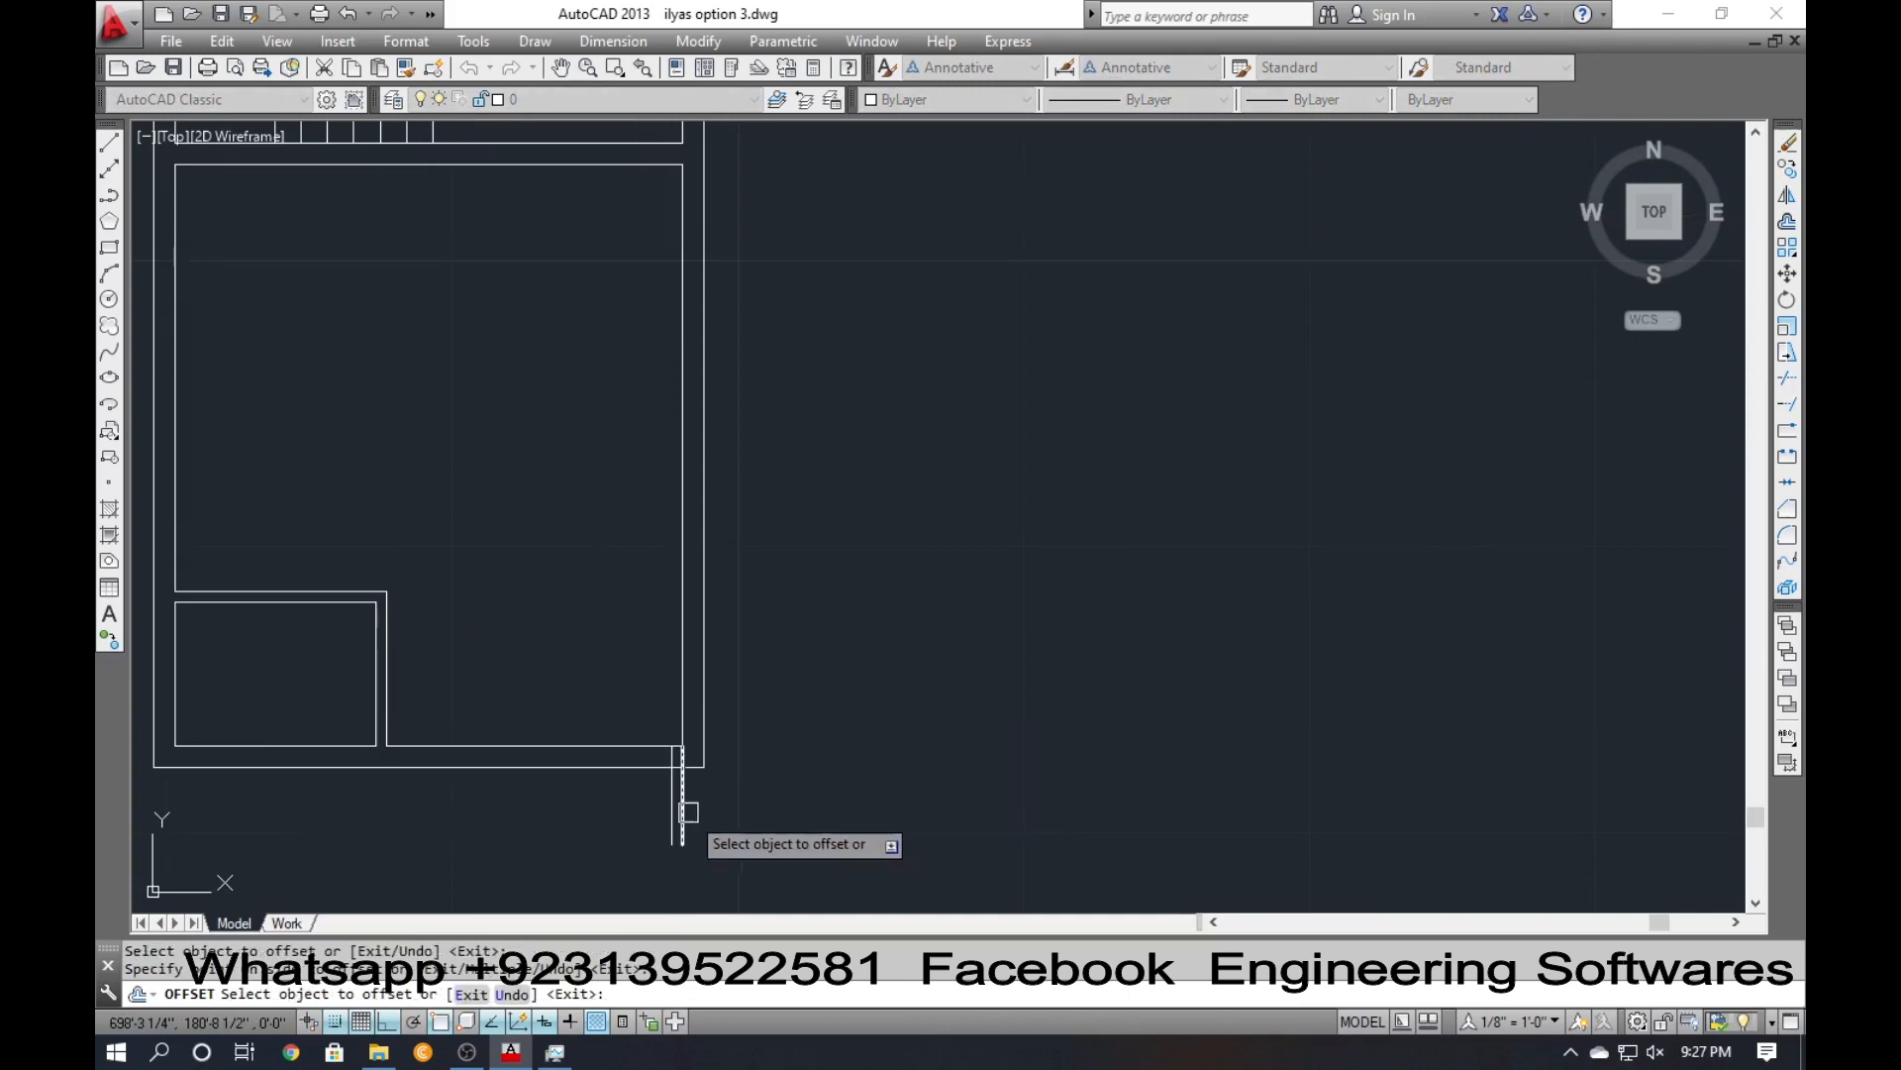
pyautogui.press('Escape')
pyautogui.click(682, 807)
pyautogui.write('e')
pyautogui.press('Return')
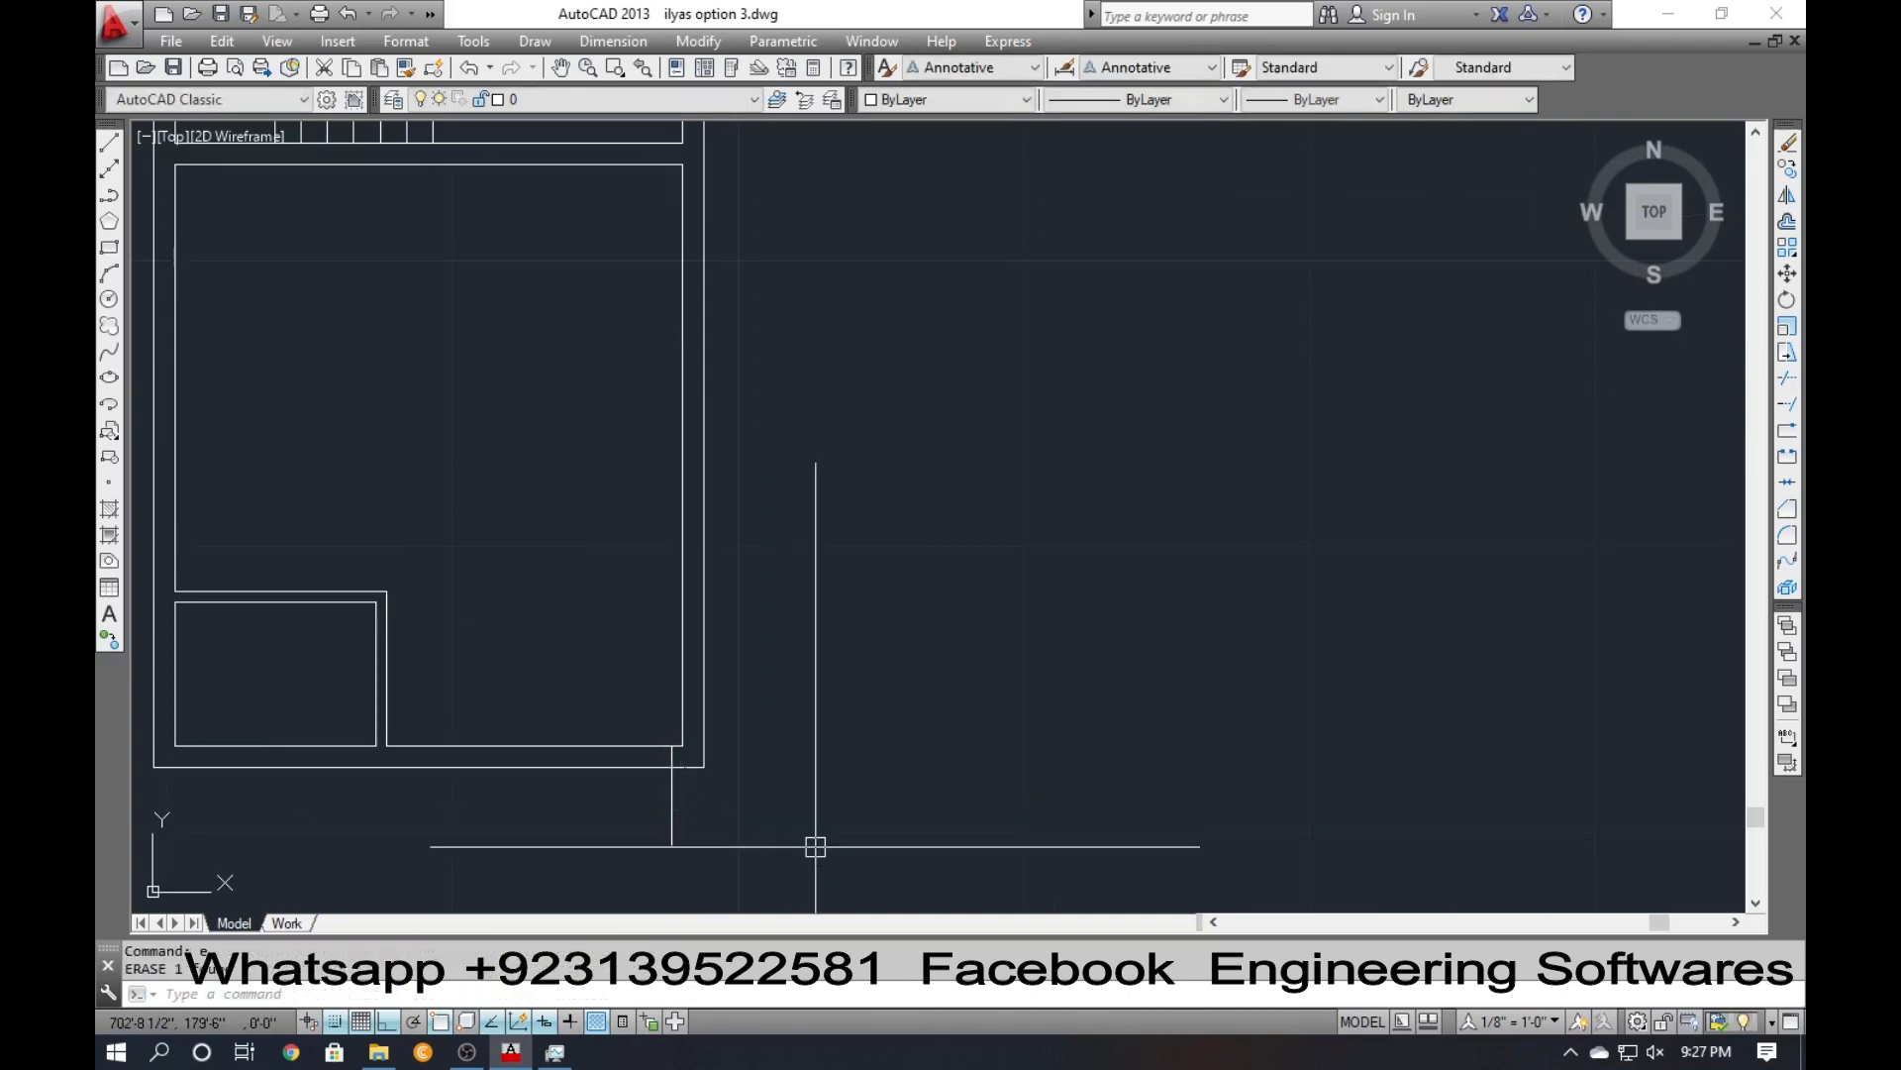
# Offset the remaining vertical line 42" to the left to mark the door width in the bottom wall.
pyautogui.write('o')
pyautogui.press('Return')
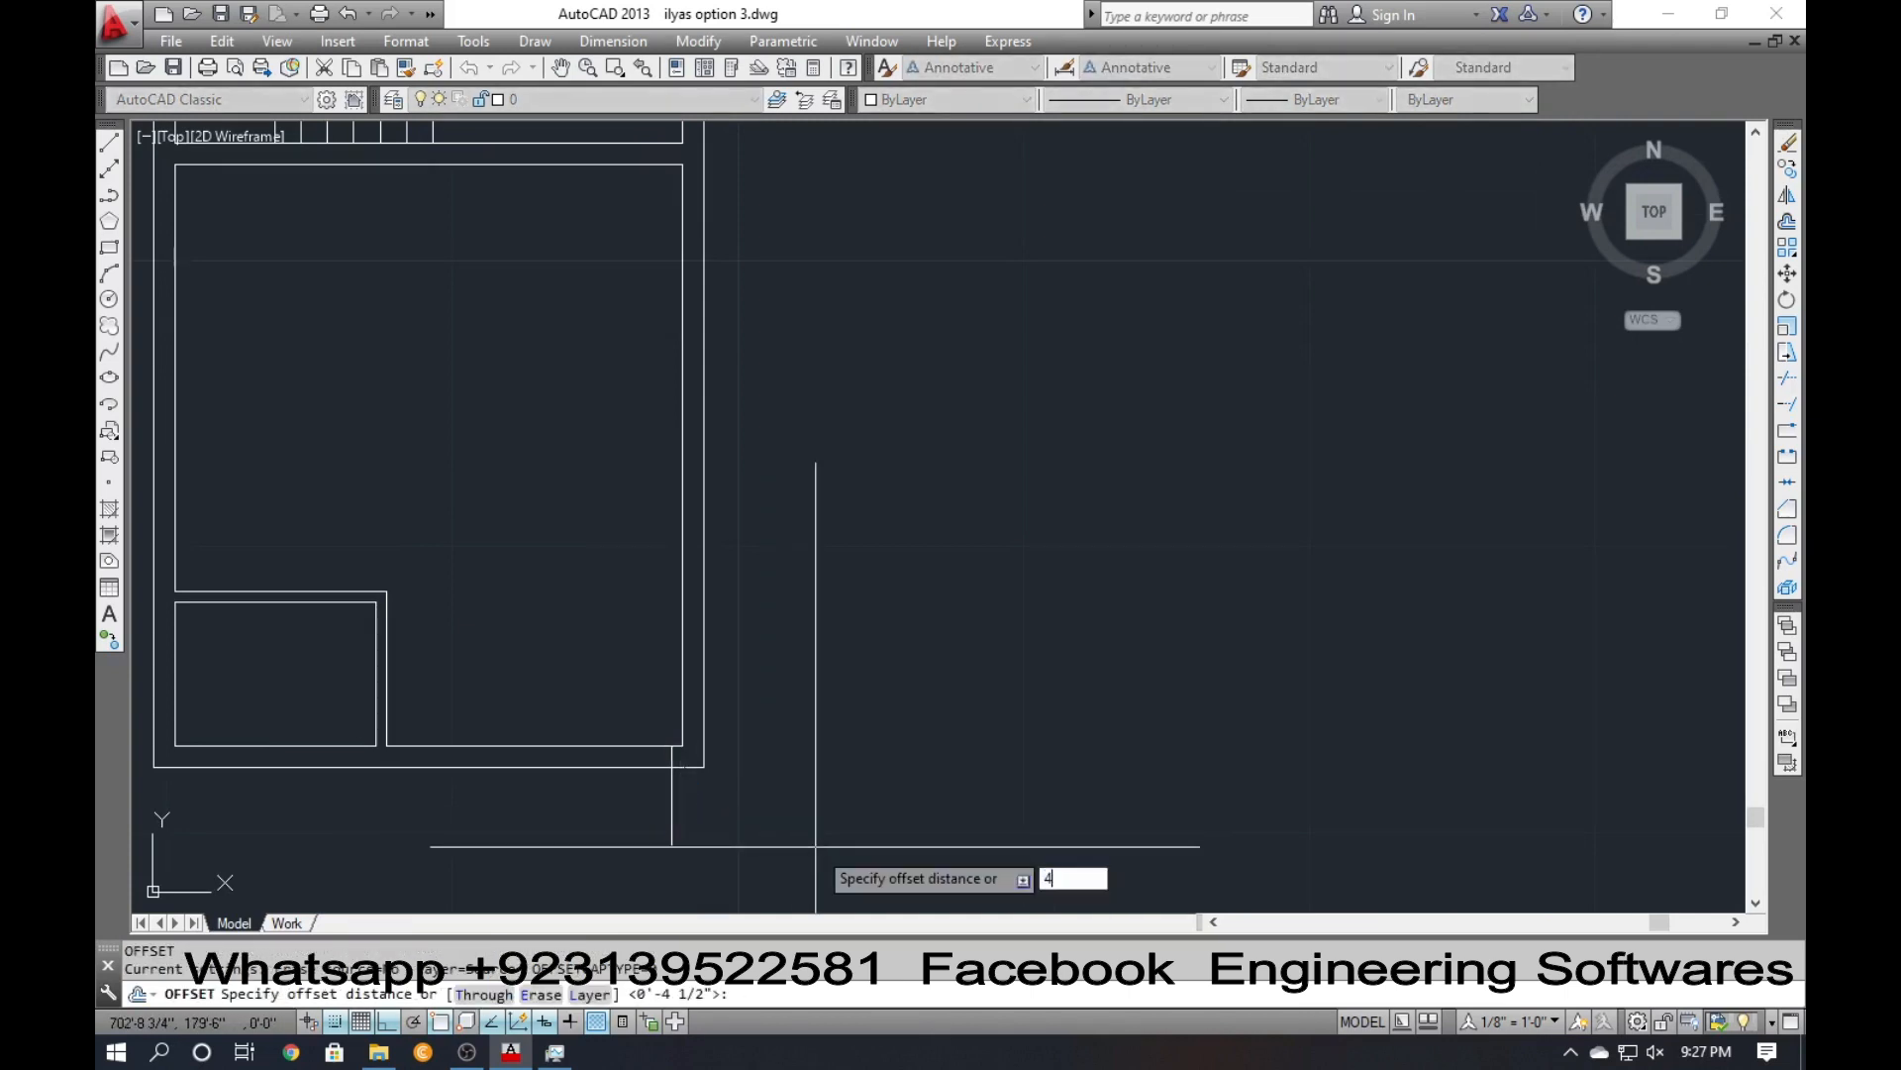
pyautogui.write('42')
pyautogui.press('Return')
pyautogui.click(673, 812)
pyautogui.click(585, 822)
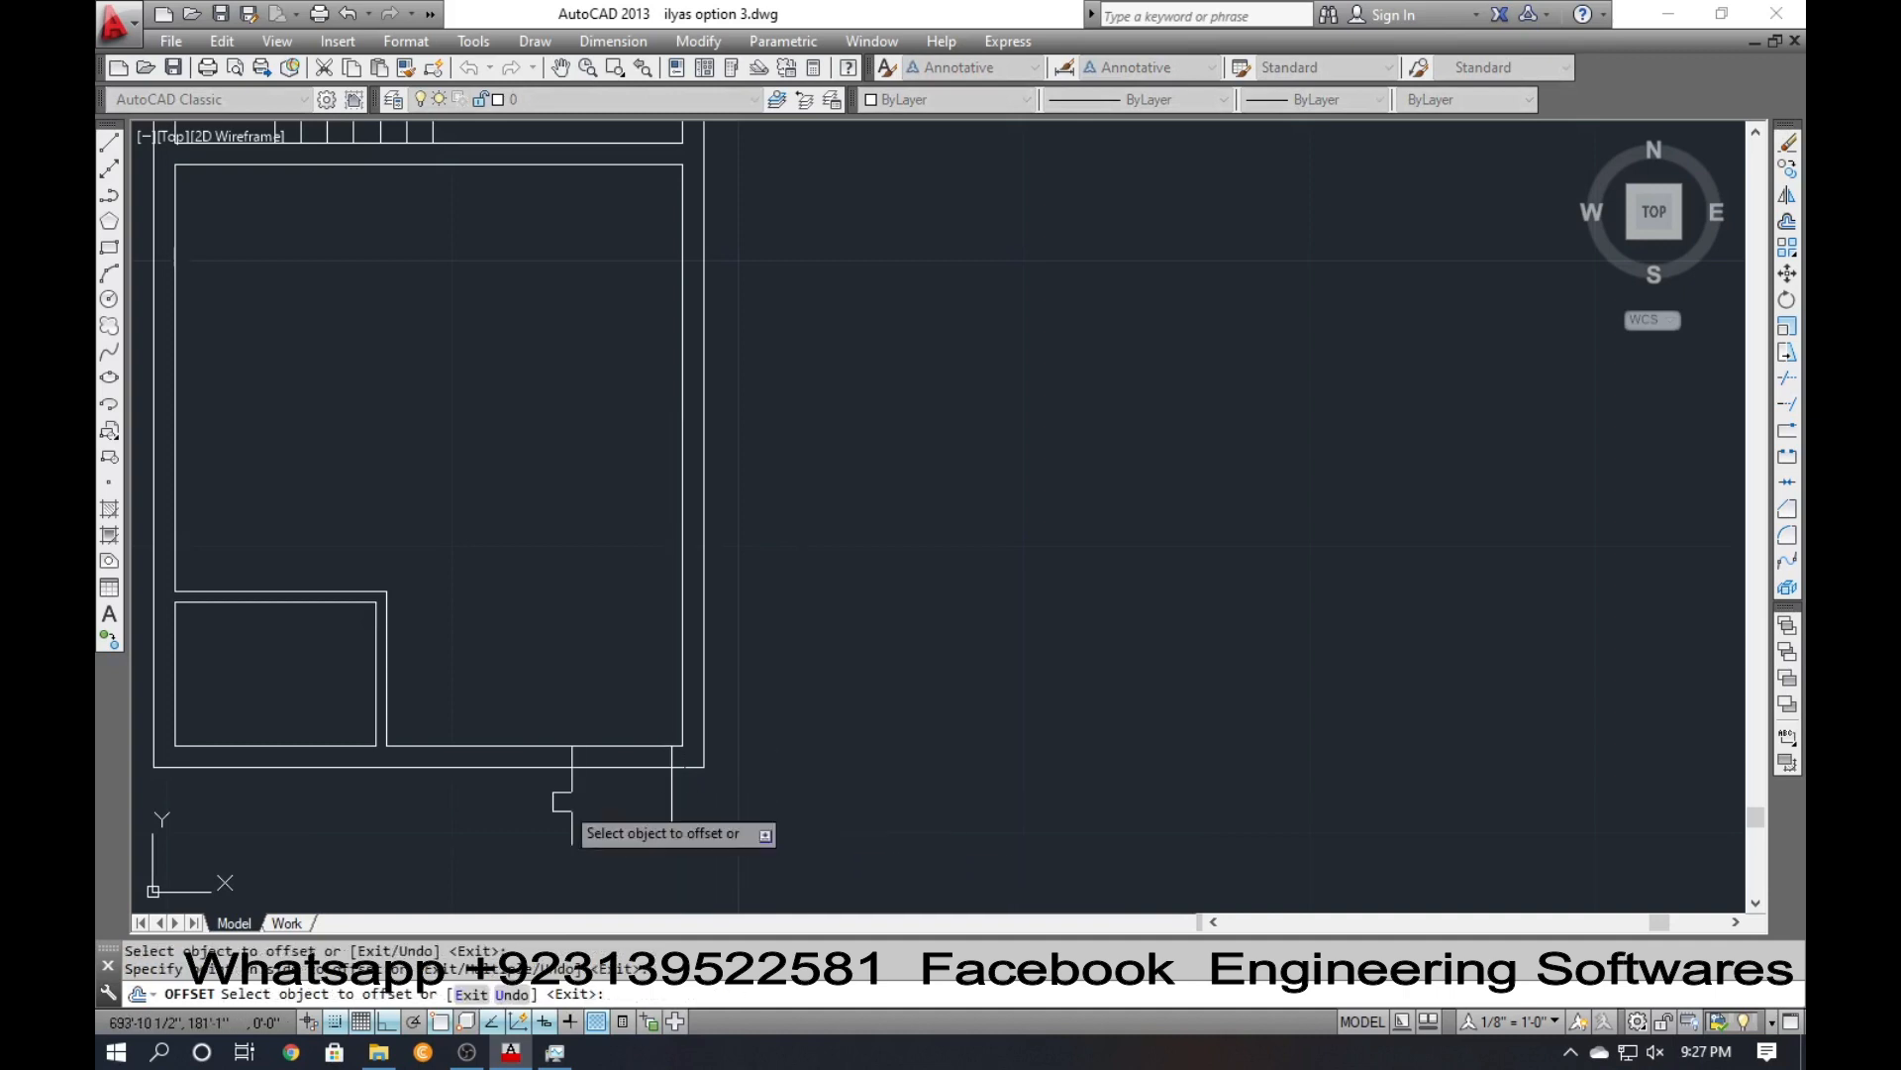
pyautogui.press('Escape')
# Trim the door marker lines below the bottom wall and cut out the wall lines between them.
pyautogui.write('t')
pyautogui.press('Return')
pyautogui.press('Return')
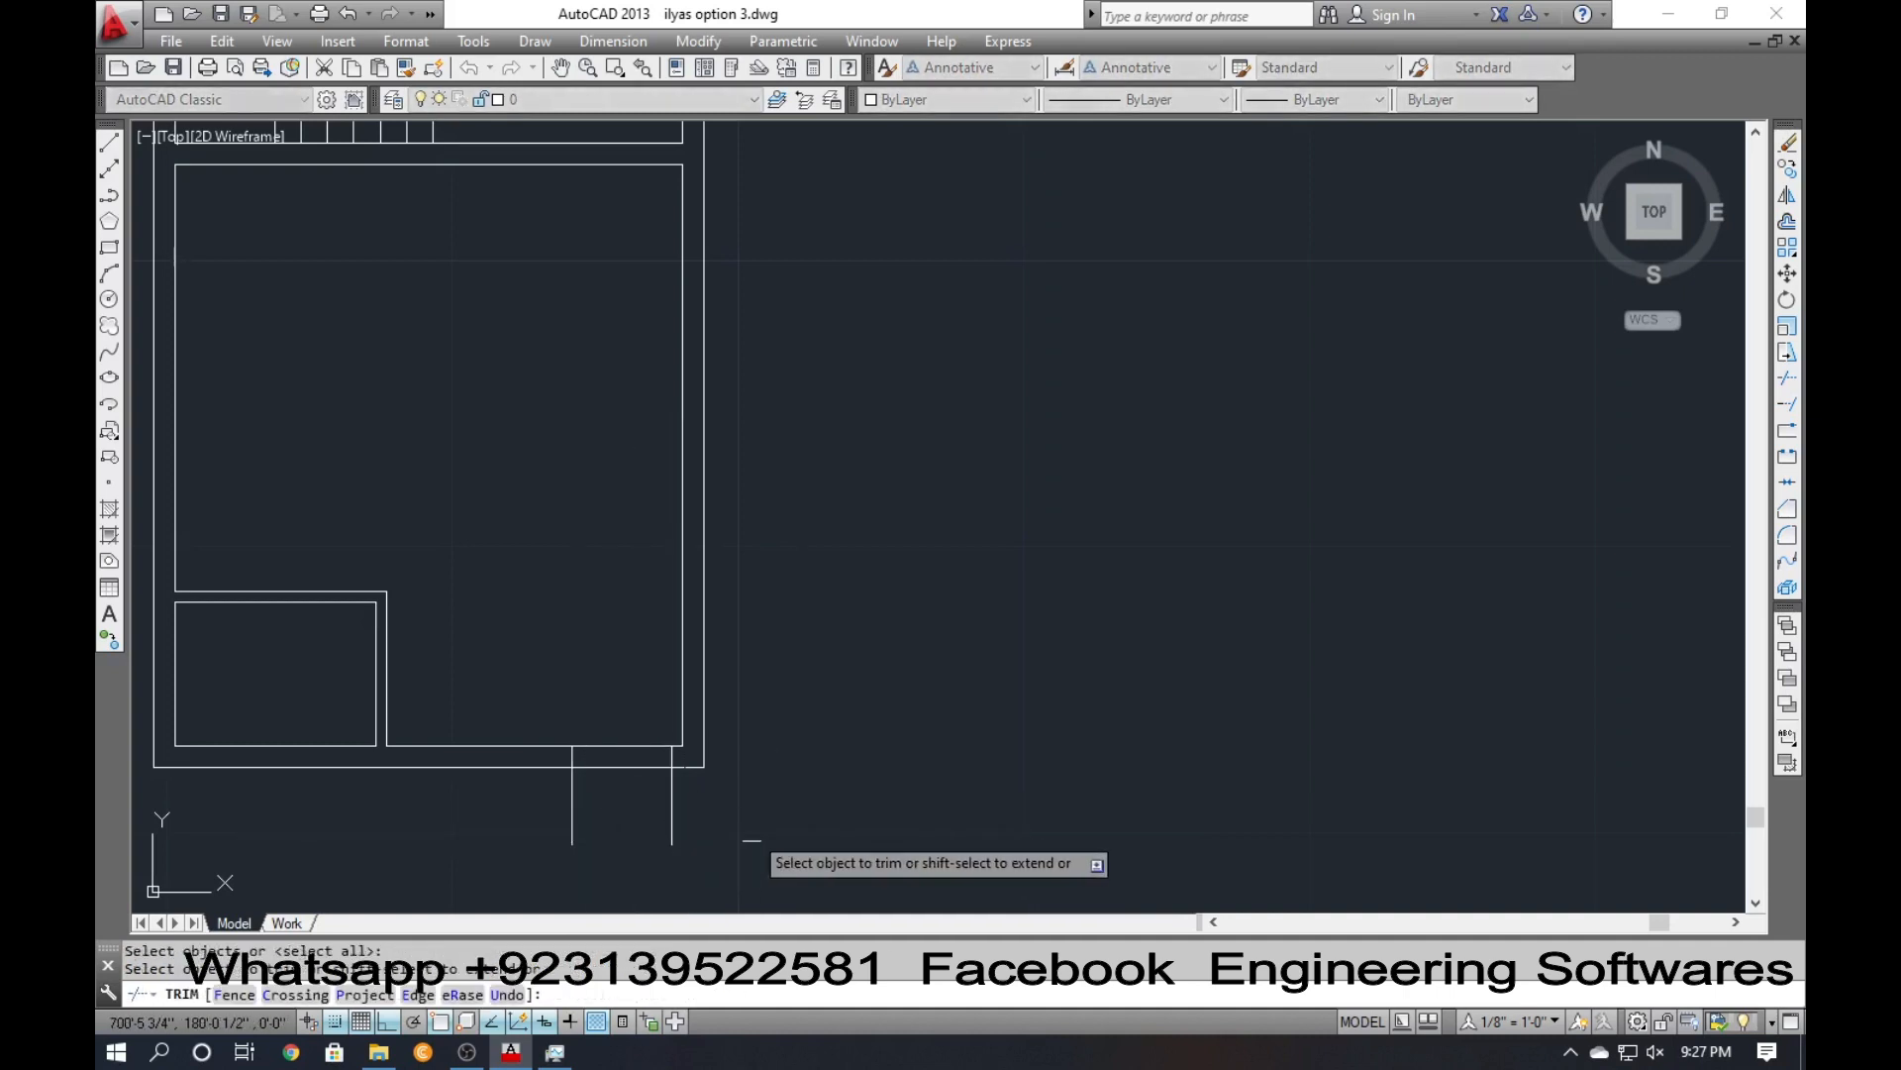
pyautogui.click(753, 840)
pyautogui.click(461, 807)
pyautogui.click(626, 706)
pyautogui.click(607, 811)
pyautogui.press('Escape')
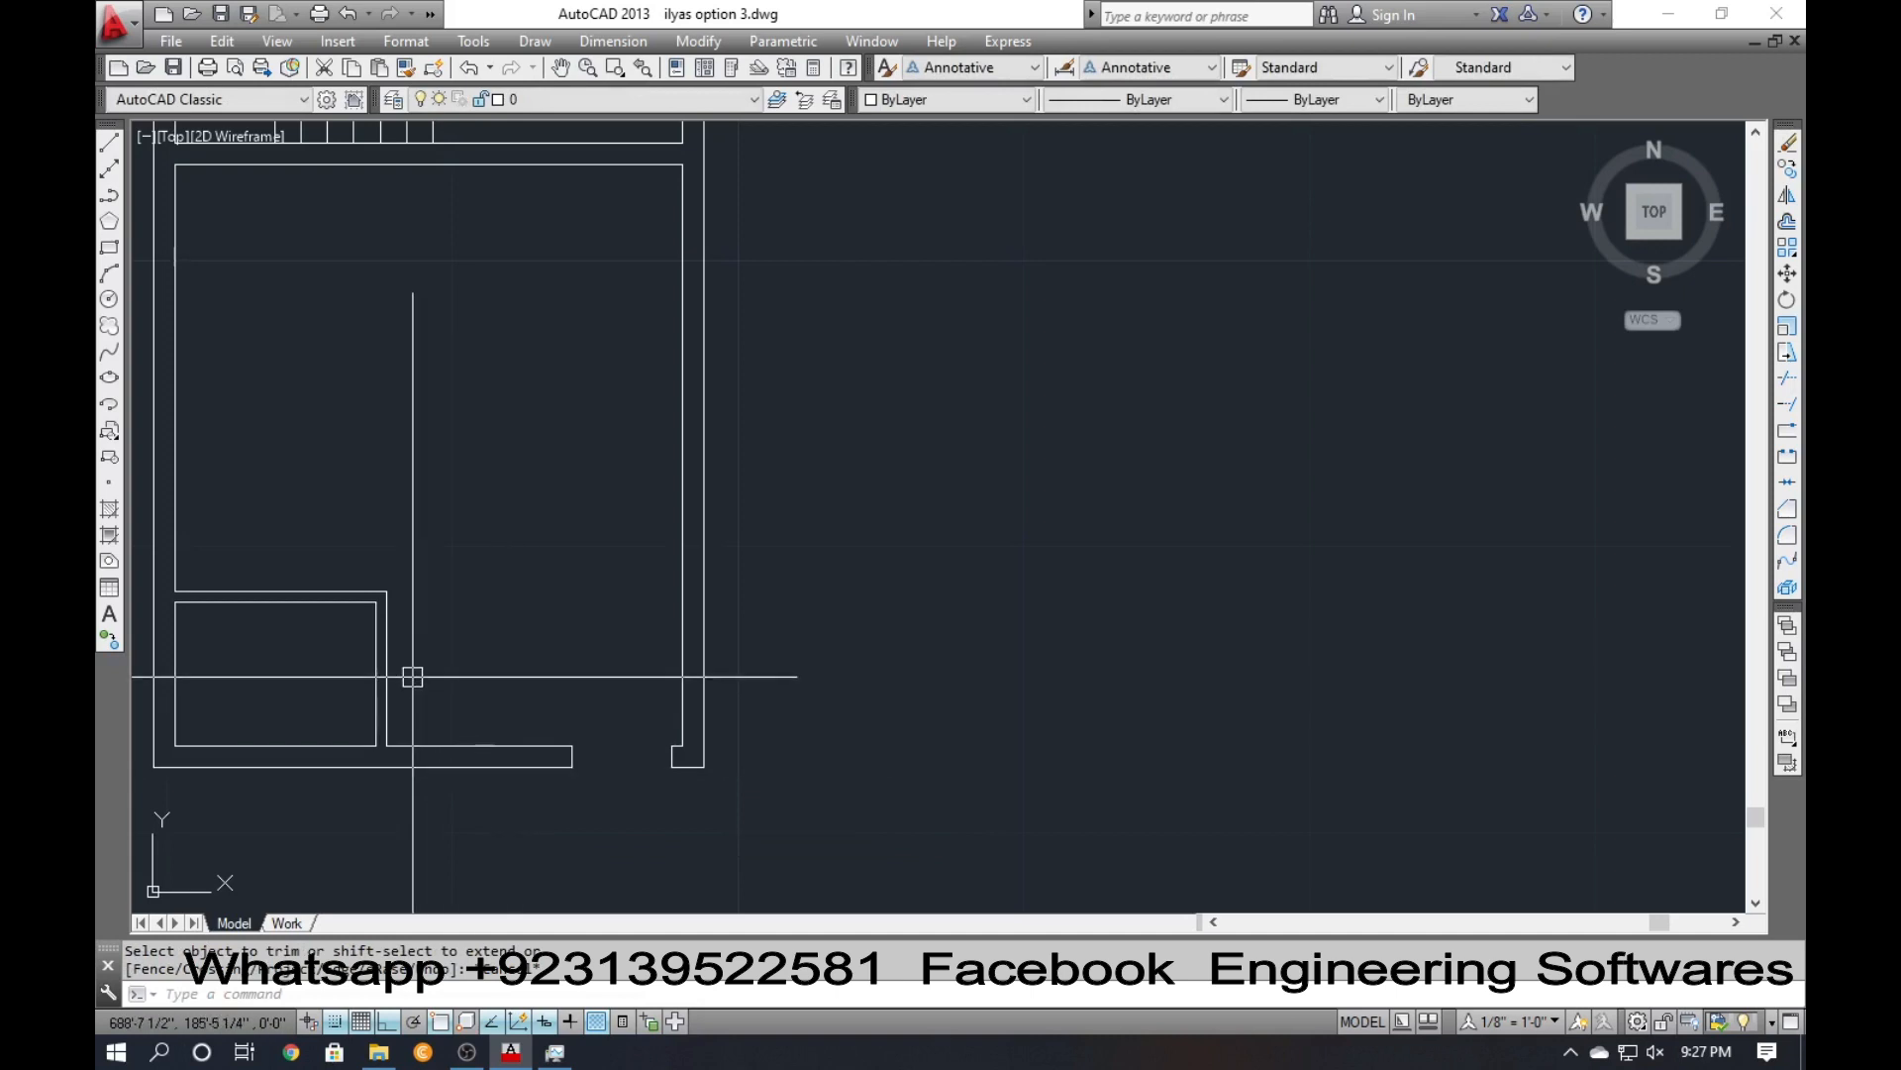
# Draw a short horizontal line across the small corner room's right partition where it meets the bottom wall.
pyautogui.write('l')
pyautogui.press('Return')
pyautogui.scroll(4, 371, 738)
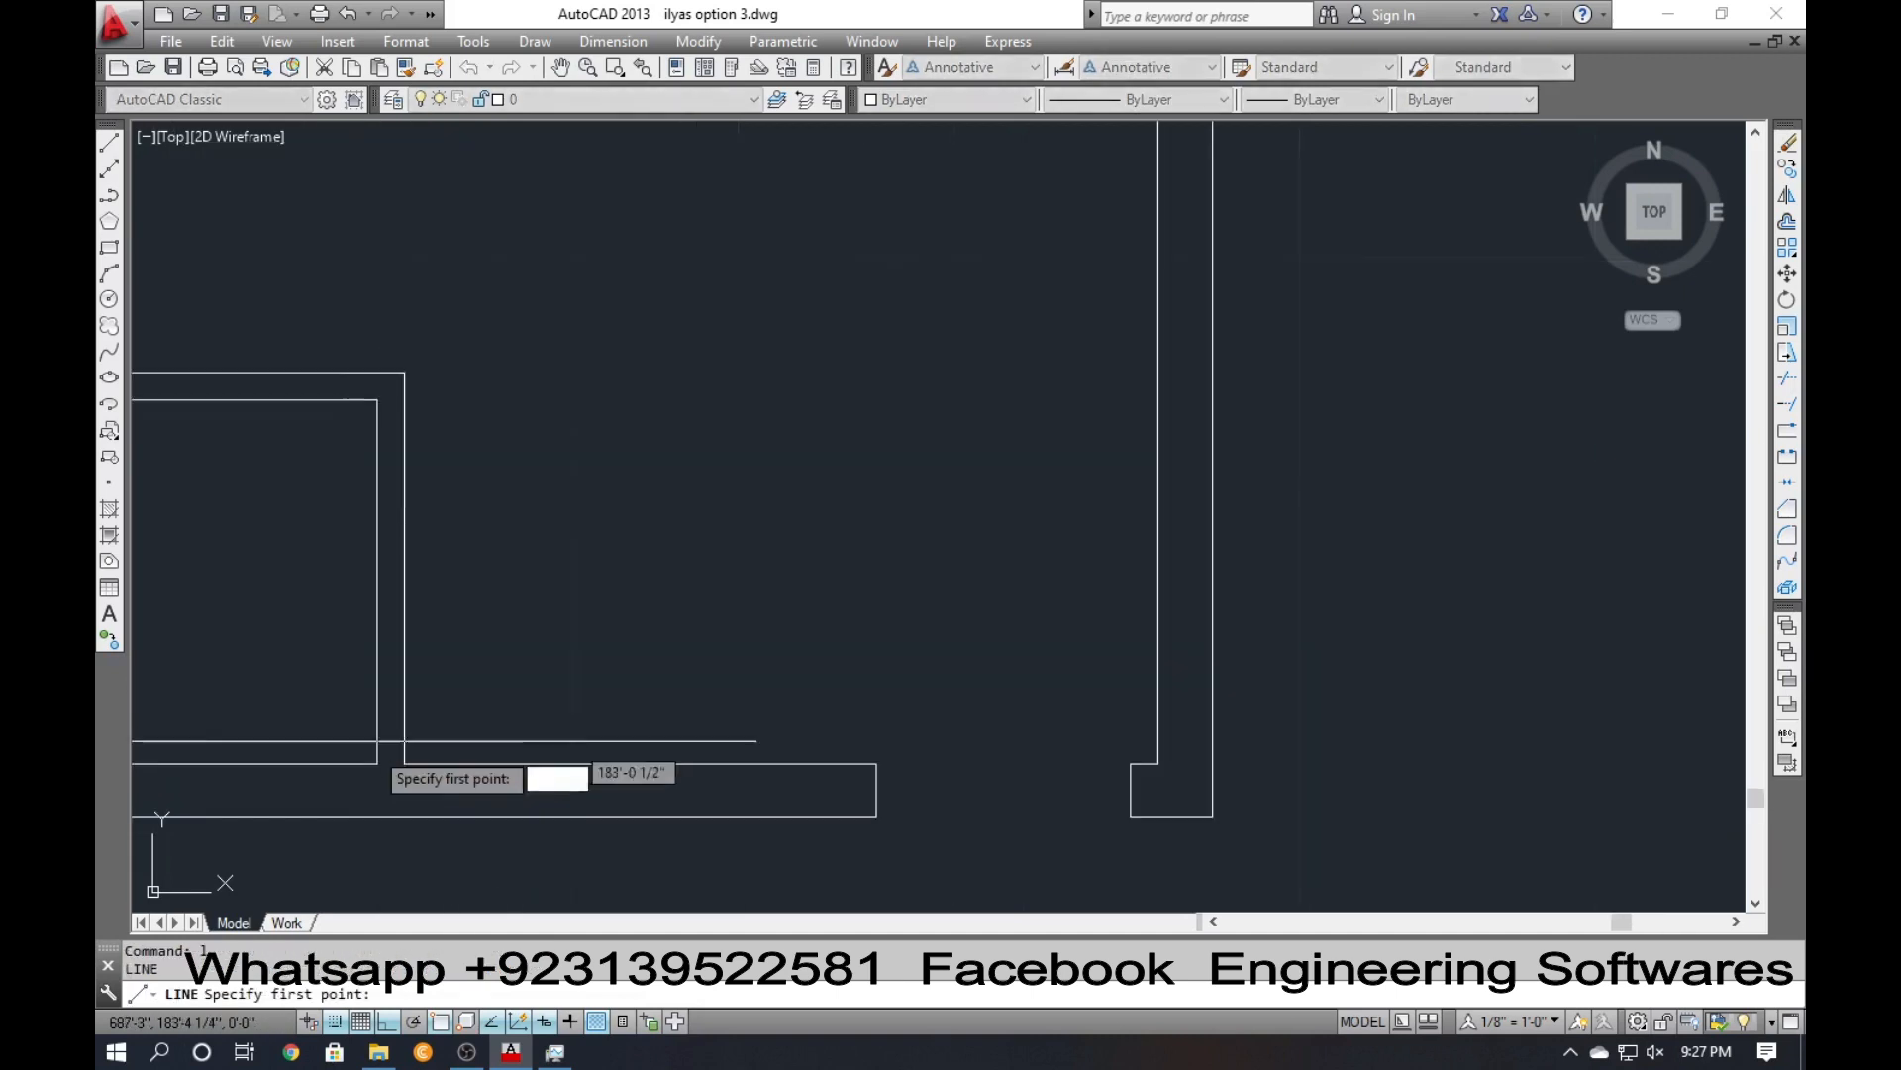
pyautogui.click(376, 771)
pyautogui.click(376, 399)
pyautogui.press('Return')
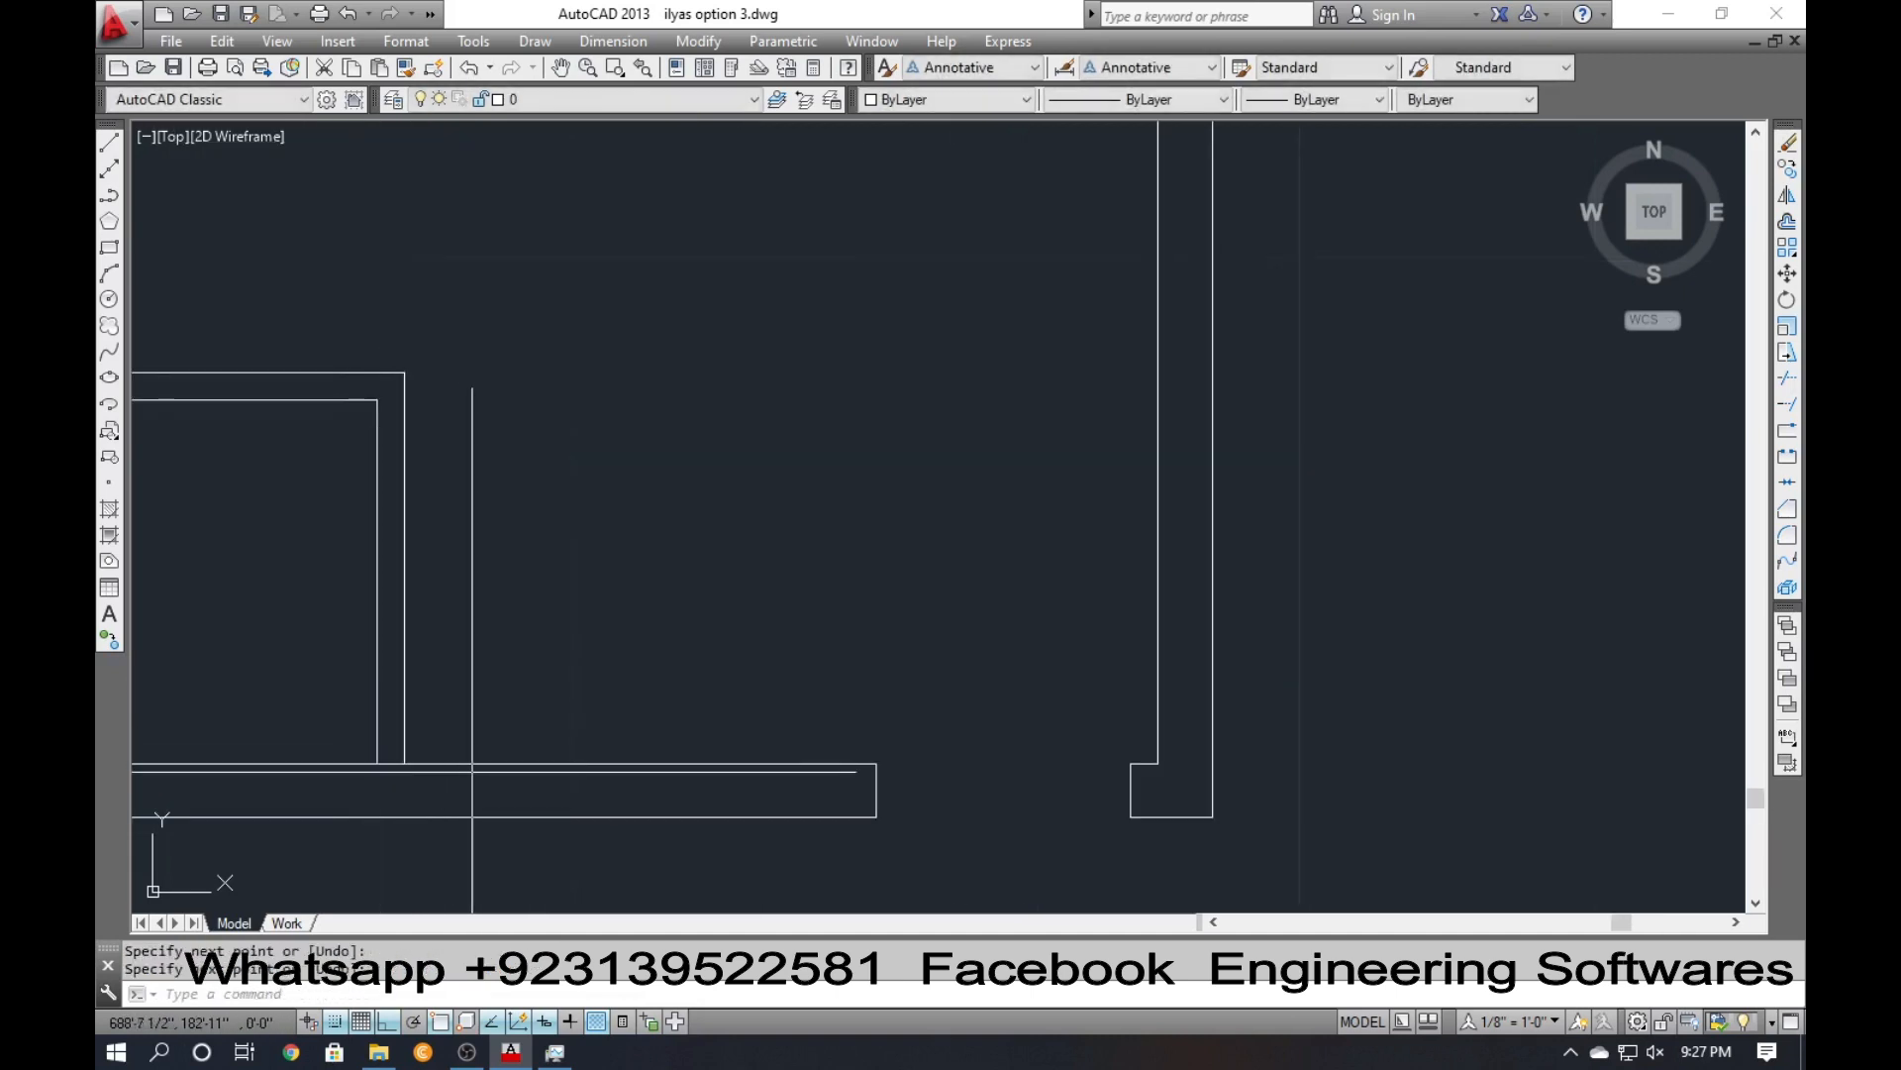
# Offset the short line across the partition 4.5" upward and erase the original at the wall.
pyautogui.write('o')
pyautogui.press('Return')
pyautogui.press('Return')
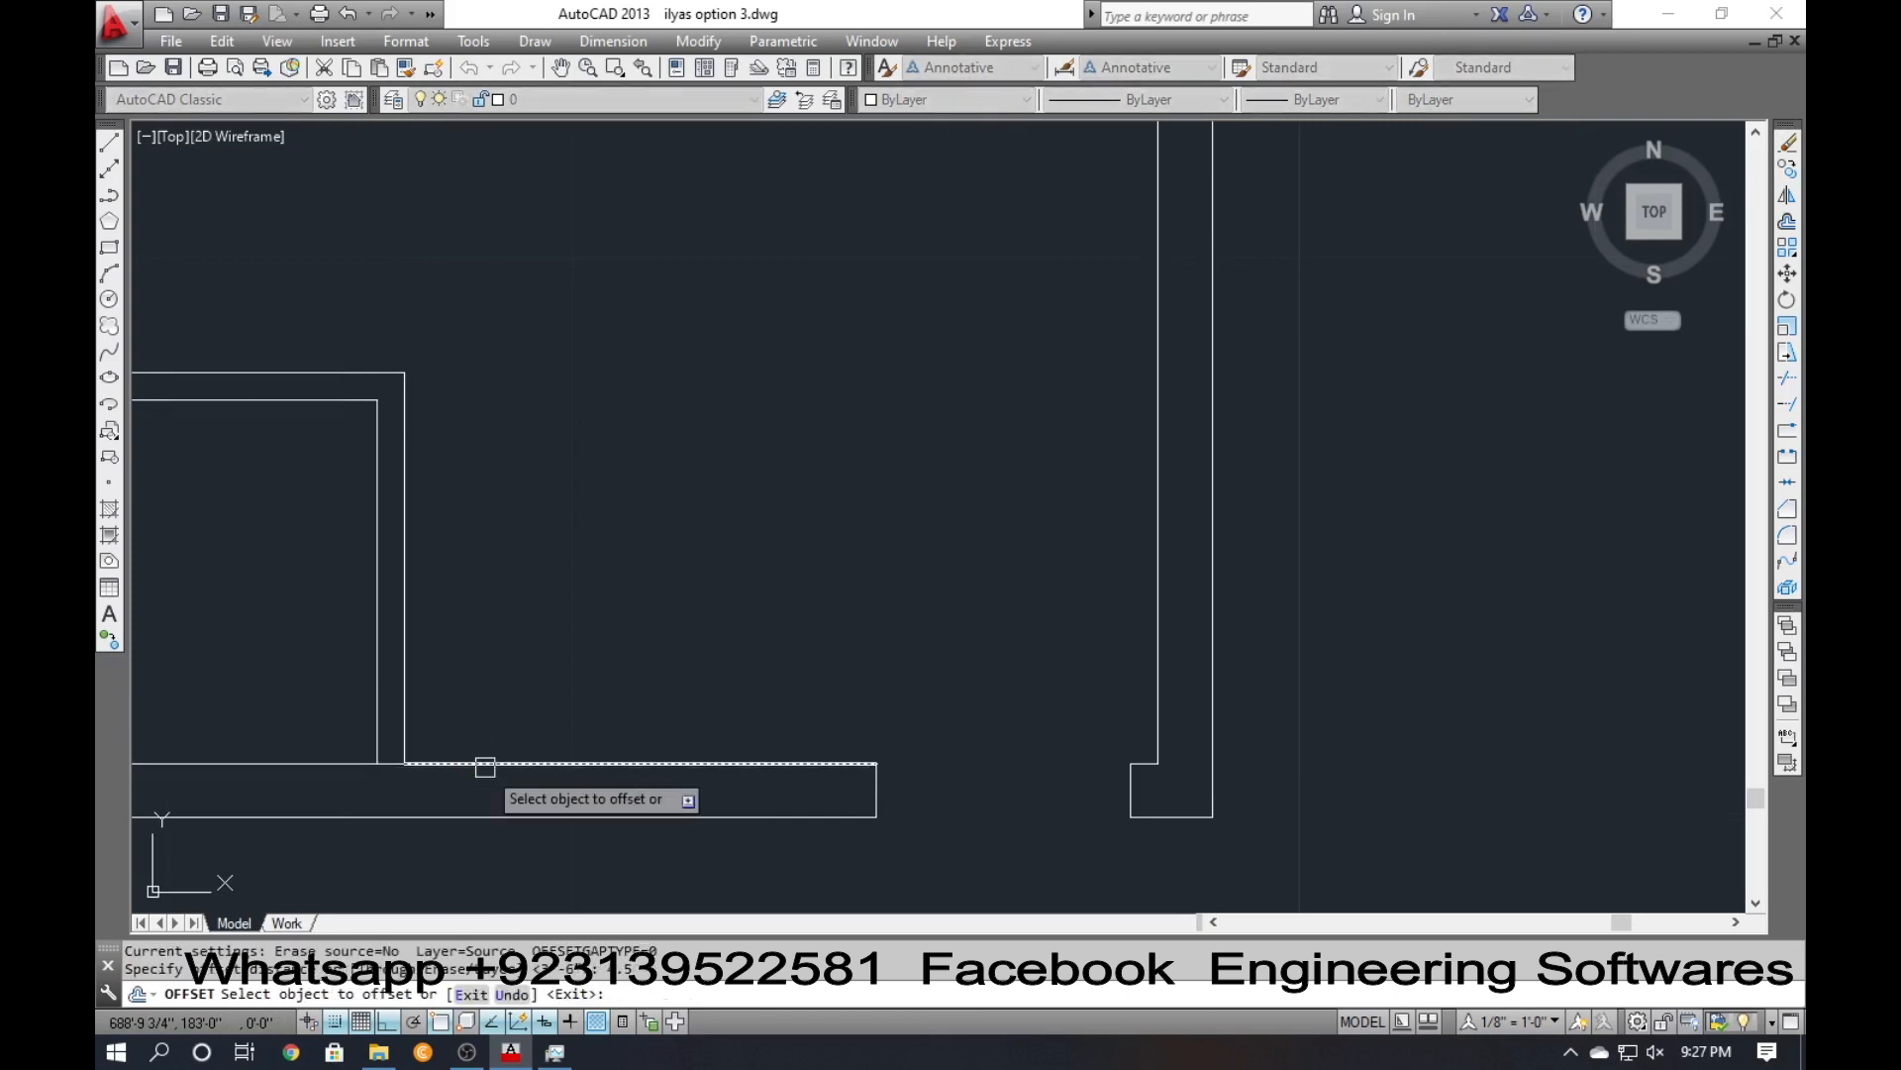
pyautogui.click(386, 763)
pyautogui.click(401, 700)
pyautogui.press('Escape')
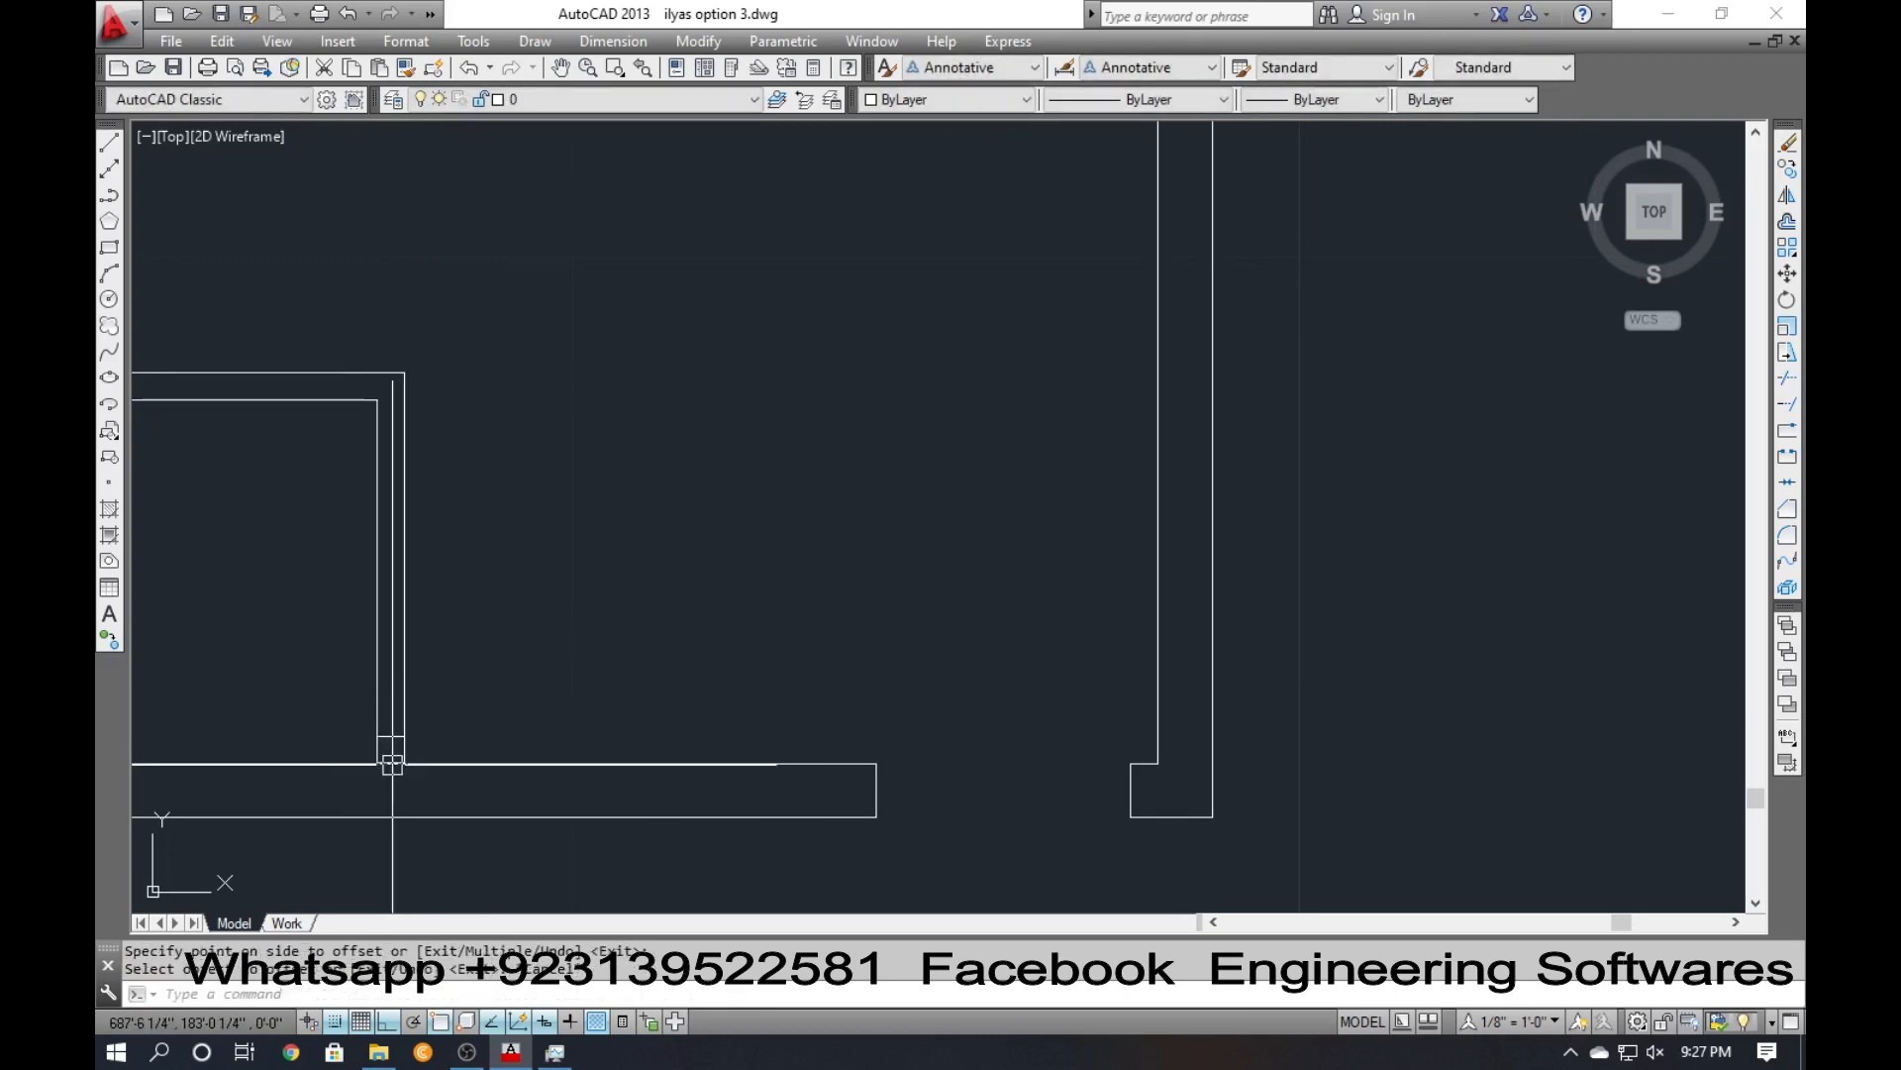
pyautogui.click(394, 764)
pyautogui.write('e')
pyautogui.press('Return')
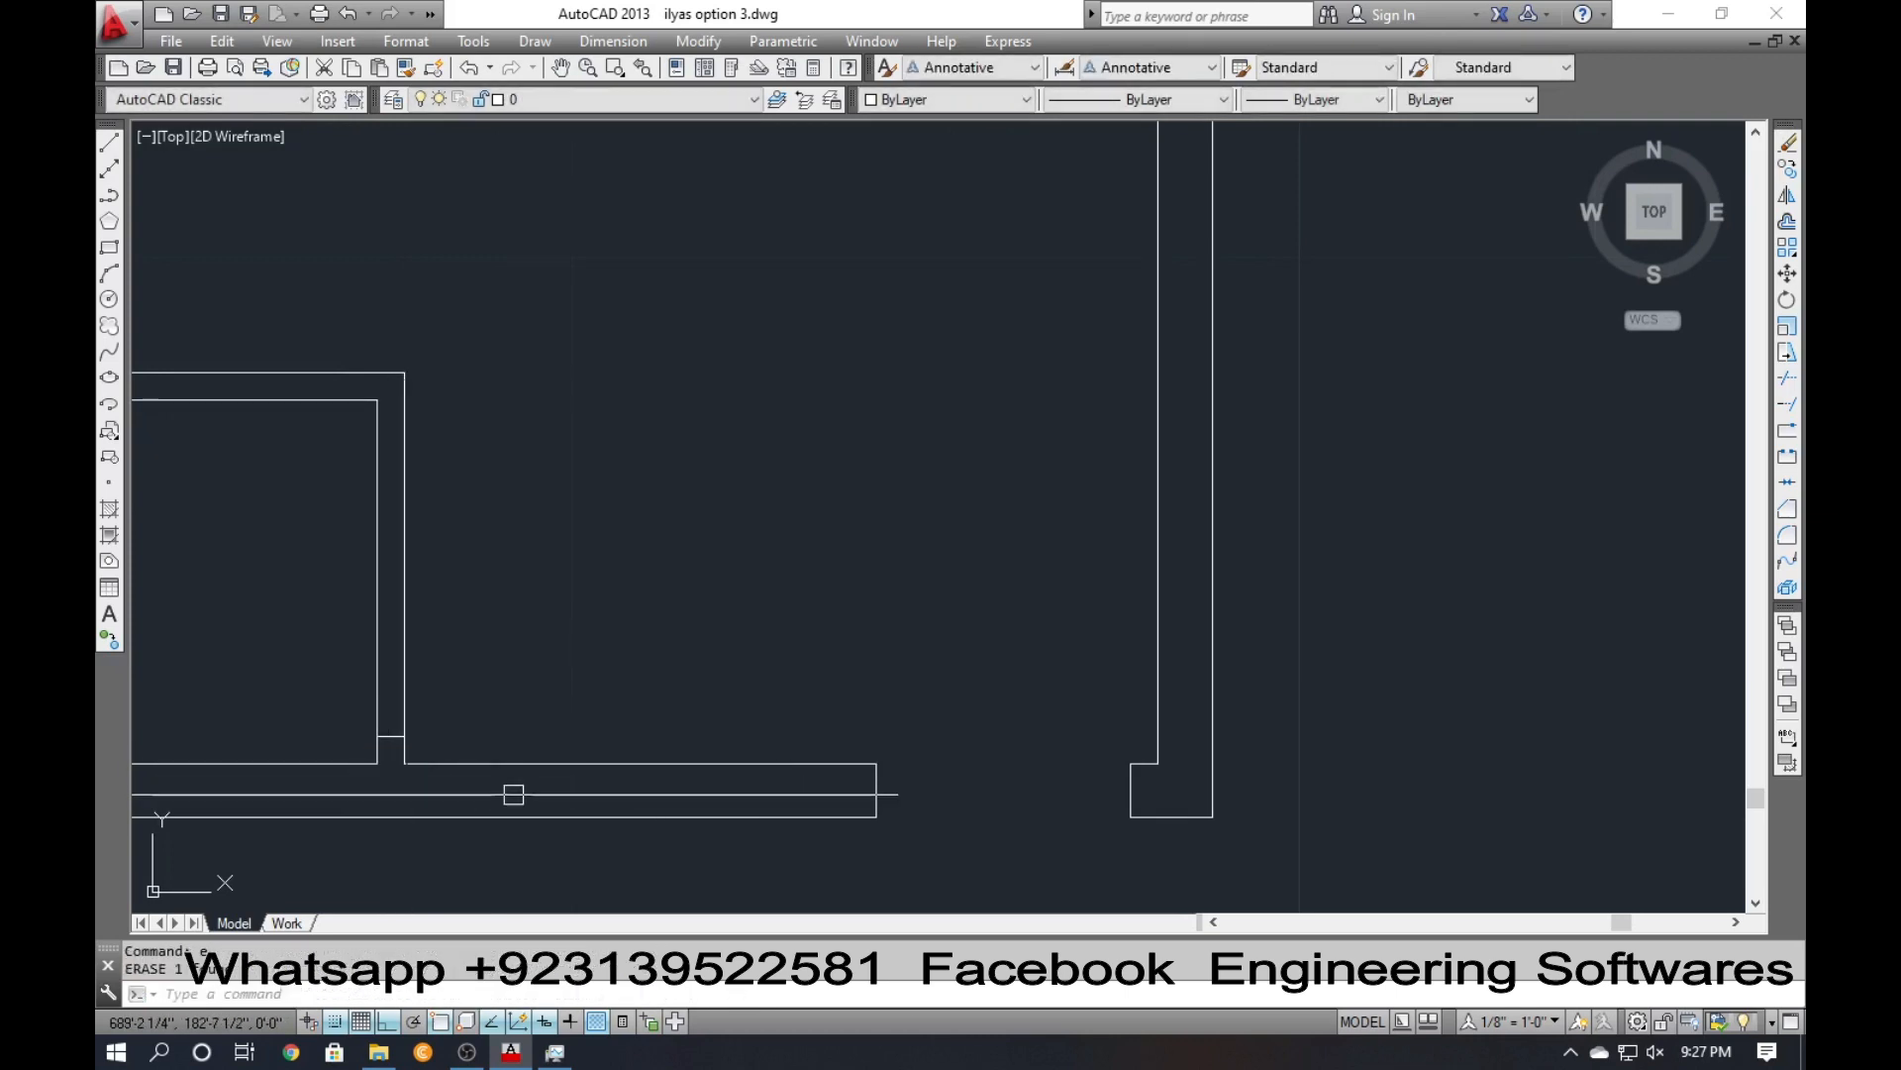
# Offset the short jamb line across the small lower room's right wall upward by 2.5'.
pyautogui.write('o')
pyautogui.press('Return')
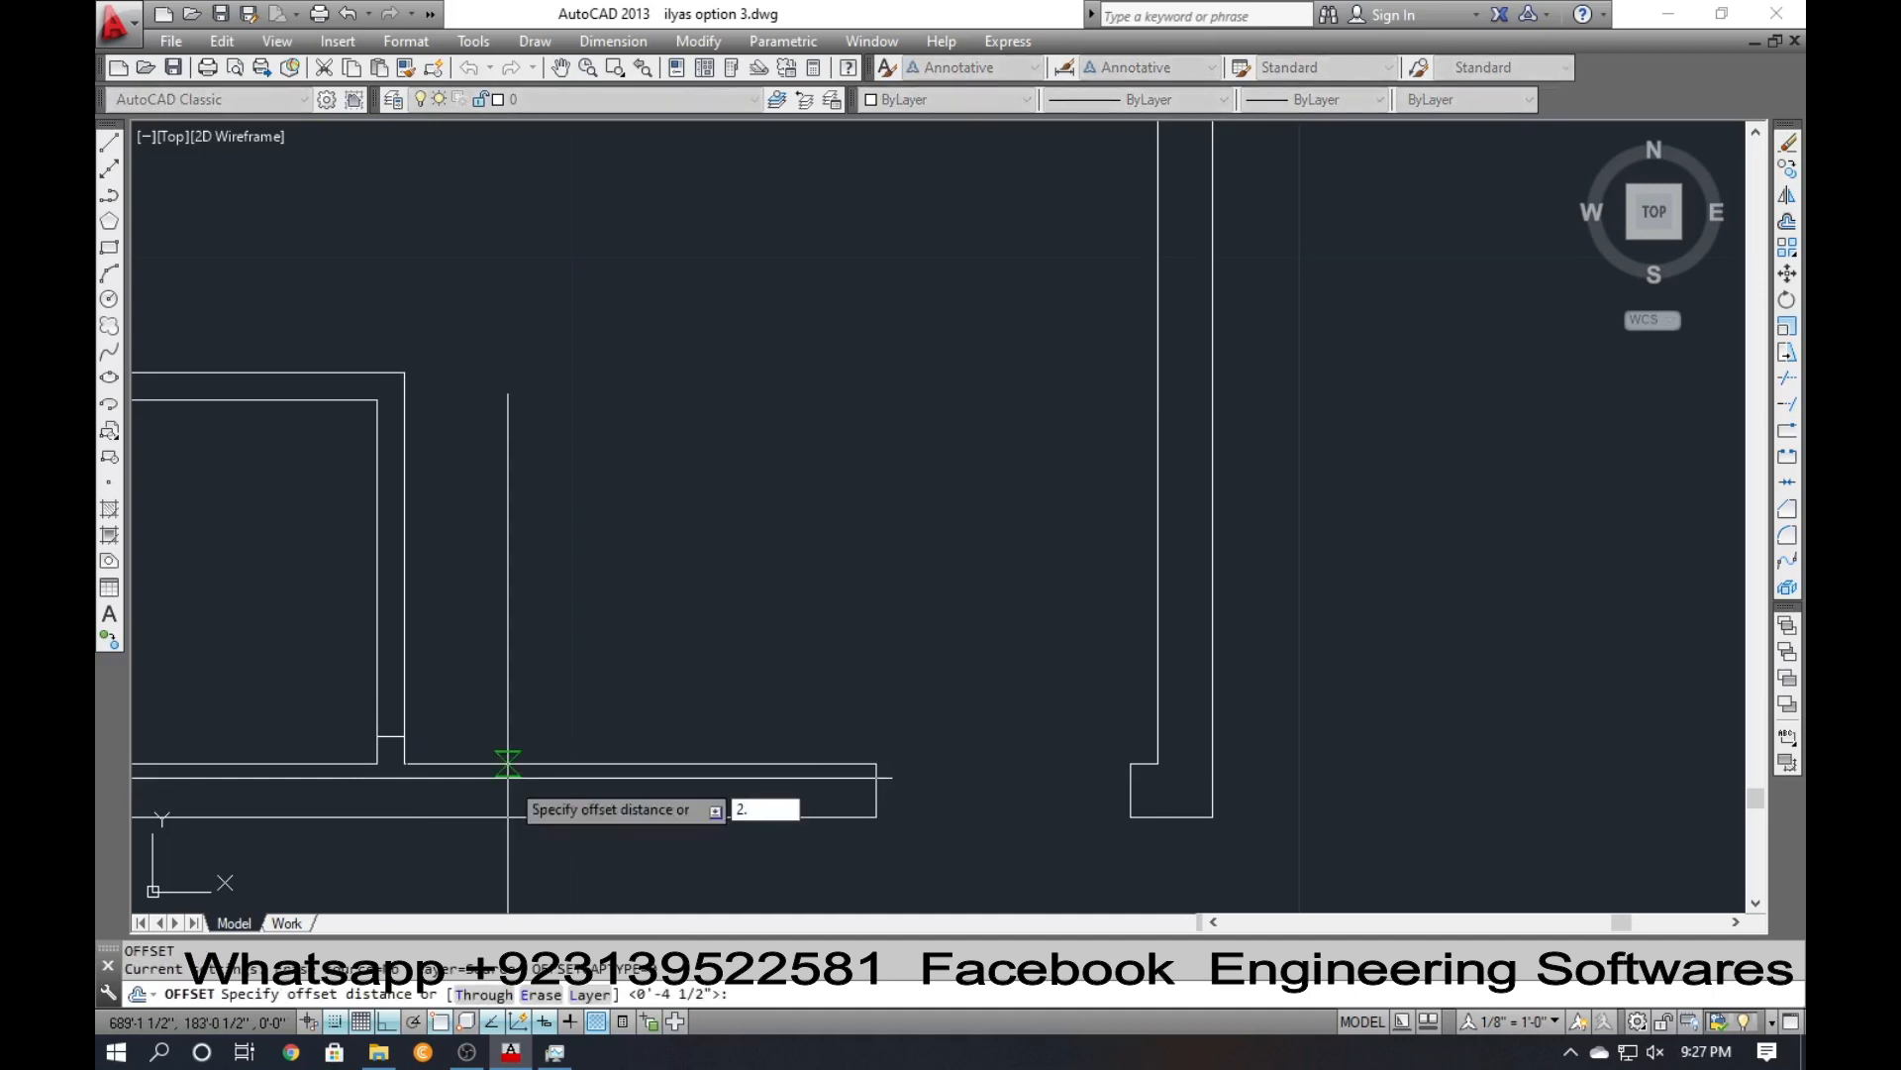
pyautogui.write("2.5'")
pyautogui.press('Return')
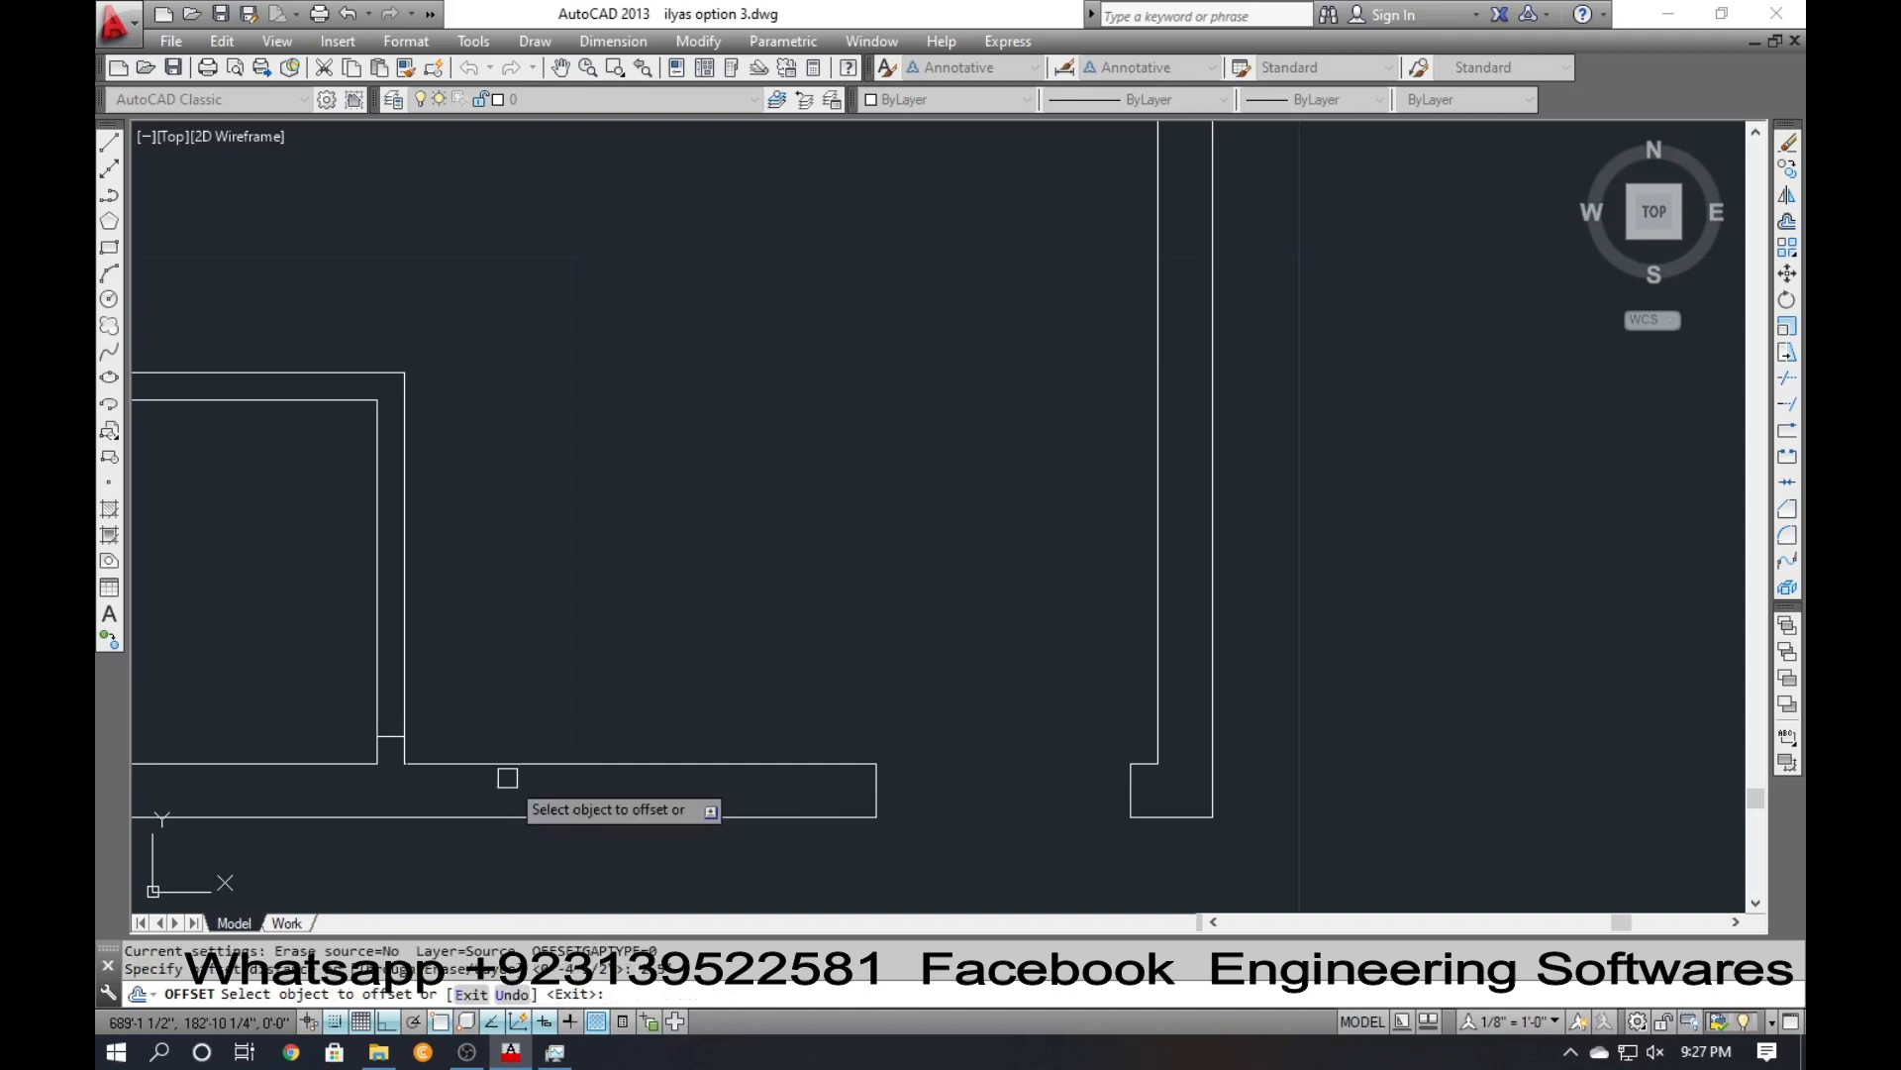
pyautogui.click(384, 740)
pyautogui.click(398, 675)
pyautogui.click(406, 681)
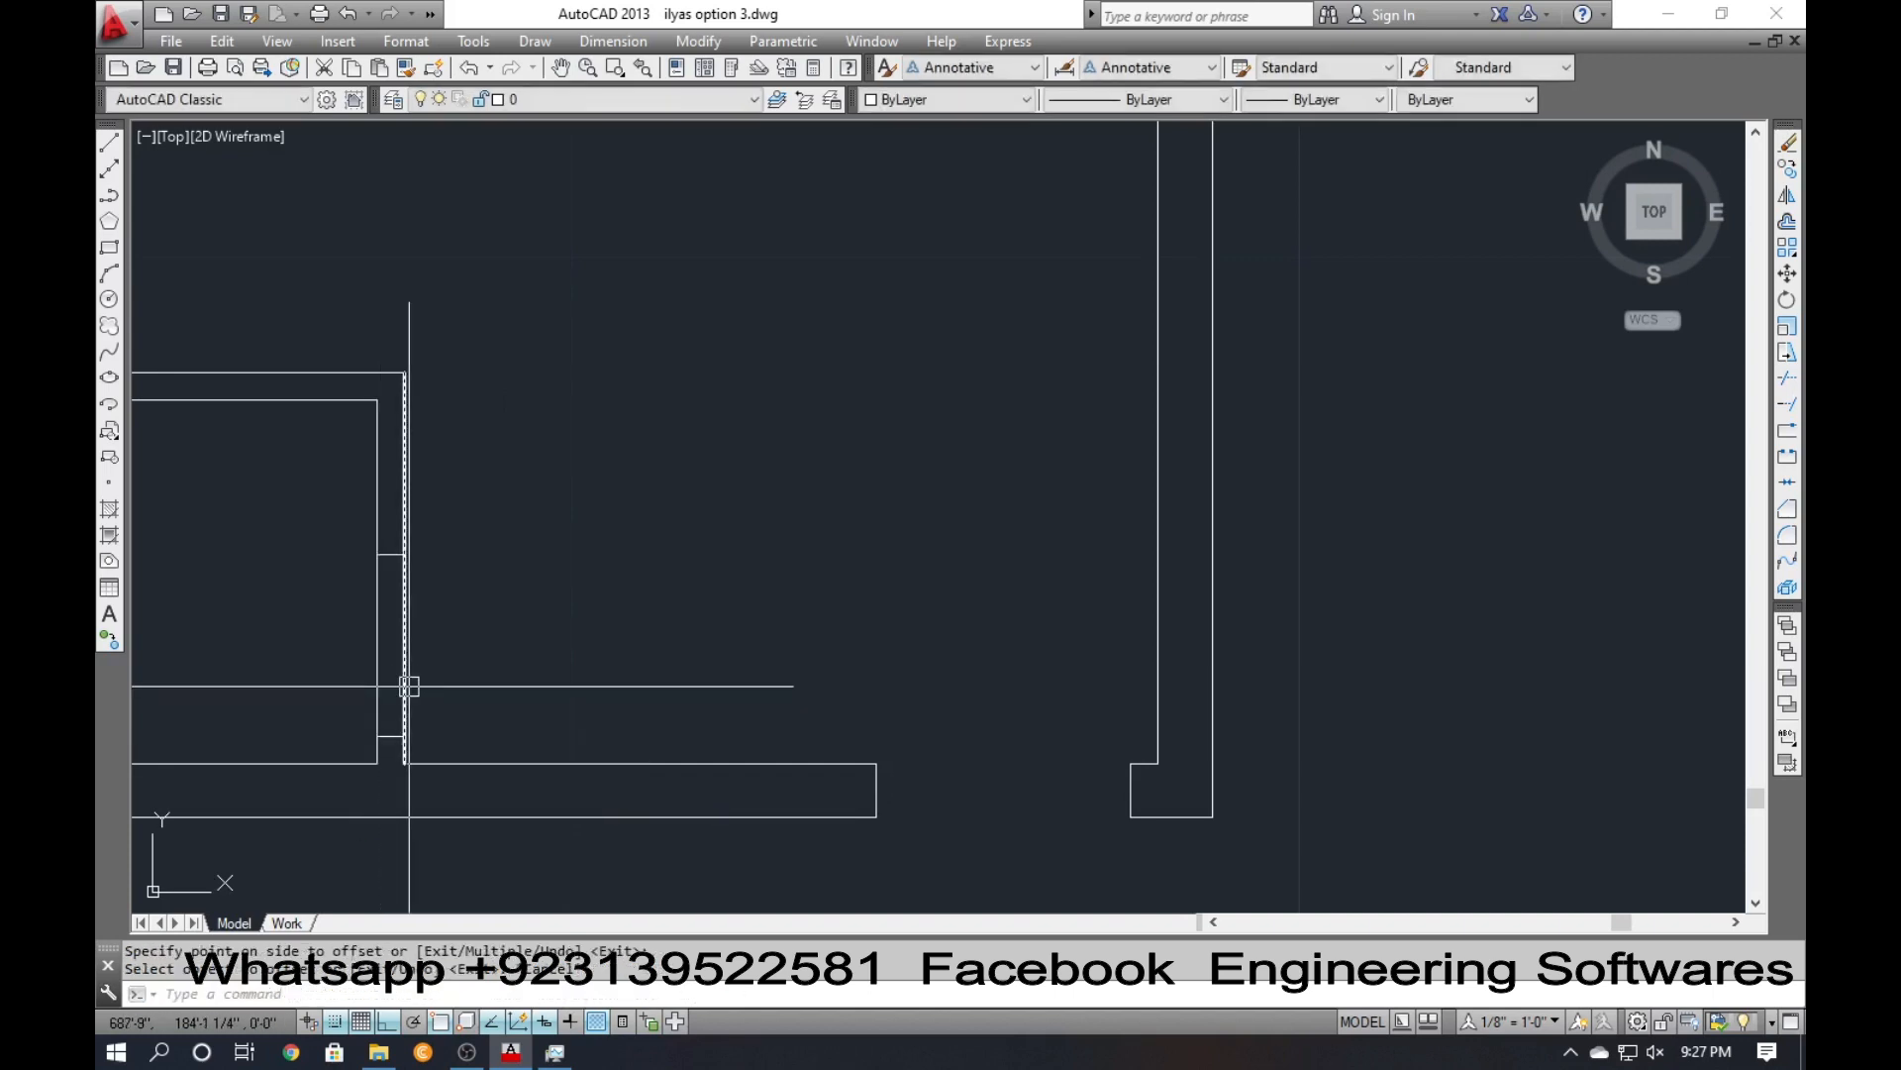
# Trim both wall lines between the two jamb lines to open a doorway in the small lower room's right wall.
pyautogui.write('tr')
pyautogui.press('Return')
pyautogui.press('Return')
pyautogui.click(476, 670)
pyautogui.click(313, 669)
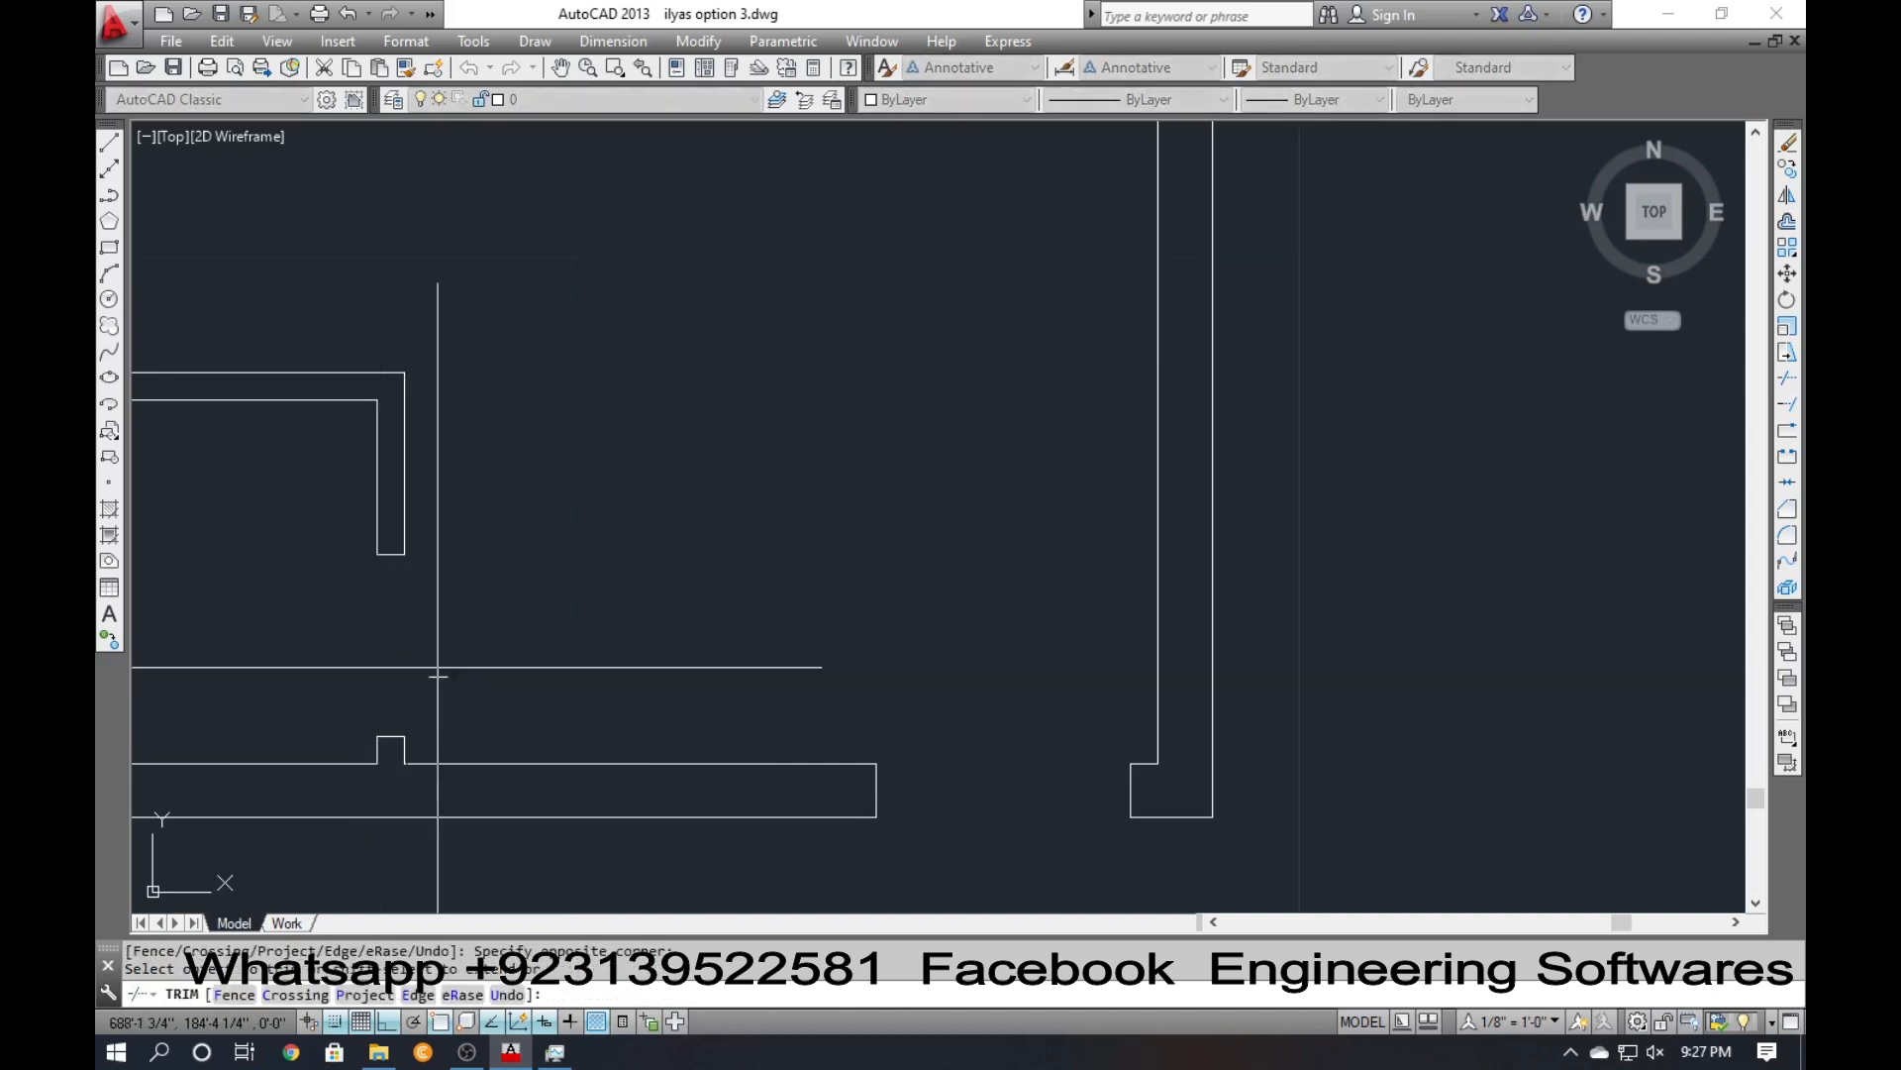
pyautogui.press('Escape')
# Draw a line across the thickness of the horizontal wall below the stairs, at its right end.
pyautogui.scroll(-3, 608, 715)
pyautogui.scroll(-2, 635, 723)
pyautogui.moveTo(556, 534); pyautogui.dragTo(526, 657, button='middle')
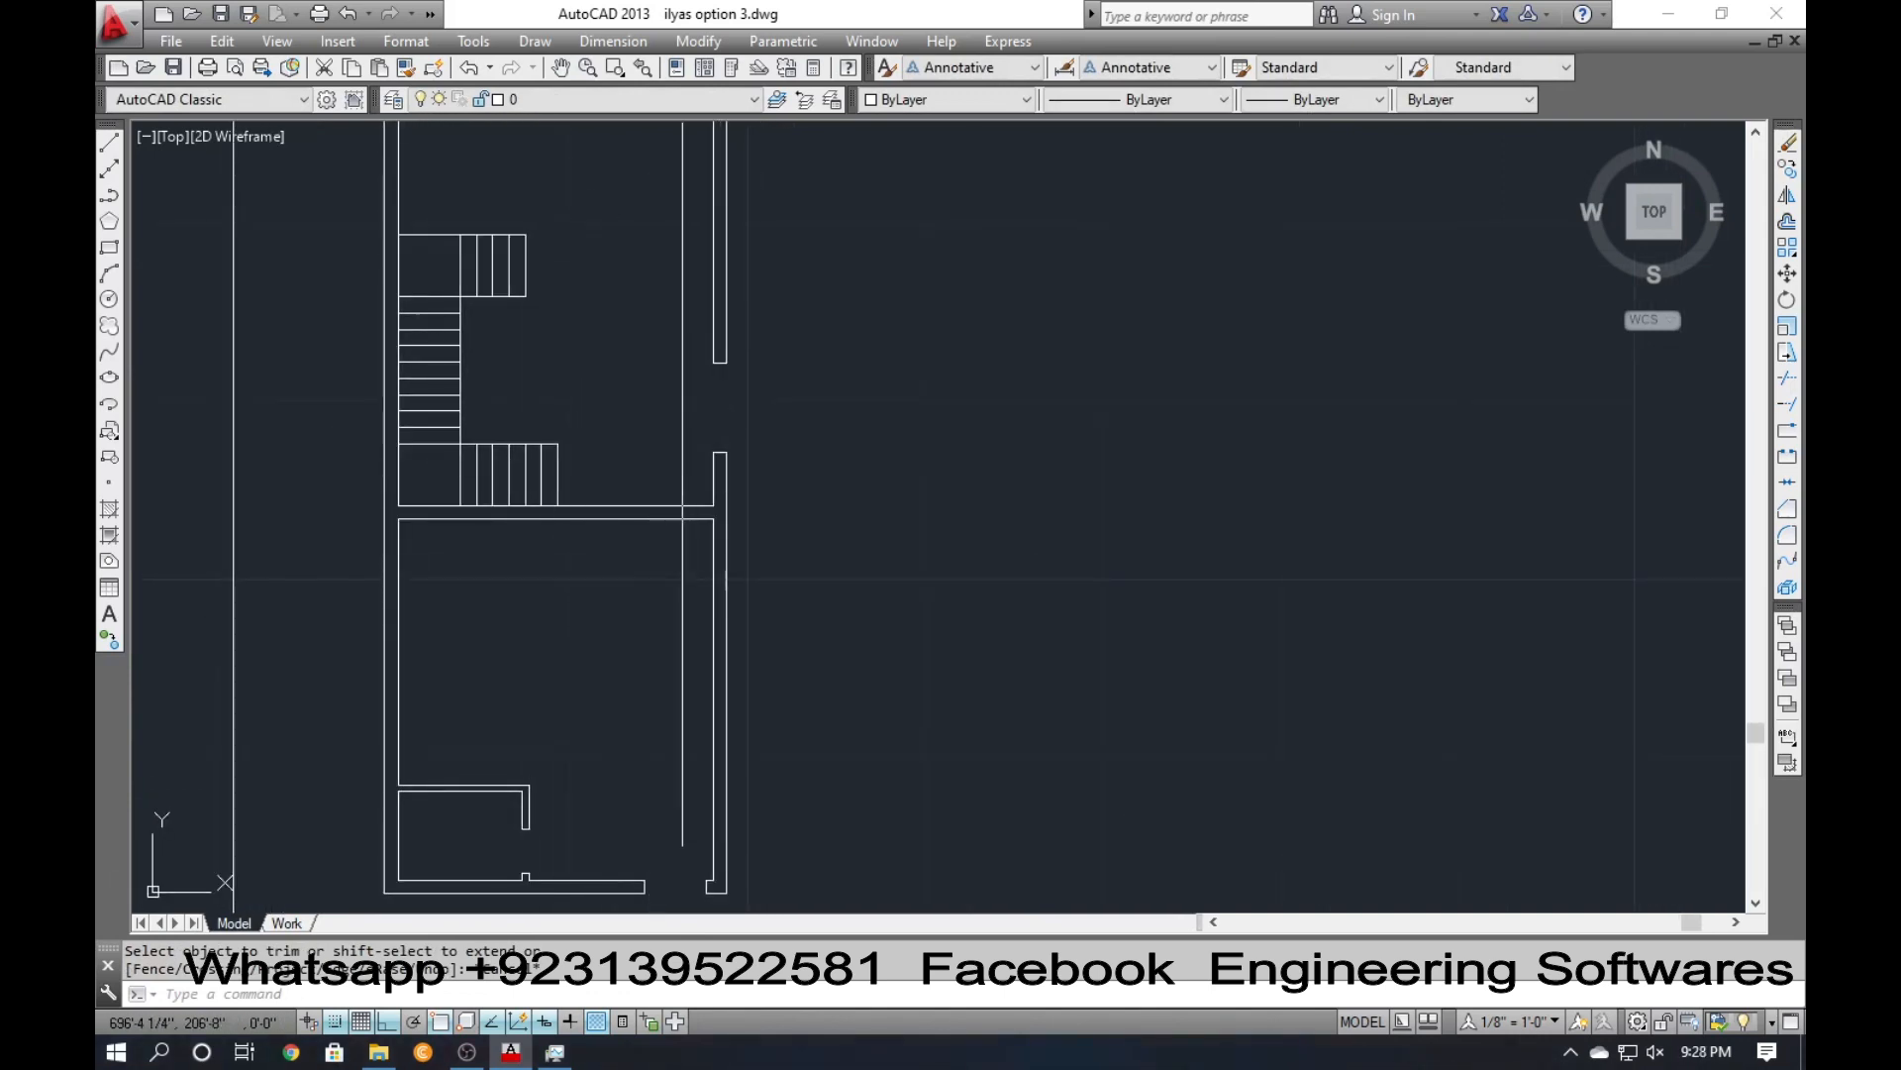
pyautogui.scroll(3, 681, 466)
pyautogui.write('l')
pyautogui.press('Return')
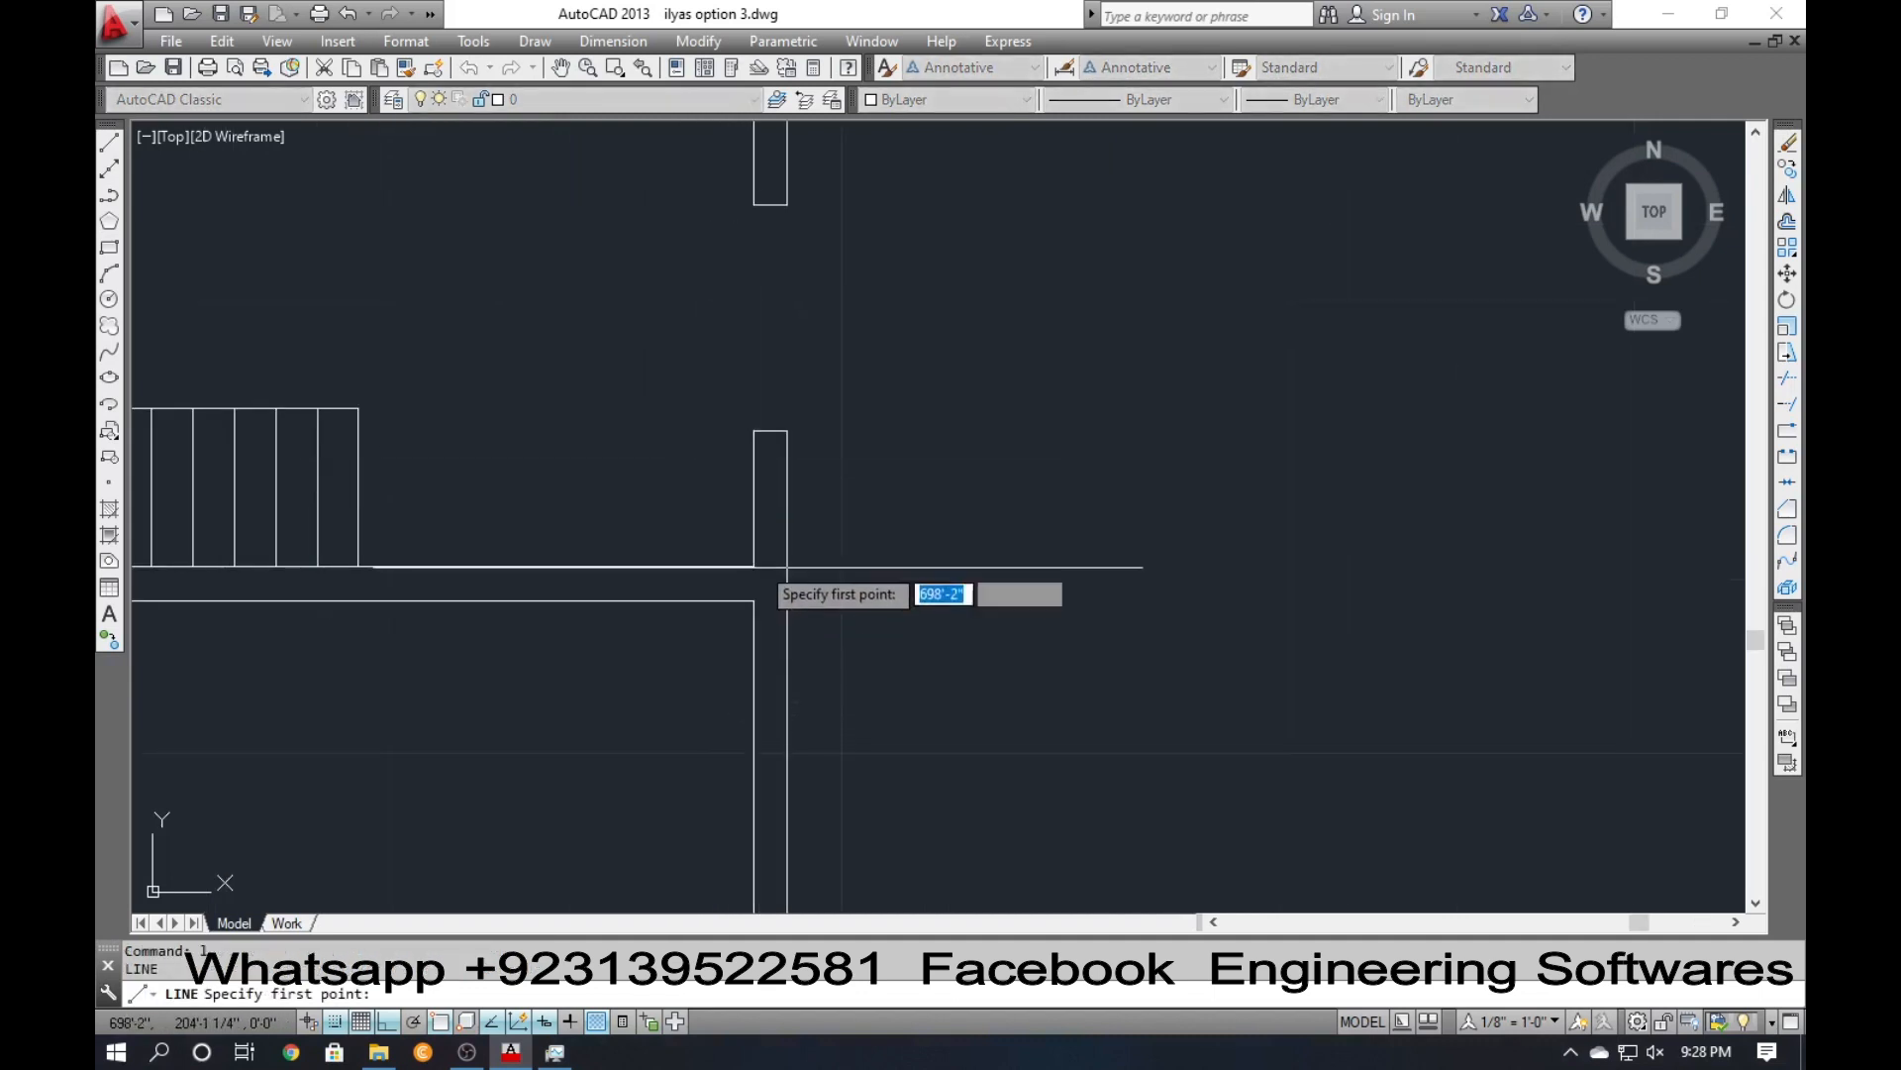
pyautogui.click(755, 568)
pyautogui.click(754, 600)
pyautogui.press('Return')
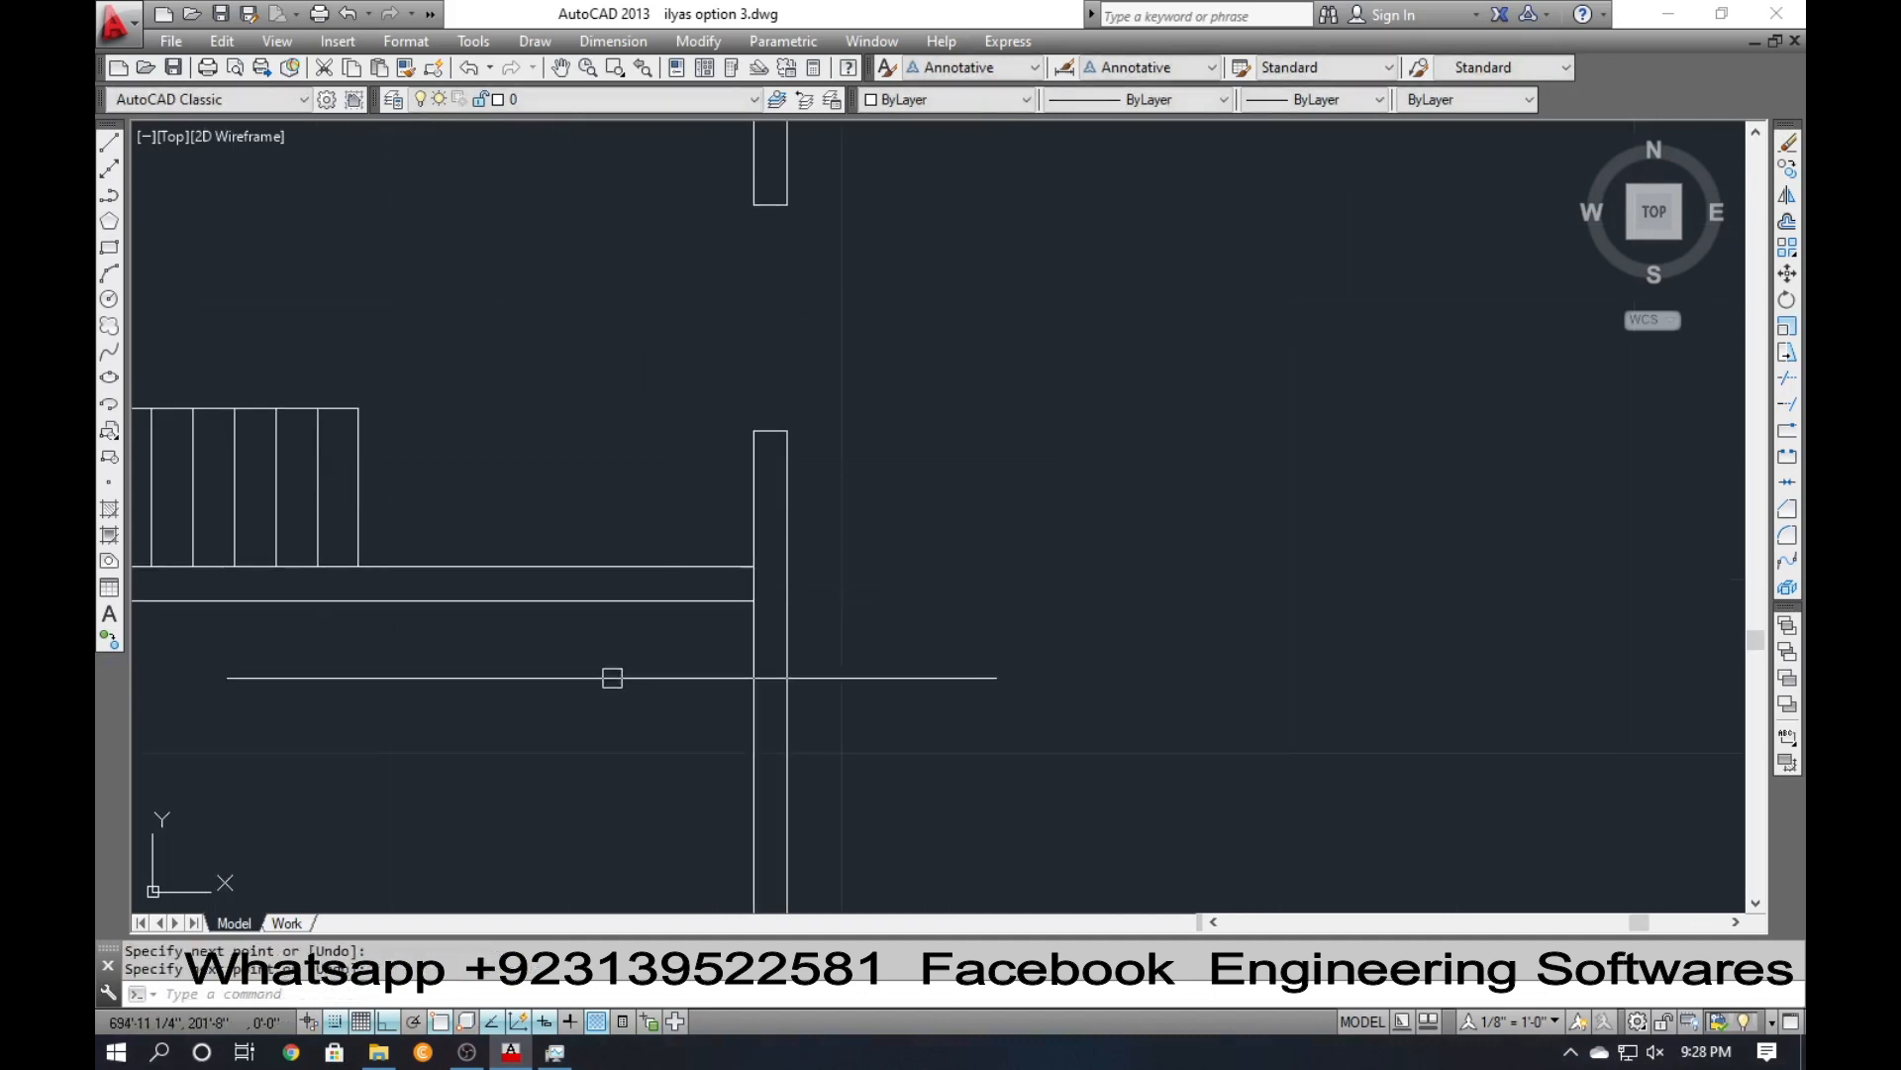
# Offset the new line at the end of the stair wall 4.5" to the left and erase the original.
pyautogui.write('o')
pyautogui.press('Return')
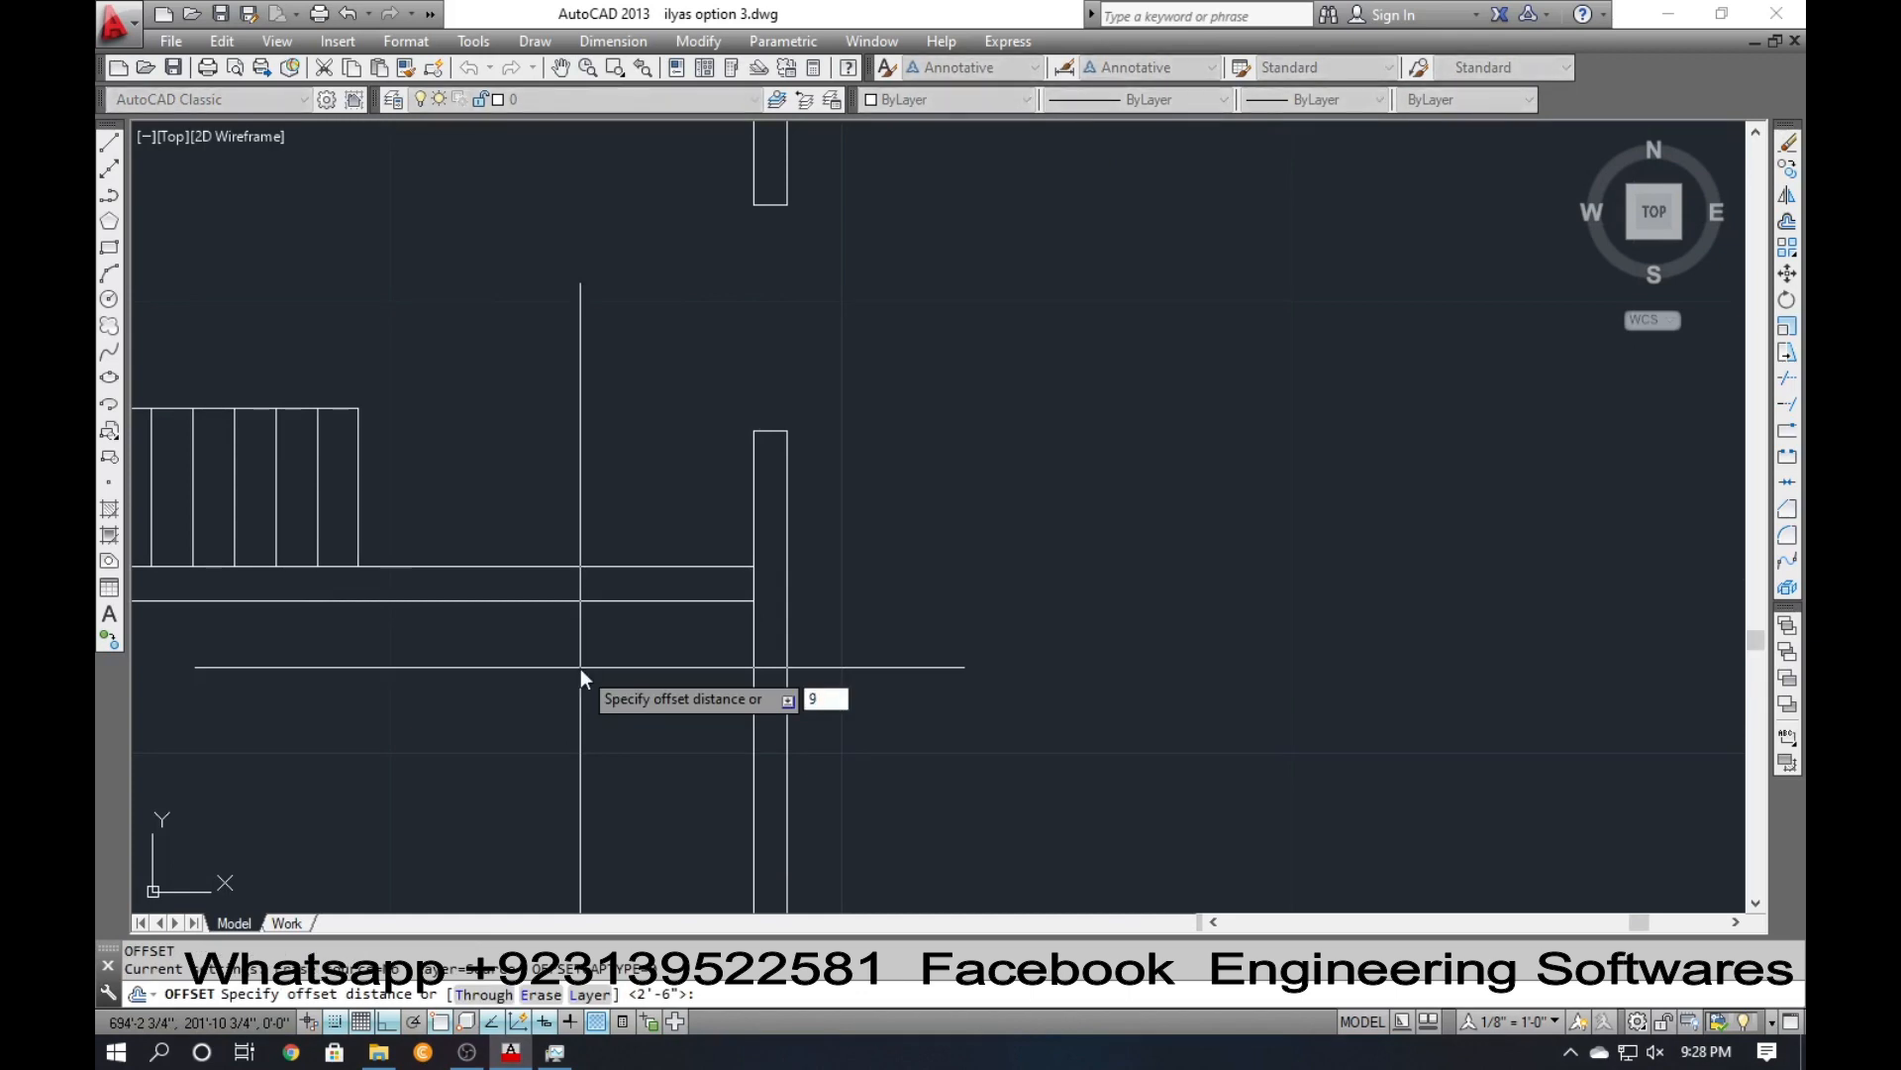
pyautogui.write('9')
pyautogui.press('BackSpace')
pyautogui.write('43.')
pyautogui.press('Return')
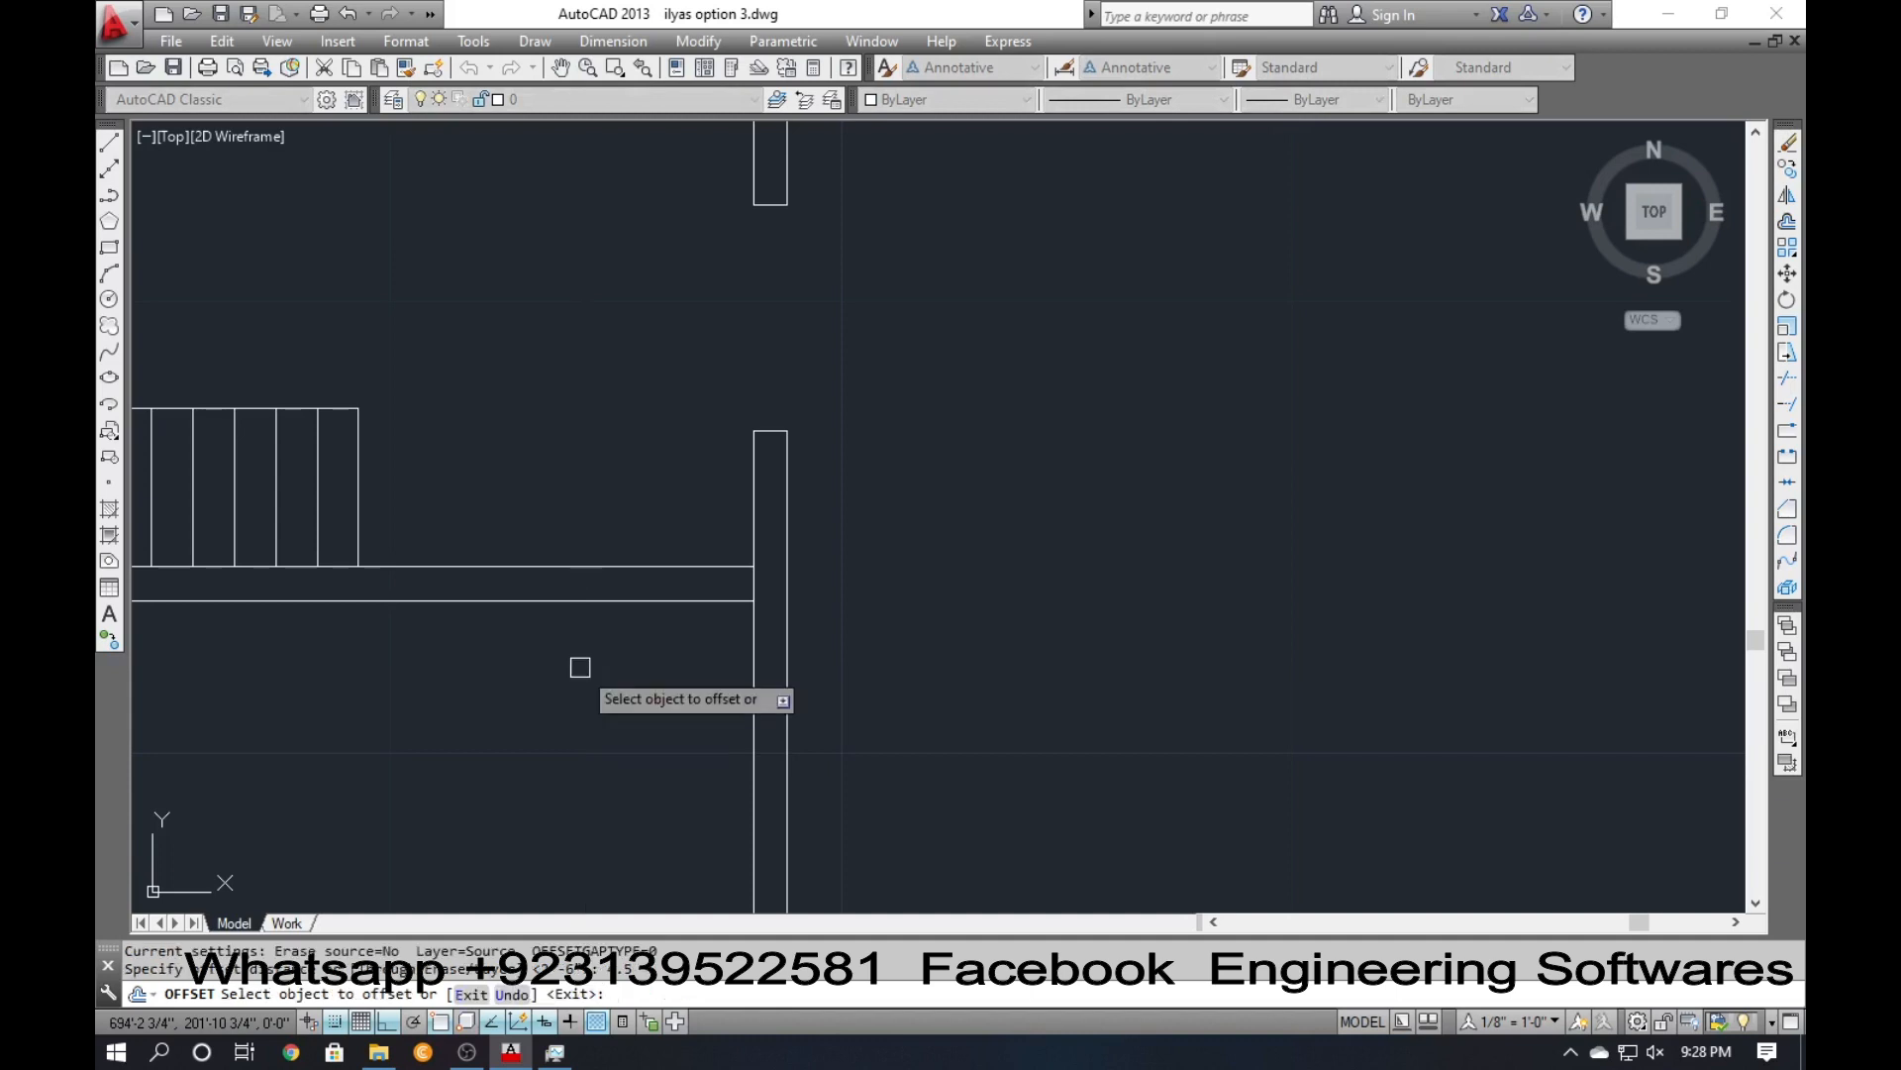
pyautogui.click(755, 580)
pyautogui.click(622, 582)
pyautogui.press('Return')
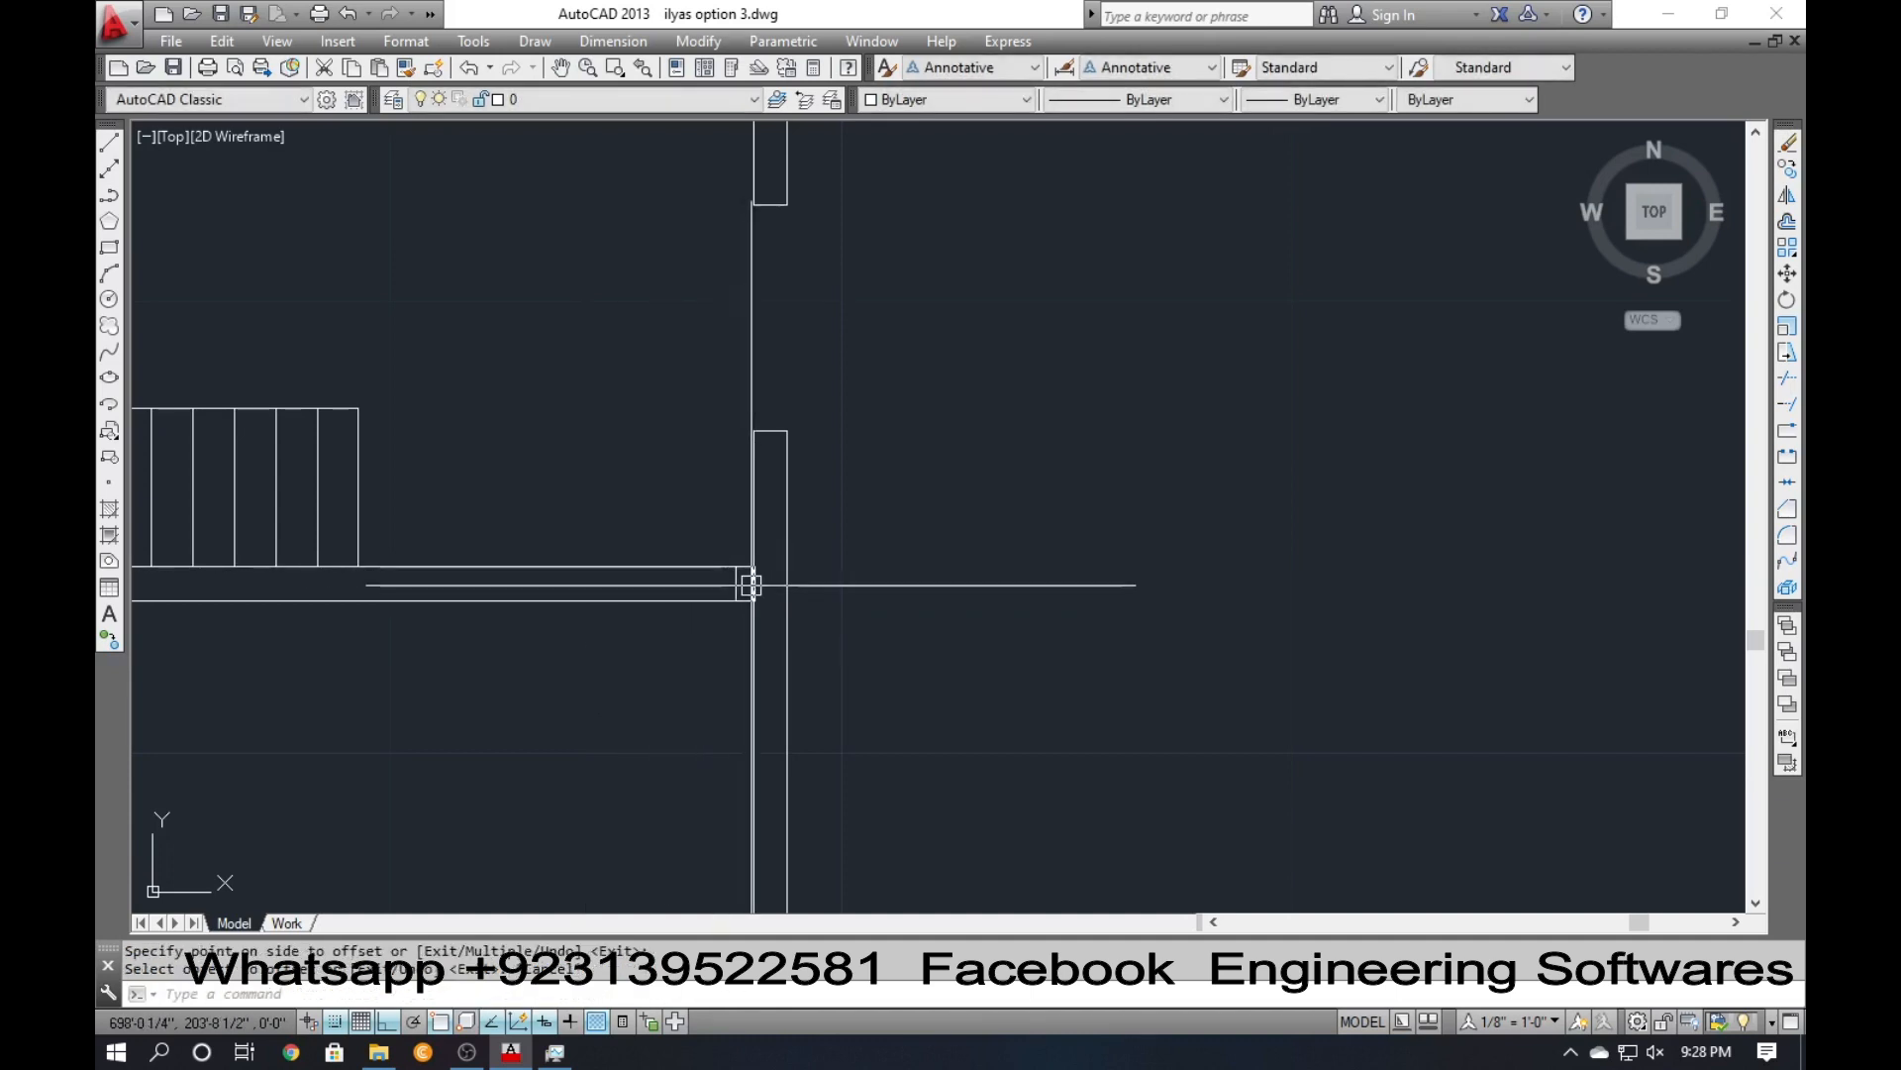
pyautogui.click(754, 584)
pyautogui.write('e')
pyautogui.press('Return')
# Offset the remaining jamb line in the wall below the stairs 3' to the left.
pyautogui.write('o')
pyautogui.press('Return')
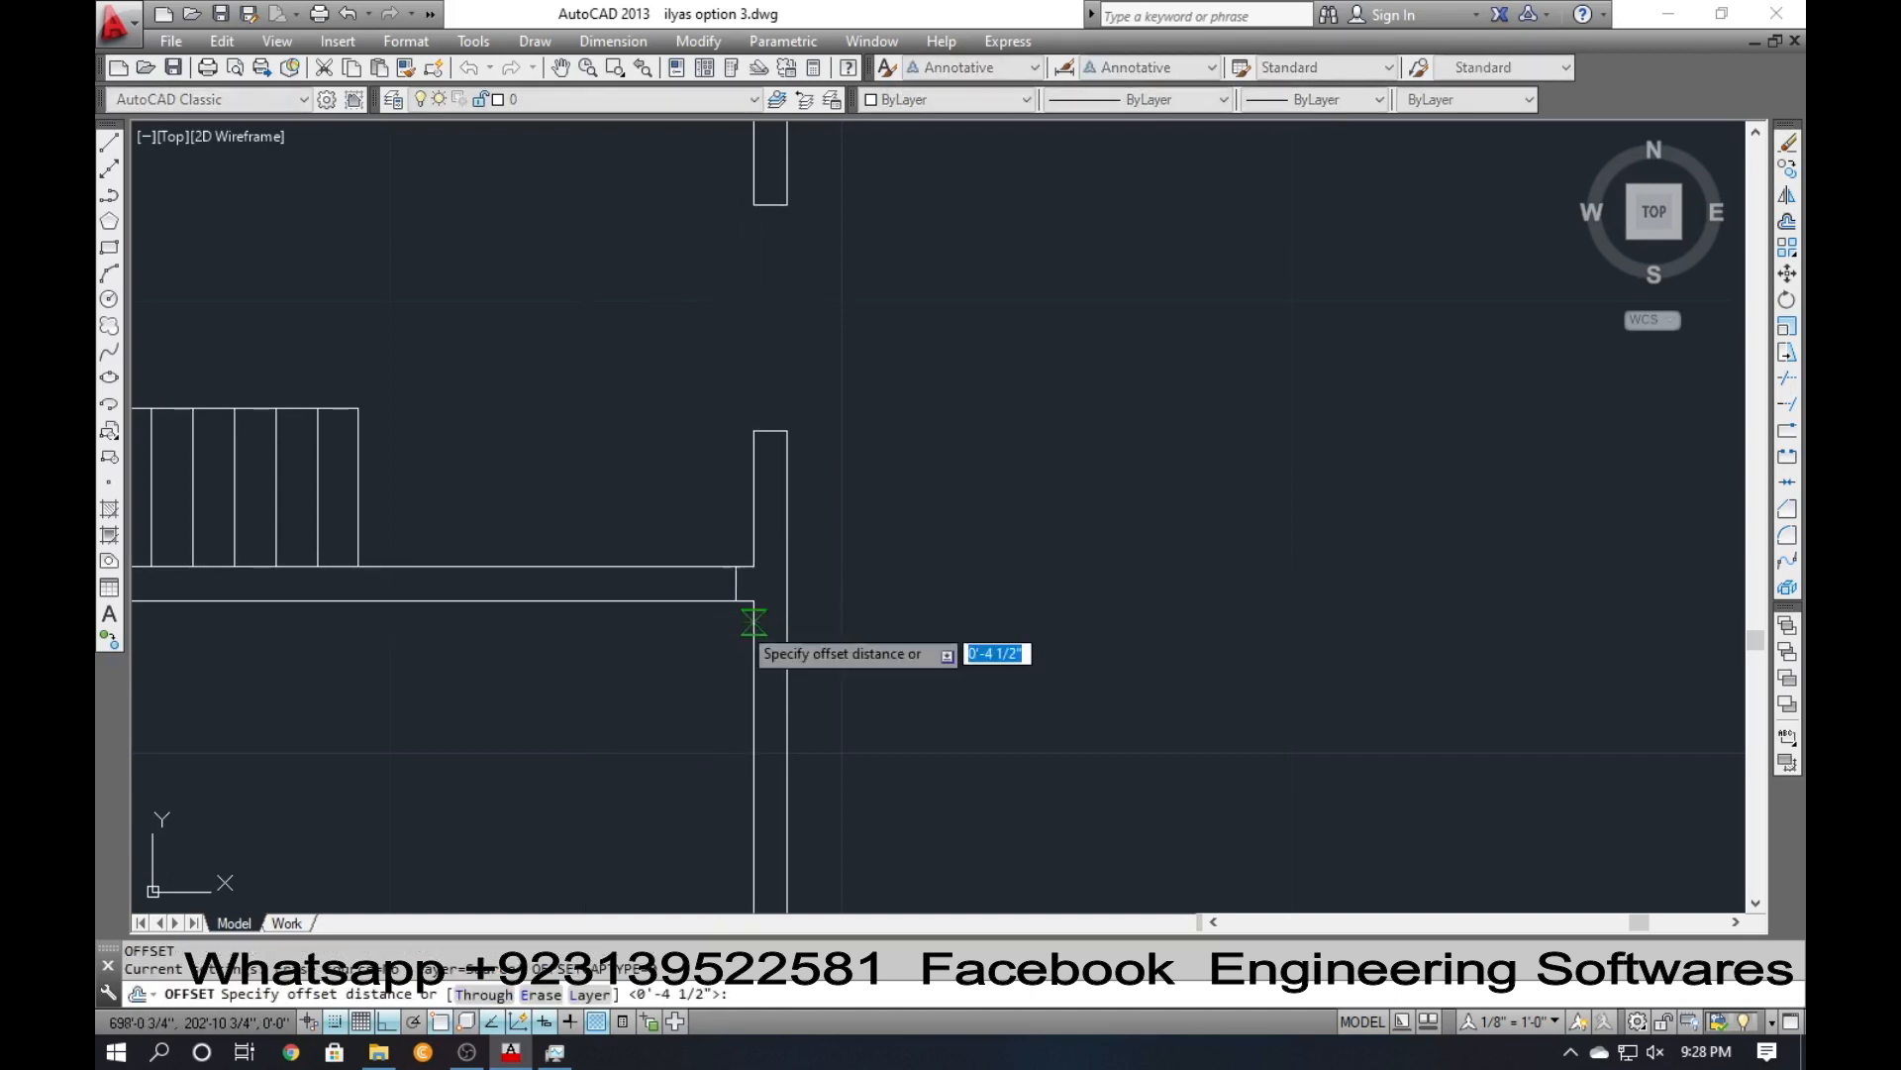
pyautogui.write('3')
pyautogui.press('Return')
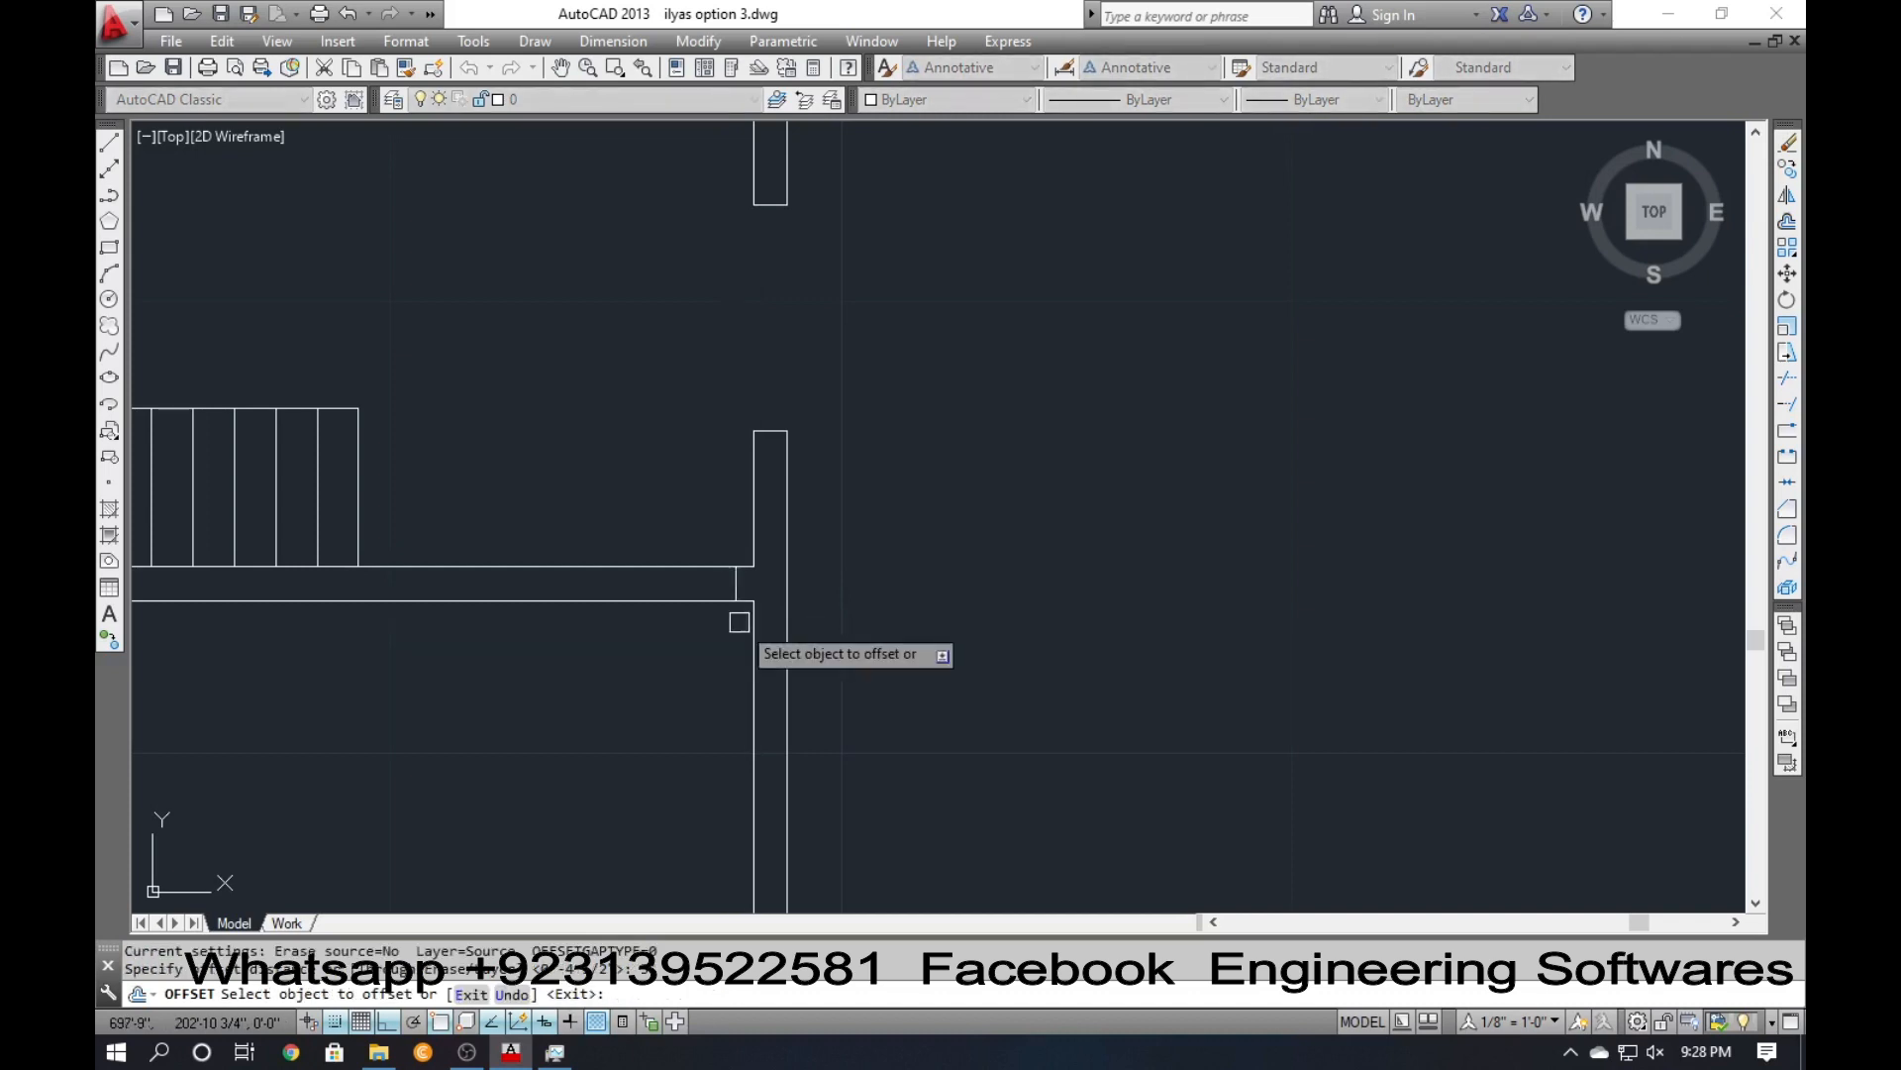
pyautogui.click(736, 579)
pyautogui.click(643, 618)
# Trim the wall lines below the stairs between the two jamb lines to form the door opening.
pyautogui.write('t')
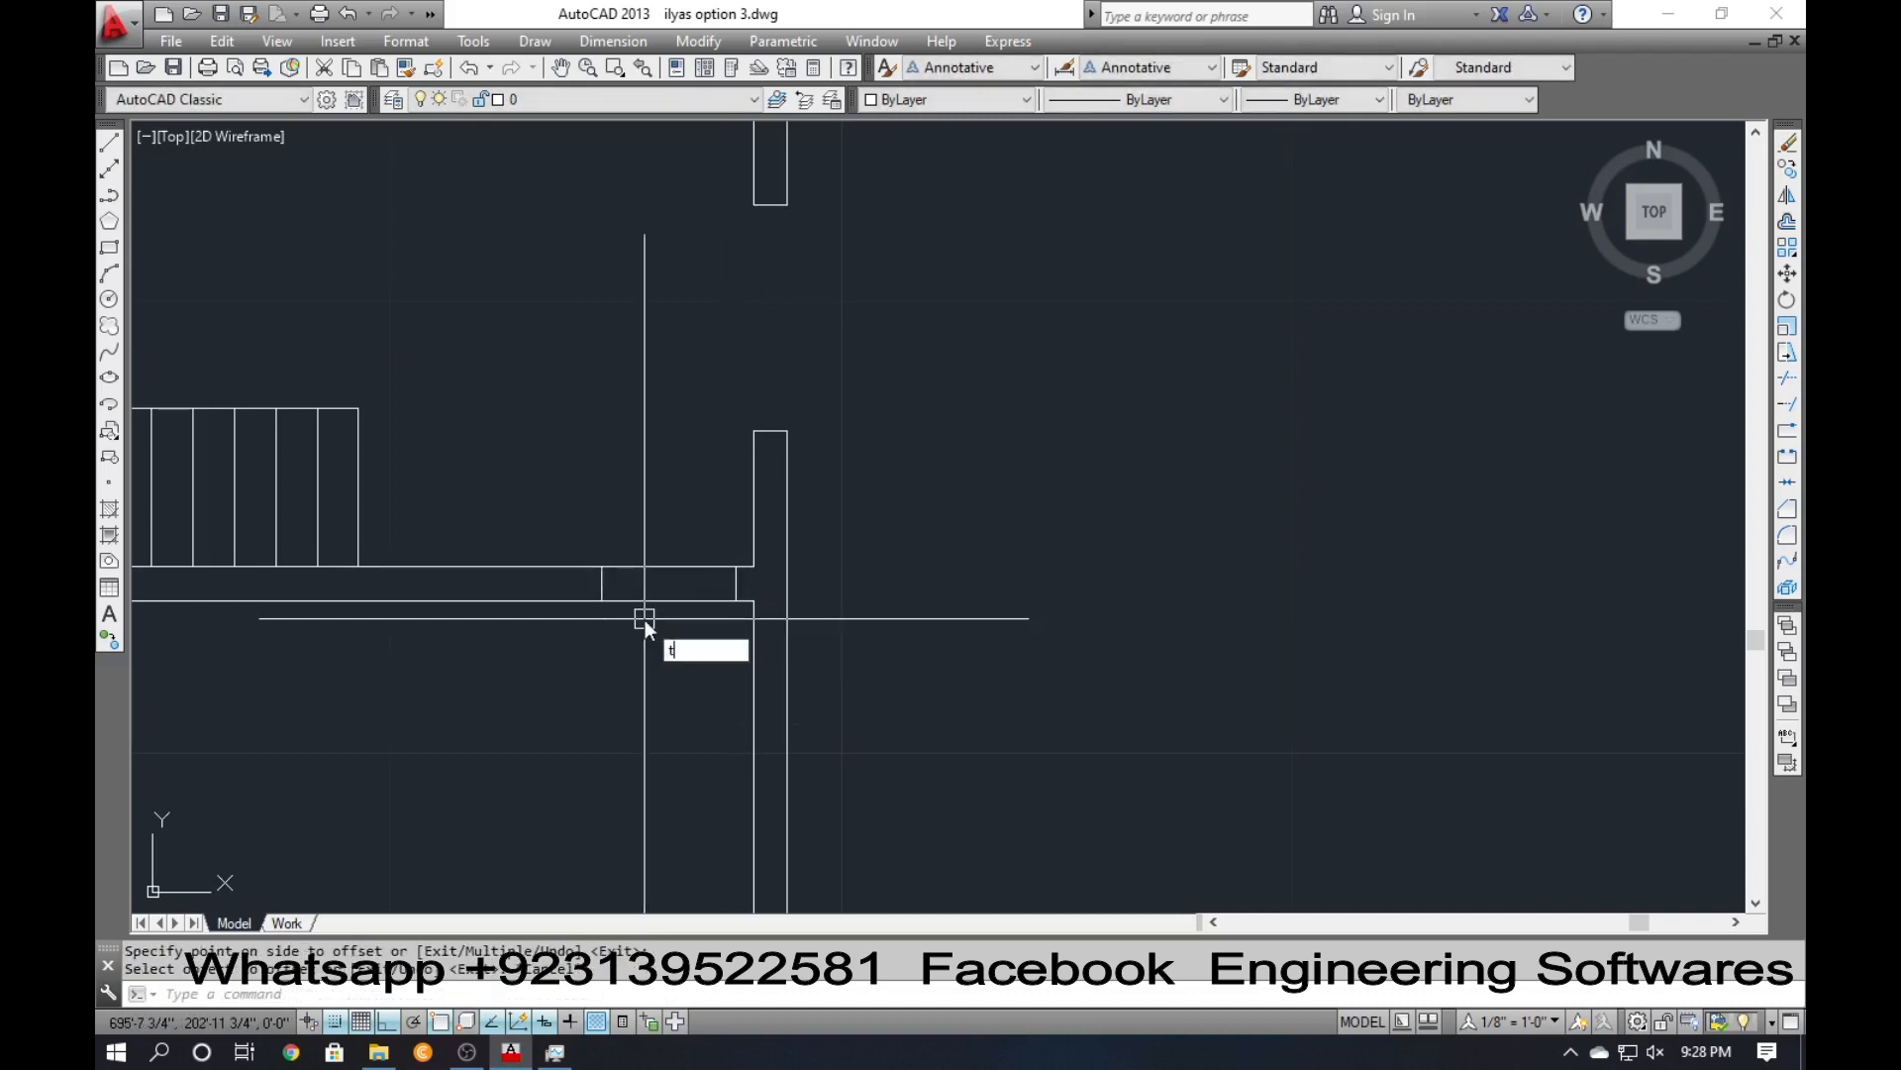
pyautogui.write('r')
pyautogui.press('Return')
pyautogui.press('Return')
pyautogui.click(691, 644)
pyautogui.click(667, 506)
pyautogui.press('Escape')
# Draw a horizontal line across the top of the small upper room's right wall, extending past it to the right.
pyautogui.scroll(-4, 723, 691)
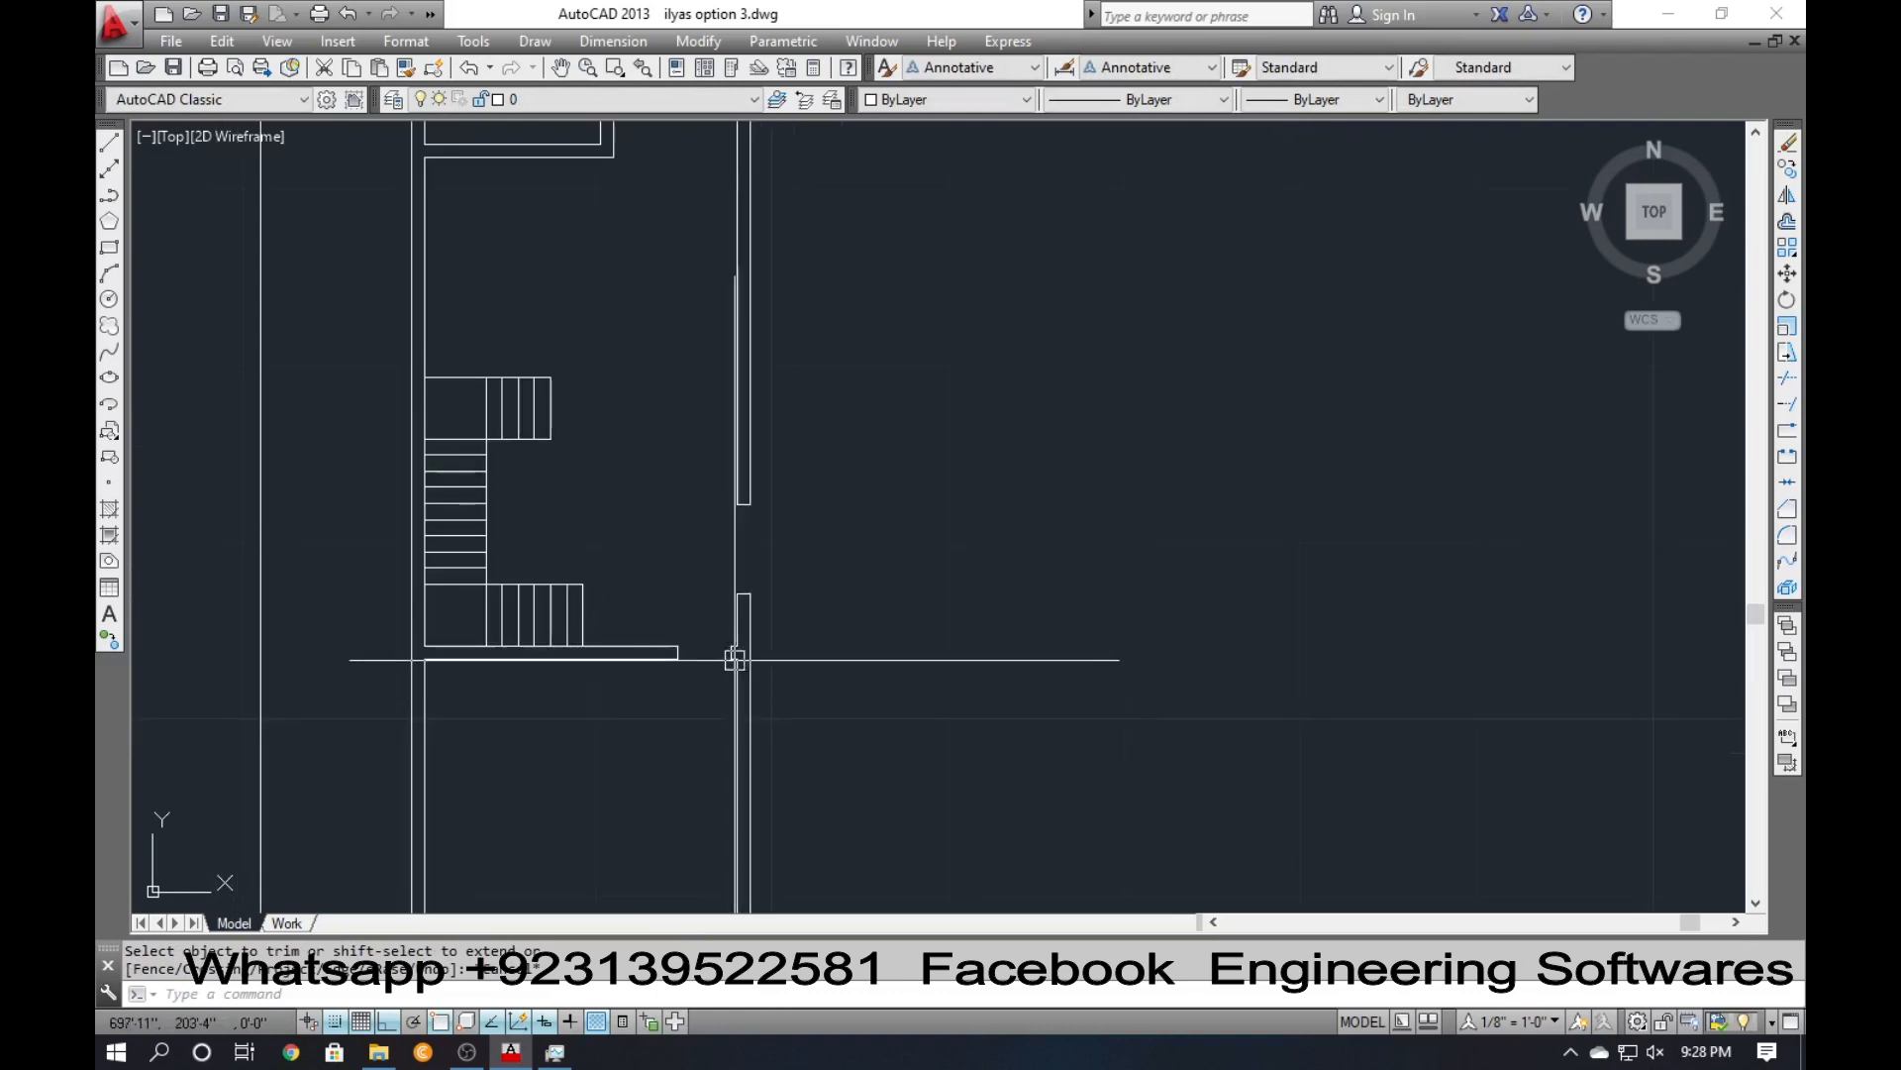
pyautogui.scroll(-3, 735, 658)
pyautogui.moveTo(615, 518)
pyautogui.mouseDown(button='middle')
pyautogui.moveTo(585, 525)
pyautogui.moveTo(571, 726)
pyautogui.mouseUp(button='middle')
pyautogui.scroll(3, 565, 412)
pyautogui.scroll(2, 619, 396)
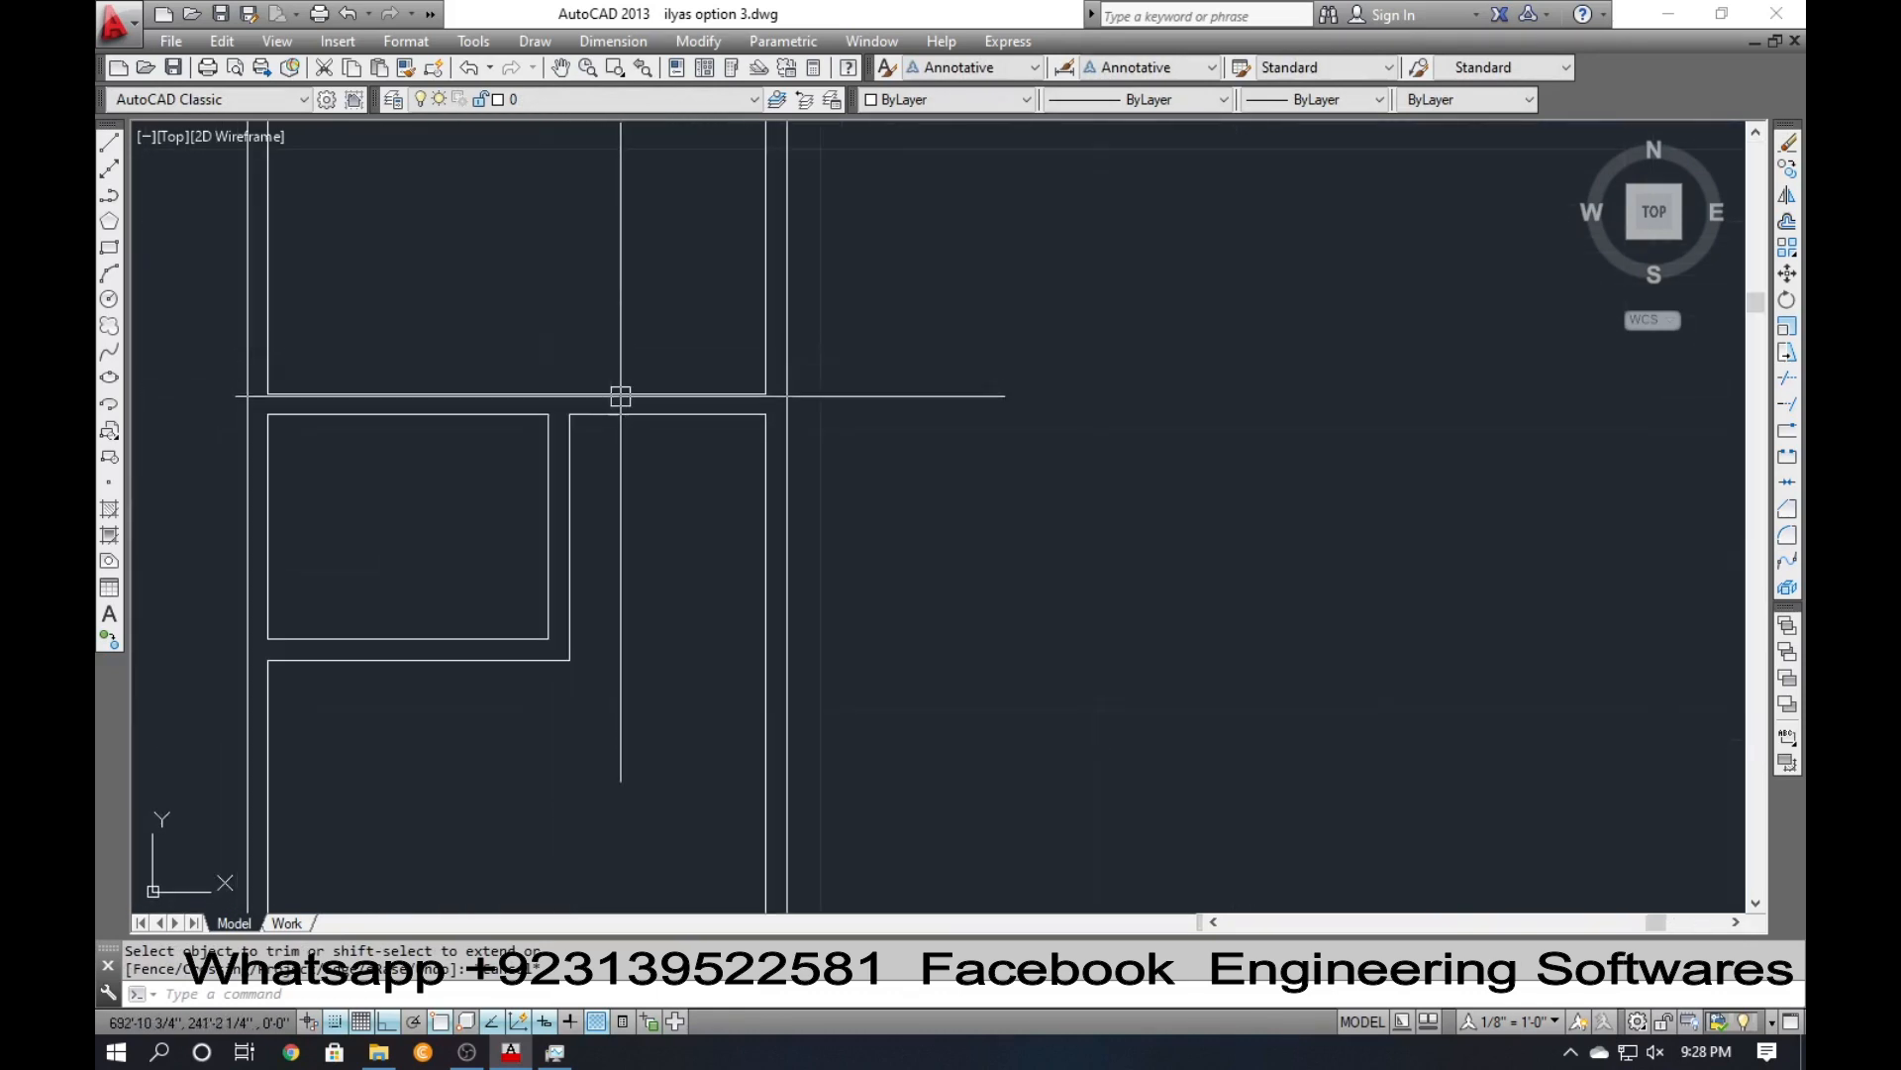
pyautogui.write('l')
pyautogui.press('Return')
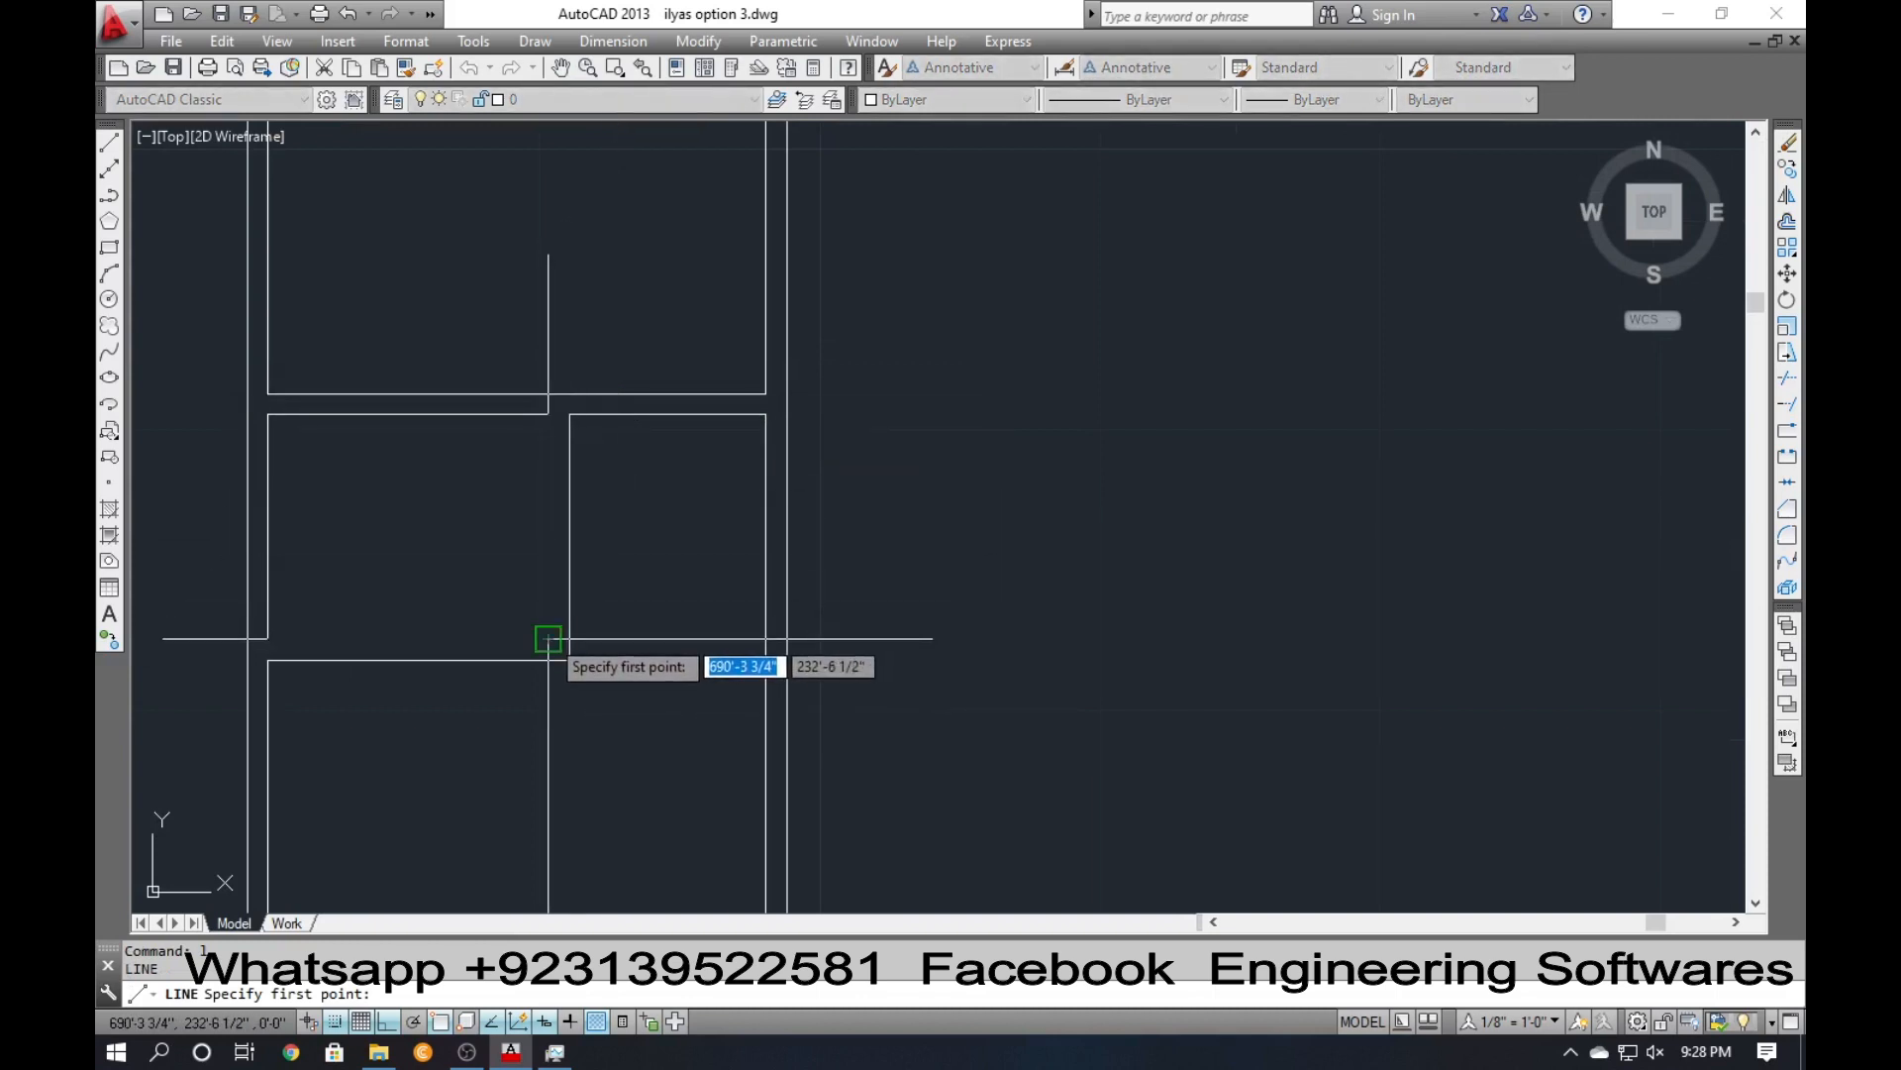
pyautogui.click(548, 414)
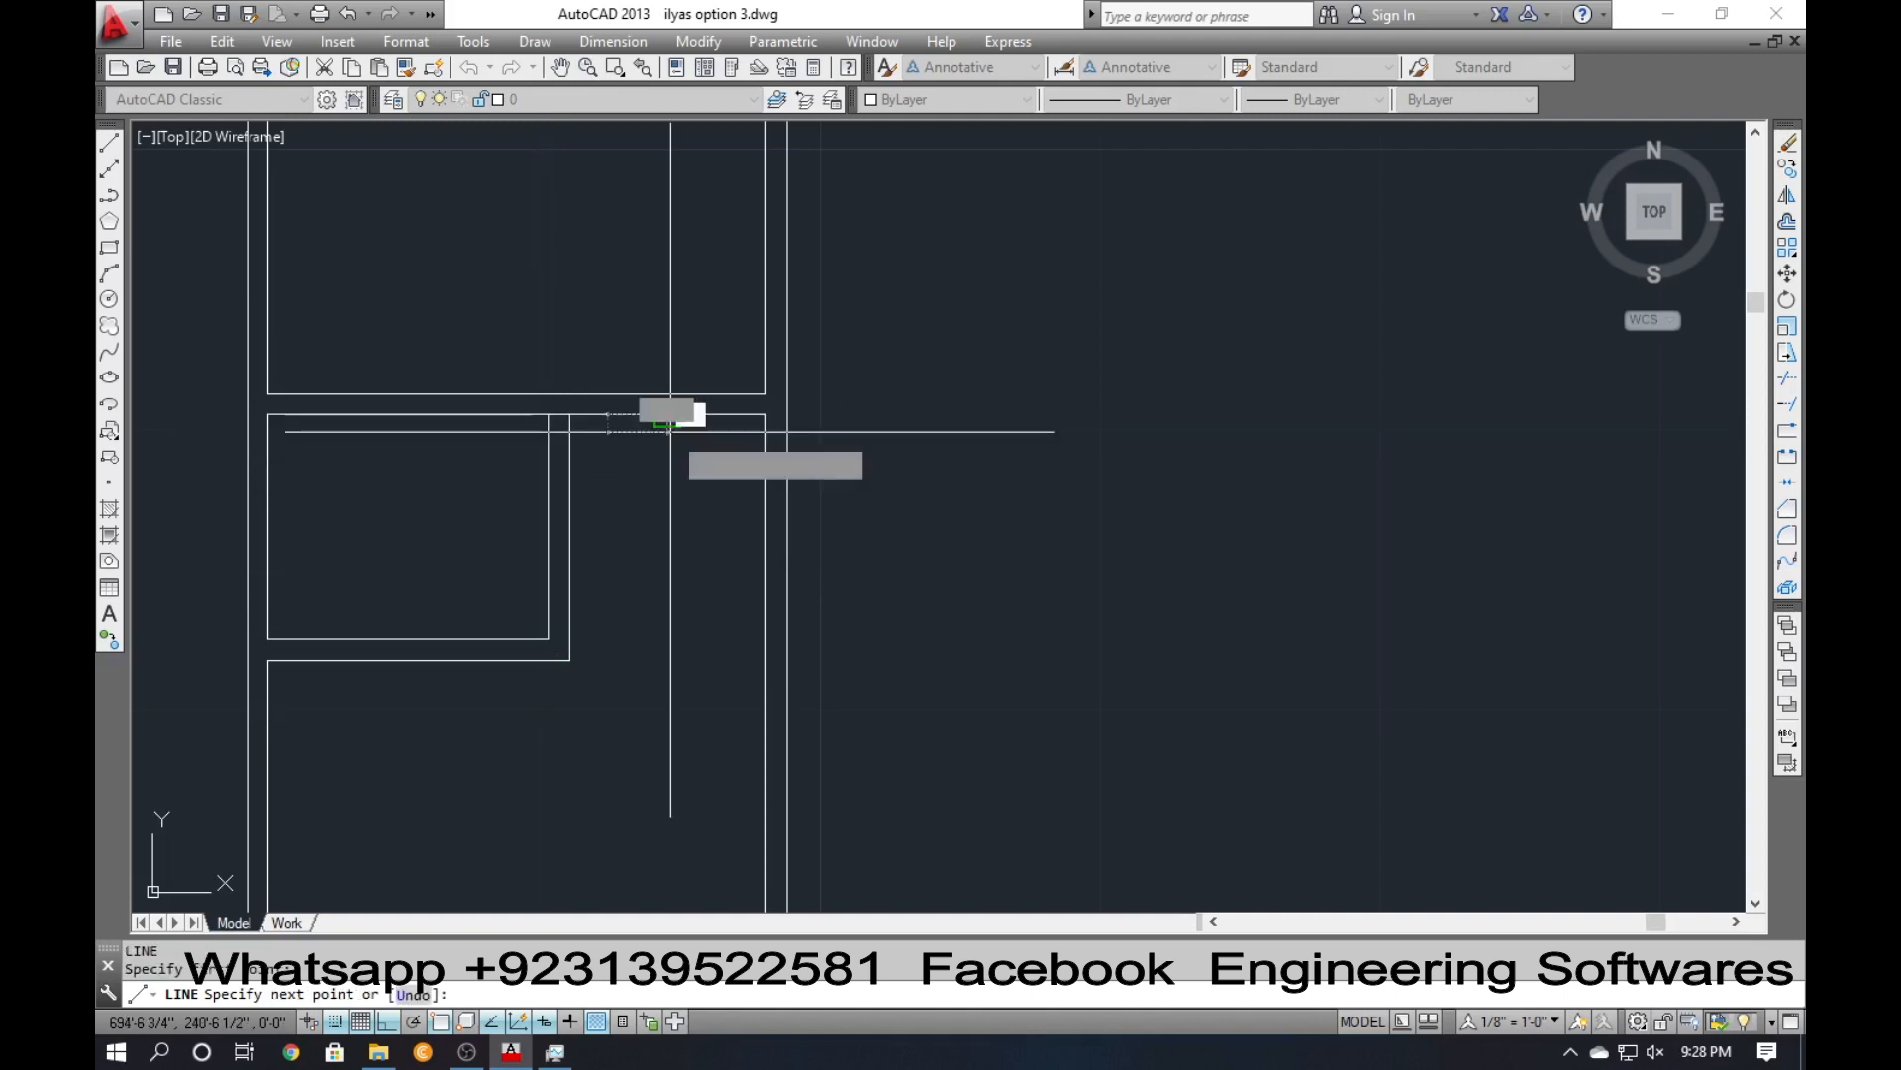
pyautogui.click(670, 432)
pyautogui.press('Return')
# Draw a line across the horizontal wall above the small upper room where it meets the right outer wall.
pyautogui.press('Return')
pyautogui.click(766, 394)
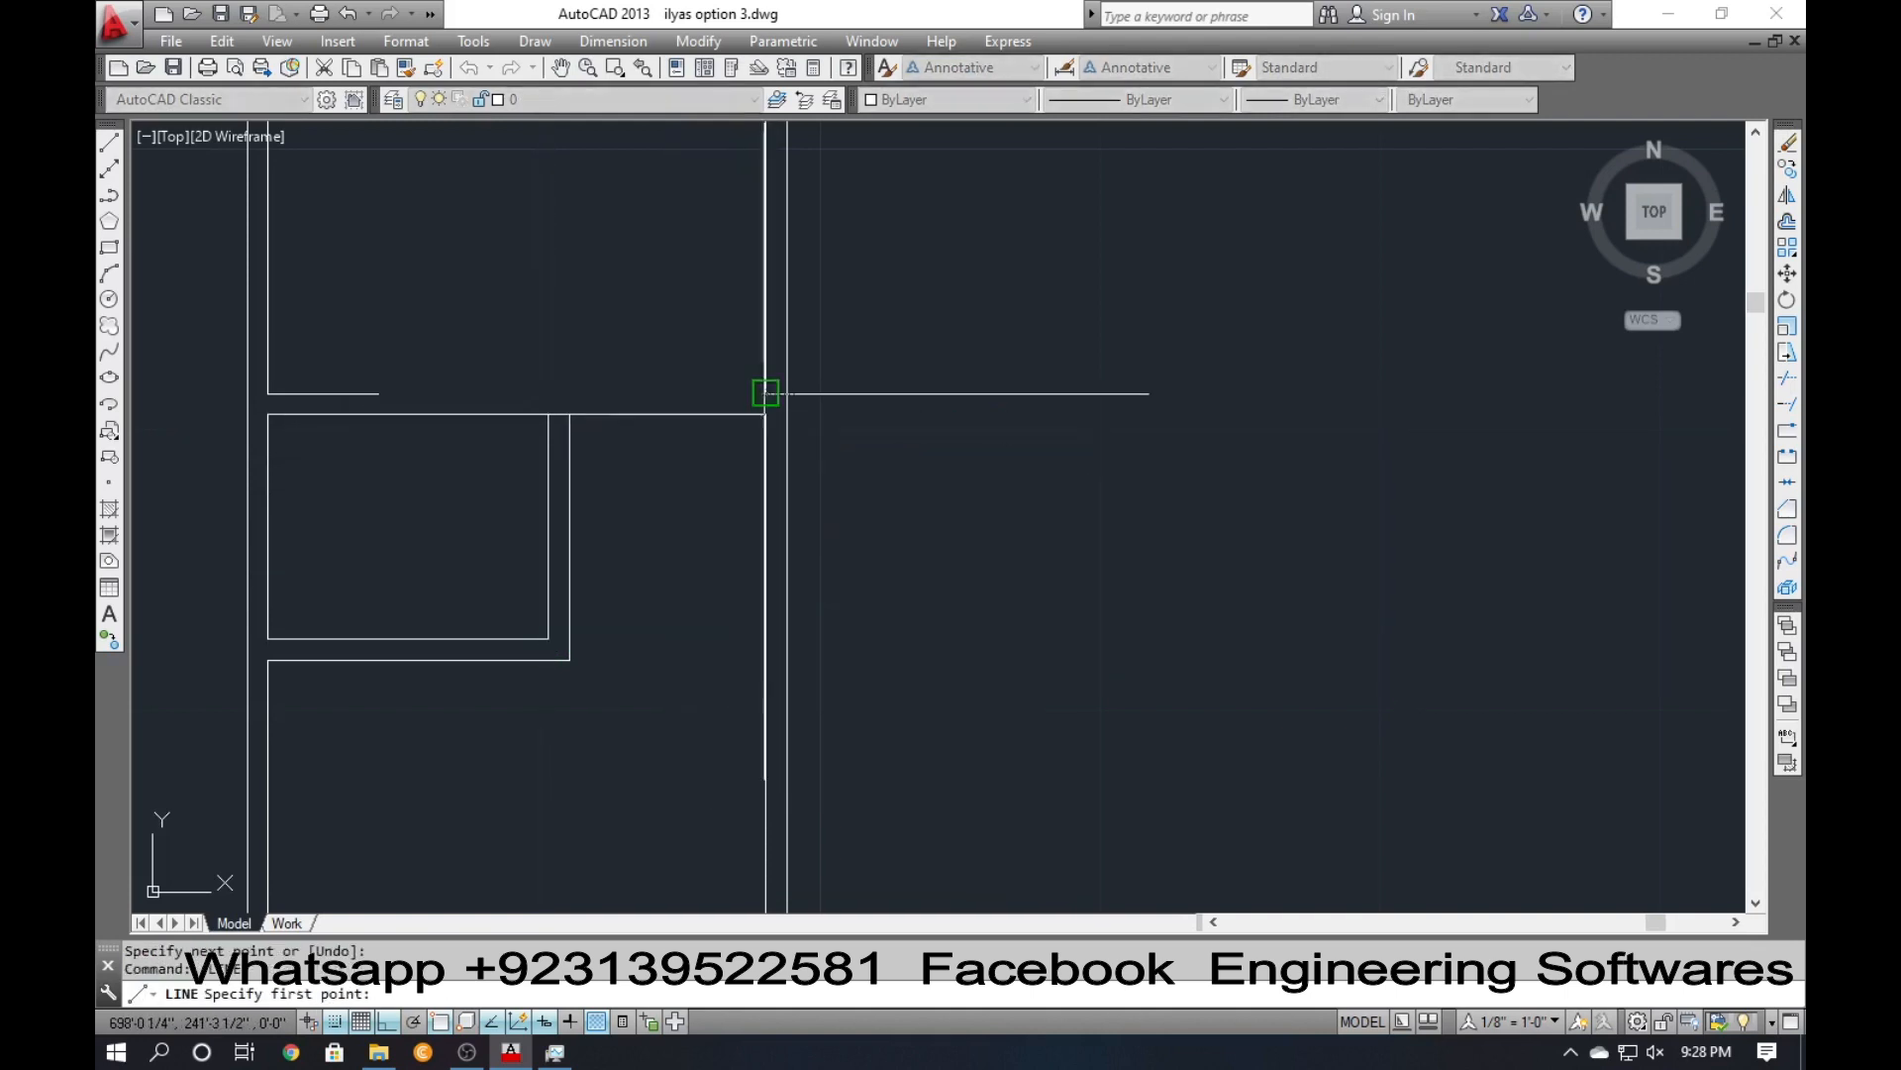
pyautogui.click(766, 412)
pyautogui.press('Return')
# Offset the vertical line at the wall end to the left and the horizontal line on the small room's wall downward, each by 4.5".
pyautogui.write('o')
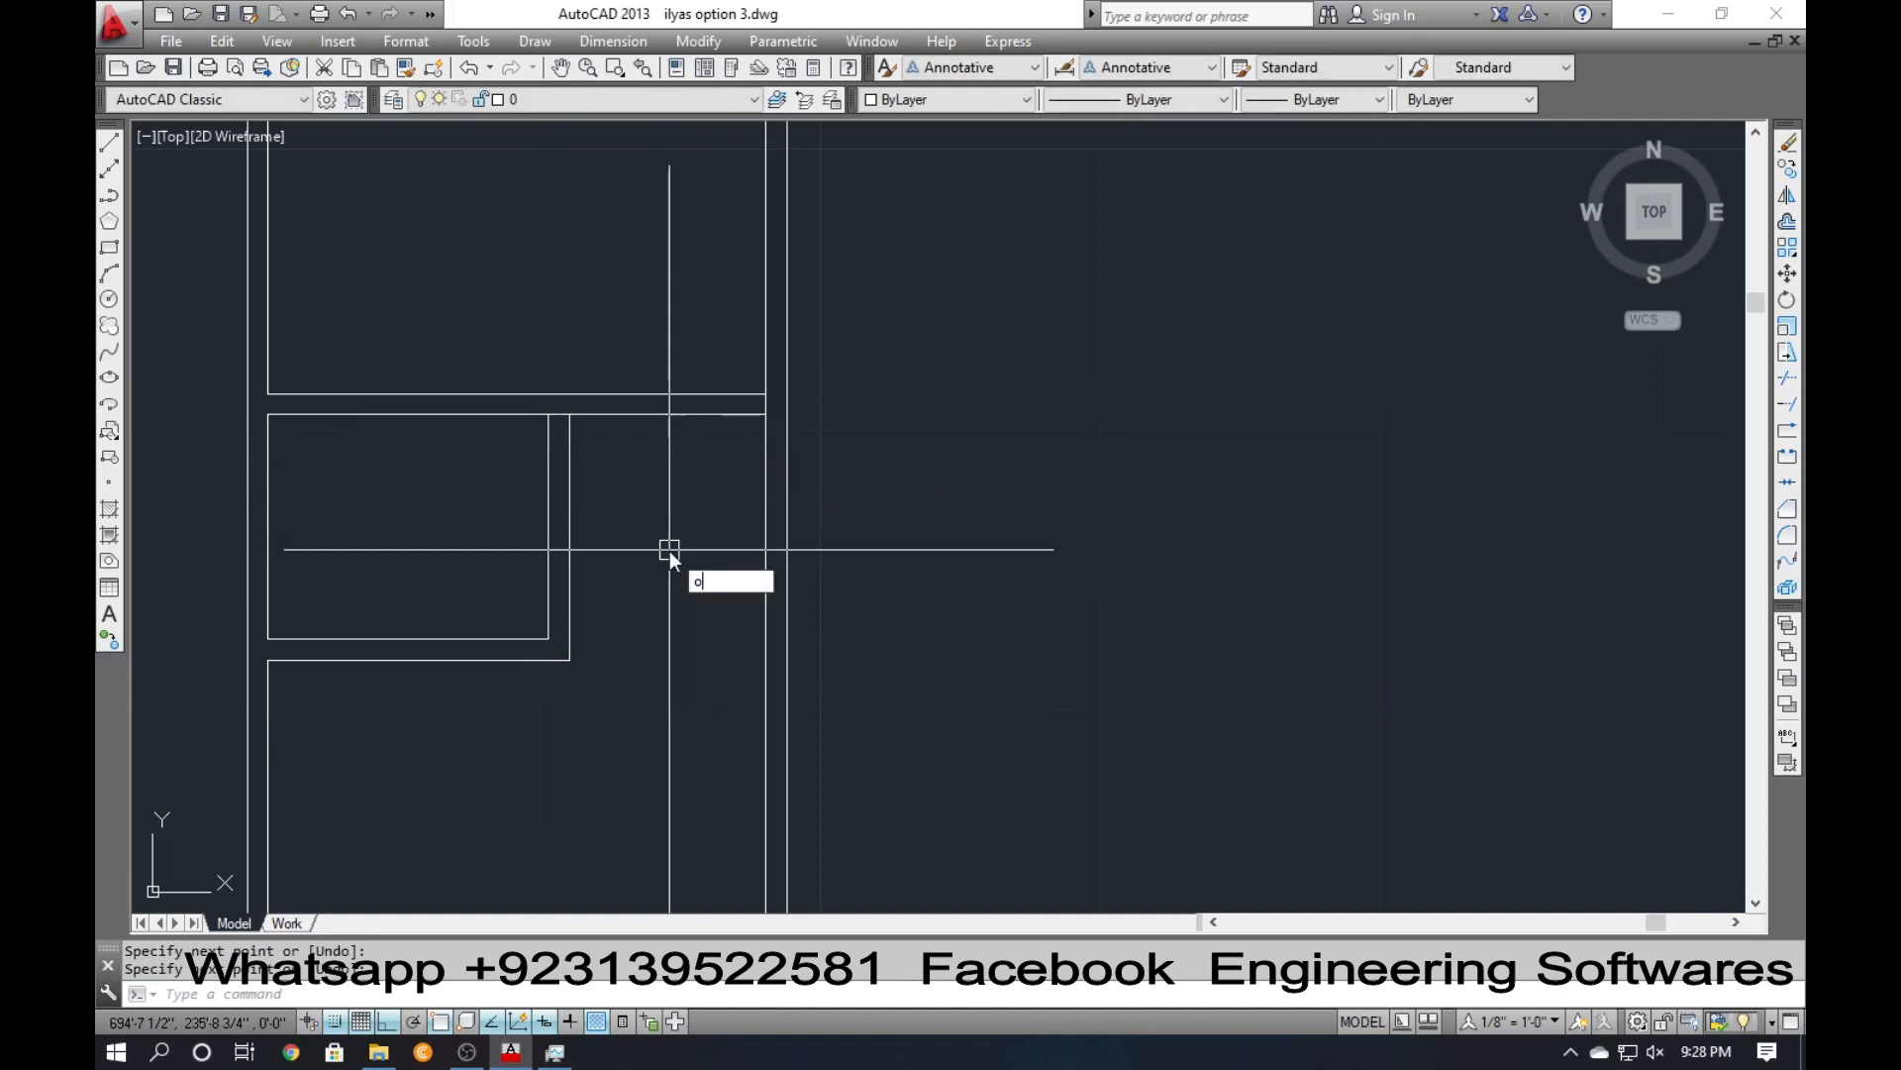
pyautogui.press('Return')
pyautogui.write('4.5')
pyautogui.press('Return')
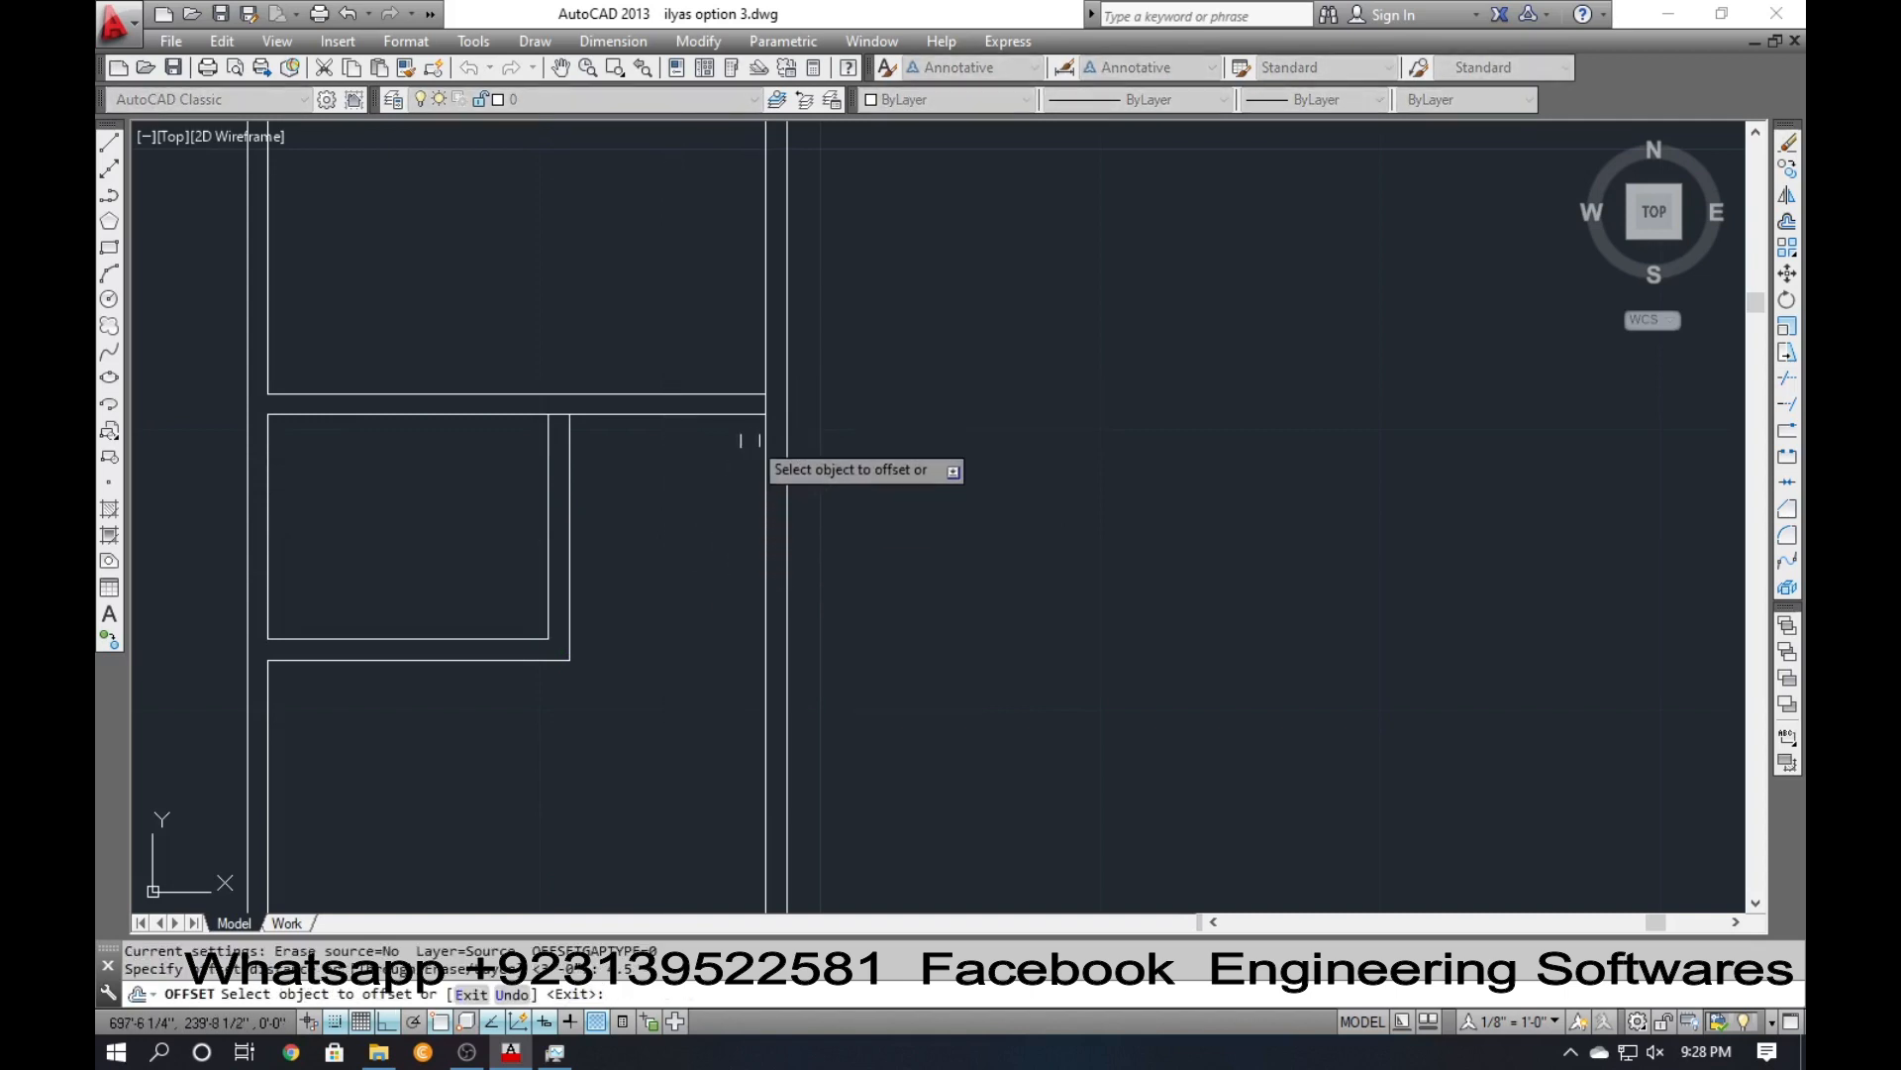
pyautogui.click(764, 404)
pyautogui.click(728, 412)
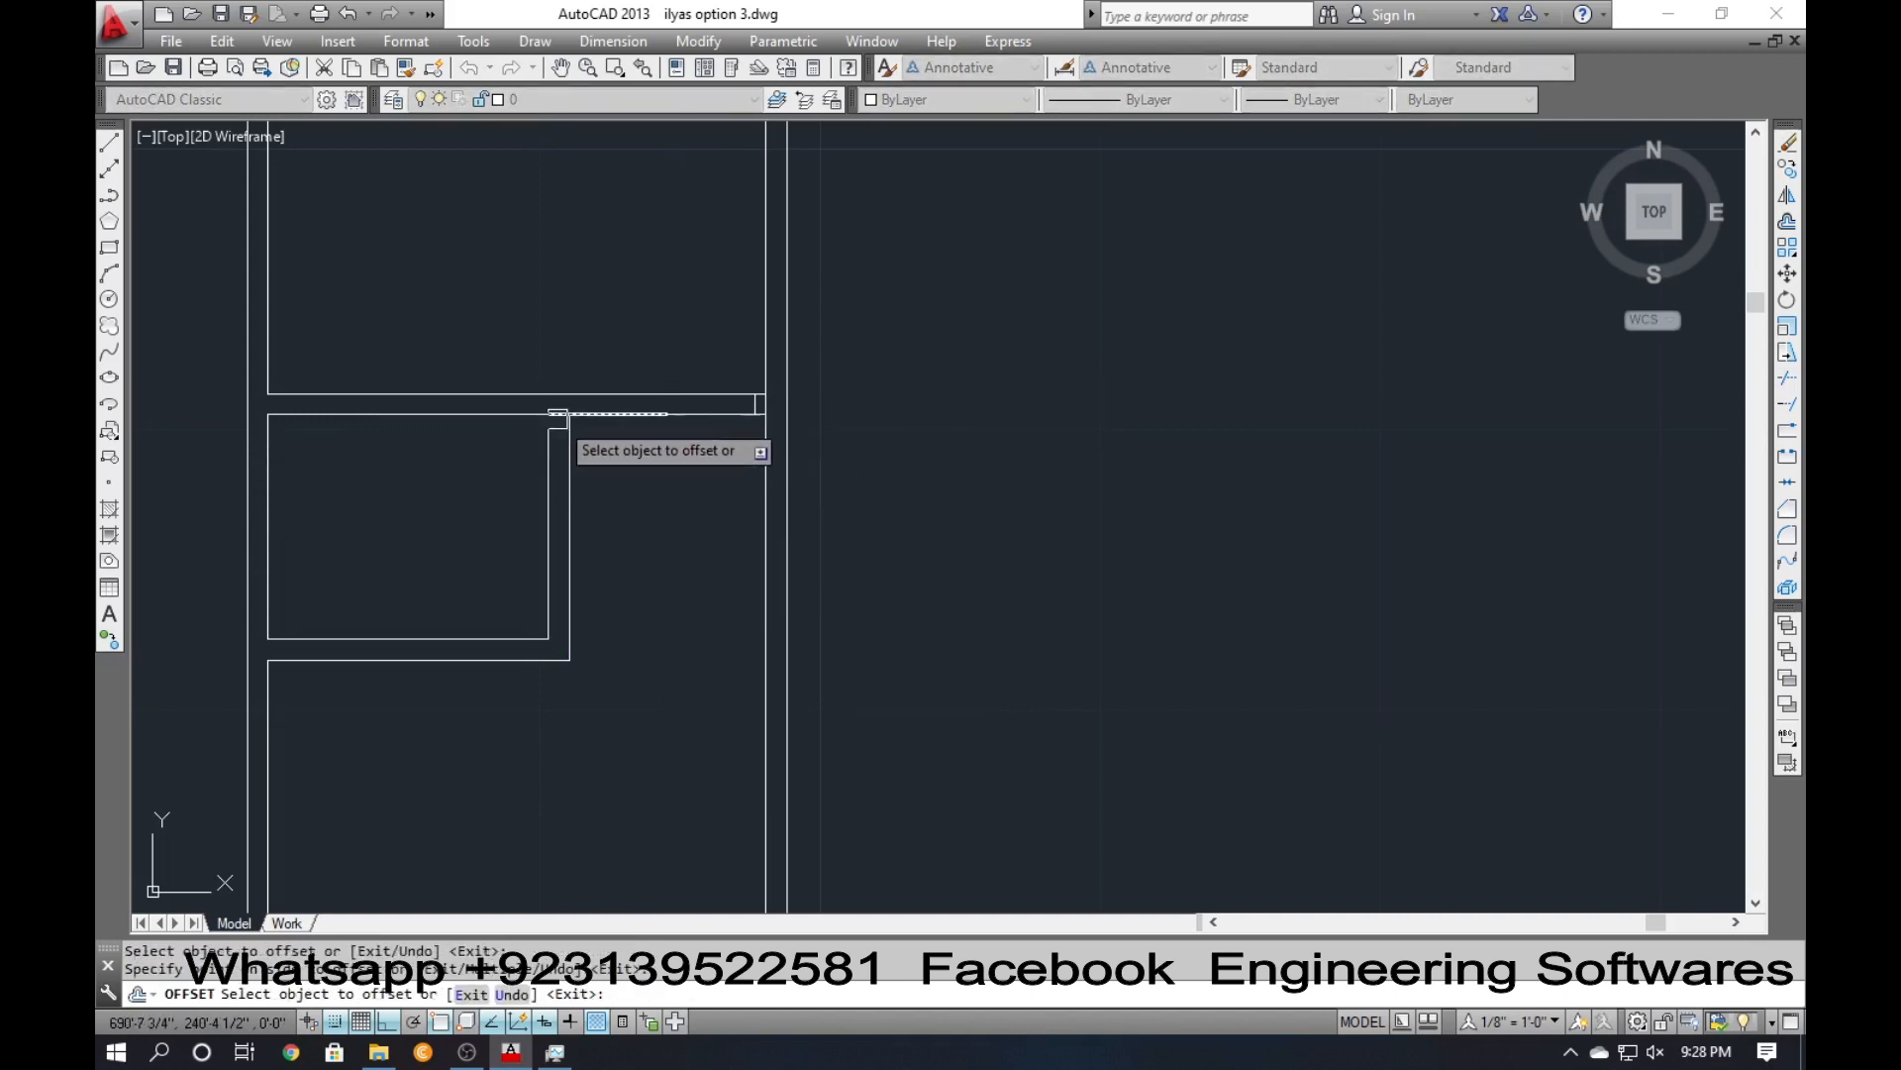
pyautogui.press('Escape')
# Erase the original horizontal line drawn across the top of the small upper room's right wall.
pyautogui.click(608, 413)
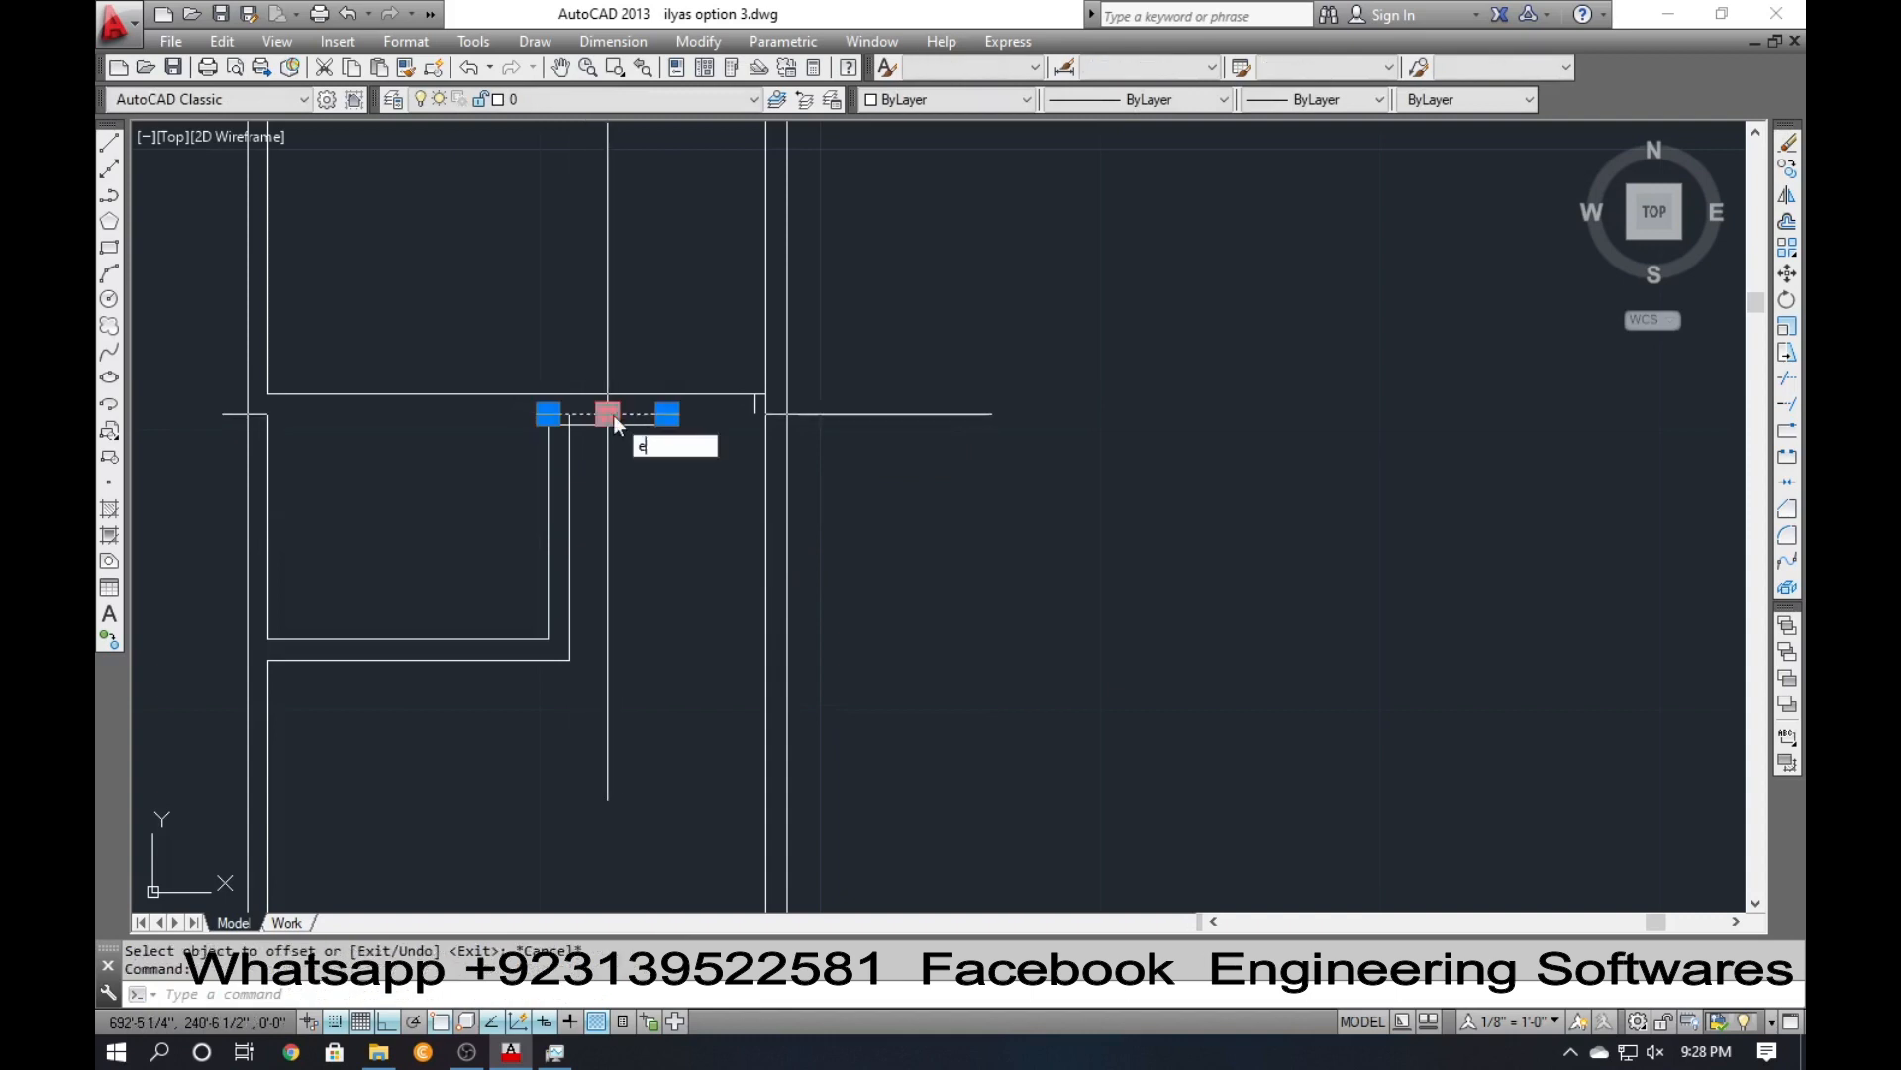
pyautogui.write('e')
pyautogui.press('Return')
pyautogui.press('Return')
pyautogui.click(743, 383)
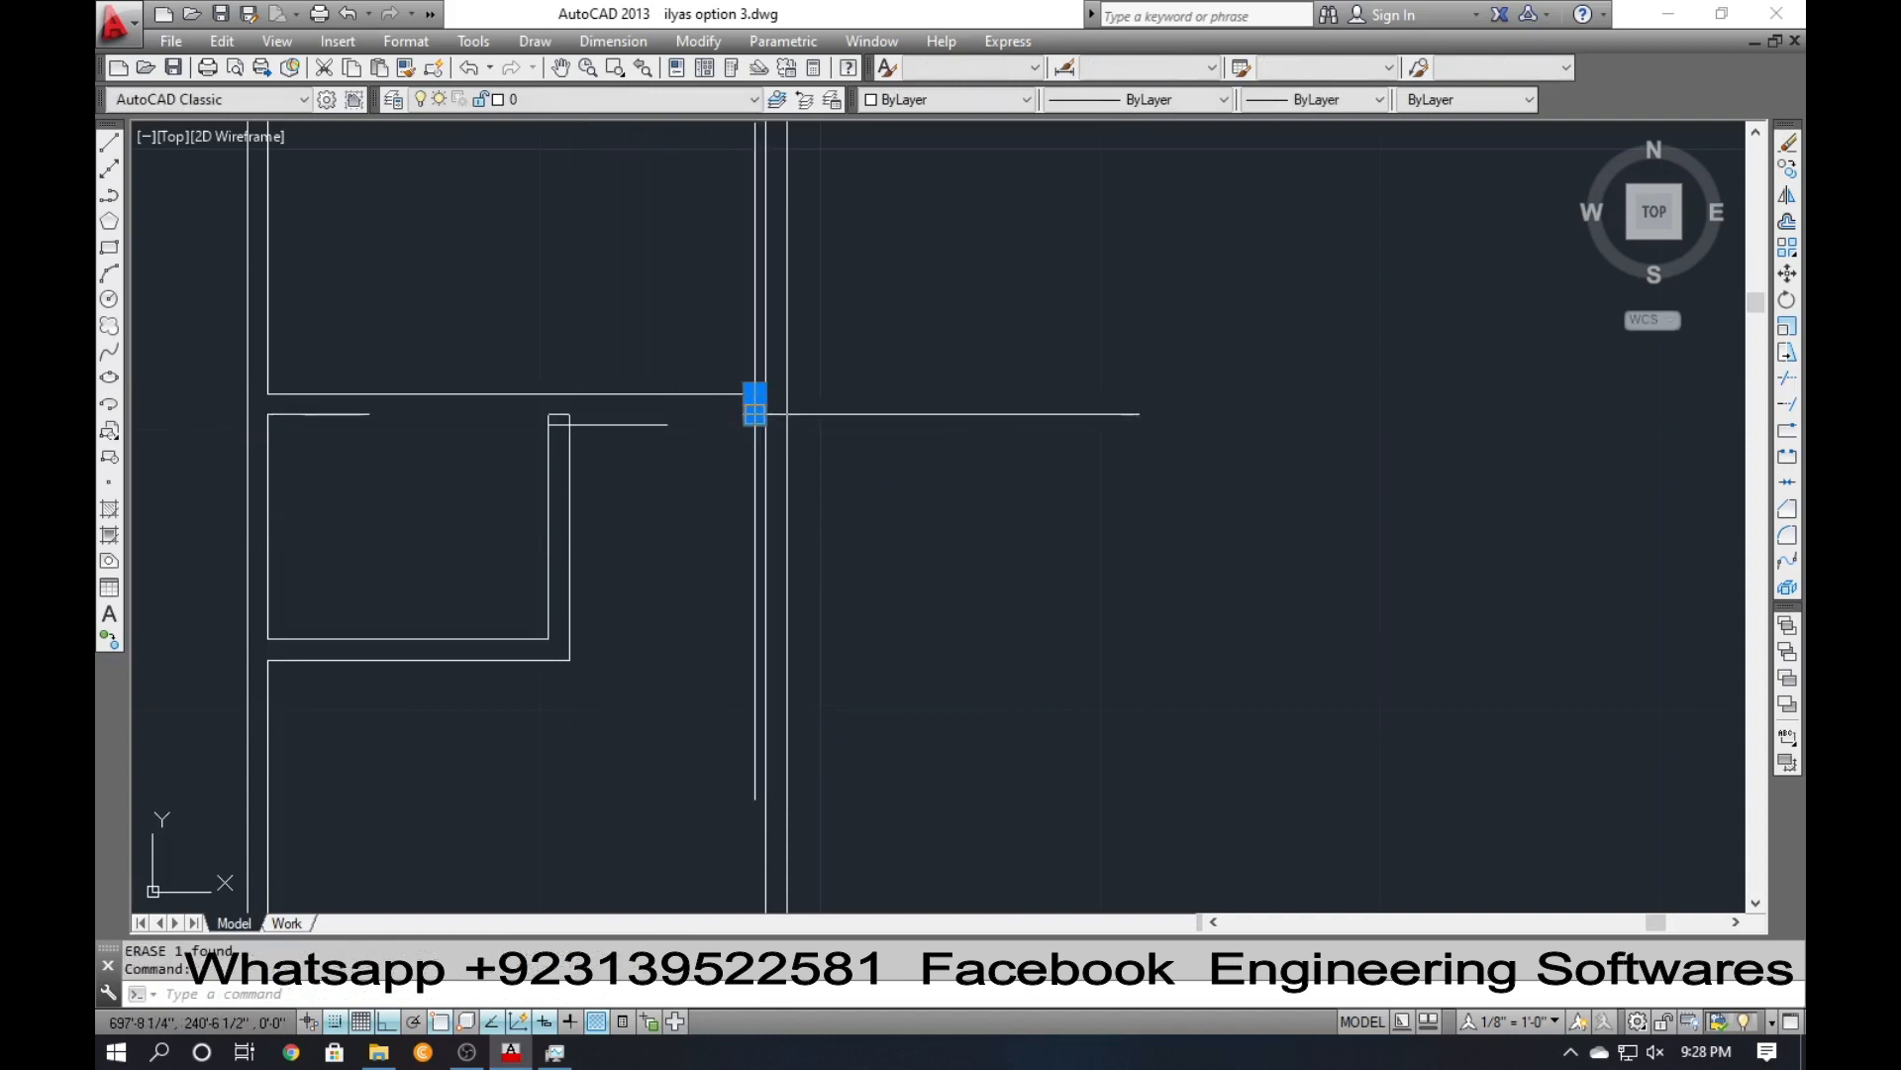
pyautogui.write('ee')
pyautogui.press('Return')
pyautogui.write('tr')
pyautogui.press('Return')
pyautogui.press('Return')
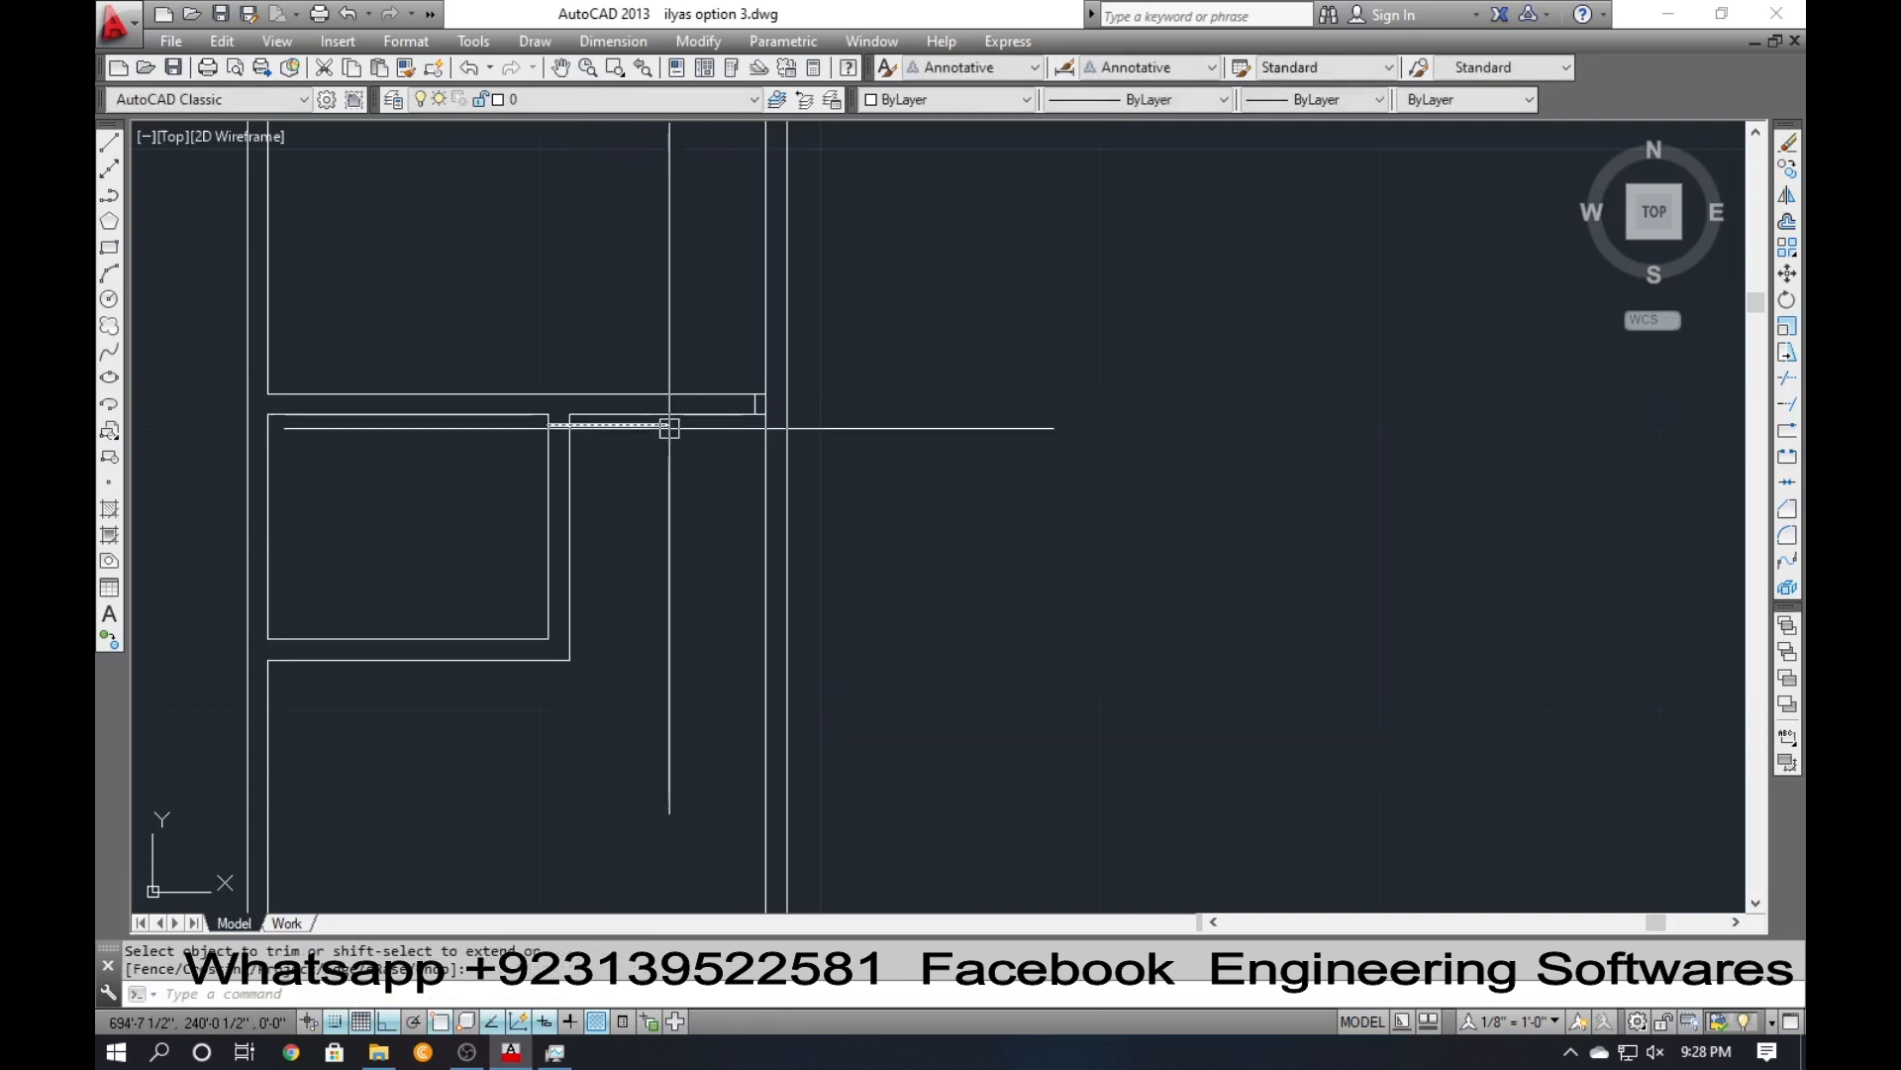
pyautogui.press('Escape')
# Offset the horizontal jamb line on the small upper room's right wall 3' downward.
pyautogui.write('o')
pyautogui.press('Return')
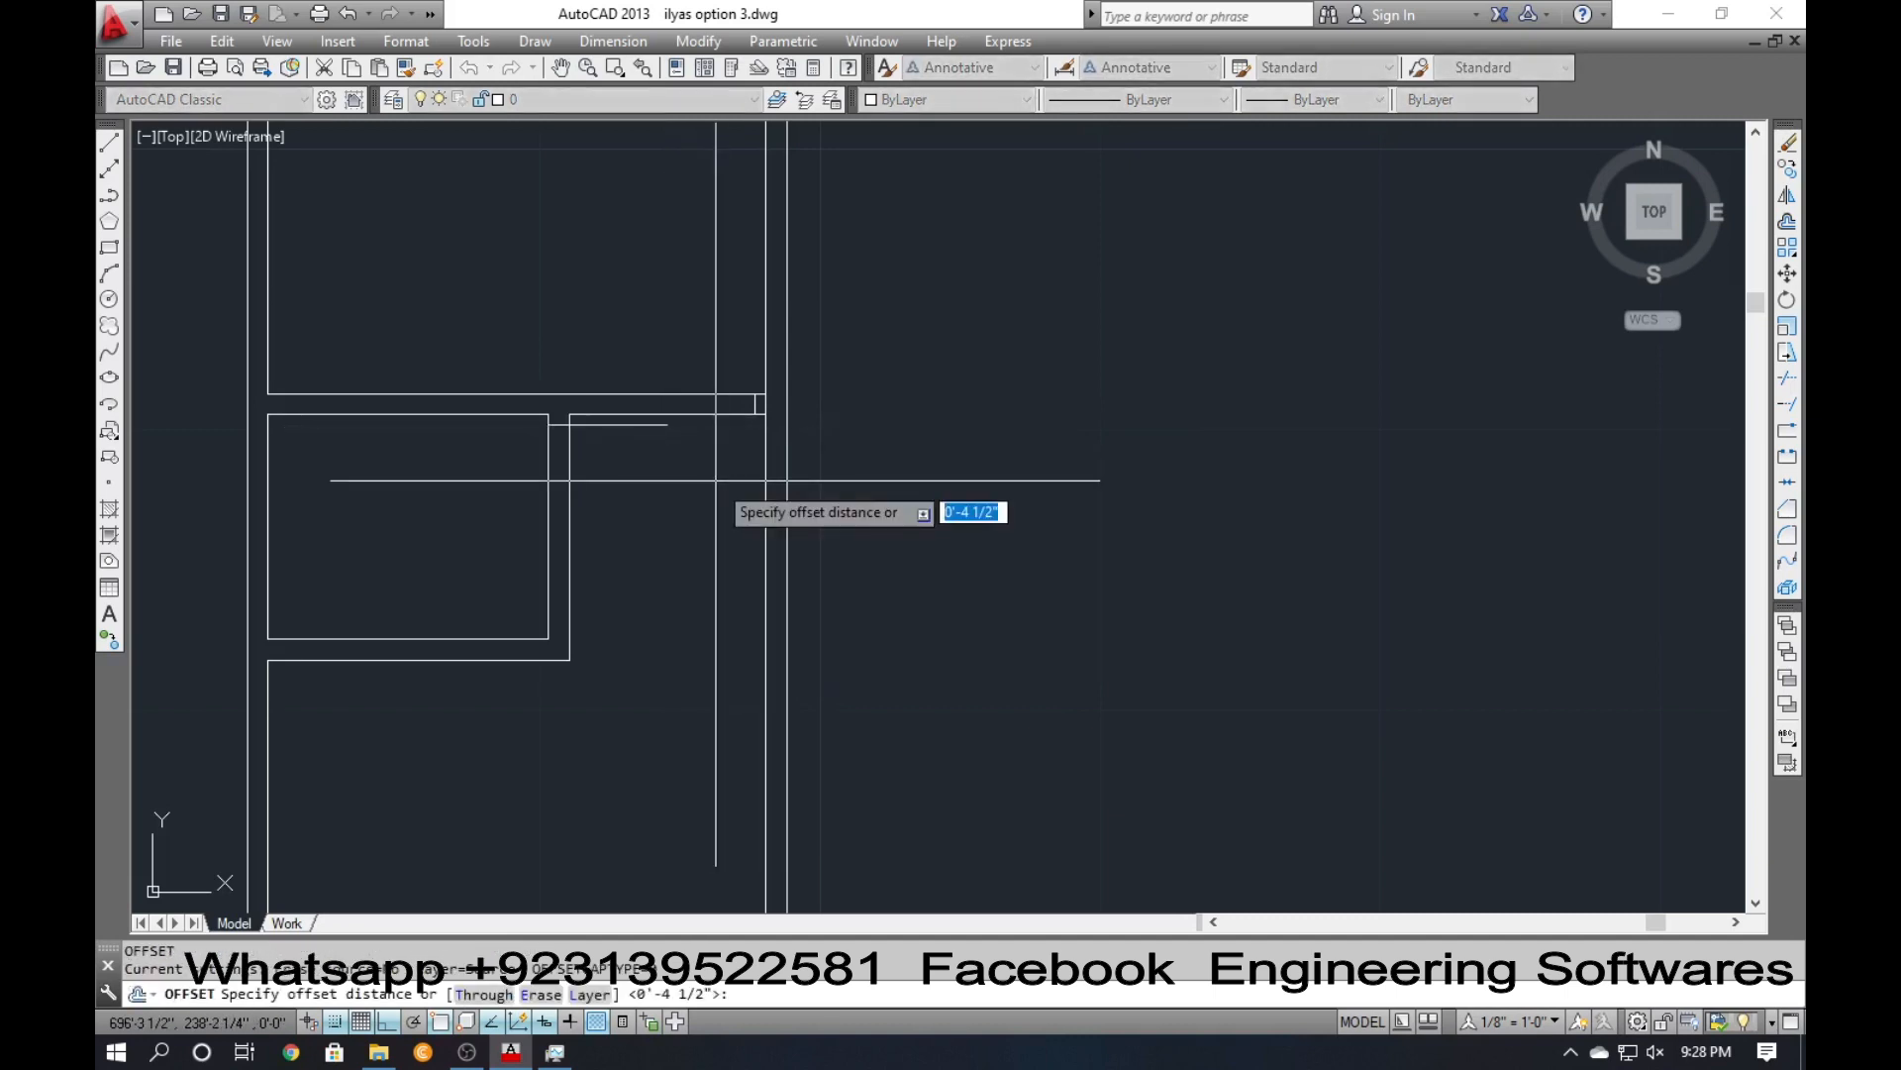
pyautogui.write('3')
pyautogui.press('Return')
pyautogui.click(594, 424)
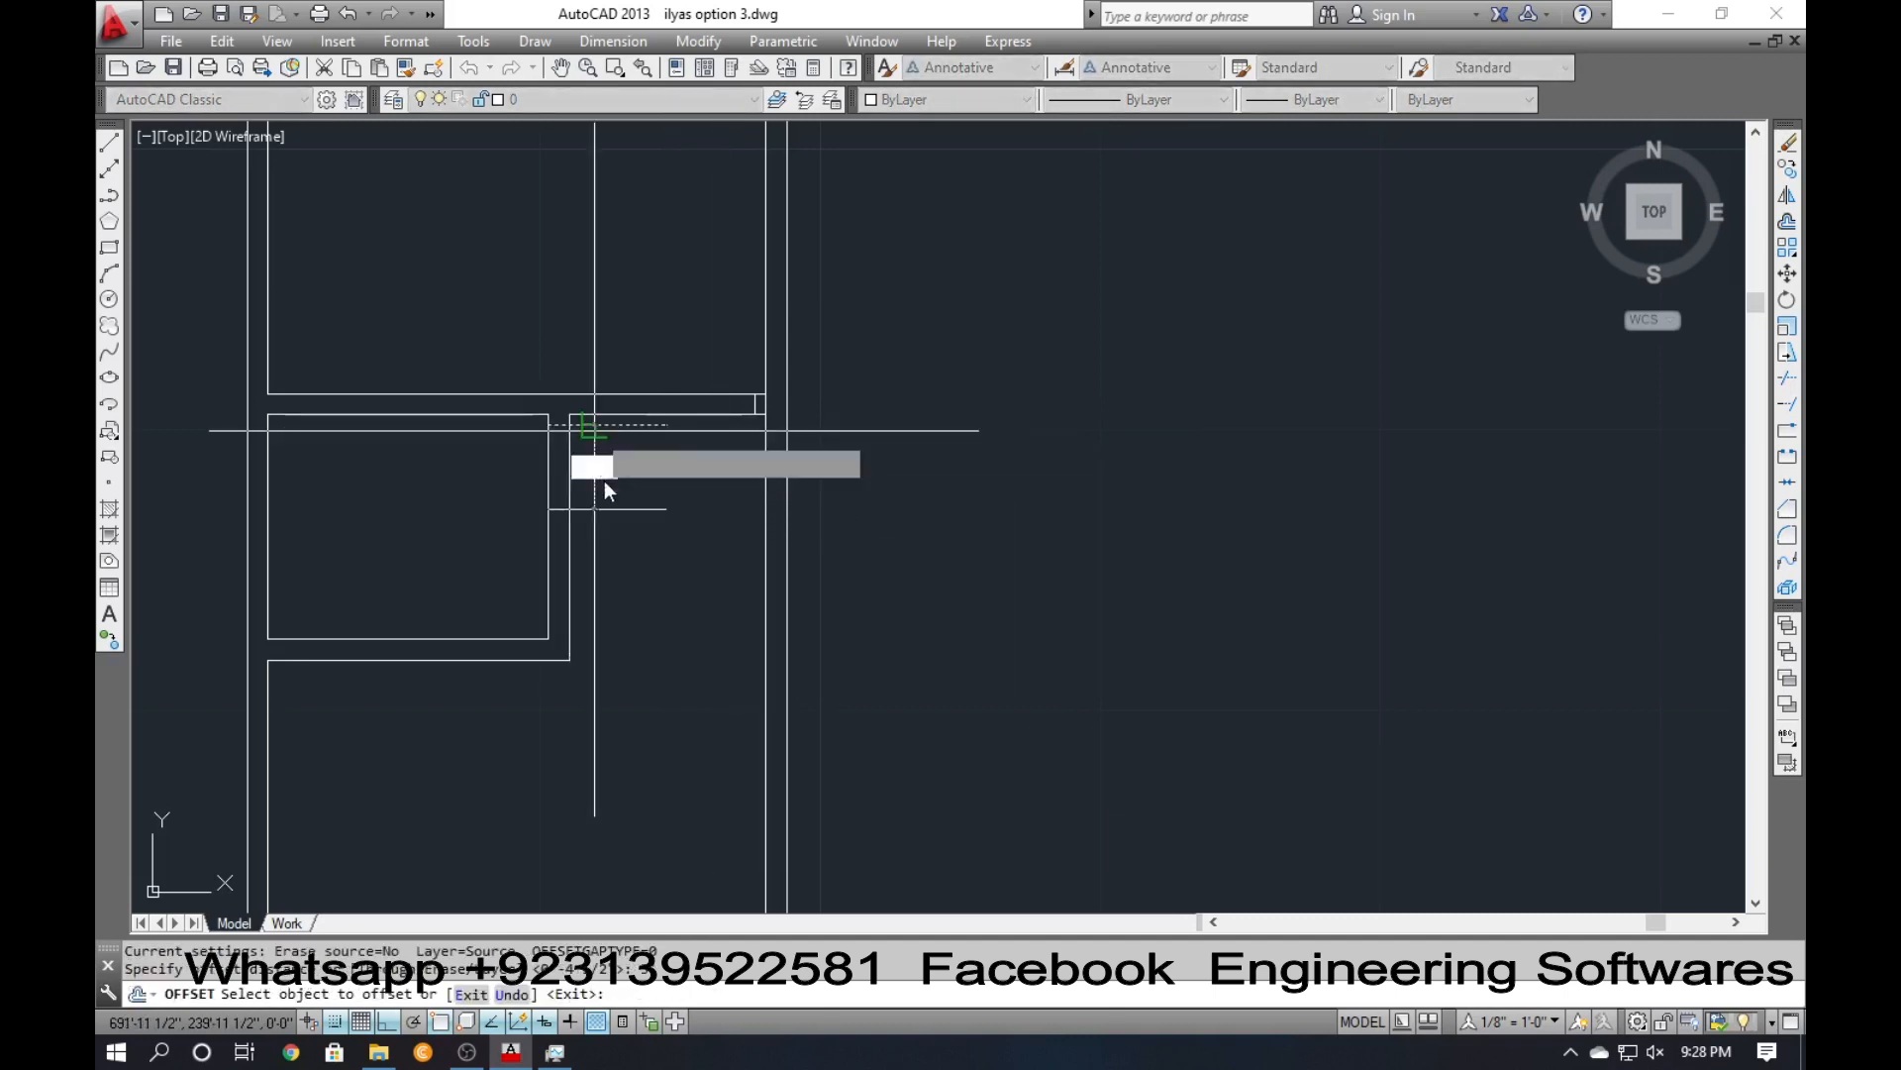
pyautogui.click(636, 534)
pyautogui.press('Escape')
# Offset the vertical jamb line in the horizontal wall above the small room 42" to the left.
pyautogui.write('o')
pyautogui.press('Return')
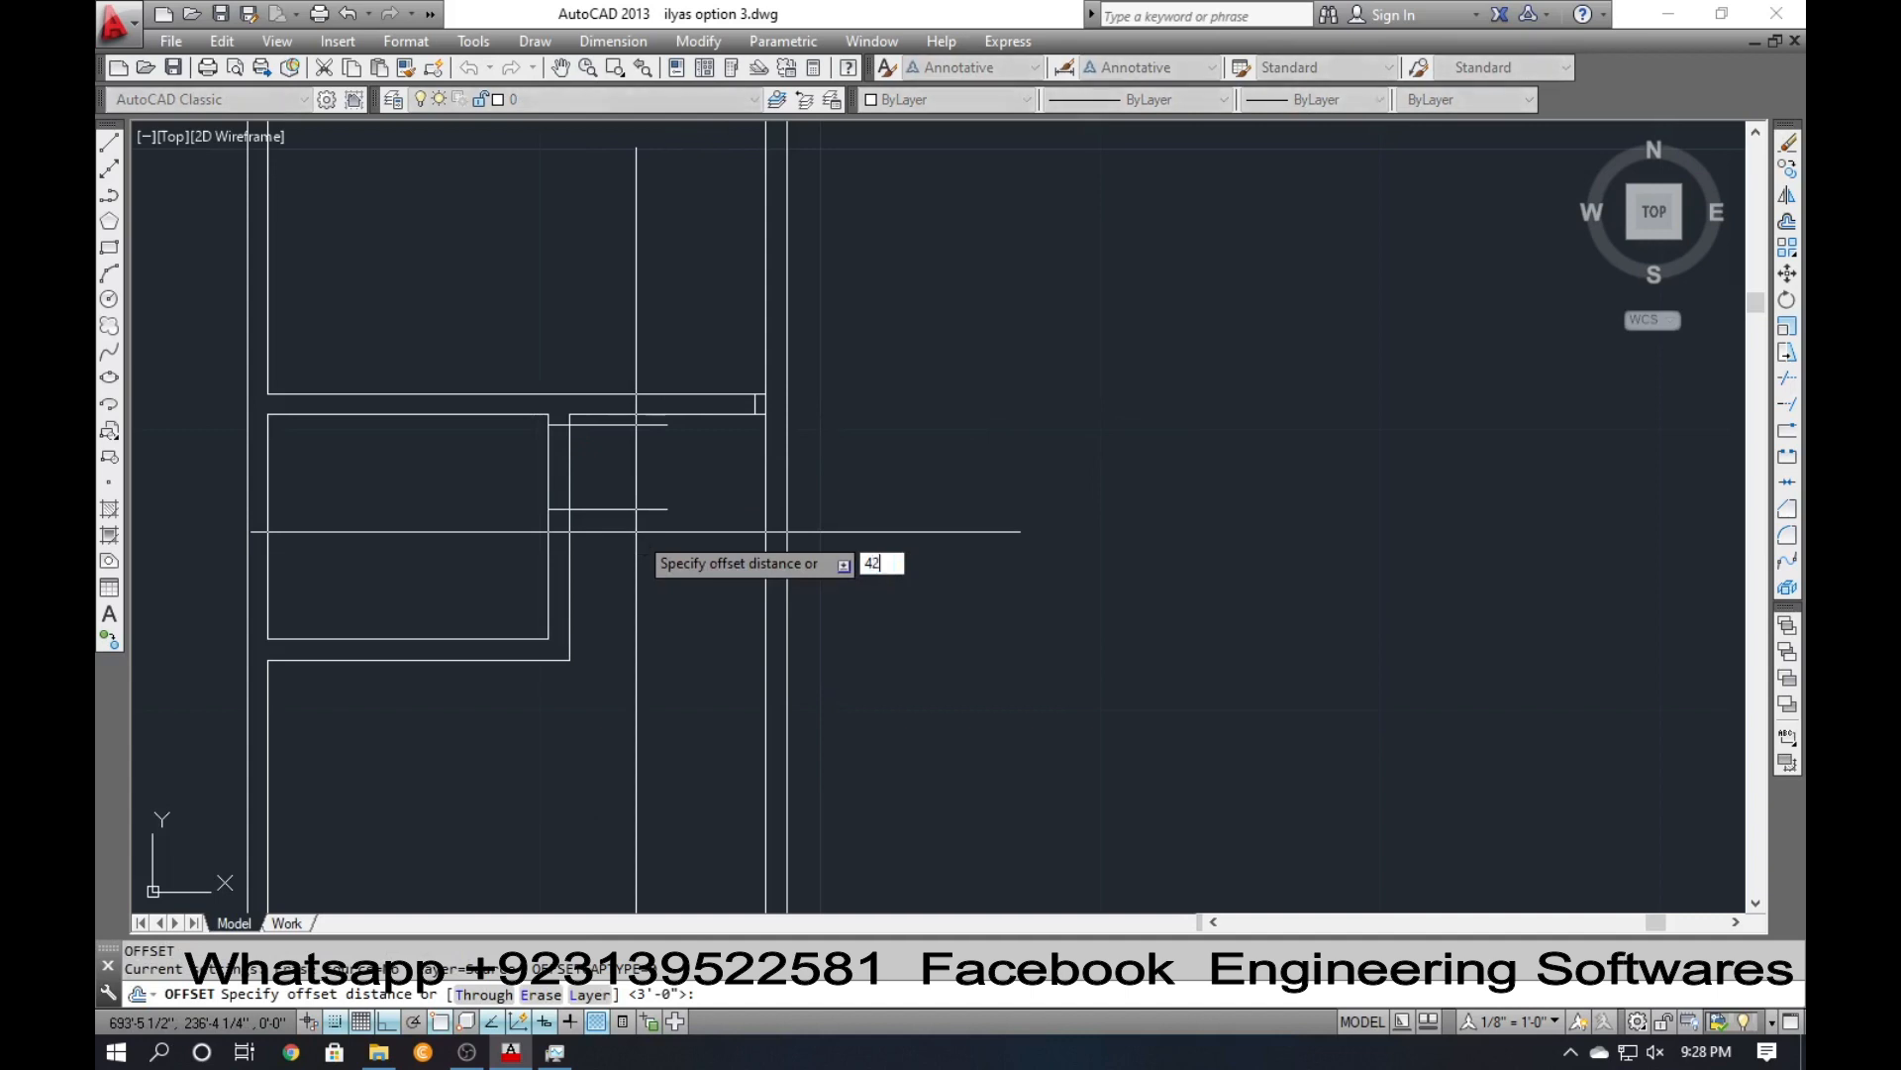
pyautogui.press('Return')
pyautogui.click(752, 404)
pyautogui.click(690, 466)
pyautogui.press('Escape')
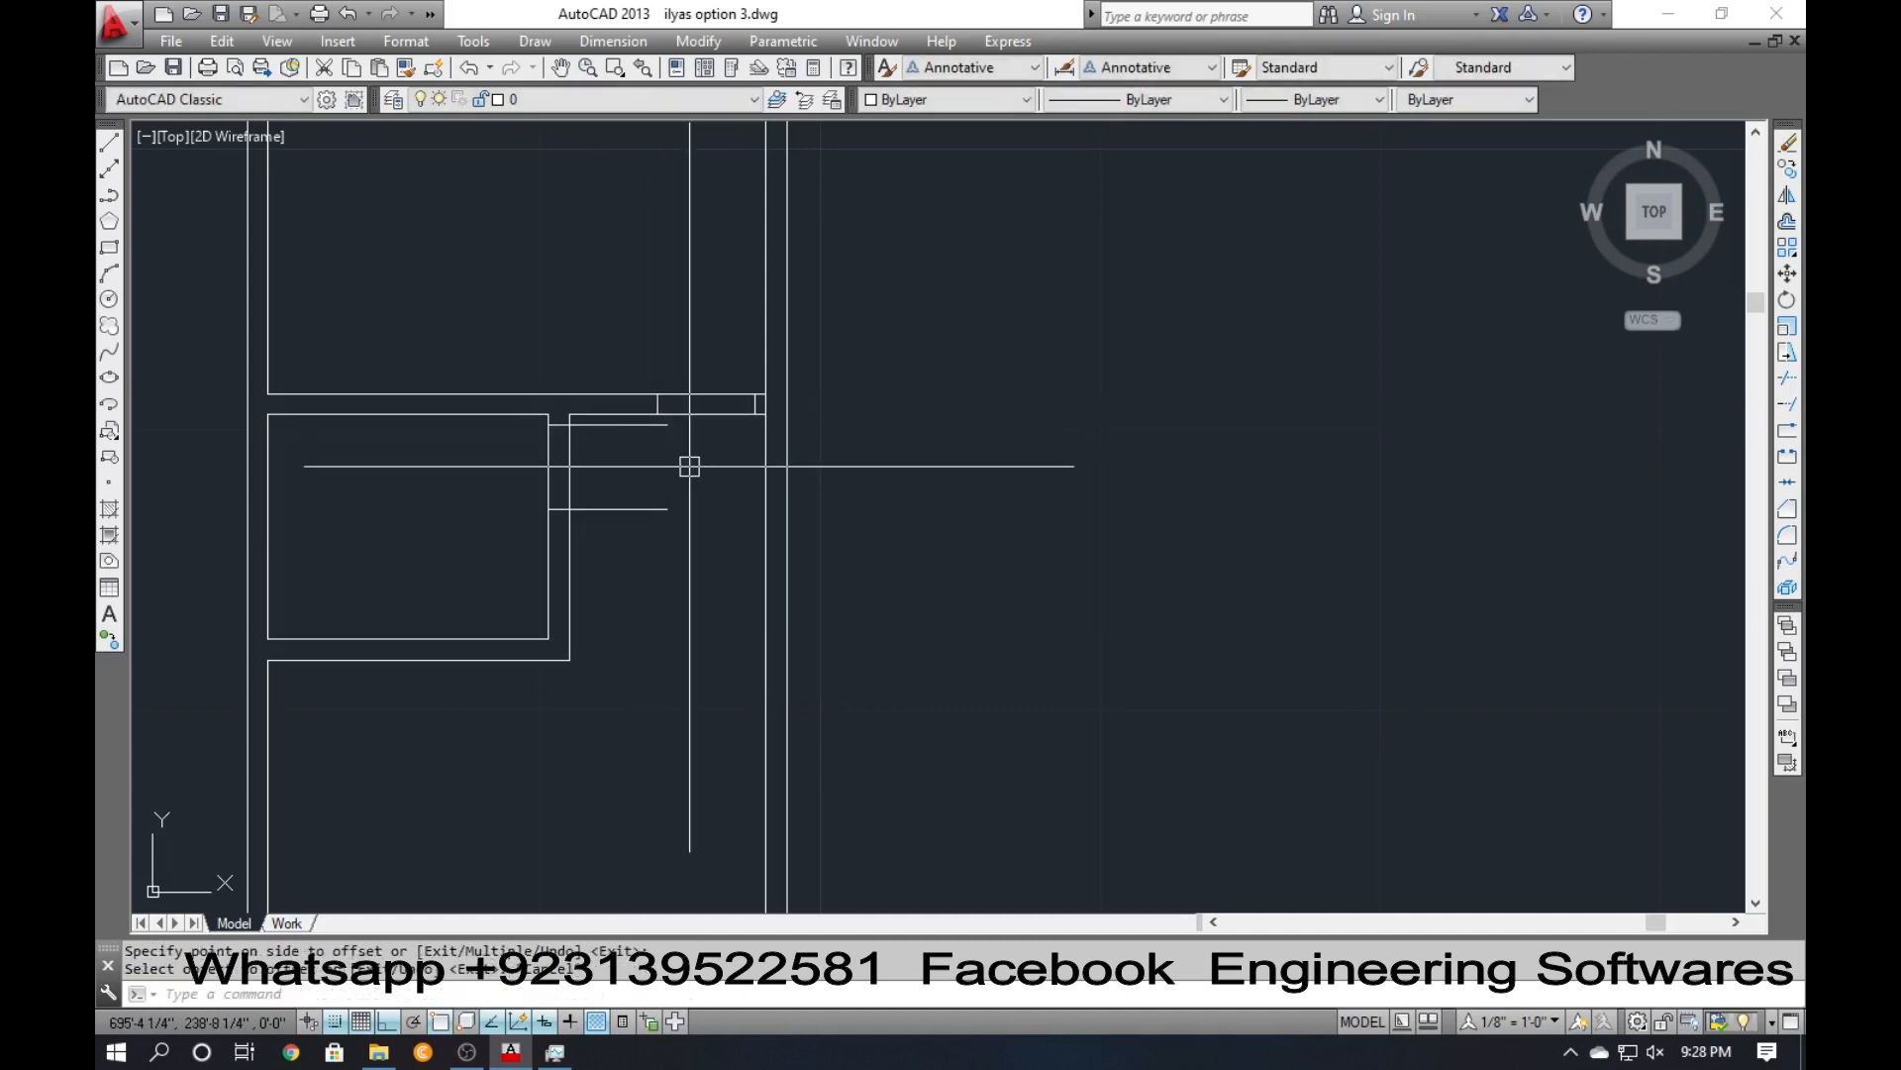
# Trim the small upper room's right wall between its jamb lines and remove the jamb line ends projecting beyond the wall.
pyautogui.write('tr')
pyautogui.press('Return')
pyautogui.press('Return')
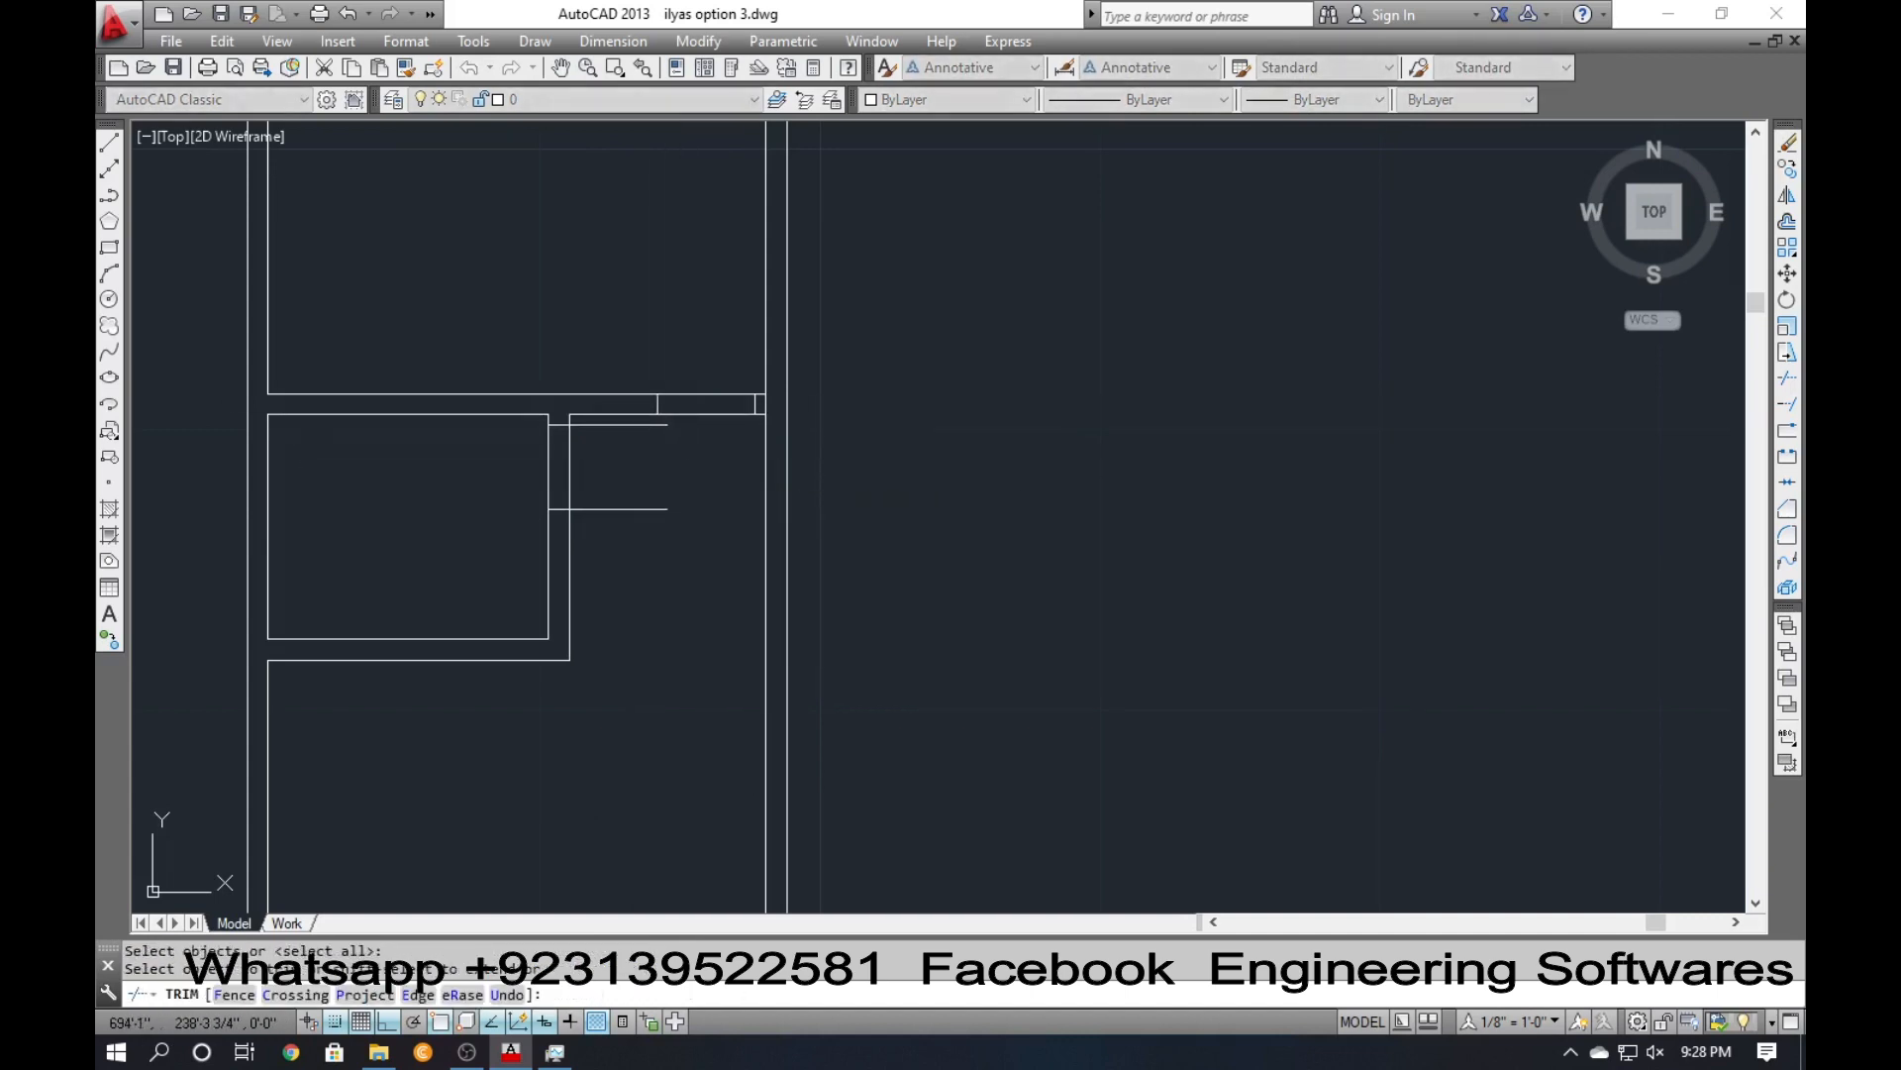
pyautogui.click(654, 495)
pyautogui.click(618, 505)
pyautogui.click(510, 487)
pyautogui.click(576, 470)
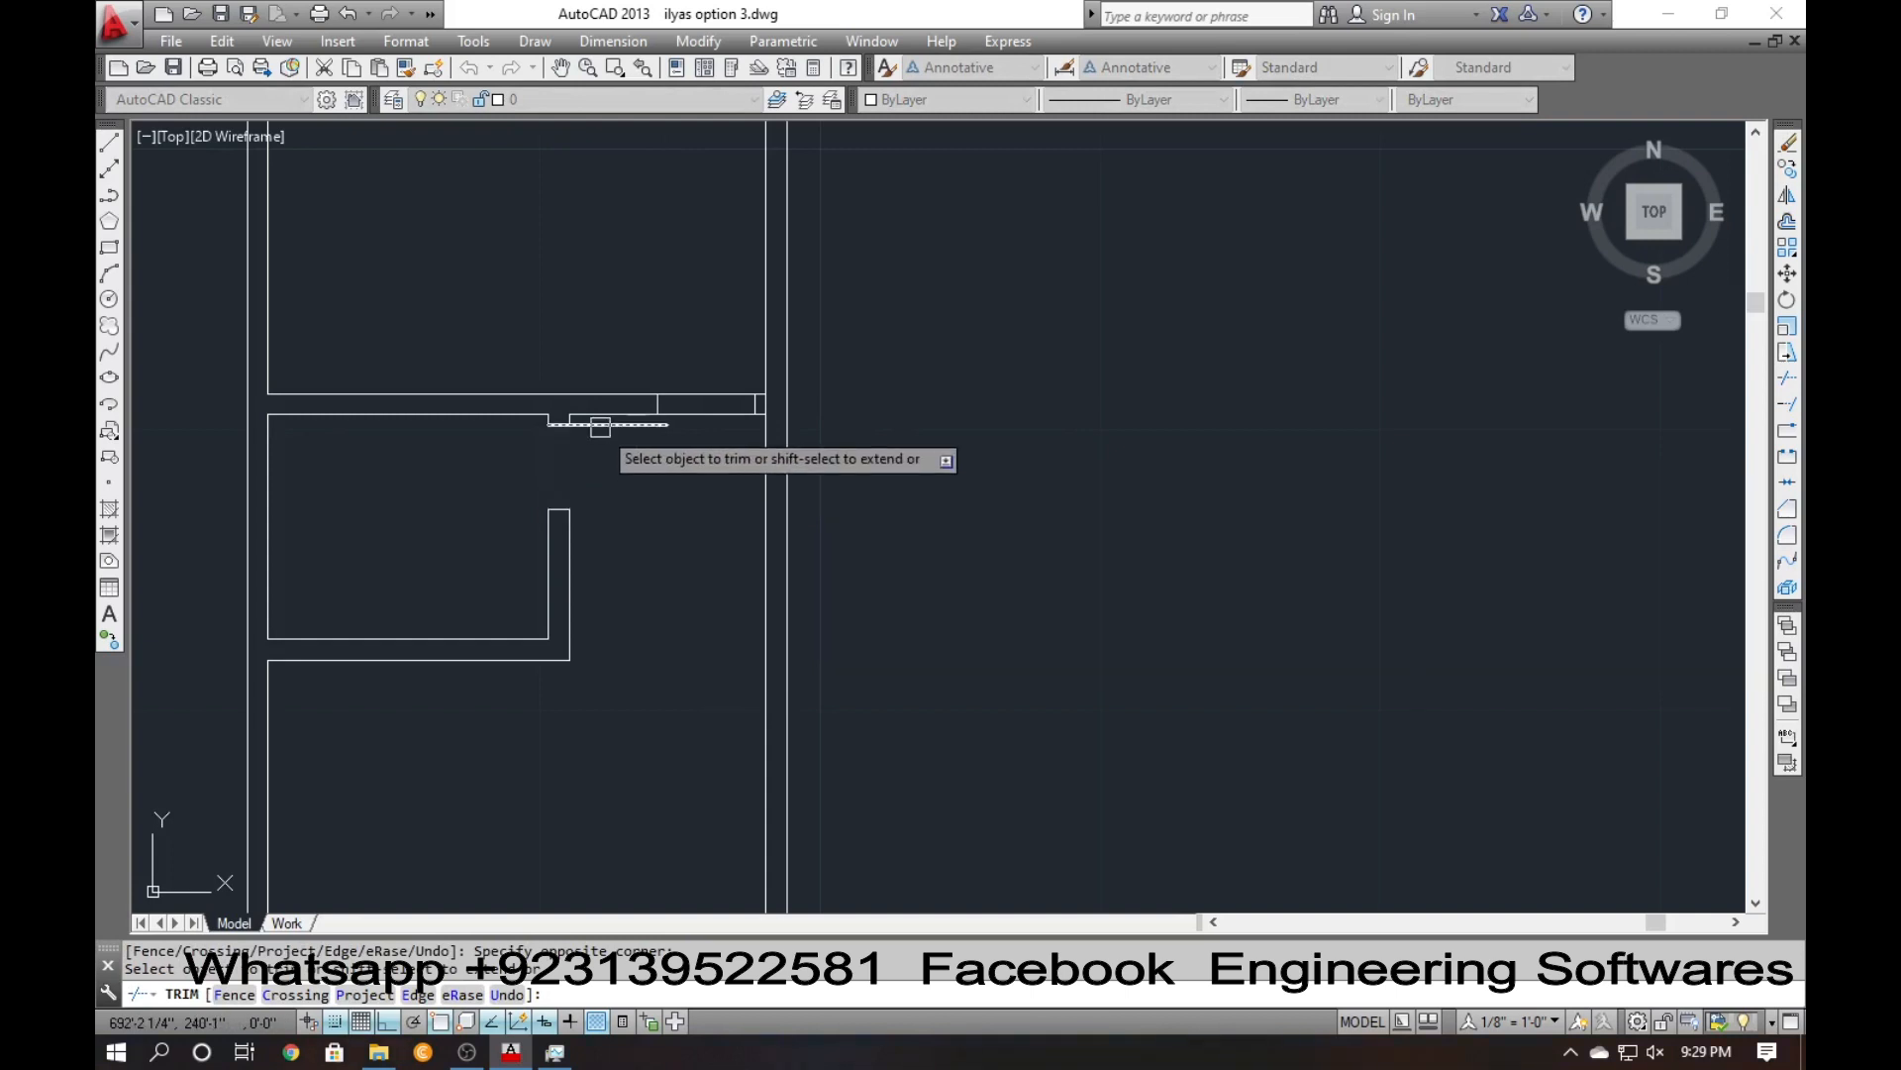
pyautogui.click(601, 427)
# Trim the horizontal wall between its two jamb lines and erase the original line against the right outer wall.
pyautogui.click(691, 385)
pyautogui.click(658, 483)
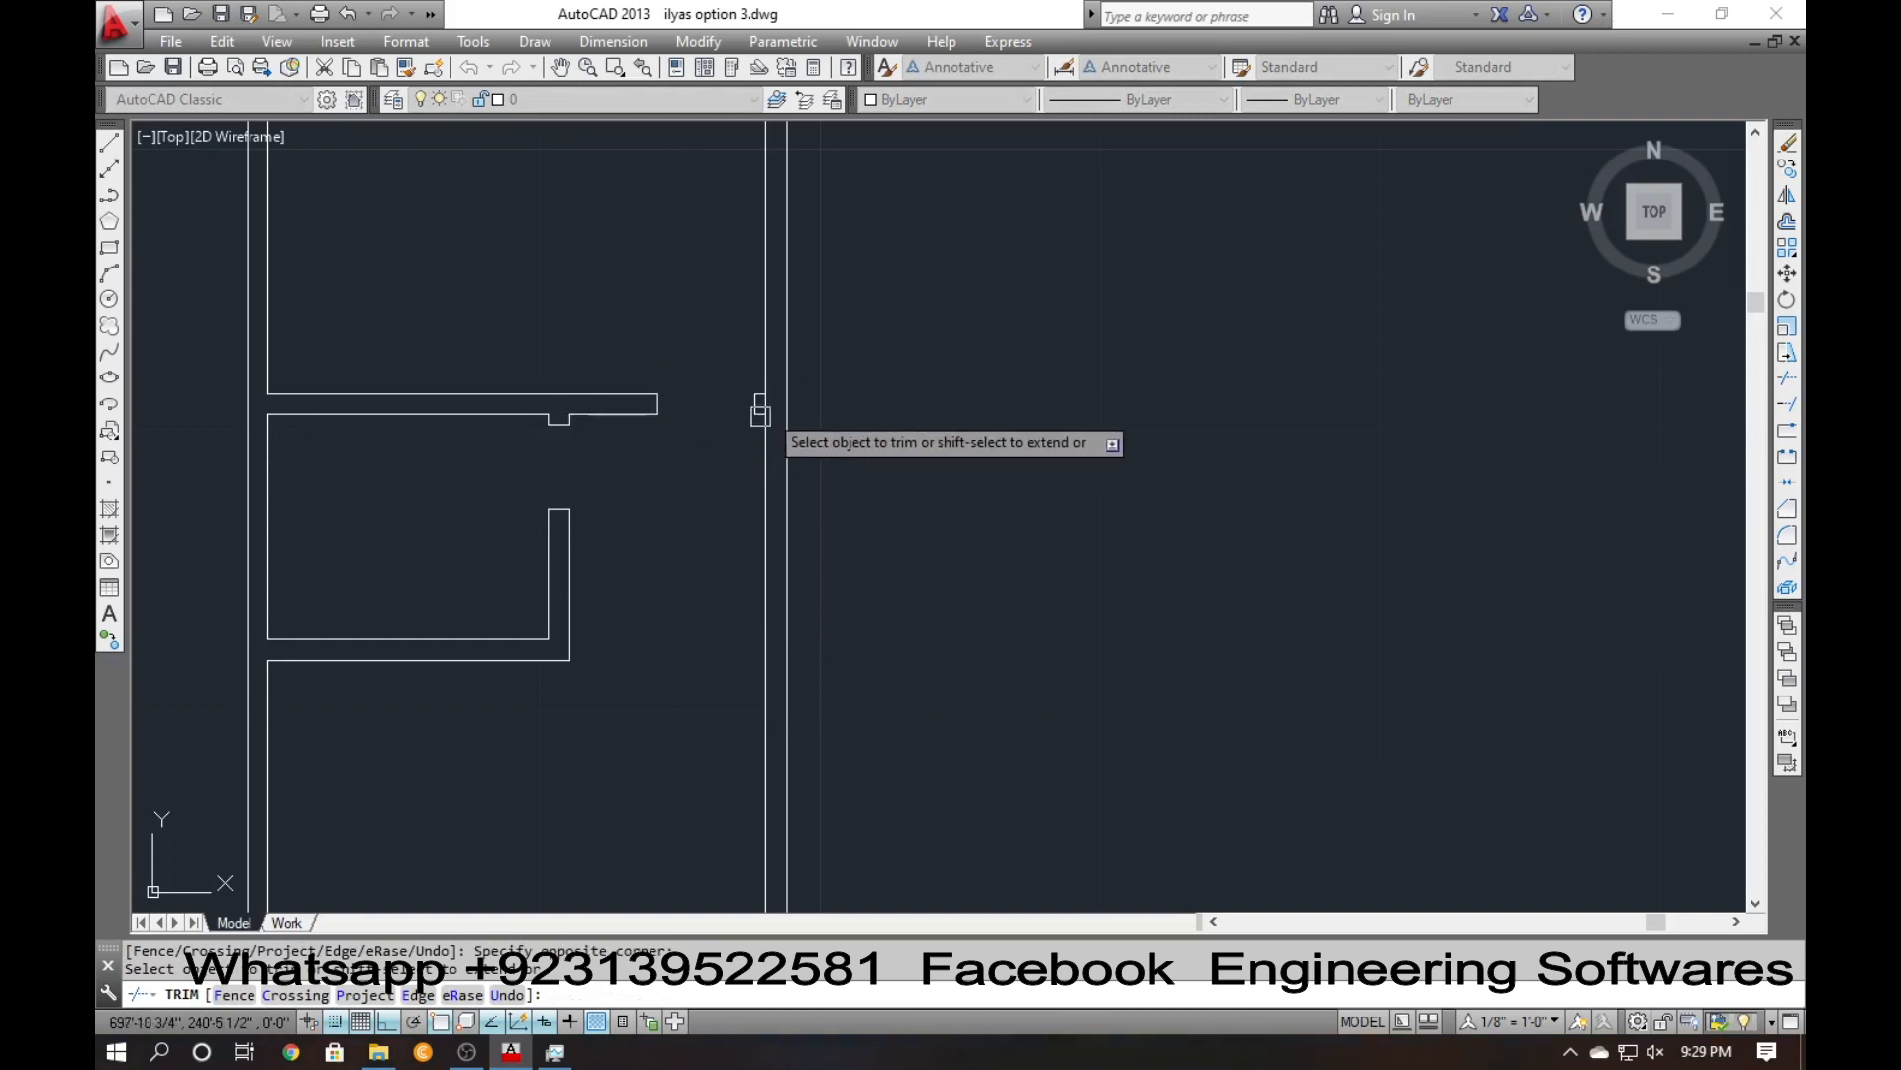
pyautogui.press('Escape')
pyautogui.click(756, 357)
pyautogui.hotkey('ctrl', 'z')
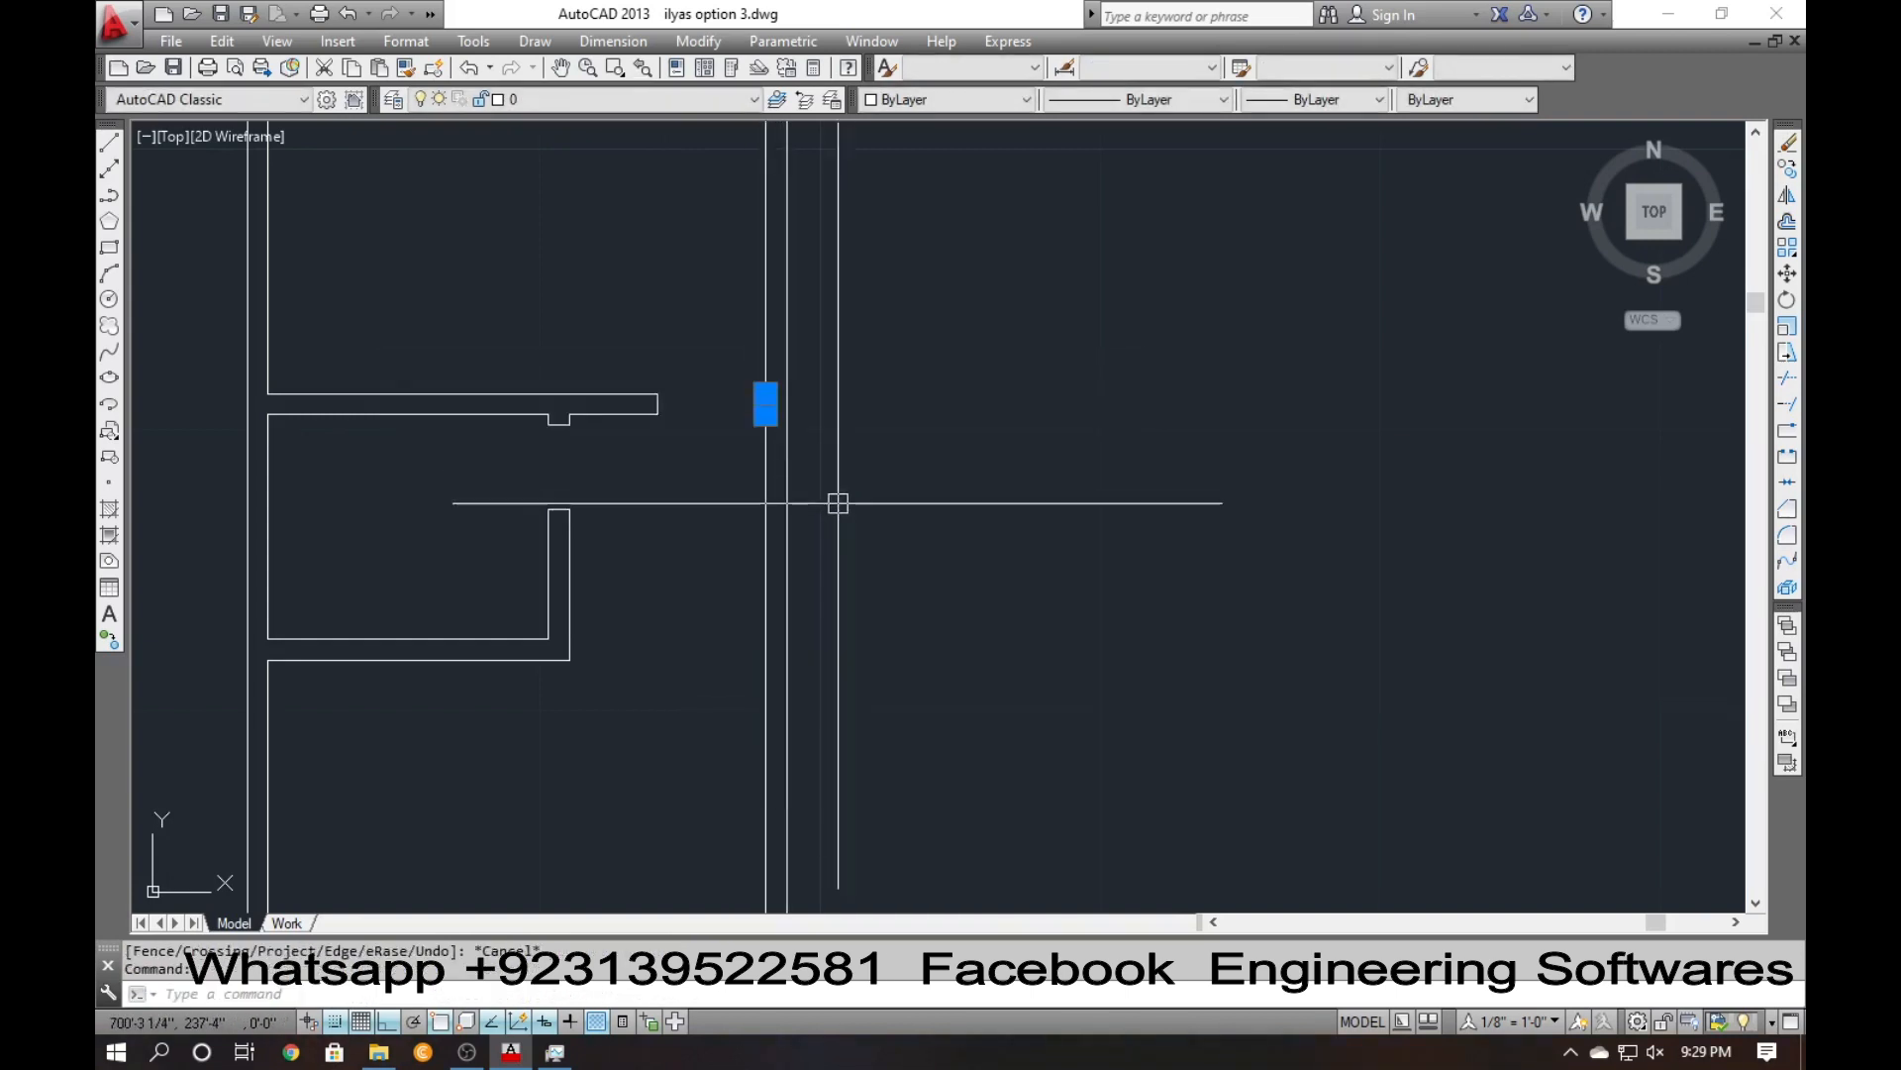
pyautogui.write('e')
pyautogui.press('Return')
# Draw a line across the horizontal wall below the top-left room, at its junction with the left outer wall.
pyautogui.scroll(-3, 501, 594)
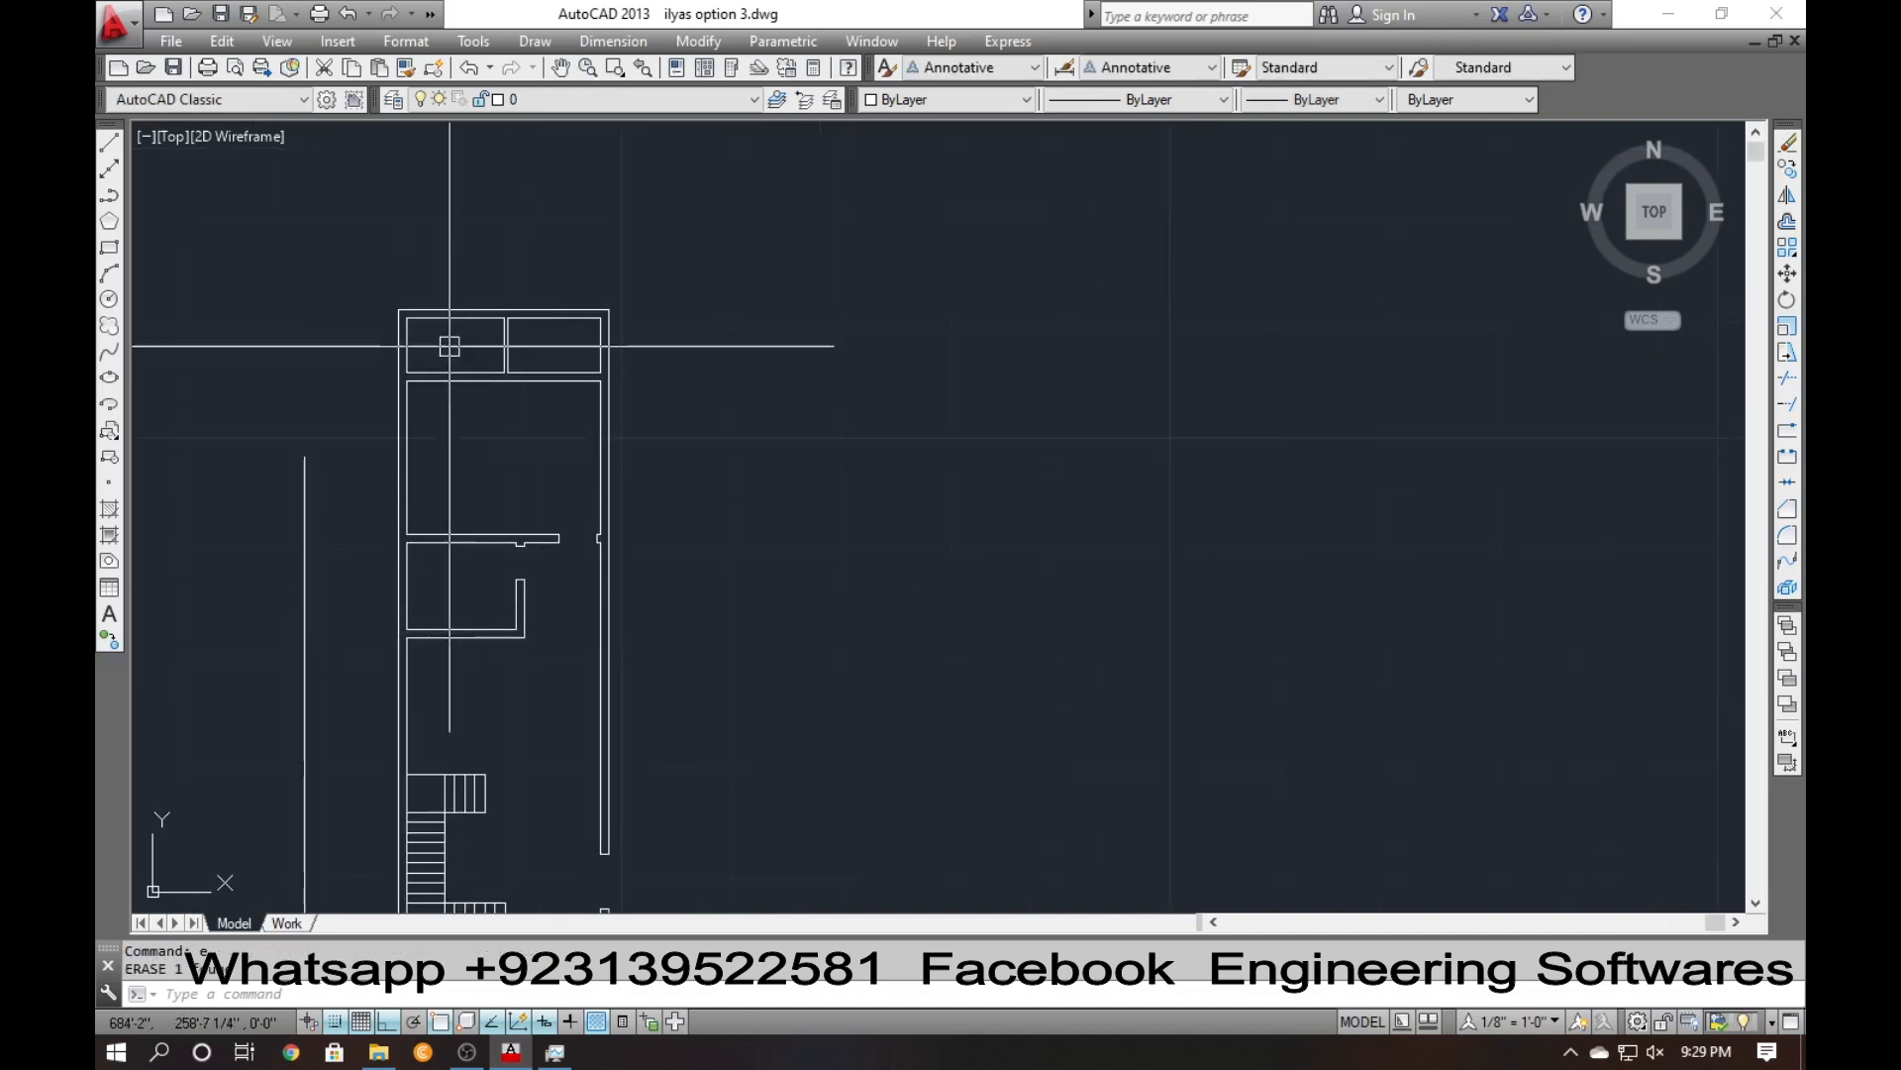
pyautogui.scroll(4, 448, 338)
pyautogui.scroll(2, 376, 387)
pyautogui.write('l')
pyautogui.press('Return')
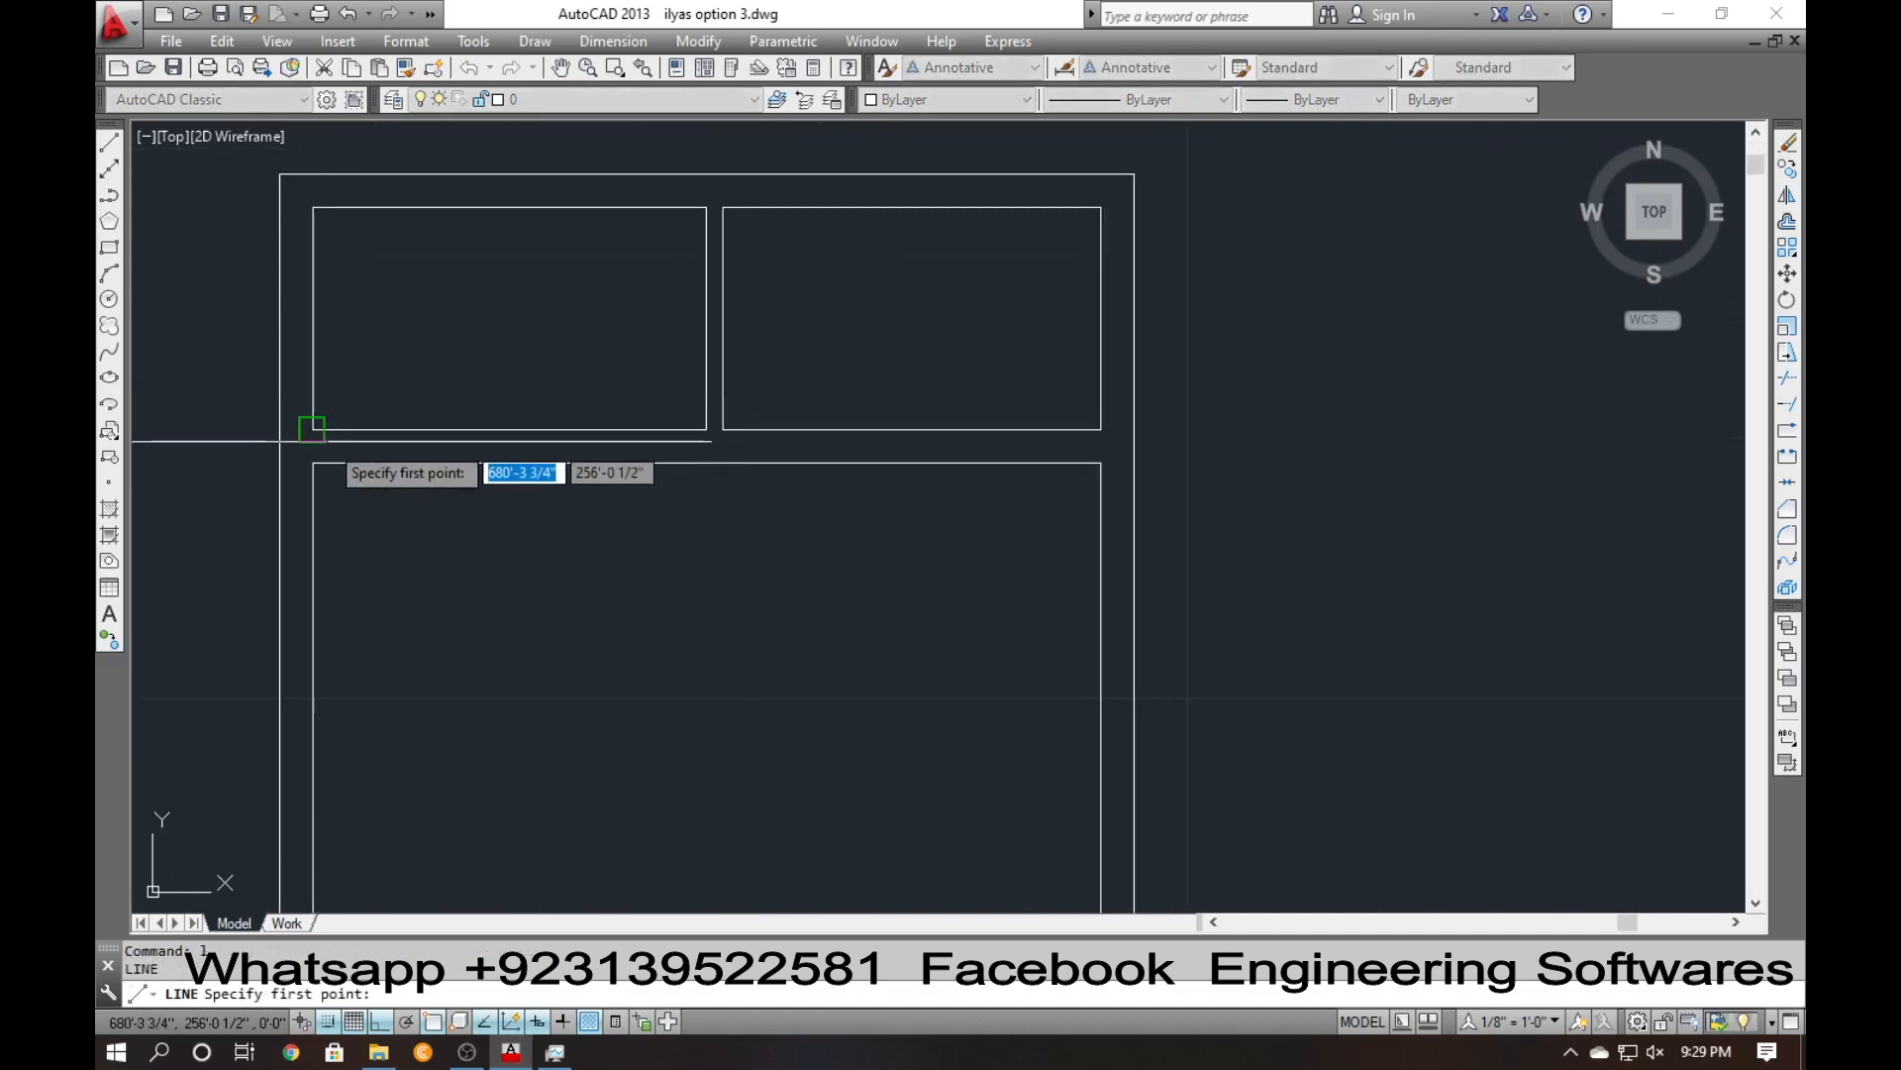
pyautogui.click(313, 430)
pyautogui.click(313, 462)
pyautogui.press('Return')
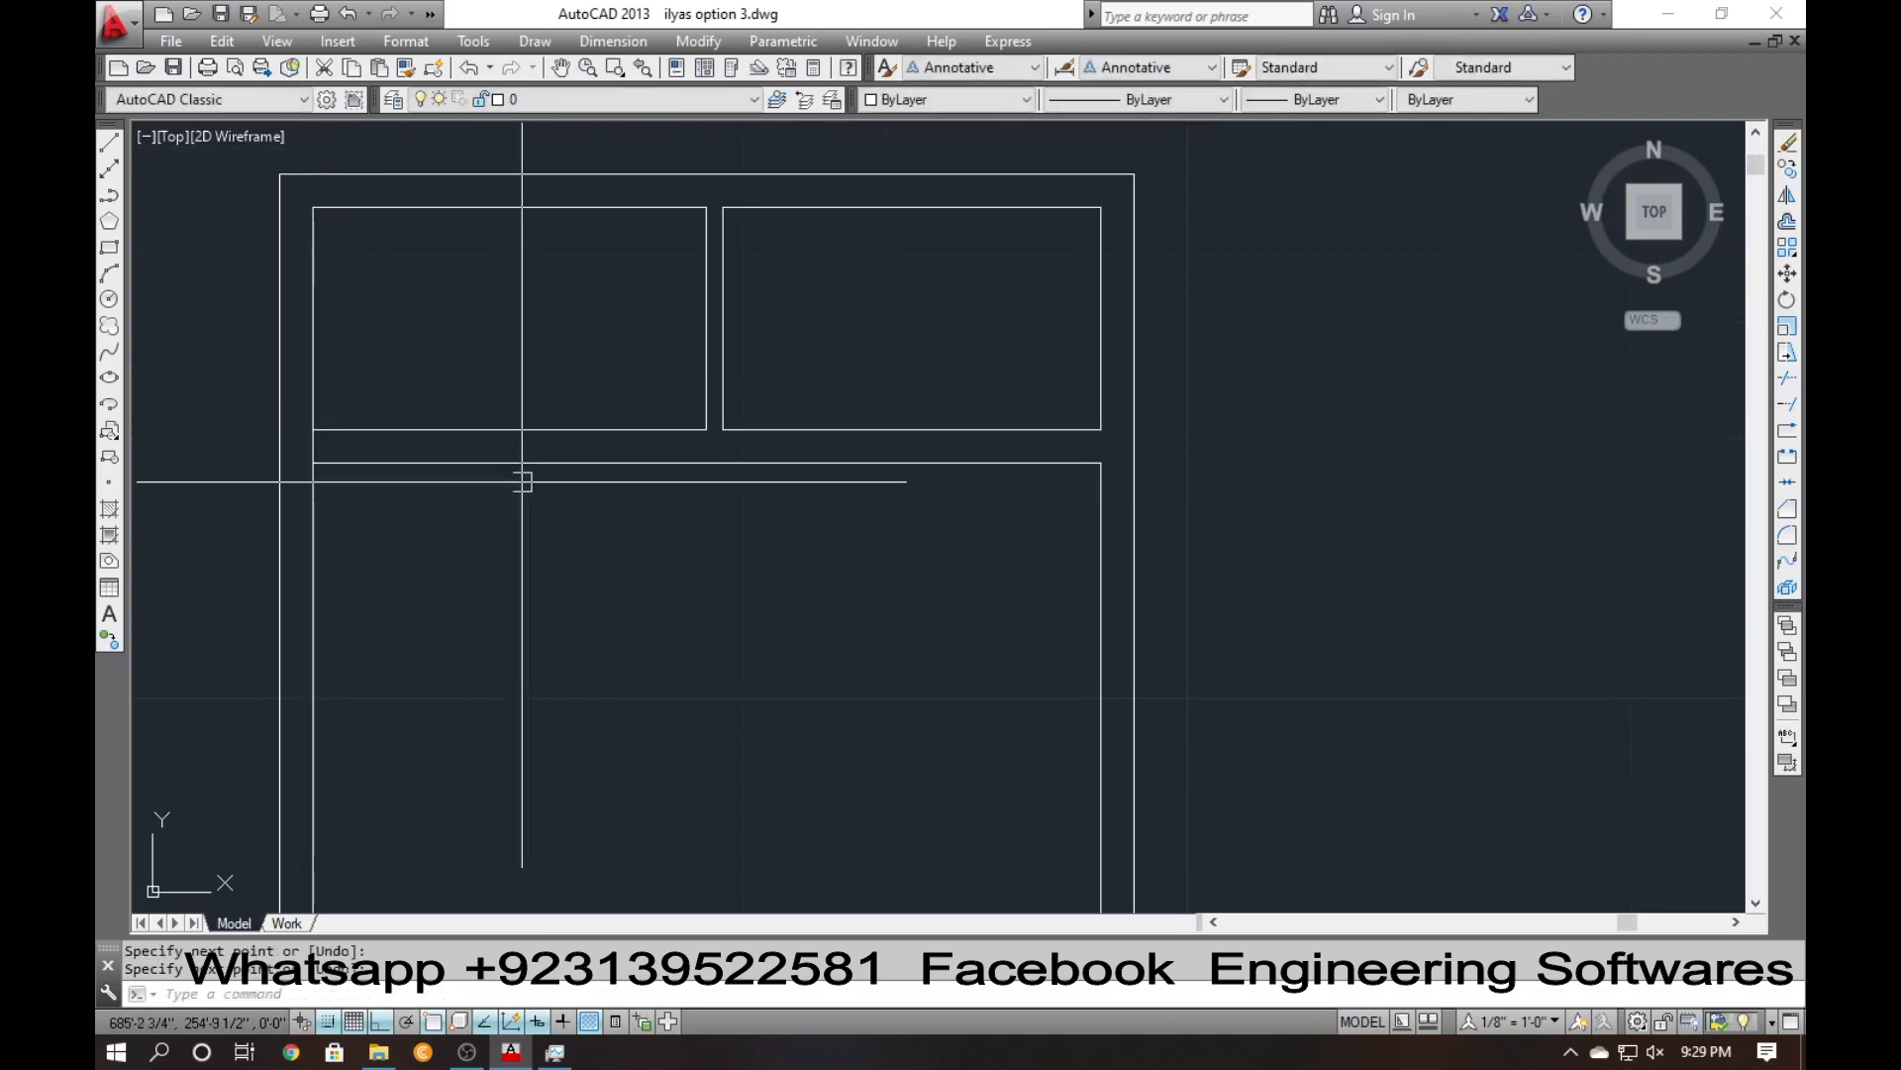
# Offset the line at the left end of the wall below the top-left room 4.5" to the right and erase the original.
pyautogui.write('o')
pyautogui.press('Return')
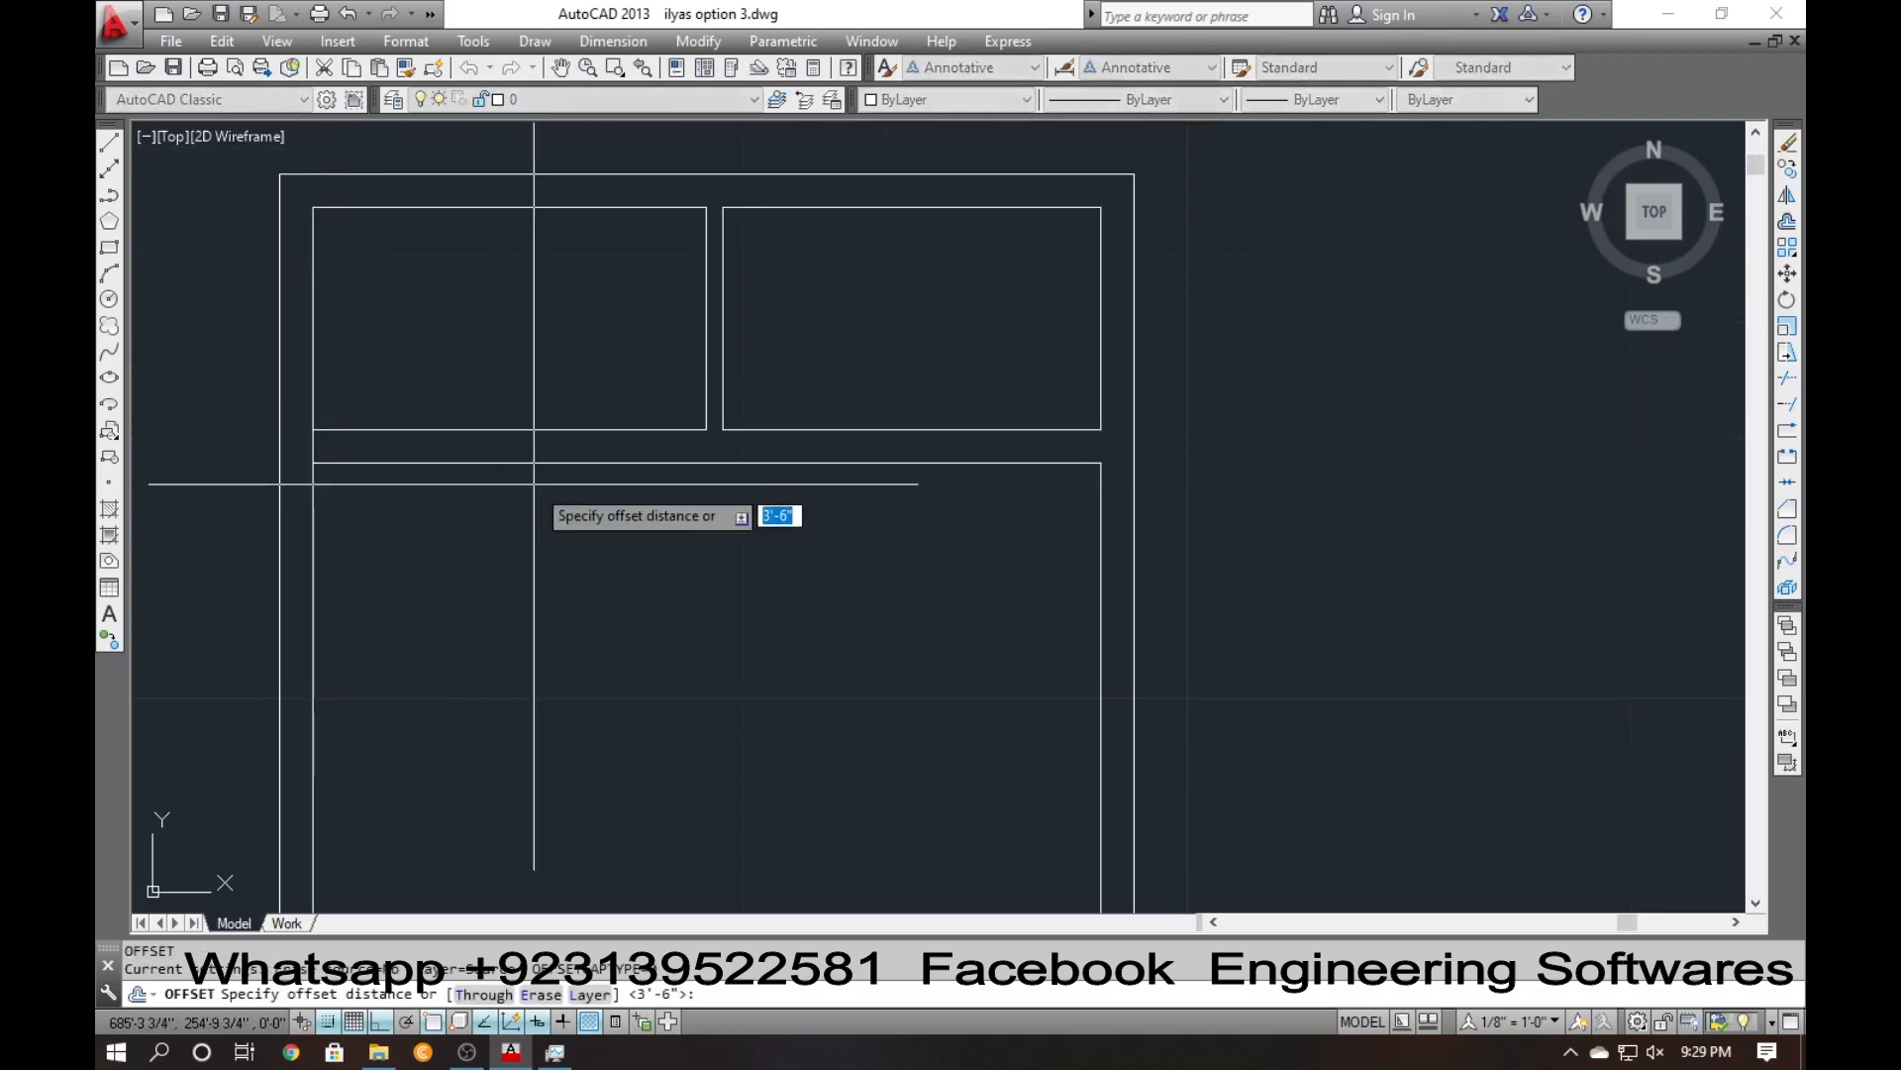
pyautogui.write('5')
pyautogui.press('Return')
pyautogui.click(324, 436)
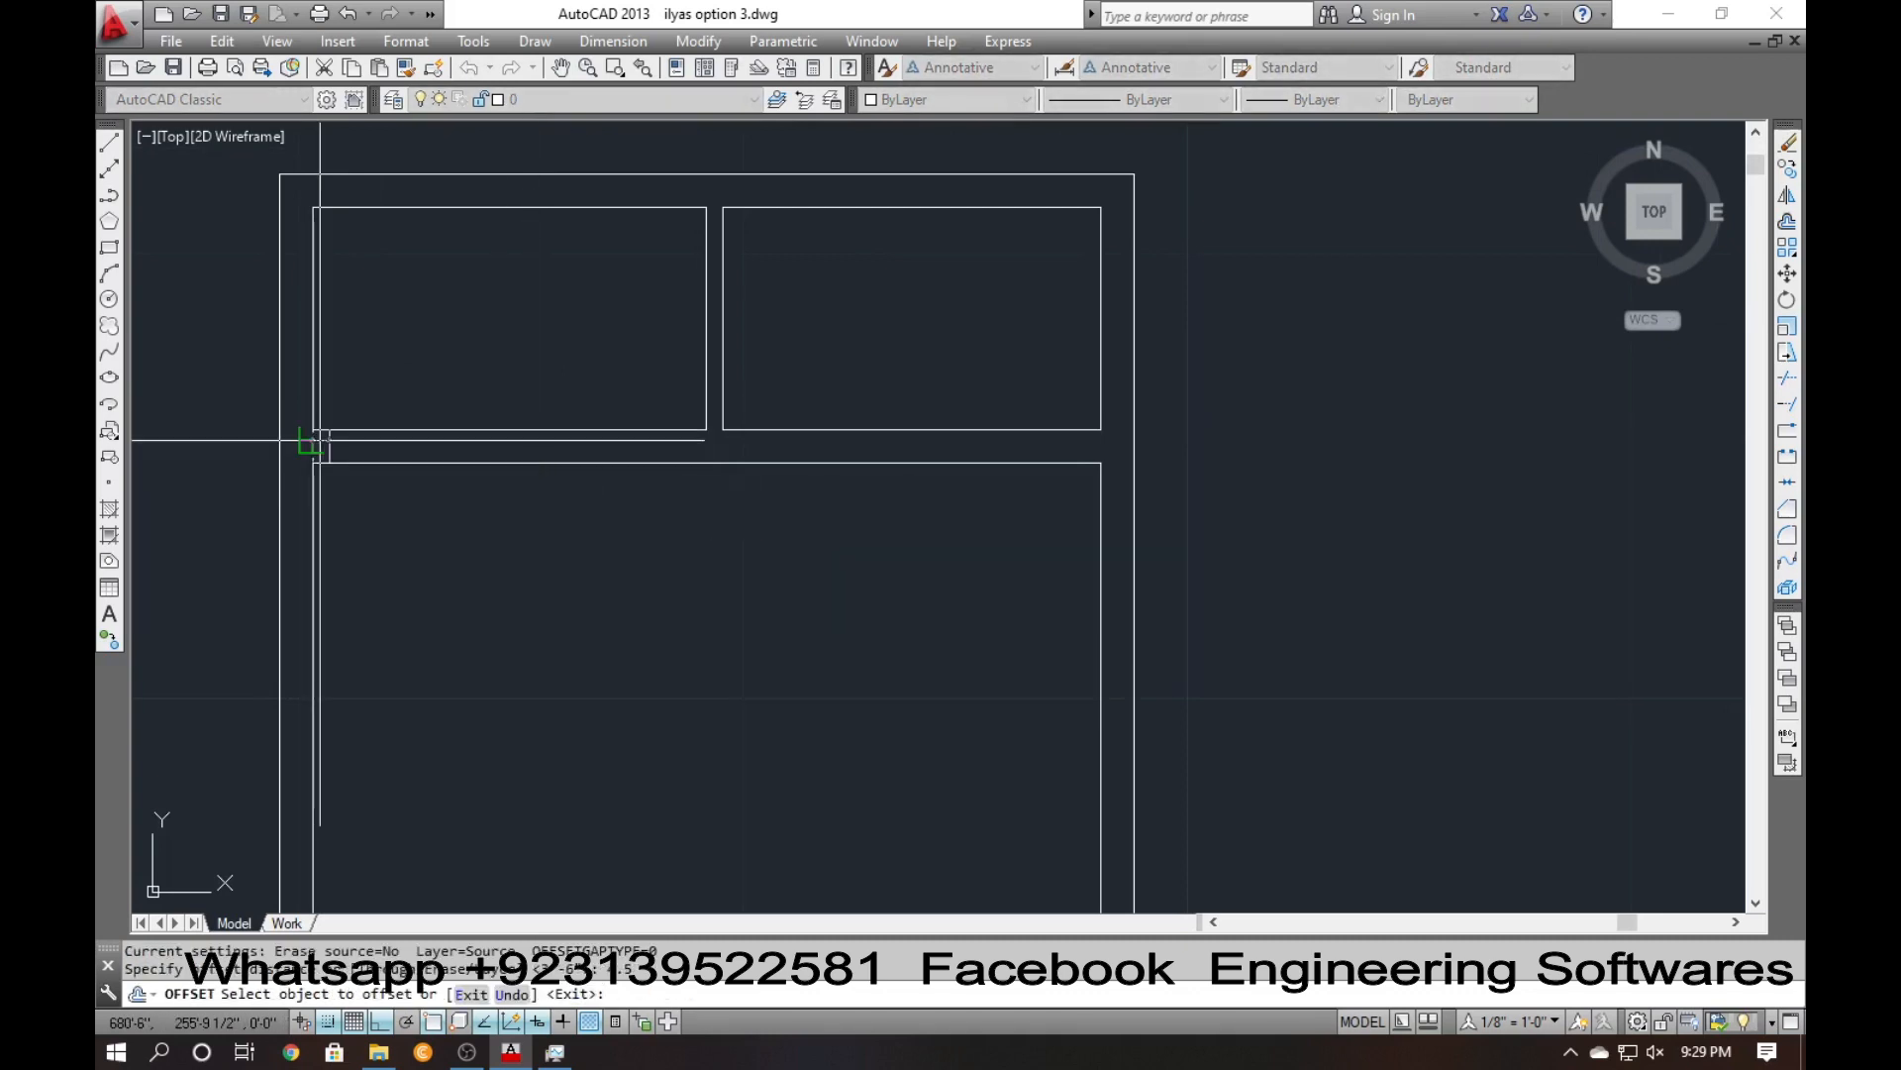
pyautogui.click(412, 455)
pyautogui.press('Return')
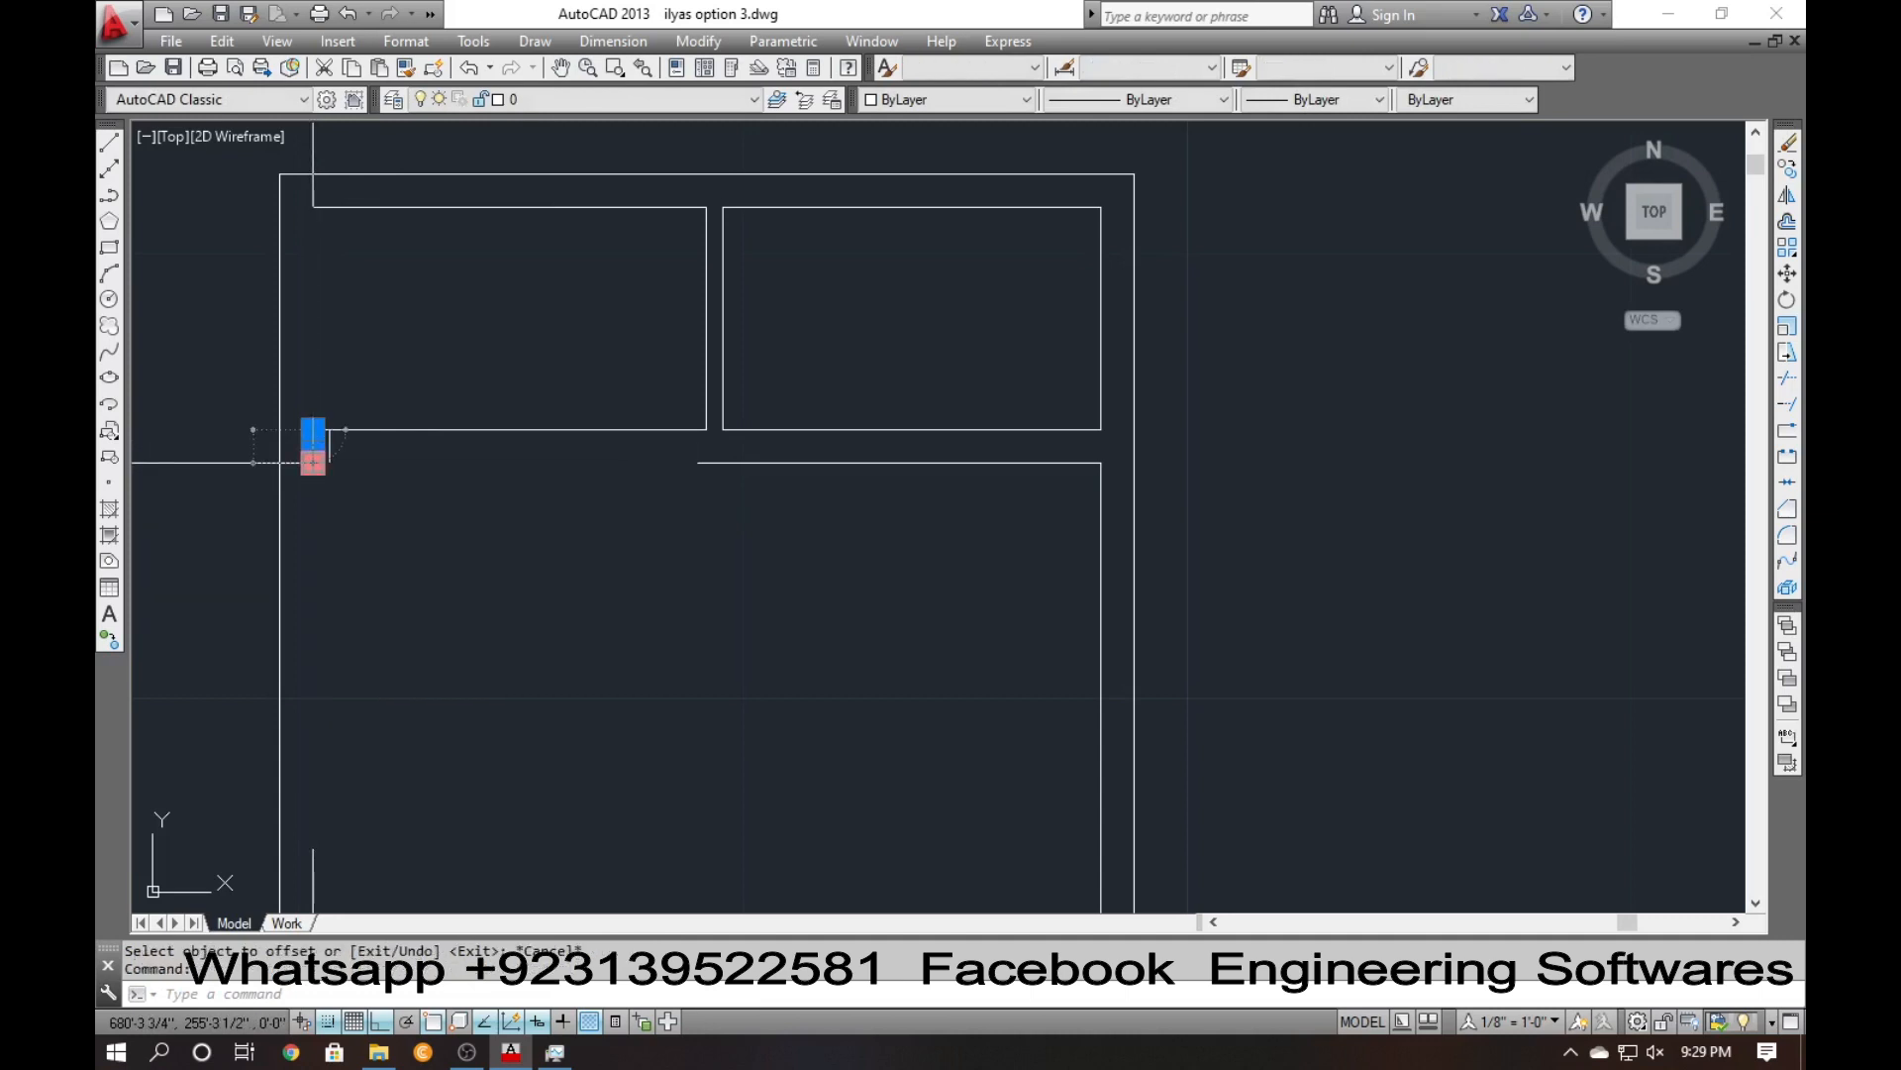
pyautogui.write('e')
pyautogui.press('Return')
# Offset the remaining jamb line in the wall below the top-left room 30" to the right.
pyautogui.write('o')
pyautogui.press('Return')
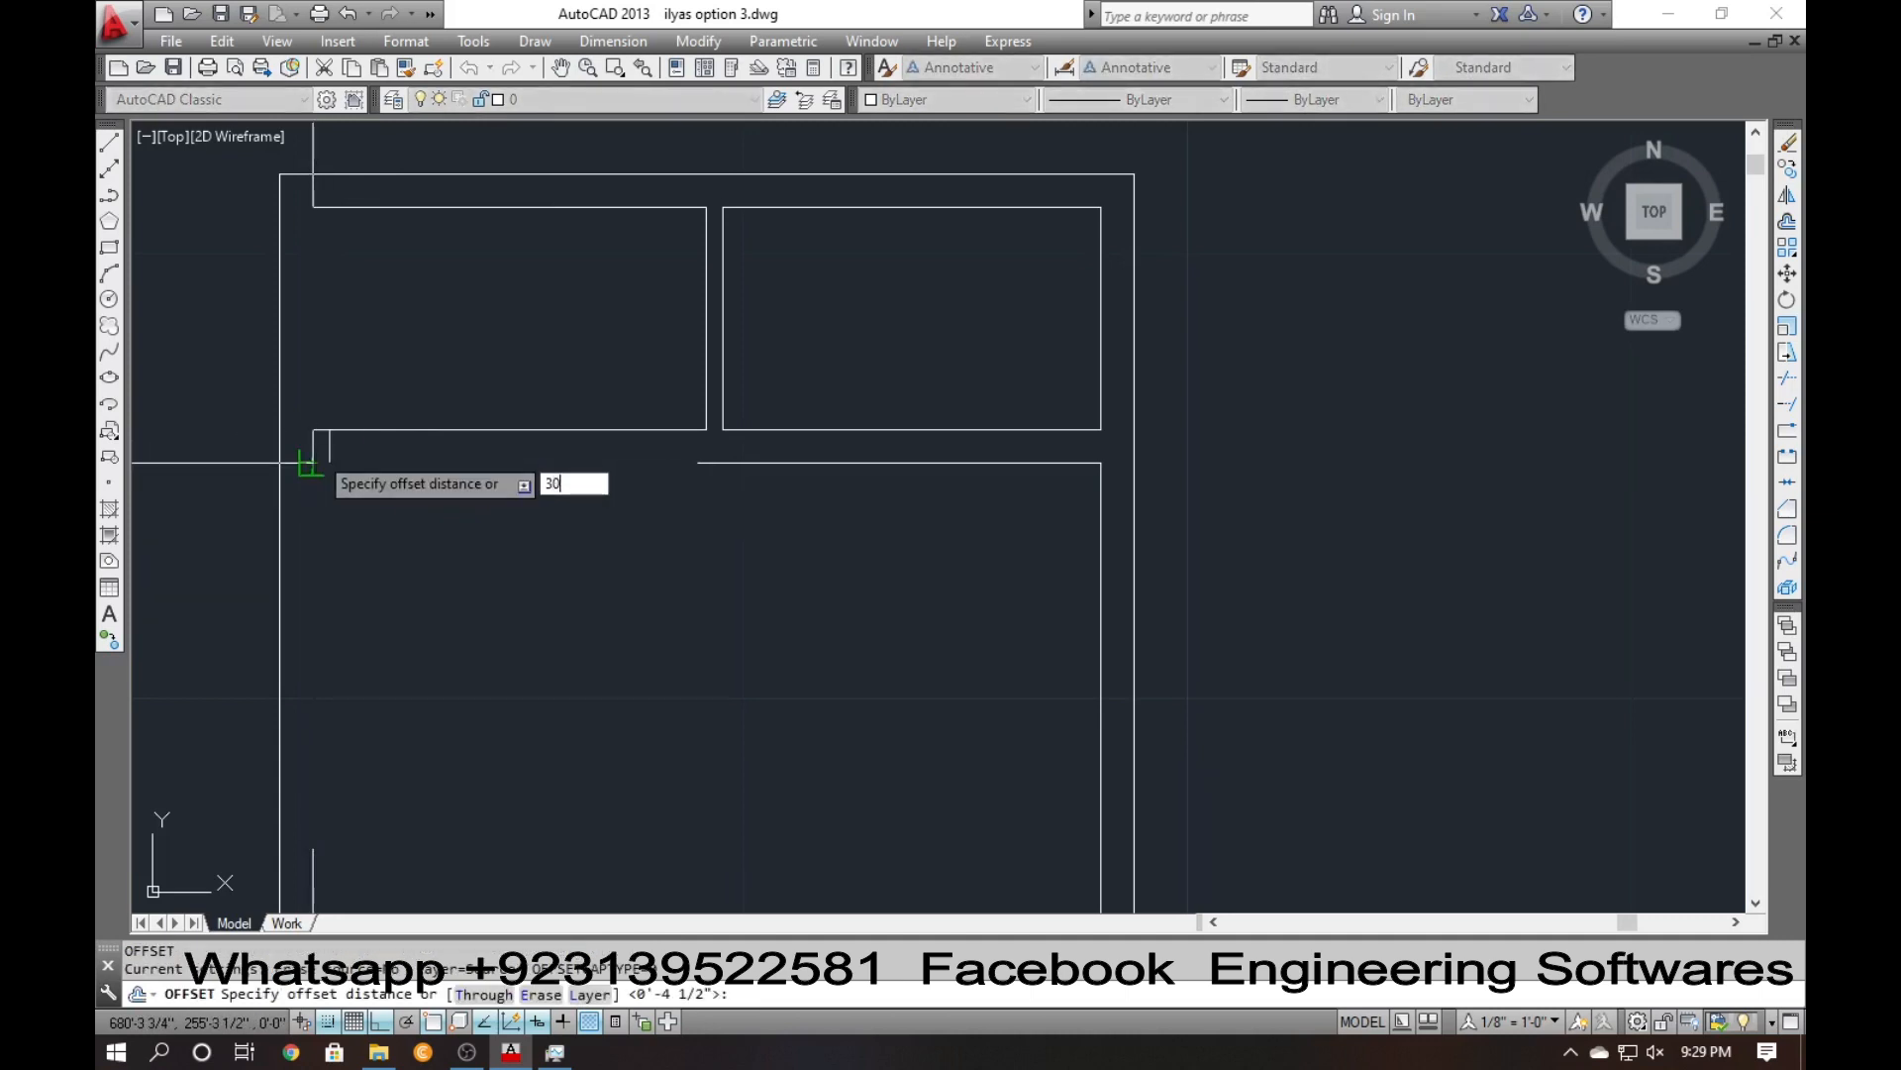
pyautogui.press('Return')
pyautogui.click(329, 447)
pyautogui.click(394, 475)
pyautogui.press('Escape')
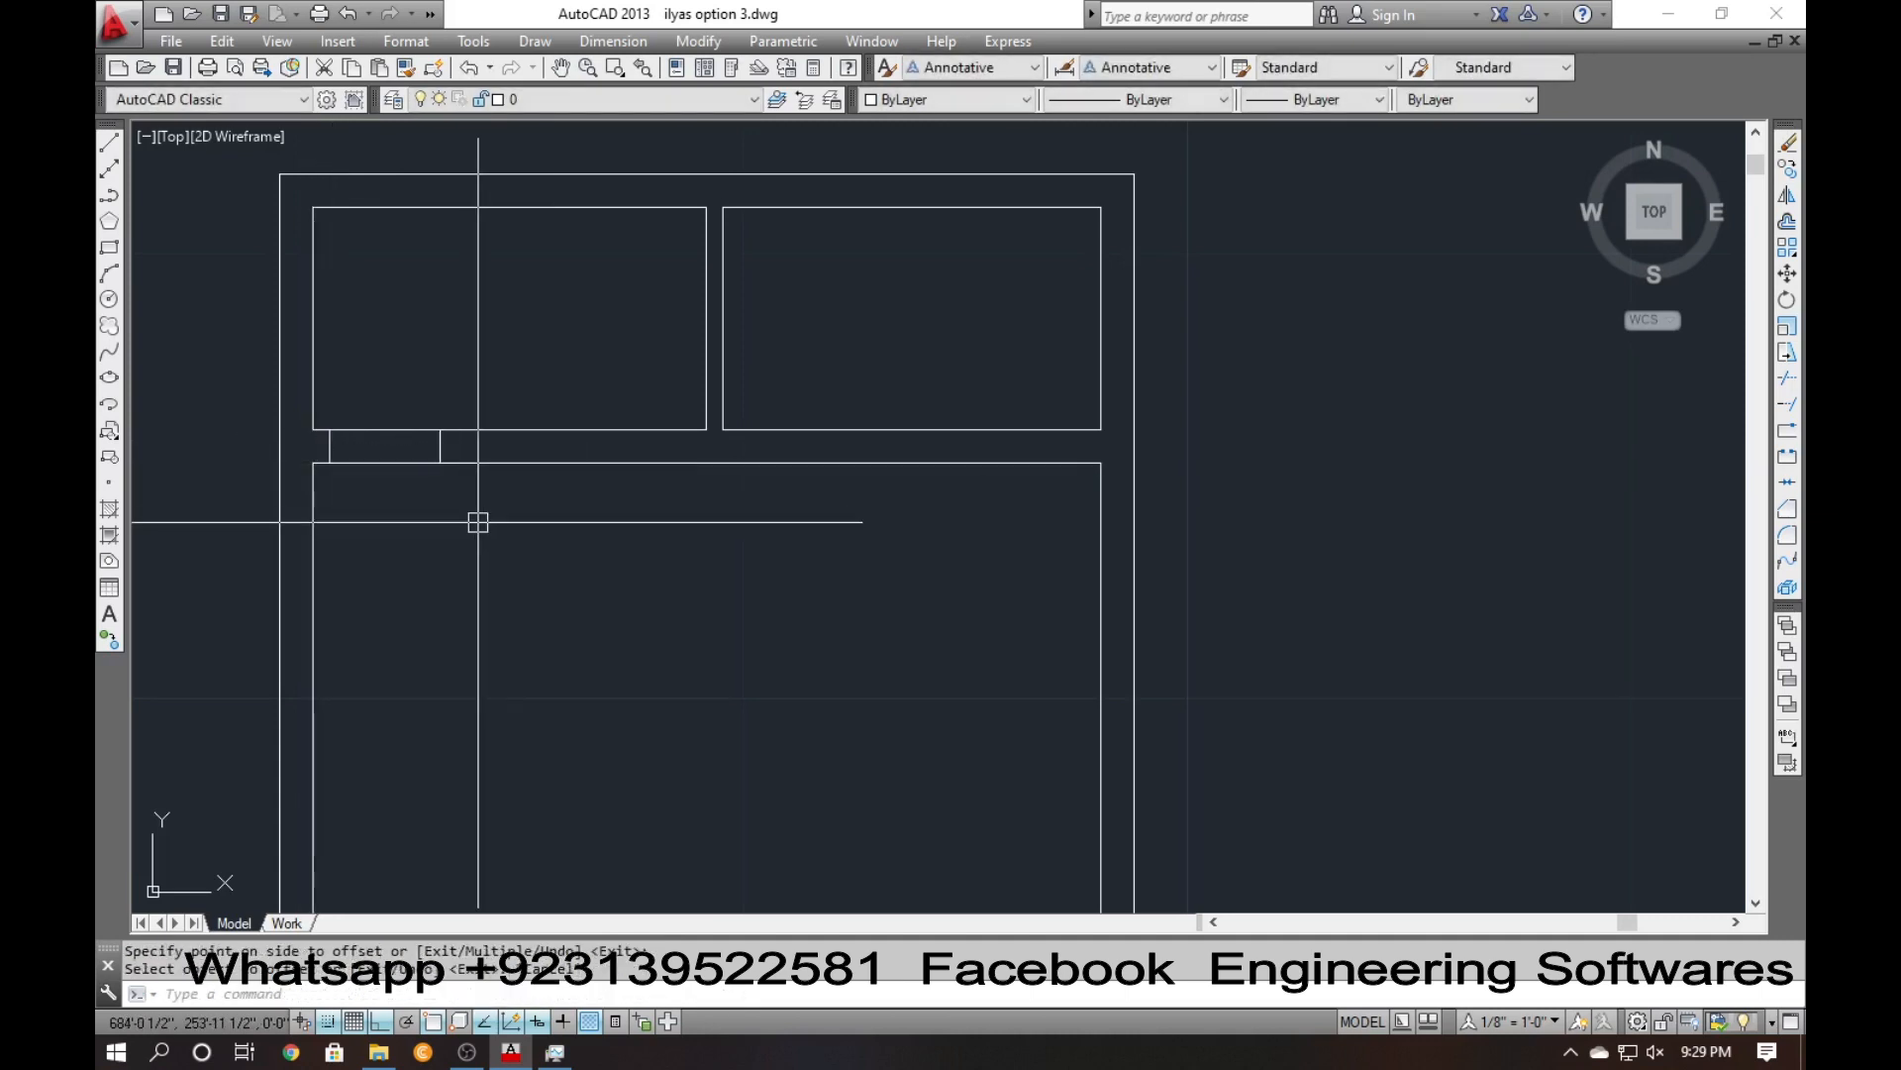
# Trim both wall lines between the two jamb lines below the top-left room to open the doorway.
pyautogui.write('tr')
pyautogui.press('Return')
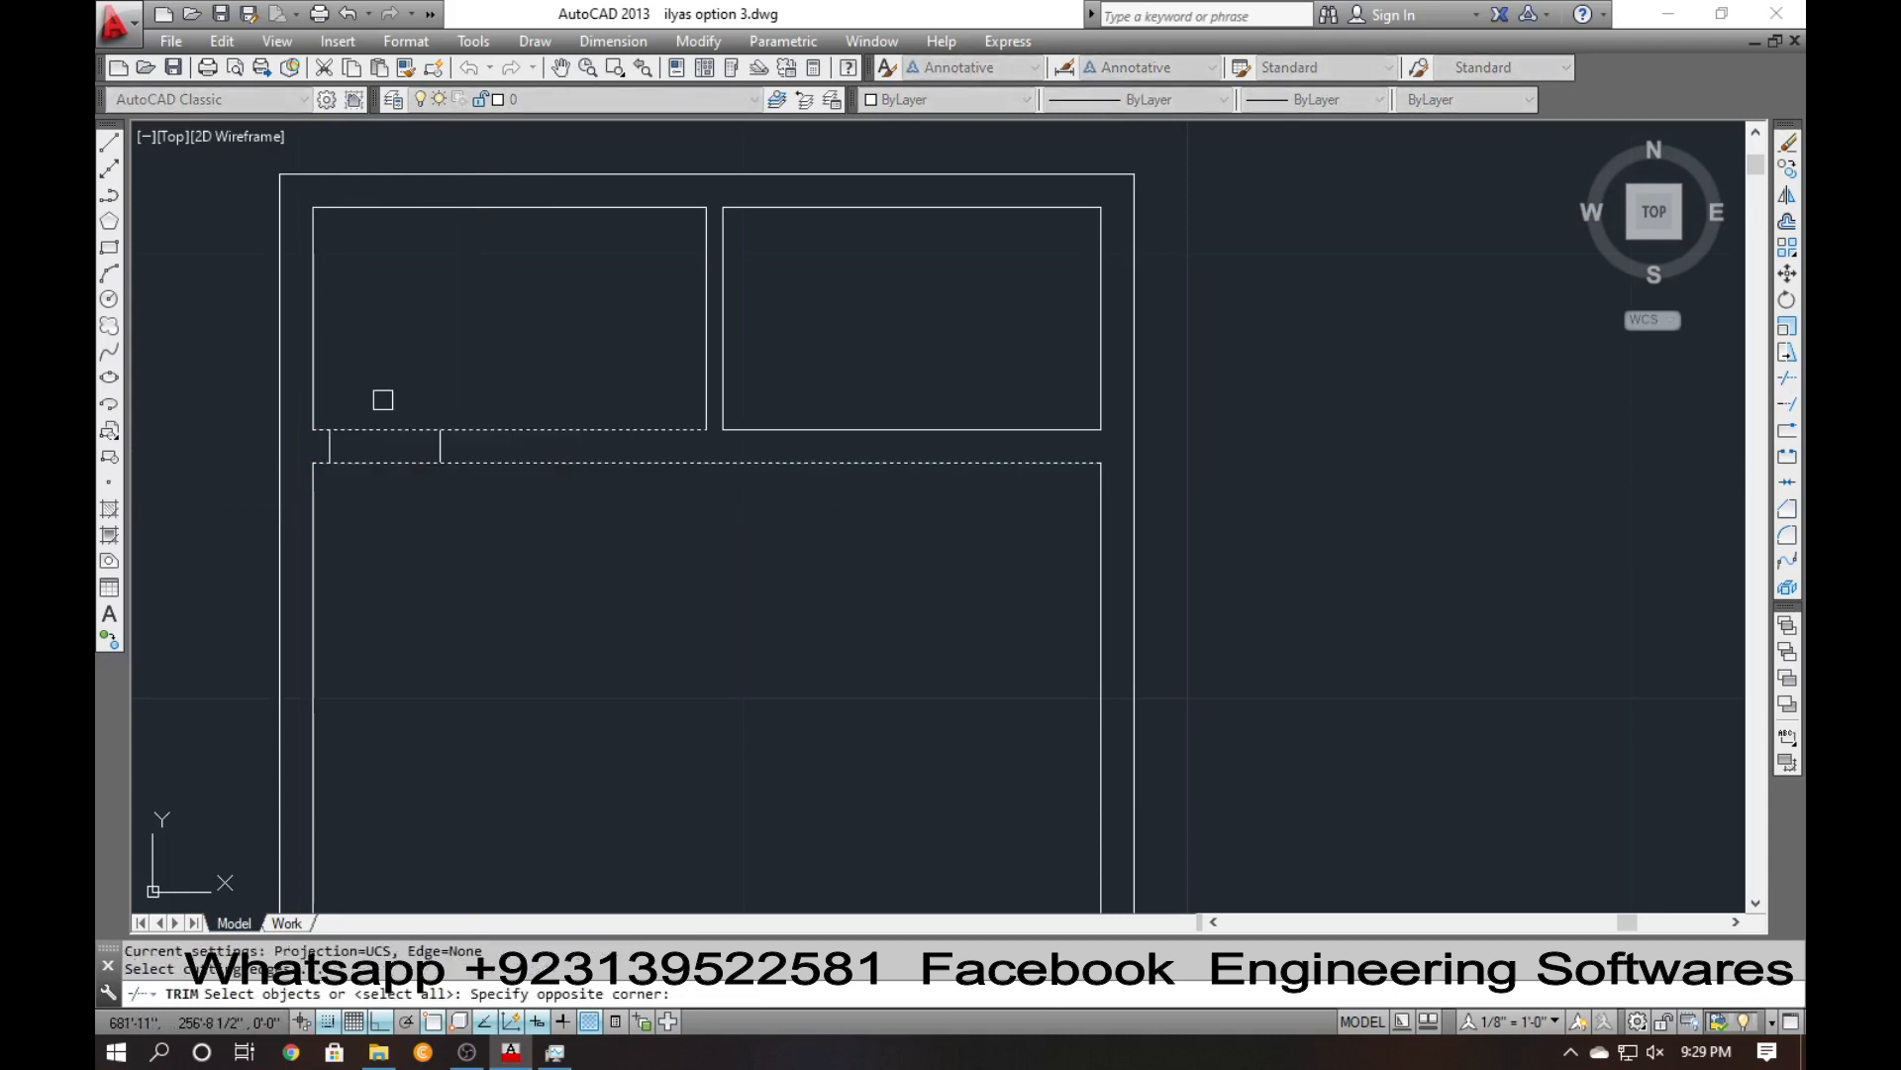
pyautogui.press('Escape')
pyautogui.write('tr')
pyautogui.press('Return')
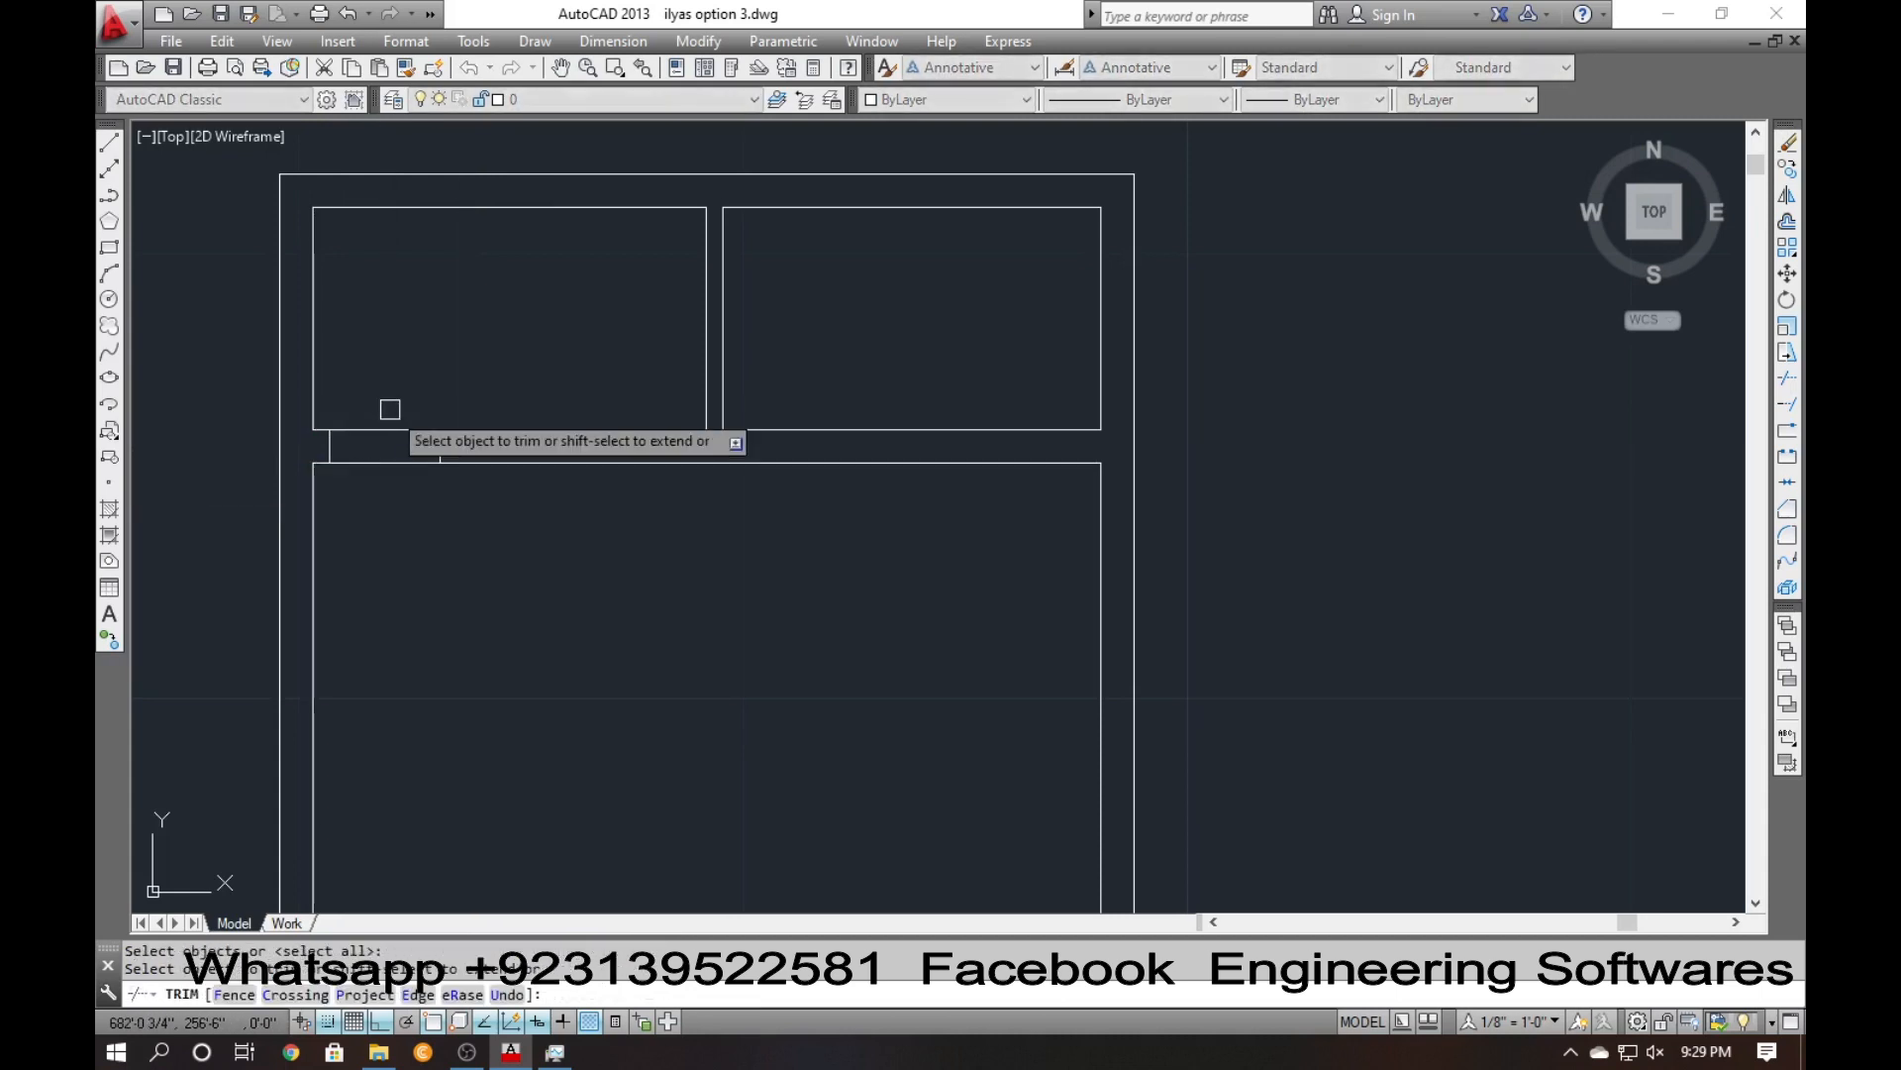
pyautogui.click(391, 408)
pyautogui.click(382, 514)
pyautogui.press('Escape')
pyautogui.scroll(-4, 508, 533)
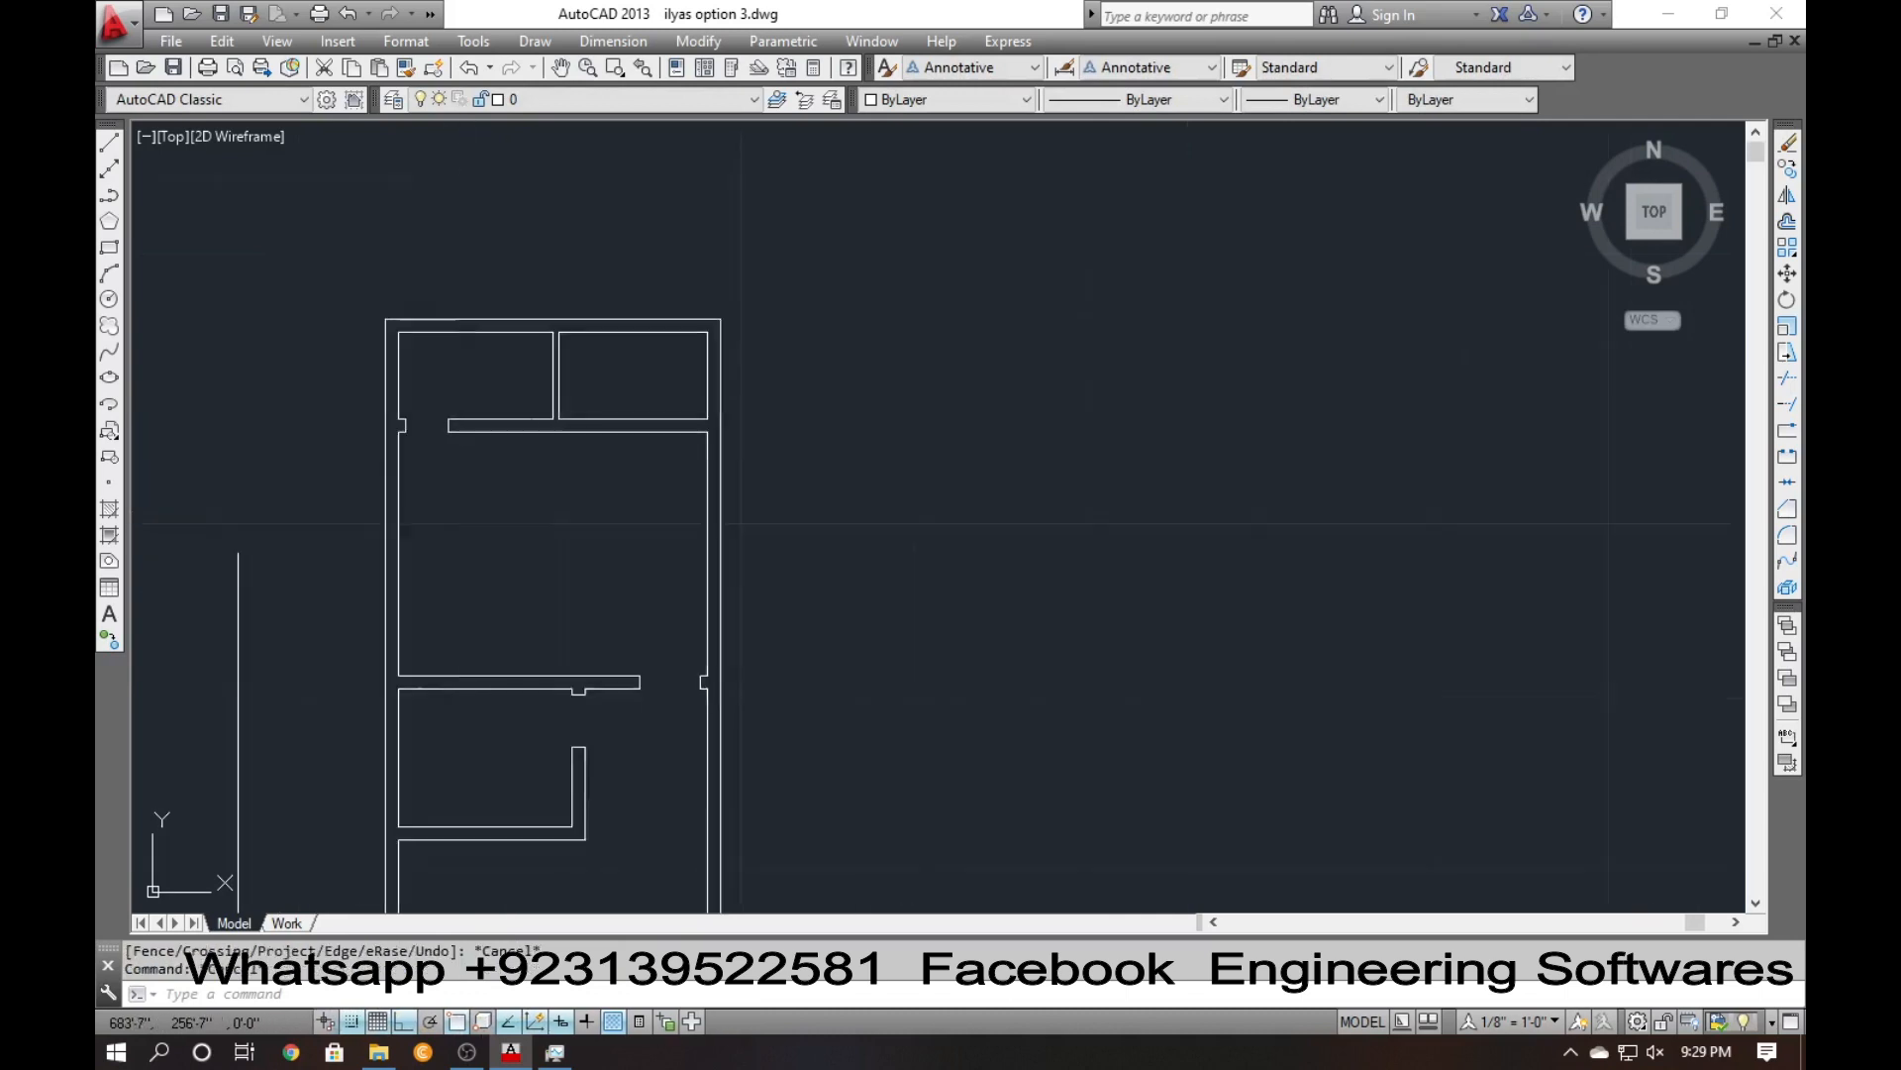
# Save the drawing.
pyautogui.scroll(-2, 583, 527)
pyautogui.scroll(2, 611, 350)
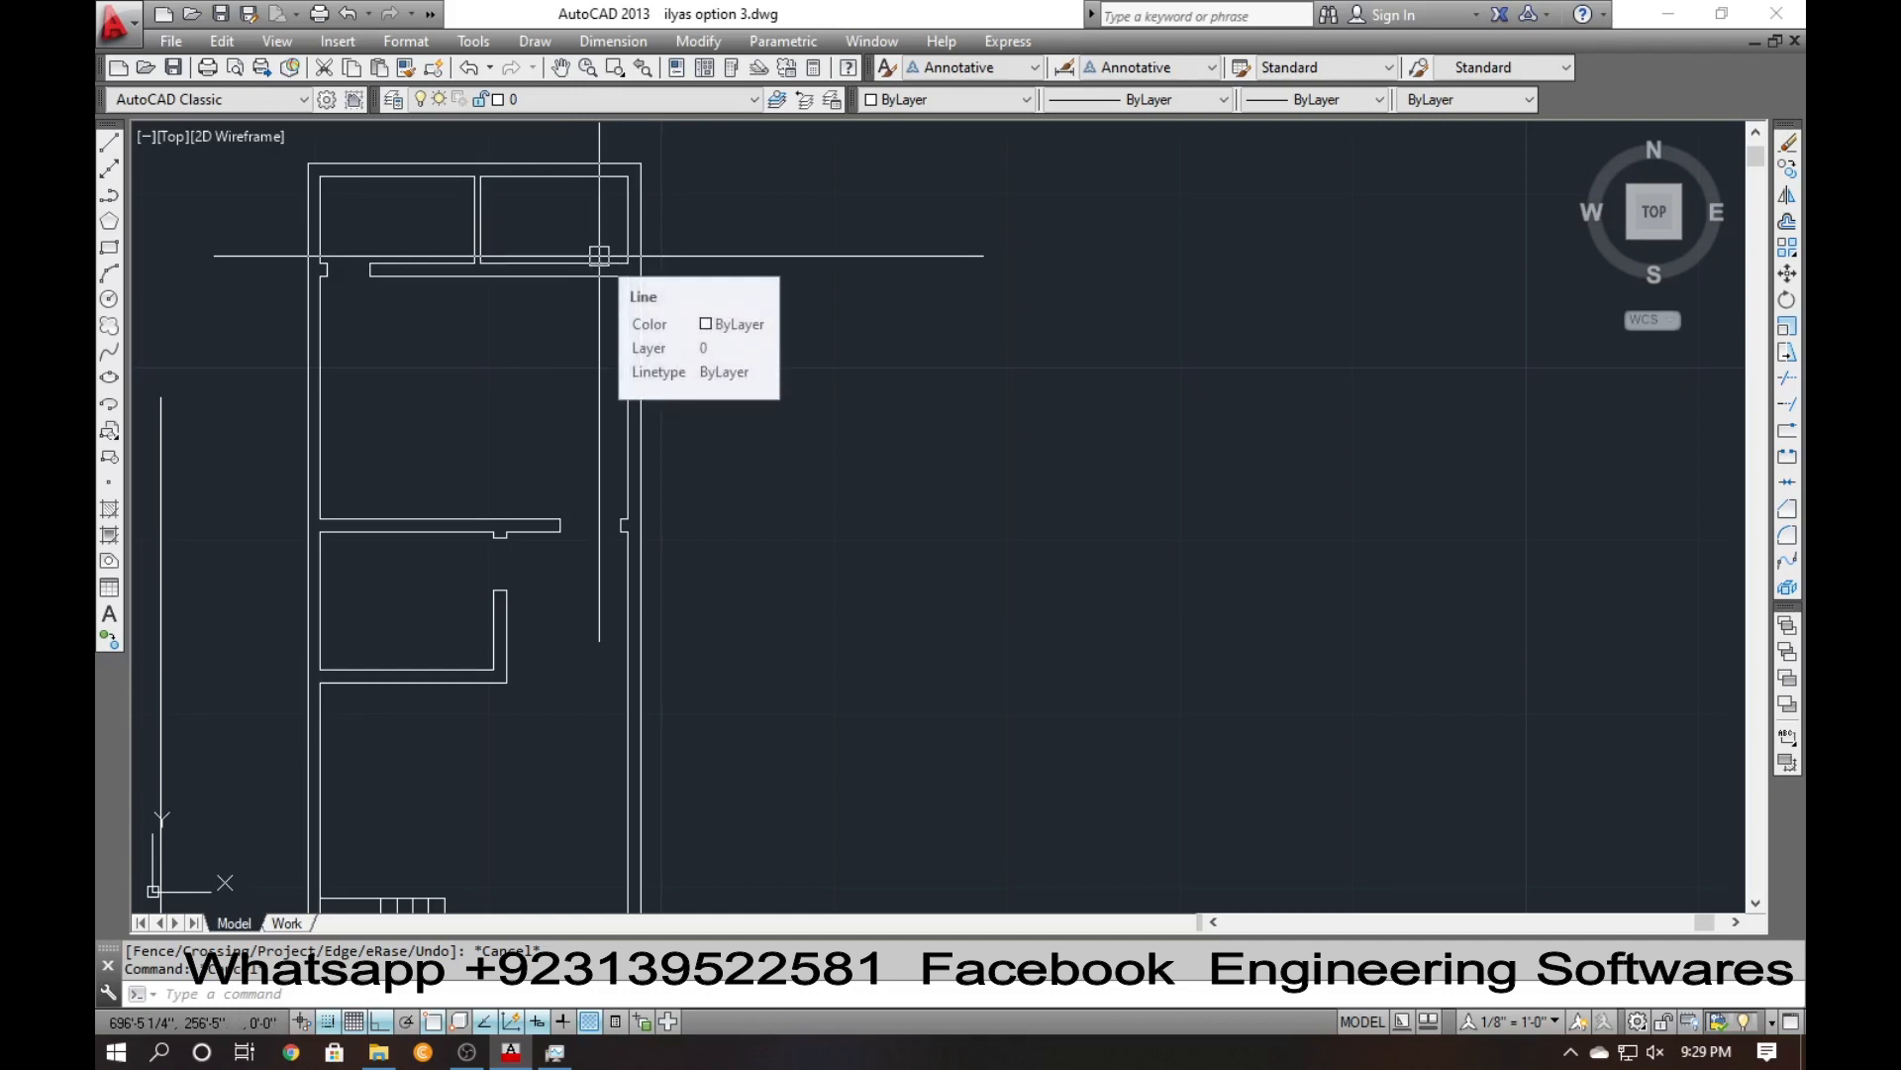
pyautogui.hotkey('ctrl', 's')
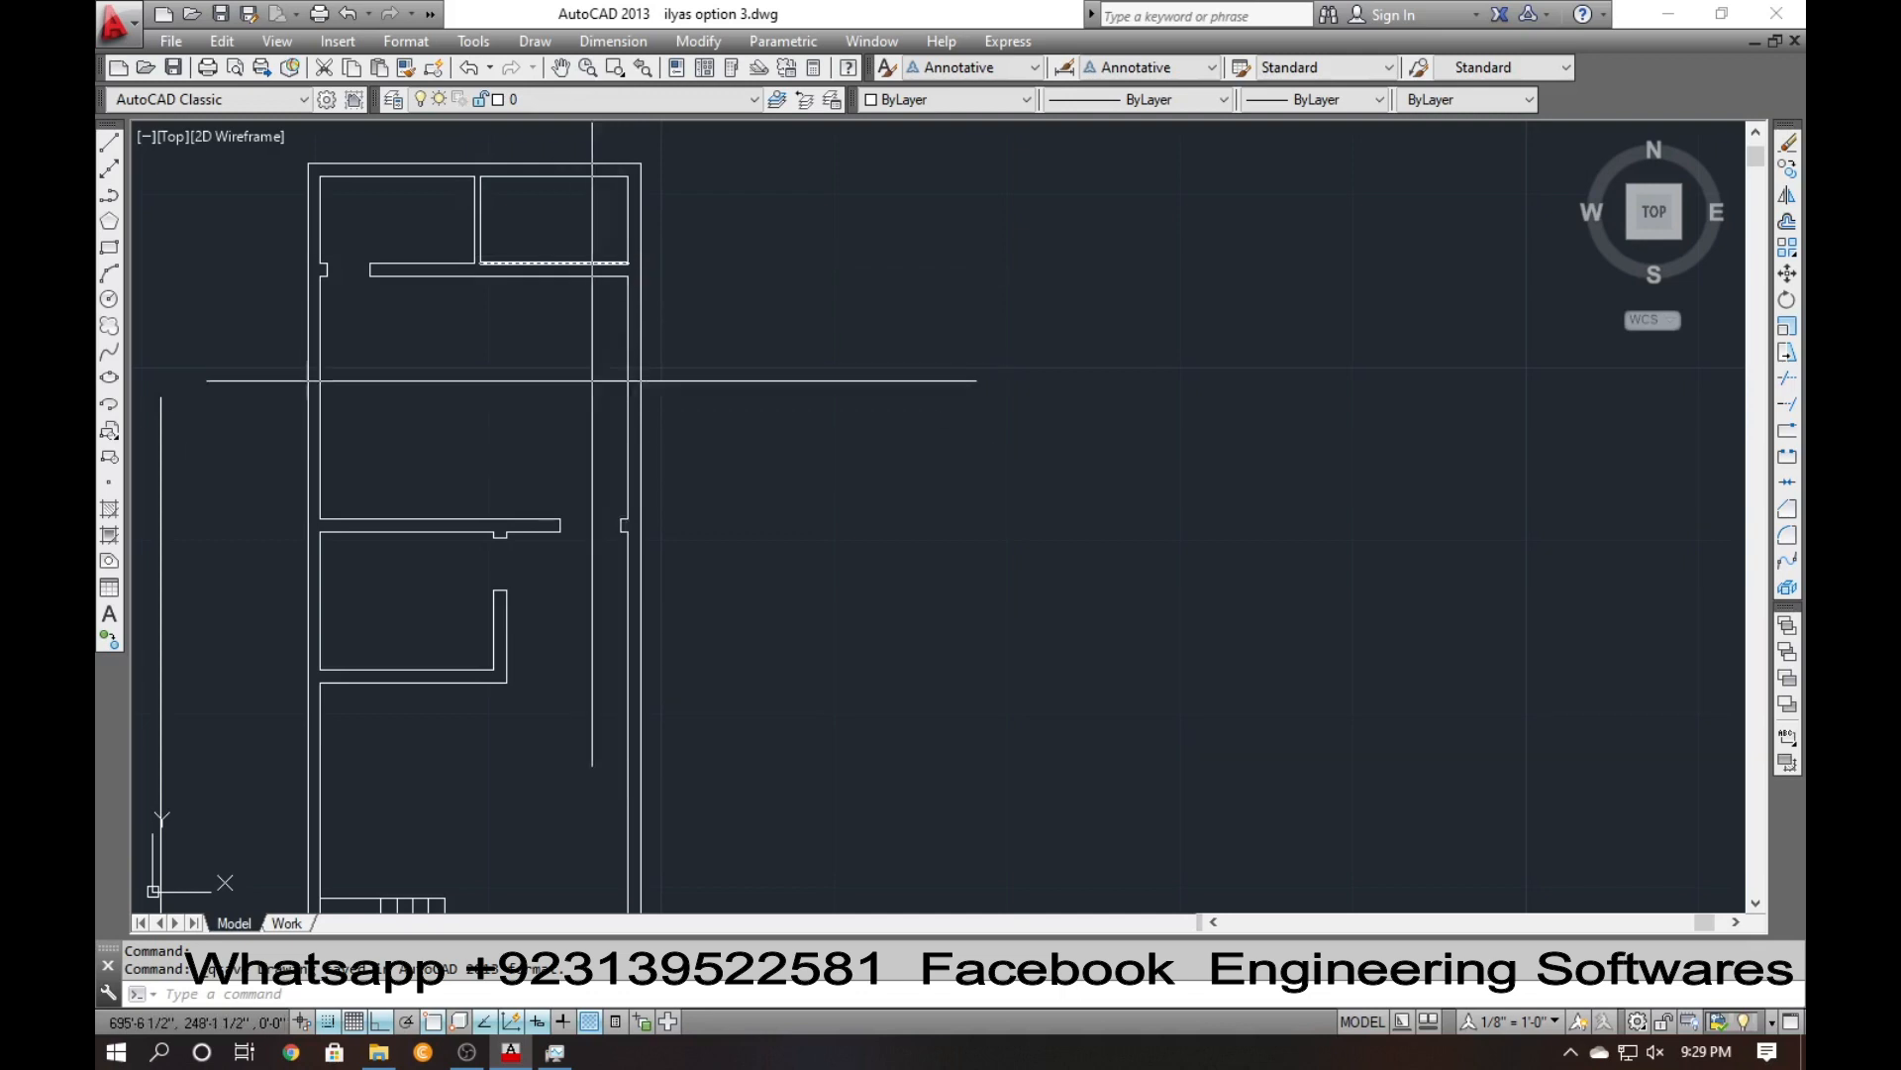
pyautogui.scroll(-2, 525, 368)
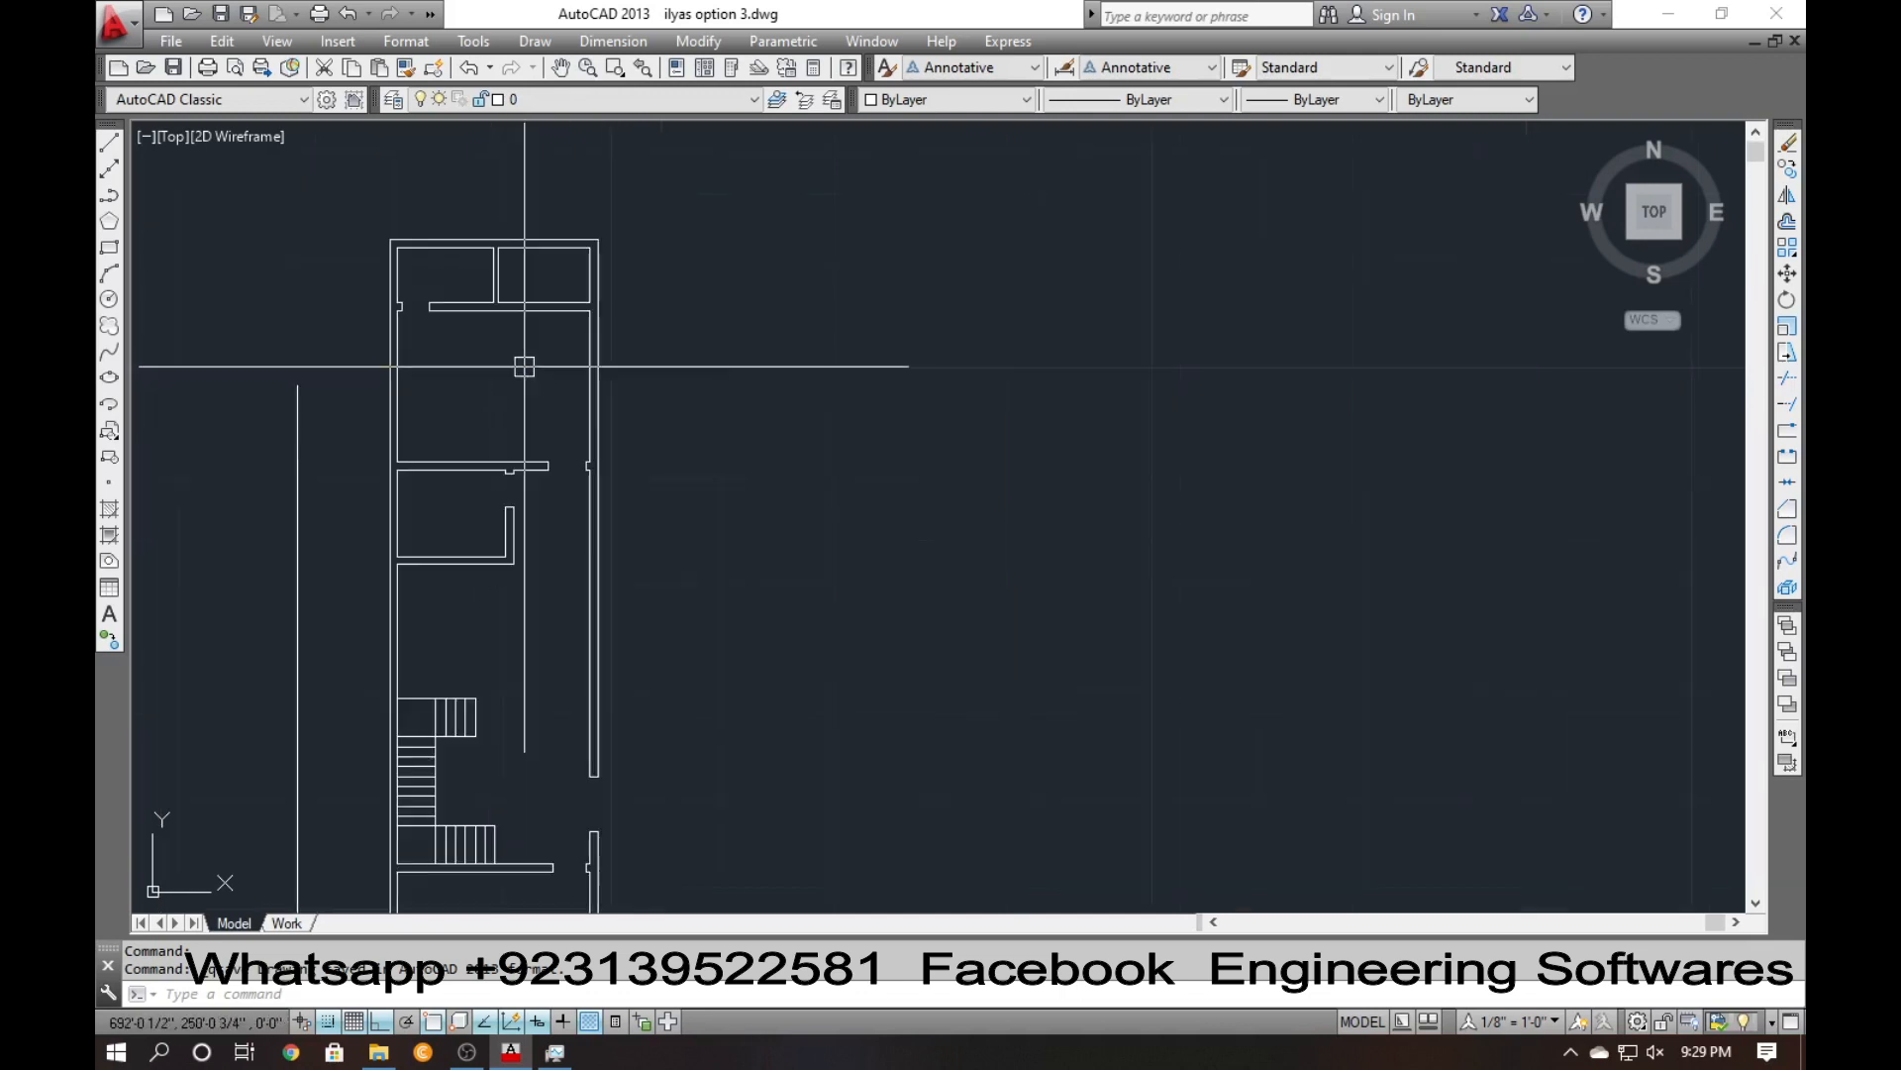
pyautogui.moveTo(532, 451); pyautogui.dragTo(547, 326, button='middle')
pyautogui.scroll(-2, 528, 341)
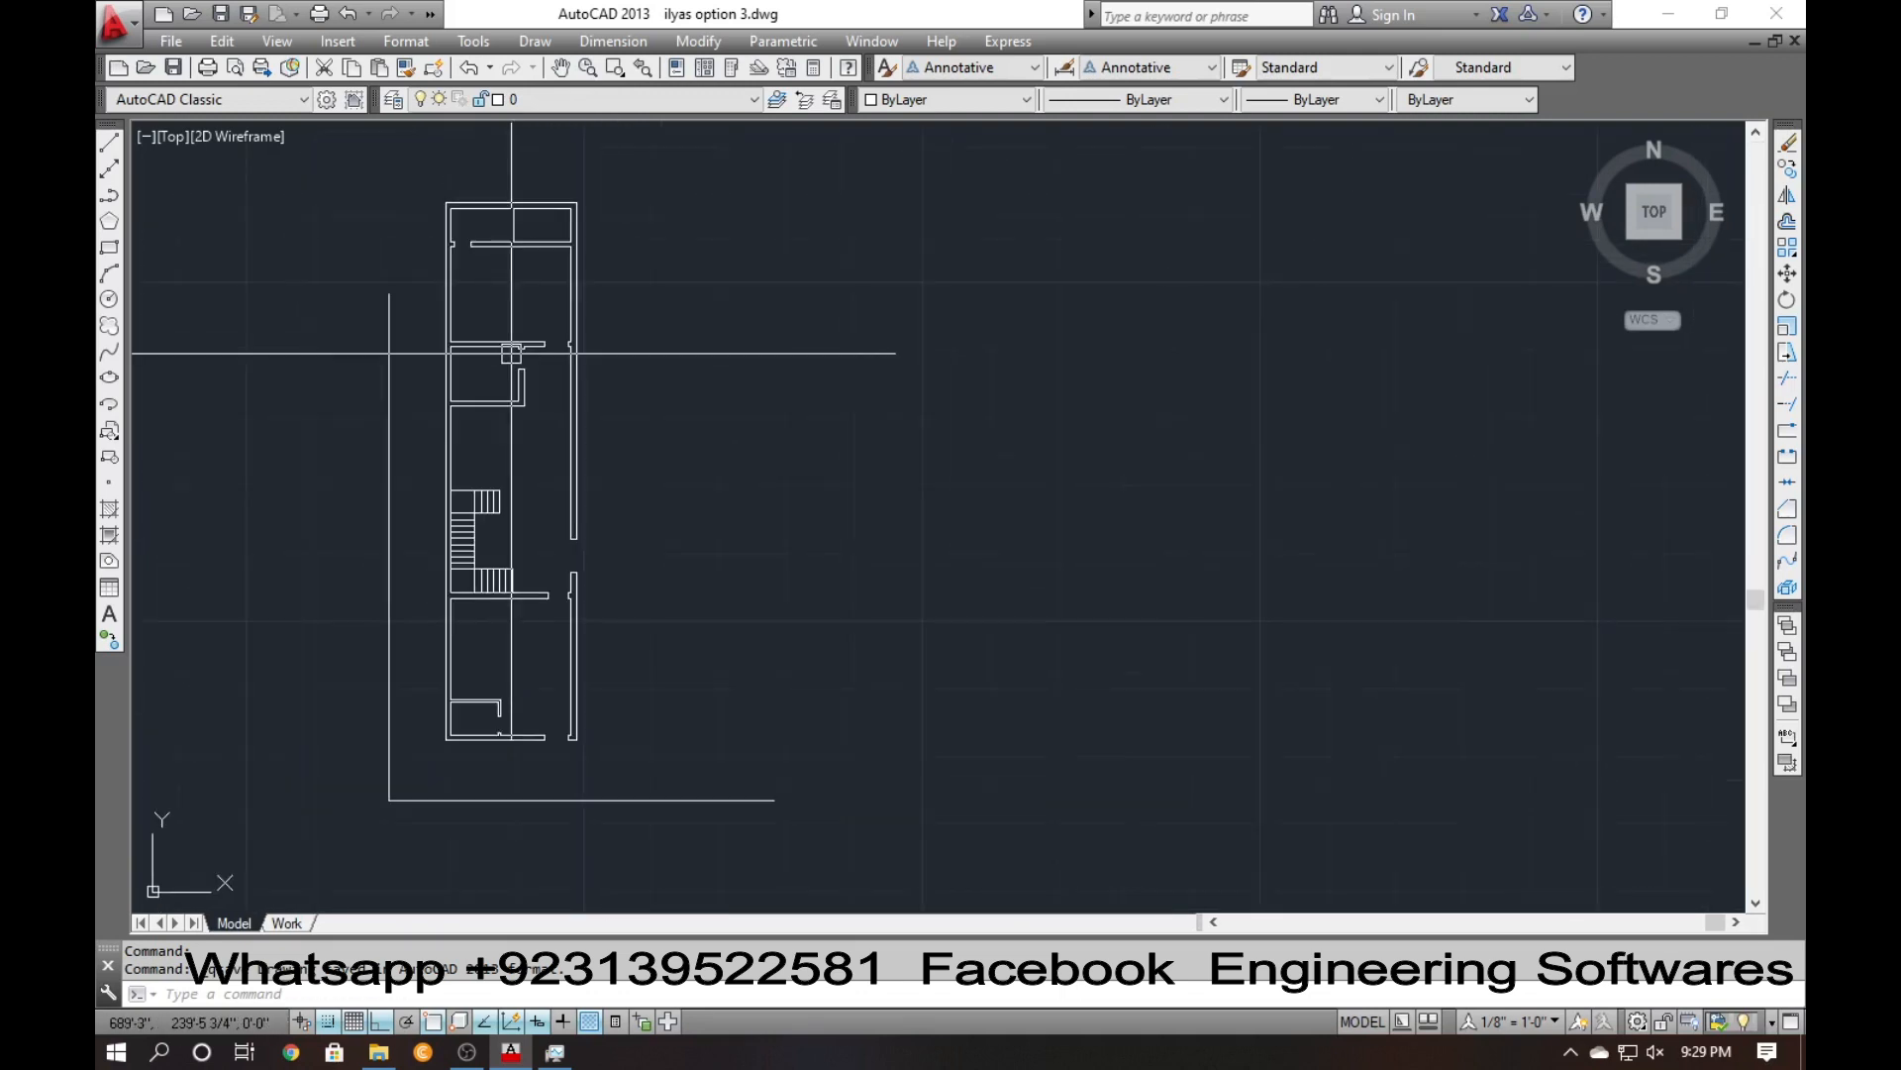
pyautogui.scroll(2, 517, 316)
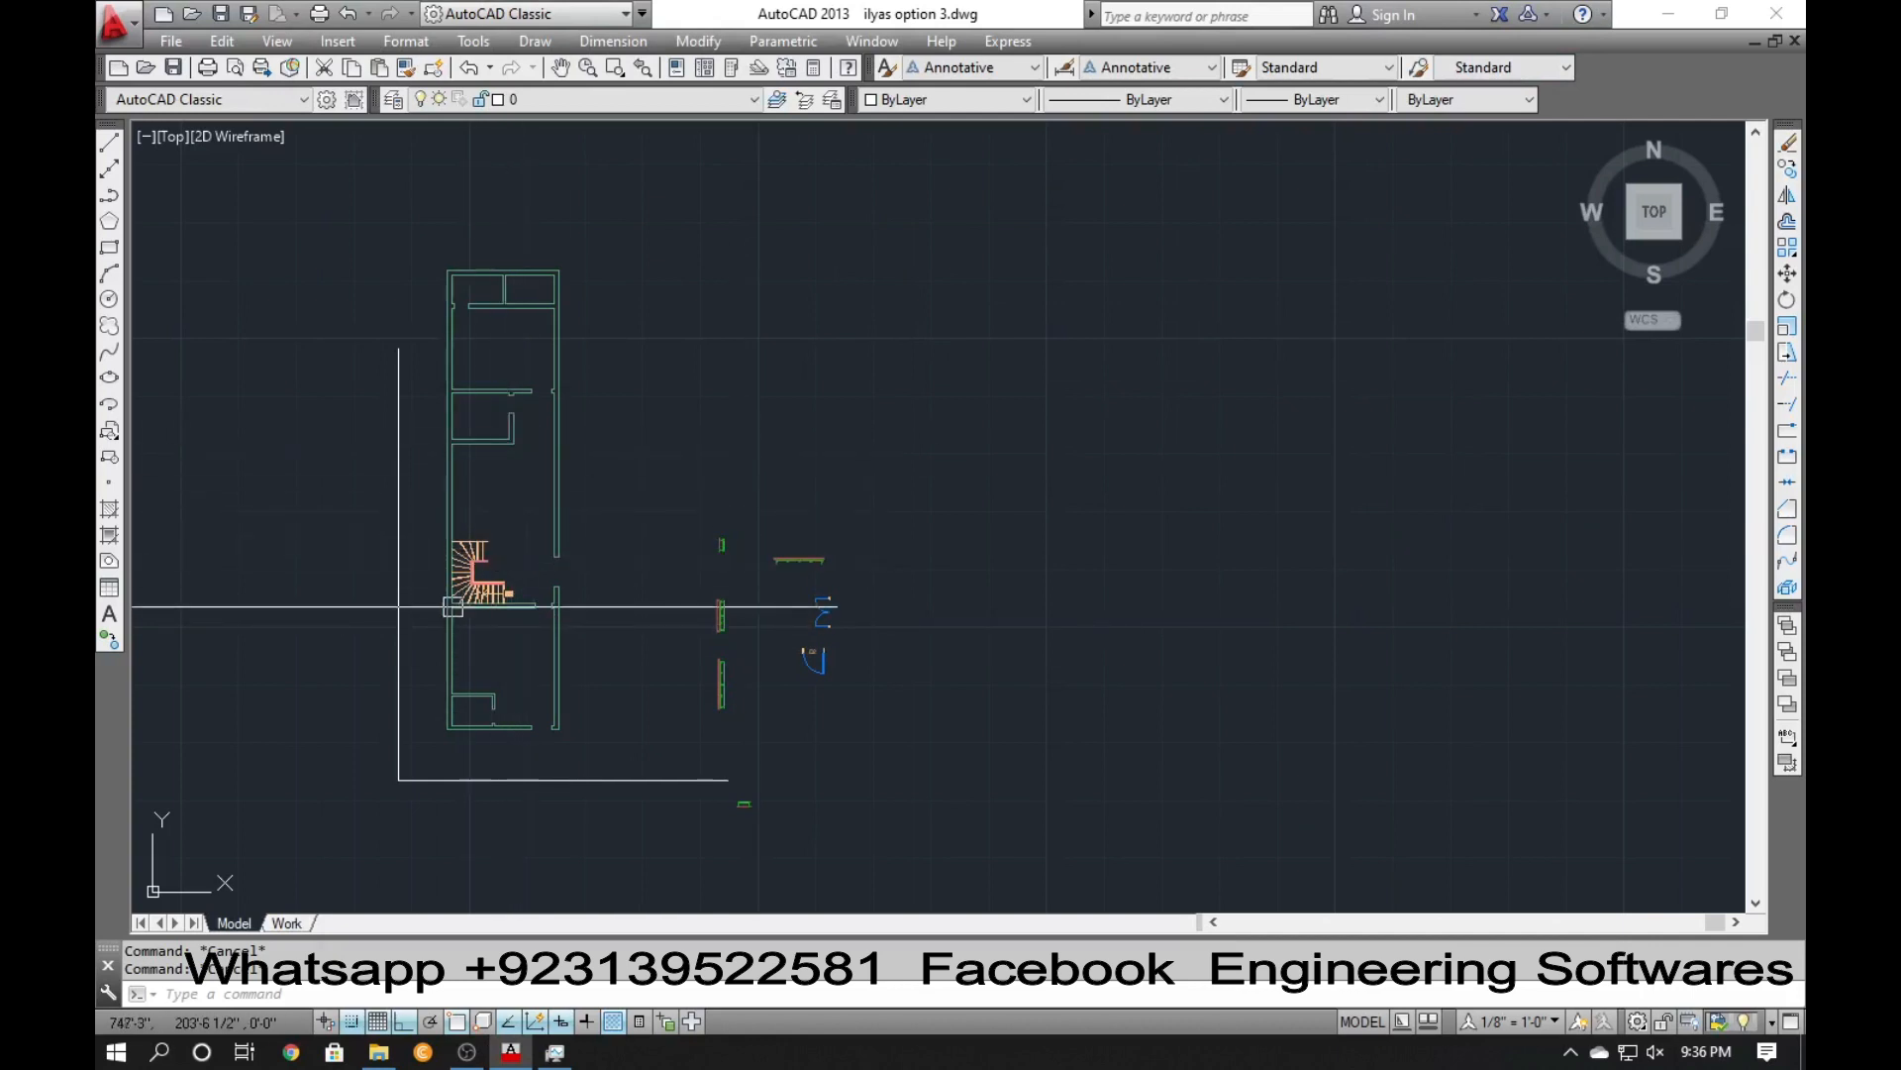
# Copy the last double tread line of the upper stair flight to the open right end of that flight.
pyautogui.scroll(5, 445, 607)
pyautogui.scroll(2, 498, 546)
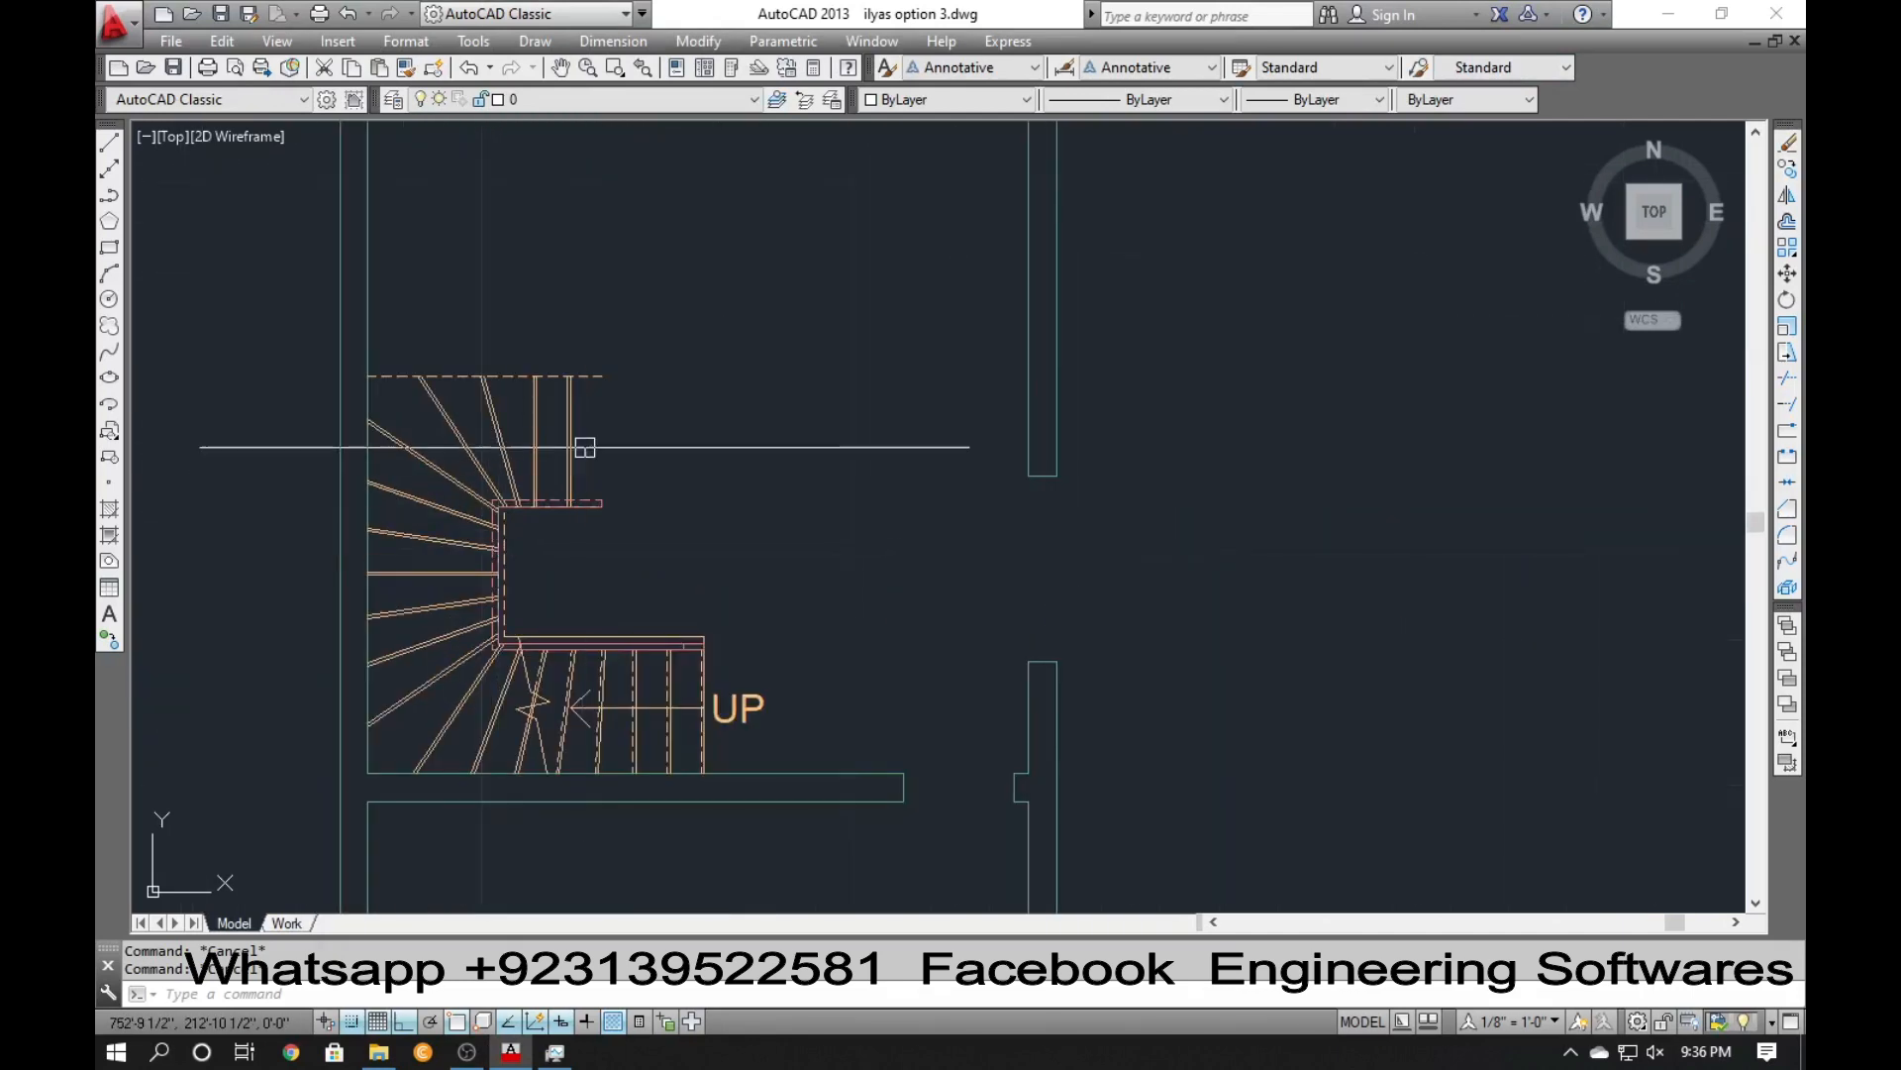
pyautogui.scroll(2, 584, 447)
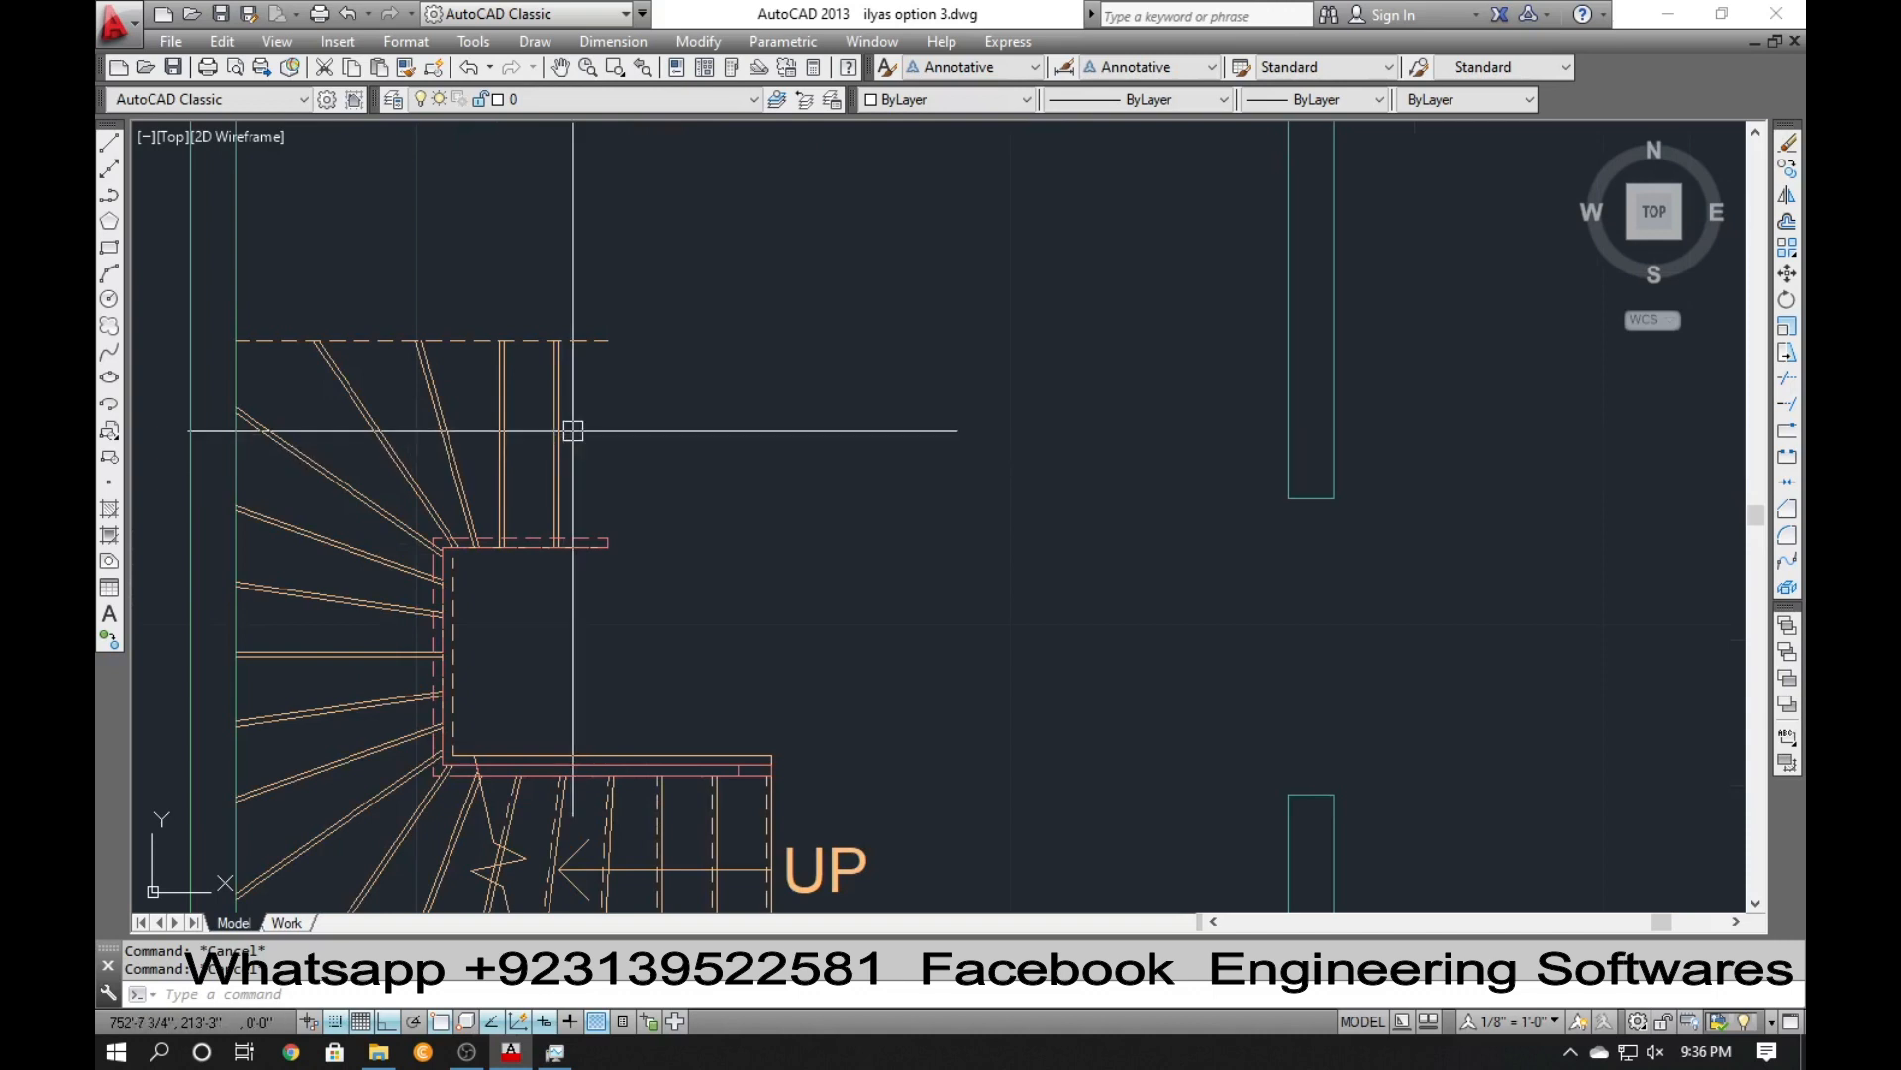
pyautogui.click(573, 436)
pyautogui.click(538, 430)
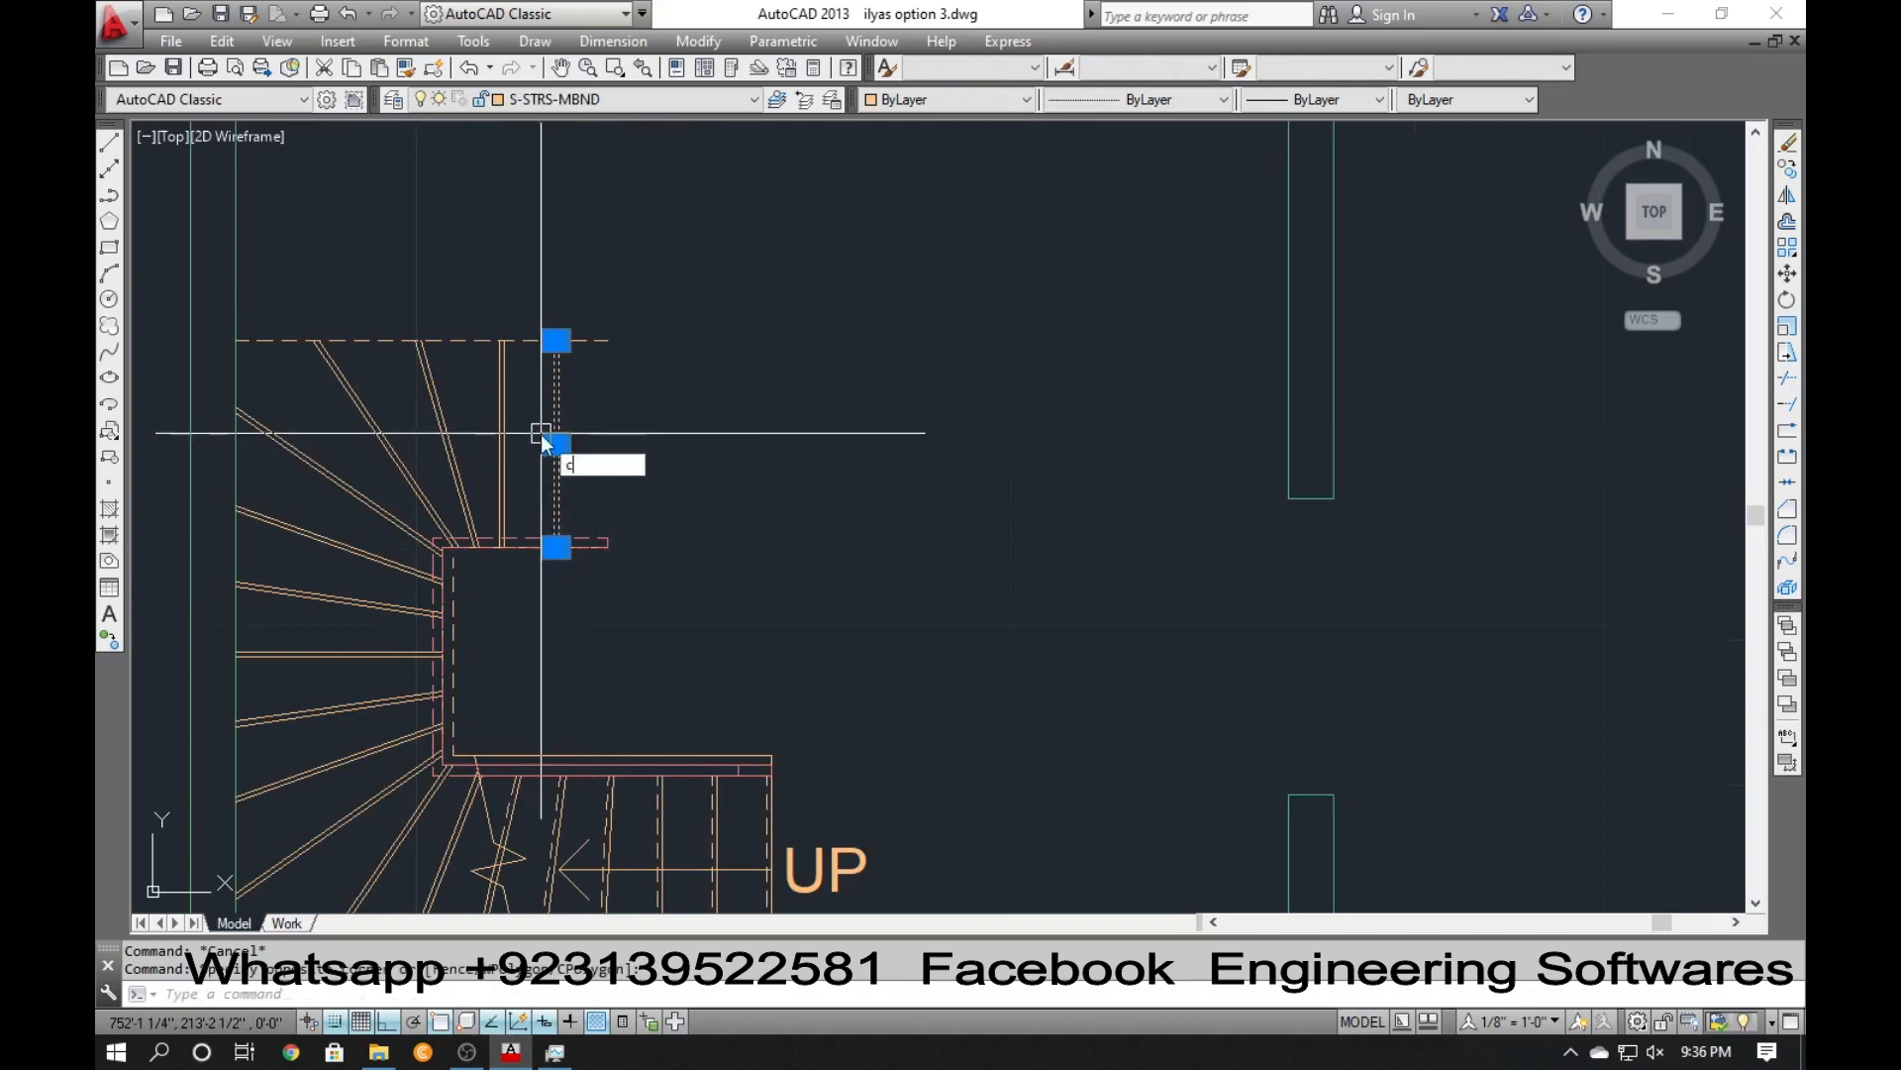
pyautogui.write('co')
pyautogui.press('Return')
pyautogui.scroll(2, 554, 317)
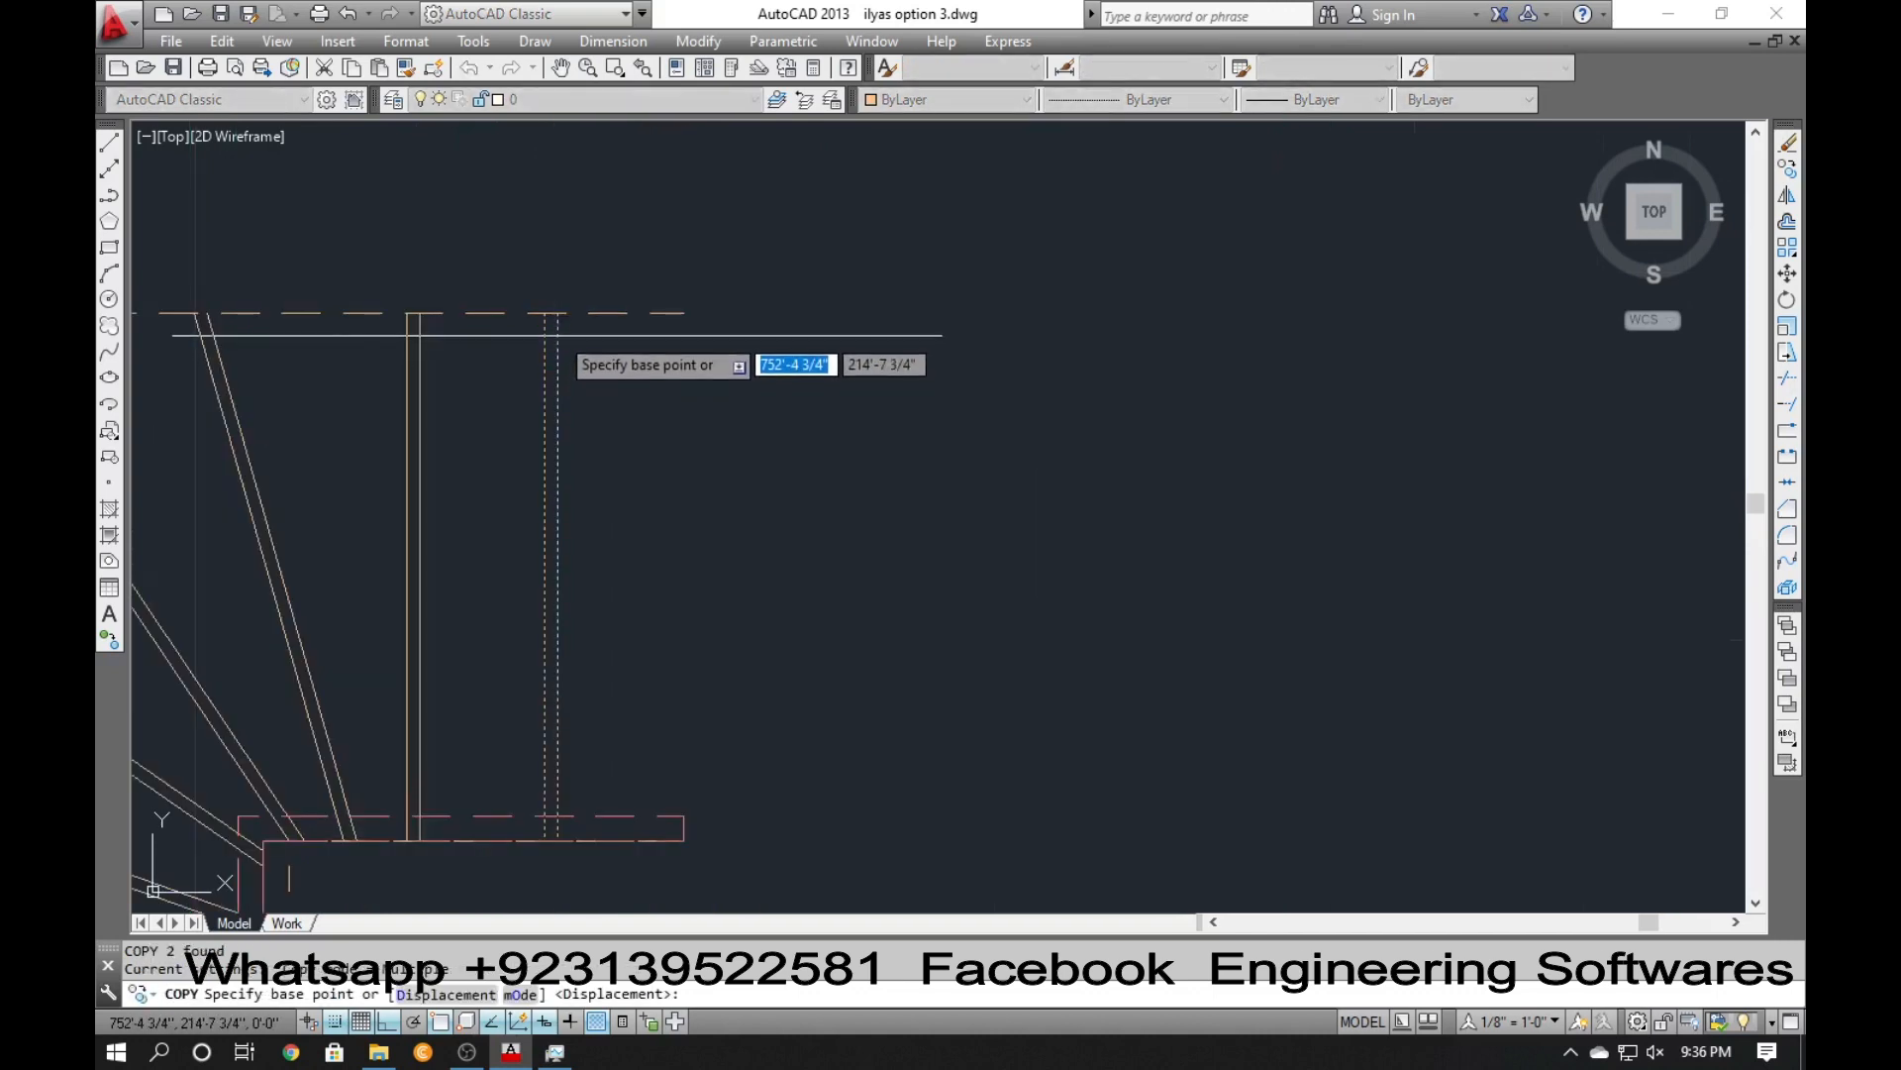
pyautogui.click(557, 312)
pyautogui.click(684, 312)
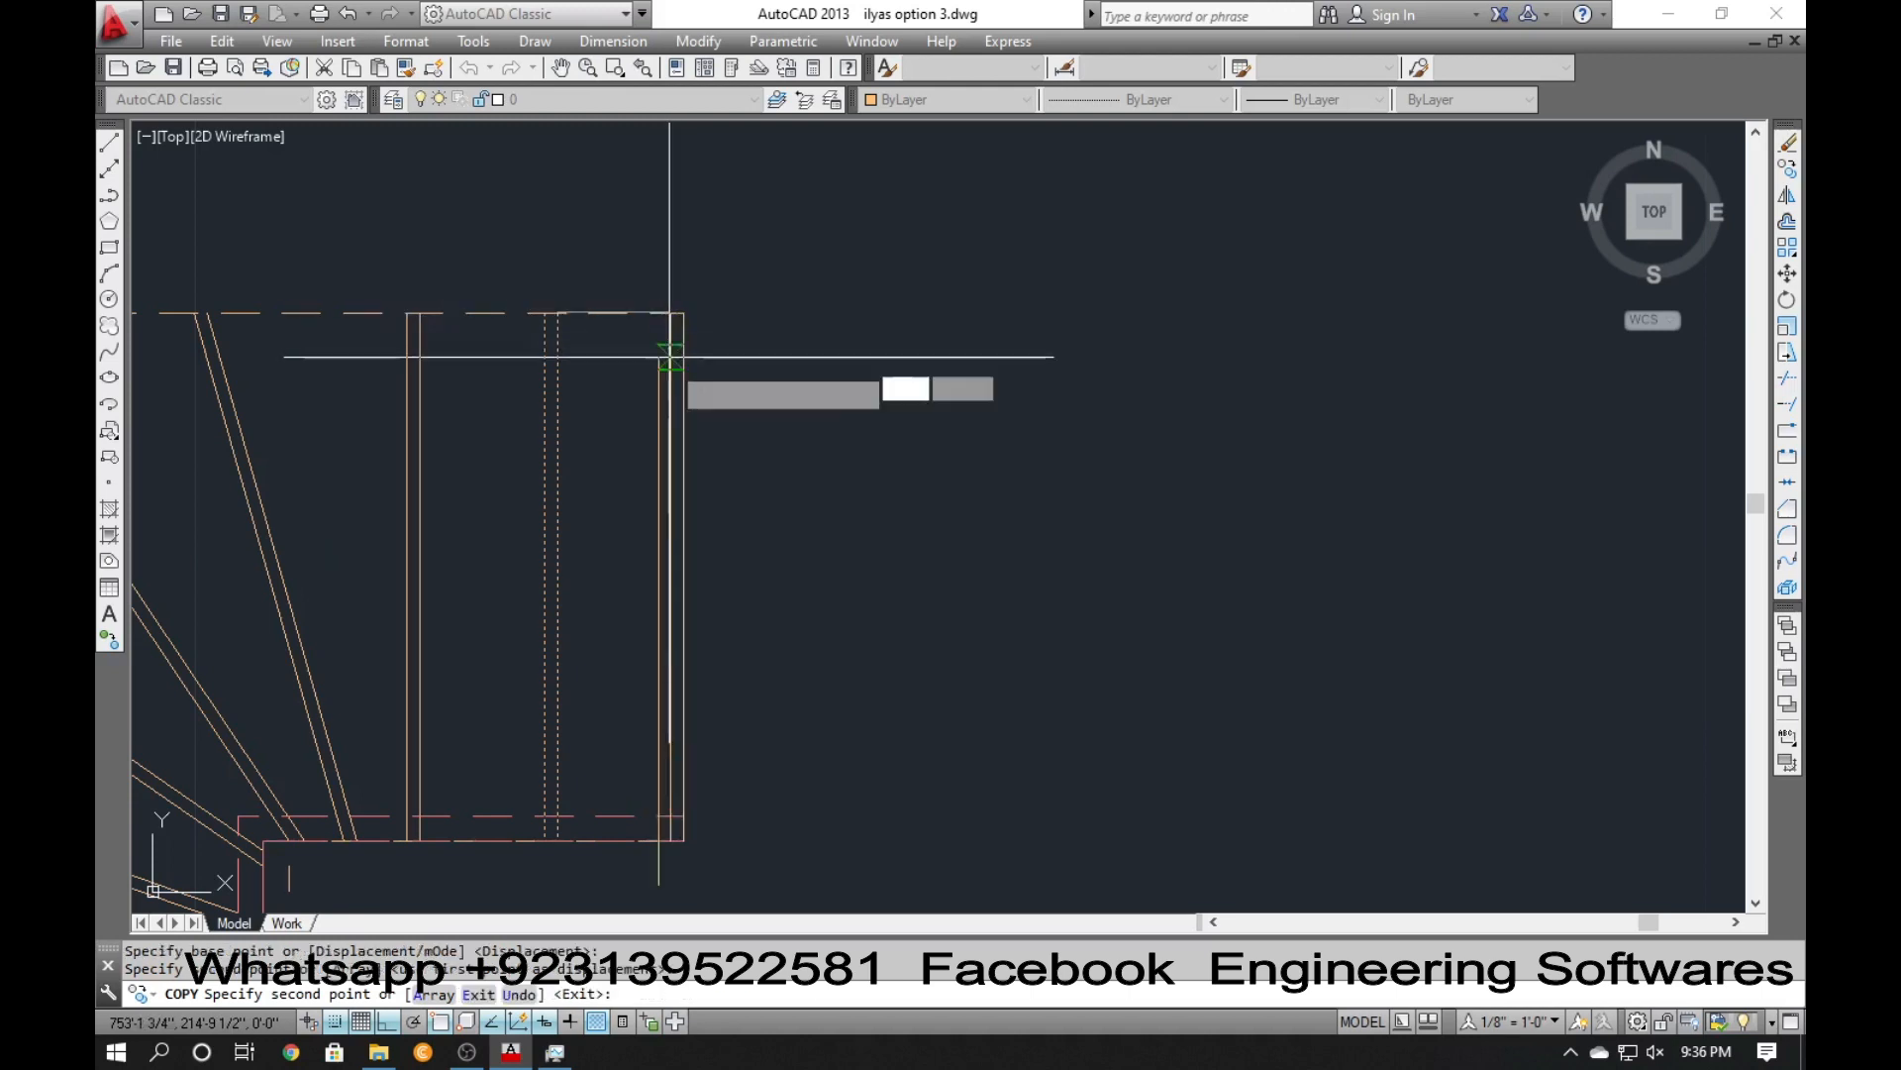
pyautogui.scroll(-2, 675, 371)
pyautogui.press('Escape')
pyautogui.press('Escape')
pyautogui.click(571, 267)
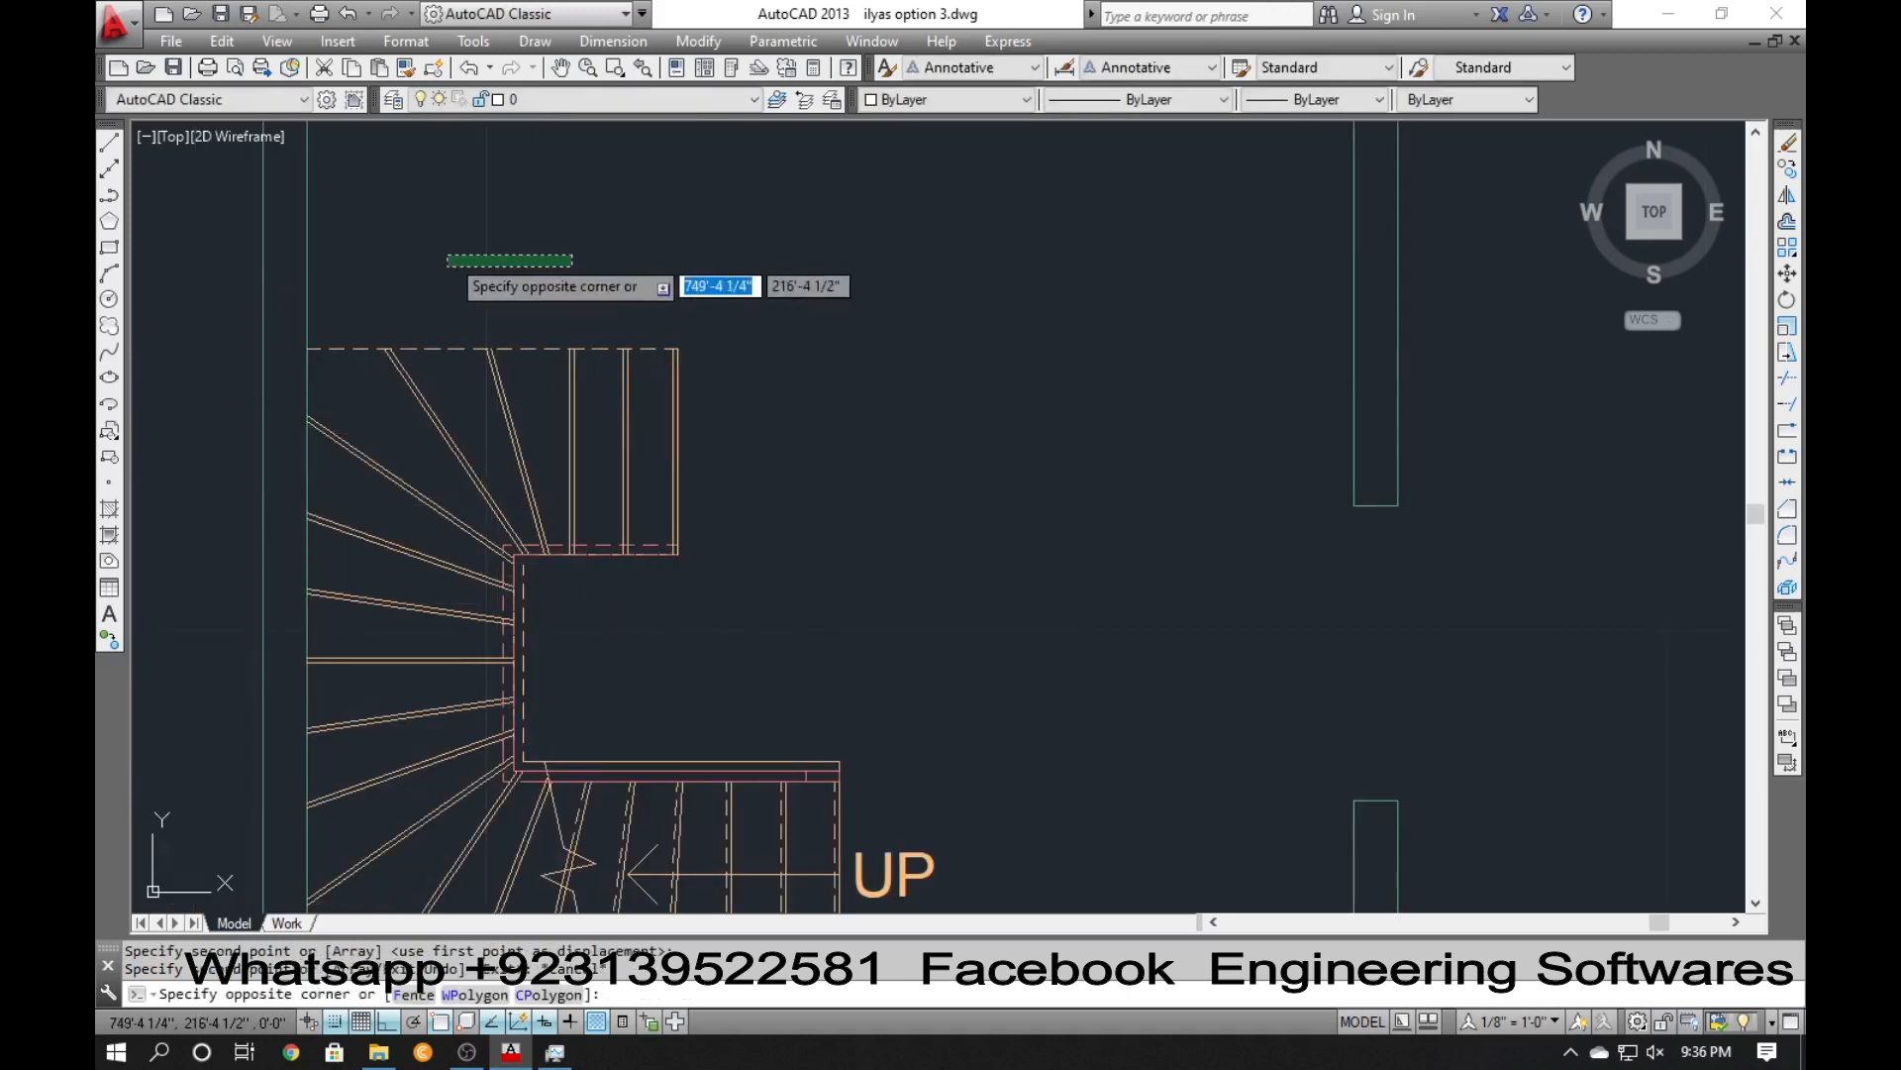
pyautogui.click(448, 255)
pyautogui.click(475, 266)
pyautogui.click(442, 264)
pyautogui.scroll(-2, 446, 265)
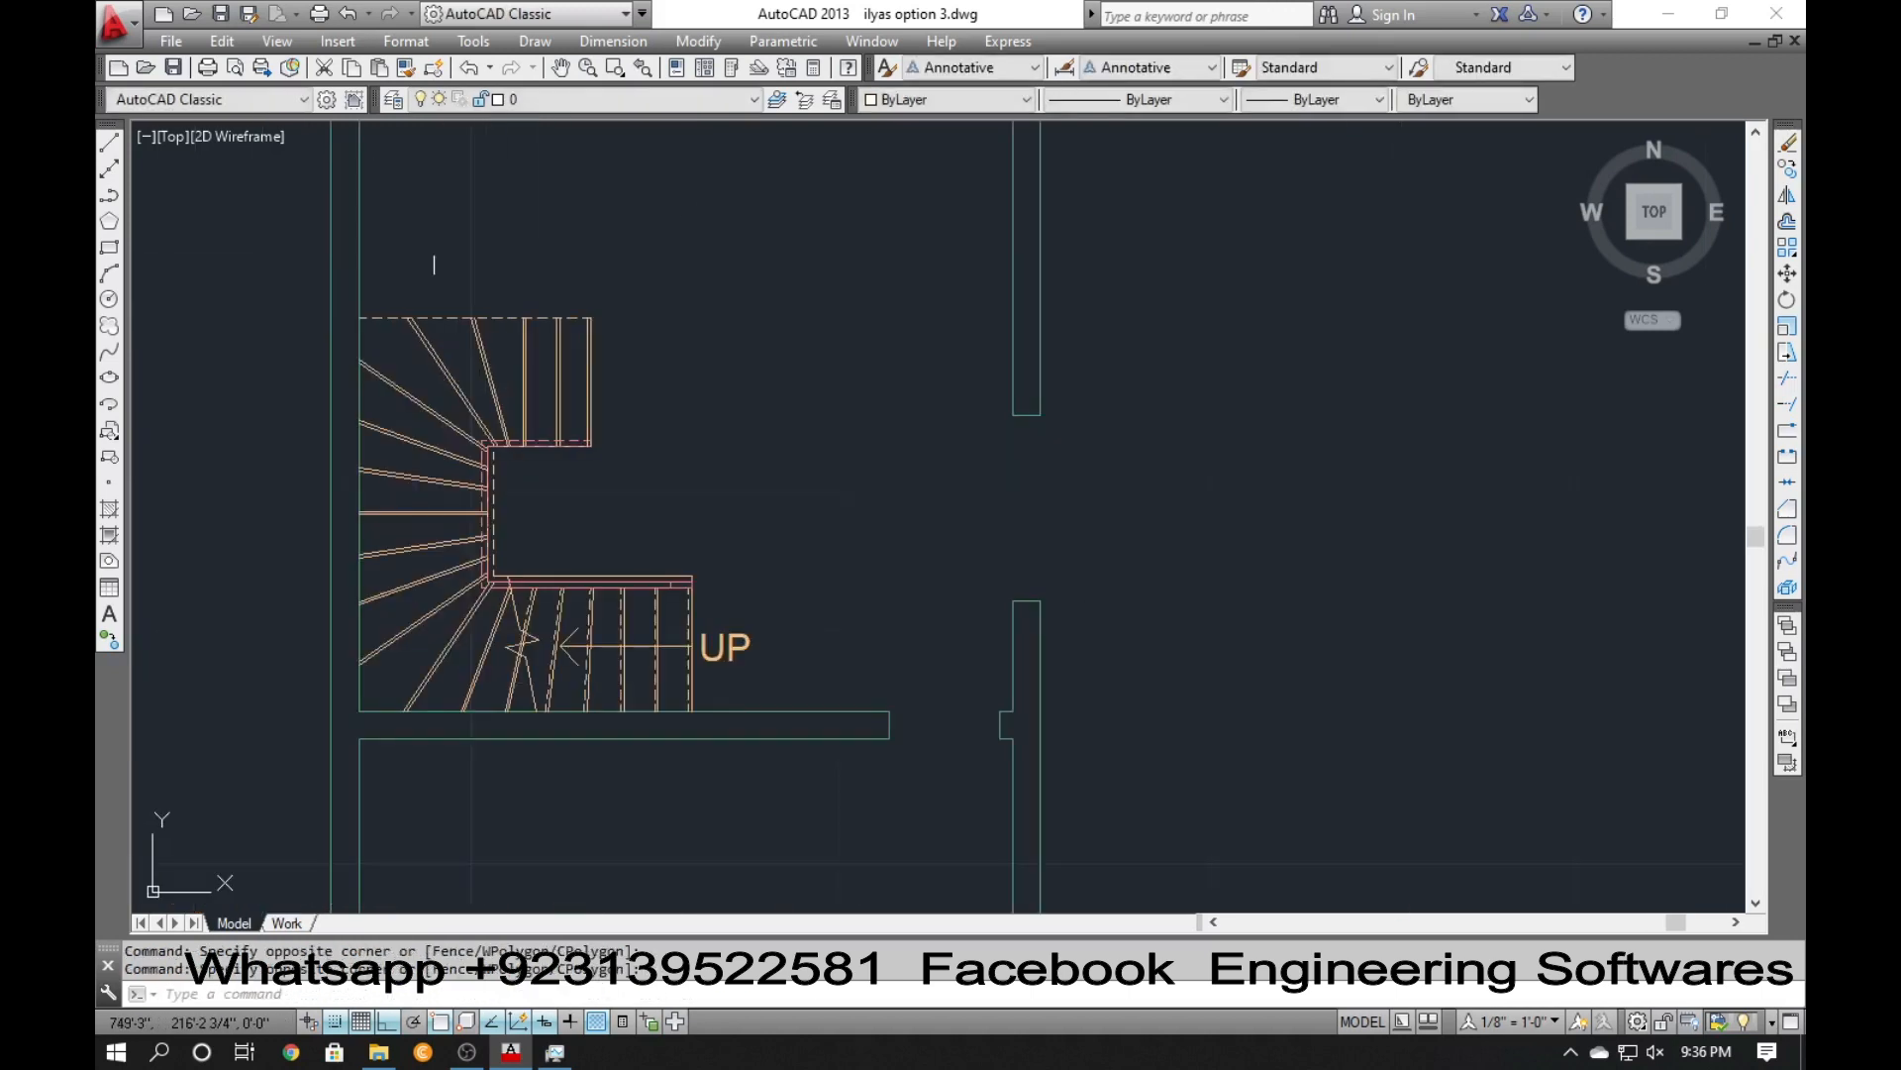
pyautogui.scroll(-4, 445, 625)
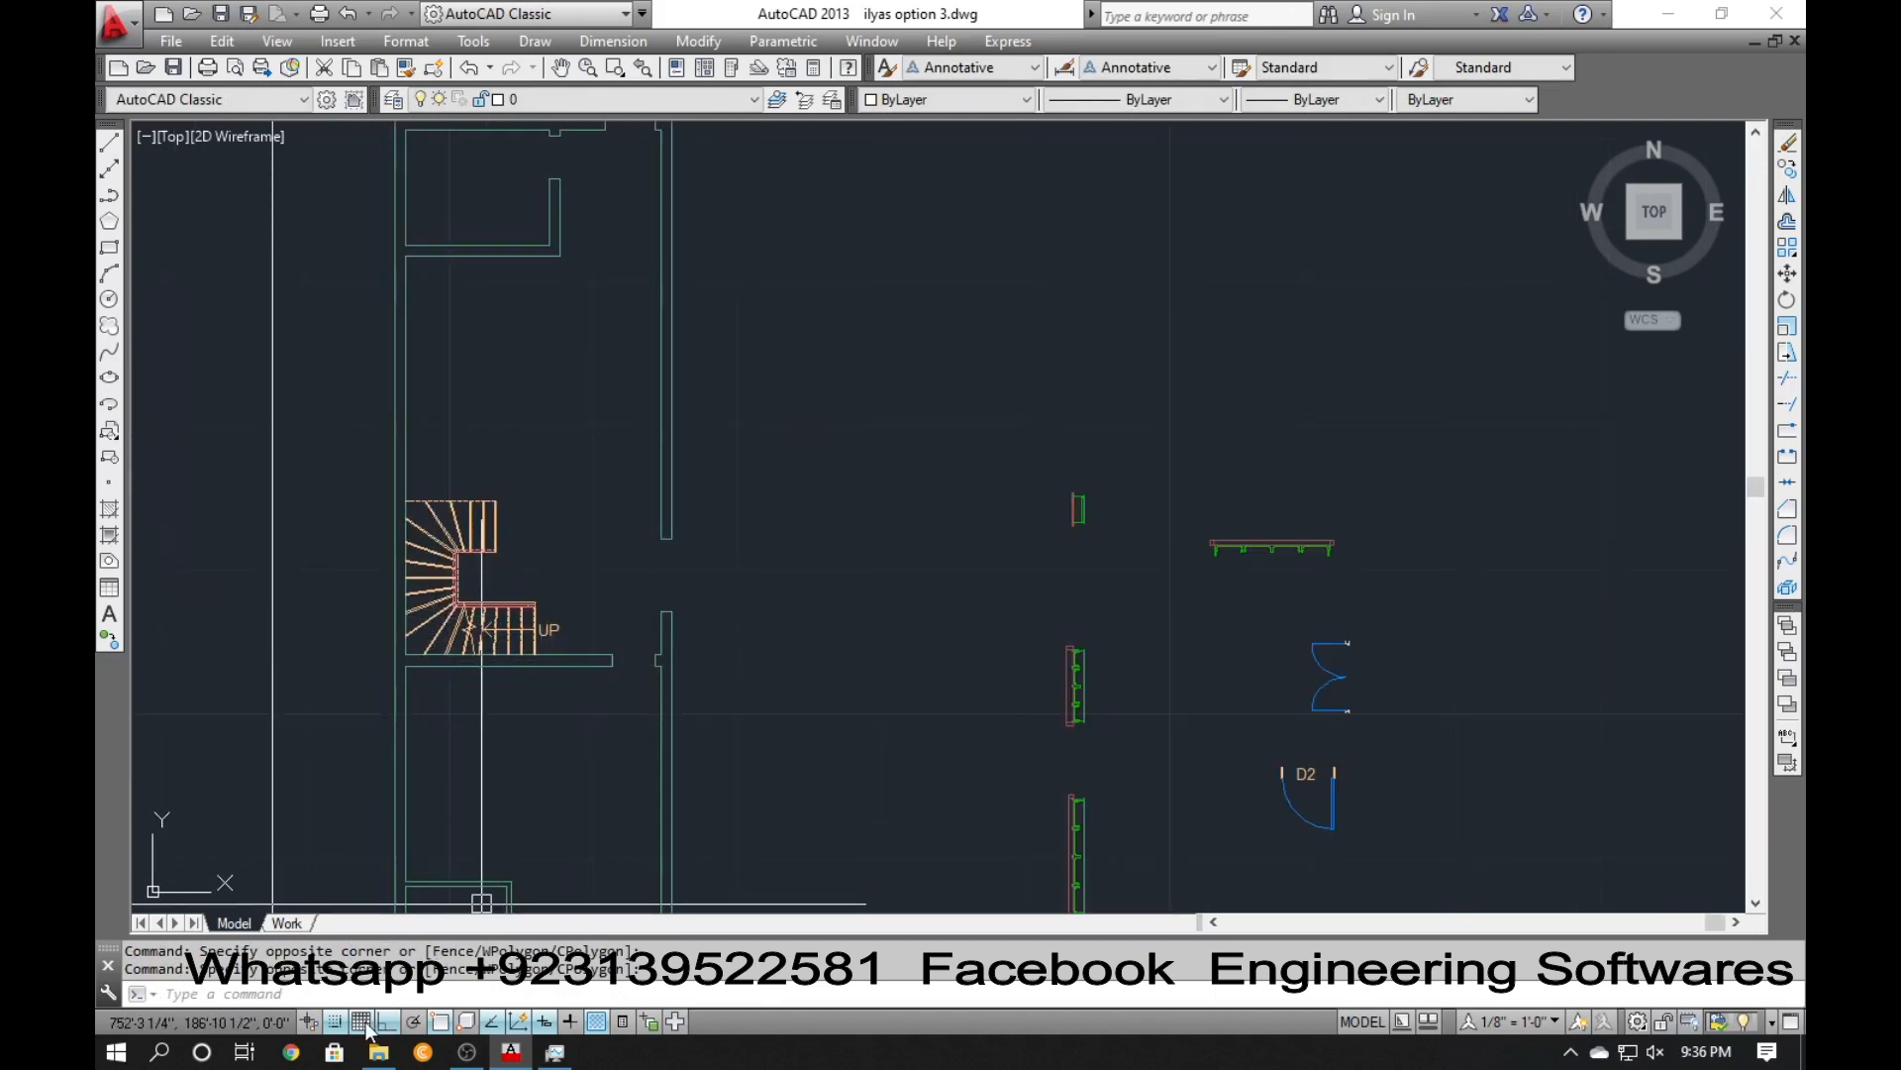
pyautogui.scroll(2, 475, 616)
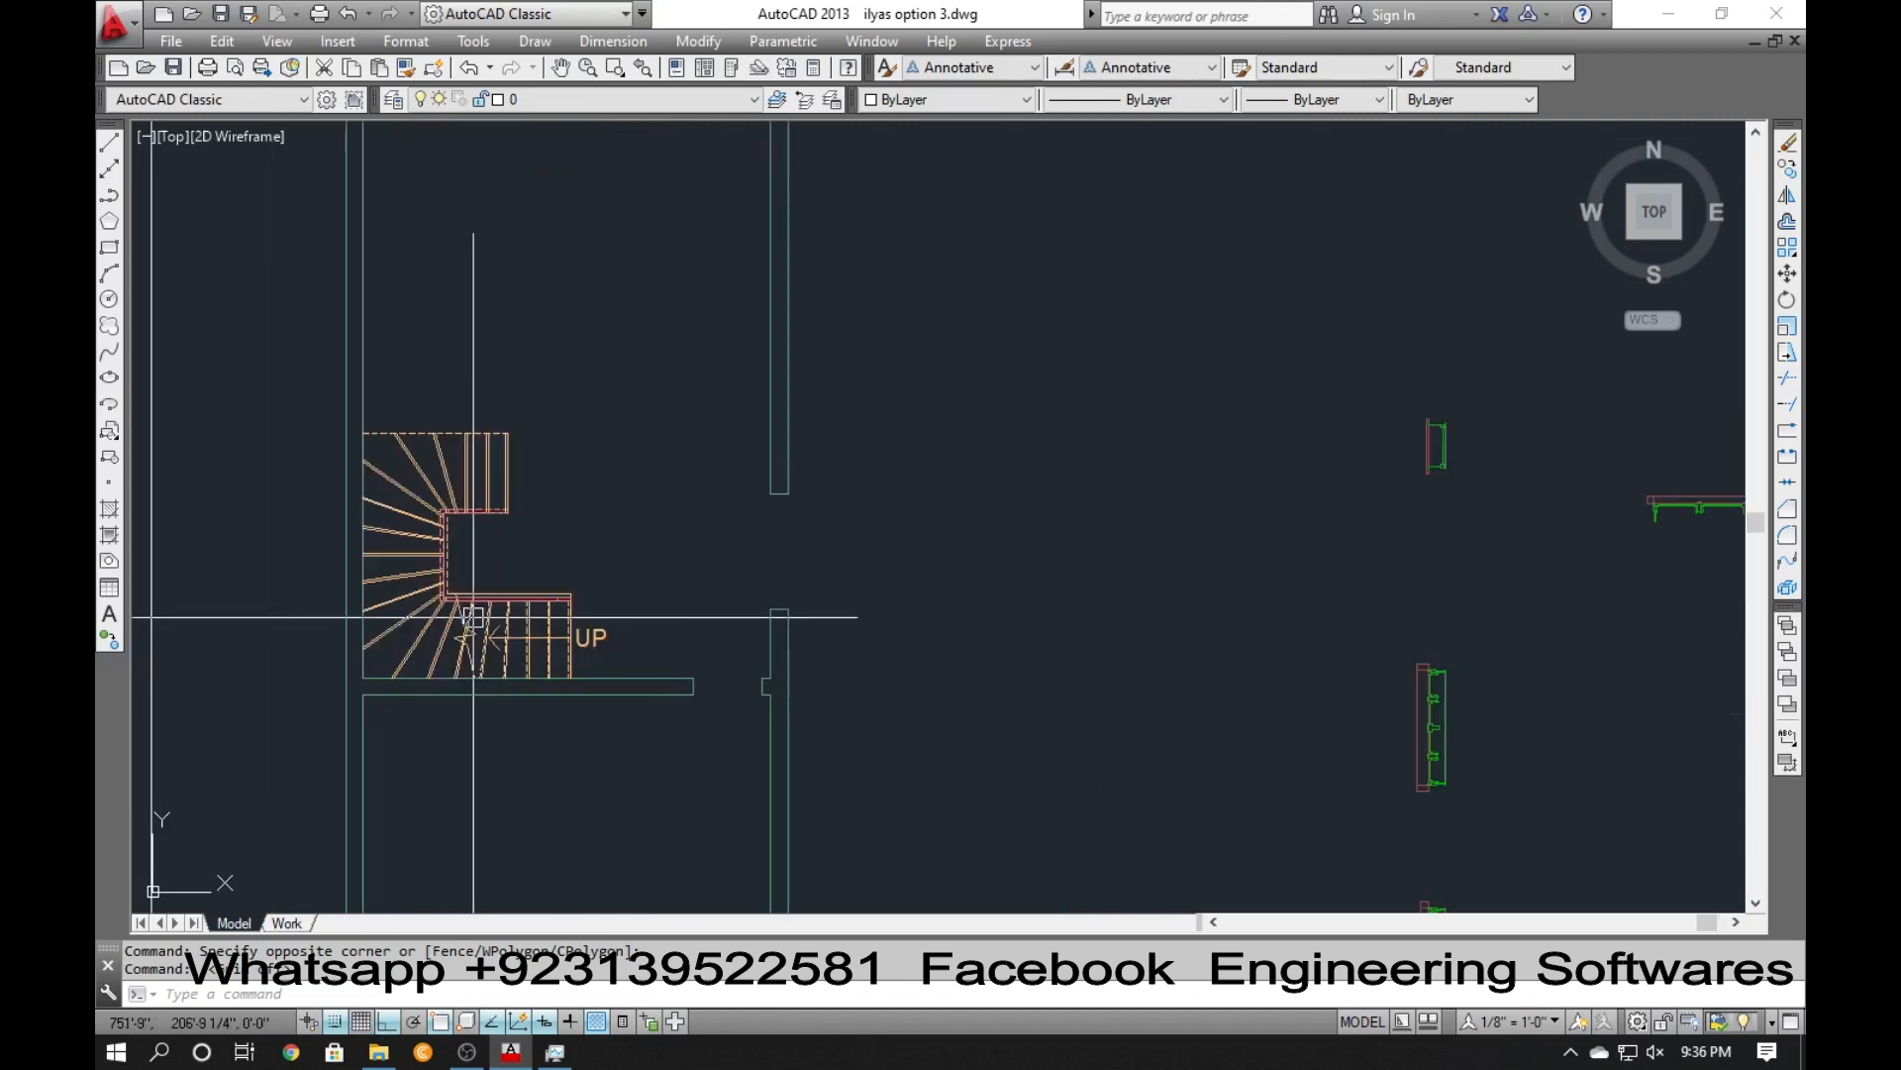
pyautogui.scroll(-6, 560, 603)
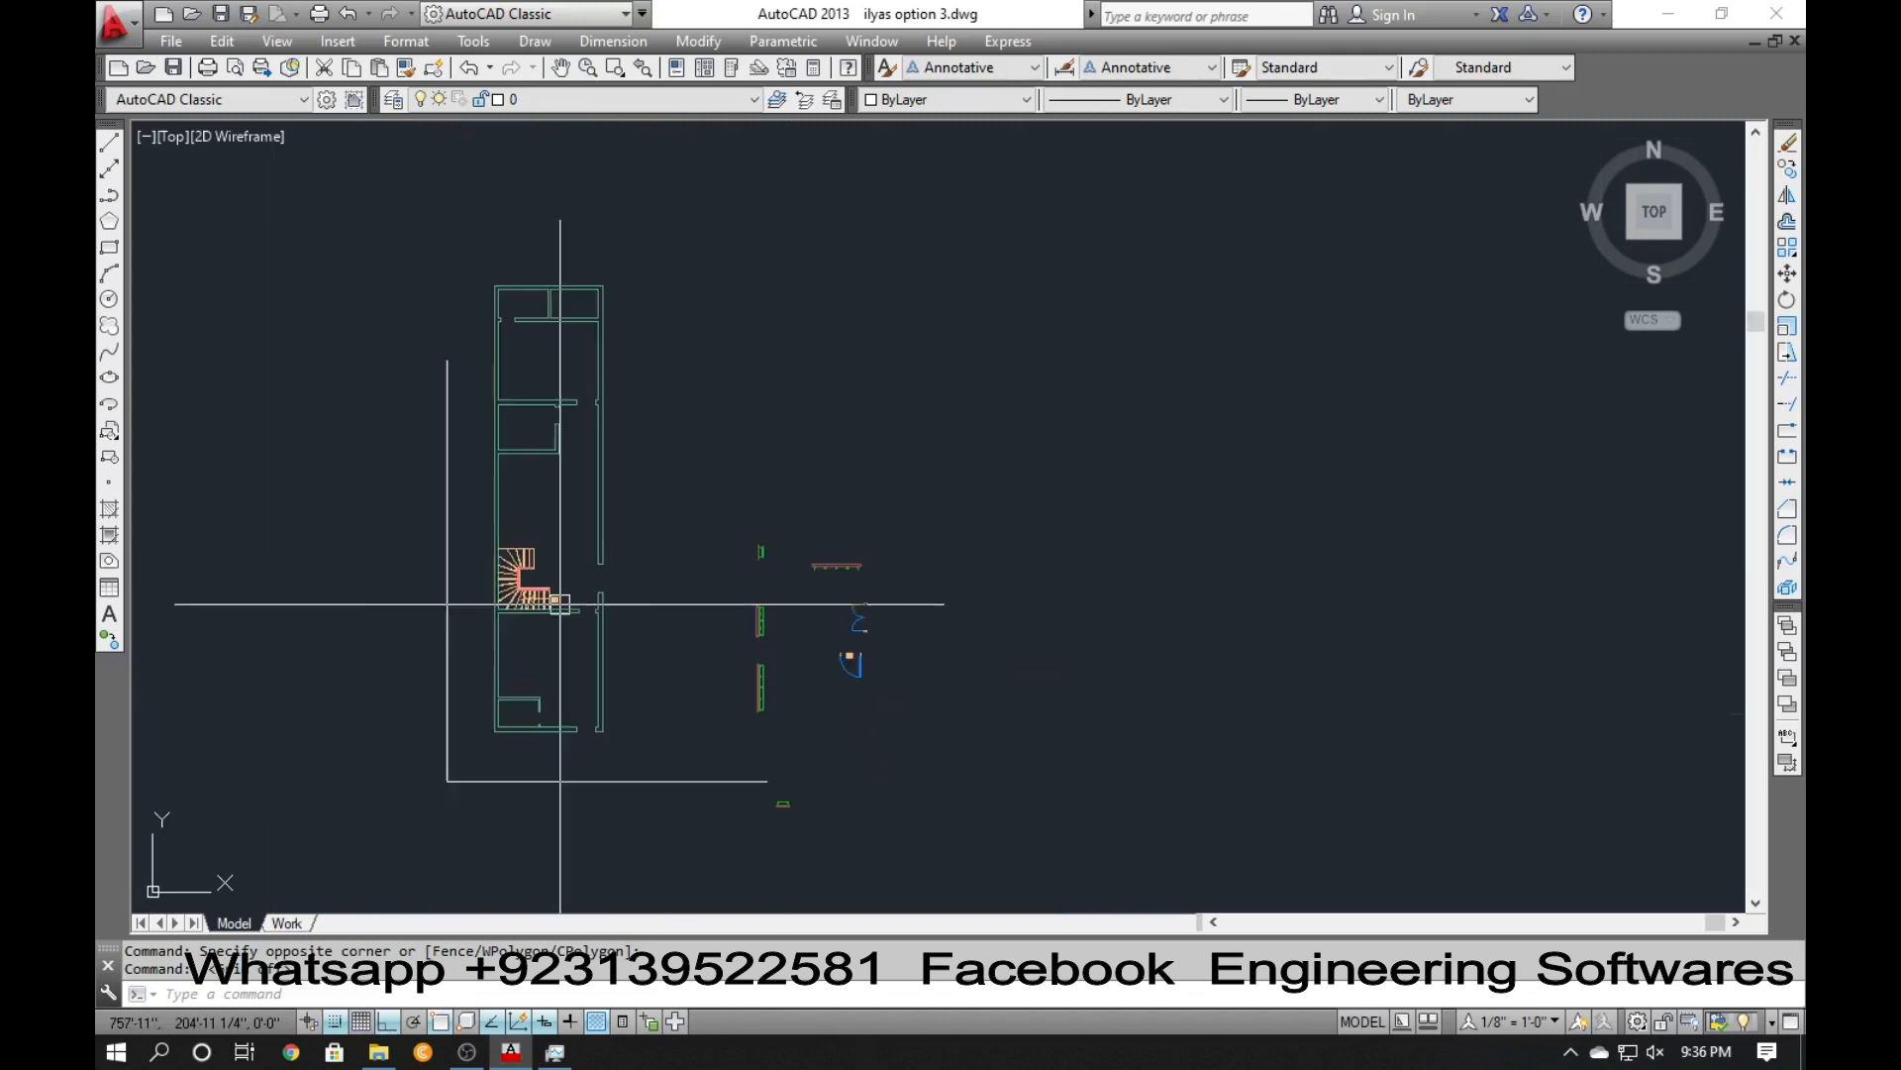
# Move the small horizontal window symbol straight up to just below the column of vertical window symbols.
pyautogui.scroll(4, 742, 630)
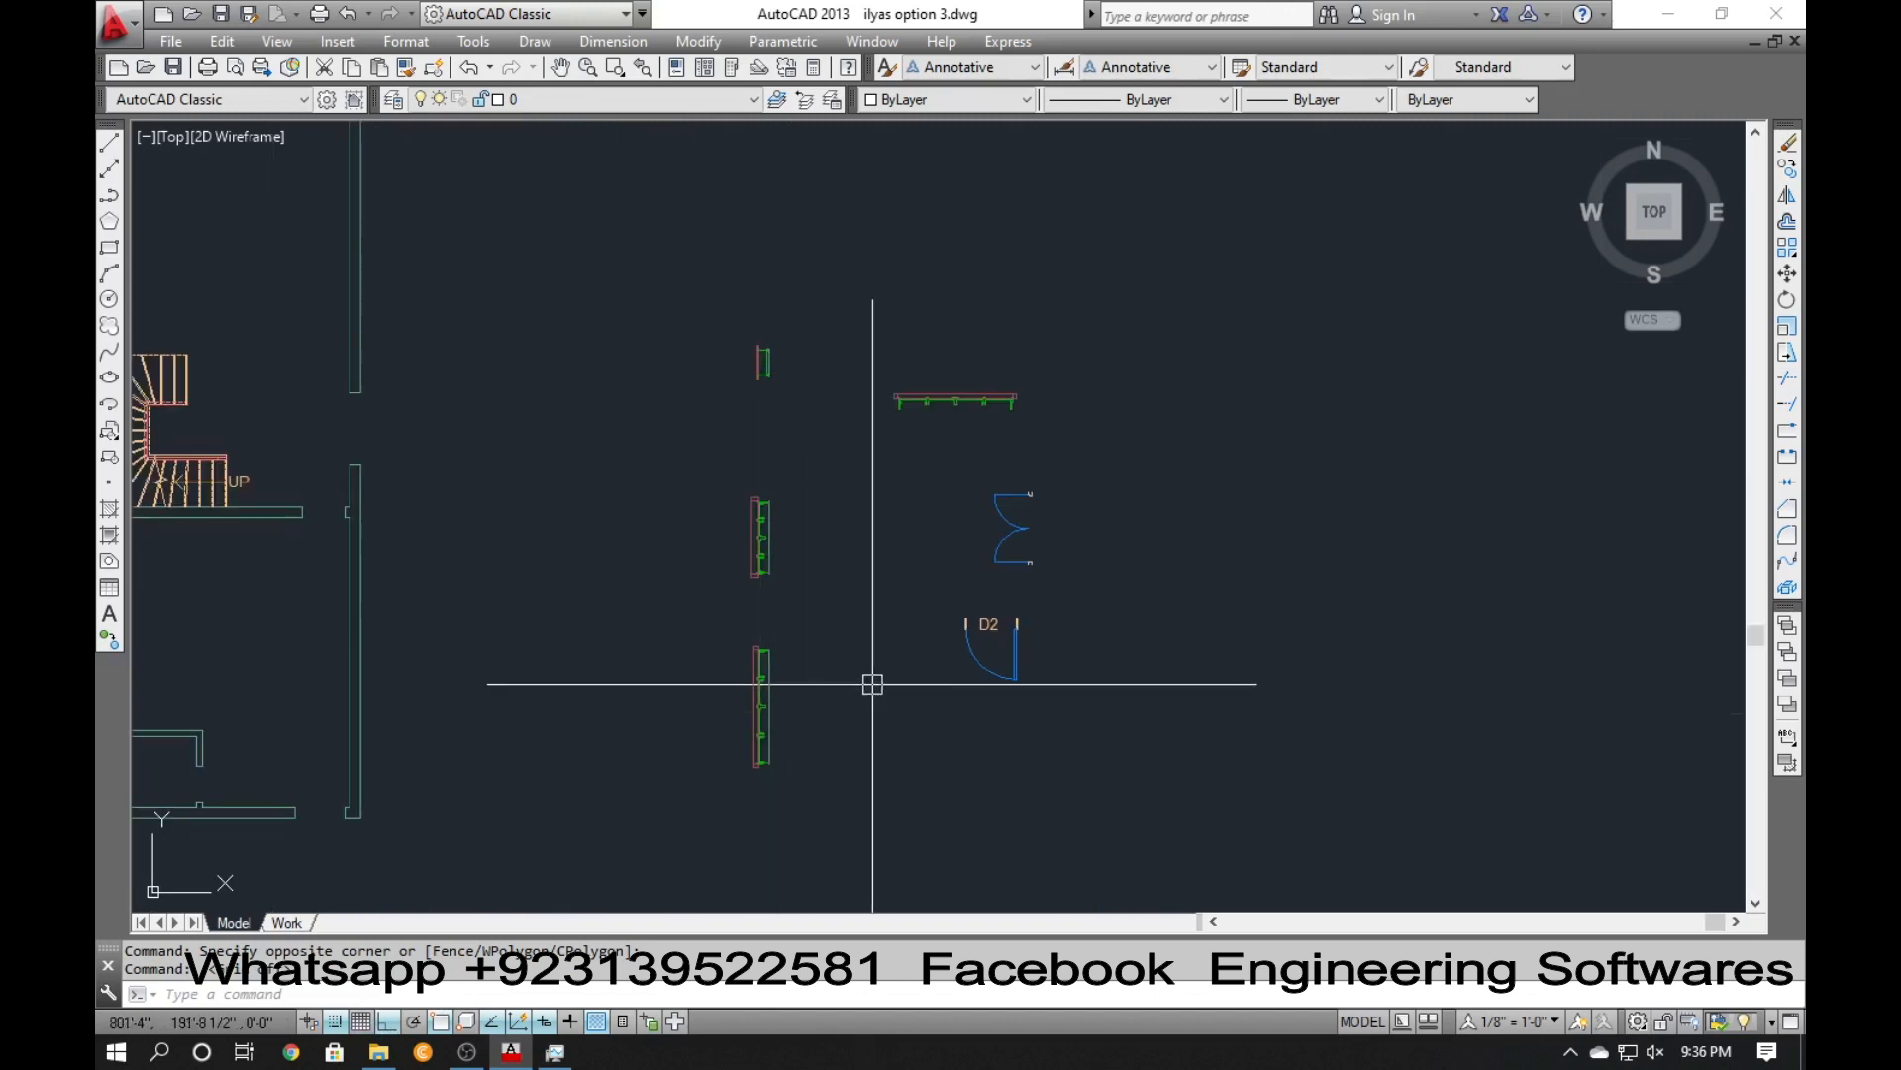
pyautogui.click(995, 530)
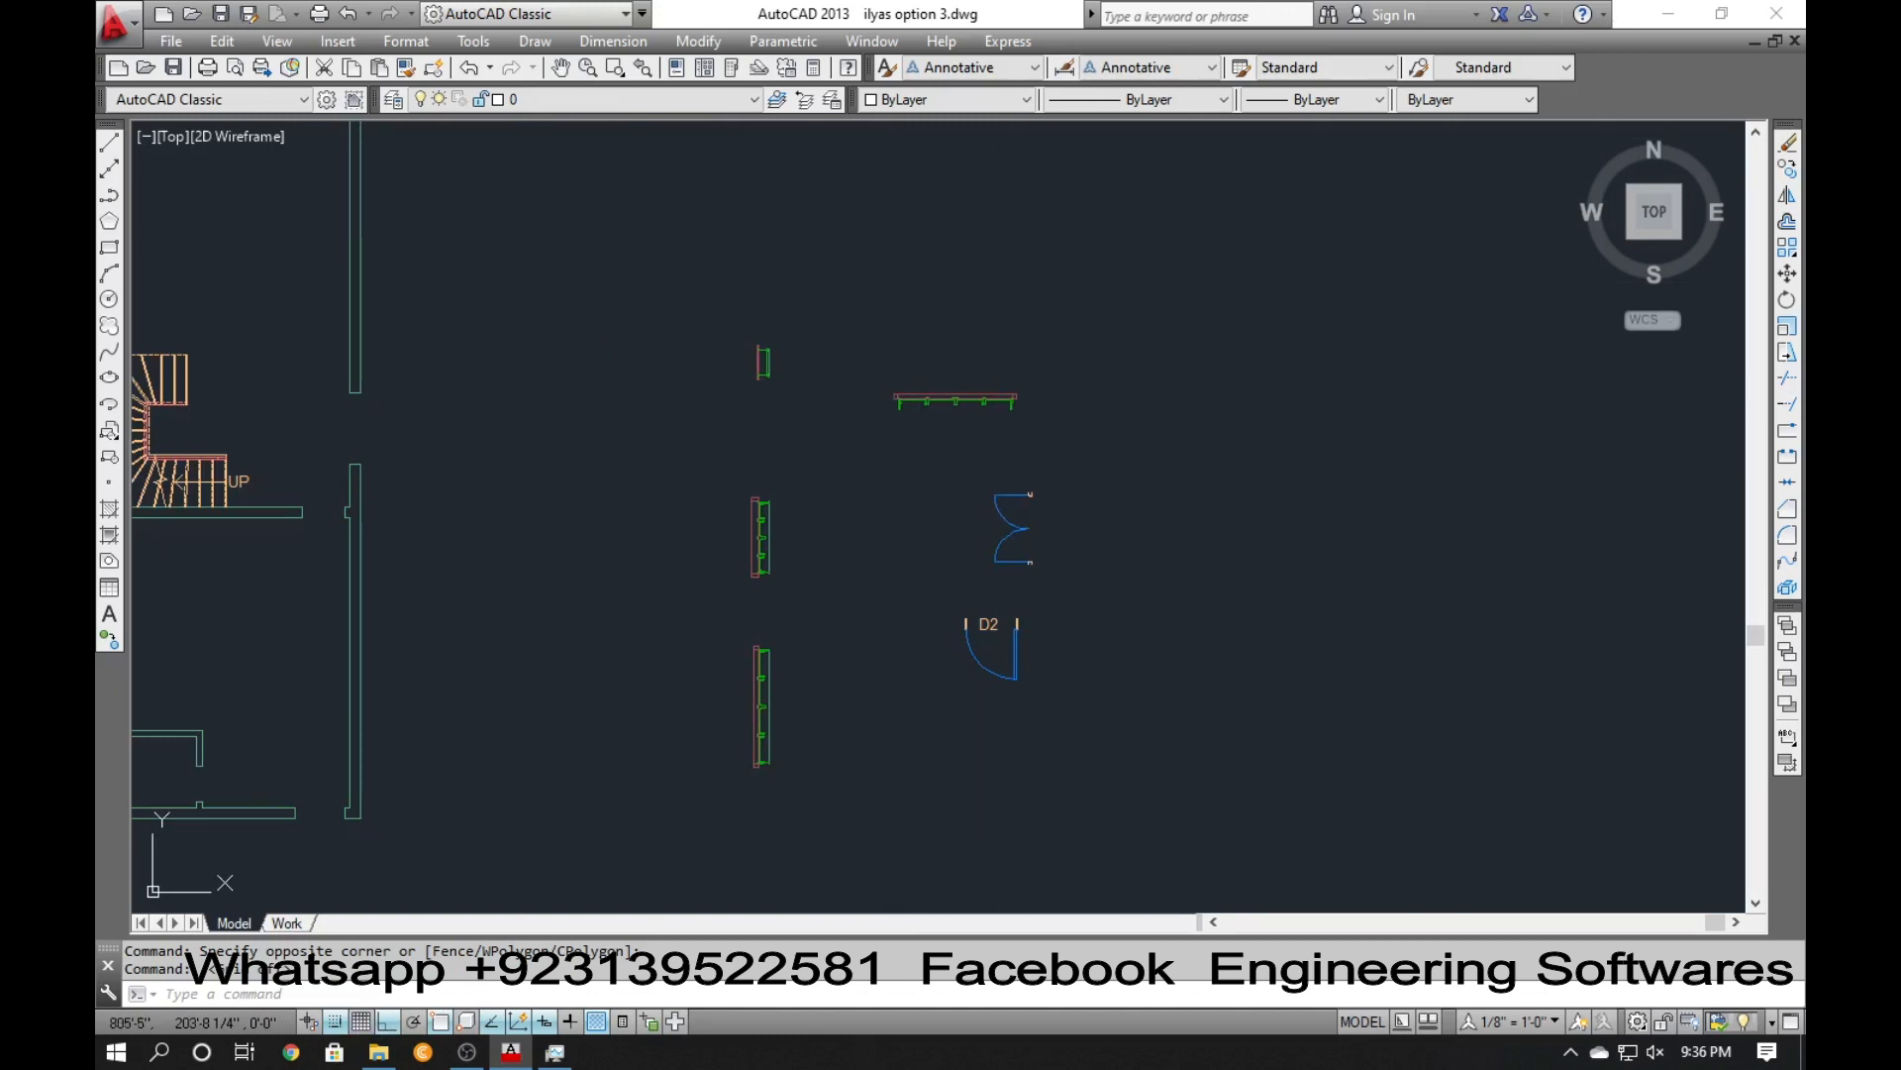
pyautogui.scroll(-2, 727, 381)
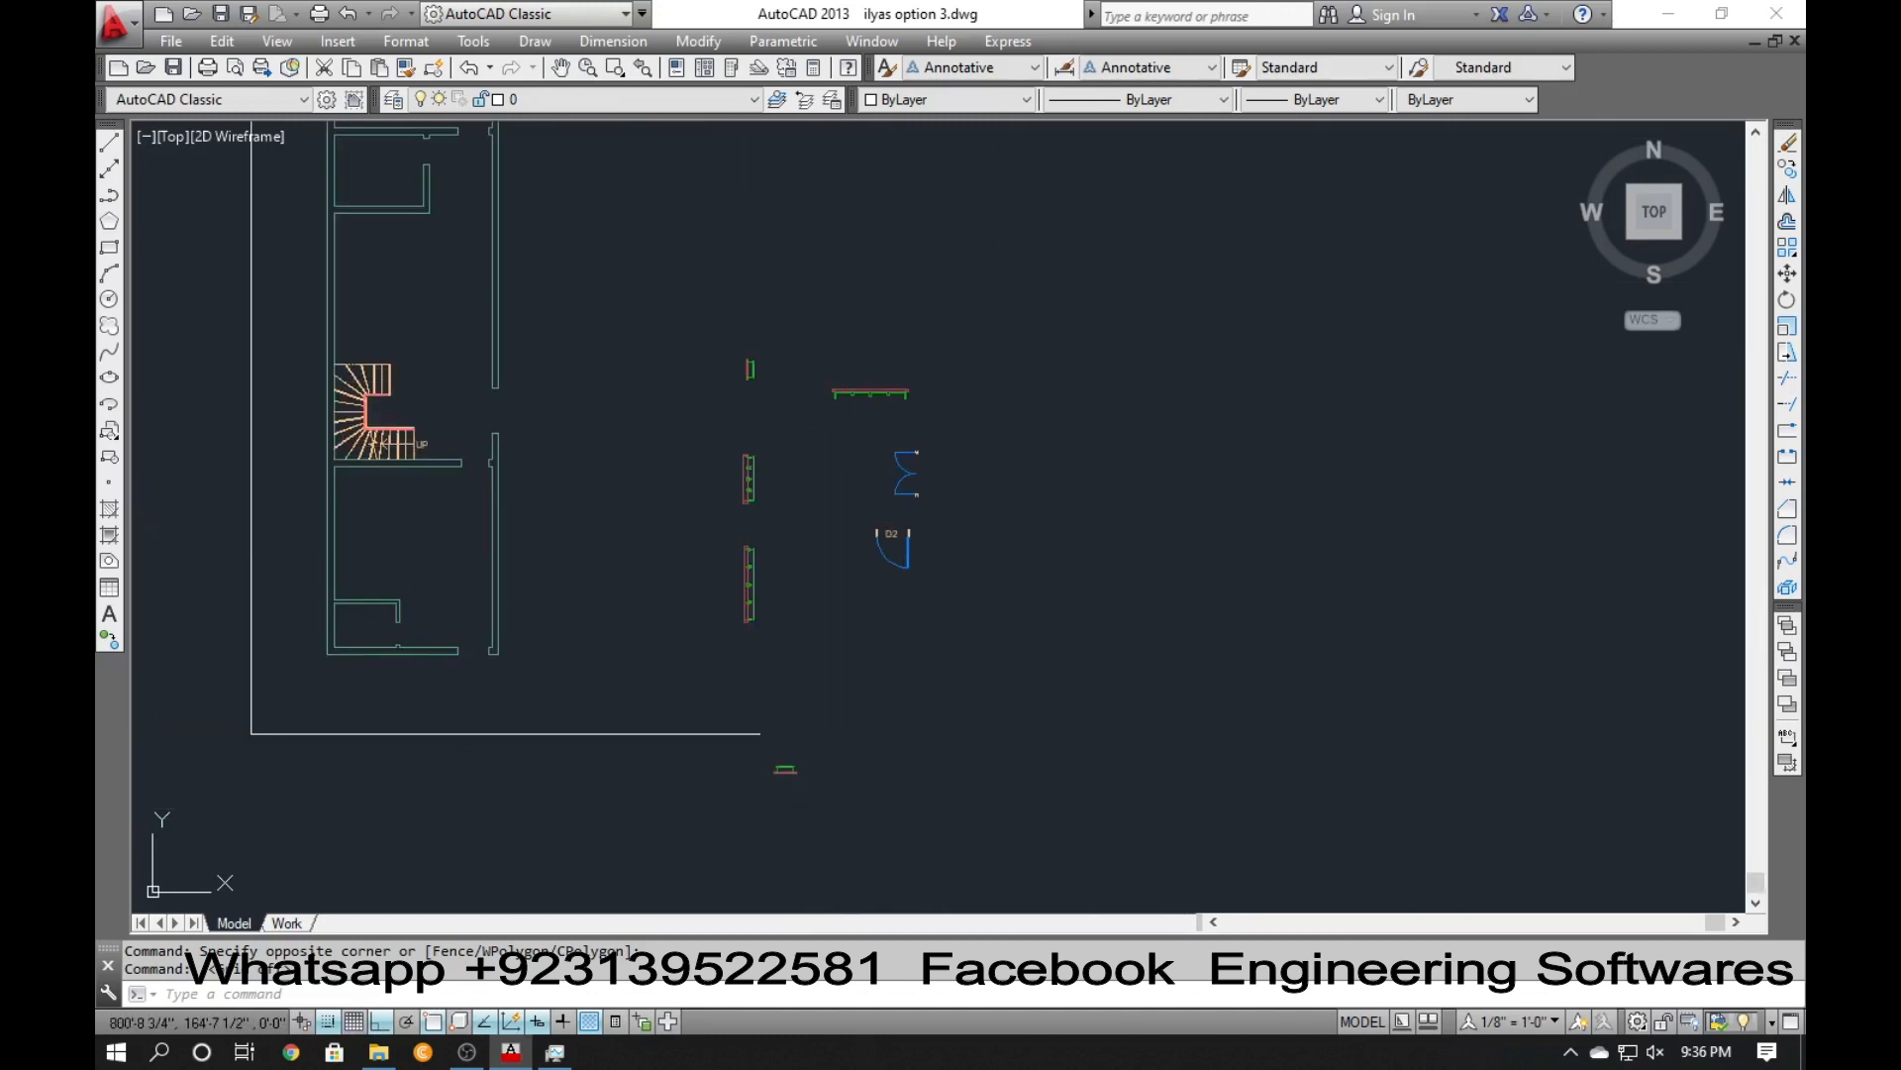
pyautogui.click(767, 793)
pyautogui.write('m')
pyautogui.press('Return')
pyautogui.click(780, 830)
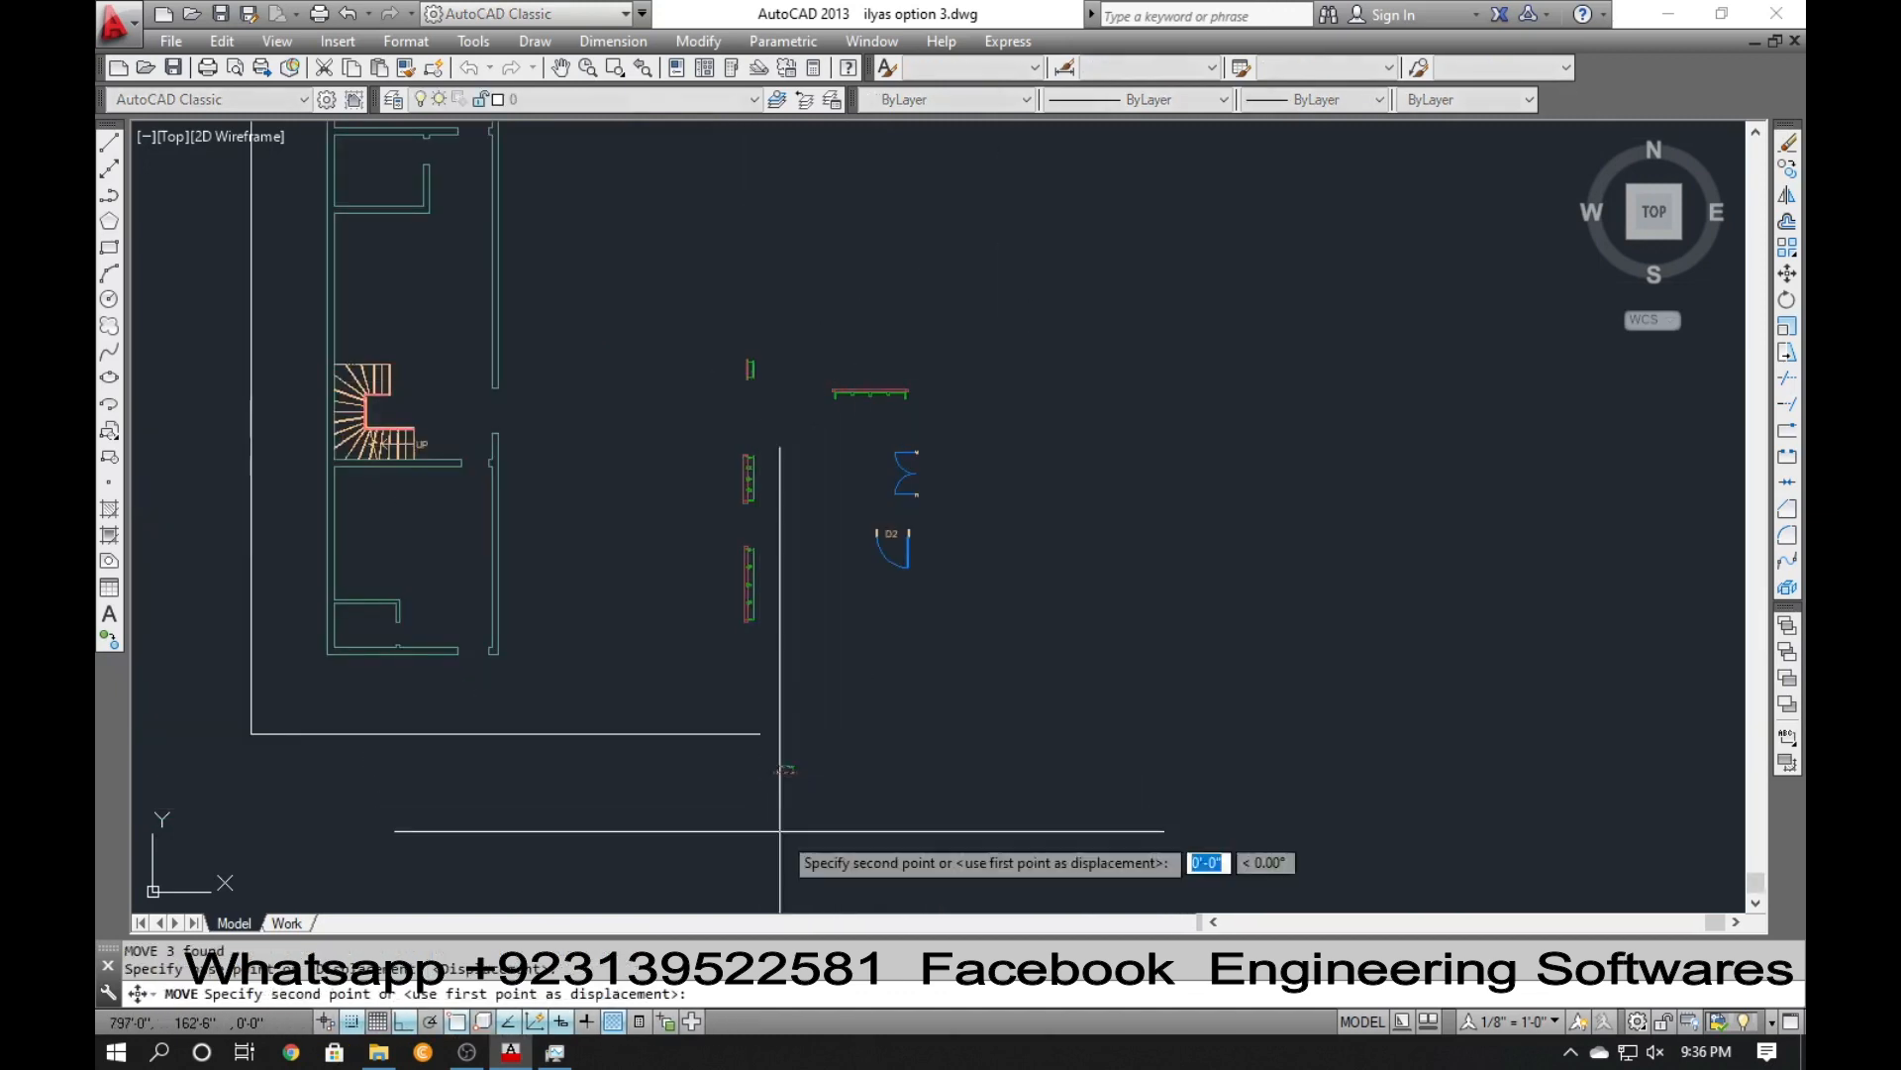
pyautogui.click(781, 714)
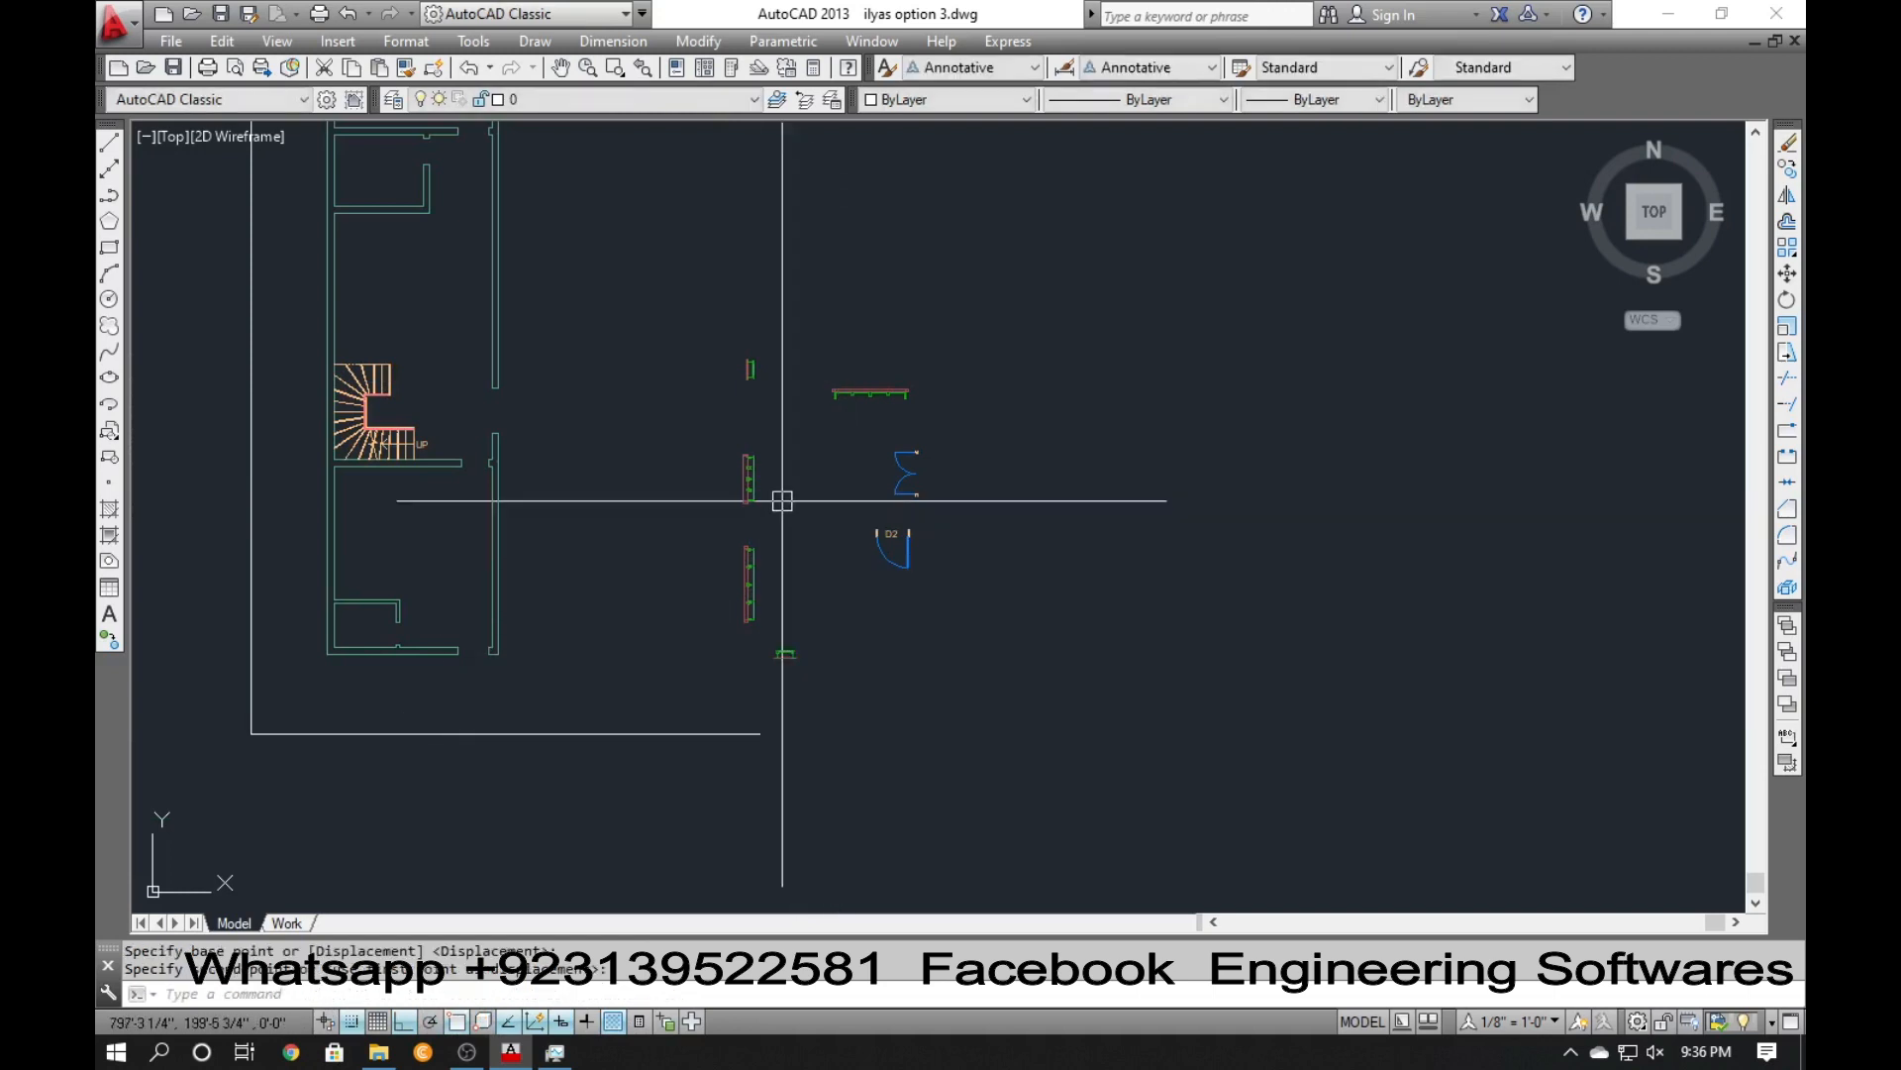
# Move the long horizontal window, double door and D2 door symbols left, close to the vertical window symbols.
pyautogui.click(986, 315)
pyautogui.click(773, 621)
pyautogui.write('m')
pyautogui.press('Return')
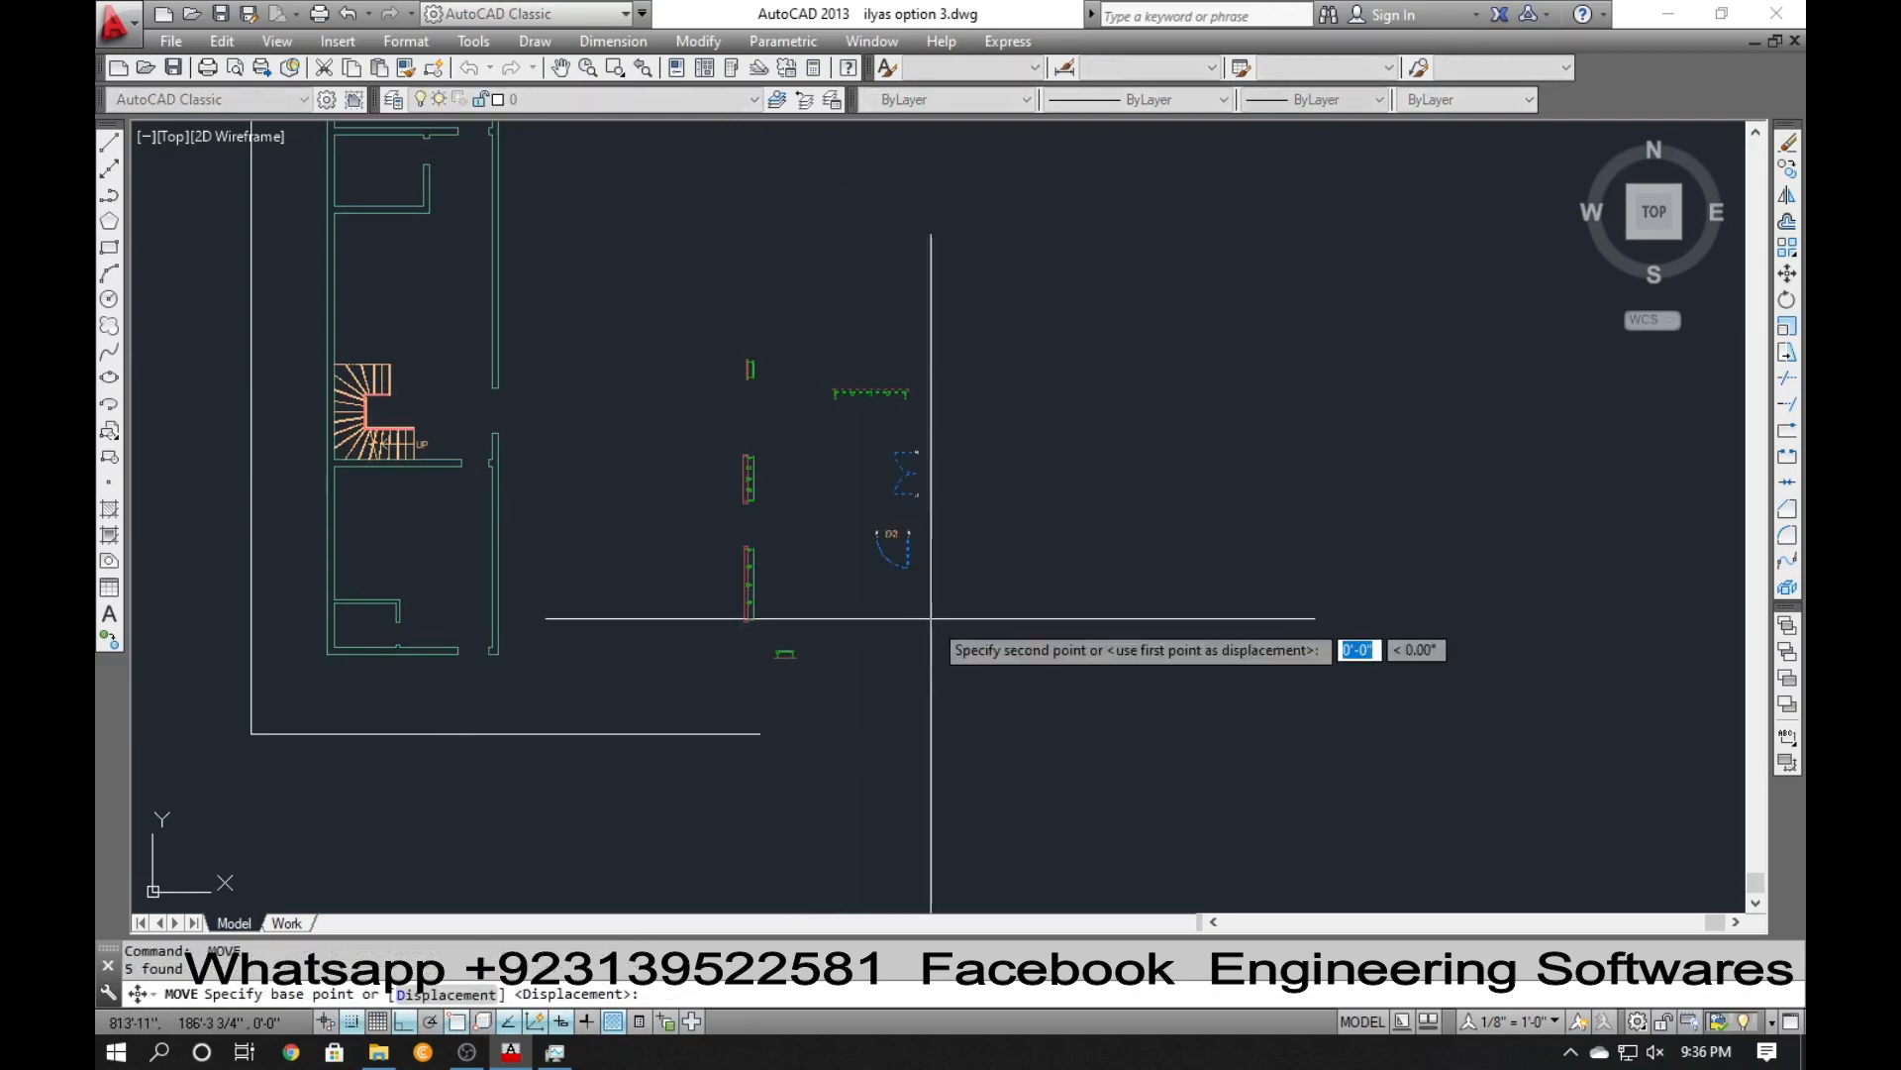
pyautogui.click(925, 624)
pyautogui.click(812, 619)
pyautogui.press('Escape')
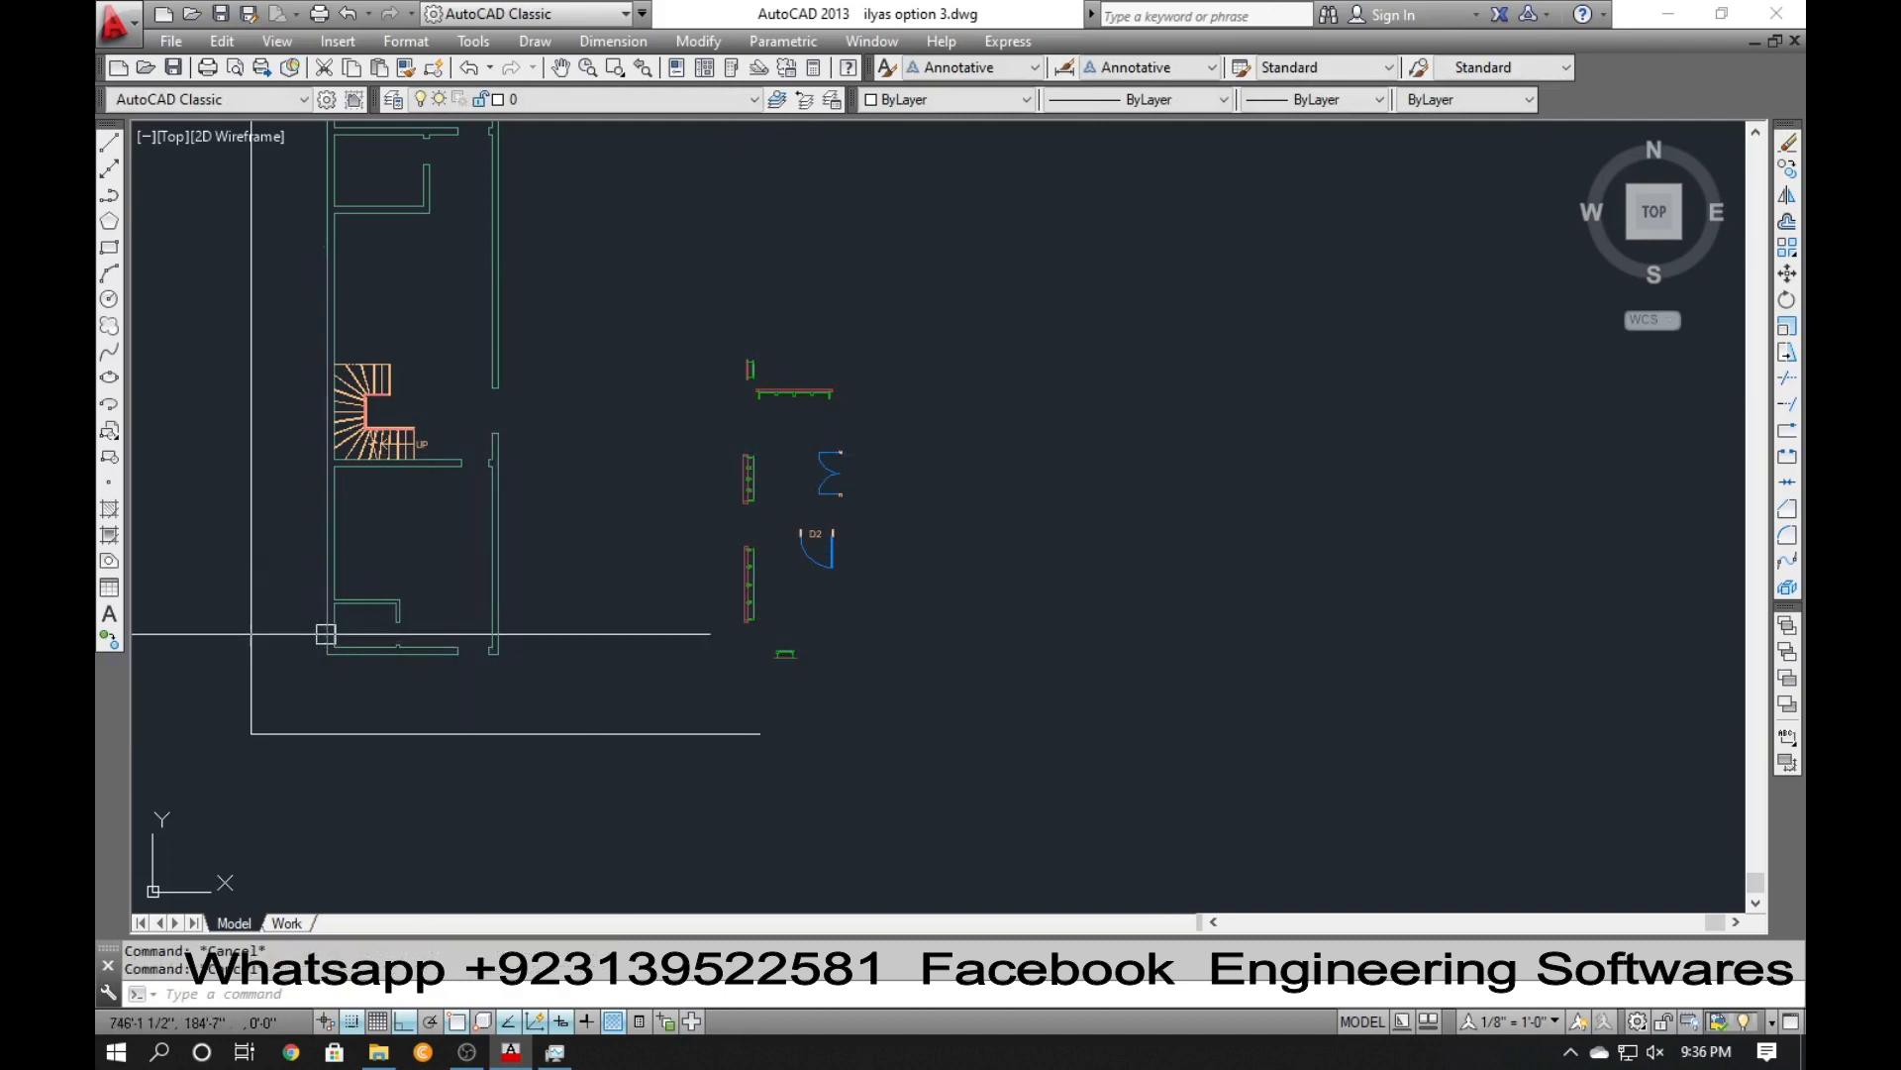
# Draw a vertical line across the bottom outer wall at the midpoint of the small lower-left room's inner wall line.
pyautogui.scroll(4, 320, 644)
pyautogui.scroll(4, 406, 653)
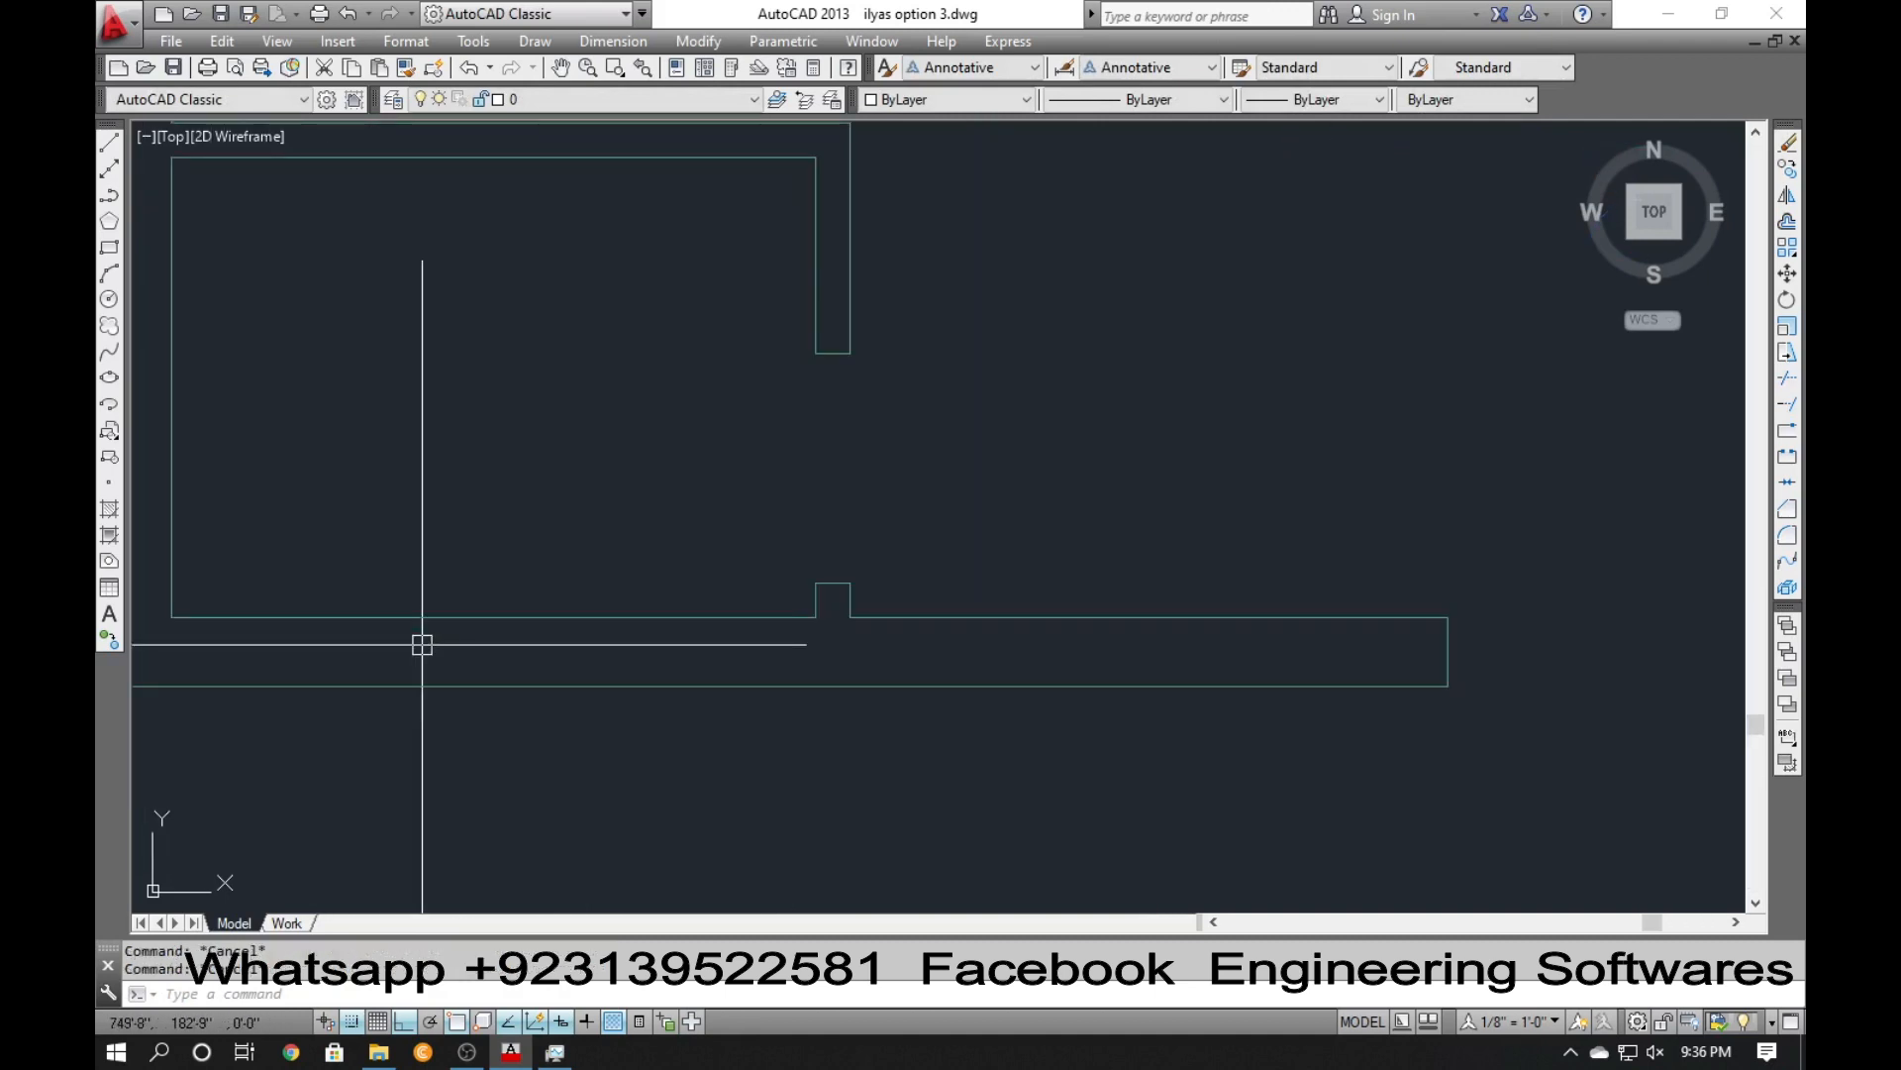
pyautogui.write('l')
pyautogui.press('Return')
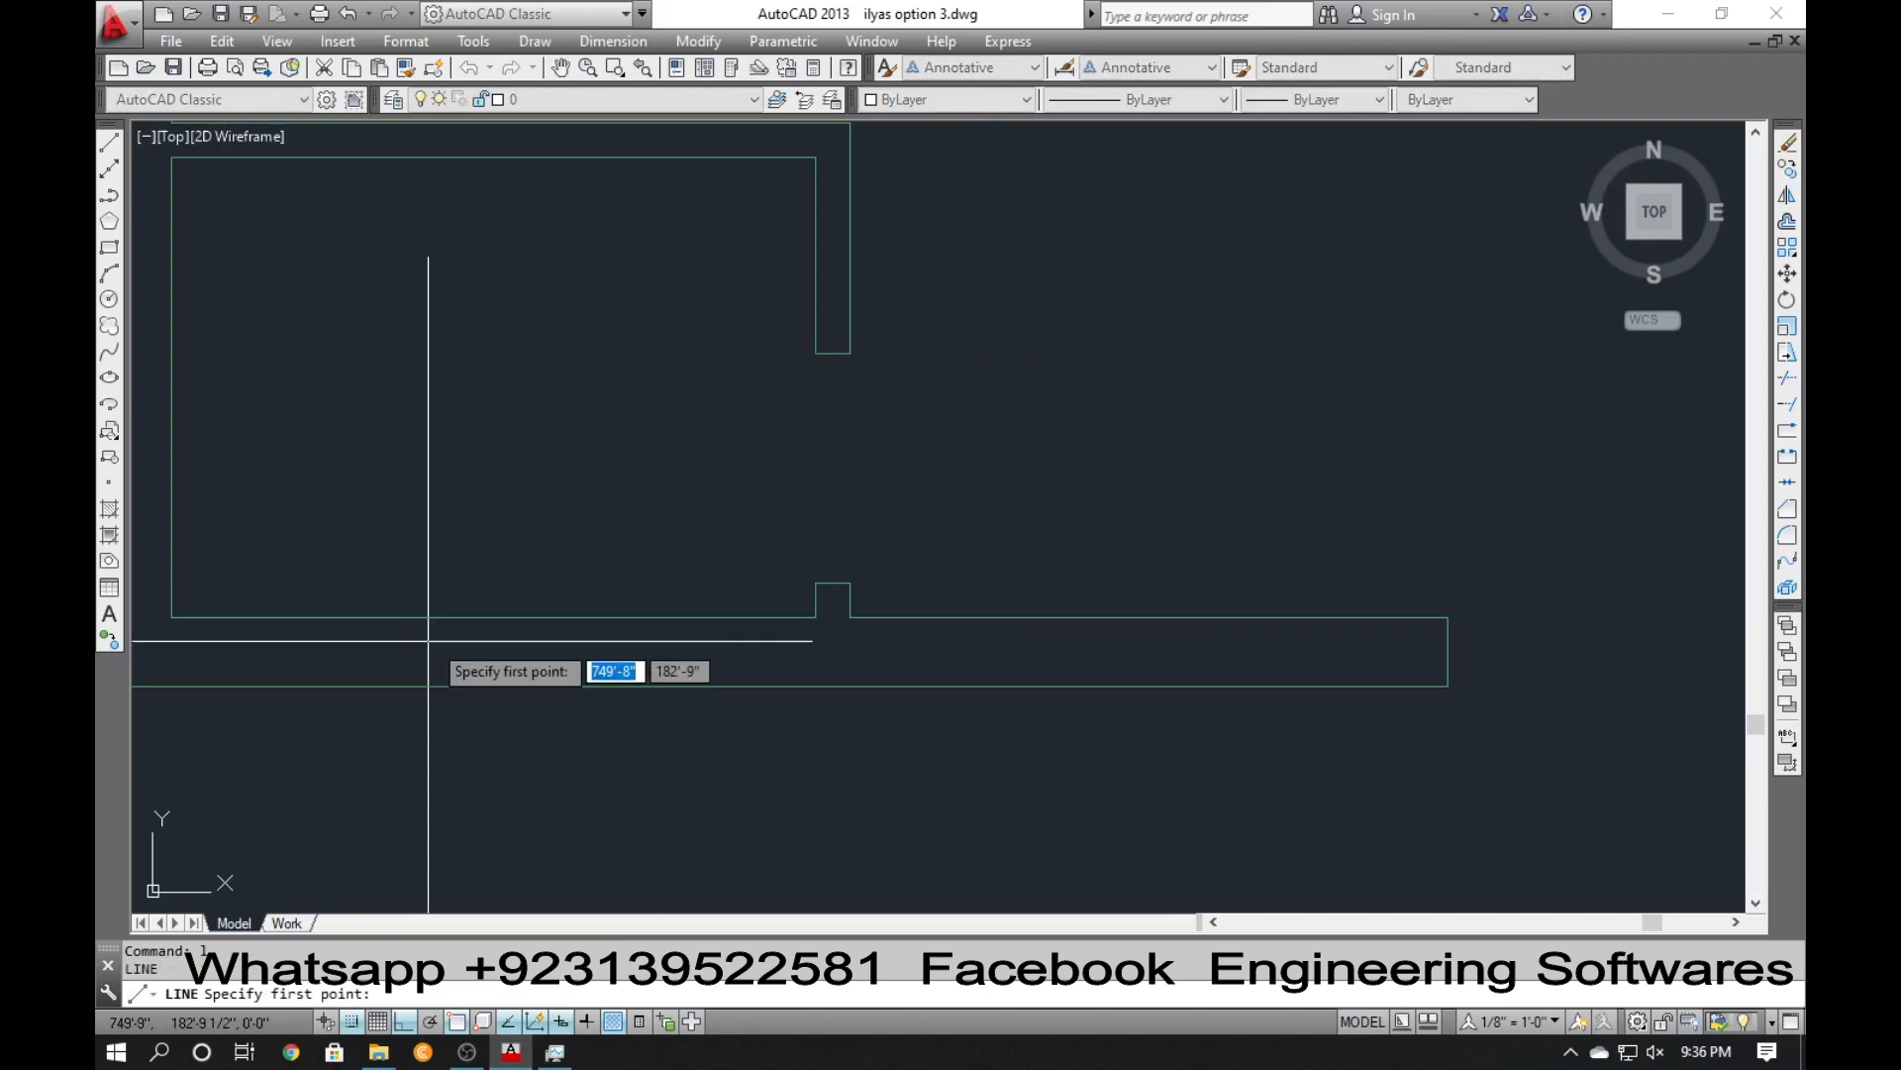
pyautogui.click(493, 618)
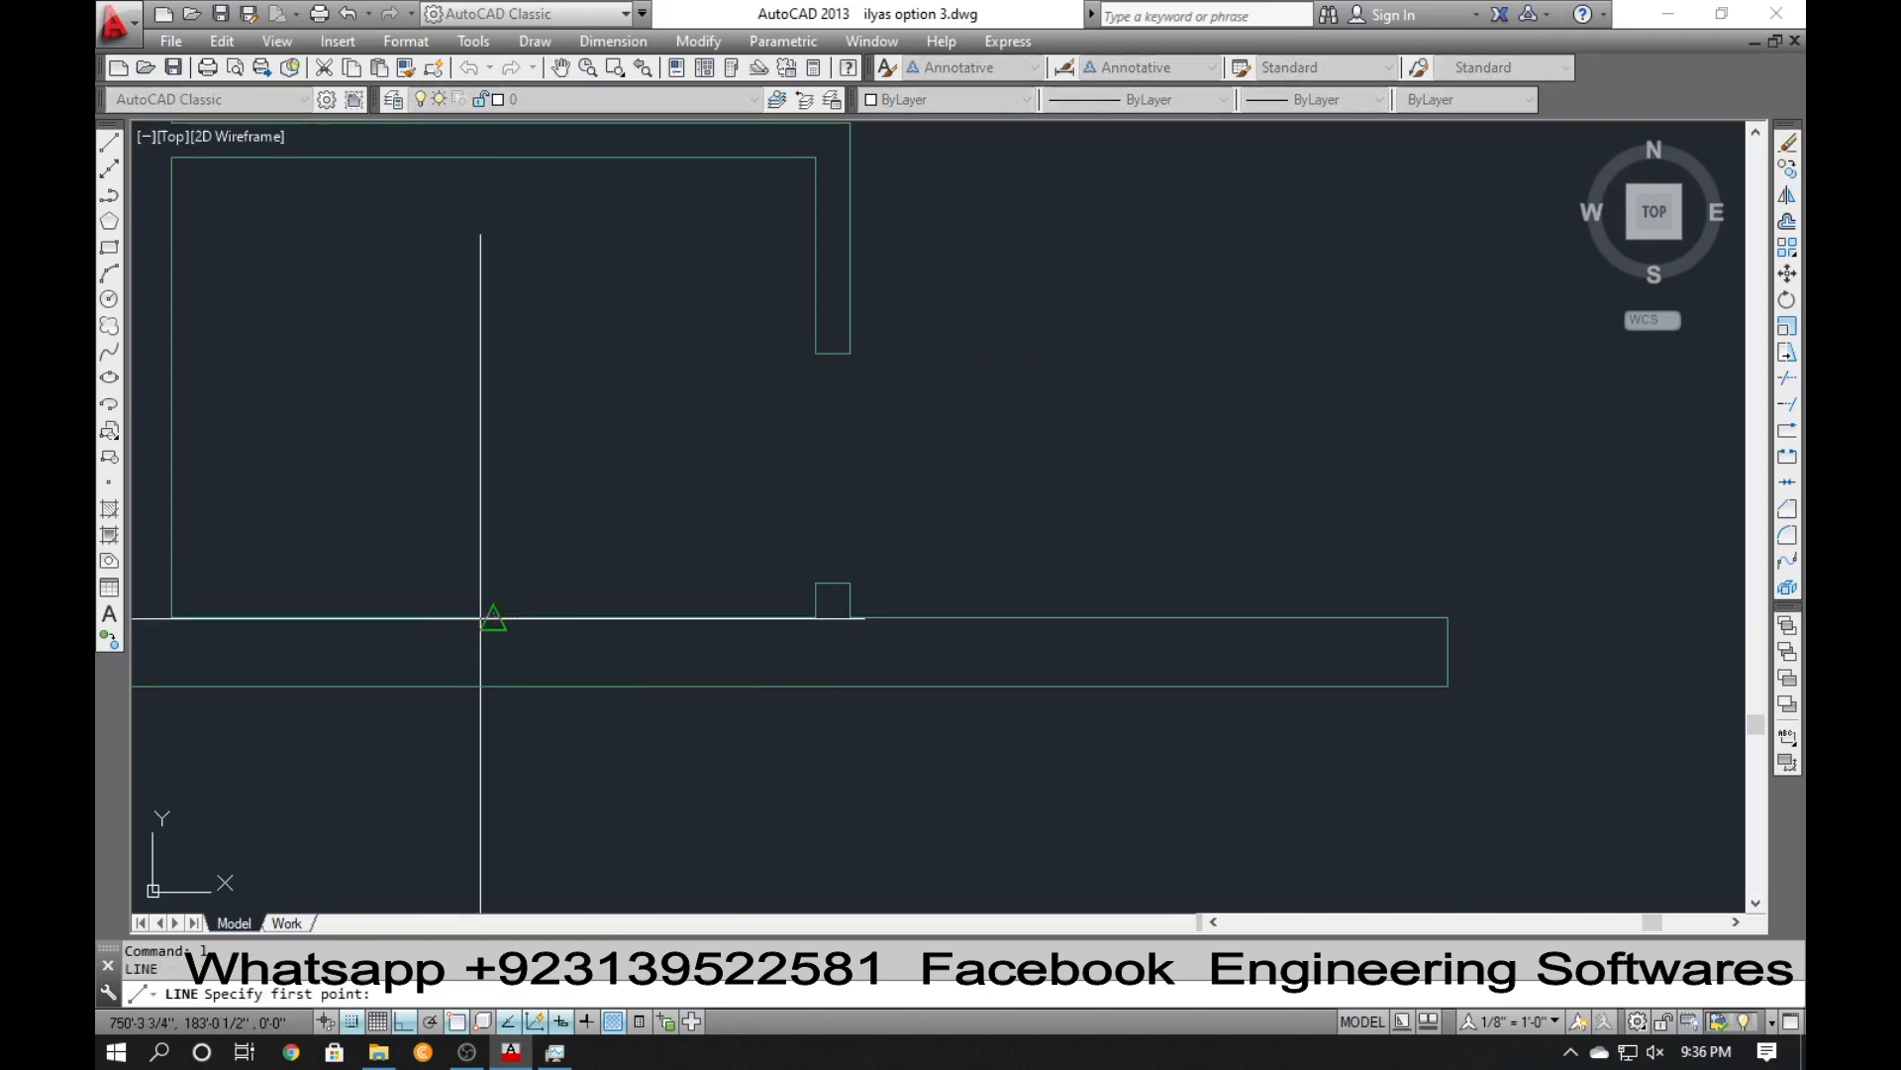
pyautogui.click(492, 685)
pyautogui.press('Return')
pyautogui.scroll(-2, 398, 718)
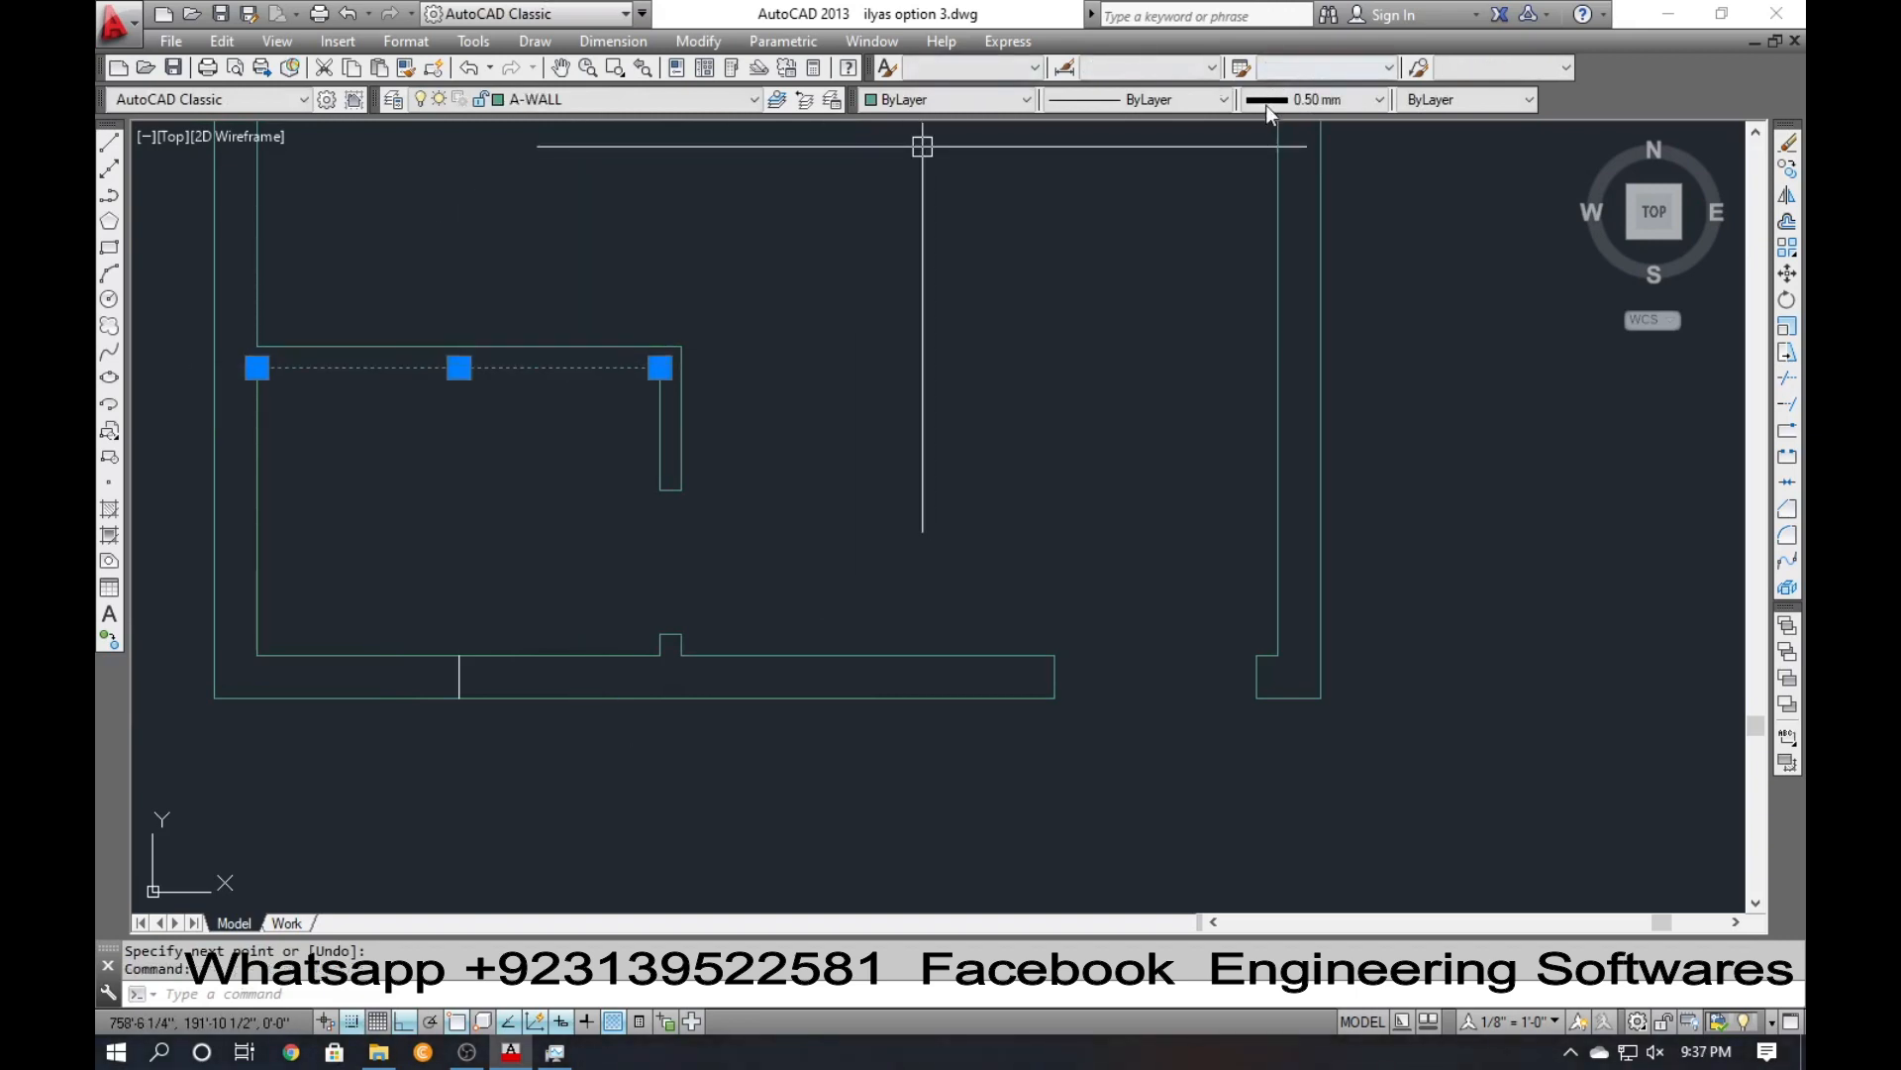
pyautogui.press('Escape')
pyautogui.scroll(-6, 854, 476)
pyautogui.moveTo(1006, 327); pyautogui.dragTo(824, 499, button='middle')
pyautogui.scroll(-2, 820, 502)
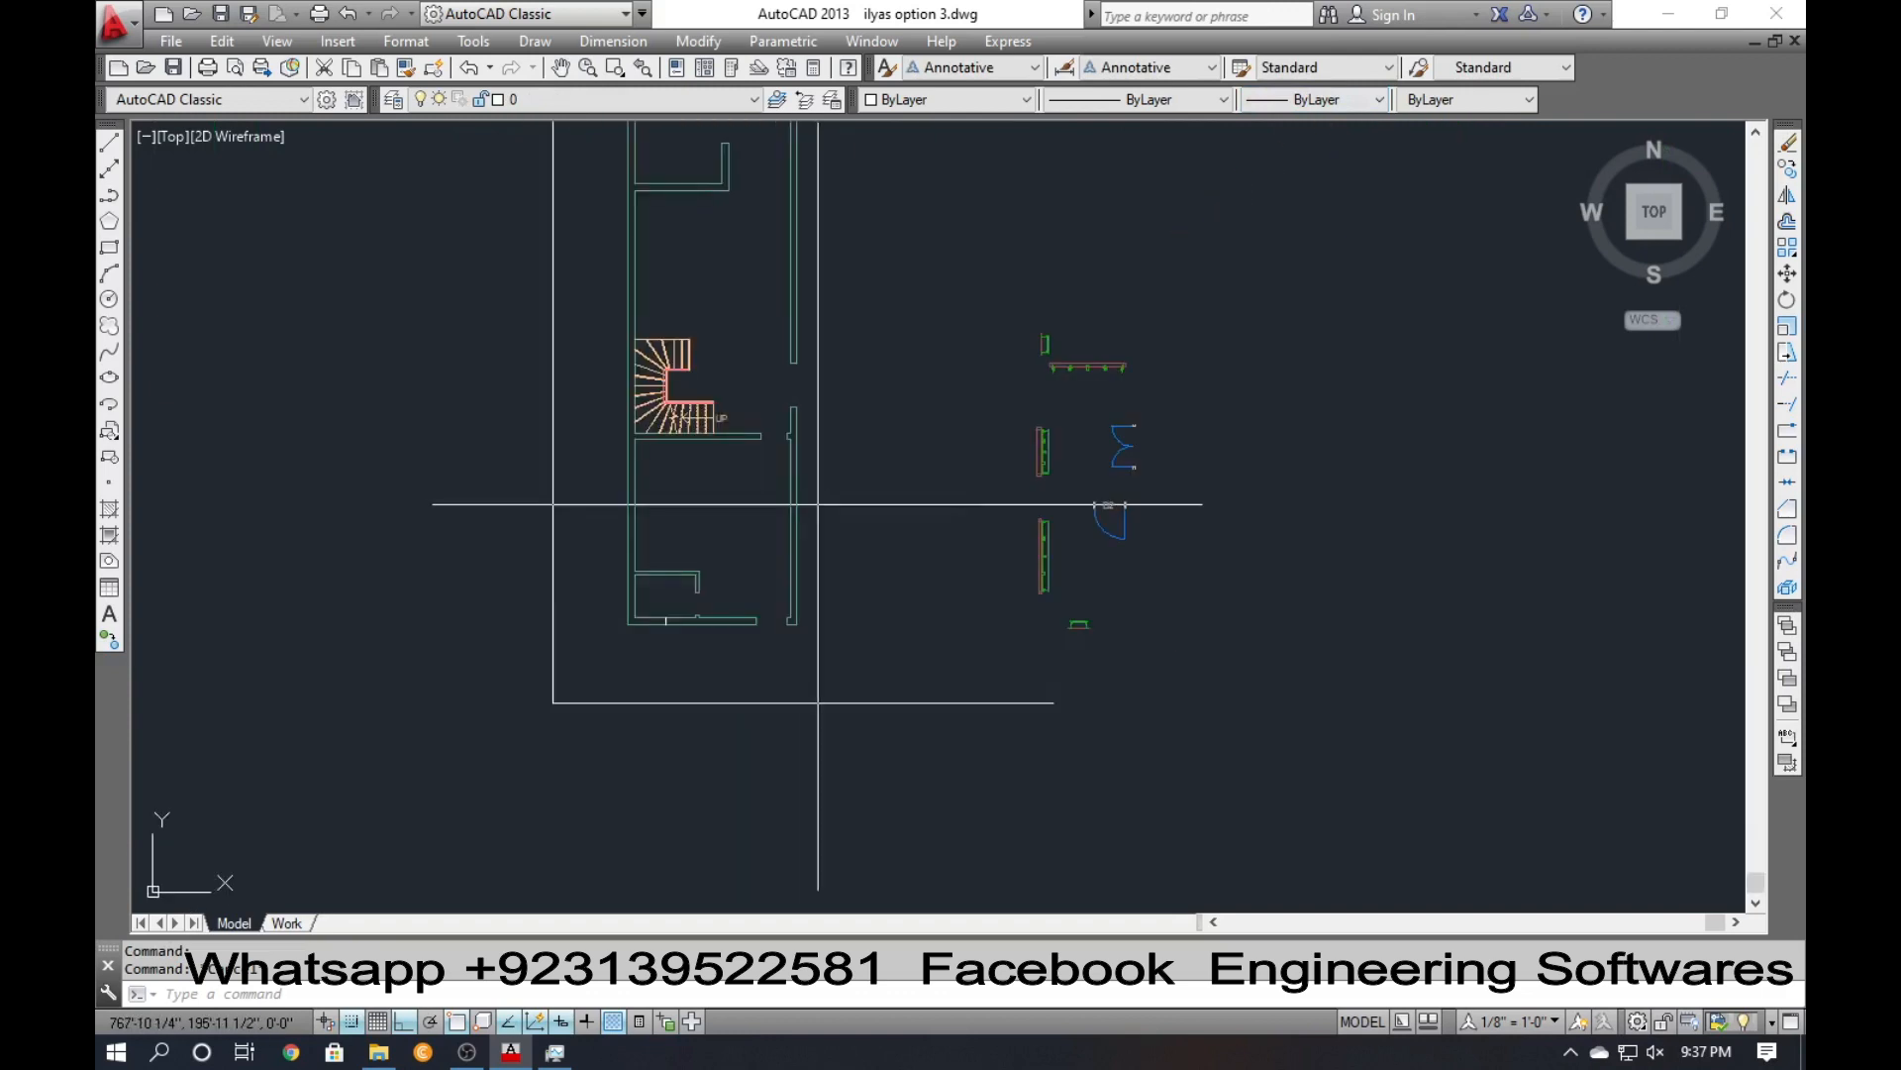
# Try to set the lineweight of the whole floor plan, walls and staircase included, to 0.50 mm.
pyautogui.scroll(-2, 818, 504)
pyautogui.click(863, 135)
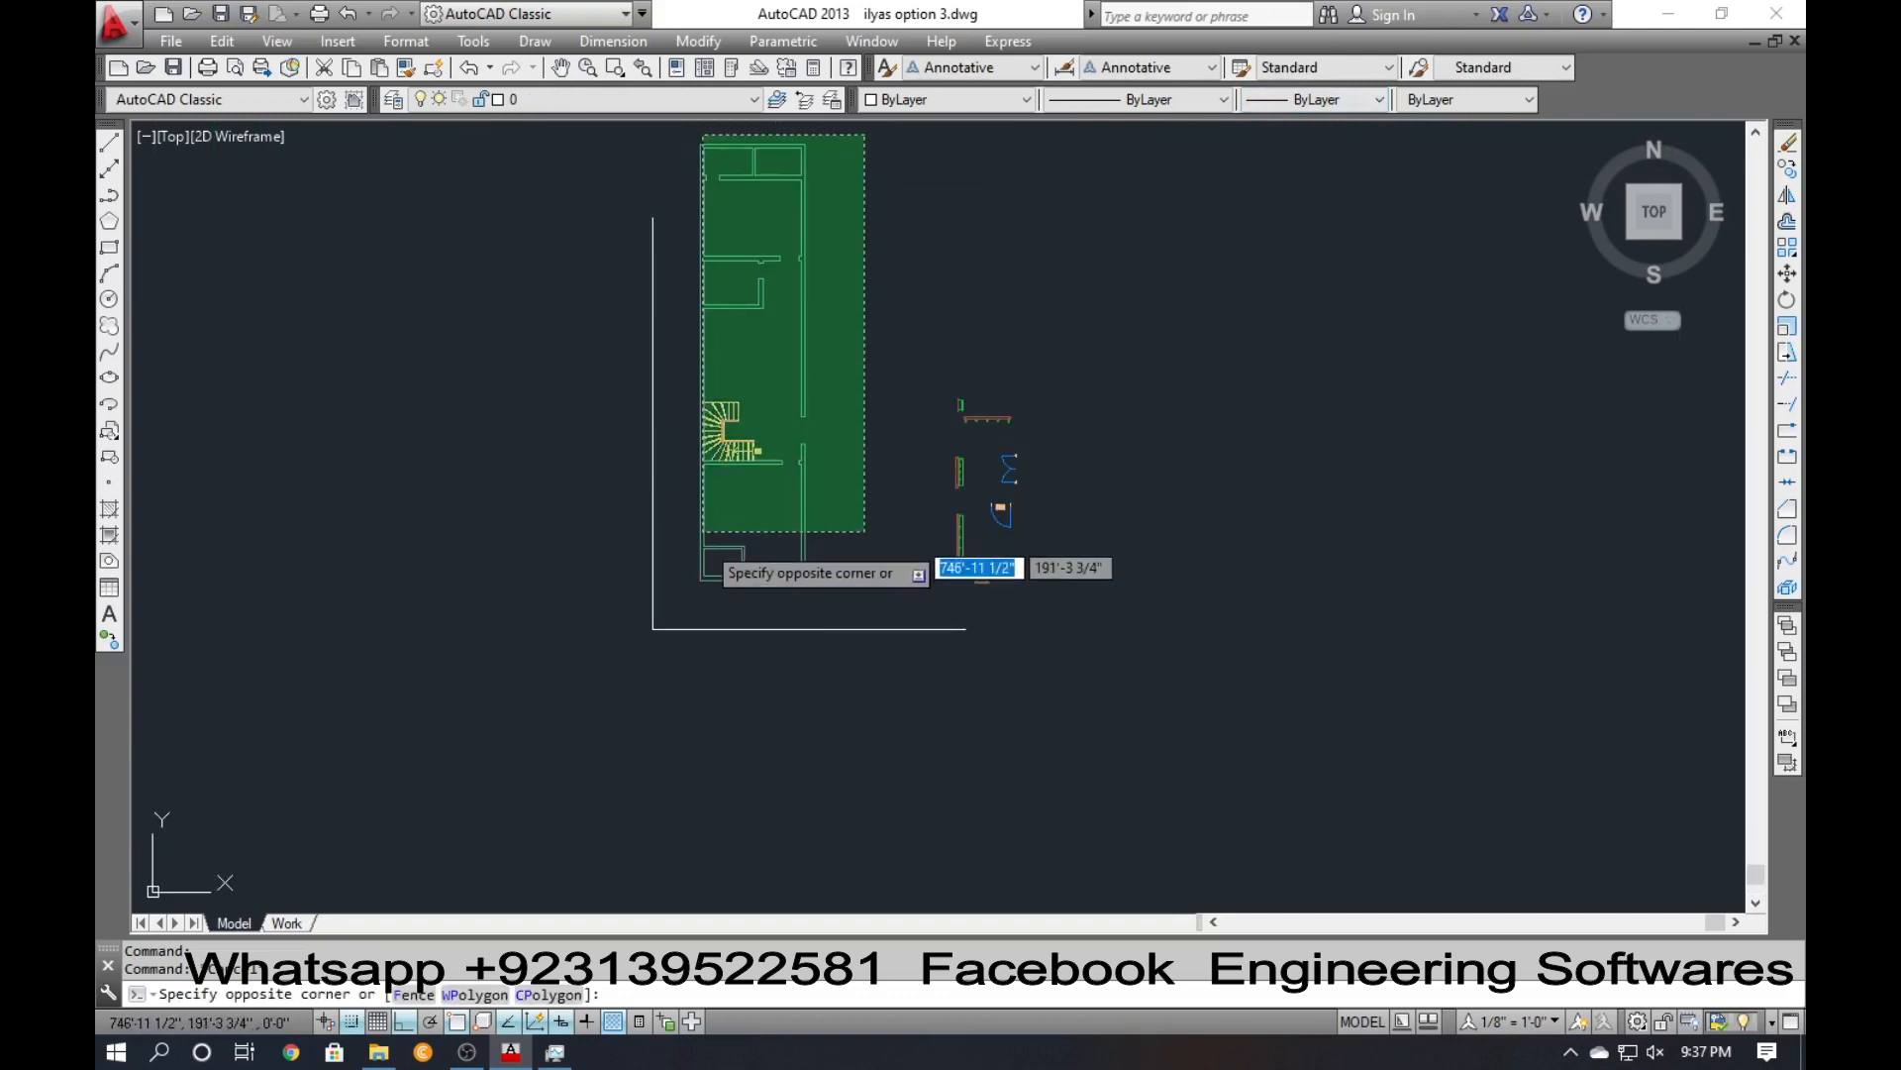
pyautogui.click(692, 612)
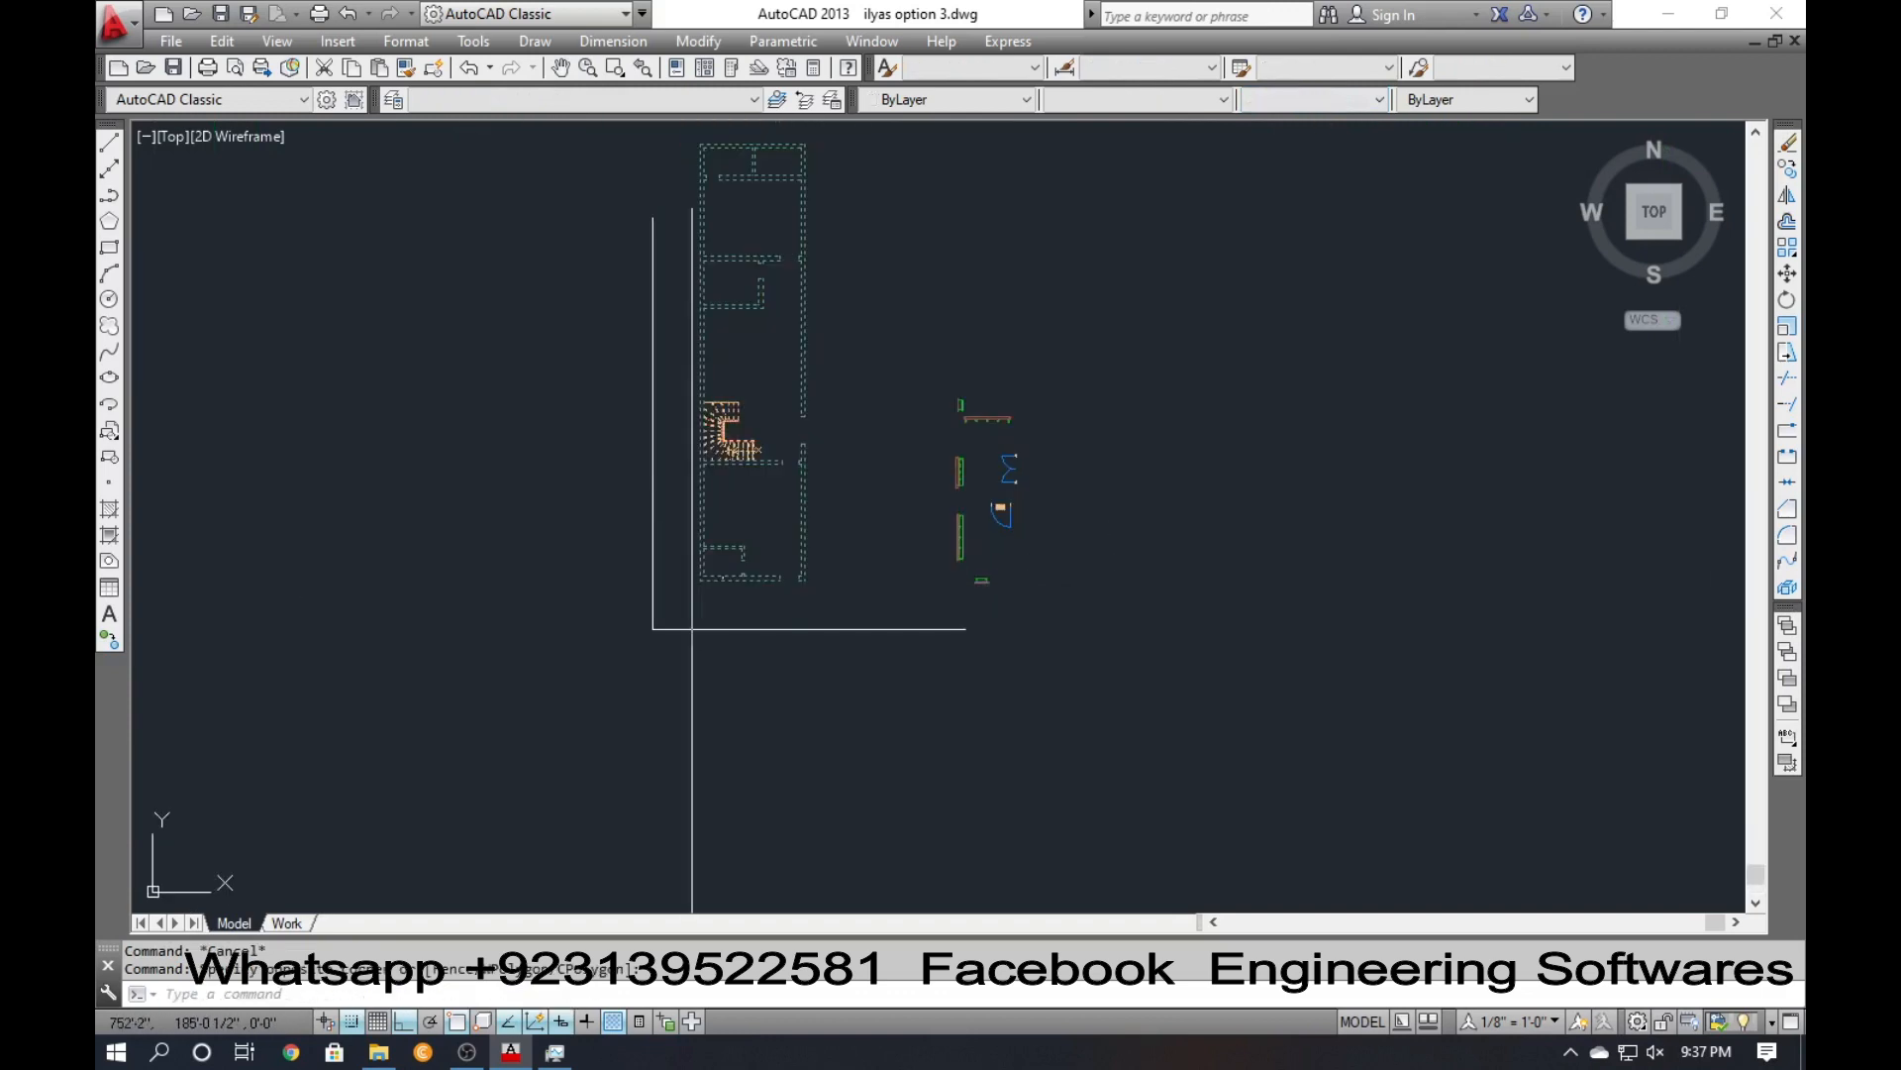
pyautogui.click(1179, 100)
pyautogui.click(1258, 105)
pyautogui.click(1258, 105)
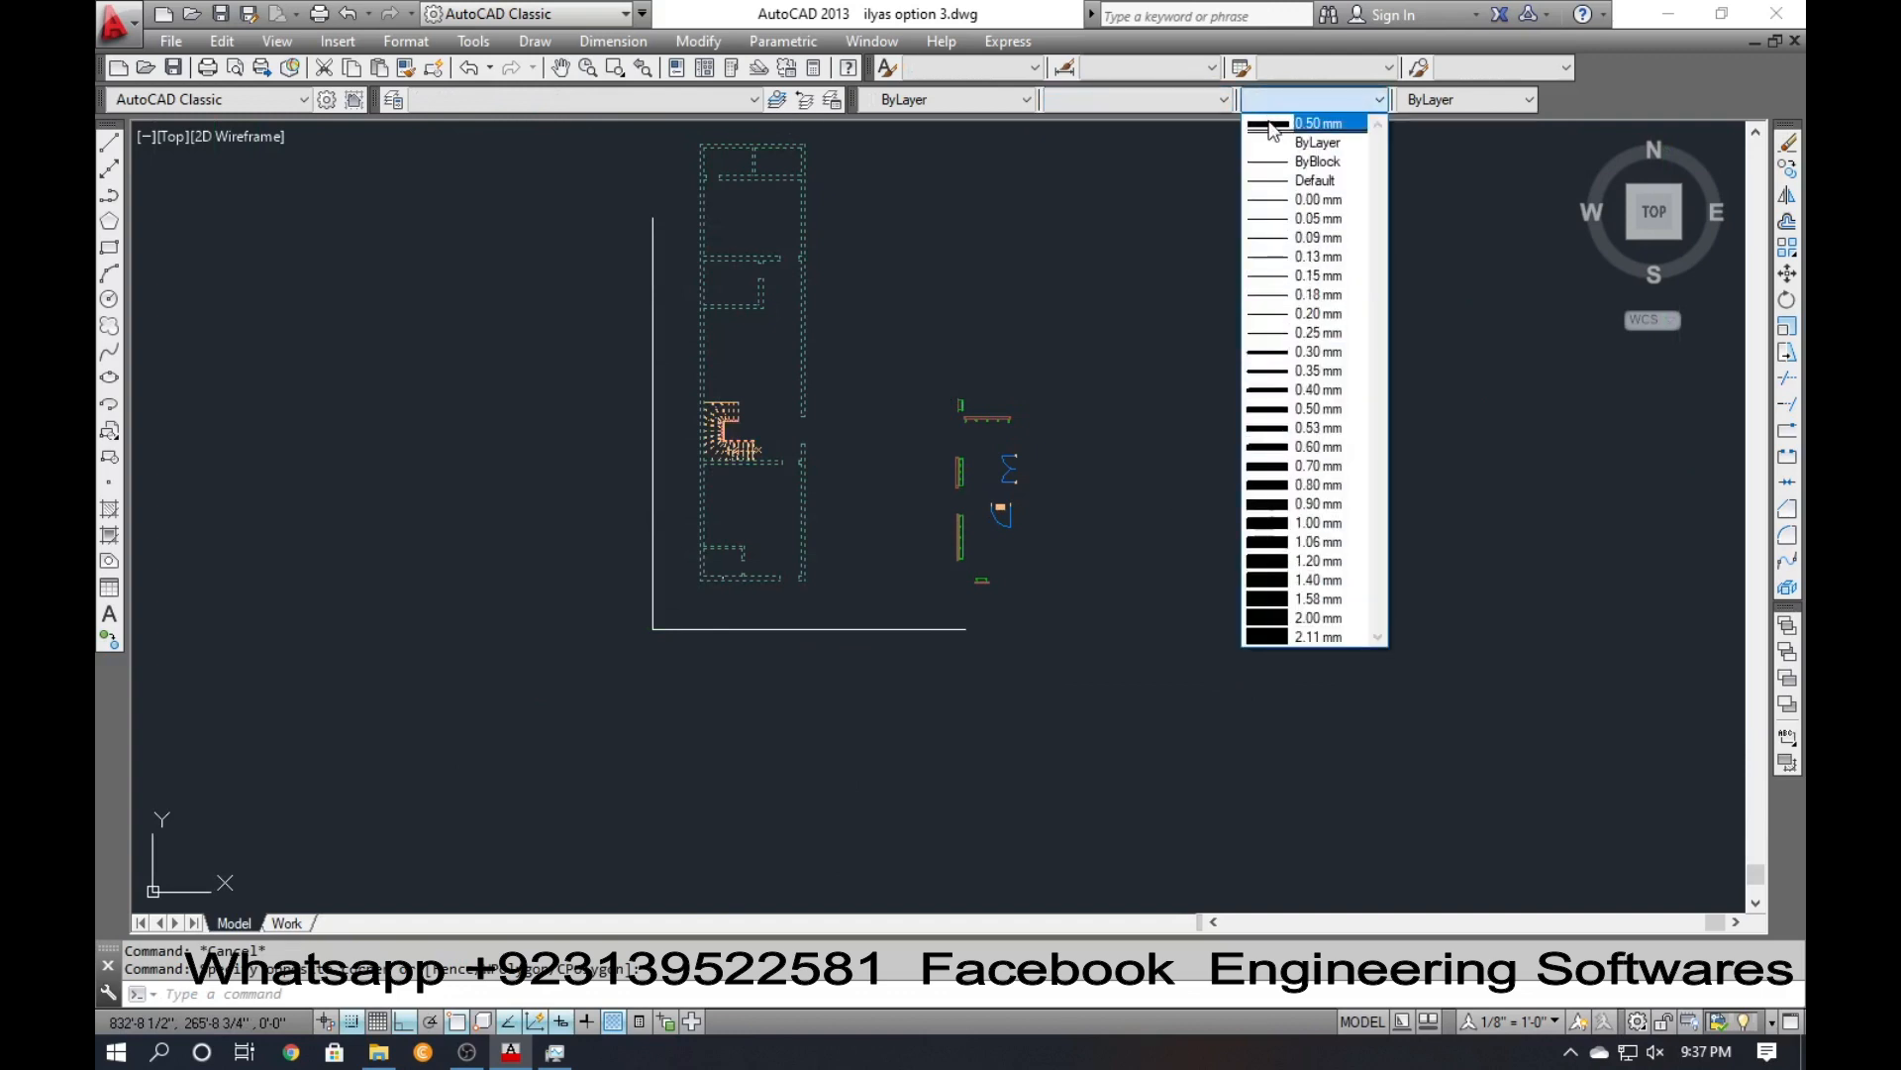
pyautogui.click(1307, 120)
pyautogui.press('Escape')
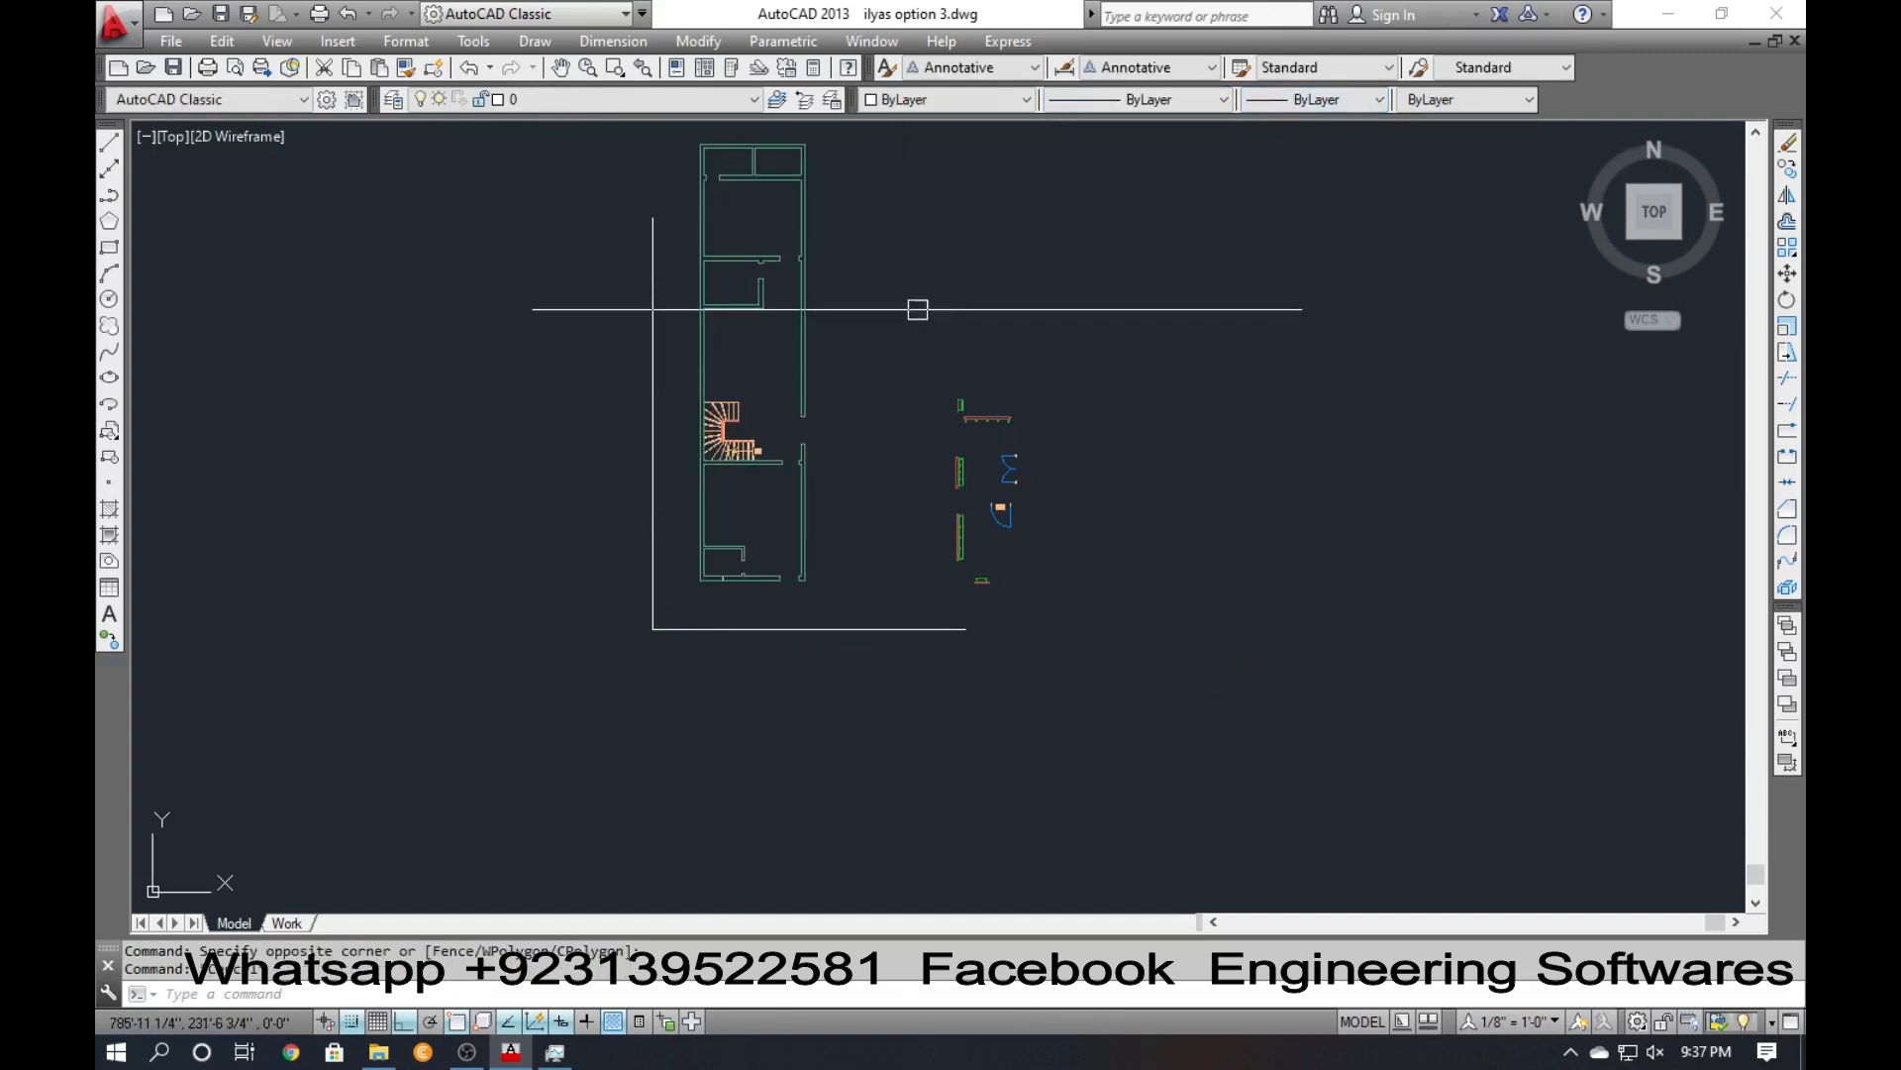
pyautogui.click(802, 241)
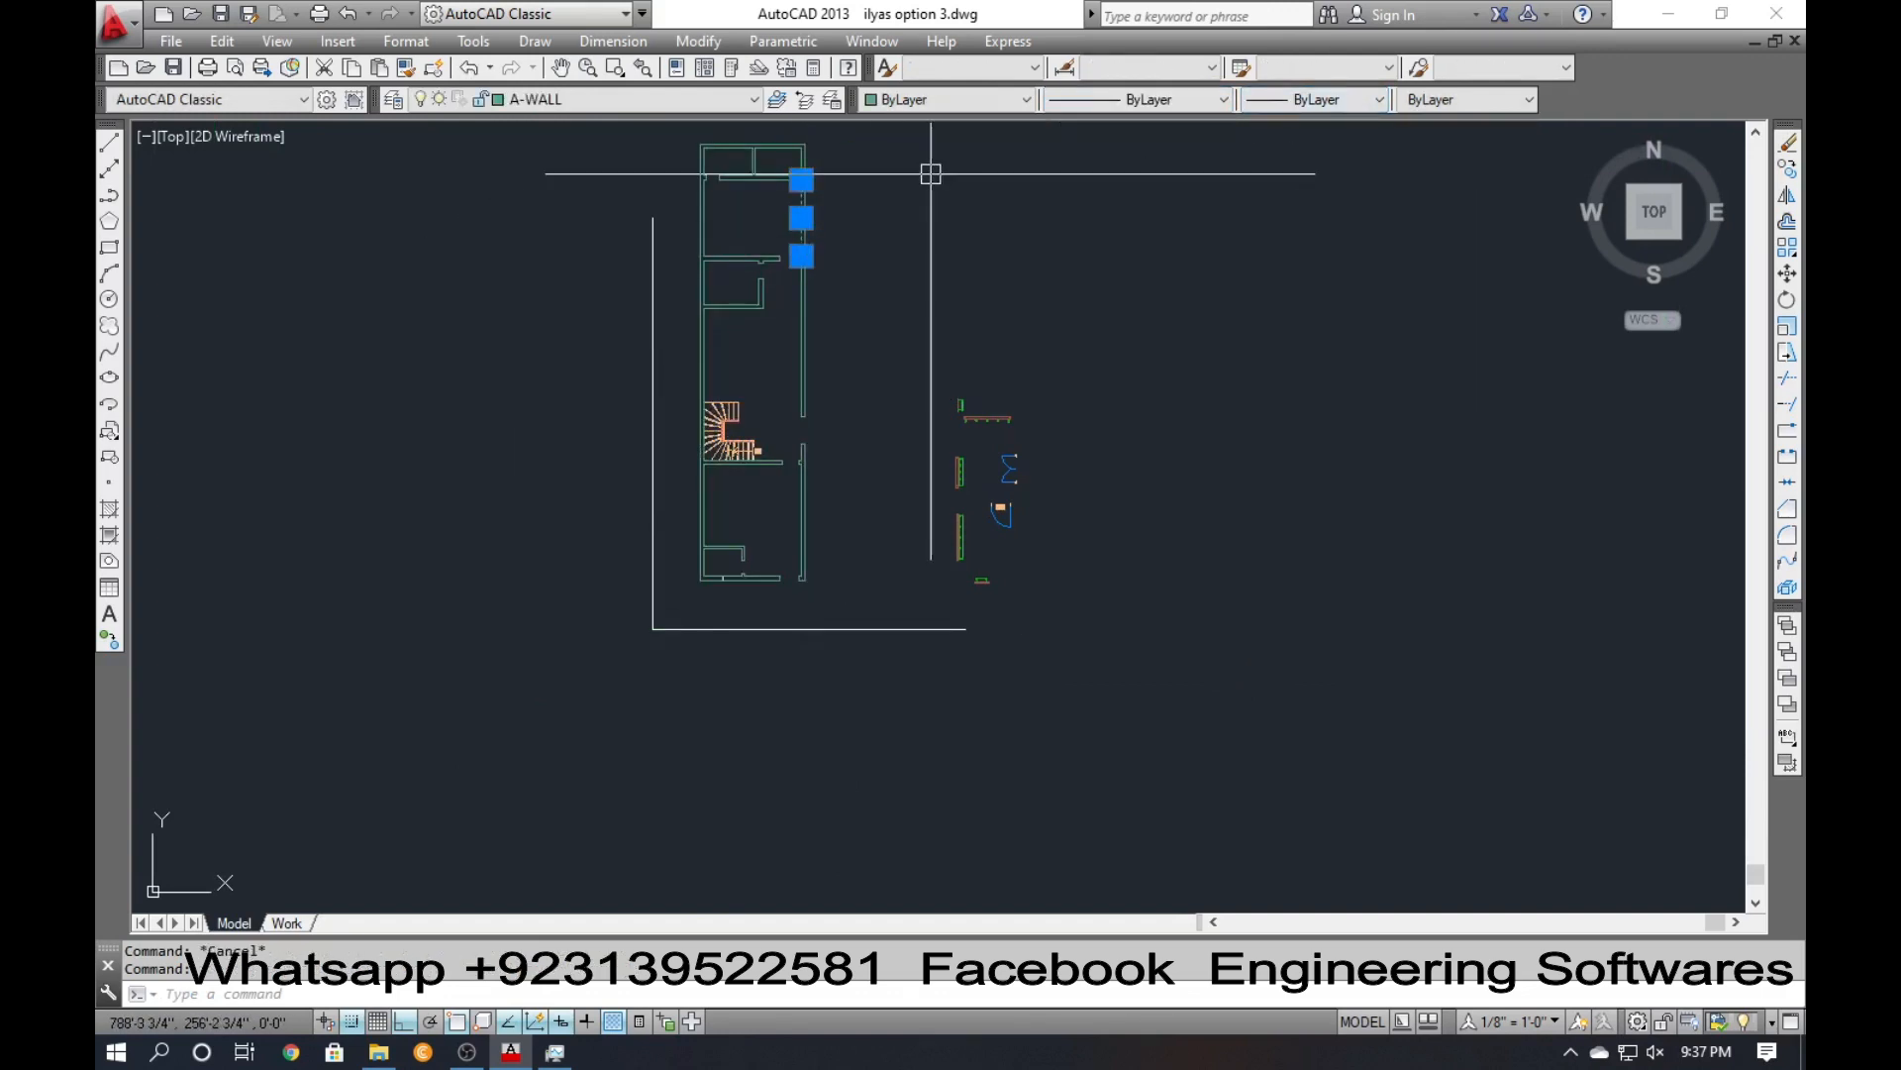
pyautogui.press('Escape')
# Measure the width of the small horizontal window symbol with an aligned dimension.
pyautogui.scroll(4, 978, 593)
pyautogui.scroll(5, 978, 593)
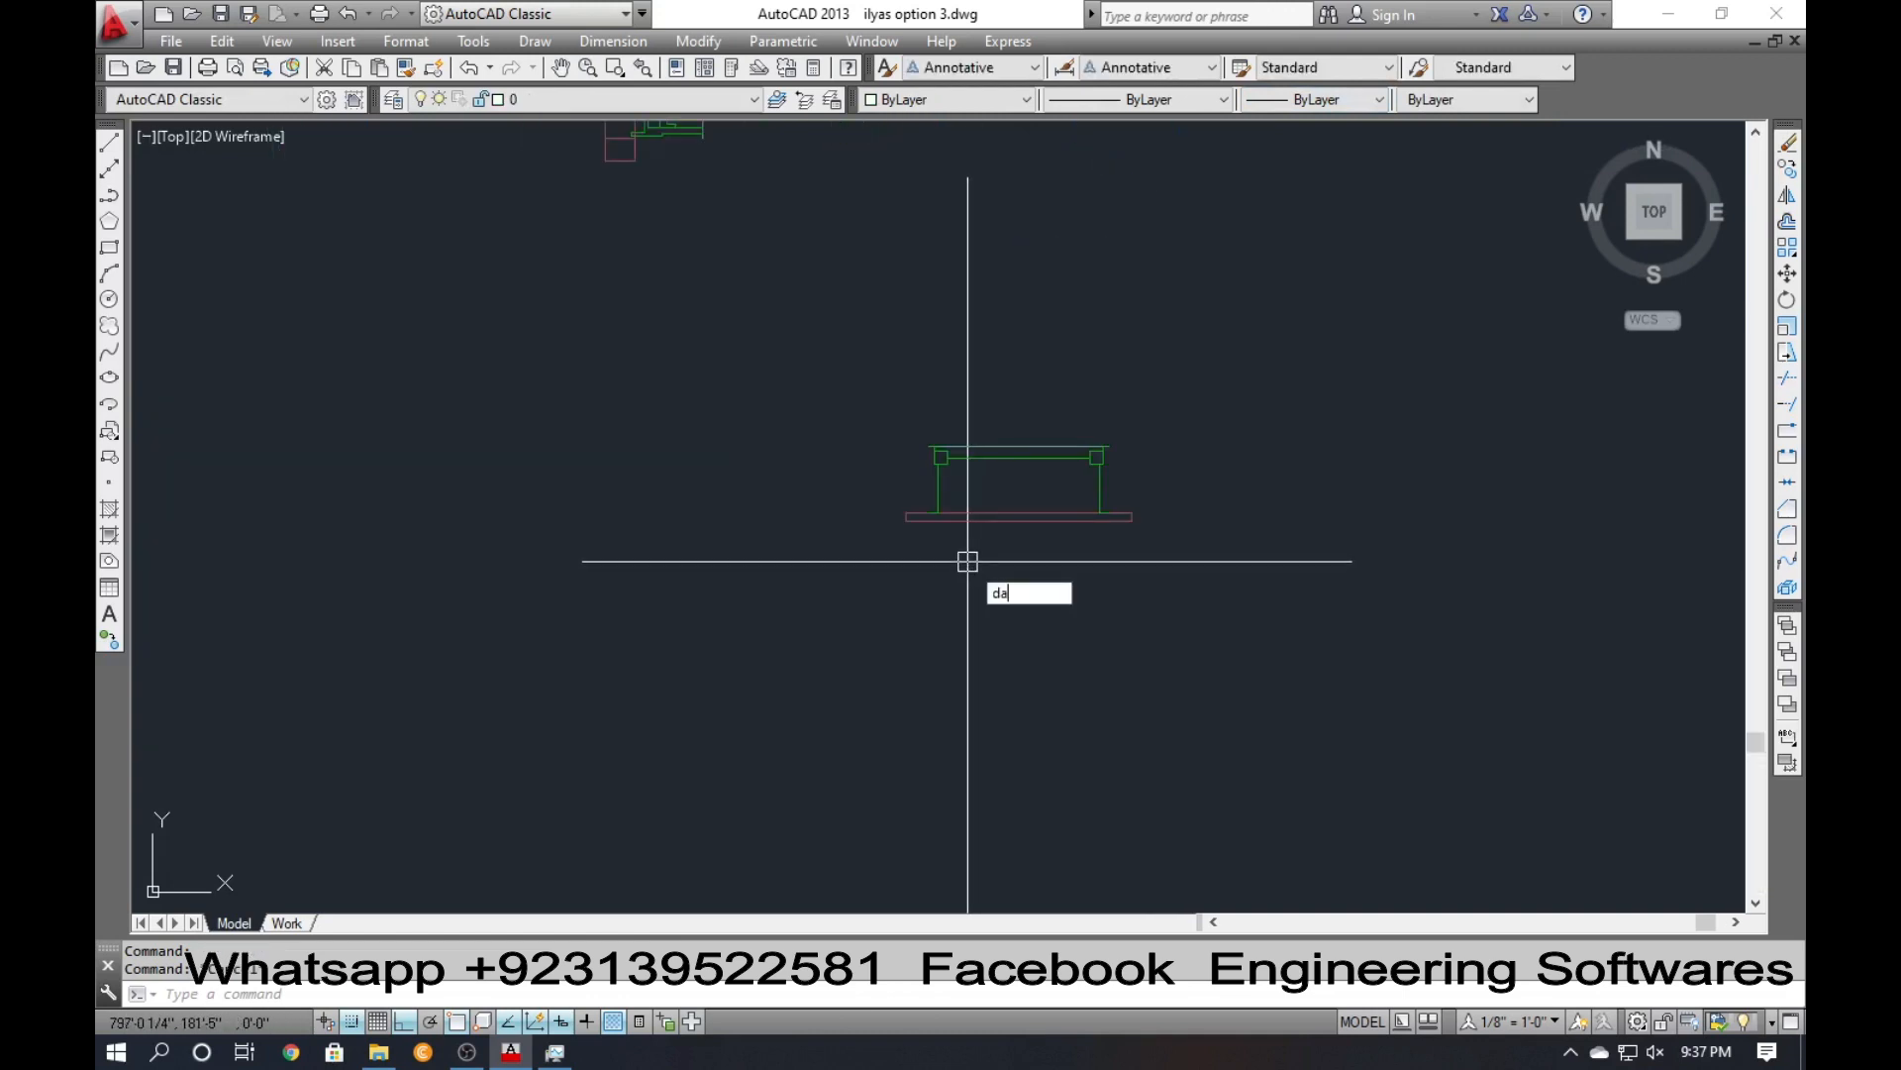
pyautogui.write('l')
pyautogui.press('Return')
pyautogui.press('Return')
pyautogui.click(1006, 451)
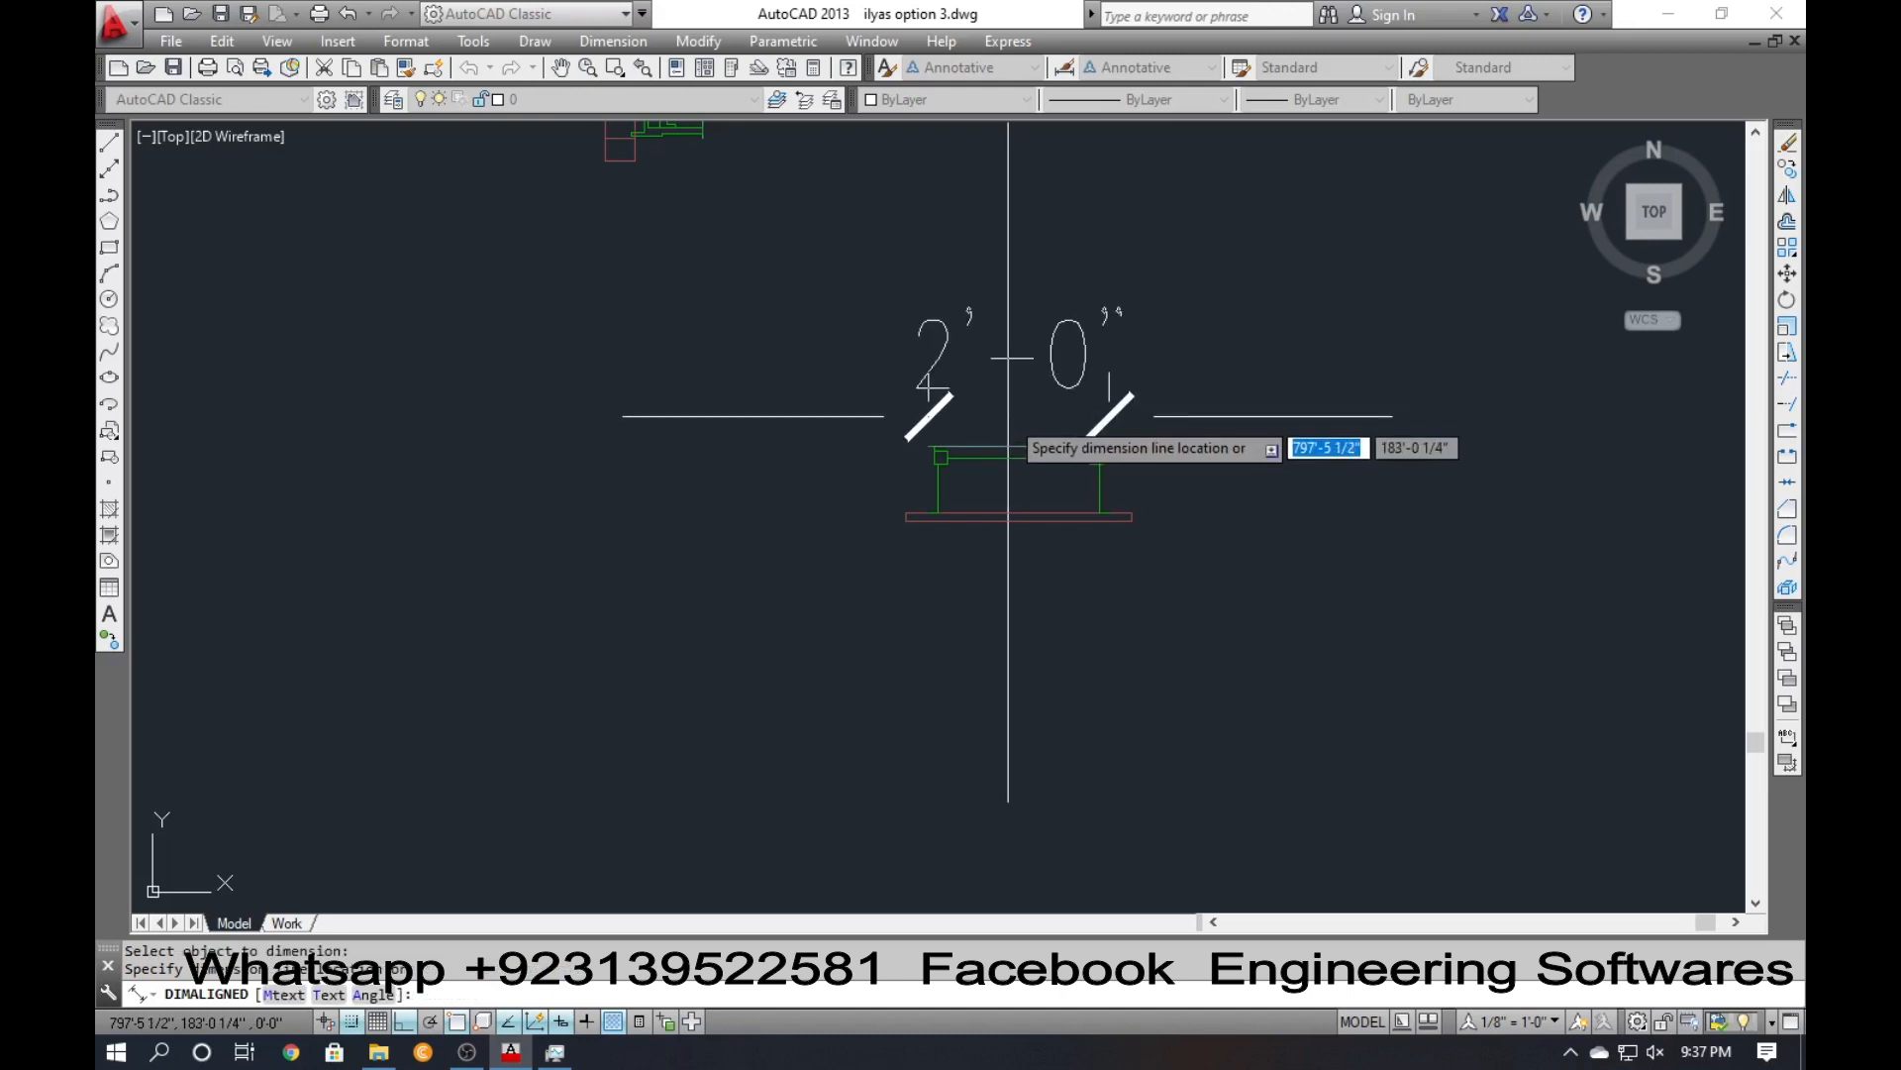
pyautogui.press('Escape')
pyautogui.scroll(-6, 976, 460)
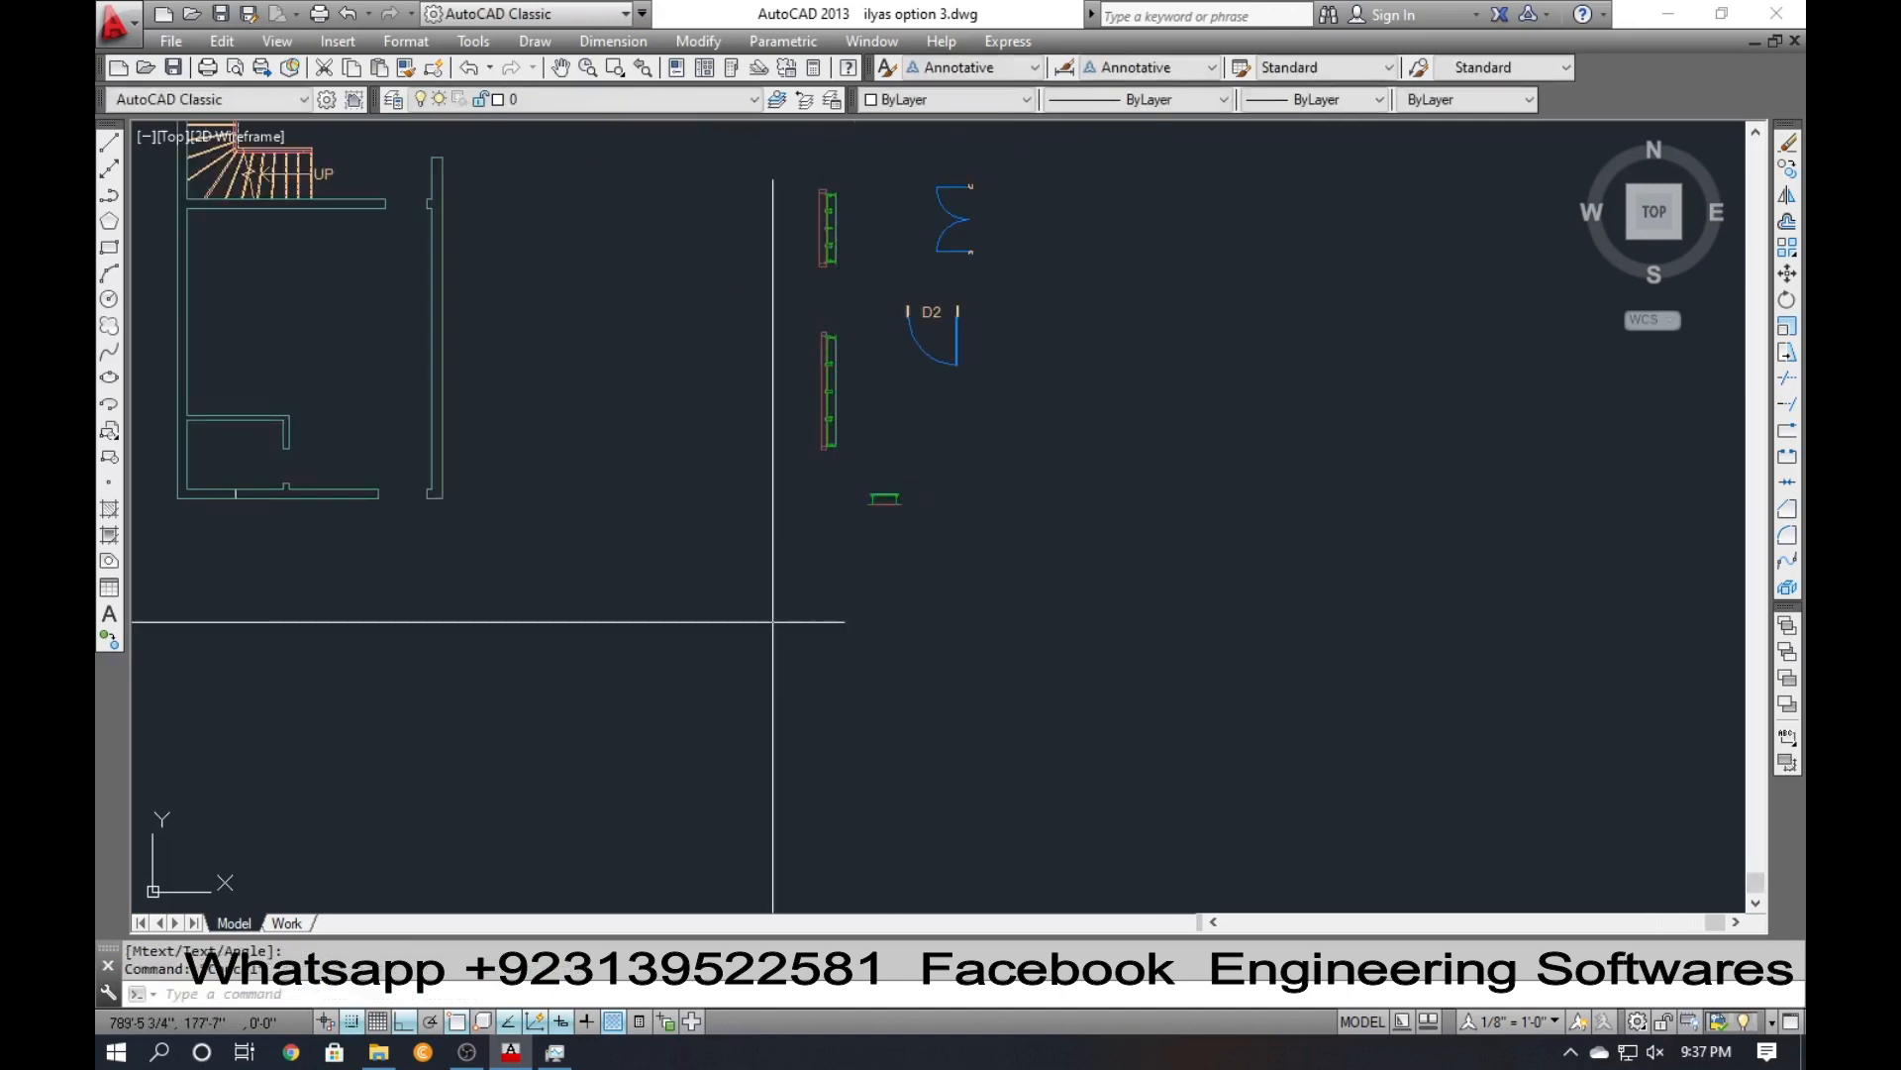
# Set the inner line of the right outer wall to ByLayer colour and make A-WALL the current layer.
pyautogui.moveTo(773, 622); pyautogui.dragTo(757, 596, button='middle')
pyautogui.scroll(6, 335, 485)
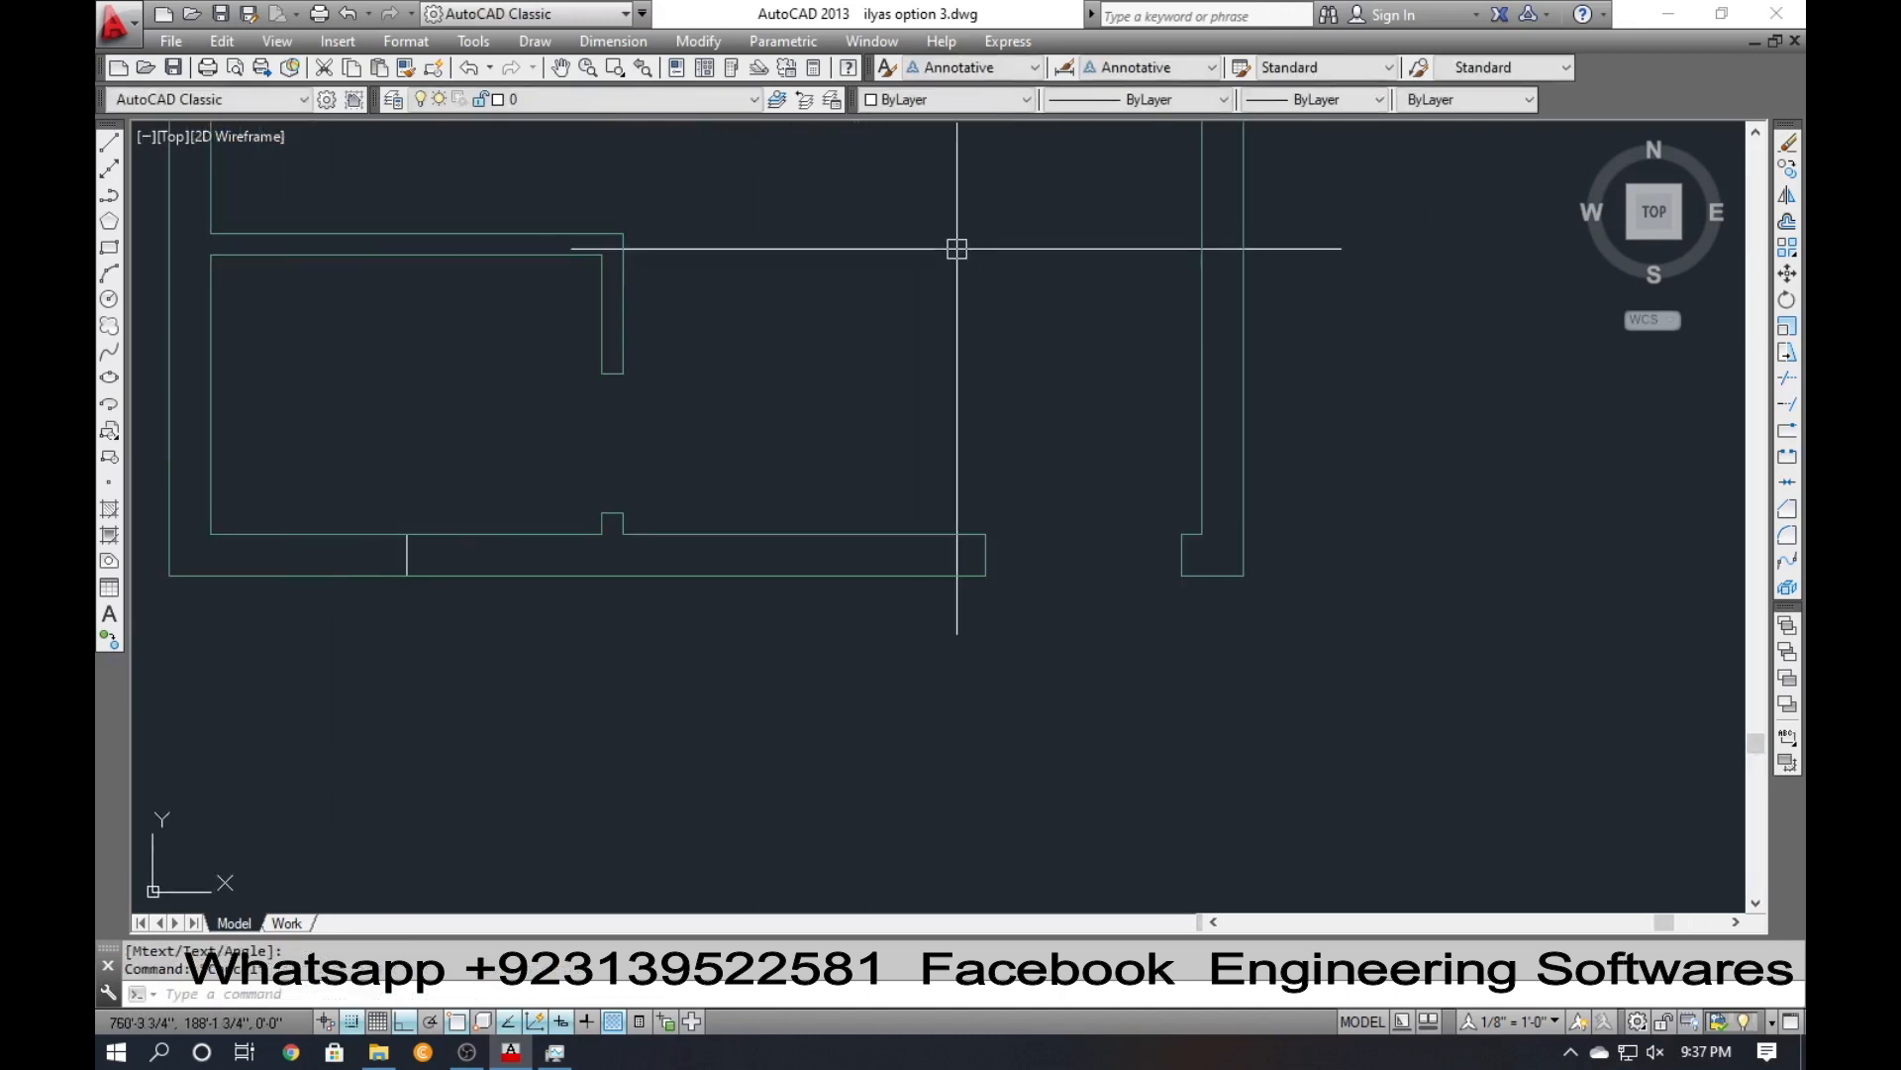
pyautogui.click(960, 103)
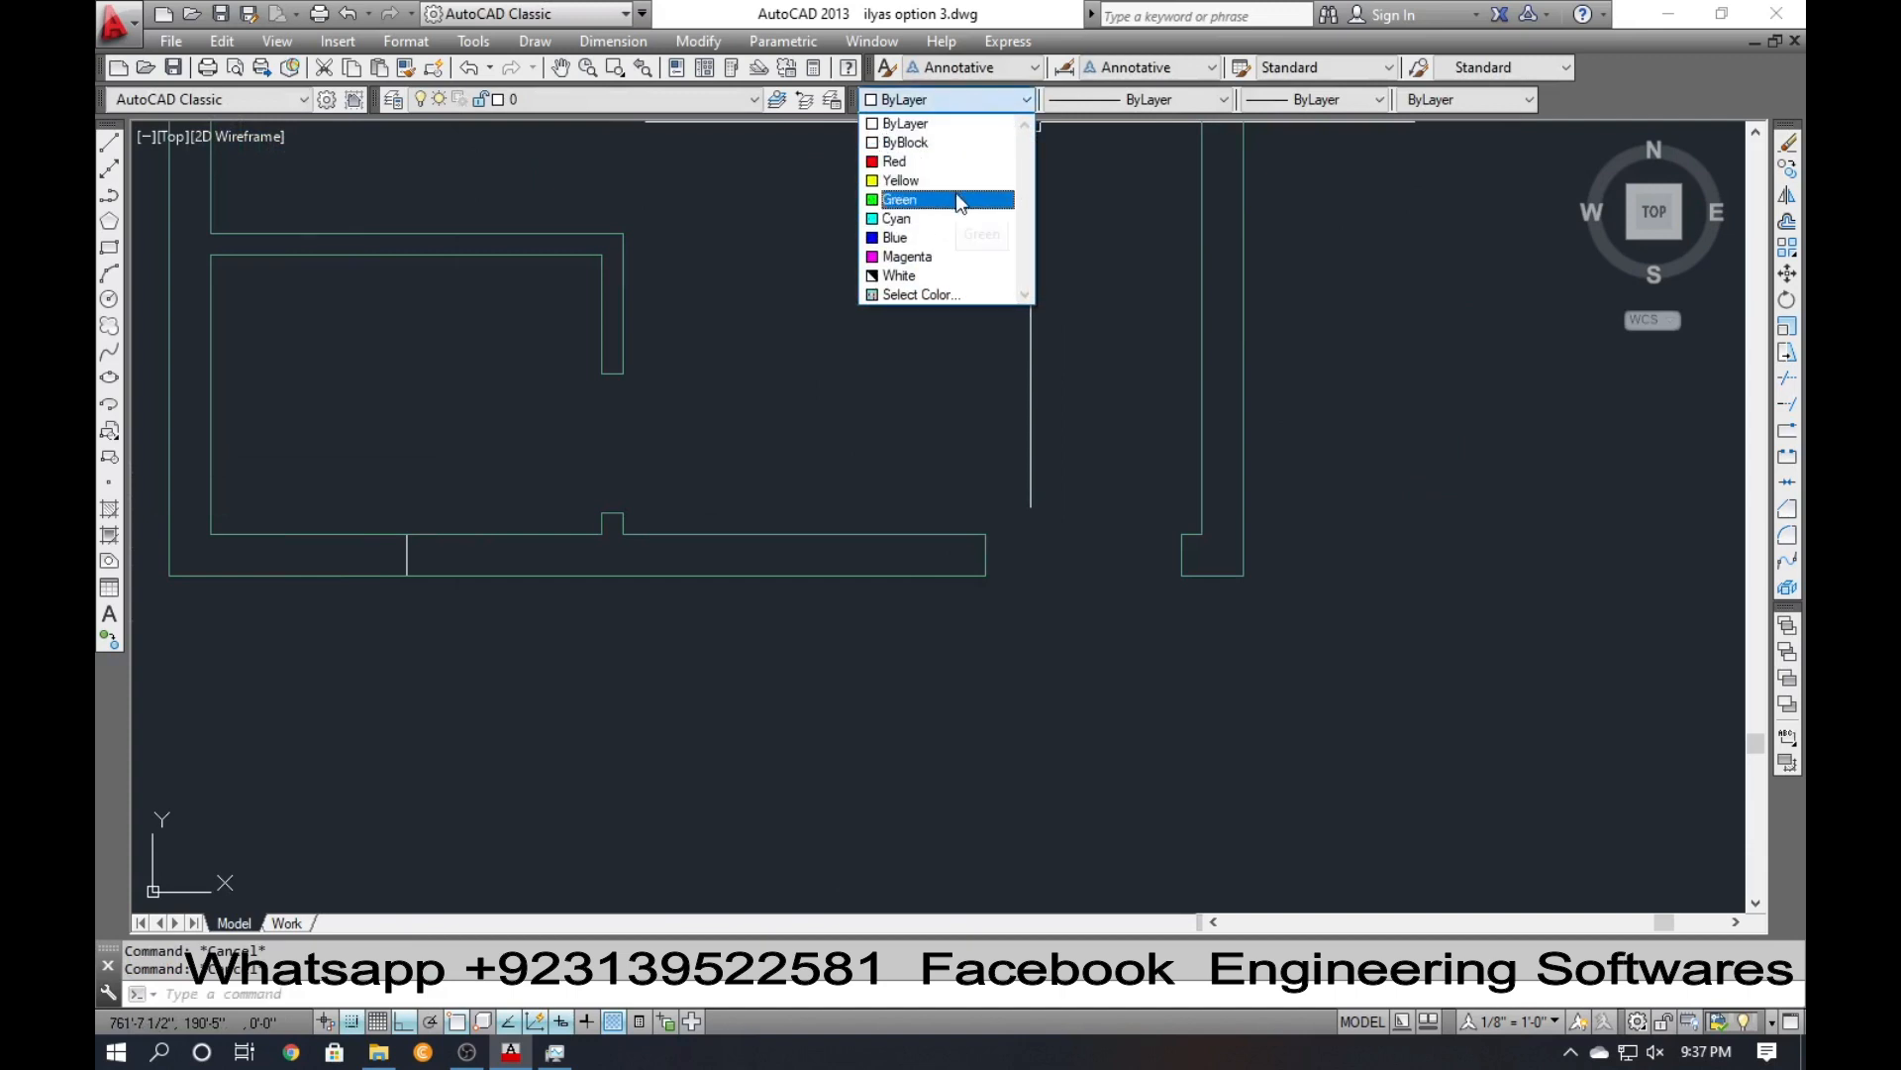
pyautogui.click(1146, 195)
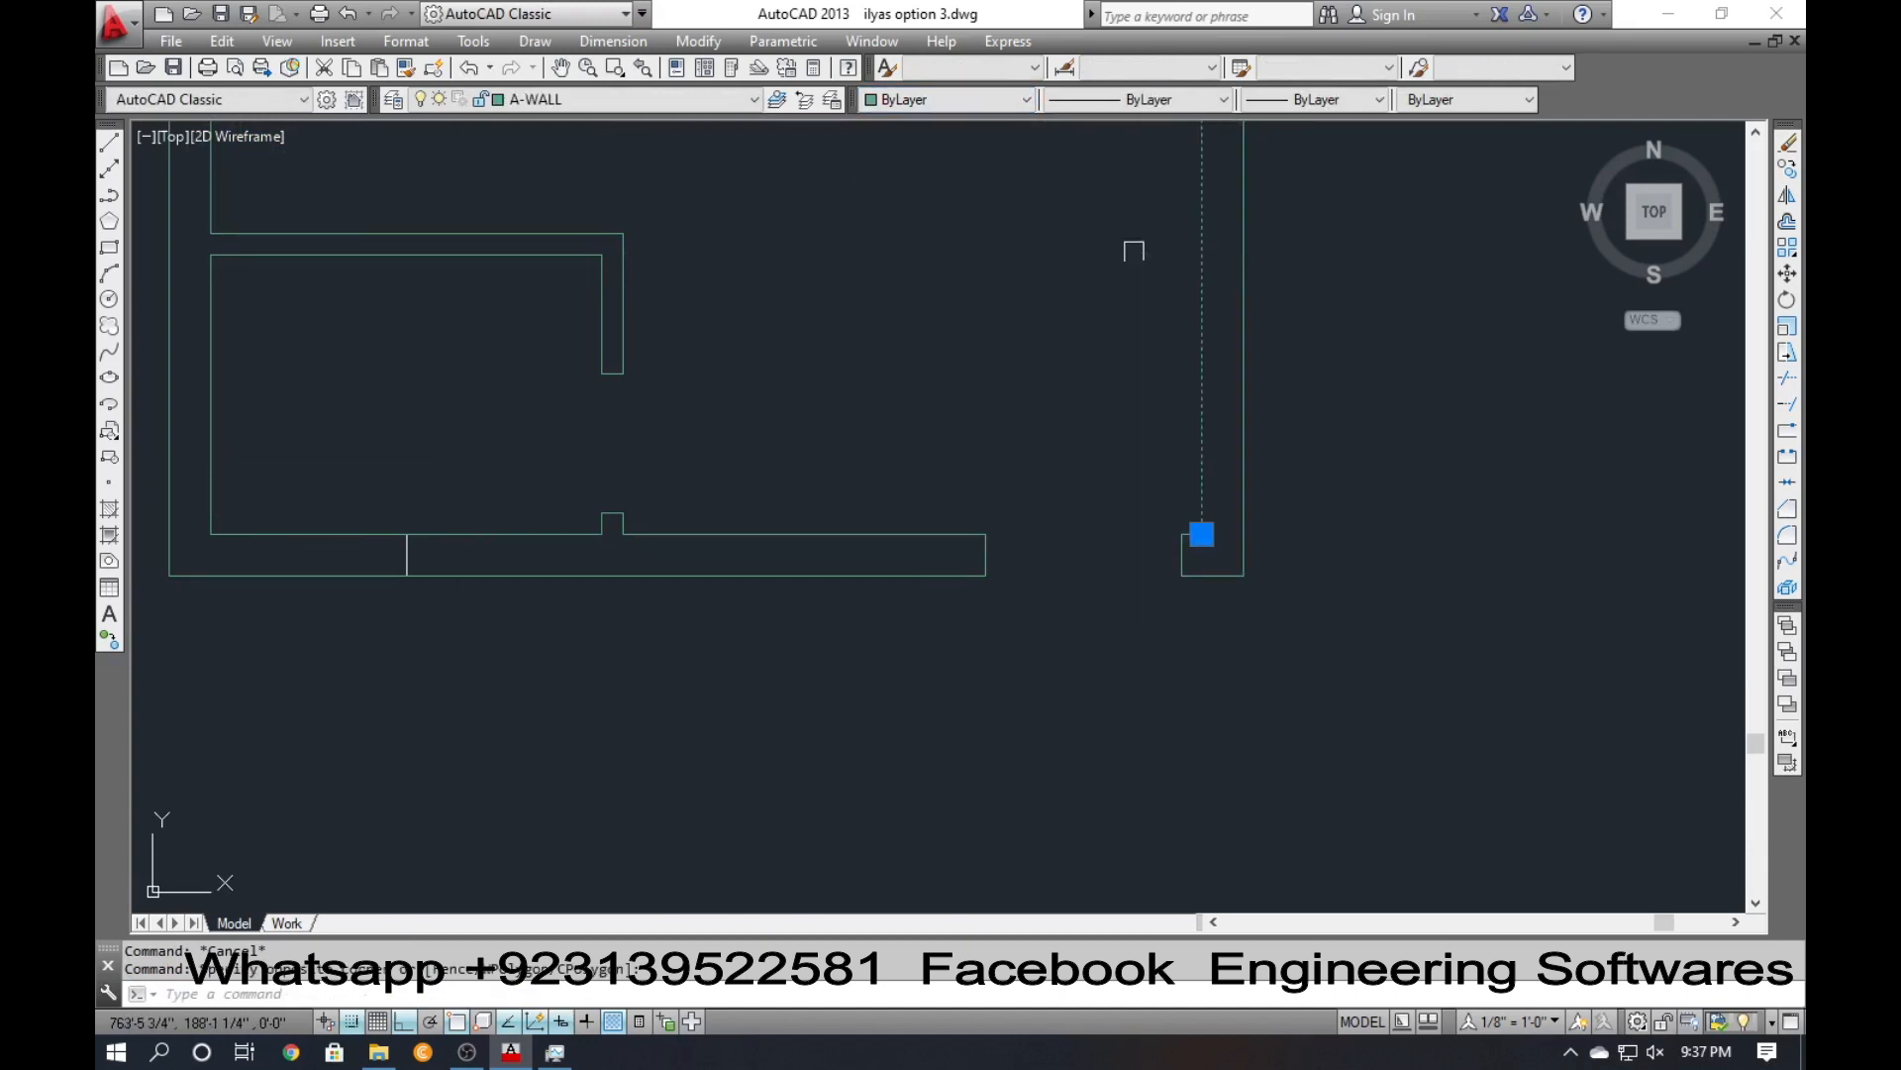
pyautogui.click(916, 99)
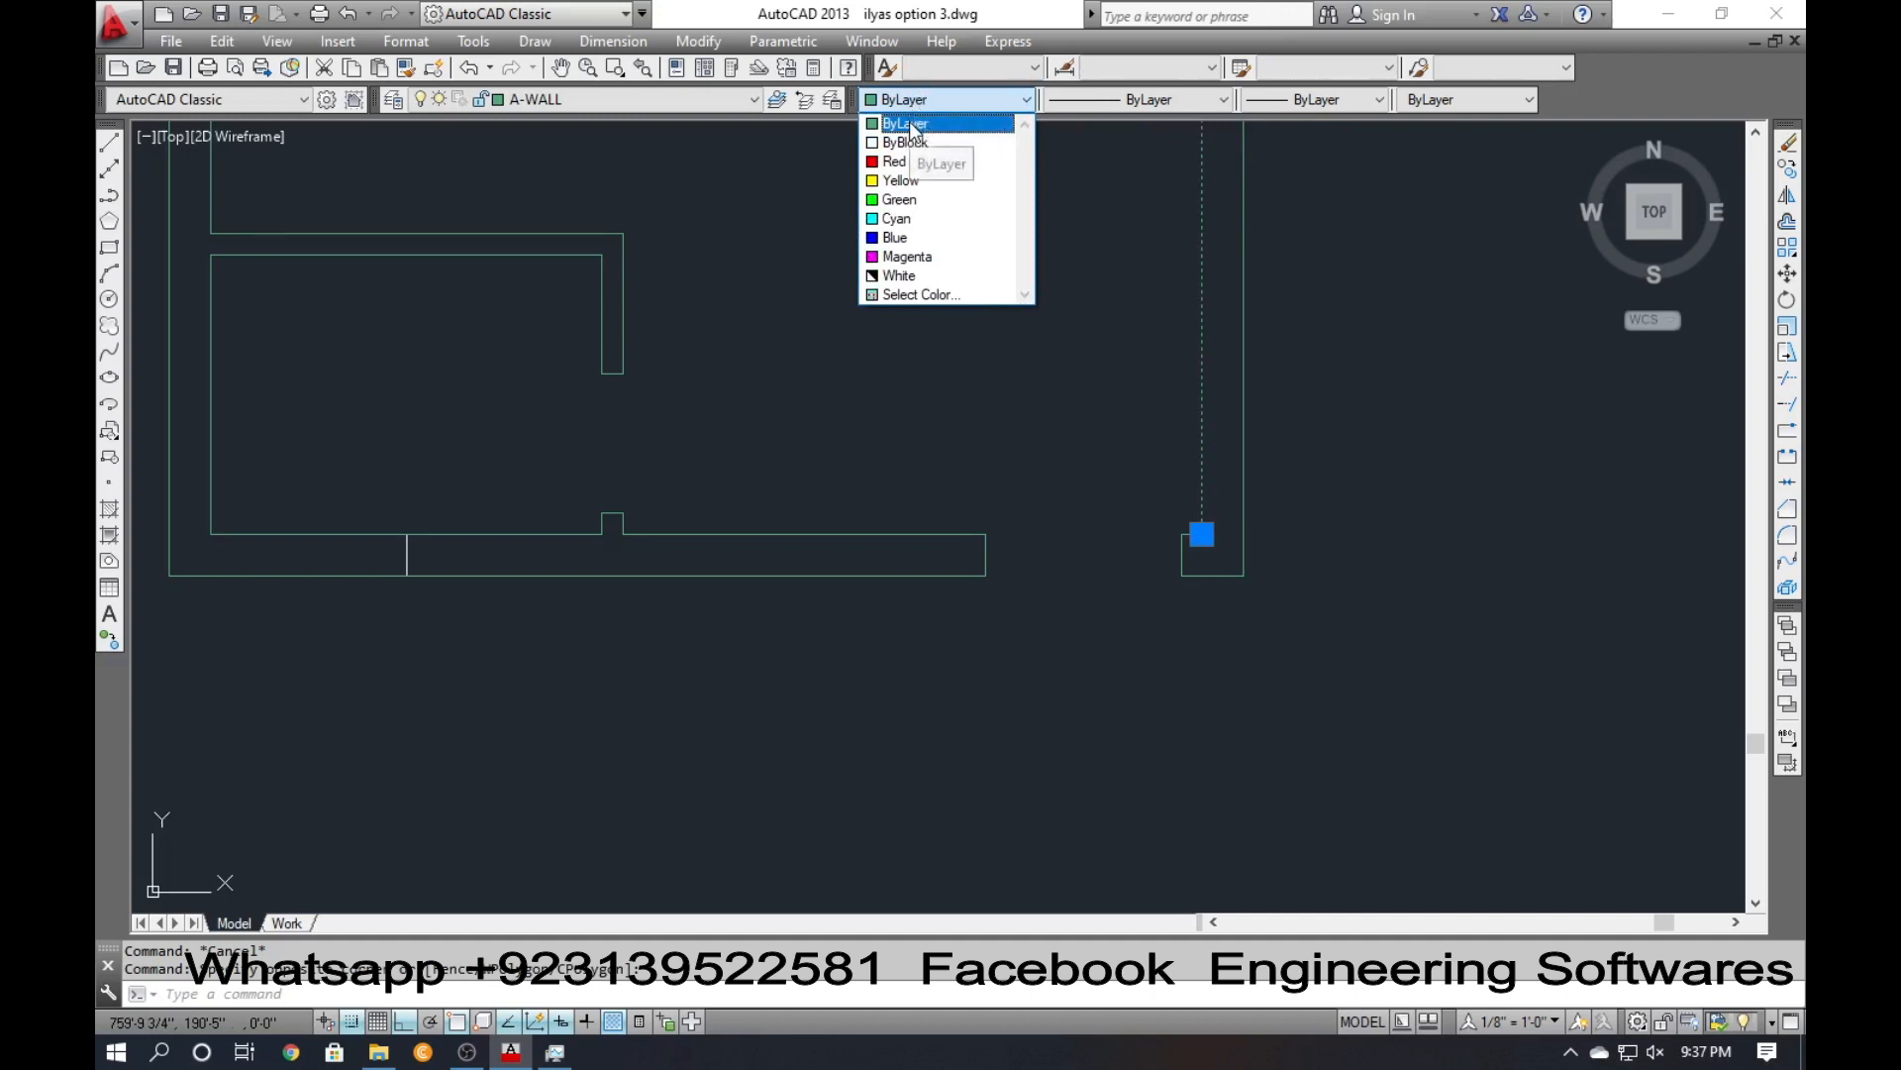
pyautogui.click(912, 124)
pyautogui.press('Escape')
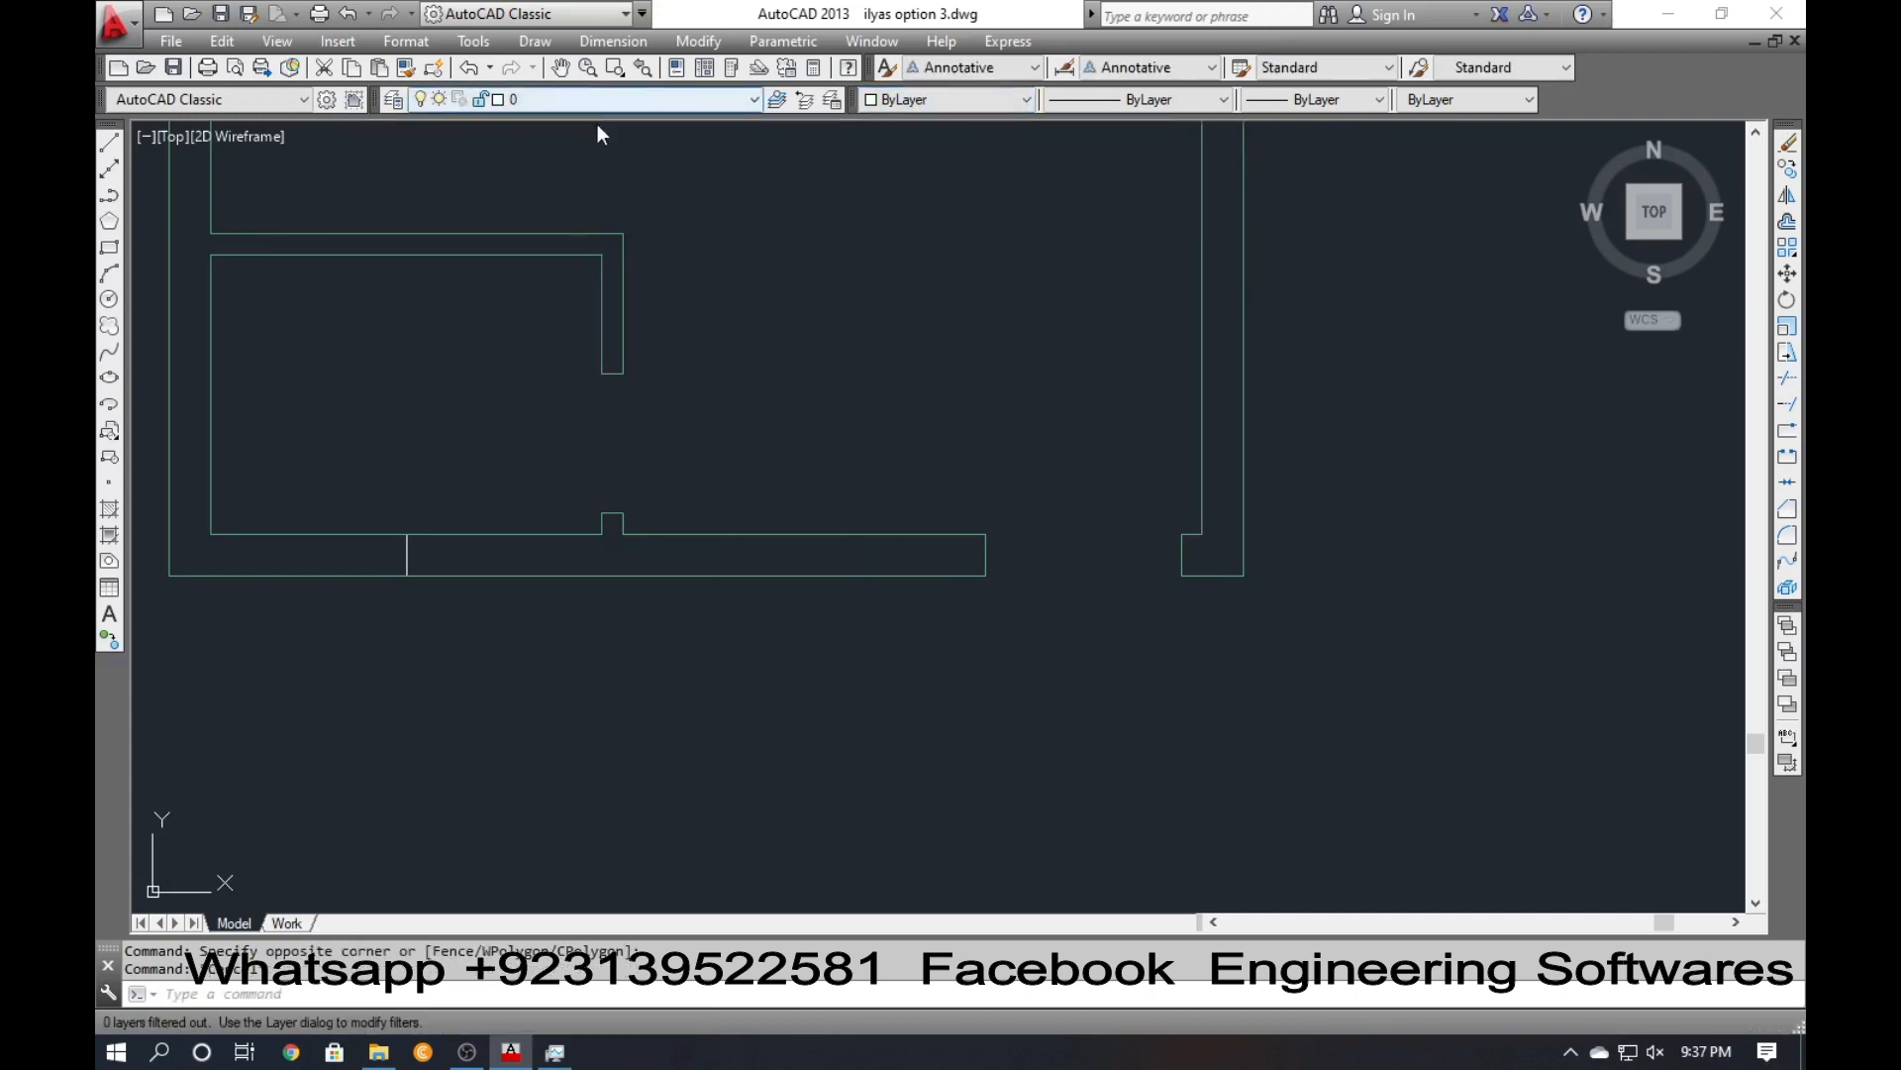
pyautogui.click(600, 99)
pyautogui.click(581, 298)
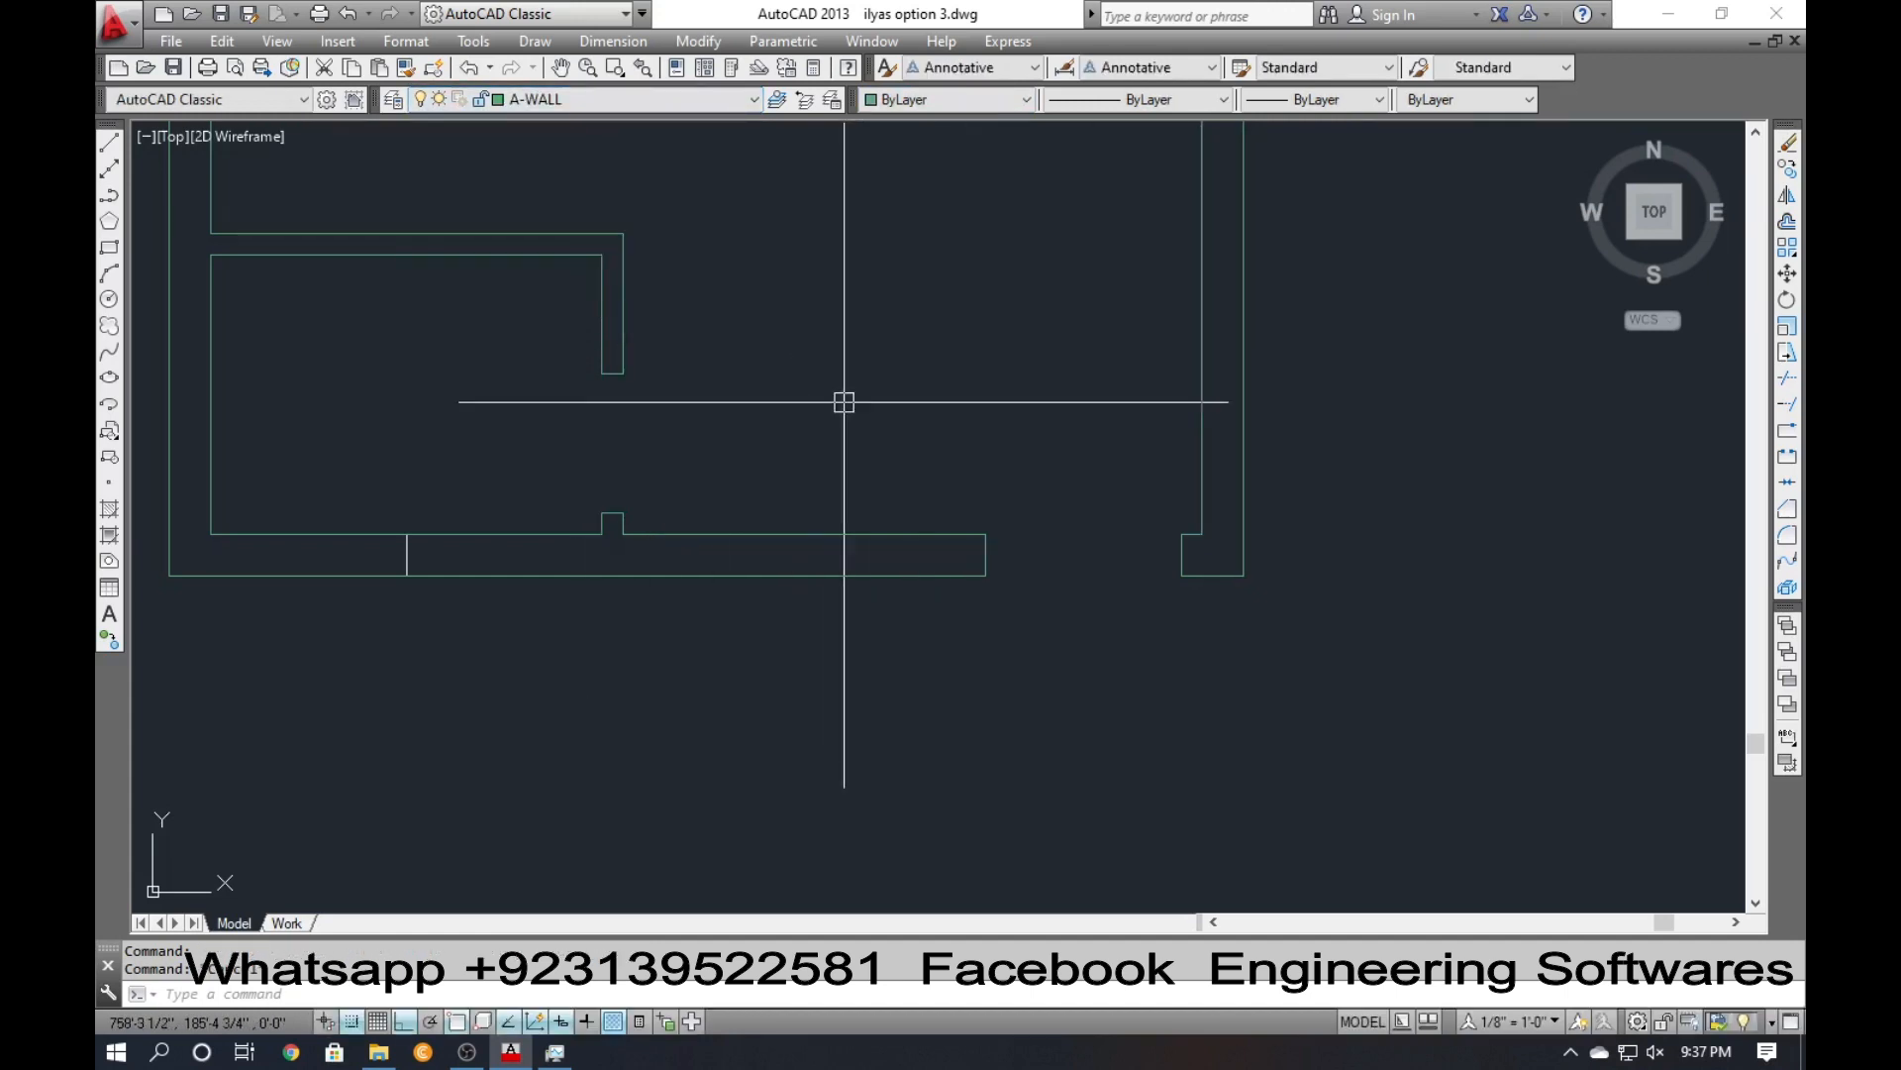
# Offset the vertical line across the small room's bottom outer wall 12 inches to both sides.
pyautogui.write('o')
pyautogui.press('Return')
pyautogui.write("1'")
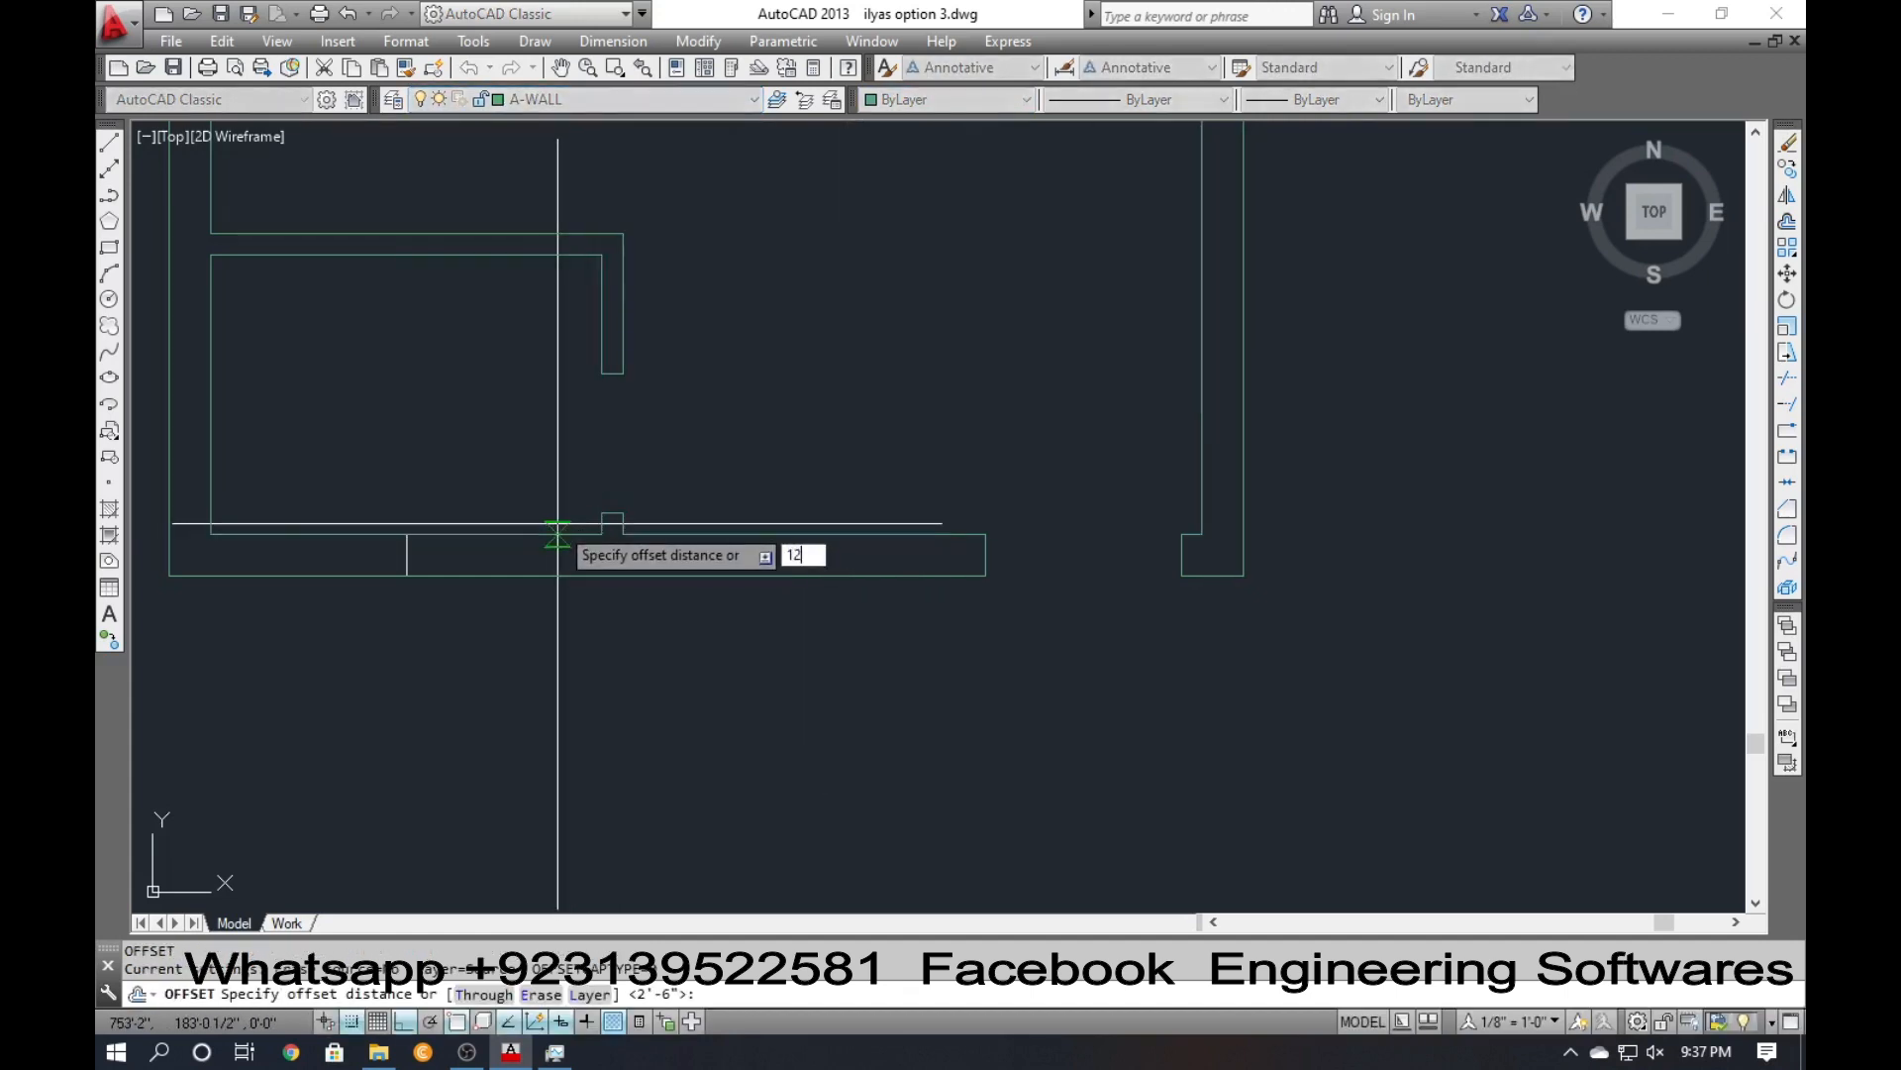
pyautogui.press('Return')
pyautogui.click(406, 549)
pyautogui.click(395, 559)
pyautogui.click(405, 560)
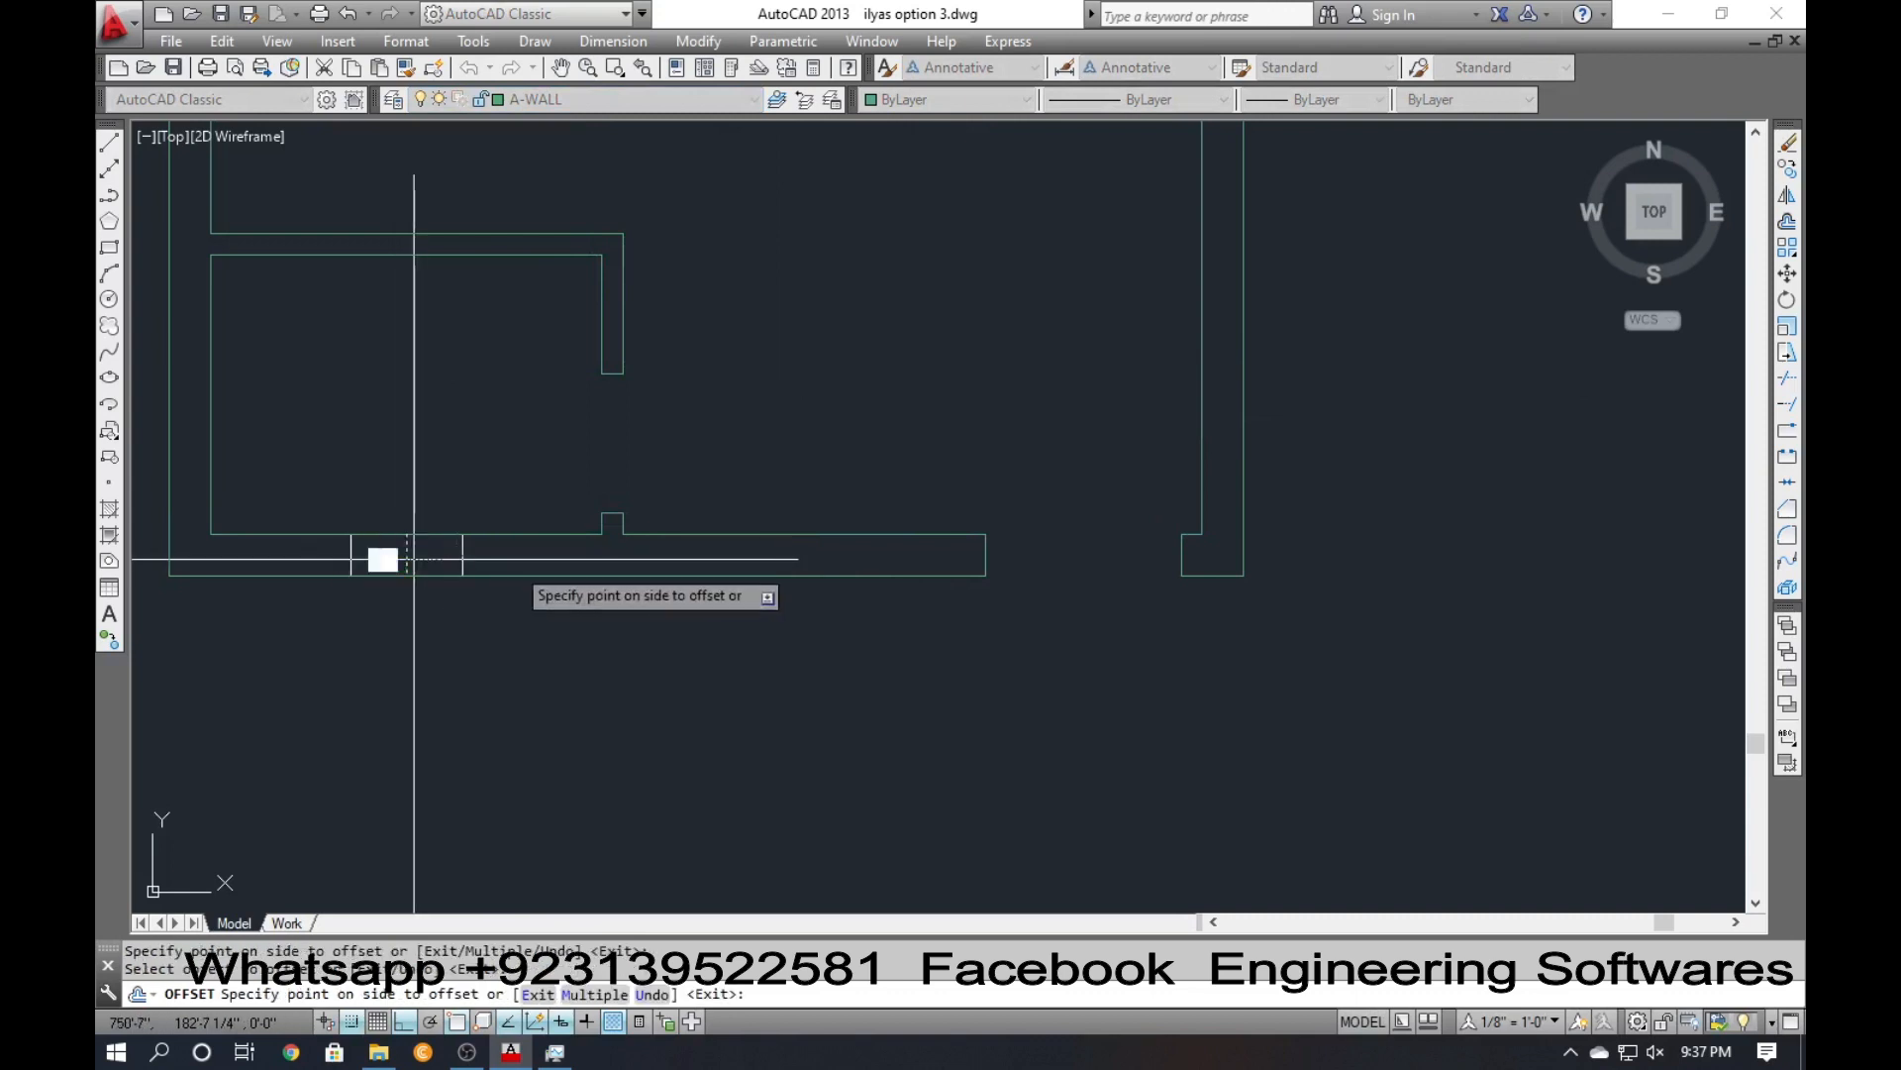
pyautogui.click(414, 557)
pyautogui.press('Escape')
# Erase the original centre line between the two offset lines in the bottom outer wall.
pyautogui.click(426, 561)
pyautogui.click(367, 552)
pyautogui.write('e')
pyautogui.press('Return')
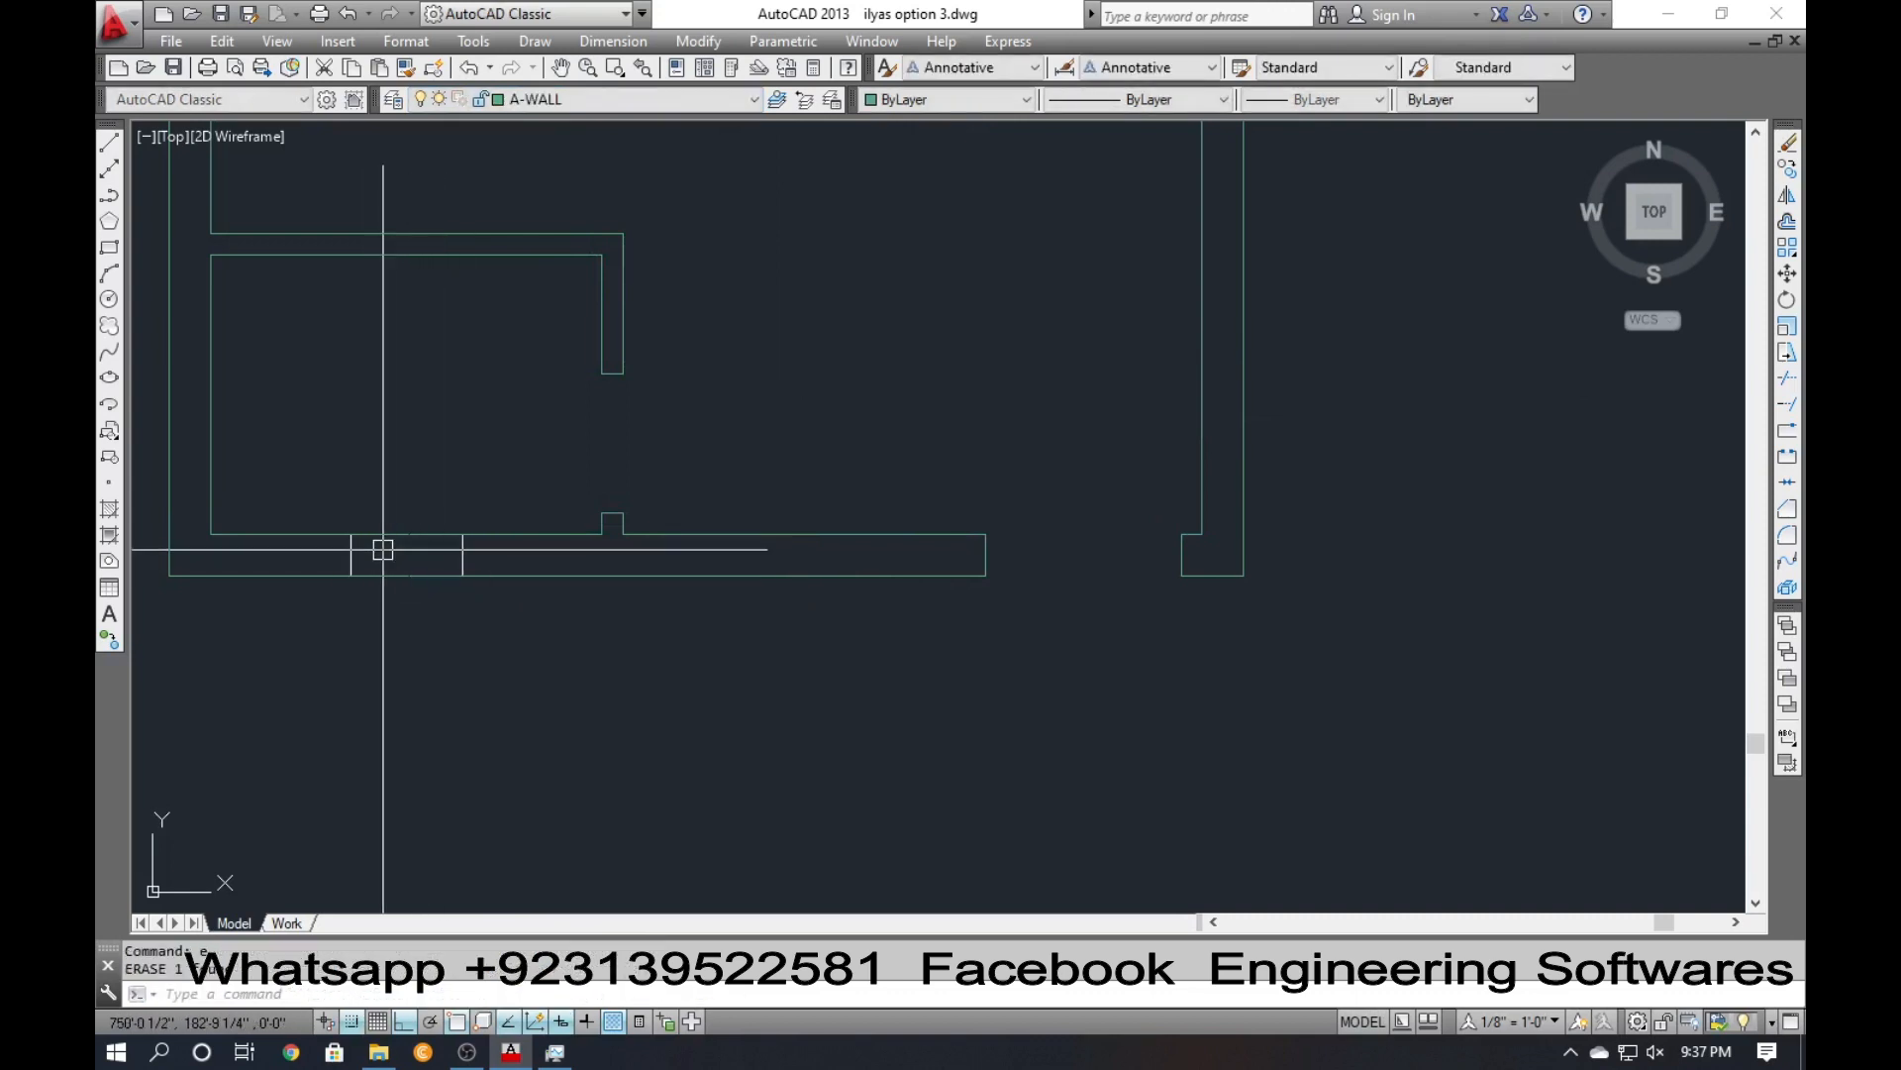
# Trim both bottom outer wall lines between the two offset lines to cut the small room's window opening.
pyautogui.write('tr')
pyautogui.press('Return')
pyautogui.press('Return')
pyautogui.click(416, 520)
pyautogui.click(397, 584)
pyautogui.press('Escape')
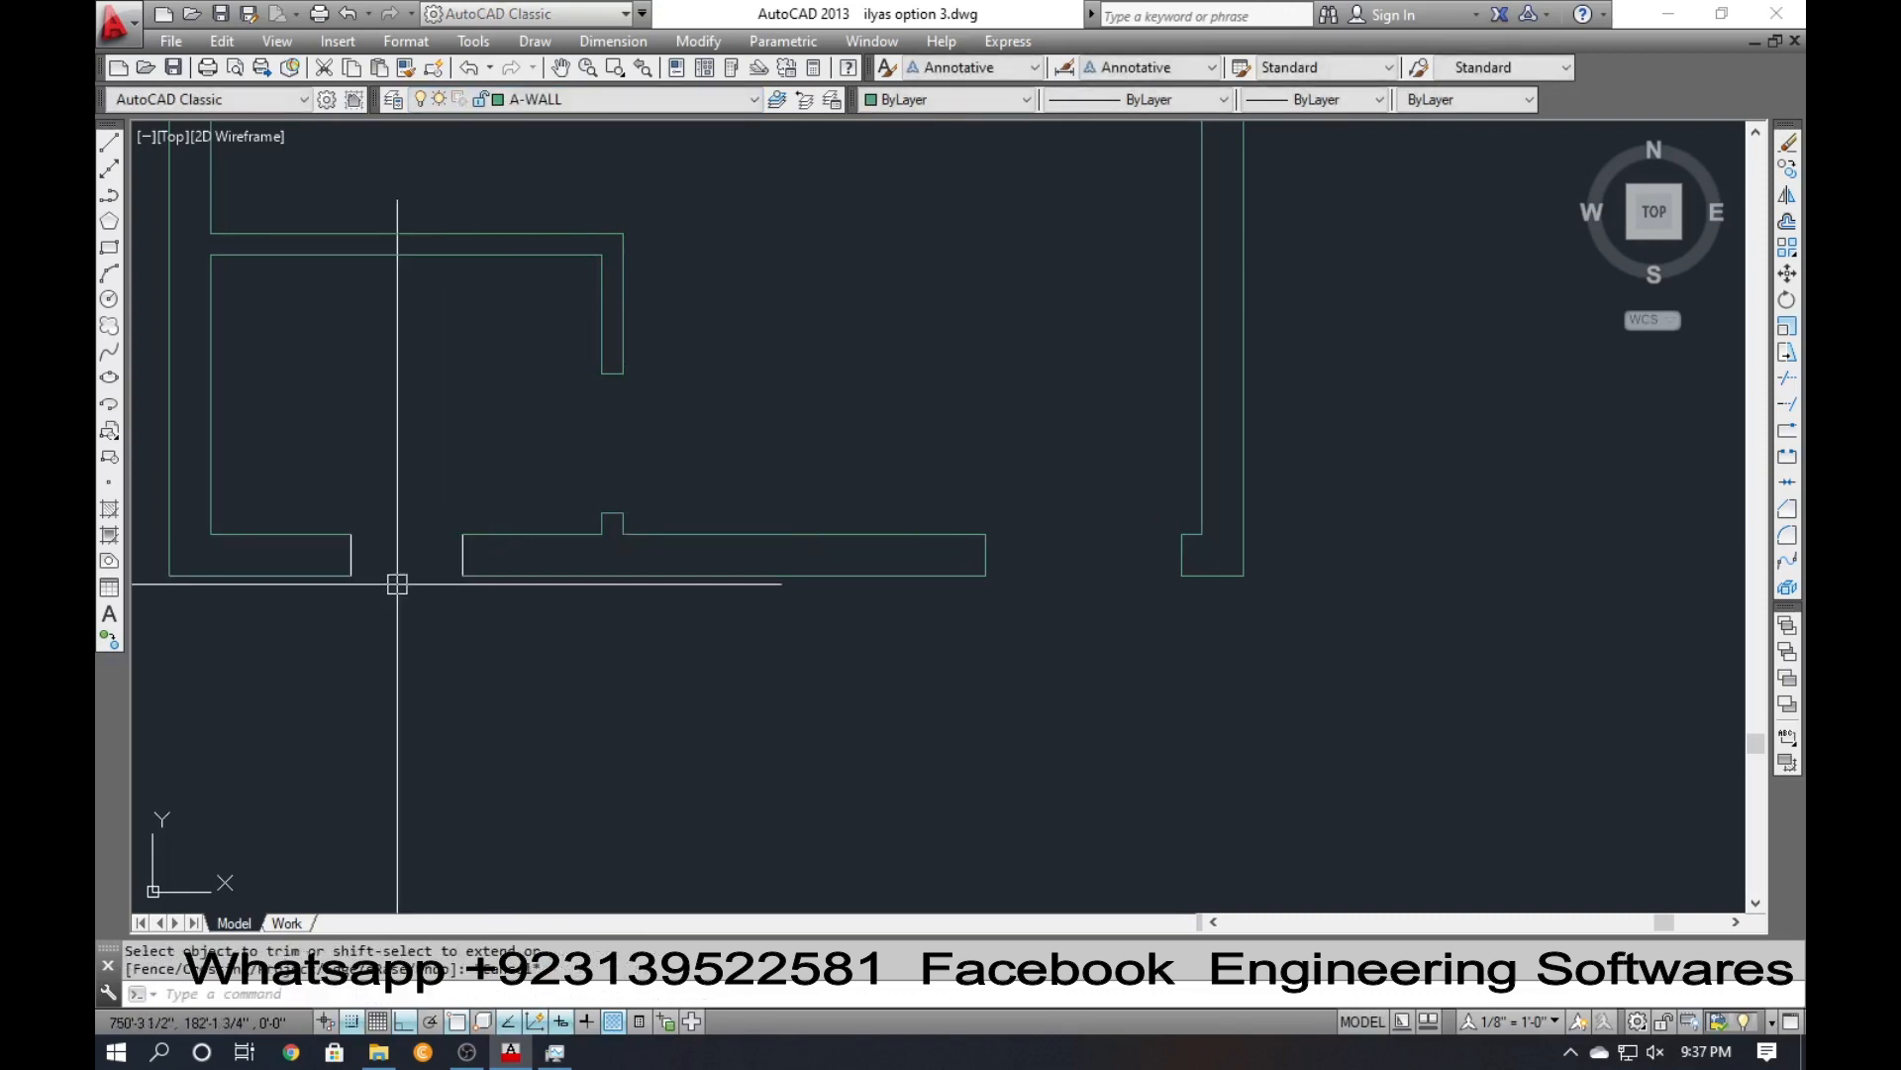
# Match the two jamb lines of the window opening to the properties of the adjoining wall line.
pyautogui.write('ma')
pyautogui.press('Return')
pyautogui.click(303, 574)
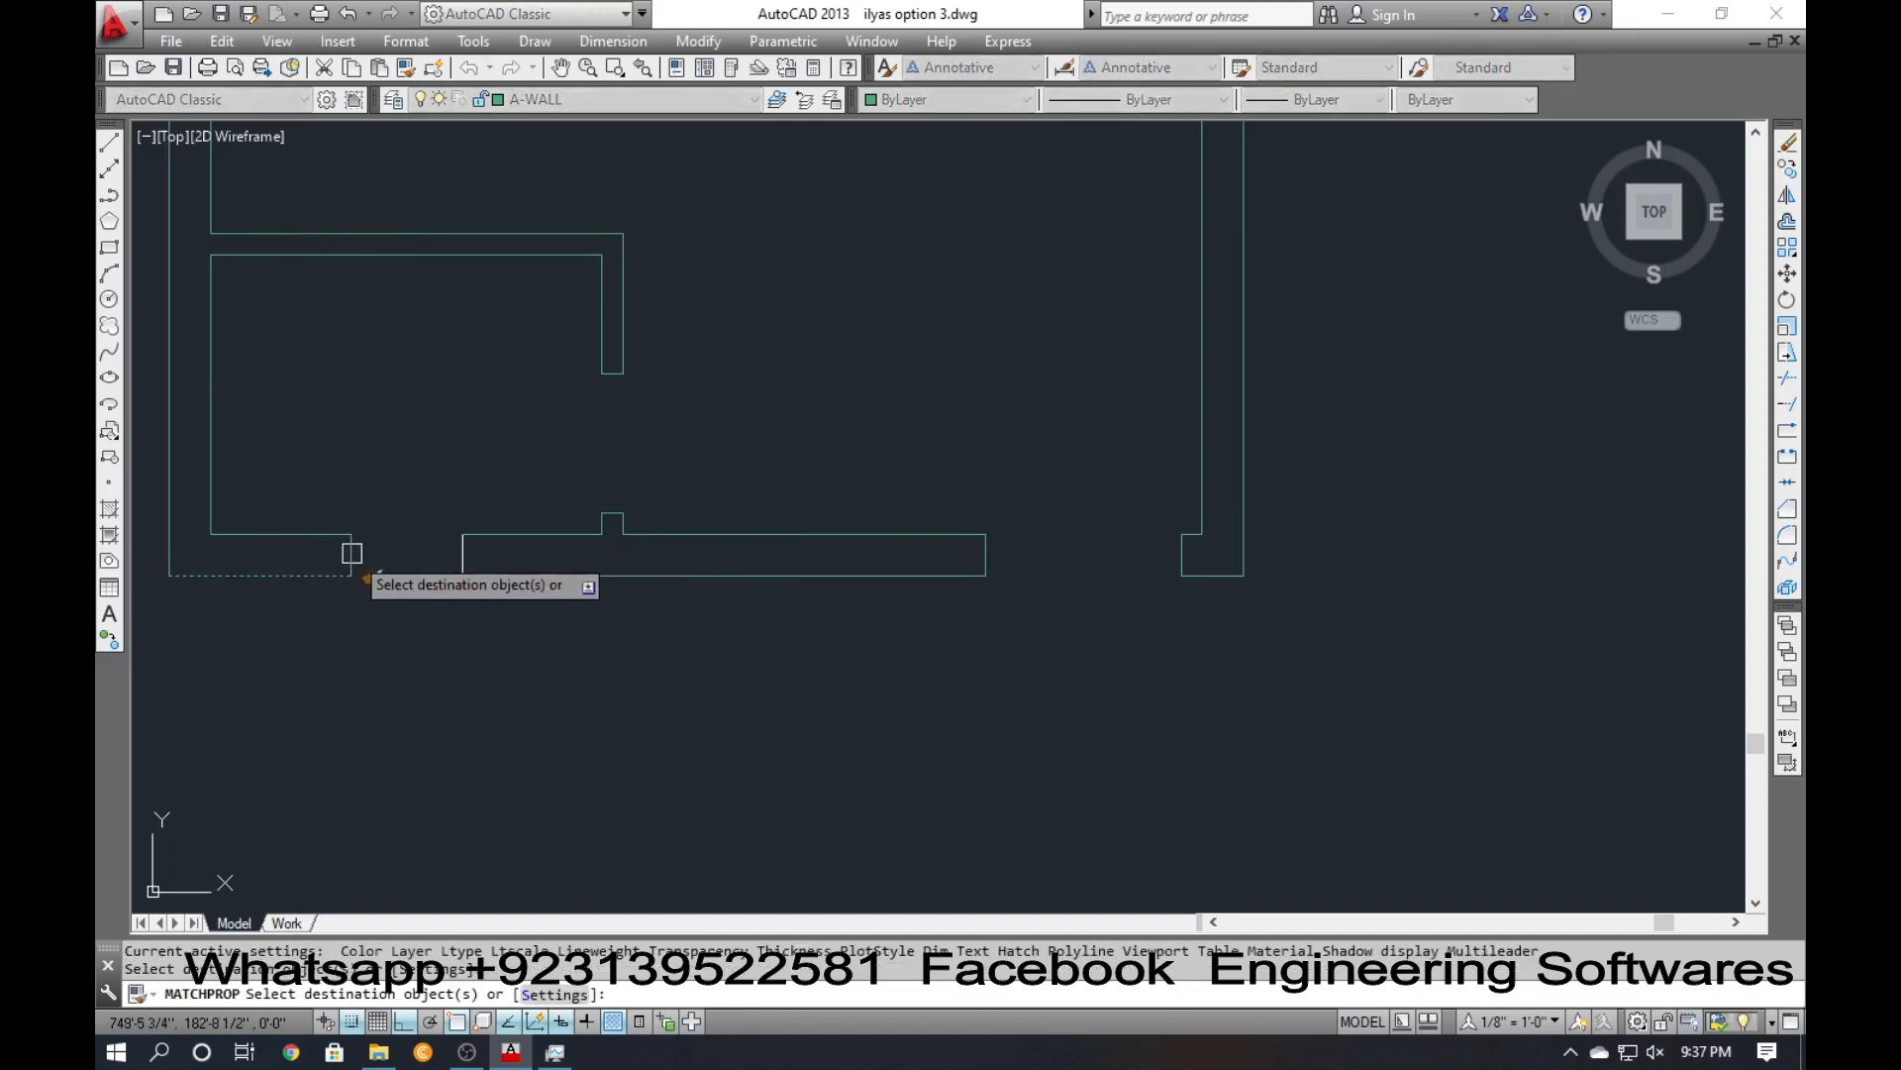
pyautogui.press('Escape')
# Move the small horizontal window symbol by its upper-right corner onto the upper-right corner of the small room's window opening.
pyautogui.moveTo(800, 641)
pyautogui.mouseDown(button='middle')
pyautogui.moveTo(849, 637)
pyautogui.moveTo(634, 619)
pyautogui.mouseUp(button='middle')
pyautogui.scroll(-1, 685, 627)
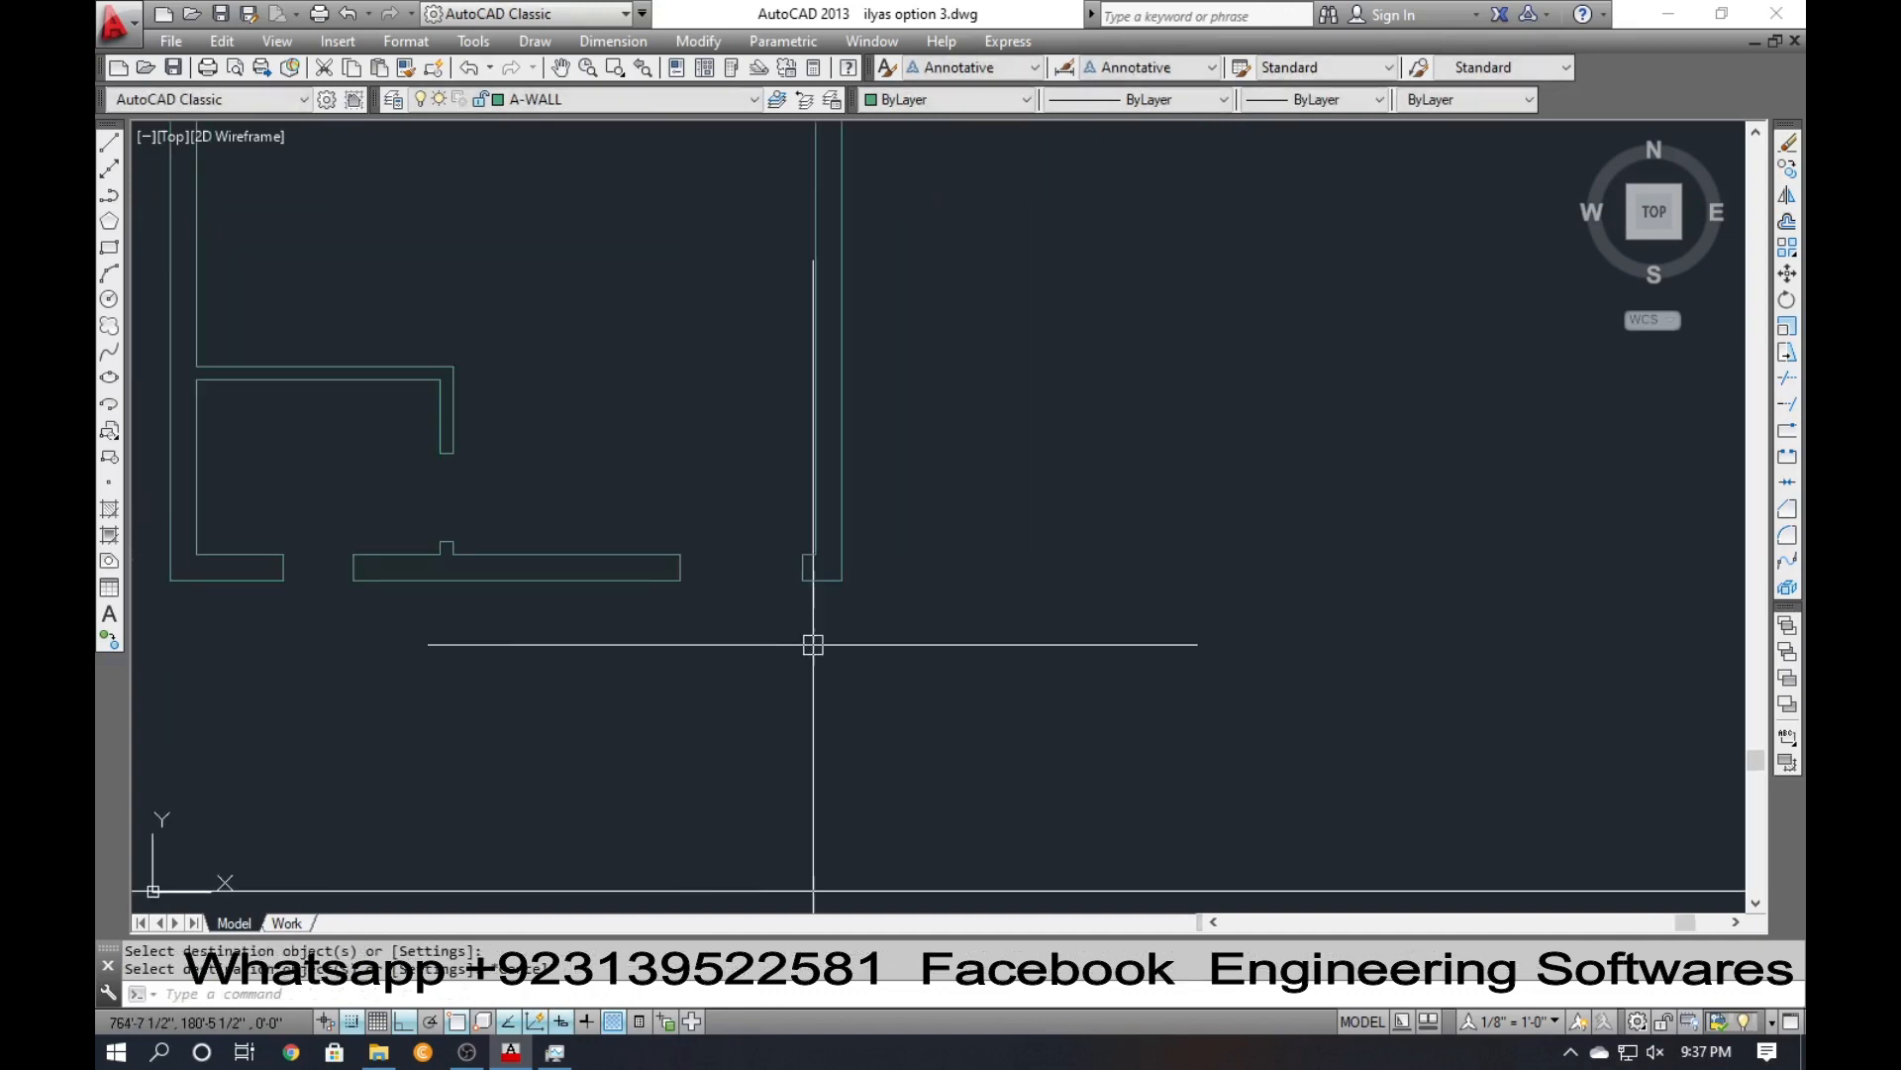
pyautogui.scroll(-2, 1082, 651)
pyautogui.click(1467, 657)
pyautogui.click(1390, 614)
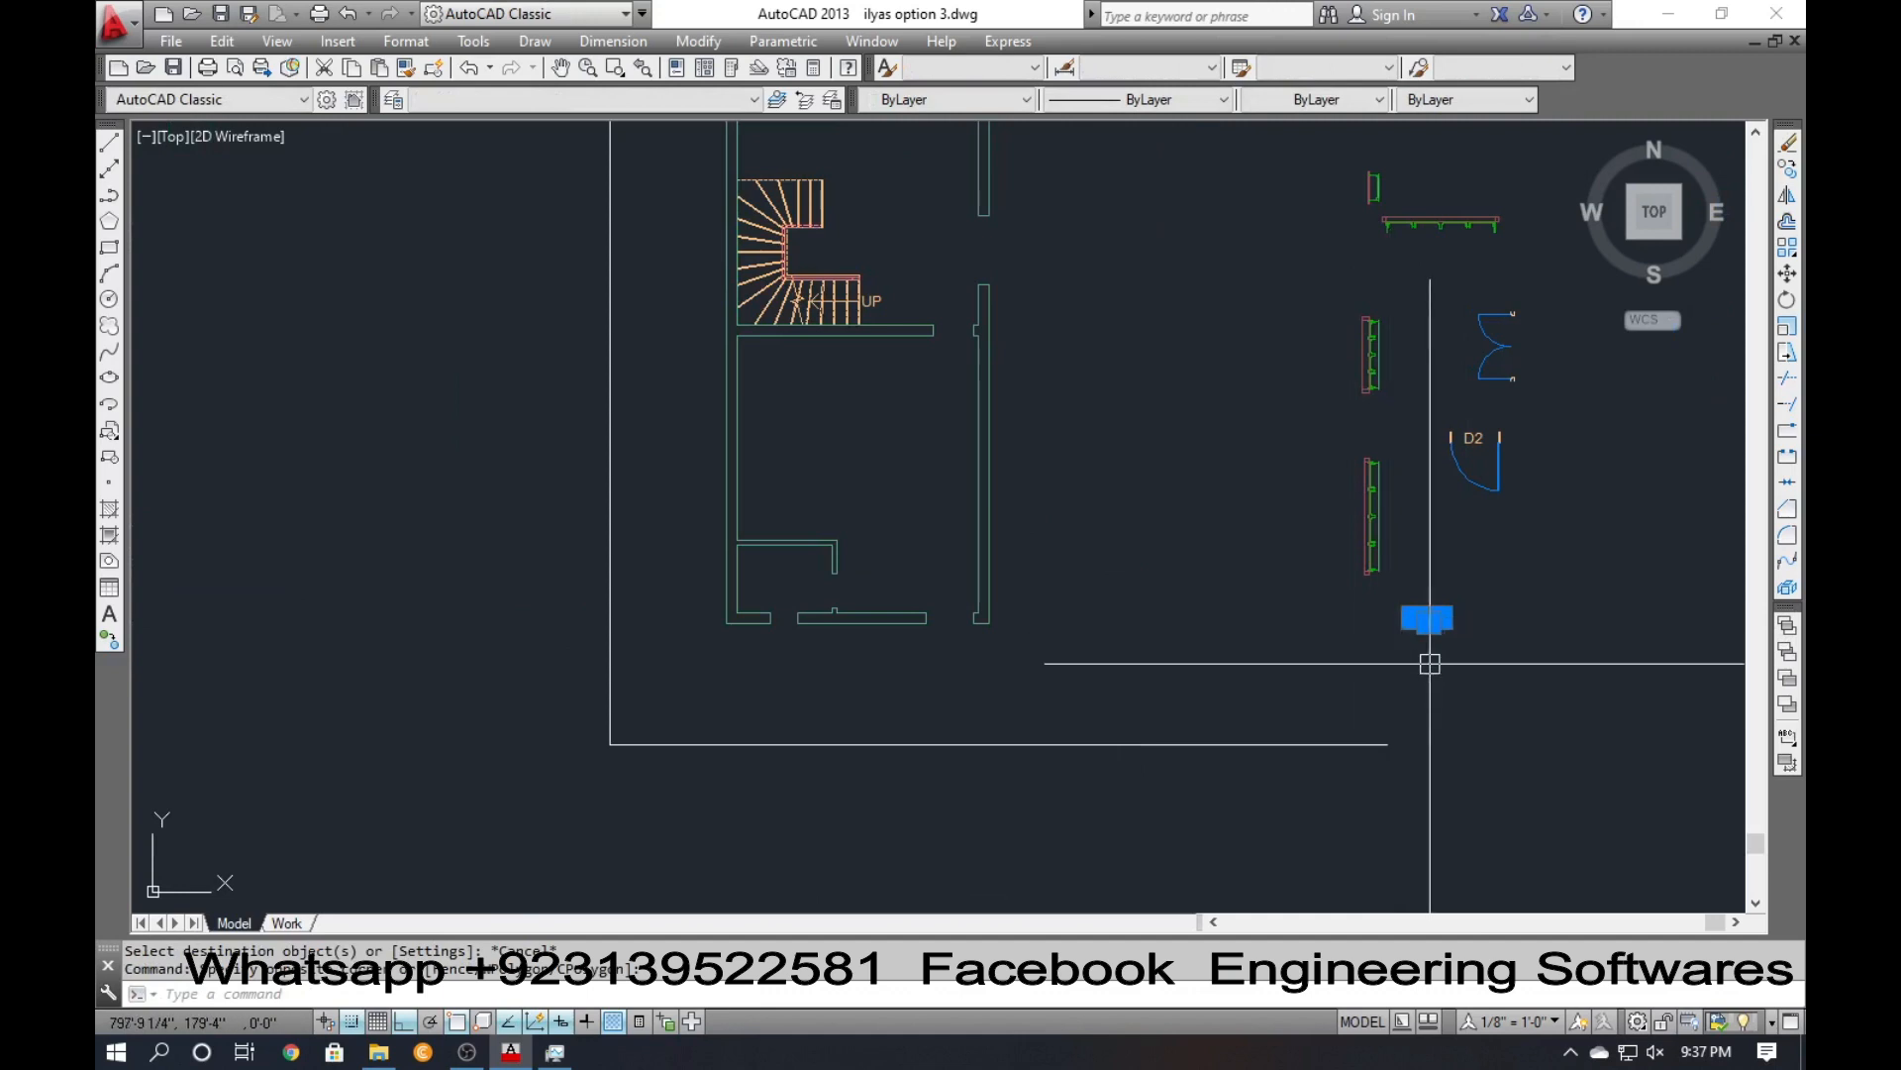
pyautogui.write('m')
pyautogui.press('Return')
pyautogui.scroll(2, 1448, 642)
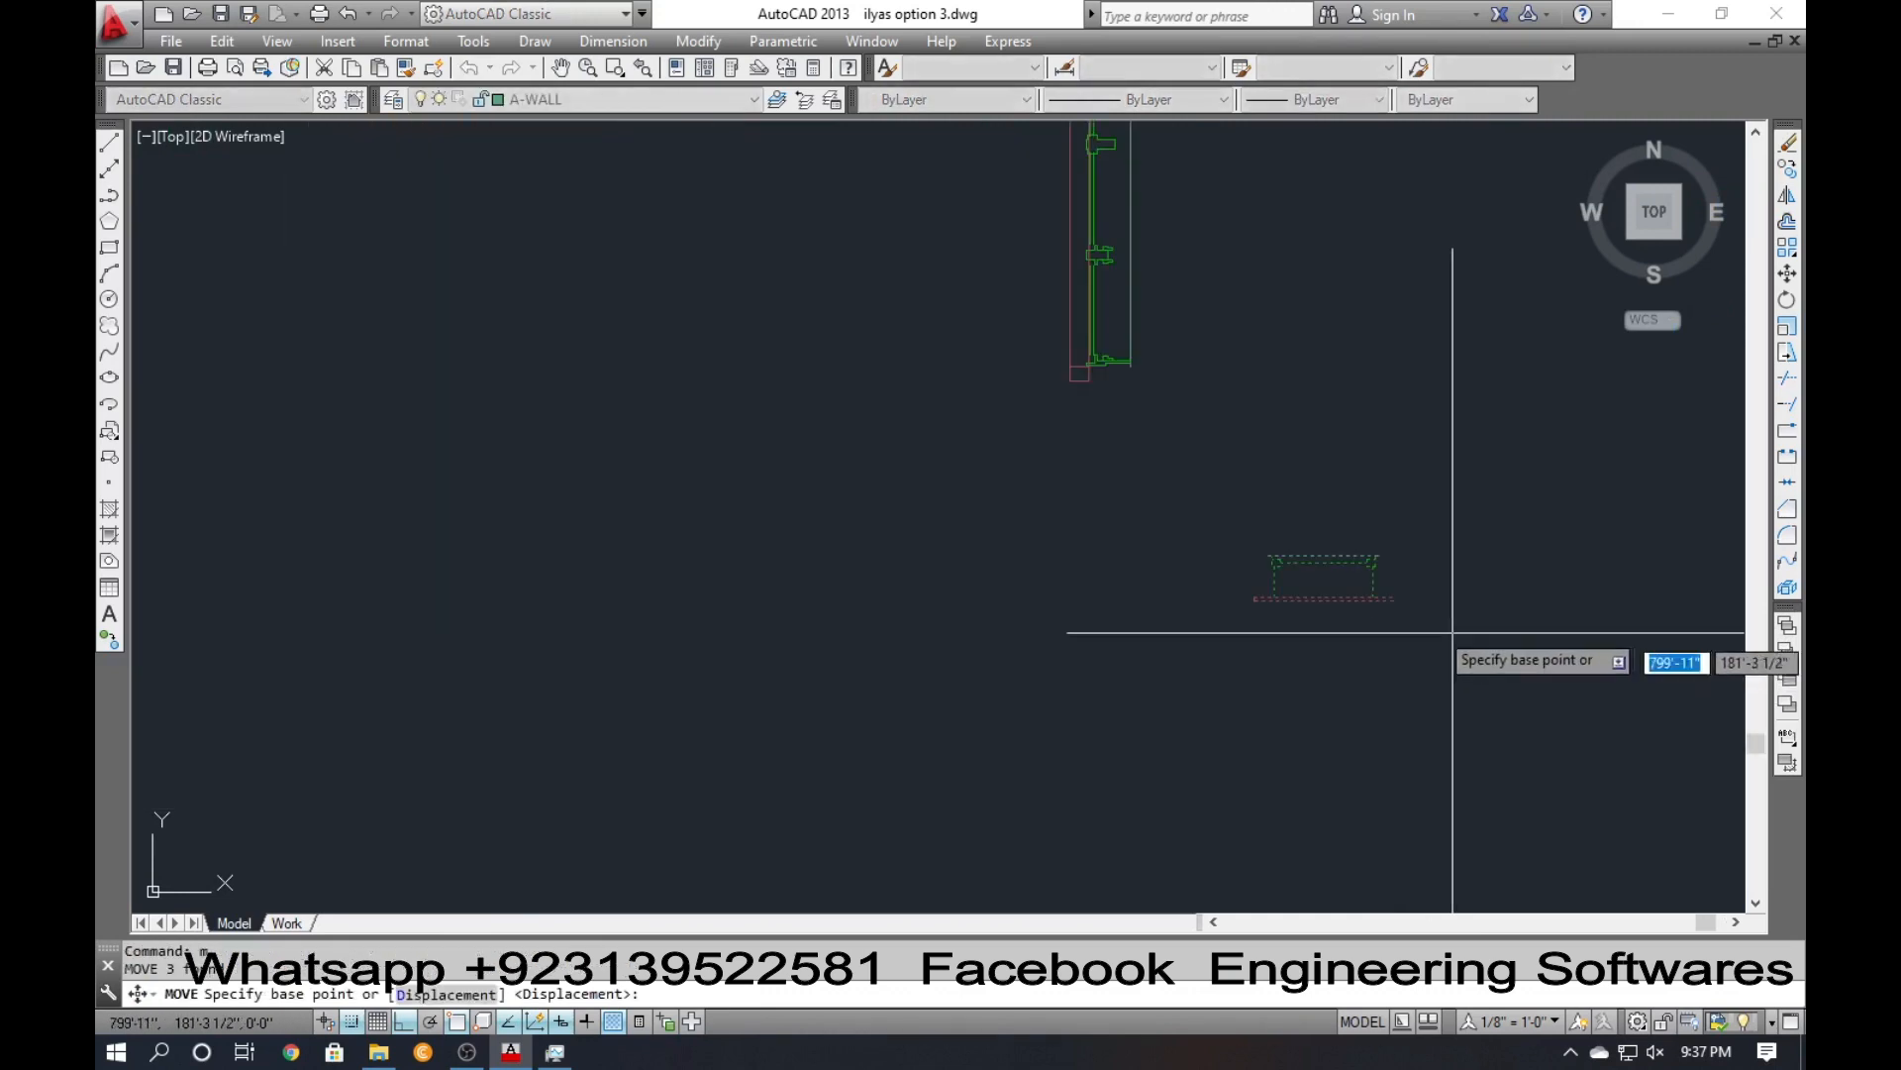
pyautogui.click(1379, 556)
pyautogui.scroll(-3, 1413, 590)
pyautogui.scroll(3, 369, 583)
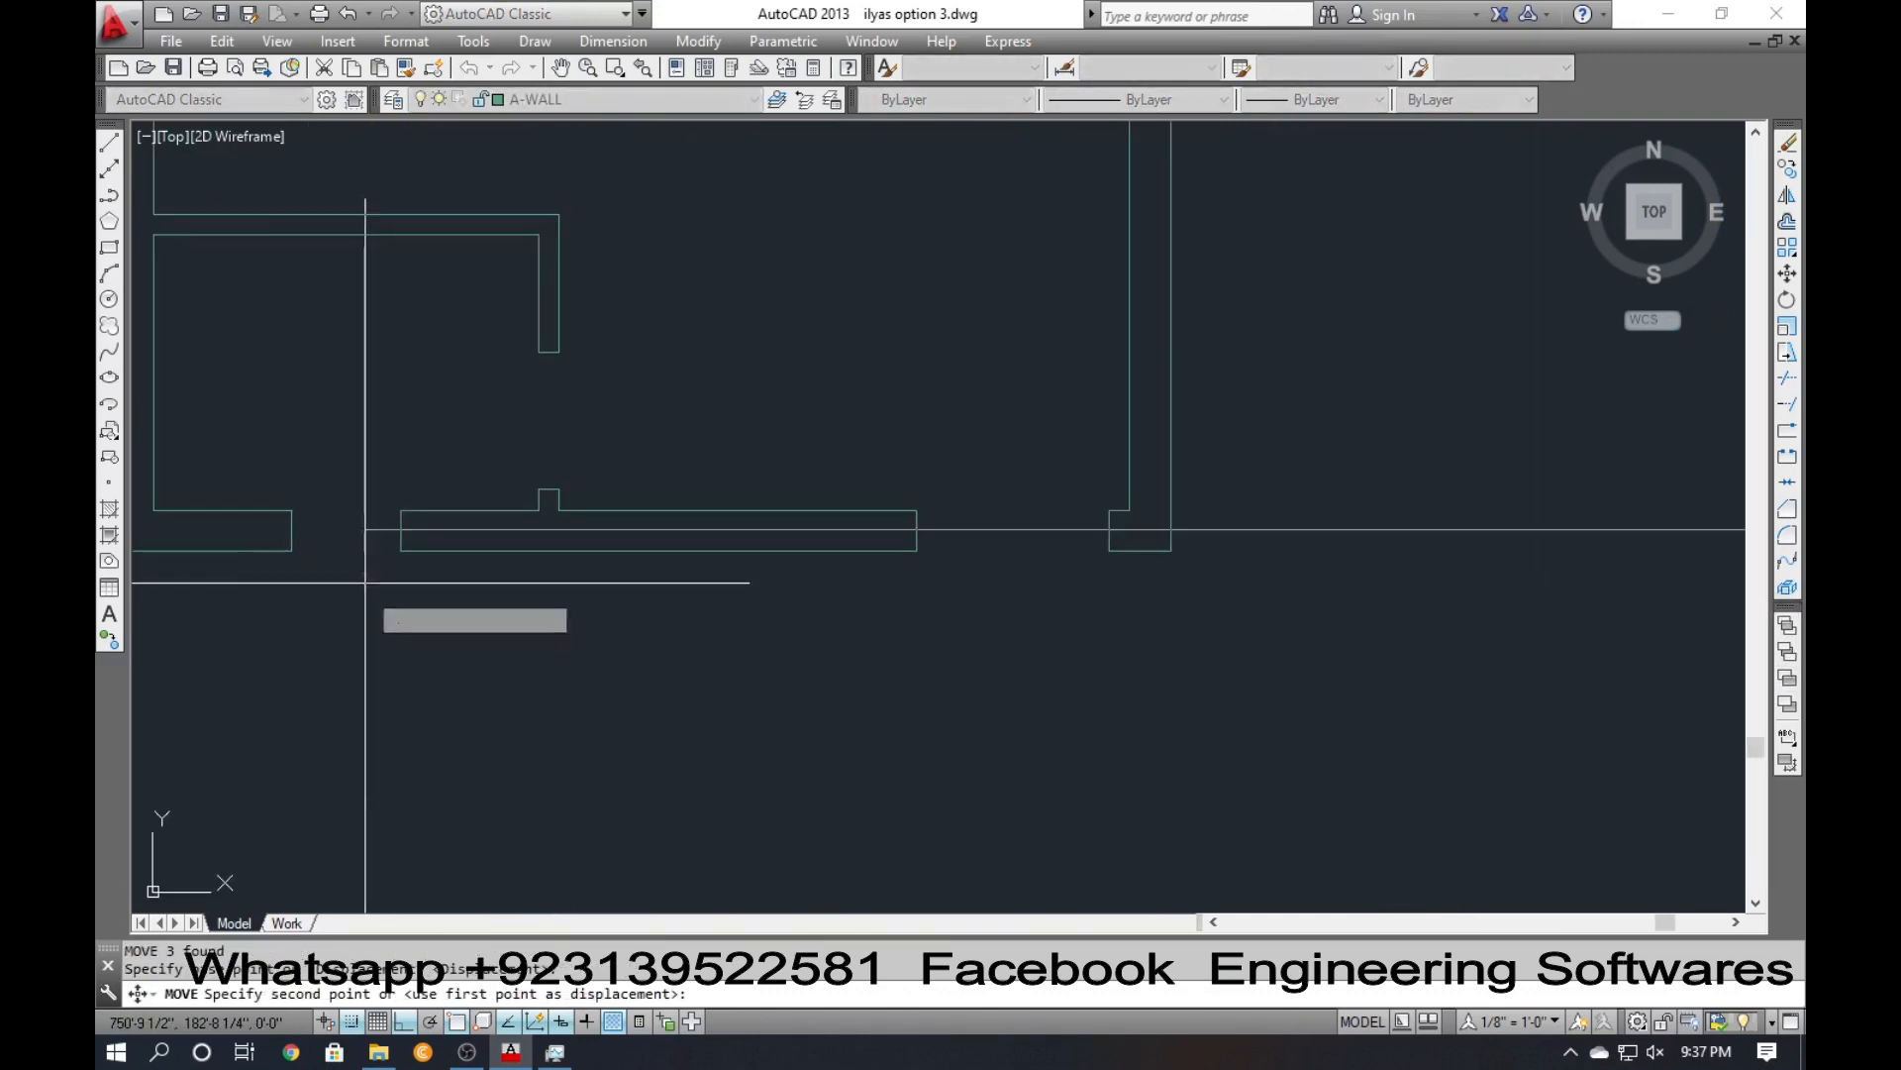
pyautogui.click(400, 515)
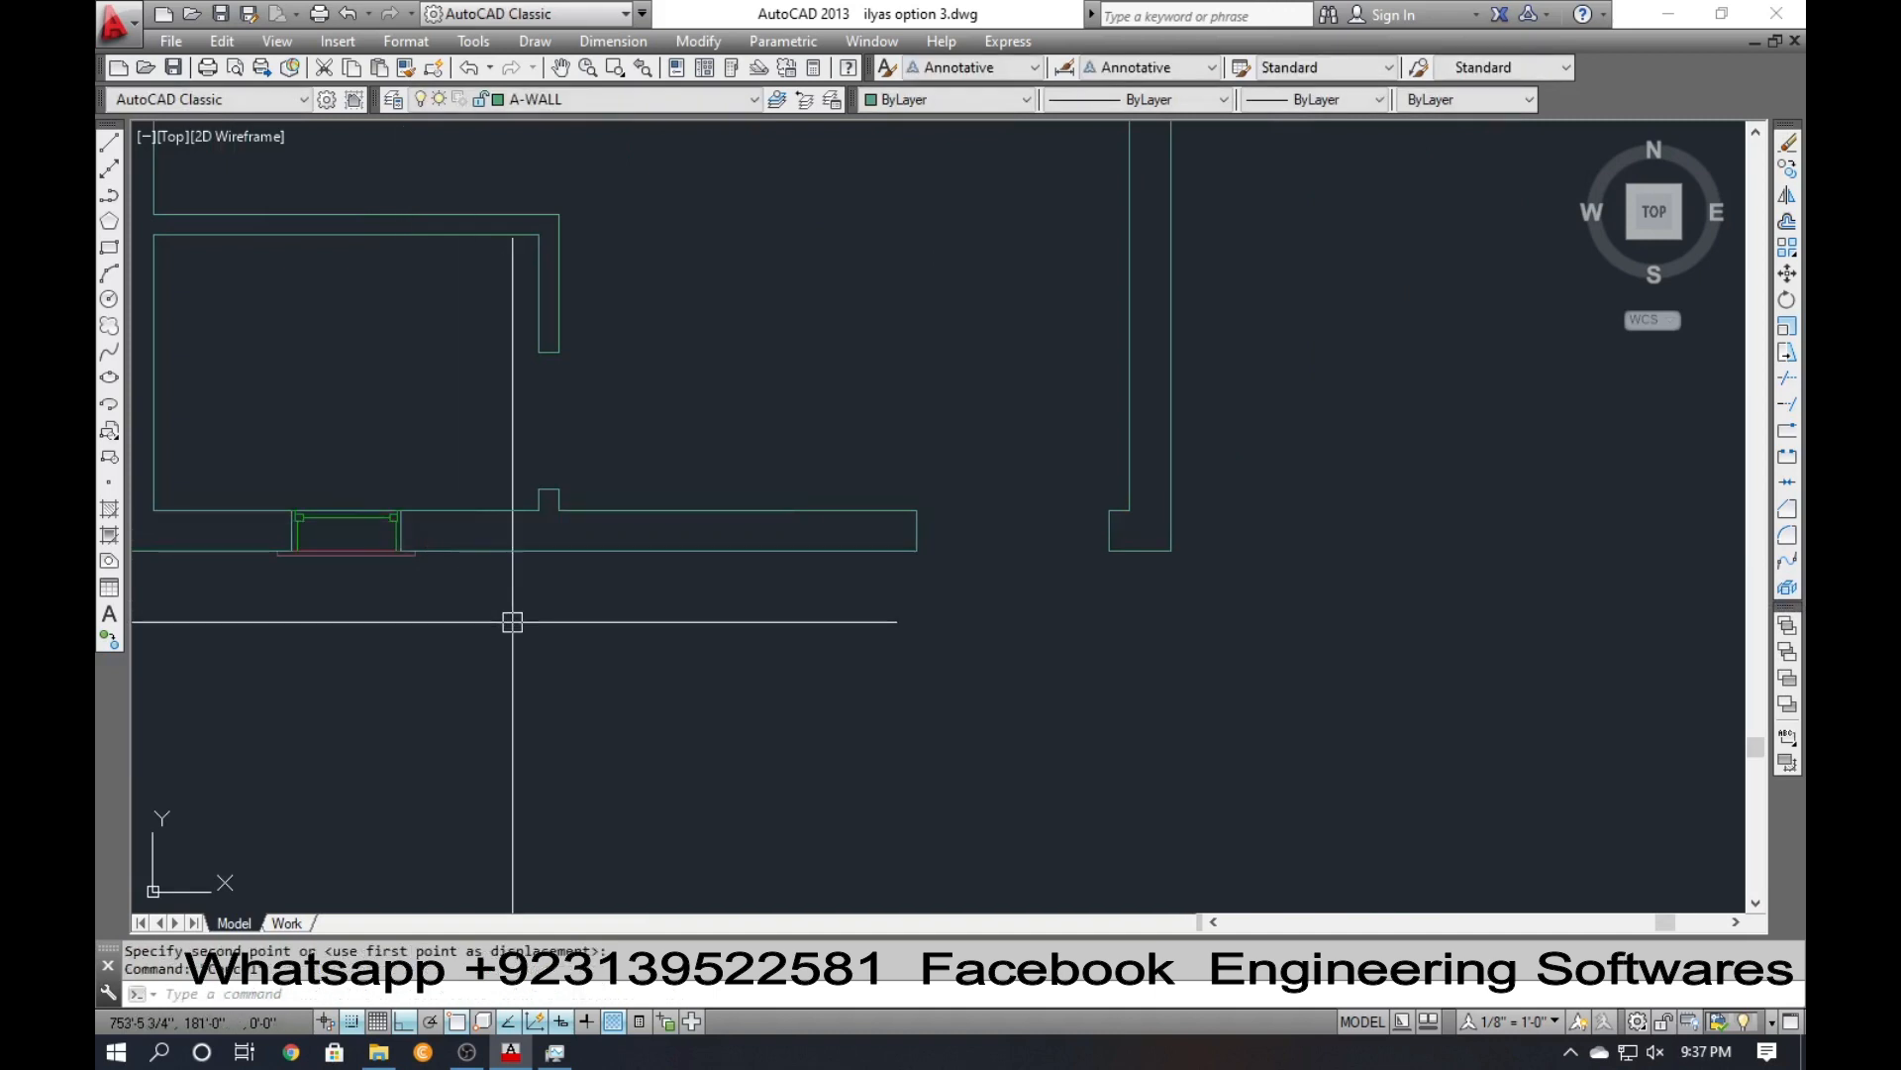
# Draw a horizontal line outward across the left outer wall from the midpoint of the large lower room's inner wall line.
pyautogui.scroll(-3, 512, 622)
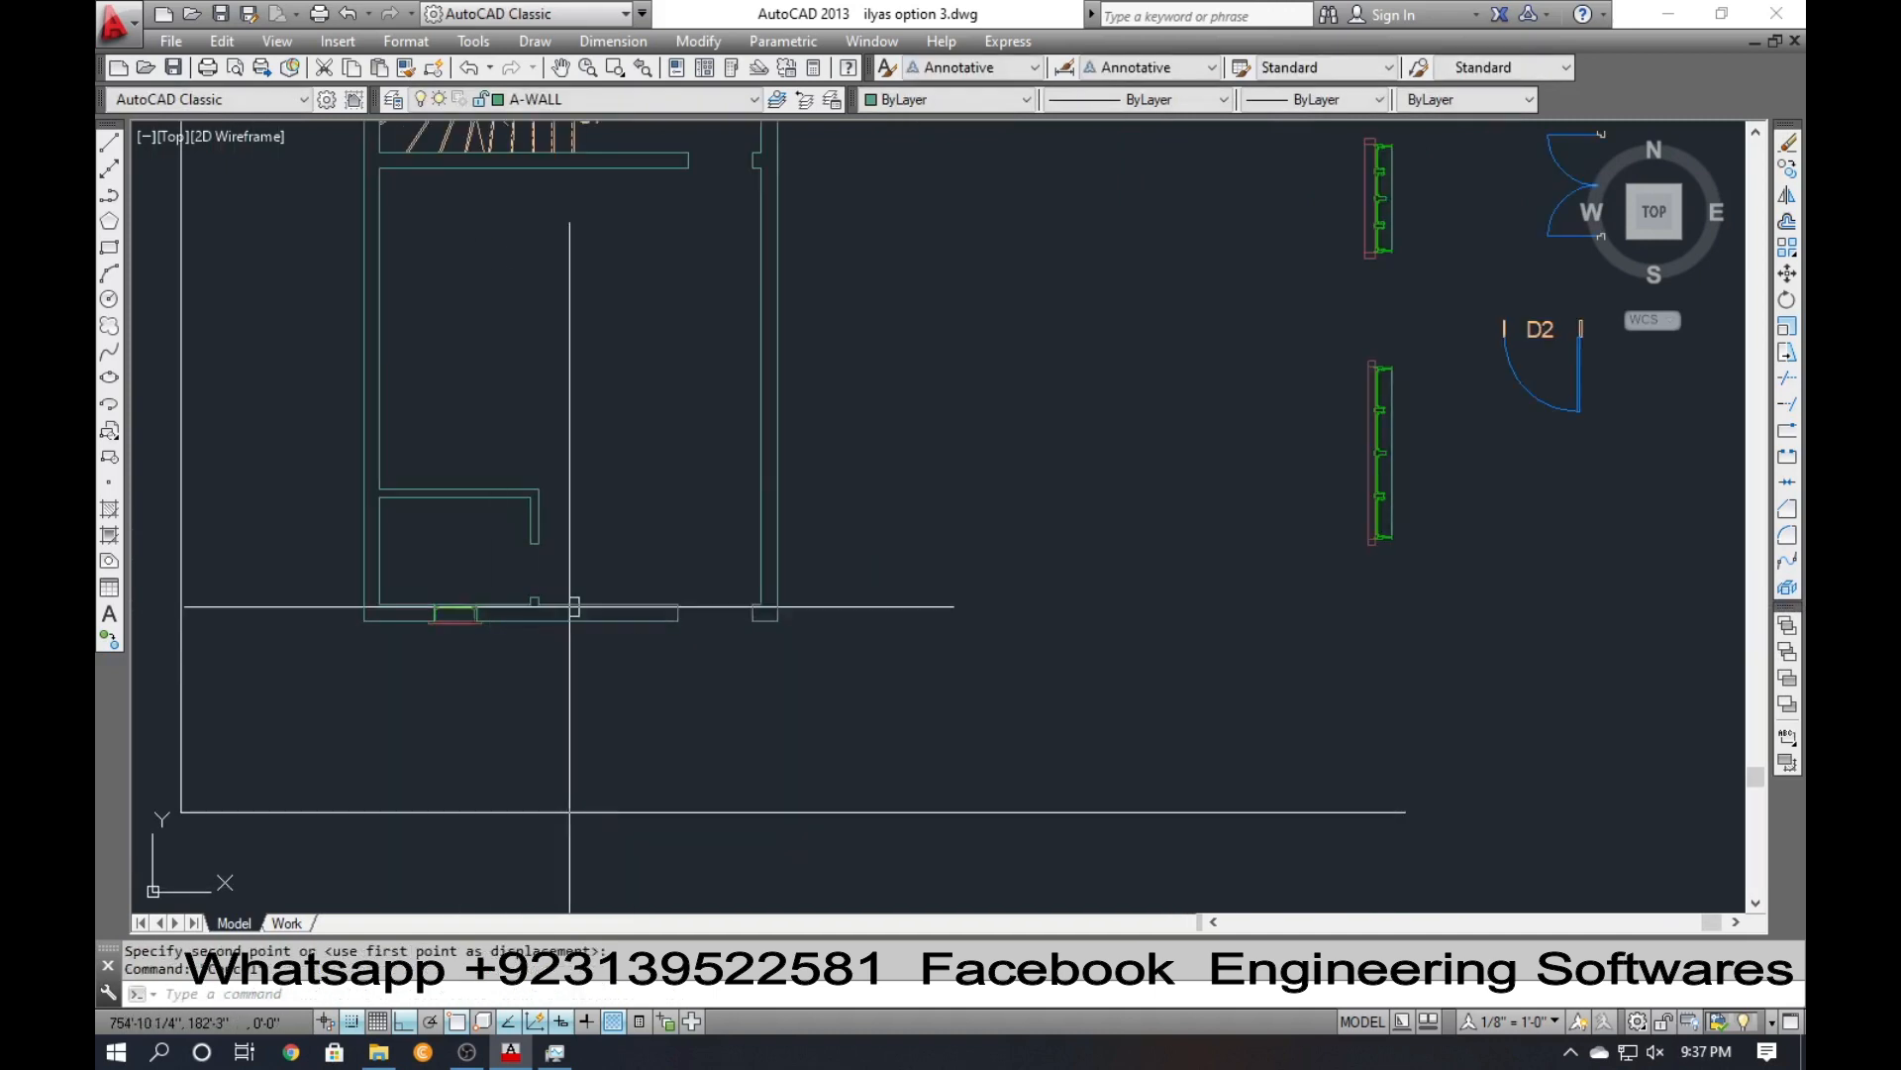
pyautogui.moveTo(449, 495); pyautogui.dragTo(473, 636, button='middle')
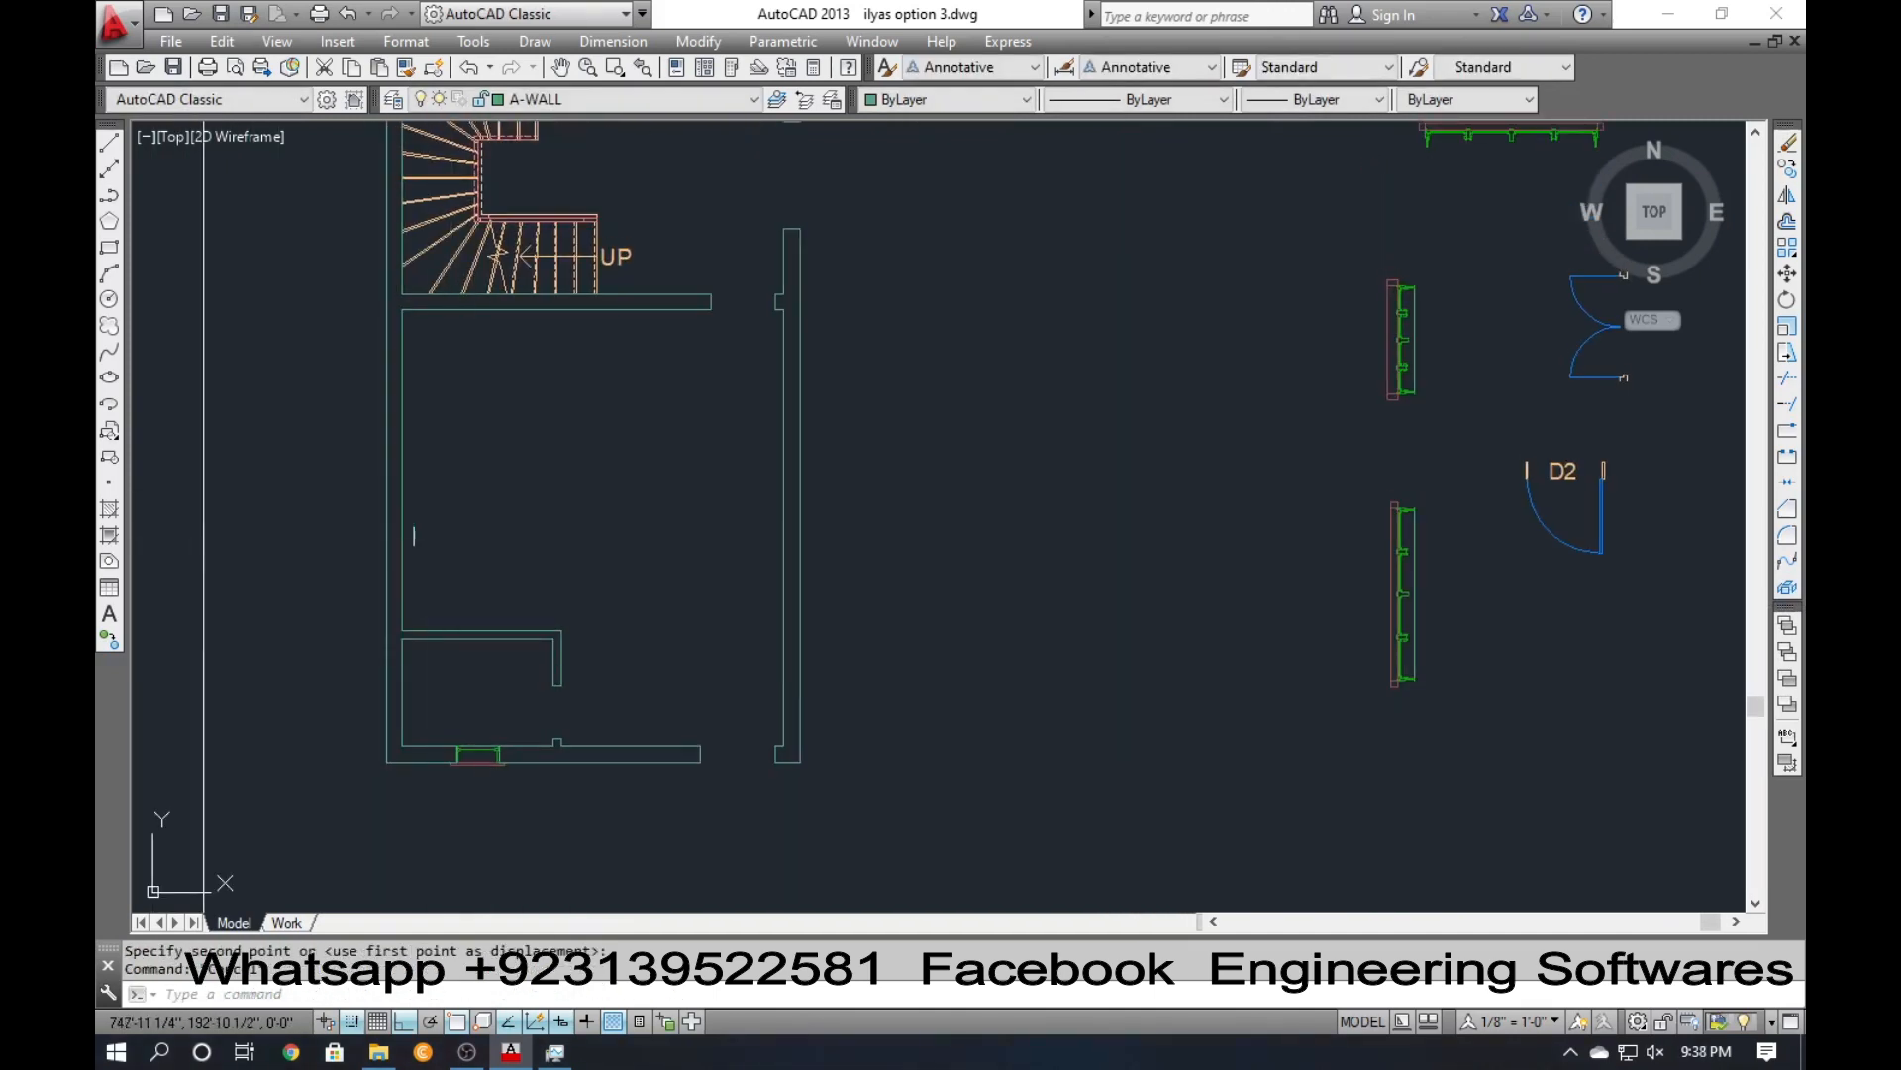
pyautogui.scroll(2, 385, 501)
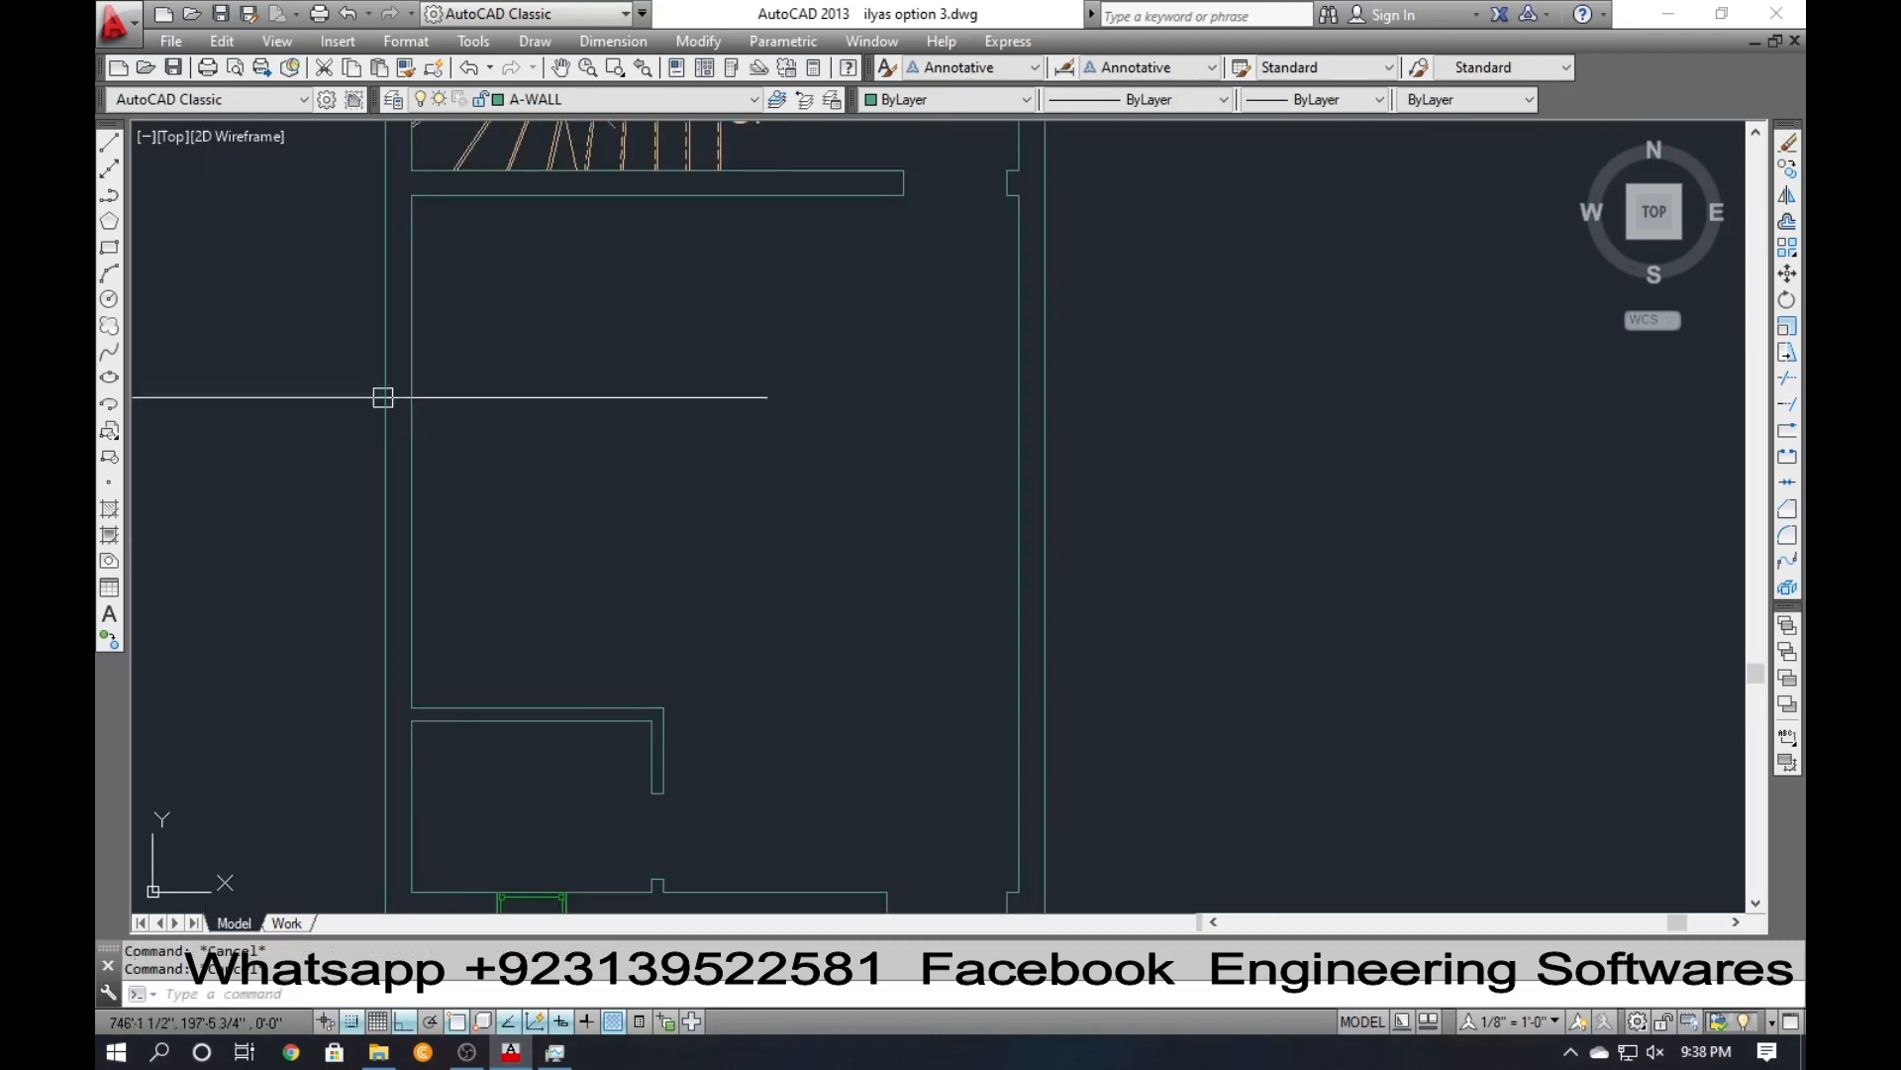
pyautogui.write('l')
pyautogui.press('Return')
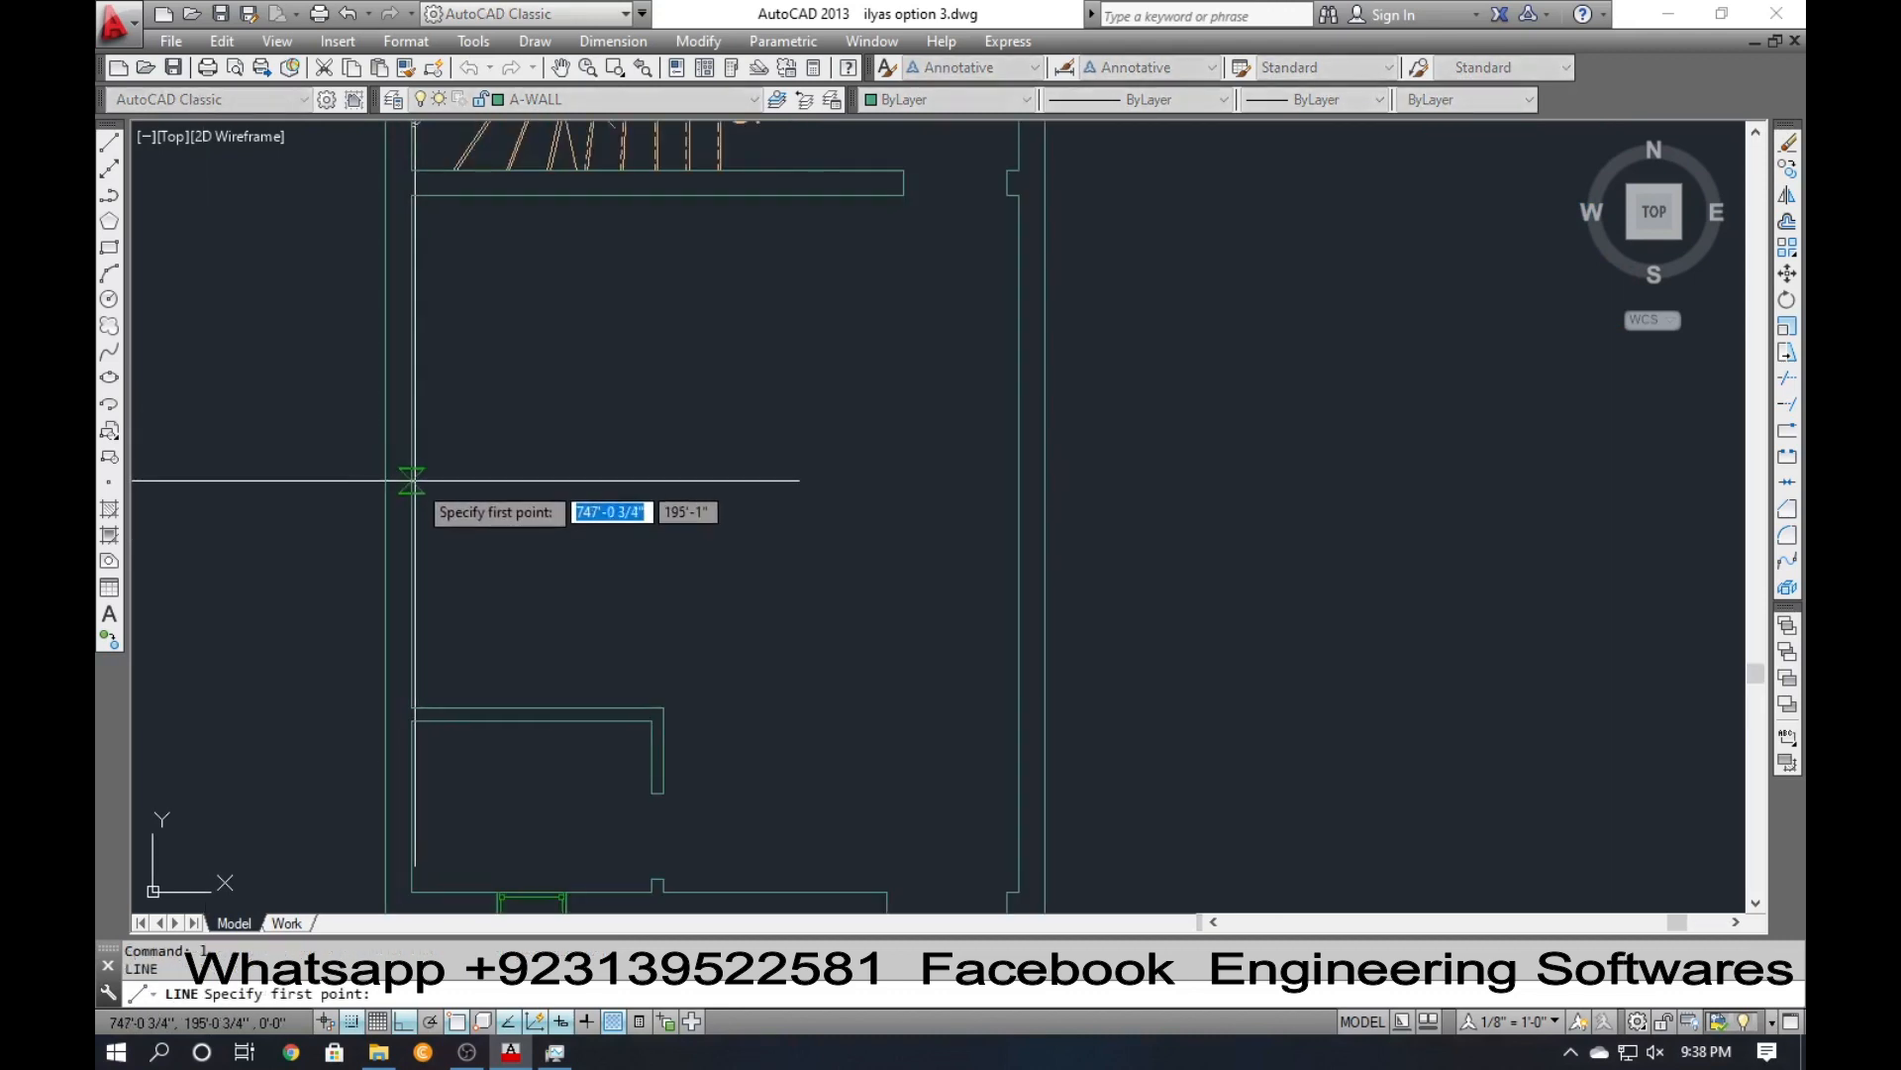
pyautogui.click(412, 453)
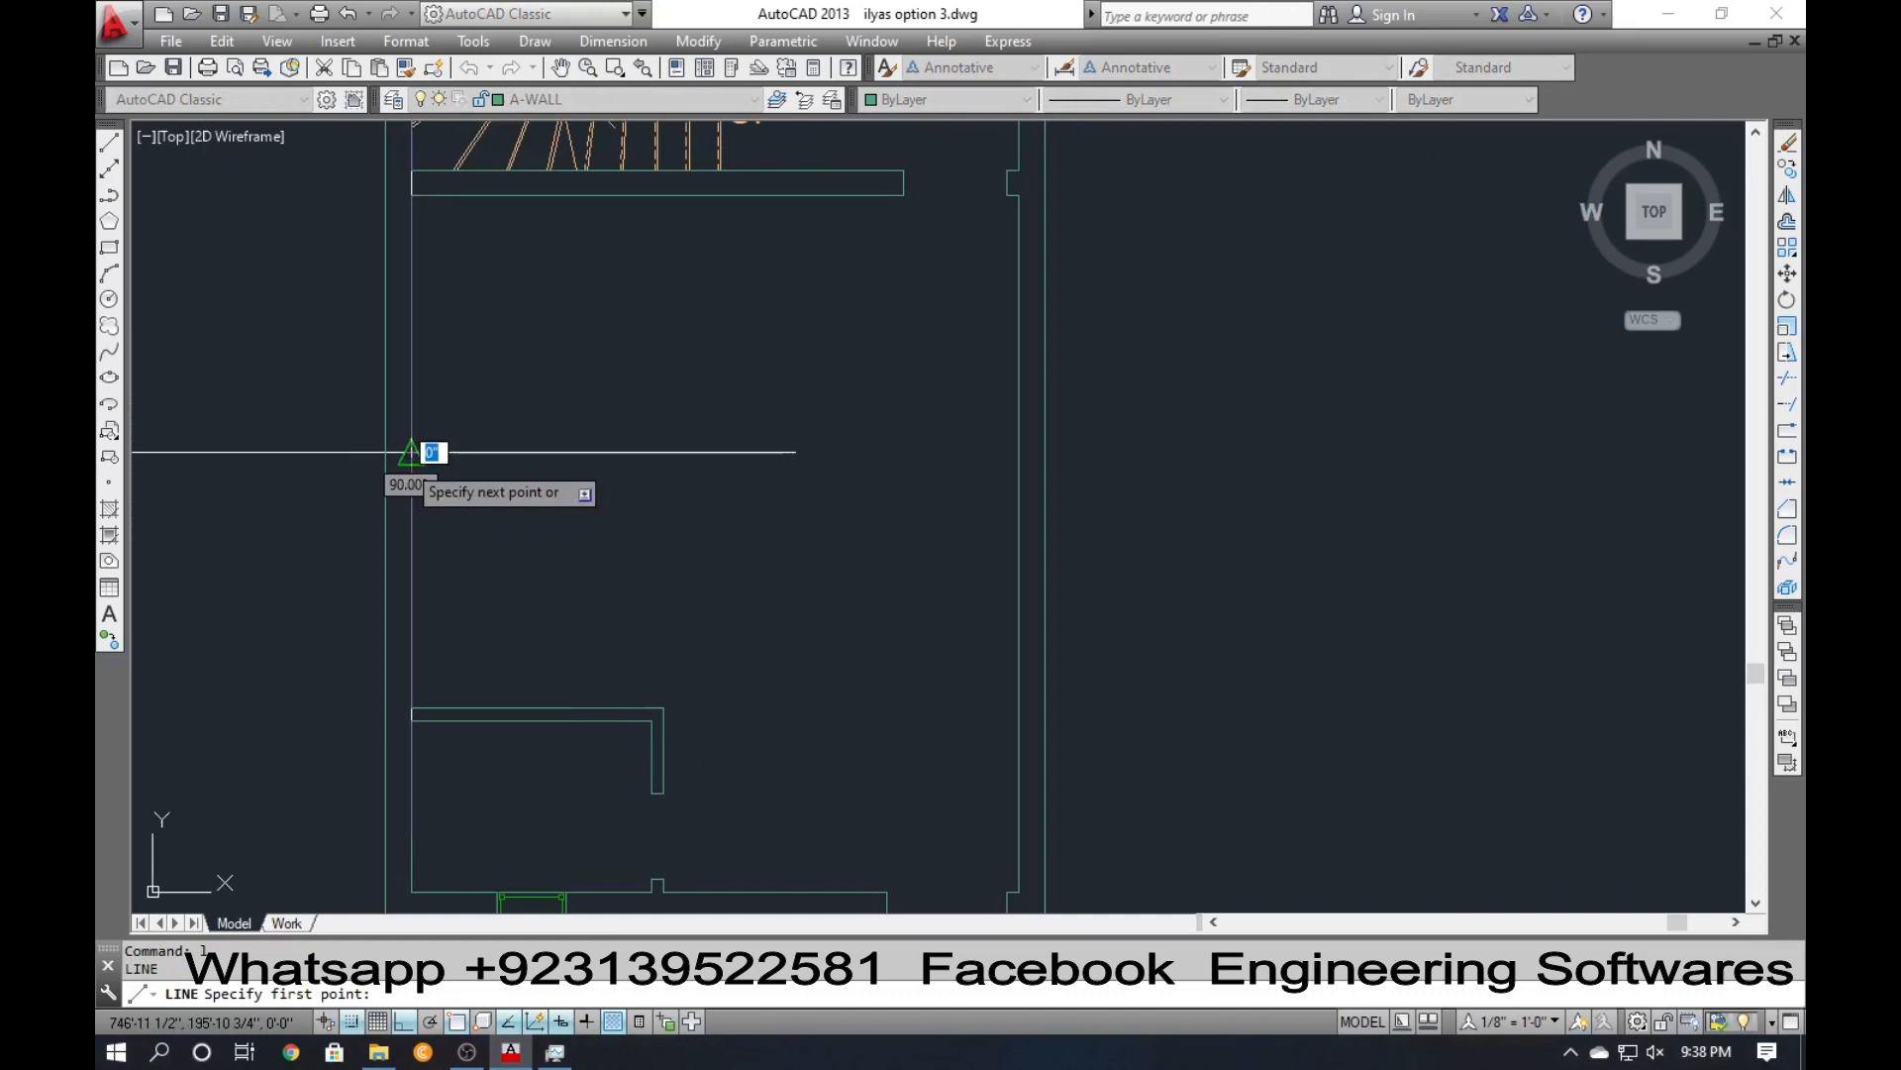
pyautogui.click(332, 454)
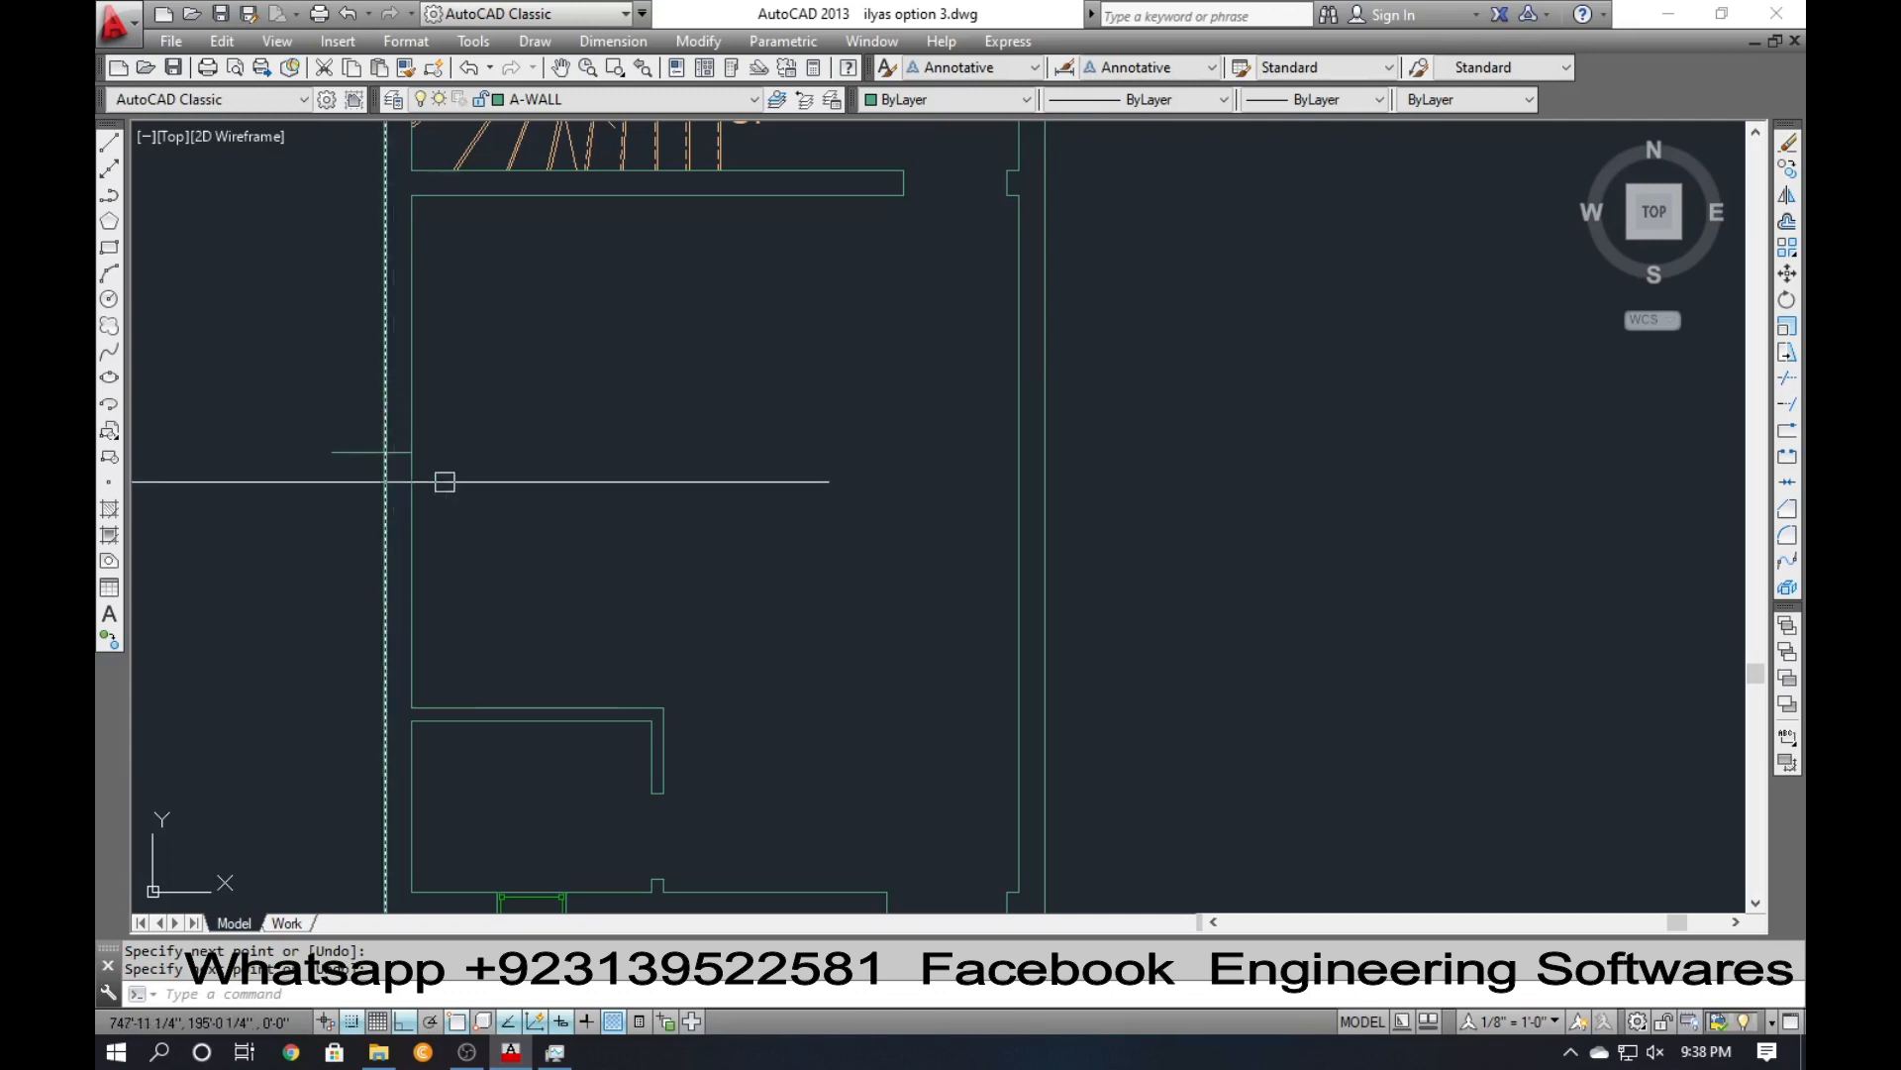
# Offset the horizontal line across the left outer wall 9 inches to both sides.
pyautogui.press('Return')
pyautogui.write('9')
pyautogui.press('Return')
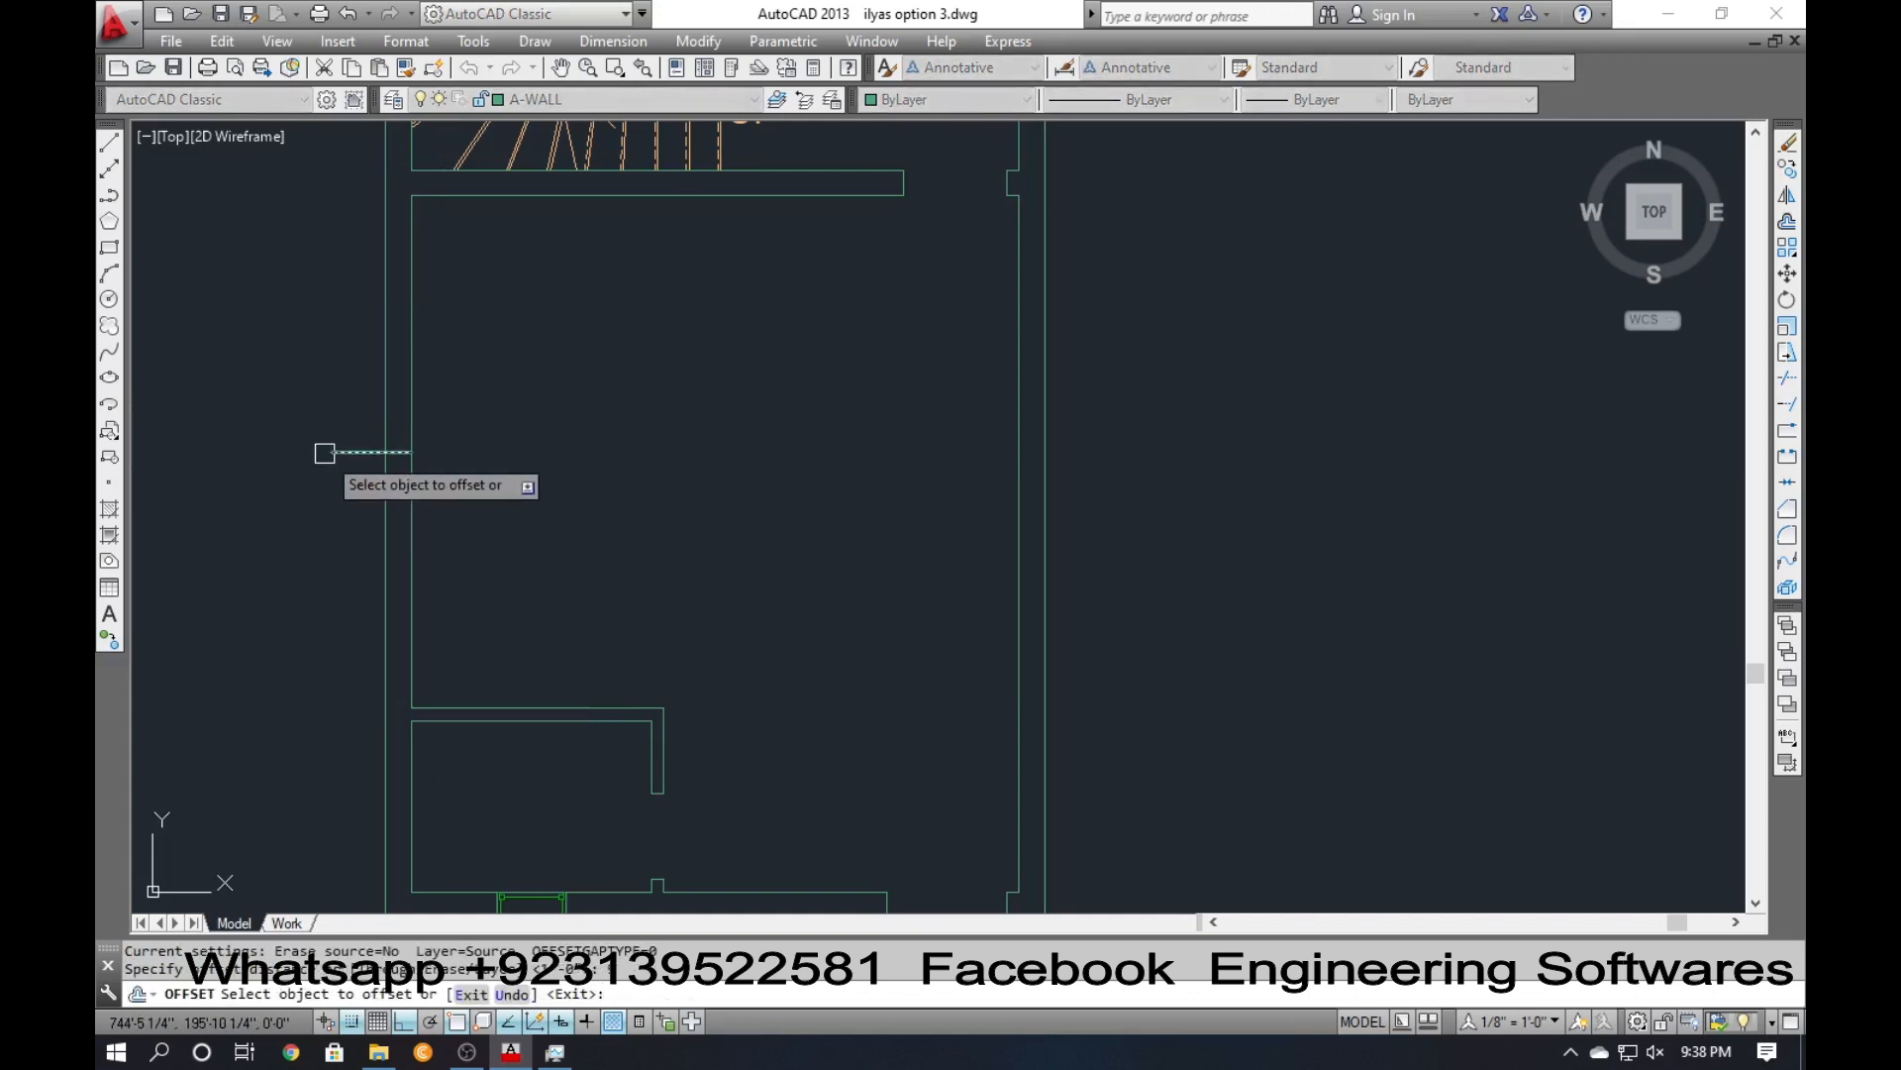
pyautogui.click(331, 453)
pyautogui.click(336, 410)
pyautogui.press('Escape')
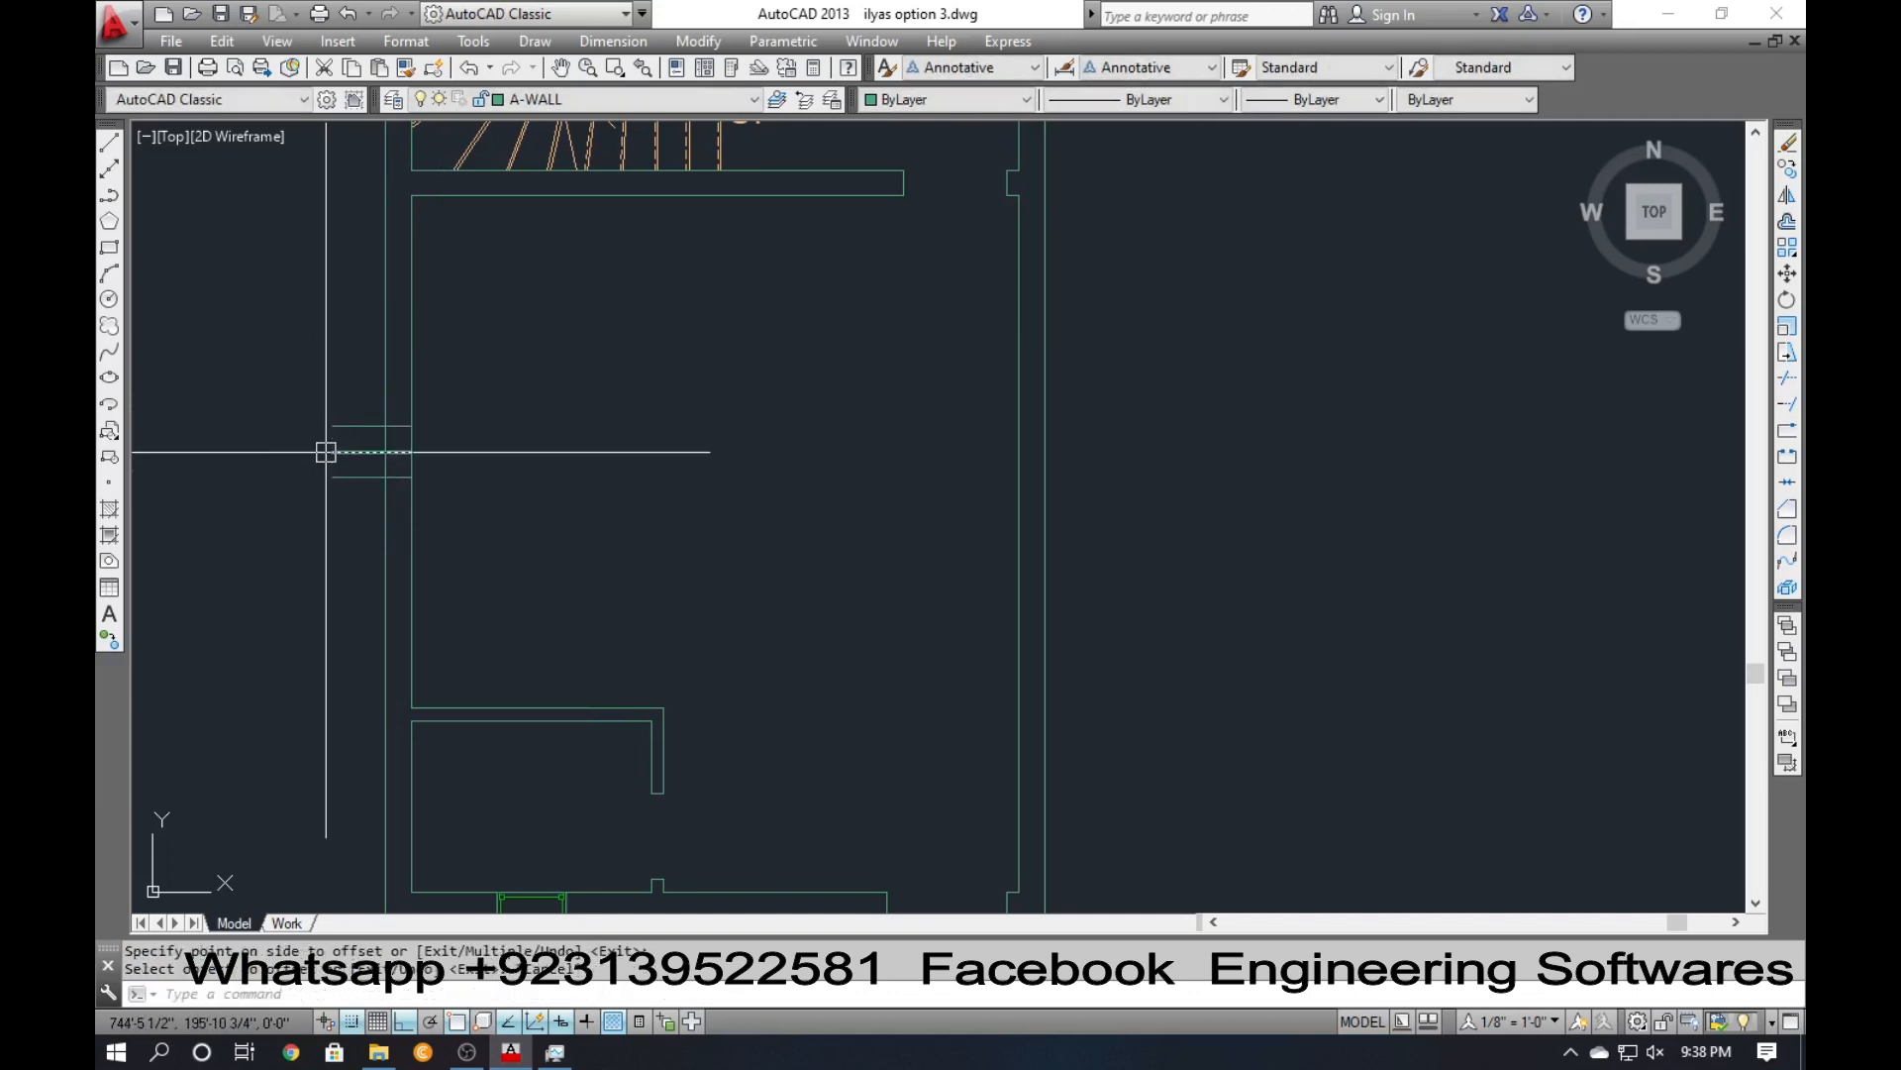
# Erase the horizontal centre line and trim the two offset lines back to the outer face of the left wall.
pyautogui.click(318, 452)
pyautogui.write('e')
pyautogui.write('r')
pyautogui.press('Return')
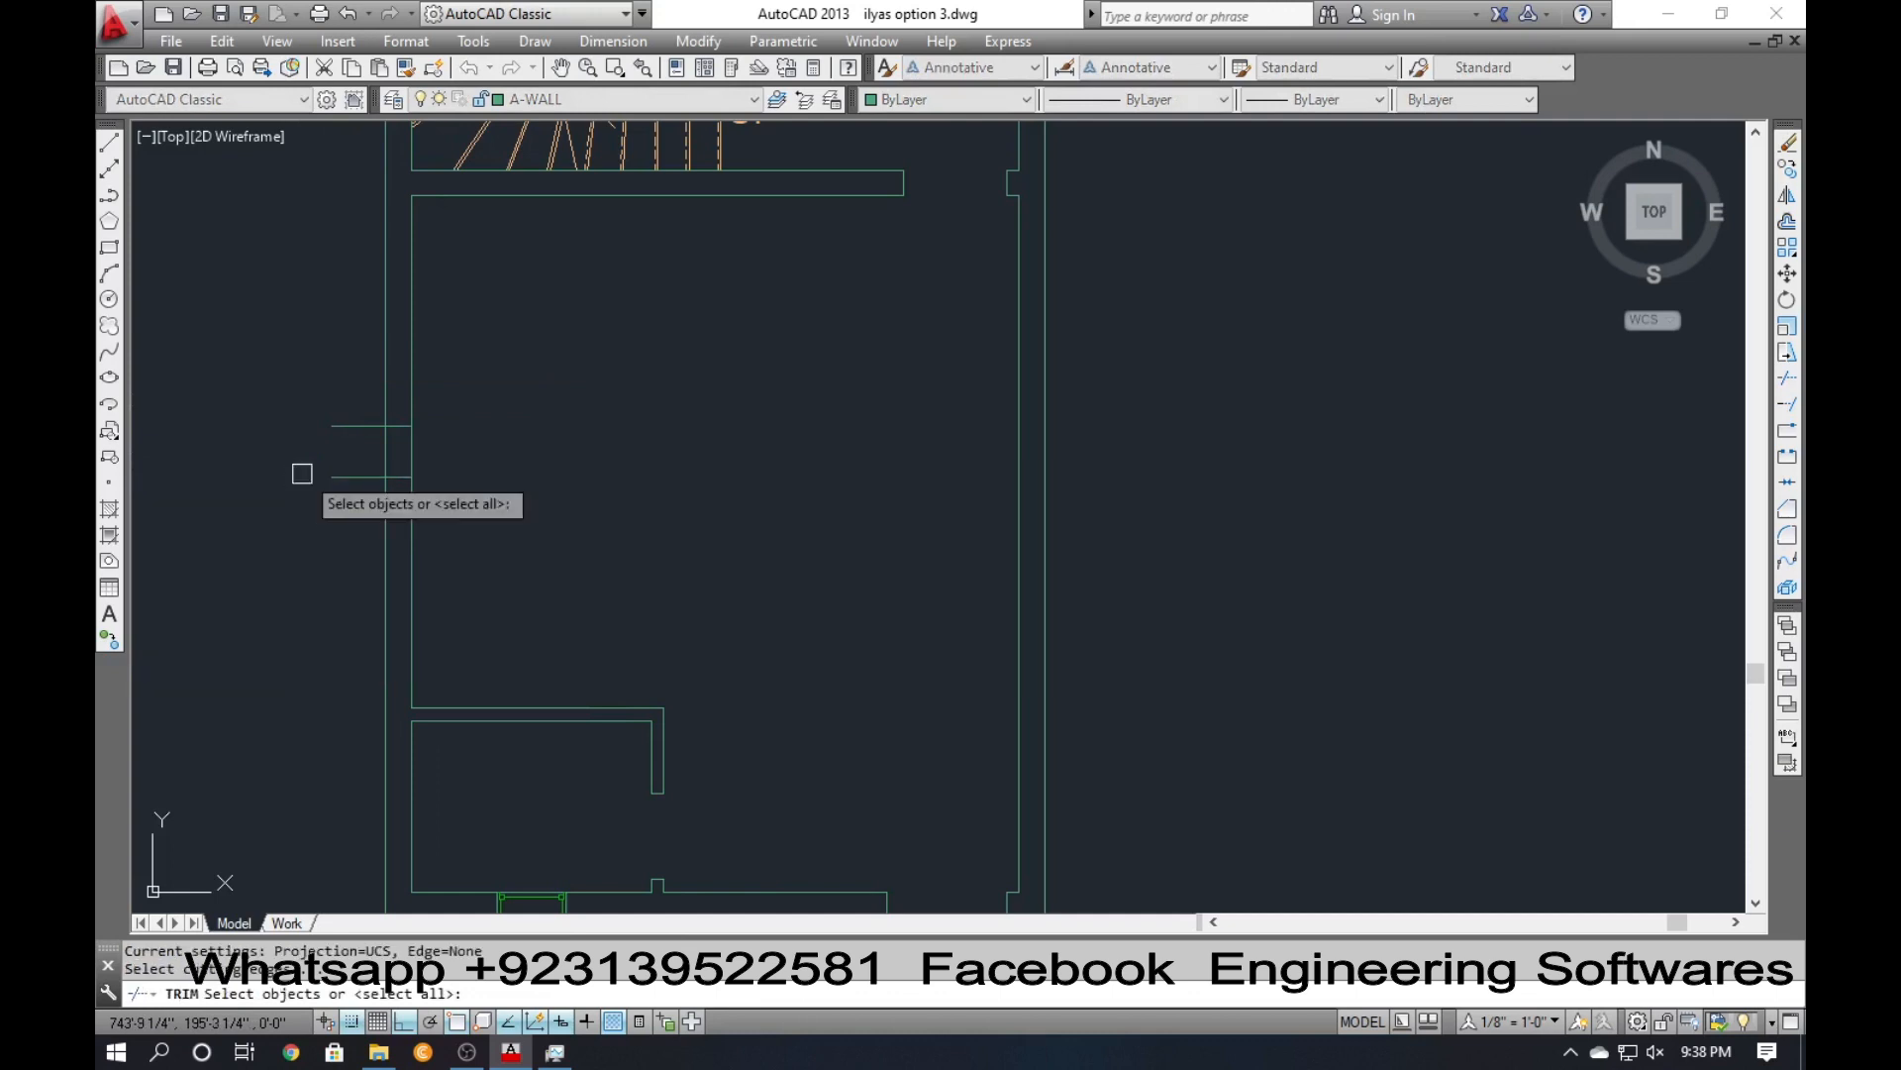
pyautogui.press('Return')
pyautogui.click(349, 424)
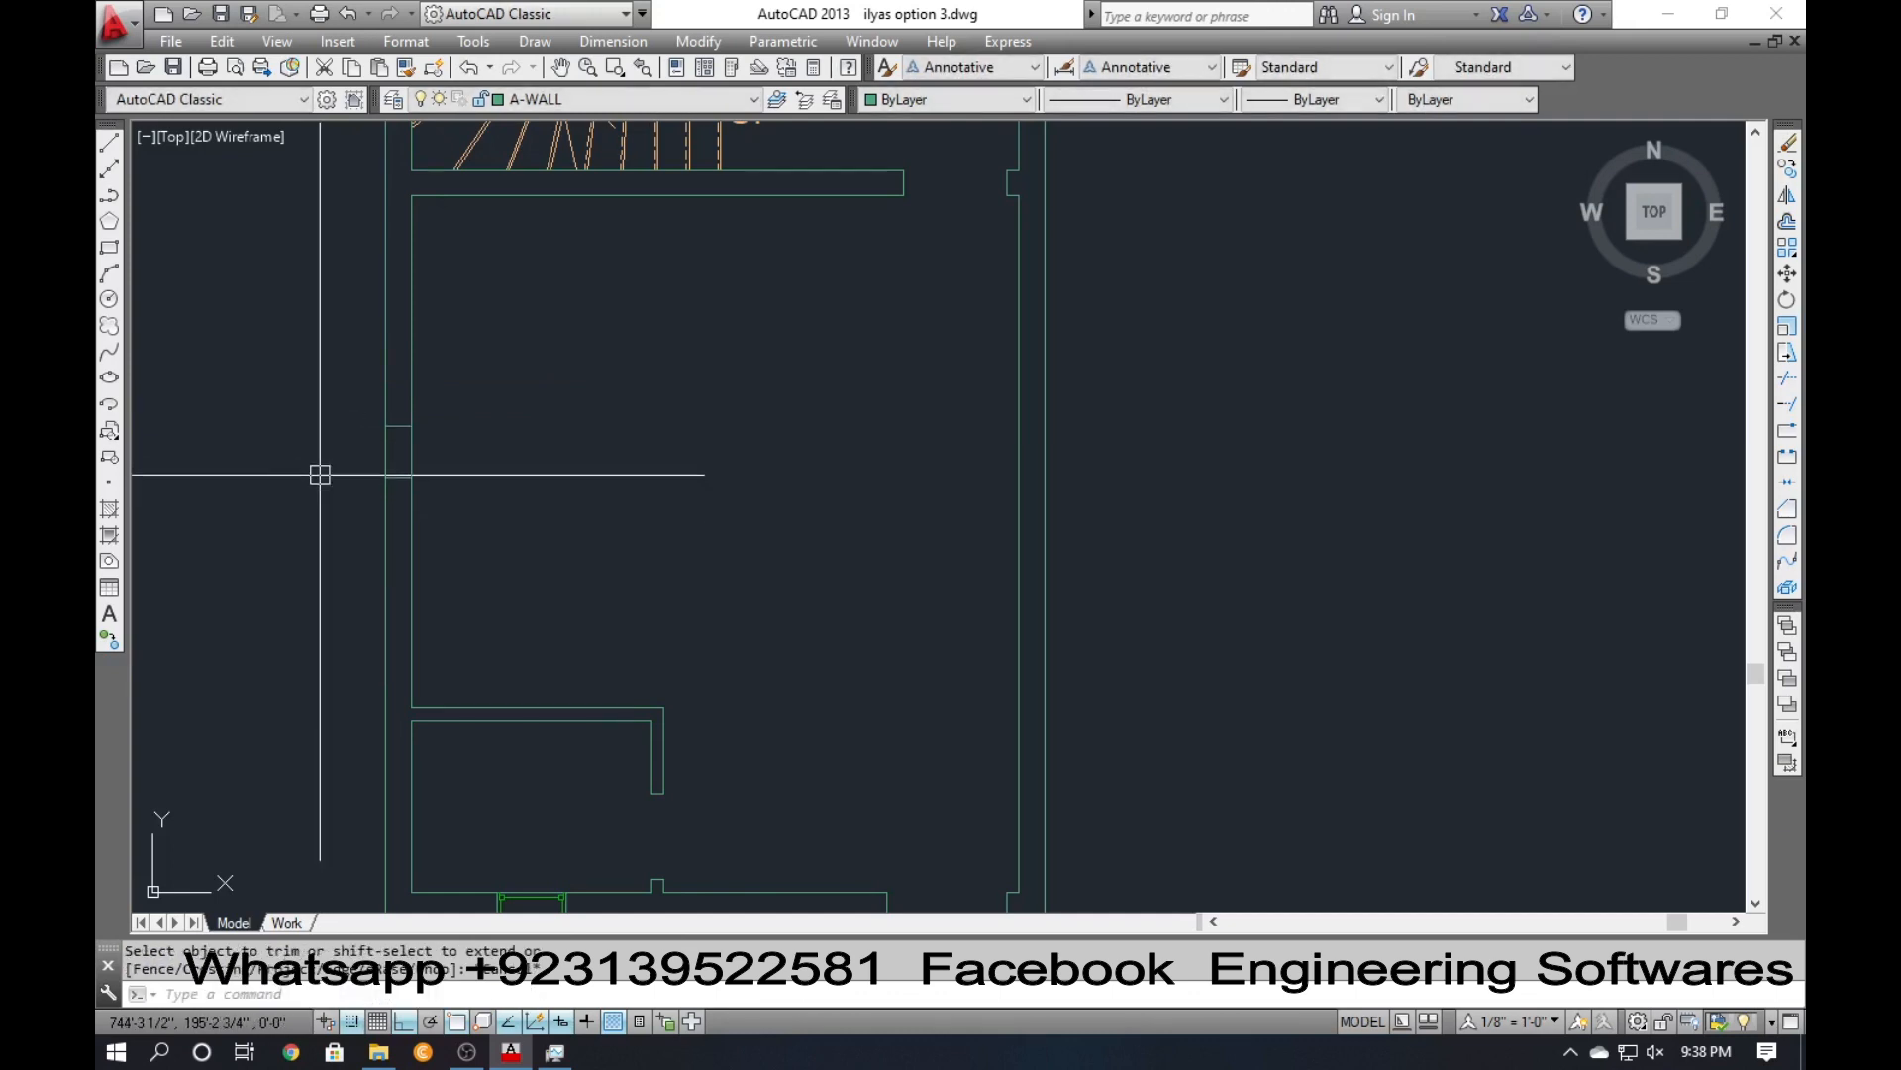
pyautogui.press('Escape')
# Offset the upper short line across the large lower room's left wall upward along the wall.
pyautogui.write('o')
pyautogui.press('Return')
pyautogui.press('Return')
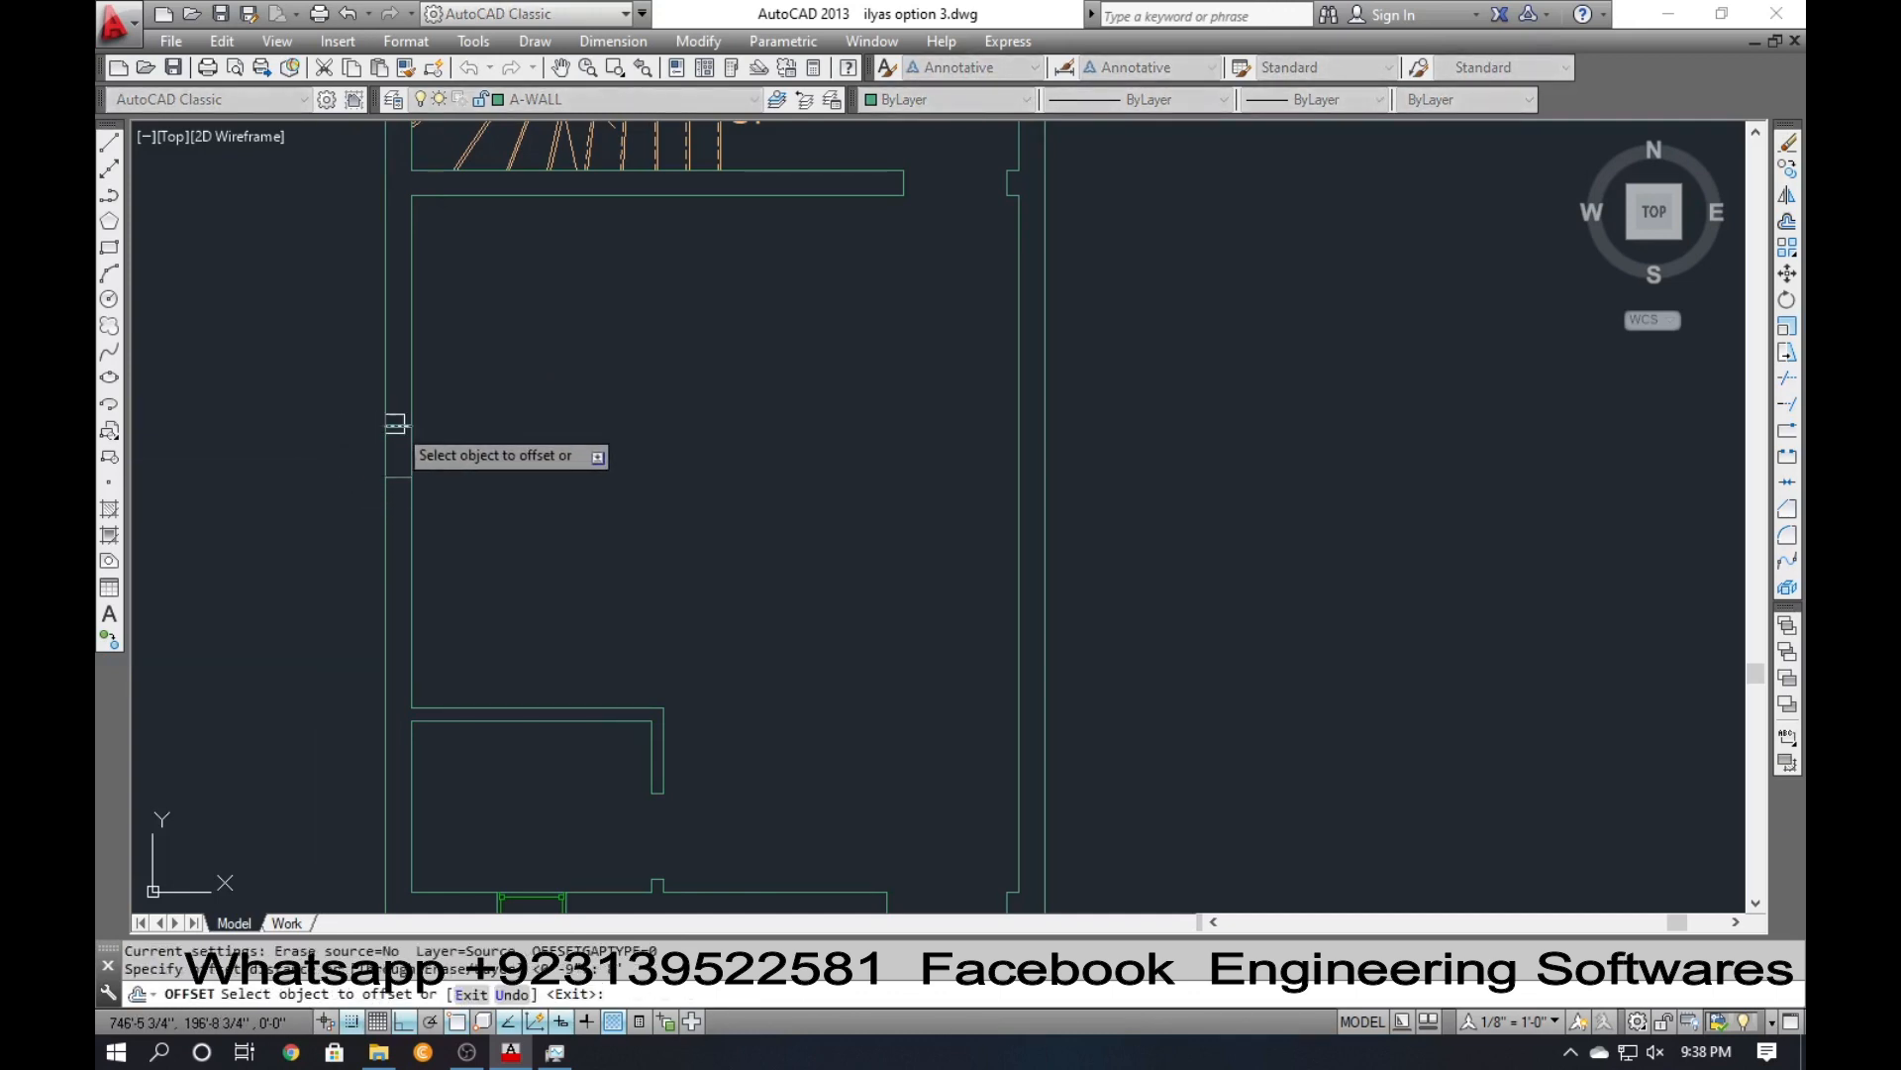
pyautogui.click(396, 424)
pyautogui.click(413, 335)
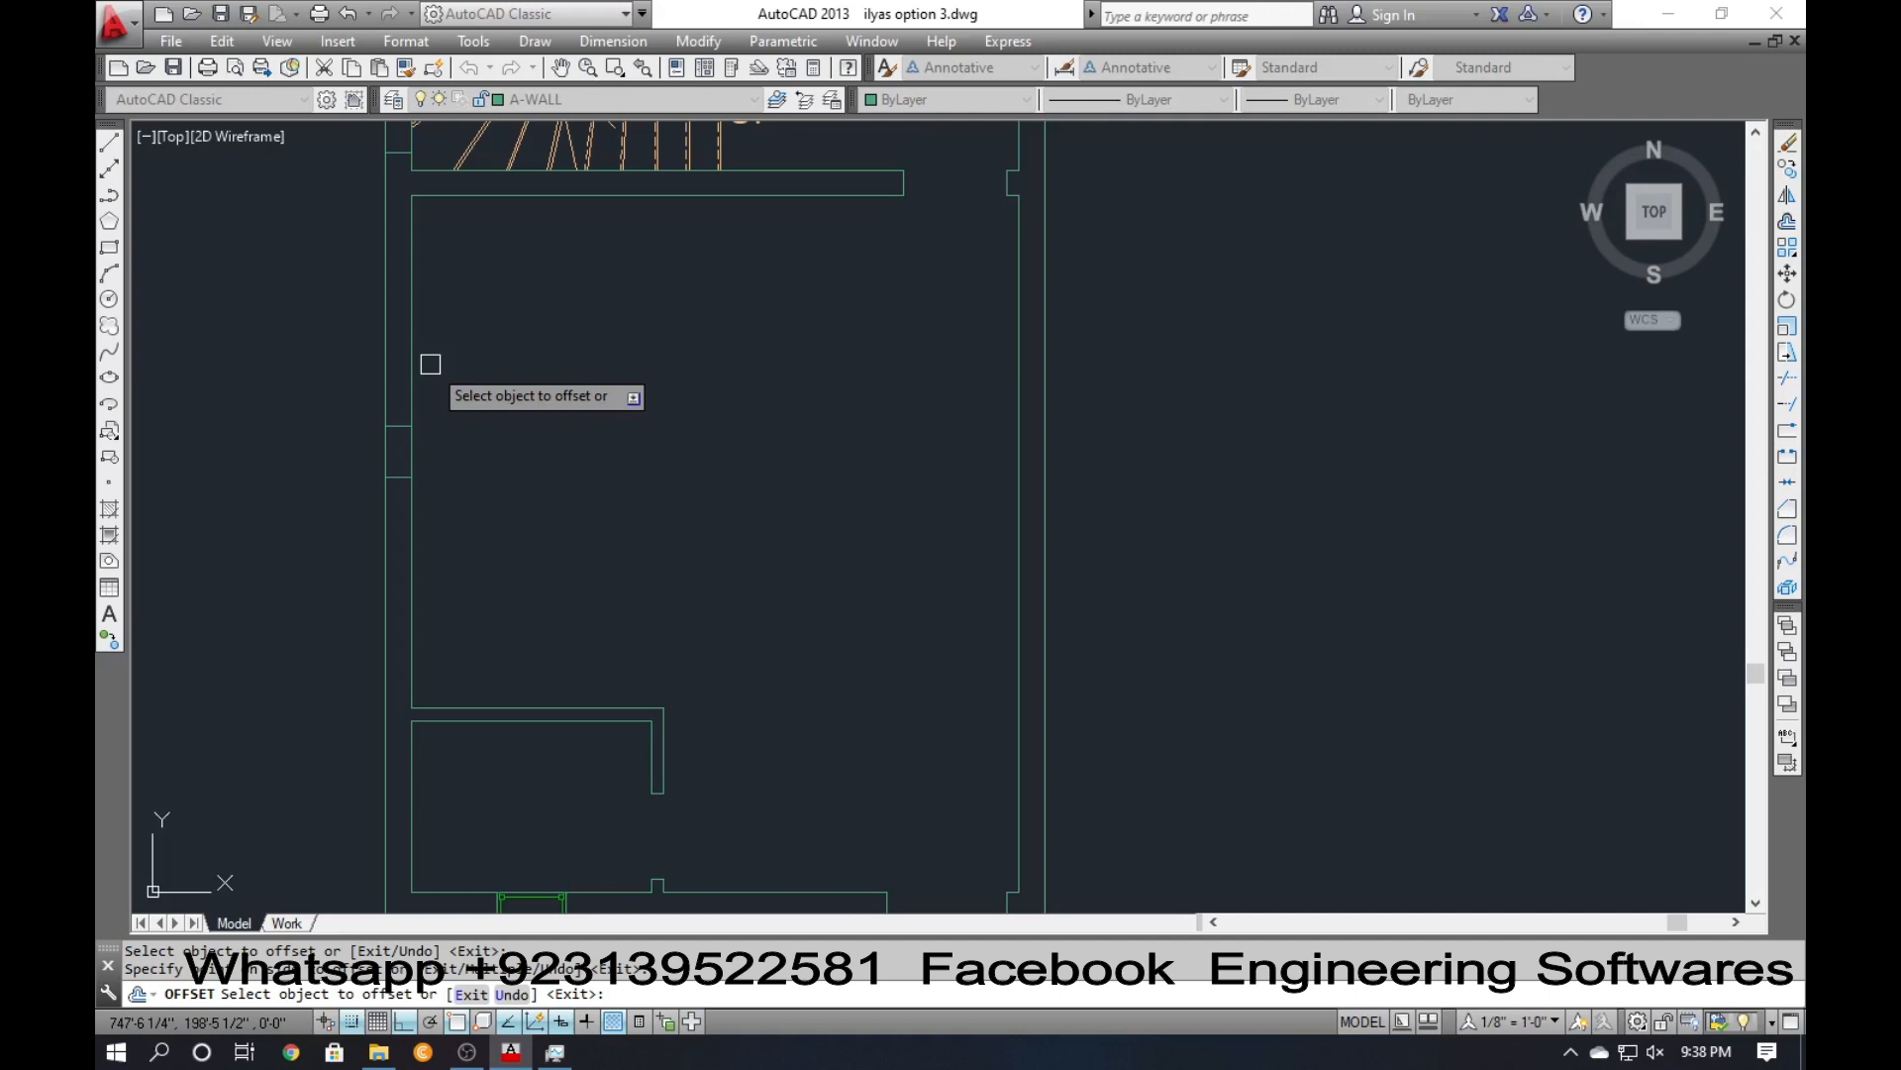
pyautogui.press('Escape')
# Place an aligned vertical dimension across the full height of the large lower room, from its upper wall to its lower wall.
pyautogui.write('da')
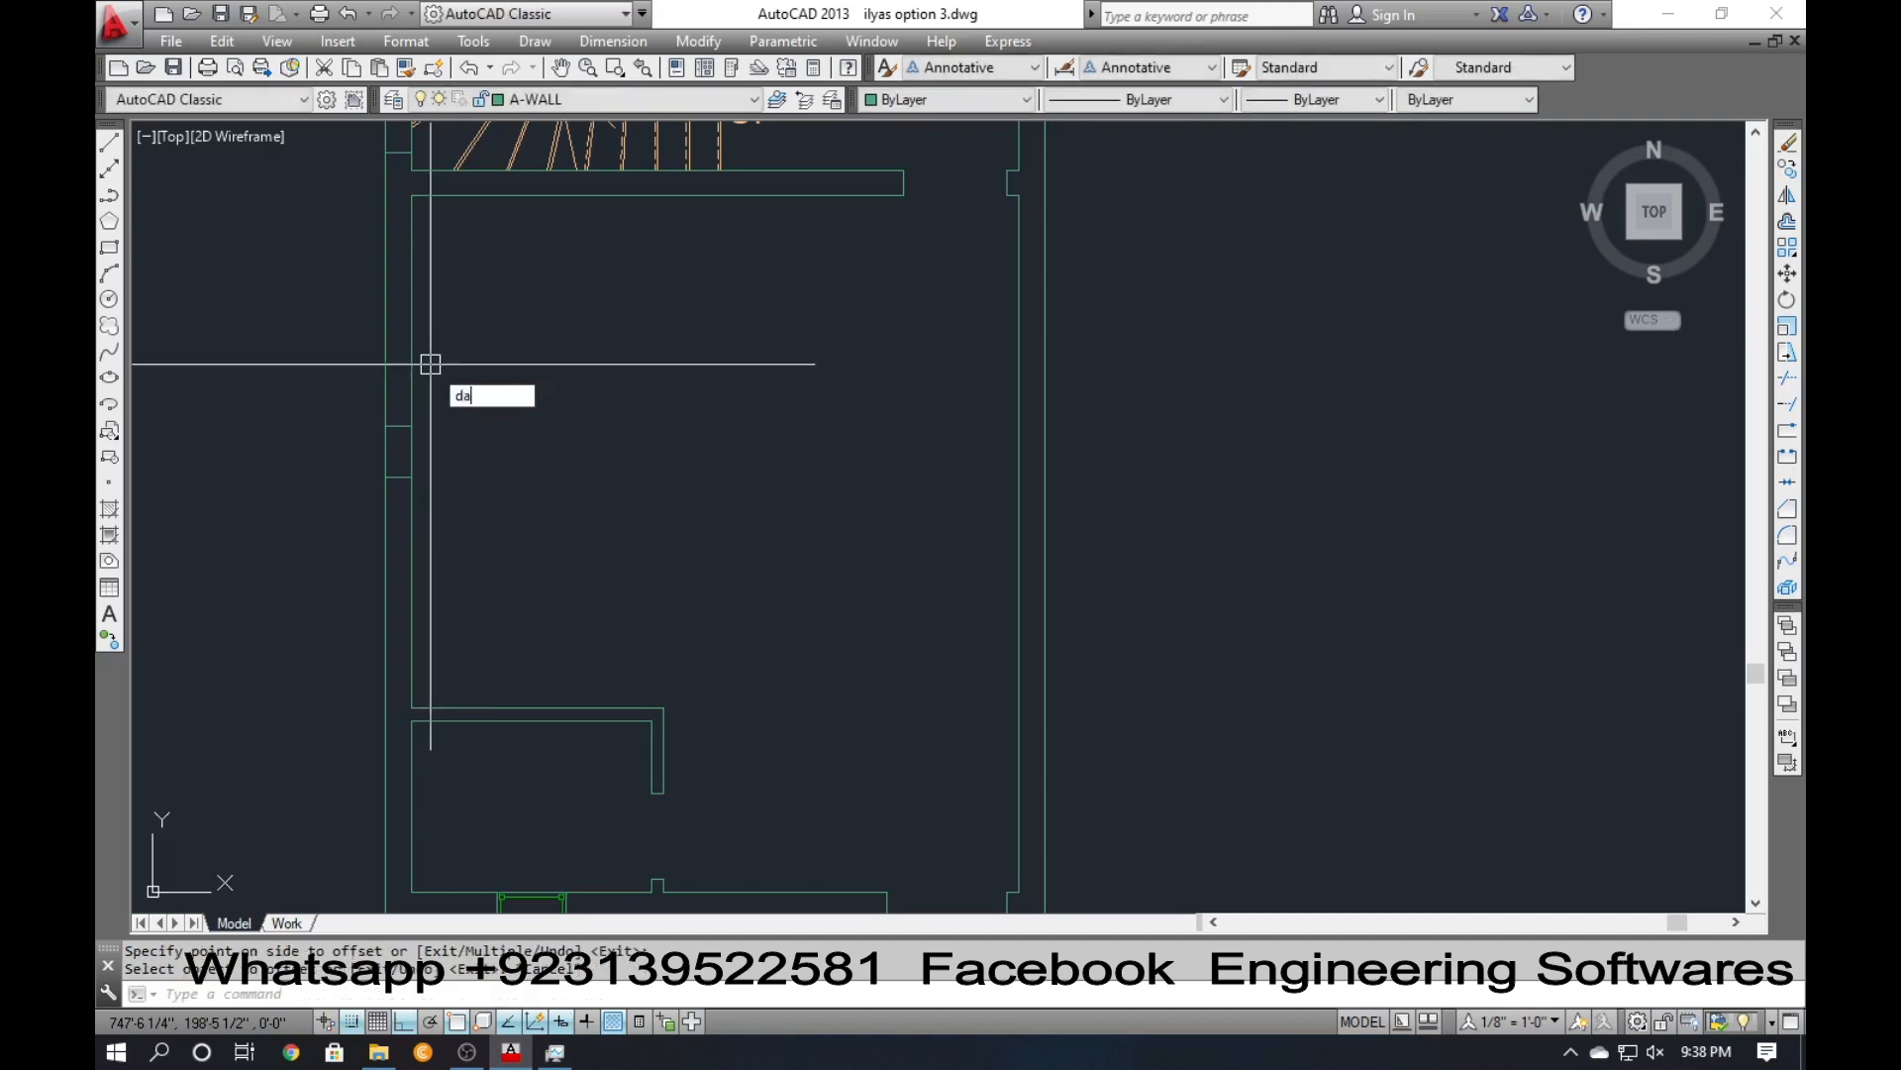
pyautogui.write('l')
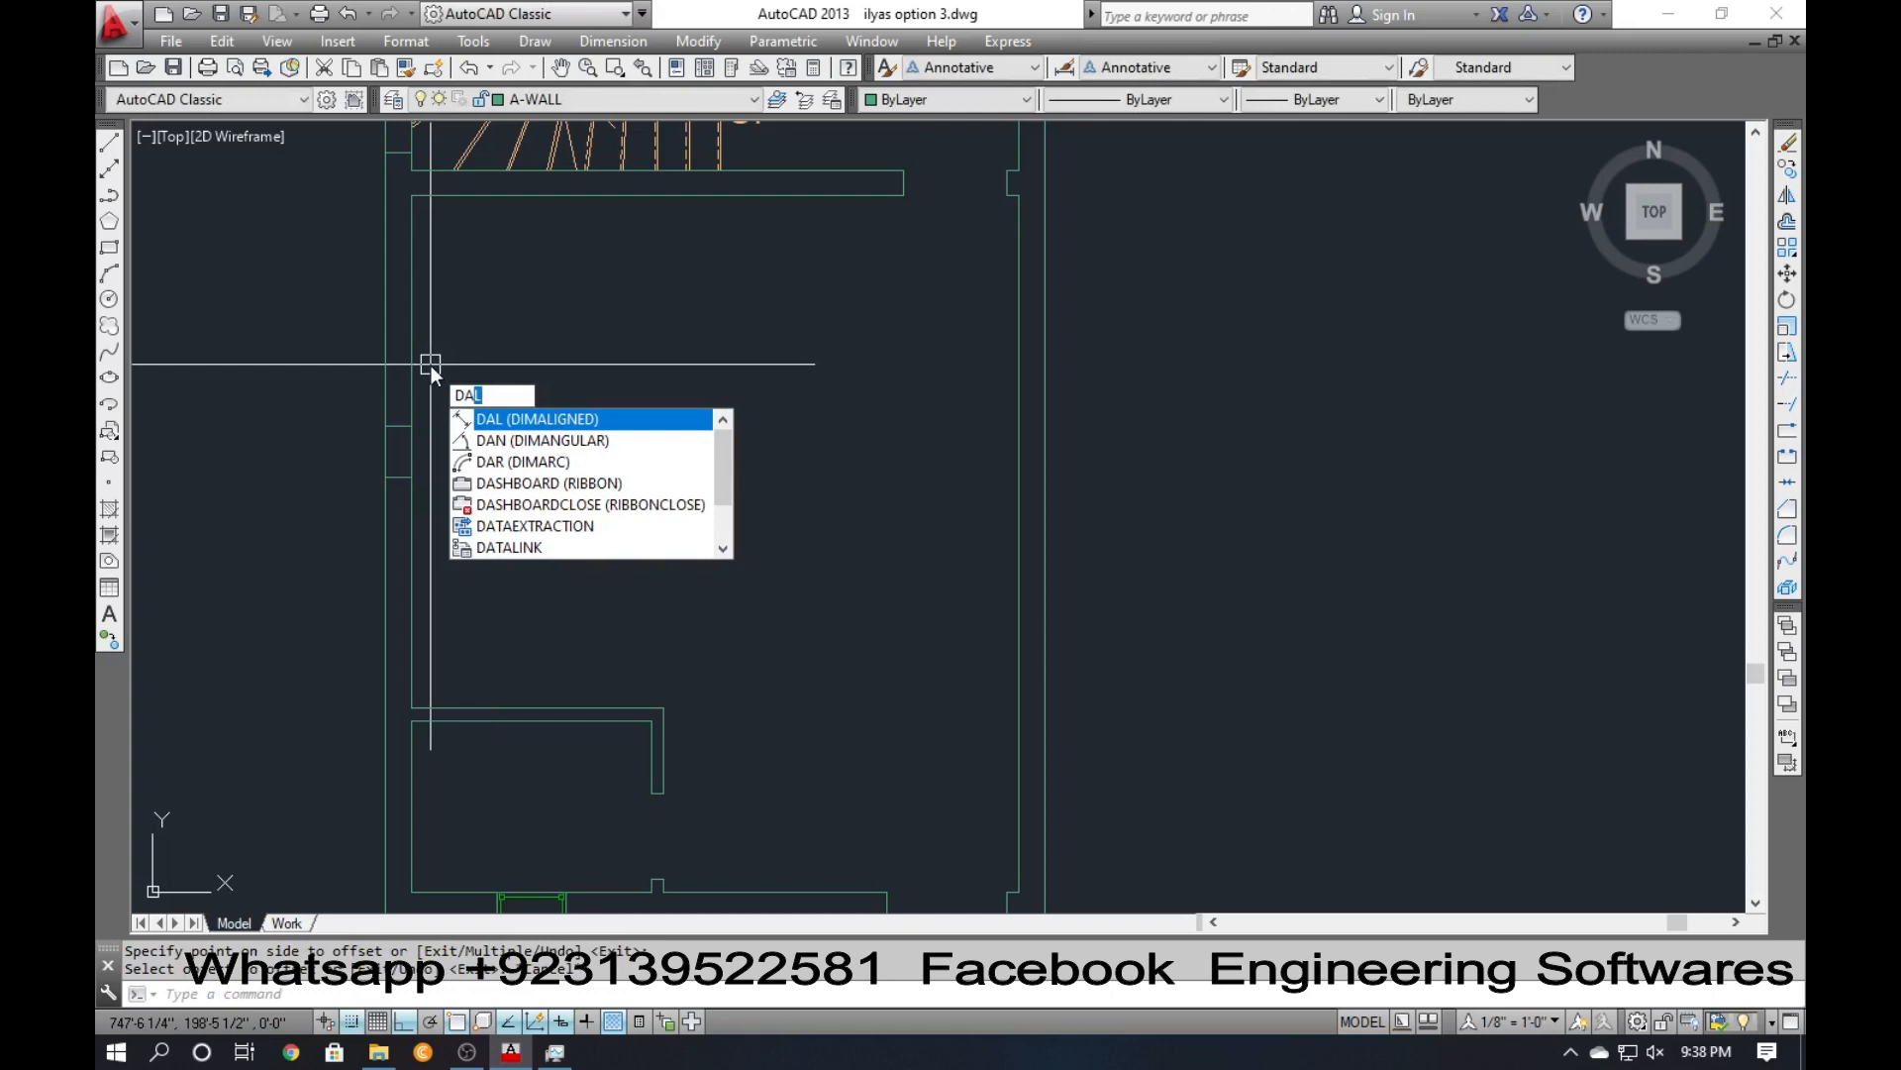
pyautogui.press('Return')
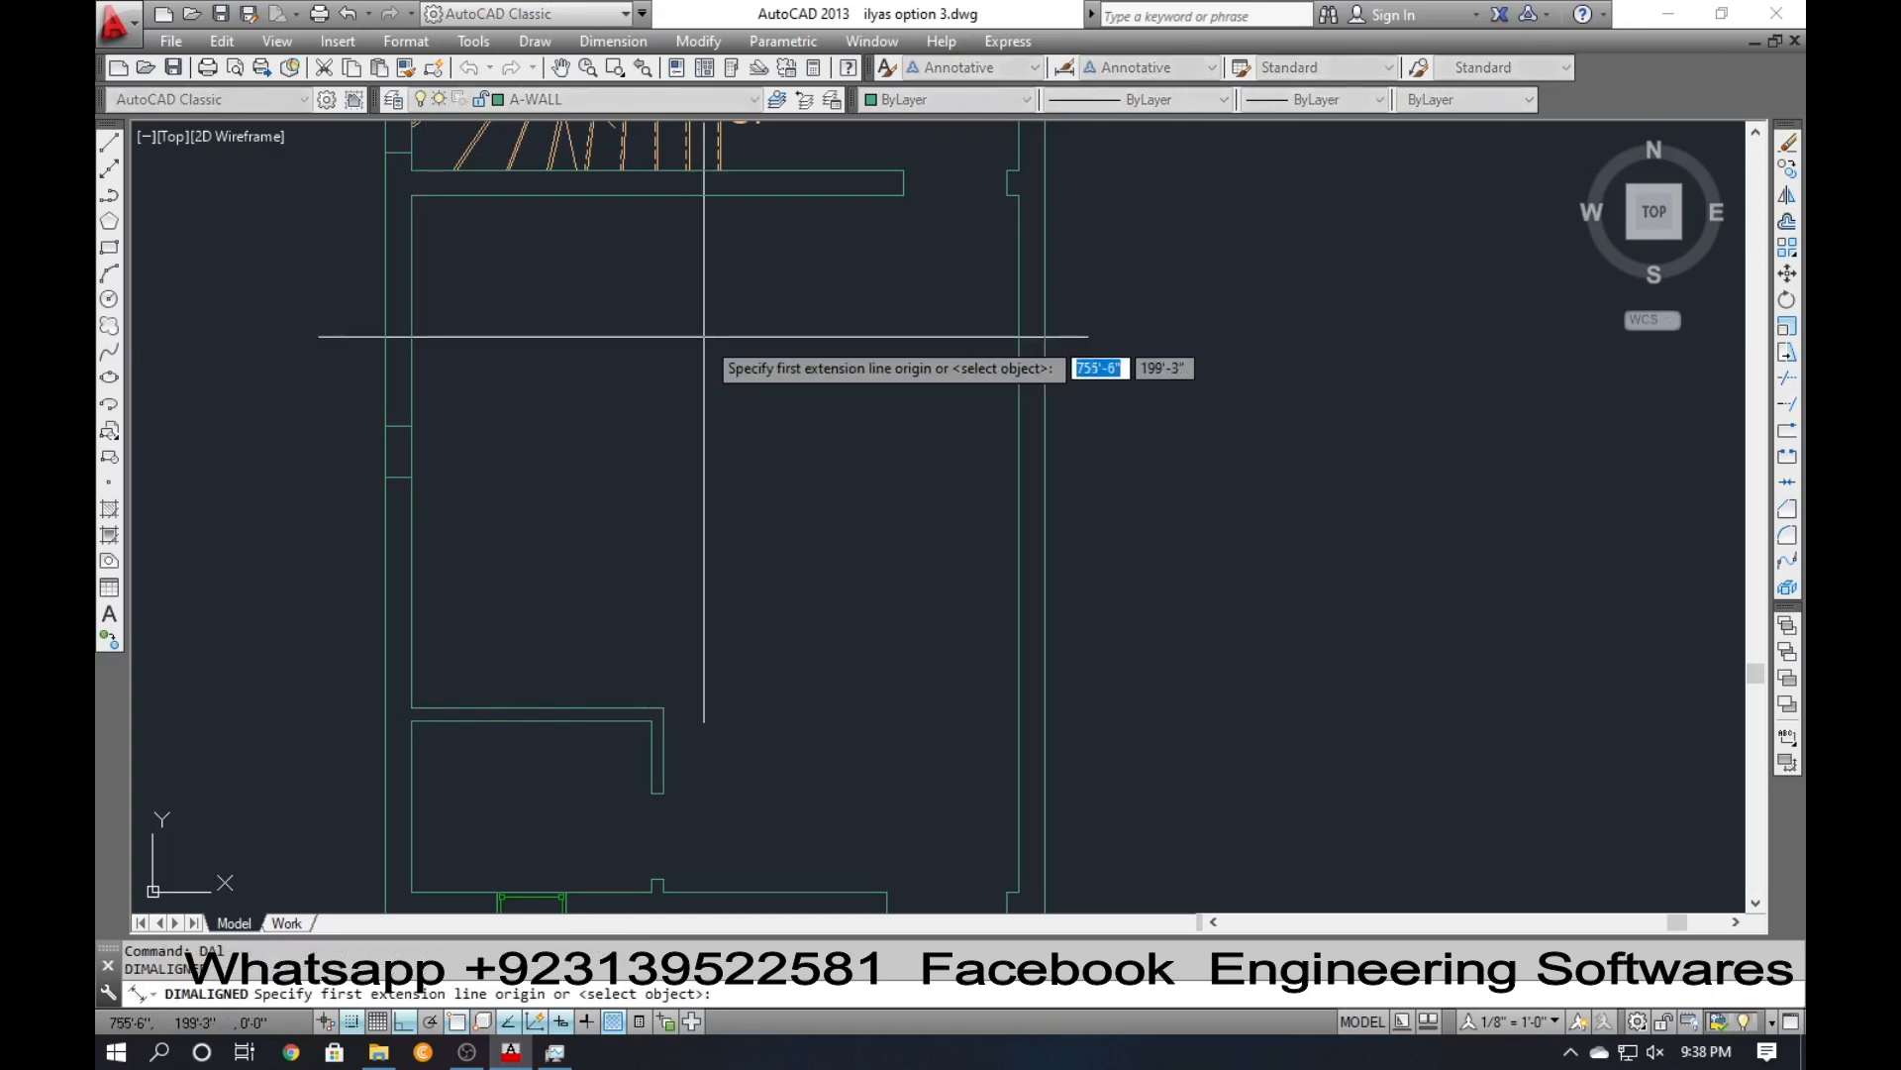
pyautogui.click(758, 206)
pyautogui.scroll(-2, 758, 206)
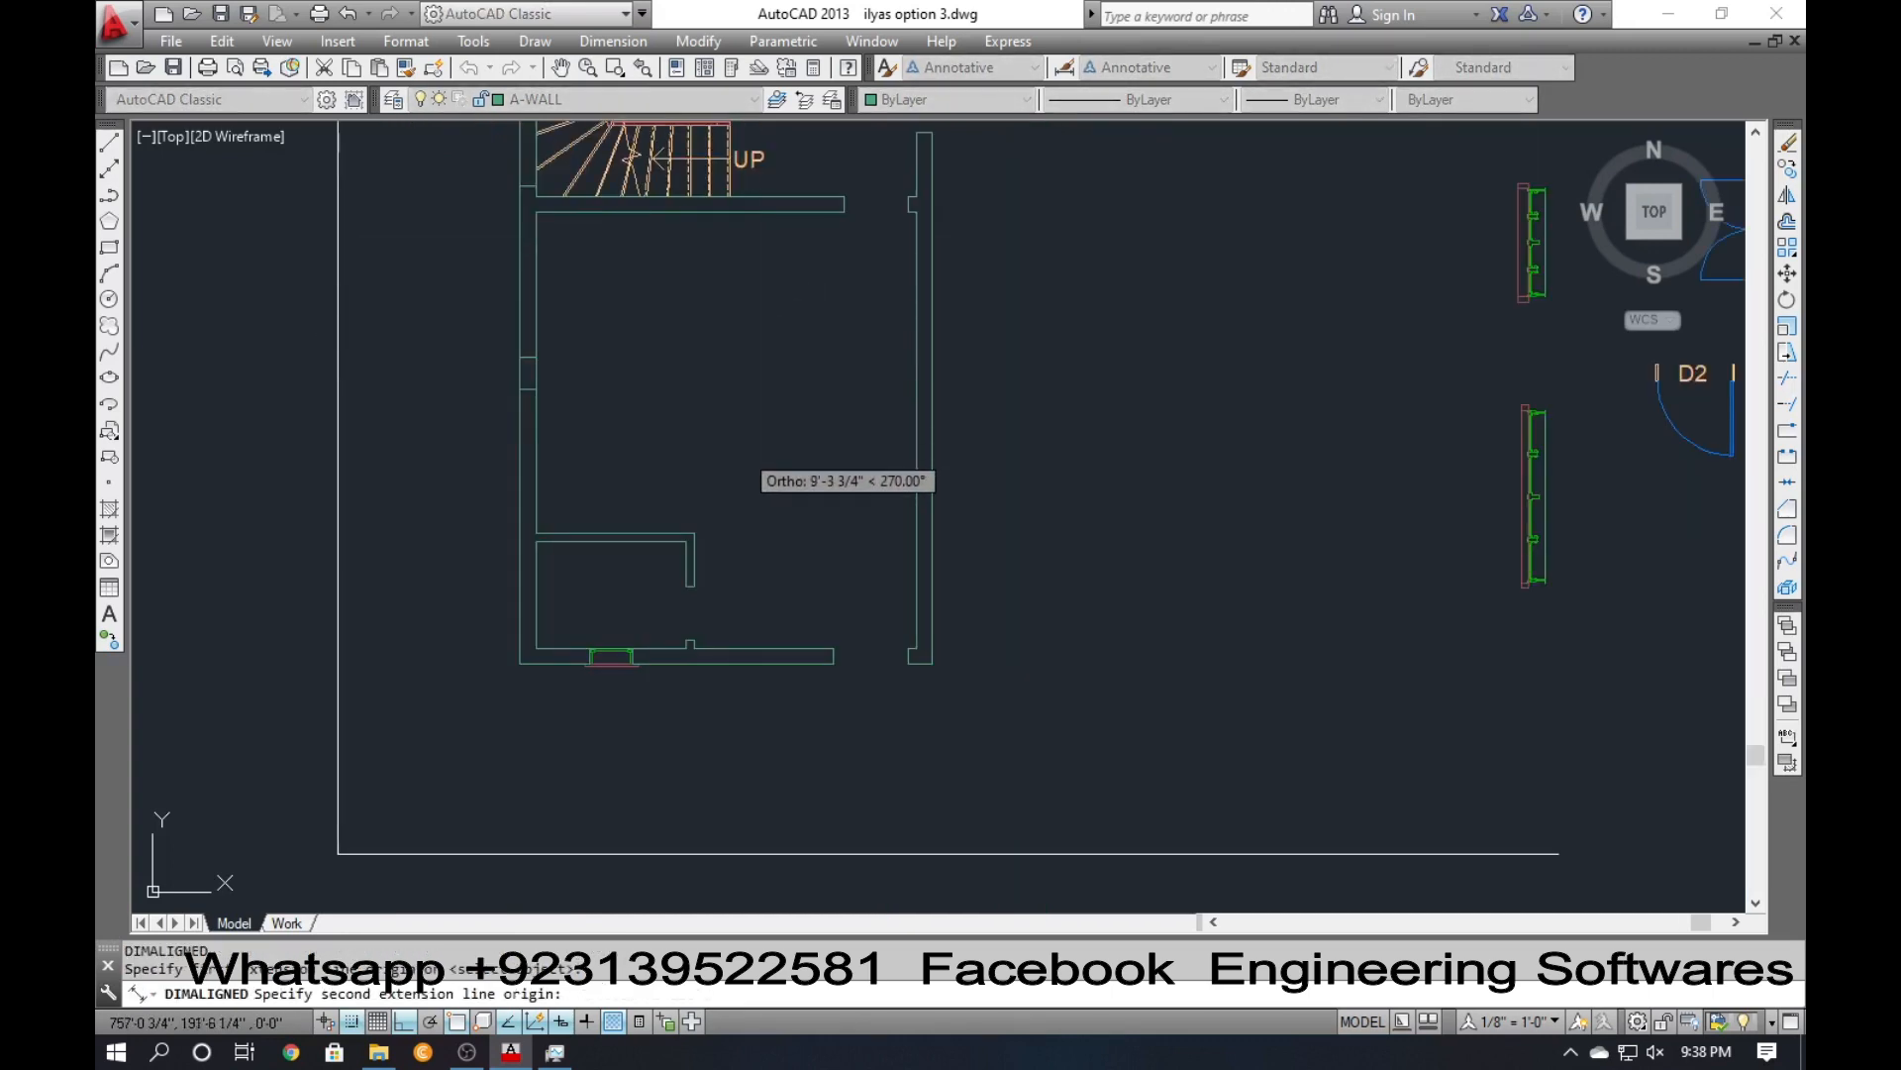
pyautogui.click(762, 648)
pyautogui.scroll(4, 750, 552)
pyautogui.click(744, 496)
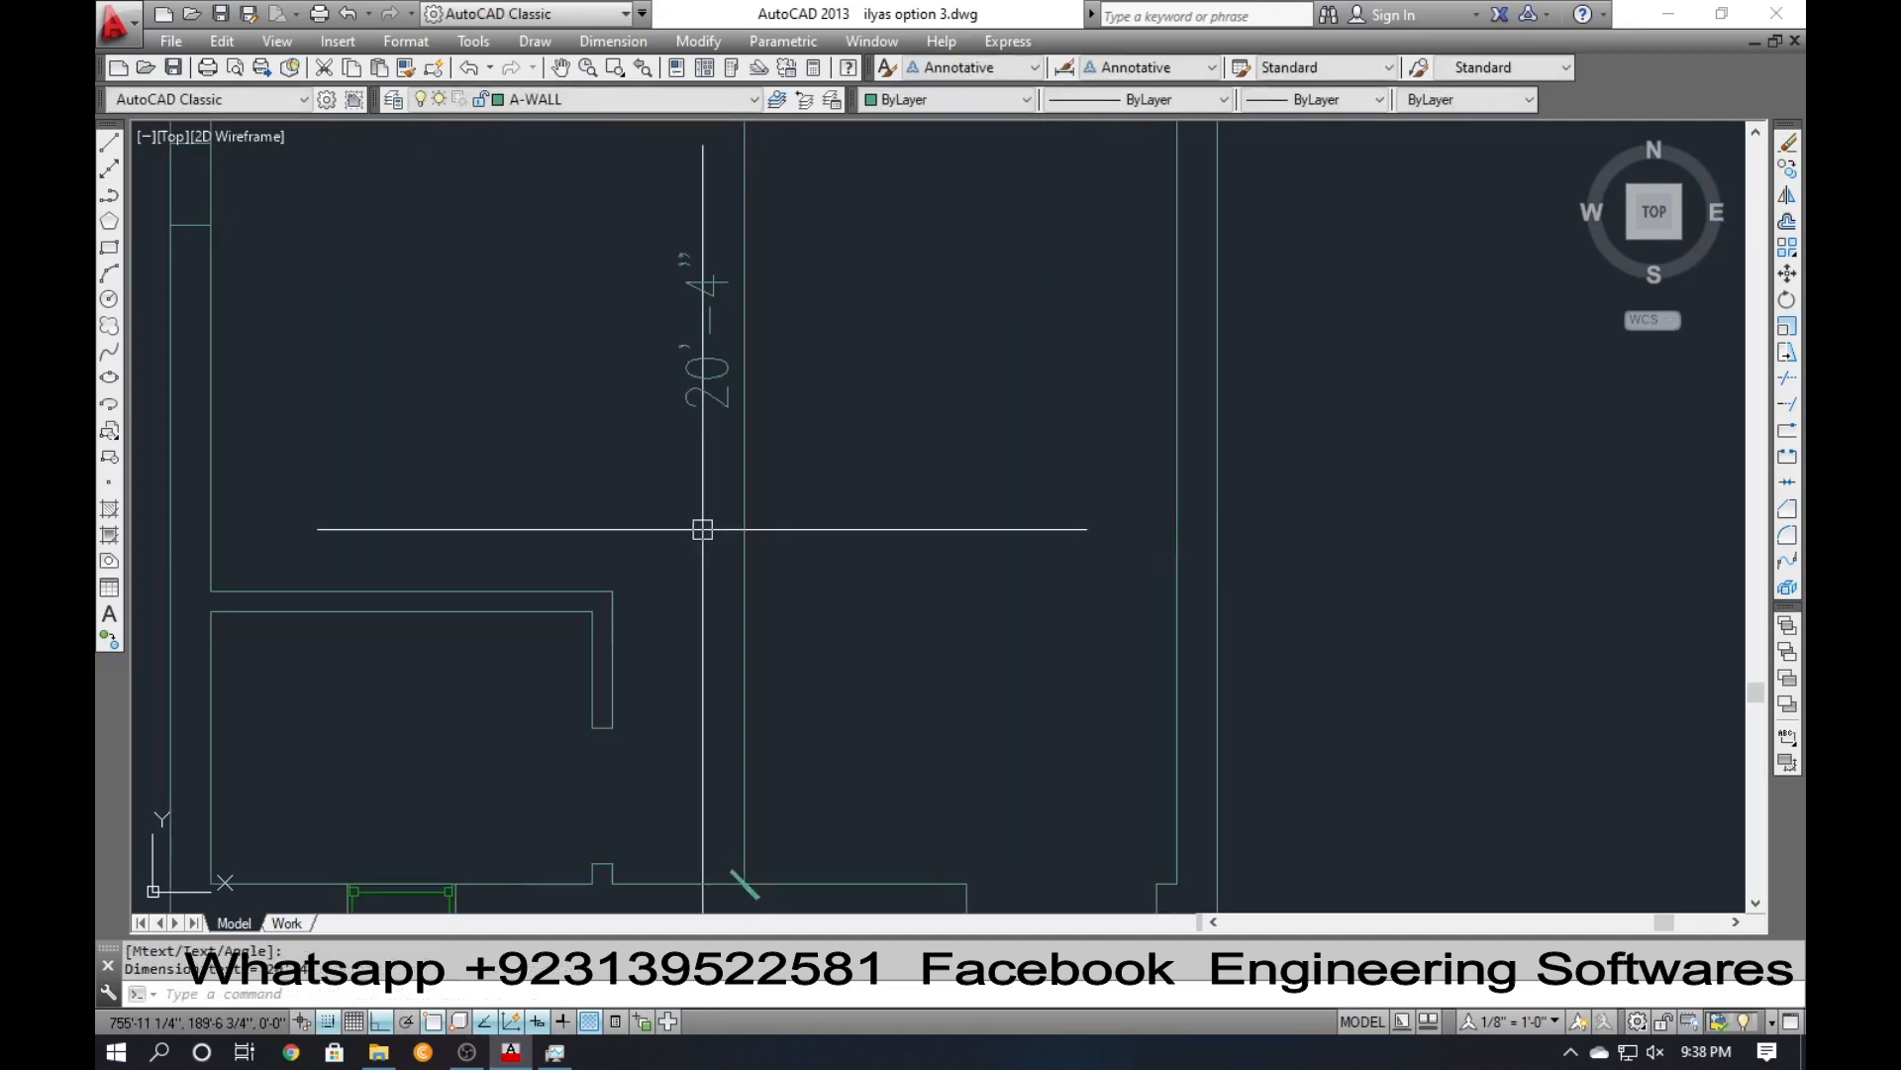
pyautogui.scroll(-2, 702, 529)
pyautogui.scroll(-2, 497, 524)
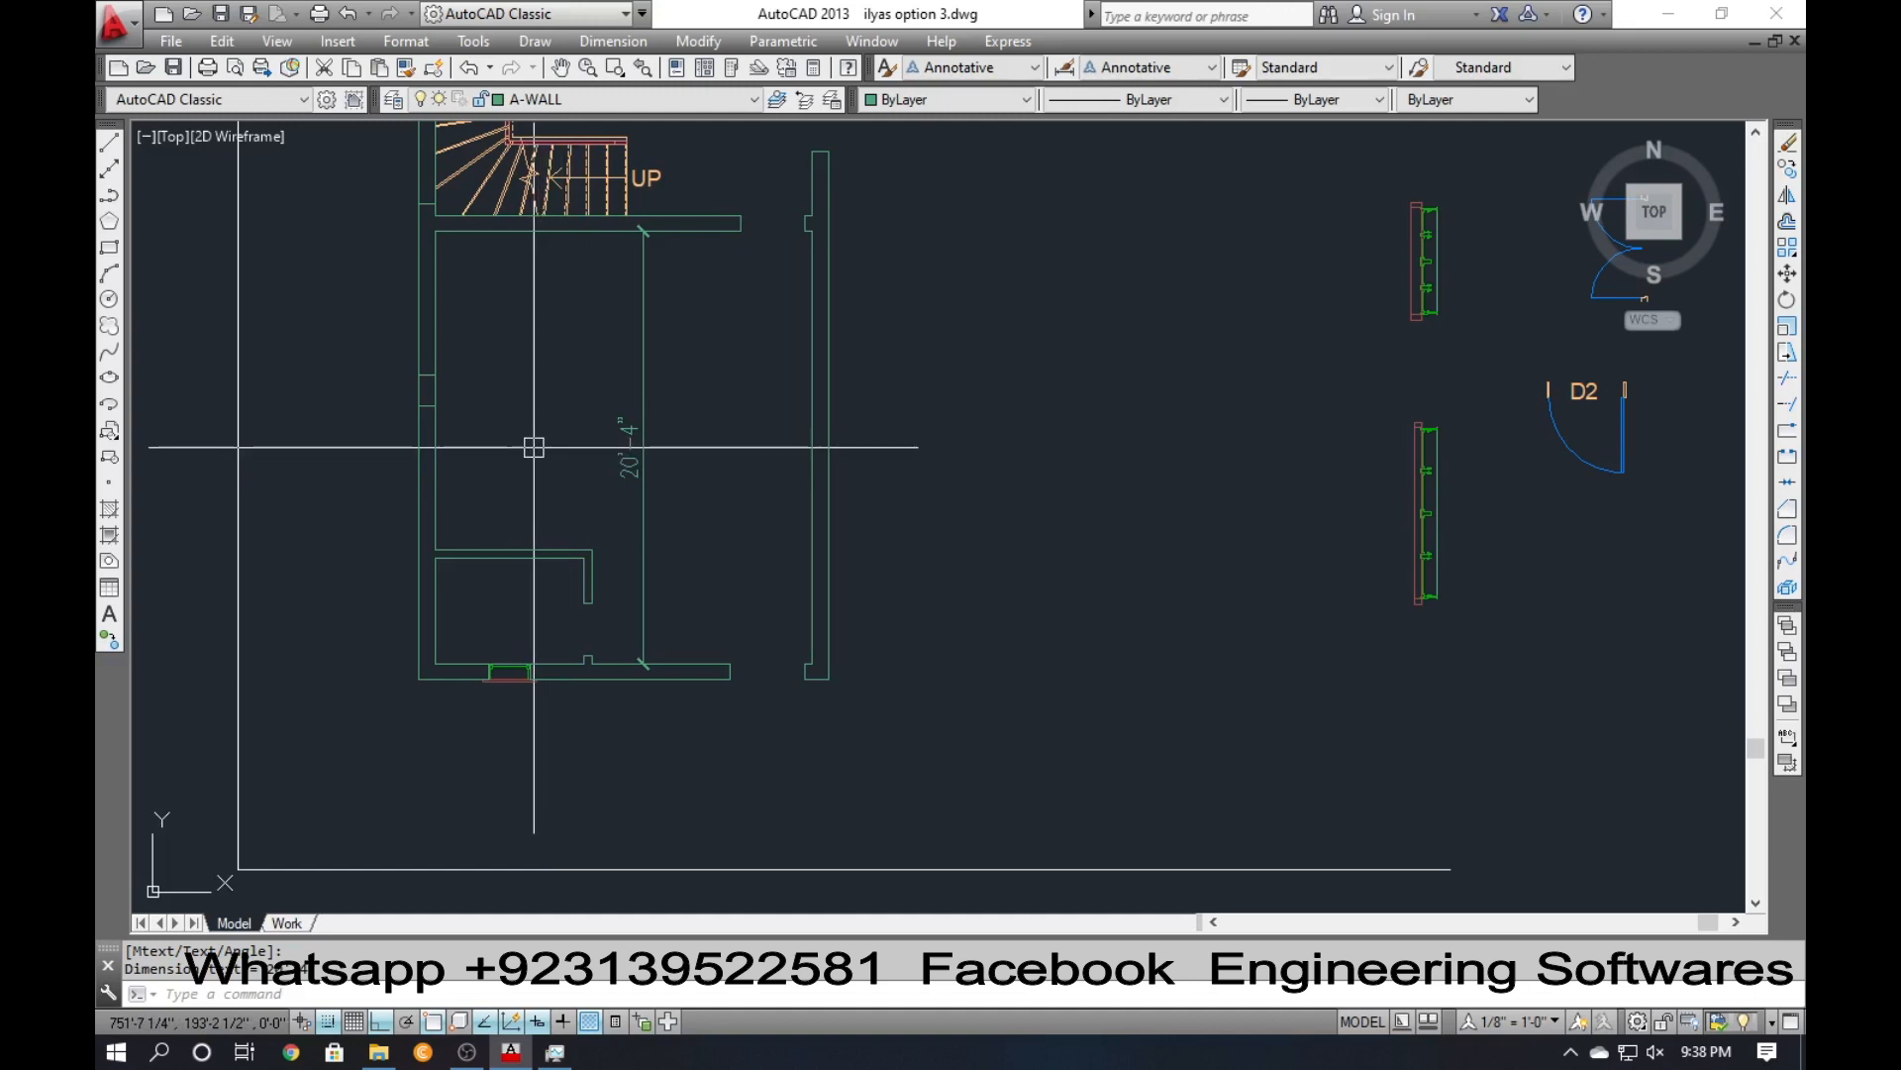
# Add an aligned dimension near the left wall, from the large room's upper wall down to the small room's upper wall.
pyautogui.press('Return')
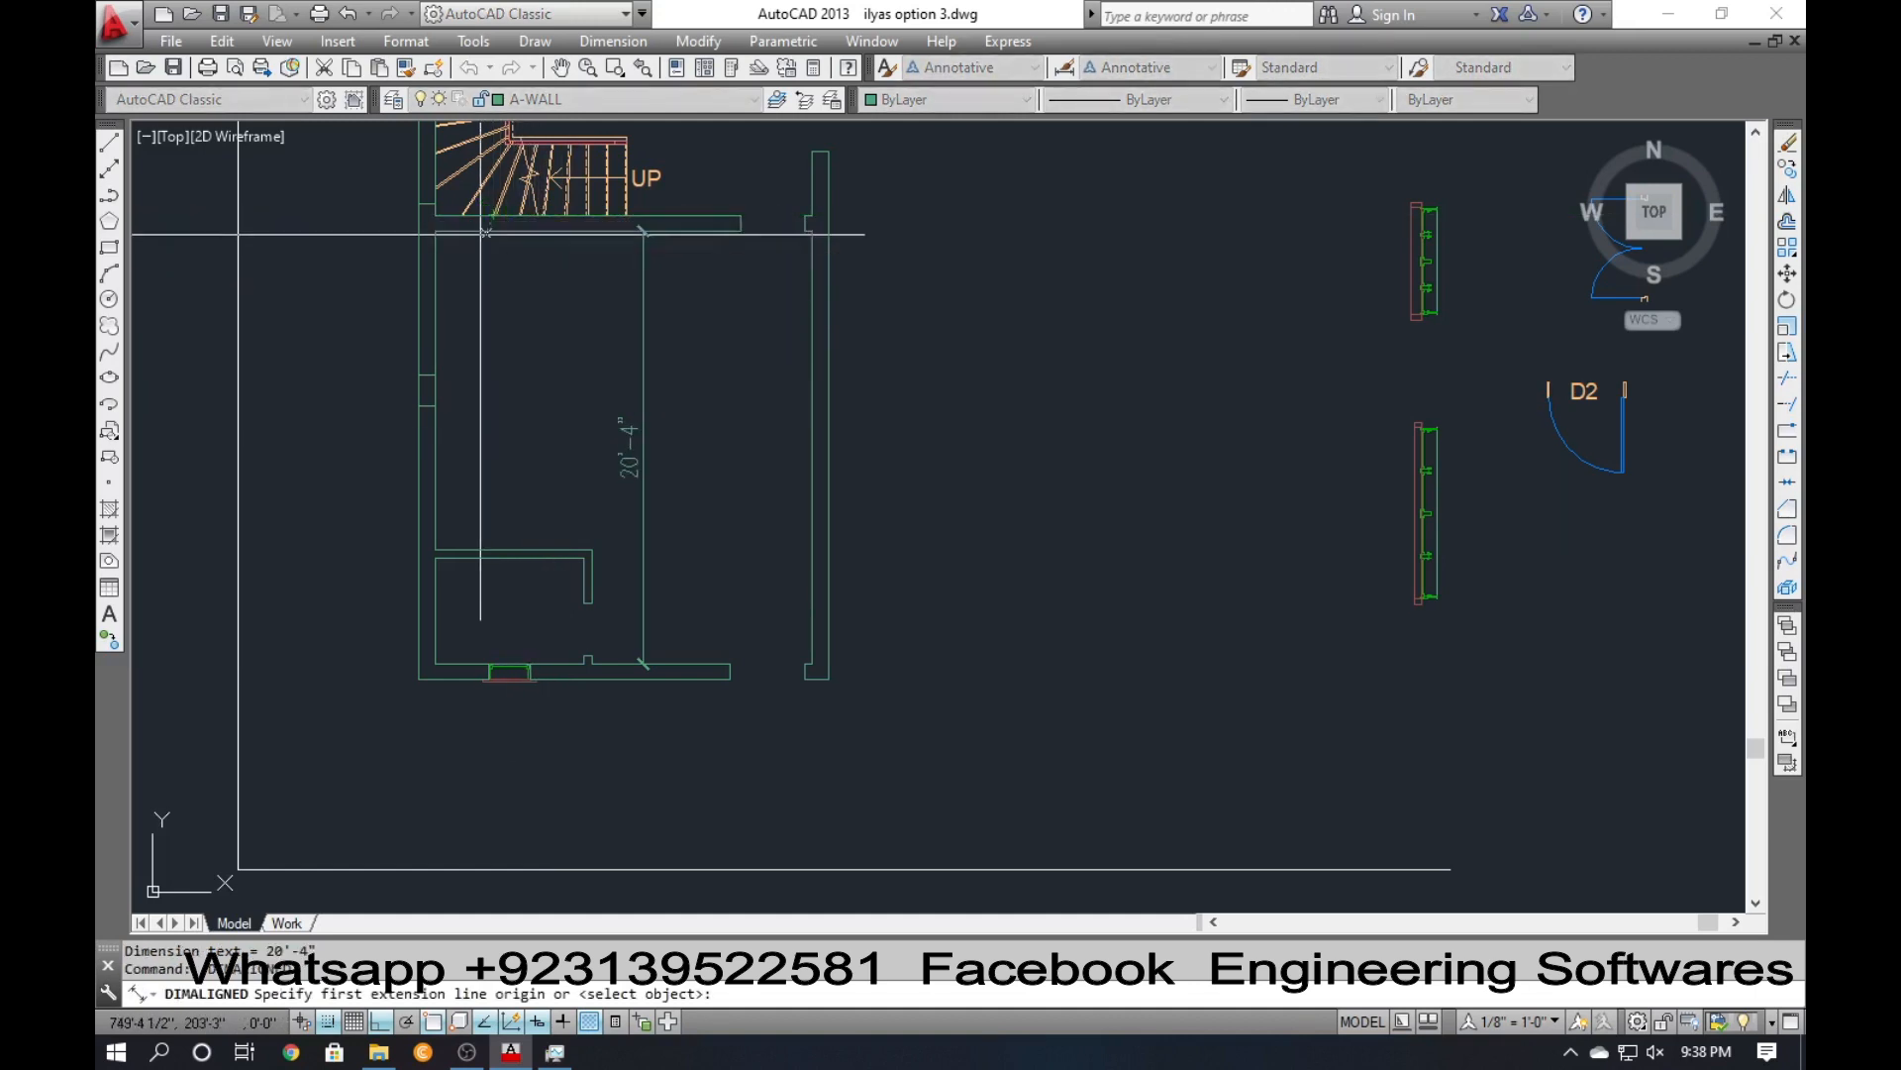
pyautogui.click(482, 233)
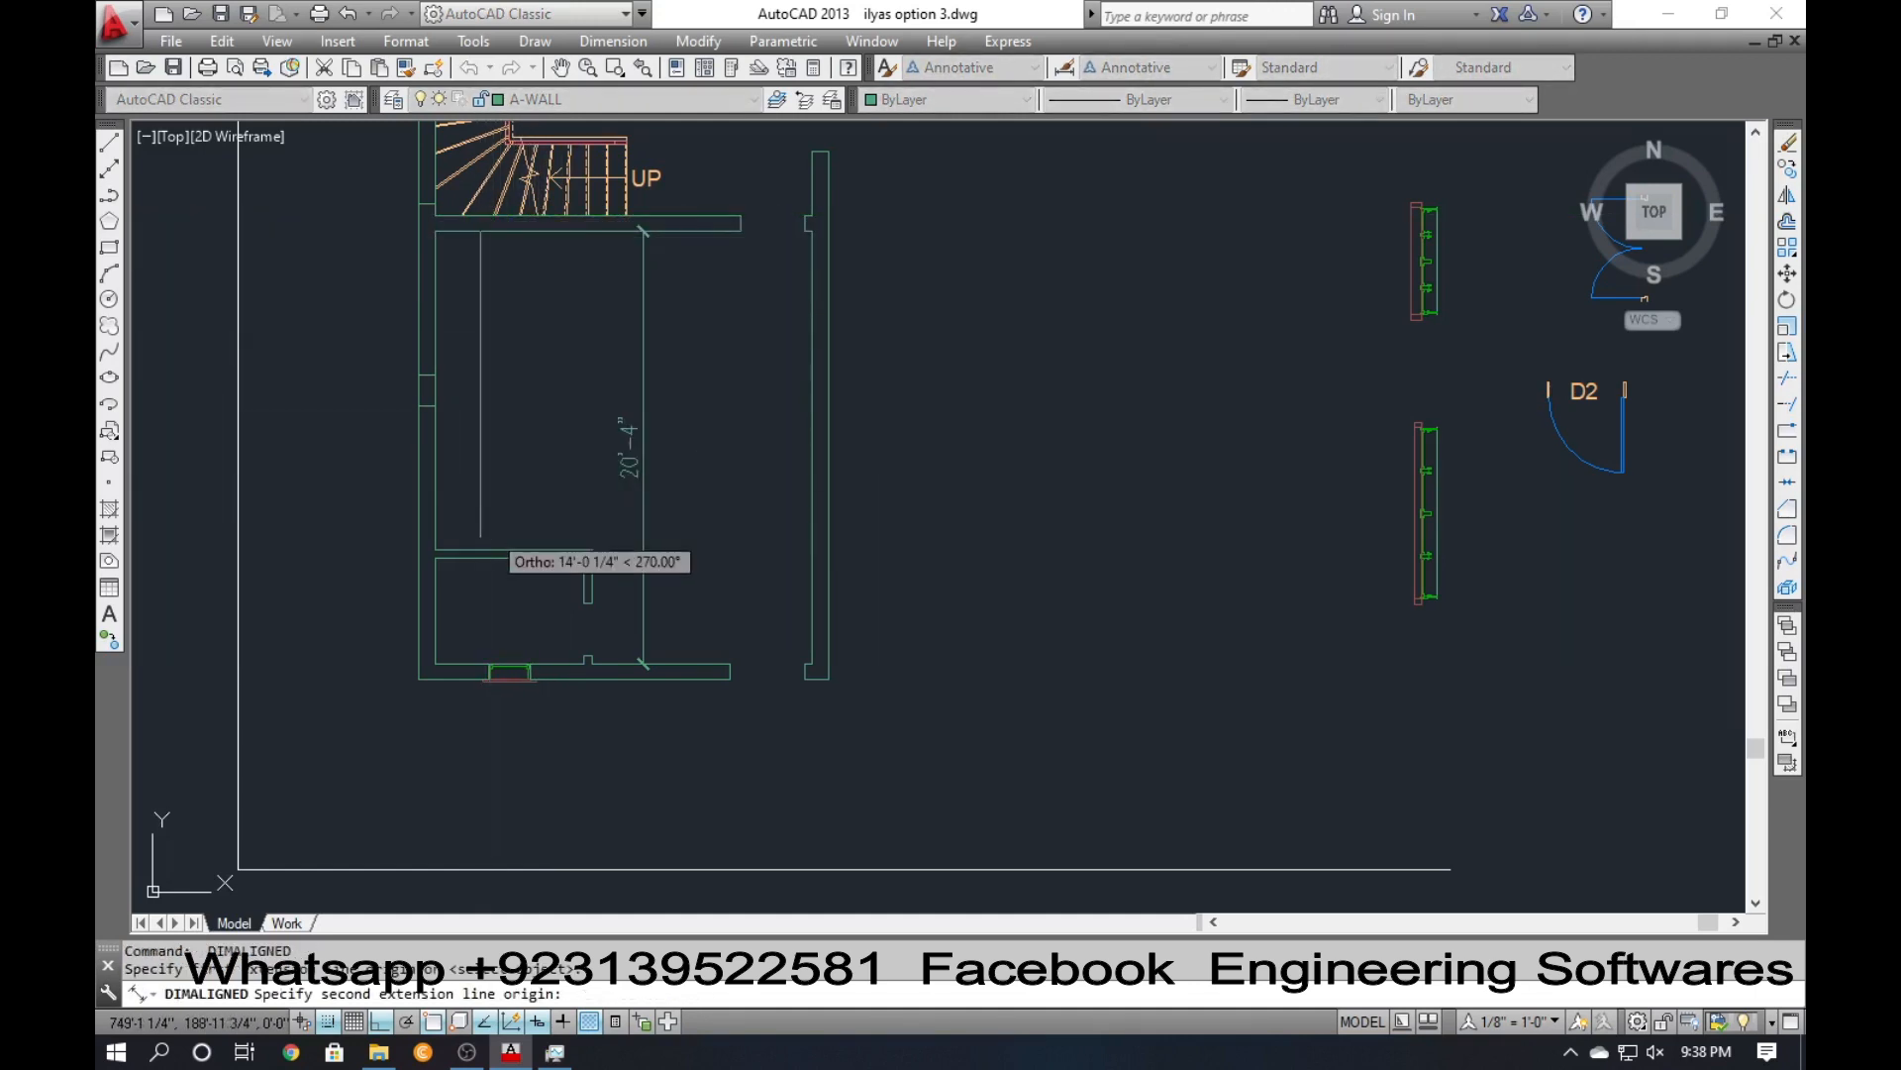
pyautogui.click(483, 548)
pyautogui.click(477, 549)
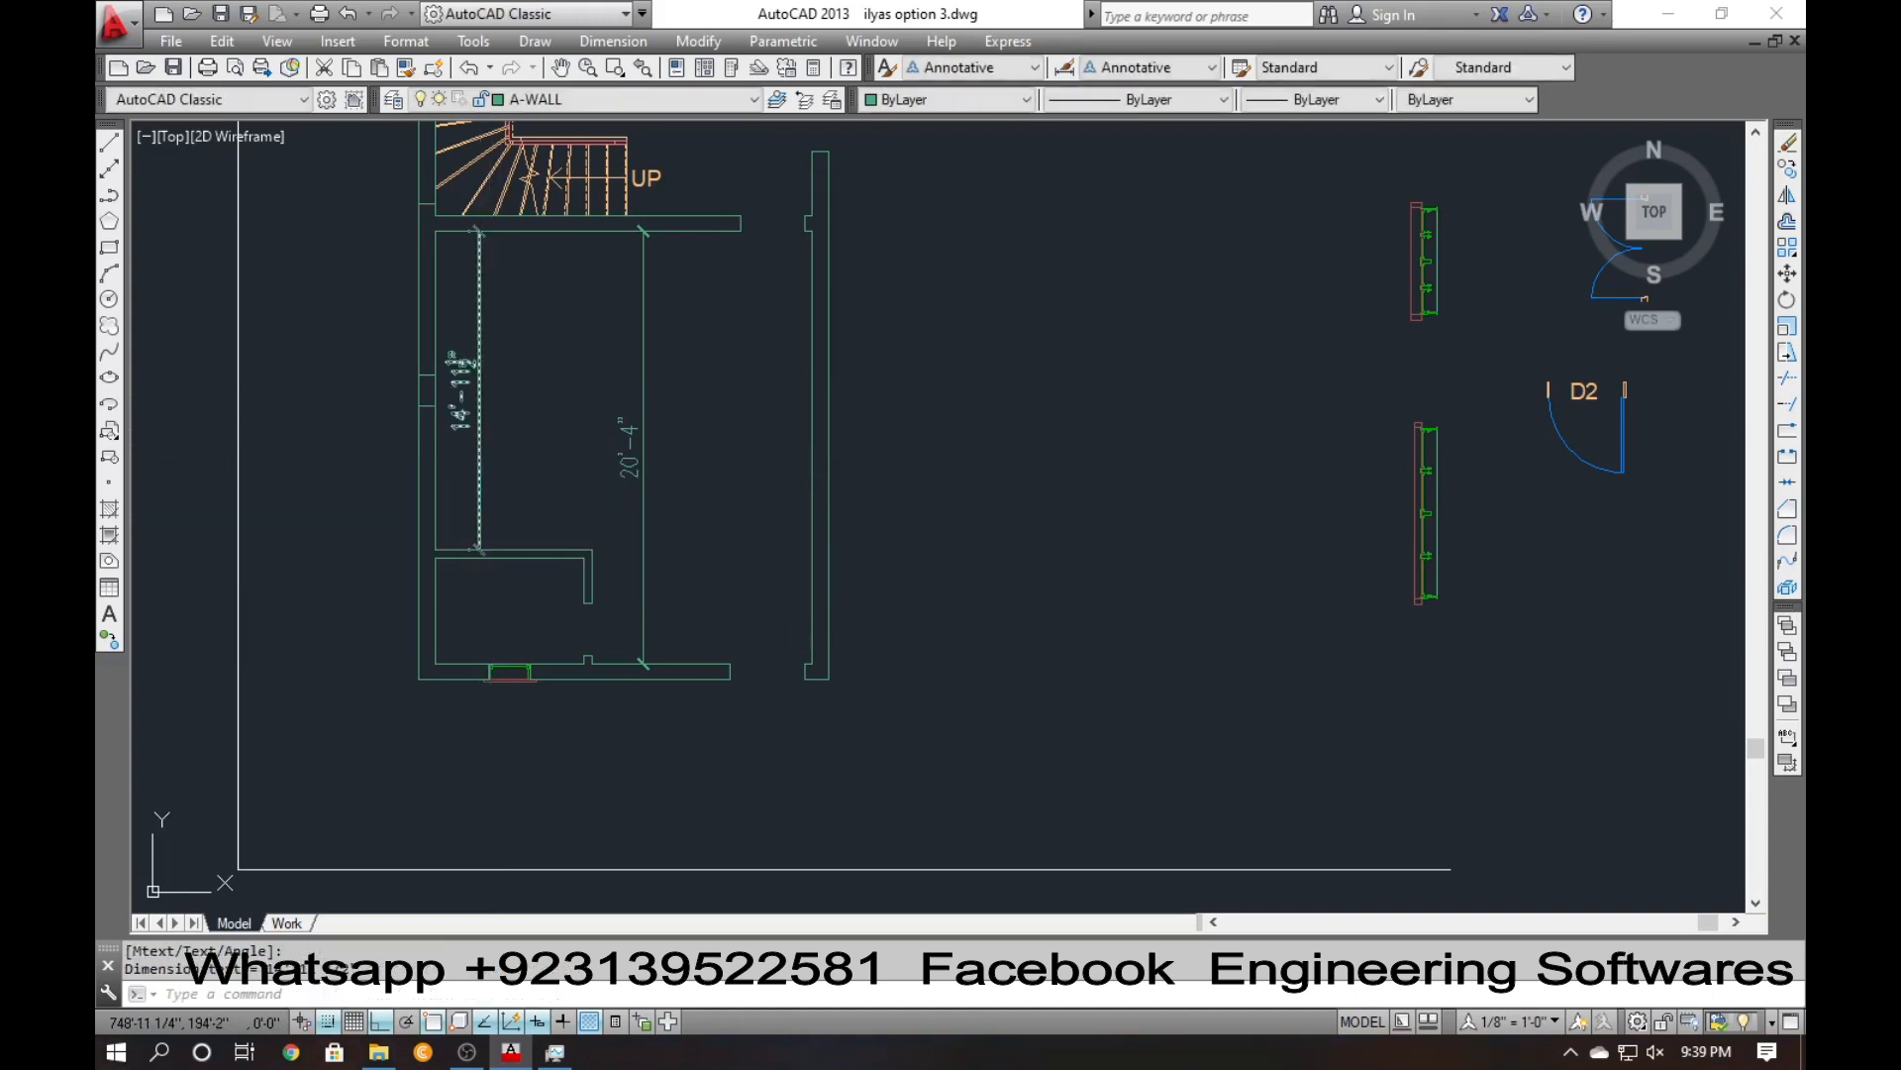
# Erase only the vertical dimension beside the left wall, keeping the wall line itself.
pyautogui.click(496, 484)
pyautogui.click(429, 483)
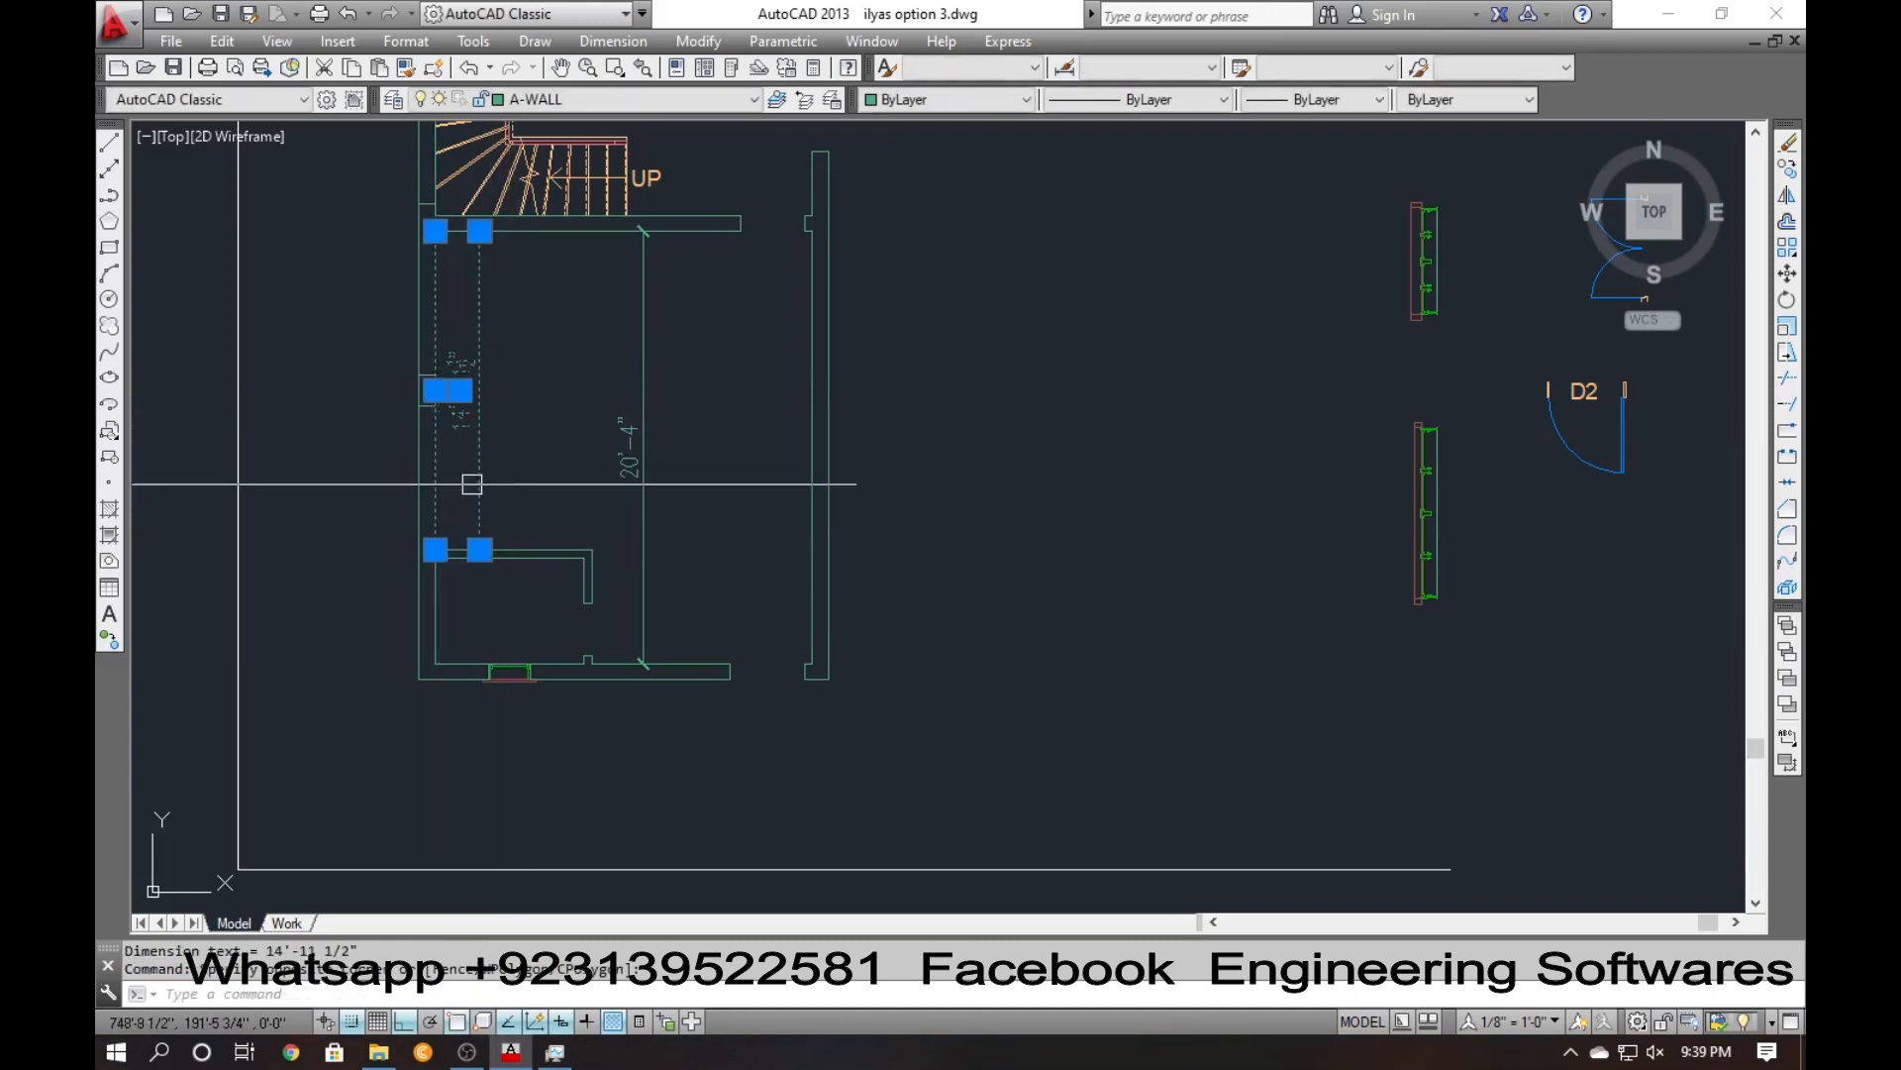
pyautogui.press('Escape')
pyautogui.click(508, 493)
pyautogui.click(468, 471)
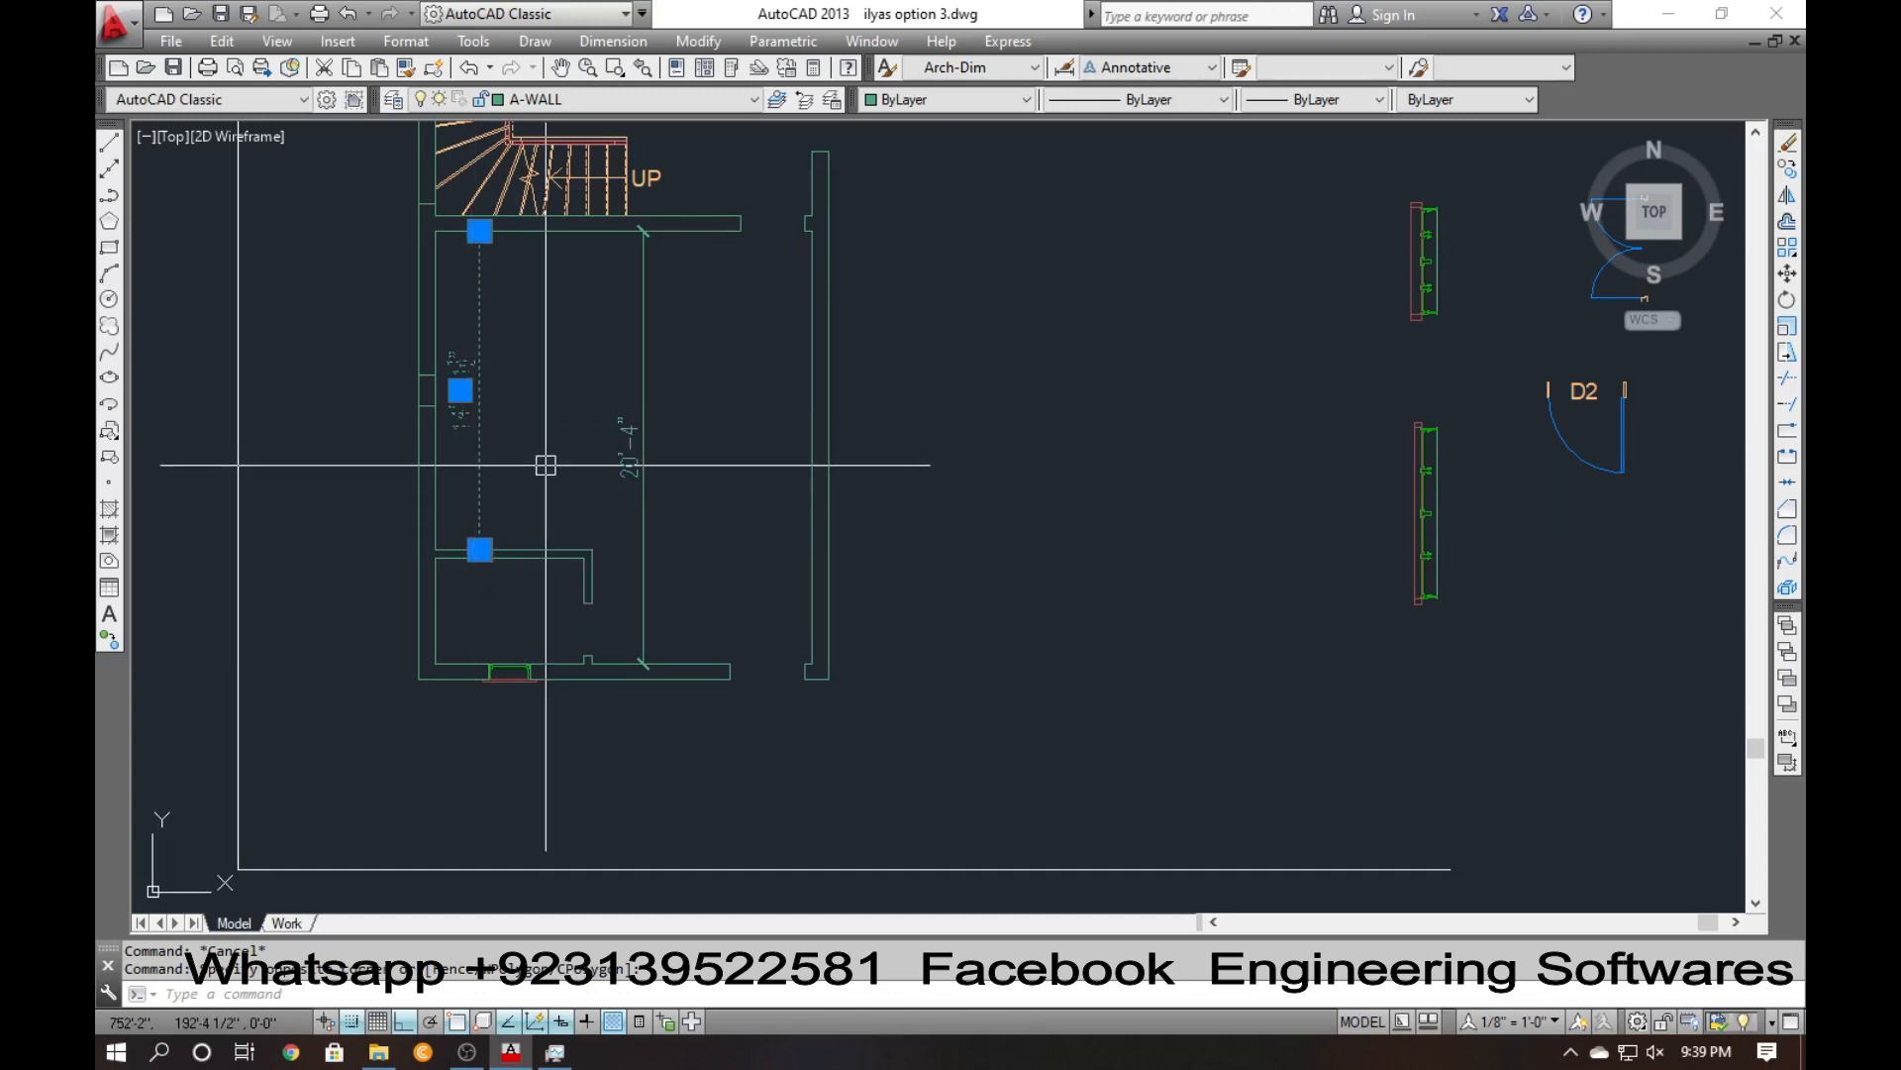
pyautogui.write('e')
pyautogui.press('Return')
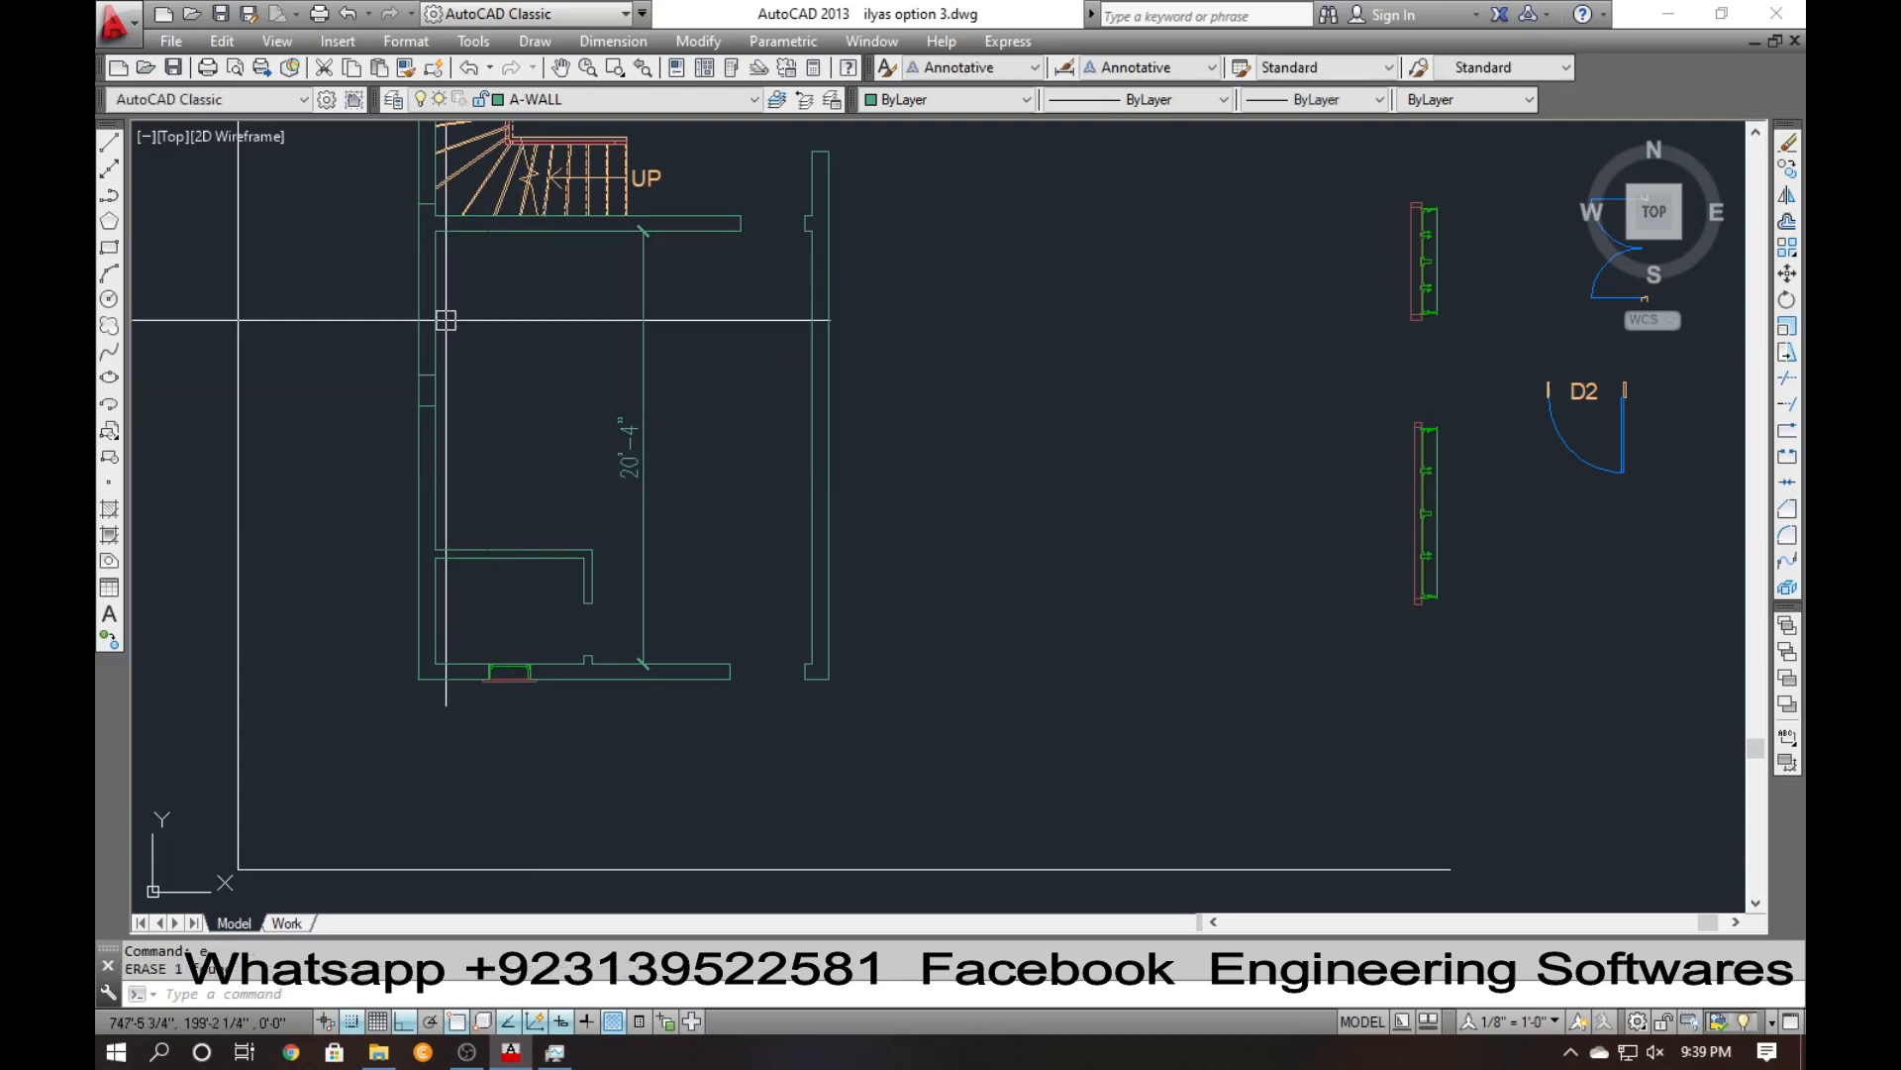
# Measure with an aligned dimension from the pier's upper line to the room's upper-left inner corner.
pyautogui.scroll(2, 445, 310)
pyautogui.write('dal')
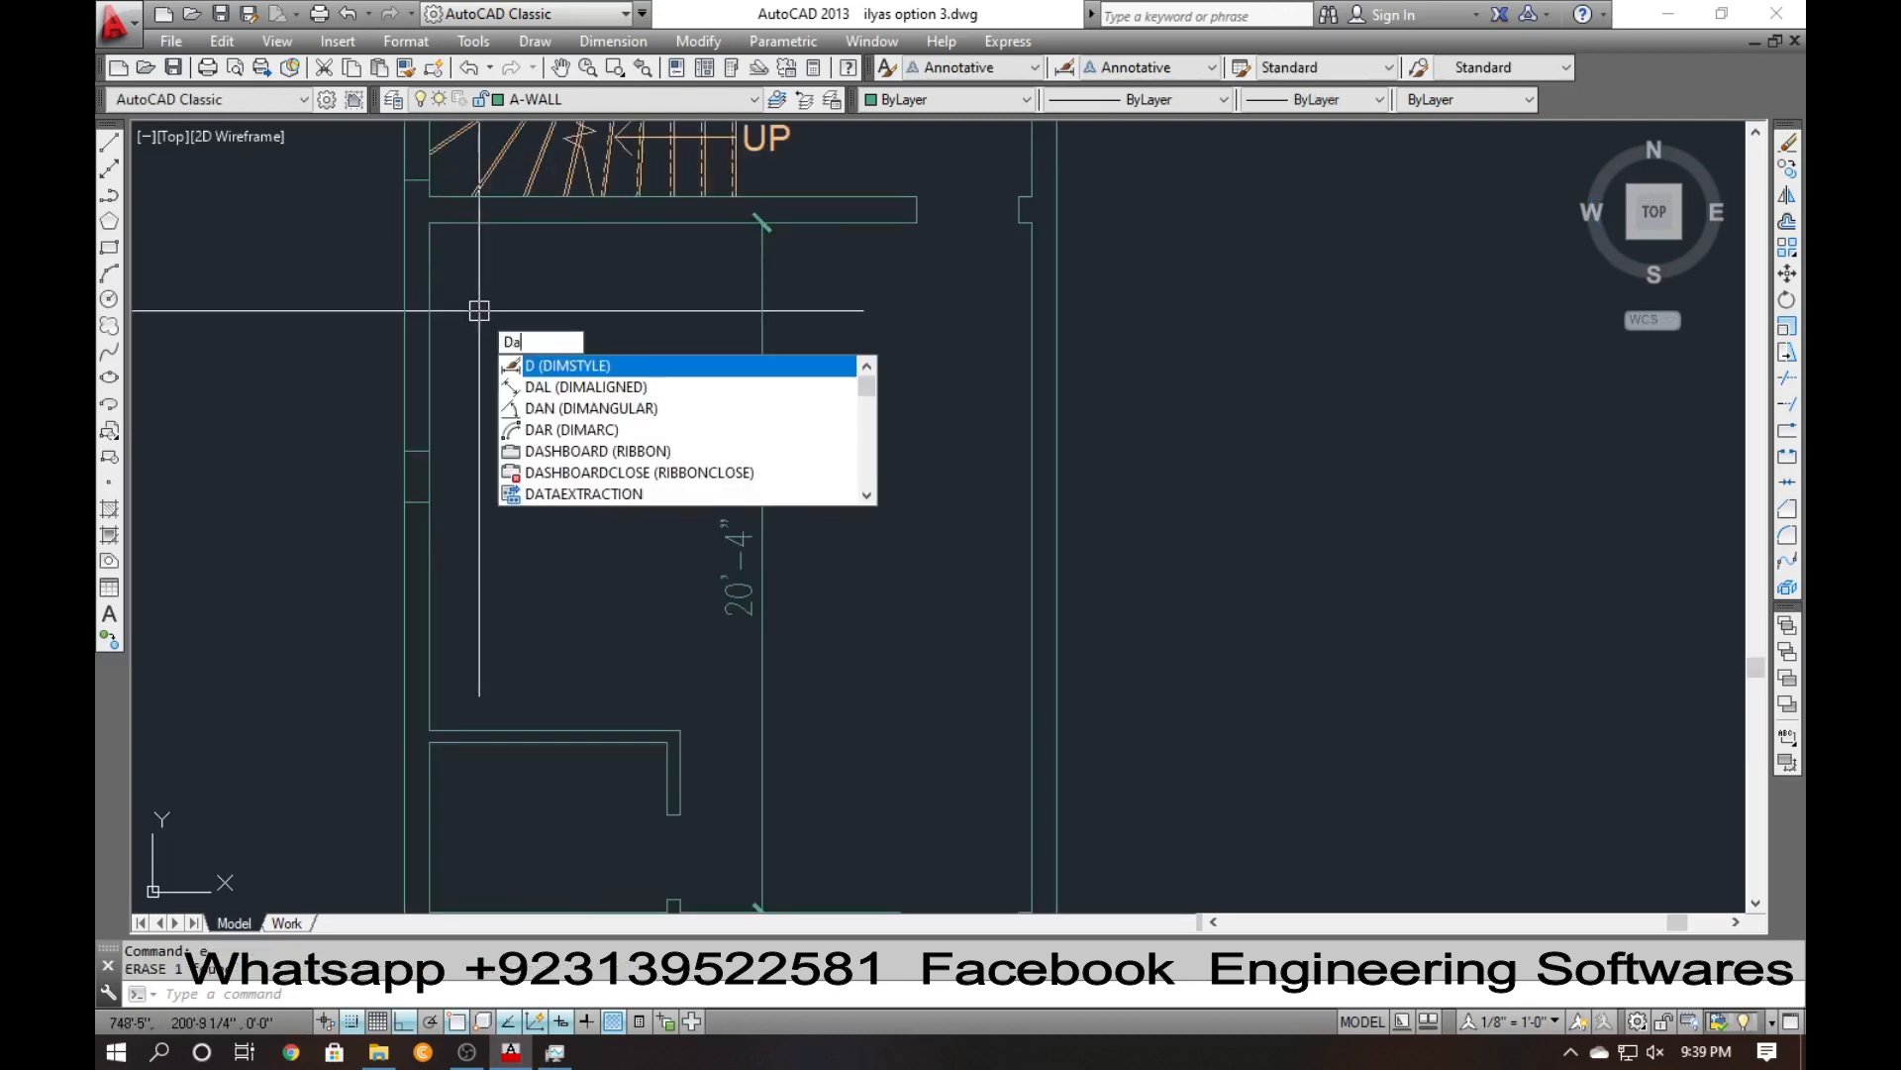
pyautogui.press('Return')
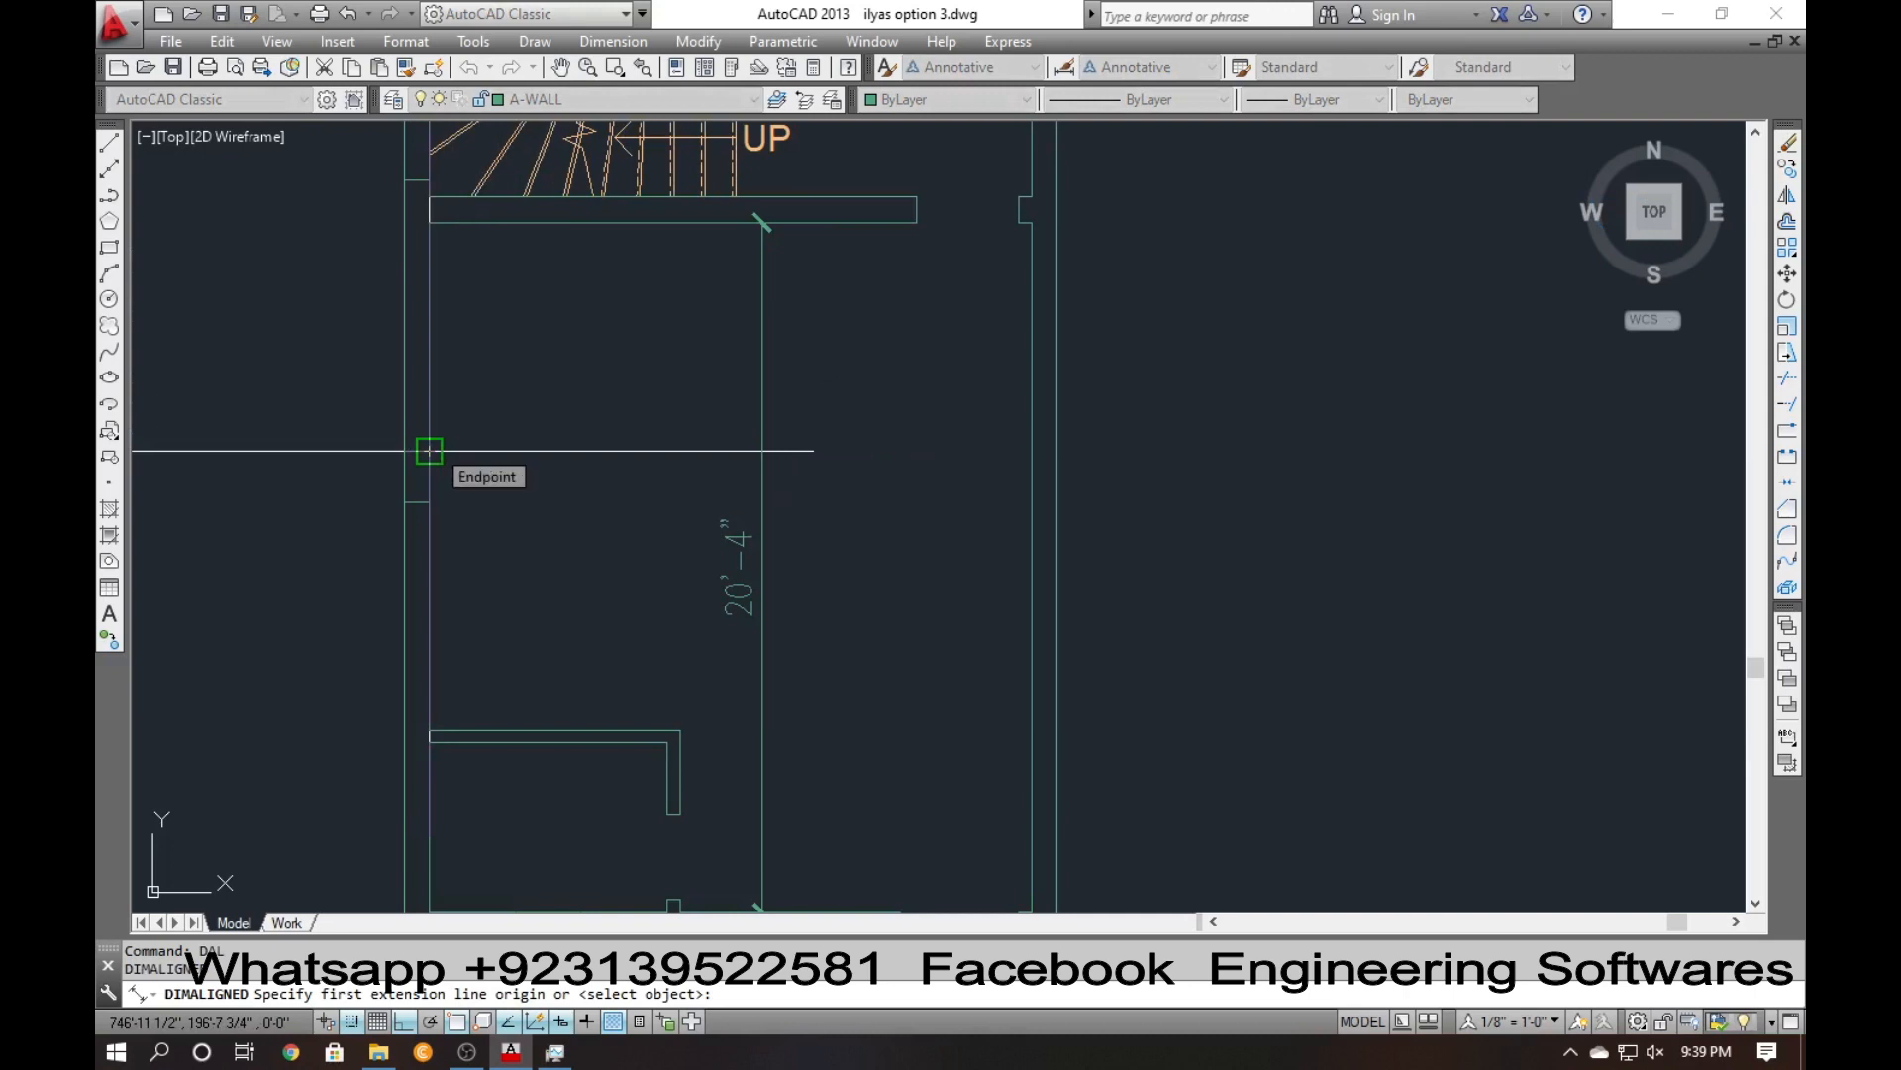
pyautogui.click(429, 450)
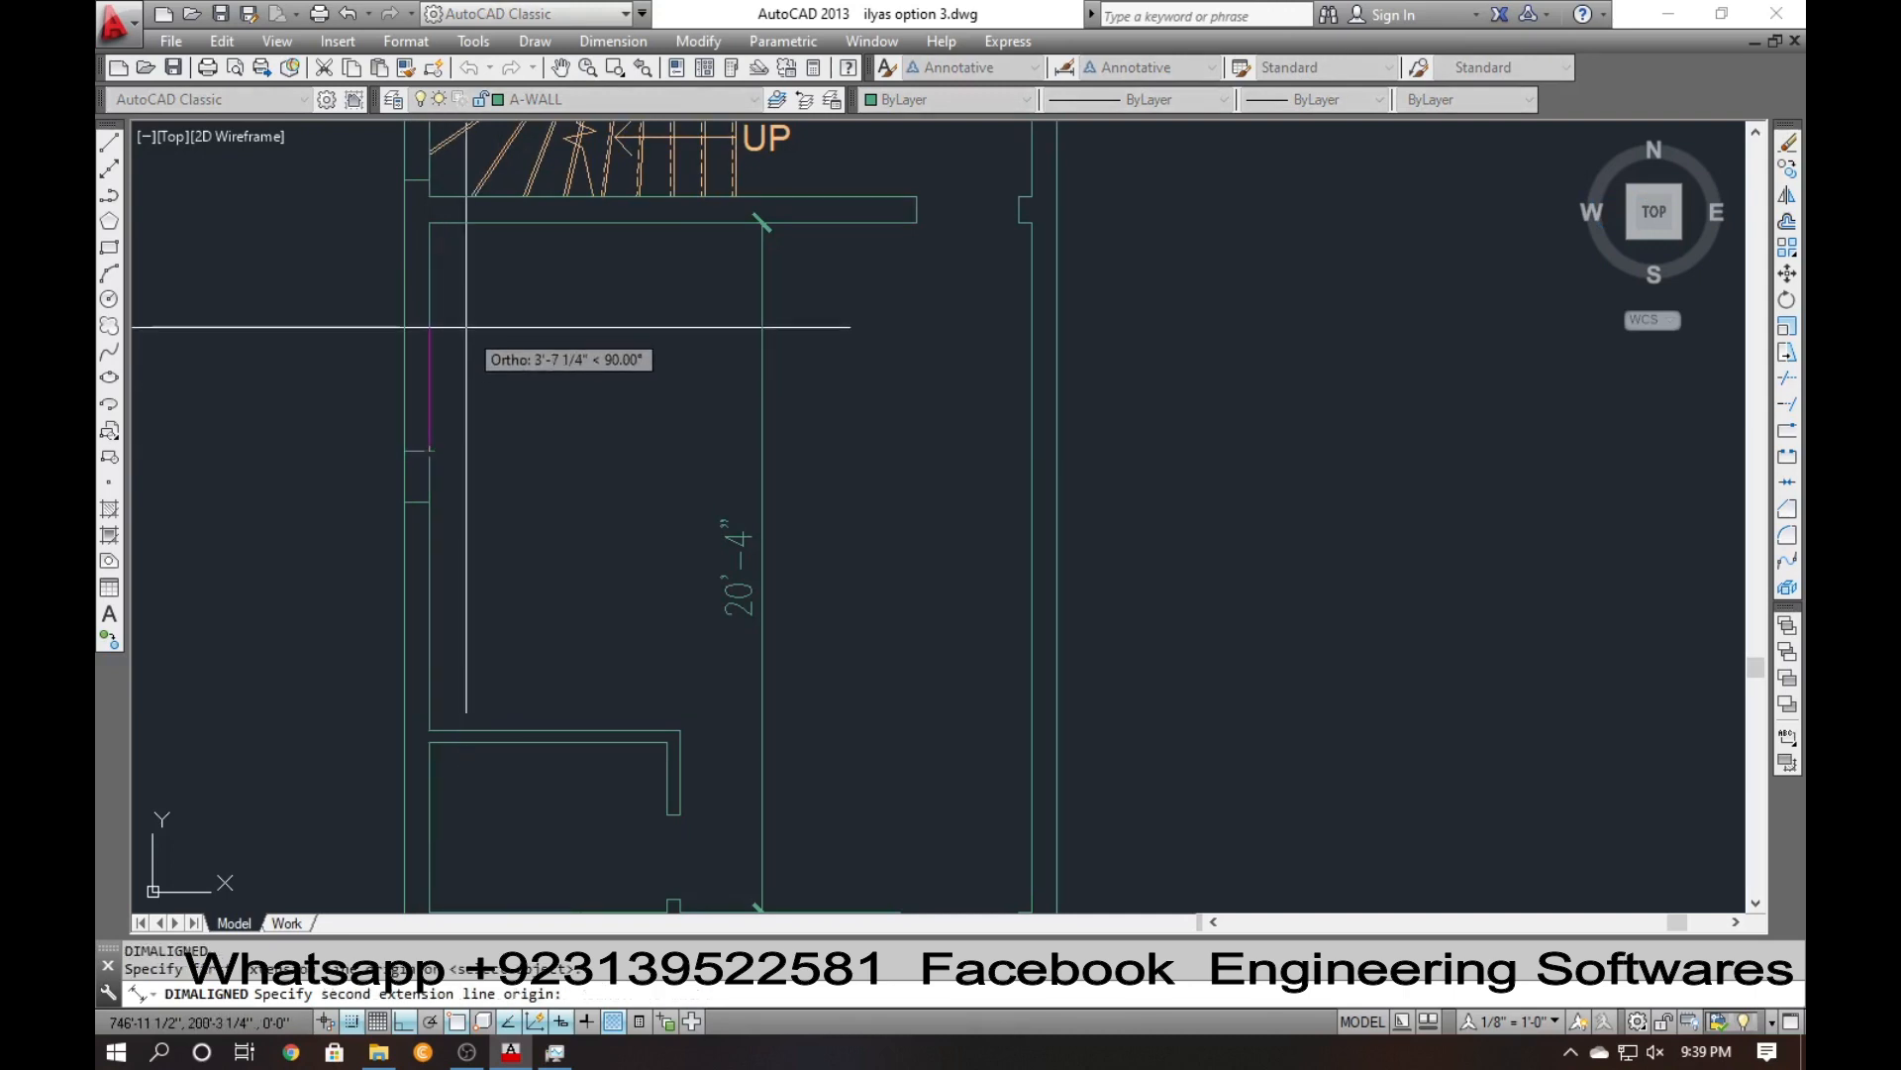
pyautogui.click(429, 223)
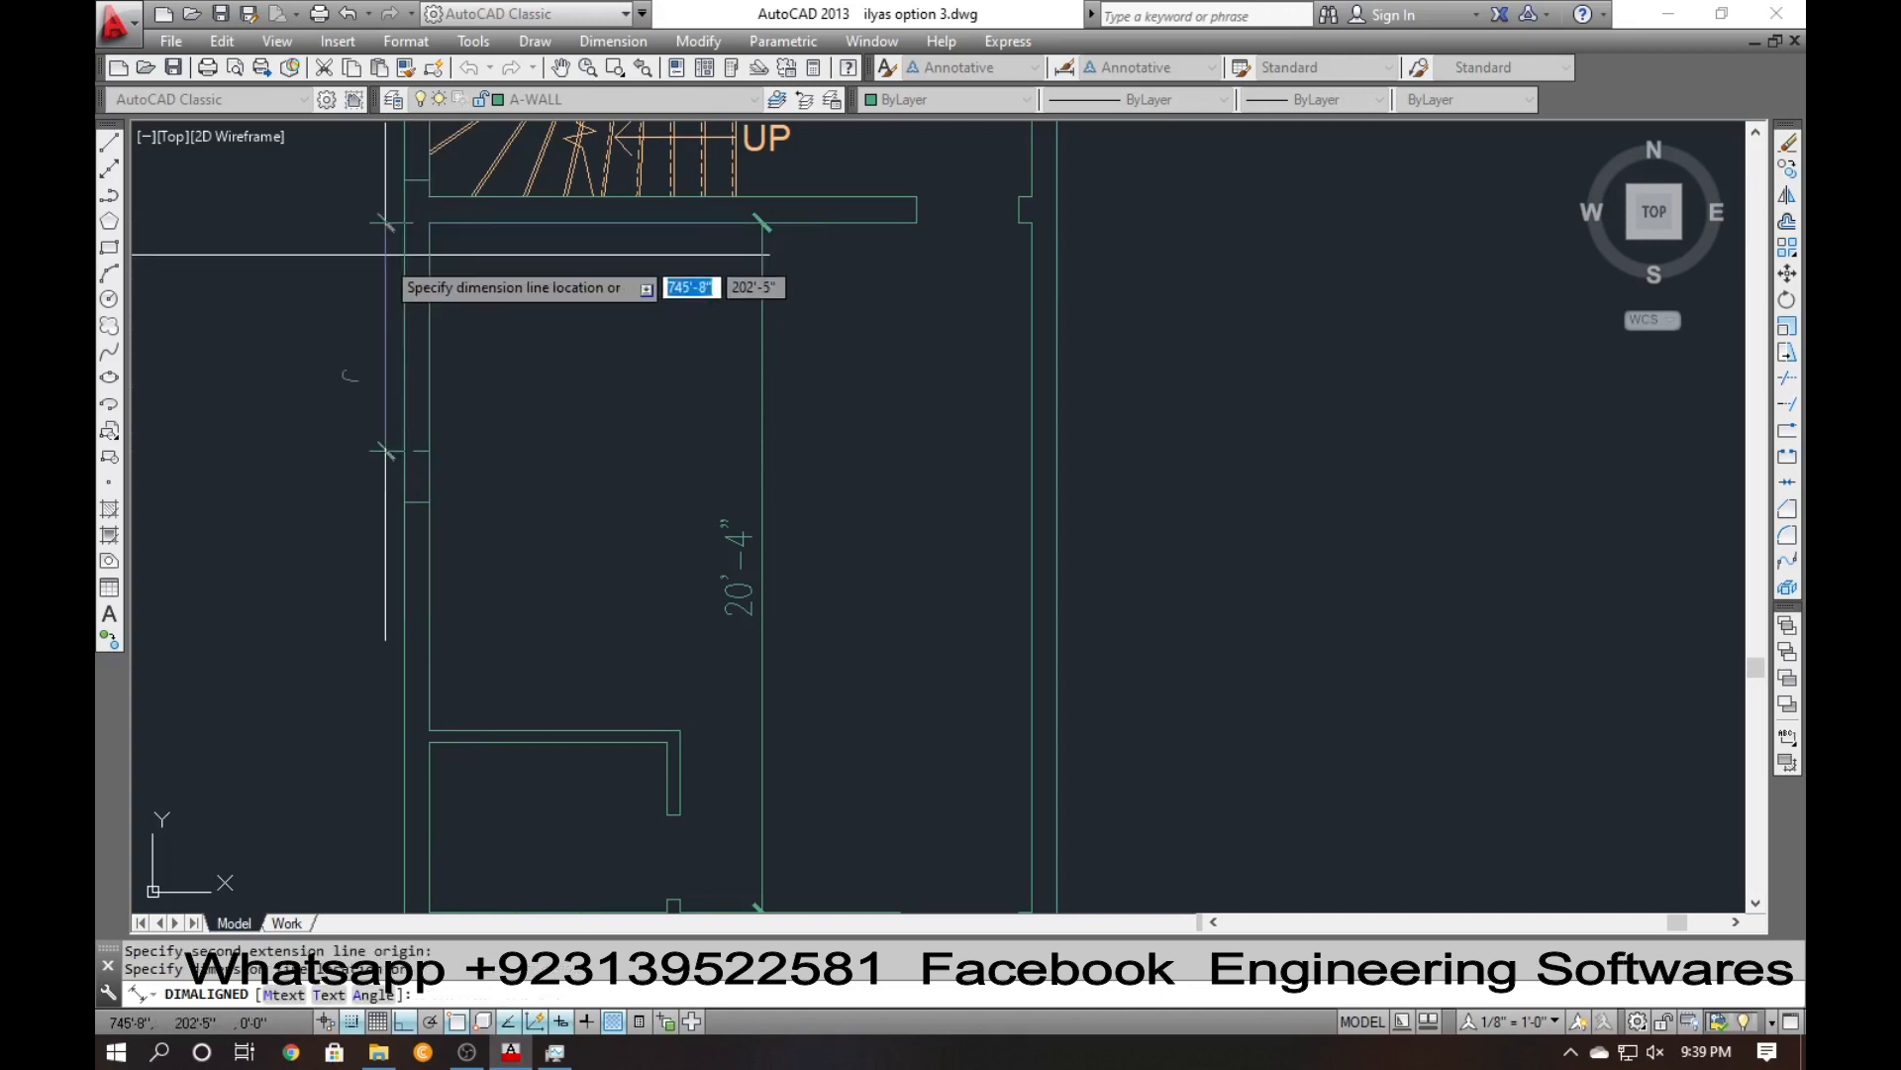
pyautogui.click(382, 255)
pyautogui.scroll(-3, 416, 396)
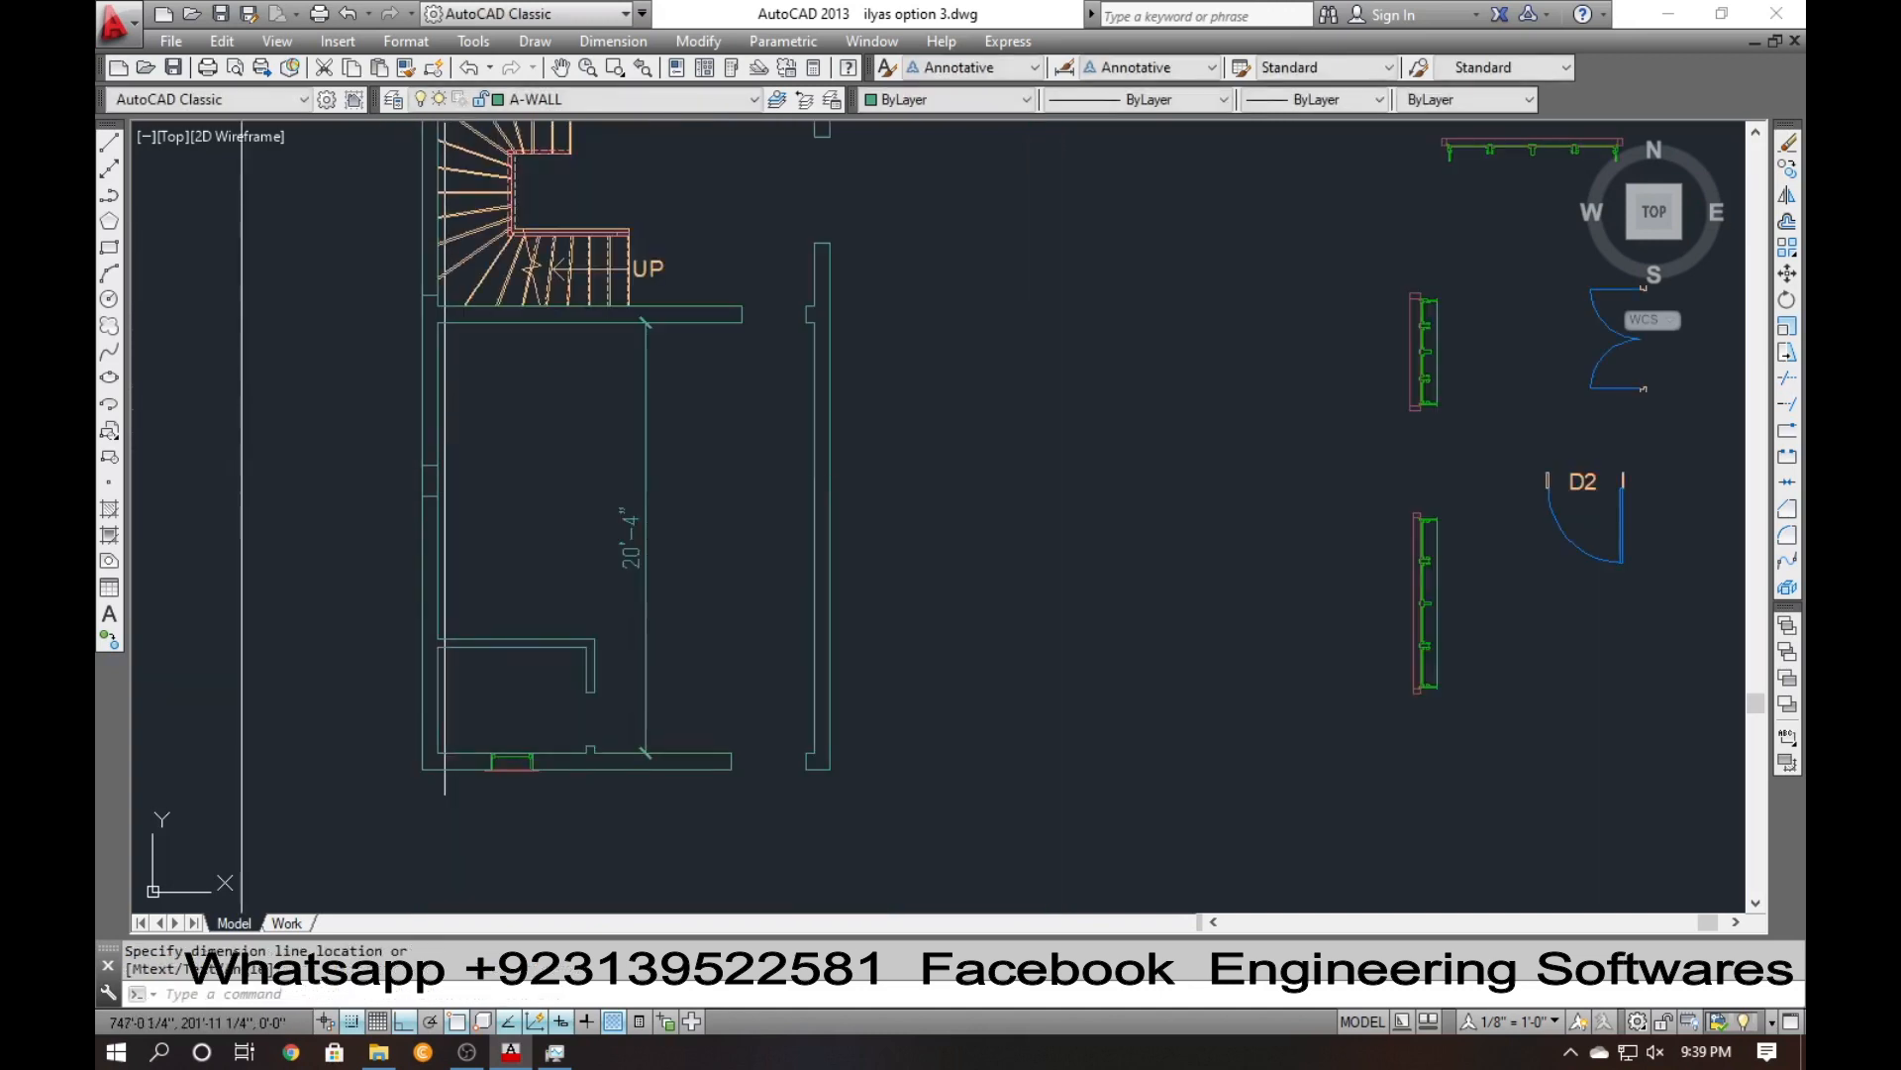
# Erase the earlier offset line and offset the pier's upper and lower lines 6 feet outward along the left wall.
pyautogui.scroll(5, 434, 378)
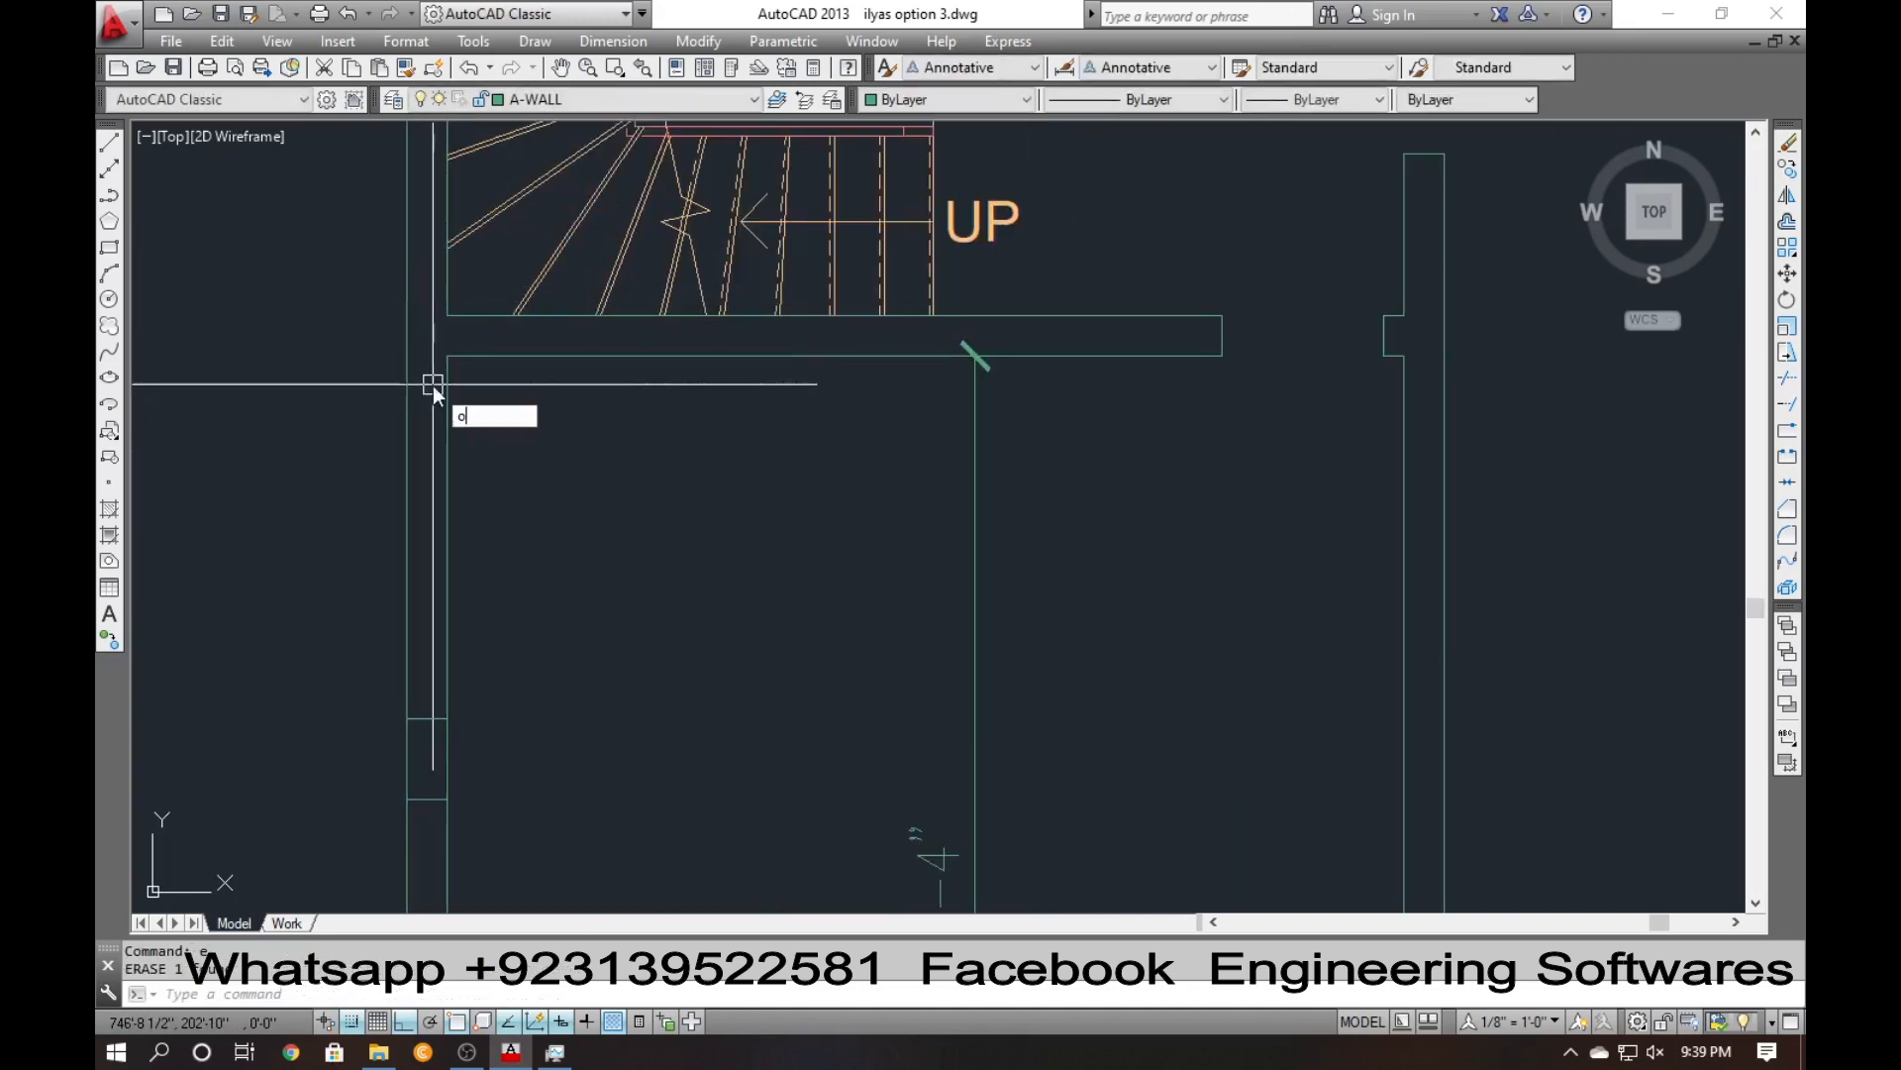
pyautogui.press('Return')
pyautogui.write("6'")
pyautogui.press('Return')
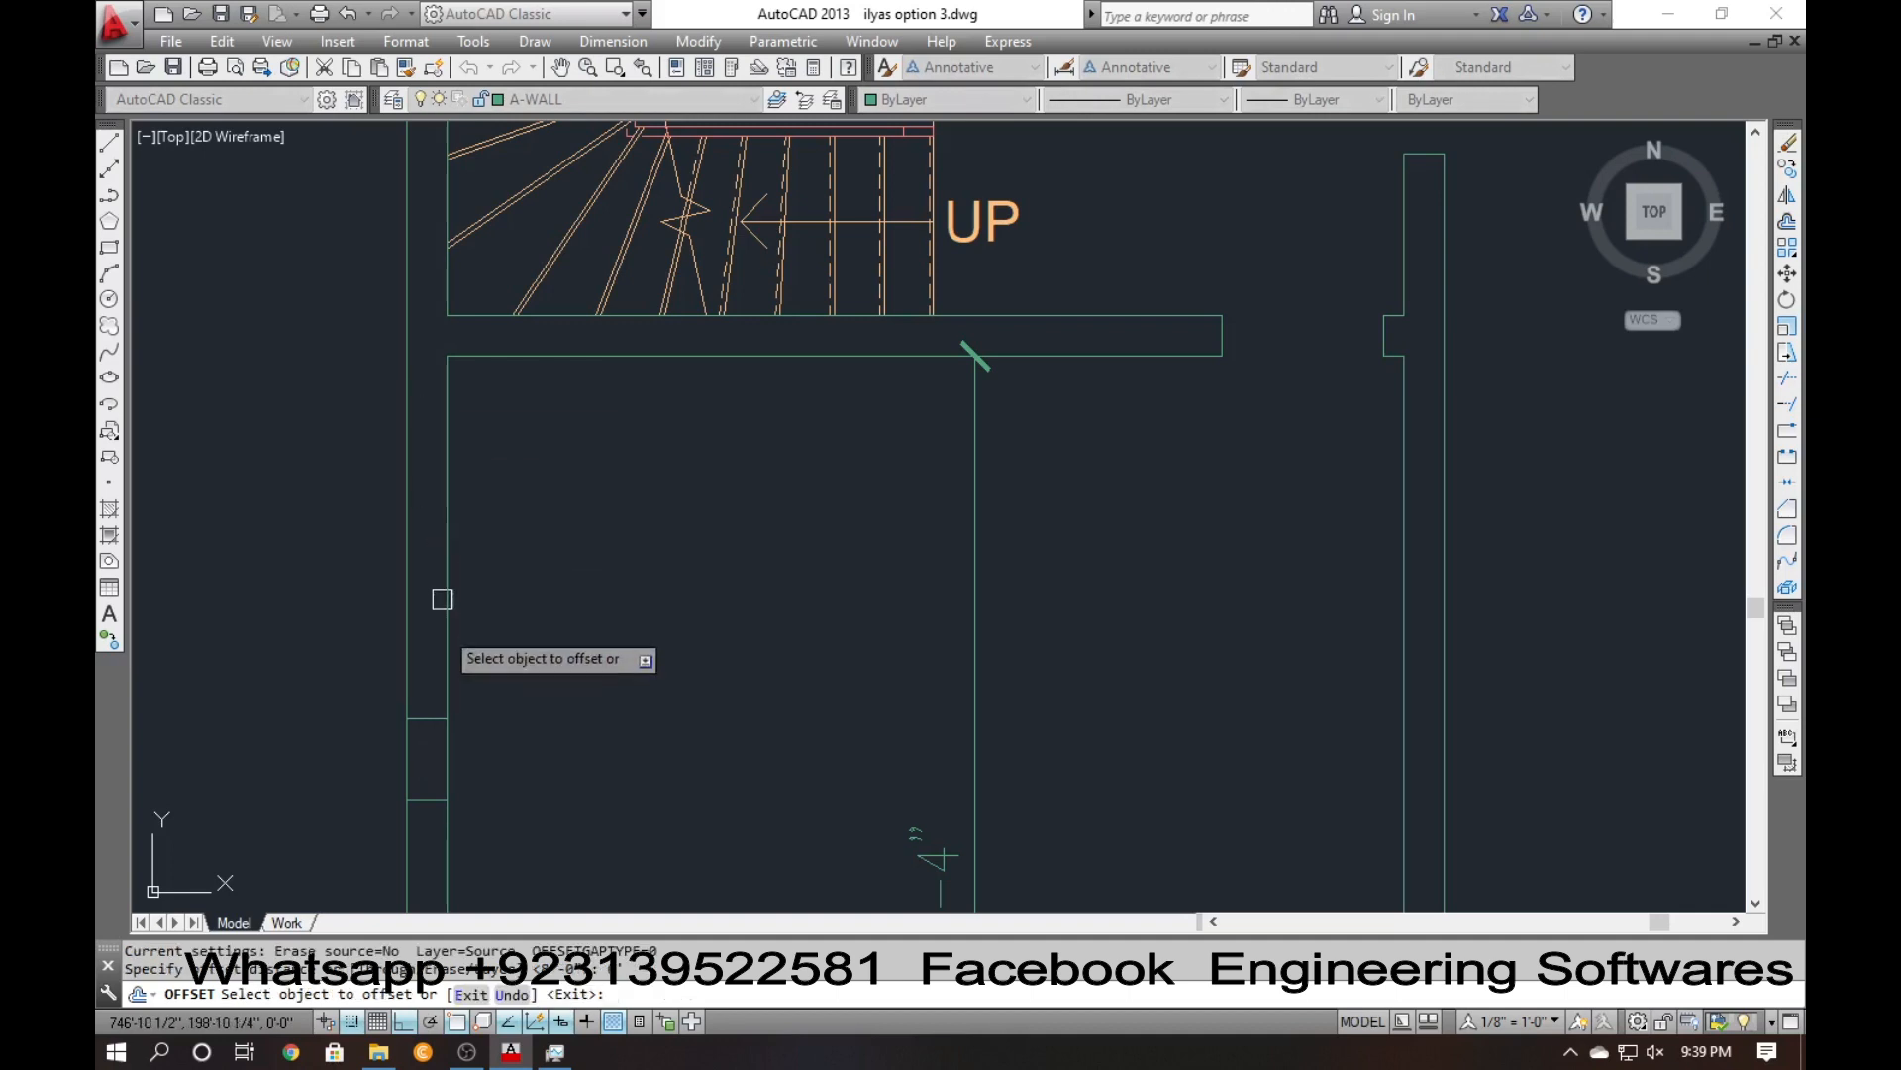
pyautogui.click(427, 718)
pyautogui.click(436, 561)
pyautogui.scroll(-4, 446, 634)
pyautogui.scroll(4, 431, 476)
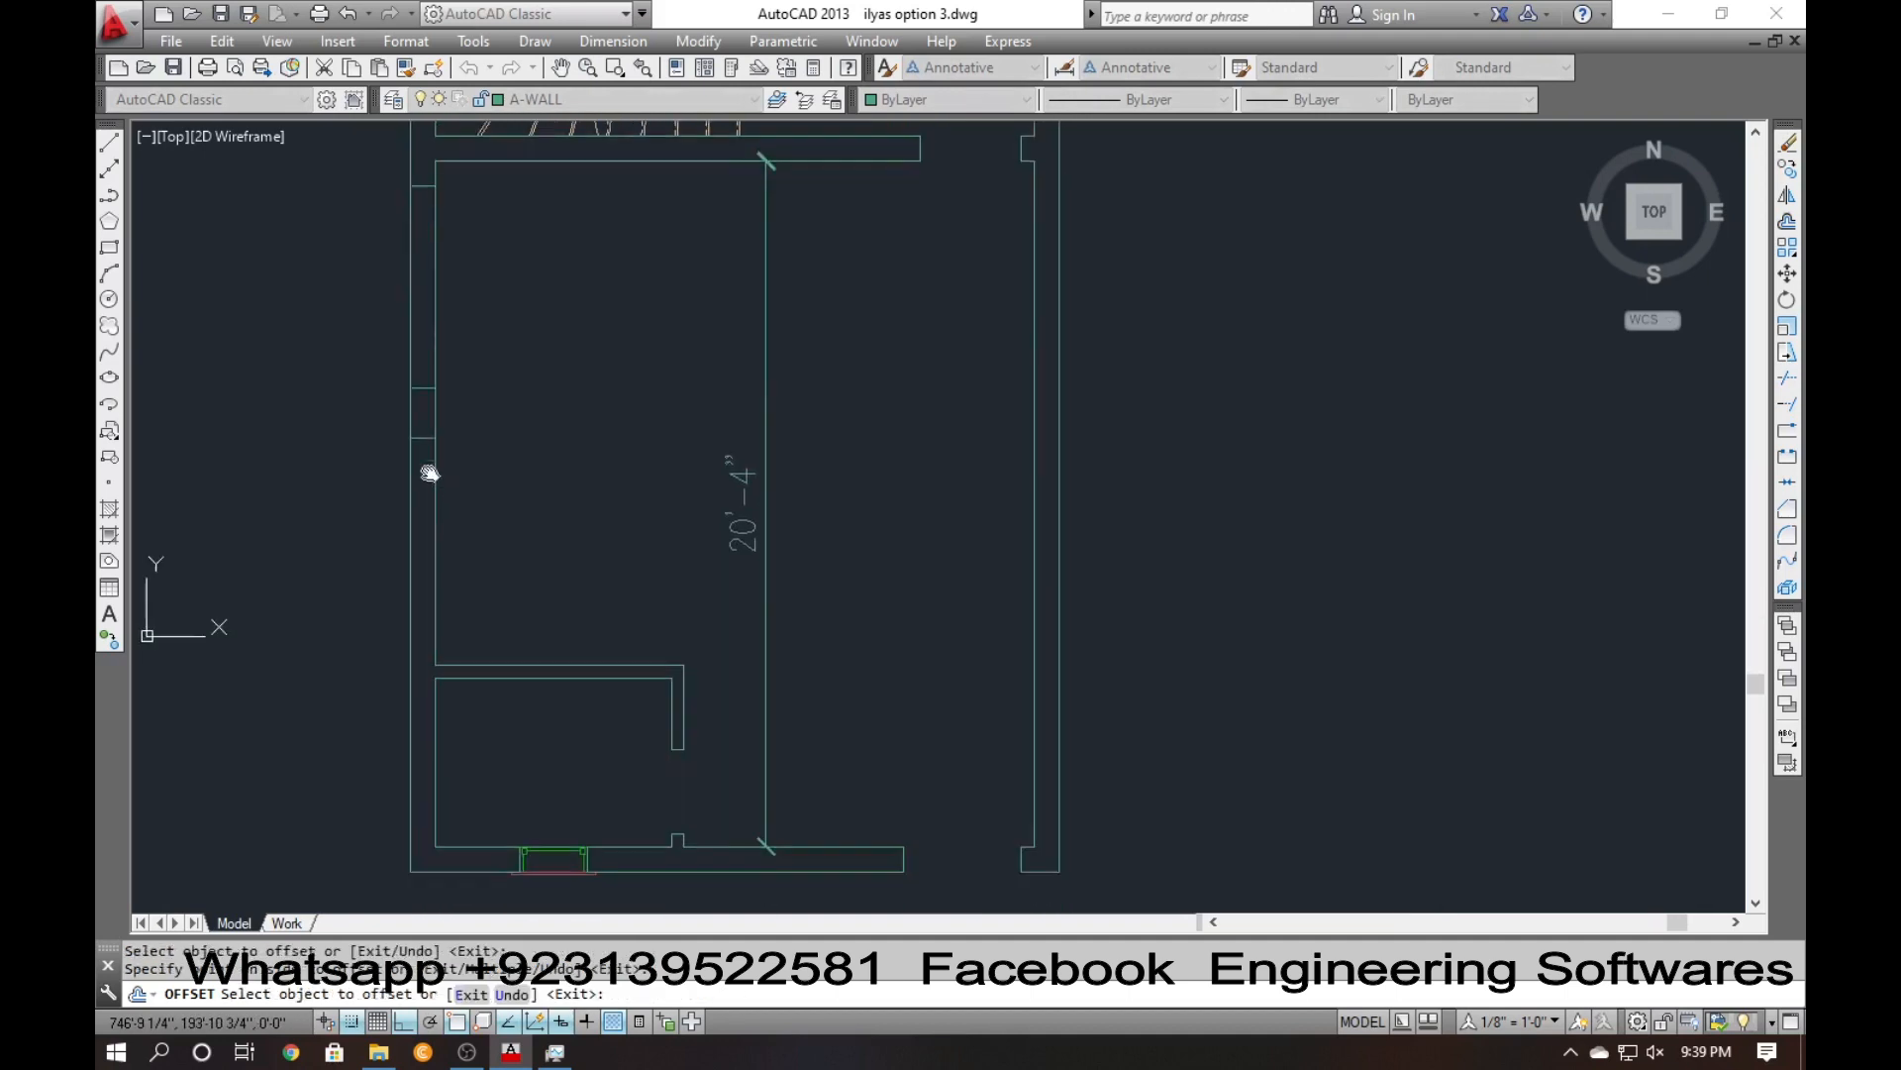
pyautogui.press('Escape')
# Erase the vertical dimension spanning the full height of the large lower room.
pyautogui.click(997, 590)
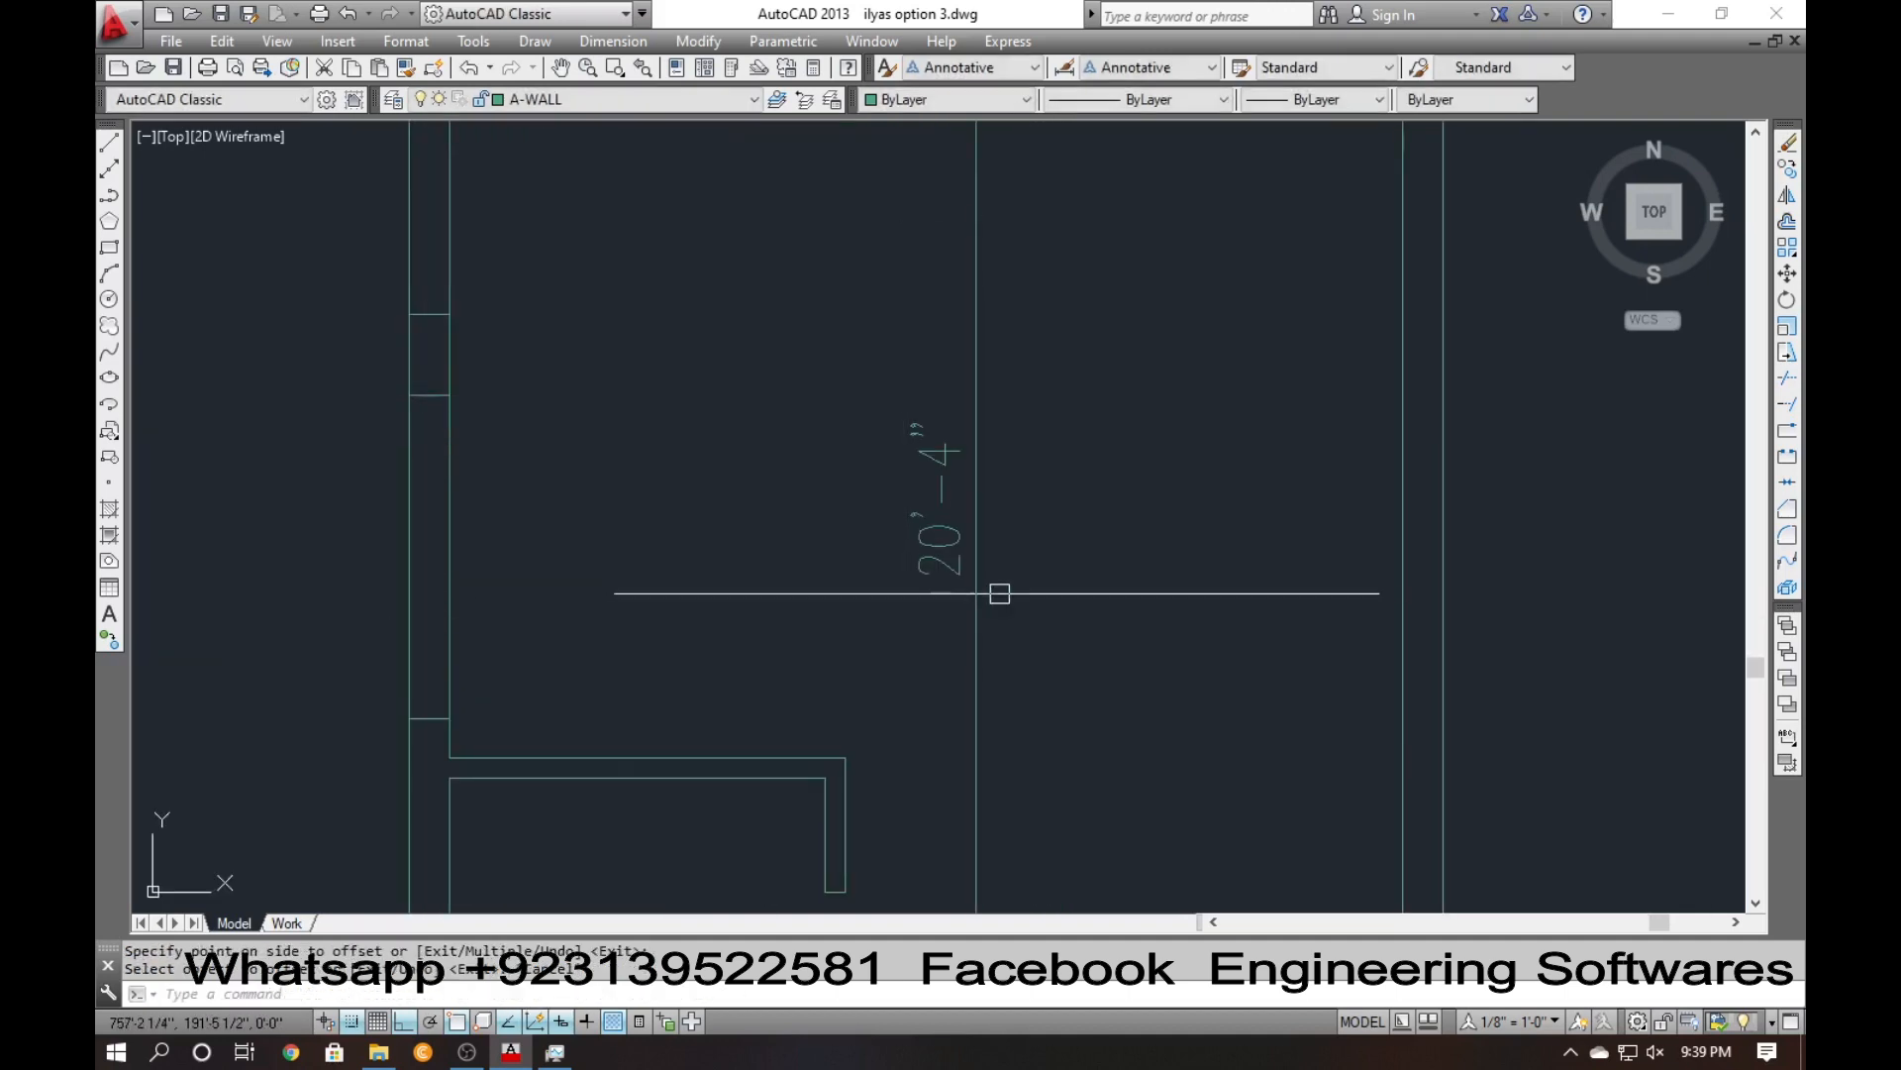
pyautogui.click(798, 582)
pyautogui.write('e')
pyautogui.press('Return')
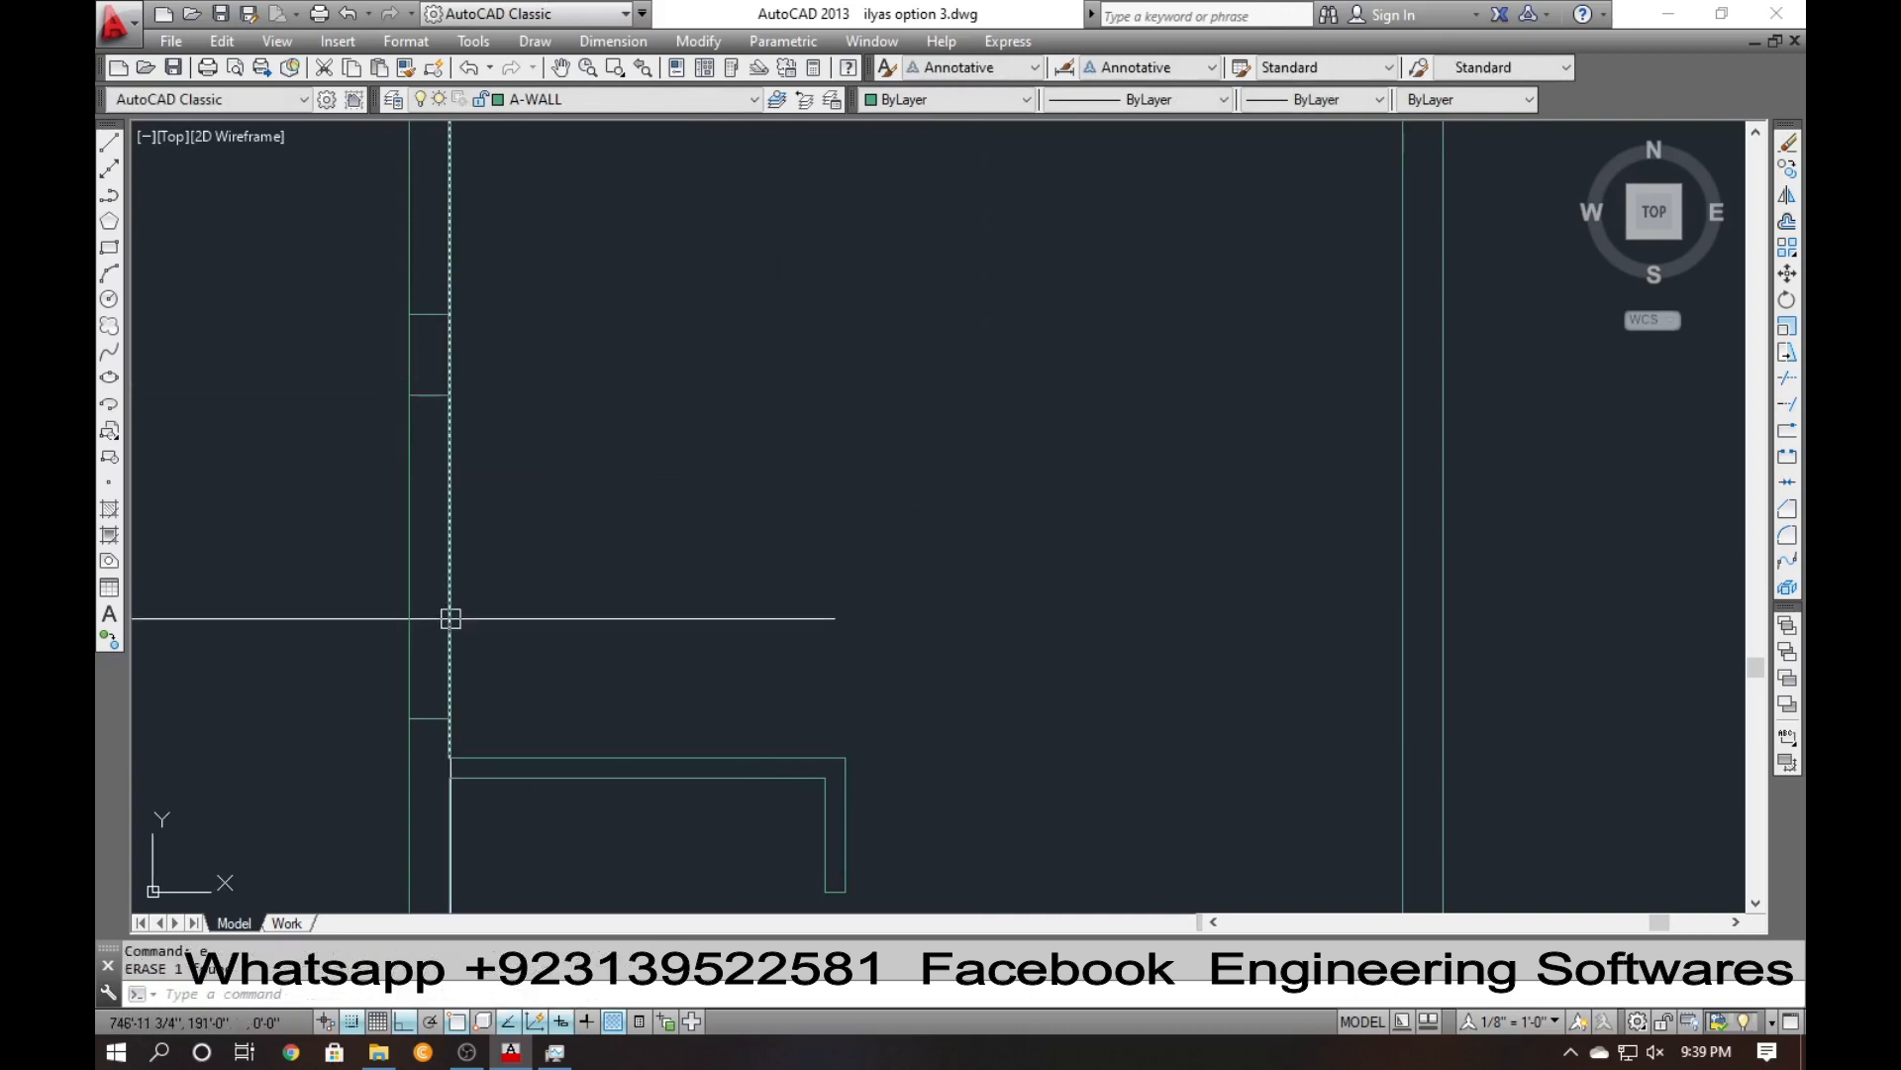
# Try to trim the left wall's face lines above and below the short pier, and undo the trim.
pyautogui.press('Return')
pyautogui.press('Return')
pyautogui.click(544, 596)
pyautogui.click(373, 604)
pyautogui.click(584, 257)
pyautogui.click(249, 240)
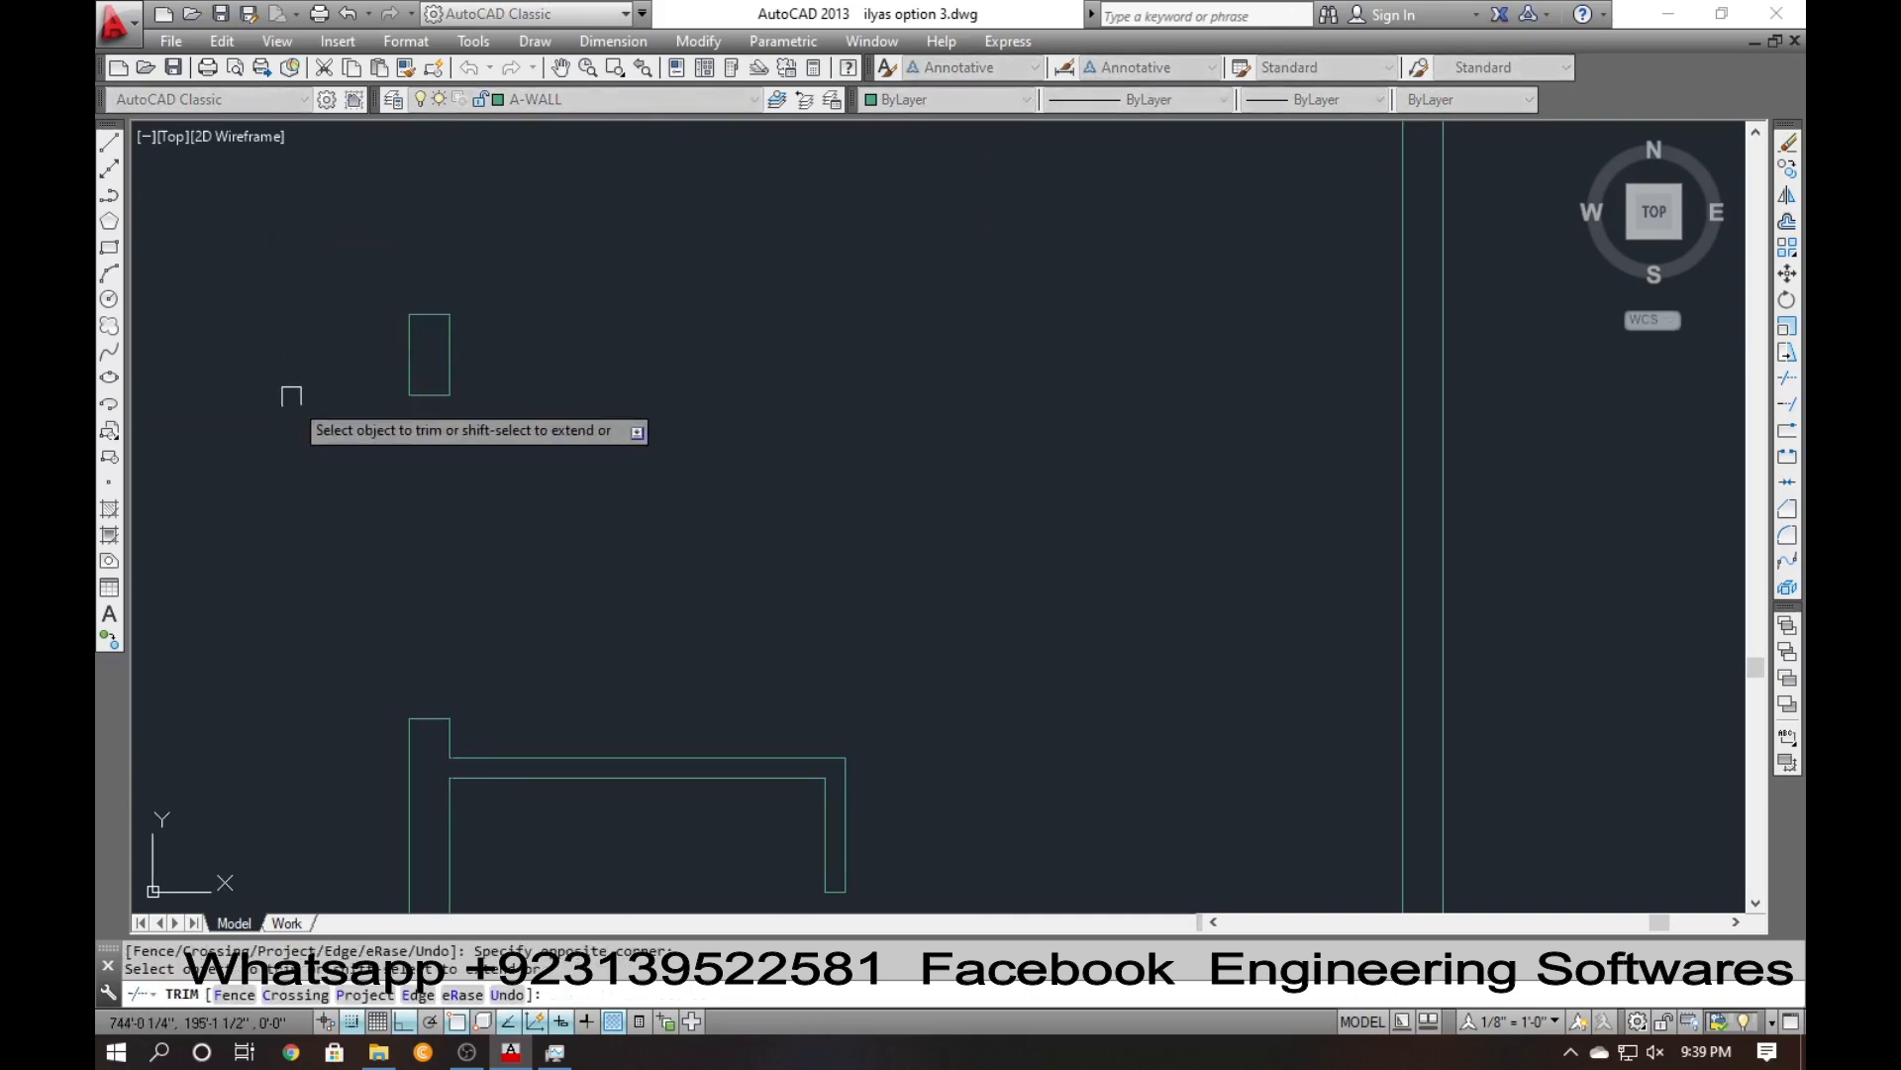
pyautogui.scroll(-2, 286, 441)
pyautogui.press('Escape')
pyautogui.scroll(-1, 457, 503)
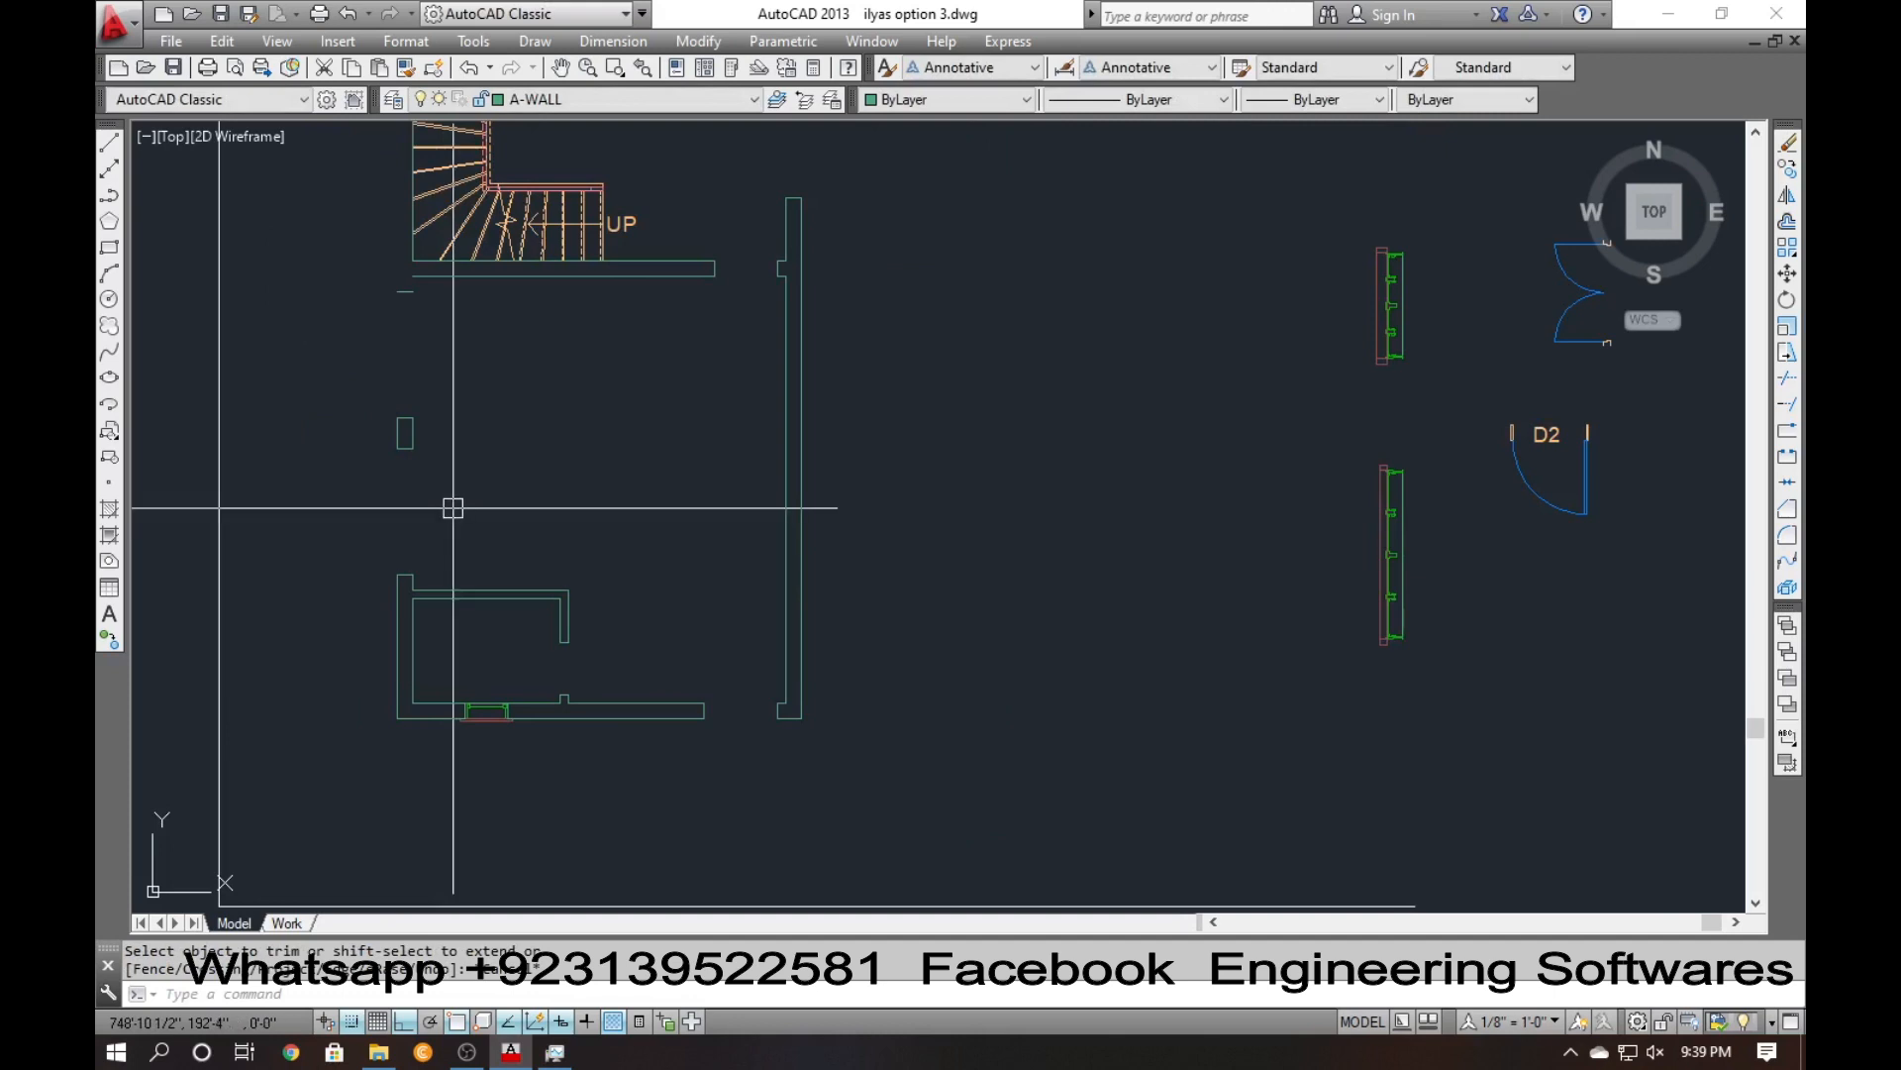
pyautogui.hotkey('ctrl', 'z')
pyautogui.scroll(-3, 441, 536)
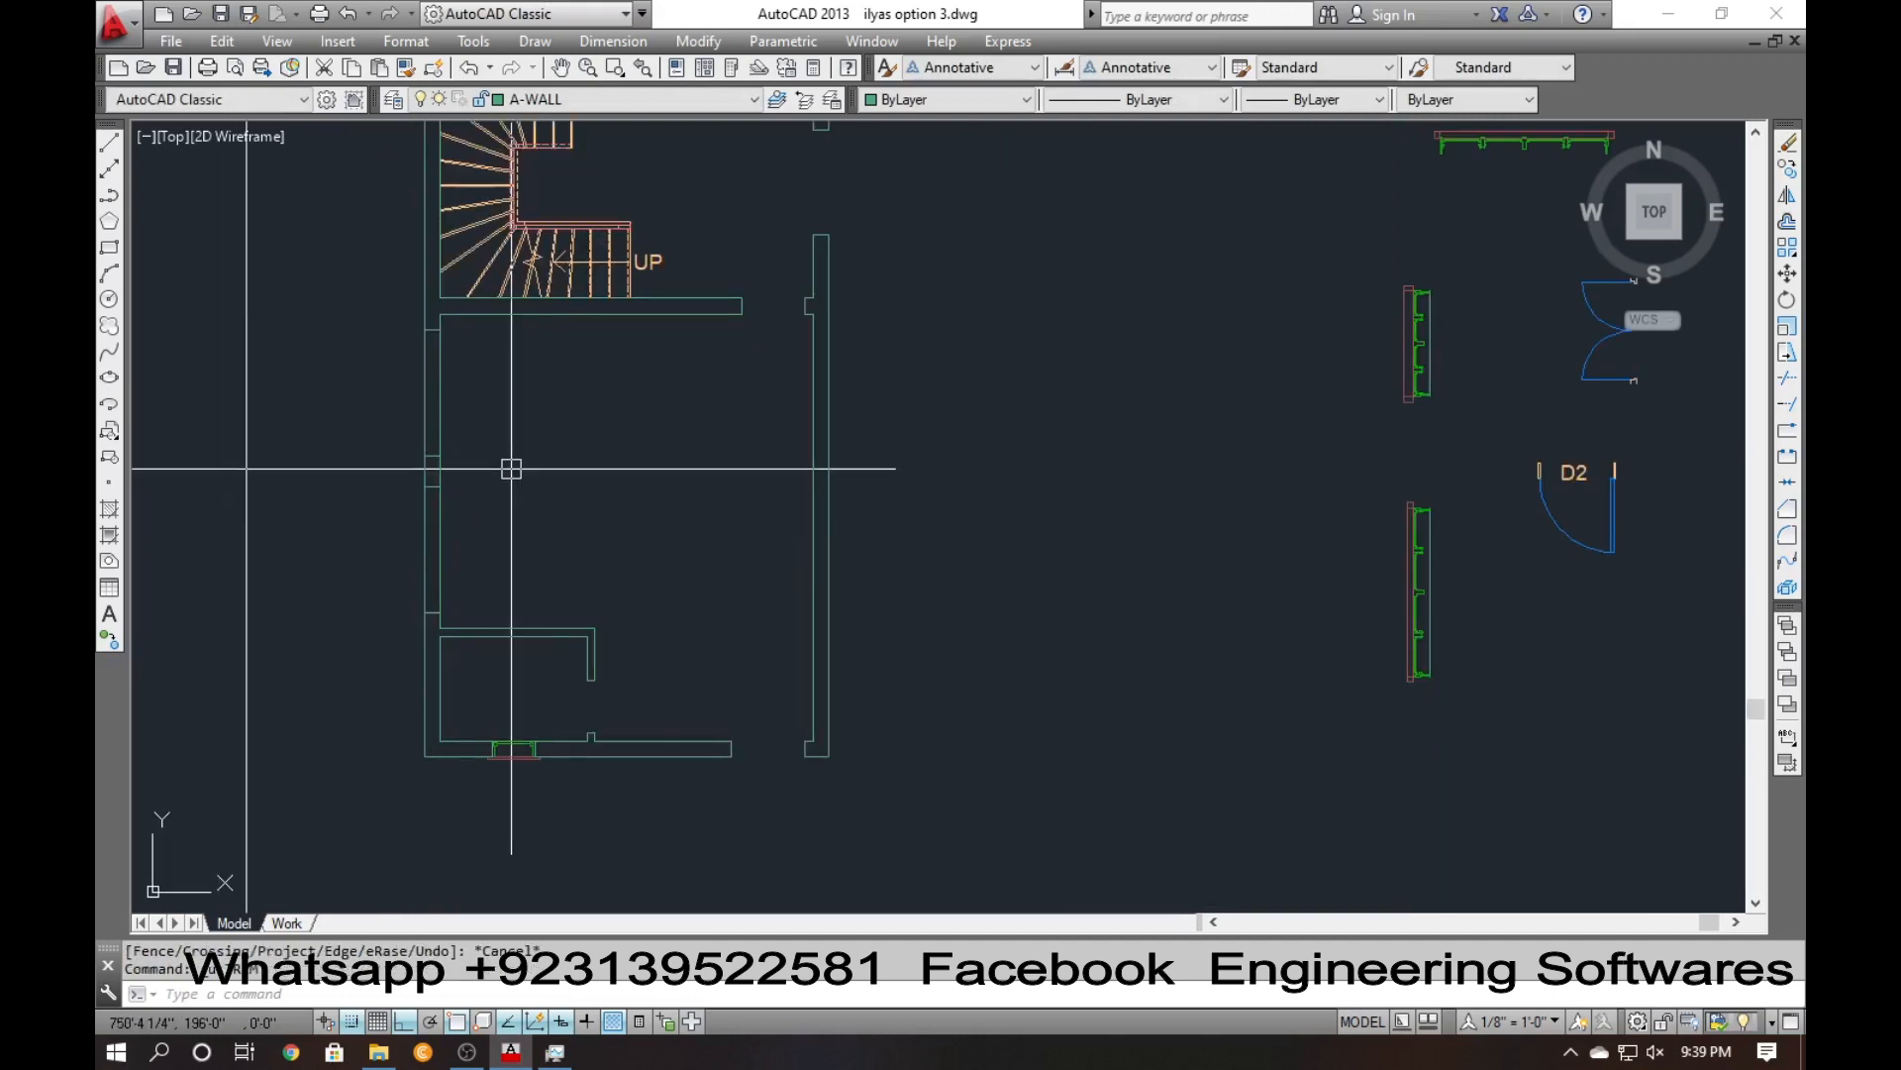
# Trim the left wall's face lines between the short cross lines to cut two window openings above and below the central pier.
pyautogui.write('tr')
pyautogui.press('Return')
pyautogui.press('Return')
pyautogui.click(514, 430)
pyautogui.click(394, 393)
pyautogui.click(514, 535)
pyautogui.click(353, 565)
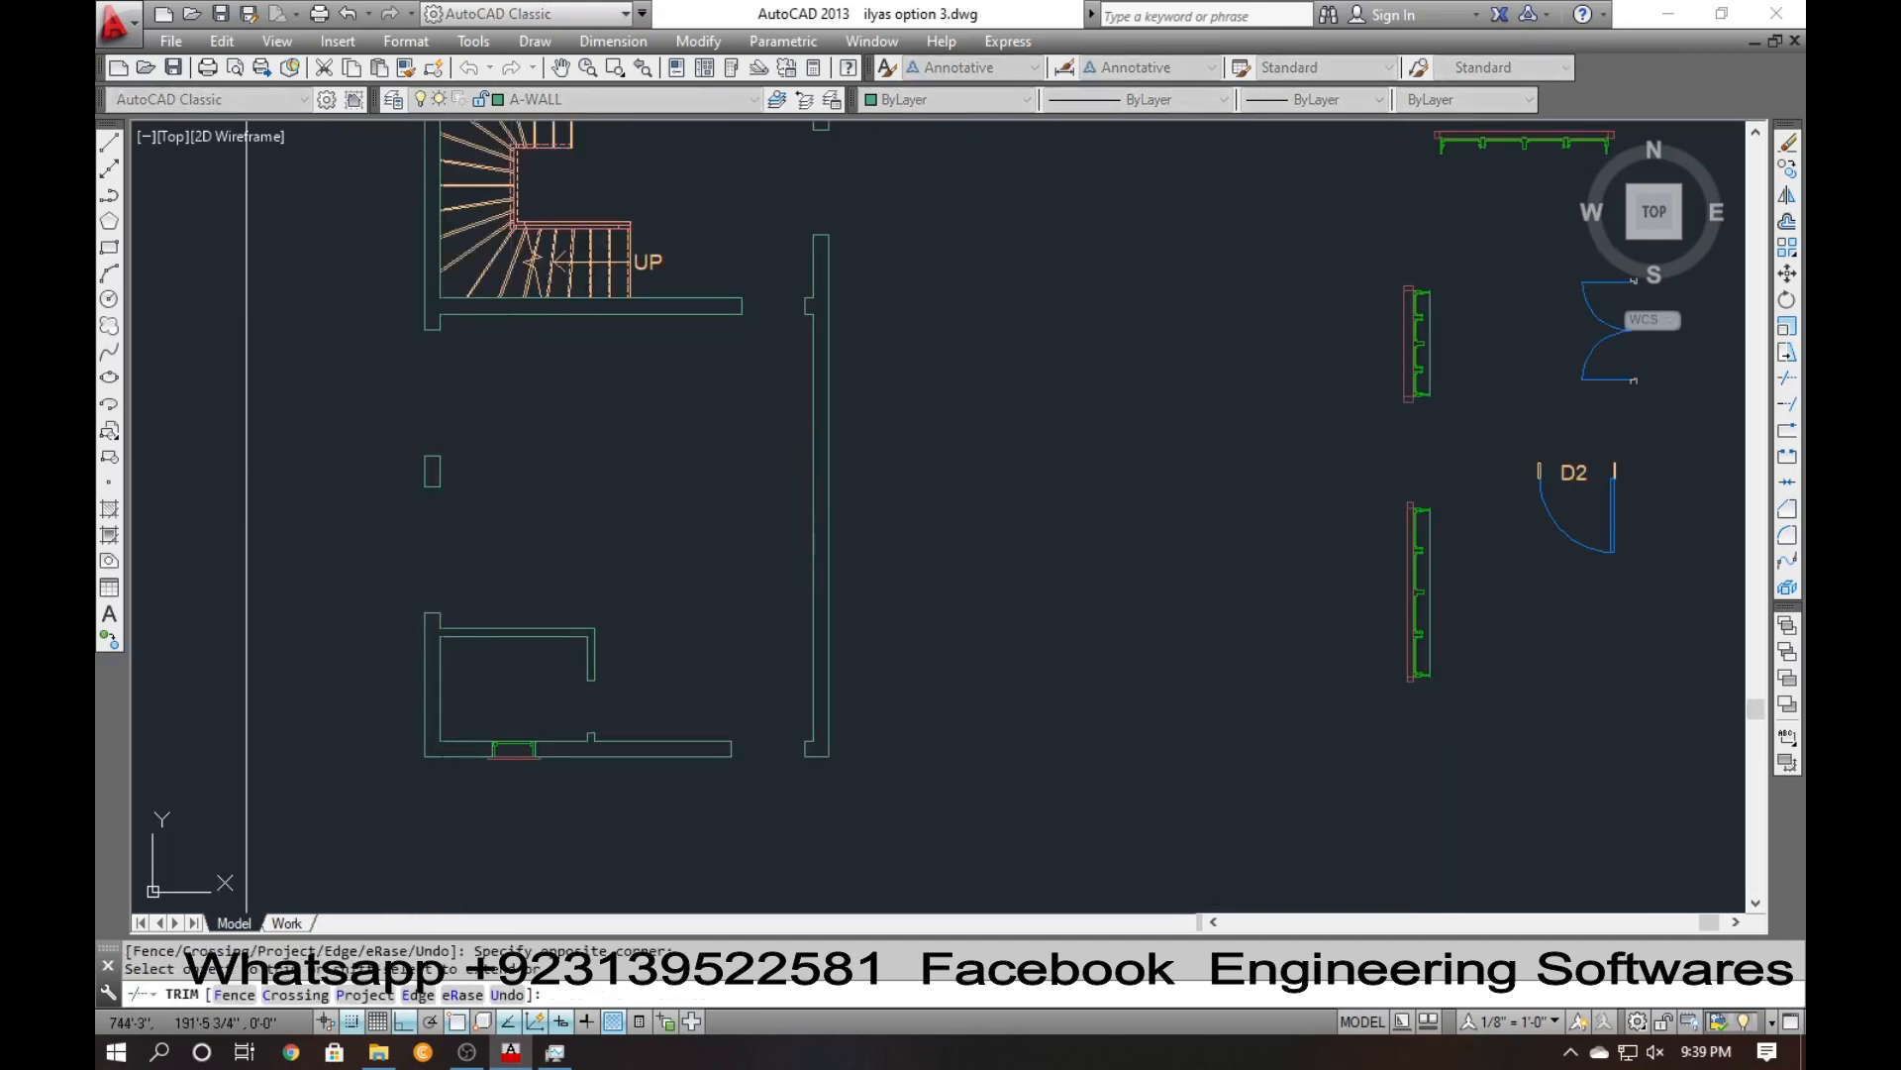
pyautogui.press('Escape')
# Start aligning the long vertical window symbol, matching its lower-right corner to the lower opening's bottom inner corner.
pyautogui.moveTo(602, 604); pyautogui.dragTo(495, 600, button='middle')
pyautogui.write('co')
pyautogui.press('Return')
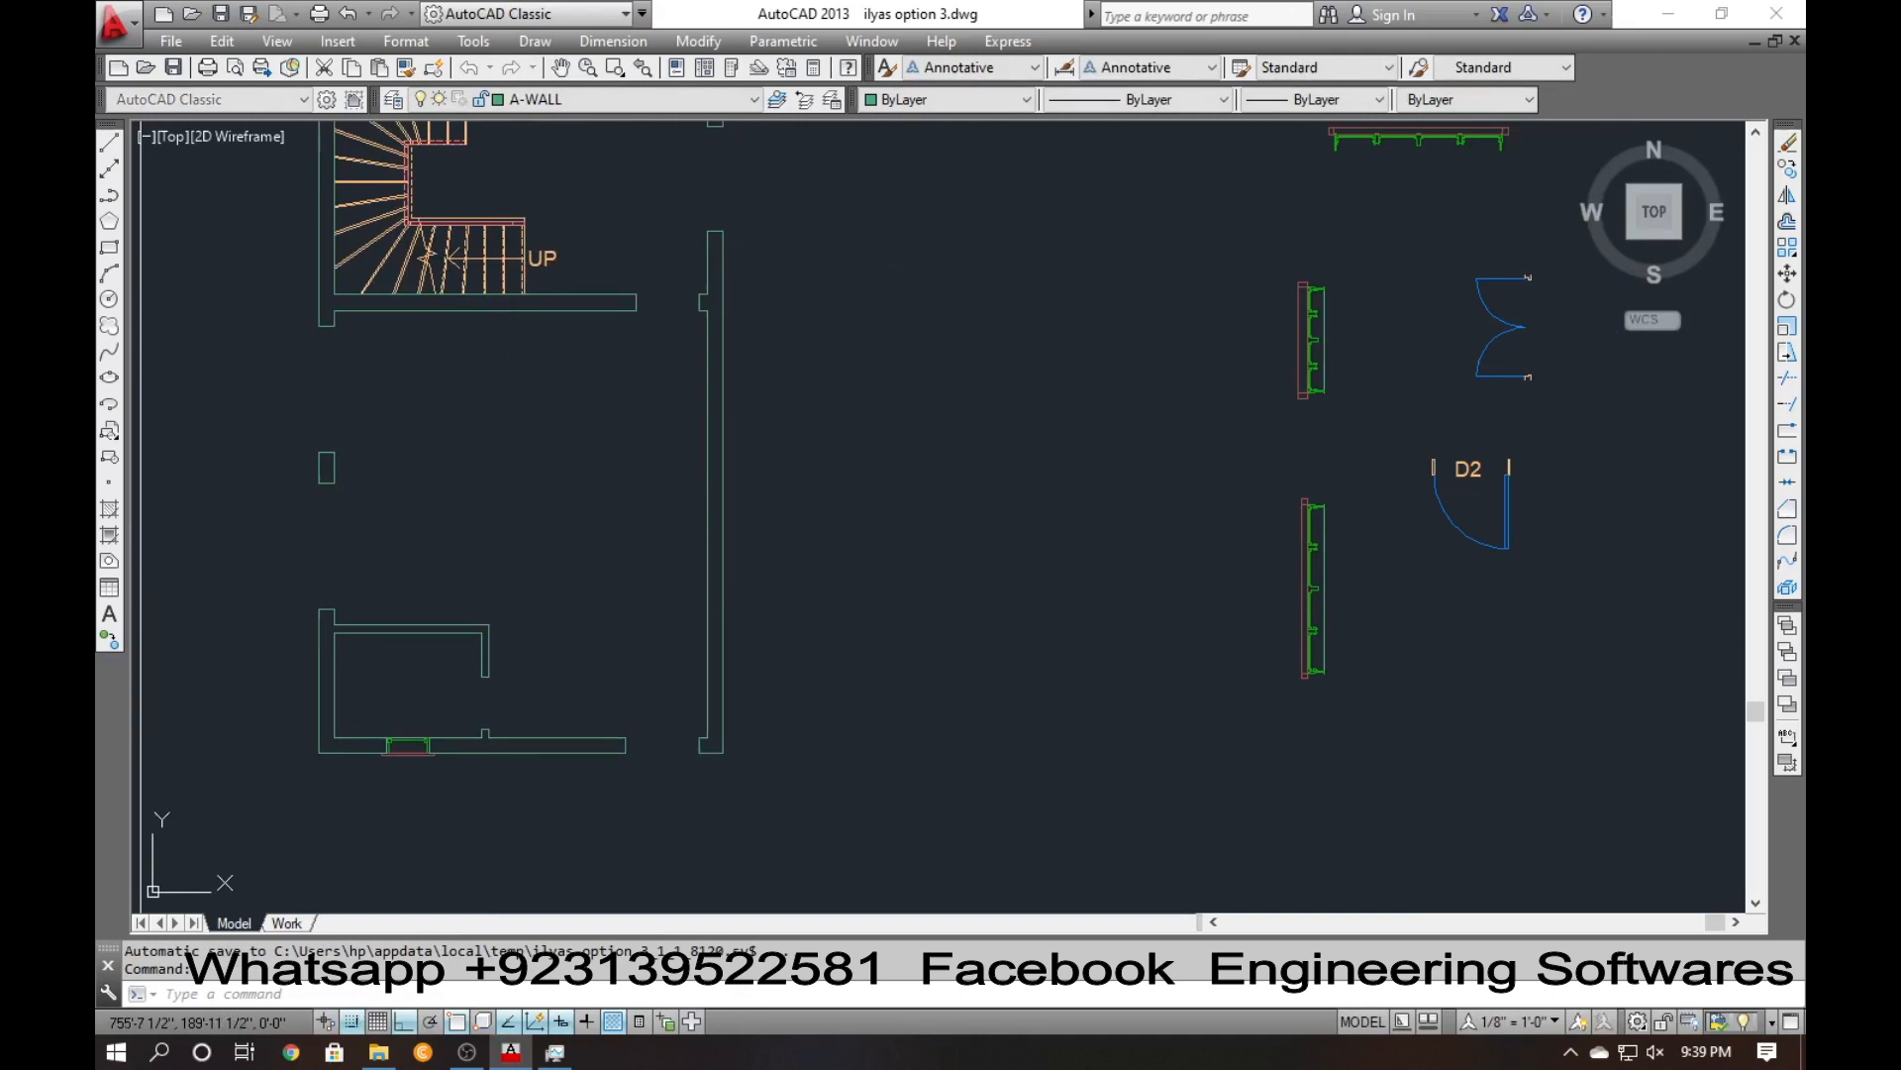
pyautogui.click(1367, 753)
pyautogui.click(1250, 482)
pyautogui.press('Return')
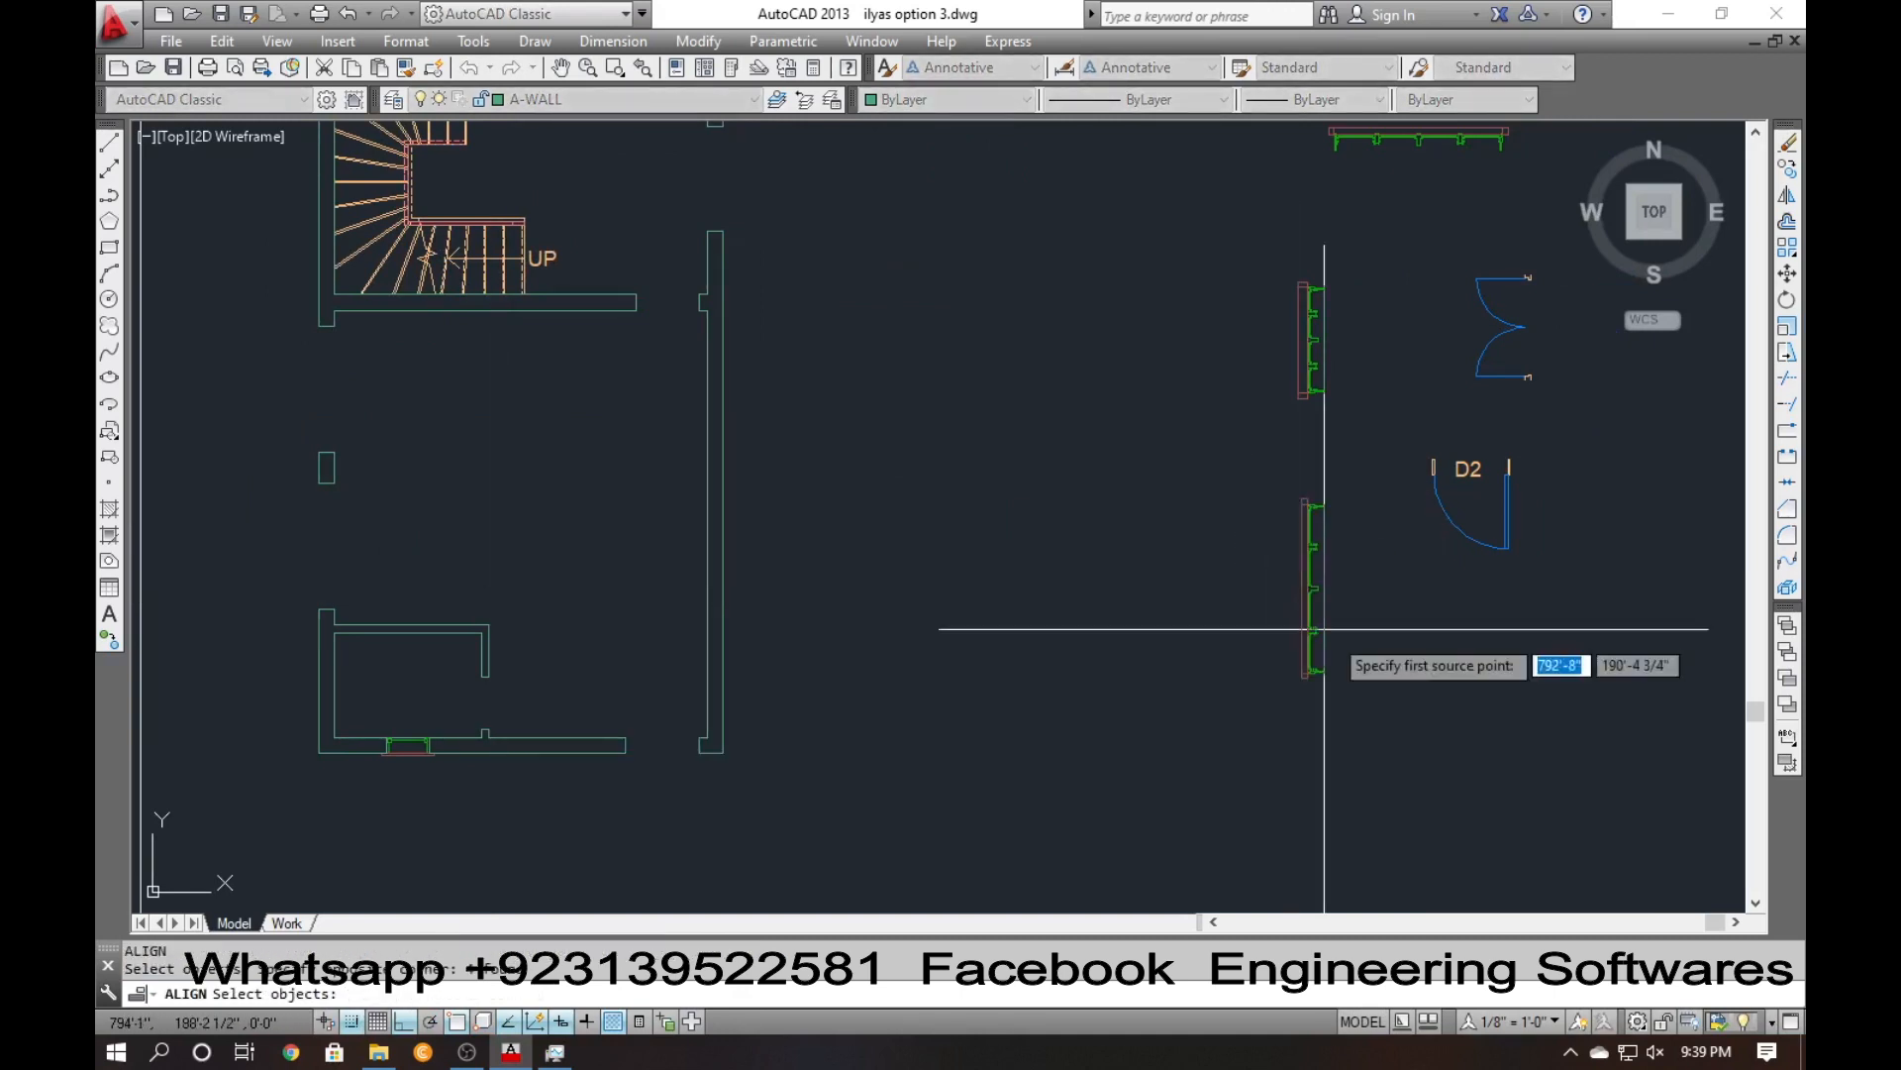
pyautogui.scroll(3, 1361, 678)
pyautogui.click(1252, 670)
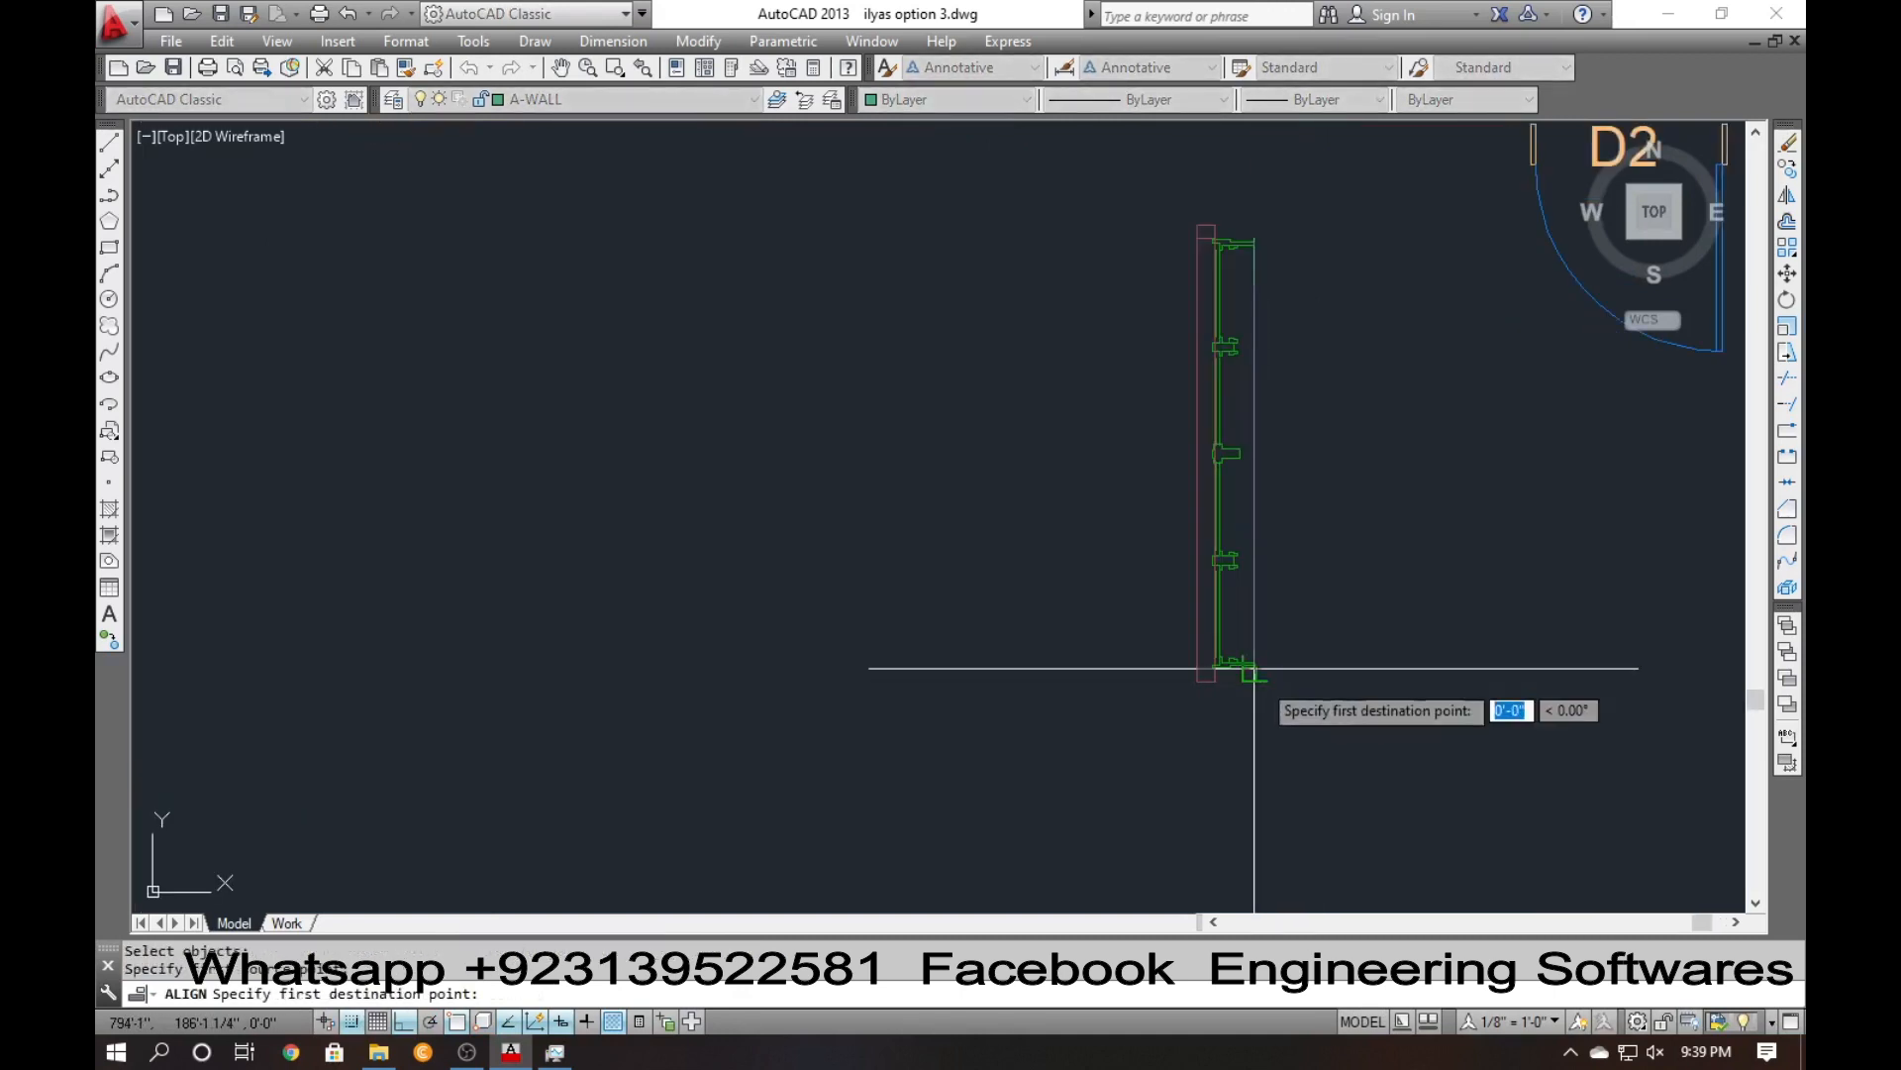
pyautogui.scroll(-5, 1152, 662)
pyautogui.scroll(4, 554, 638)
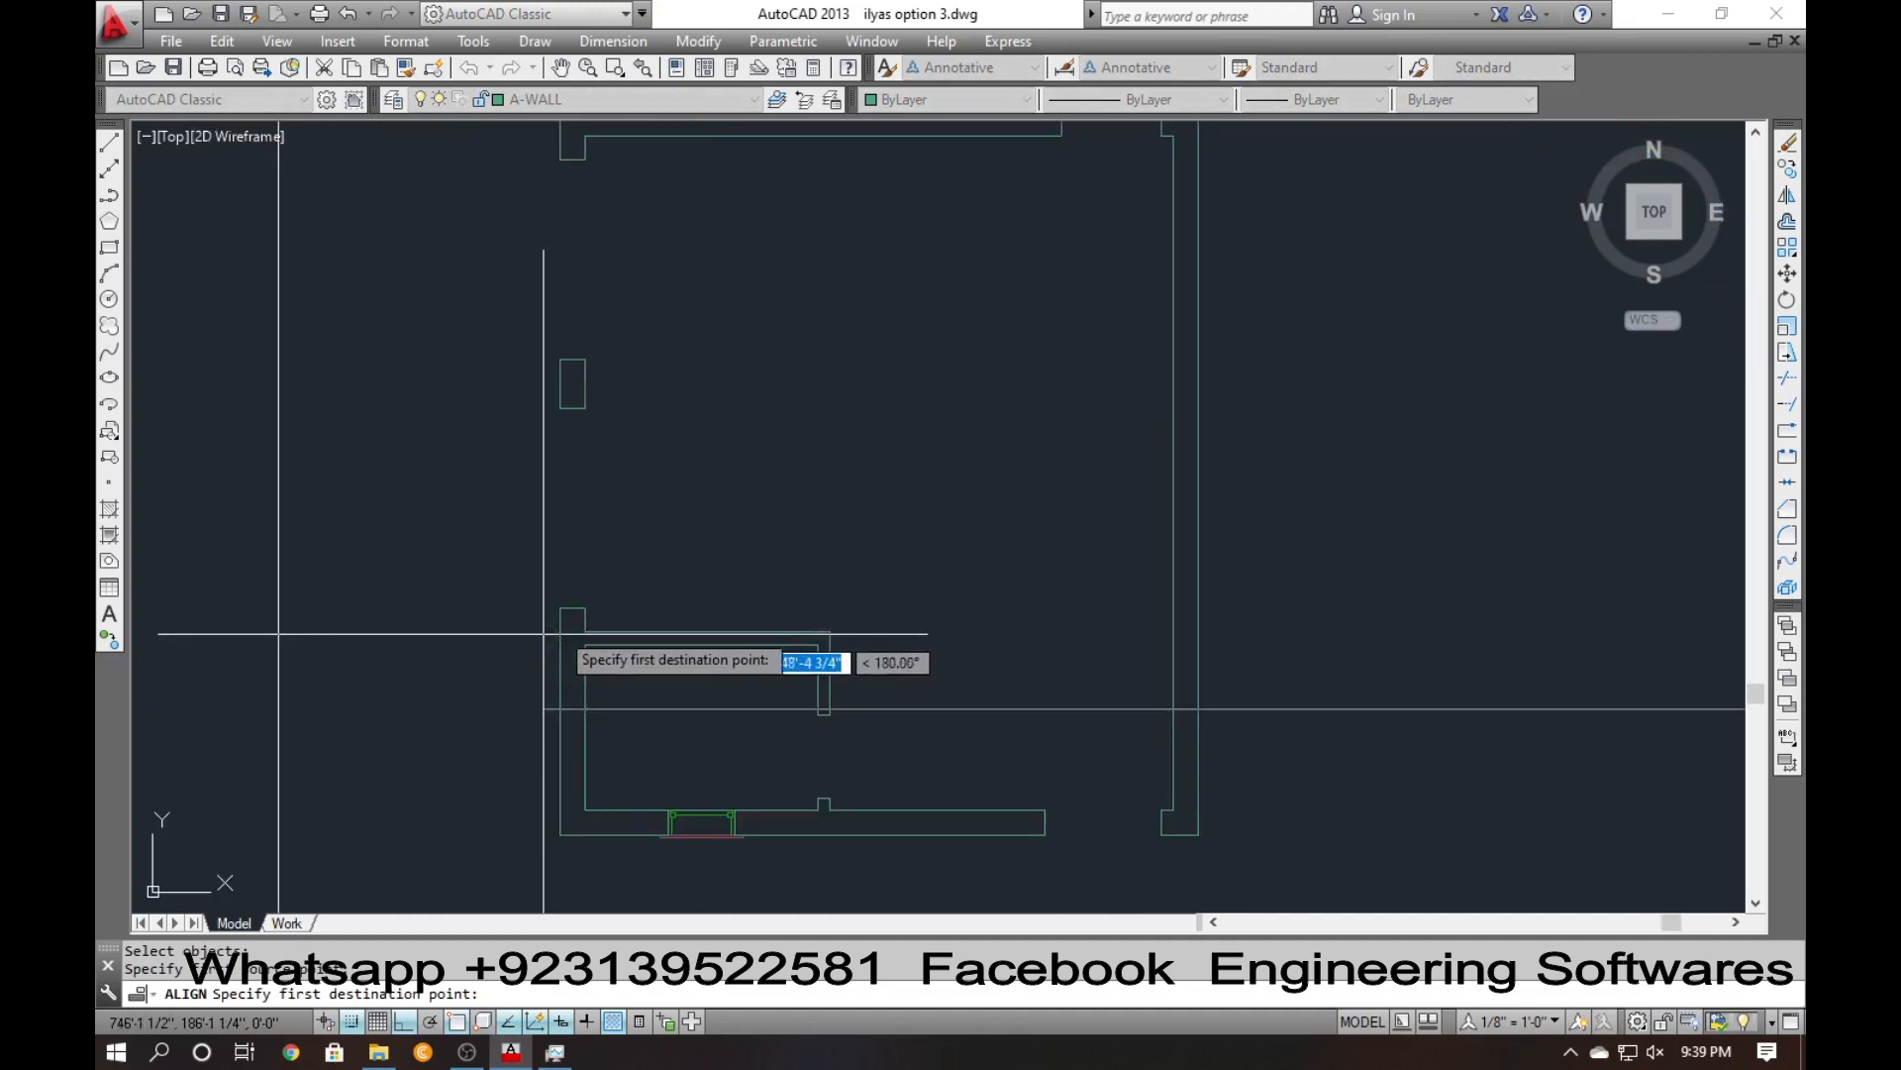
pyautogui.click(585, 608)
# Finish aligning the long window symbol with the lower opening in the left wall, matching its upper corner to the pier and scaling it to fit.
pyautogui.scroll(-4, 891, 664)
pyautogui.scroll(3, 939, 690)
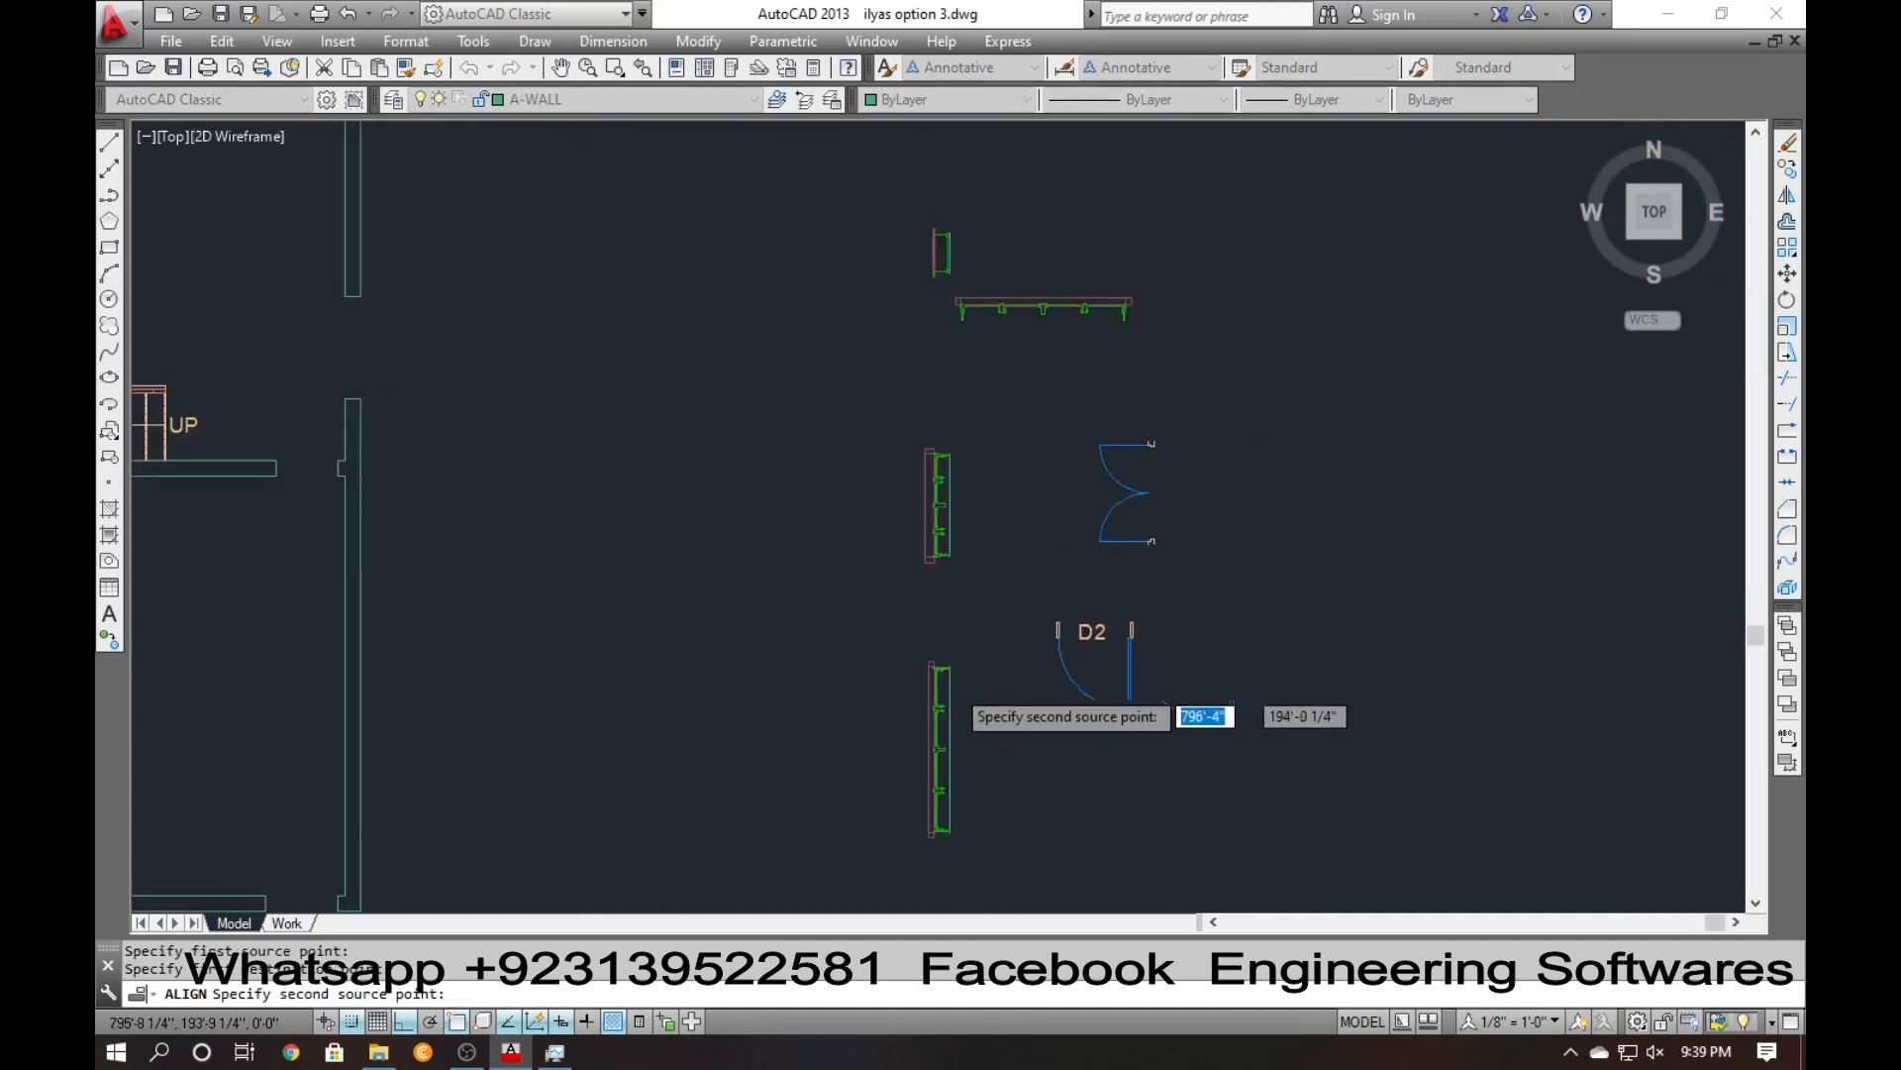
pyautogui.scroll(4, 937, 691)
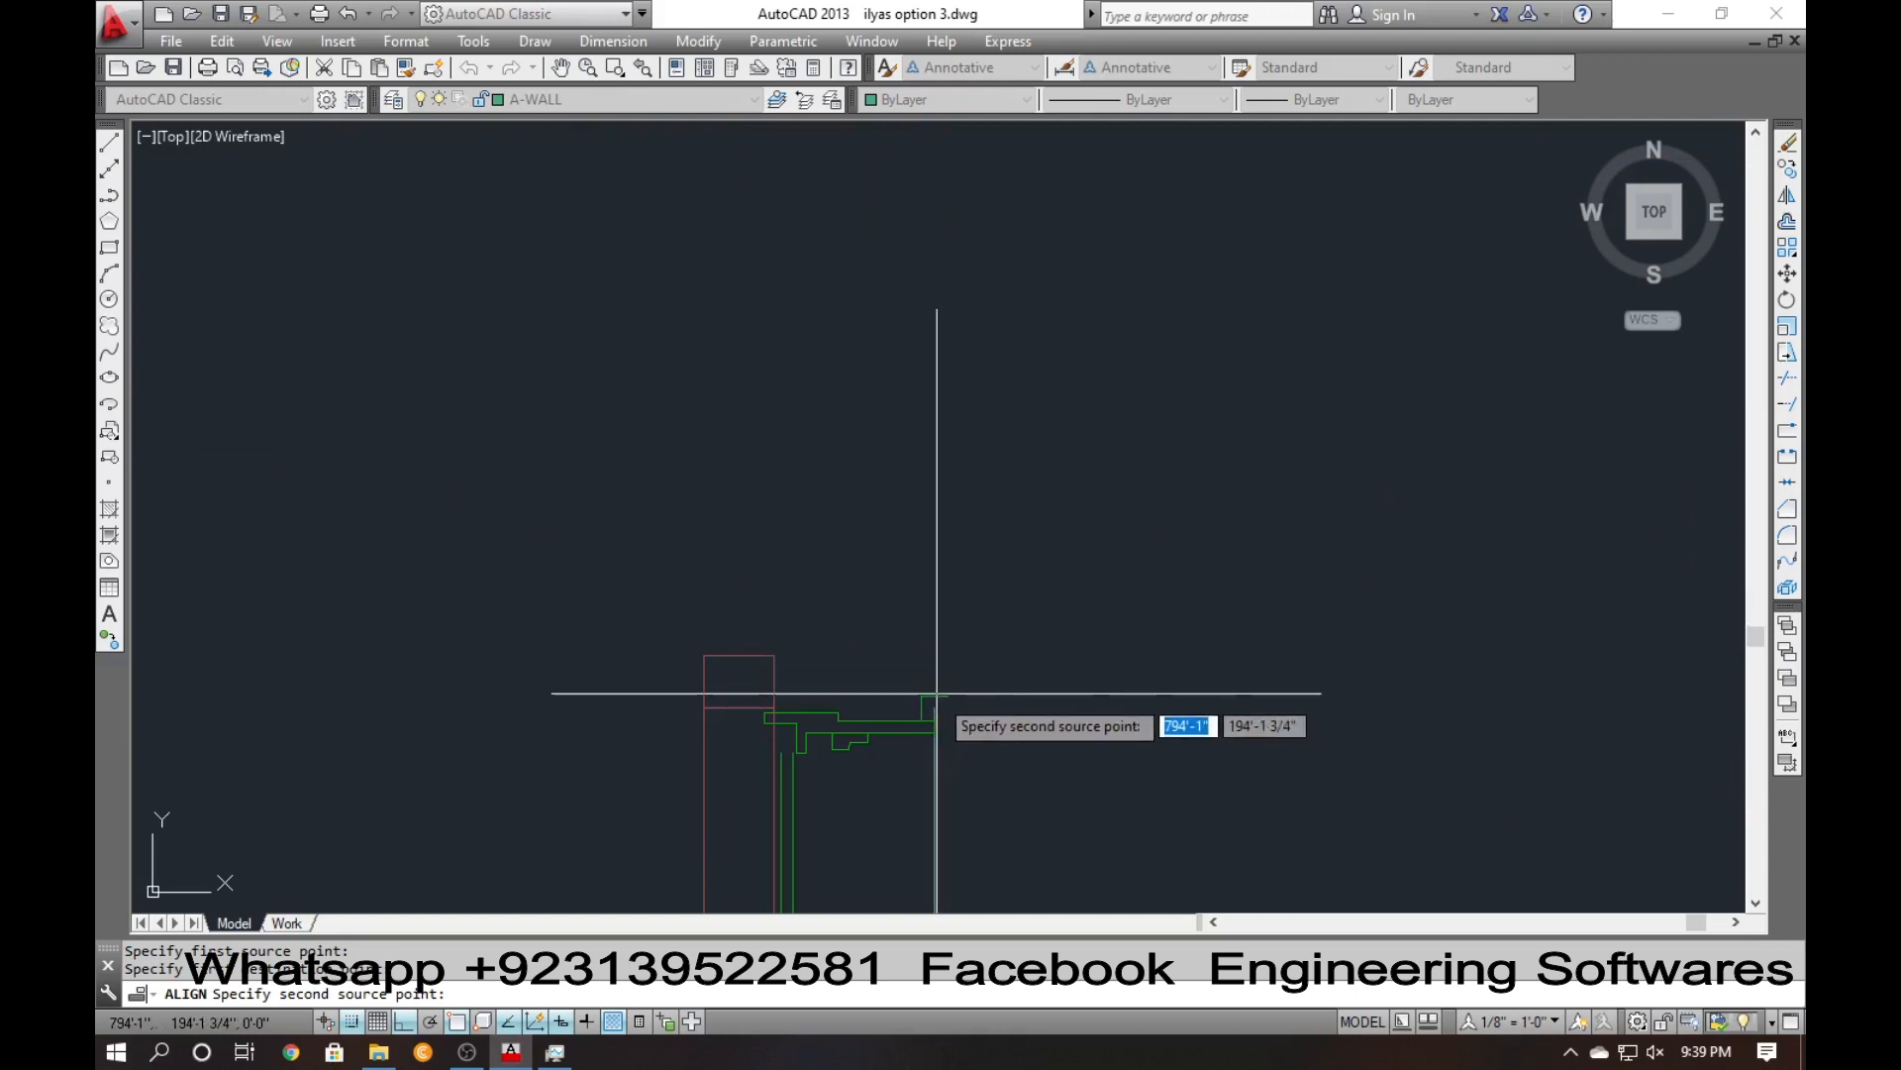
pyautogui.click(937, 693)
pyautogui.scroll(-3, 1026, 726)
pyautogui.scroll(-3, 1021, 713)
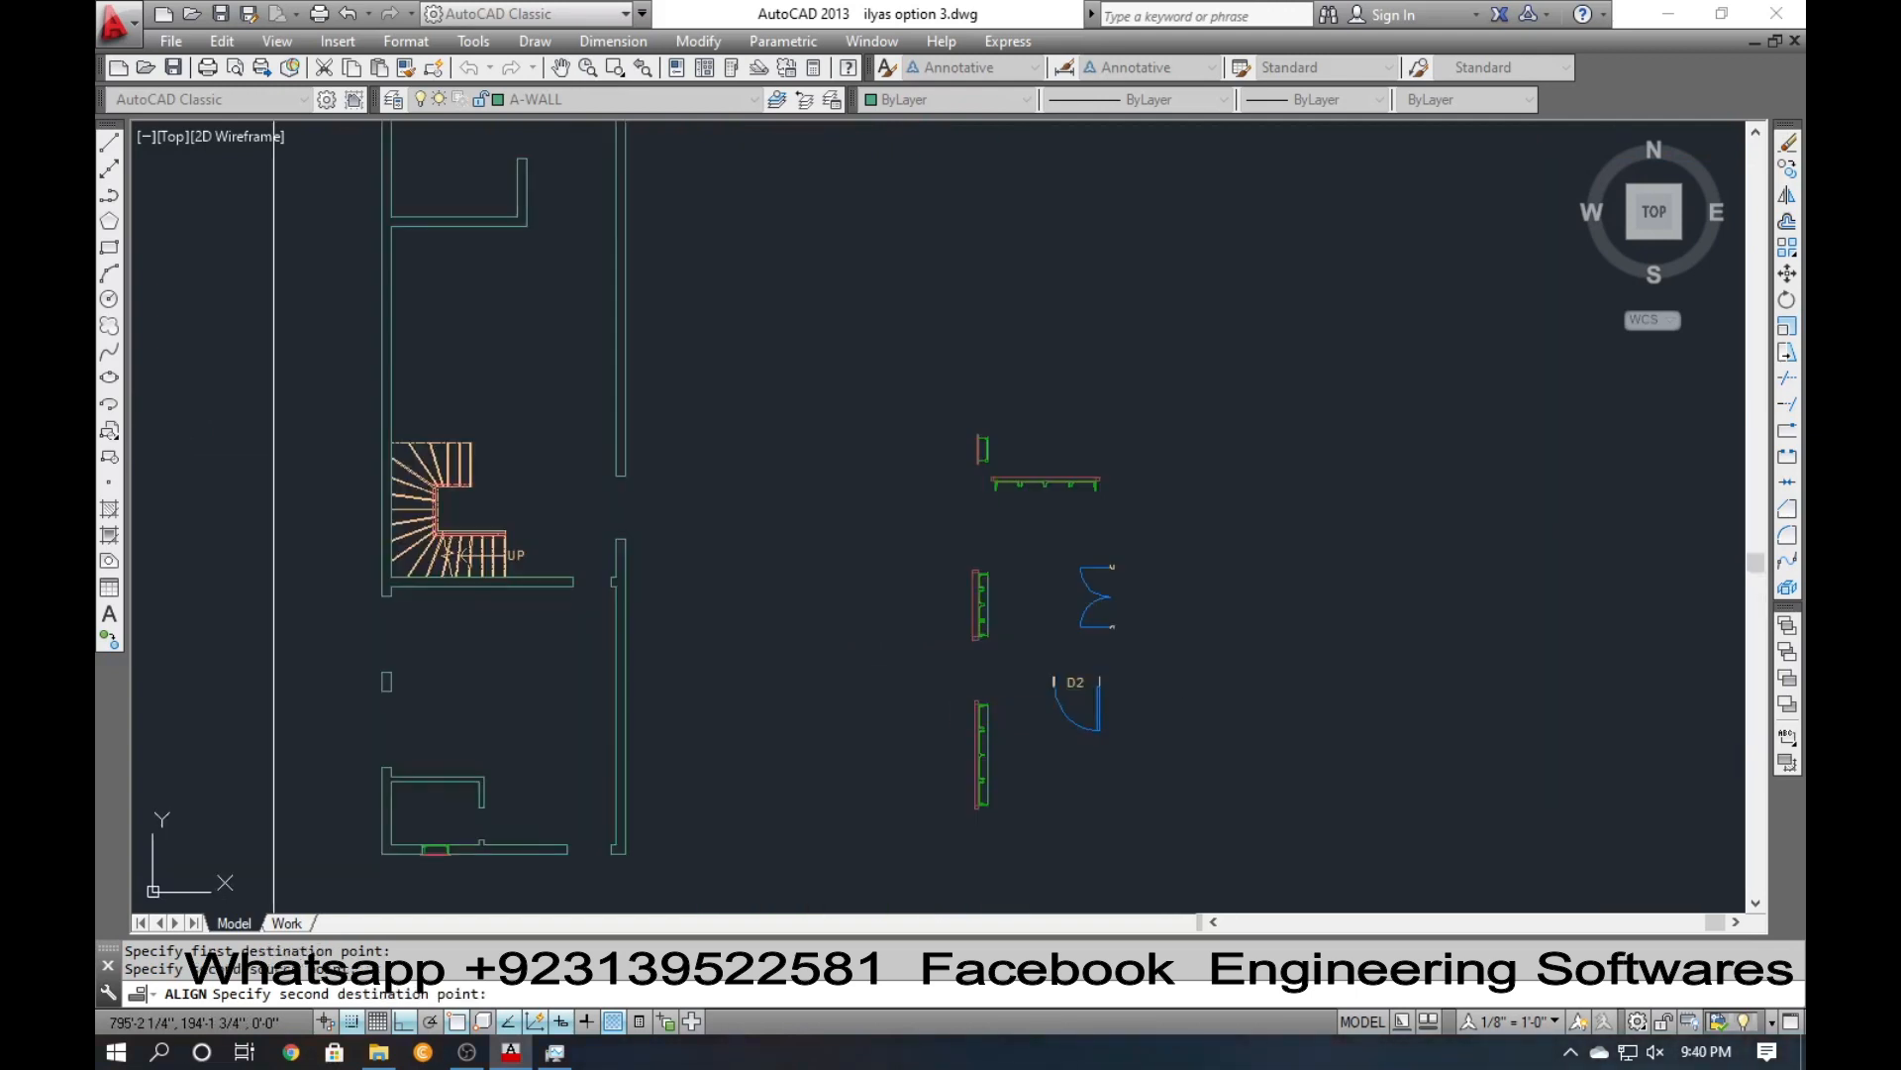
pyautogui.scroll(3, 426, 701)
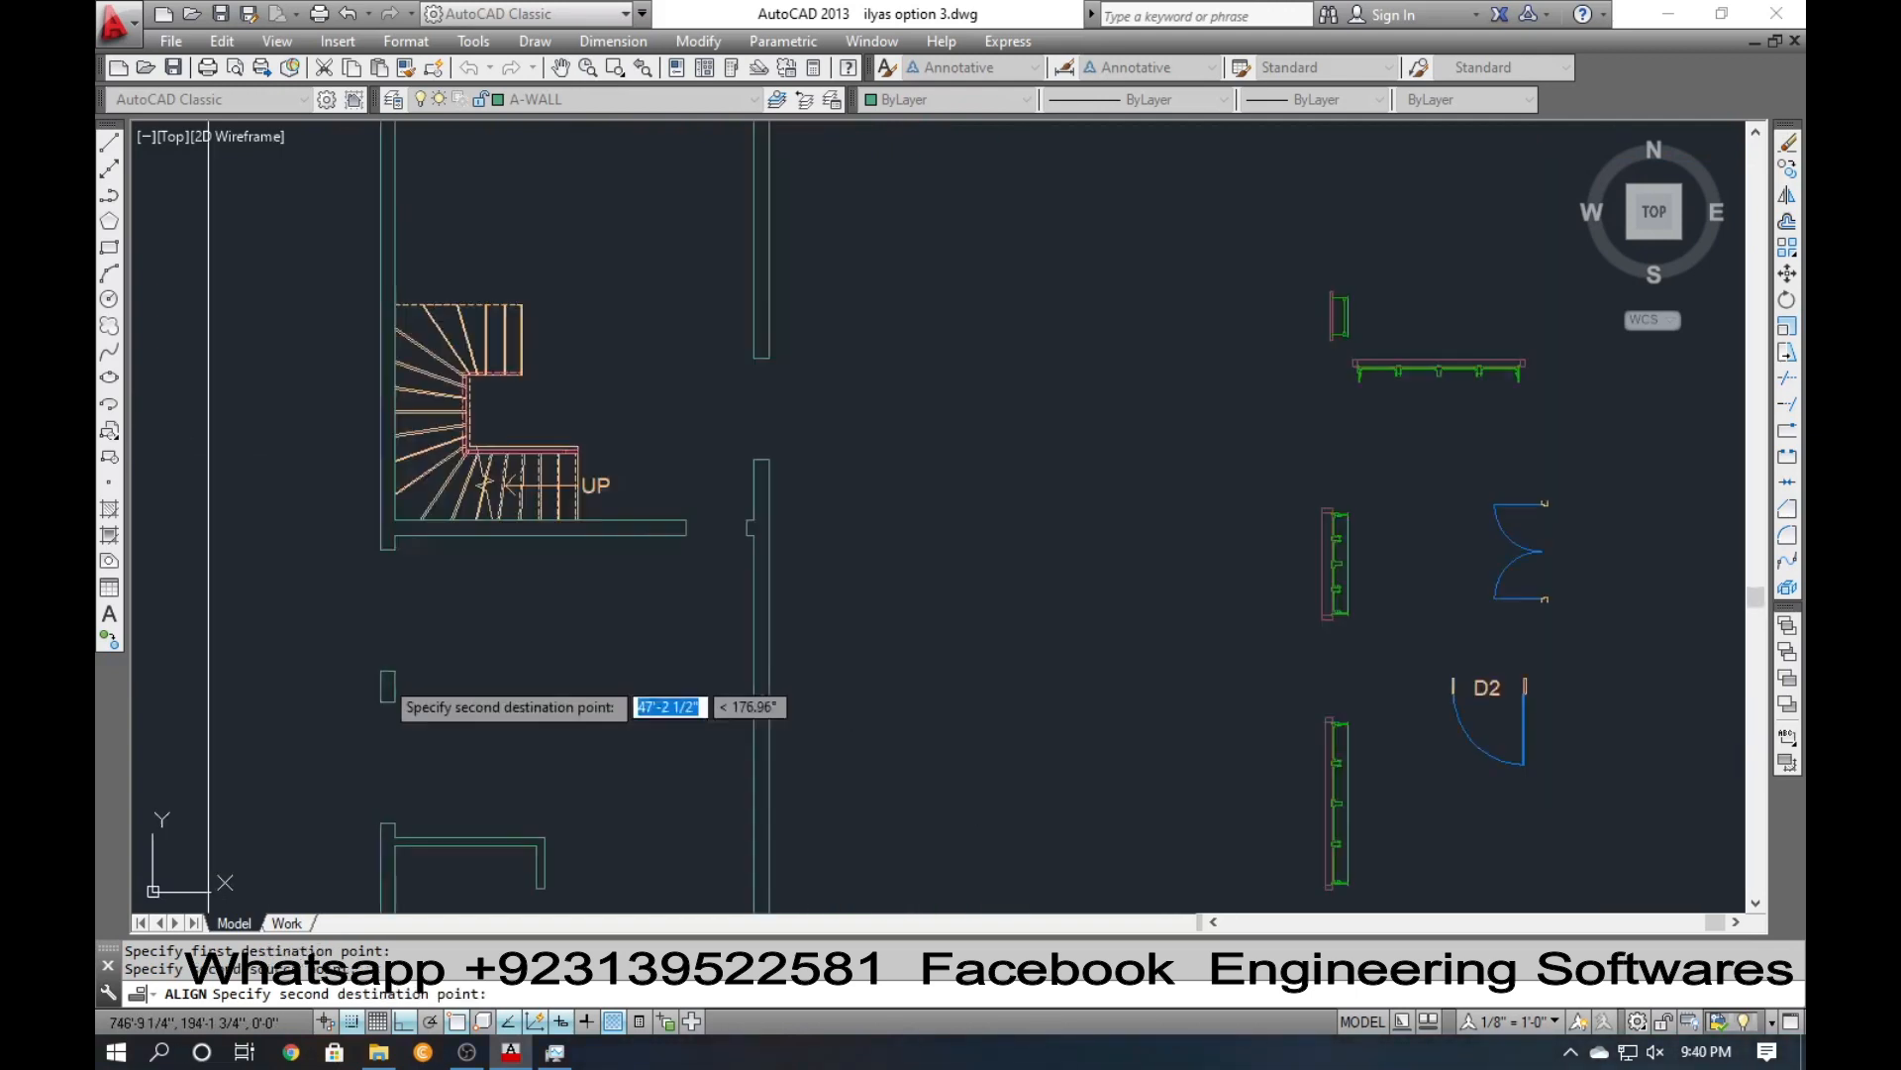
pyautogui.click(399, 713)
pyautogui.press('Return')
pyautogui.scroll(-4, 399, 713)
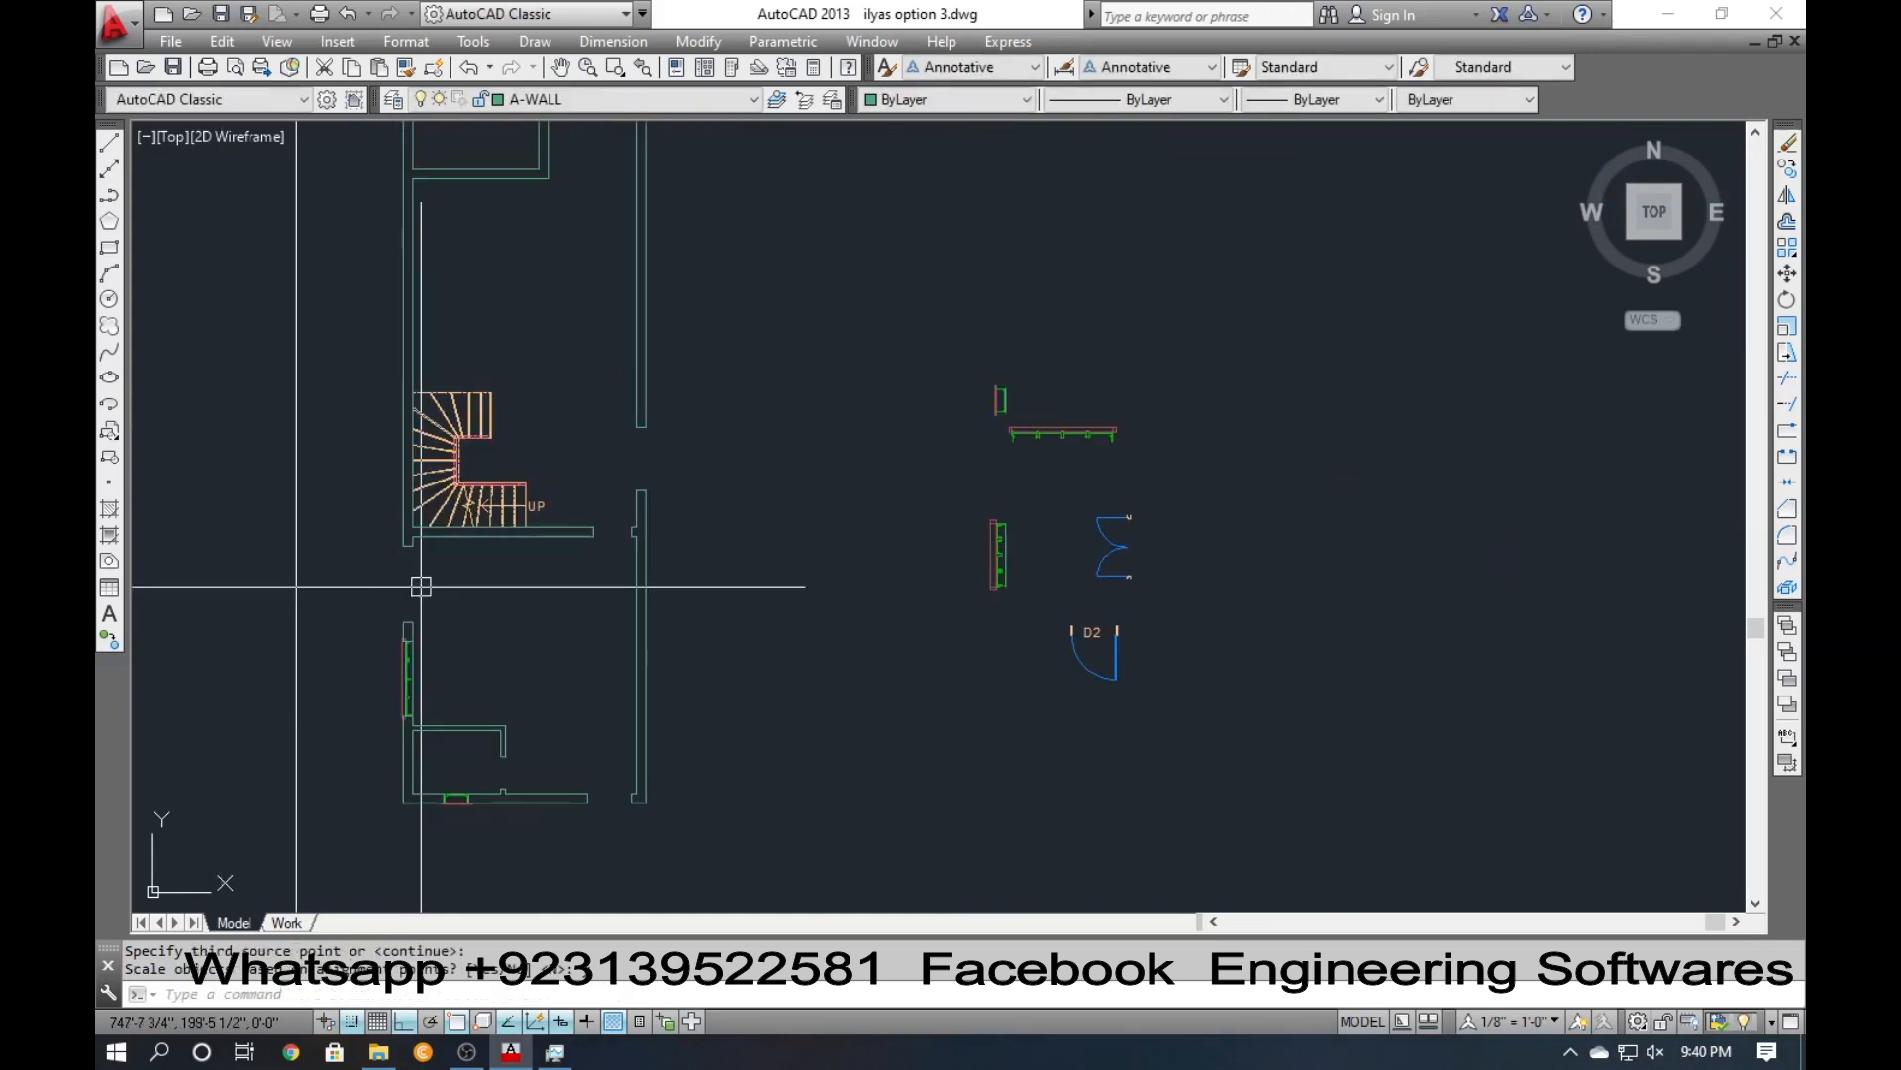
# Mirror the fitted window about the horizontal centreline of the pier into the upper opening, keeping the original.
pyautogui.scroll(4, 420, 586)
pyautogui.click(416, 640)
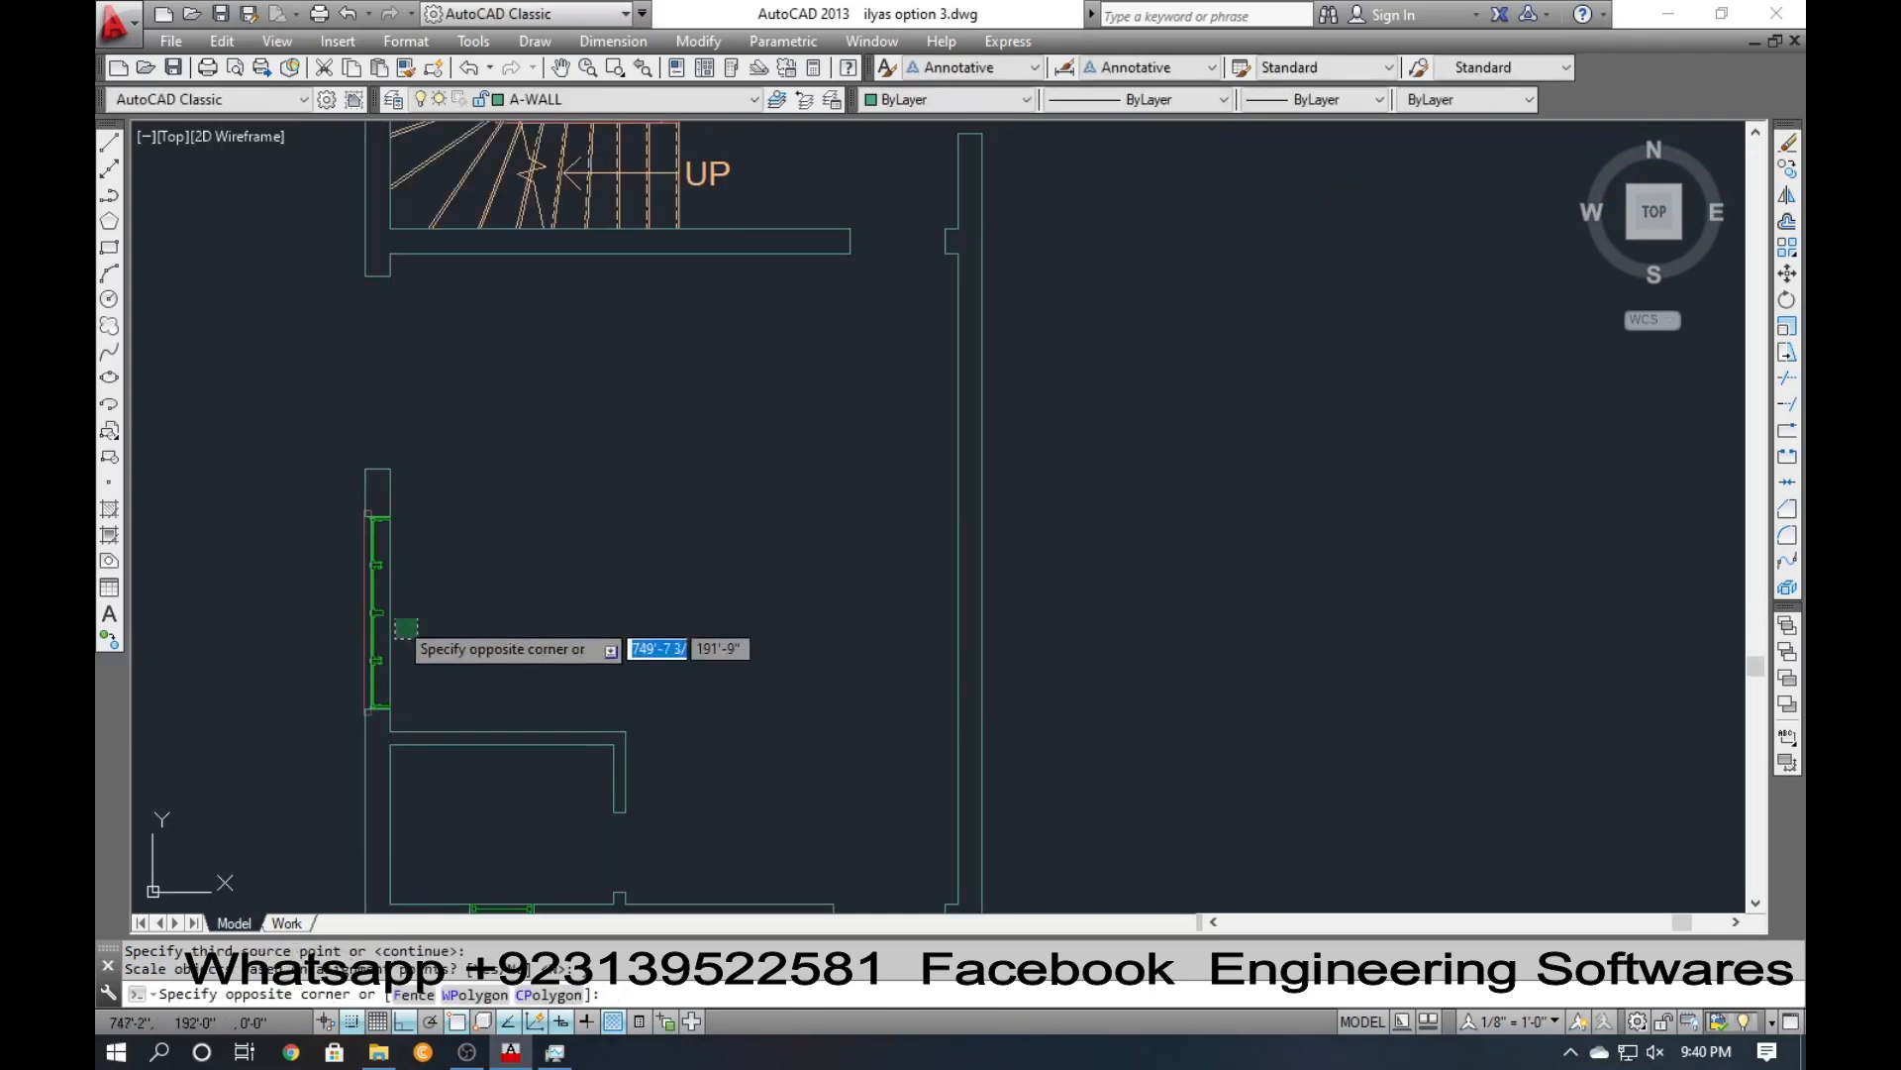
pyautogui.click(383, 614)
pyautogui.press('Return')
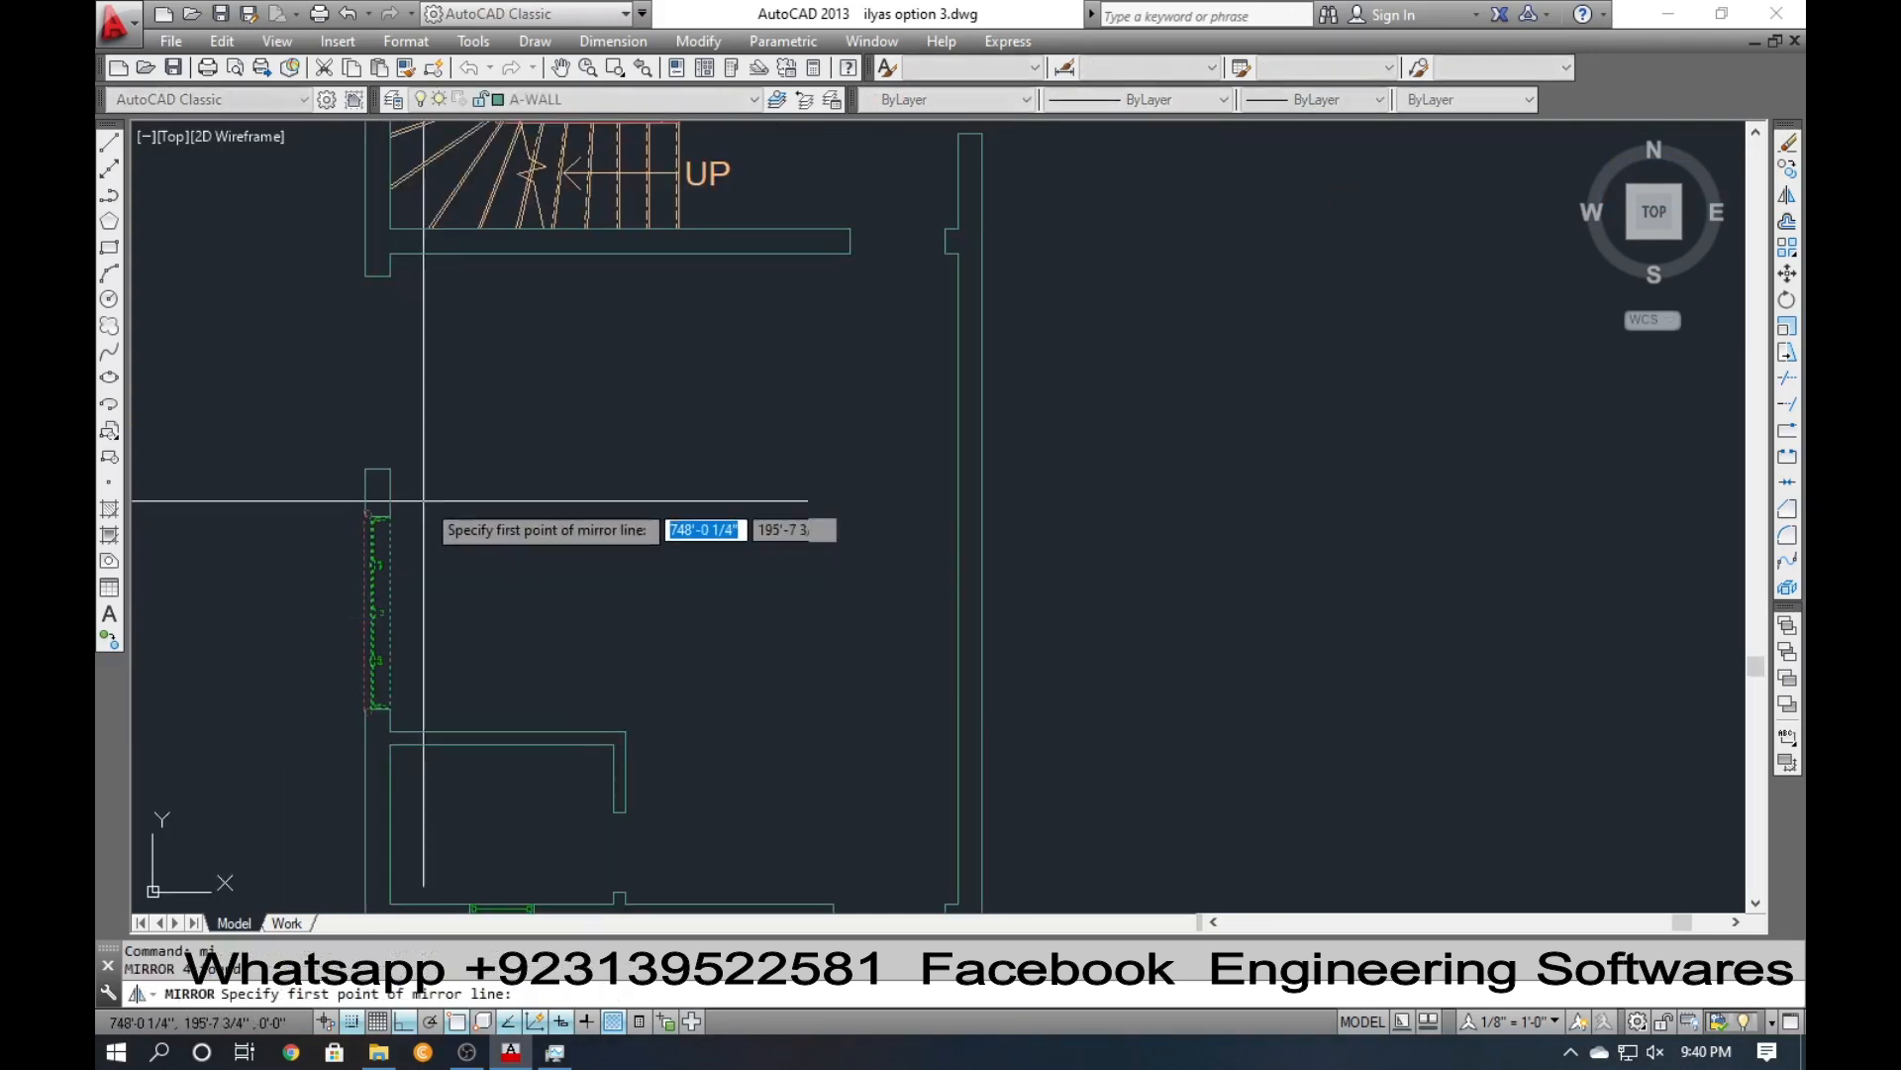
pyautogui.click(382, 492)
pyautogui.click(624, 500)
pyautogui.press('Return')
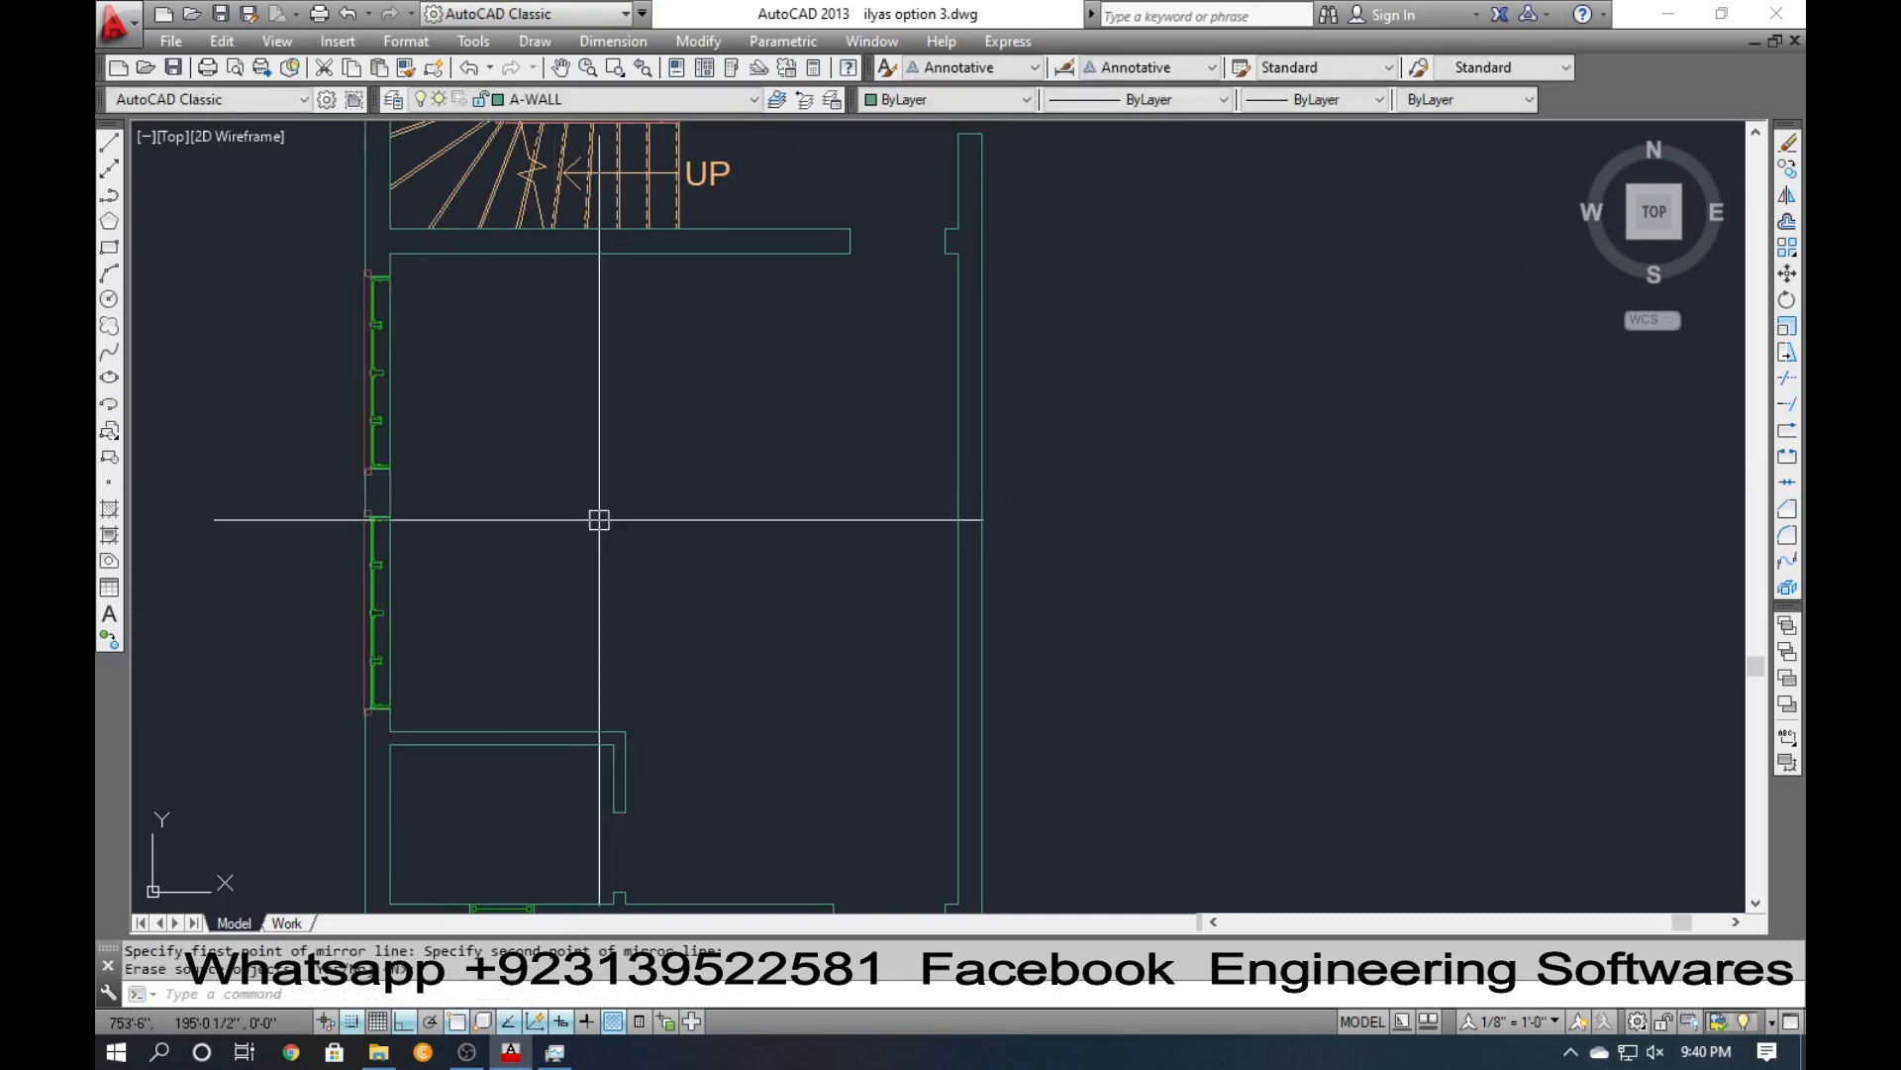
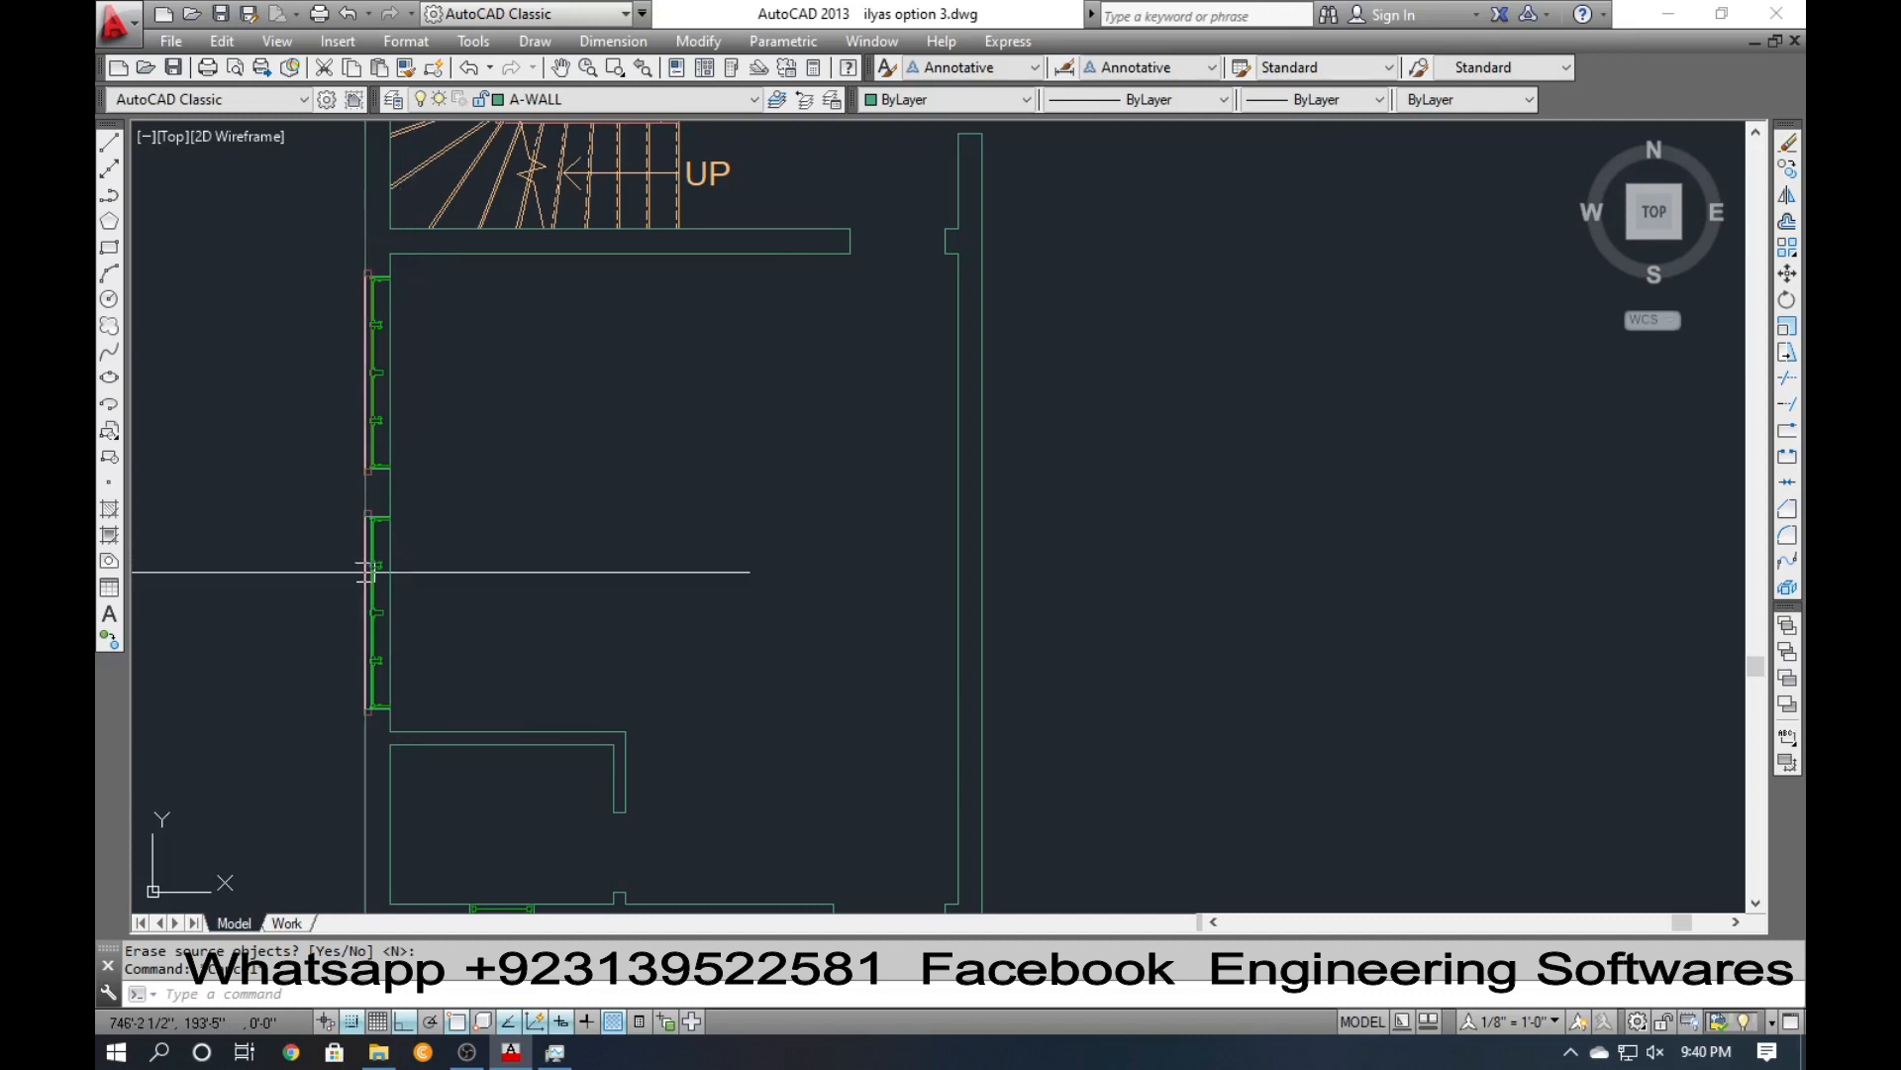
# Mirror the shorter vertical window symbol across a vertical line between the symbols and the plan, keeping the original.
pyautogui.scroll(-2, 364, 572)
pyautogui.moveTo(555, 578); pyautogui.dragTo(423, 676, button='middle')
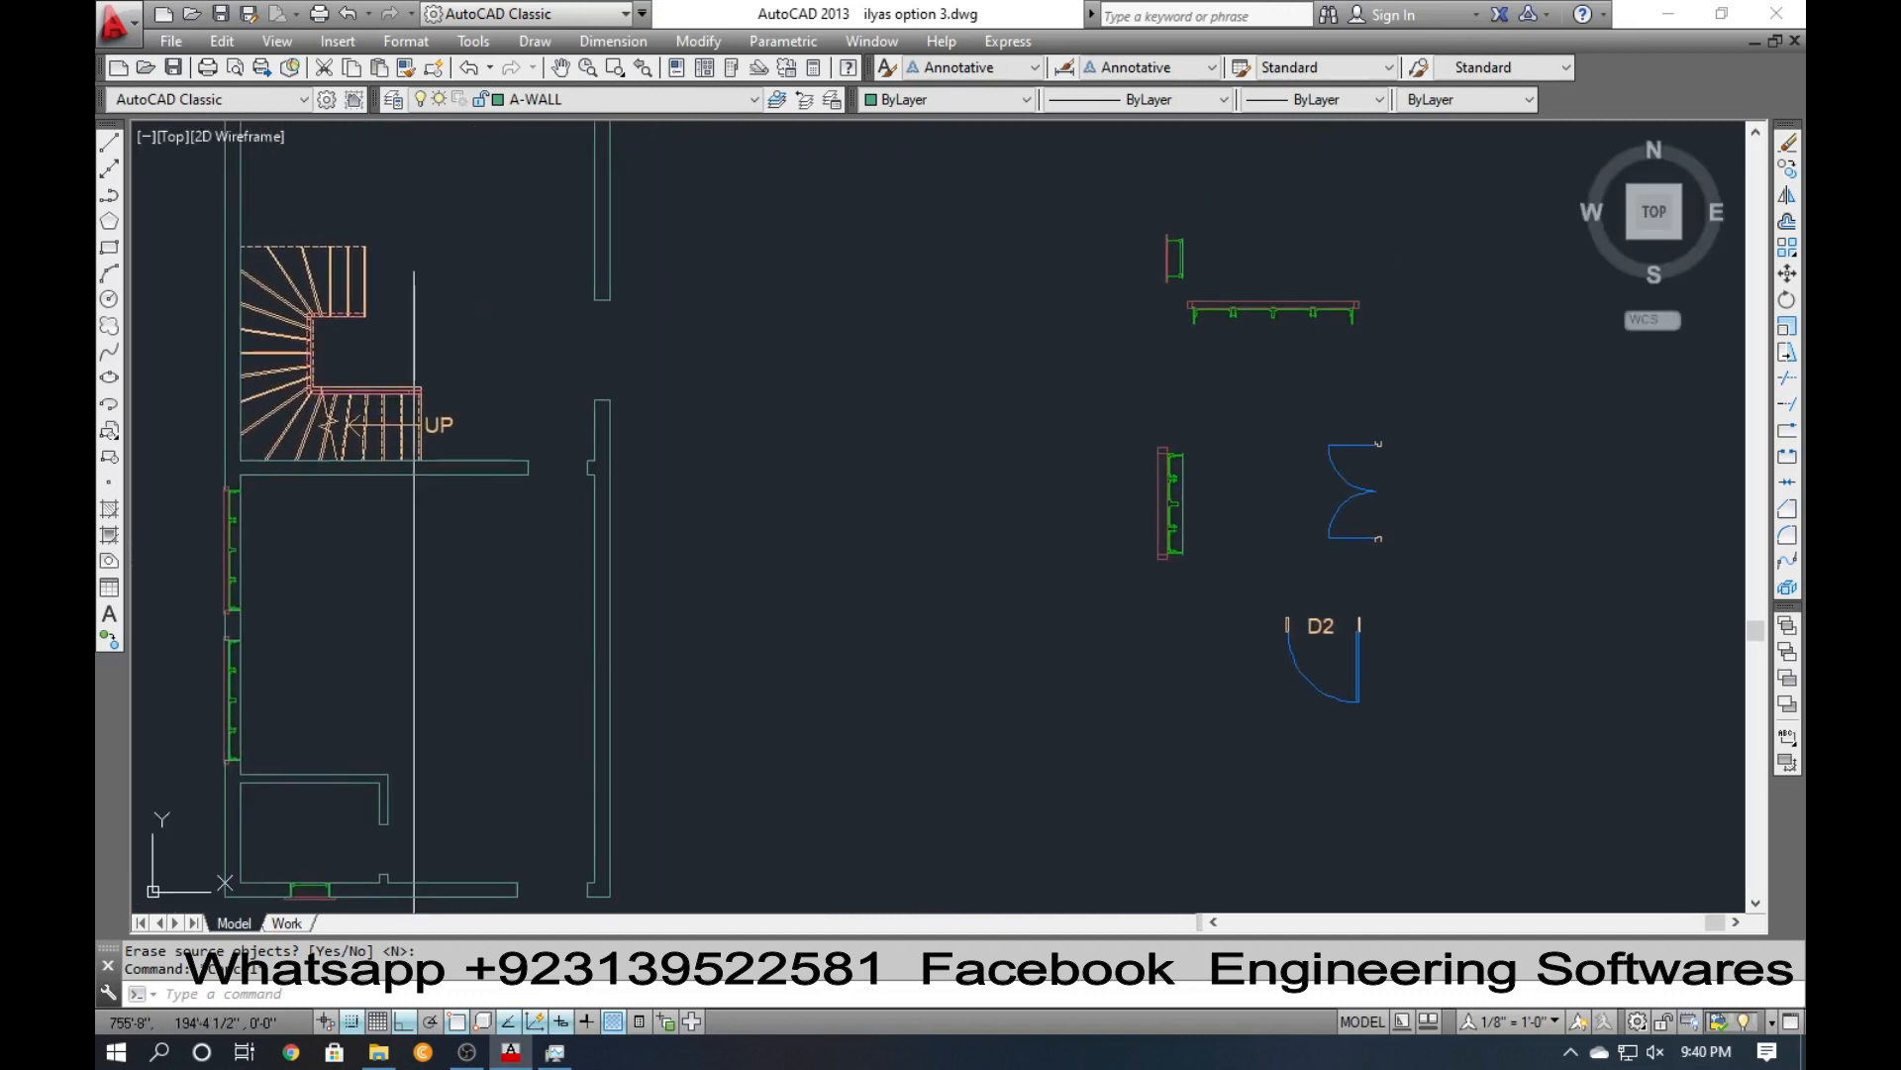
pyautogui.write('i')
pyautogui.press('Return')
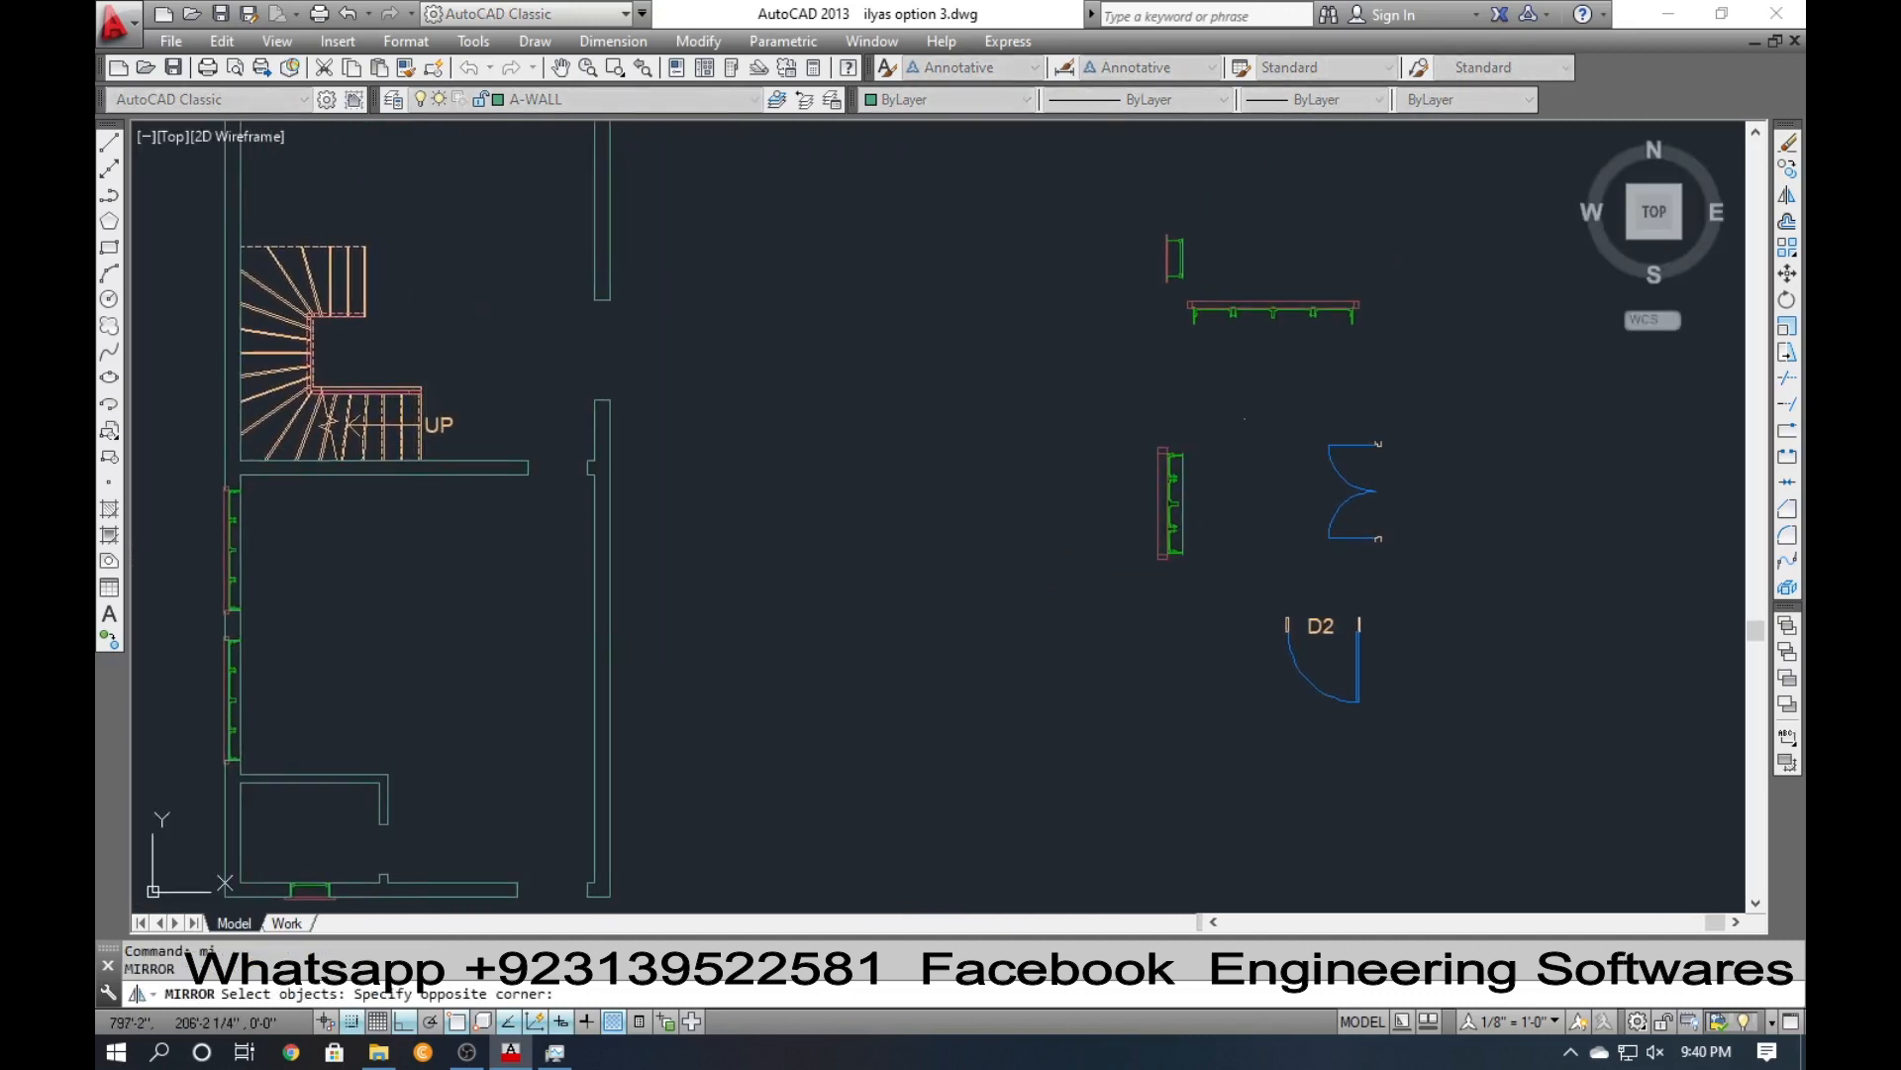
pyautogui.click(1051, 593)
pyautogui.press('Return')
pyautogui.click(816, 450)
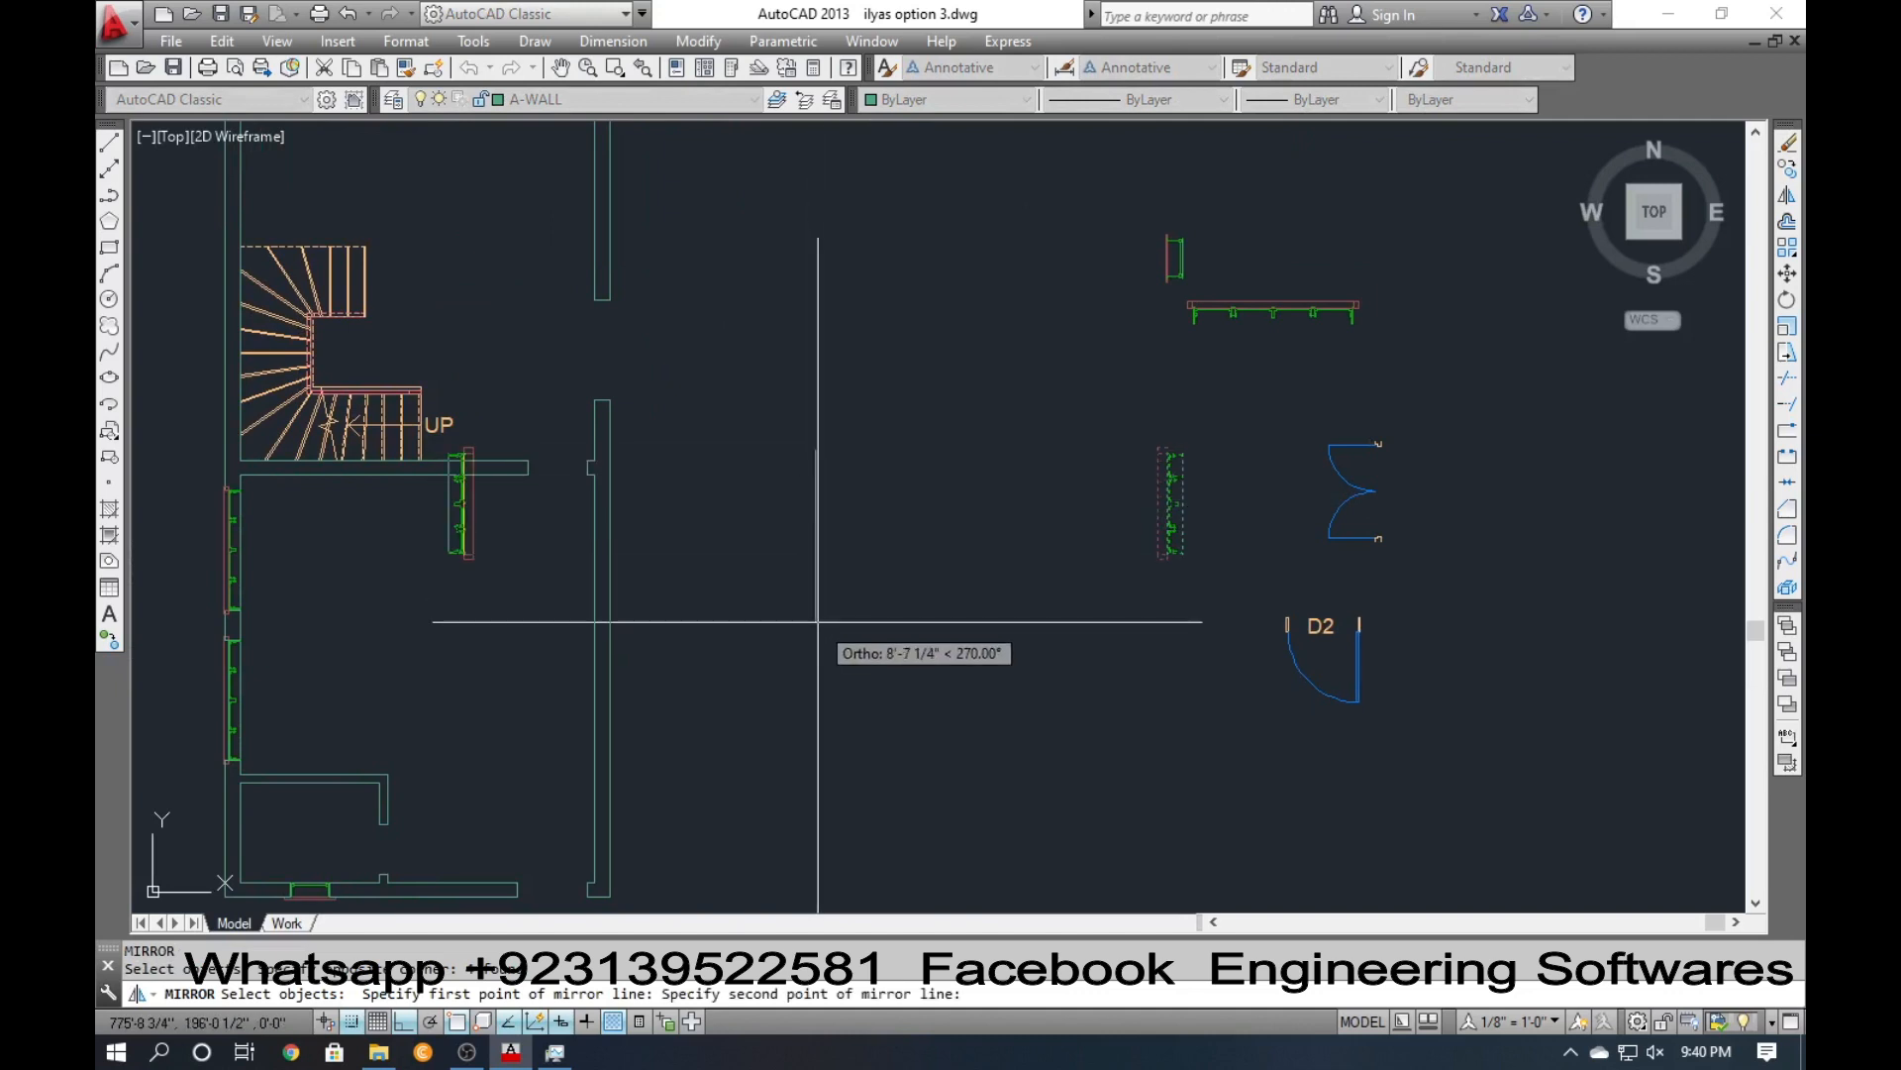
pyautogui.click(849, 628)
pyautogui.press('Return')
# Draw a line across the right wall, level with the upper edge of the short stub beside the staircase wall.
pyautogui.scroll(2, 580, 411)
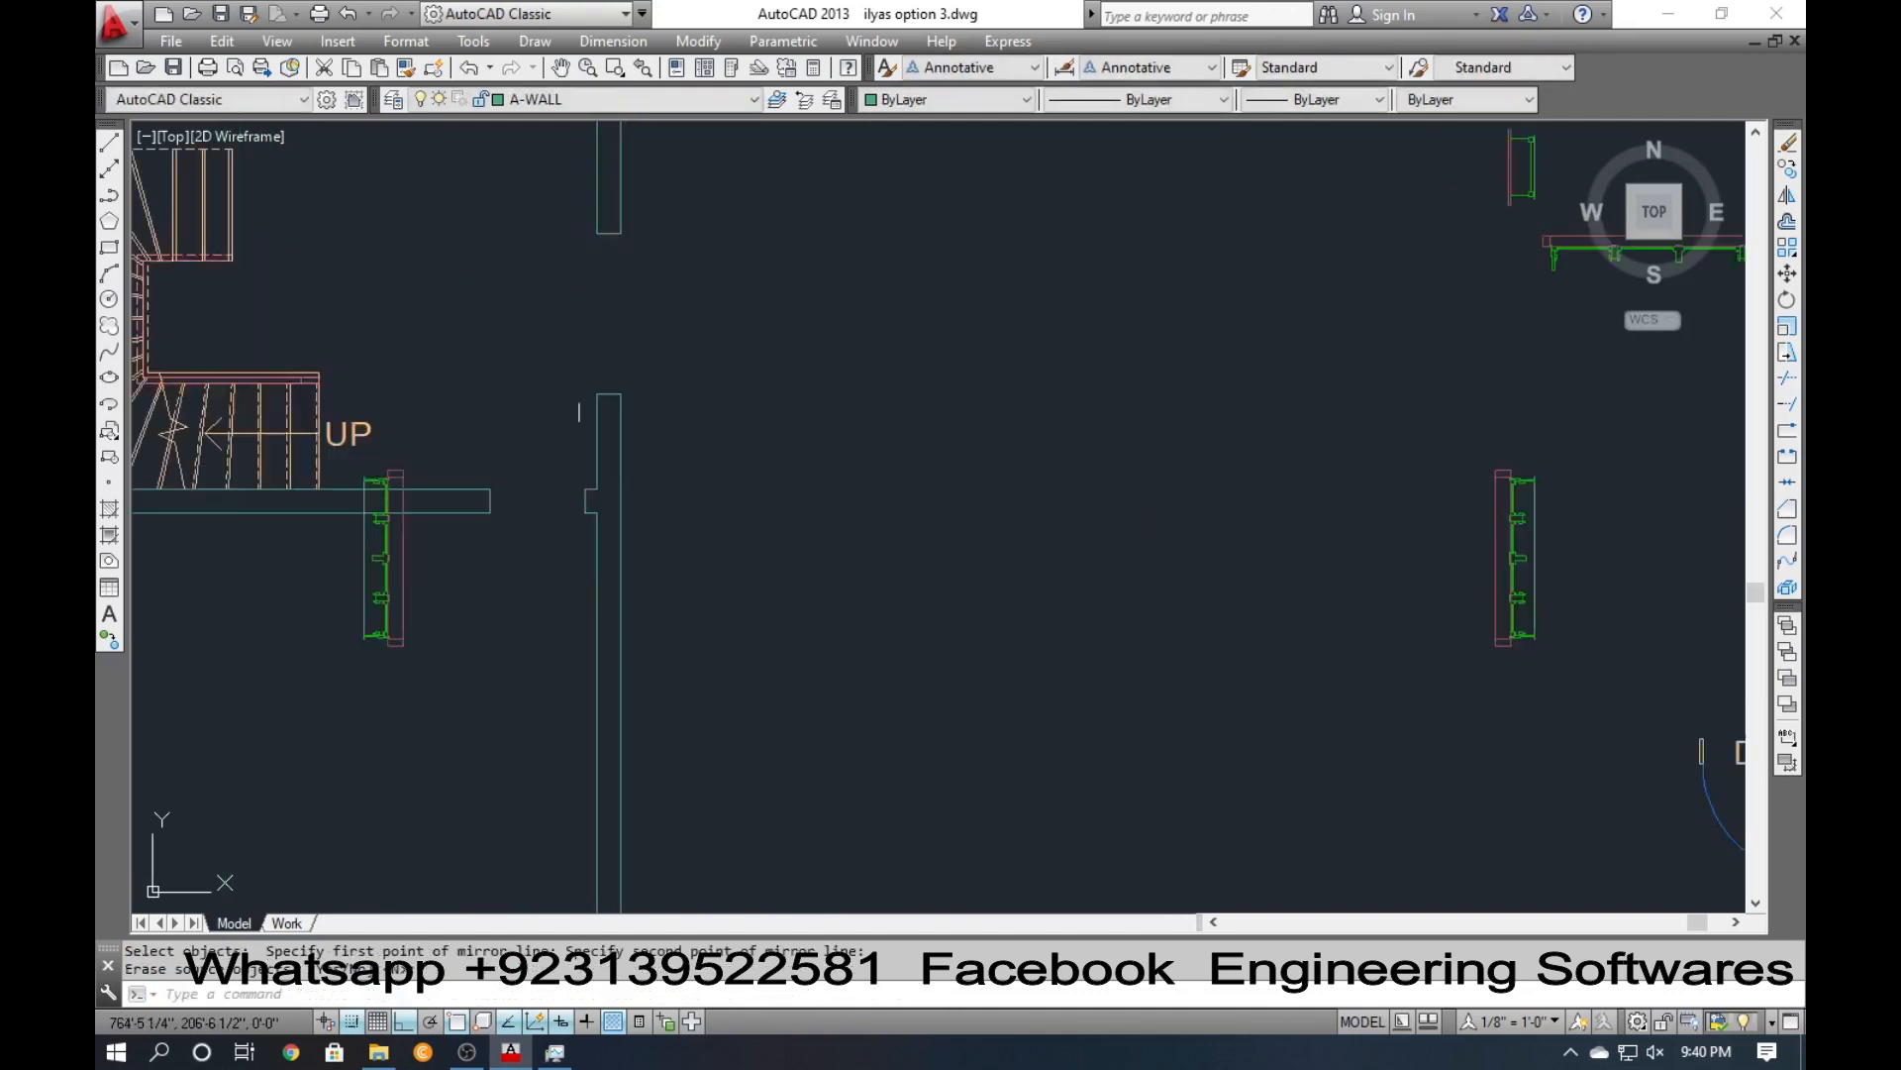
pyautogui.scroll(1, 579, 411)
pyautogui.write('l')
pyautogui.press('Return')
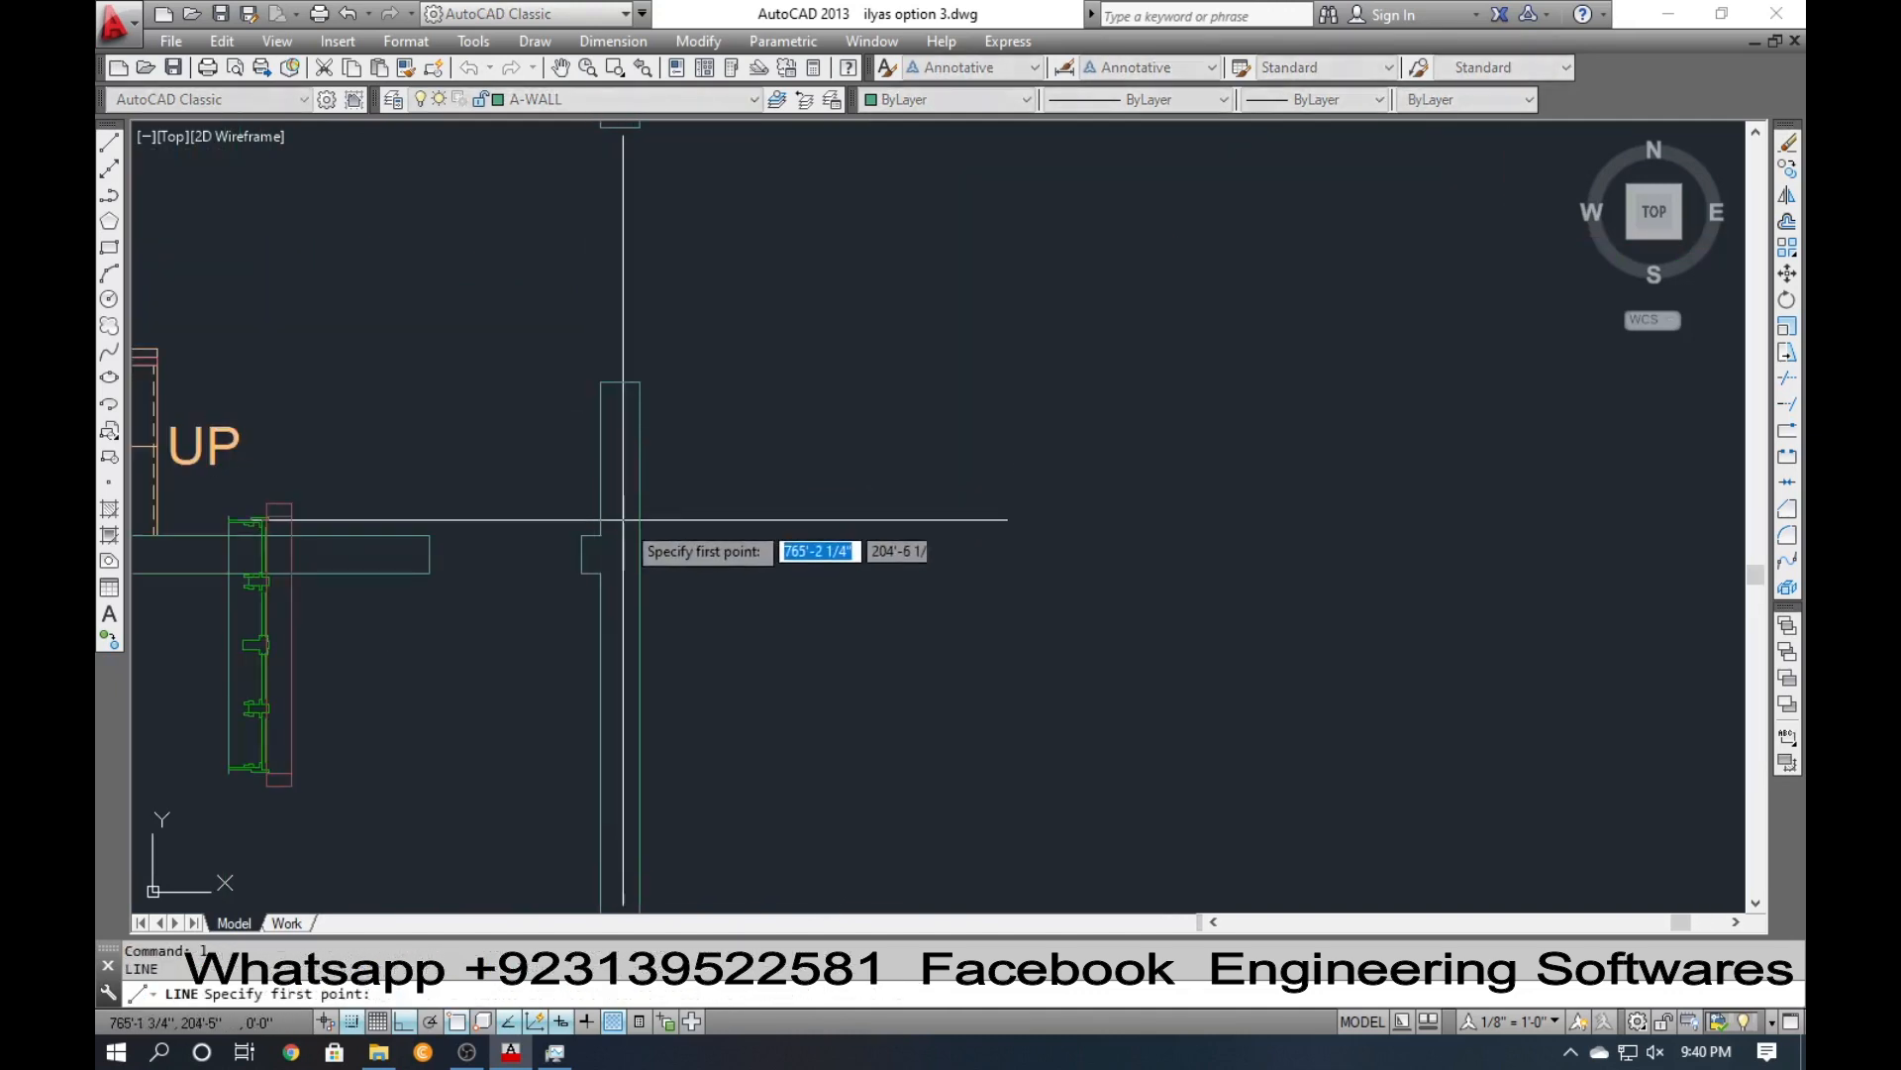
pyautogui.click(600, 536)
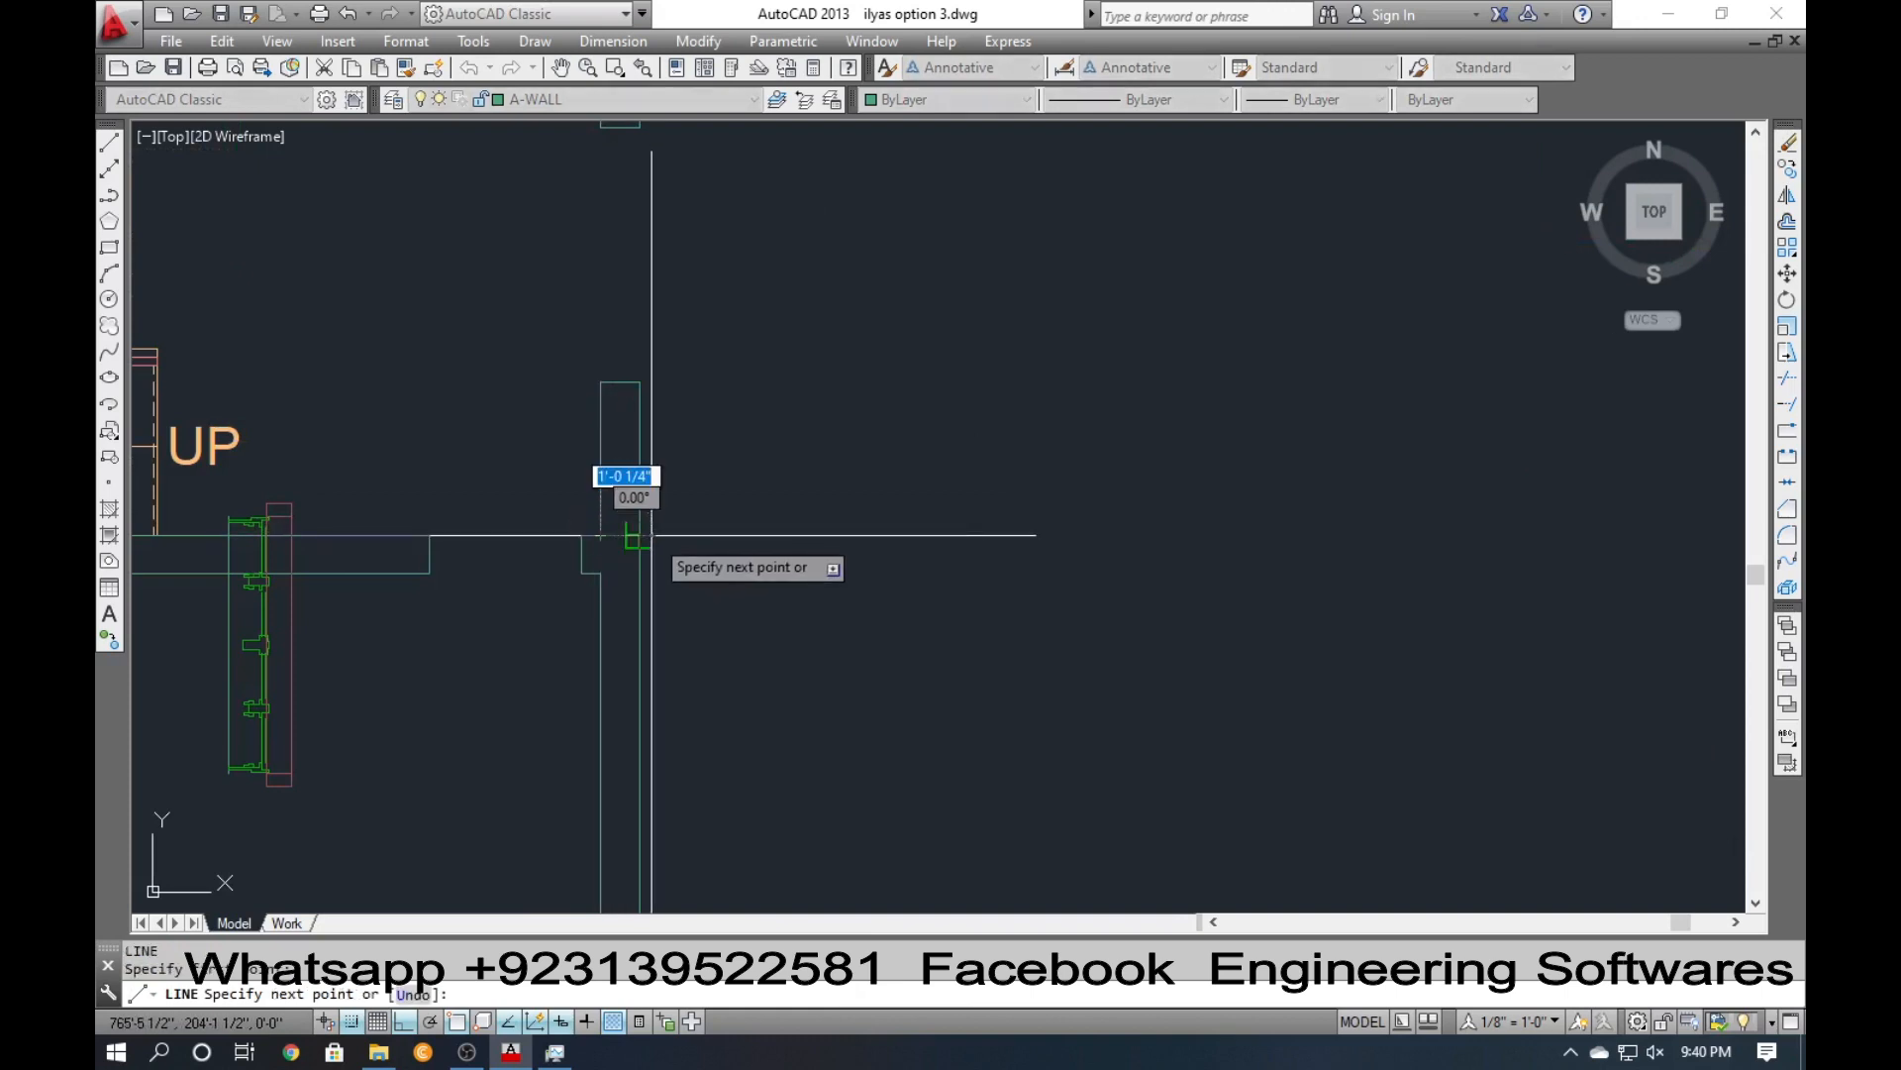
pyautogui.click(639, 536)
pyautogui.press('Return')
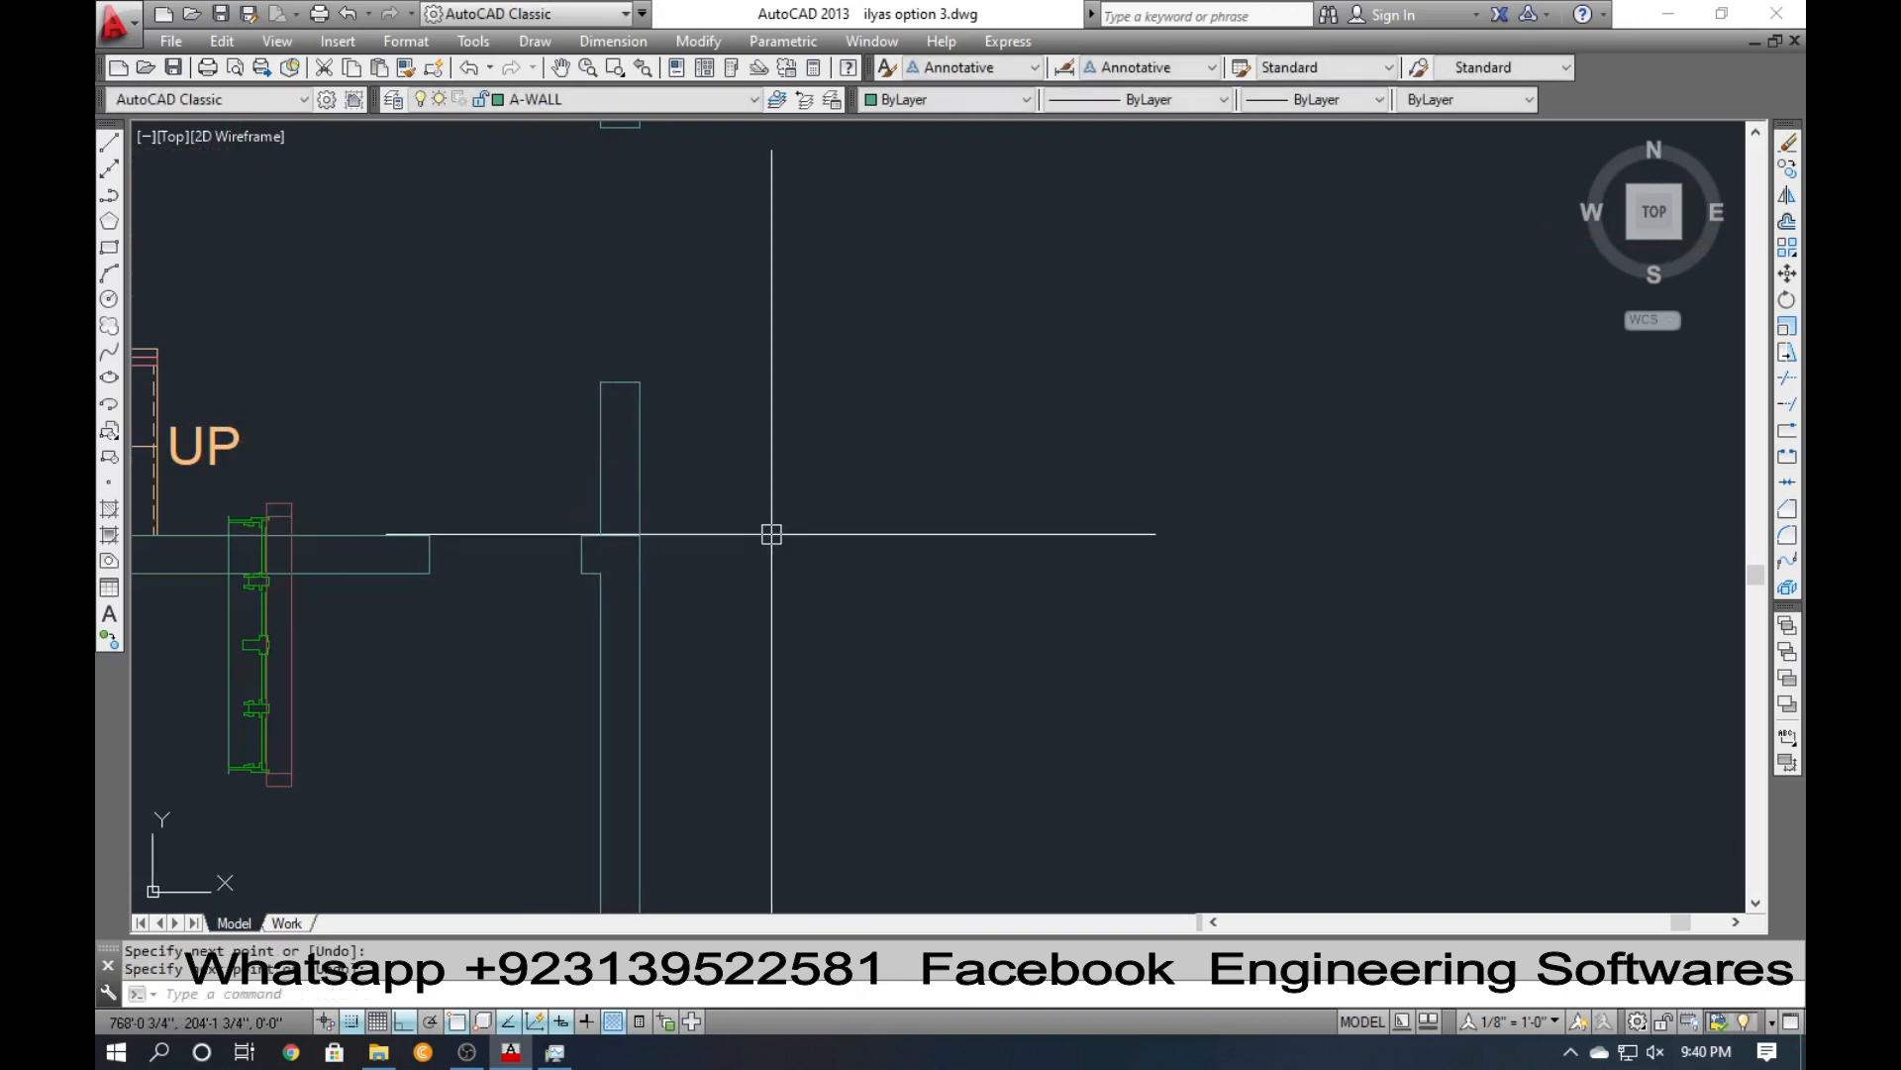
# Trim the right wall's outer face above the new line and erase the remaining inner face line to open a window gap.
pyautogui.write('tr')
pyautogui.press('Return')
pyautogui.press('Return')
pyautogui.click(745, 486)
pyautogui.click(524, 425)
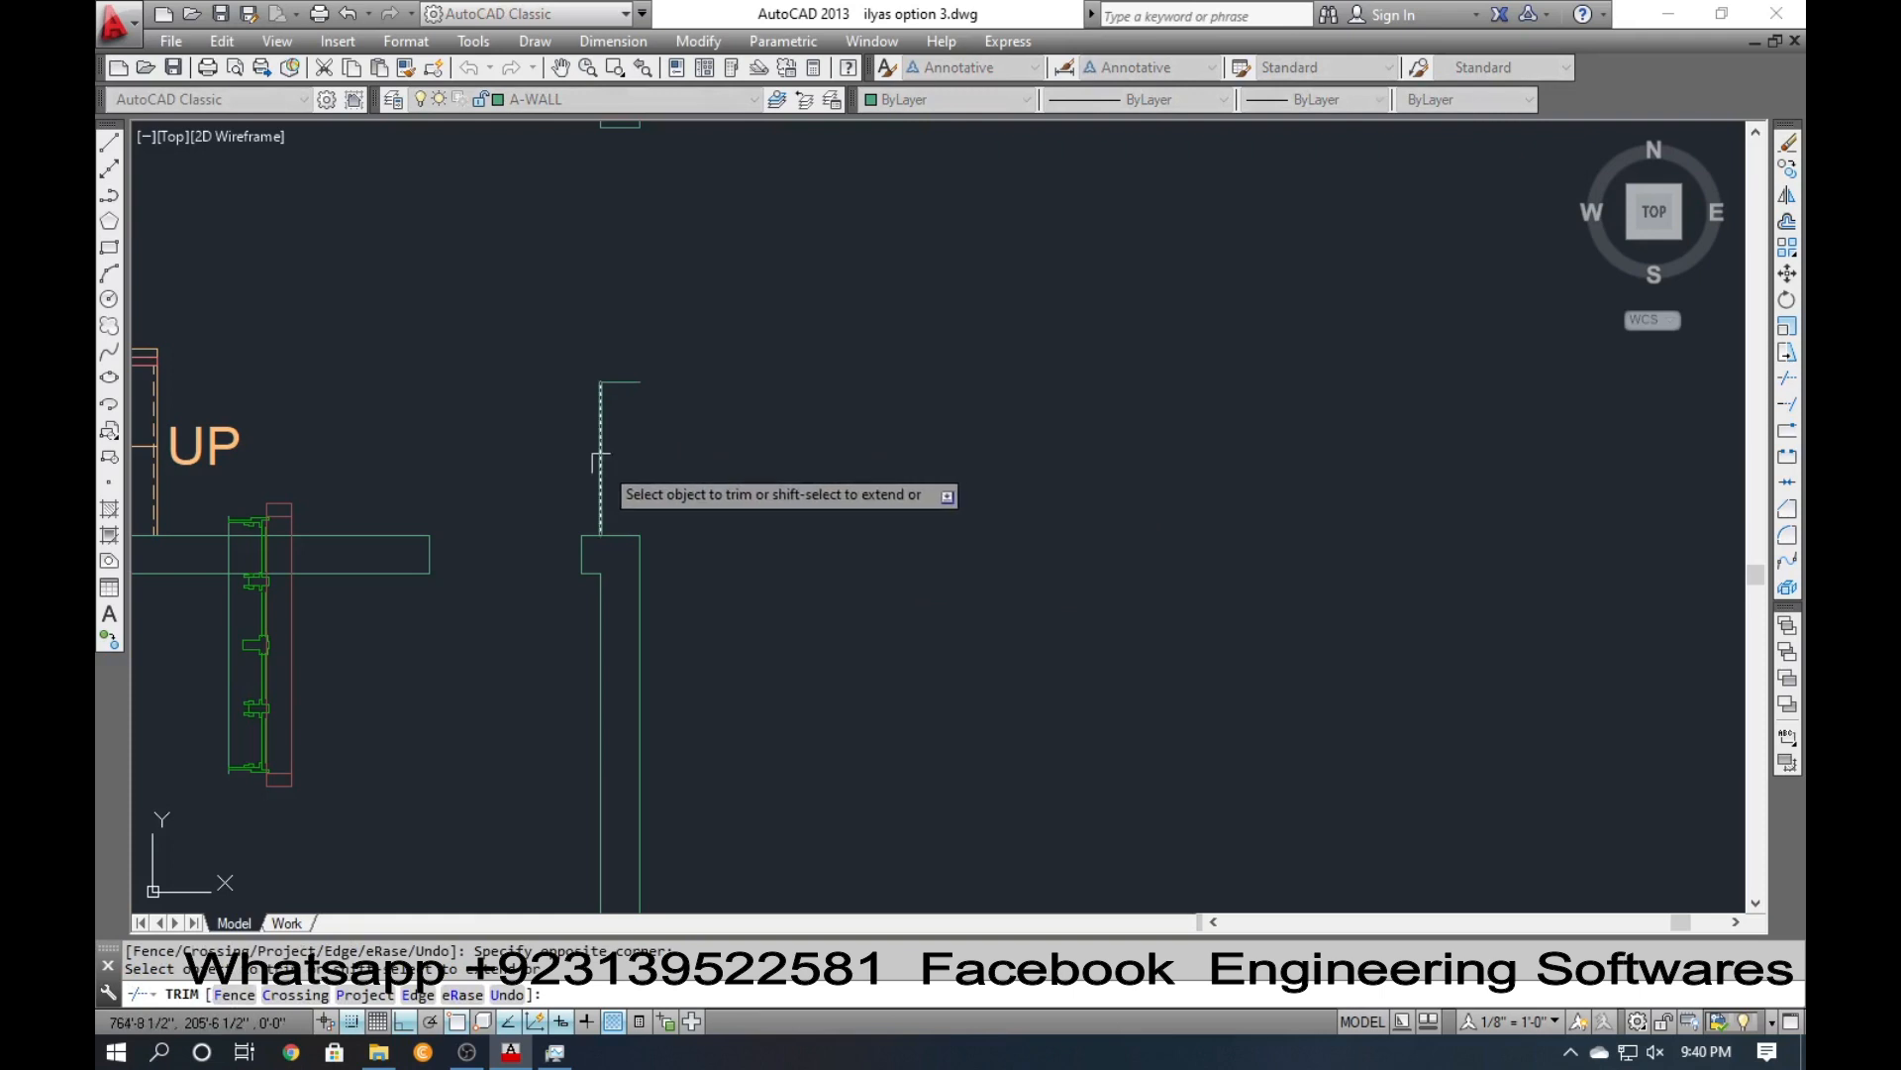
pyautogui.click(606, 463)
pyautogui.press('Escape')
pyautogui.click(600, 456)
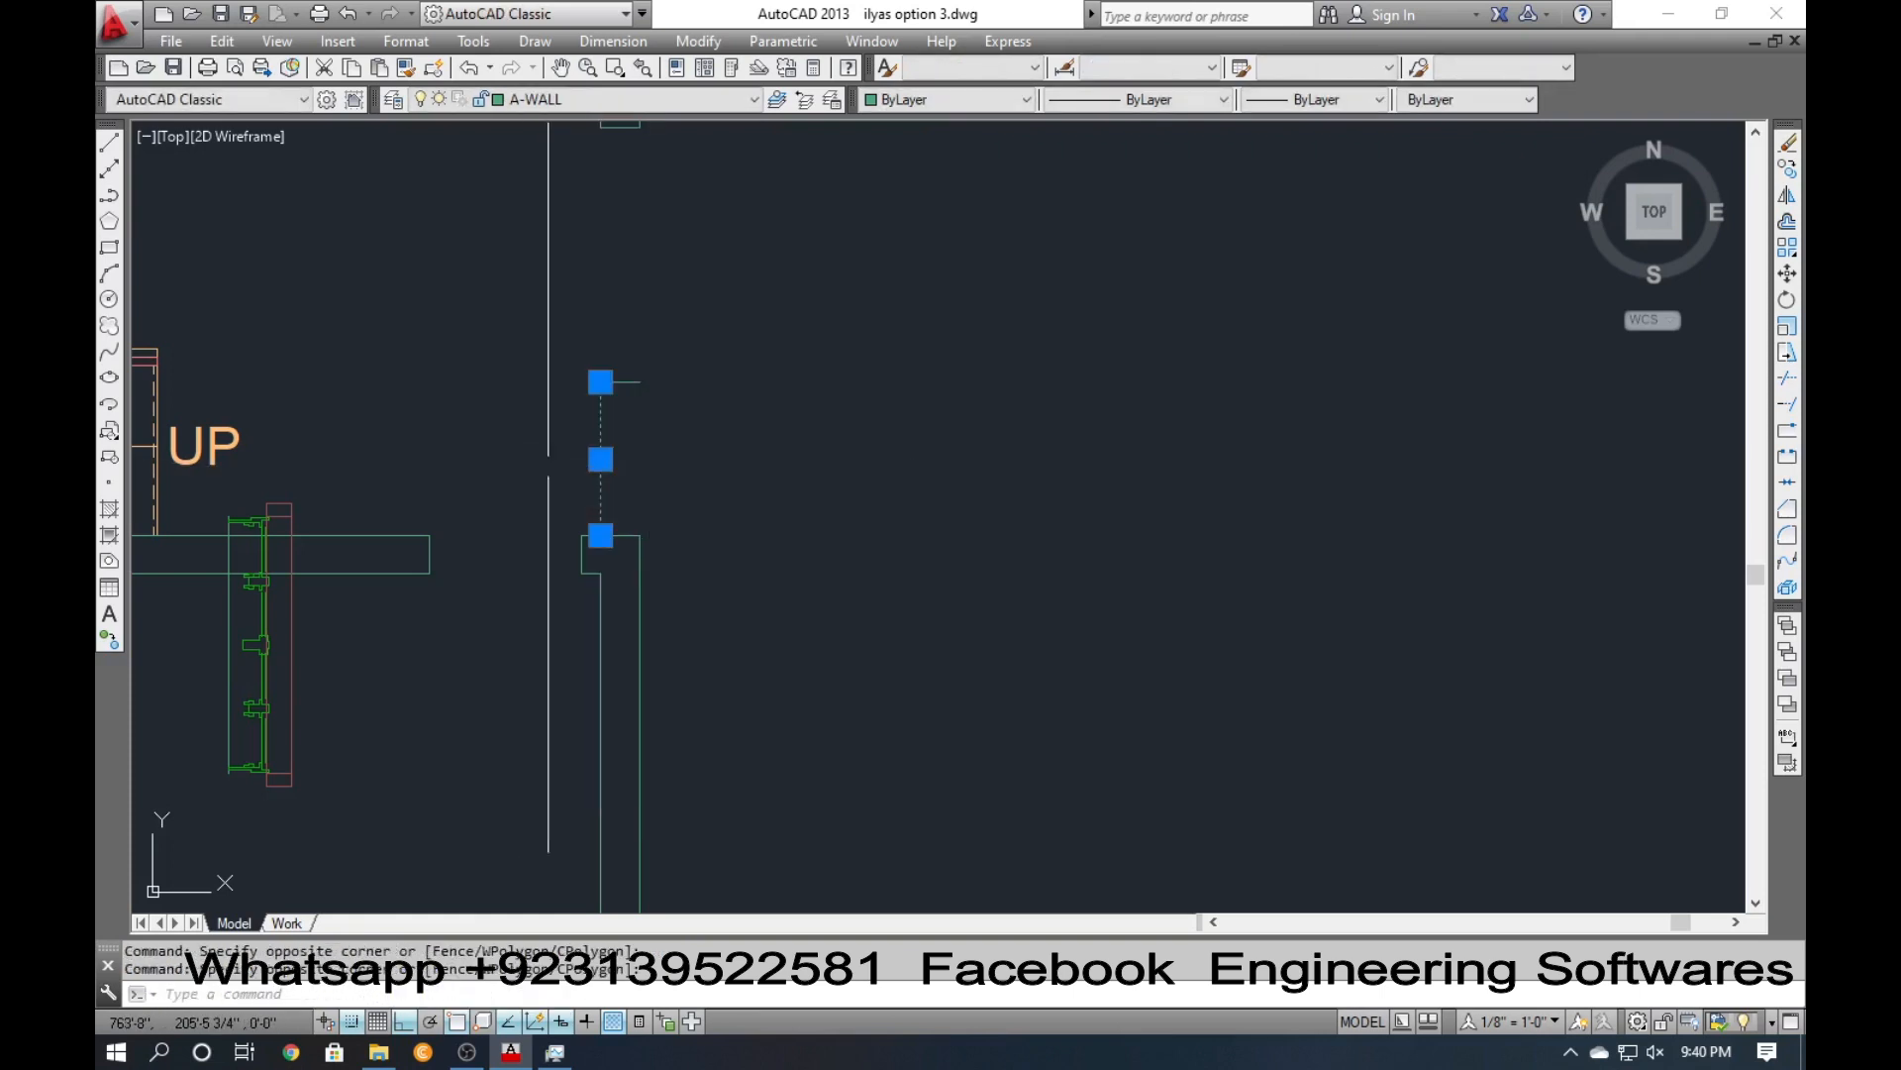
pyautogui.write('e')
pyautogui.press('Return')
# Align the mirrored window's left corners with the outer corners of the right wall's new opening, scaling it to fit.
pyautogui.write('al')
pyautogui.press('Return')
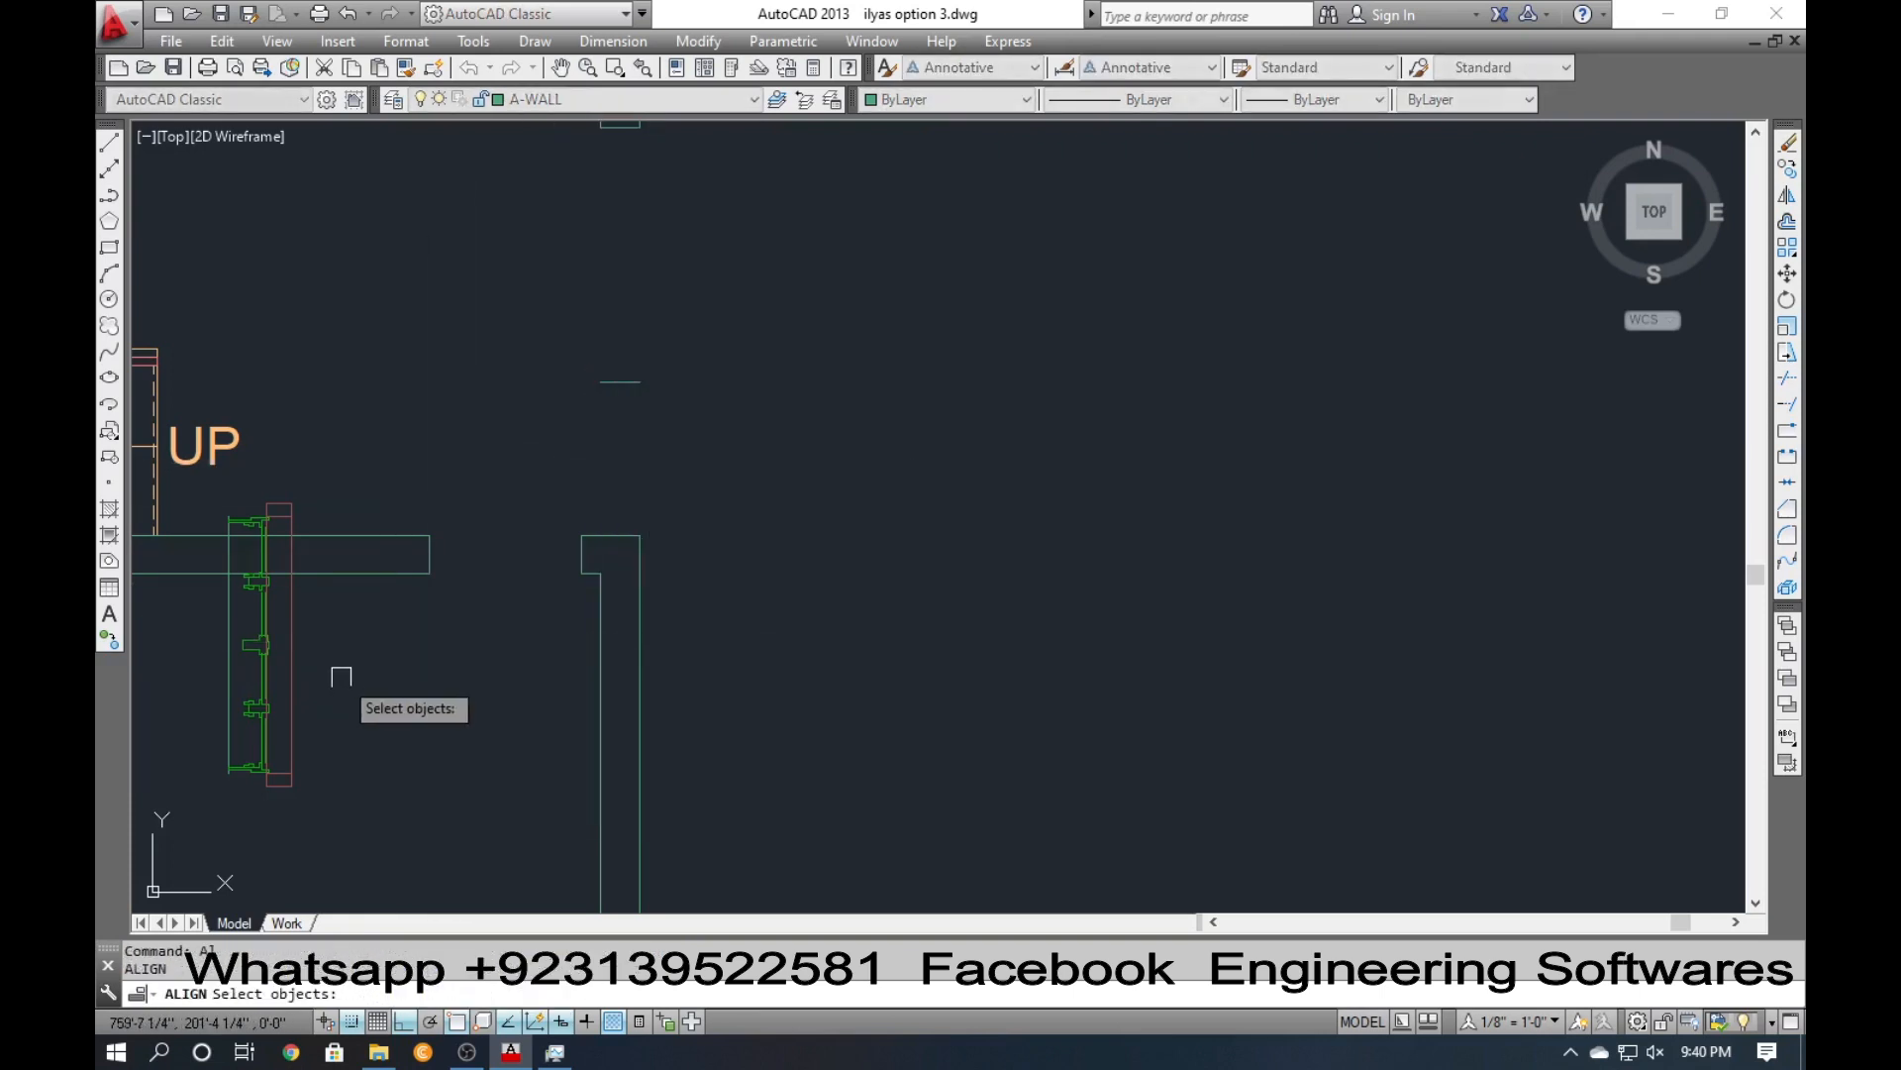
pyautogui.click(336, 670)
pyautogui.click(234, 680)
pyautogui.press('Return')
pyautogui.click(228, 516)
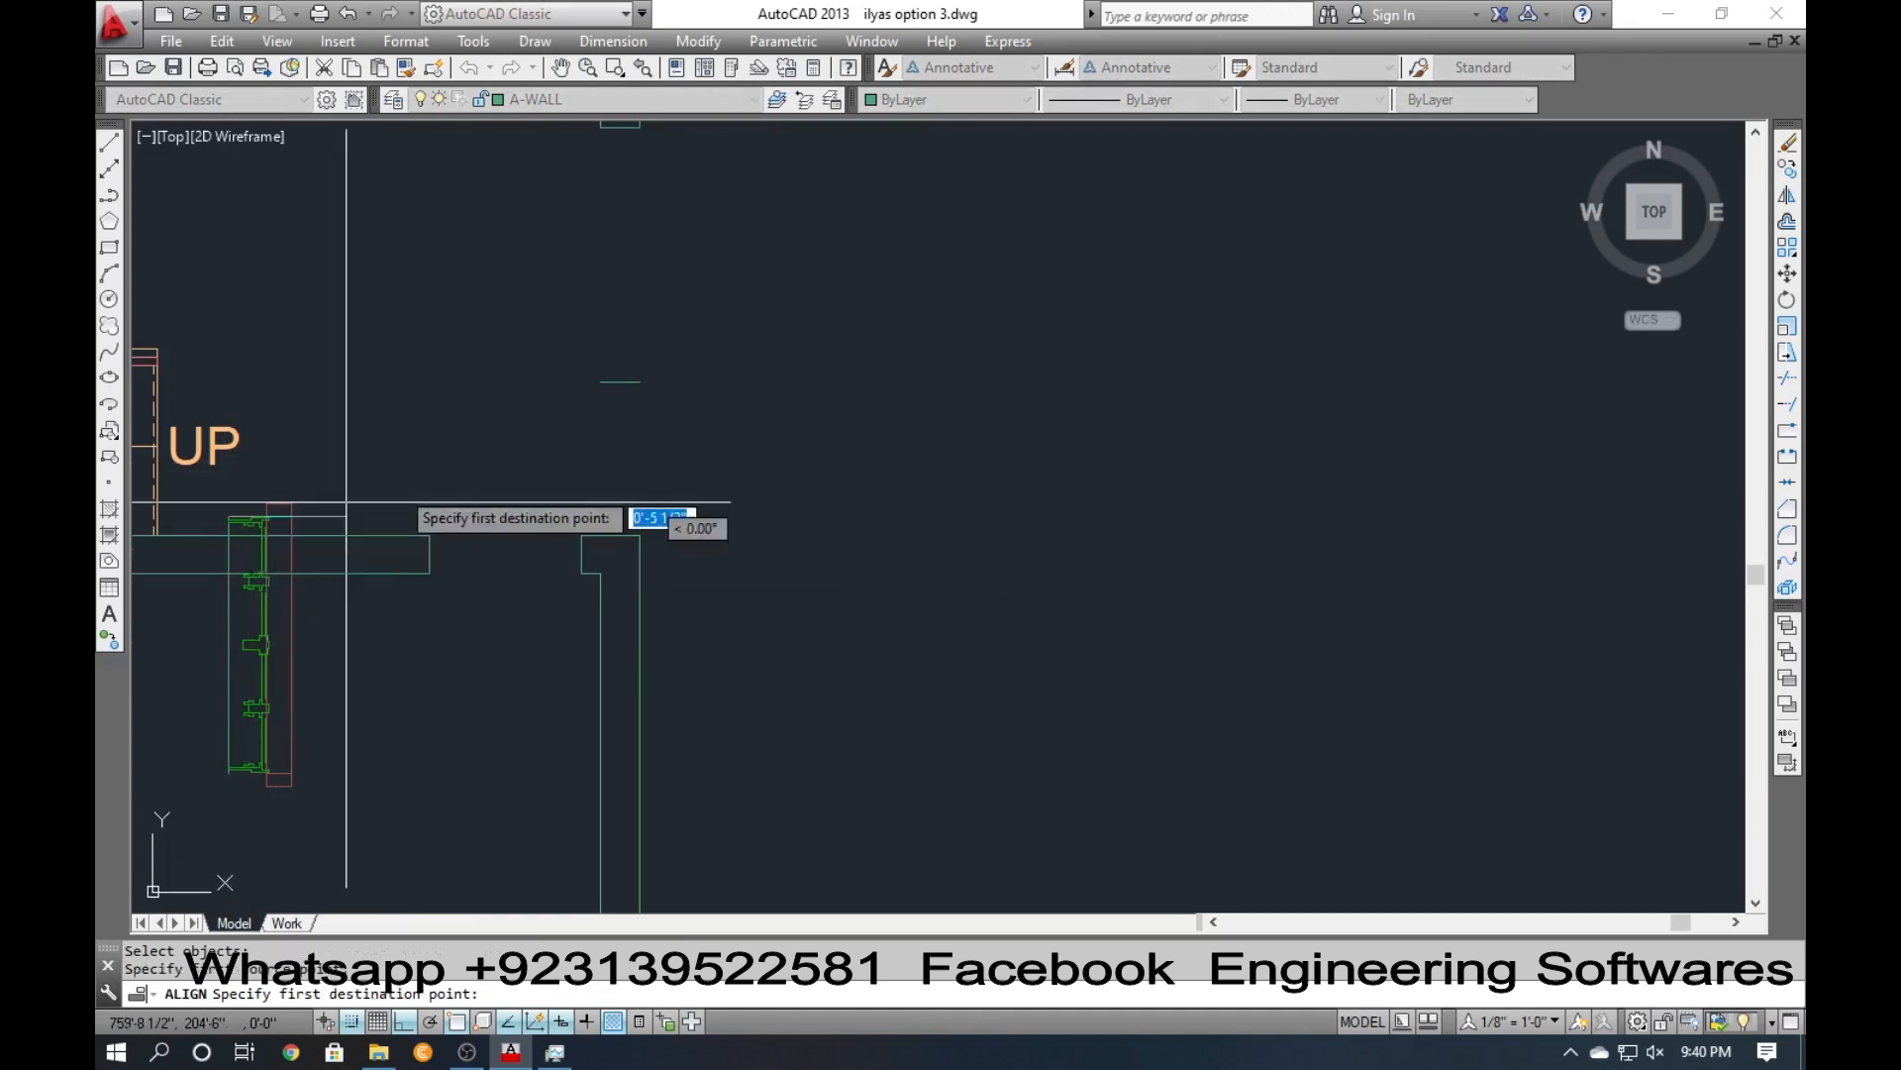
pyautogui.click(639, 382)
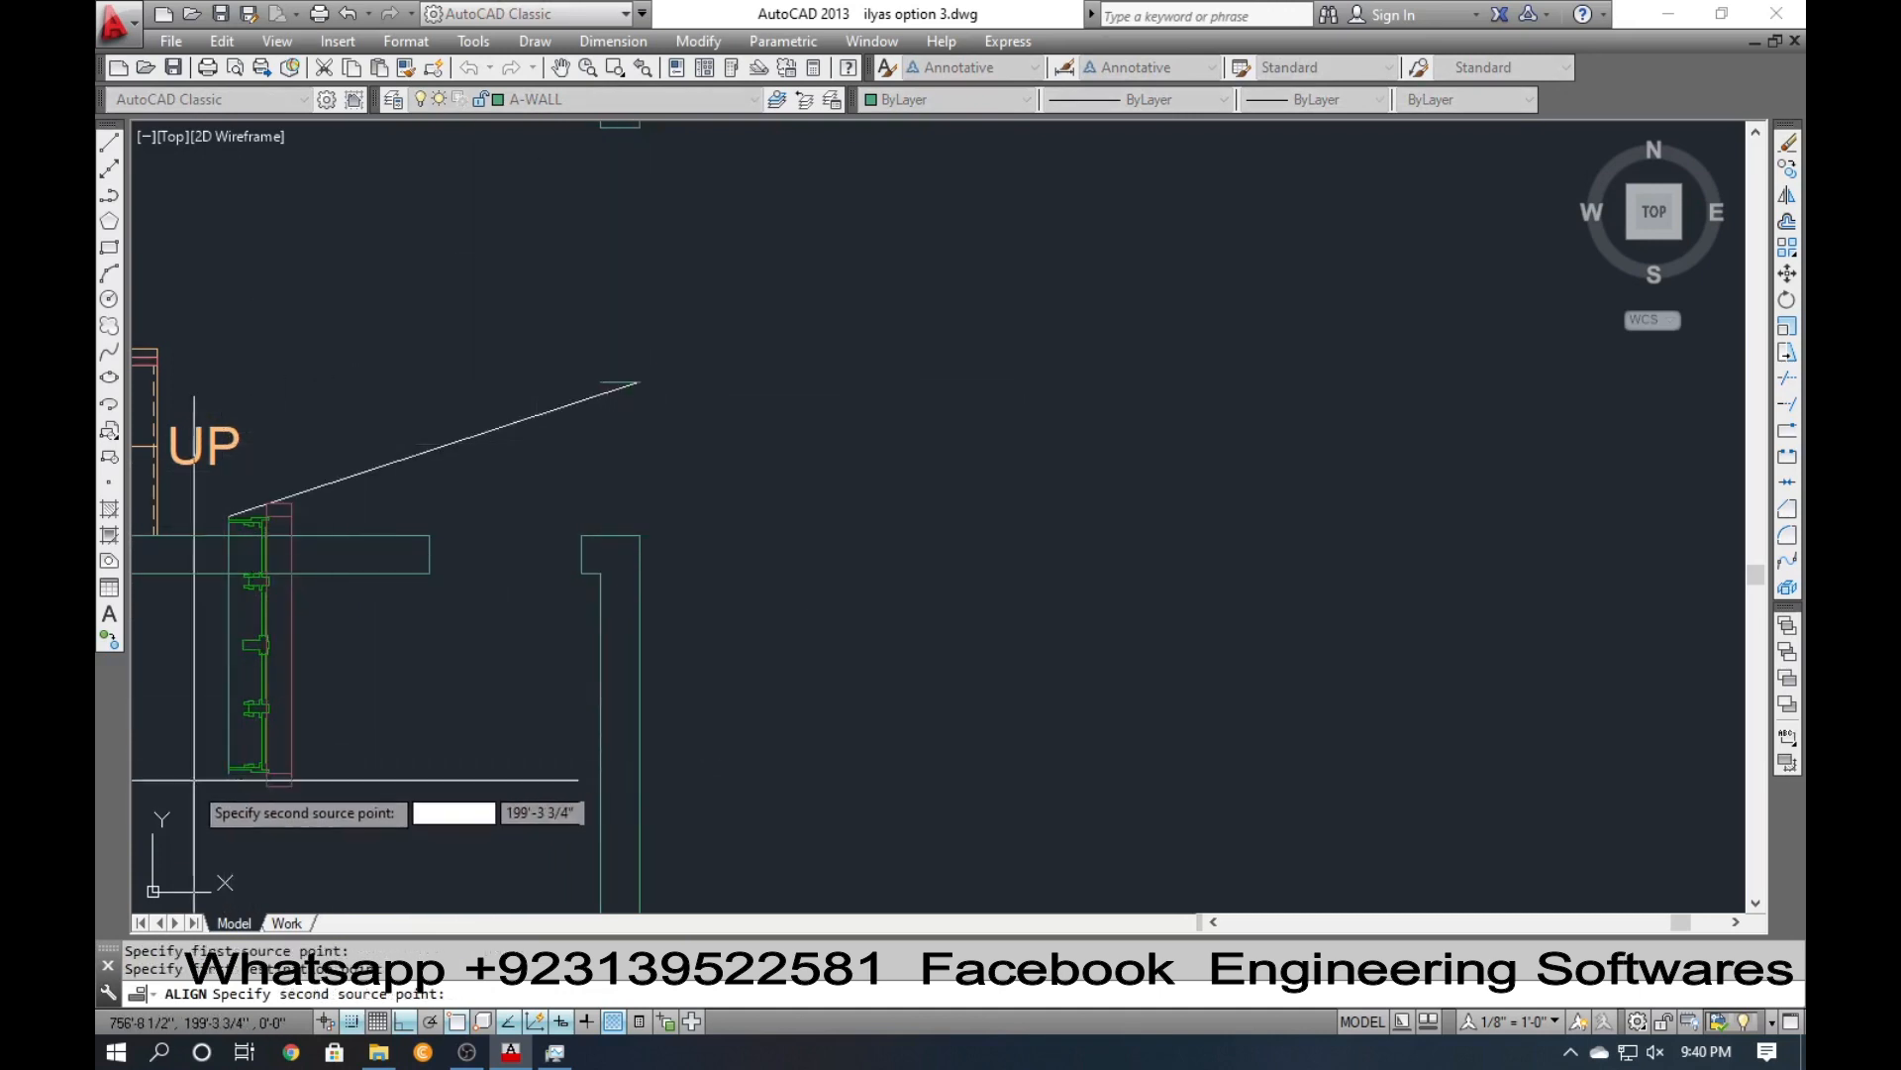
pyautogui.click(229, 772)
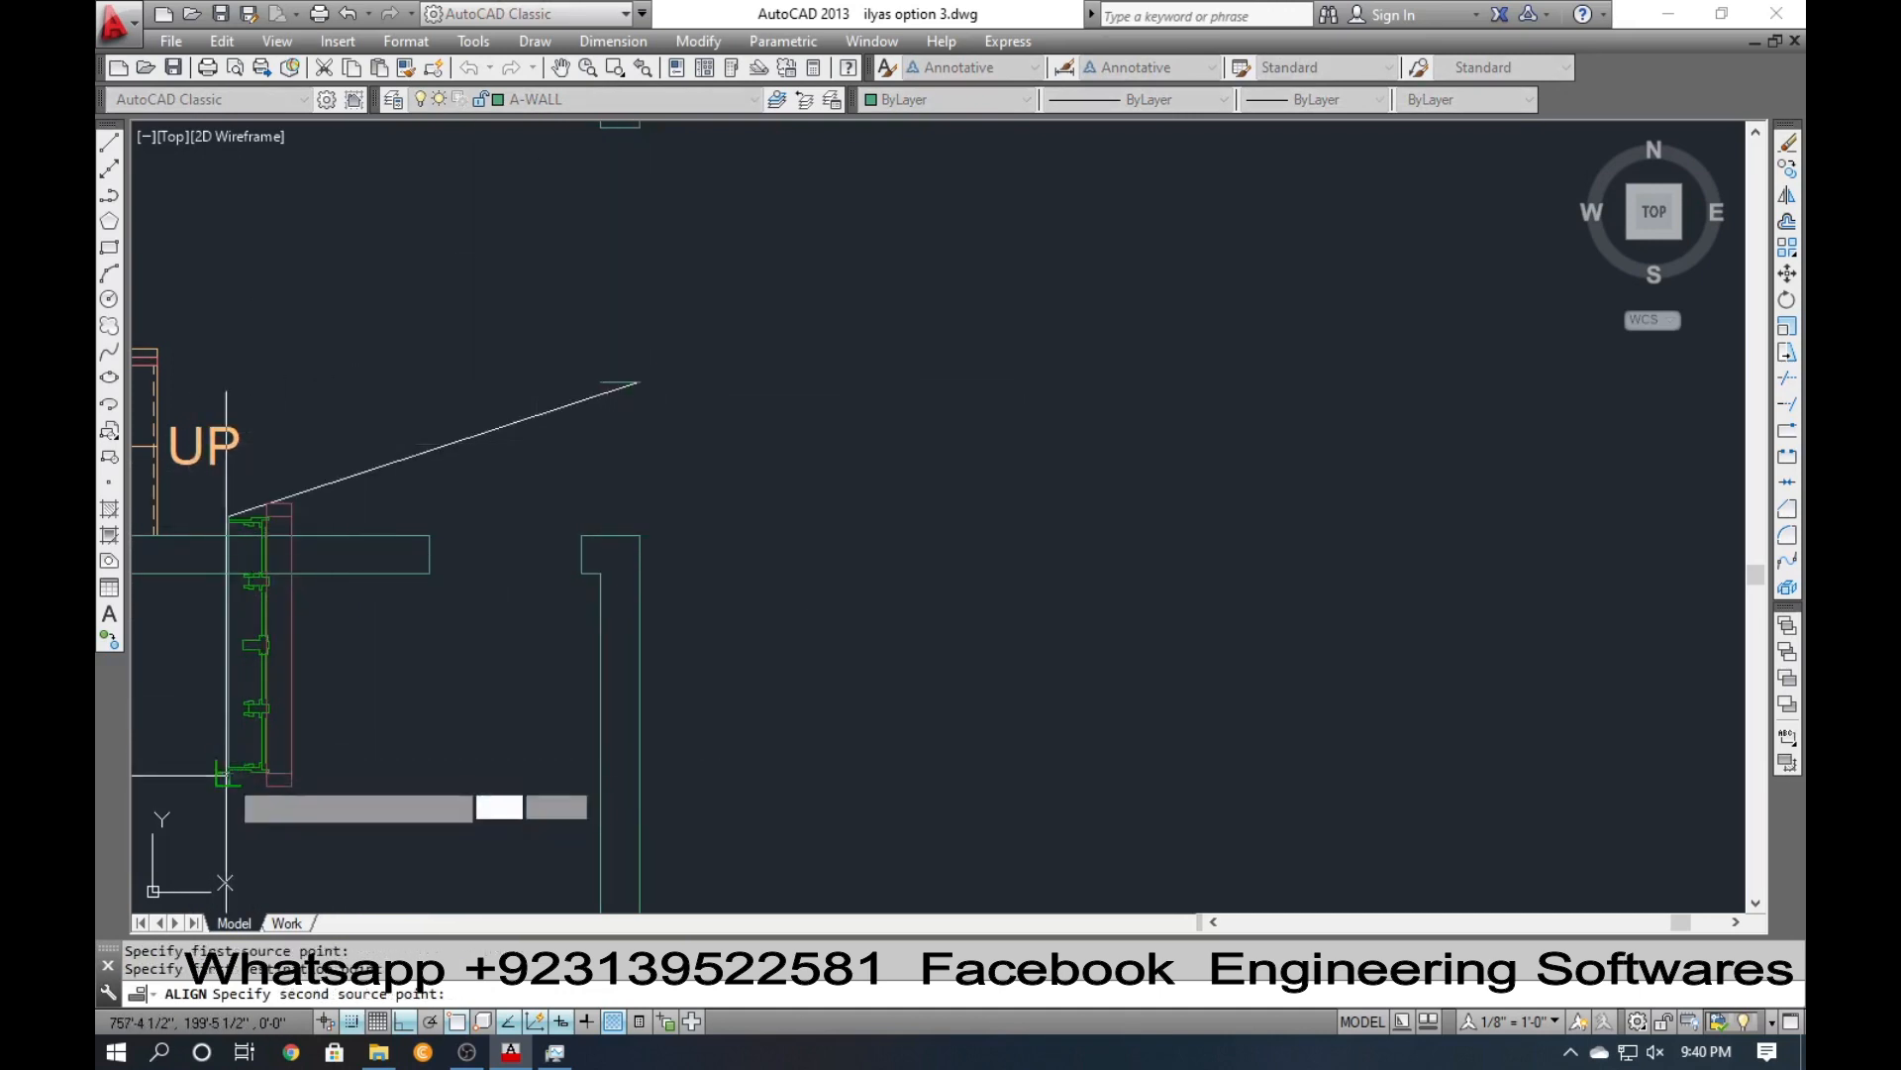
pyautogui.click(653, 535)
pyautogui.press('Return')
pyautogui.press('Return')
pyautogui.scroll(-2, 598, 540)
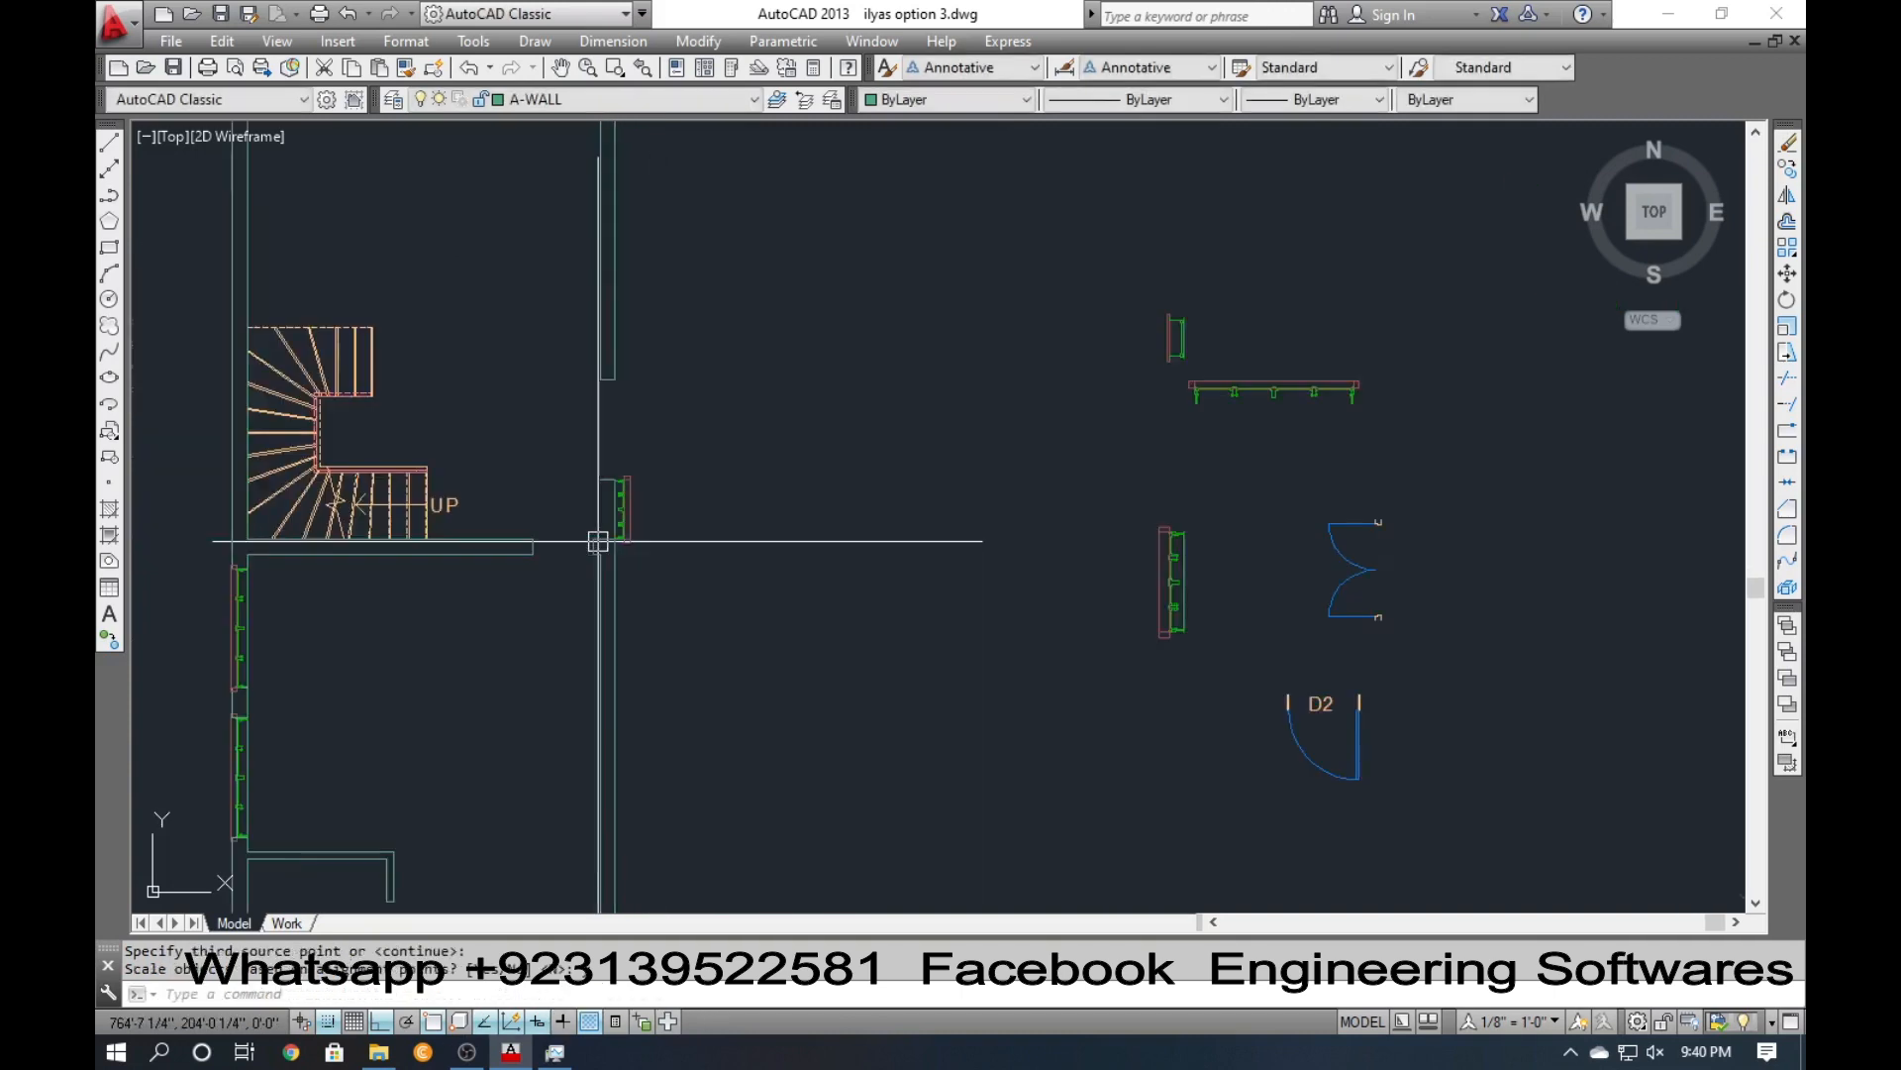
# Move the aligned window 9 inches inward so that it sits within the right wall's thickness.
pyautogui.scroll(4, 639, 518)
pyautogui.scroll(2, 666, 516)
pyautogui.click(701, 501)
pyautogui.click(386, 492)
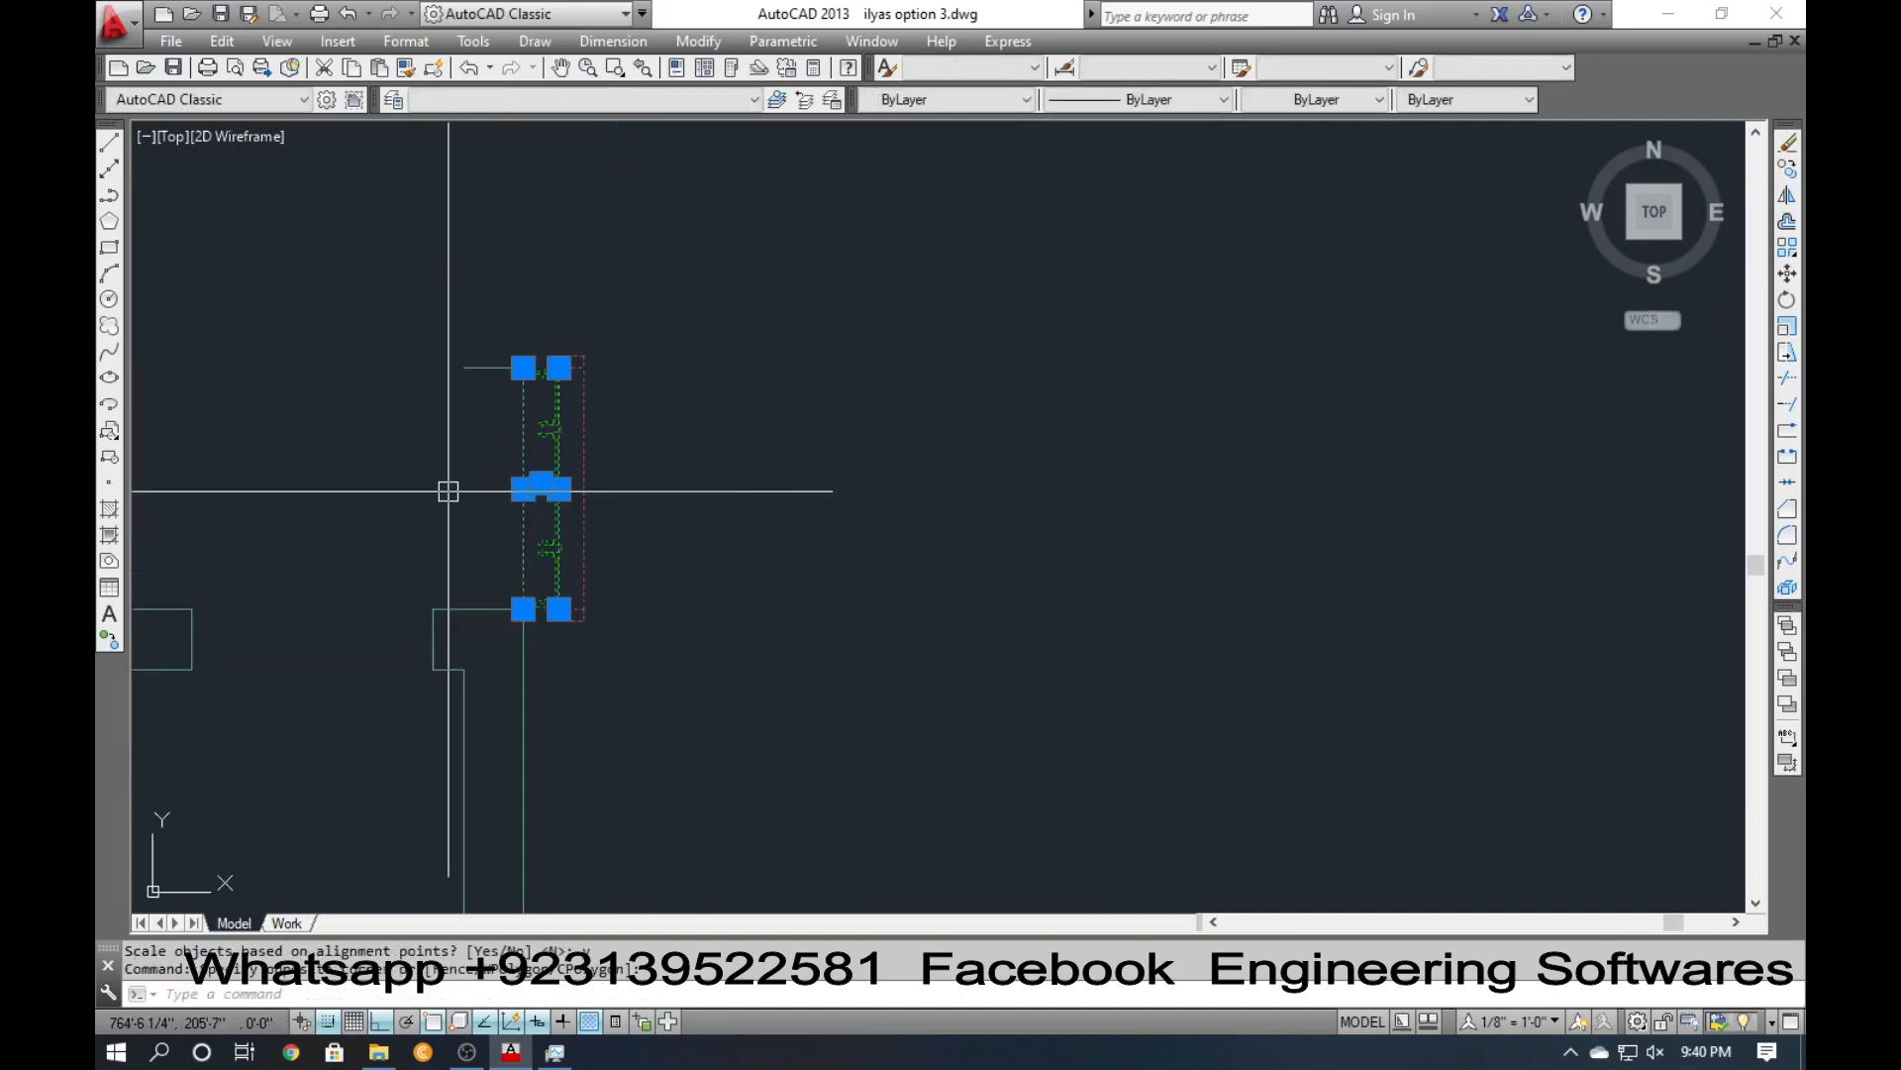
pyautogui.write('m')
pyautogui.press('Return')
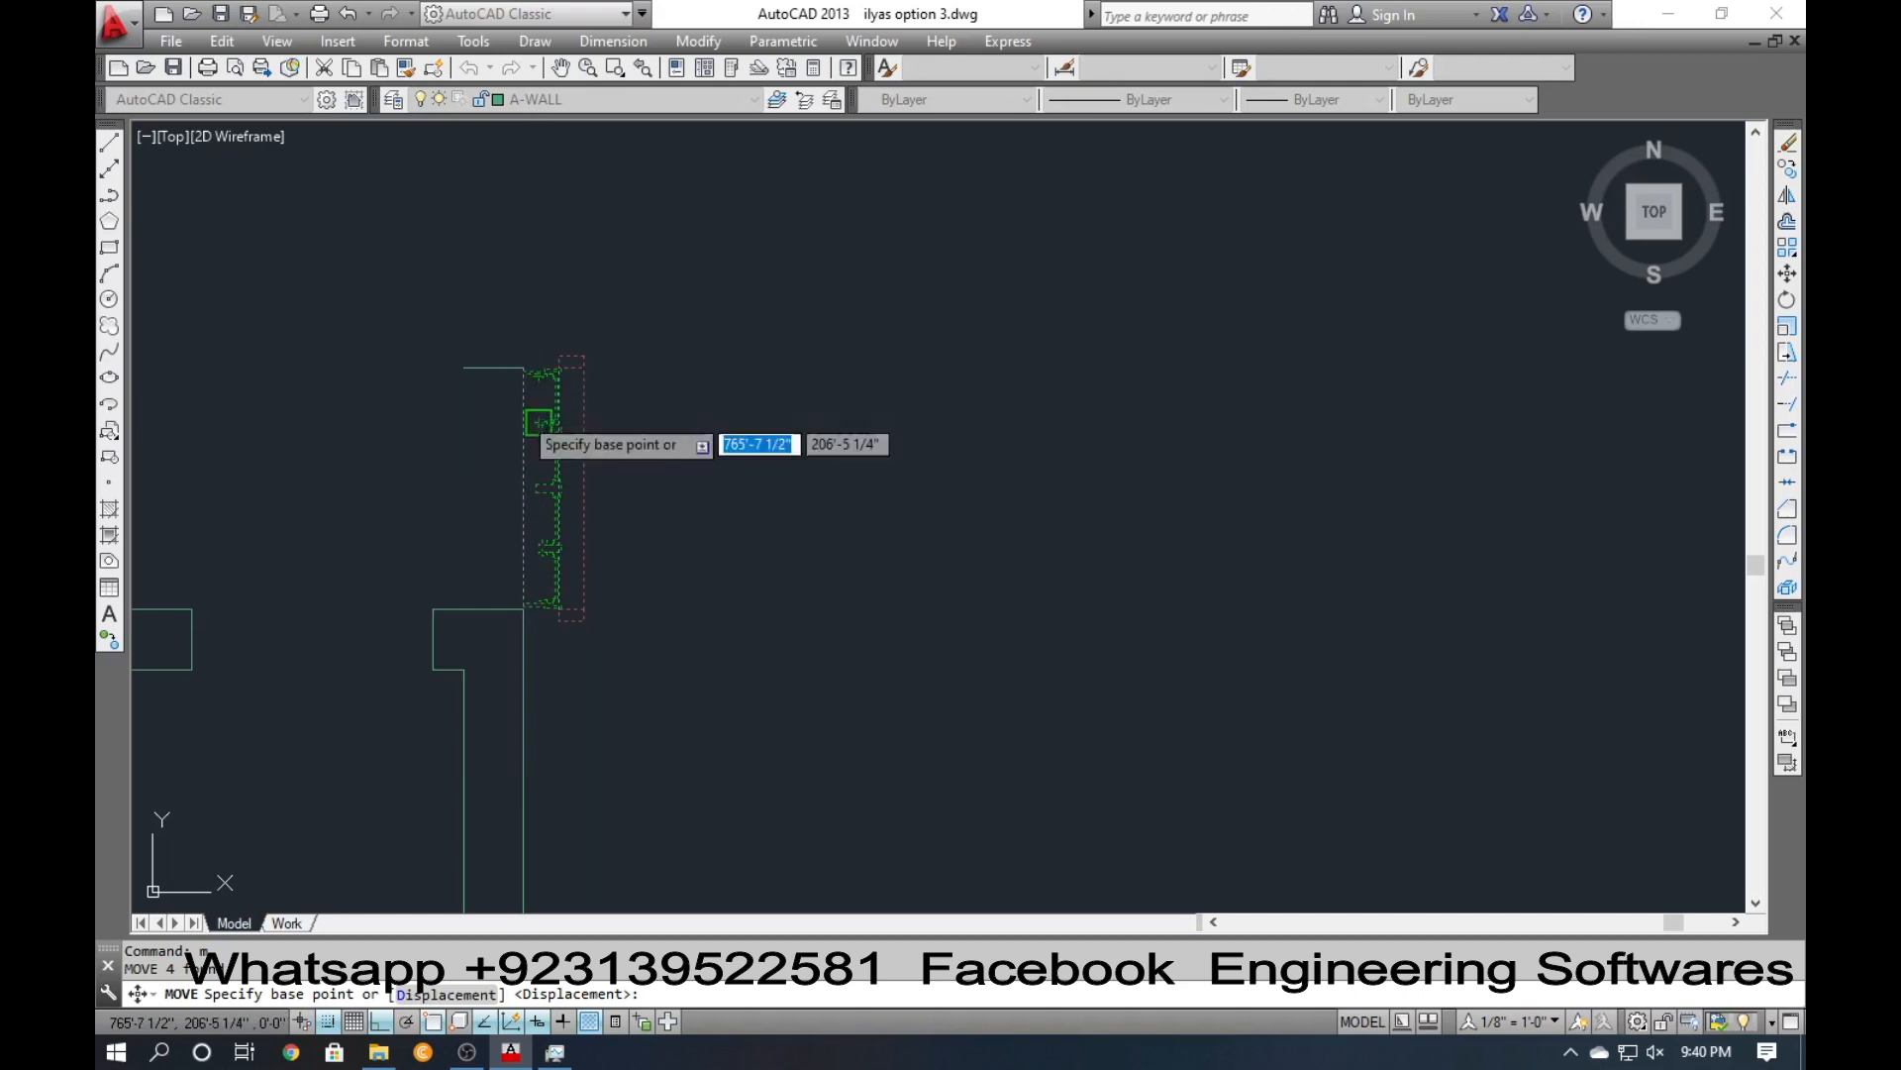
pyautogui.click(530, 423)
pyautogui.write('9')
pyautogui.press('Return')
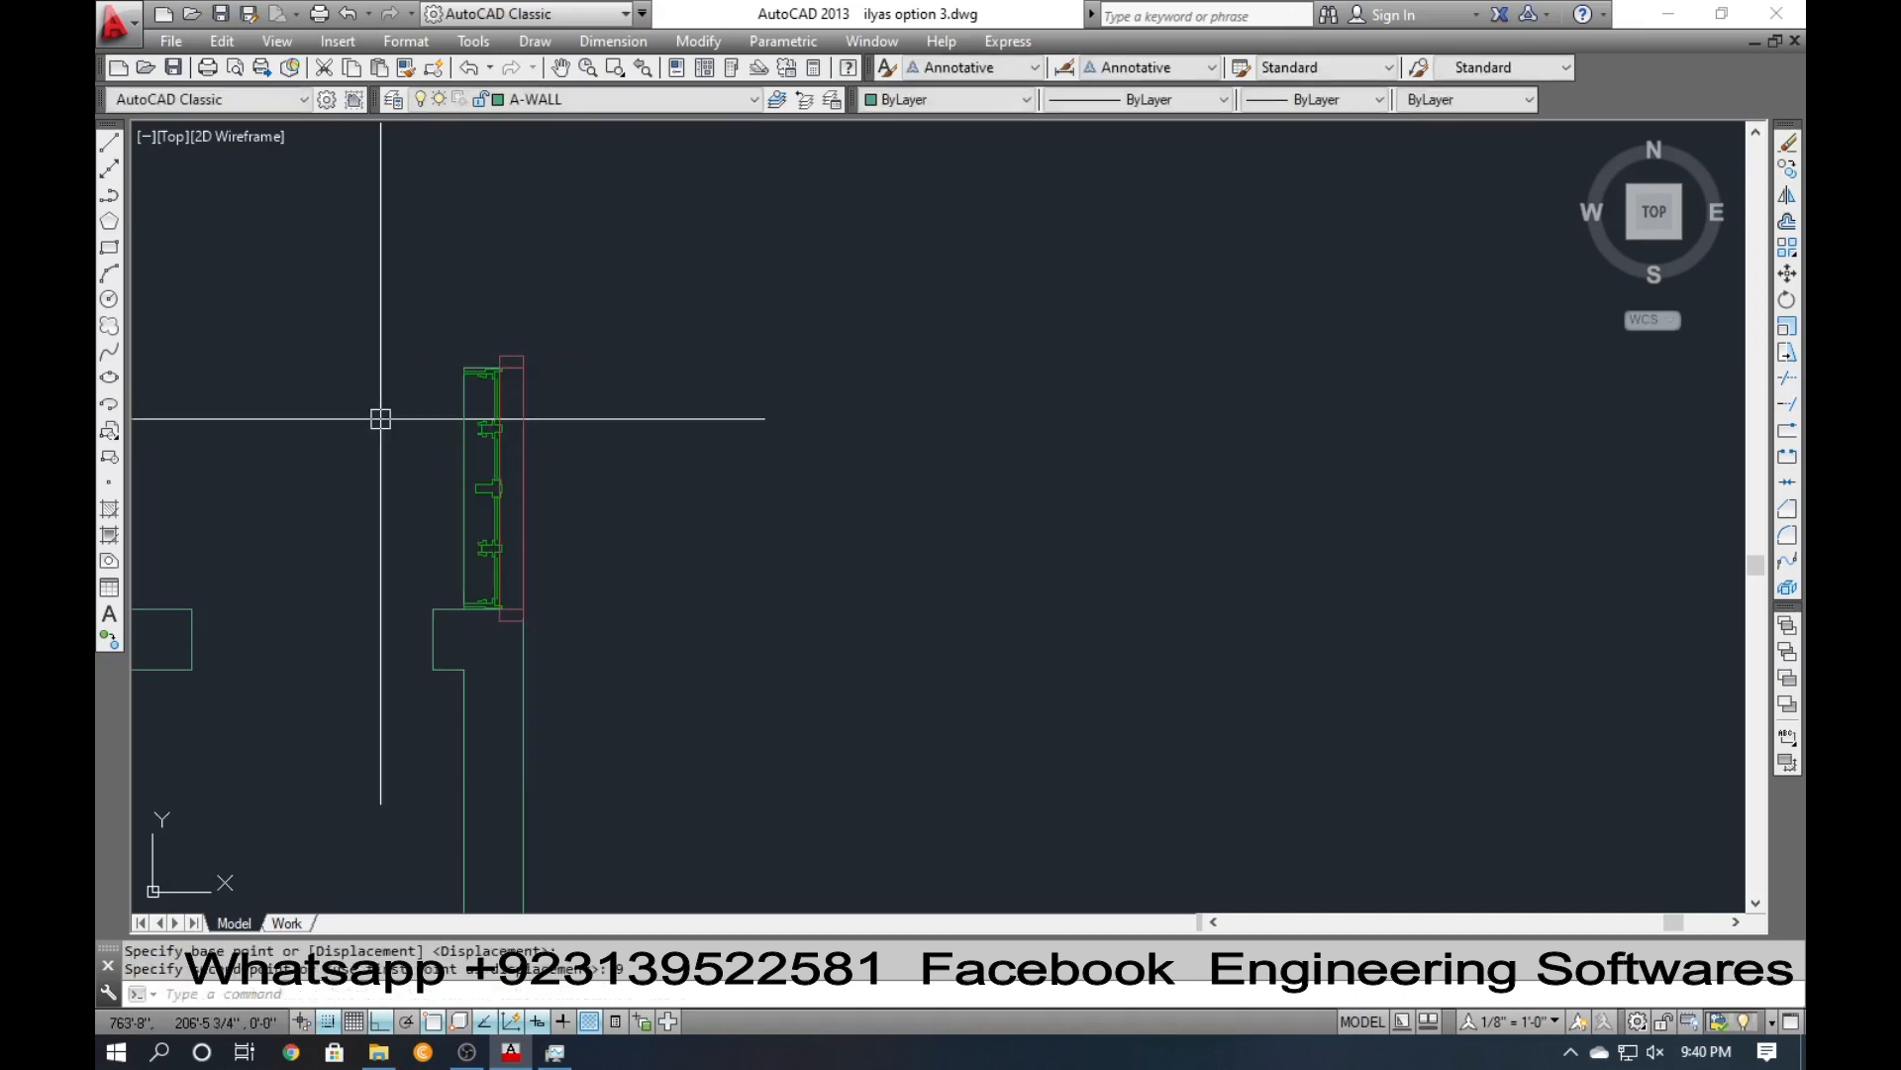
# Measure the width of the double door symbol between its two leaf ends with an aligned dimension, without placing it.
pyautogui.scroll(-5, 538, 519)
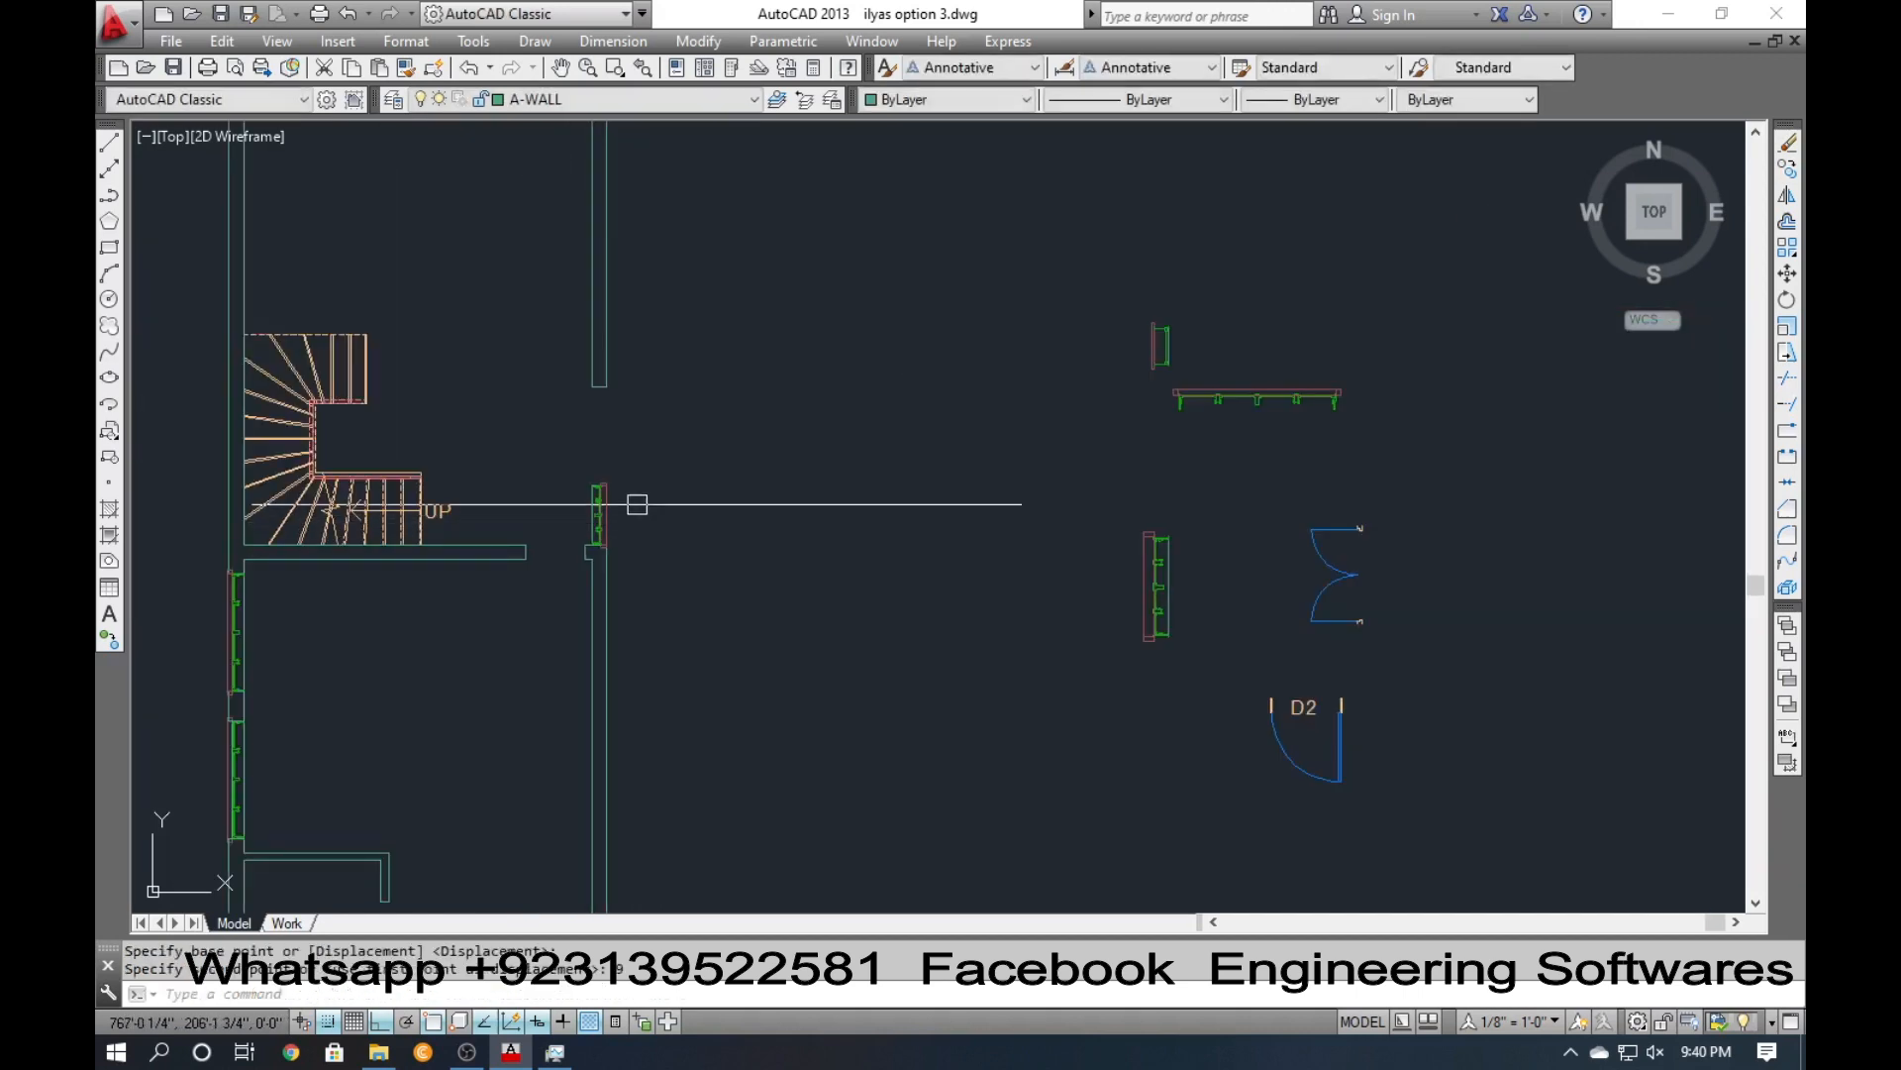
pyautogui.scroll(2, 634, 460)
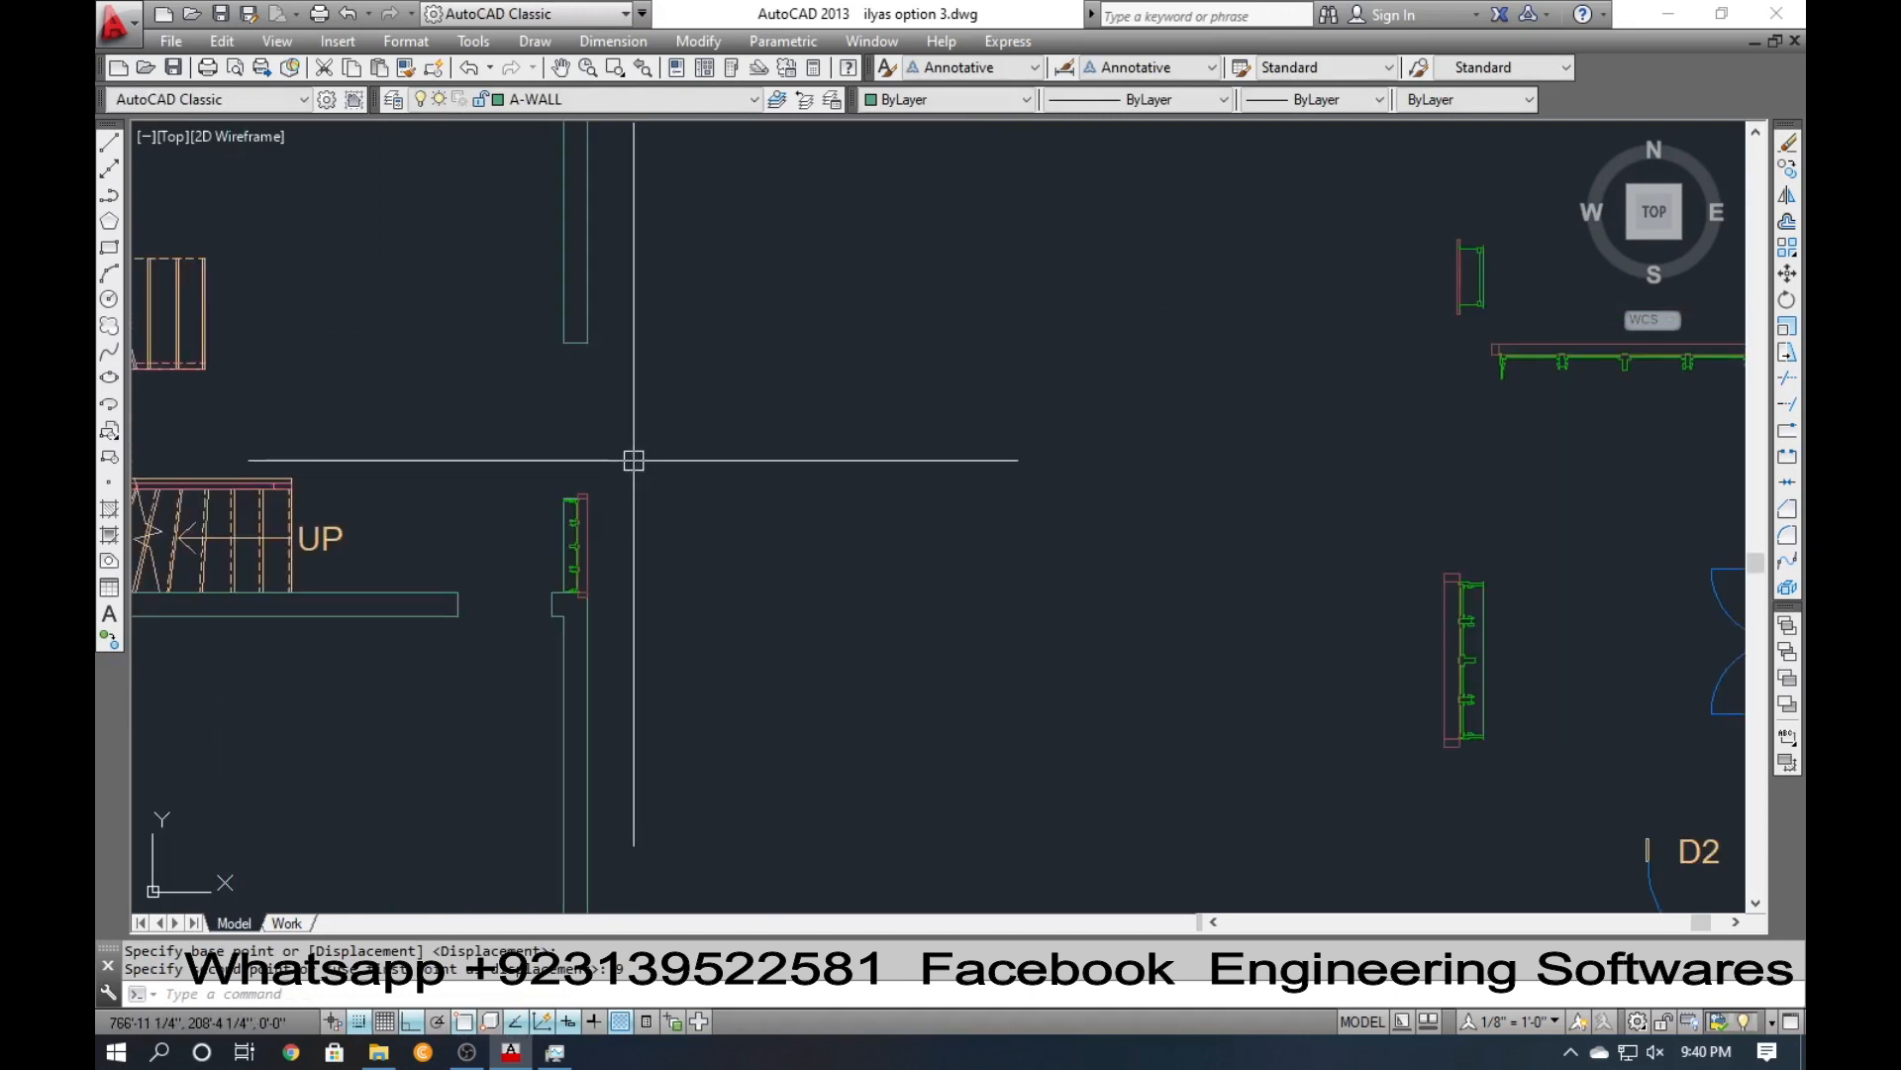
pyautogui.scroll(-3, 1168, 488)
pyautogui.scroll(3, 1282, 544)
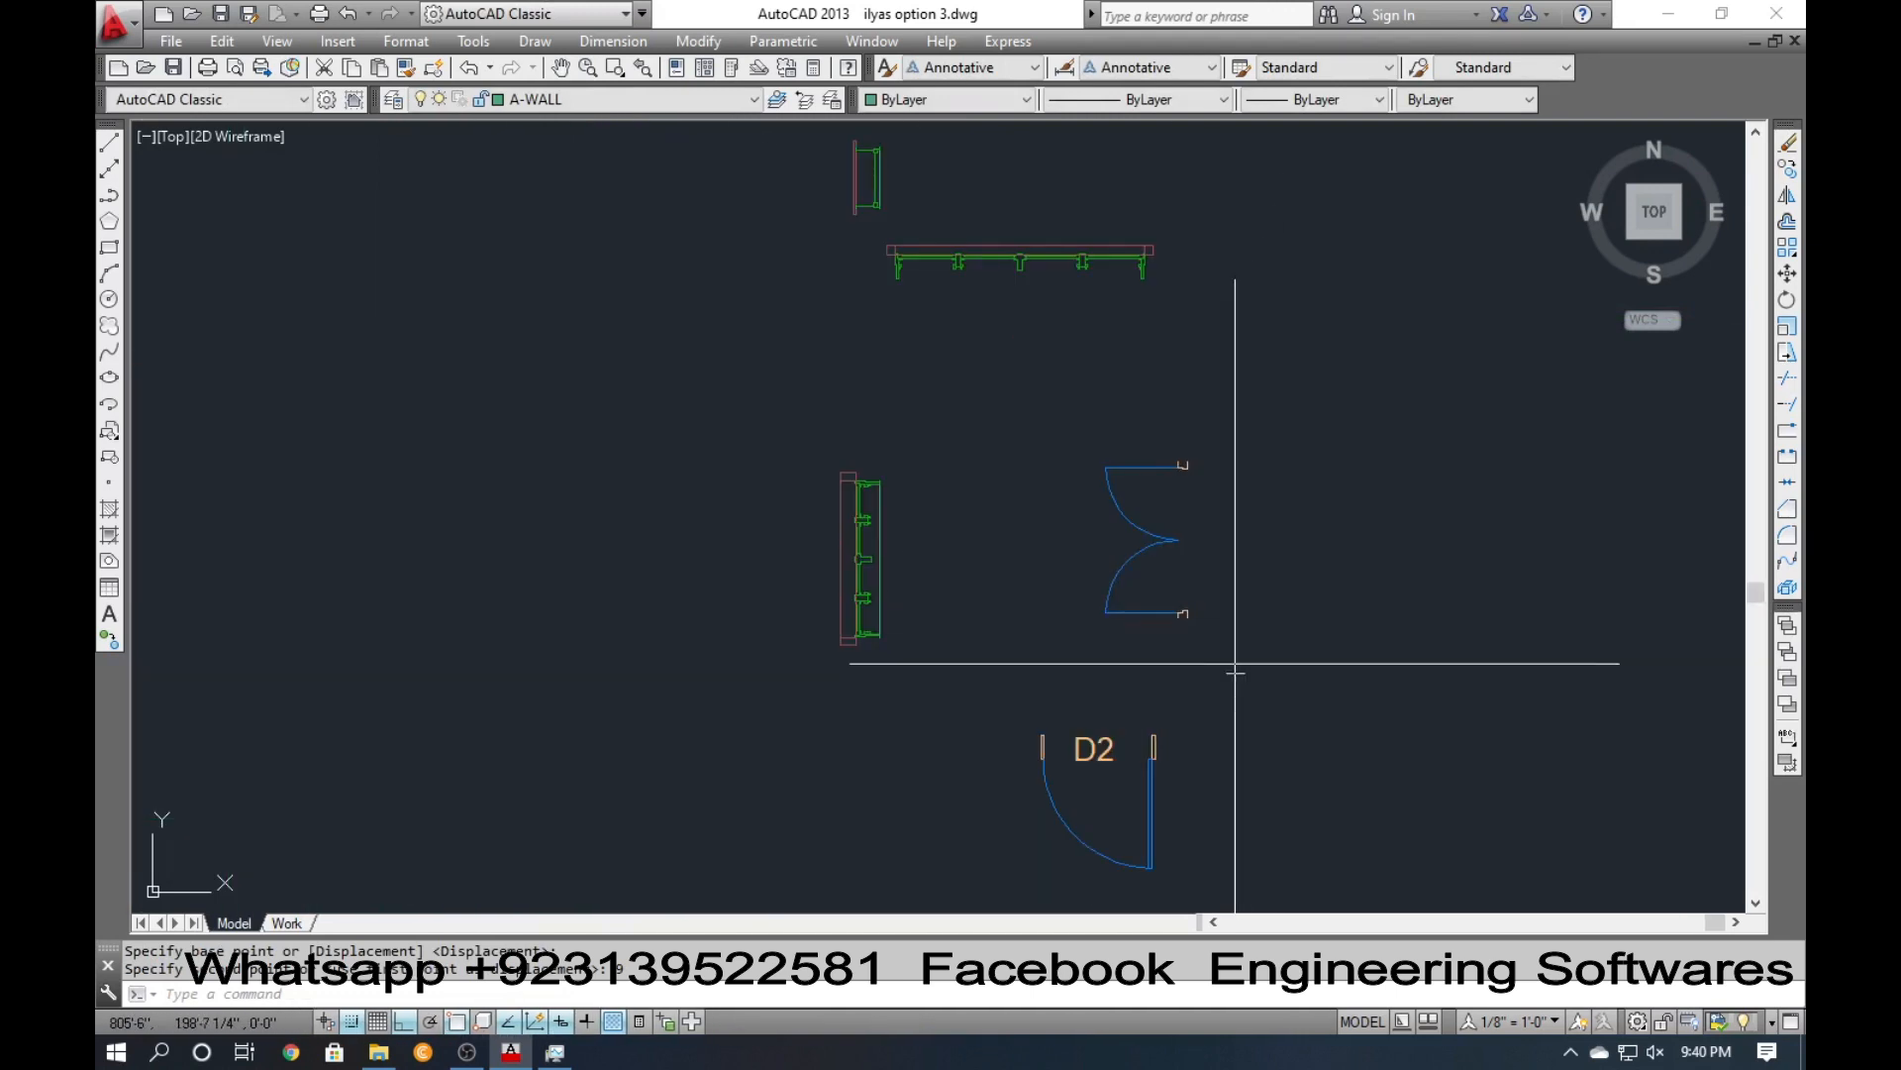
pyautogui.click(1197, 651)
pyautogui.click(1081, 472)
pyautogui.press('Escape')
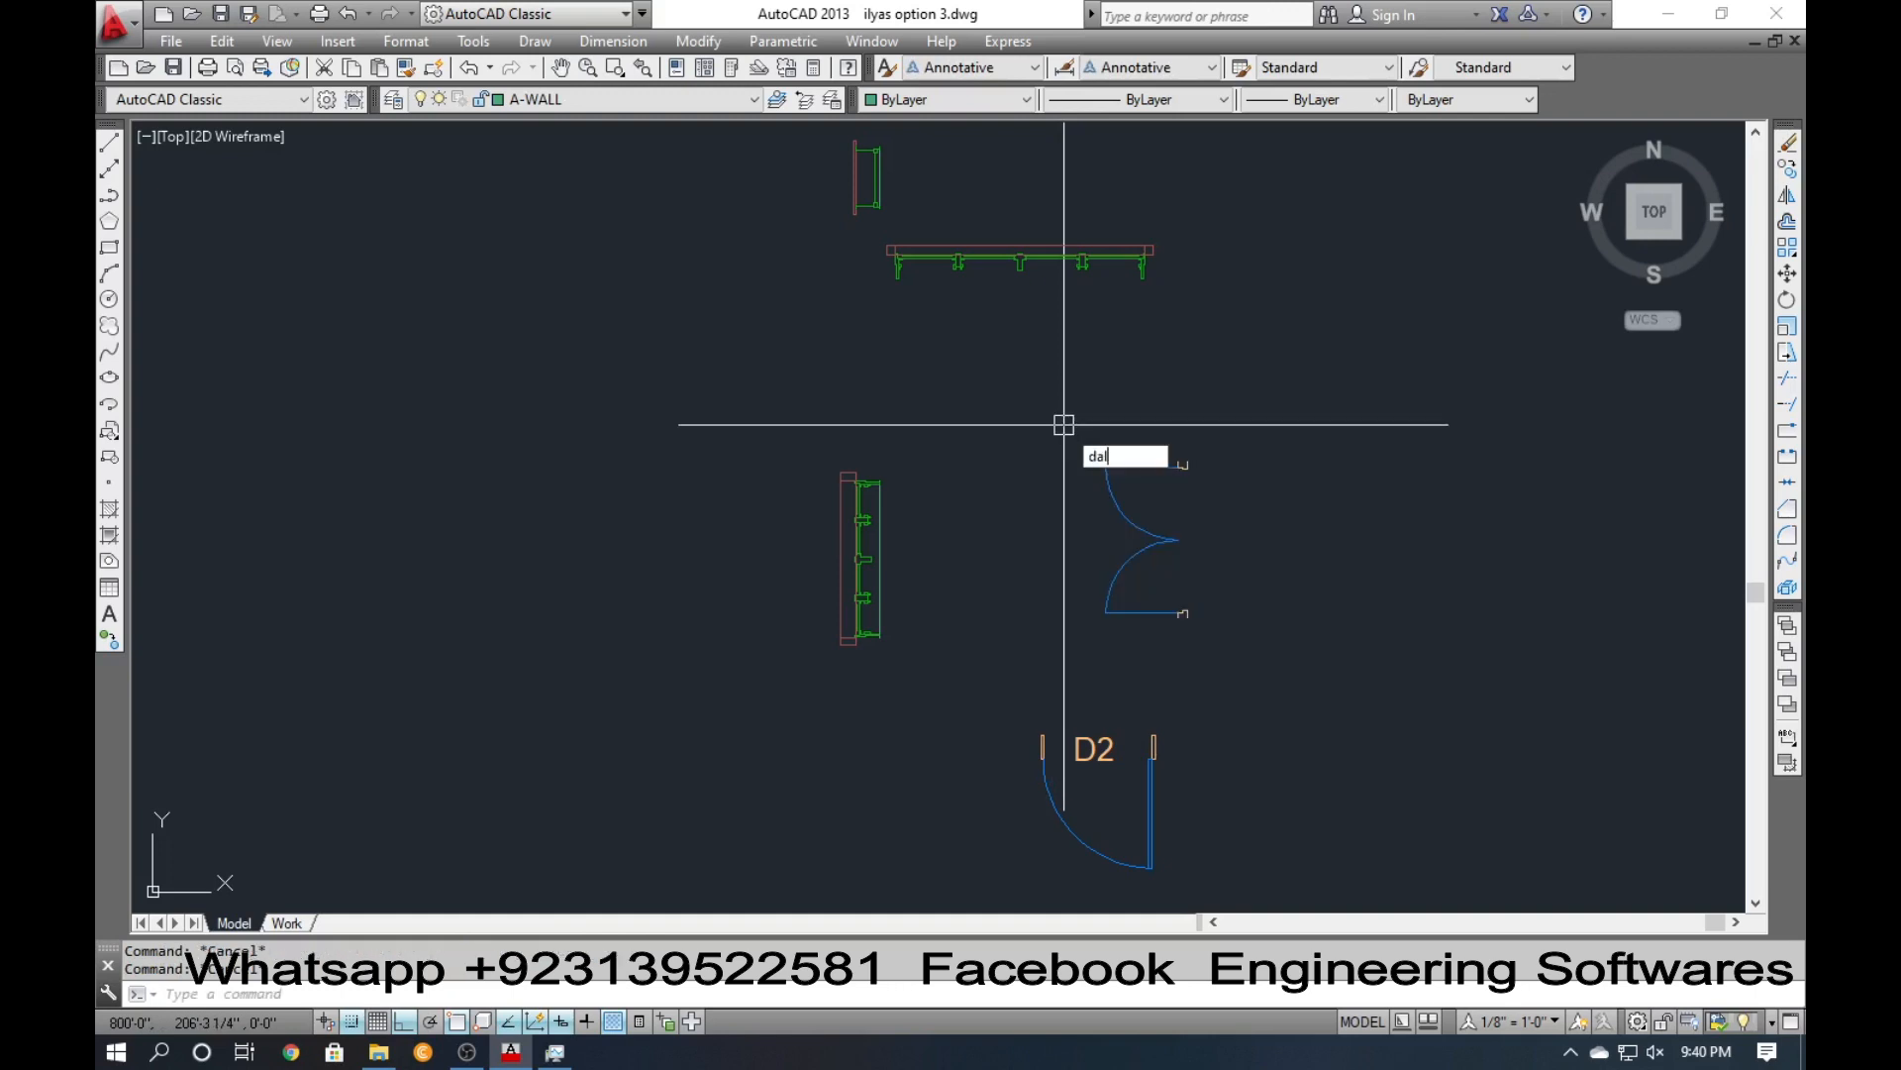
pyautogui.write('dal')
pyautogui.press('Return')
pyautogui.click(1106, 466)
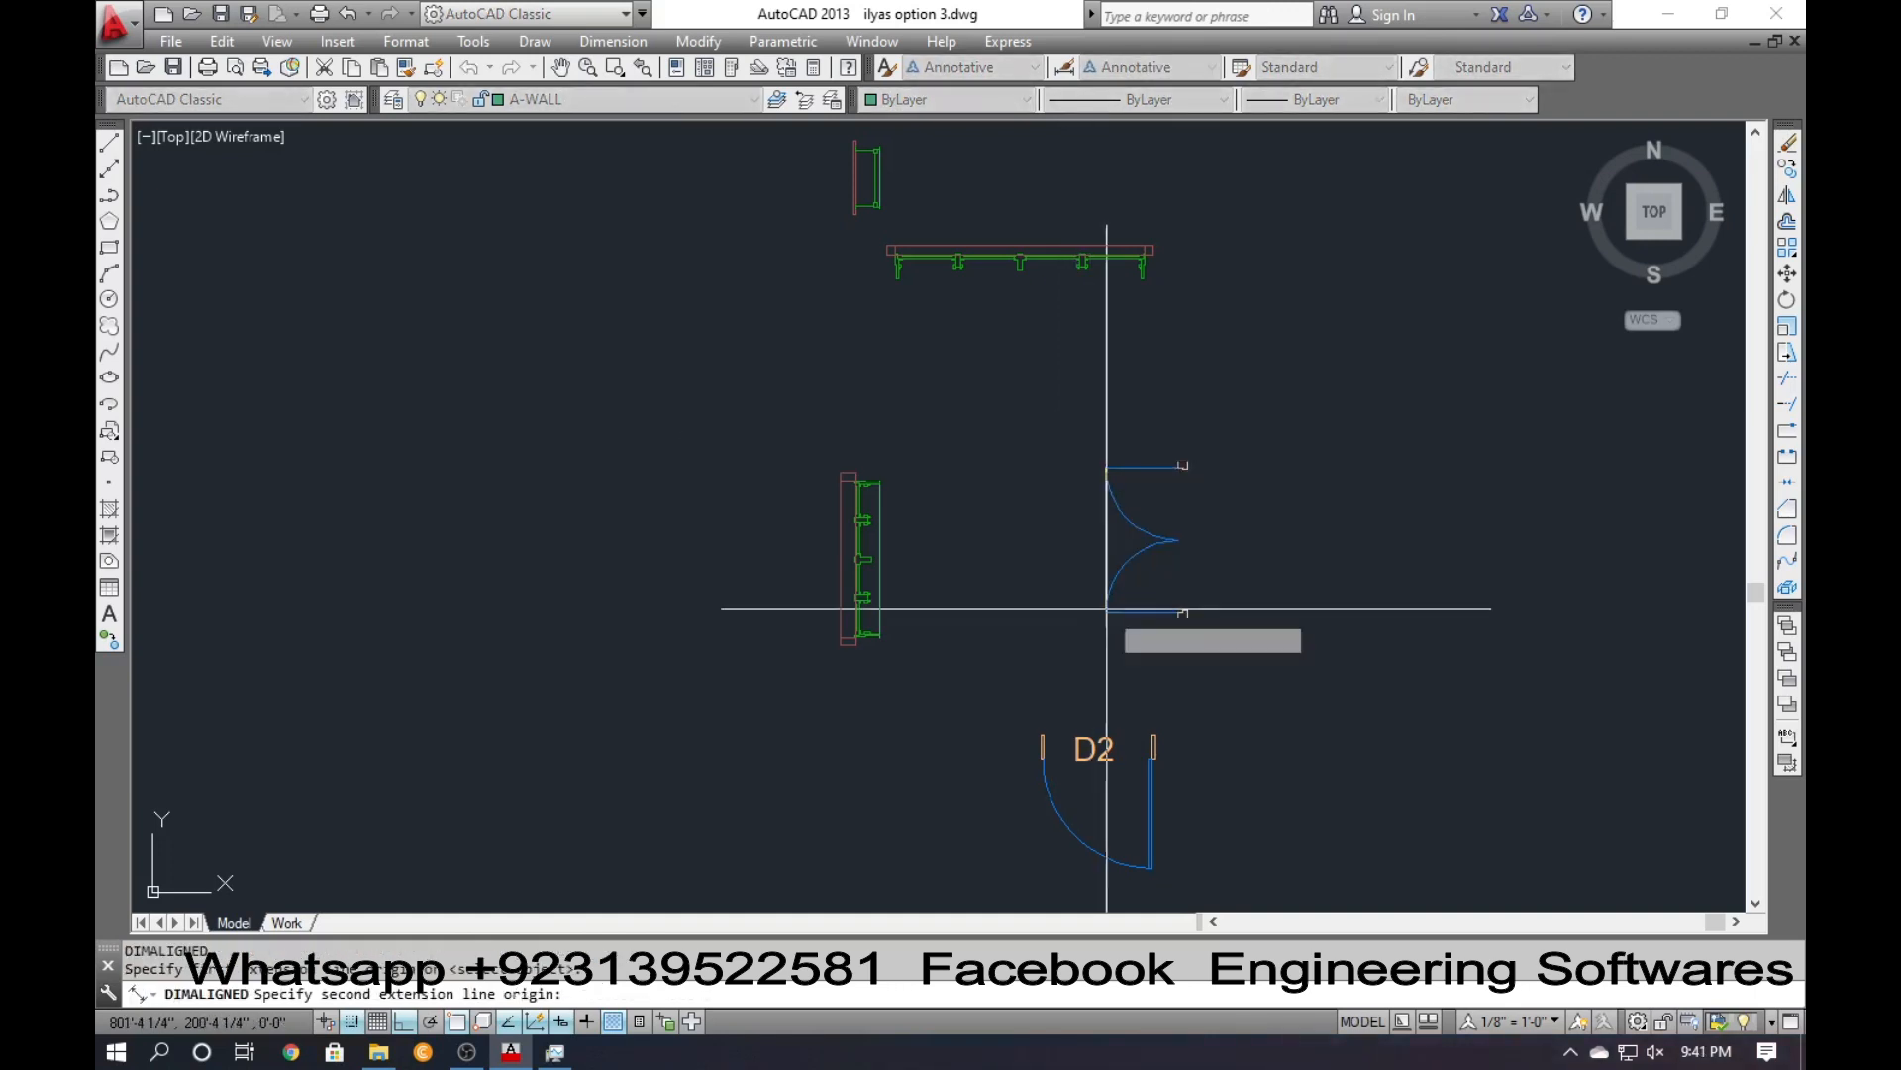
pyautogui.click(1106, 608)
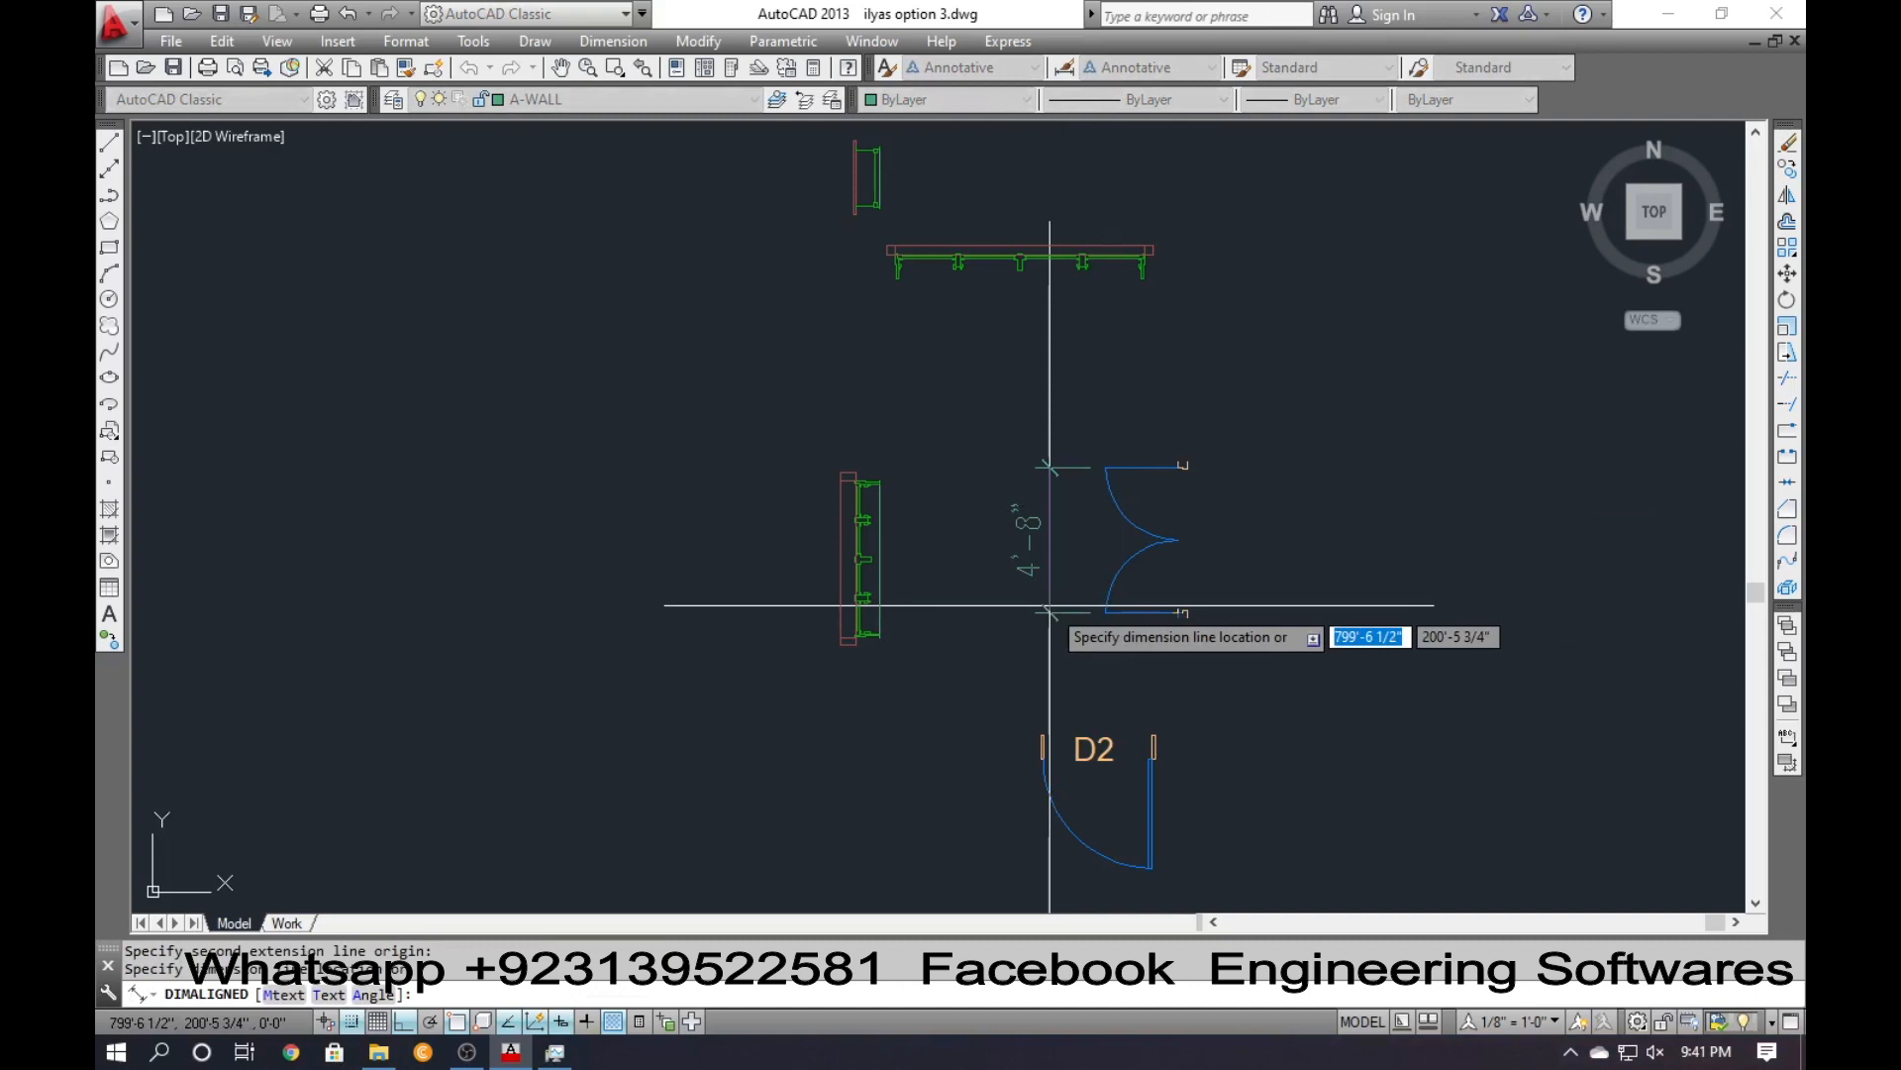
pyautogui.press('Escape')
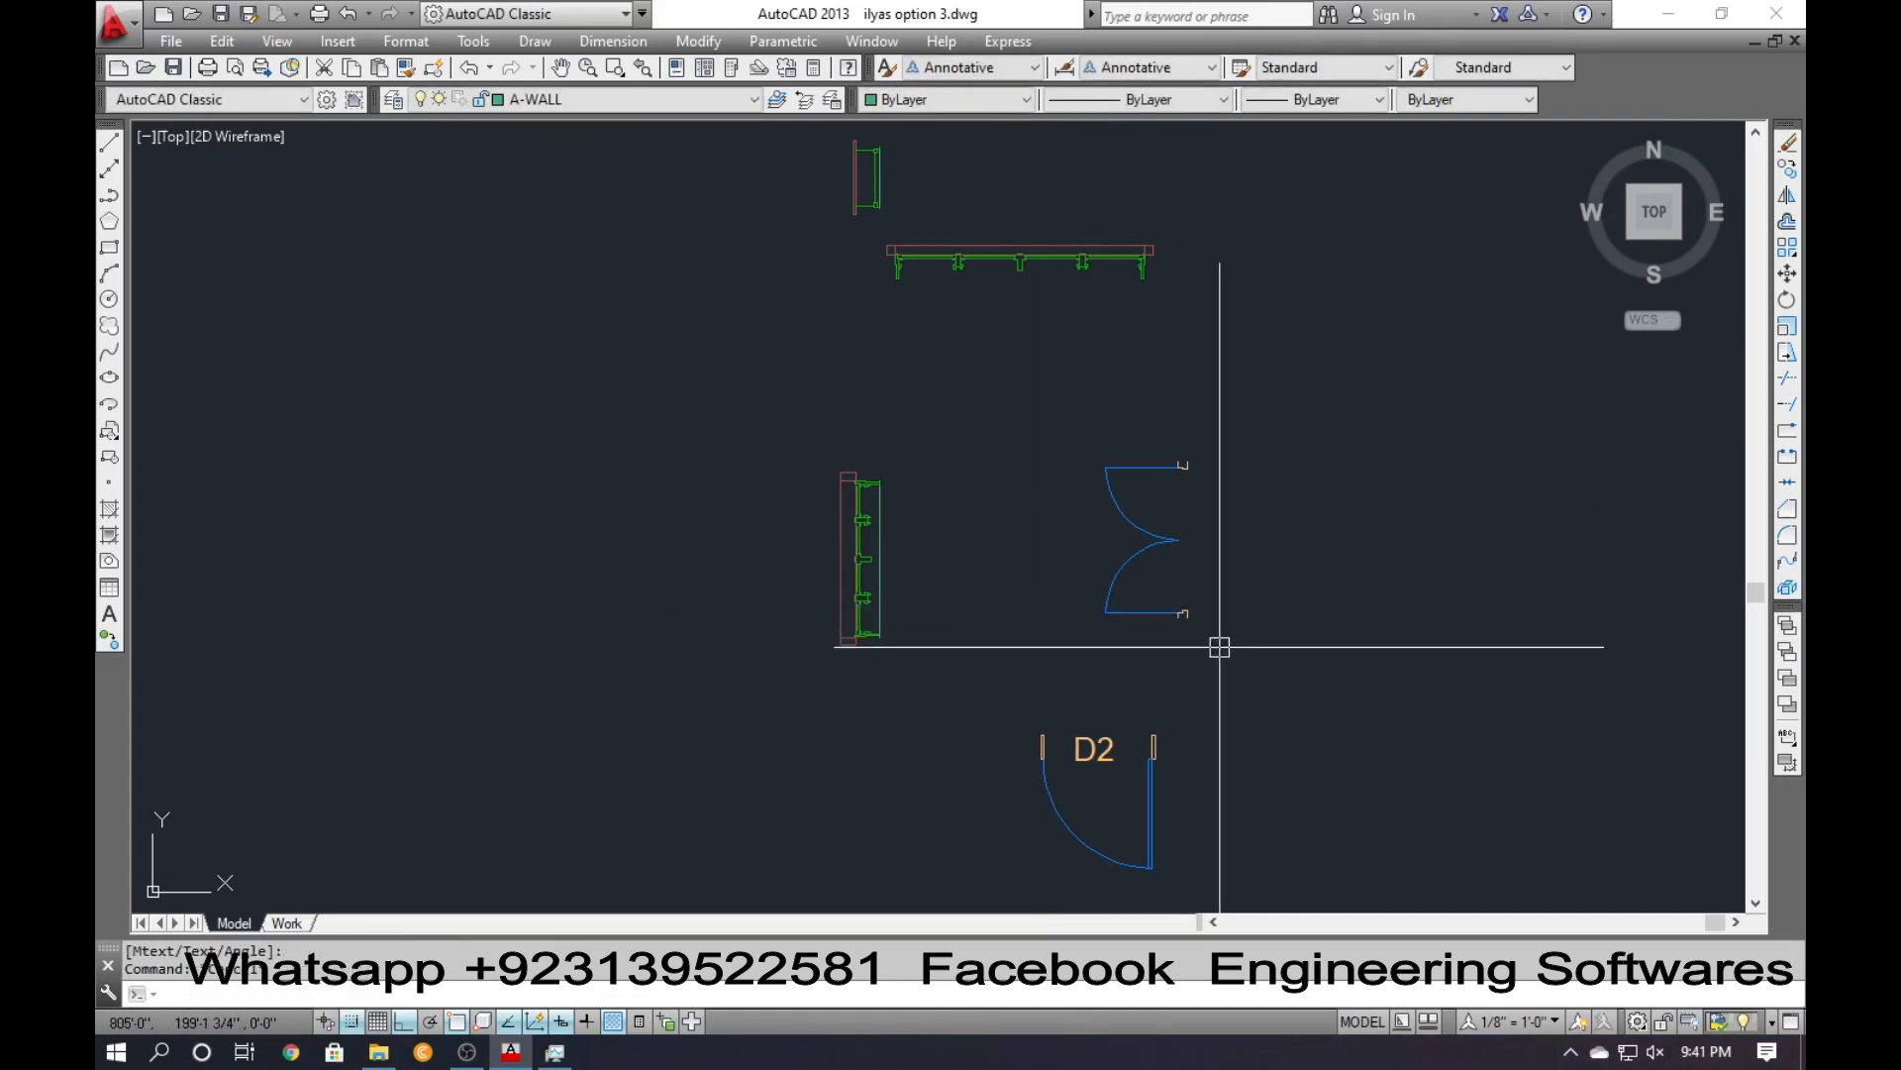
# Try to align the double door's outer jamb corners with the two ends of the right wall's door opening, scaling it to fit.
pyautogui.click(1316, 648)
pyautogui.click(1044, 425)
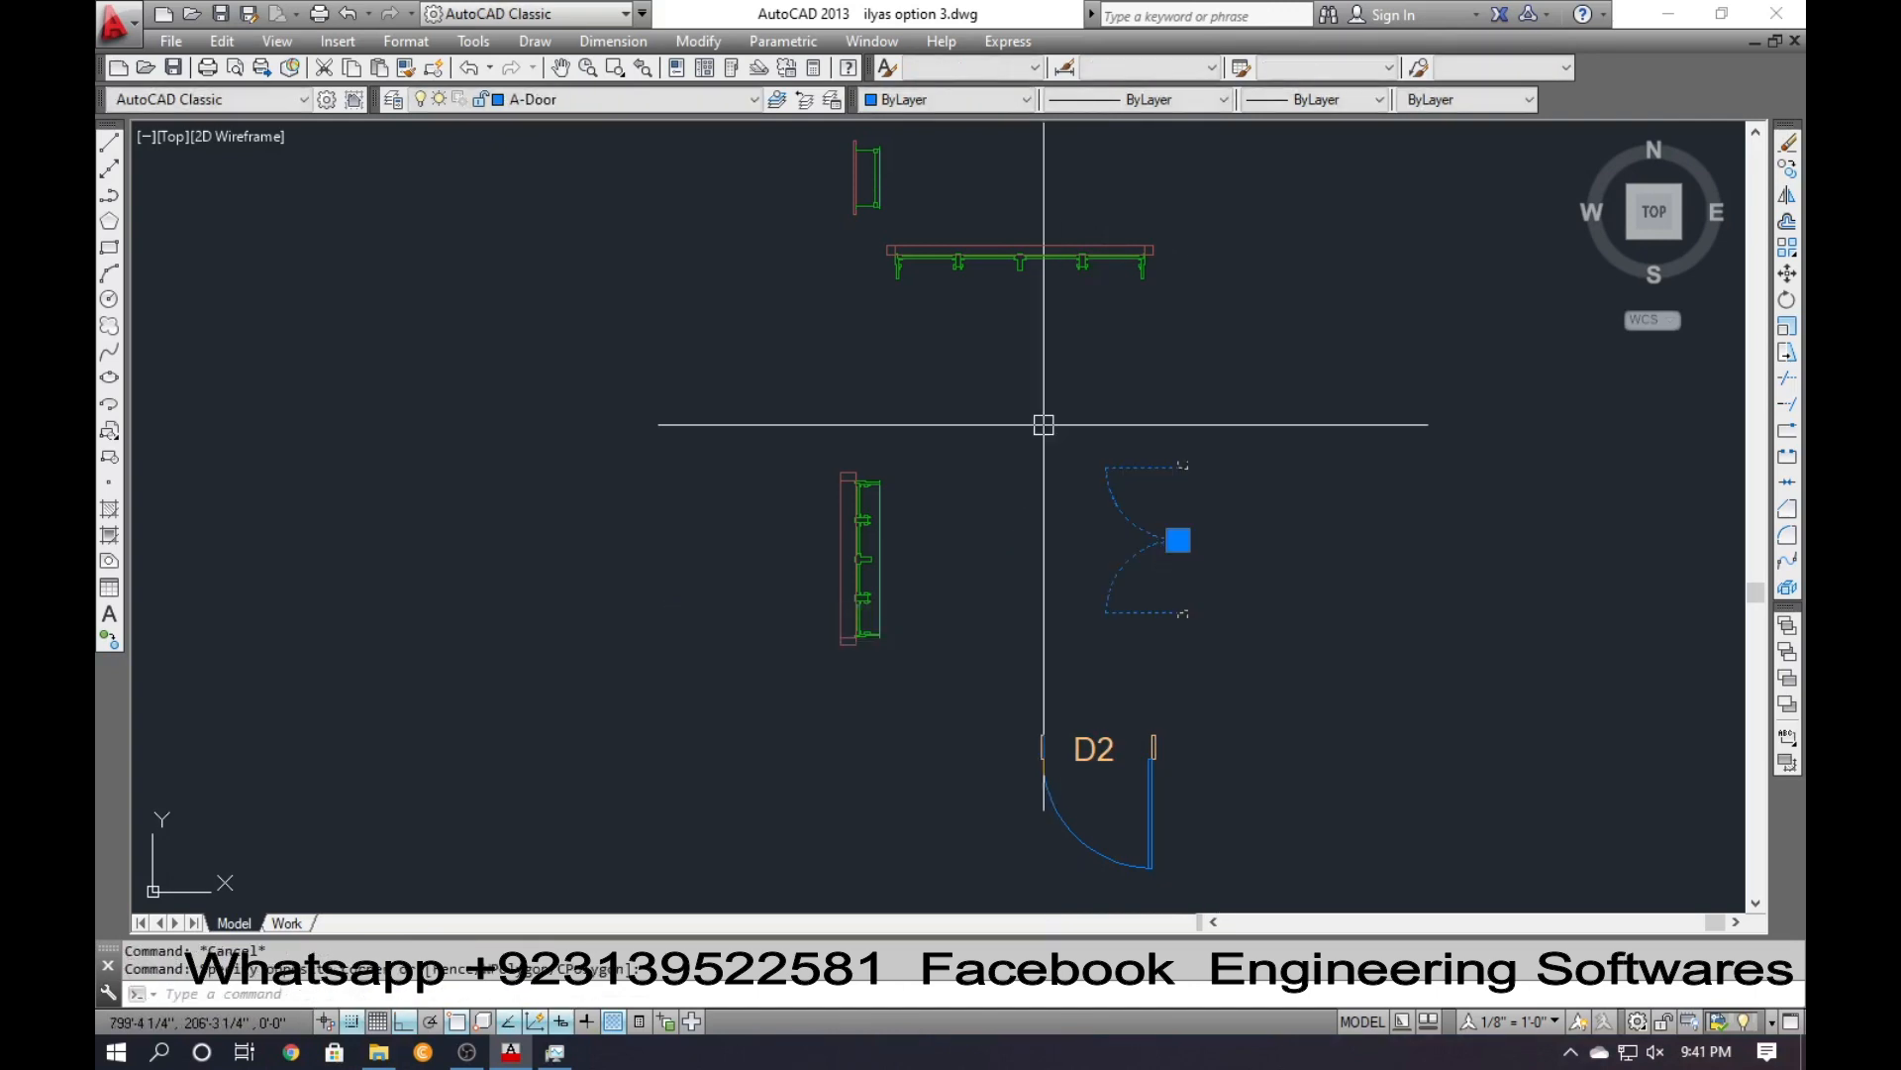
pyautogui.write('al')
pyautogui.press('Return')
pyautogui.scroll(5, 1187, 486)
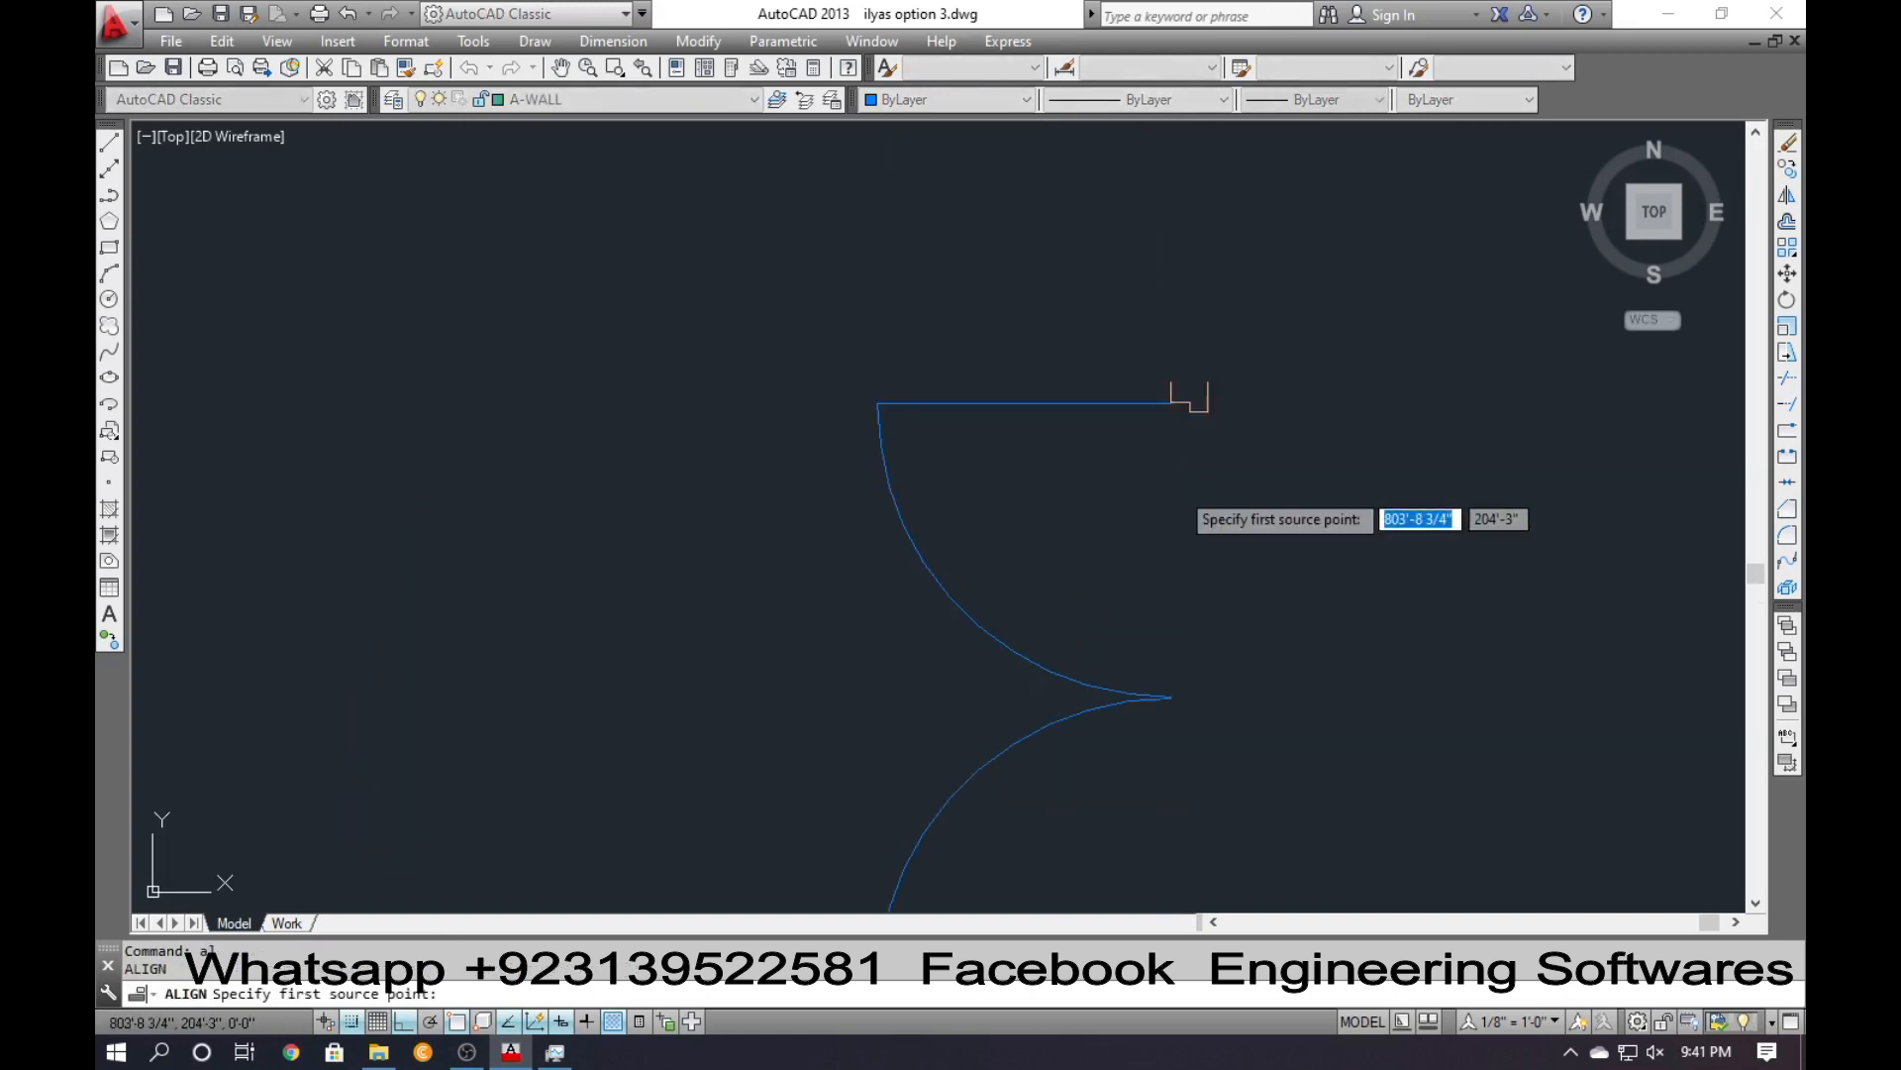
pyautogui.click(1222, 379)
pyautogui.scroll(-4, 1228, 394)
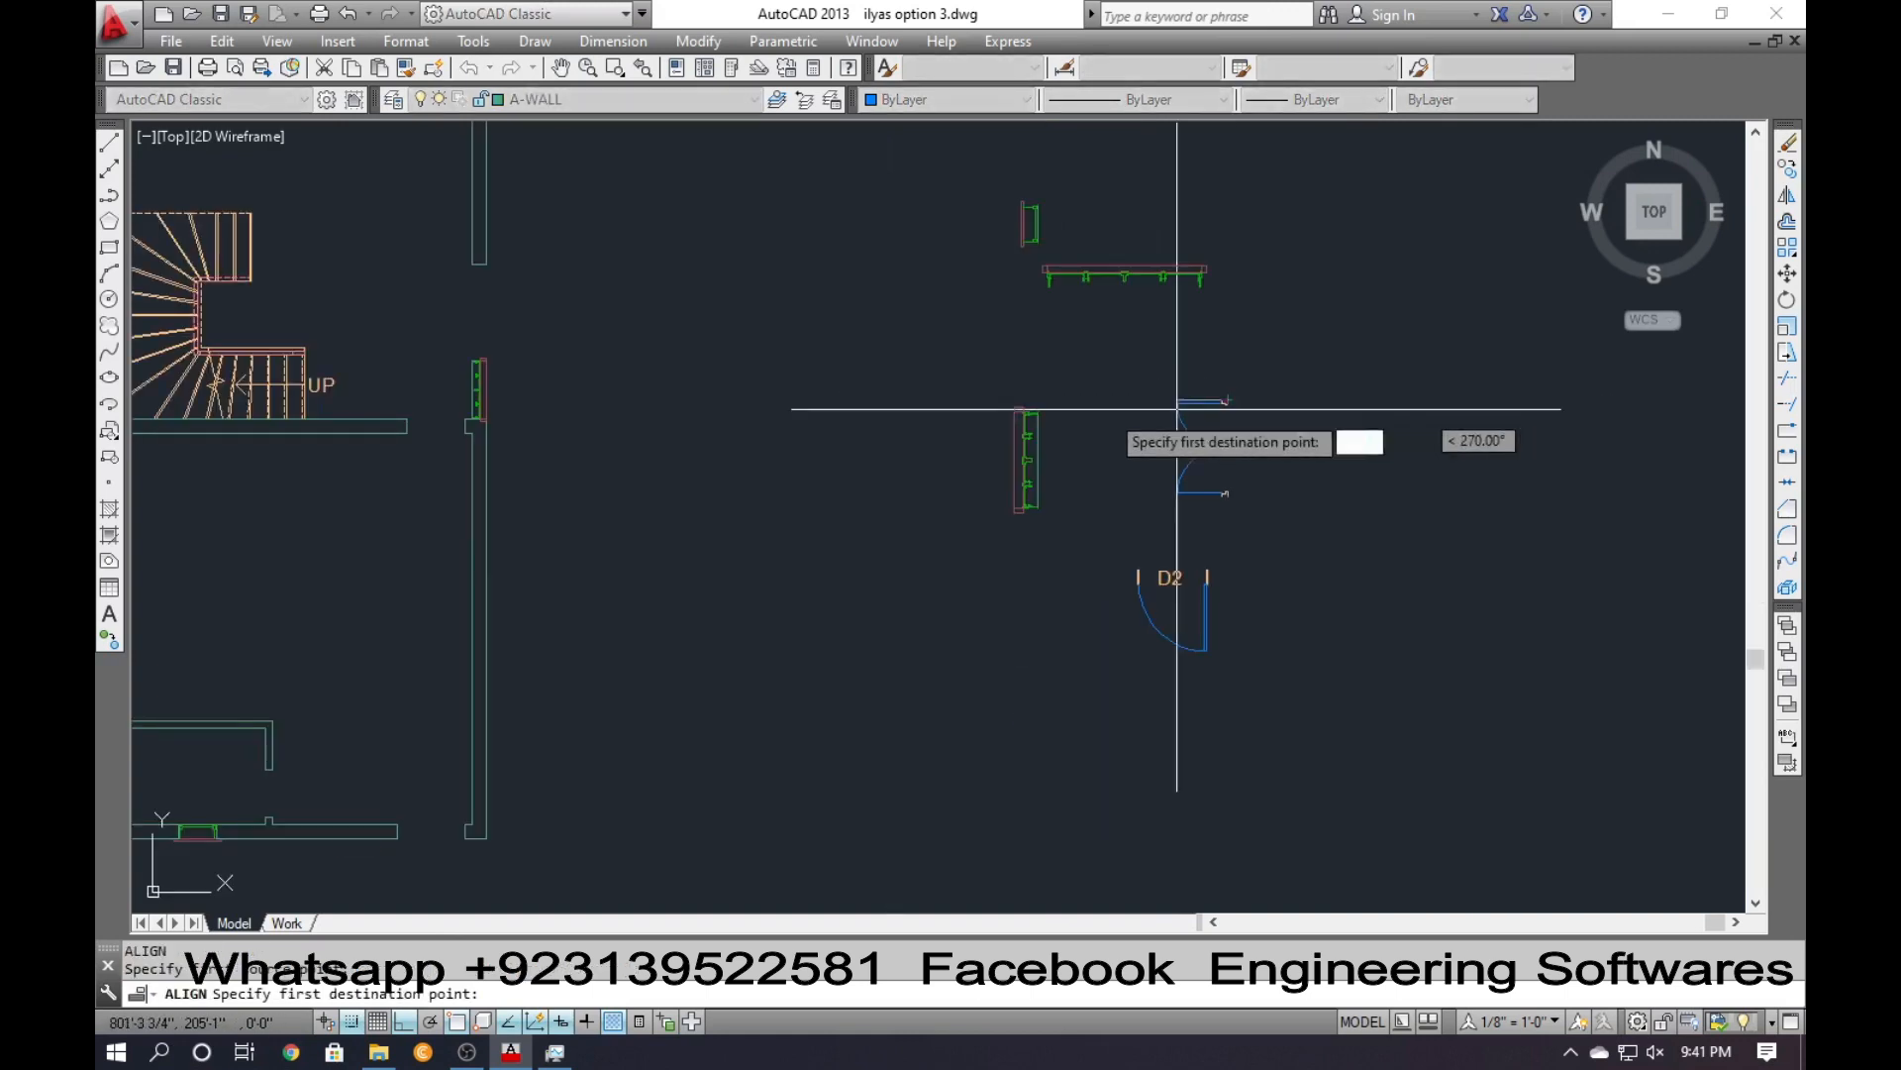
pyautogui.click(482, 270)
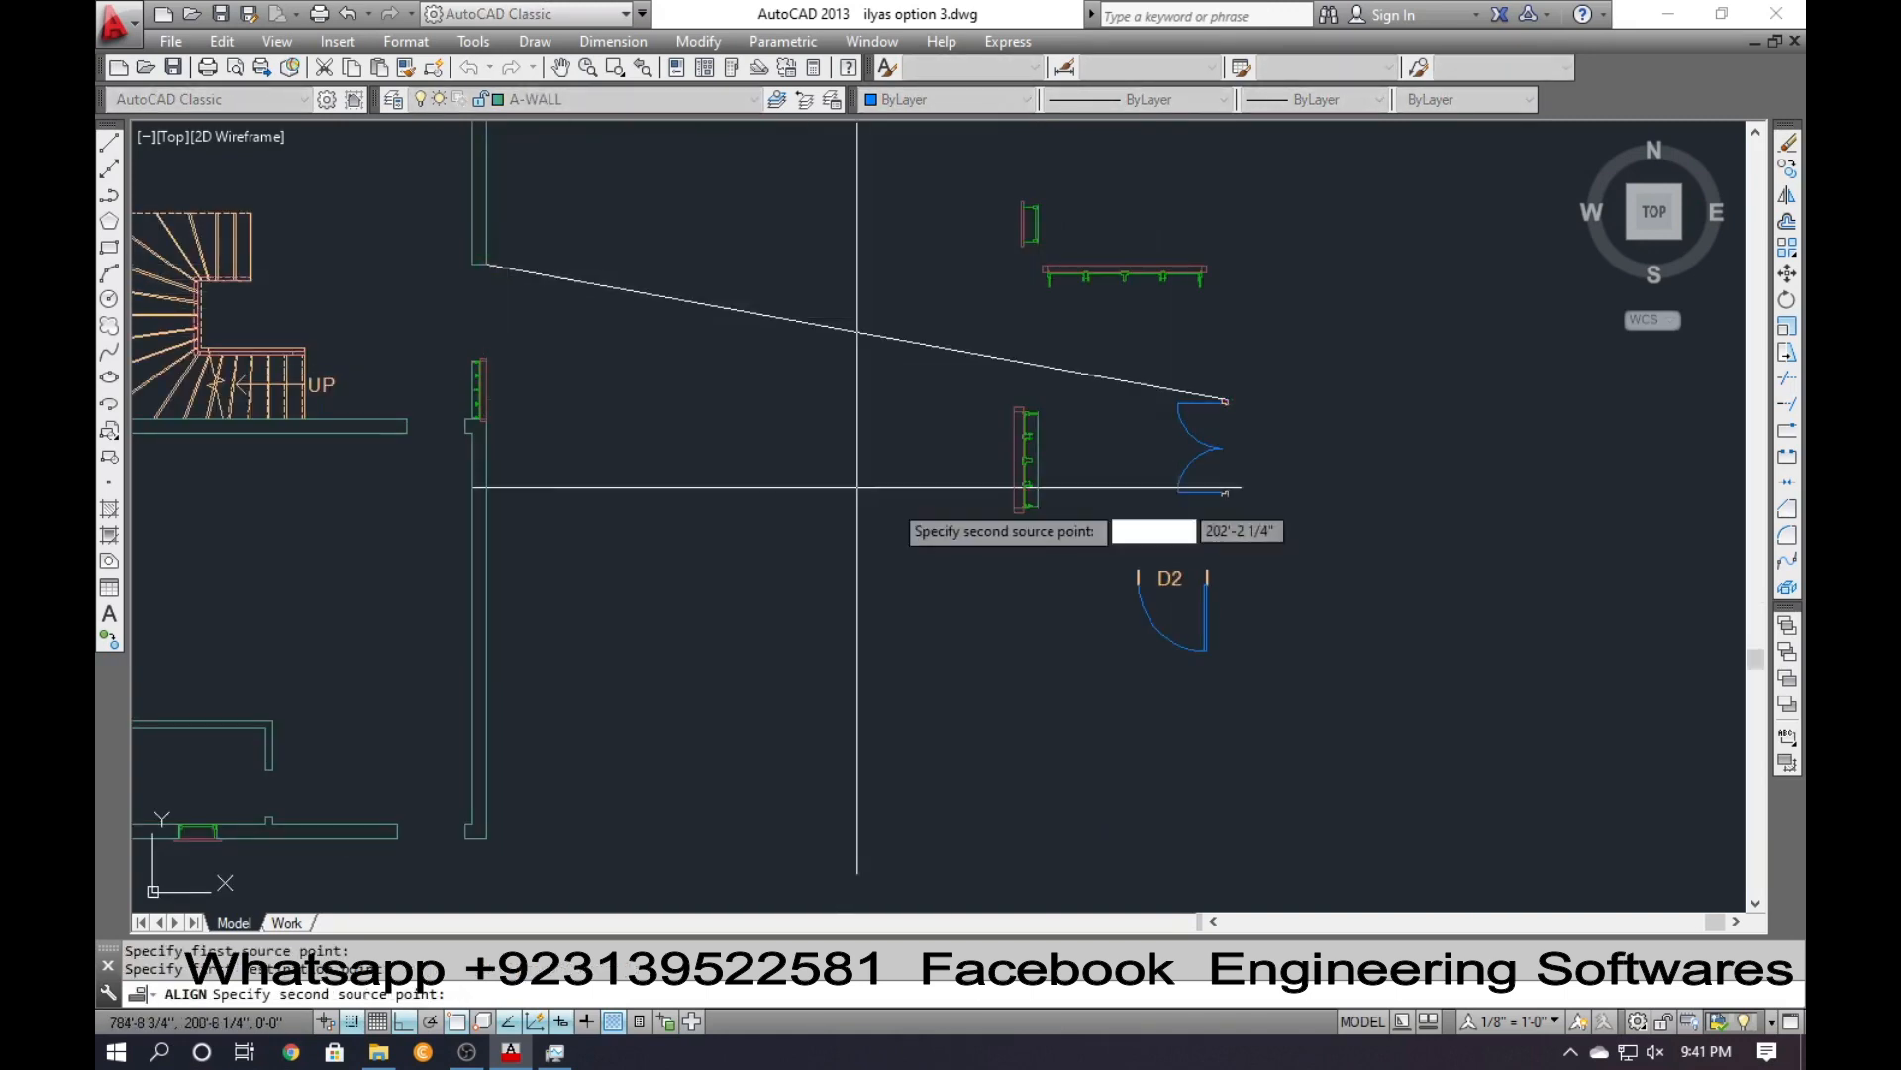
pyautogui.scroll(5, 1148, 495)
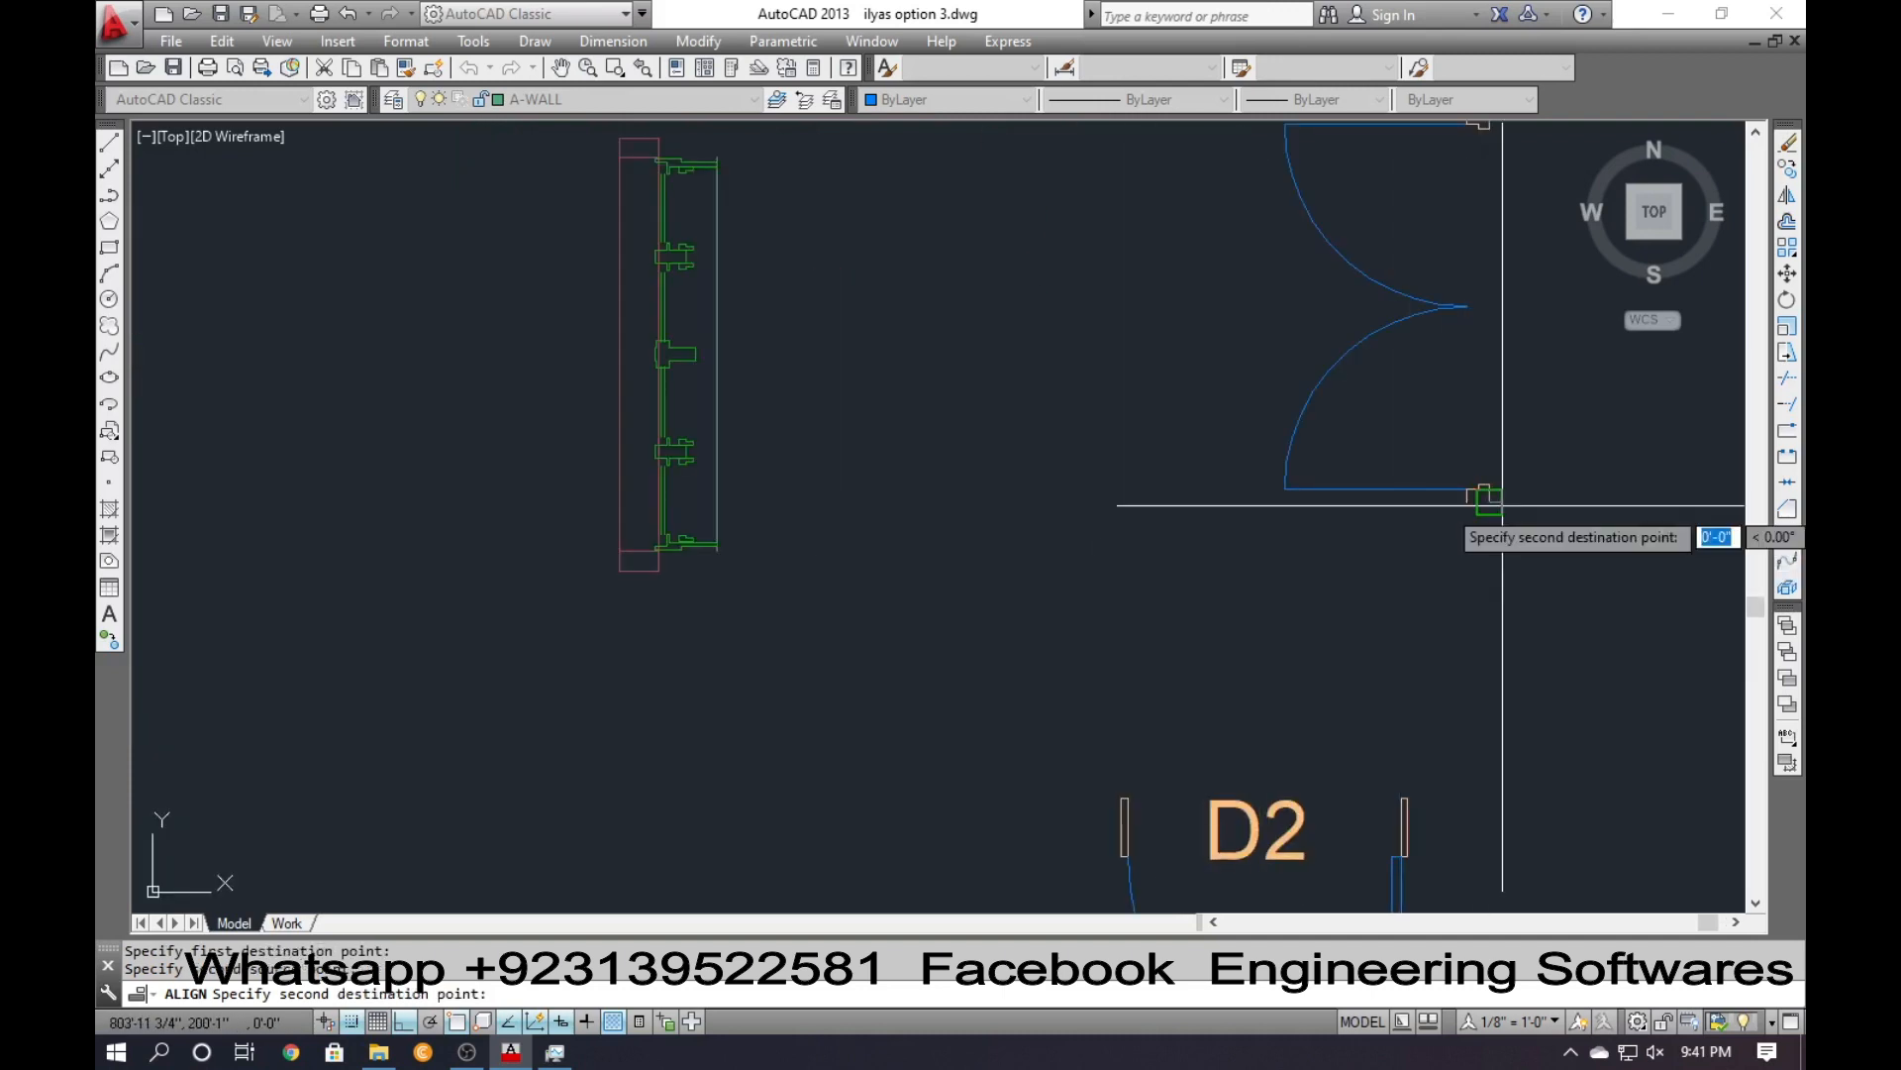
pyautogui.scroll(-4, 1502, 505)
pyautogui.scroll(5, 792, 416)
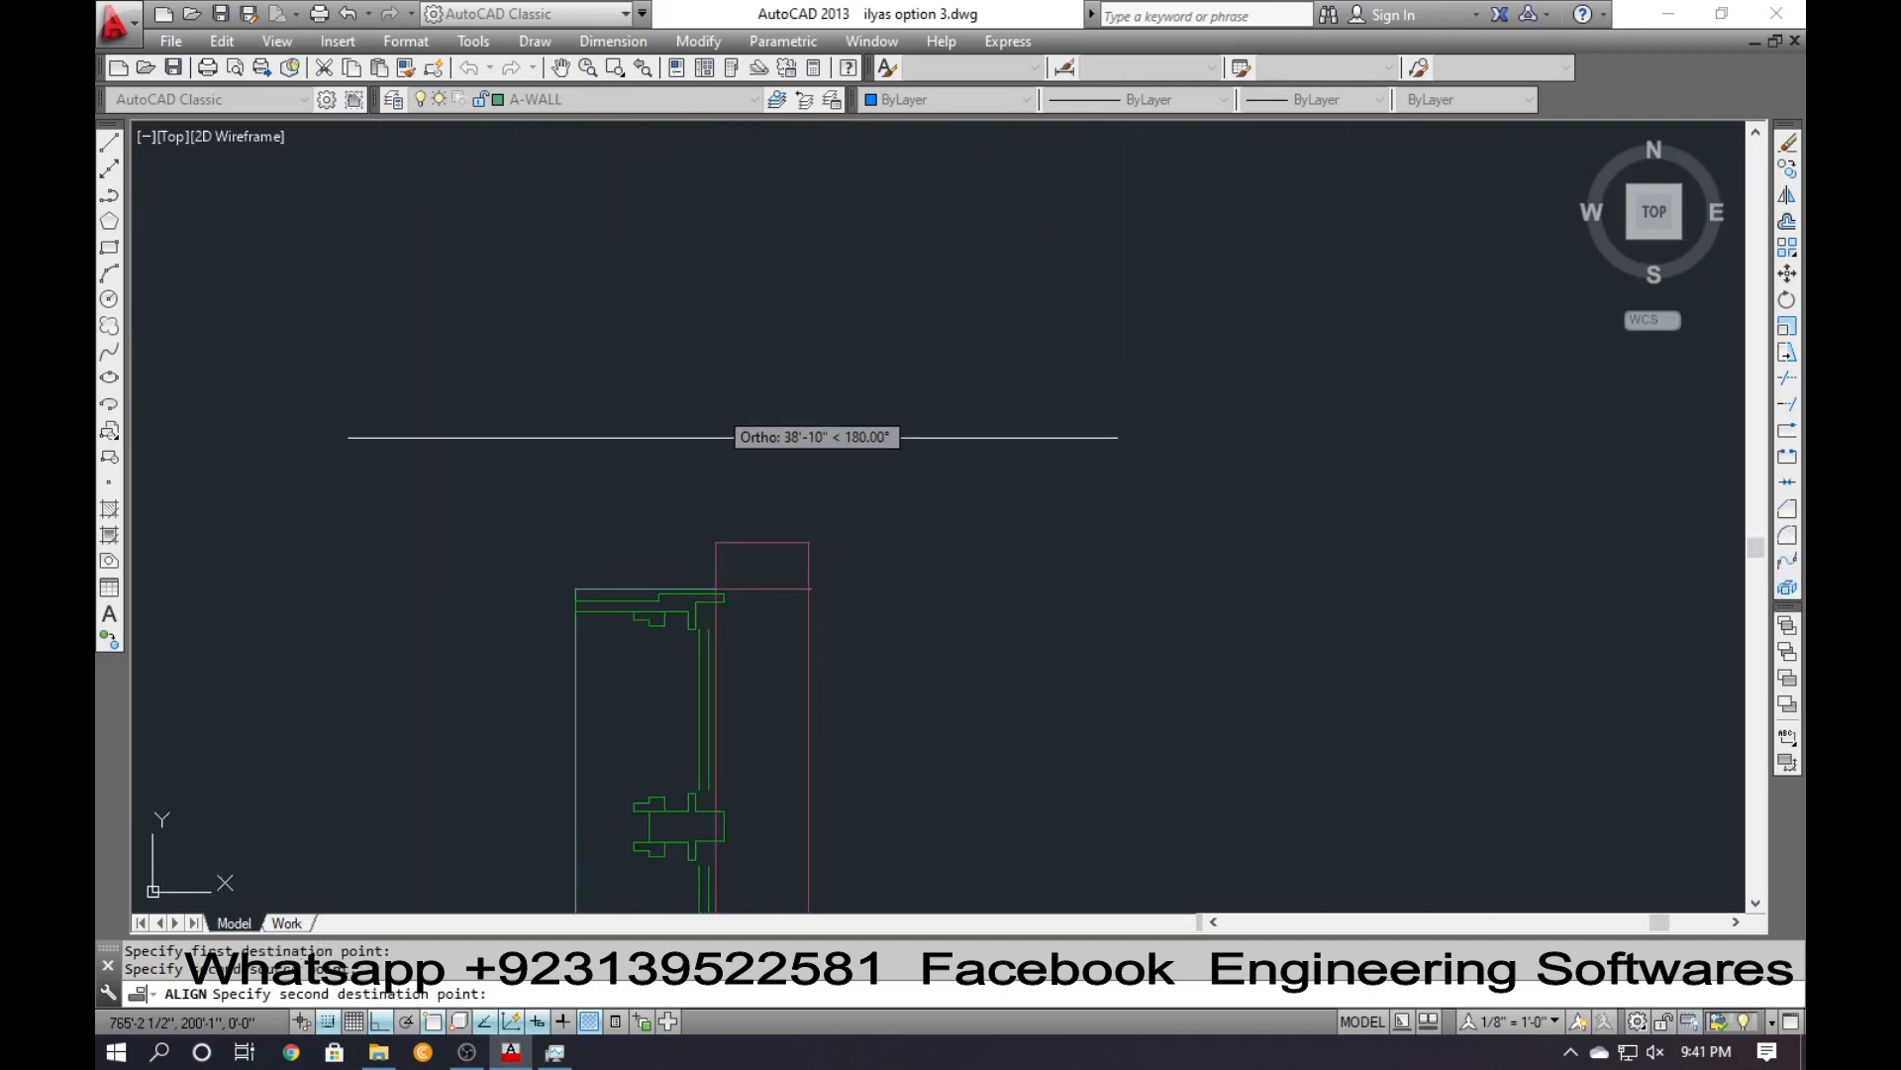
pyautogui.scroll(4, 703, 604)
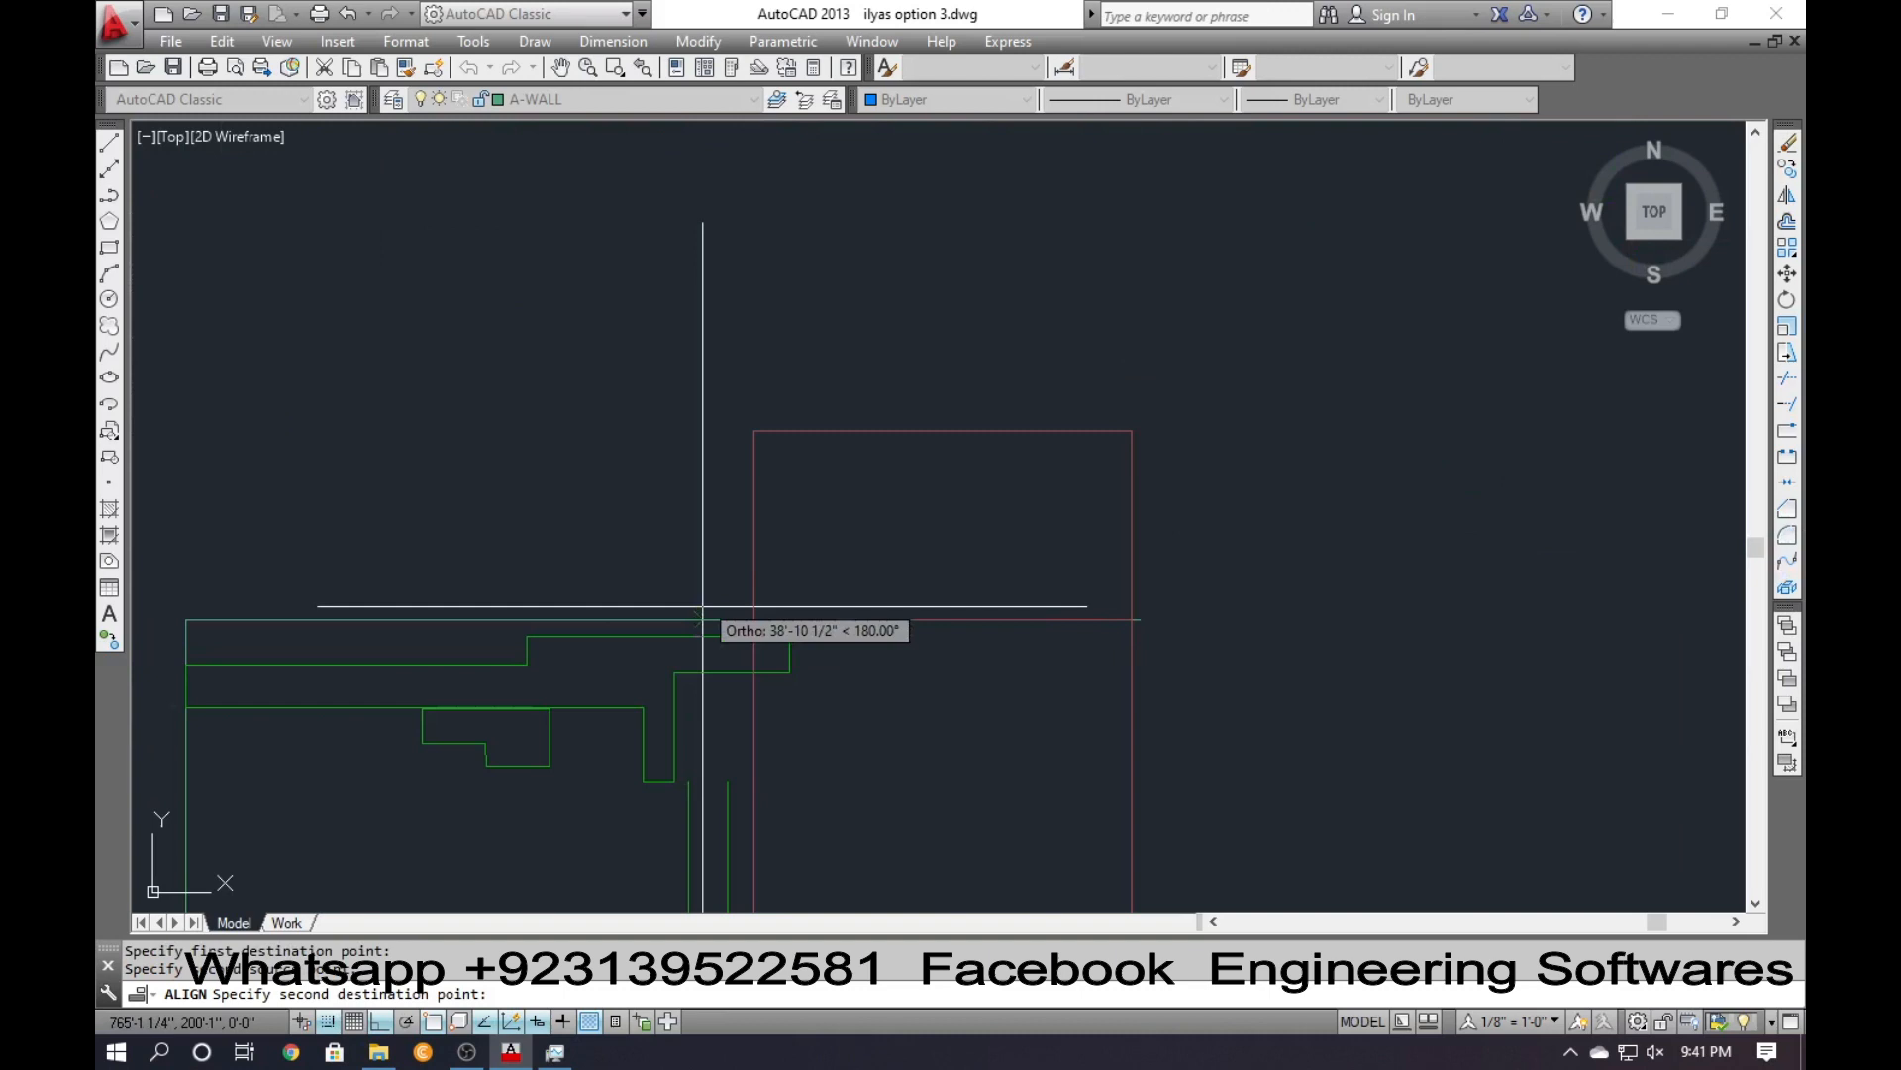
pyautogui.click(752, 619)
pyautogui.press('Return')
pyautogui.write('y')
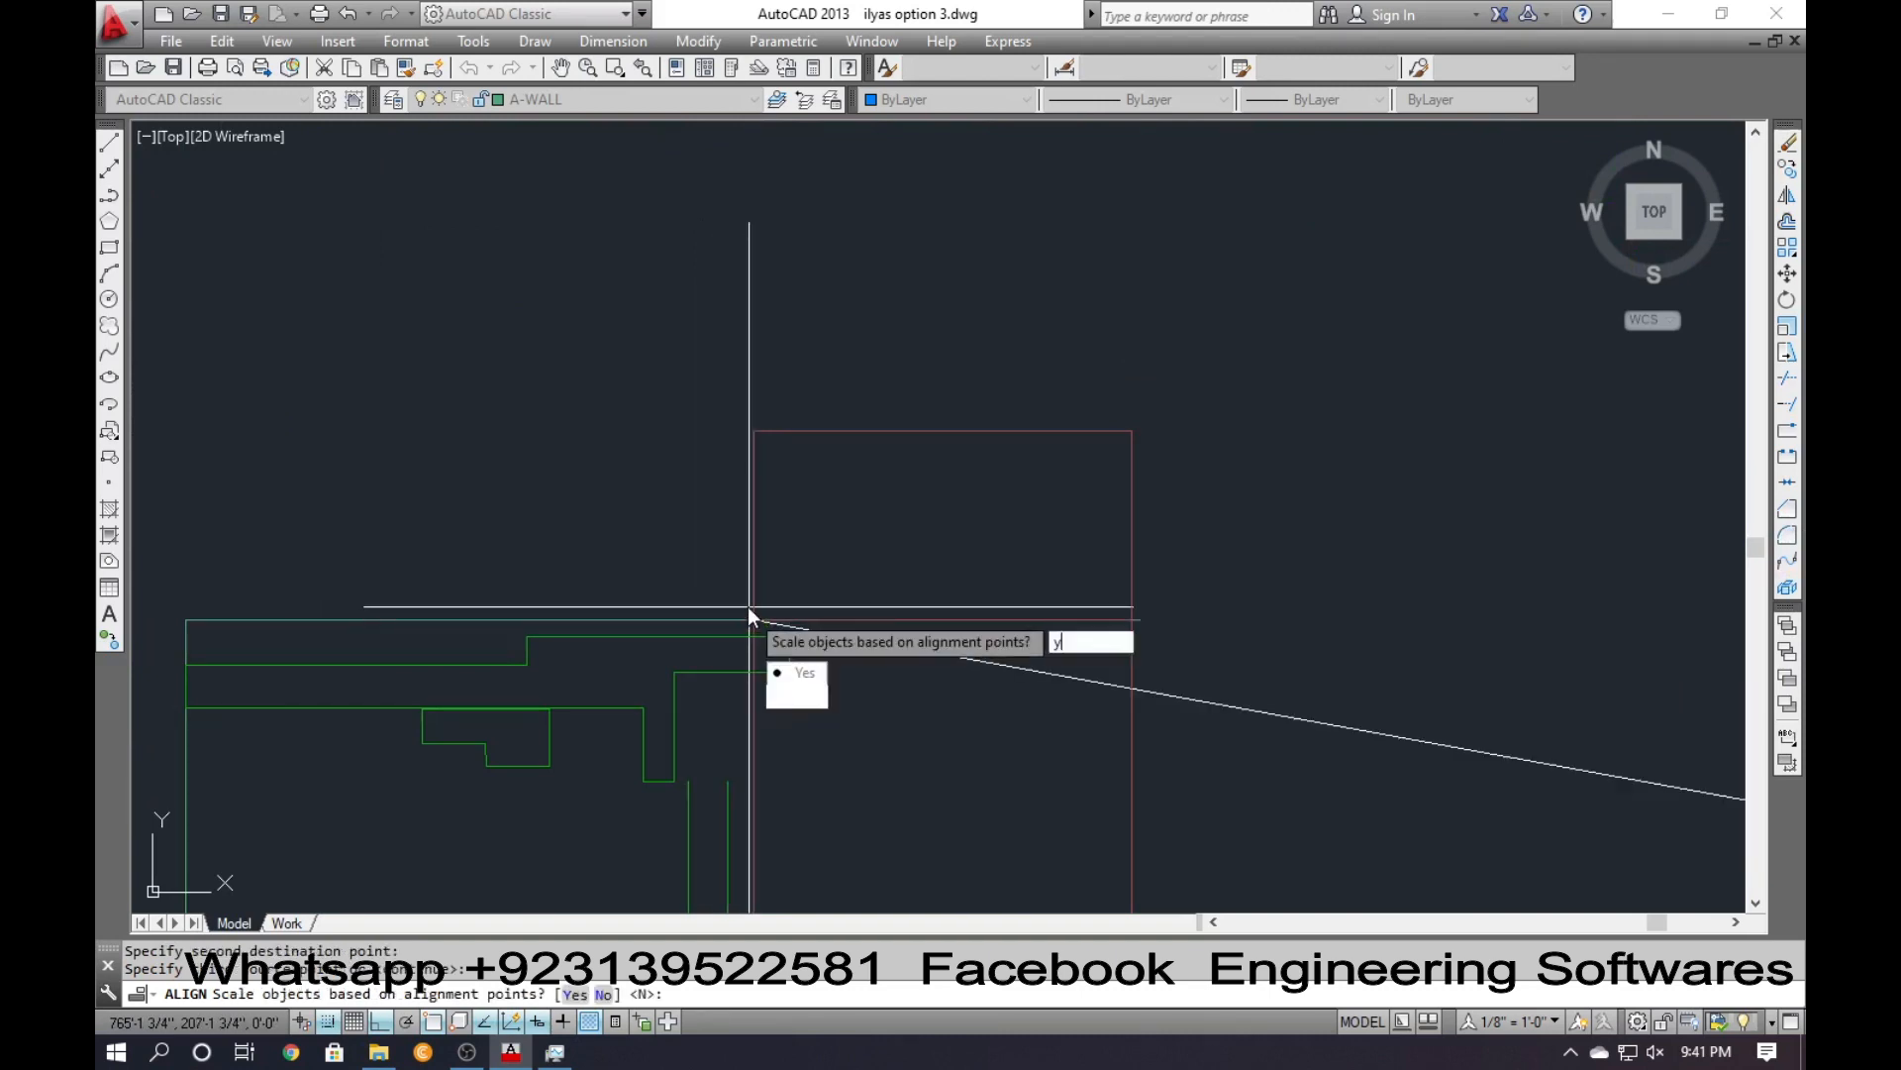
pyautogui.press('Return')
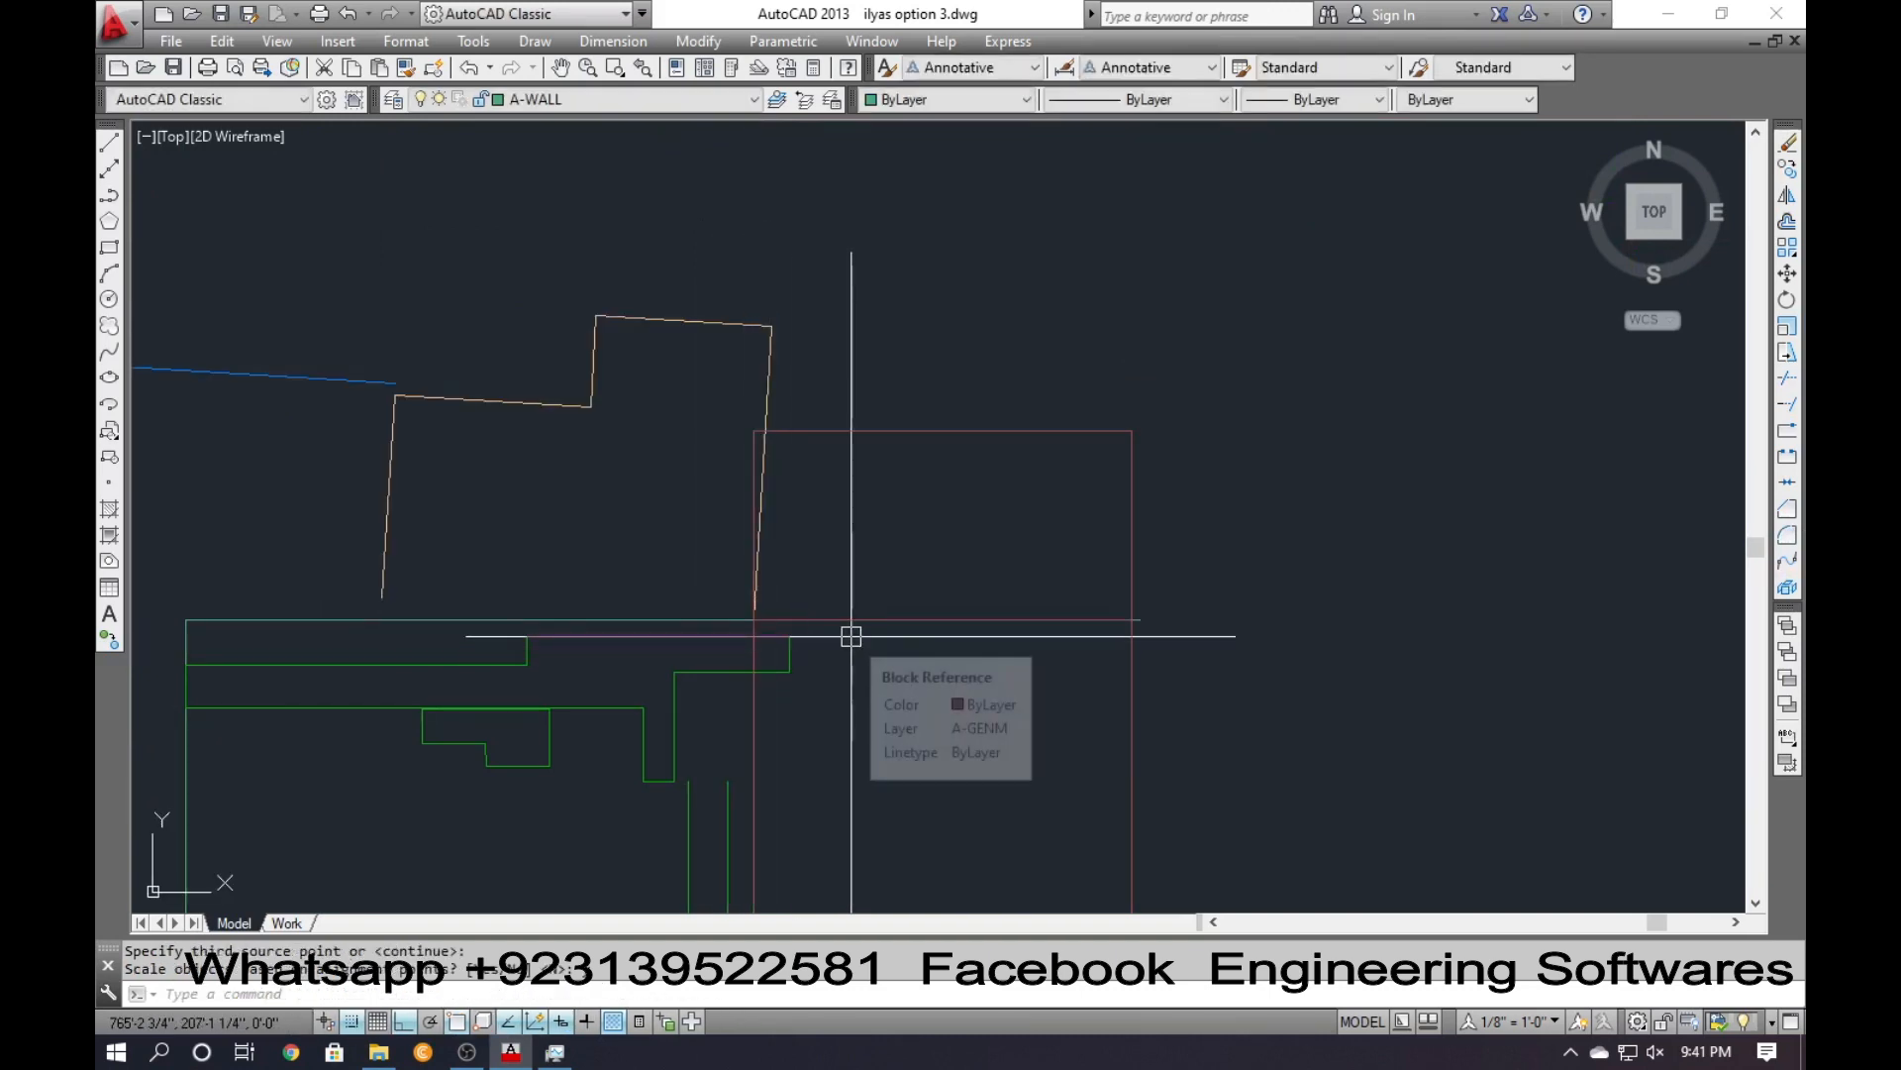
pyautogui.hotkey('ctrl', 'z')
pyautogui.scroll(-3, 806, 637)
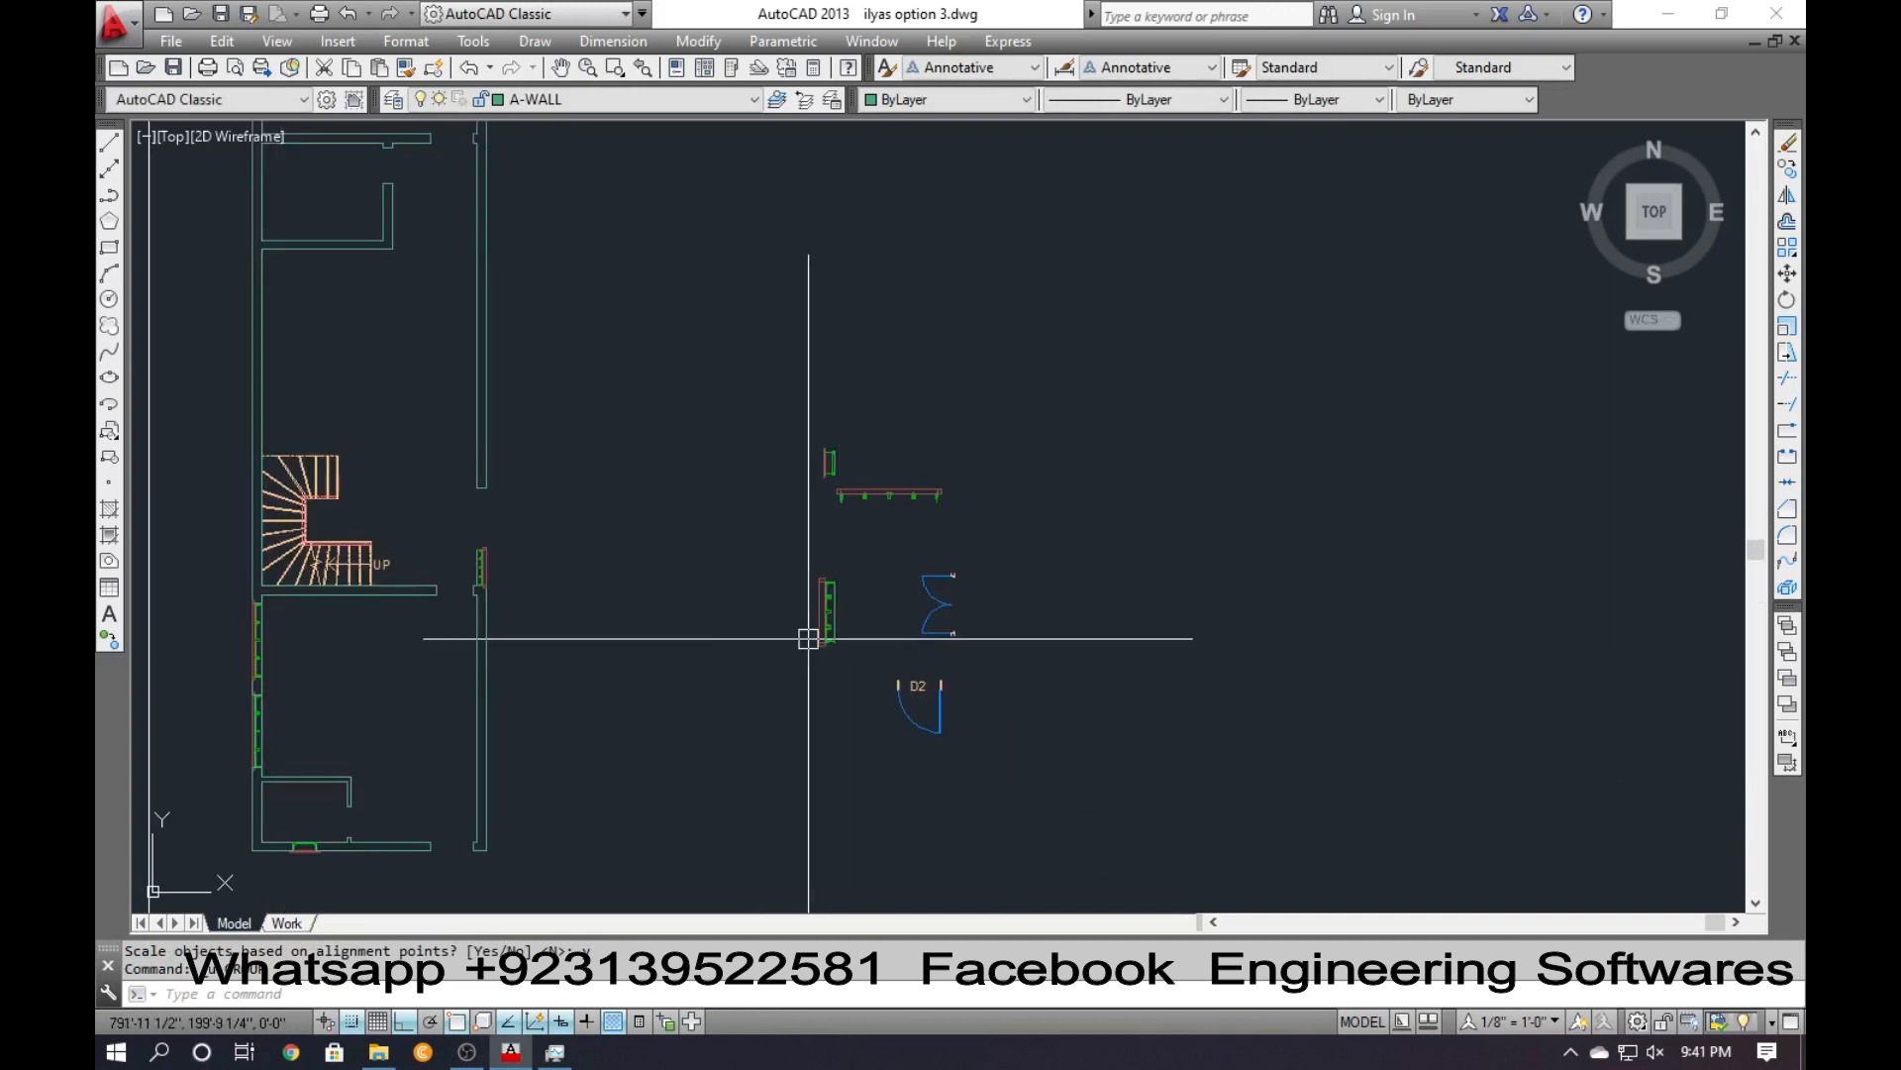
pyautogui.scroll(5, 571, 474)
pyautogui.scroll(4, 571, 475)
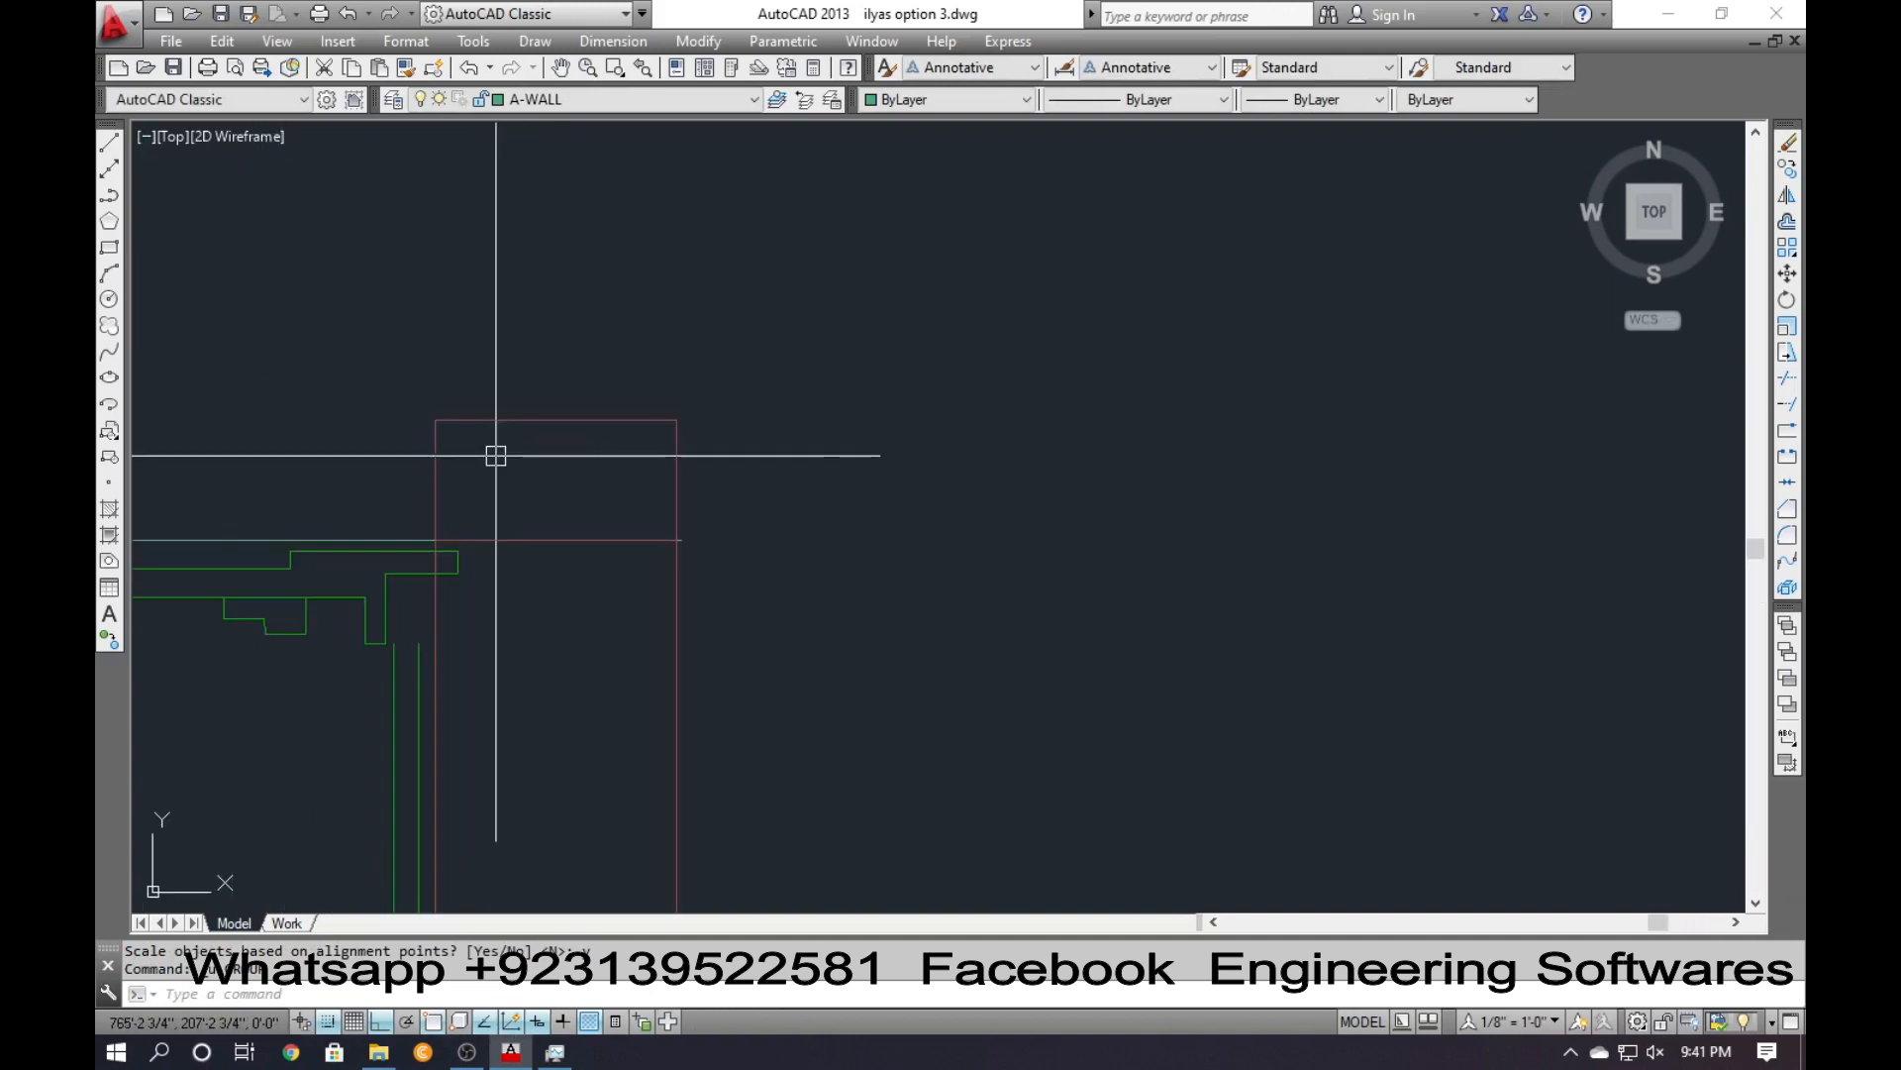
pyautogui.press('Return')
pyautogui.press('Return')
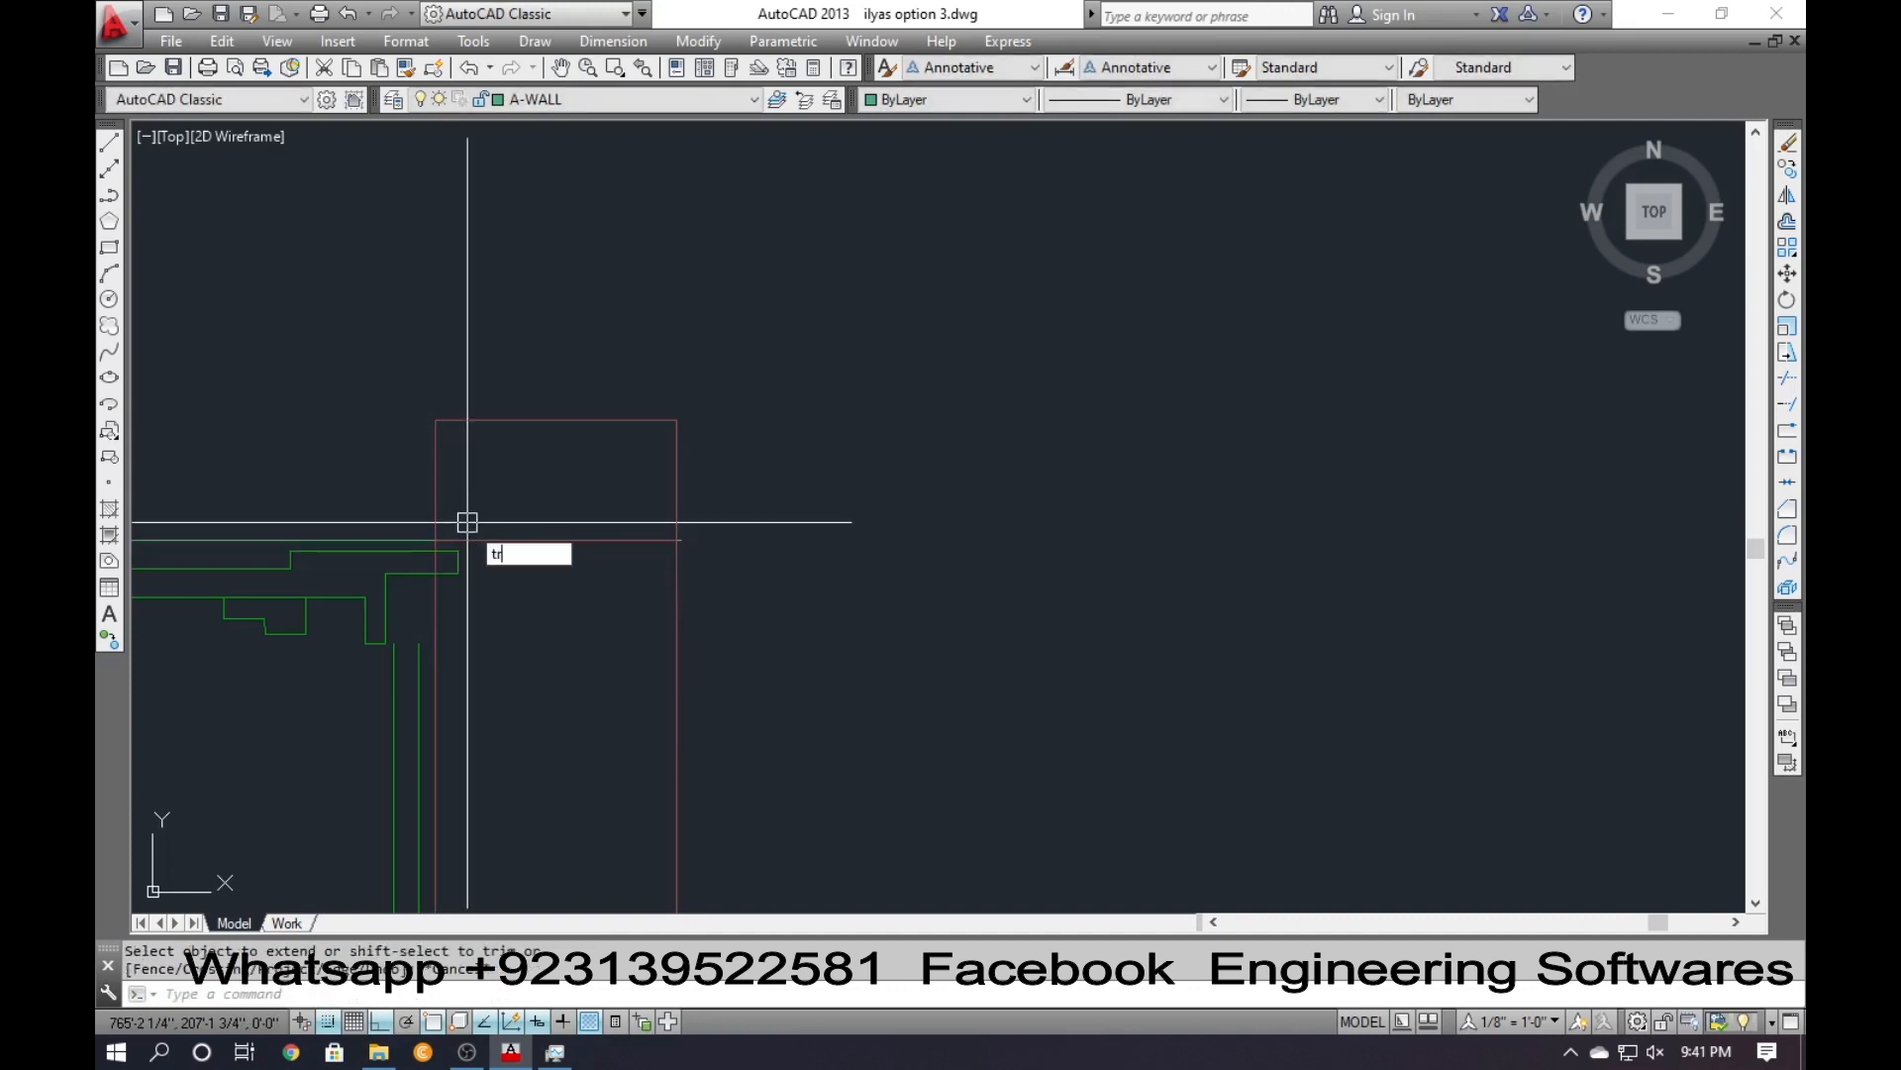
pyautogui.write('tr')
pyautogui.press('Return')
pyautogui.press('Return')
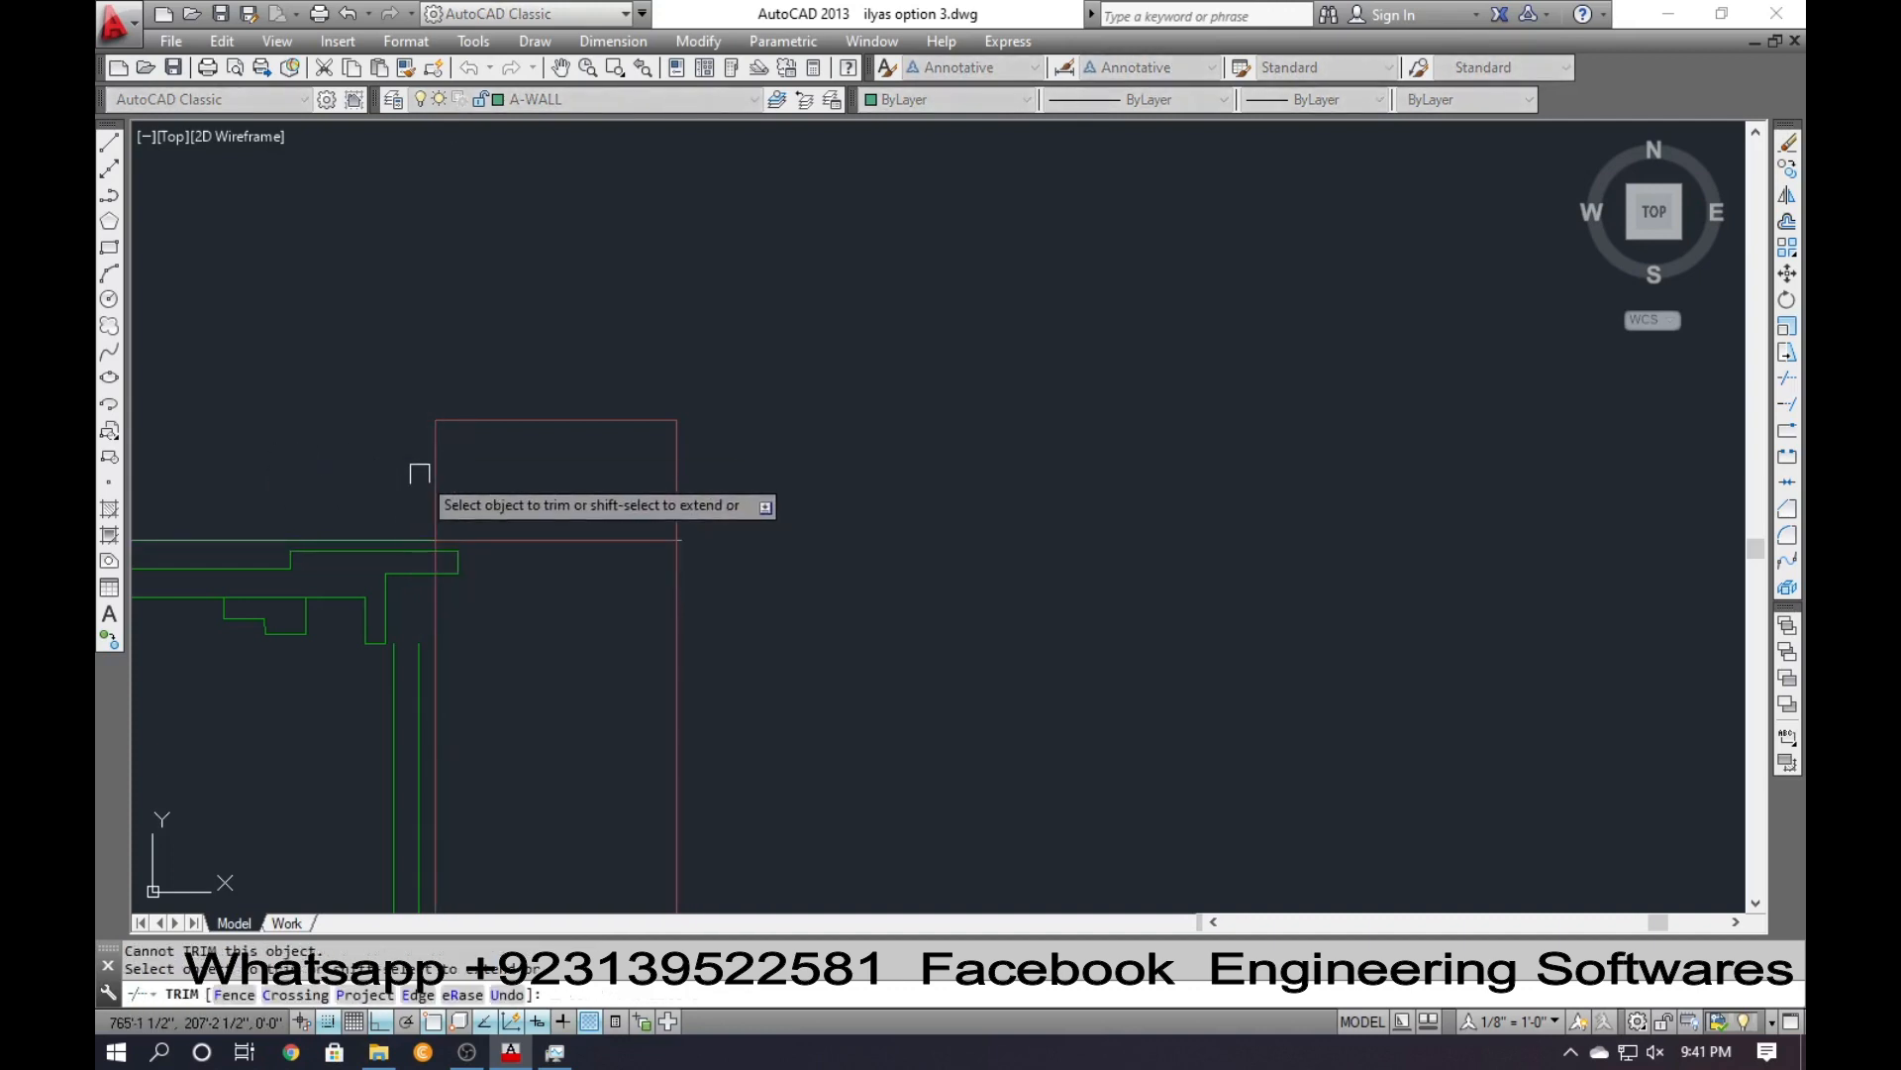
pyautogui.press('Escape')
# Open the window's plinth block for editing and try to trim the upper end that projects past the window.
pyautogui.doubleClick(435, 489)
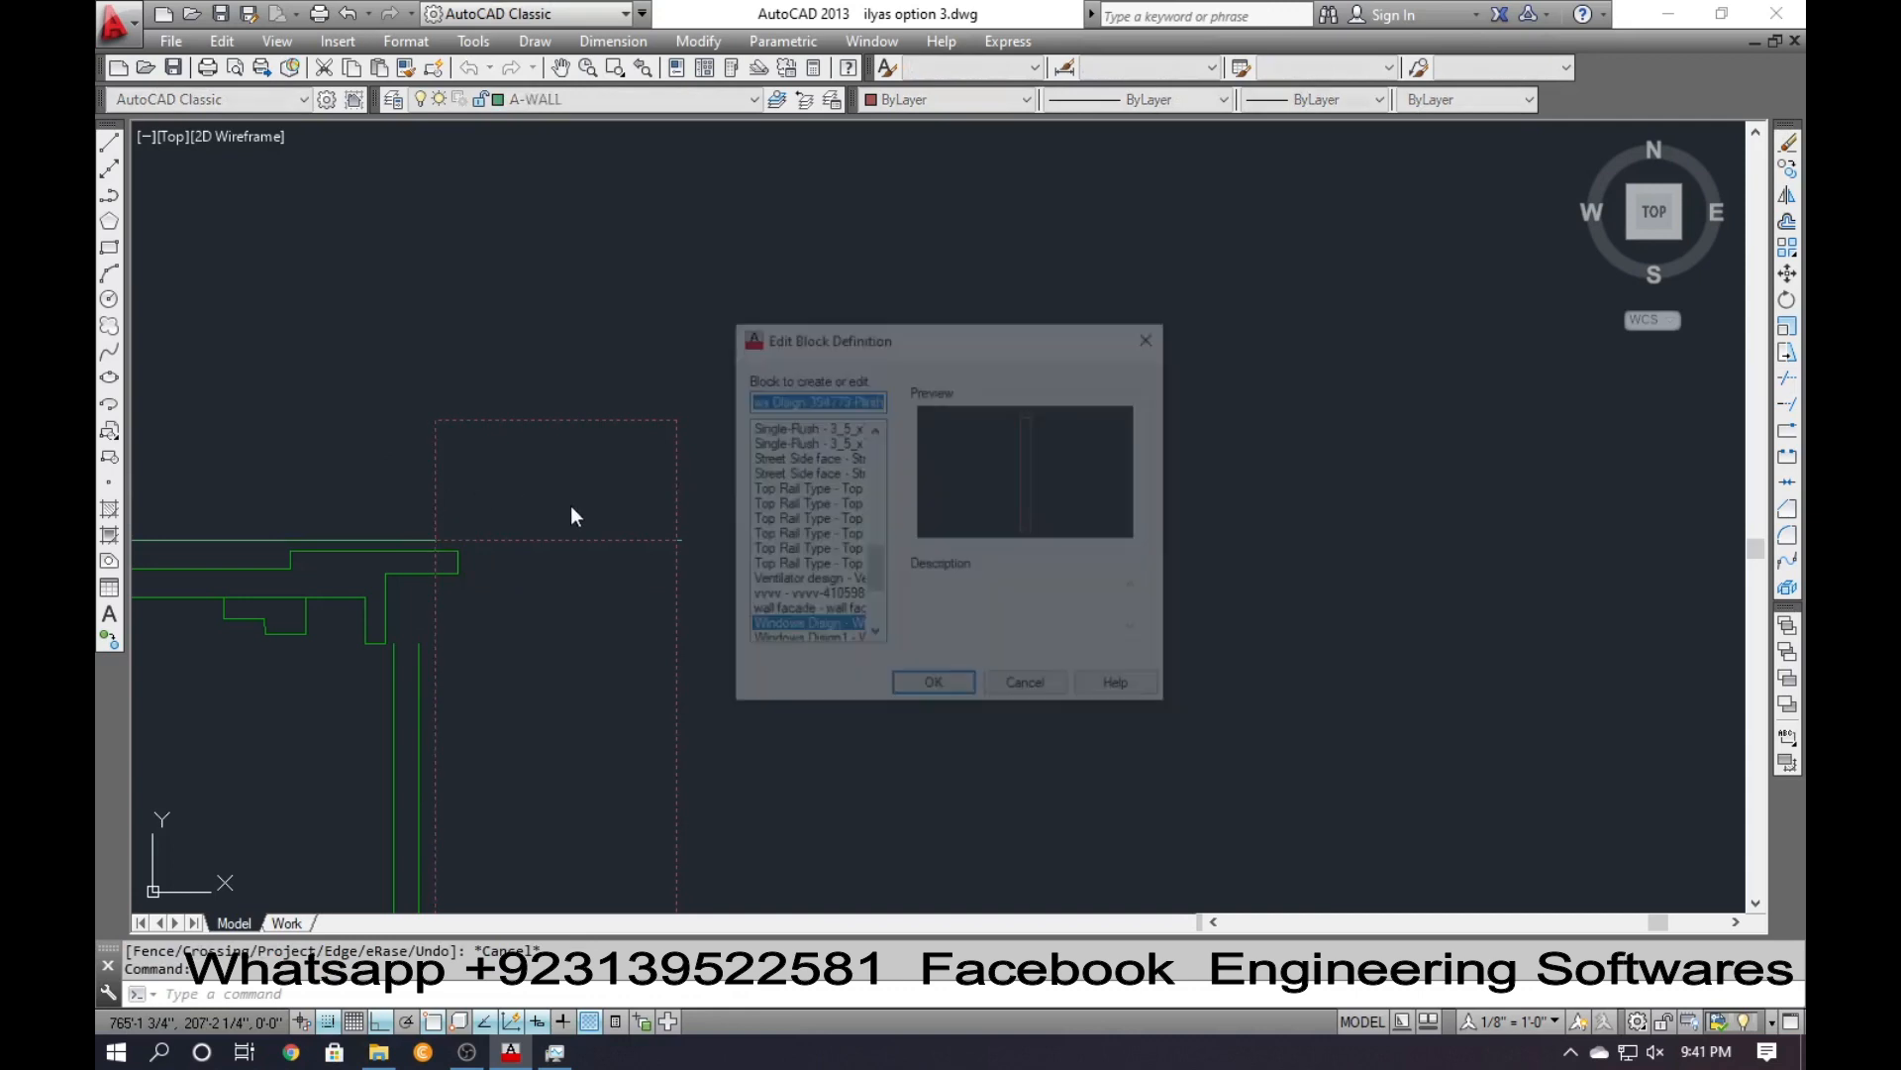
pyautogui.click(925, 677)
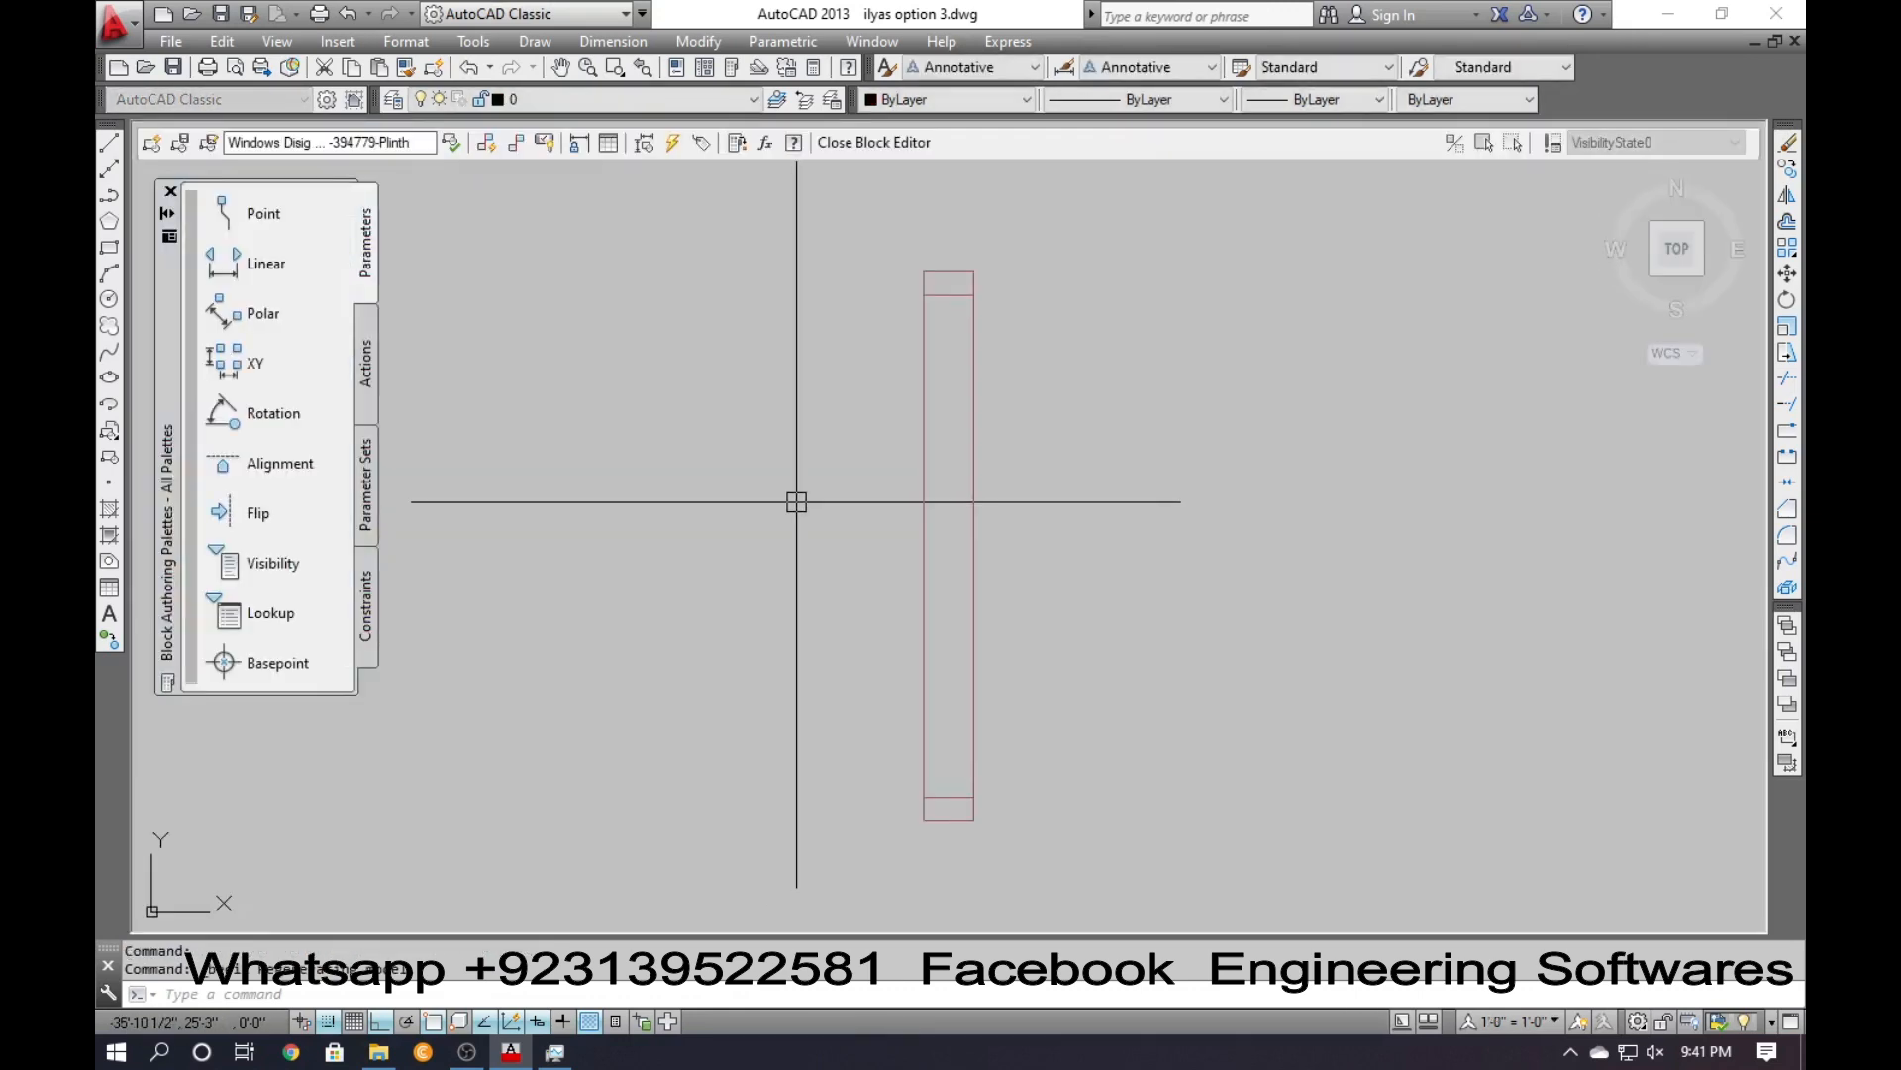
pyautogui.write('tr')
pyautogui.press('Return')
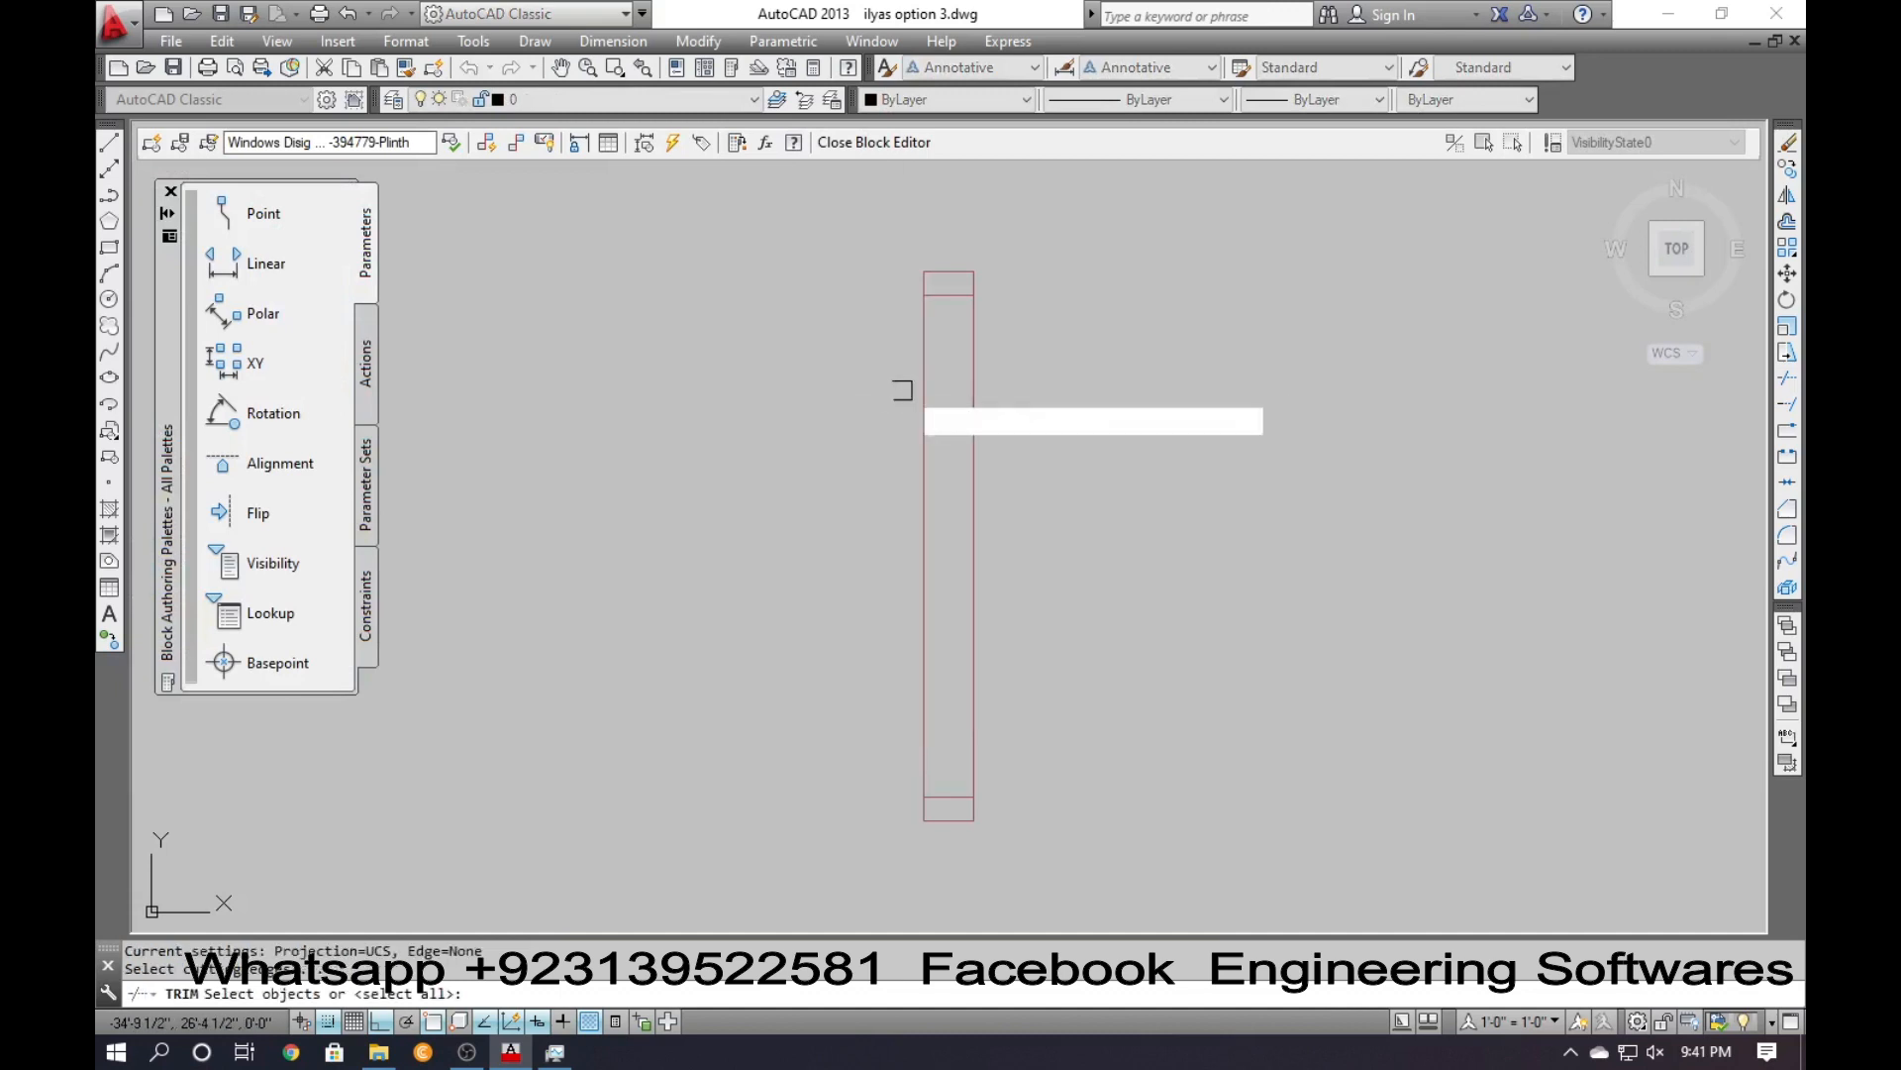
pyautogui.press('Return')
pyautogui.click(1022, 308)
pyautogui.press('Return')
pyautogui.press('Return')
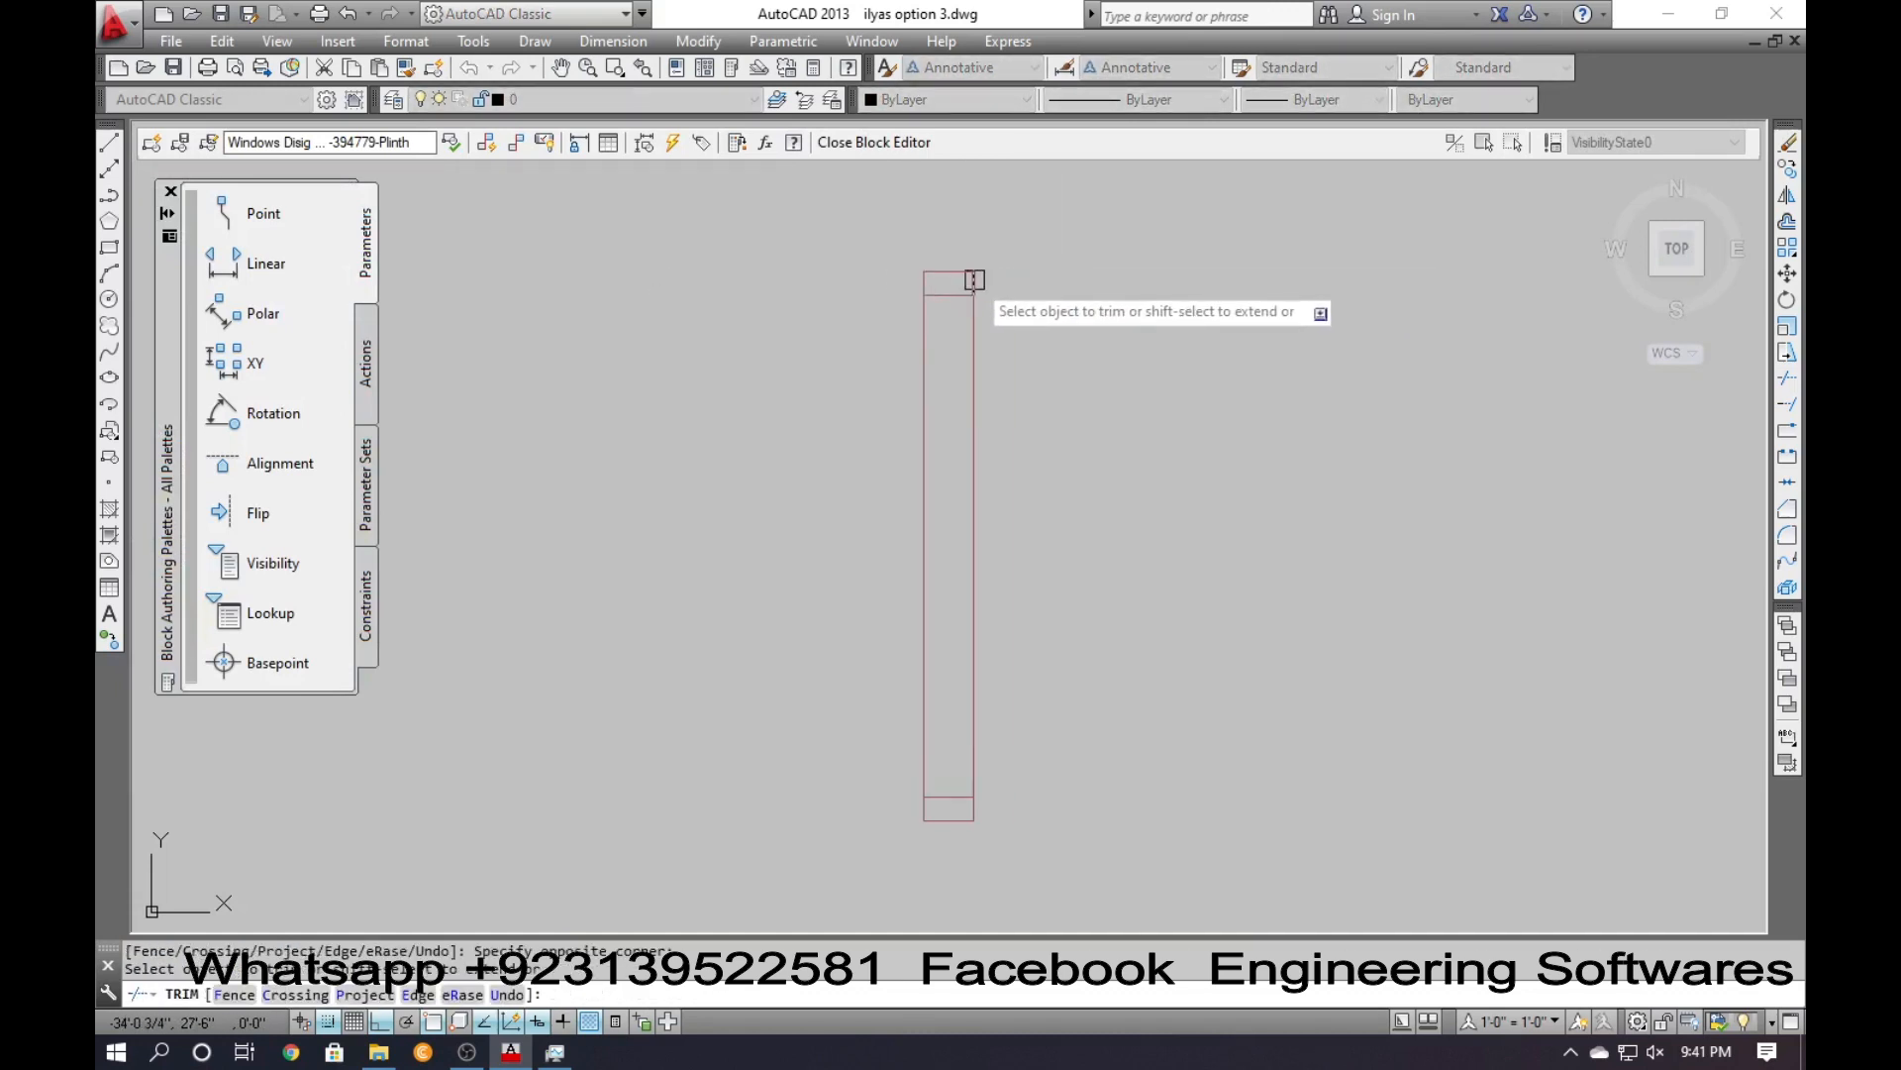
pyautogui.press('Escape')
# Erase the projecting upper end of the plinth outline and save the edited block back to the drawing.
pyautogui.moveTo(995, 284); pyautogui.dragTo(872, 263)
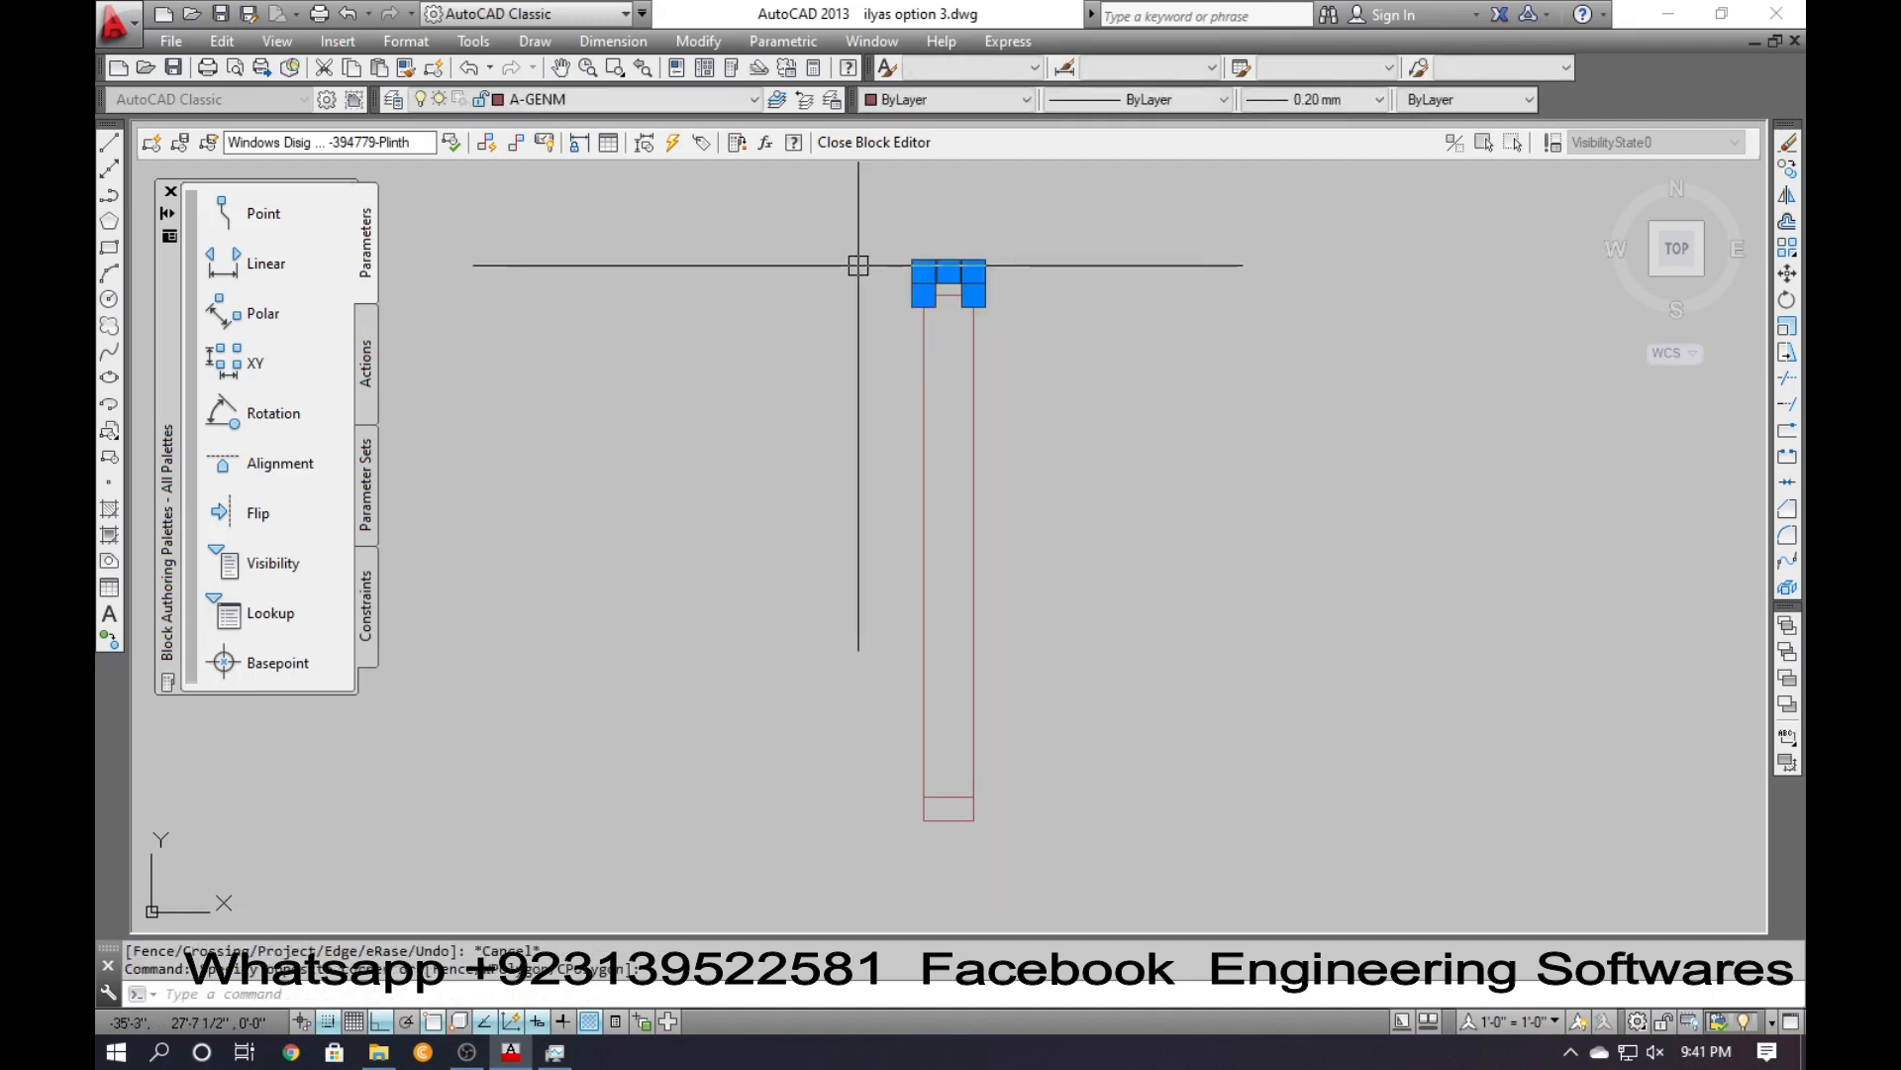
pyautogui.write('e')
pyautogui.press('Return')
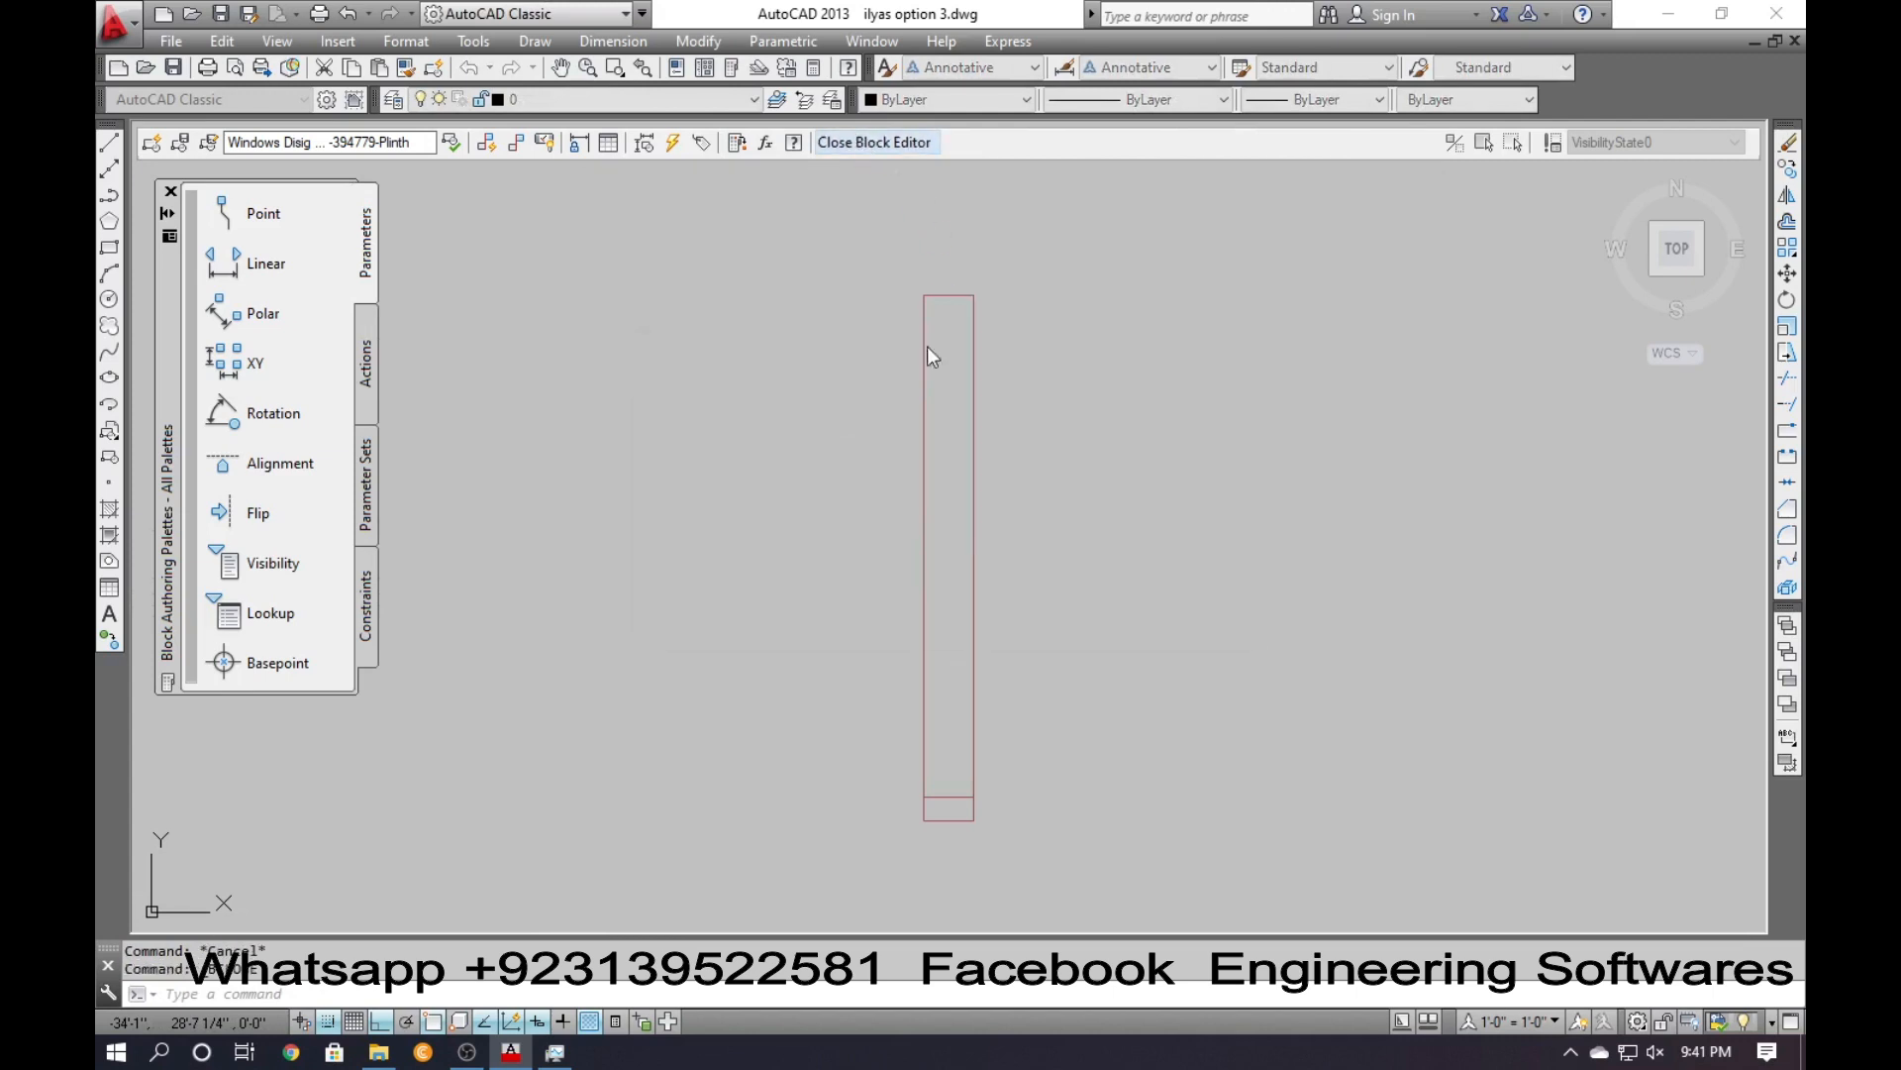
pyautogui.click(829, 482)
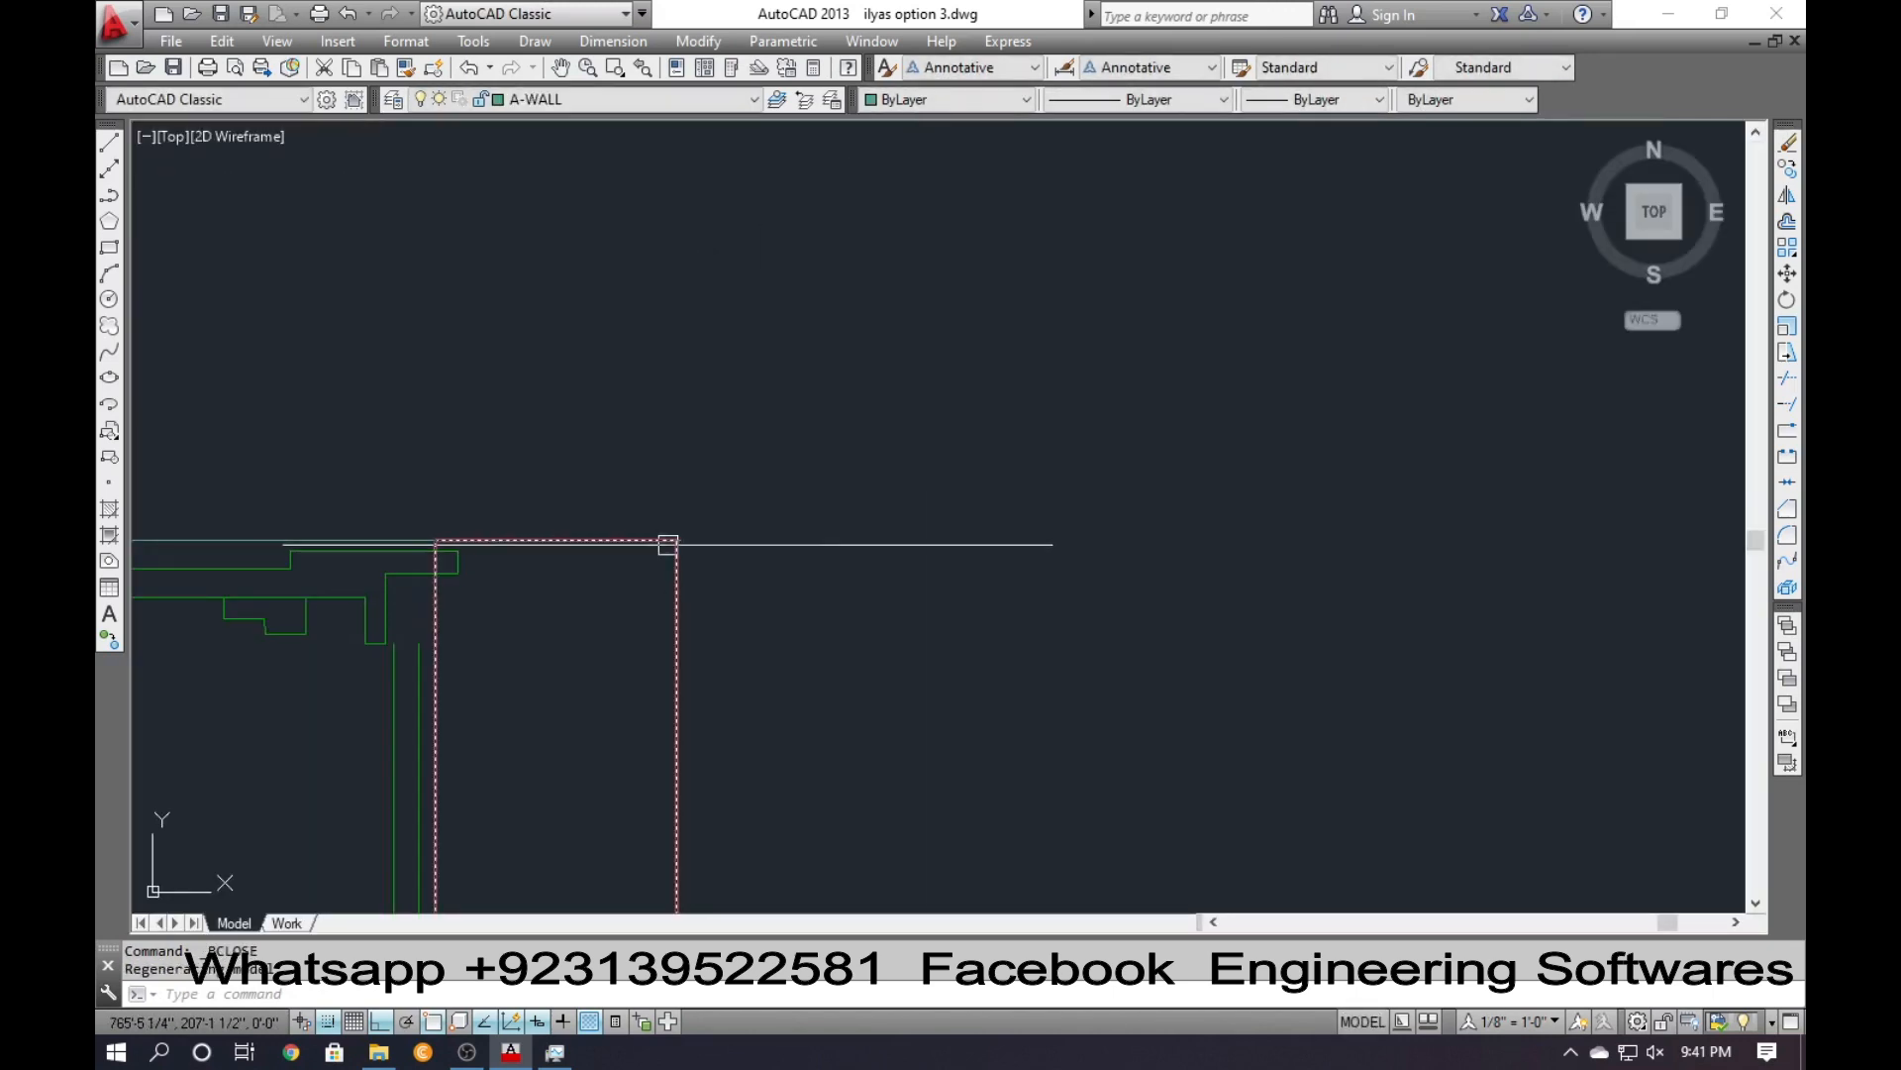
# Shorten the wall line above the window so that it ends at the plinth's inner edge.
pyautogui.scroll(2, 667, 539)
pyautogui.scroll(-2, 639, 496)
pyautogui.click(596, 455)
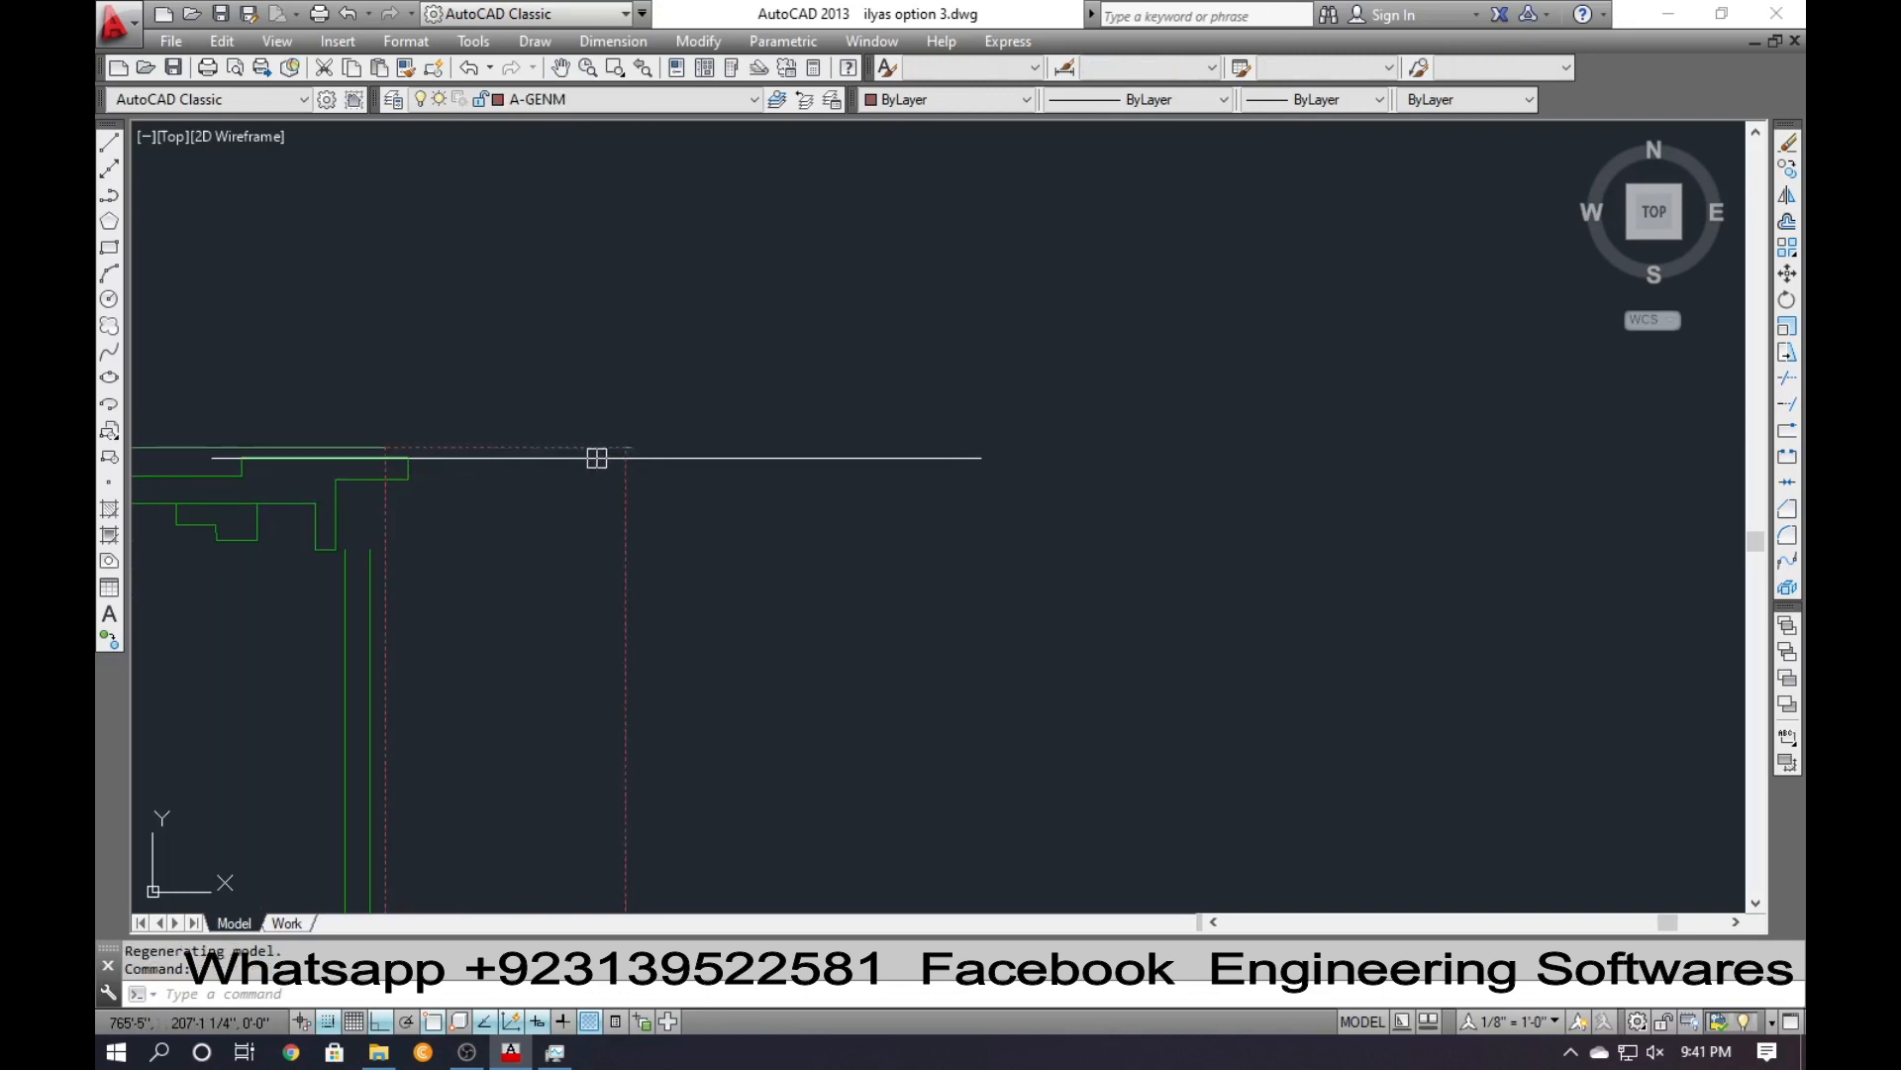
pyautogui.press('Escape')
pyautogui.click(570, 449)
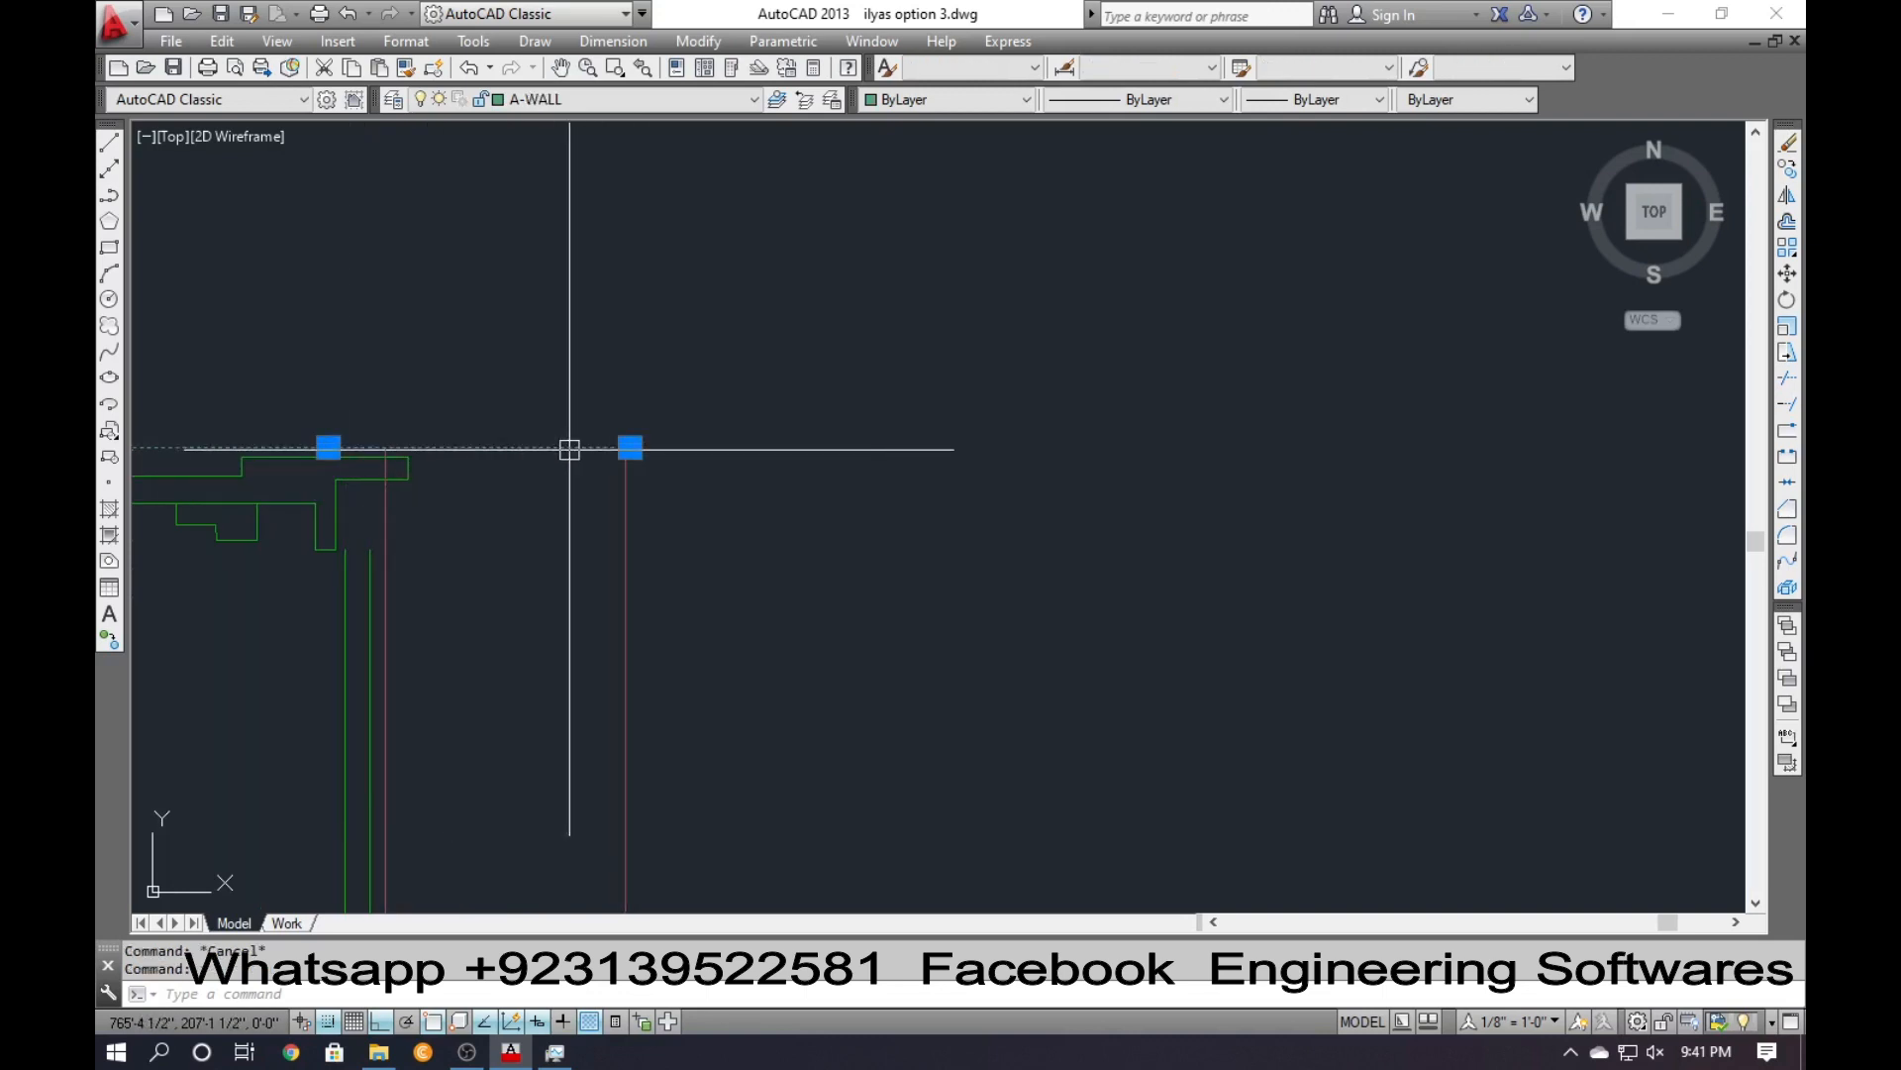
pyautogui.click(630, 447)
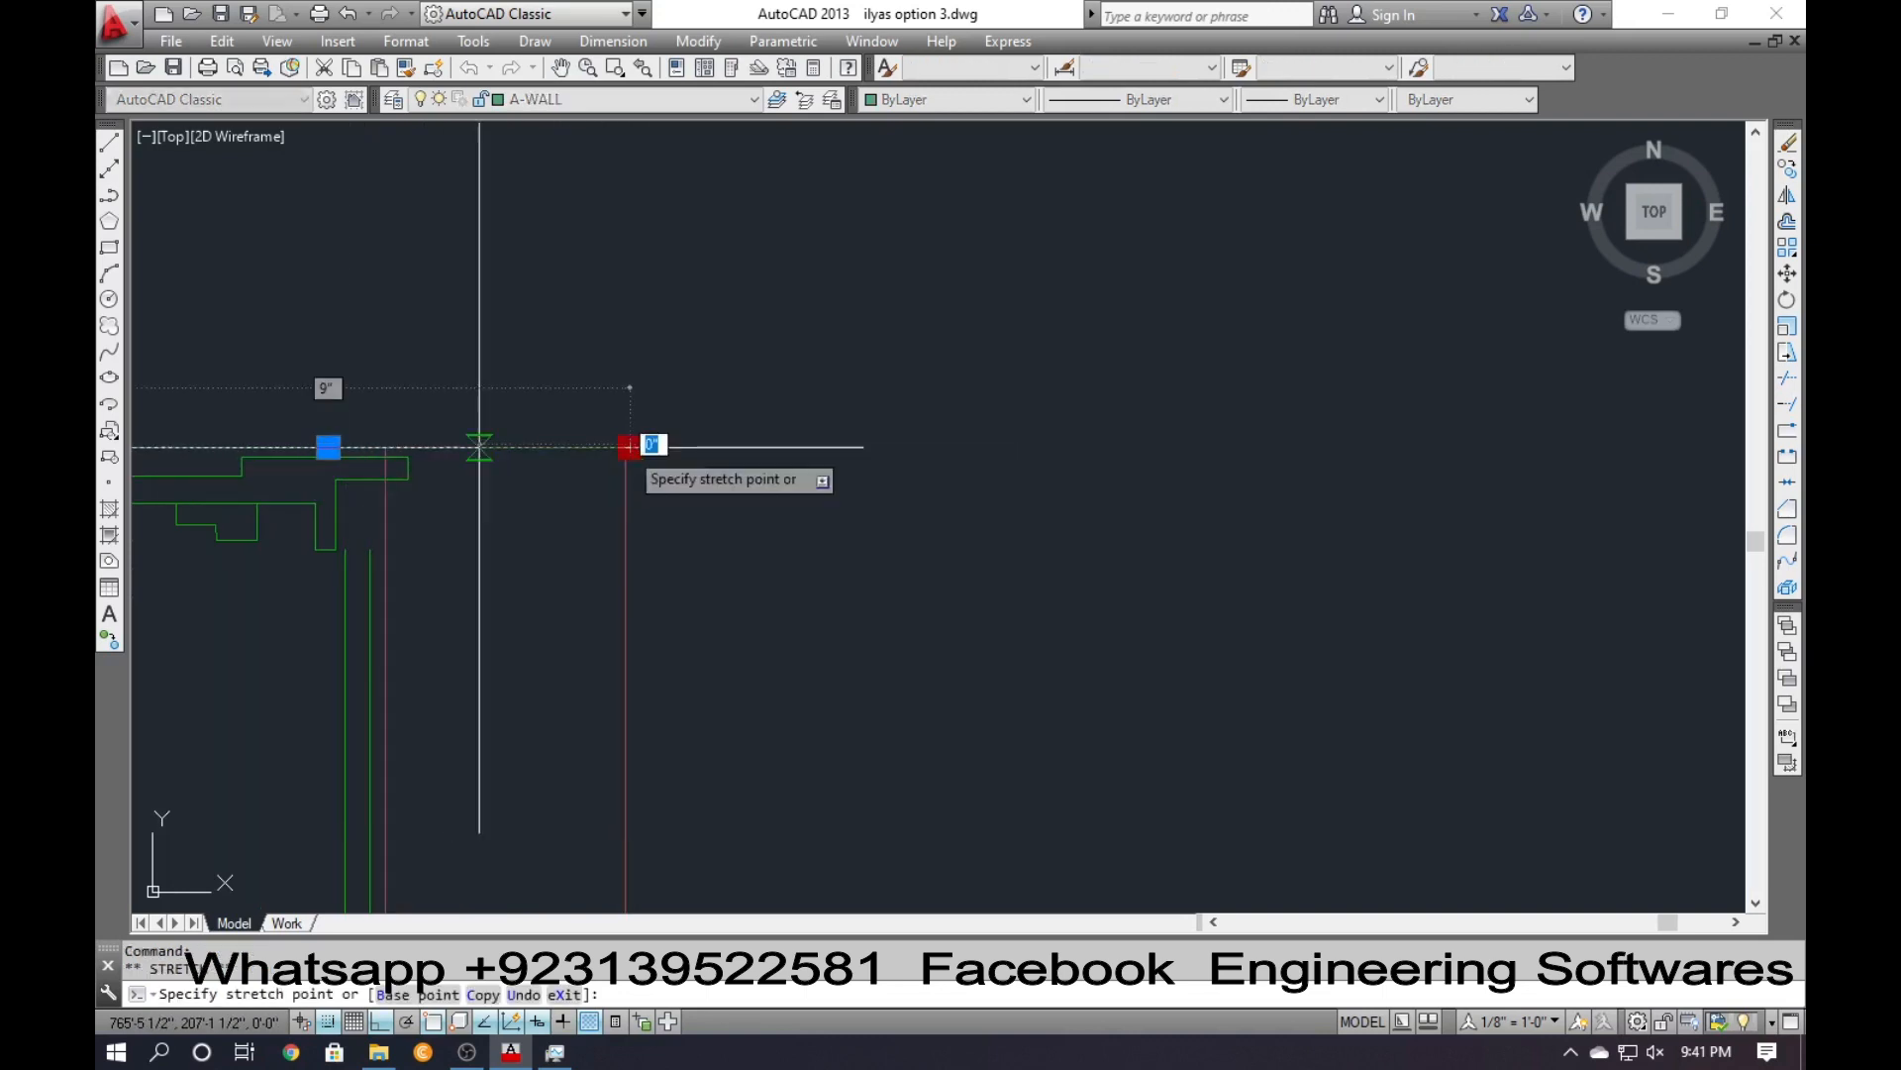
pyautogui.click(382, 443)
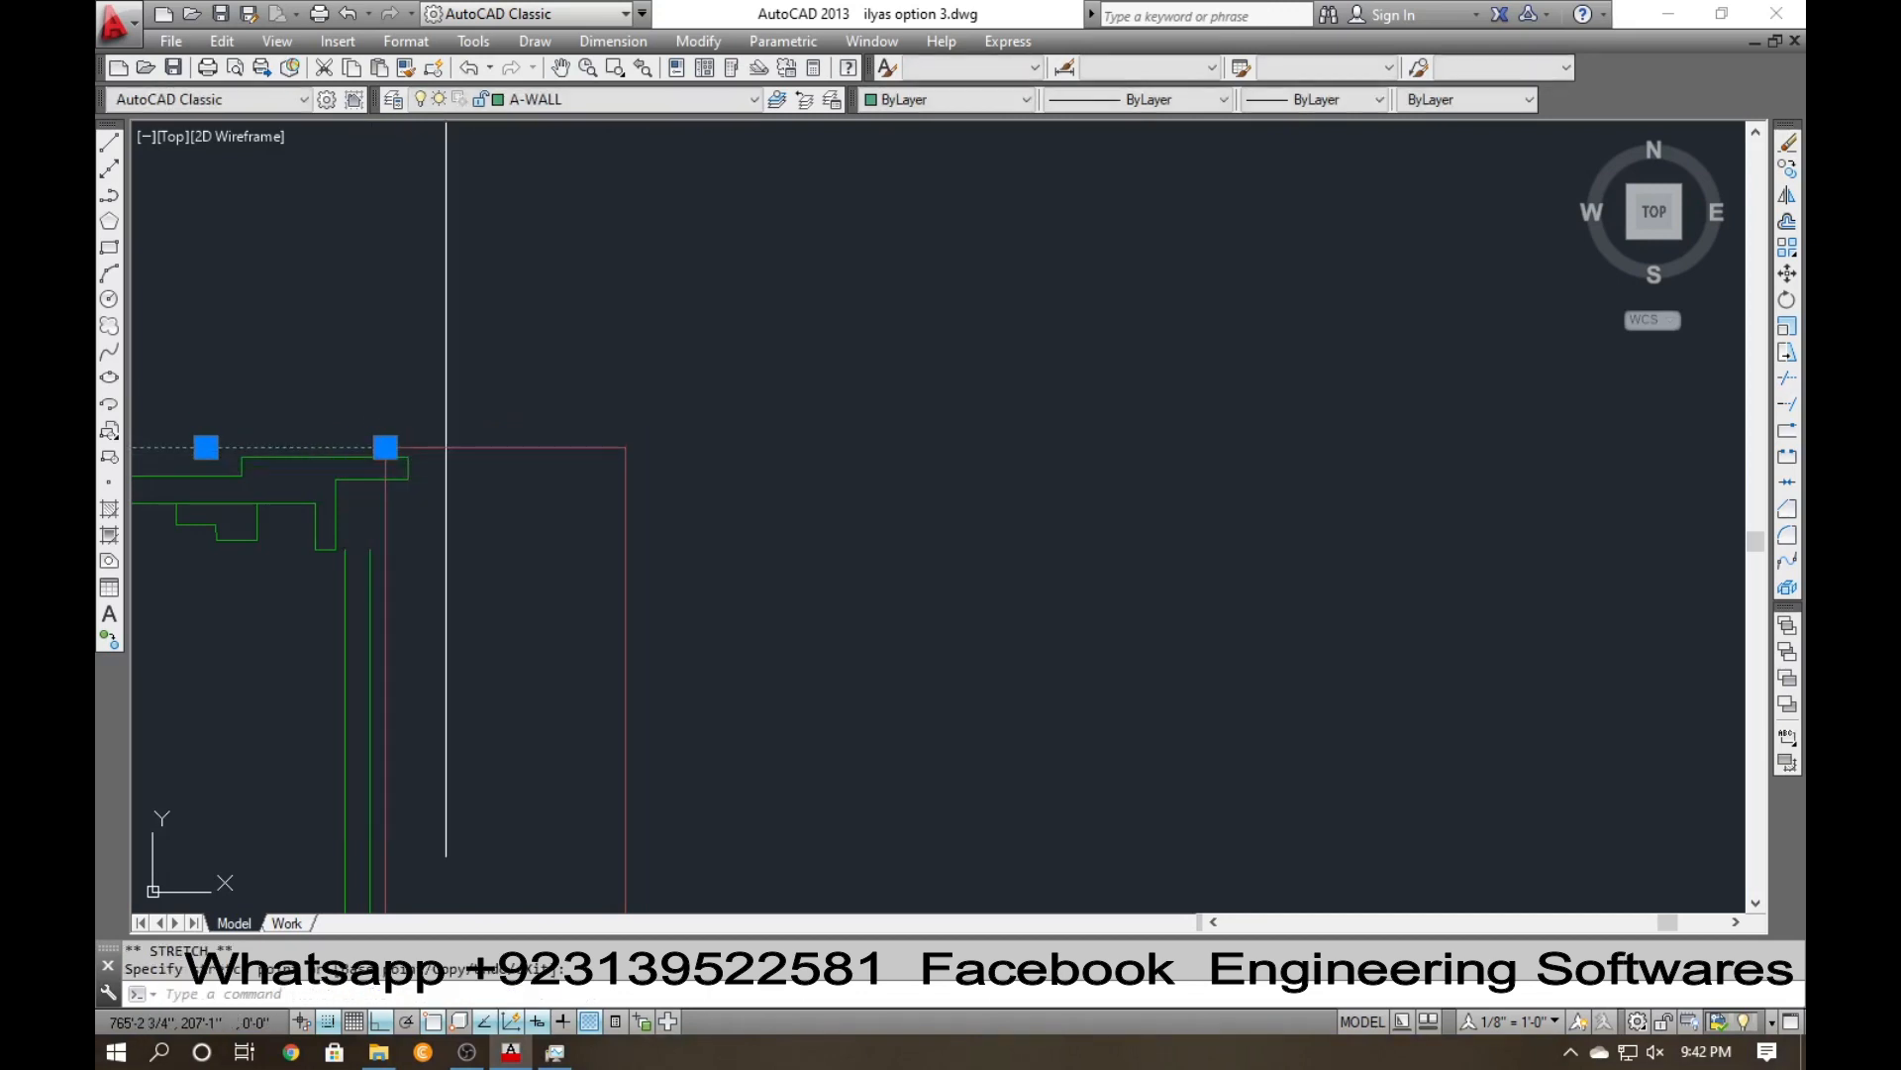
pyautogui.scroll(-2, 766, 528)
# Measure the shortened wall line's length with an aligned dimension, without placing it.
pyautogui.scroll(2, 343, 474)
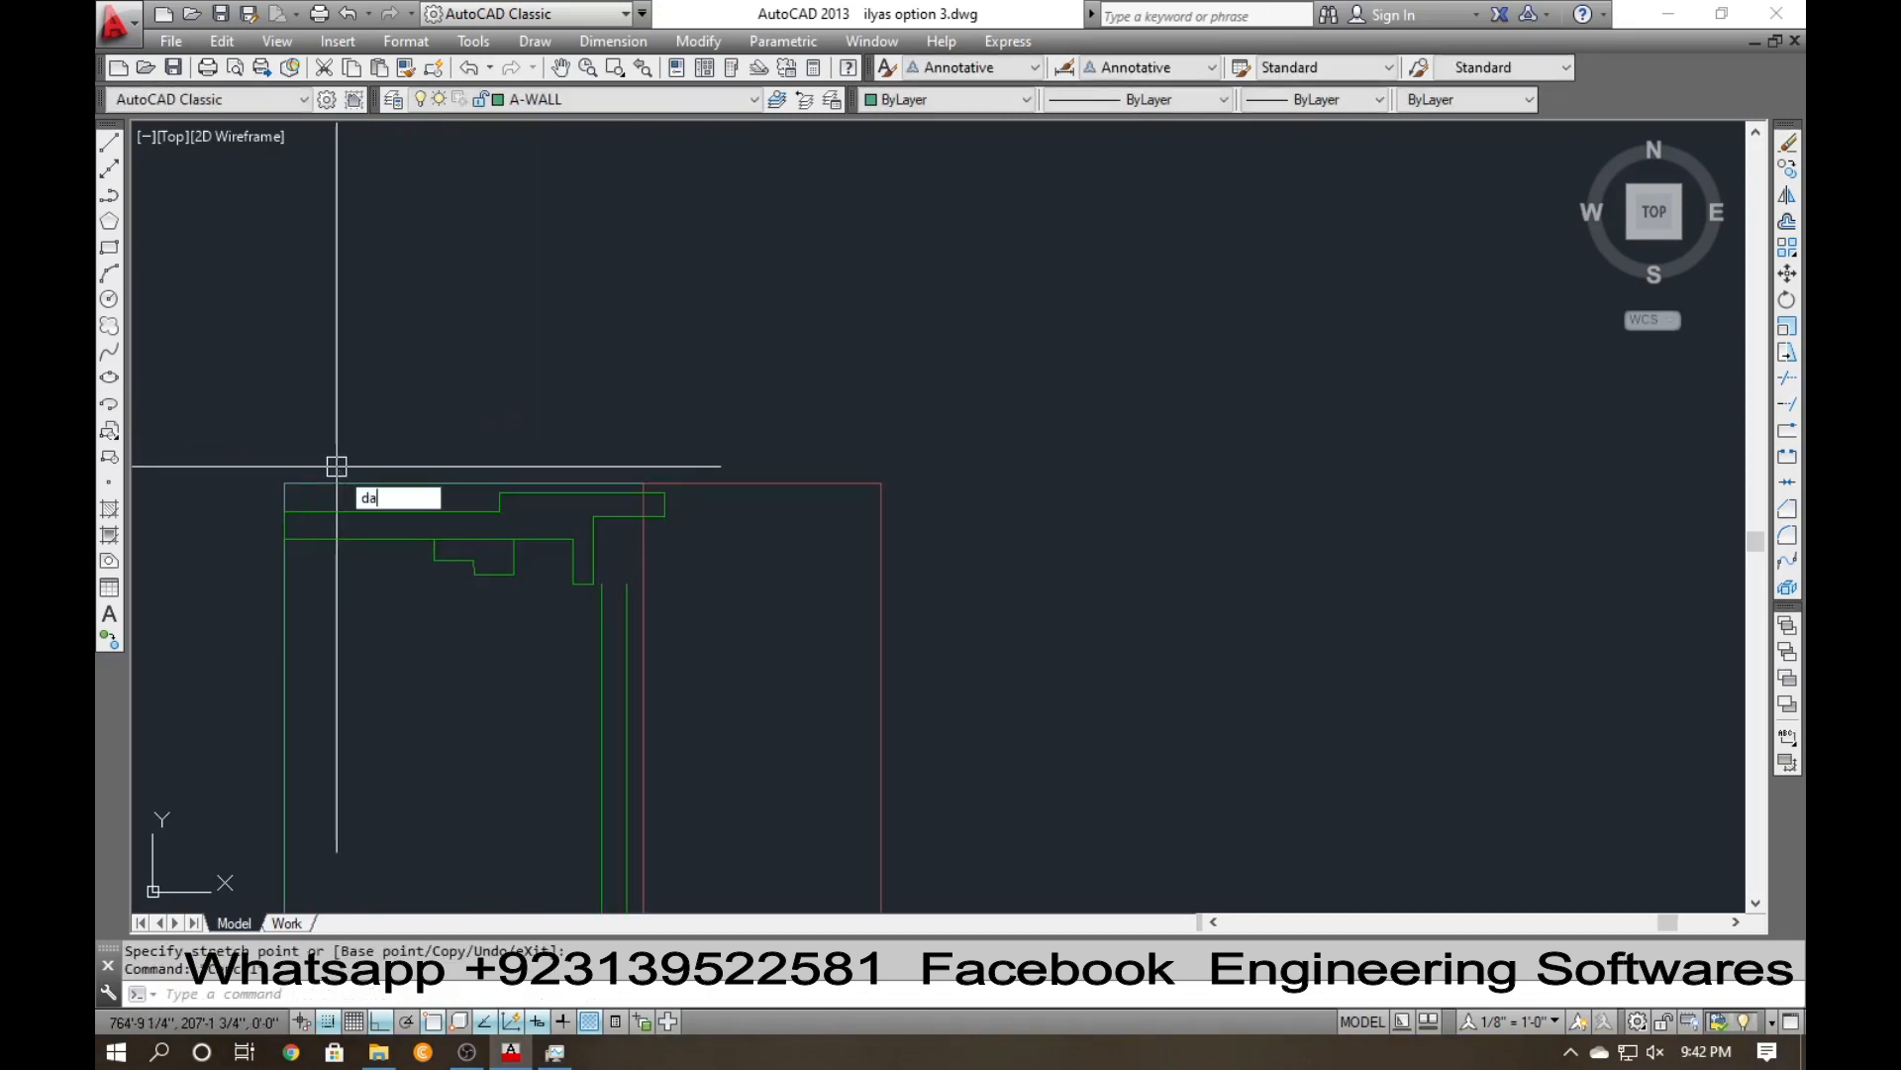
pyautogui.press('Return')
pyautogui.press('Return')
pyautogui.click(357, 483)
pyautogui.scroll(-3, 498, 510)
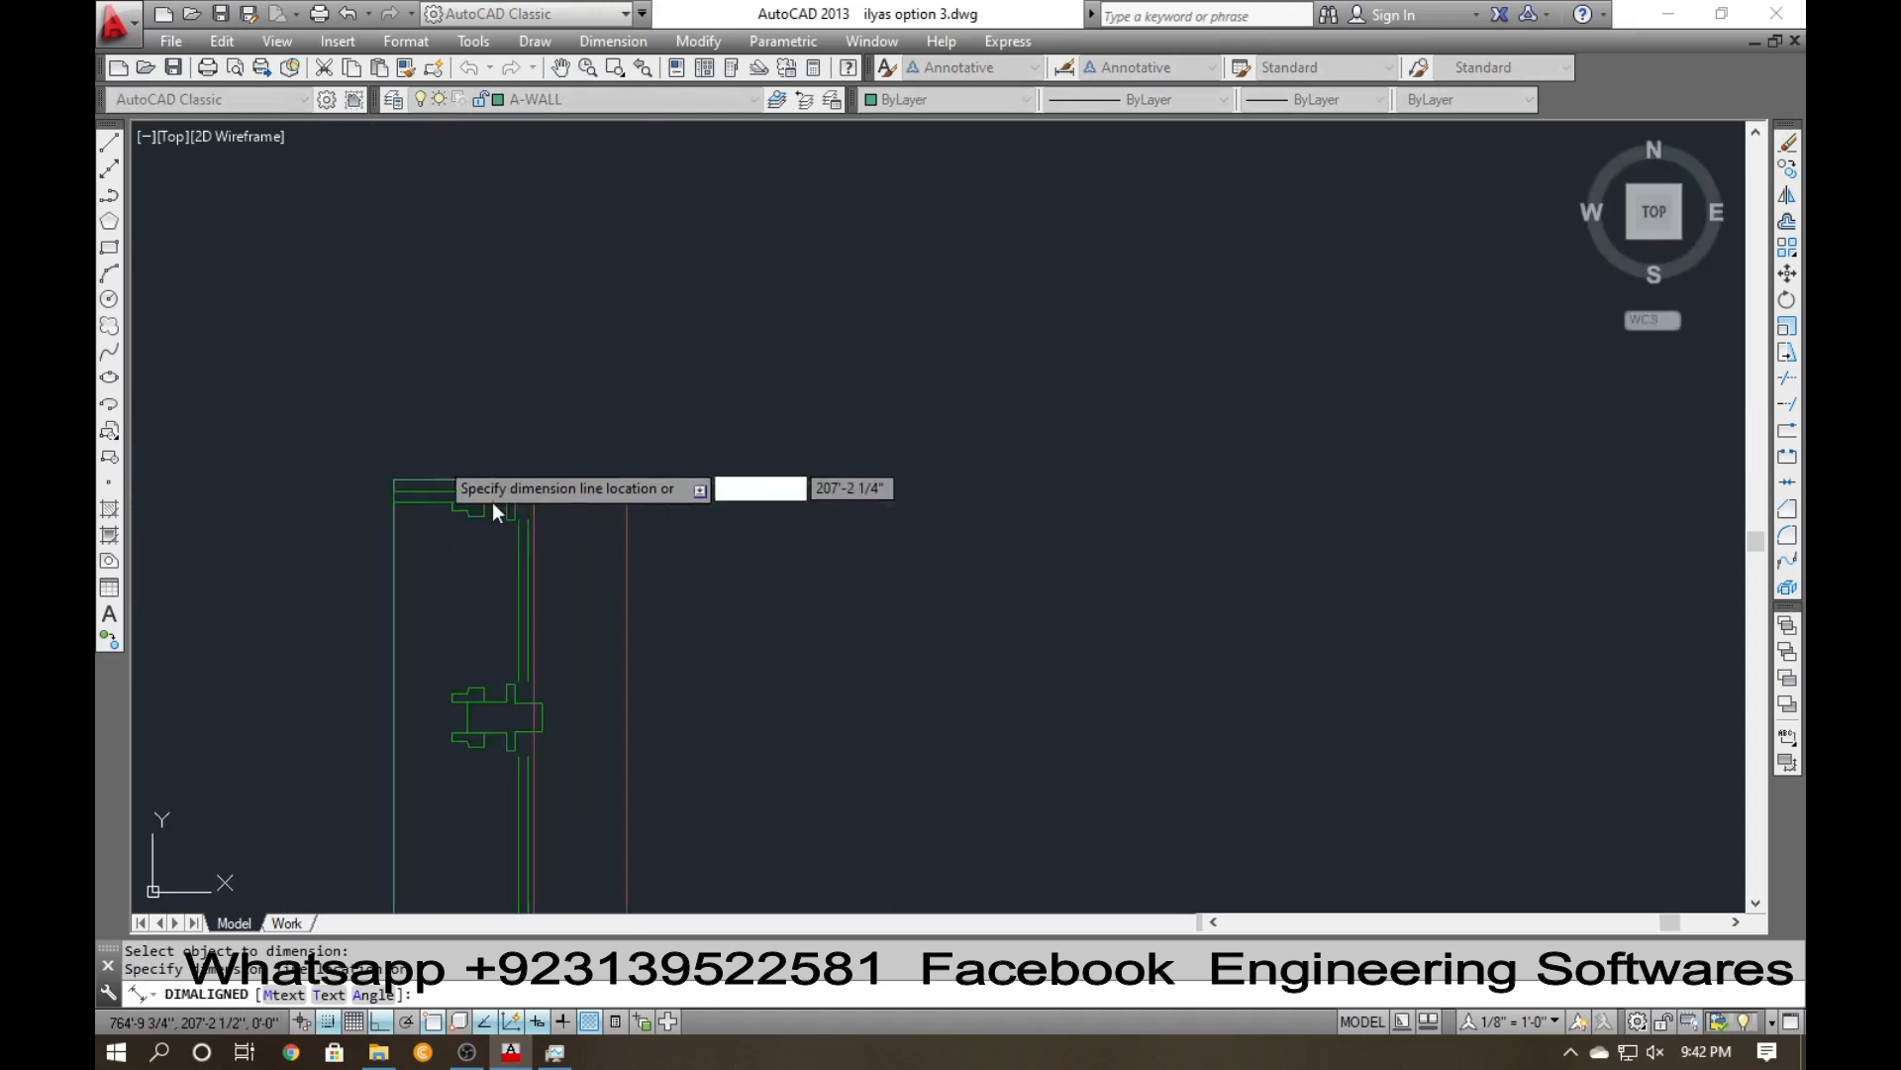
pyautogui.scroll(-2, 500, 509)
pyautogui.press('Escape')
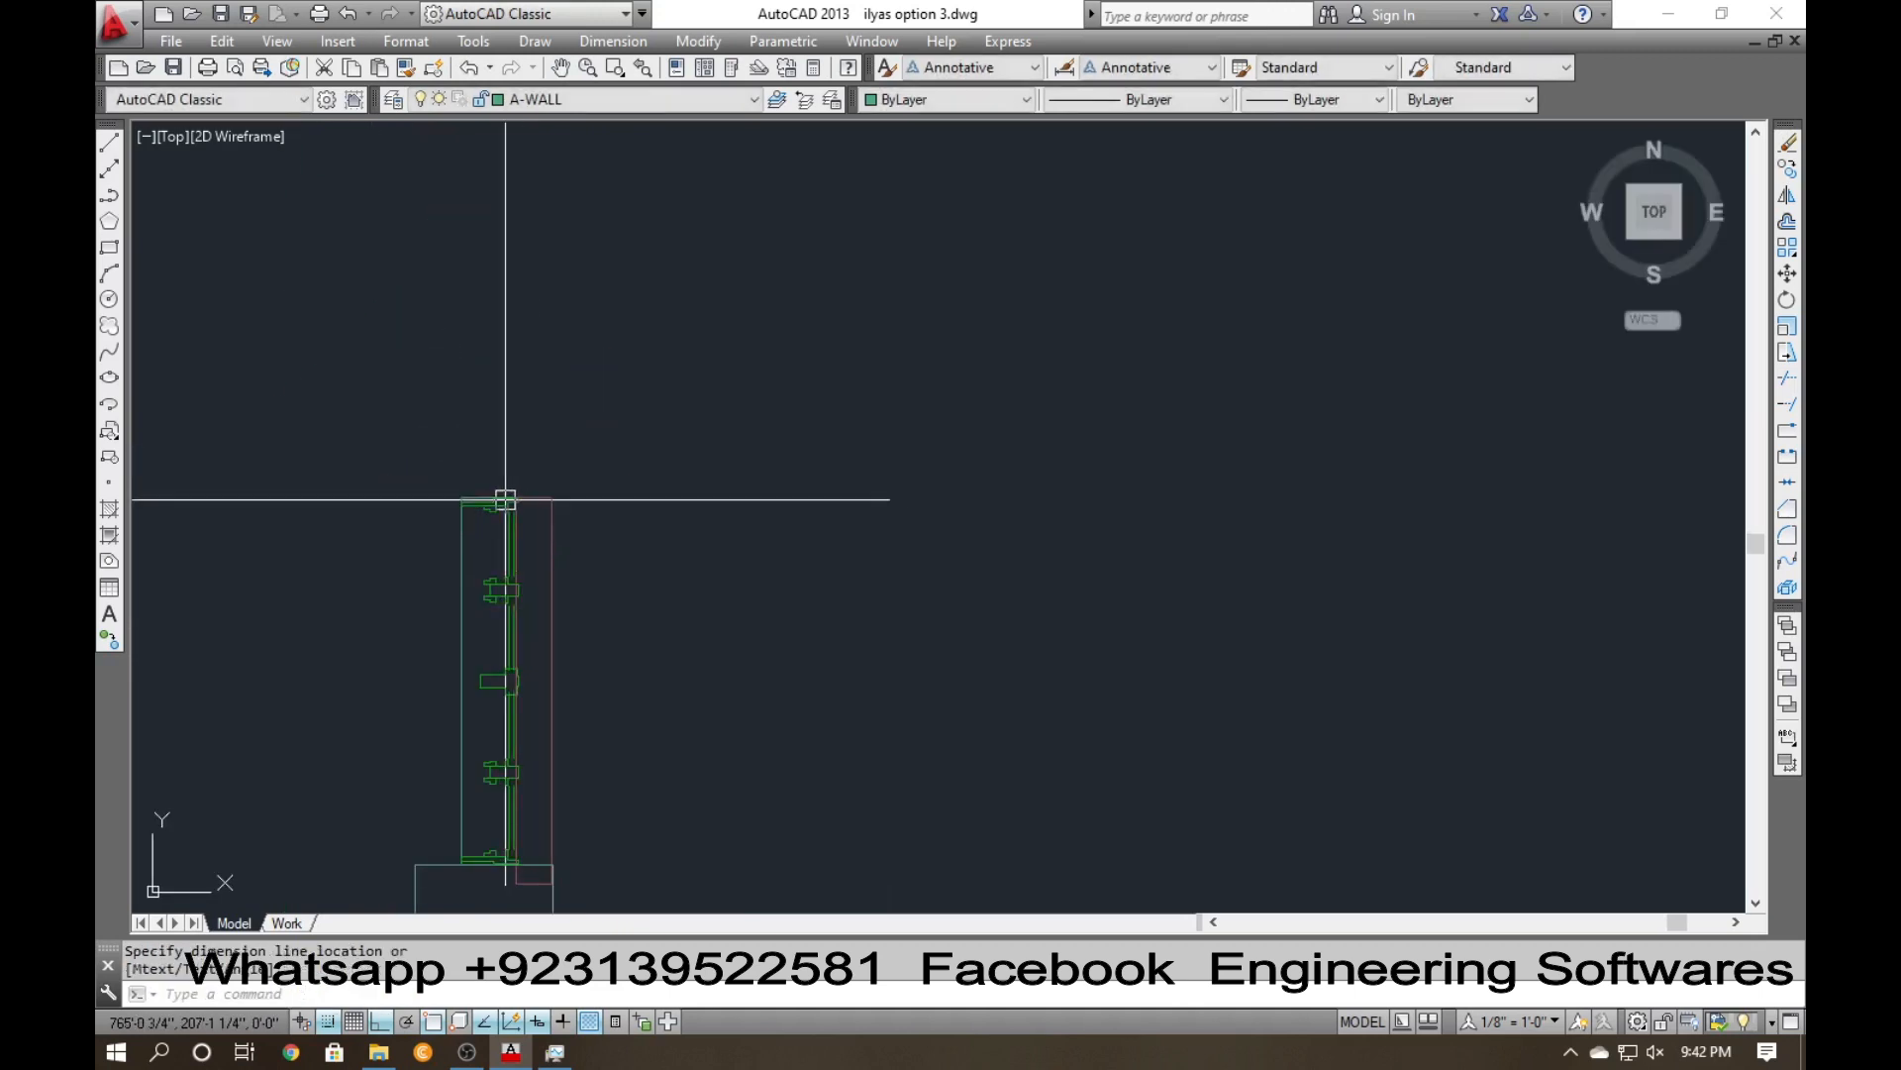
# Offset the wall end line across the right wall's door opening.
pyautogui.scroll(-2, 489, 511)
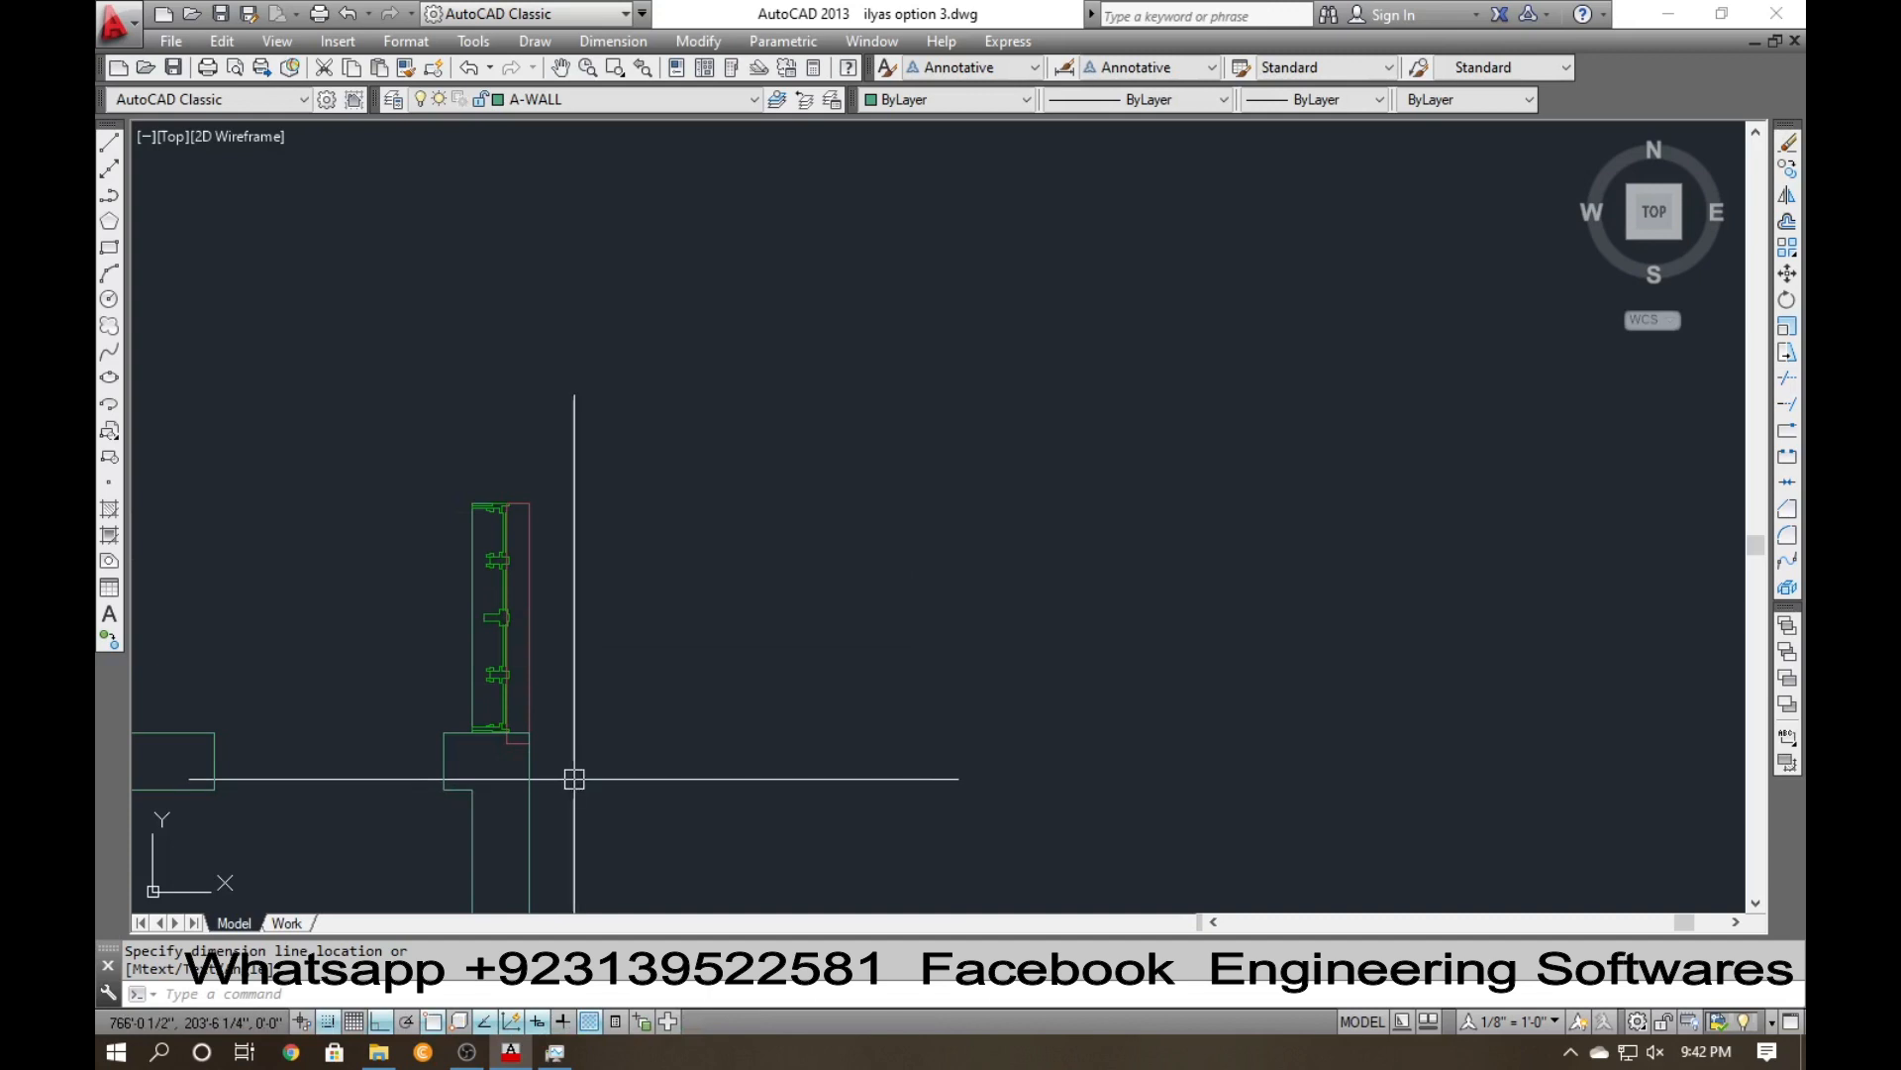
pyautogui.scroll(-2, 550, 644)
pyautogui.press('Return')
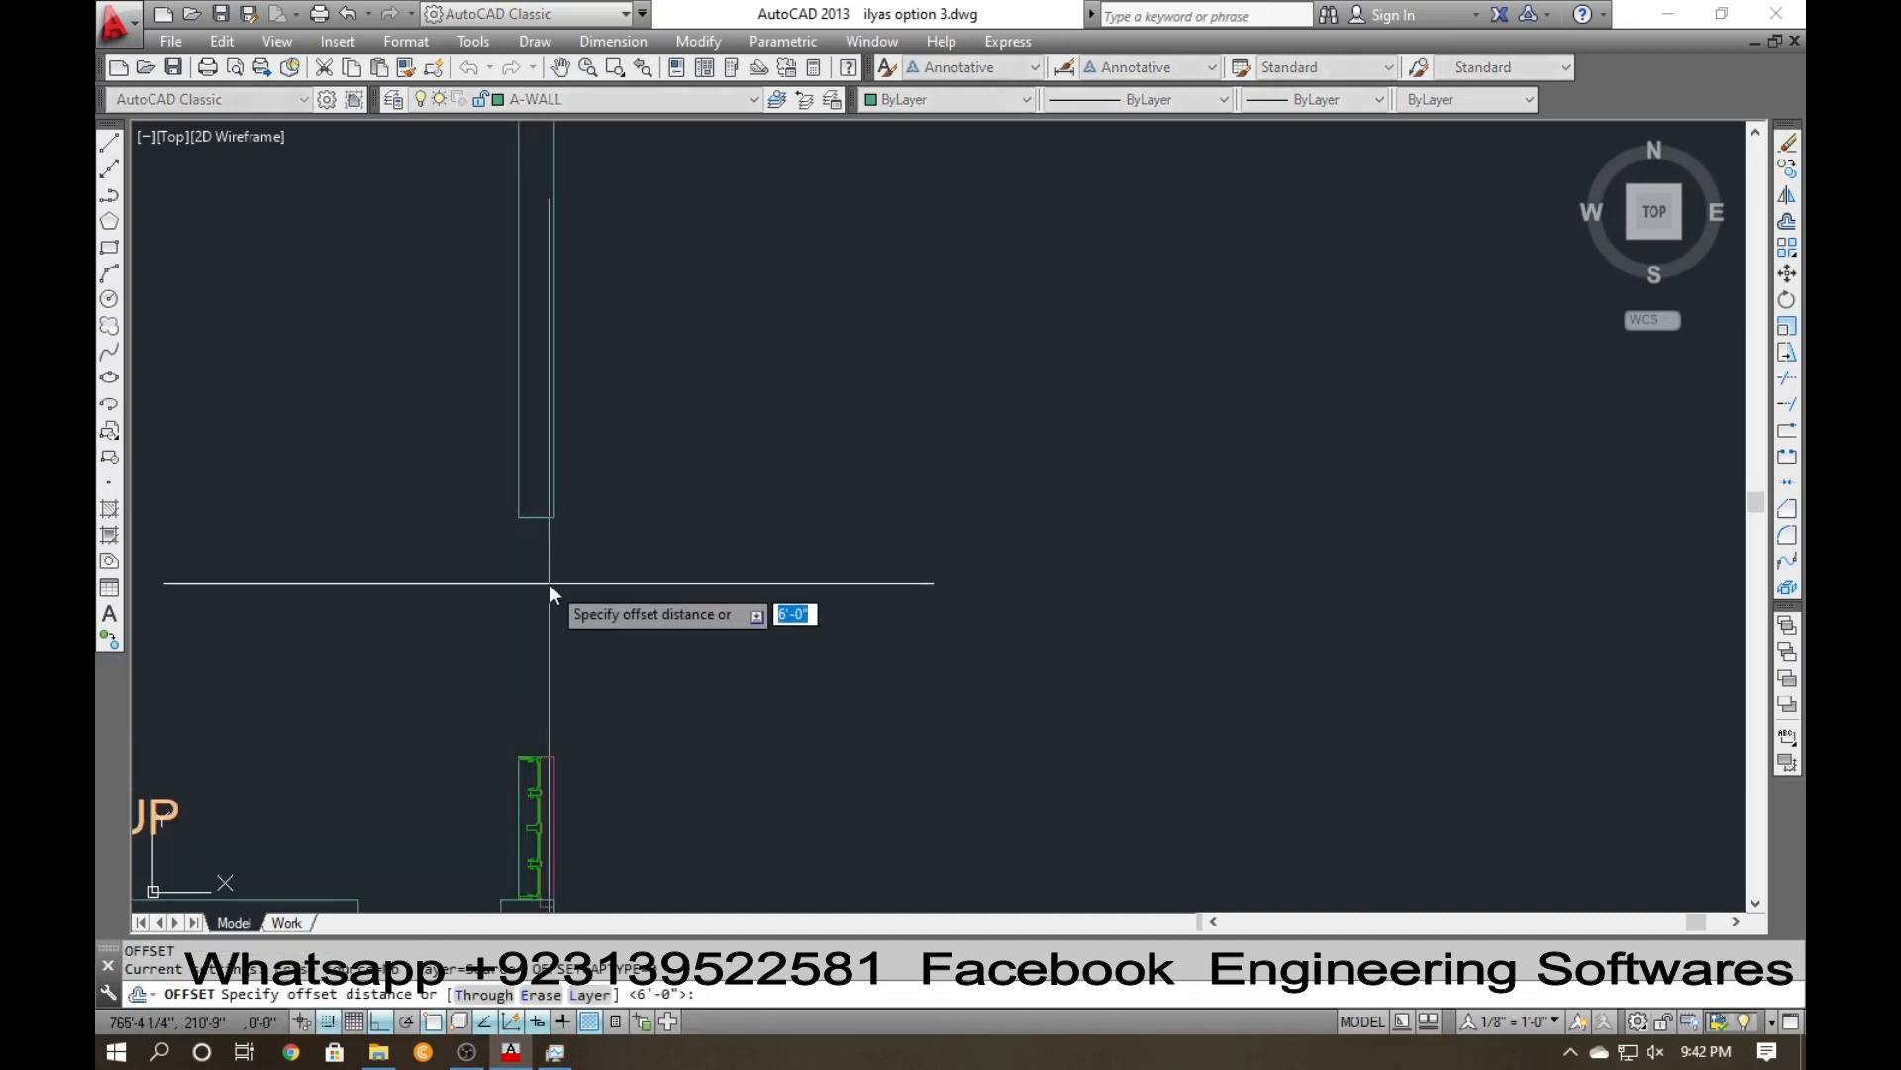
pyautogui.press('Return')
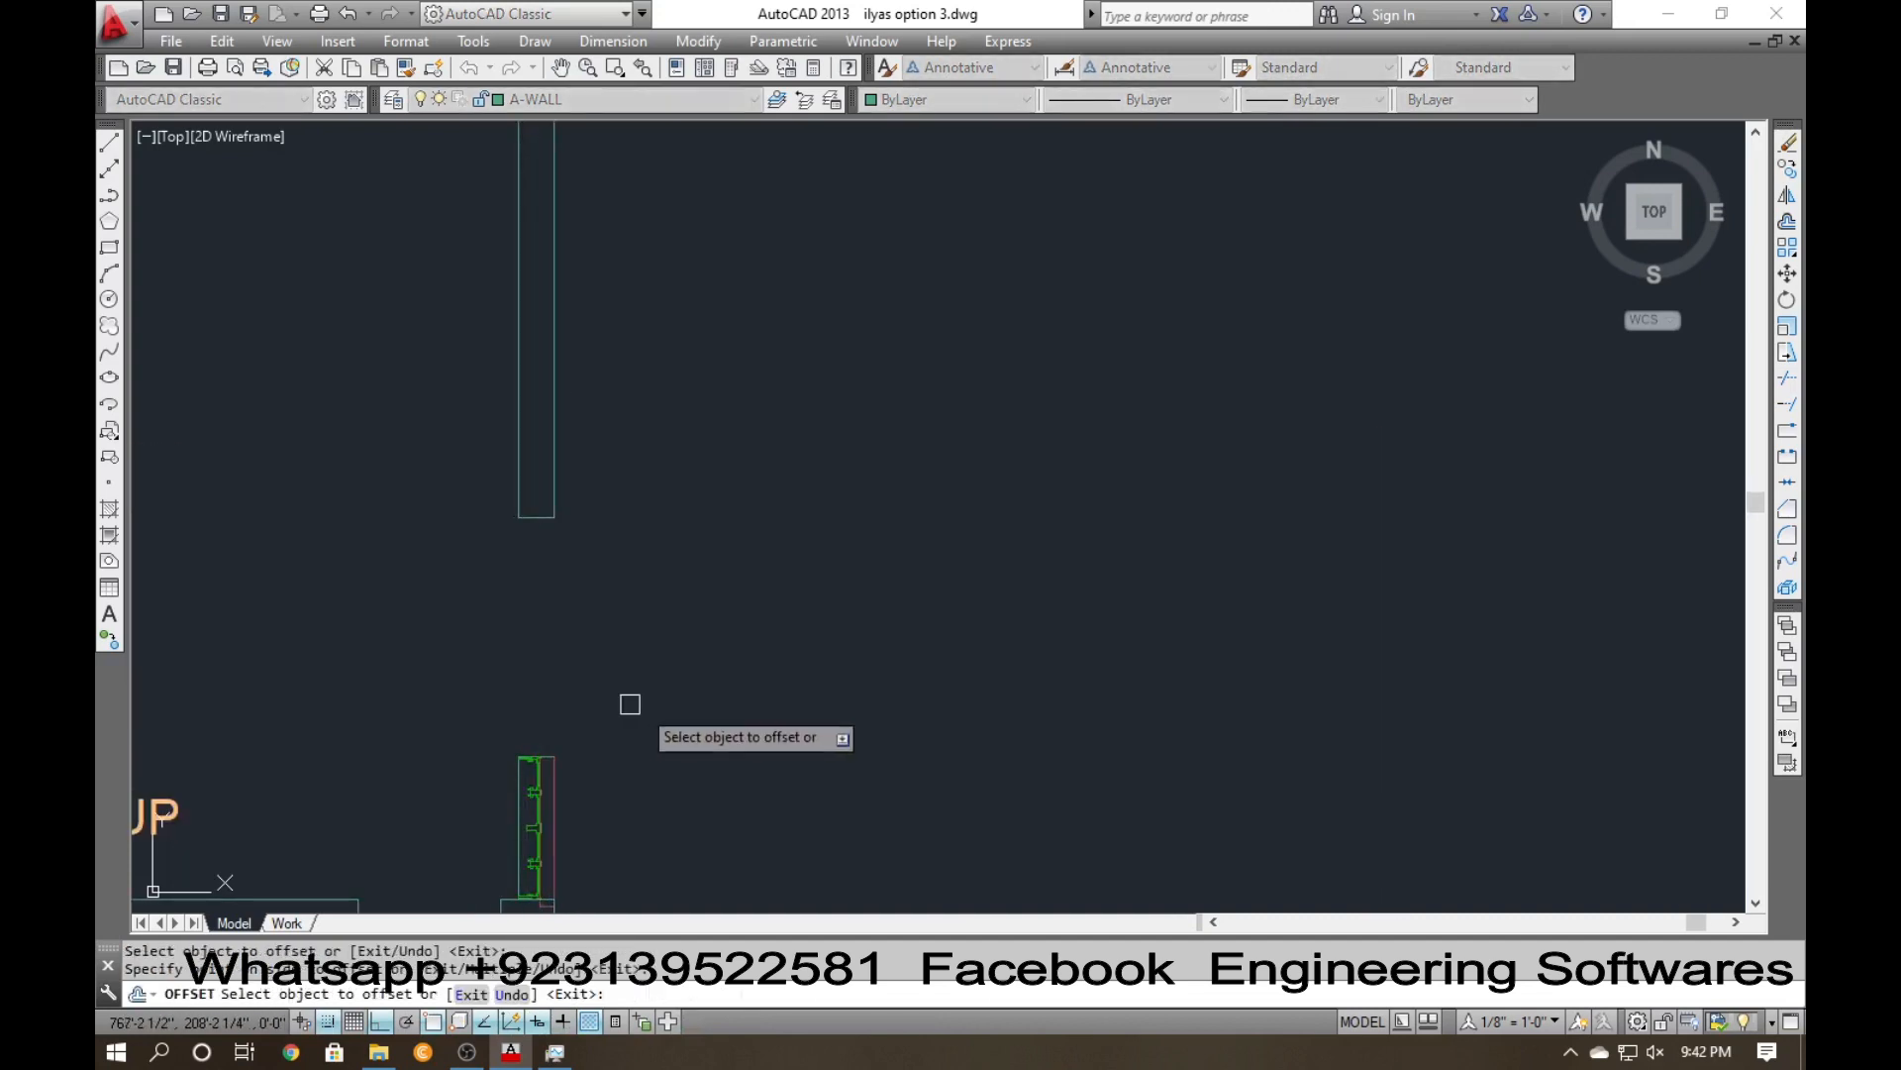
pyautogui.press('Escape')
# Move the right wall's window outward until the plinth's inner corner meets the wall's outer corner.
pyautogui.scroll(4, 590, 775)
pyautogui.scroll(-4, 396, 738)
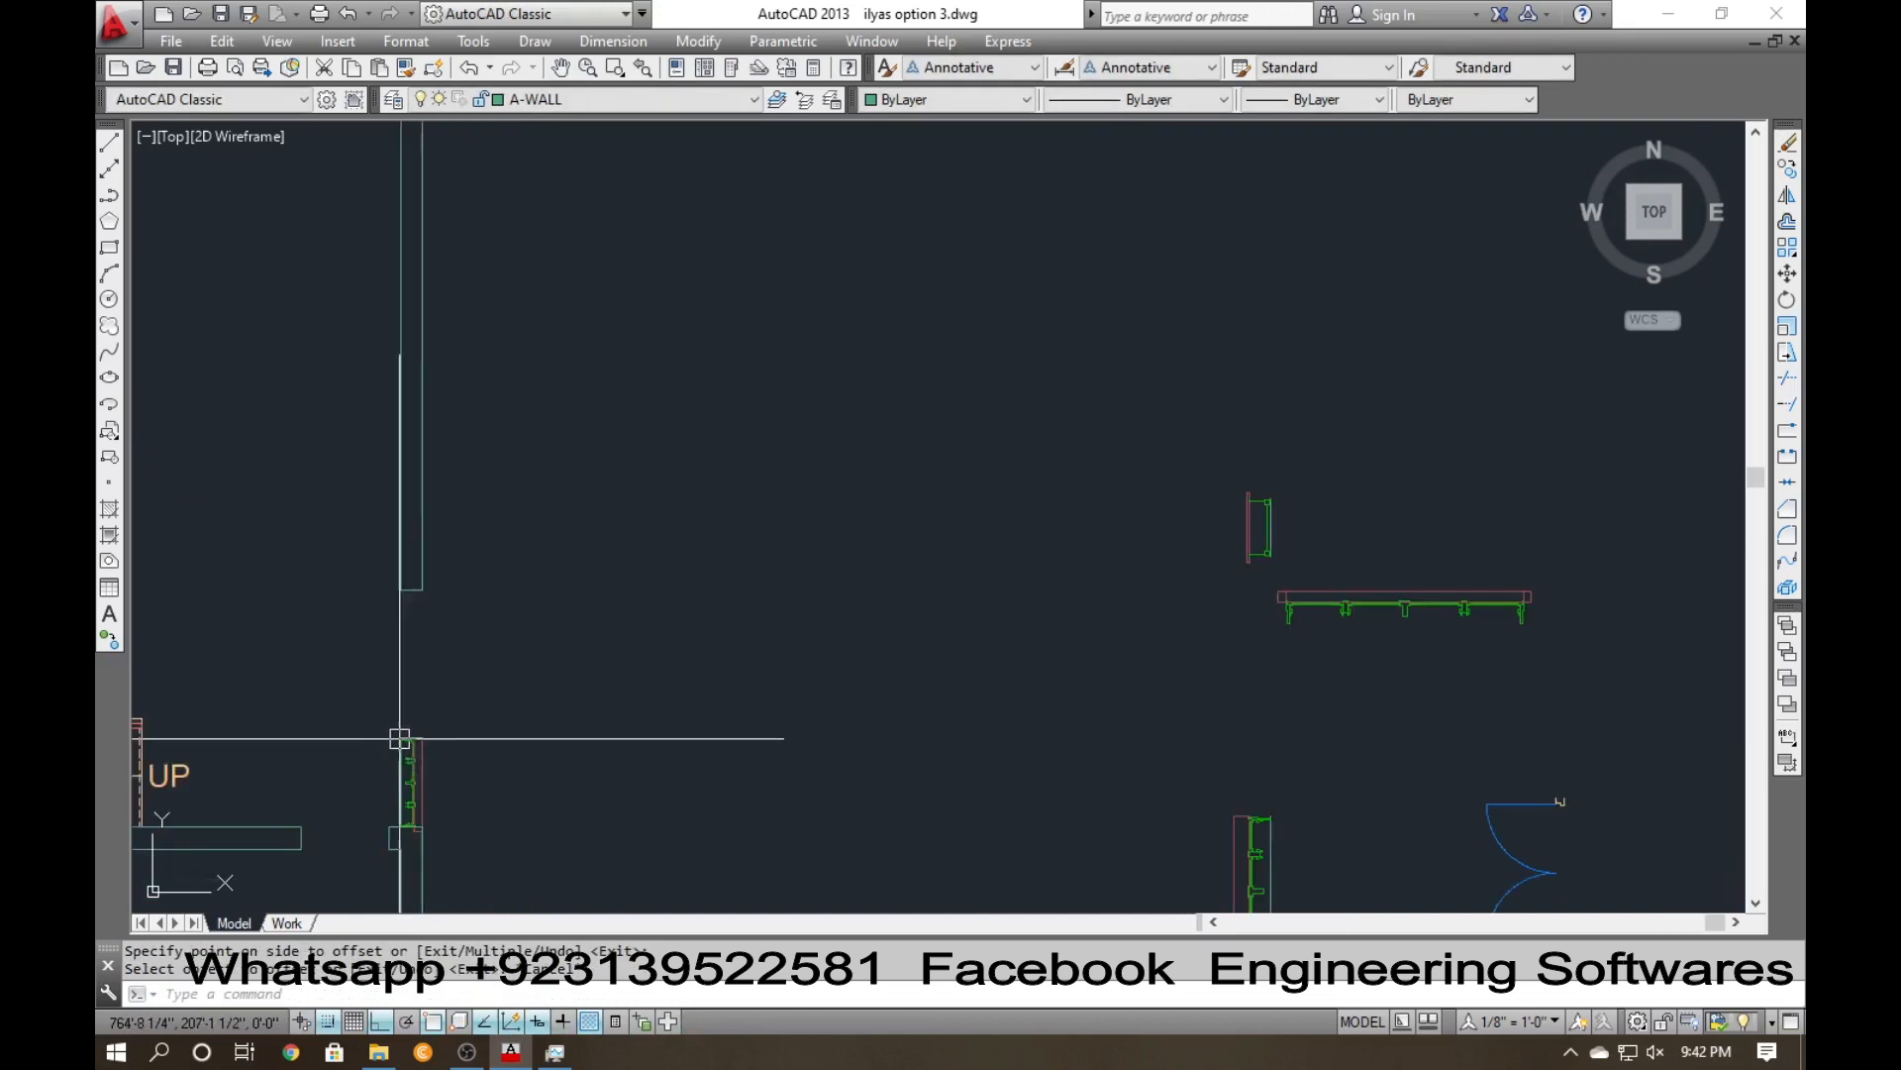
pyautogui.scroll(-2, 555, 591)
pyautogui.scroll(4, 557, 709)
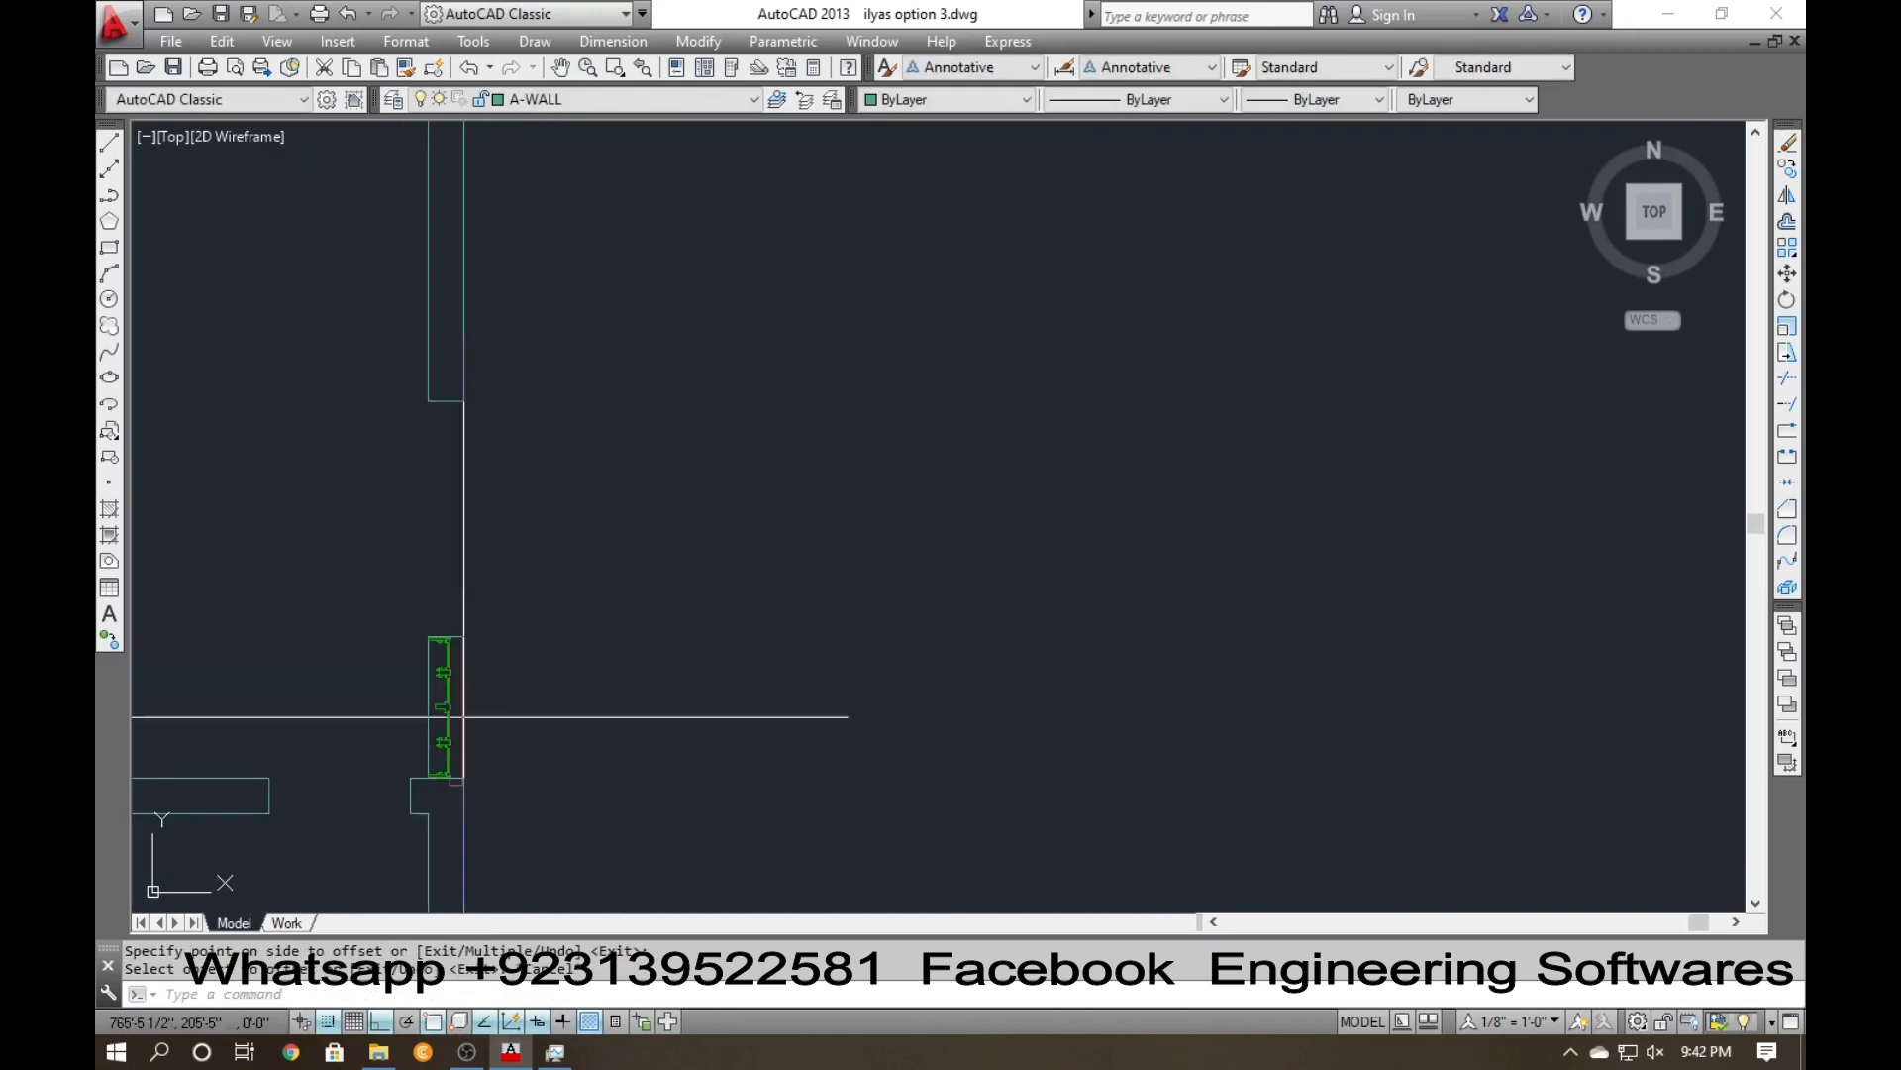
pyautogui.click(536, 733)
pyautogui.click(351, 707)
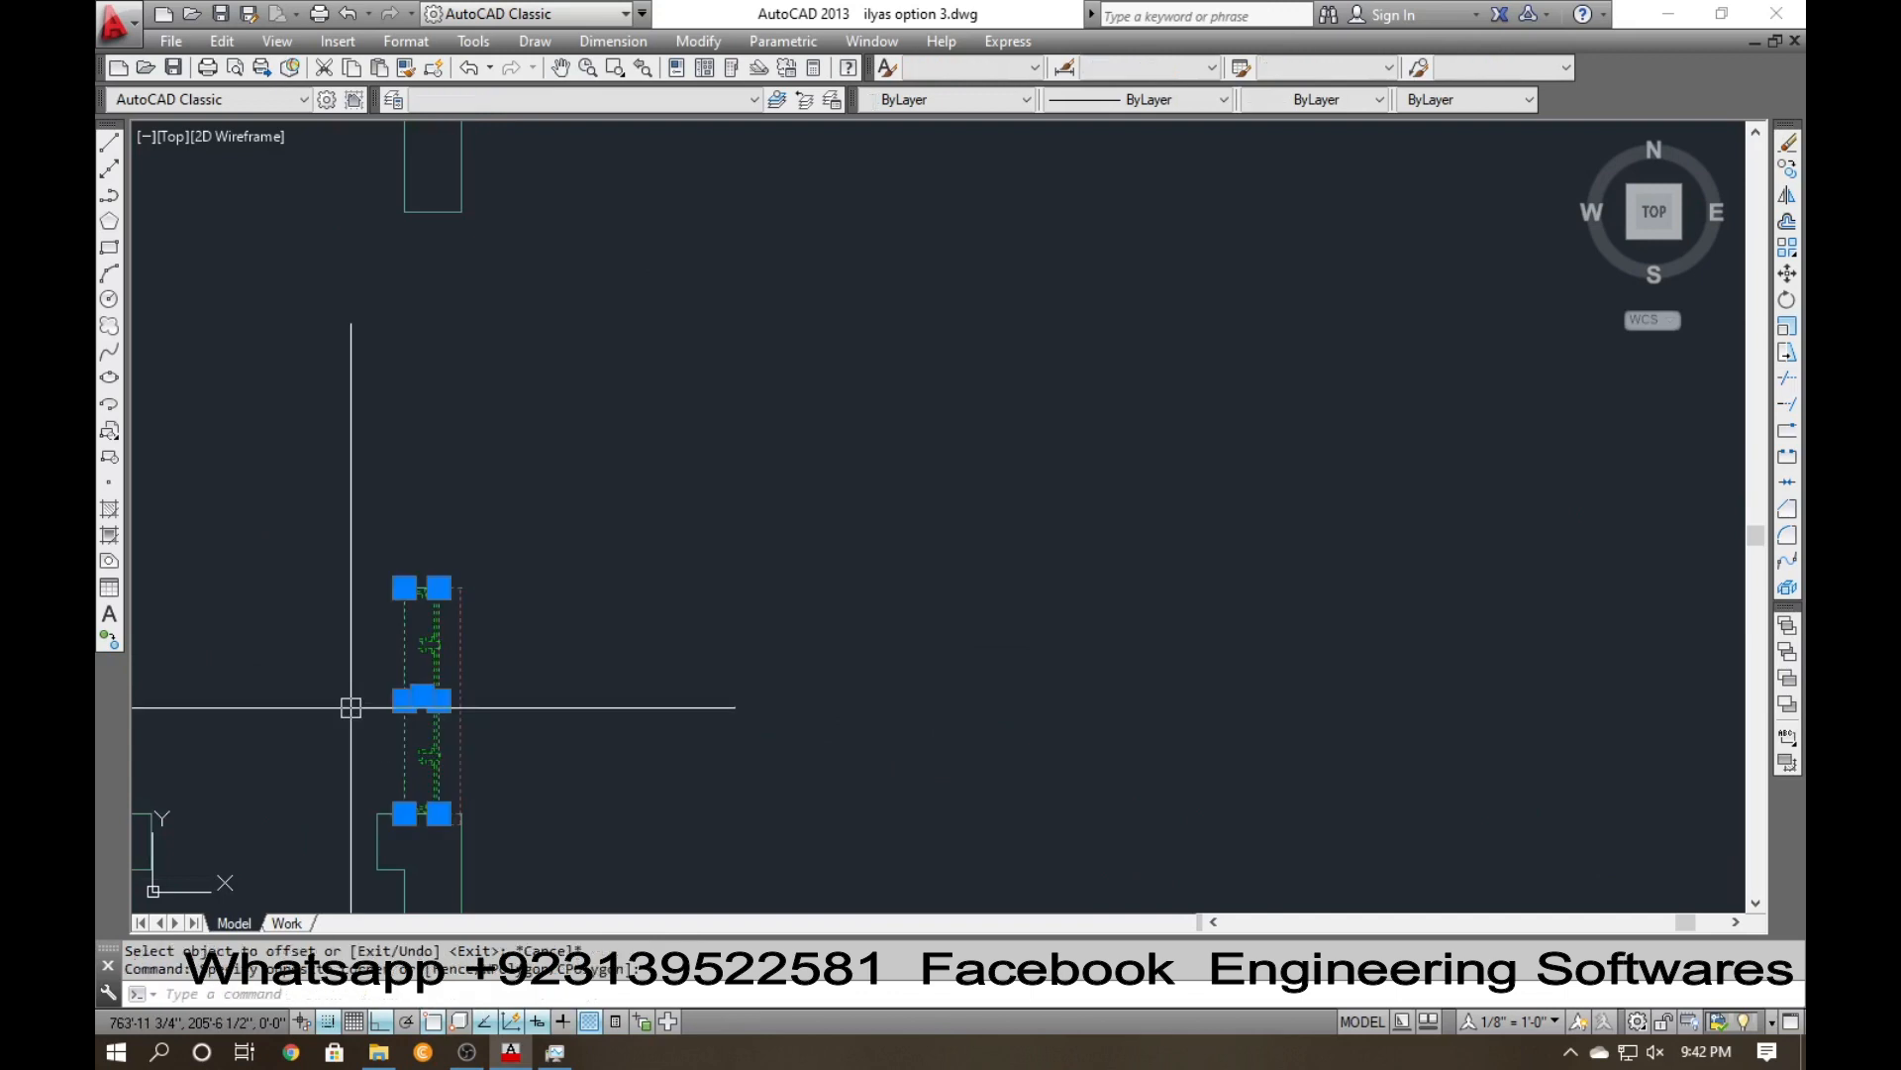
pyautogui.press('Return')
pyautogui.scroll(3, 401, 831)
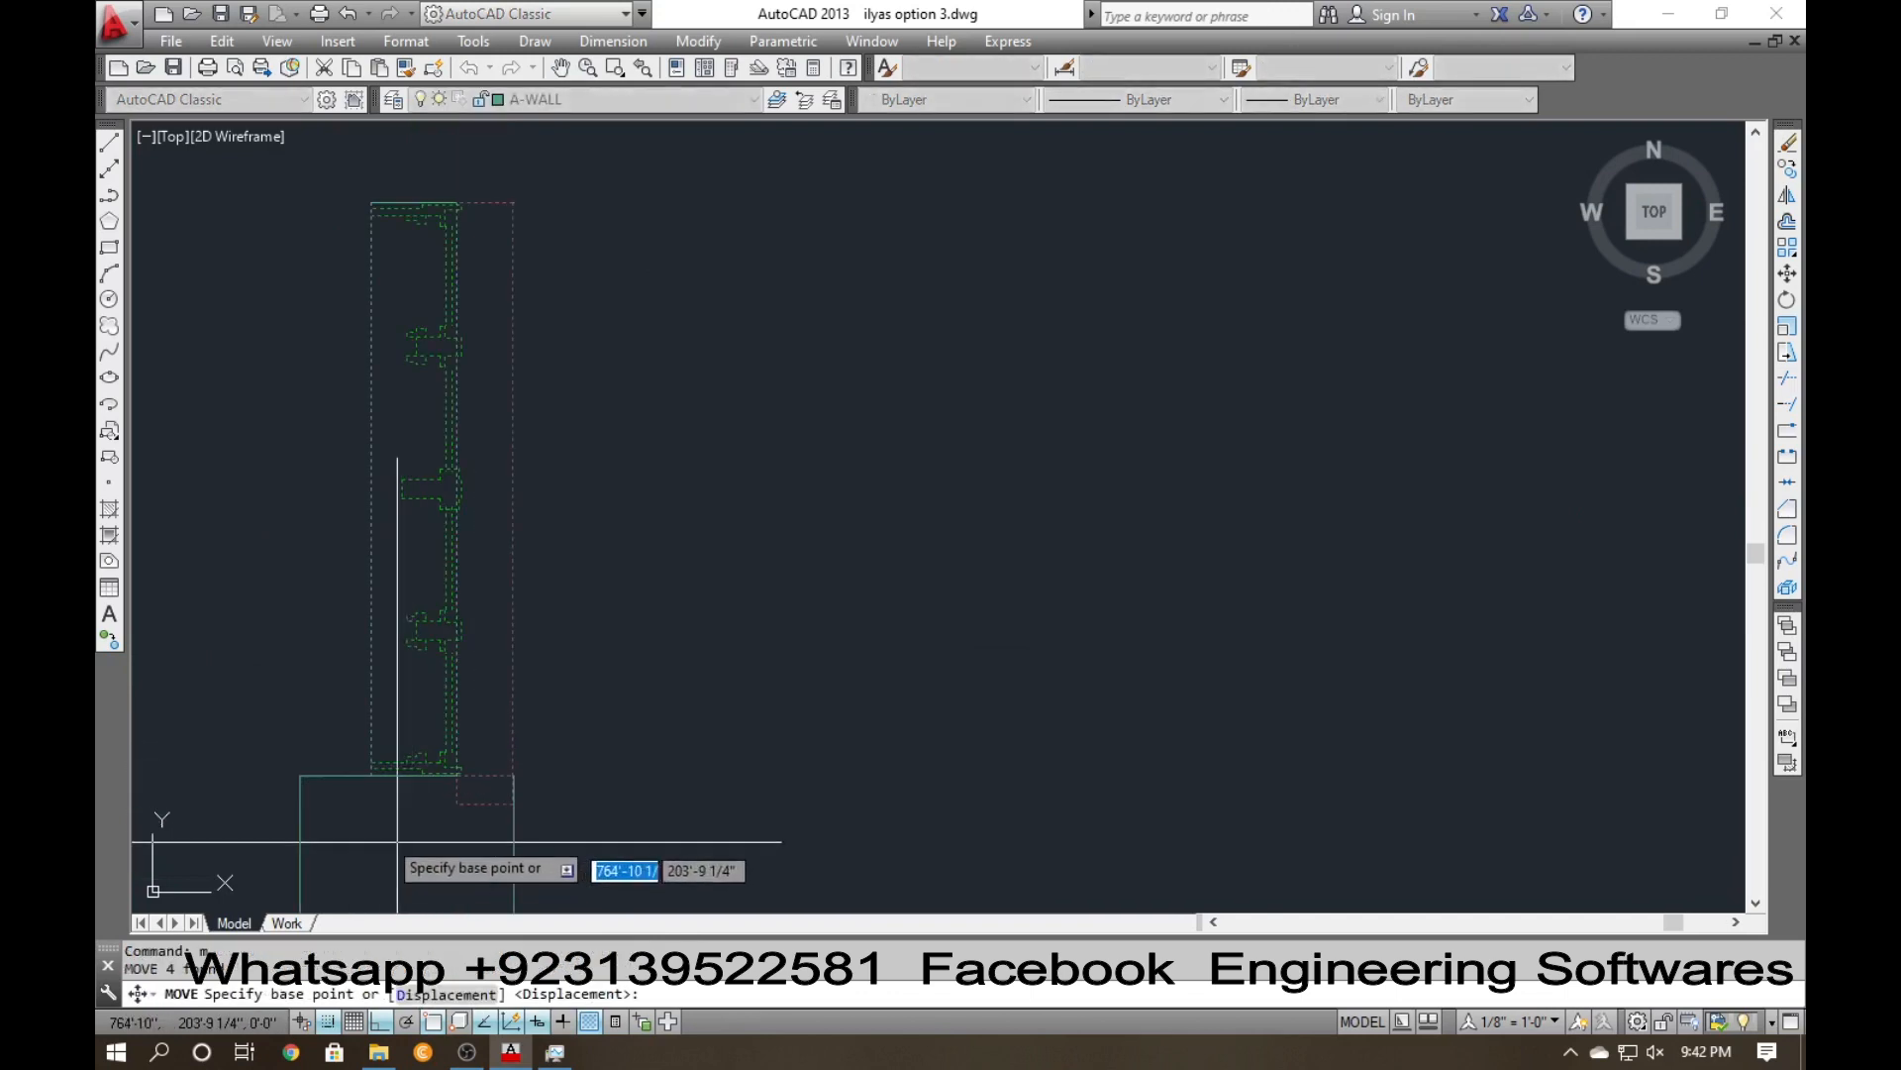
pyautogui.click(452, 778)
pyautogui.click(453, 781)
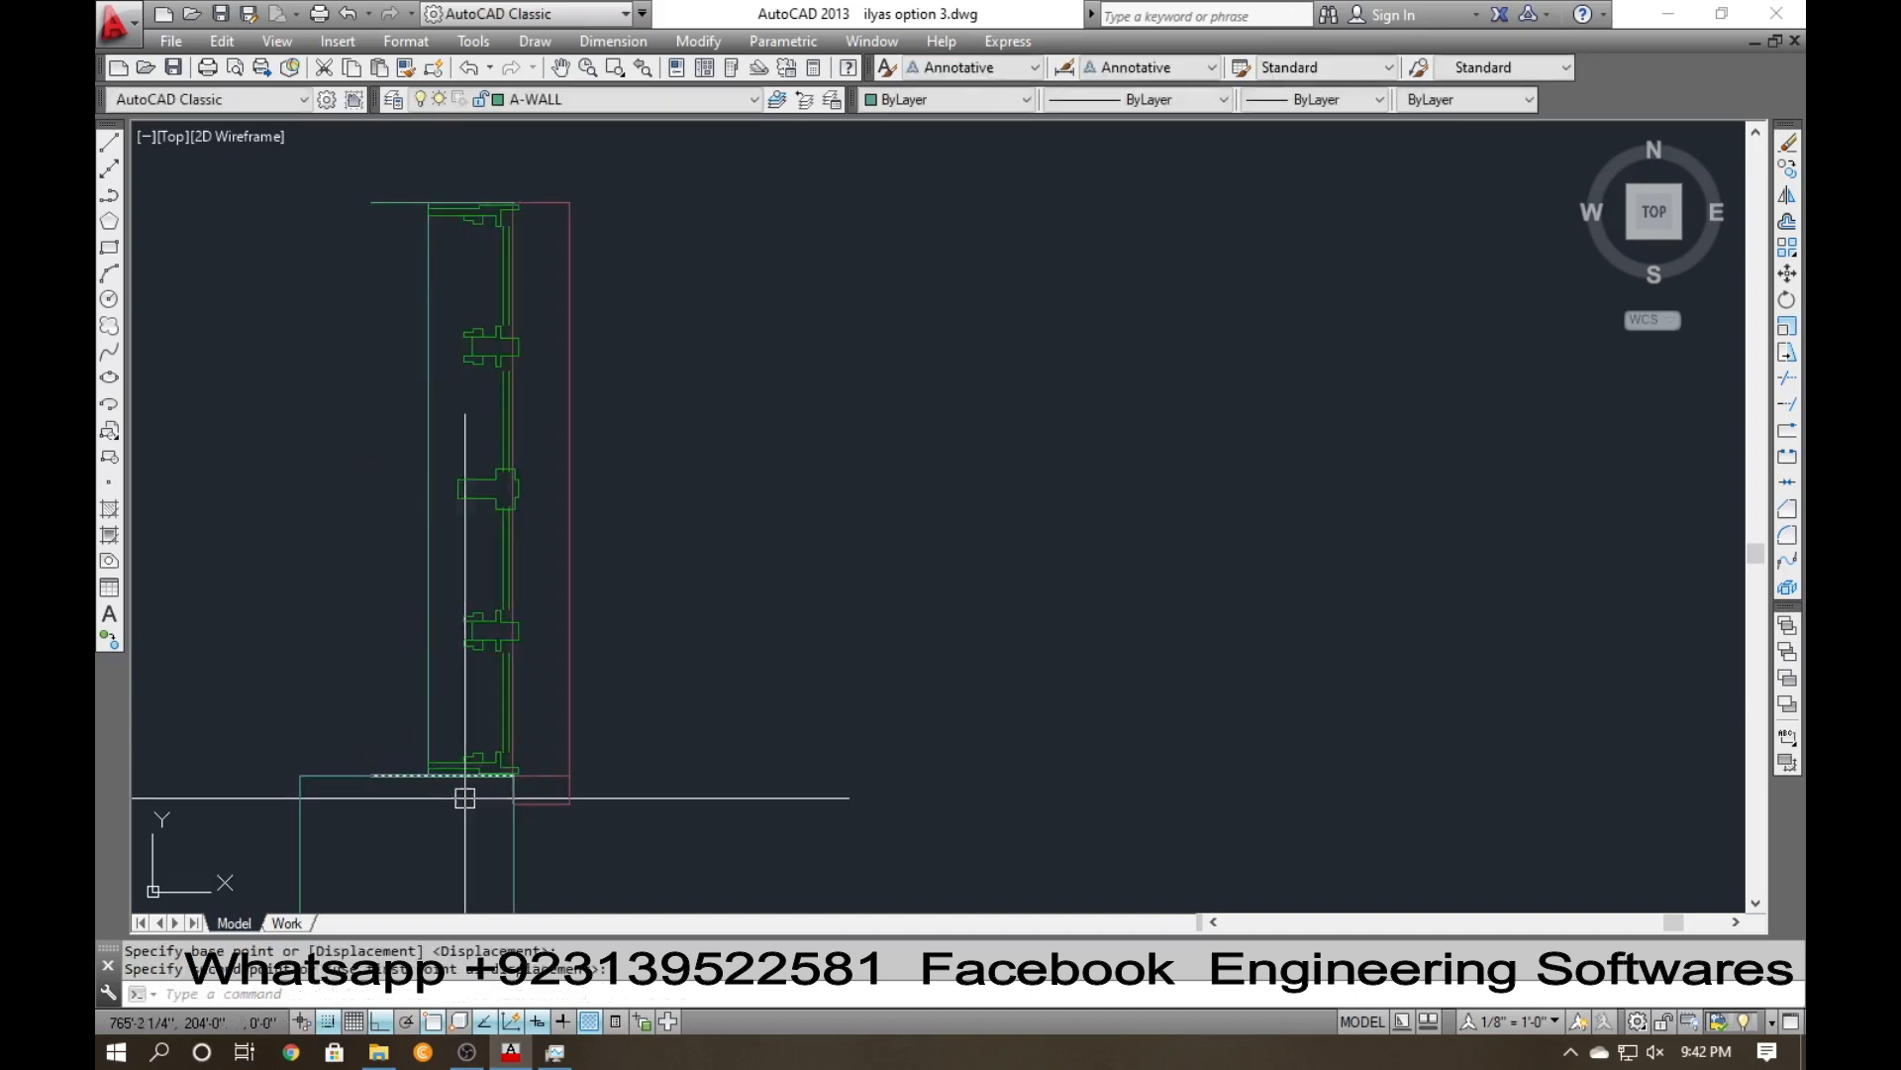
# Start aligning the double door by matching its lower frame corner to the outer end of the wall line above the right wall's window.
pyautogui.scroll(-4, 594, 753)
pyautogui.scroll(-2, 700, 679)
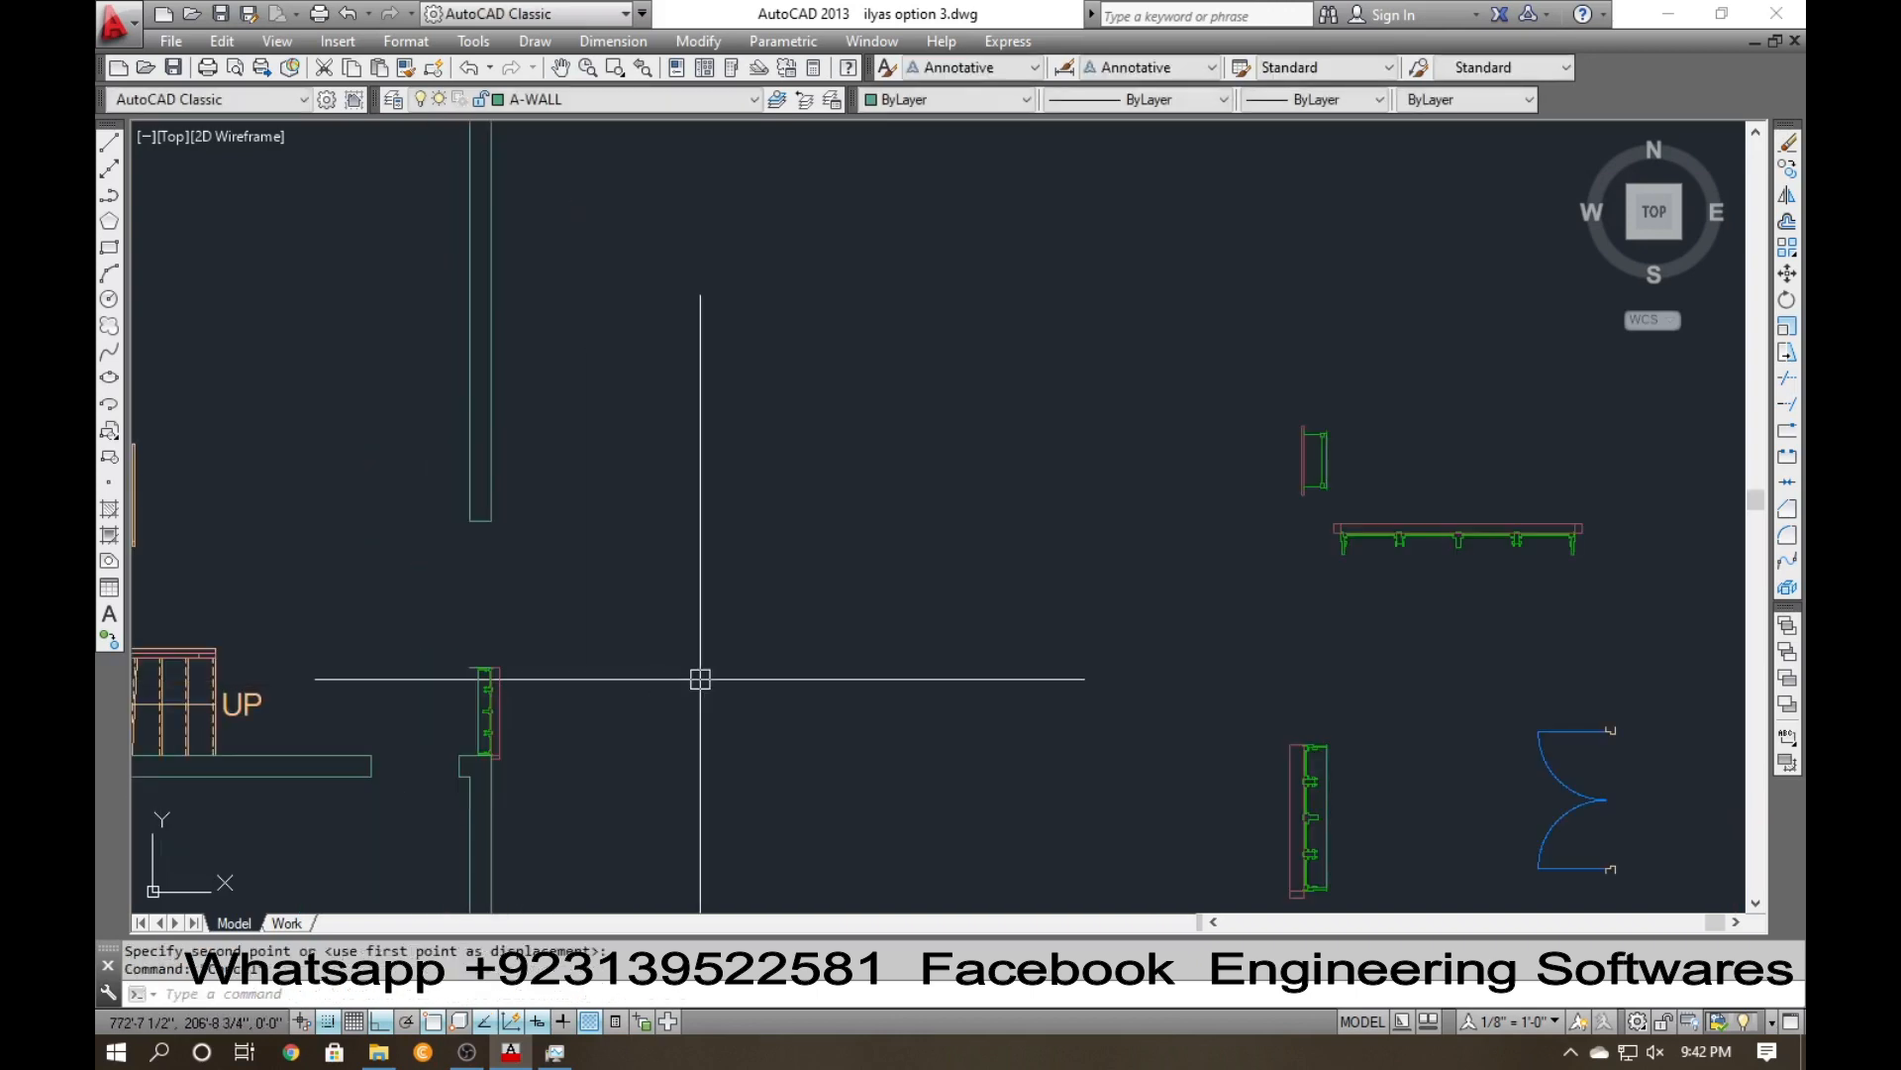
pyautogui.scroll(-1, 555, 655)
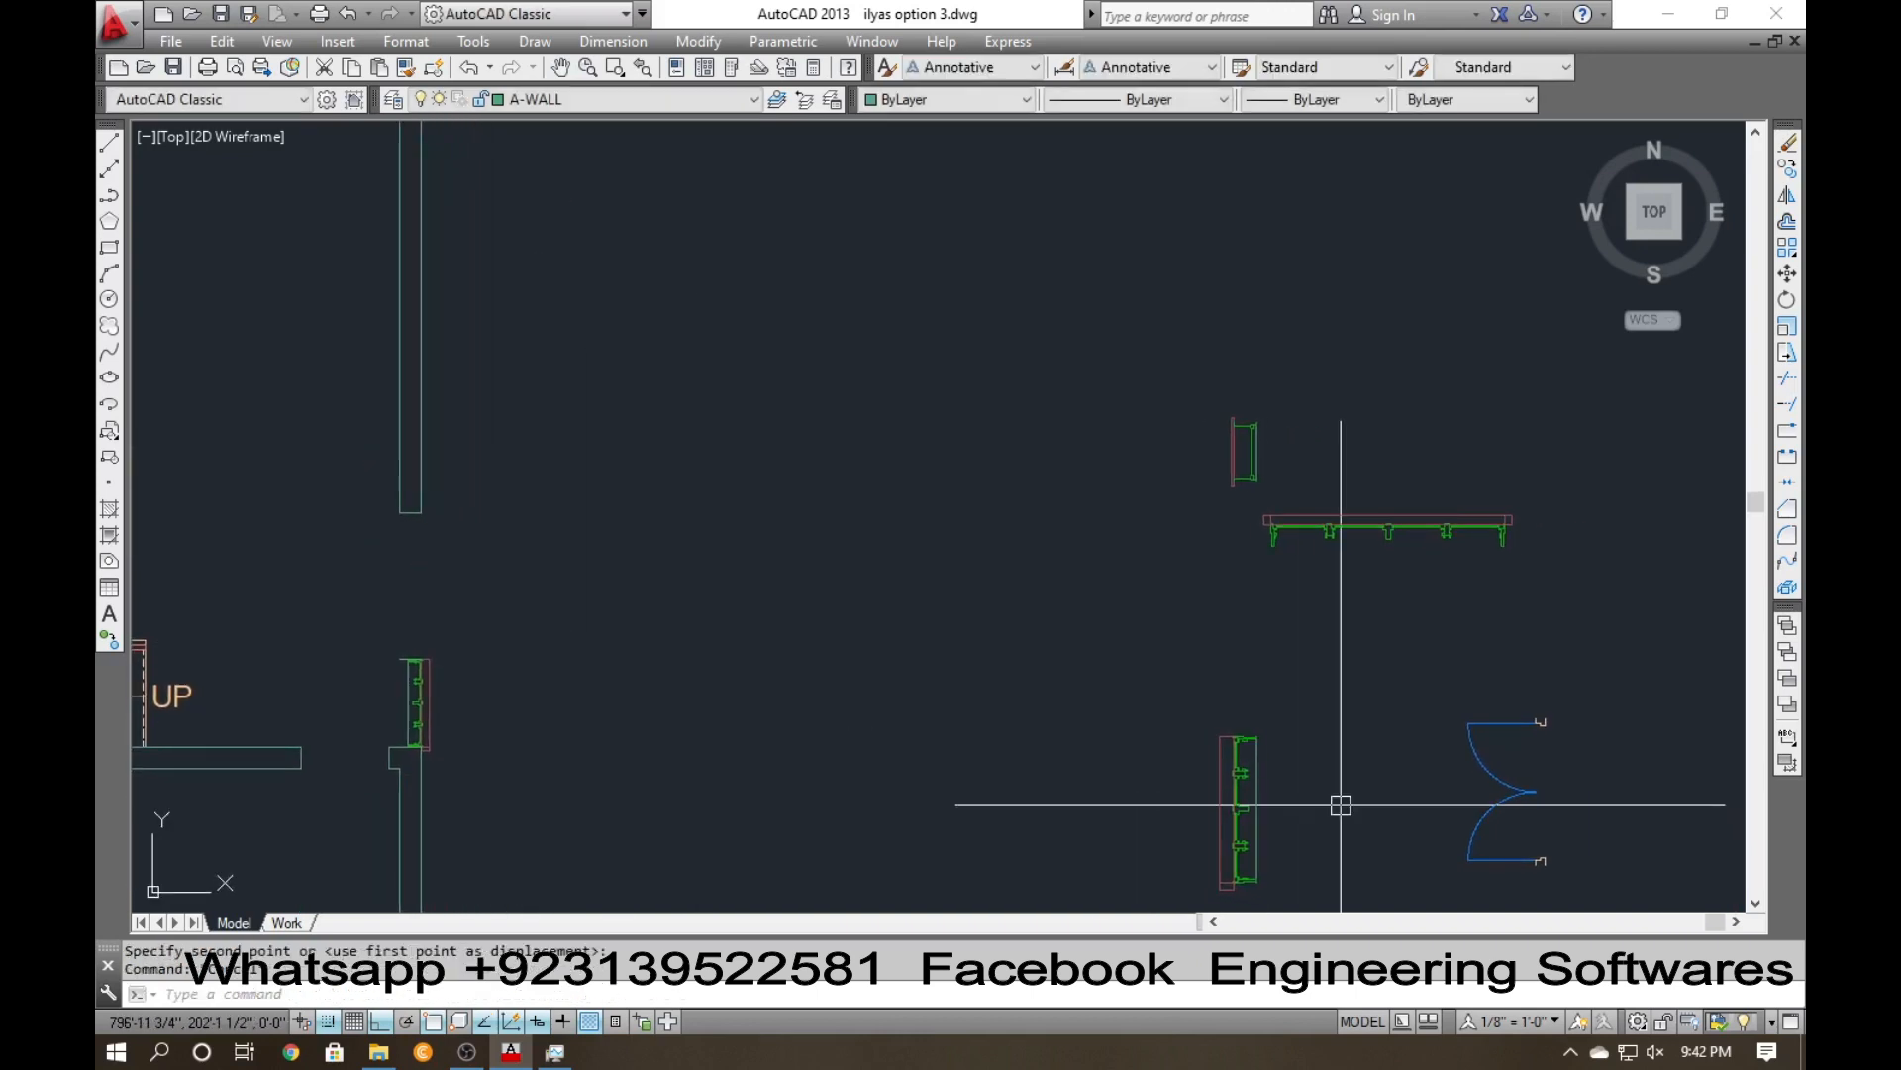
pyautogui.write('l')
pyautogui.press('Return')
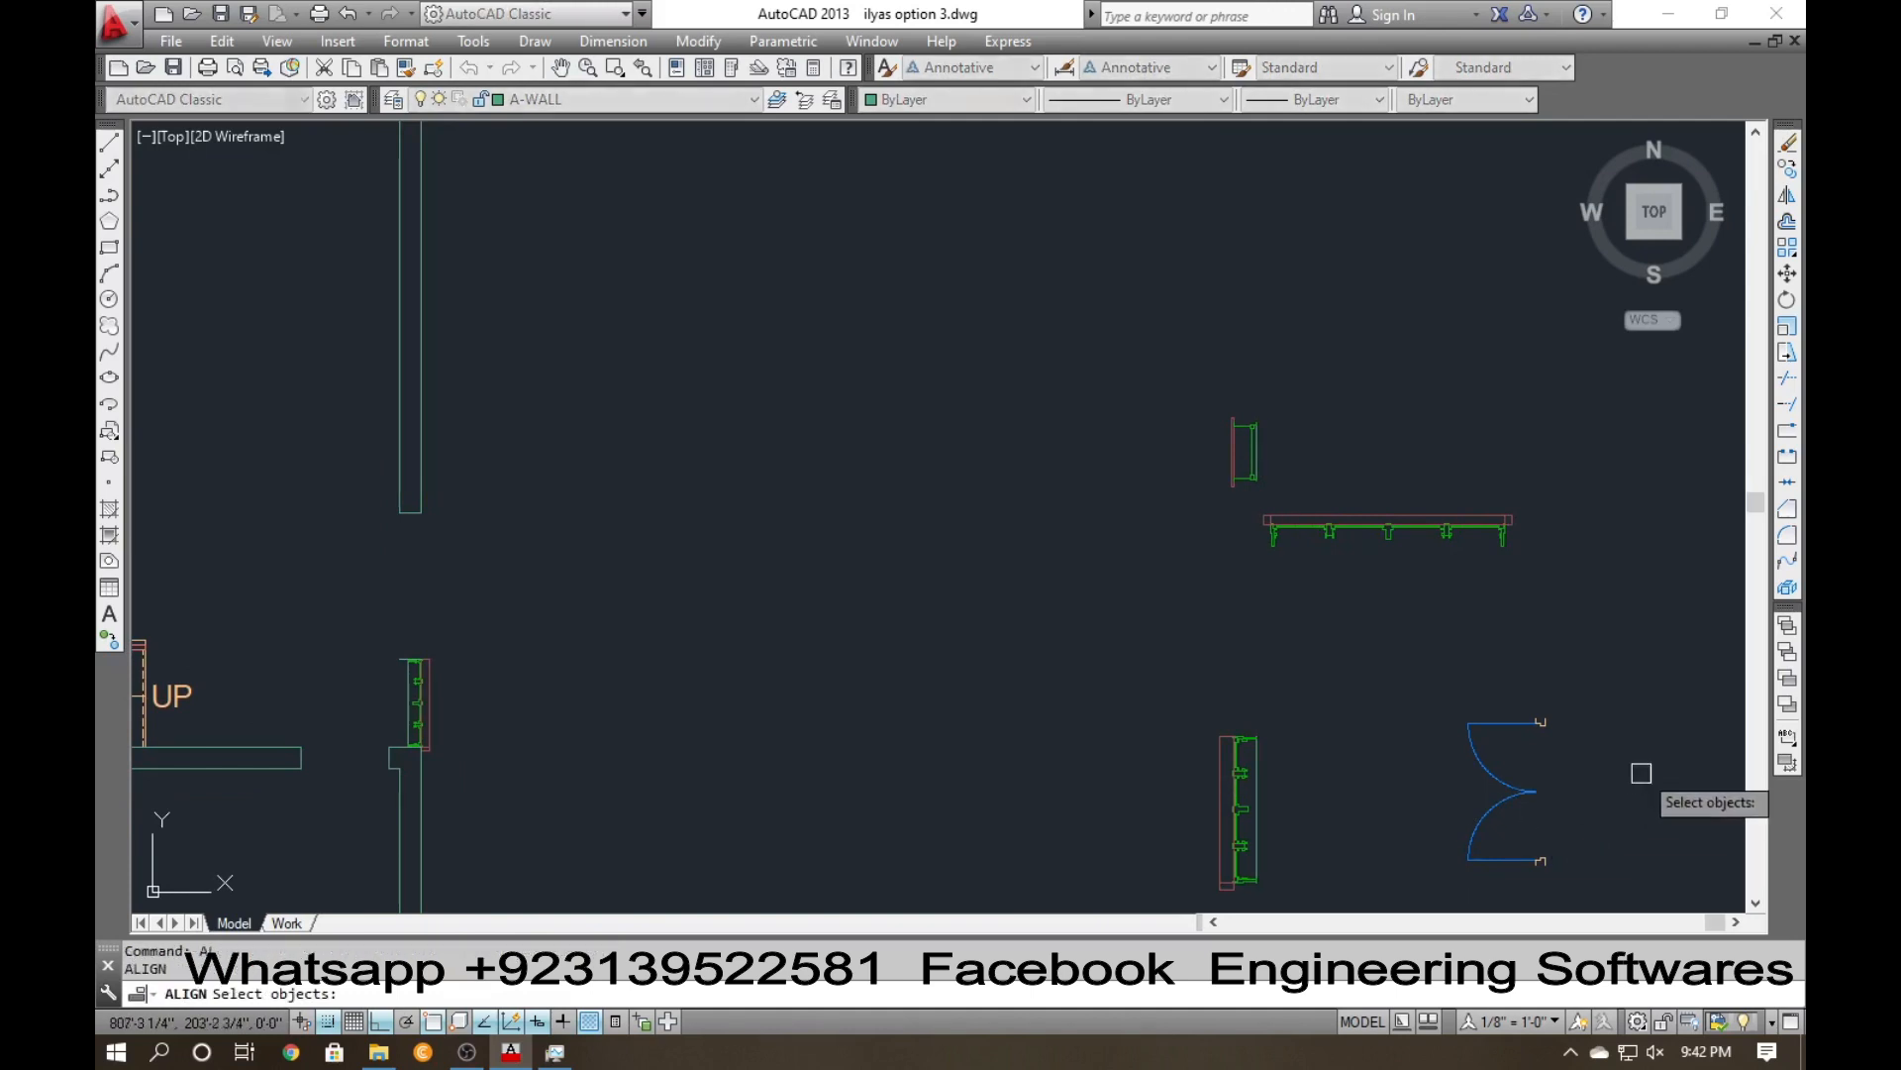
pyautogui.click(1624, 698)
pyautogui.click(1422, 873)
pyautogui.press('Return')
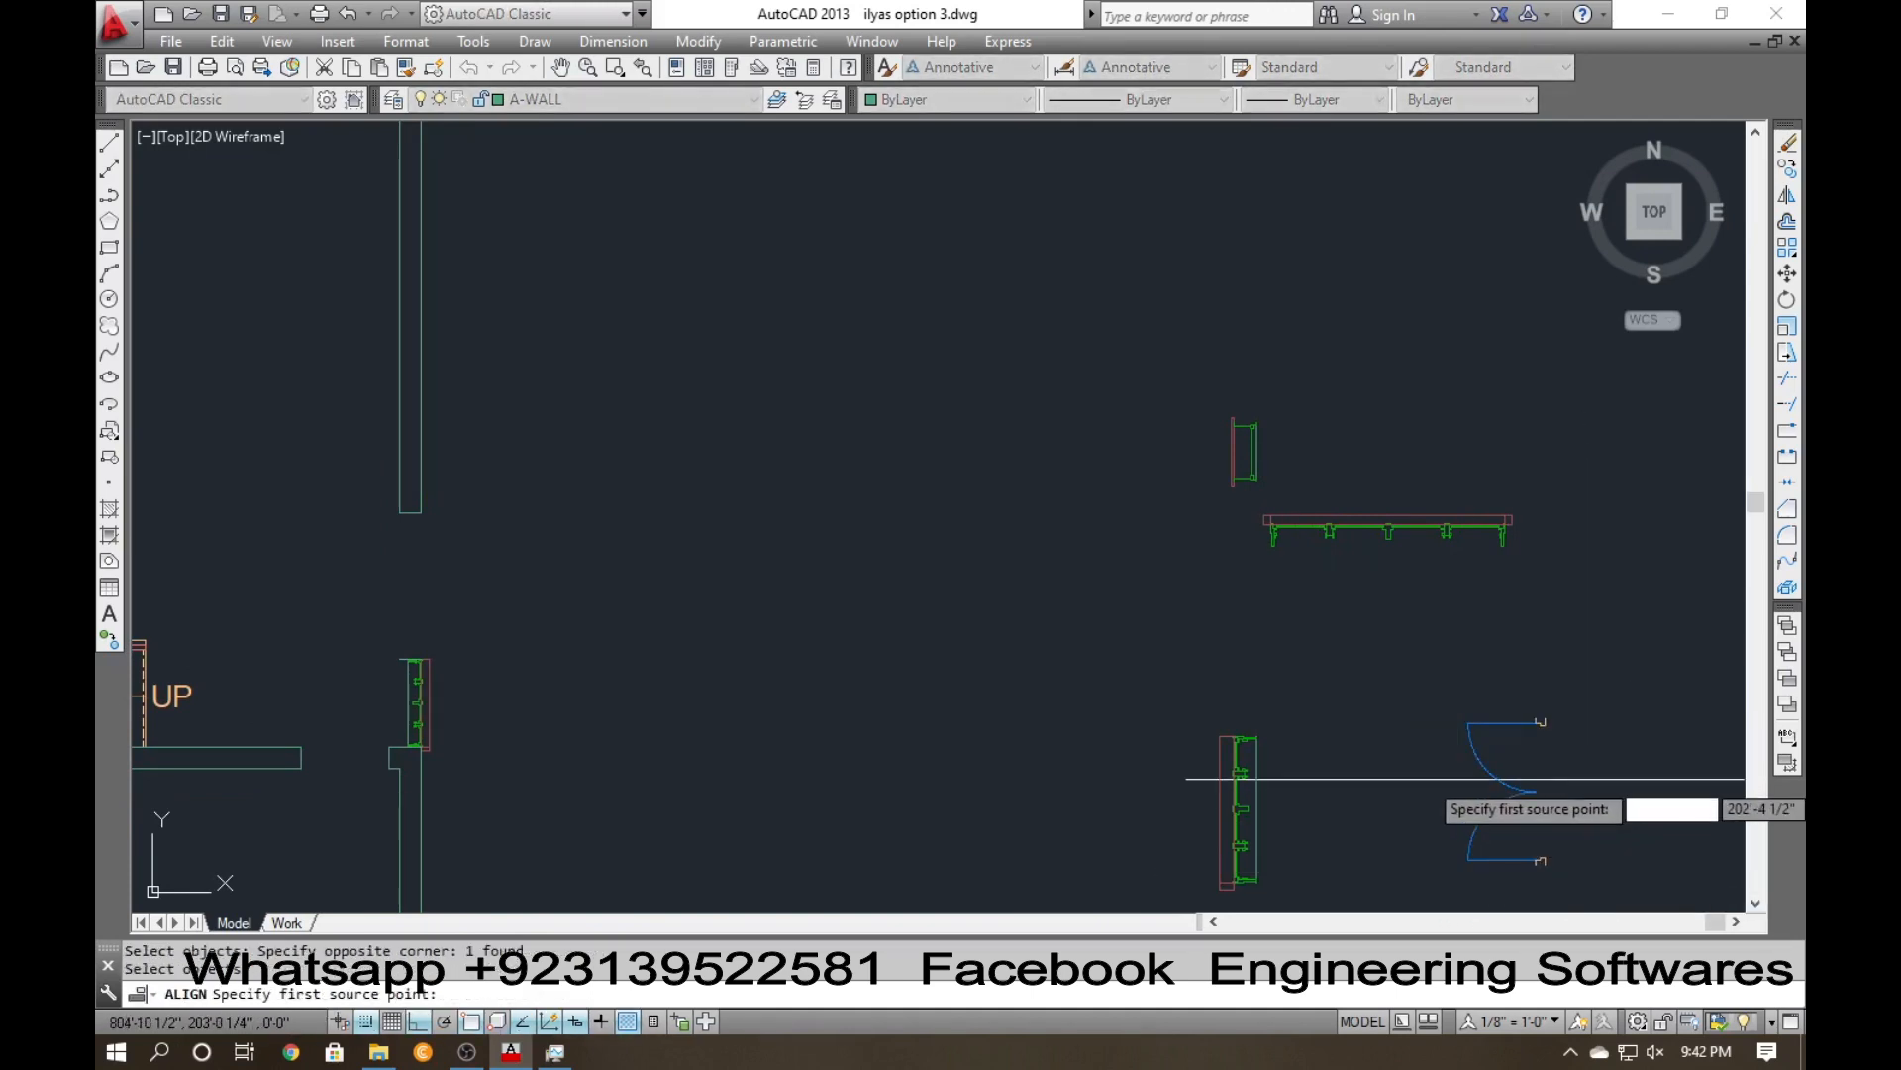
pyautogui.scroll(4, 1476, 873)
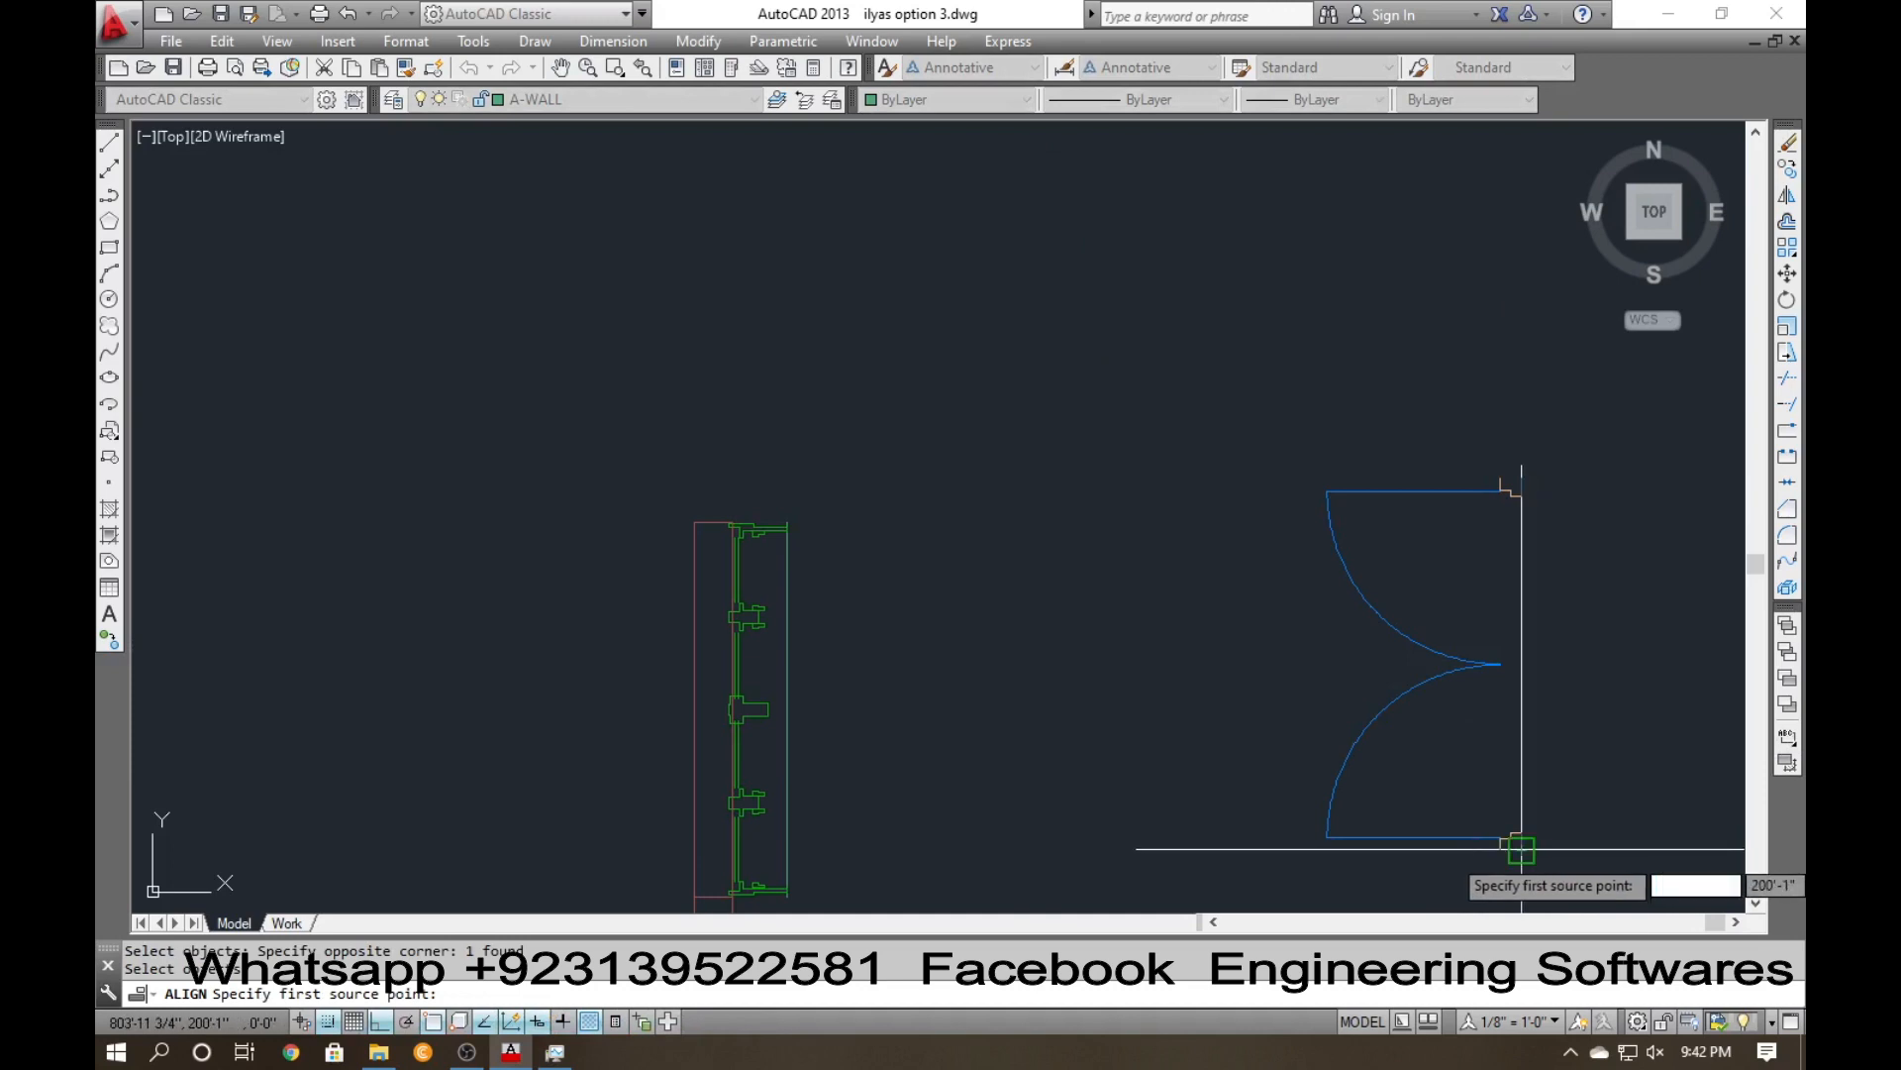
pyautogui.click(1521, 849)
pyautogui.scroll(-5, 1521, 849)
pyautogui.scroll(6, 861, 743)
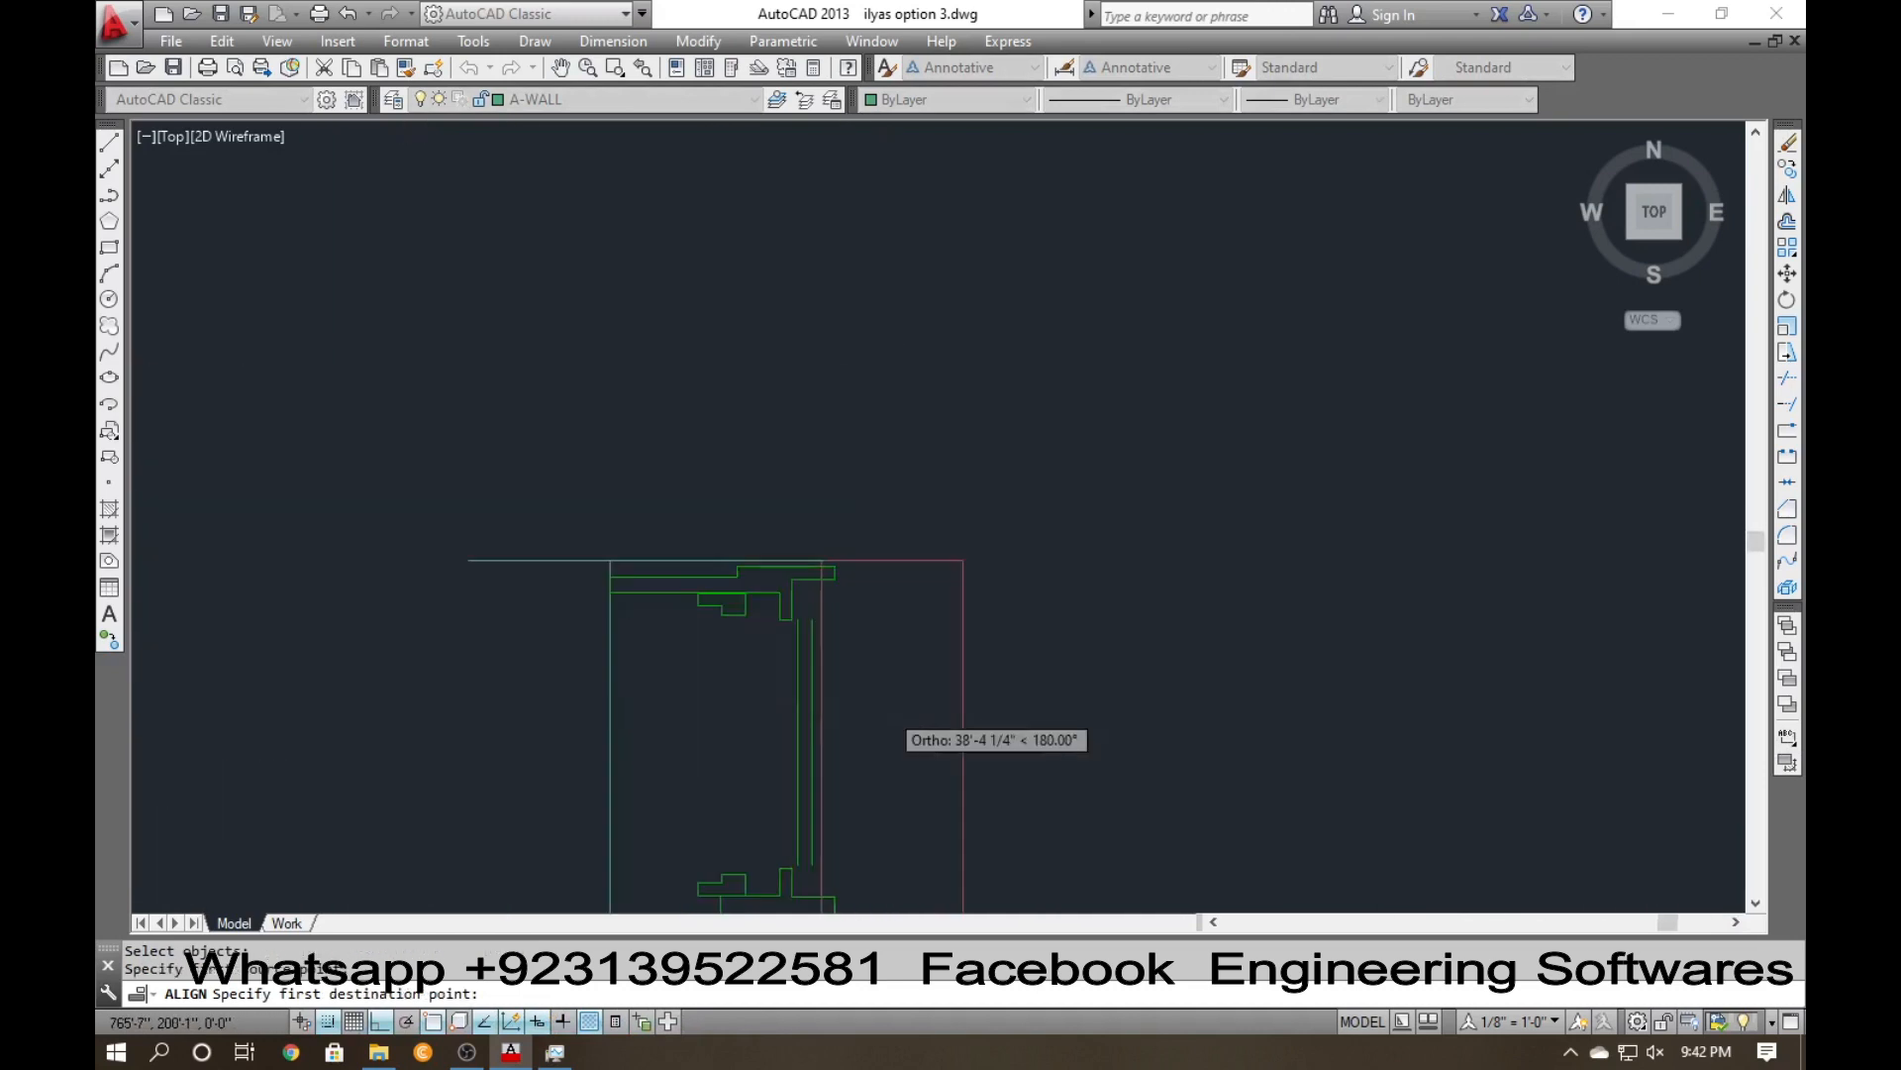
pyautogui.scroll(6, 820, 637)
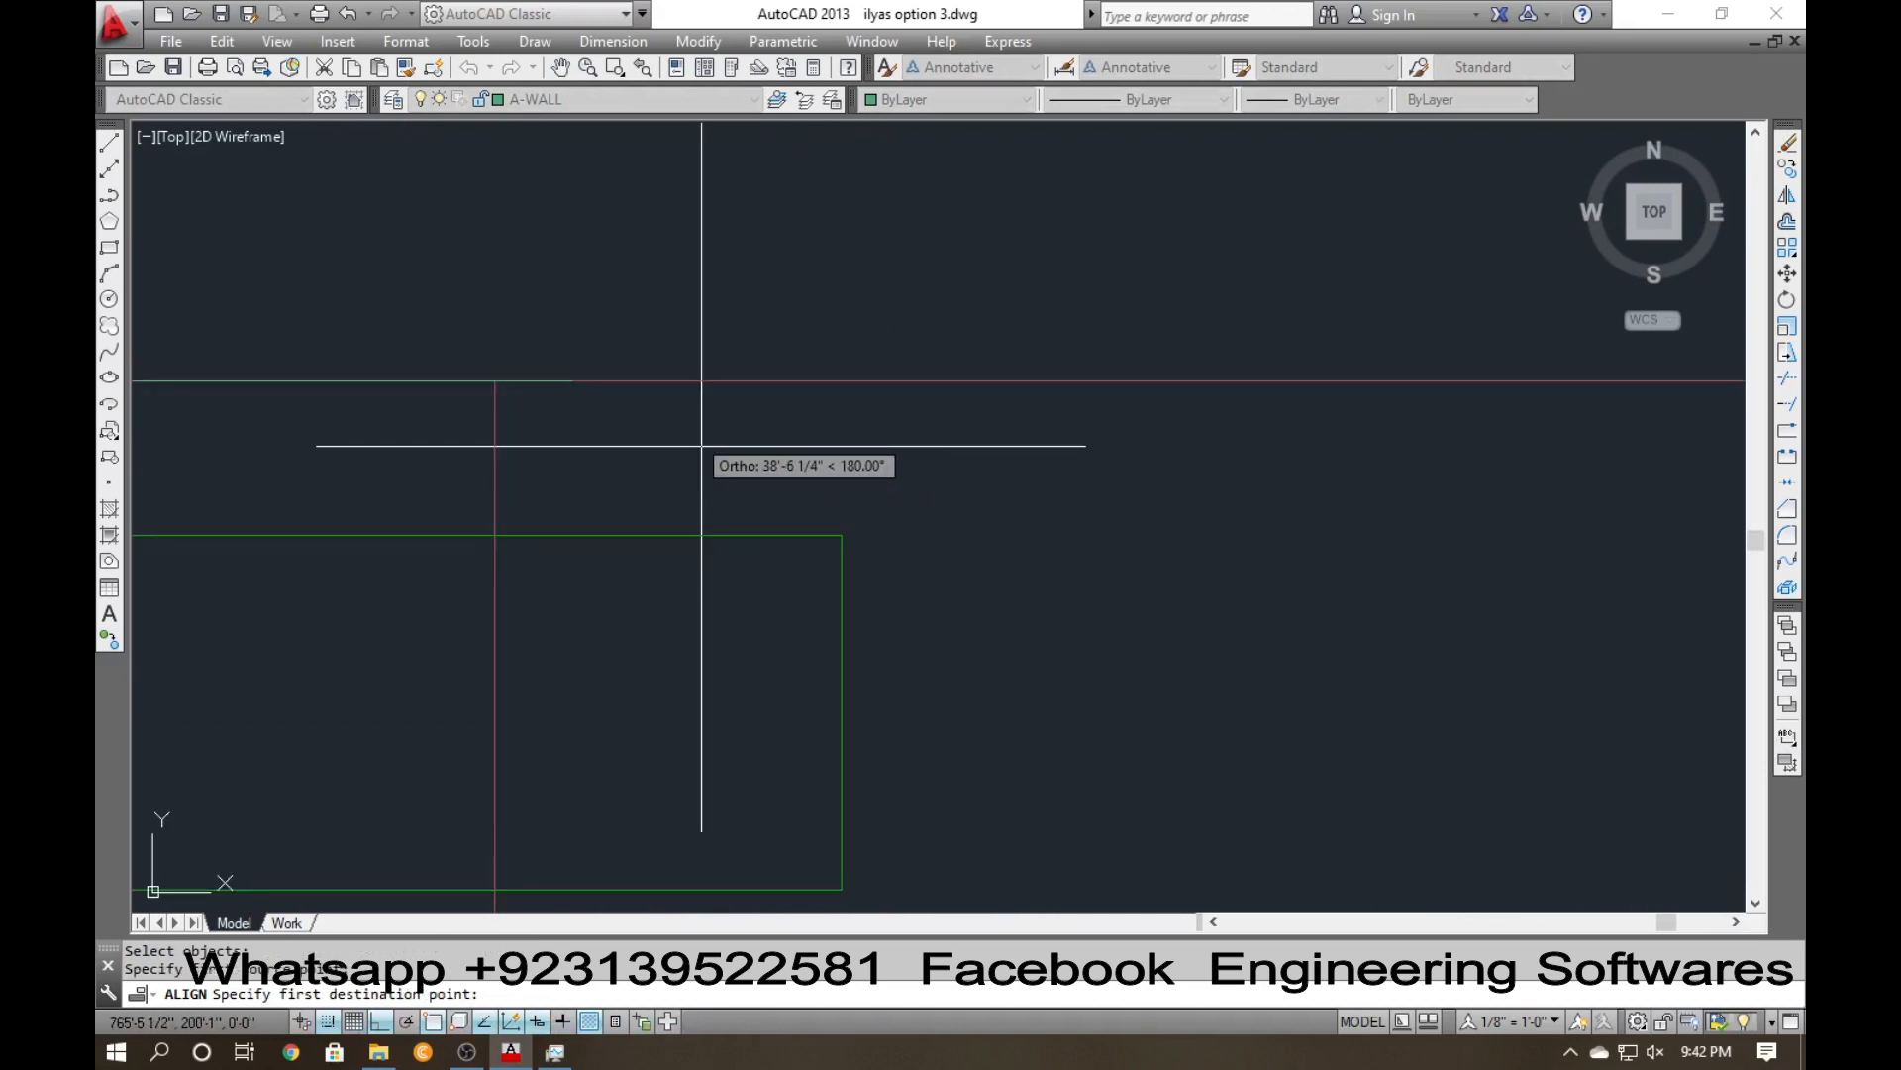
pyautogui.click(572, 380)
# Match the double door's upper frame corner to the outer corner of the wall end above, finishing the alignment without scaling.
pyautogui.scroll(5, 598, 531)
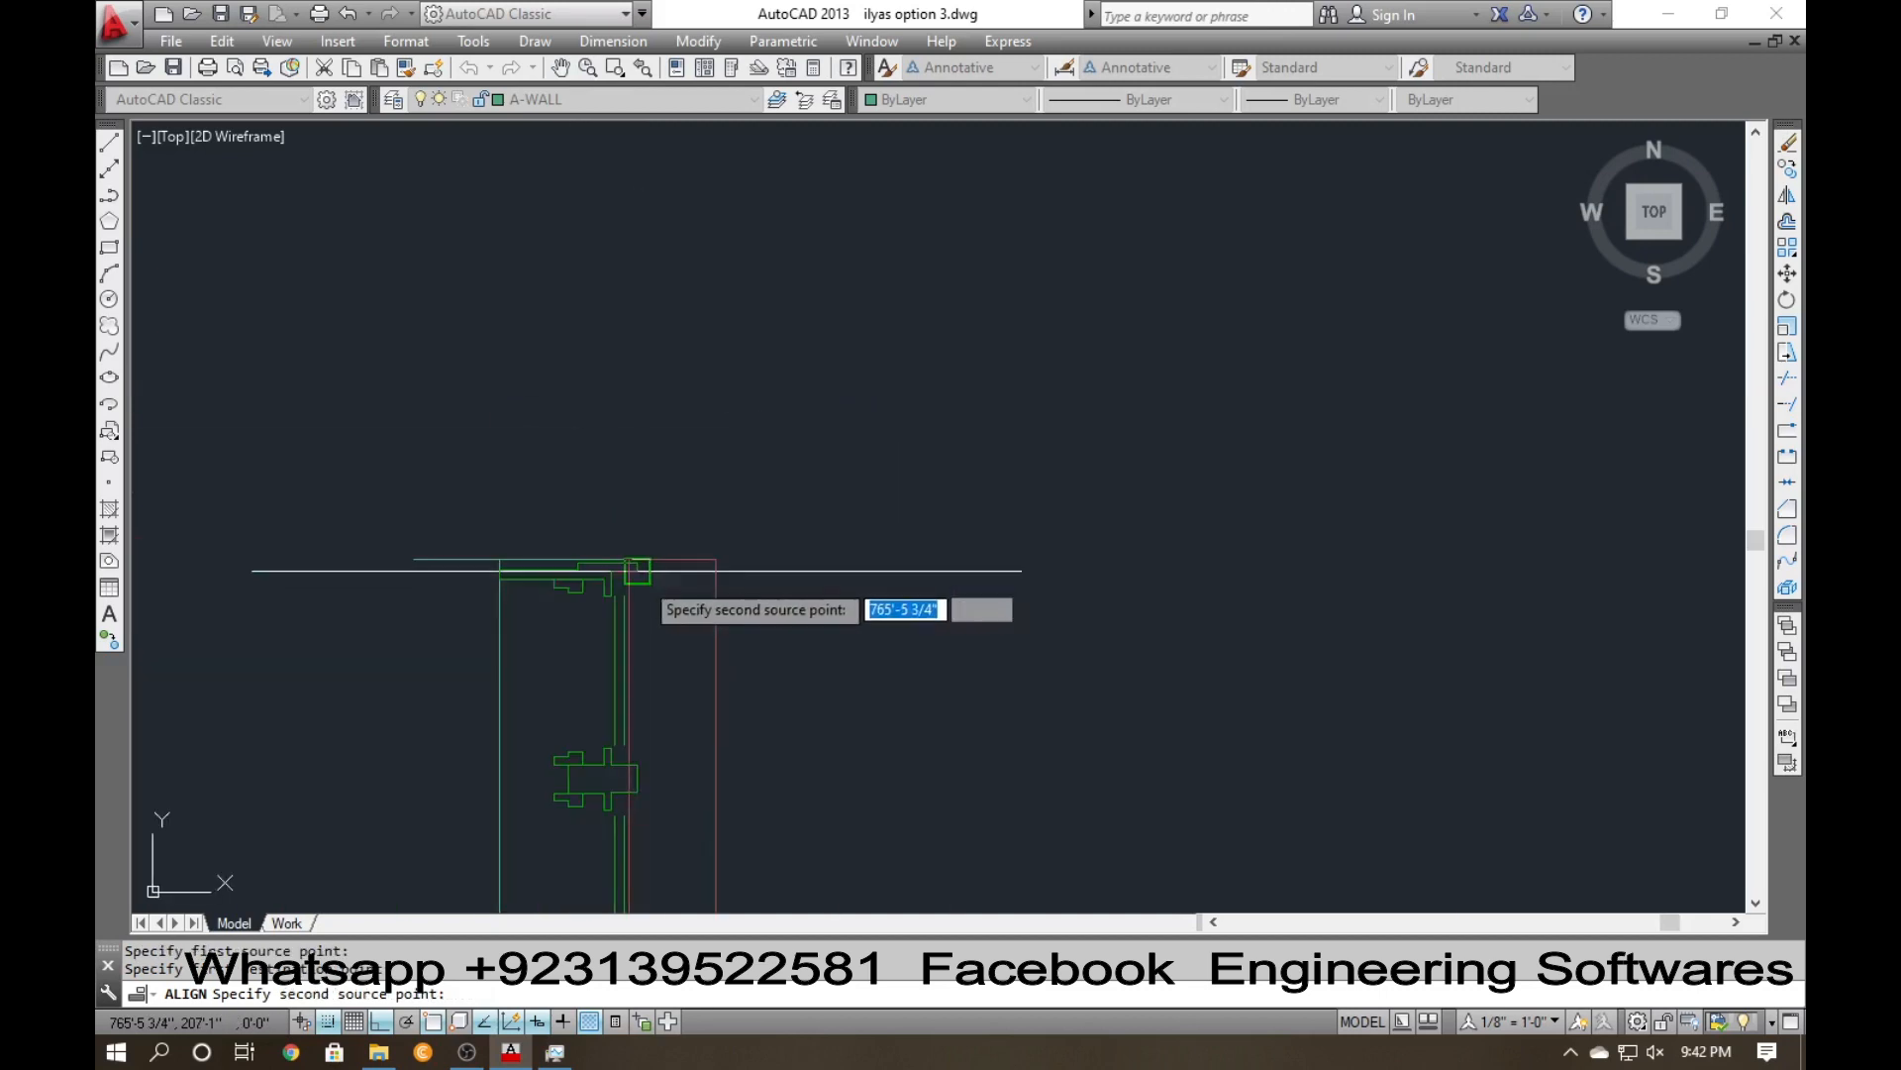
pyautogui.scroll(-12, 658, 572)
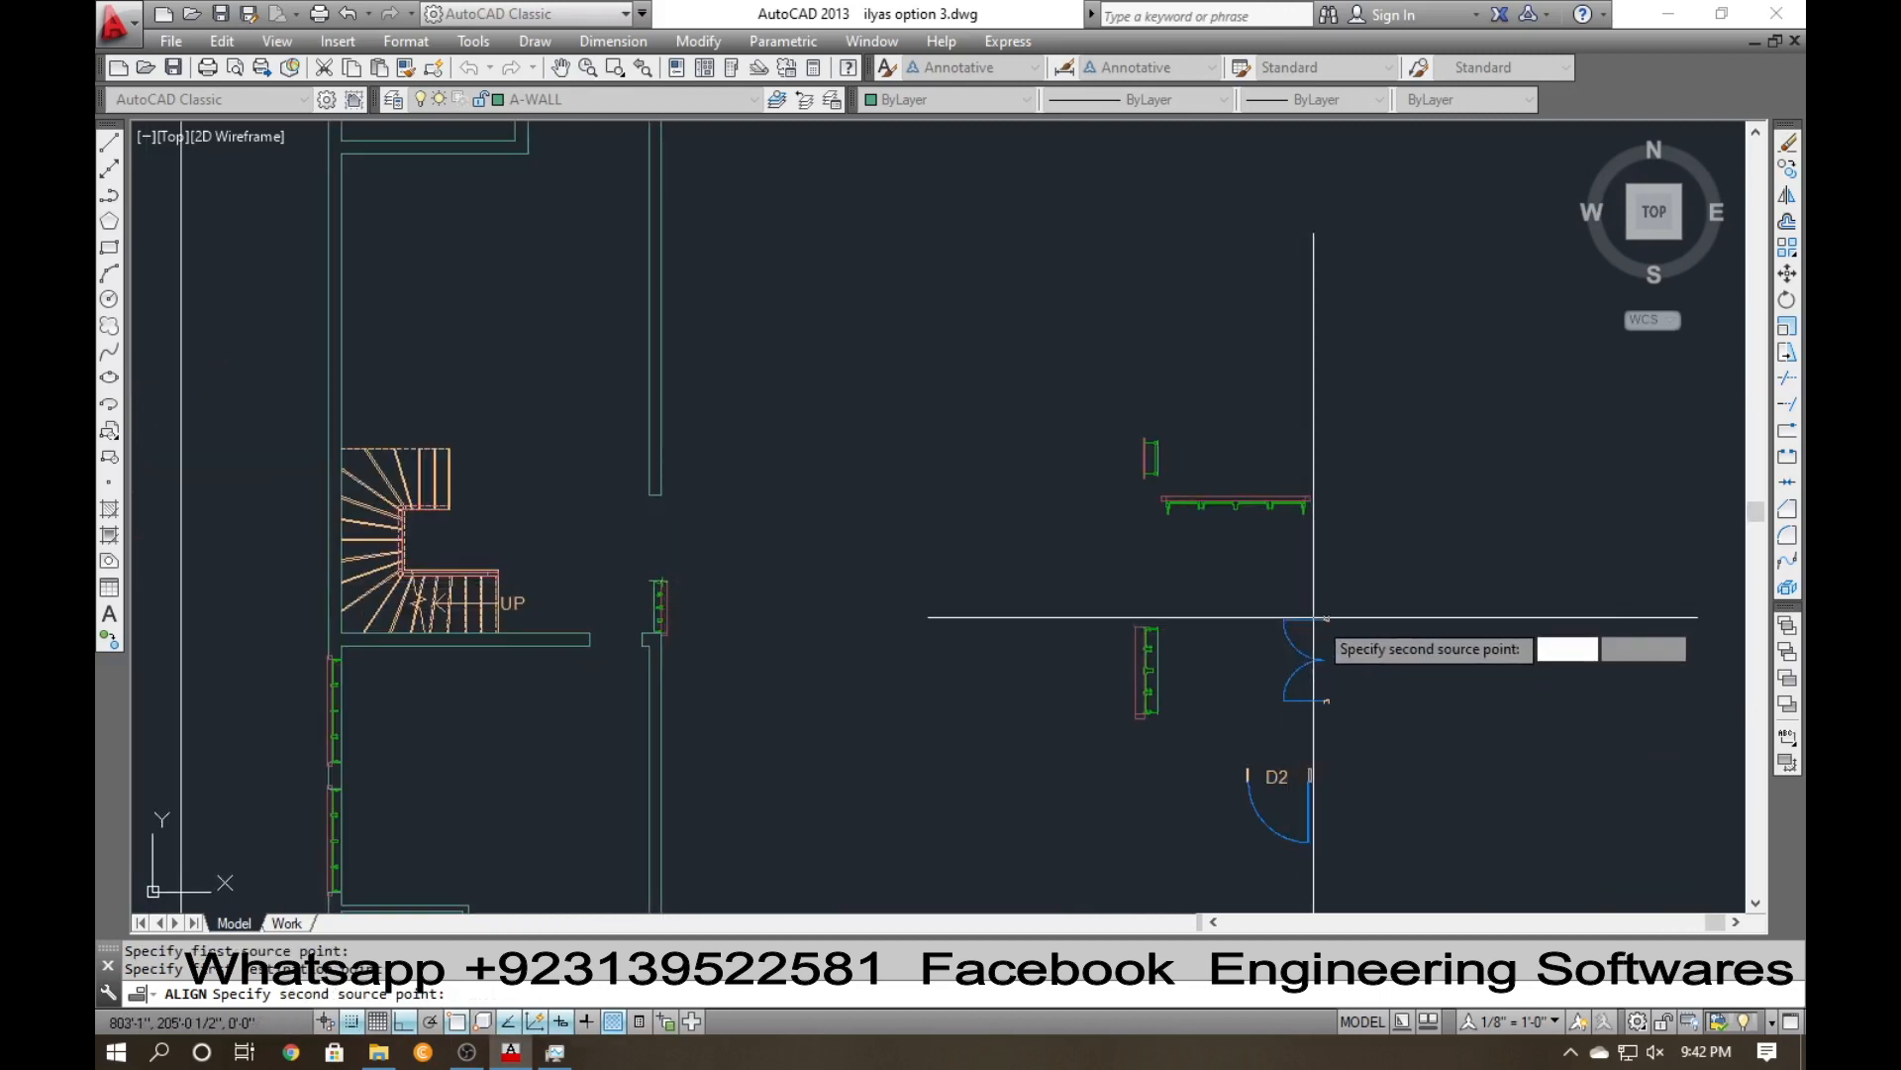
pyautogui.scroll(5, 1314, 617)
pyautogui.click(1426, 615)
pyautogui.scroll(-4, 1165, 649)
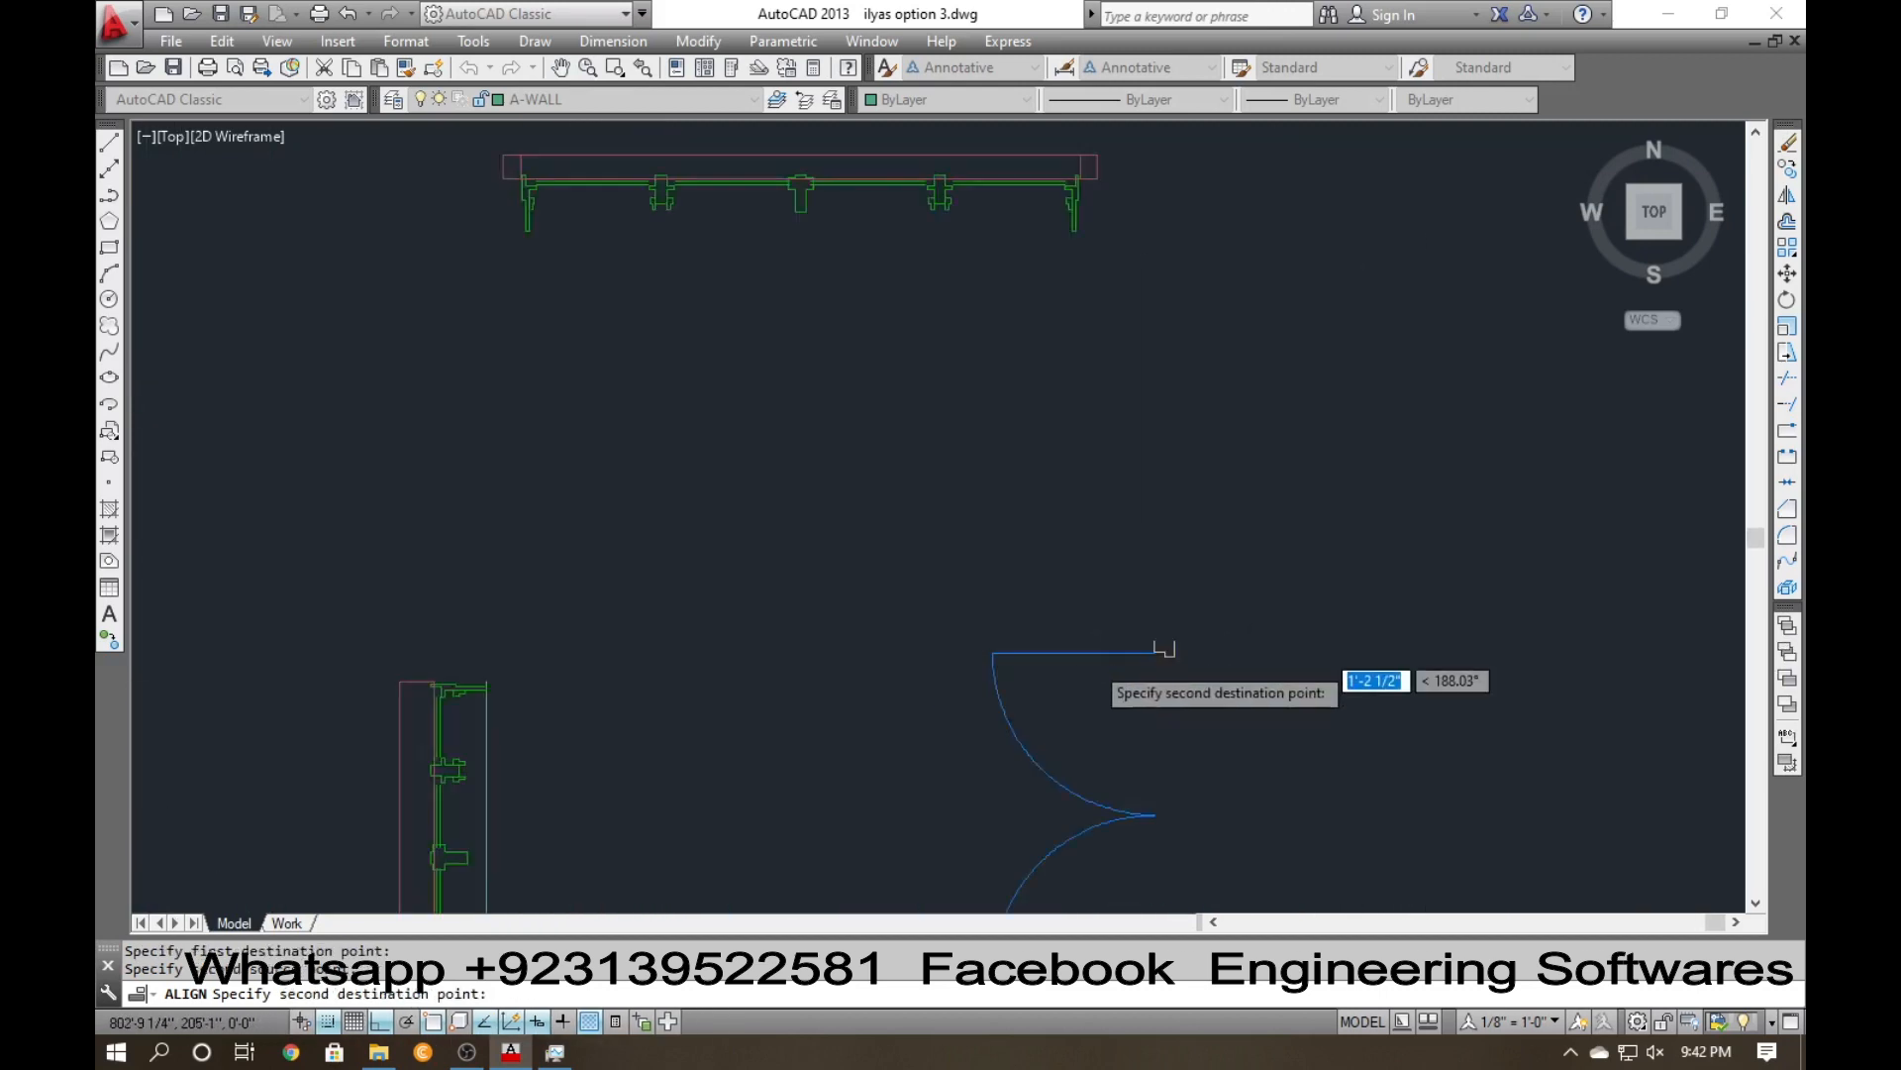
pyautogui.scroll(-4, 1164, 650)
pyautogui.scroll(6, 934, 624)
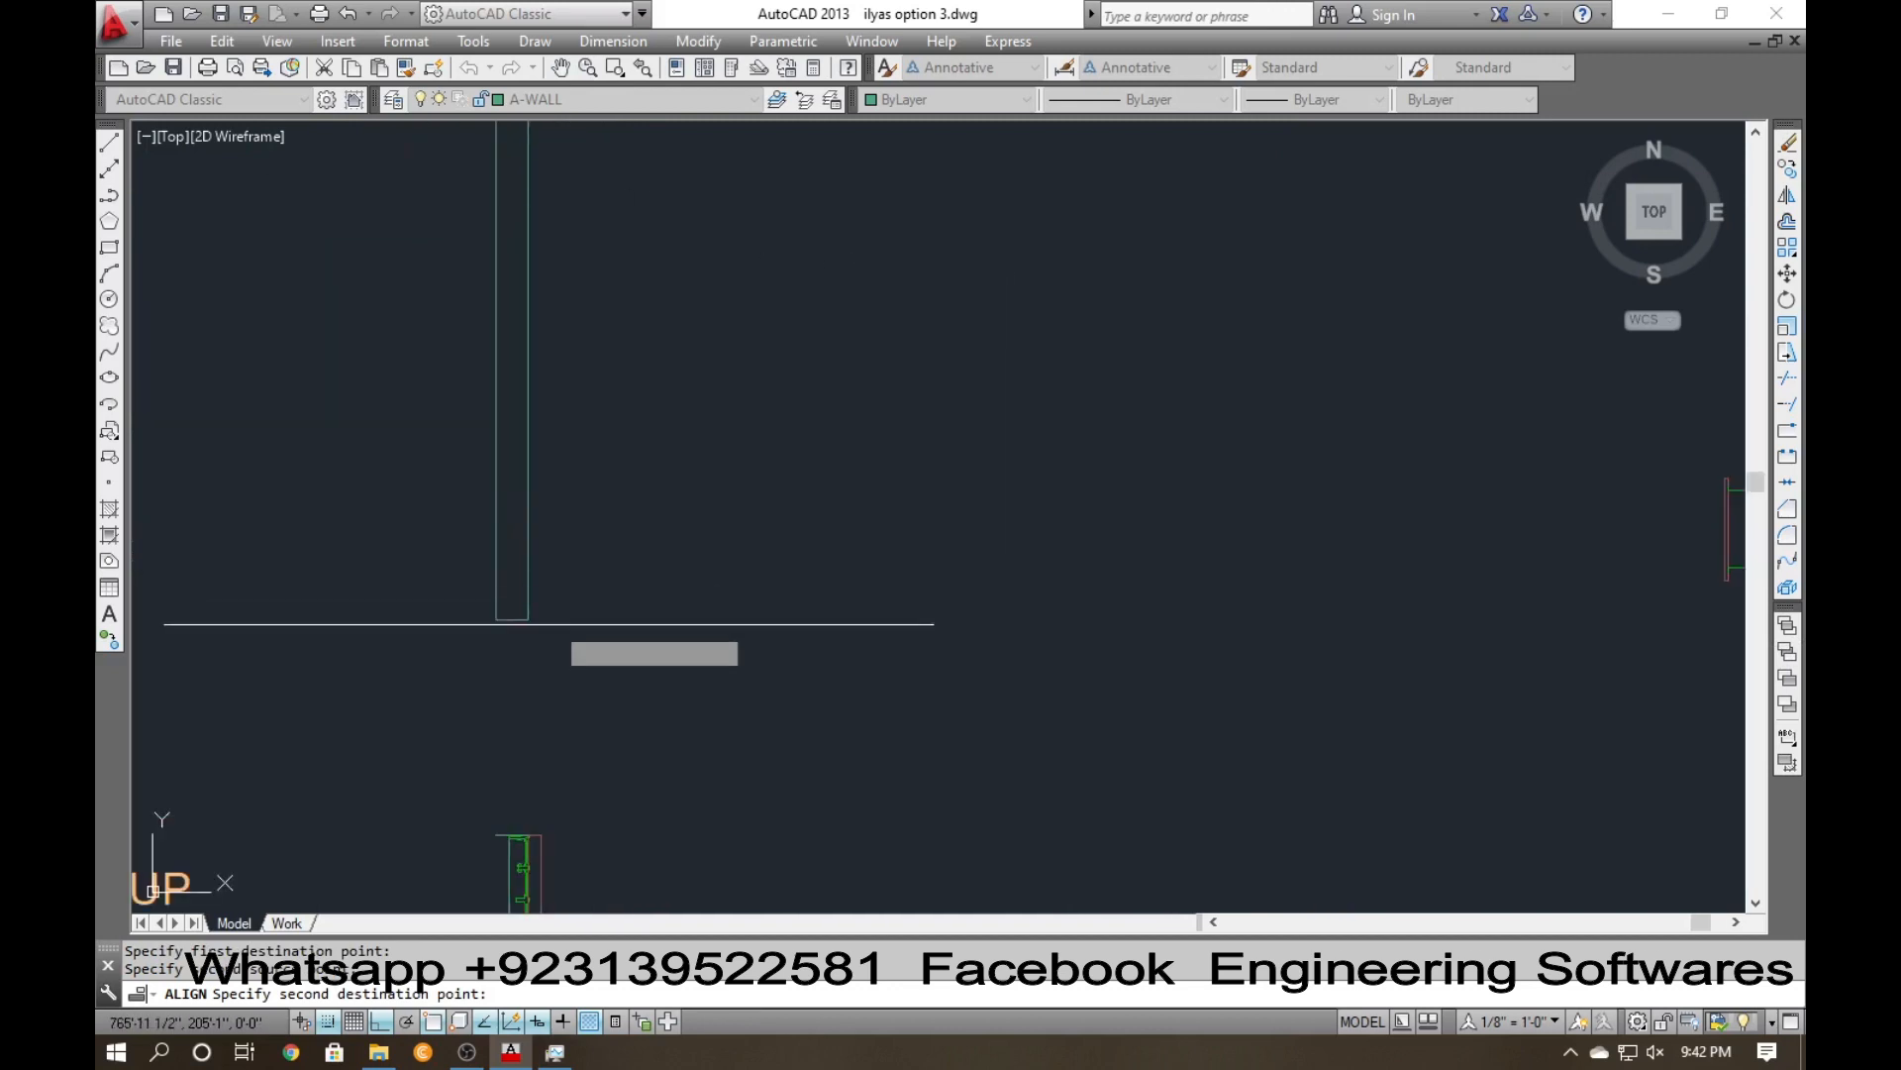
pyautogui.click(528, 624)
pyautogui.press('Return')
pyautogui.press('Return')
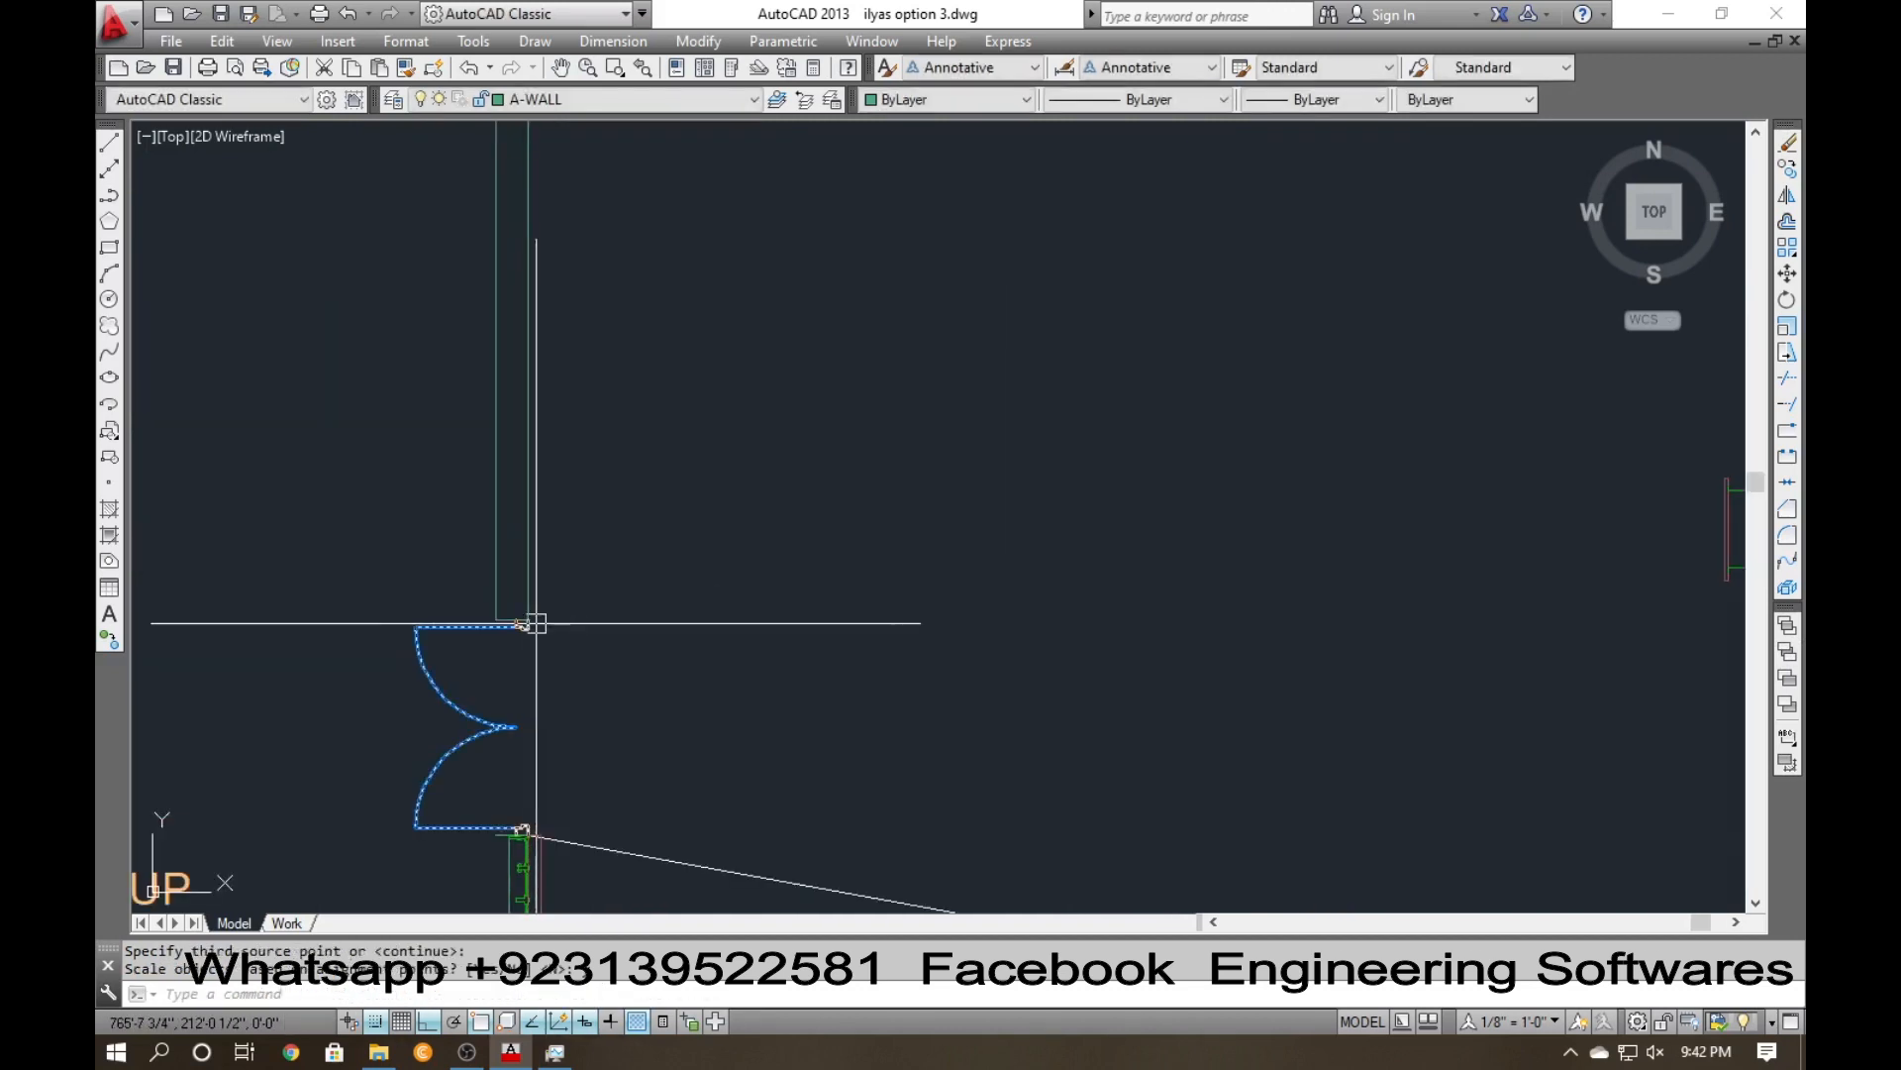
# Draw a horizontal guide line outward across the left wall from the inner wall midpoint of the small room above the stairs.
pyautogui.scroll(-4, 537, 624)
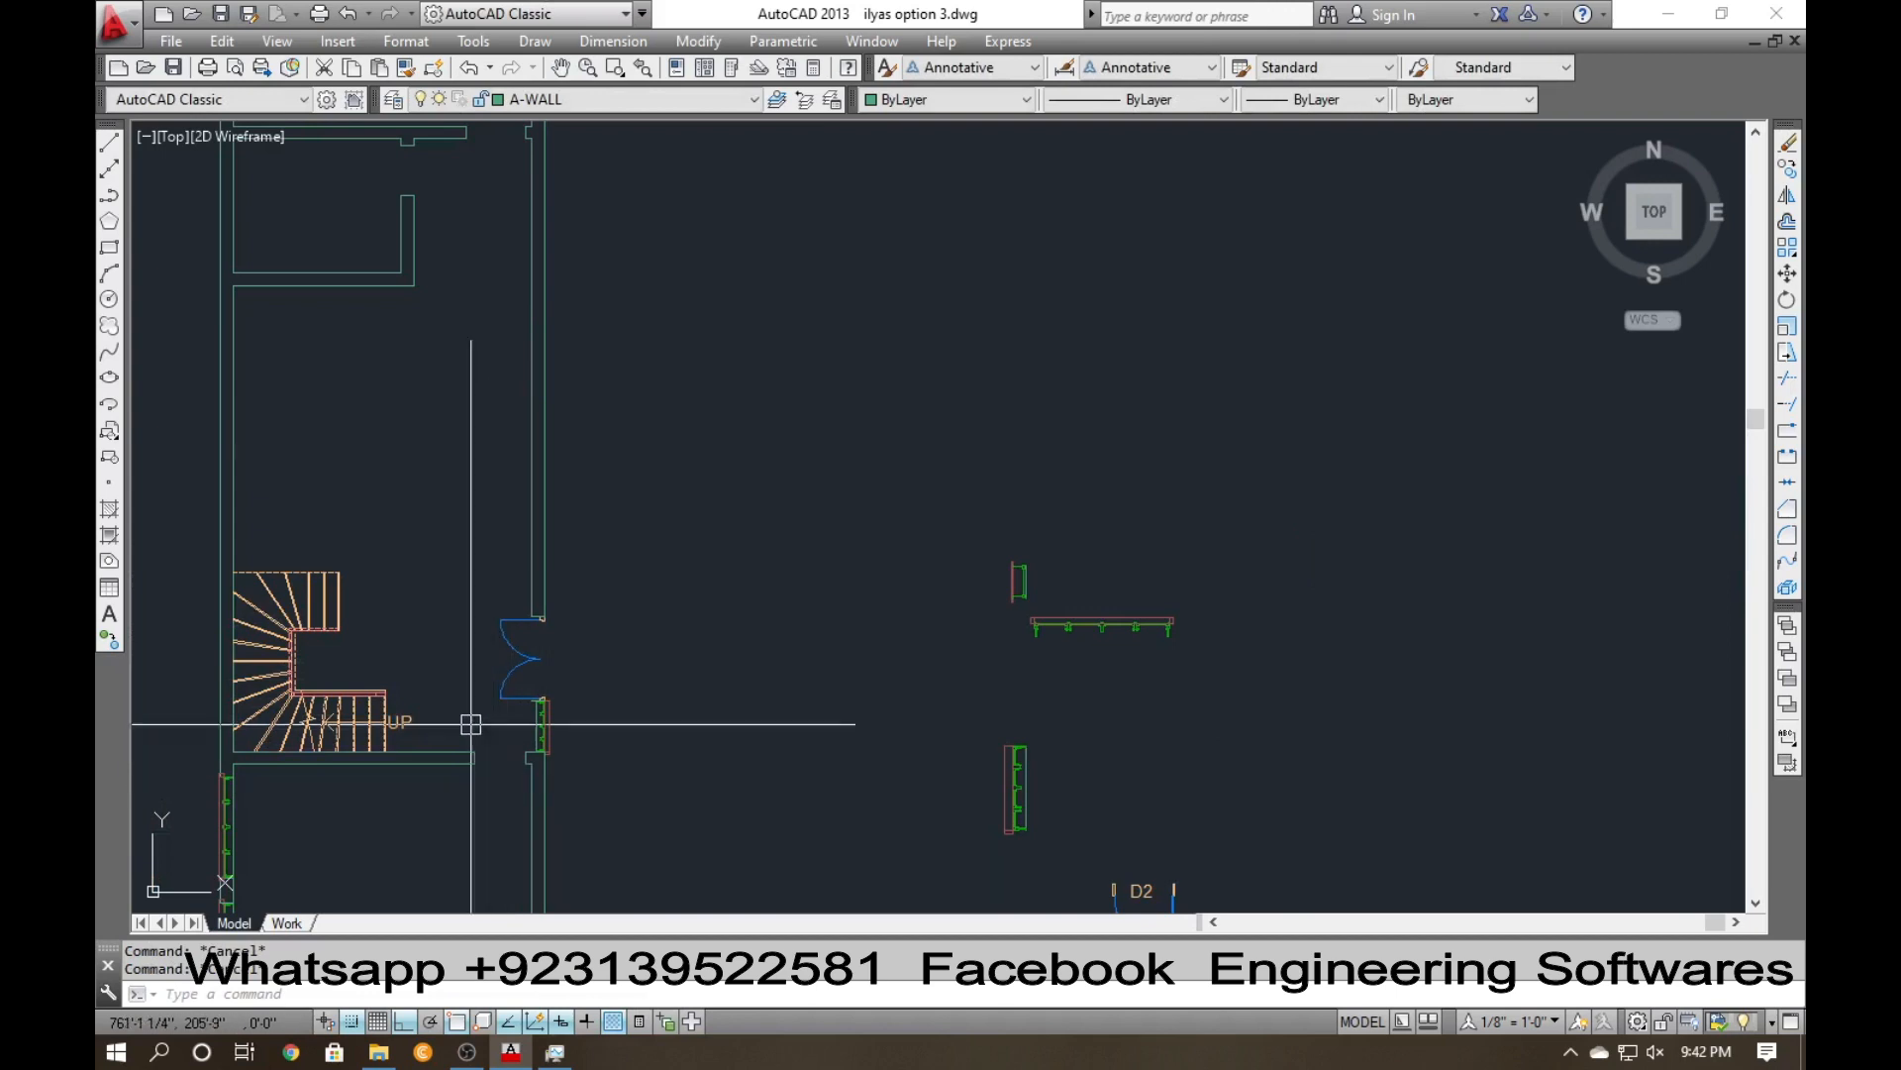
pyautogui.scroll(-2, 470, 723)
pyautogui.moveTo(439, 606); pyautogui.dragTo(448, 714, button='middle')
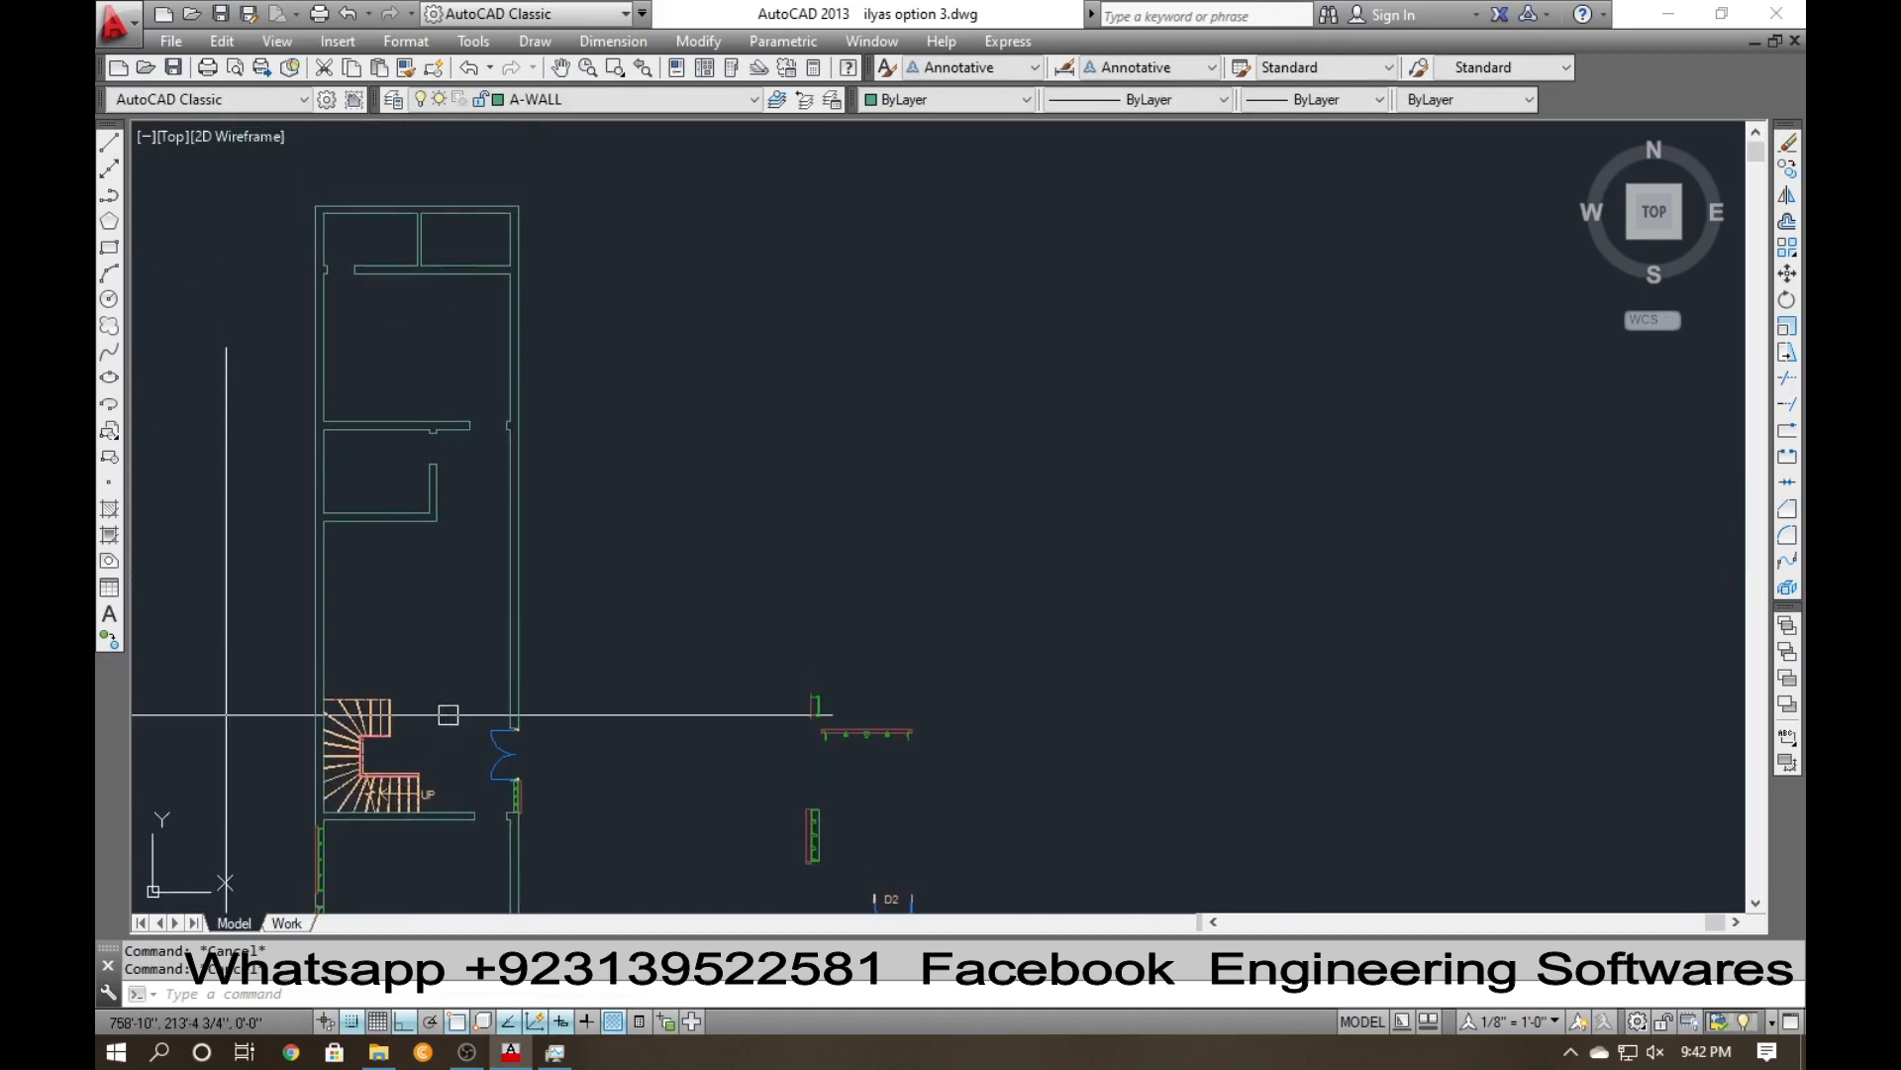
pyautogui.scroll(5, 329, 483)
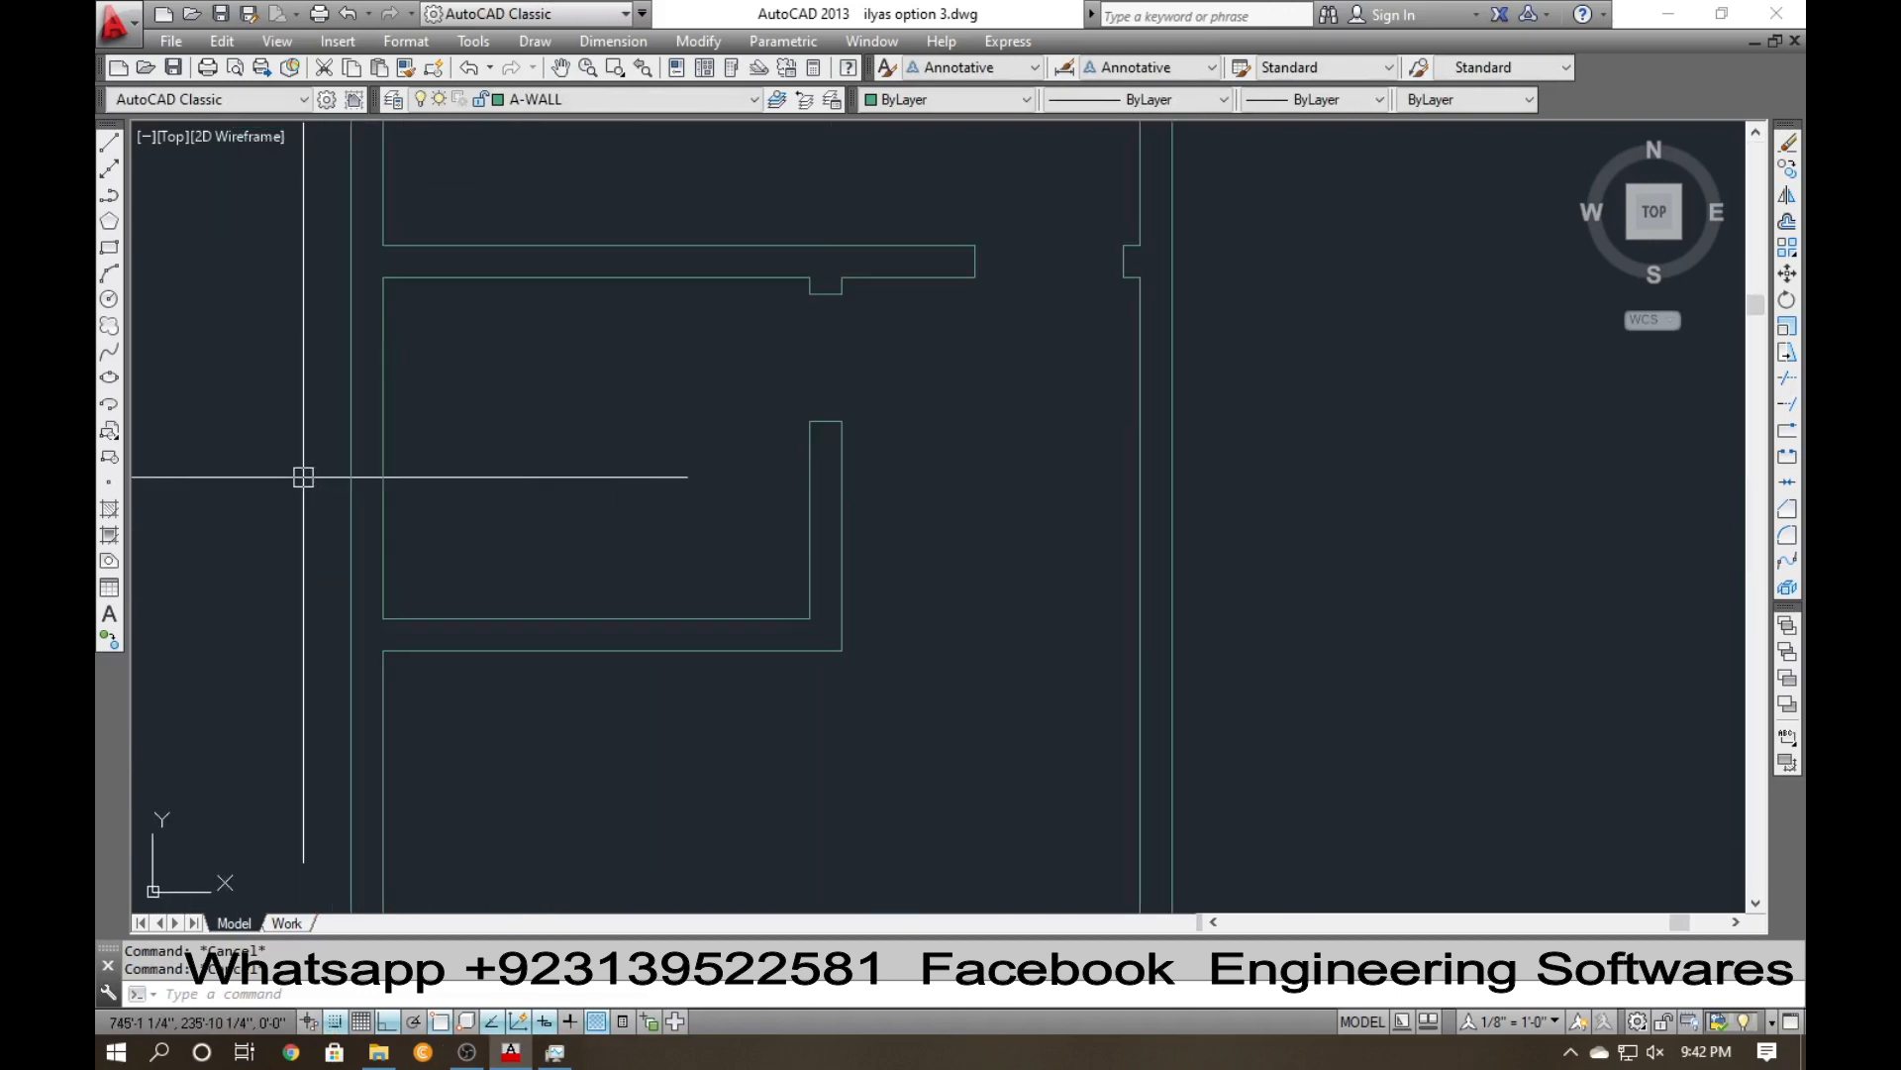
pyautogui.write('l')
pyautogui.press('Return')
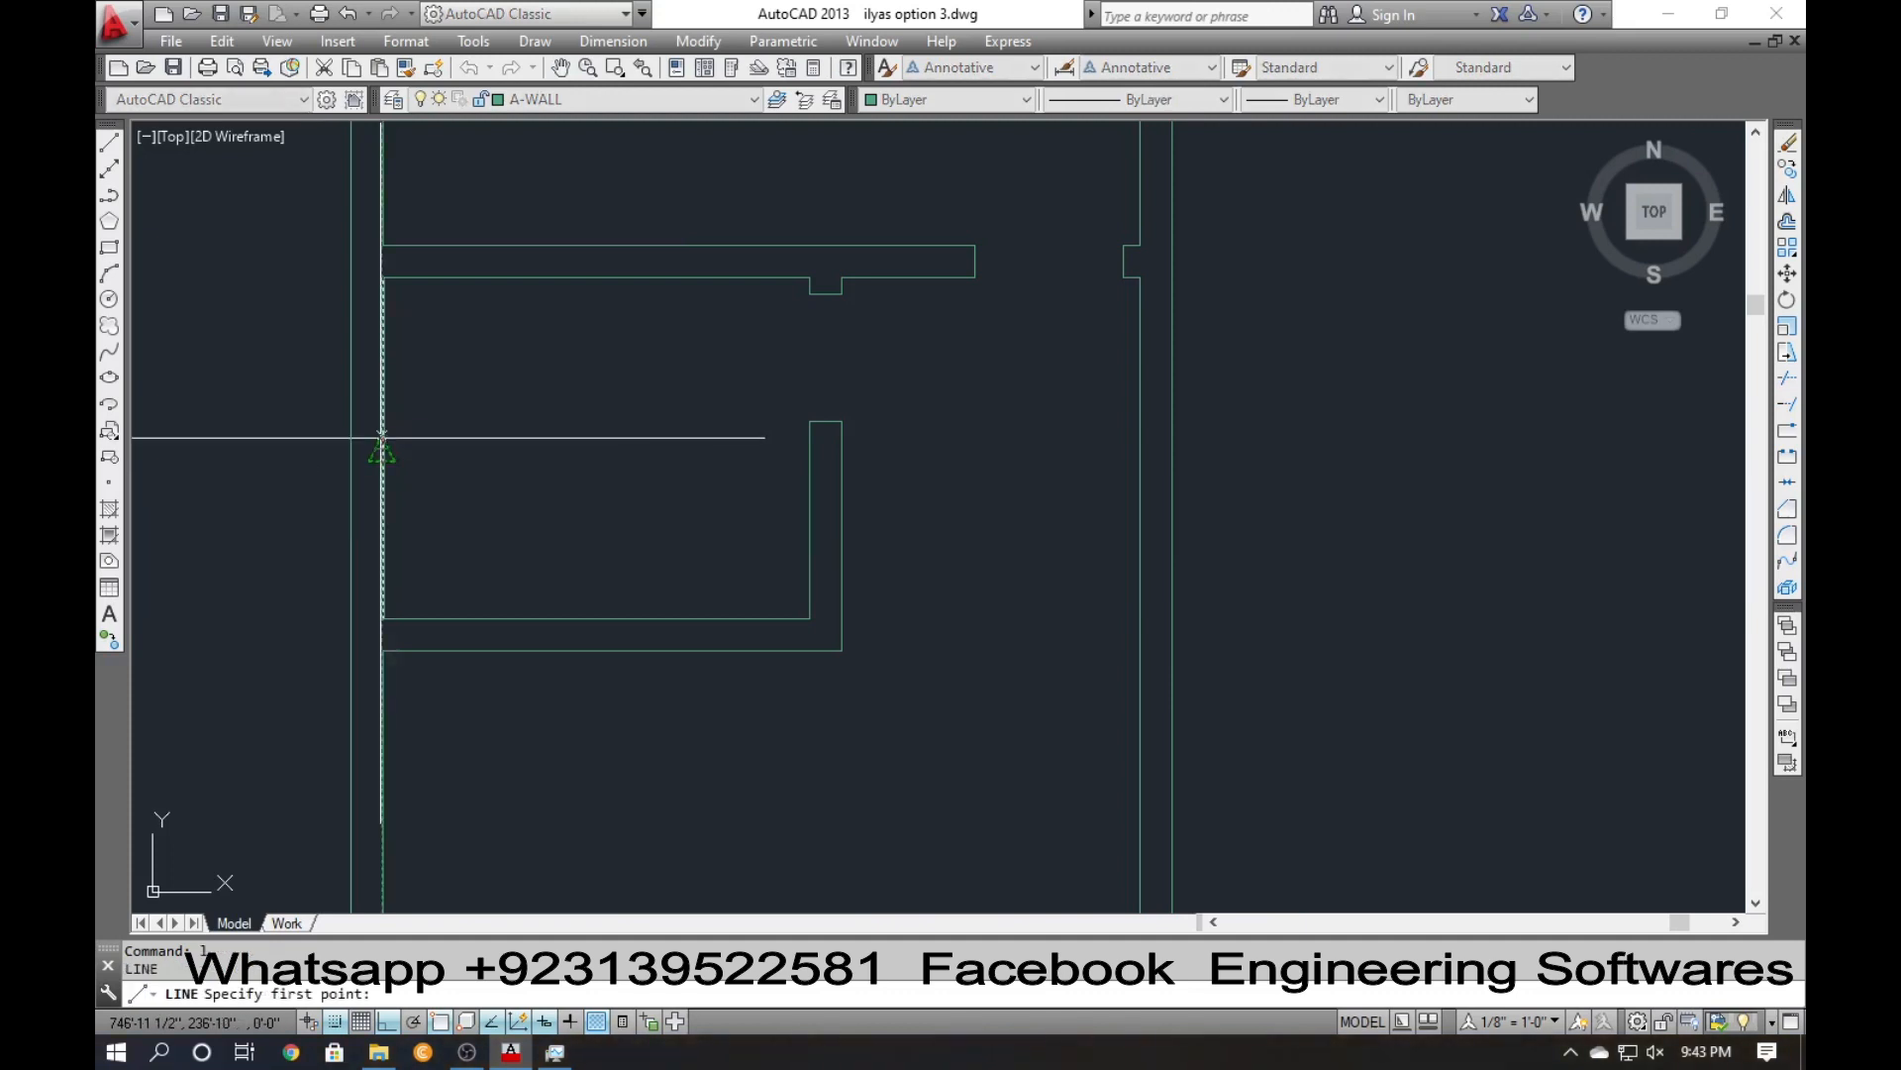
pyautogui.click(383, 447)
pyautogui.click(306, 459)
pyautogui.press('Return')
# Measure the inner edge of the spare vertical window with an aligned dimension, without placing it.
pyautogui.scroll(-6, 281, 467)
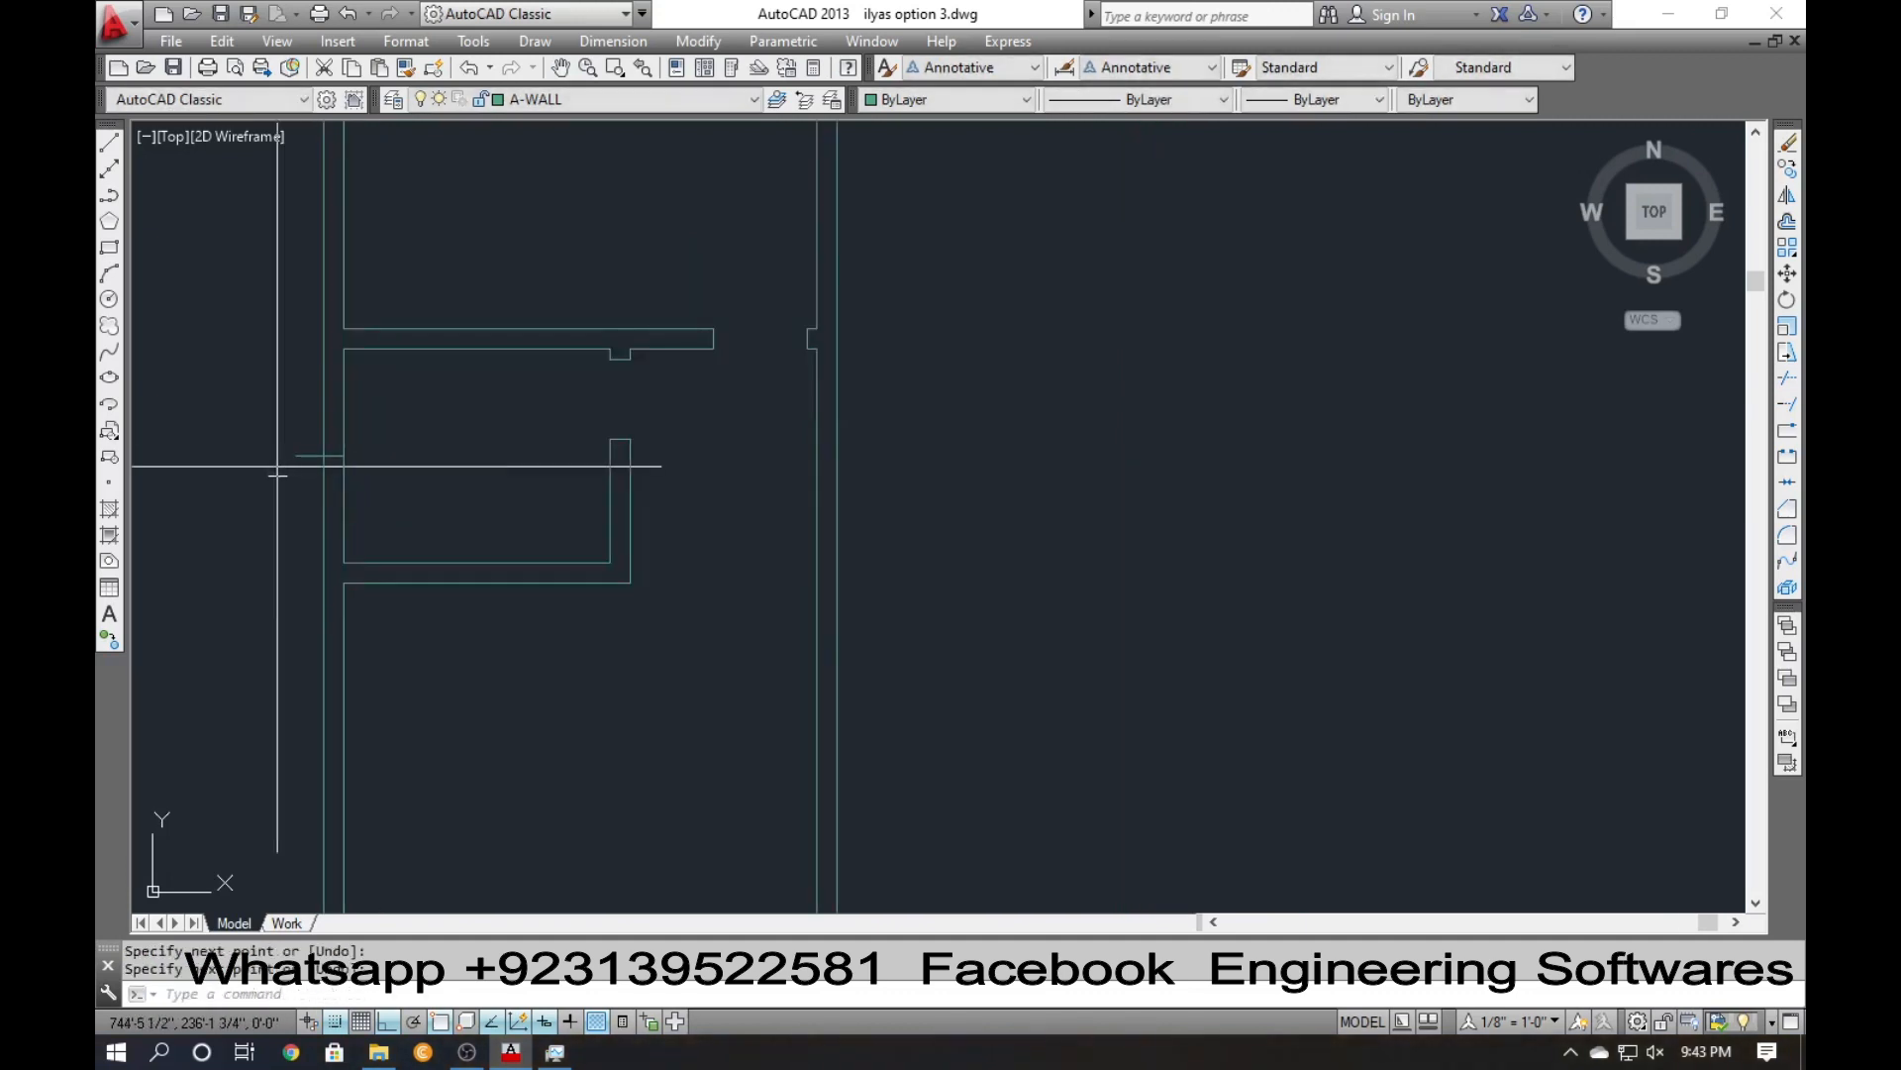
pyautogui.moveTo(518, 590); pyautogui.dragTo(536, 490, button='middle')
pyautogui.scroll(4, 857, 744)
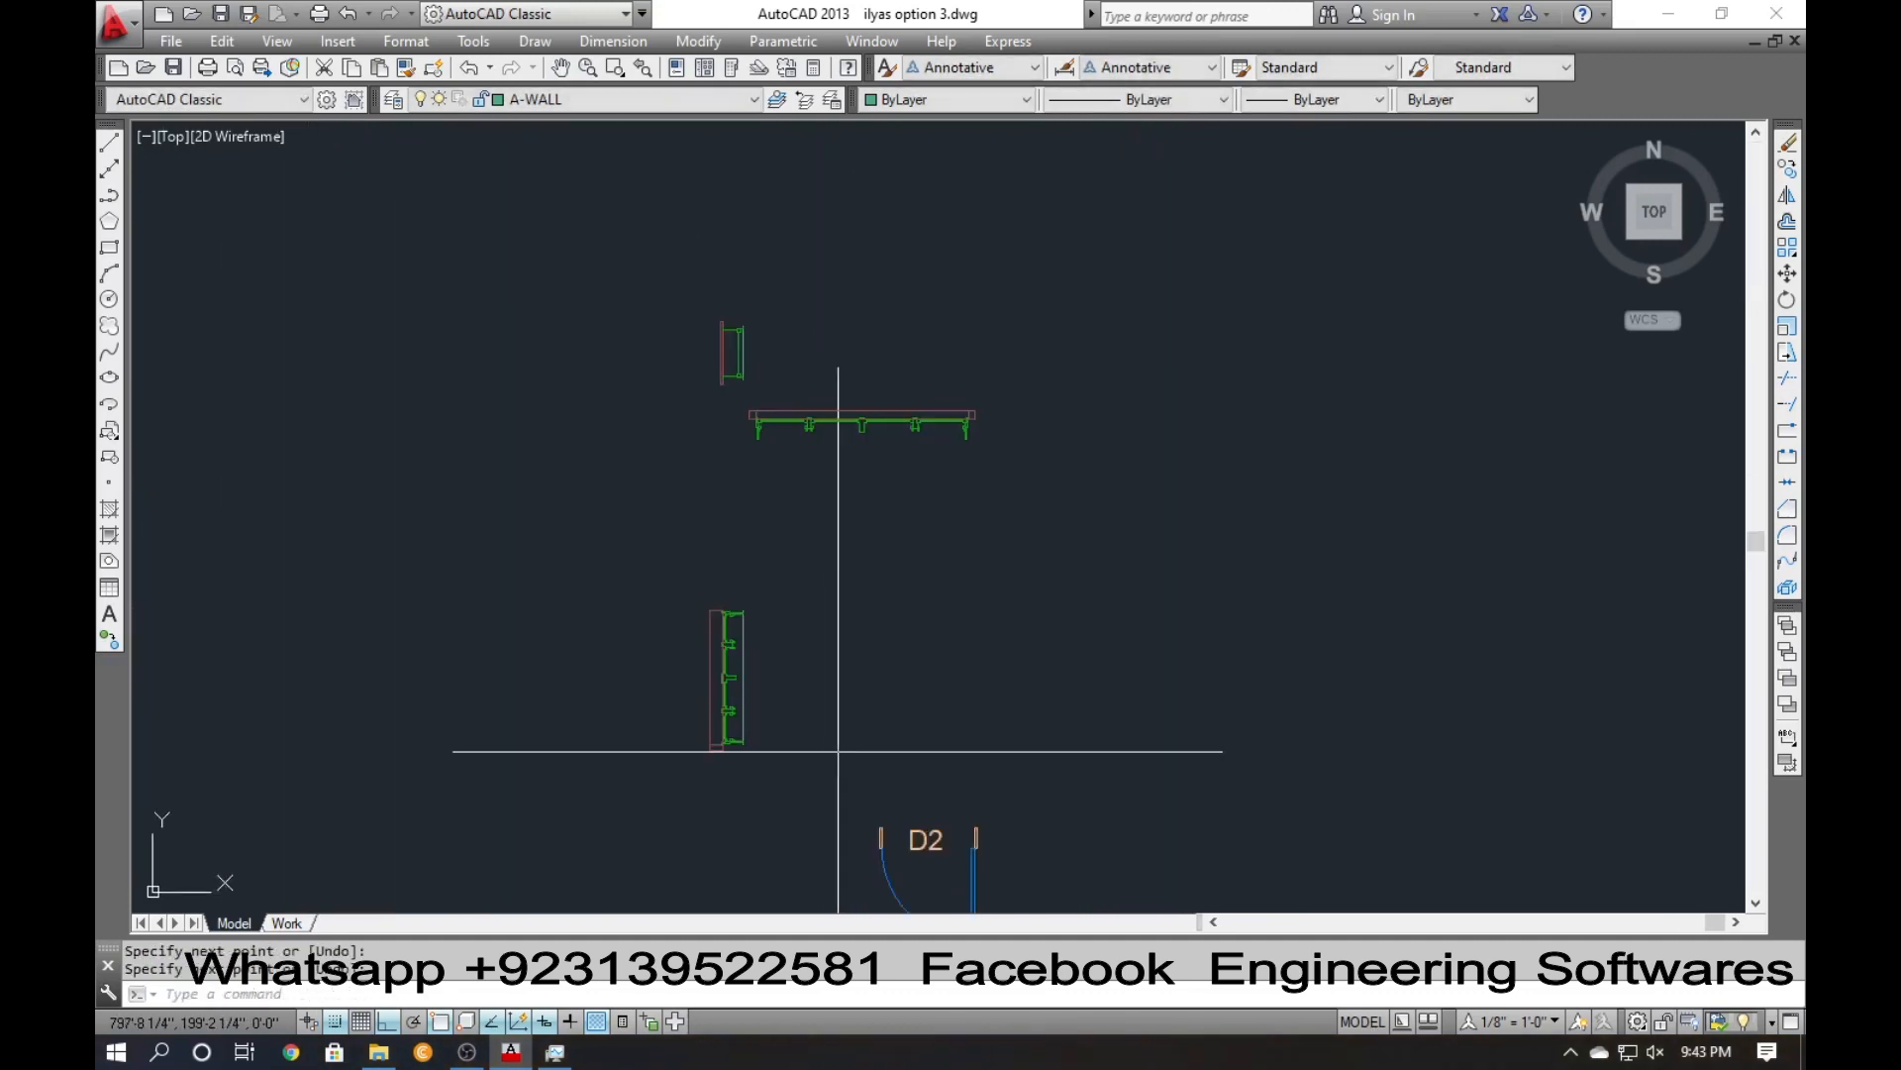
pyautogui.scroll(4, 732, 710)
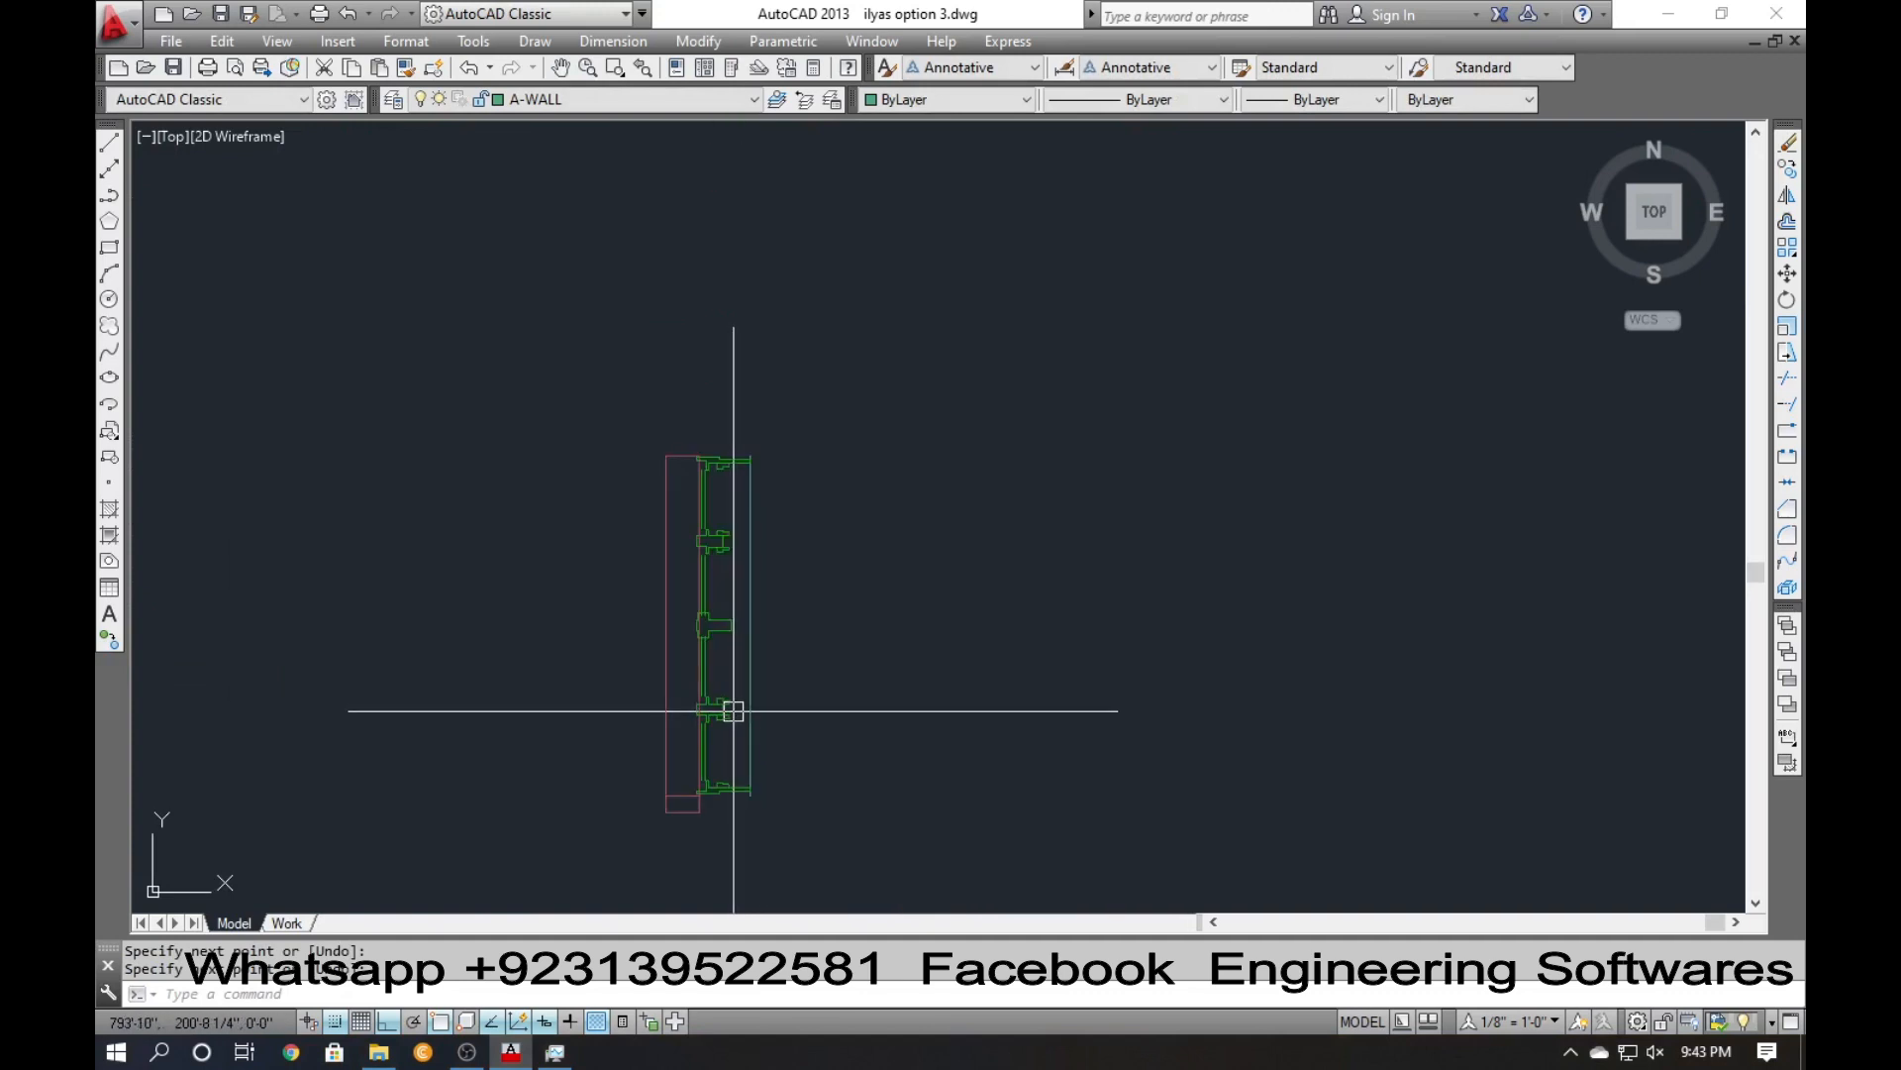
pyautogui.write('da')
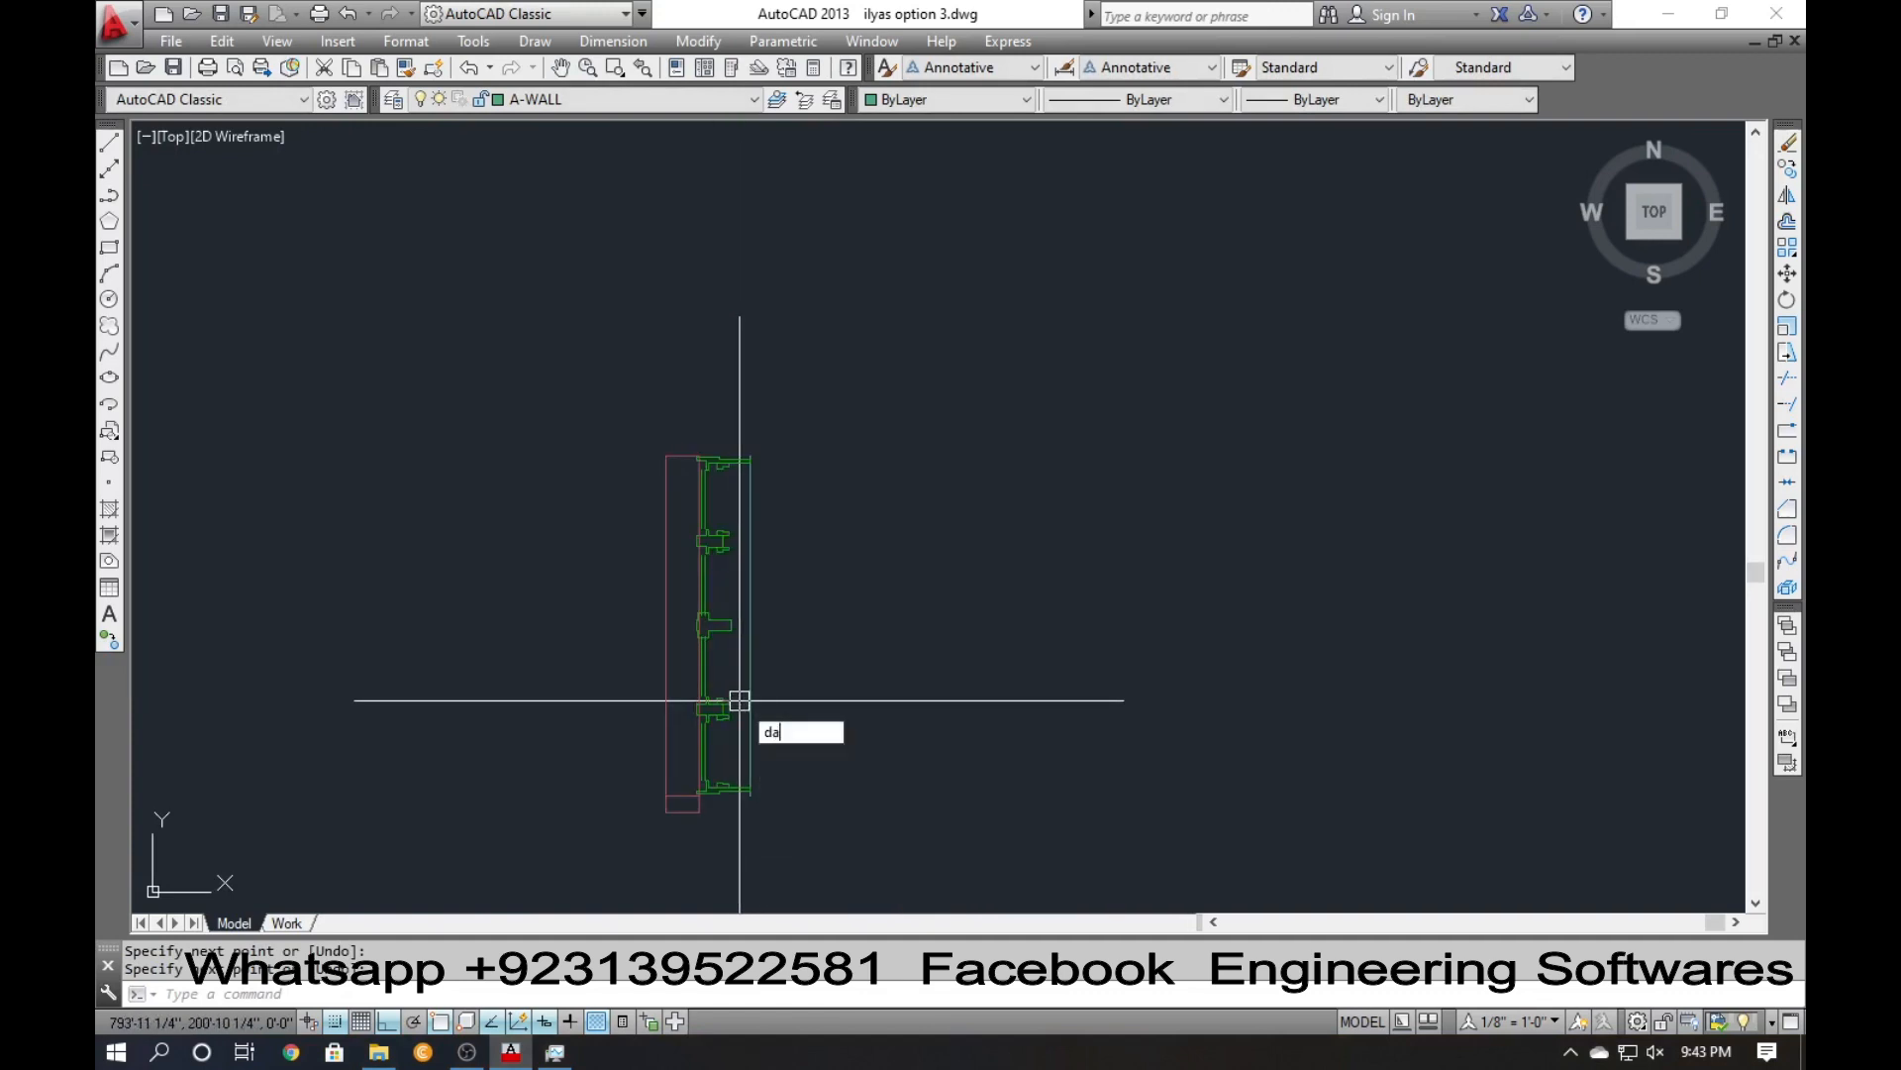
pyautogui.write('l')
pyautogui.press('Return')
pyautogui.press('Return')
pyautogui.click(750, 653)
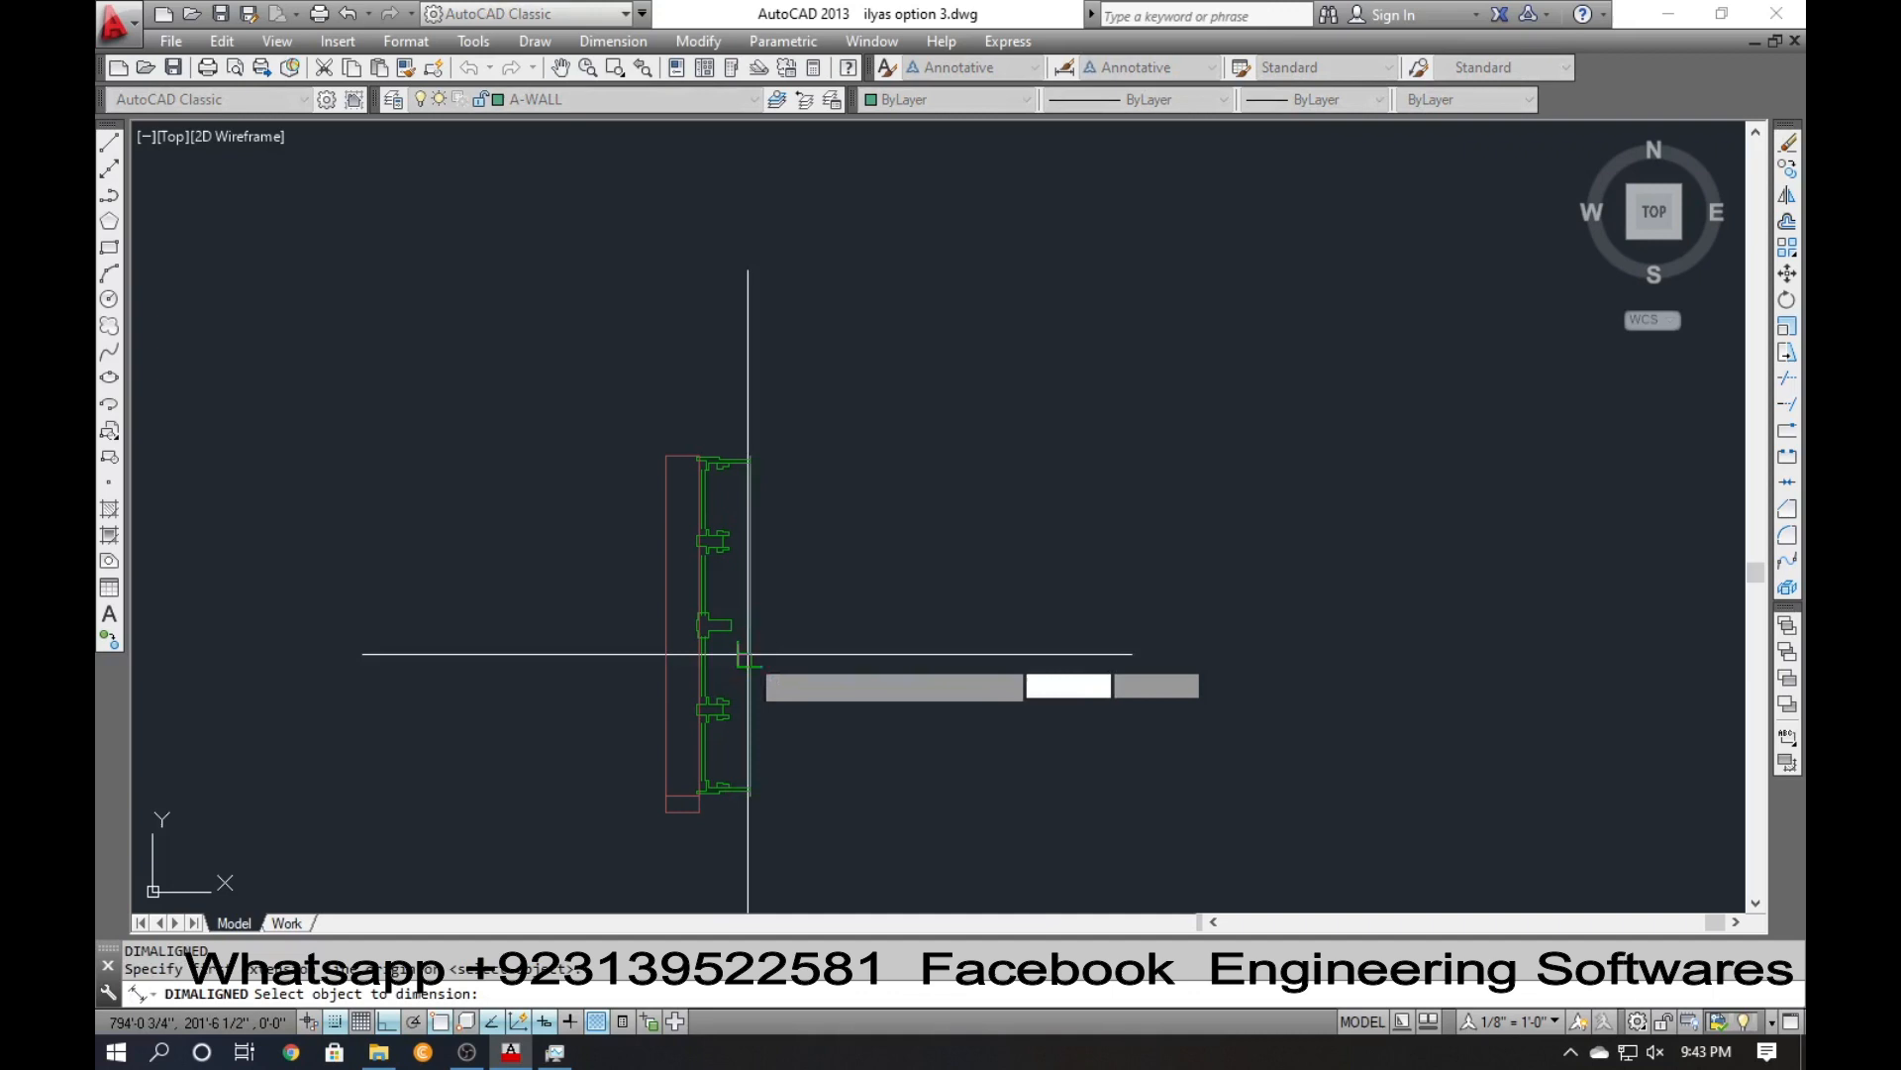
pyautogui.click(844, 657)
# Offset the guide line across the small room's left wall by 2.5' both upward and downward.
pyautogui.scroll(-8, 789, 687)
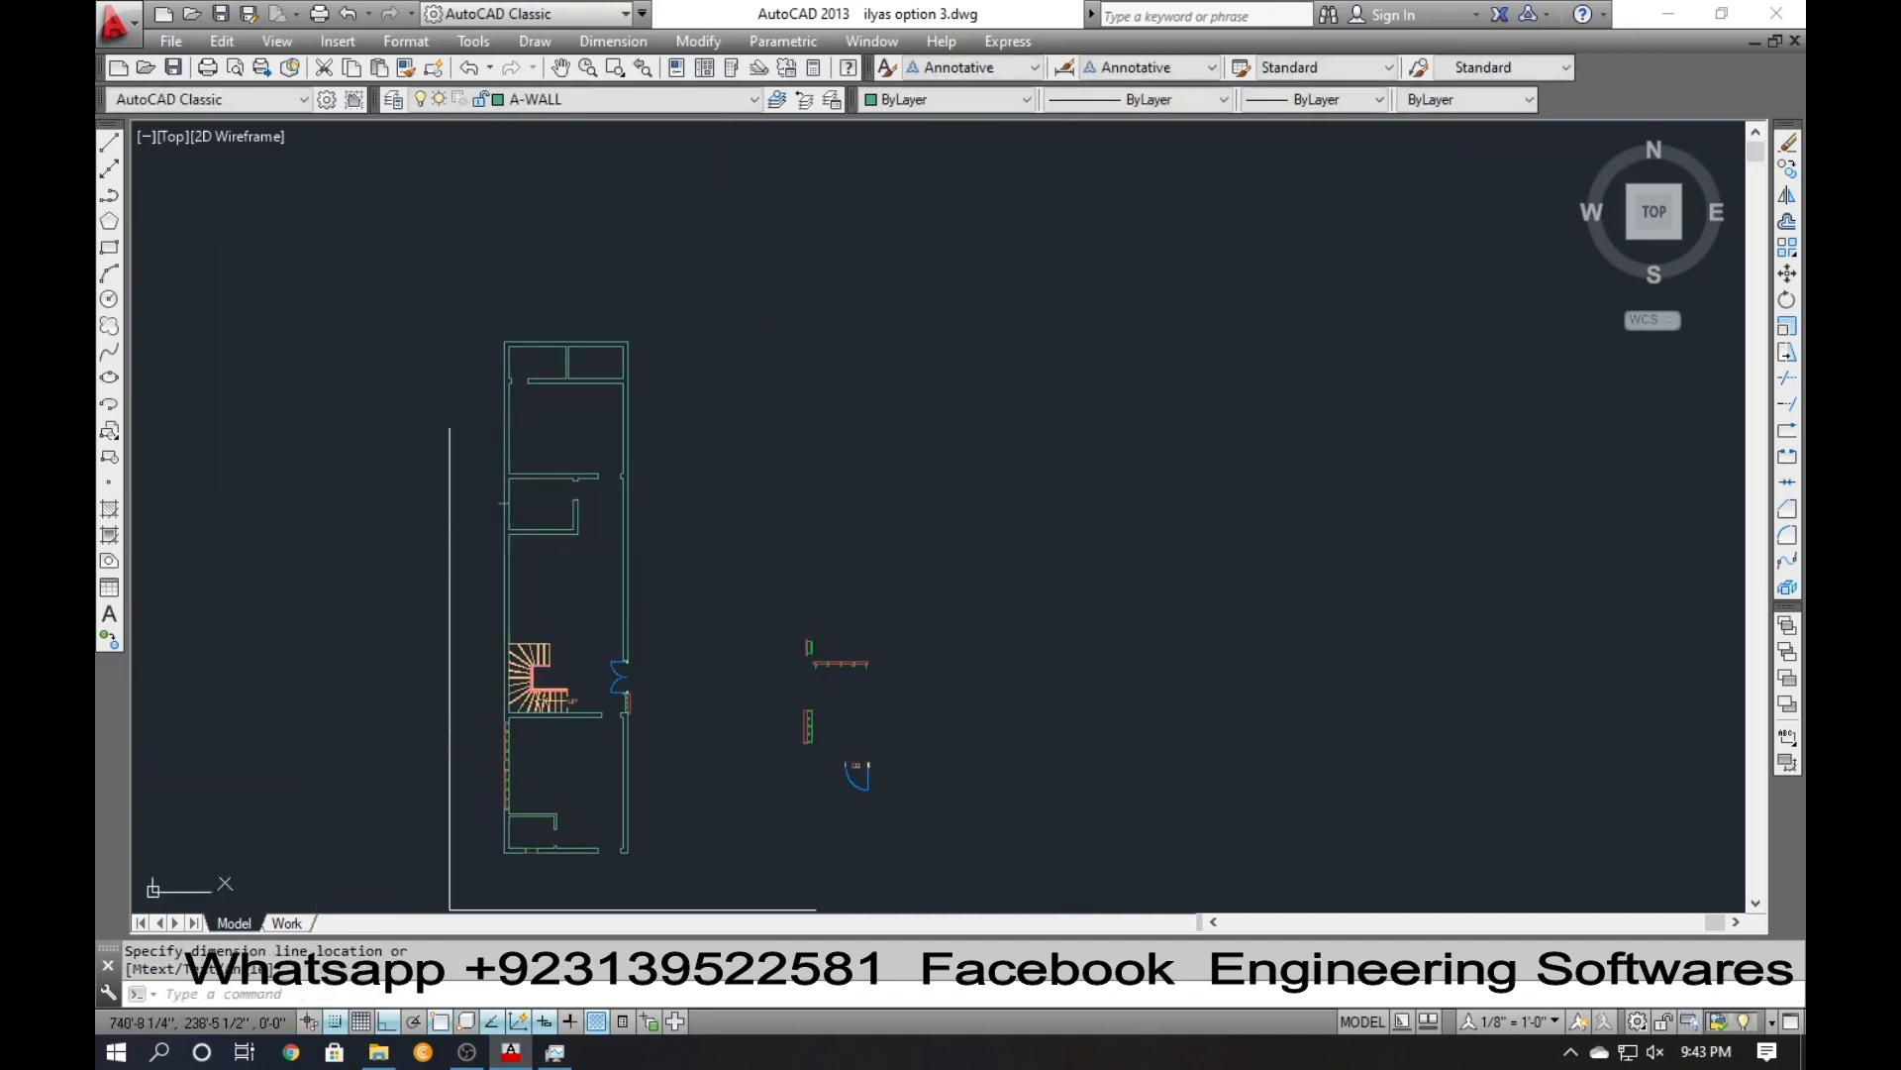
pyautogui.scroll(5, 510, 509)
pyautogui.write('o')
pyautogui.press('Return')
pyautogui.write('2')
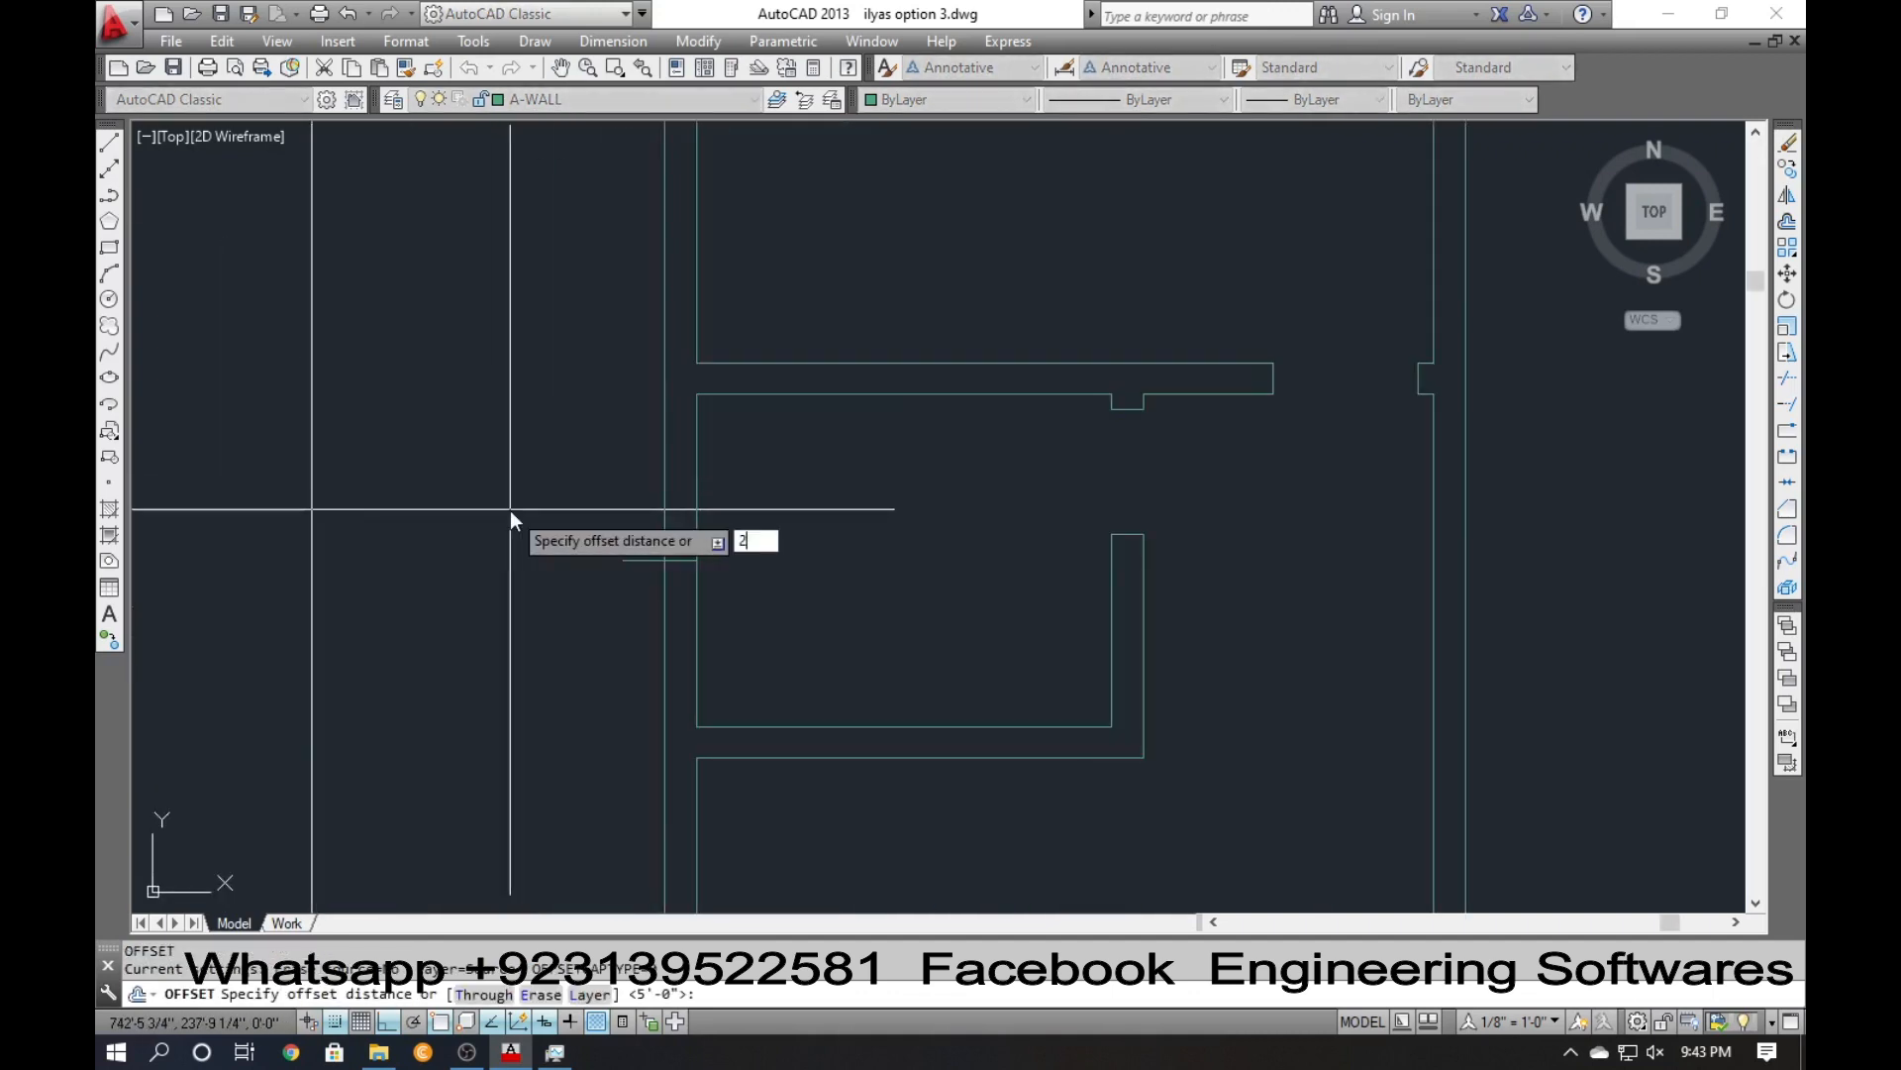
pyautogui.write('.5')
pyautogui.press('Return')
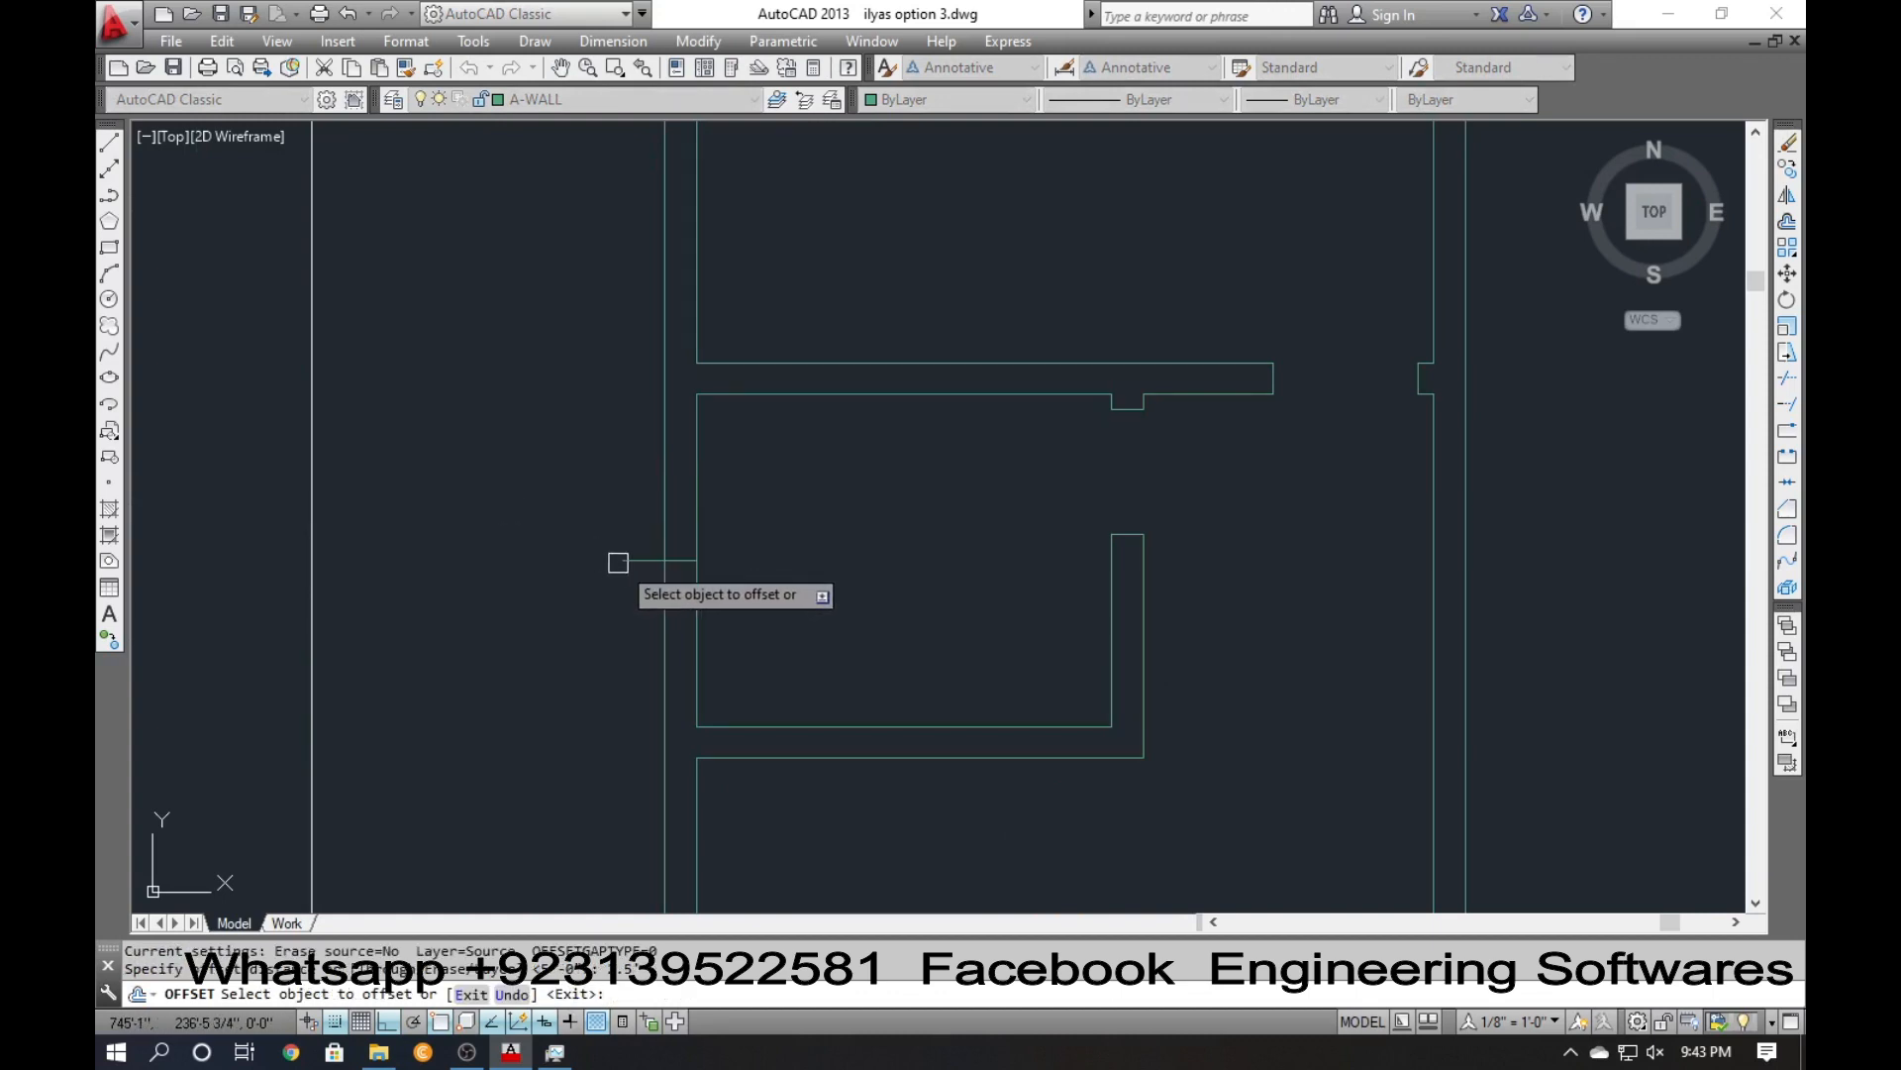
pyautogui.click(629, 562)
pyautogui.click(626, 630)
pyautogui.click(637, 560)
pyautogui.click(624, 493)
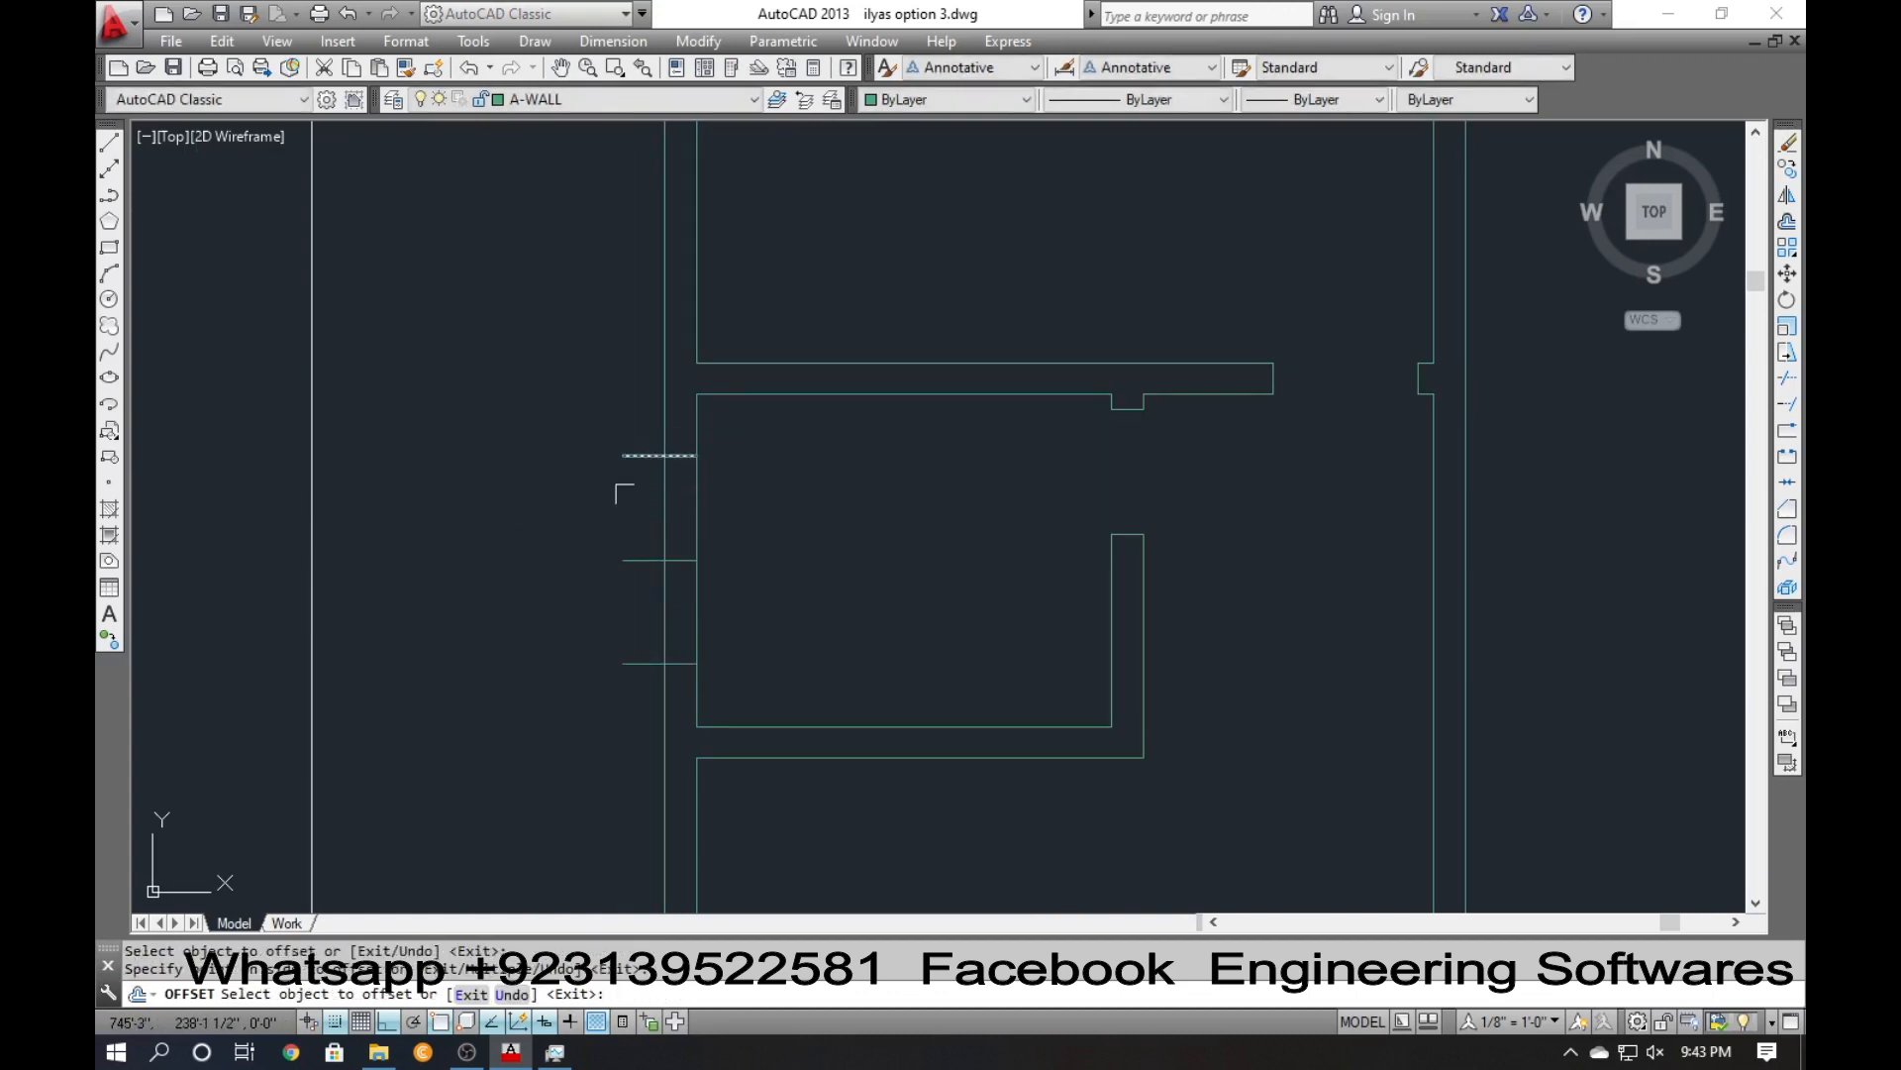
pyautogui.press('Return')
# Erase the middle guide line and trim the wall lines and overhanging guide ends to open the small room's window gap.
pyautogui.click(619, 561)
pyautogui.write('e')
pyautogui.press('Return')
pyautogui.write('t')
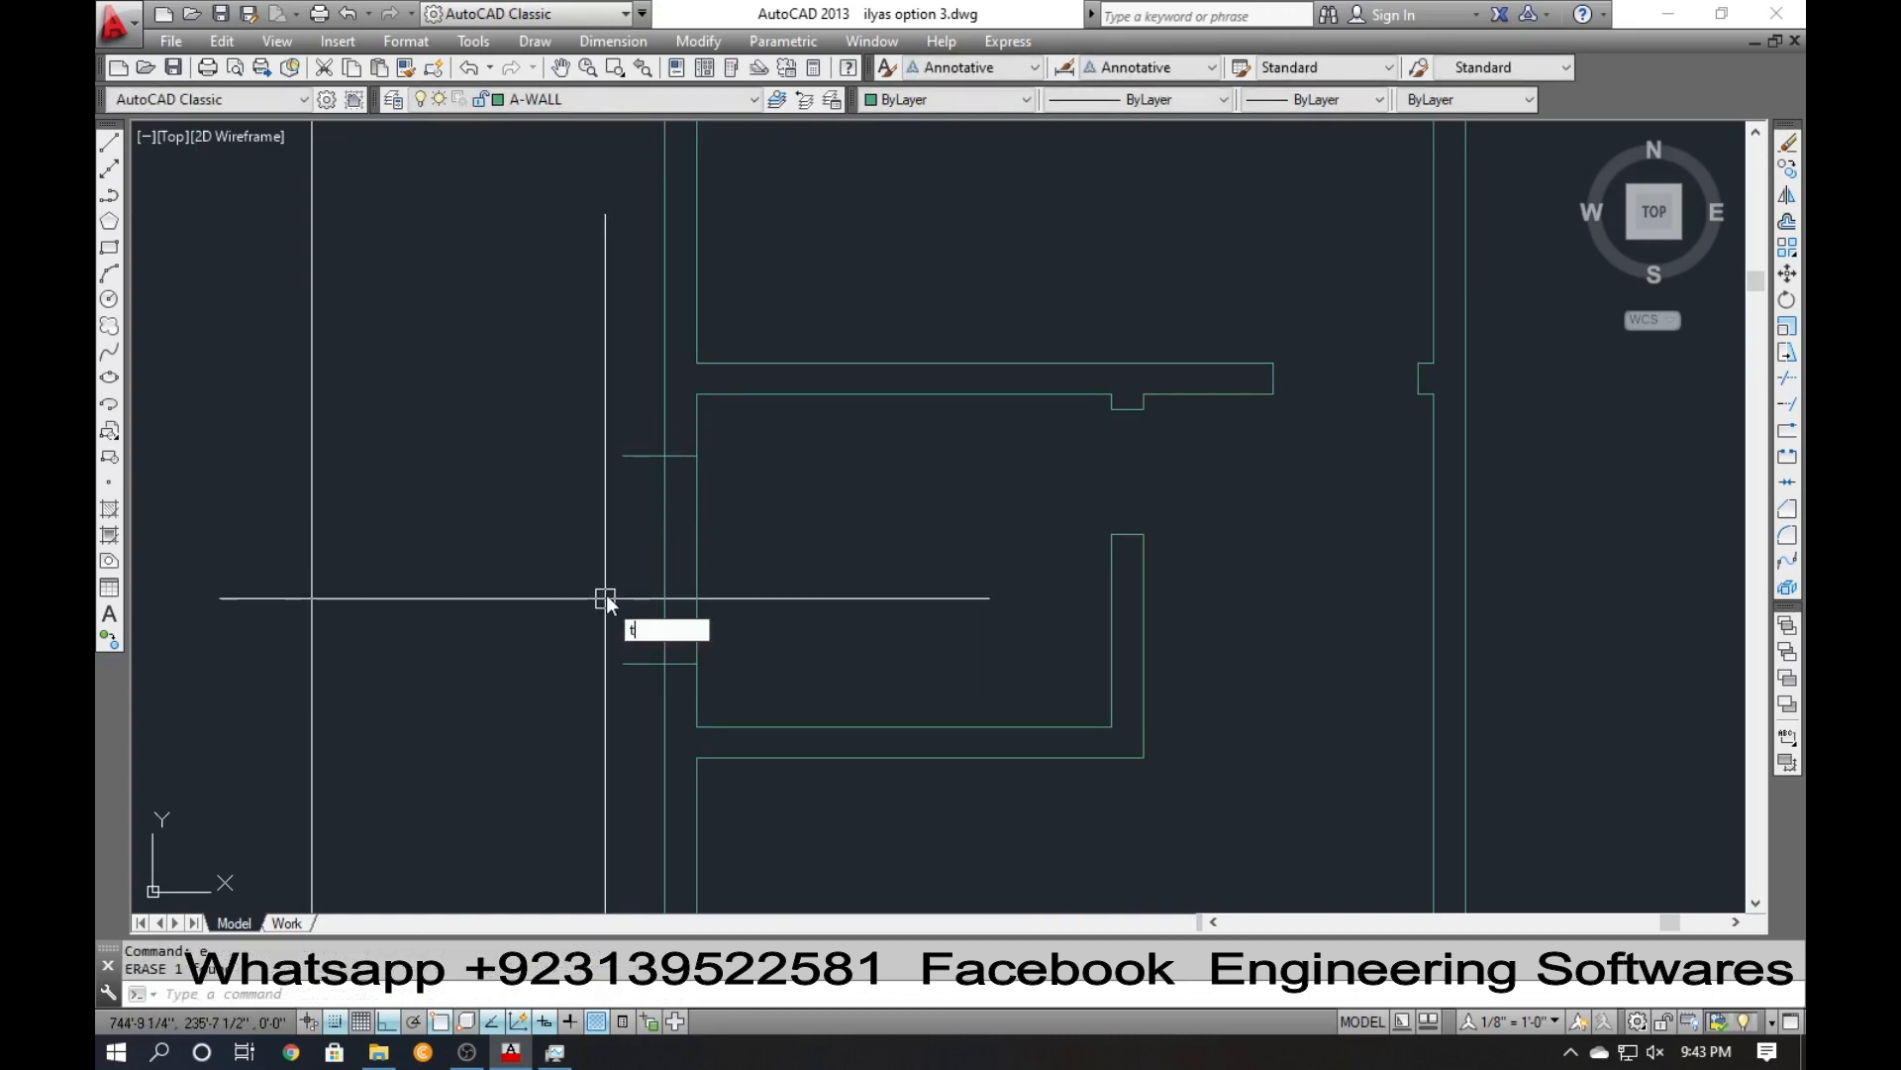
pyautogui.press('Return')
pyautogui.click(763, 590)
pyautogui.click(562, 560)
pyautogui.click(634, 403)
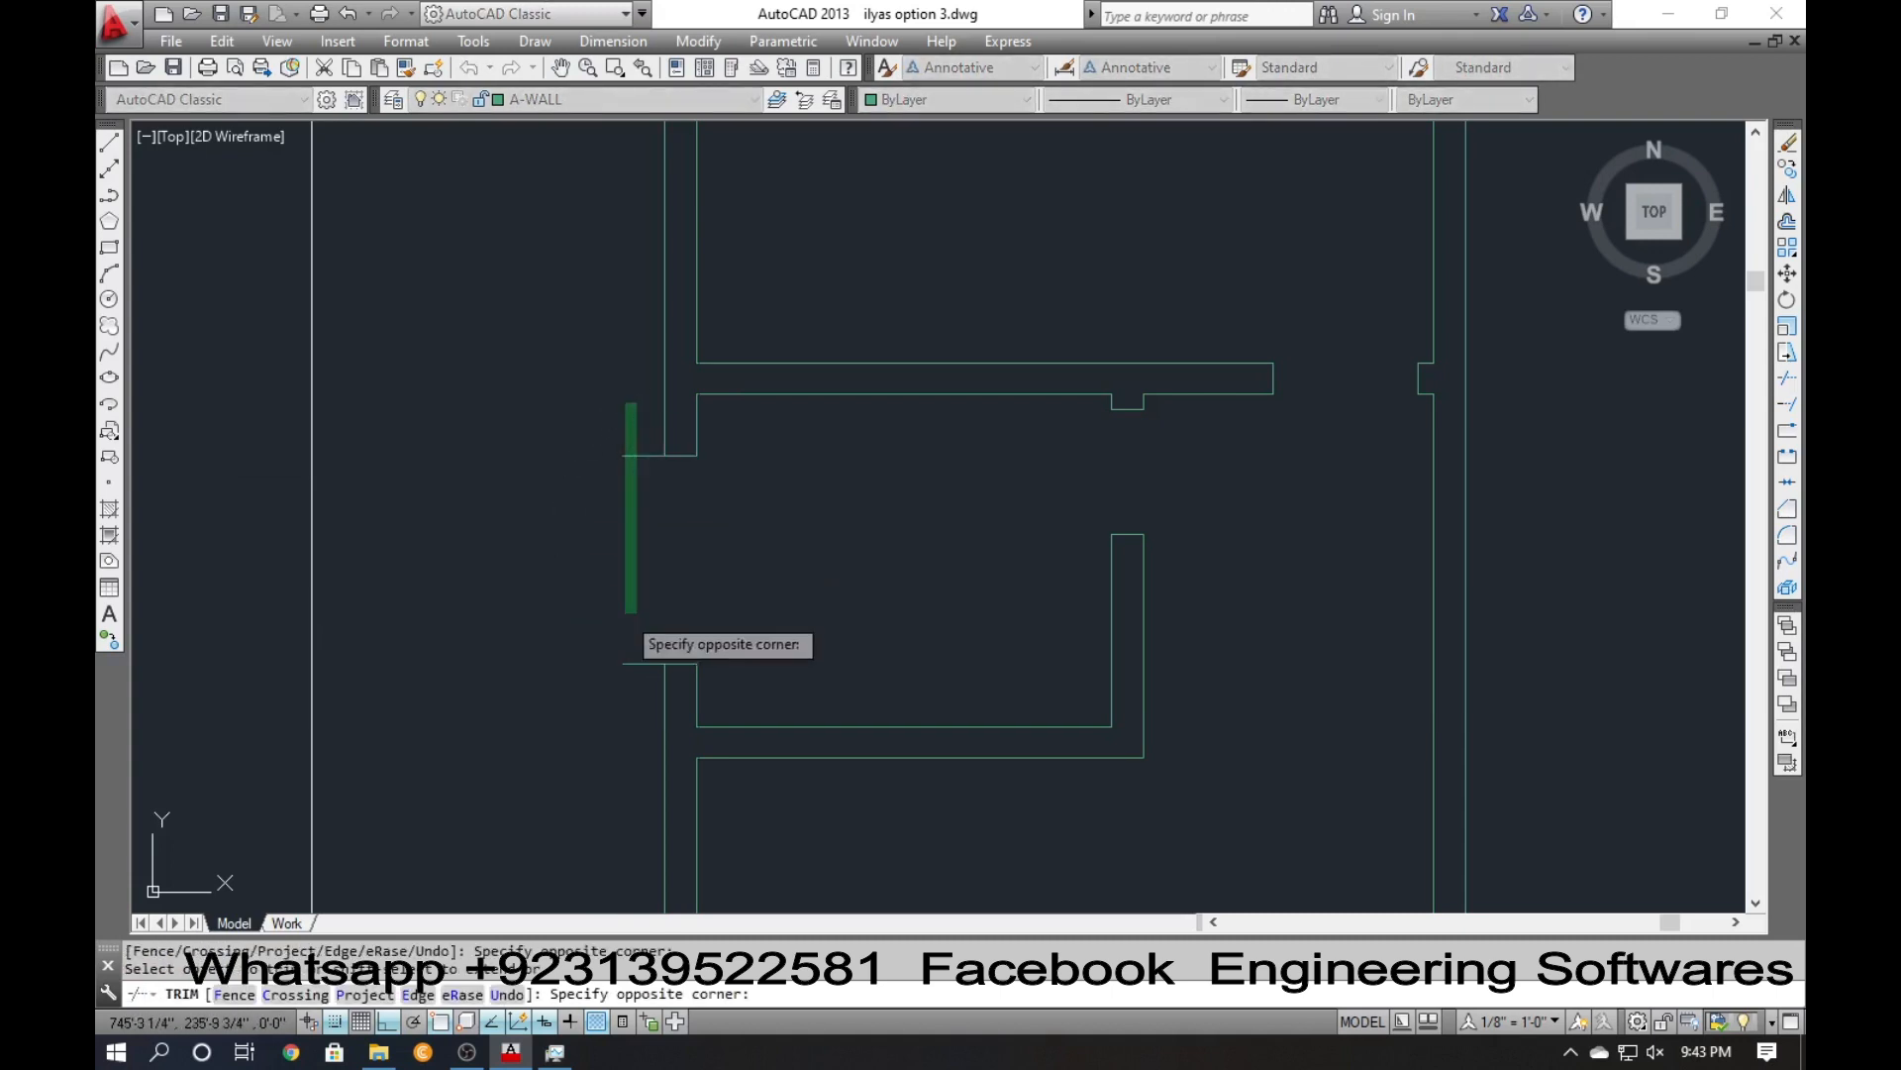
pyautogui.click(619, 724)
pyautogui.press('Escape')
# Move the spare vertical window from its lower inner corner to the lower inner corner of the small room's left wall opening.
pyautogui.scroll(-8, 495, 612)
pyautogui.scroll(2, 756, 795)
pyautogui.moveTo(757, 795); pyautogui.dragTo(751, 631, button='middle')
pyautogui.scroll(-2, 777, 699)
pyautogui.scroll(4, 857, 737)
pyautogui.click(792, 713)
pyautogui.click(672, 535)
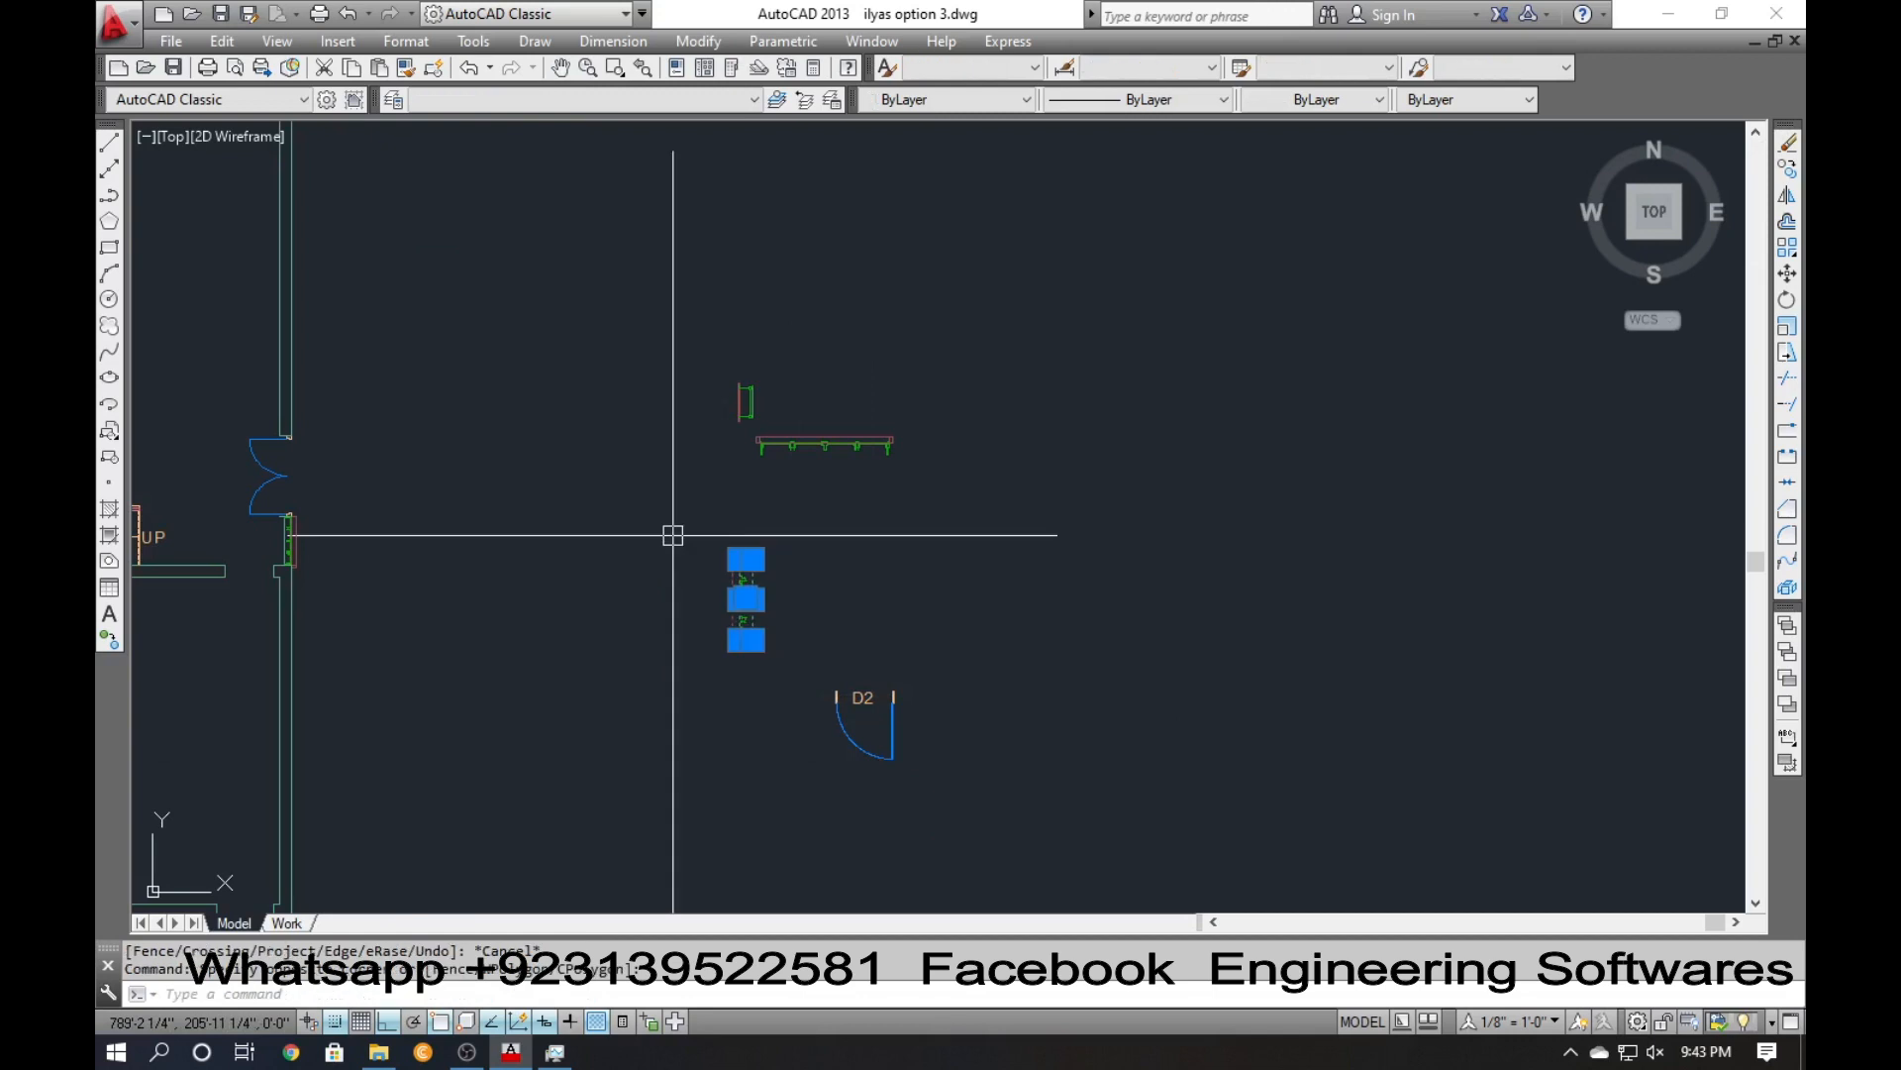
pyautogui.write('m')
pyautogui.press('Return')
pyautogui.scroll(5, 763, 645)
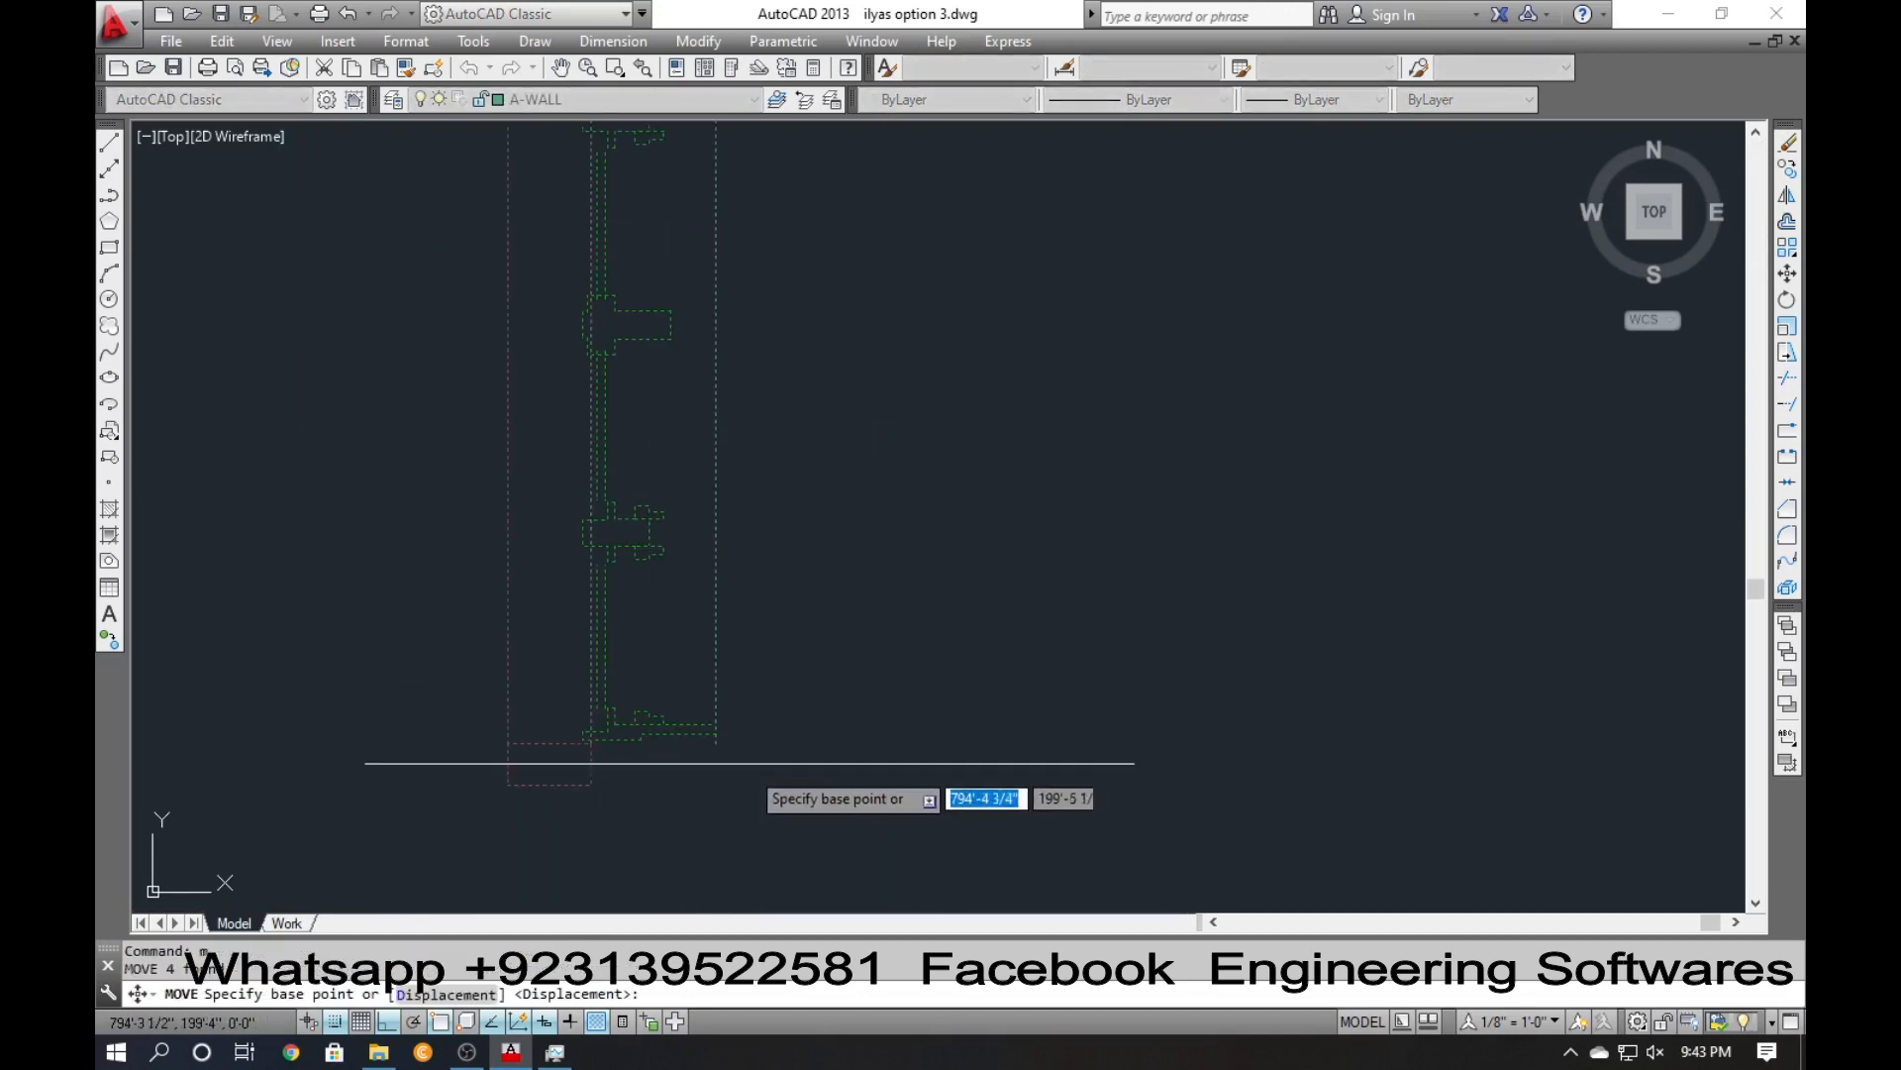
pyautogui.scroll(-4, 720, 770)
pyautogui.click(720, 711)
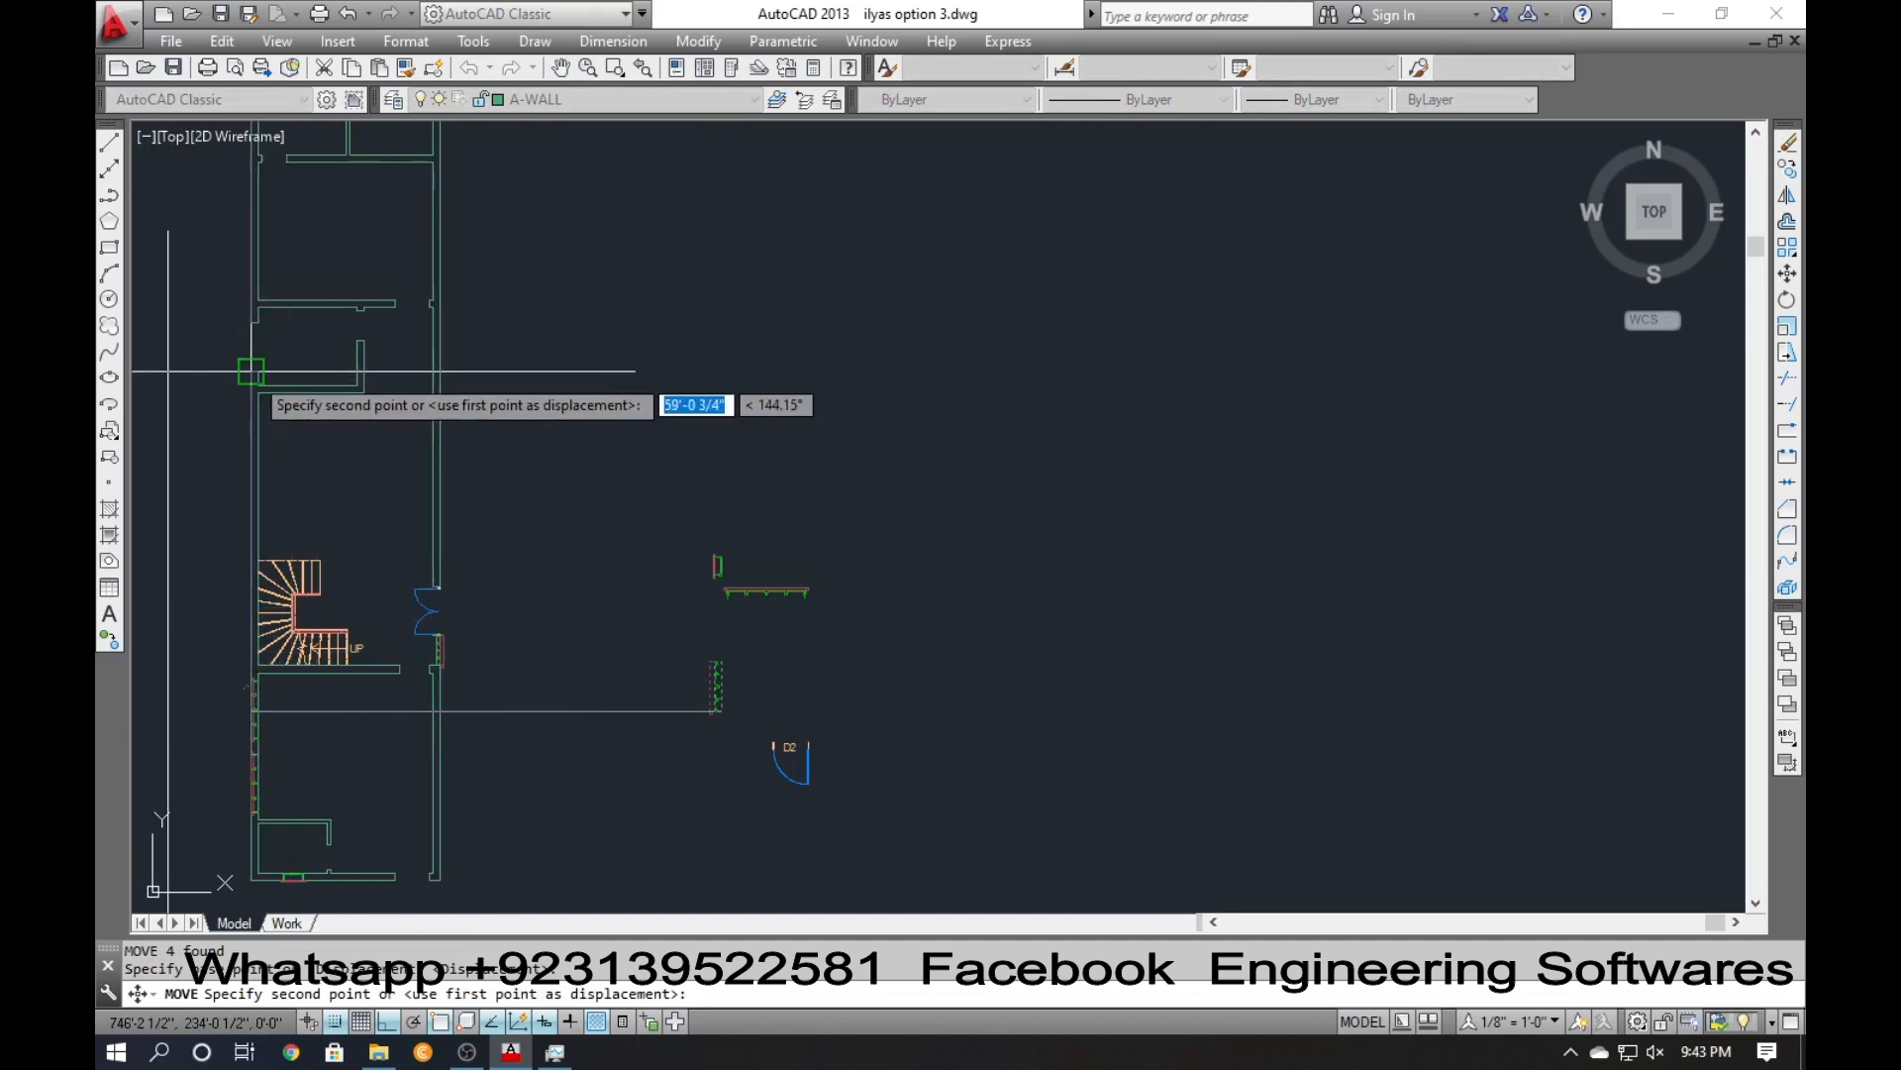
pyautogui.click(257, 371)
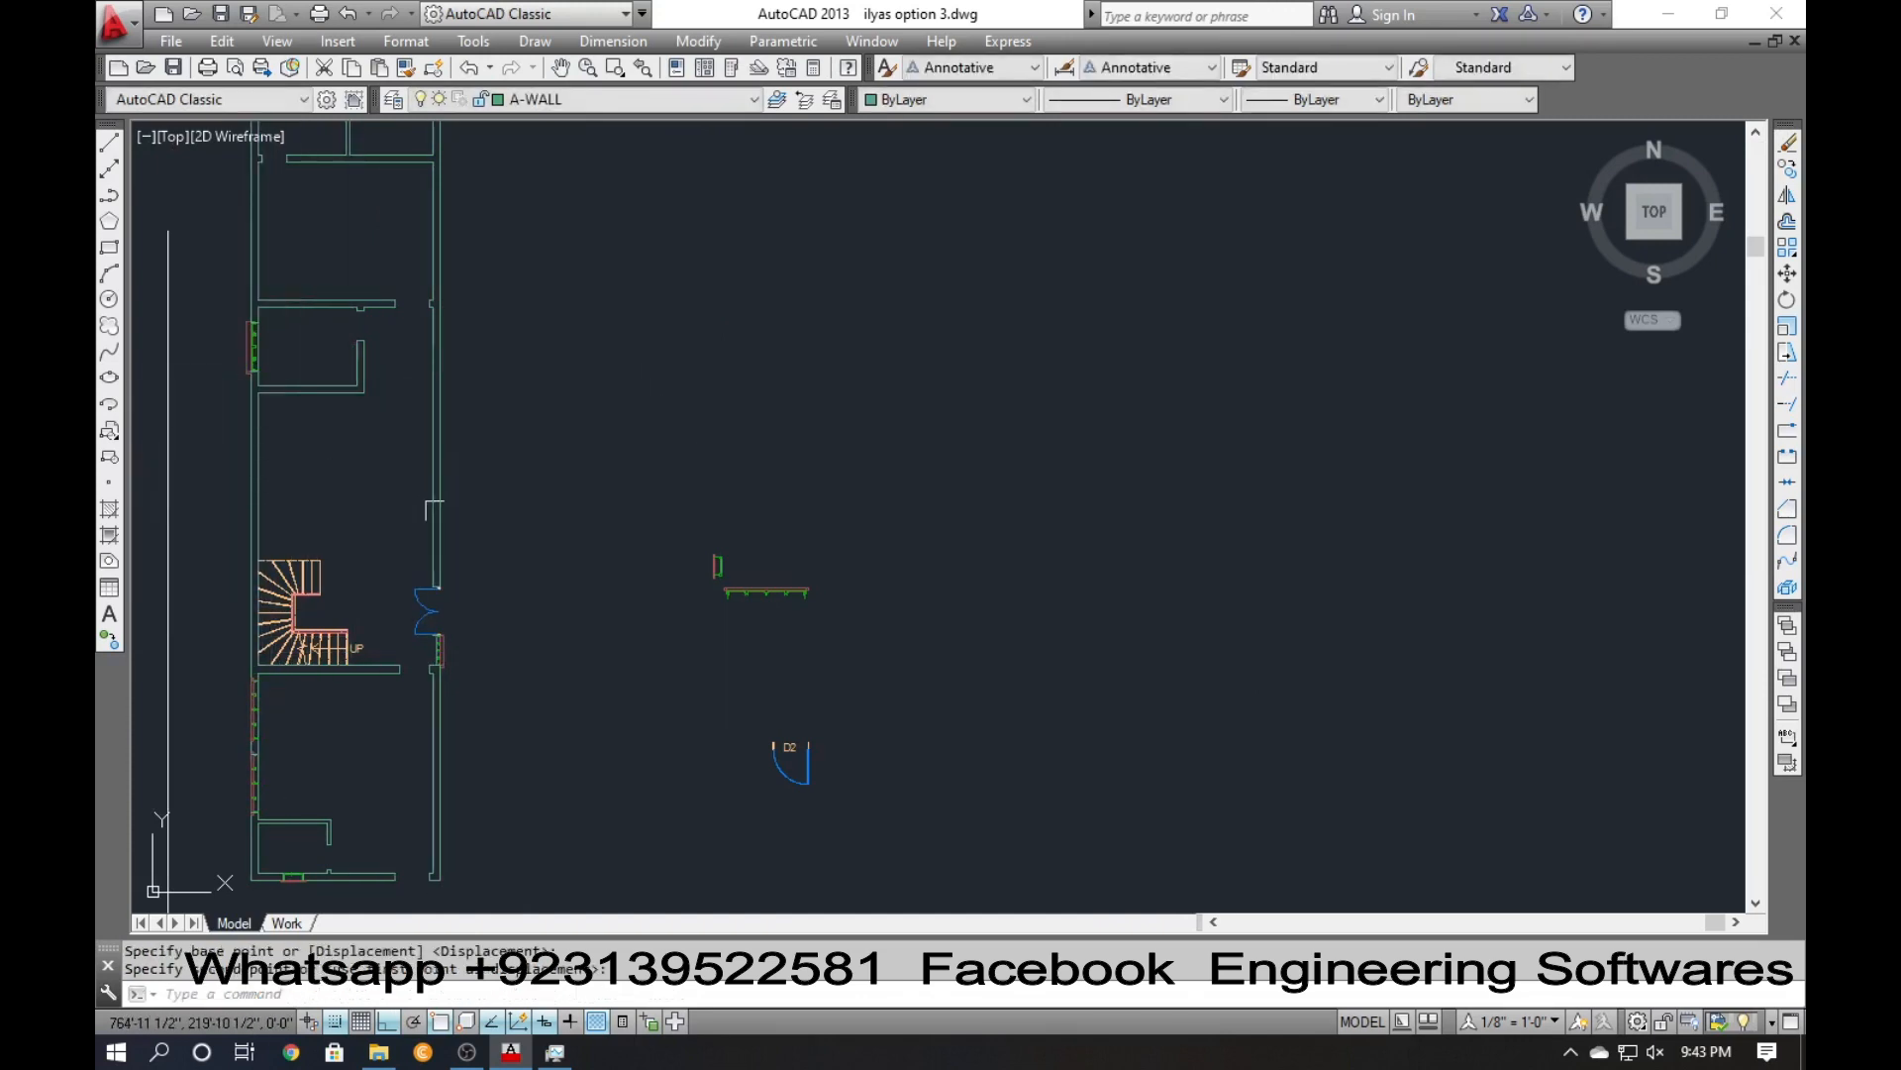
# Draw a horizontal guide line outward across the left wall from the inner wall midpoint of the plan's upper-left room.
pyautogui.scroll(-3, 452, 509)
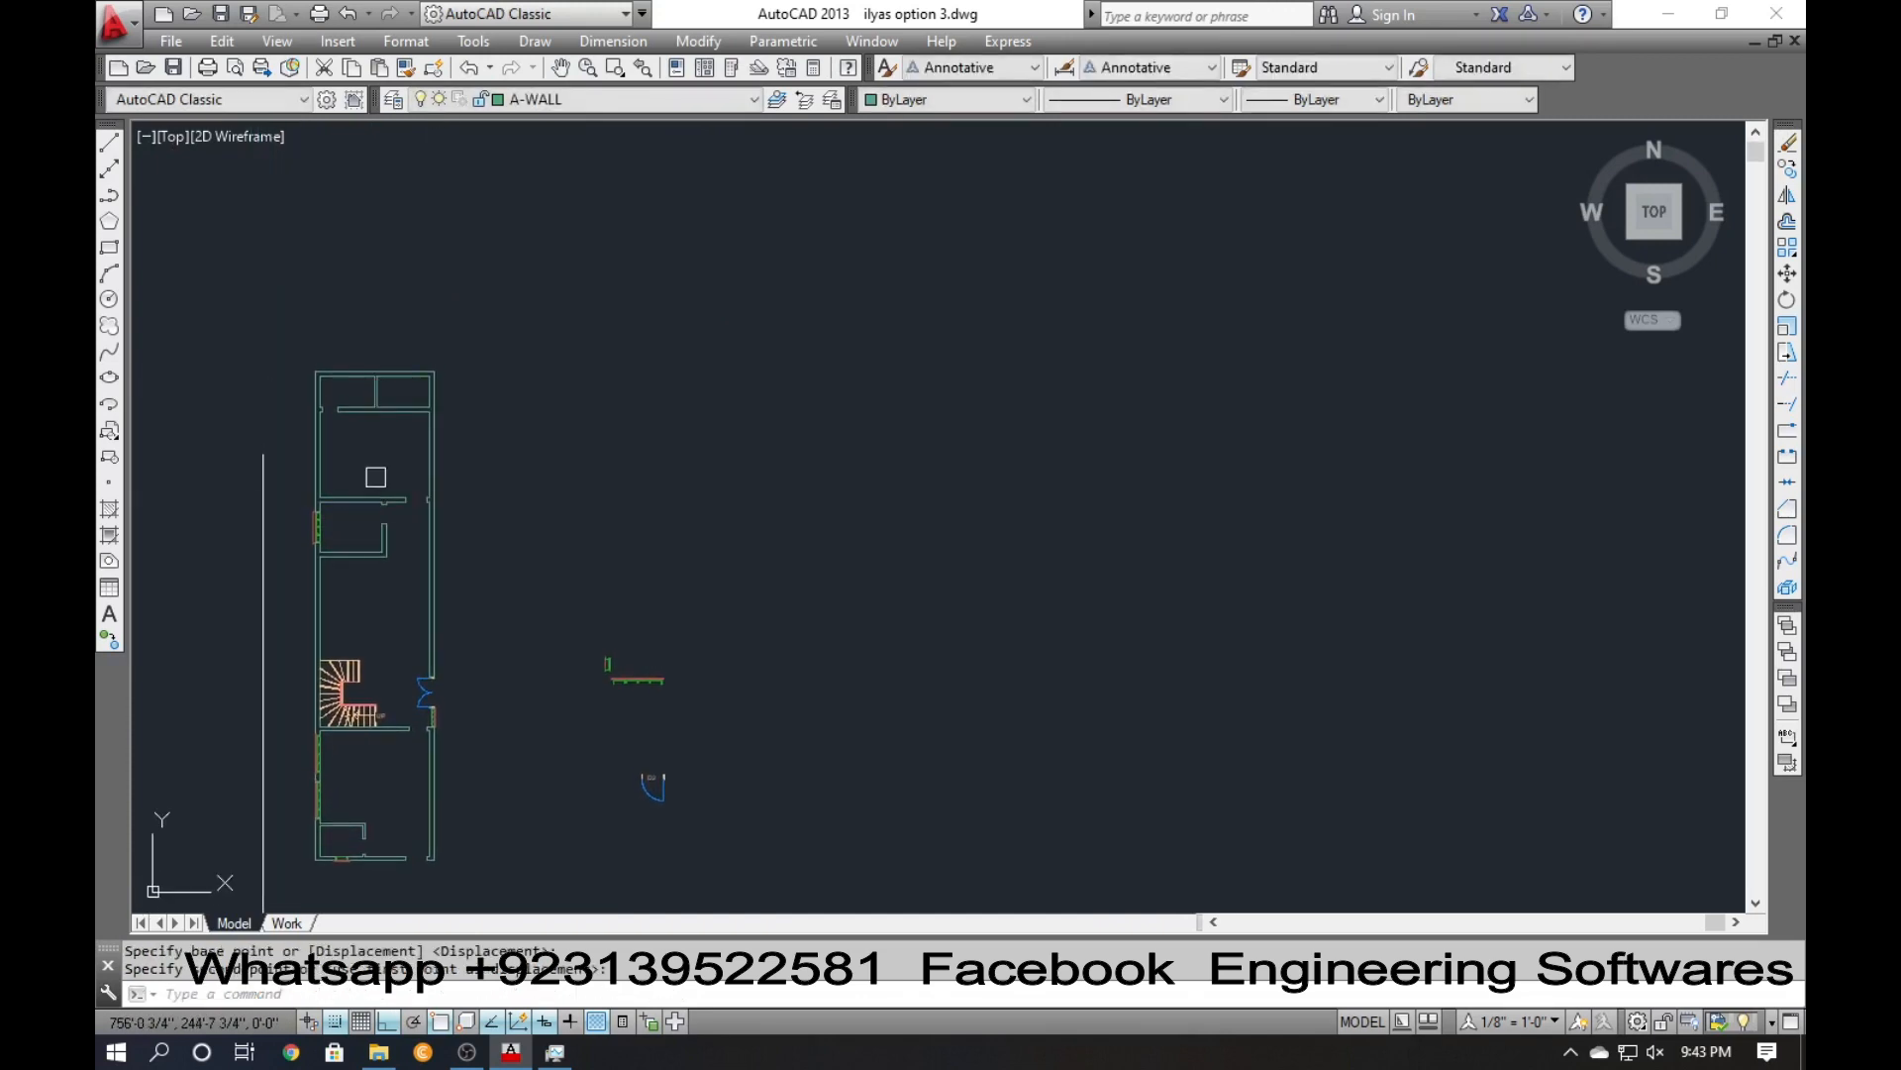
pyautogui.scroll(2, 394, 404)
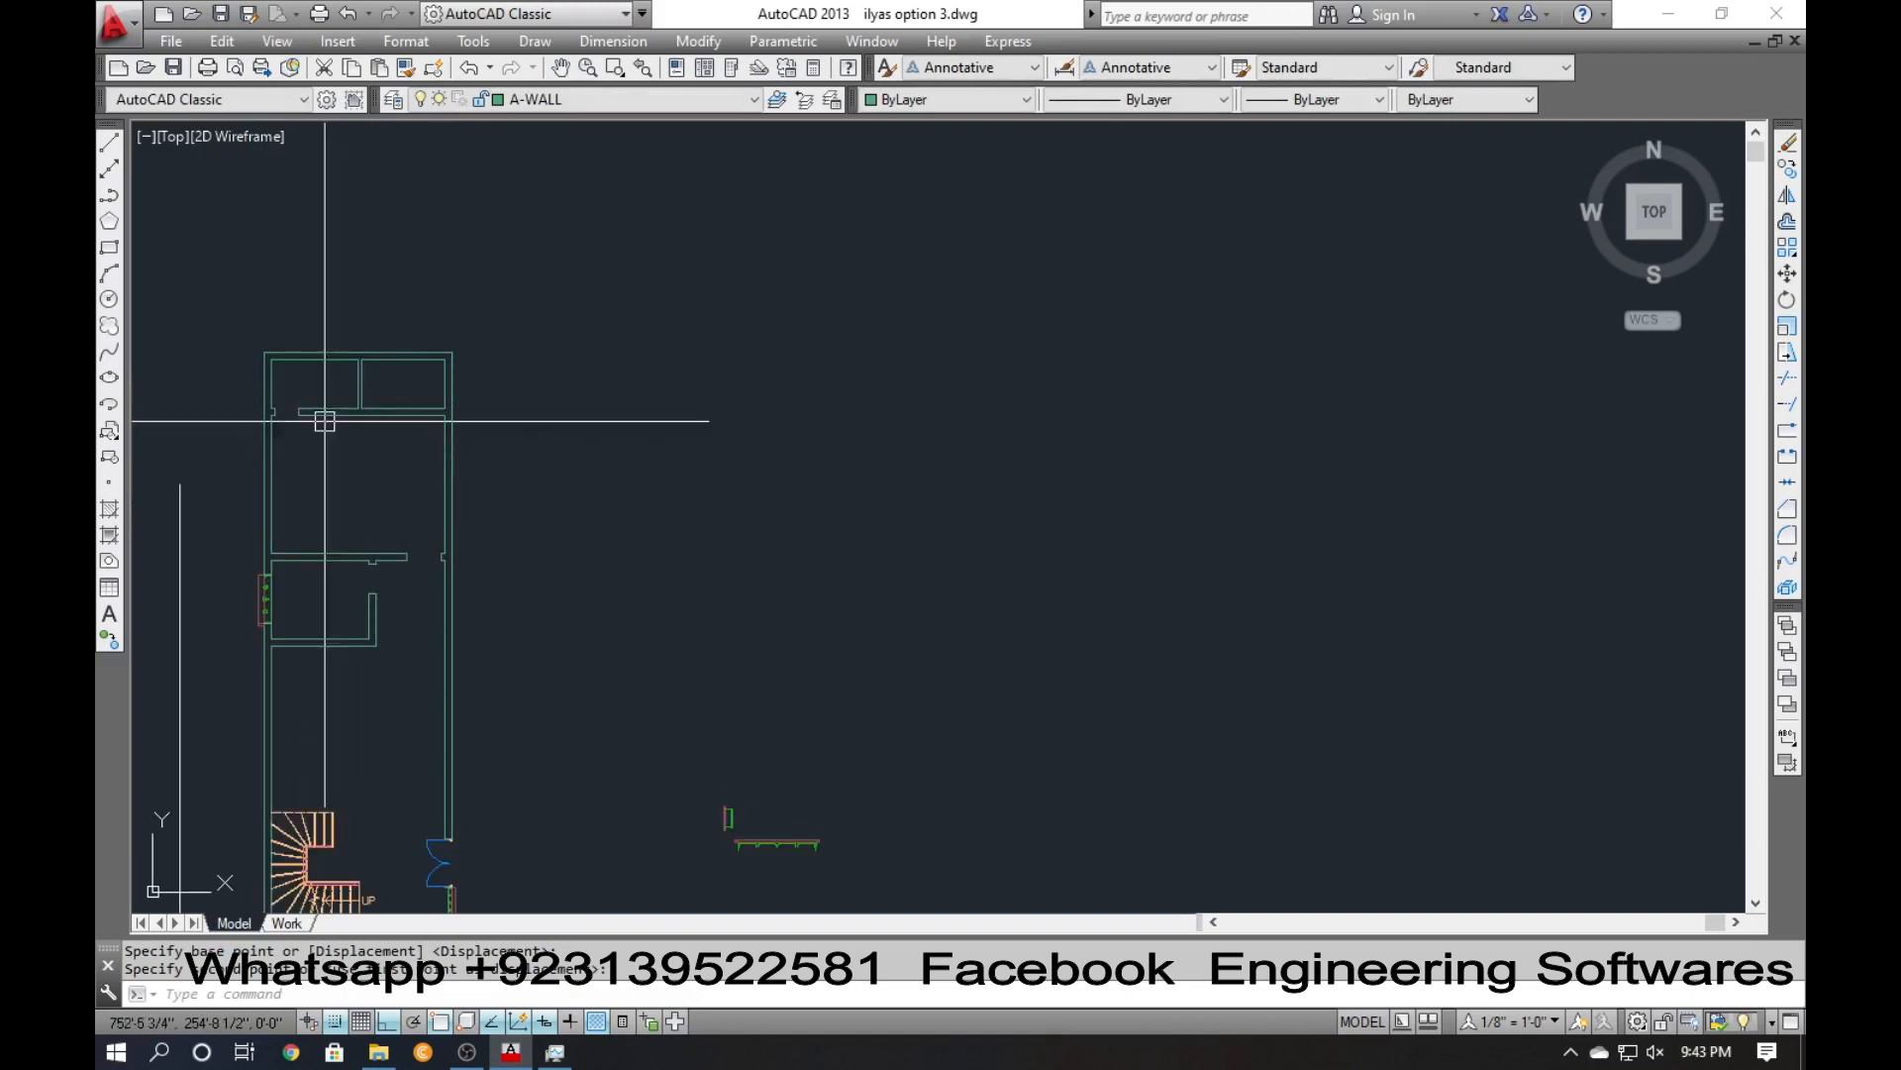
pyautogui.scroll(5, 252, 376)
pyautogui.write('l')
pyautogui.press('Return')
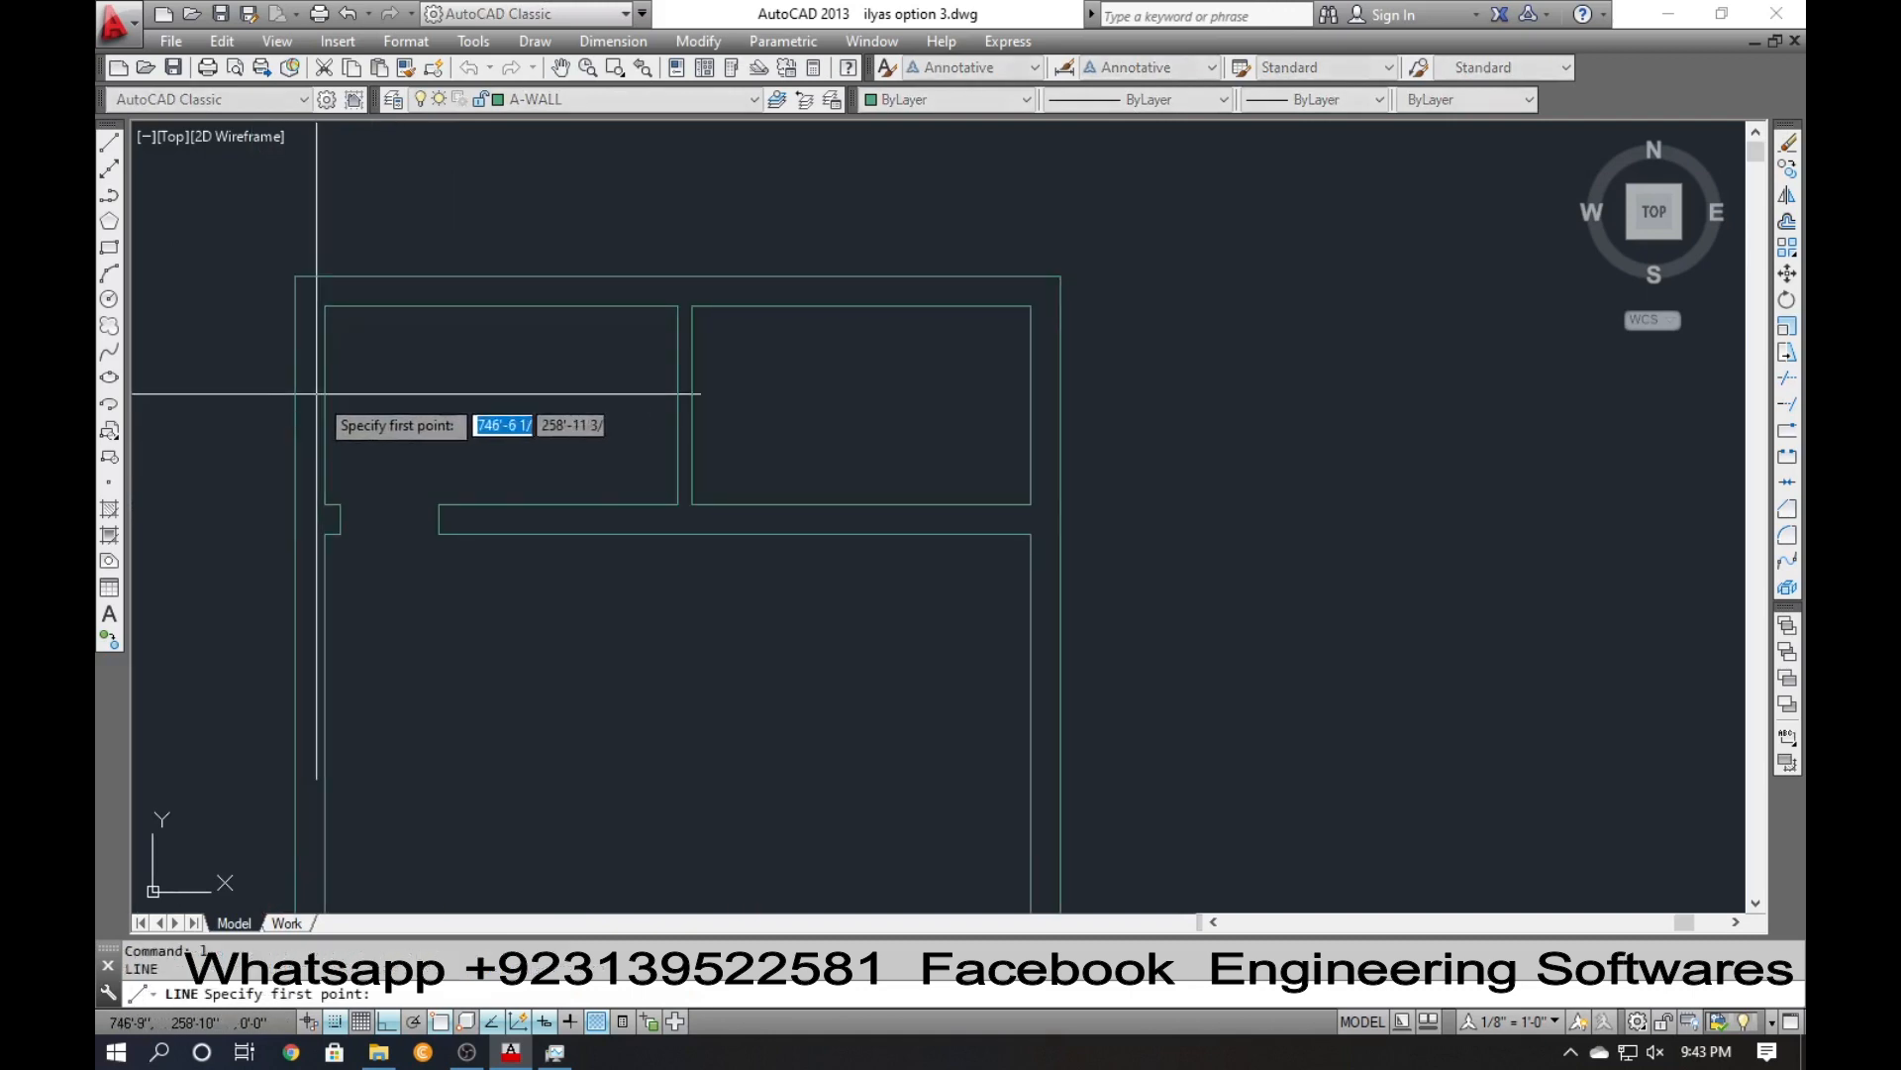
pyautogui.click(308, 399)
pyautogui.click(242, 399)
pyautogui.press('Return')
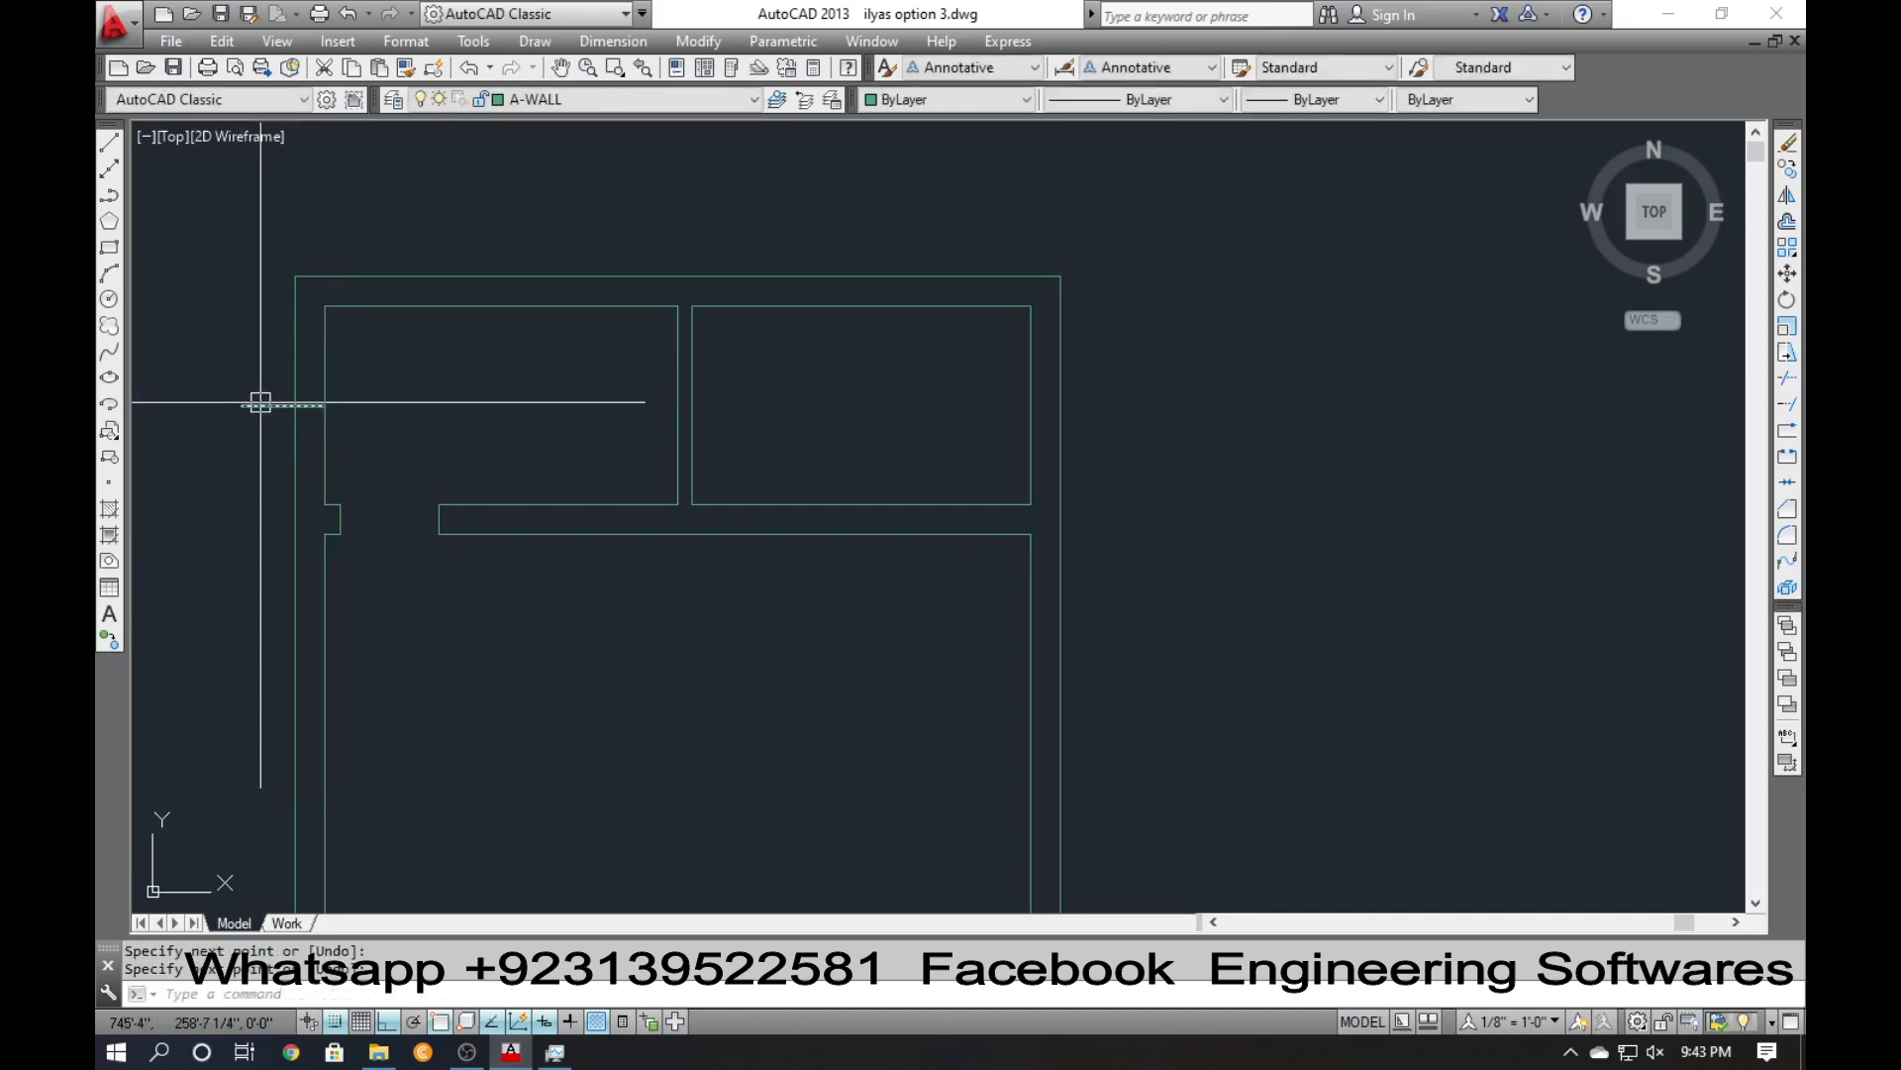
# Offset the guide line across the upper-left room's left wall by 12" both upward and downward.
pyautogui.write('o')
pyautogui.press('Return')
pyautogui.write('12')
pyautogui.press('Return')
pyautogui.click(260, 405)
pyautogui.click(252, 364)
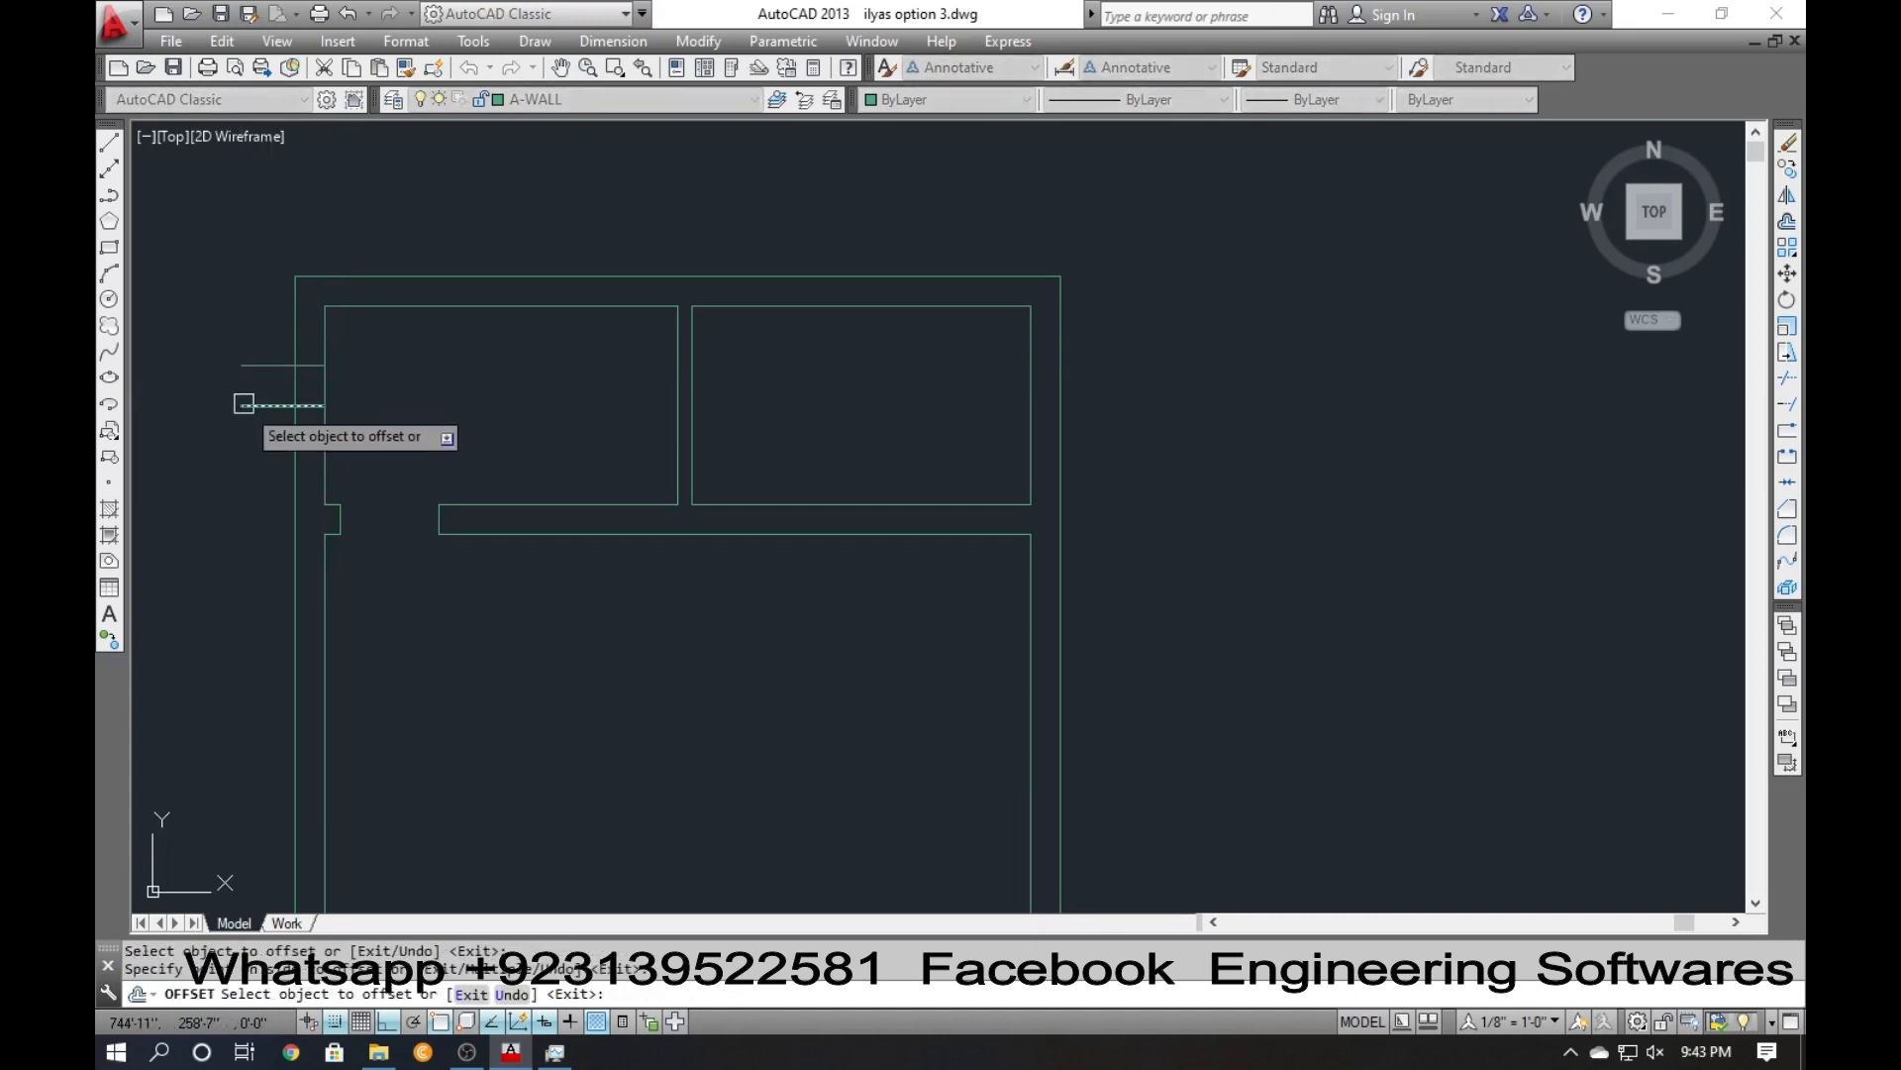
pyautogui.press('Escape')
# Erase the middle guide line and trim the wall lines and overhanging guide ends to open the upper-left room's window gap.
pyautogui.click(242, 405)
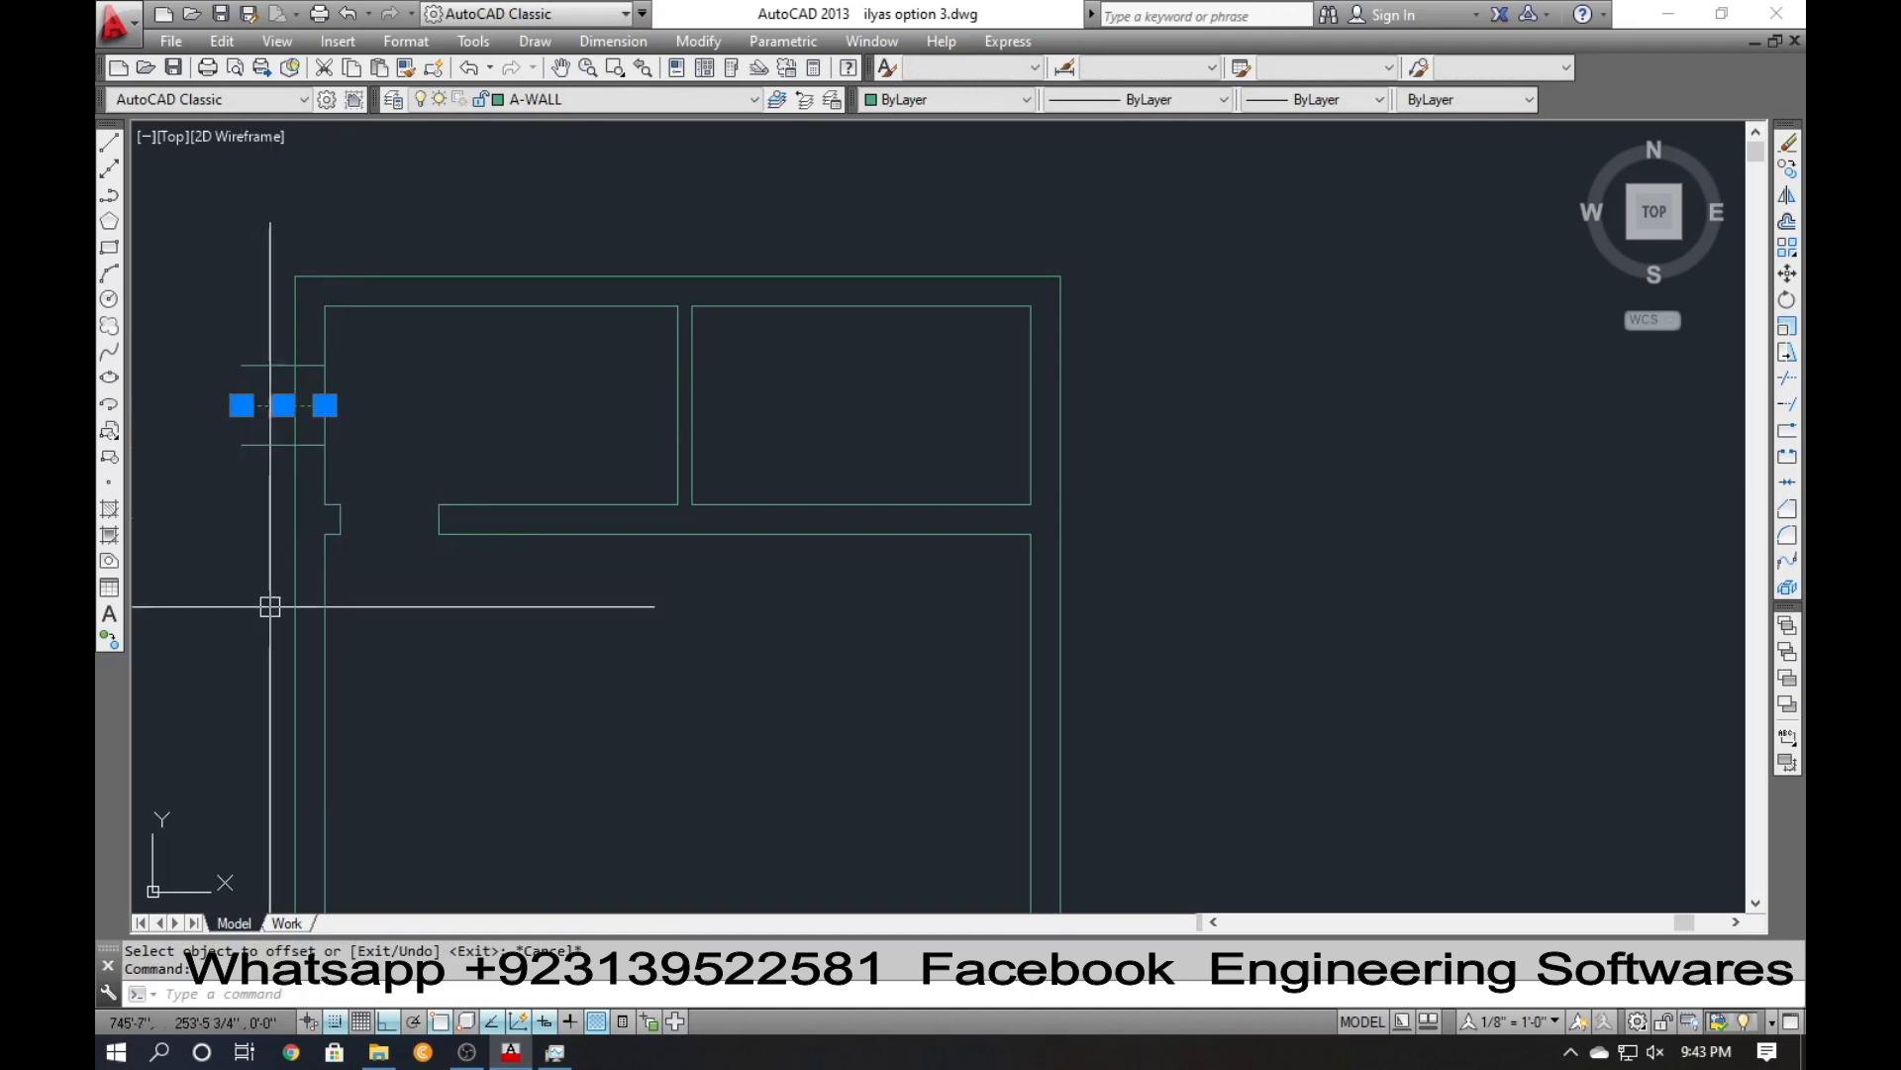
pyautogui.press('Delete')
pyautogui.write('tr')
pyautogui.press('space')
pyautogui.press('space')
pyautogui.click(269, 472)
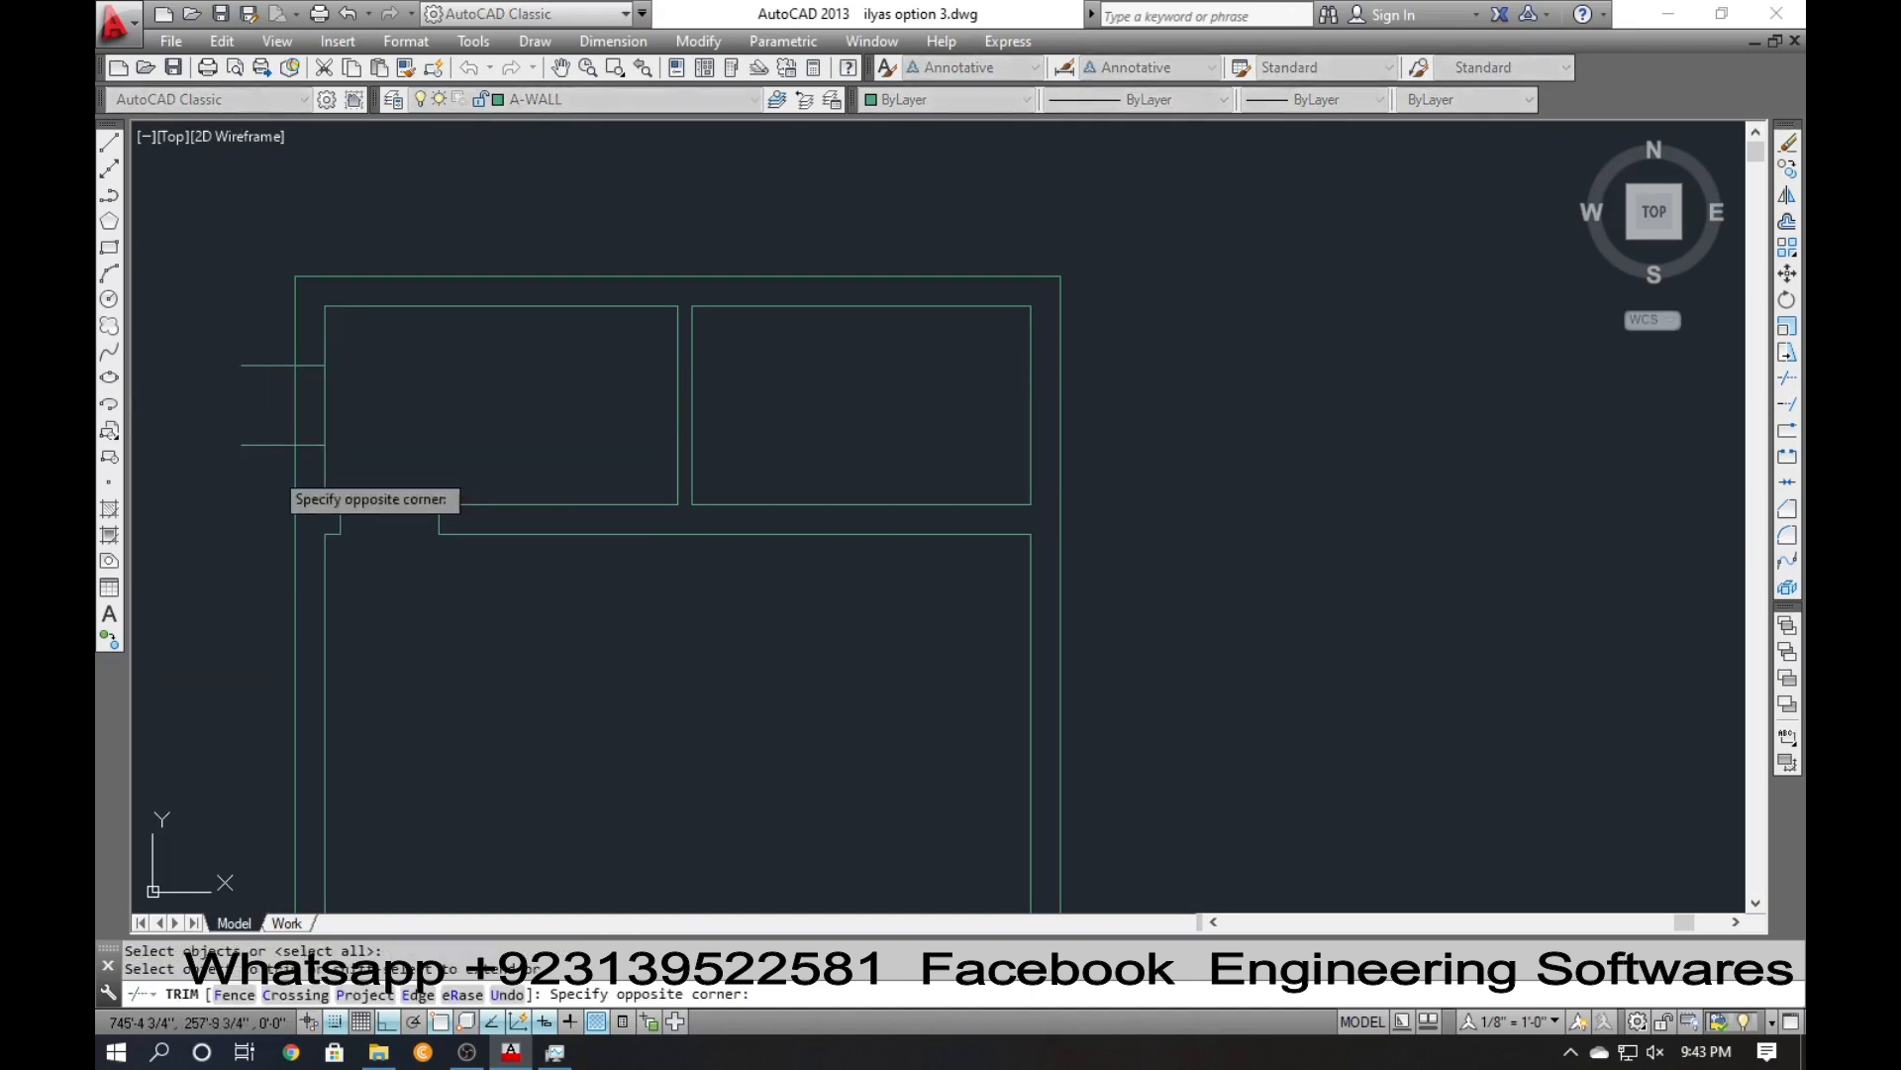
pyautogui.click(244, 332)
pyautogui.press('Escape')
# Move the small spare vertical window from its lower inner corner to the lower inner corner of the upper-left room's window opening.
pyautogui.scroll(-8, 220, 456)
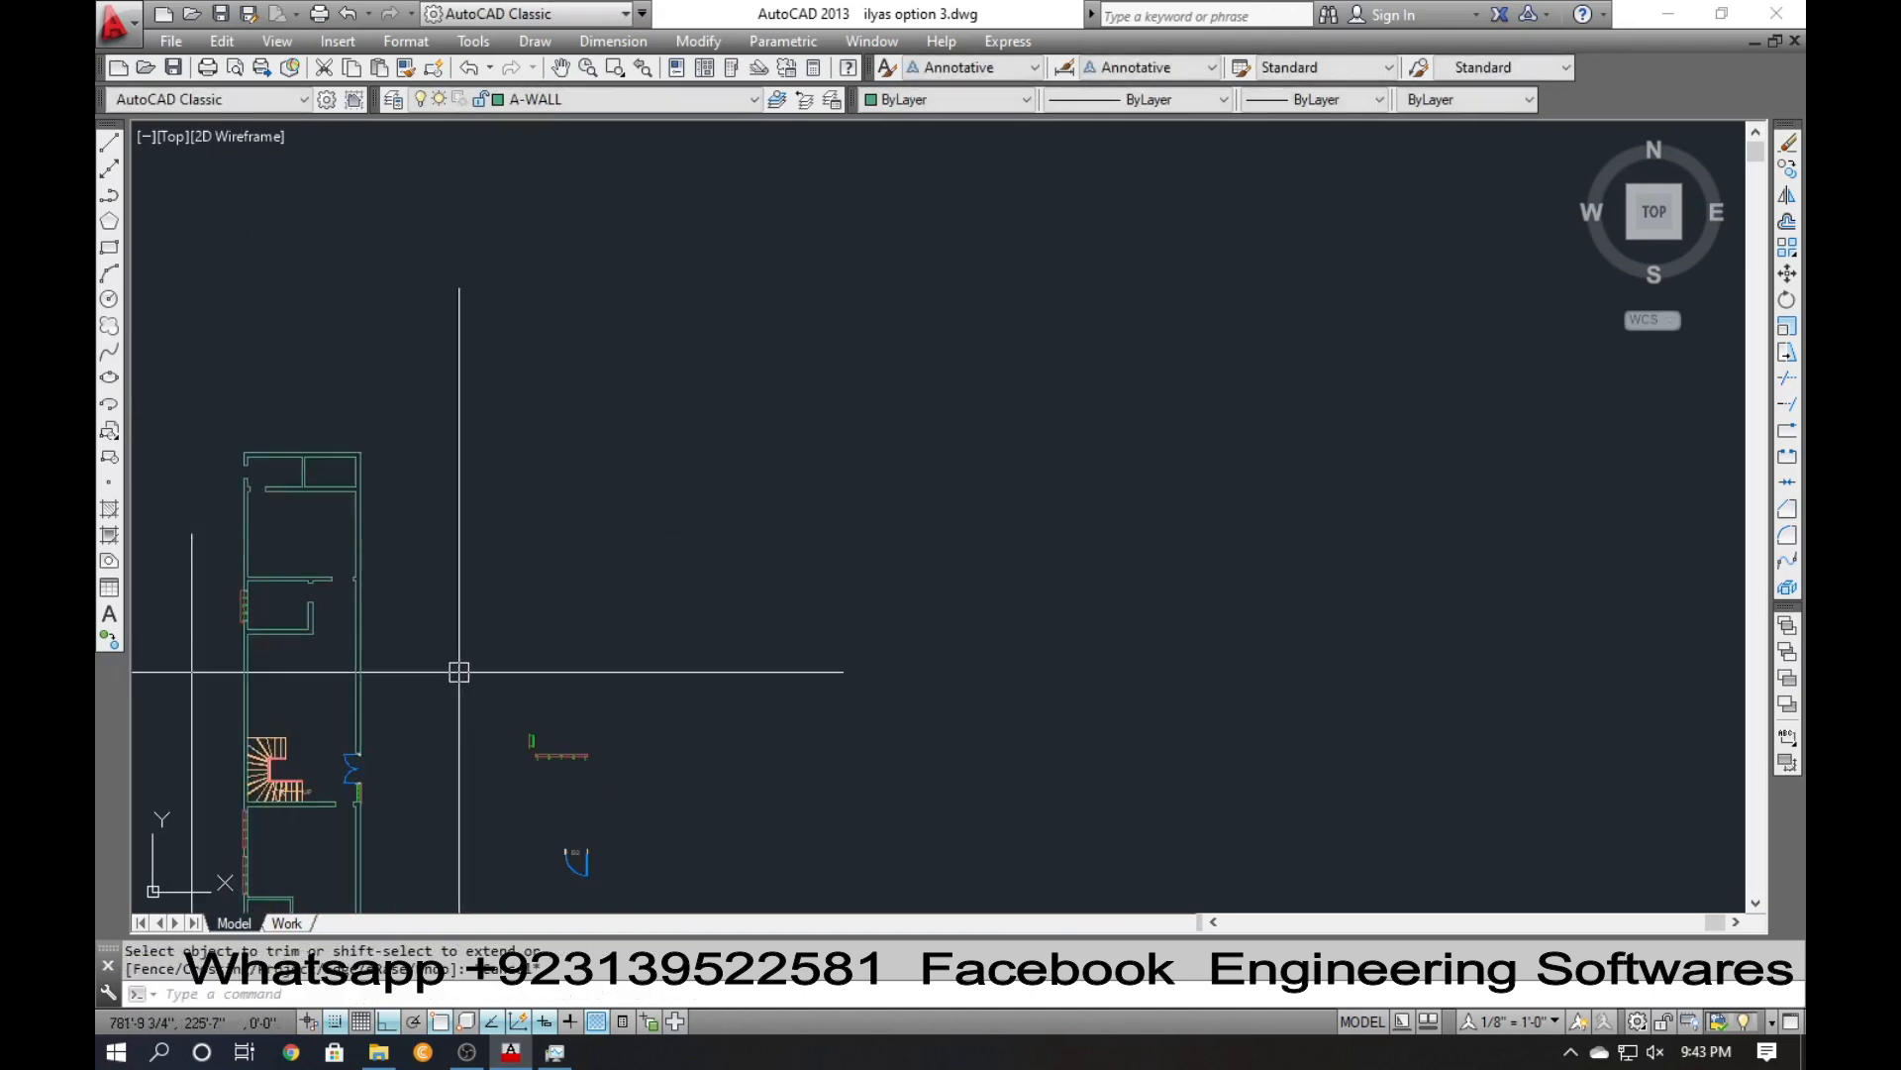
pyautogui.scroll(7, 584, 785)
pyautogui.click(195, 460)
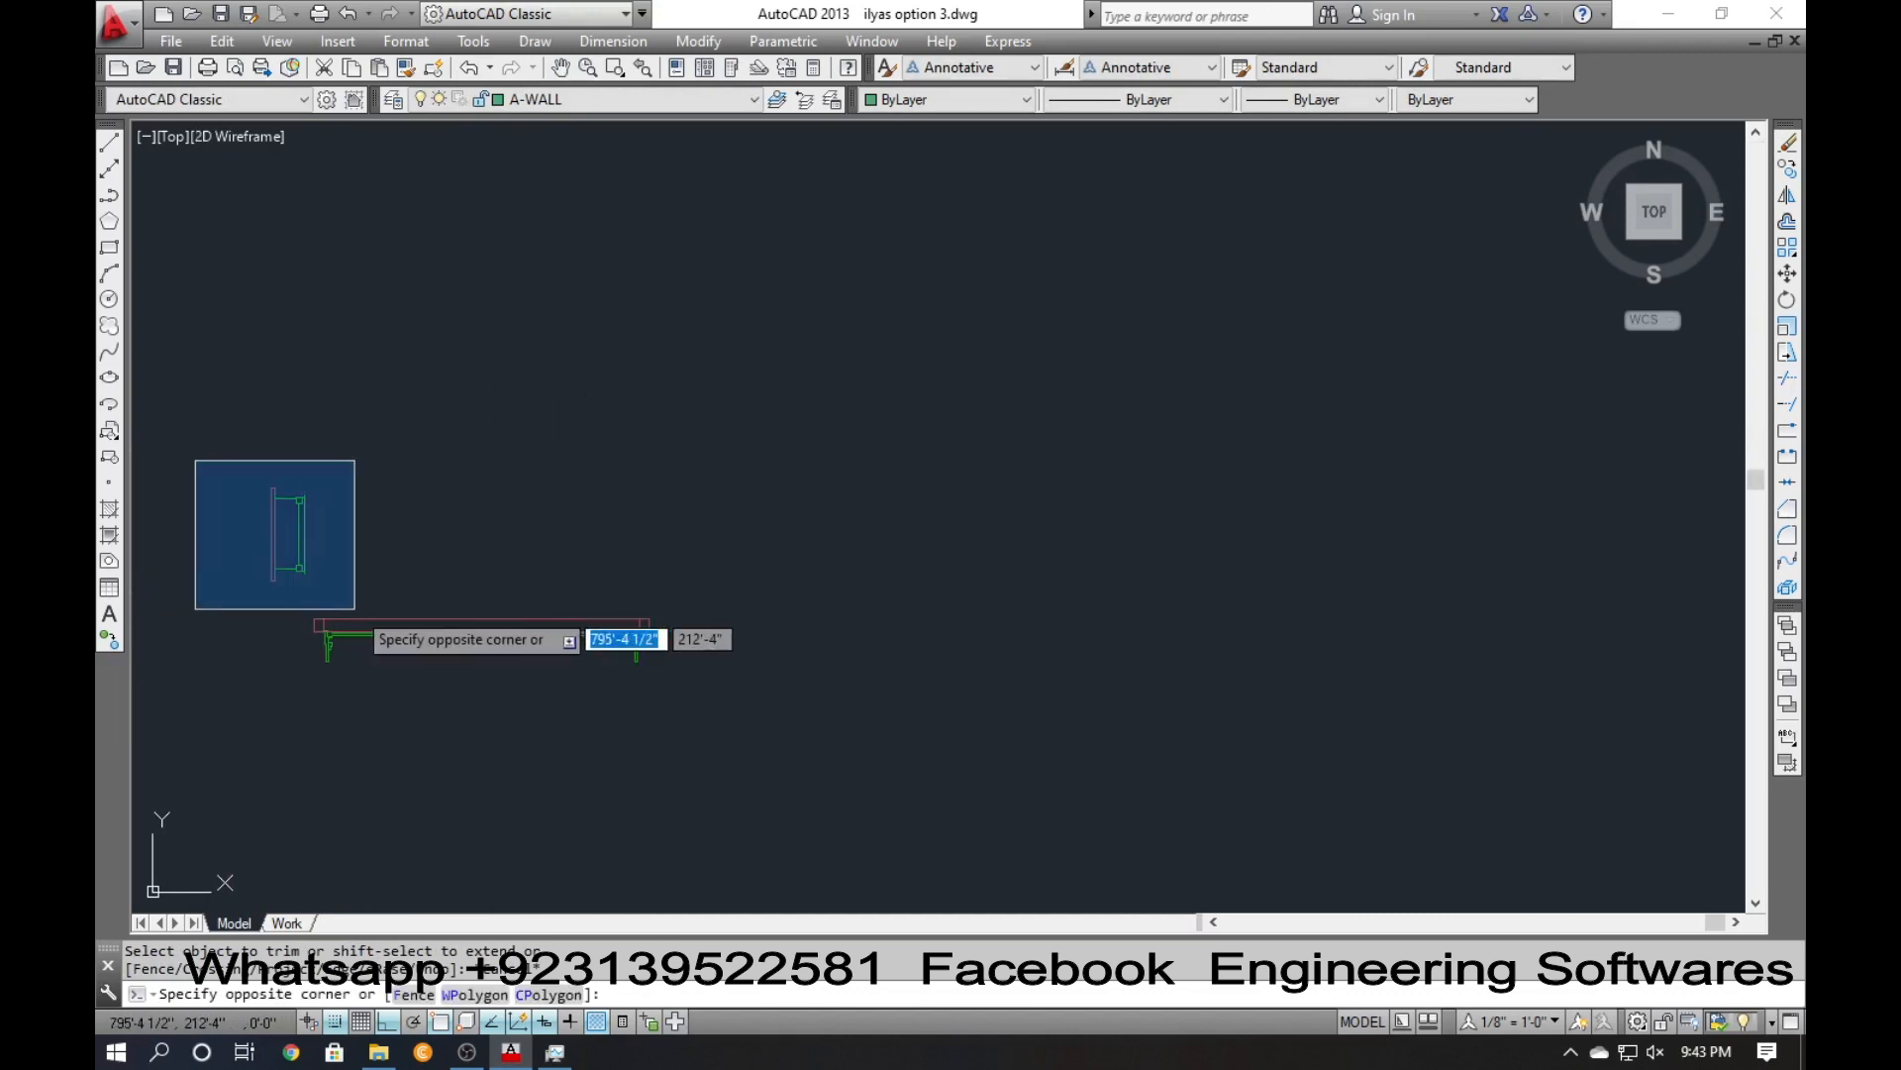
pyautogui.click(347, 601)
pyautogui.write('m')
pyautogui.press('space')
pyautogui.scroll(4, 325, 605)
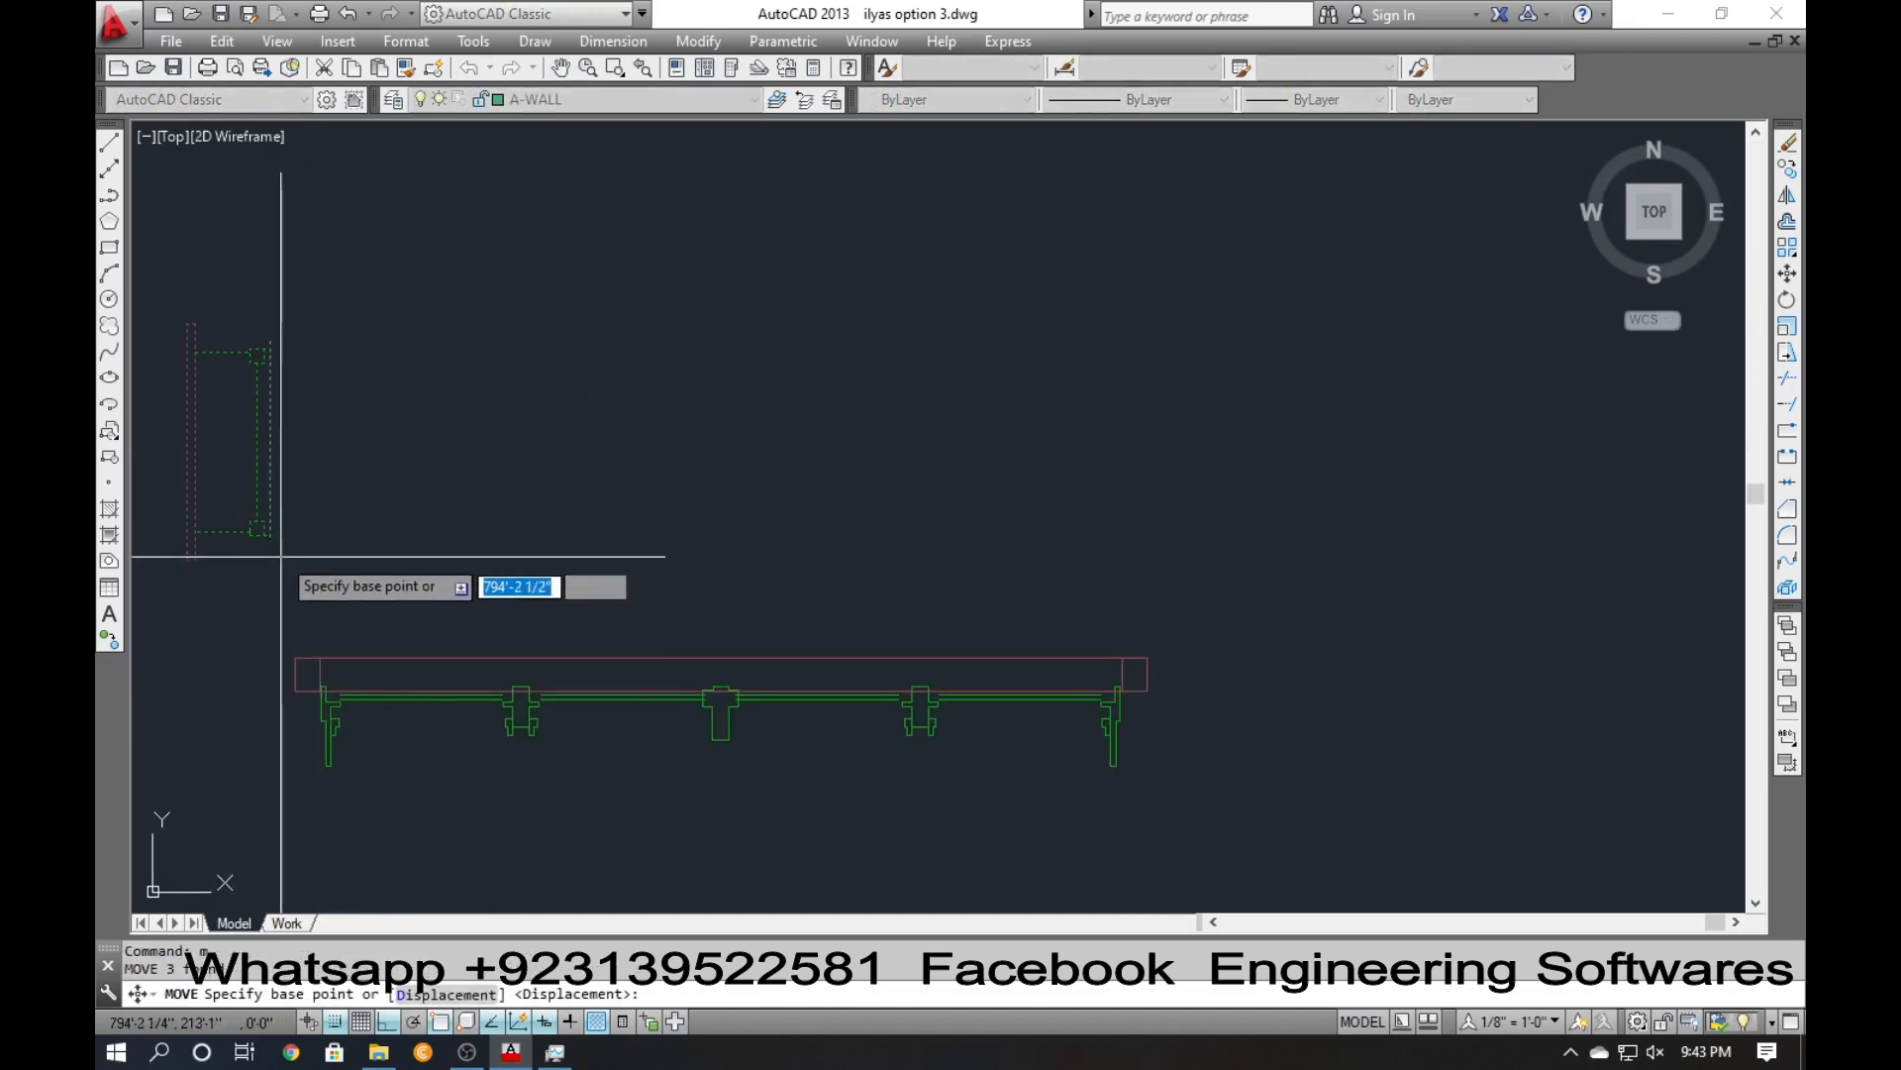
pyautogui.click(273, 534)
pyautogui.scroll(-6, 487, 641)
pyautogui.scroll(-4, 488, 644)
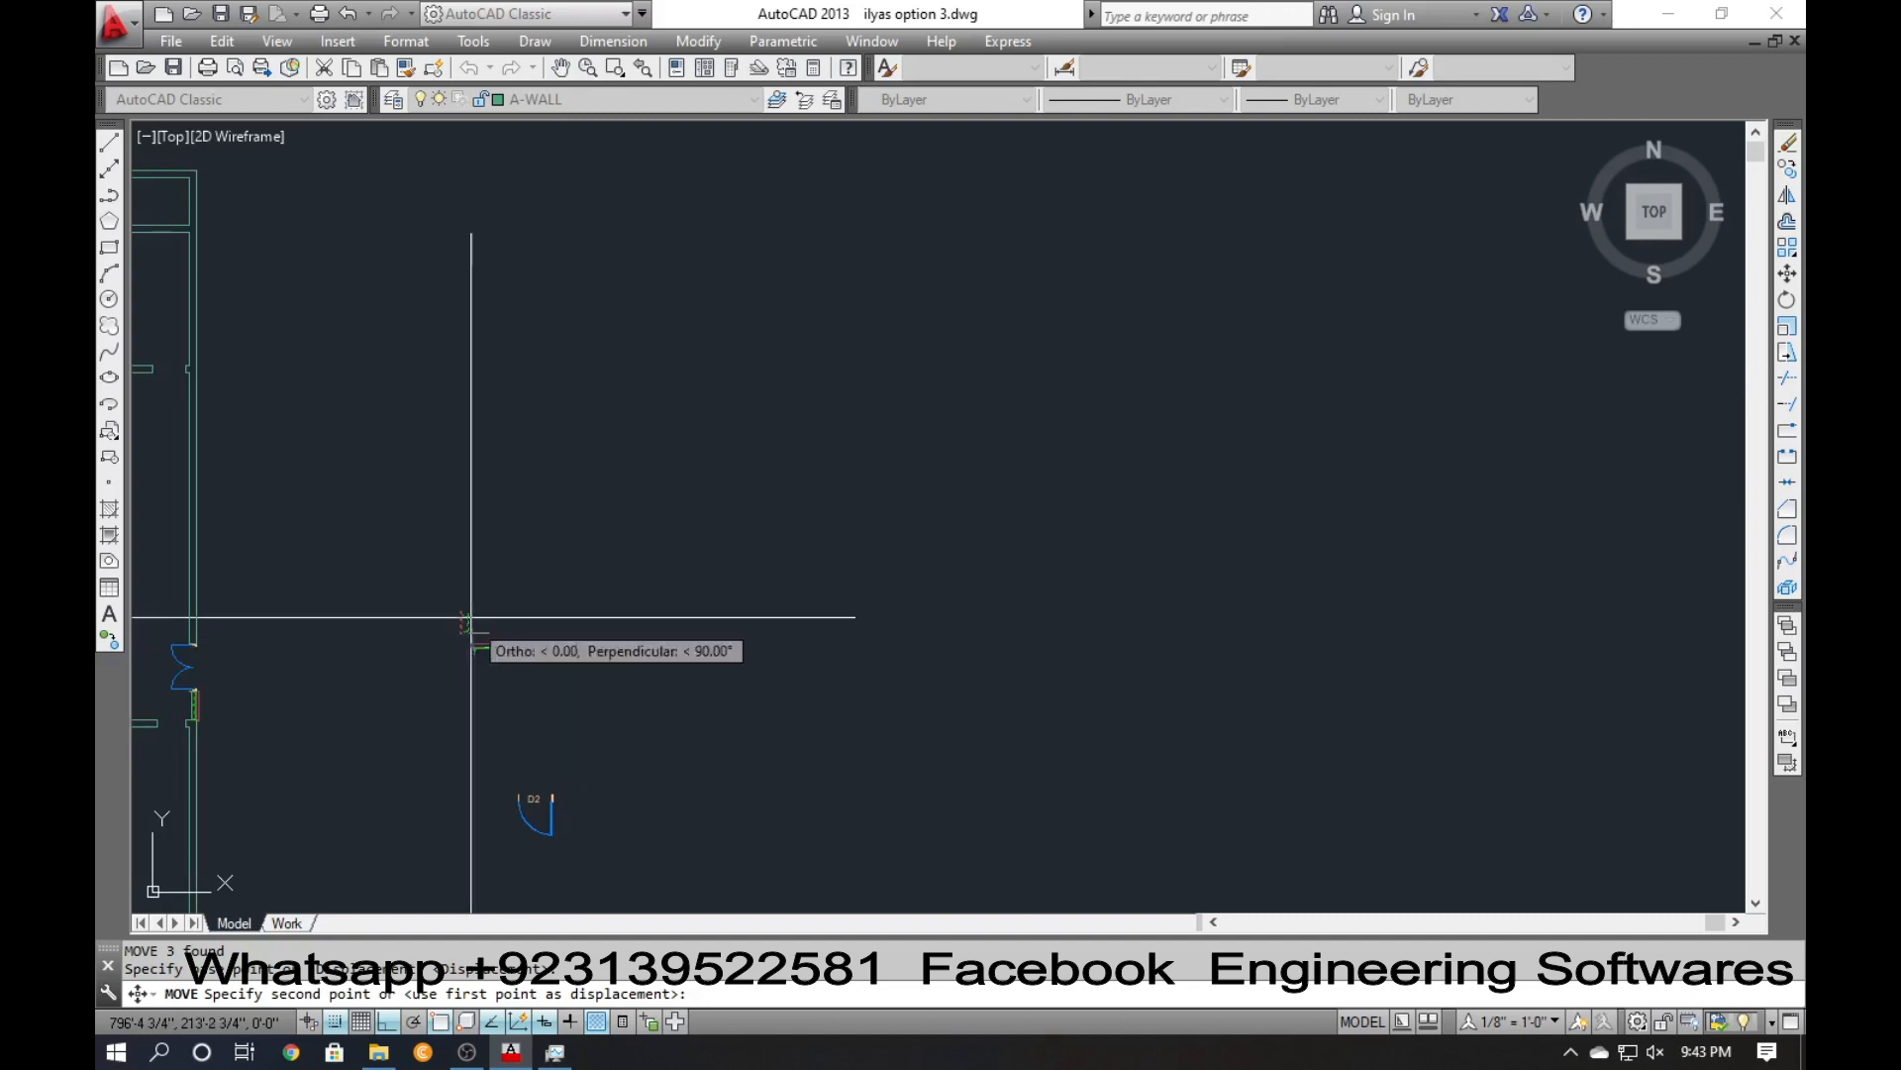
pyautogui.moveTo(433, 574); pyautogui.dragTo(720, 705, button='middle')
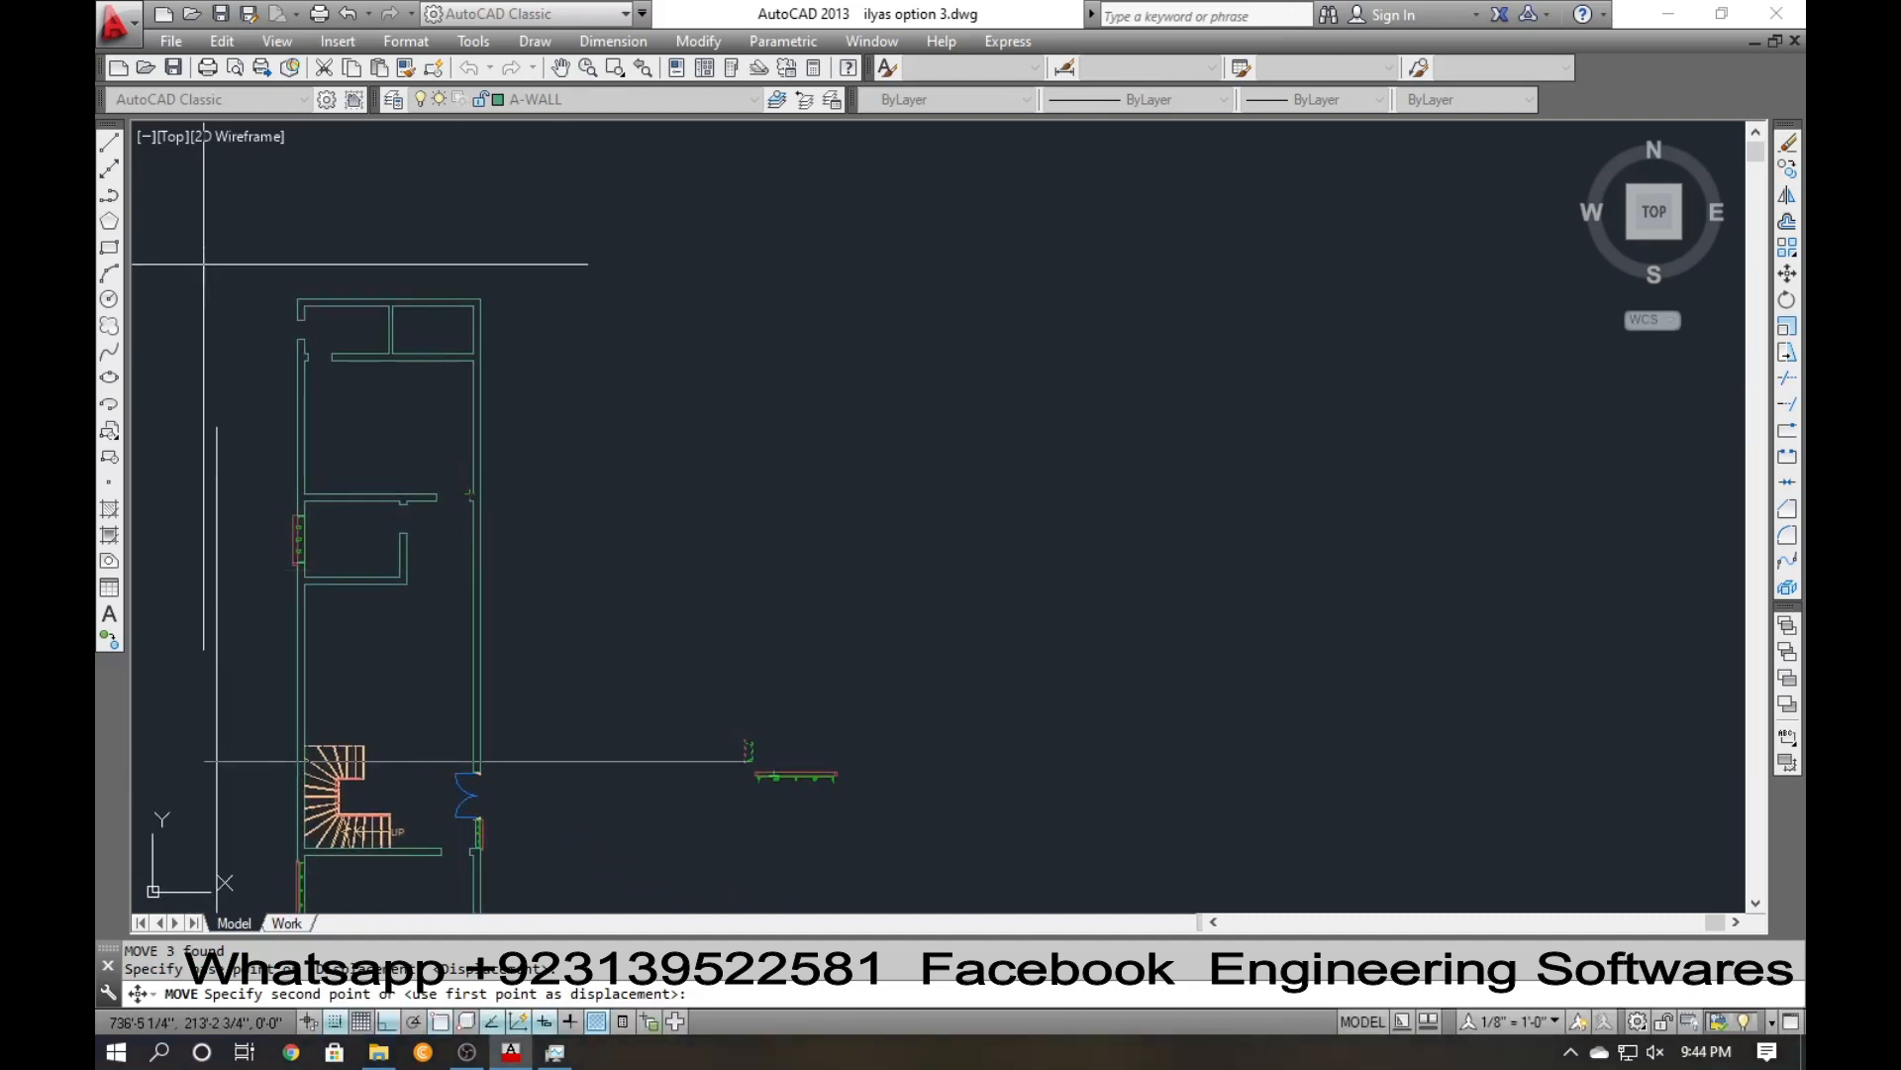
pyautogui.scroll(4, 313, 349)
pyautogui.scroll(4, 313, 349)
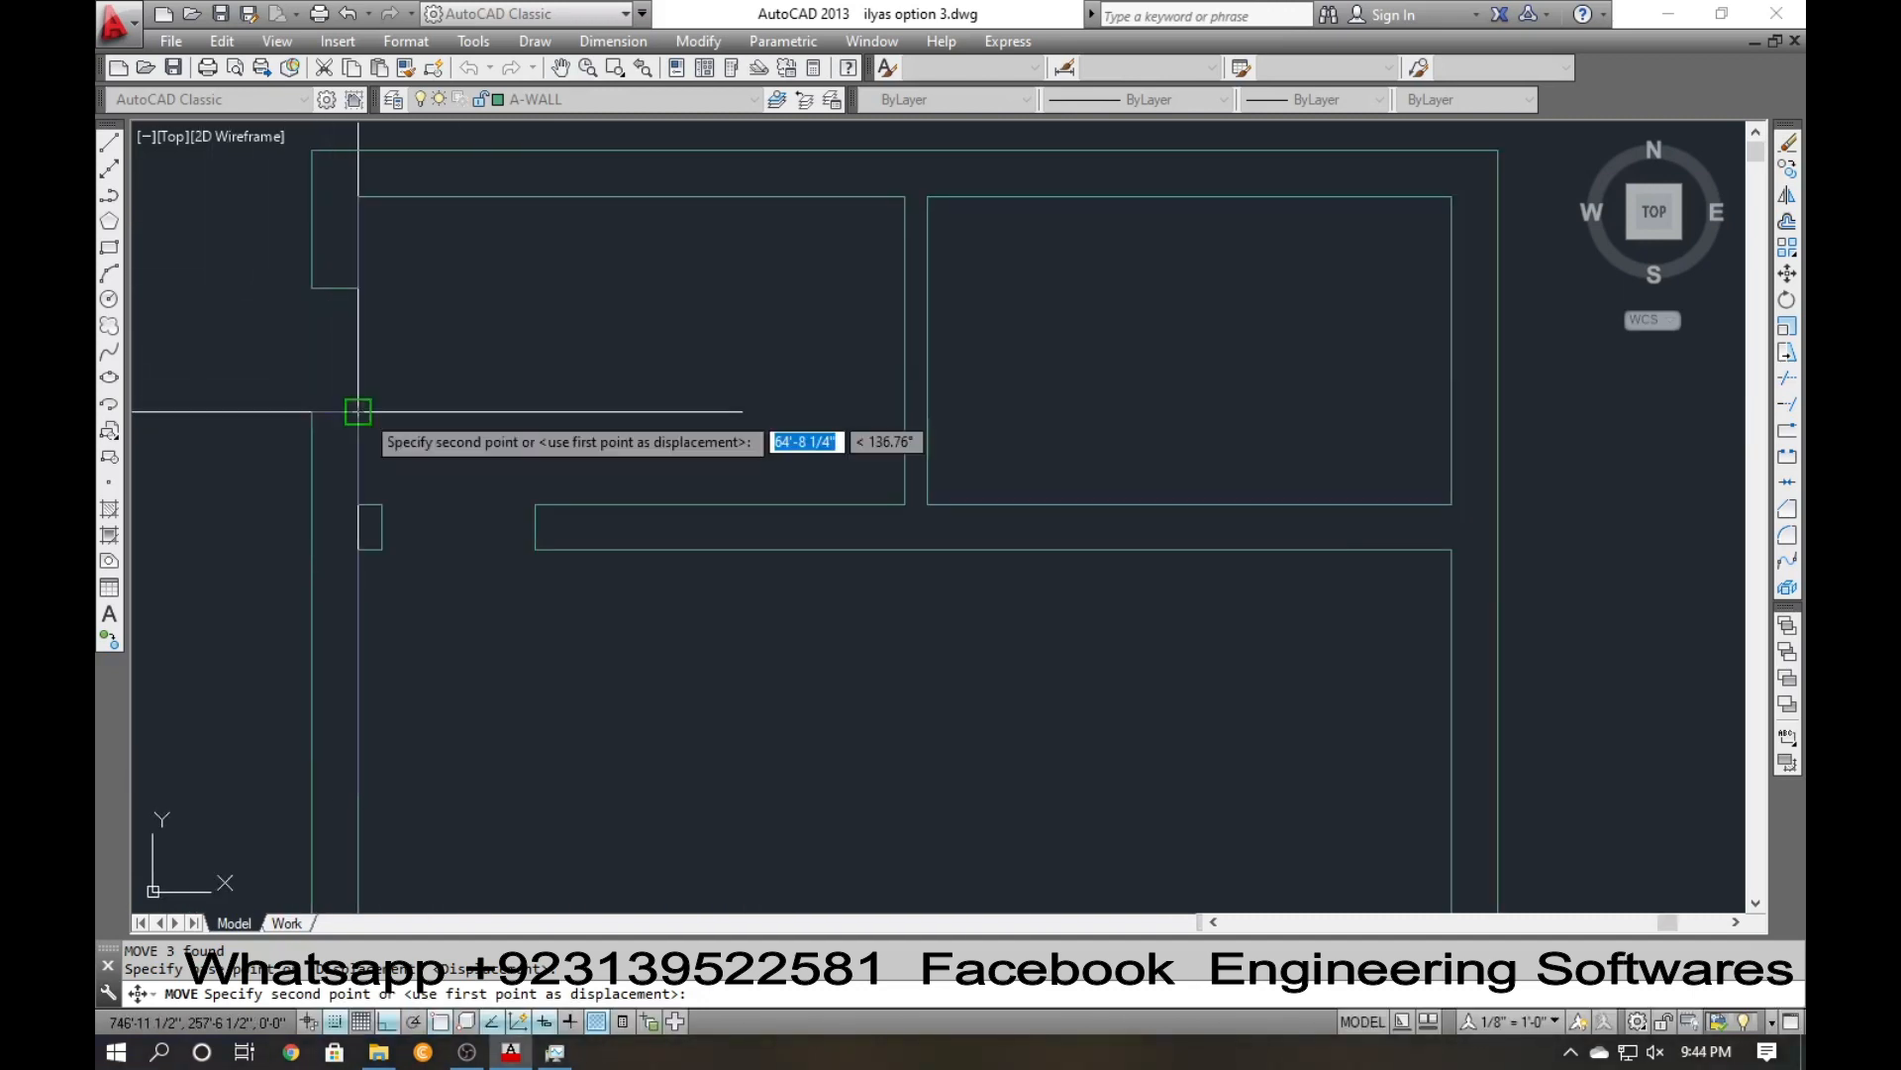
pyautogui.click(353, 412)
# Draw a vertical guide line downward across the upper-right room's lower wall from the midpoint of its inner line.
pyautogui.scroll(-2, 145, 403)
pyautogui.scroll(-3, 297, 426)
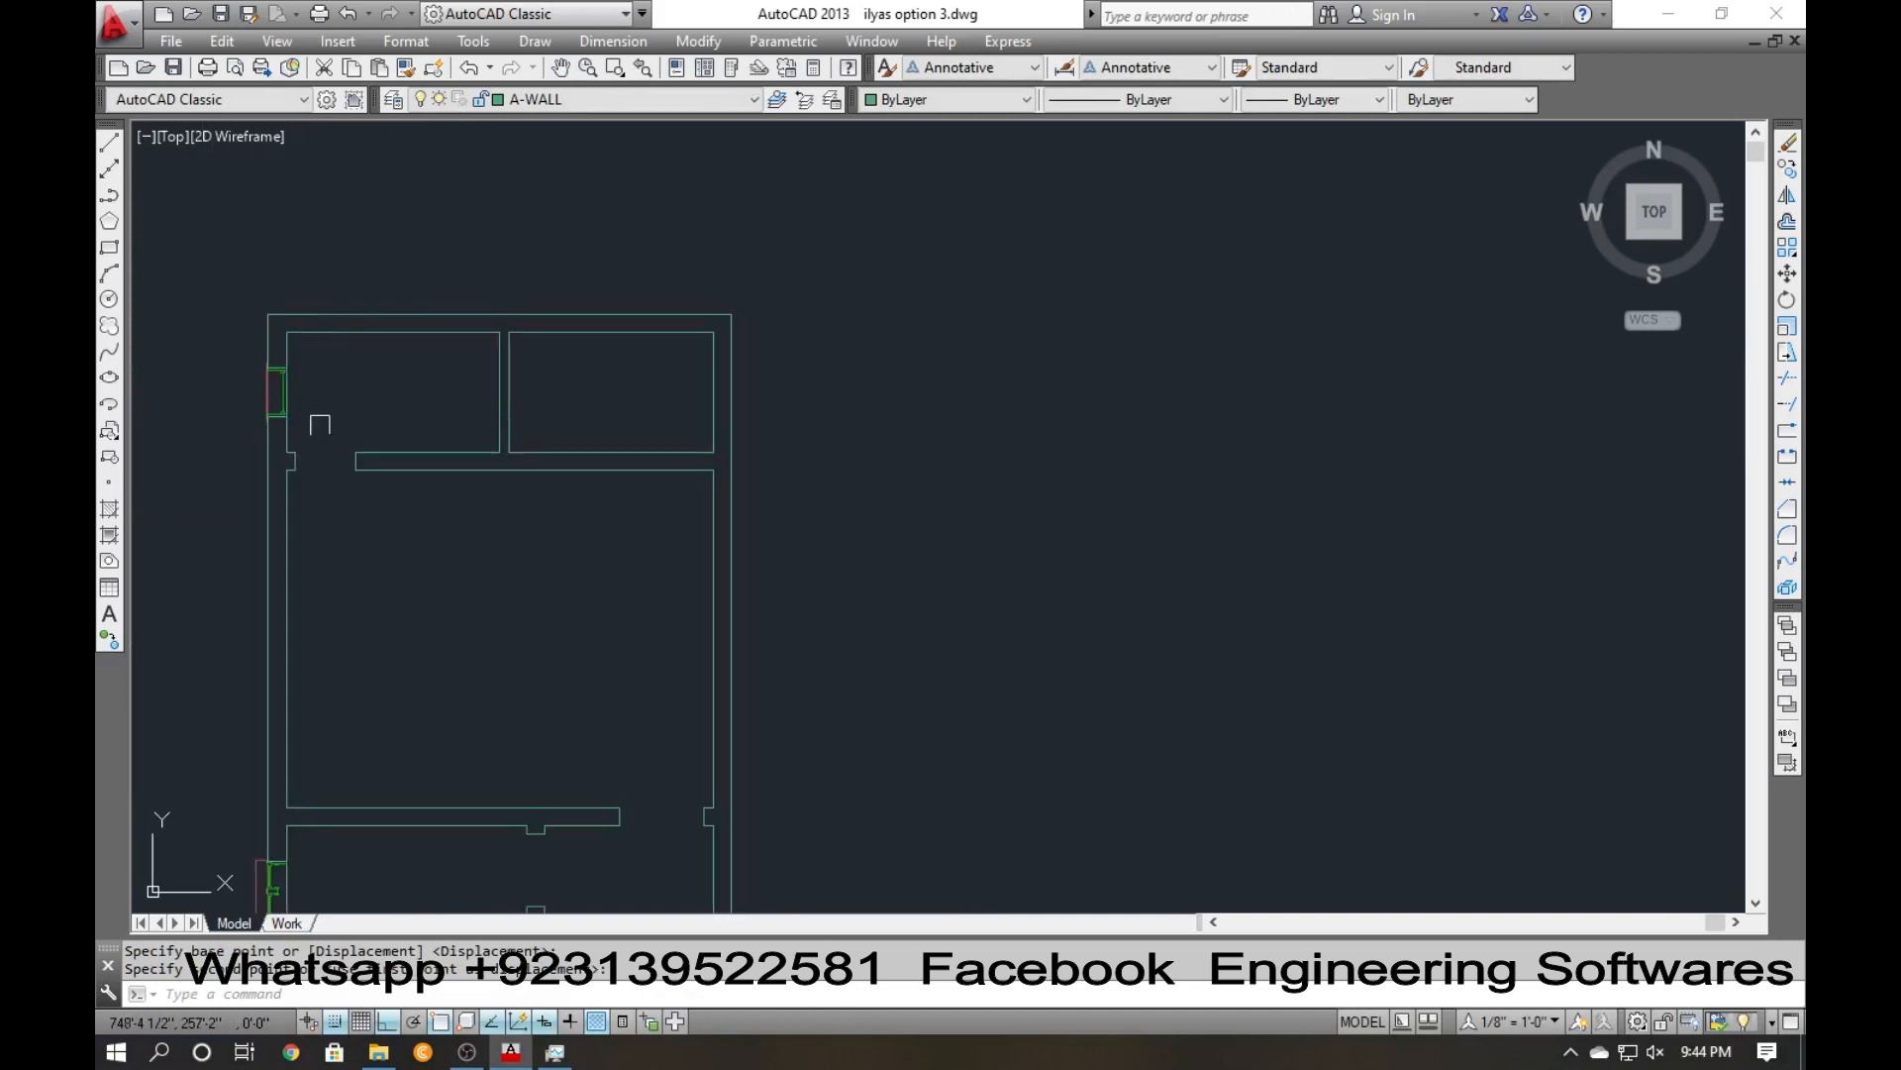
pyautogui.scroll(5, 594, 489)
pyautogui.write('l')
pyautogui.press('Return')
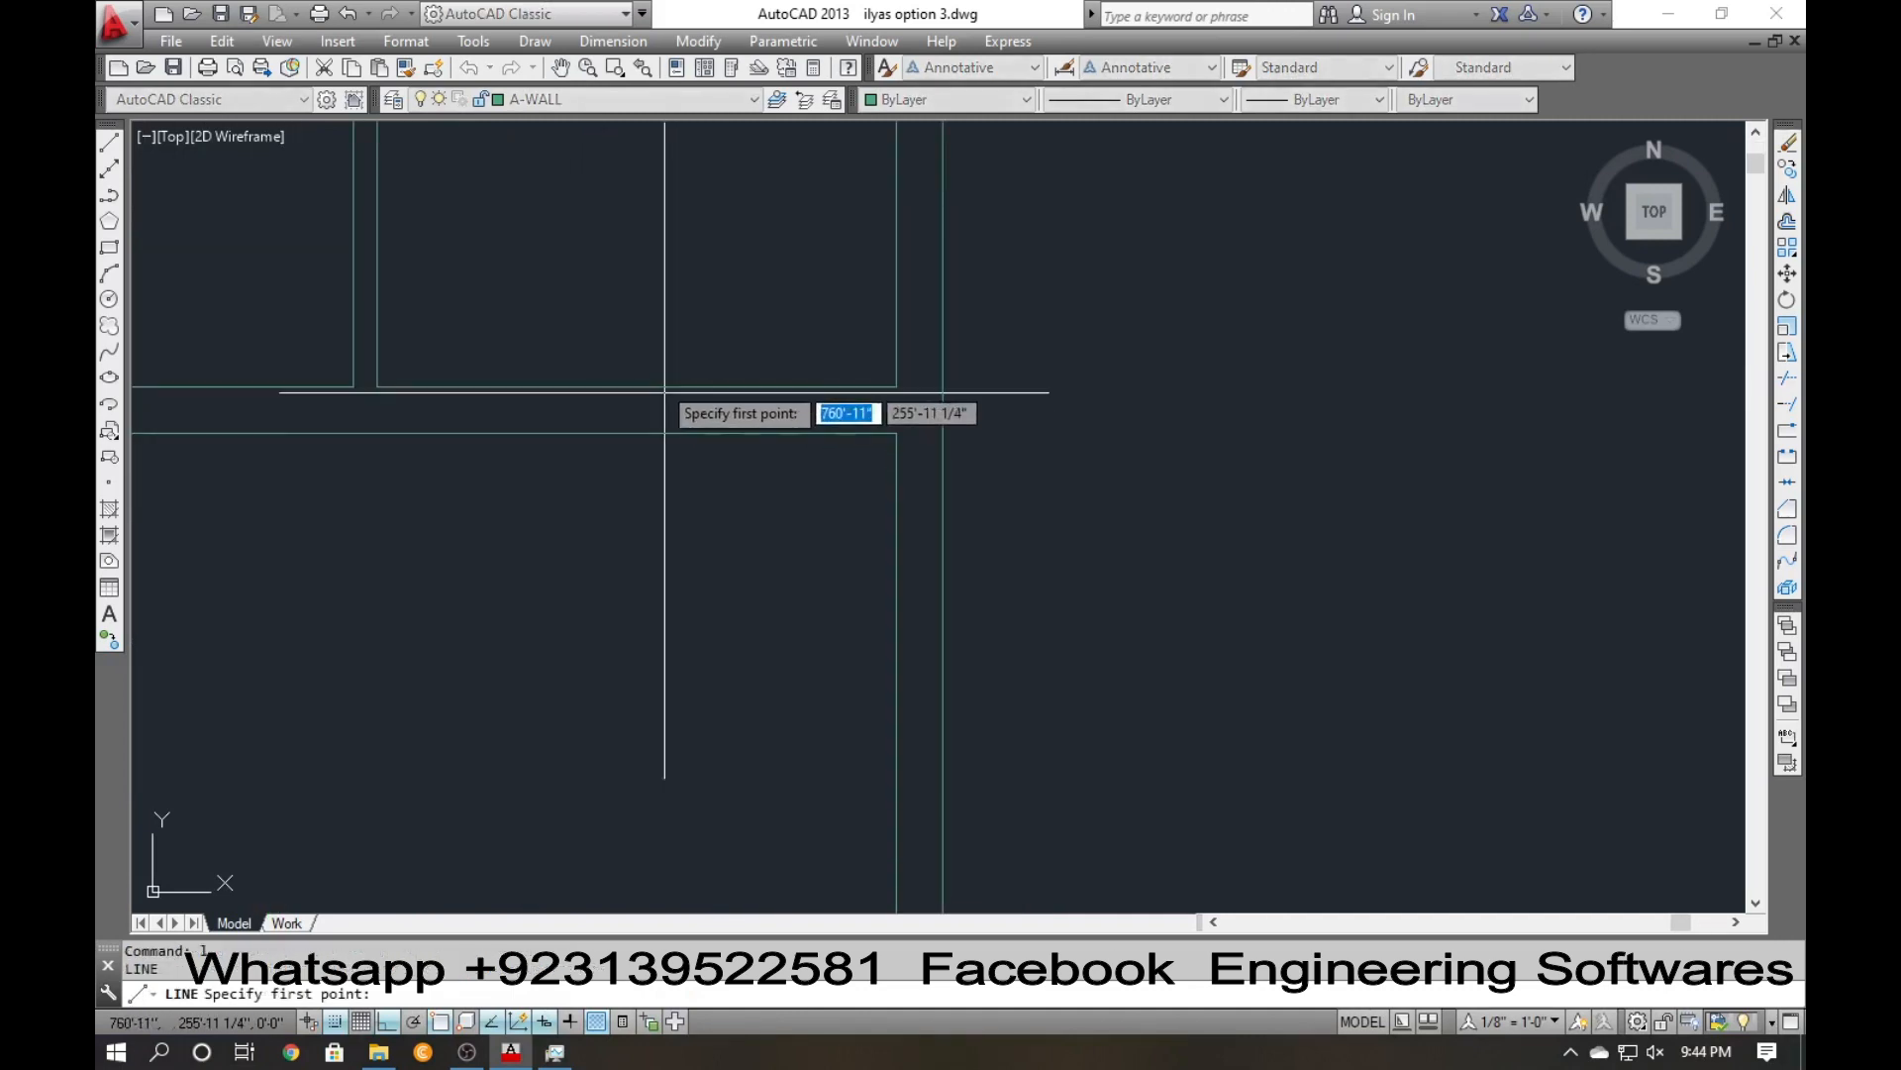
pyautogui.click(669, 387)
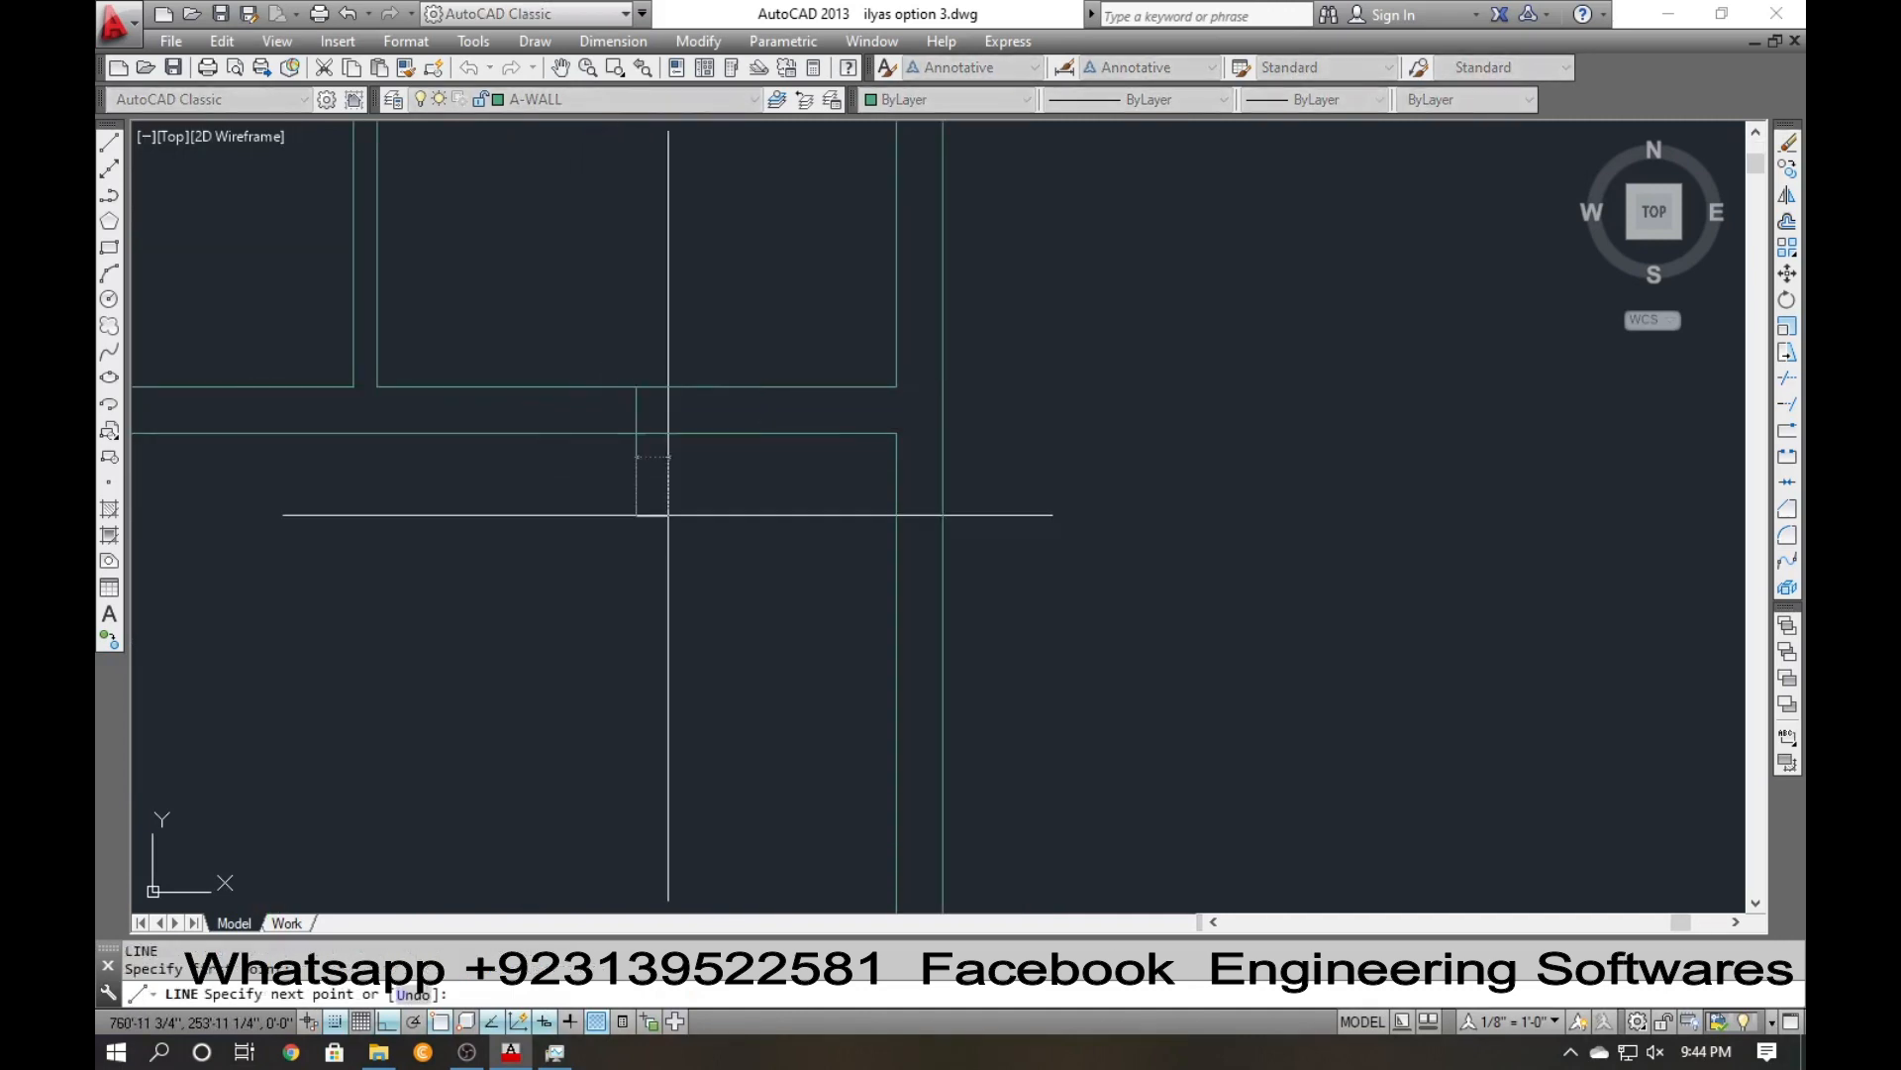
pyautogui.press('Escape')
# Offset the vertical guide line in the upper-right room's lower wall by 4' to both sides.
pyautogui.write('o')
pyautogui.press('Return')
pyautogui.write("4'")
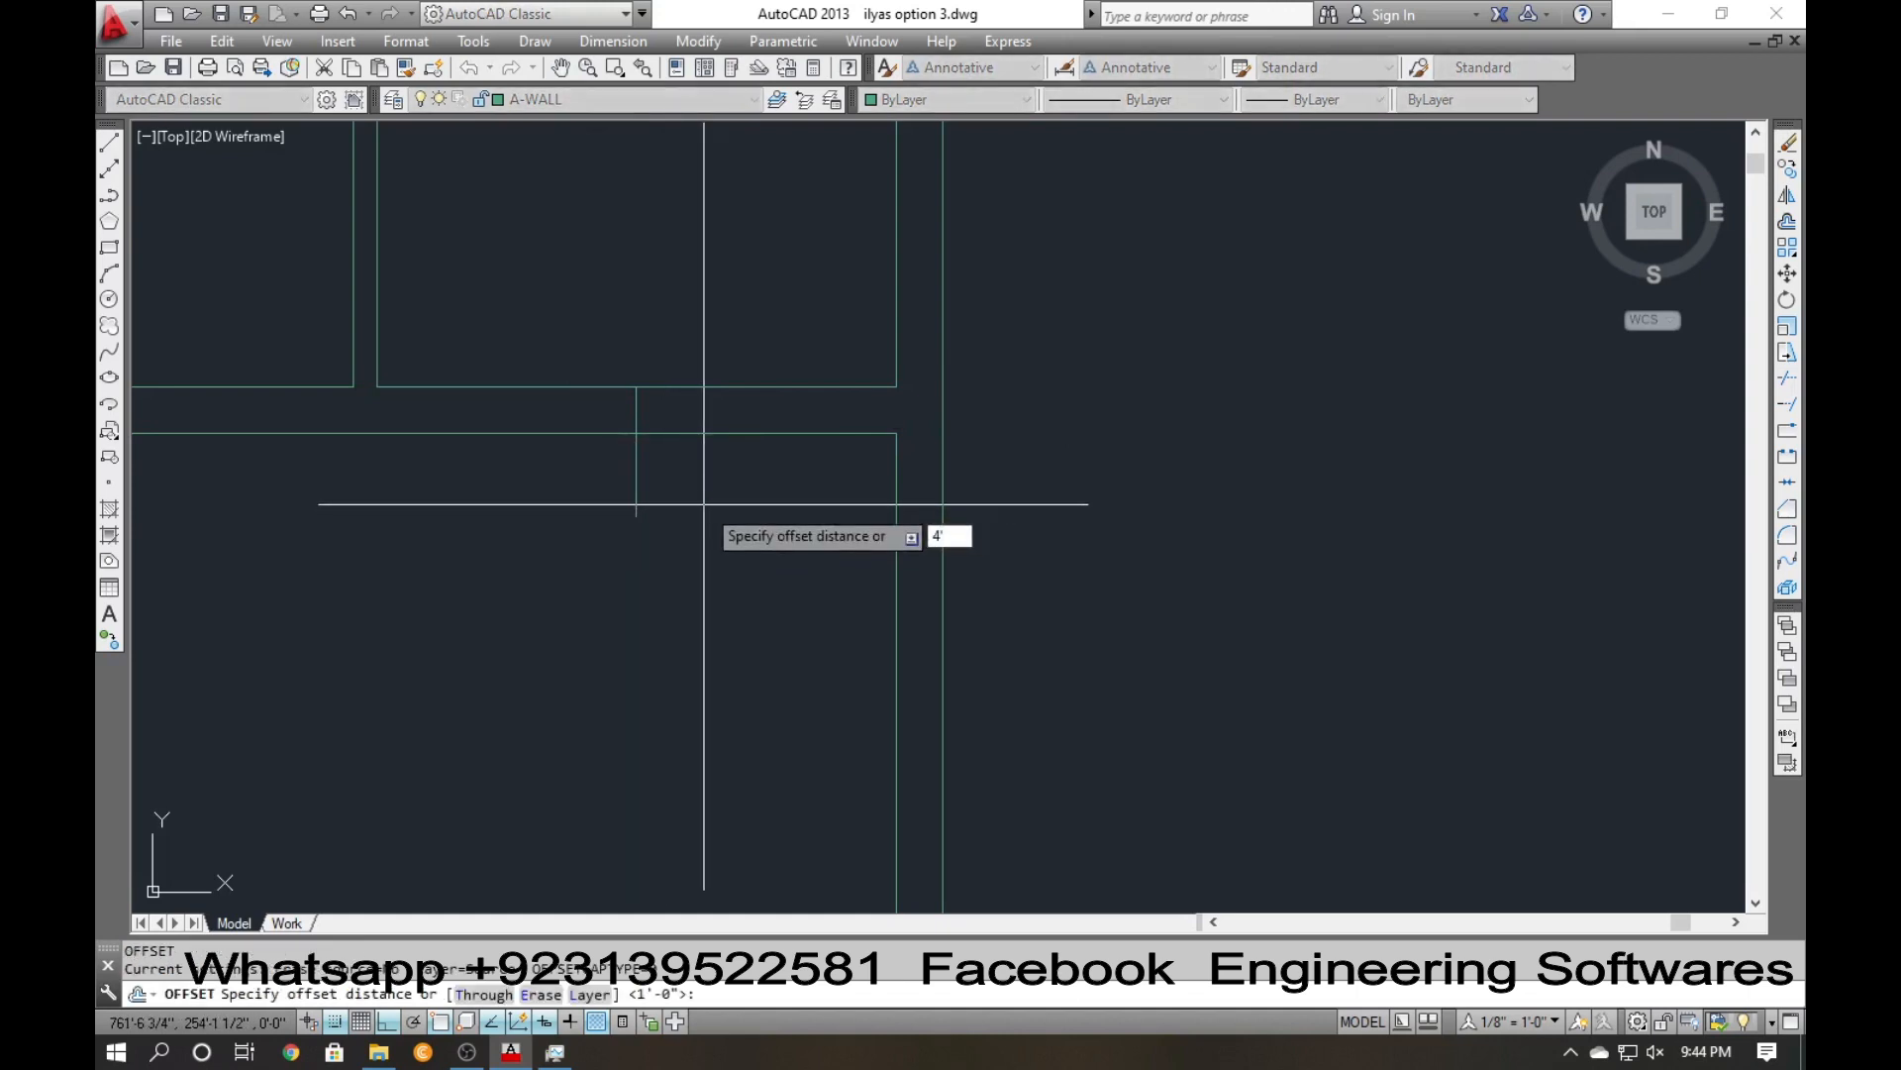
pyautogui.press('Return')
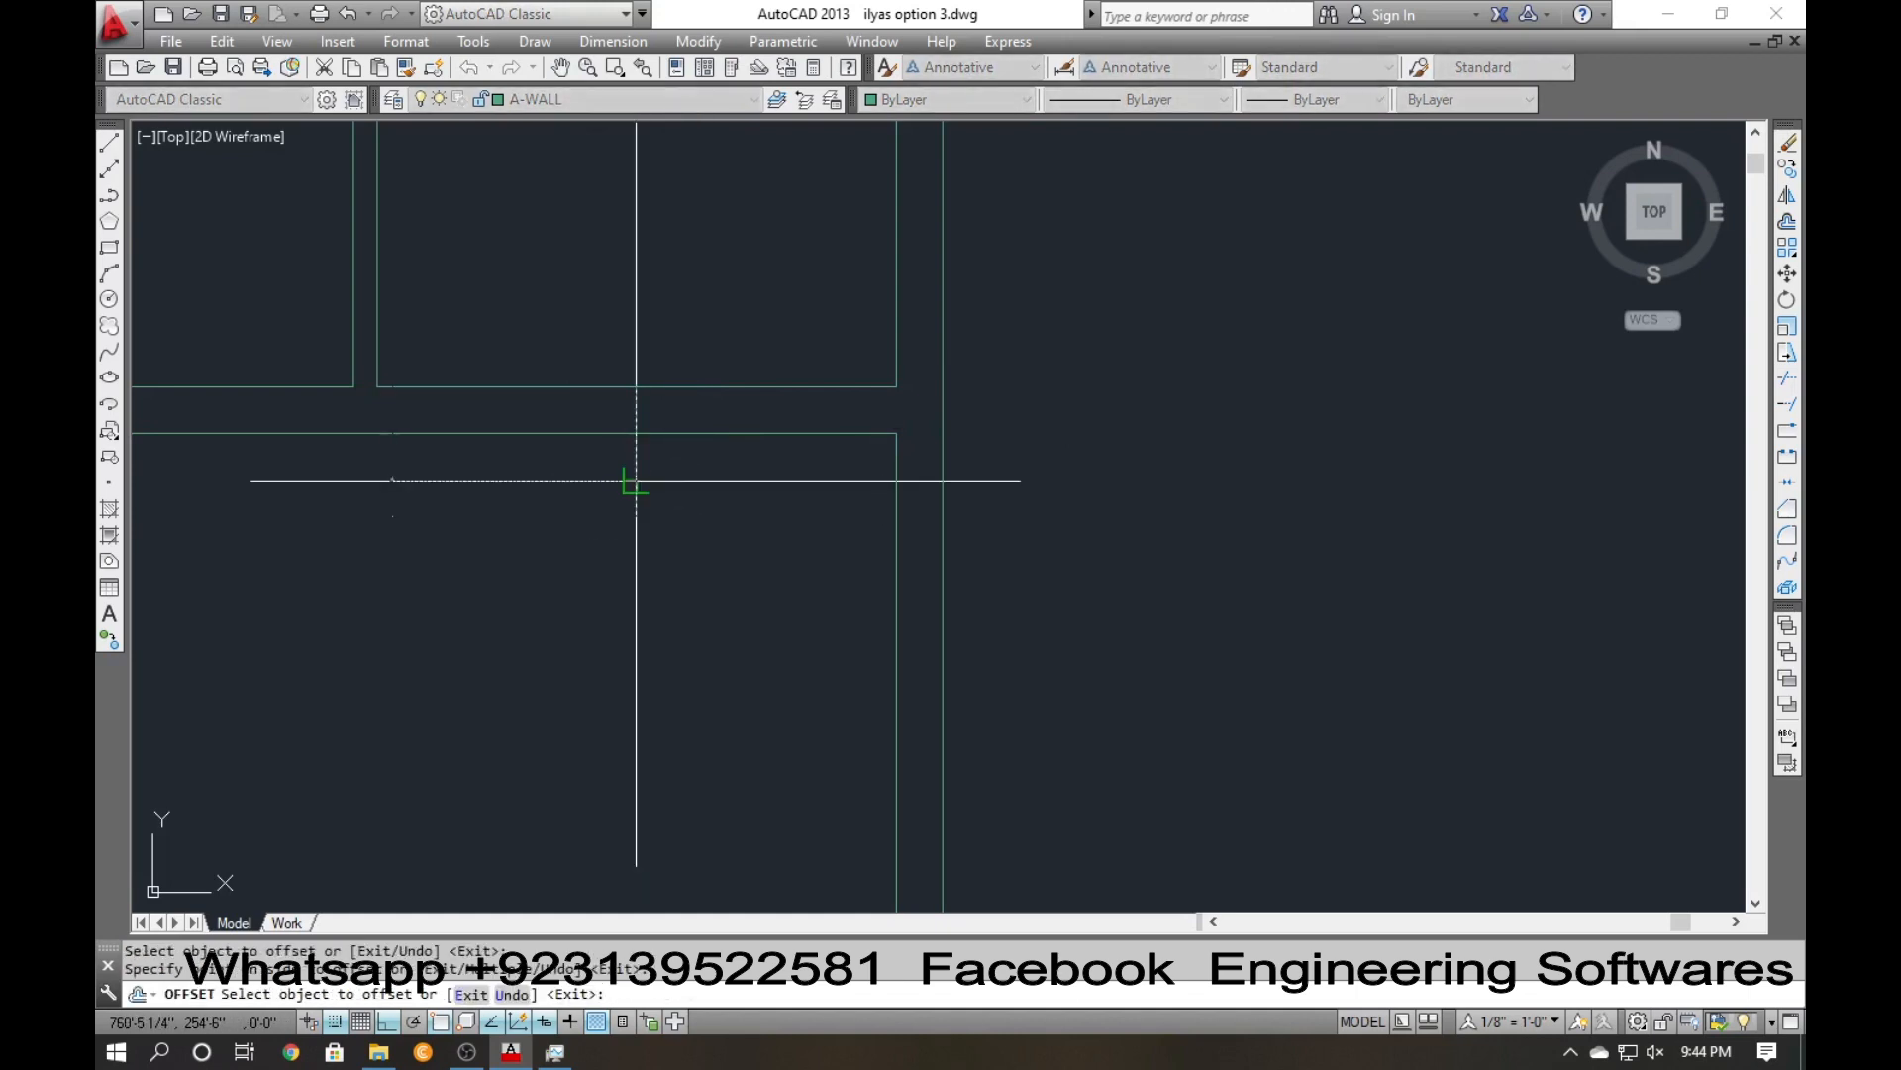
pyautogui.click(734, 485)
pyautogui.press('Escape')
# Erase the middle guide line and trim the wall lines and left guide's overhang to open the gap in the upper-right room's lower wall.
pyautogui.click(713, 465)
pyautogui.click(515, 483)
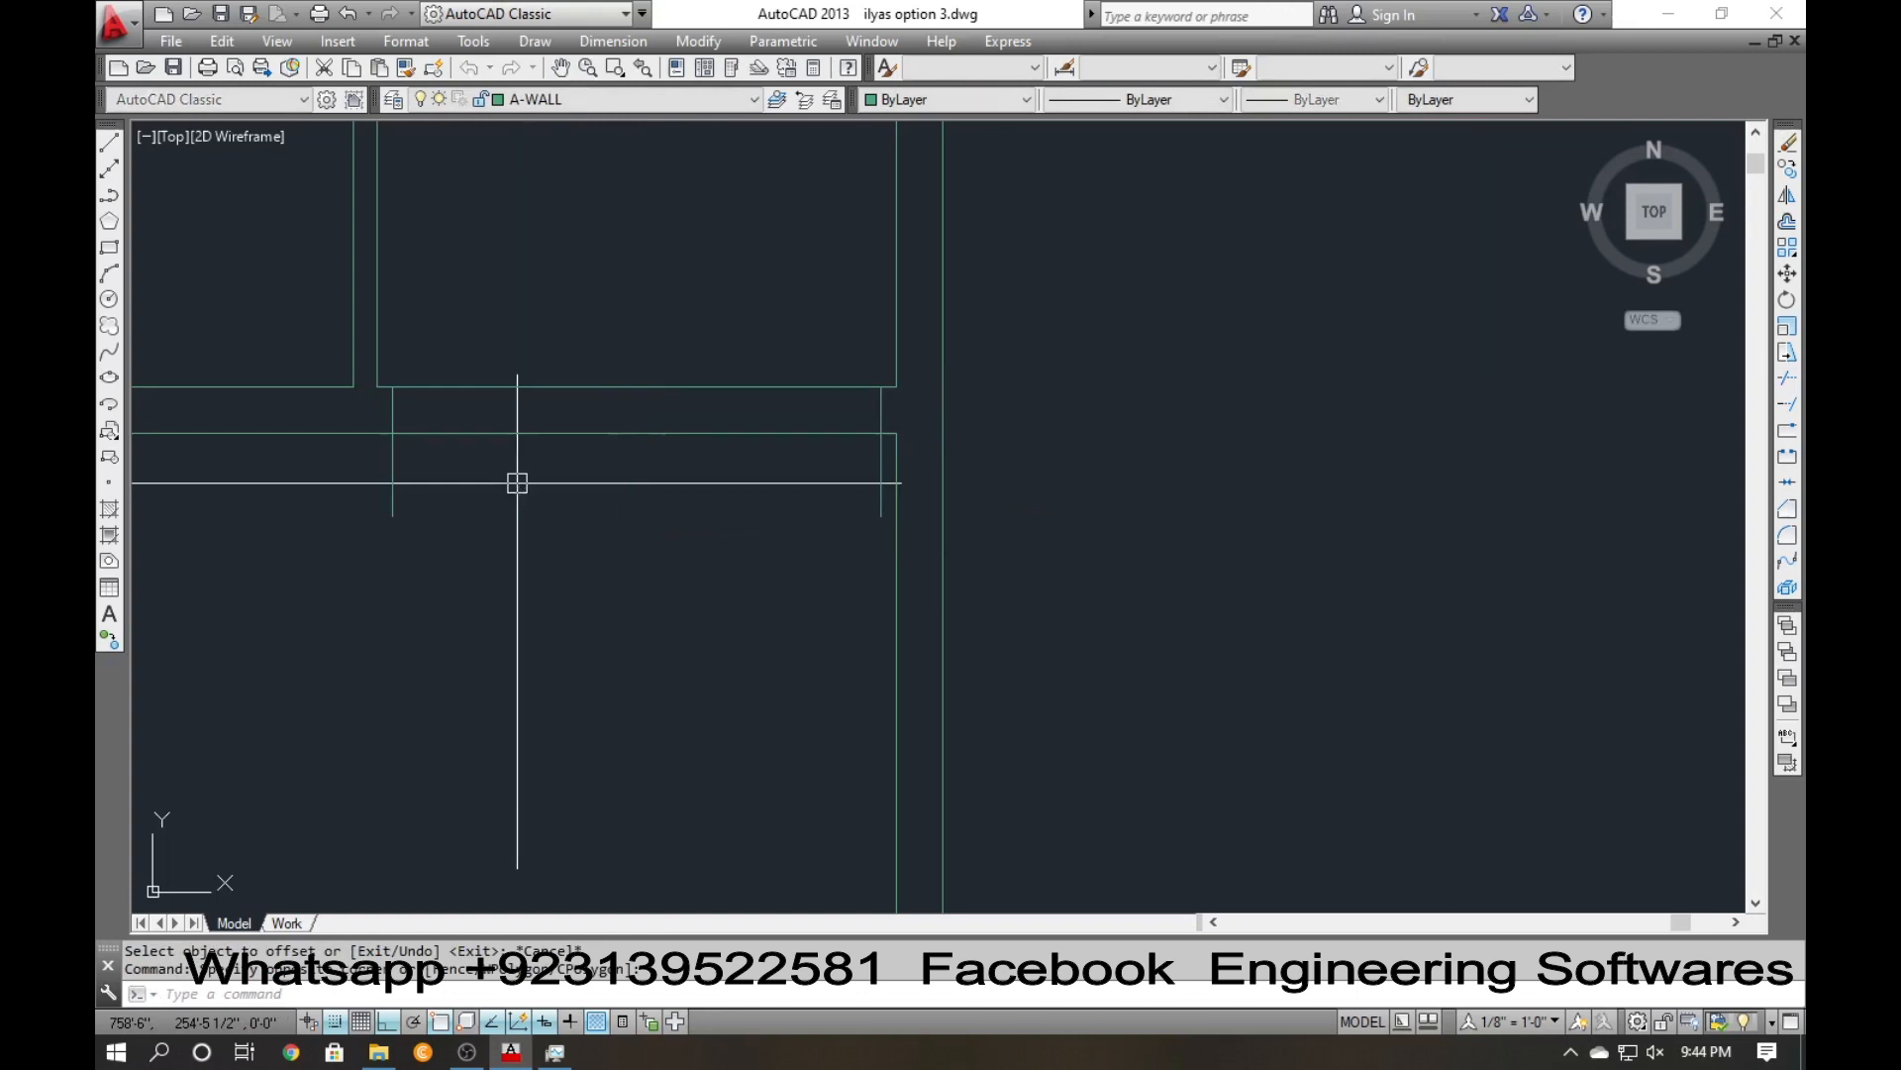
pyautogui.write('tr')
pyautogui.press('Return')
pyautogui.press('Return')
pyautogui.click(517, 481)
pyautogui.click(502, 348)
pyautogui.click(485, 454)
pyautogui.click(338, 472)
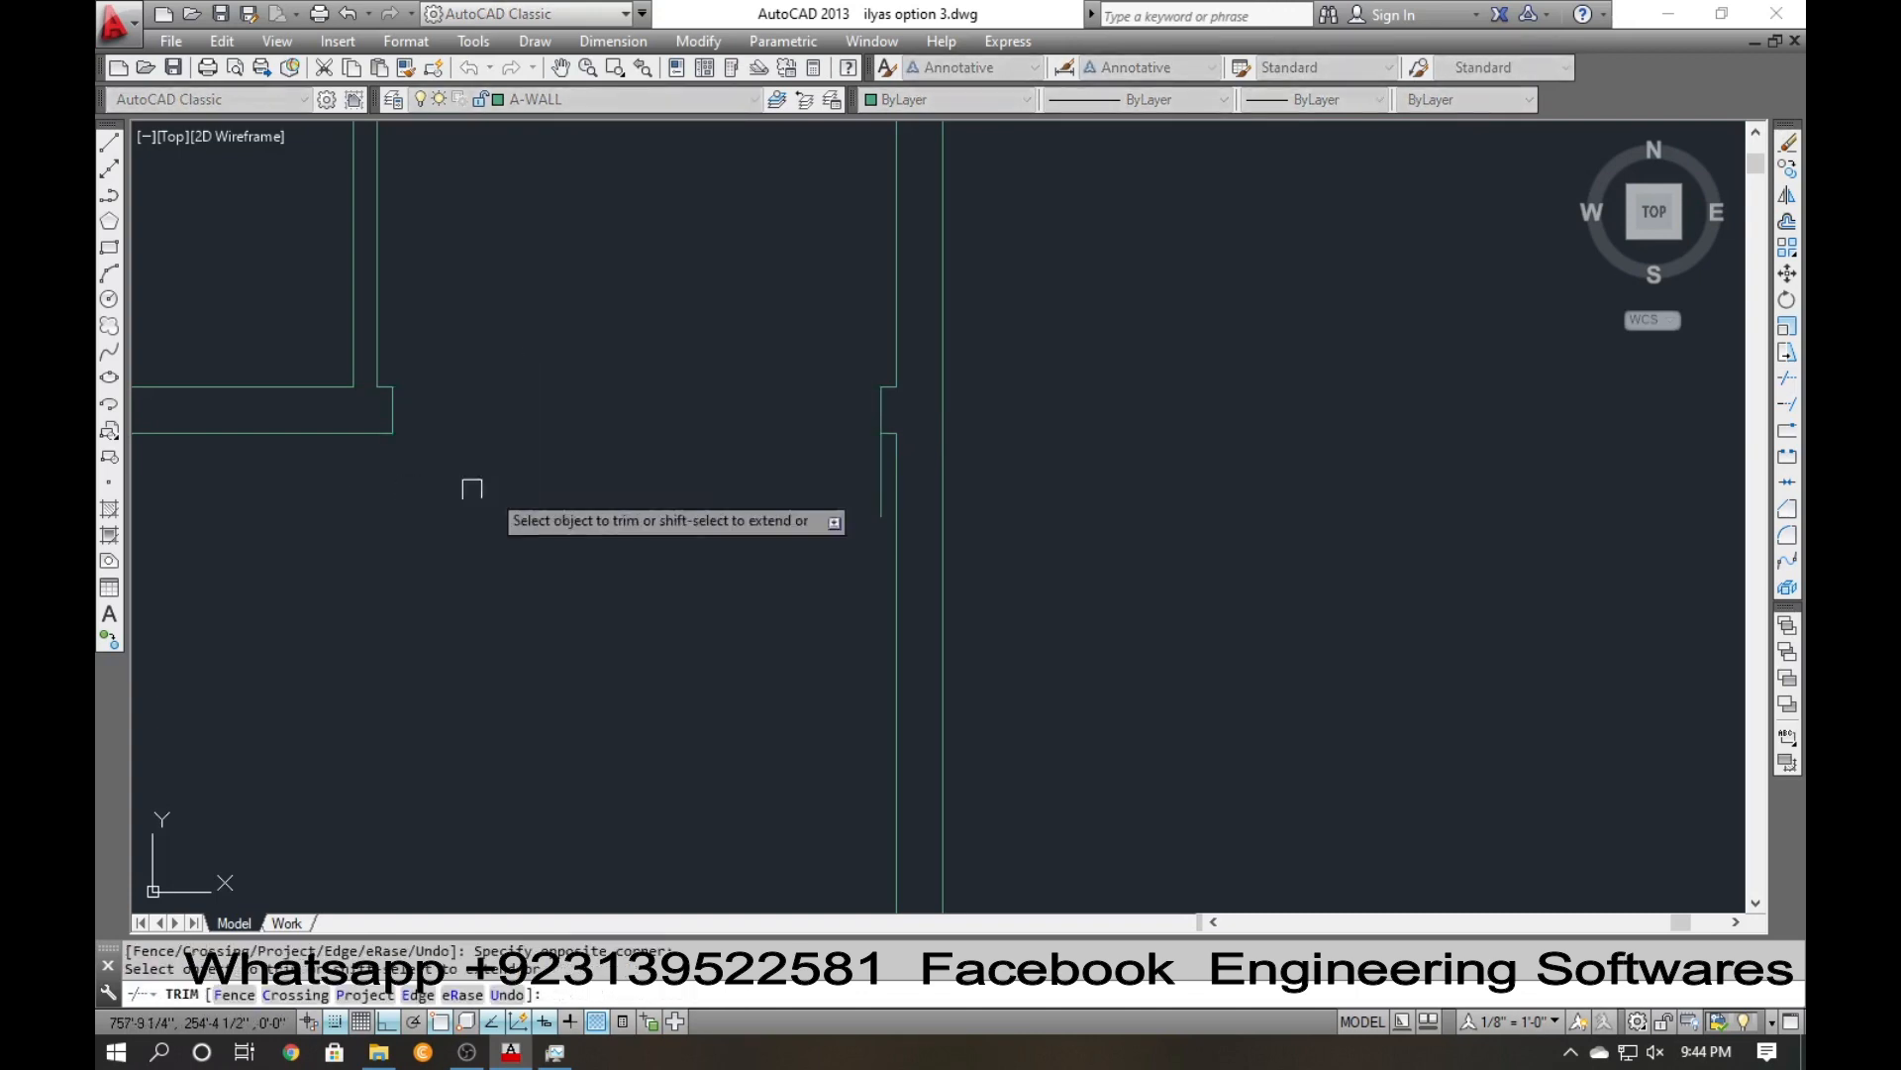
pyautogui.scroll(-6, 595, 504)
pyautogui.press('Escape')
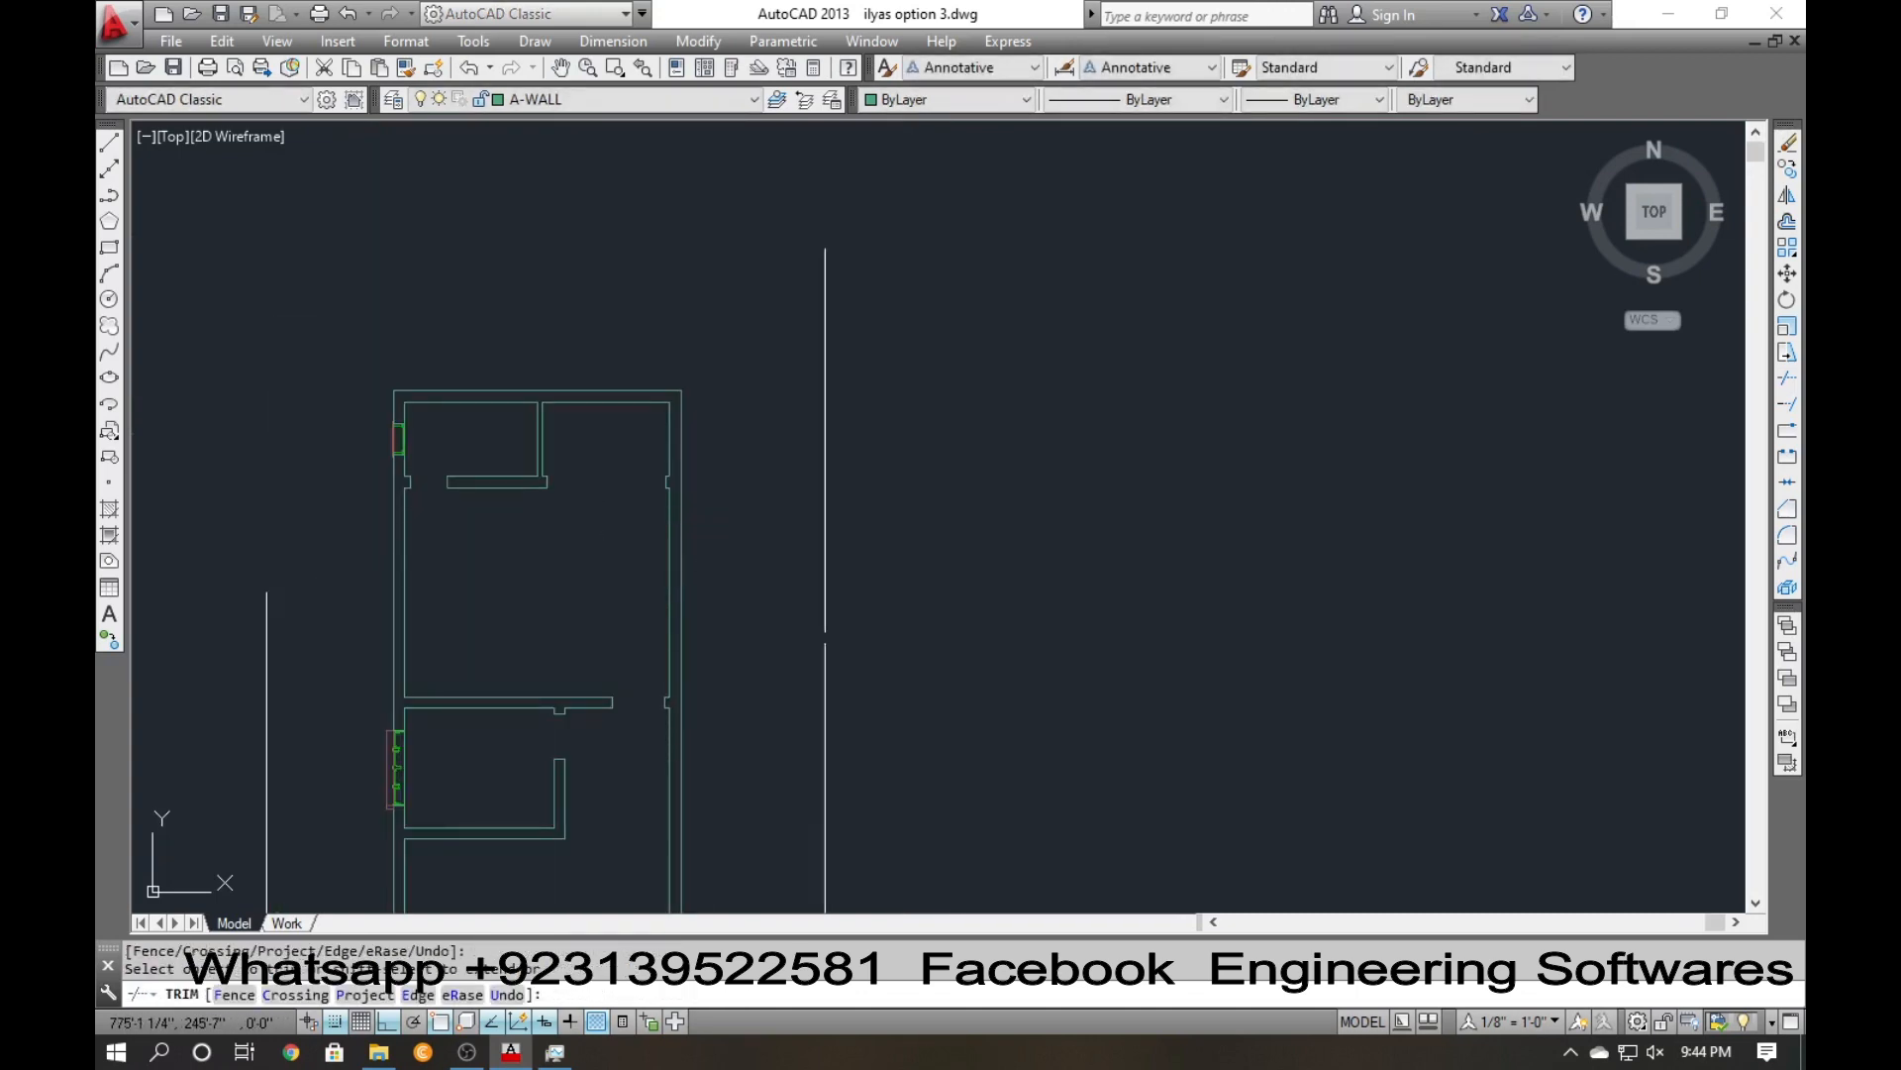
# Move the spare horizontal window from its lower-left corner to the lower-left corner of the opening in the upper-right room's lower wall.
pyautogui.scroll(2, 830, 629)
pyautogui.moveTo(862, 622)
pyautogui.mouseDown(button='middle')
pyautogui.moveTo(615, 373)
pyautogui.moveTo(620, 346)
pyautogui.mouseUp(button='middle')
pyautogui.scroll(-6, 622, 346)
pyautogui.press('Escape')
pyautogui.scroll(4, 777, 520)
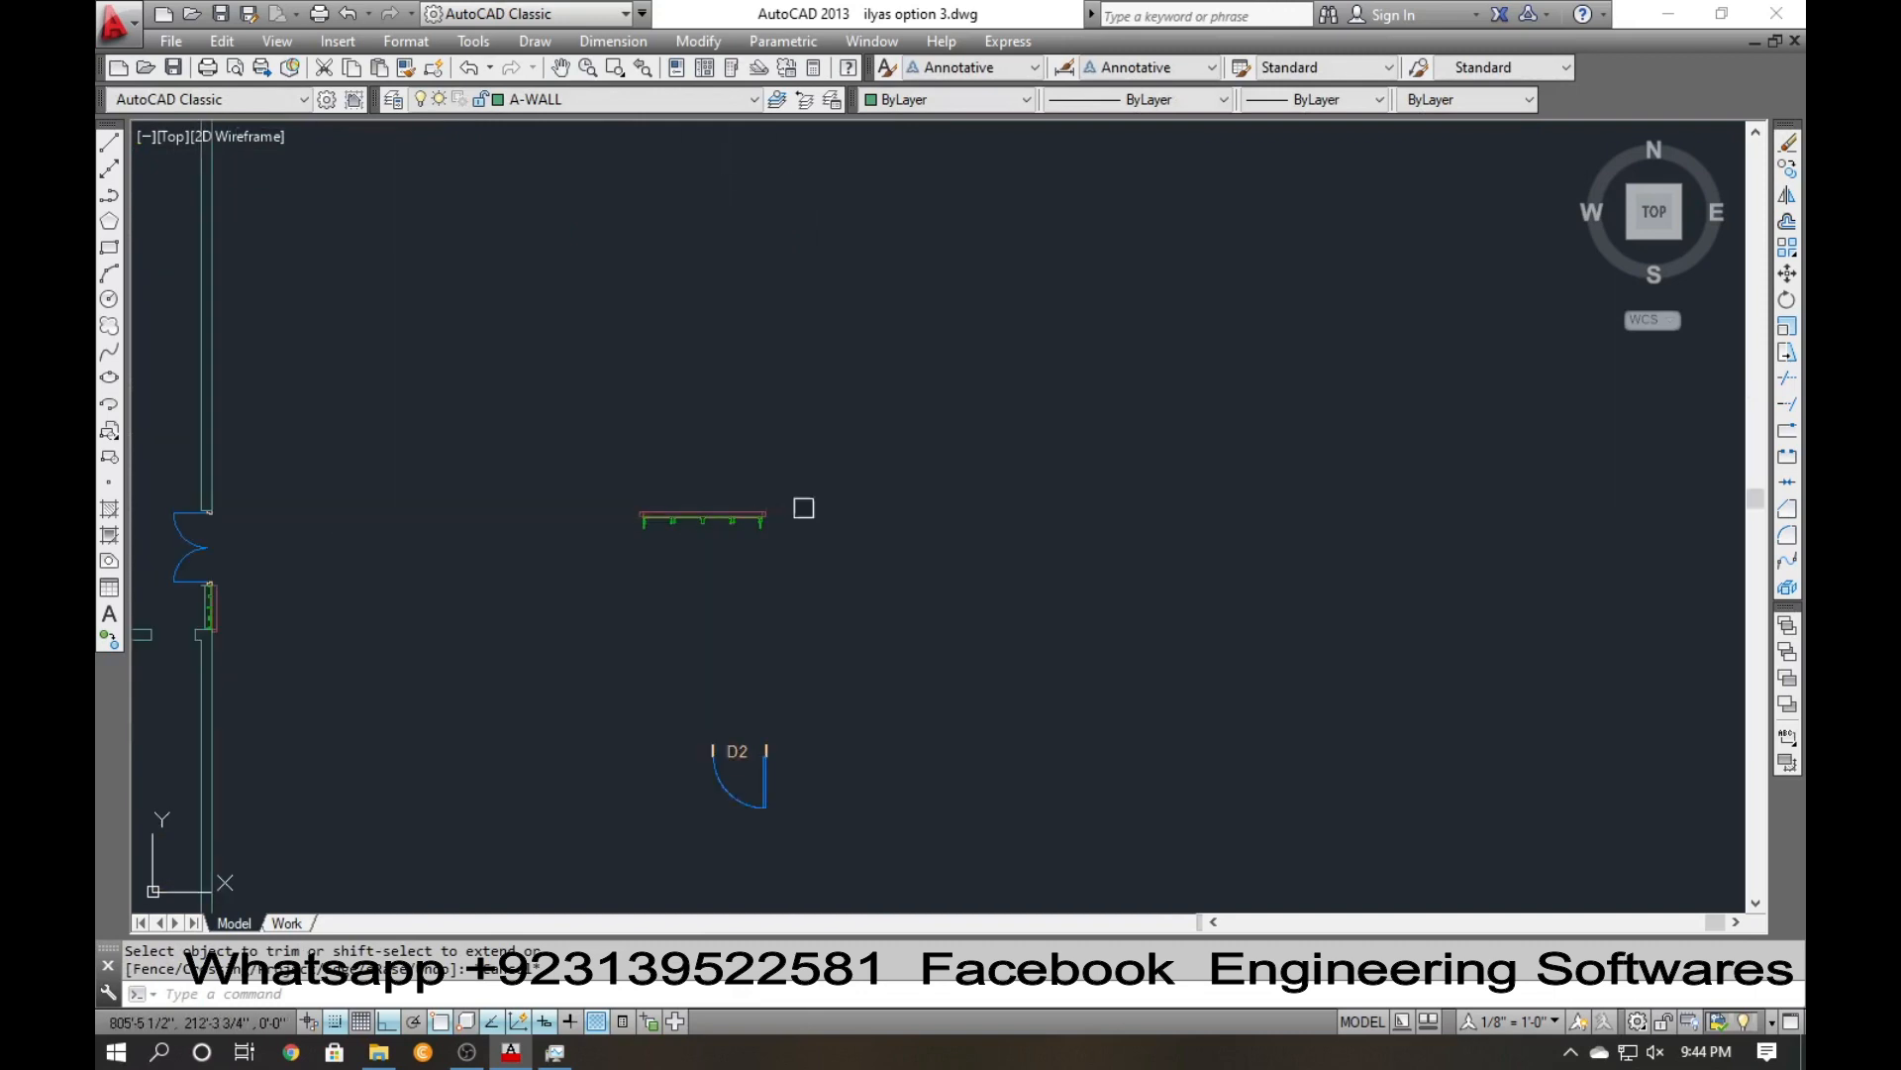
pyautogui.click(819, 466)
pyautogui.click(586, 540)
pyautogui.scroll(3, 591, 533)
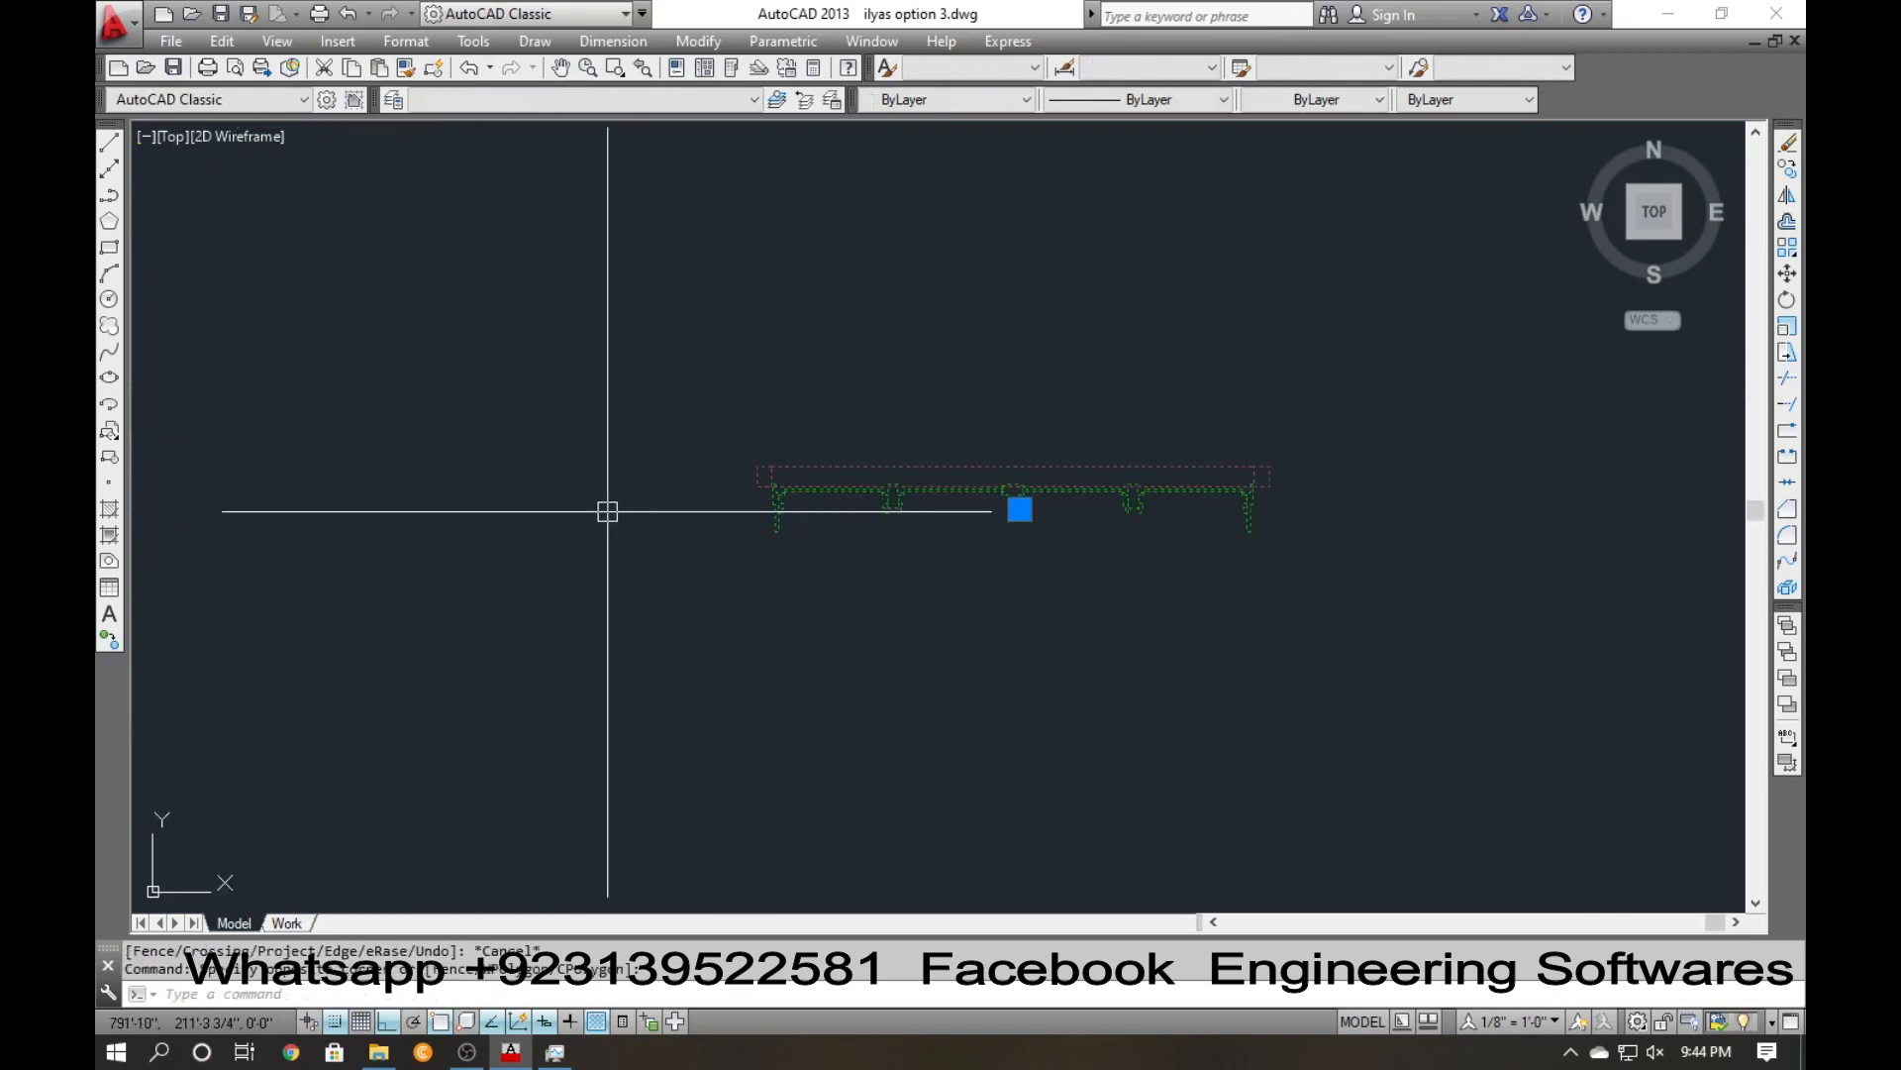
pyautogui.write('m')
pyautogui.press('Return')
pyautogui.scroll(5, 752, 526)
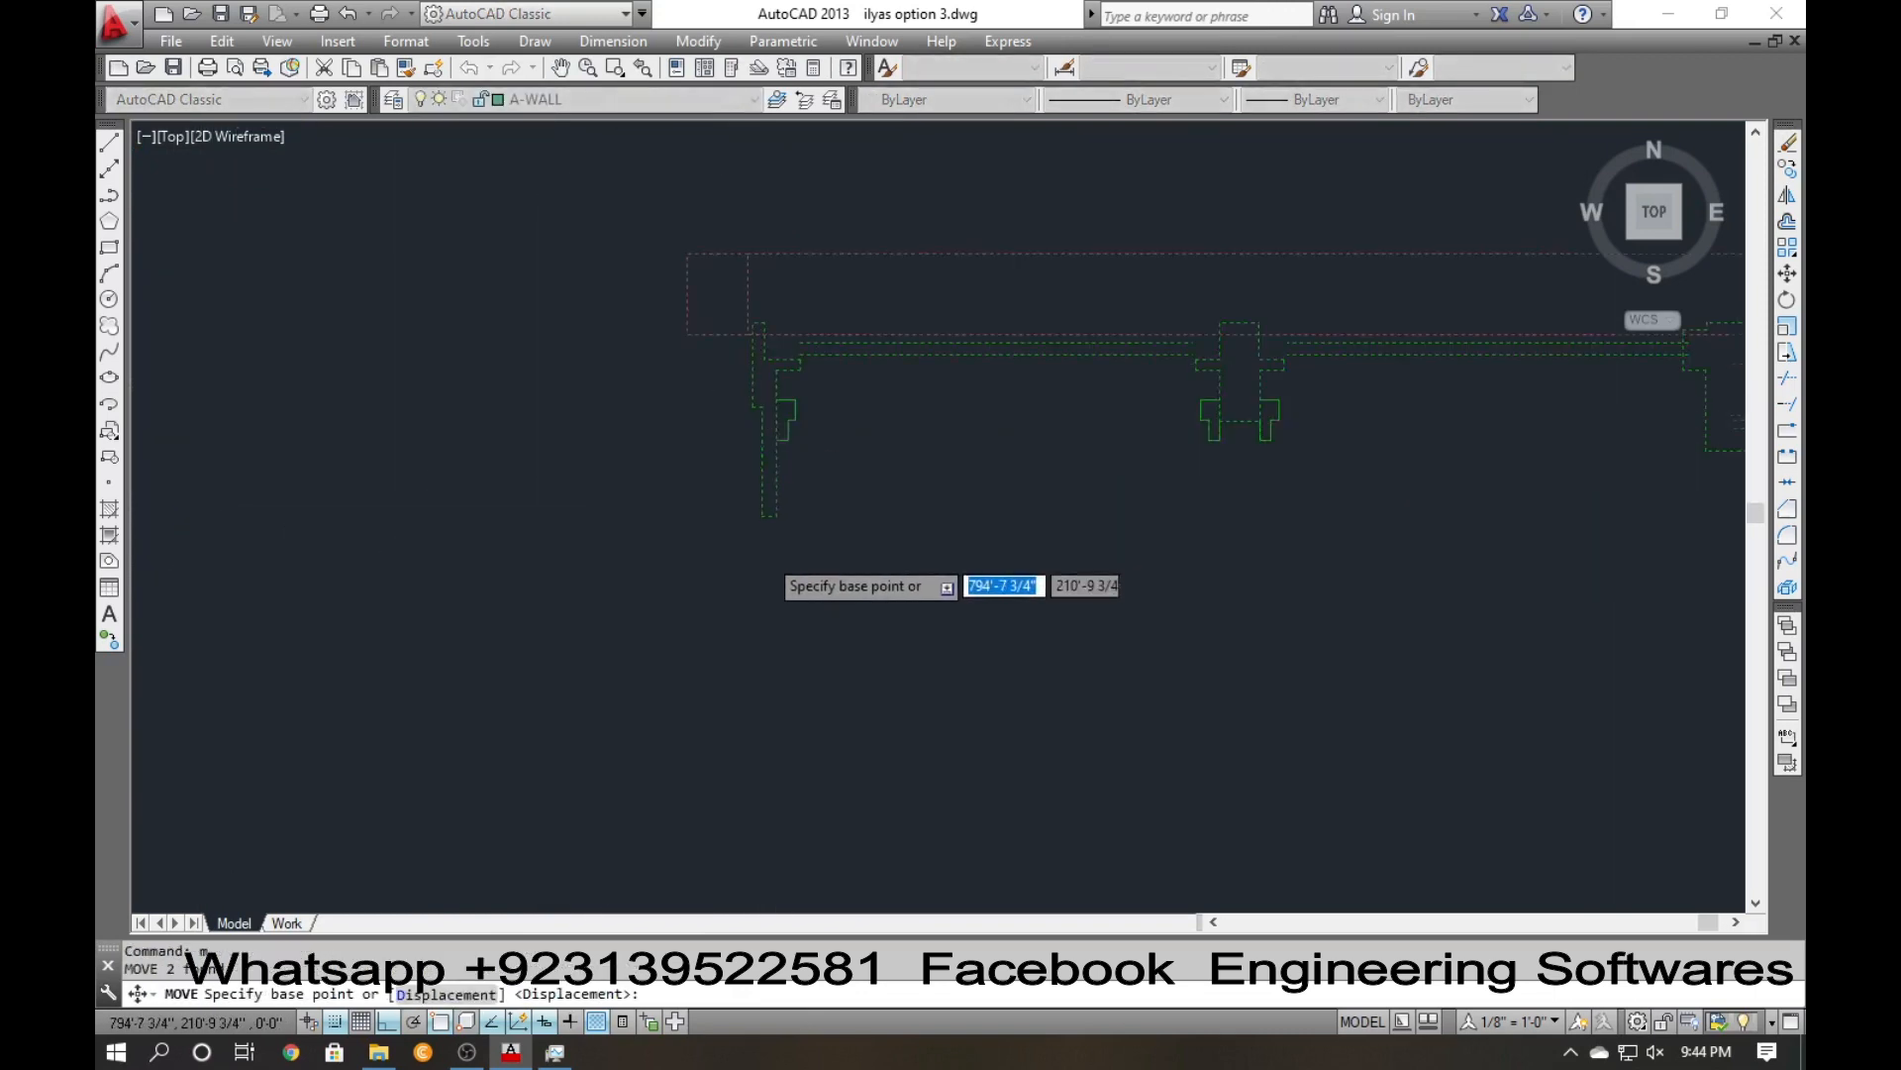
pyautogui.click(755, 513)
pyautogui.scroll(-6, 755, 510)
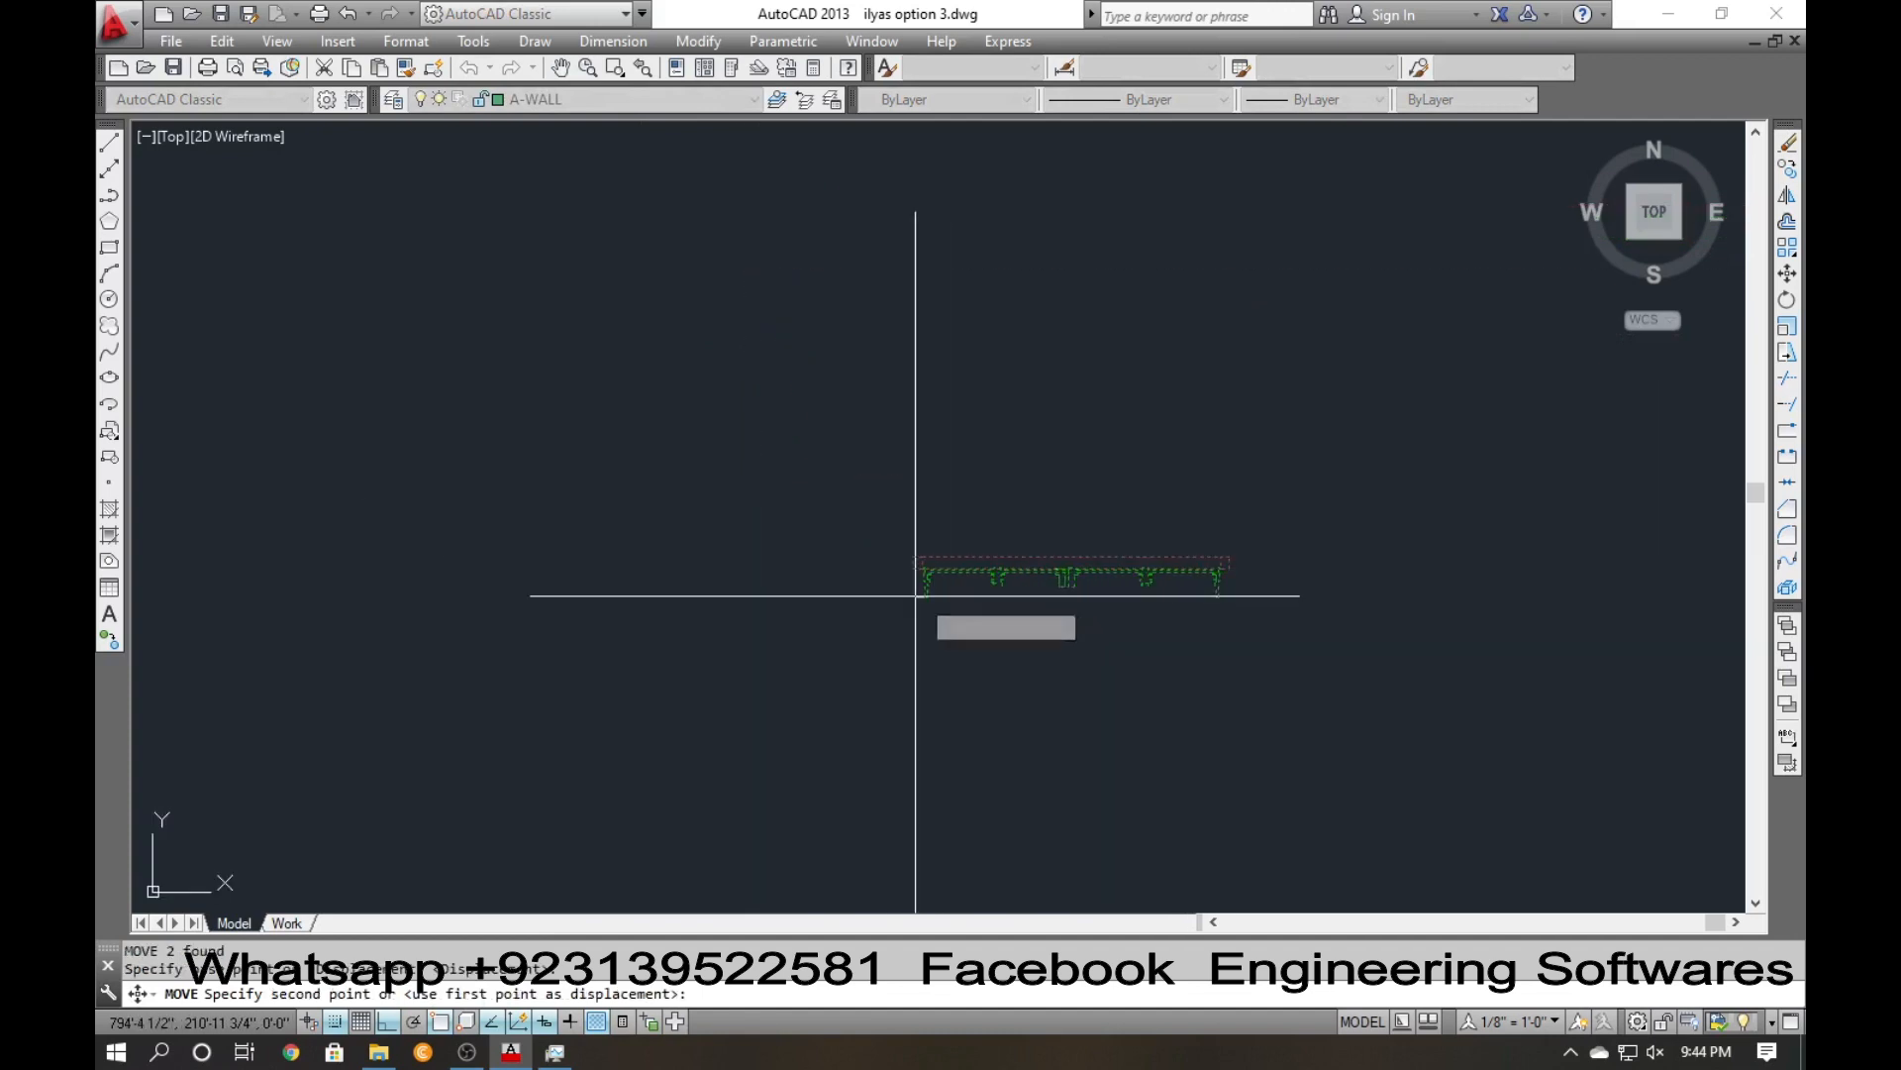
pyautogui.scroll(-4, 915, 595)
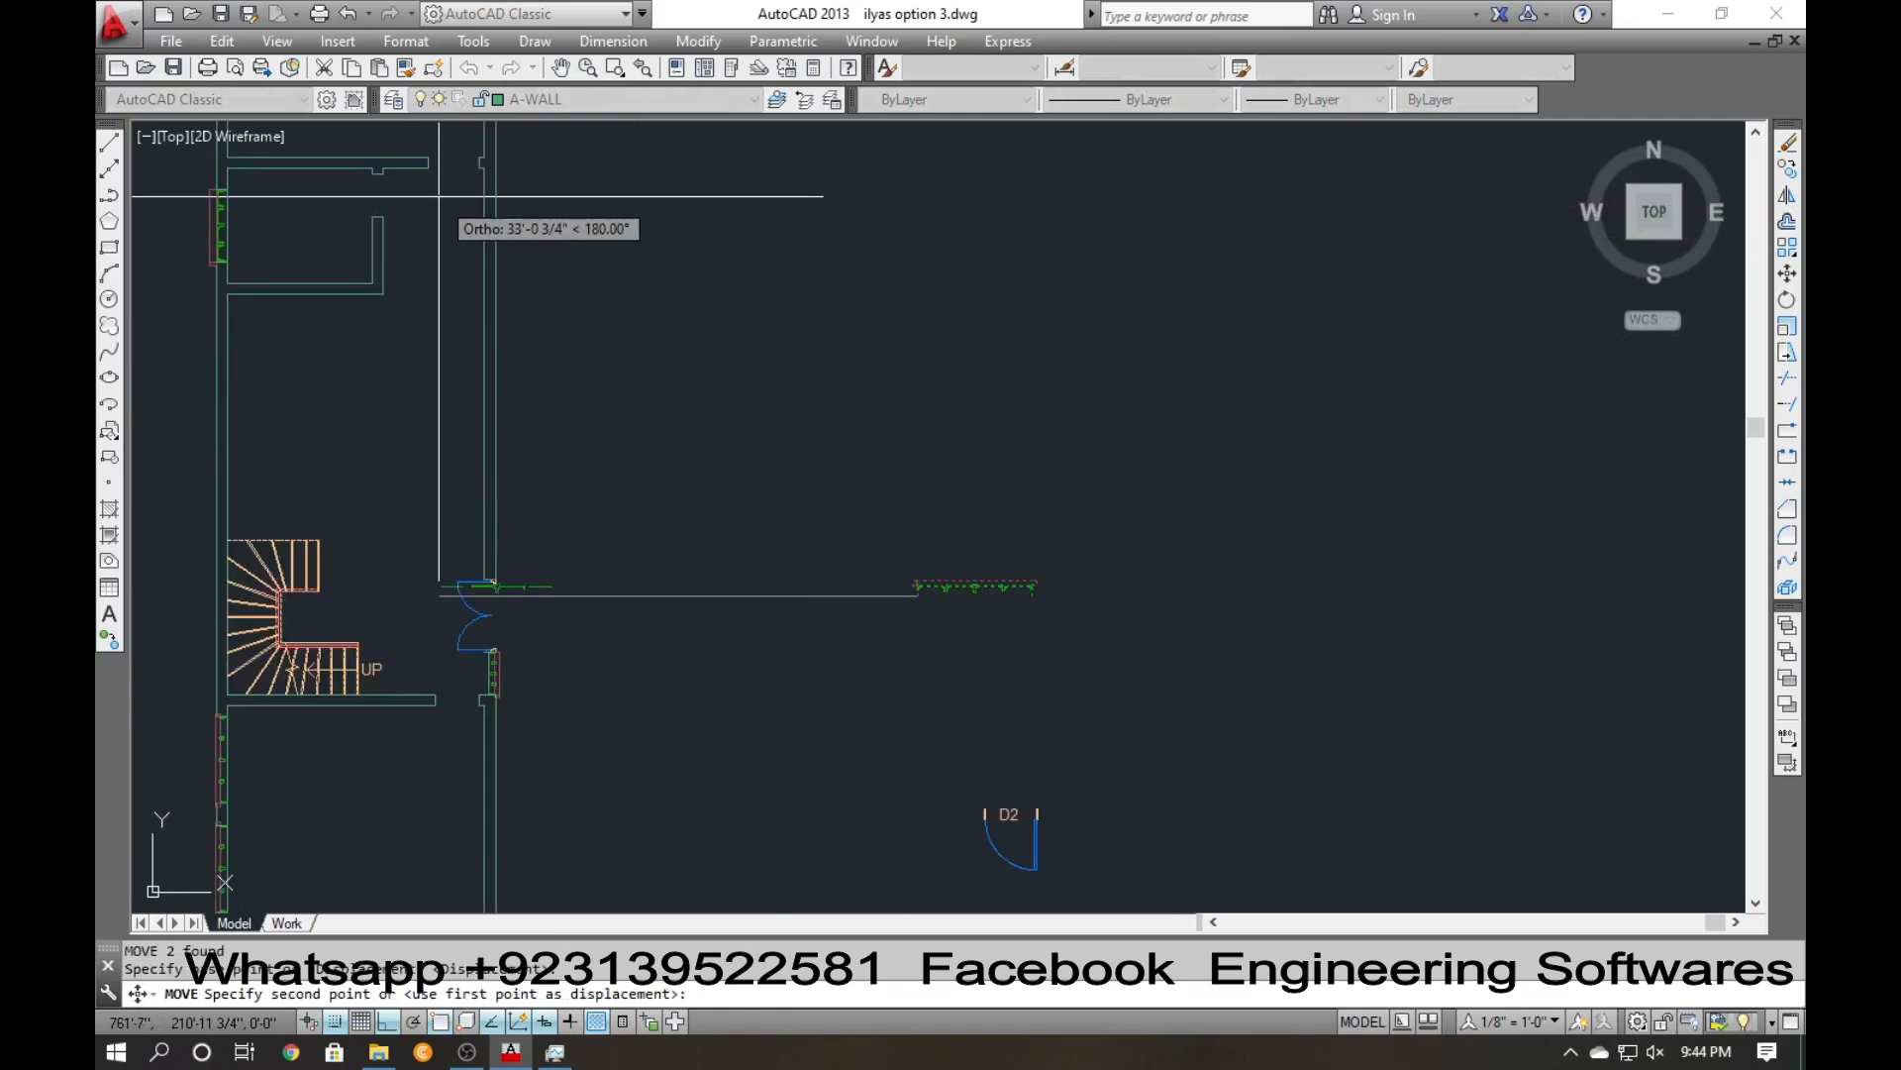
pyautogui.moveTo(439, 198); pyautogui.dragTo(444, 506, button='middle')
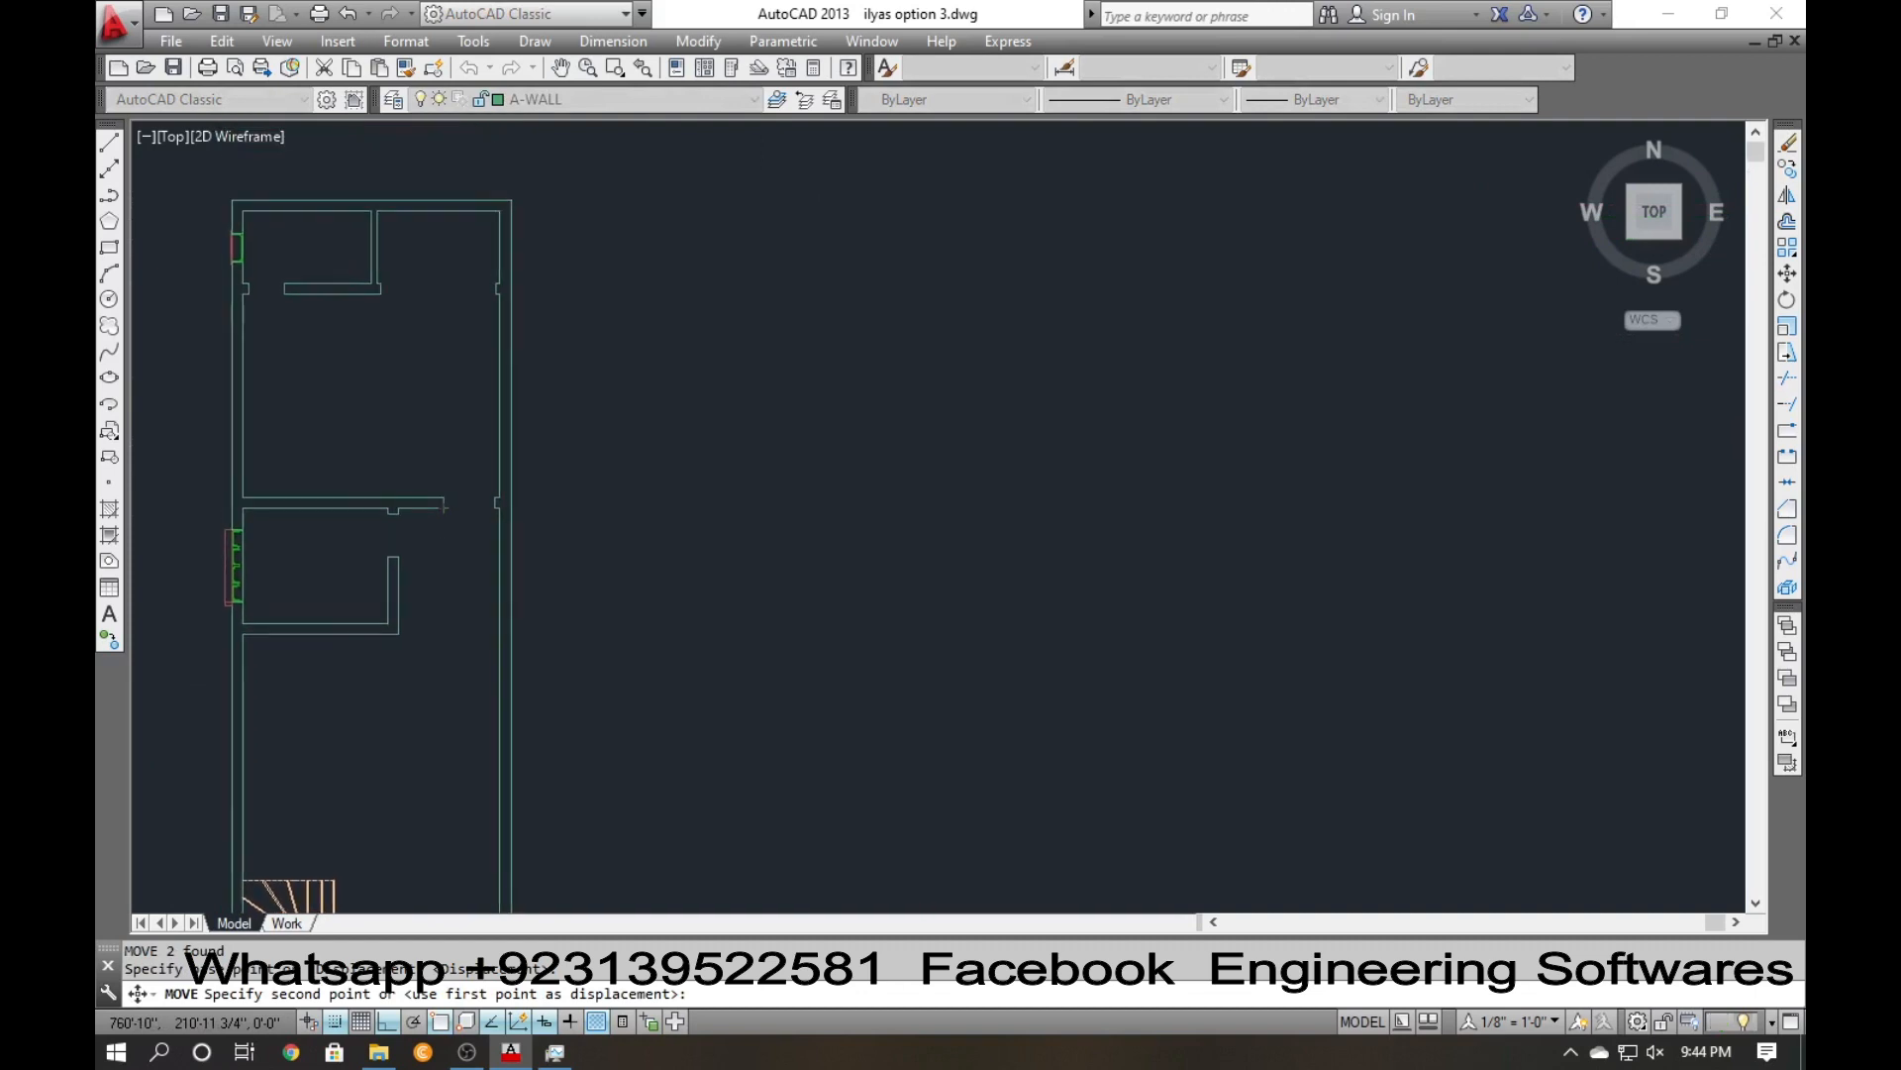
pyautogui.scroll(2, 444, 506)
pyautogui.click(403, 296)
# Erase the right face line of the partition between the two top rooms, where it meets the new window.
pyautogui.scroll(3, 411, 291)
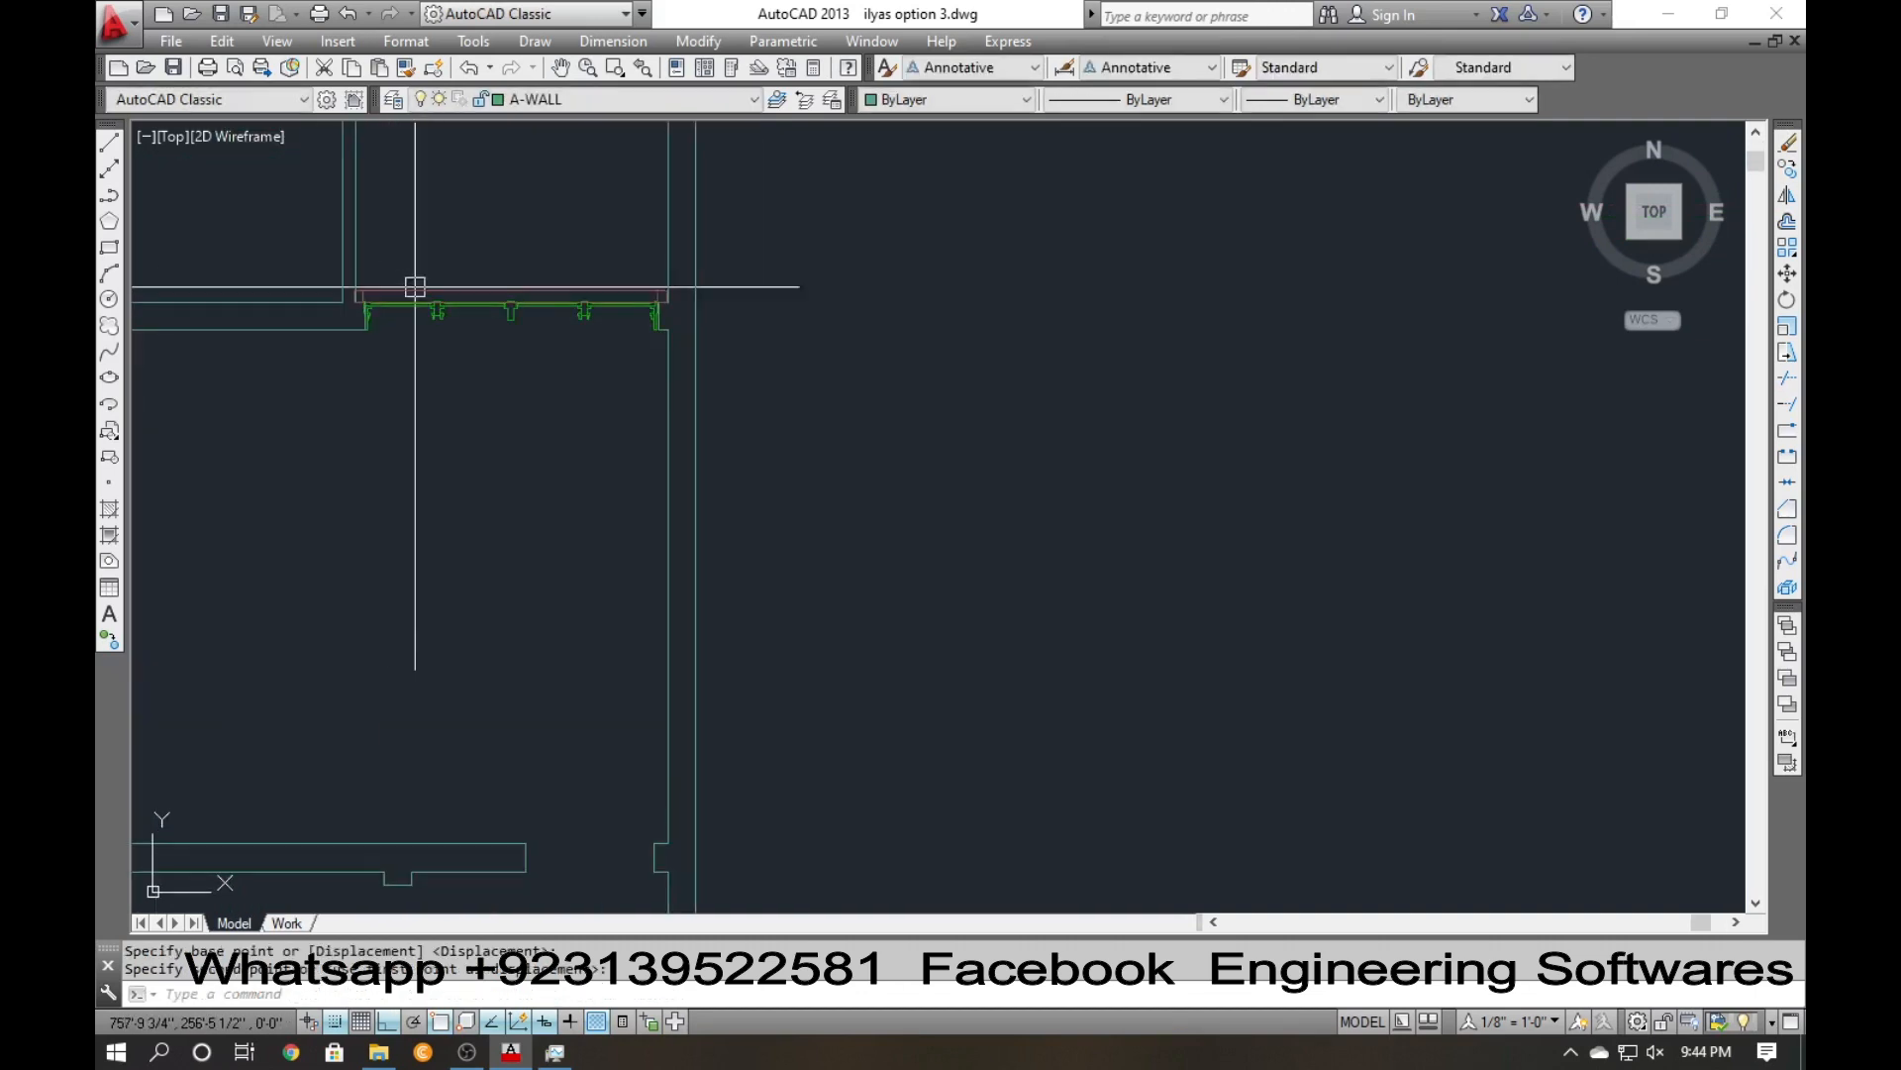
pyautogui.scroll(2, 415, 287)
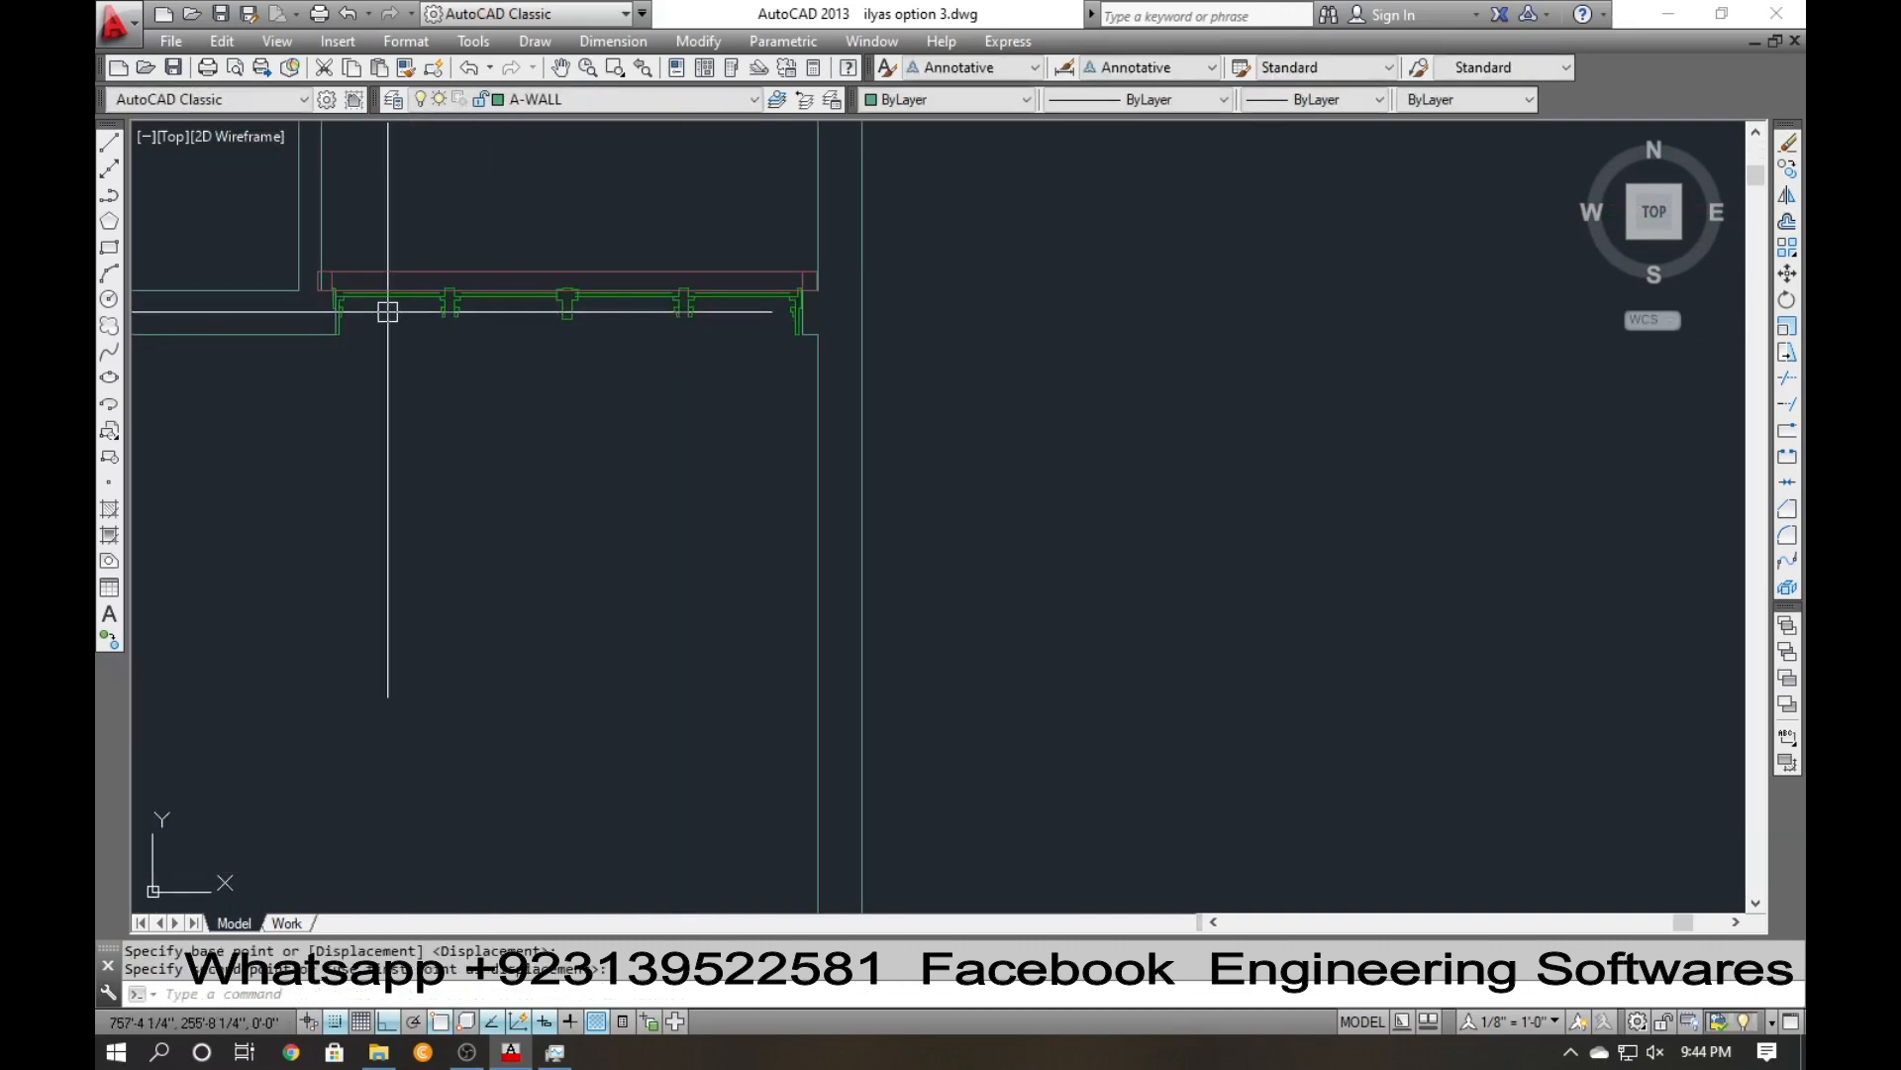
pyautogui.scroll(2, 387, 312)
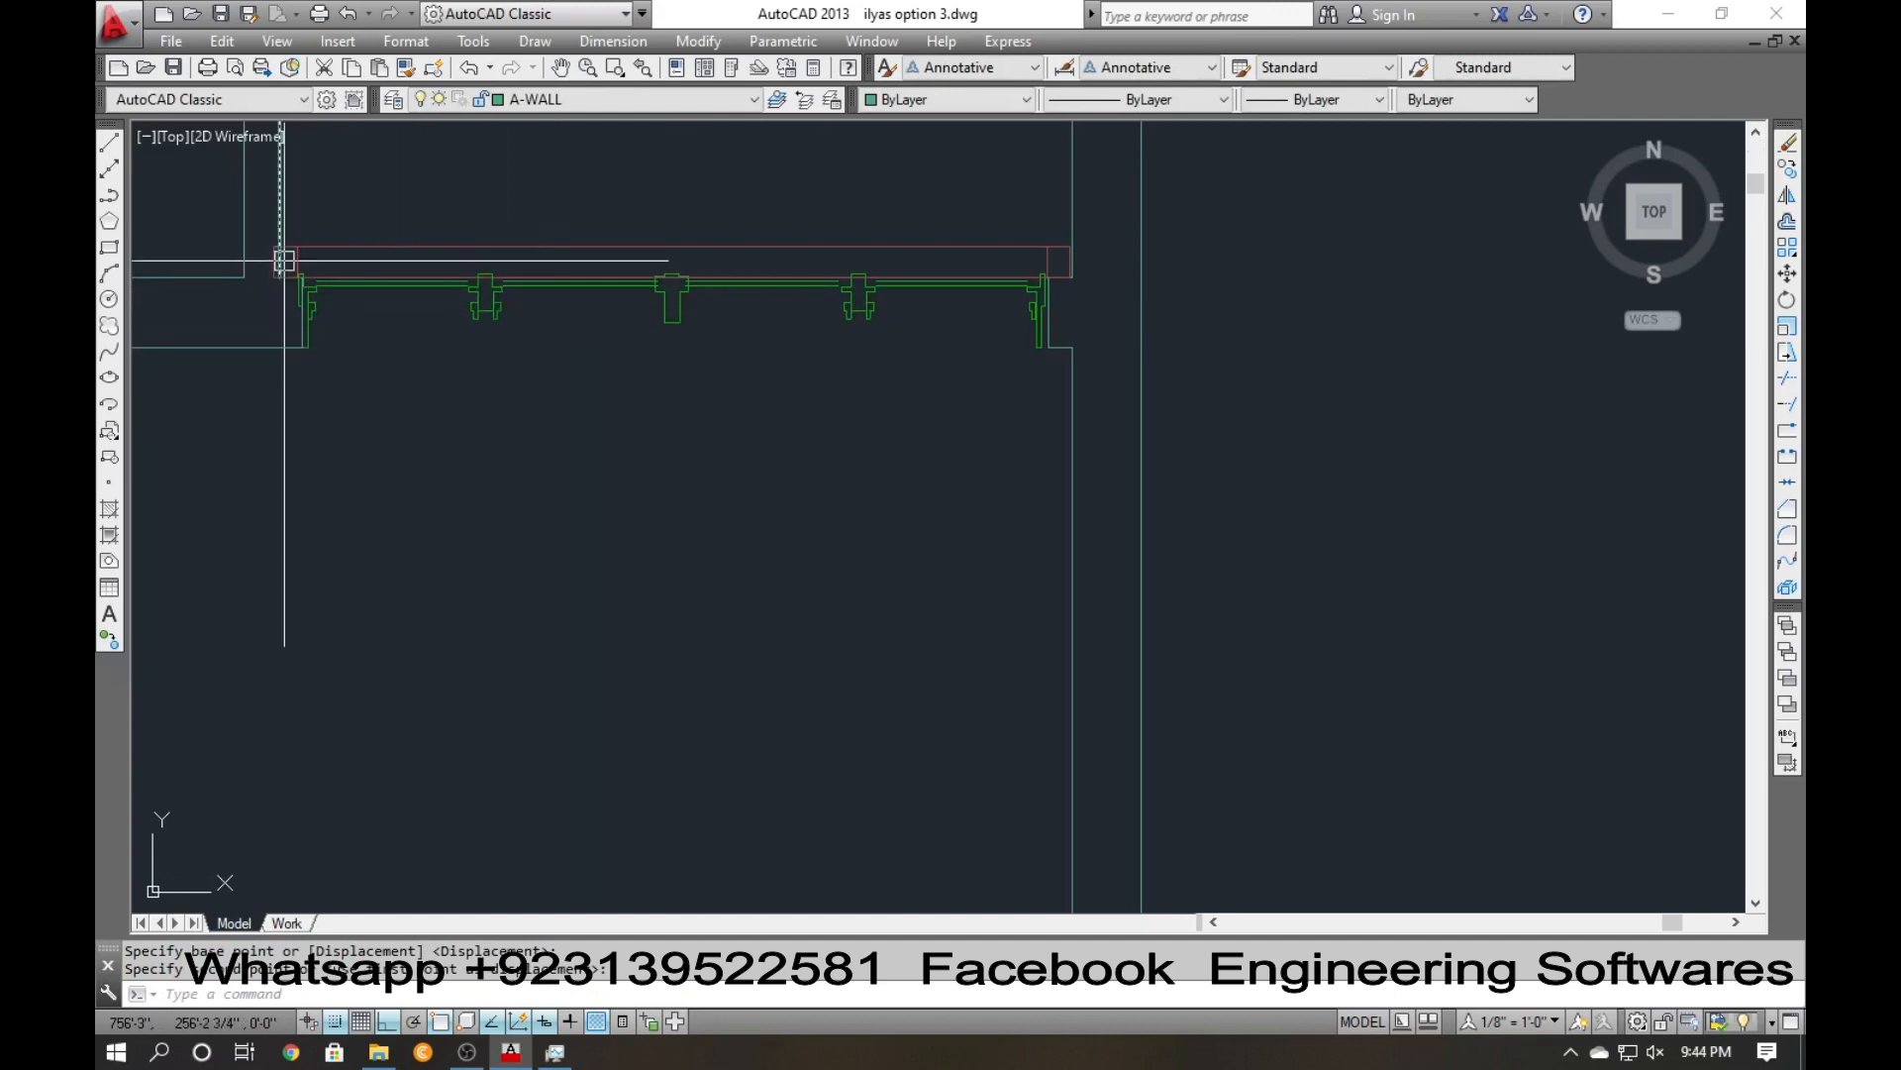
pyautogui.scroll(-2, 420, 349)
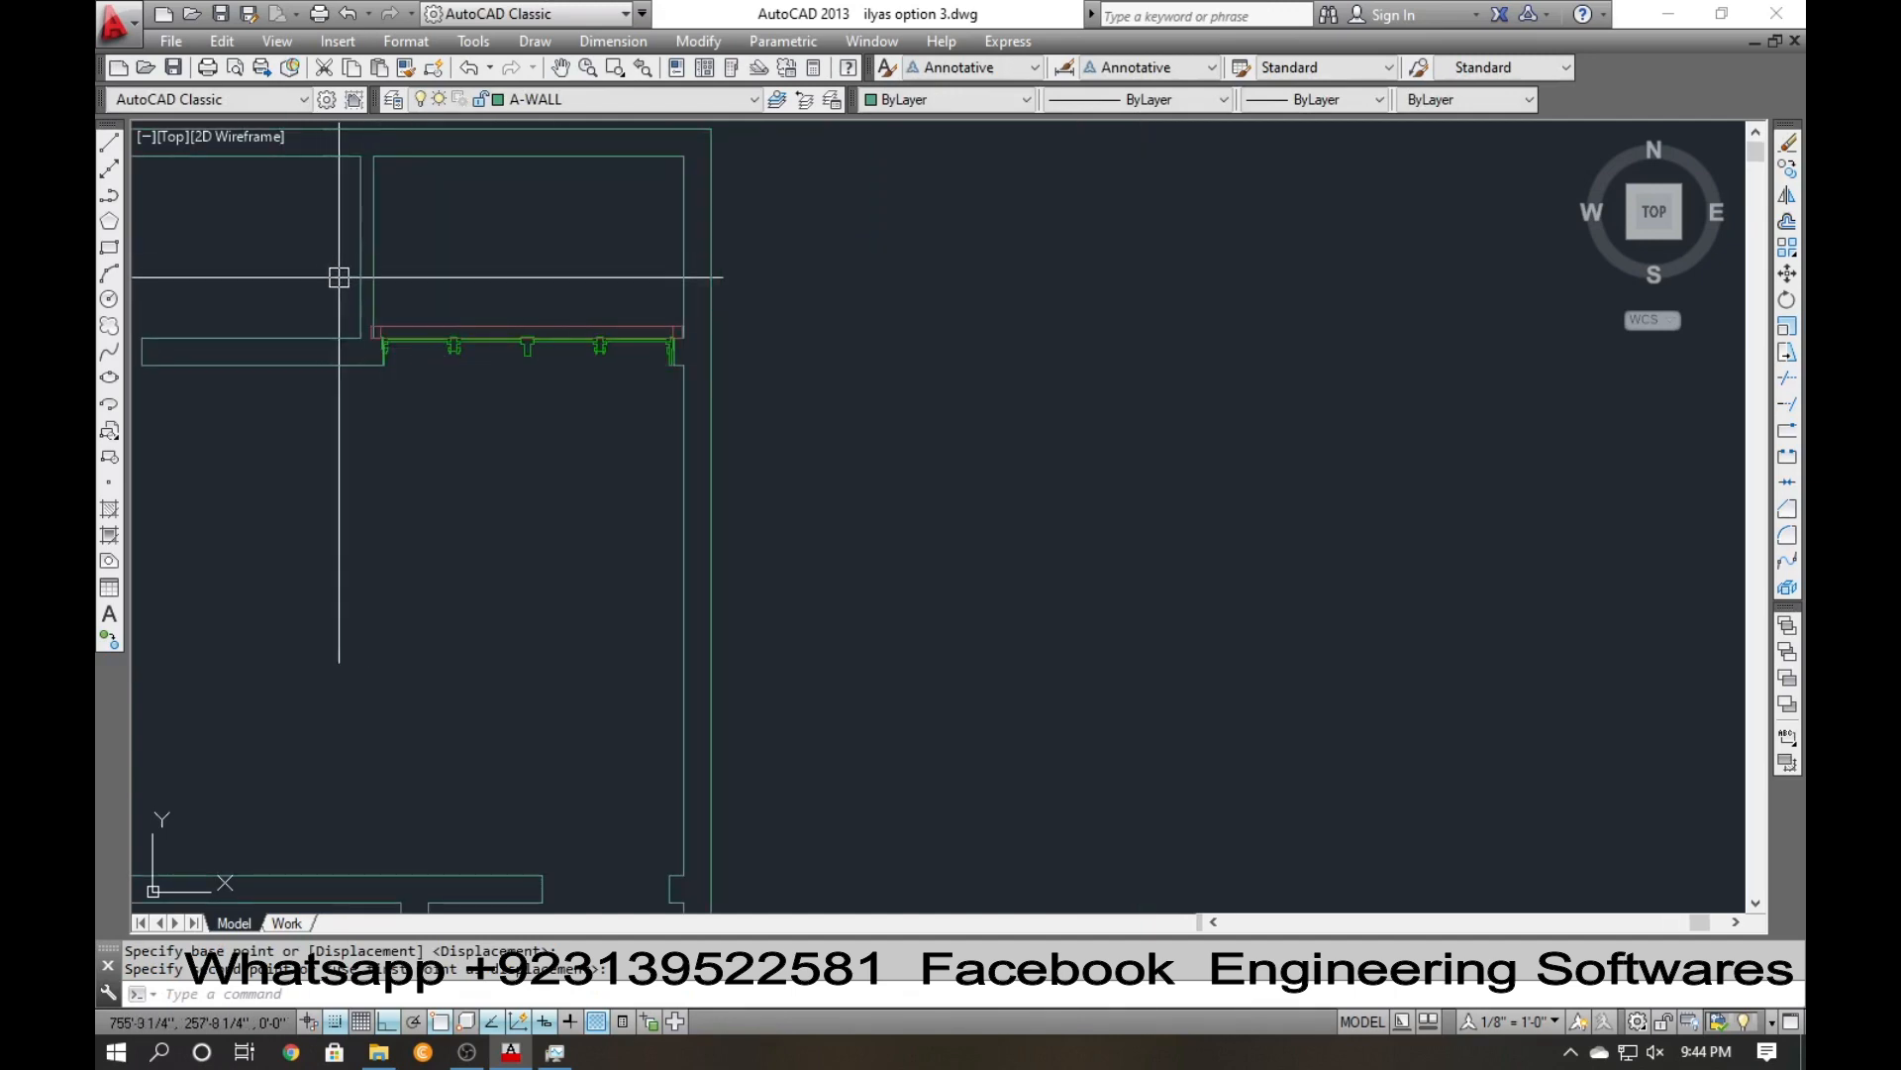
pyautogui.scroll(2, 379, 253)
pyautogui.click(376, 288)
pyautogui.click(348, 297)
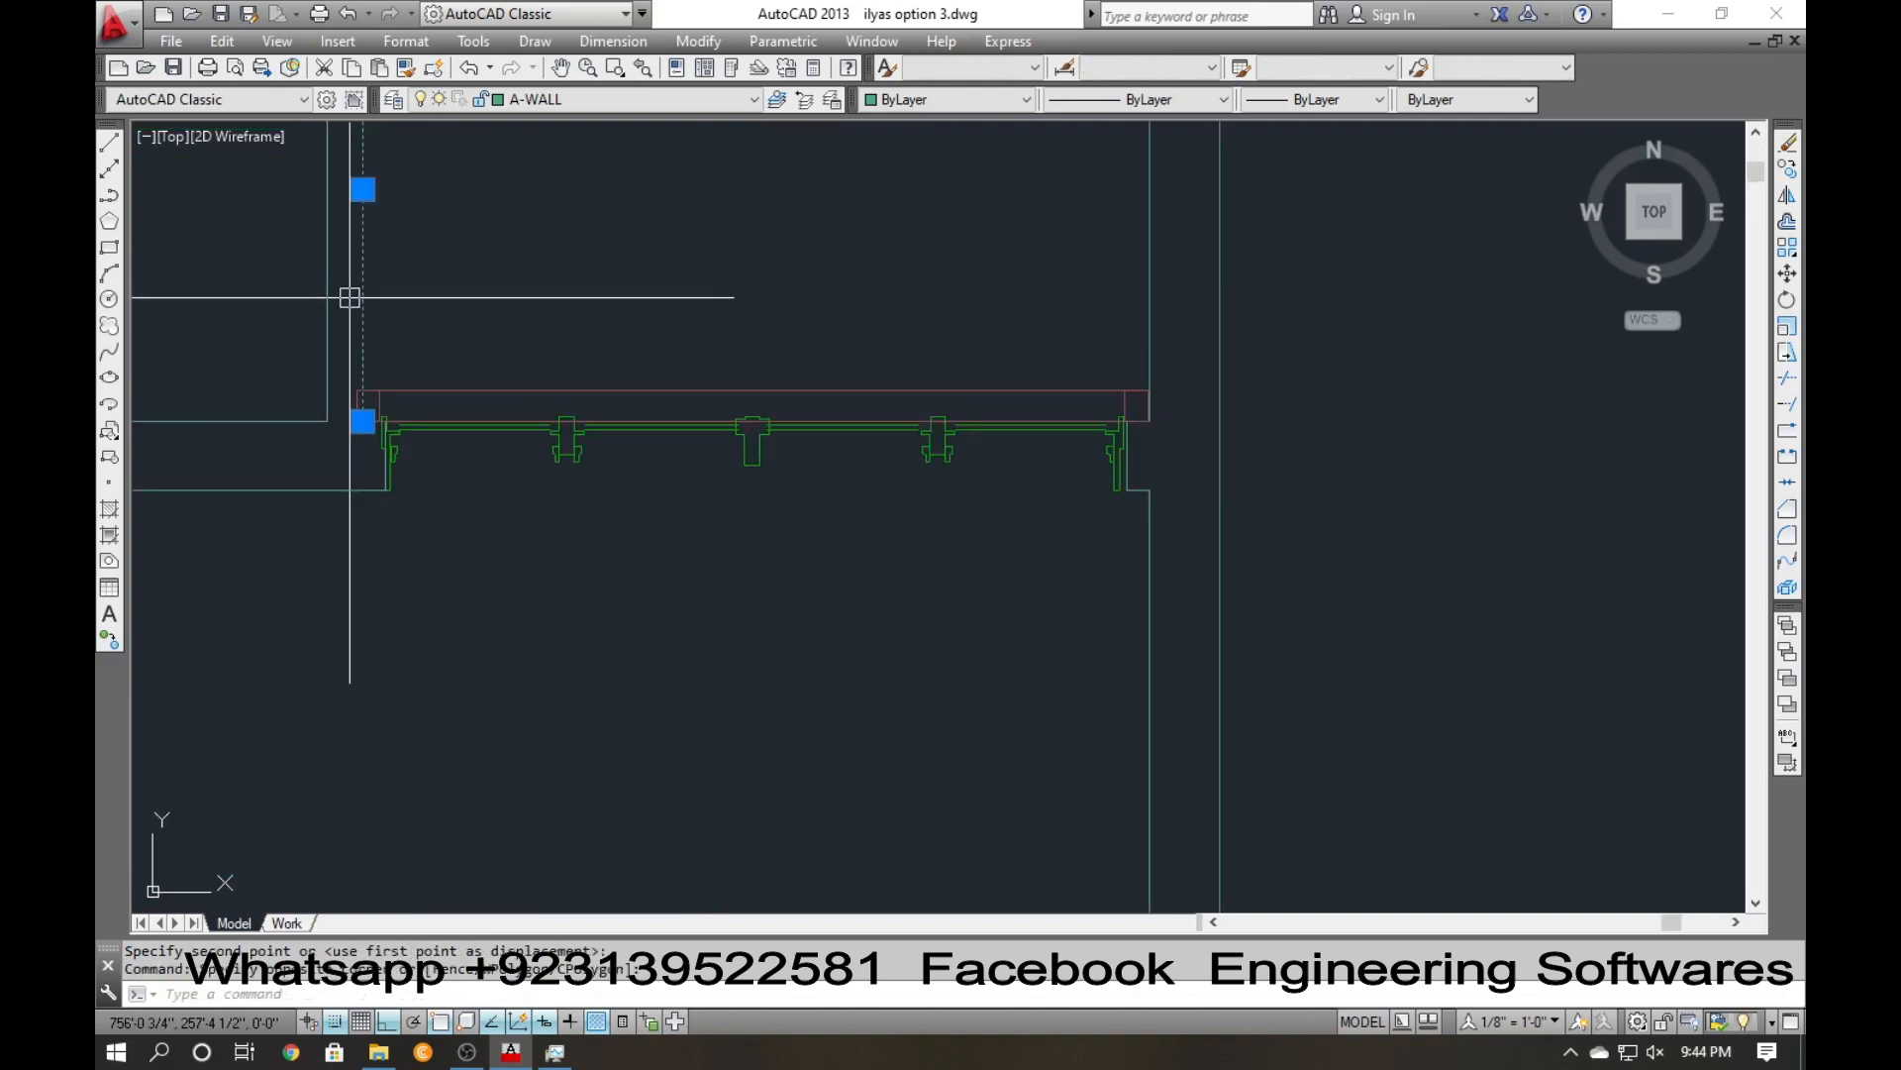
pyautogui.click(348, 297)
# Offset the partition's remaining face line 4.5" to the left.
pyautogui.write('o')
pyautogui.press('Return')
pyautogui.write('4')
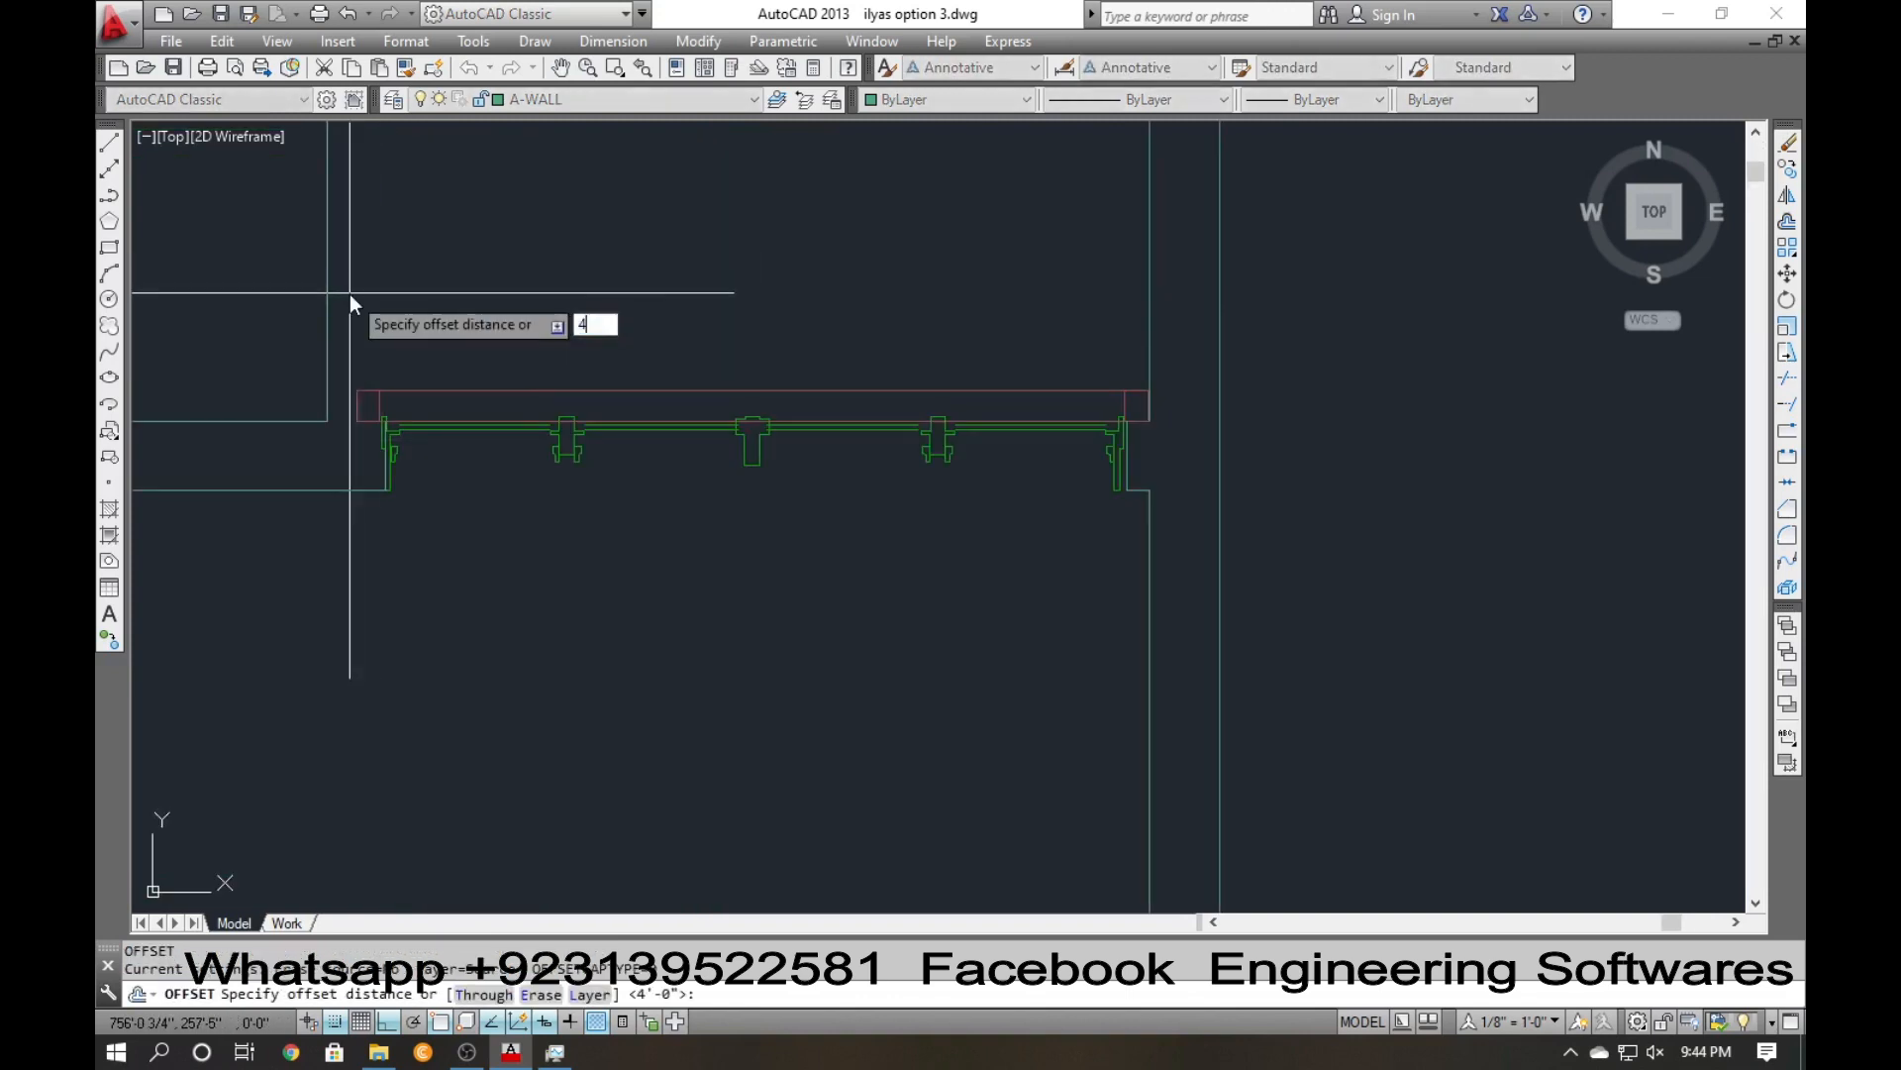
pyautogui.write('5')
pyautogui.press('Return')
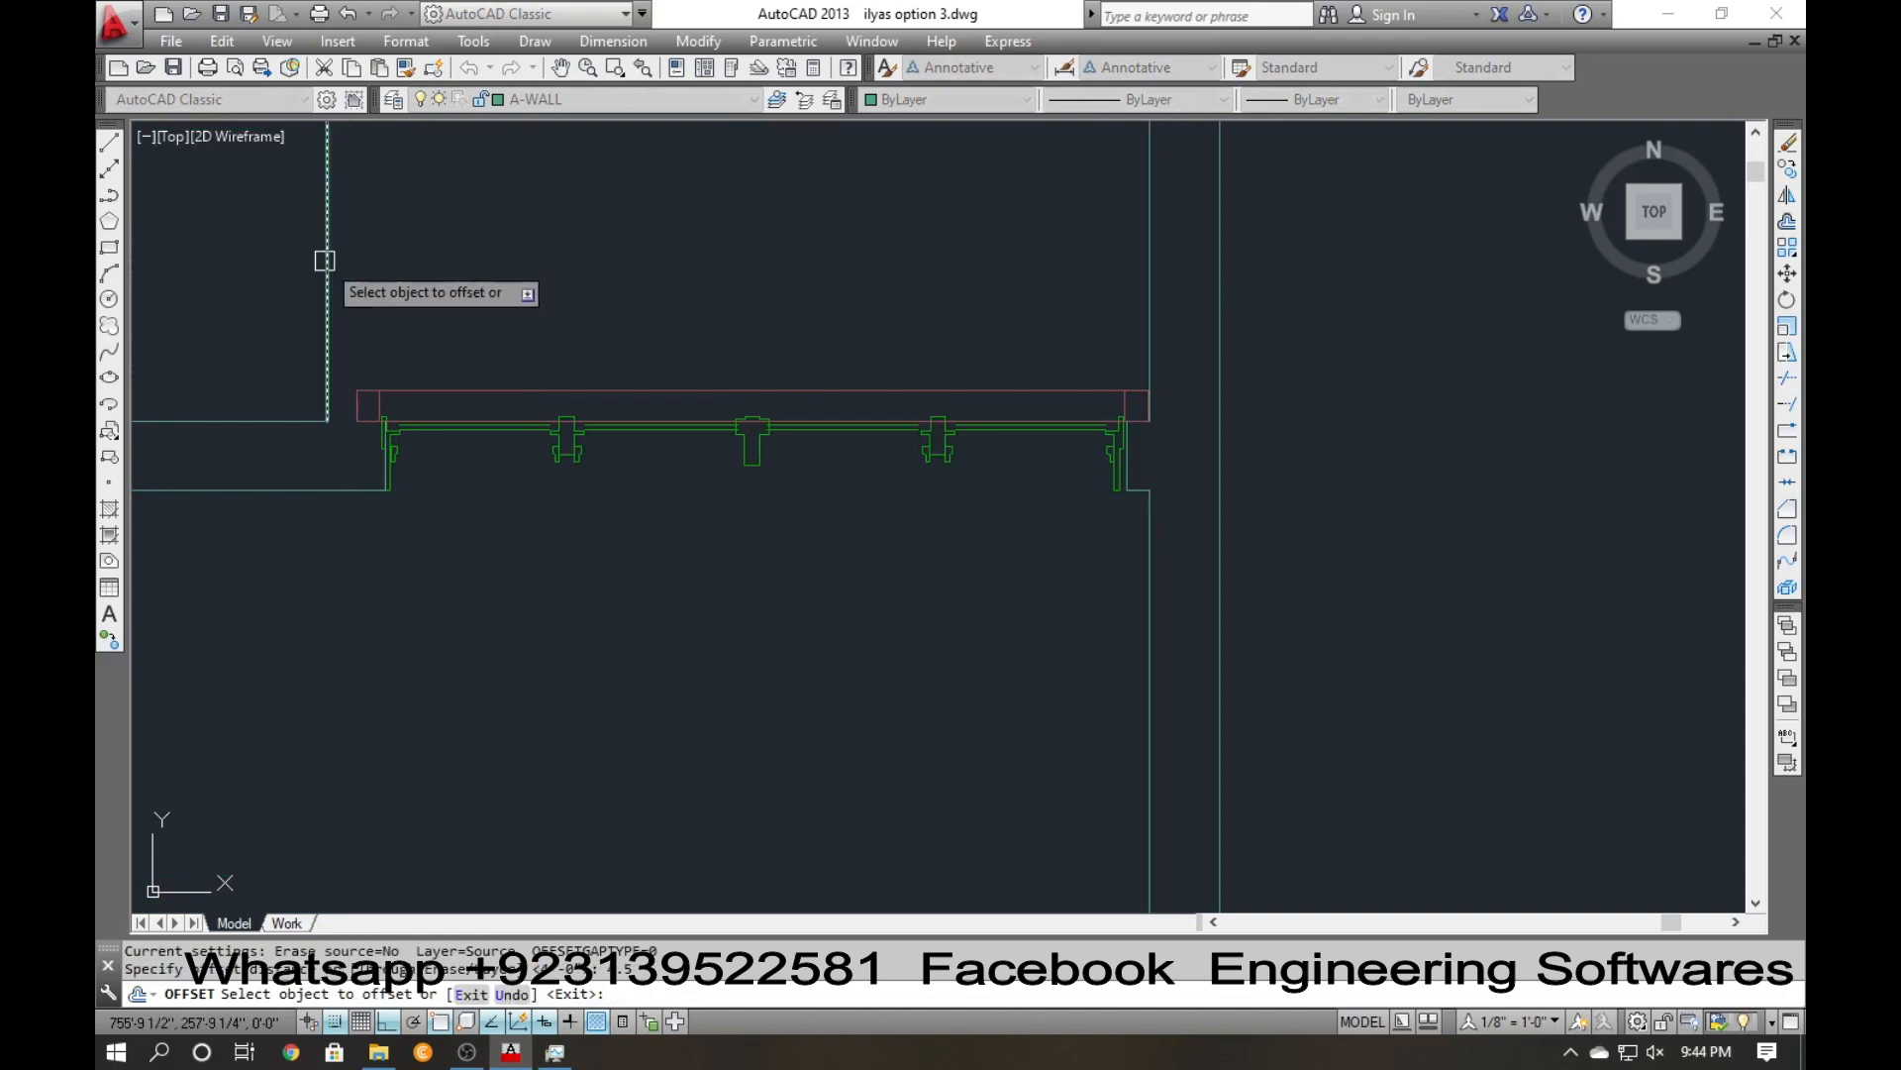
pyautogui.click(286, 315)
pyautogui.press('Escape')
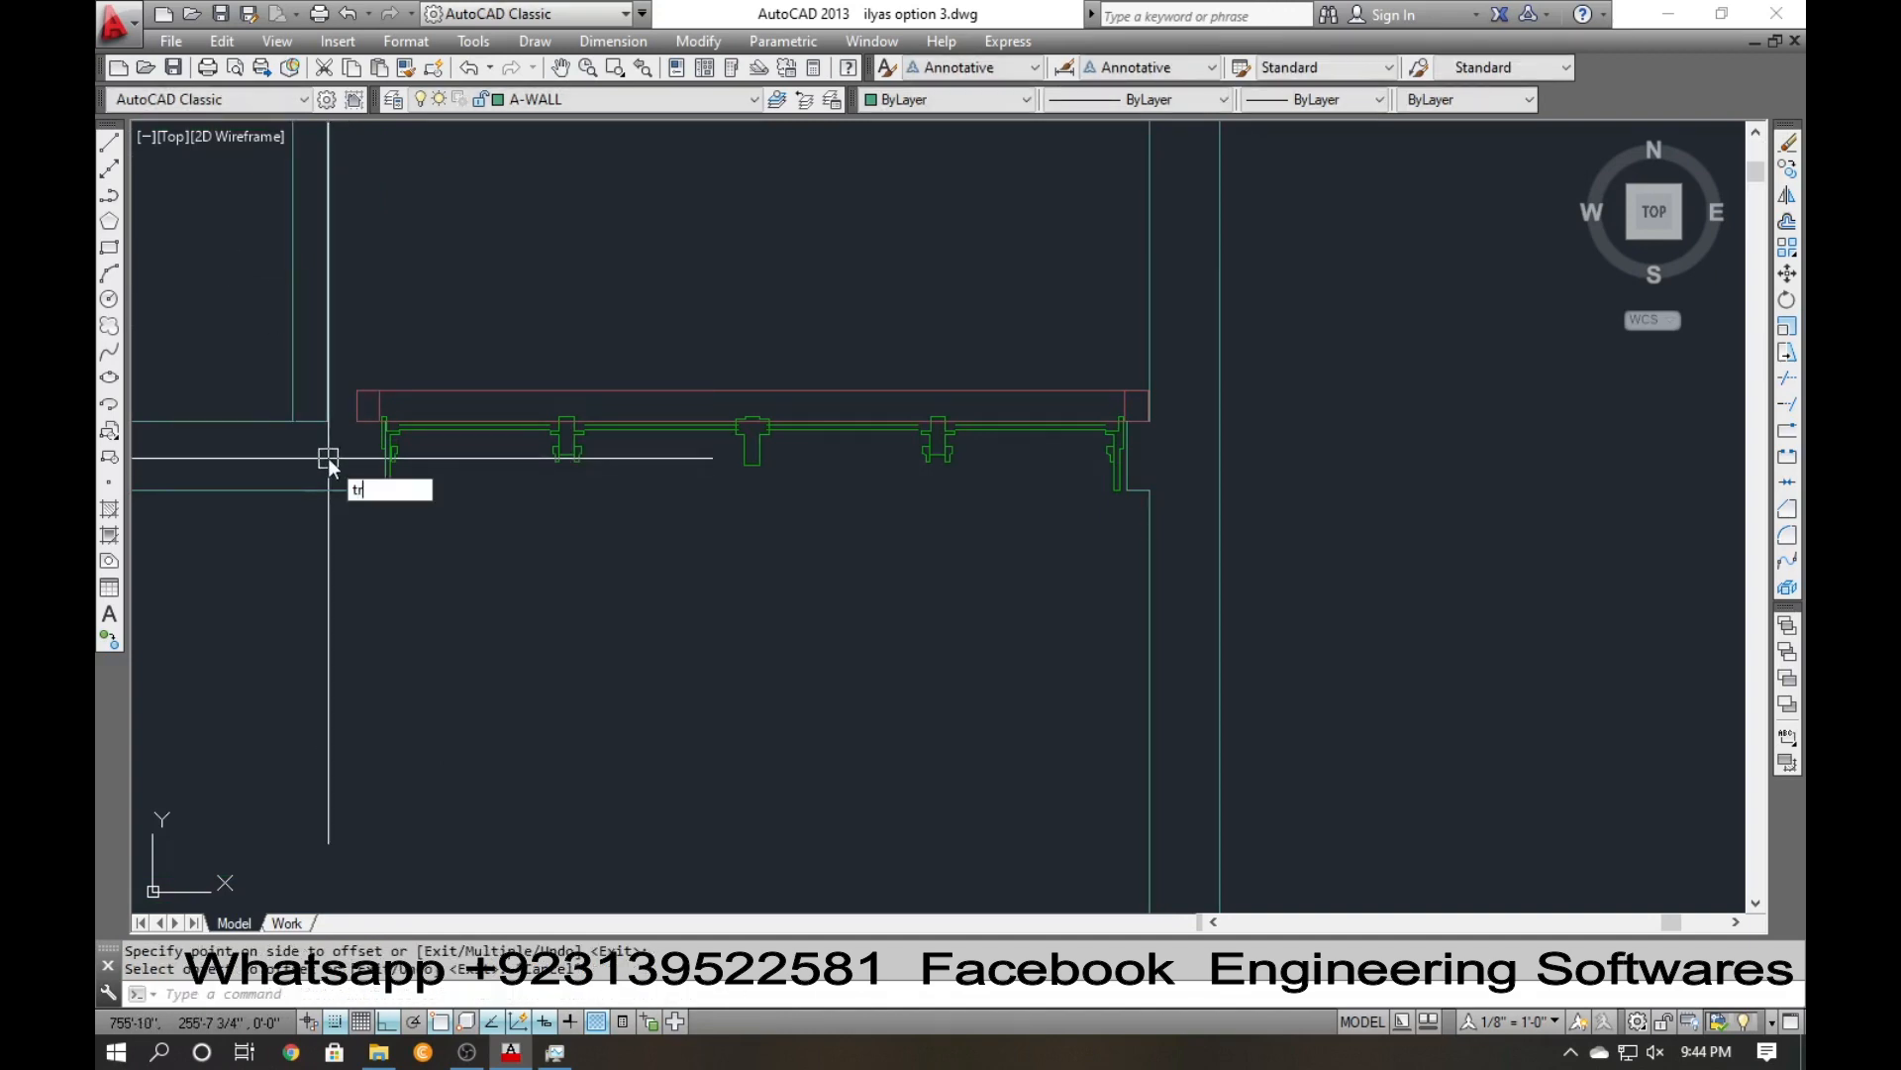
pyautogui.write('tr')
pyautogui.press('Return')
pyautogui.press('Return')
pyautogui.scroll(4, 308, 428)
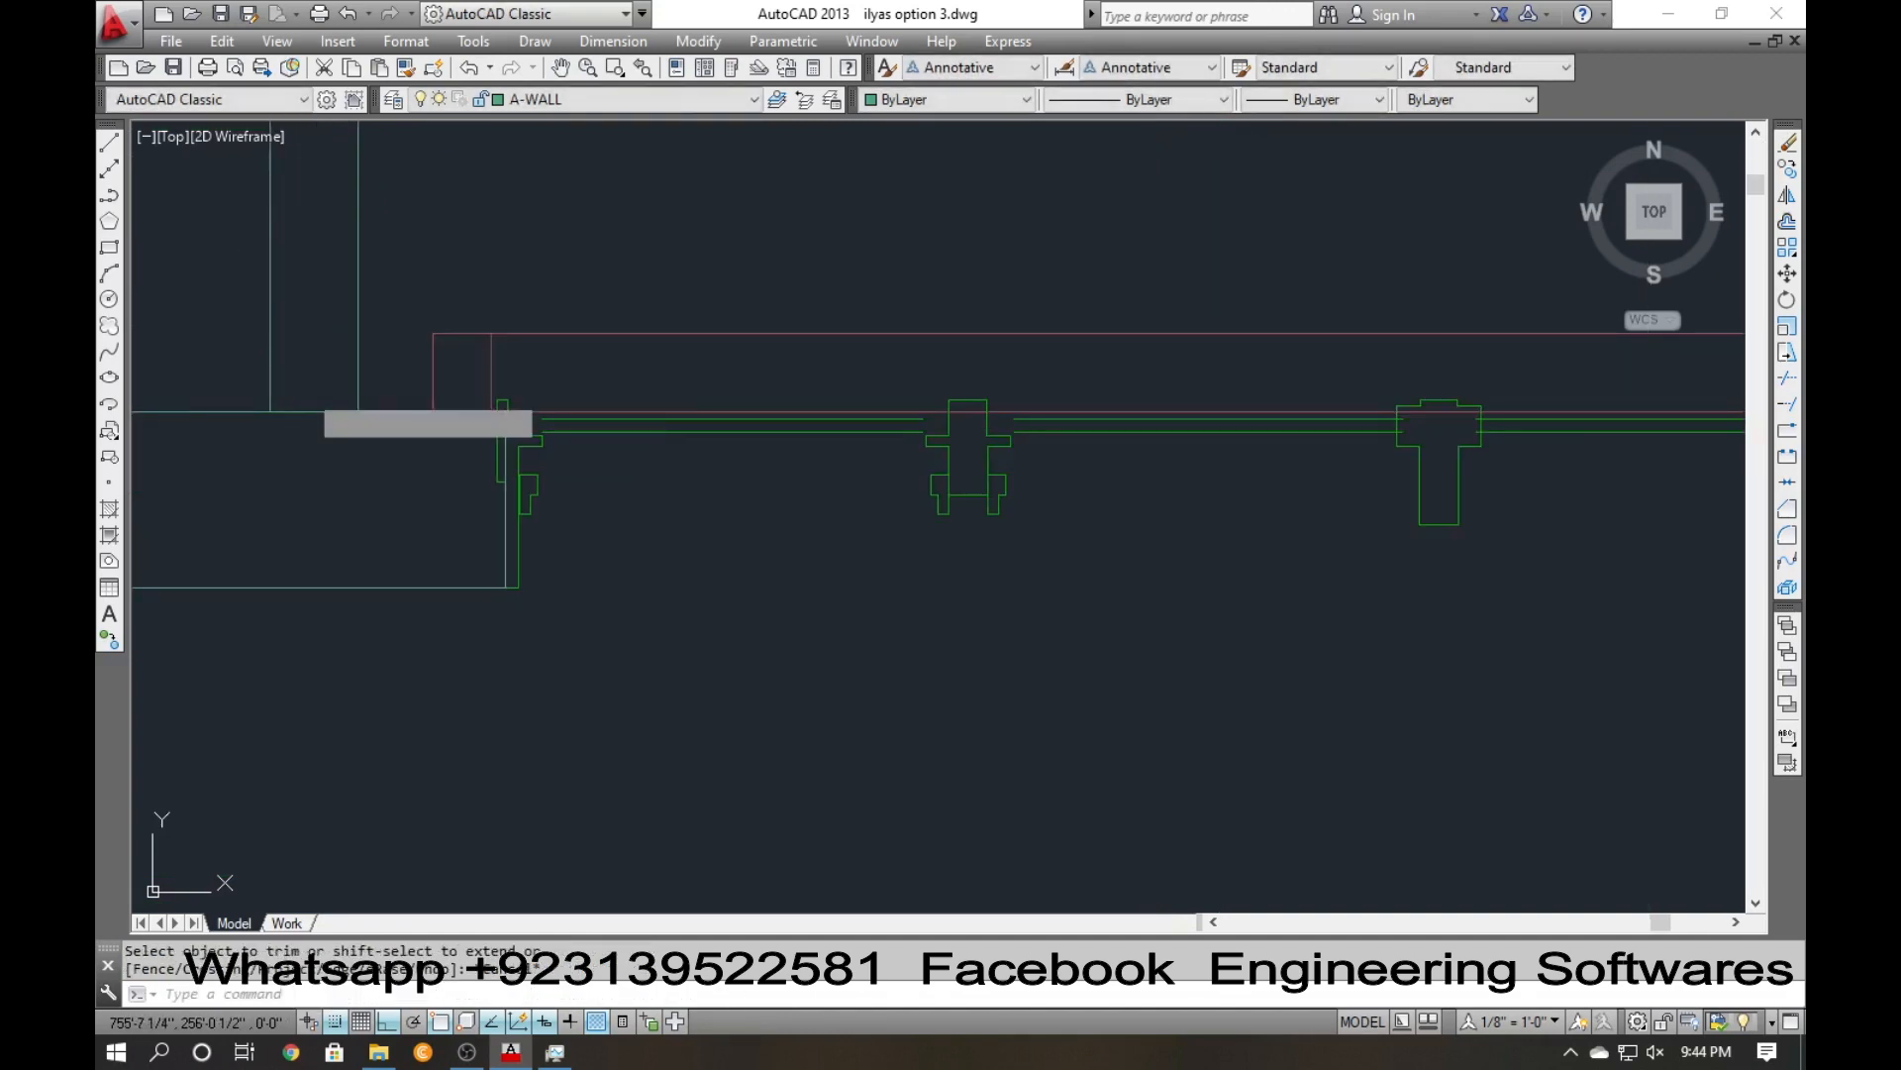
pyautogui.click(307, 393)
pyautogui.click(277, 431)
pyautogui.press('Escape')
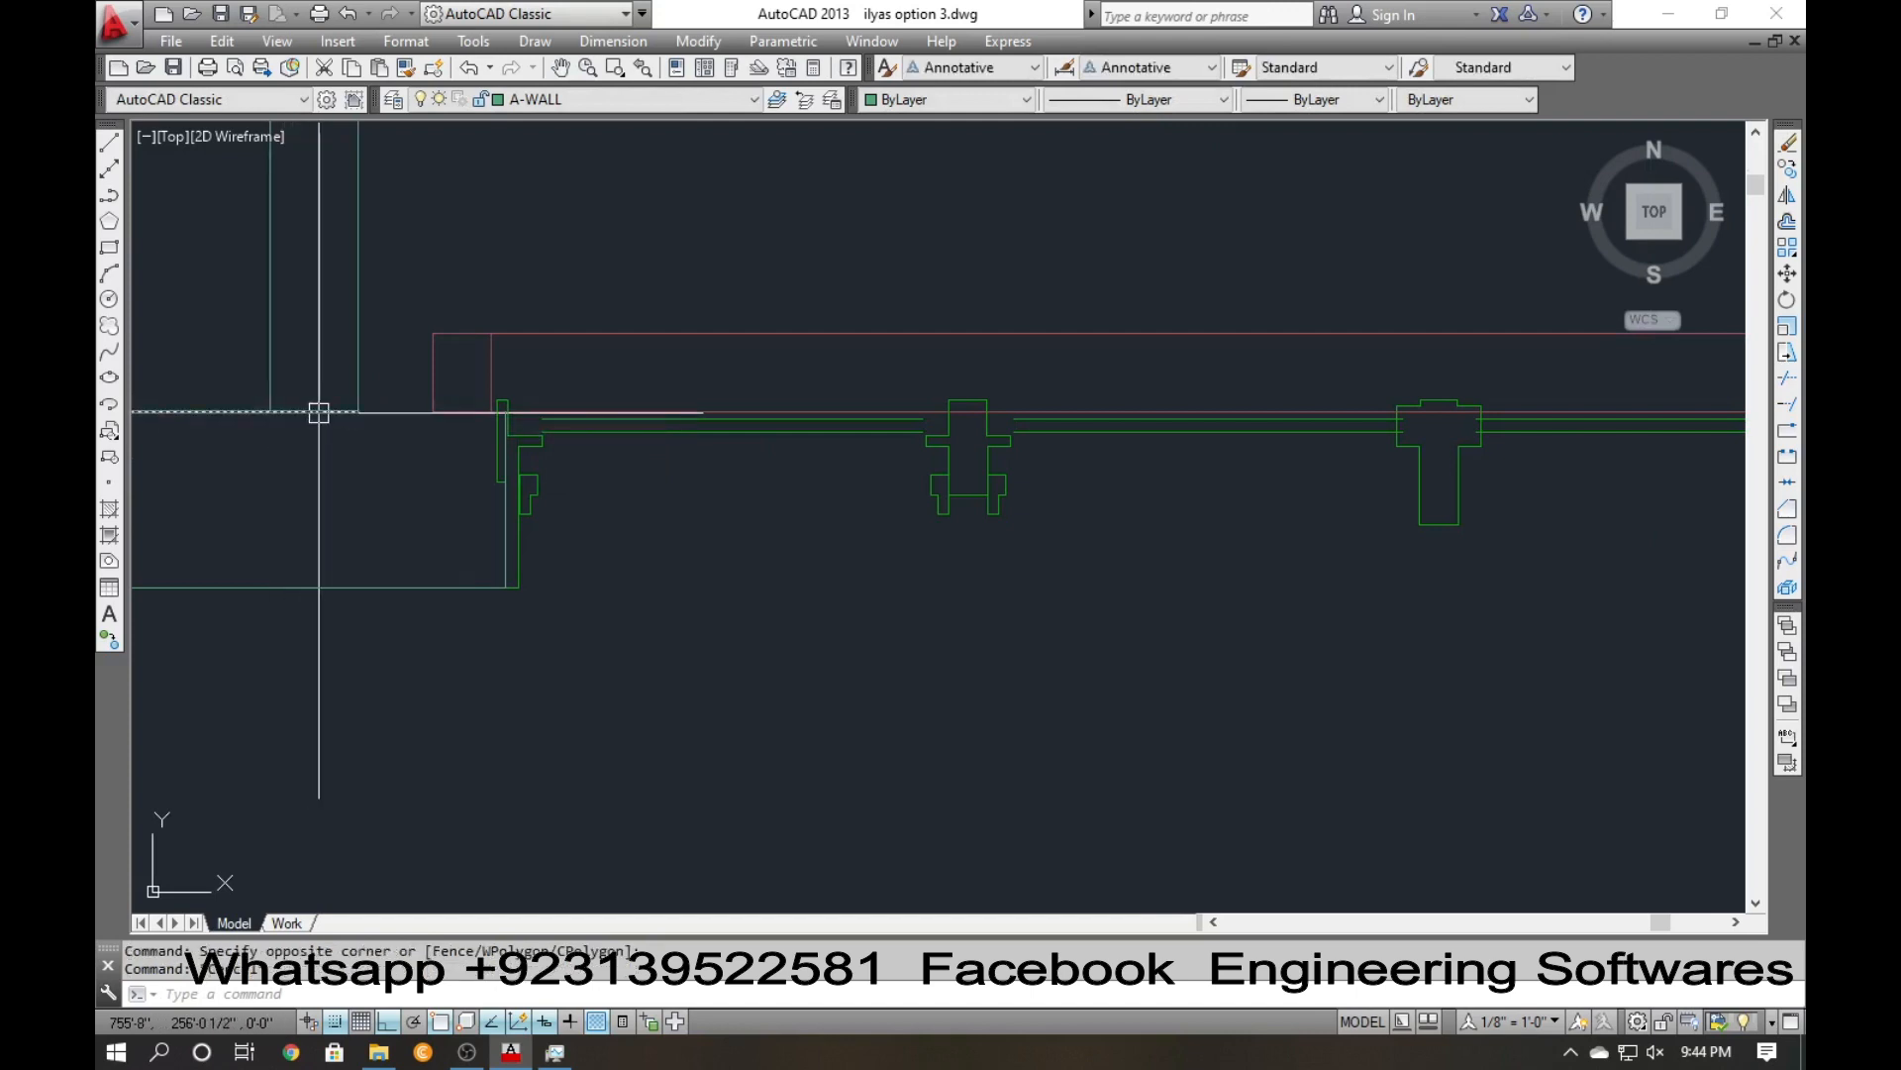
# Erase the leftover piece at the partition's lower end and trim away the wall line between the partition's two faces.
pyautogui.click(230, 384)
pyautogui.click(421, 460)
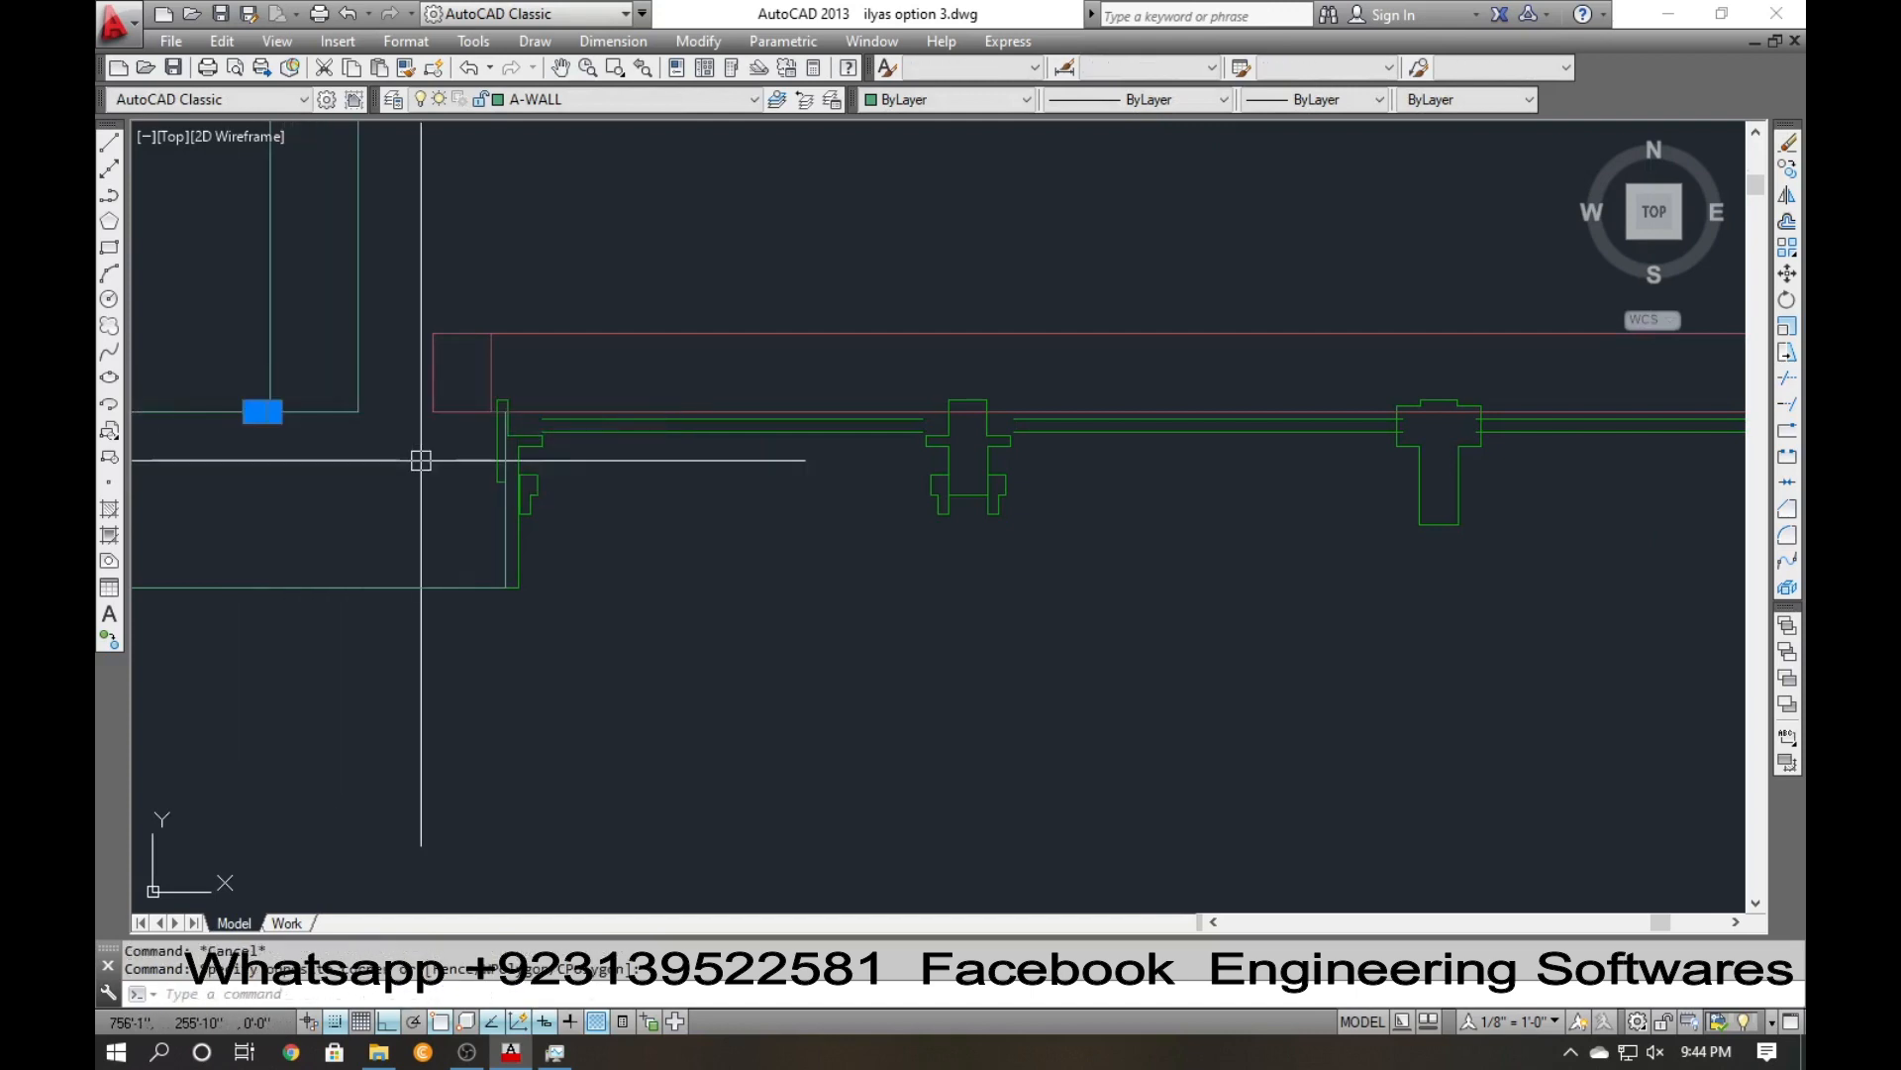
pyautogui.press('Delete')
pyautogui.write('tr')
pyautogui.press('Return')
pyautogui.press('Return')
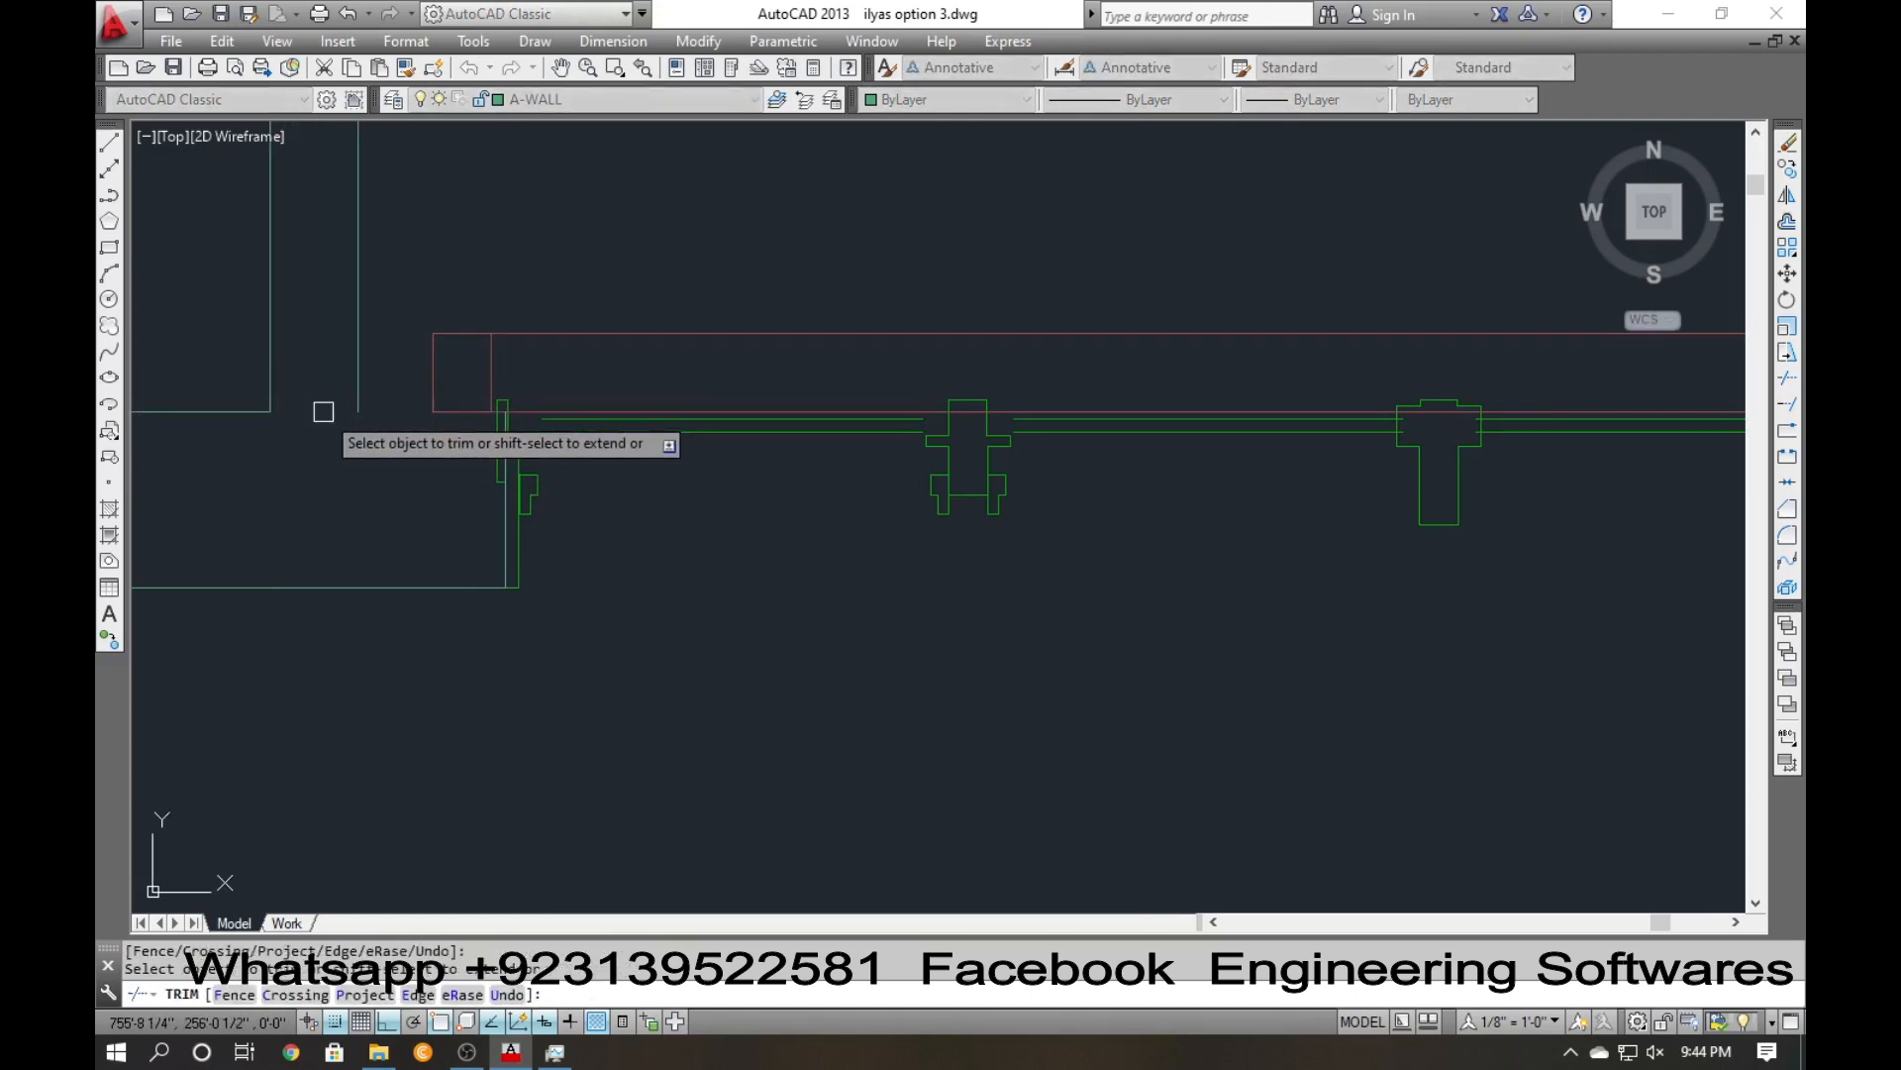
pyautogui.press('Escape')
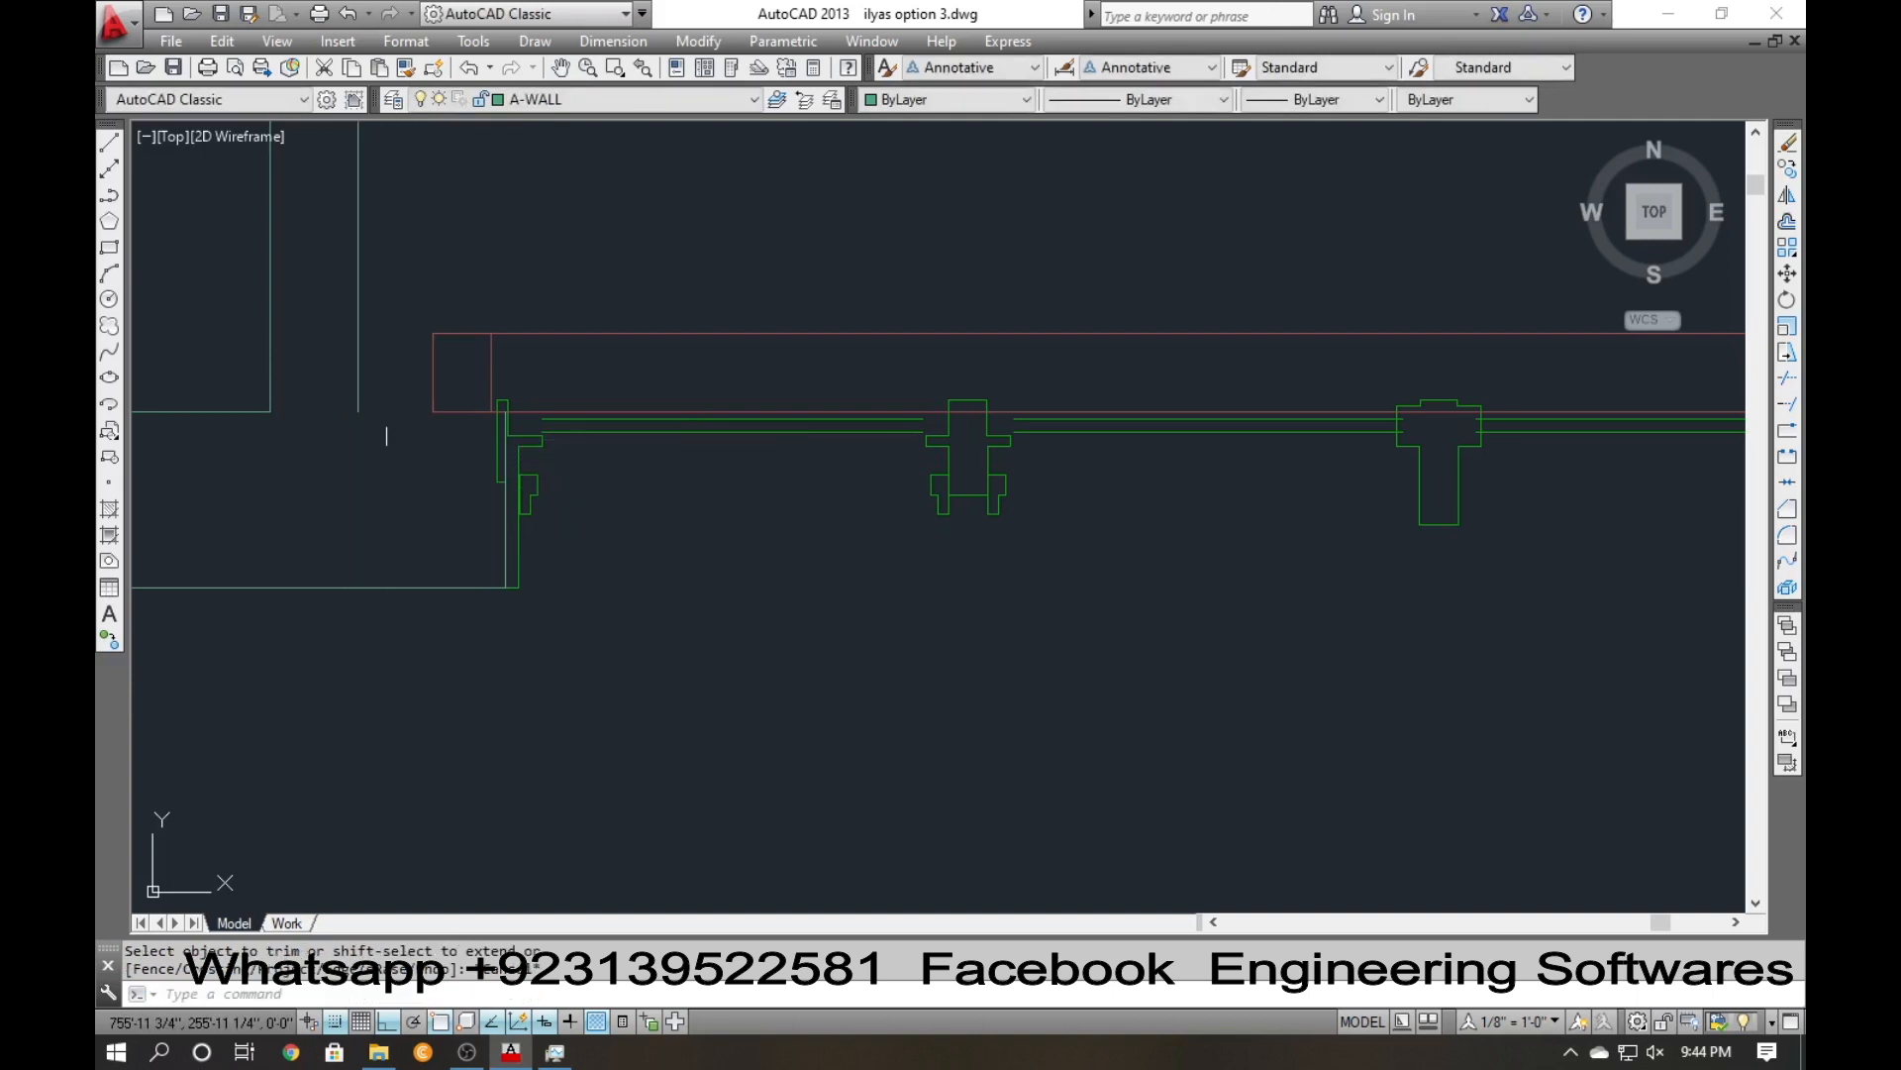
pyautogui.write('cha')
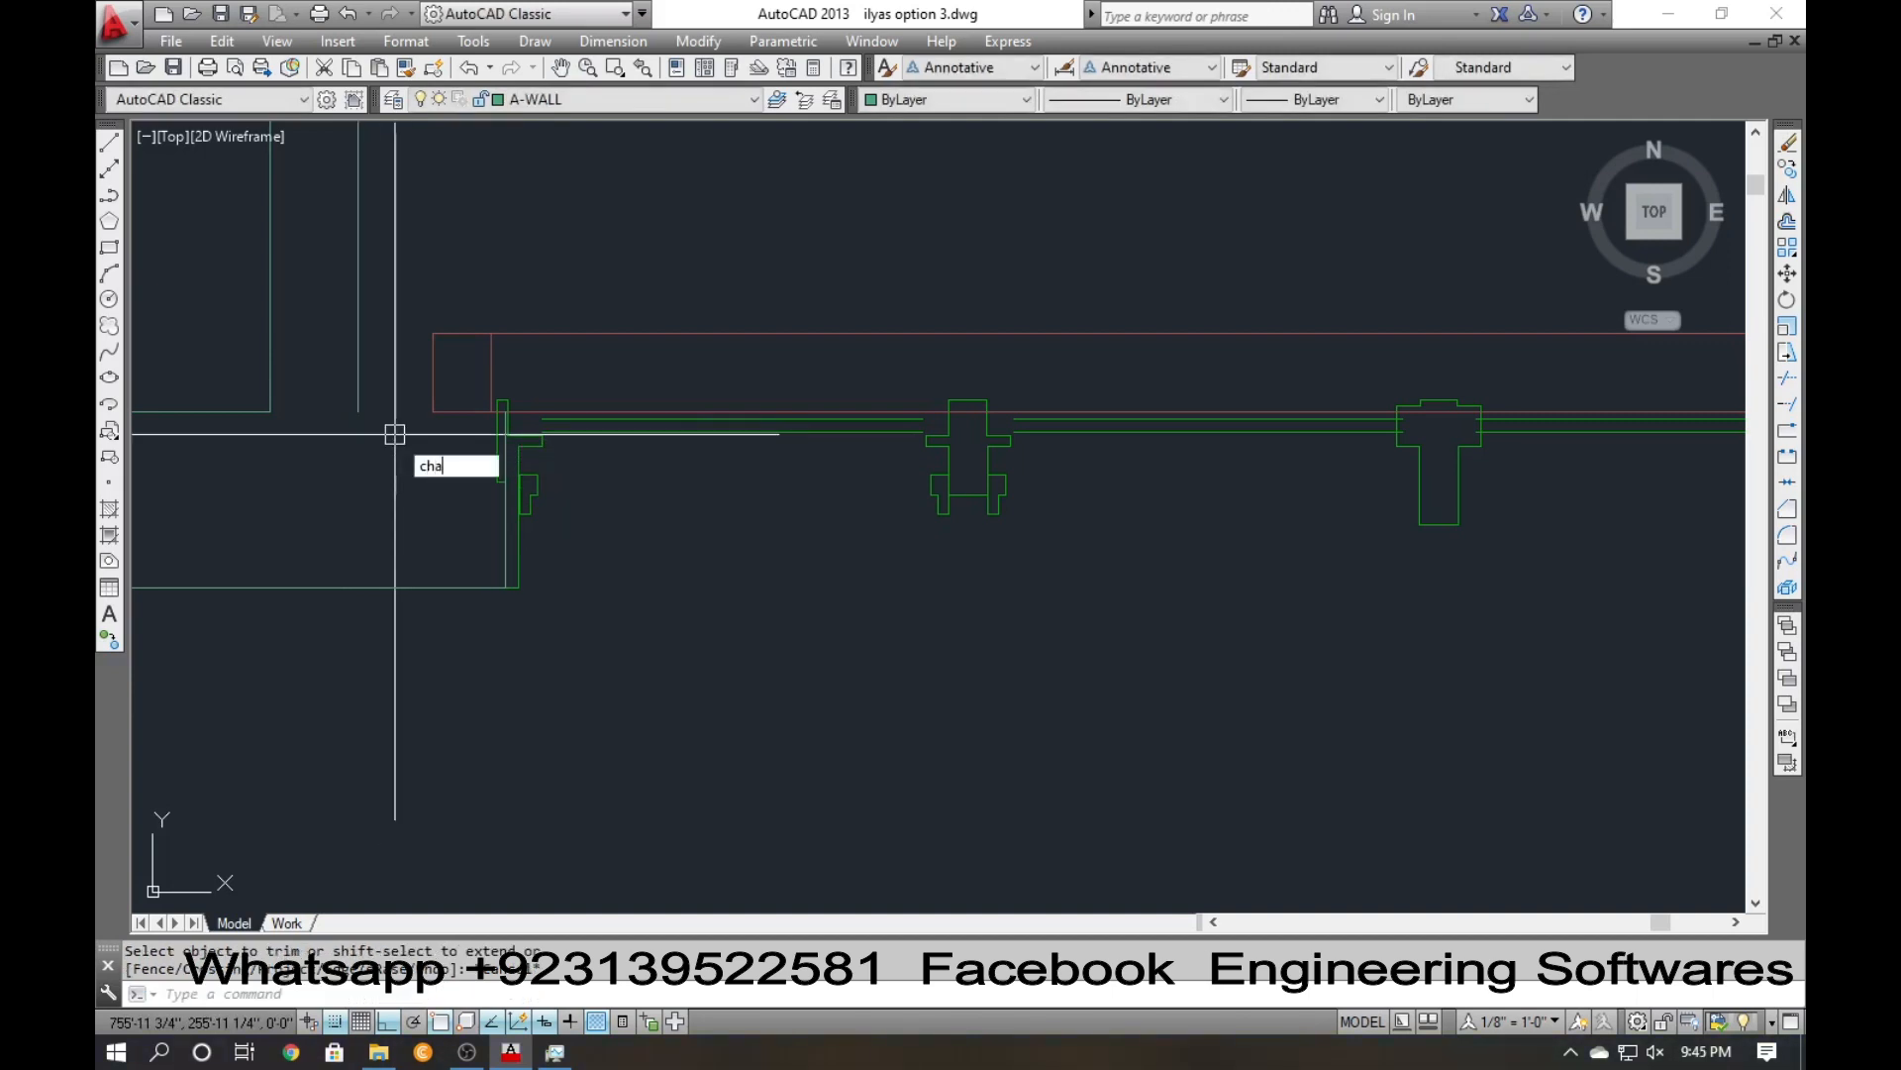
pyautogui.press('Return')
pyautogui.click(362, 400)
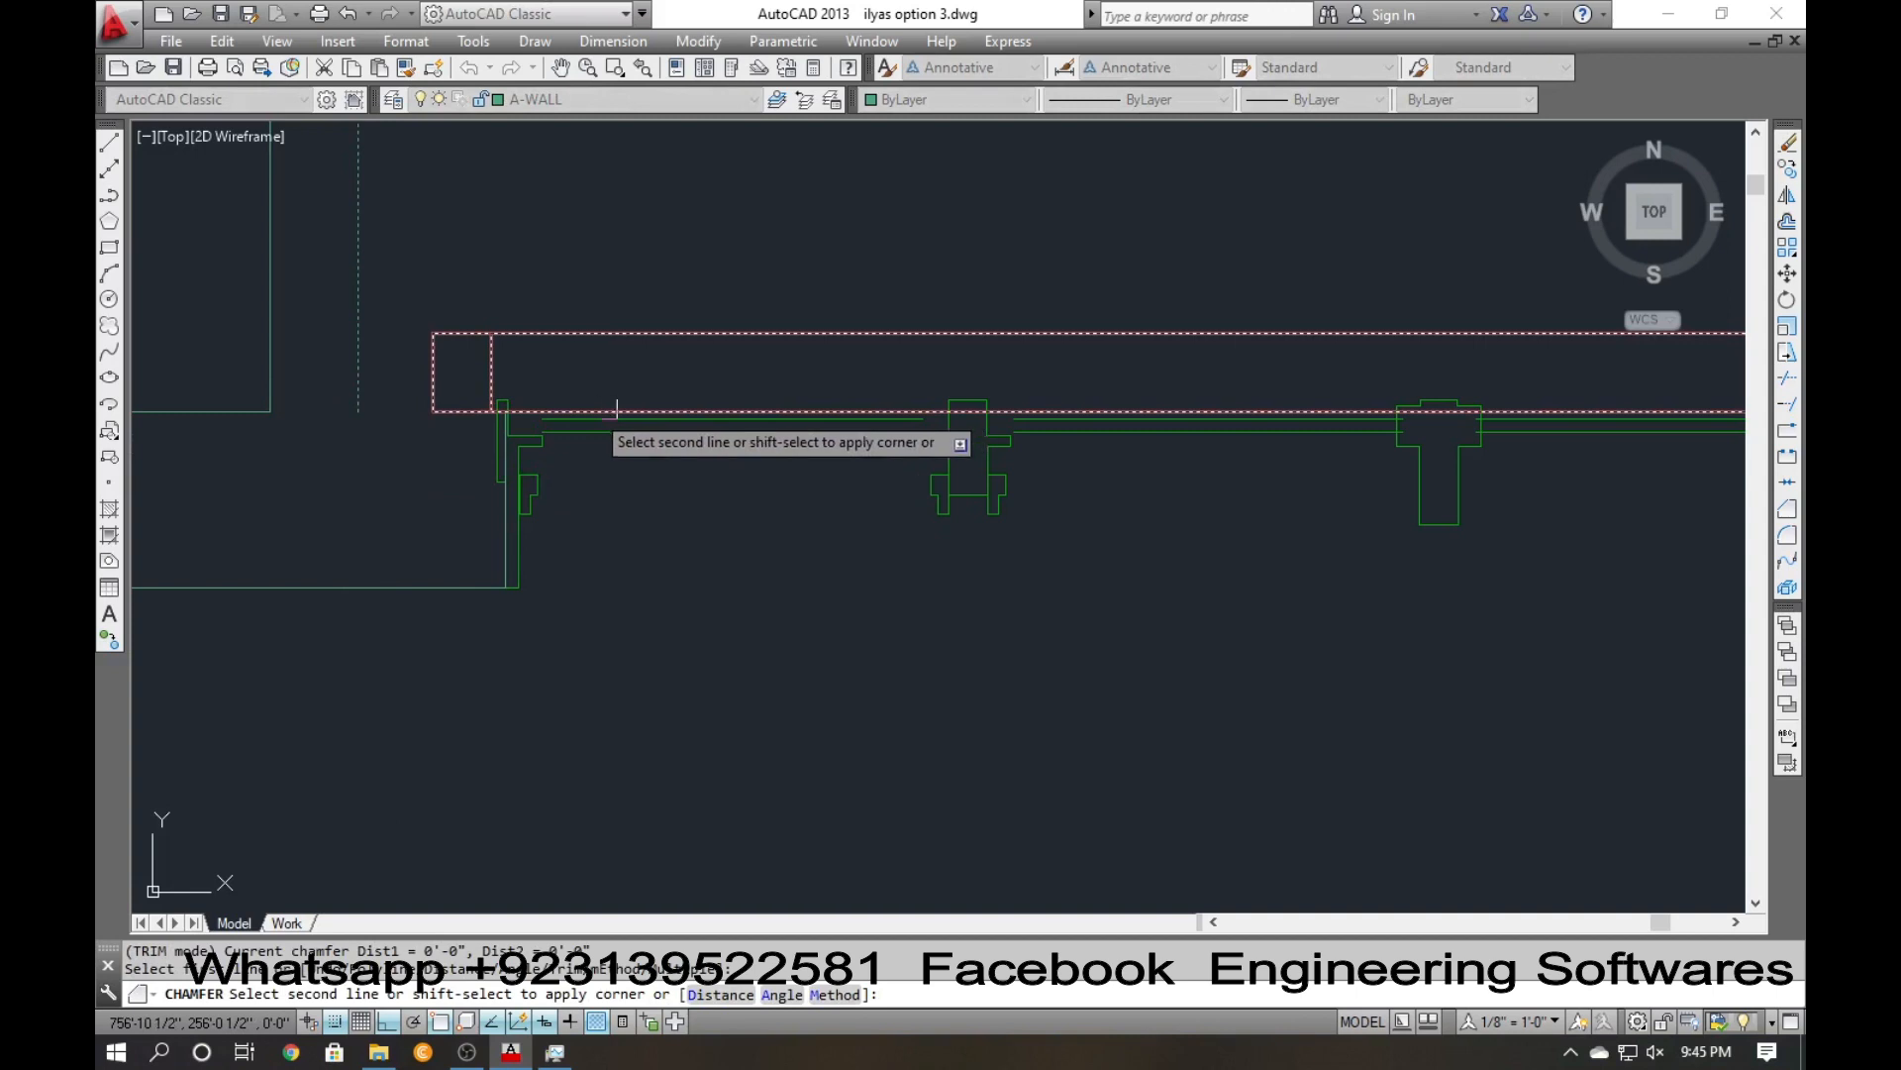
pyautogui.scroll(-2, 501, 415)
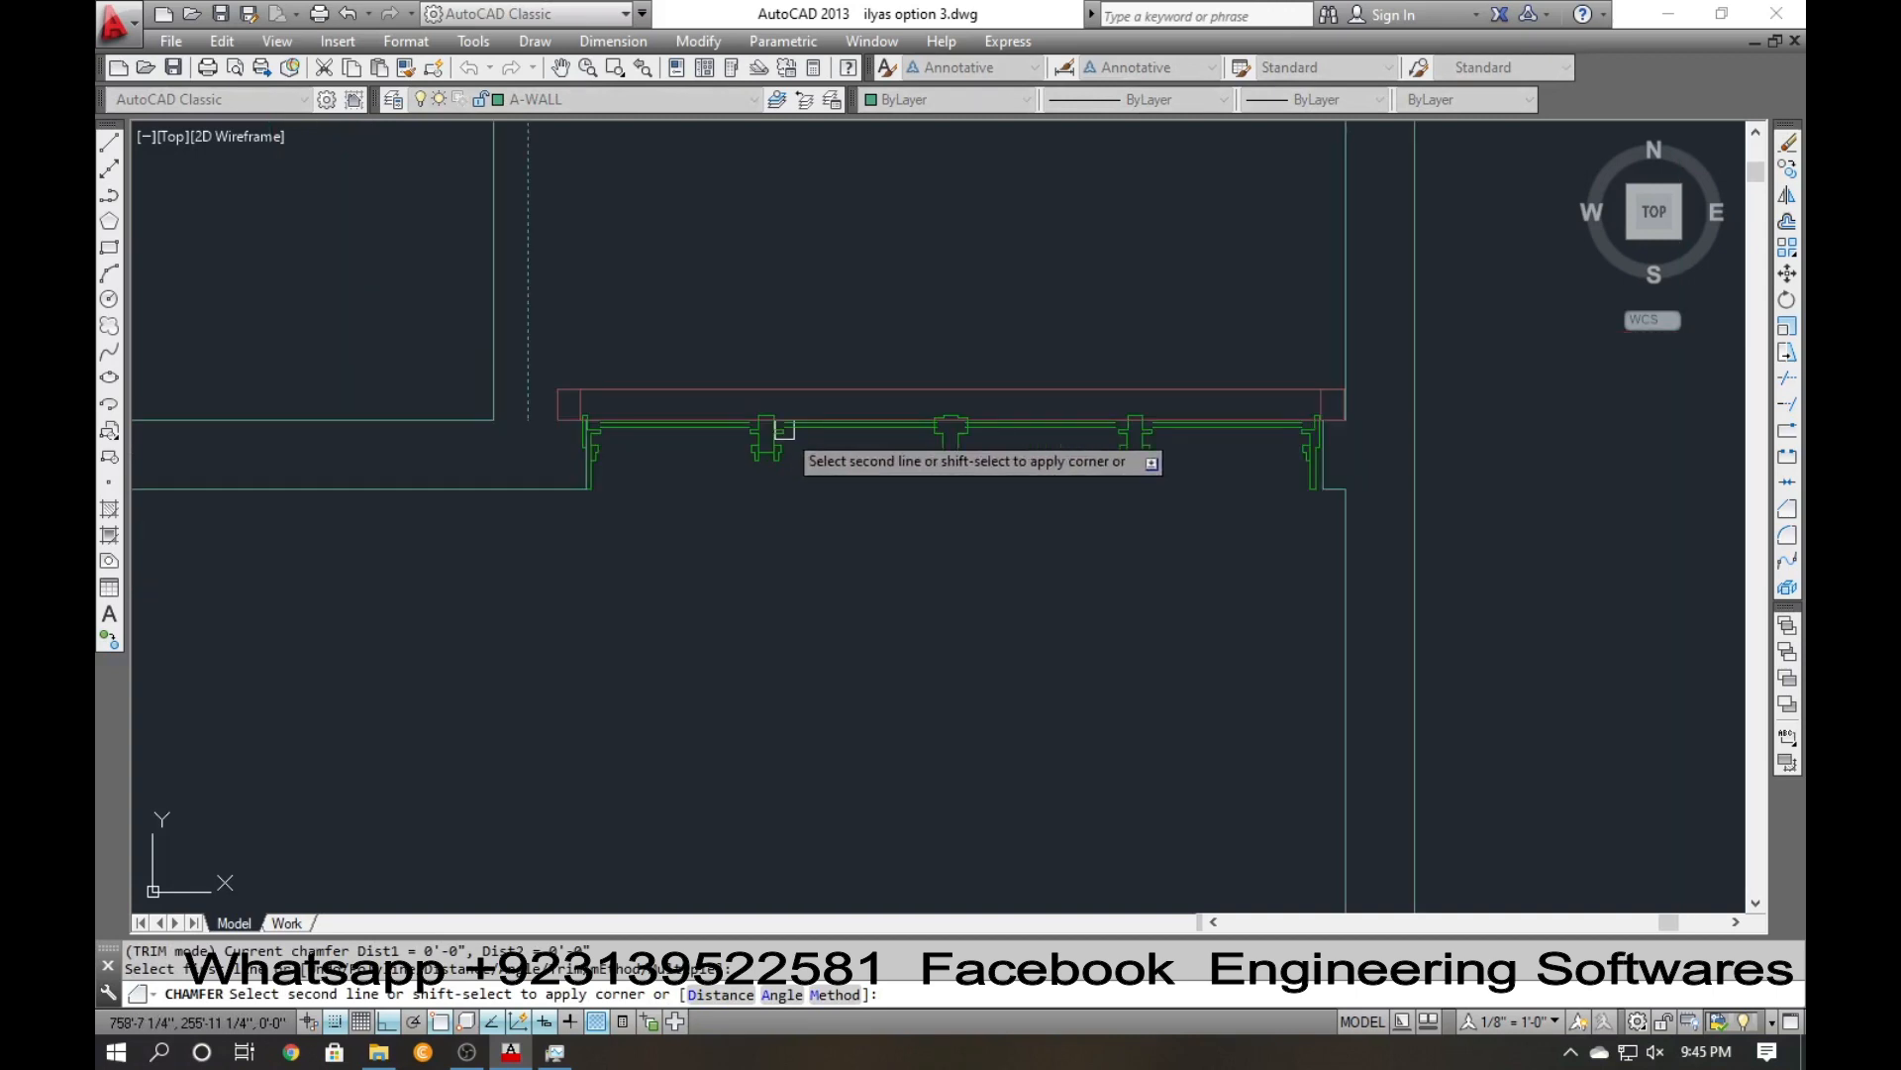
pyautogui.scroll(3, 501, 428)
pyautogui.scroll(3, 648, 414)
pyautogui.press('Escape')
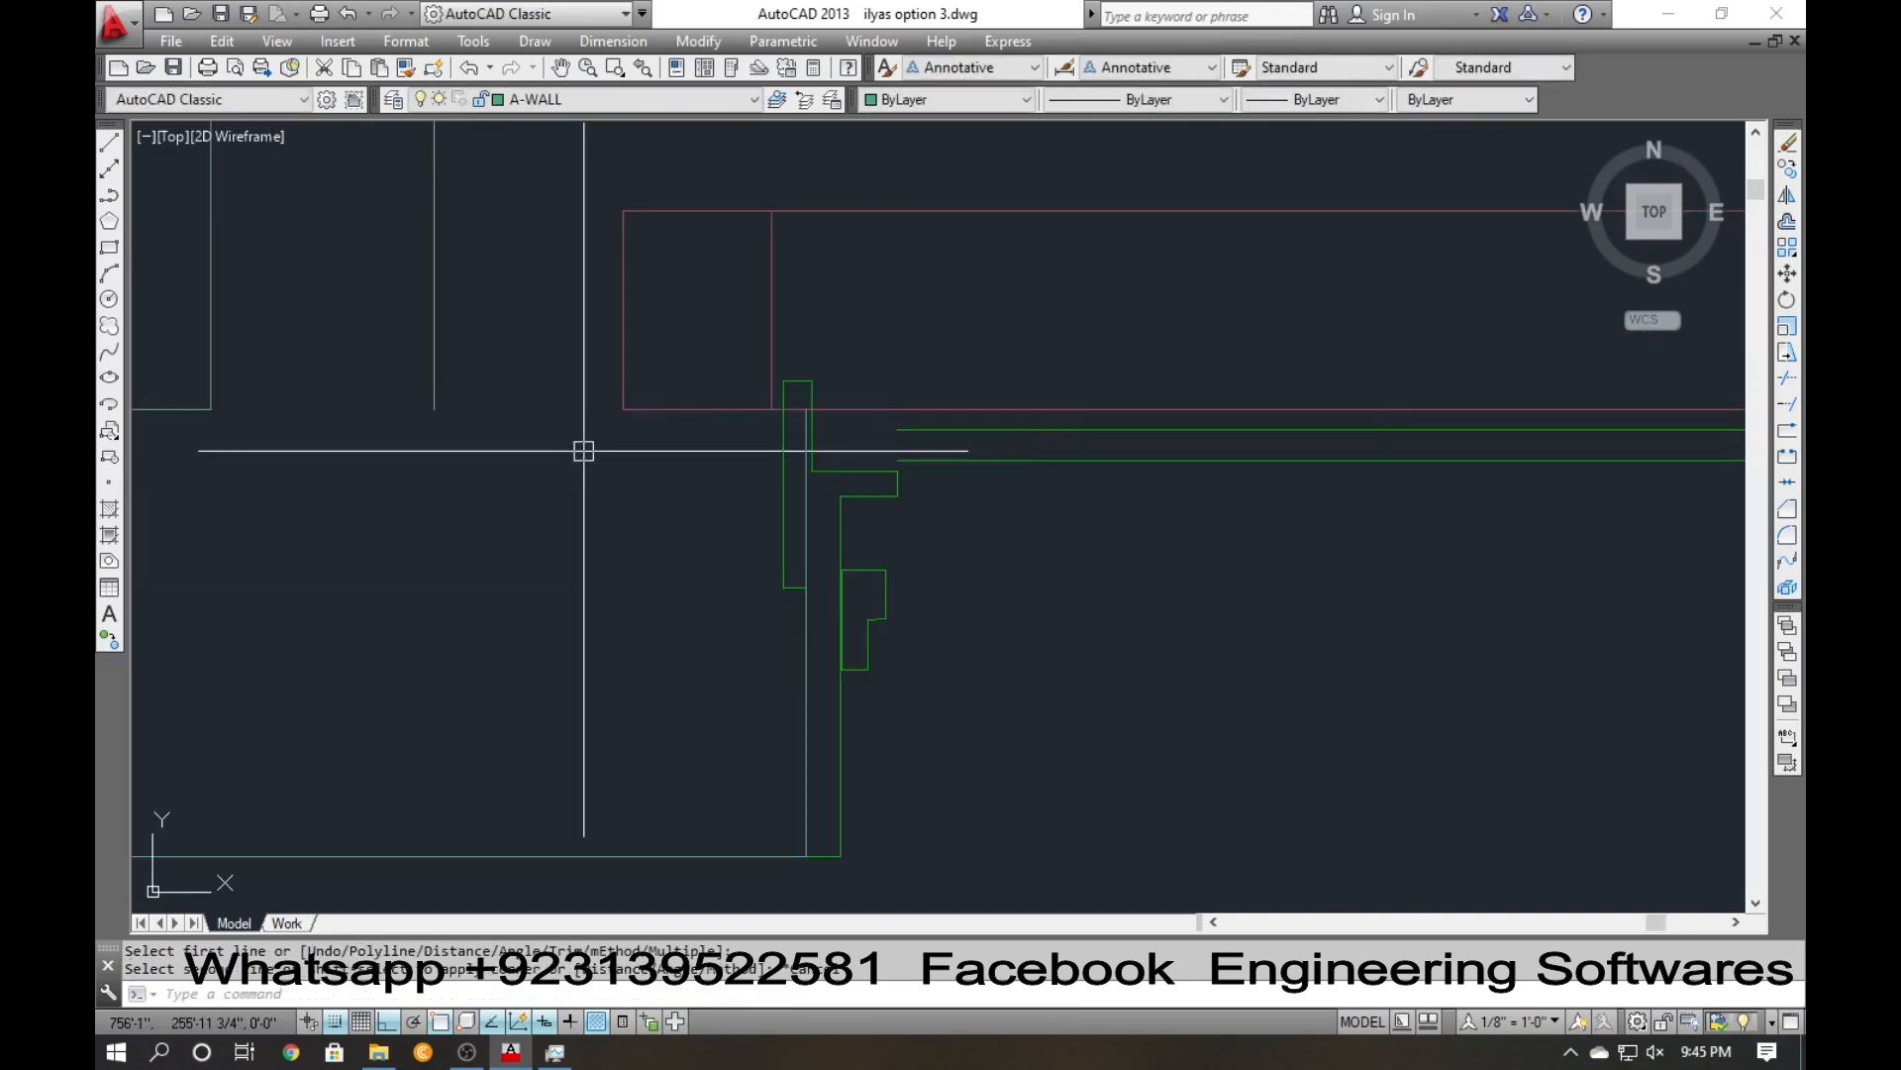
# Draw a 9" horizontal wall line rightward from the lower end of the partition's right face, beneath the new window.
pyautogui.write('l')
pyautogui.press('Return')
pyautogui.click(434, 408)
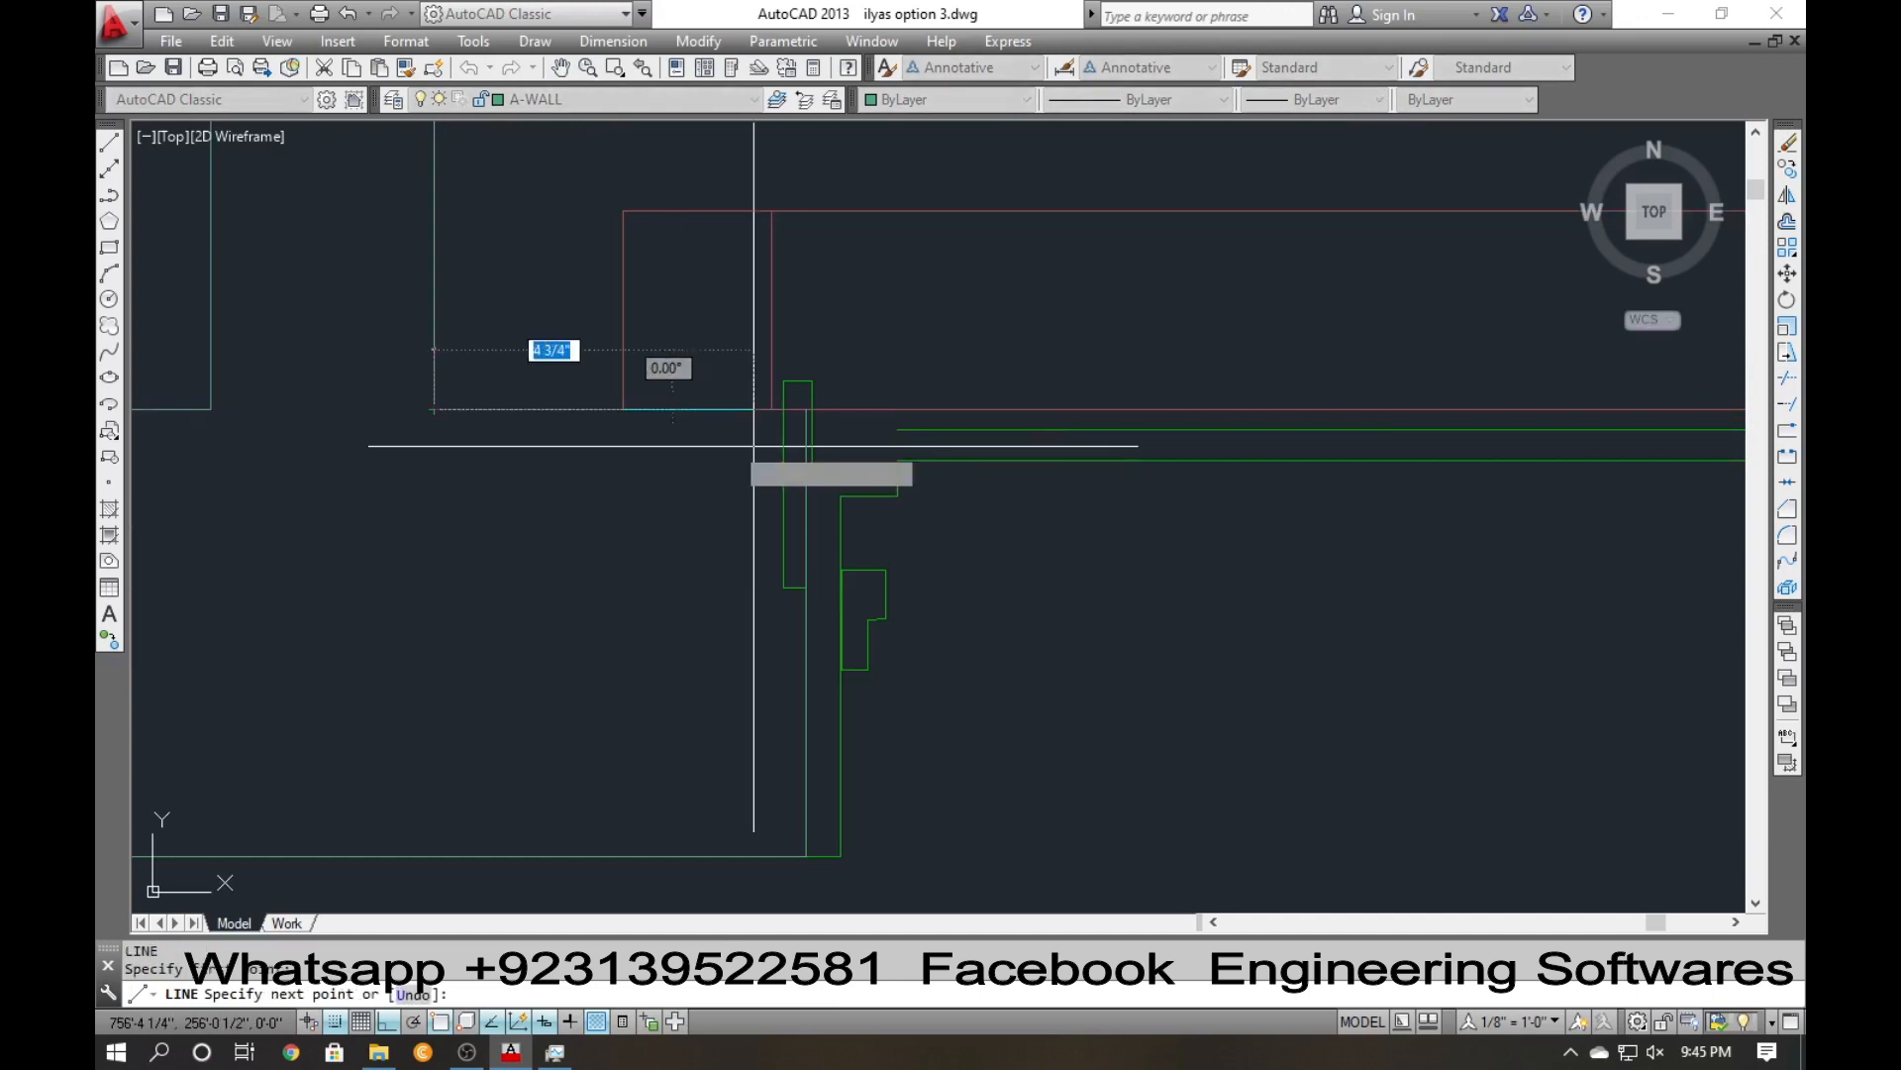
pyautogui.write('9')
pyautogui.press('Return')
pyautogui.press('Return')
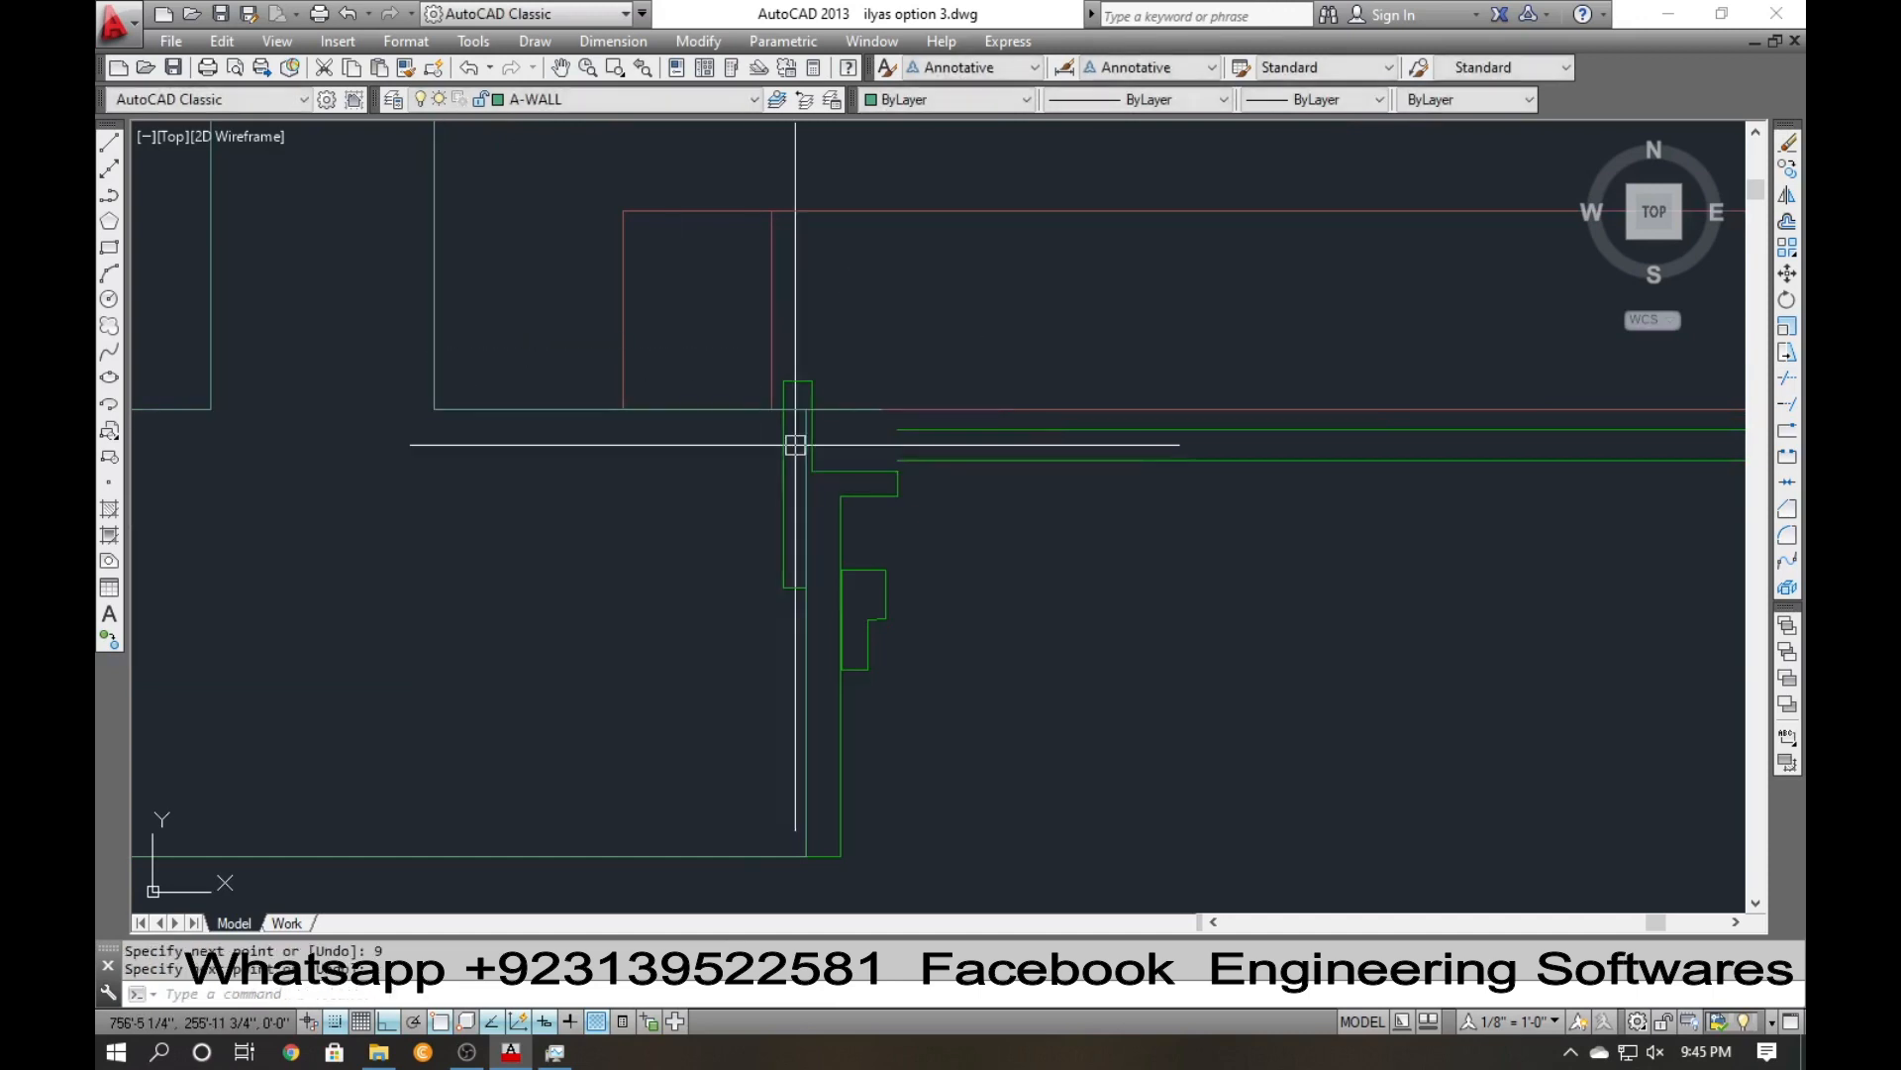
# Extend the upper-right room's top wall line to the partition and trim the wall line between the partition's two faces.
pyautogui.scroll(-2, 754, 517)
pyautogui.scroll(-2, 726, 497)
pyautogui.moveTo(715, 493); pyautogui.dragTo(728, 705, button='middle')
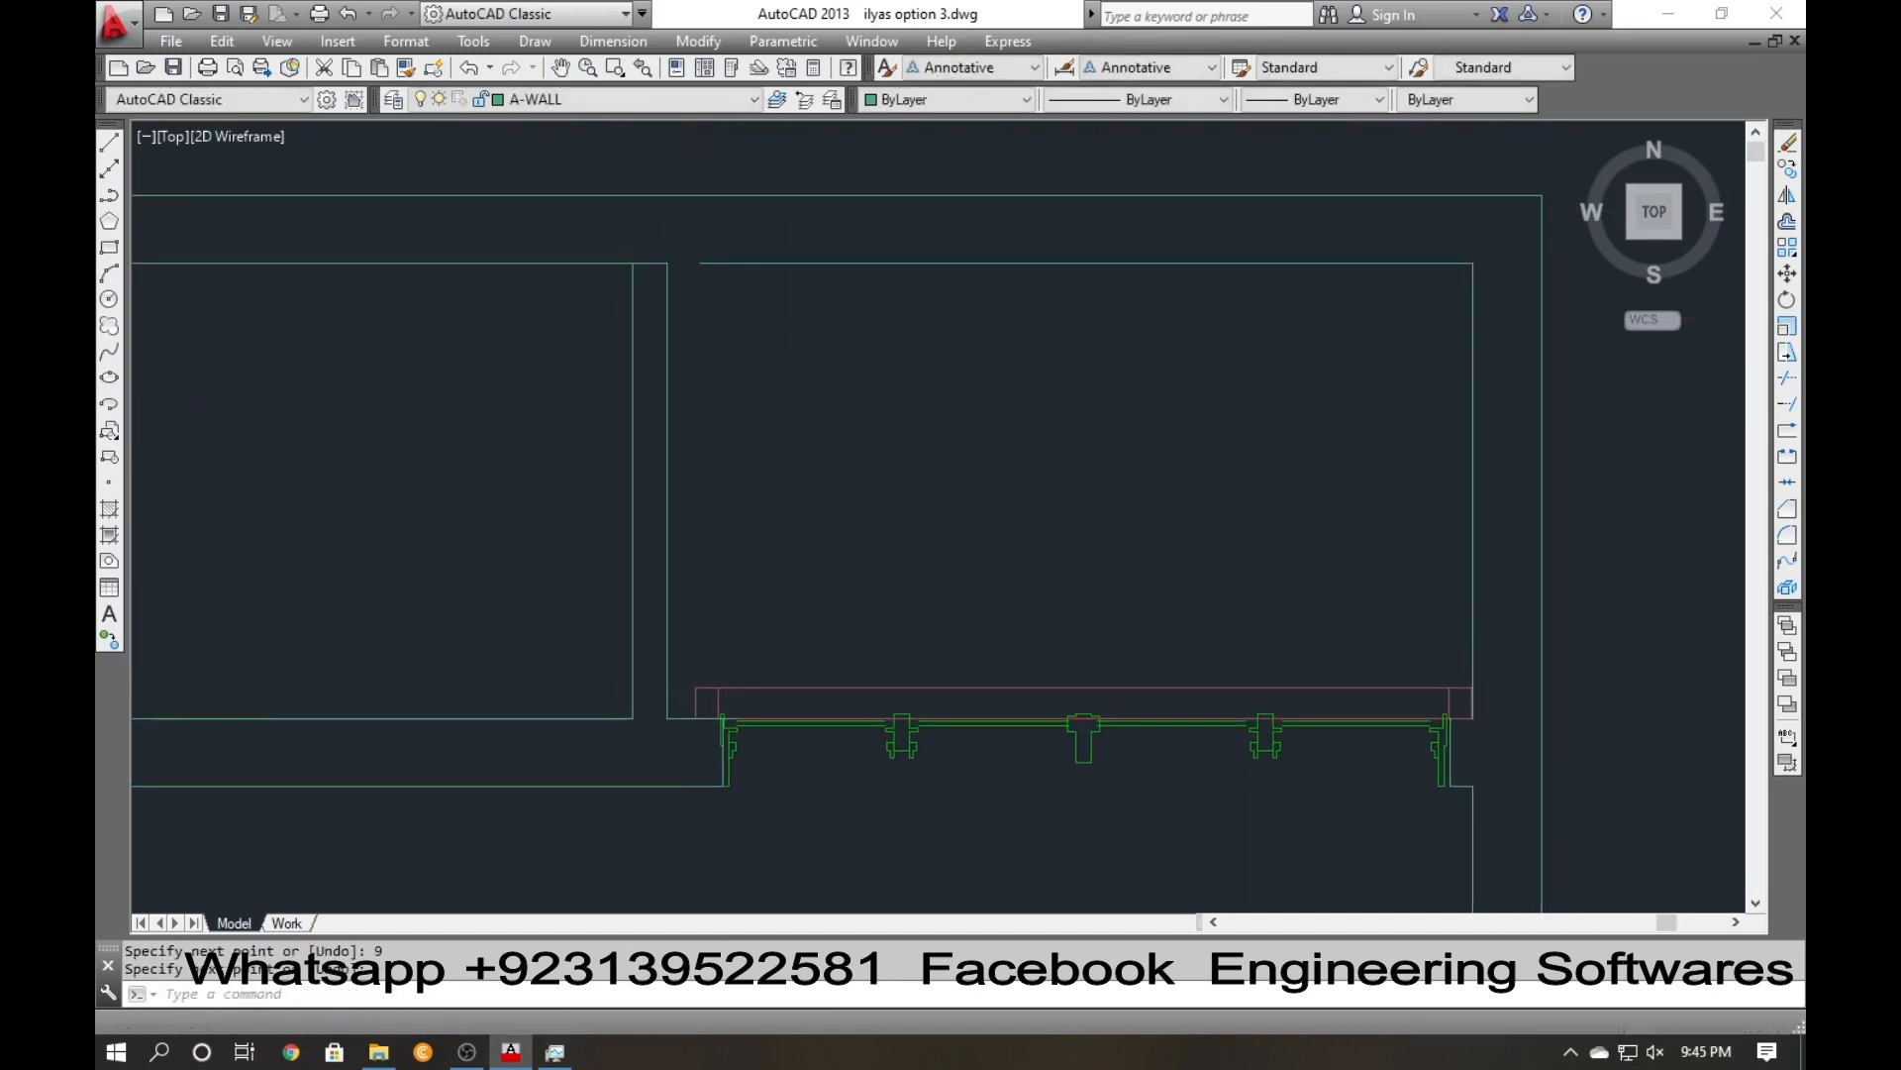
pyautogui.write('ex')
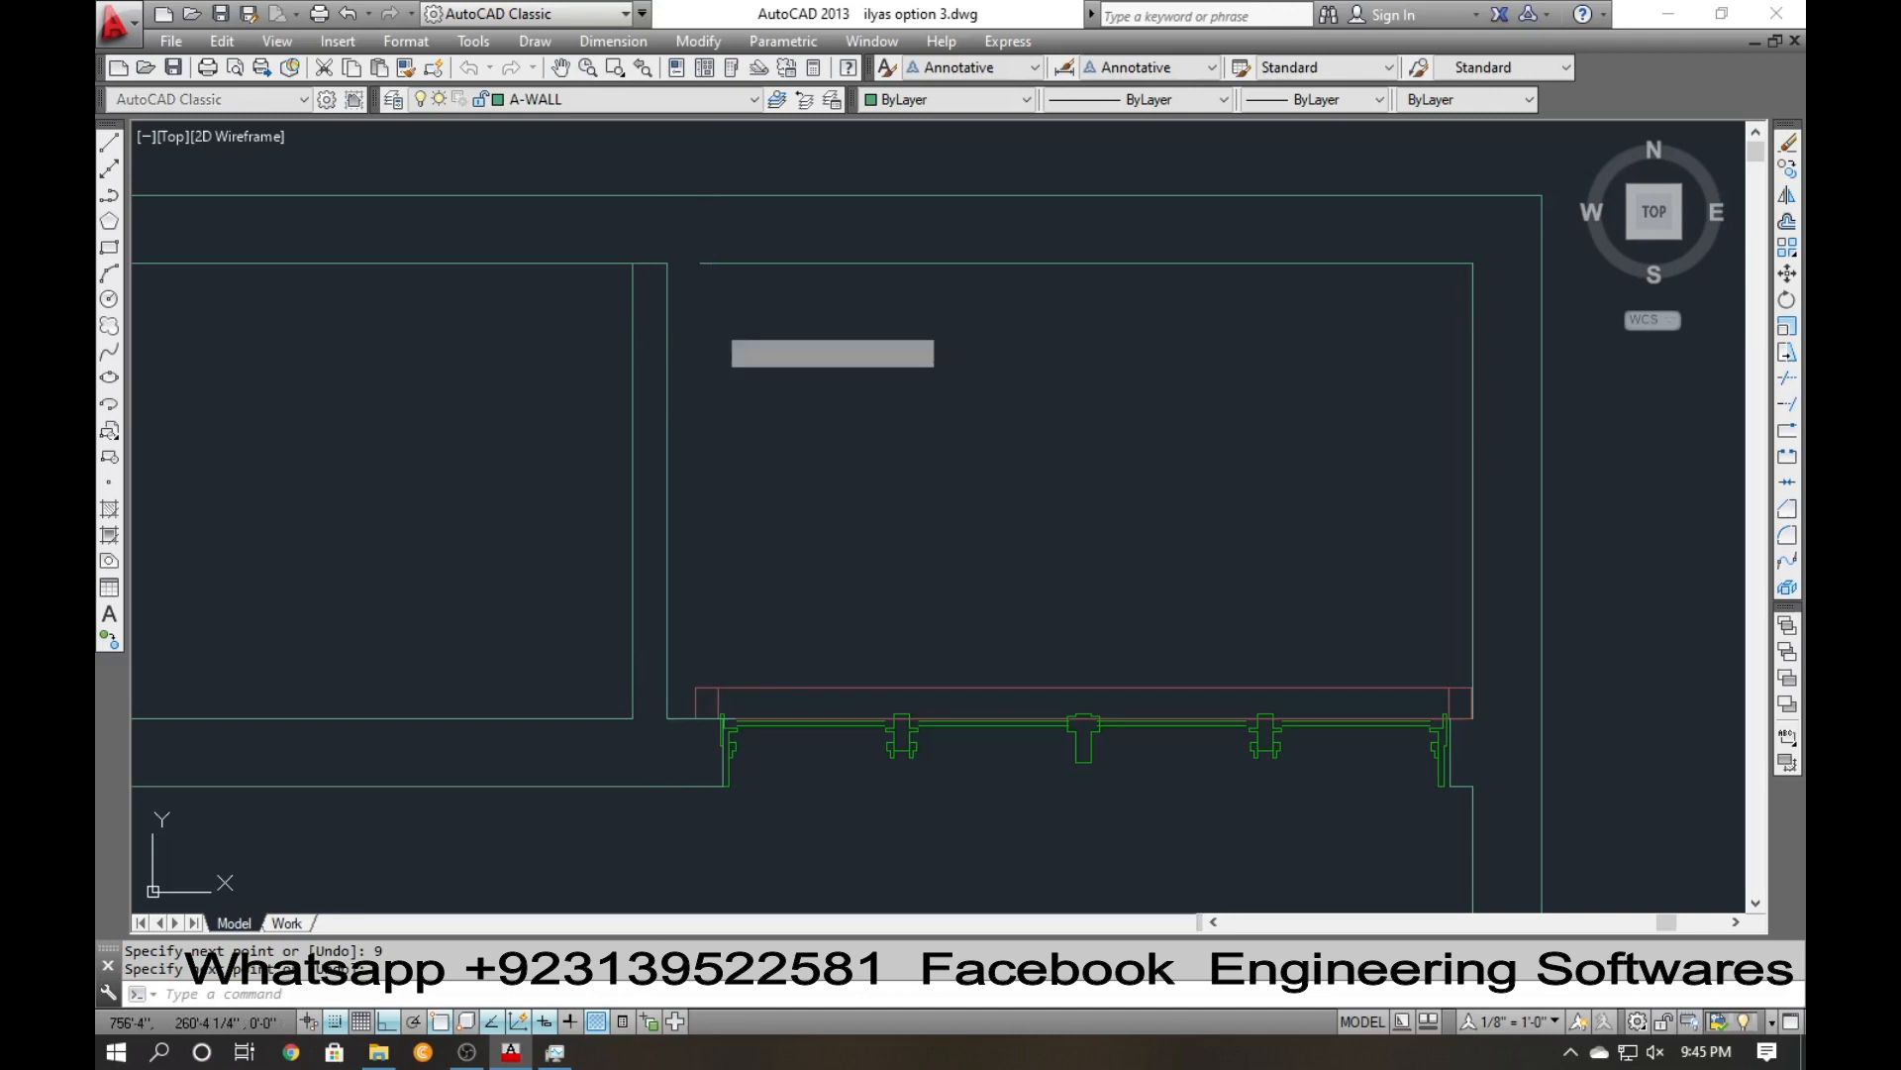
pyautogui.press('Return')
pyautogui.press('Return')
pyautogui.write('tr')
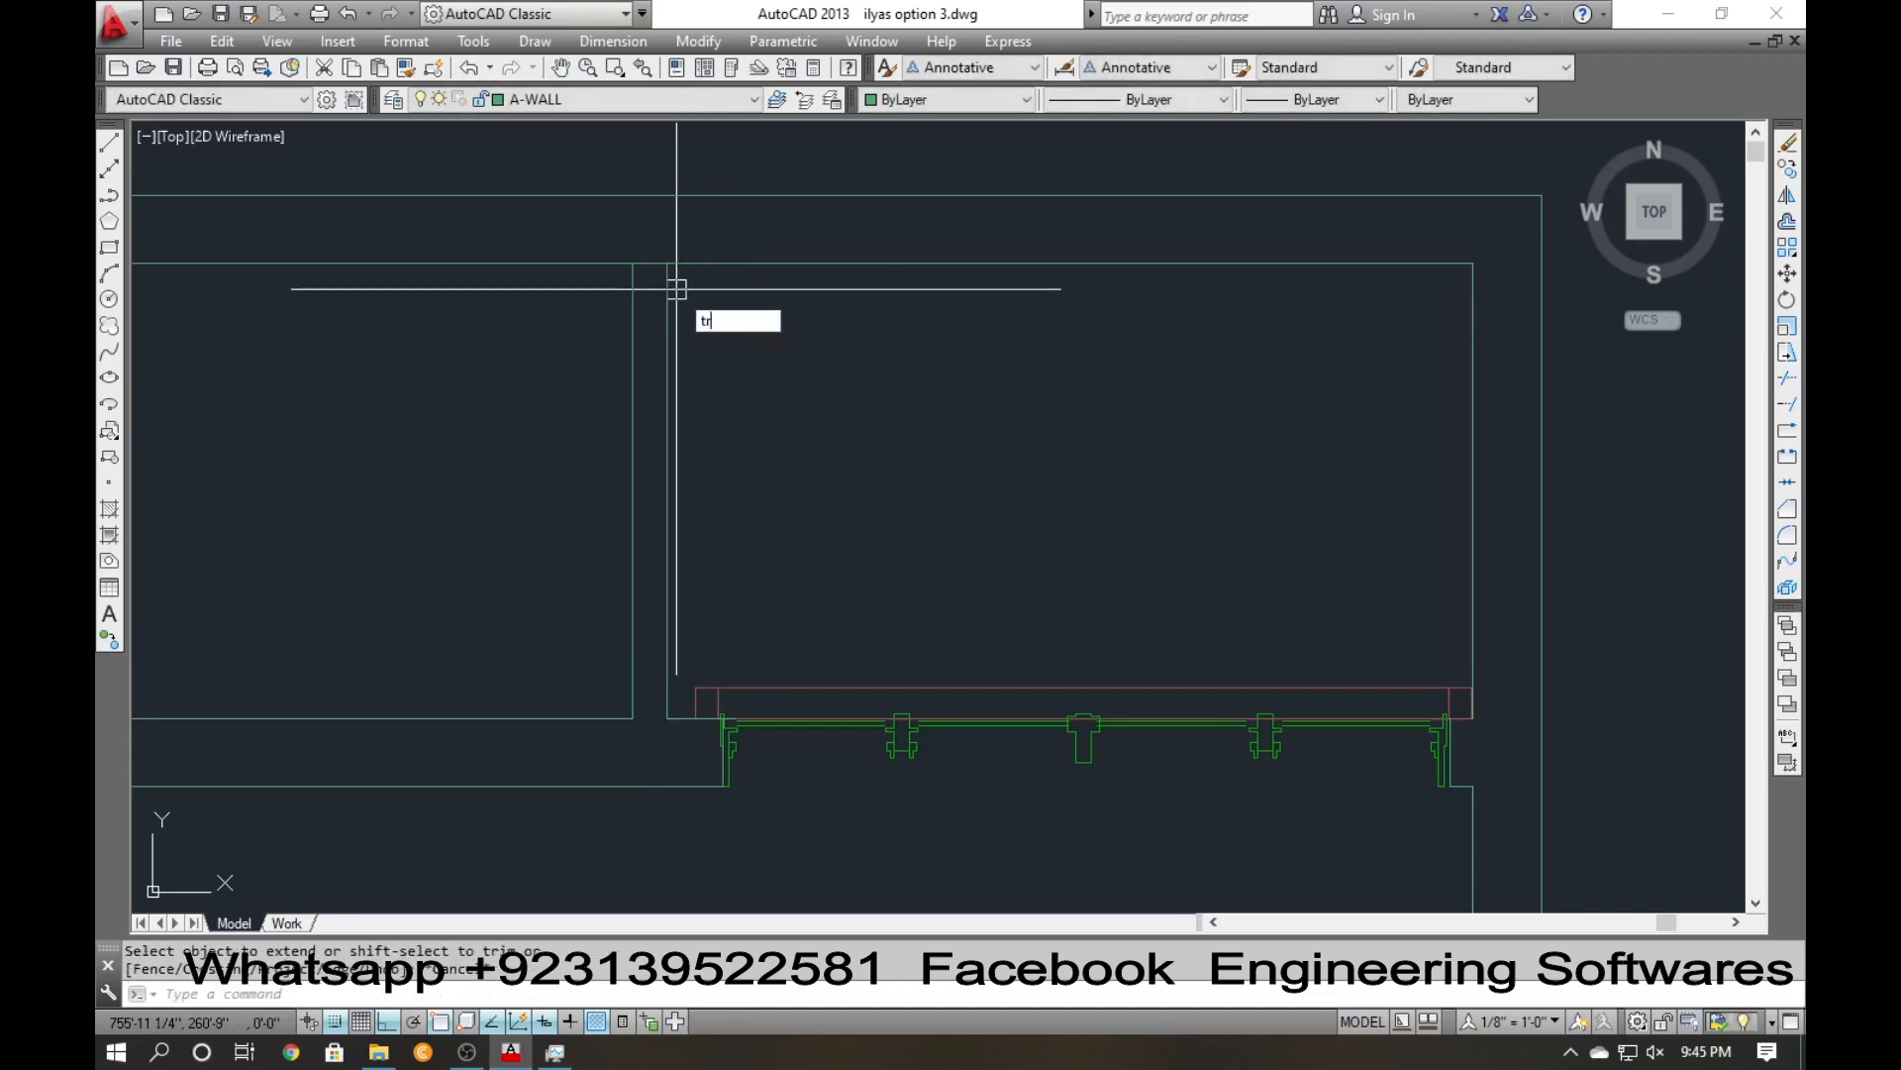
pyautogui.press('Return')
pyautogui.press('Return')
# Move the spare D2 door and its label from the frame's upper-right corner to the midpoint of the right jamb below the staircase.
pyautogui.scroll(-2, 595, 309)
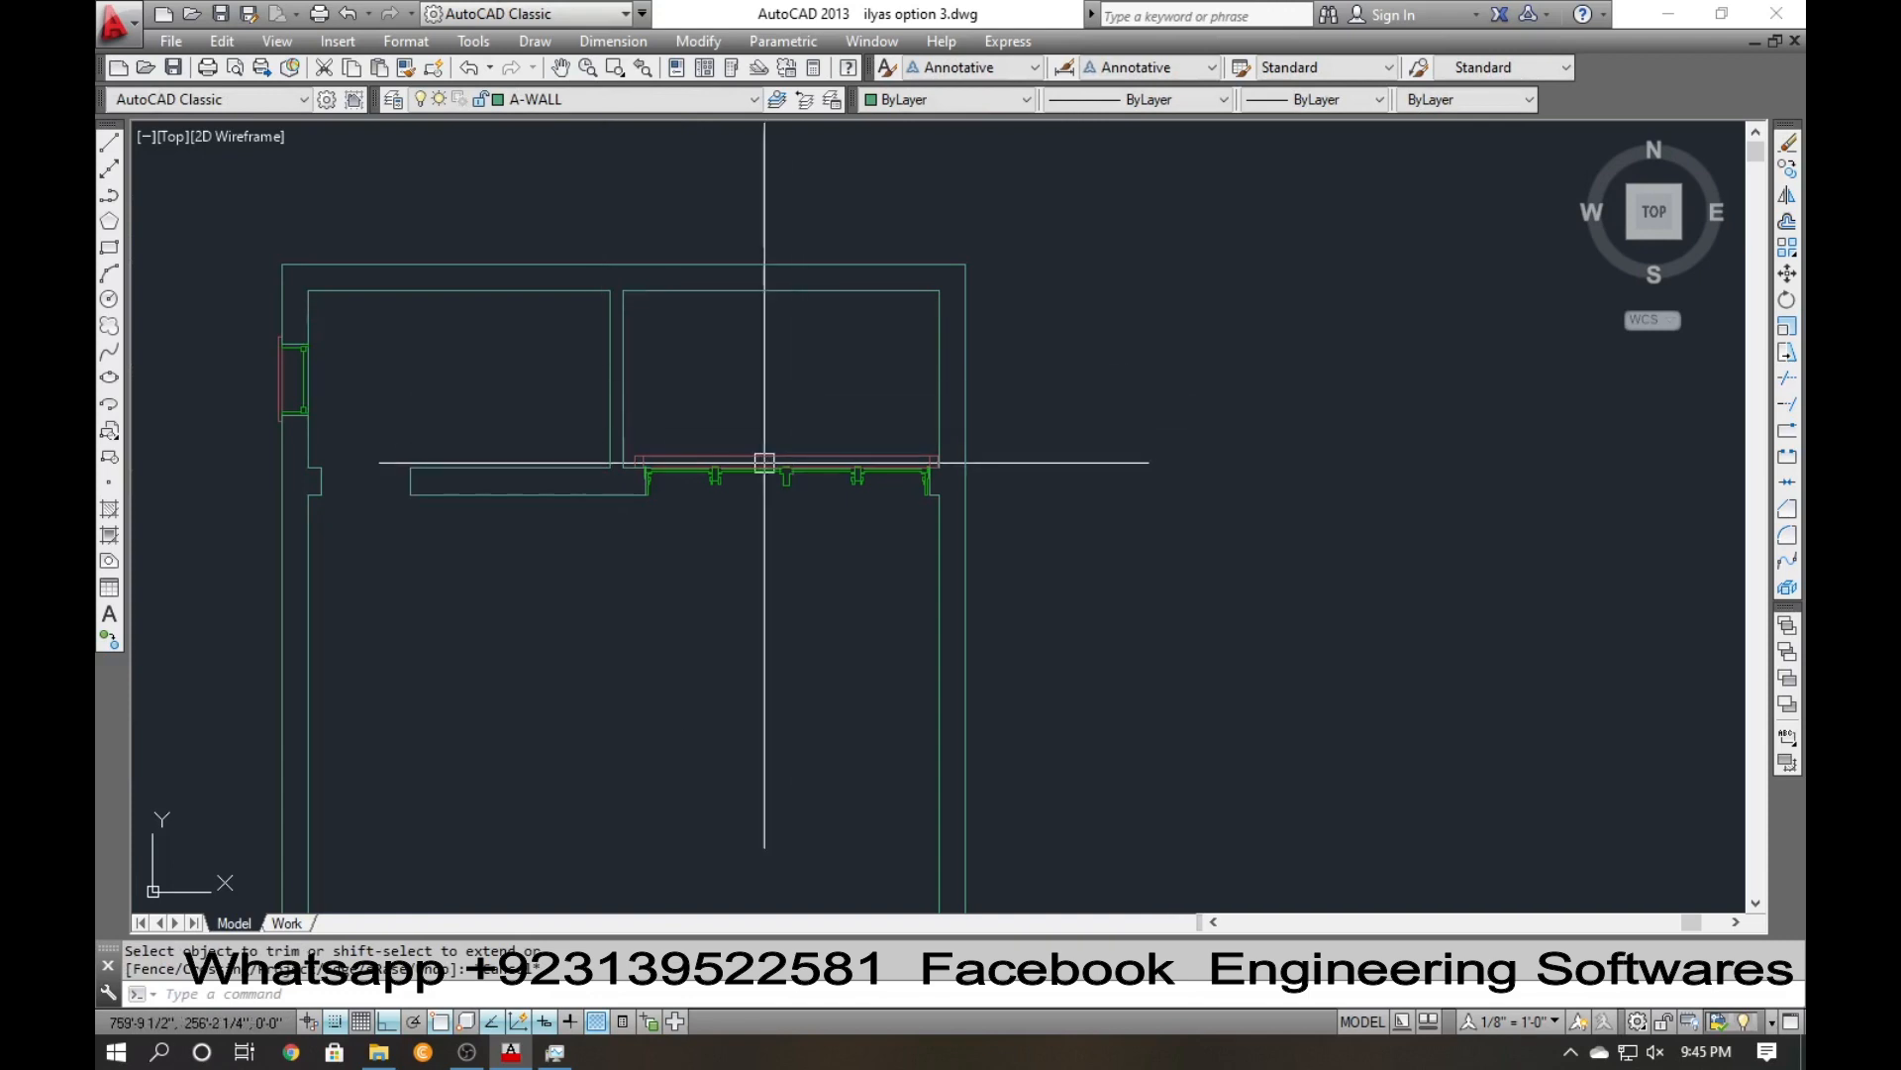
pyautogui.scroll(-3, 654, 377)
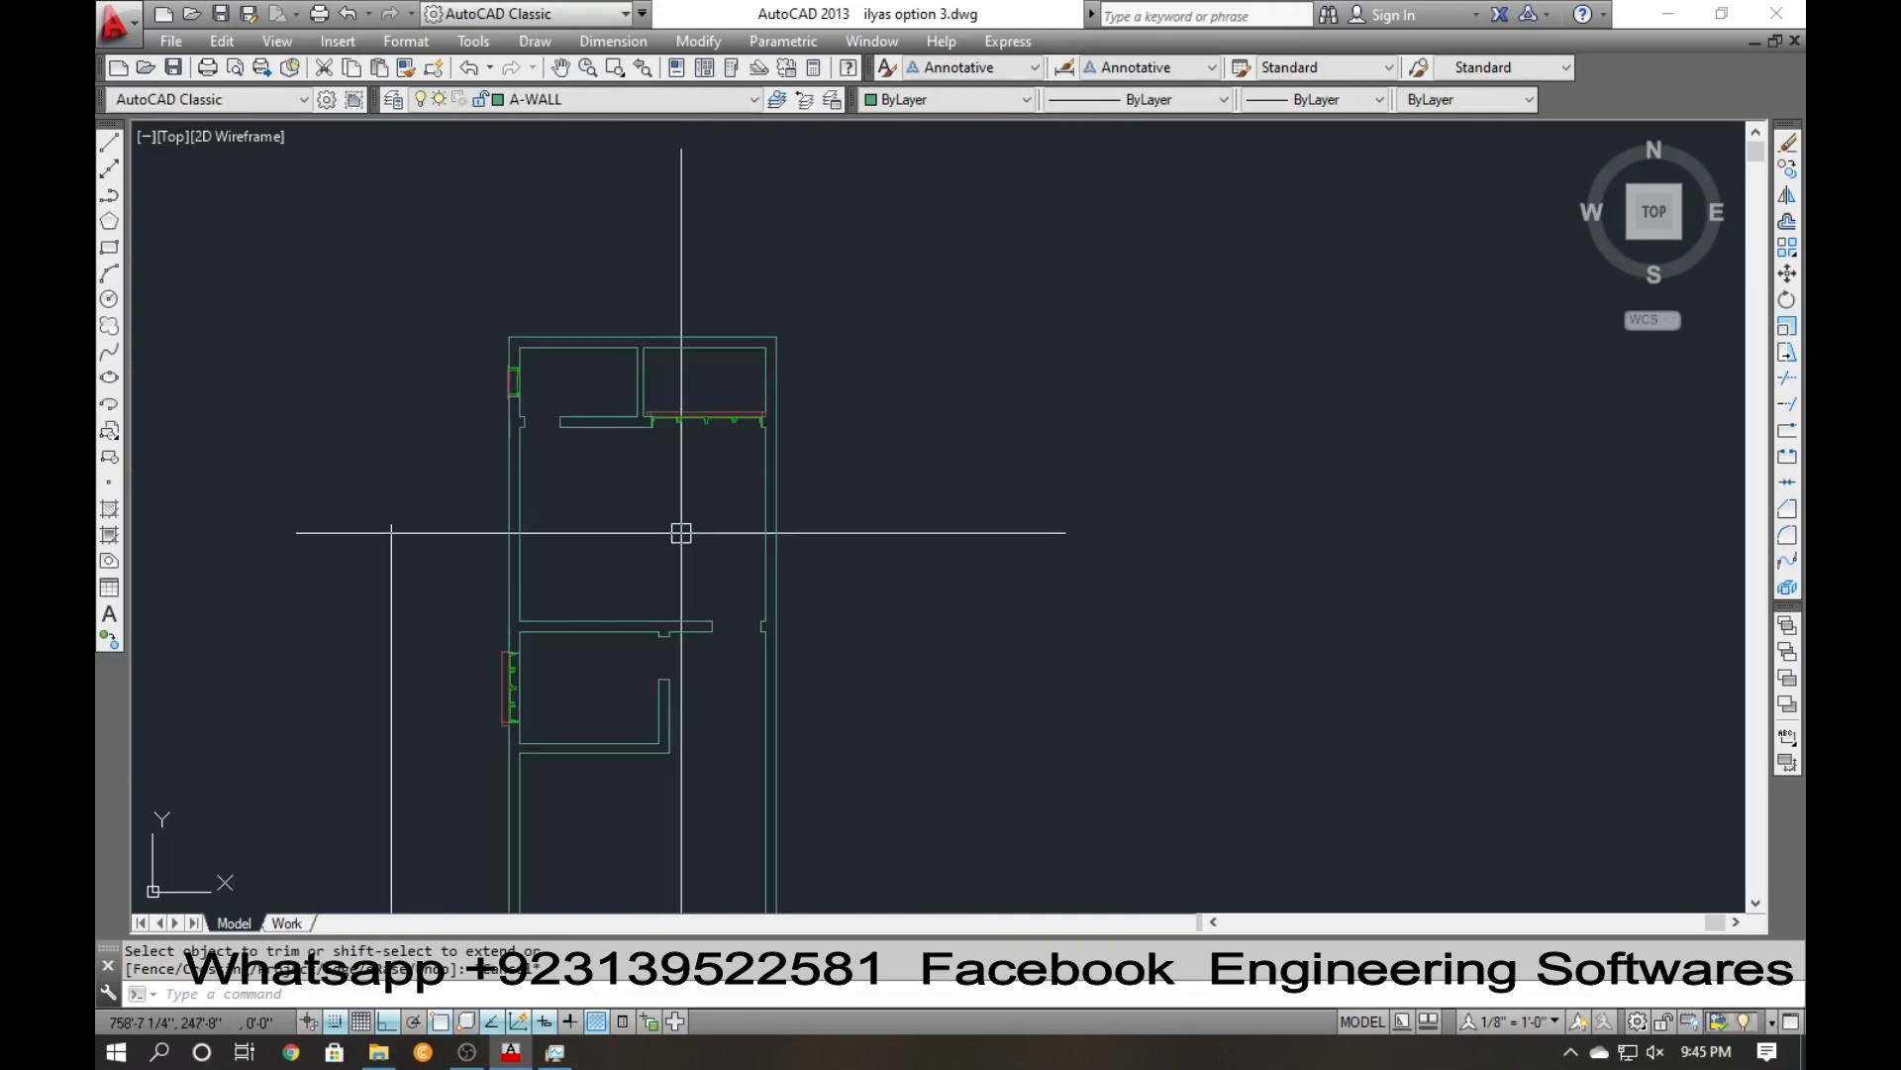
pyautogui.moveTo(680, 531); pyautogui.dragTo(676, 417, button='middle')
pyautogui.scroll(-2, 584, 374)
pyautogui.scroll(-2, 645, 501)
pyautogui.moveTo(647, 492); pyautogui.dragTo(646, 350, button='middle')
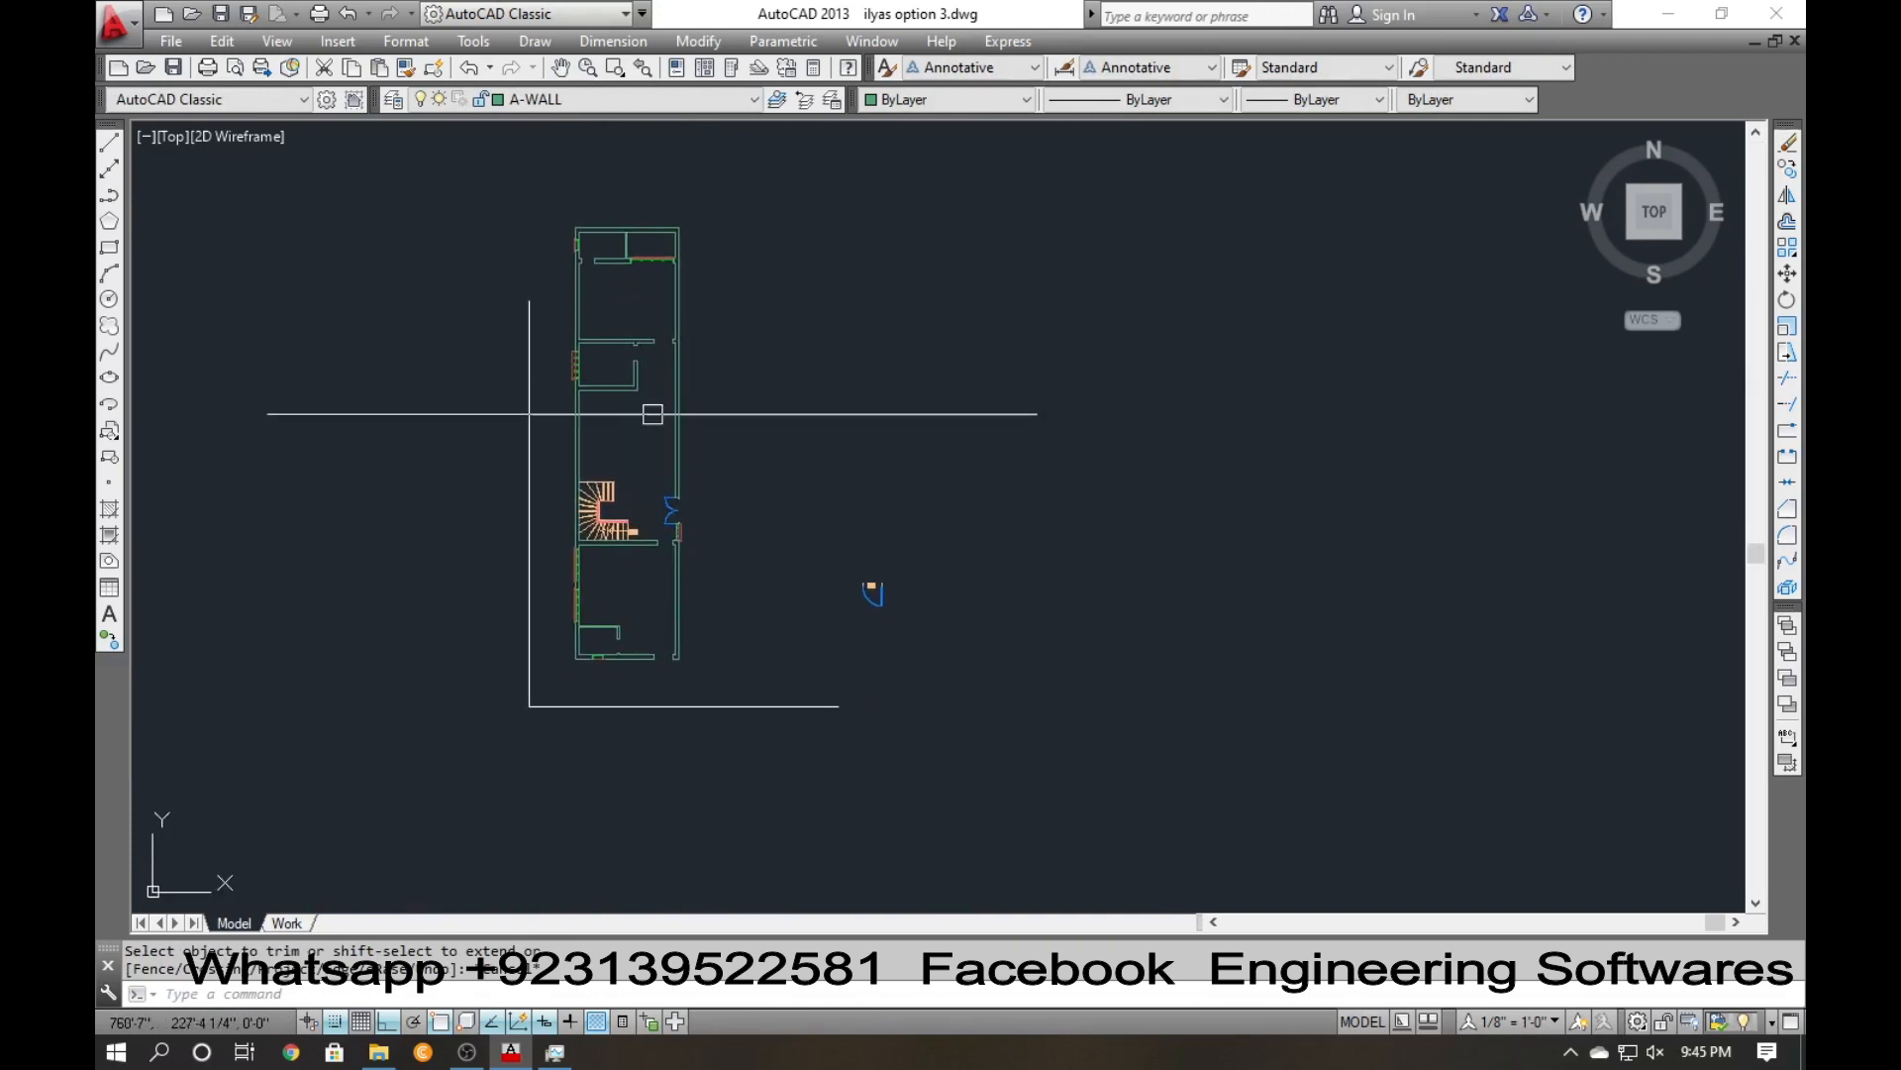
pyautogui.scroll(2, 675, 574)
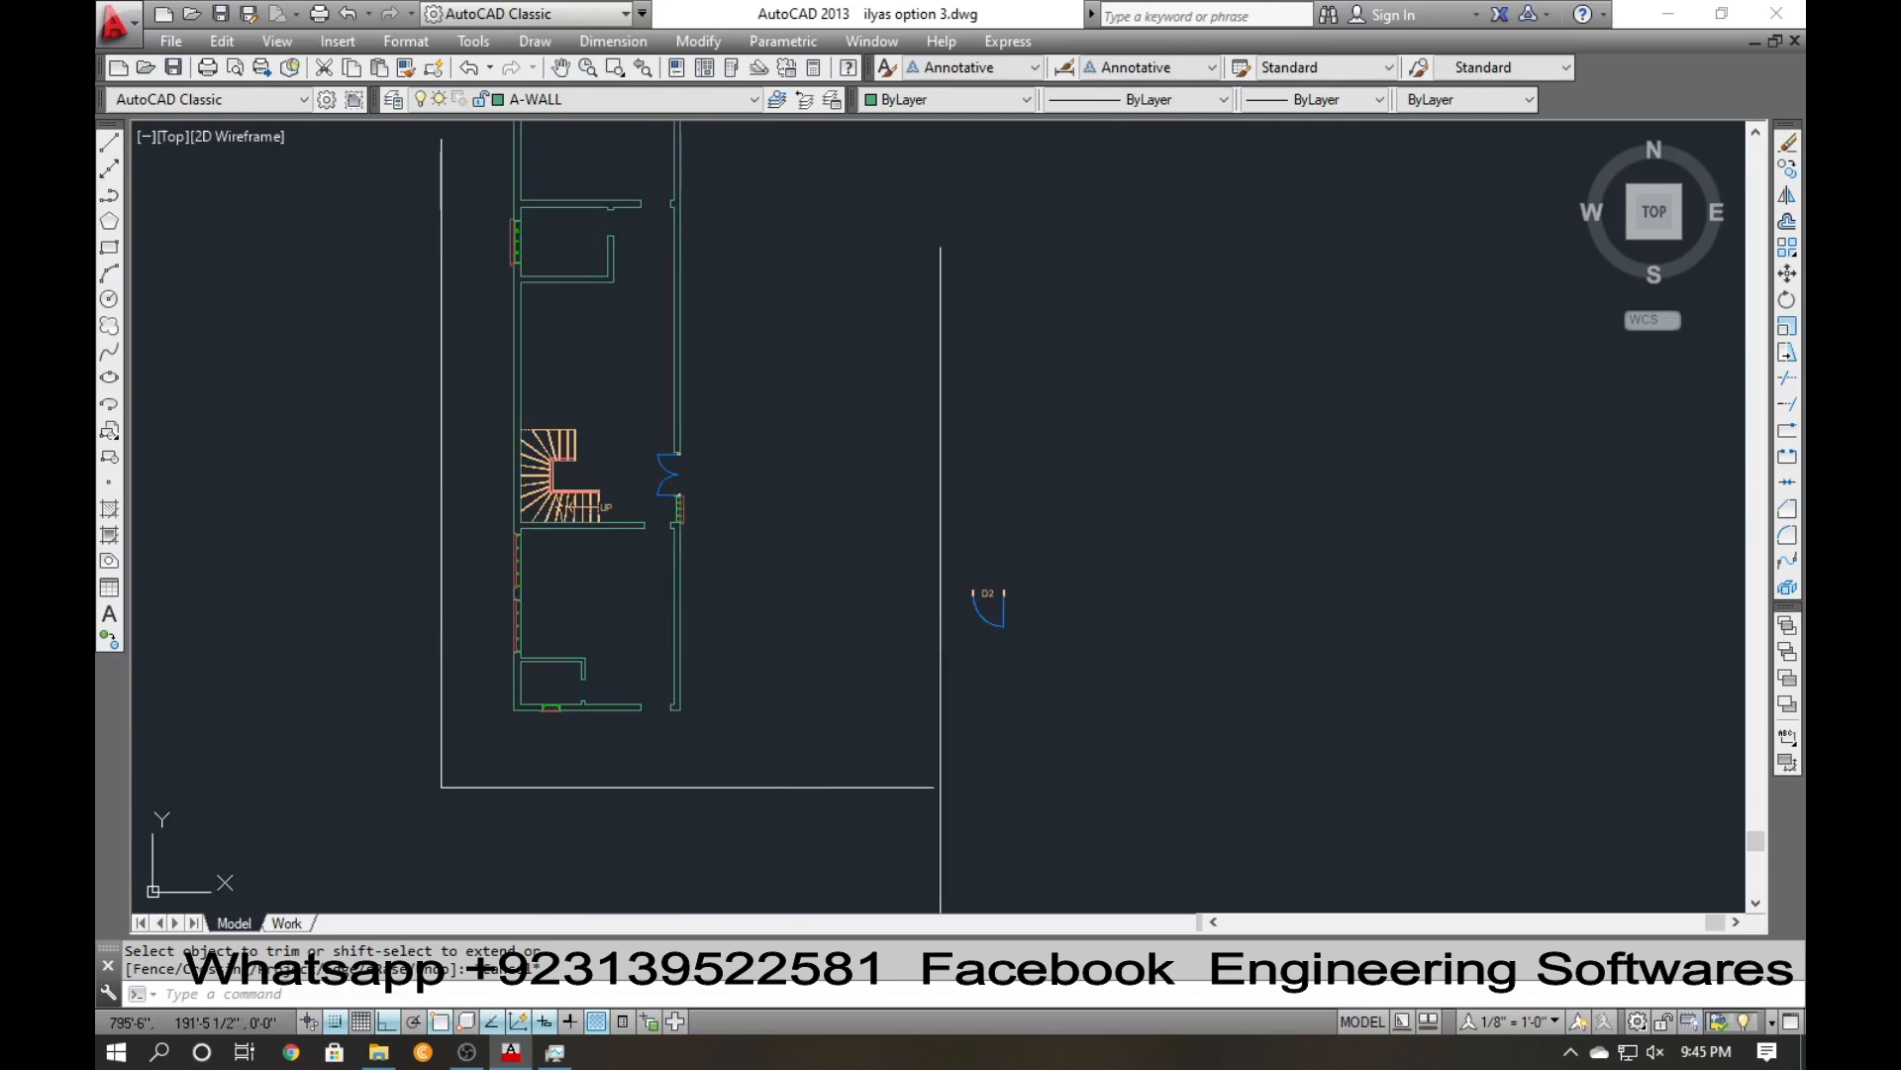
pyautogui.press('Escape')
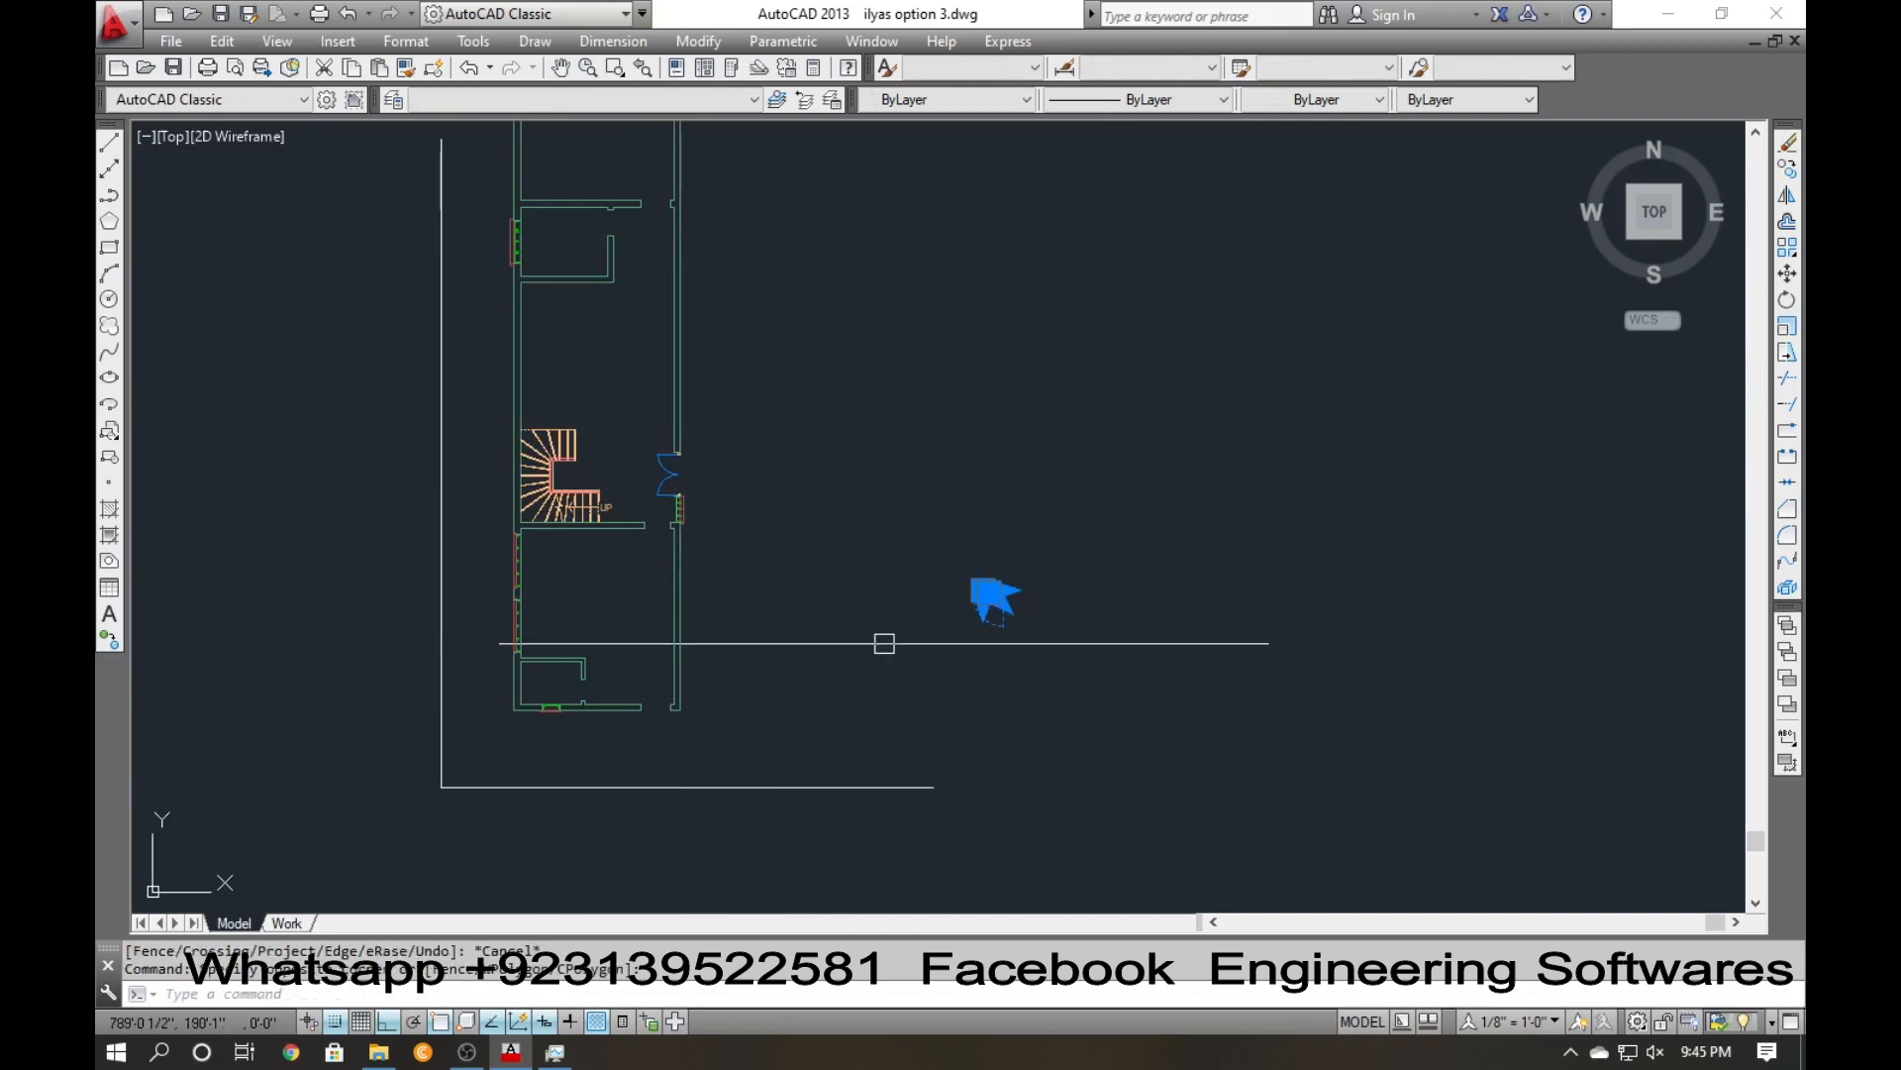
pyautogui.write('m')
pyautogui.press('Return')
pyautogui.scroll(8, 994, 571)
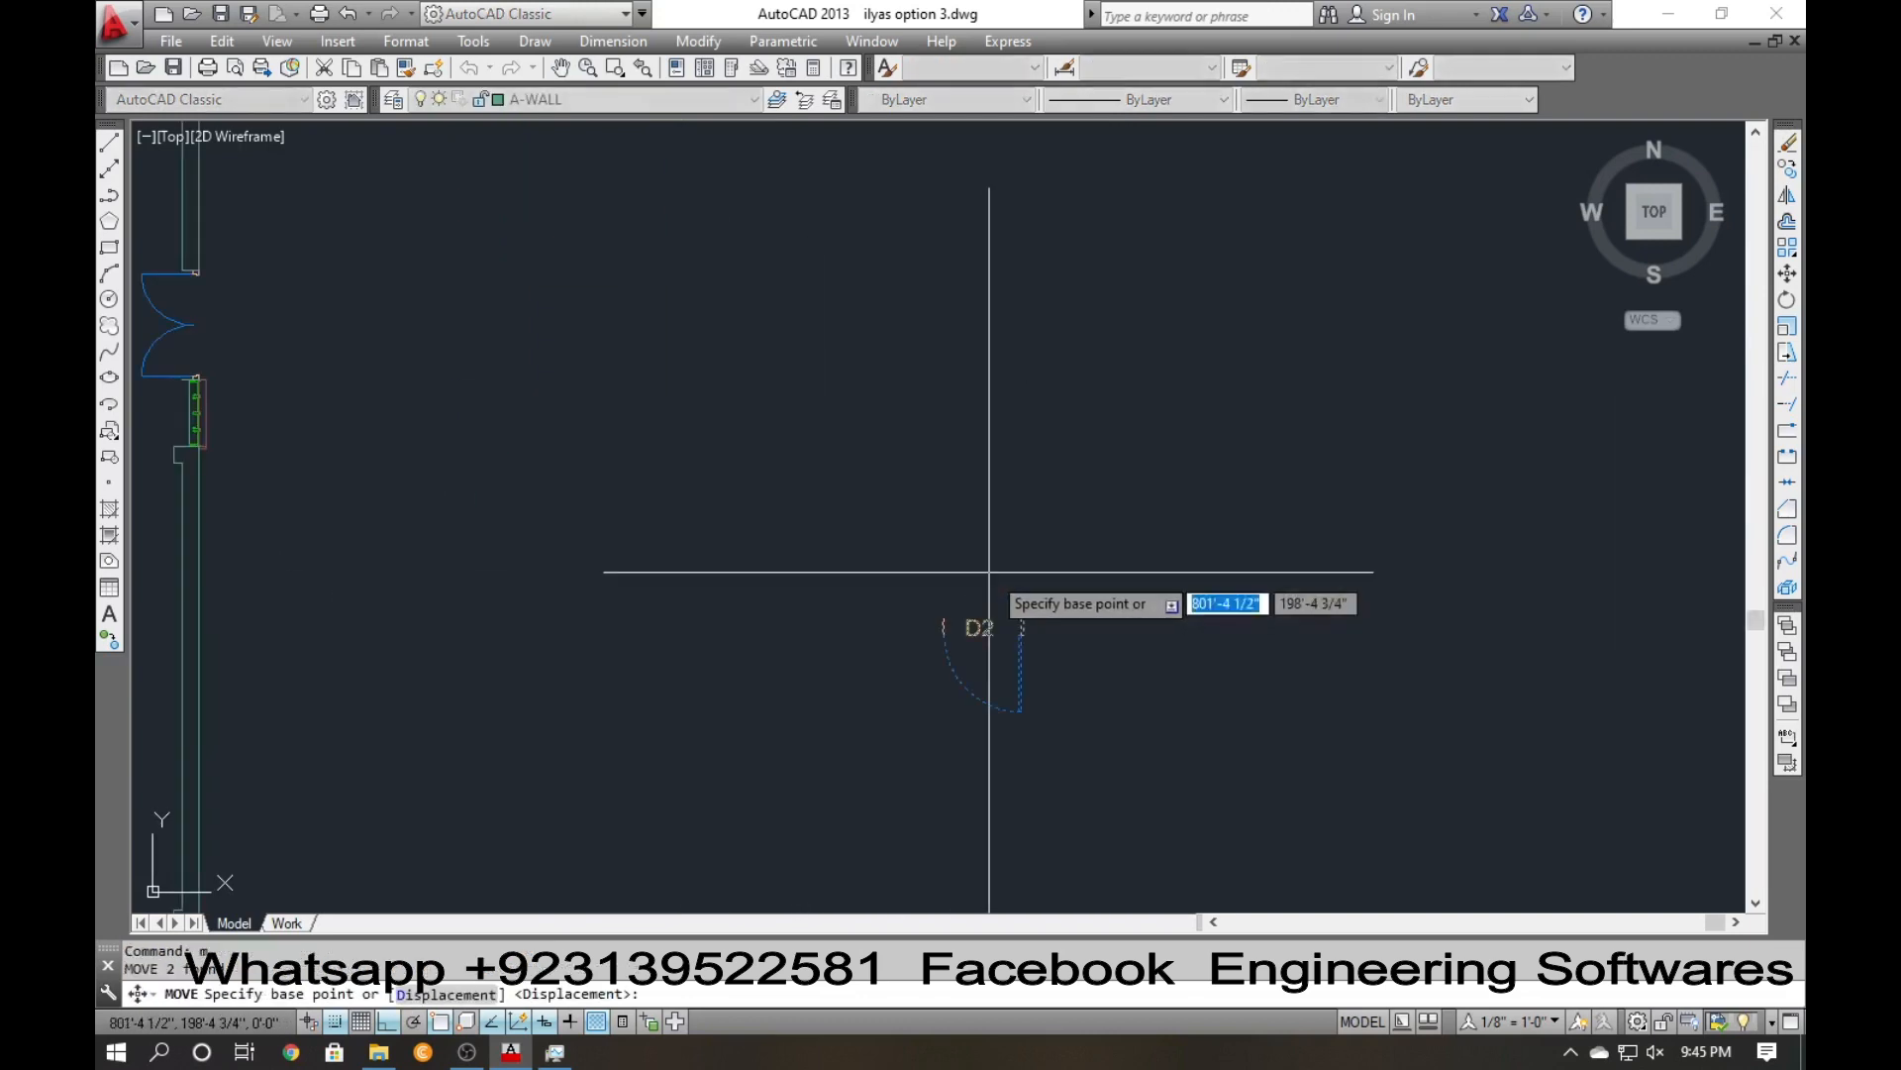
pyautogui.click(1038, 647)
pyautogui.scroll(-4, 1038, 647)
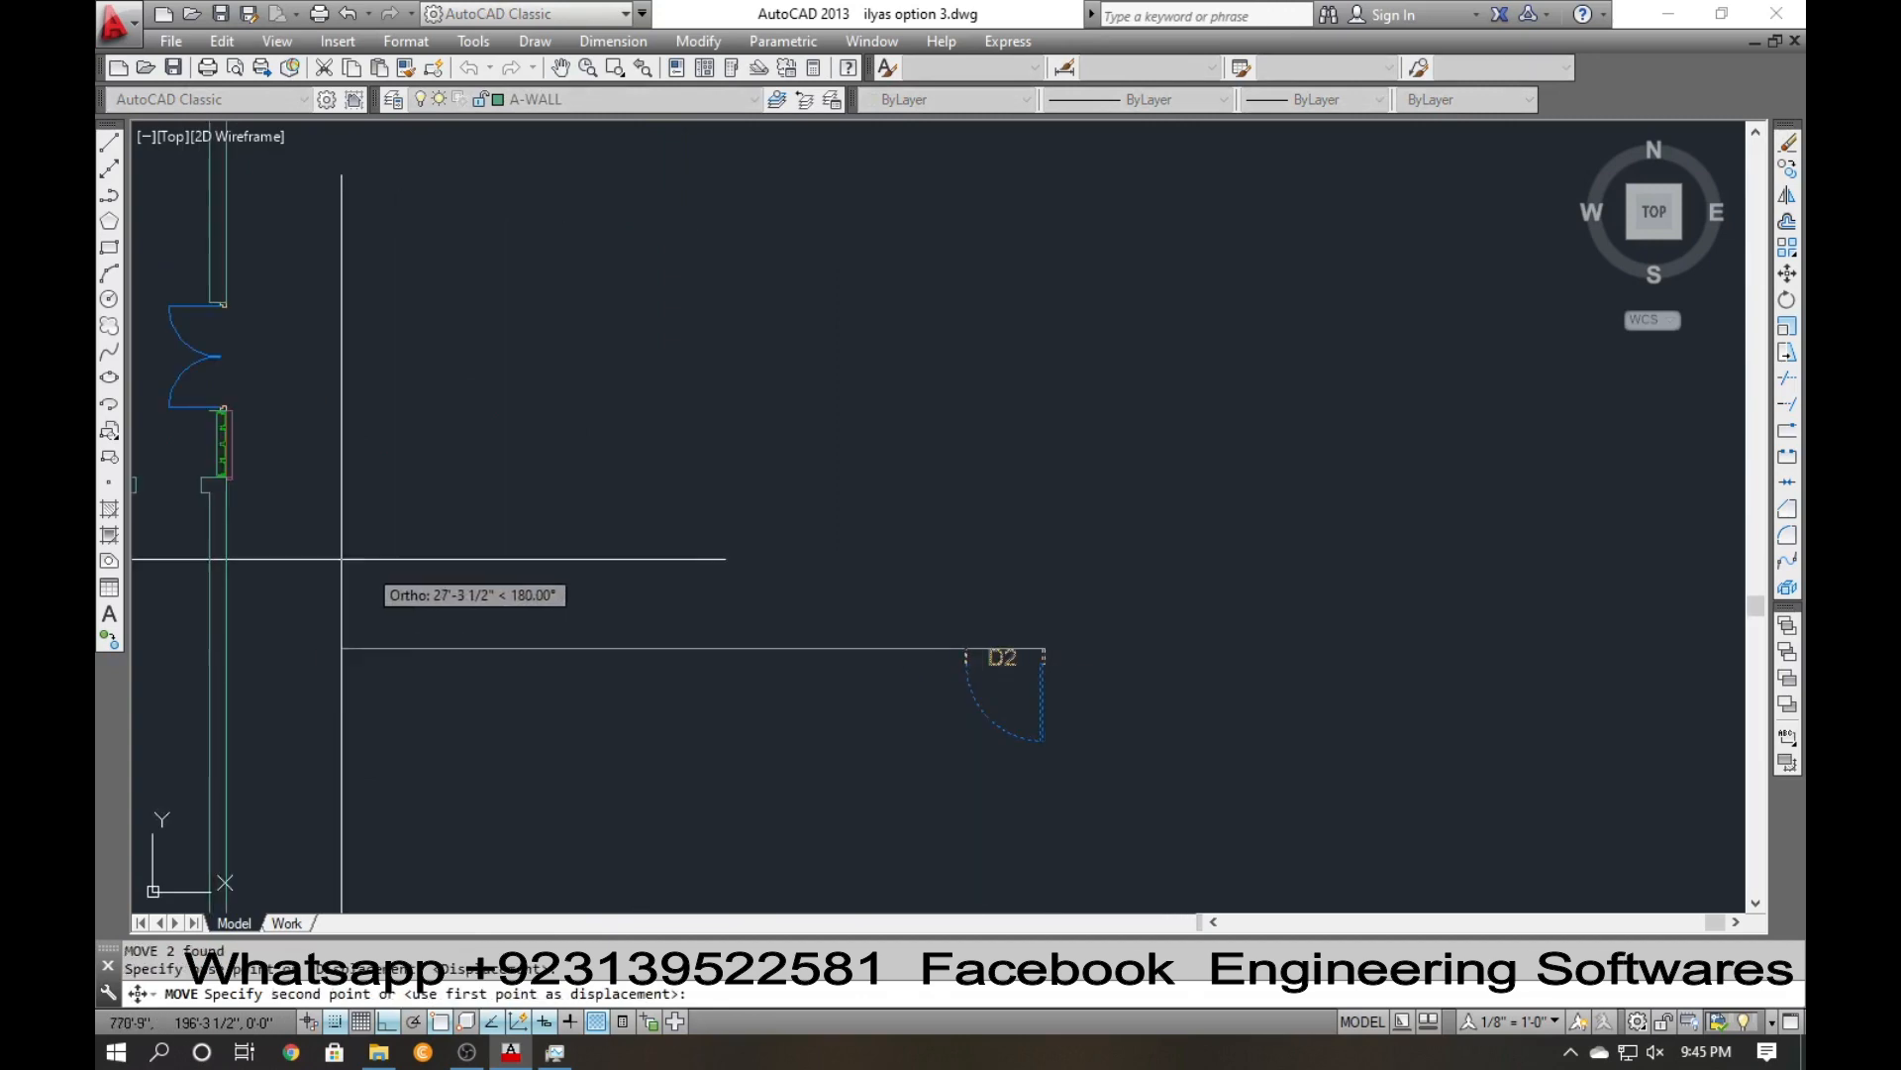
pyautogui.moveTo(341, 559); pyautogui.dragTo(583, 560, button='middle')
pyautogui.scroll(4, 426, 500)
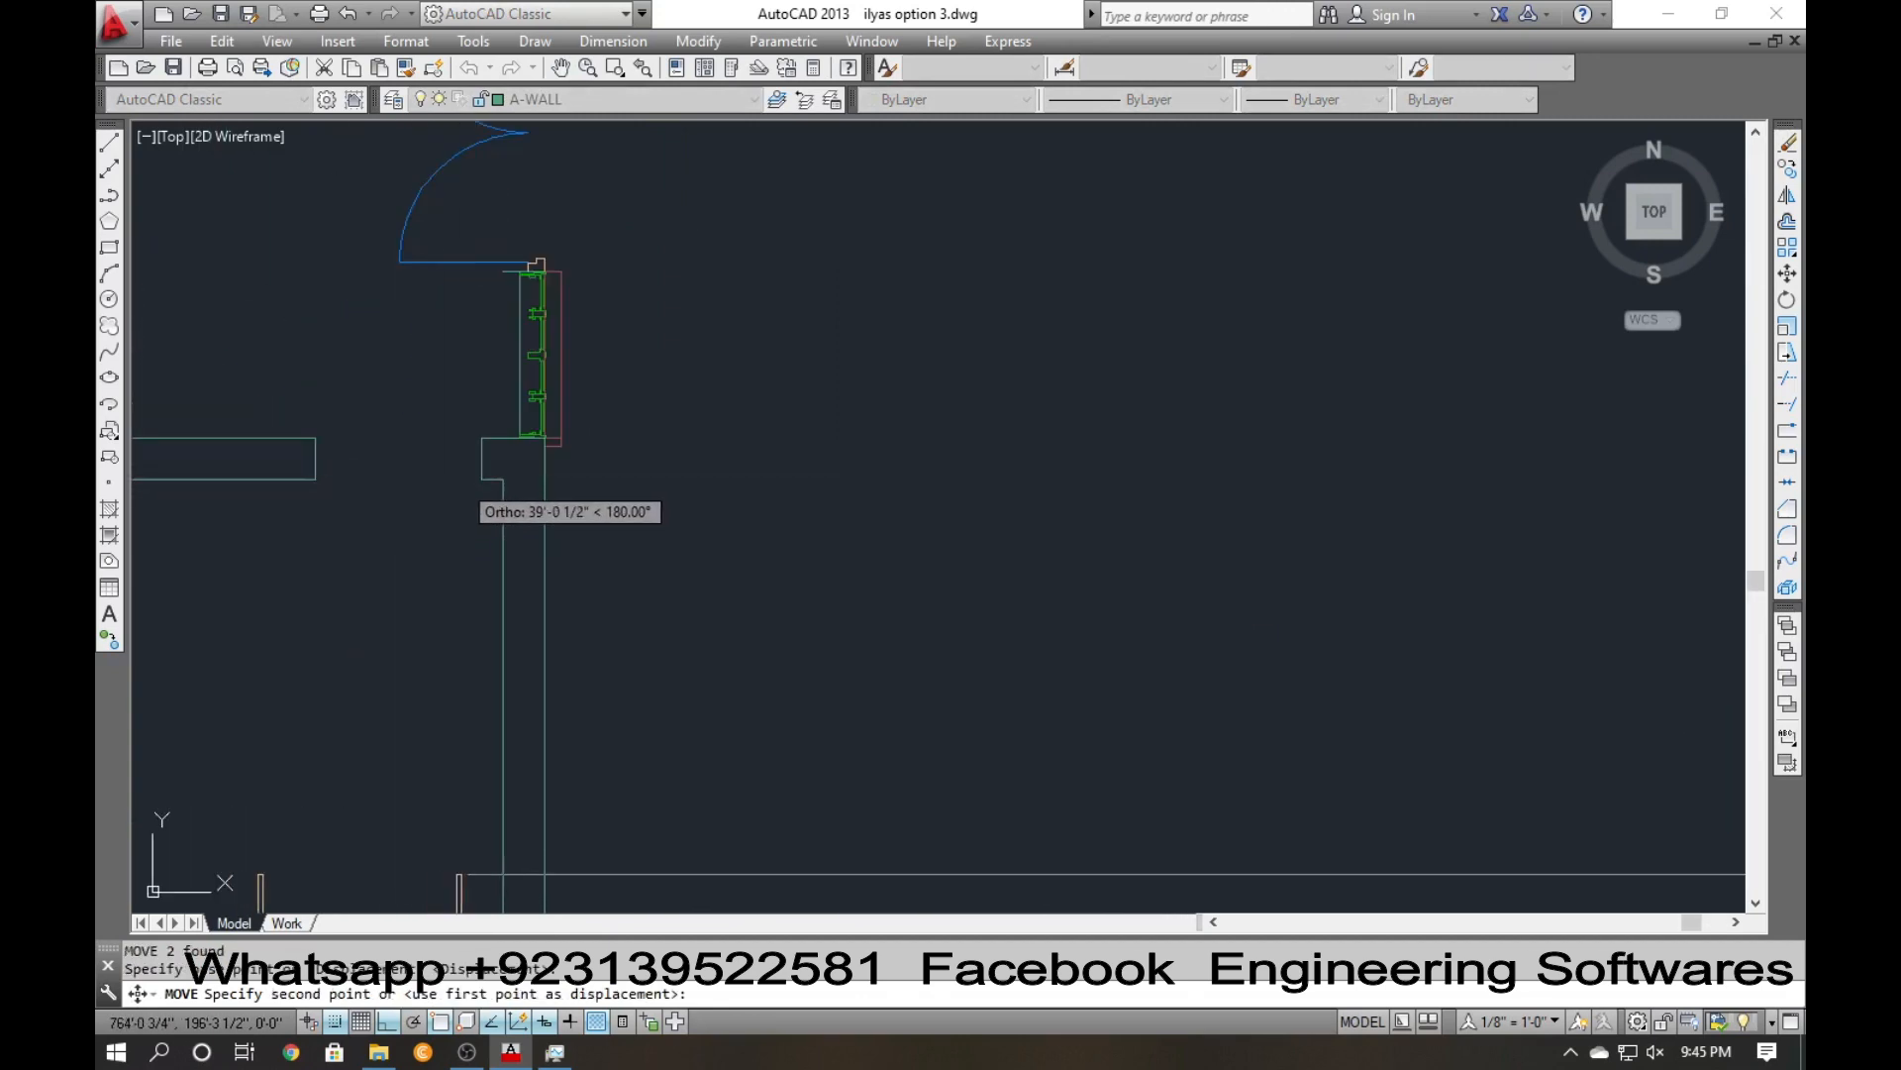
pyautogui.click(481, 460)
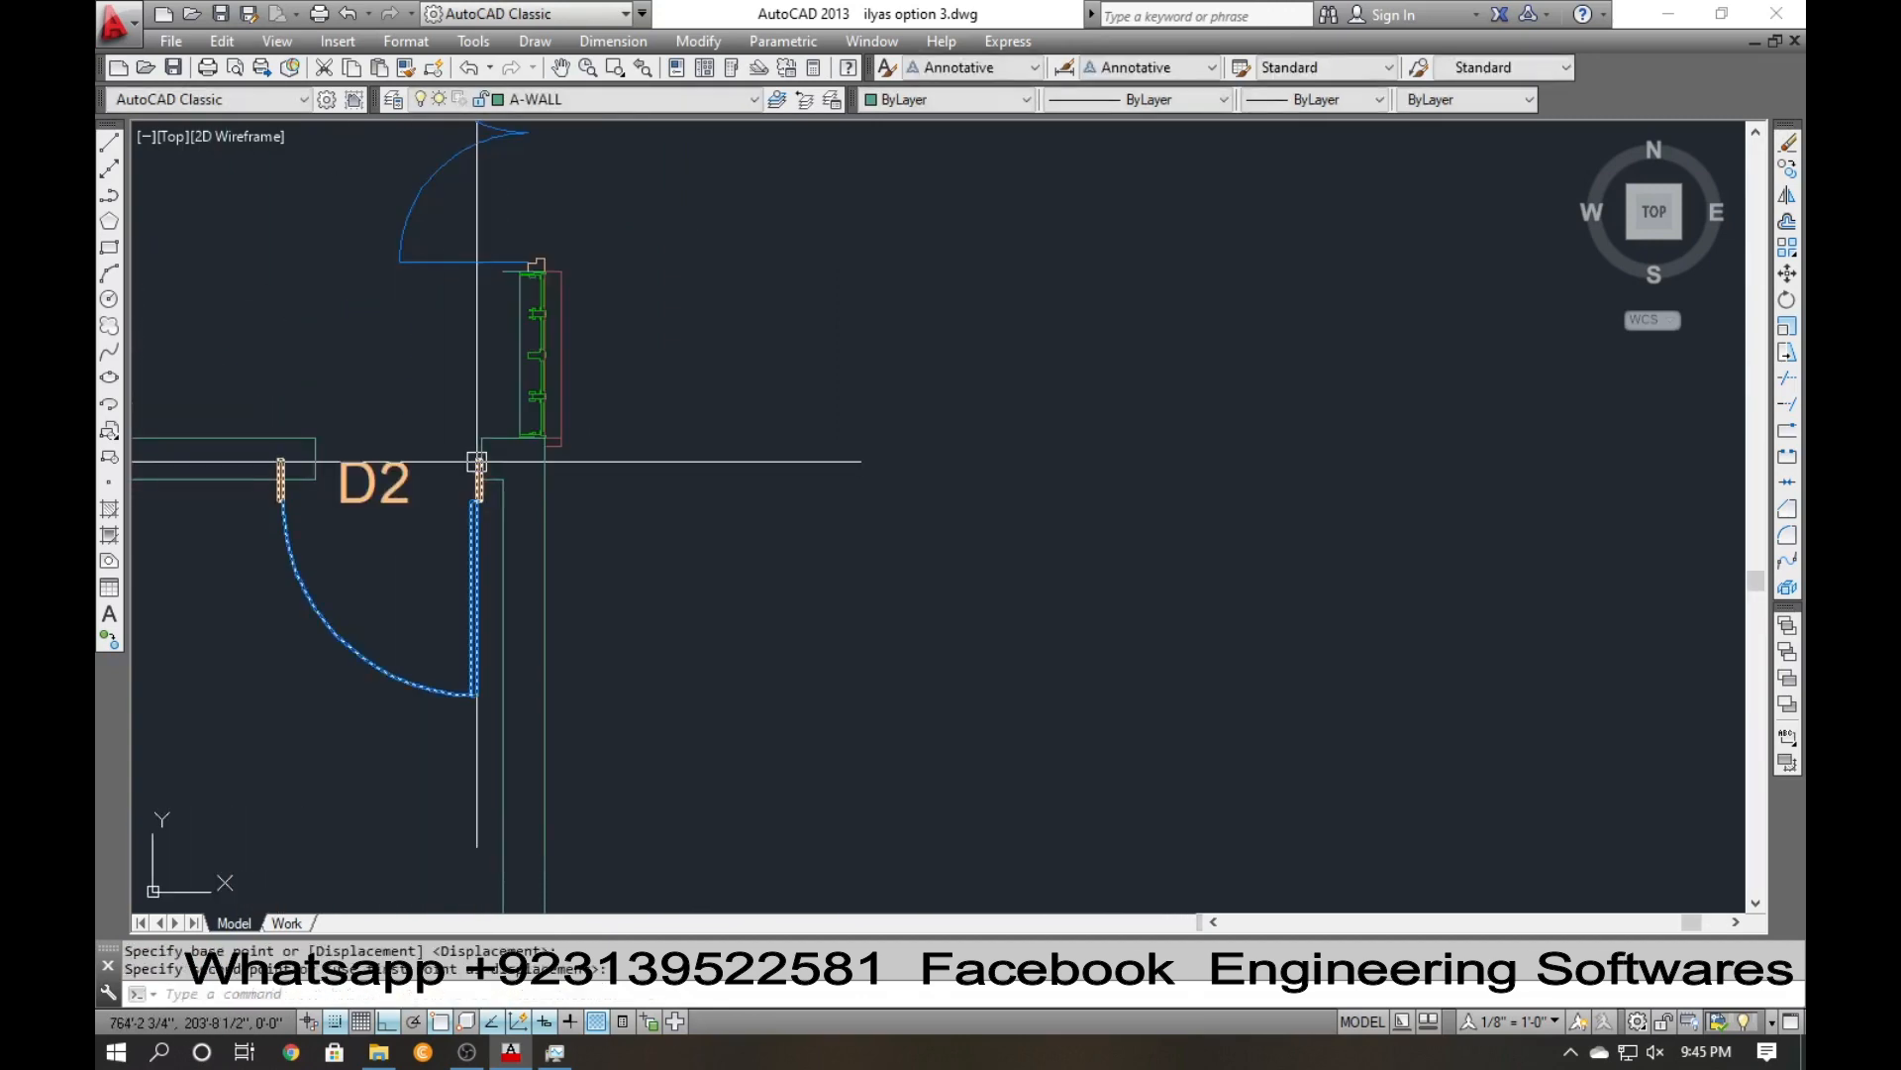
# Move only the door symbol straight down, clear of the opening, leaving its D2 label in place.
pyautogui.click(476, 527)
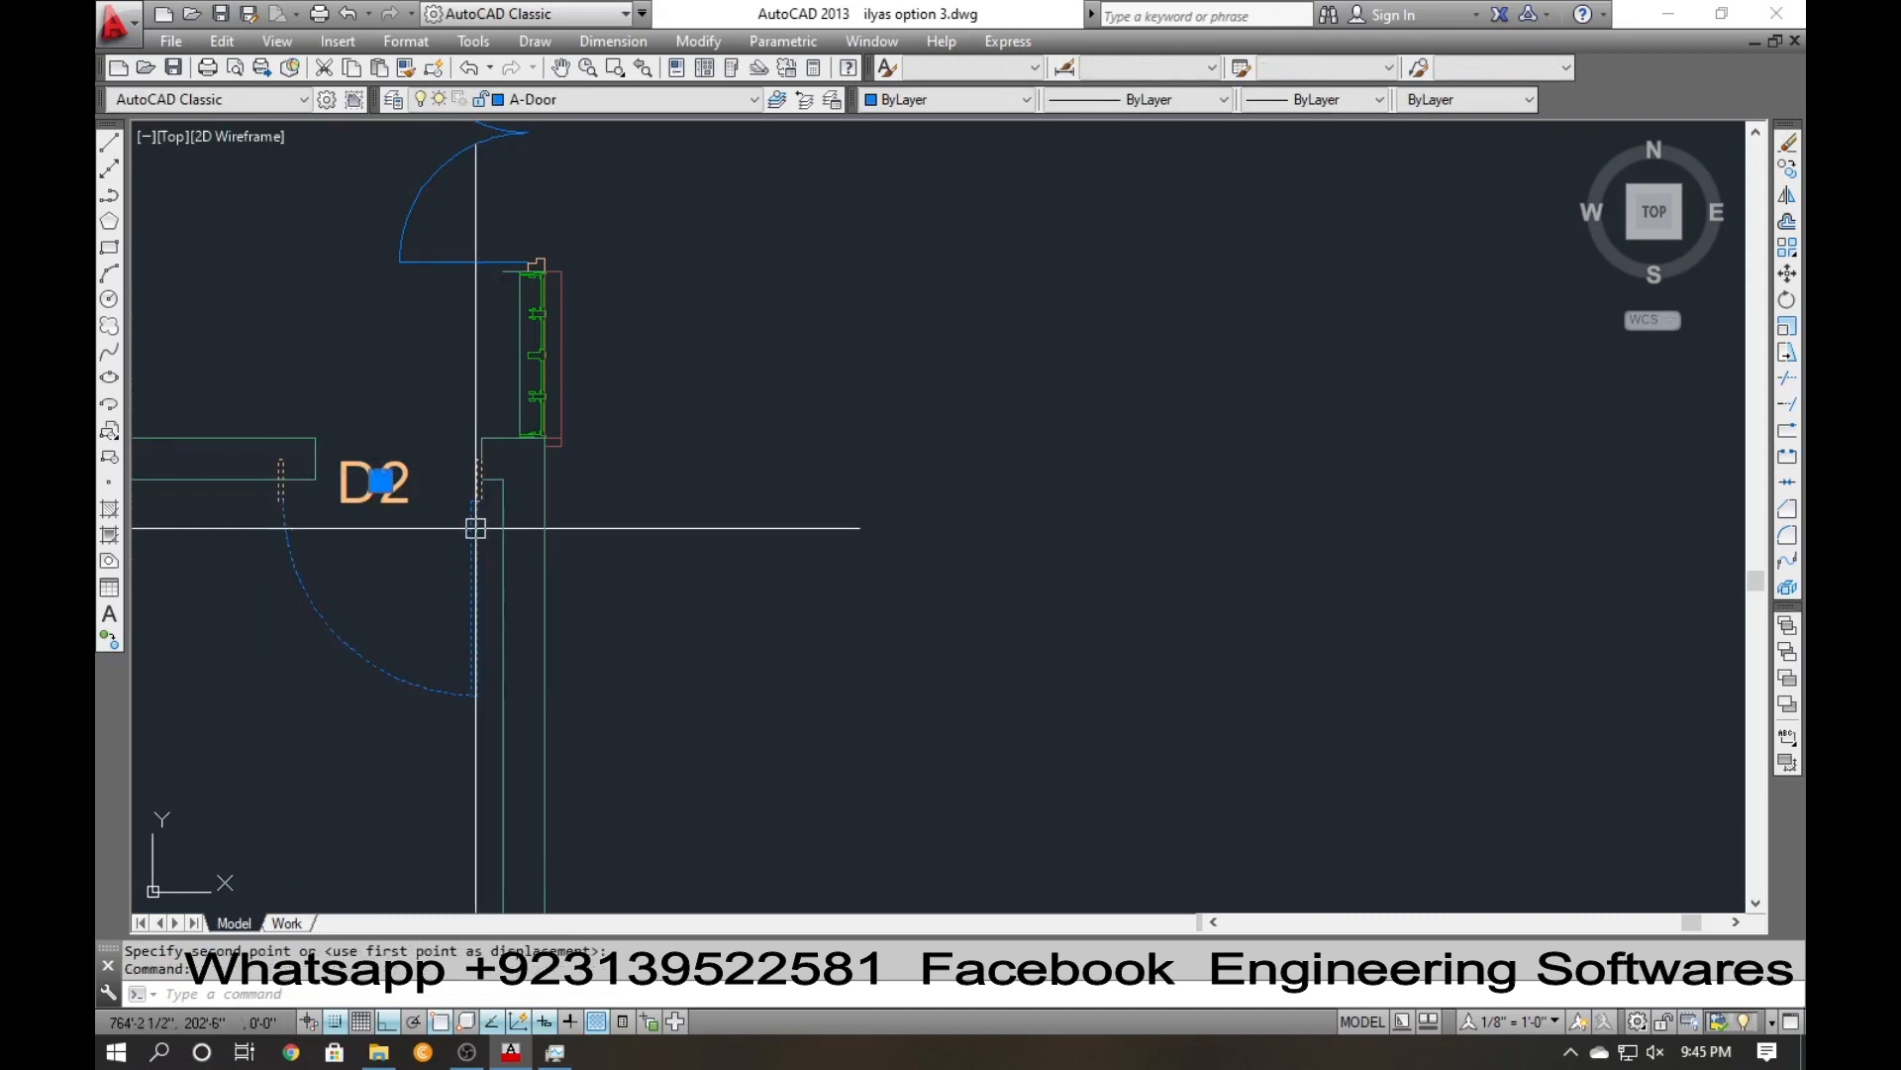
pyautogui.write('m')
pyautogui.press('space')
pyautogui.click(471, 528)
pyautogui.click(402, 601)
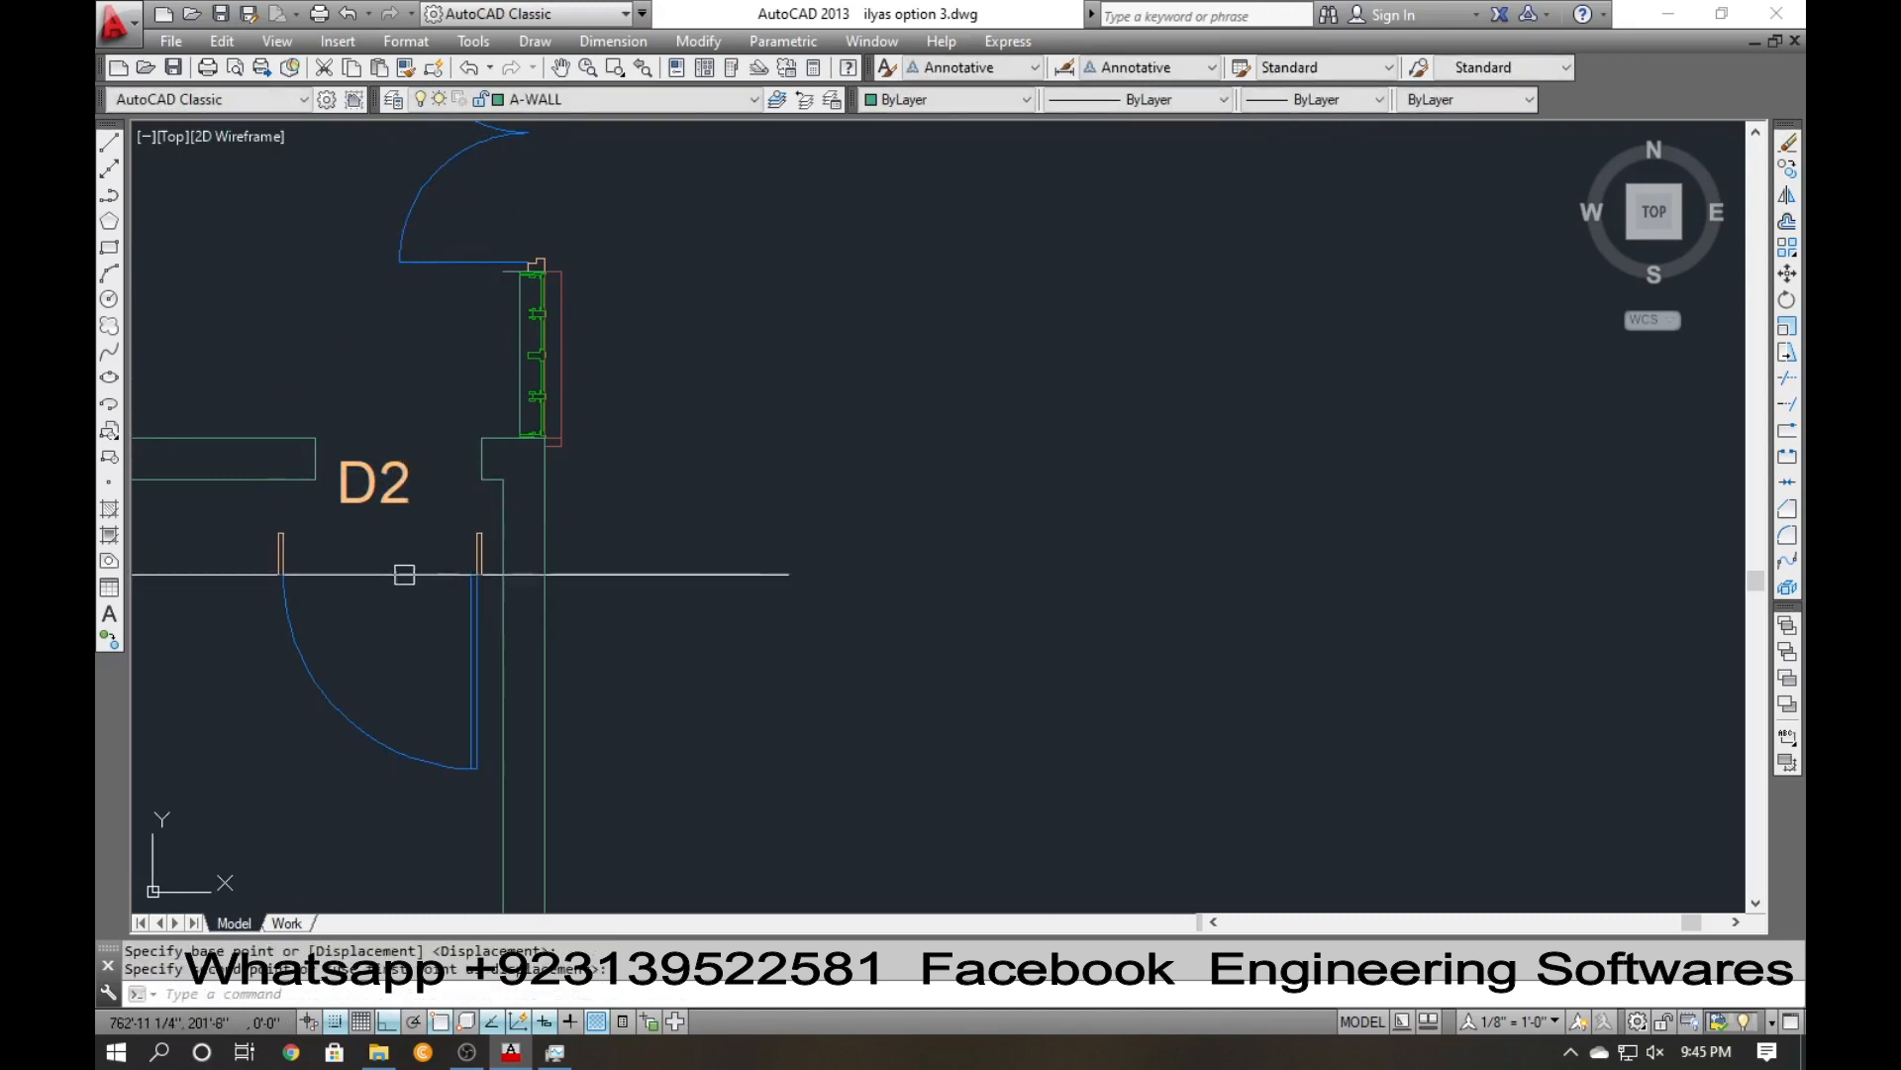
pyautogui.click(401, 525)
pyautogui.click(374, 440)
pyautogui.press('Escape')
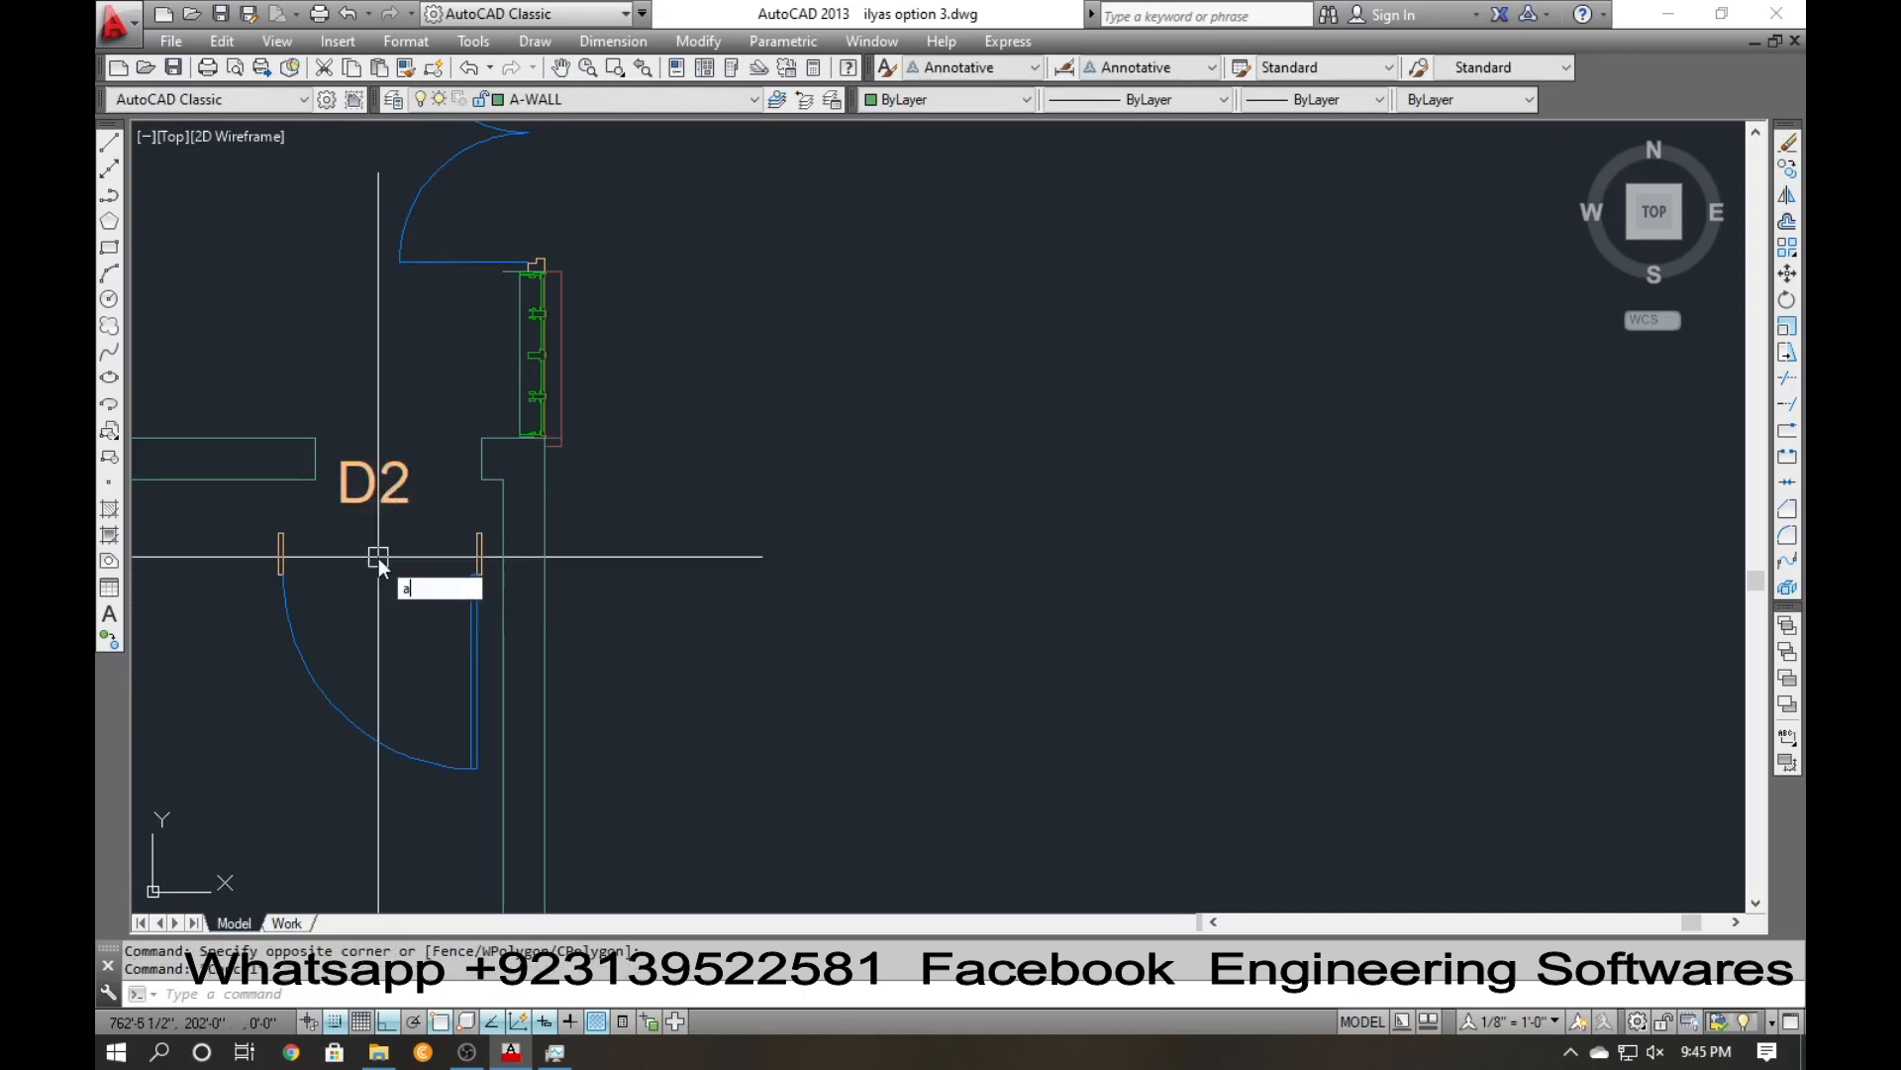
# Align the door symbol's two outer frame corners to the midpoints of the opening's jambs, scaling it to the alignment points.
pyautogui.write('al')
pyautogui.press('space')
pyautogui.click(340, 617)
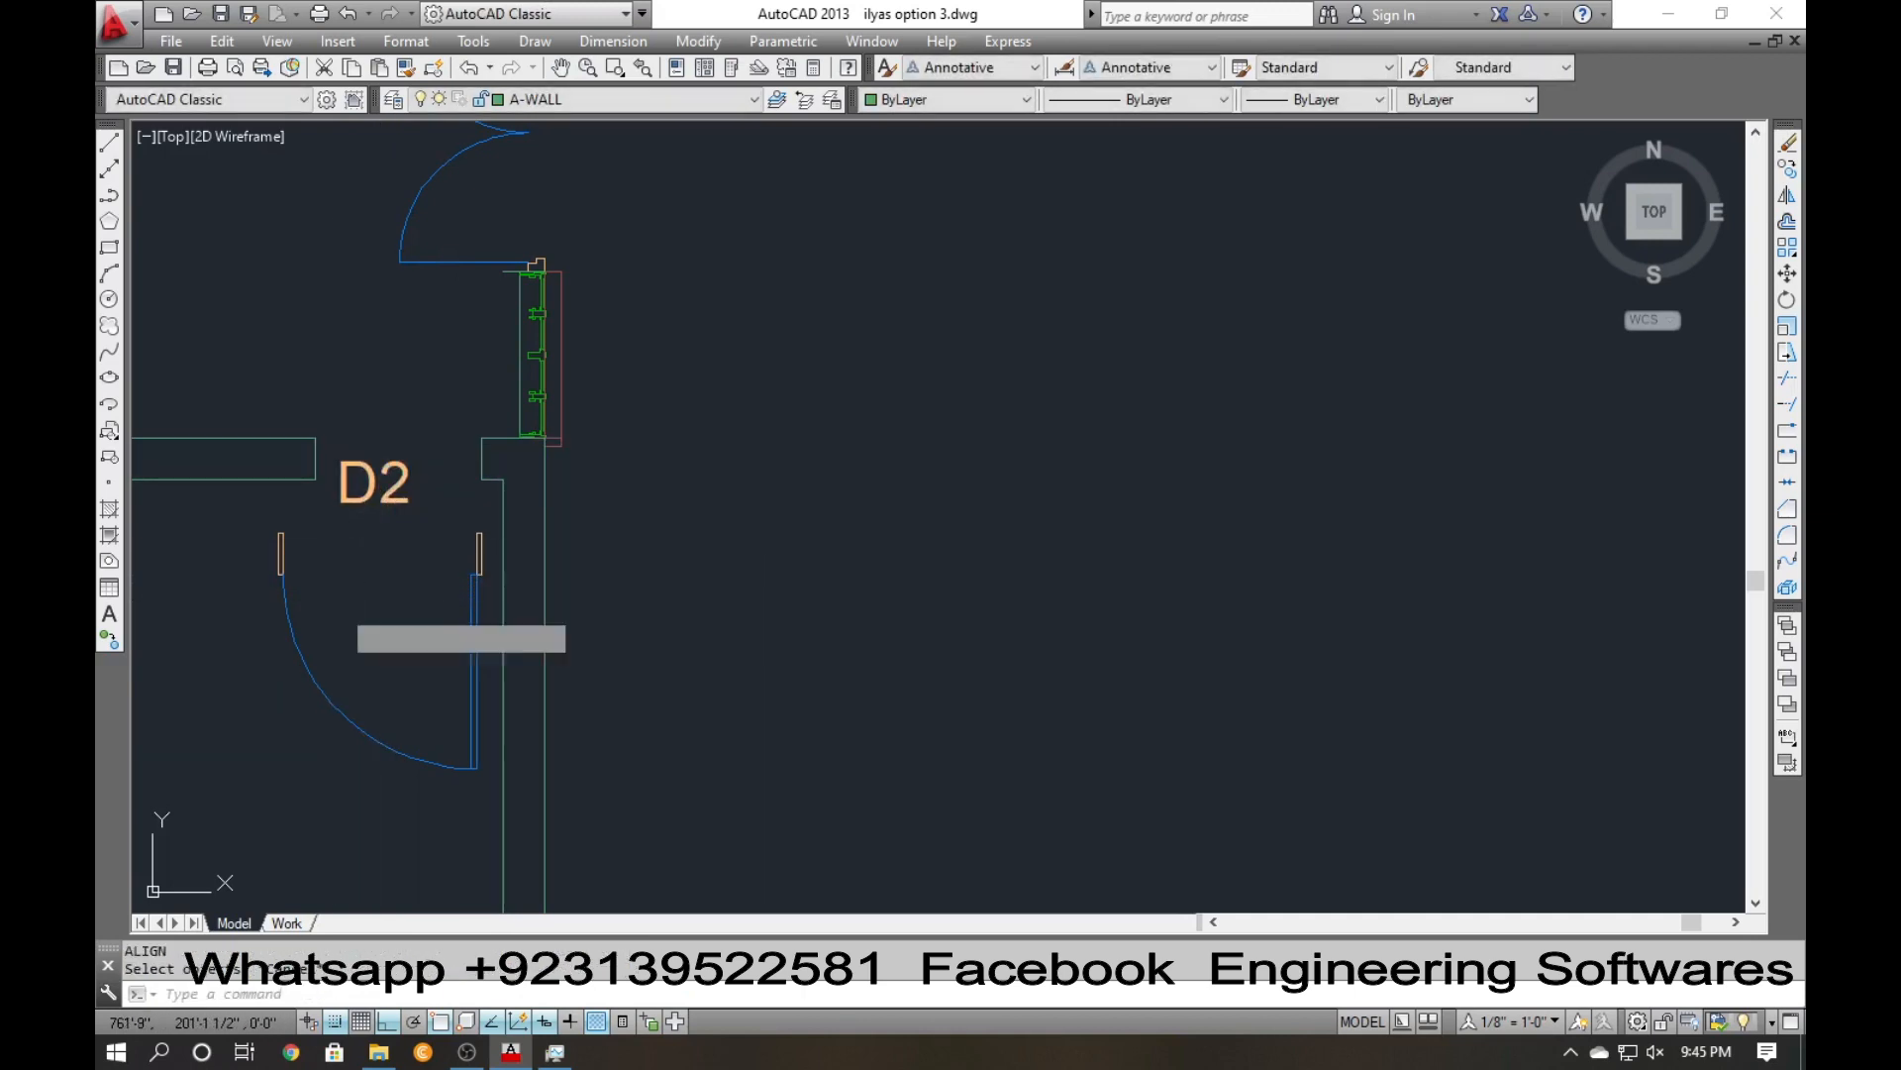
pyautogui.click(272, 617)
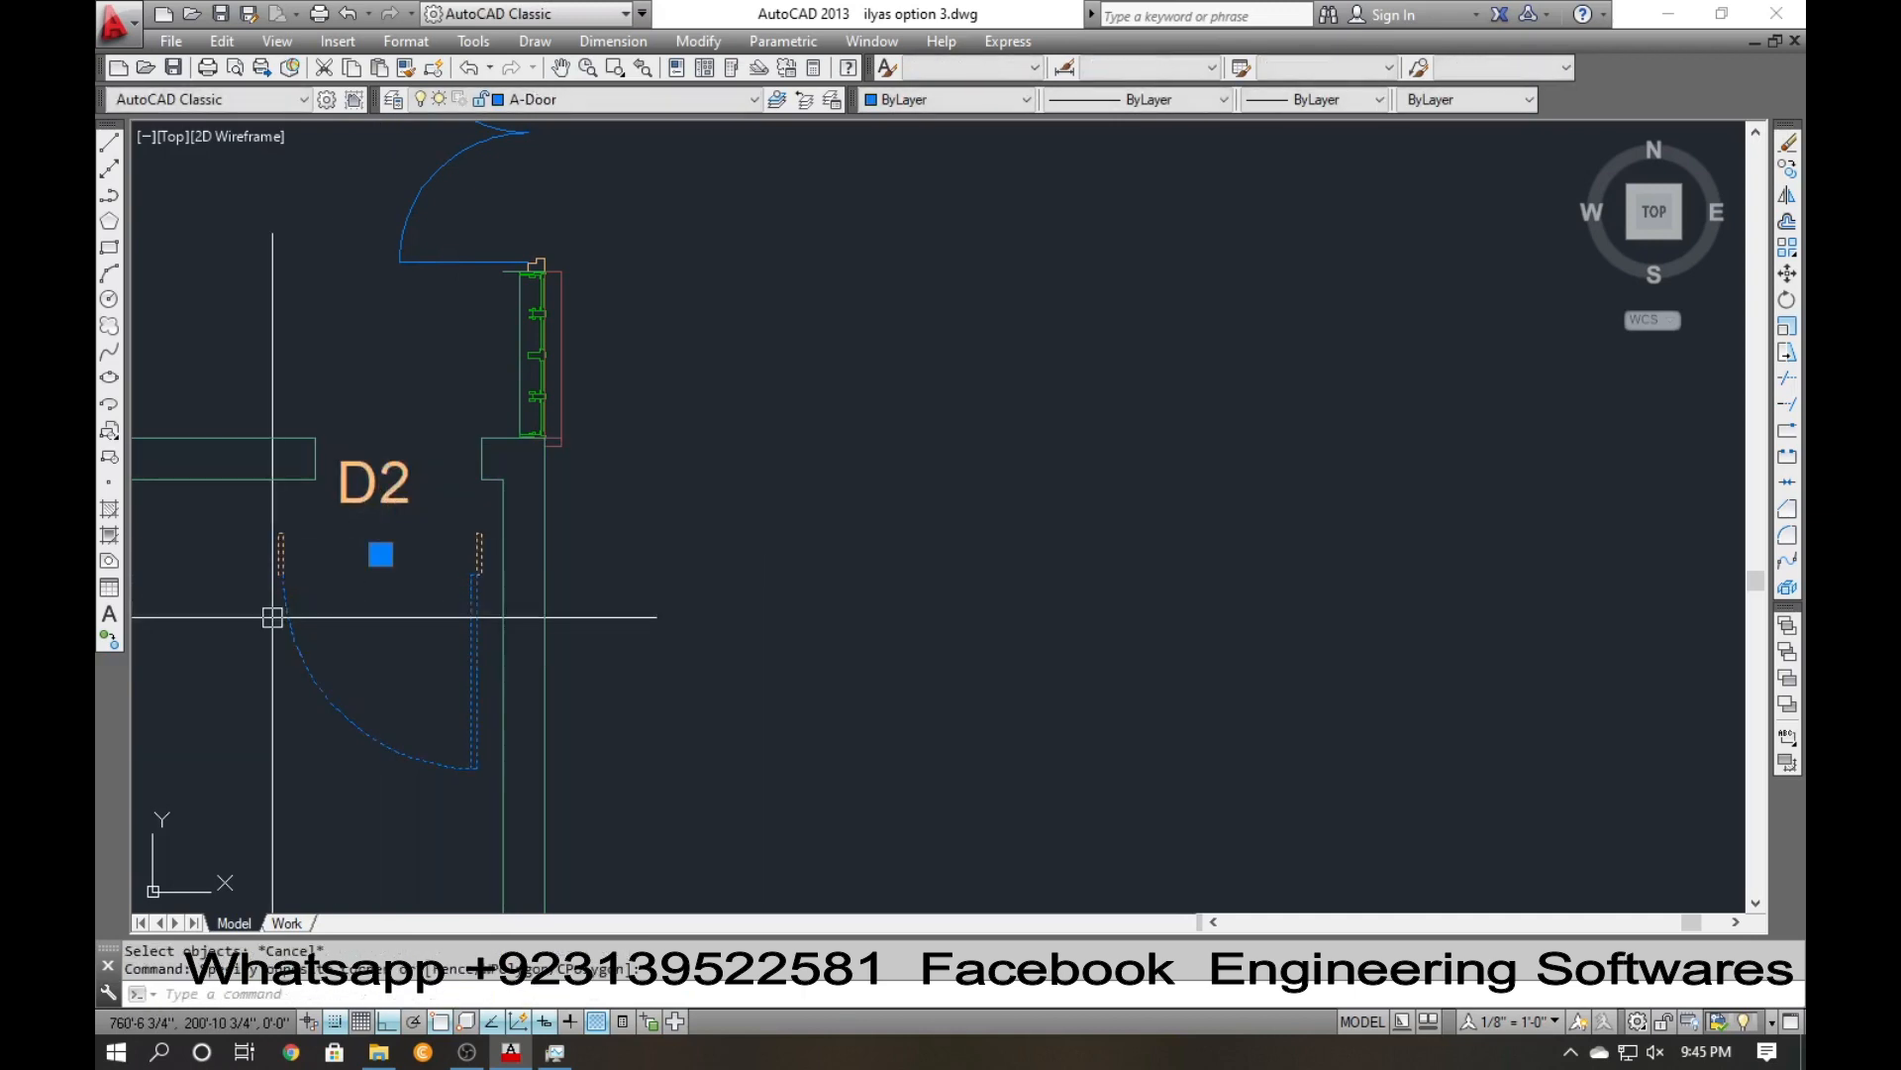
pyautogui.press('Return')
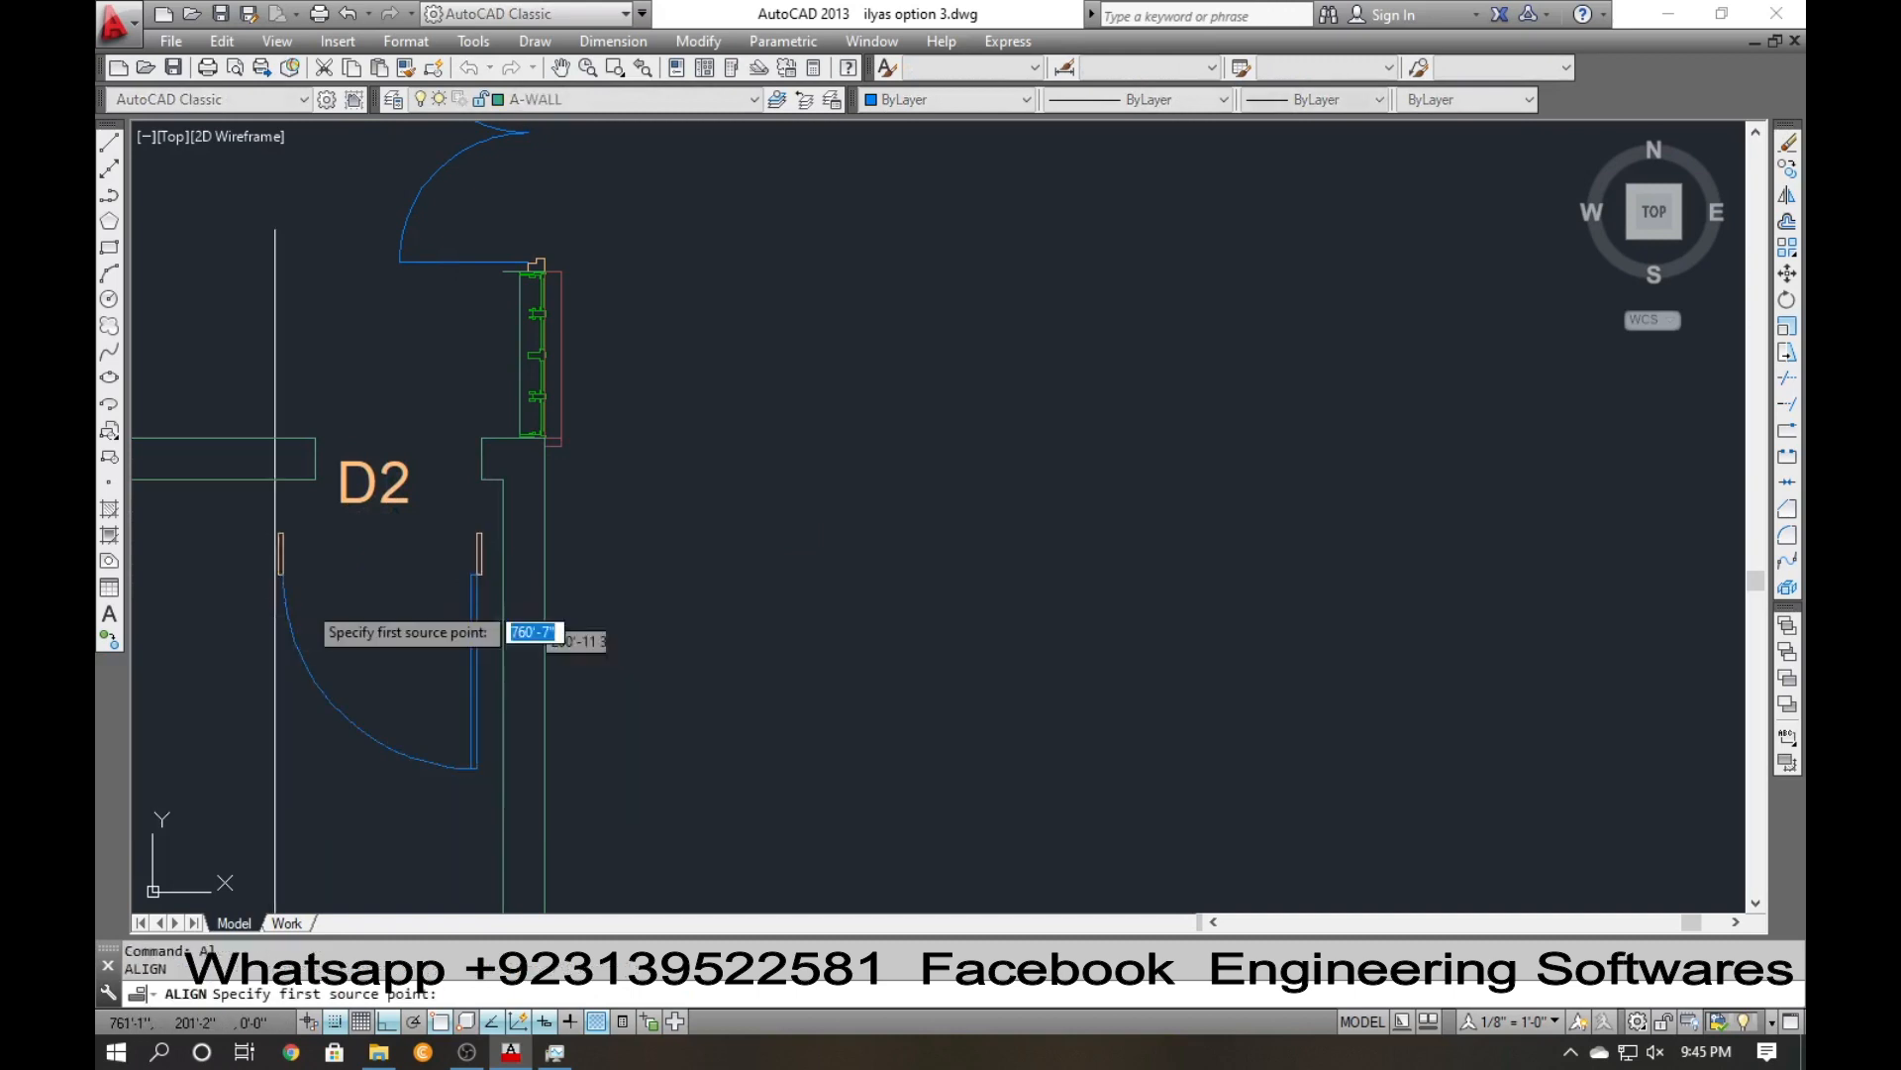
pyautogui.click(278, 532)
pyautogui.click(315, 459)
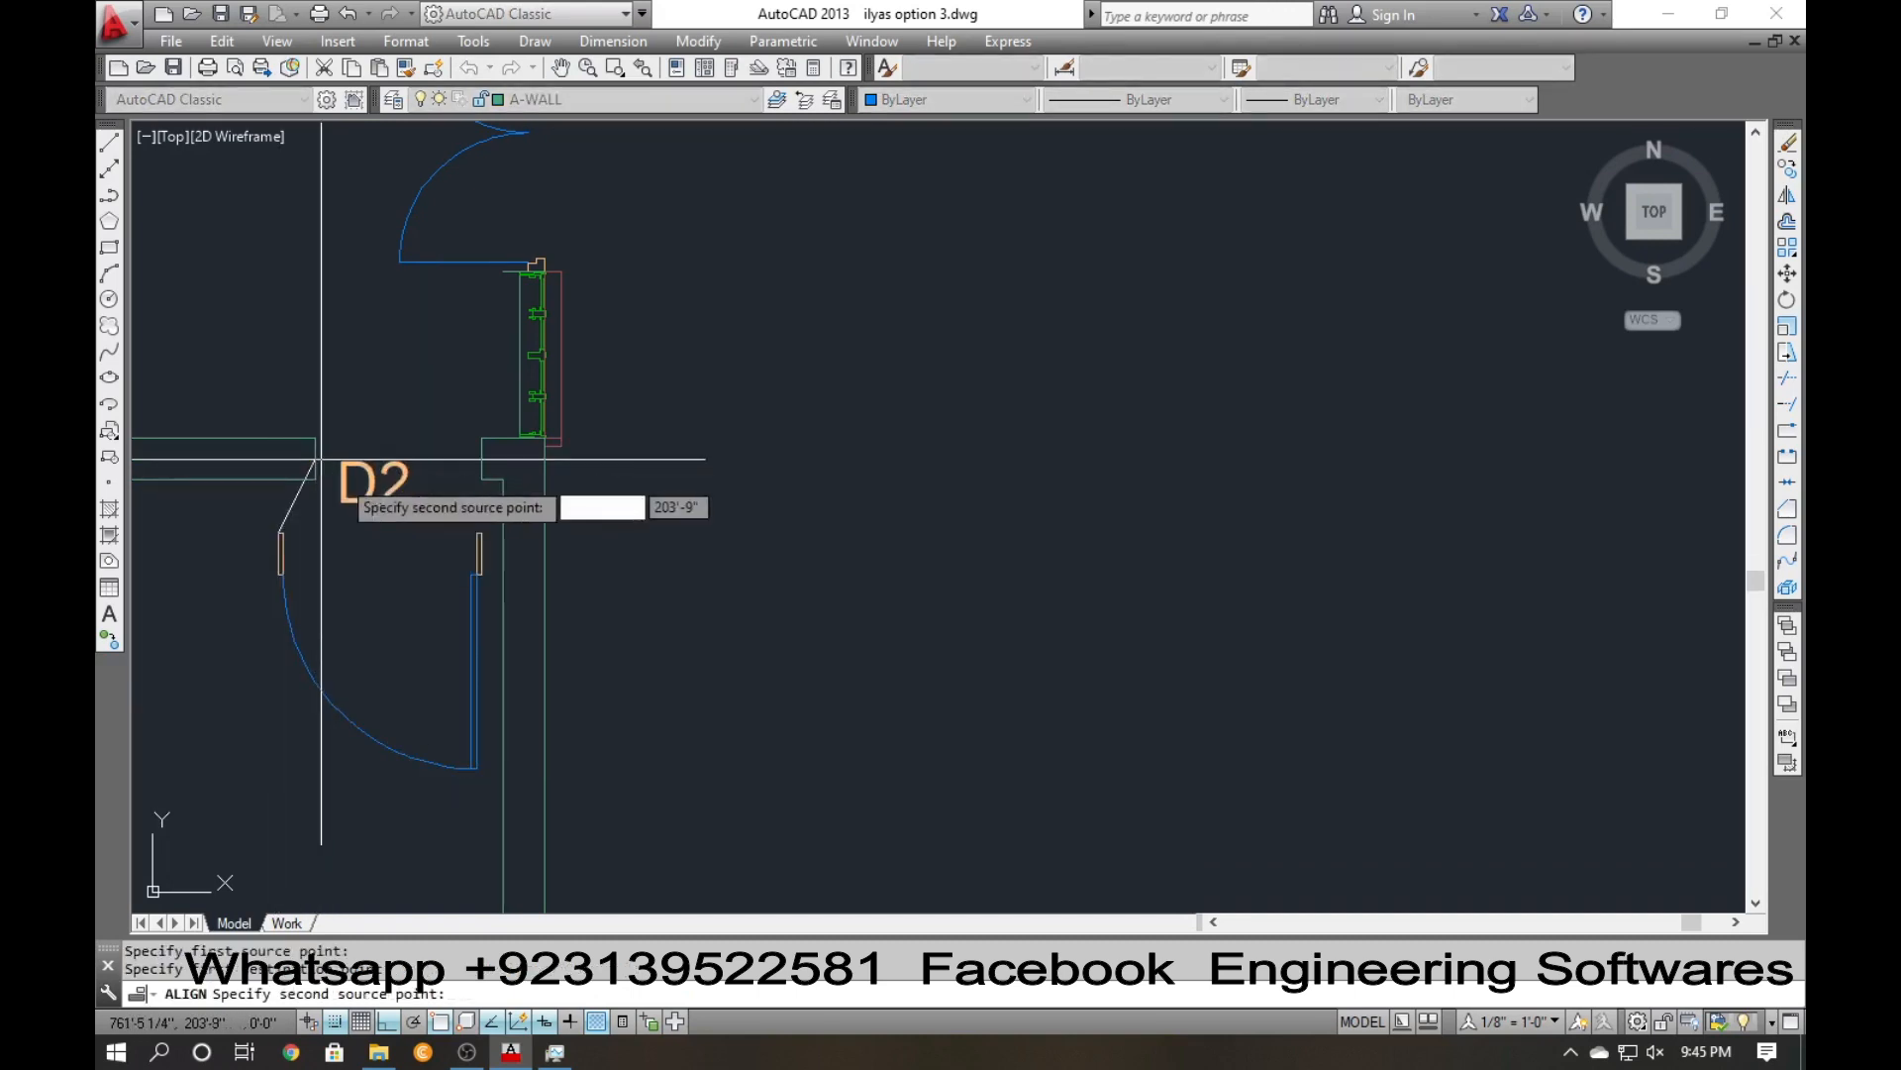
pyautogui.click(481, 533)
pyautogui.click(481, 467)
pyautogui.press('Return')
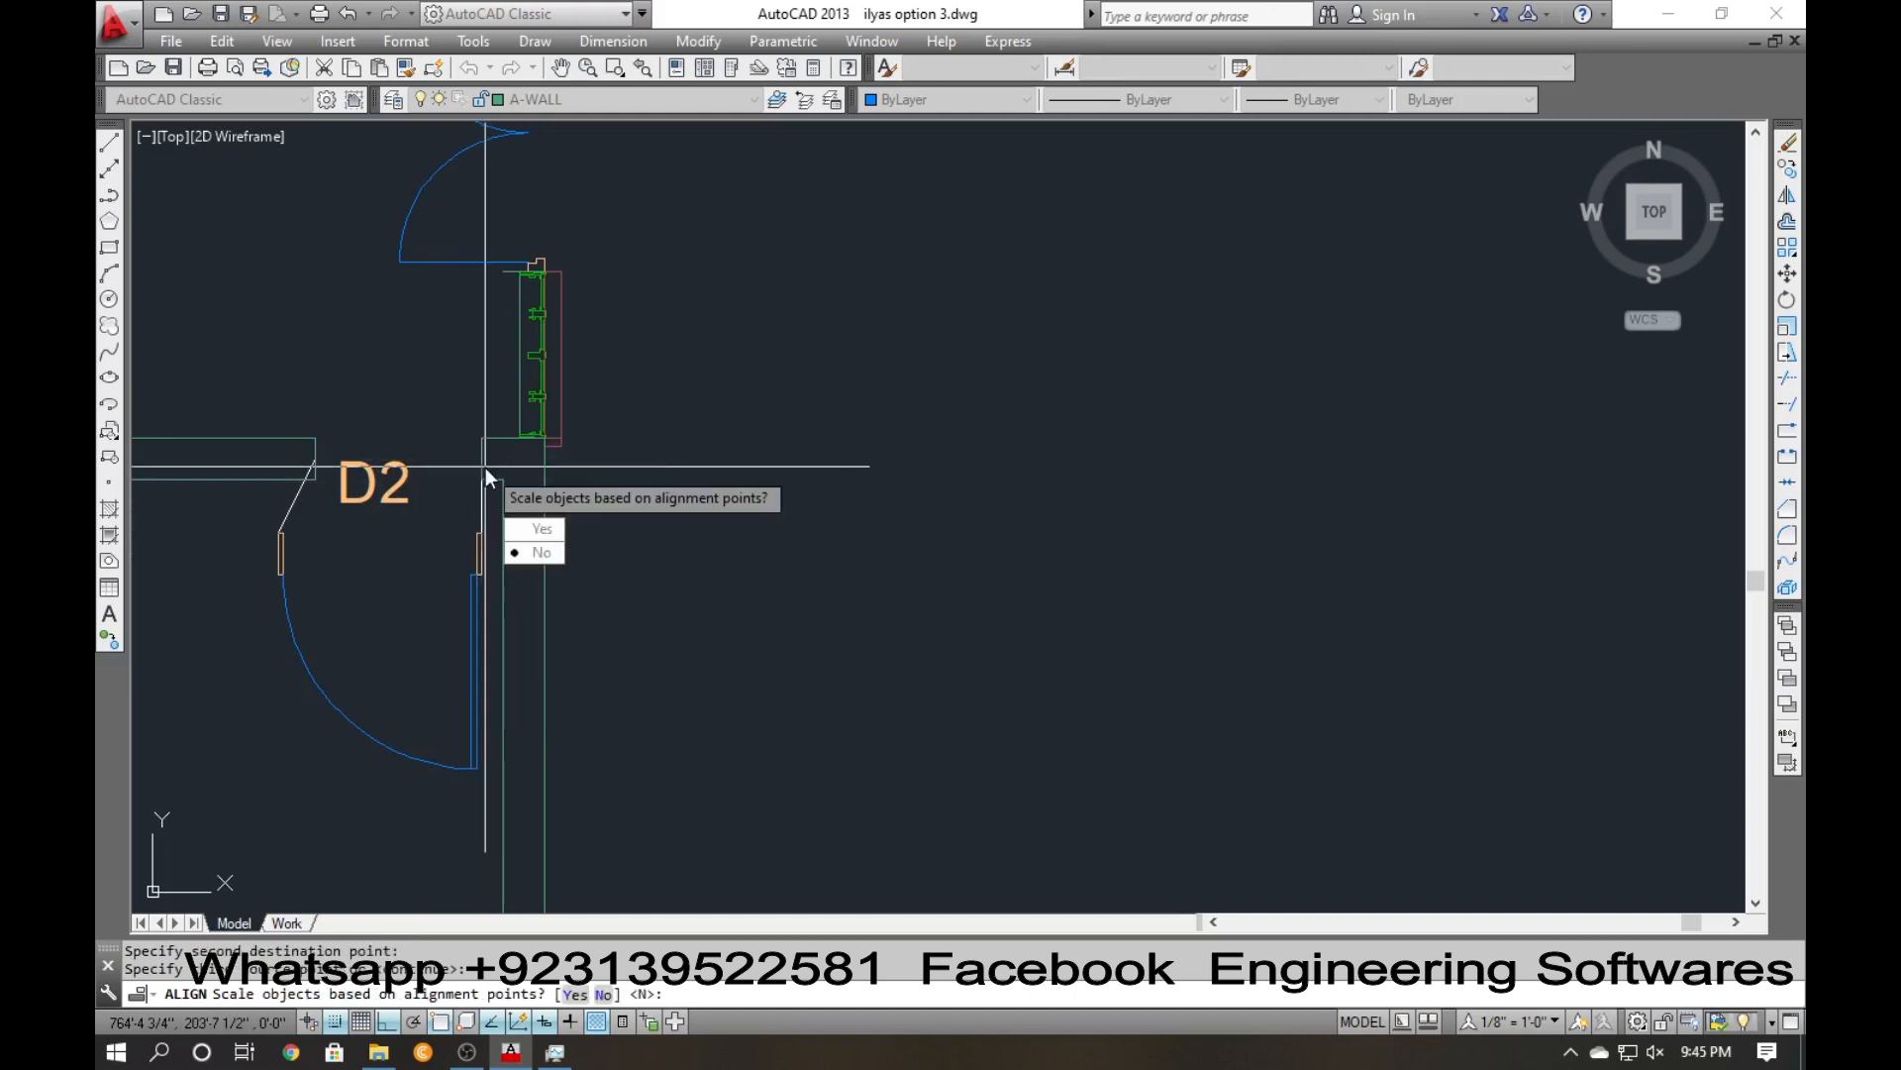
pyautogui.press('Return')
pyautogui.write('y')
pyautogui.press('Return')
# Copy the fitted door symbol straight down to just above the opening in the building's bottom wall.
pyautogui.click(471, 541)
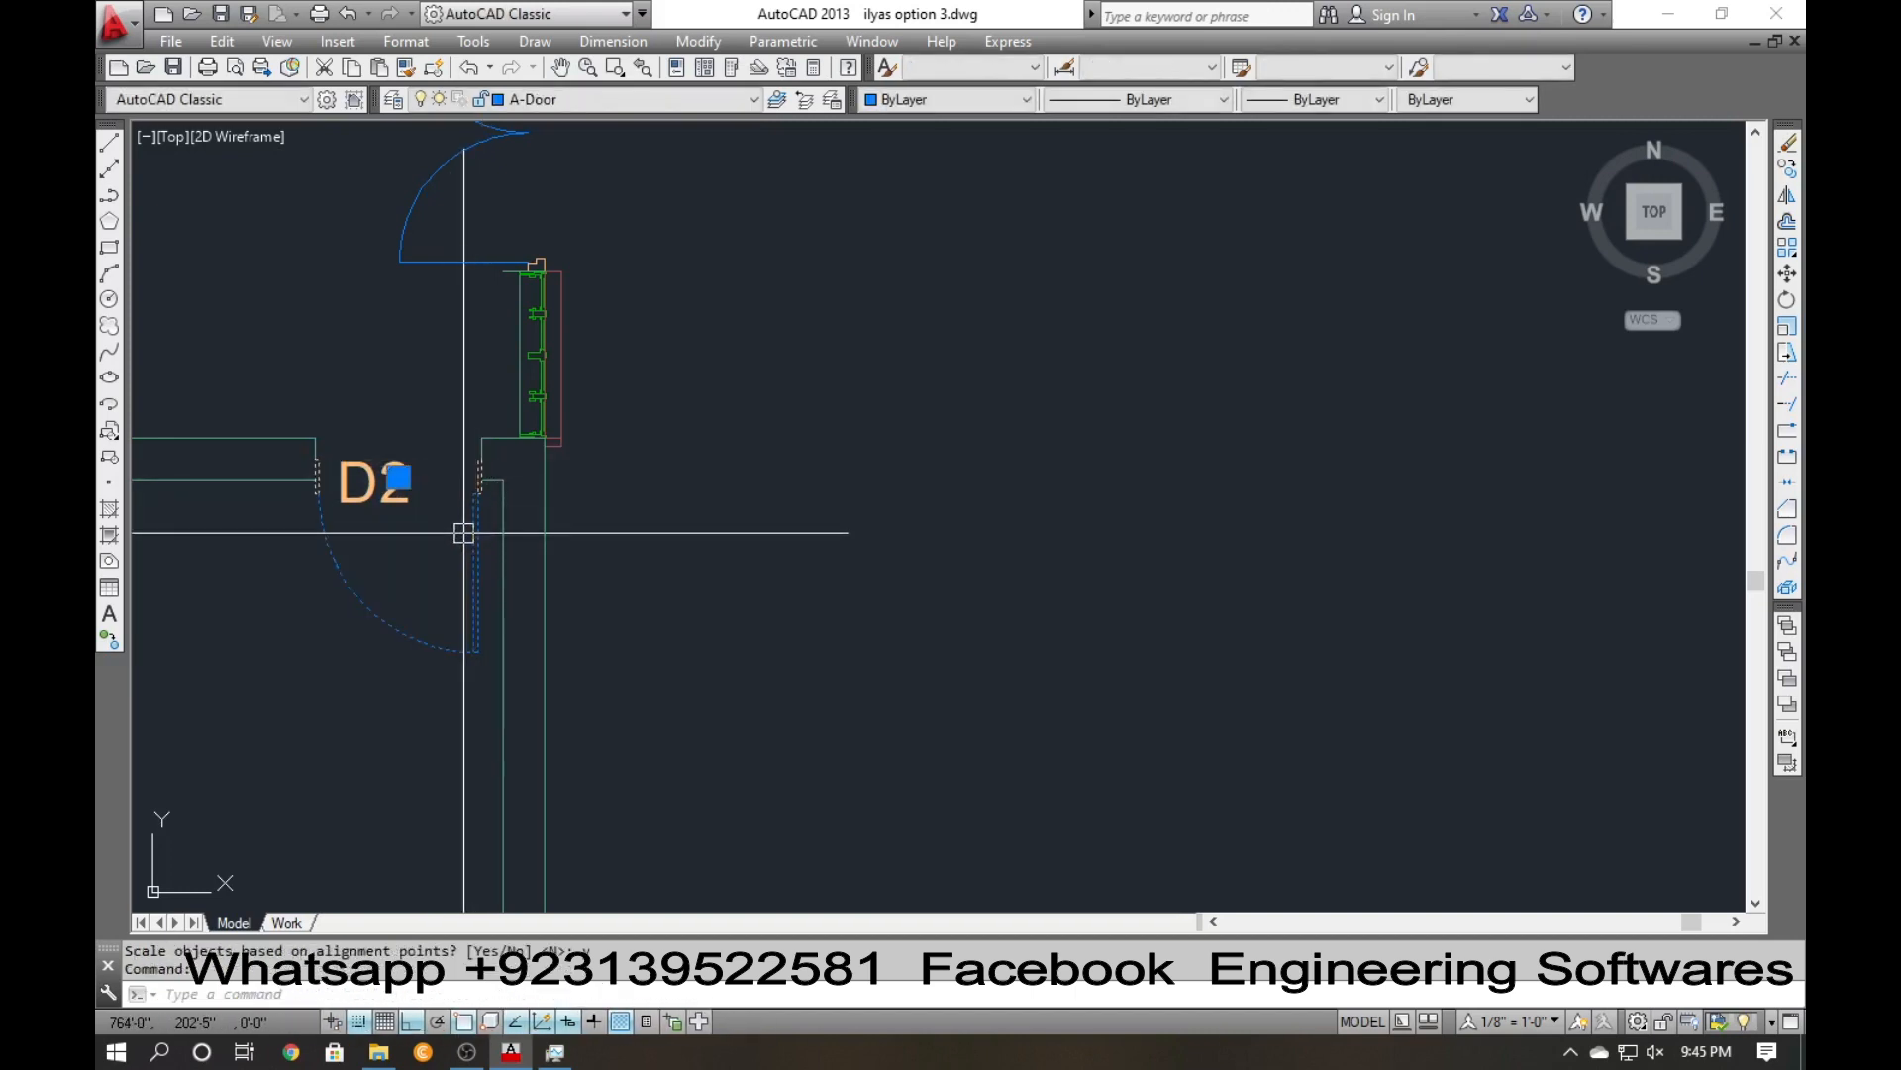
pyautogui.press('Escape')
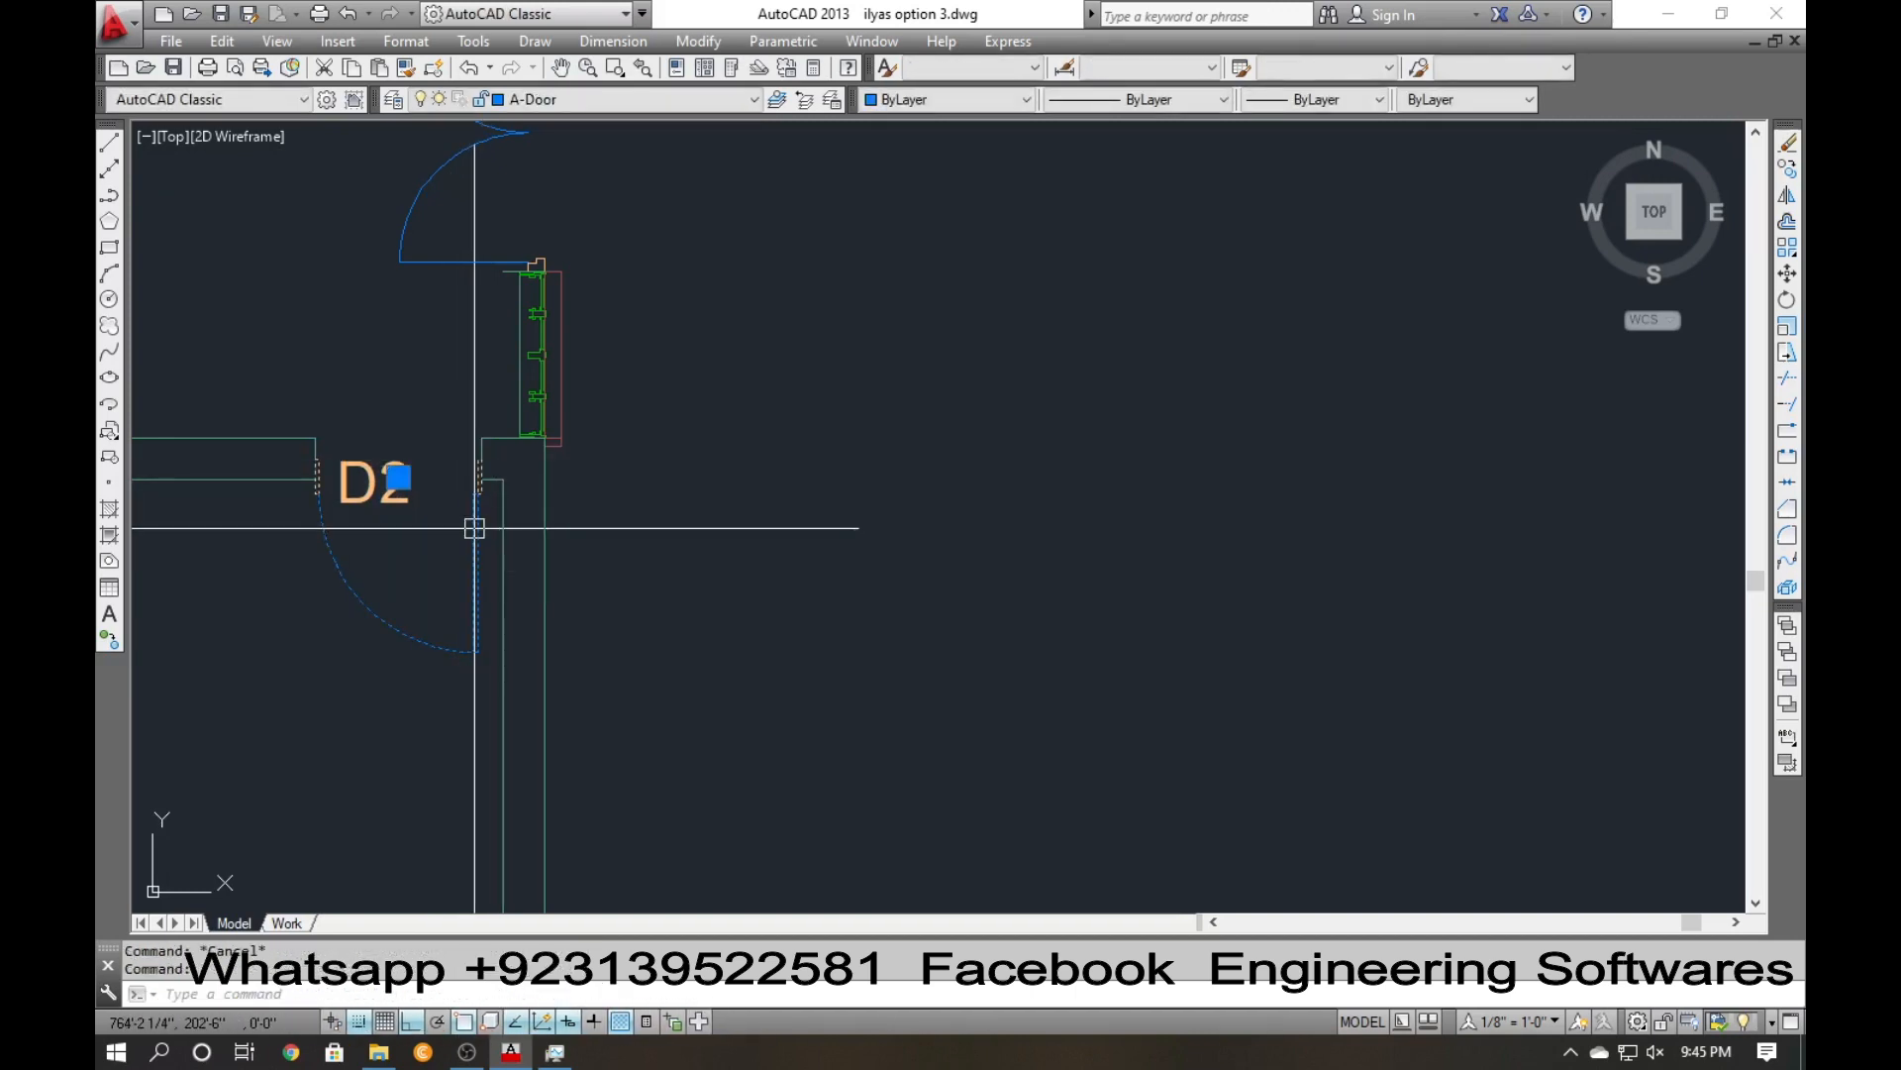
pyautogui.write('co')
pyautogui.press('Return')
pyautogui.click(474, 528)
pyautogui.scroll(-4, 474, 528)
pyautogui.moveTo(417, 686); pyautogui.dragTo(555, 511, button='middle')
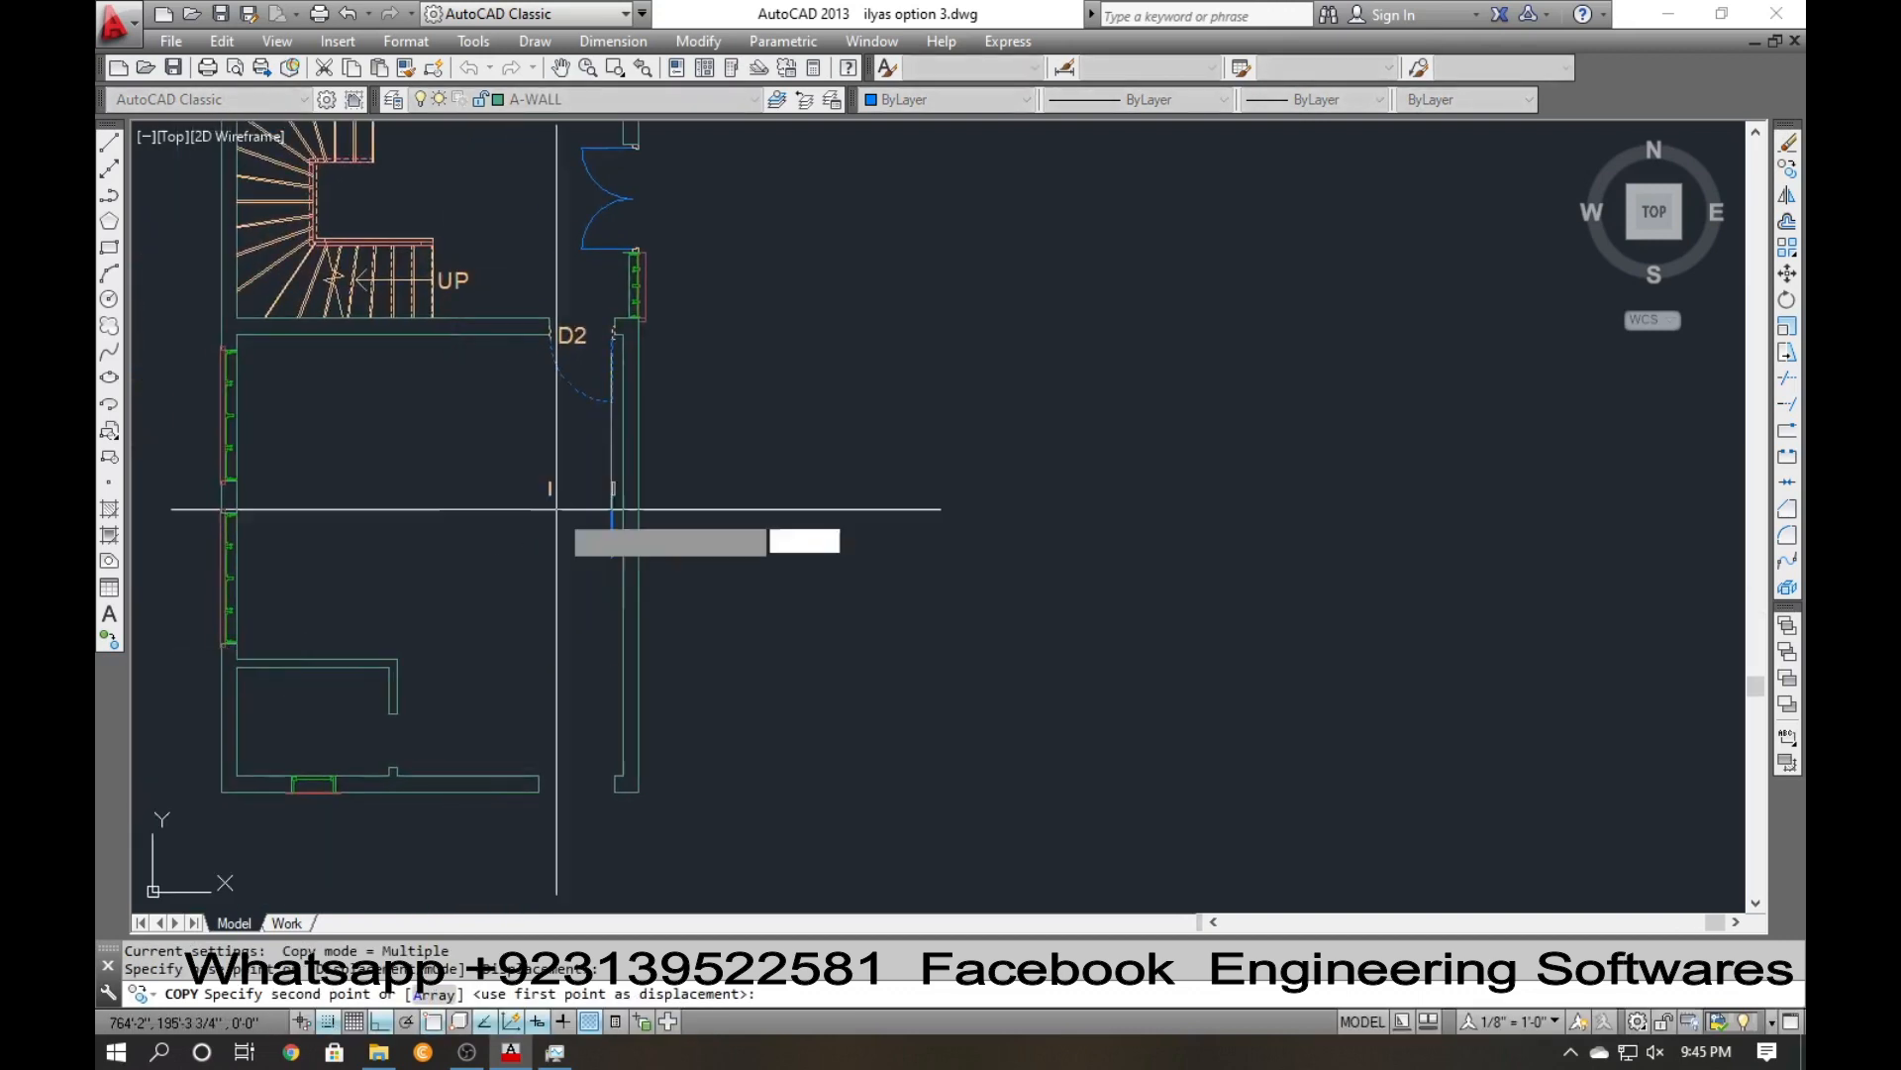
pyautogui.click(458, 714)
pyautogui.press('Return')
# Rotate the copied door 90 degrees clockwise about a point beside its left frame.
pyautogui.write('ro')
pyautogui.press('Return')
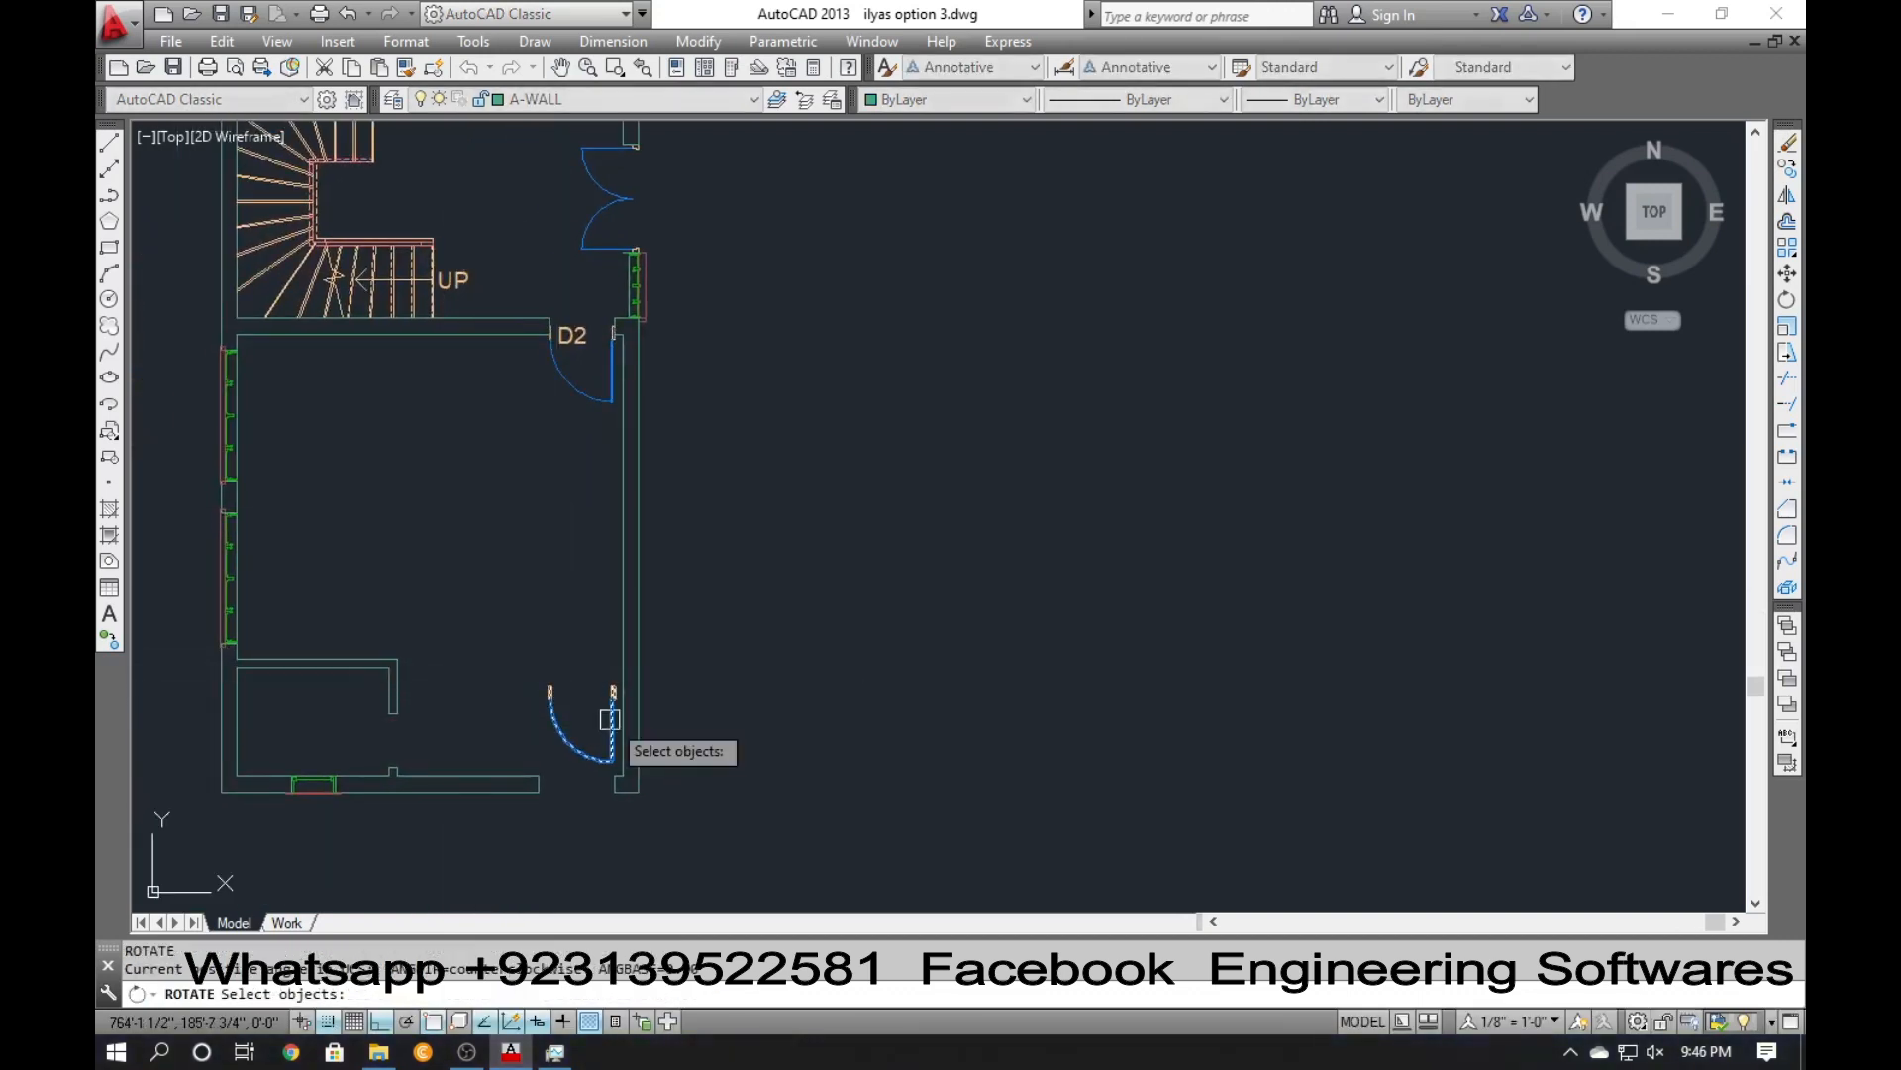
pyautogui.click(599, 719)
pyautogui.click(525, 704)
pyautogui.press('Return')
pyautogui.click(516, 704)
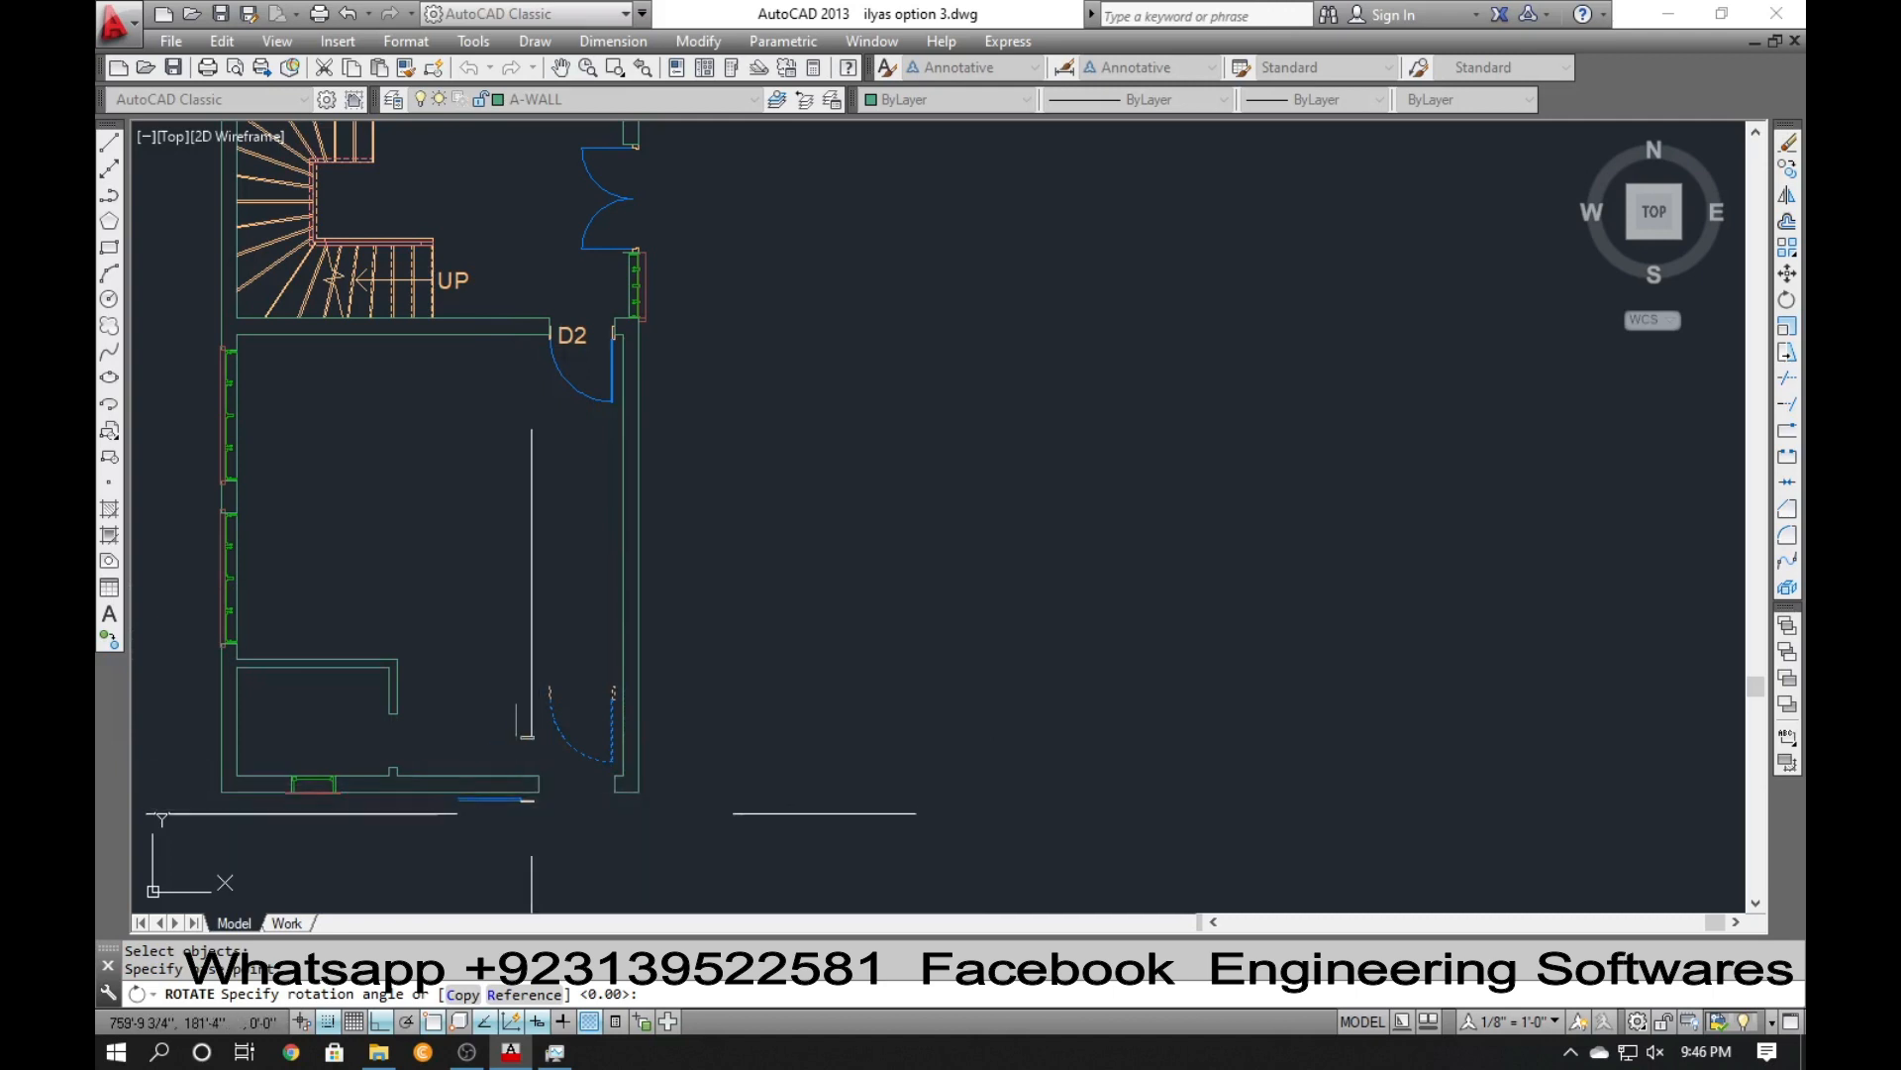
pyautogui.click(524, 835)
pyautogui.press('Return')
pyautogui.scroll(3, 504, 813)
pyautogui.press('Escape')
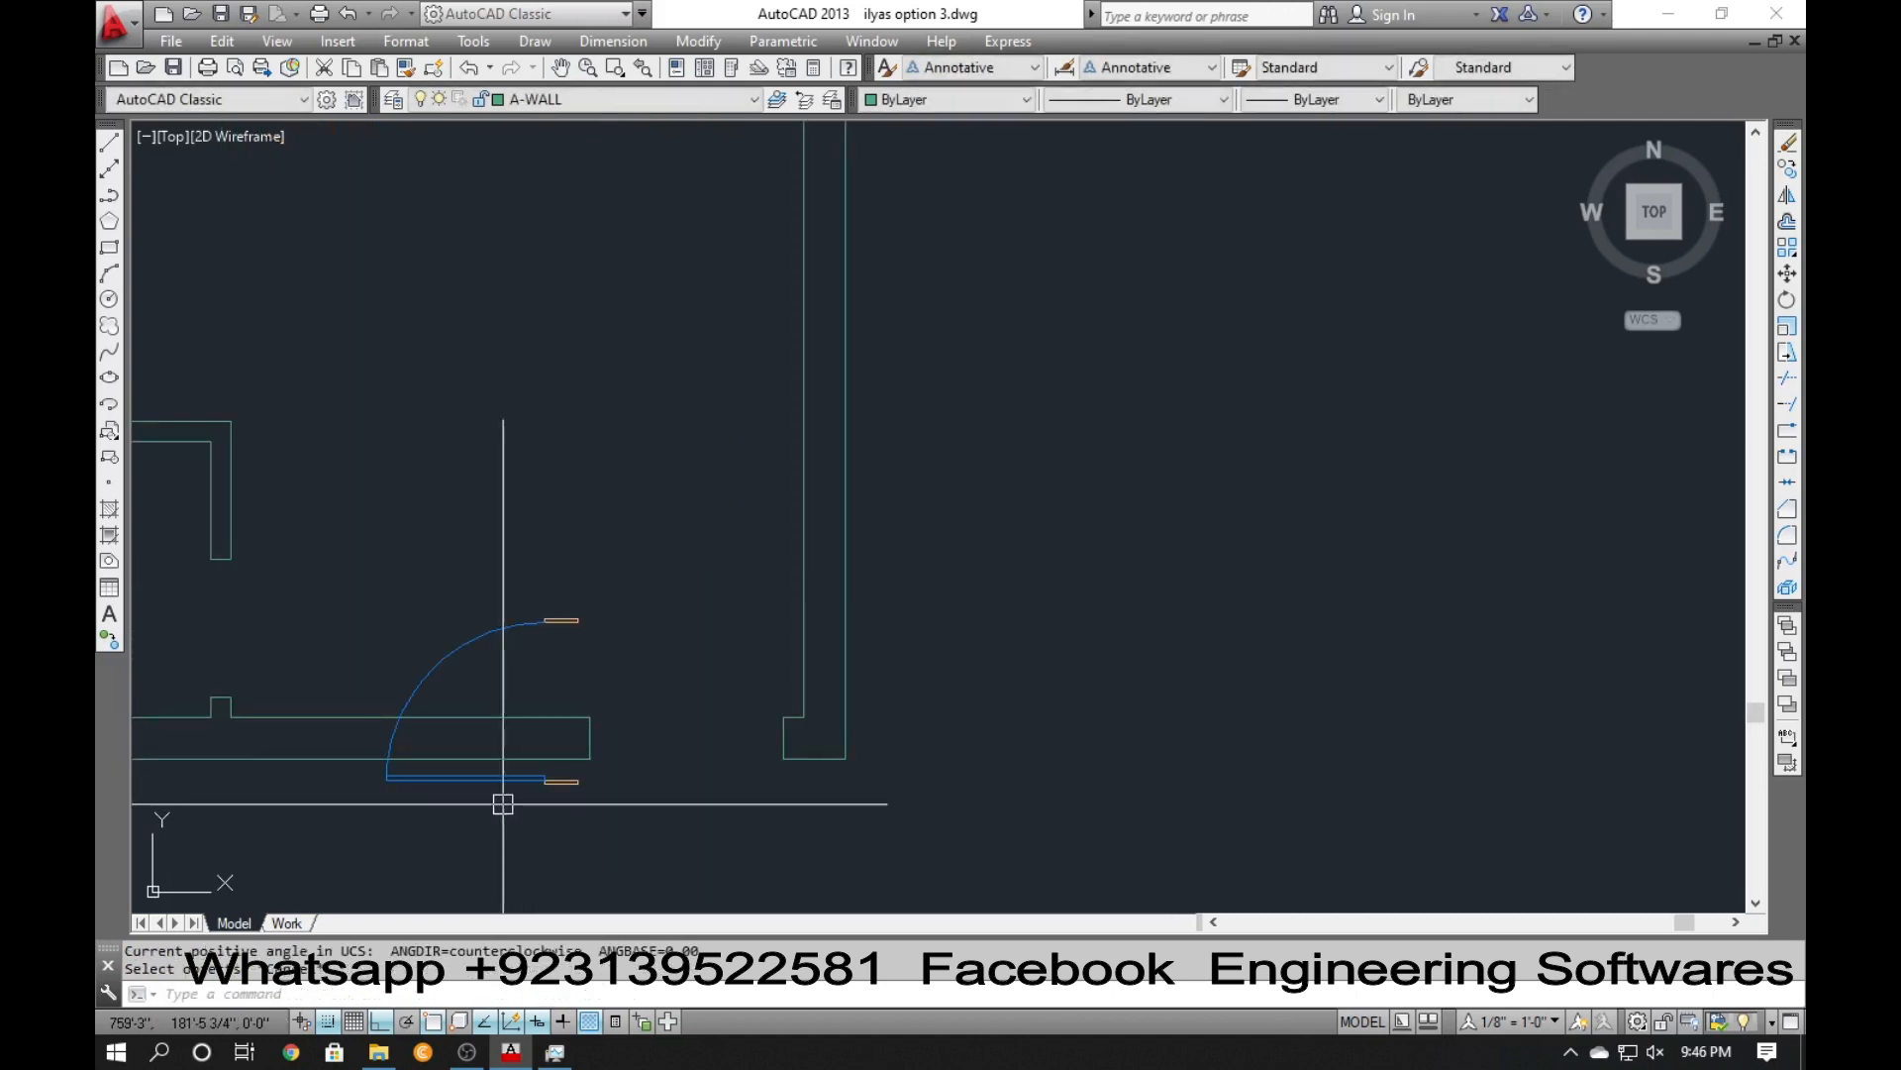
# Align the rotated door's two outer frame corners to the jambs of the small bottom room's doorway, scaling it to the alignment points.
pyautogui.press('Return')
pyautogui.click(545, 779)
pyautogui.press('Return')
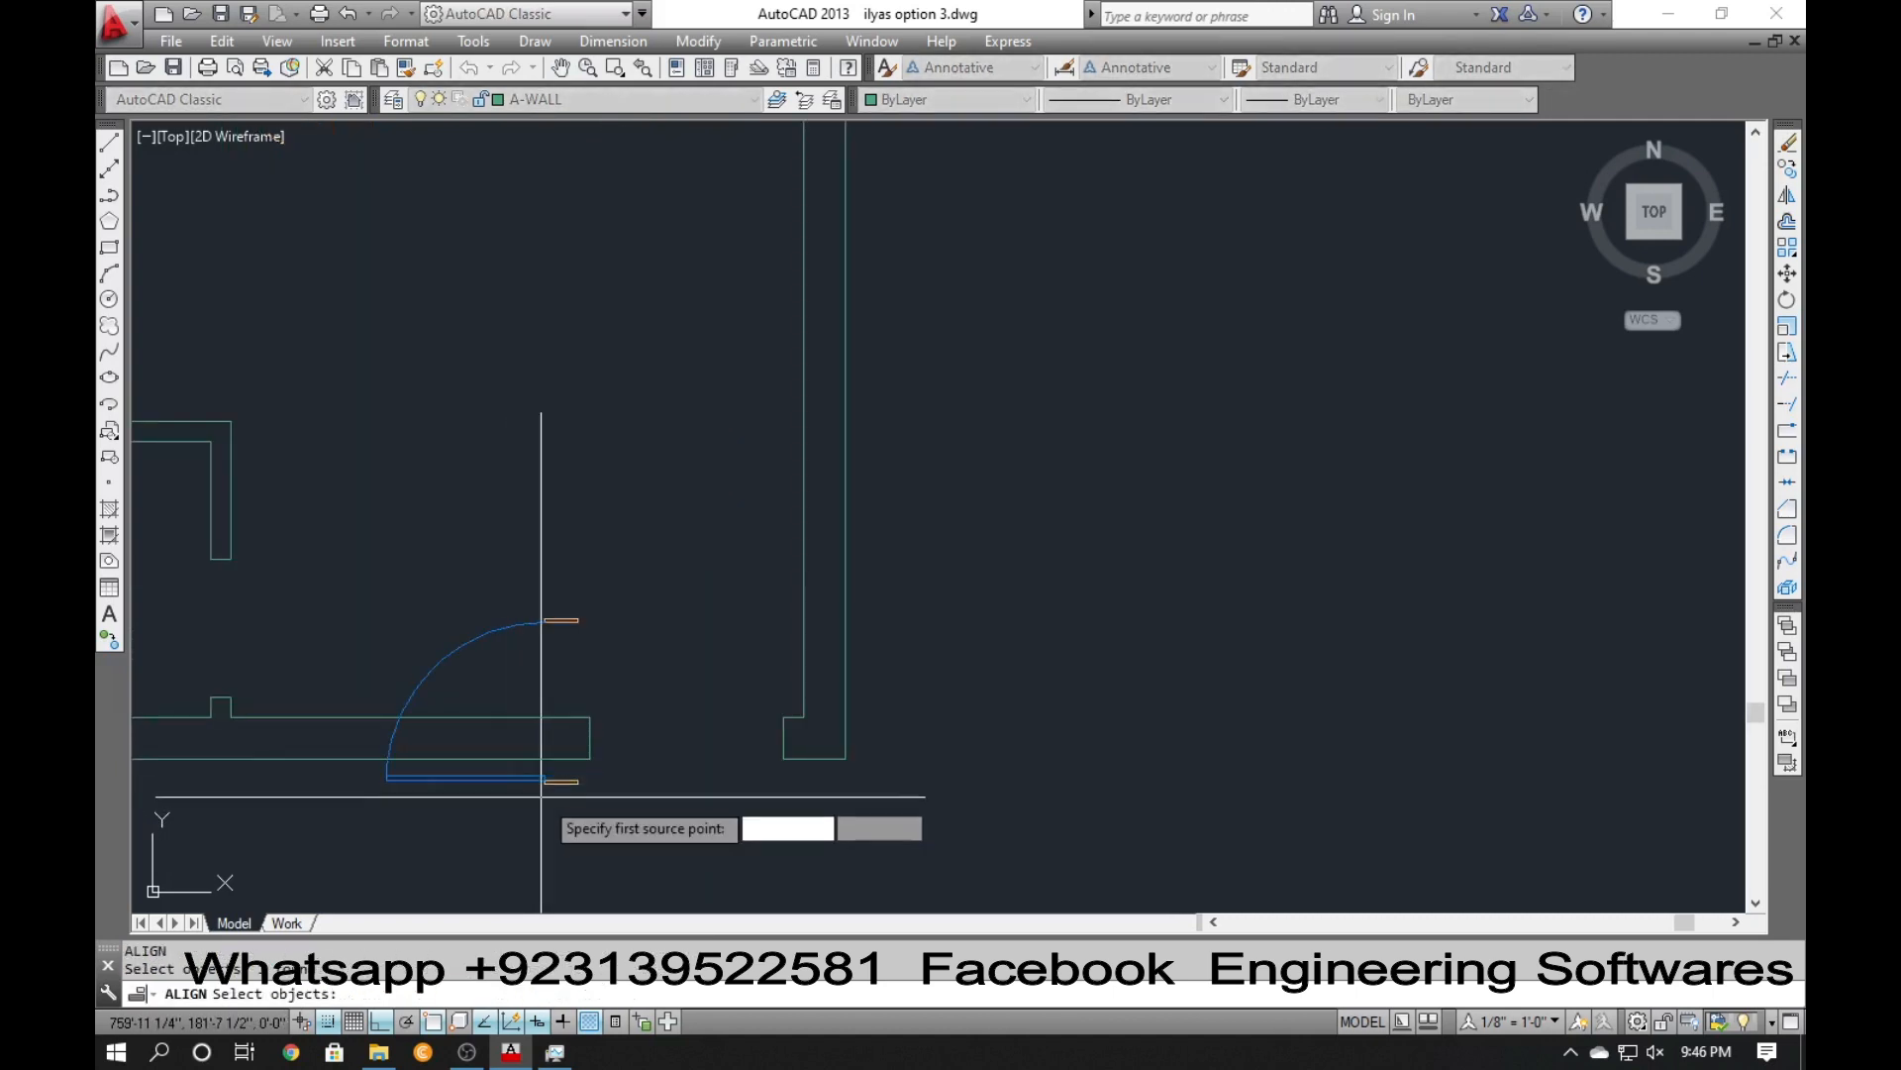
pyautogui.click(578, 782)
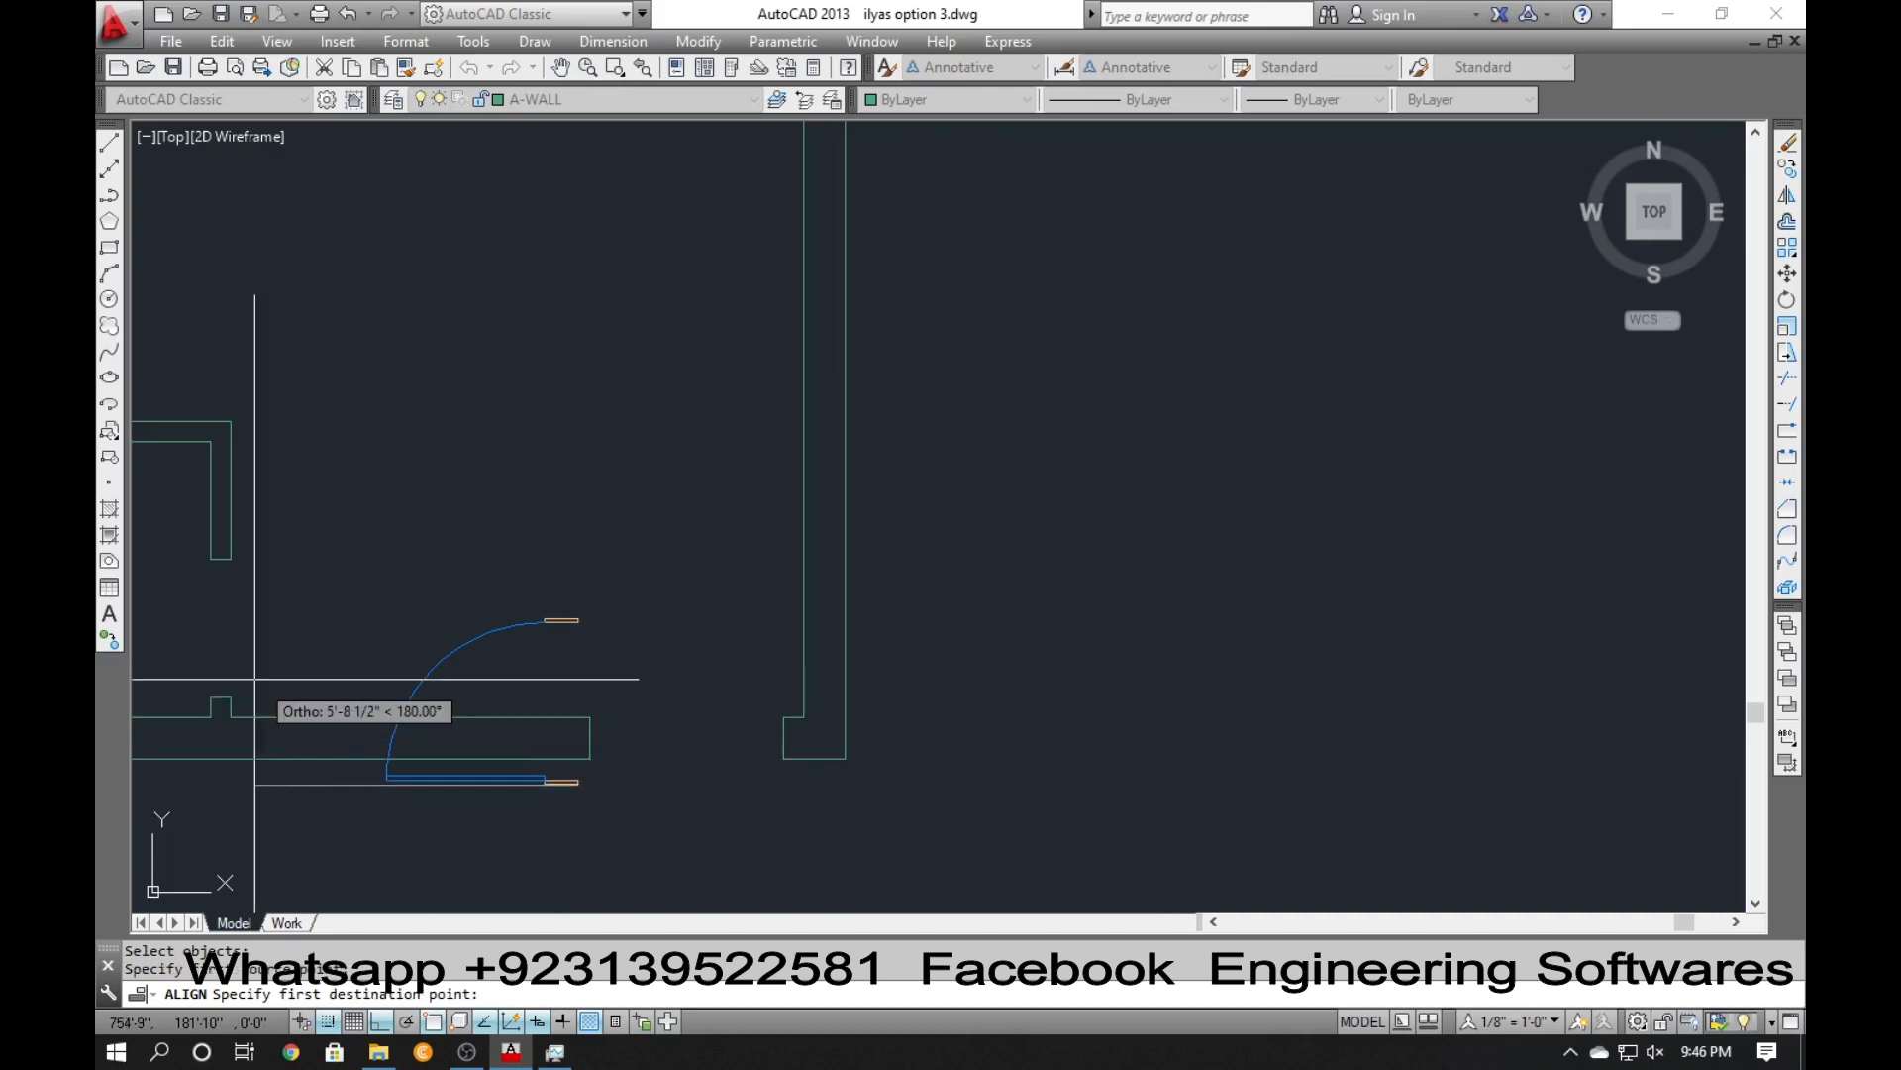
pyautogui.click(234, 700)
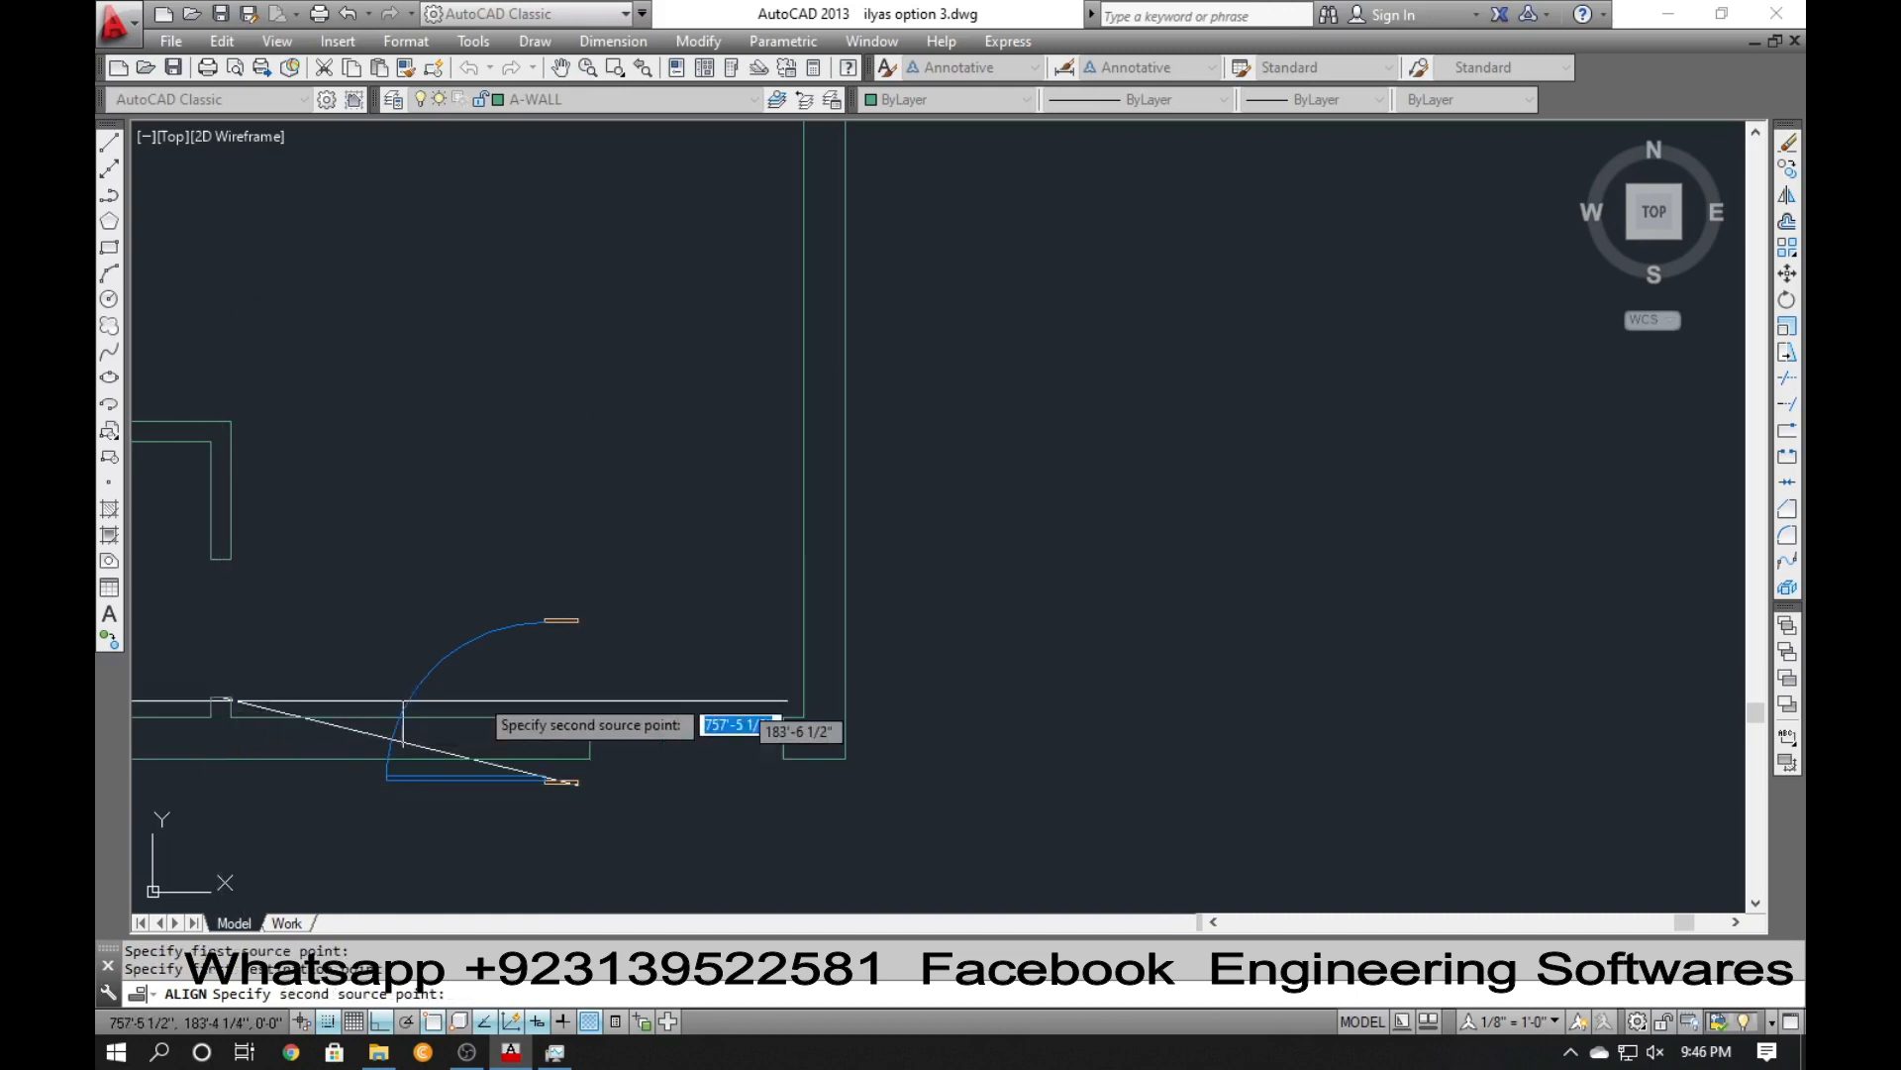
pyautogui.click(578, 620)
pyautogui.click(228, 562)
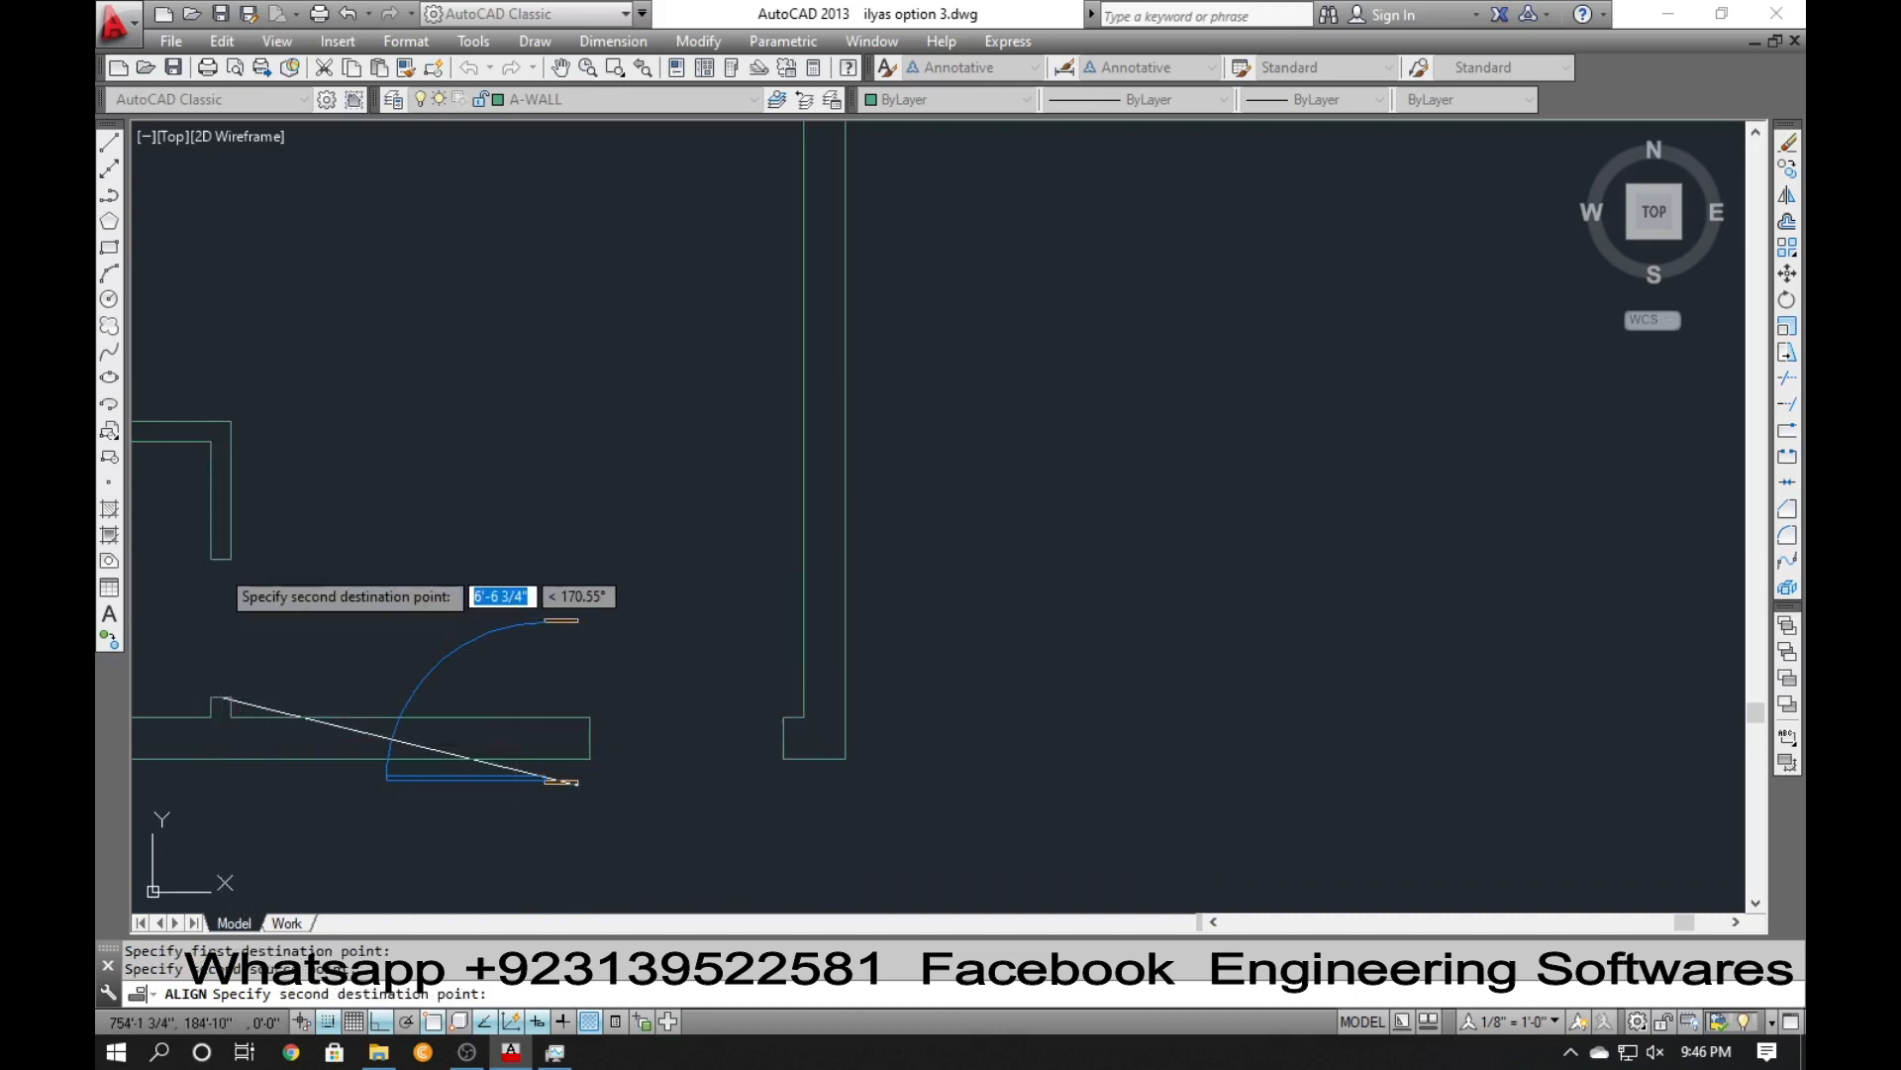
pyautogui.press('Return')
pyautogui.write('y')
pyautogui.press('Return')
pyautogui.scroll(-6, 585, 635)
pyautogui.press('Escape')
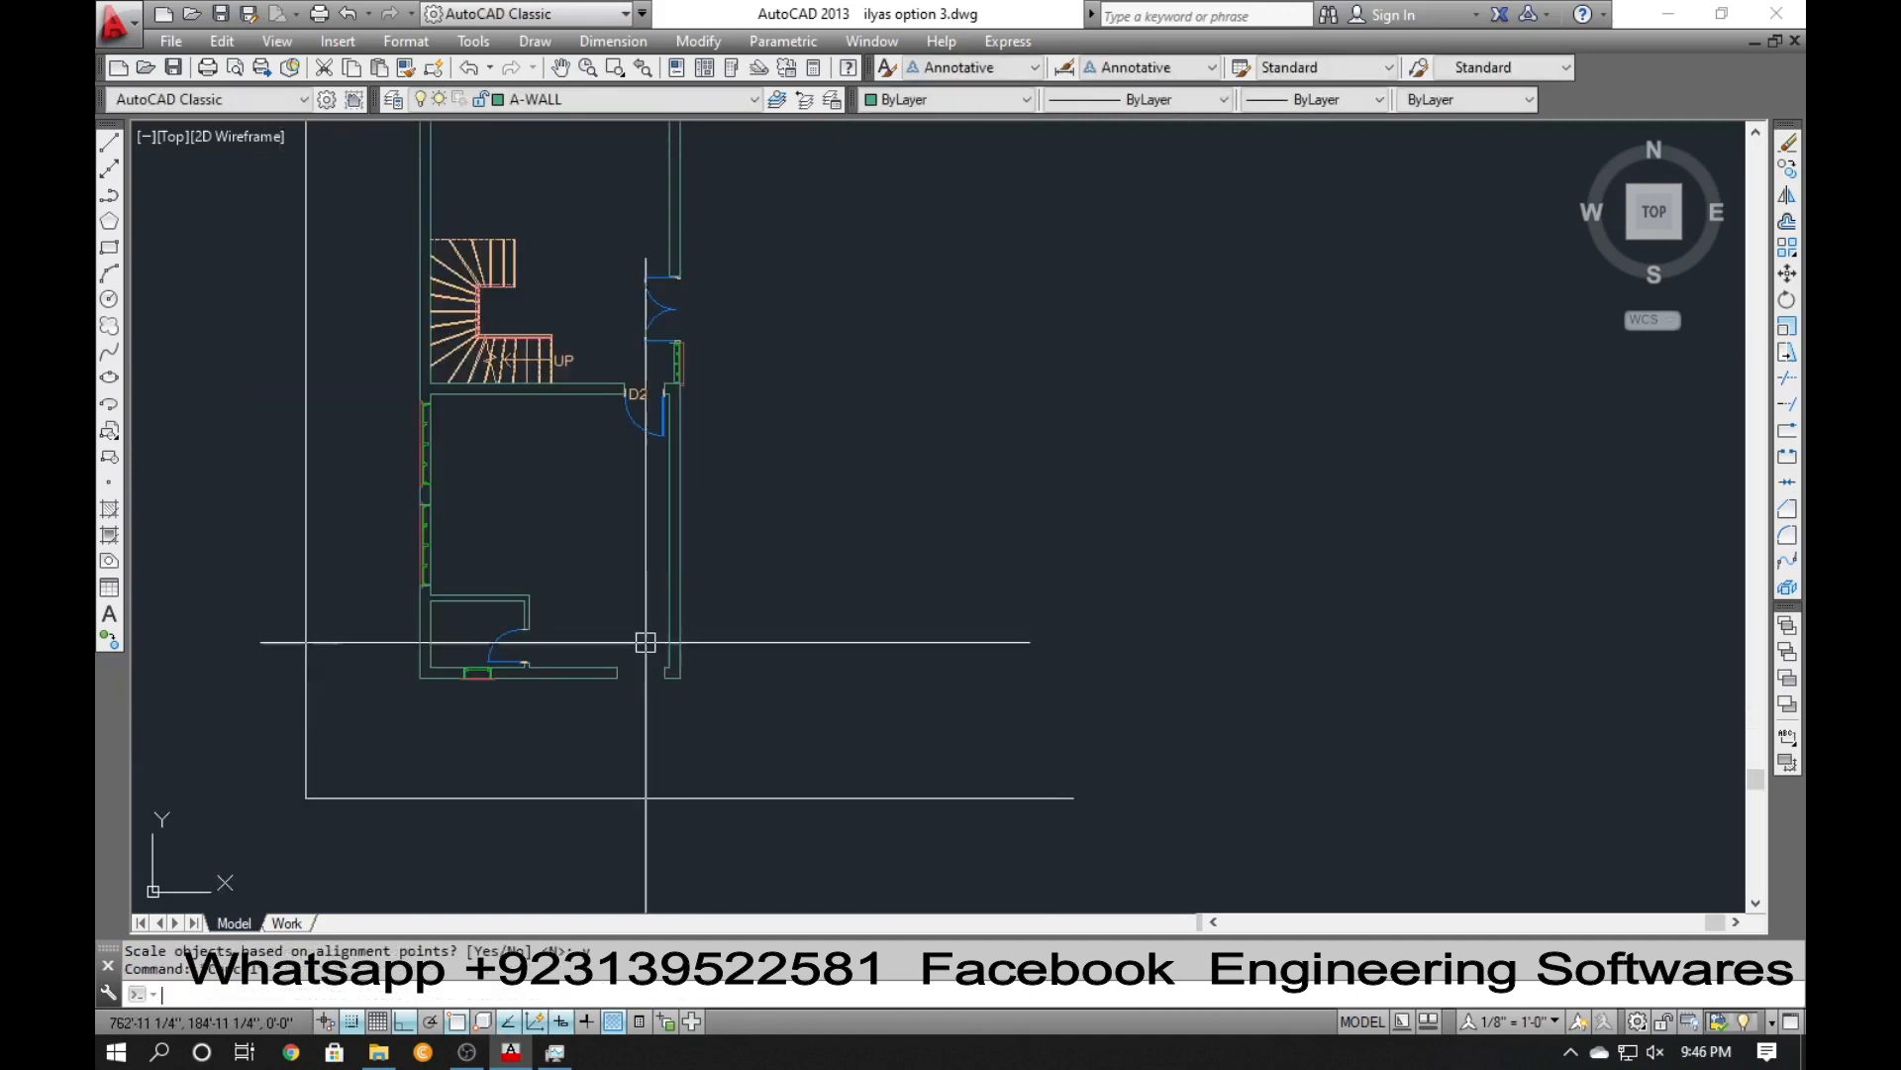
# Copy the entire floor plan horizontally to the right, clear of the original, using its bottom-left outer corner as the base point.
pyautogui.moveTo(555, 622); pyautogui.dragTo(533, 720, button='middle')
pyautogui.scroll(-3, 526, 573)
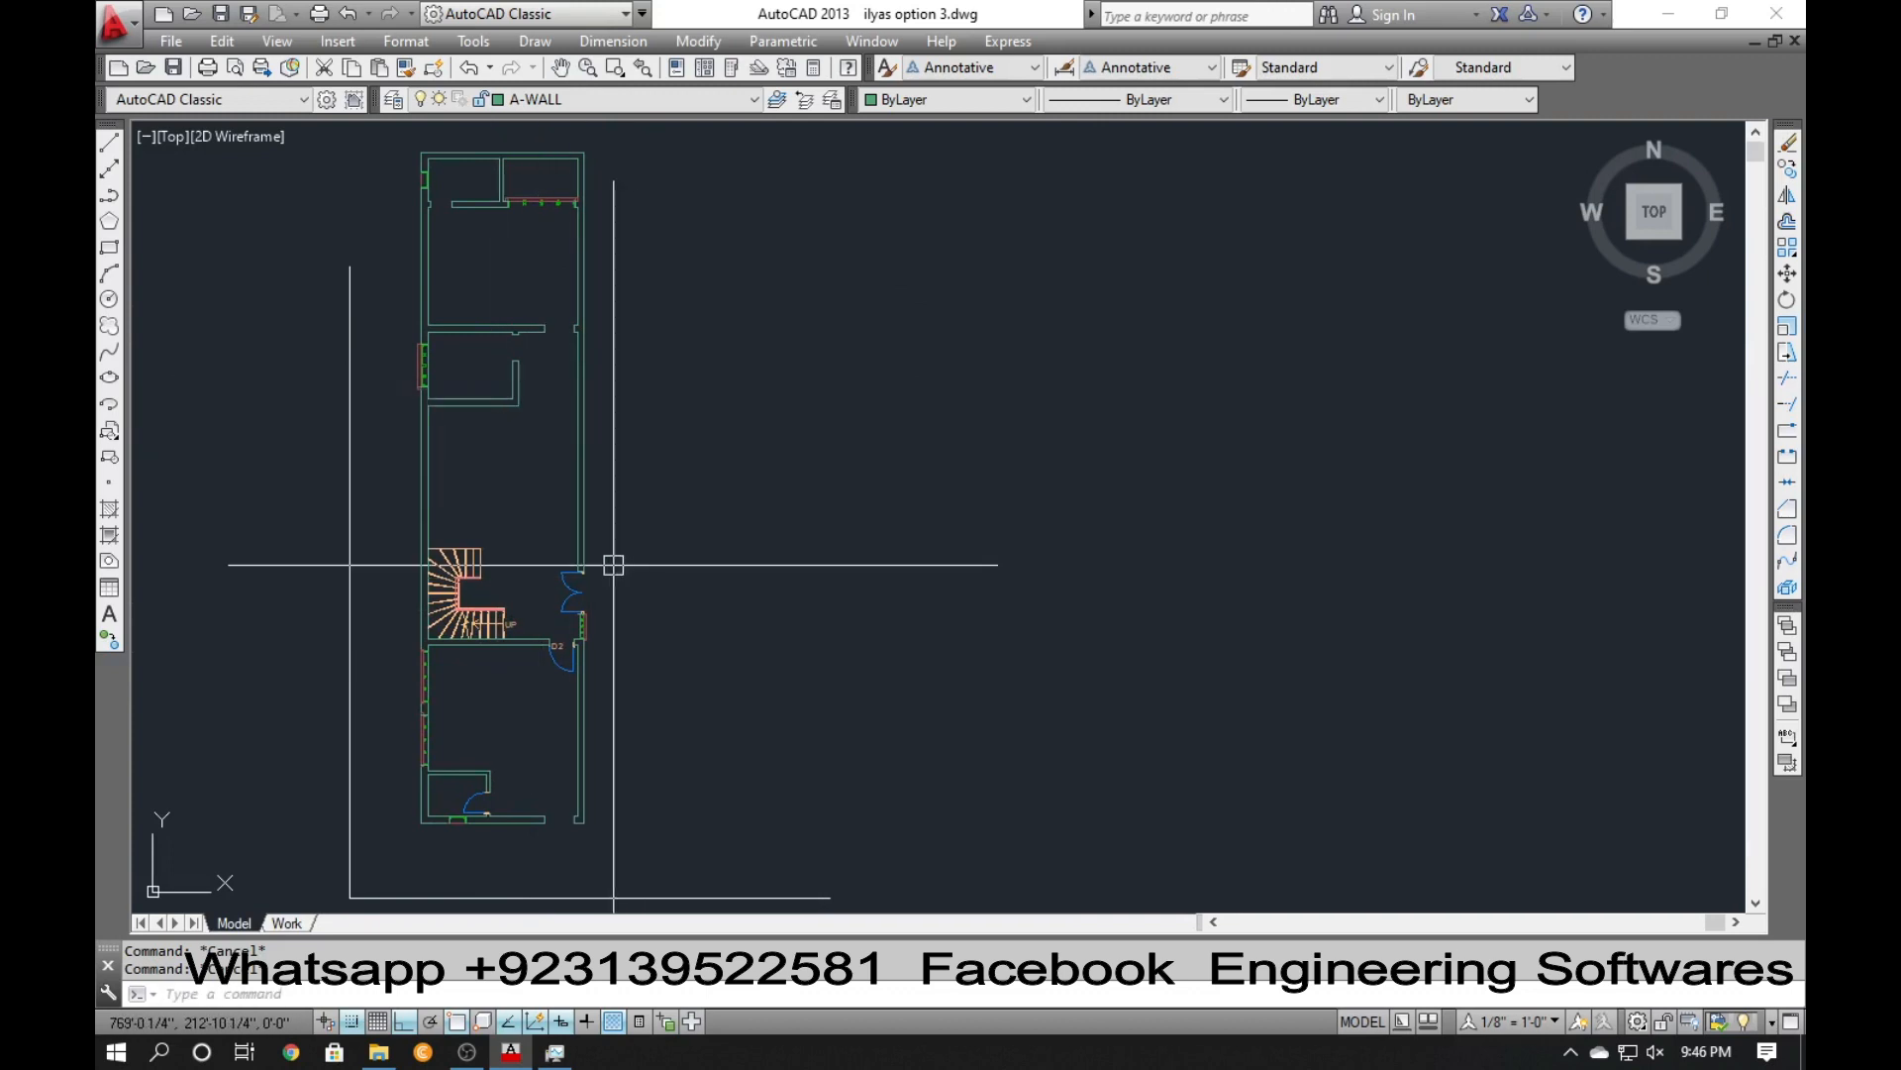
pyautogui.click(646, 857)
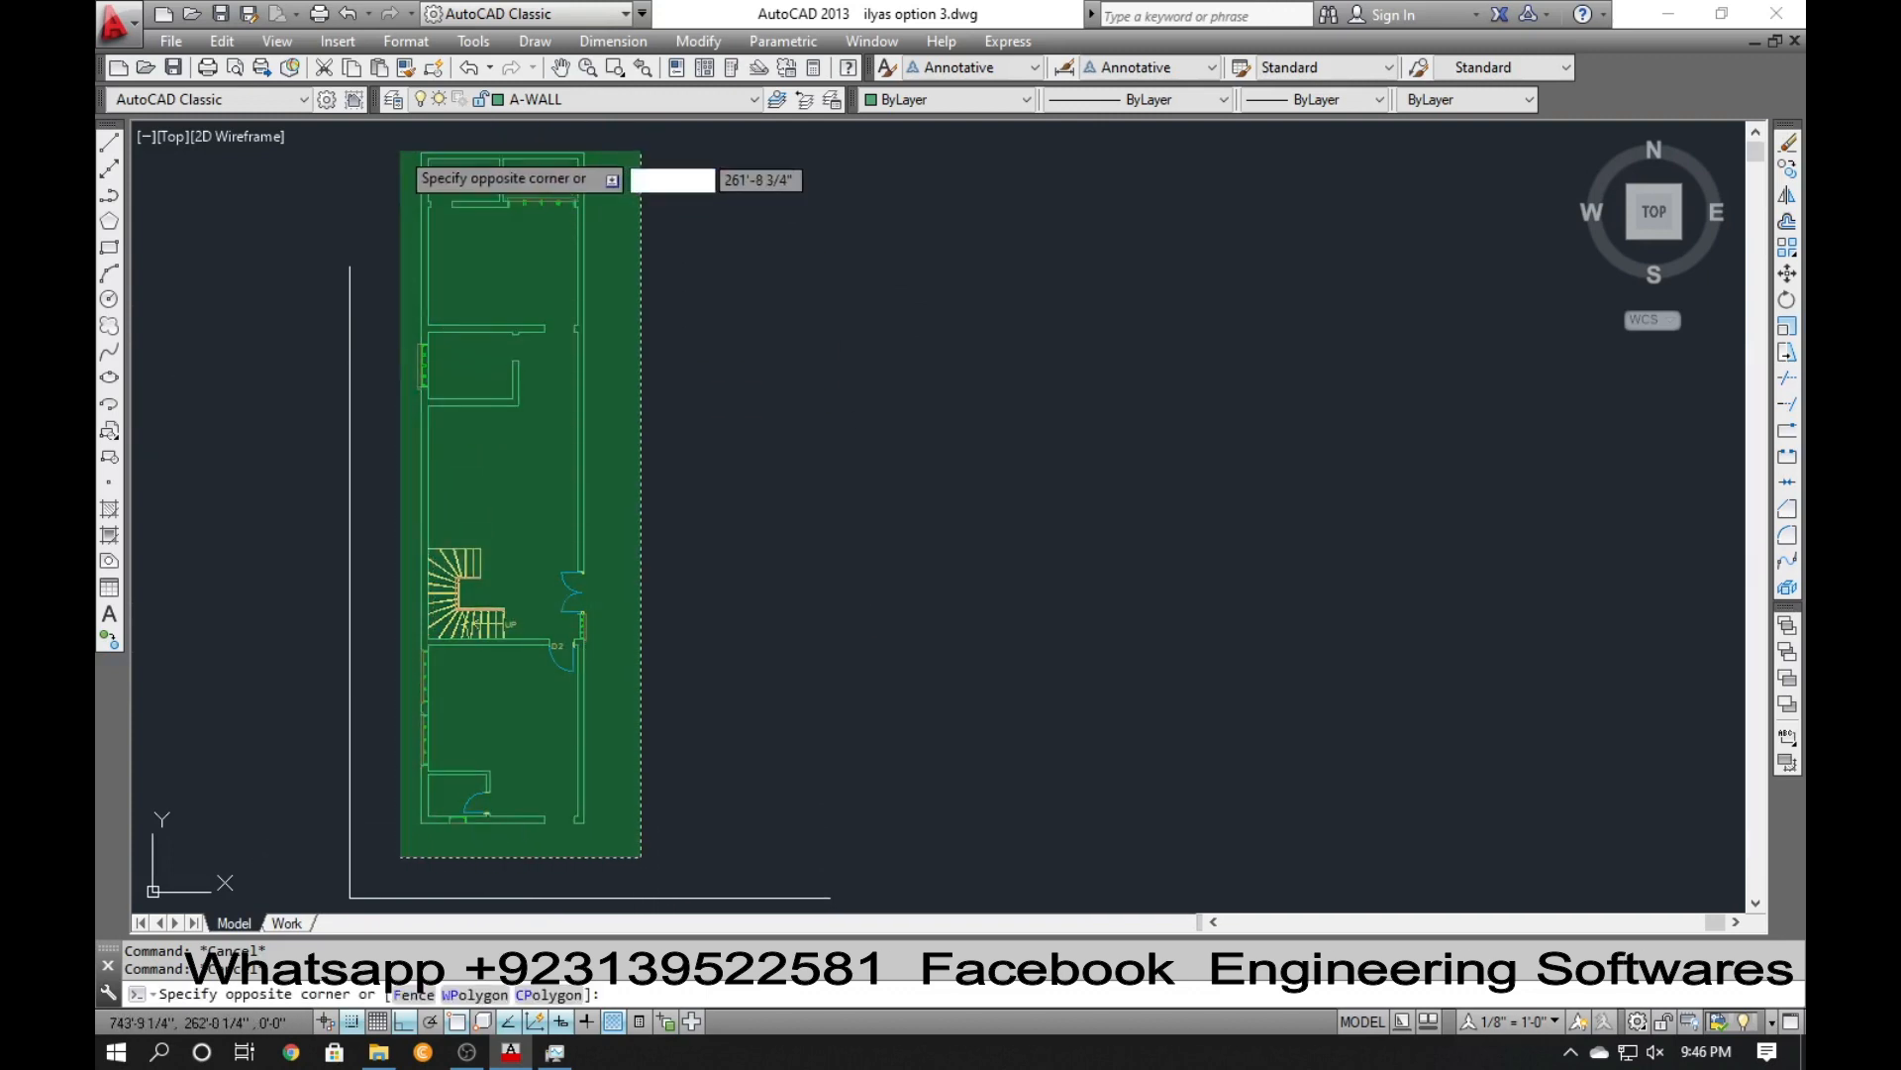
pyautogui.click(391, 147)
pyautogui.write('co')
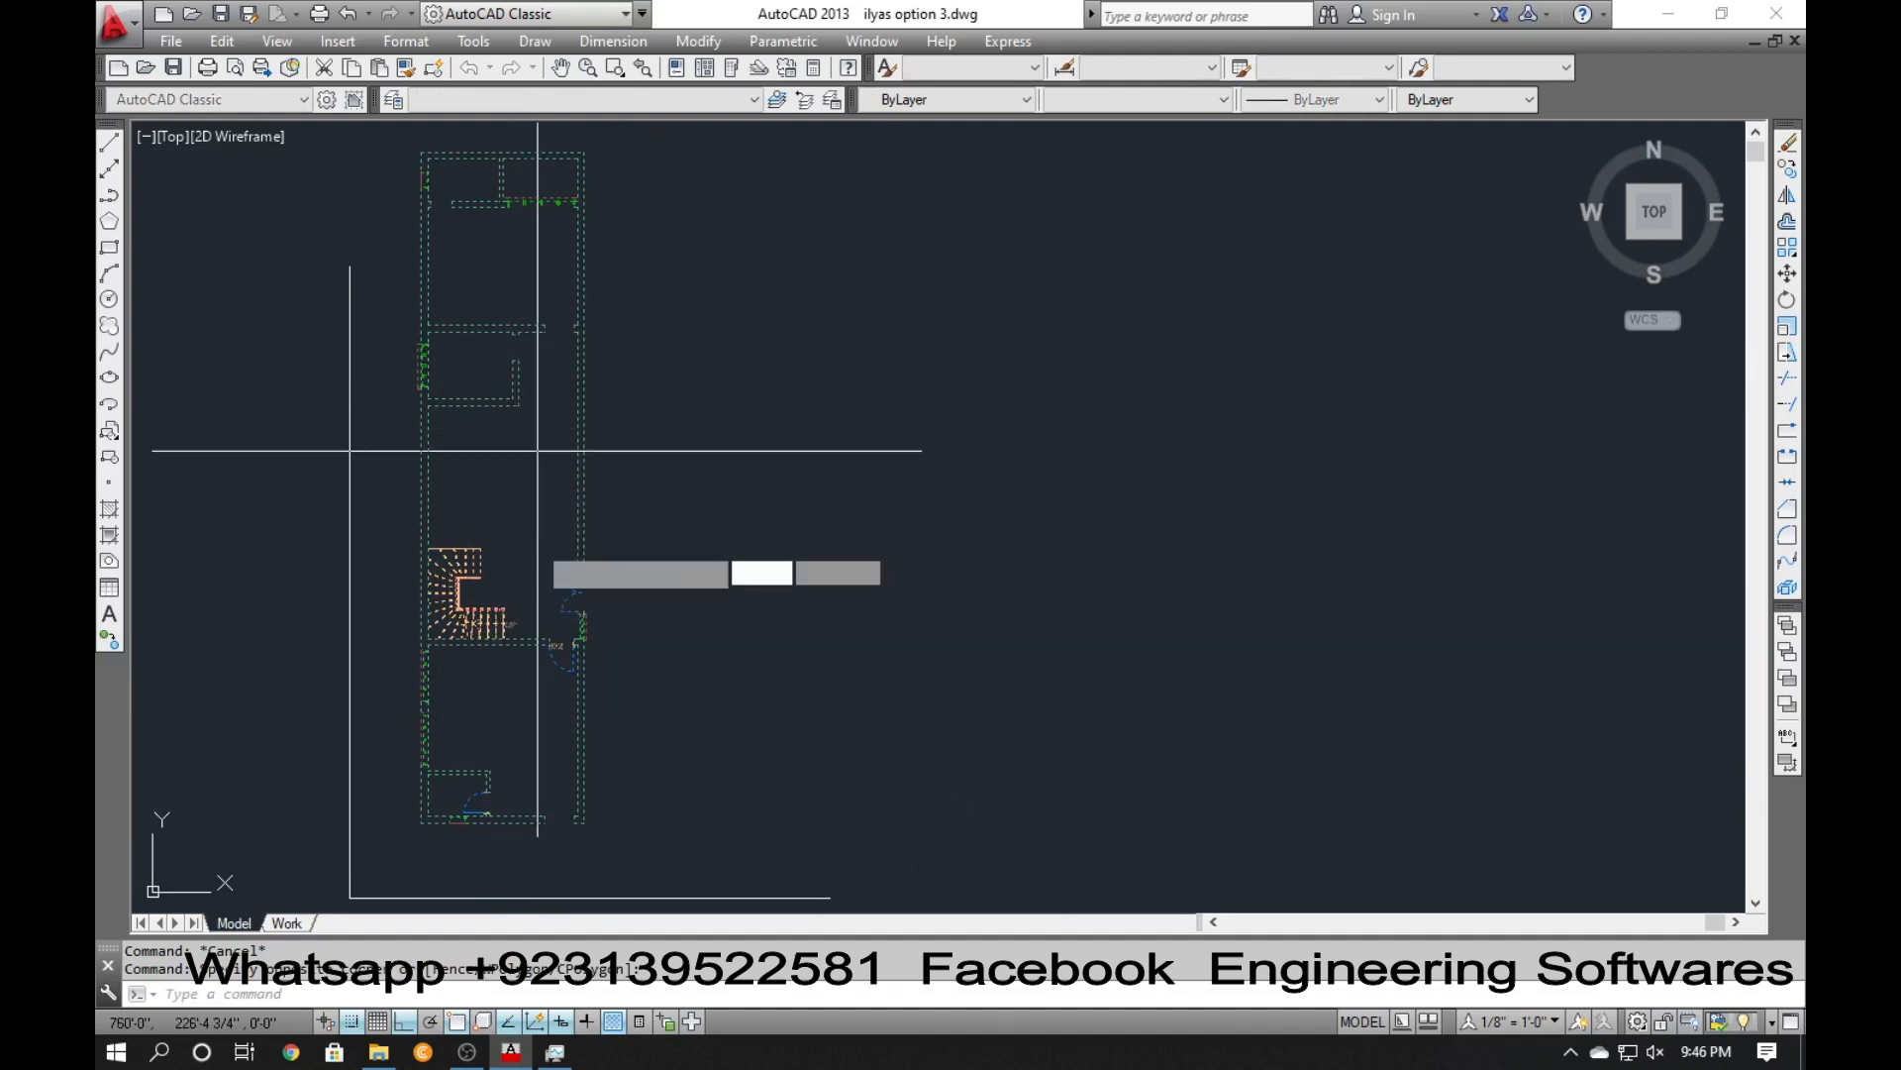
pyautogui.press('Return')
pyautogui.click(420, 822)
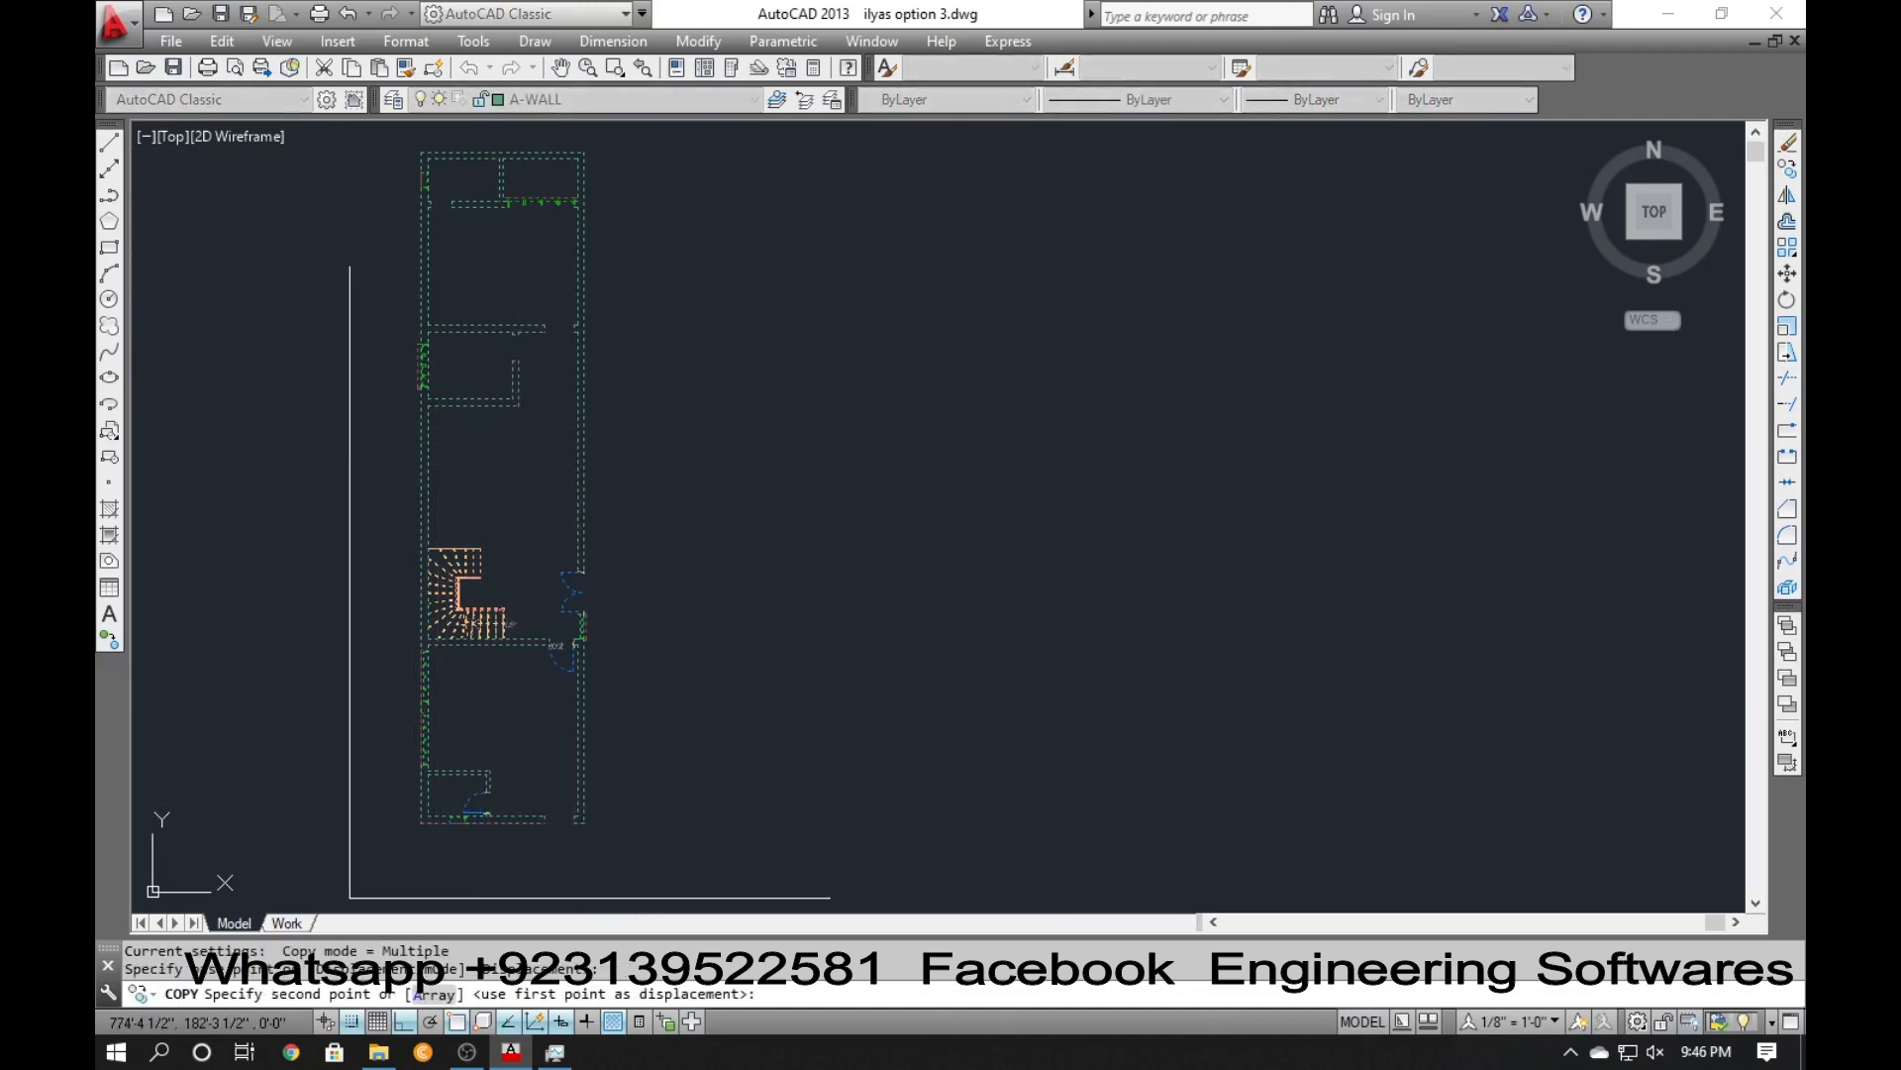
pyautogui.click(659, 822)
pyautogui.press('Escape')
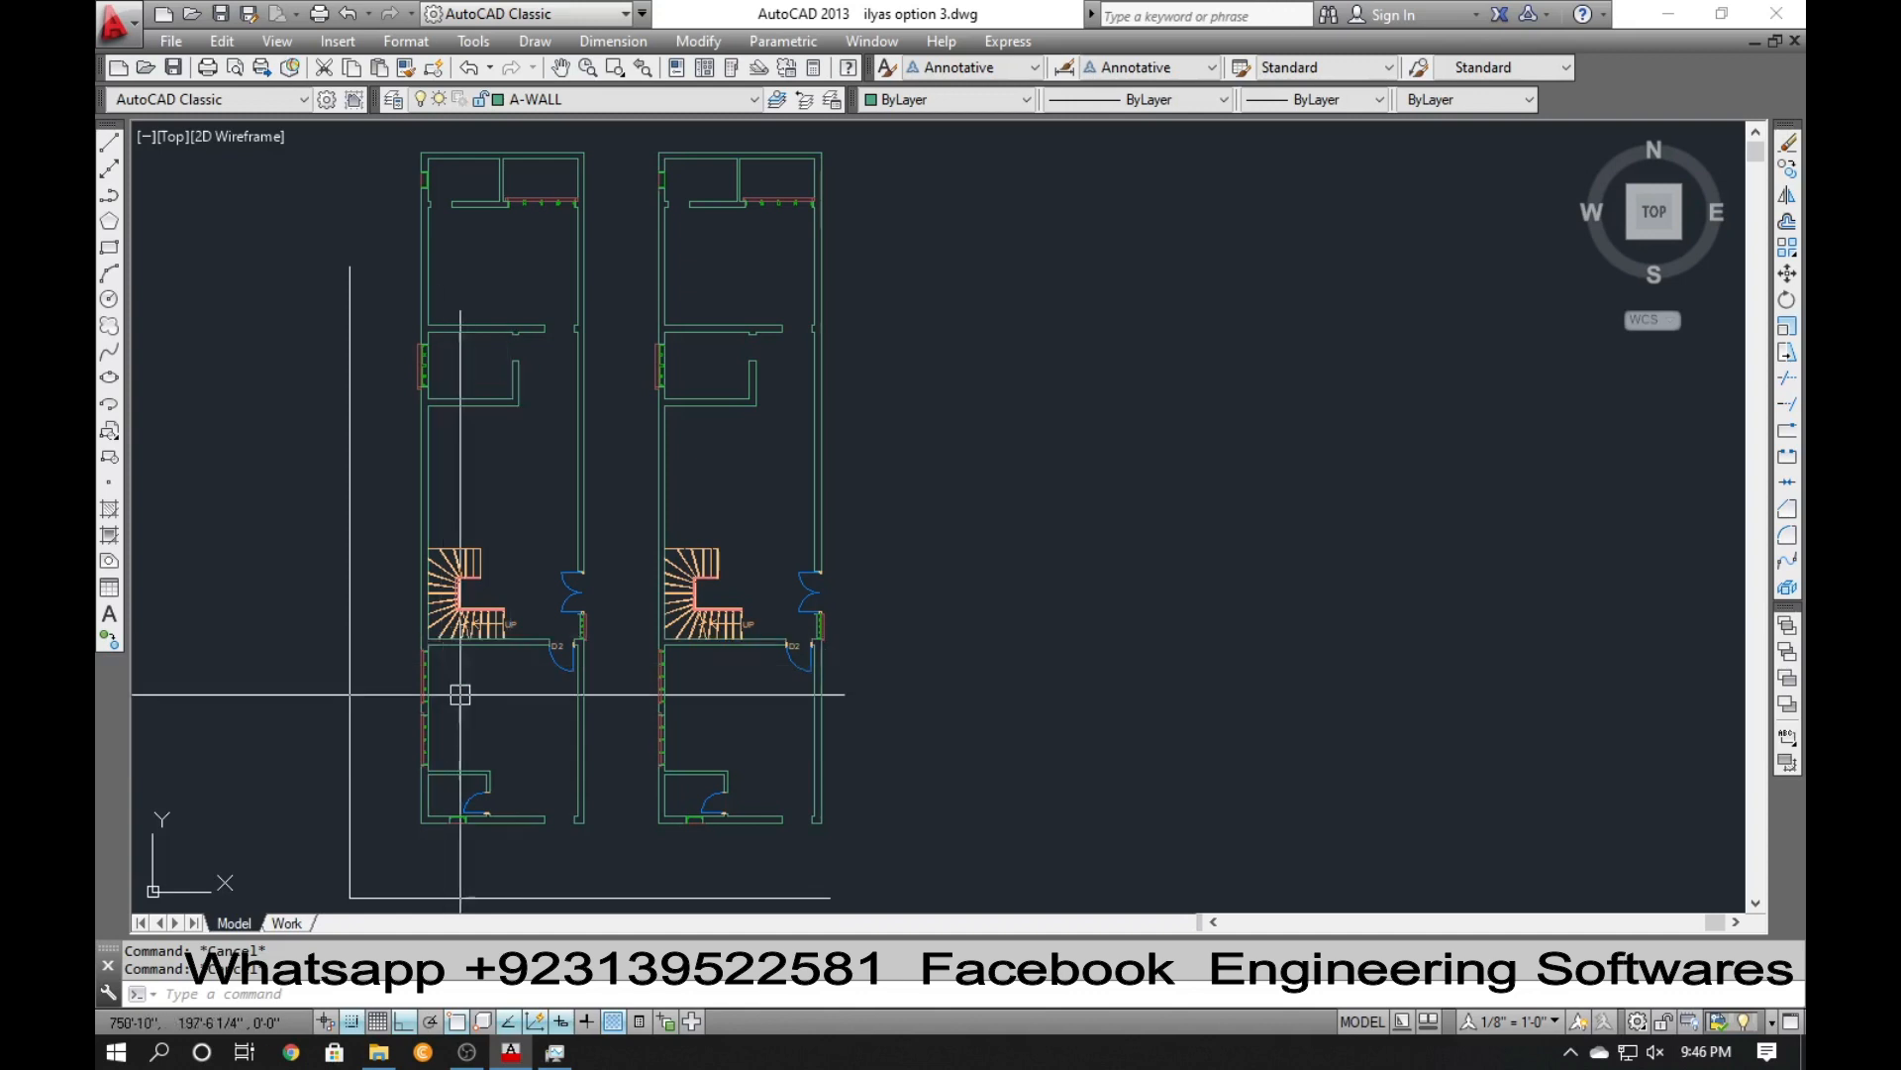
pyautogui.moveTo(763, 270); pyautogui.dragTo(722, 407, button='middle')
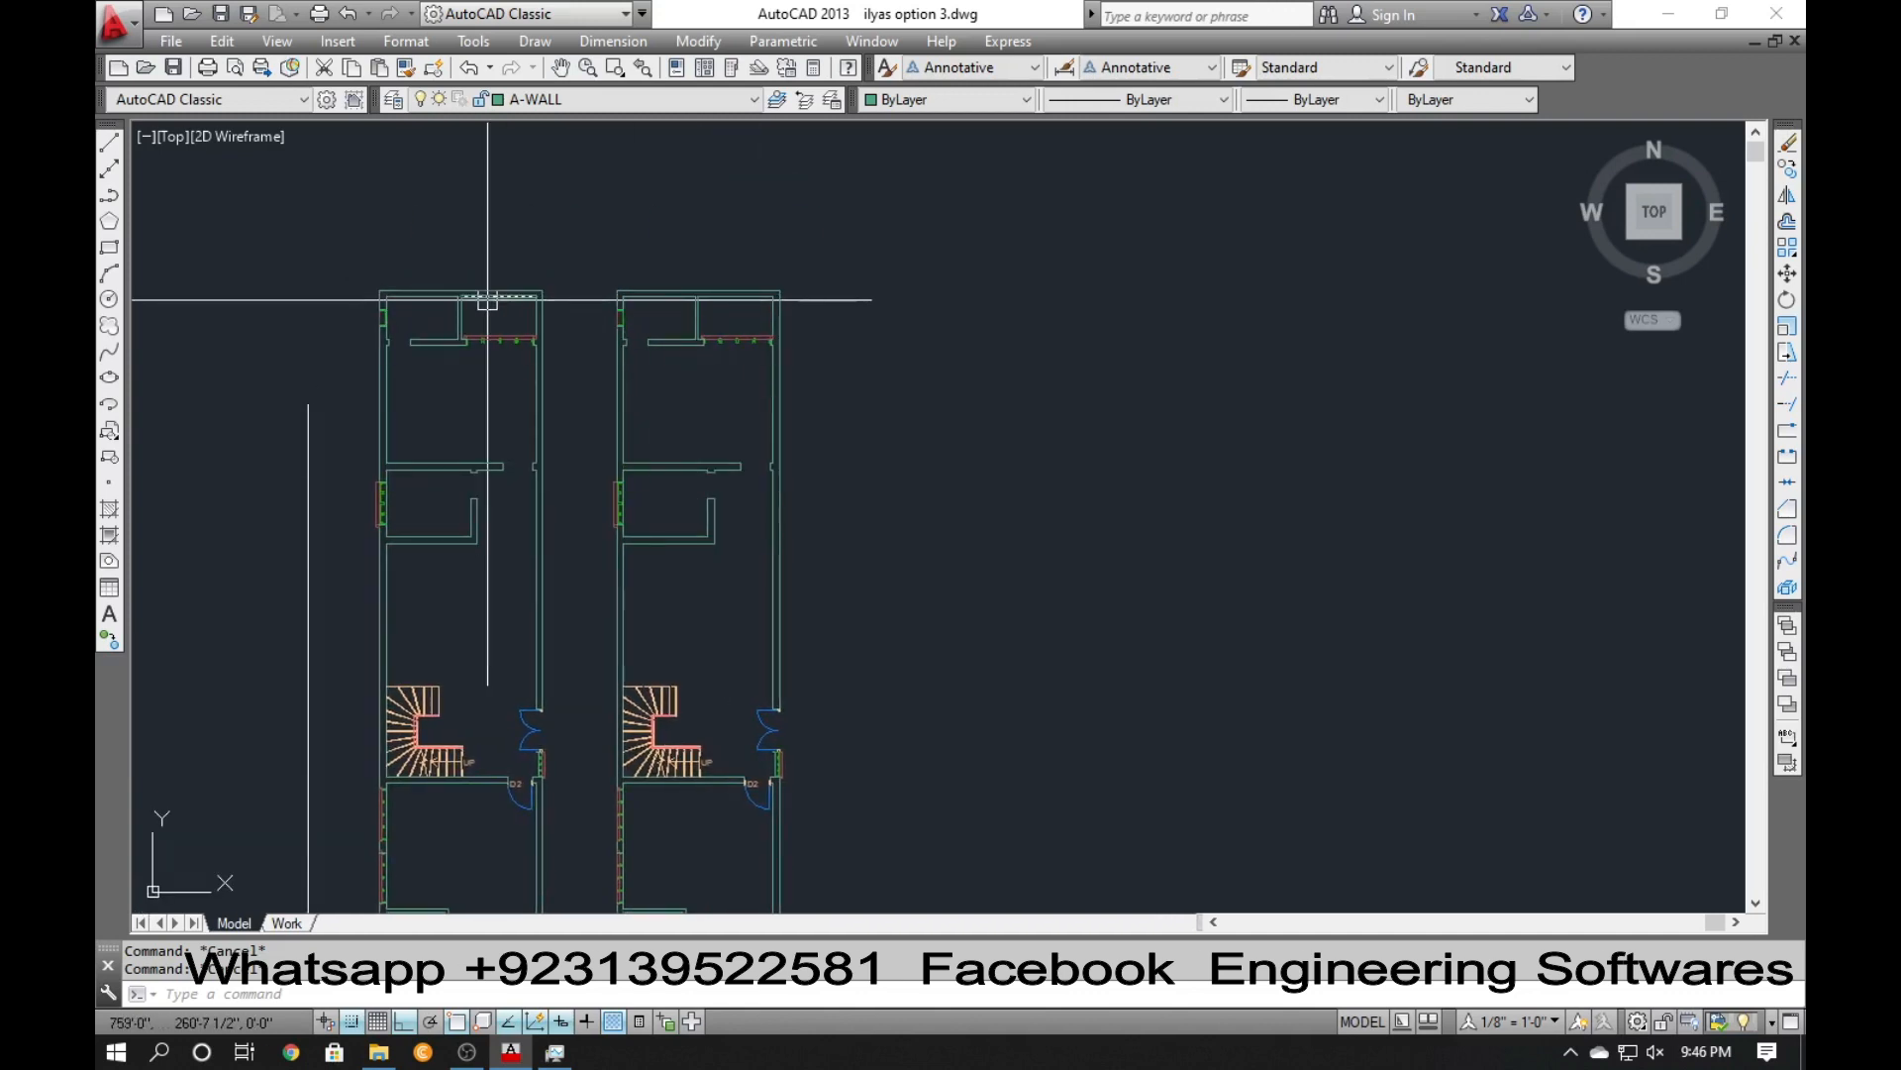
pyautogui.scroll(2, 693, 295)
pyautogui.scroll(2, 694, 294)
pyautogui.write('ex')
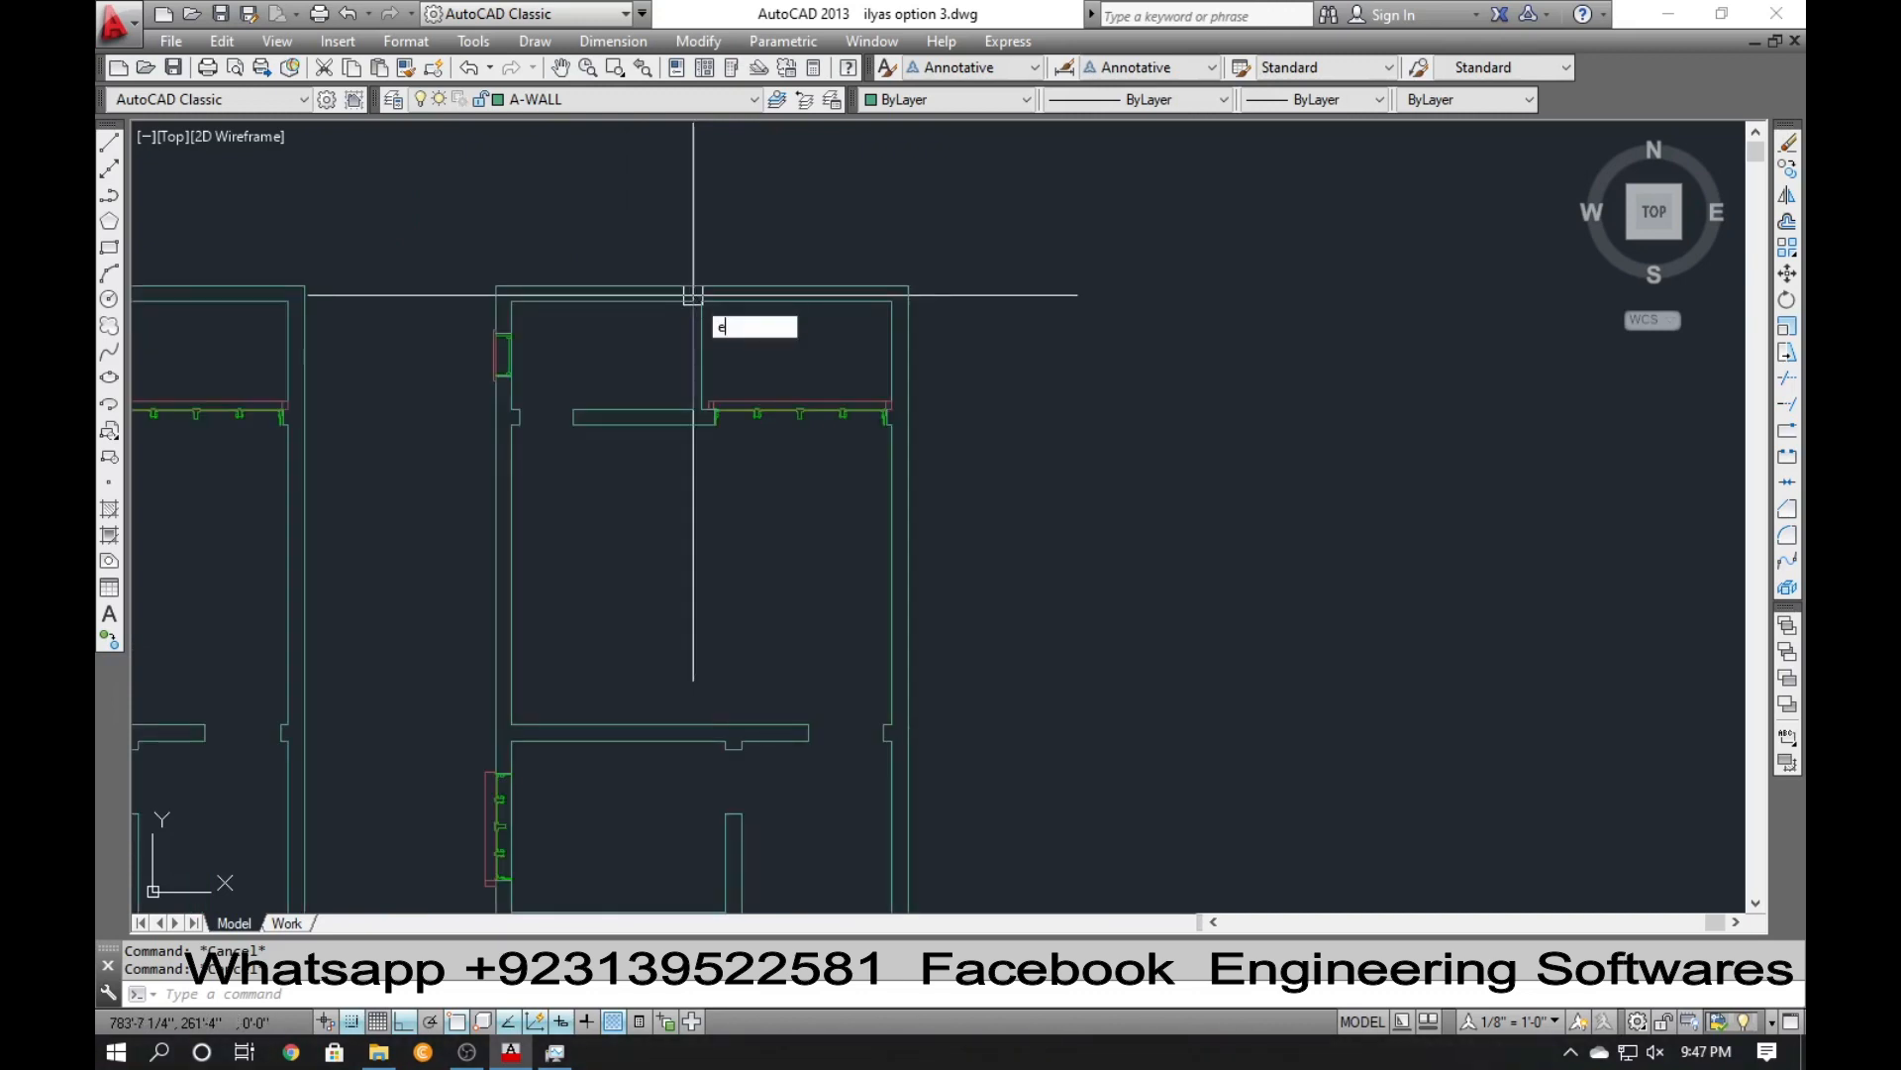
pyautogui.press('Return')
pyautogui.press('Return')
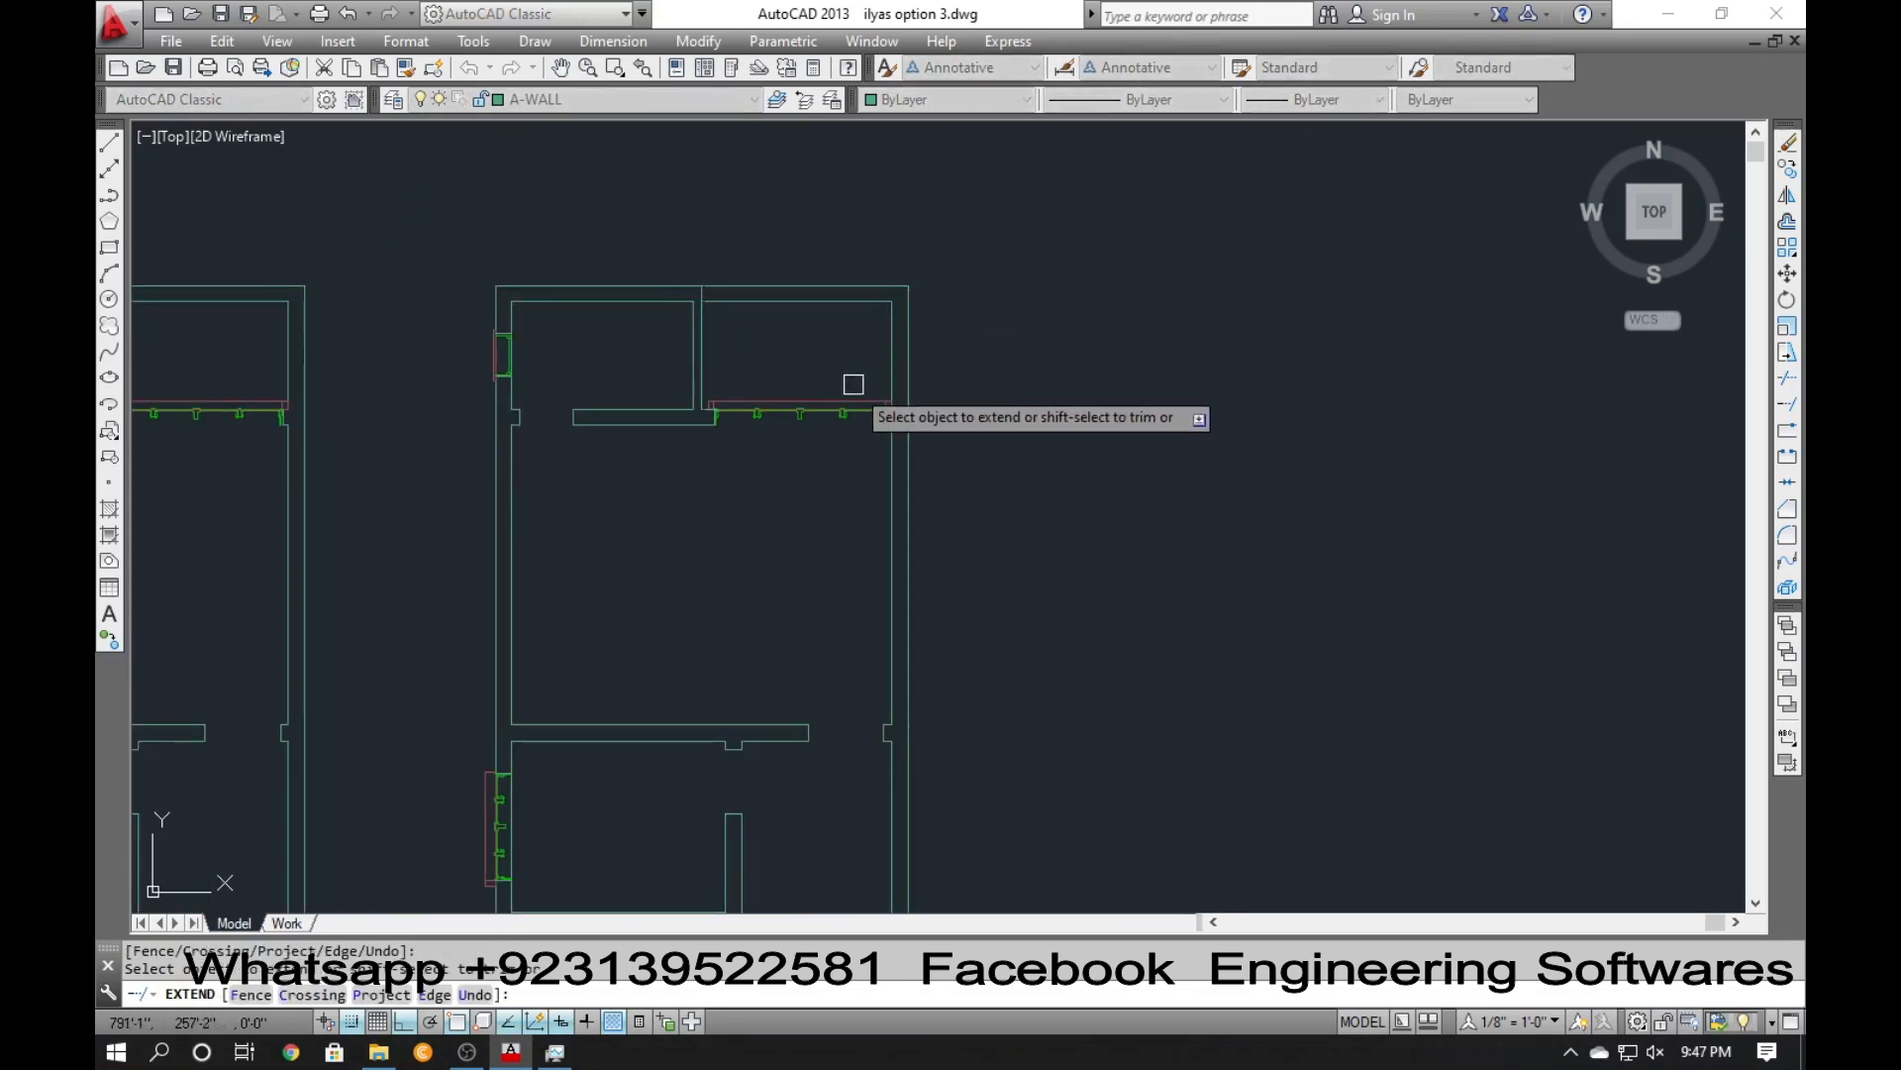
pyautogui.scroll(6, 882, 399)
pyautogui.press('Escape')
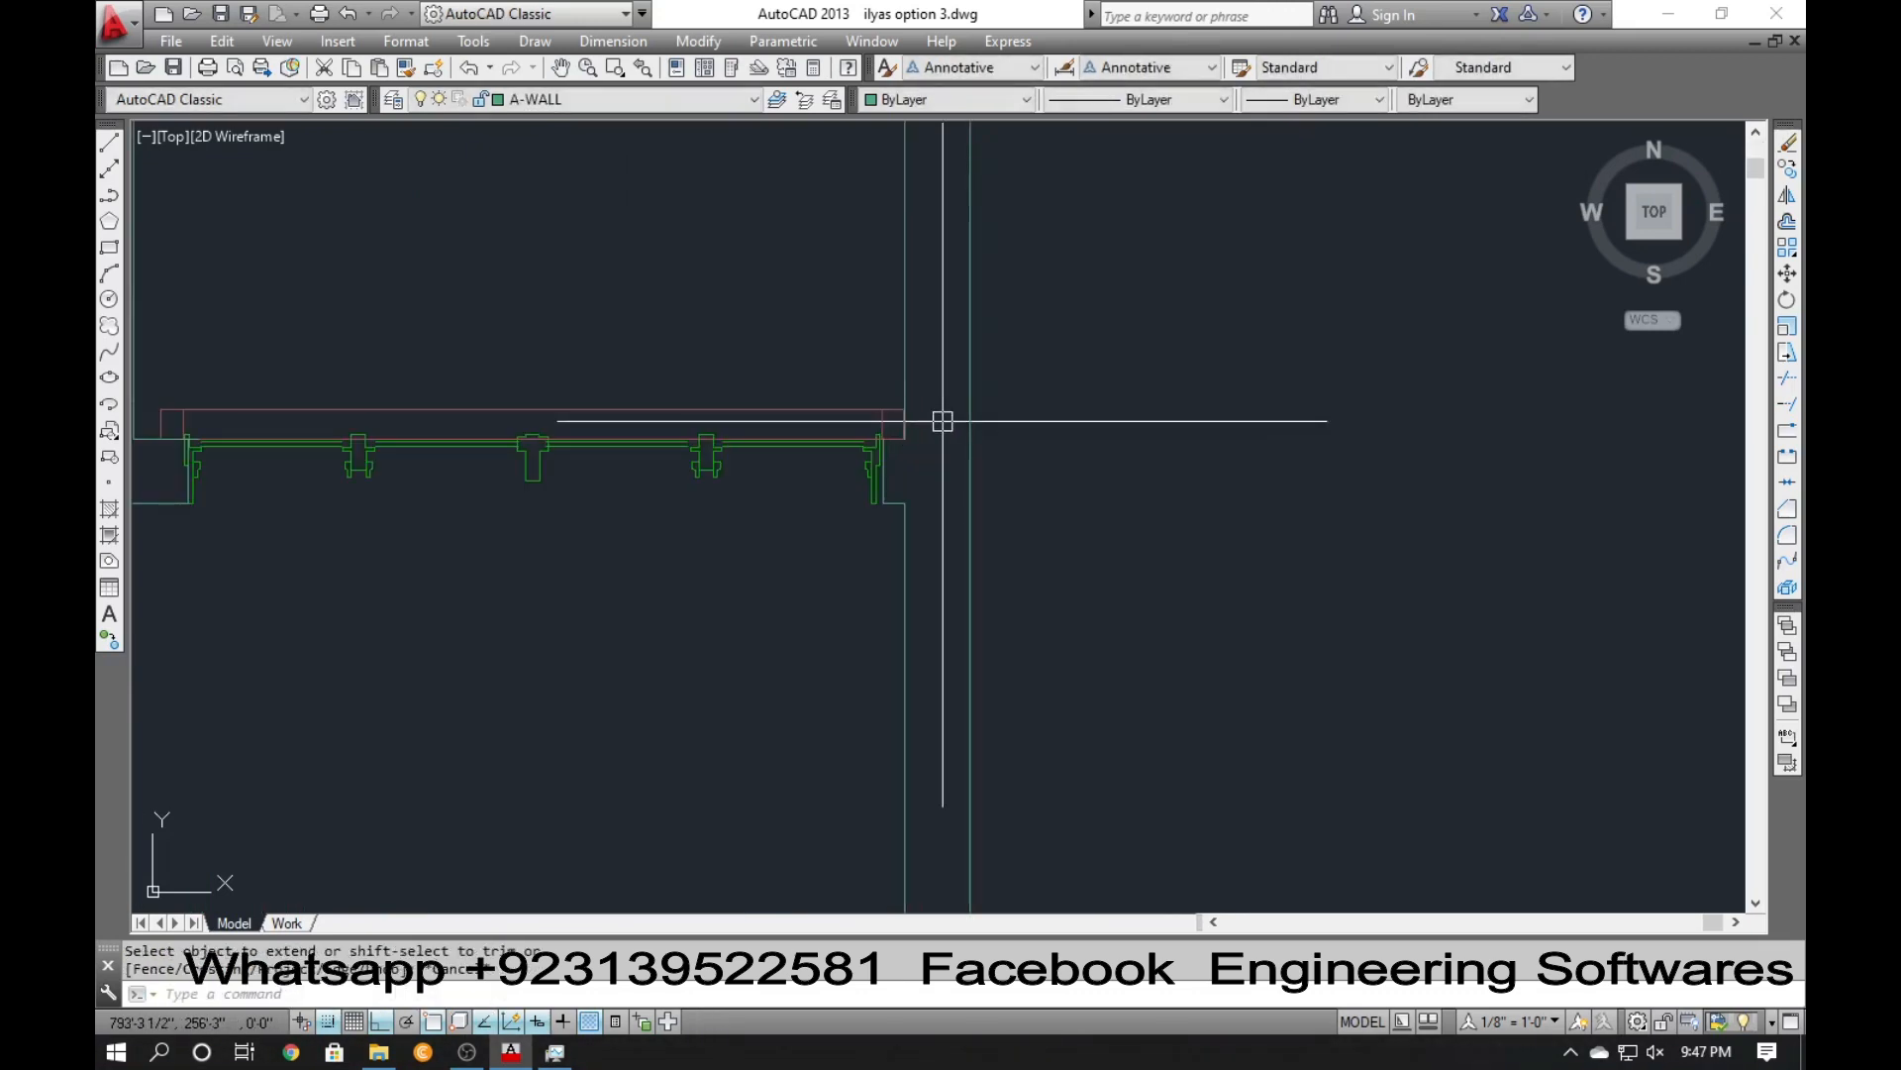
# Draw a horizontal line across the copied plan's right wall, from the inner face at the top window's corner to the outer face.
pyautogui.write('l')
pyautogui.press('Return')
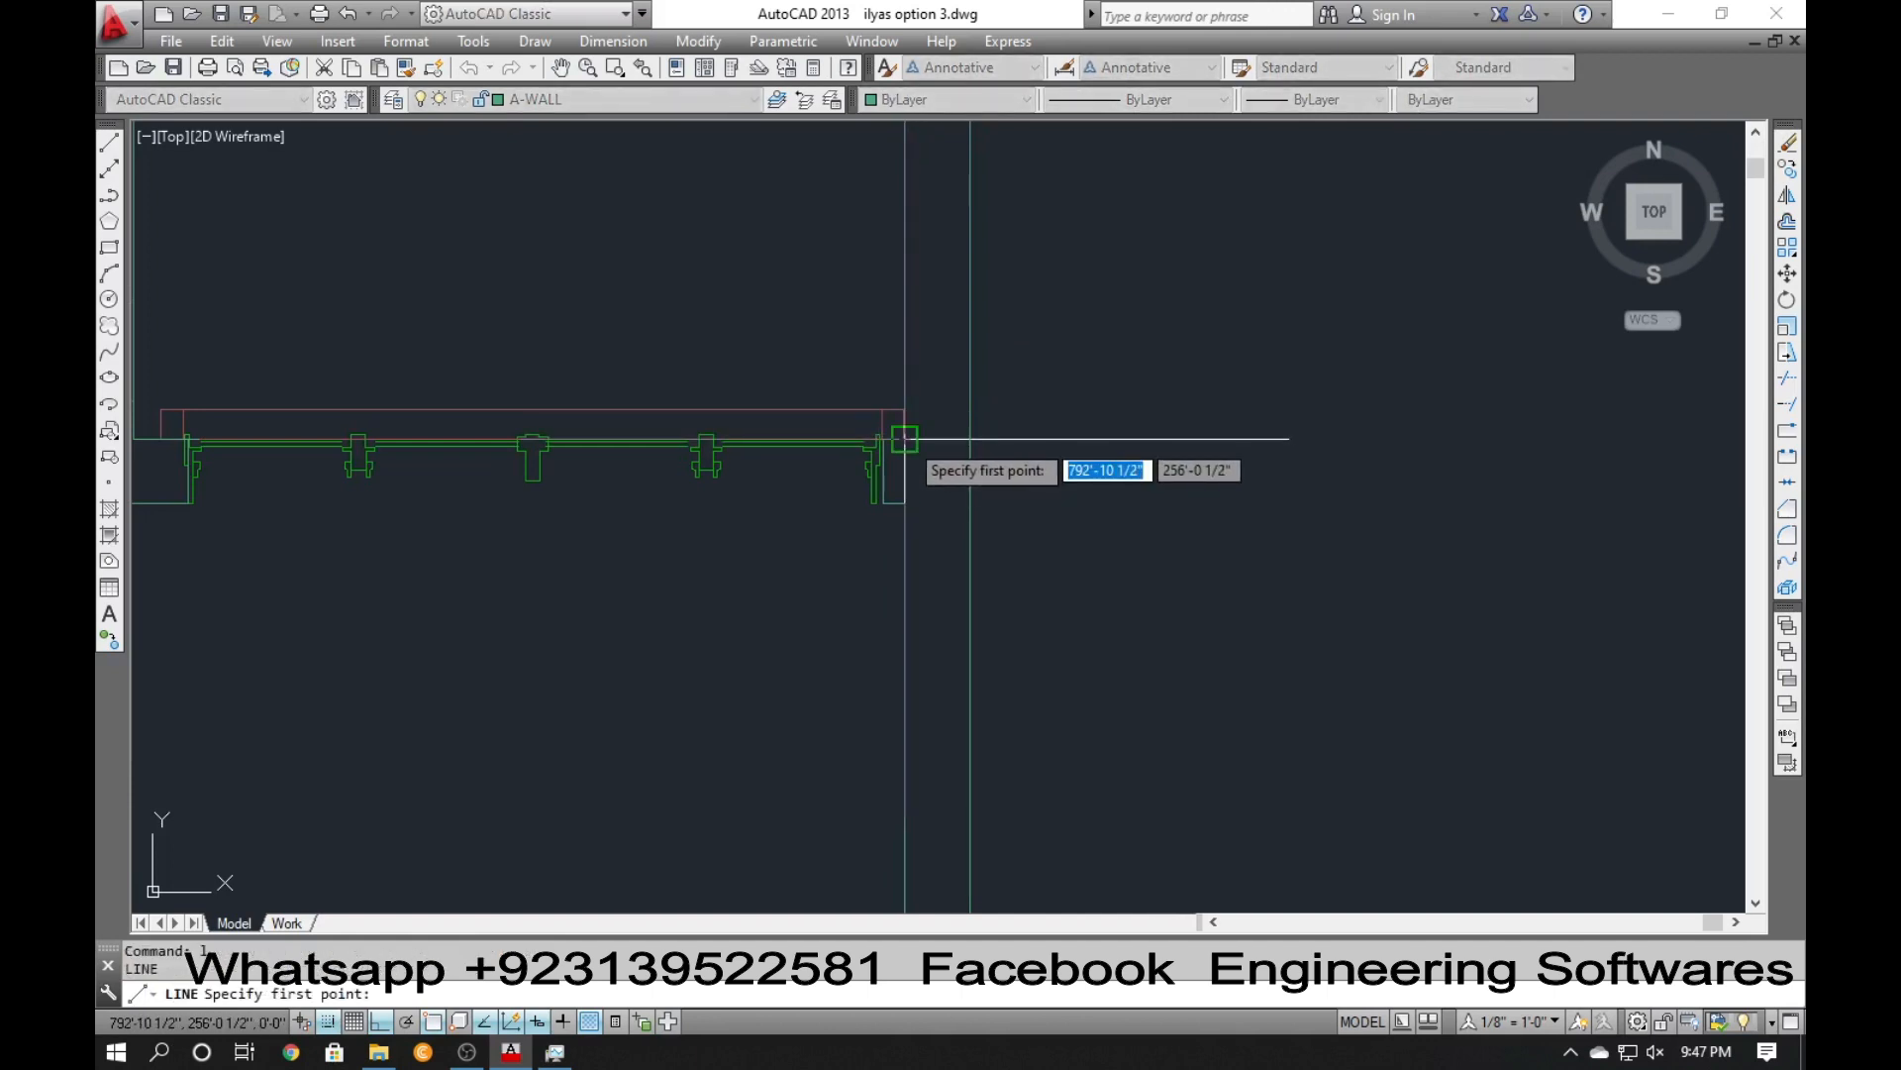
pyautogui.click(904, 439)
pyautogui.click(969, 438)
pyautogui.press('Return')
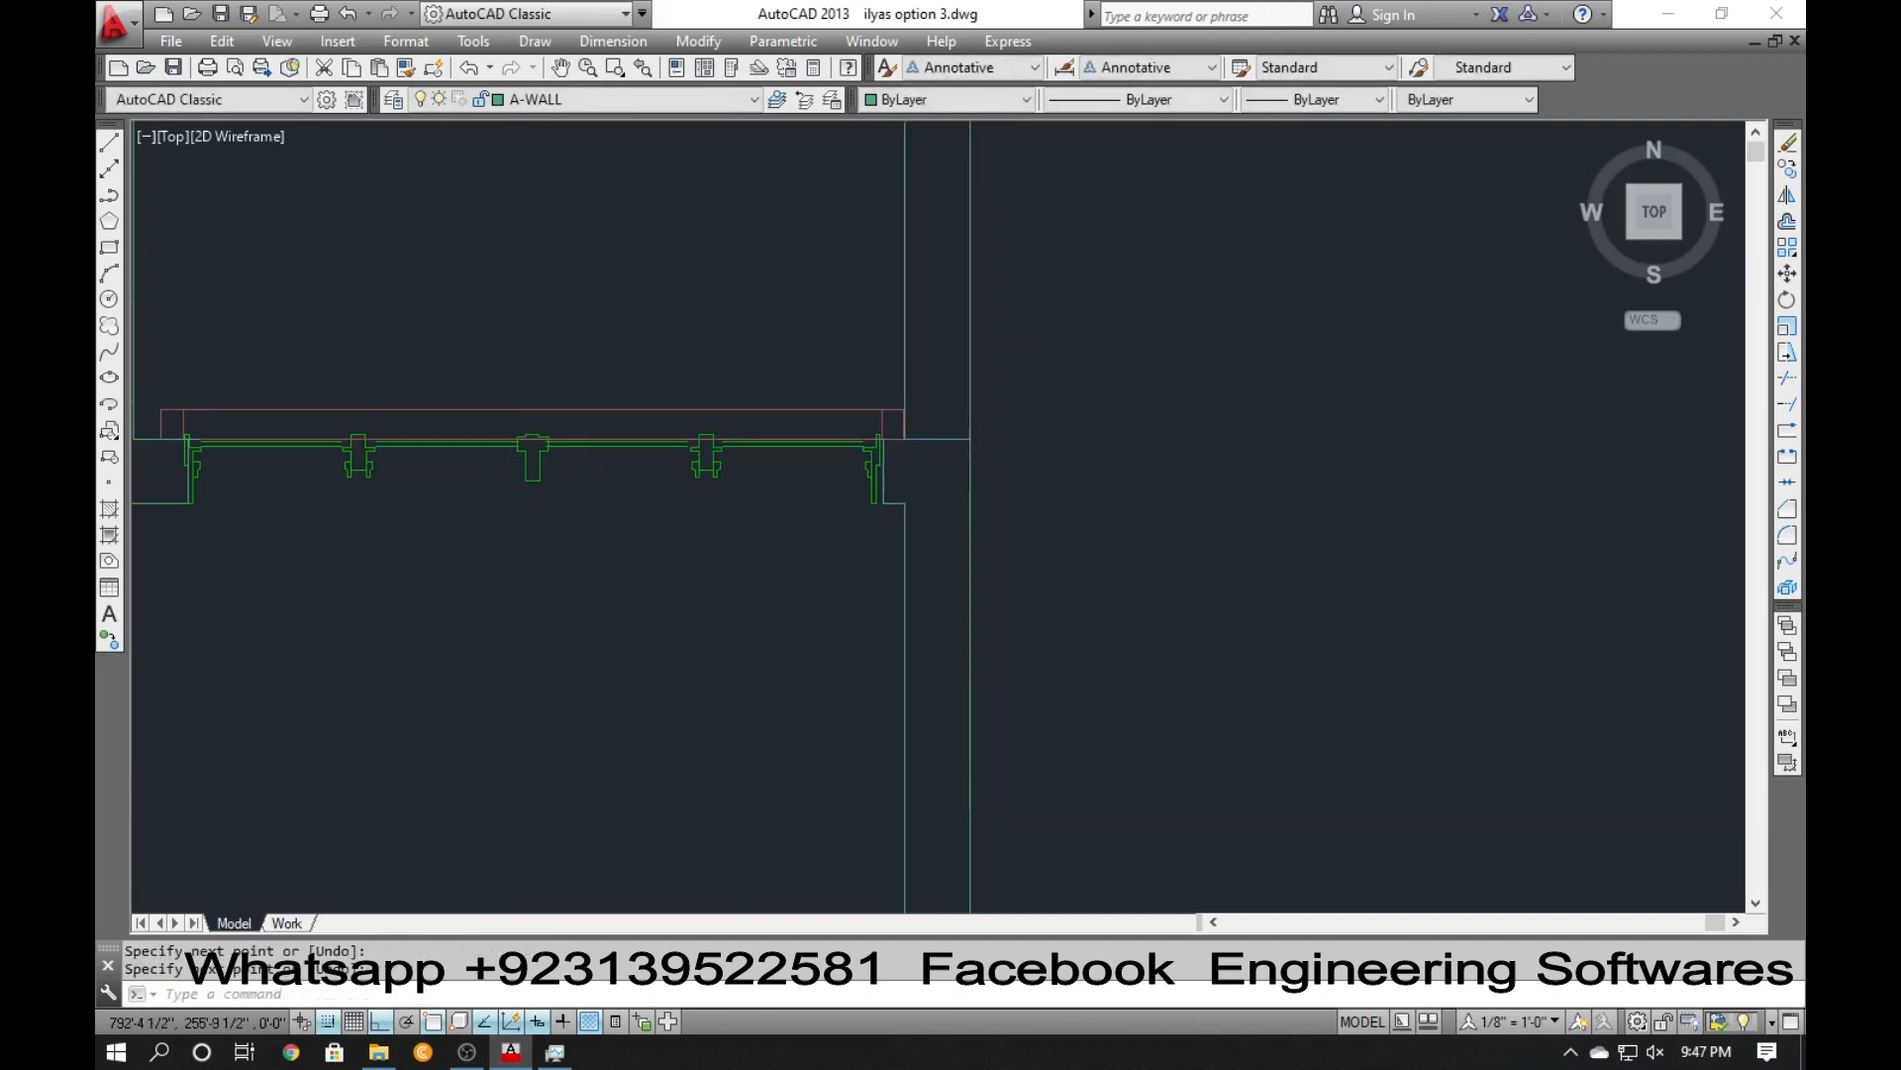
# Trim and erase the outer and inner wall lines enclosing the top-right space above the window in the copied plan.
pyautogui.scroll(-6, 881, 485)
pyautogui.write('tr')
pyautogui.press('Return')
pyautogui.press('Return')
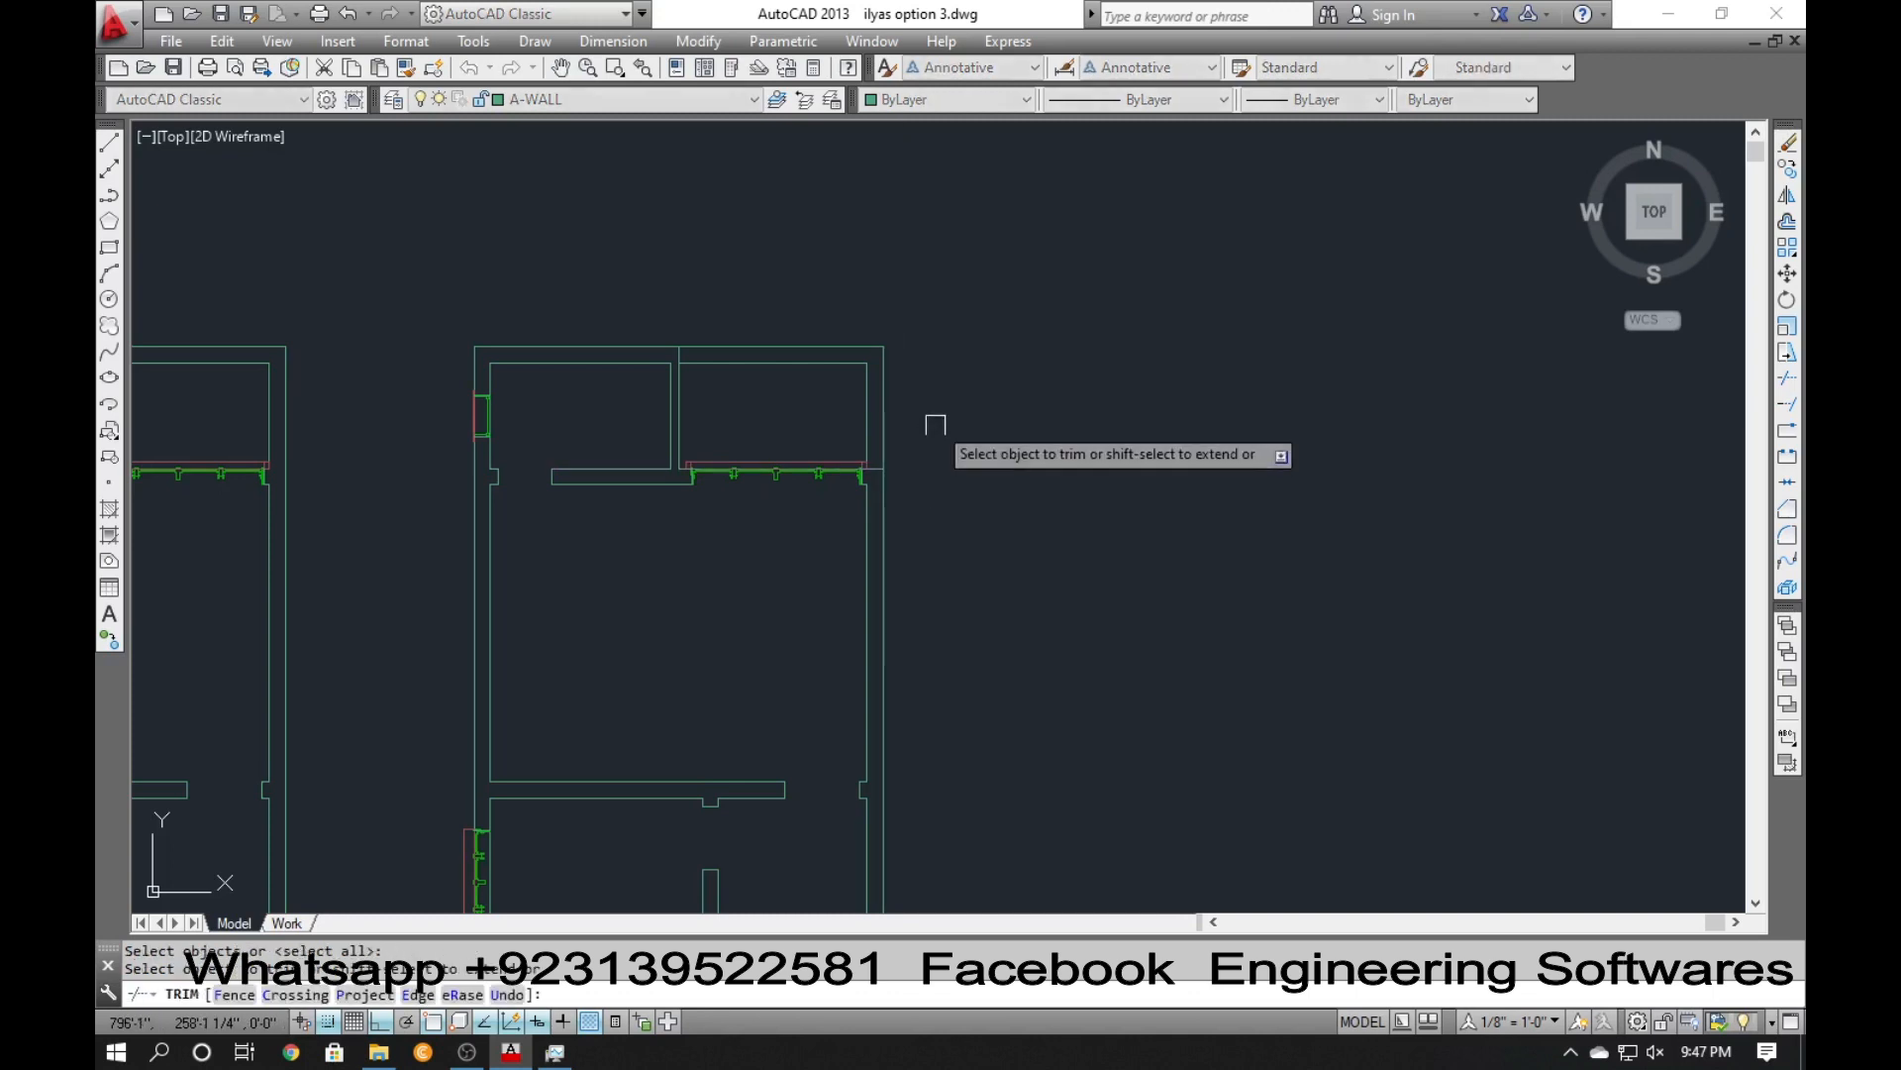
pyautogui.click(806, 306)
pyautogui.press('Escape')
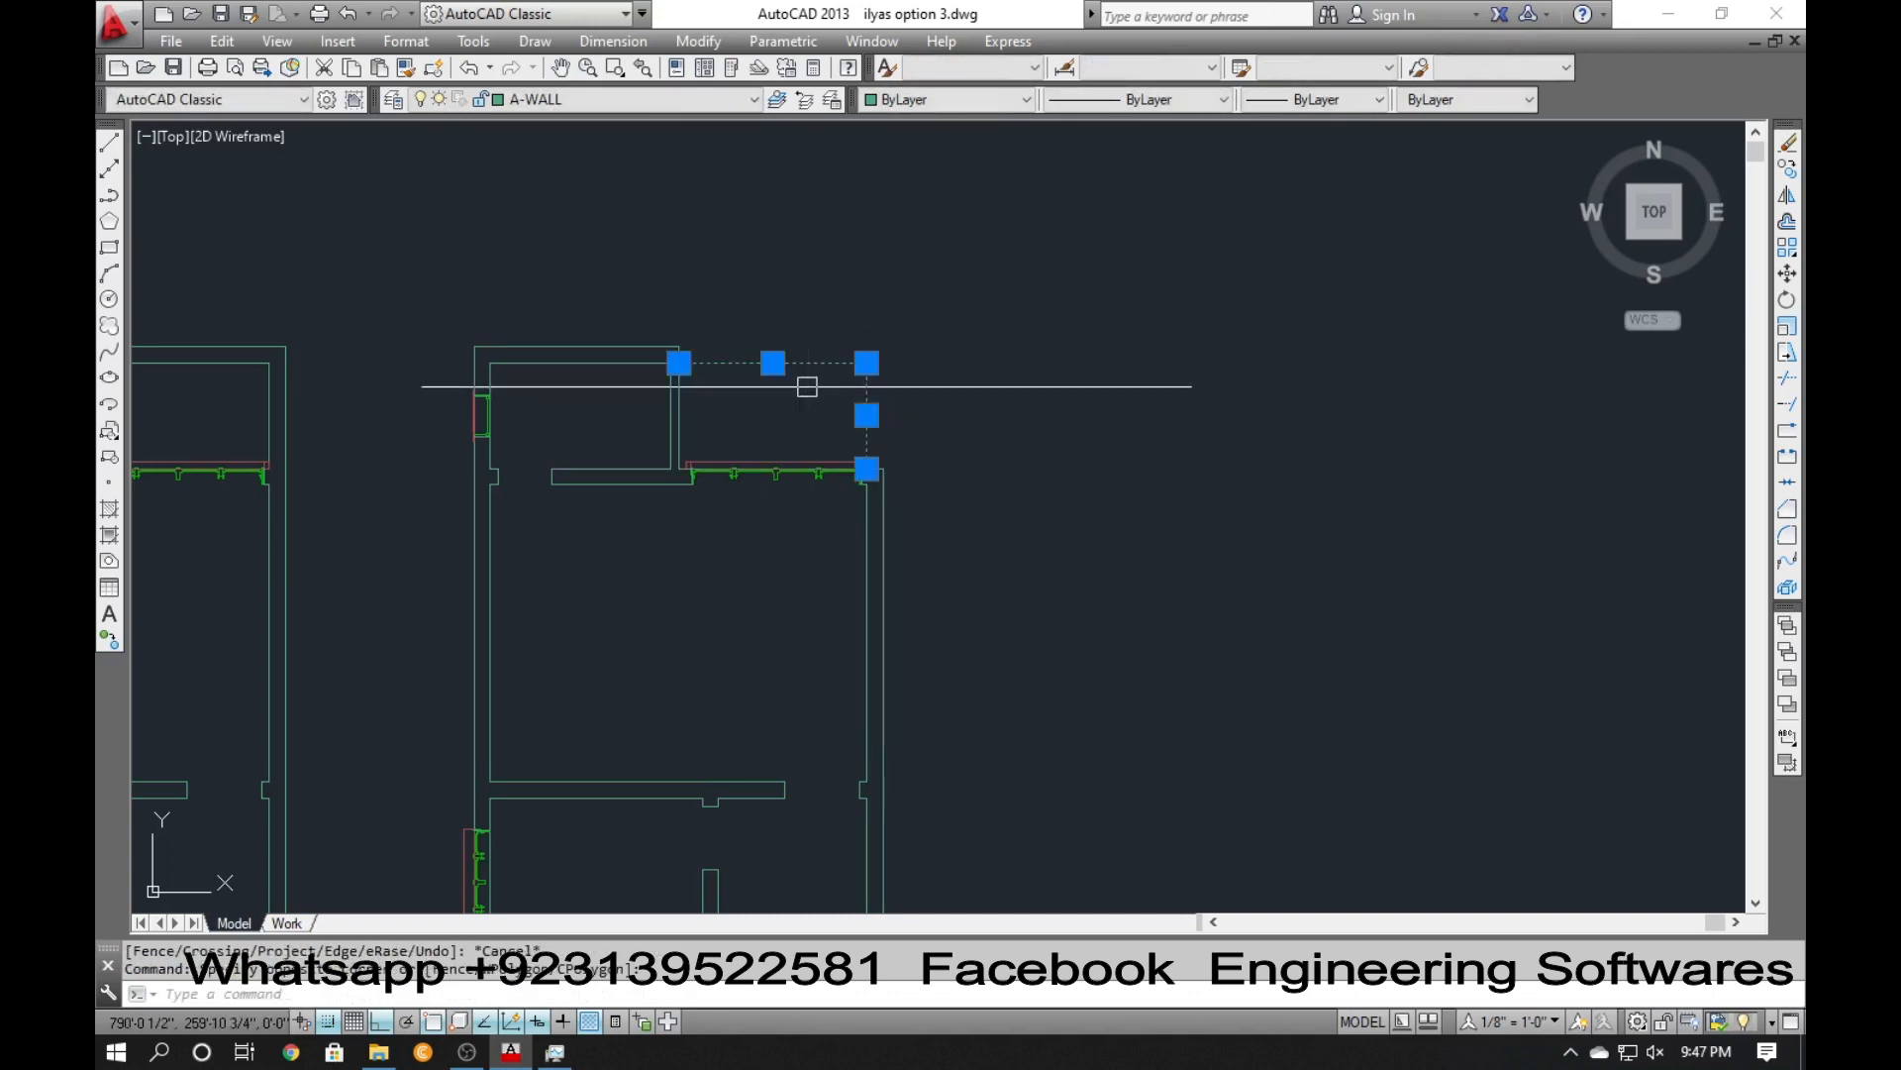
pyautogui.write('e')
pyautogui.press('Return')
pyautogui.scroll(-3, 808, 385)
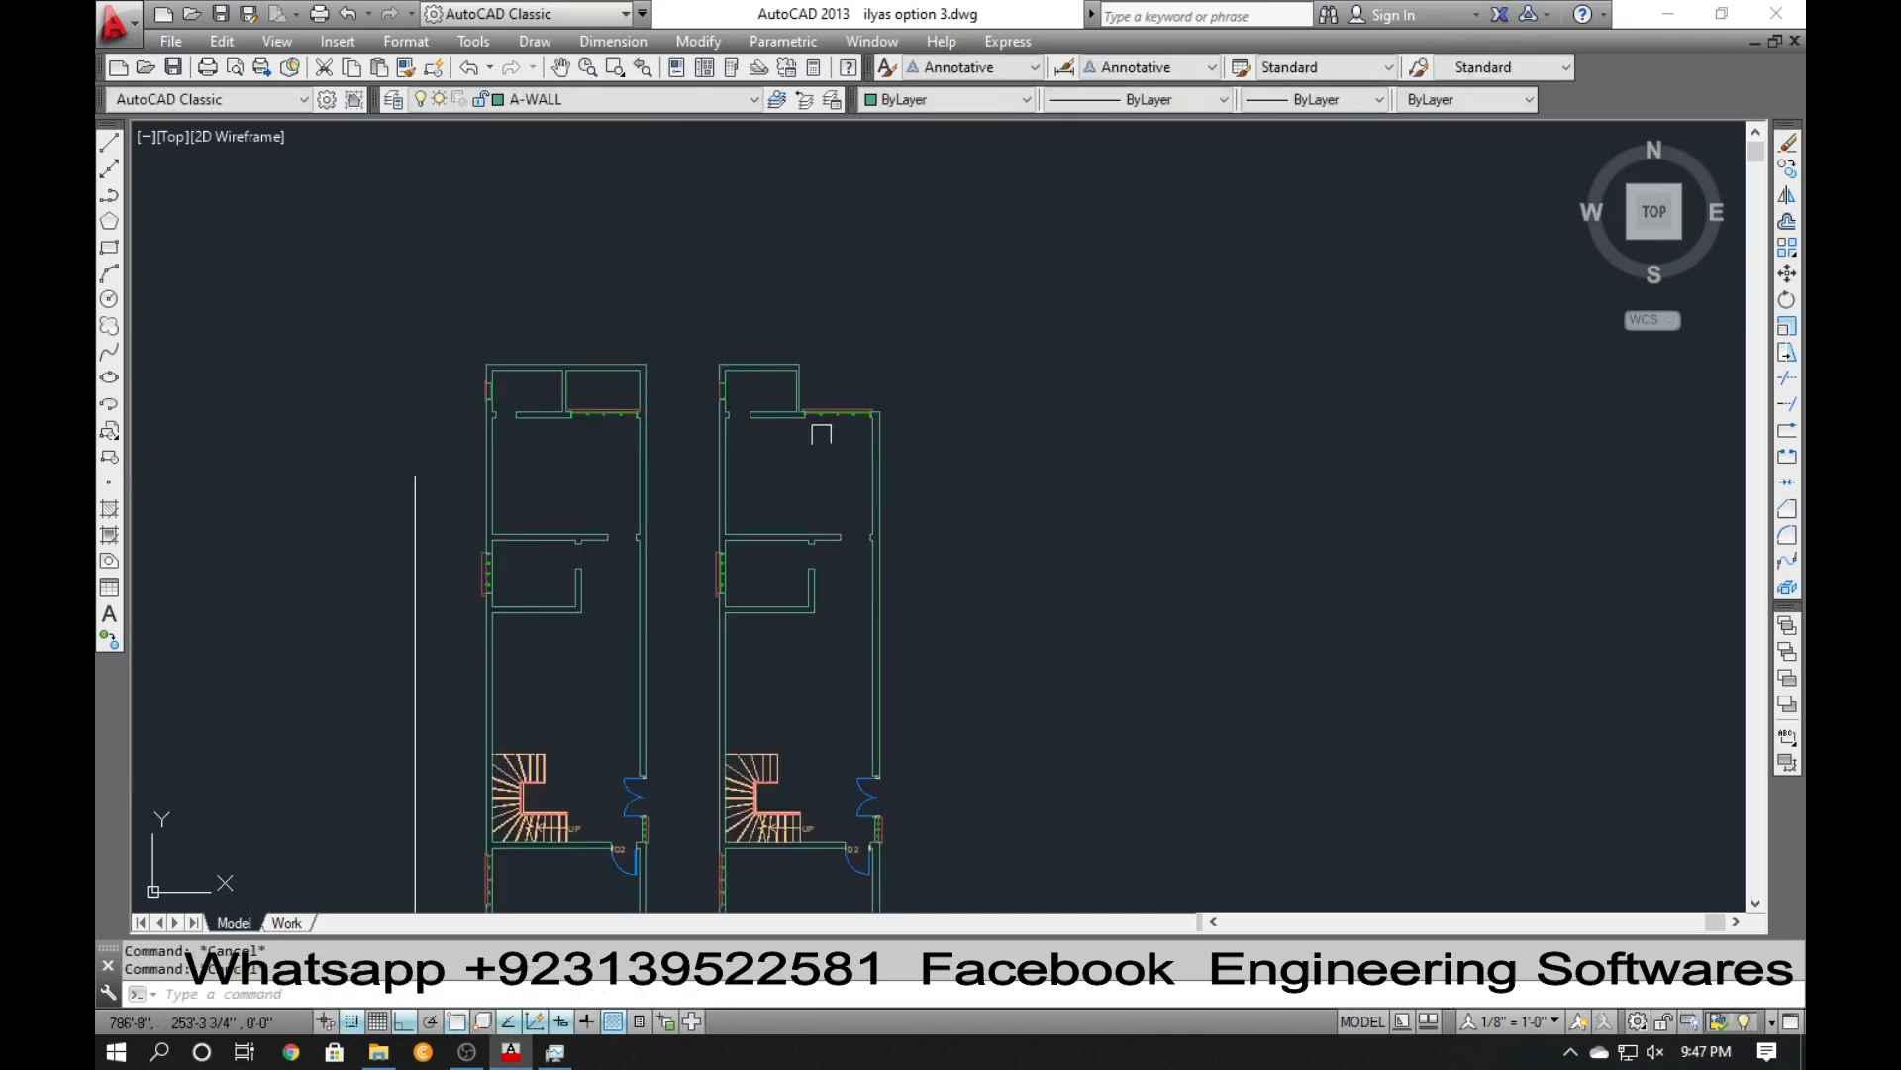
# Erase the L-shaped partition wall of the small middle room in the copied plan.
pyautogui.moveTo(821, 434); pyautogui.dragTo(787, 322, button='middle')
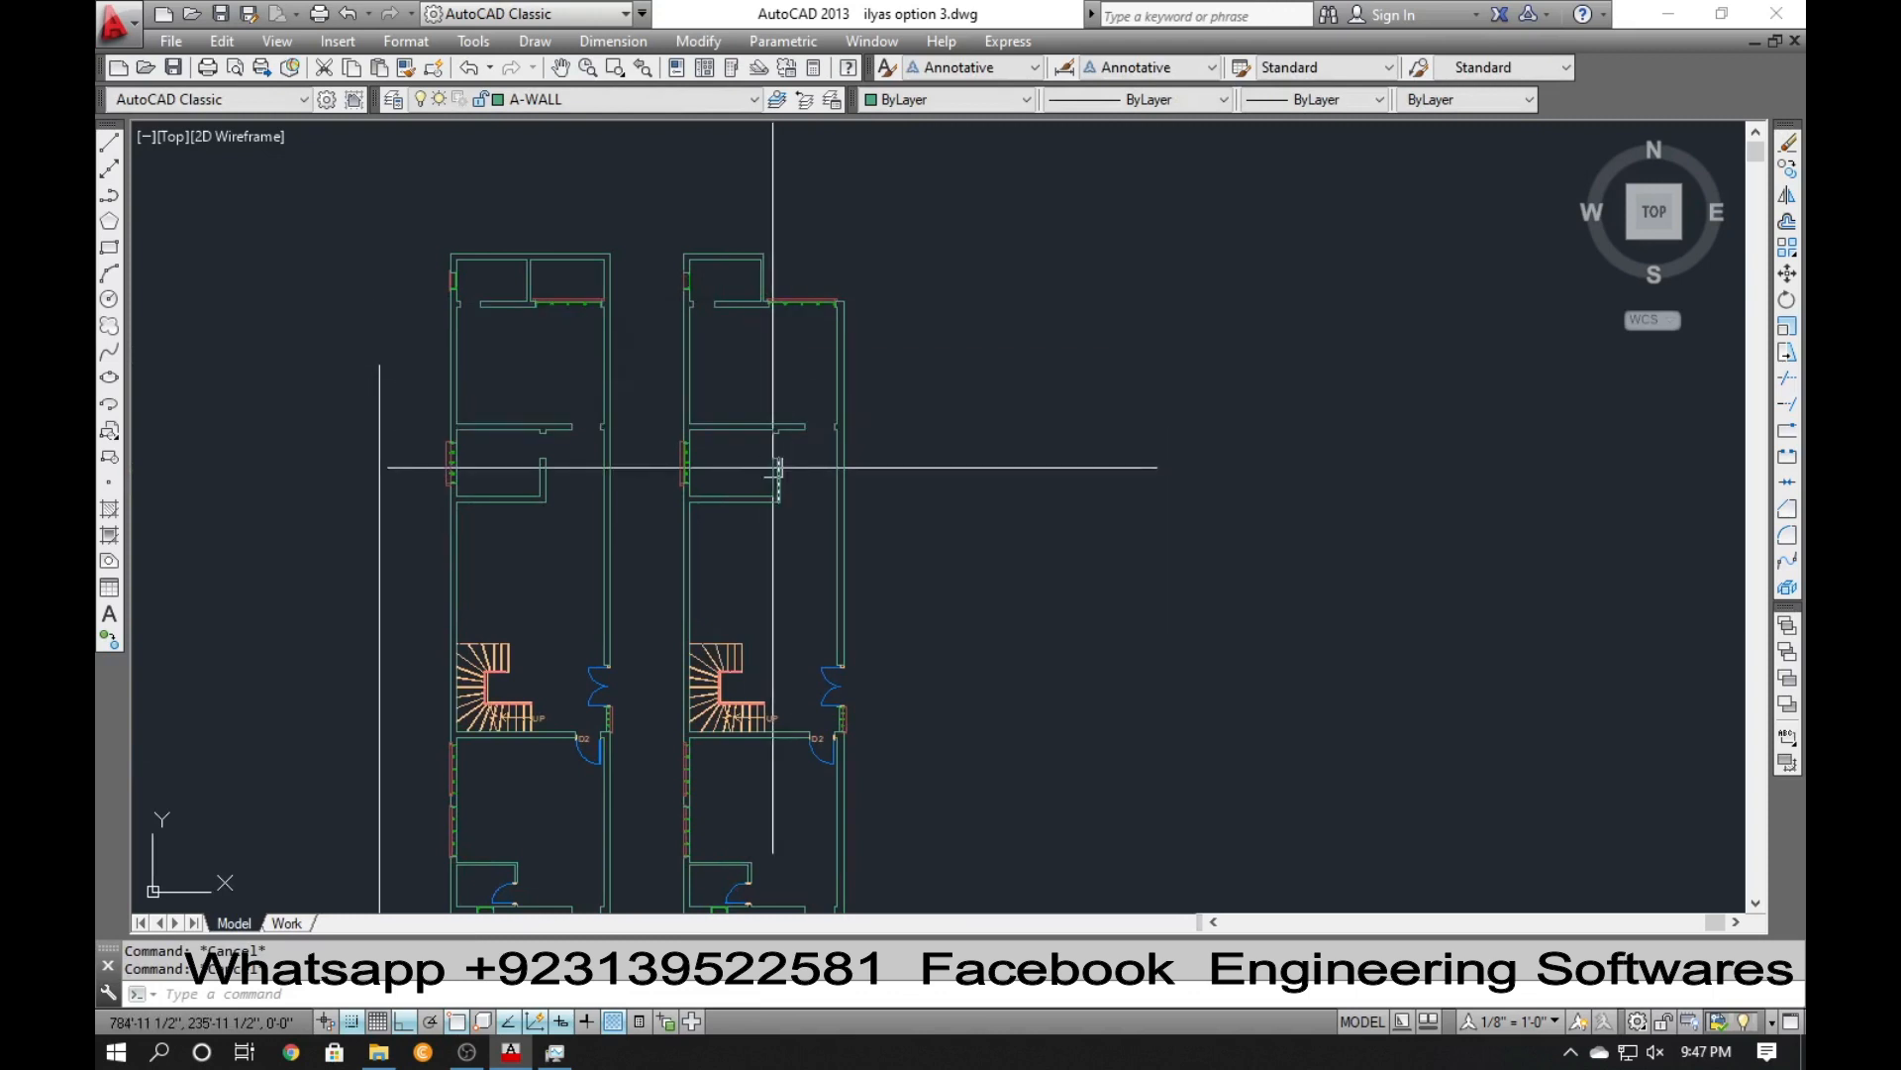
pyautogui.scroll(4, 777, 466)
pyautogui.click(797, 552)
pyautogui.click(683, 425)
pyautogui.write('e')
pyautogui.press('Return')
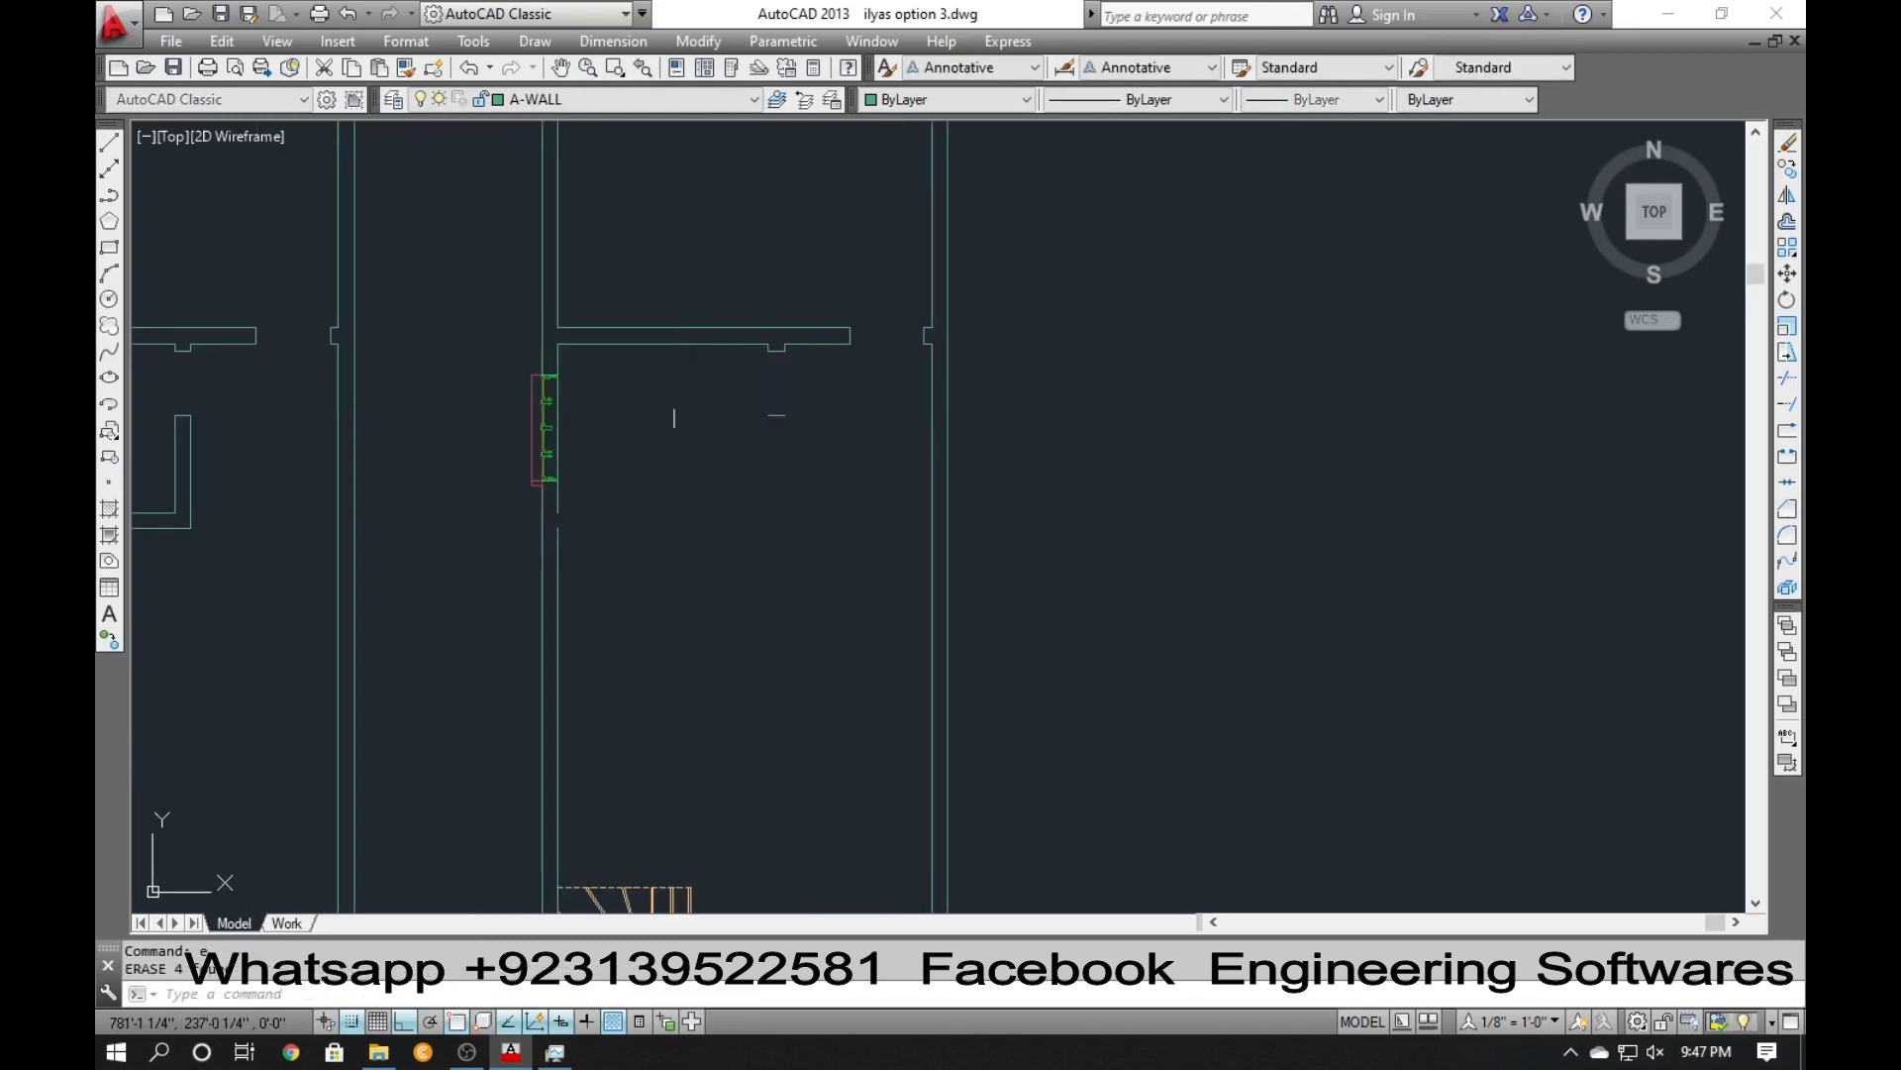
# Join the two inner-face lines of the left wall across the gap where the middle room's partition met it.
pyautogui.write('j')
pyautogui.press('Return')
pyautogui.click(557, 531)
pyautogui.click(555, 501)
pyautogui.press('Return')
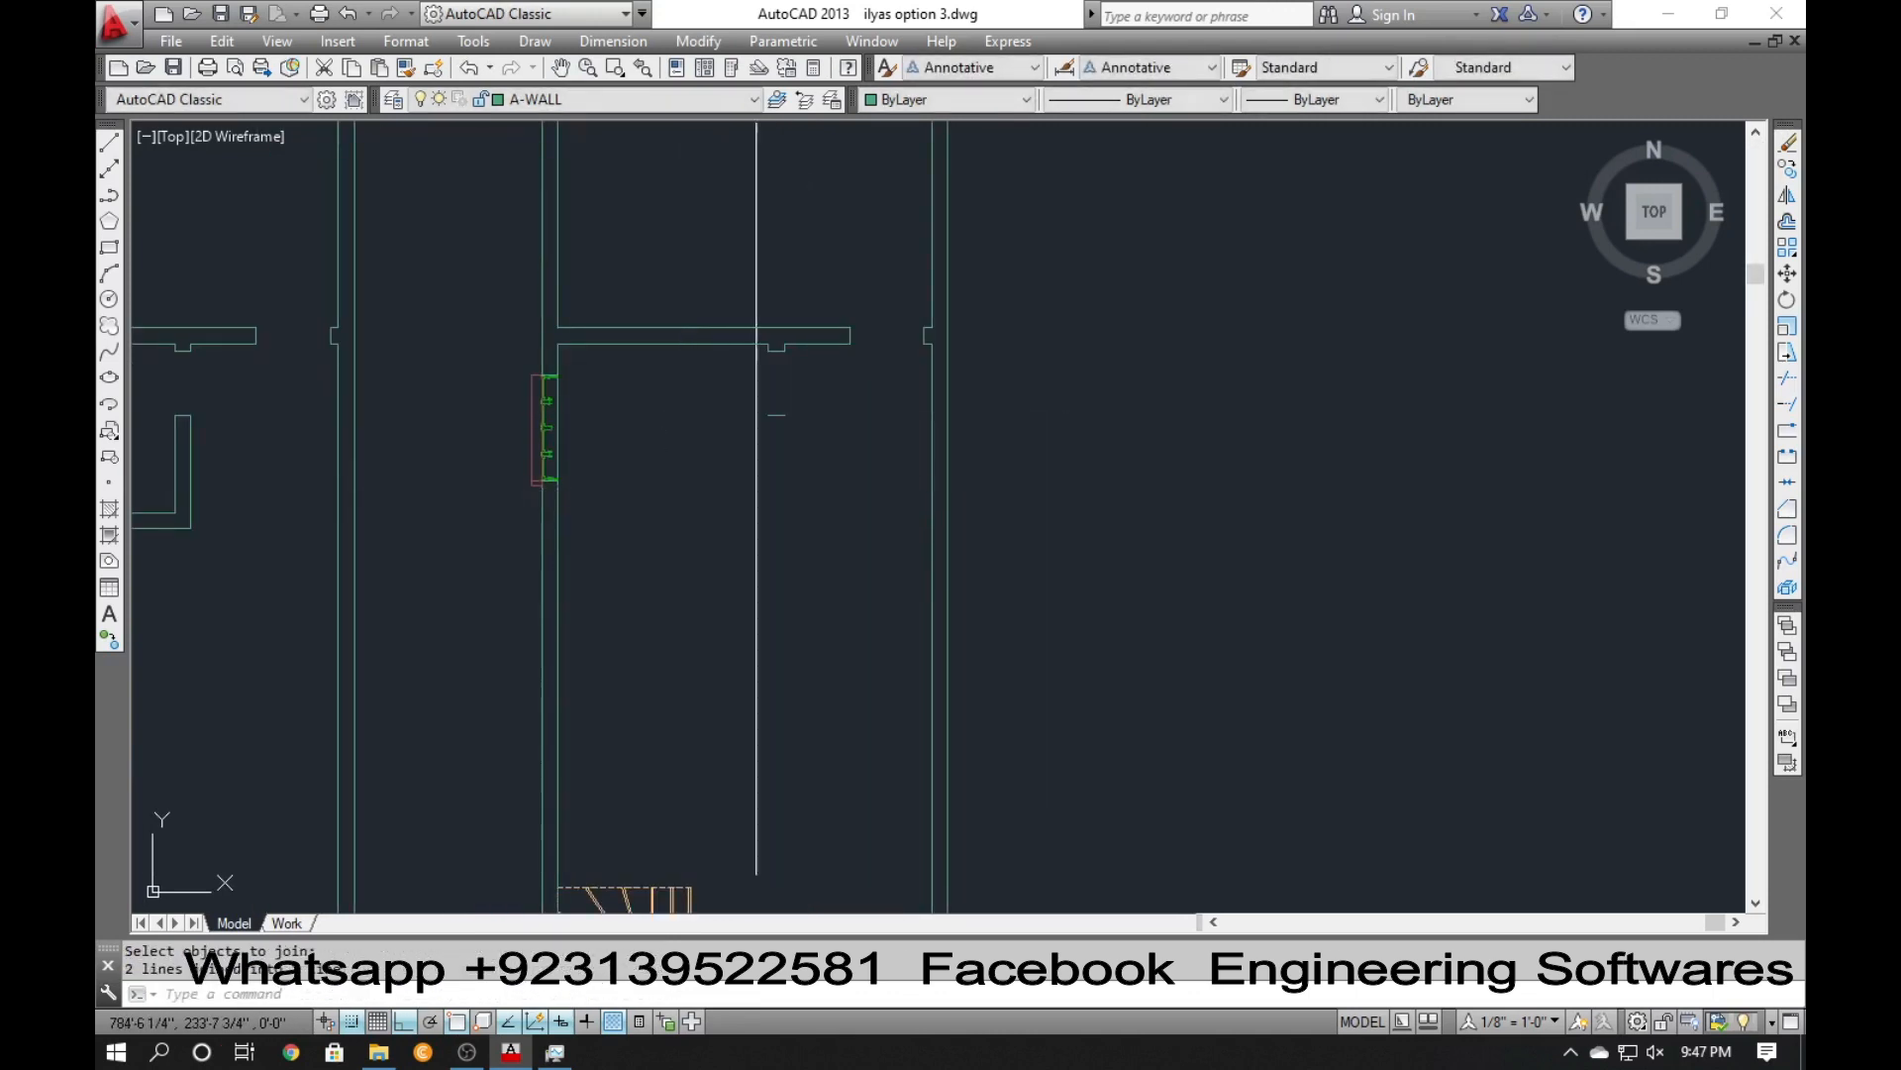
# Erase the stray partition end line and the middle room's window from the copied plan's left wall.
pyautogui.click(776, 483)
pyautogui.click(741, 398)
pyautogui.click(589, 426)
pyautogui.click(442, 415)
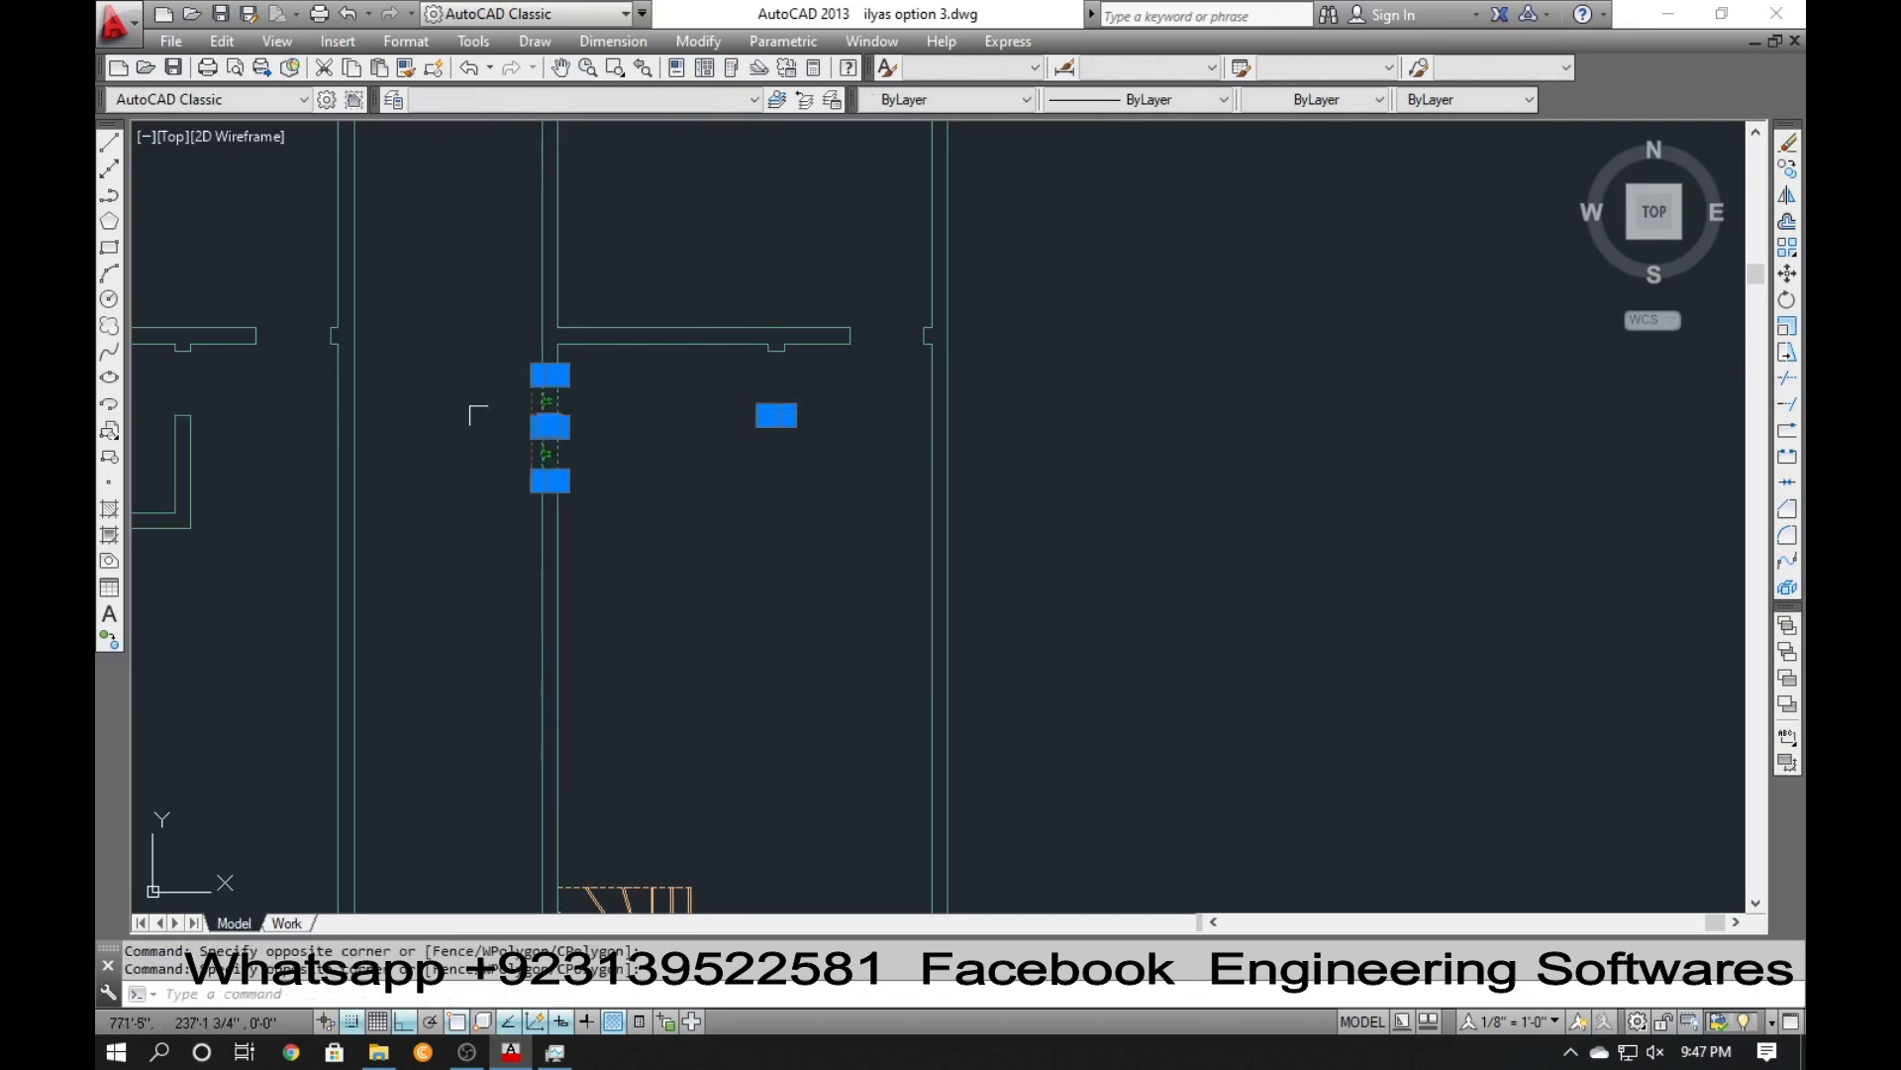
pyautogui.write('e')
pyautogui.press('Return')
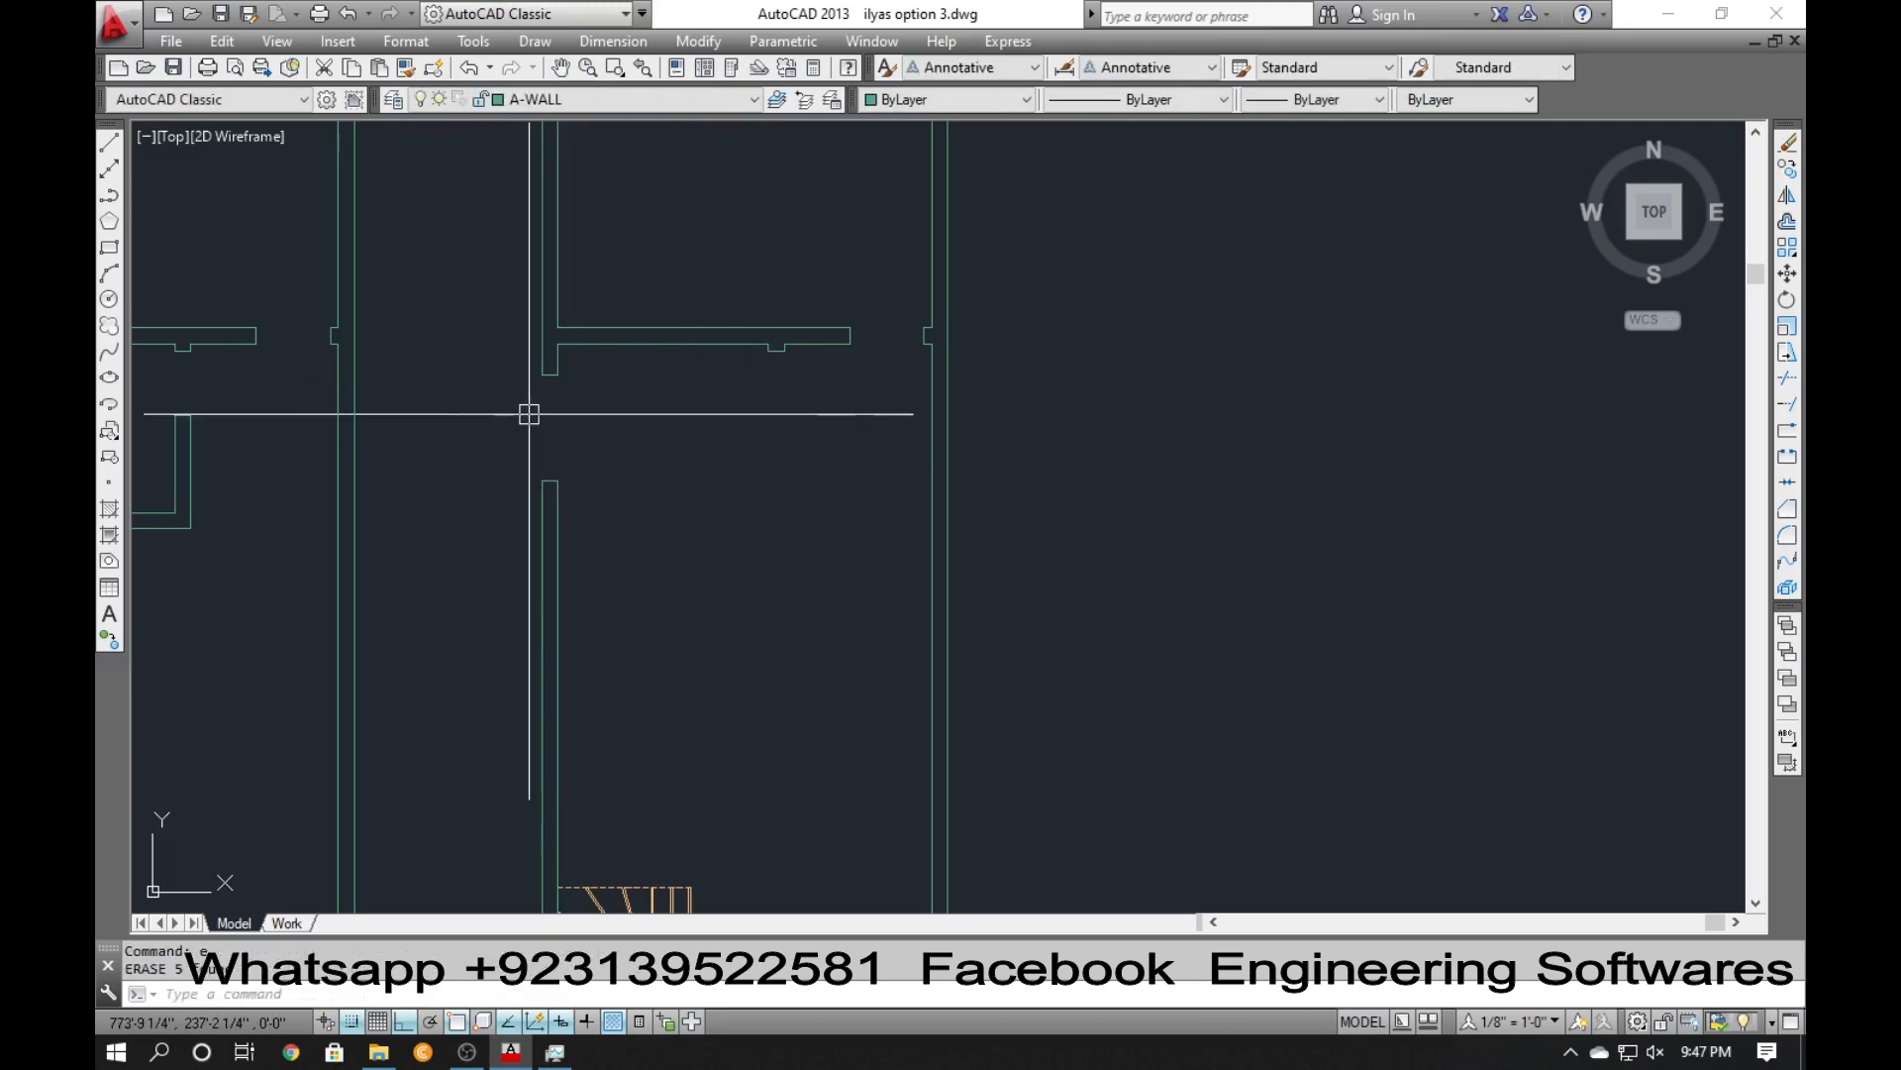
# Erase the two wall end lines at the window opening above the stair in the right-hand plan's left wall.
pyautogui.press('Return')
pyautogui.click(508, 360)
pyautogui.click(623, 511)
pyautogui.press('Return')
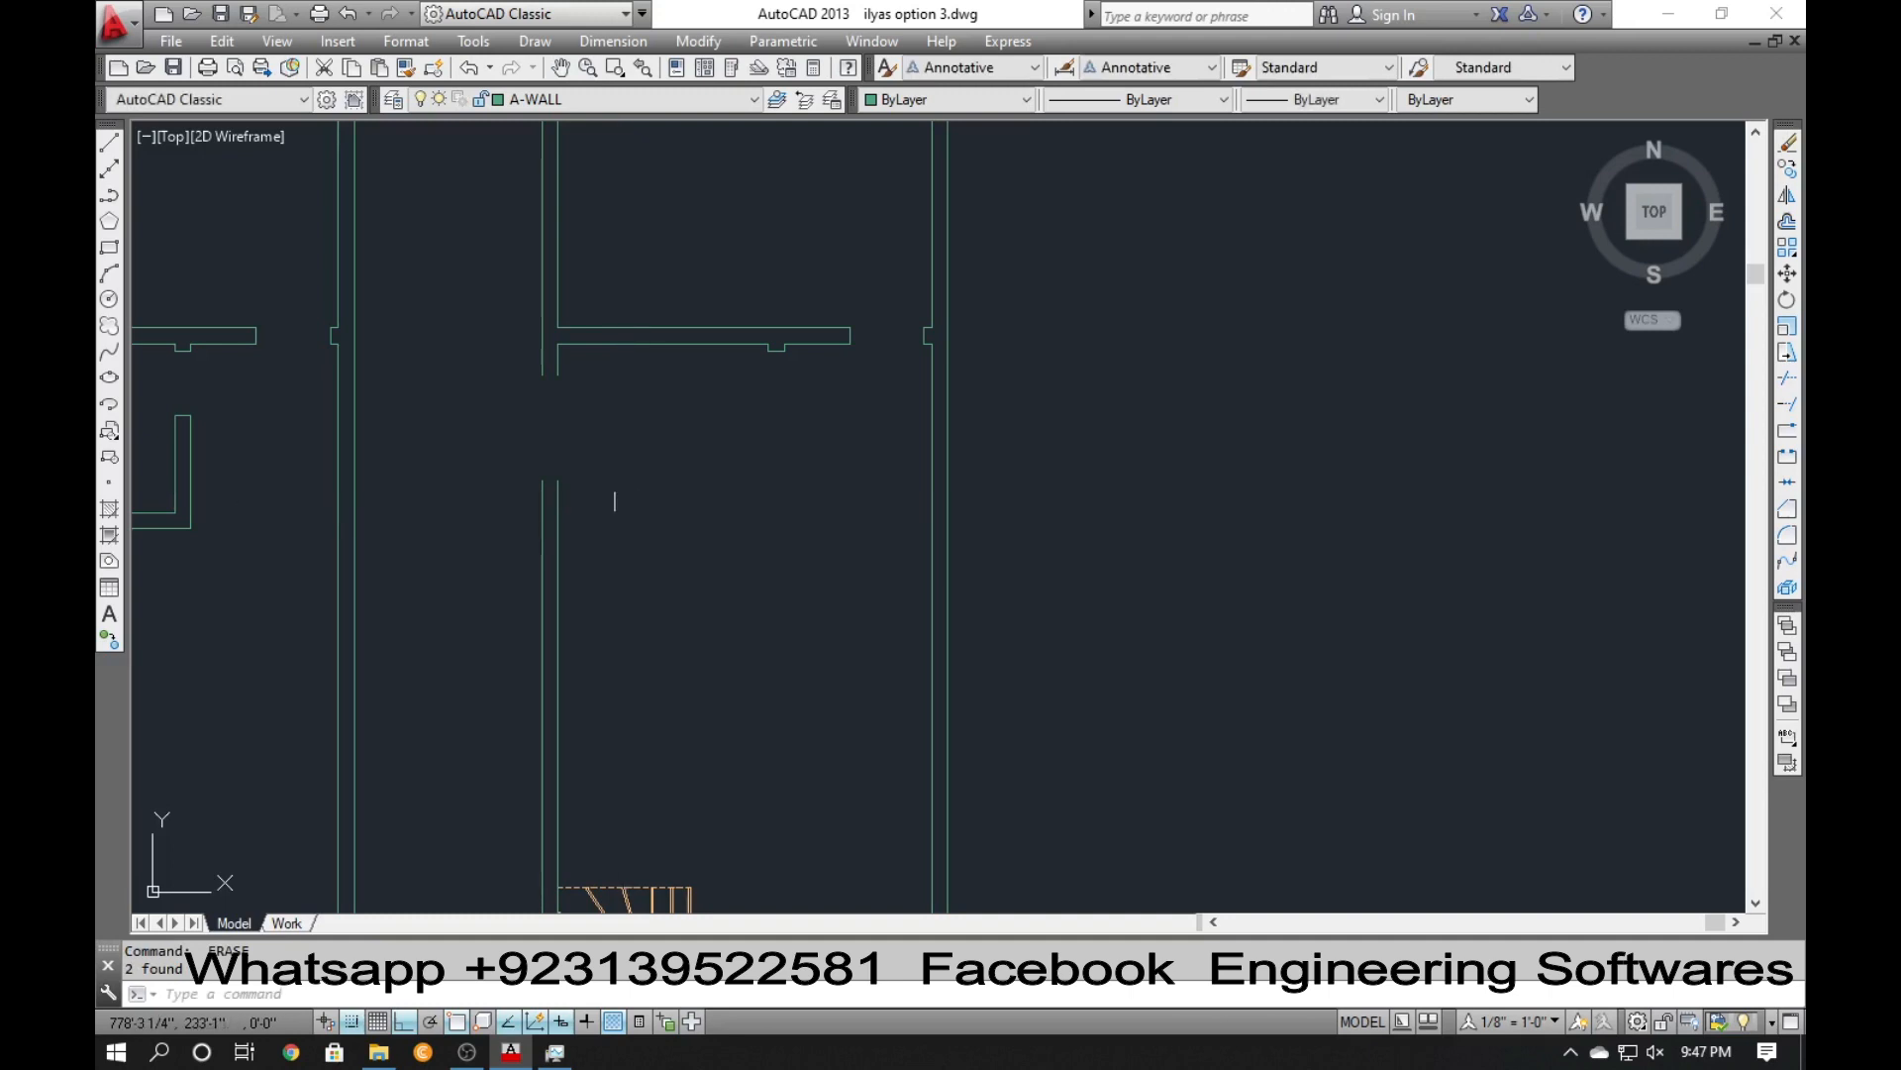
# Join the inner and outer lines of the left wall across the opening above the stair.
pyautogui.write('j')
pyautogui.press('Return')
pyautogui.click(558, 498)
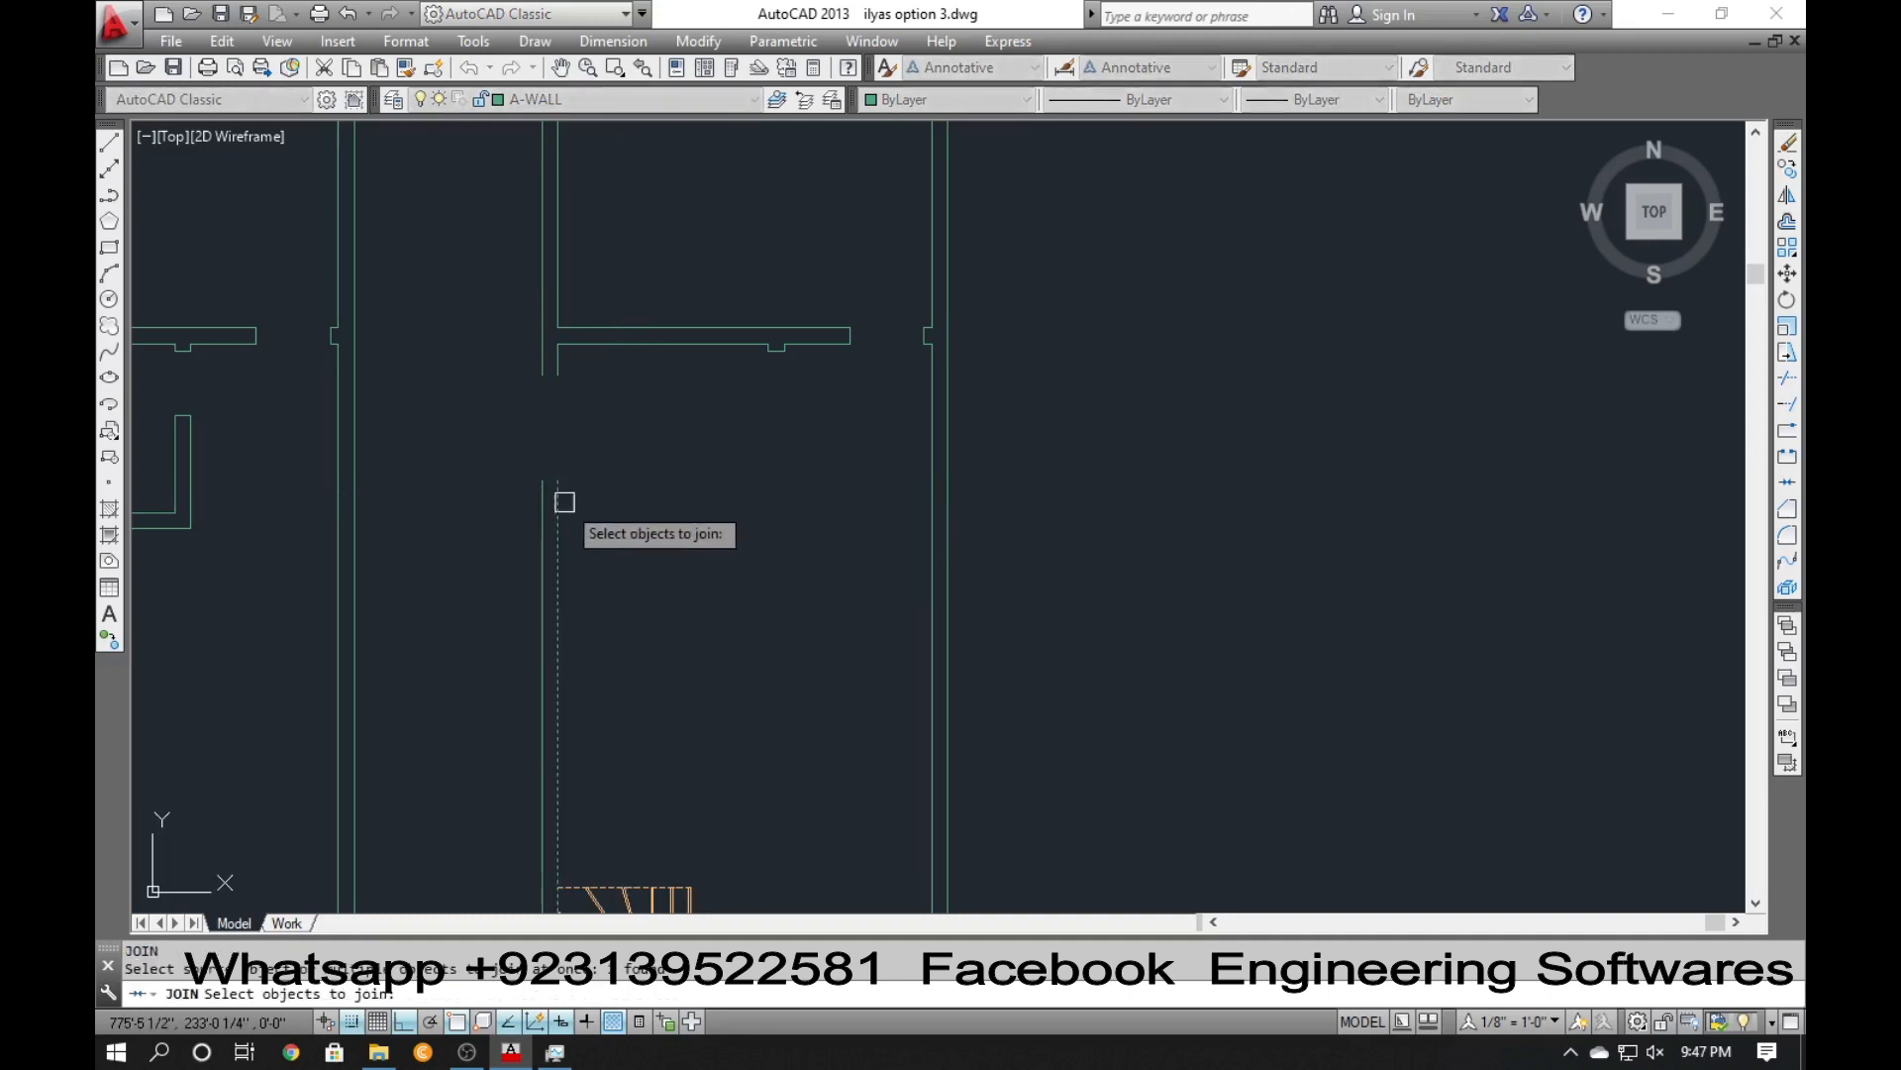
pyautogui.click(557, 372)
pyautogui.press('Return')
pyautogui.press('Return')
pyautogui.click(538, 371)
pyautogui.click(538, 492)
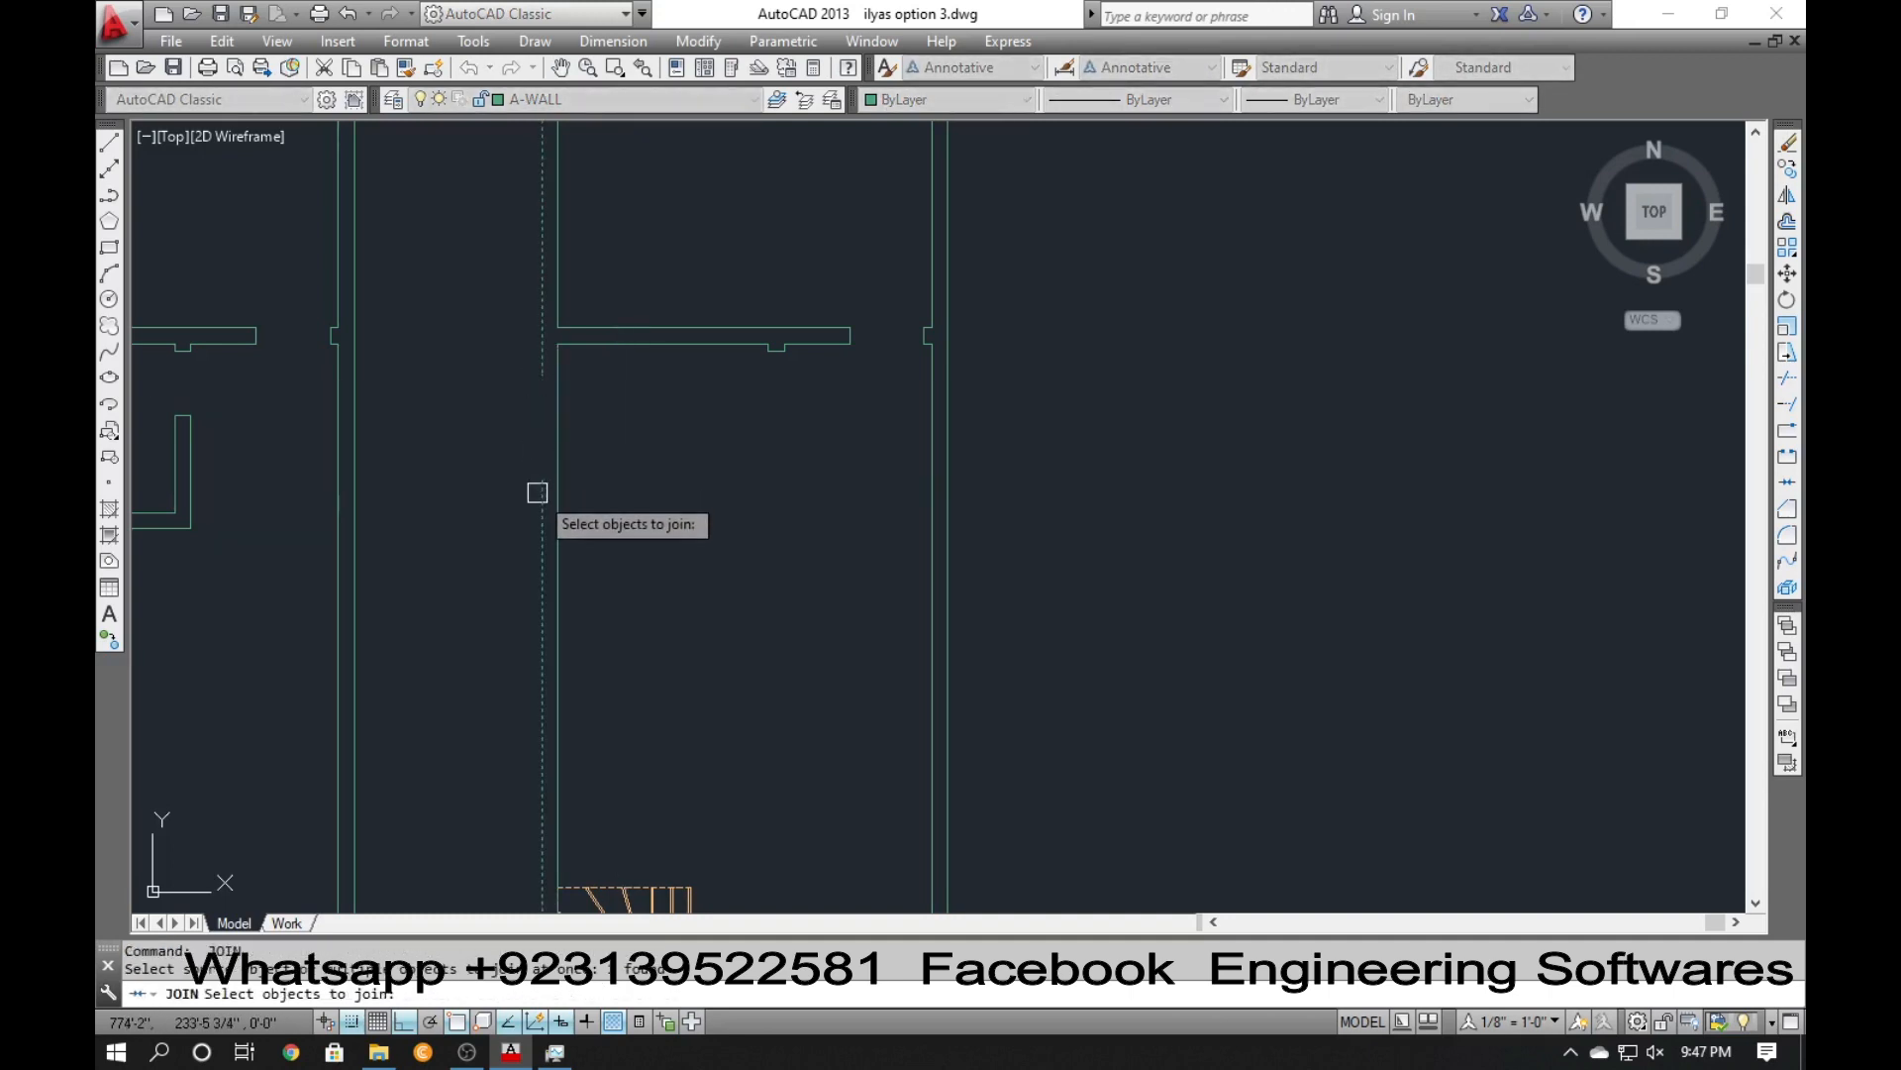
pyautogui.press('Return')
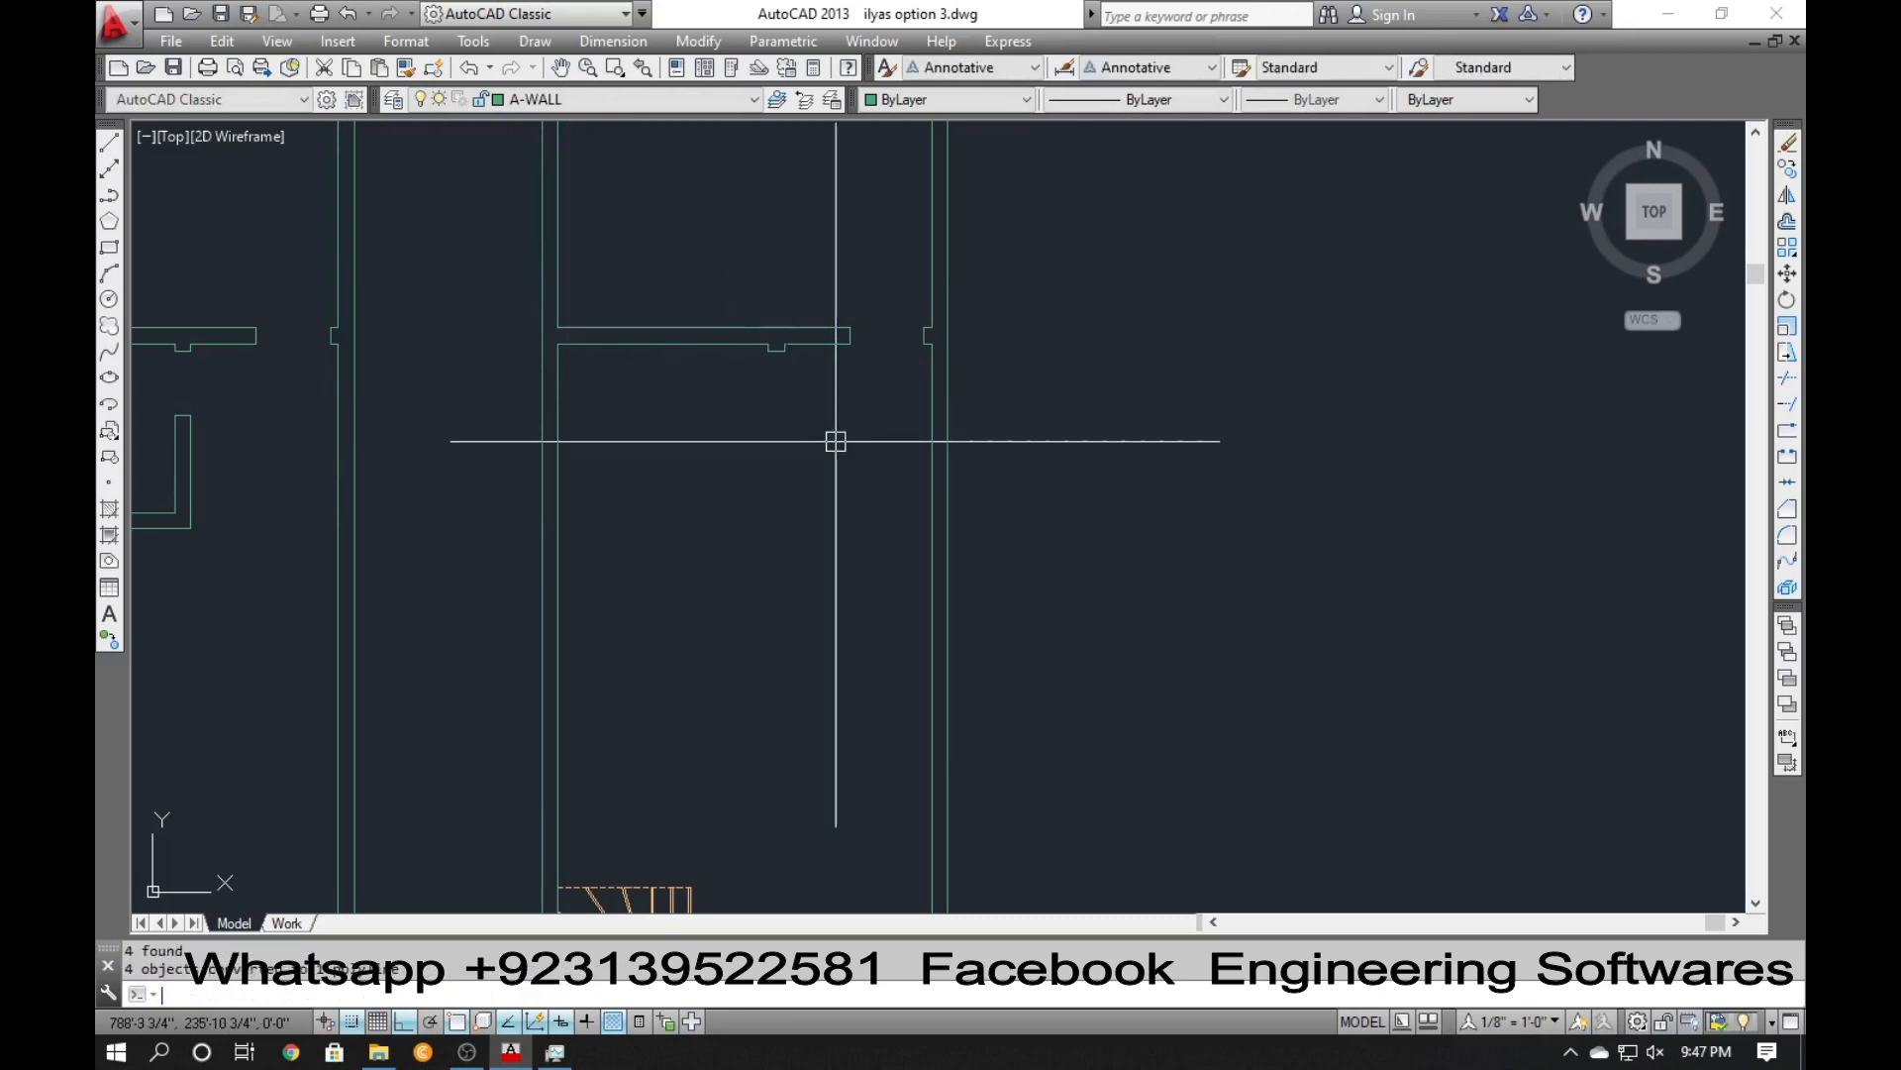
# Erase the small notch under the horizontal partition above the stair and join its broken lower line.
pyautogui.press('Escape')
pyautogui.moveTo(750, 339); pyautogui.dragTo(786, 381)
pyautogui.press('Delete')
pyautogui.write('j')
pyautogui.press('Return')
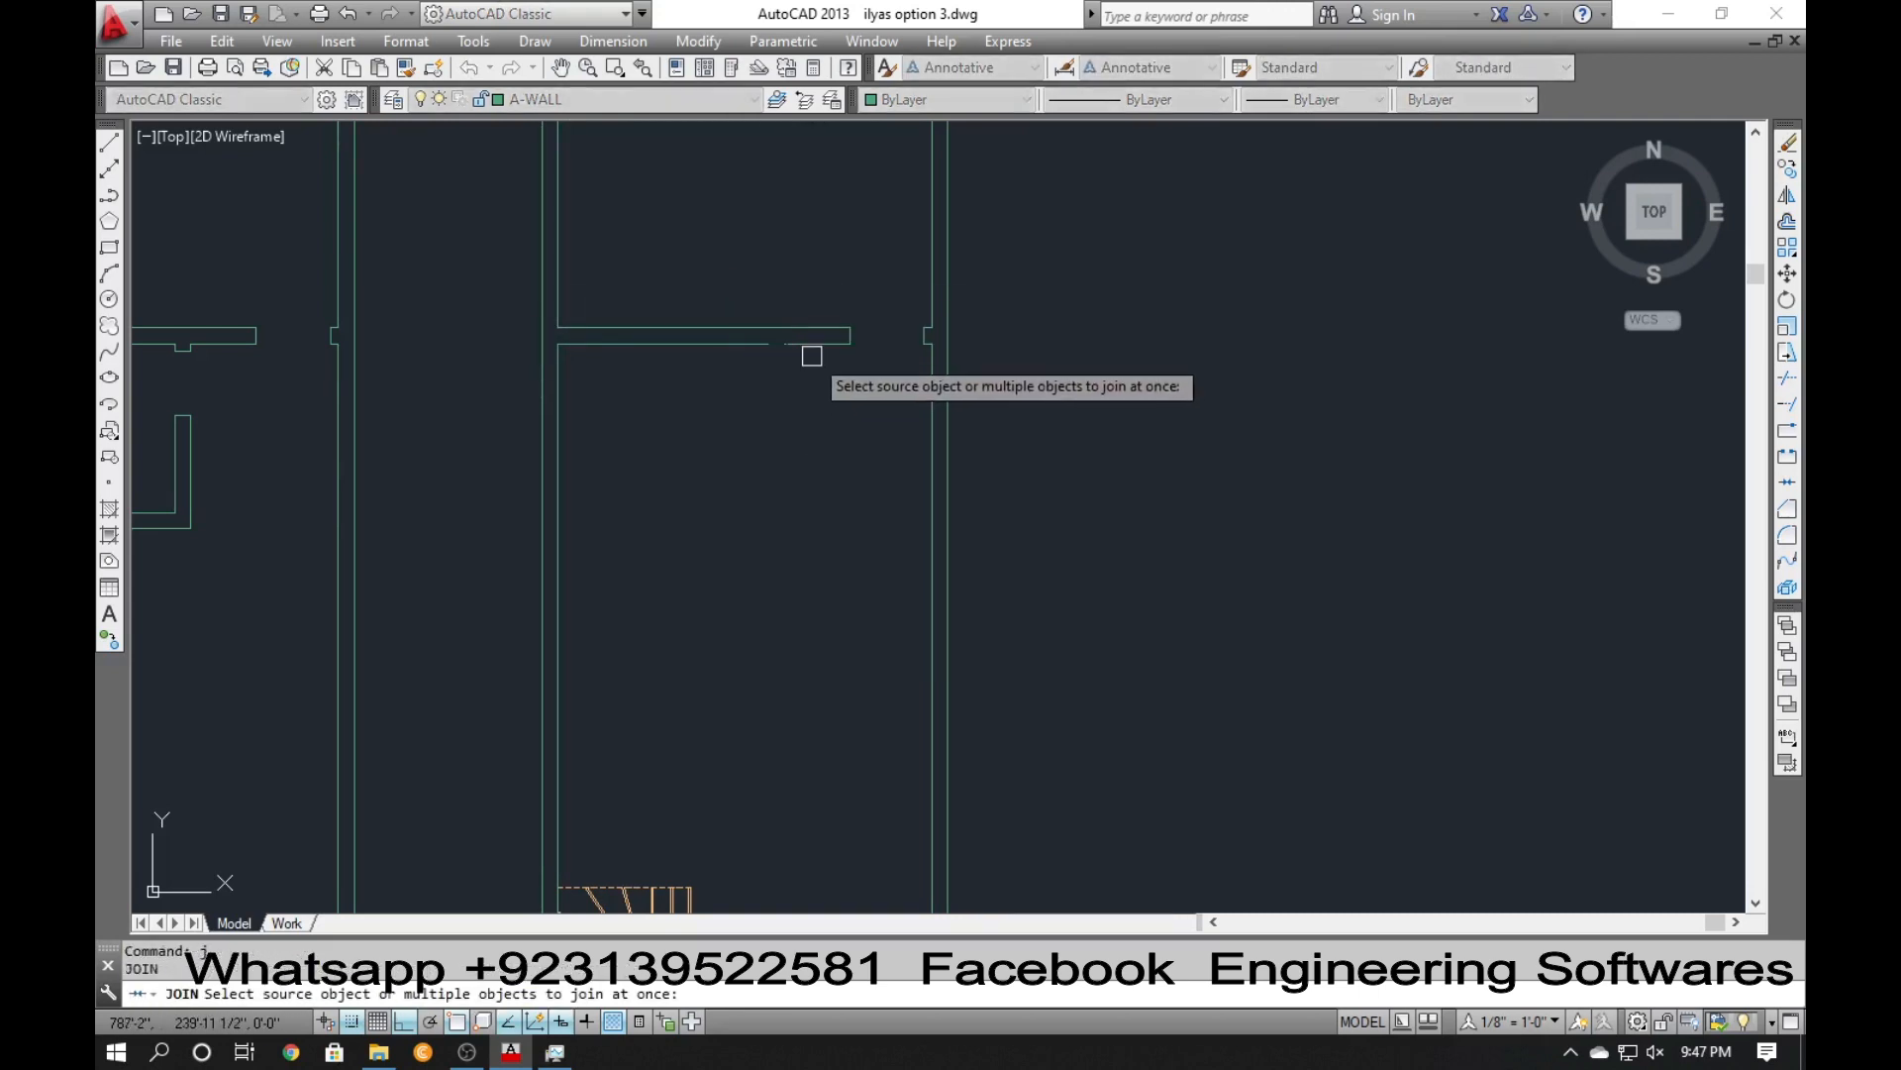
pyautogui.click(807, 348)
pyautogui.click(765, 349)
pyautogui.press('Return')
pyautogui.press('Escape')
# Erase the small bathroom's walls, door and window at the bottom of the right-hand plan.
pyautogui.scroll(-3, 683, 408)
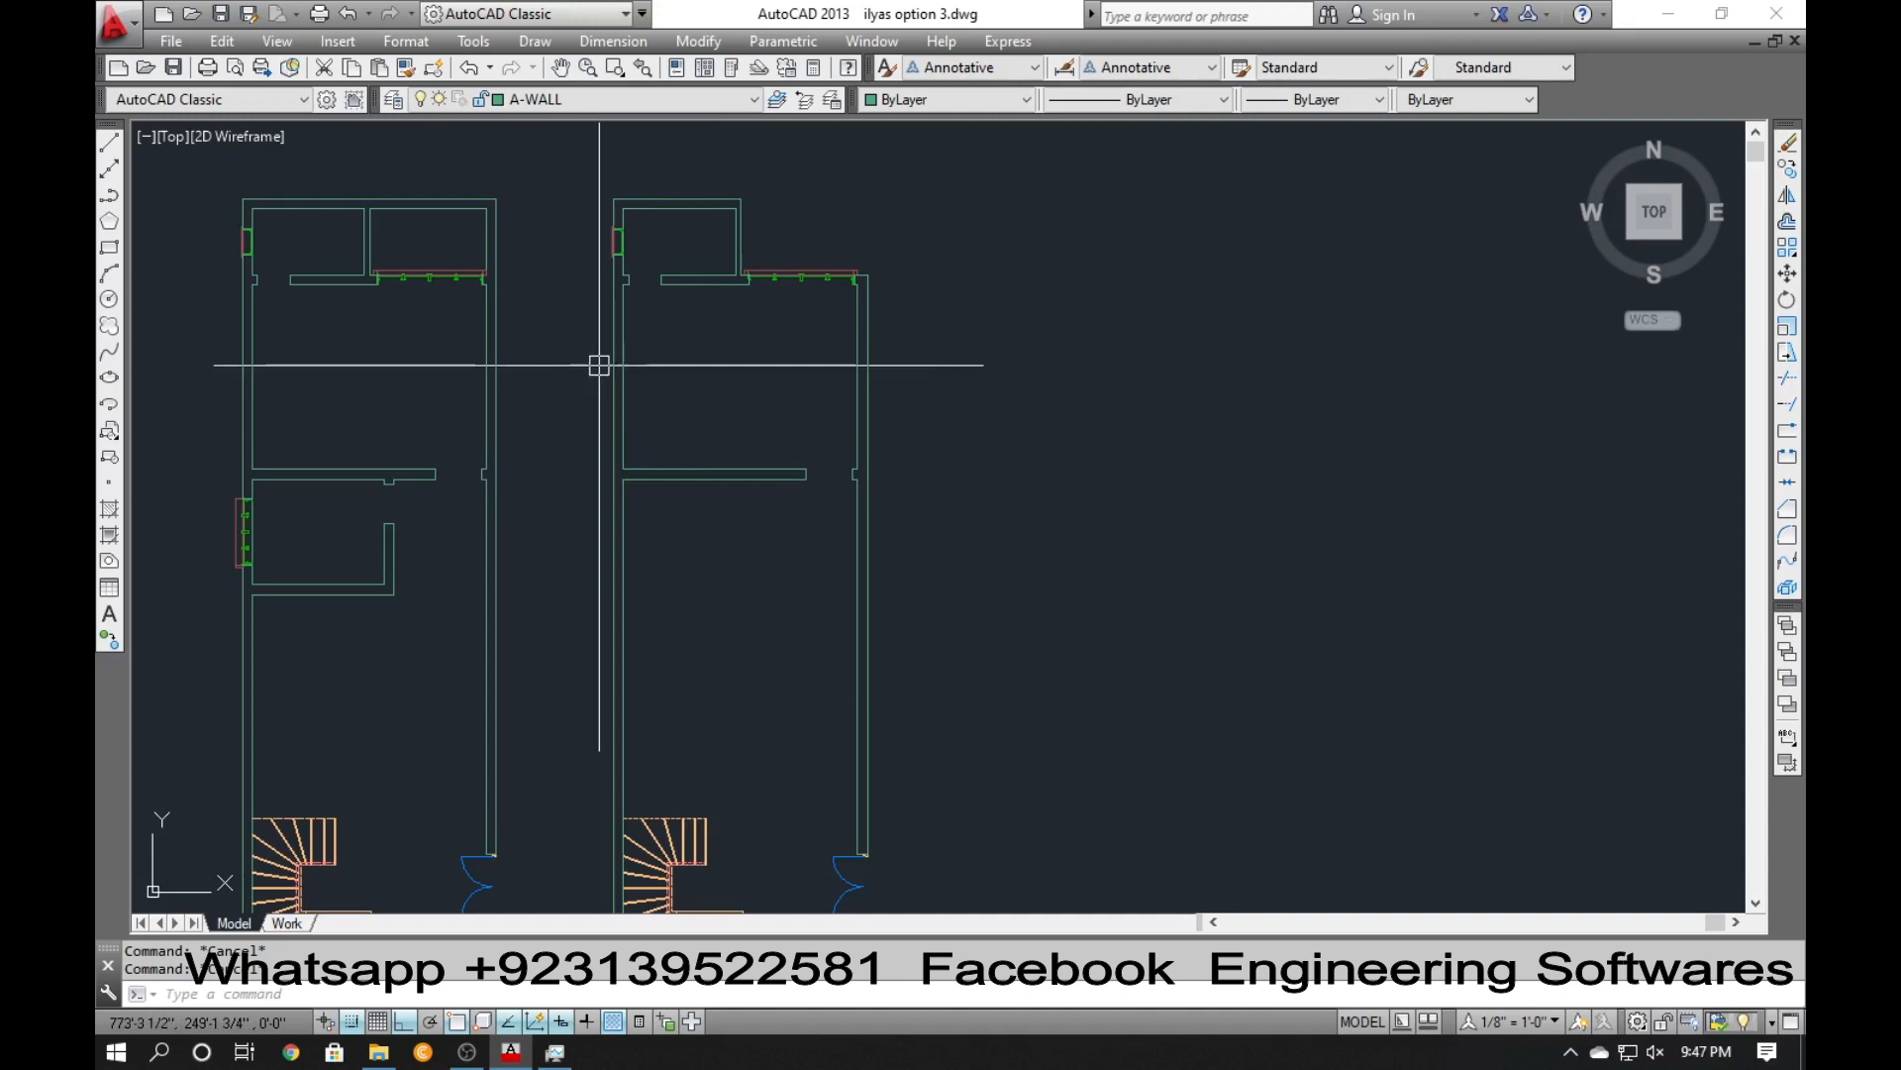
pyautogui.scroll(-3, 644, 386)
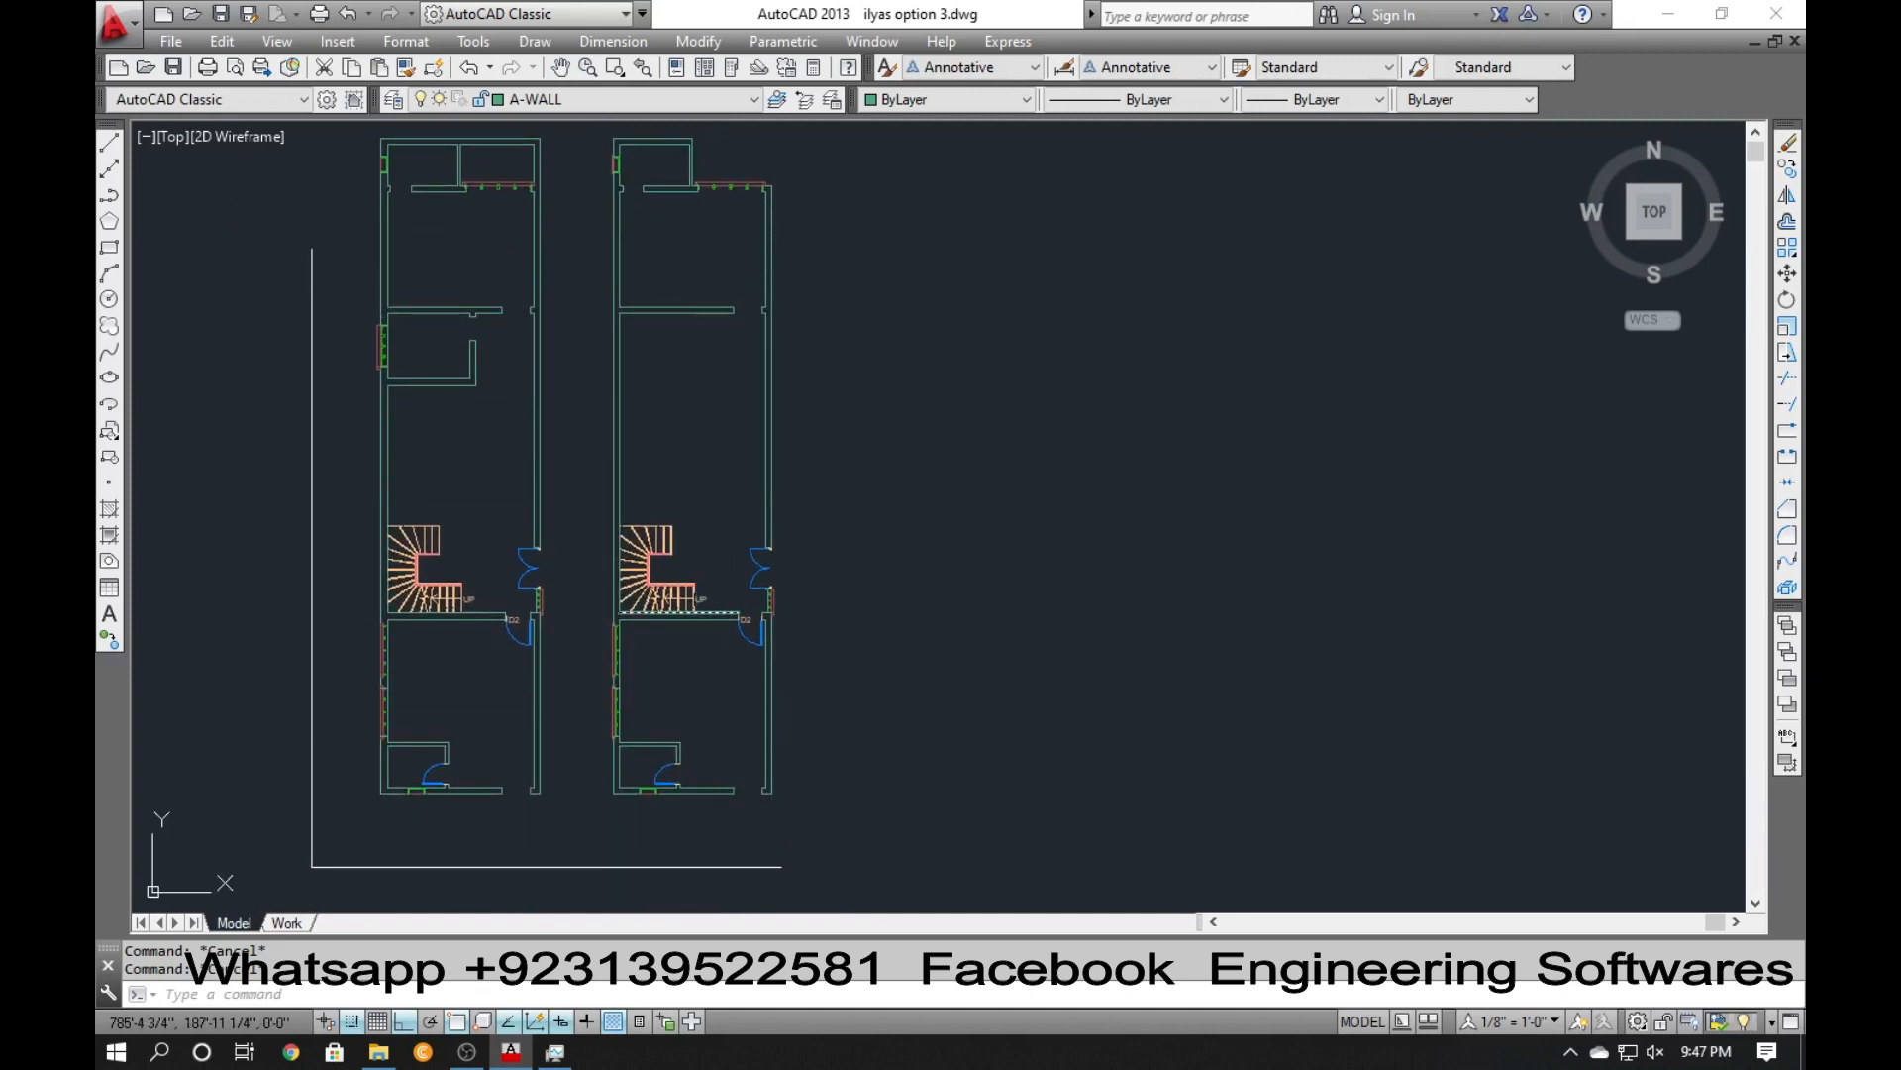
pyautogui.scroll(4, 694, 765)
pyautogui.moveTo(811, 691)
pyautogui.mouseDown()
pyautogui.moveTo(582, 778)
pyautogui.moveTo(573, 808)
pyautogui.moveTo(700, 889)
pyautogui.mouseUp()
pyautogui.write('e')
pyautogui.press('Return')
pyautogui.press('Return')
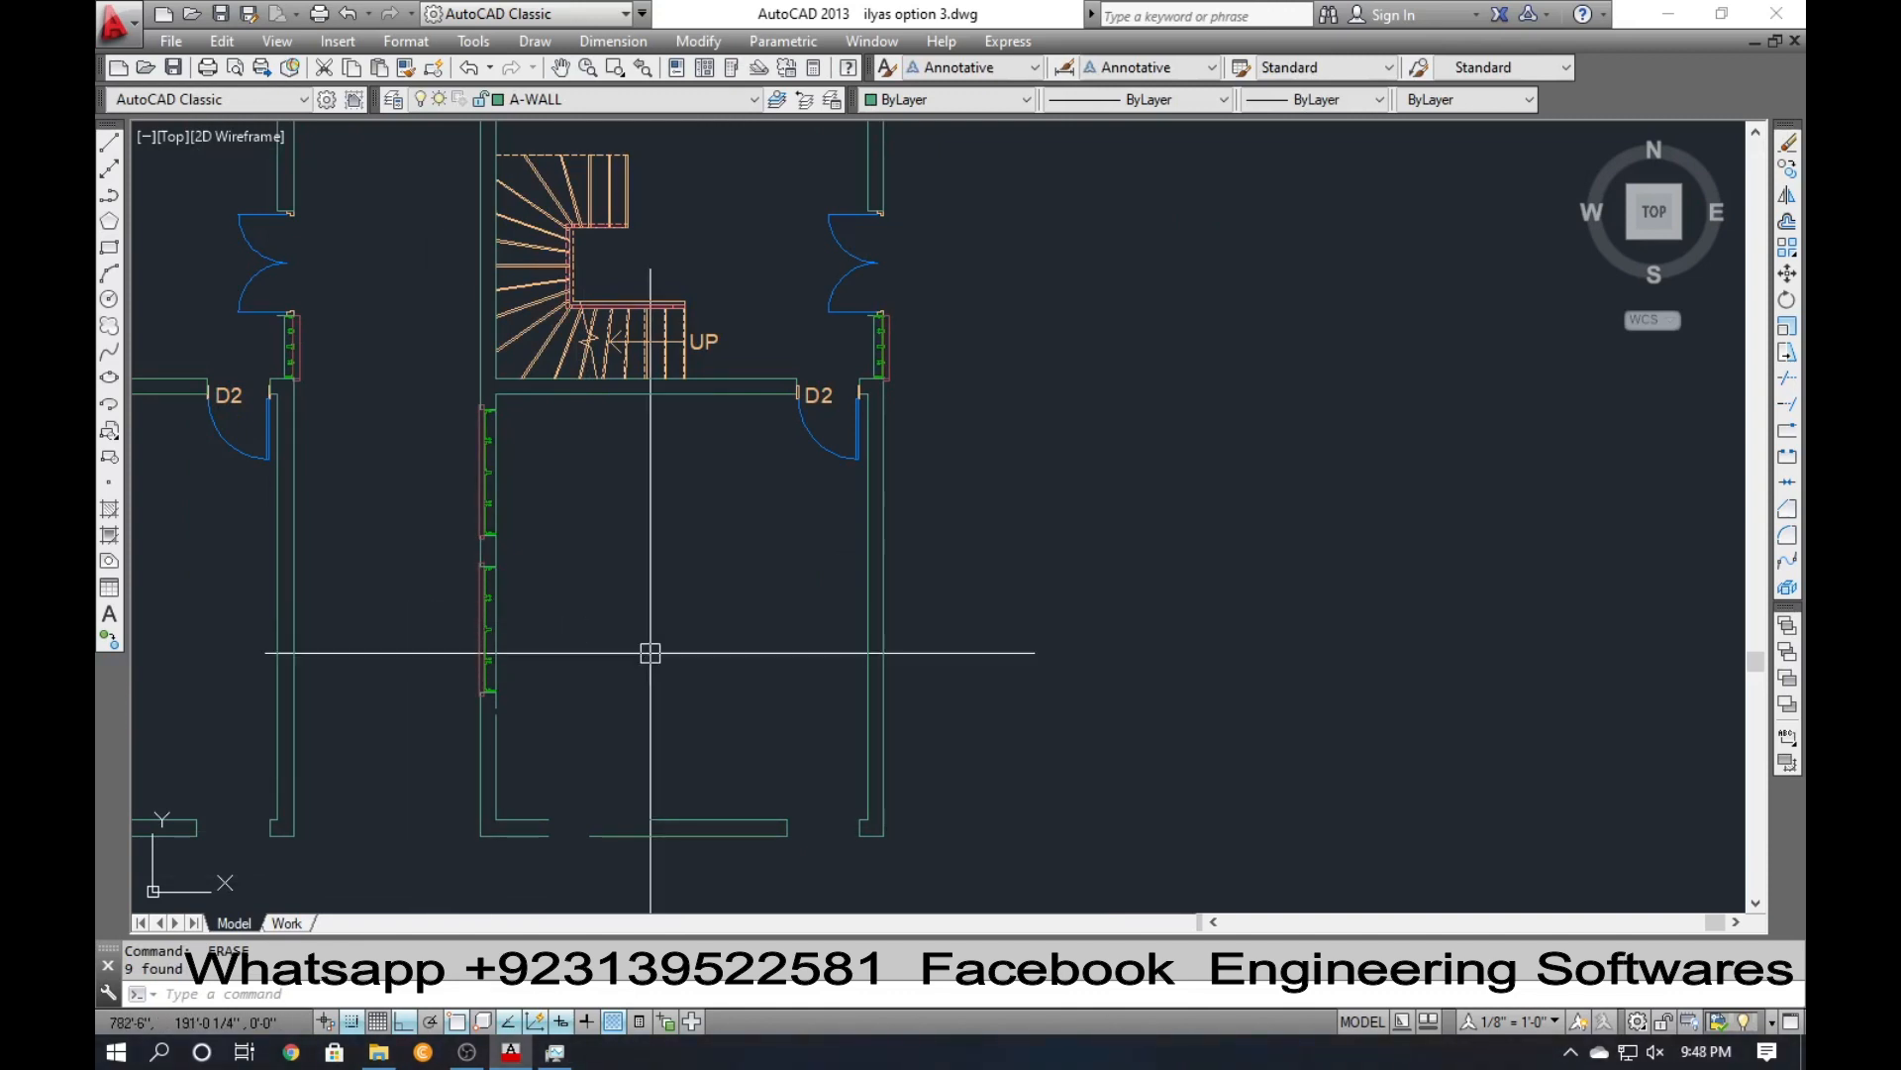
# Erase the two windows in the left wall of the room below the stair.
pyautogui.moveTo(650, 653)
pyautogui.mouseDown()
pyautogui.moveTo(461, 615)
pyautogui.moveTo(466, 594)
pyautogui.mouseUp()
pyautogui.write('e')
pyautogui.press('Return')
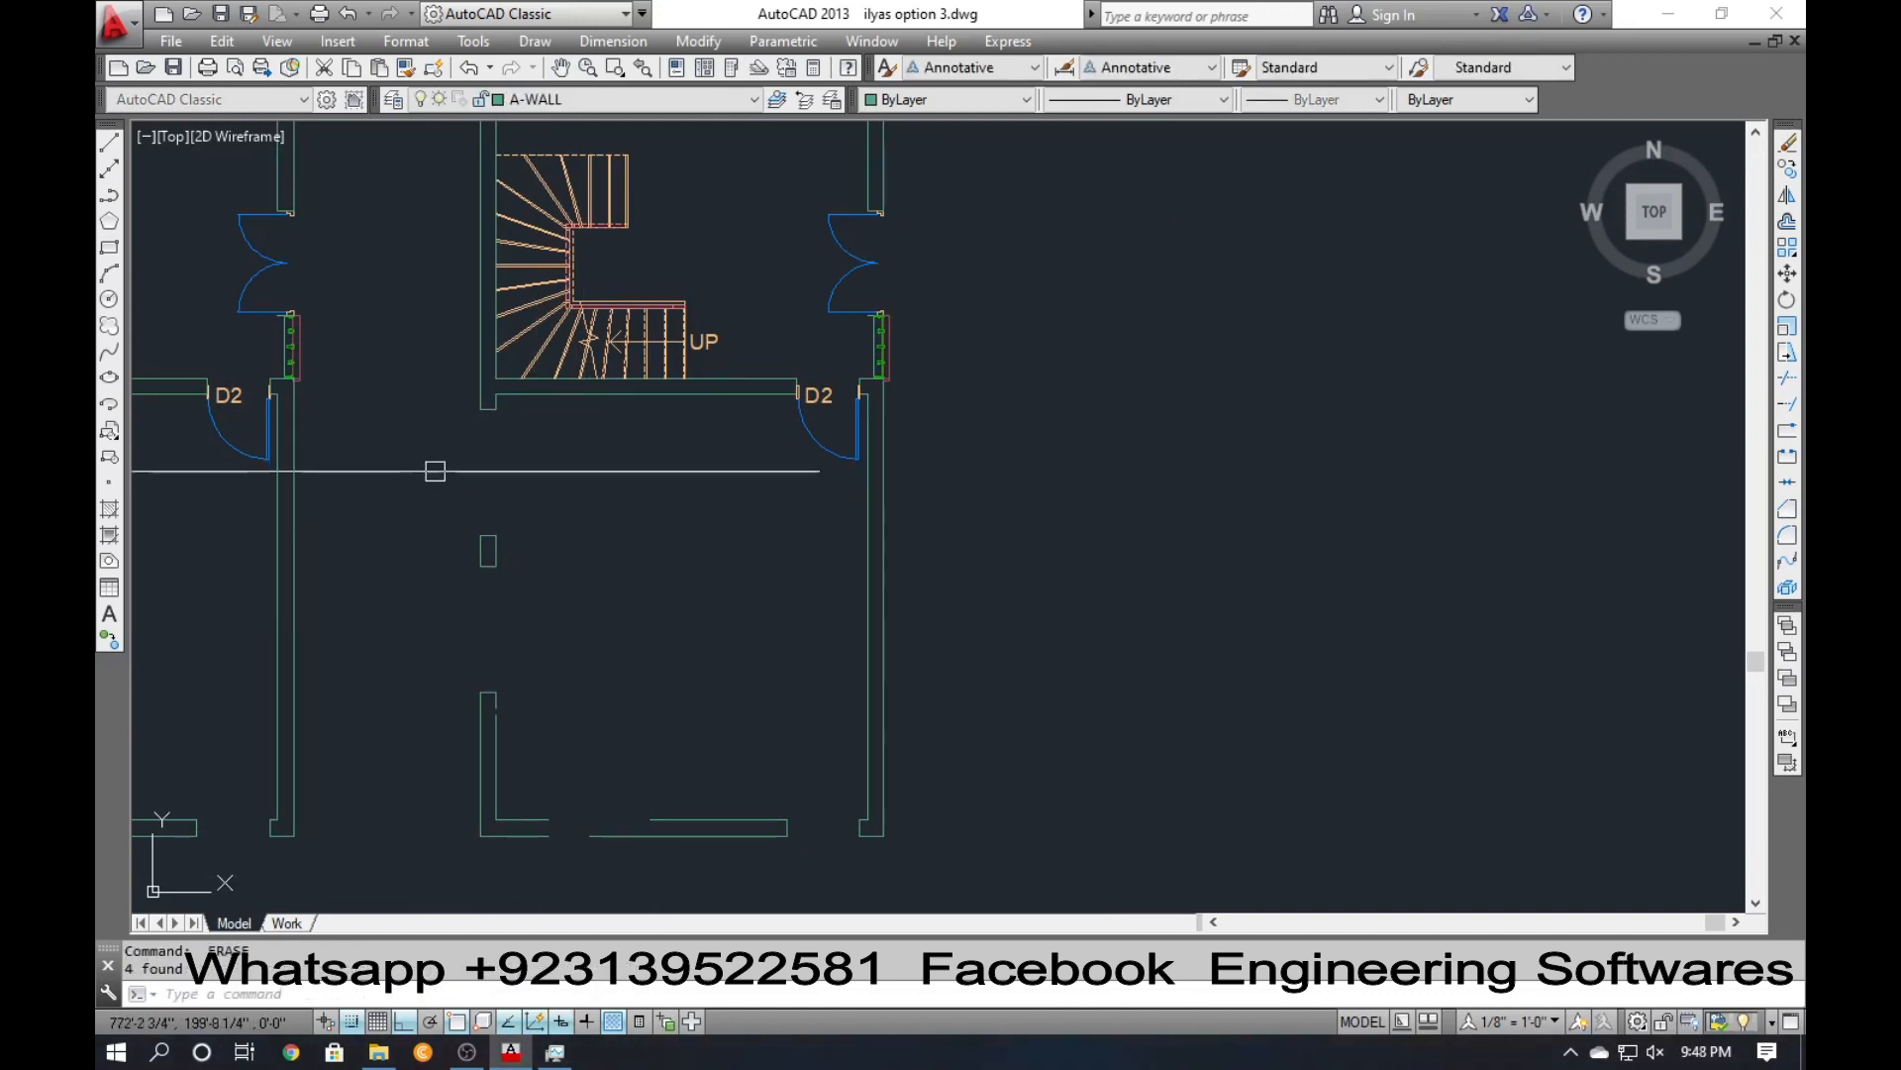
# Erase the short wall piece between the former windows and the wall end lines at both sides of the gap.
pyautogui.moveTo(436, 500); pyautogui.dragTo(570, 619)
pyautogui.press('Return')
pyautogui.moveTo(403, 608); pyautogui.dragTo(527, 761)
pyautogui.press('Return')
pyautogui.moveTo(455, 399); pyautogui.dragTo(534, 459)
pyautogui.press('Return')
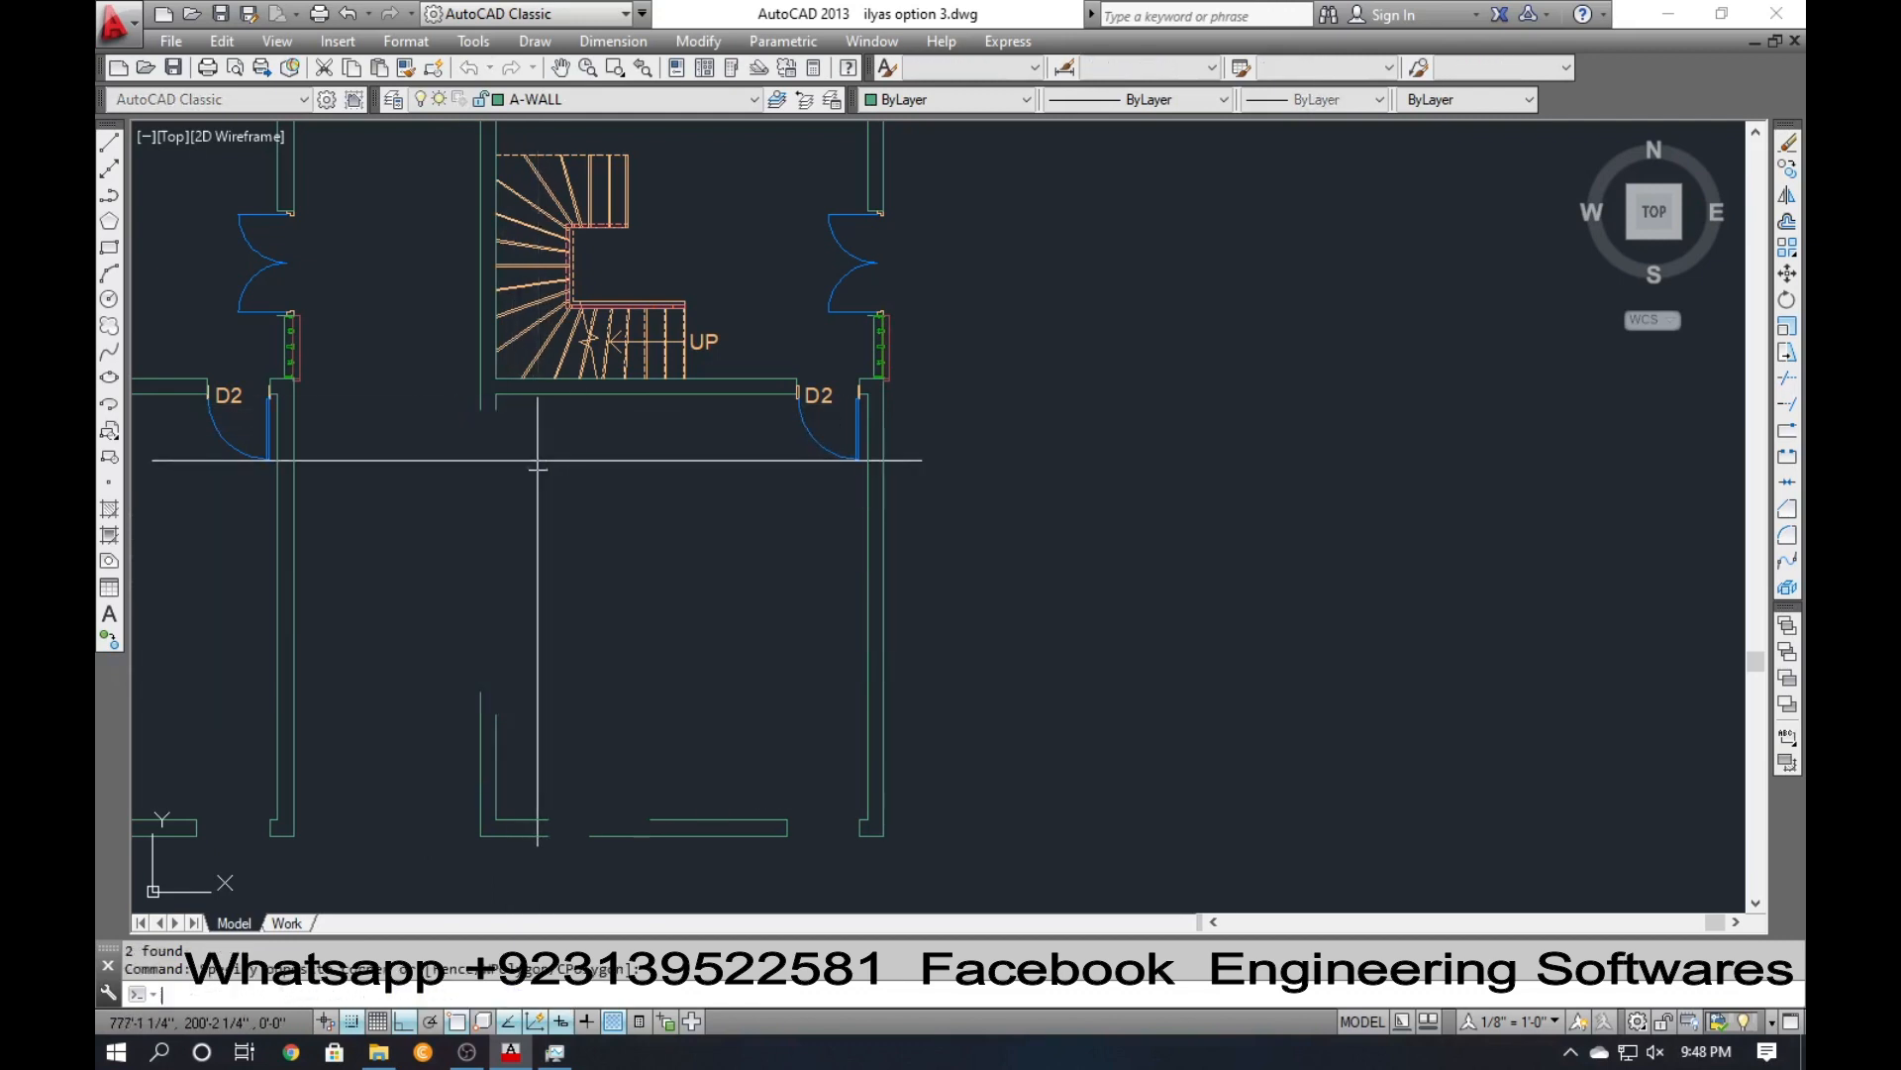
# Join the outer and inner lines of the bottom room's left wall across the former window openings.
pyautogui.write('j')
pyautogui.press('Return')
pyautogui.click(481, 414)
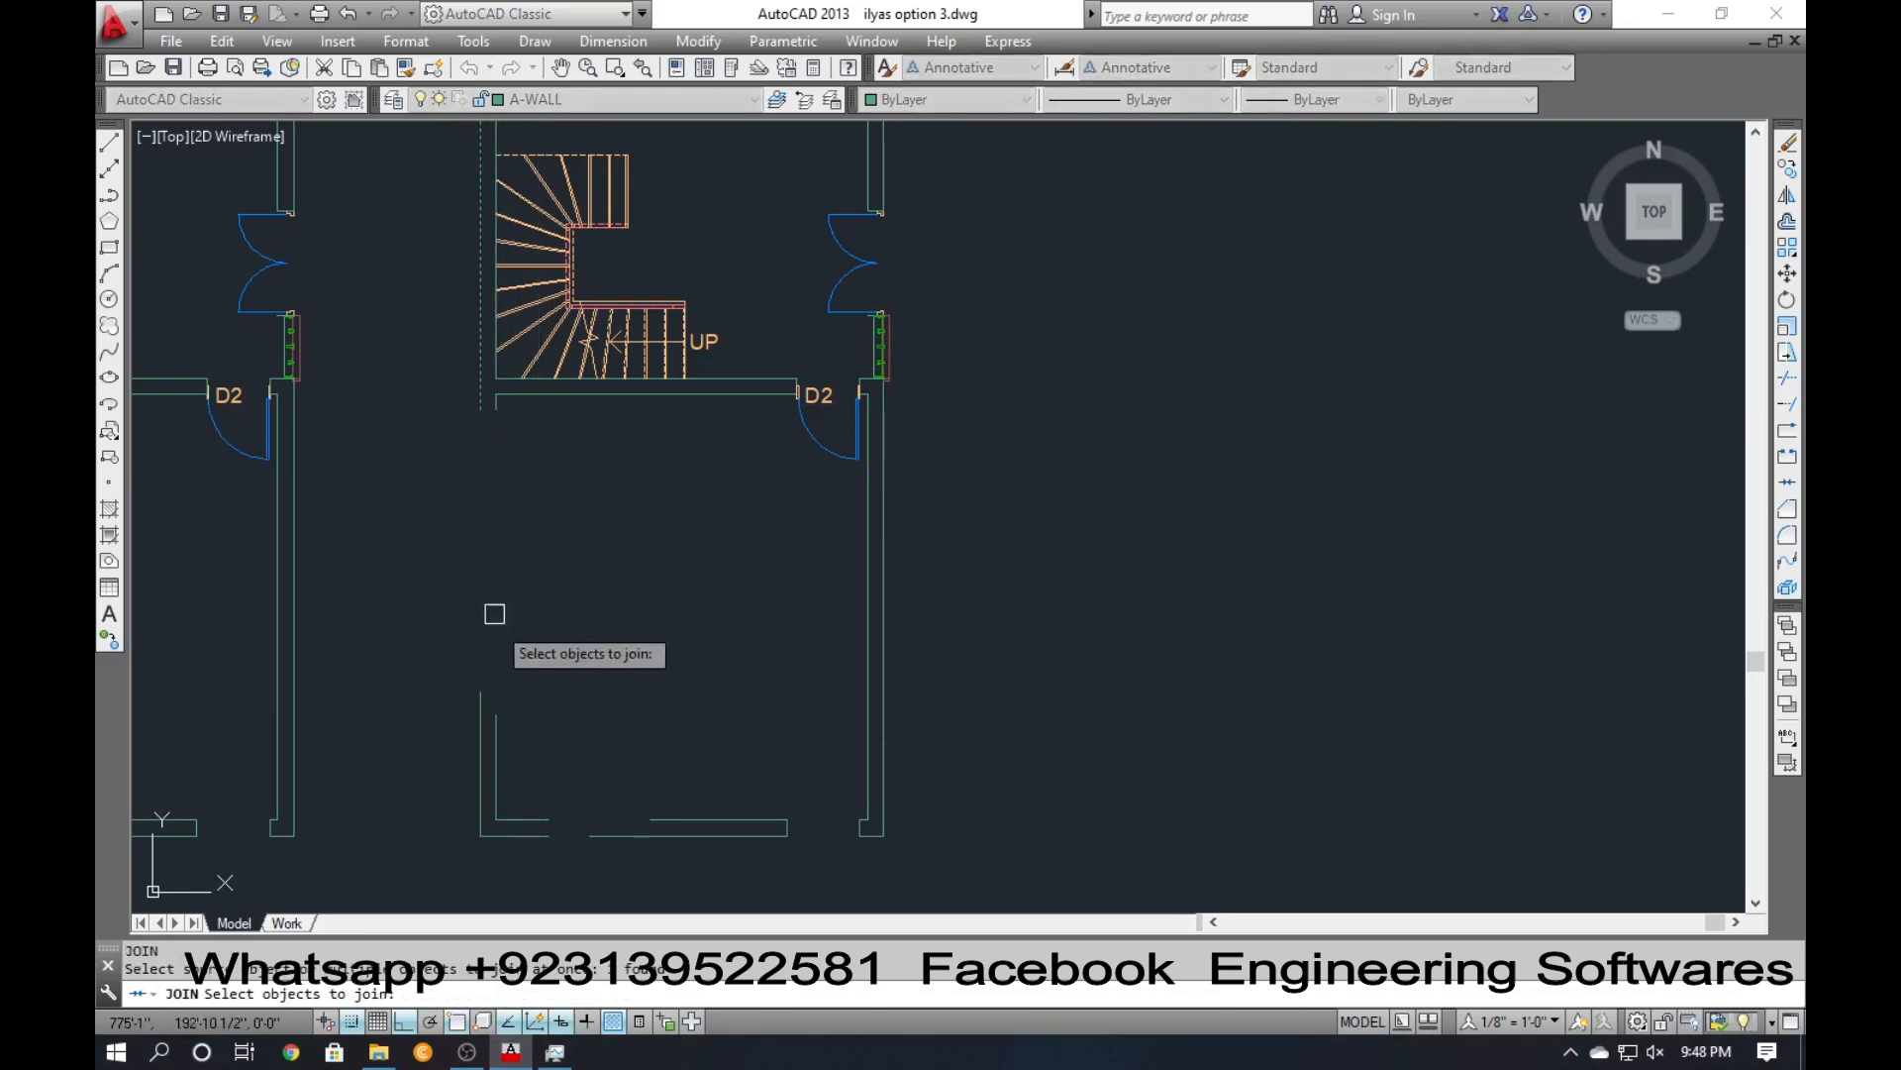
pyautogui.click(488, 720)
pyautogui.click(478, 710)
pyautogui.press('Return')
pyautogui.press('Return')
pyautogui.click(494, 729)
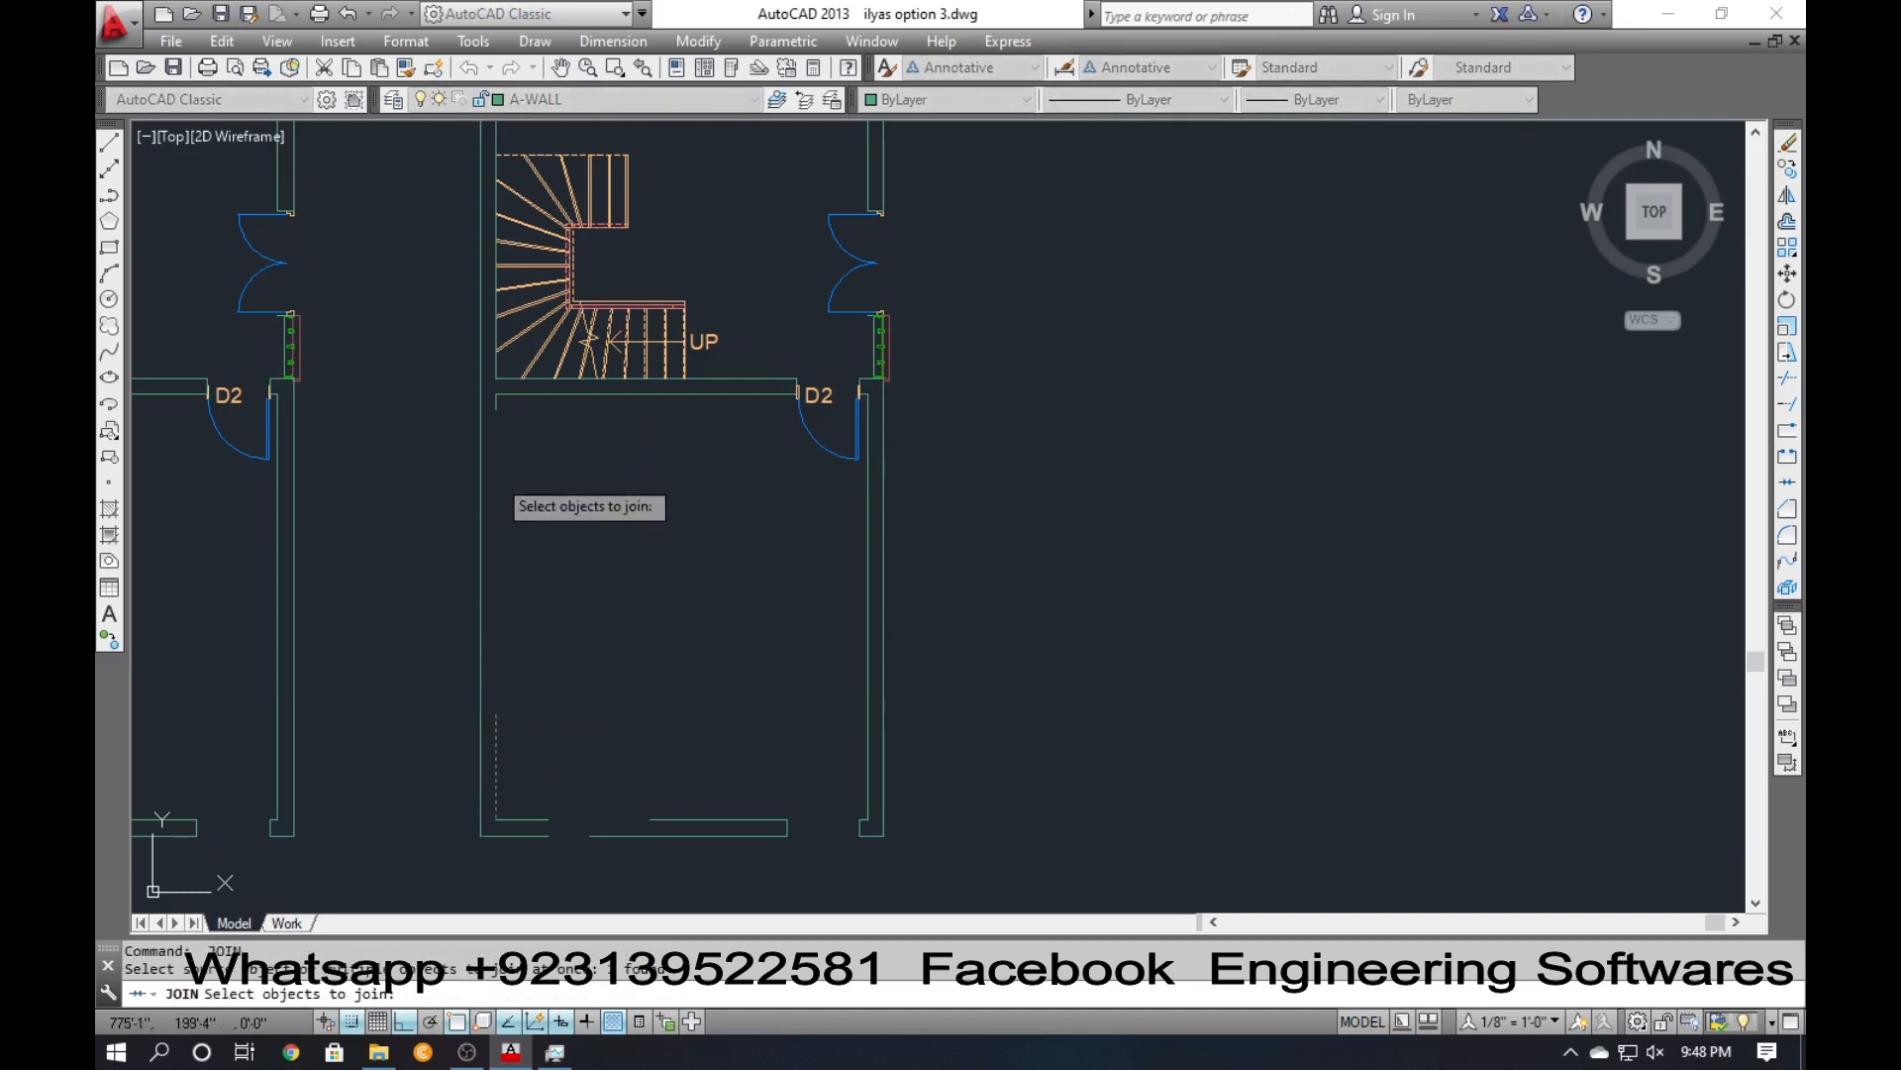
pyautogui.click(500, 413)
pyautogui.press('Return')
# Join the inner and outer lines of the bottom wall across the gaps near its left end.
pyautogui.press('Return')
pyautogui.click(531, 819)
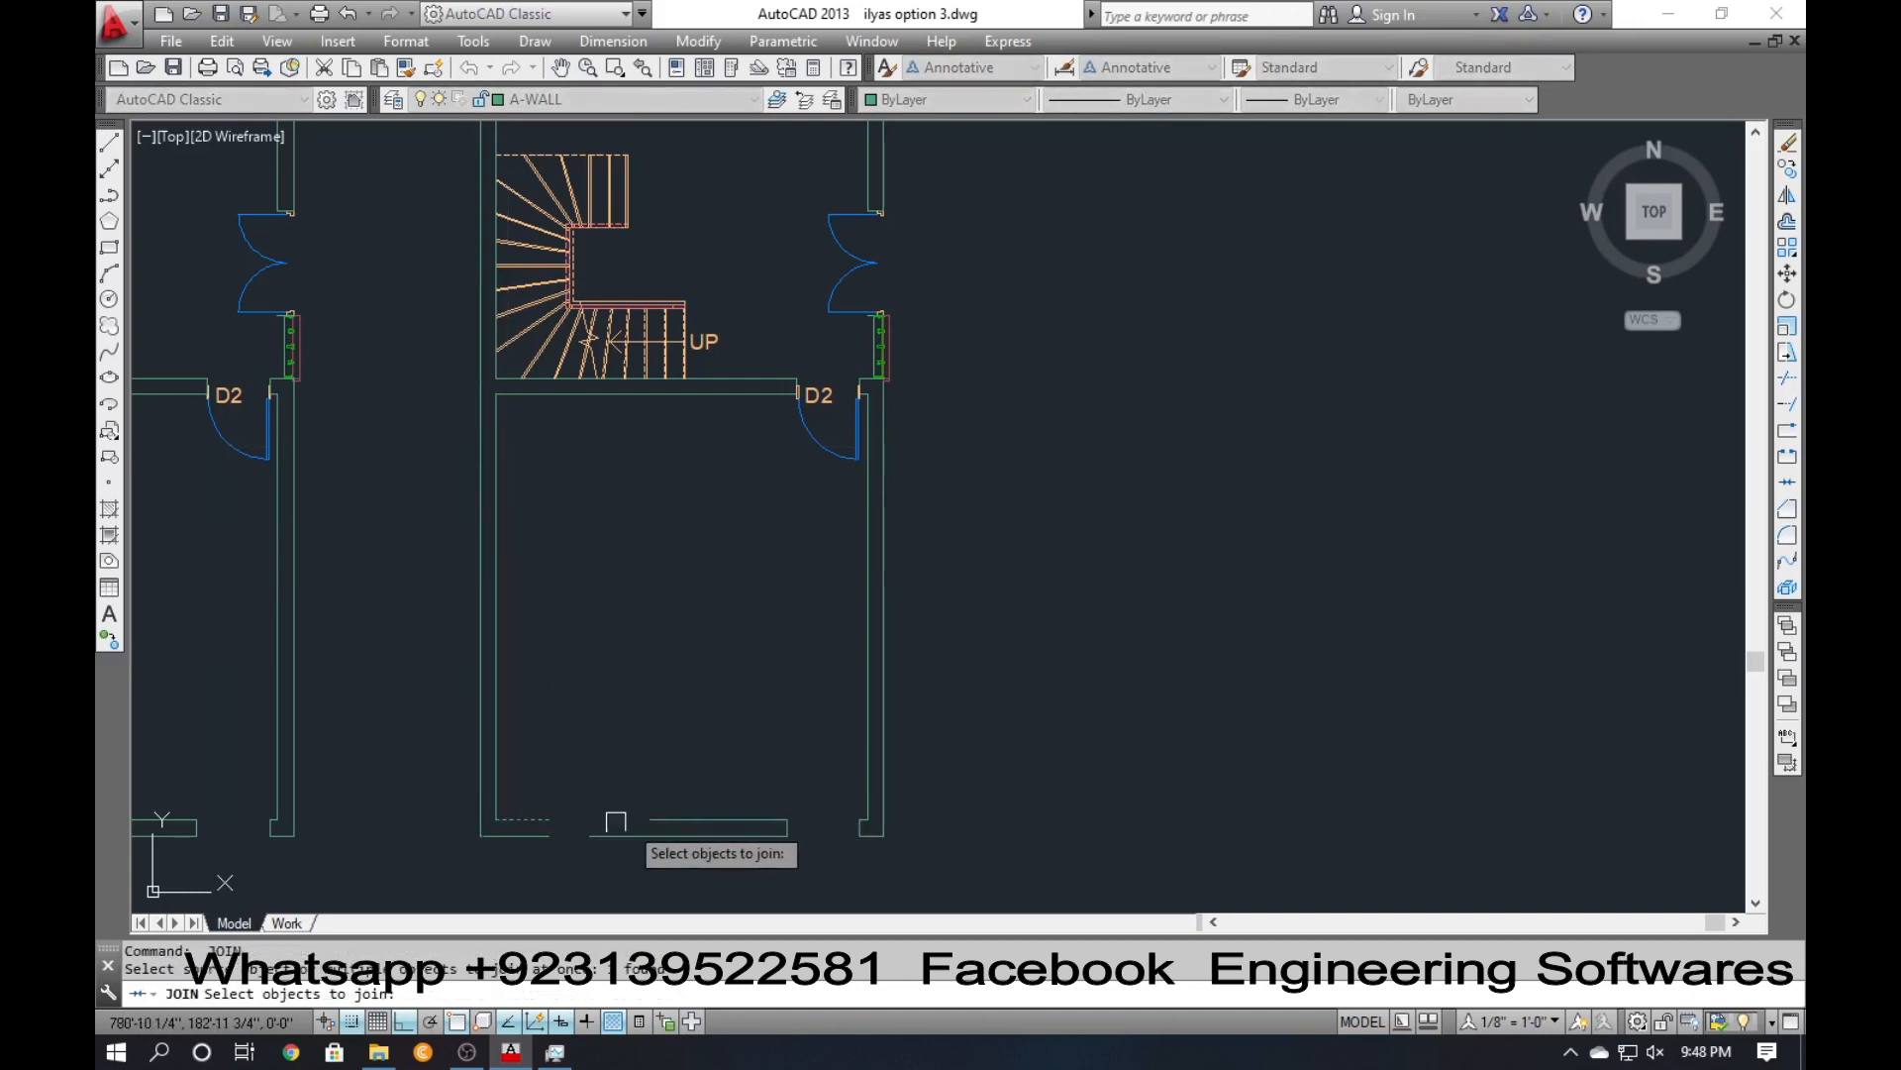
pyautogui.press('Return')
pyautogui.press('Return')
pyautogui.click(608, 834)
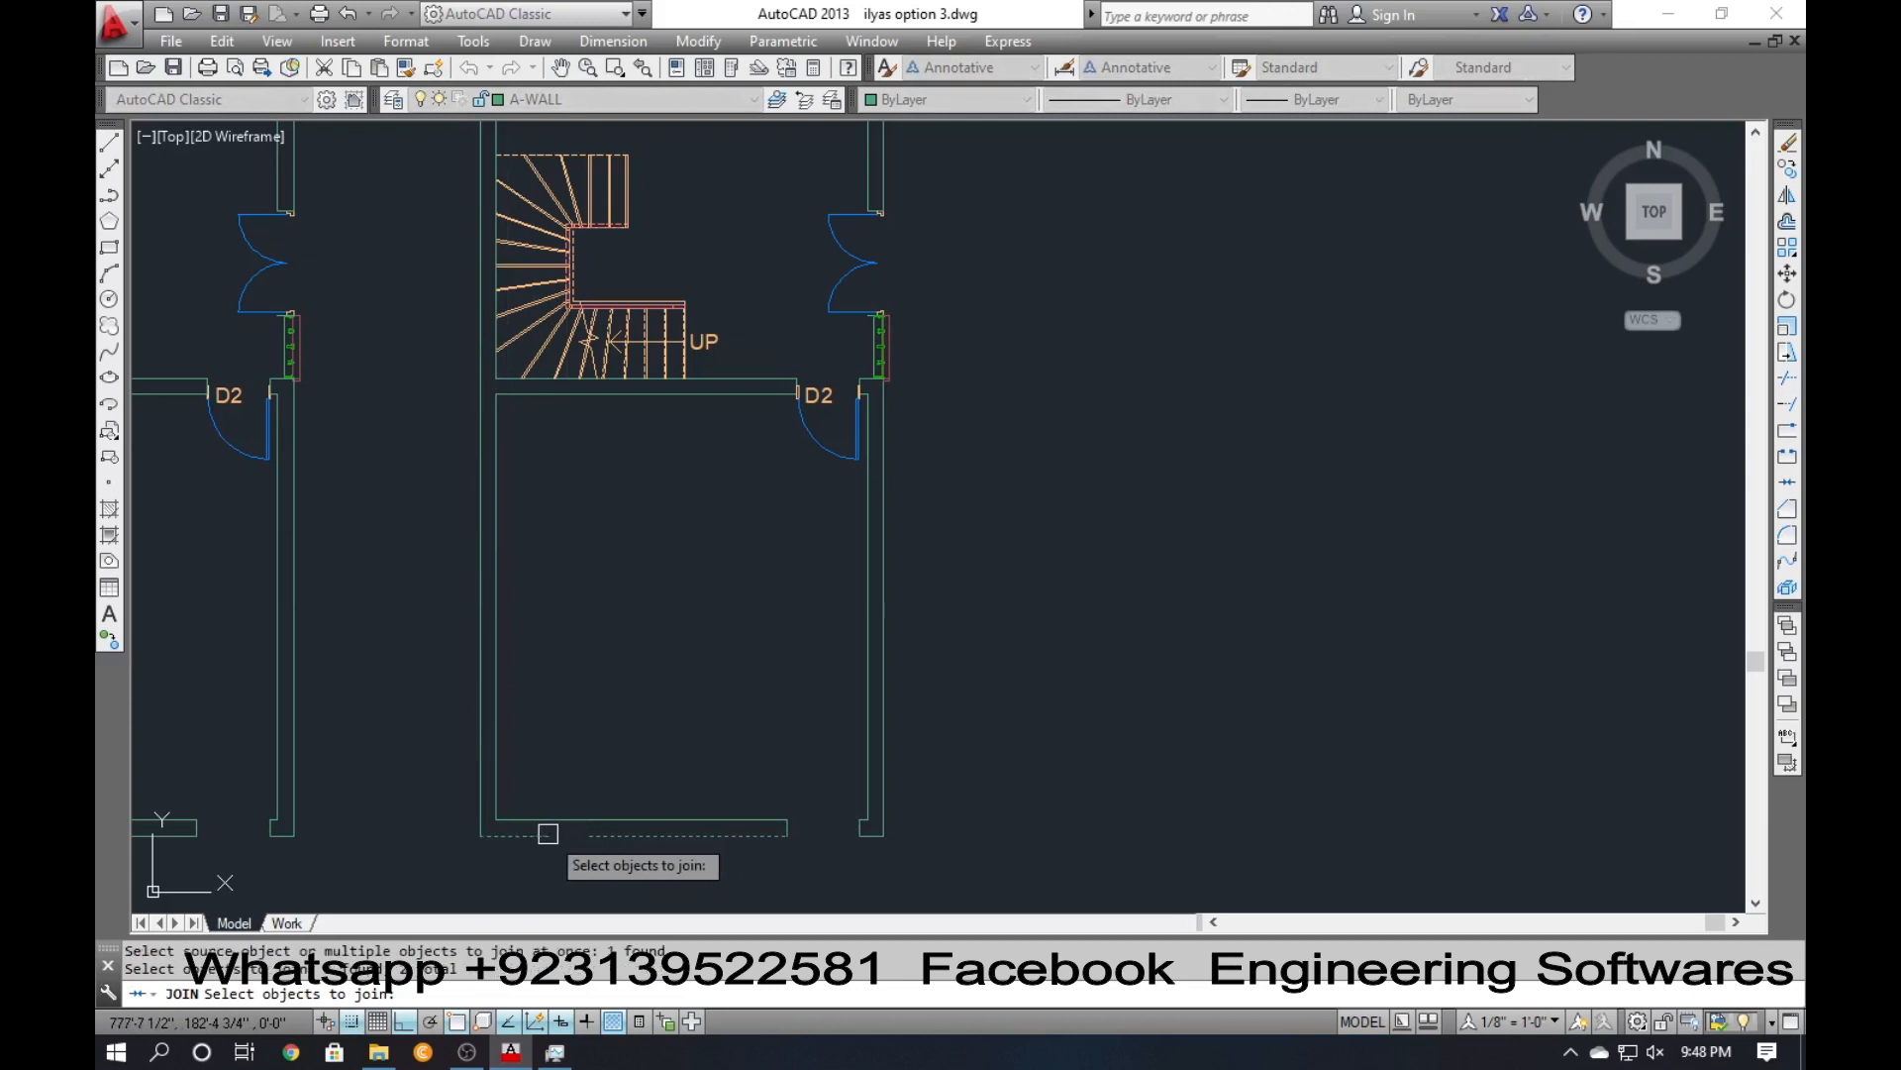
pyautogui.press('Return')
pyautogui.press('Escape')
# Erase the end cap and corner return at the opening near the bottom wall's right end.
pyautogui.click(702, 784)
pyautogui.click(903, 879)
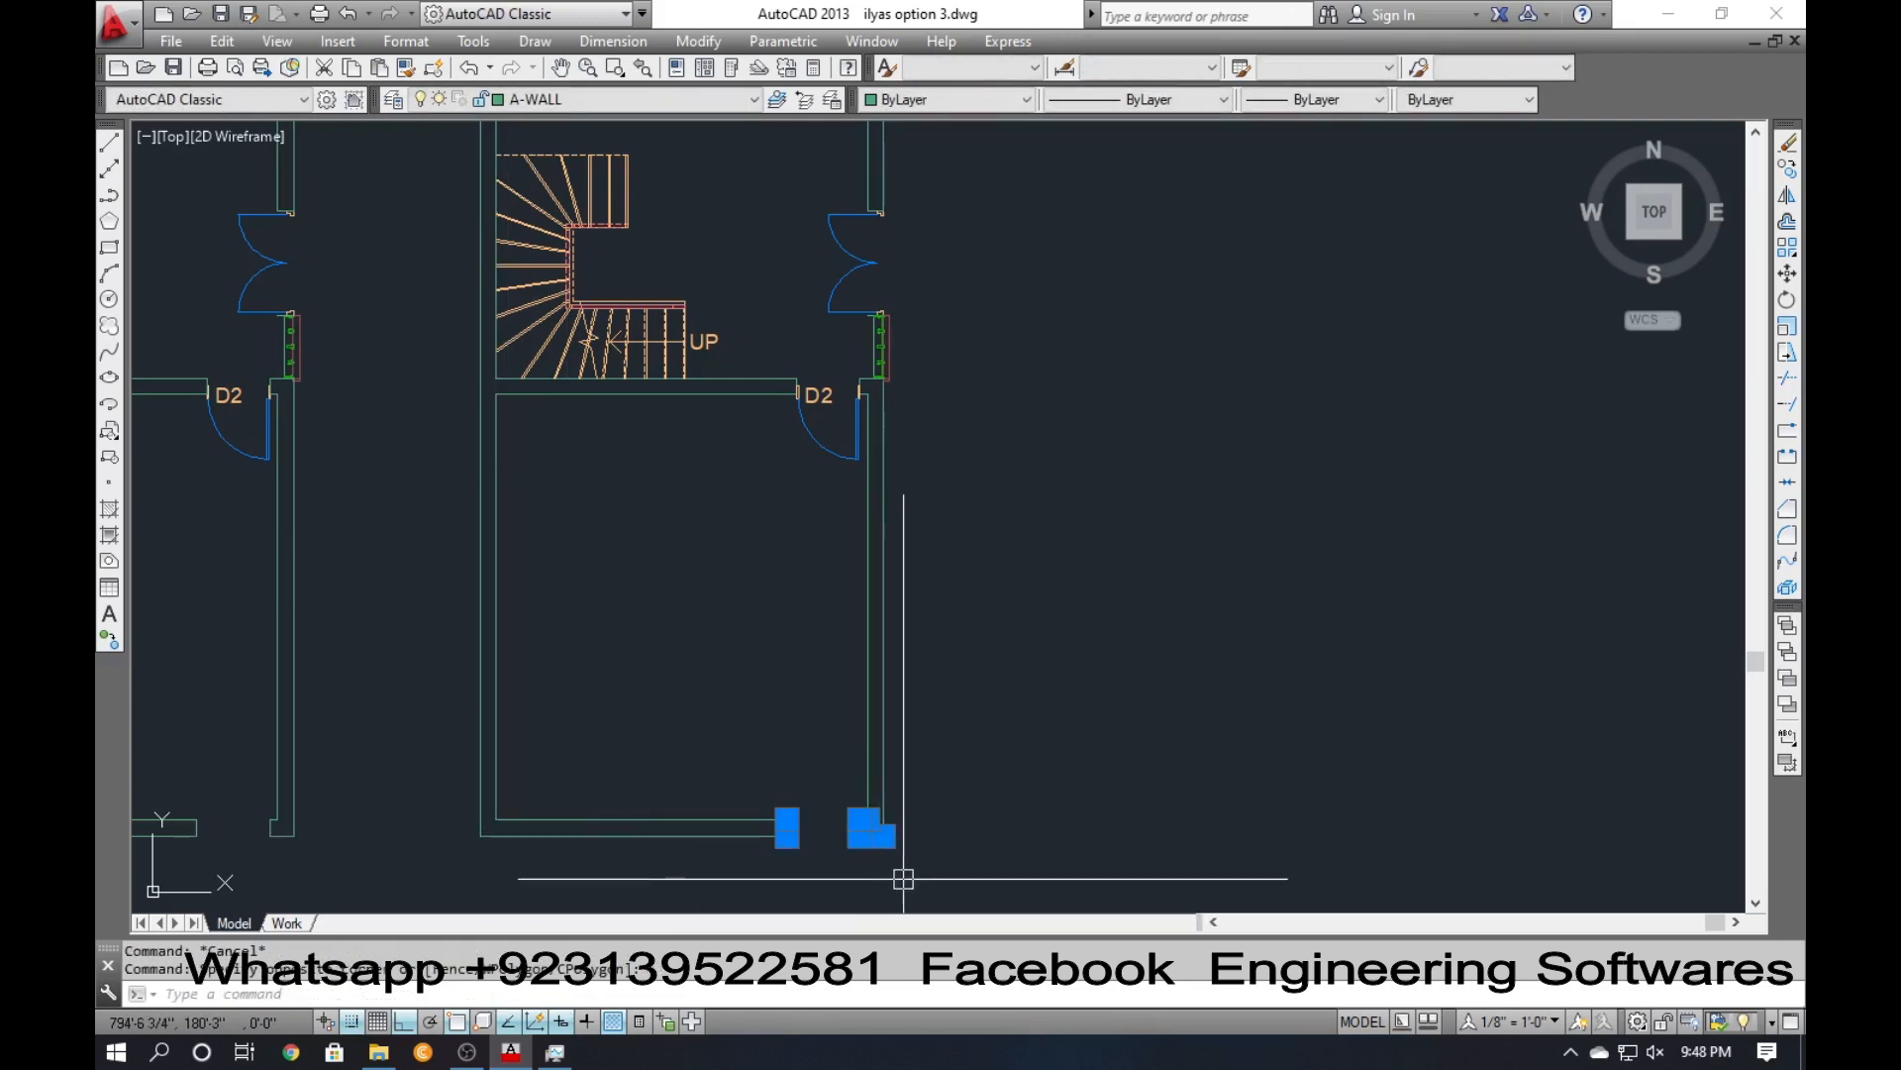
pyautogui.press('Delete')
# Extend both bottom wall lines to the right wall to close the room's lower corner.
pyautogui.press('Return')
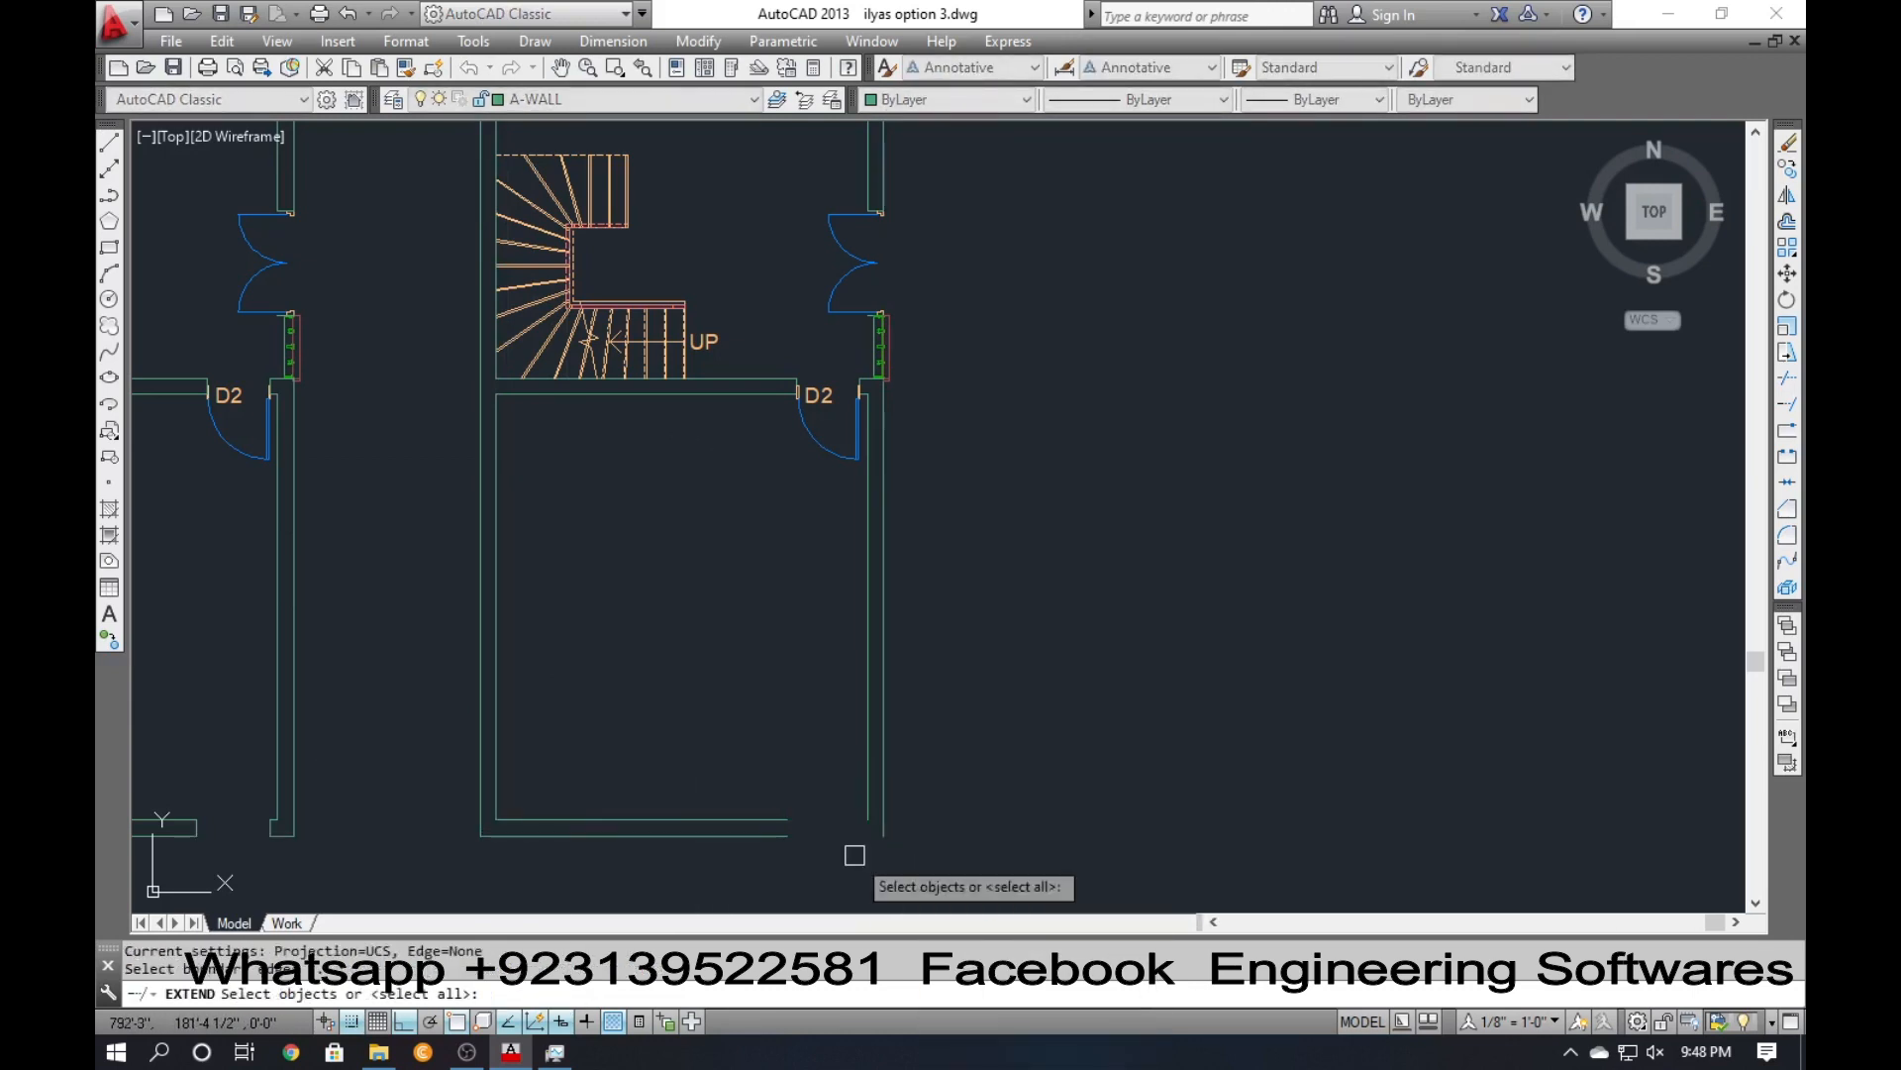
pyautogui.press('Return')
pyautogui.click(781, 820)
pyautogui.click(777, 837)
pyautogui.press('Escape')
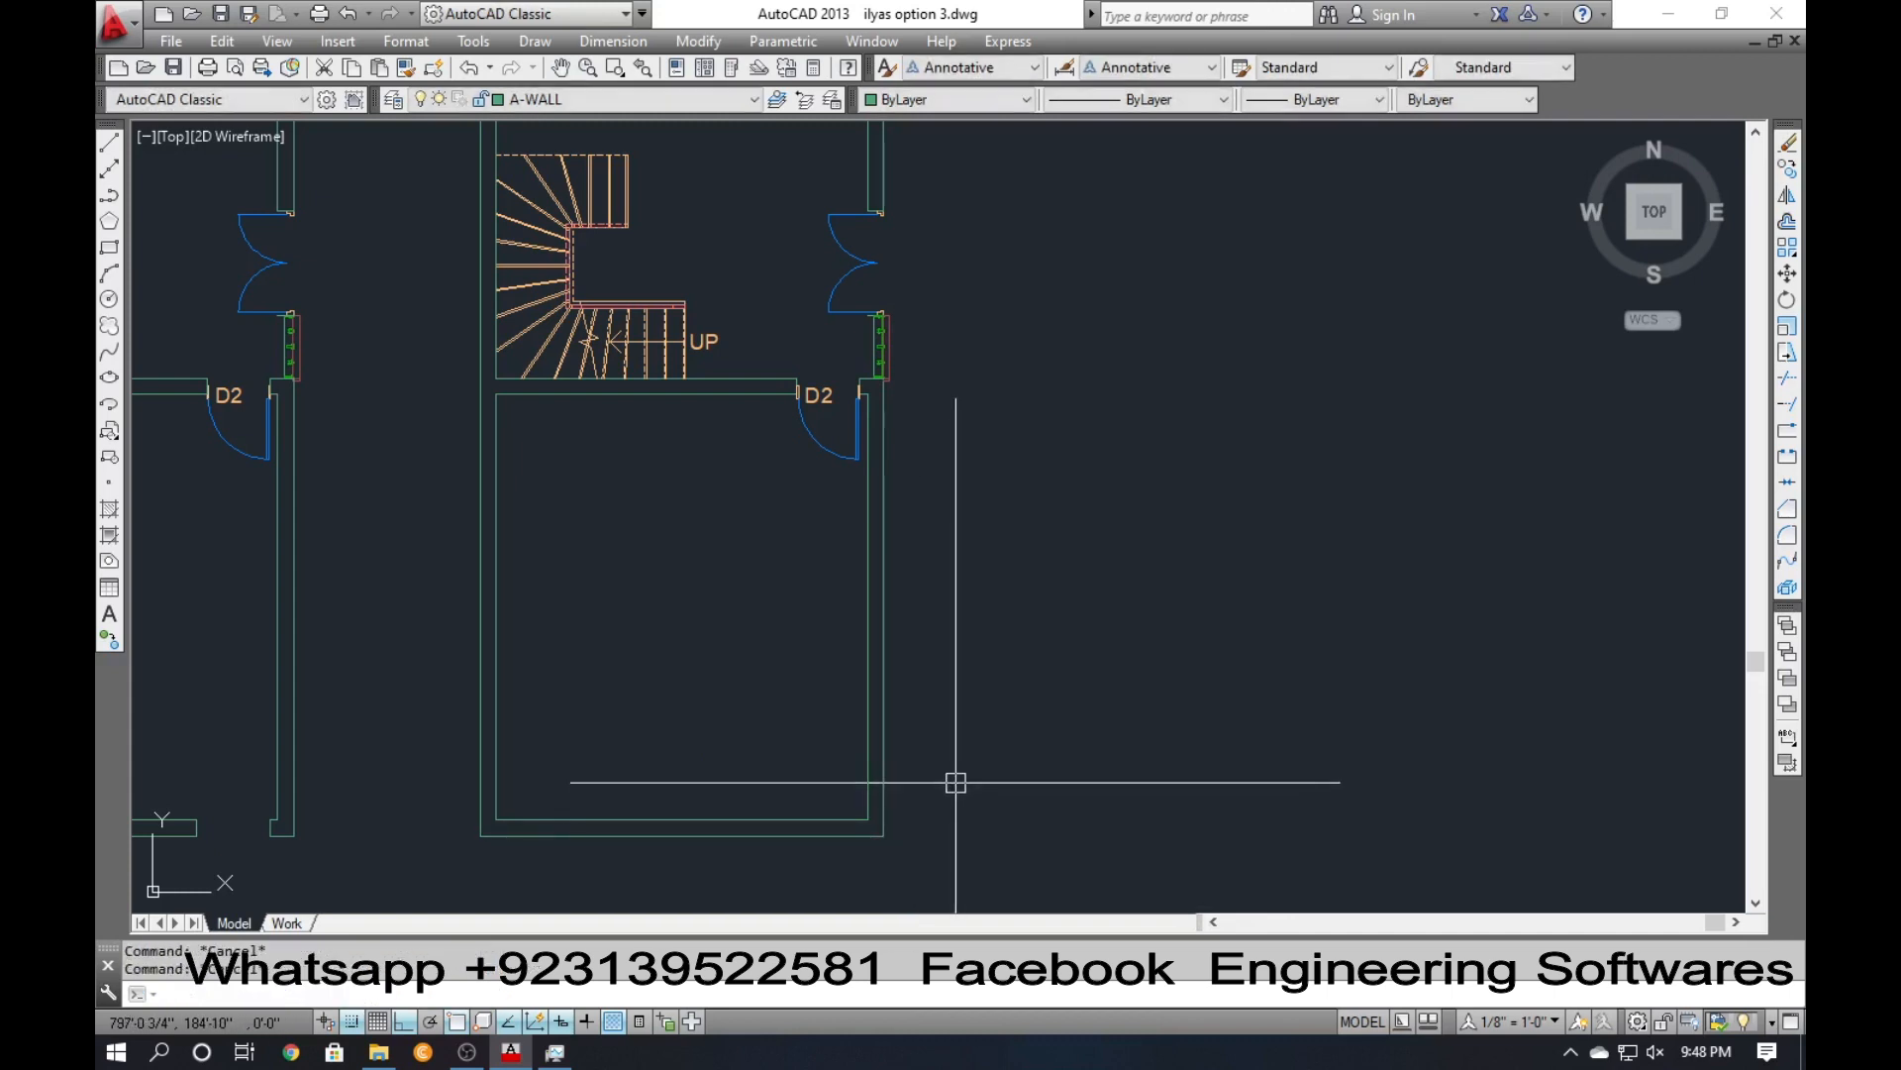
# Offset the bottom wall's inner line 14 feet upward into the room.
pyautogui.press('Return')
pyautogui.write('14')
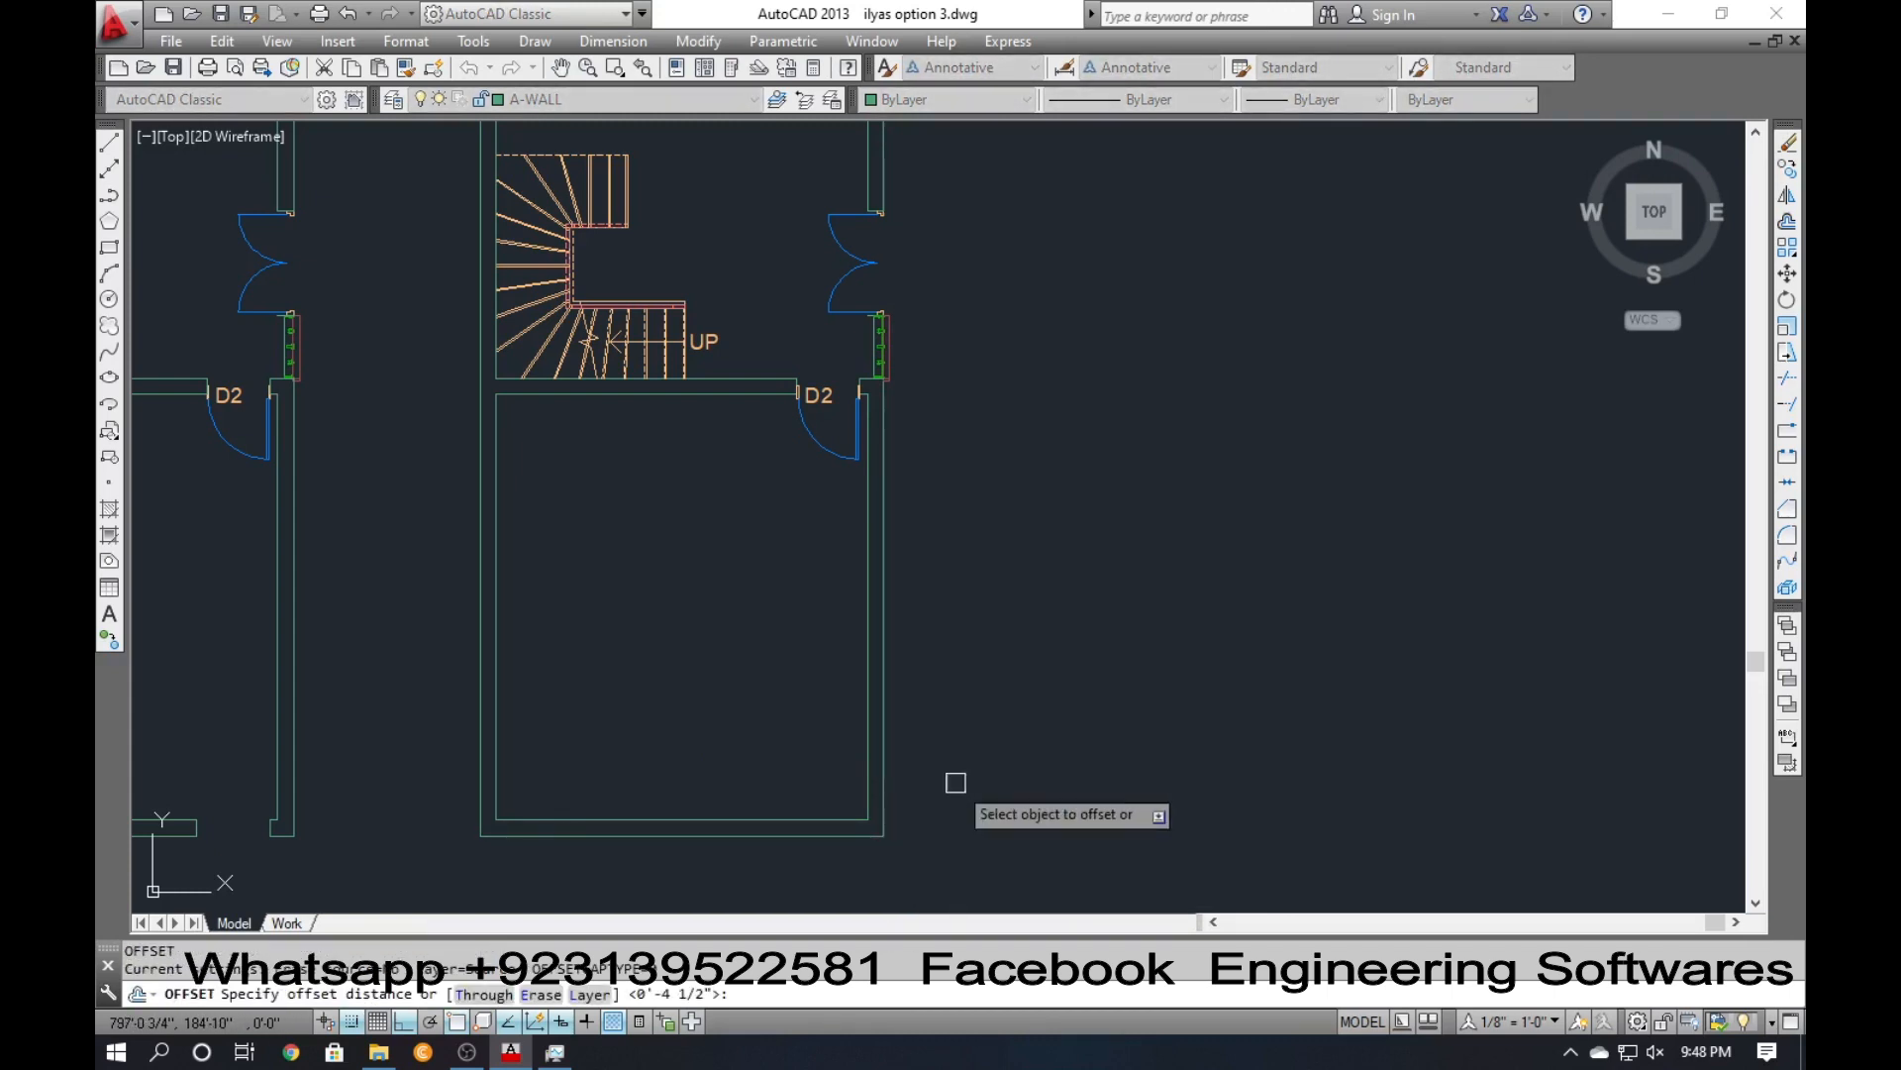
pyautogui.click(824, 819)
pyautogui.click(760, 646)
pyautogui.press('Return')
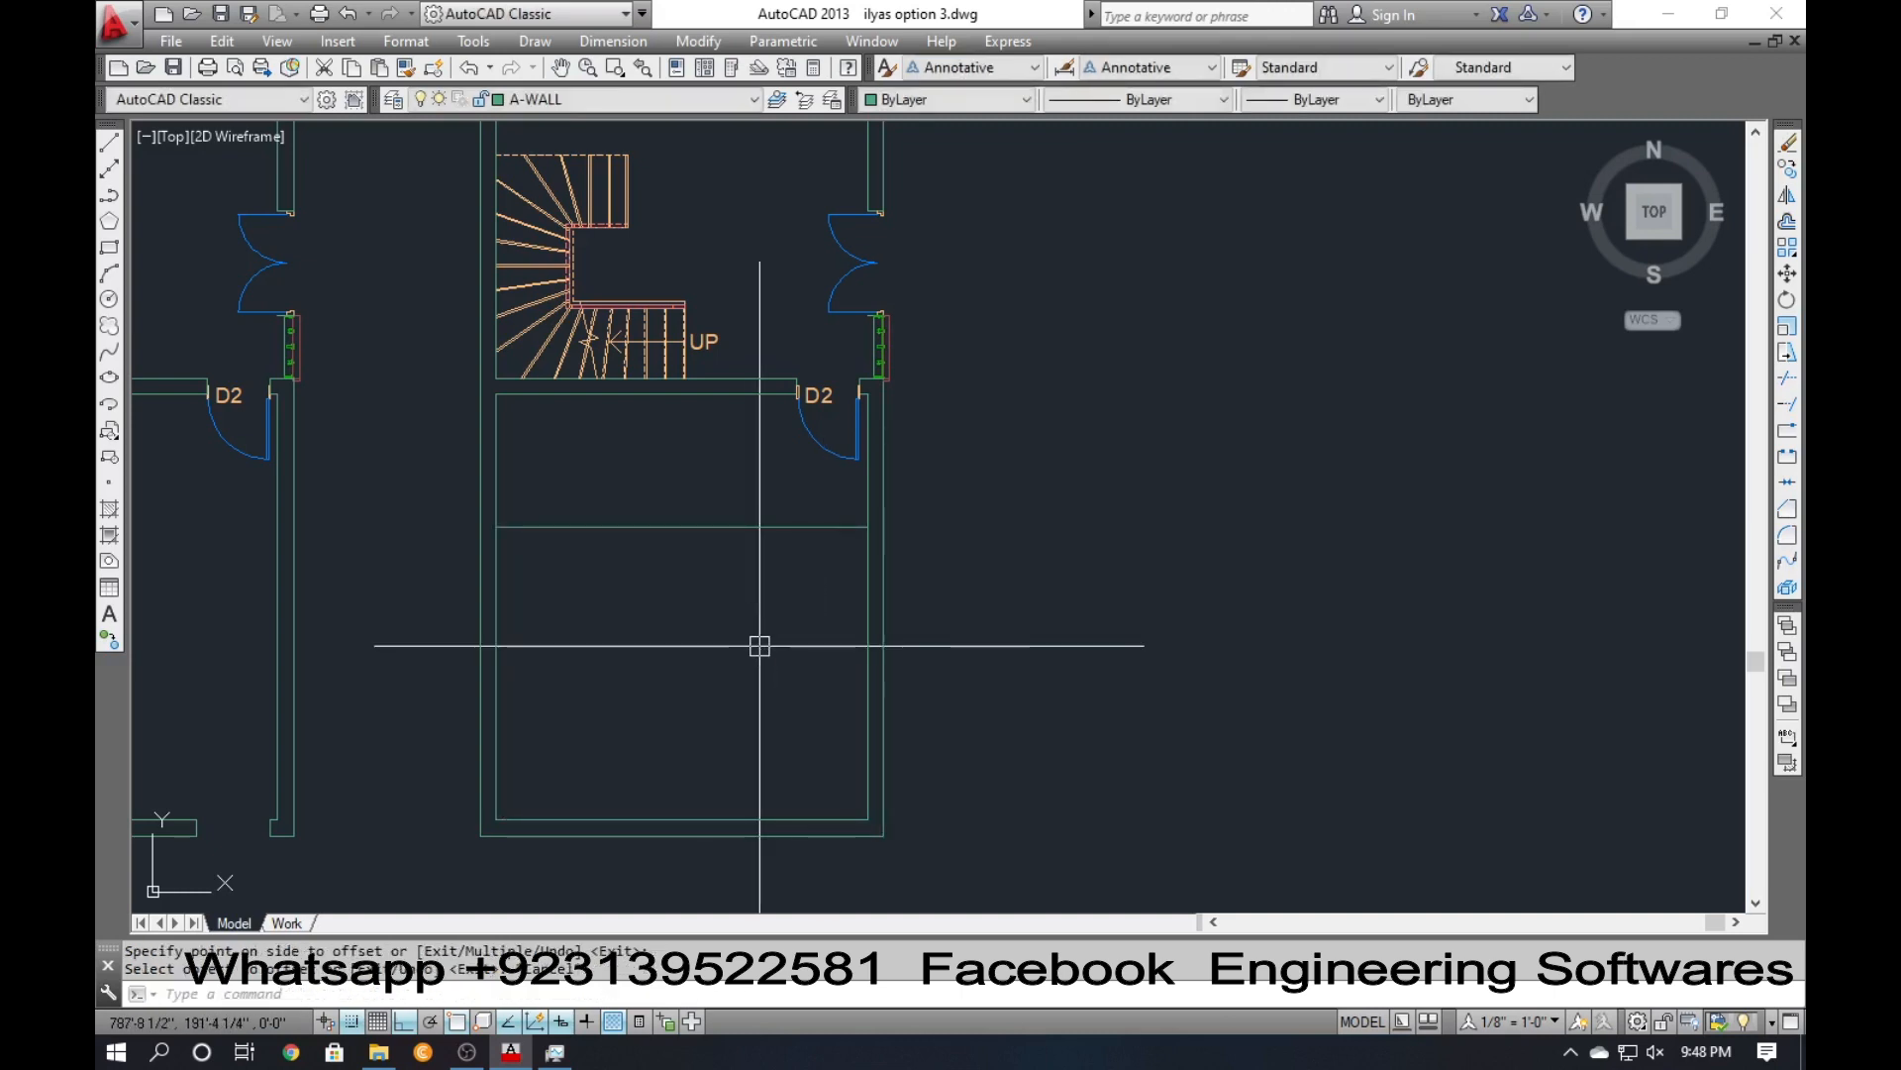
pyautogui.press('Return')
pyautogui.press('Return')
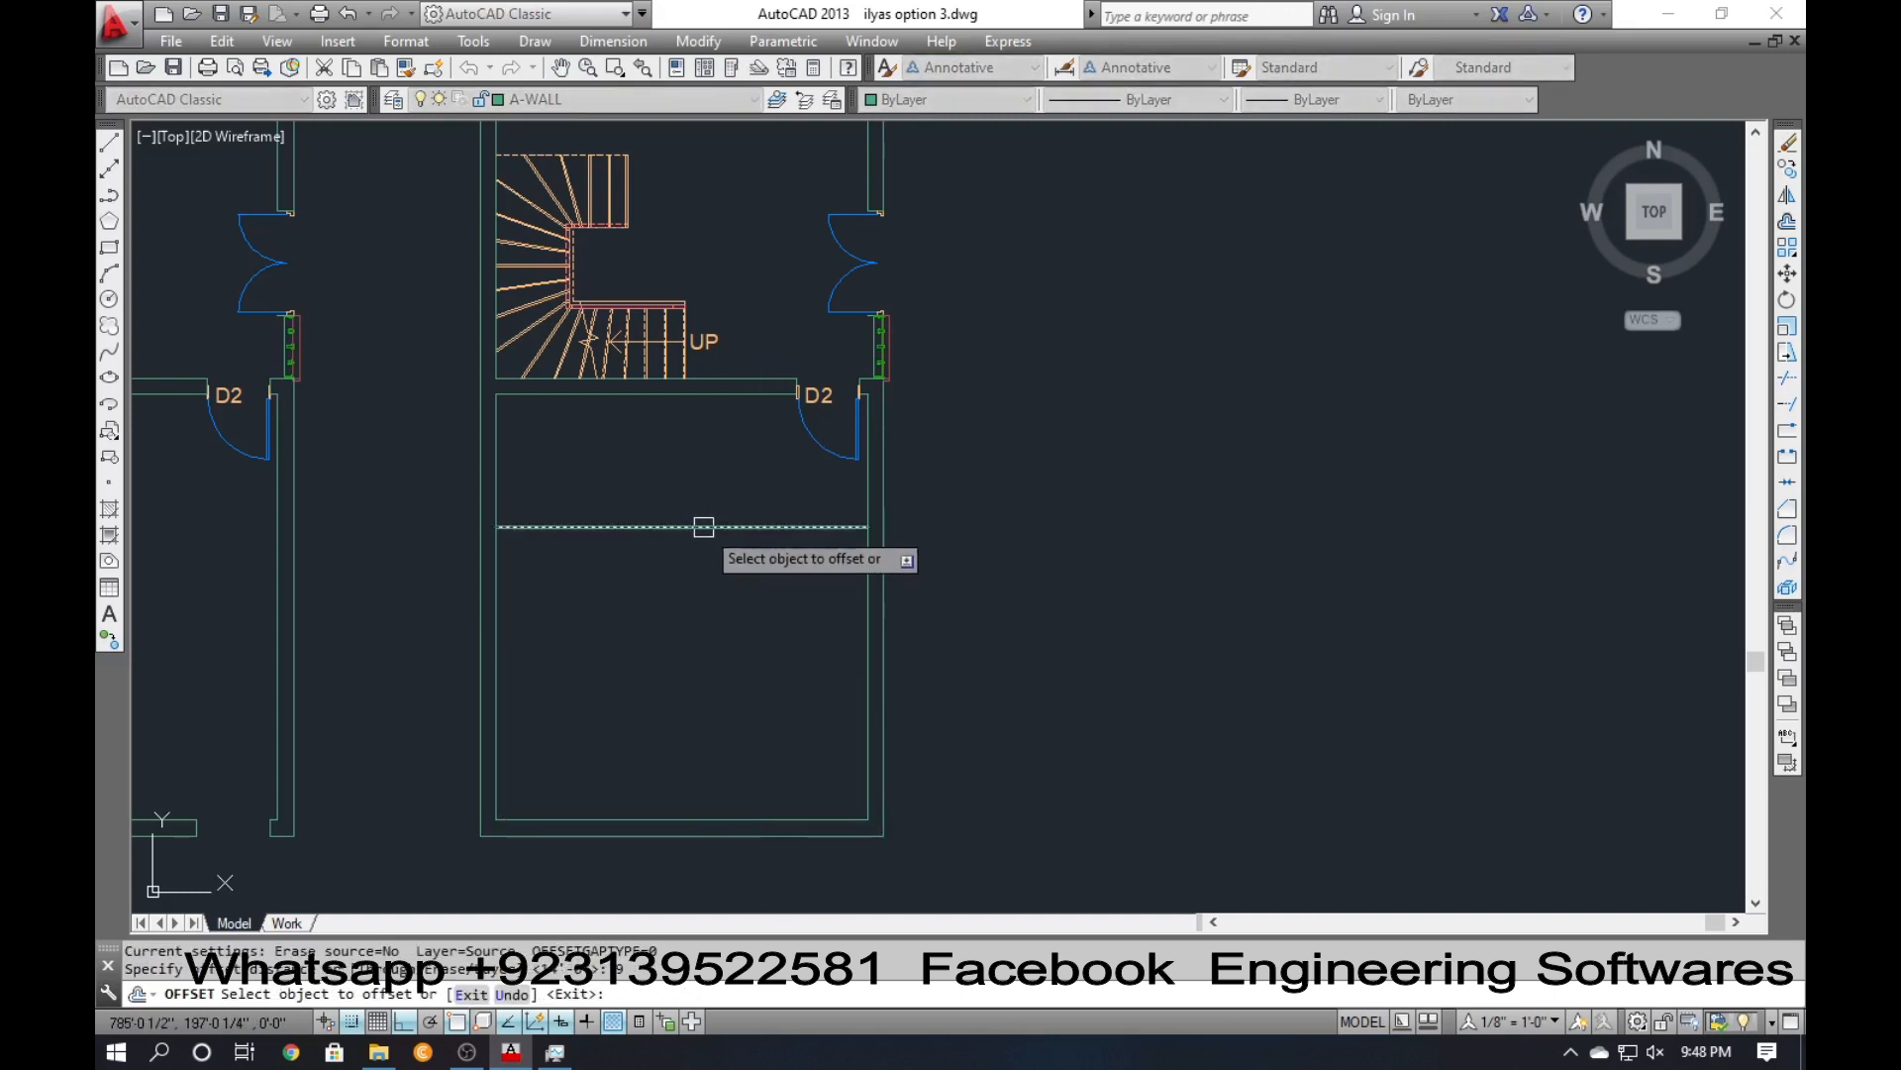
pyautogui.press('Escape')
# Offset the new horizontal line 4.5 inches upward to form the partition wall's thickness.
pyautogui.write('o')
pyautogui.press('Return')
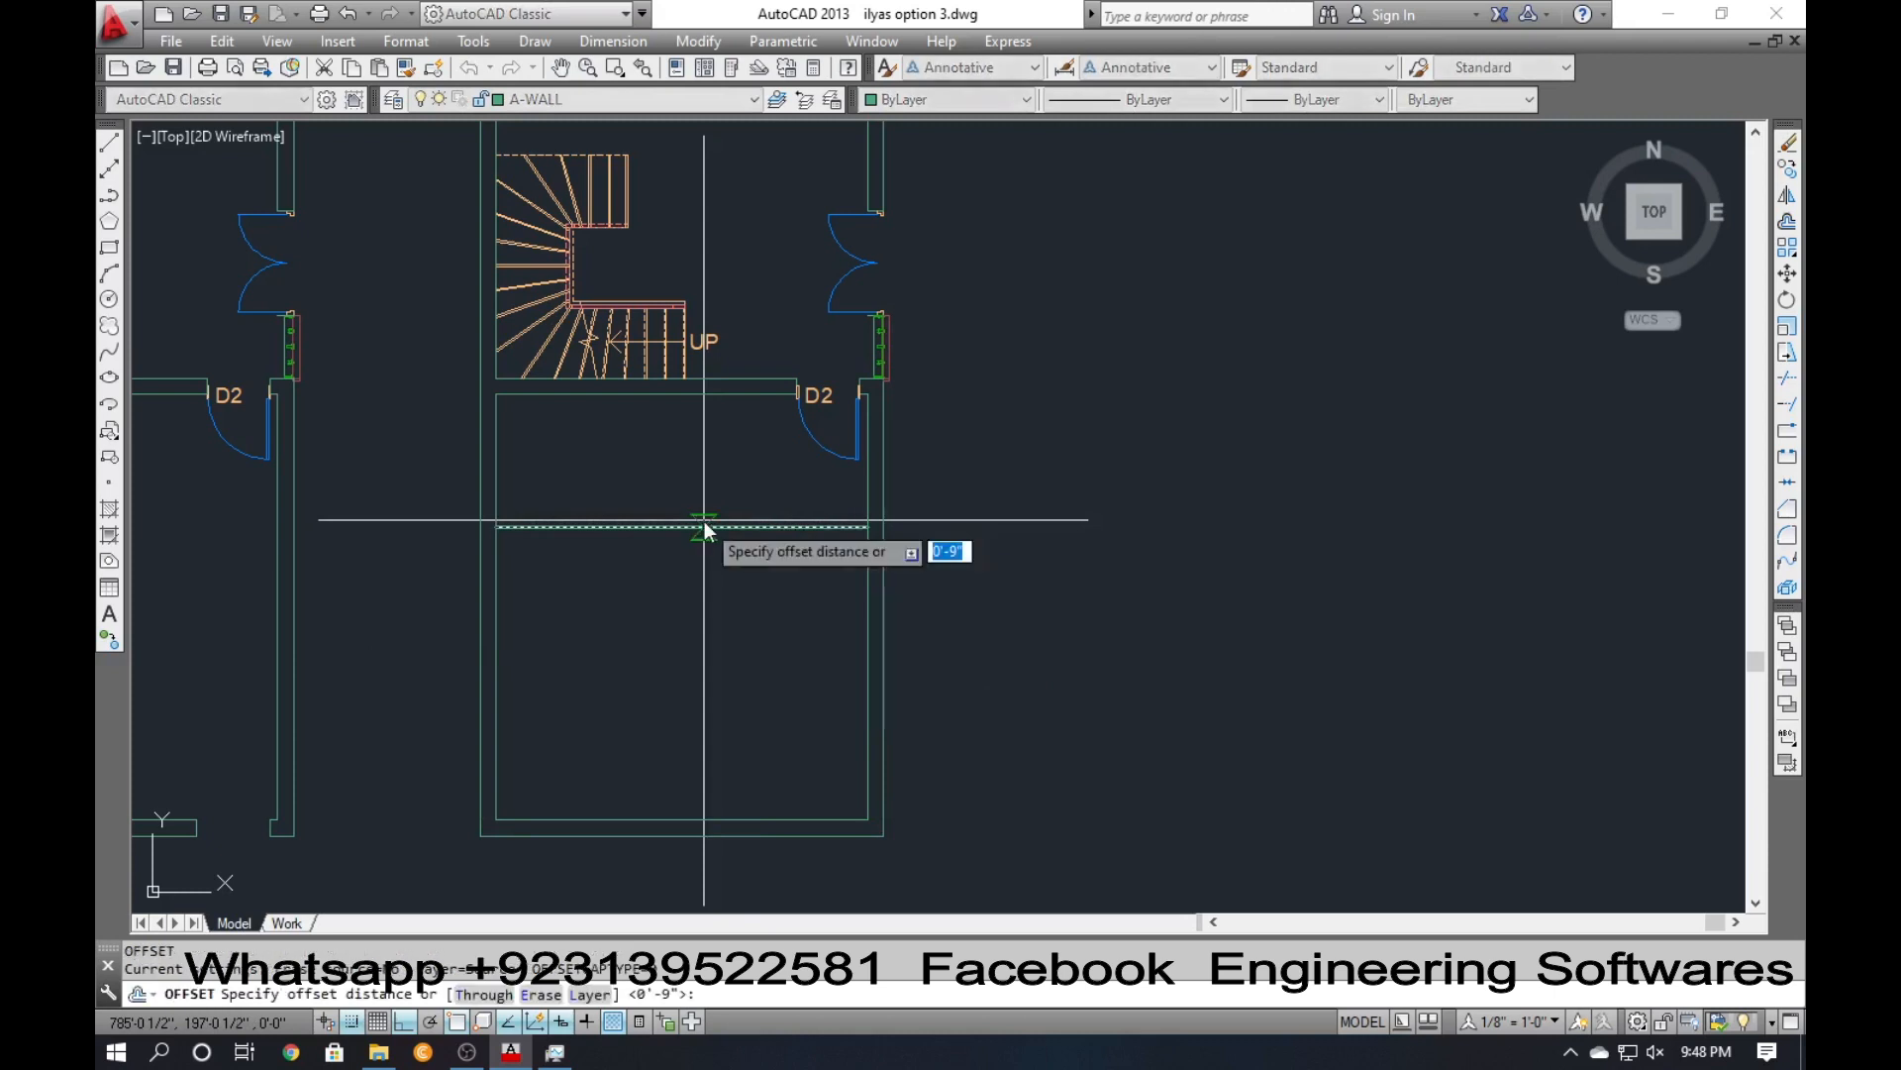
pyautogui.write('4.5')
pyautogui.press('Return')
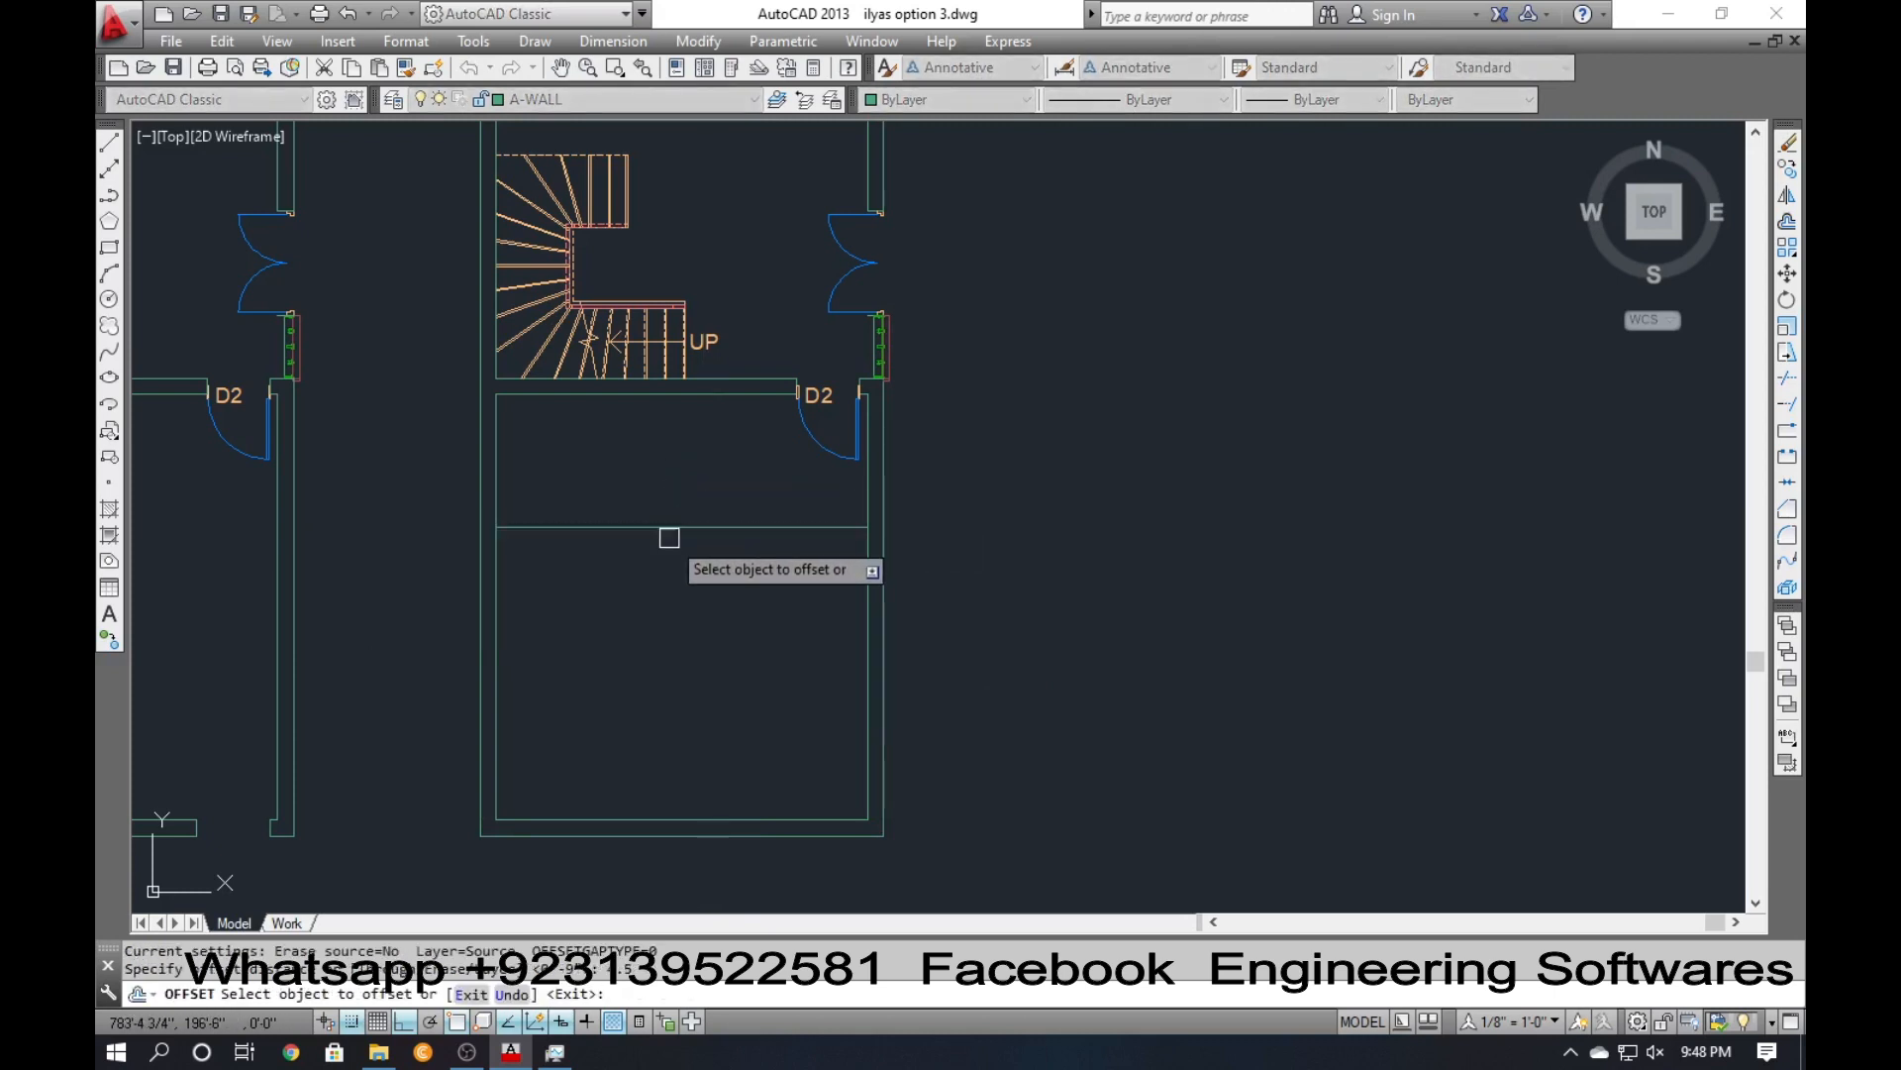
pyautogui.click(638, 425)
pyautogui.press('Escape')
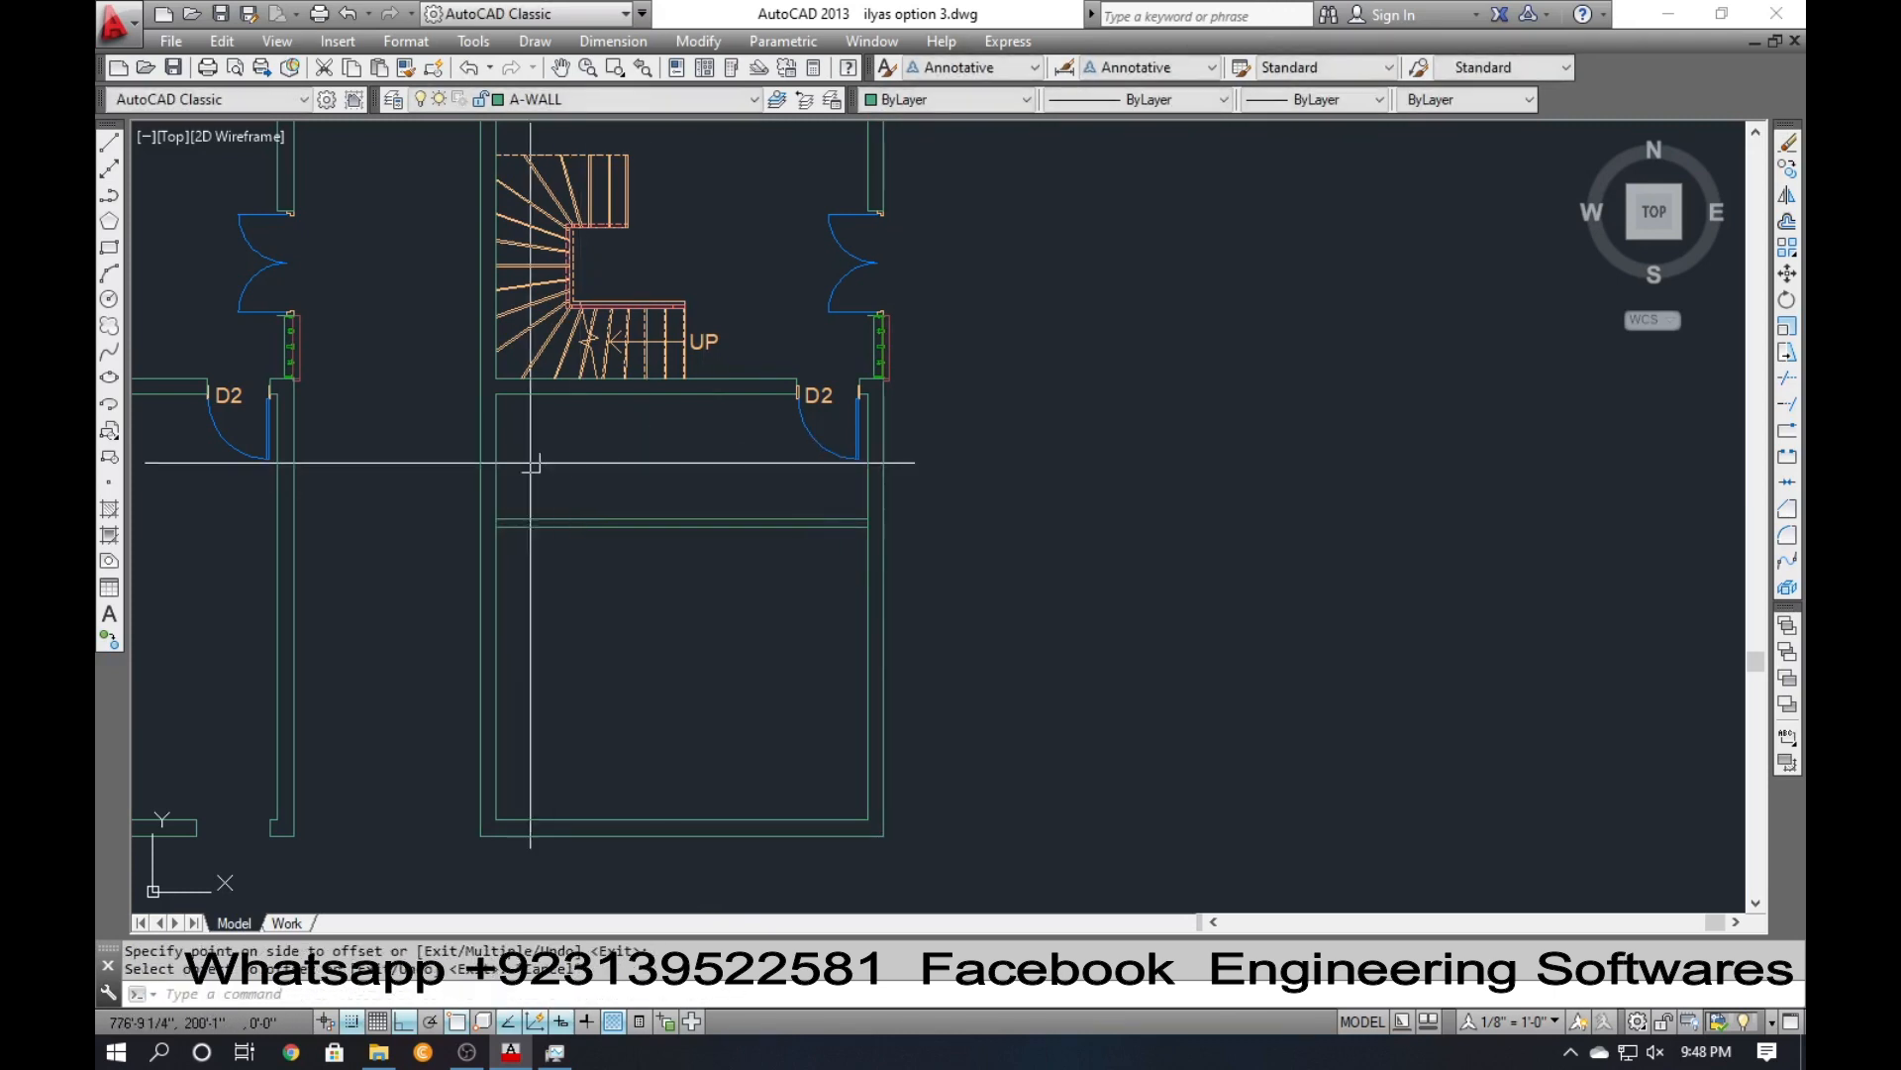
# Measure the clear distance between the wall below the stair and the new partition with an aligned dimension.
pyautogui.write('dal')
pyautogui.press('Return')
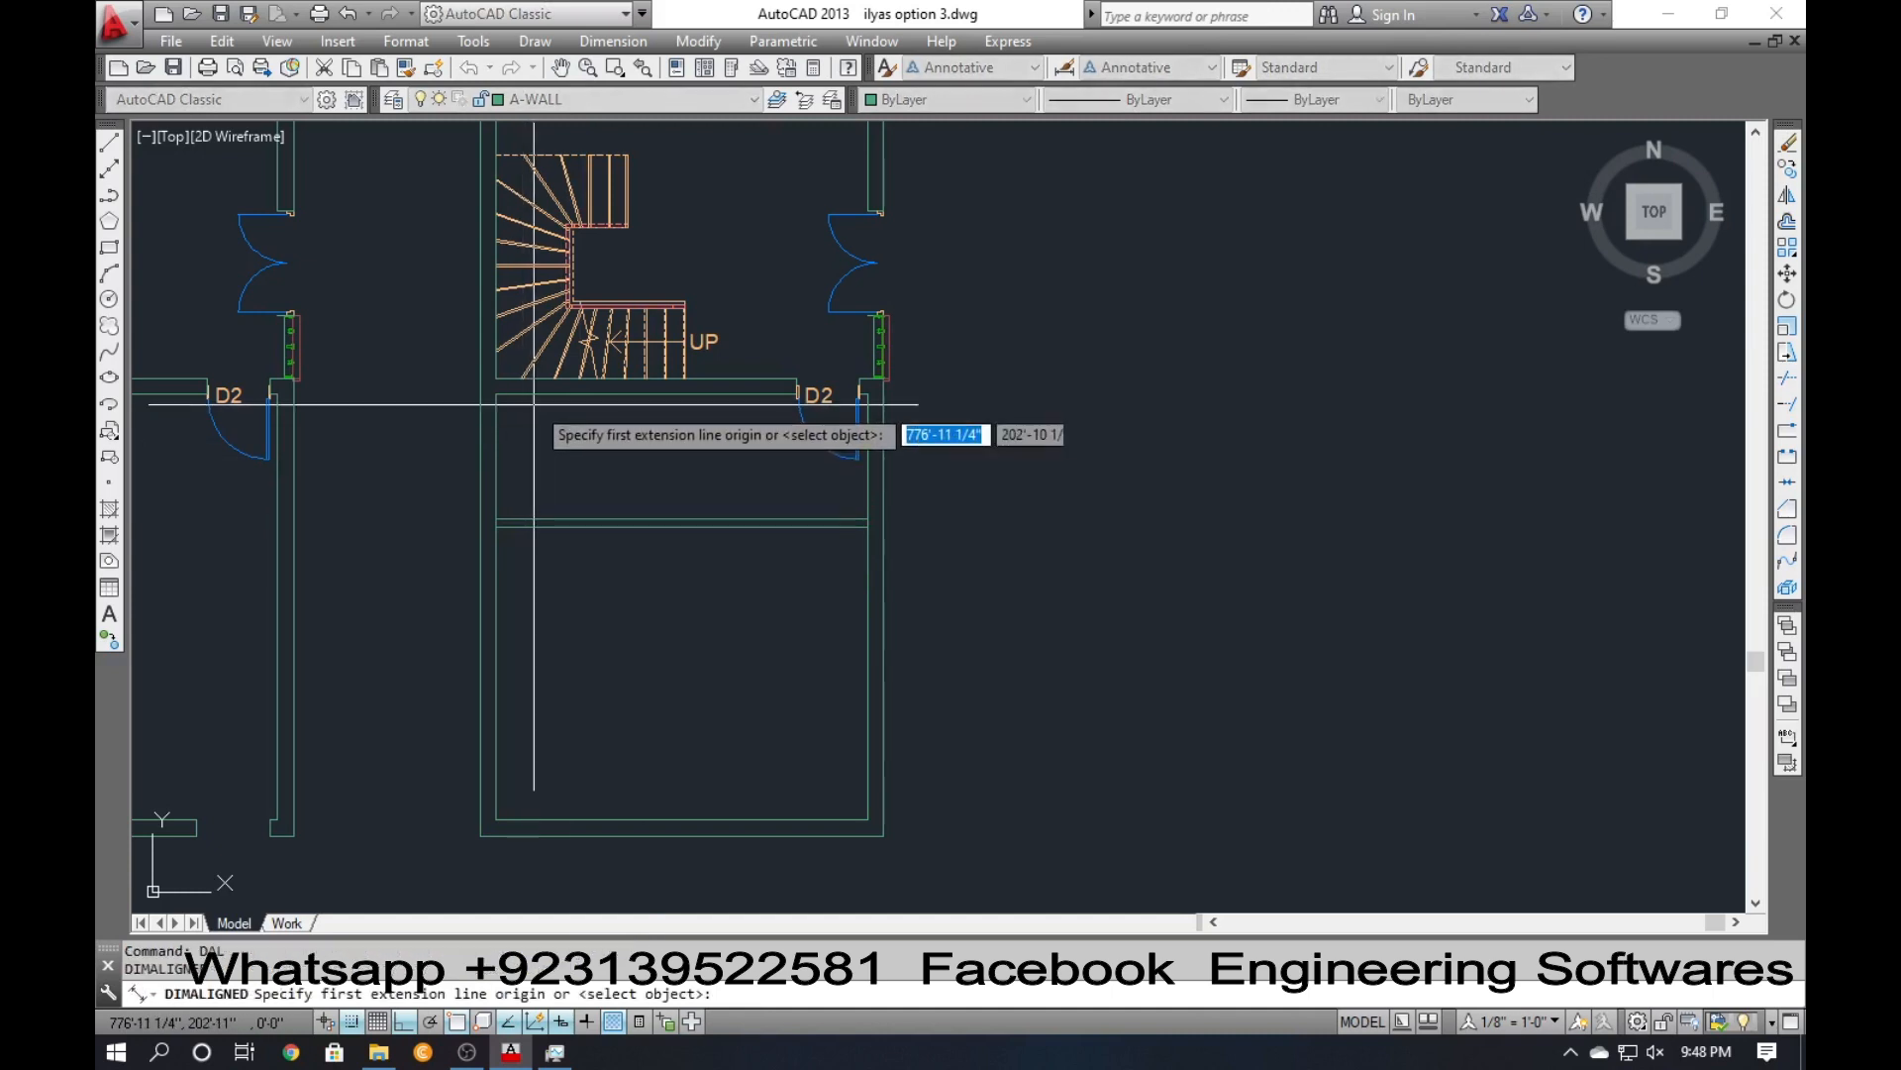
pyautogui.click(532, 397)
pyautogui.click(533, 503)
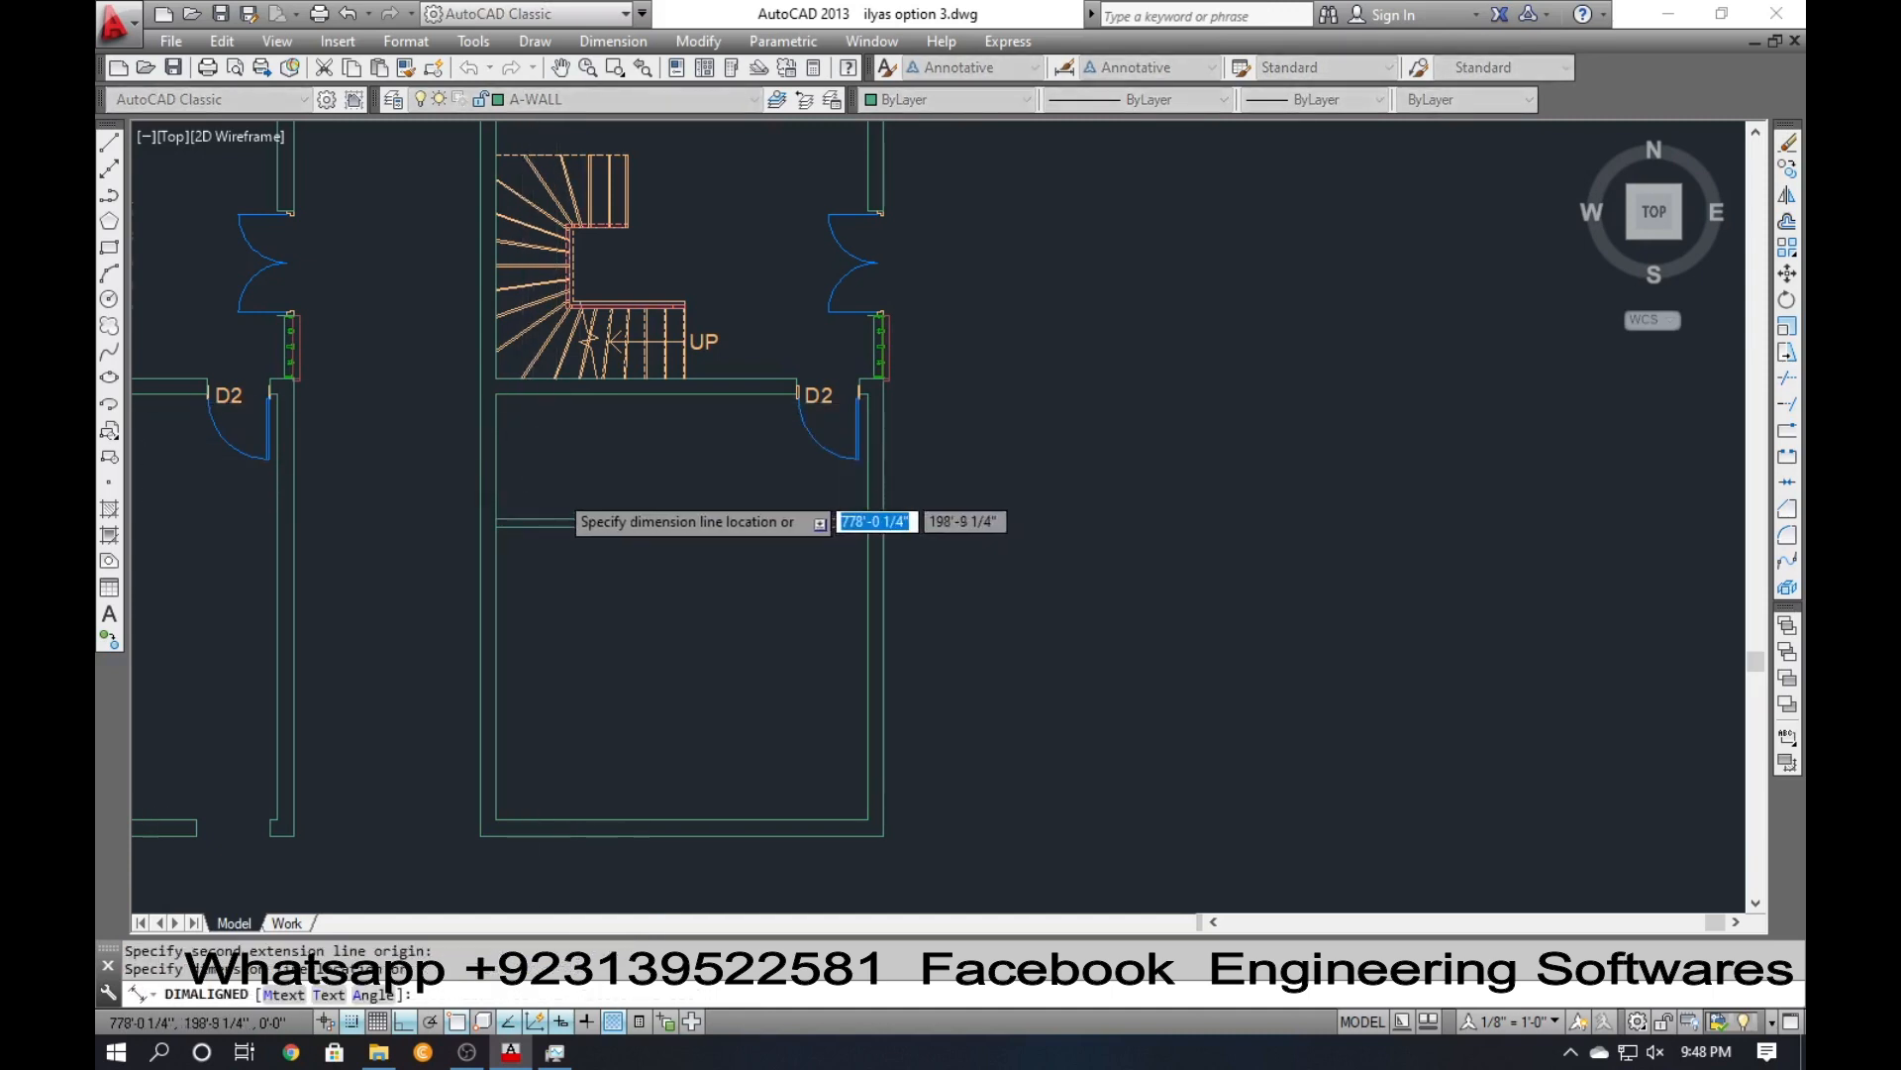
pyautogui.scroll(3, 540, 496)
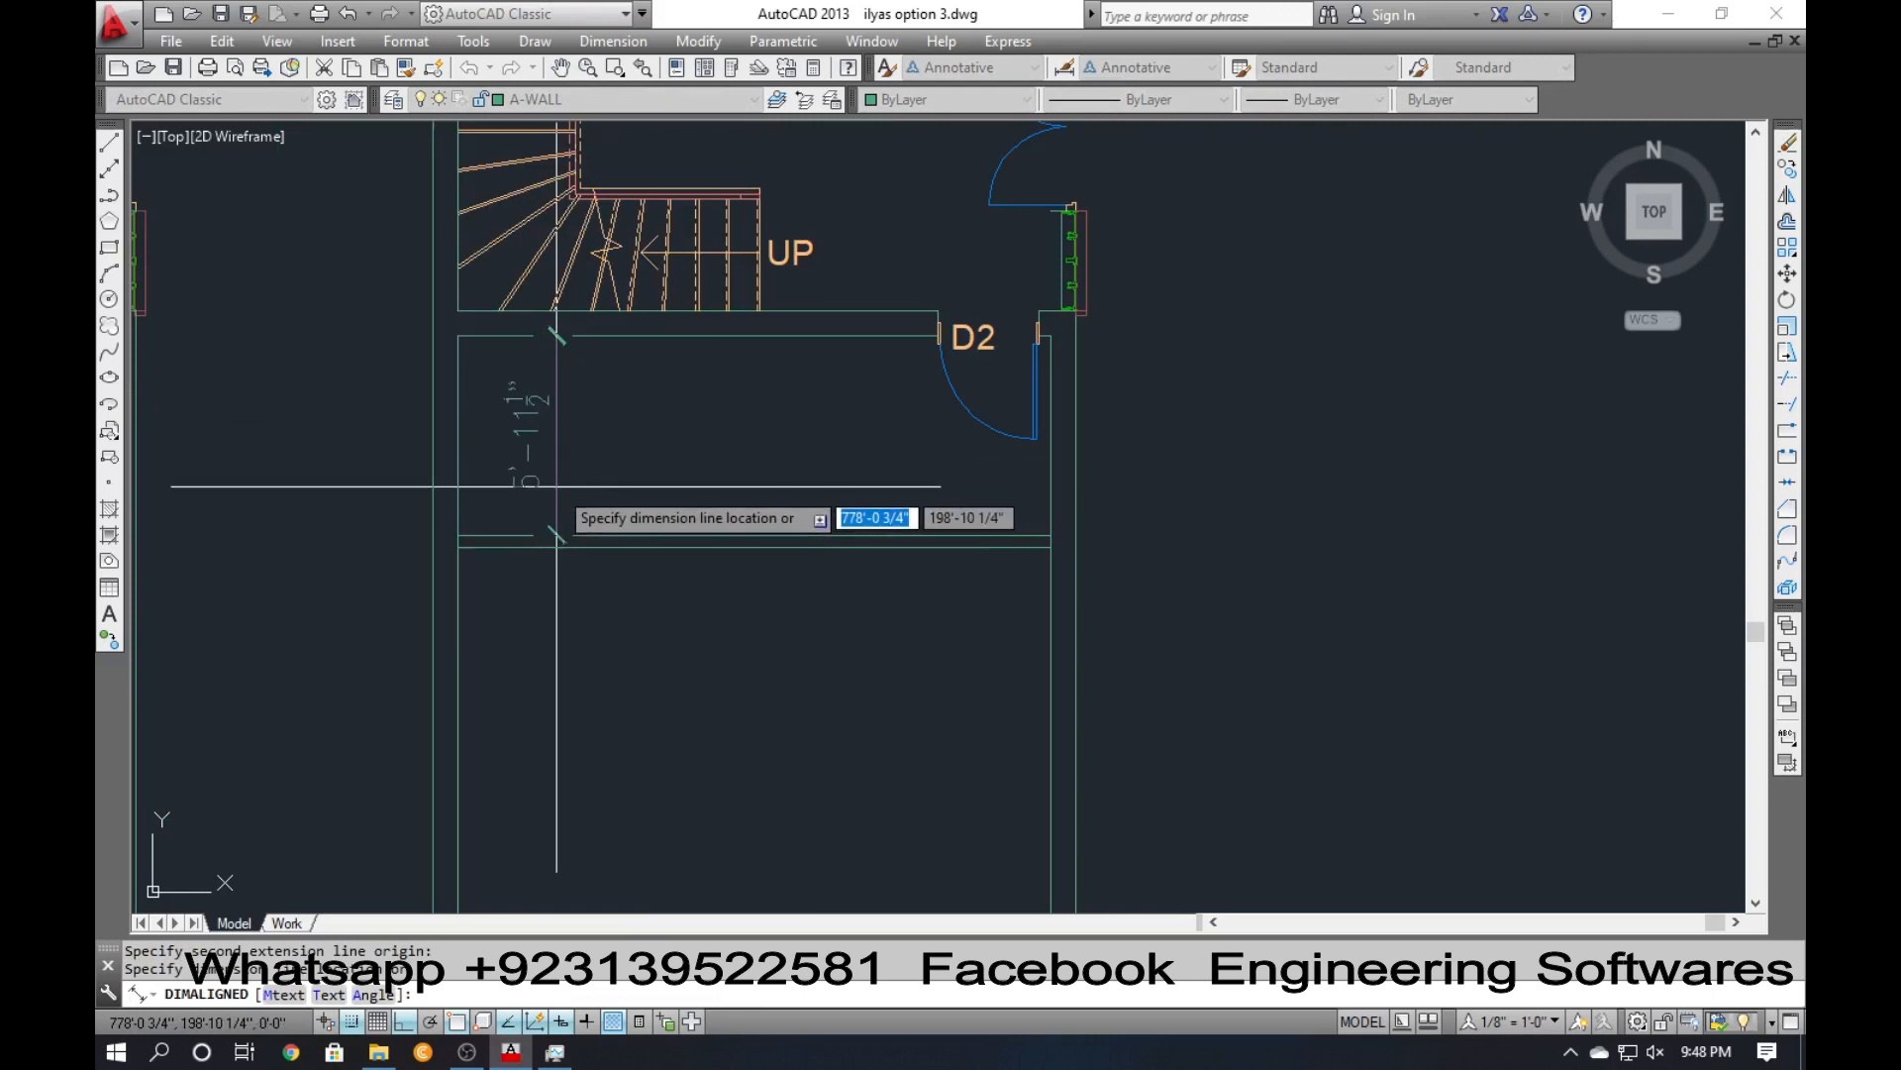
pyautogui.press('Escape')
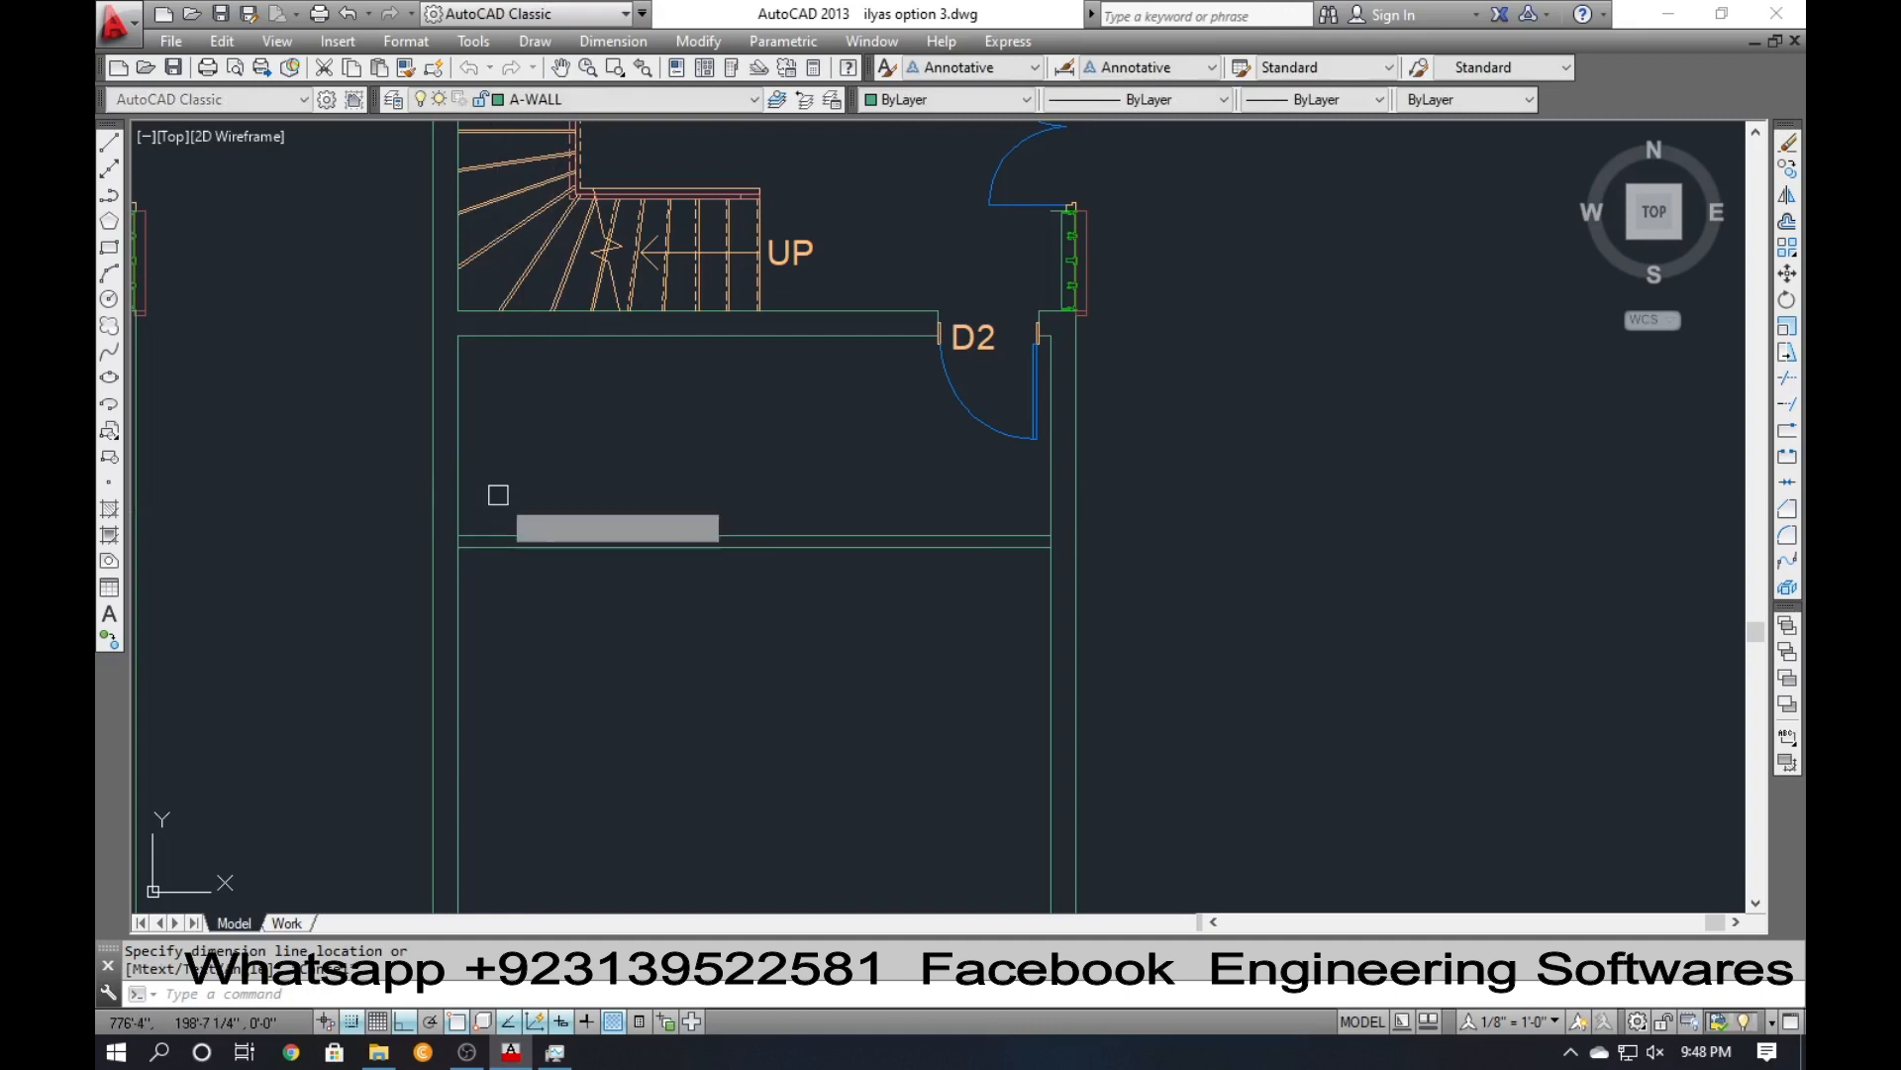
# Trim the left wall's inner line between the two partition lines.
pyautogui.press('Return')
pyautogui.scroll(6, 448, 546)
pyautogui.click(472, 531)
pyautogui.scroll(-6, 483, 564)
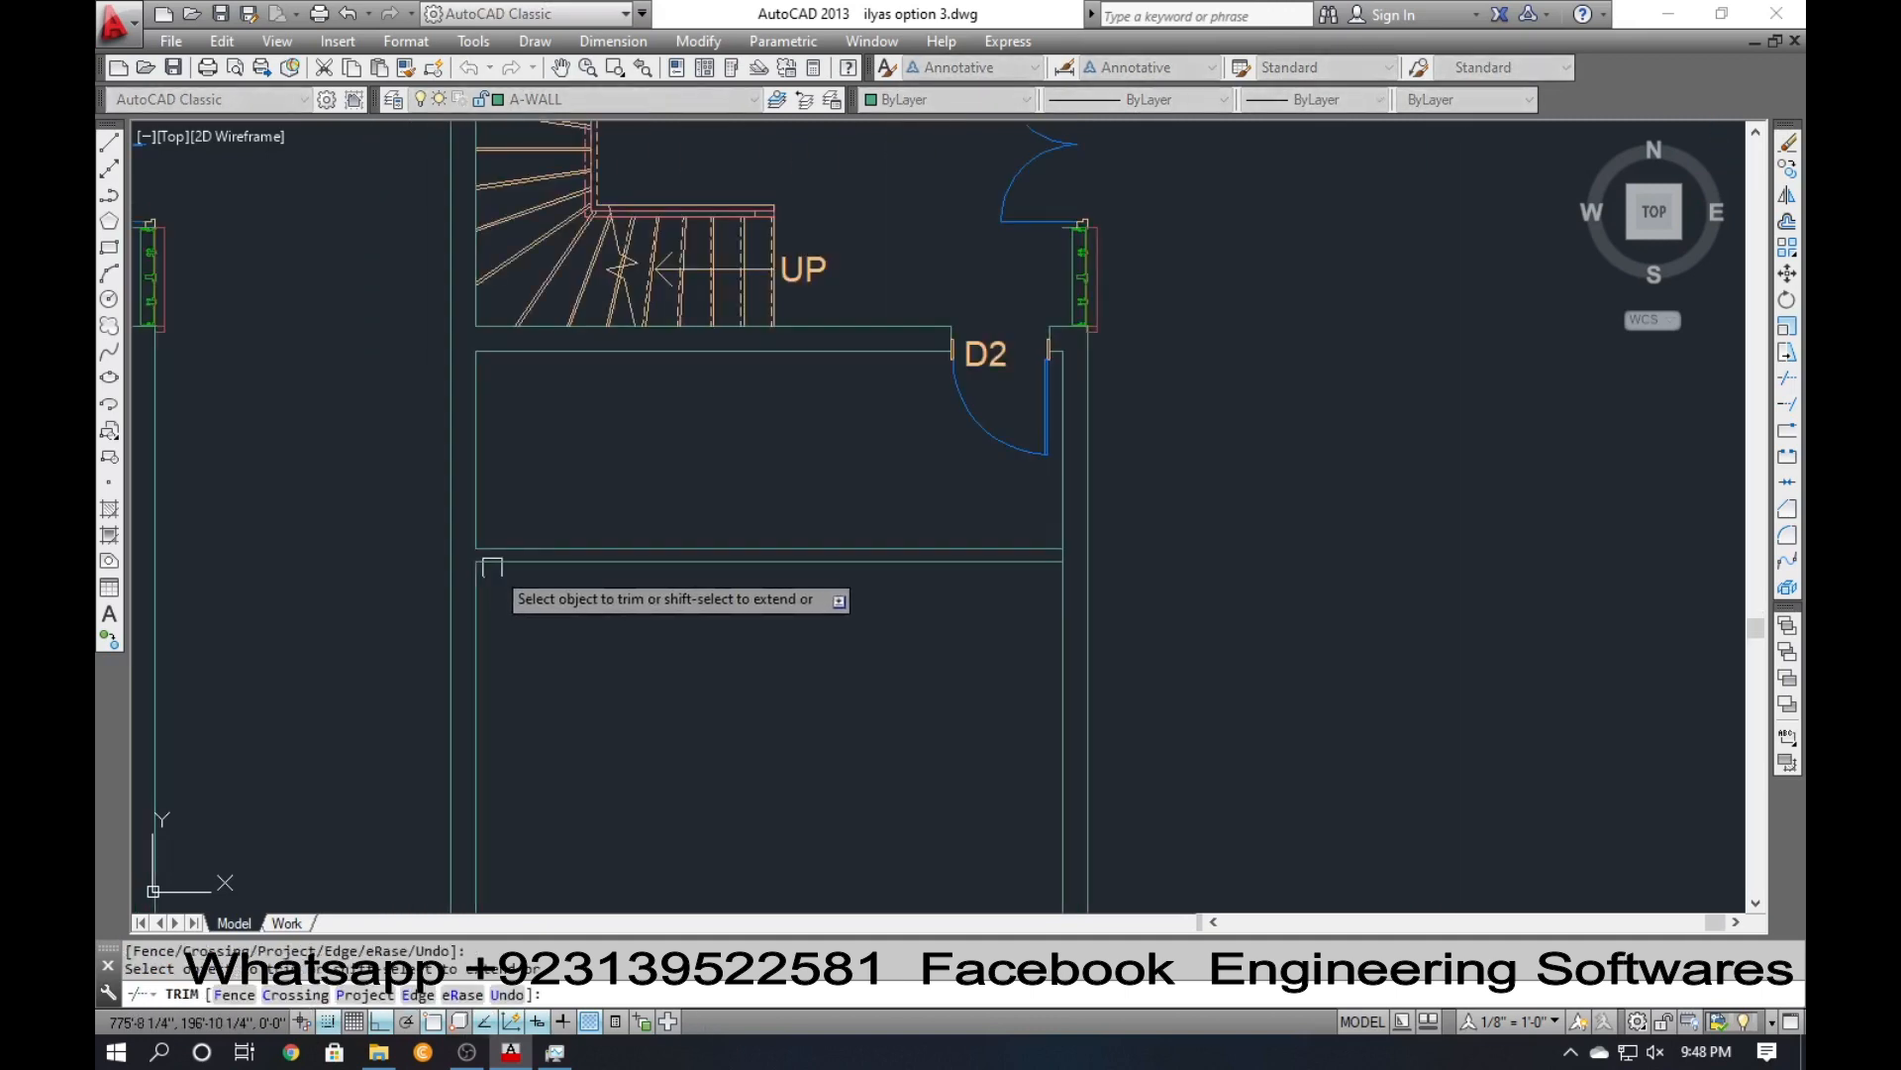
pyautogui.press('Return')
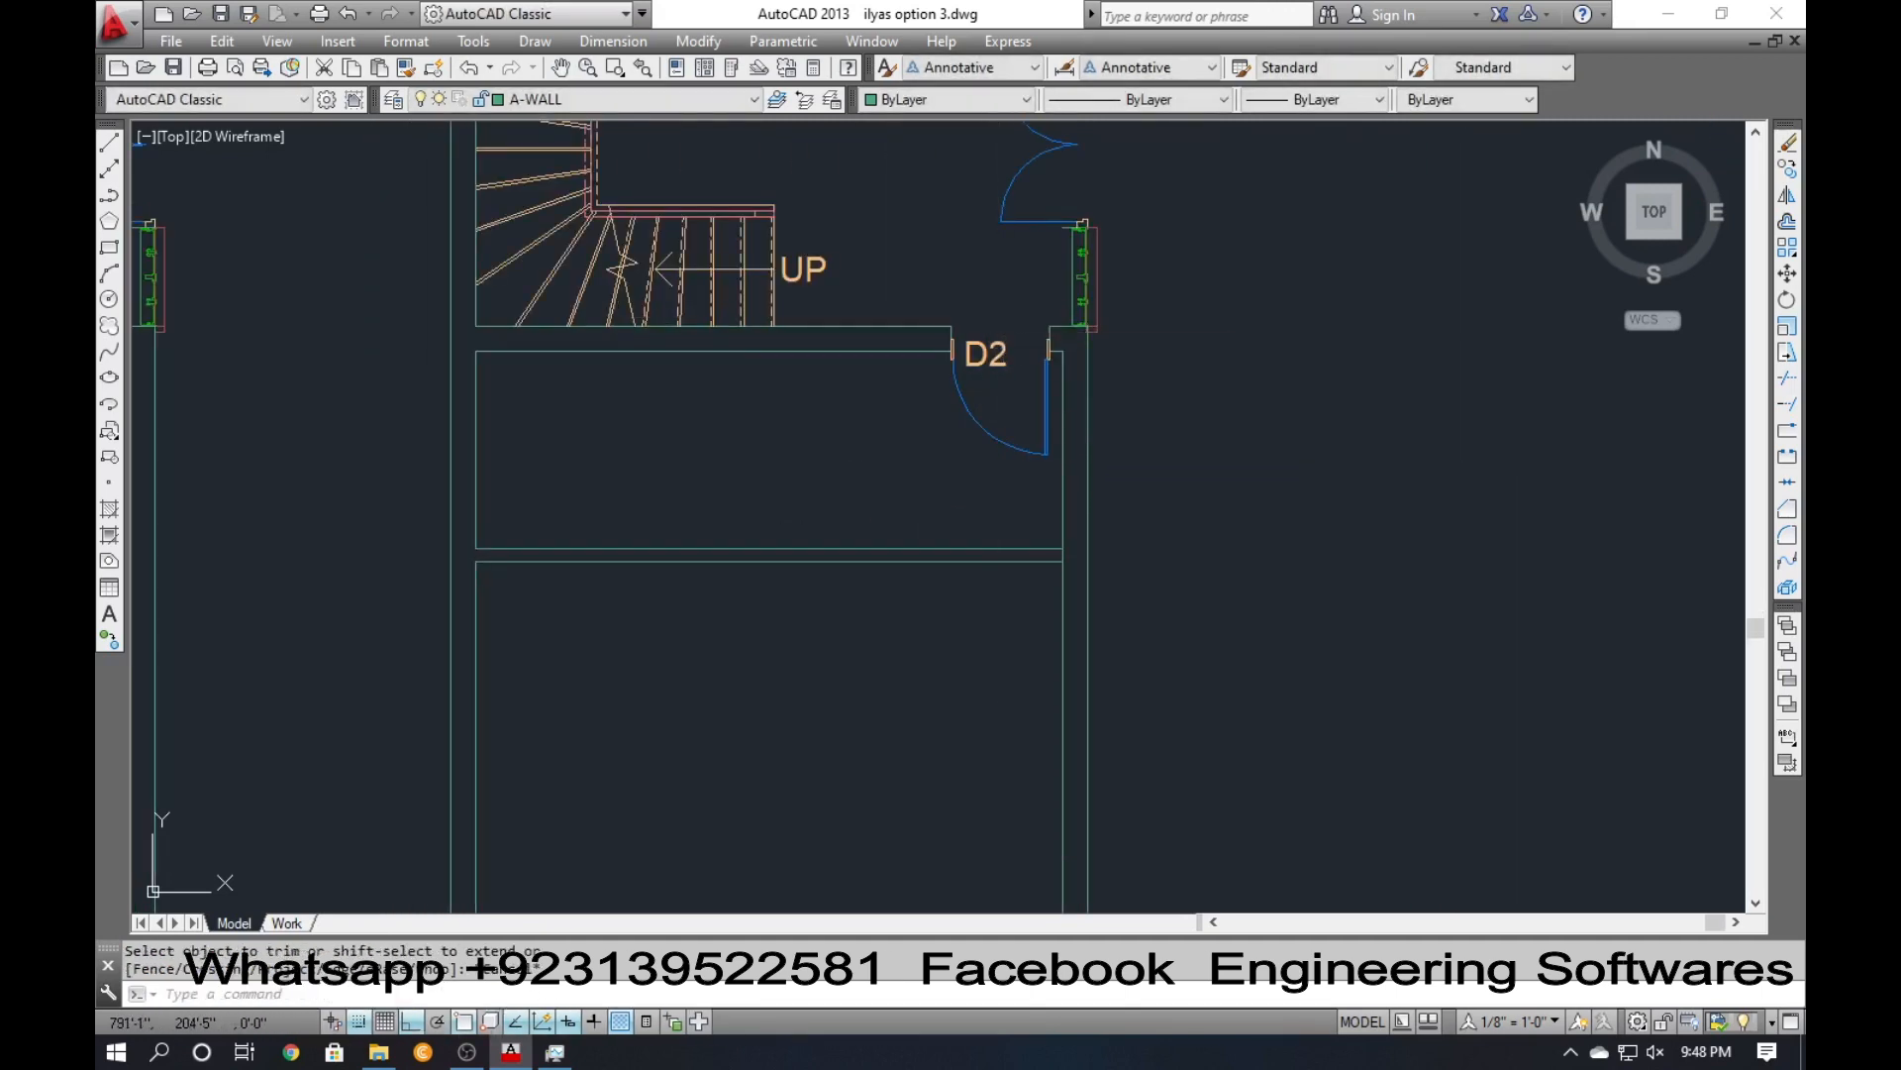
pyautogui.click(1004, 317)
pyautogui.click(973, 444)
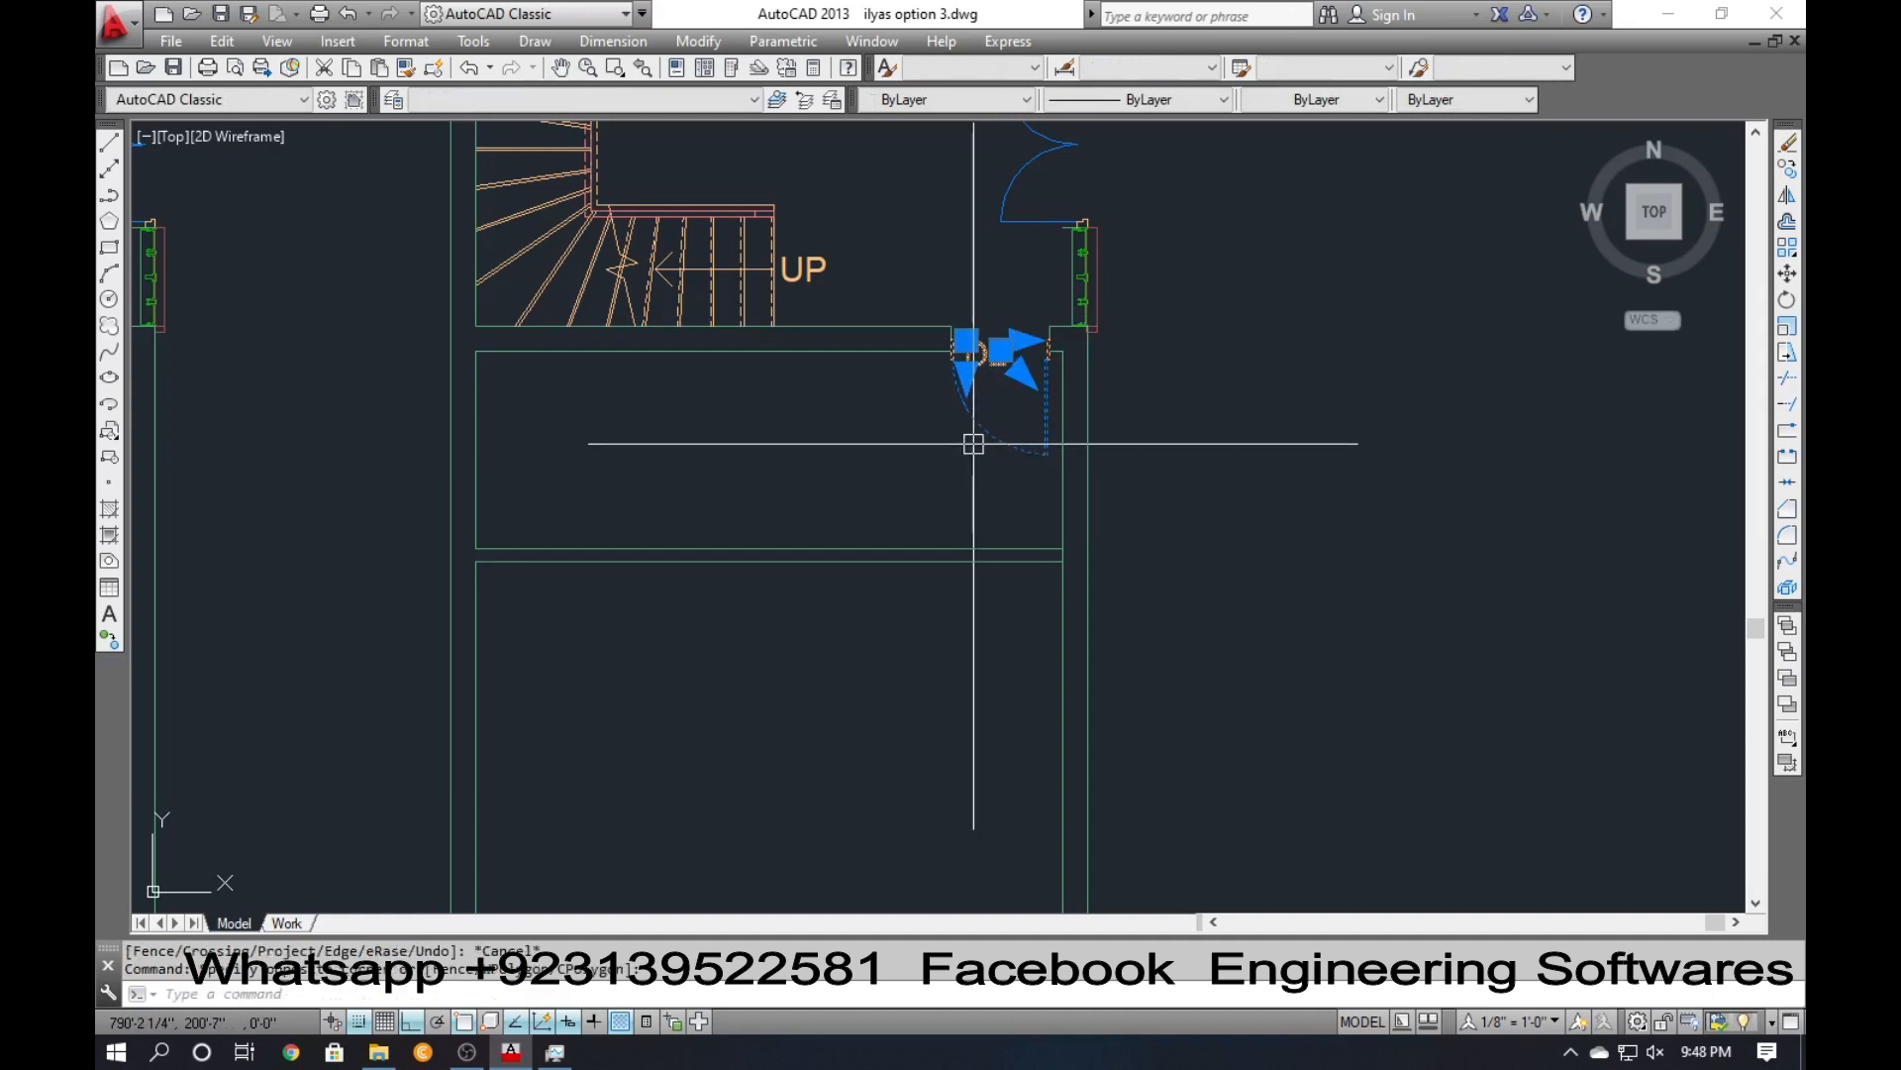
pyautogui.press('Escape')
pyautogui.scroll(3, 916, 342)
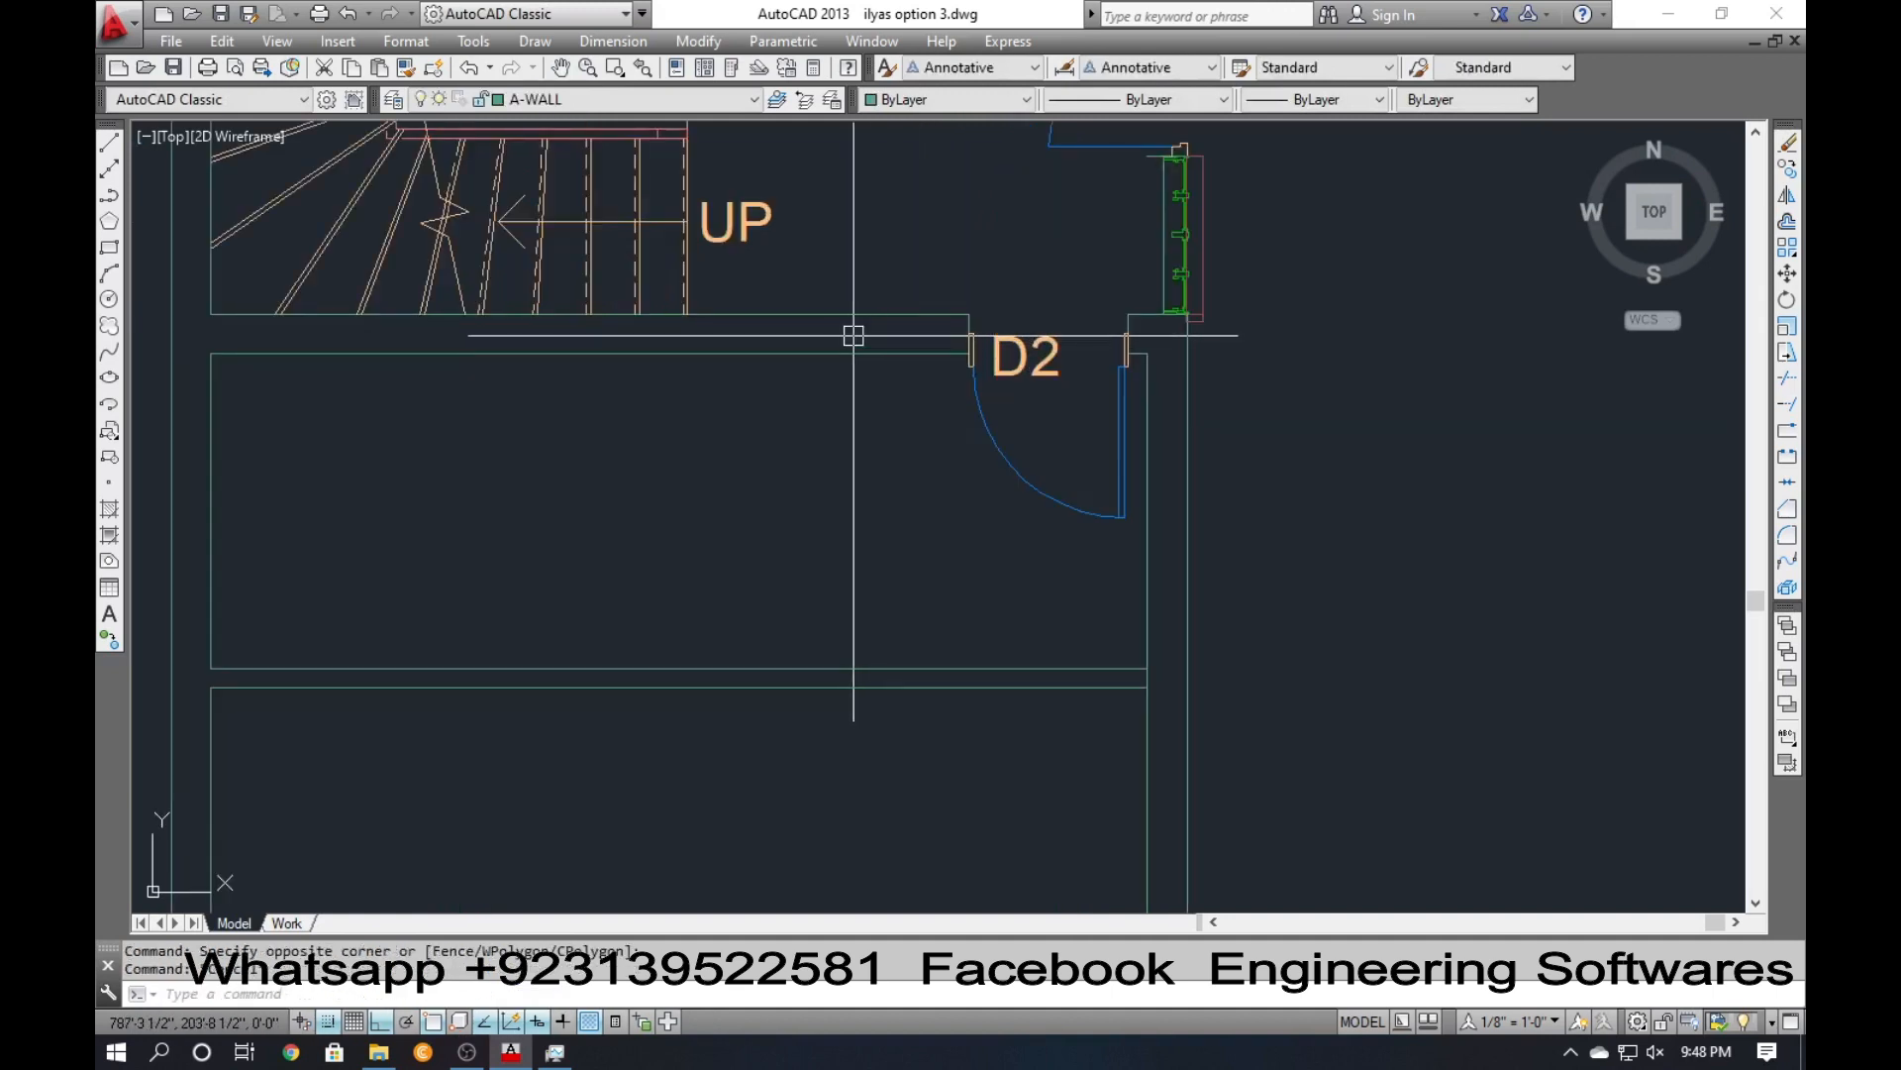
pyautogui.moveTo(853, 336)
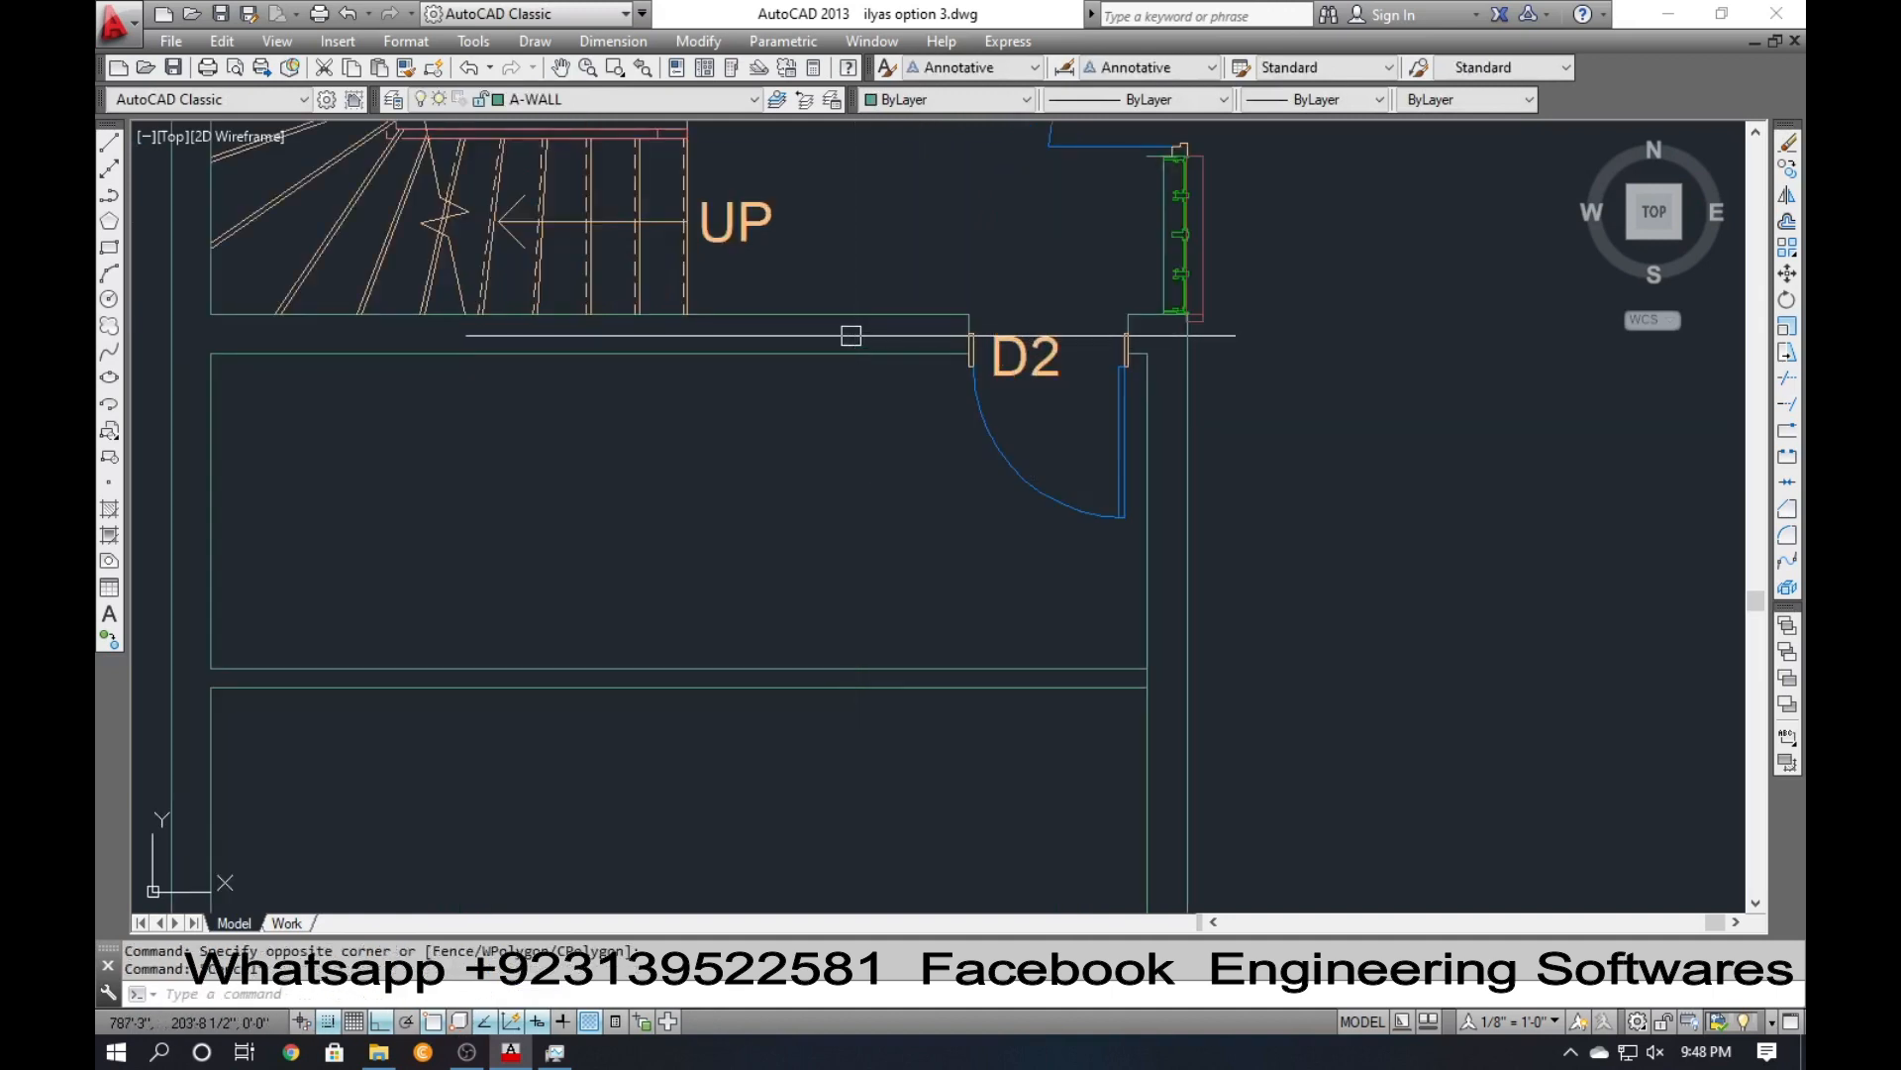
pyautogui.scroll(-2, 703, 361)
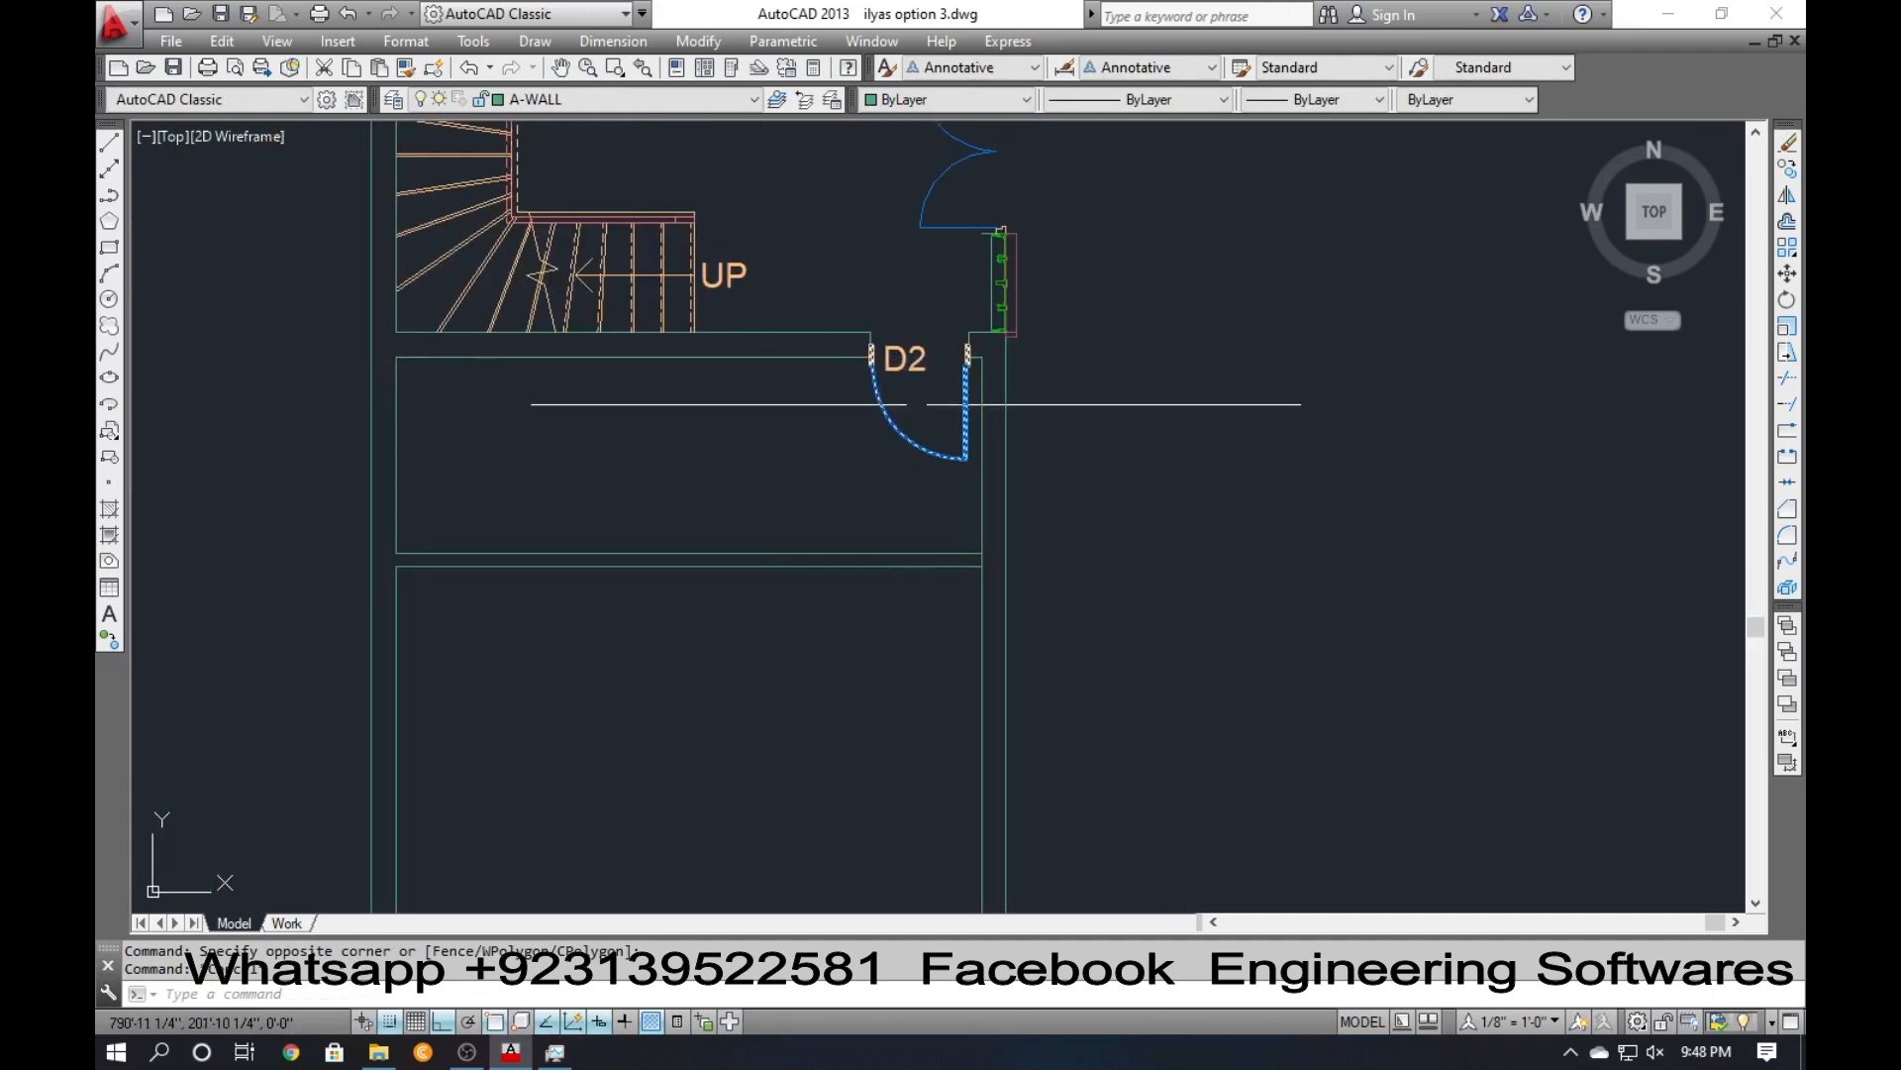
pyautogui.press('Escape')
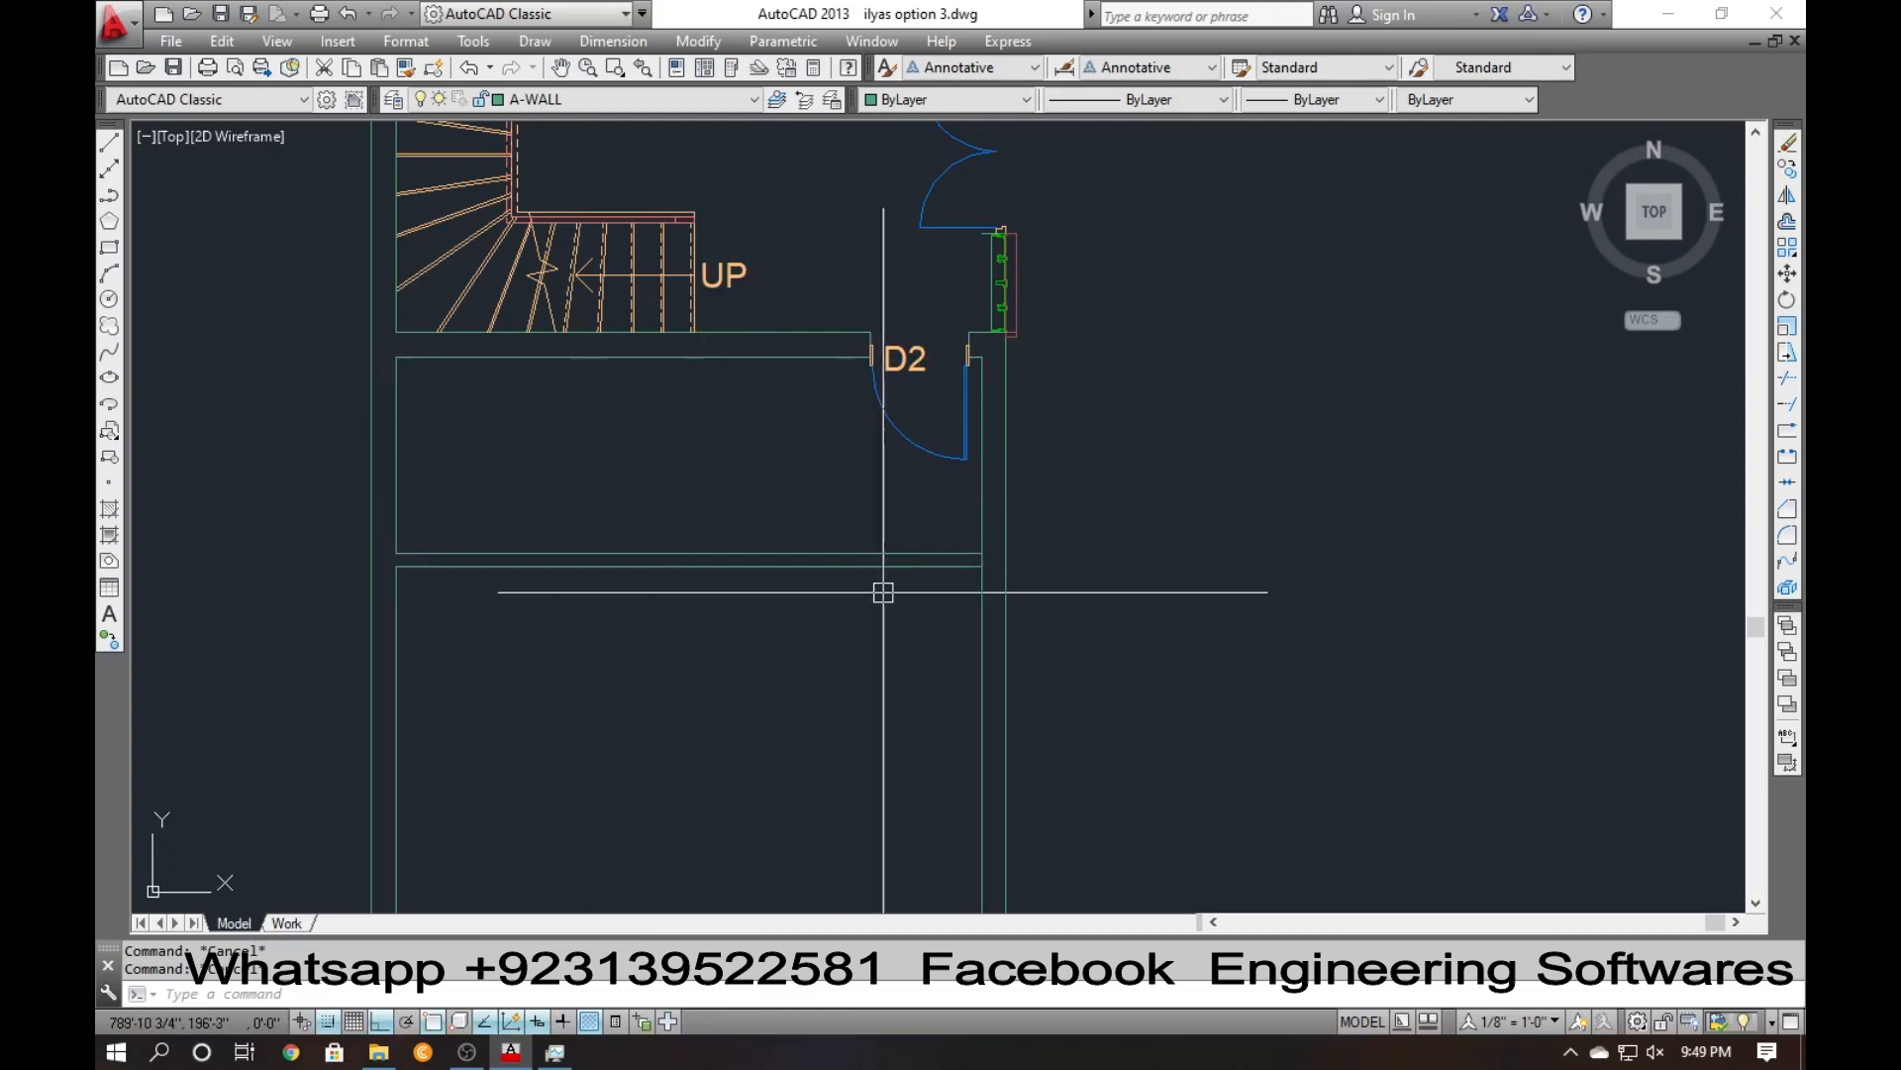
# Trim the right wall's inner line between the two partition lines.
pyautogui.write('tr')
pyautogui.press('Return')
pyautogui.press('Return')
pyautogui.scroll(6, 990, 561)
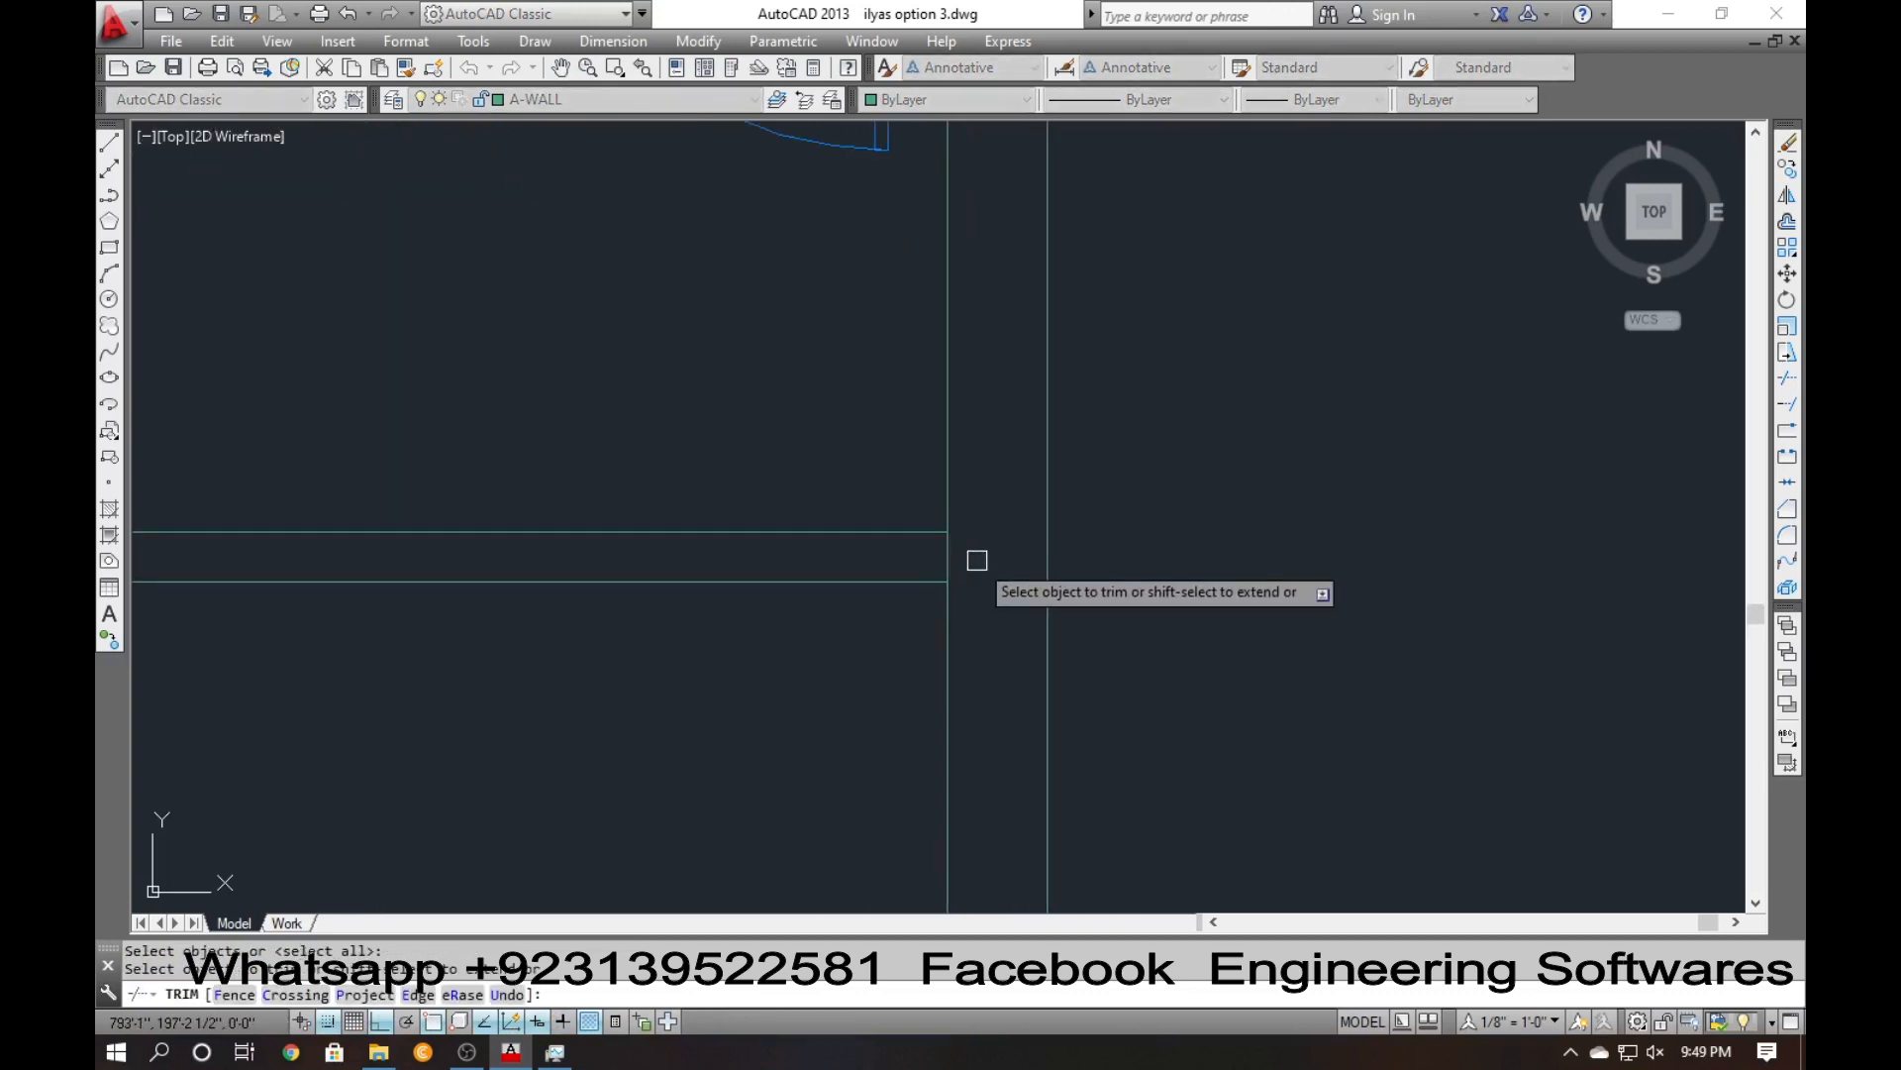
pyautogui.scroll(-4, 904, 514)
pyautogui.press('Escape')
# Move the D2 door and its label straight down, just below the new horizontal partition.
pyautogui.click(900, 475)
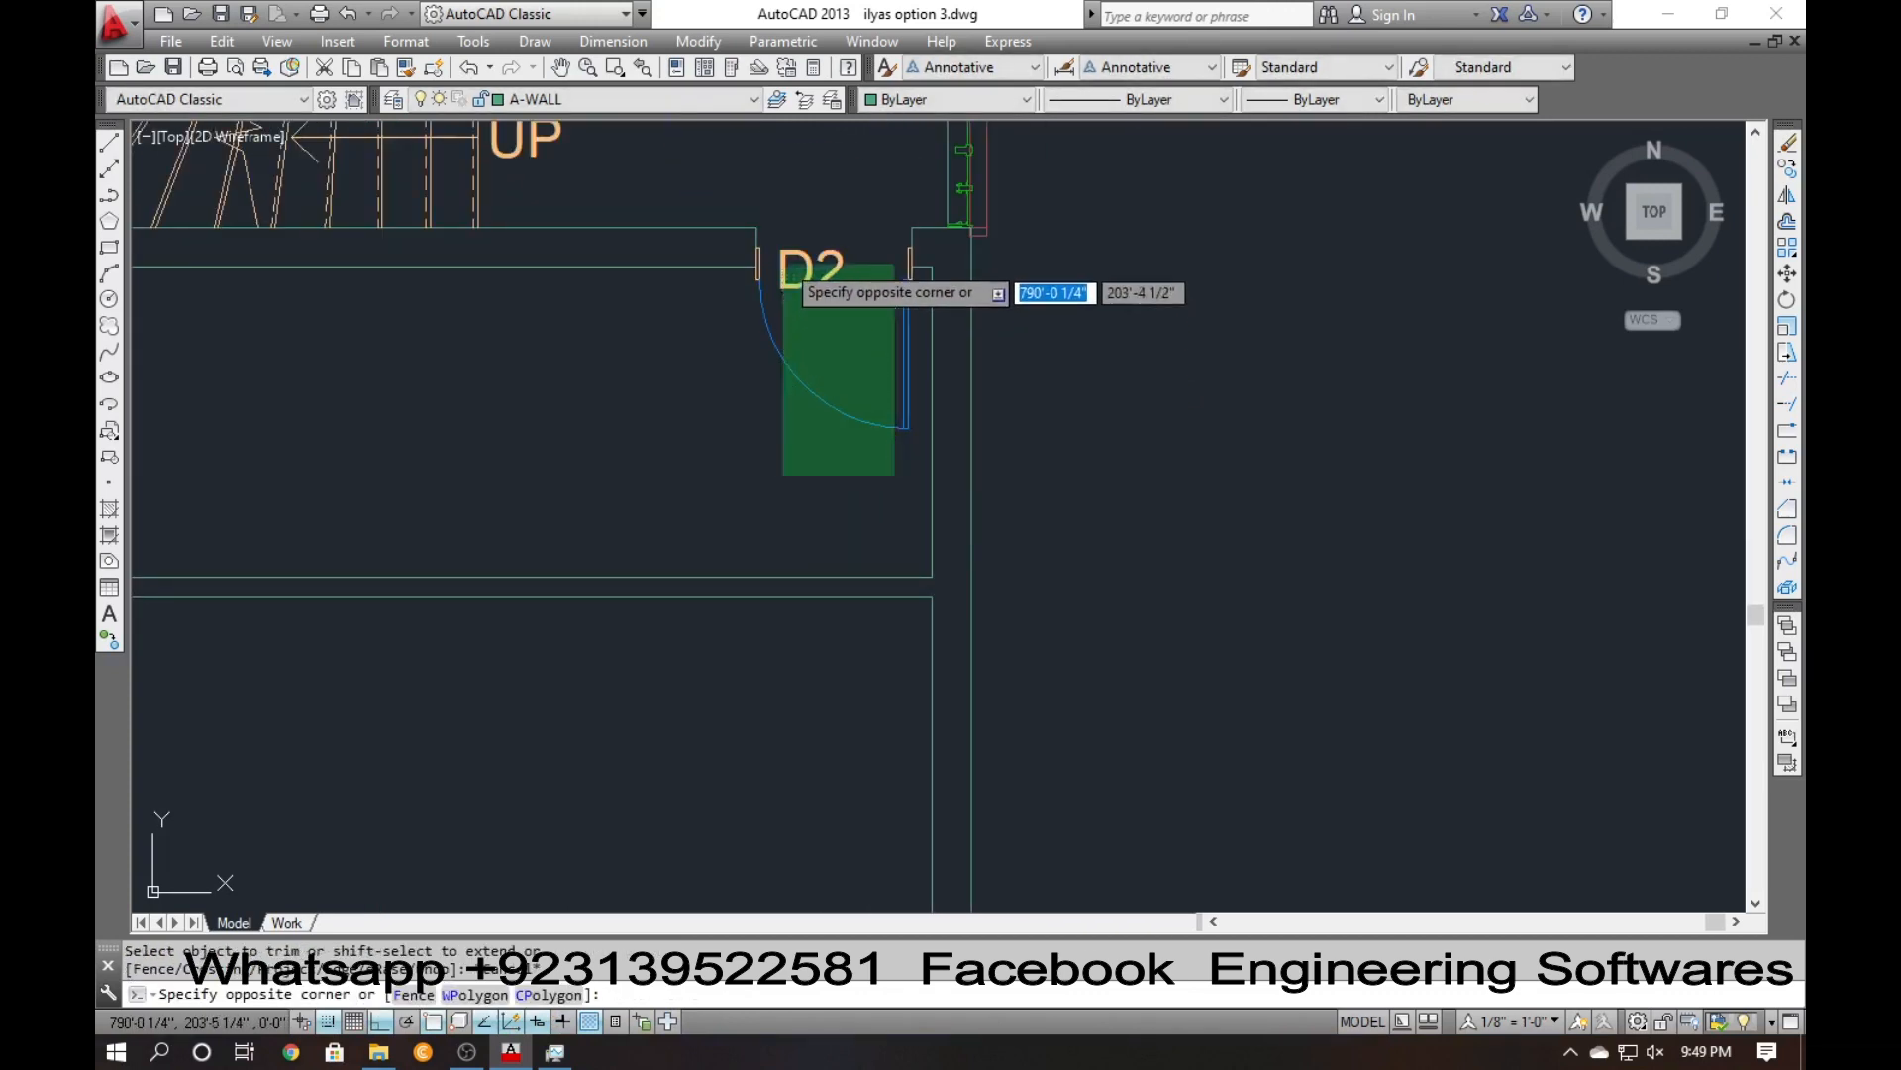
pyautogui.click(782, 264)
pyautogui.press('Return')
pyautogui.click(842, 228)
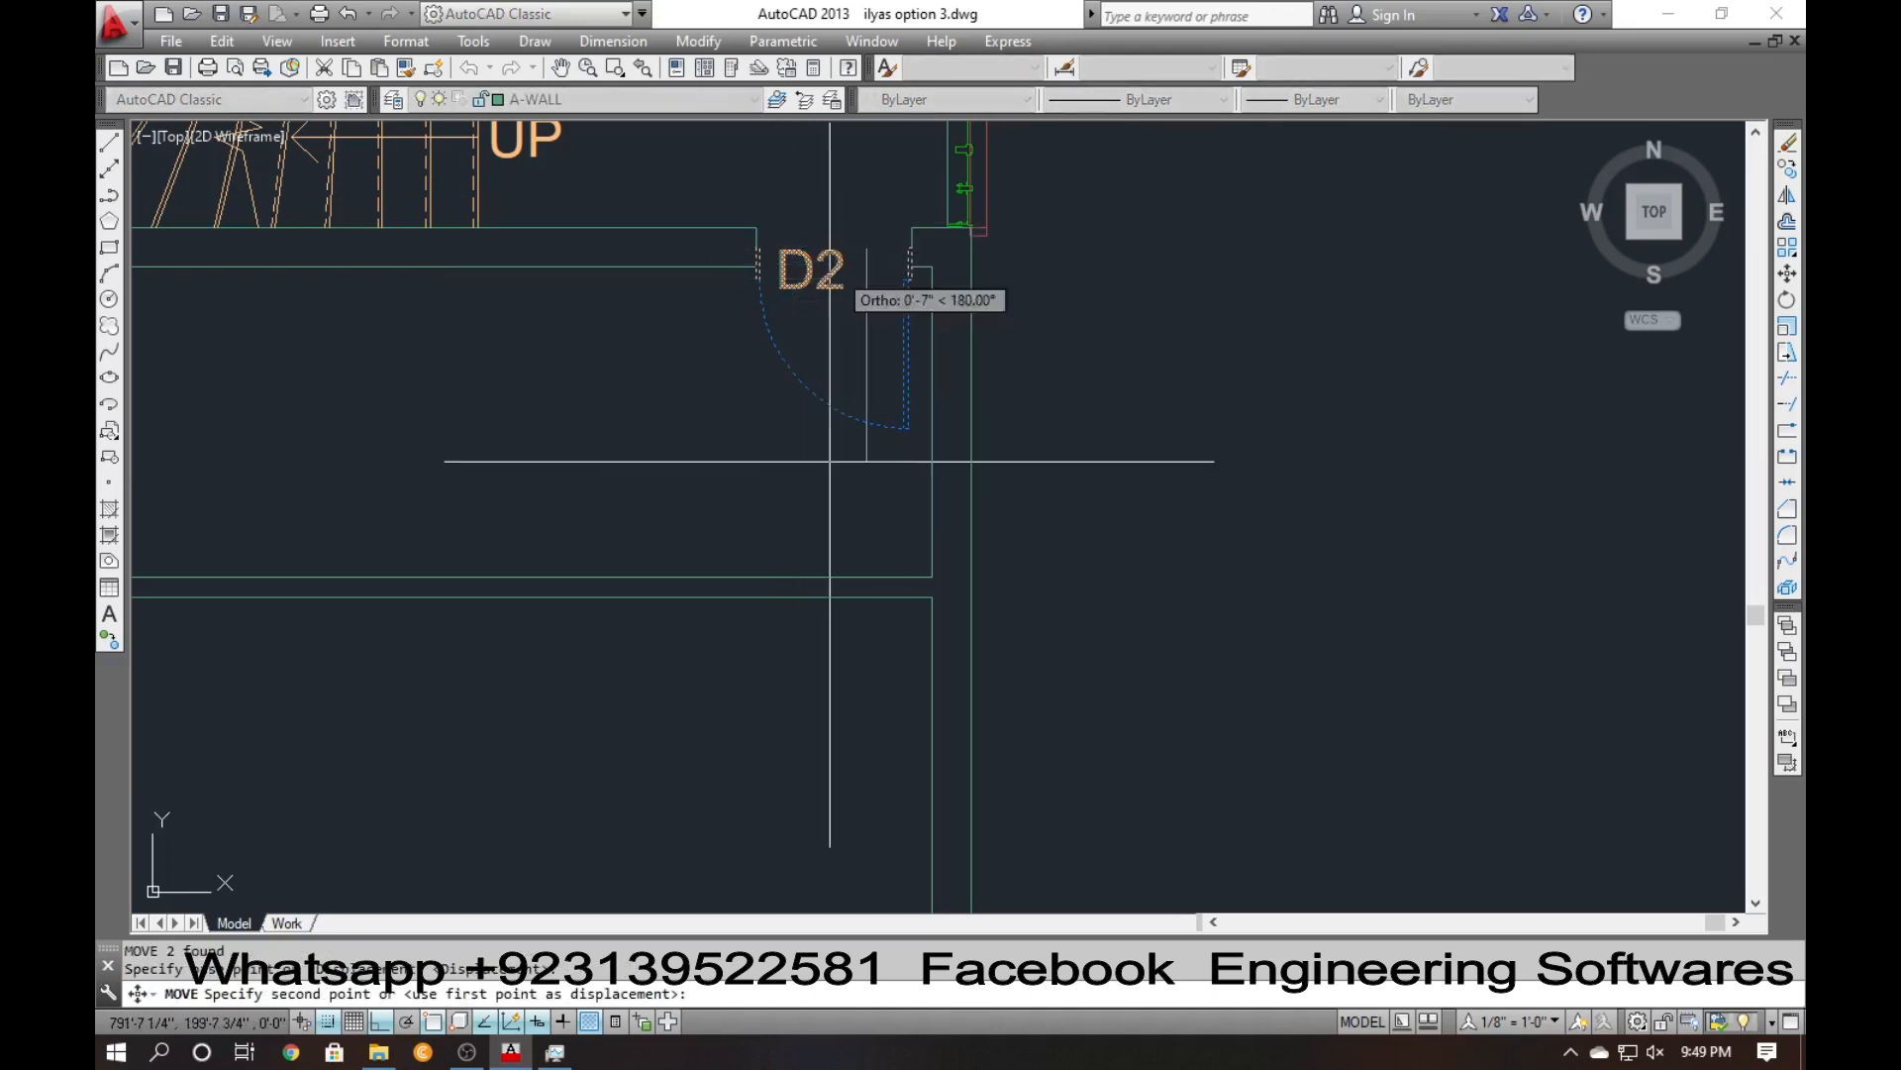
pyautogui.click(842, 651)
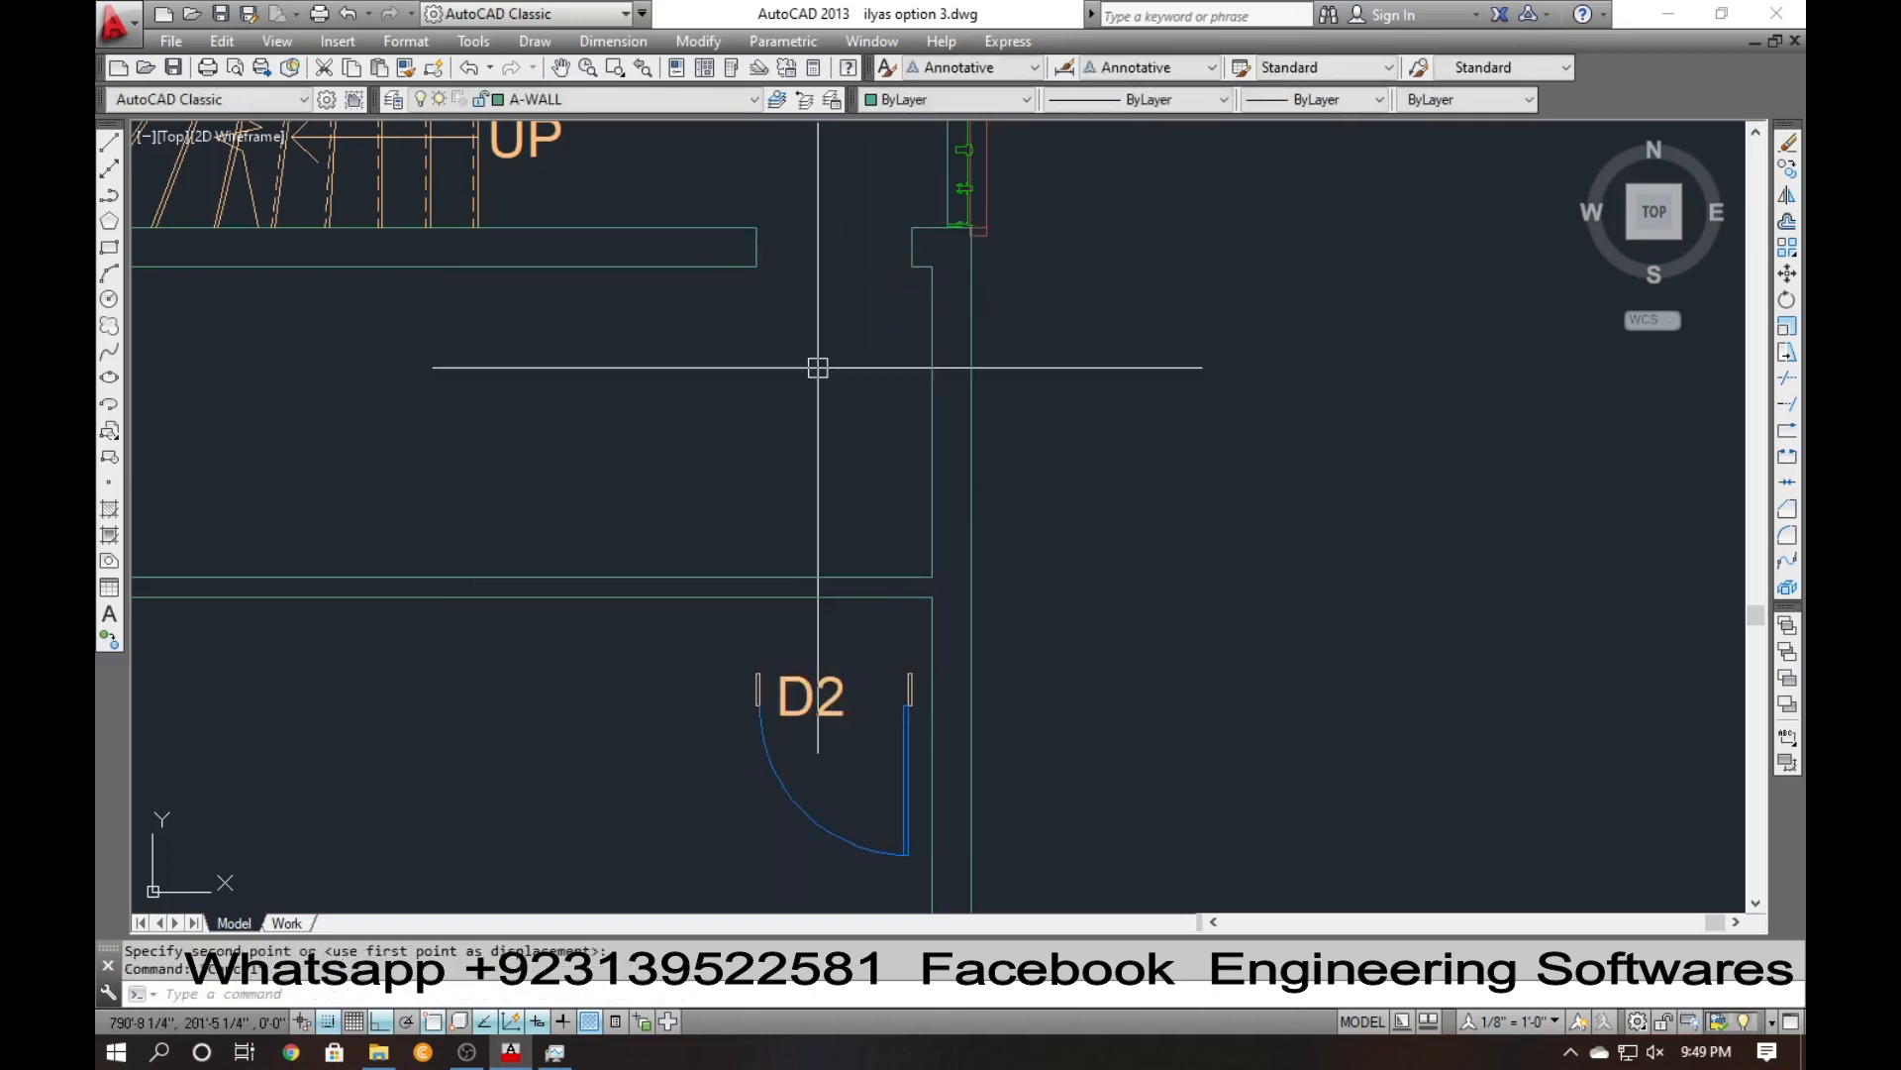
# Erase the old D2 opening's end lines and extend both wall lines to close the opening.
pyautogui.click(710, 177)
pyautogui.click(940, 326)
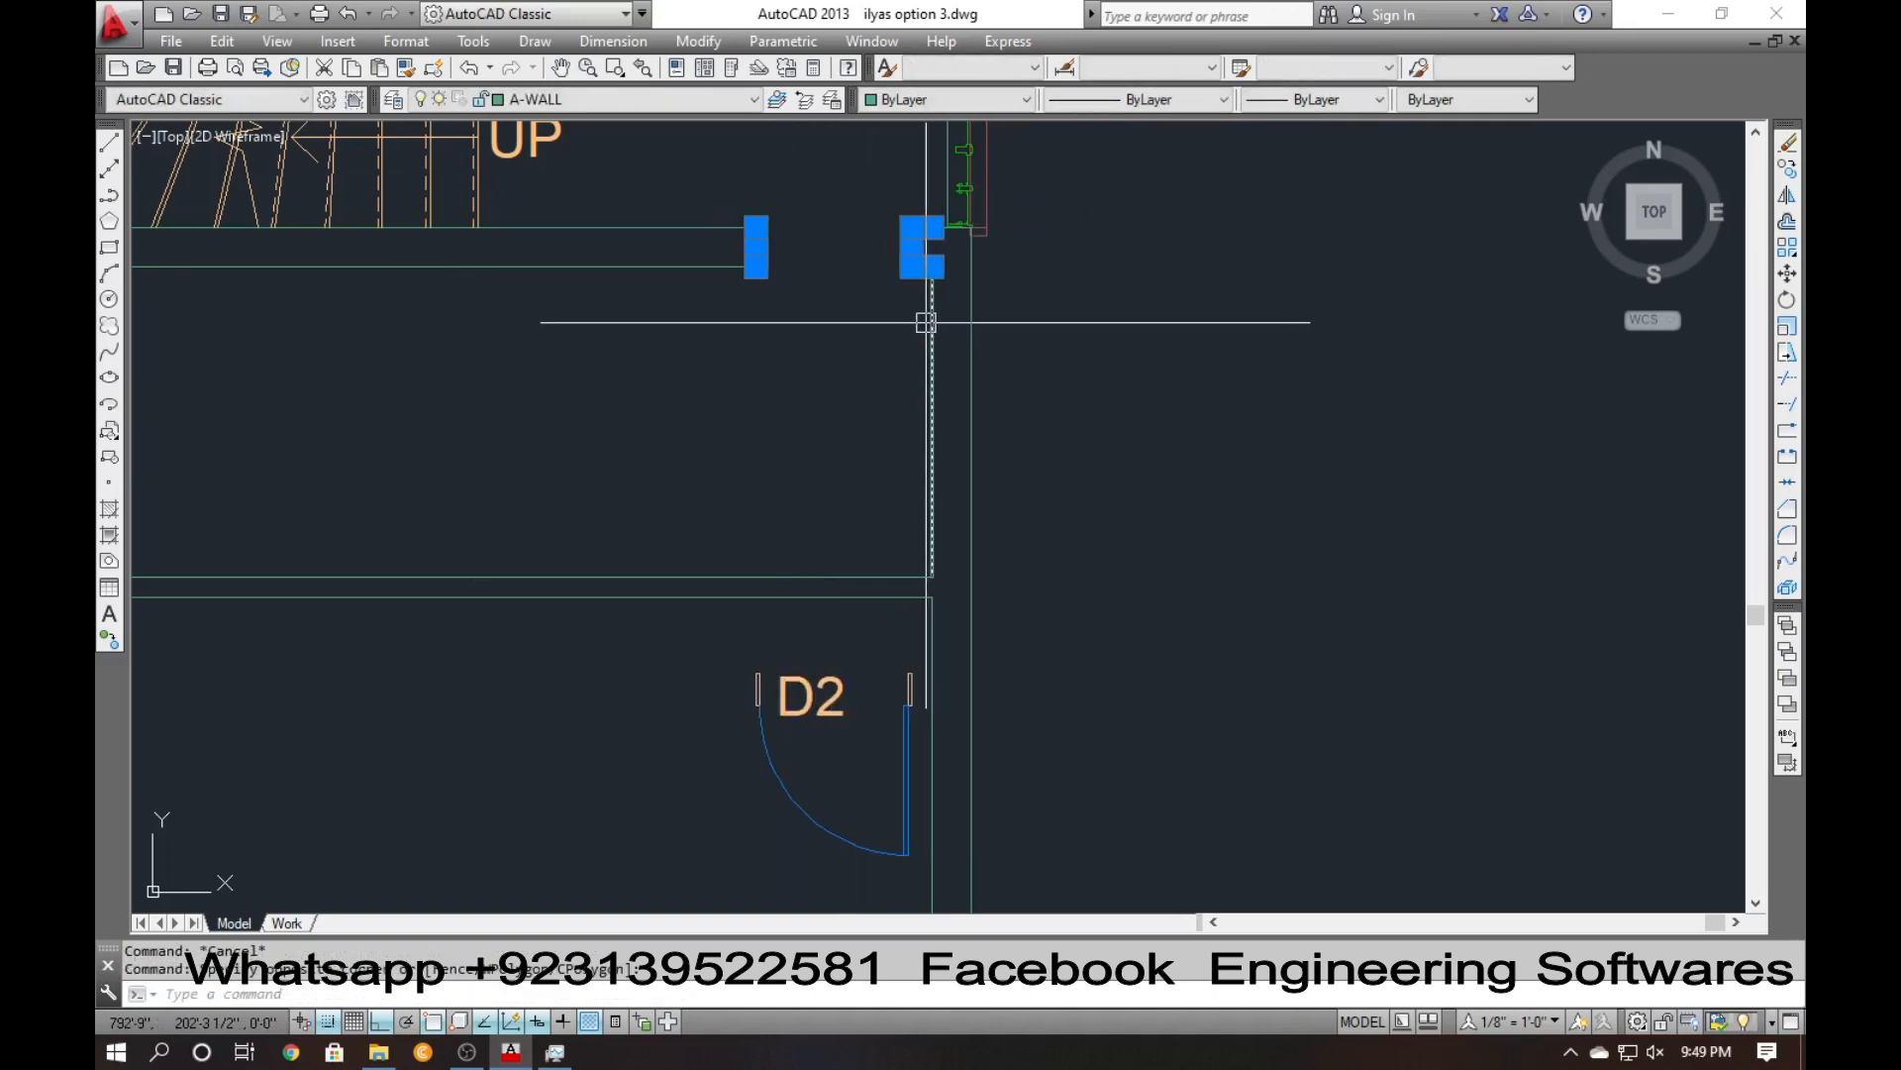
pyautogui.write('ex')
pyautogui.press('Return')
pyautogui.press('Return')
pyautogui.click(819, 207)
pyautogui.click(730, 297)
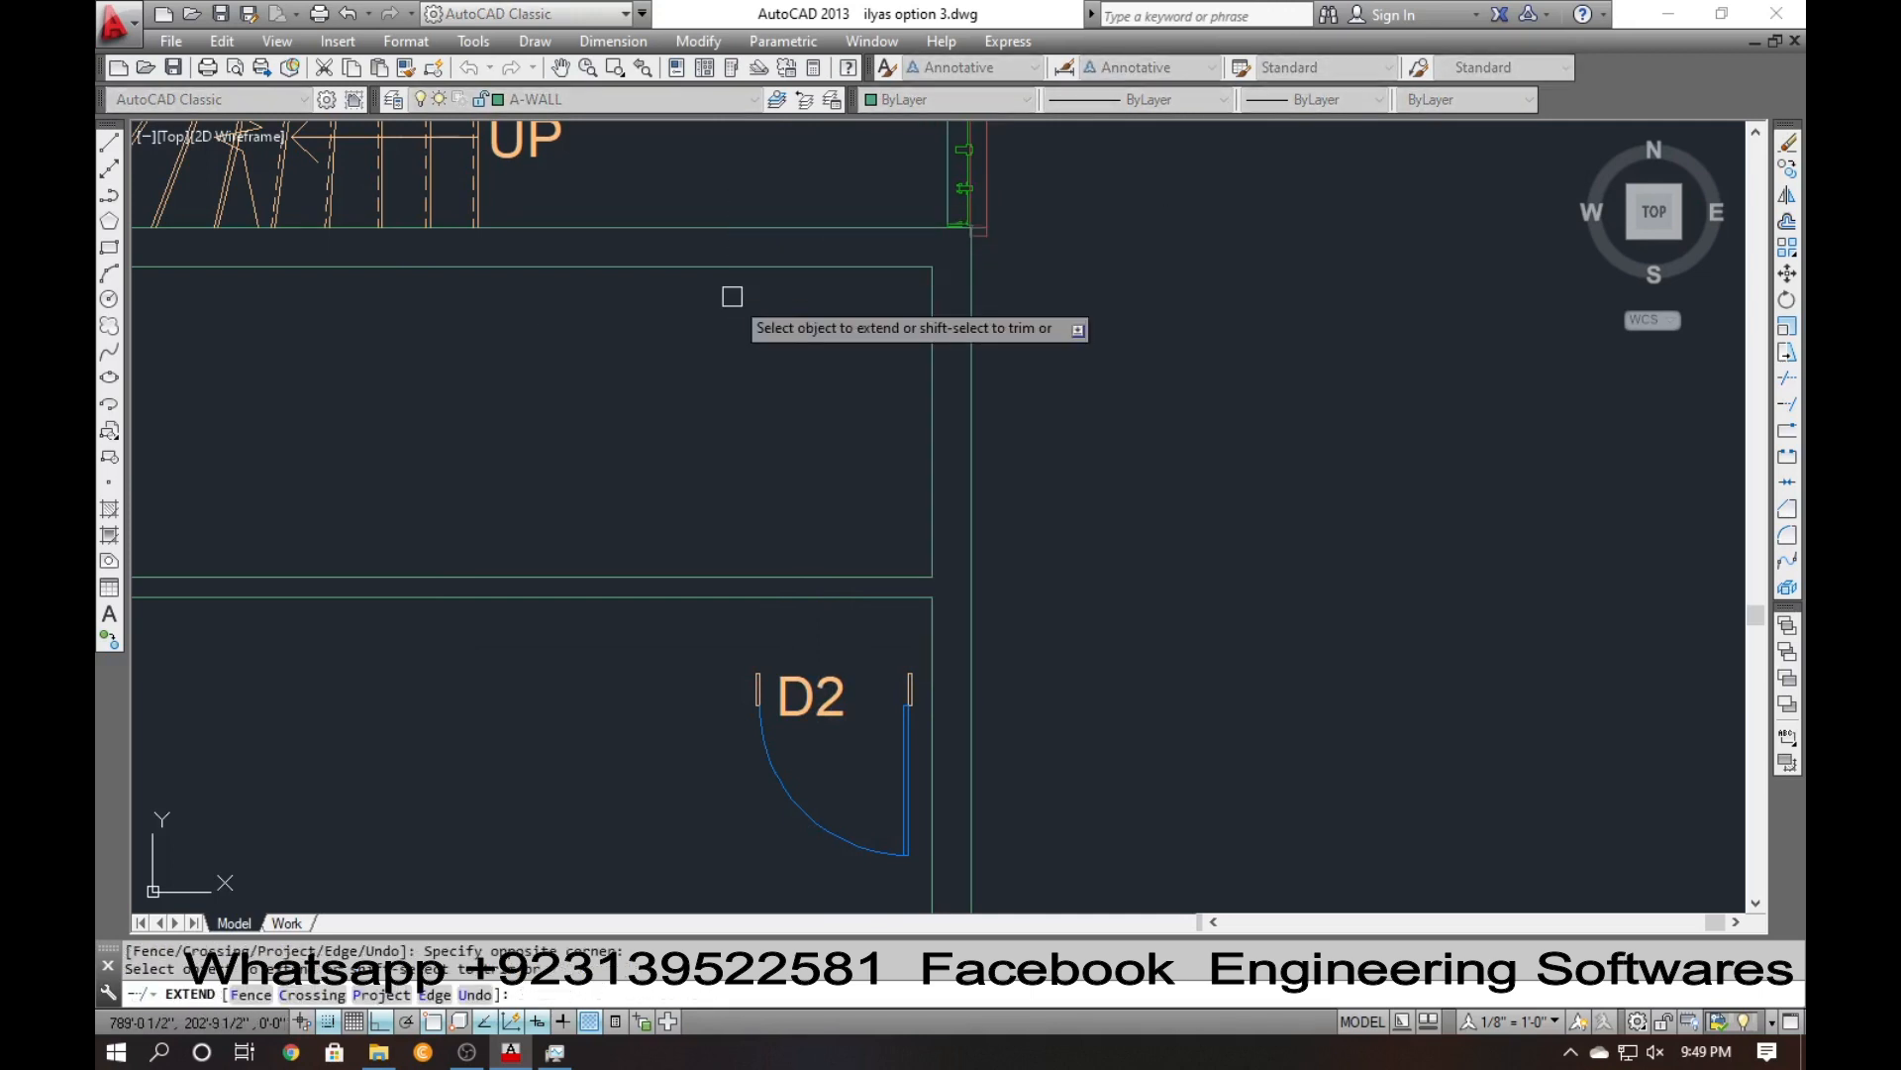
pyautogui.press('Escape')
# Offset the right wall's inner line 5 feet to the left inside the space below the stair.
pyautogui.scroll(-2, 858, 373)
pyautogui.moveTo(865, 386); pyautogui.dragTo(983, 445, button='middle')
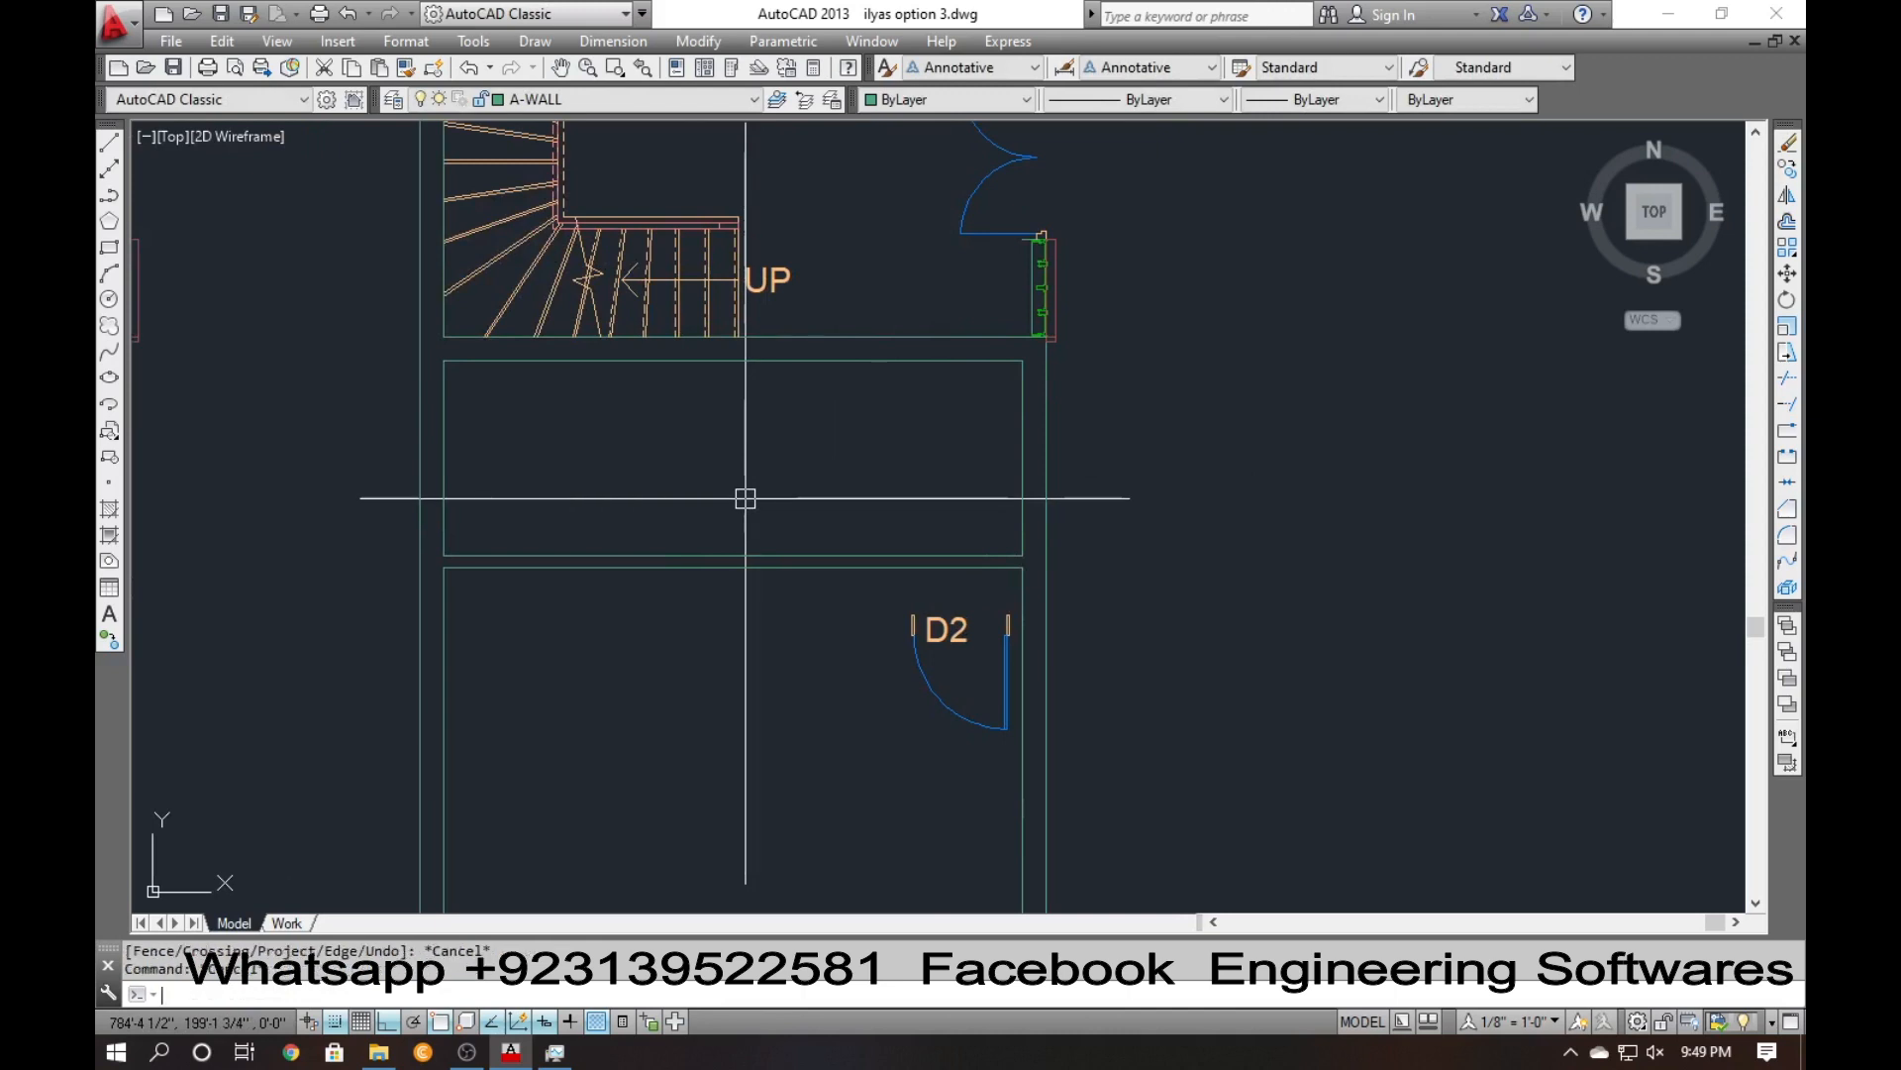
pyautogui.scroll(-7, 742, 548)
pyautogui.scroll(5, 756, 543)
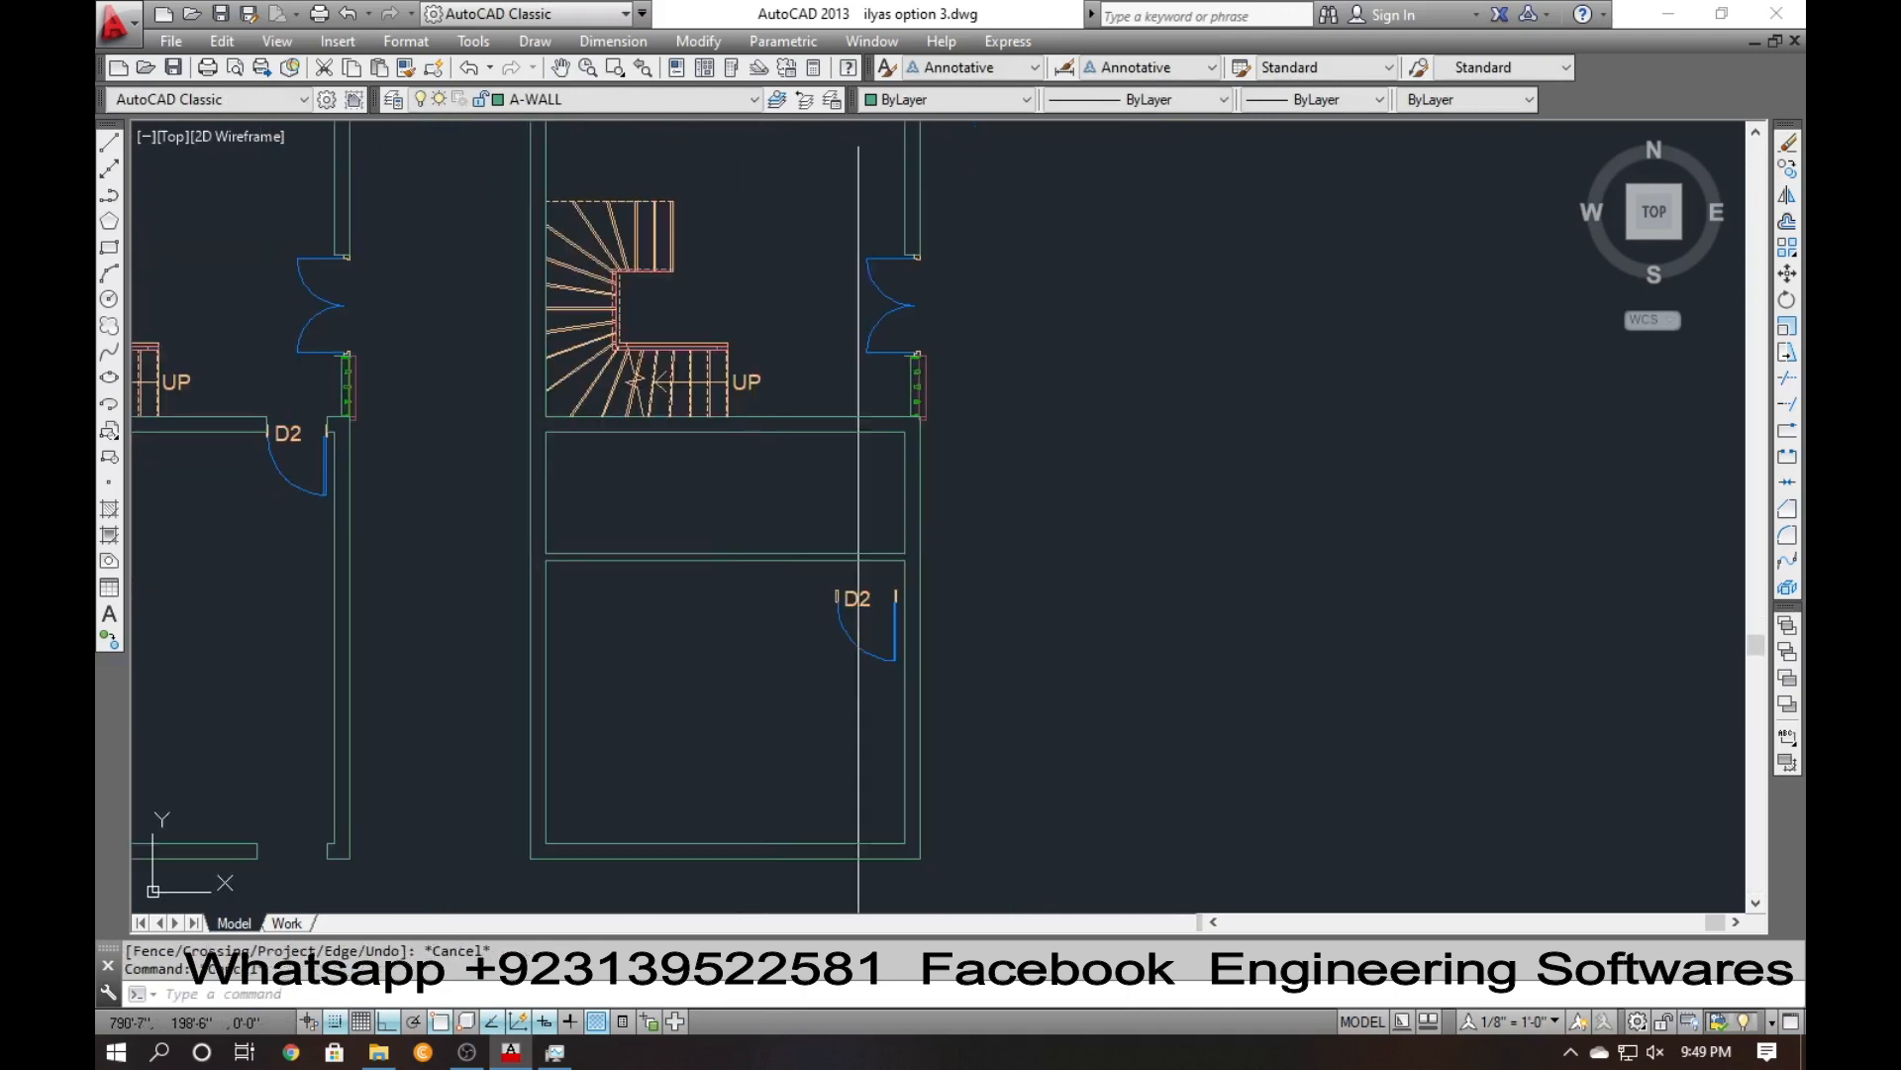
pyautogui.press('Escape')
pyautogui.write('o')
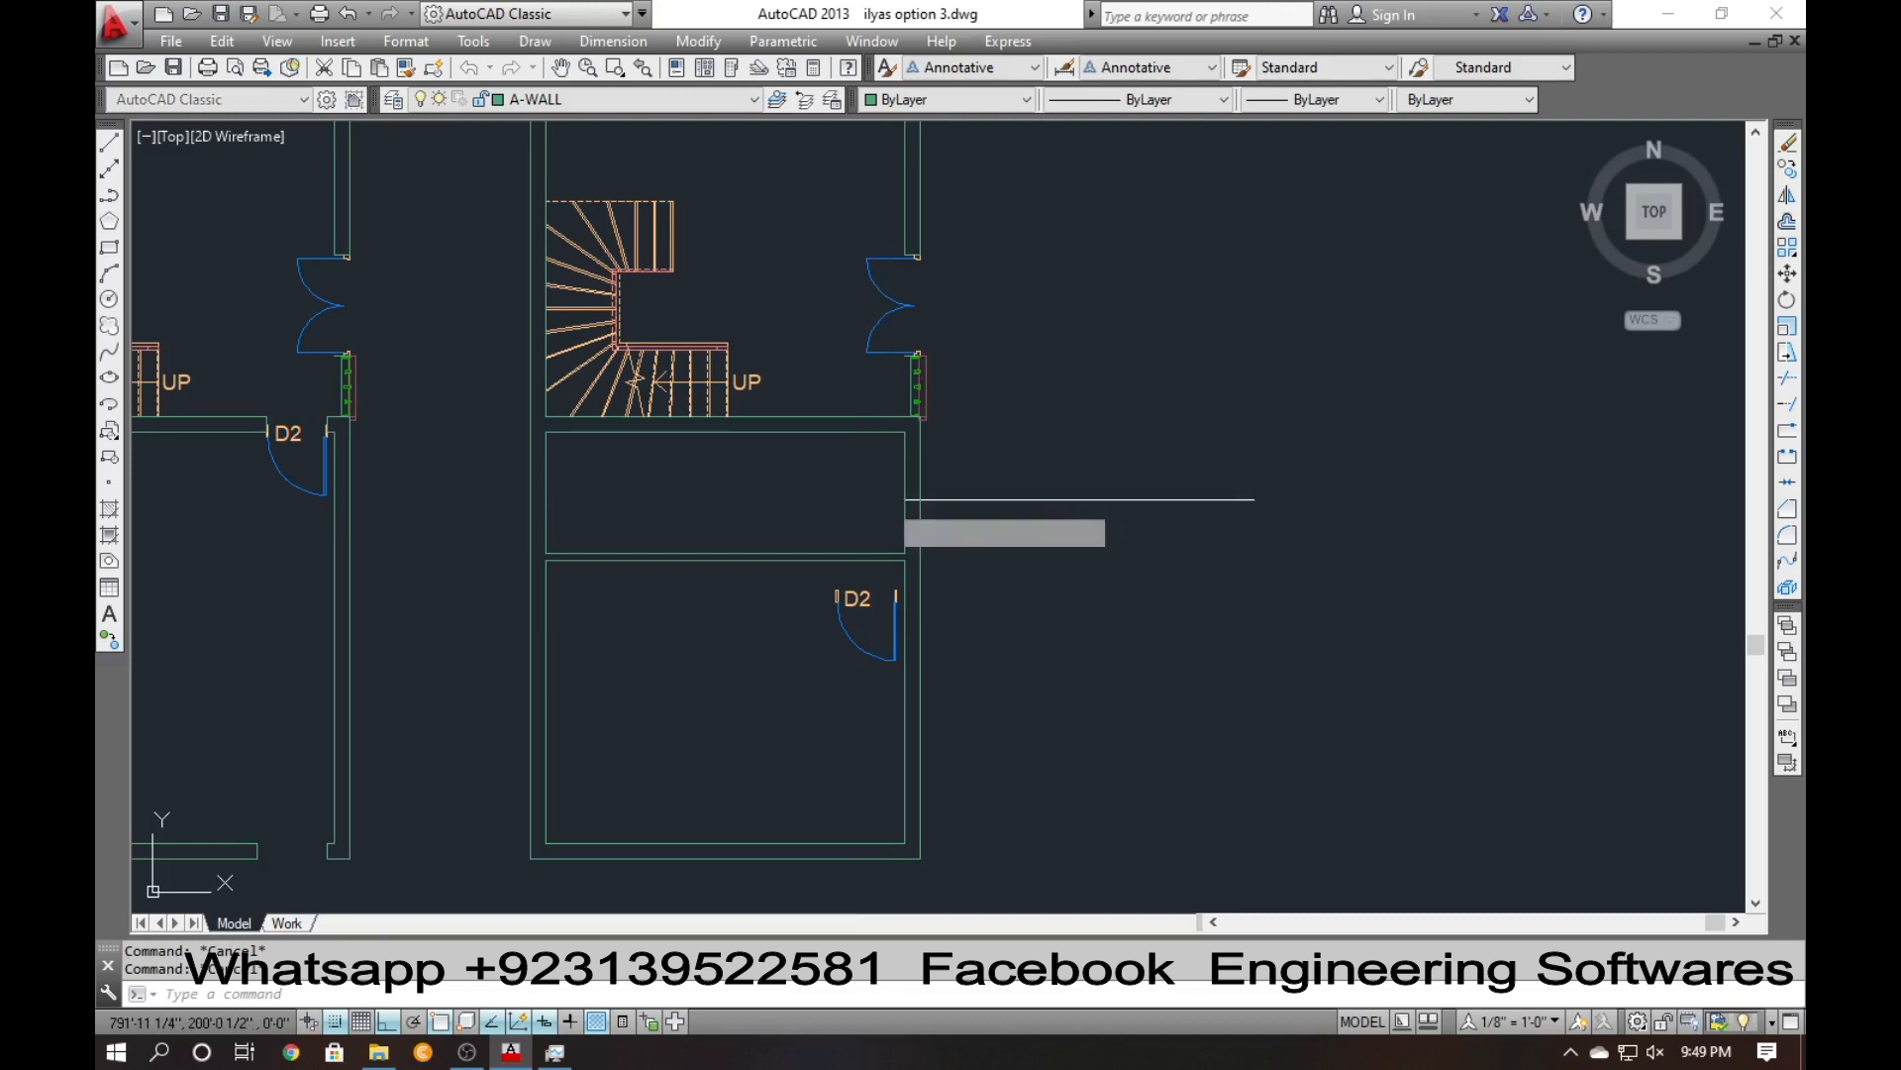
pyautogui.press('Return')
pyautogui.press('Return')
pyautogui.click(899, 506)
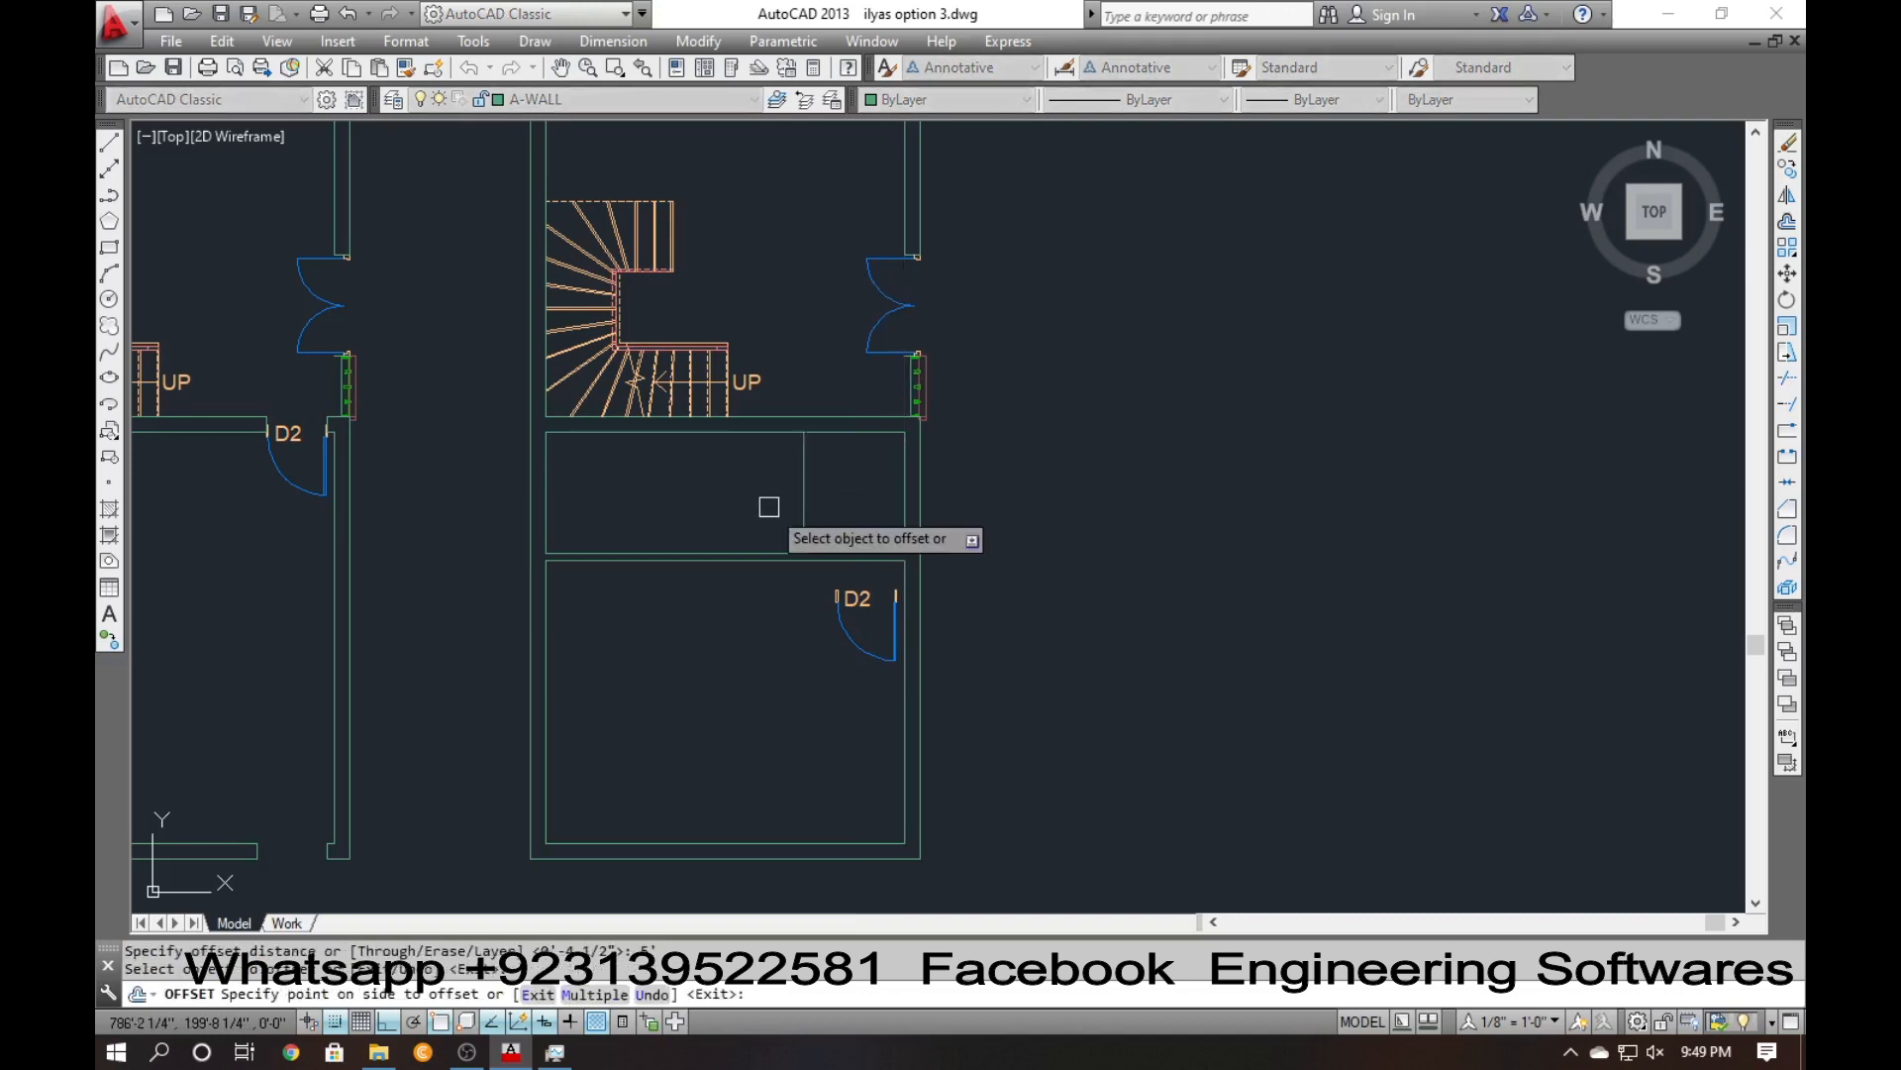
# Offset the new vertical line 4.5 inches to the left to form the partition's thickness.
pyautogui.write('o')
pyautogui.press('Return')
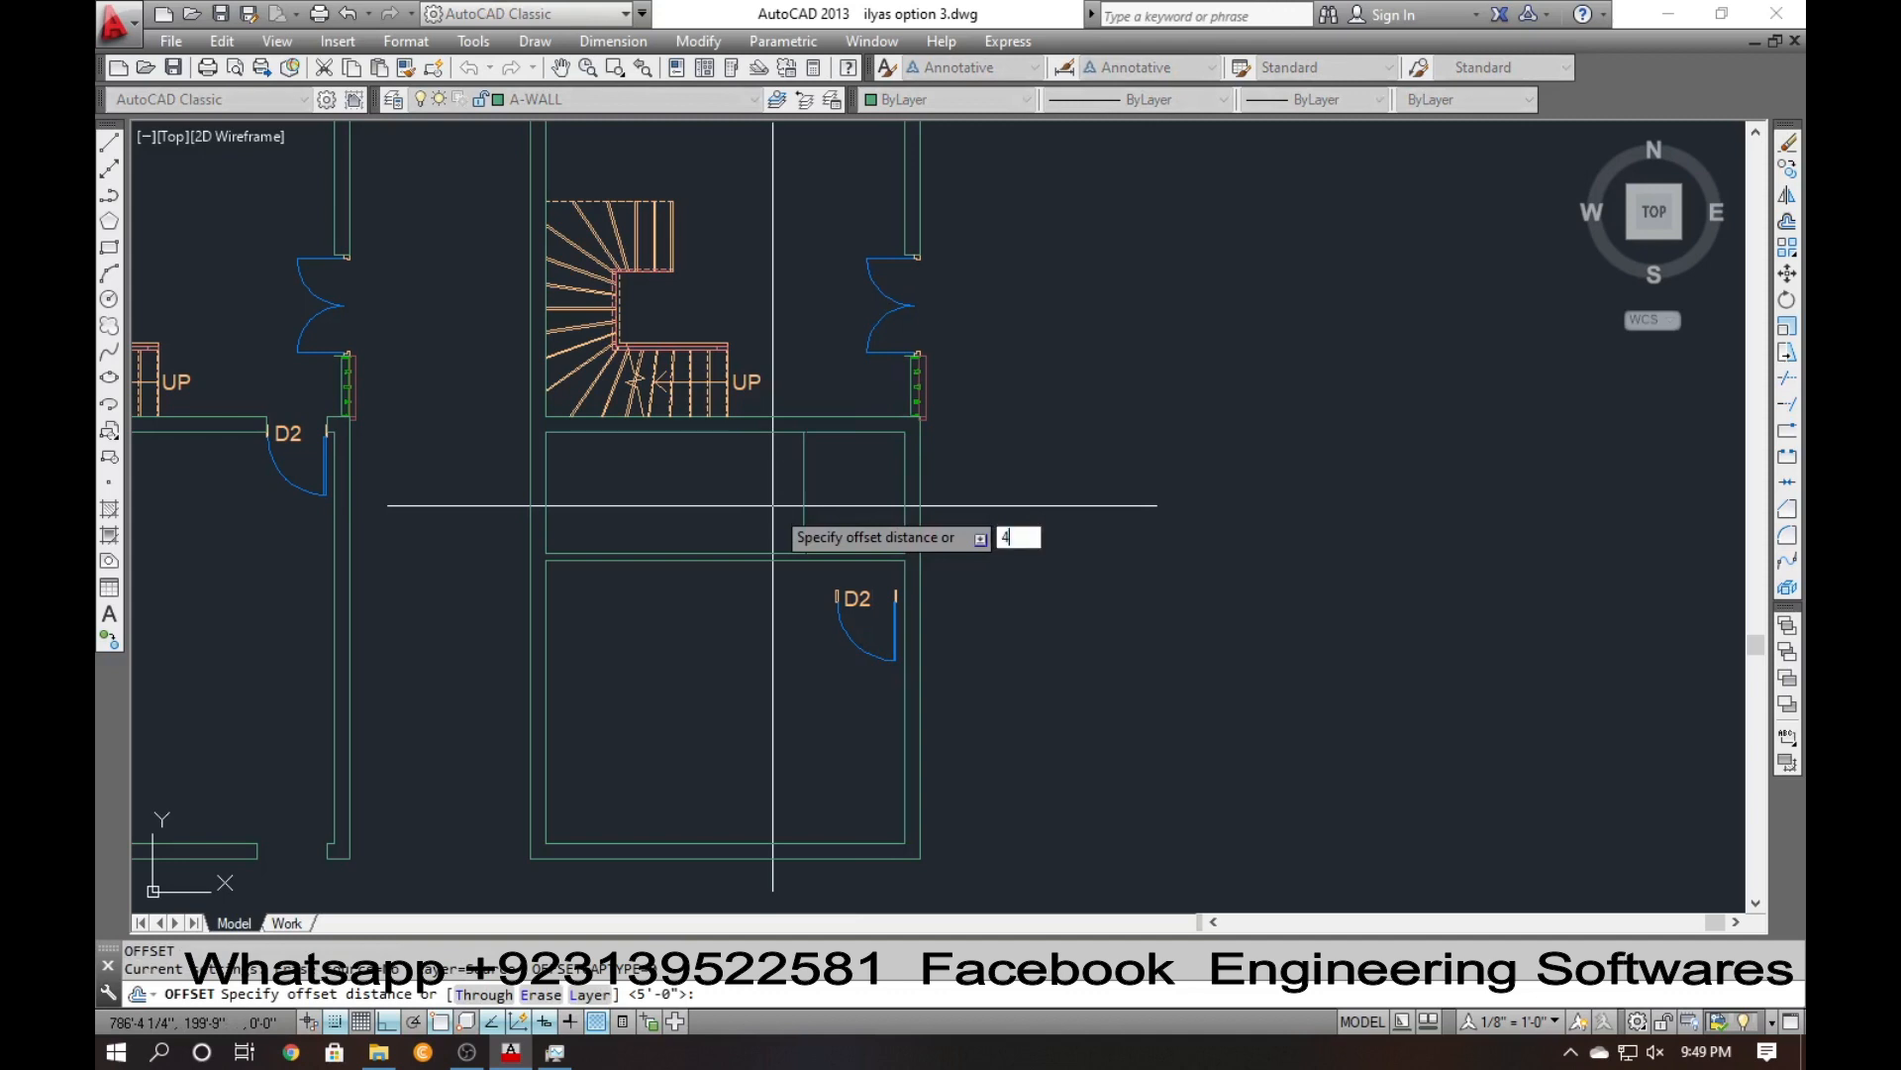
pyautogui.write('4.5')
pyautogui.press('Return')
pyautogui.click(807, 502)
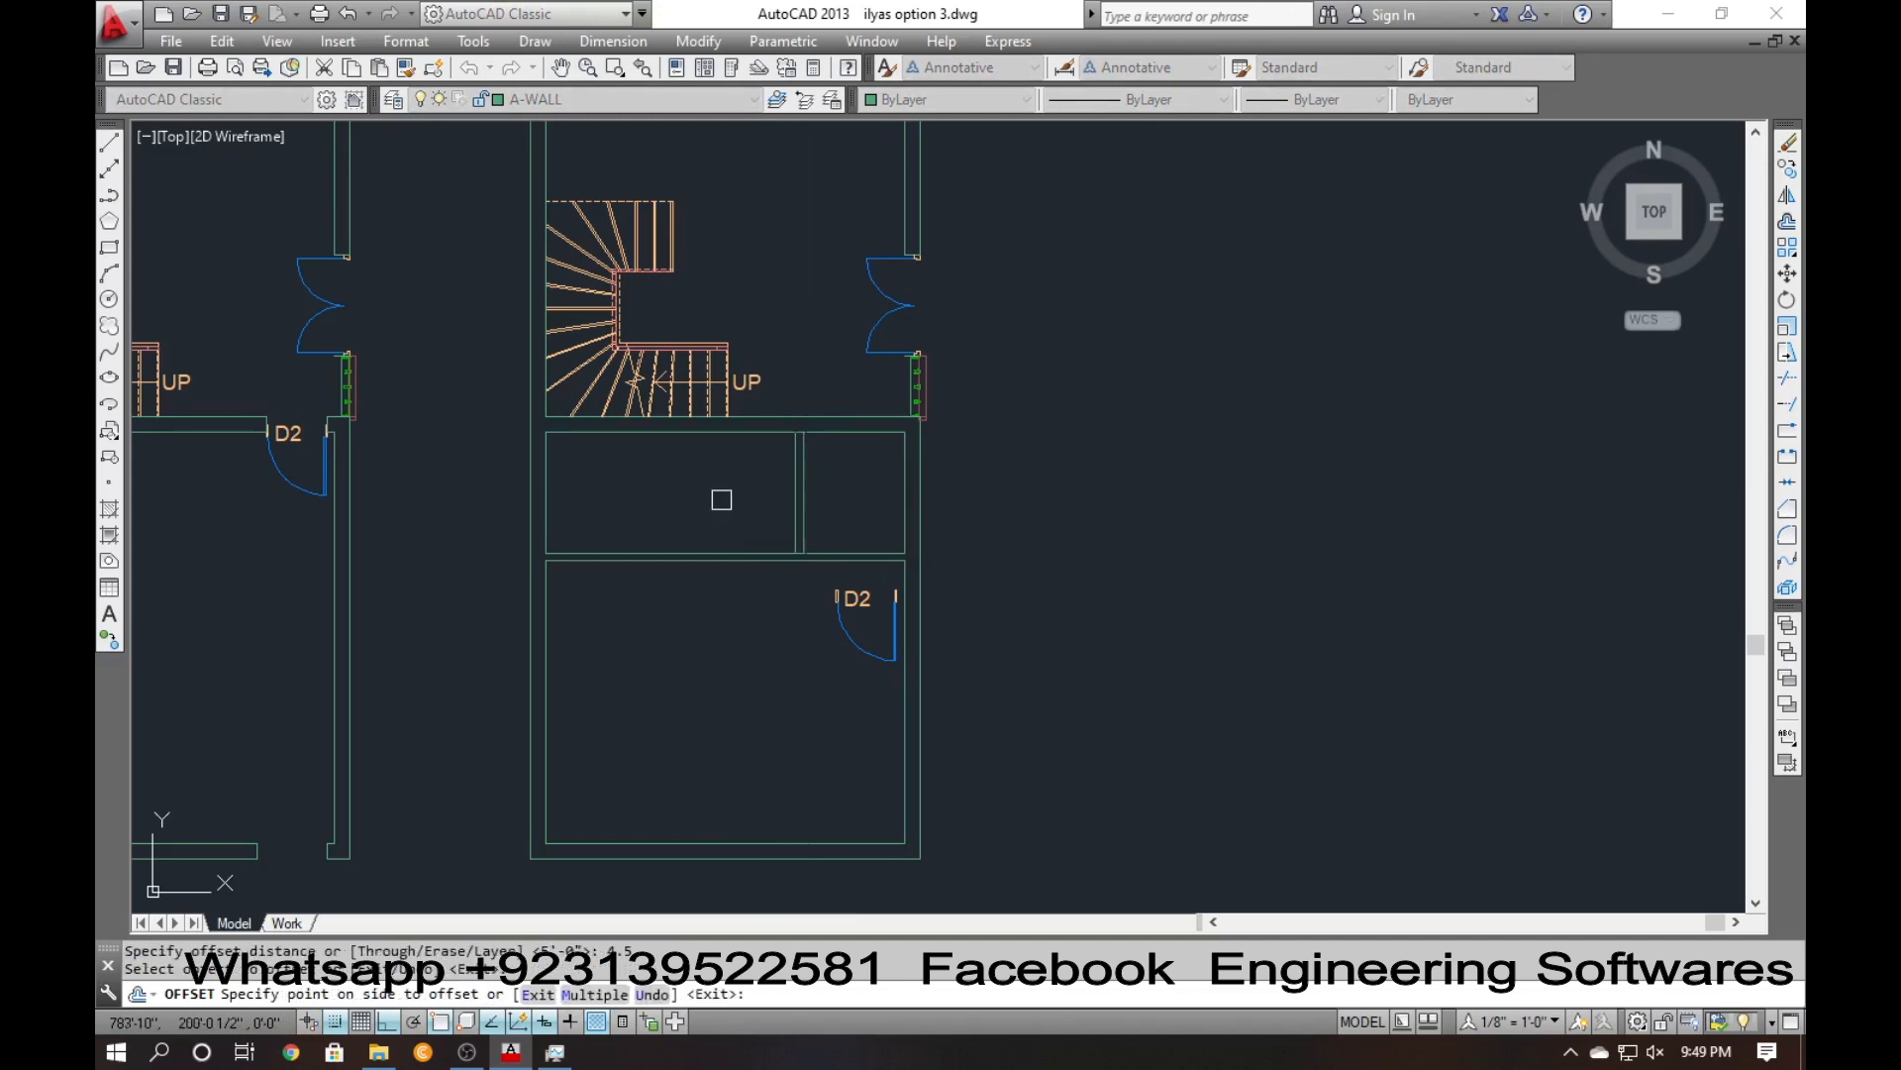
# Extend the vertical partition's right-hand line up to the upper line of the wall below the stair.
pyautogui.write('ex')
pyautogui.press('Return')
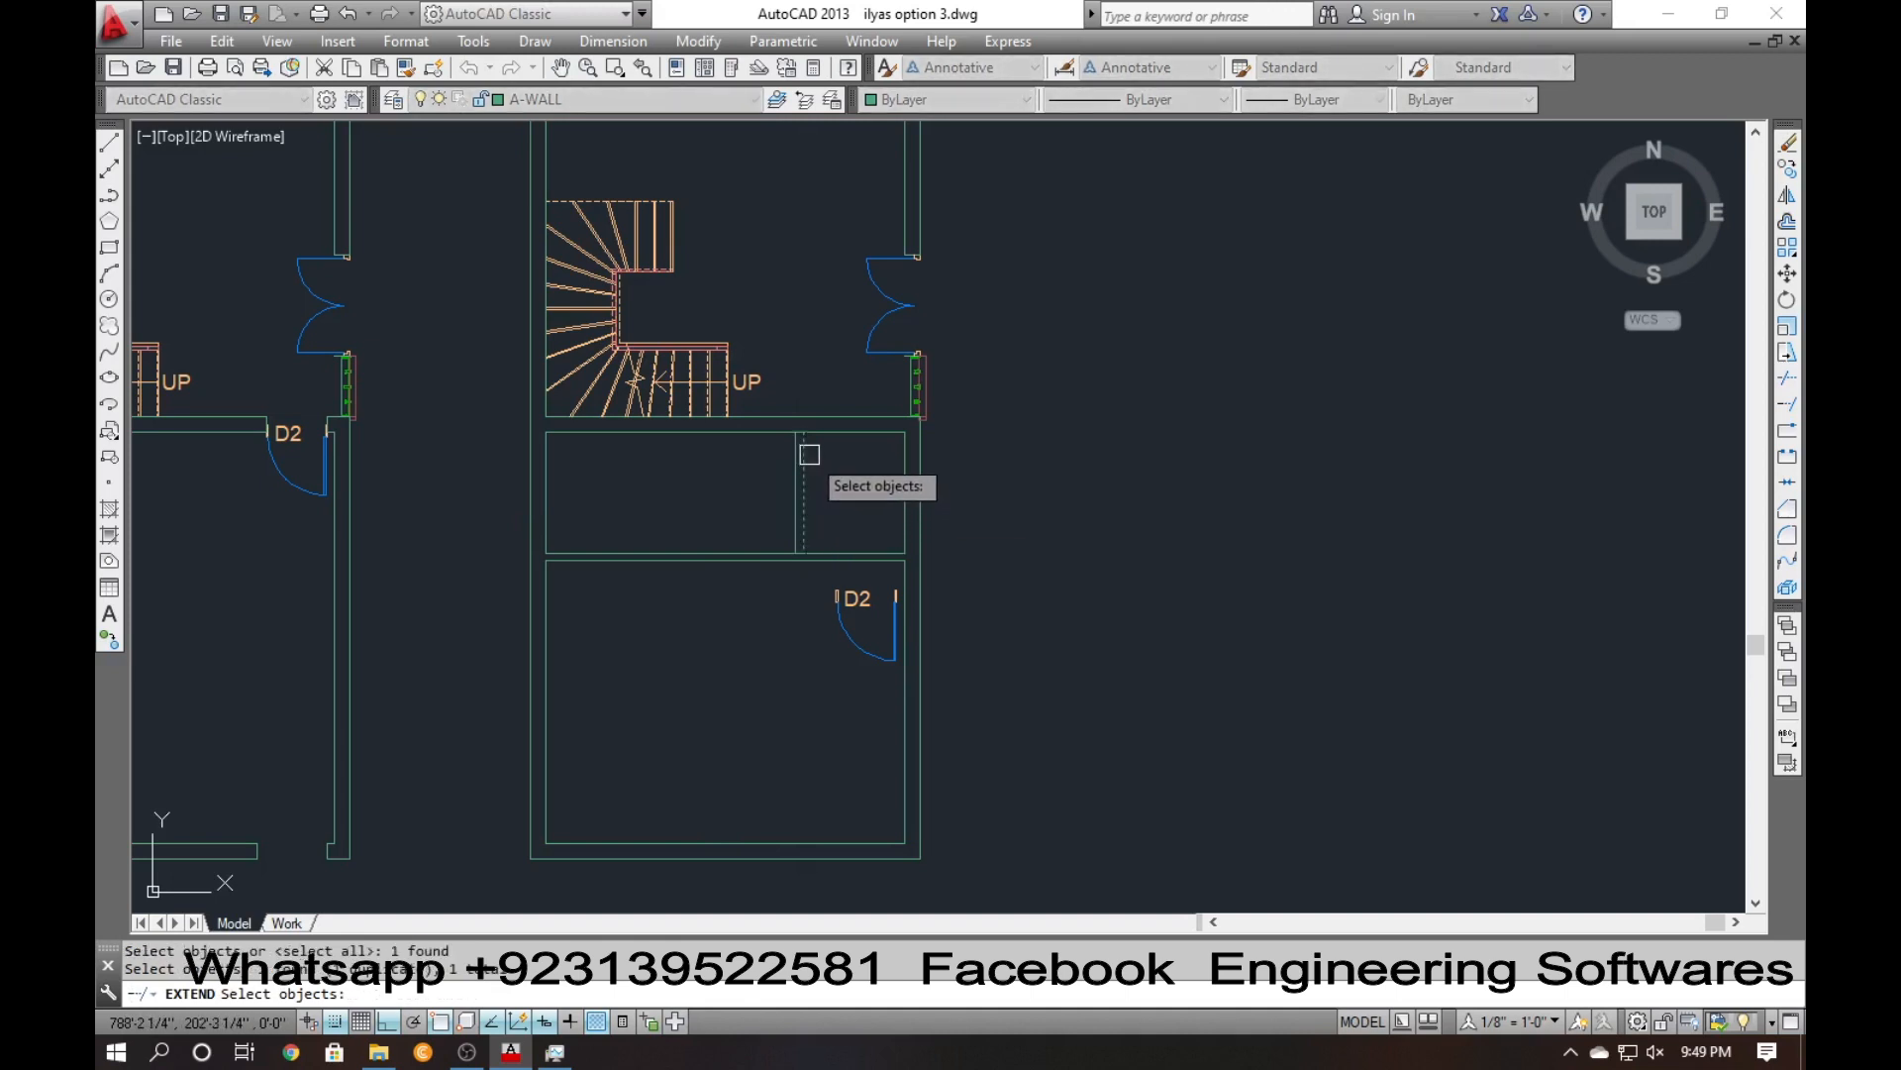
pyautogui.click(811, 455)
pyautogui.press('Escape')
pyautogui.press('Return')
pyautogui.press('Return')
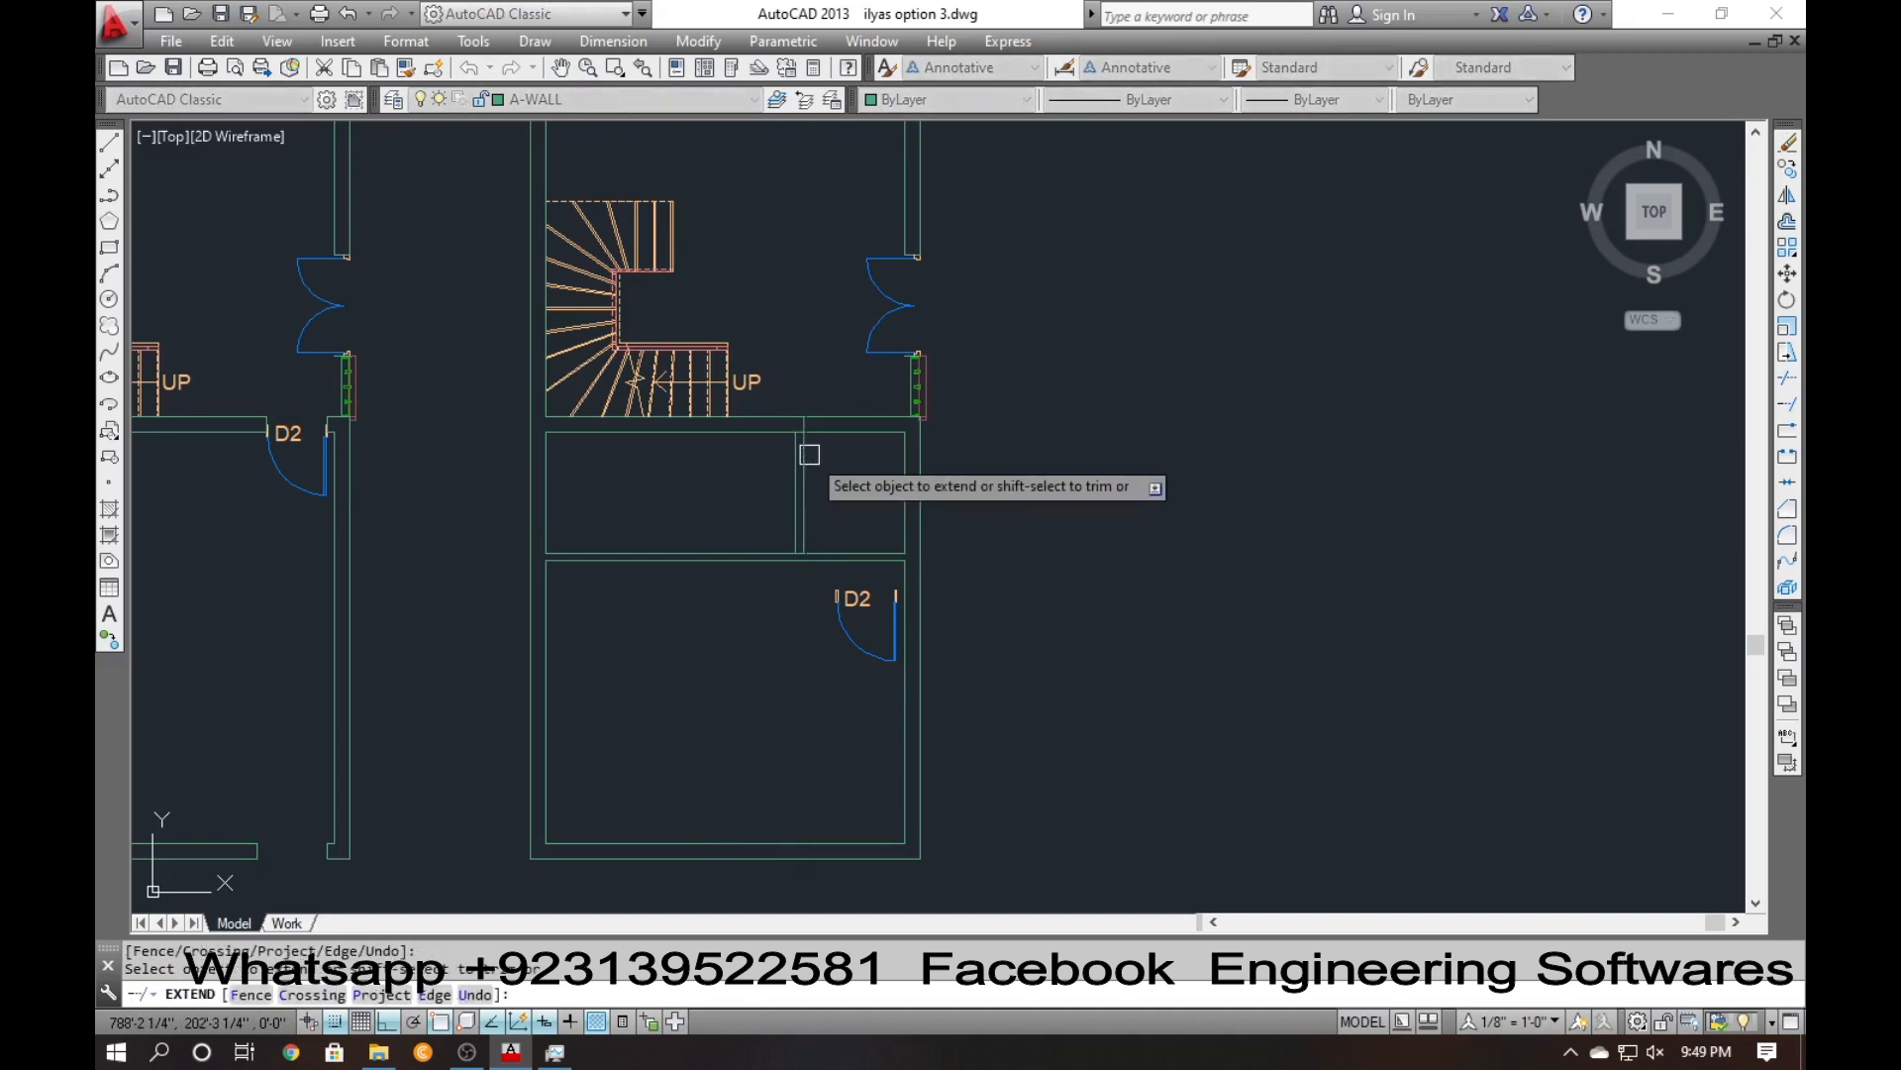
# Trim the wall below the stair between the new partition and right wall, and extend the right wall's inner line upward.
pyautogui.press('Return')
pyautogui.press('Return')
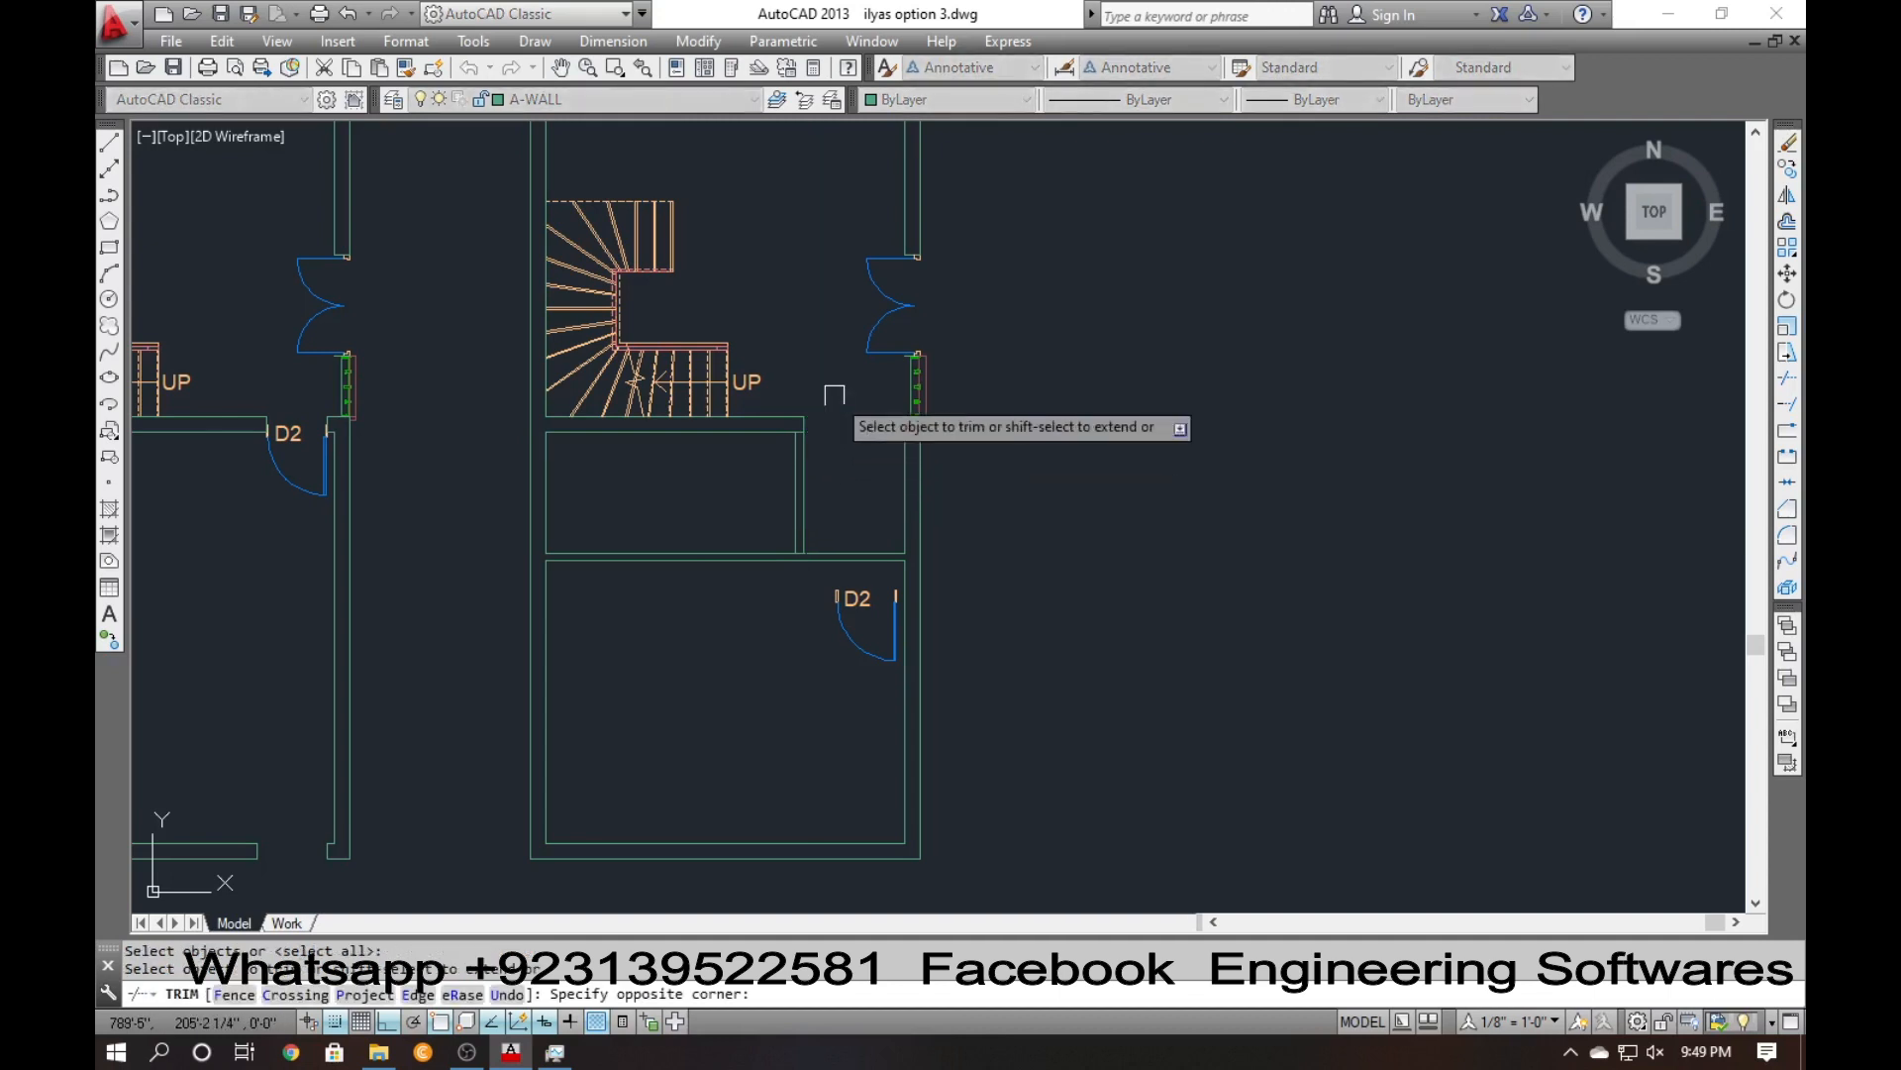
pyautogui.write('ex')
pyautogui.press('Return')
pyautogui.press('Return')
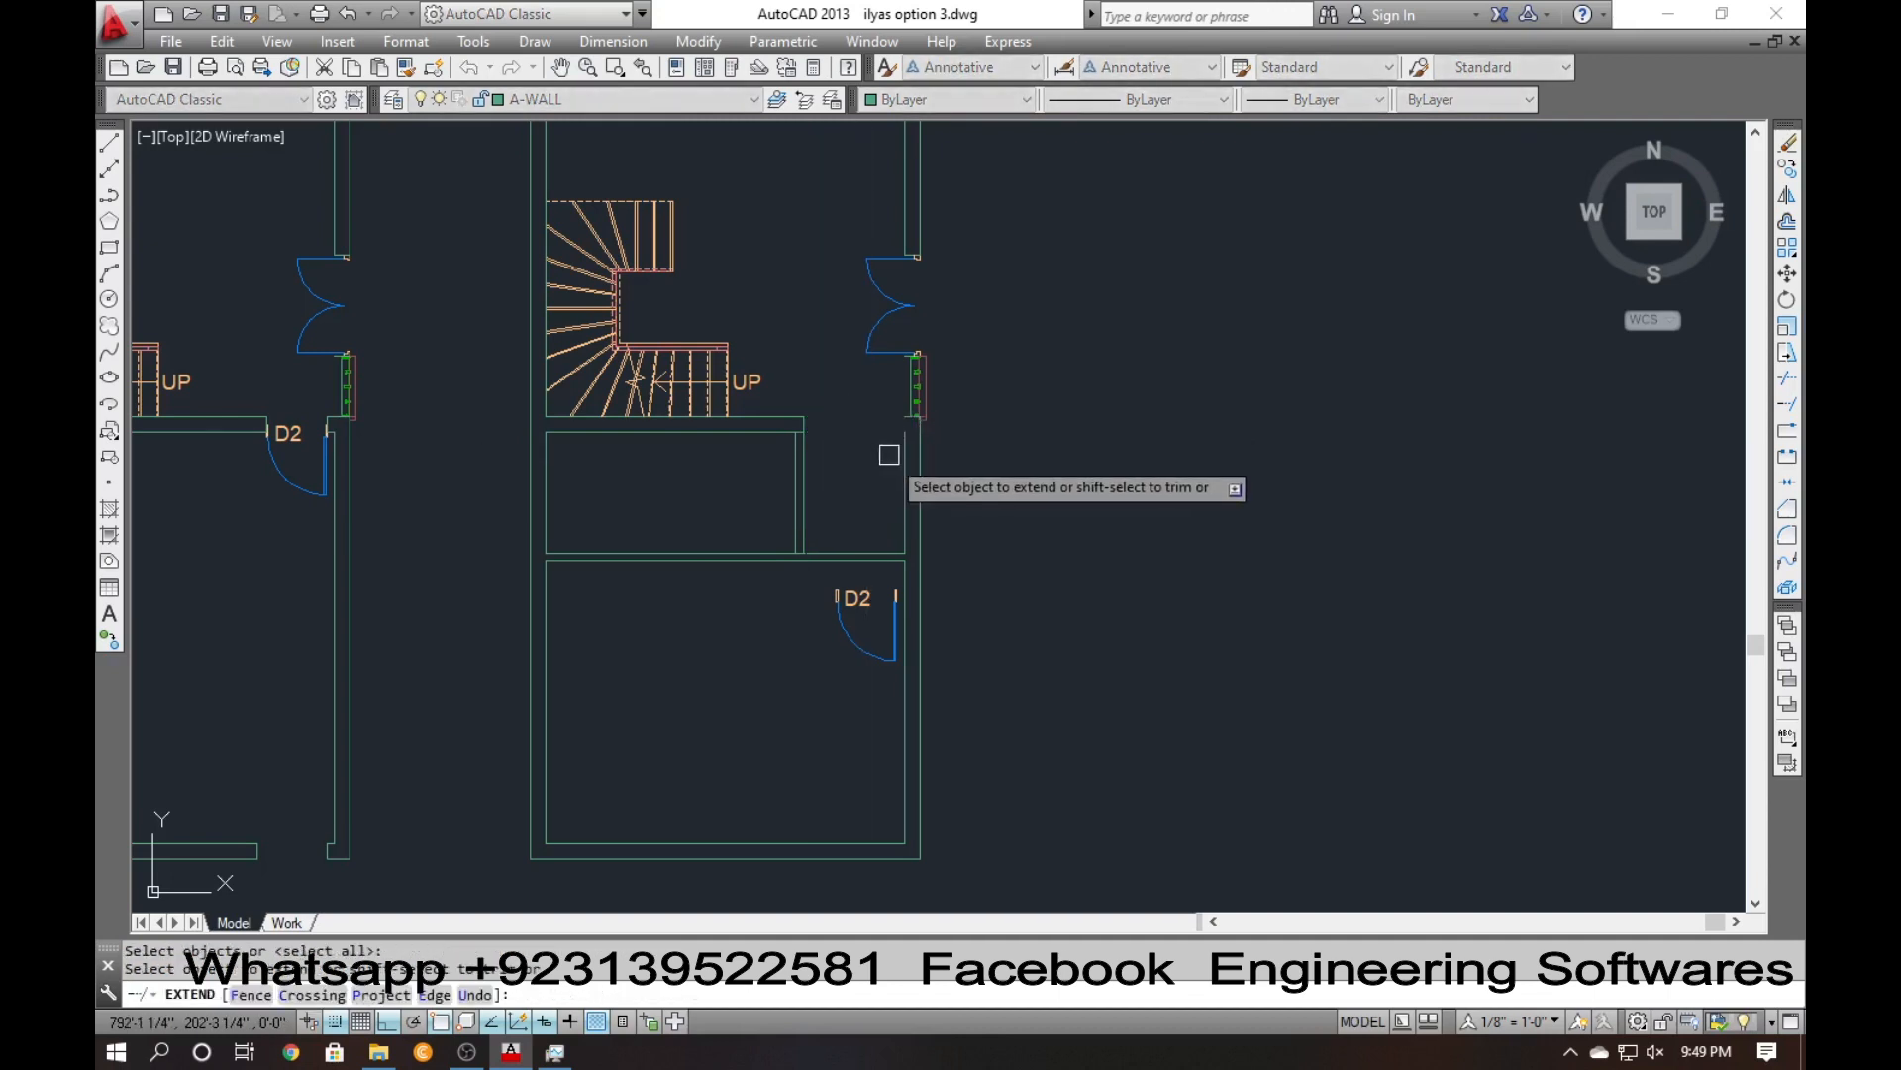
# Trim the horizontal partition's upper line between the vertical partition's lines to clean up the junction.
pyautogui.write('tr')
pyautogui.press('Return')
pyautogui.press('Return')
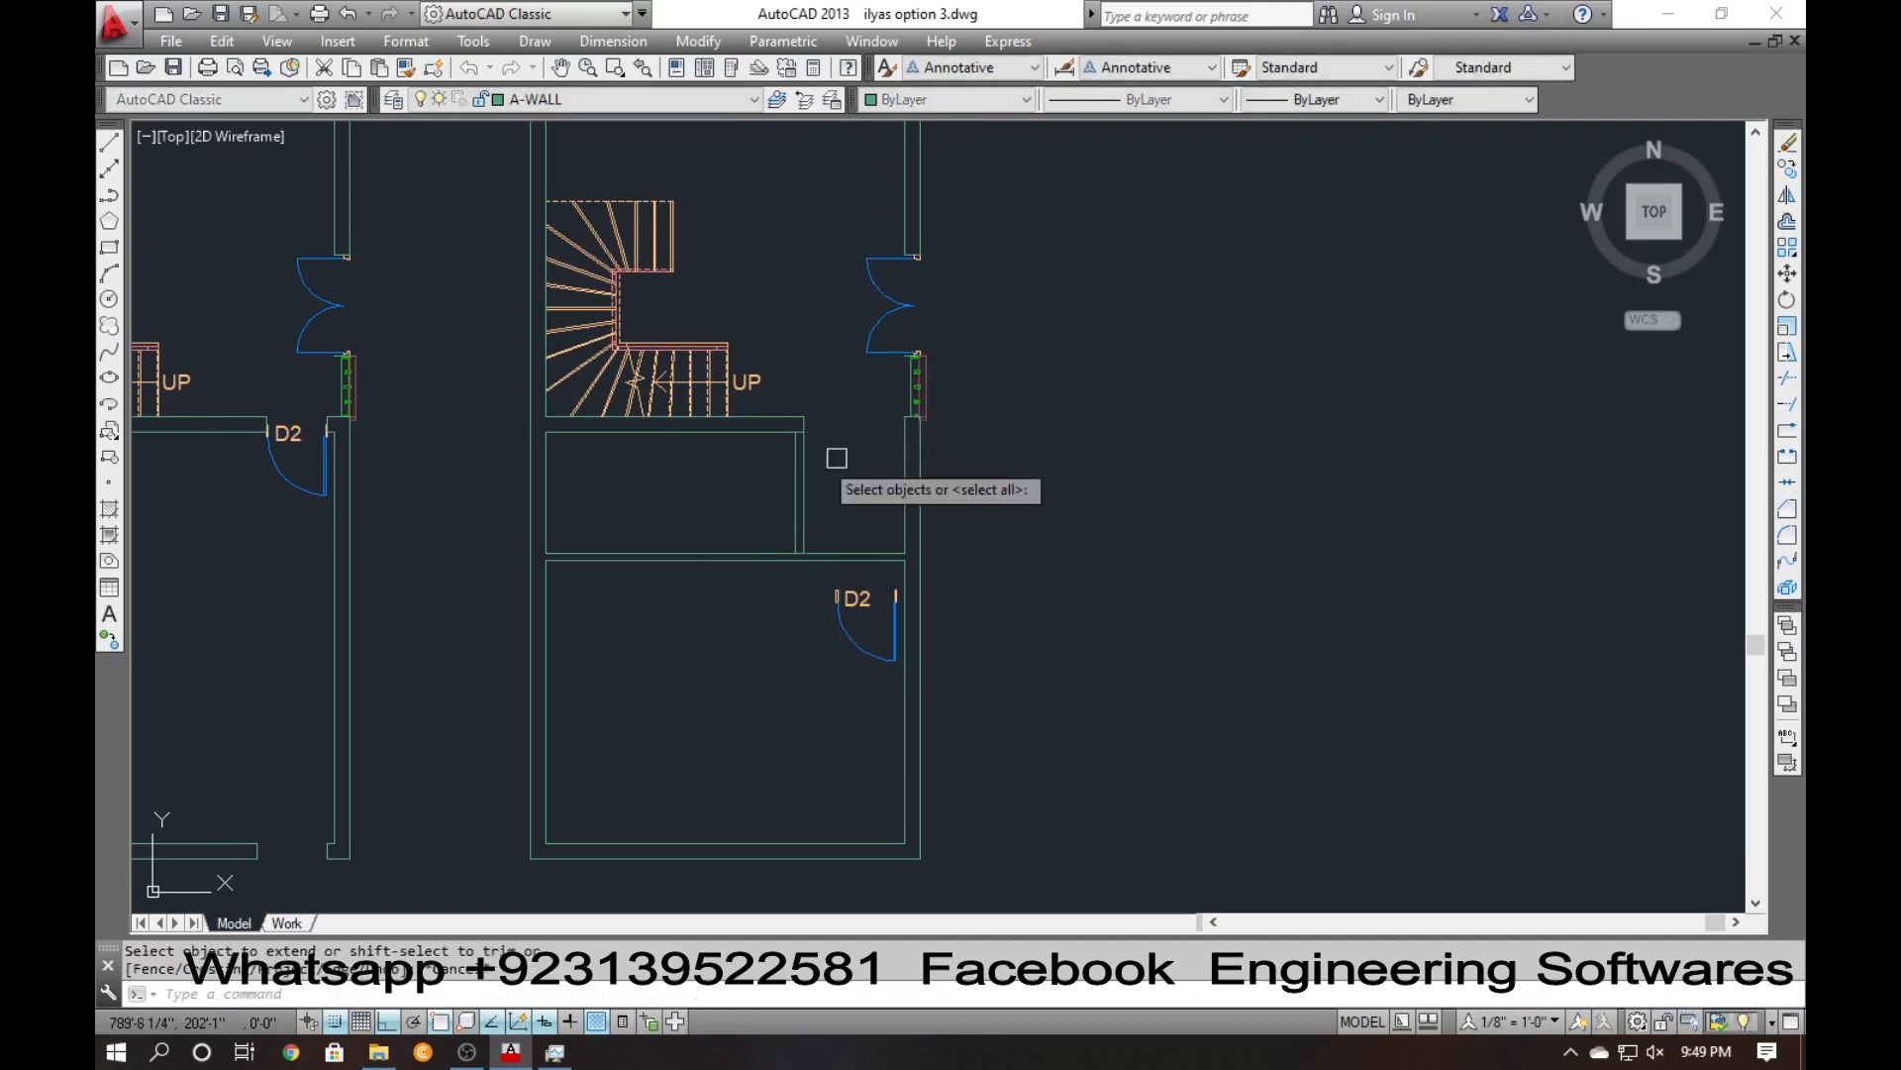
pyautogui.scroll(4, 838, 462)
pyautogui.scroll(-5, 814, 379)
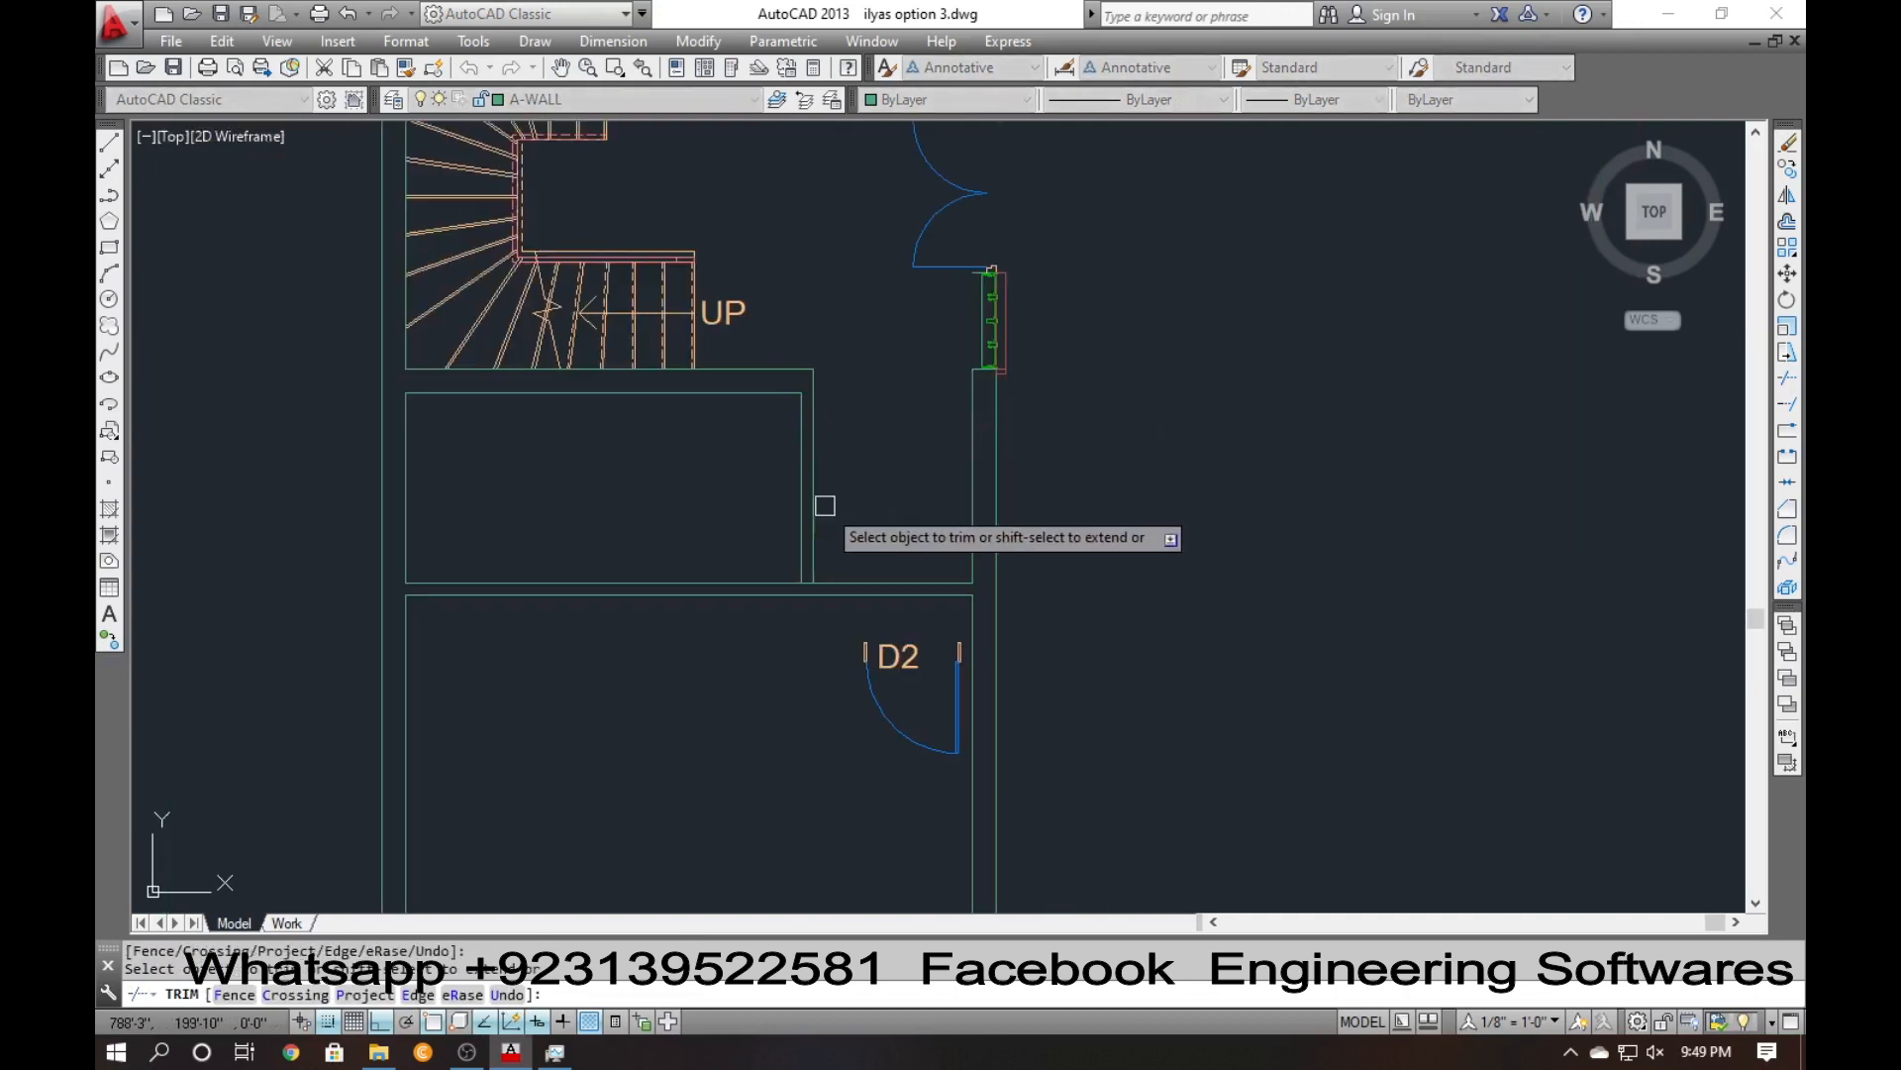
pyautogui.scroll(5, 806, 585)
pyautogui.scroll(-2, 769, 574)
pyautogui.press('Escape')
pyautogui.press('Escape')
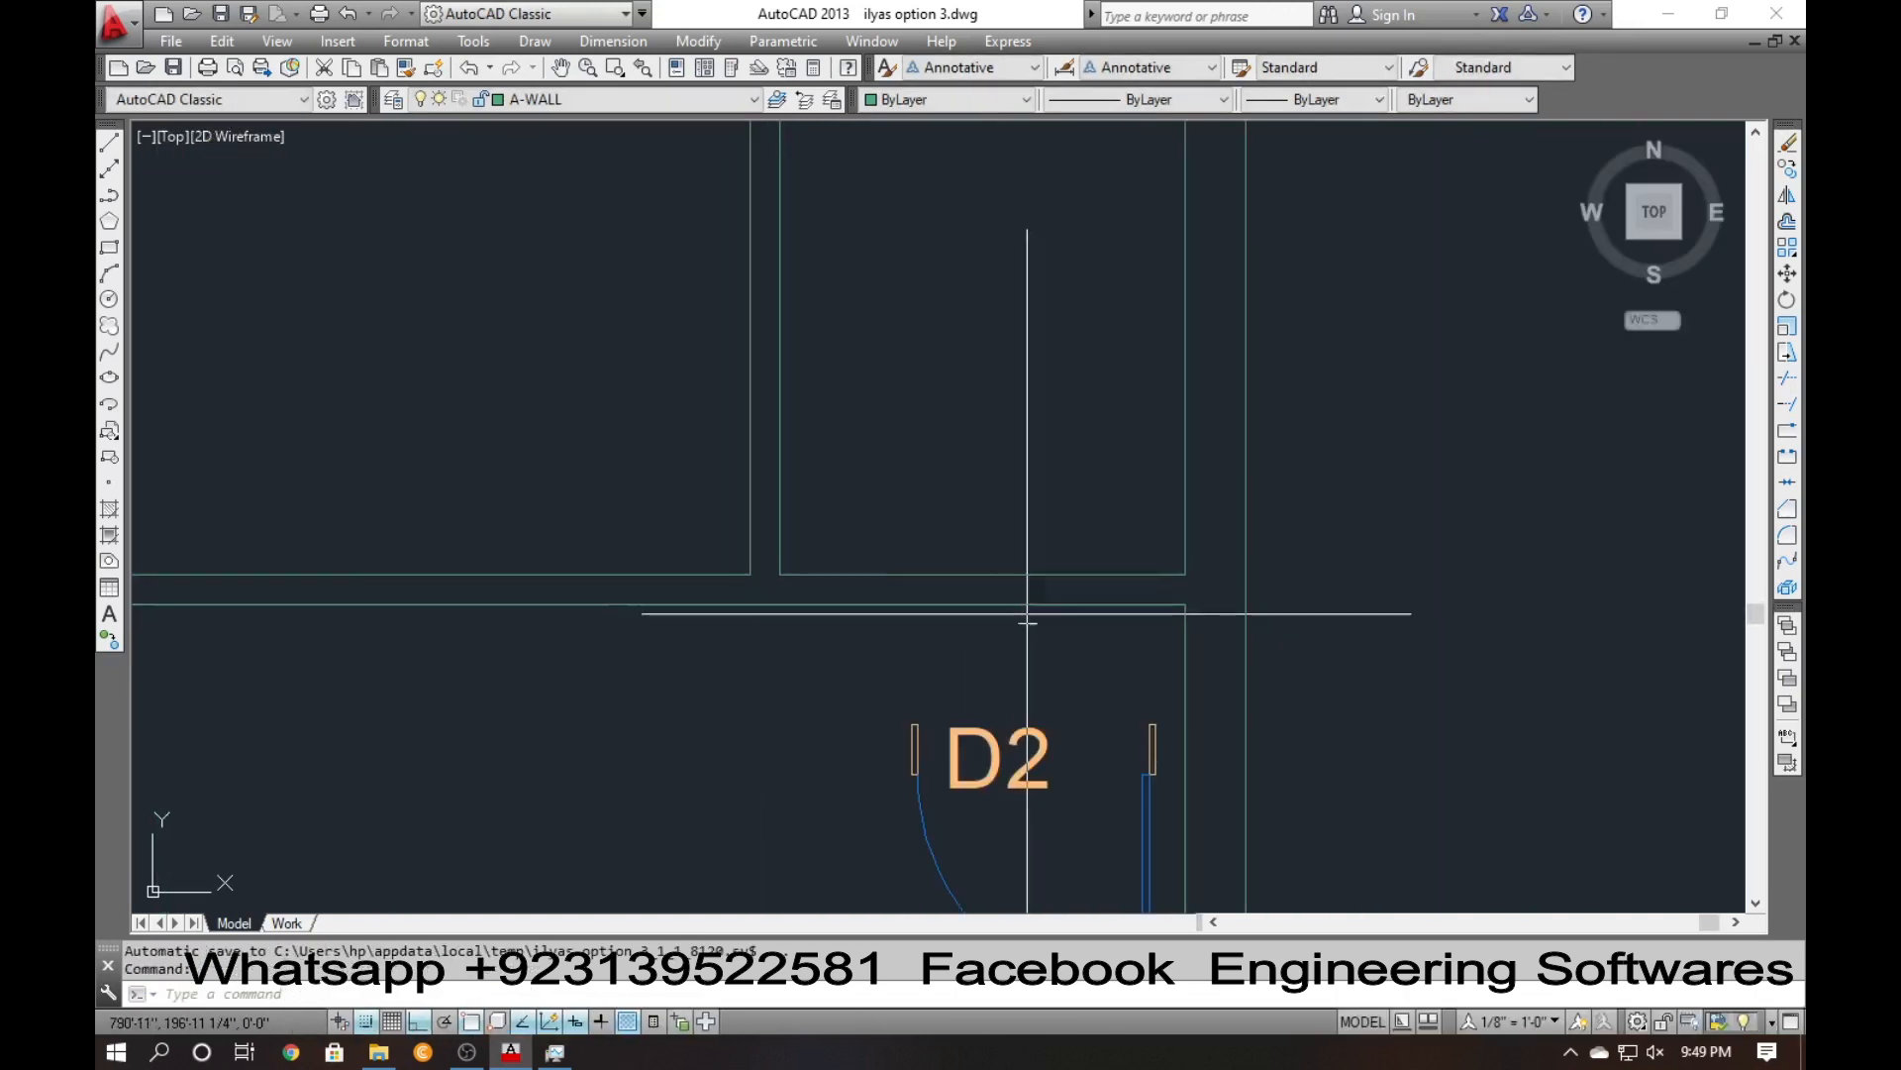
# Draw a short line across the horizontal partition's end at the right wall's inner face.
pyautogui.write('l')
pyautogui.press('Return')
pyautogui.click(1185, 602)
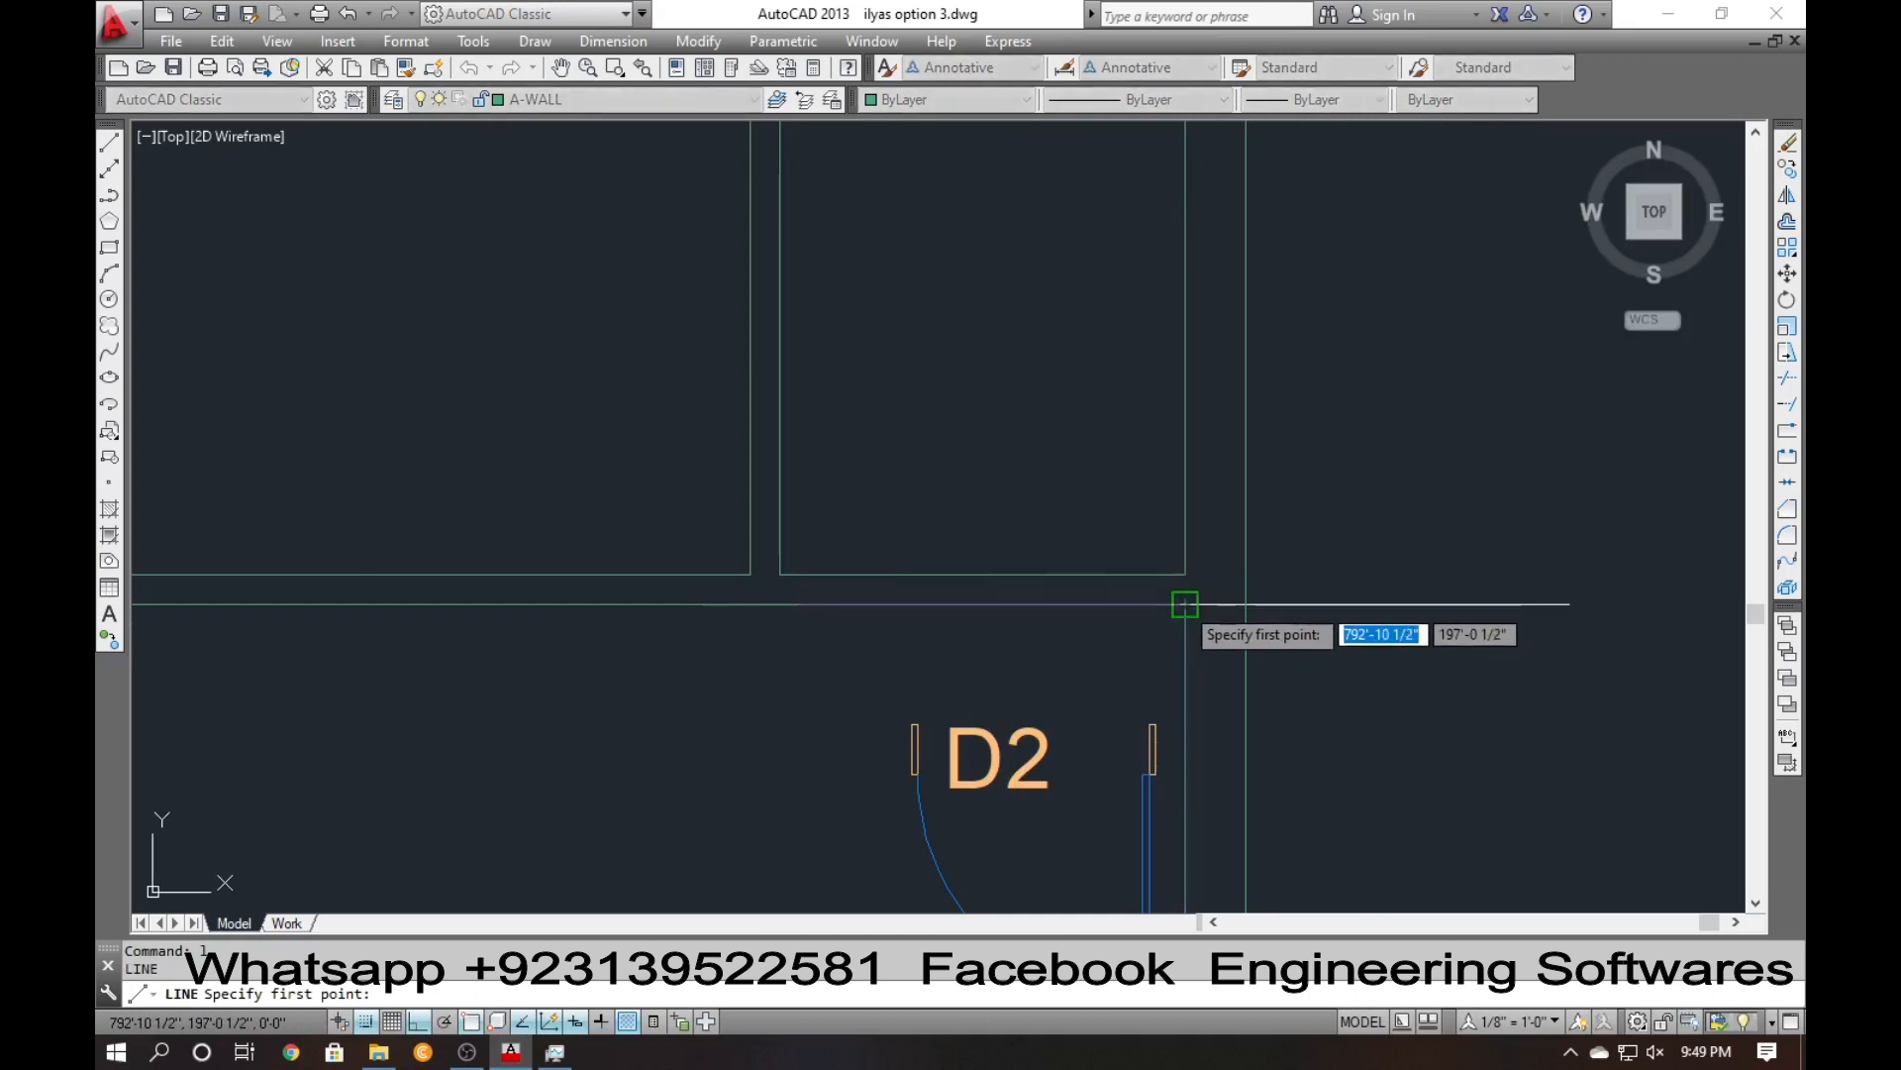
pyautogui.click(1185, 574)
pyautogui.press('Return')
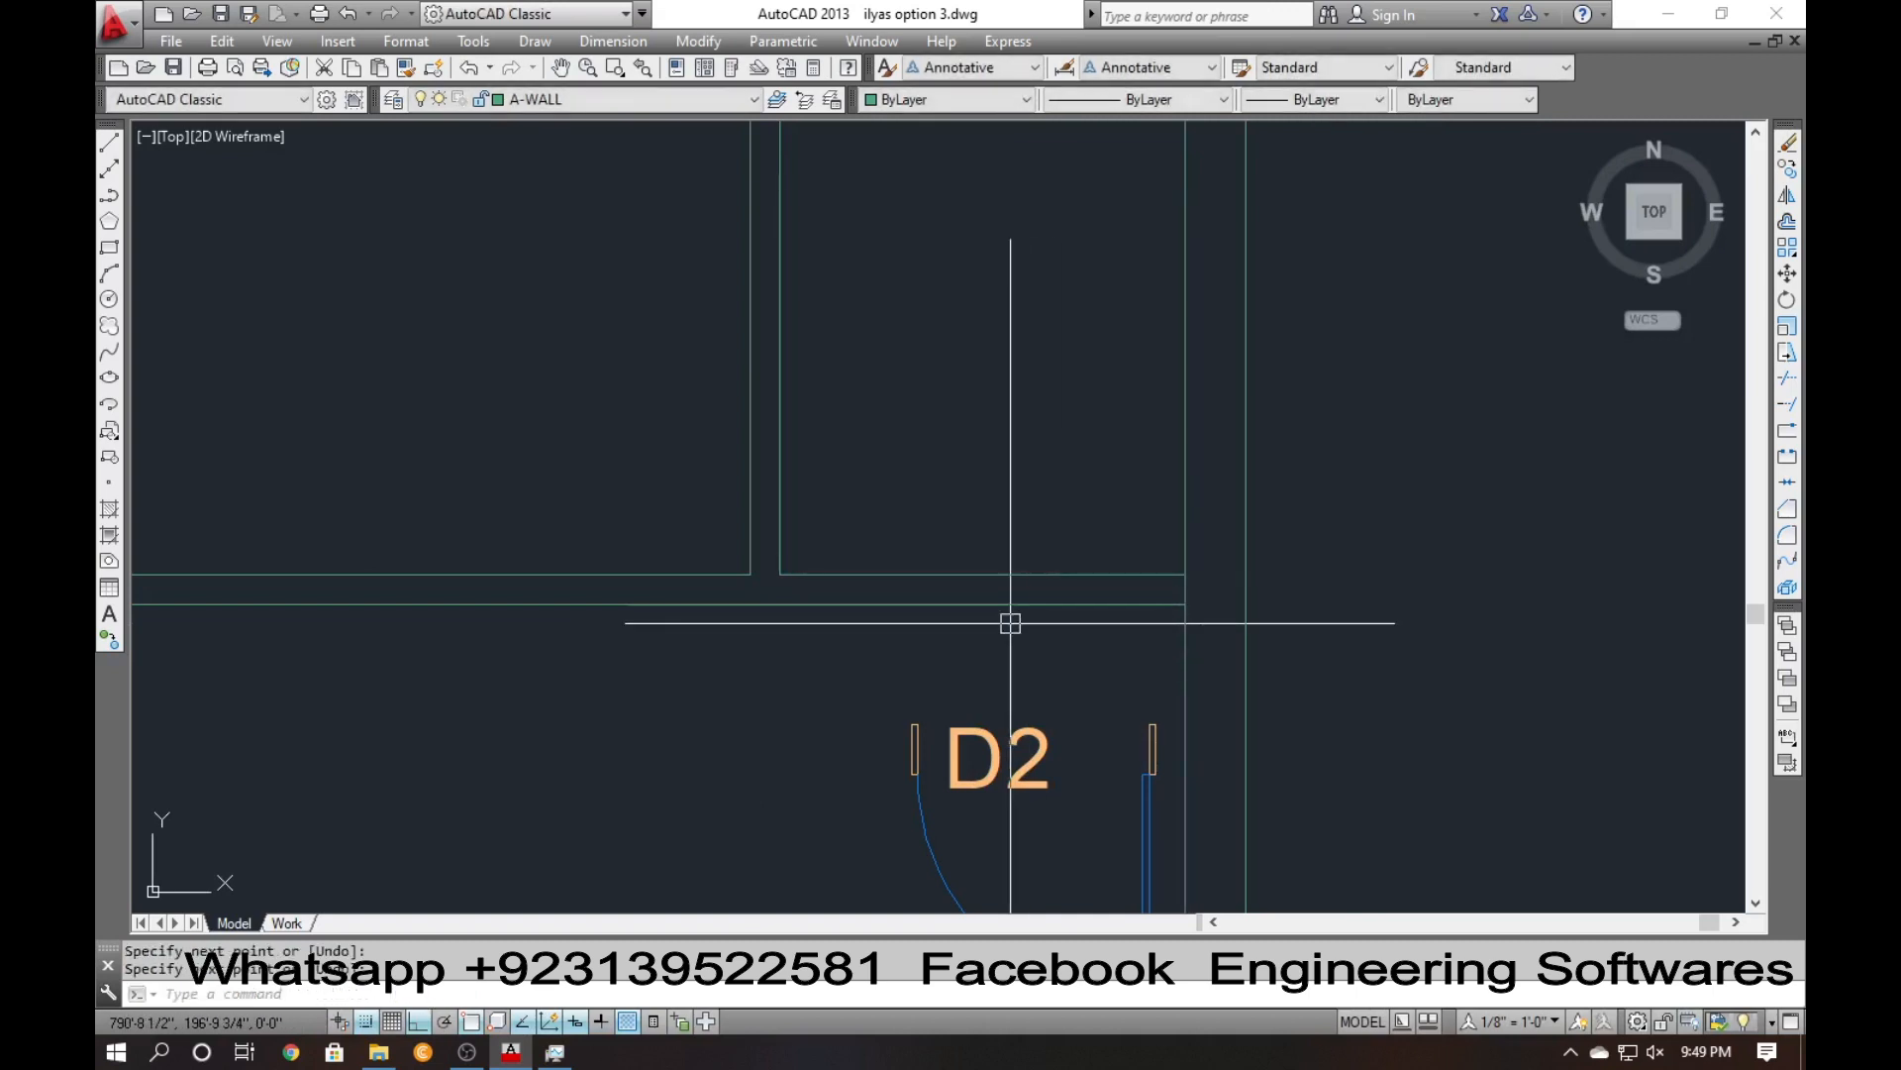
# Offset the short end line 4.5 inches to the left and erase the original line.
pyautogui.write('o')
pyautogui.press('Return')
pyautogui.write('4.5')
pyautogui.press('Return')
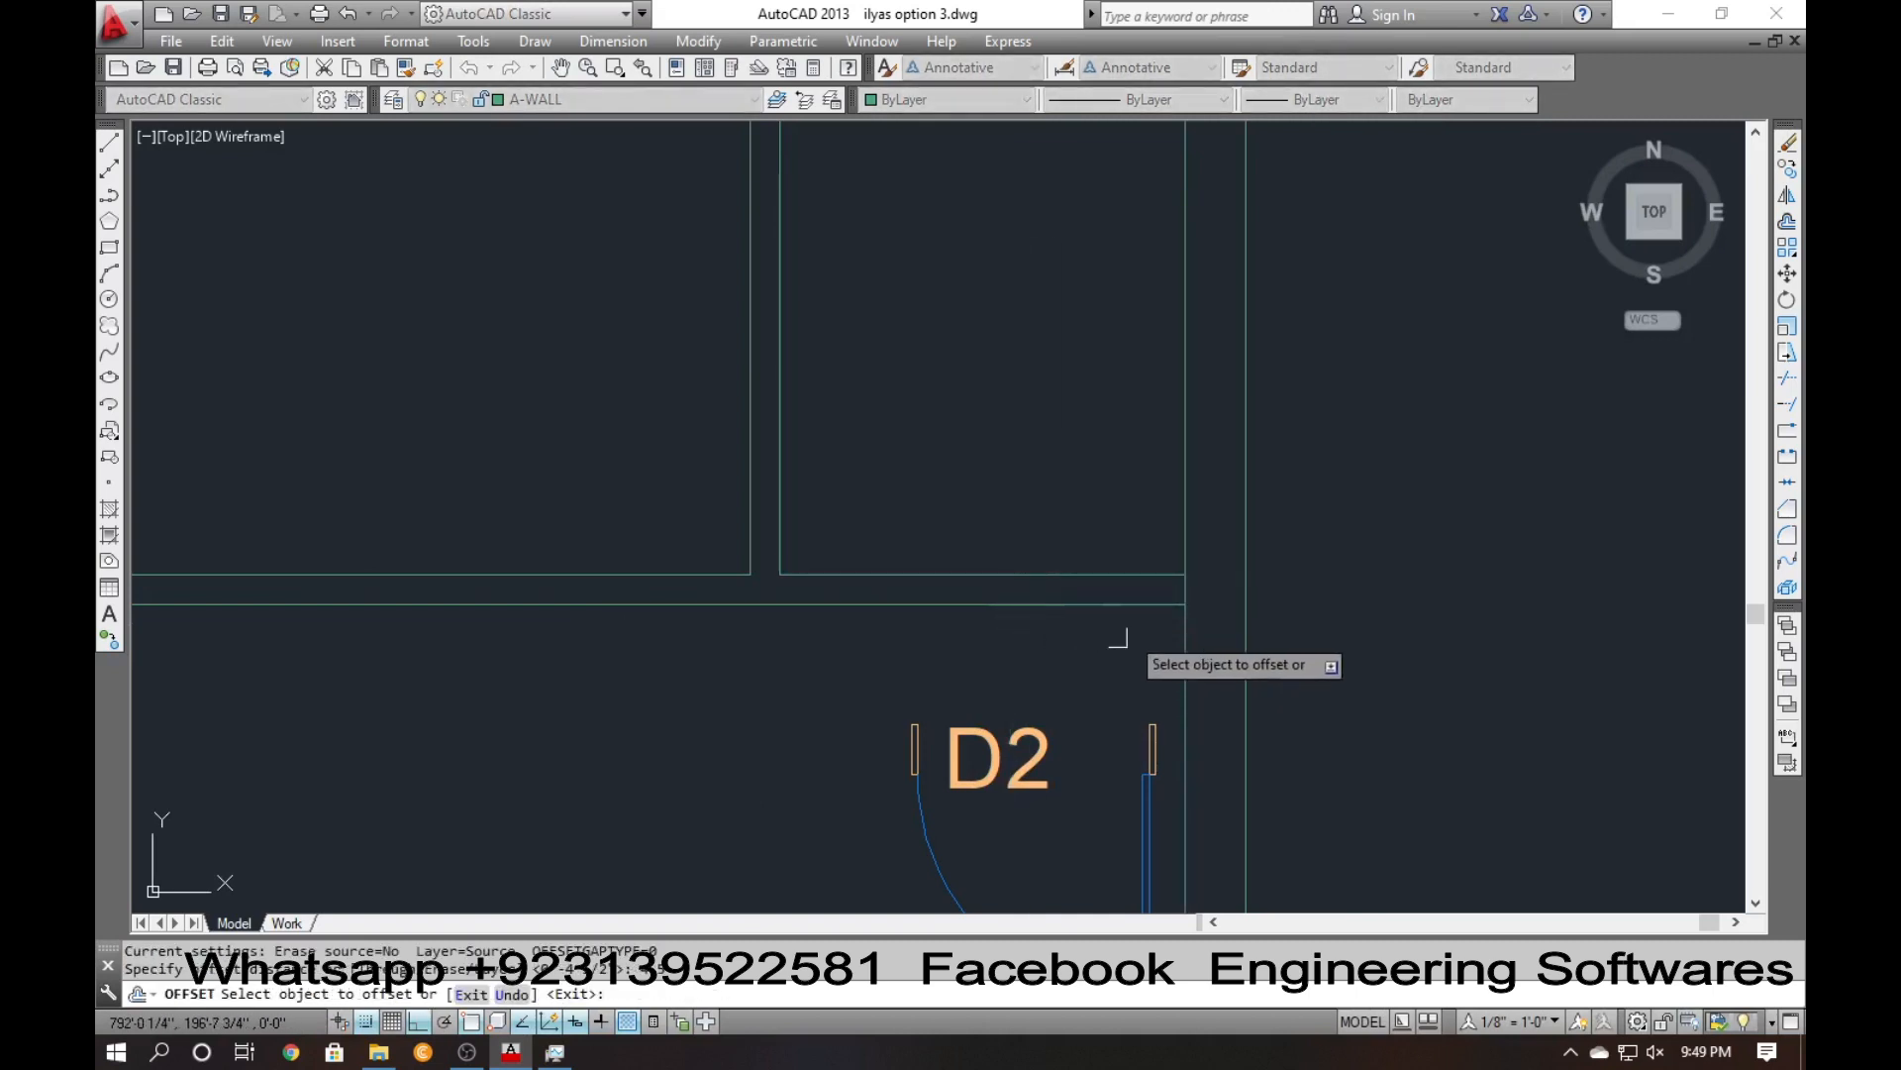
pyautogui.click(1184, 590)
pyautogui.click(1147, 591)
pyautogui.press('Escape')
pyautogui.click(1185, 589)
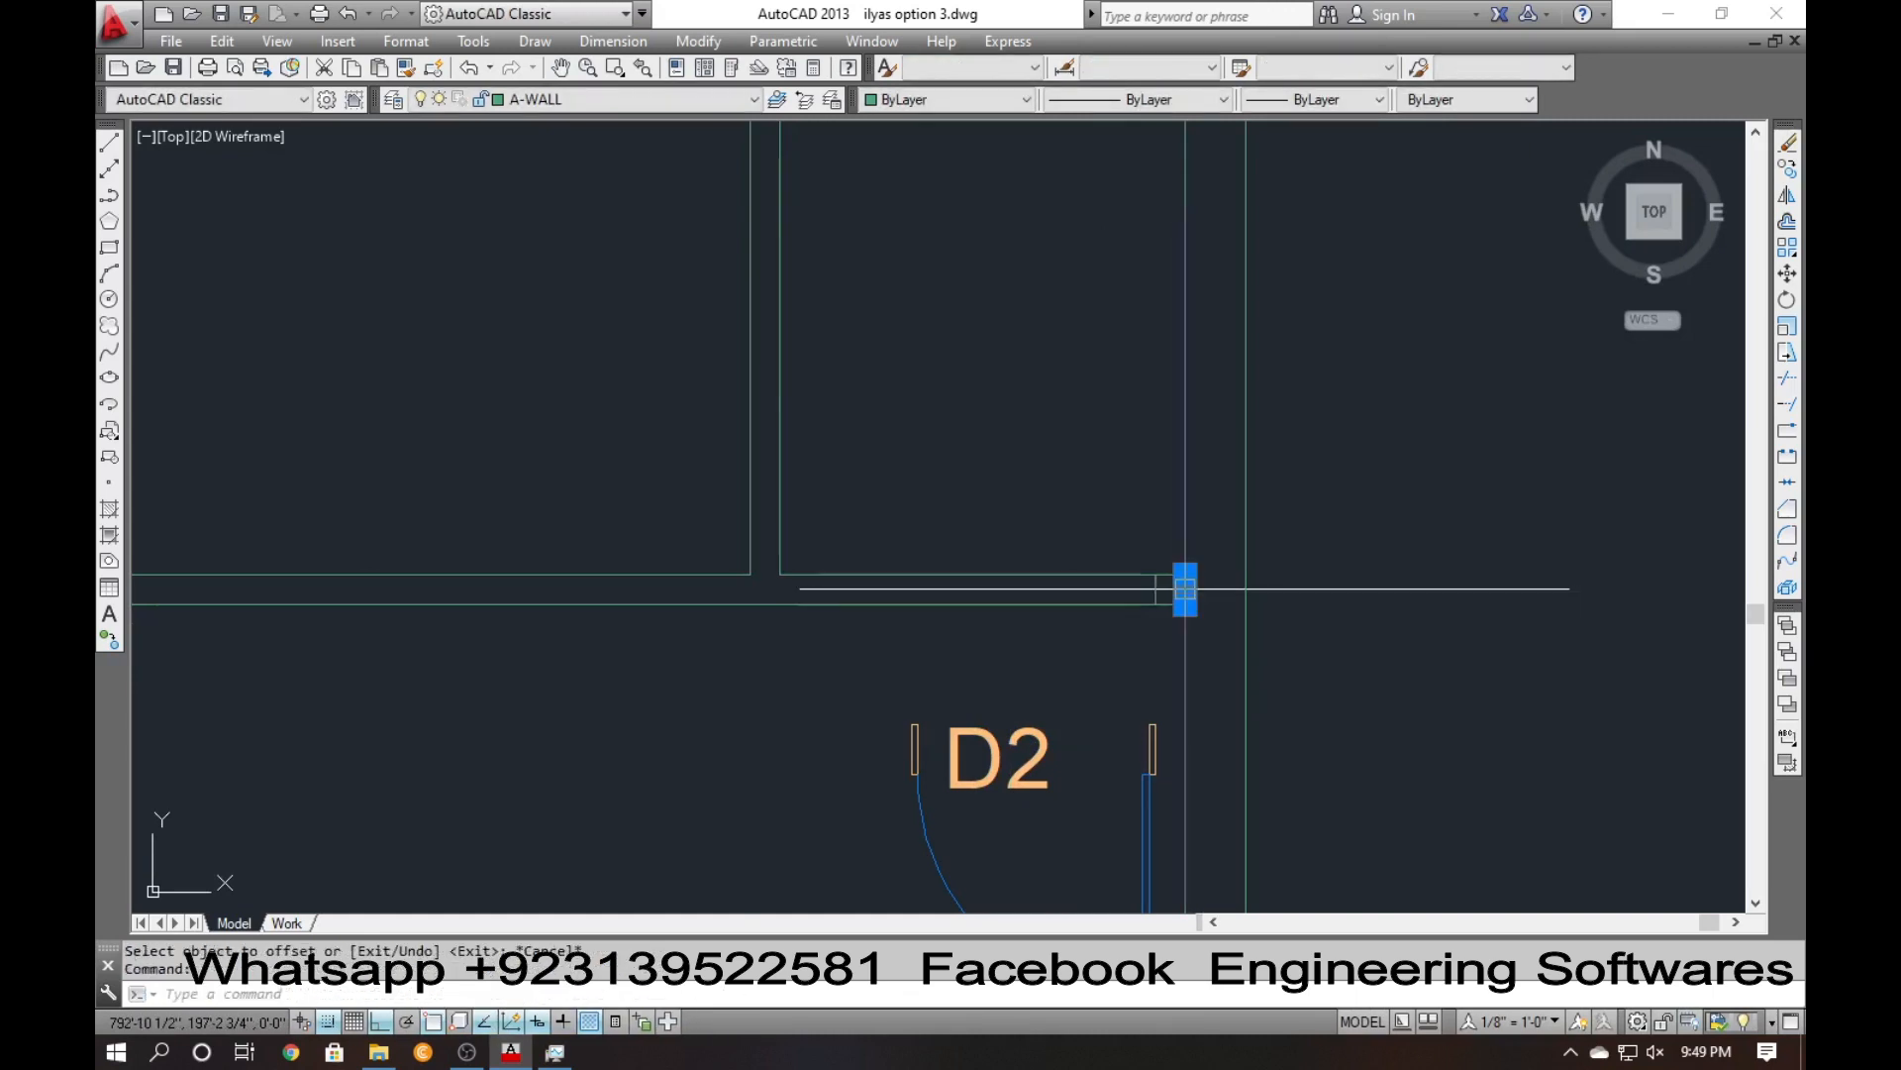
pyautogui.press('Return')
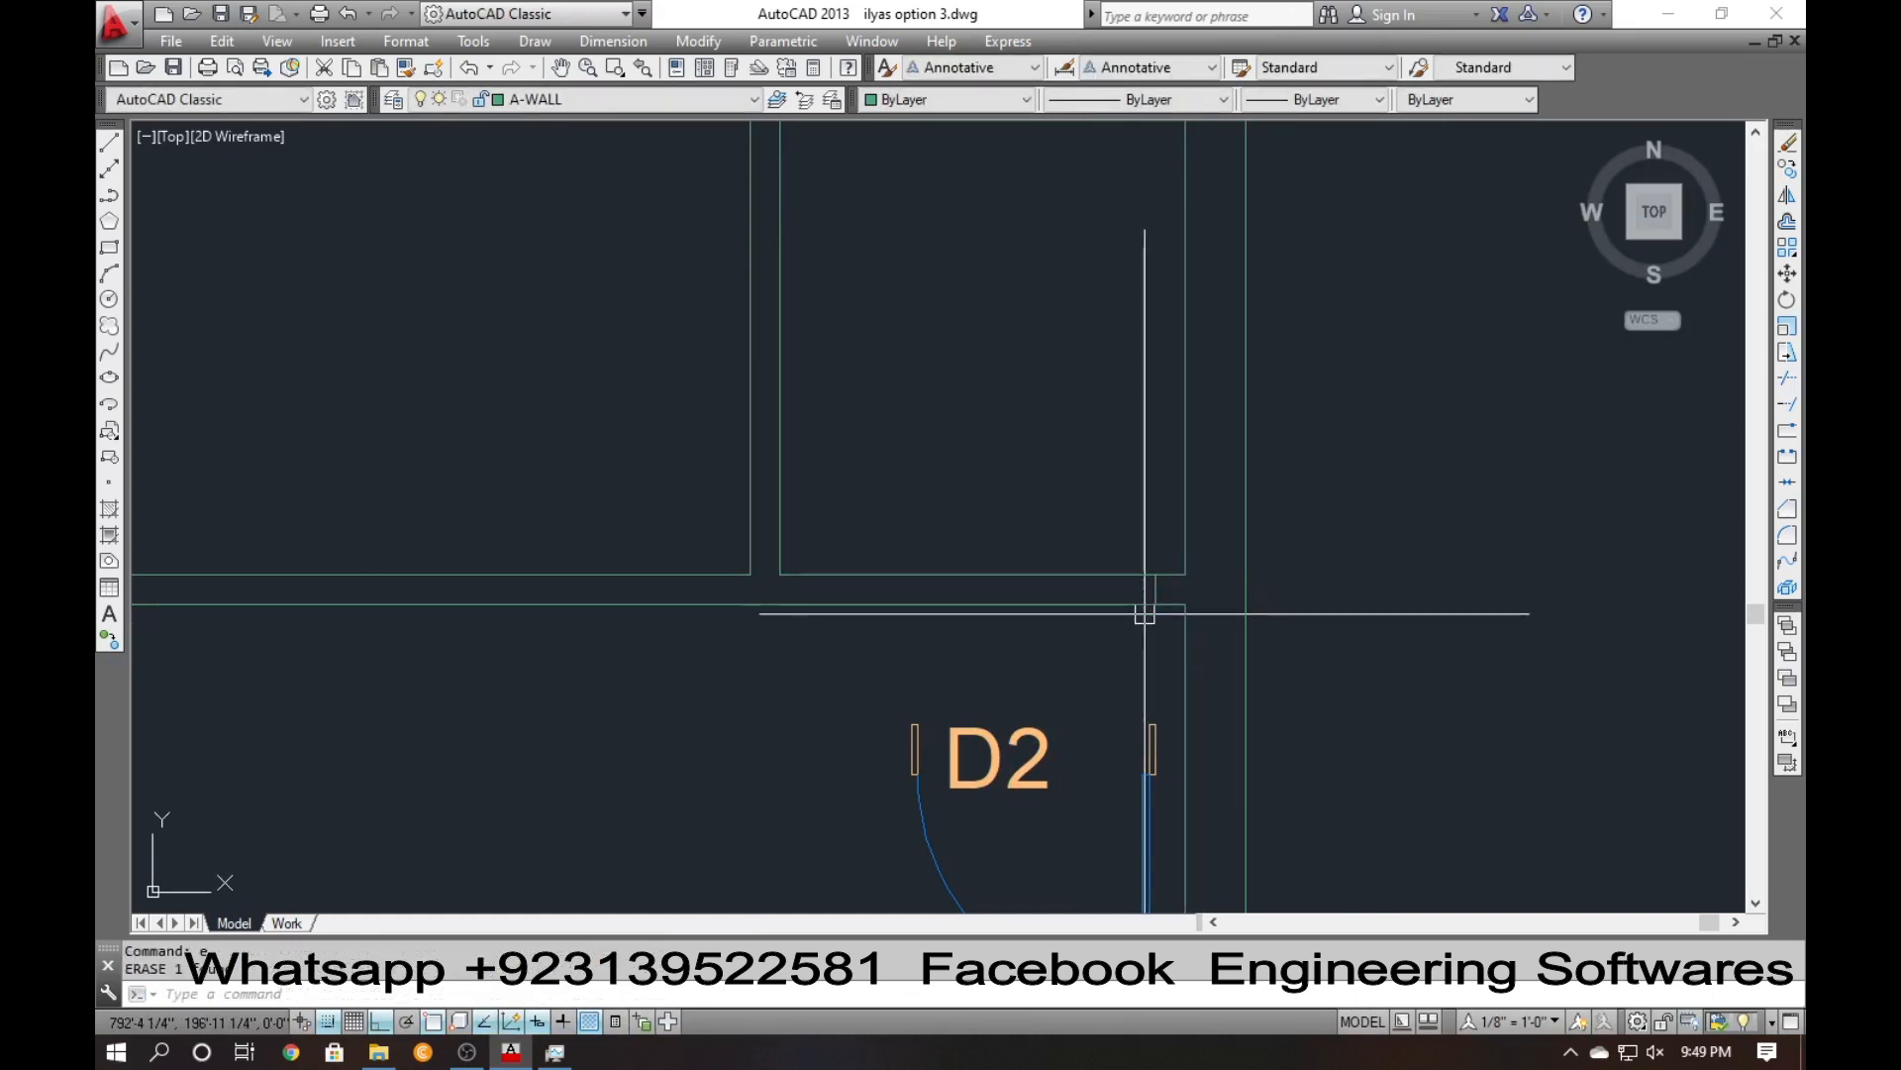
# Offset the short jamb line 3'-6" to the left to mark the door opening's width.
pyautogui.write('o')
pyautogui.press('Return')
pyautogui.press('Return')
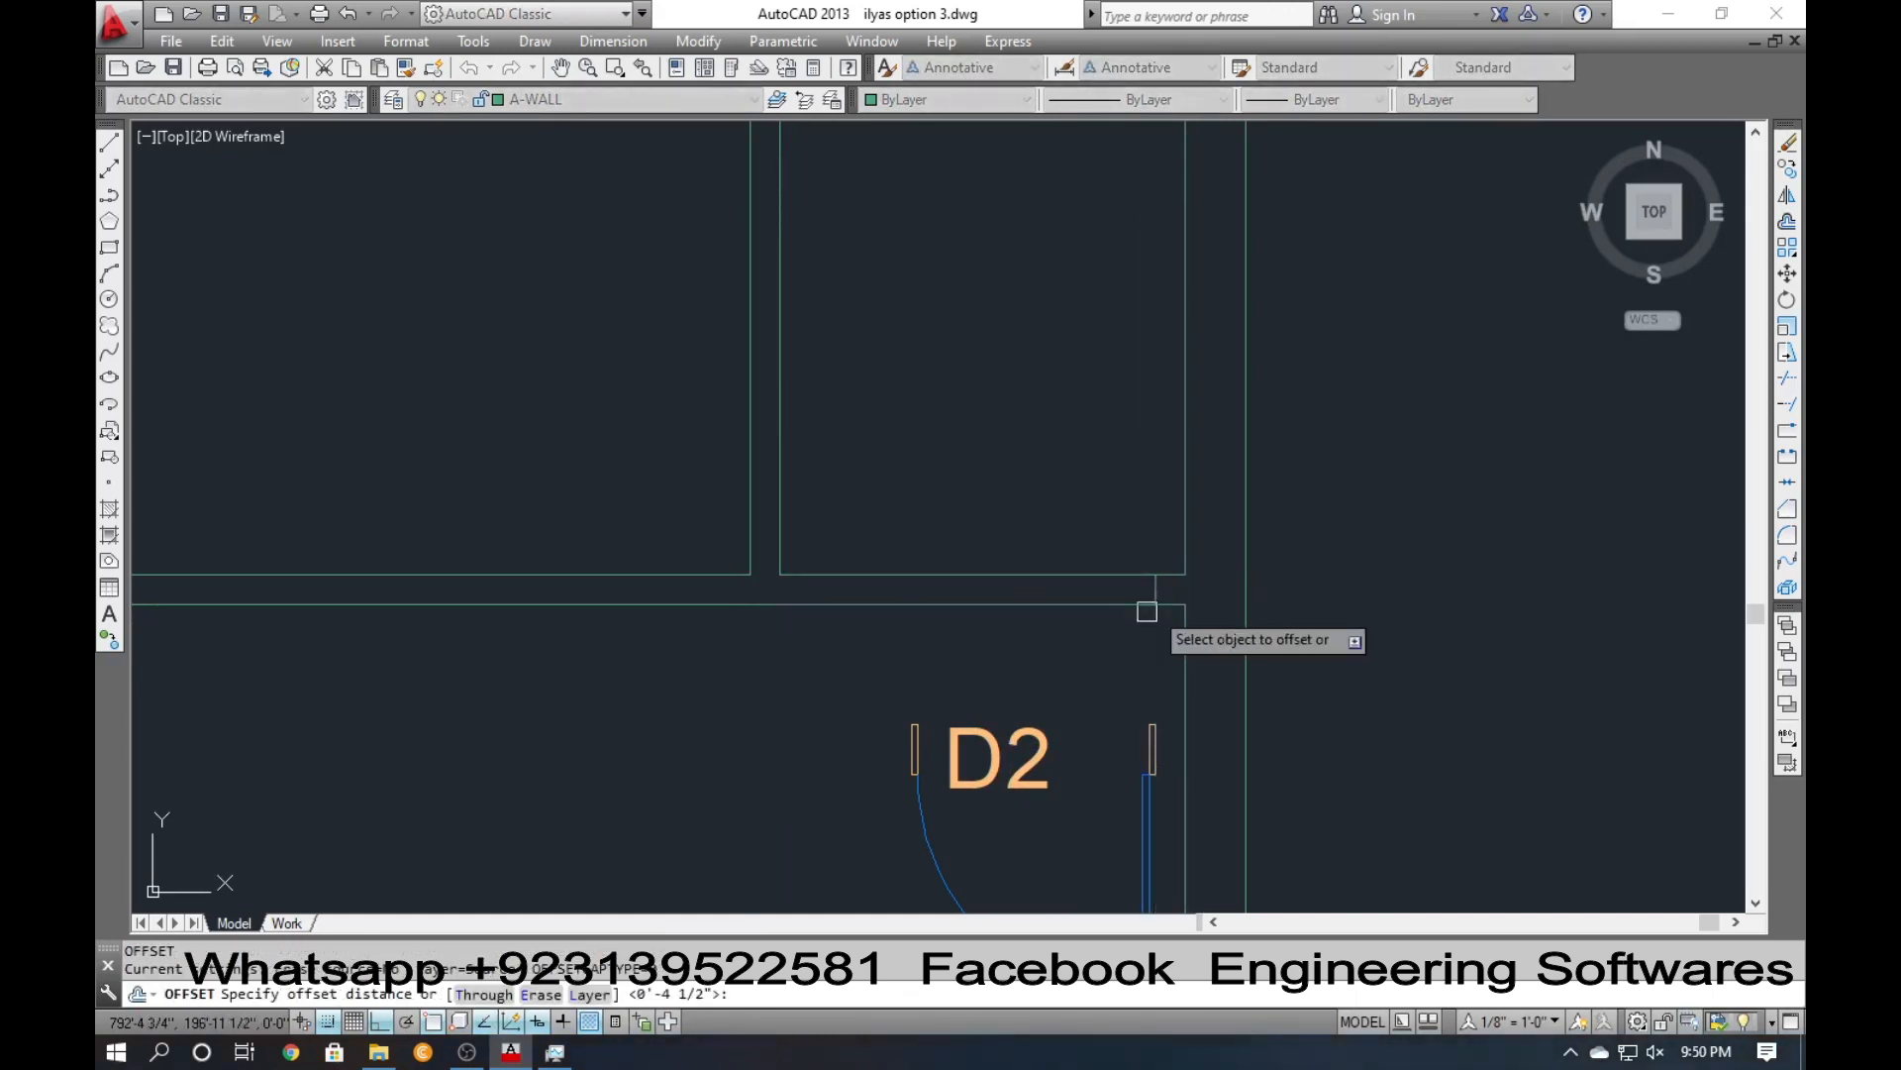
pyautogui.click(1155, 591)
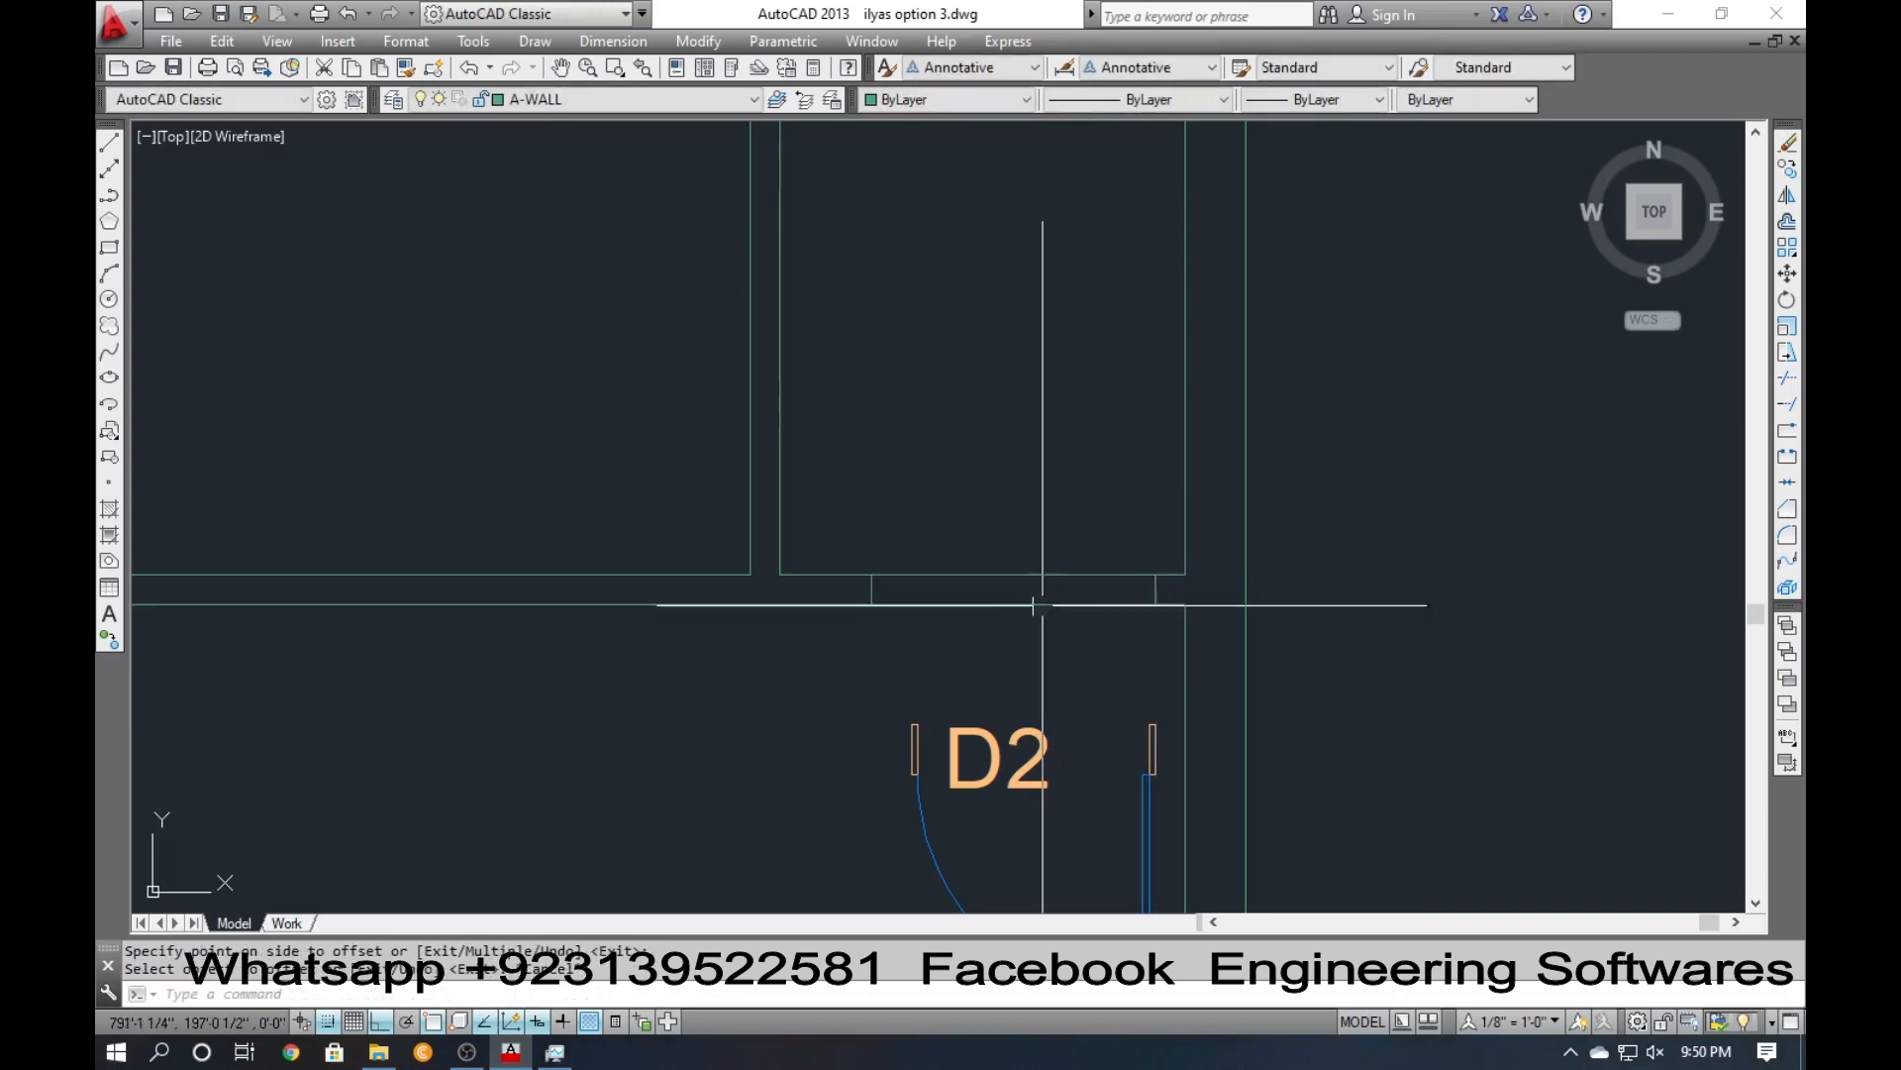
# Trim the horizontal partition's lines between the two jamb lines to open the doorway.
pyautogui.write('tr')
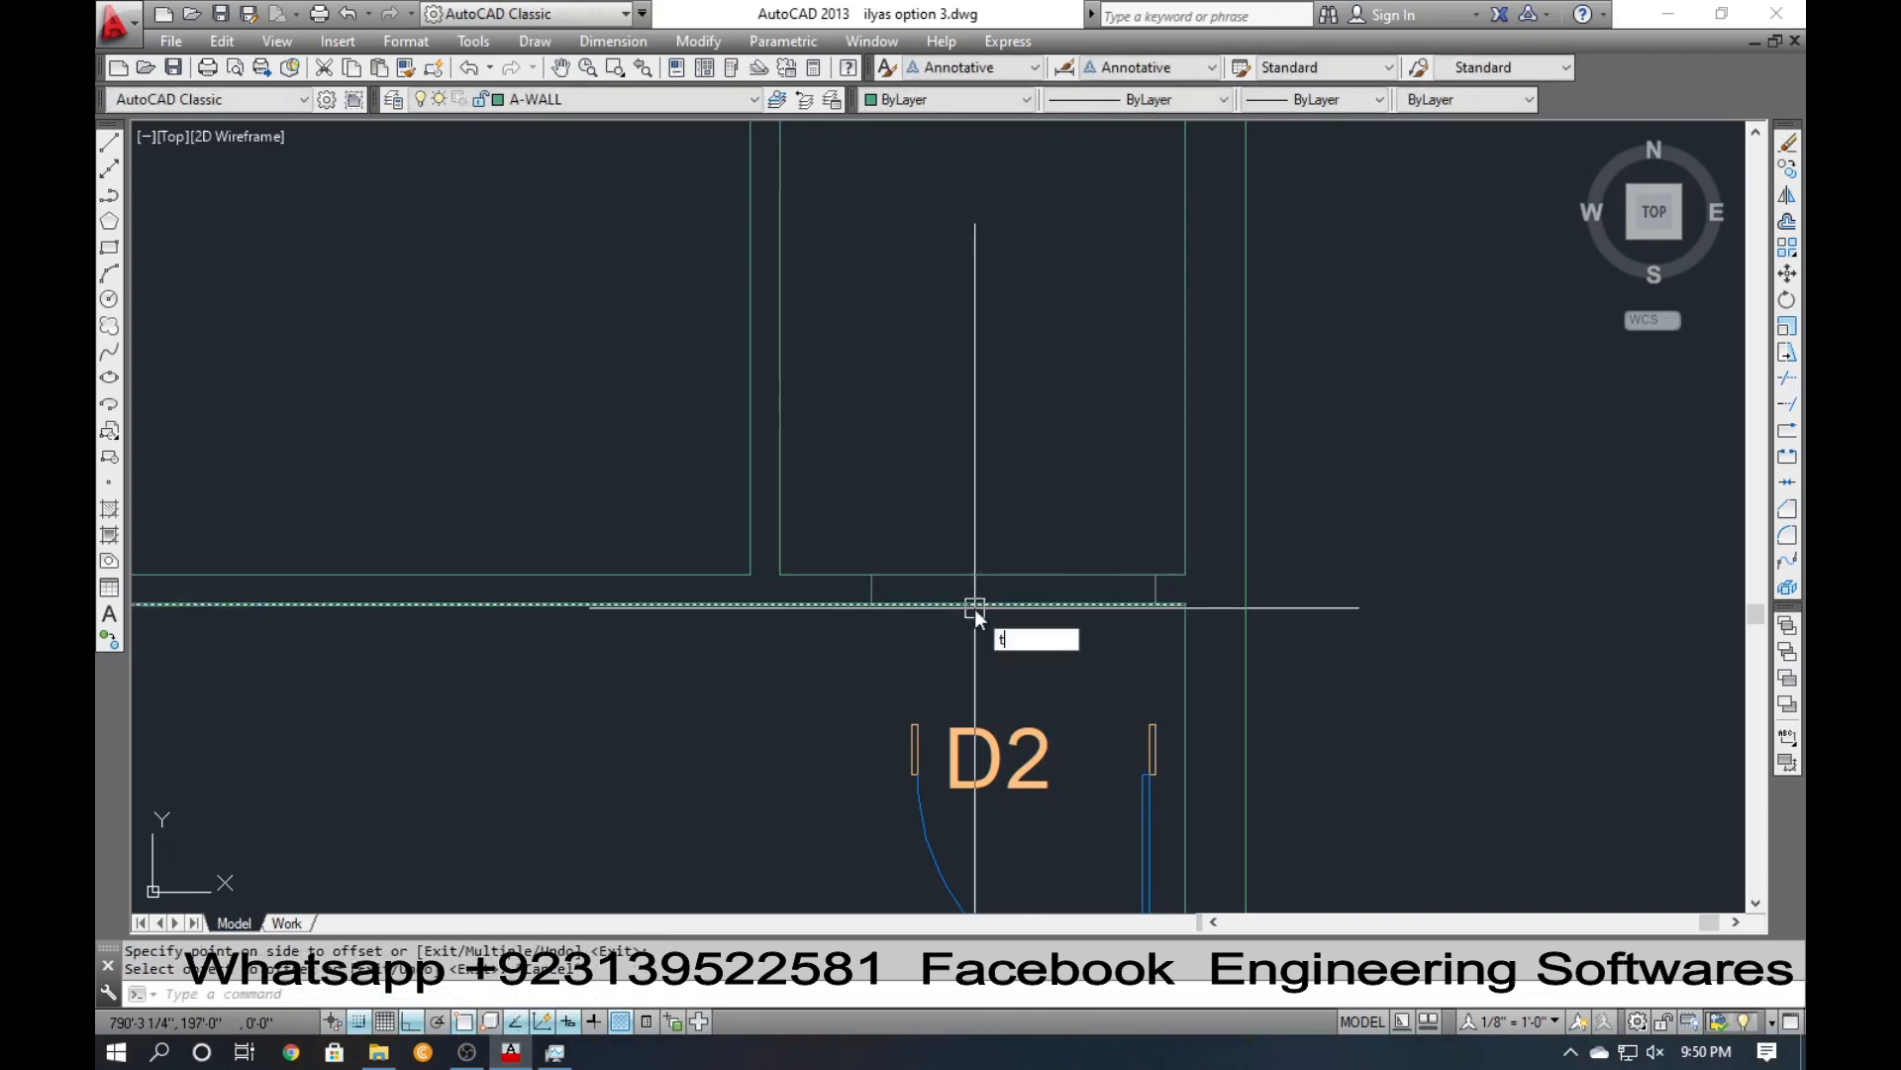
pyautogui.press('Return')
pyautogui.press('Return')
pyautogui.scroll(-5, 977, 584)
pyautogui.press('Escape')
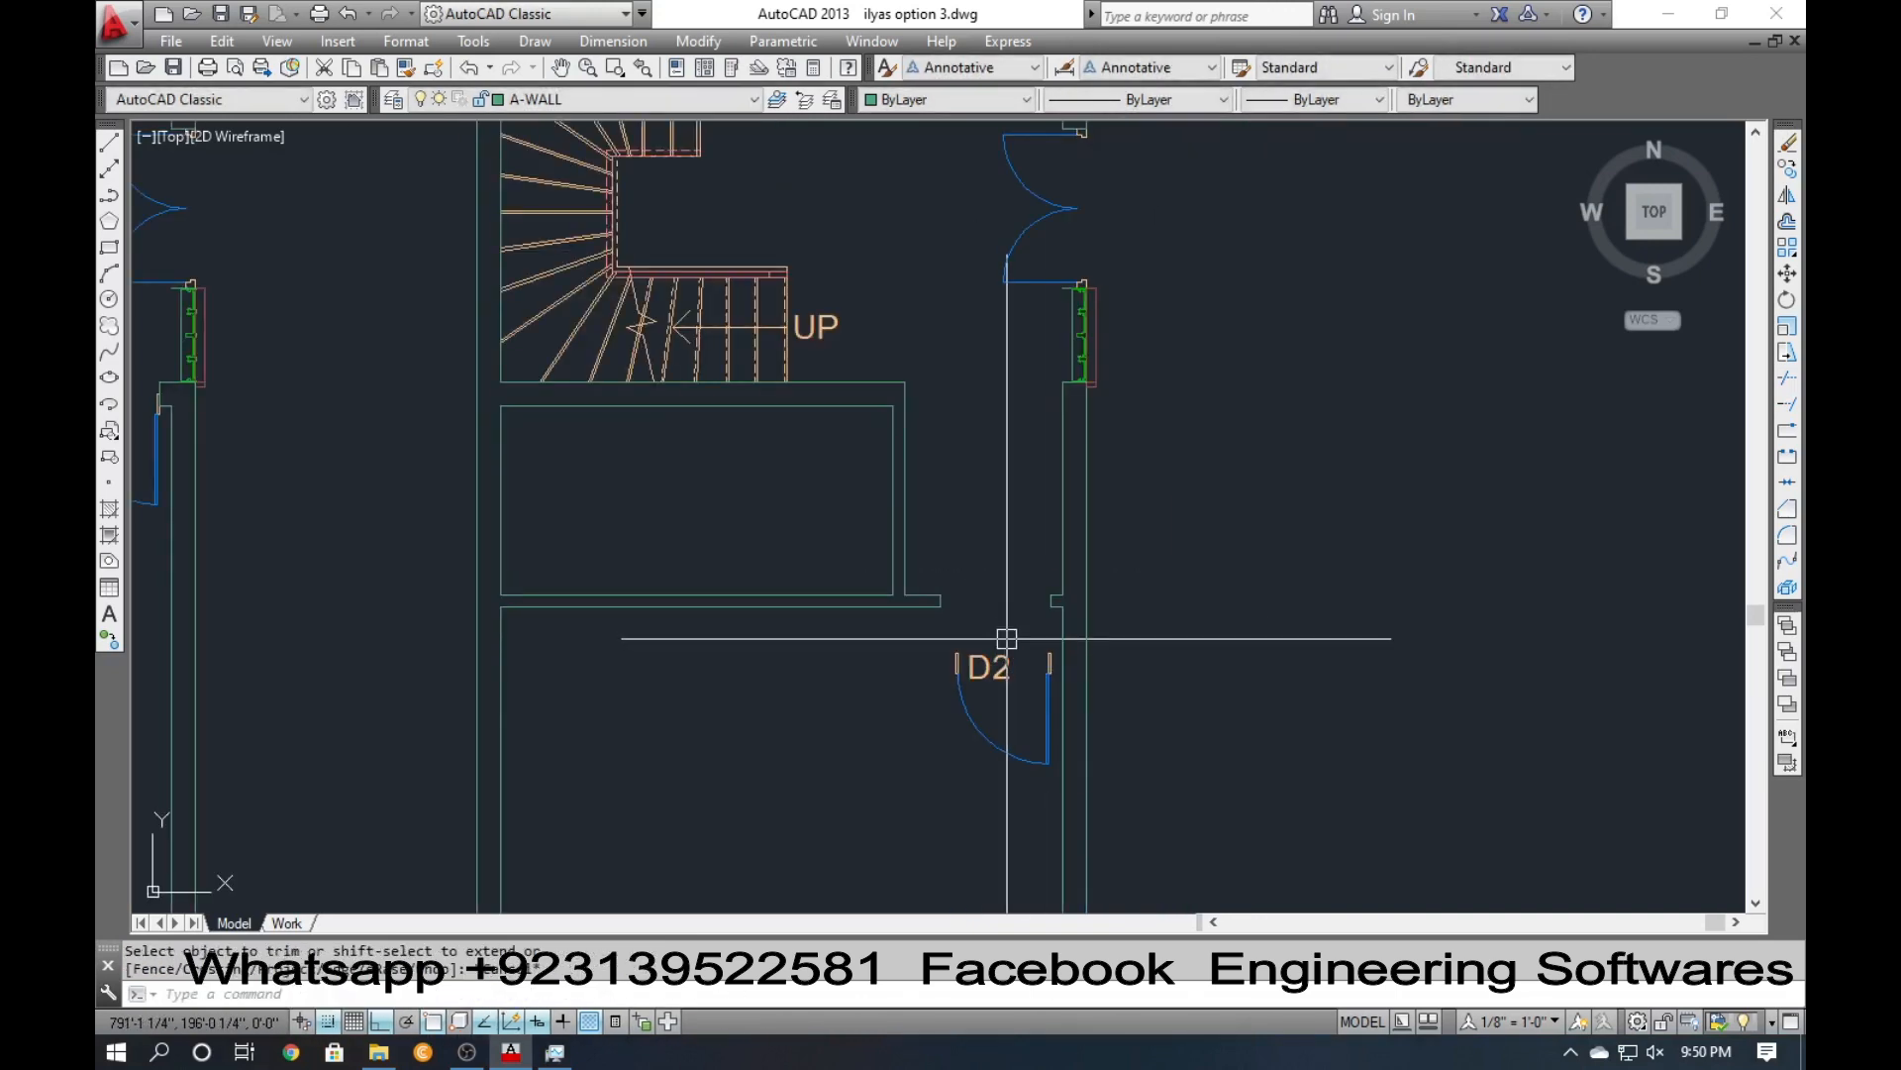
# Measure the inner width of the enclosed room below the stair with an aligned dimension.
pyautogui.moveTo(952, 654); pyautogui.dragTo(1041, 653, button='middle')
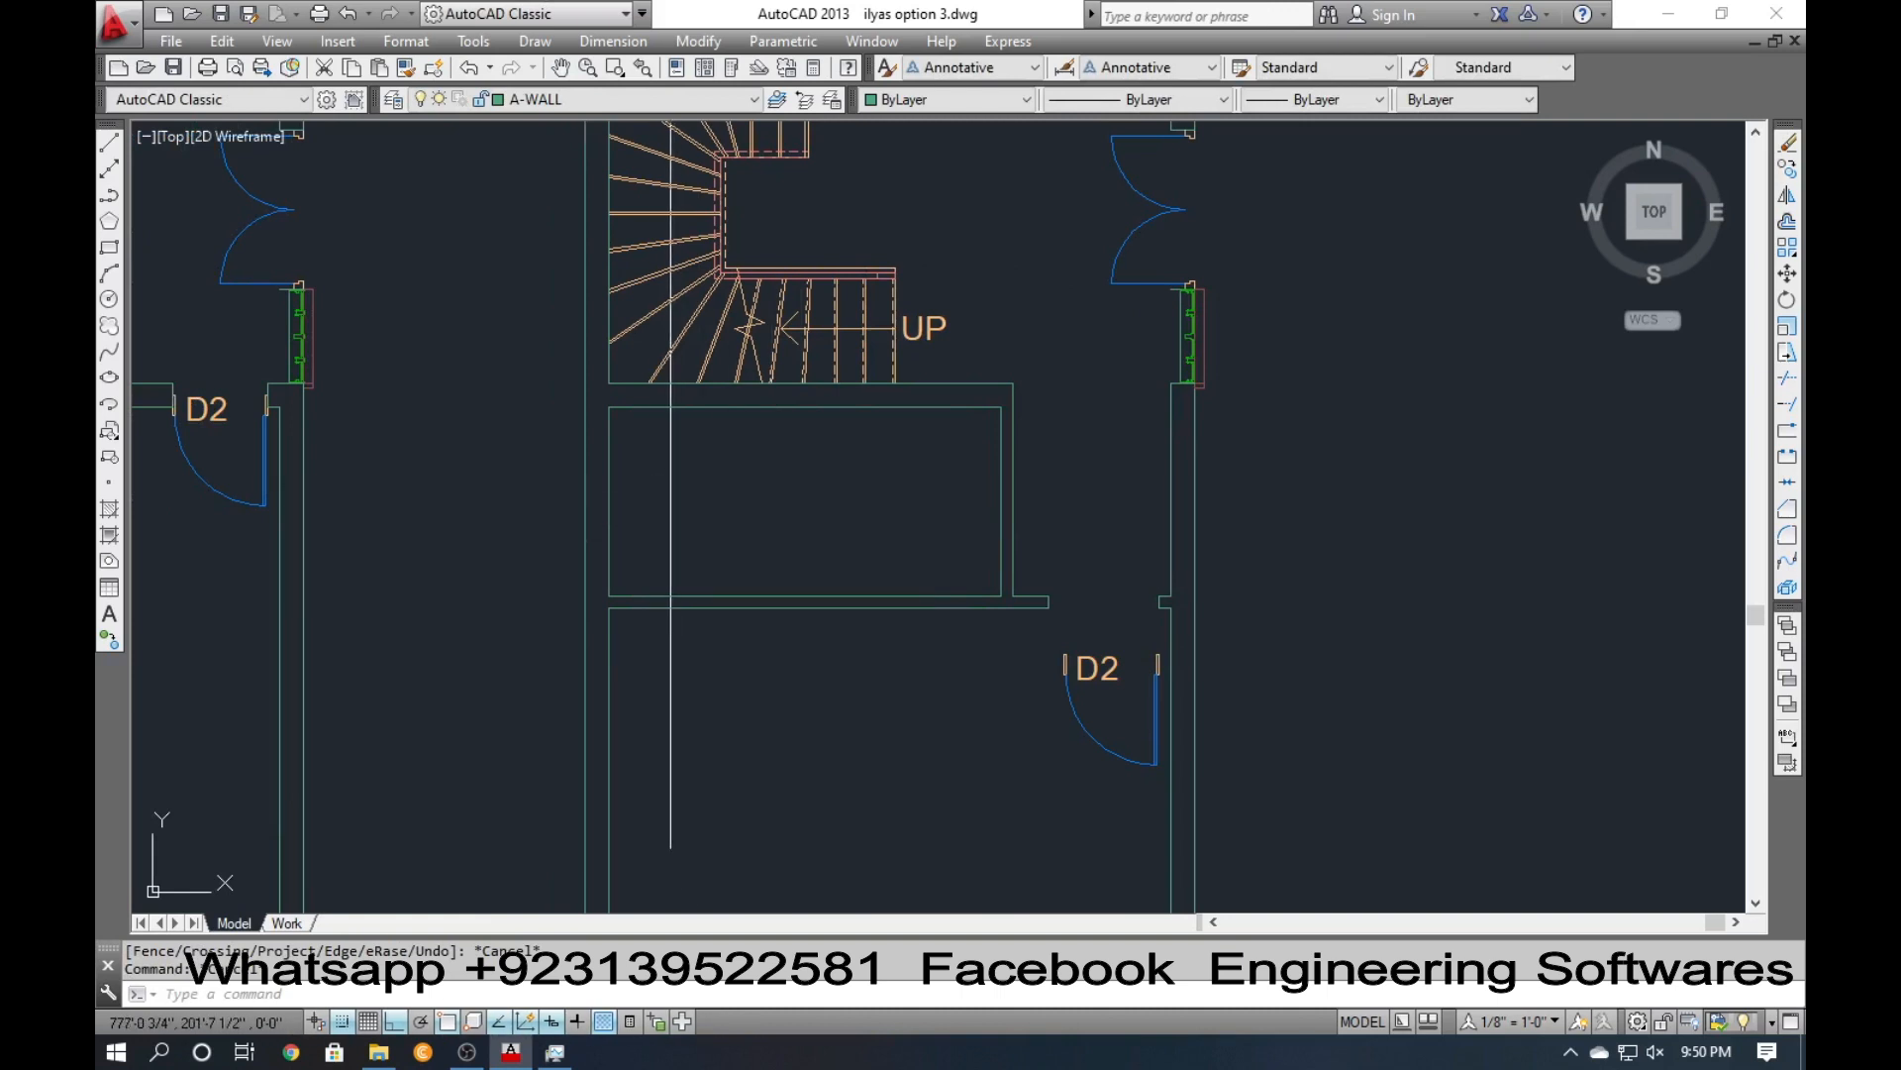
pyautogui.scroll(2, 669, 457)
pyautogui.write('dal')
pyautogui.press('Return')
pyautogui.press('Return')
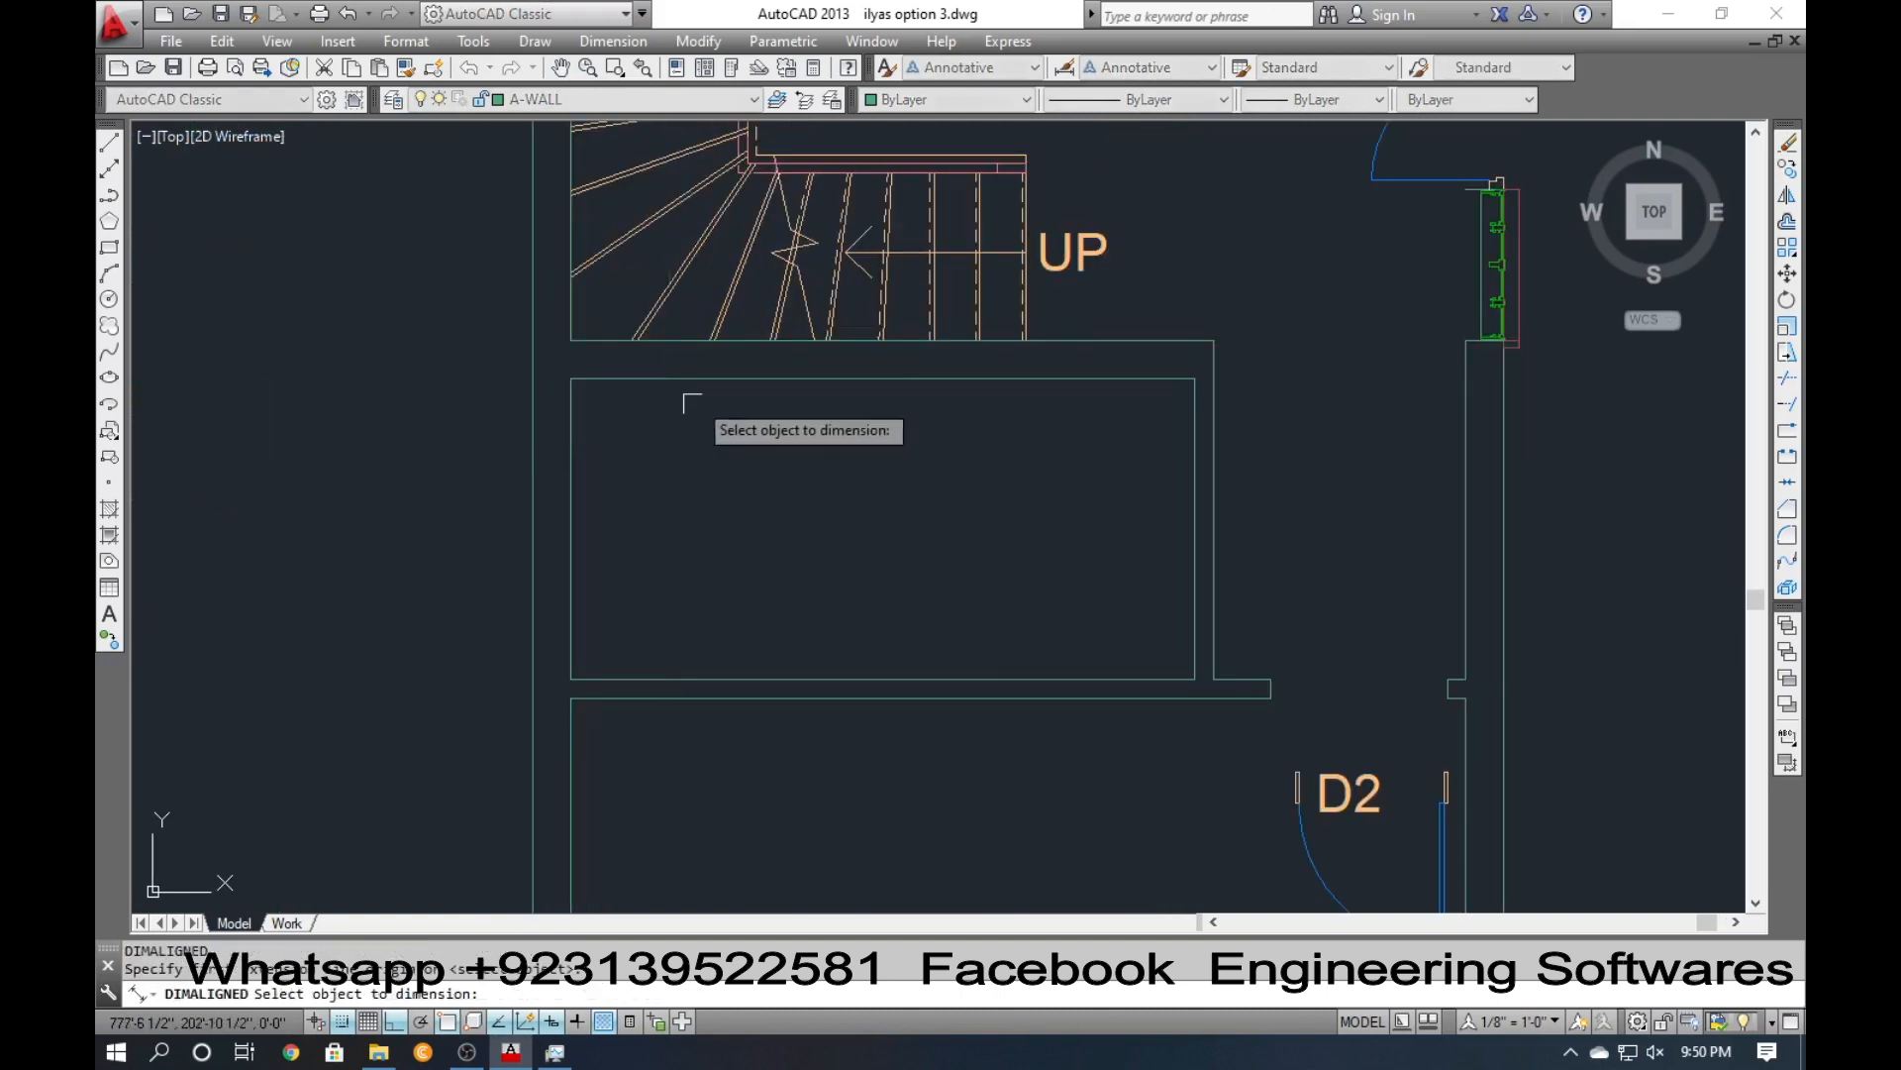
pyautogui.click(701, 378)
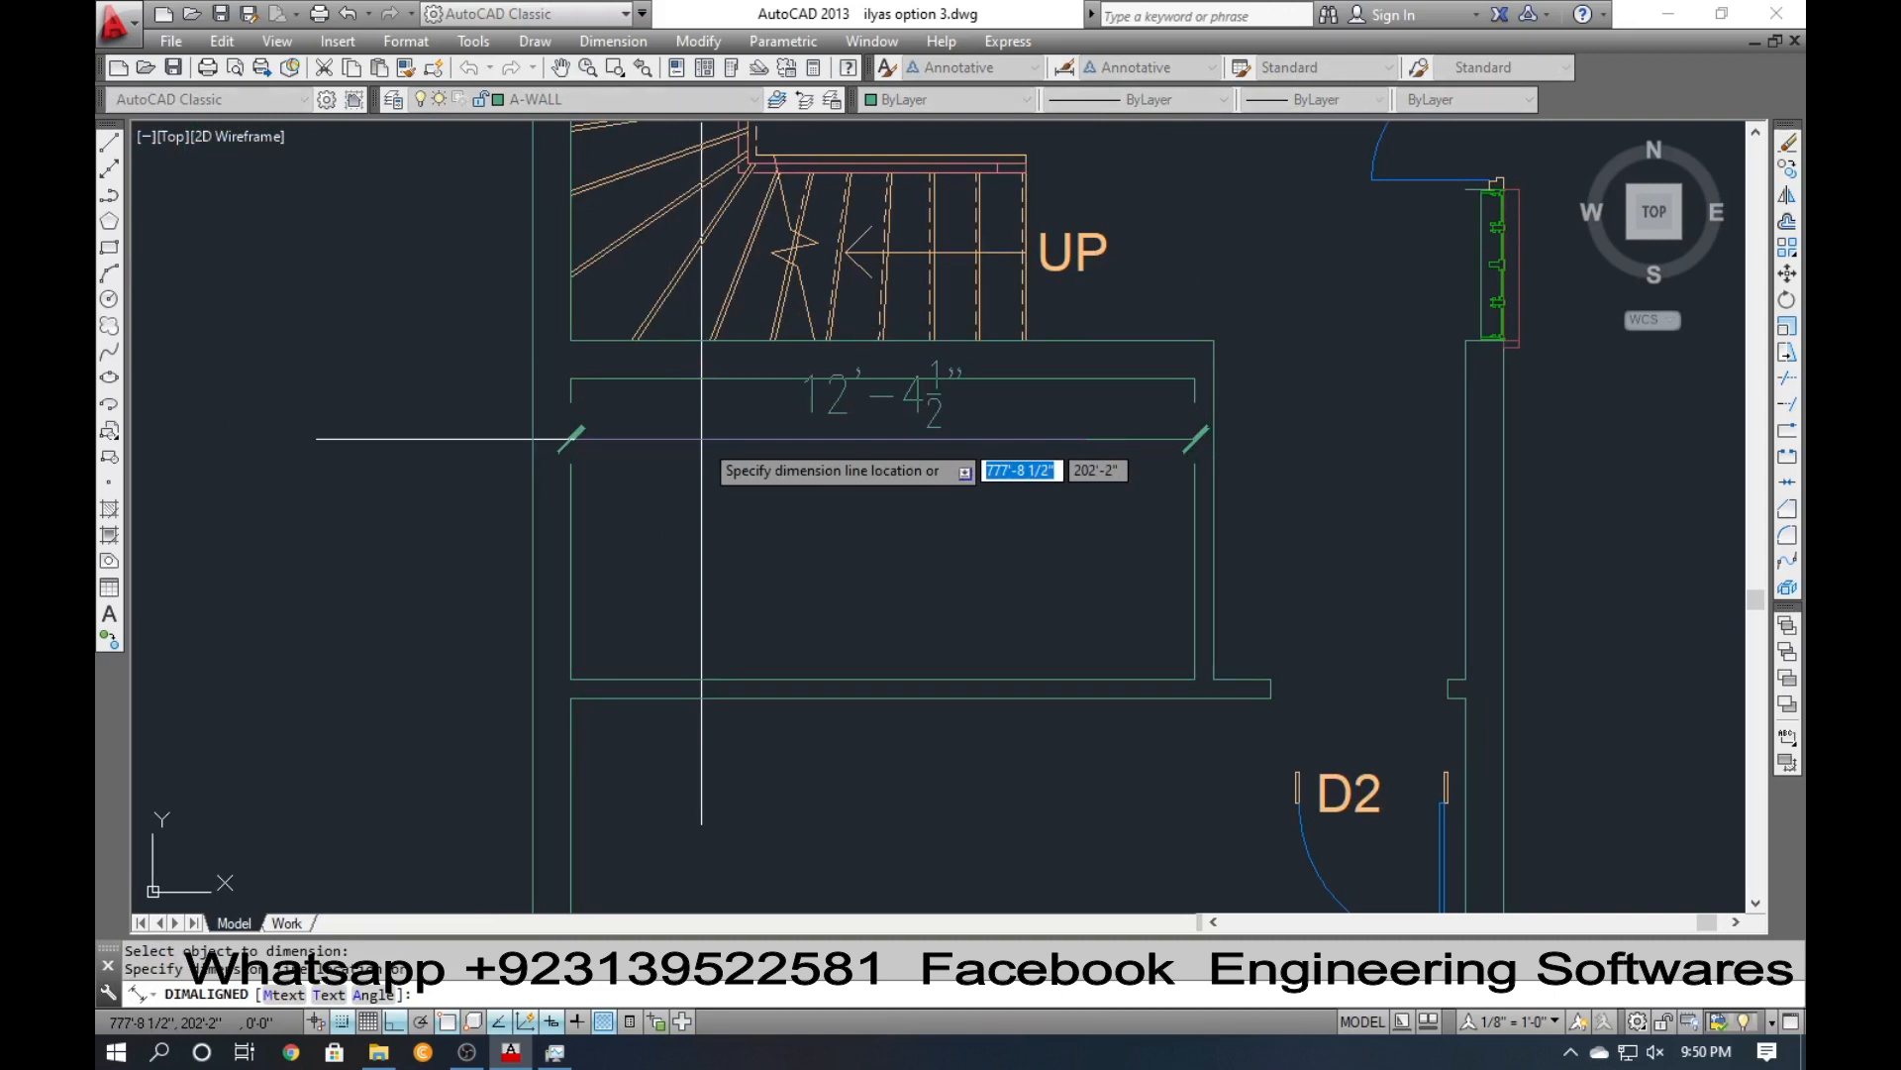
pyautogui.press('Escape')
# Offset the left wall's inner line 6 feet to the right inside the enclosed room below the stair.
pyautogui.write('o')
pyautogui.press('Return')
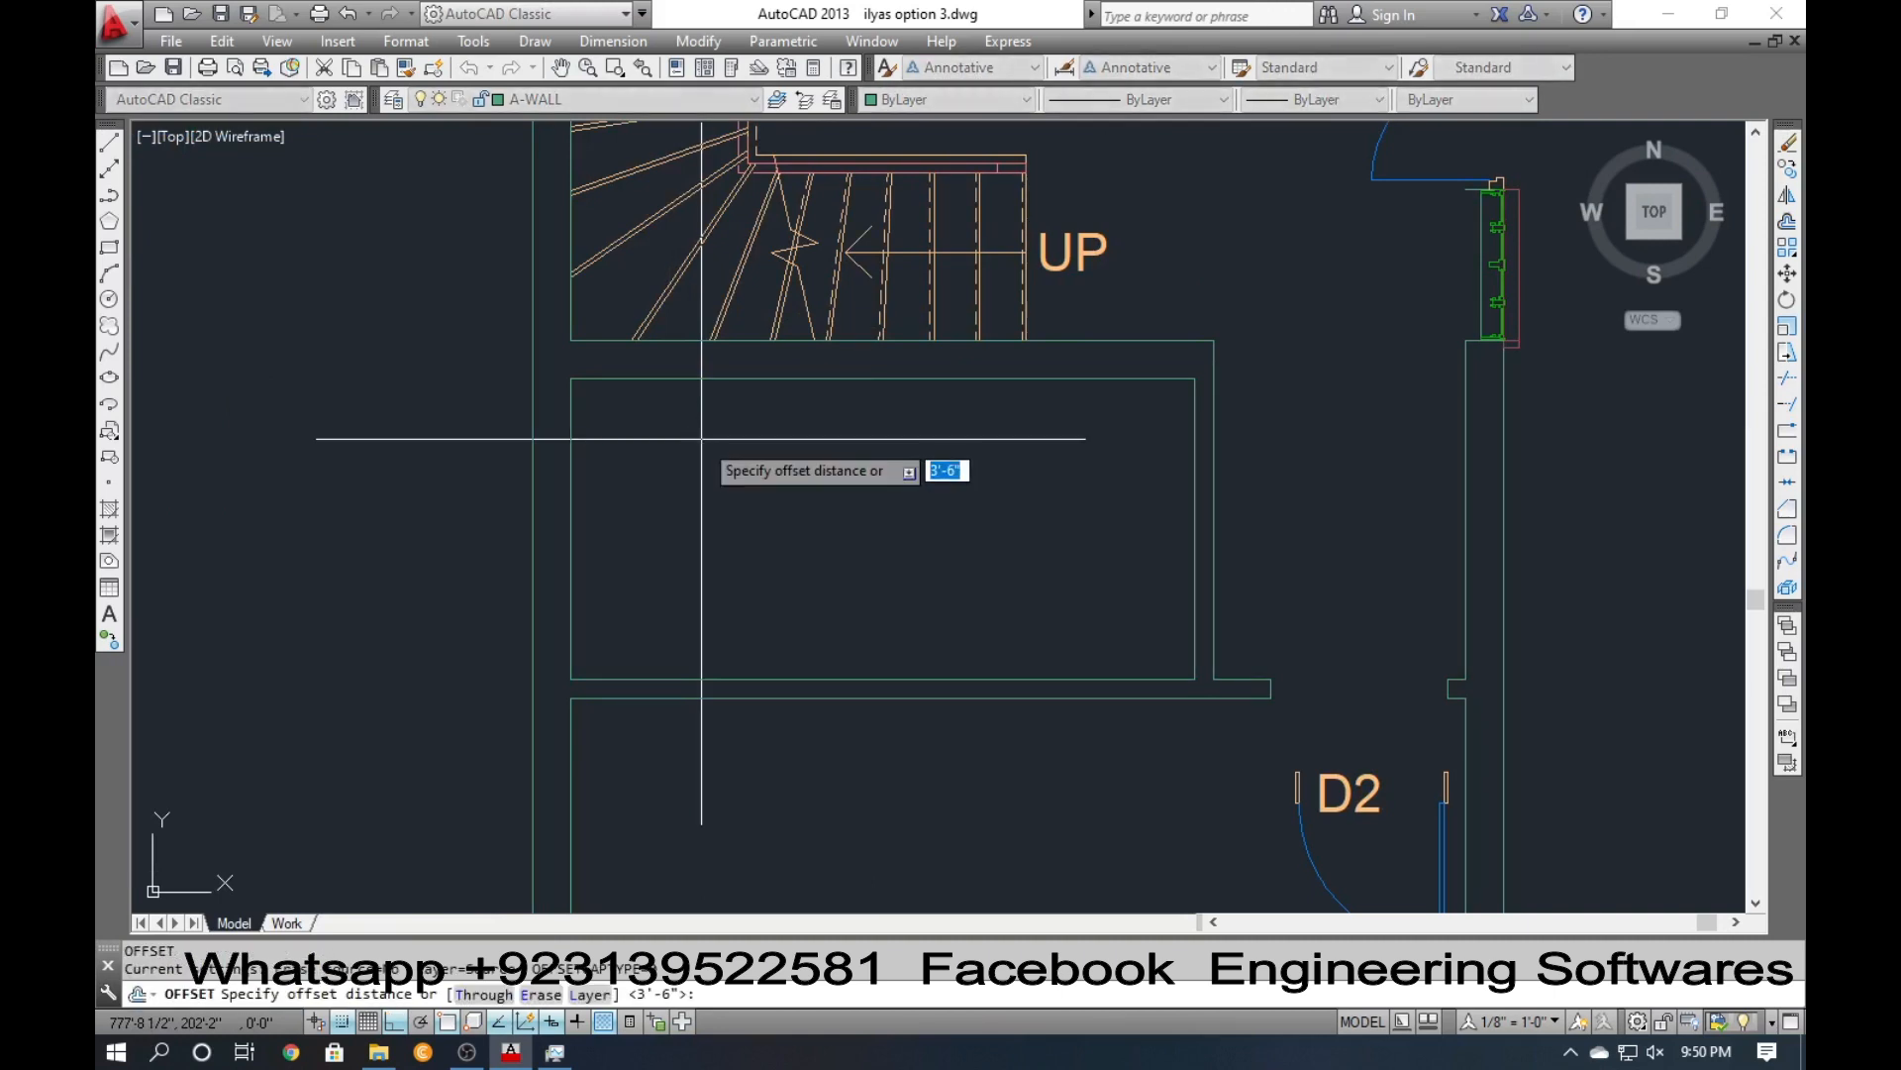
pyautogui.write("6'")
pyautogui.press('Return')
pyautogui.click(573, 463)
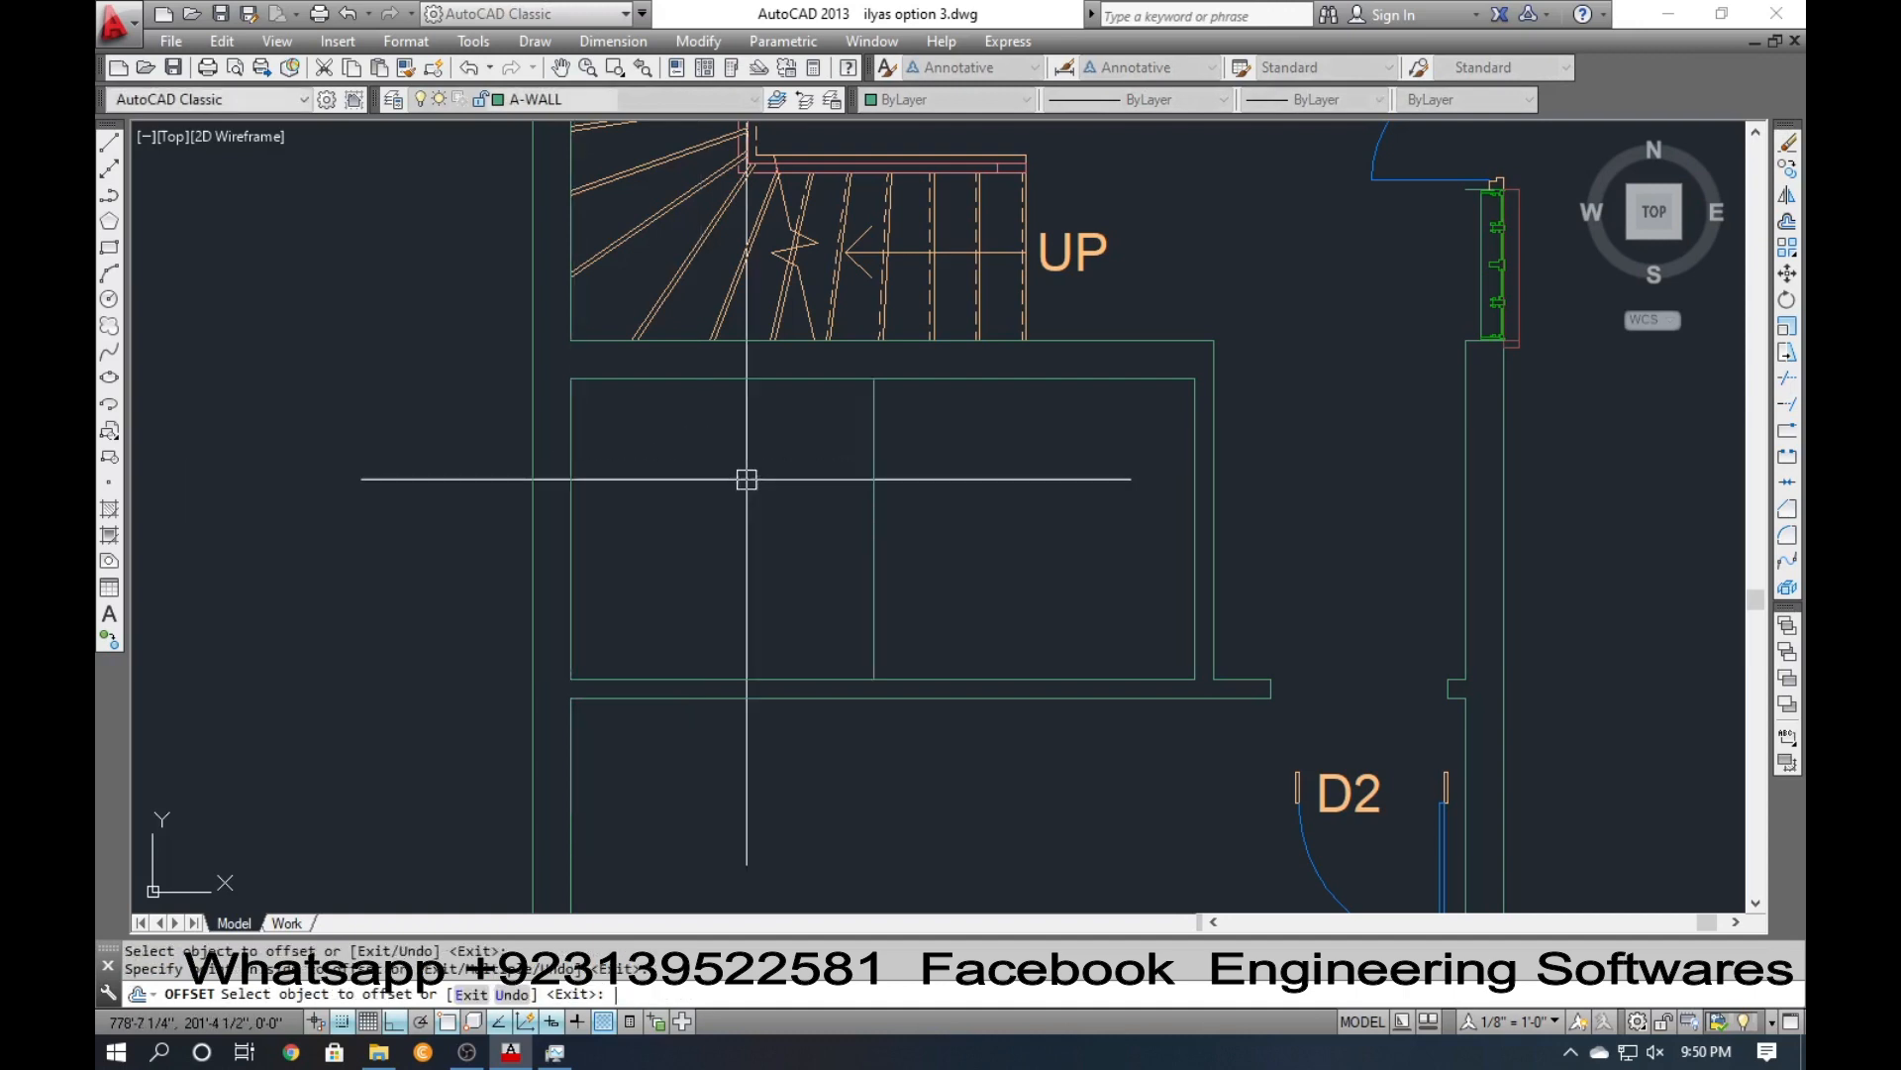
# Offset the room's new dividing line 4.5 inches to the right to form the wall's thickness.
pyautogui.press('Return')
pyautogui.press('Return')
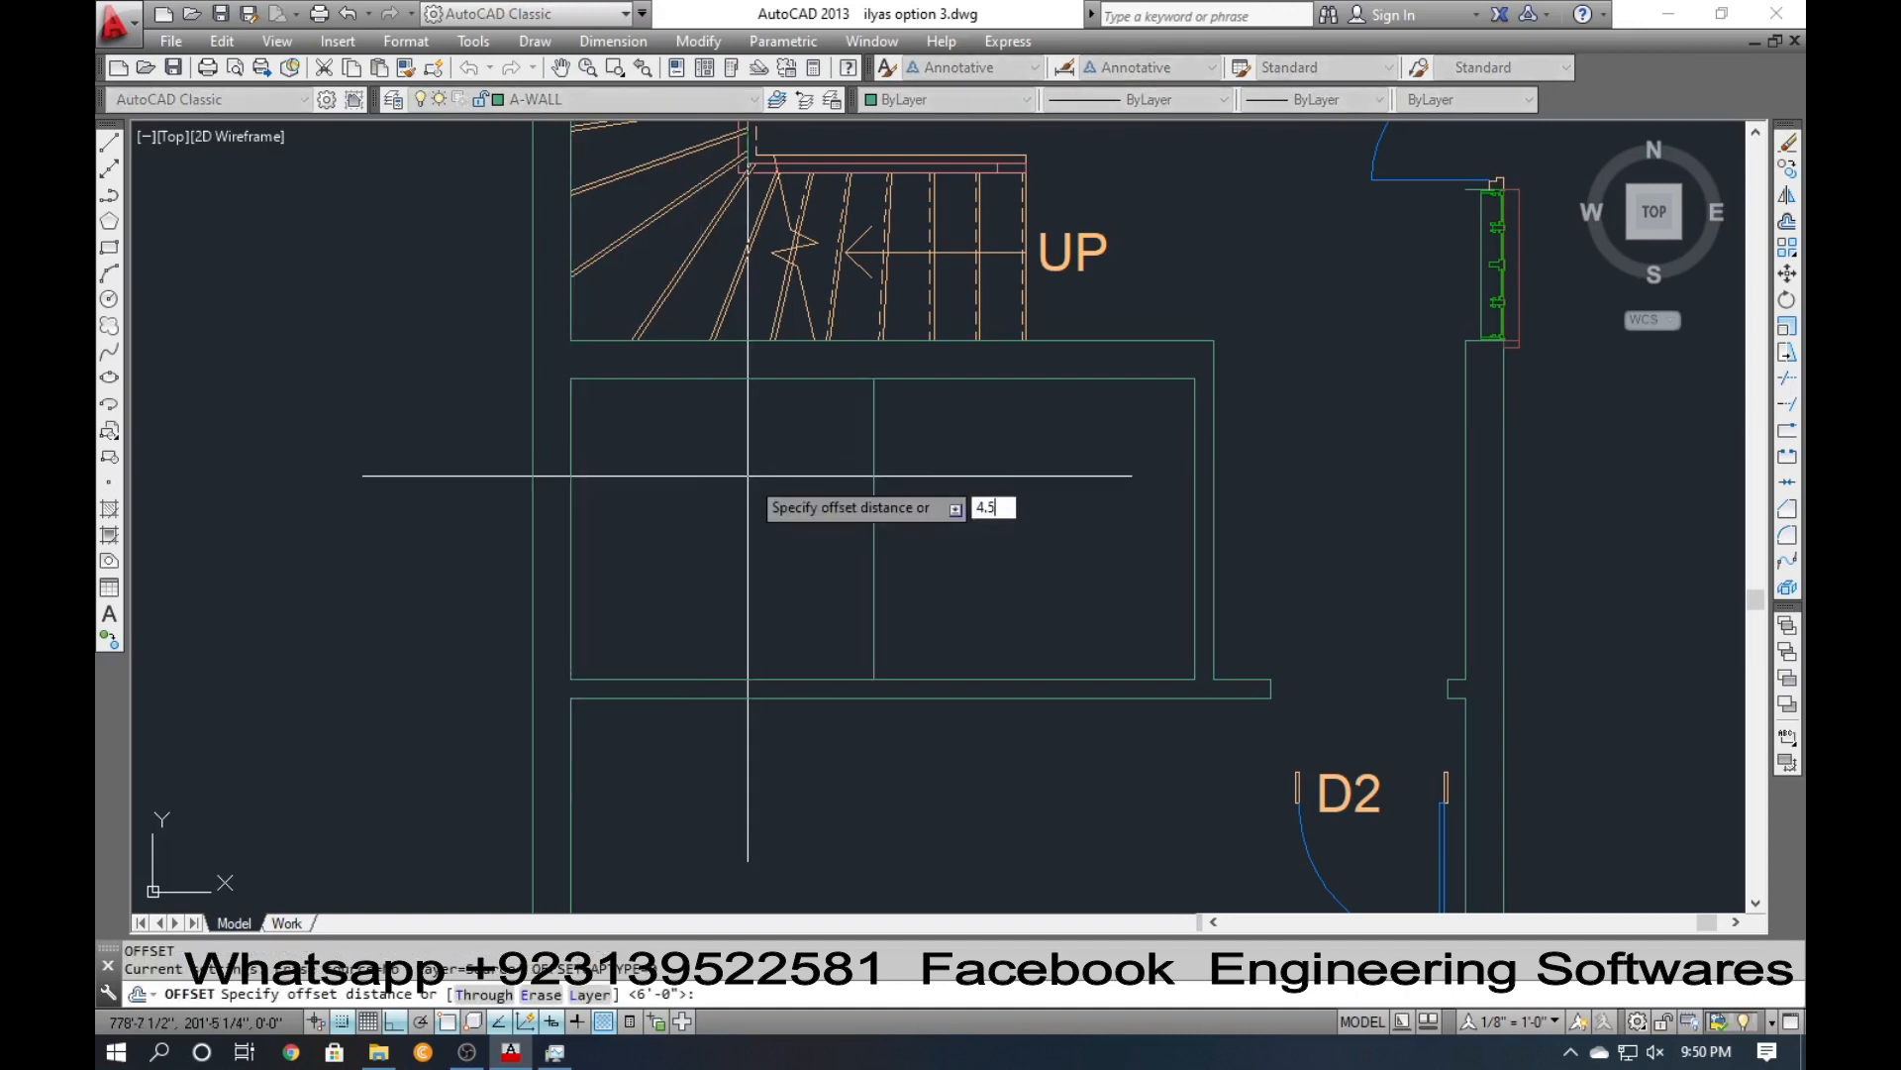
pyautogui.press('Return')
pyautogui.click(874, 501)
pyautogui.click(968, 501)
pyautogui.press('Return')
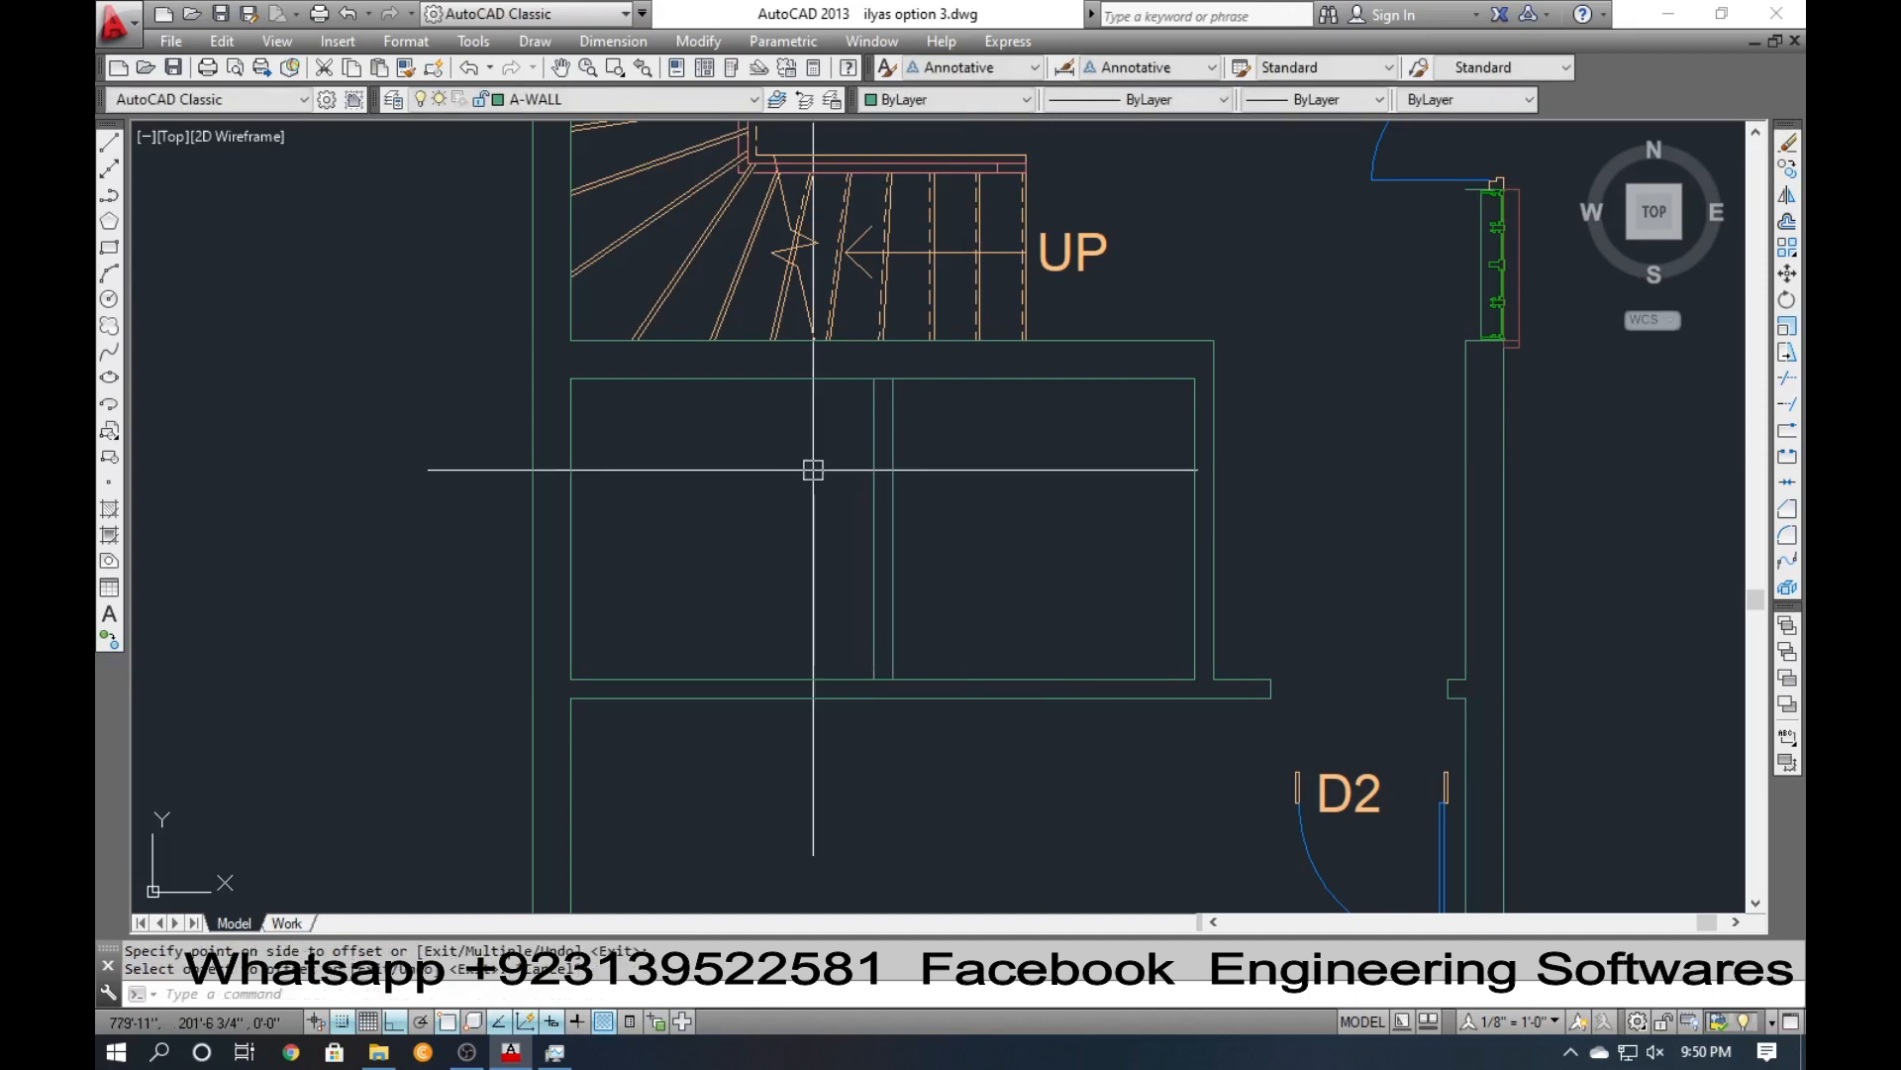
# Trim the enclosed room's upper wall line between the two lines of the new dividing wall.
pyautogui.write('tr')
pyautogui.press('Return')
pyautogui.press('Return')
pyautogui.scroll(4, 900, 368)
pyautogui.click(868, 372)
pyautogui.click(848, 422)
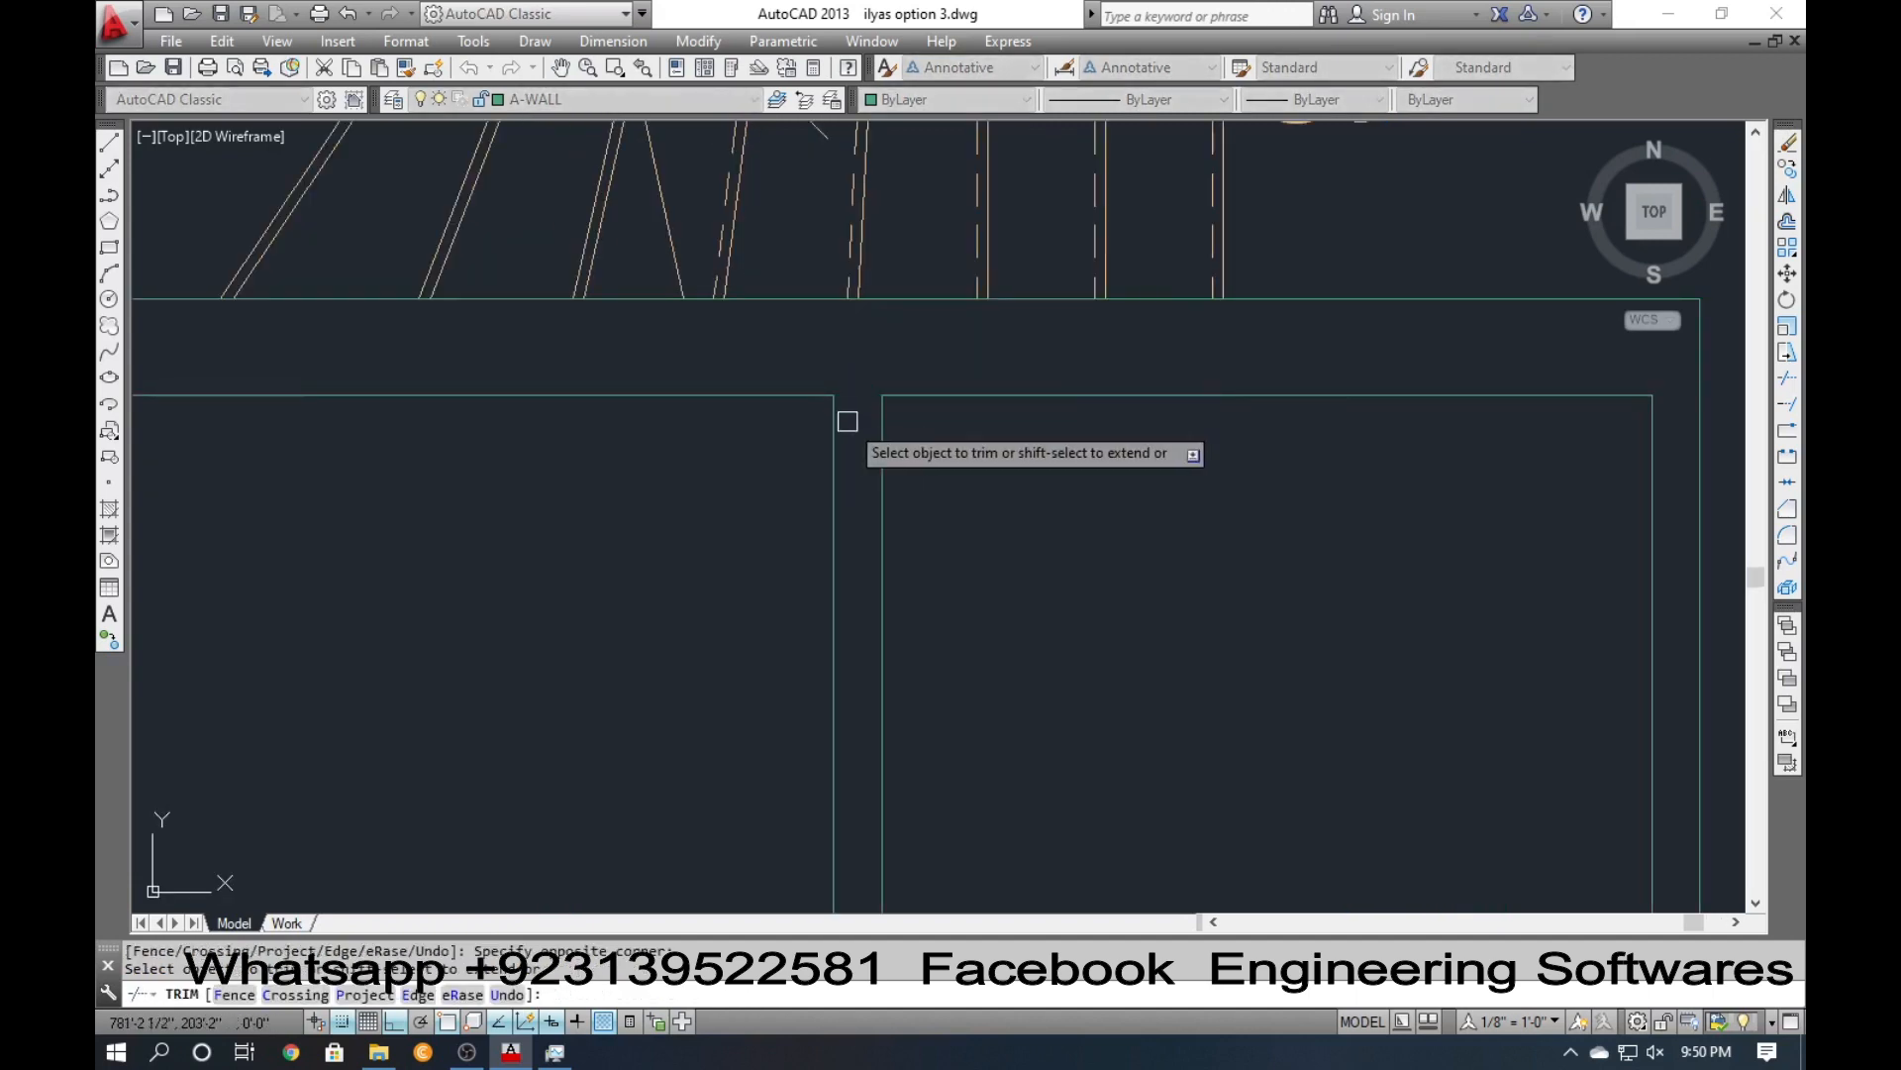
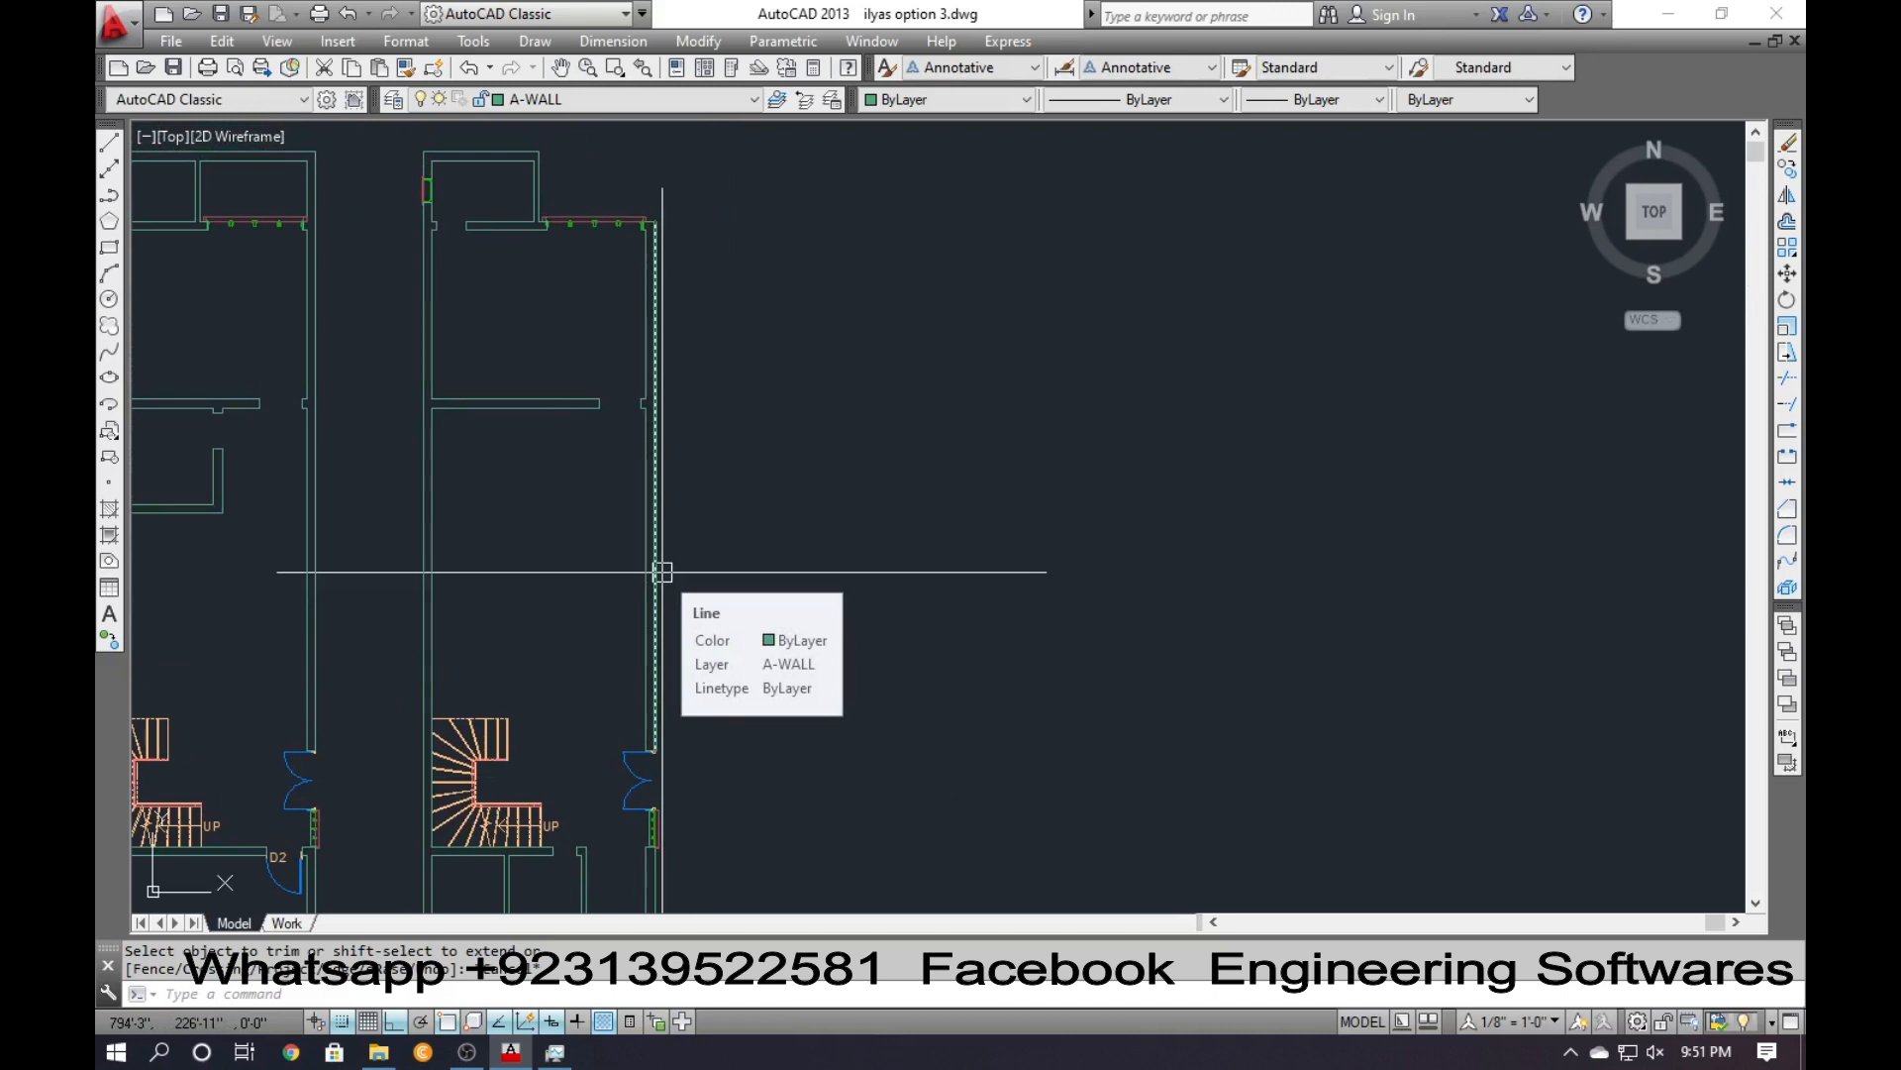
# Offset the lower line of the horizontal partition above the stair hall 5 feet downward.
pyautogui.click(663, 571)
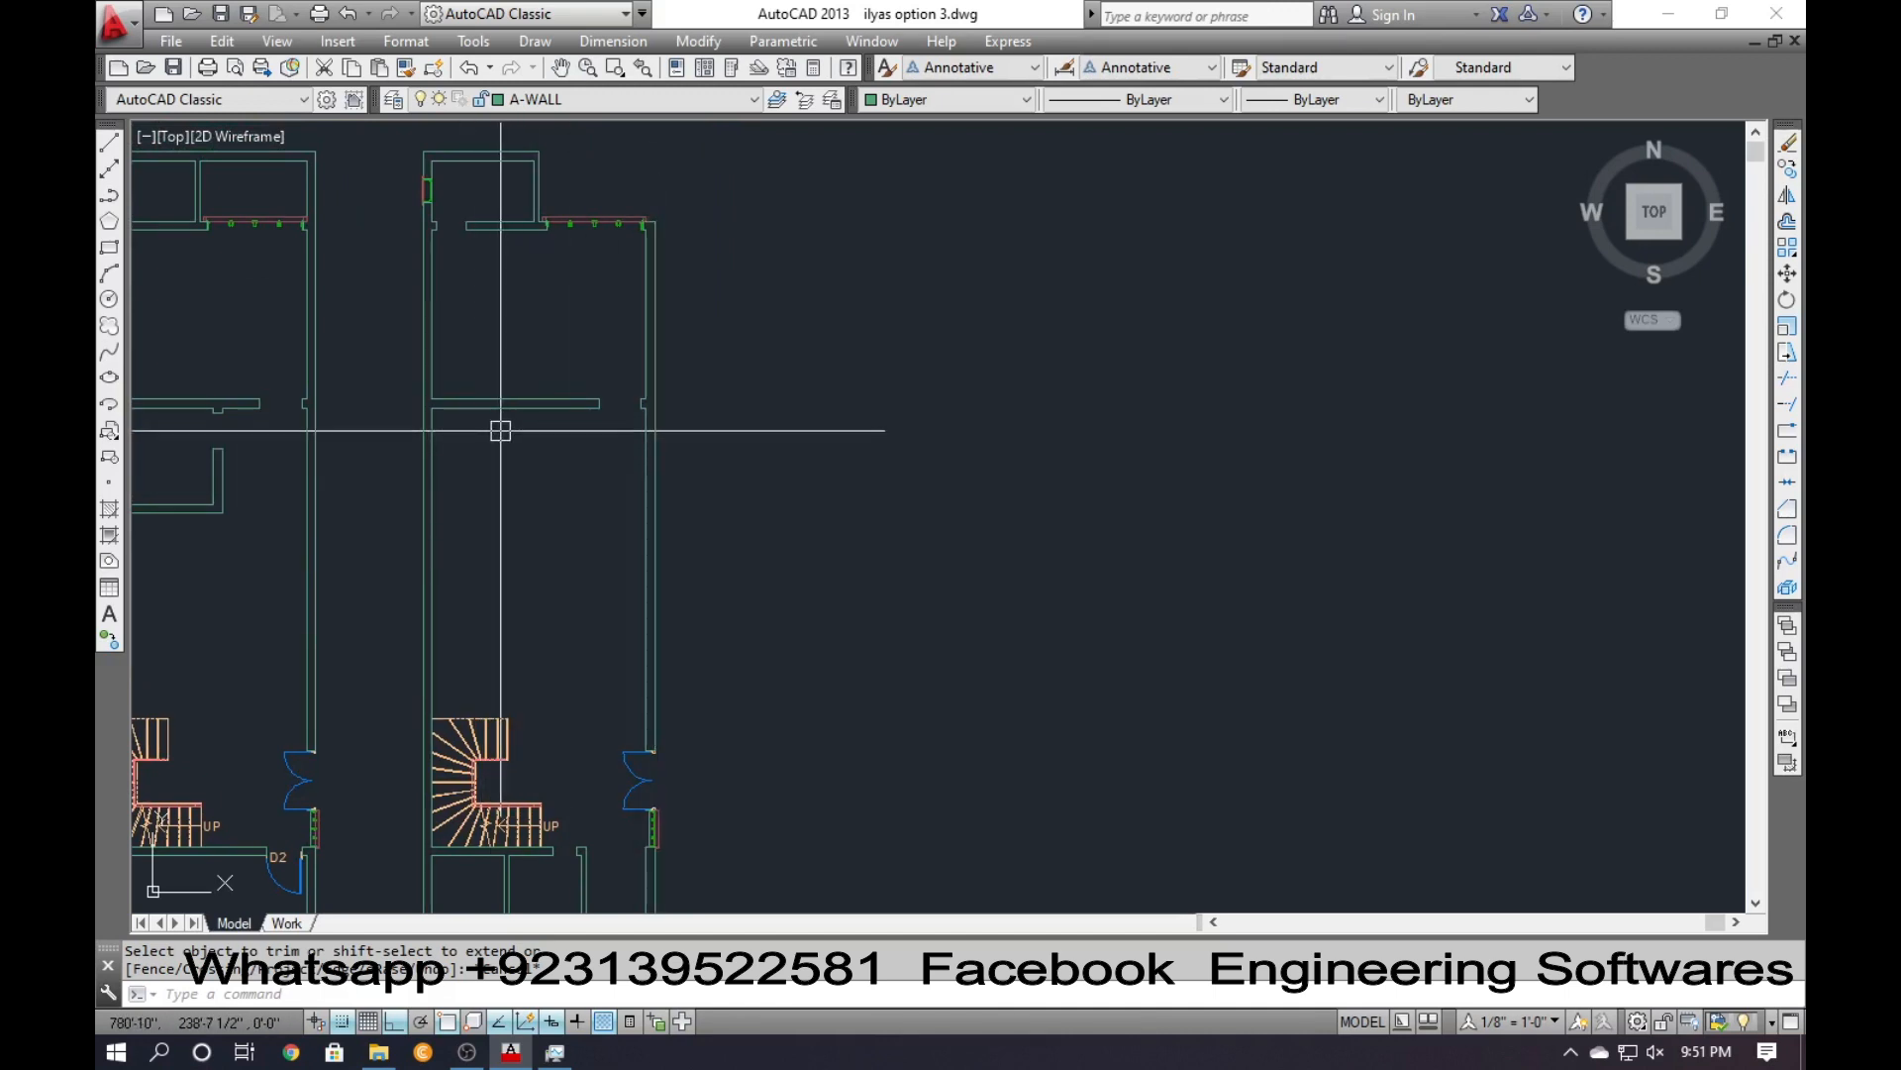
pyautogui.press('Return')
pyautogui.write("5'")
pyautogui.press('Return')
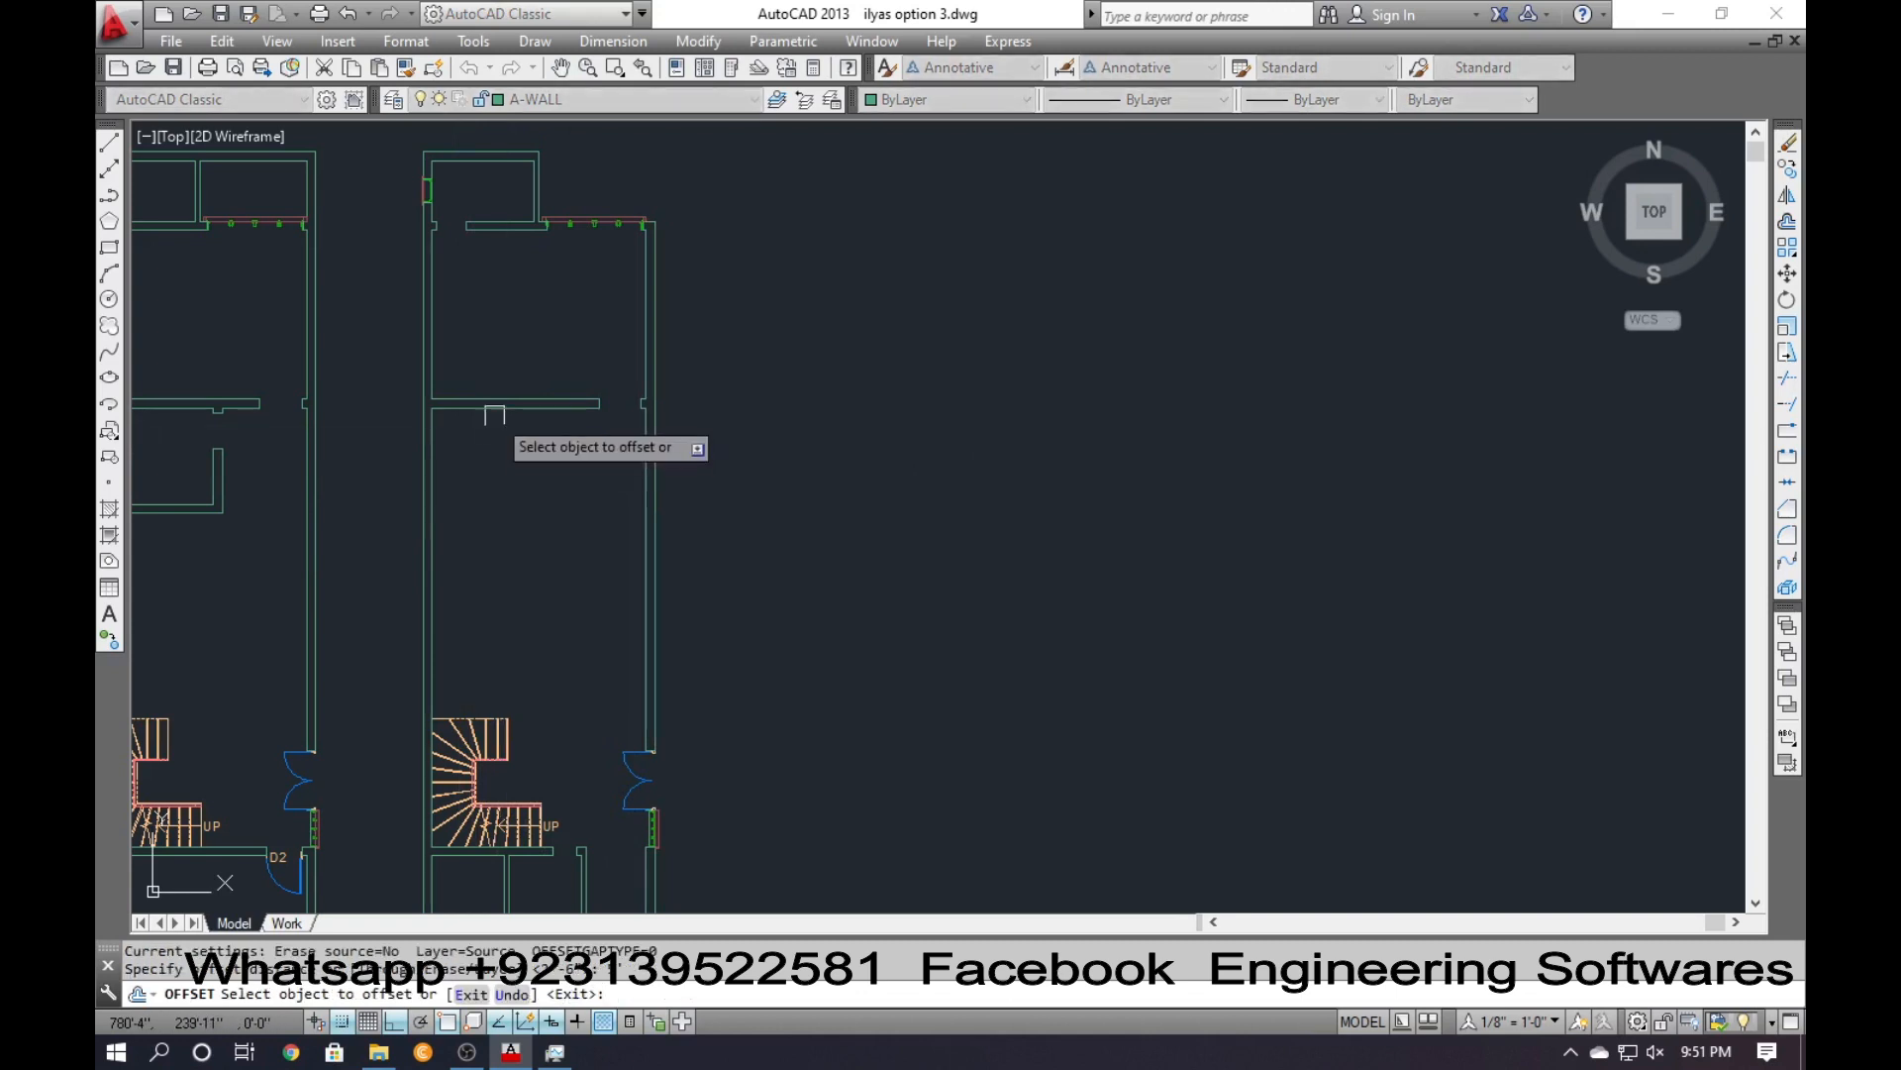
pyautogui.click(498, 406)
pyautogui.click(499, 510)
pyautogui.press('Escape')
# Offset the new horizontal line 4.5 inches downward to form a thin partition wall.
pyautogui.press('Return')
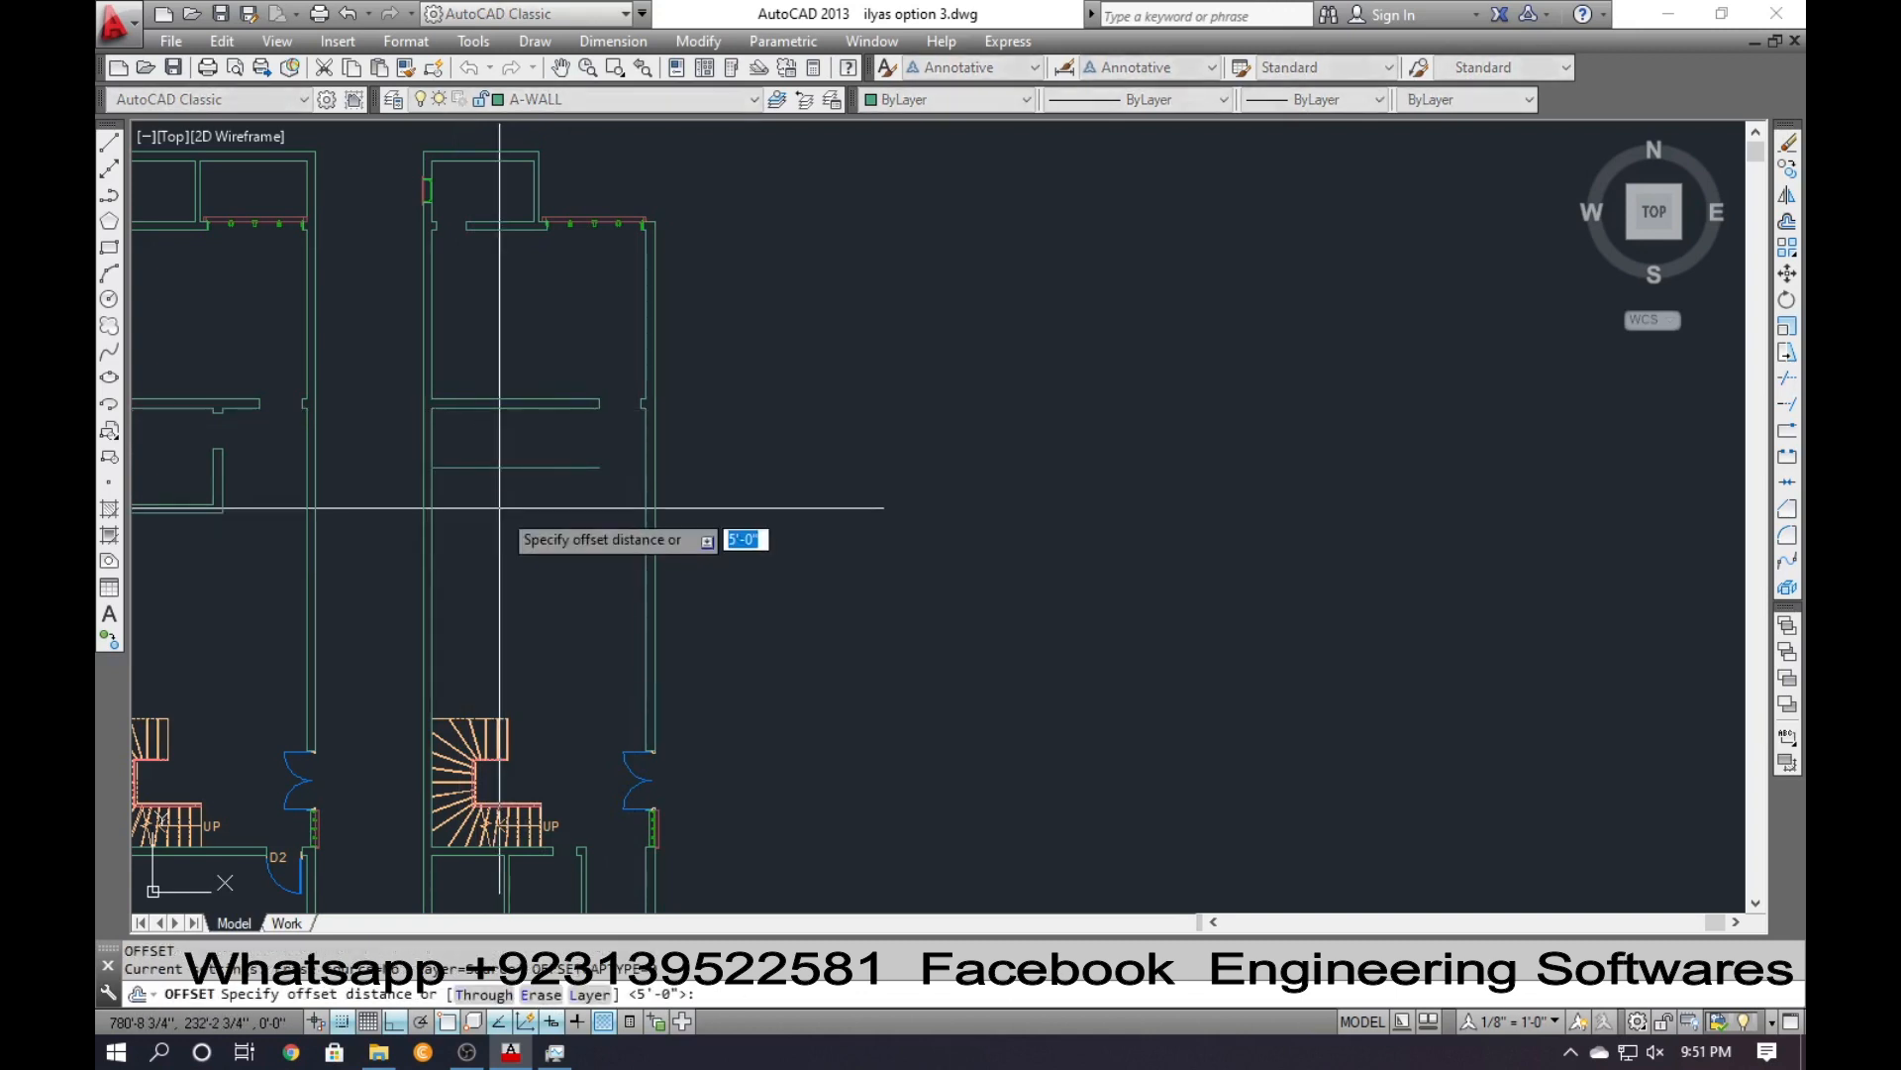
pyautogui.write('4.5')
pyautogui.press('Return')
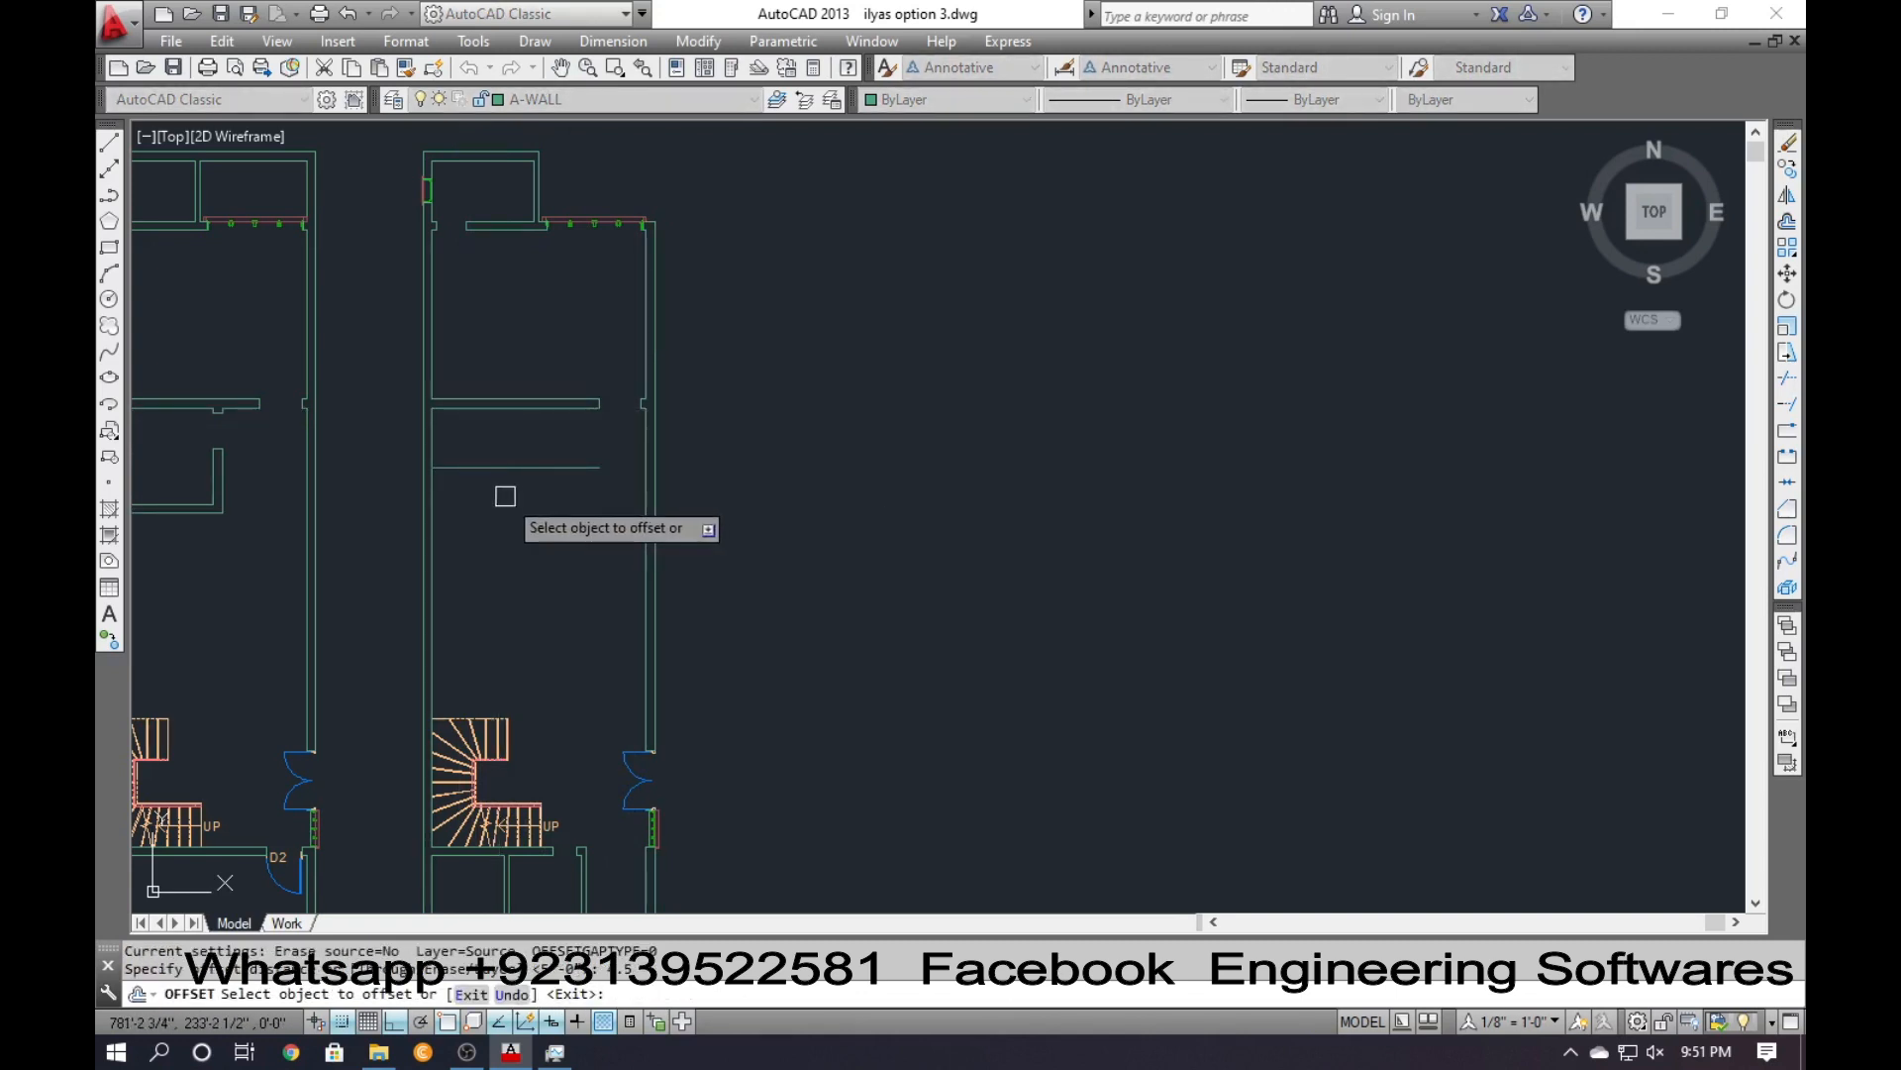
pyautogui.click(475, 467)
pyautogui.click(475, 531)
pyautogui.press('Escape')
# Offset the thin partition's lower line 14 feet downward toward the stair.
pyautogui.scroll(4, 438, 487)
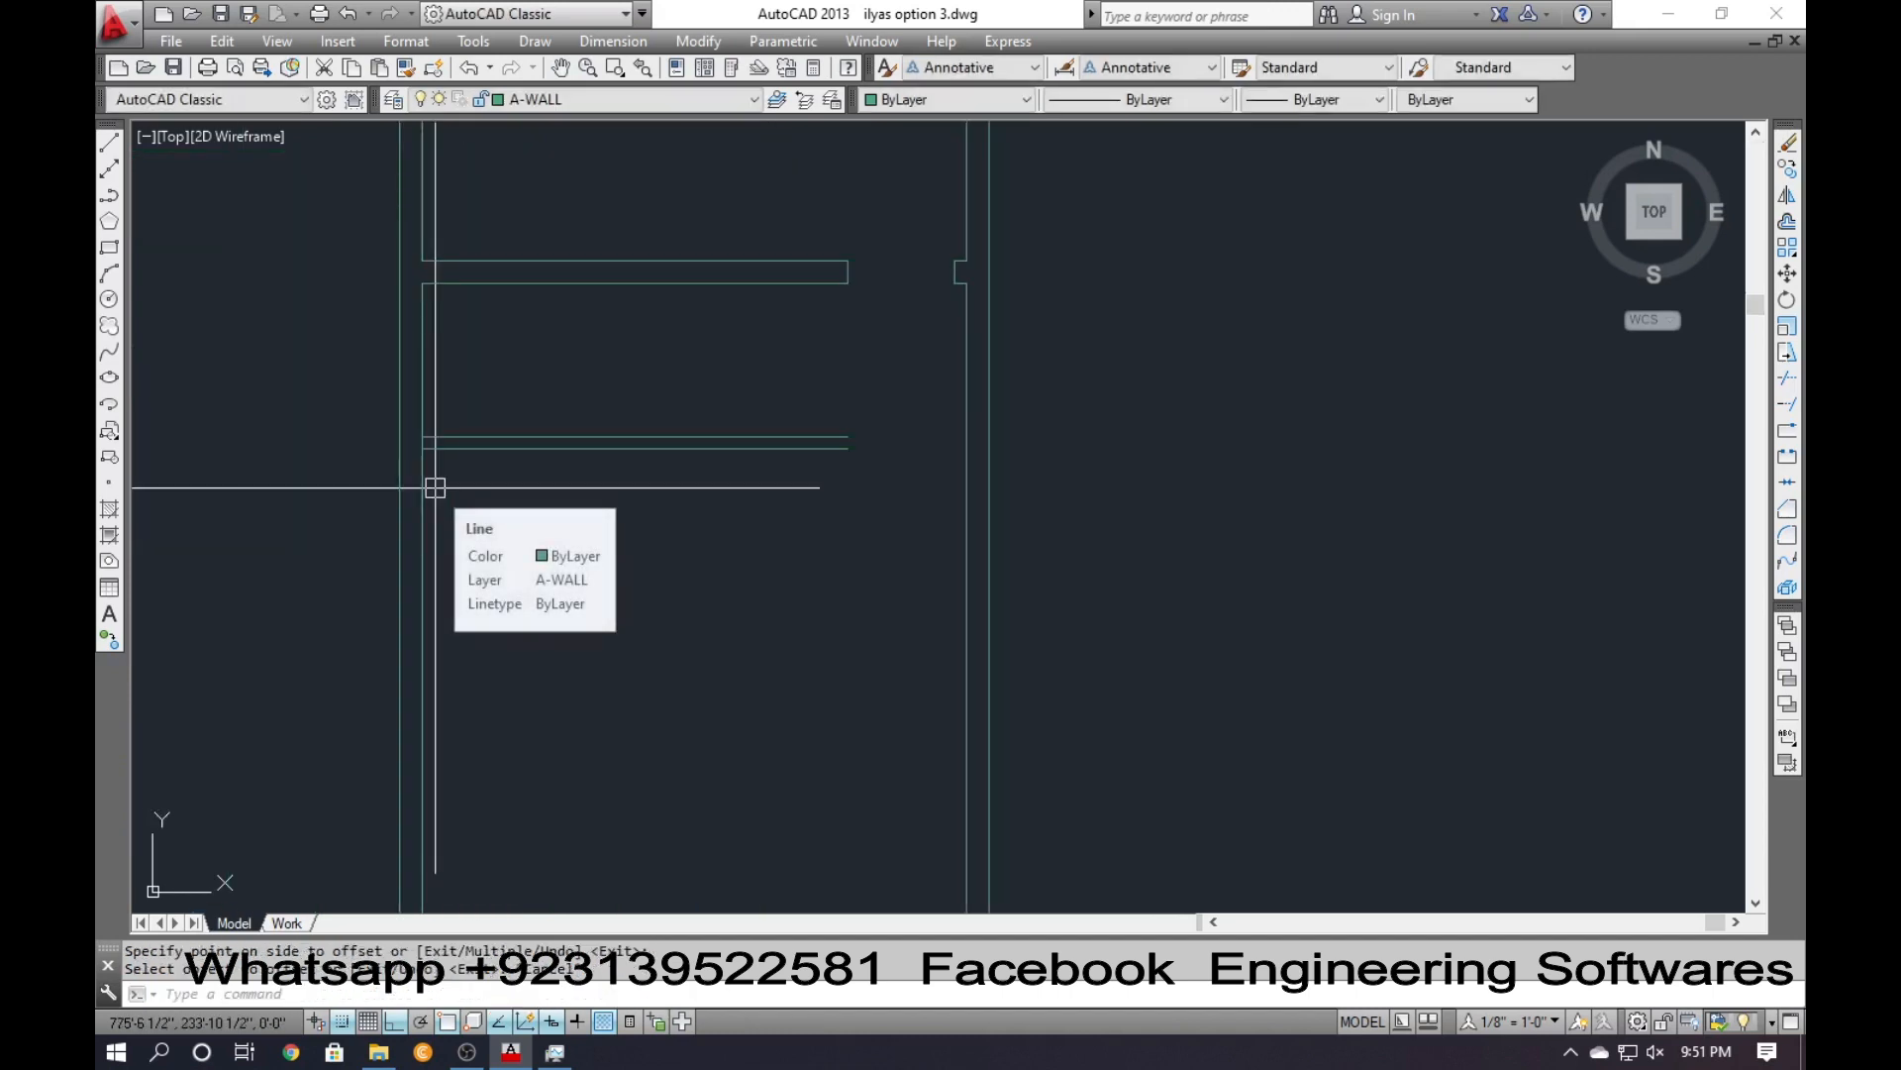
pyautogui.write('o')
pyautogui.press('Return')
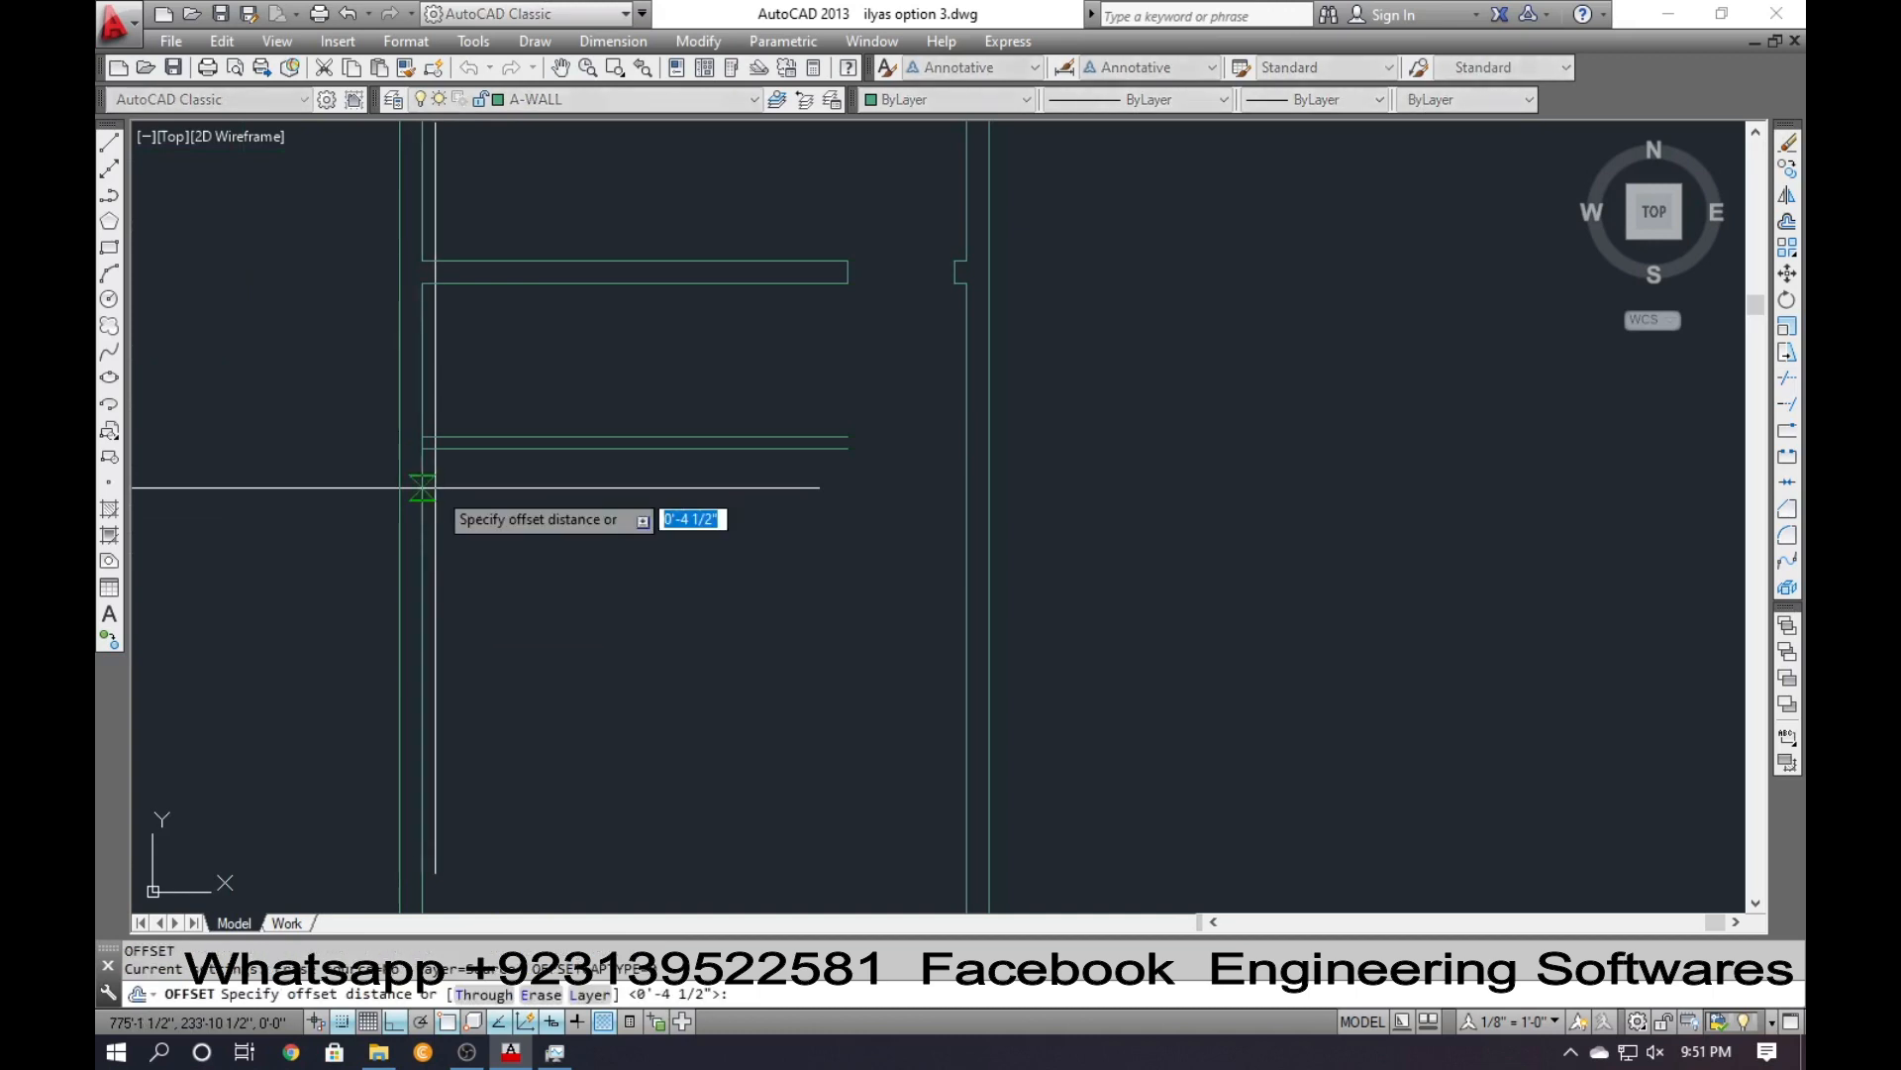
pyautogui.write("14'")
pyautogui.press('Return')
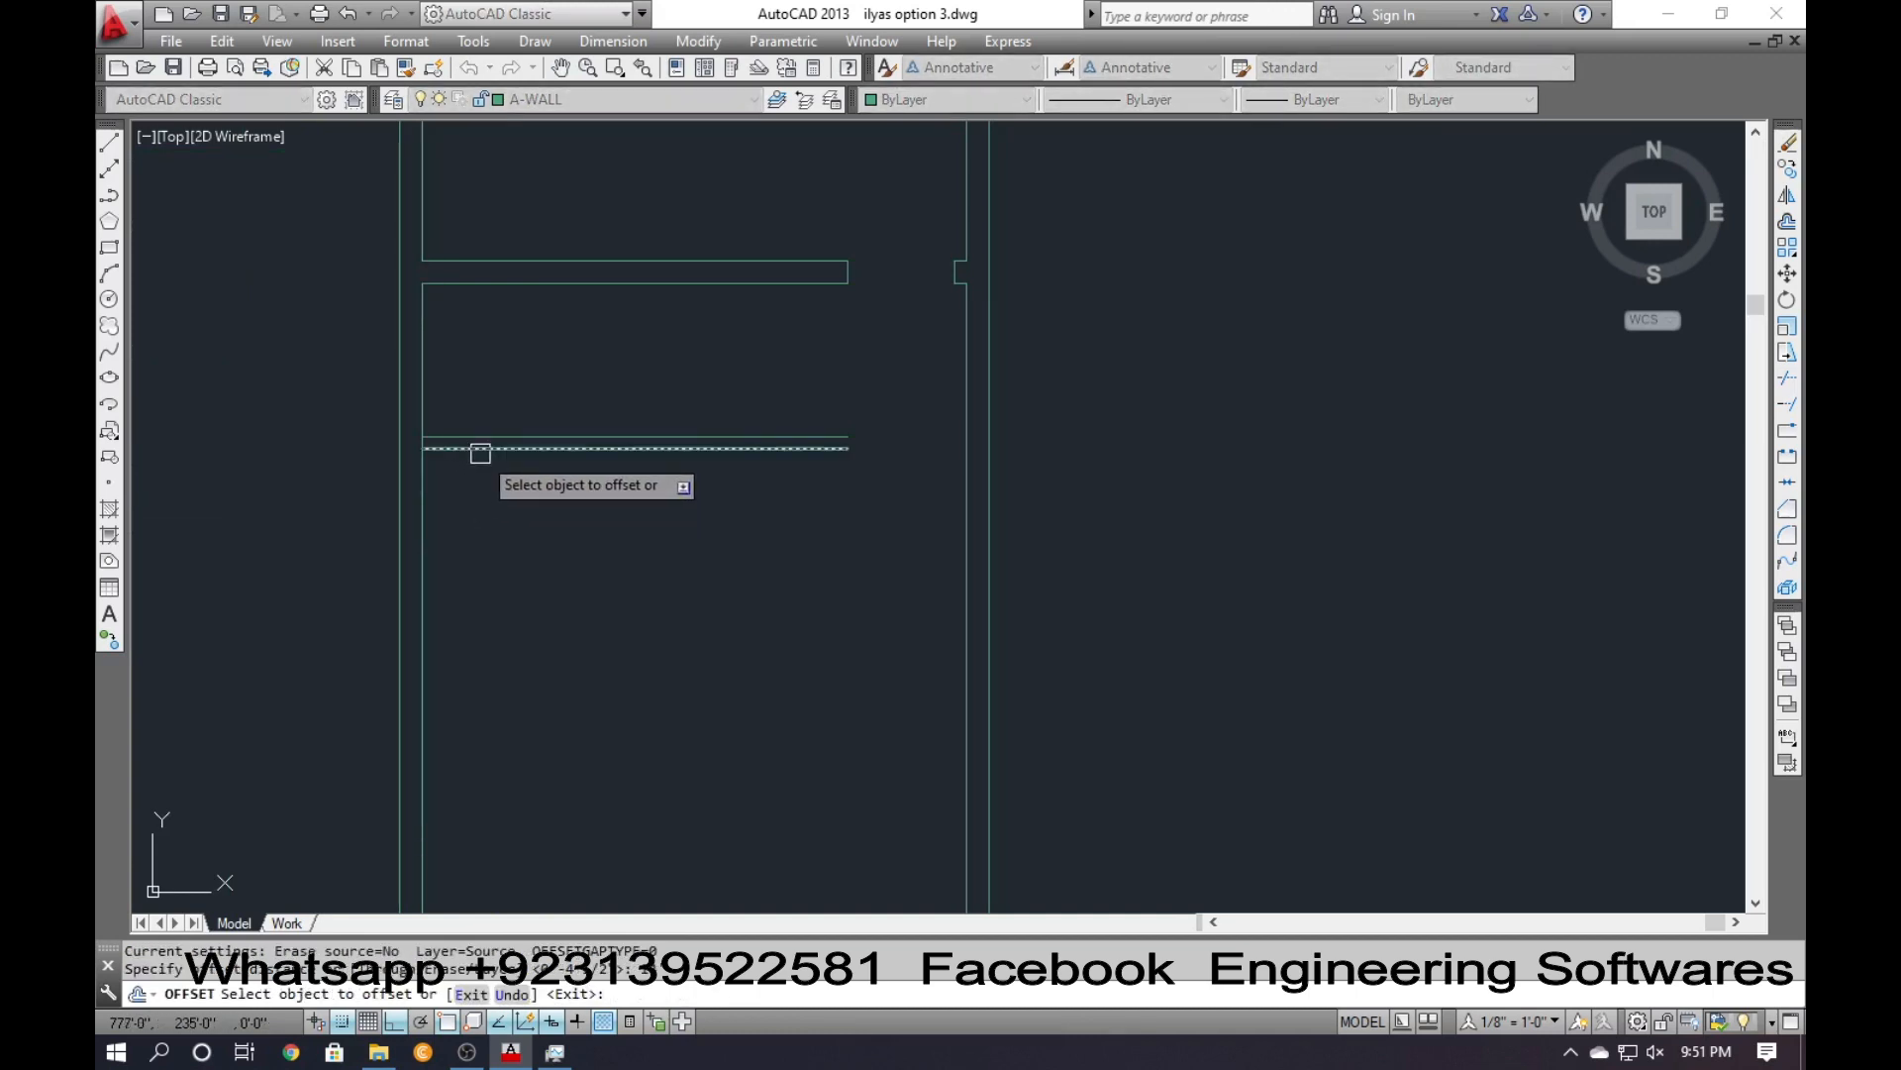
pyautogui.scroll(-4, 465, 456)
pyautogui.scroll(3, 492, 515)
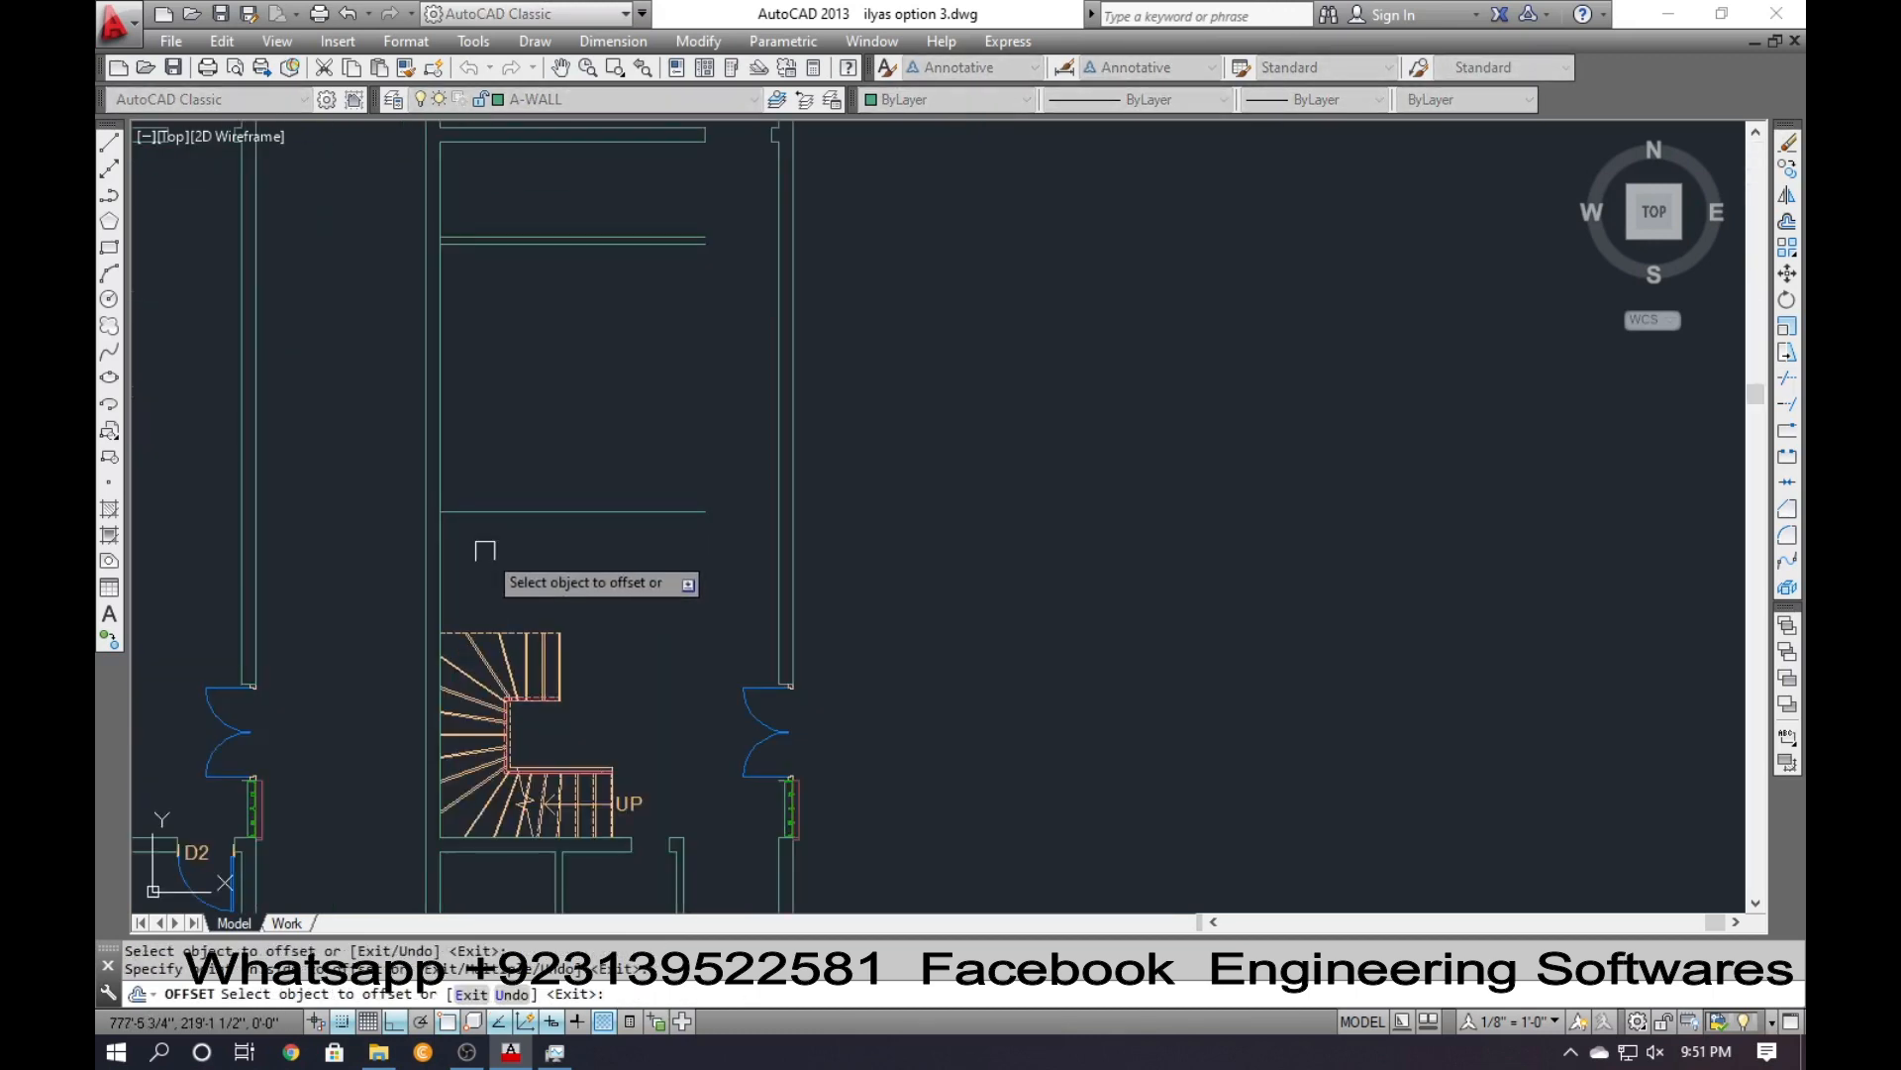
# Offset the horizontal line above the stair 9 inches downward to form the wall's thickness.
pyautogui.press('Escape')
pyautogui.press('Return')
pyautogui.press('Return')
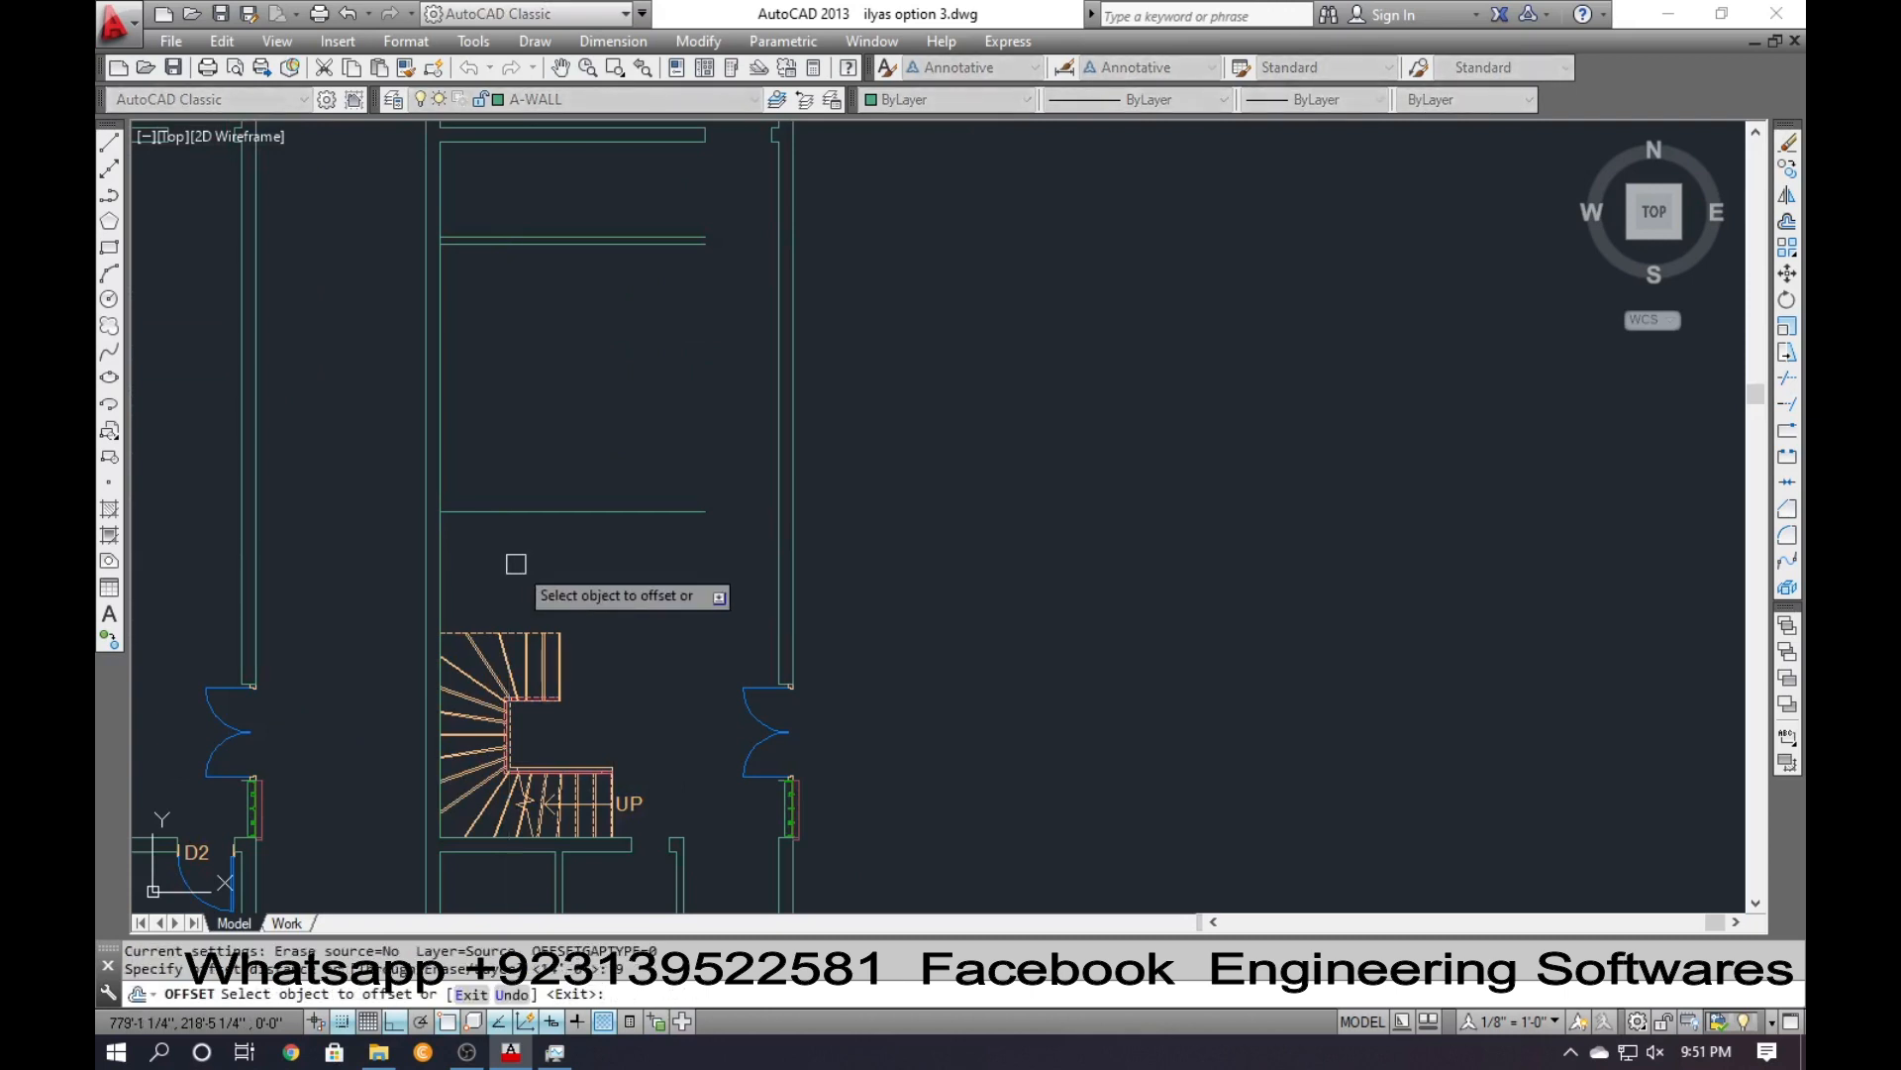
pyautogui.click(513, 511)
pyautogui.click(498, 574)
pyautogui.press('Escape')
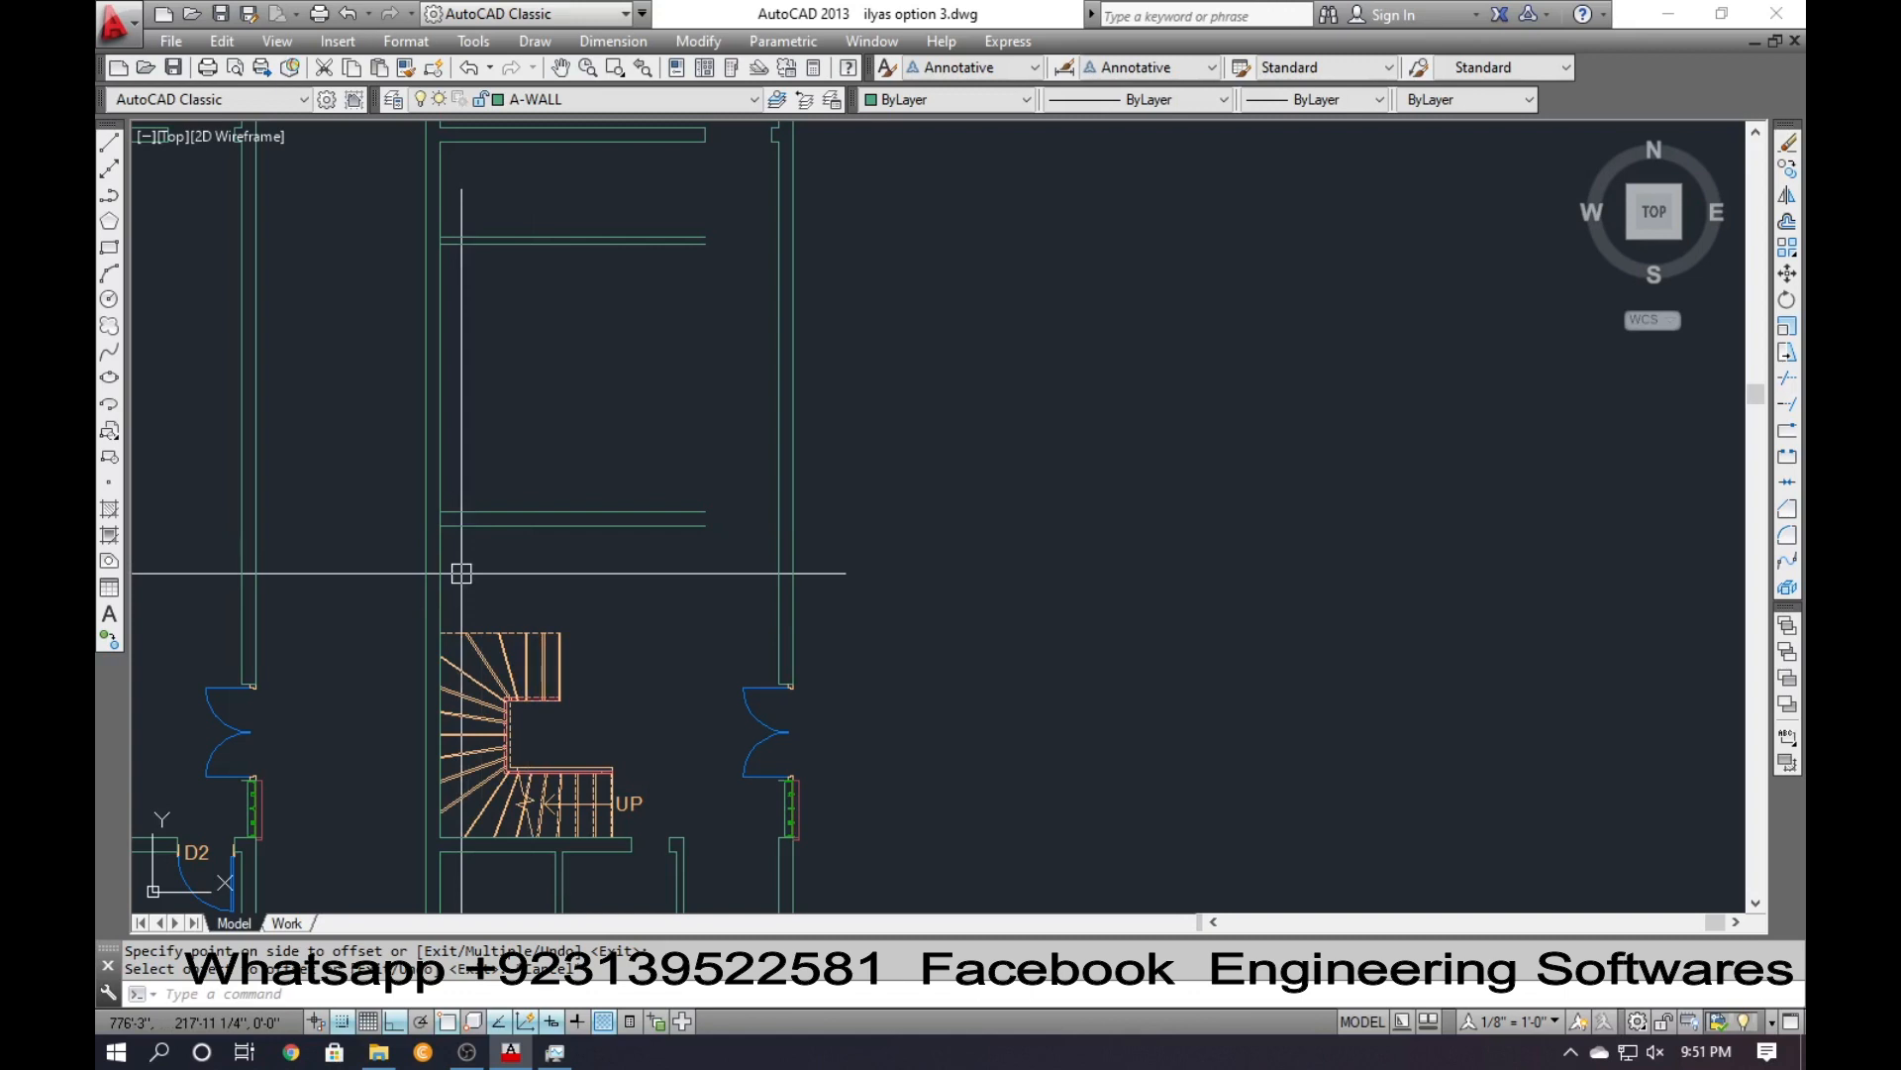
pyautogui.scroll(-2, 463, 573)
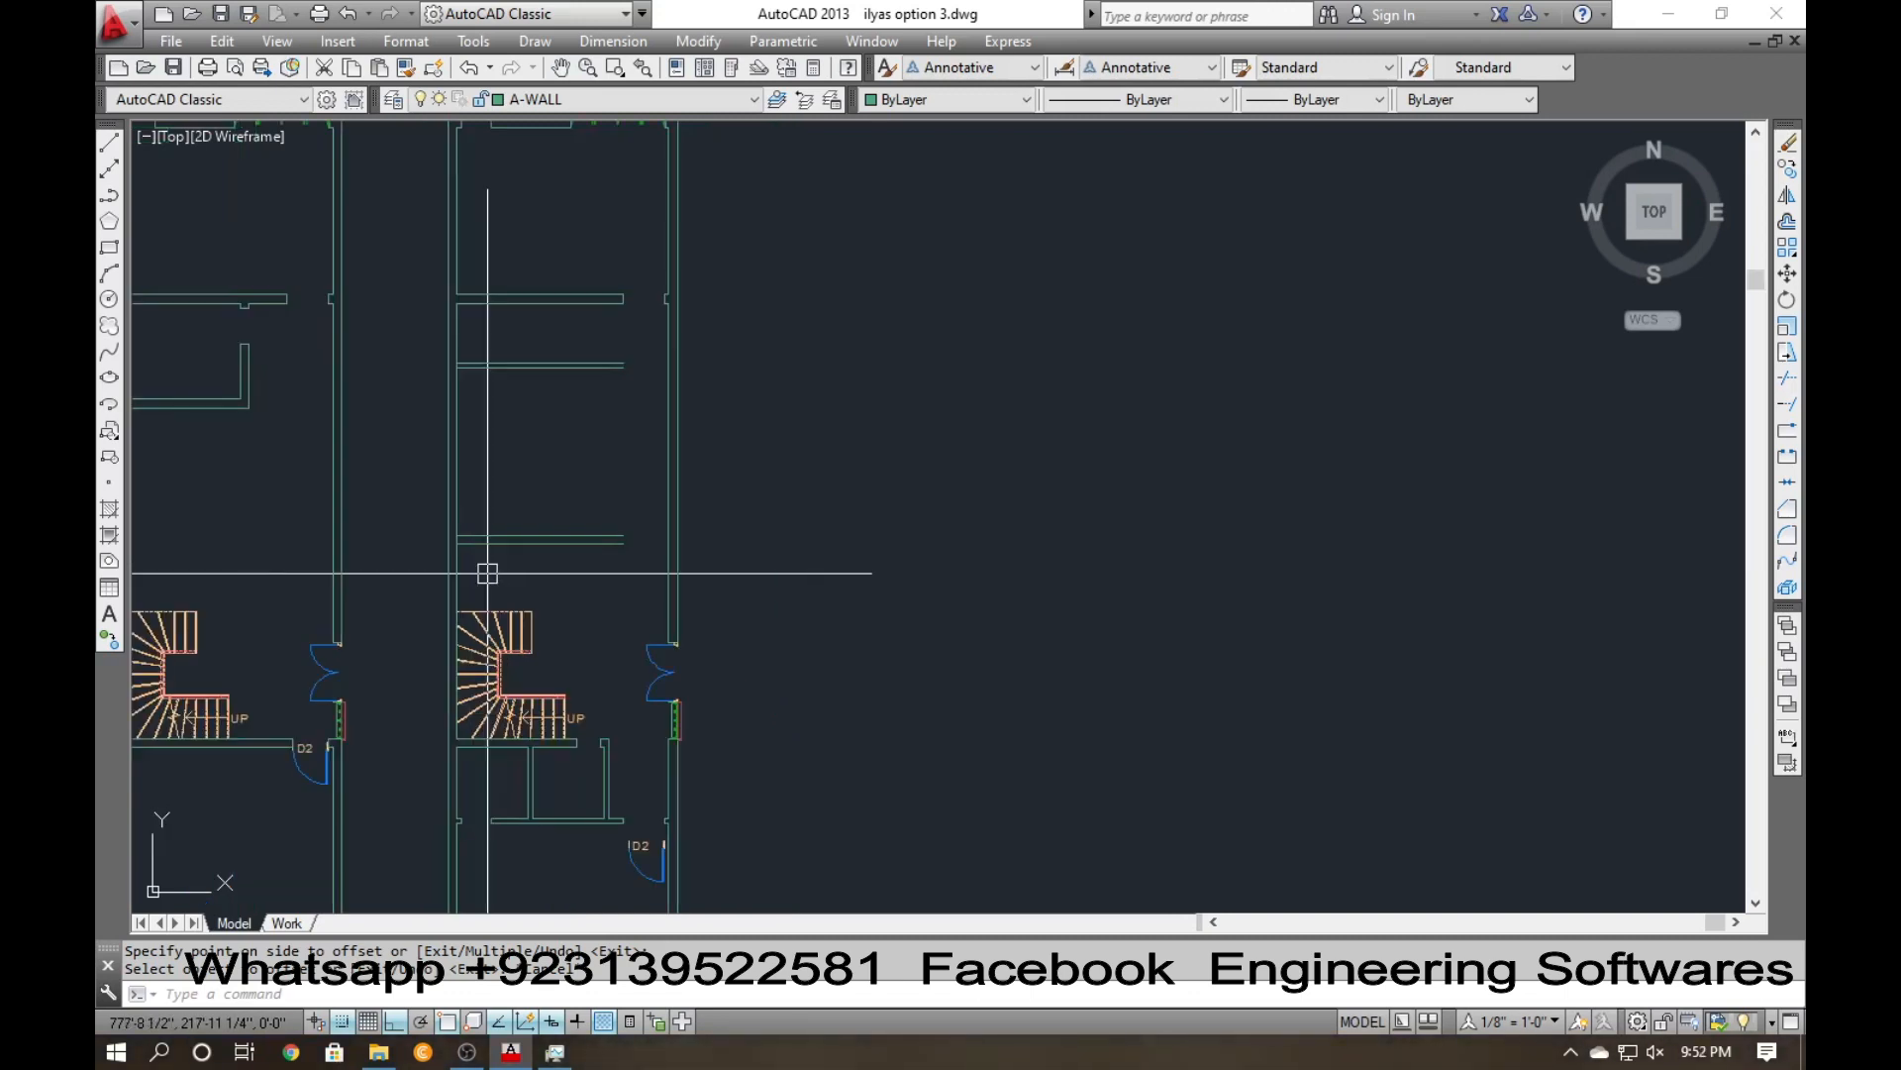
pyautogui.moveTo(488, 565); pyautogui.dragTo(602, 570, button='middle')
pyautogui.press('Escape')
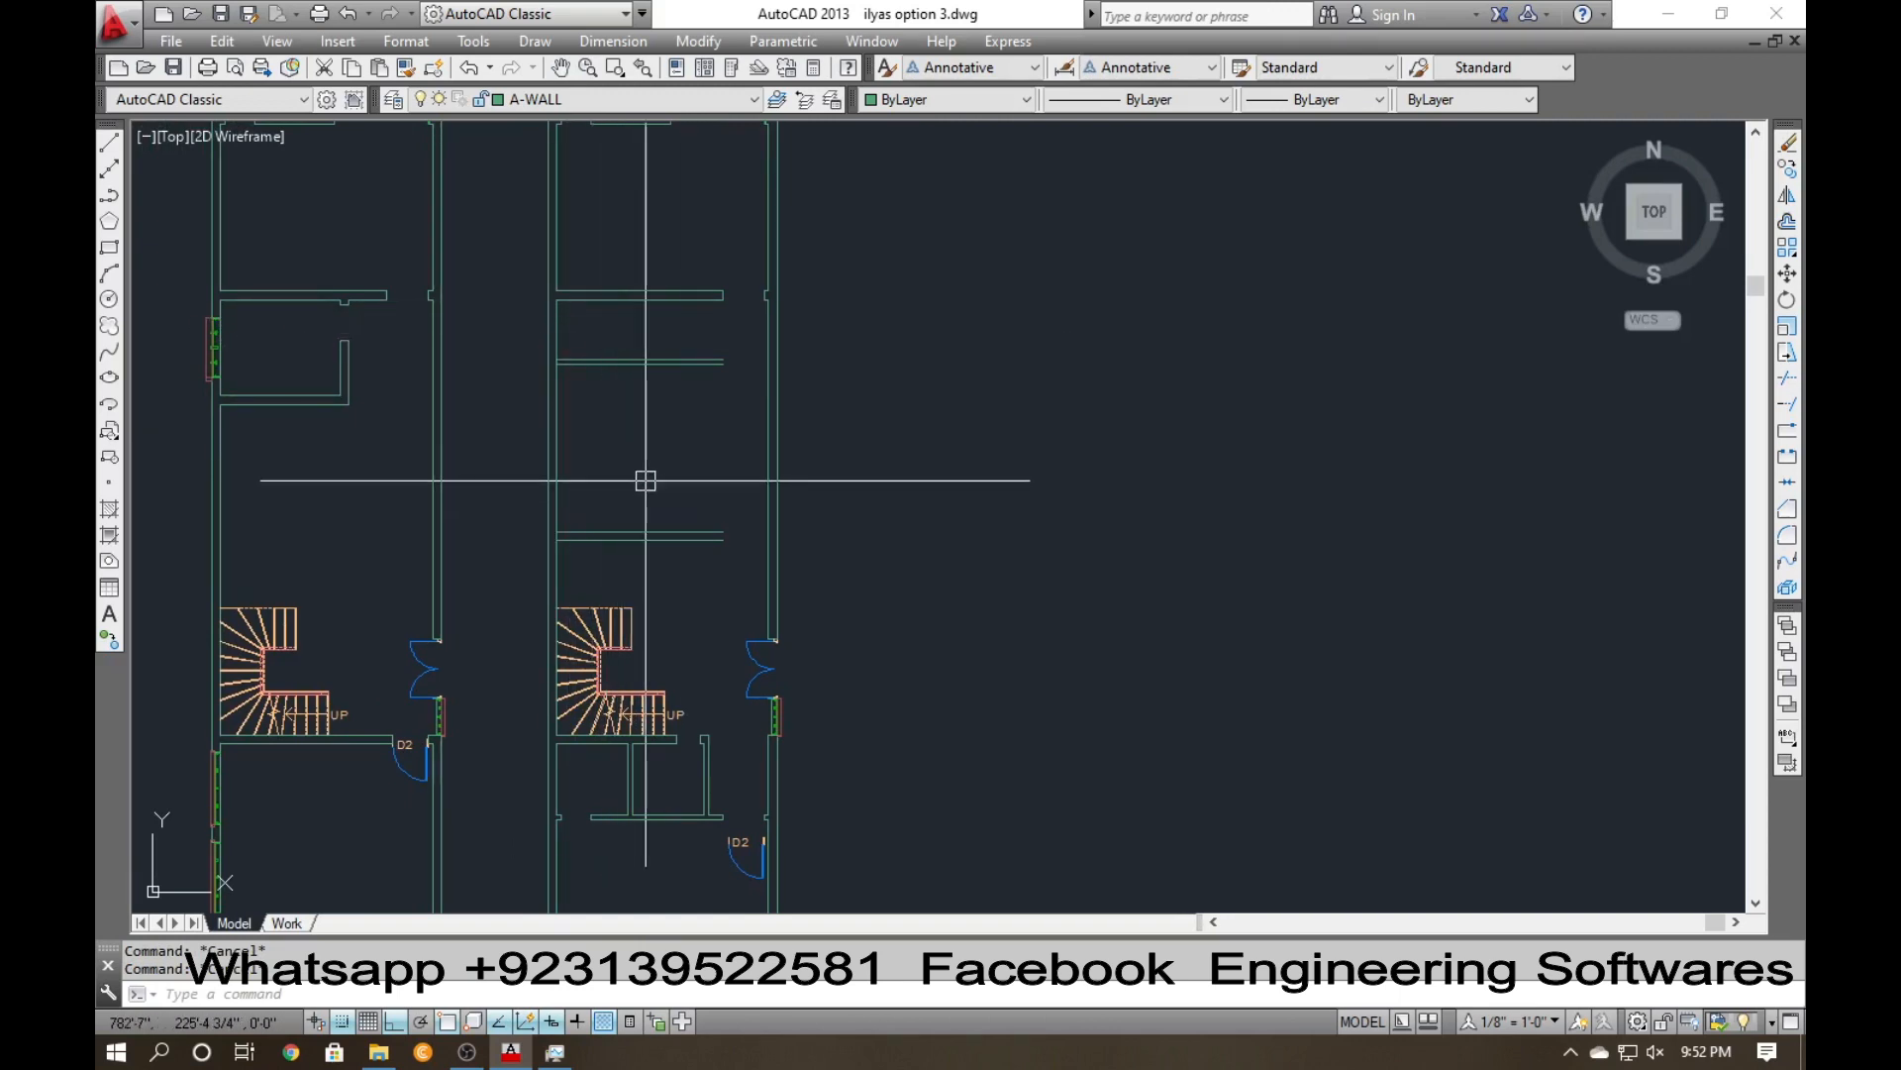
pyautogui.write('l')
pyautogui.press('Return')
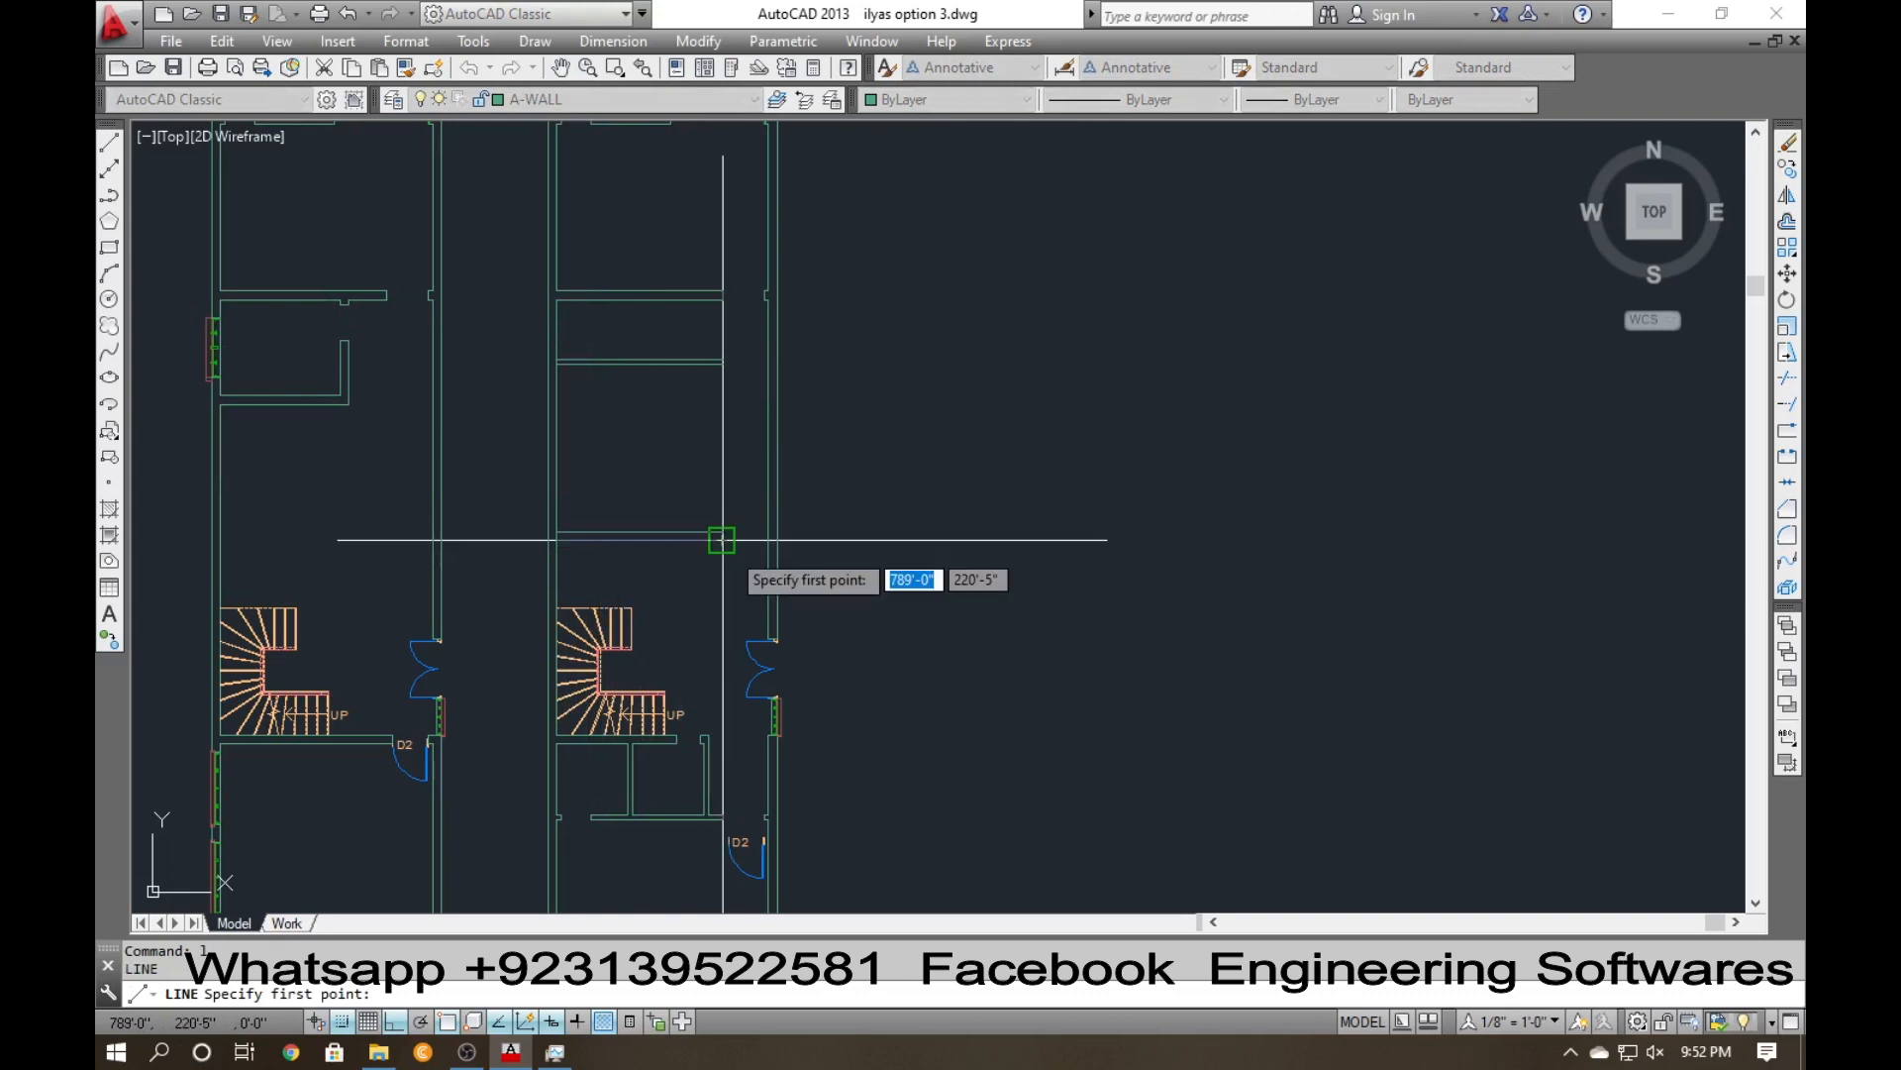
pyautogui.press('Escape')
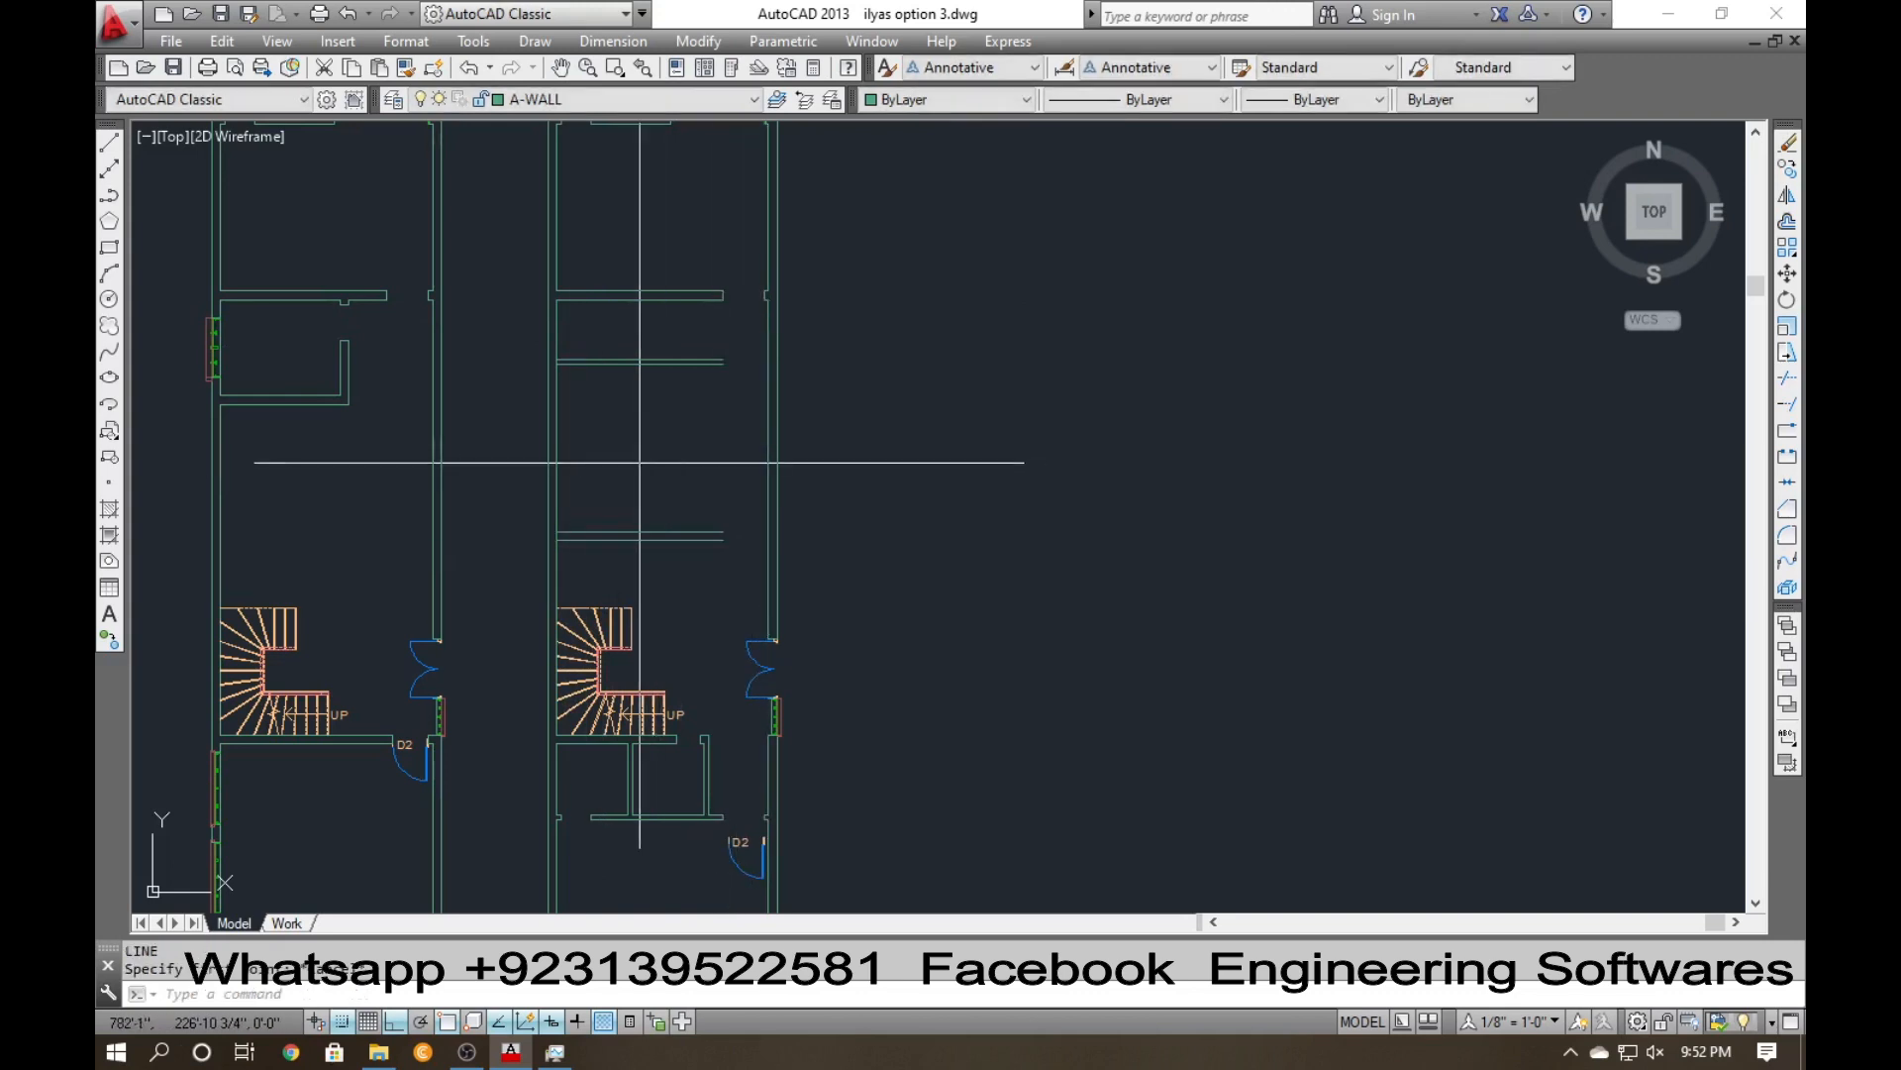
pyautogui.write('o')
pyautogui.press('Return')
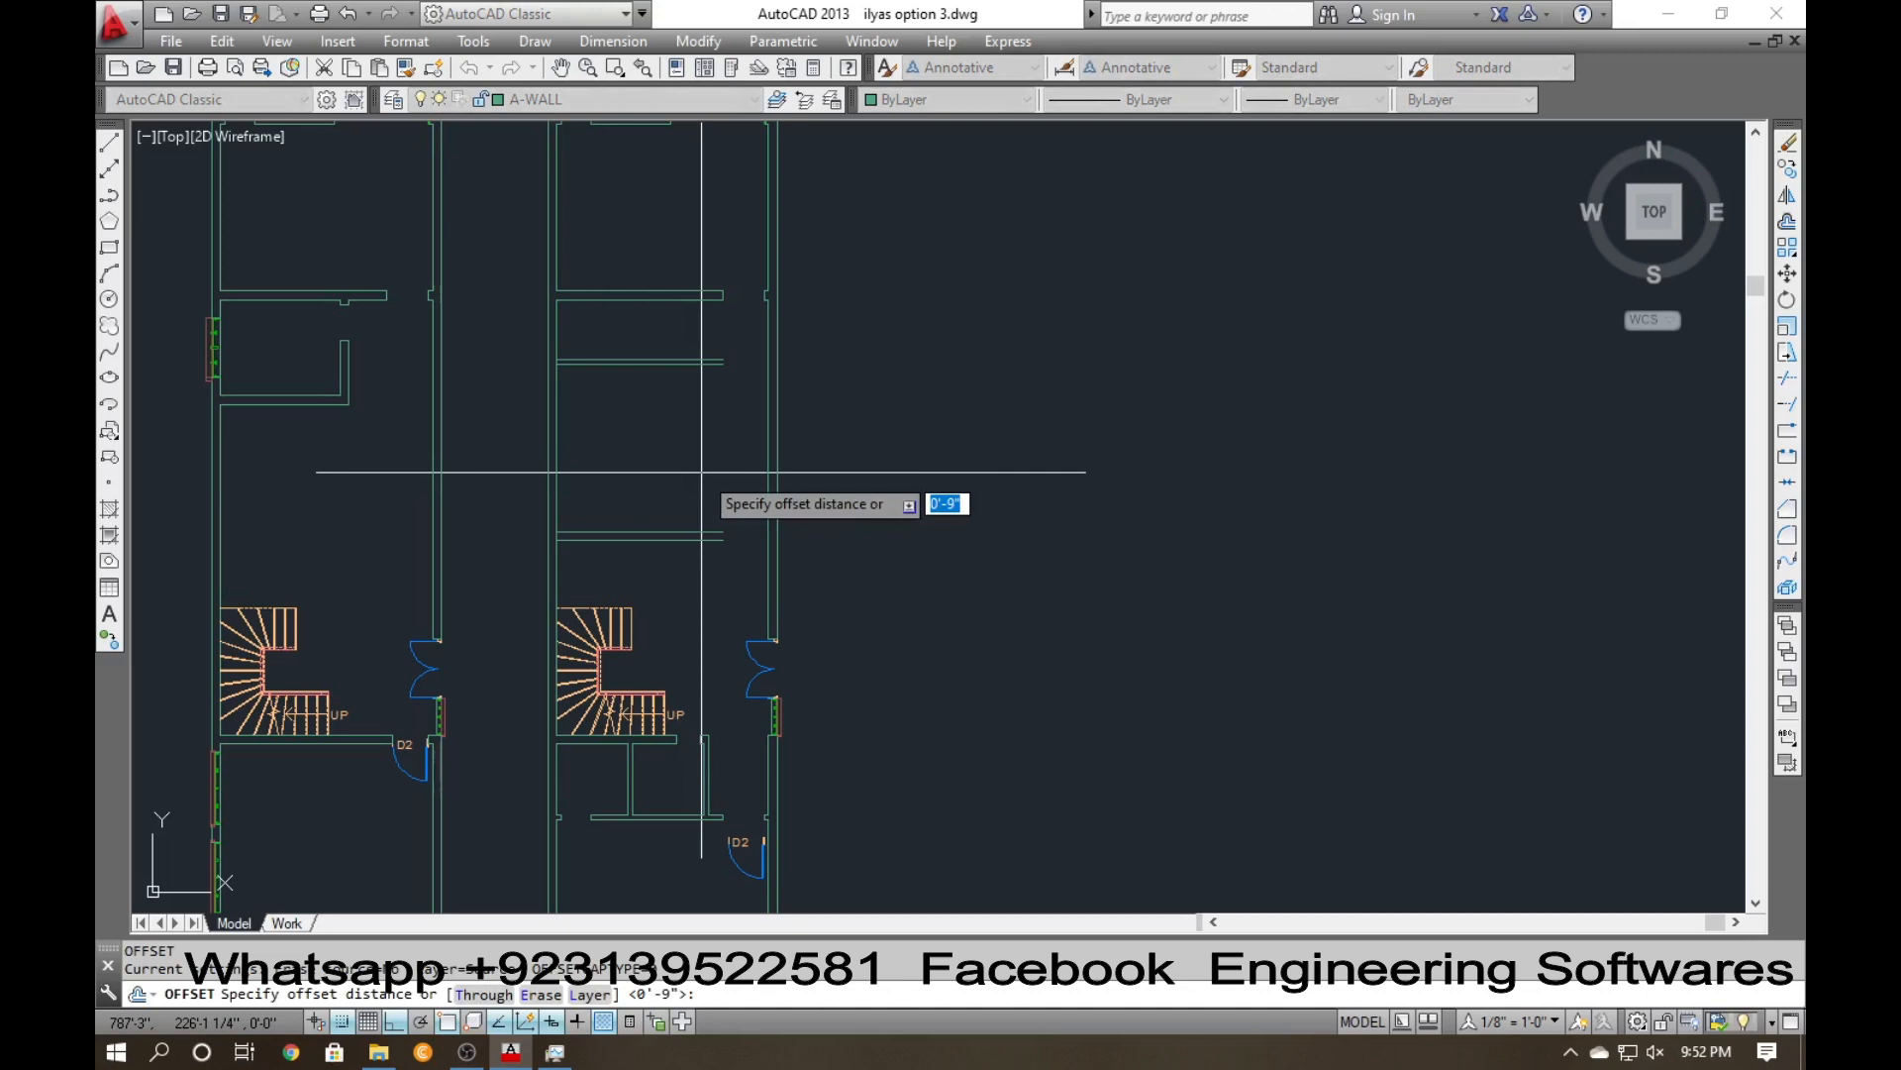
pyautogui.press('Escape')
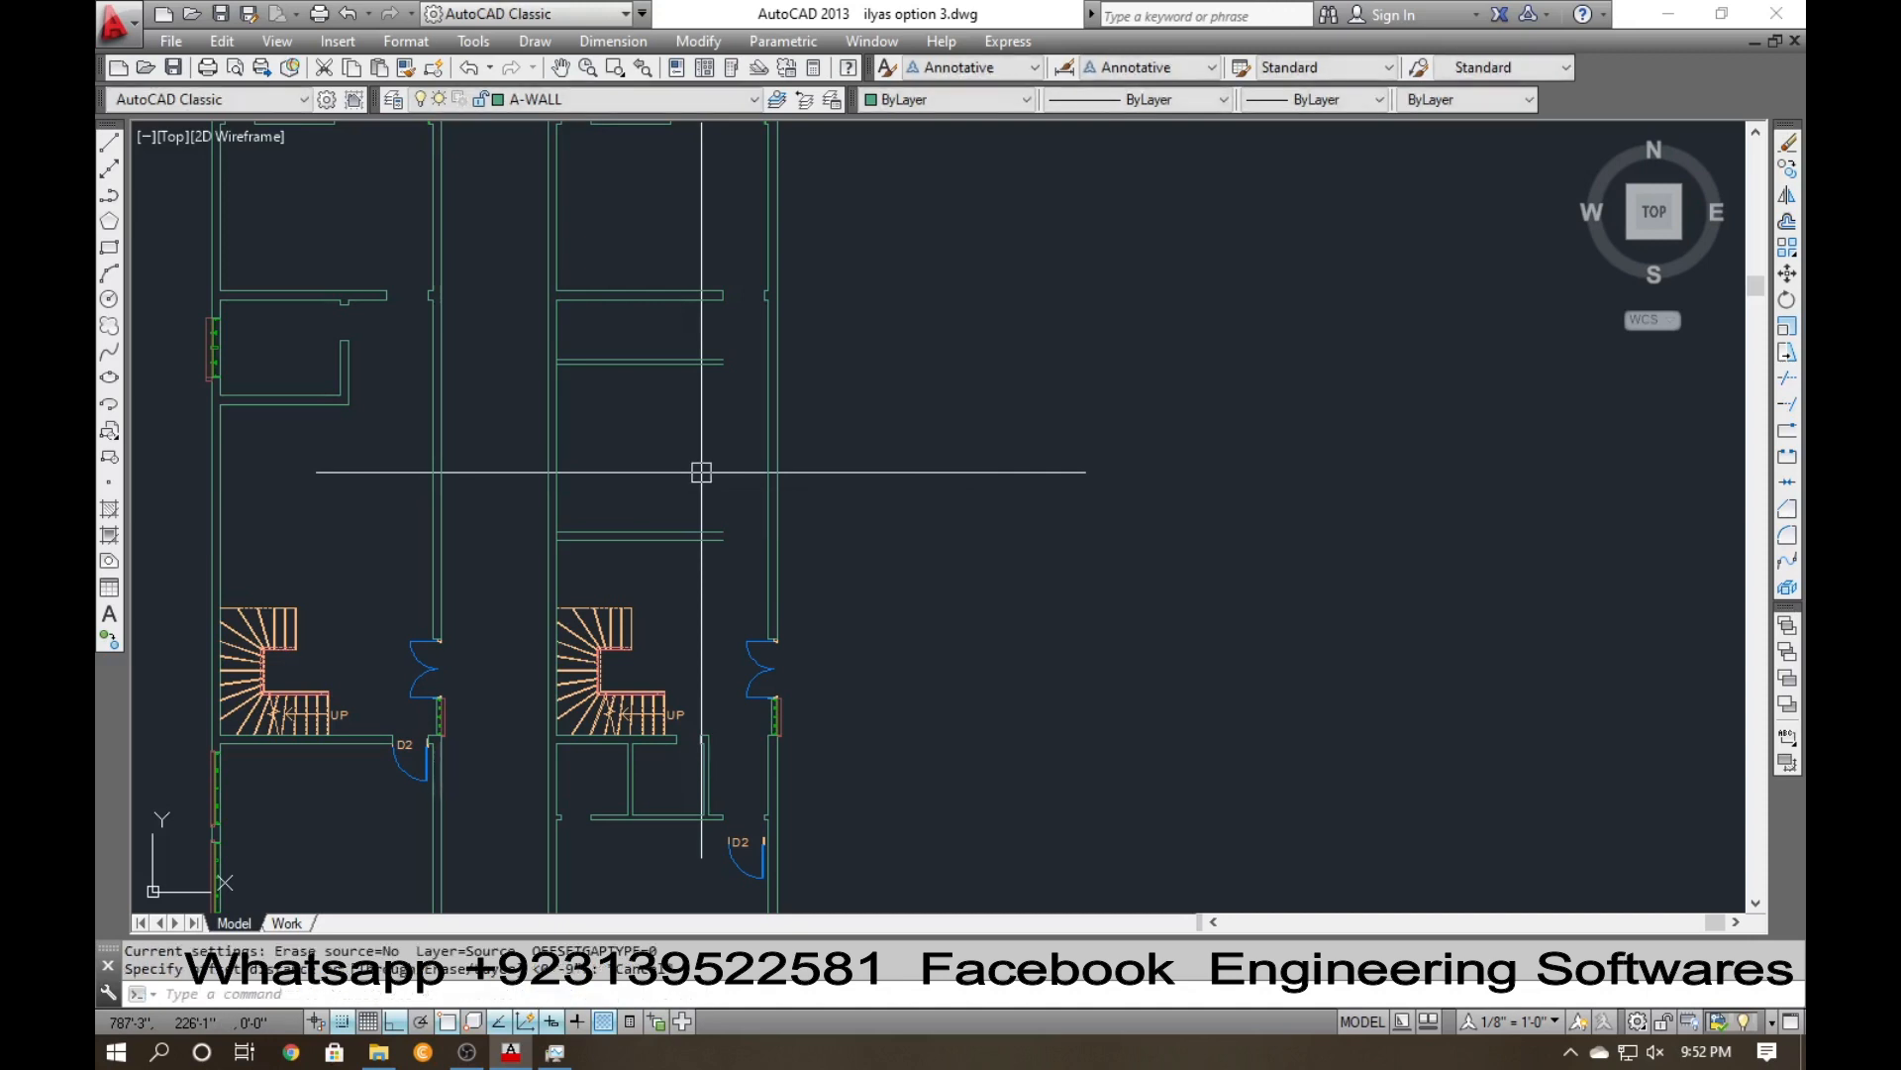
# Measure the clear width between the left and right outer walls above the stair with an aligned dimension.
pyautogui.write('dal')
pyautogui.press('Return')
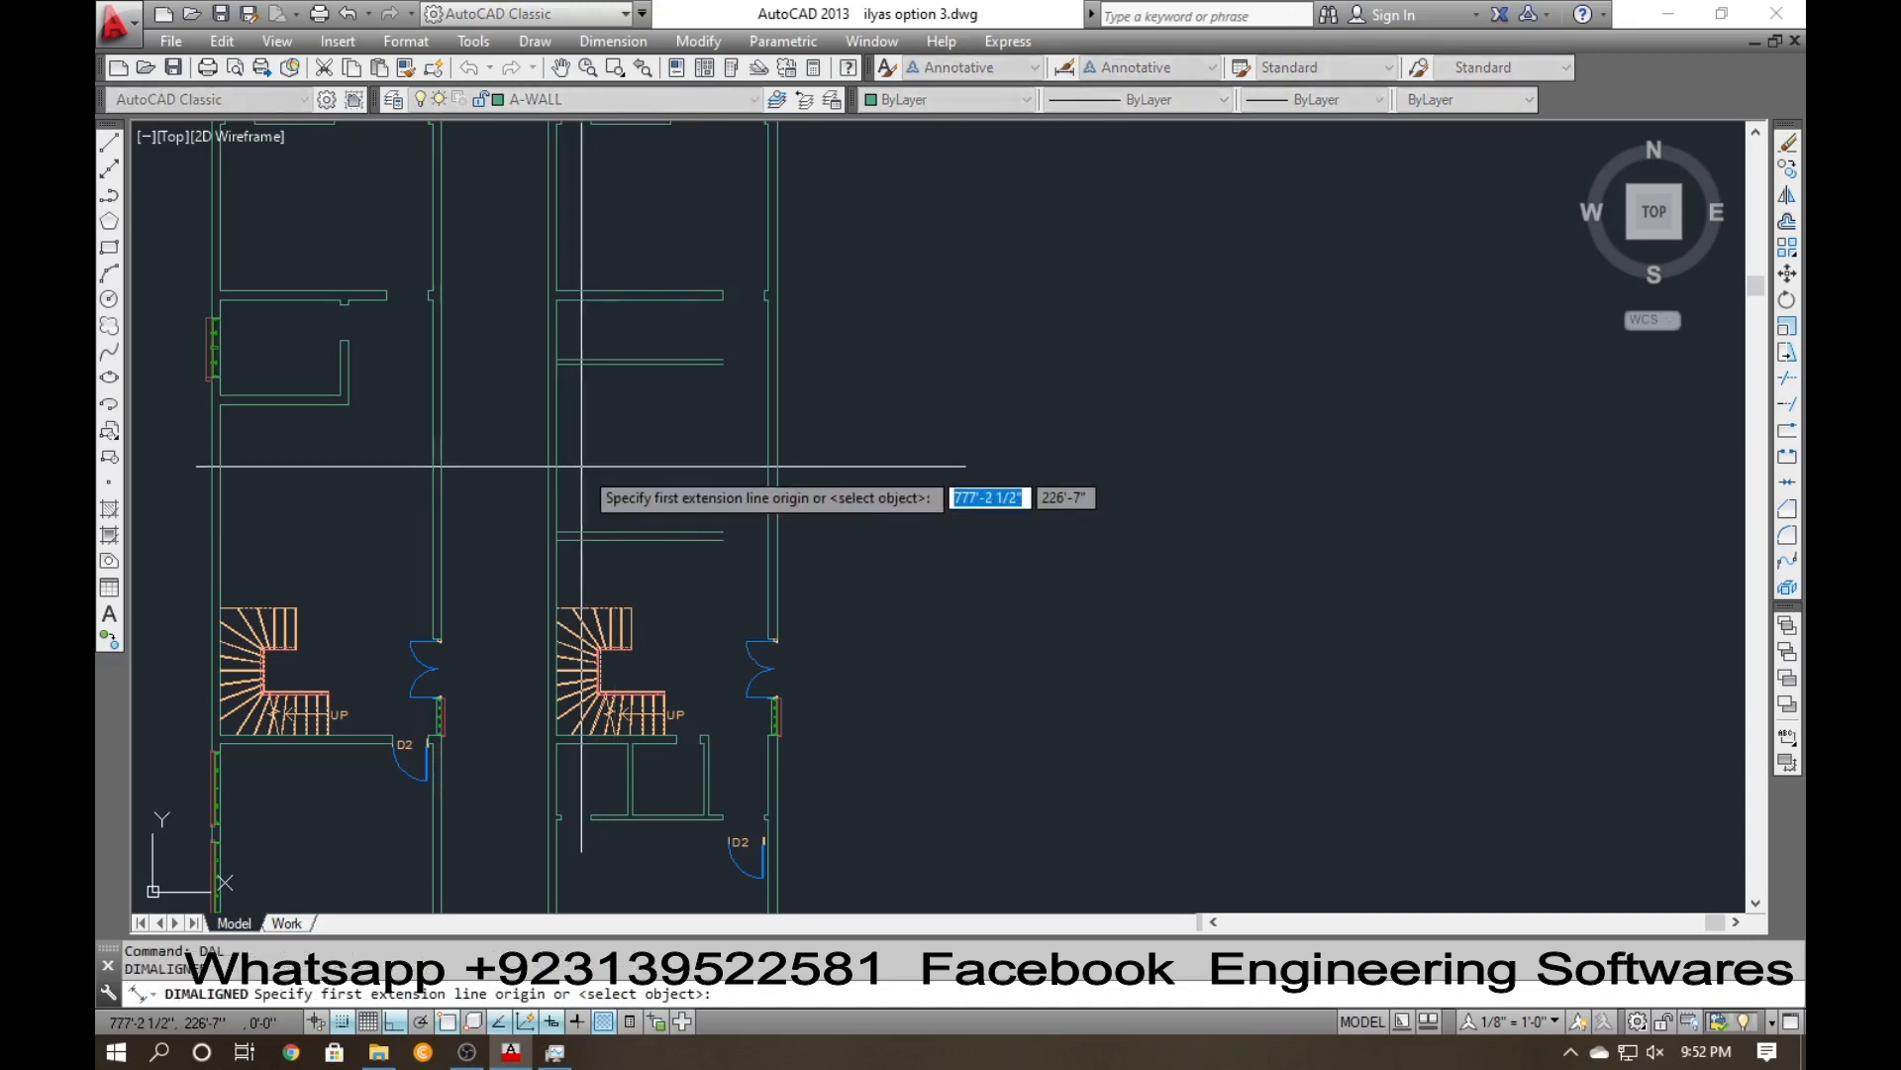
pyautogui.click(559, 457)
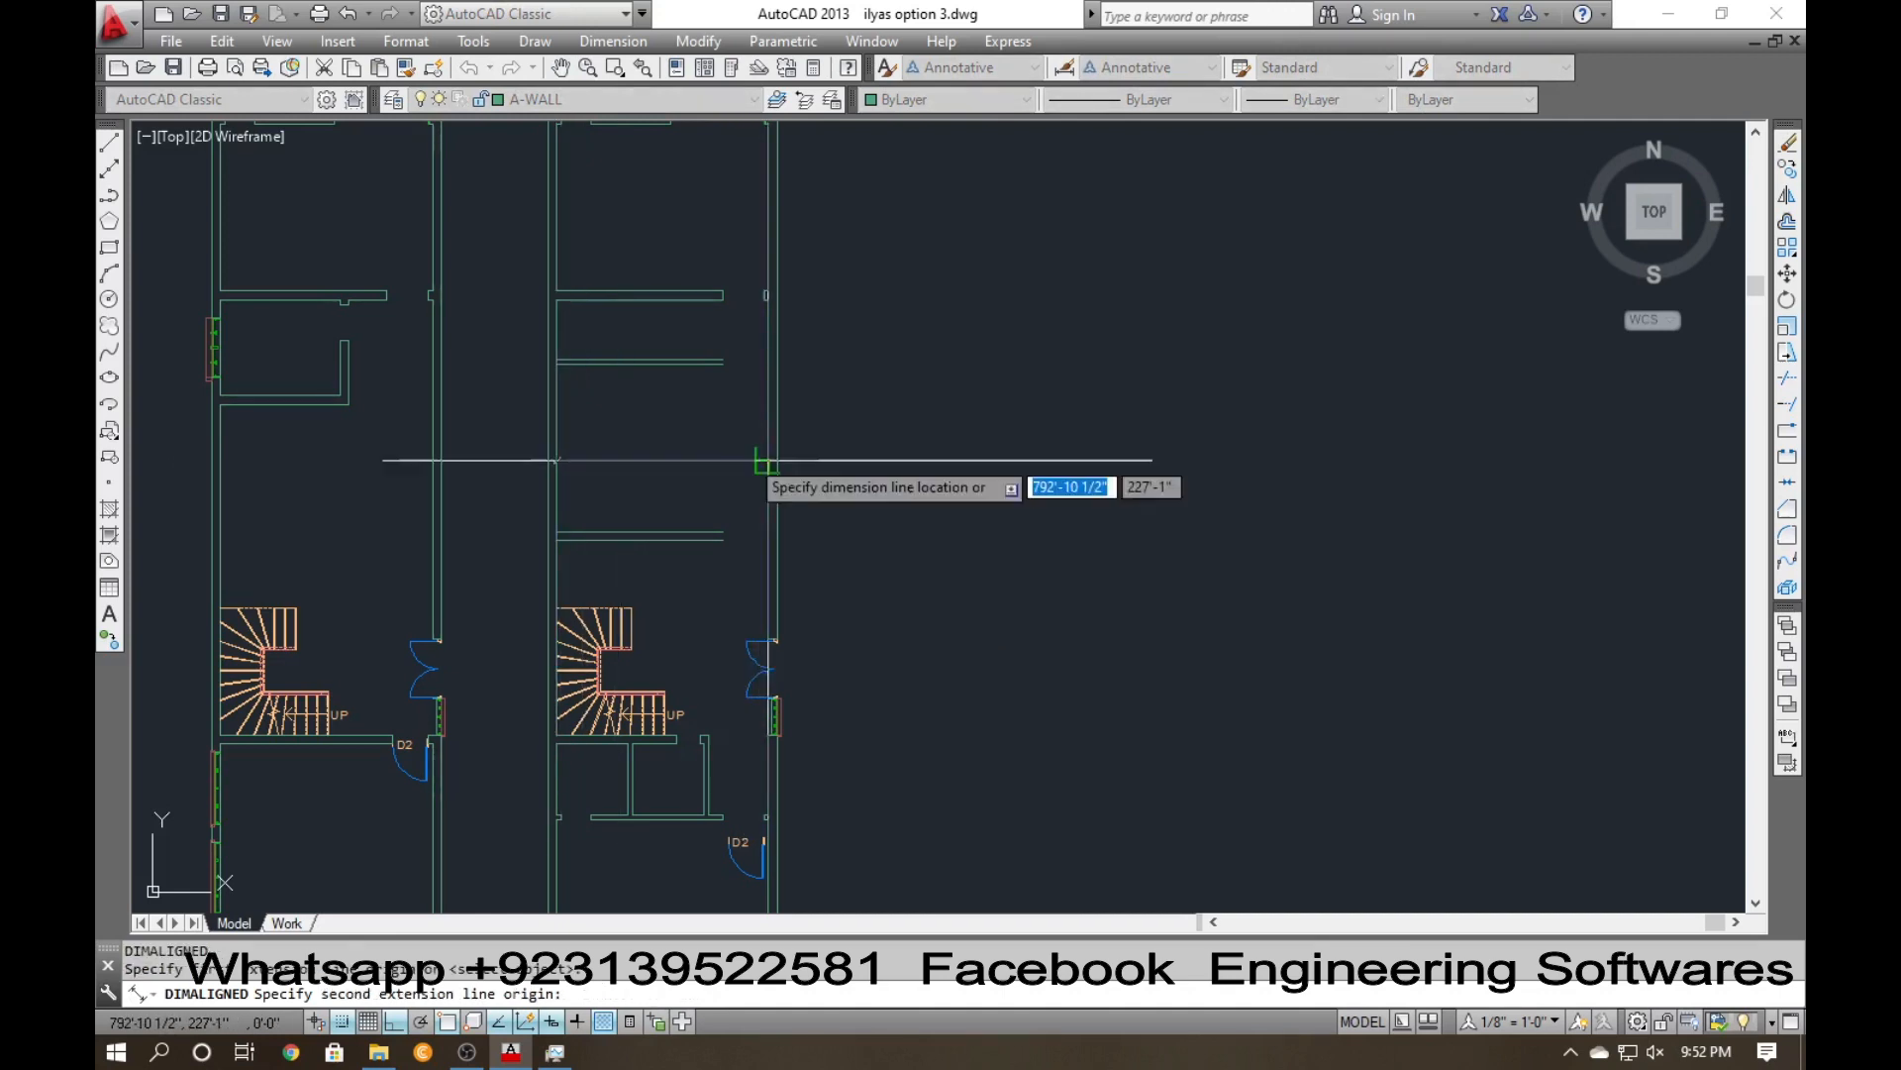
pyautogui.scroll(4, 717, 453)
pyautogui.press('Escape')
pyautogui.scroll(-2, 629, 532)
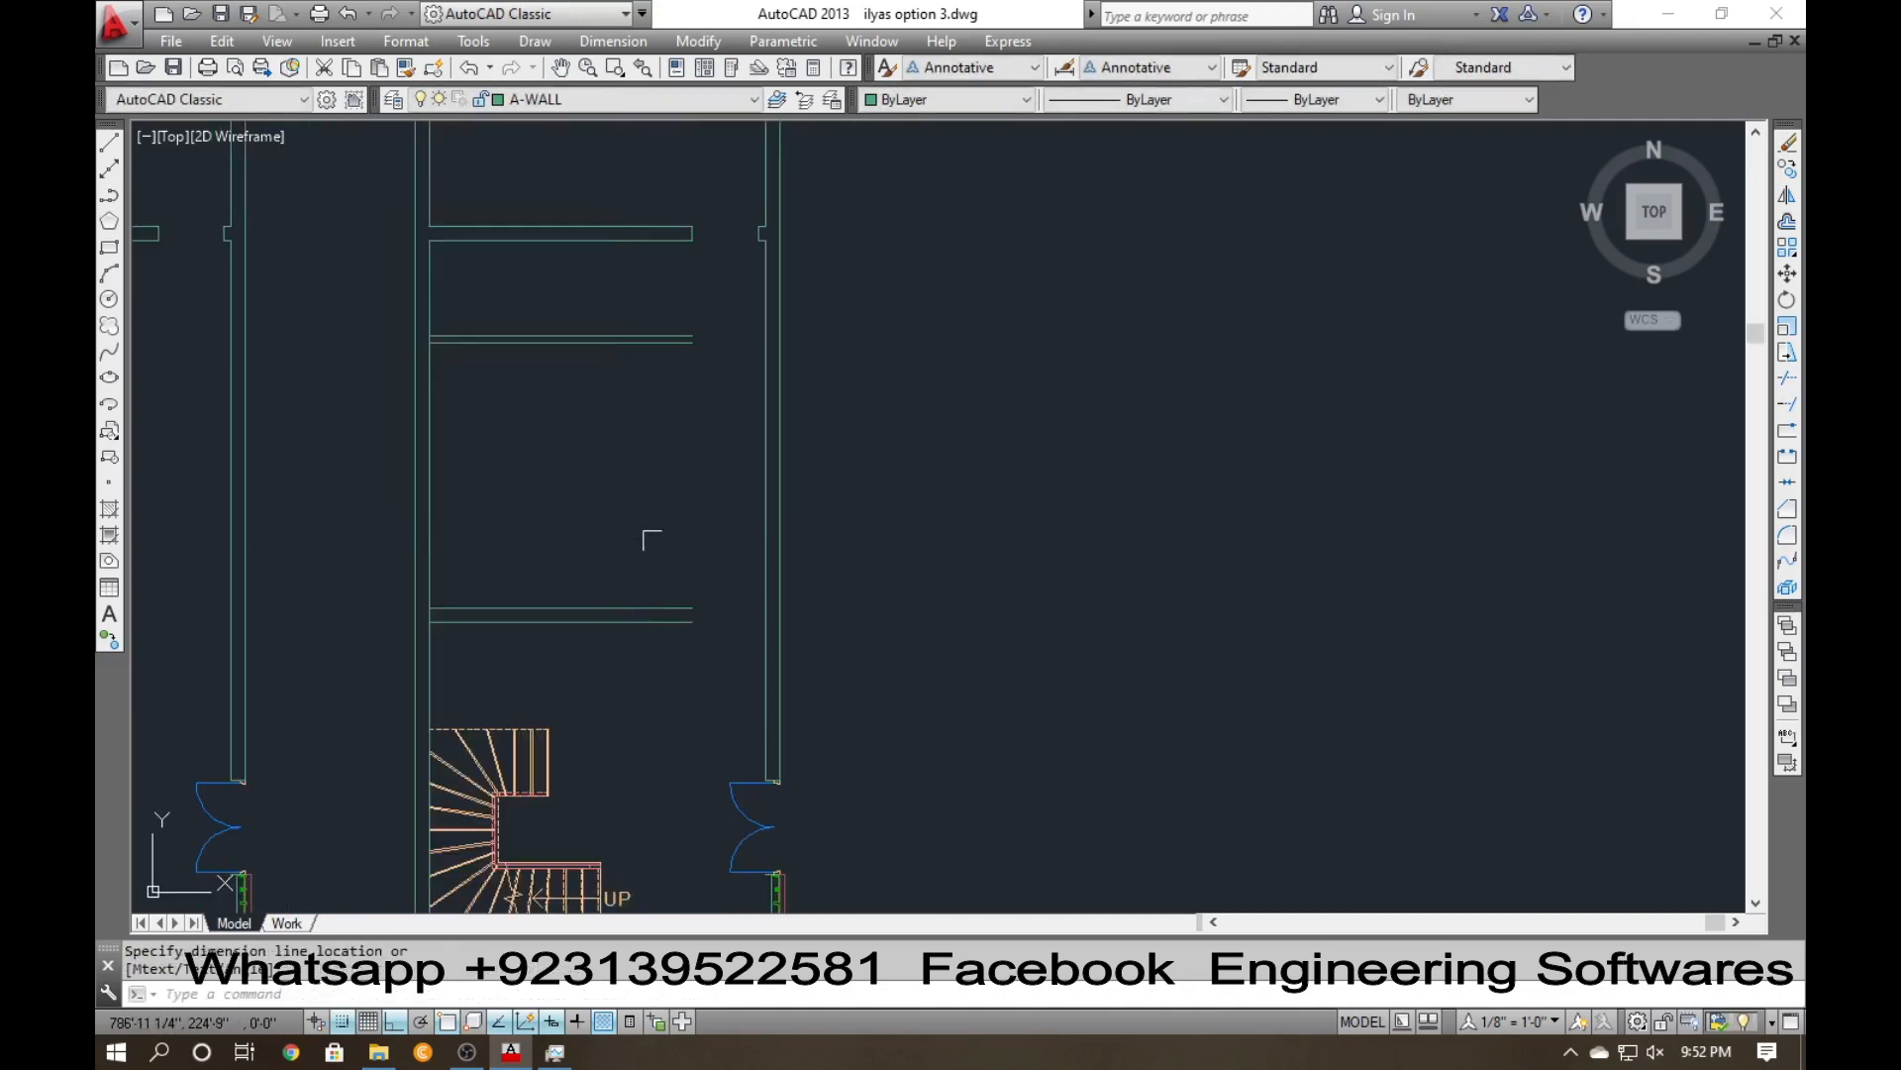
# Offset the right outer wall's inner line 4'-6" to the left to set the passage width.
pyautogui.write('o')
pyautogui.press('Return')
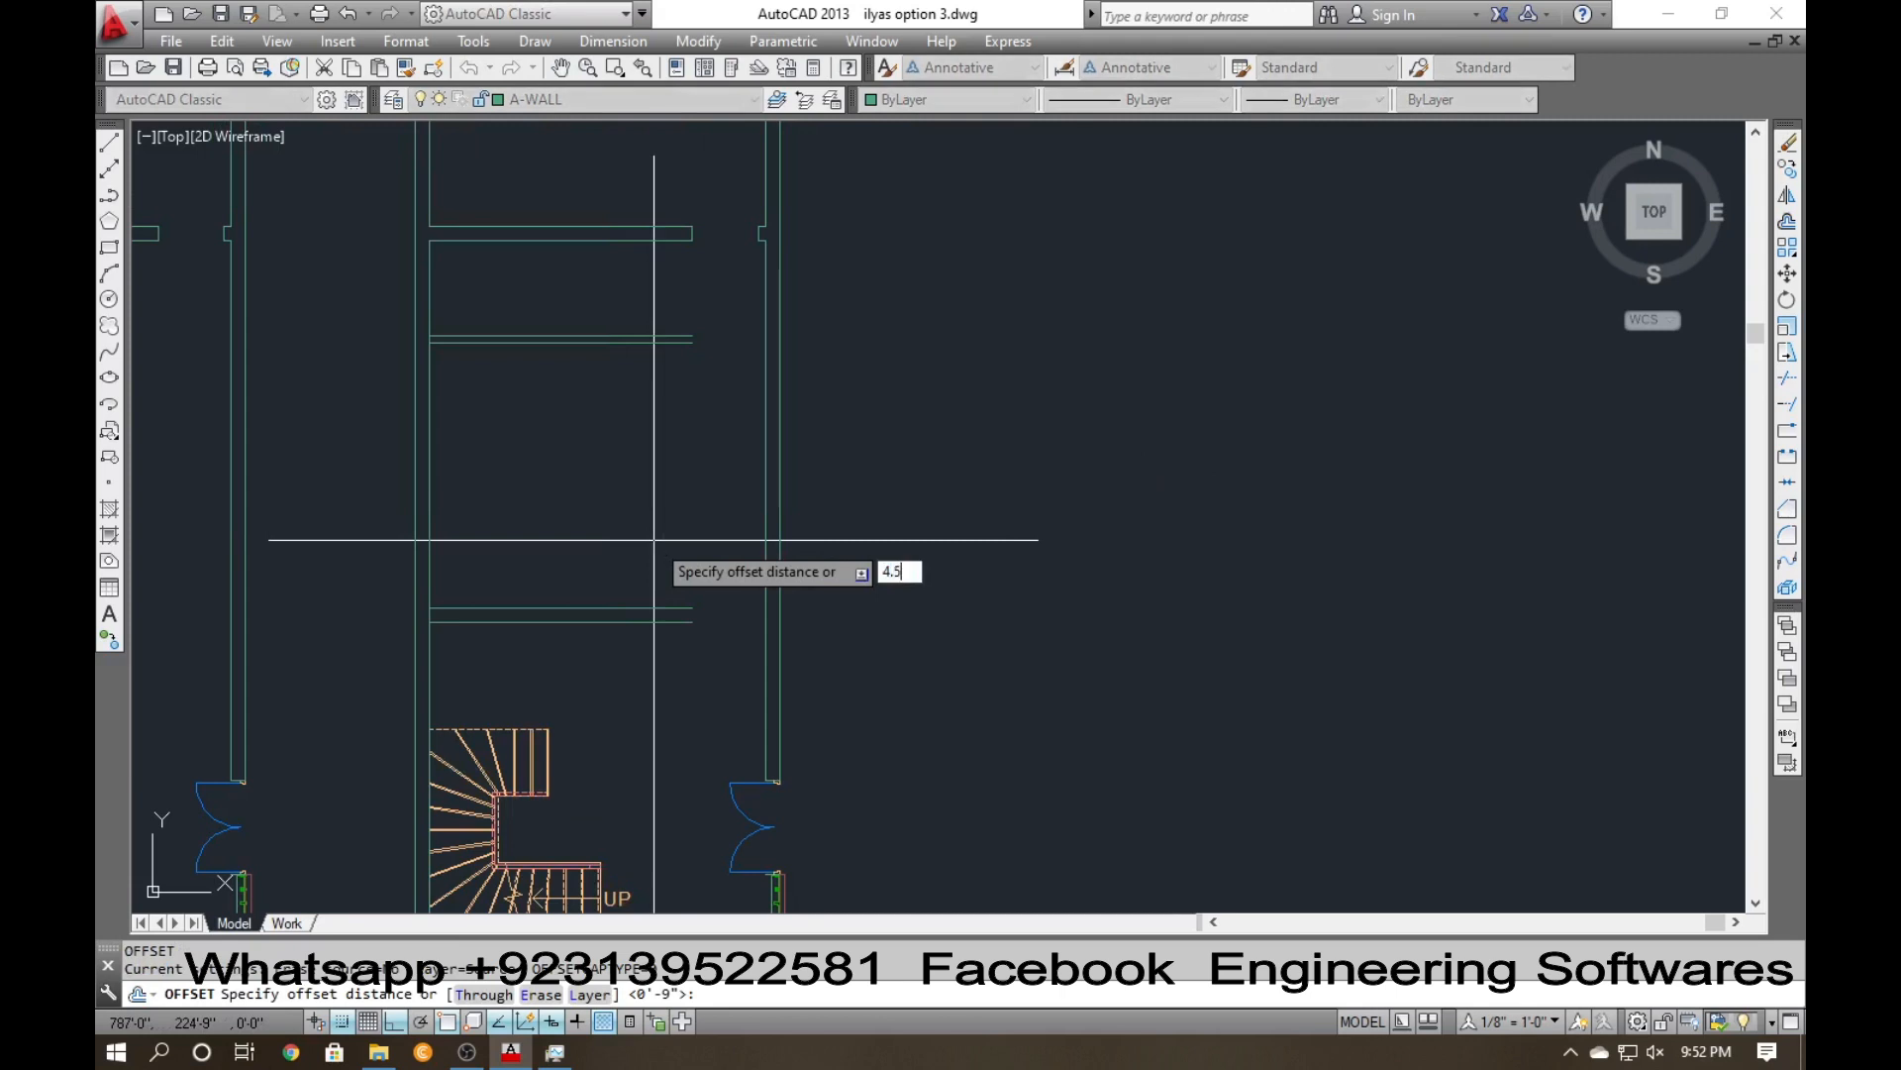
pyautogui.press('Return')
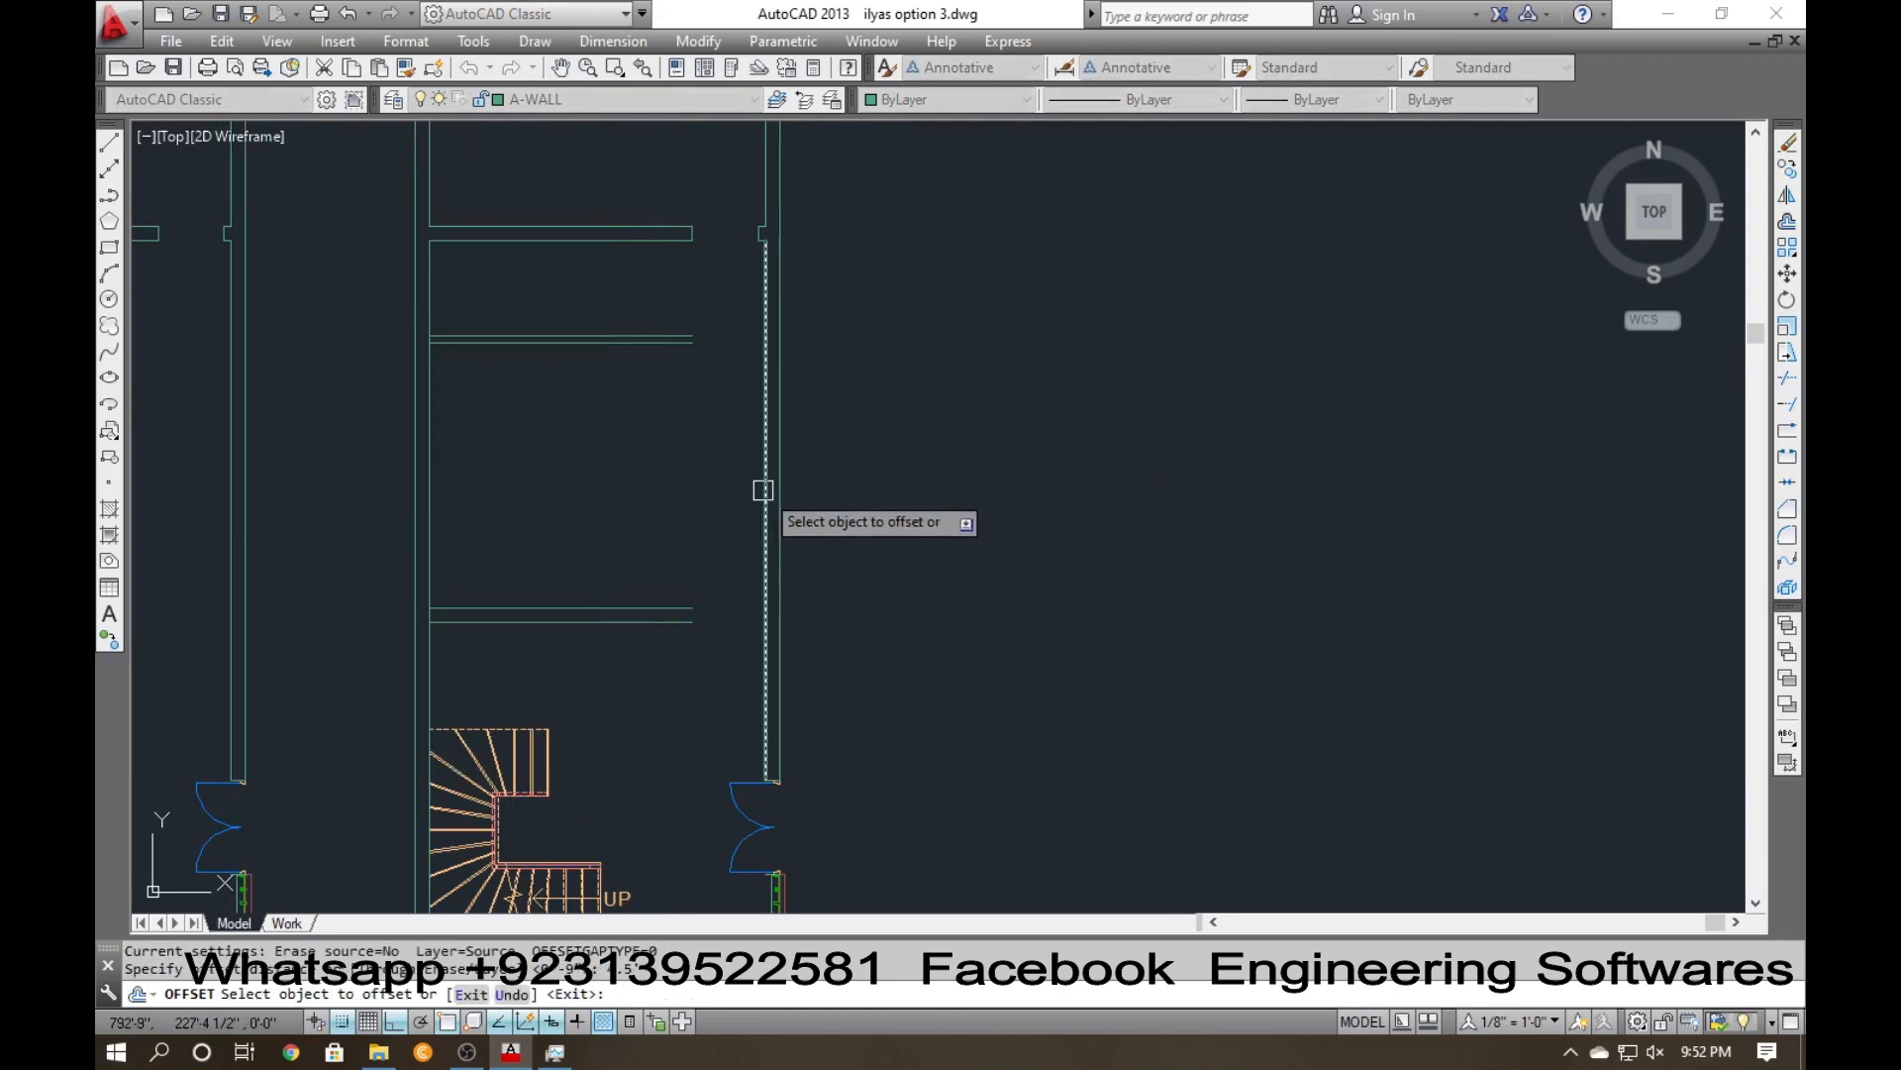
pyautogui.click(763, 490)
pyautogui.press('Return')
# Offset the passage's new vertical line 9 inches to the left to form the wall's thickness.
pyautogui.press('Return')
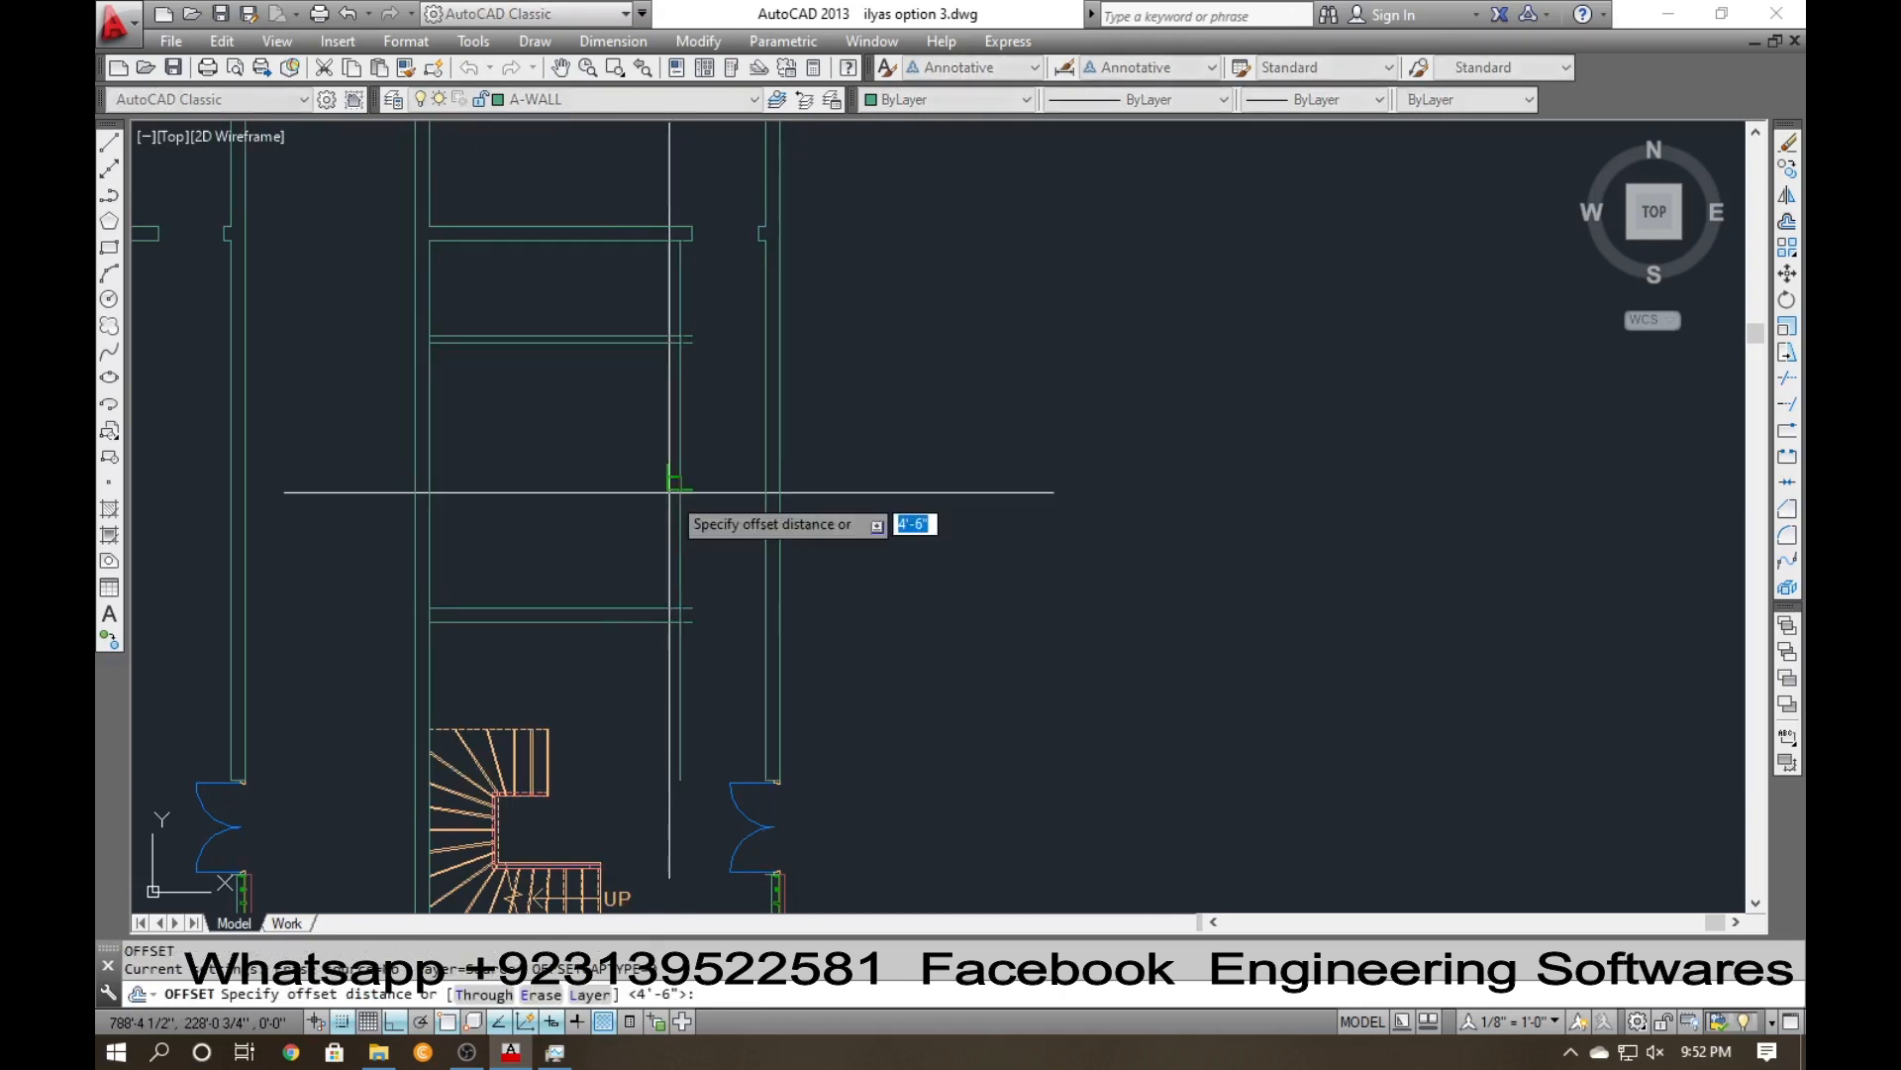
pyautogui.write('9')
pyautogui.press('Return')
pyautogui.click(670, 488)
pyautogui.click(657, 488)
pyautogui.press('Return')
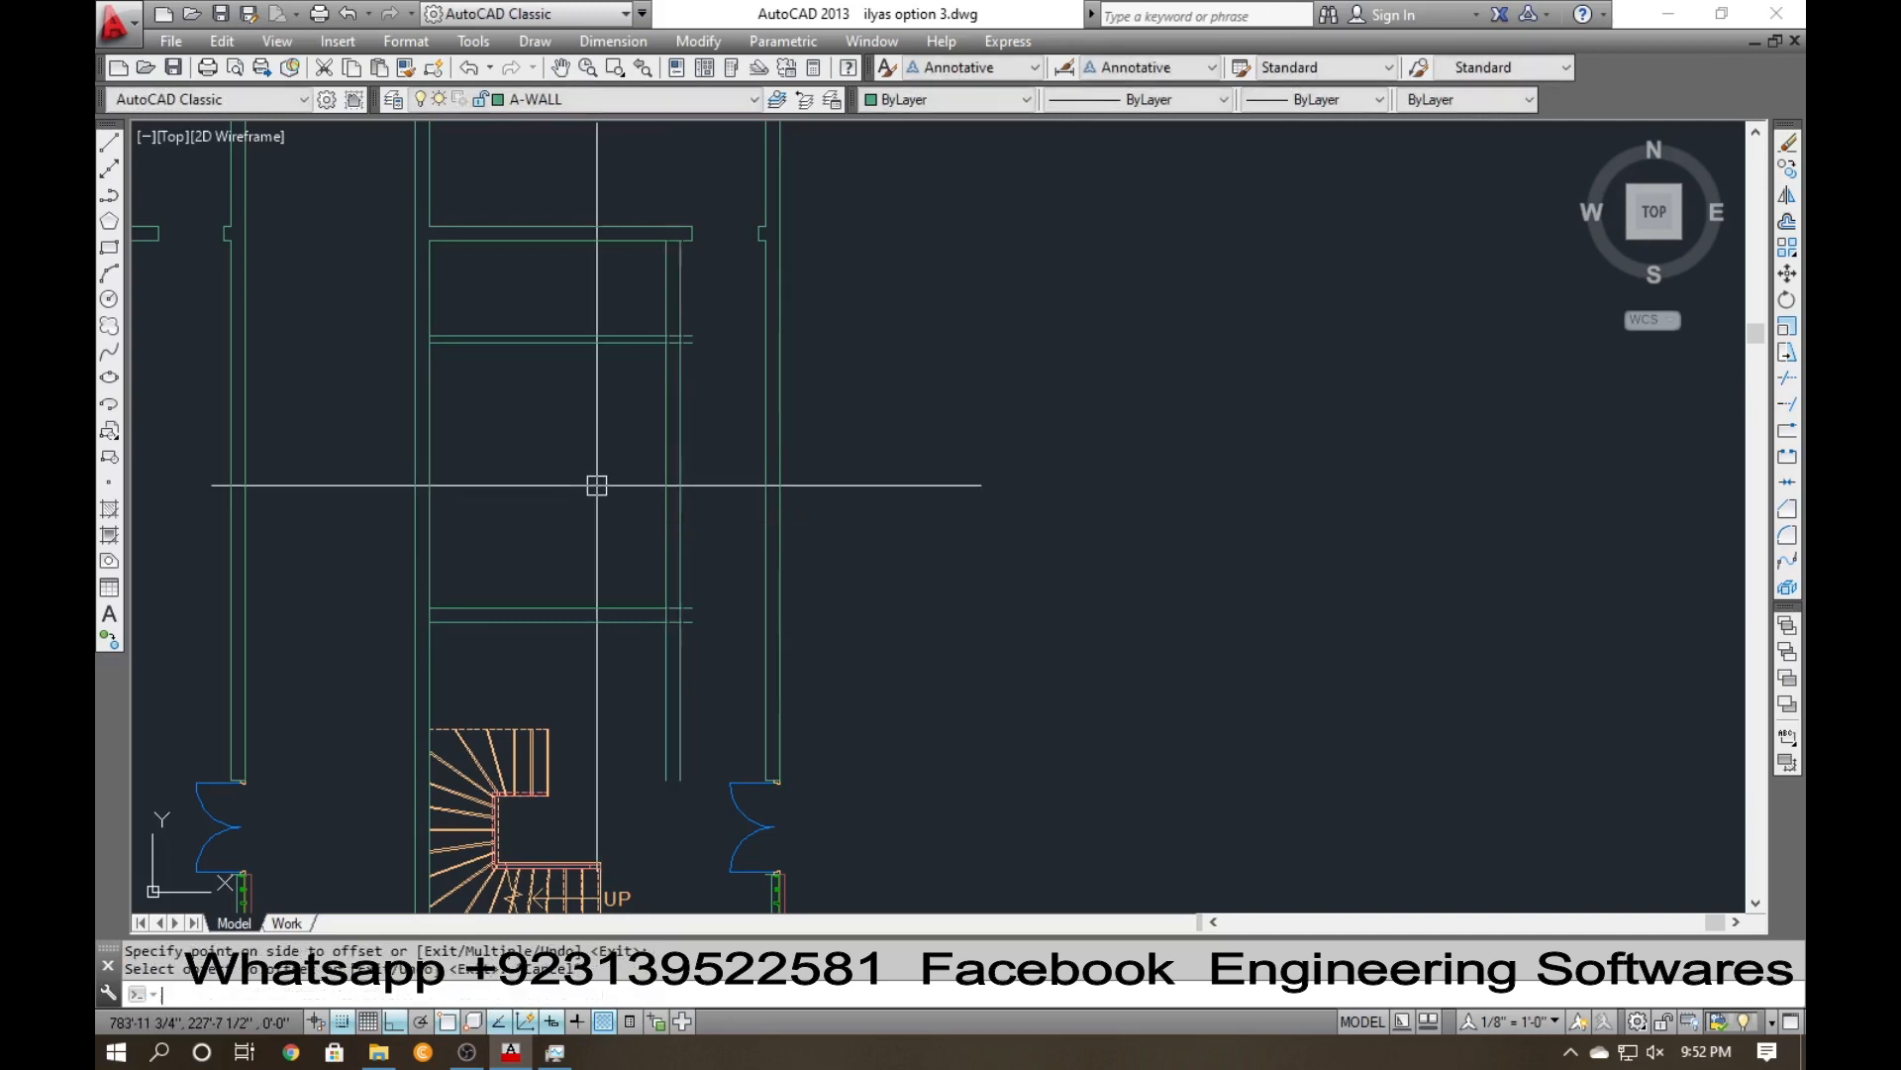
# Measure the new room's width between the left wall and the passage wall with an aligned dimension.
pyautogui.write('da')
pyautogui.press('Return')
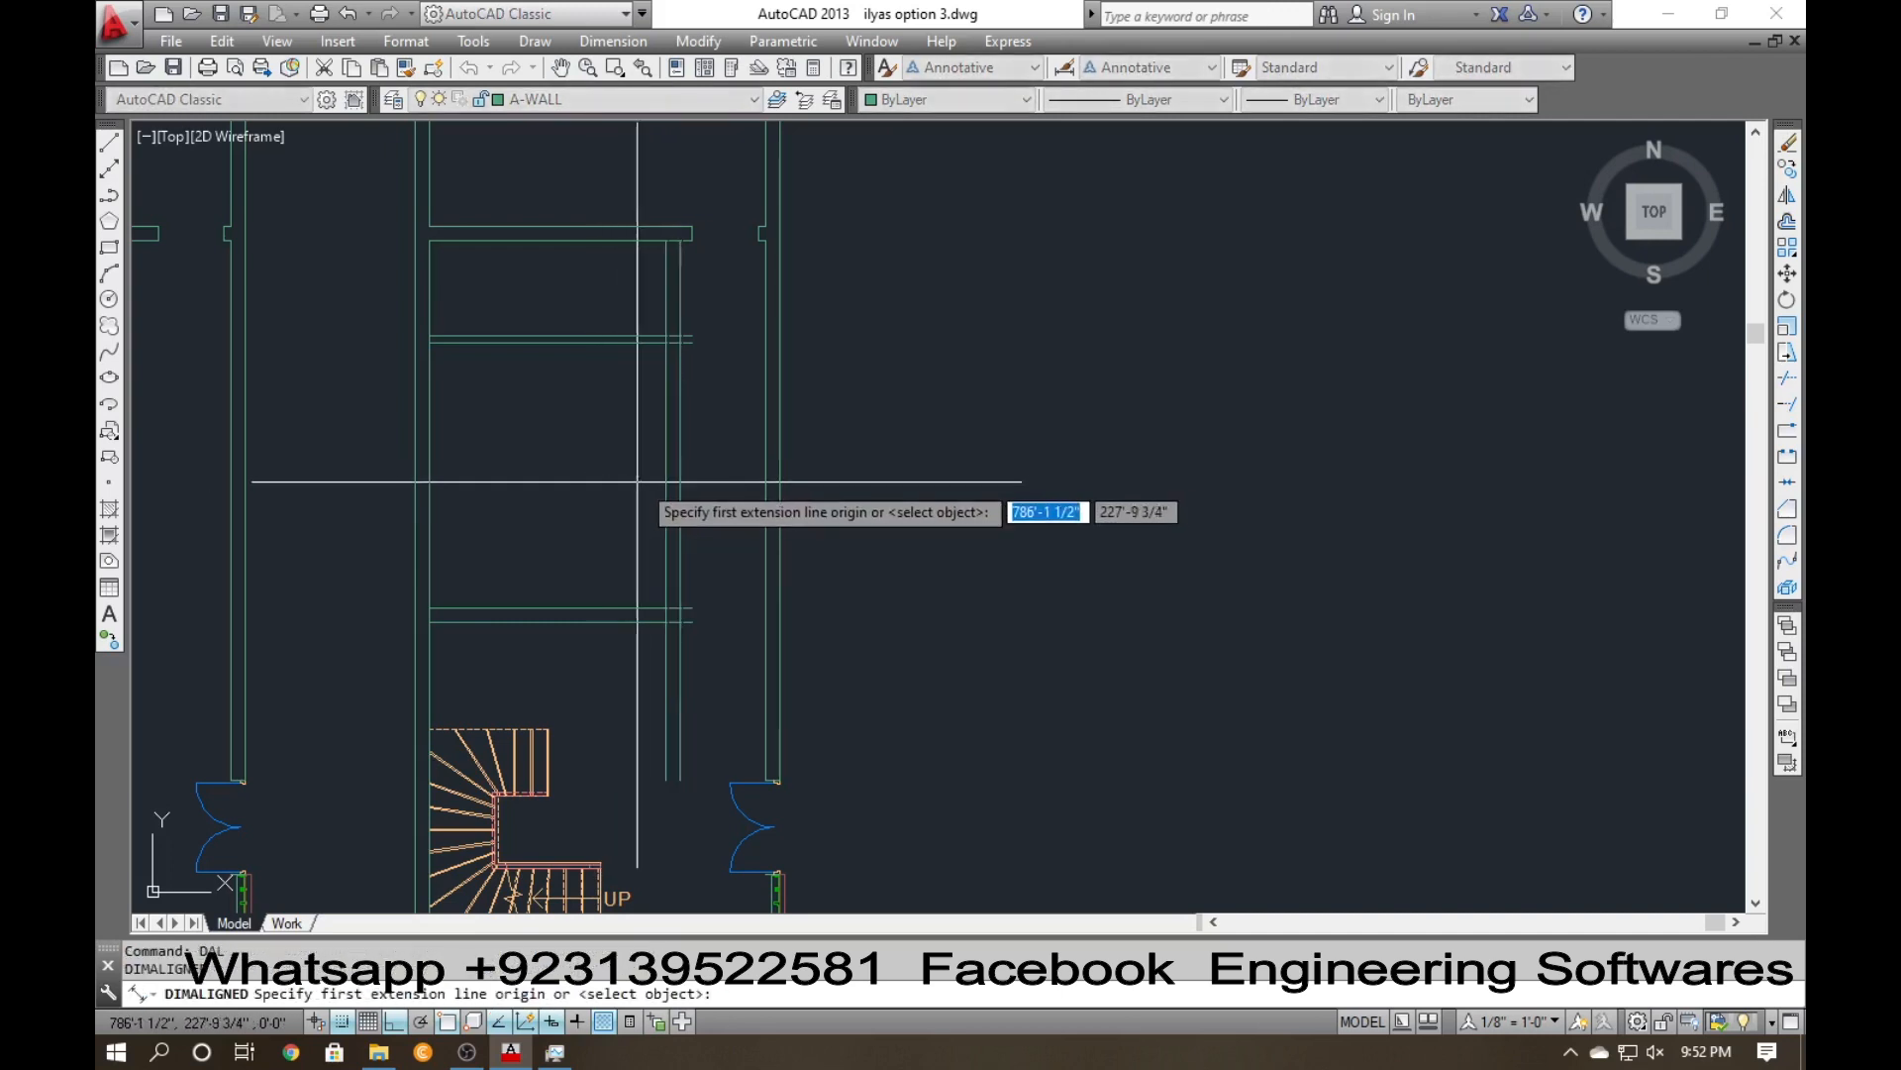
pyautogui.click(665, 467)
pyautogui.click(428, 467)
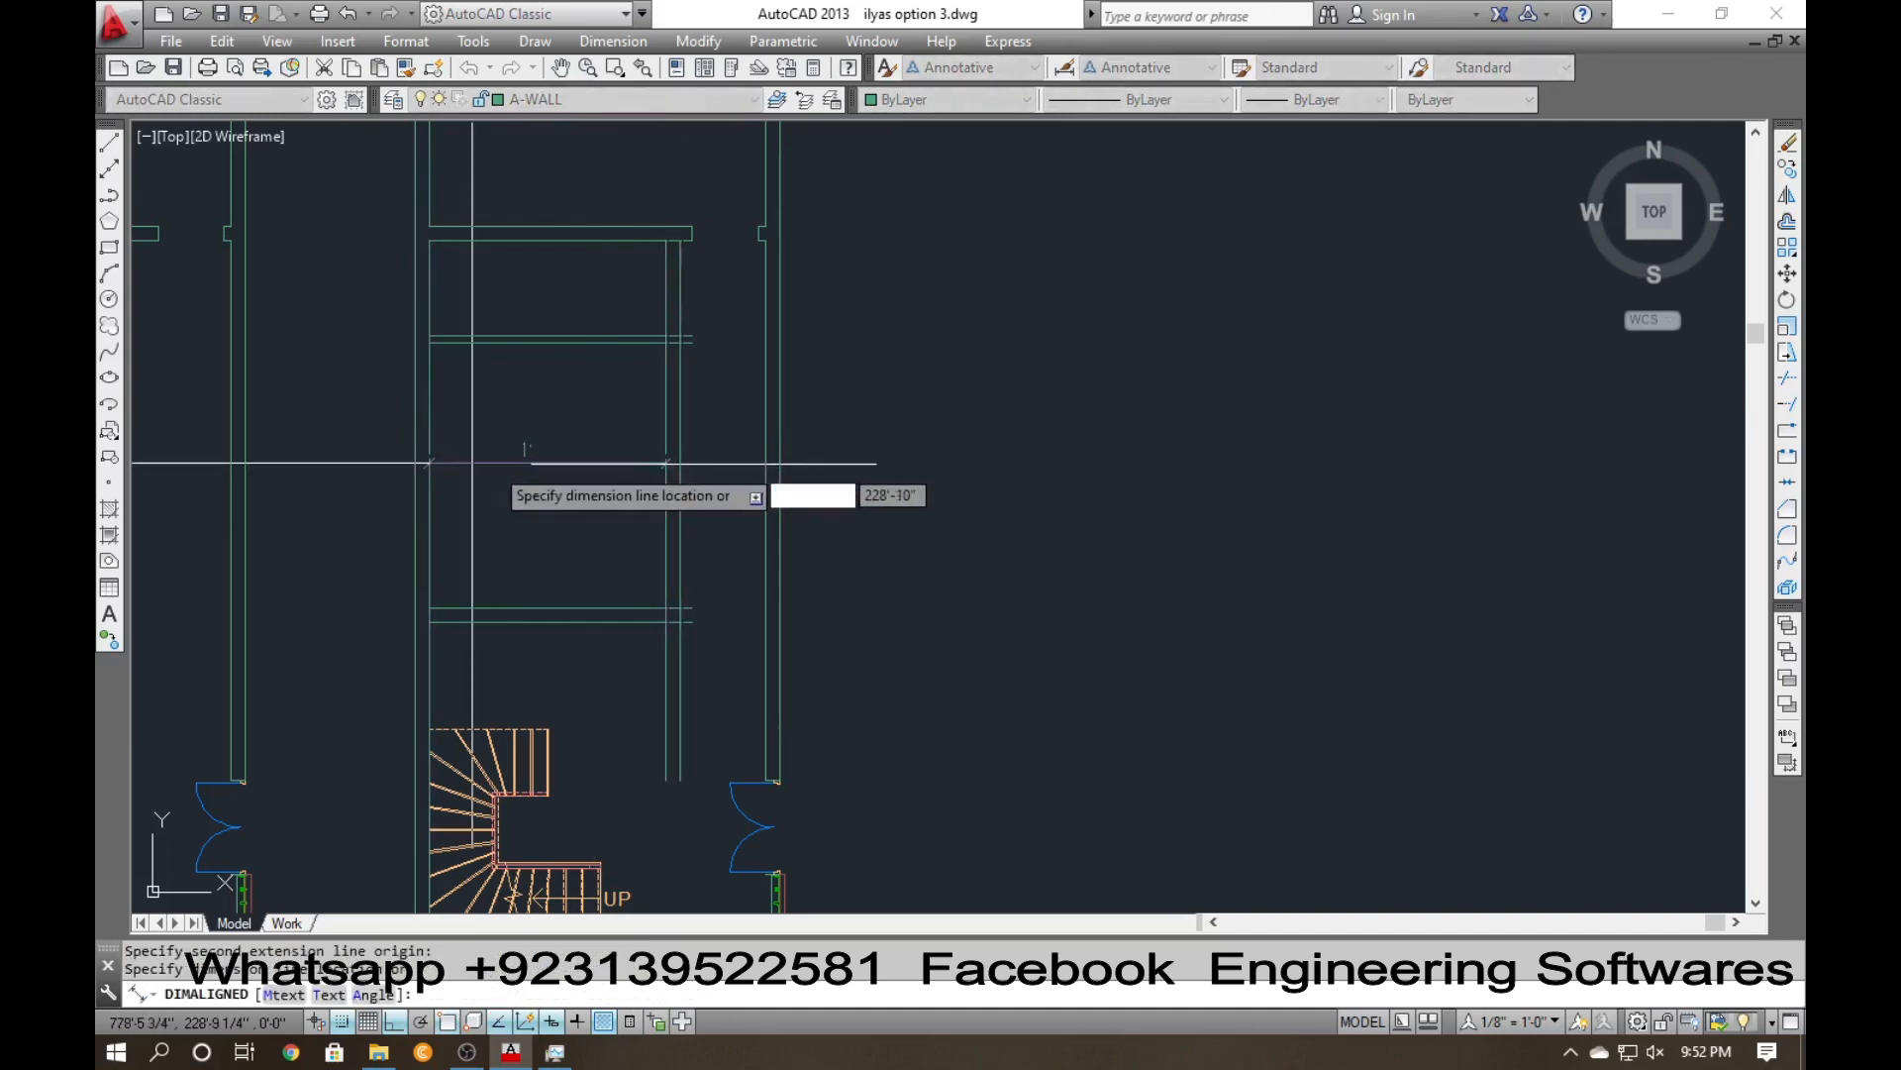
pyautogui.scroll(2, 493, 463)
pyautogui.press('Escape')
# Trim the passage wall's two vertical lines where they run below the lower horizontal wall.
pyautogui.scroll(-4, 492, 463)
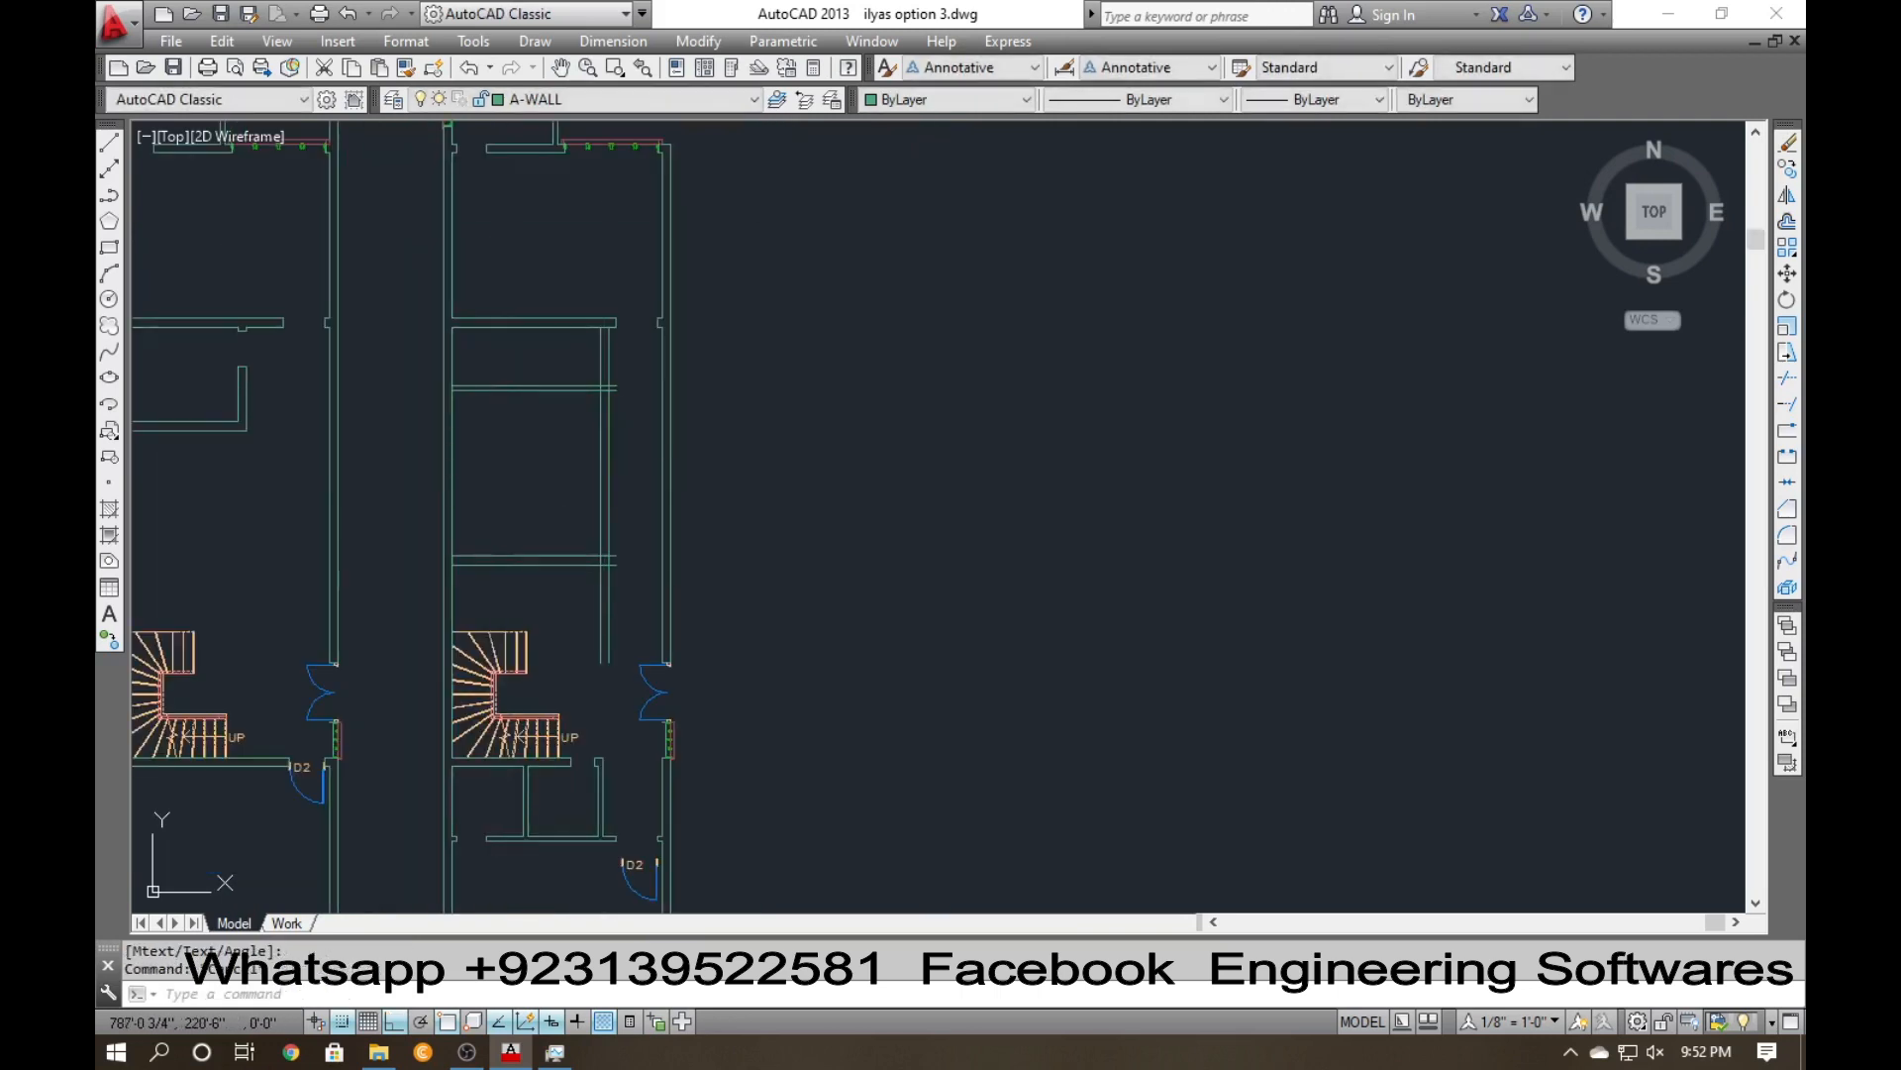
pyautogui.write('tr')
pyautogui.press('Return')
pyautogui.press('Return')
pyautogui.click(621, 592)
pyautogui.click(547, 596)
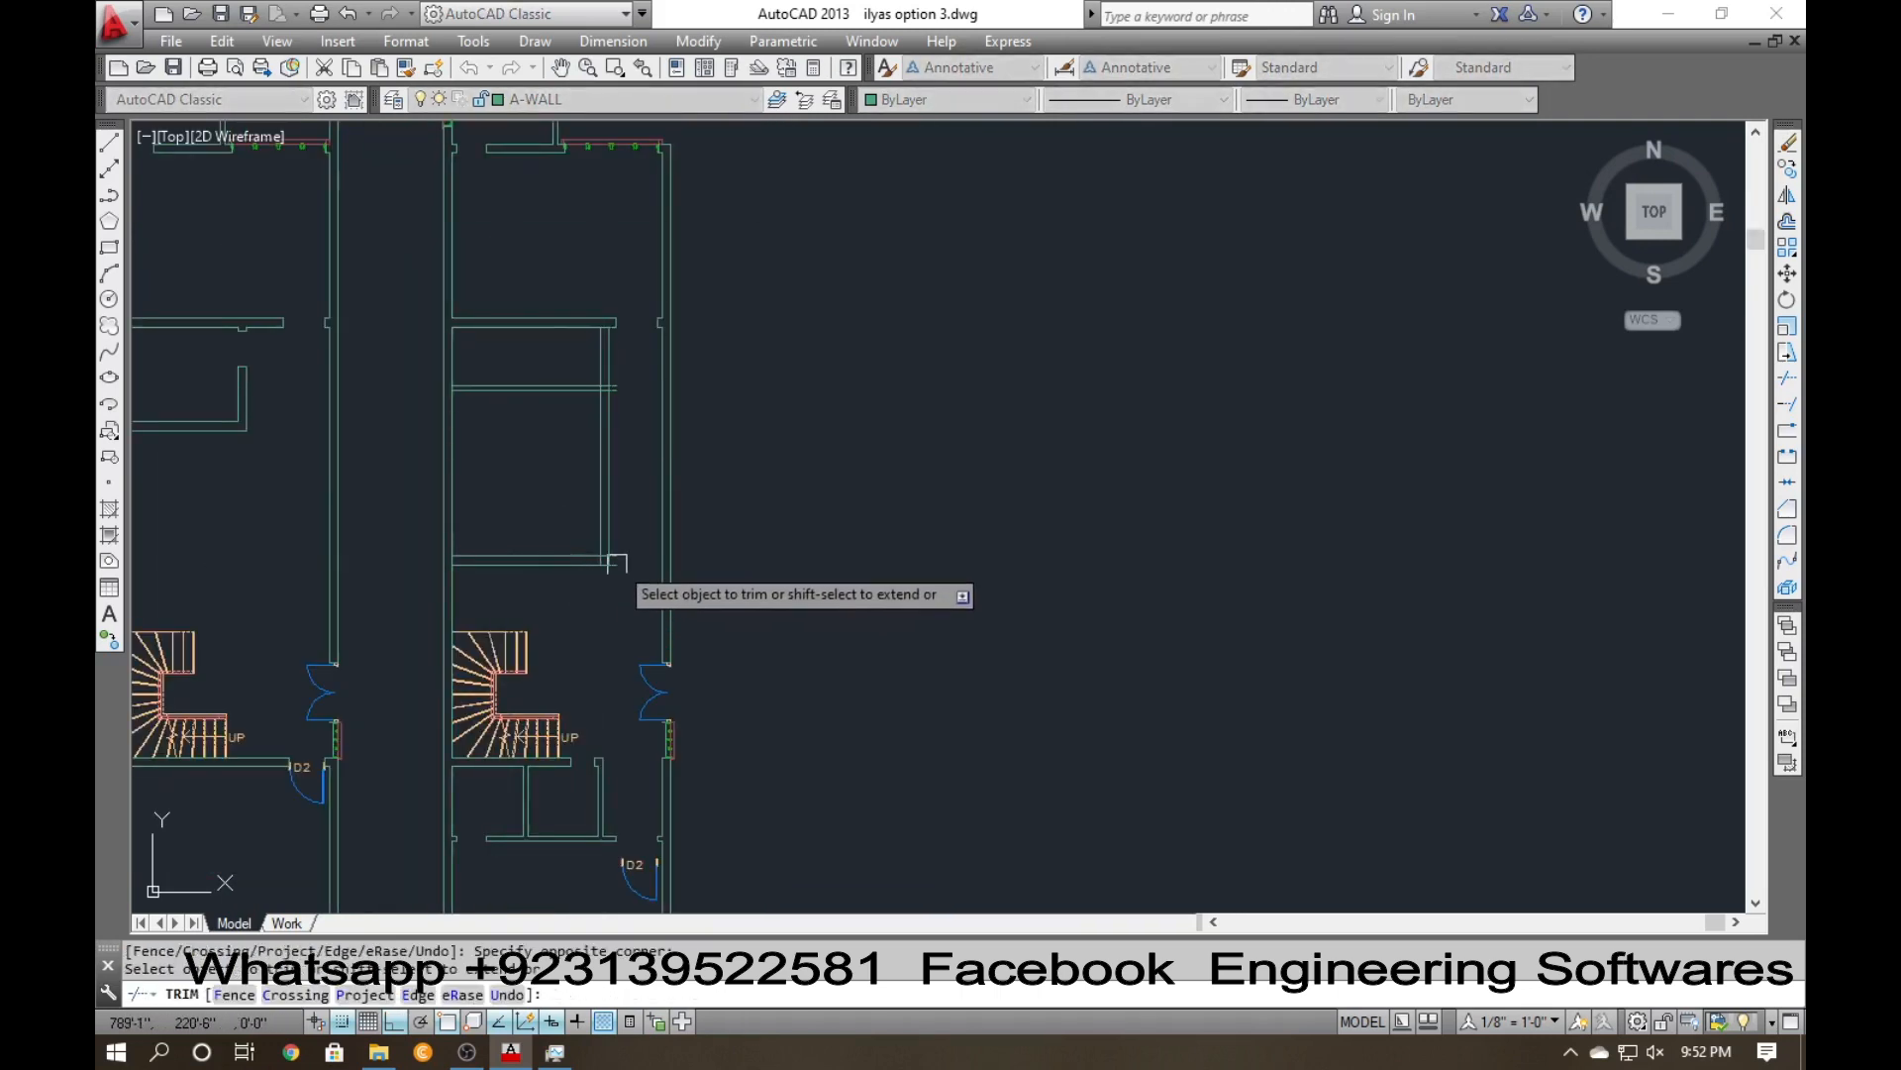
# Trim the lower wall's overhanging ends and the overlapping inner lines to clean up its corner with the passage wall.
pyautogui.scroll(6, 619, 562)
pyautogui.click(617, 534)
pyautogui.click(605, 596)
pyautogui.scroll(6, 559, 567)
pyautogui.click(555, 517)
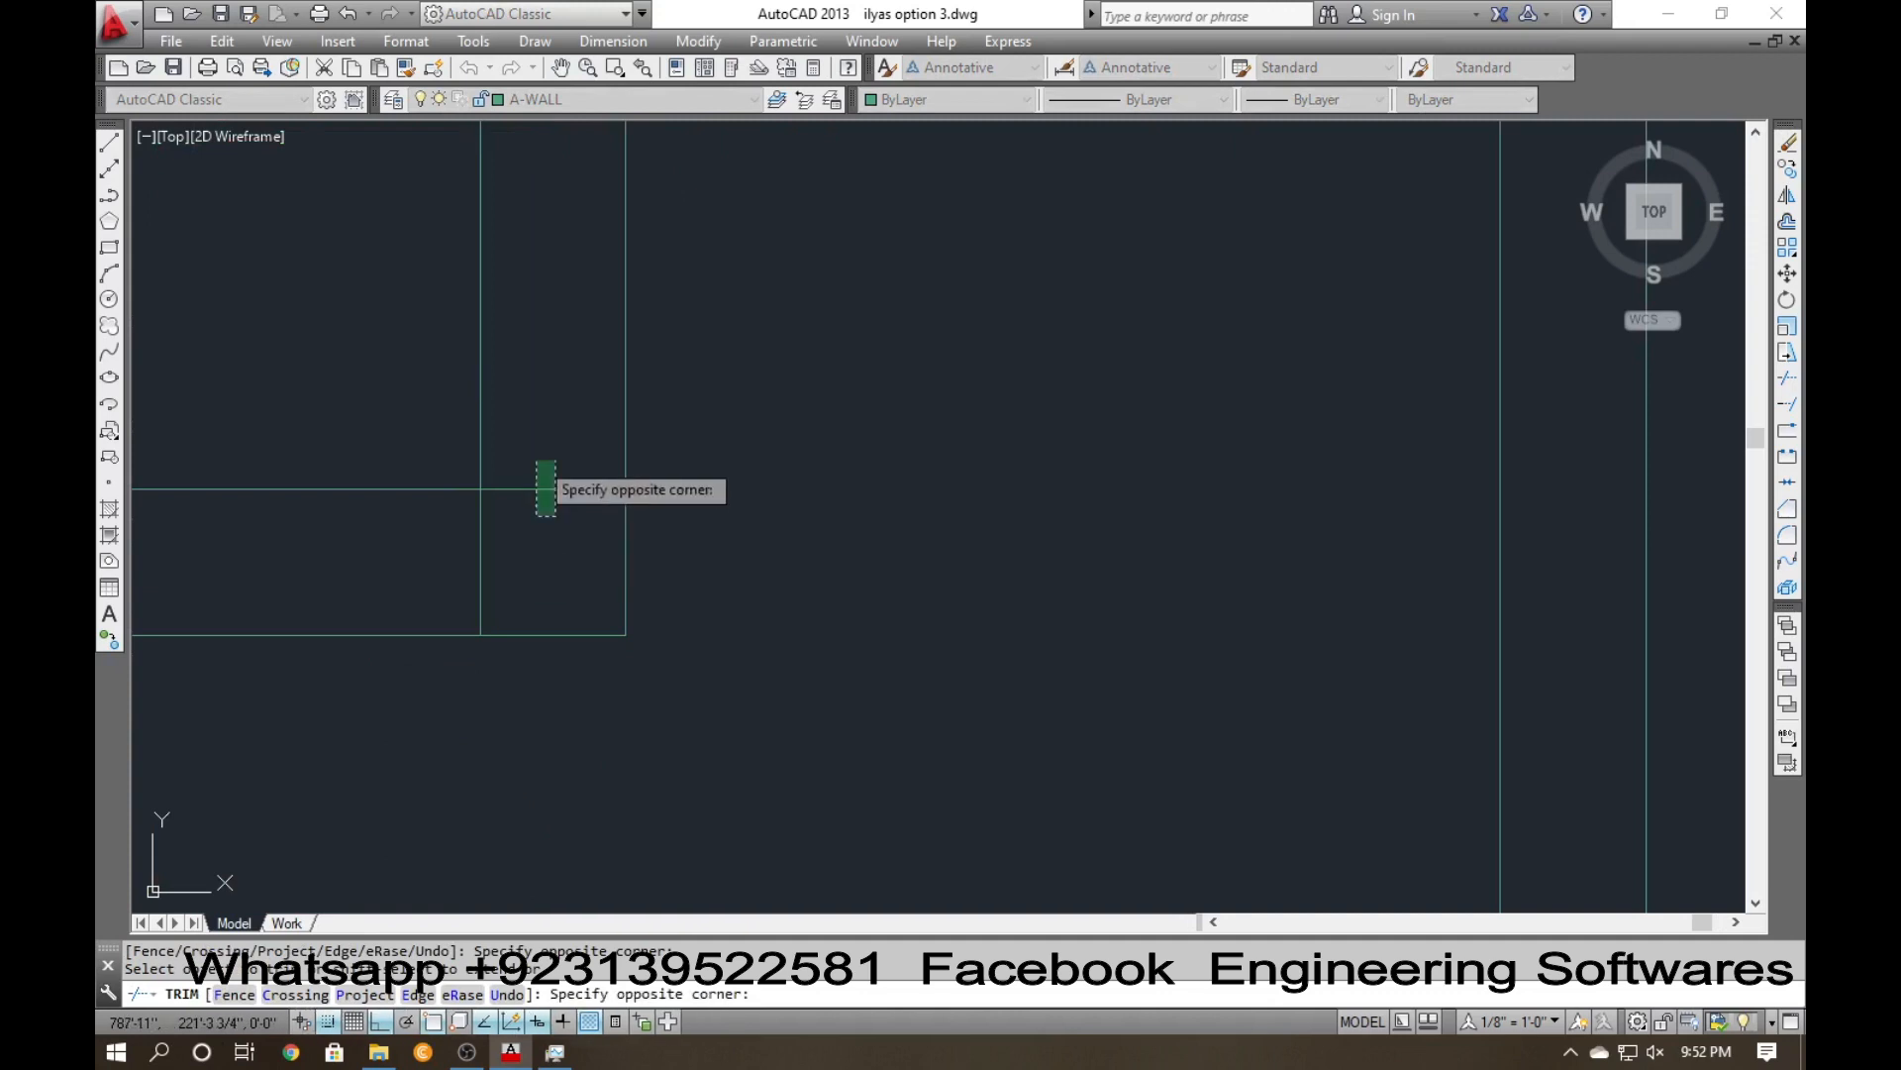
pyautogui.click(536, 458)
pyautogui.click(536, 552)
pyautogui.click(420, 565)
# Trim the thin partition's two lines back to the inner face of the passage wall.
pyautogui.scroll(-8, 606, 665)
pyautogui.moveTo(598, 379); pyautogui.dragTo(574, 667, button='middle')
pyautogui.scroll(5, 610, 466)
pyautogui.click(607, 503)
pyautogui.click(586, 629)
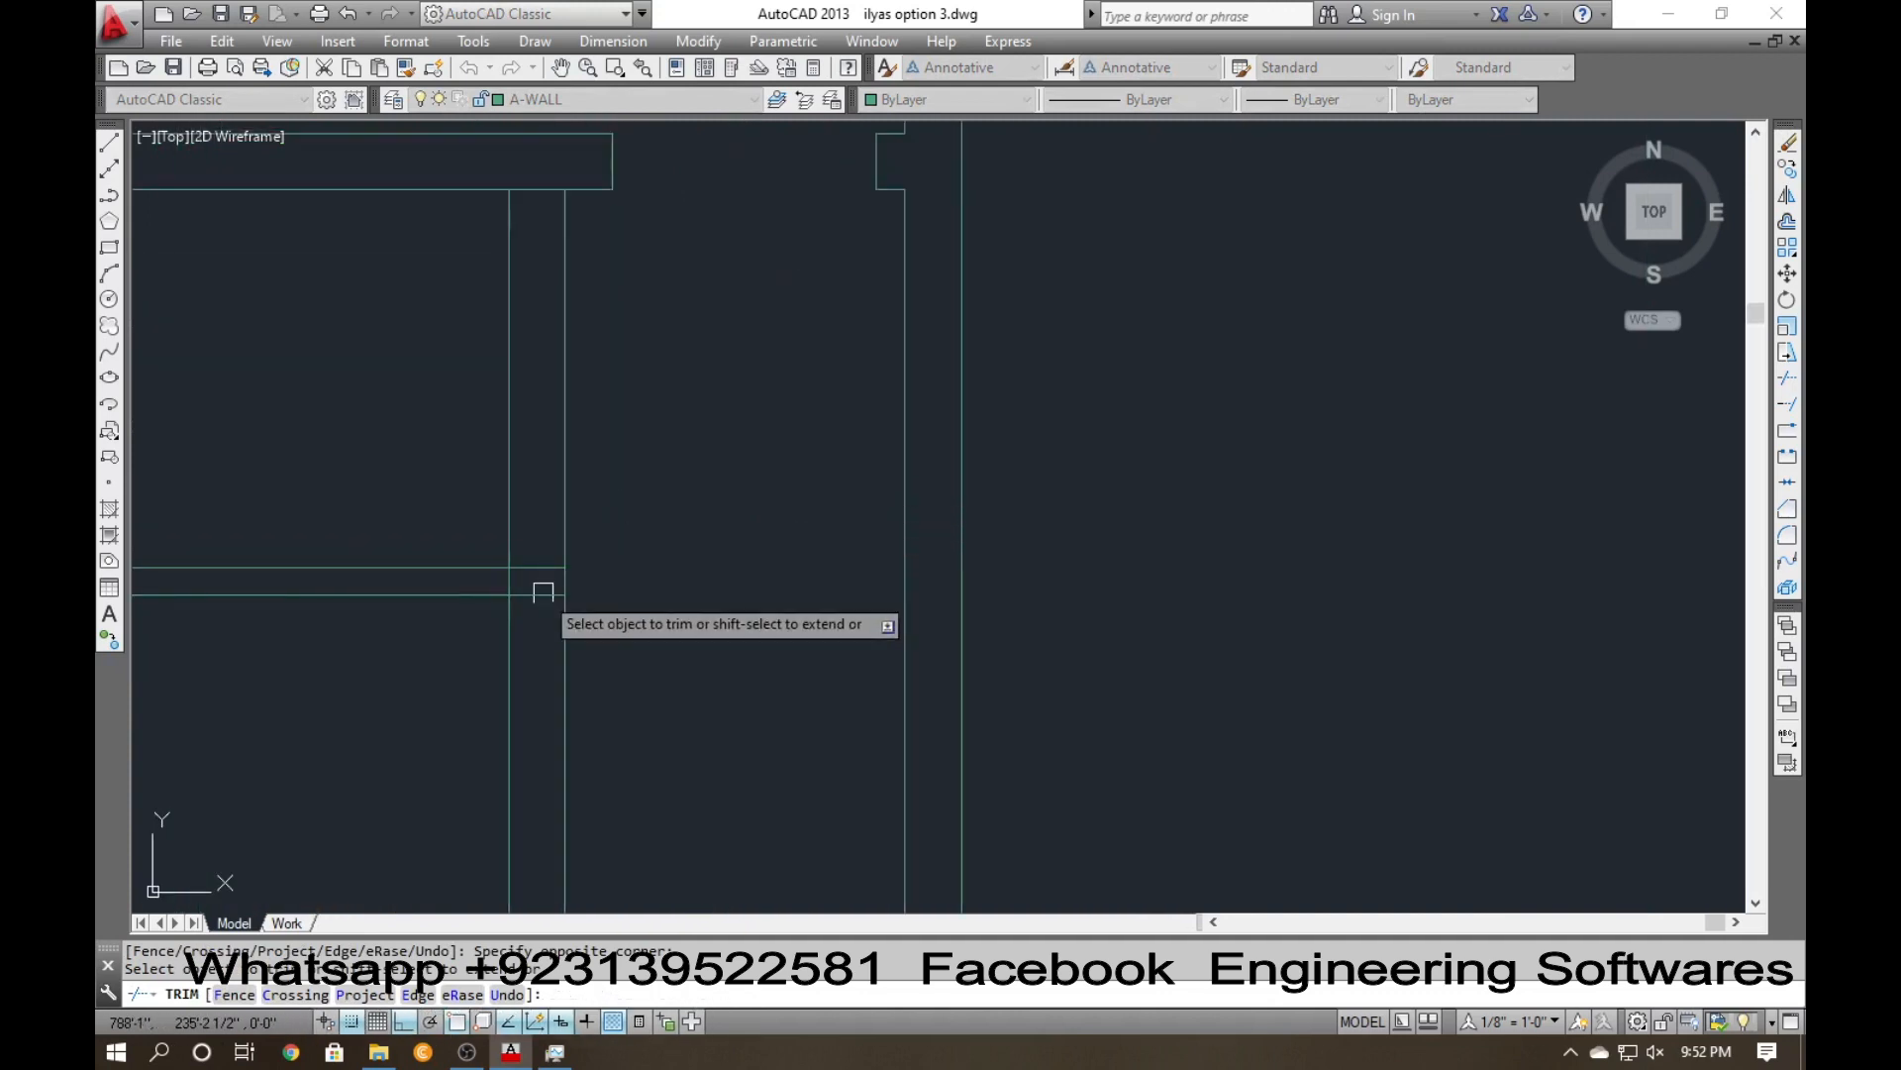
pyautogui.click(543, 596)
pyautogui.click(543, 566)
# Trim the upper horizontal wall's lower line between the passage wall's two vertical lines.
pyautogui.scroll(-4, 552, 598)
pyautogui.scroll(4, 548, 428)
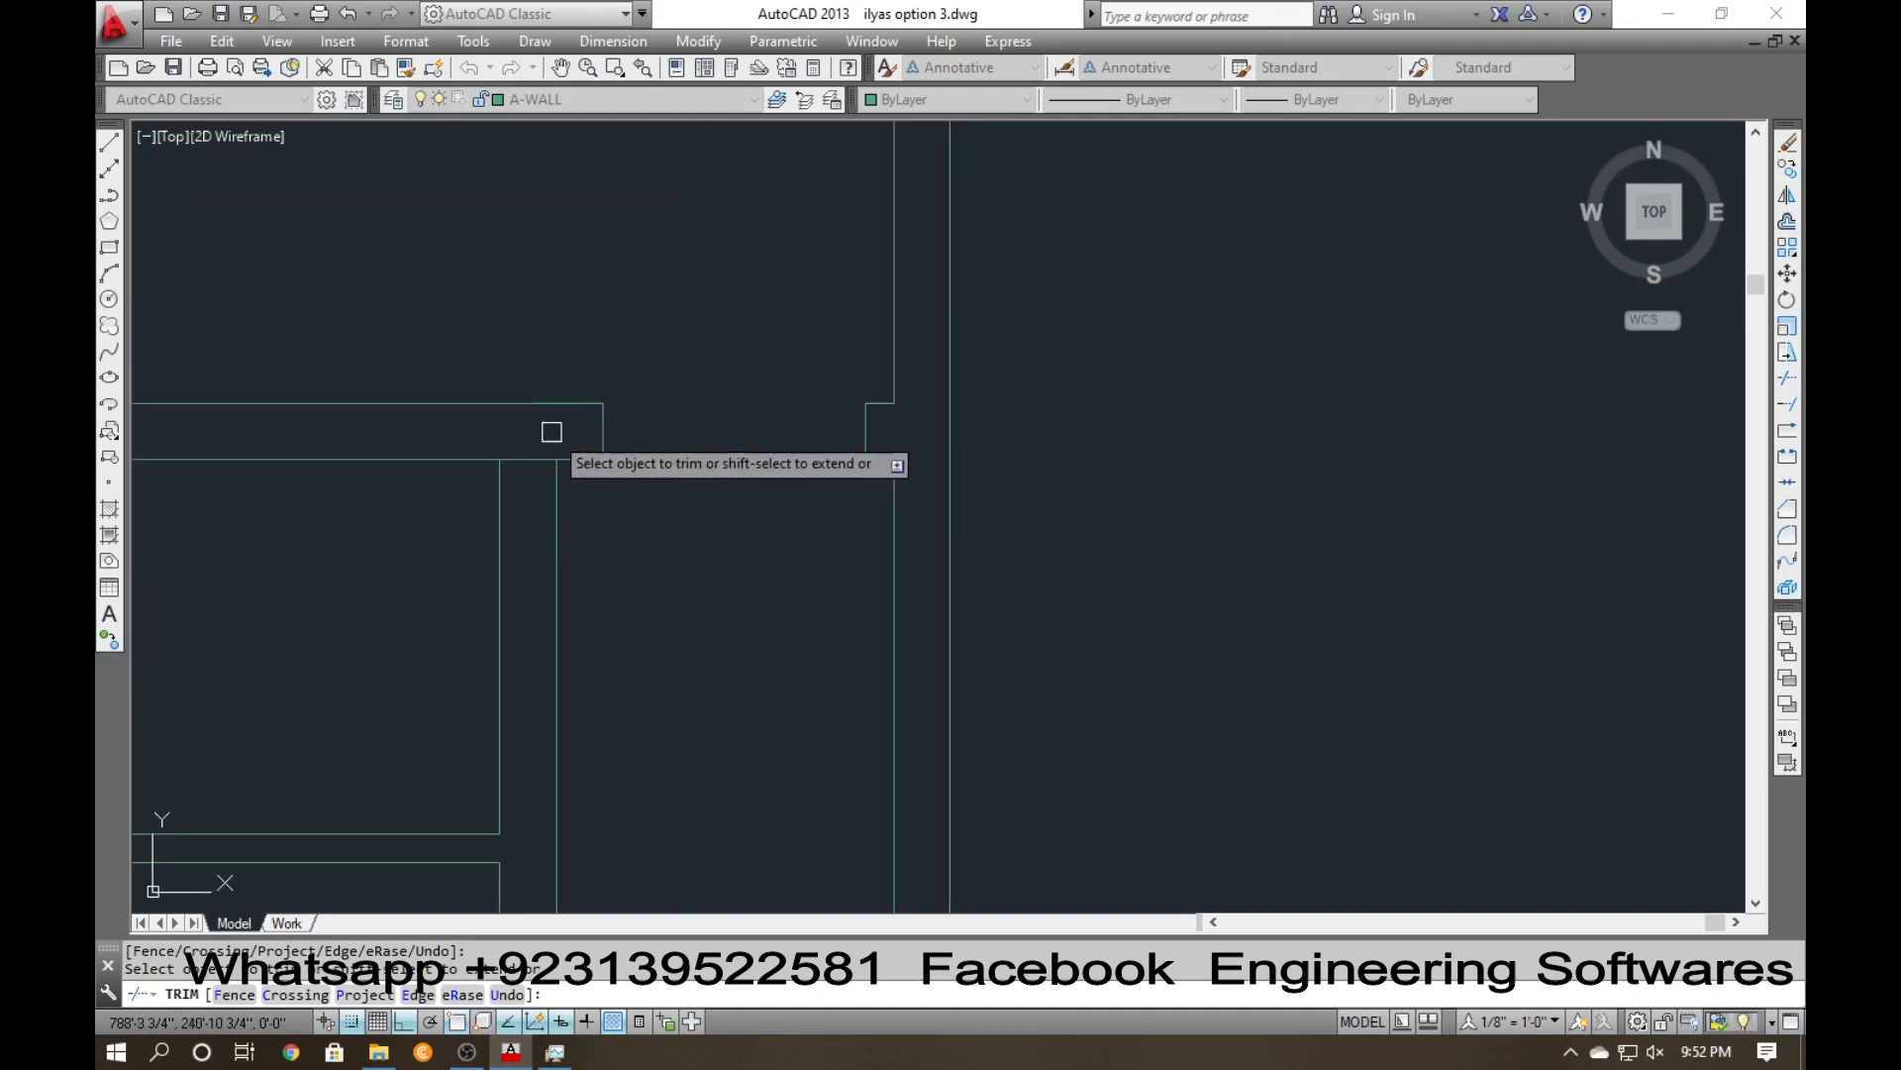
pyautogui.scroll(-4, 518, 628)
# Trim the side wall's inner line where the thin partition and the lower wall join it.
pyautogui.scroll(7, 428, 561)
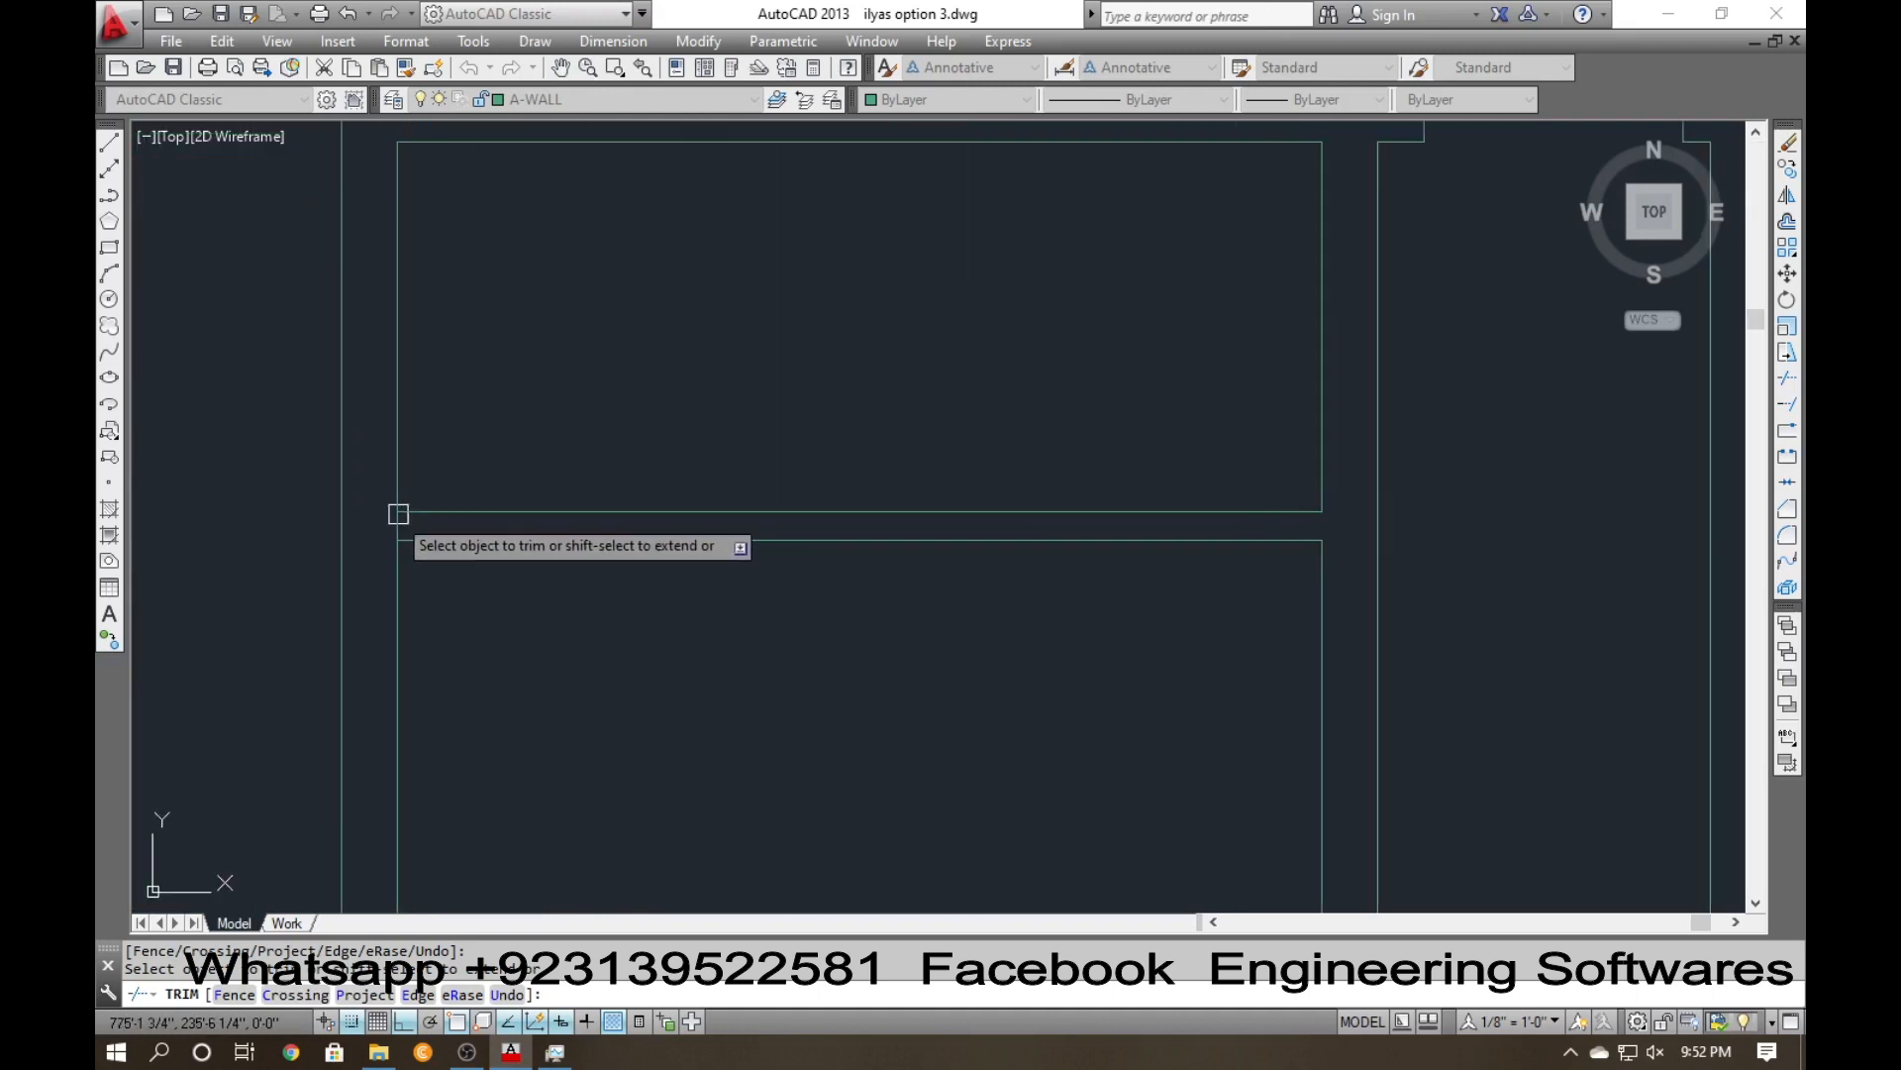
pyautogui.scroll(-5, 421, 543)
pyautogui.scroll(2, 548, 535)
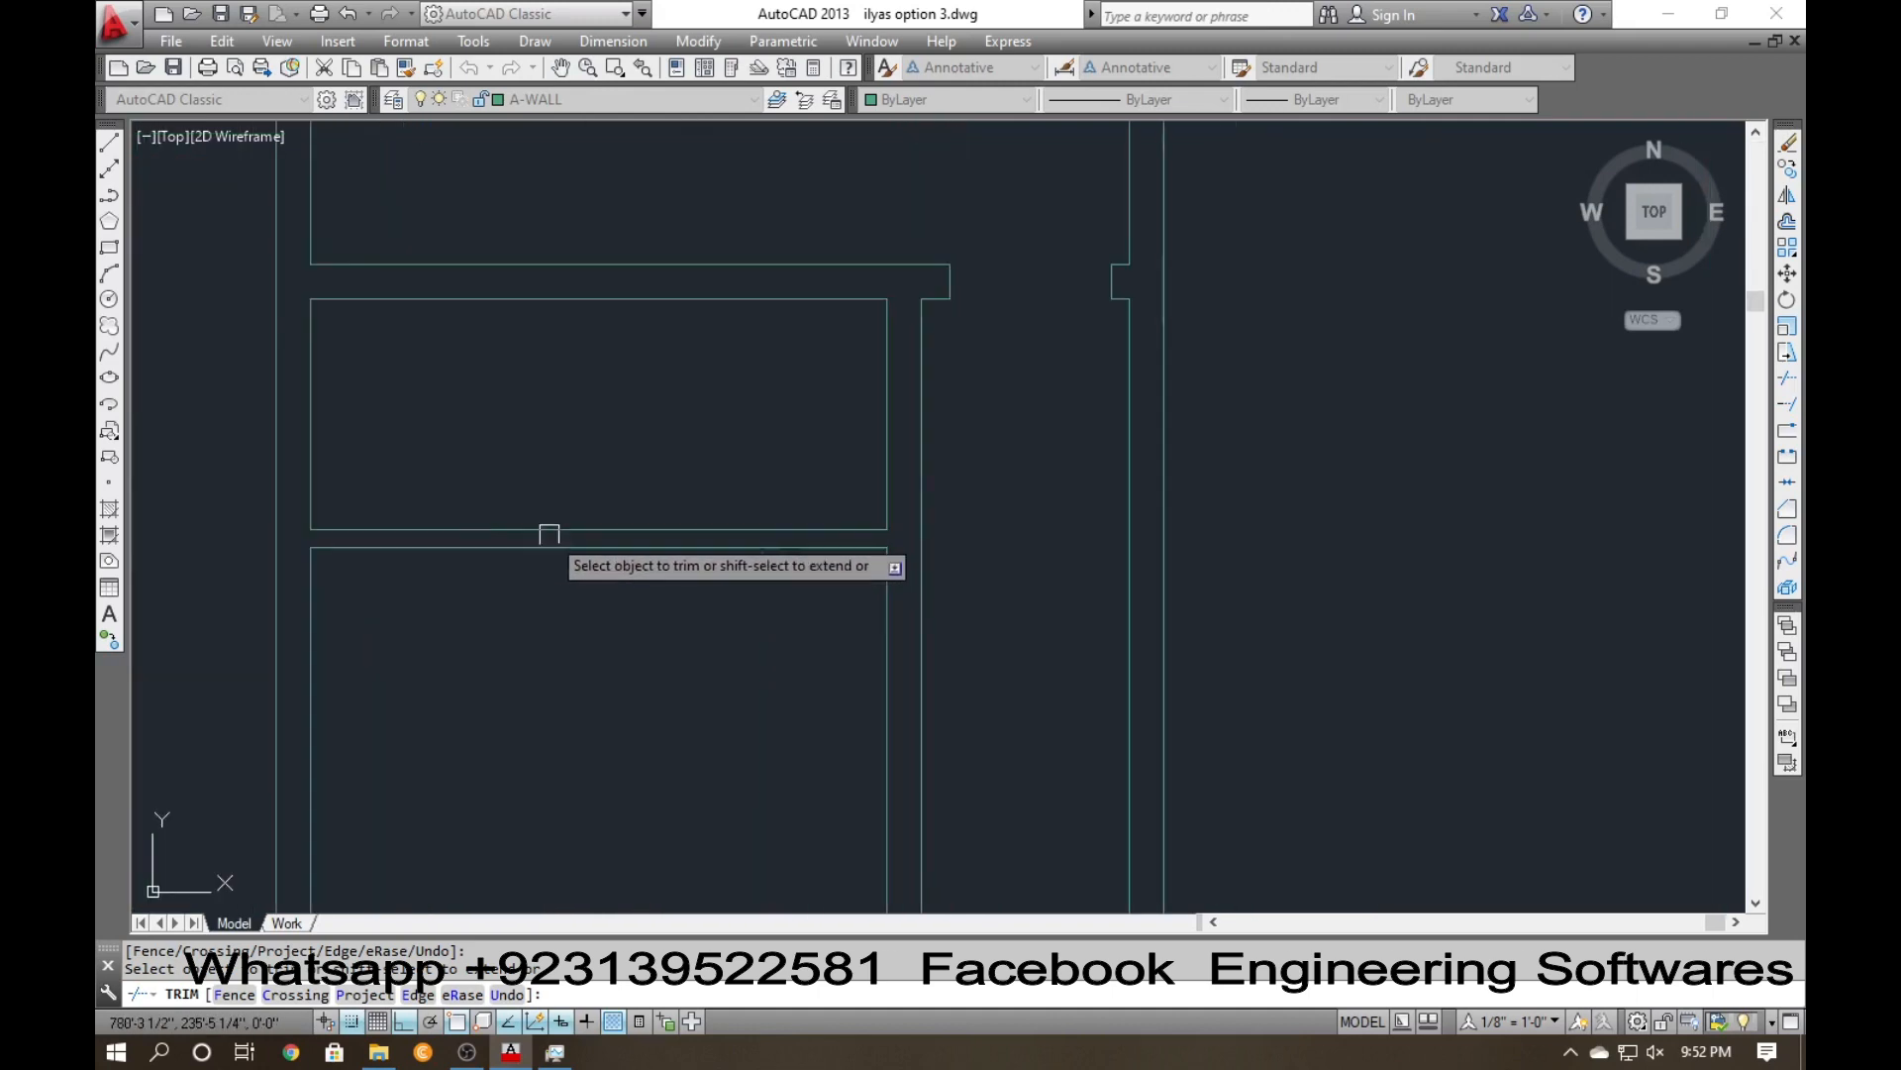
pyautogui.scroll(-2, 446, 455)
pyautogui.scroll(3, 408, 731)
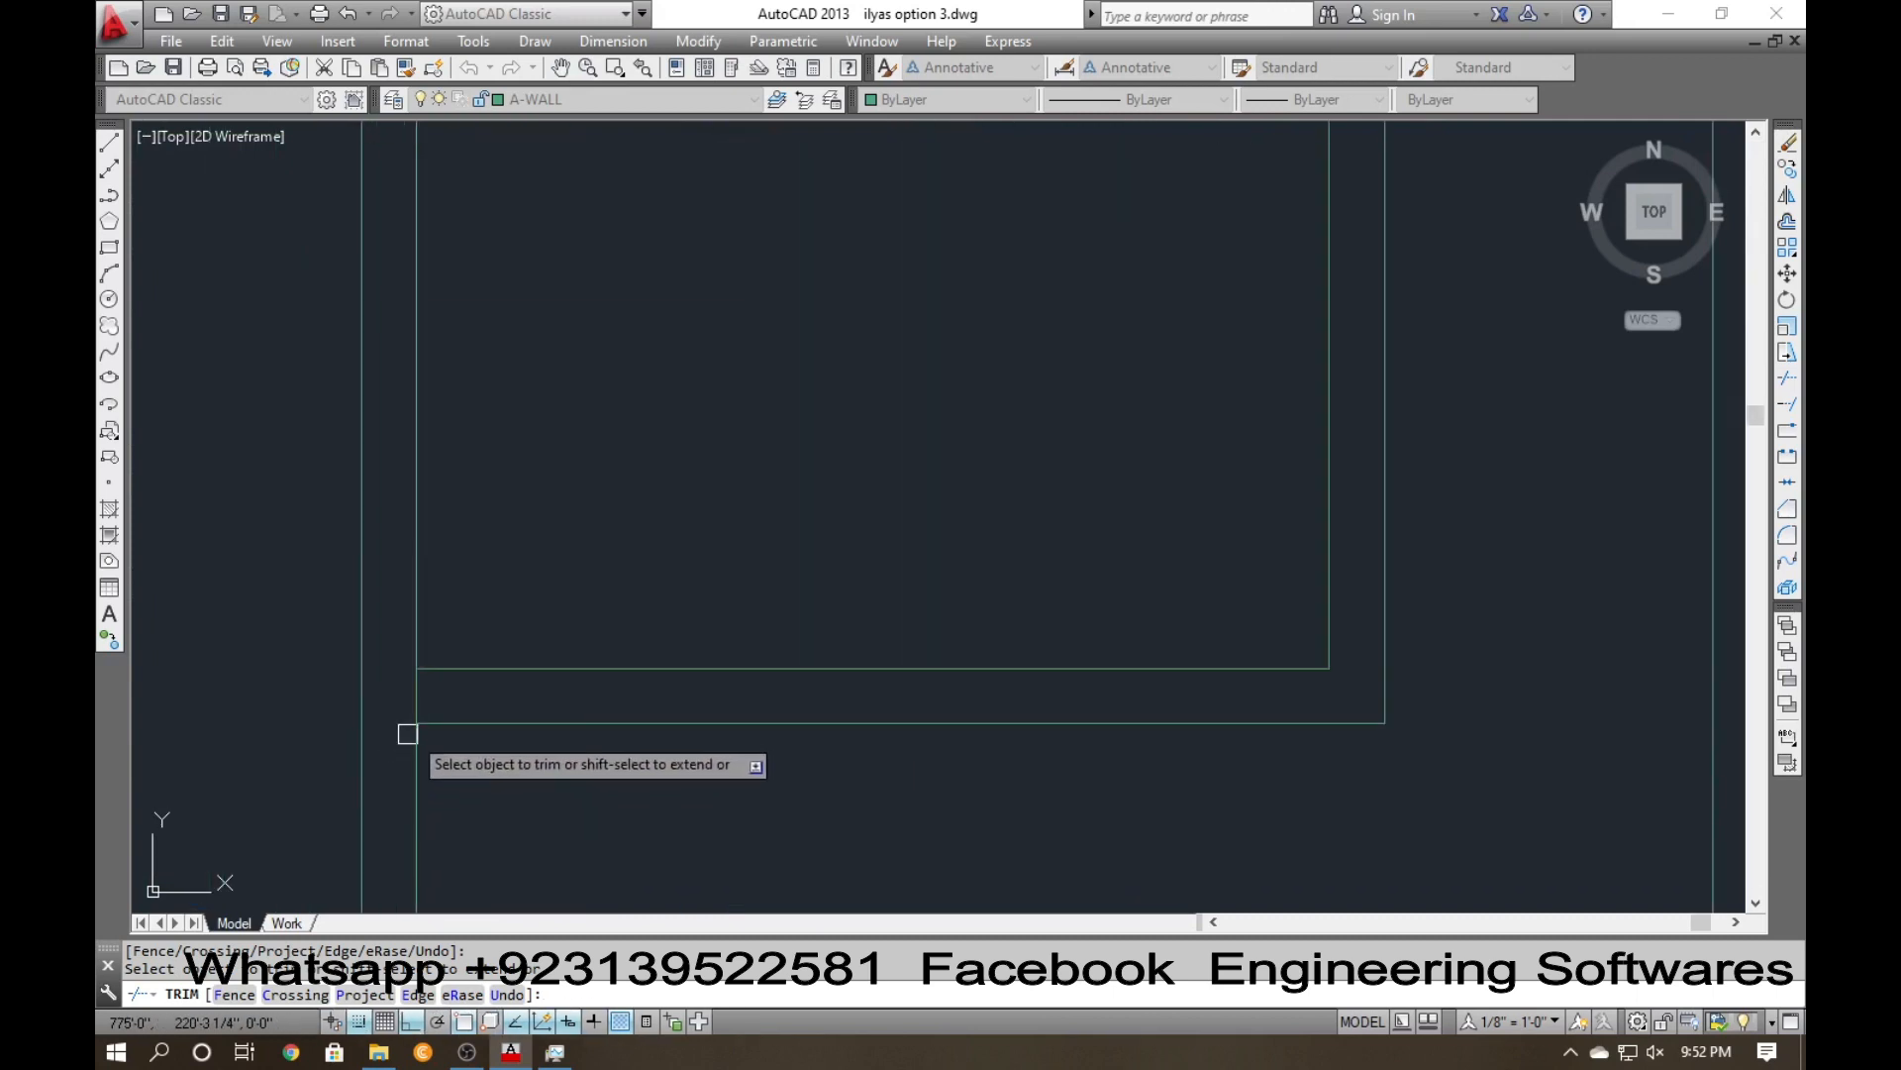
pyautogui.scroll(-3, 395, 709)
pyautogui.press('Escape')
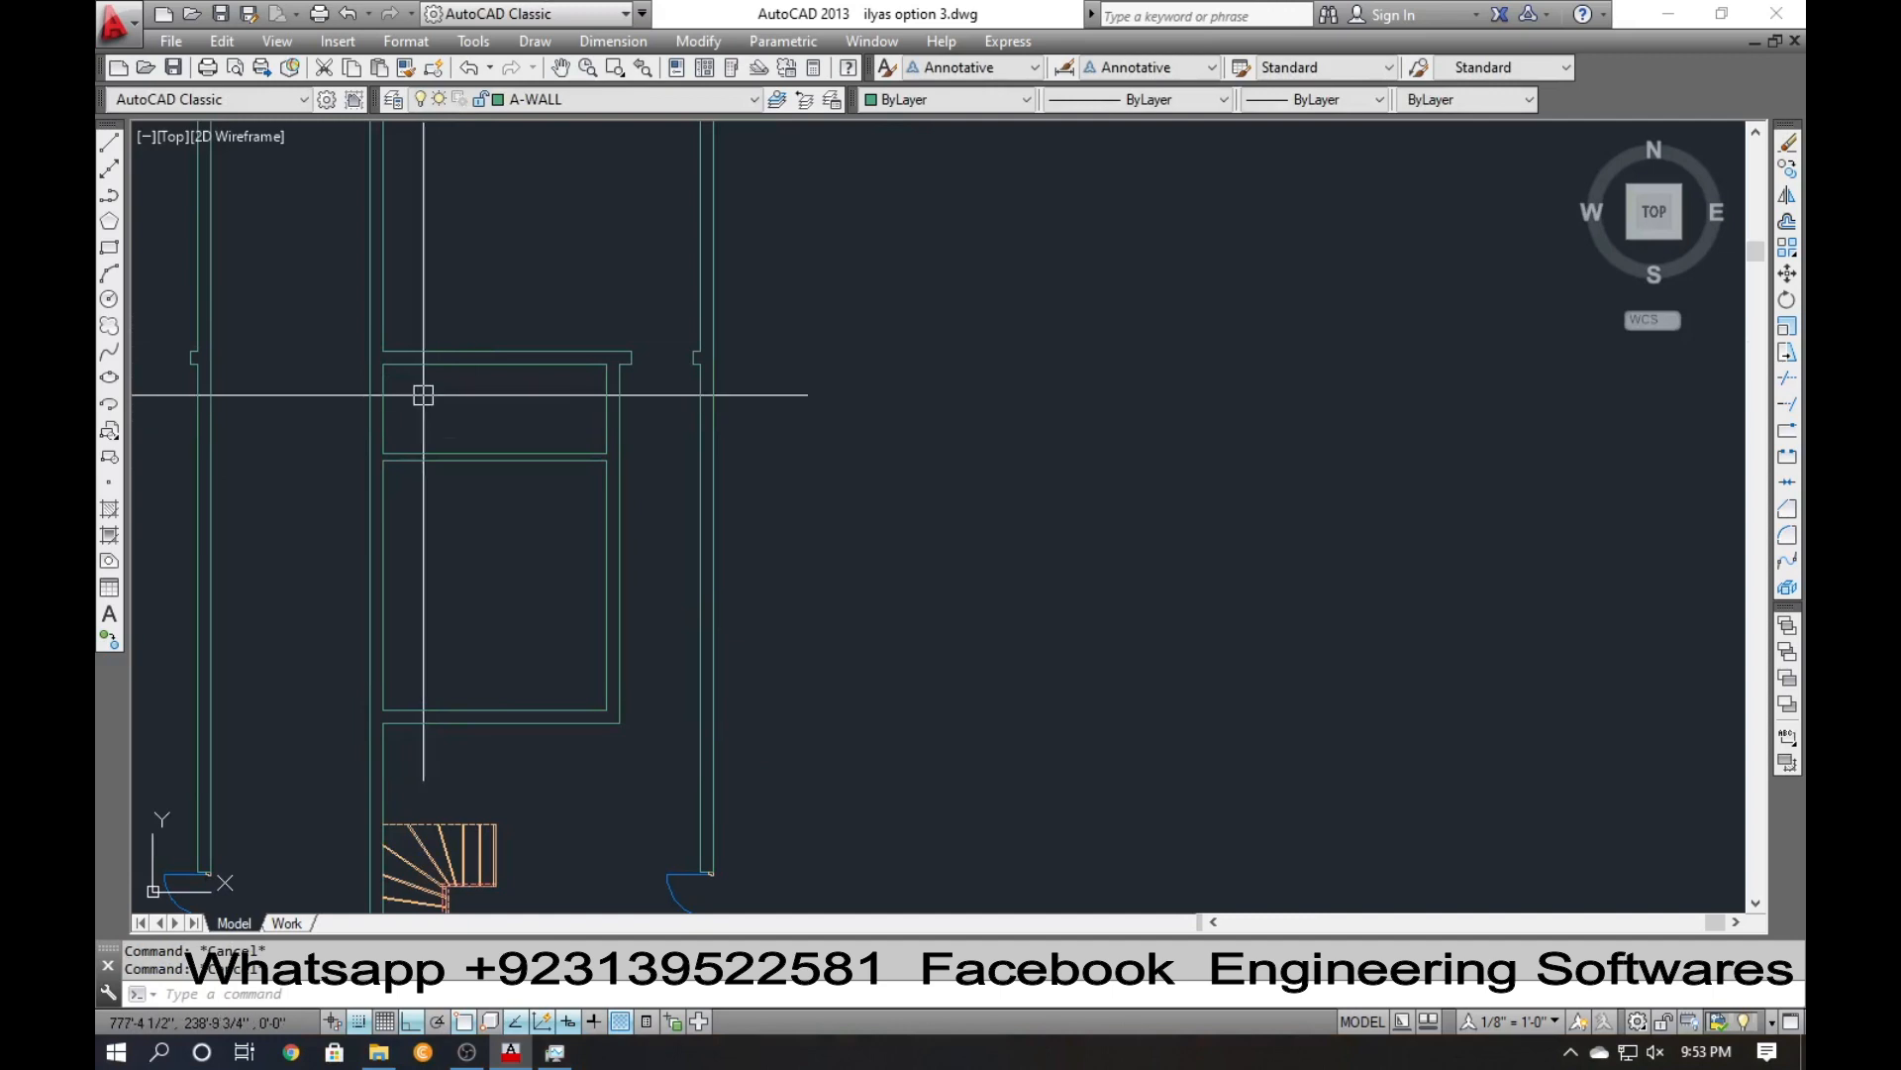
# Offset the side wall's inner line 7' into the narrow upper room to start a vertical partition.
pyautogui.write('o')
pyautogui.press('Return')
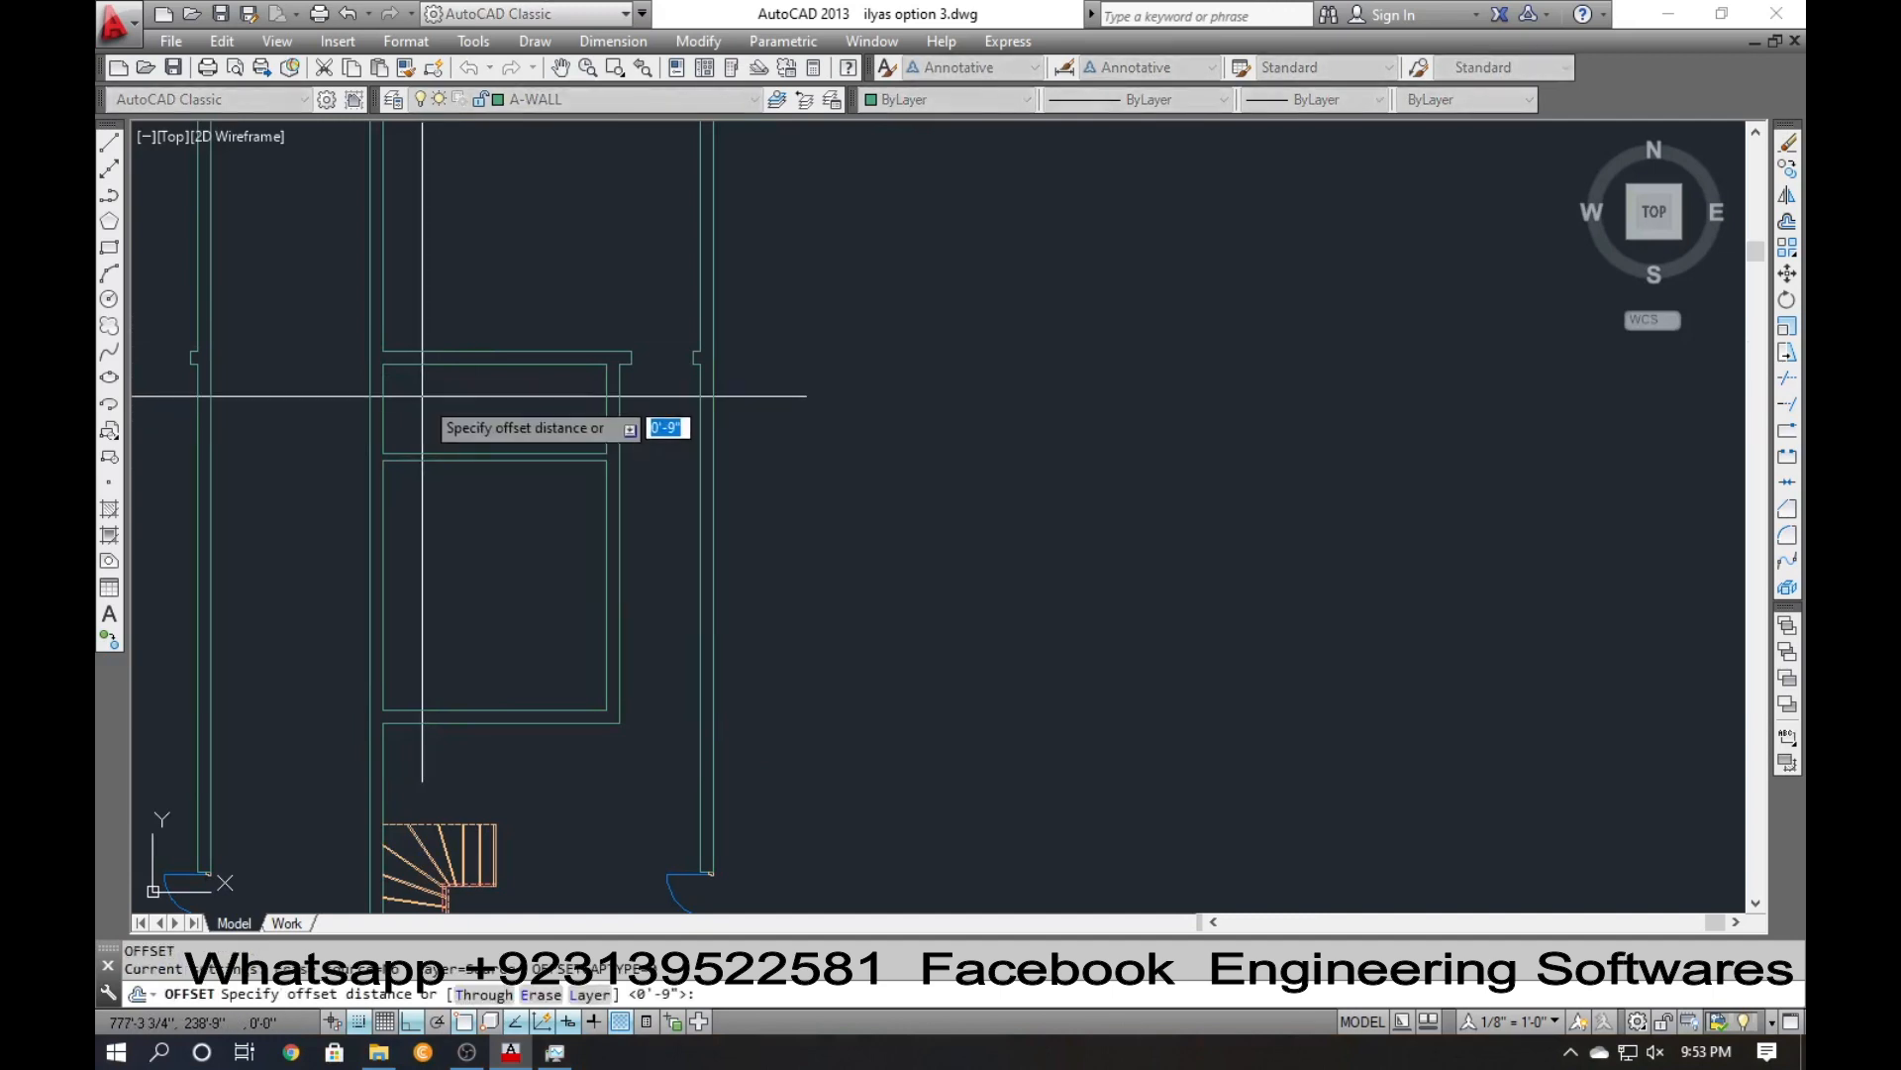
pyautogui.scroll(-3, 421, 395)
pyautogui.scroll(3, 486, 410)
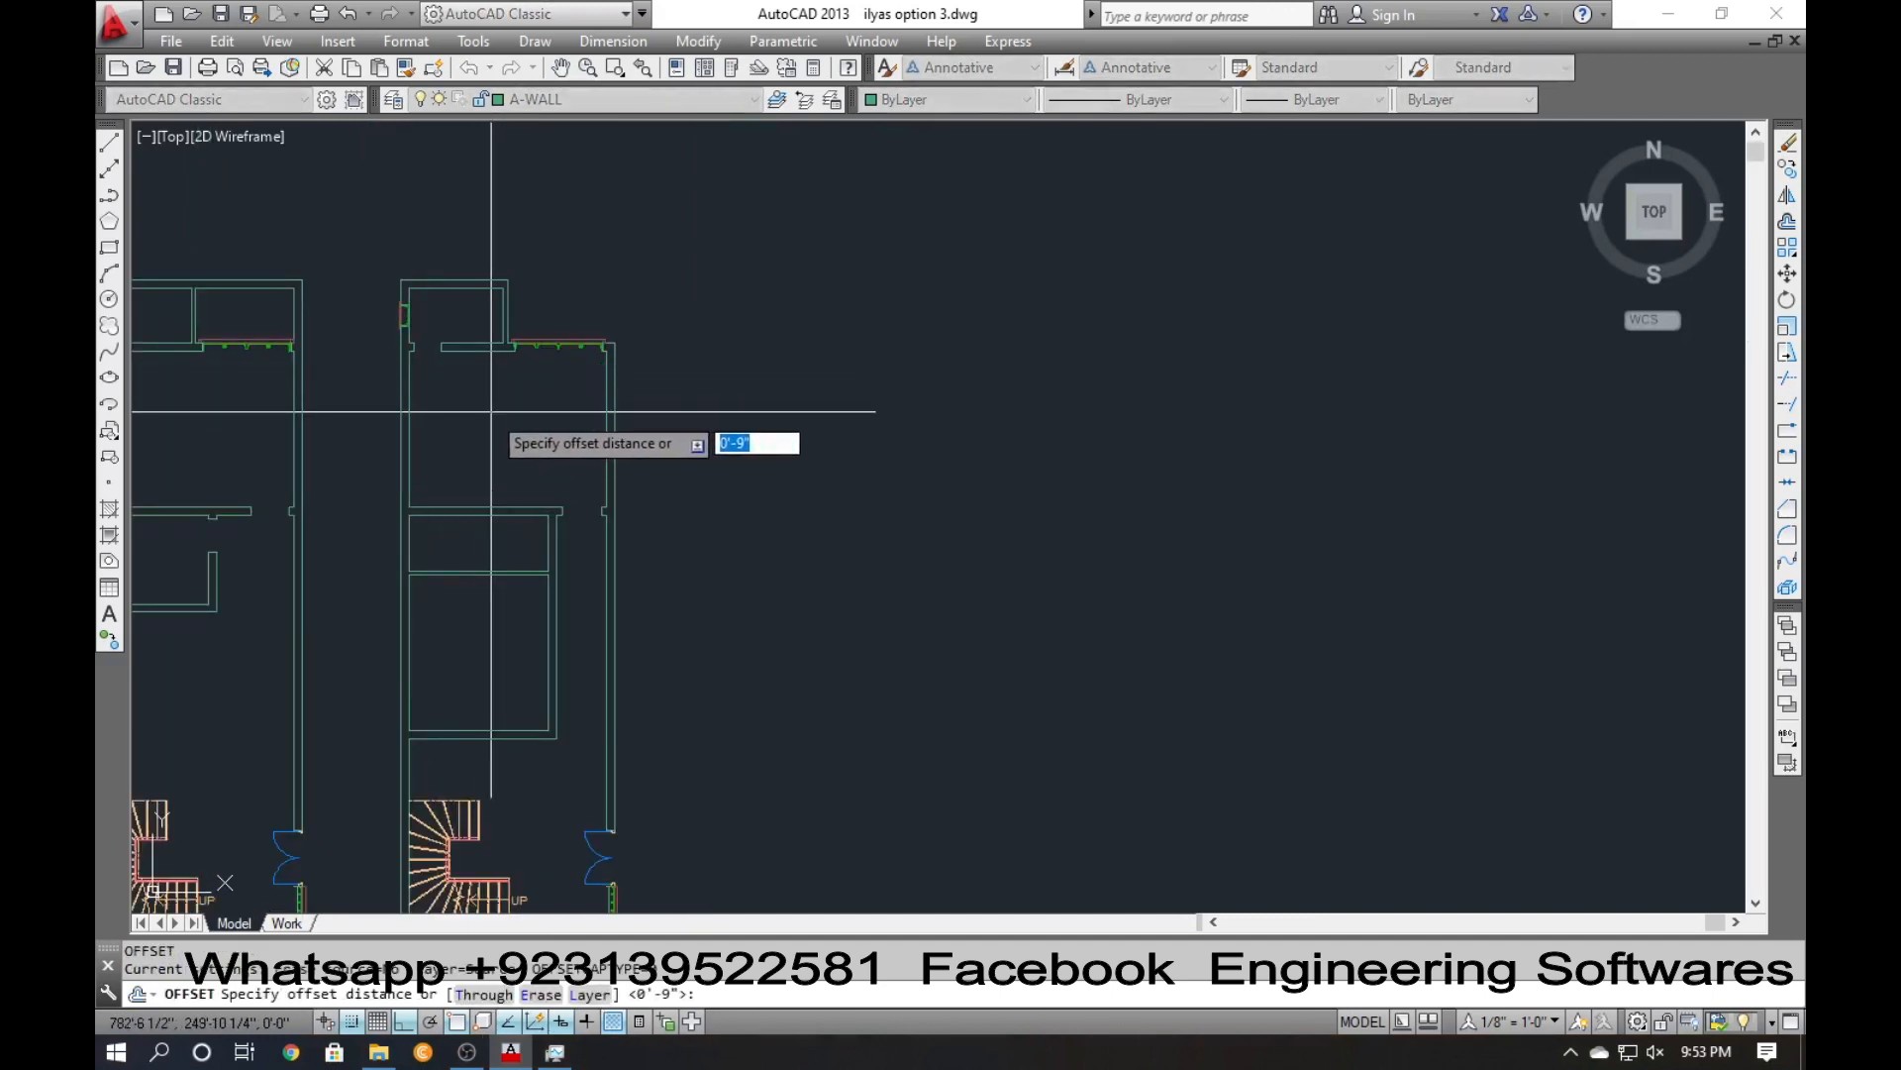
pyautogui.scroll(4, 530, 497)
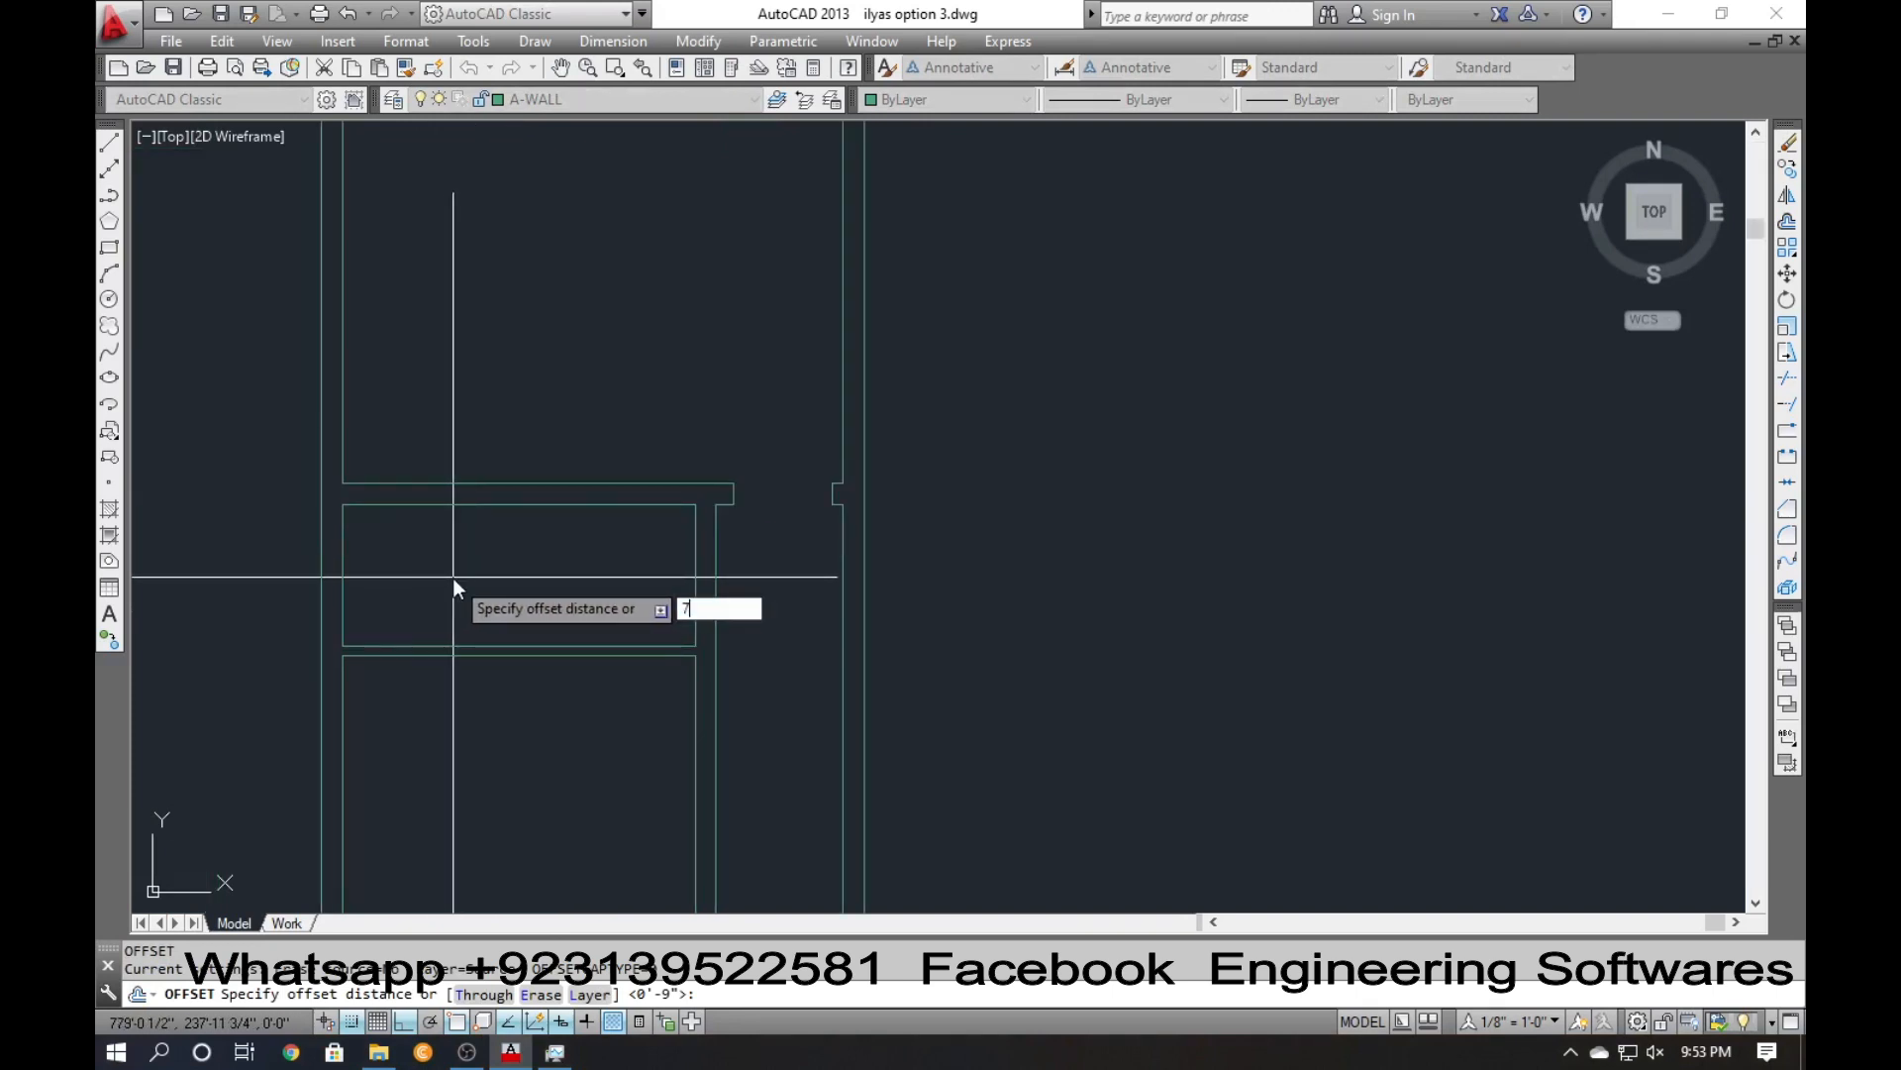
pyautogui.press('Return')
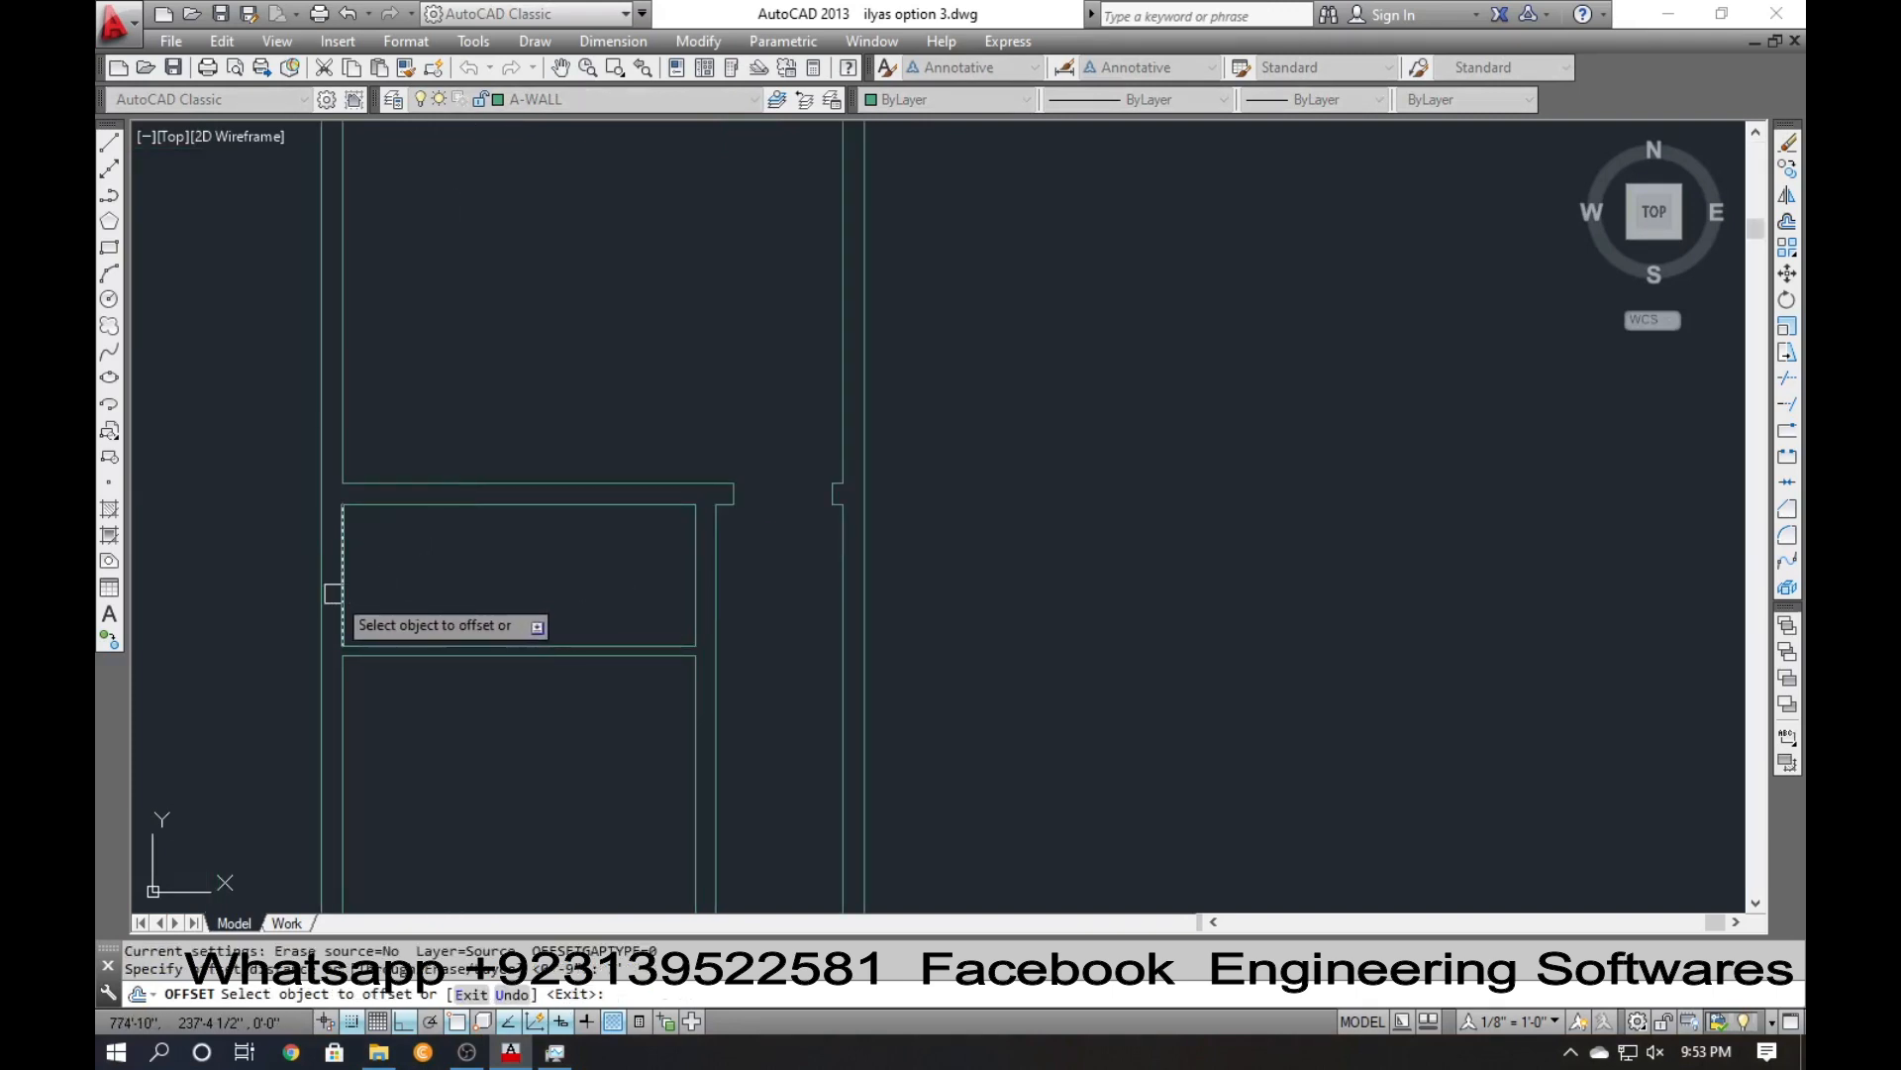
pyautogui.press('Return')
# Offset the vertical partition line 4.5" toward the passage to give the partition its thickness.
pyautogui.press('Return')
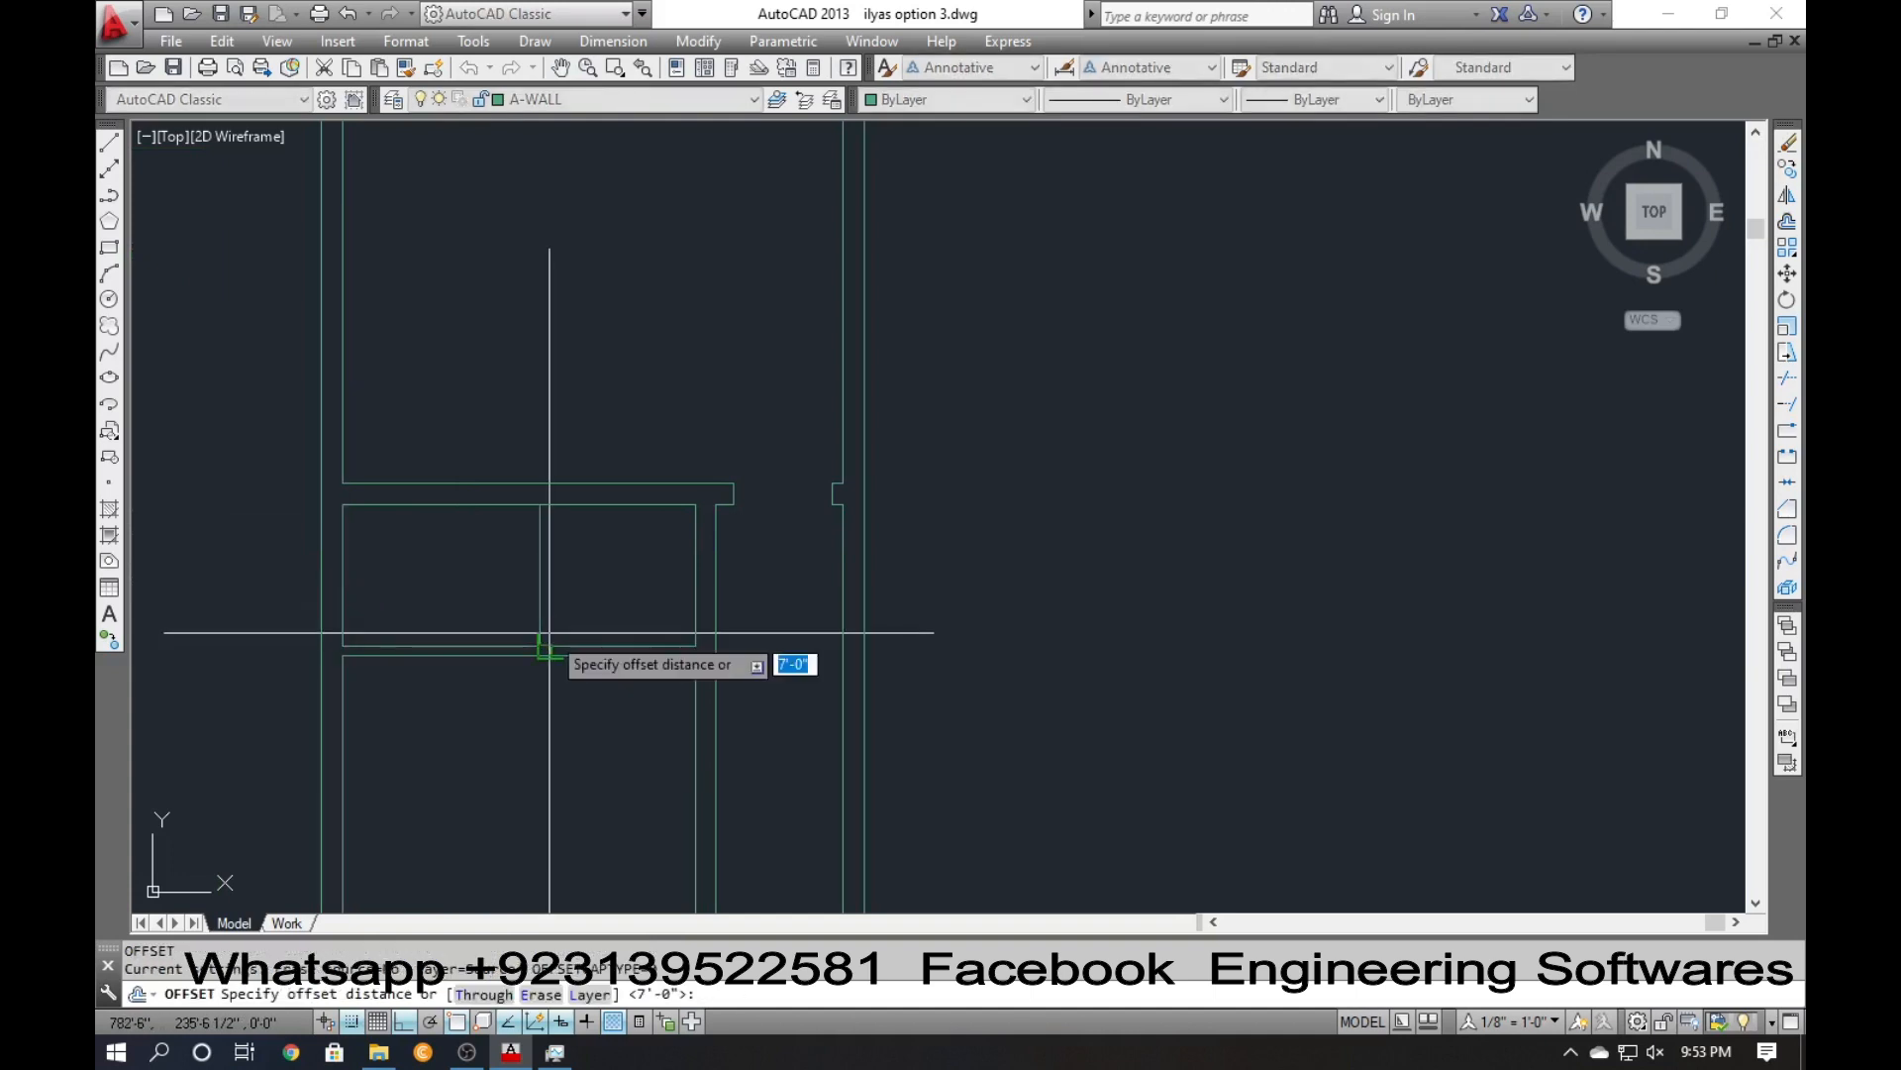
pyautogui.write('4.5')
pyautogui.press('Return')
pyautogui.click(540, 611)
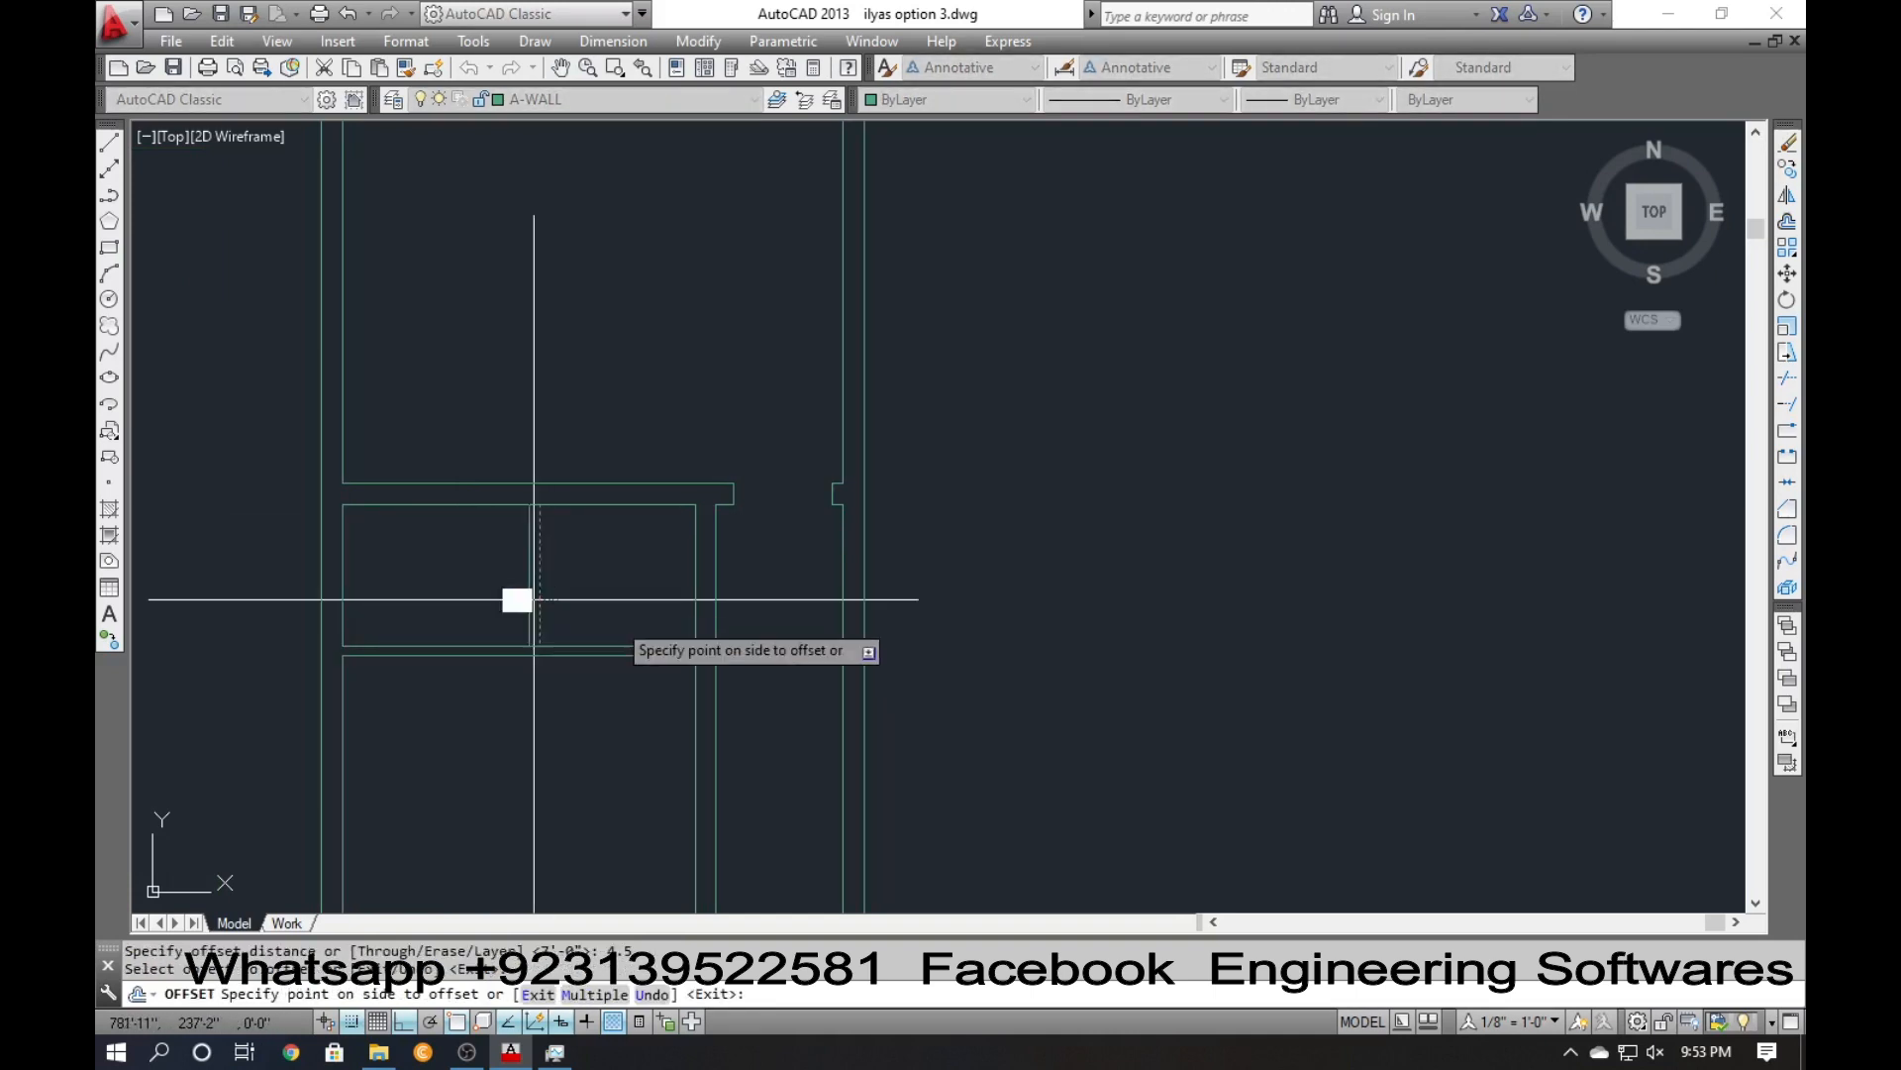
pyautogui.click(625, 618)
pyautogui.press('Escape')
# Trim the horizontal wall lines between the vertical partition's two faces at its lower and upper junctions.
pyautogui.press('Return')
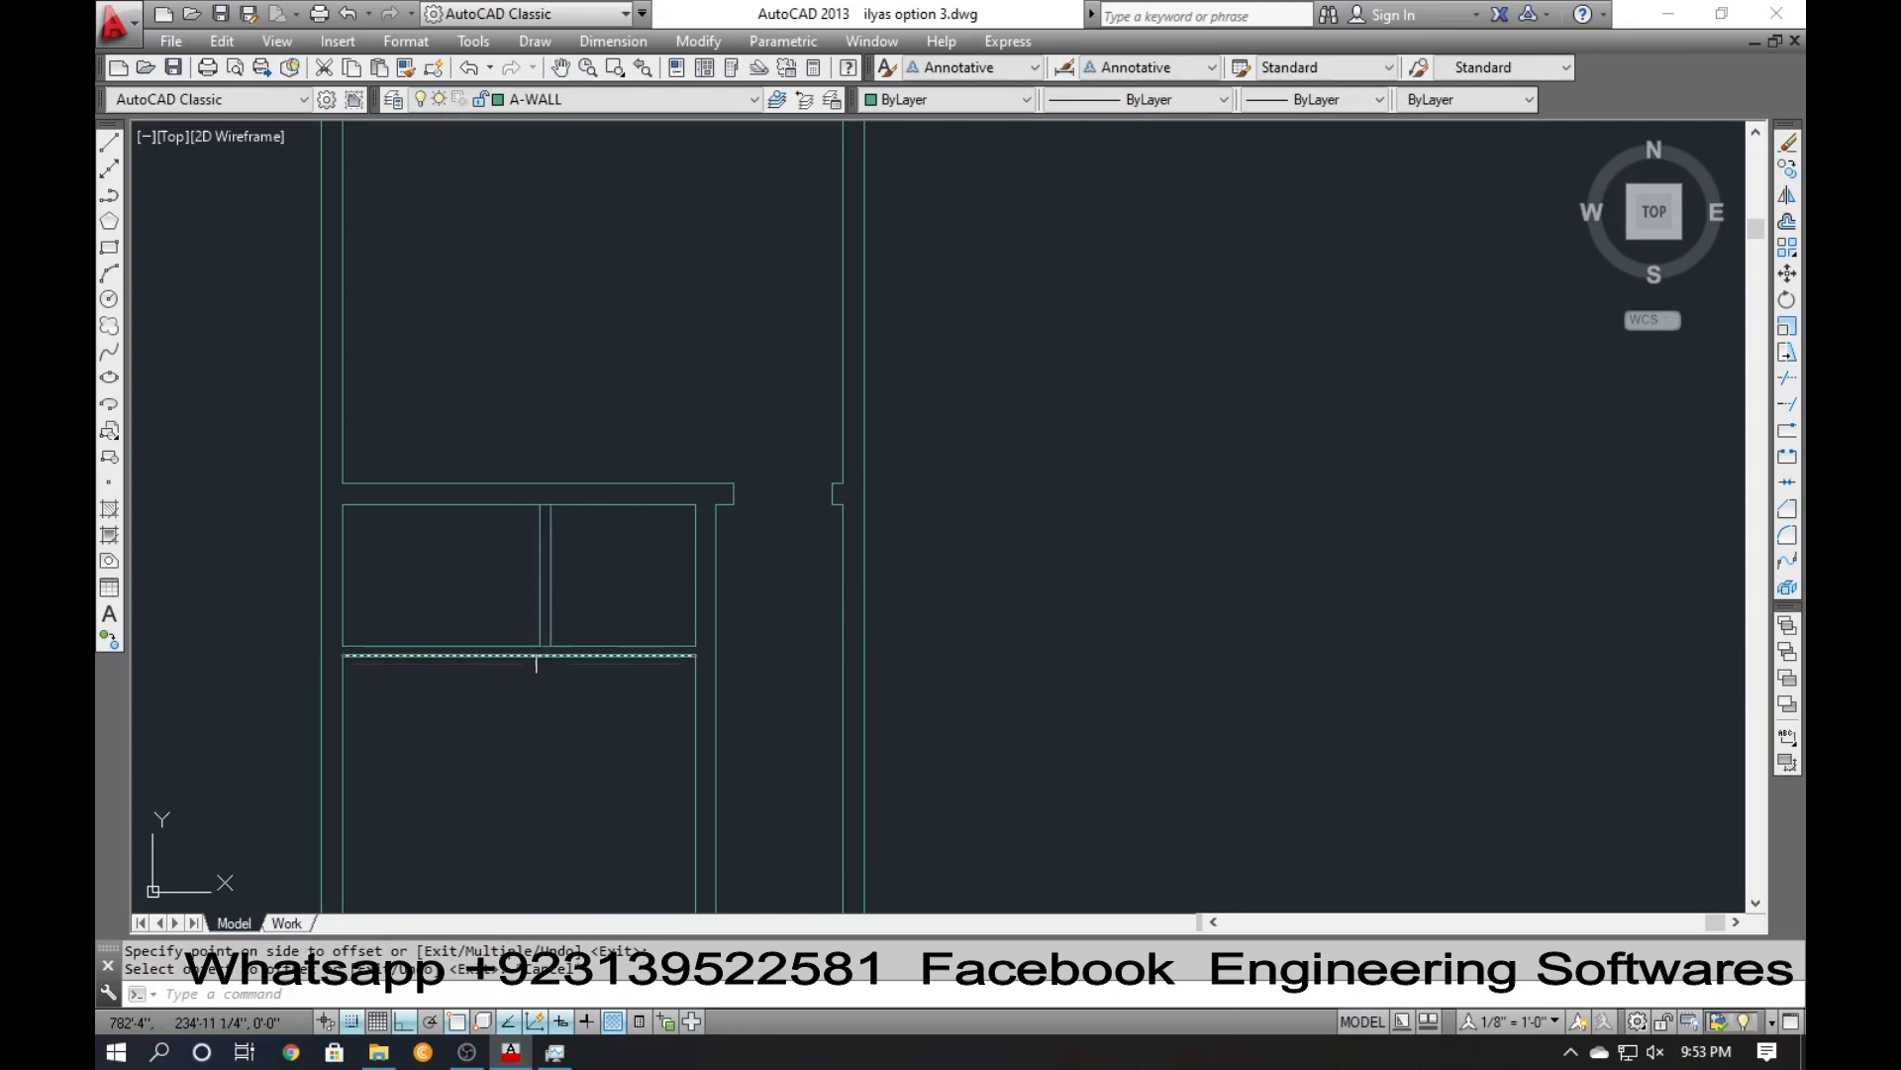
pyautogui.press('Return')
pyautogui.scroll(6, 539, 654)
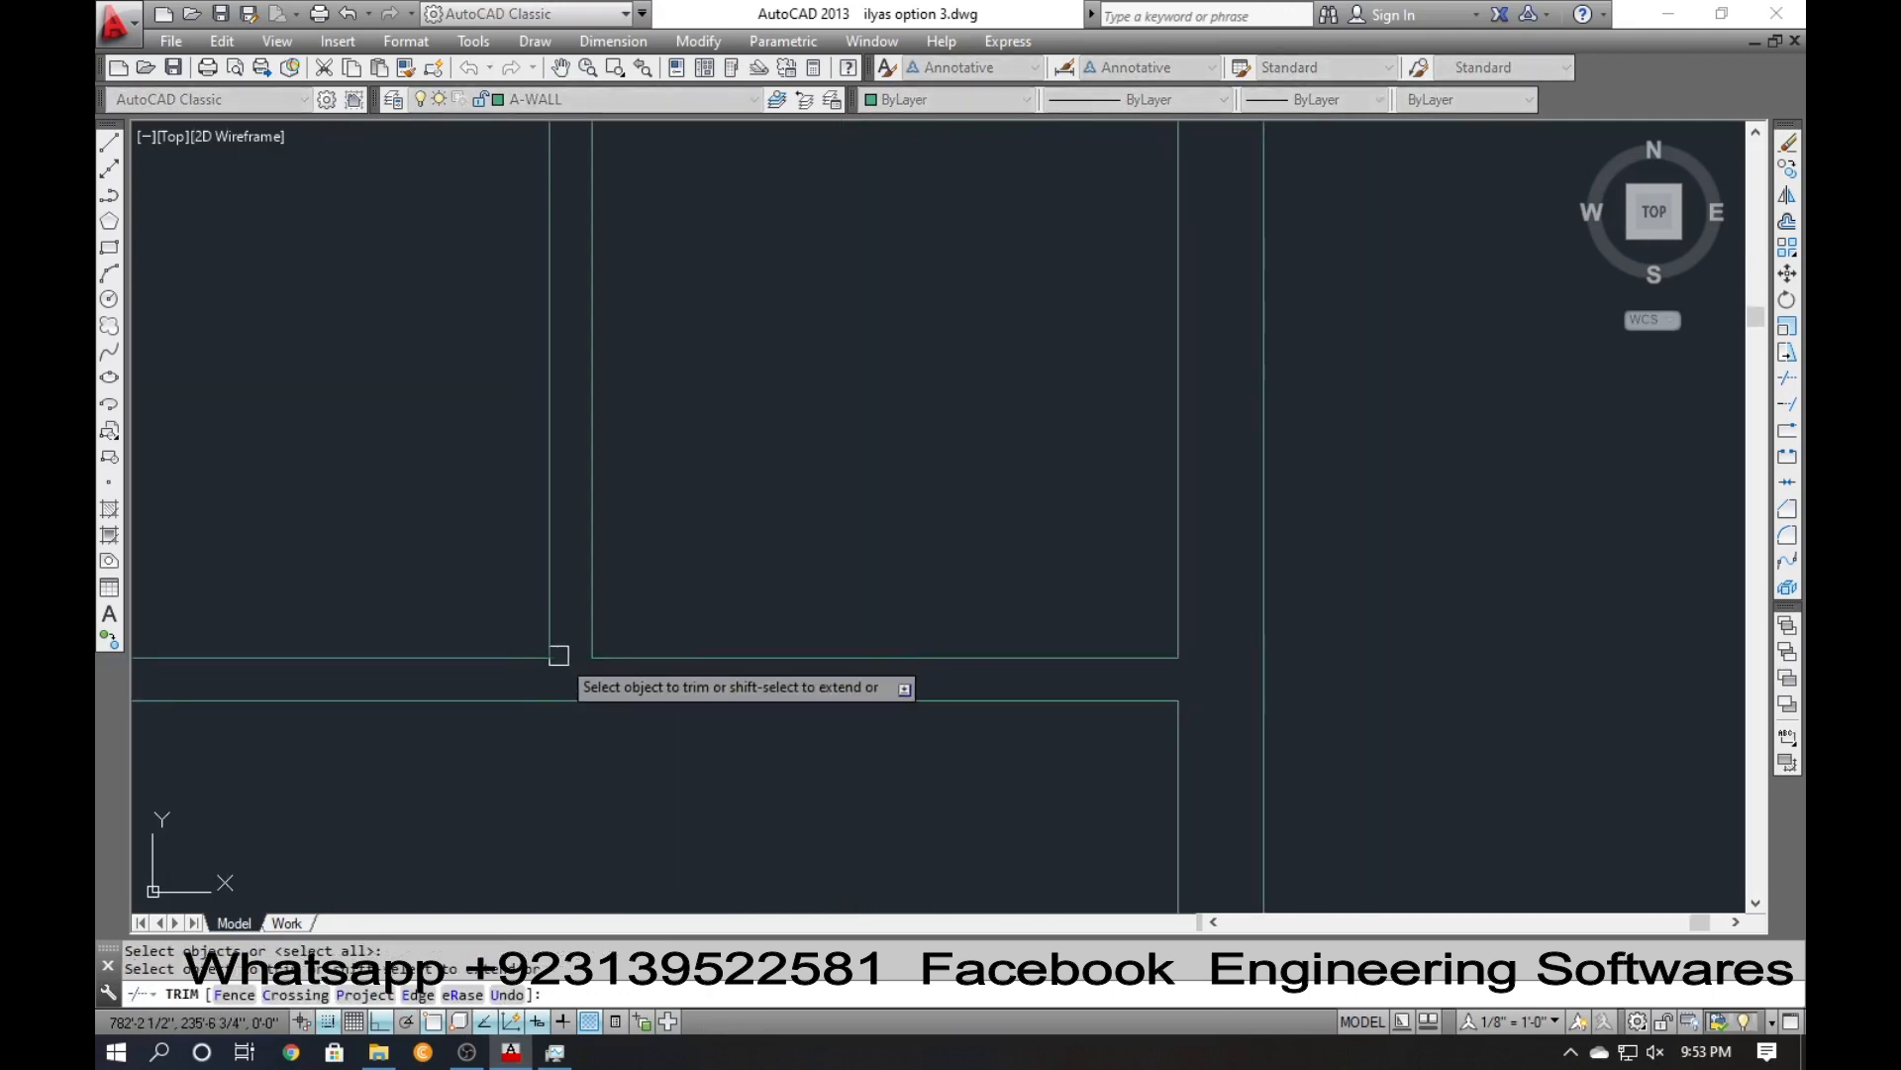
pyautogui.scroll(-3, 527, 623)
pyautogui.scroll(3, 551, 539)
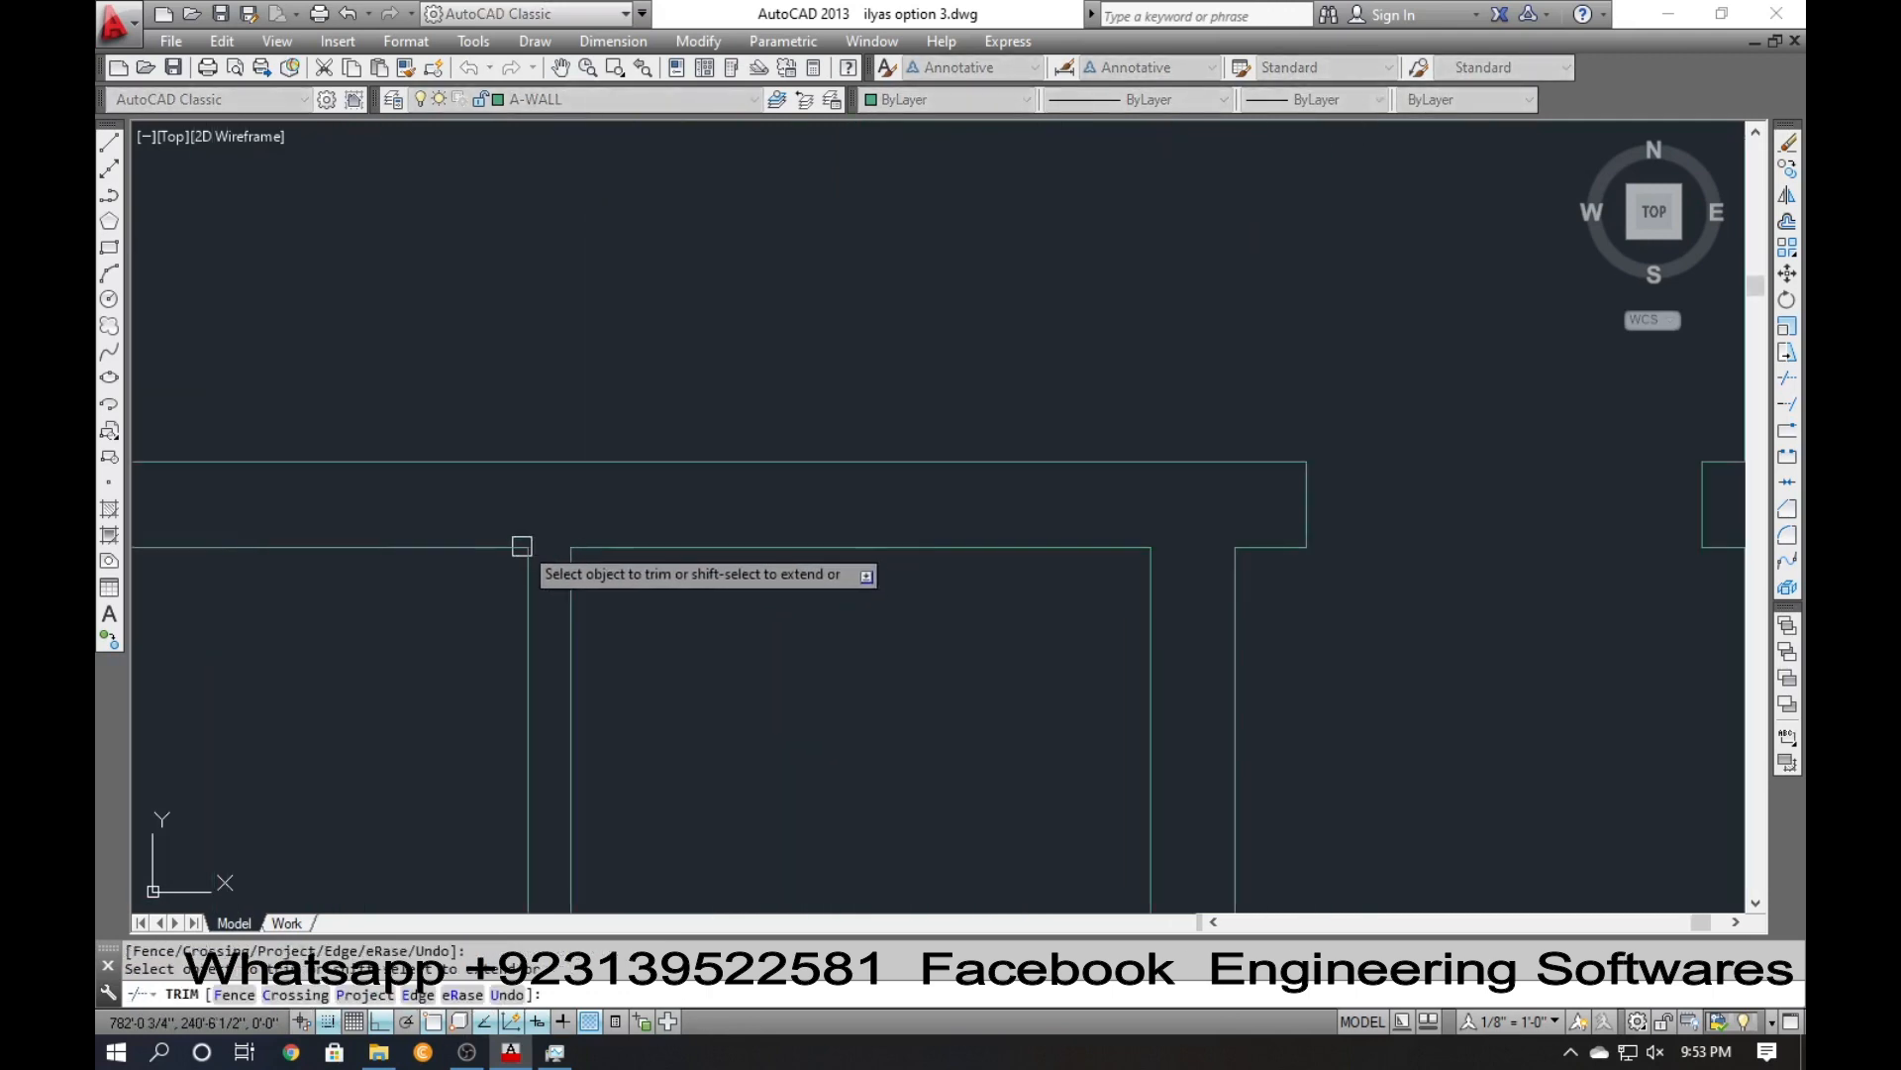
pyautogui.scroll(-2, 557, 584)
pyautogui.press('Escape')
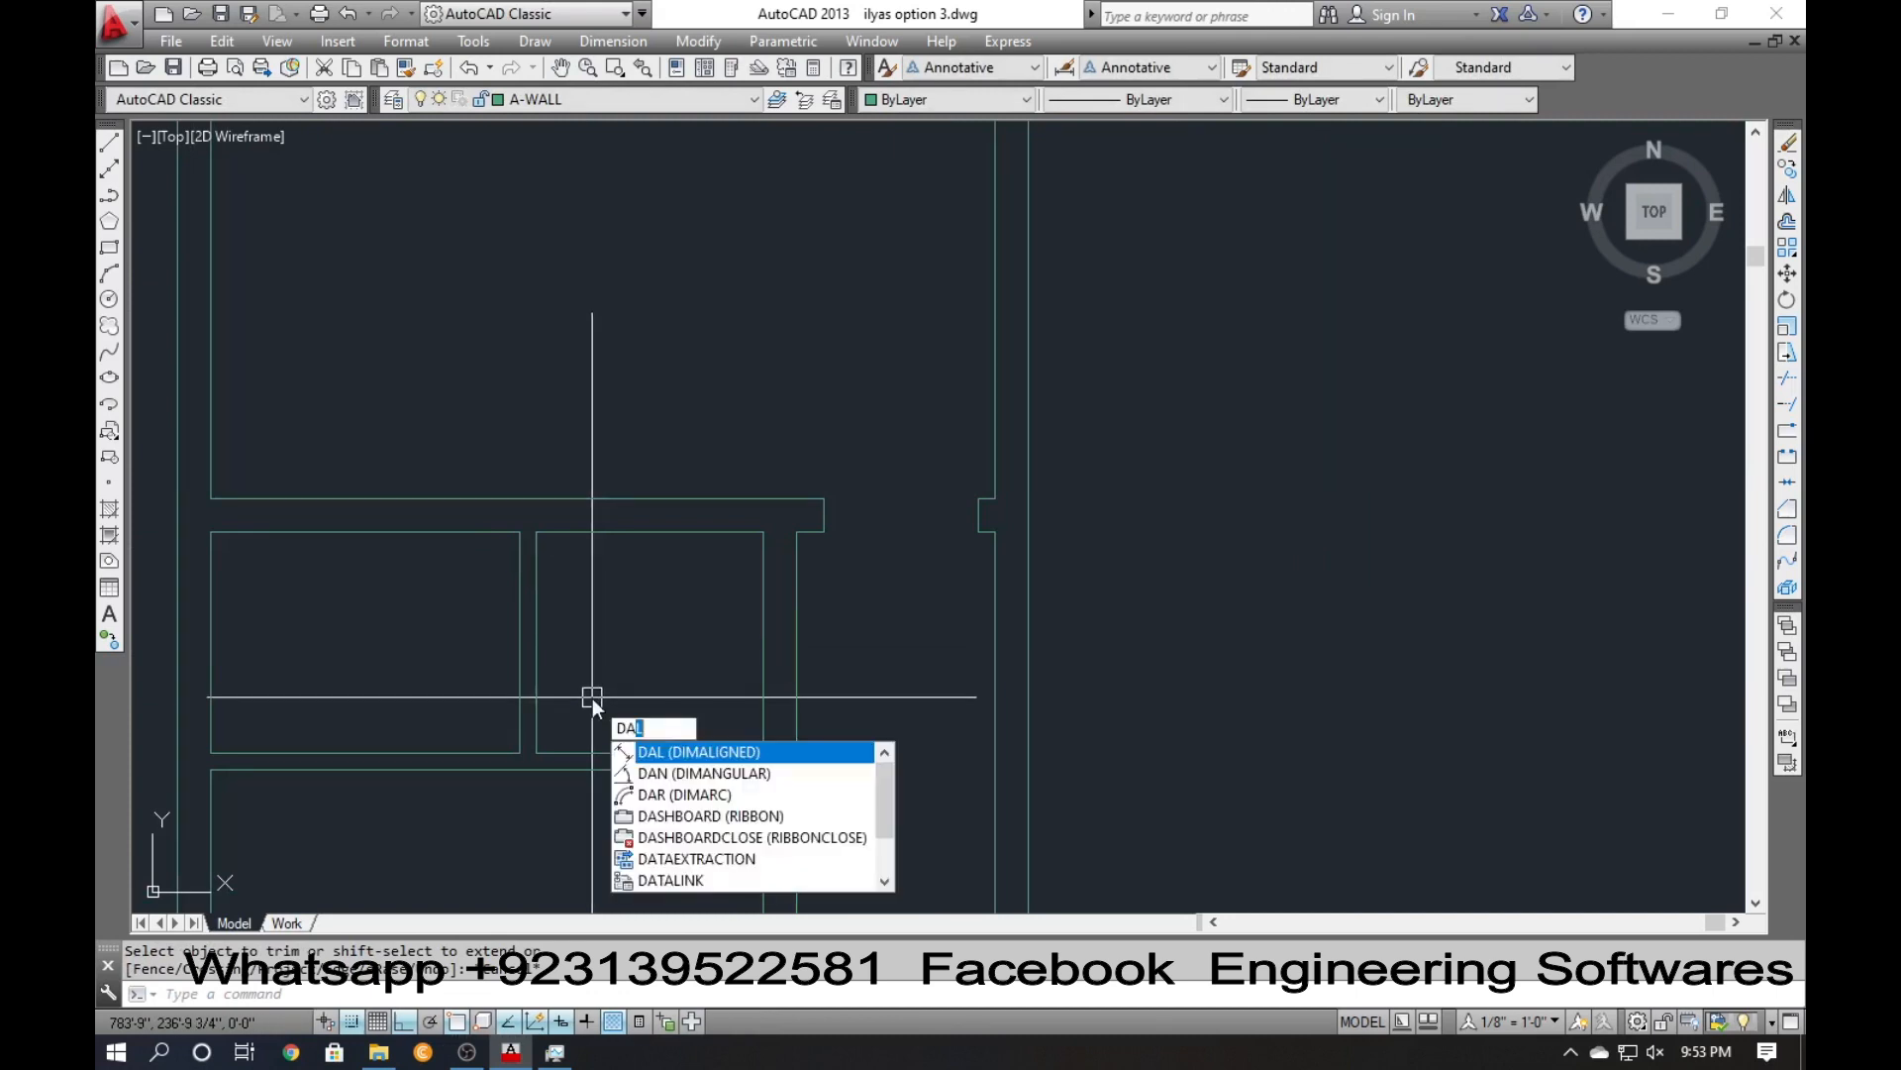
# Measure the width of the small room beside the passage with an aligned dimension, and review both floor plans.
pyautogui.press('Return')
pyautogui.press('Return')
pyautogui.click(629, 532)
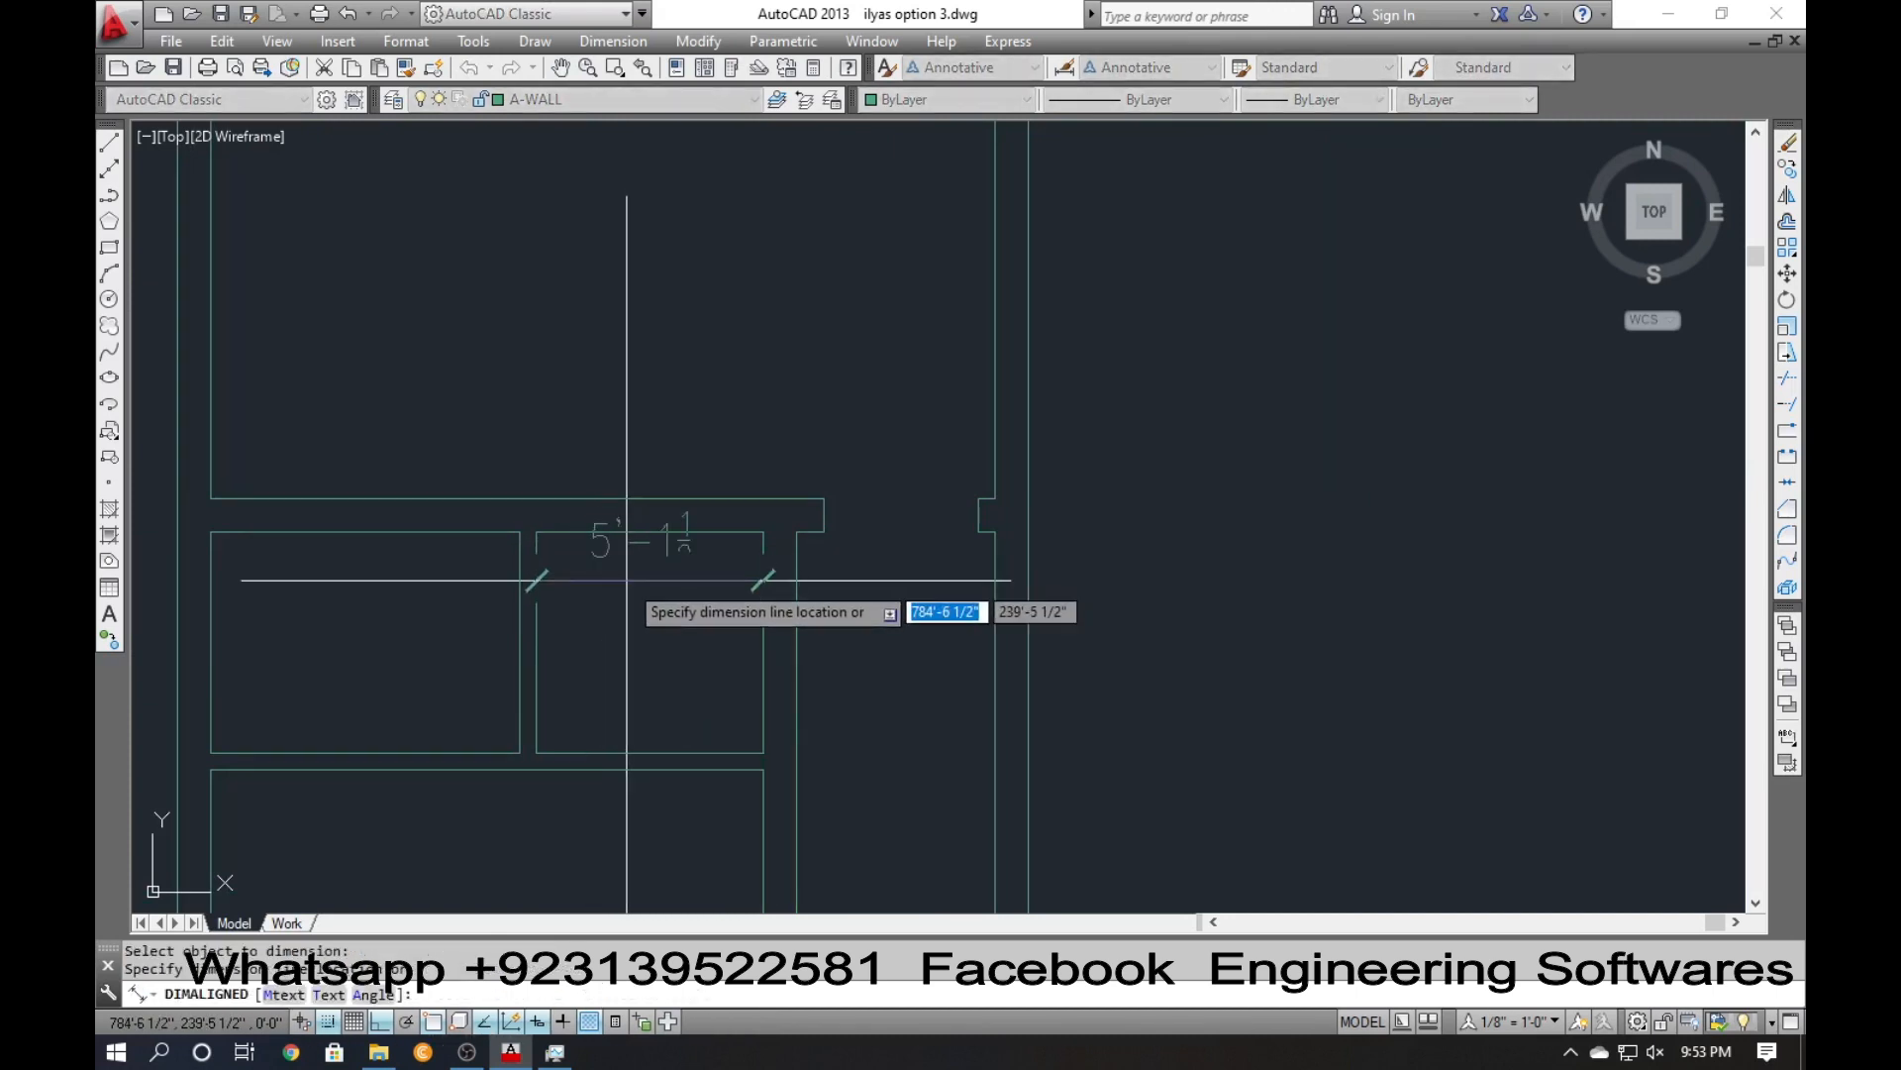
pyautogui.press('Escape')
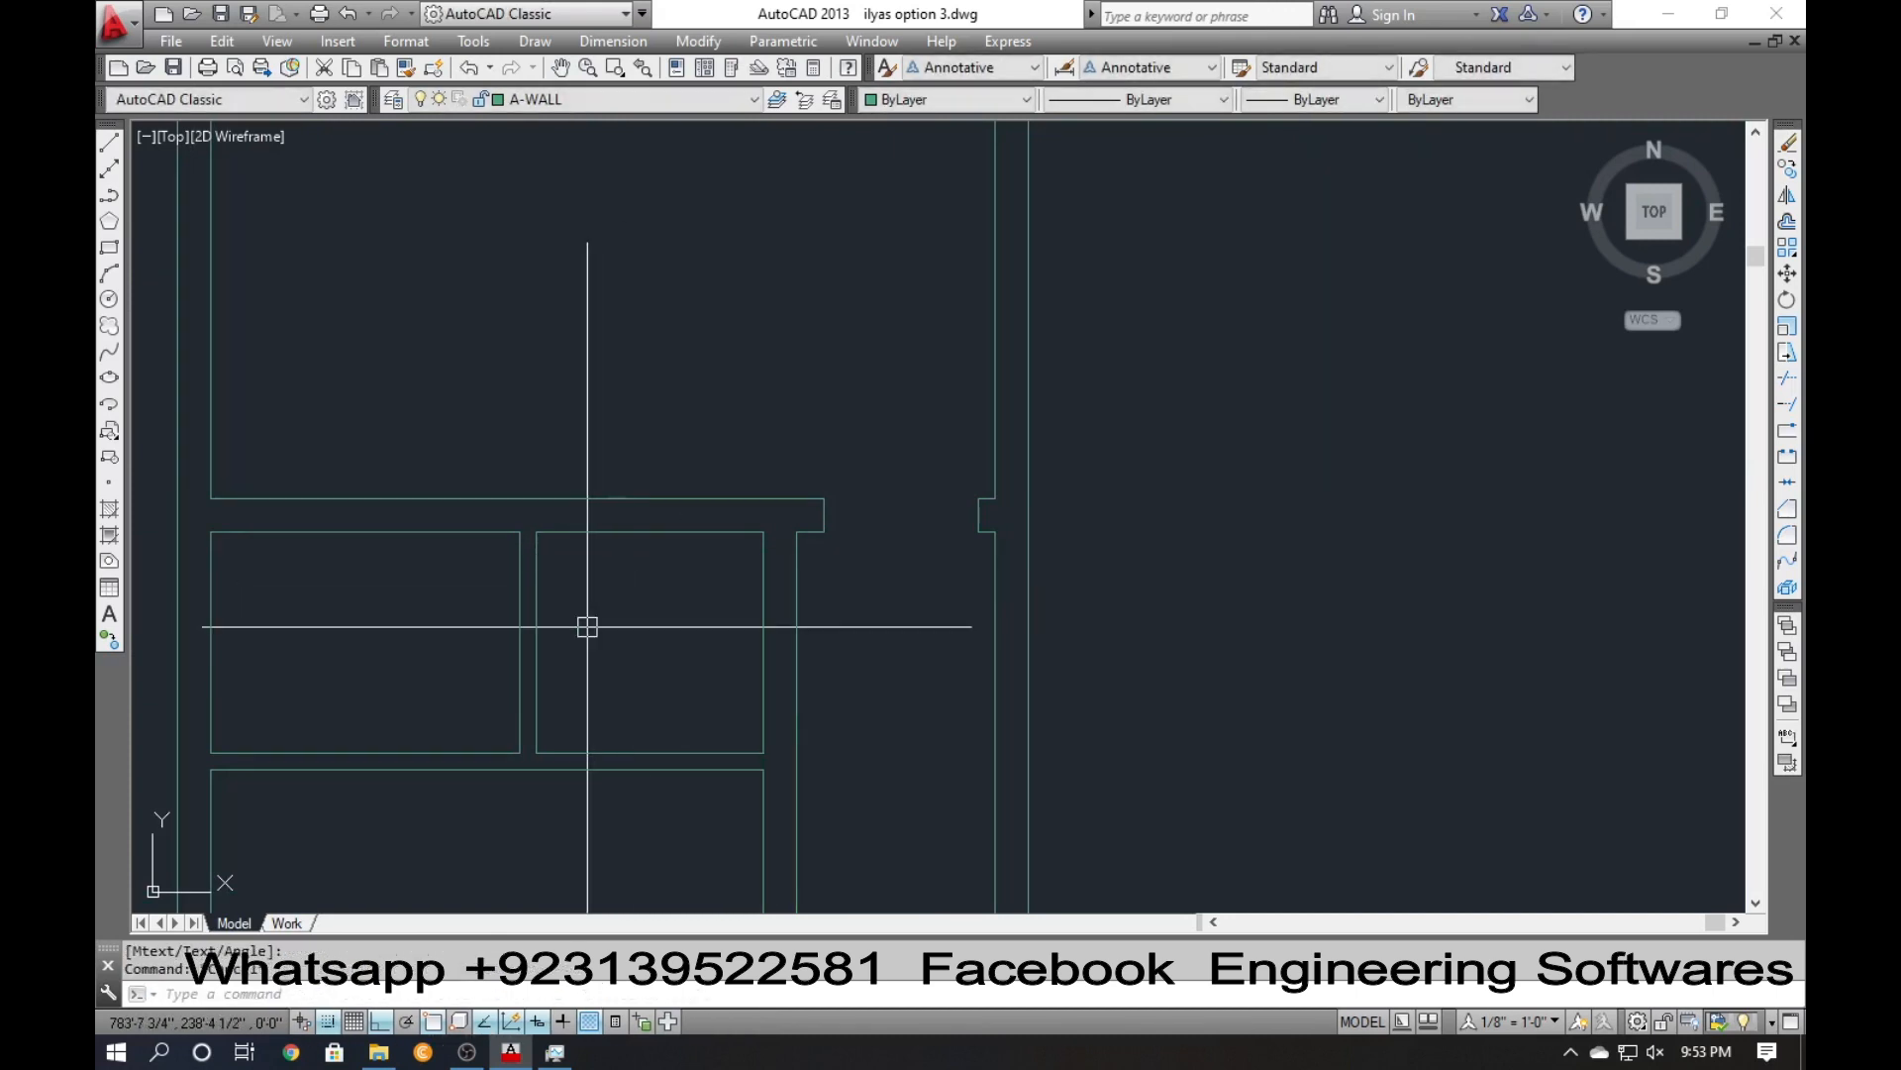
pyautogui.scroll(-5, 628, 667)
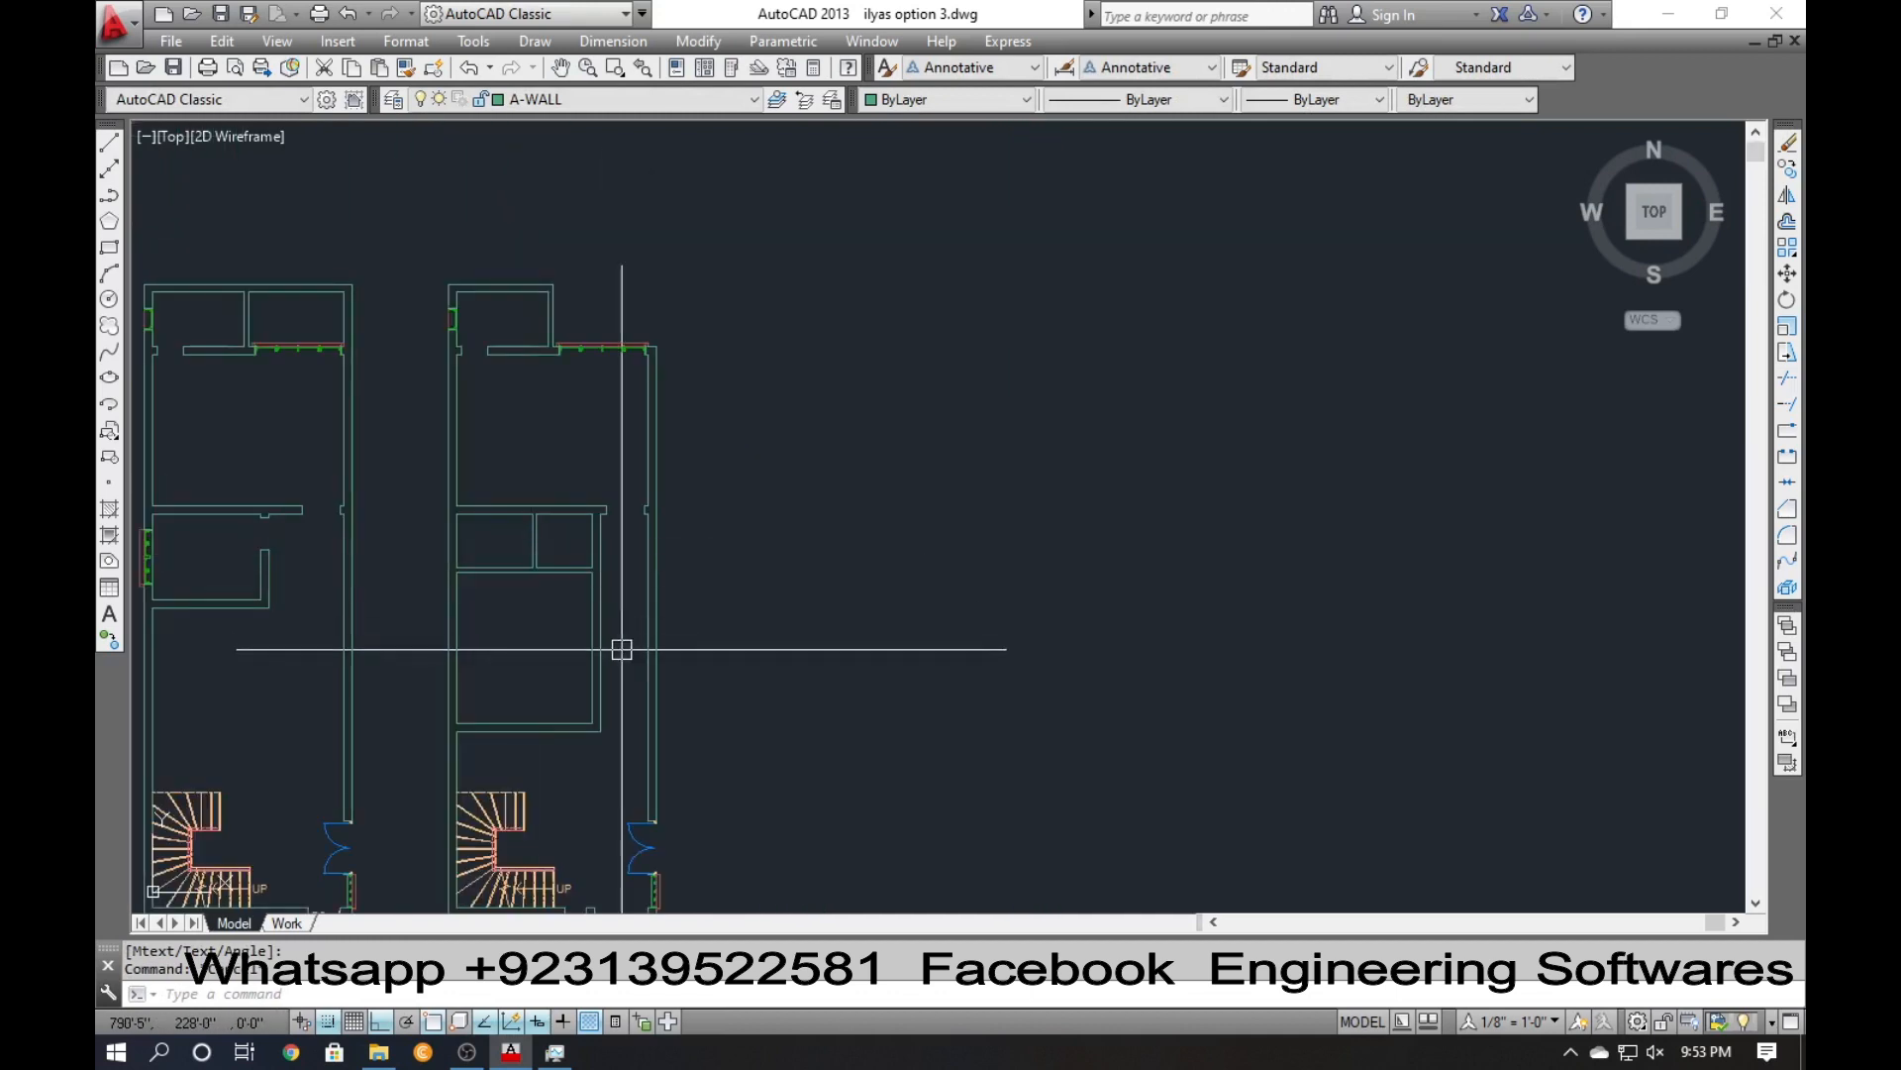
pyautogui.scroll(-3, 622, 649)
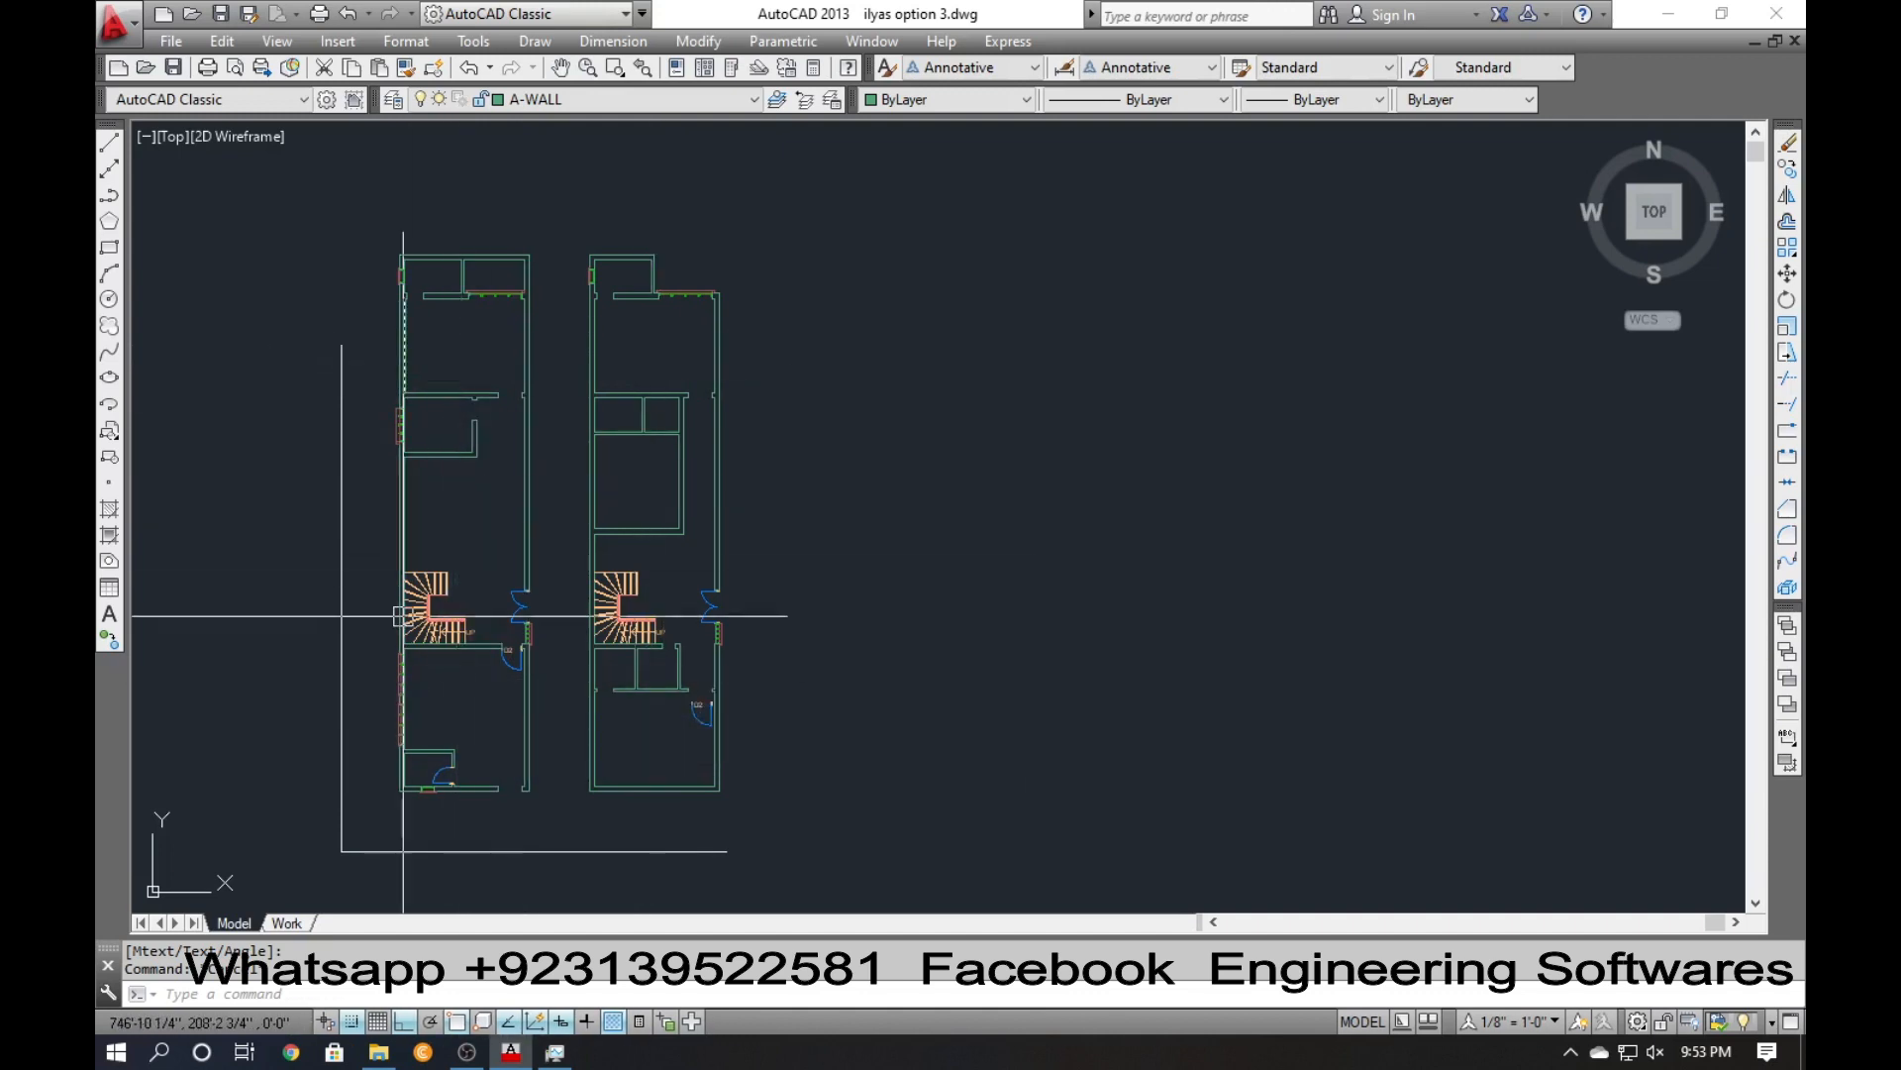
pyautogui.press('Escape')
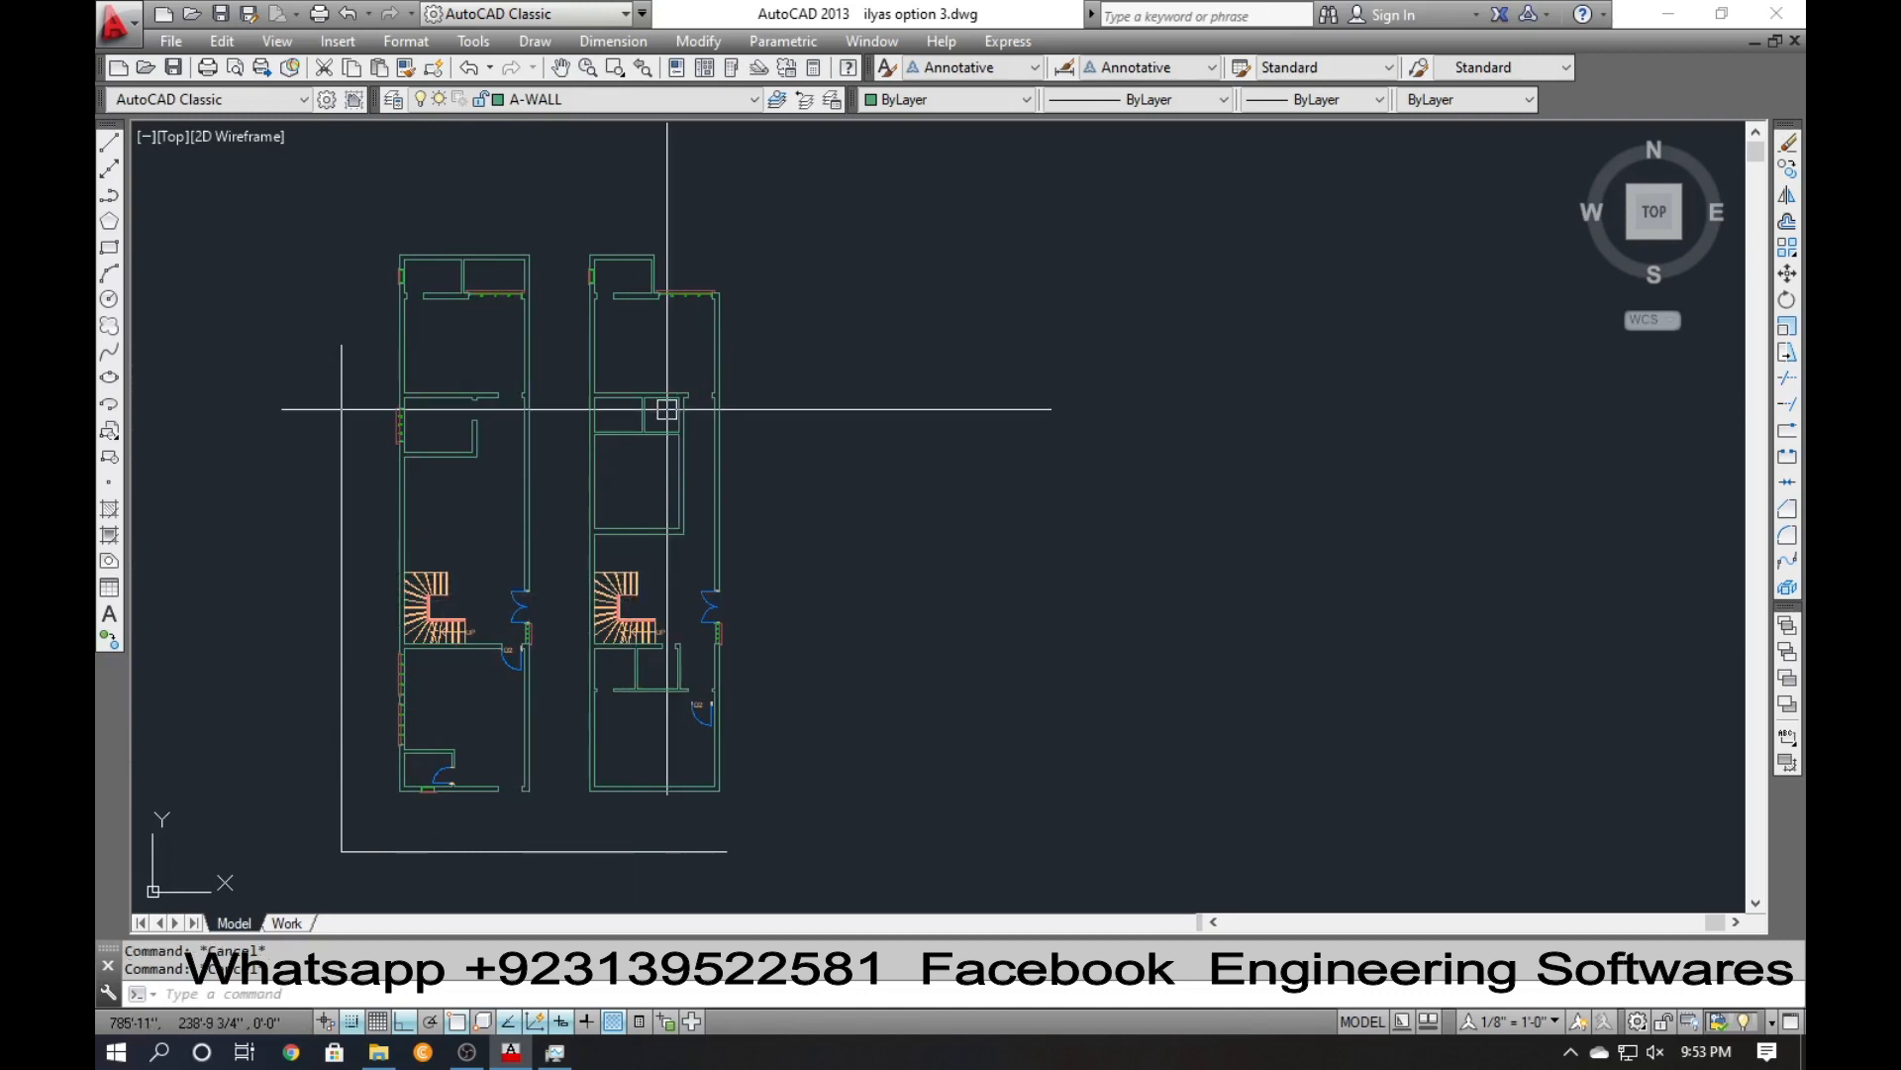
# Try to draw a short line closing the thin horizontal partition's end at the side wall.
pyautogui.scroll(6, 640, 409)
pyautogui.write('l')
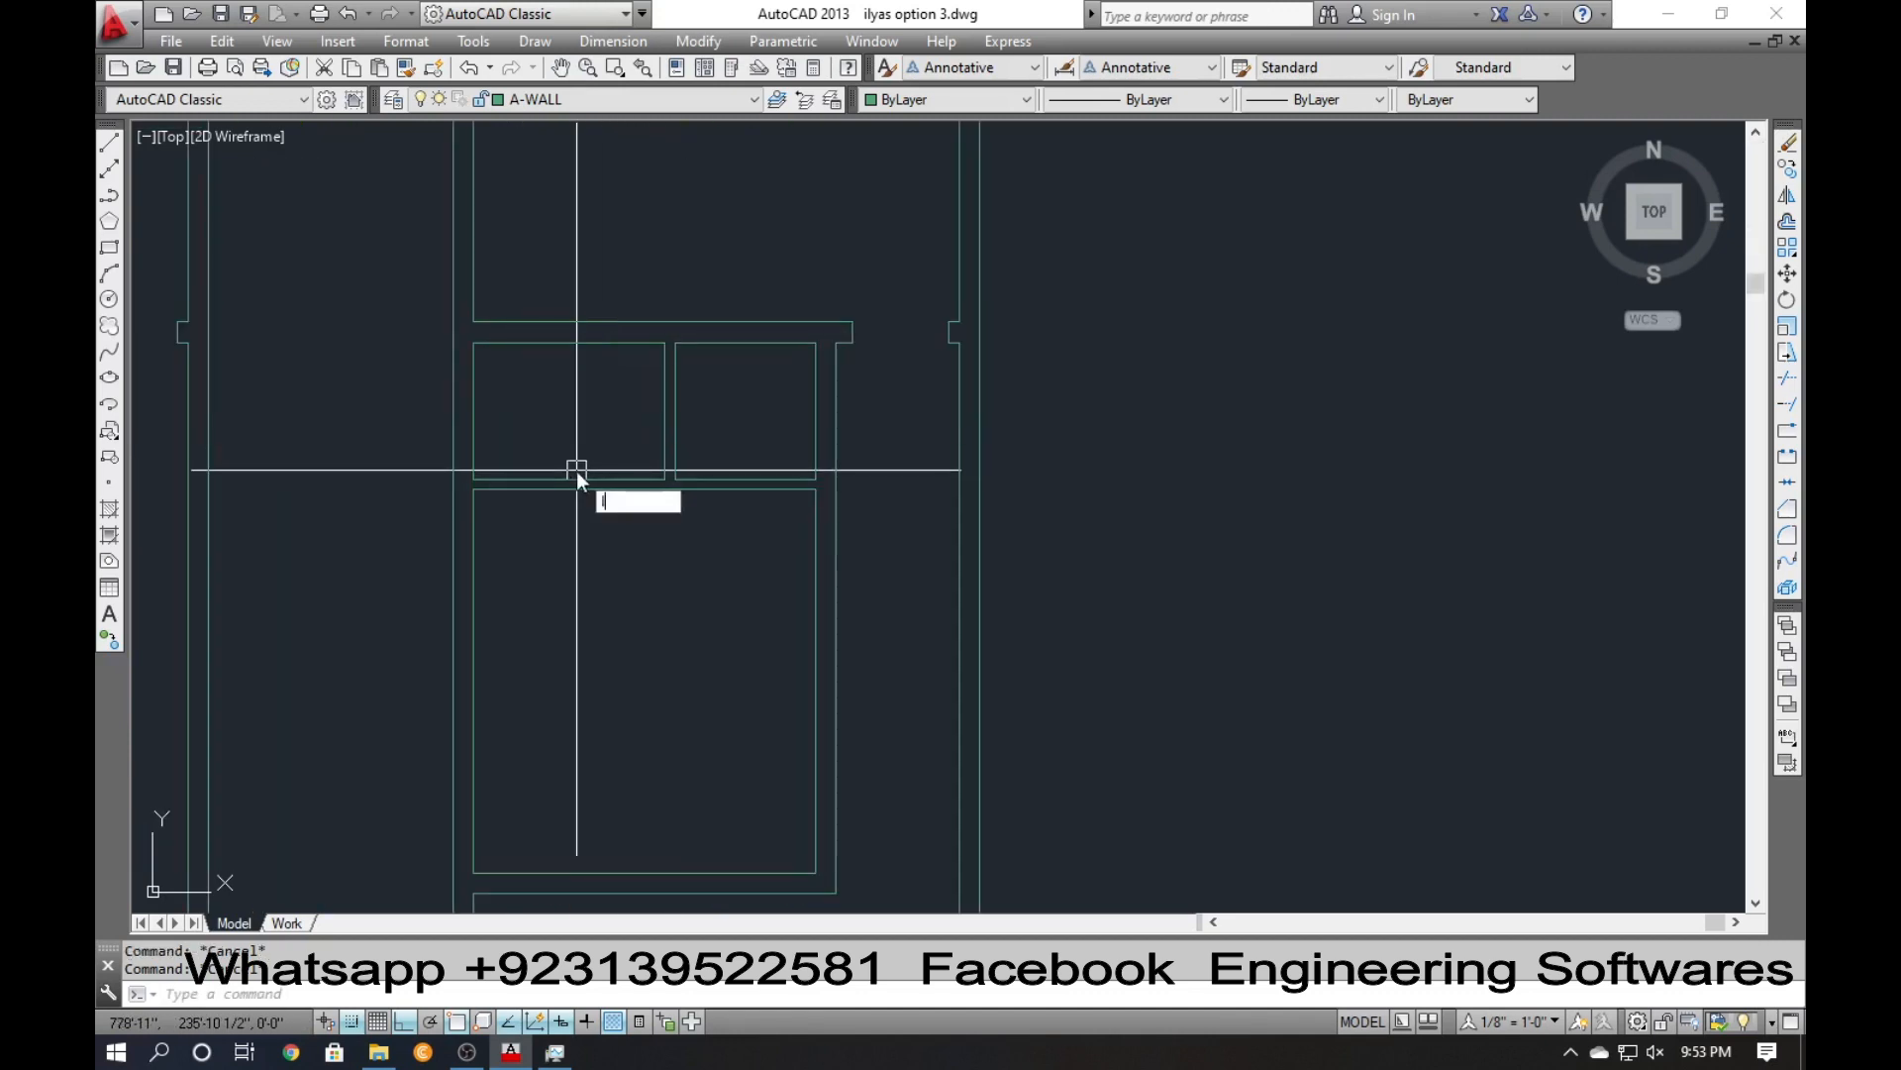
pyautogui.press('Return')
pyautogui.scroll(4, 541, 499)
pyautogui.click(444, 456)
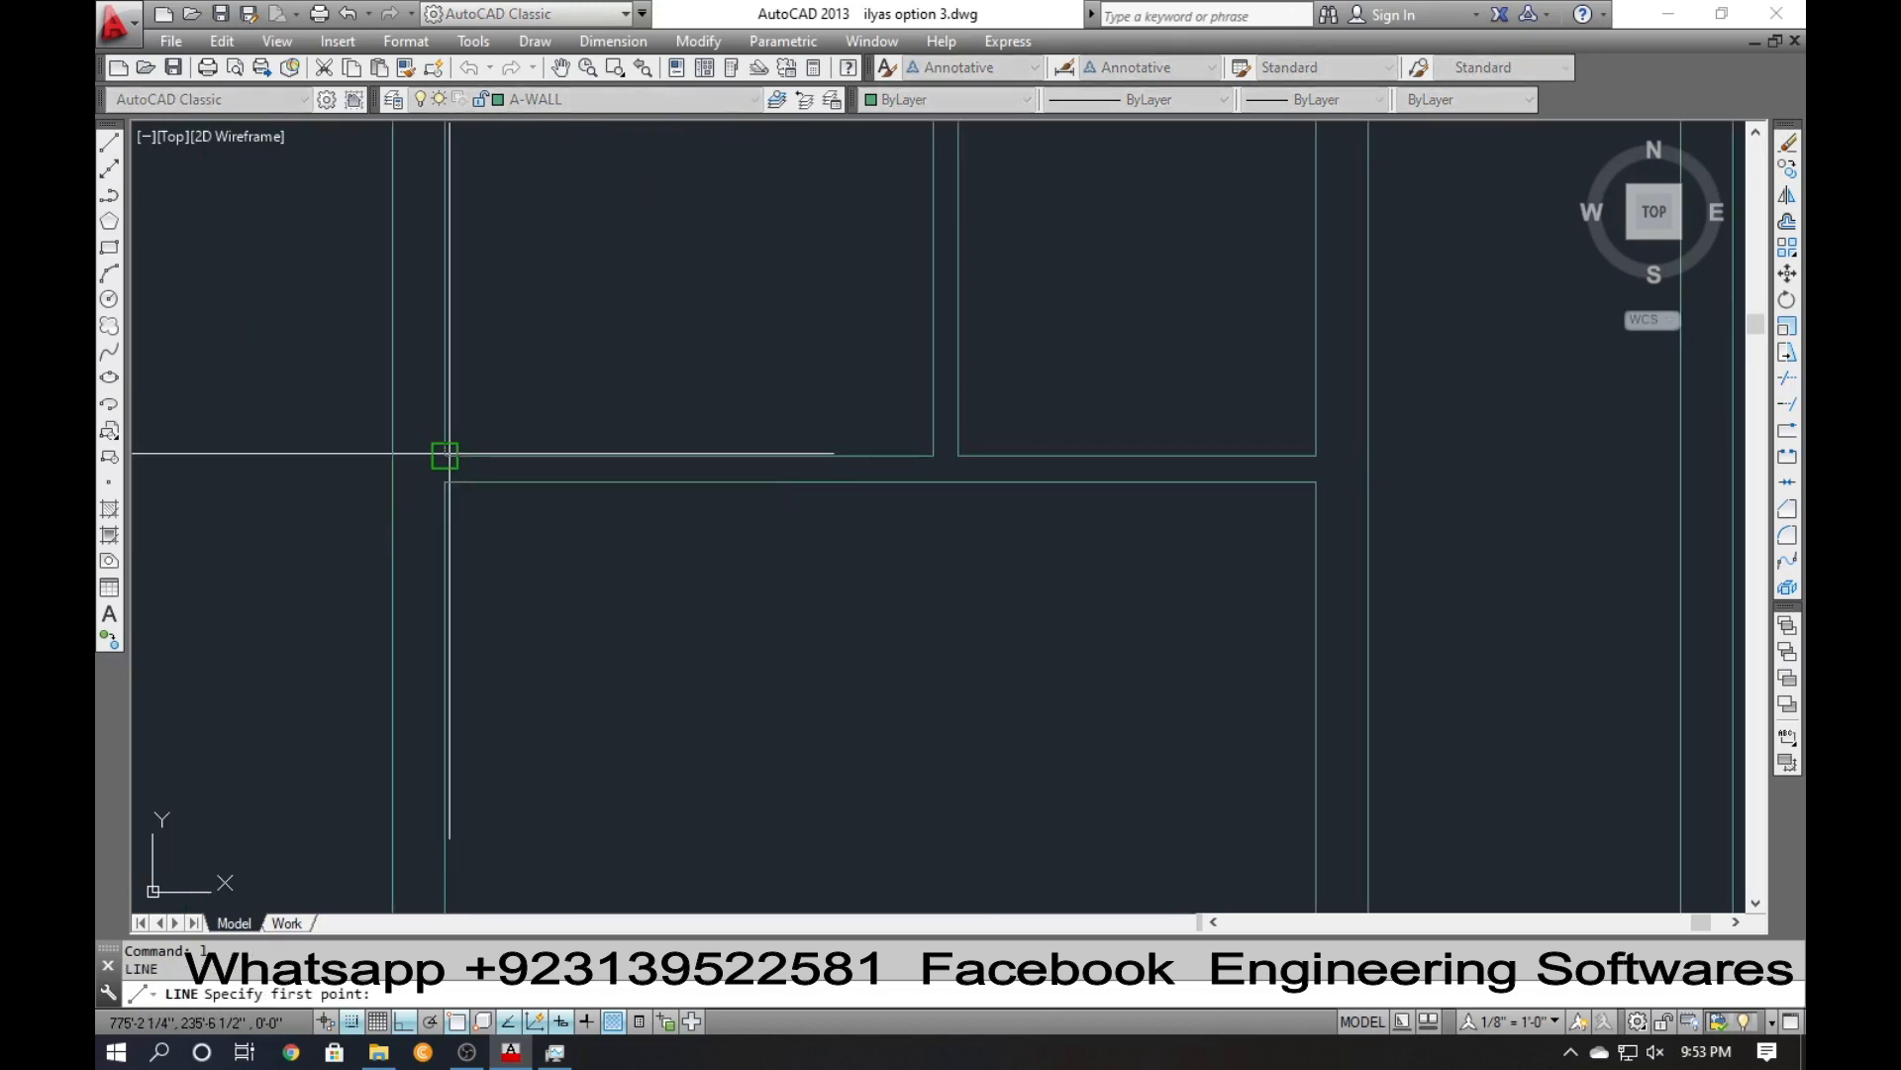
pyautogui.click(445, 482)
pyautogui.press('Return')
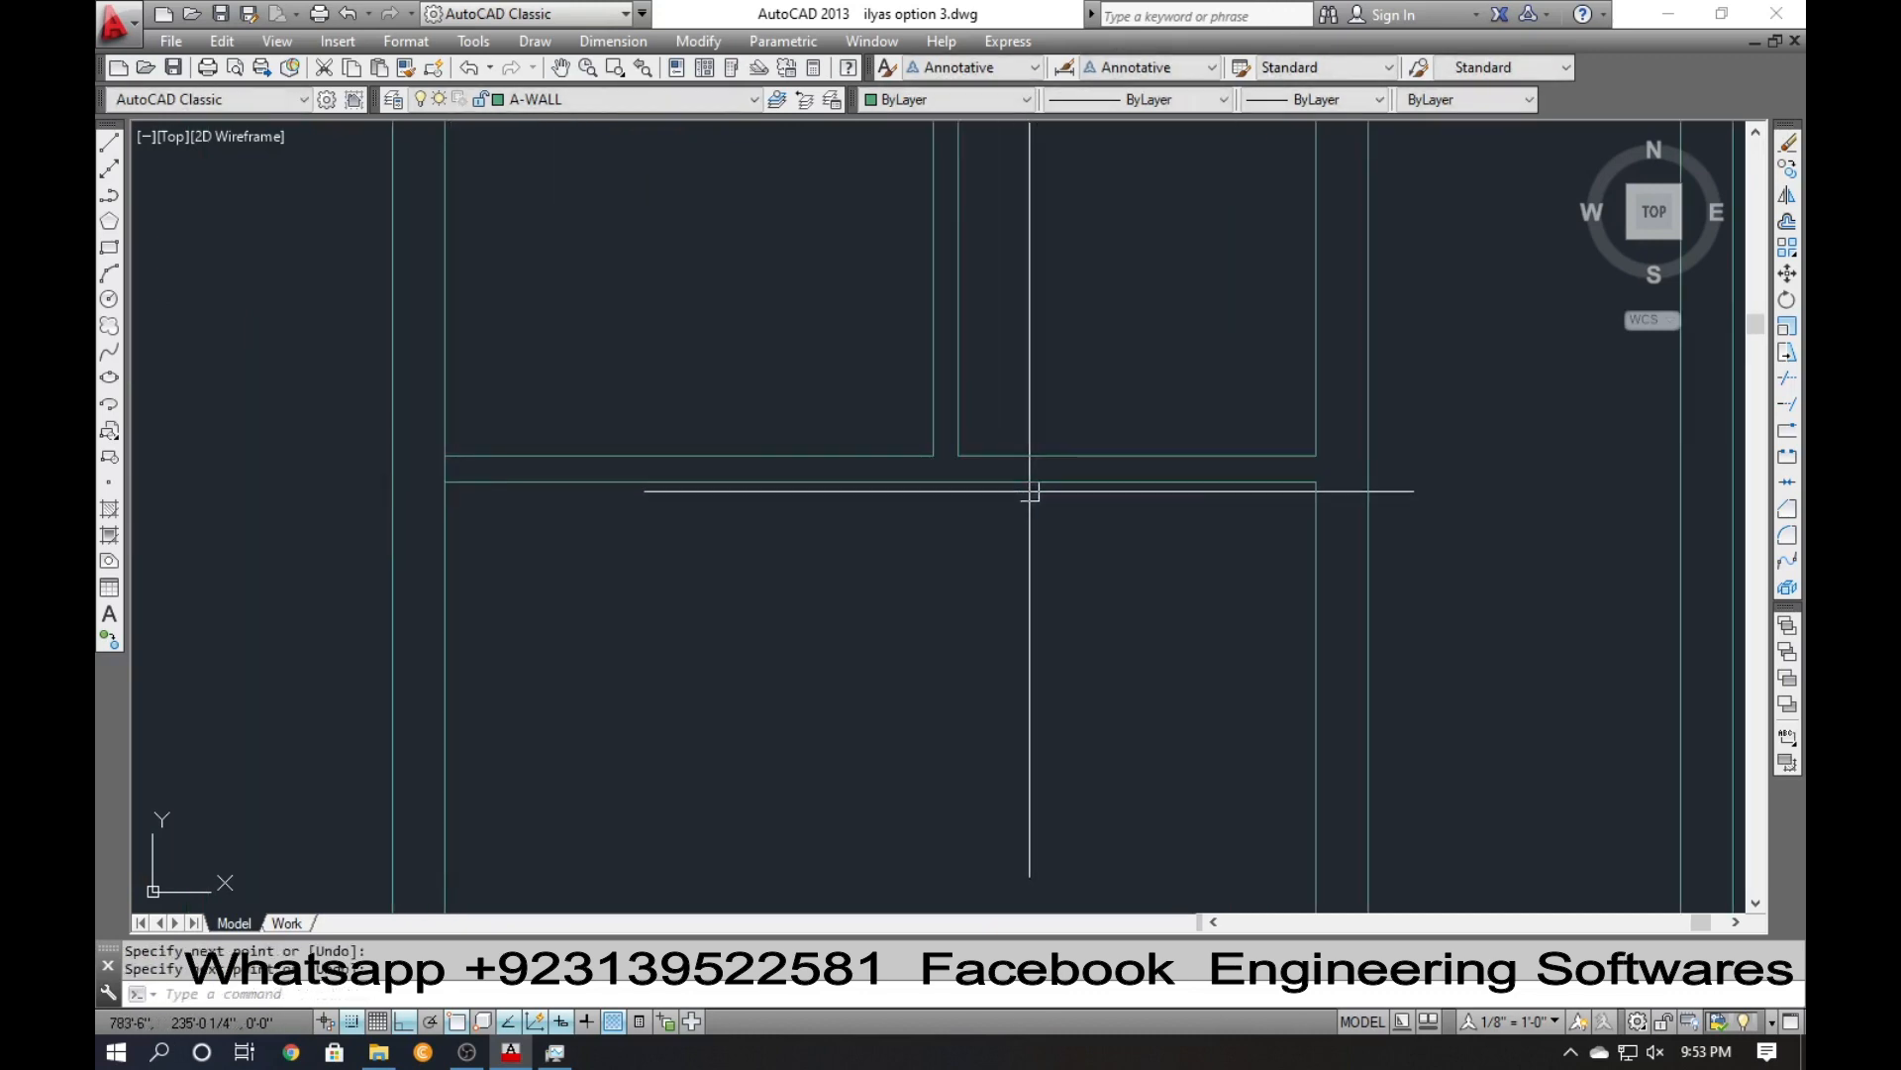
pyautogui.scroll(-3, 1020, 490)
# Draw short lines across the vertical partition's lower end and across the thin horizontal partition's end at the passage wall.
pyautogui.write('l')
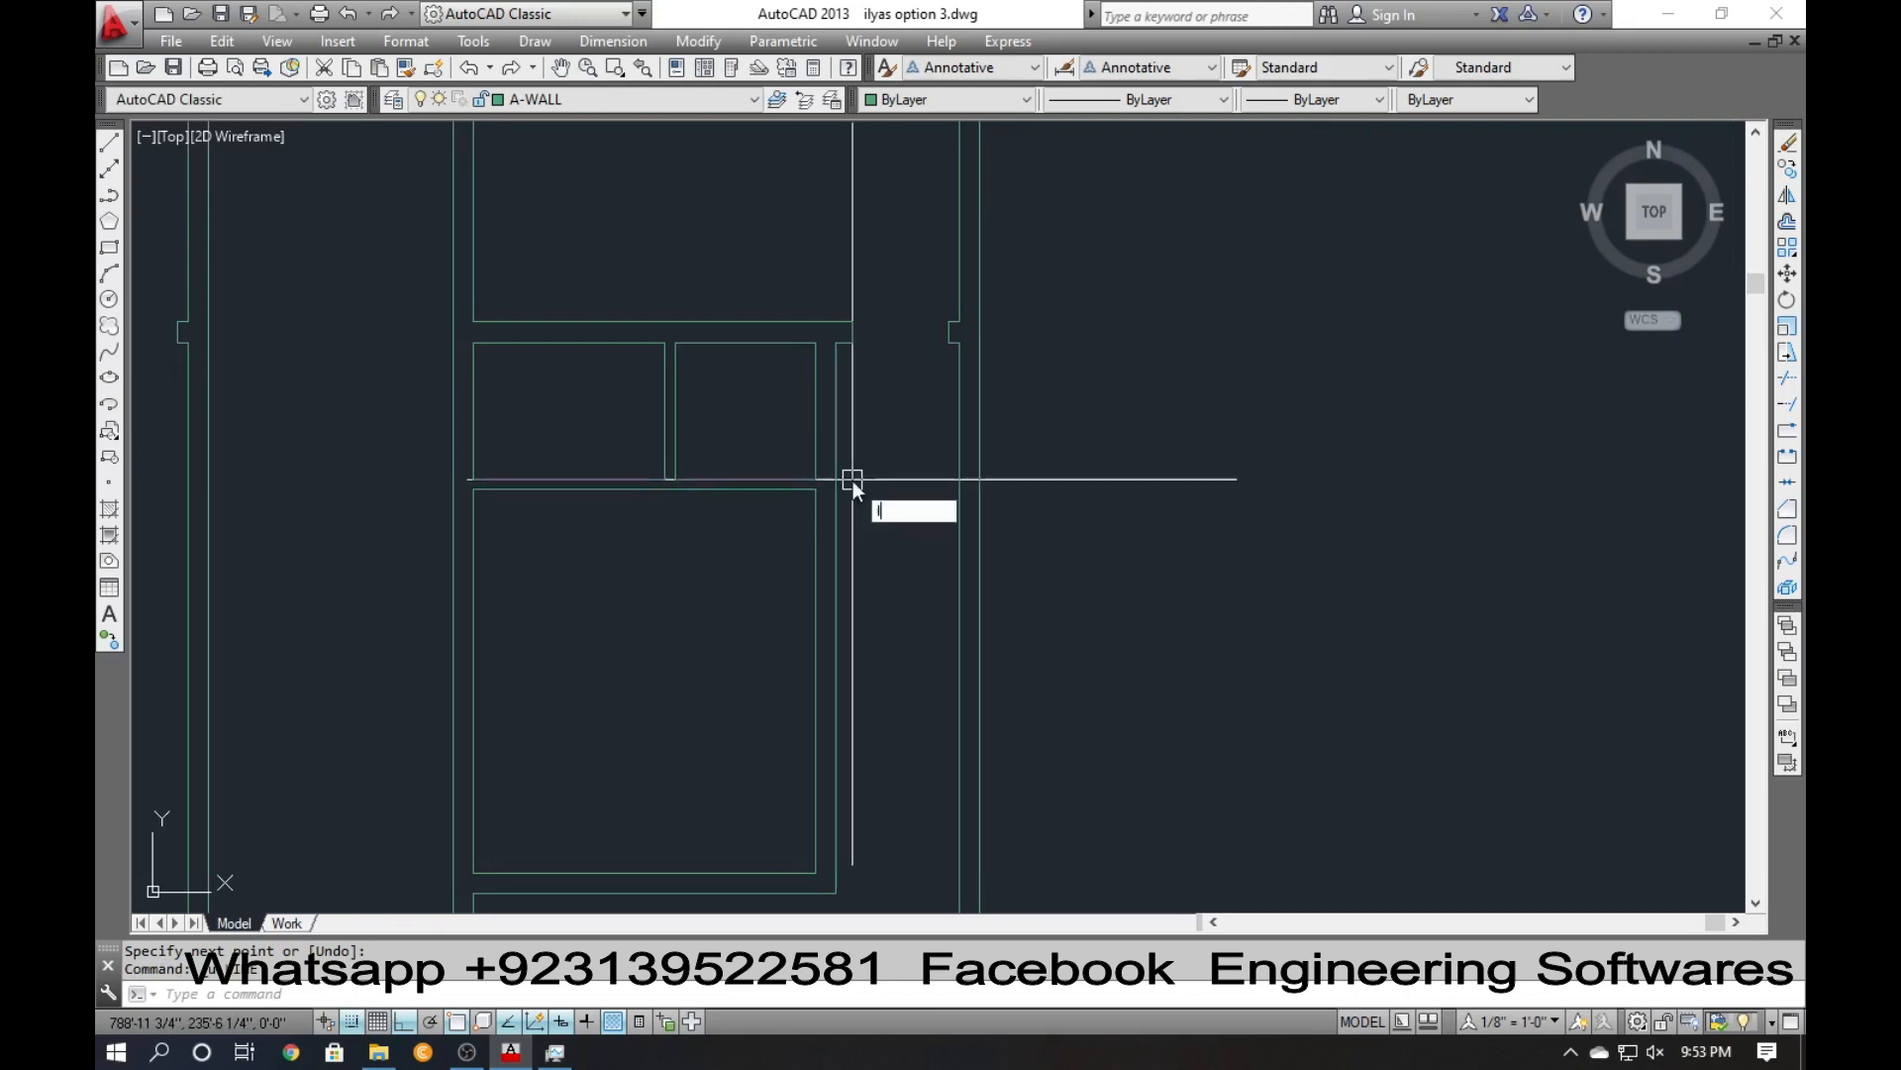
pyautogui.press('Return')
pyautogui.scroll(4, 641, 482)
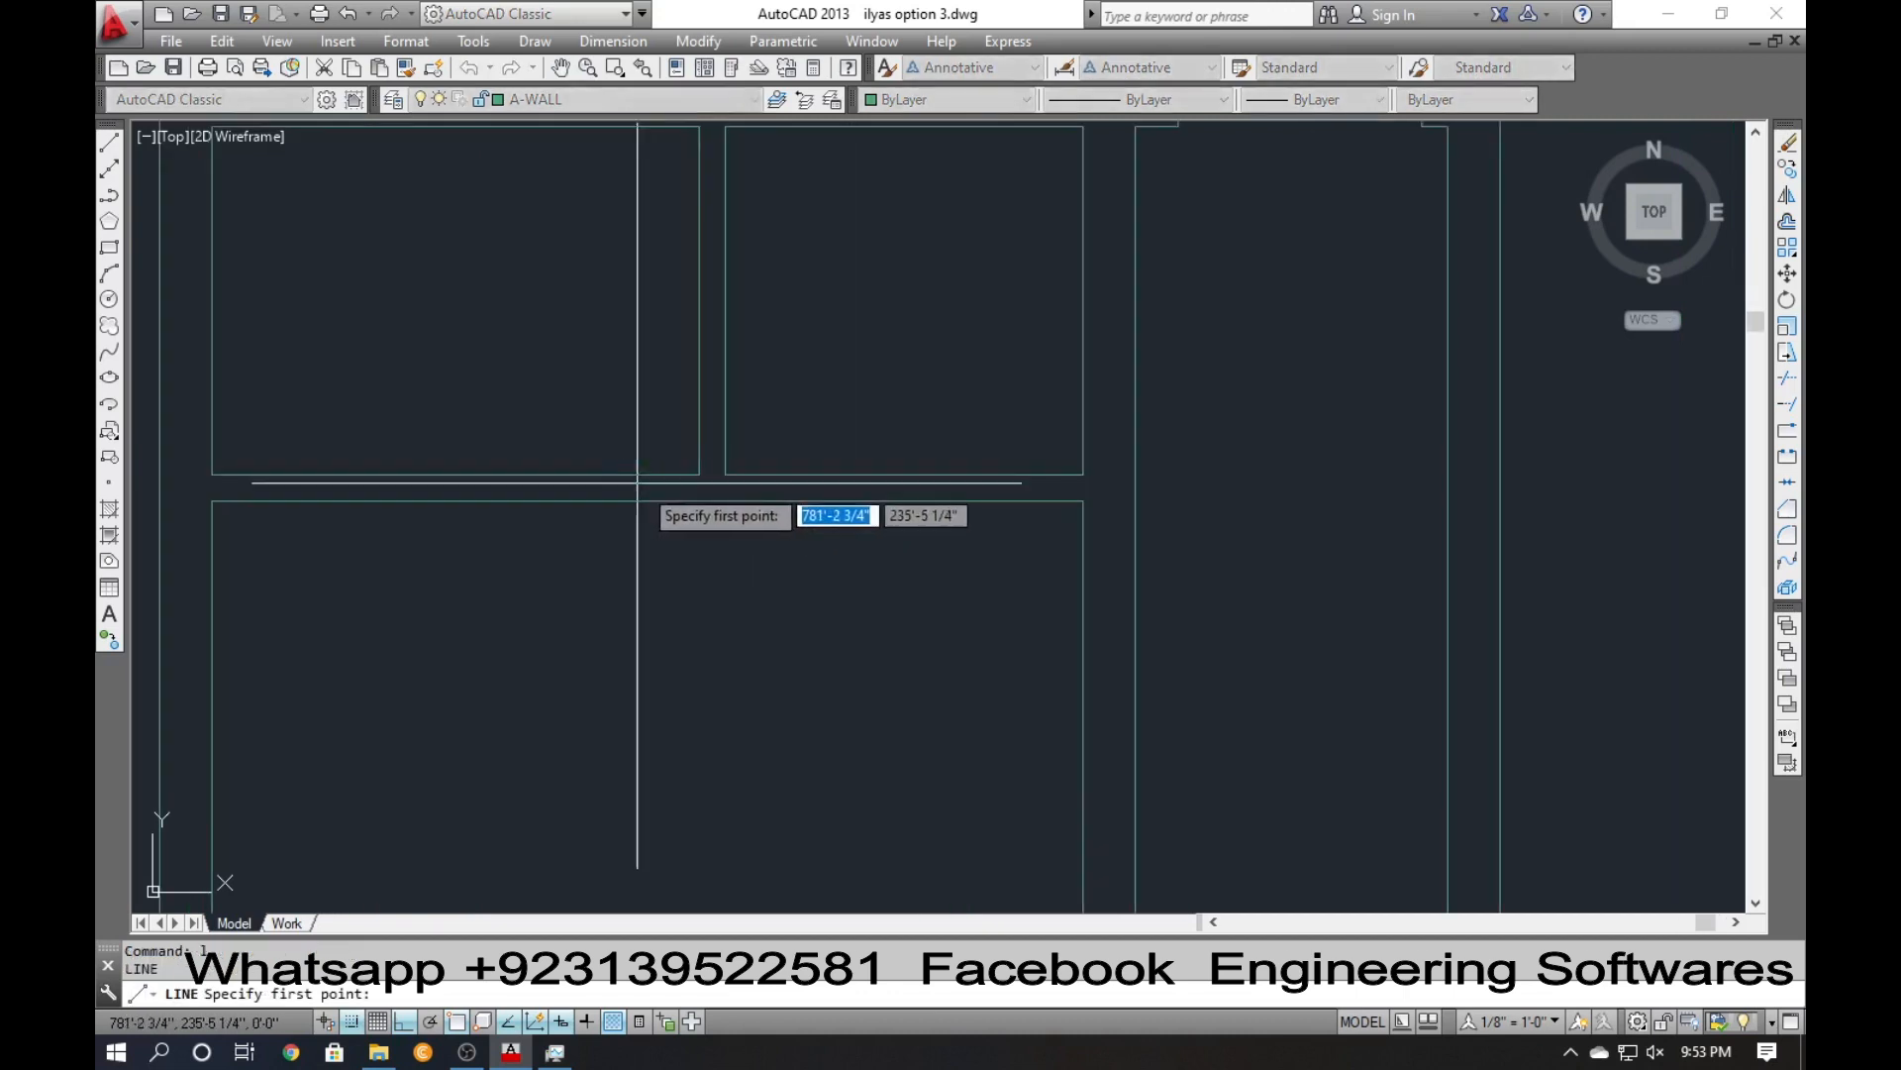
pyautogui.click(725, 474)
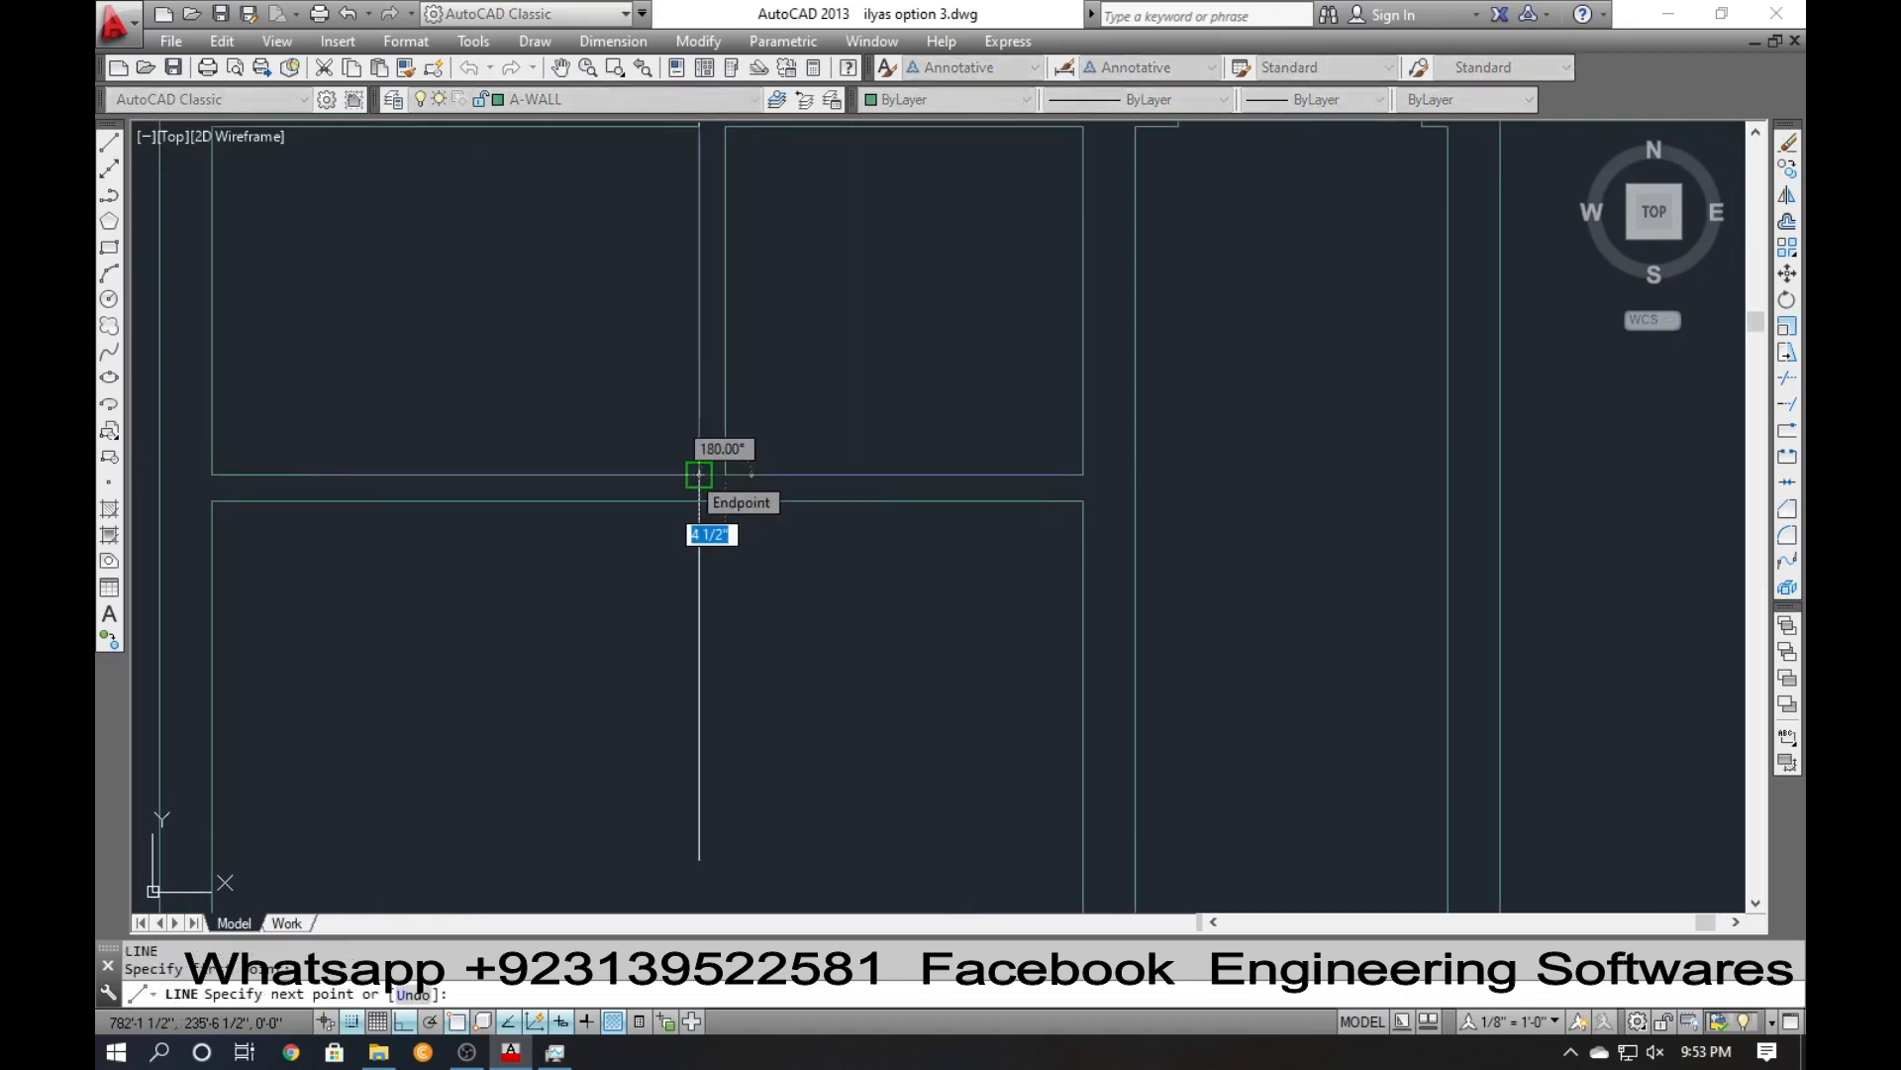
pyautogui.click(699, 474)
pyautogui.press('Return')
pyautogui.press('Return')
pyautogui.click(1083, 474)
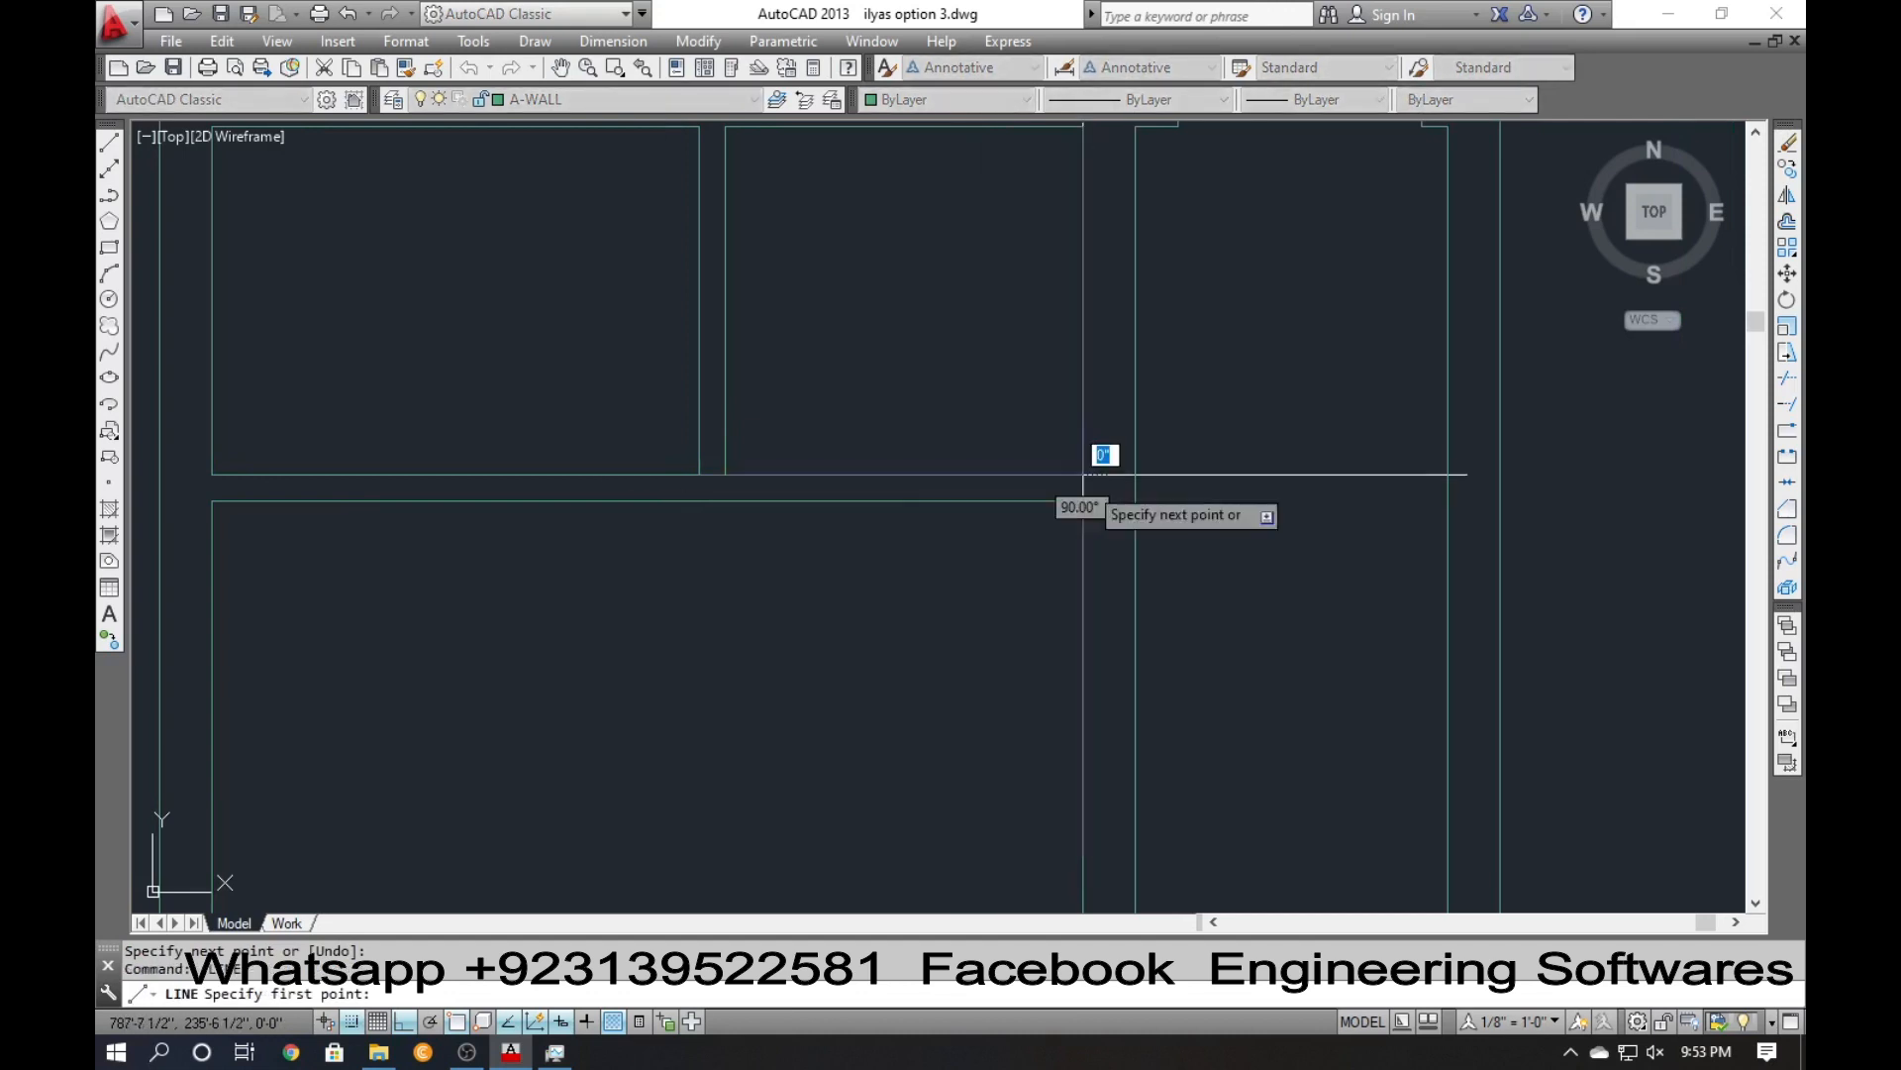
pyautogui.press('Escape')
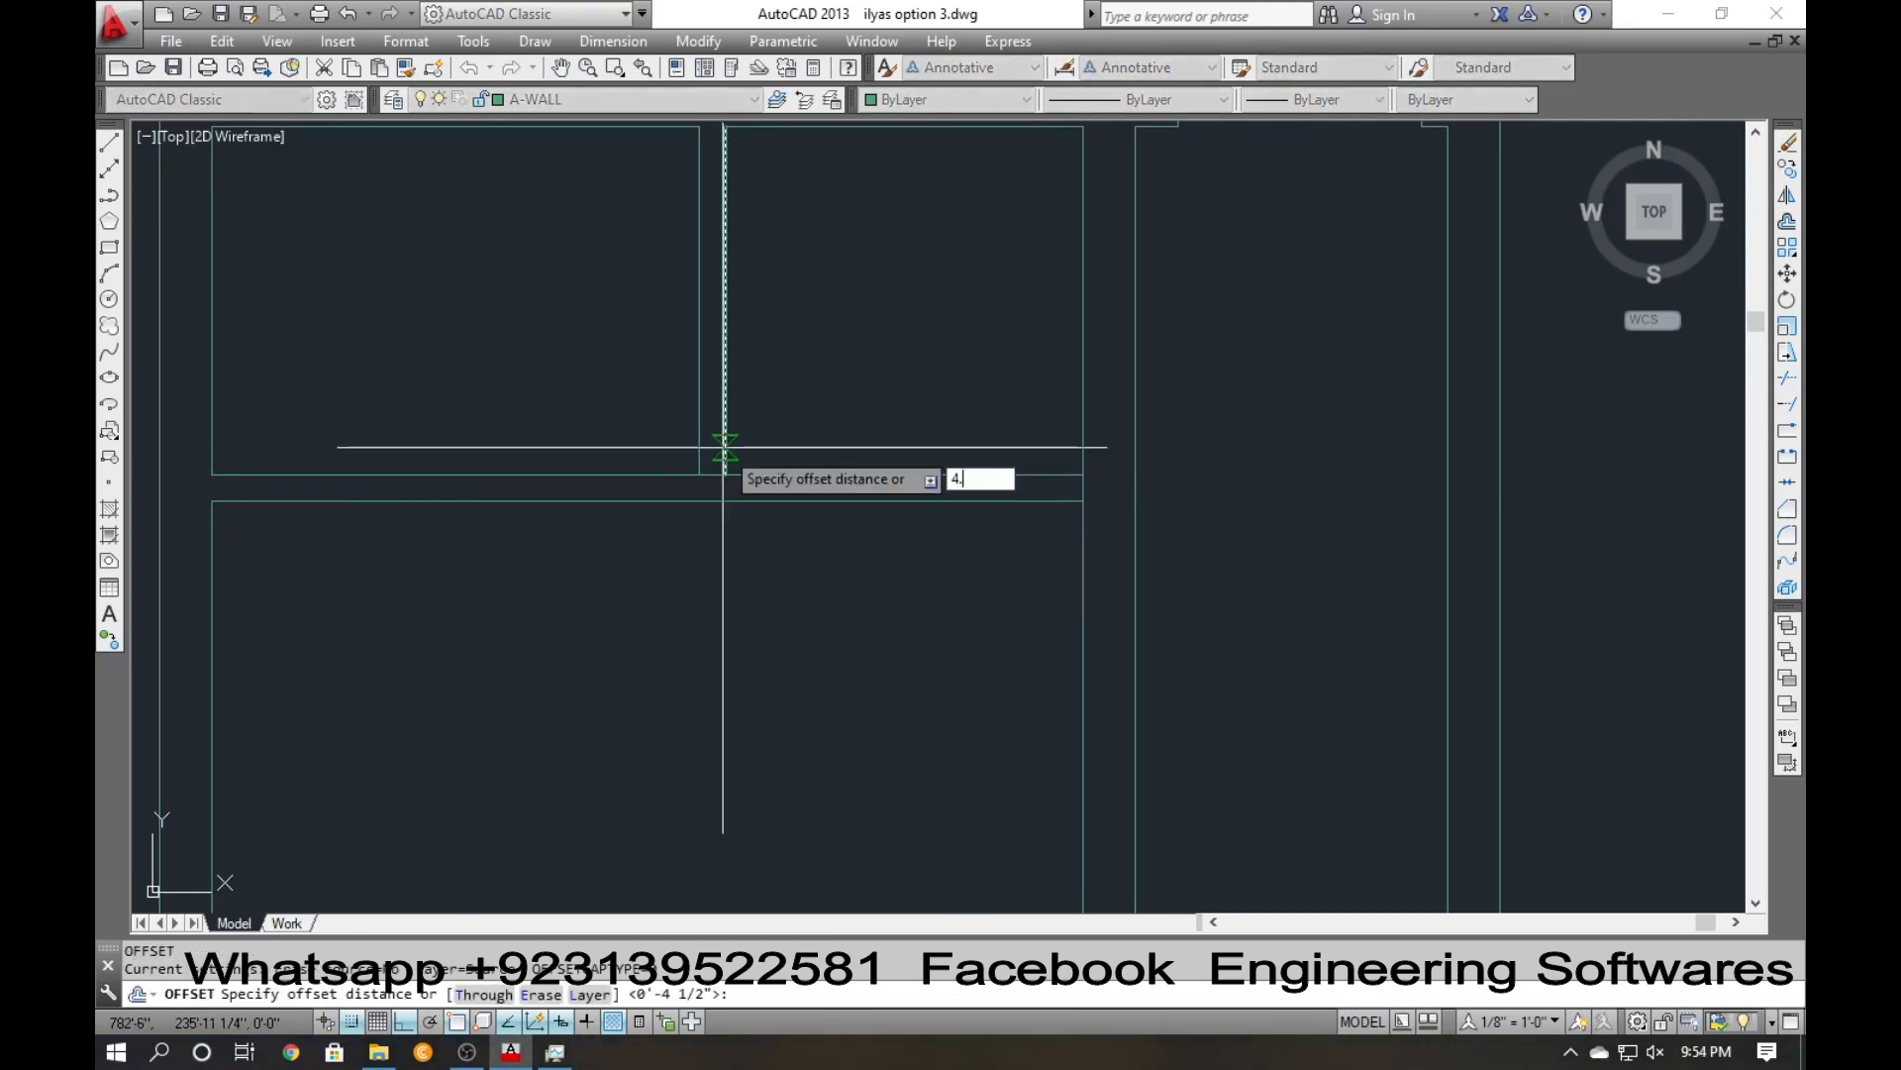
# Offset the two short end lines 4.5" along their partitions to mark the first jamb of each door opening.
pyautogui.press('Return')
pyautogui.click(1078, 486)
pyautogui.click(1029, 487)
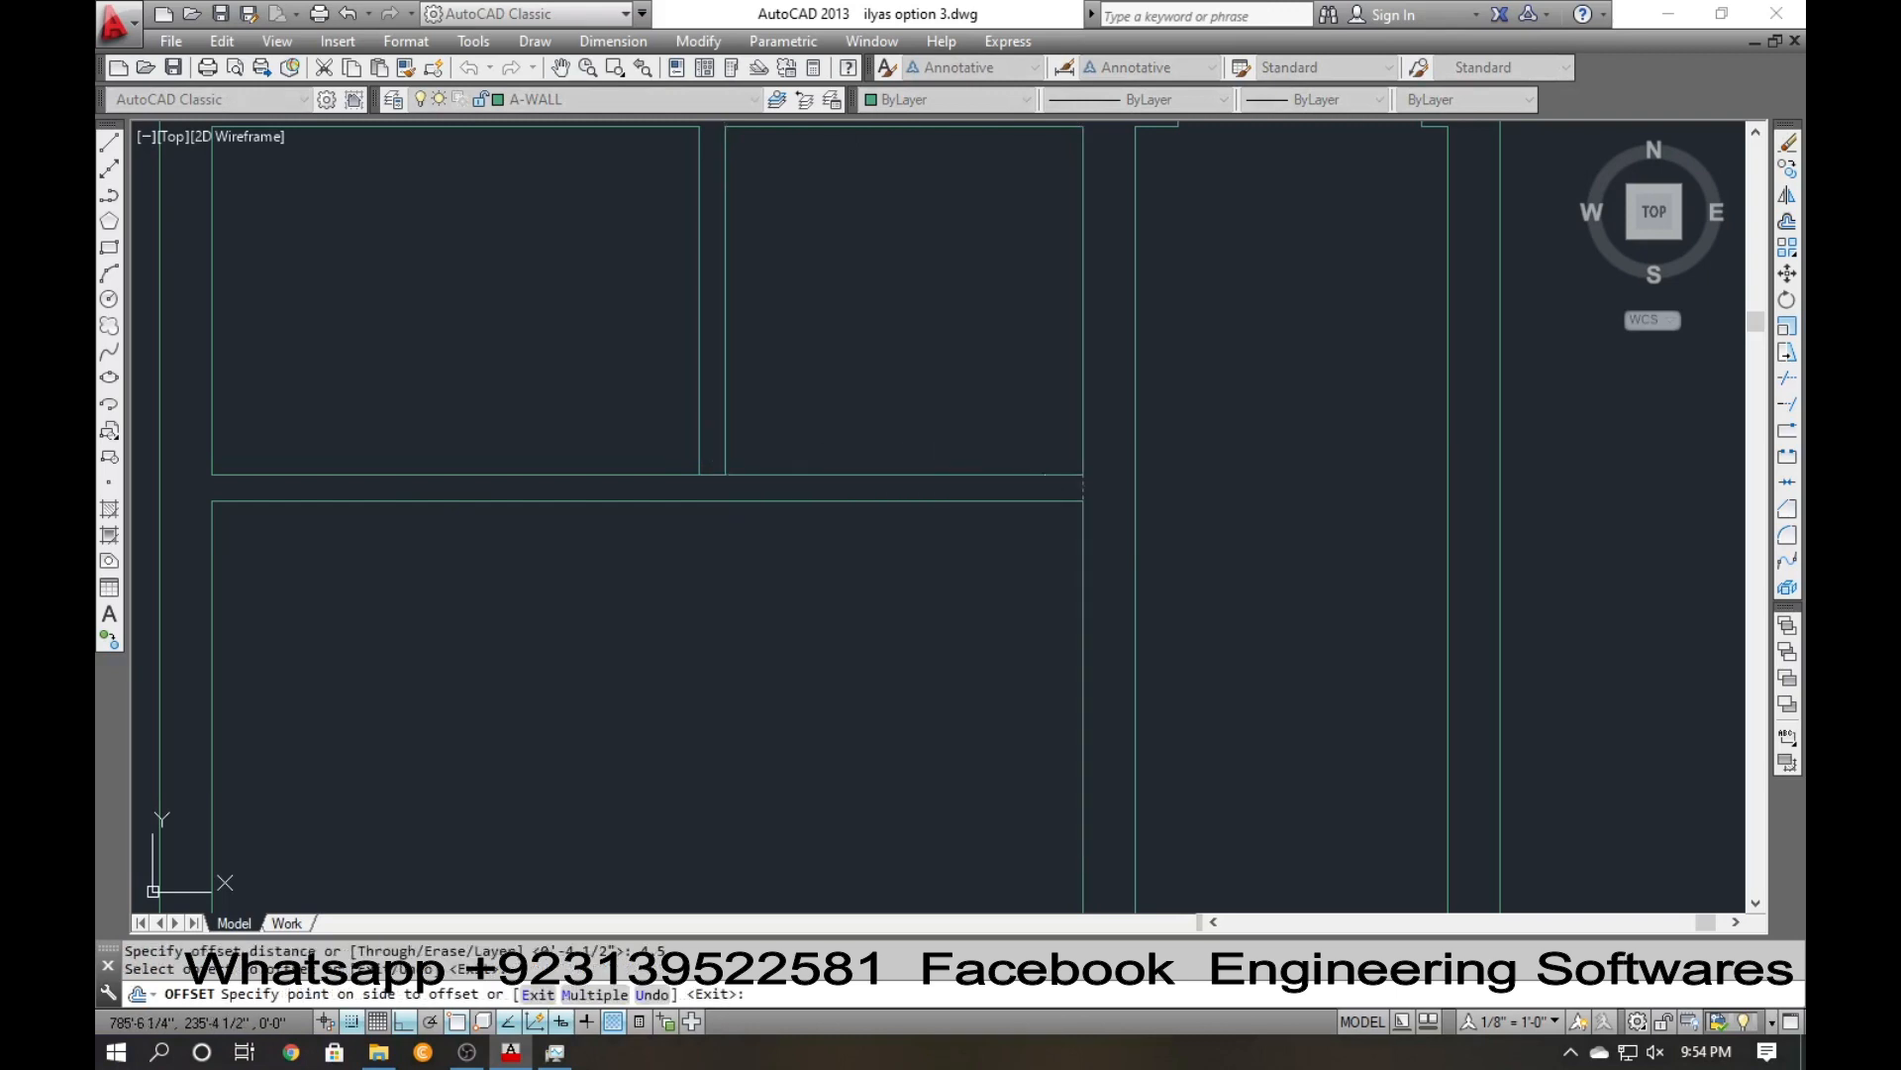
pyautogui.click(799, 476)
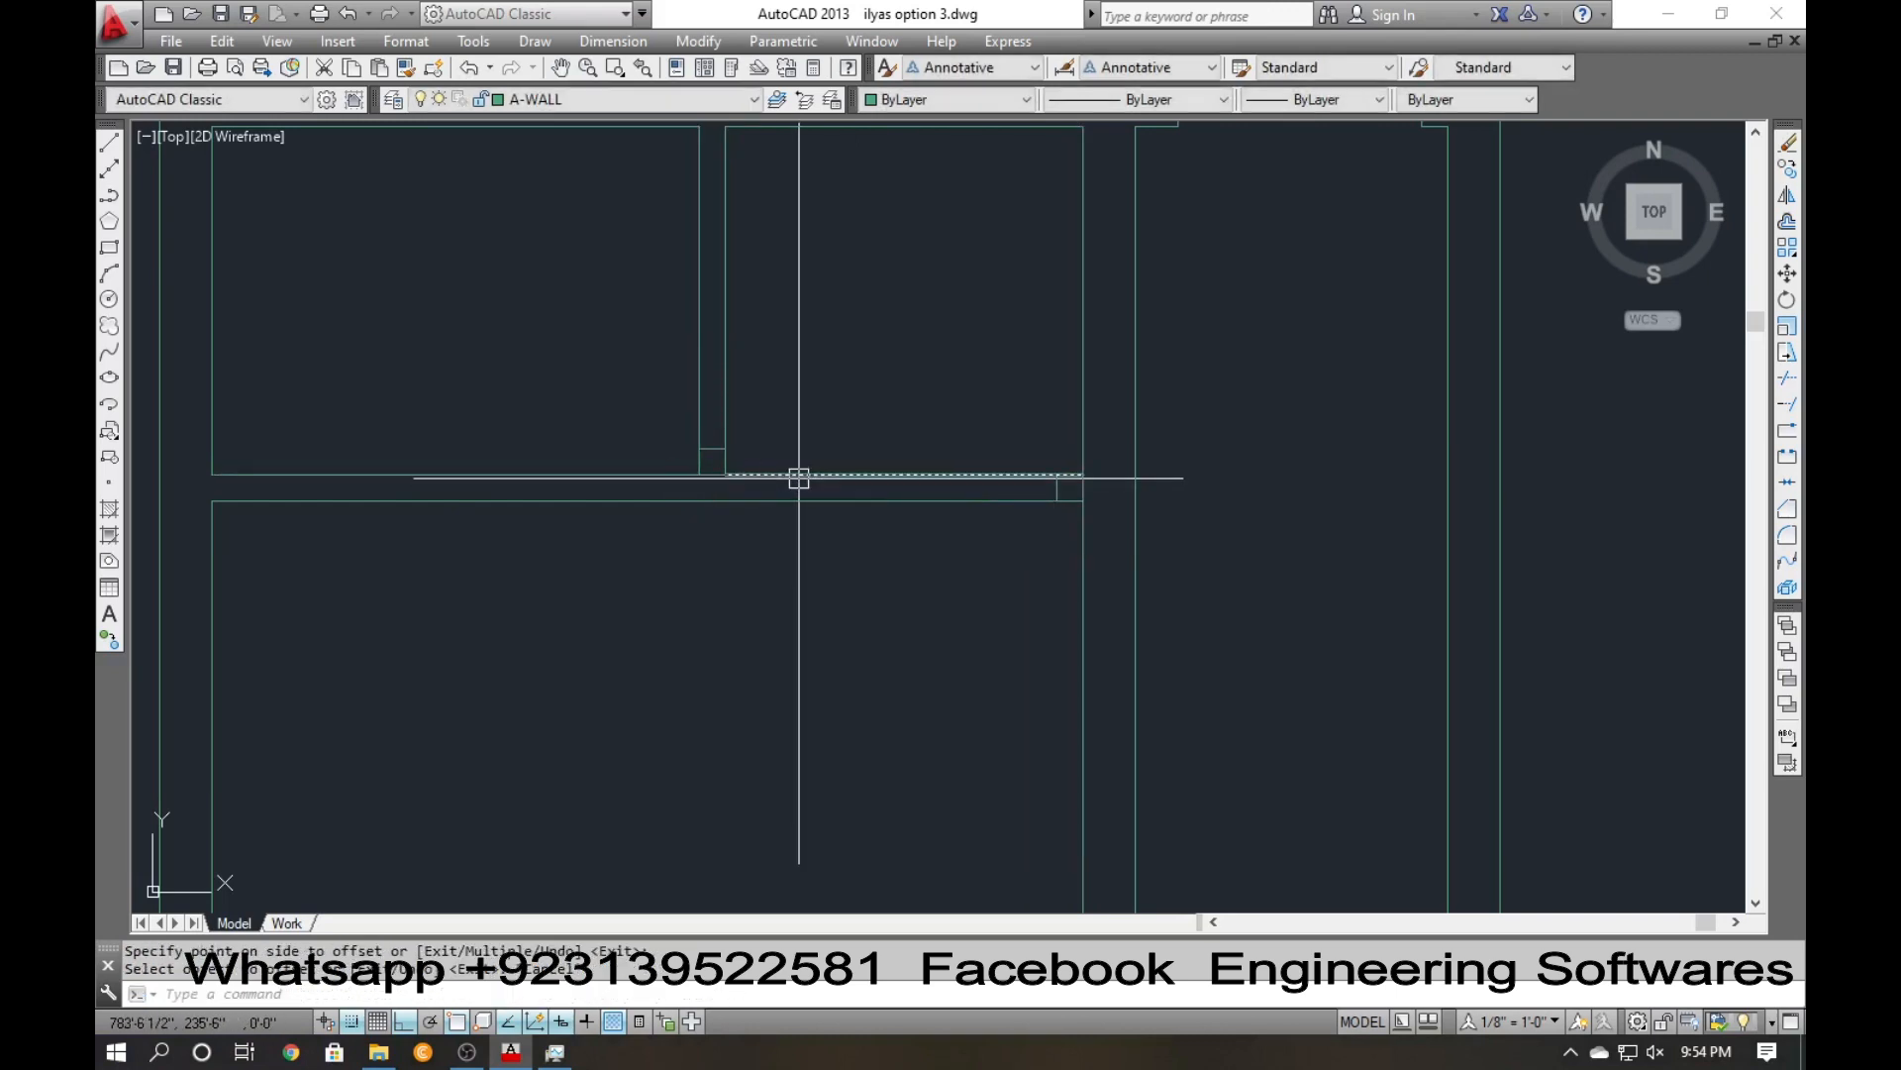
# Offset both jamb lines further along their partitions by the door width to mark the opposite jambs.
pyautogui.write('o')
pyautogui.press('Return')
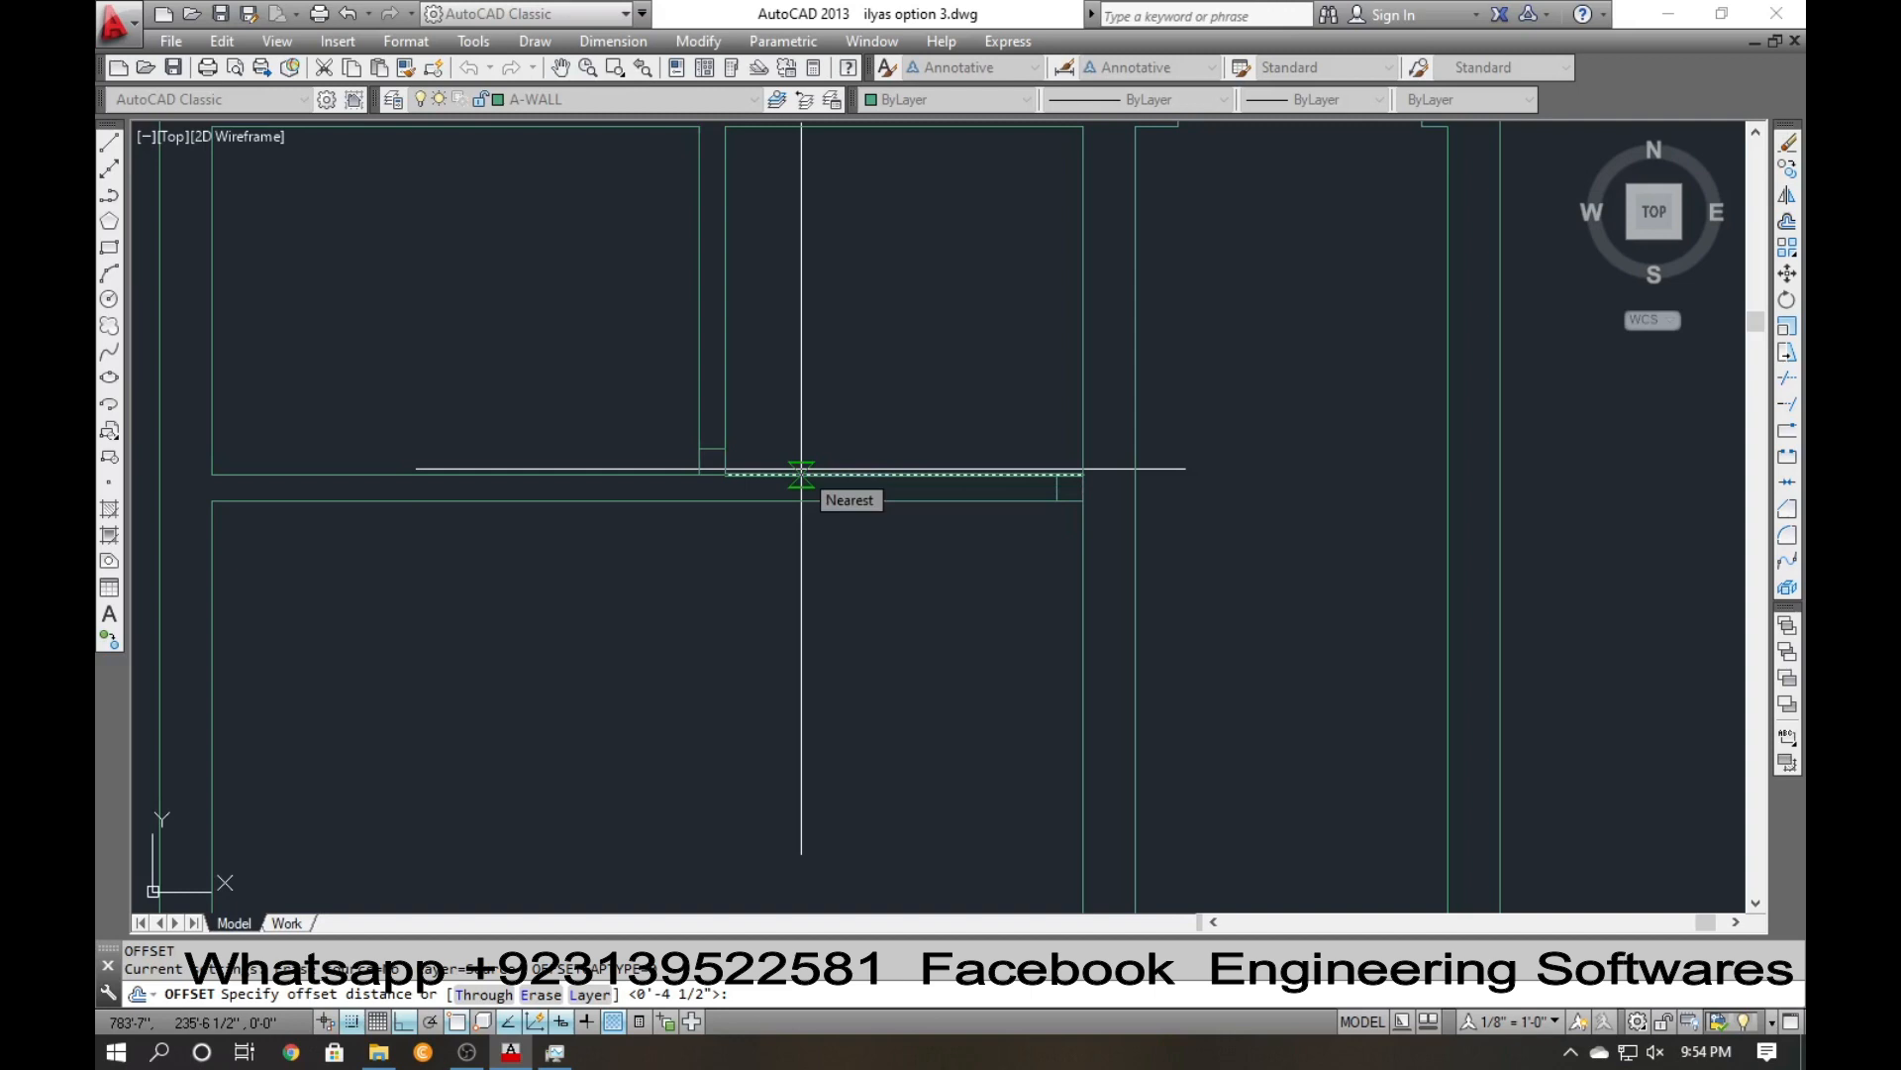
pyautogui.press('Return')
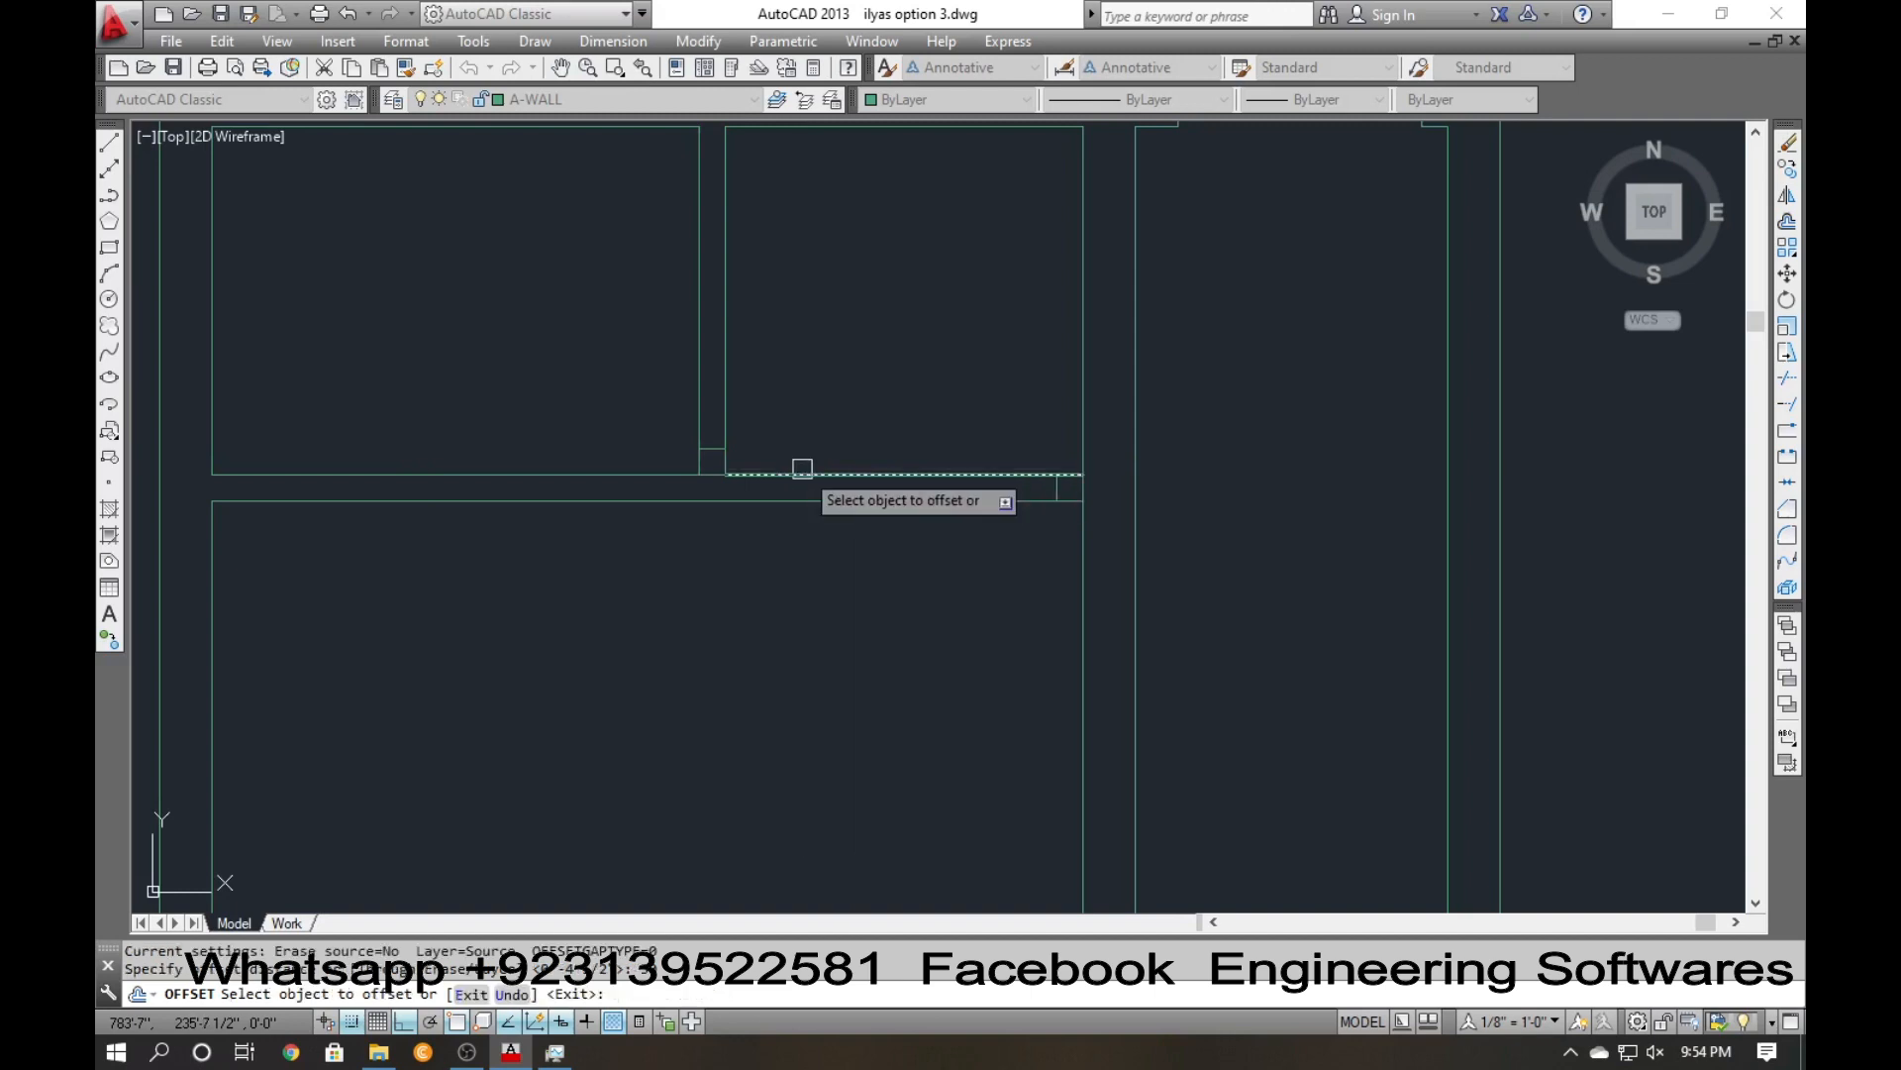
pyautogui.click(712, 448)
pyautogui.click(709, 361)
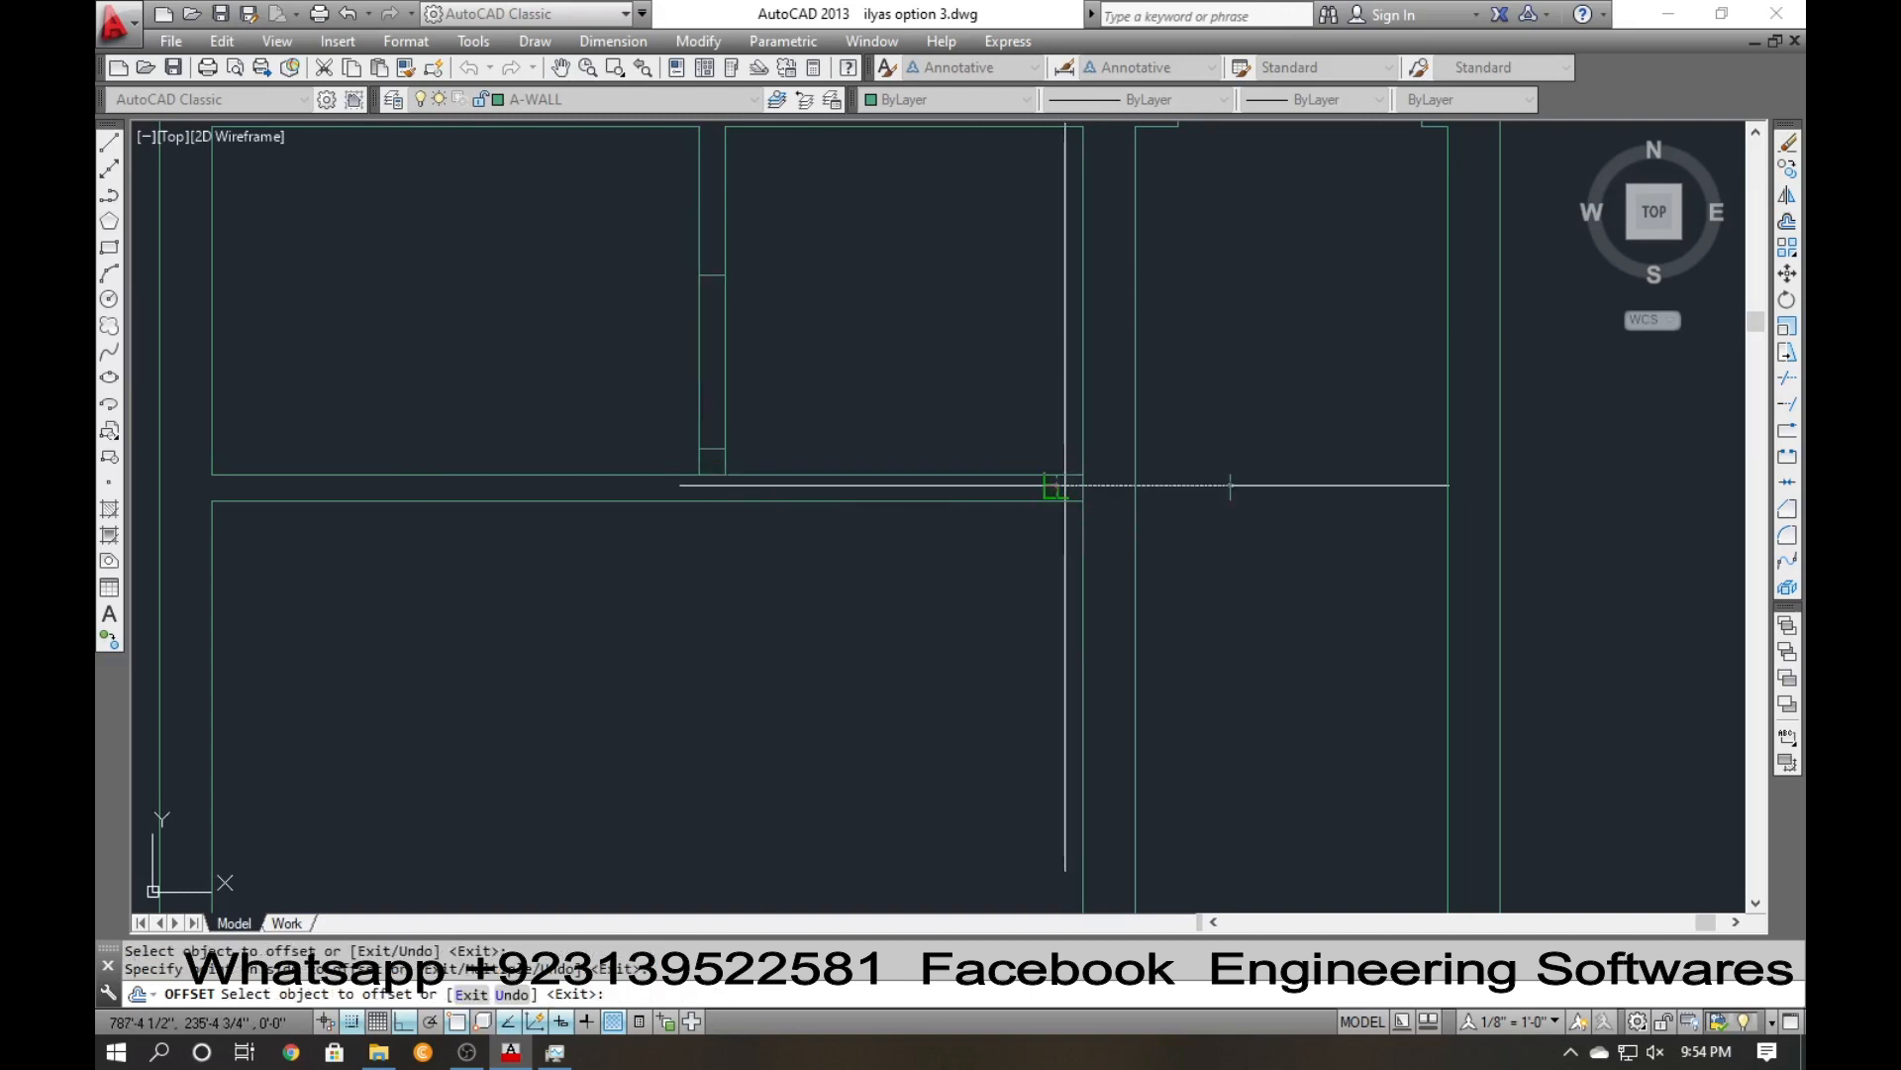
pyautogui.press('Escape')
# Trim the horizontal partition's lines between its jambs to open the doorway, and erase the short line at the passage wall.
pyautogui.write('tr')
pyautogui.press('Return')
pyautogui.press('Return')
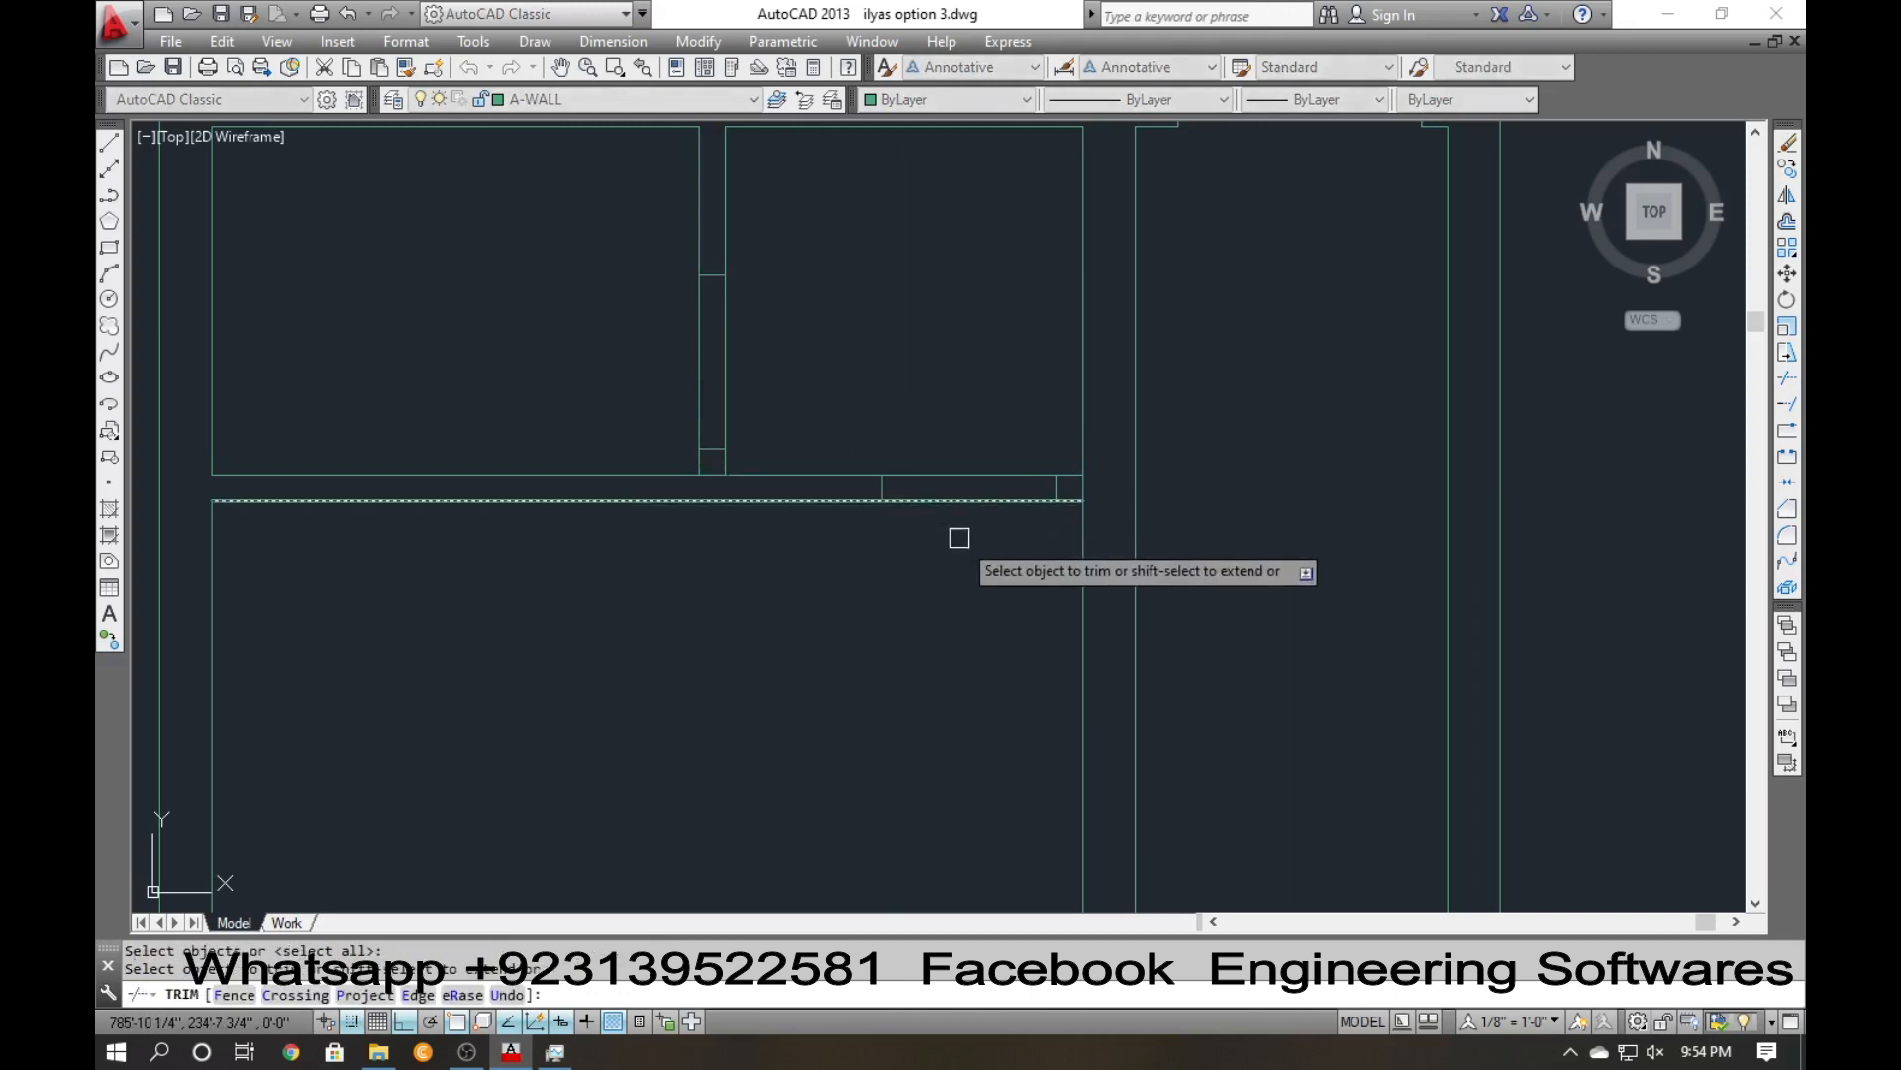
pyautogui.click(978, 503)
pyautogui.click(1012, 480)
pyautogui.press('Escape')
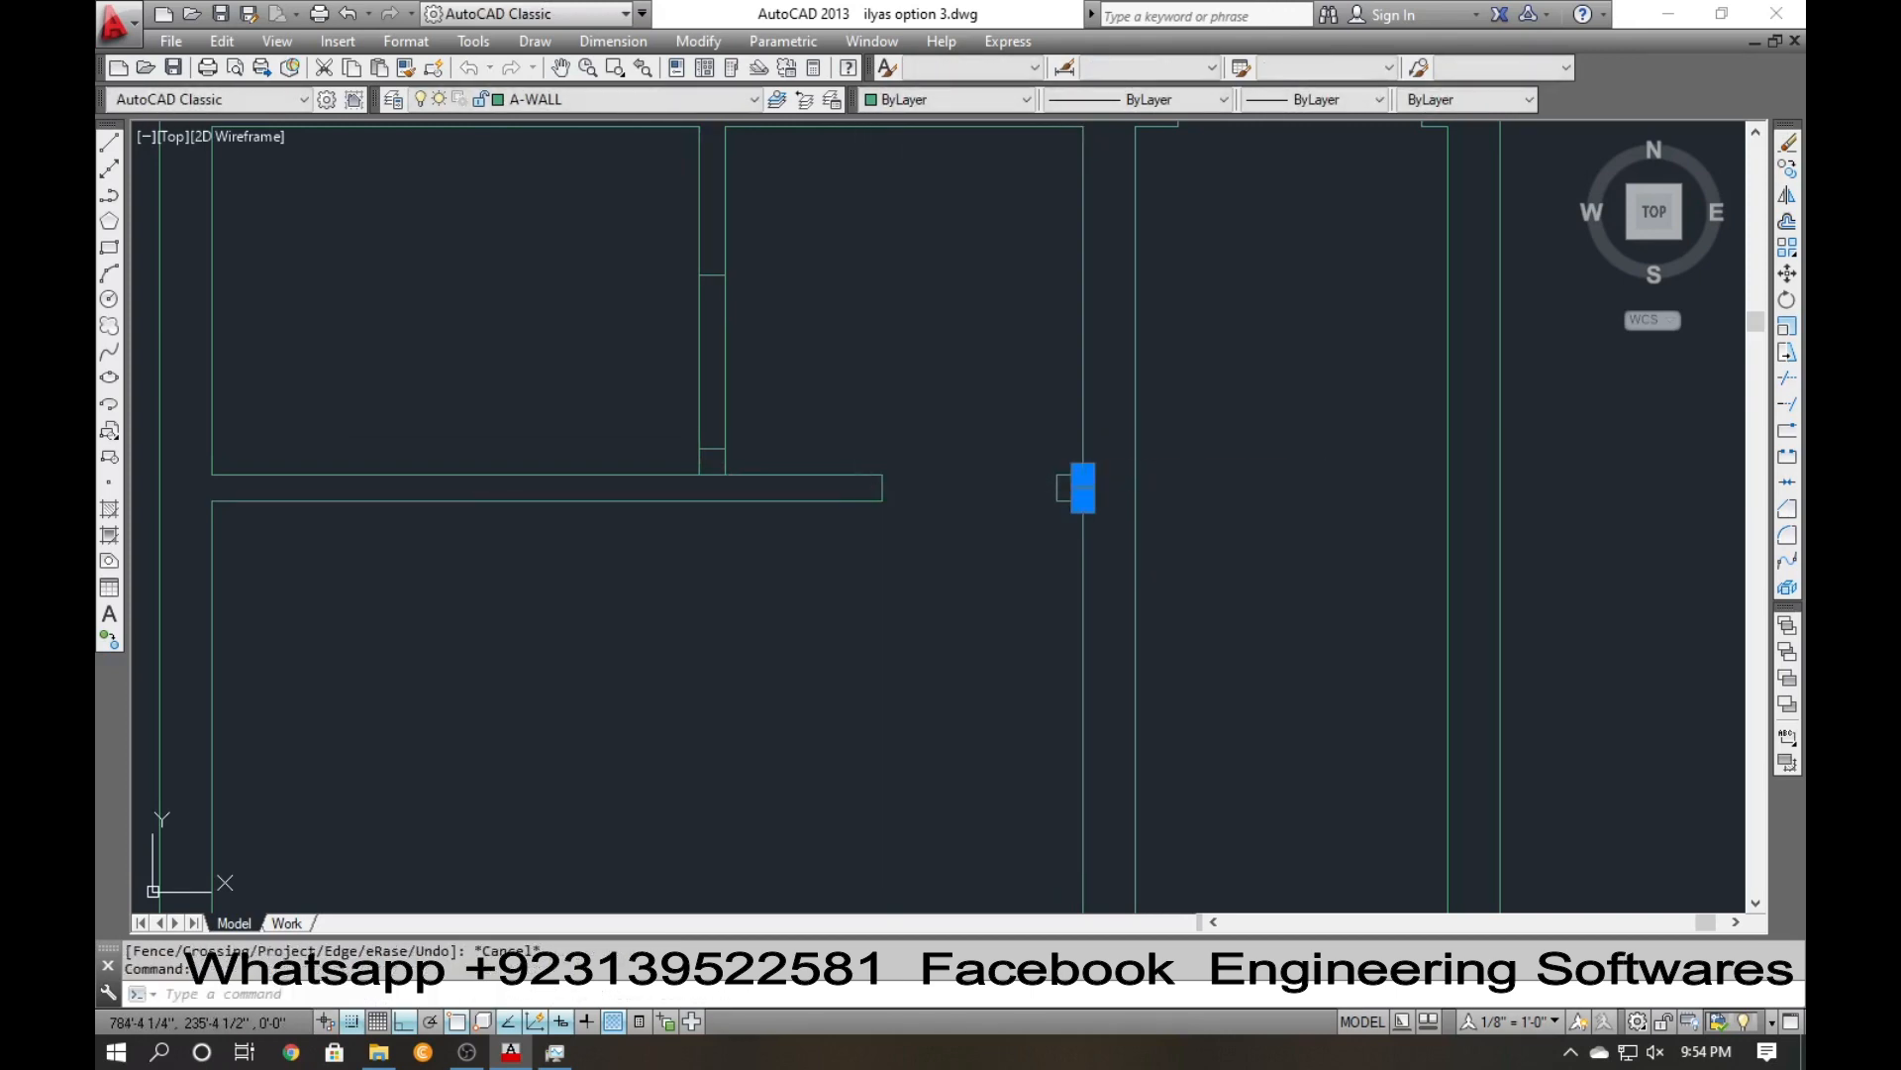
pyautogui.write('e')
pyautogui.press('Return')
# Trim the vertical partition's two lines between its jambs to open the doorway between the small rooms.
pyautogui.write('tr')
pyautogui.press('Return')
pyautogui.press('Return')
pyautogui.click(822, 374)
pyautogui.click(616, 361)
pyautogui.press('Escape')
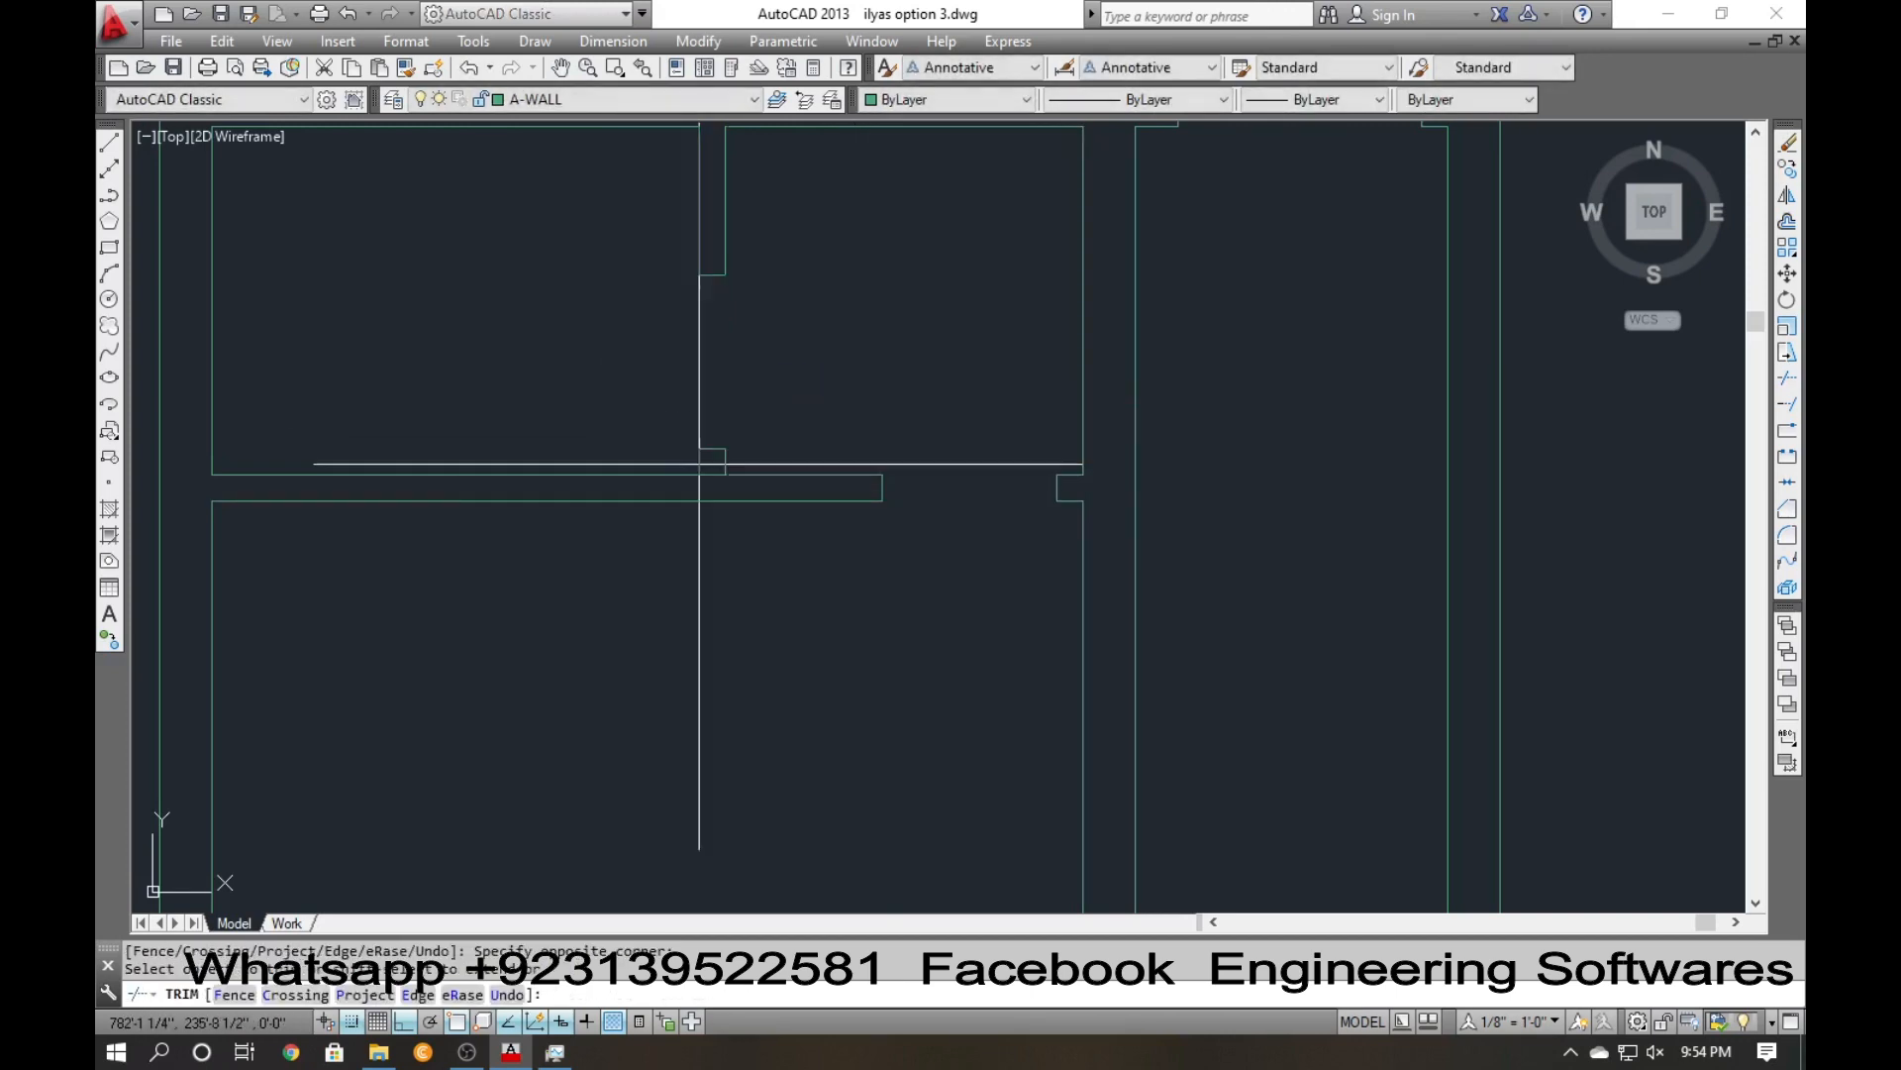
# Erase the leftover short line where the vertical partition between the small rooms meets the horizontal partition.
pyautogui.click(712, 475)
pyautogui.write('e')
pyautogui.press('Return')
pyautogui.scroll(-5, 743, 545)
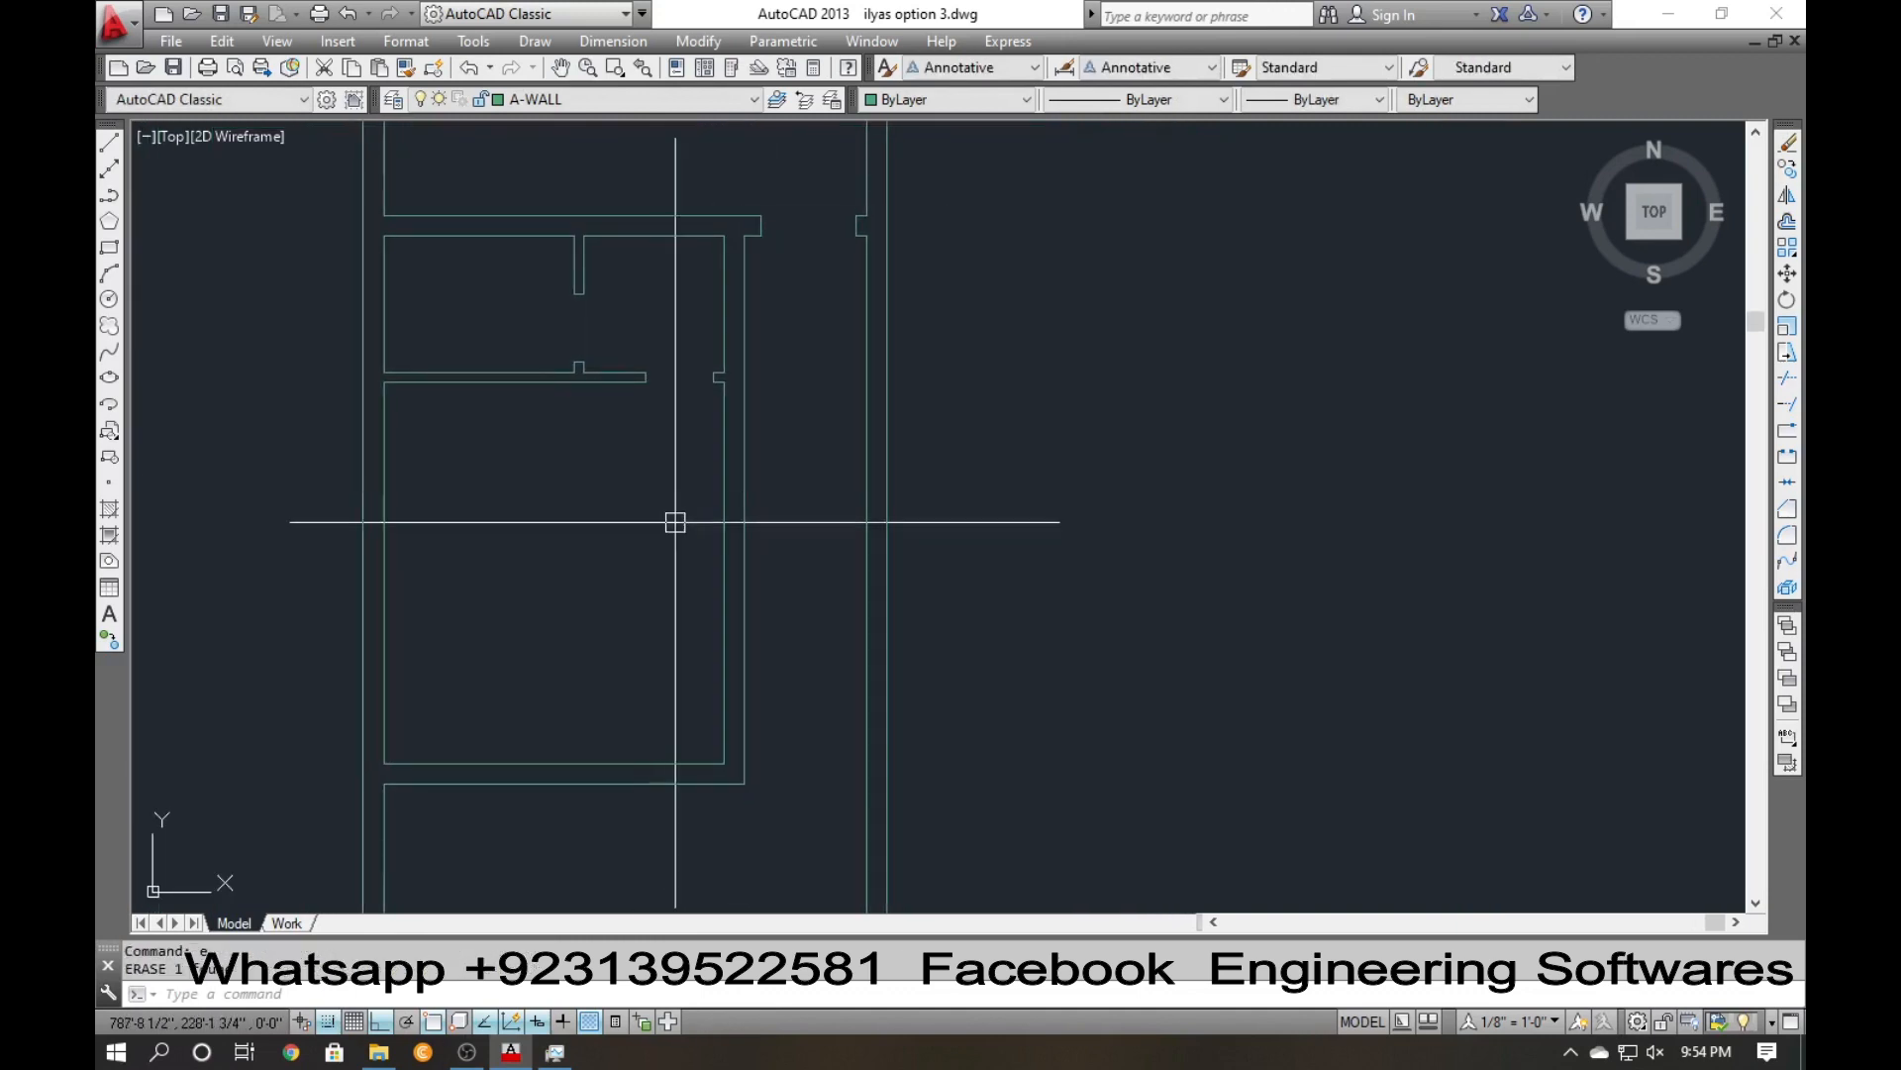
# Draw a short line from the large room's lower inside corner across the passage wall.
pyautogui.moveTo(717, 526); pyautogui.dragTo(632, 382, button='middle')
pyautogui.scroll(4, 677, 613)
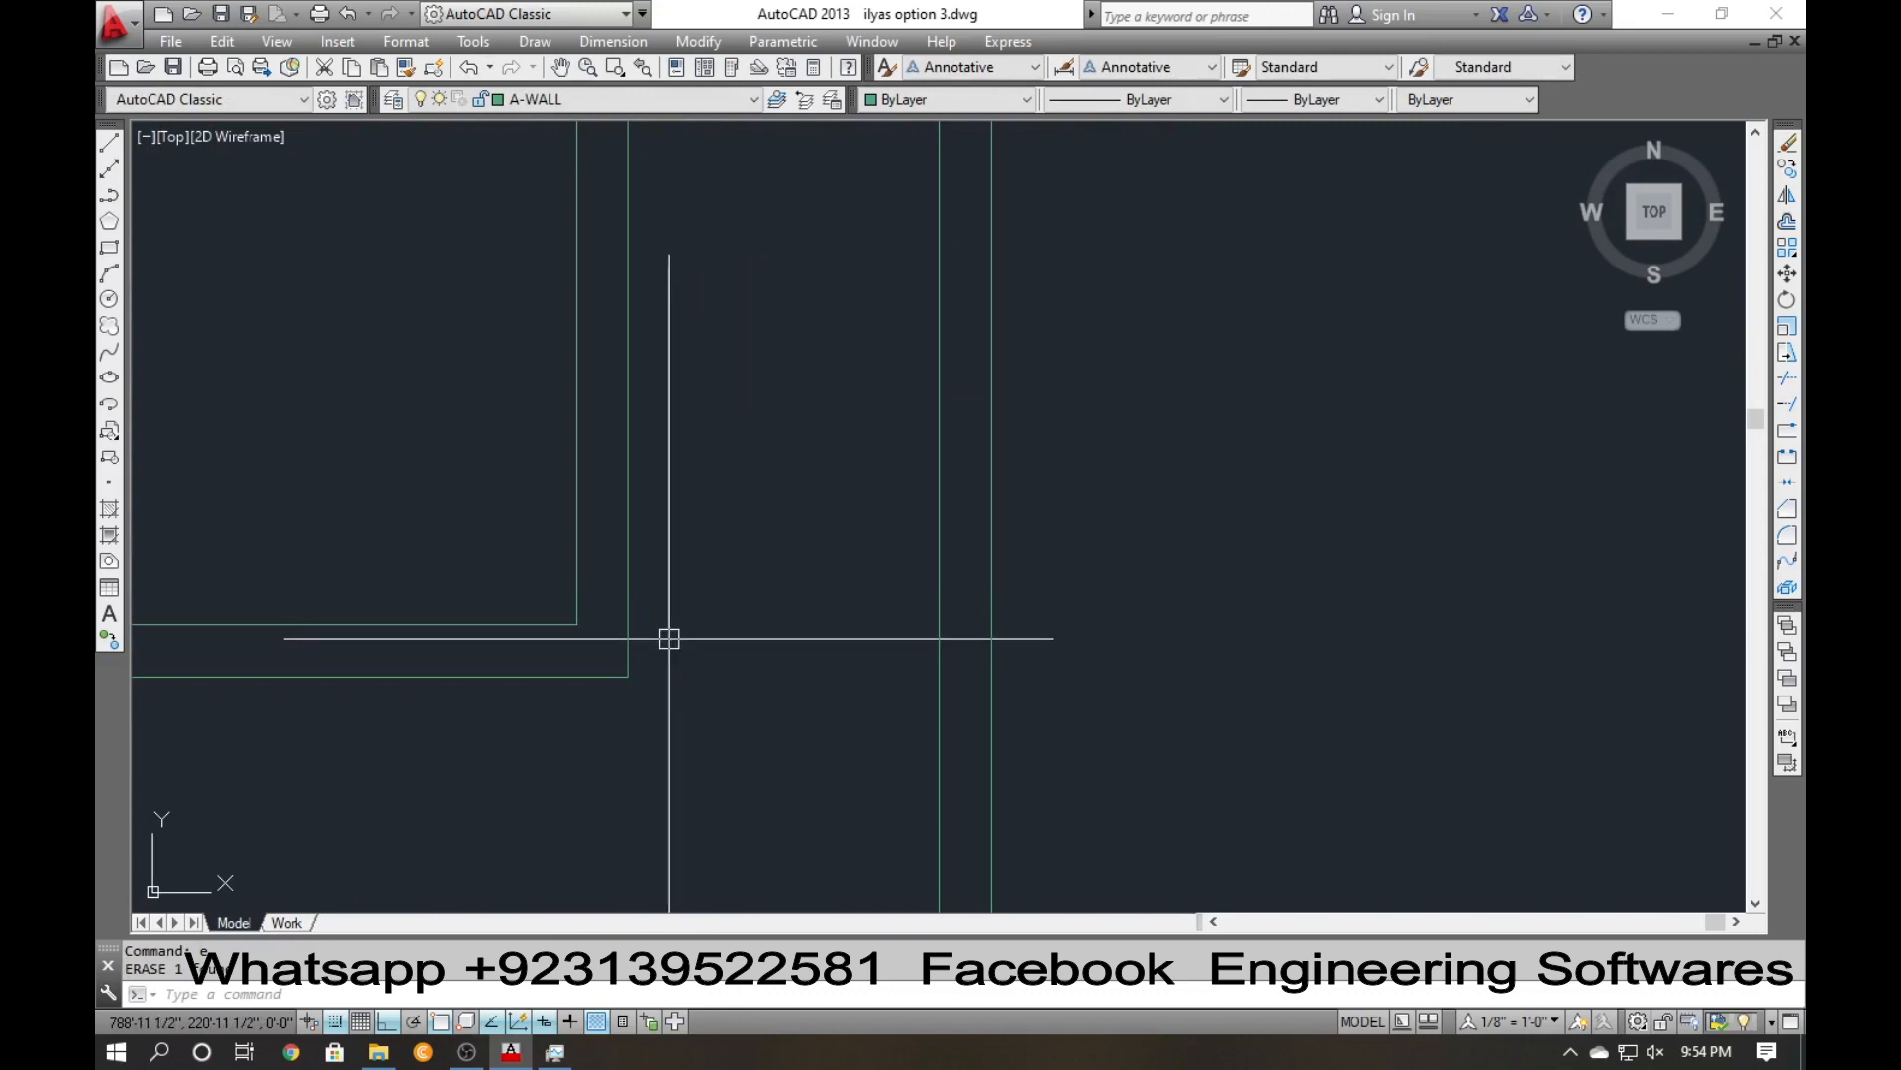
pyautogui.write('l')
pyautogui.press('Return')
pyautogui.press('Escape')
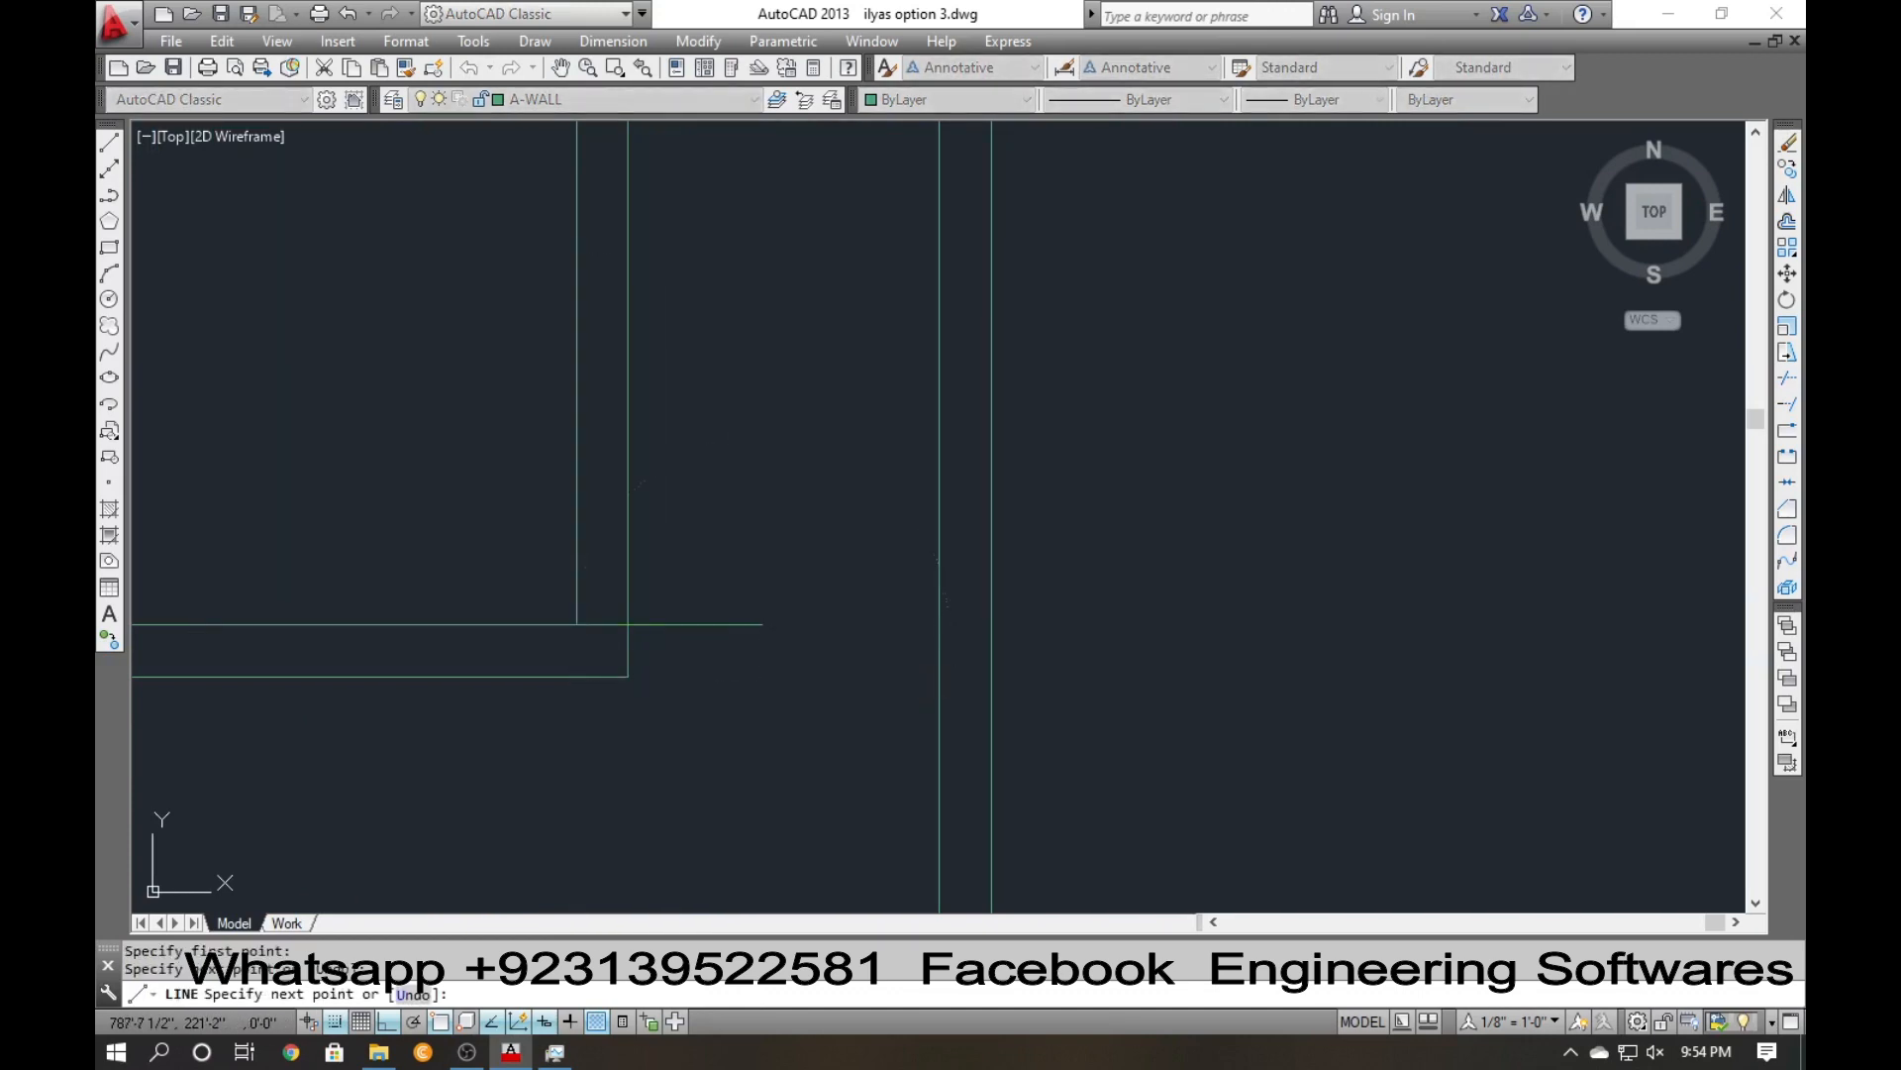
# Offset the short line 4.5" upward to mark the first door jamb, and erase the original line.
pyautogui.write('o')
pyautogui.press('Return')
pyautogui.write('4')
pyautogui.press('Return')
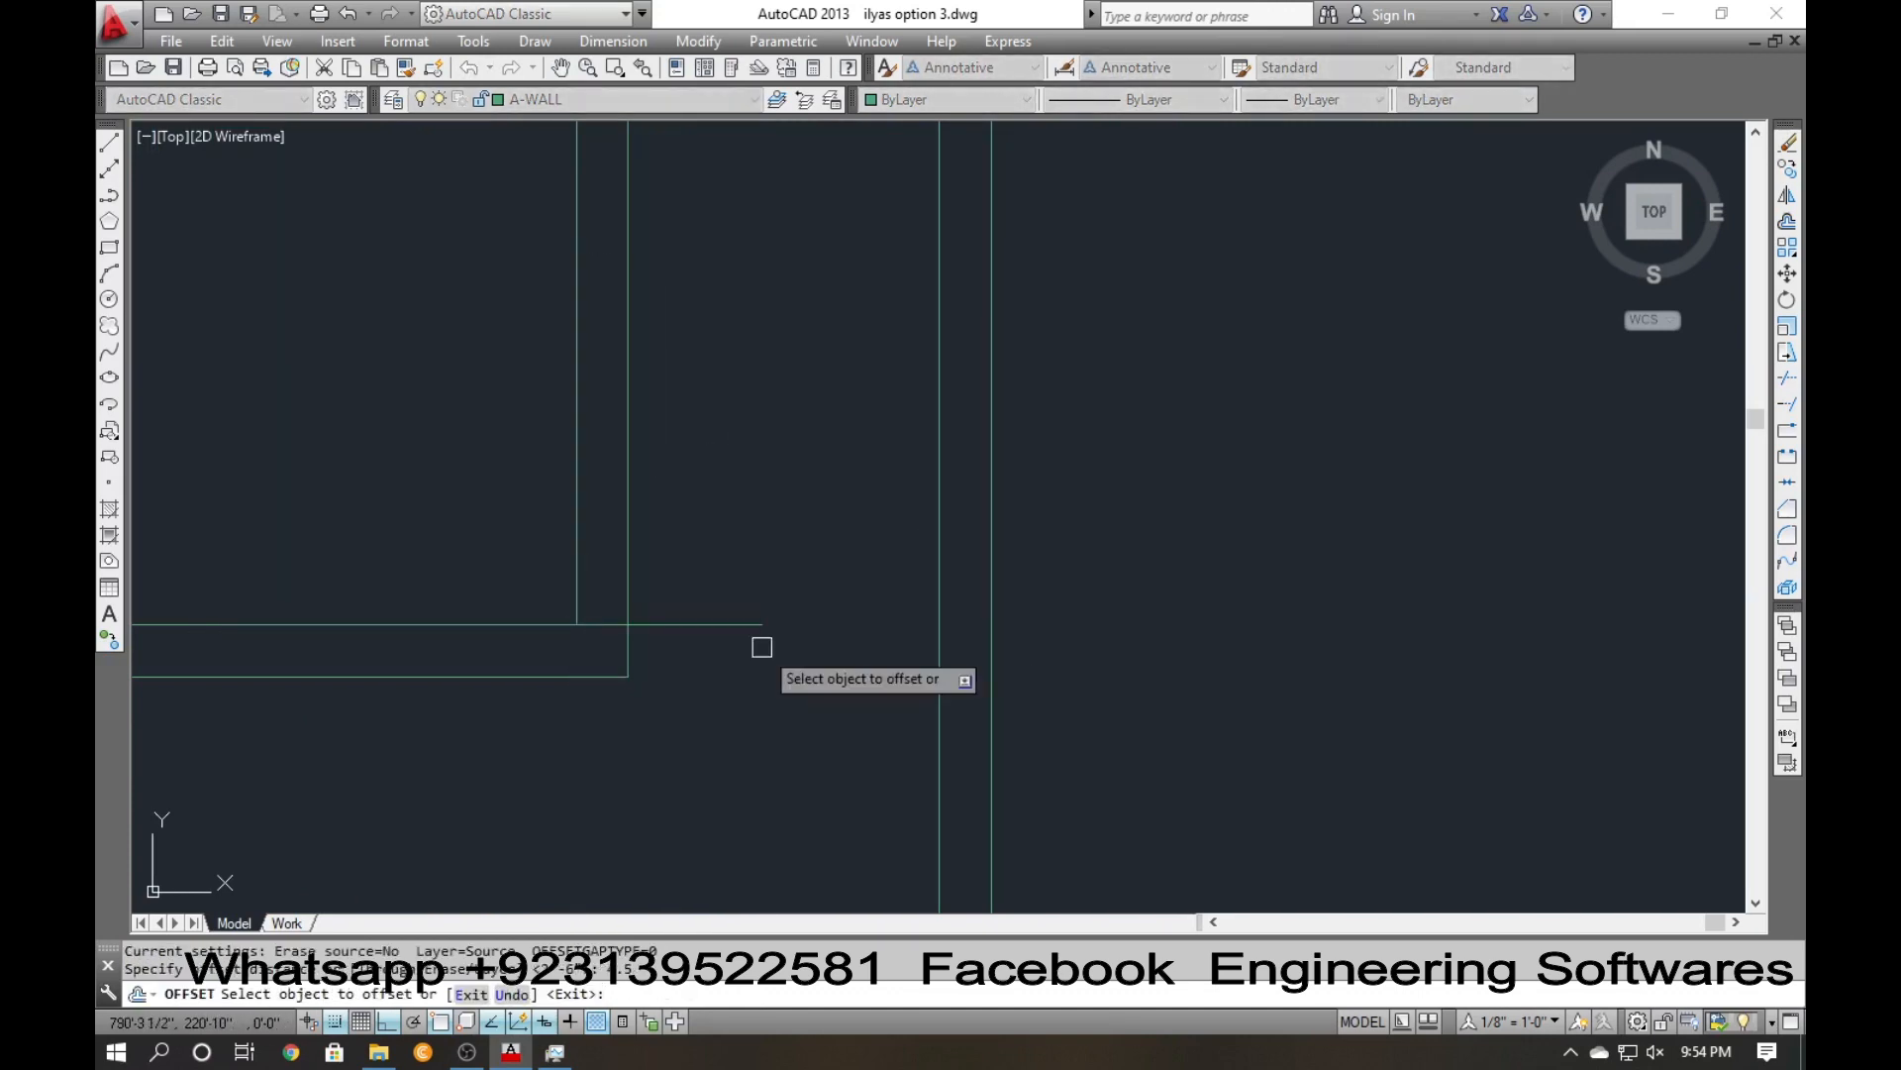
pyautogui.click(698, 624)
pyautogui.click(723, 537)
pyautogui.press('Escape')
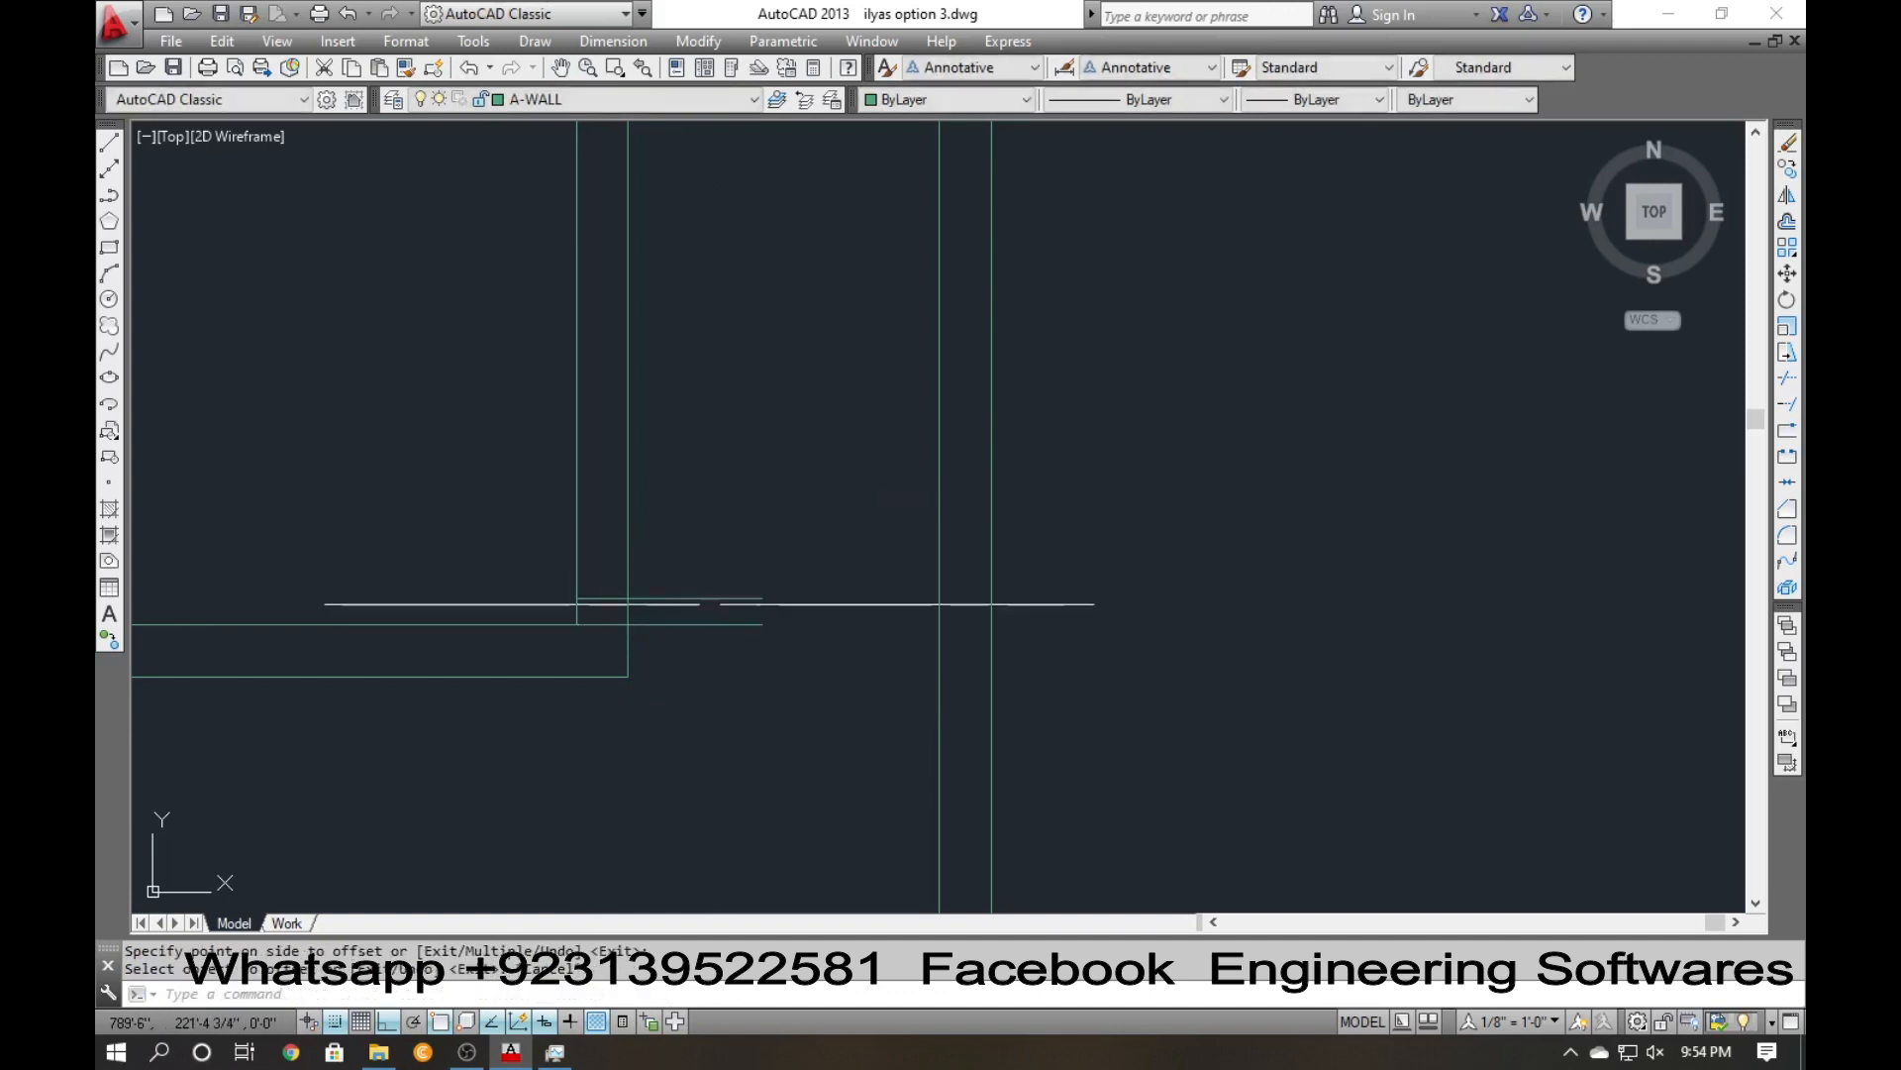
pyautogui.write('e')
pyautogui.press('Return')
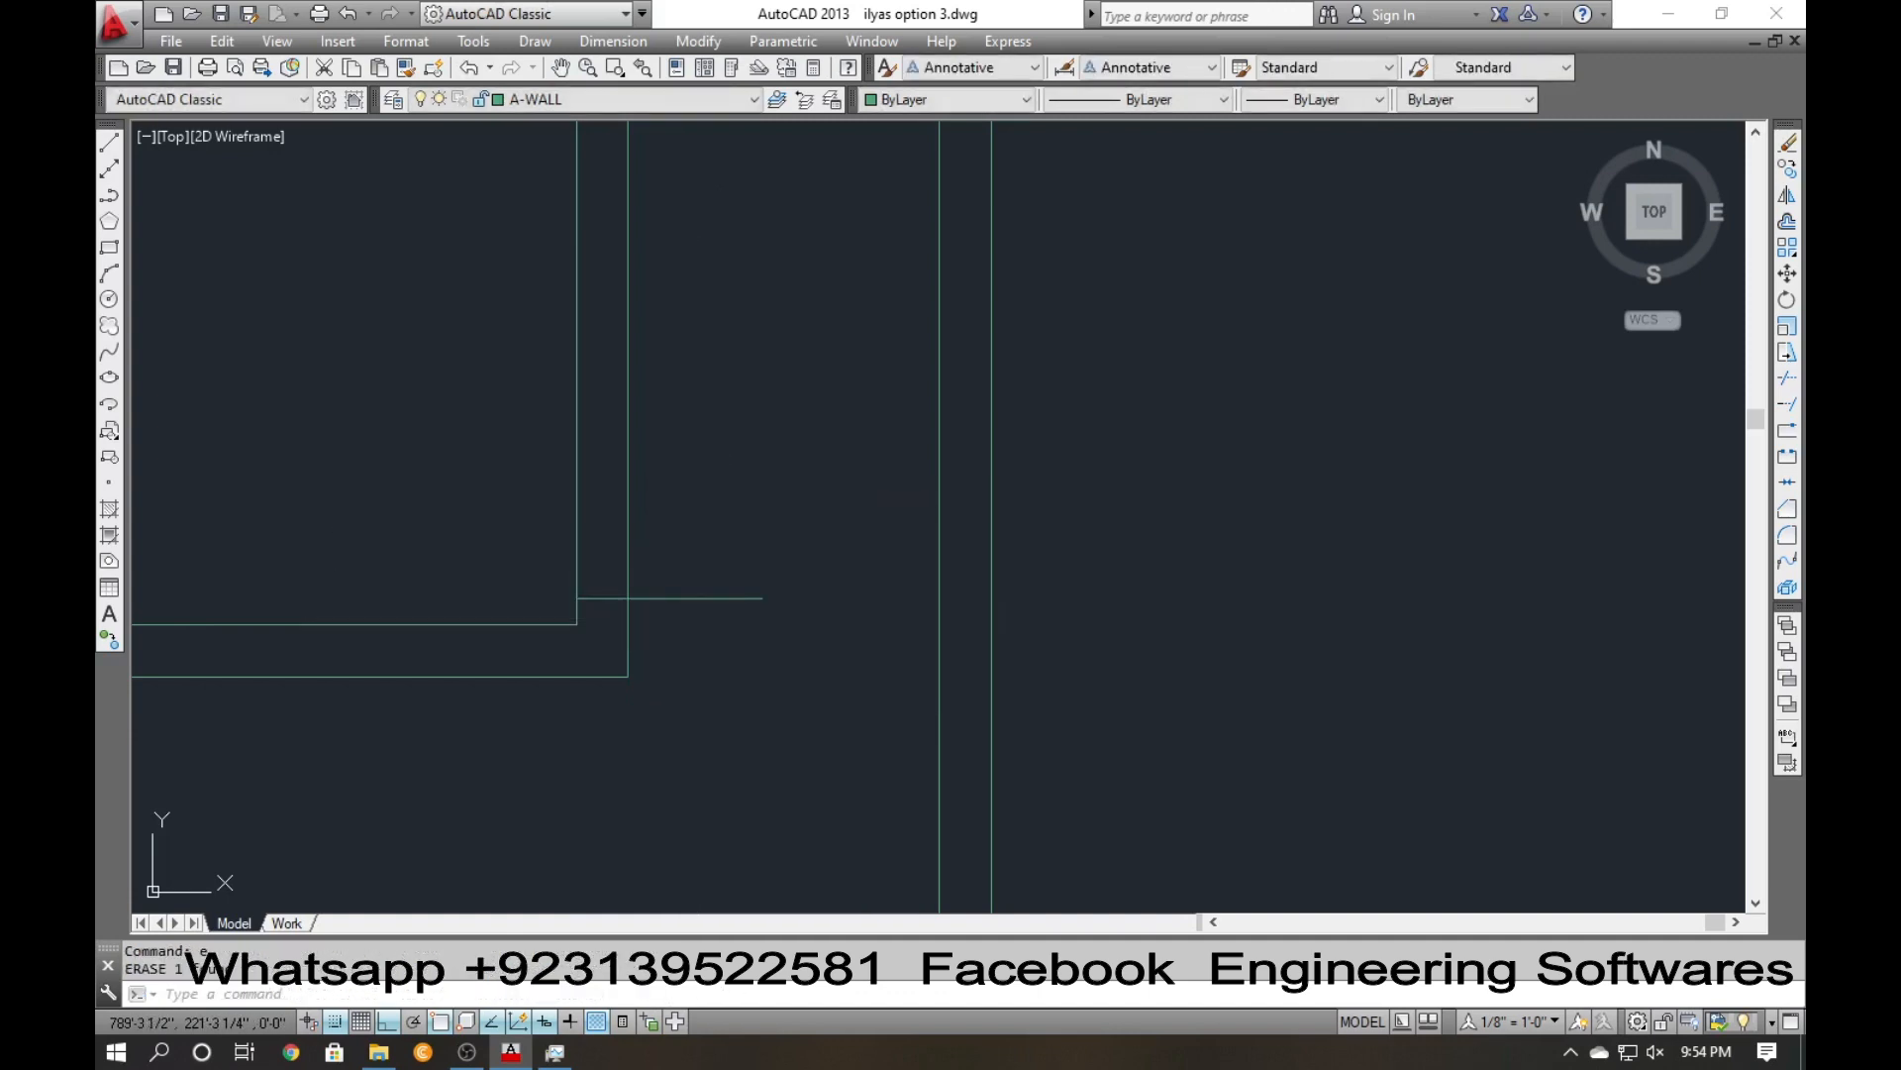
# Offset the jamb line upward along the passage wall by the door width to mark the opposite jamb.
pyautogui.write('o')
pyautogui.press('Return')
pyautogui.write('4')
pyautogui.press('Return')
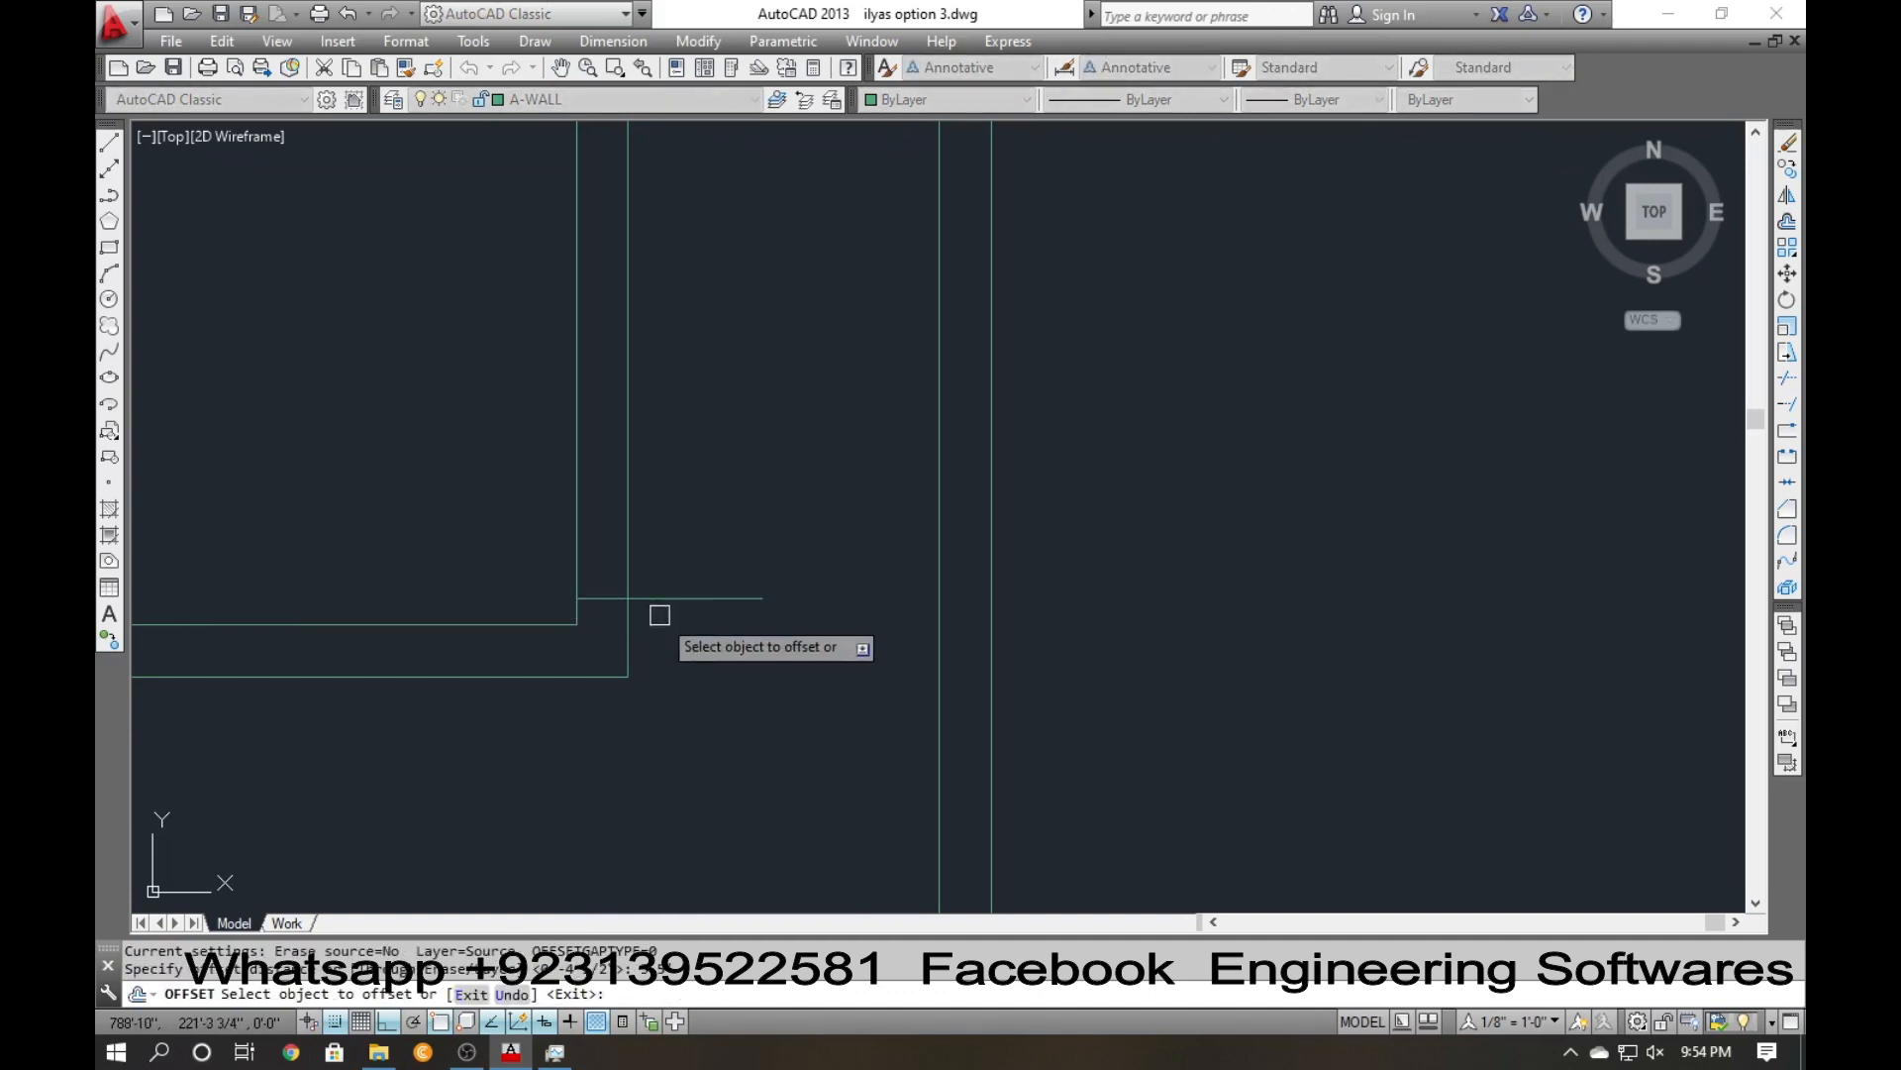
pyautogui.click(662, 598)
pyautogui.click(666, 591)
pyautogui.press('Escape')
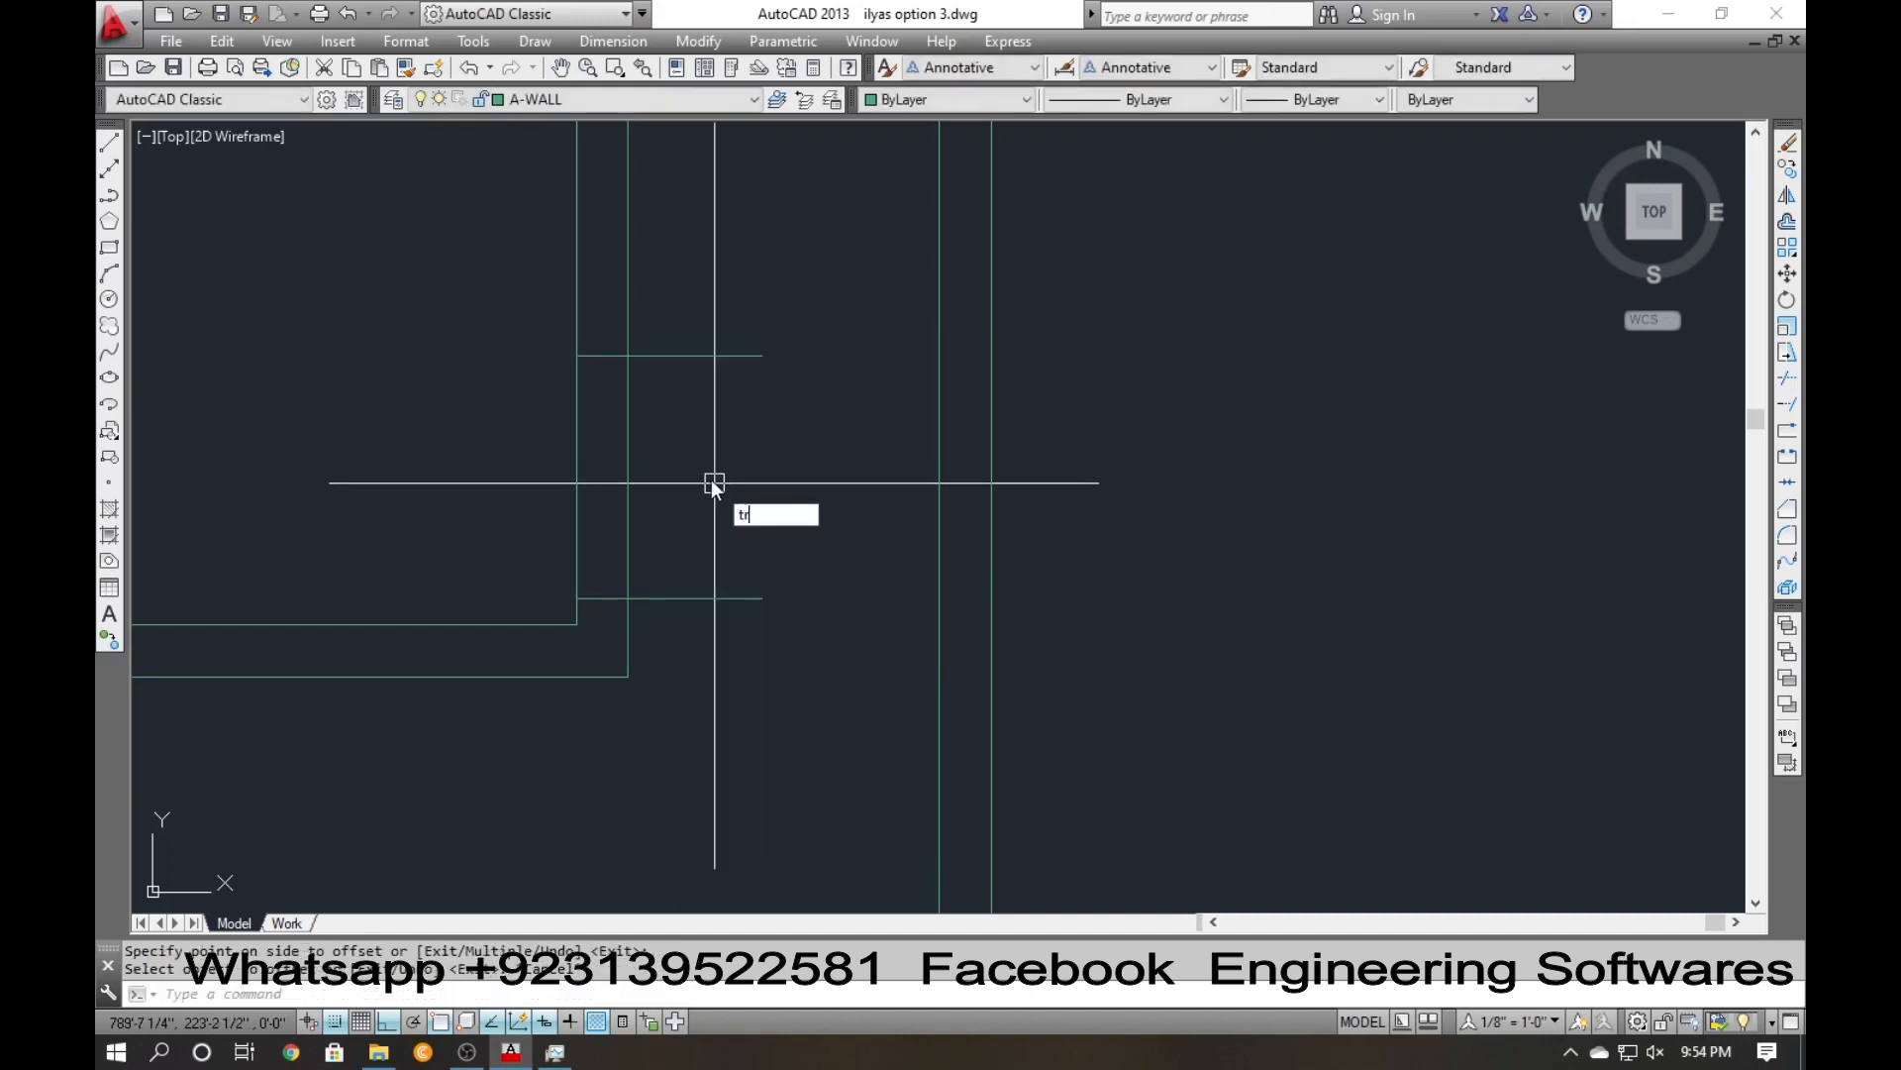
# Trim the passage wall between the two jamb lines and cut their overhanging ends to open the large room's doorway.
pyautogui.write('tr')
pyautogui.press('Return')
pyautogui.click(692, 446)
pyautogui.click(416, 469)
pyautogui.click(693, 314)
pyautogui.click(696, 453)
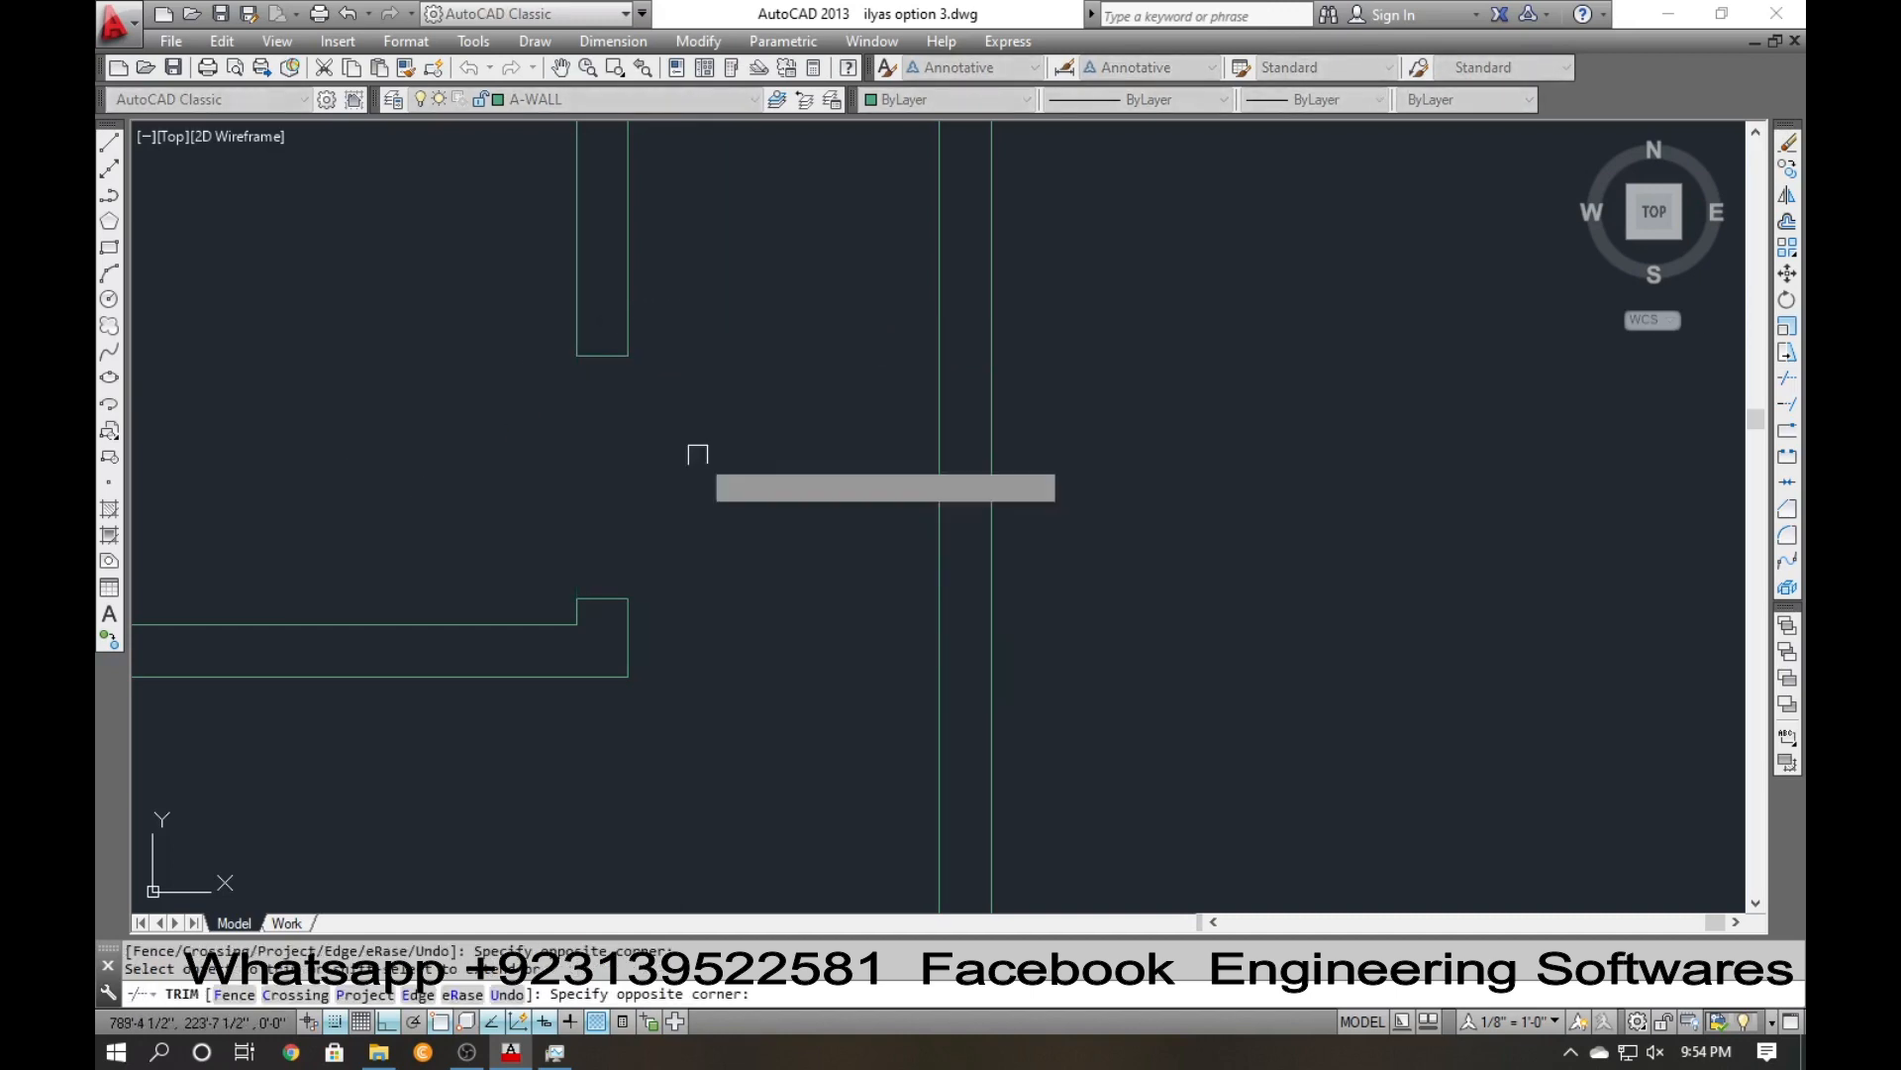
pyautogui.scroll(-2, 569, 478)
pyautogui.press('Escape')
# Draw a short line from the midpoint of the upper room's inner left wall line outward across the outer wall.
pyautogui.scroll(-3, 535, 554)
pyautogui.scroll(2, 531, 564)
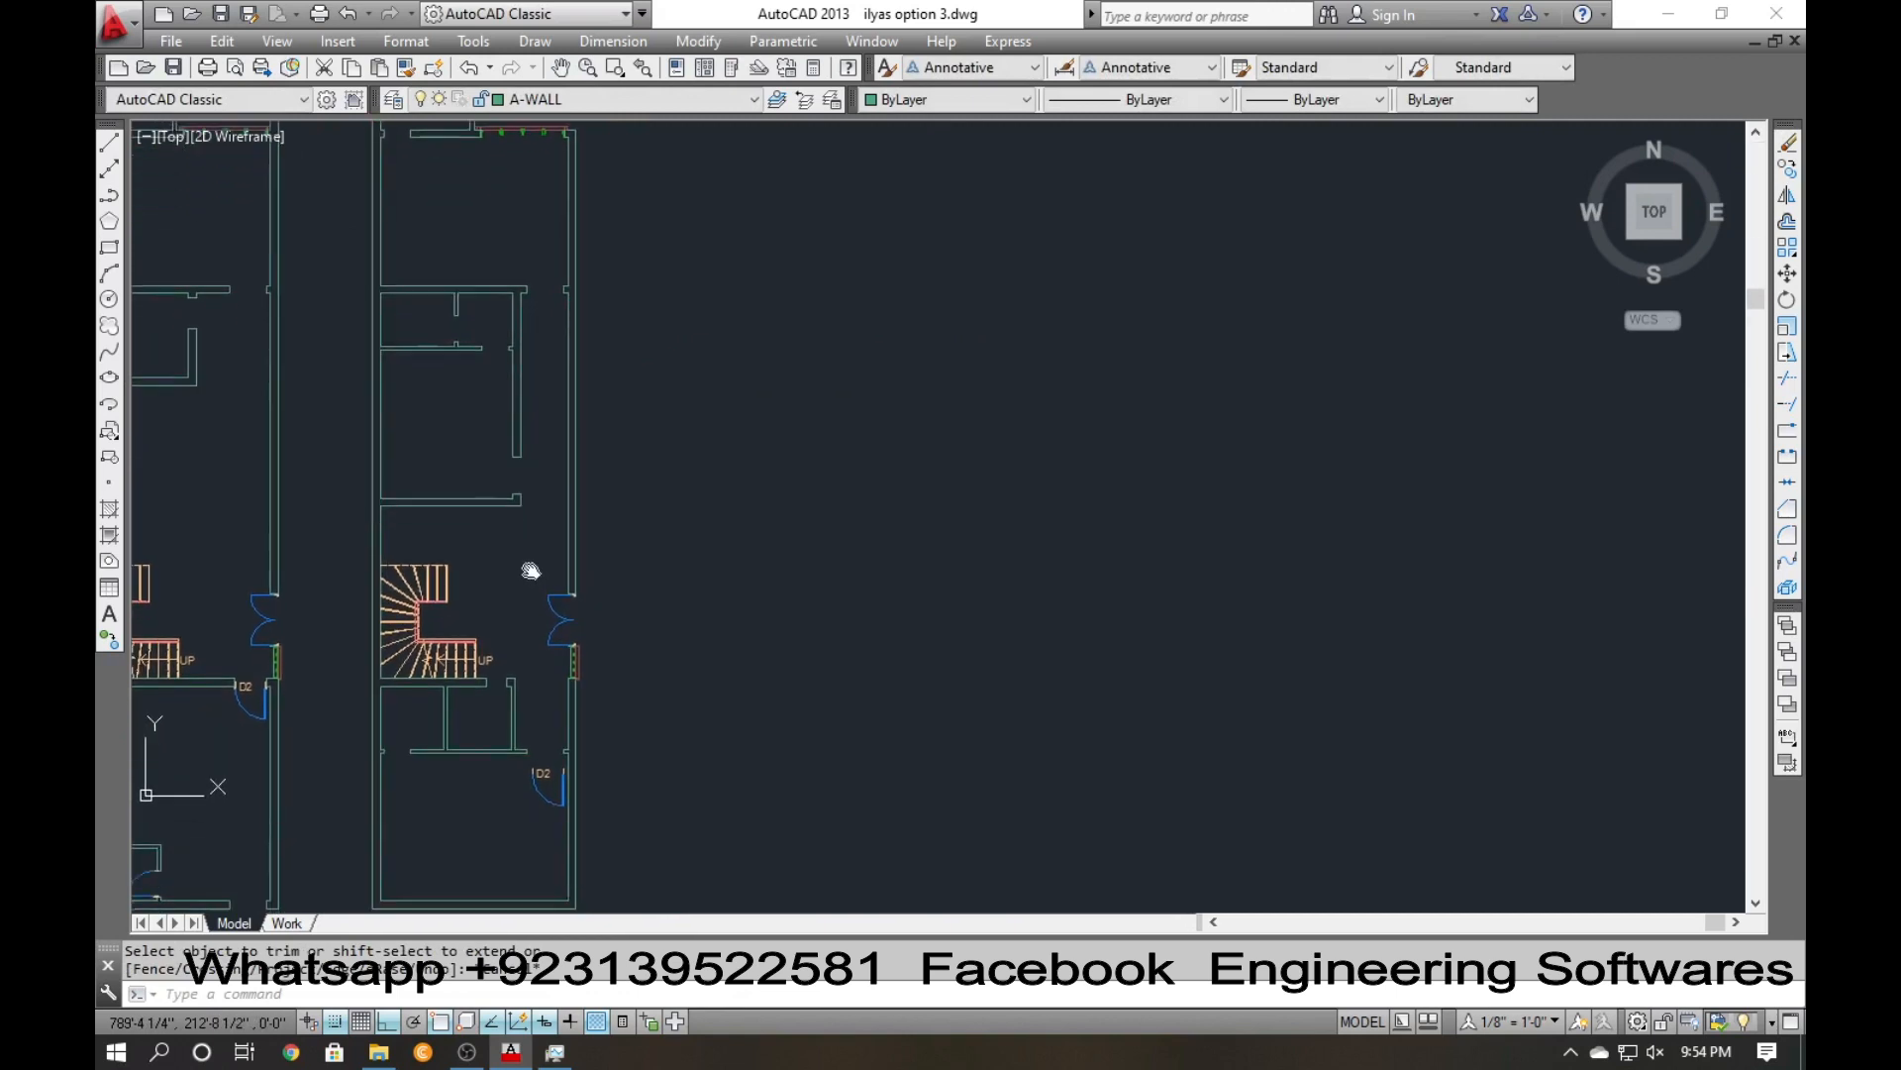
pyautogui.moveTo(364, 684); pyautogui.dragTo(369, 789, button='middle')
pyautogui.moveTo(376, 605)
pyautogui.mouseDown(button='middle')
pyautogui.moveTo(534, 577)
pyautogui.moveTo(425, 564)
pyautogui.mouseUp(button='middle')
pyautogui.scroll(-2, 394, 581)
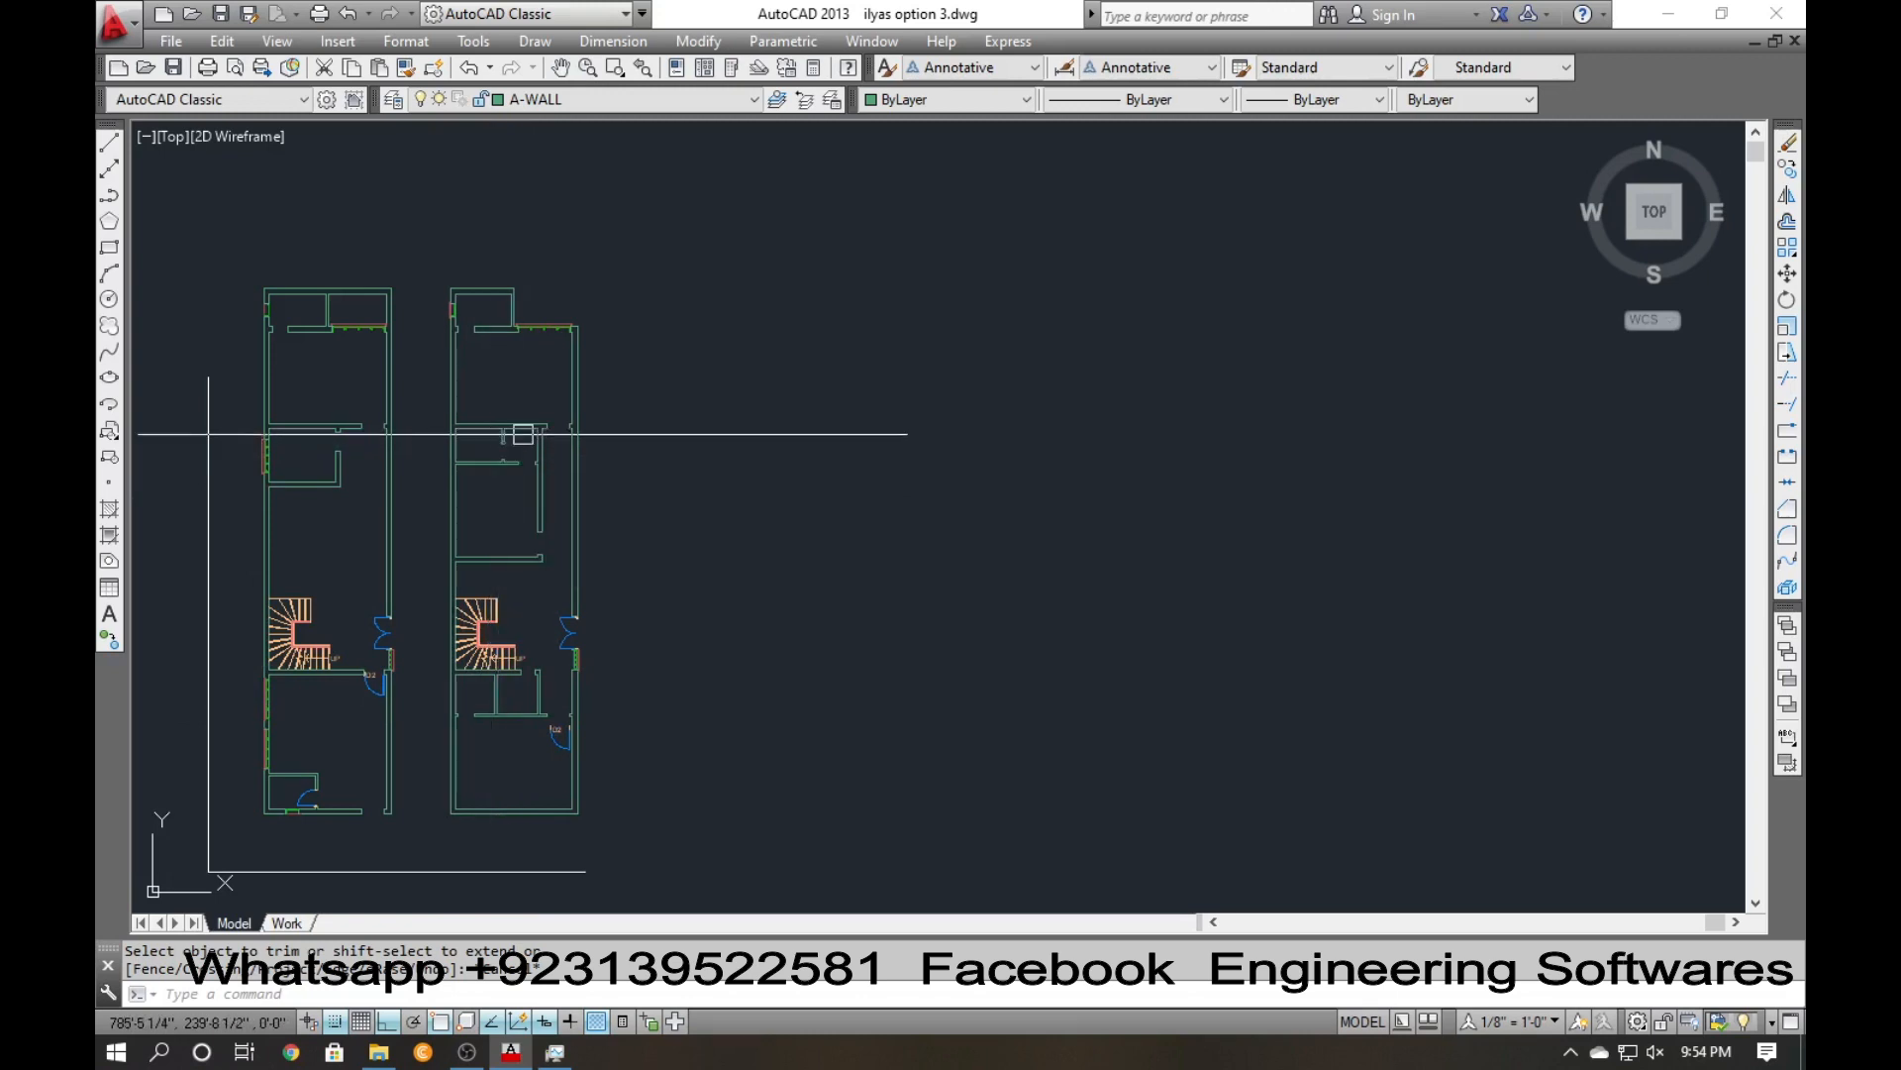
pyautogui.scroll(-2, 607, 446)
pyautogui.scroll(2, 488, 405)
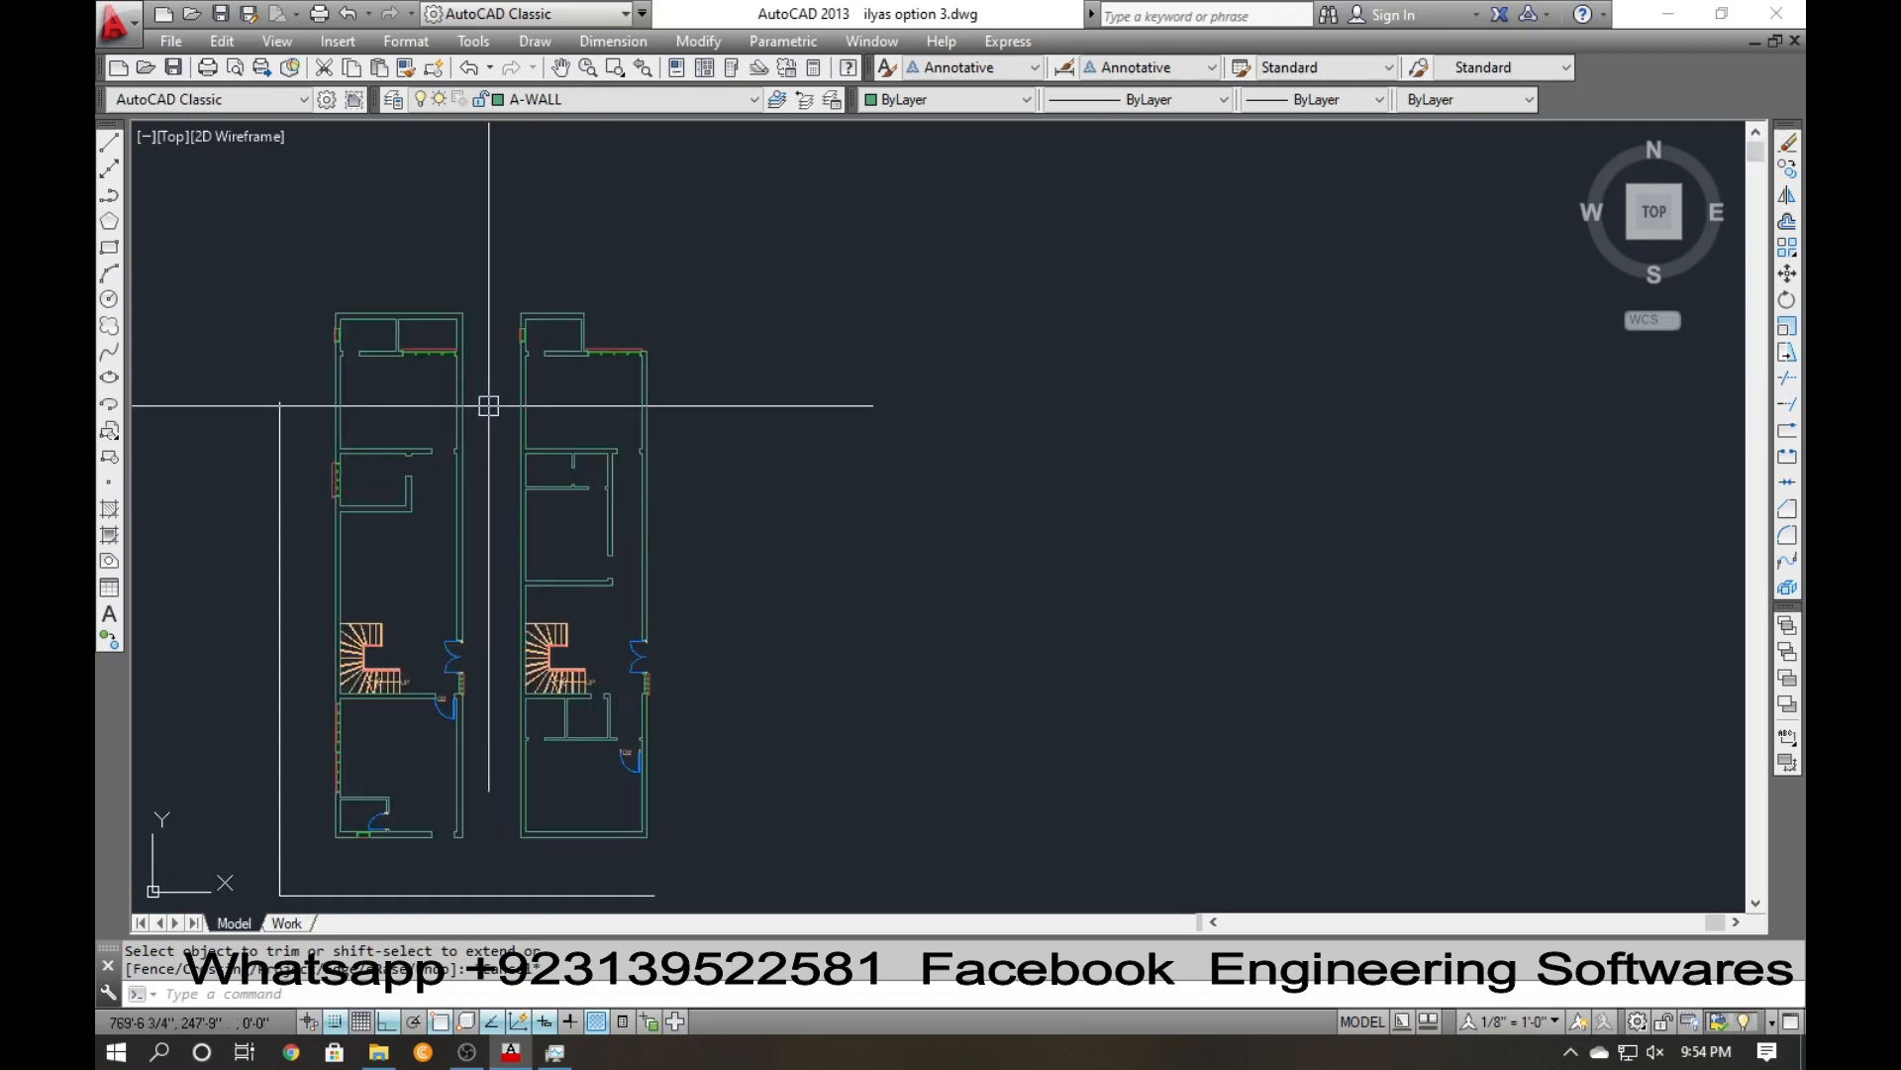
pyautogui.scroll(5, 518, 386)
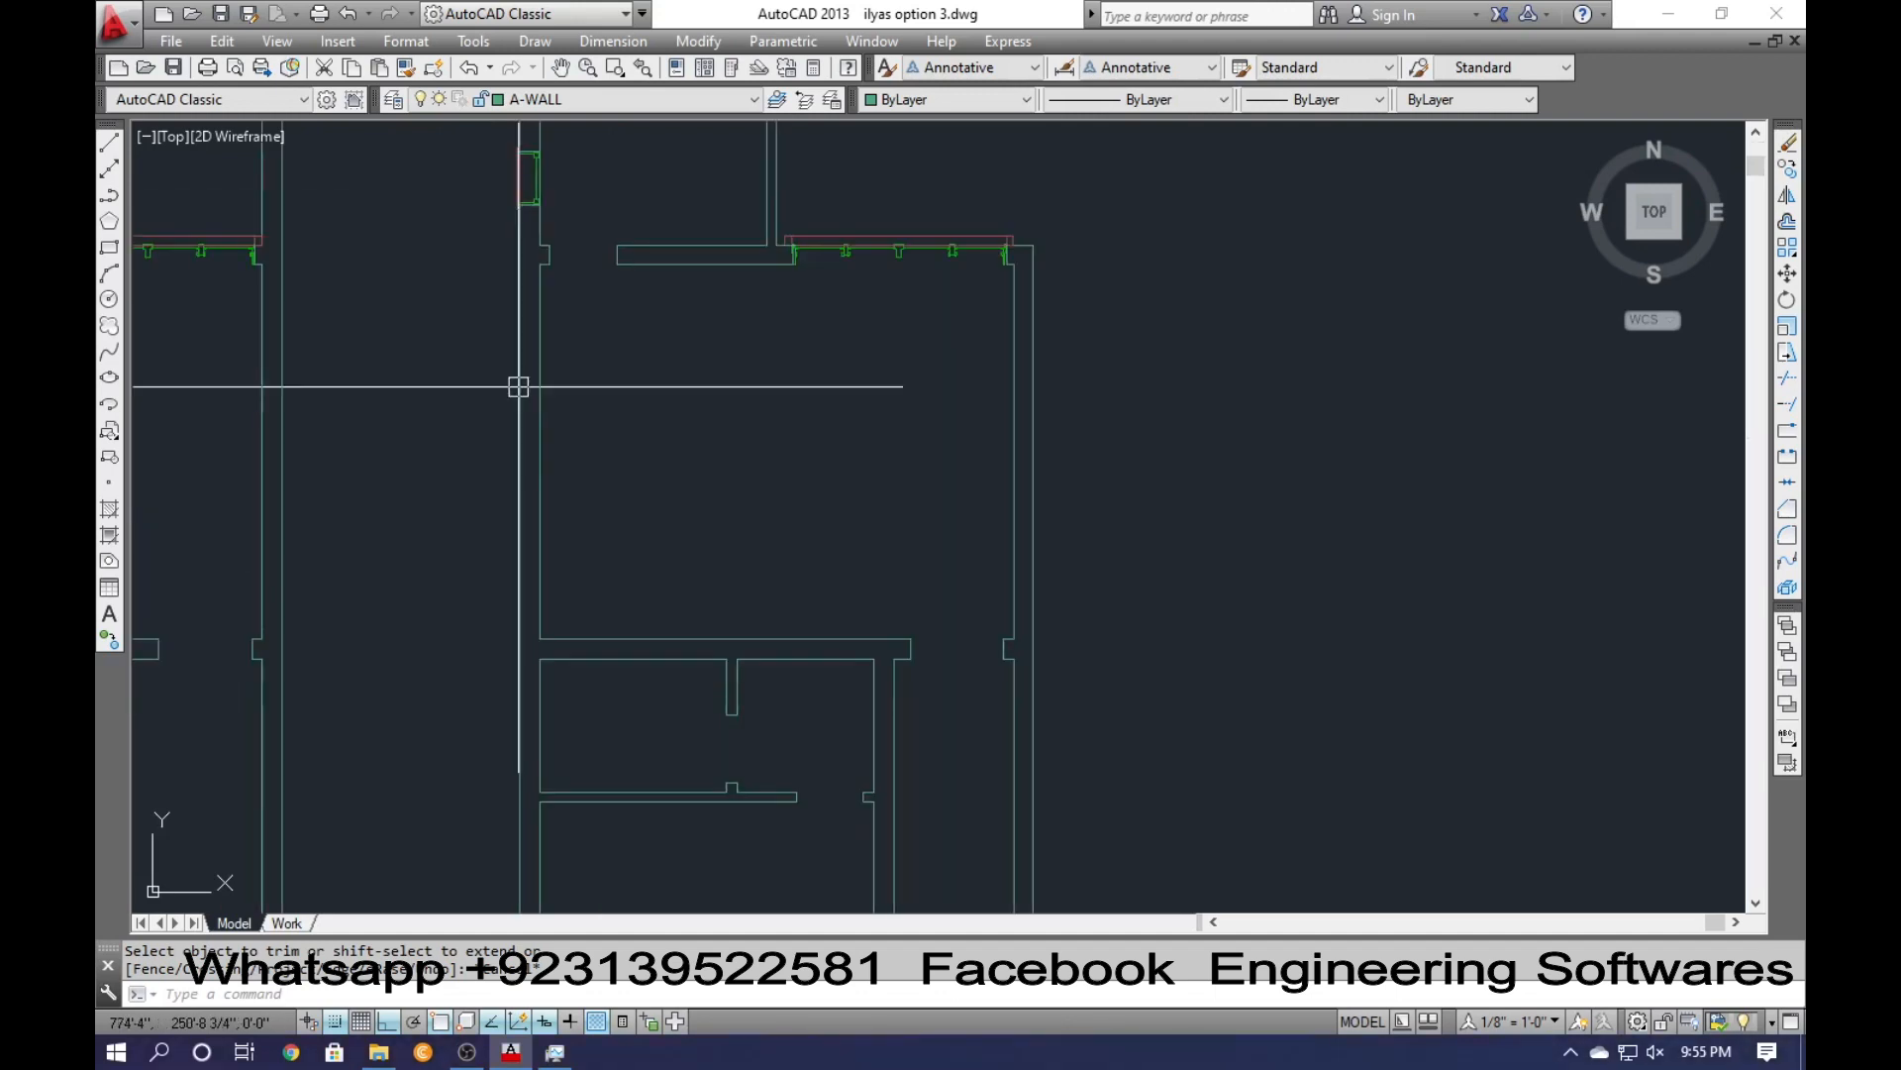
pyautogui.write('l')
pyautogui.press('Return')
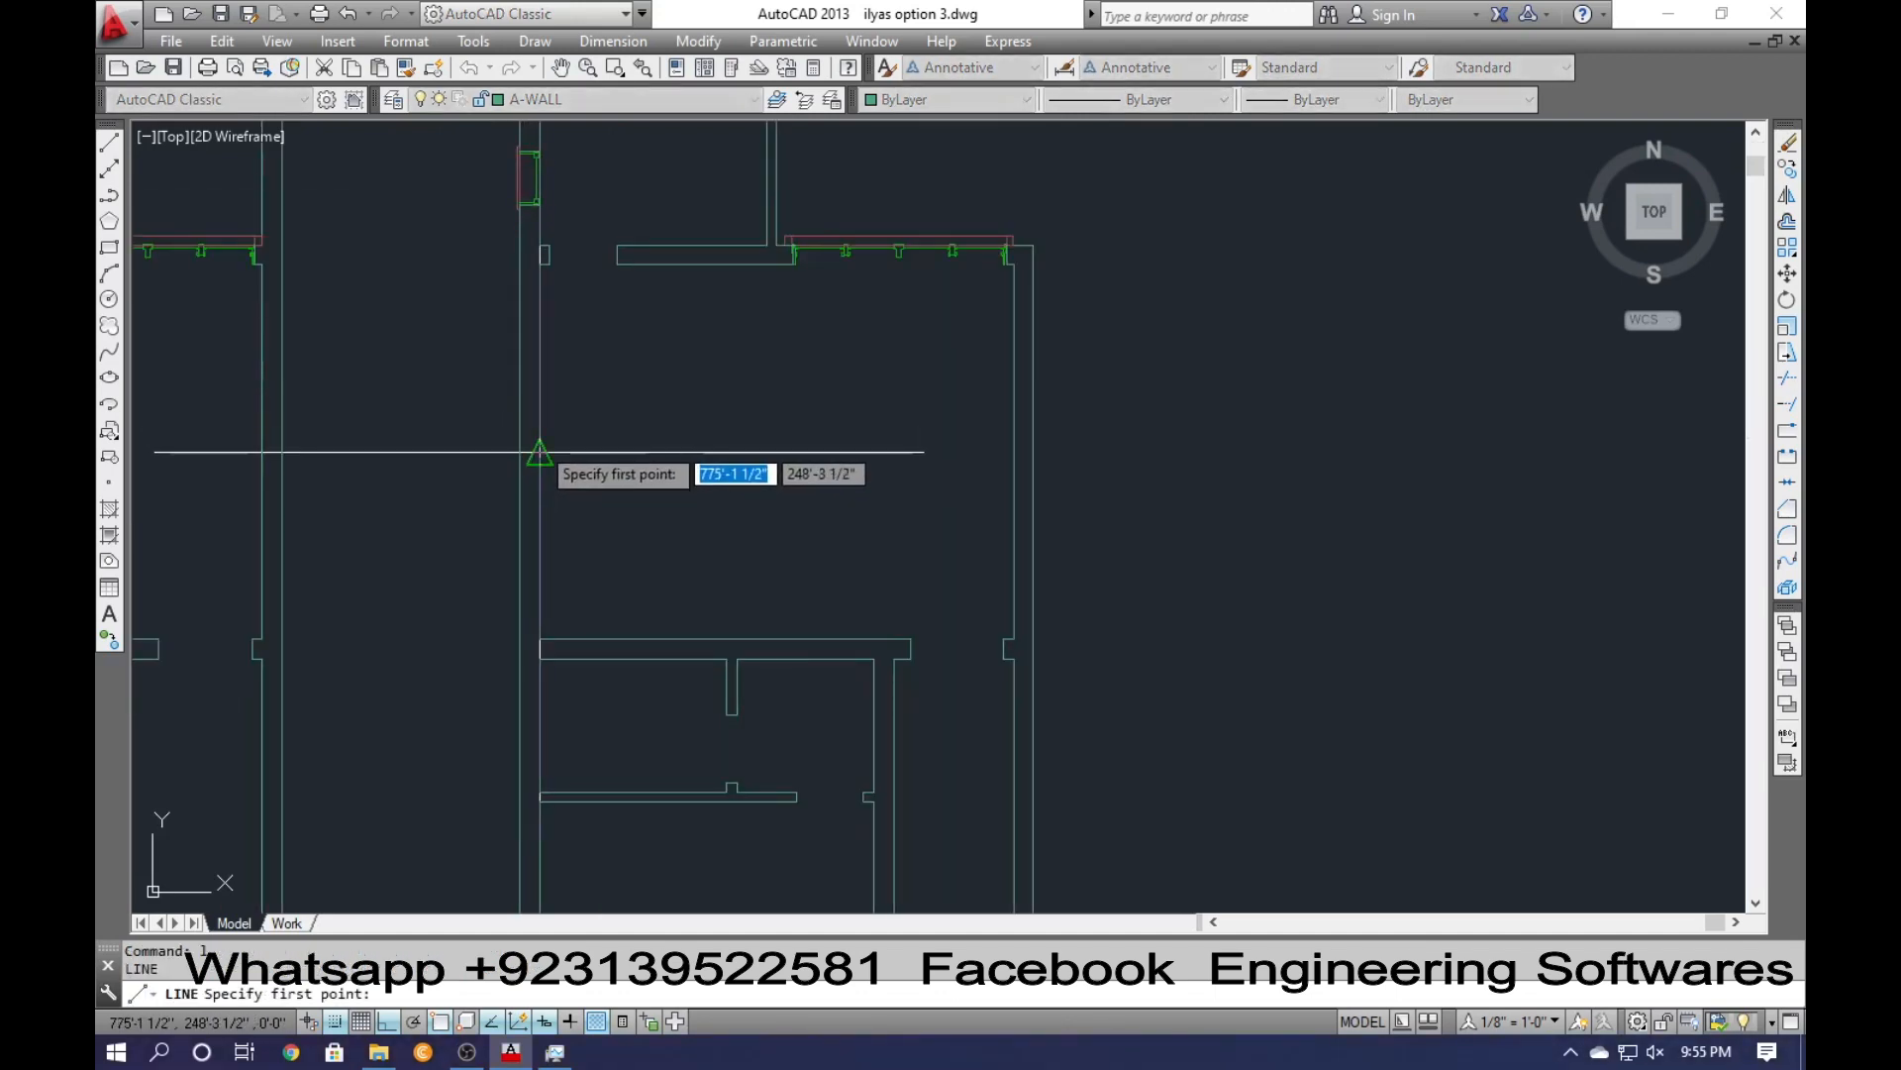
pyautogui.click(539, 452)
pyautogui.click(458, 451)
pyautogui.press('Return')
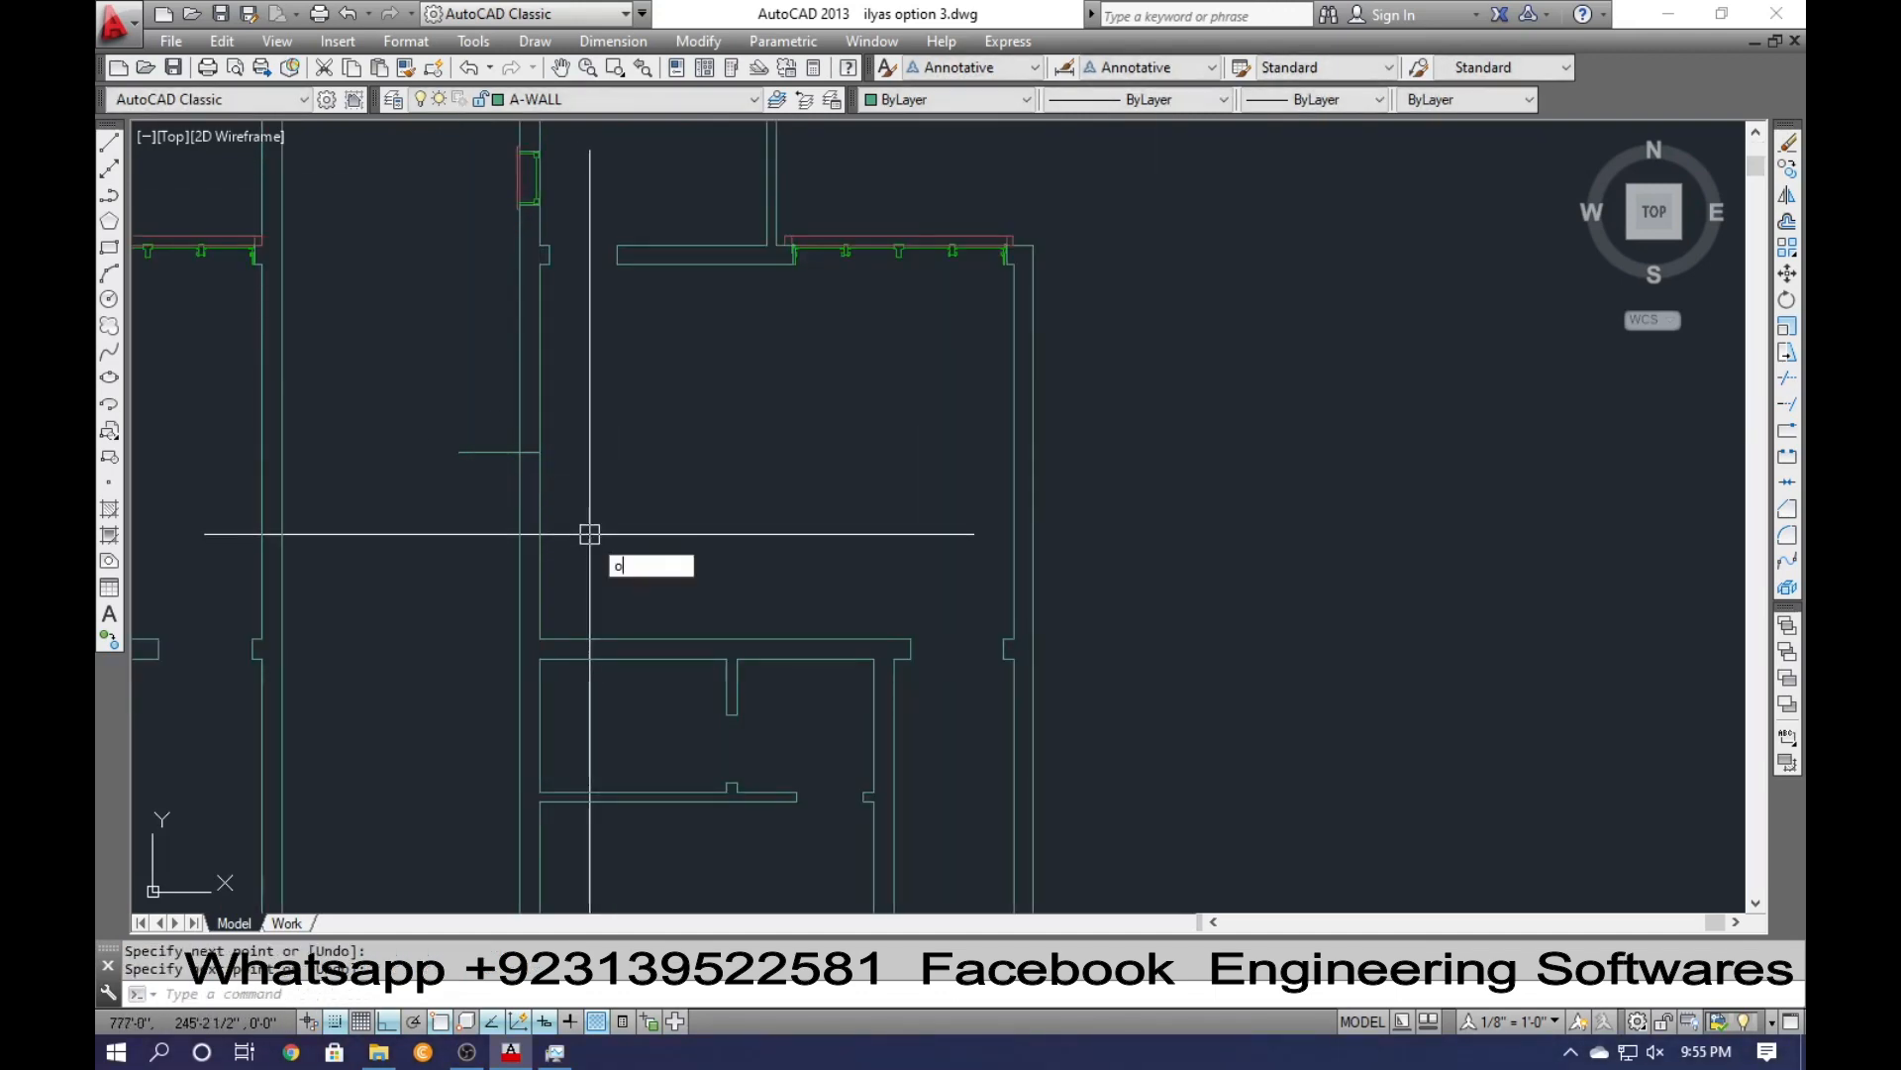
# Offset the short line 4' to both sides along the outer wall to mark the window opening's ends.
pyautogui.write('o')
pyautogui.press('Return')
pyautogui.press('Return')
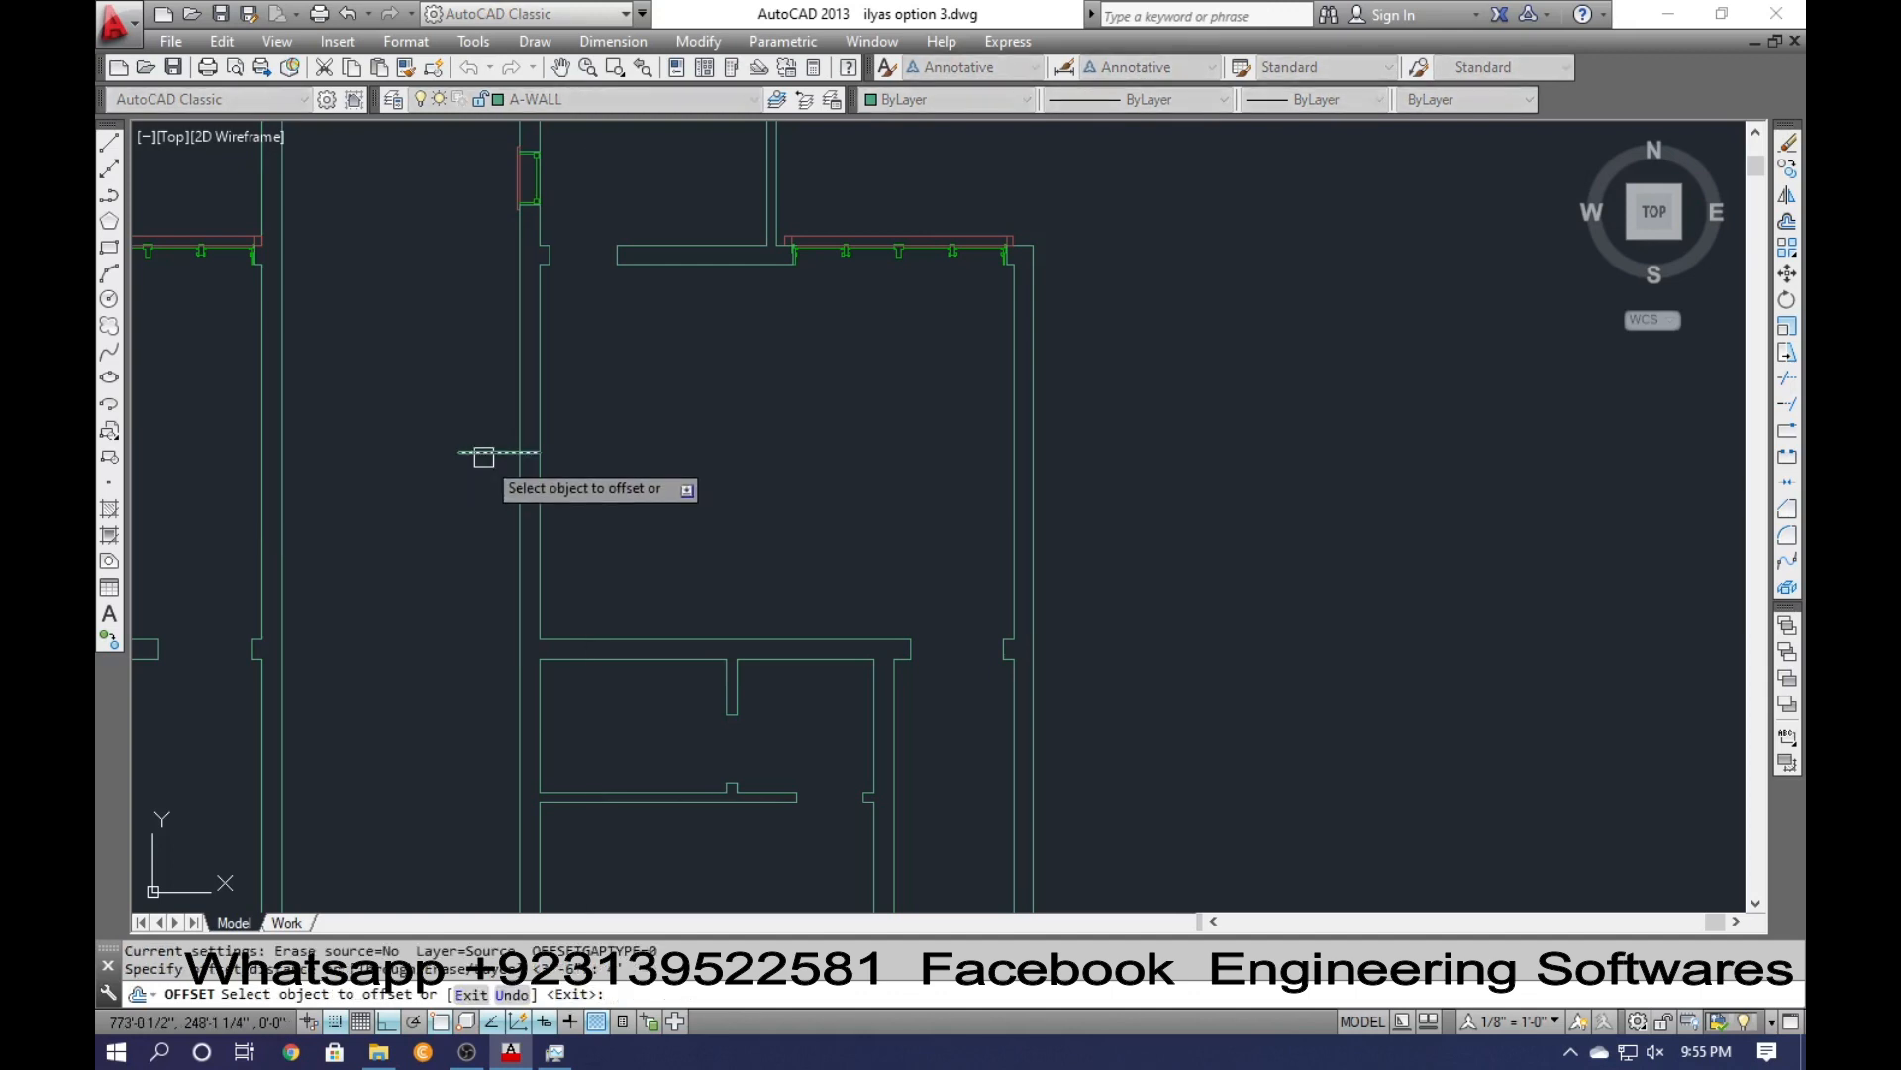
pyautogui.click(483, 452)
pyautogui.click(459, 395)
pyautogui.click(475, 453)
pyautogui.click(471, 505)
pyautogui.press('Return')
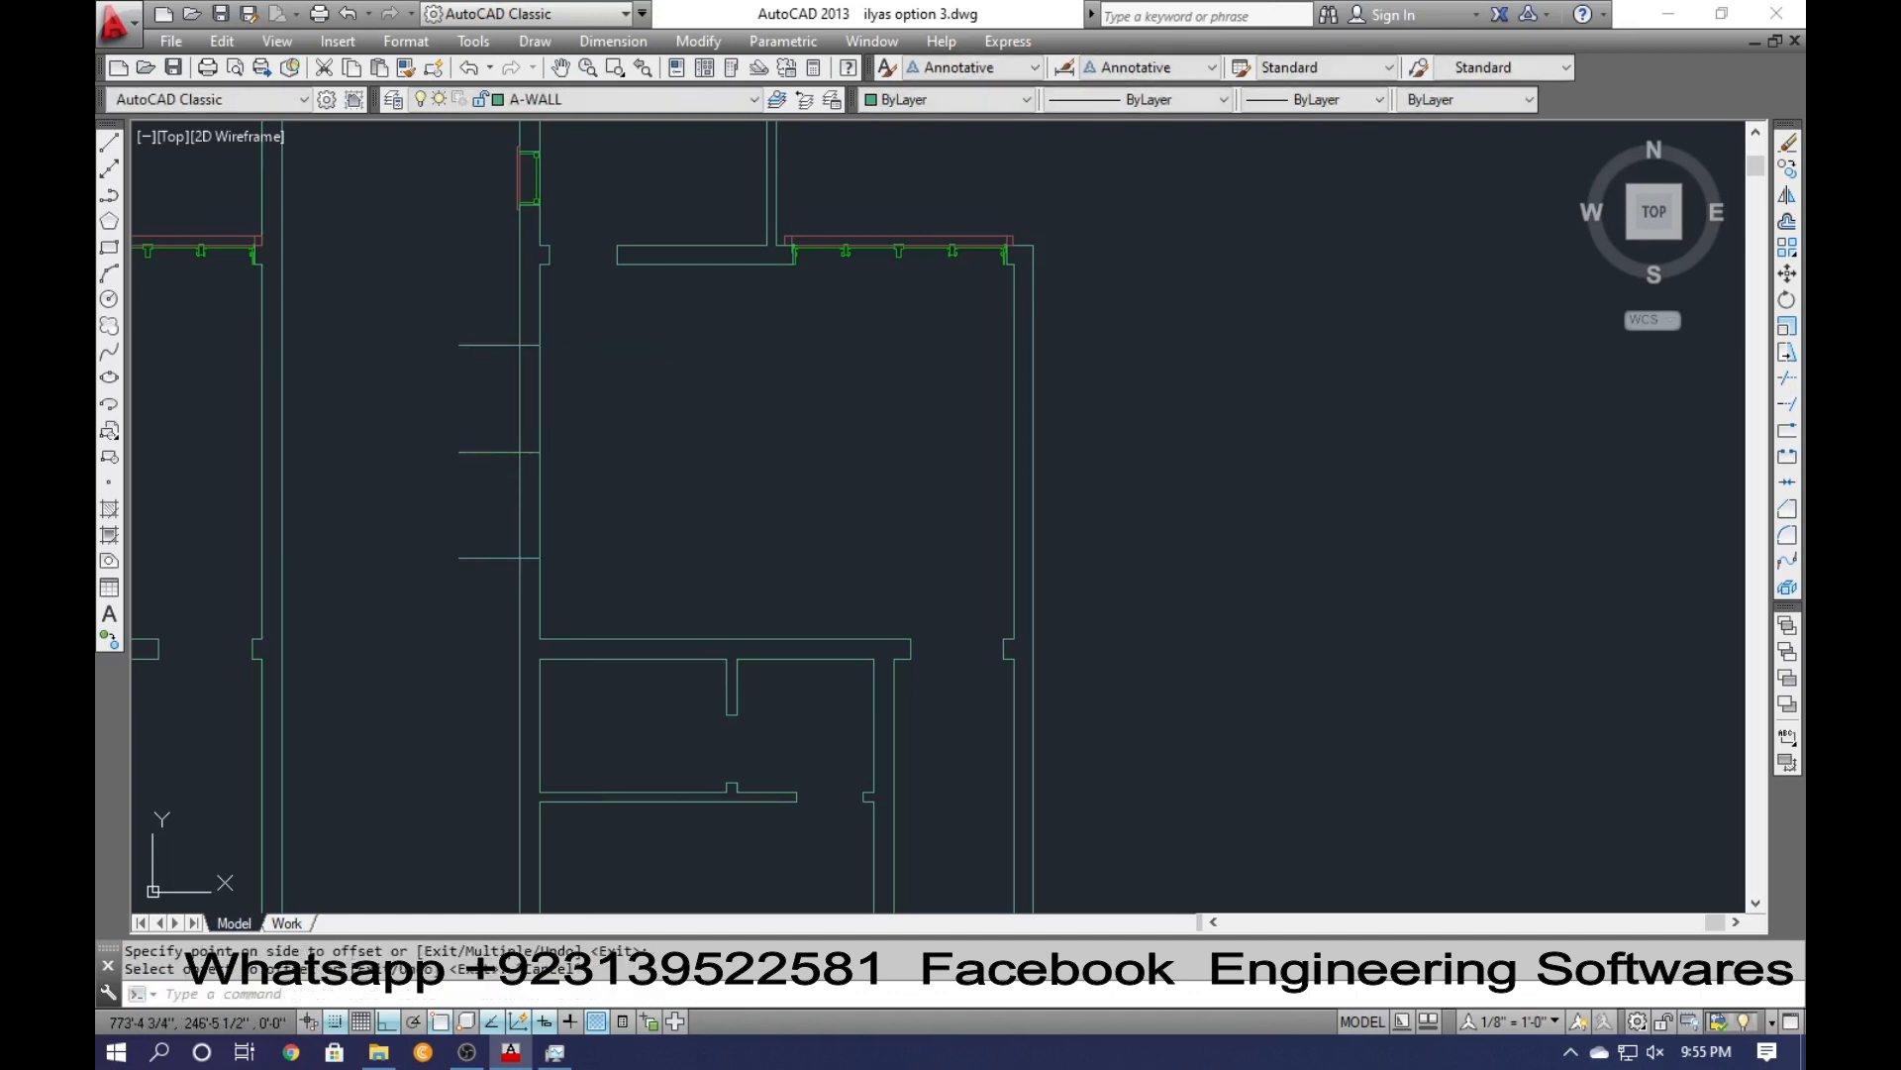
# Erase the middle line and trim the wall lines and overhanging ends to open the upper room's window gap.
pyautogui.click(493, 498)
pyautogui.click(445, 423)
pyautogui.write('tr')
pyautogui.press('Return')
pyautogui.press('Return')
pyautogui.click(612, 451)
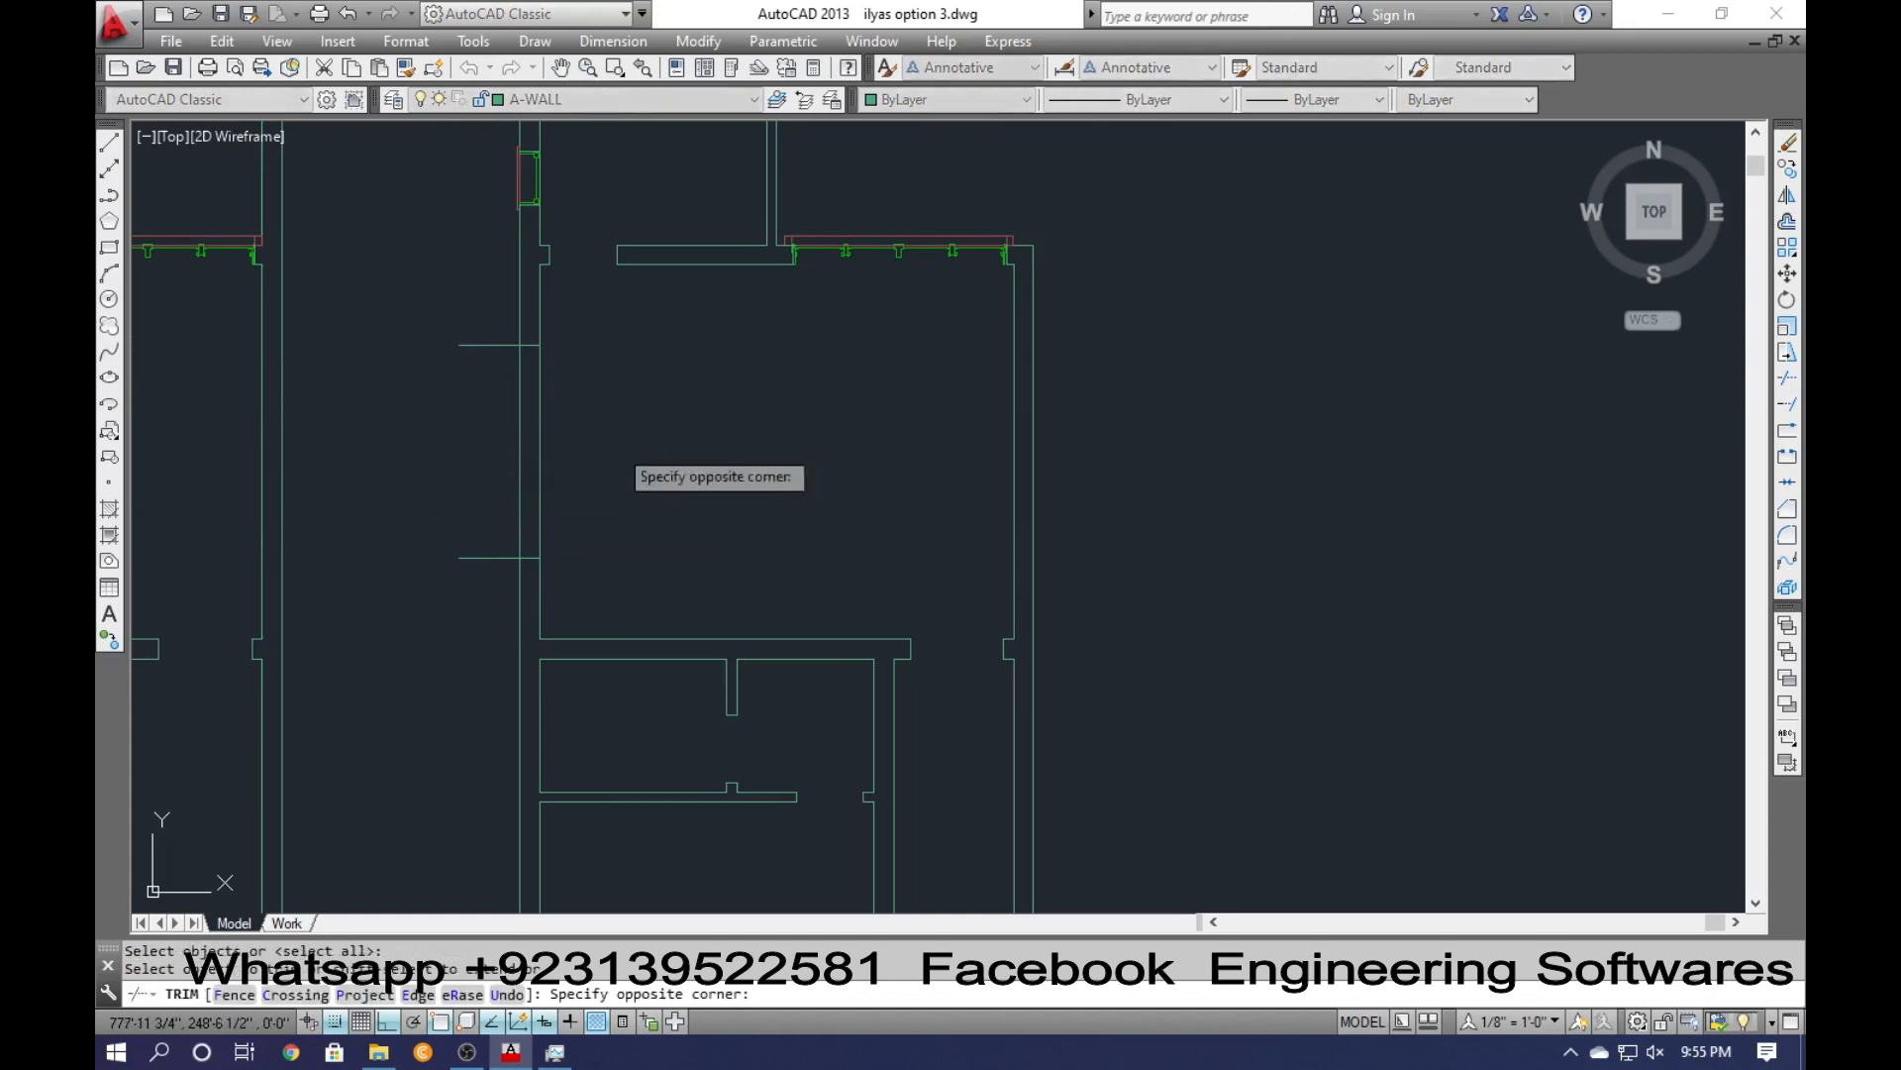
pyautogui.click(478, 421)
pyautogui.click(477, 602)
pyautogui.press('Escape')
pyautogui.scroll(-1, 425, 507)
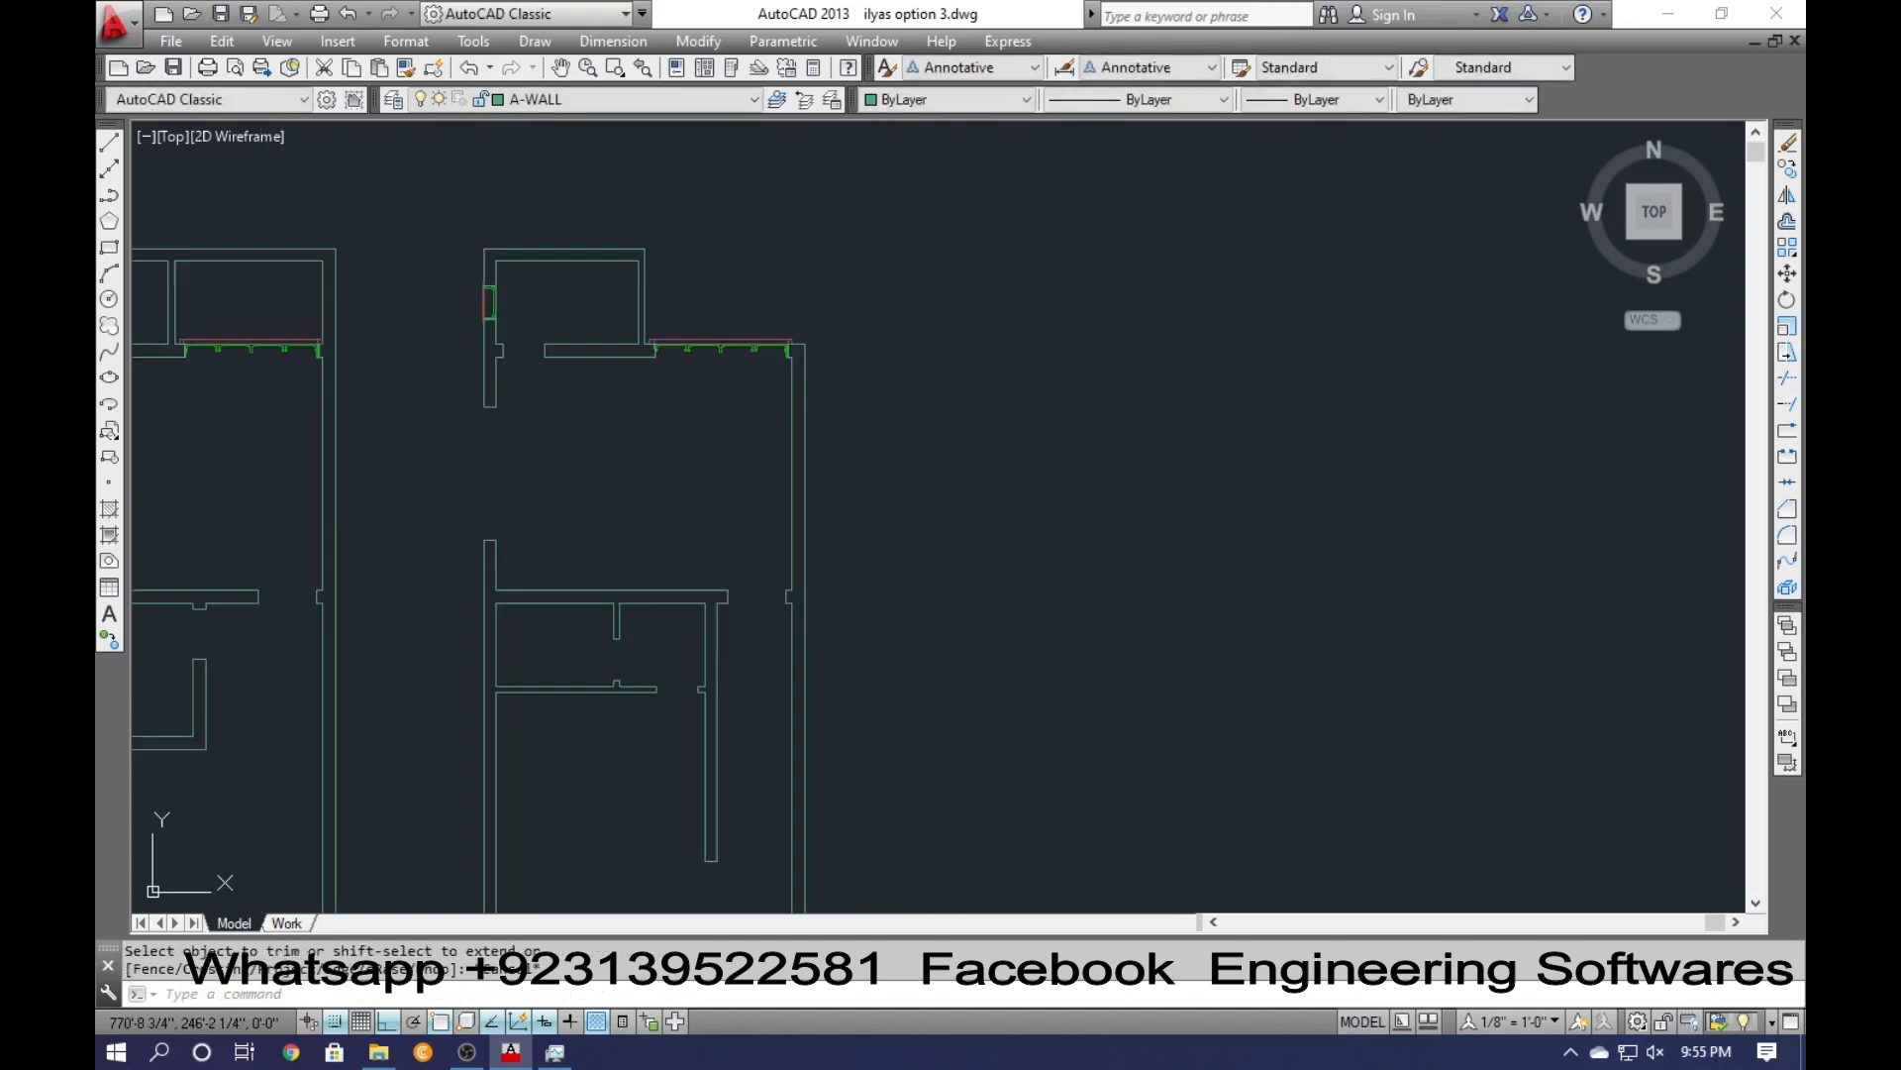
# Erase the window in the upper room's top wall.
pyautogui.scroll(-1, 439, 501)
pyautogui.scroll(1, 600, 434)
pyautogui.scroll(3, 547, 362)
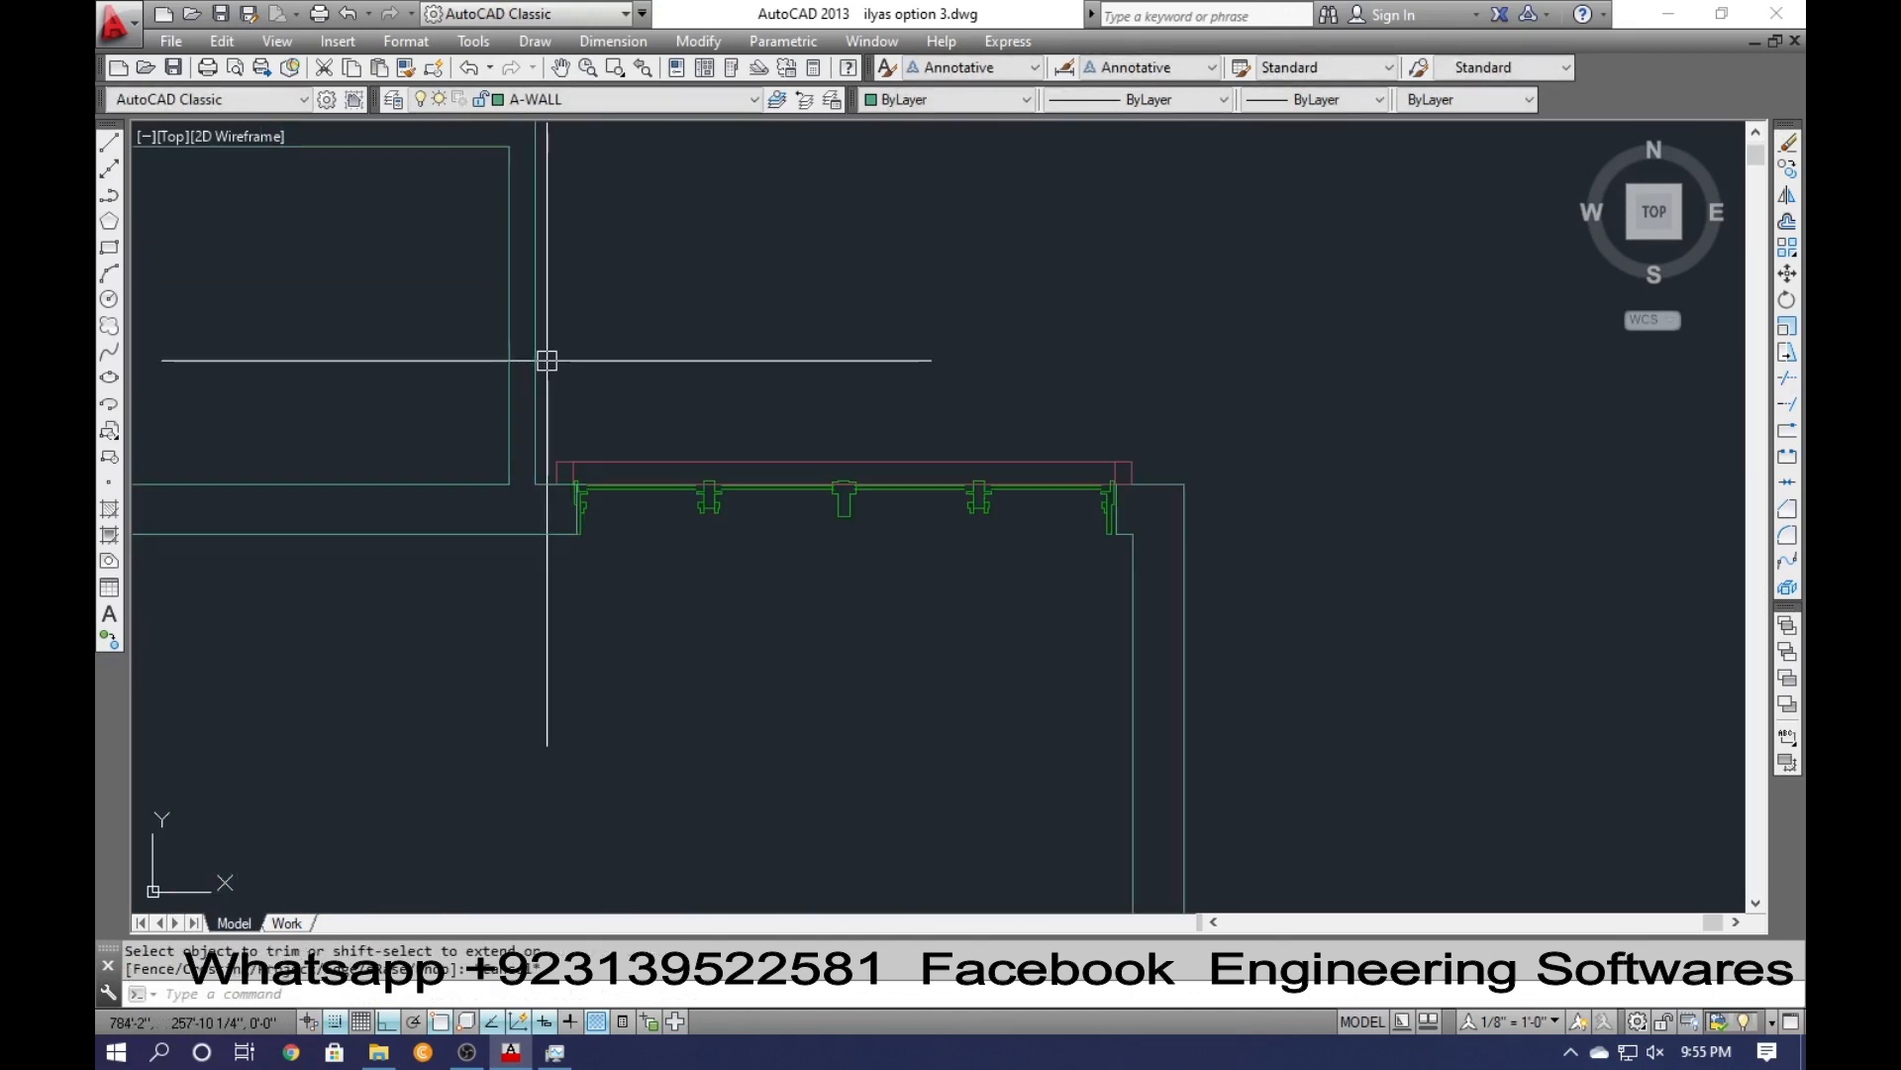
pyautogui.click(763, 523)
pyautogui.click(678, 377)
pyautogui.press('Escape')
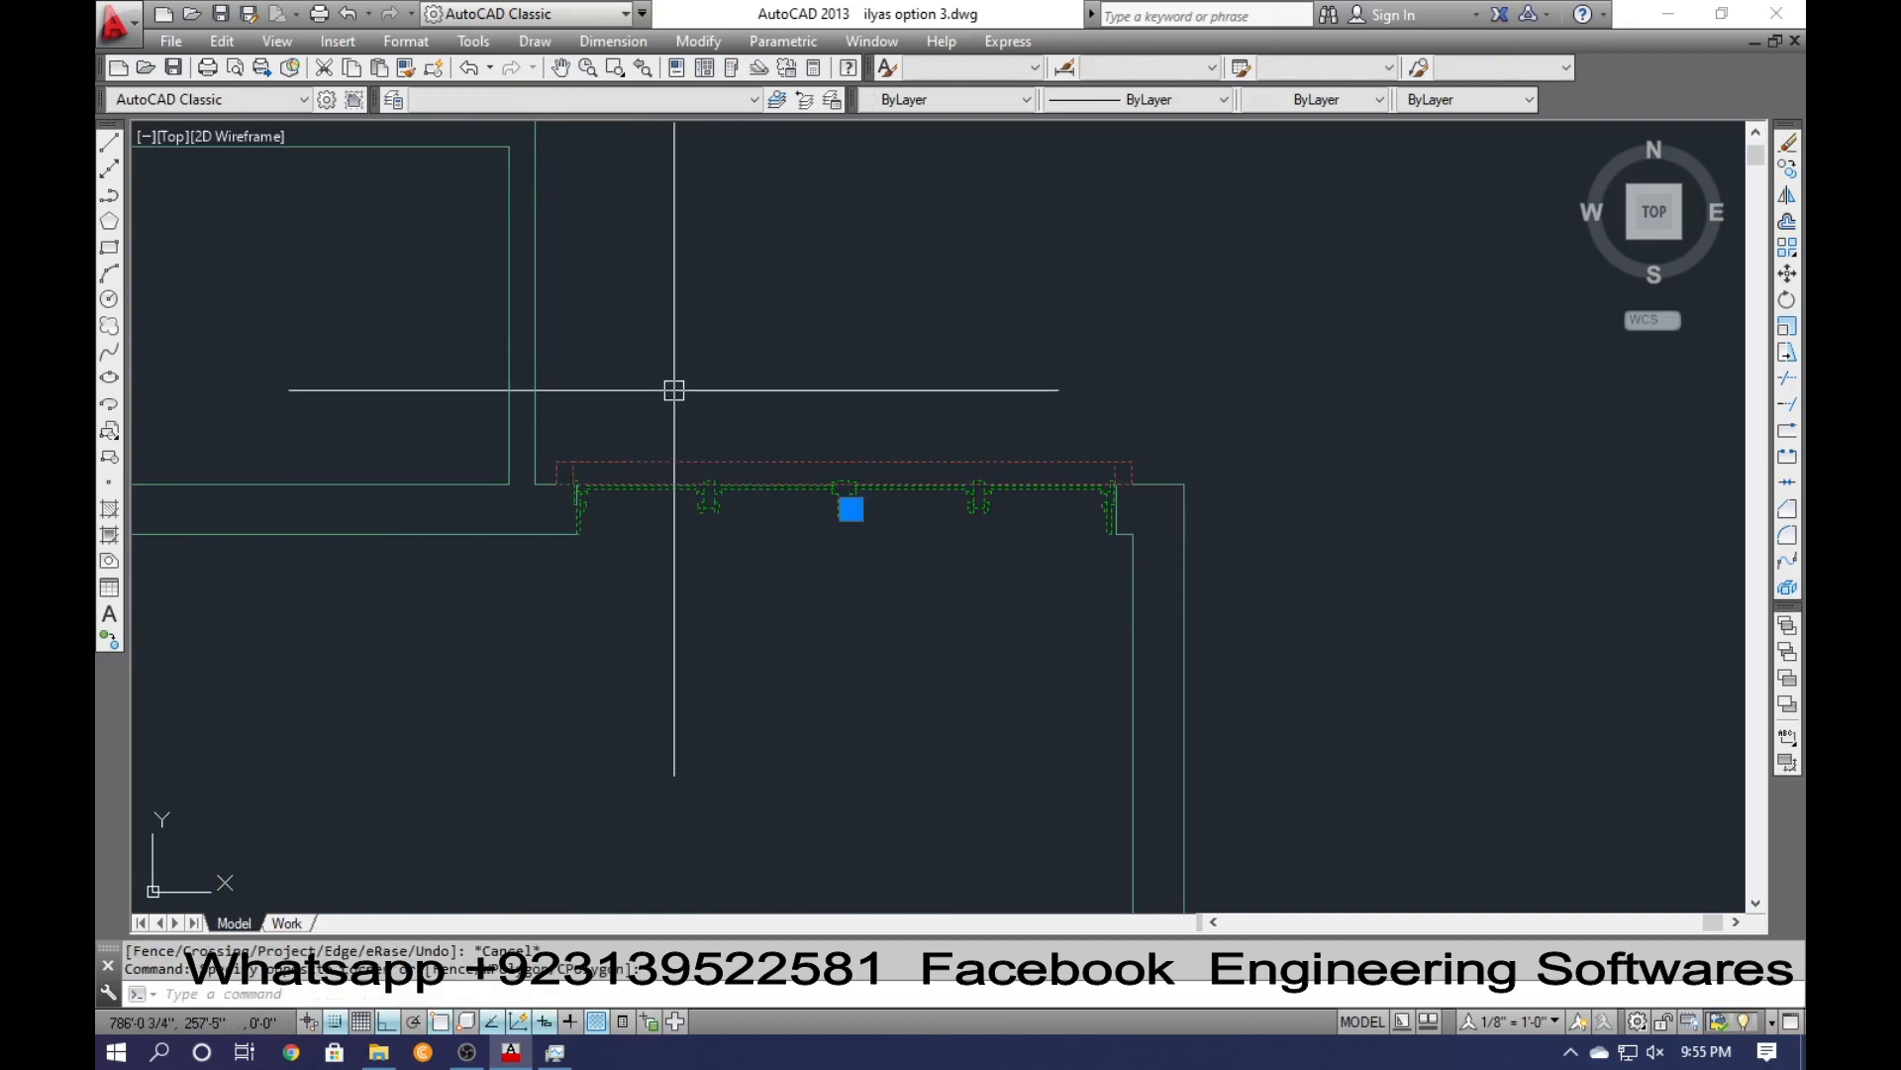
pyautogui.write('e')
pyautogui.press('Return')
# Delete the jamb and short wall-end lines left on the right side and at the left end of the former window opening.
pyautogui.click(544, 432)
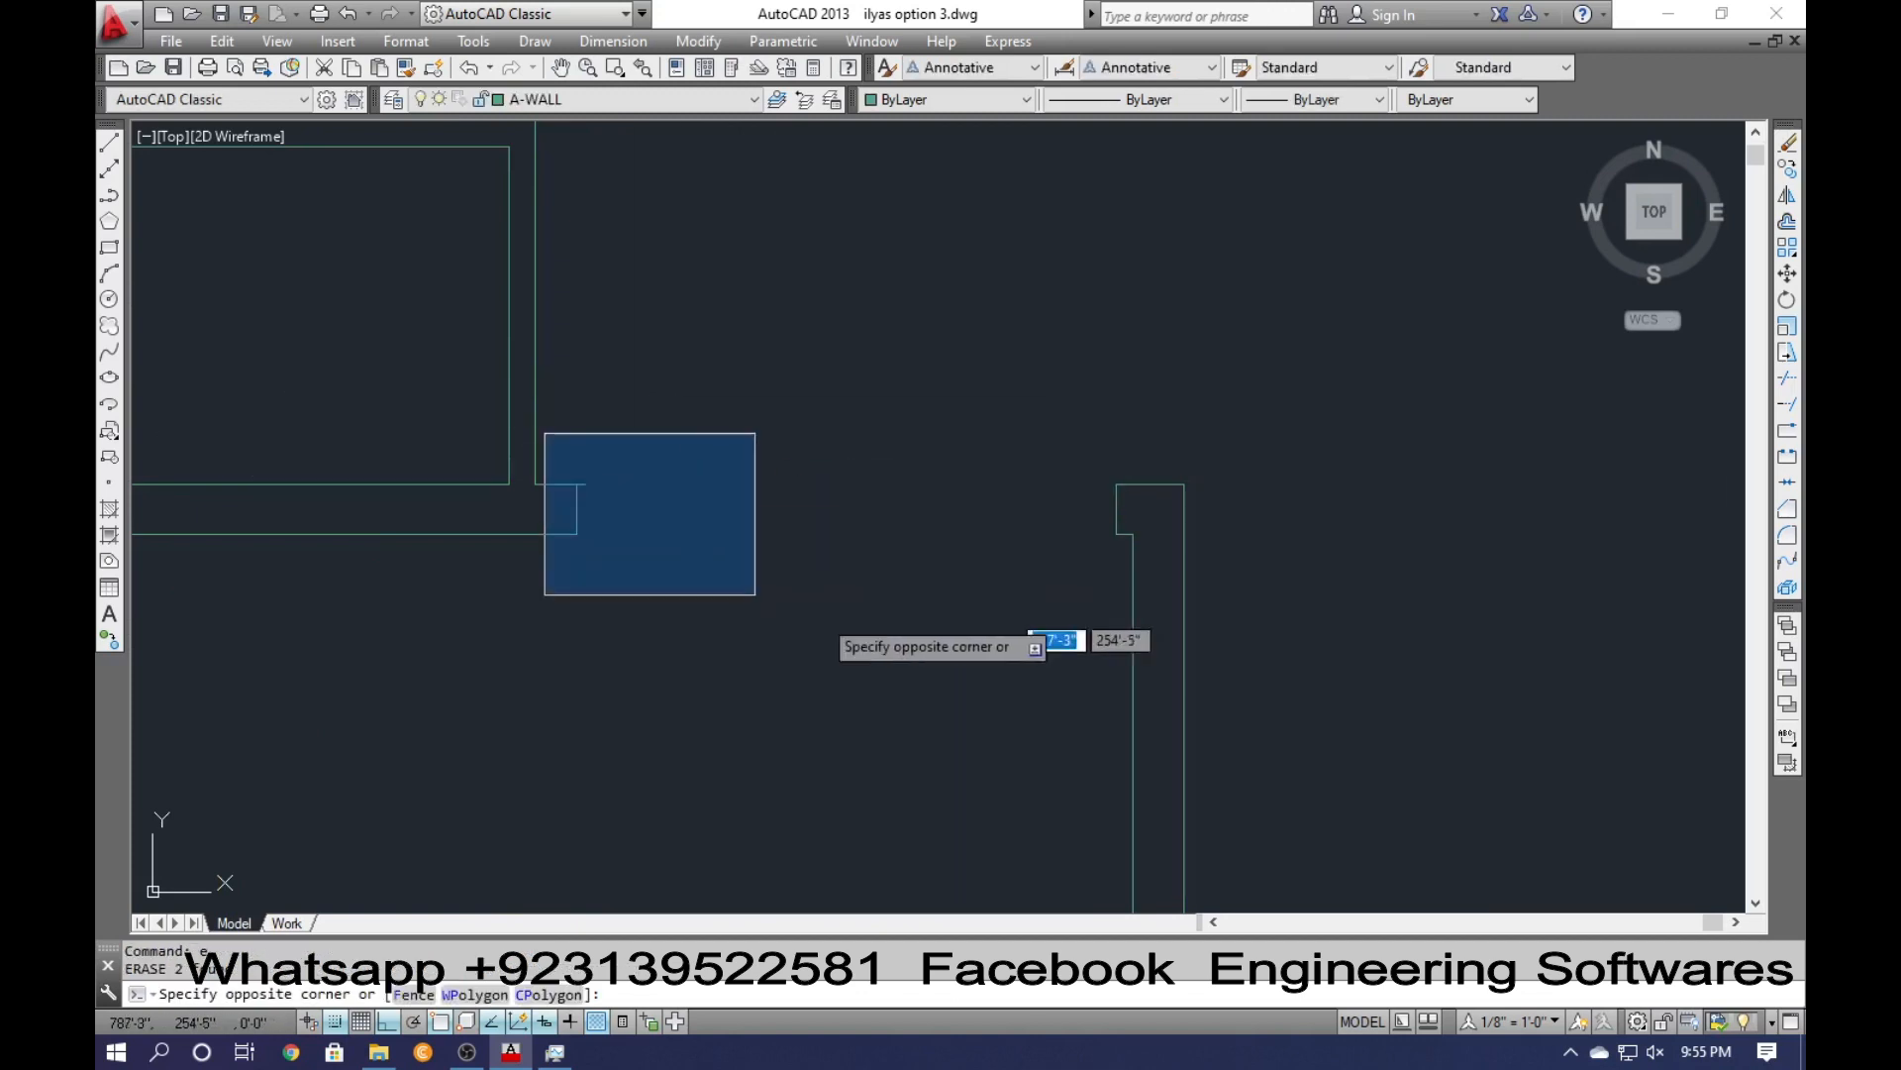
pyautogui.click(1147, 614)
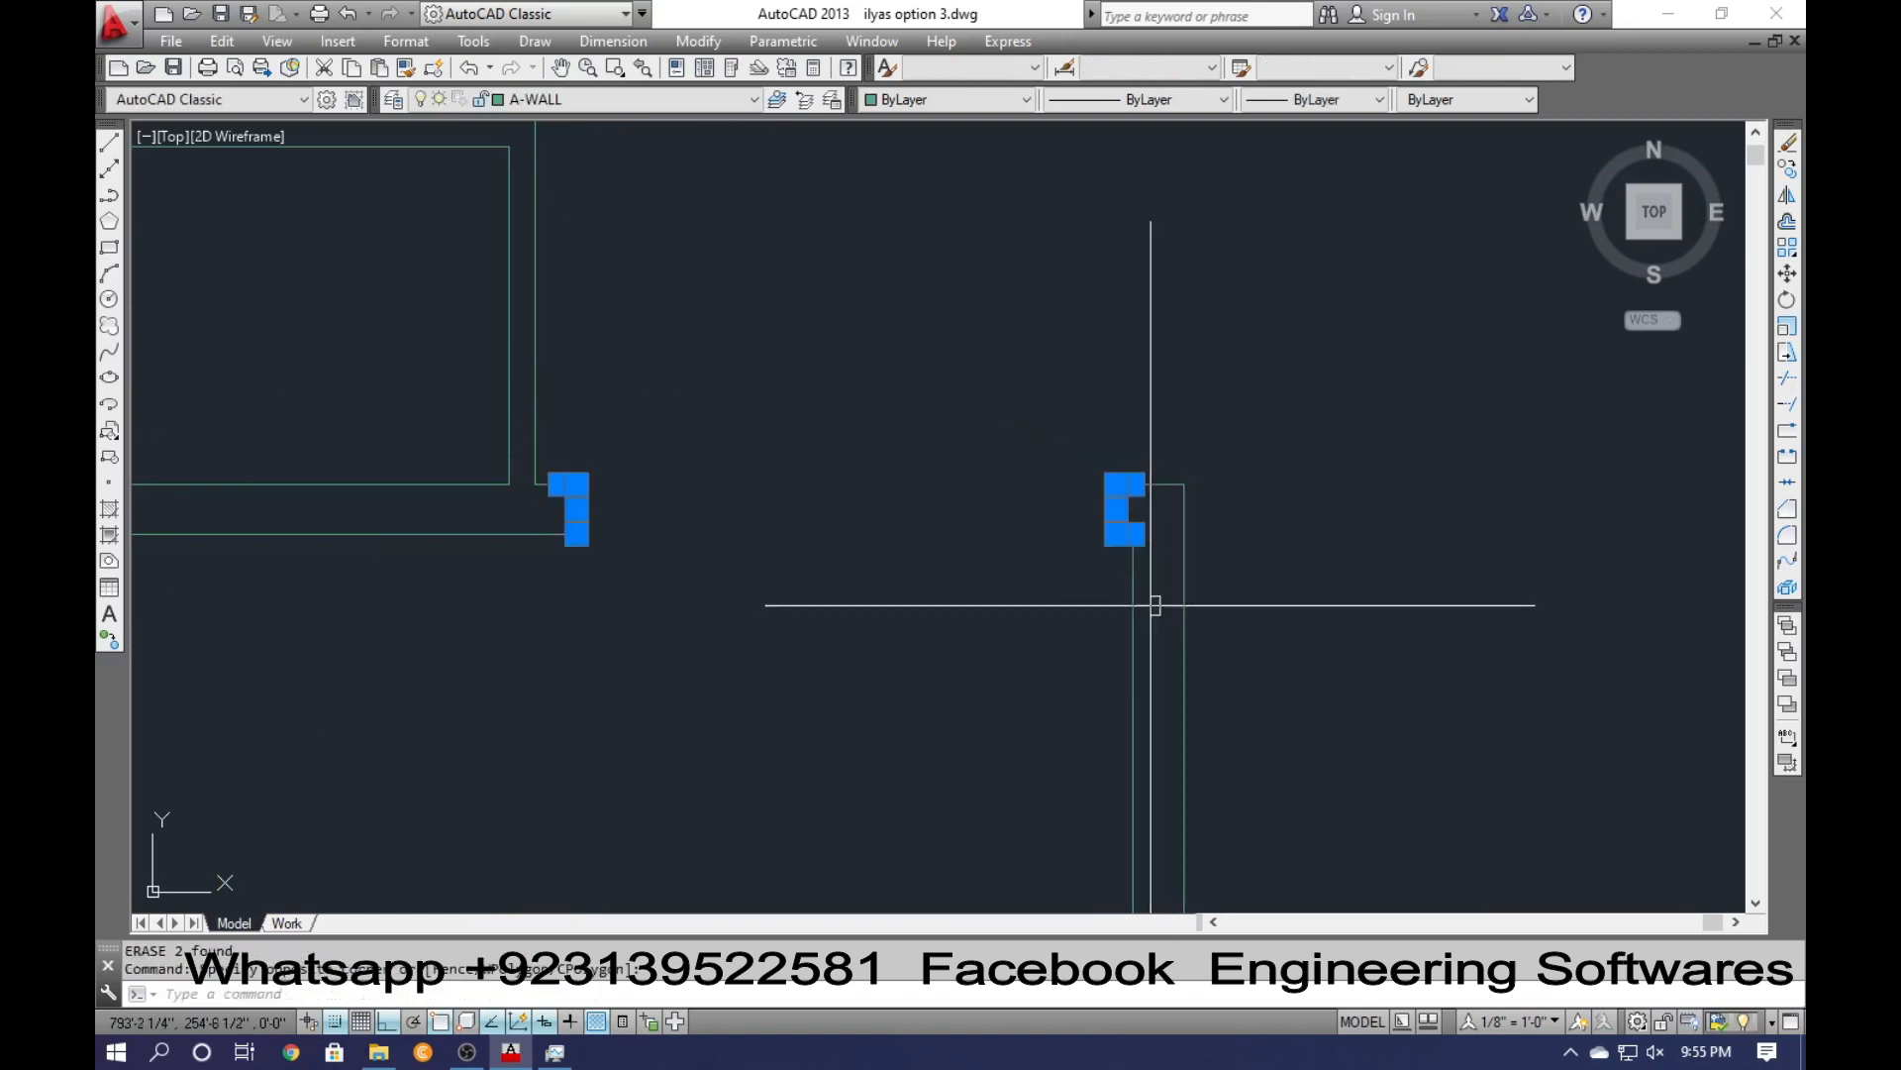
pyautogui.click(1168, 525)
pyautogui.click(1138, 448)
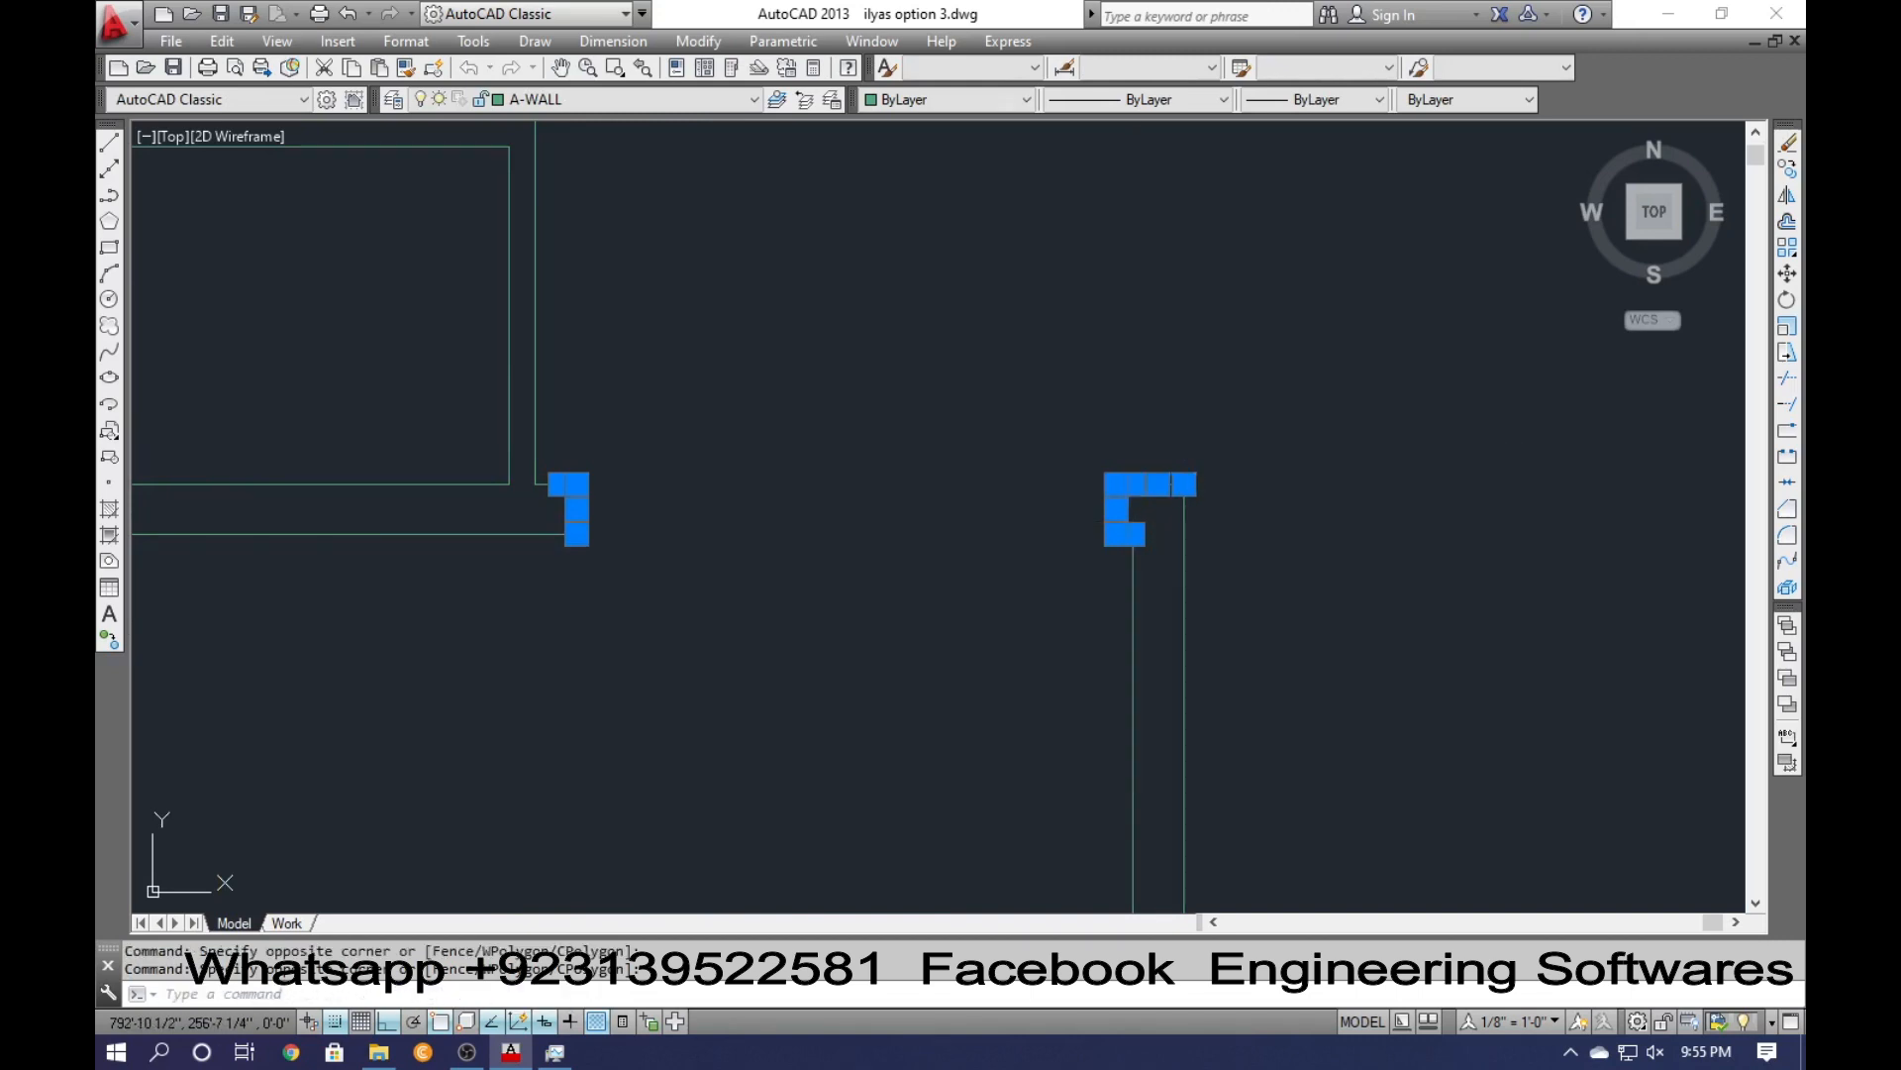
pyautogui.press('Delete')
# Extend the top wall's two lines to the right-hand outer wall to close the former window opening.
pyautogui.write('ex')
pyautogui.press('Return')
pyautogui.press('Return')
pyautogui.click(742, 449)
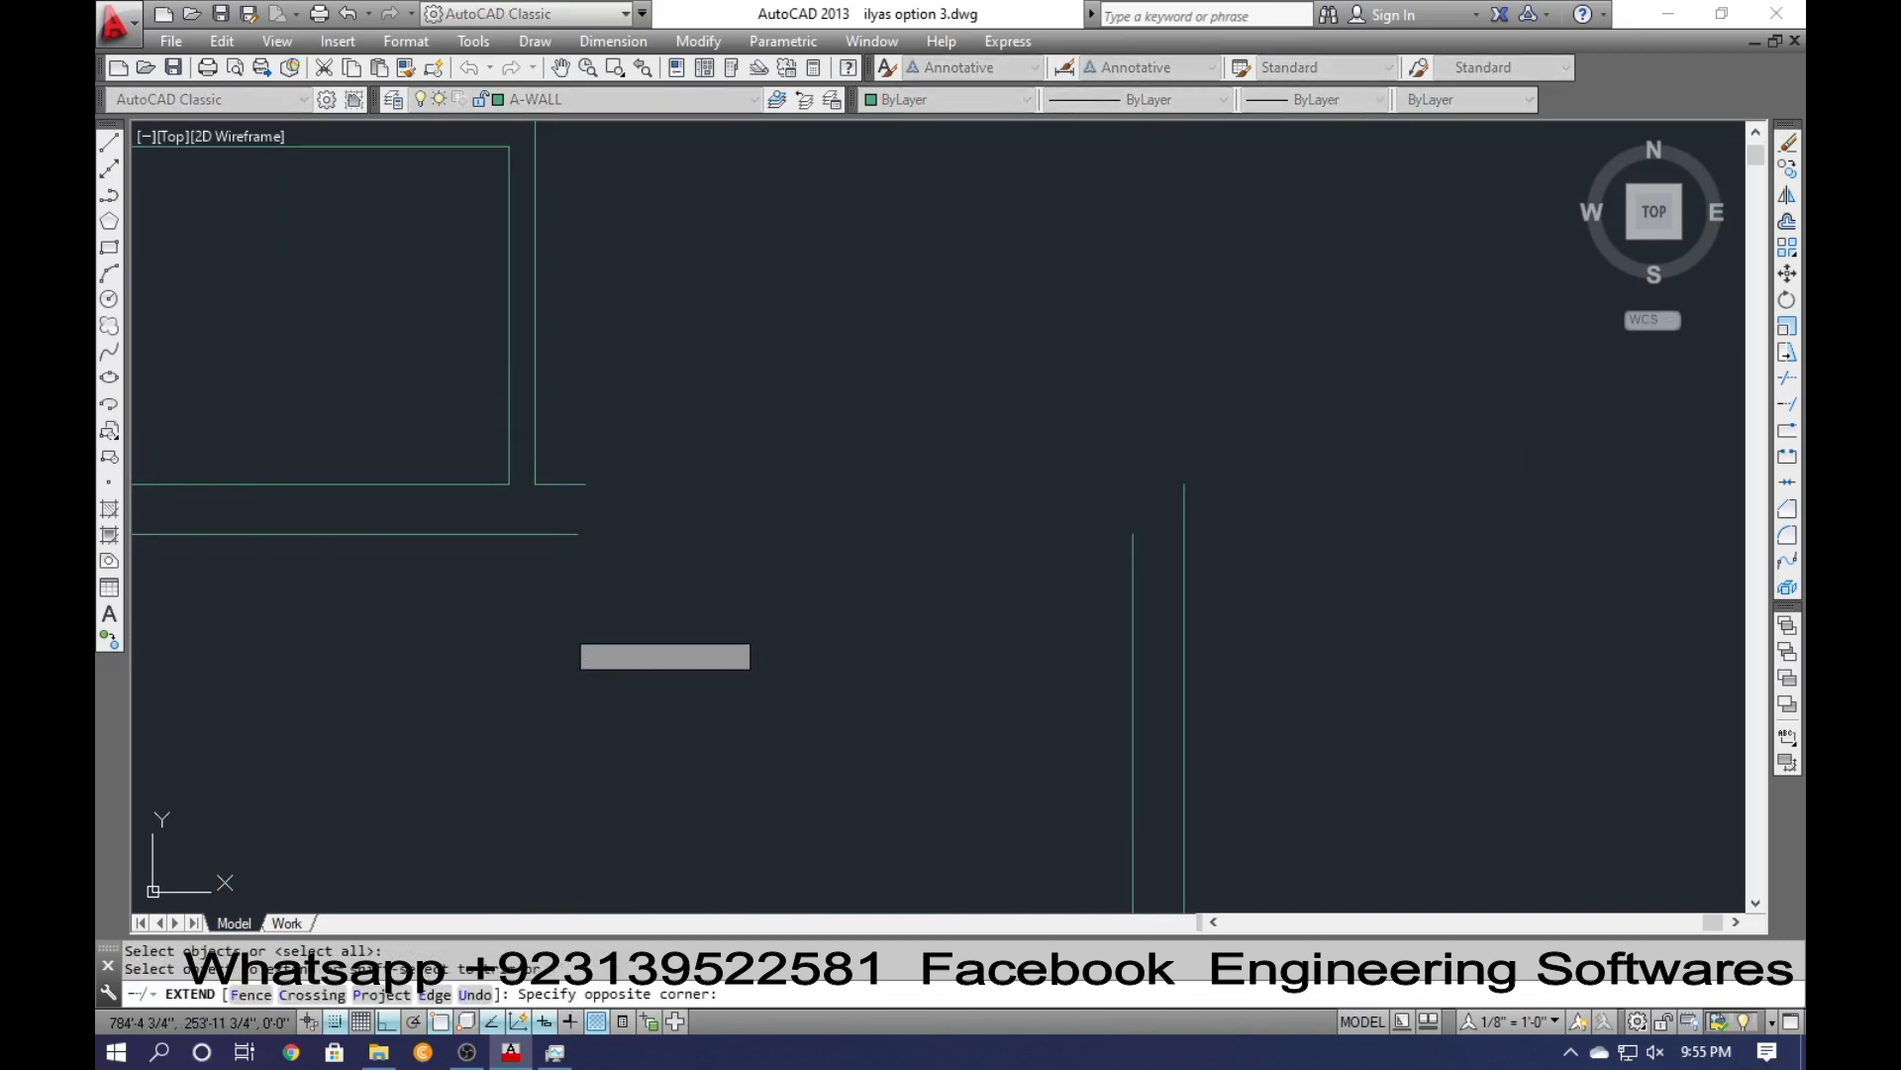
pyautogui.click(556, 618)
pyautogui.press('Escape')
# Draw a short line from the midpoint of the small room's inner left wall line outward across the outer wall.
pyautogui.scroll(-4, 646, 476)
pyautogui.moveTo(662, 646); pyautogui.dragTo(711, 433, button='middle')
pyautogui.scroll(-2, 535, 442)
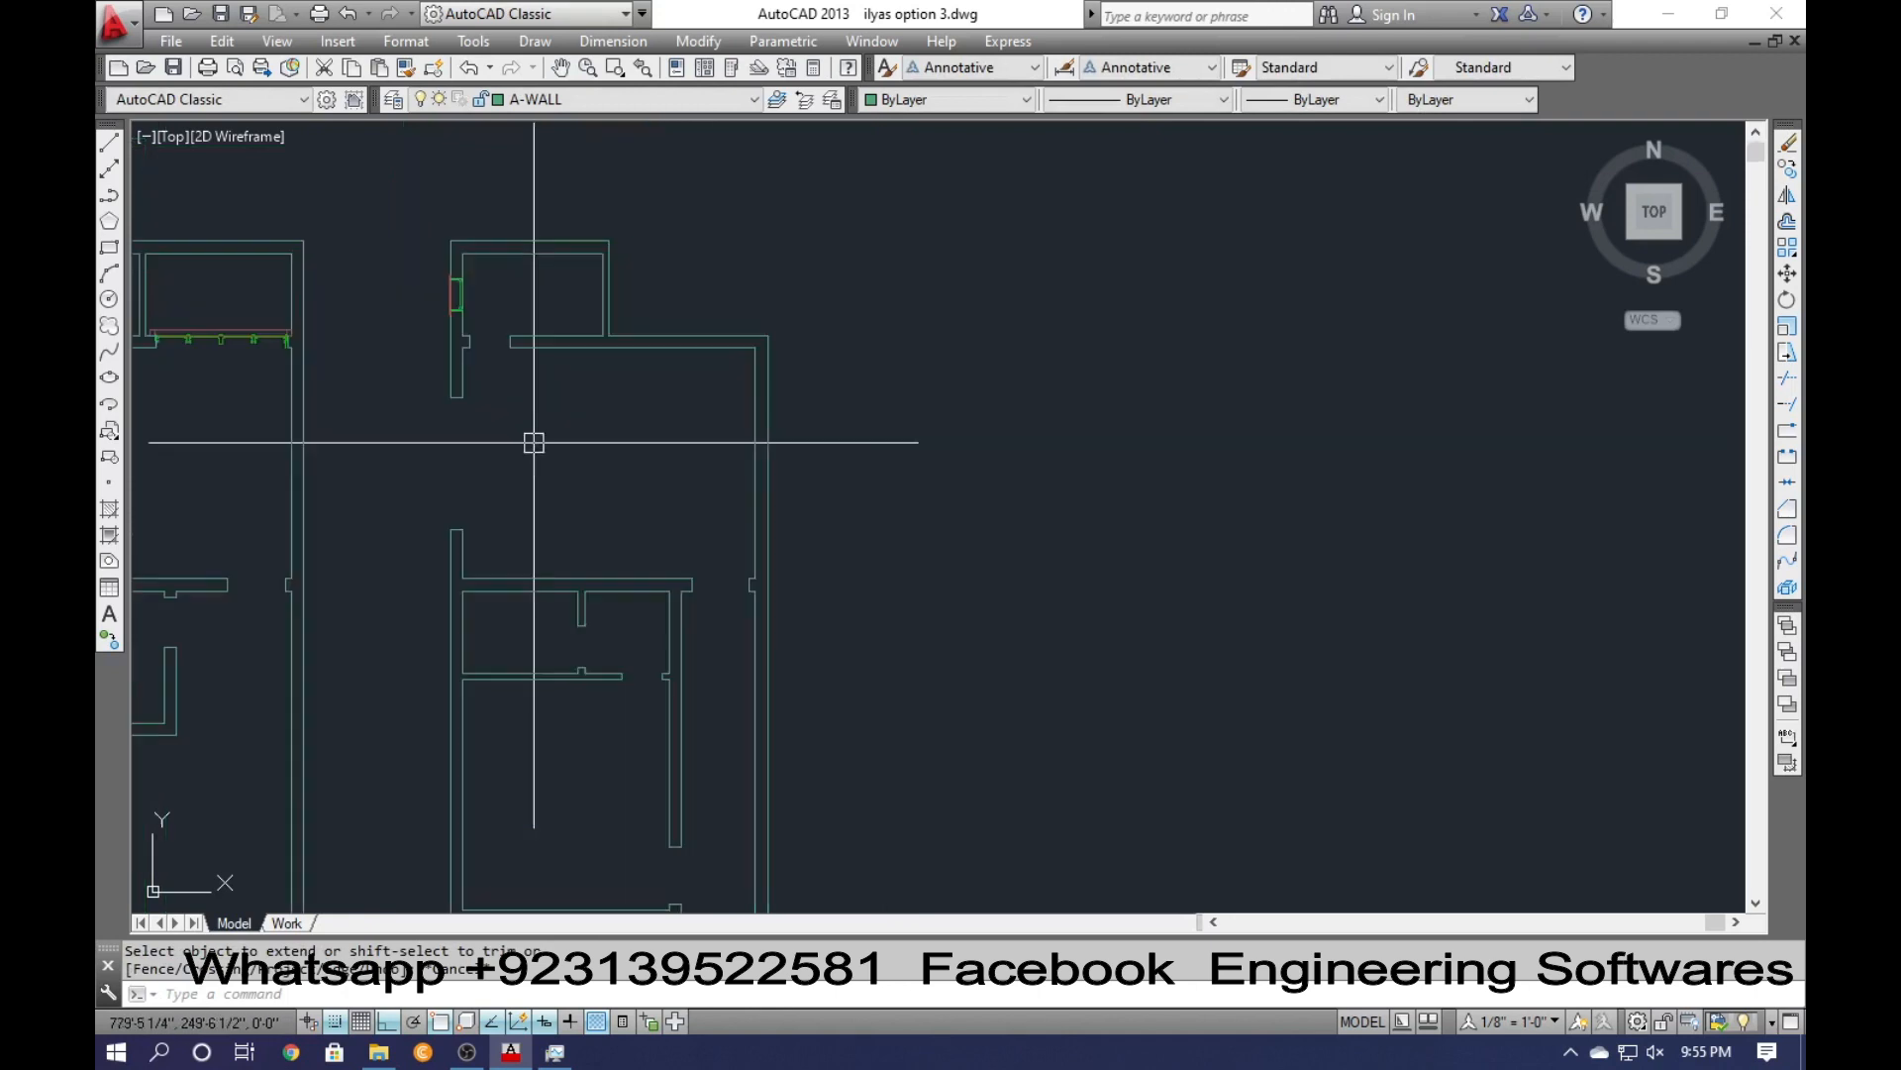
pyautogui.scroll(4, 448, 649)
pyautogui.press('Return')
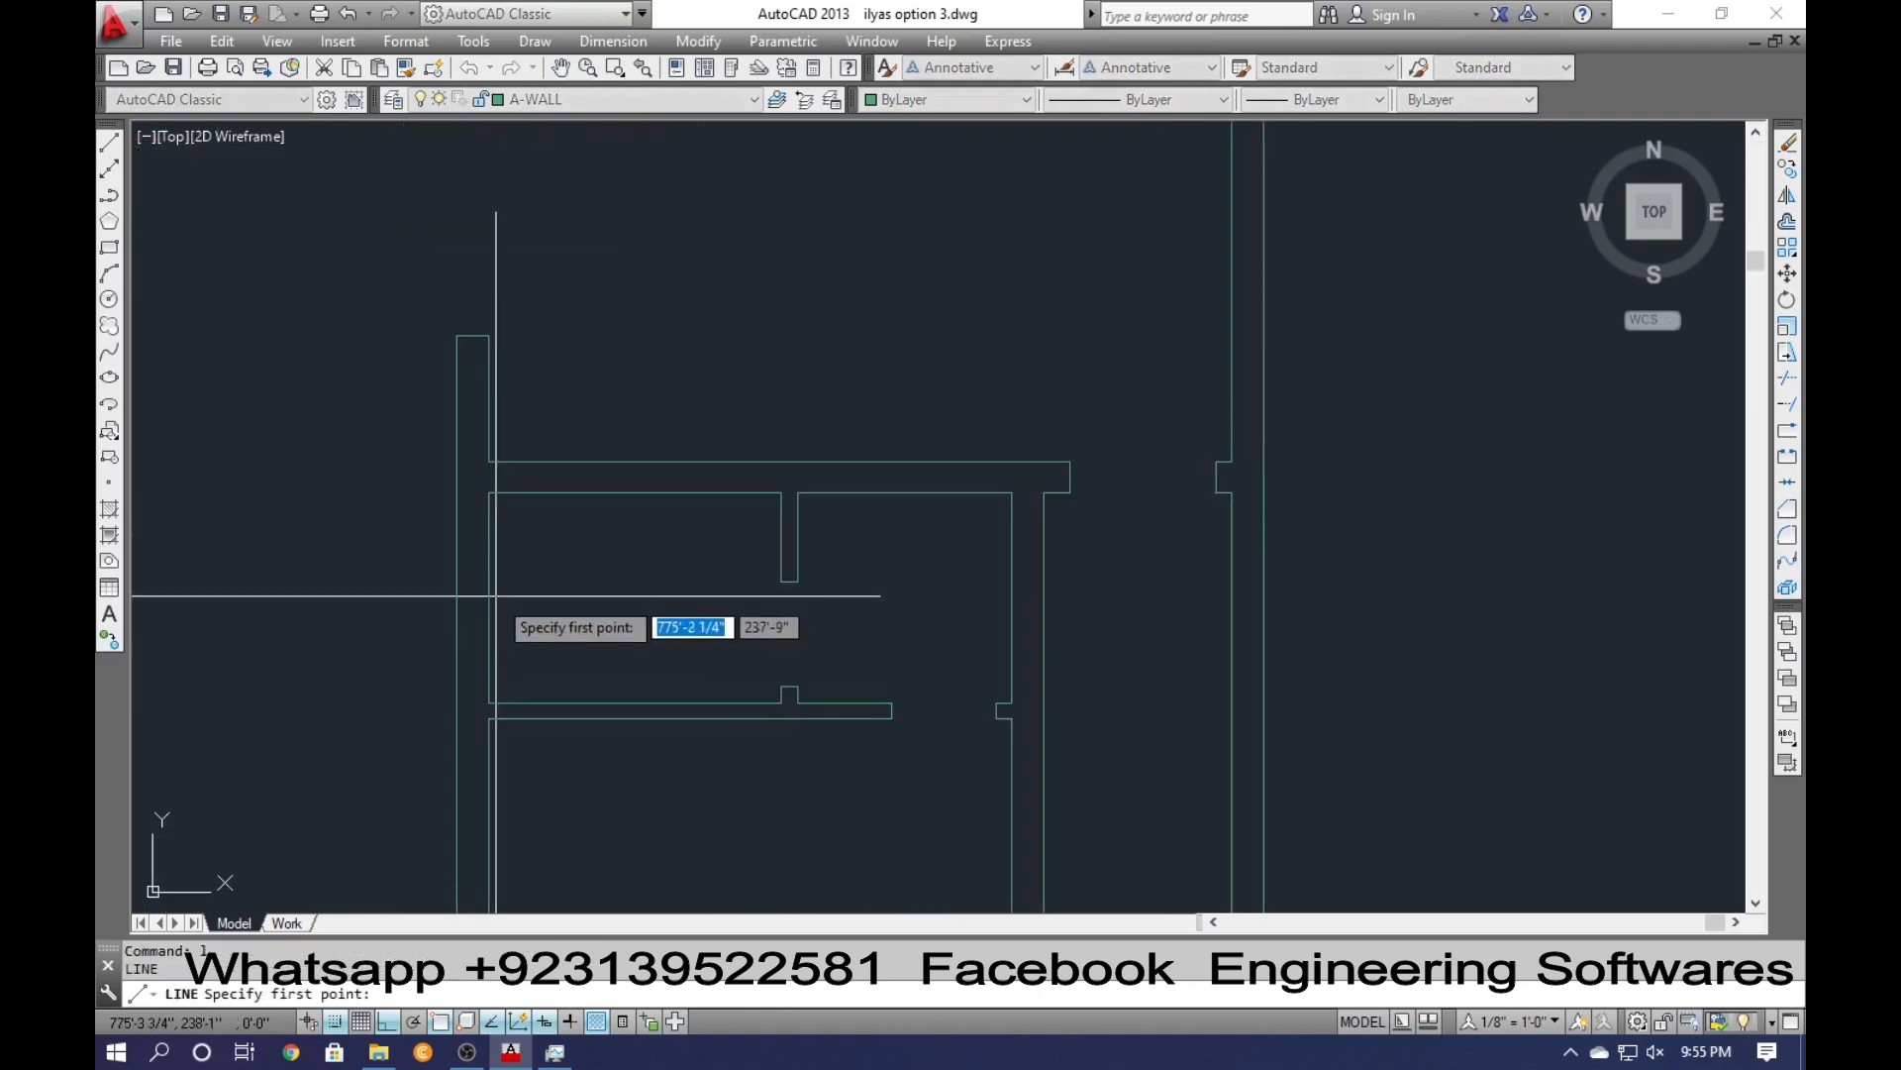
pyautogui.click(491, 595)
pyautogui.click(394, 597)
pyautogui.press('Return')
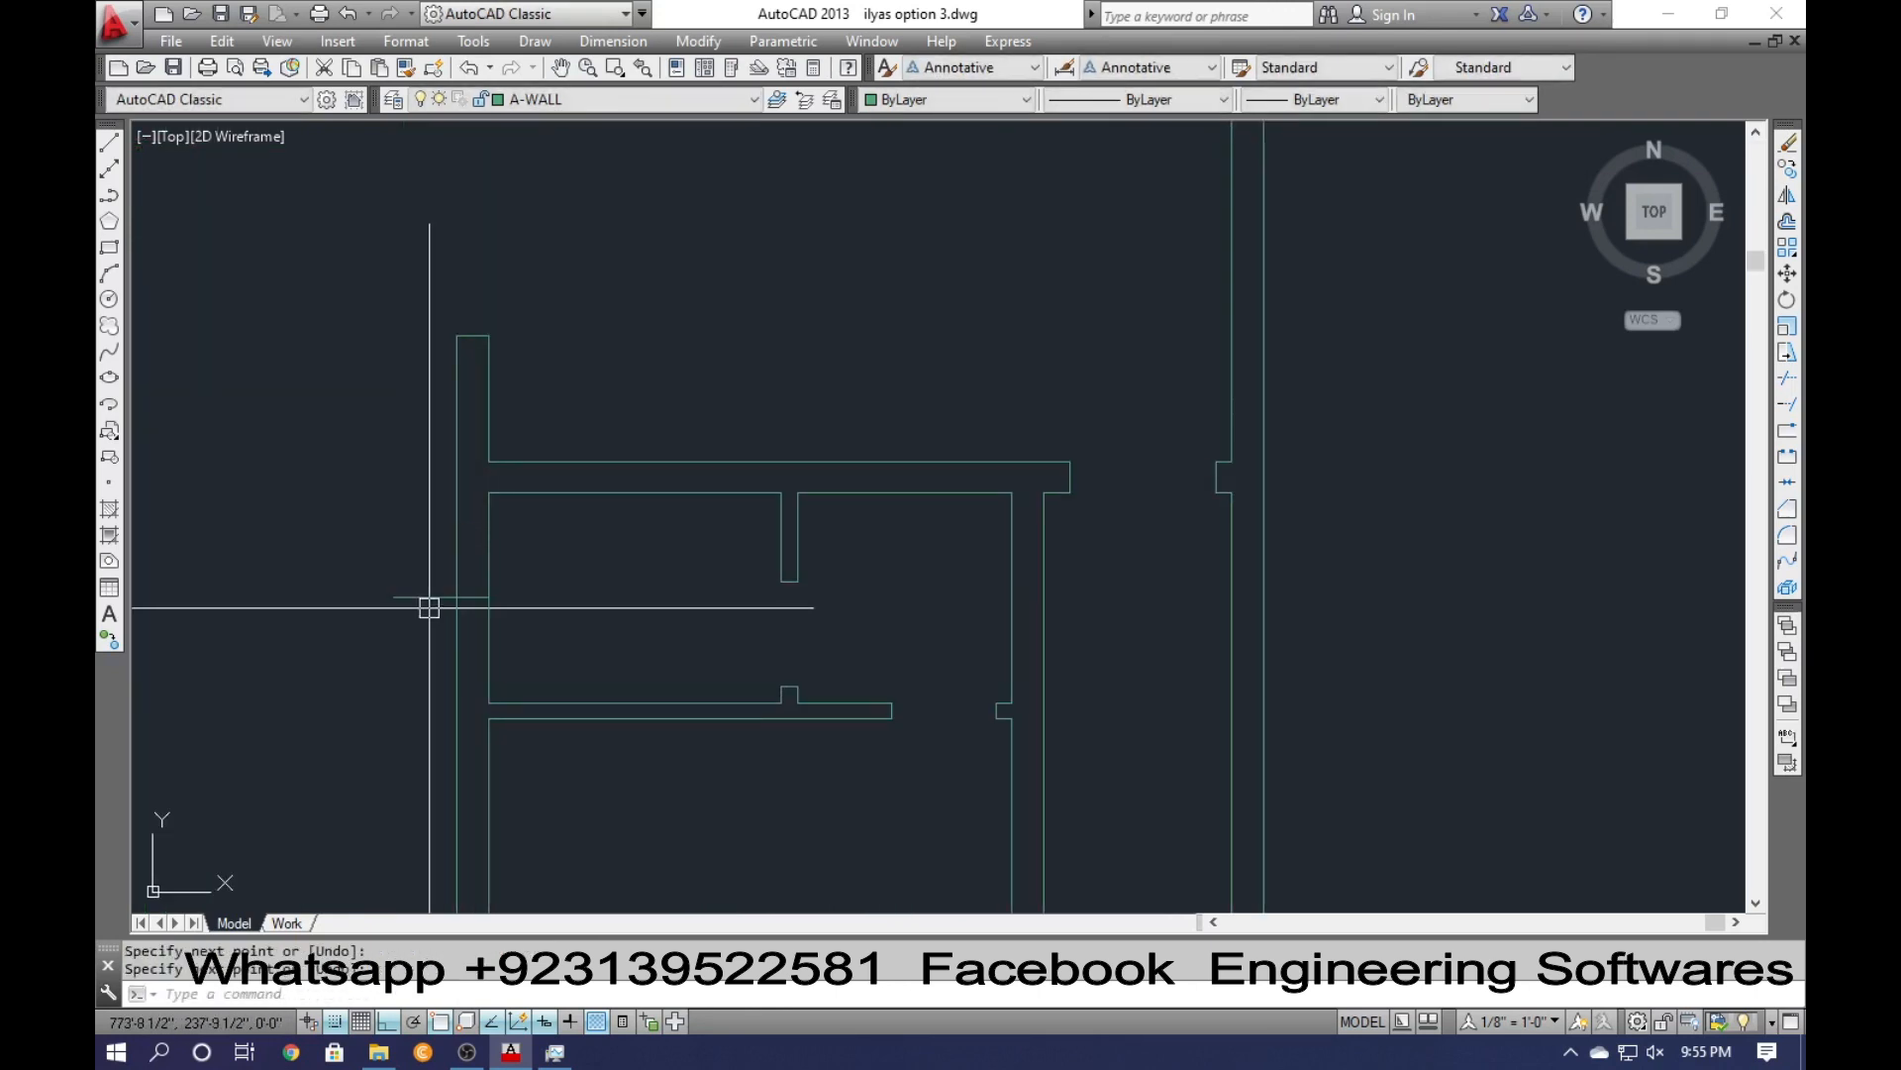
# Offset the short line 12" to both sides along the outer wall, and erase the middle line.
pyautogui.write('o')
pyautogui.press('Return')
pyautogui.write('12')
pyautogui.press('Return')
pyautogui.click(434, 598)
pyautogui.click(434, 606)
pyautogui.click(432, 598)
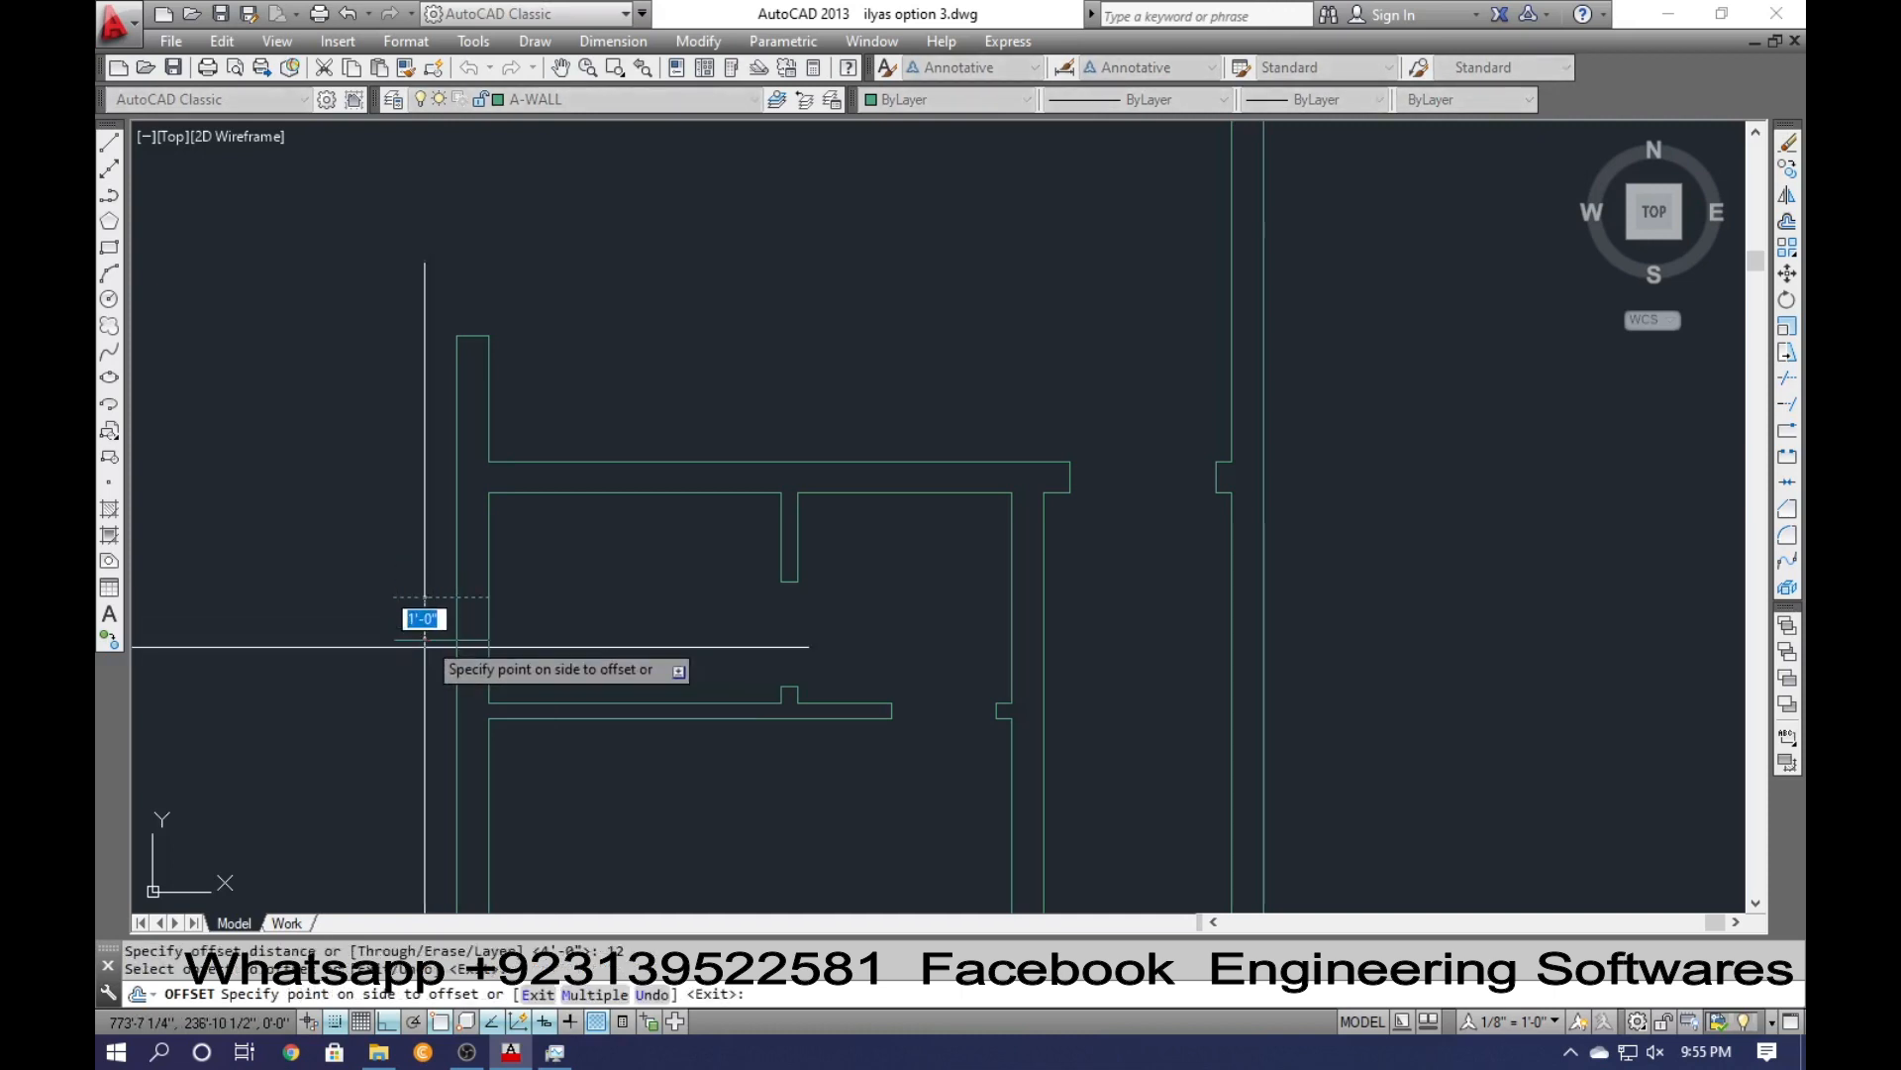
pyautogui.click(418, 586)
pyautogui.click(408, 584)
pyautogui.click(367, 619)
pyautogui.press('Escape')
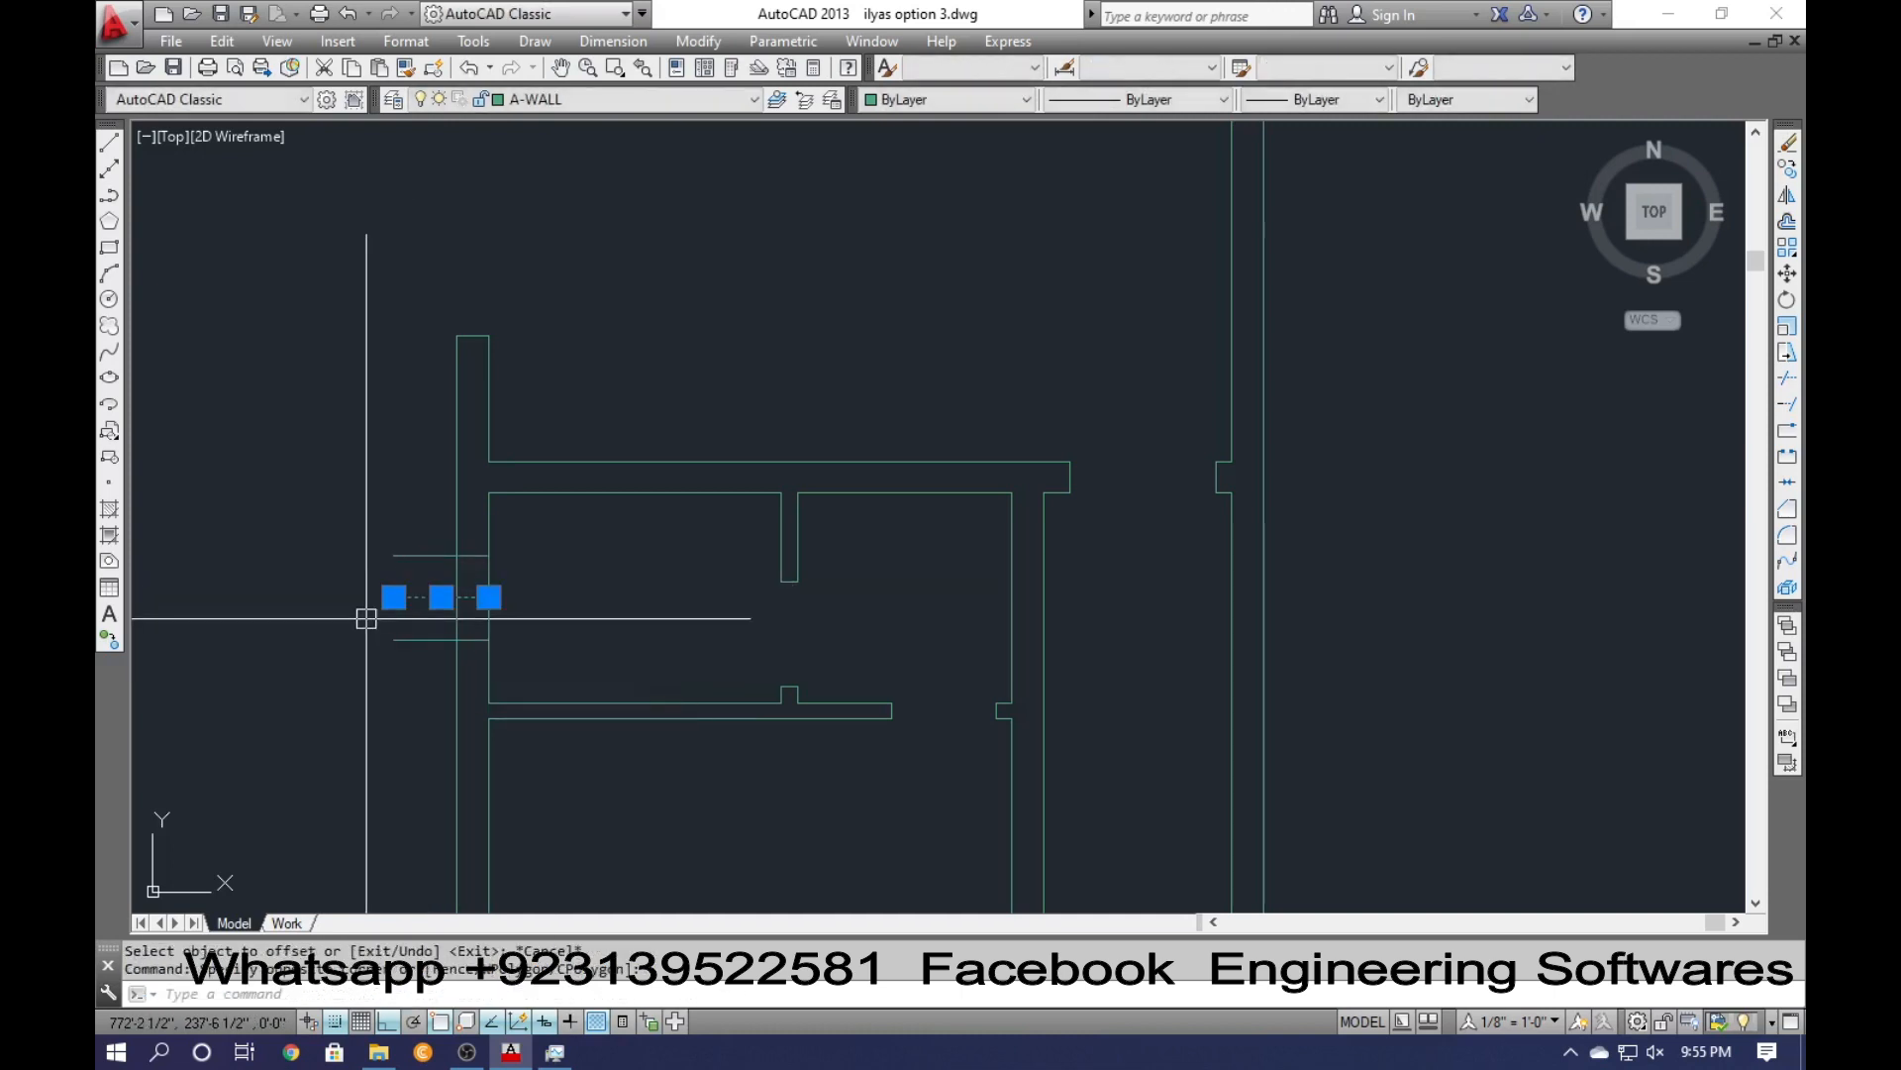
pyautogui.press('Return')
# Trim the two lines' overhanging ends and the wall lines between them to open the small room's window gap.
pyautogui.write('tr')
pyautogui.press('Return')
pyautogui.press('Return')
pyautogui.click(416, 670)
pyautogui.click(402, 544)
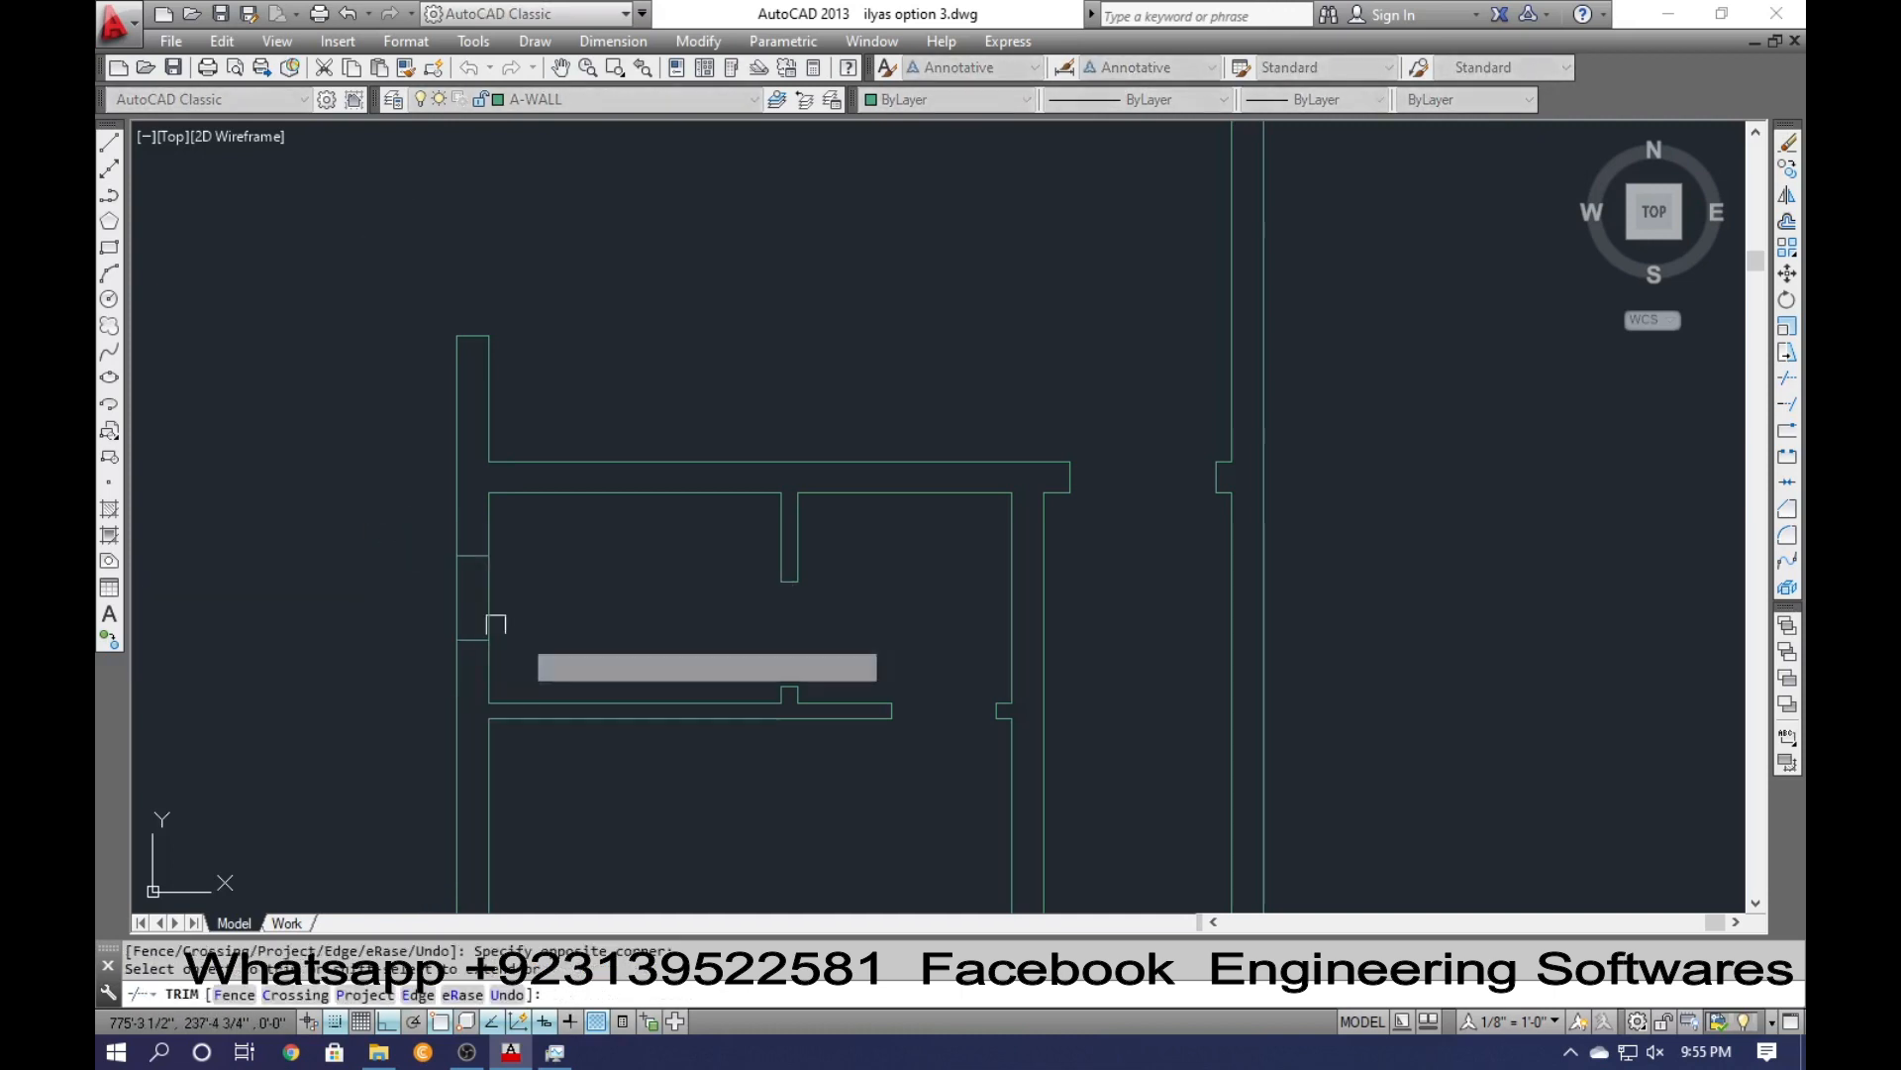
pyautogui.click(523, 633)
pyautogui.click(432, 615)
pyautogui.press('Escape')
# Draw a short line from the midpoint of the large room's inner left wall line outward across the outer wall.
pyautogui.scroll(-3, 459, 614)
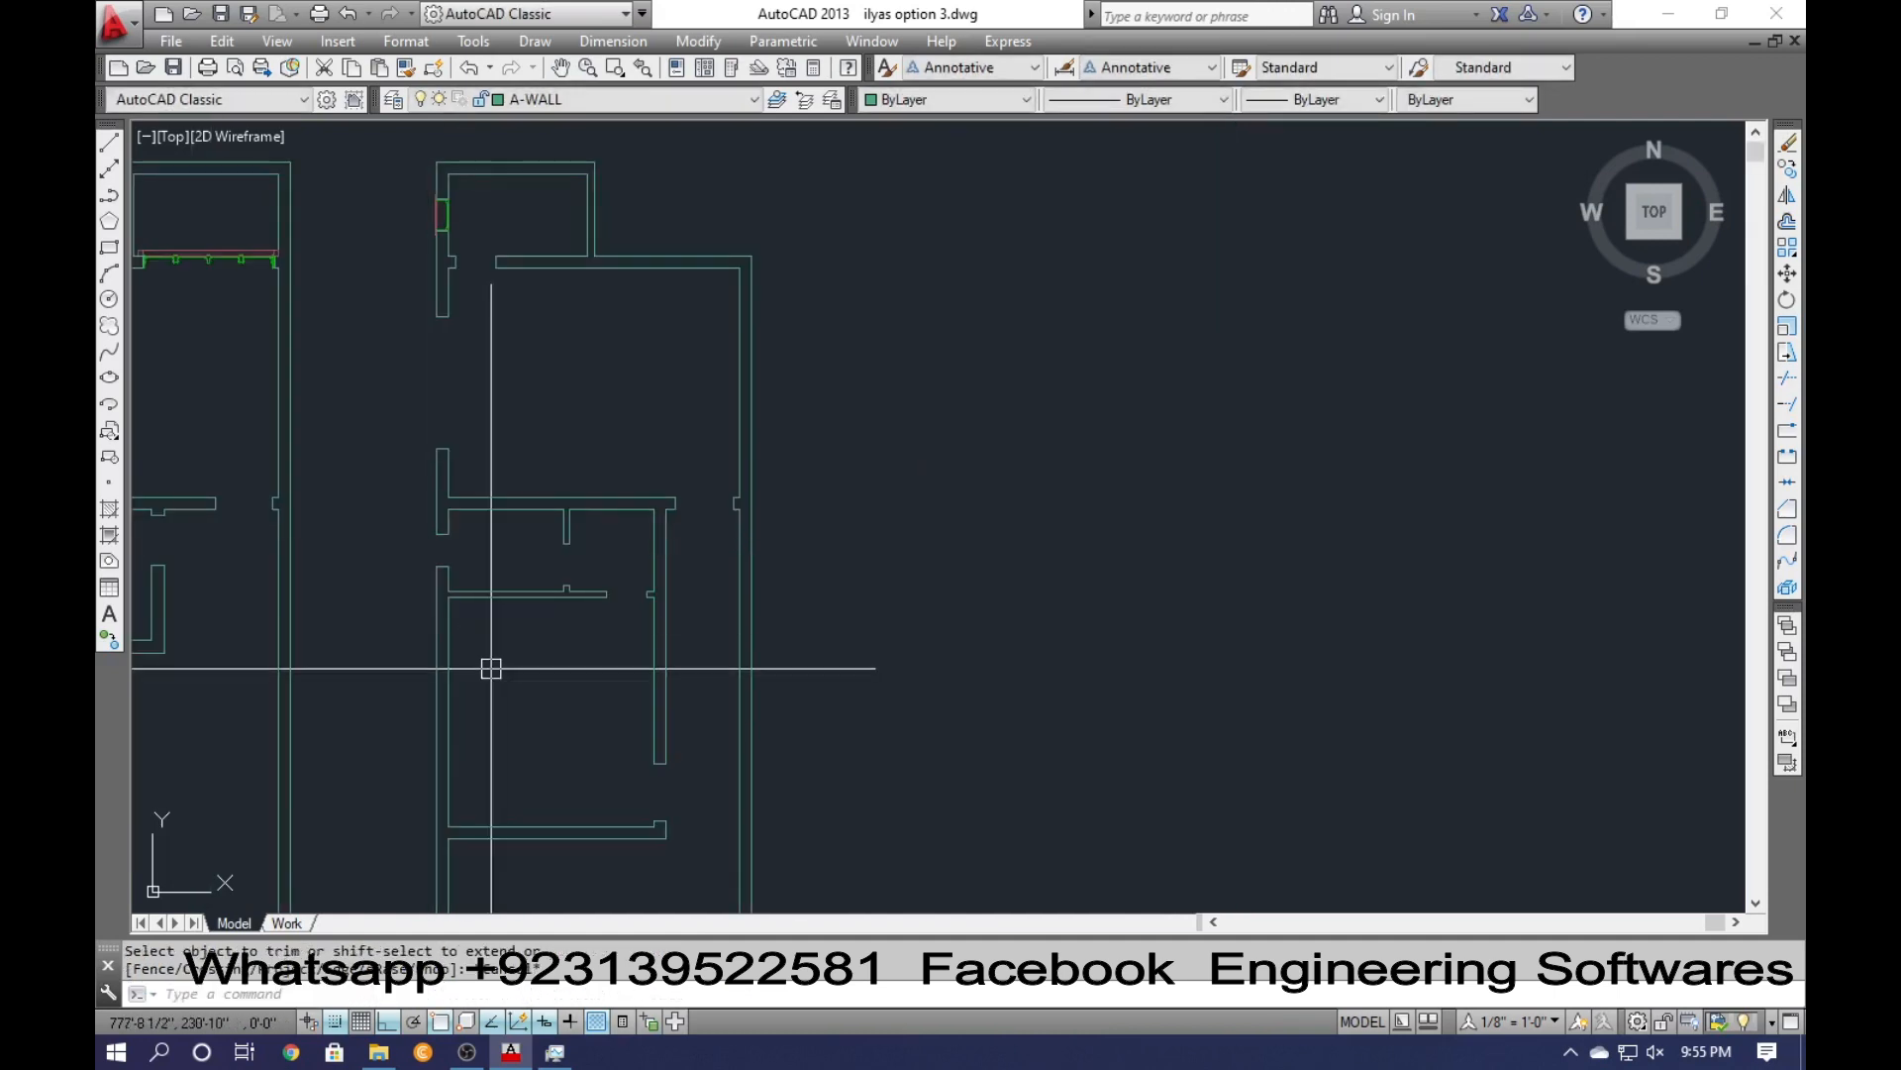
pyautogui.scroll(2, 440, 641)
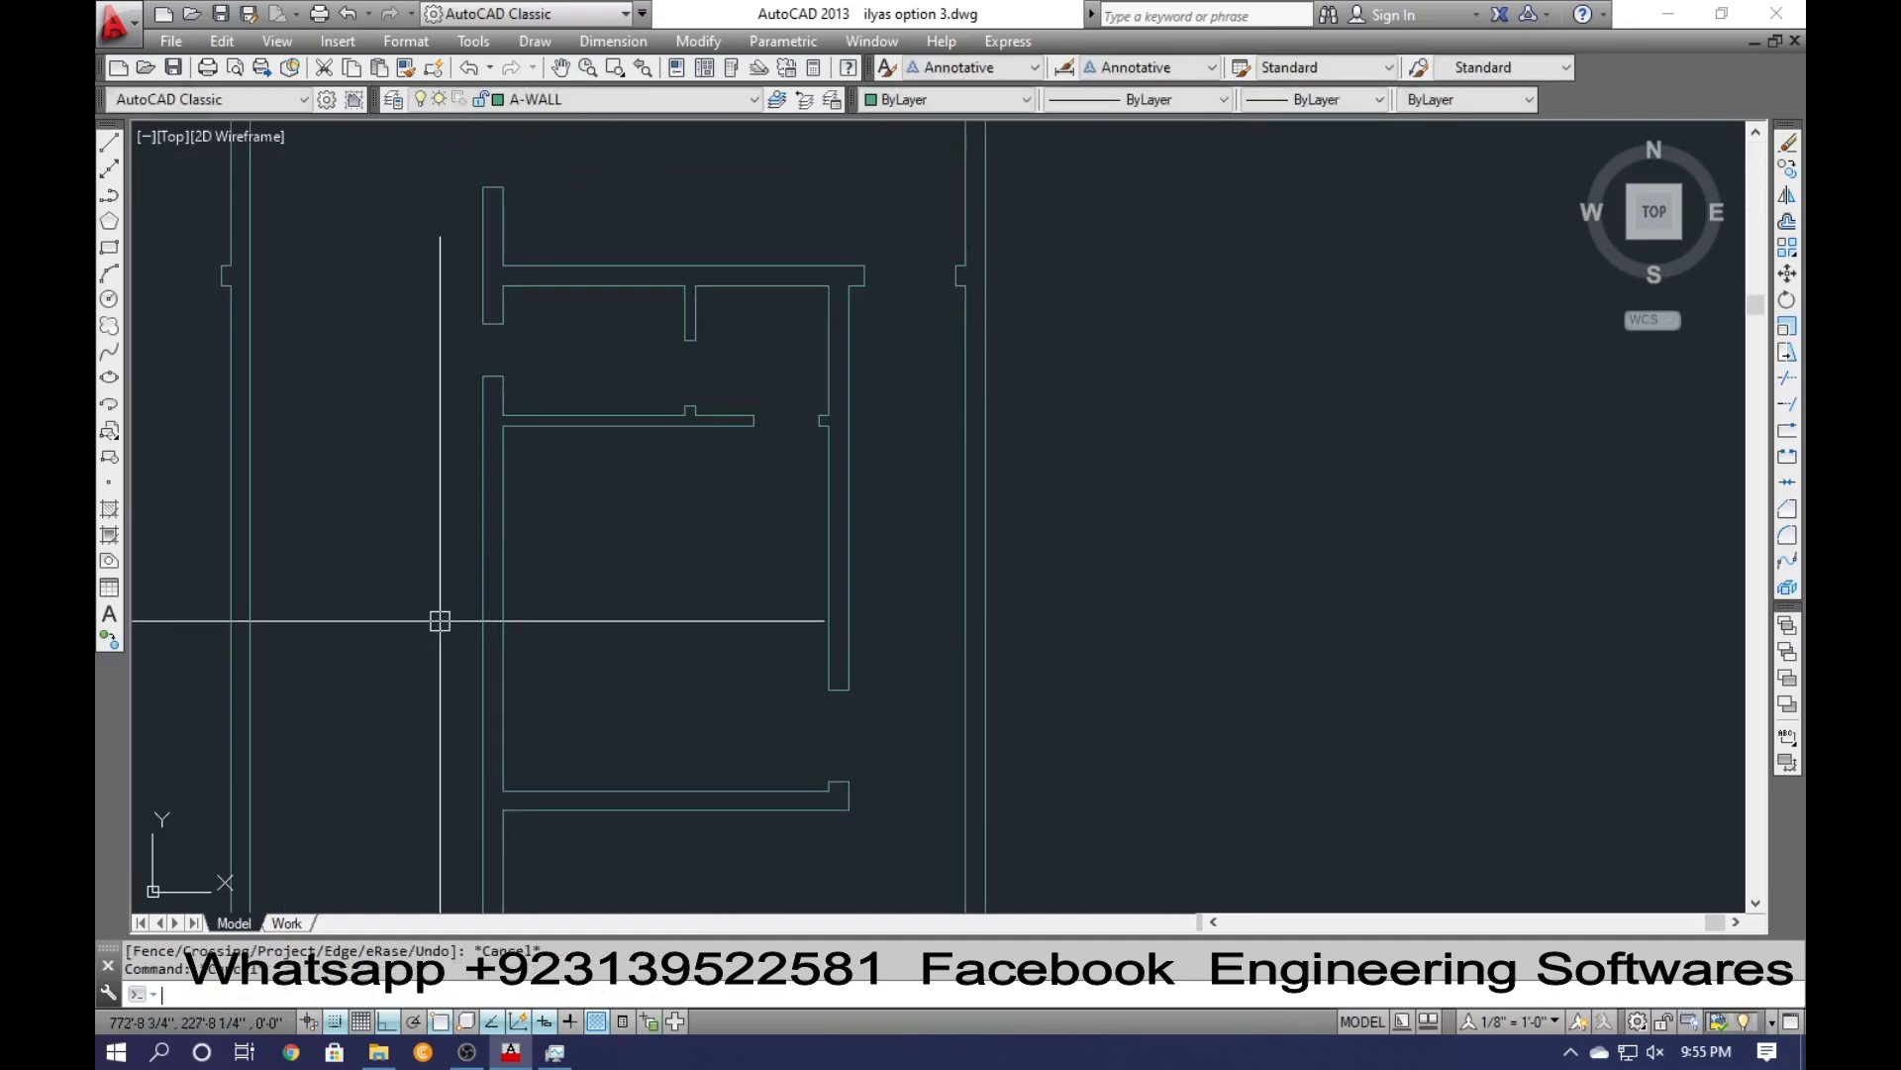
pyautogui.press('l')
pyautogui.press('Return')
pyautogui.click(503, 608)
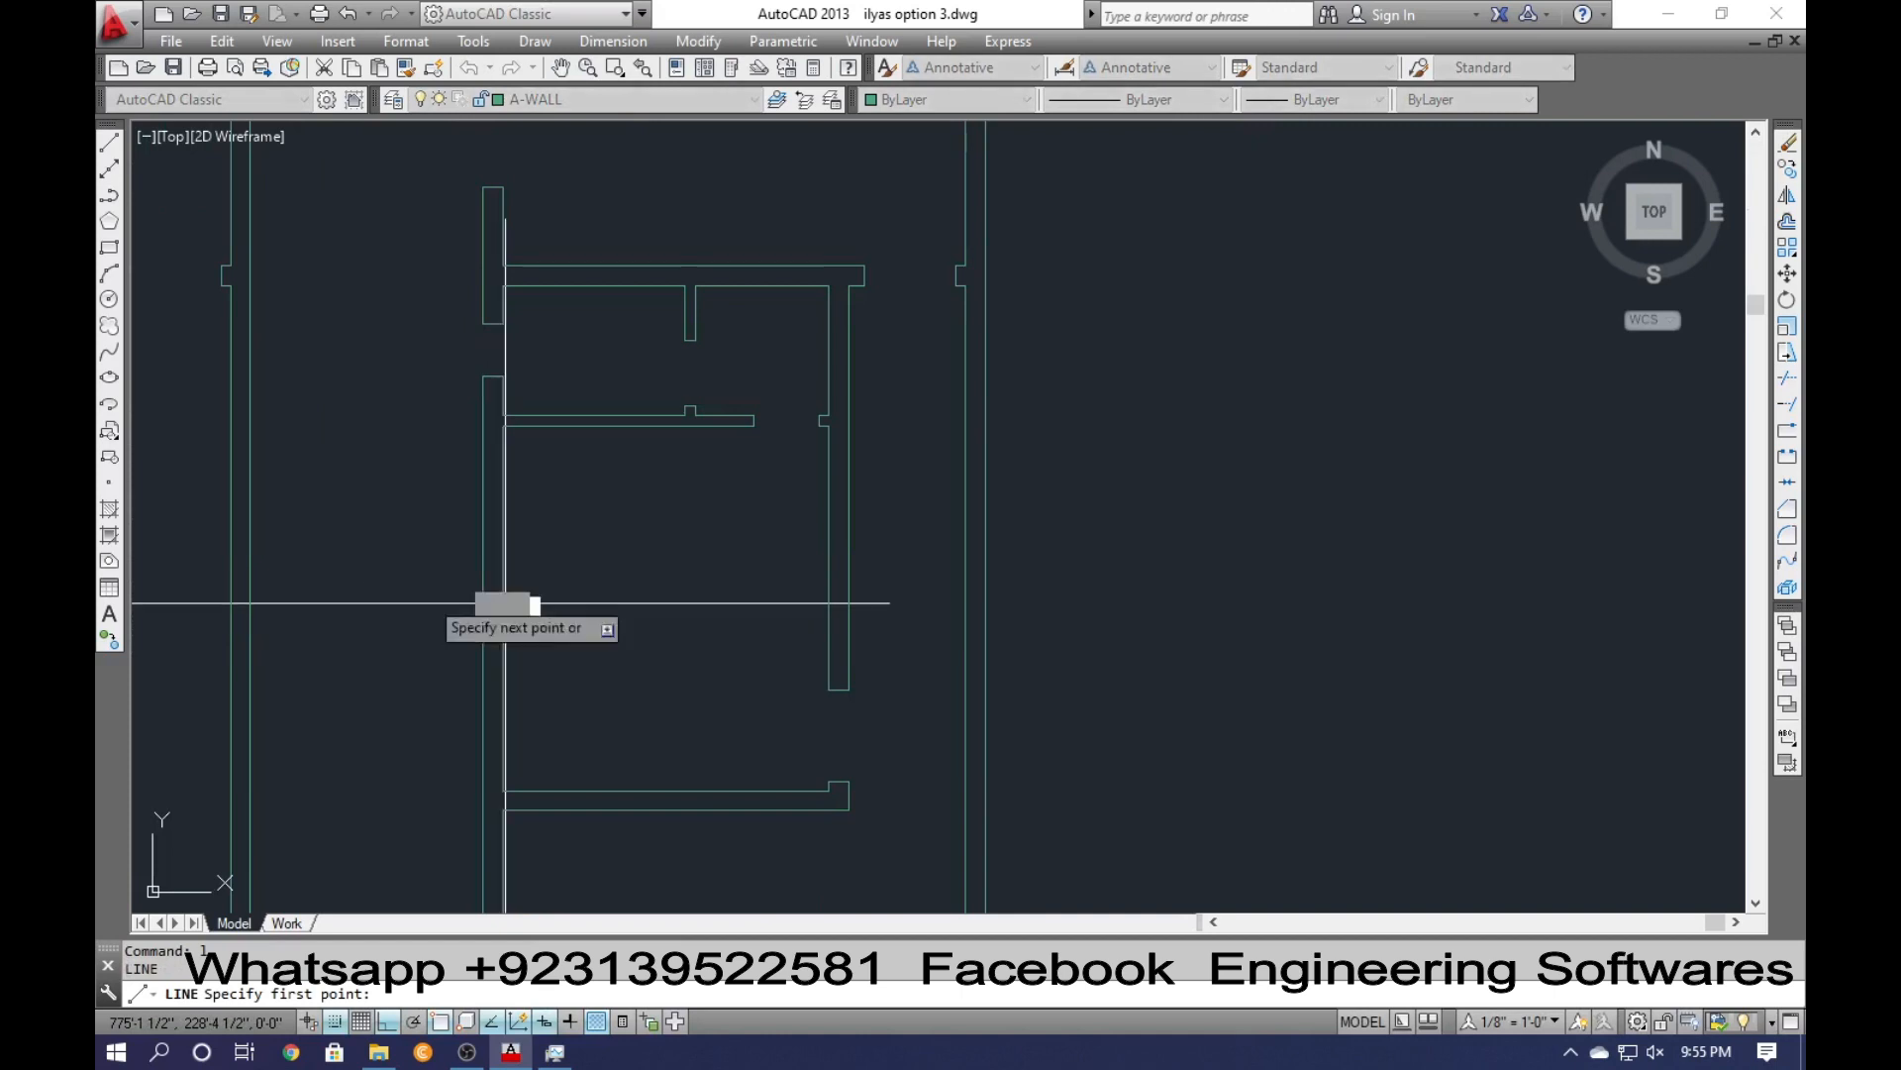
pyautogui.click(355, 608)
pyautogui.press('Return')
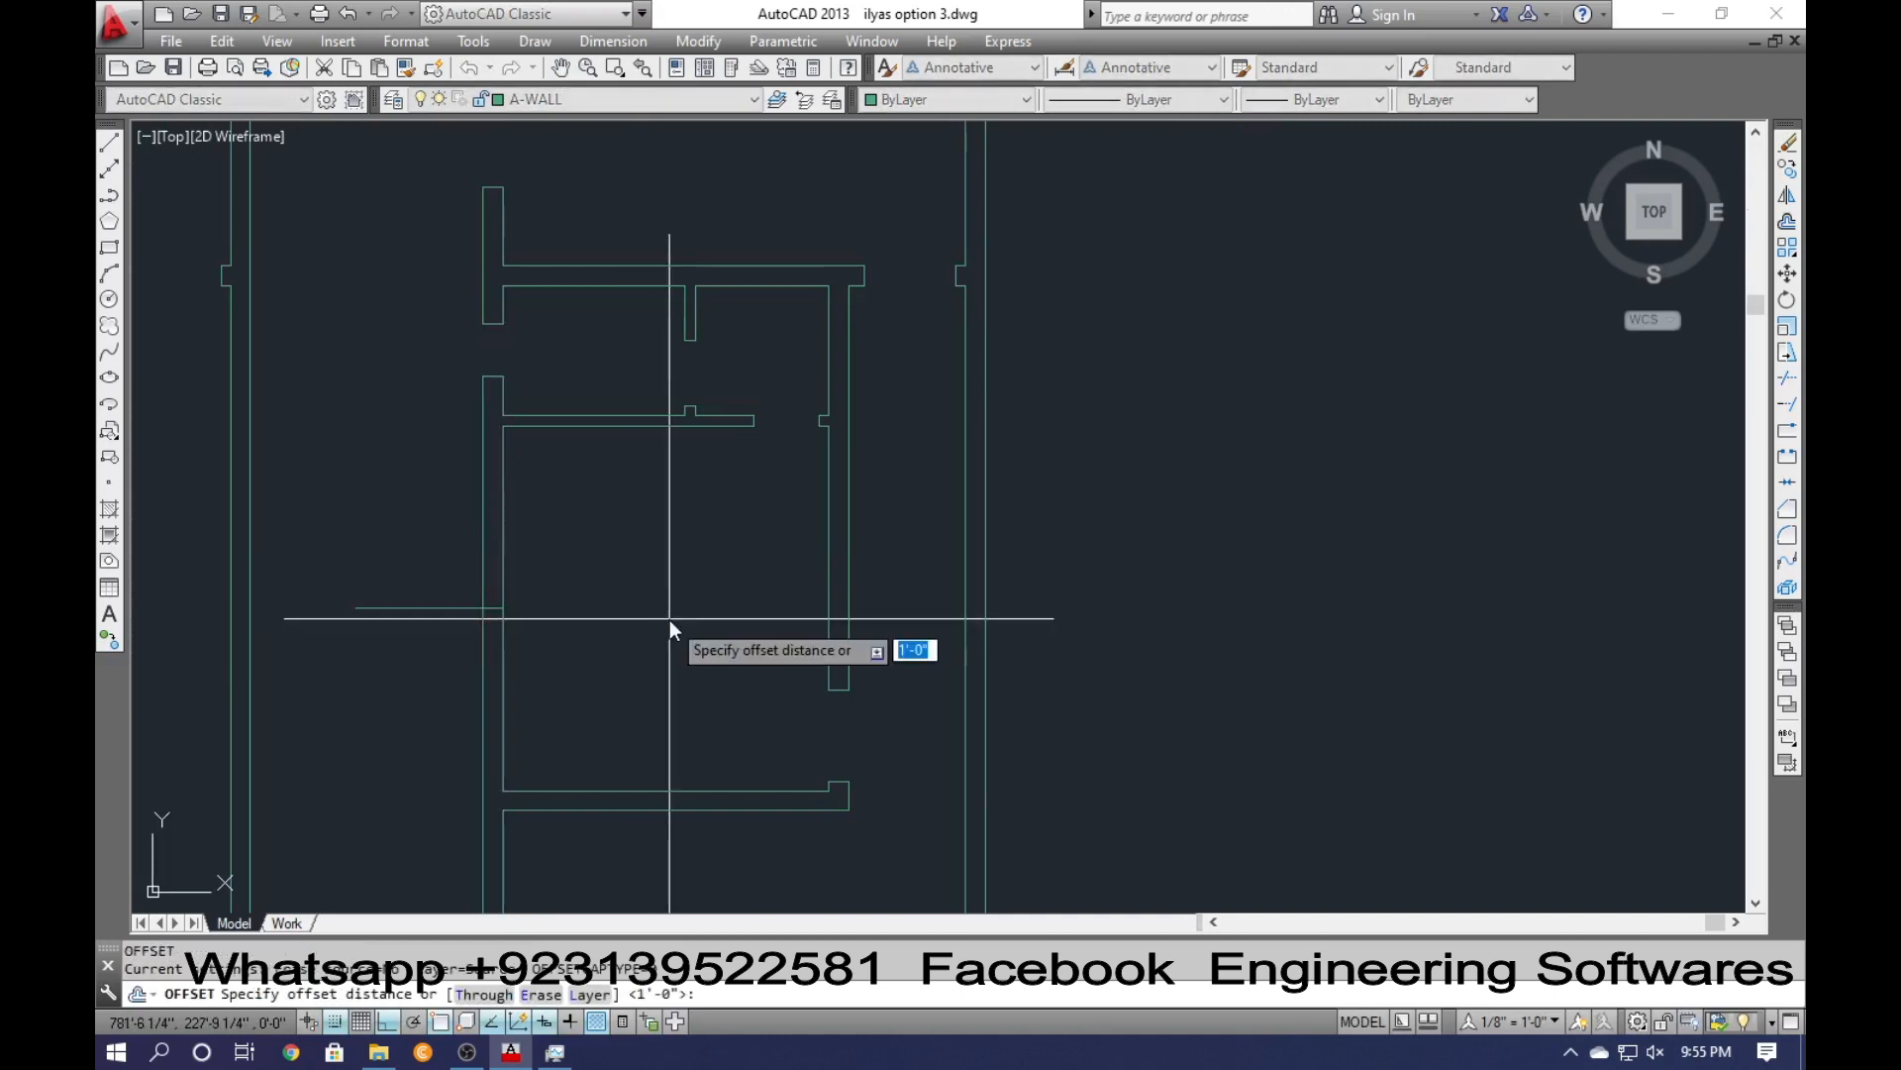
# Offset the short line 4' to both sides along the large room's outer wall, and erase the middle line.
pyautogui.write("4'")
pyautogui.press('Return')
pyautogui.click(418, 608)
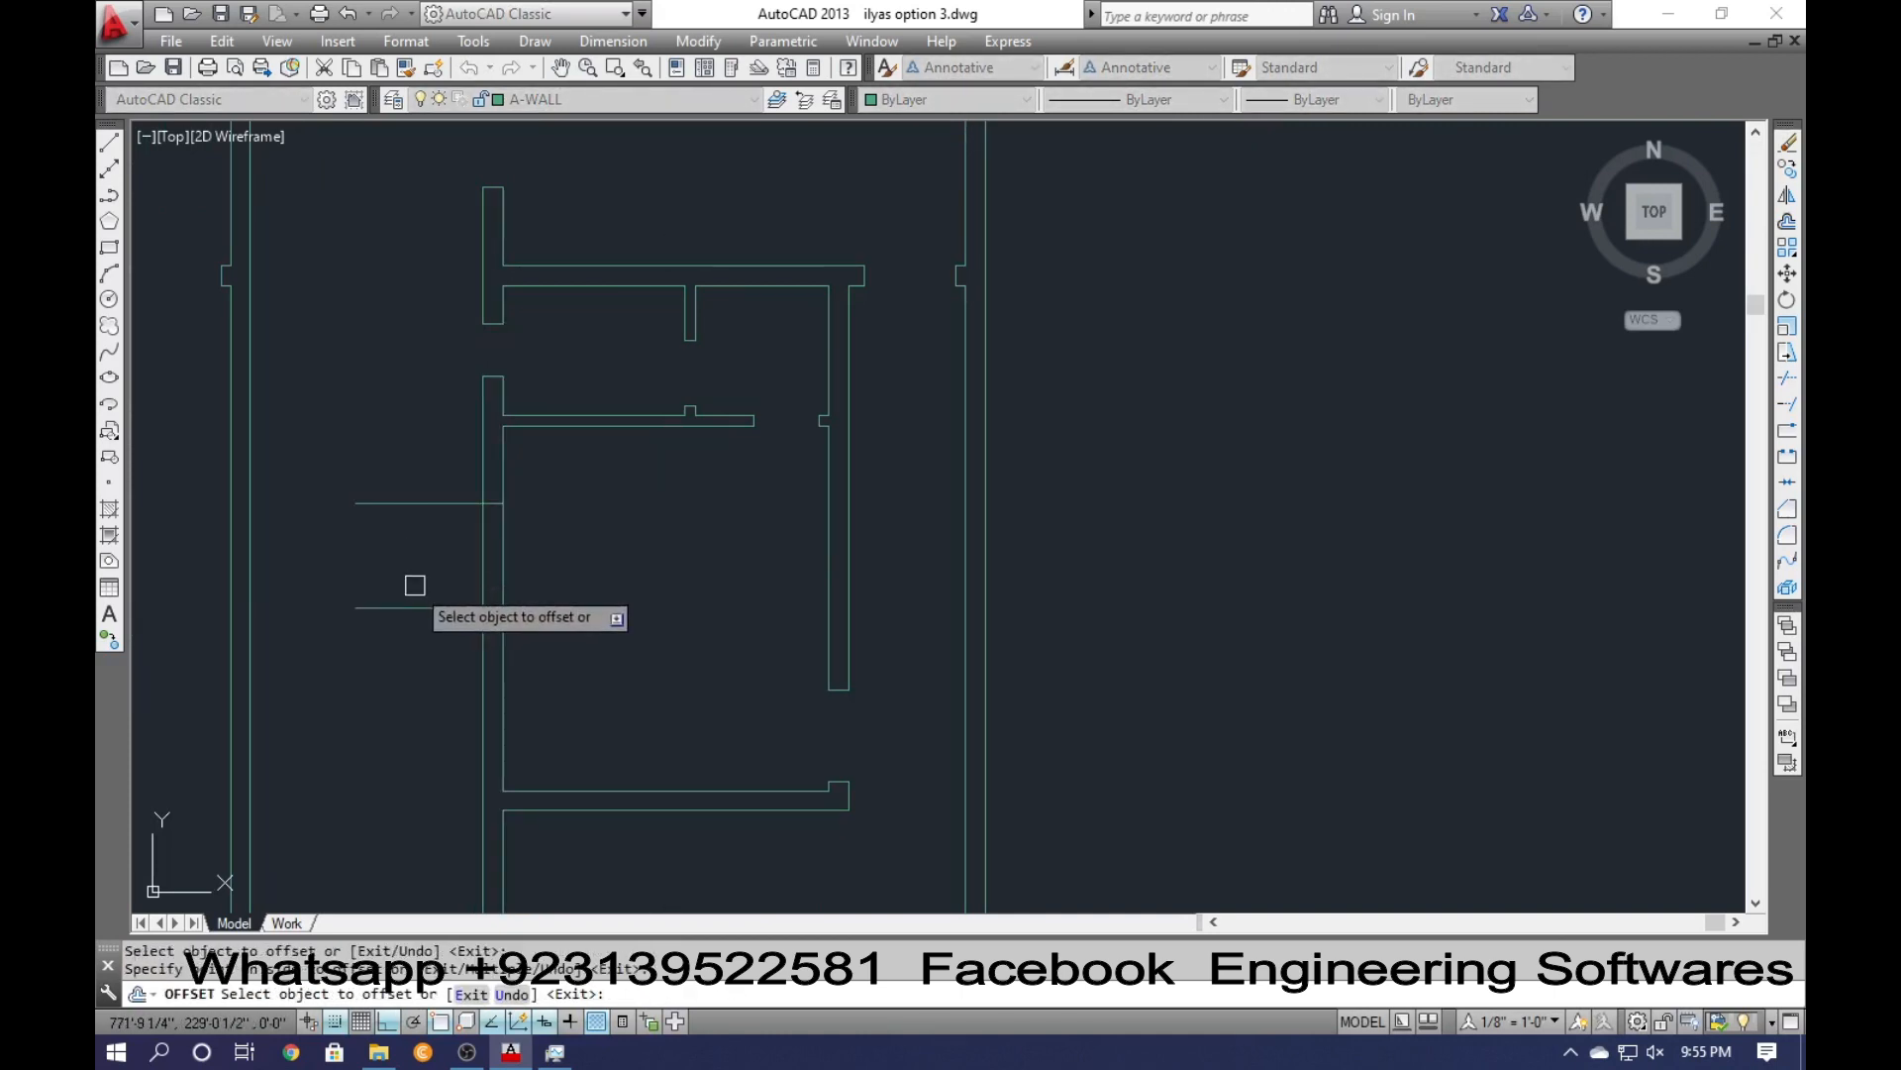
pyautogui.click(414, 606)
pyautogui.click(451, 678)
pyautogui.click(436, 668)
pyautogui.click(358, 569)
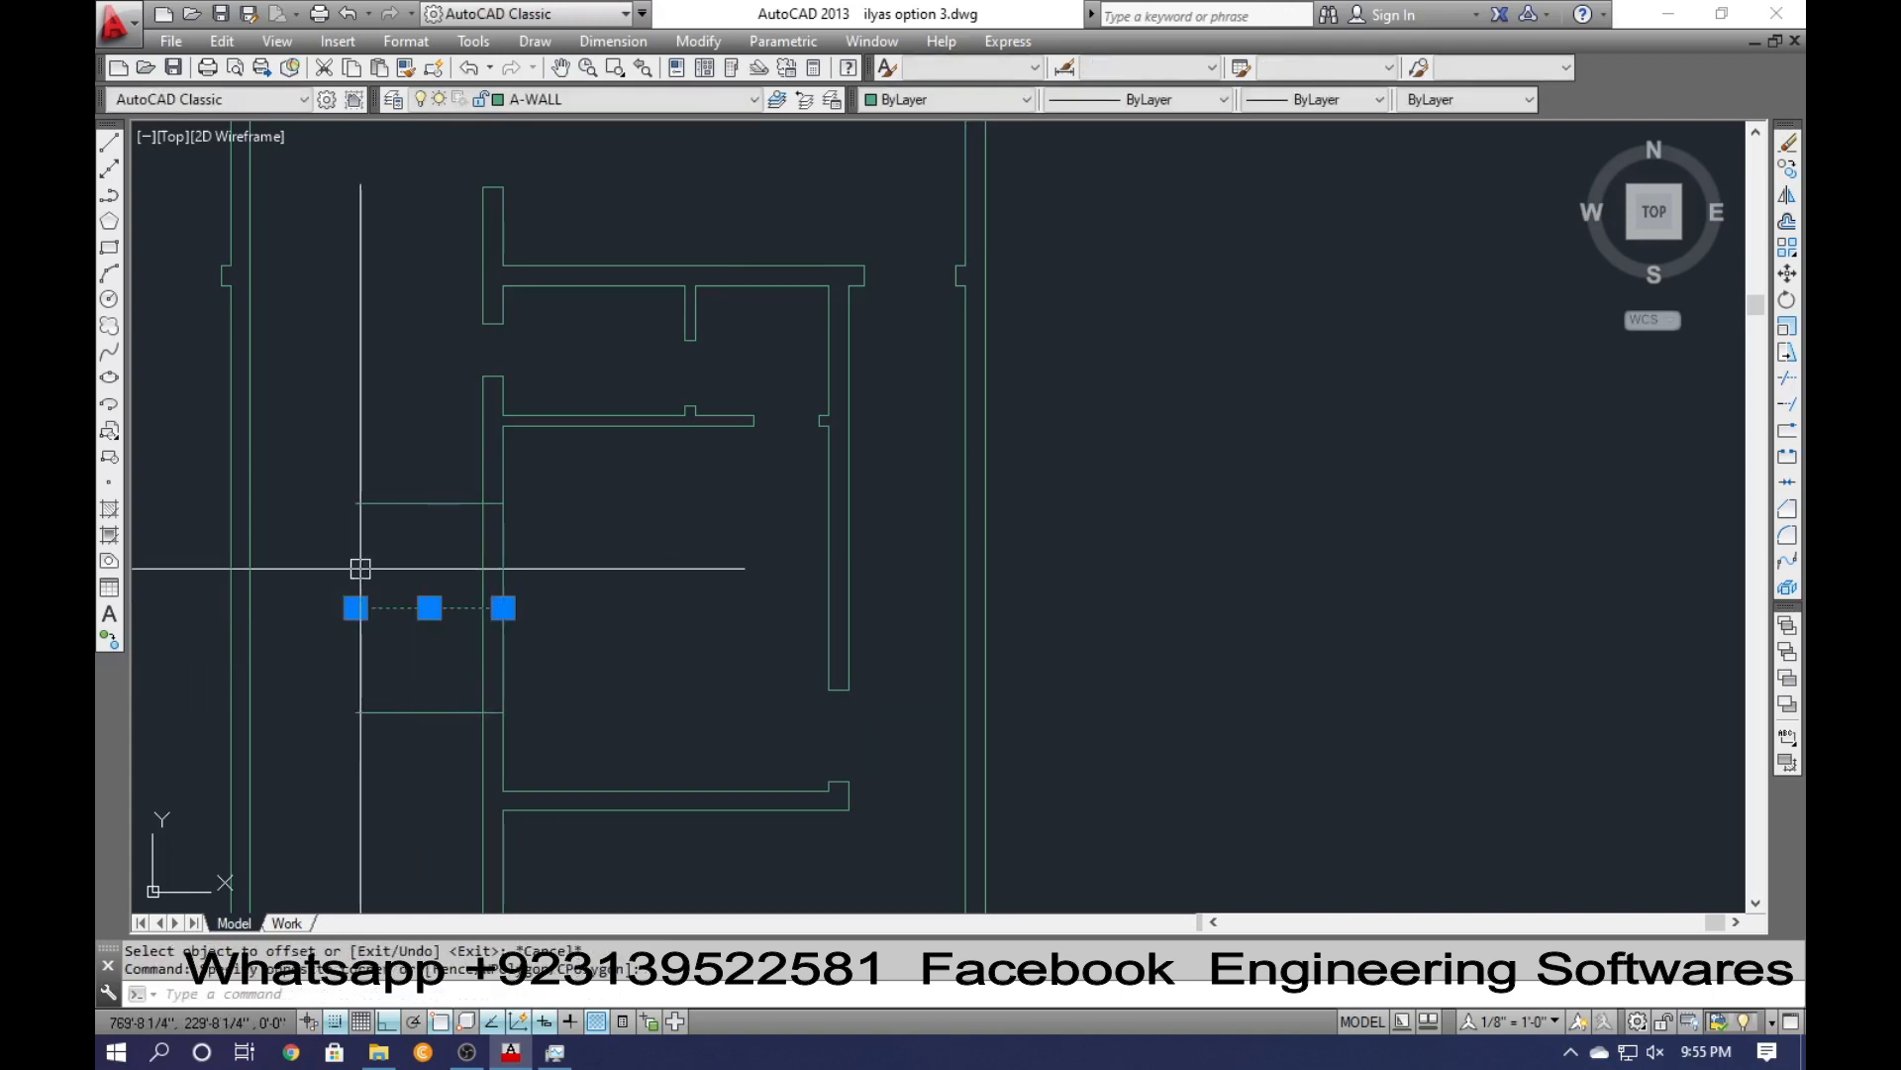
pyautogui.write('e')
pyautogui.press('Return')
# Trim the wall lines between the two offset lines and their overhanging ends to open the large room's window gap.
pyautogui.write('tr')
pyautogui.press('Return')
pyautogui.press('Return')
pyautogui.click(575, 590)
pyautogui.click(381, 573)
pyautogui.click(385, 442)
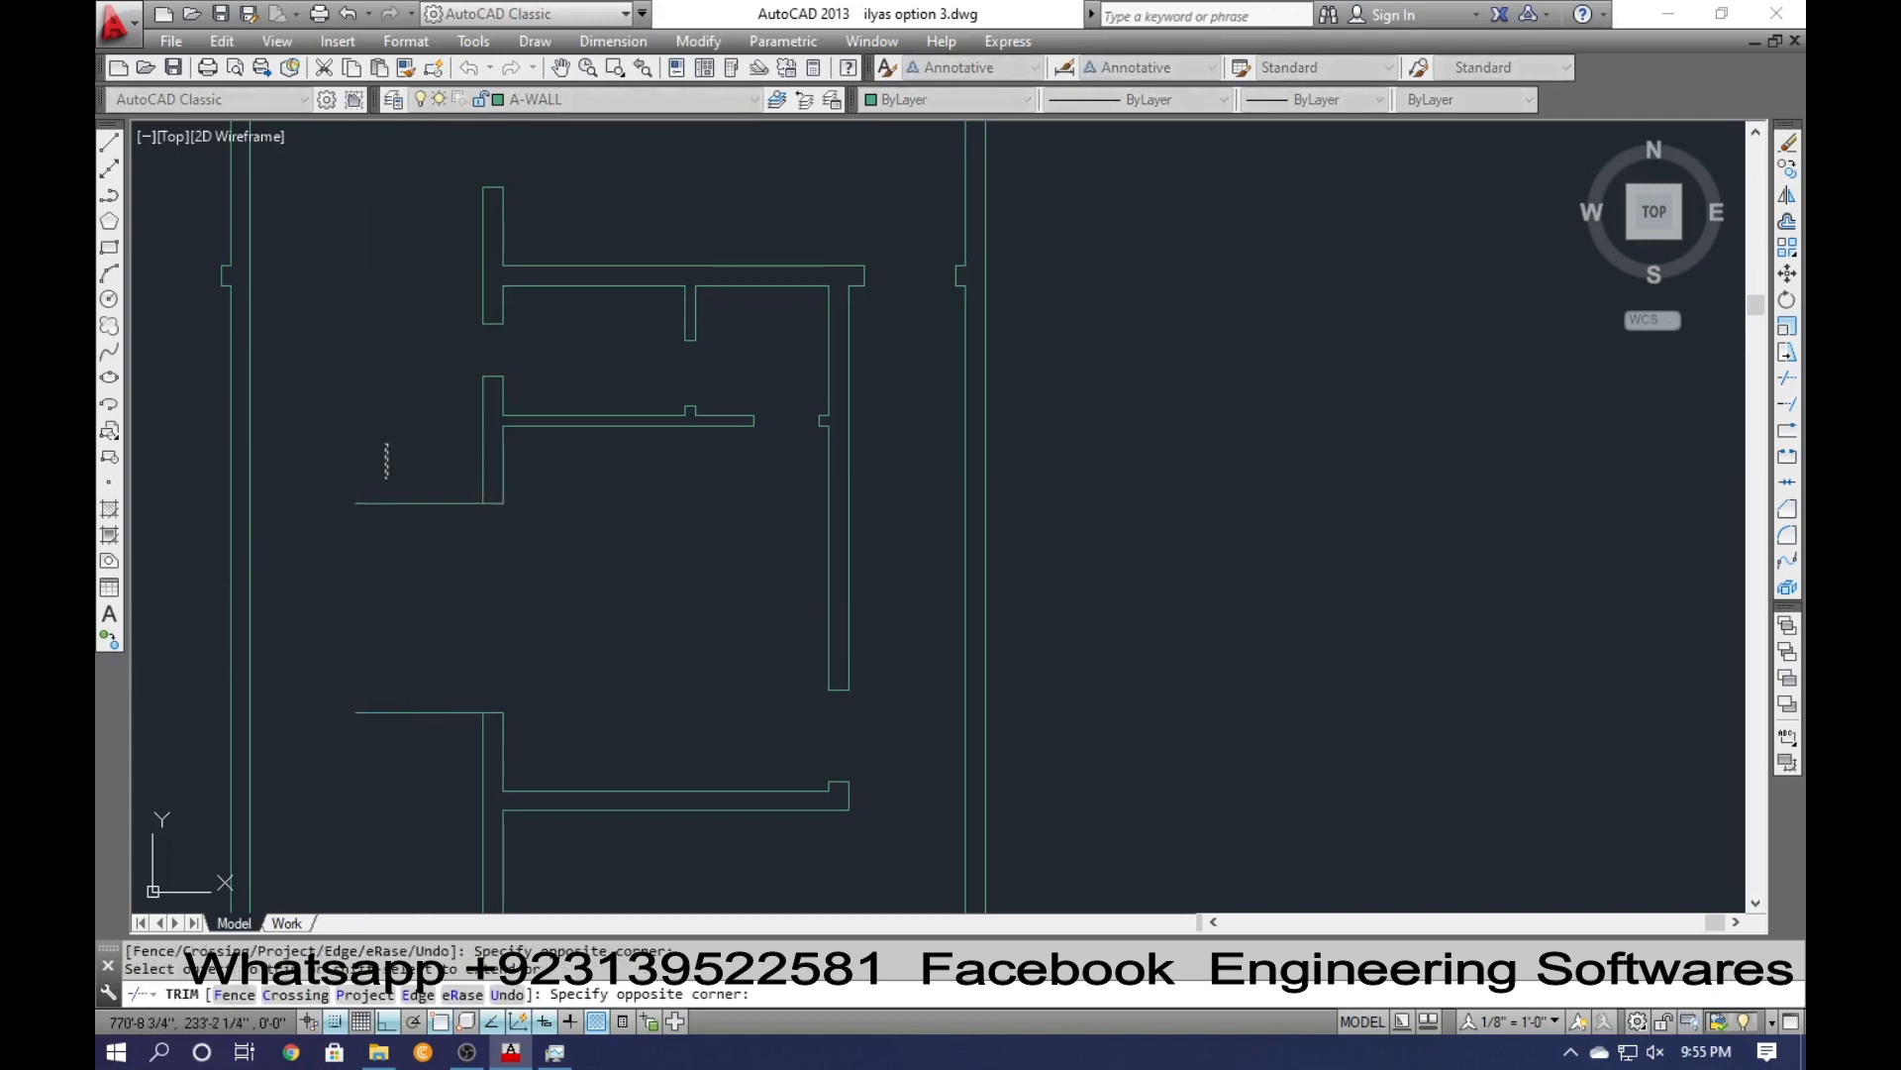
pyautogui.click(391, 733)
pyautogui.press('Escape')
# Draw a short line outward across the left outer wall, in line with the lower face of the partition above the stairs.
pyautogui.scroll(-5, 394, 538)
pyautogui.moveTo(445, 631); pyautogui.dragTo(476, 437, button='middle')
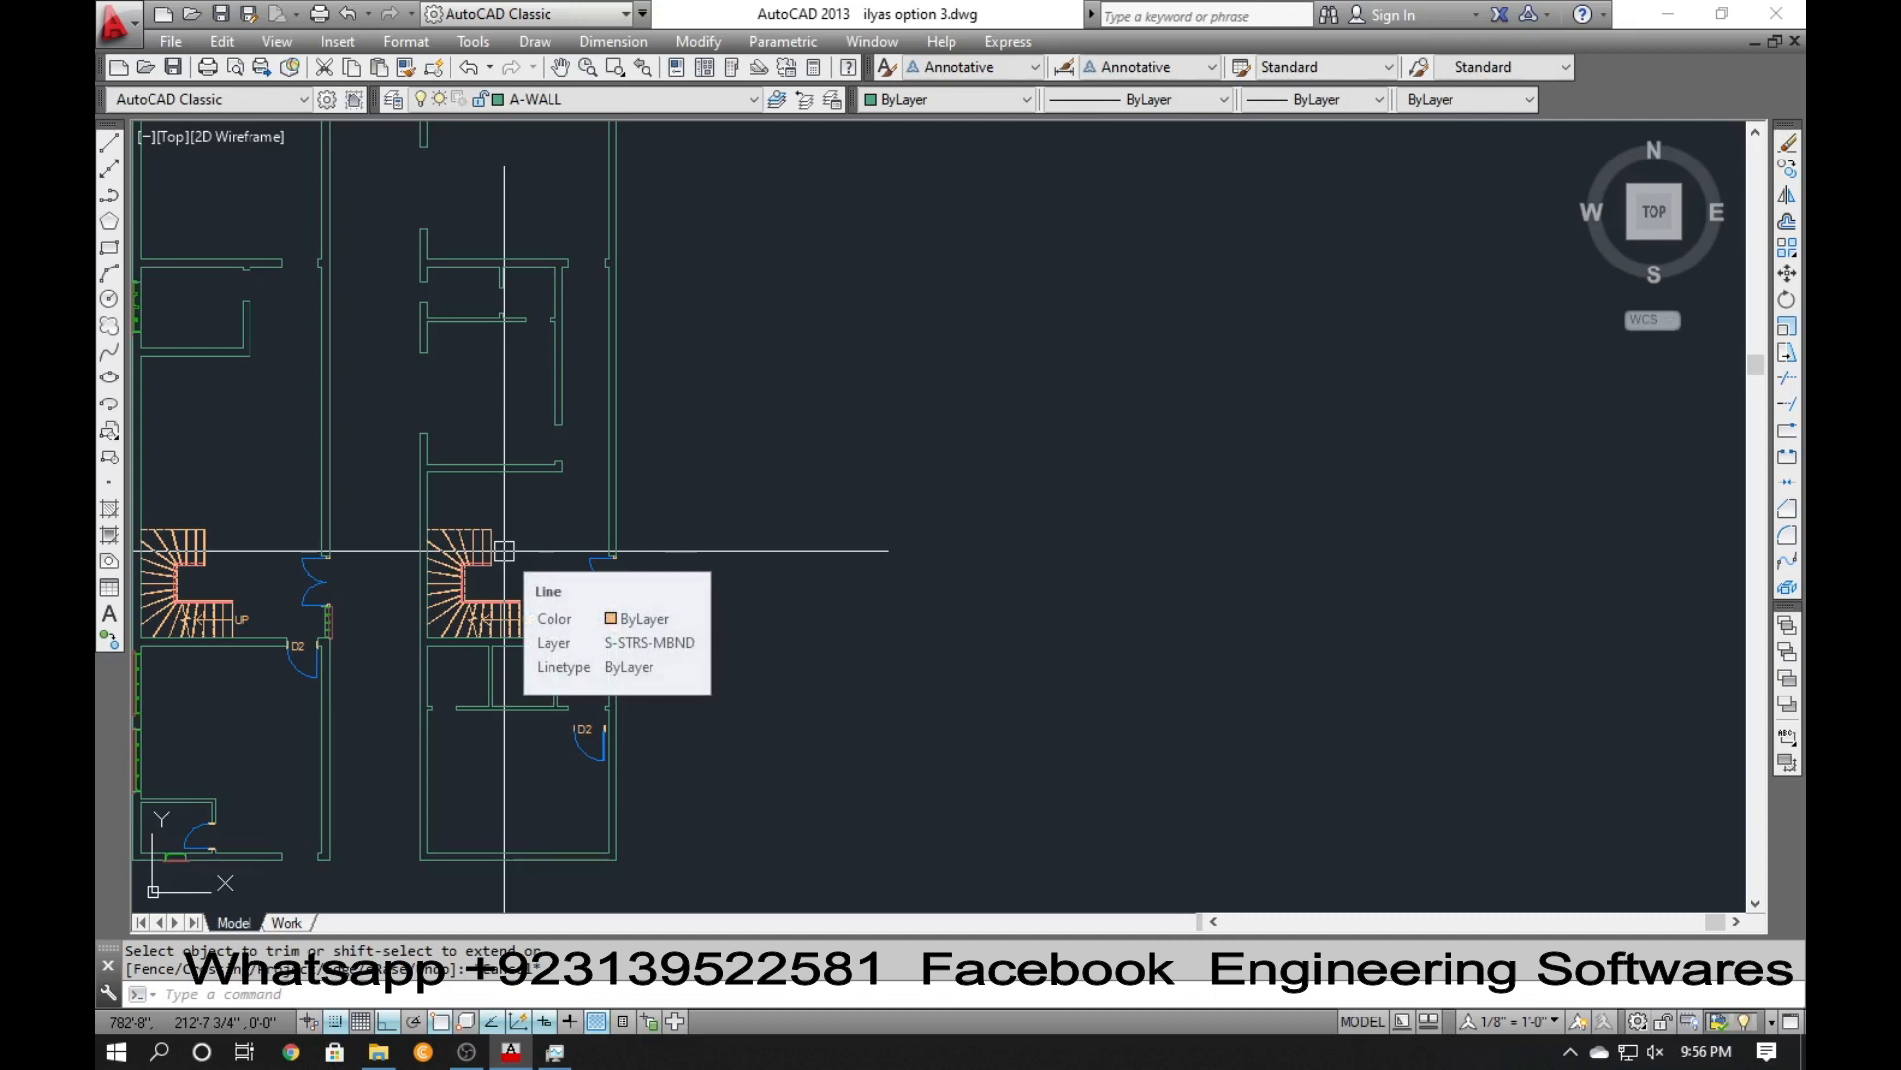
pyautogui.scroll(4, 504, 550)
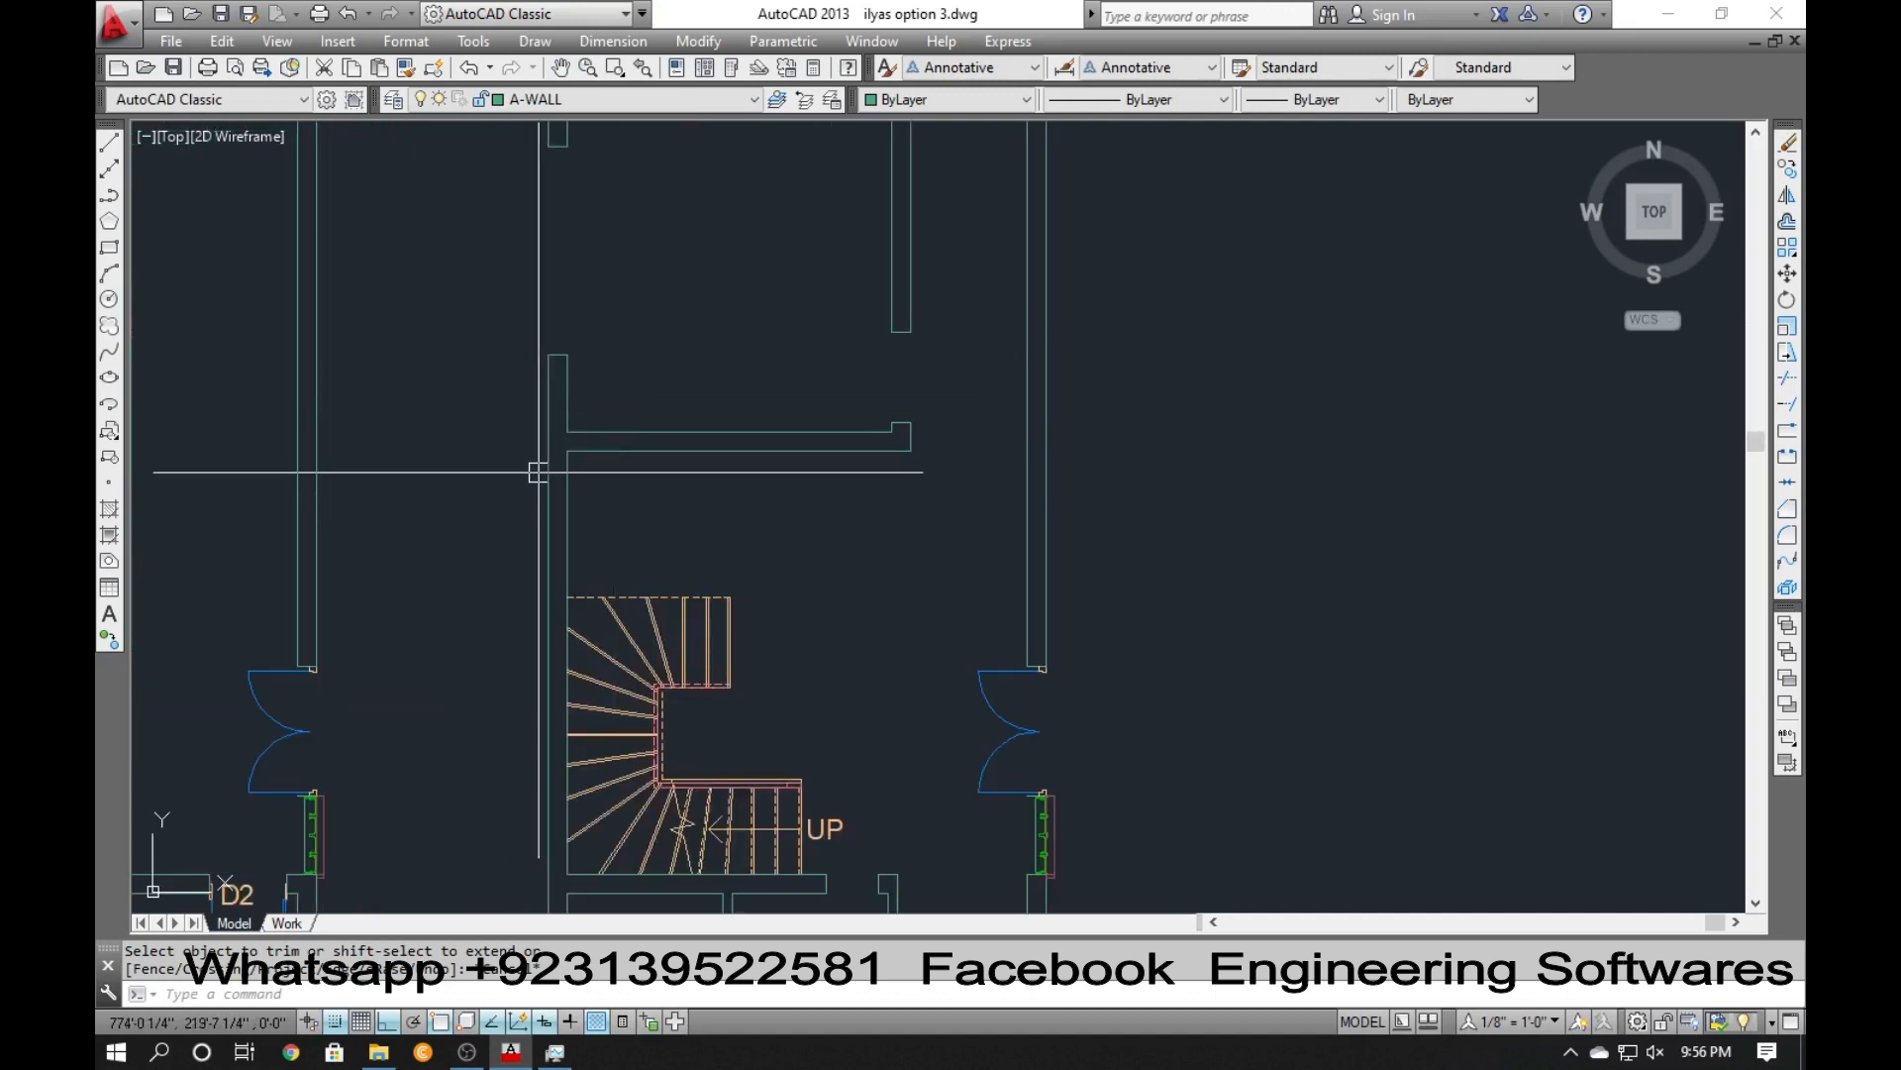
pyautogui.press('Escape')
pyautogui.write('l')
pyautogui.press('Return')
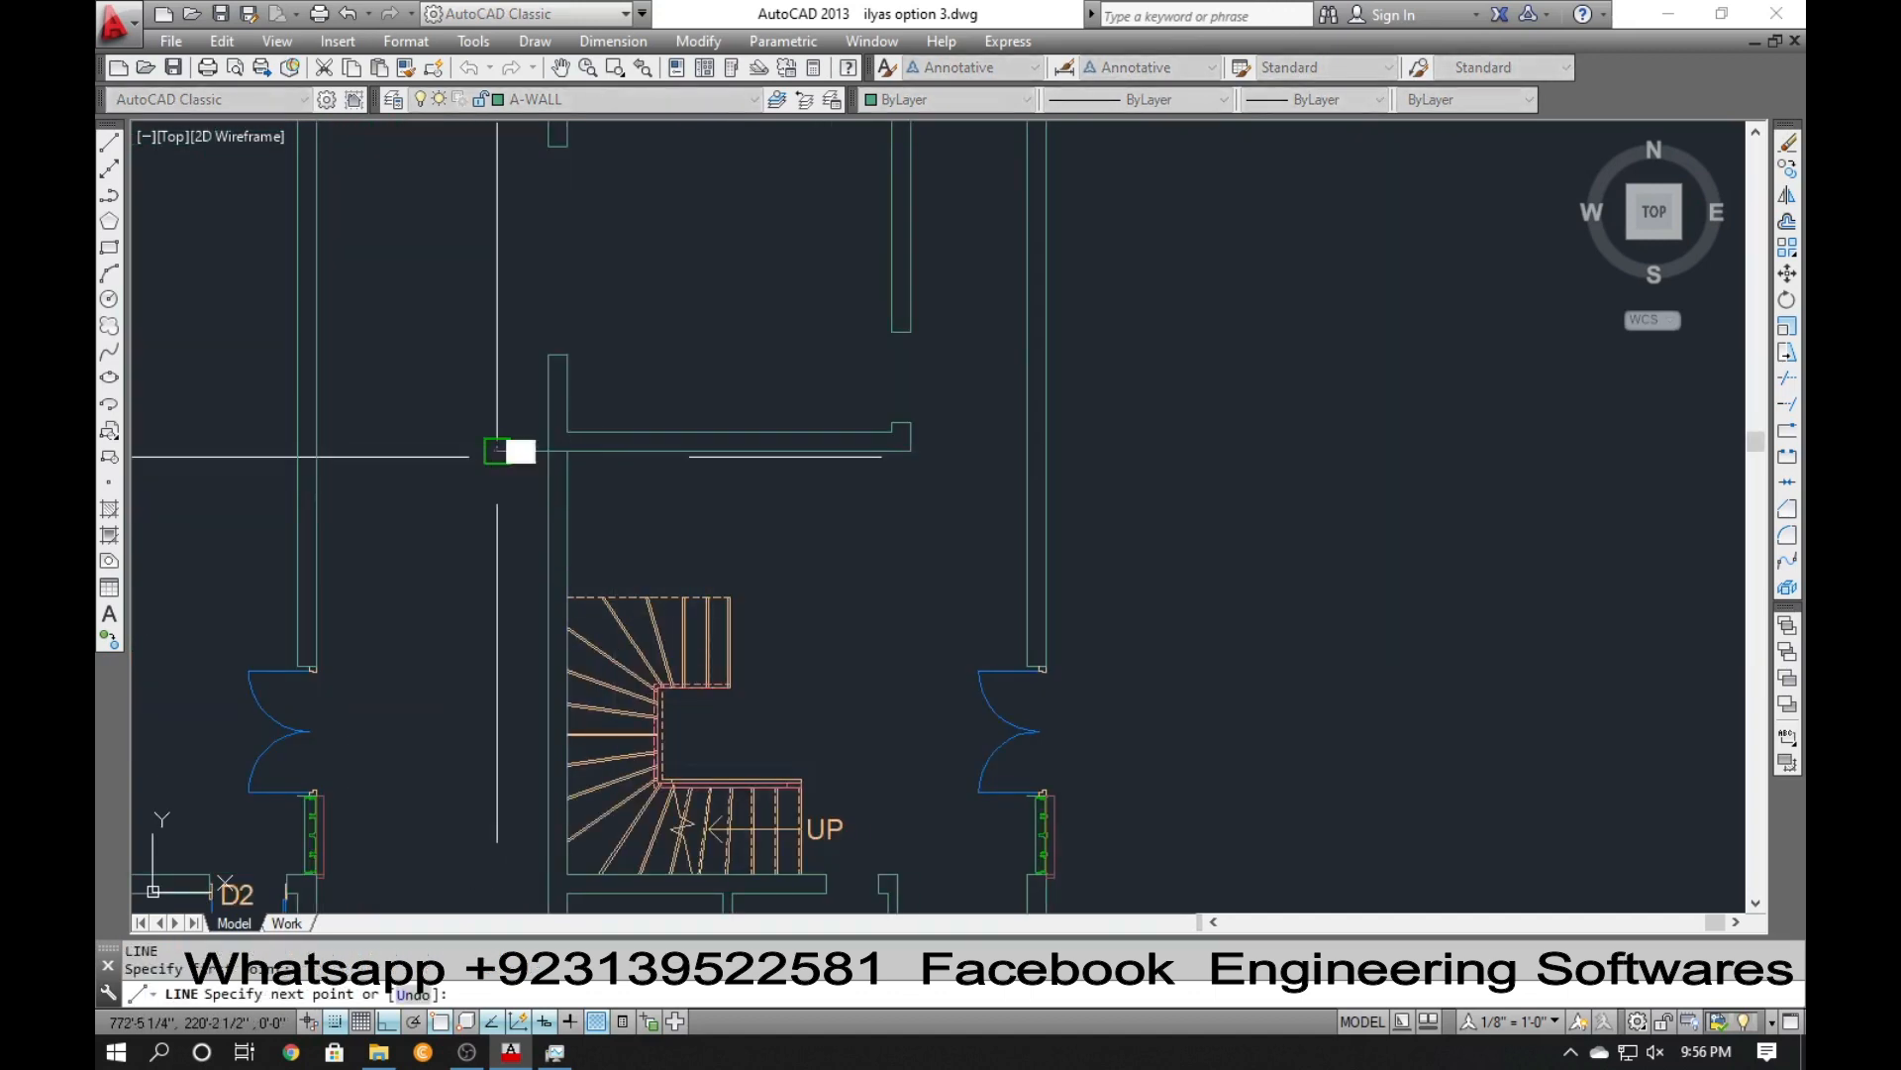
pyautogui.click(497, 451)
pyautogui.press('Return')
# Offset the short line 24" down the outer wall towards the stairs, and erase the original line.
pyautogui.write('o')
pyautogui.press('Return')
pyautogui.write('24')
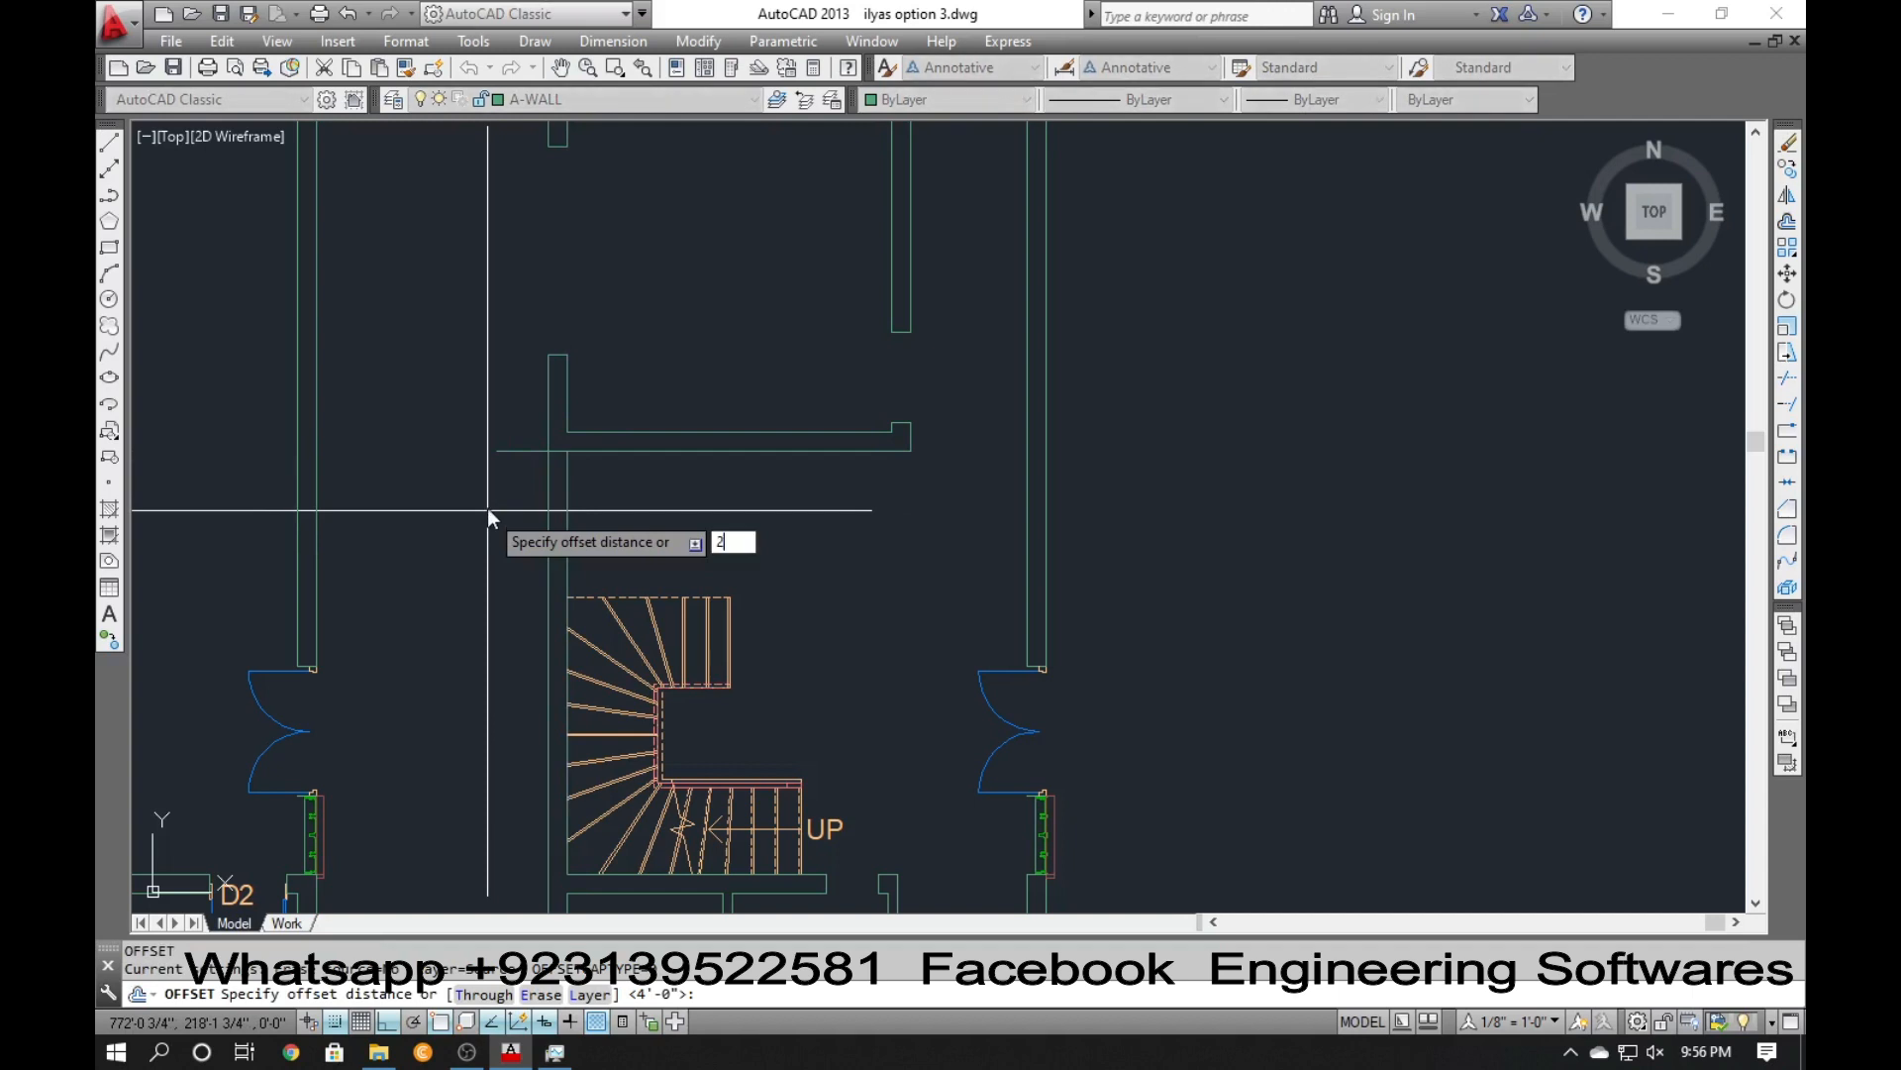
pyautogui.press('Return')
pyautogui.click(506, 453)
pyautogui.click(509, 445)
pyautogui.press('Escape')
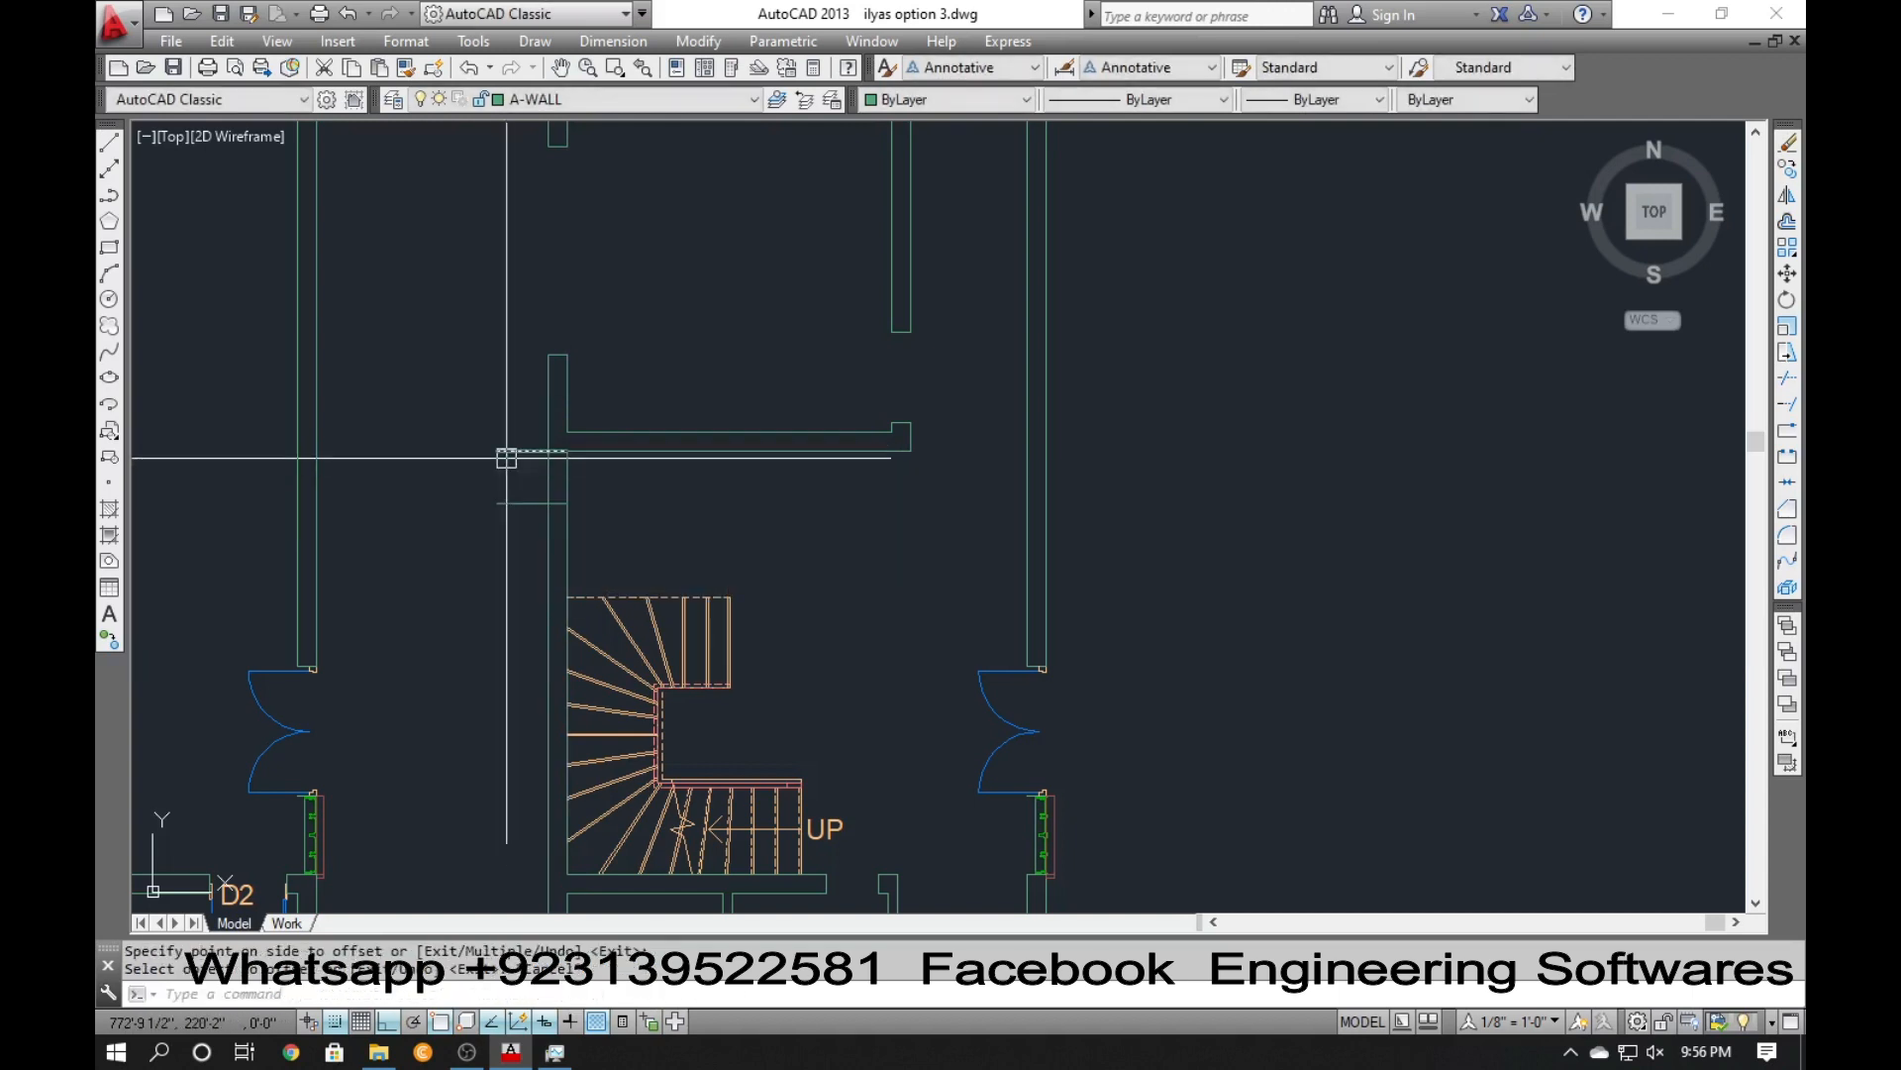
pyautogui.click(510, 450)
pyautogui.moveTo(503, 457)
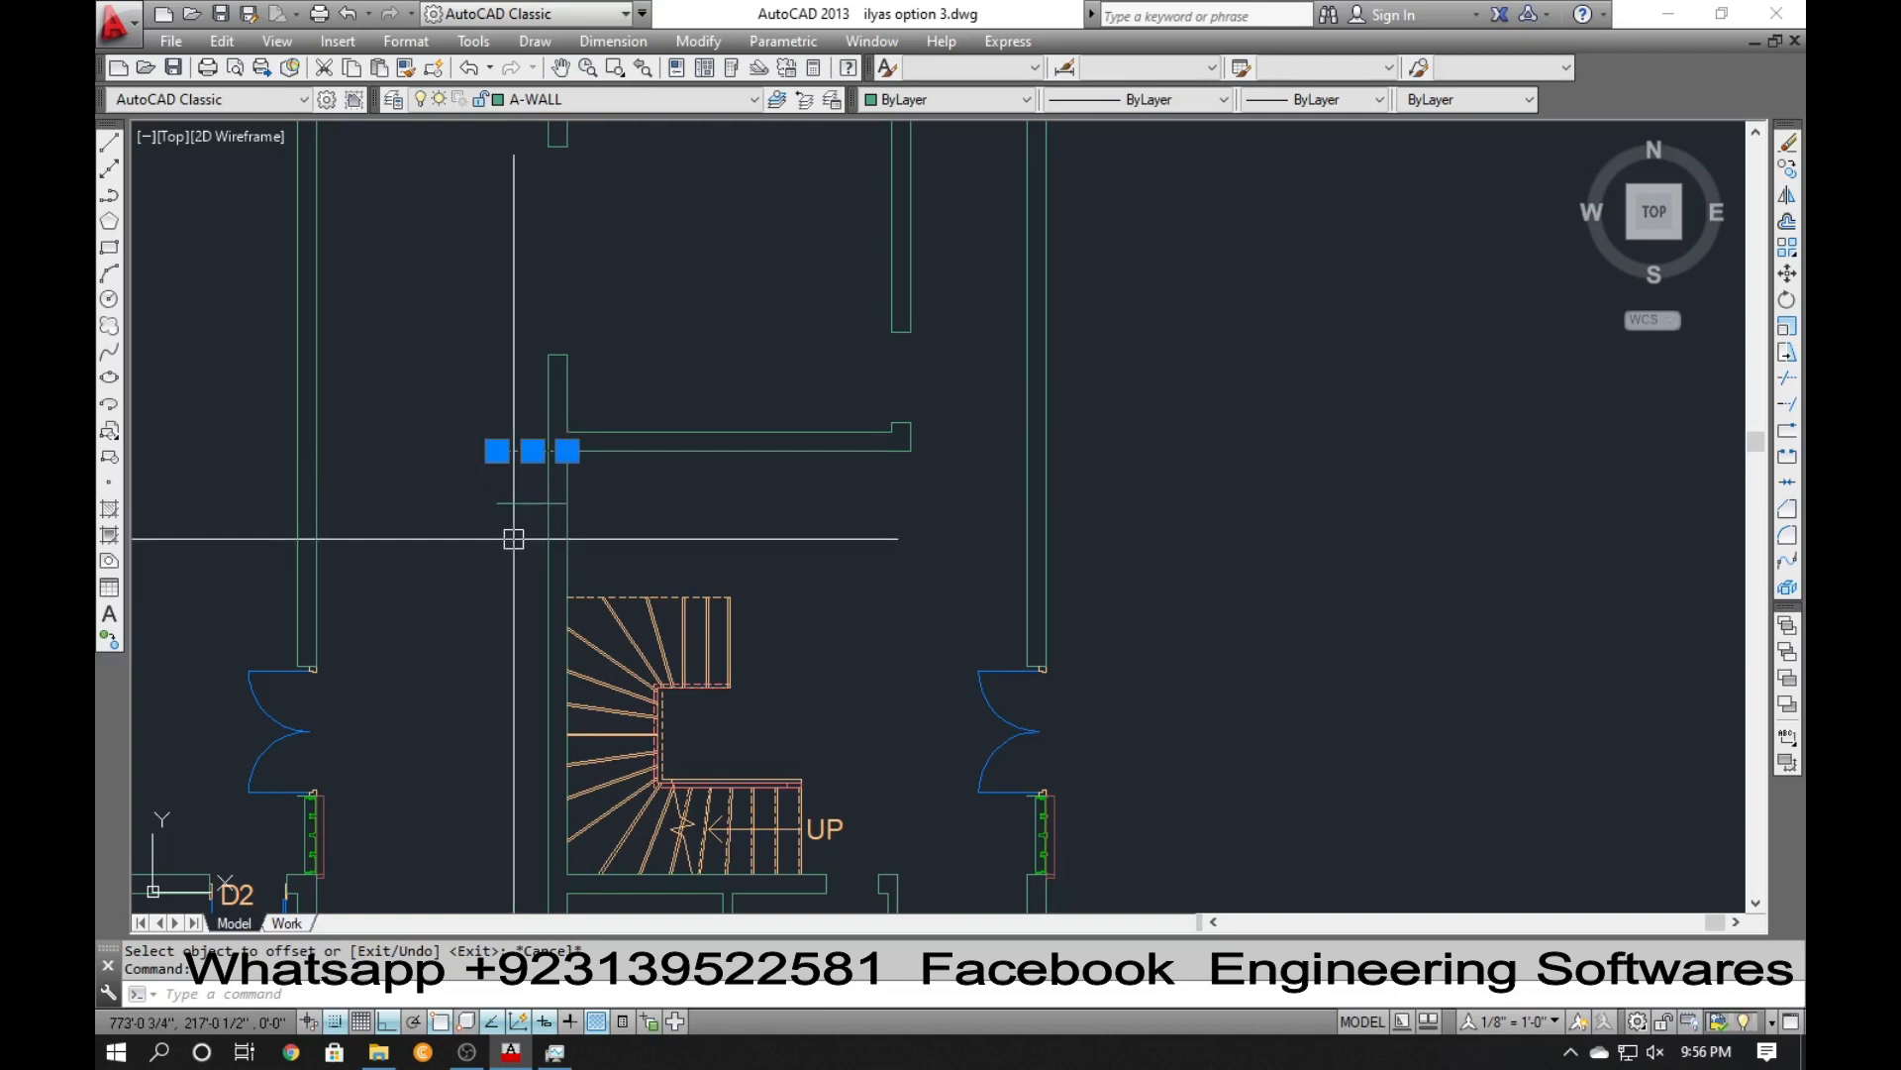
pyautogui.press('Delete')
# Offset the remaining short line 18" down the outer wall beside the stairs, and offset the resulting line 9" further down.
pyautogui.write('o')
pyautogui.press('Return')
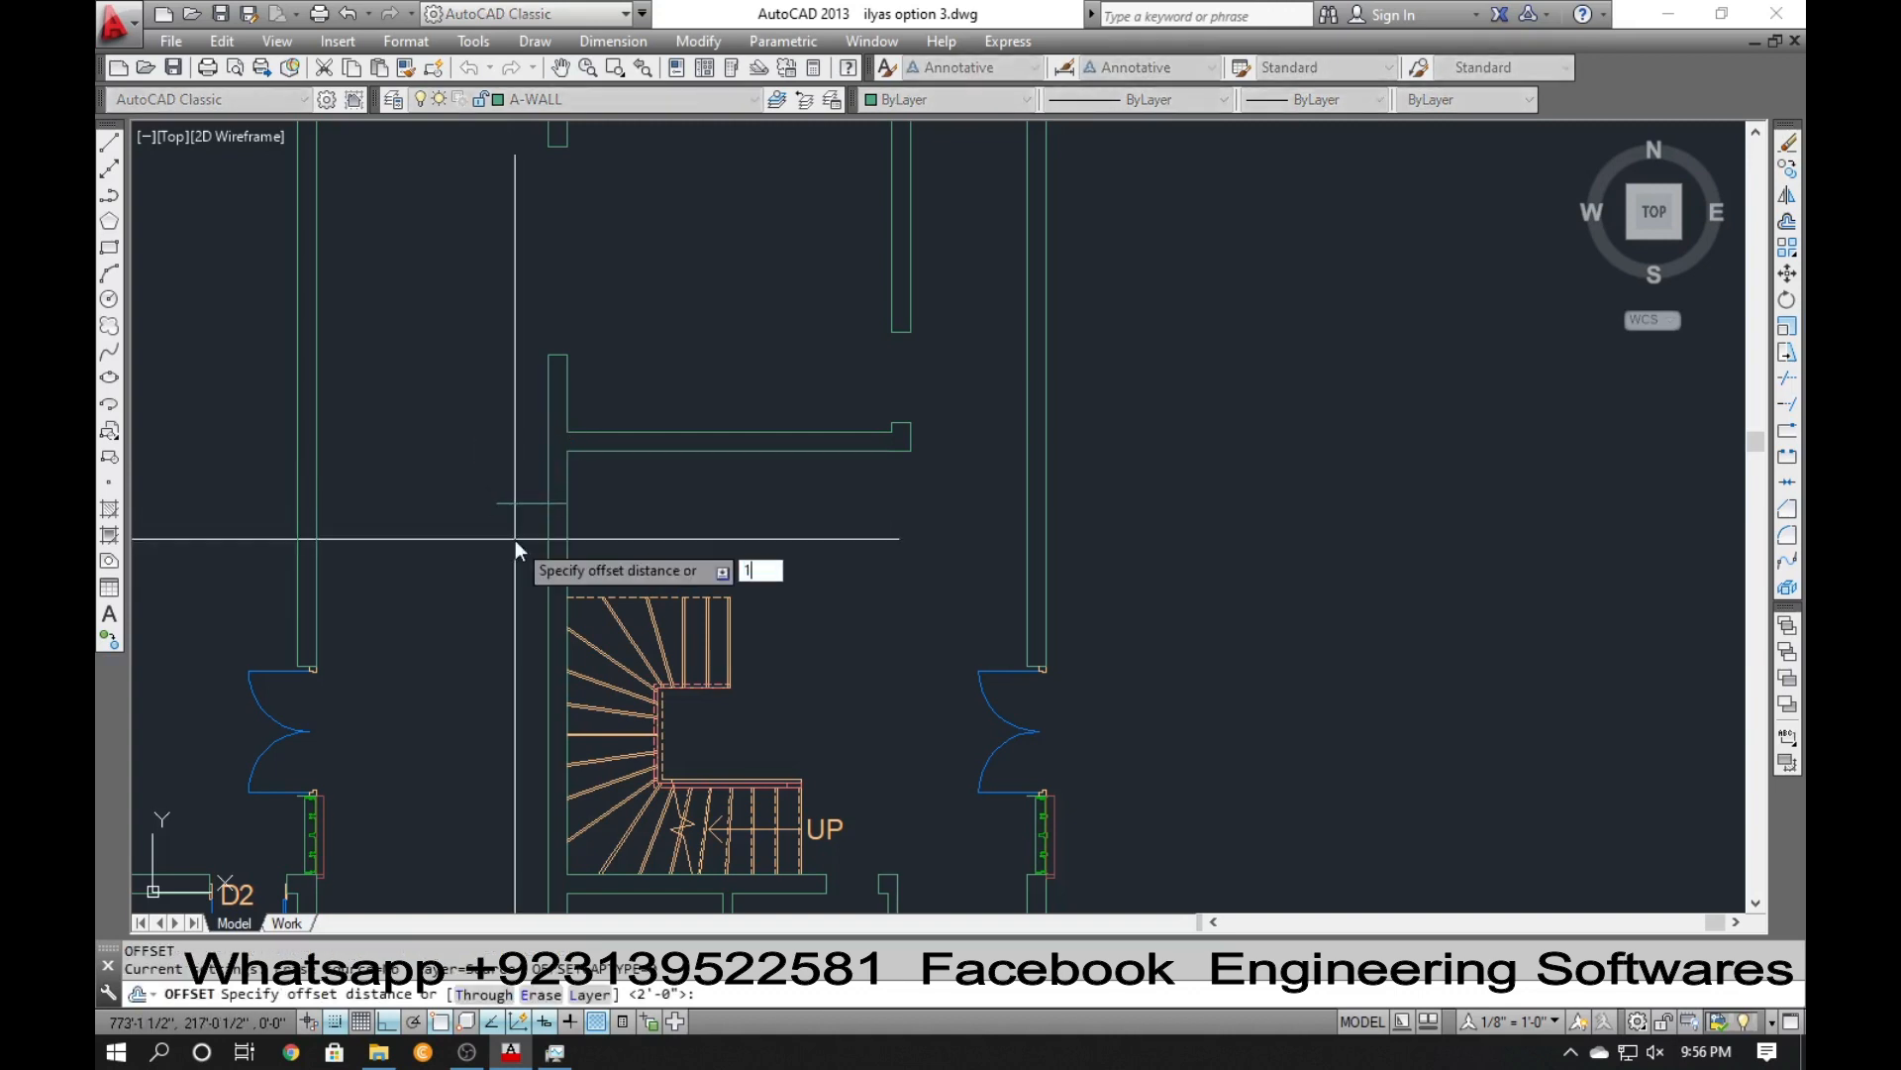
pyautogui.press('Return')
pyautogui.click(518, 503)
pyautogui.click(505, 614)
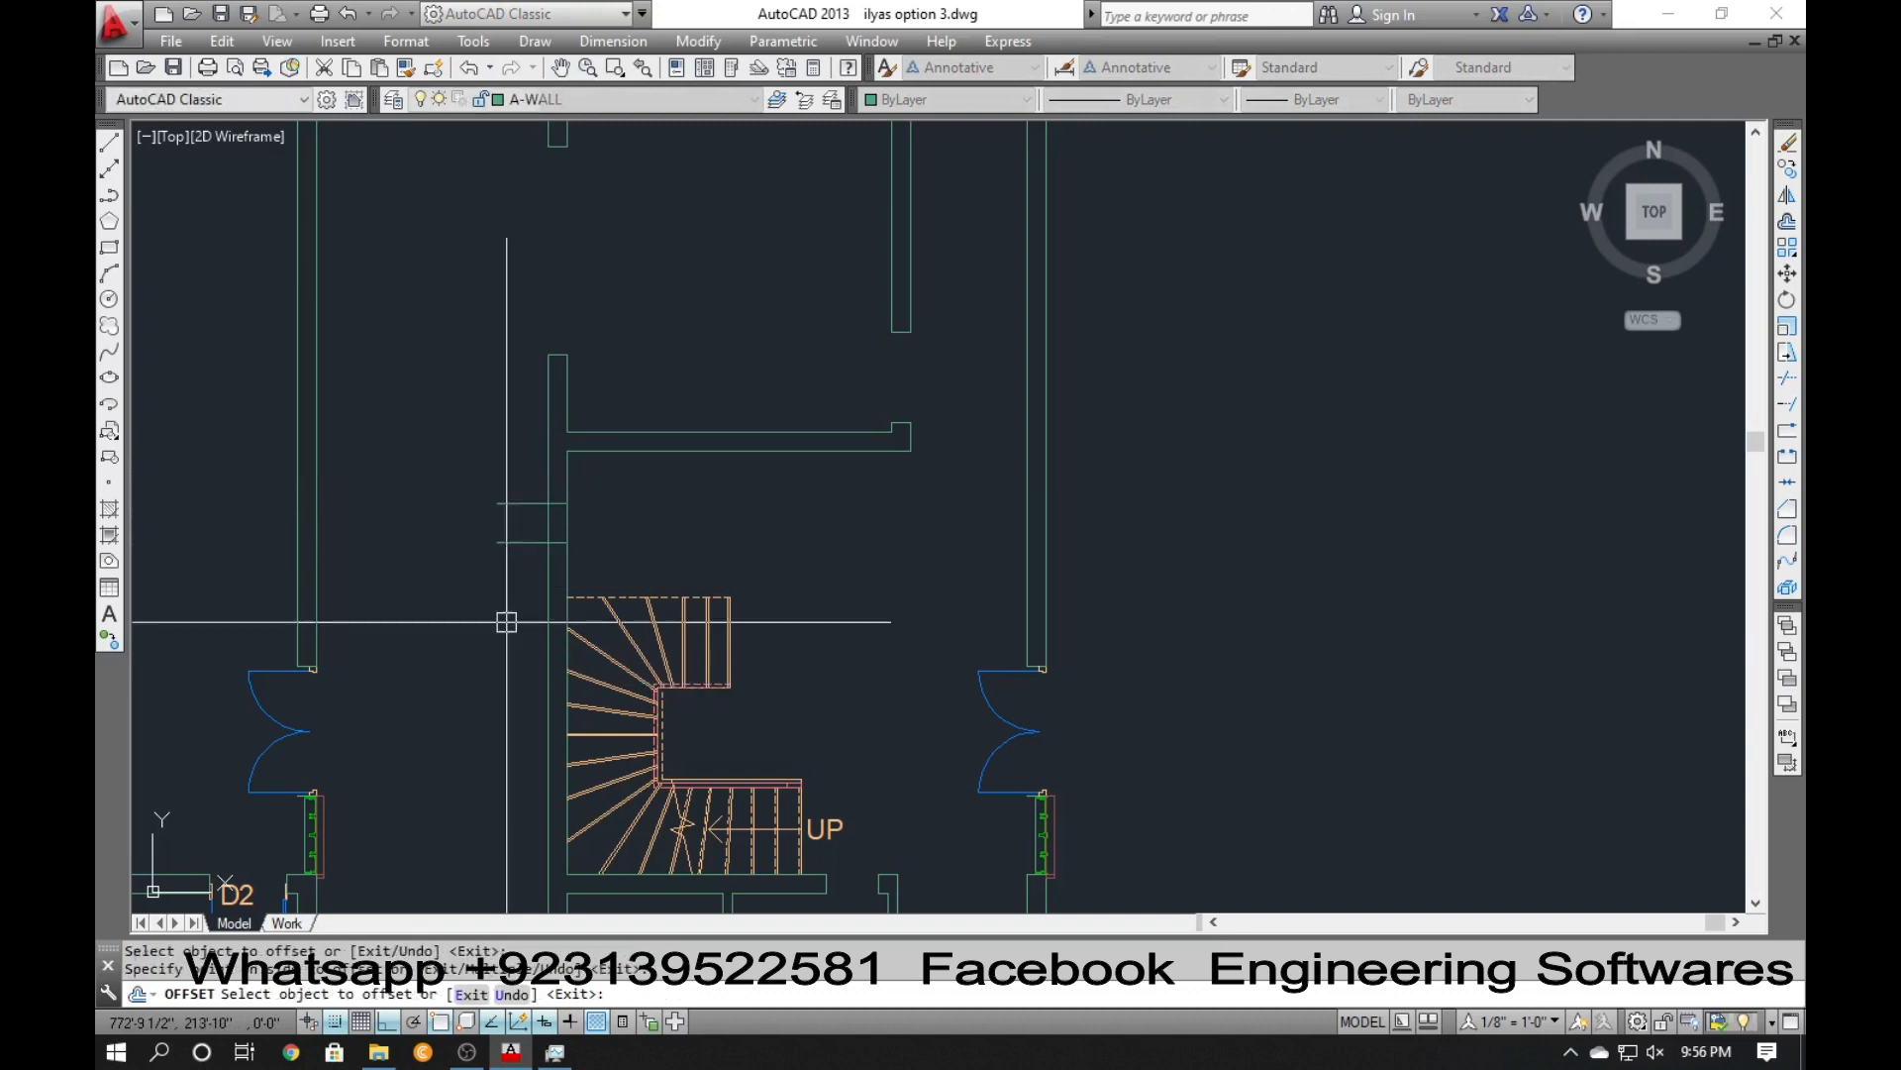
pyautogui.press('Return')
pyautogui.press('Return')
pyautogui.write('9')
pyautogui.press('Return')
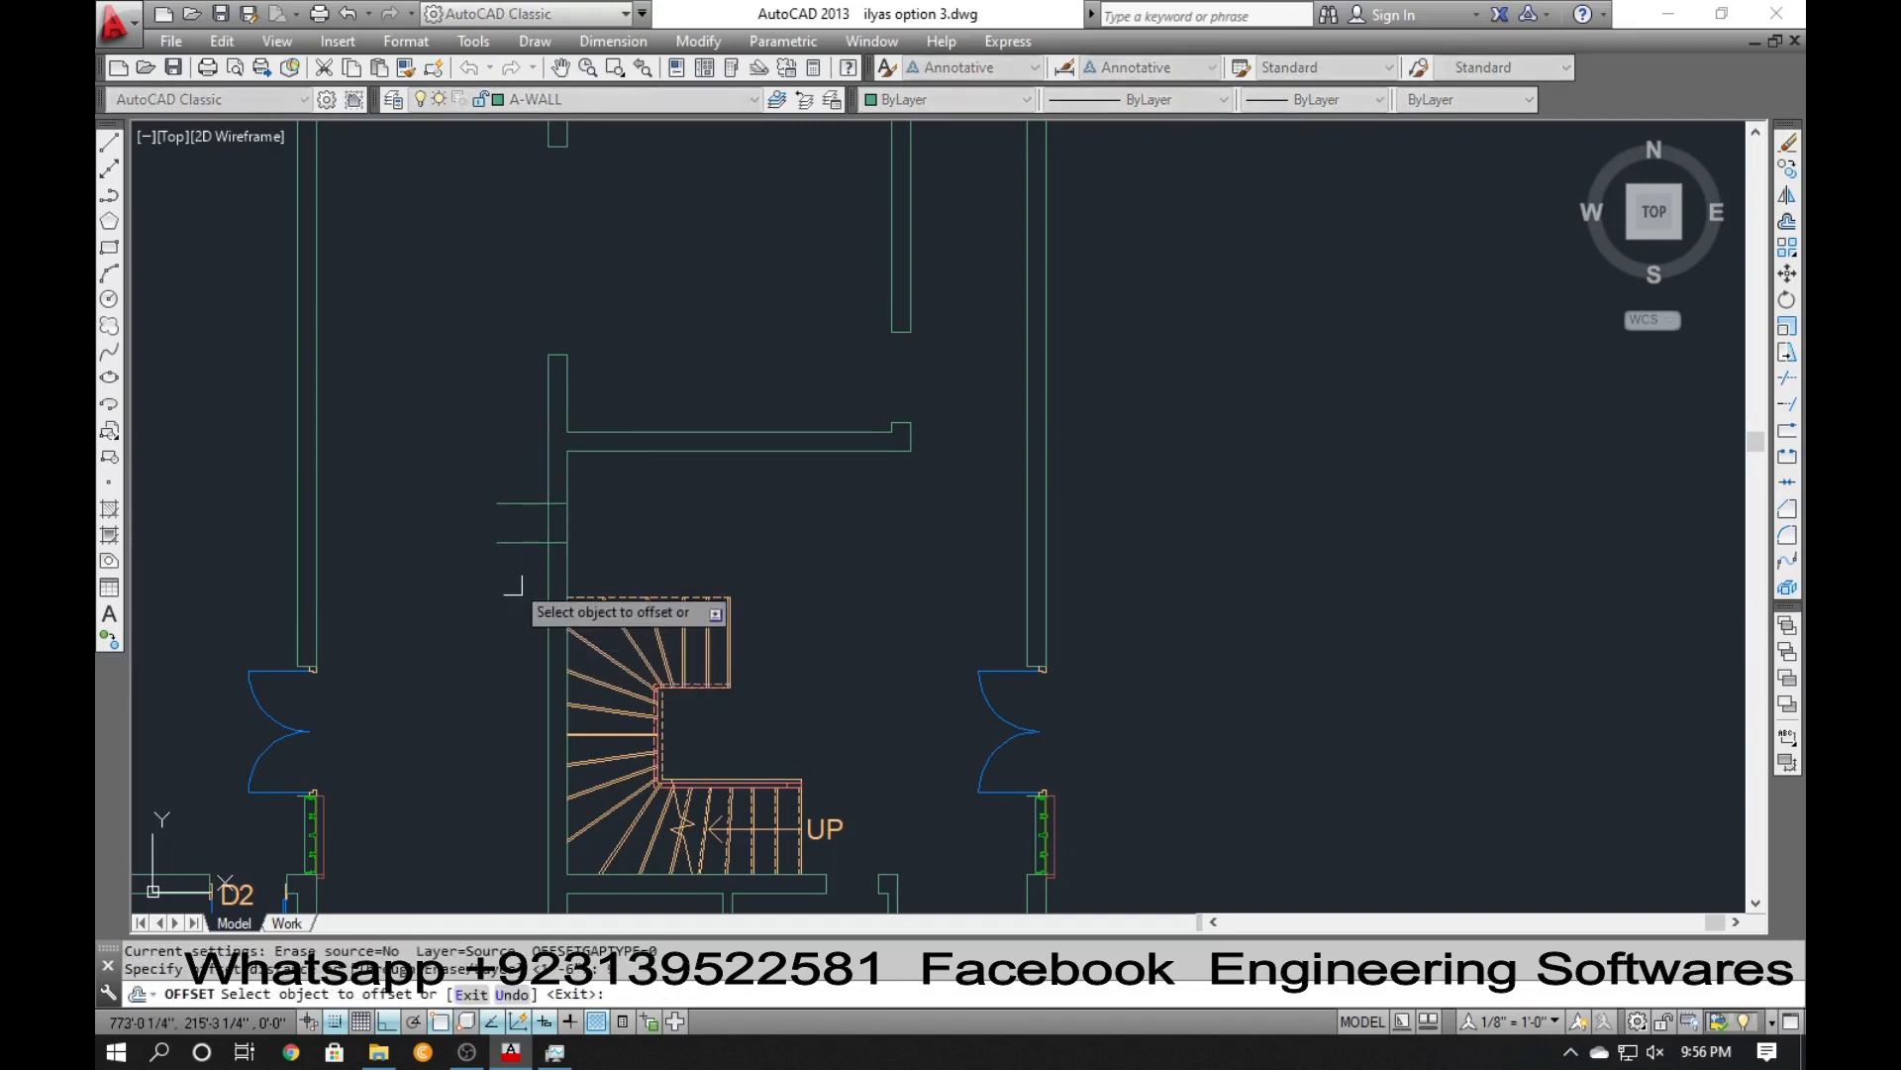
pyautogui.click(505, 542)
pyautogui.click(505, 624)
pyautogui.press('Escape')
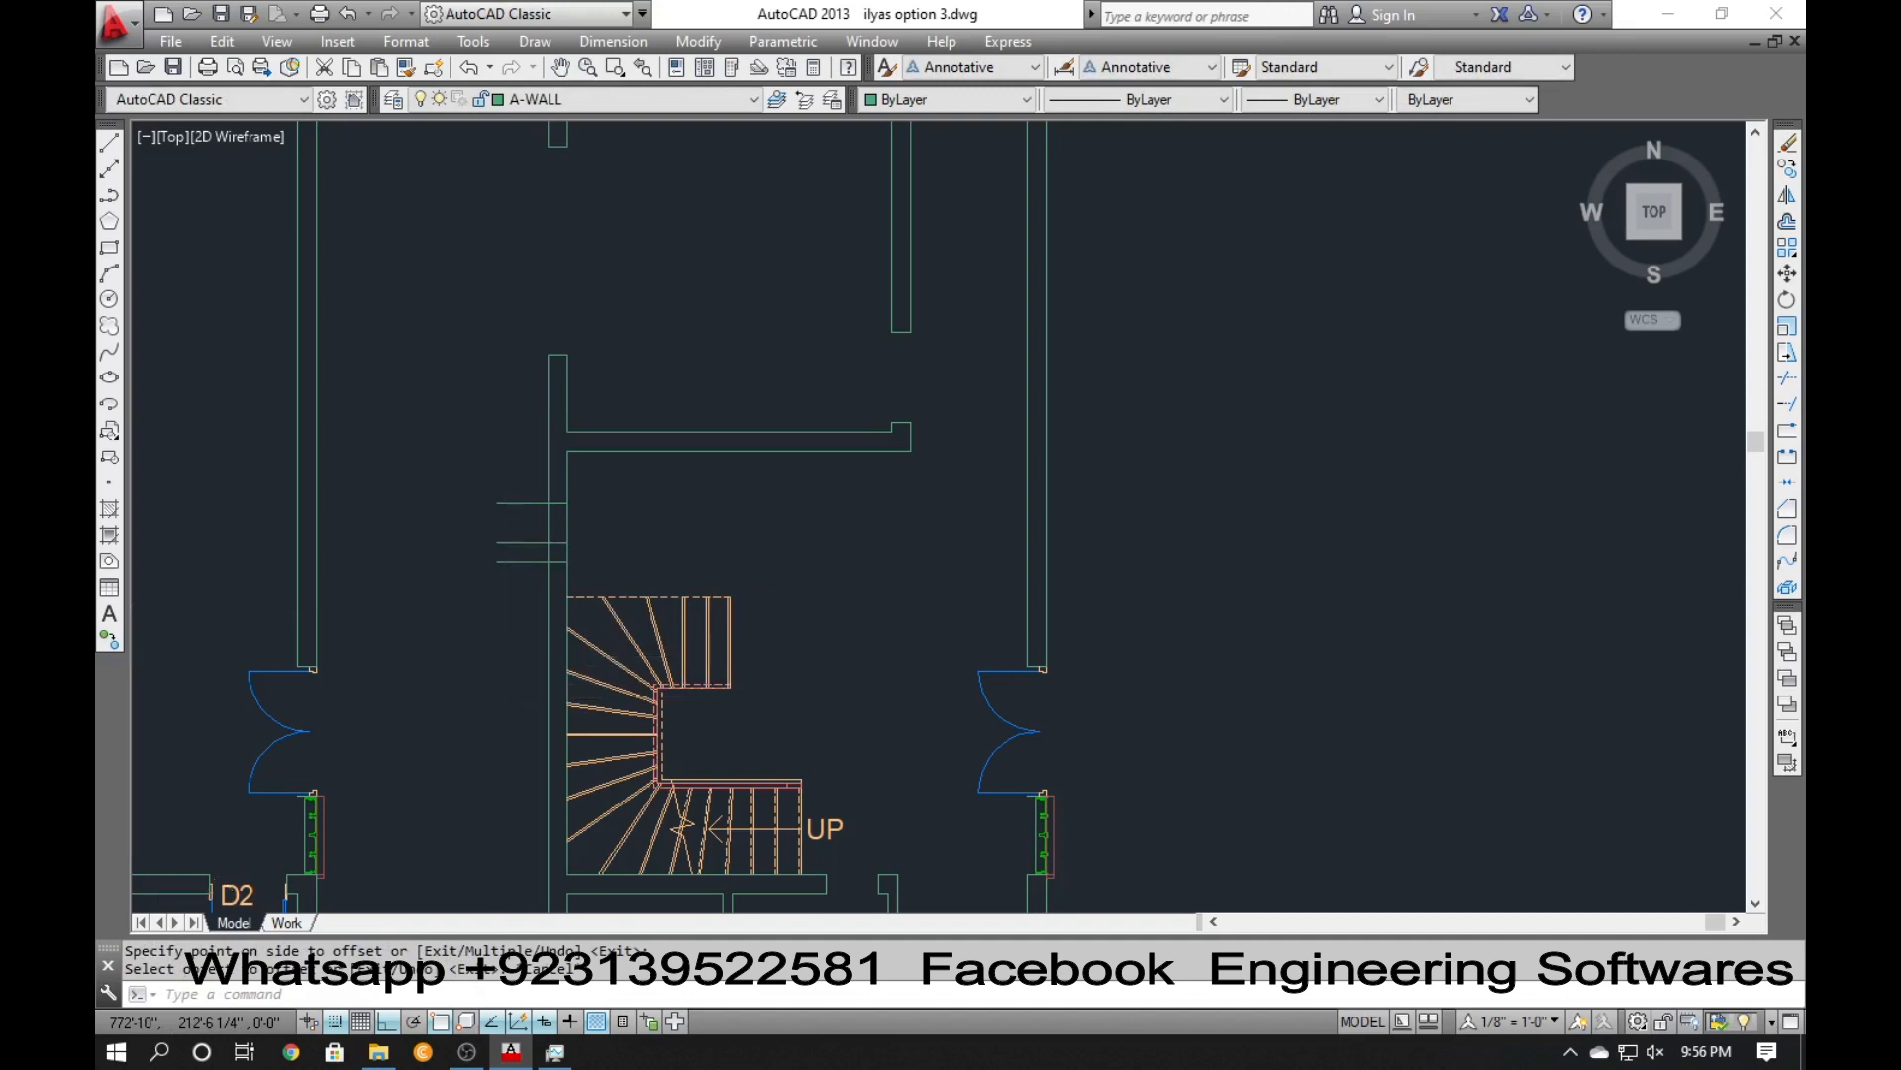
# Offset the lowest short line another 18" down the wall, and offset that copy 9" to mark the second slot and pier.
pyautogui.press('Return')
pyautogui.press('Return')
pyautogui.click(512, 561)
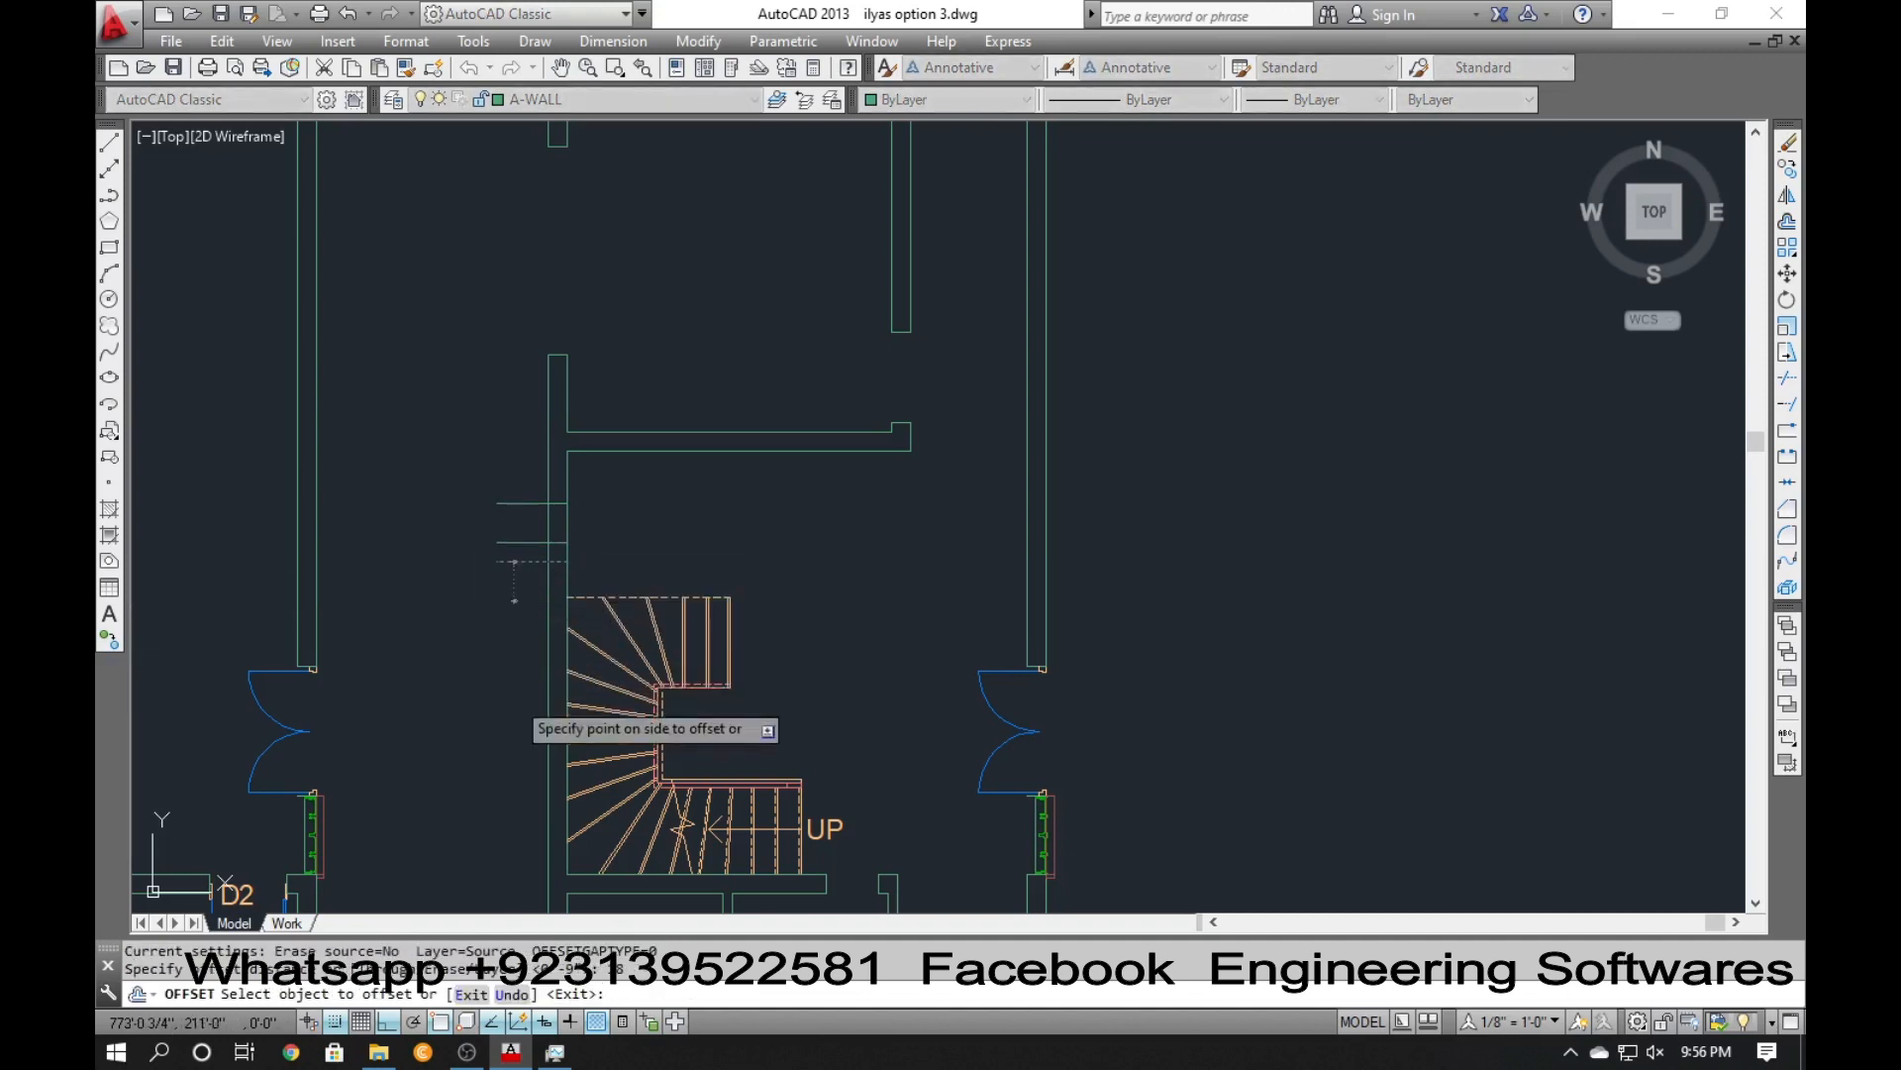
pyautogui.click(514, 599)
pyautogui.press('Return')
pyautogui.write('o')
pyautogui.press('Return')
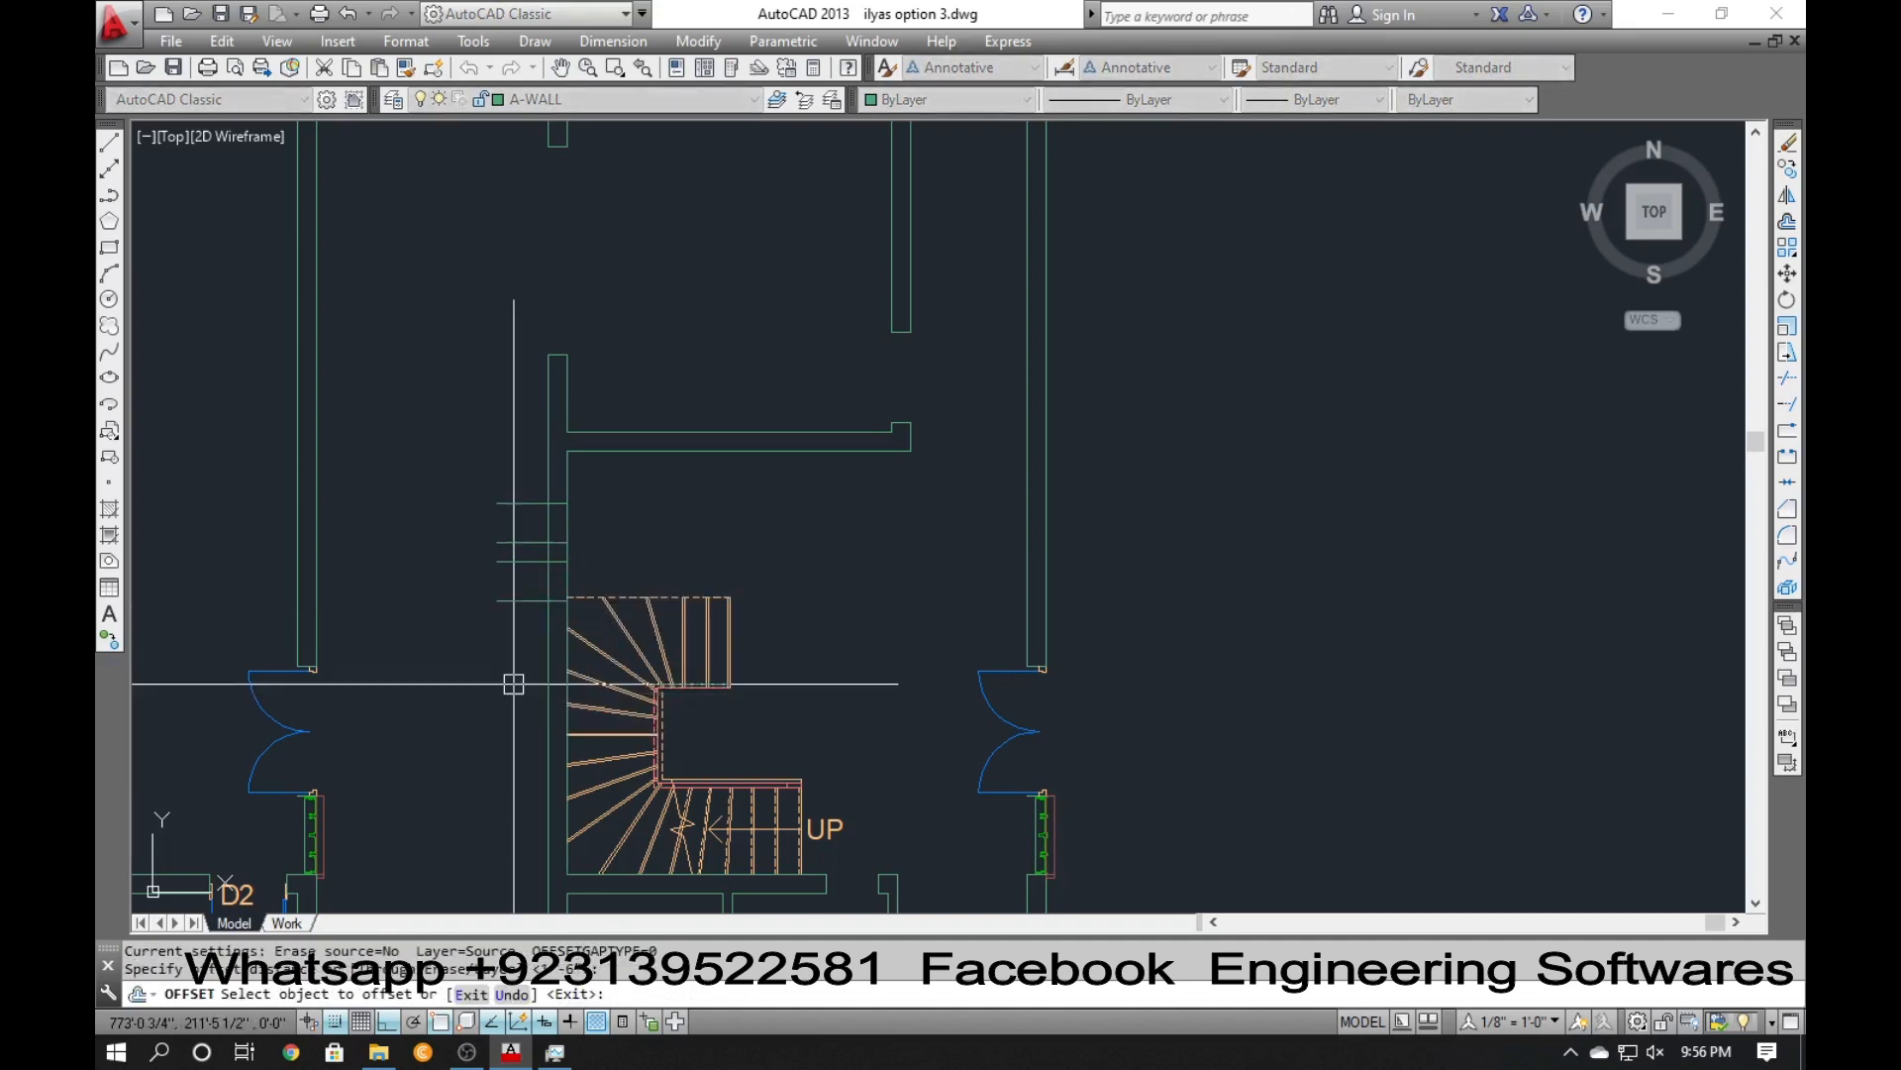
pyautogui.write('9')
pyautogui.press('Return')
pyautogui.click(514, 601)
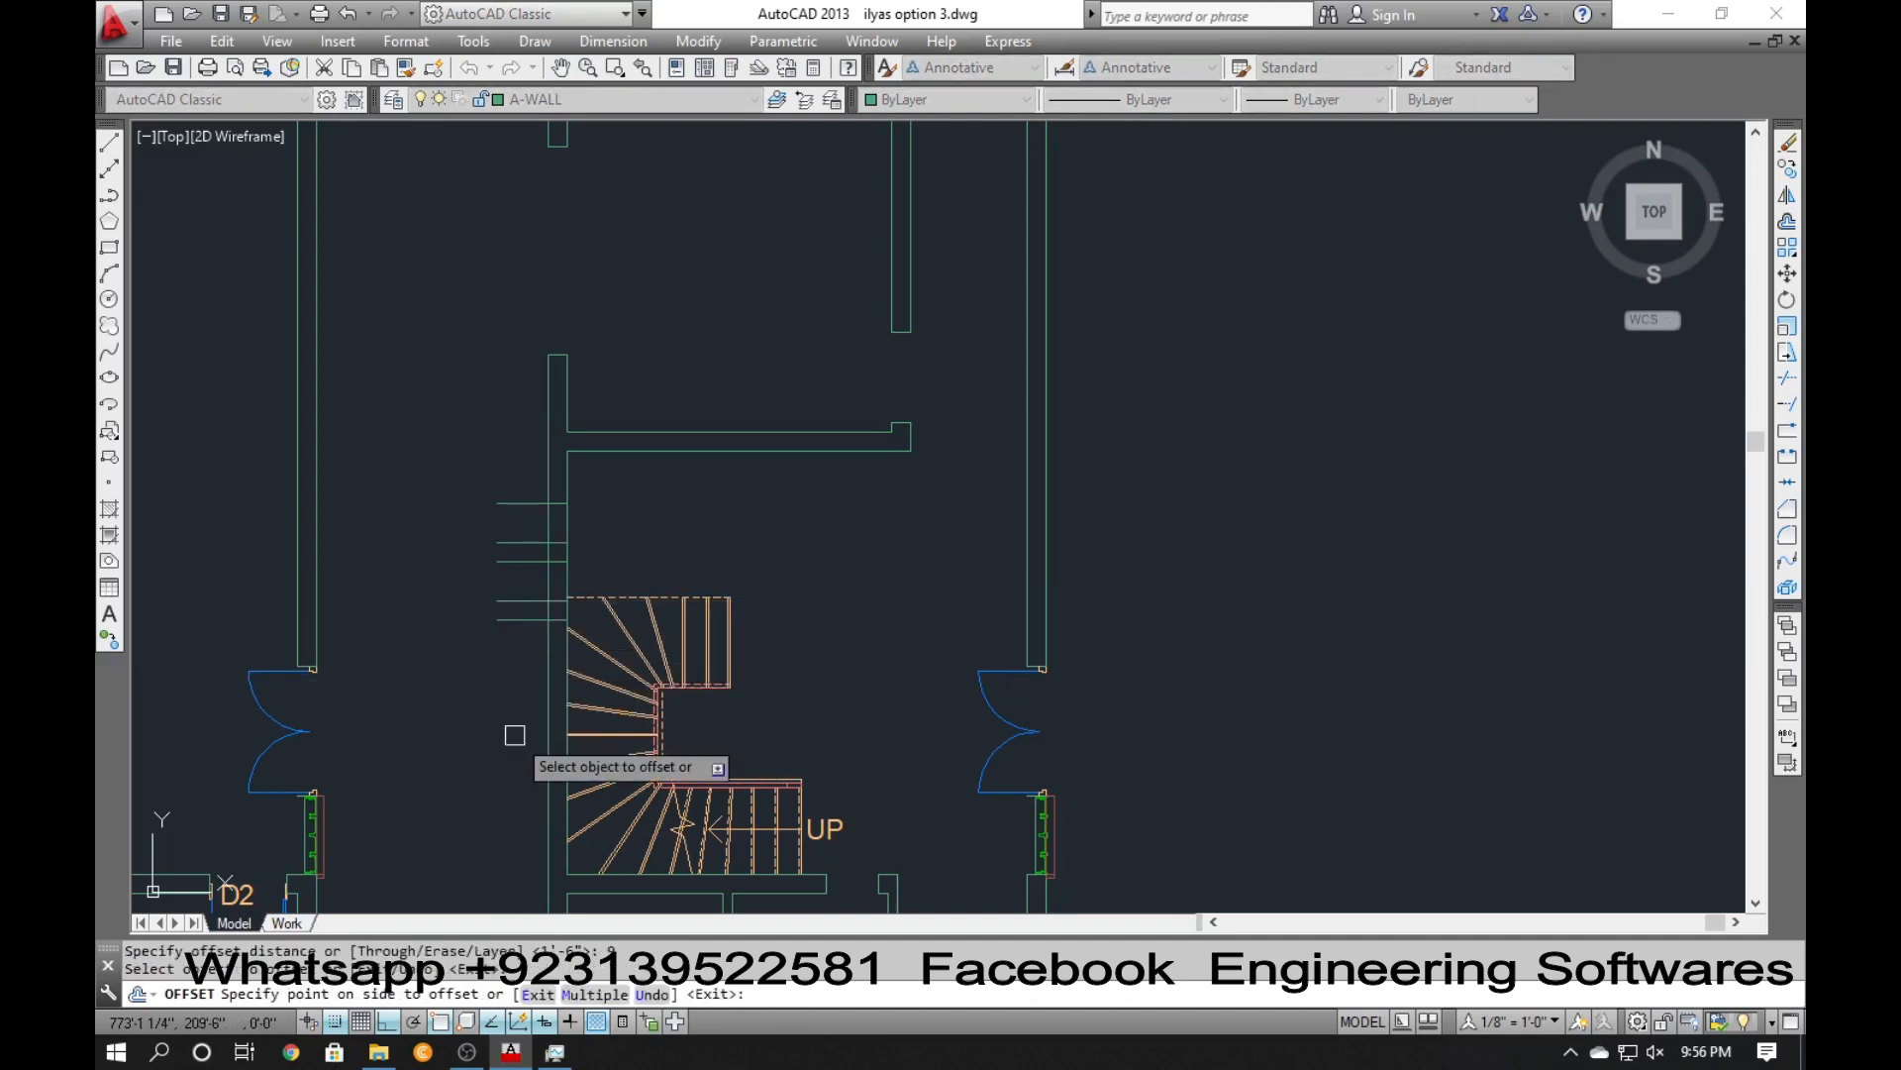
pyautogui.click(514, 730)
pyautogui.press('Return')
# Extend the series of short lines down the stair wall with further offsets of 18", 9" and 18".
pyautogui.press('Return')
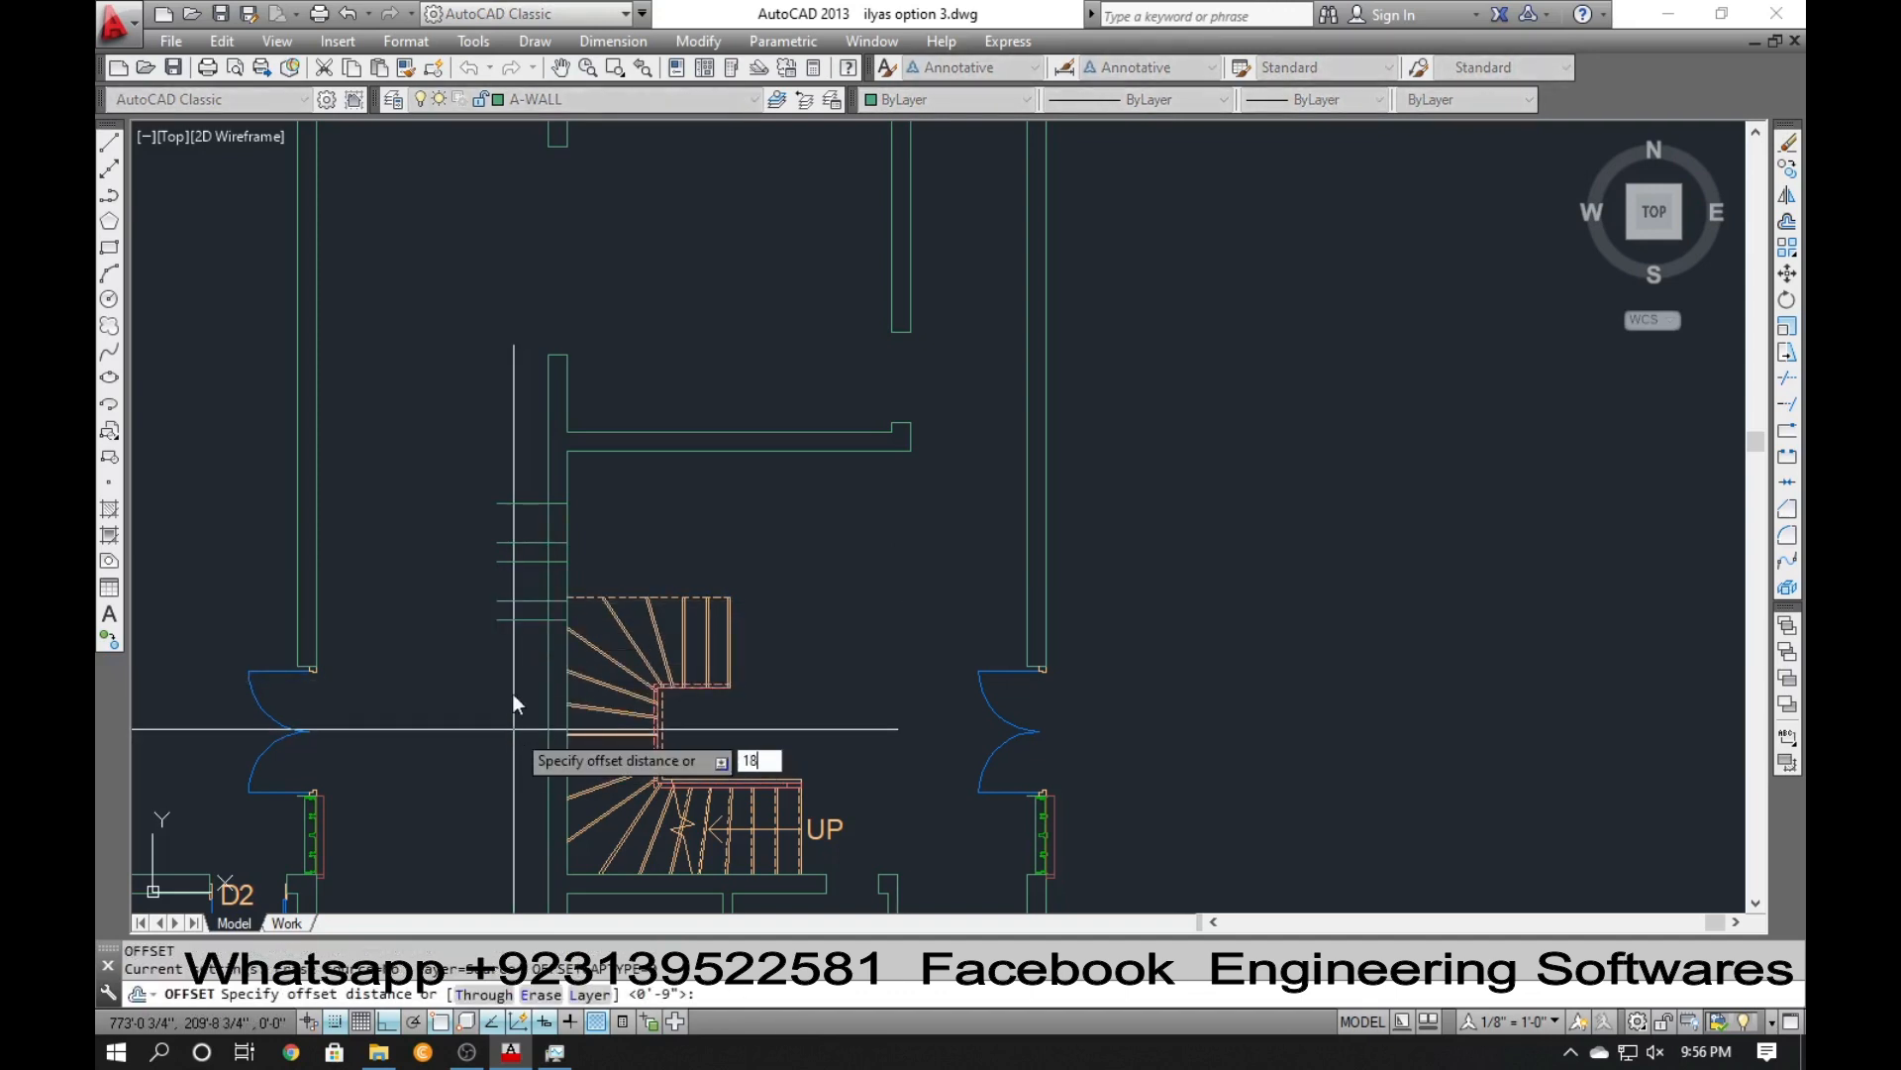
pyautogui.press('Return')
pyautogui.click(511, 620)
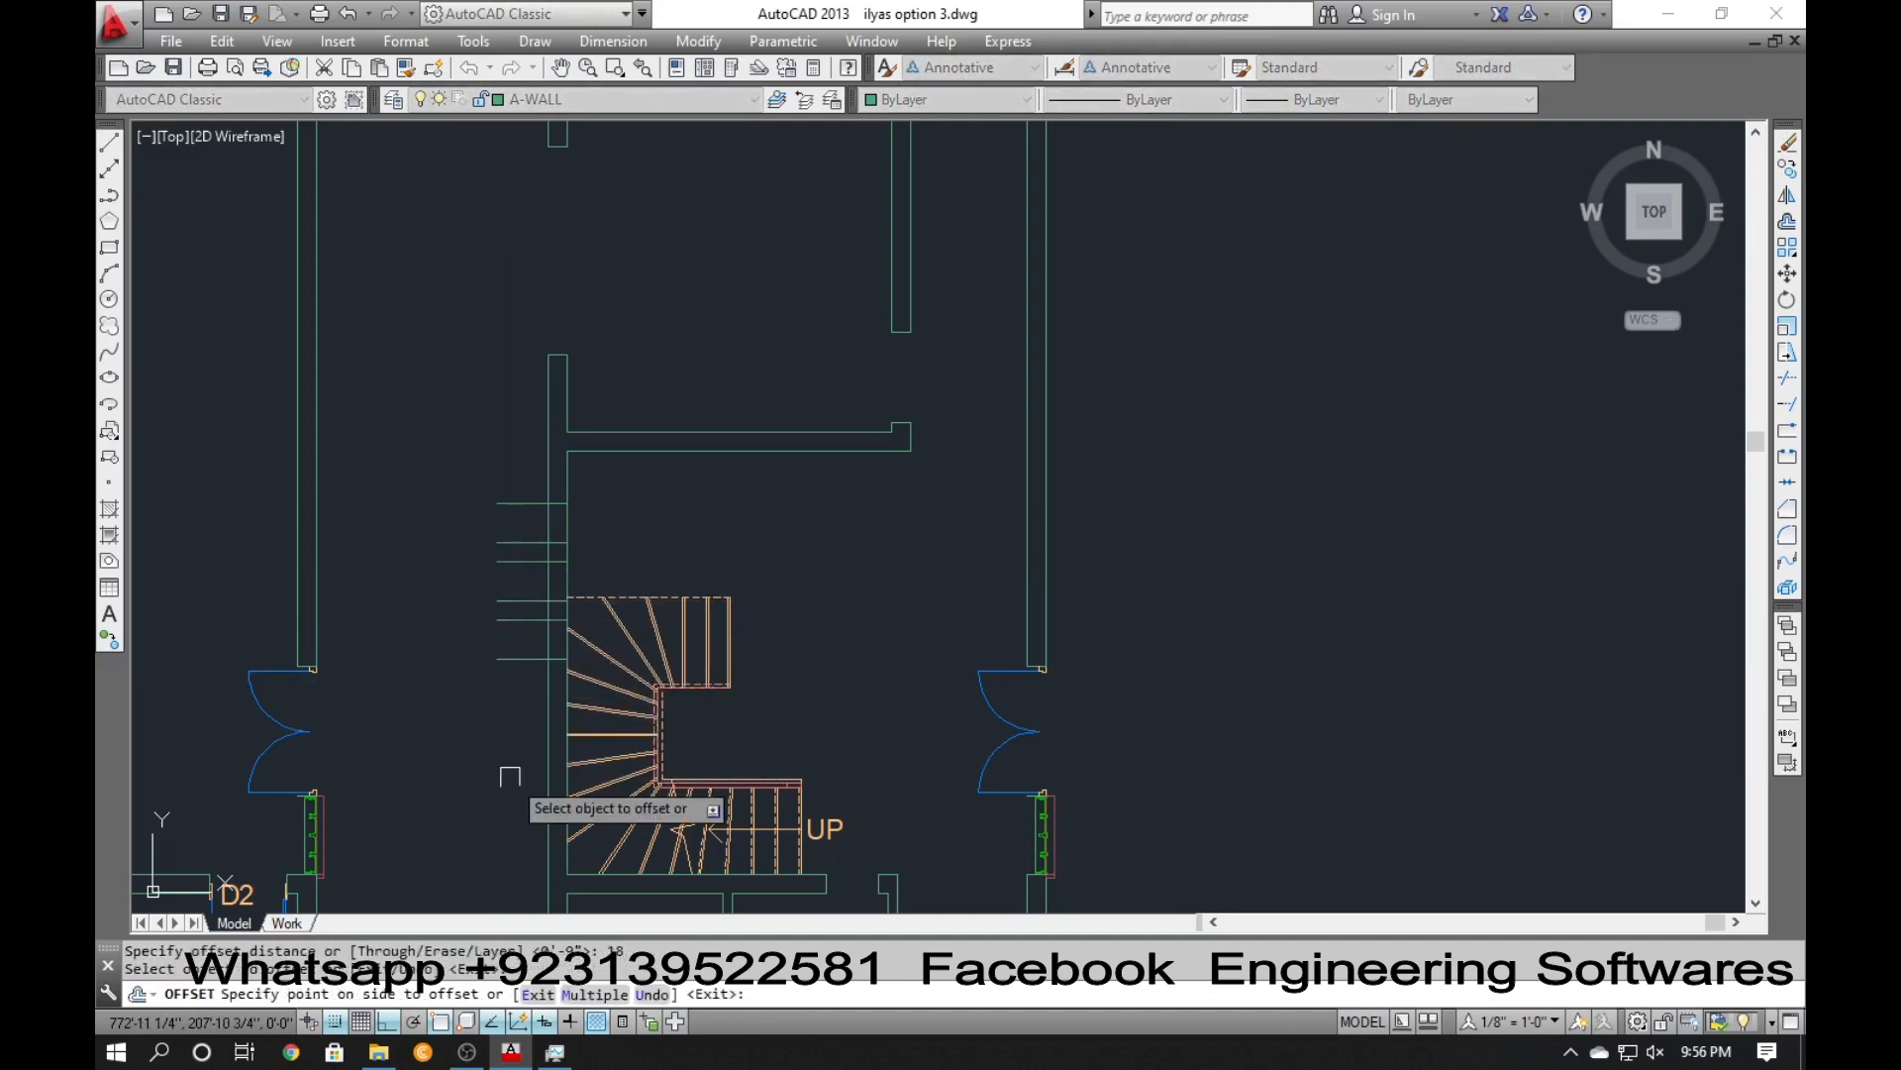
pyautogui.click(510, 777)
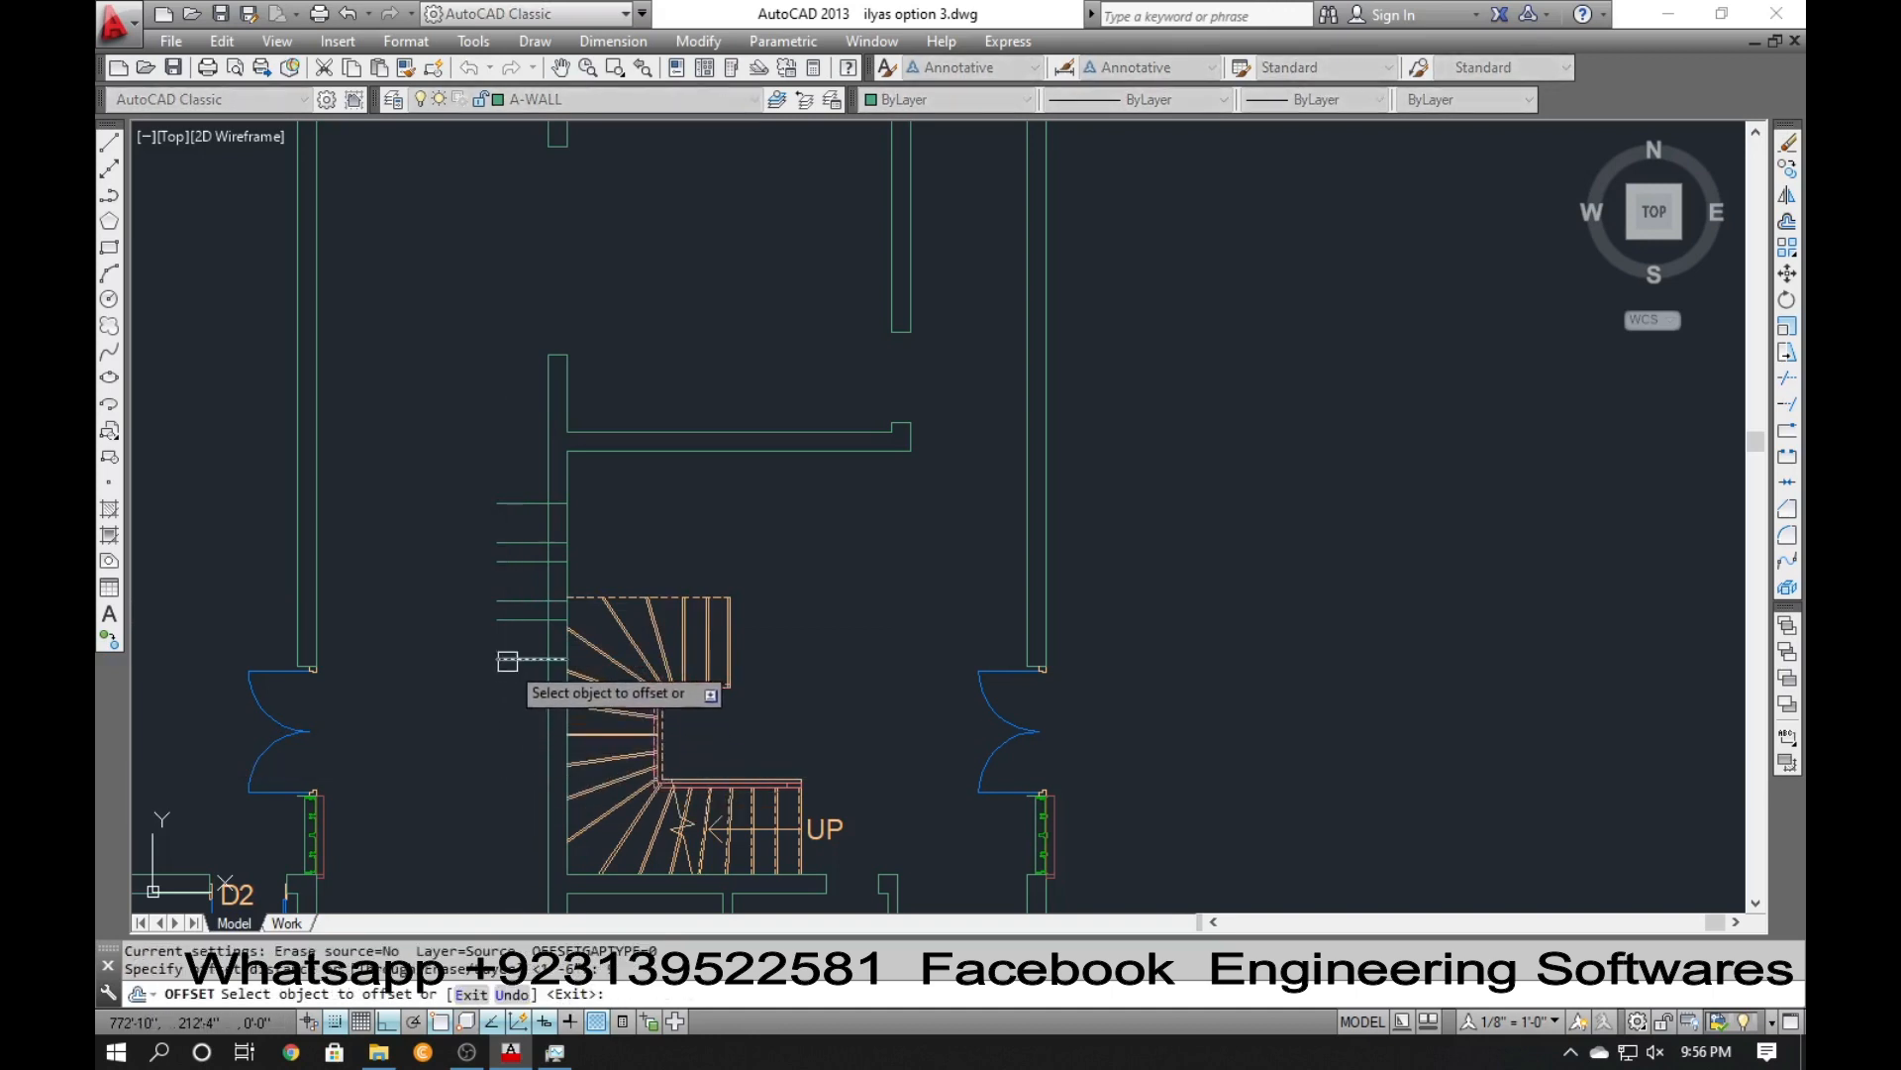
pyautogui.press('Return')
pyautogui.press('Return')
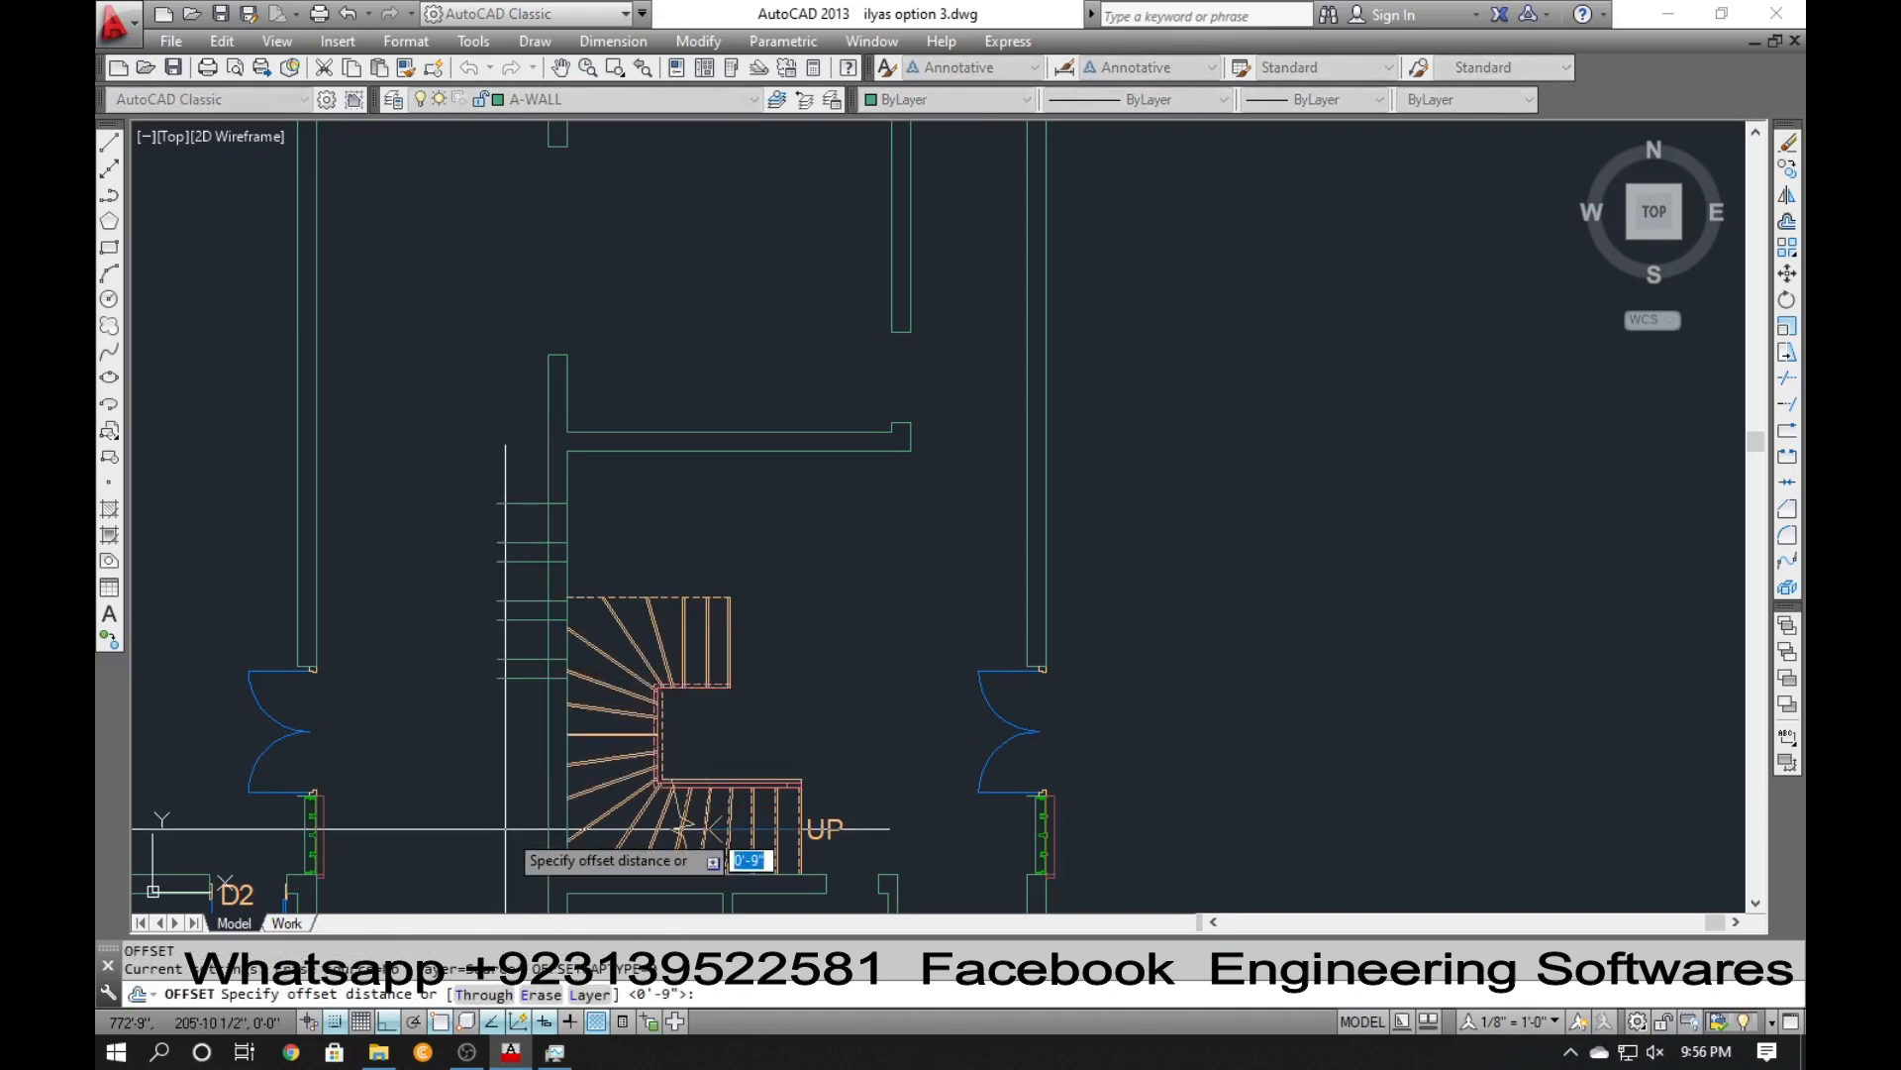
pyautogui.press('Return')
pyautogui.click(517, 686)
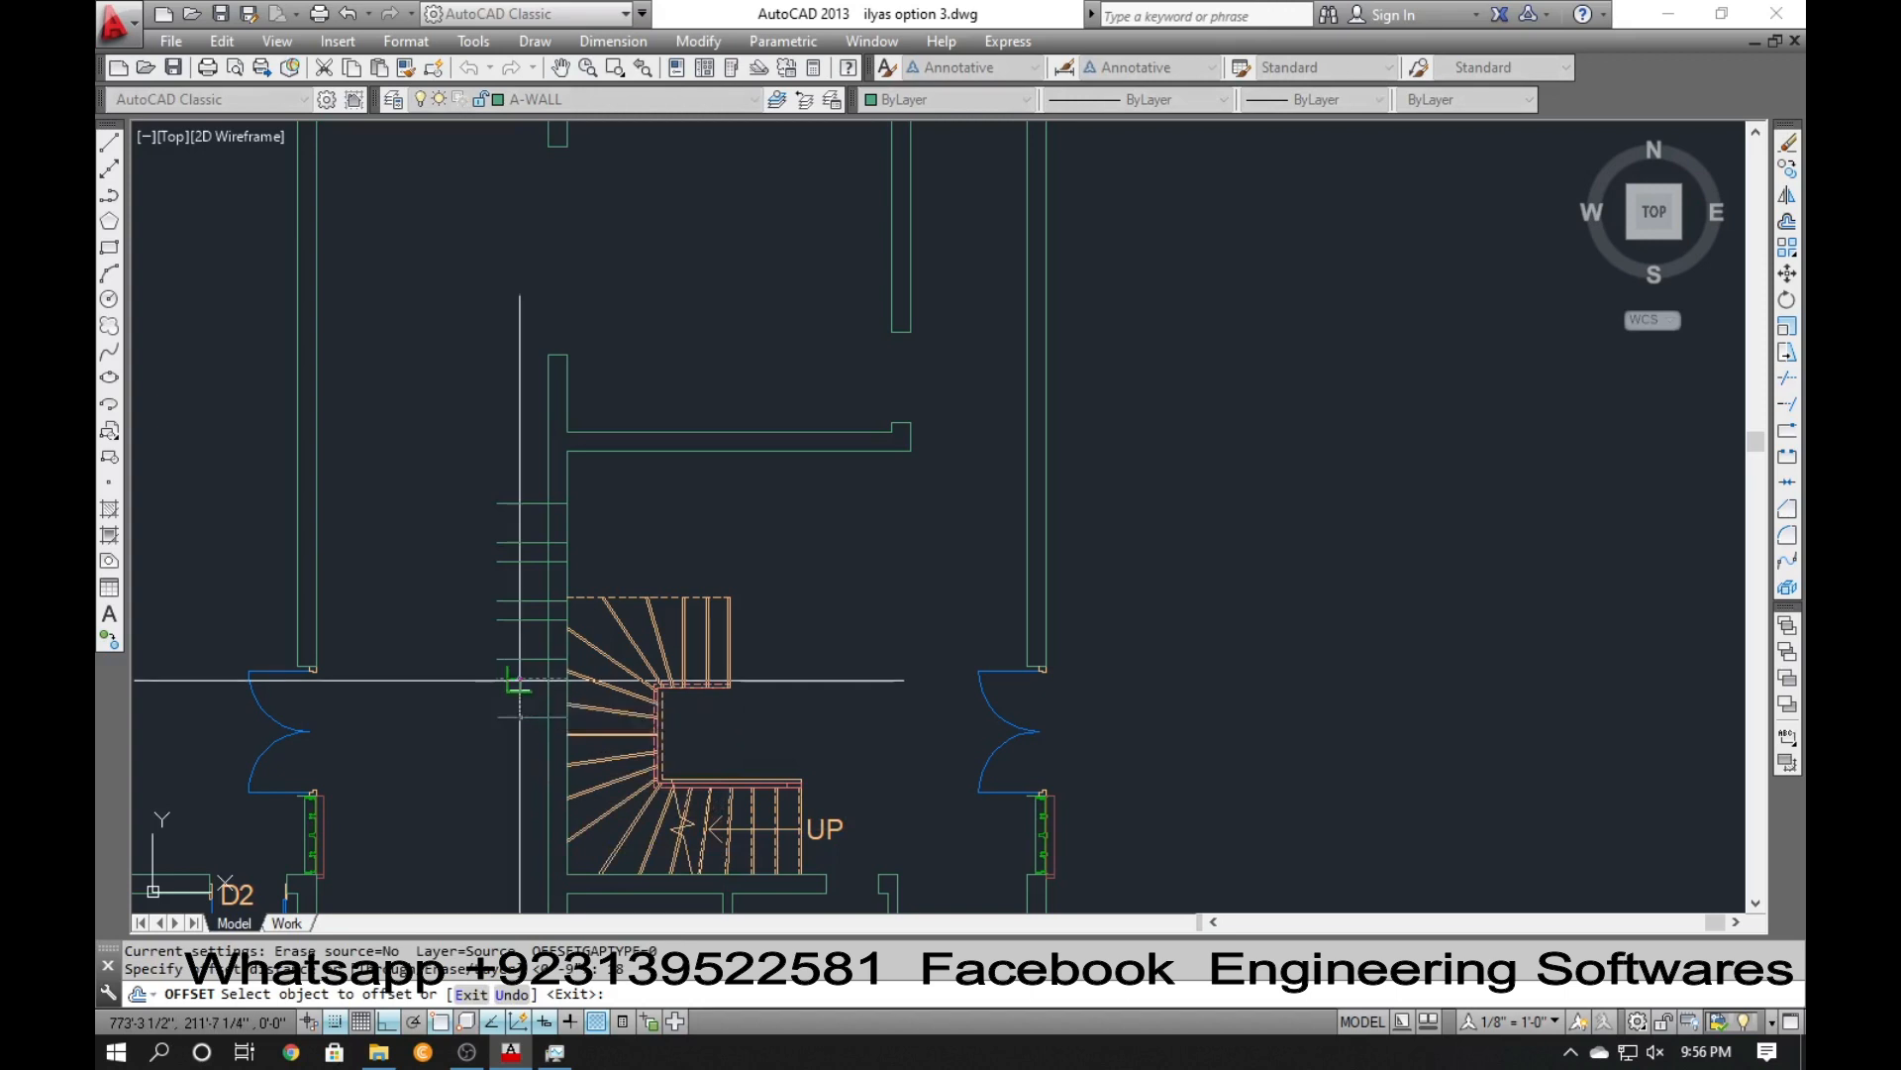
pyautogui.click(518, 860)
pyautogui.press('Escape')
pyautogui.moveTo(532, 773); pyautogui.dragTo(558, 713, button='middle')
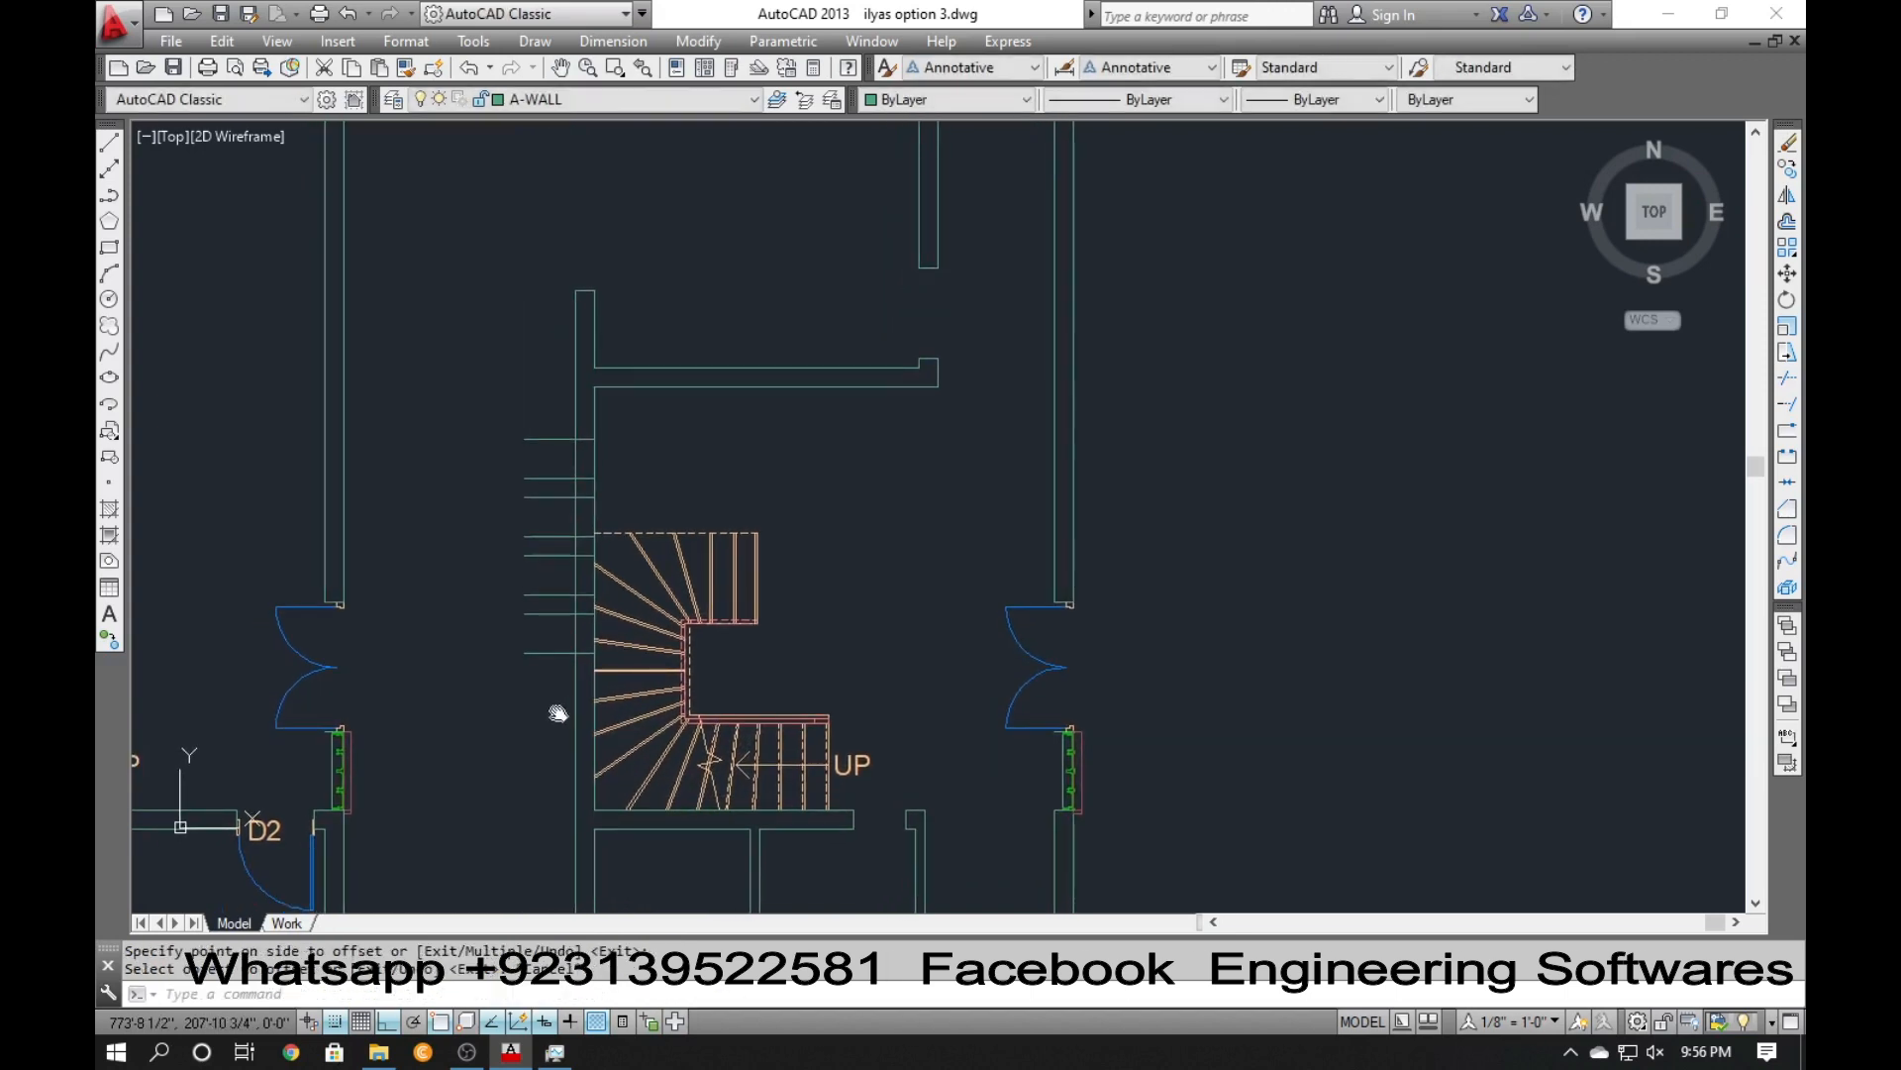
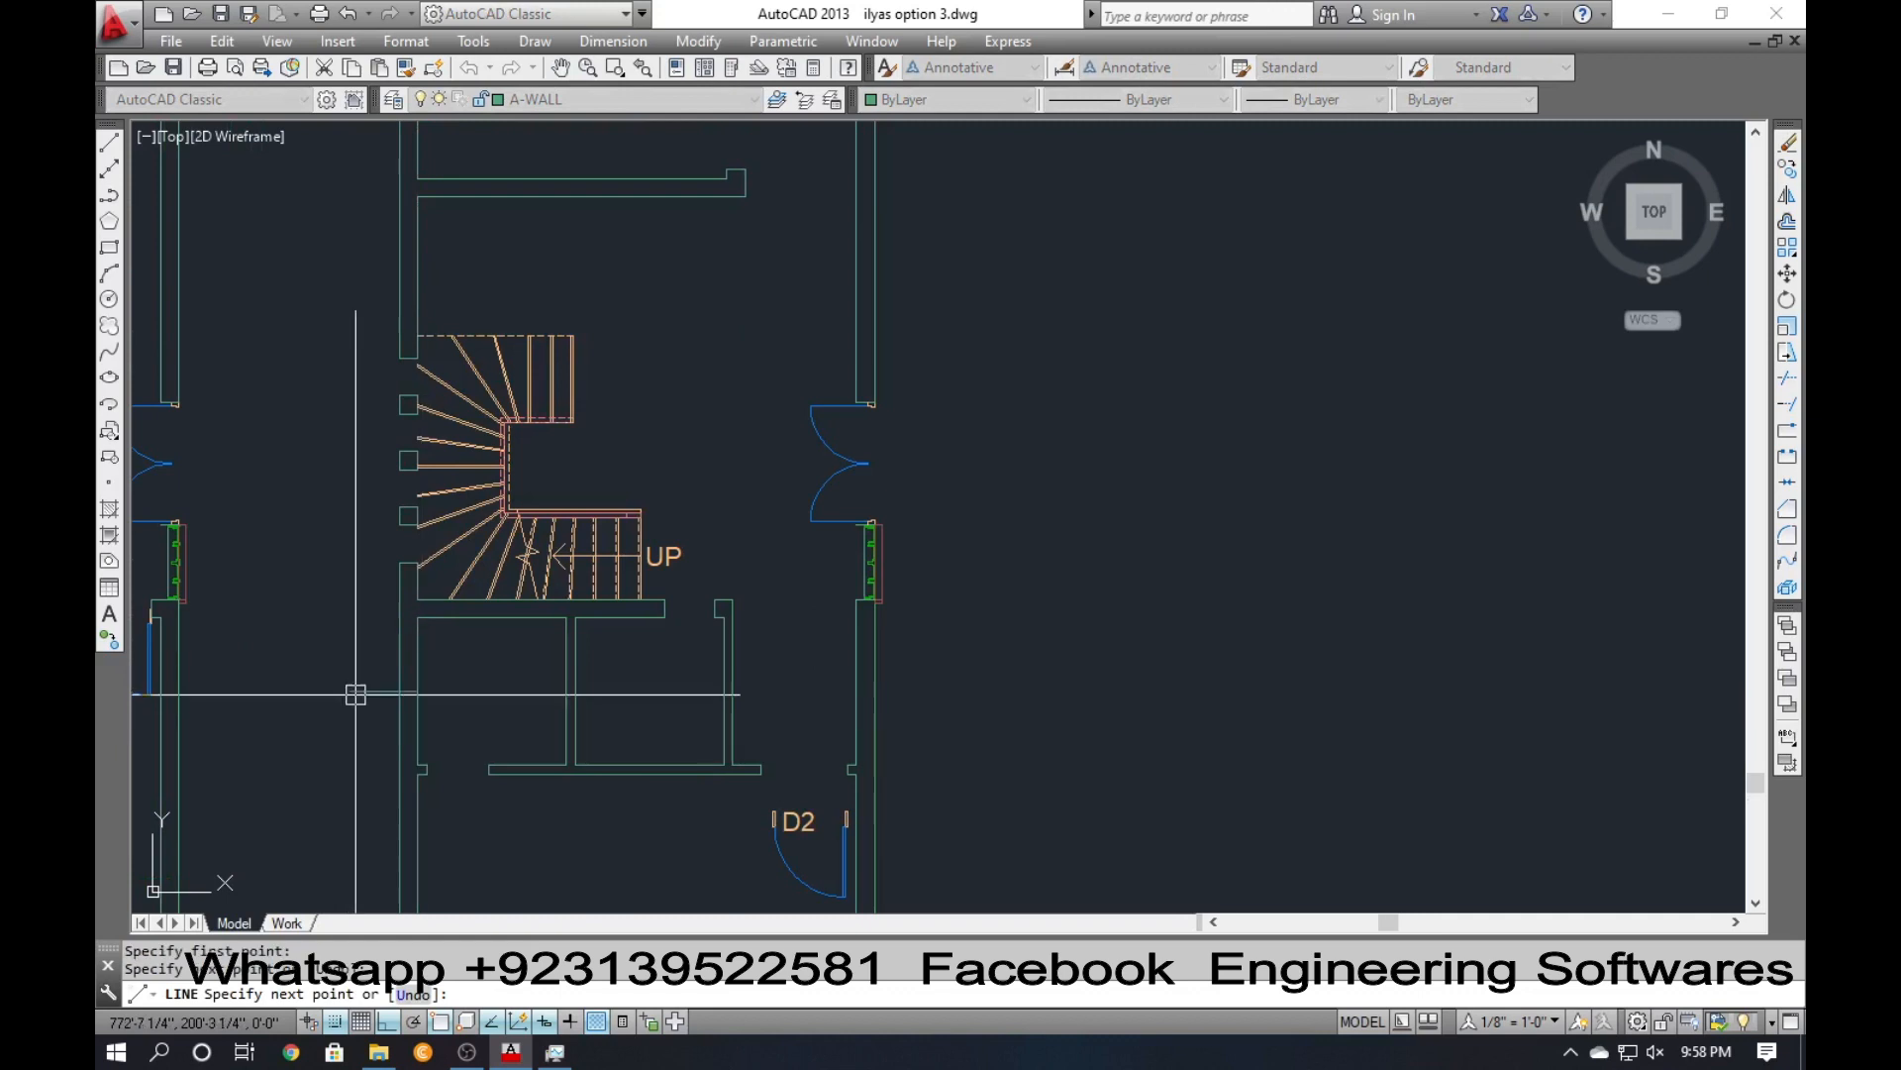
# Offset the short line beside the small room below the stairs 12" to both sides, and erase the middle line.
pyautogui.press('Return')
pyautogui.write('o')
pyautogui.press('Return')
pyautogui.write('12')
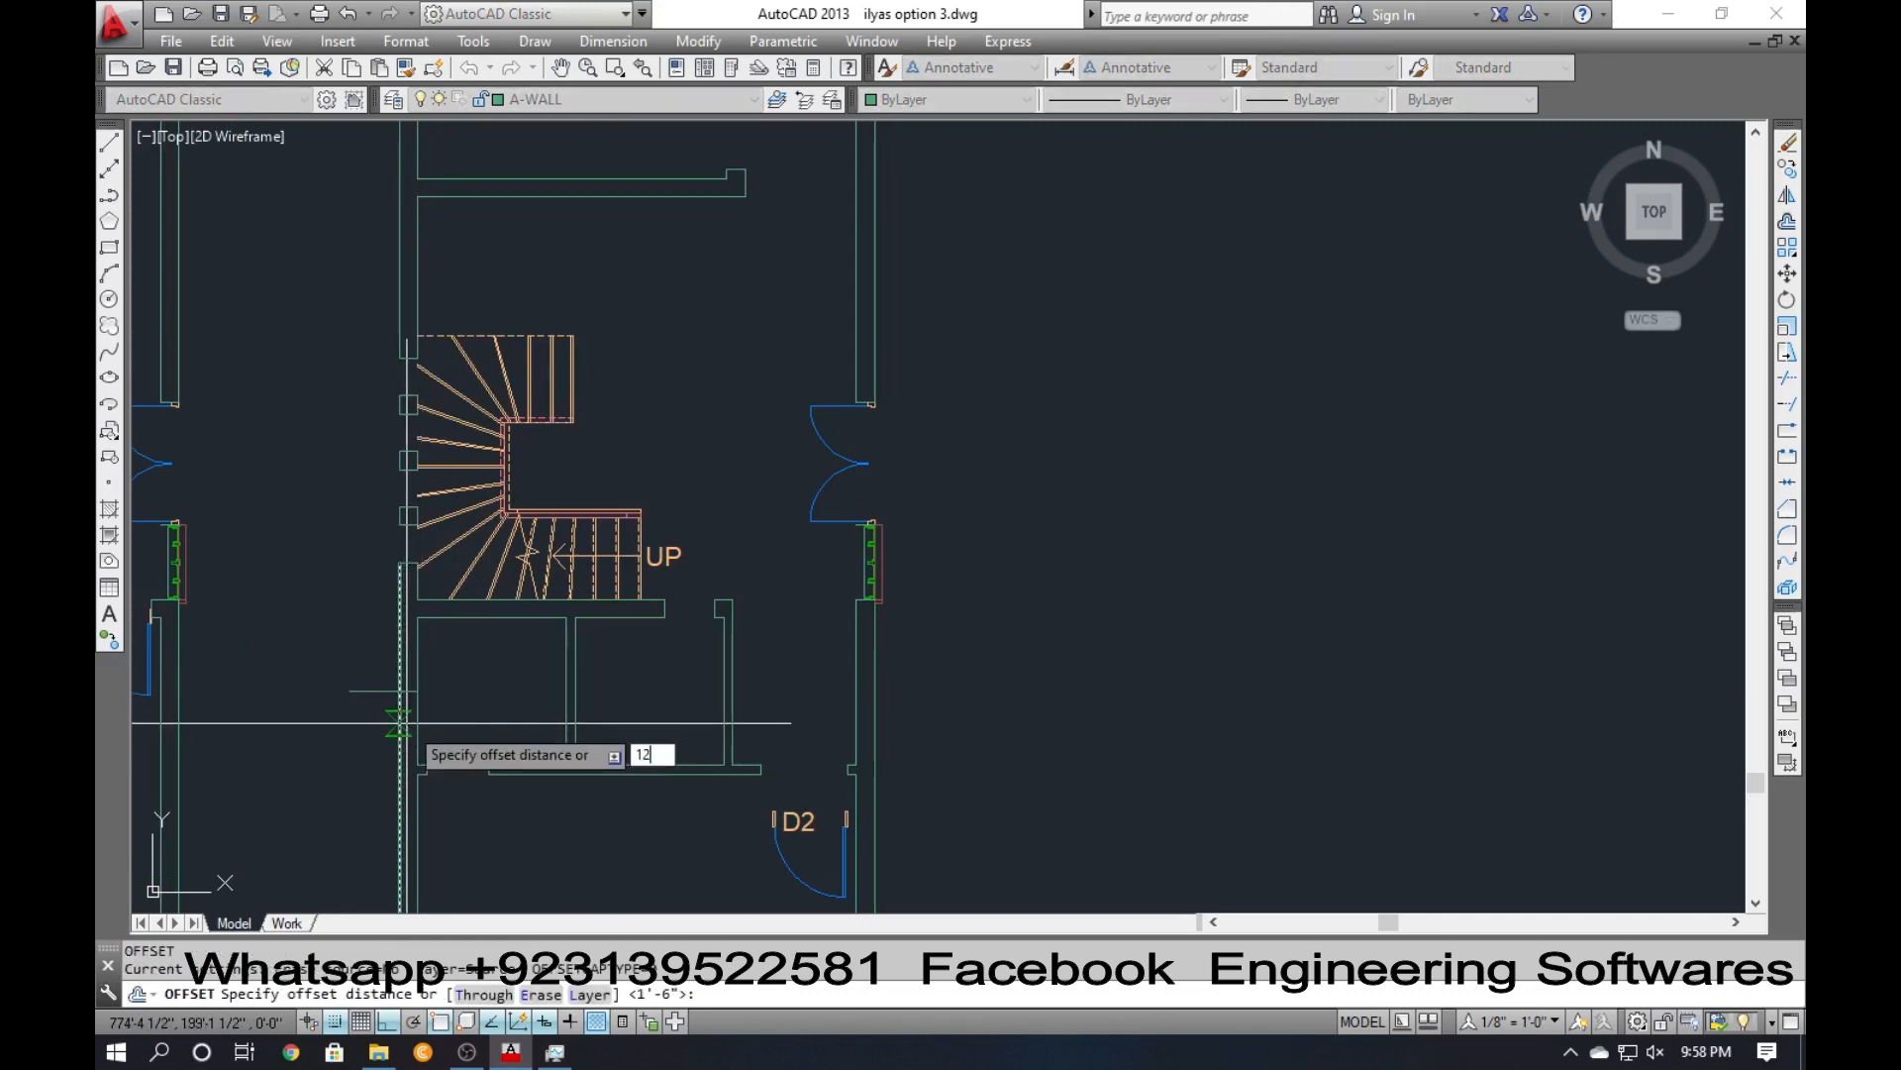
pyautogui.press('Return')
pyautogui.click(369, 690)
pyautogui.click(371, 732)
pyautogui.press('Escape')
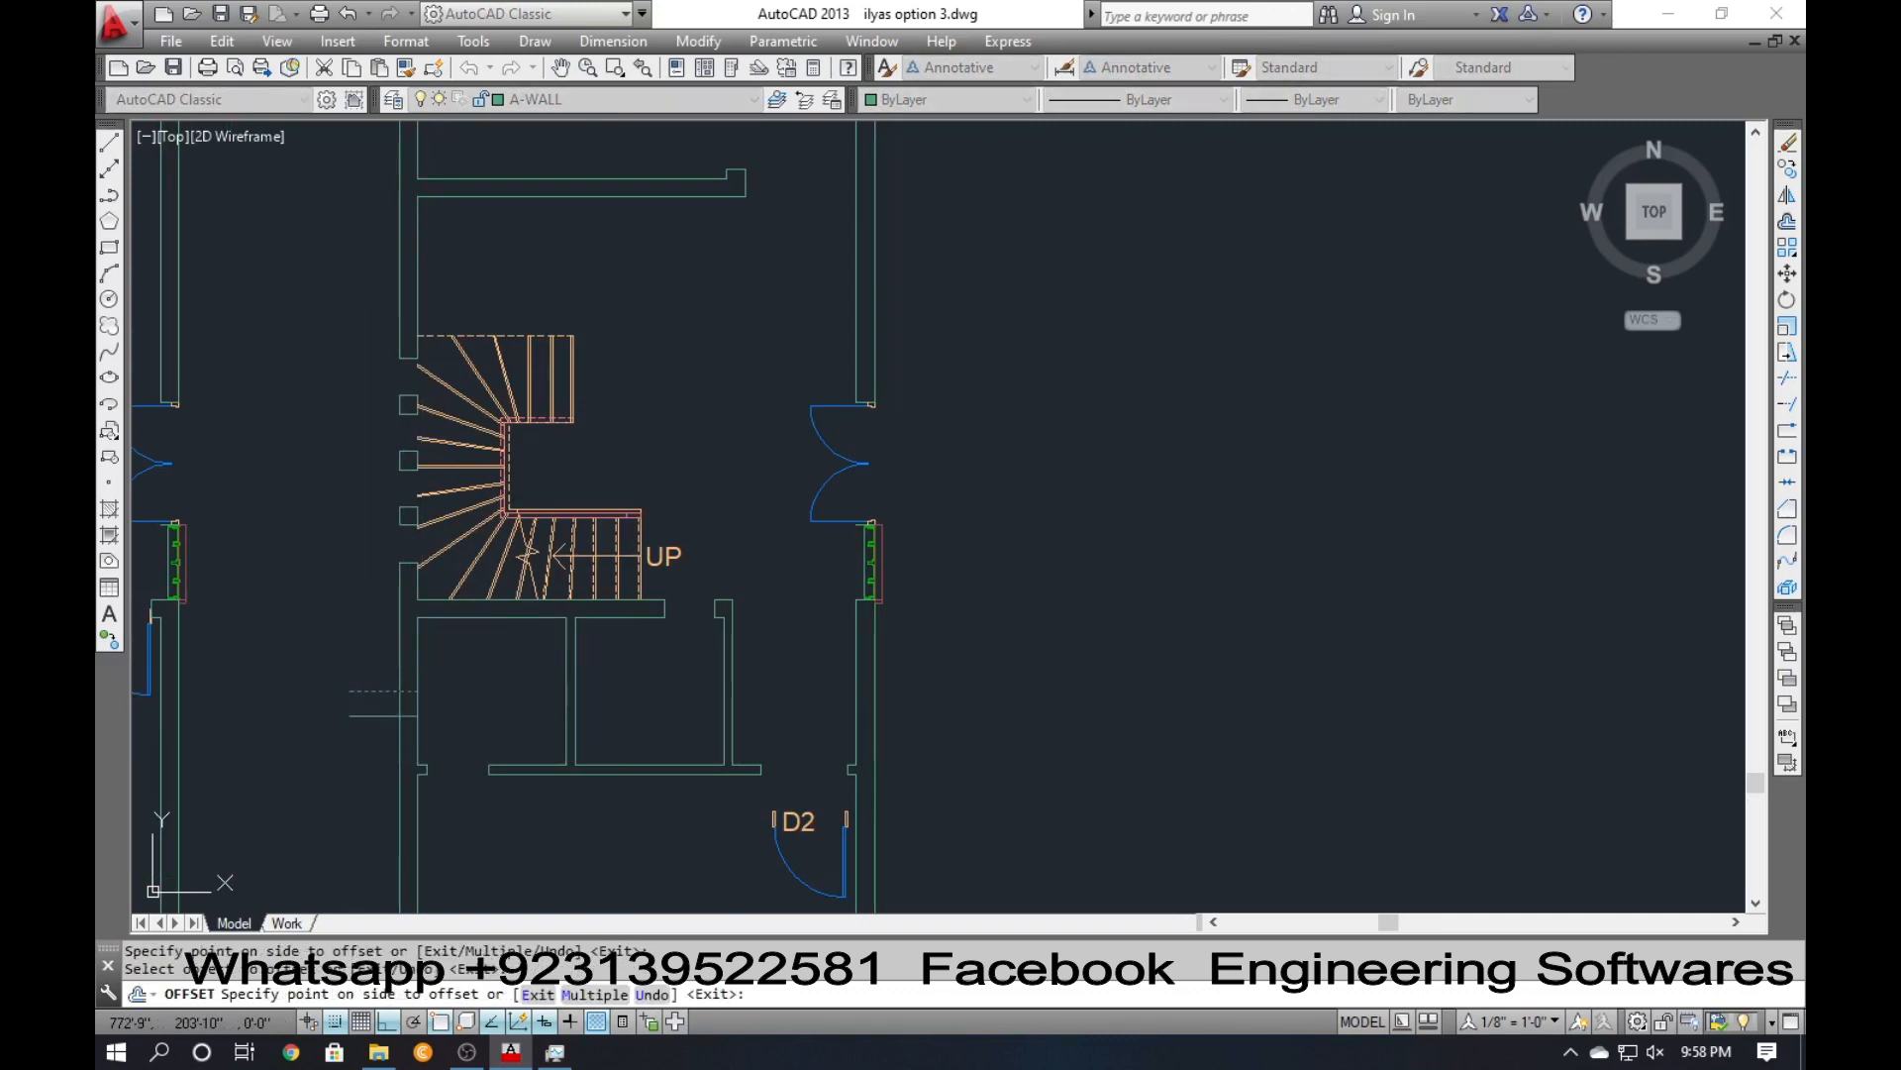
pyautogui.click(356, 690)
pyautogui.write('e')
pyautogui.press('Return')
# Trim the overhanging line ends and the wall lines between them to open the window gap below the stairs.
pyautogui.write('tr')
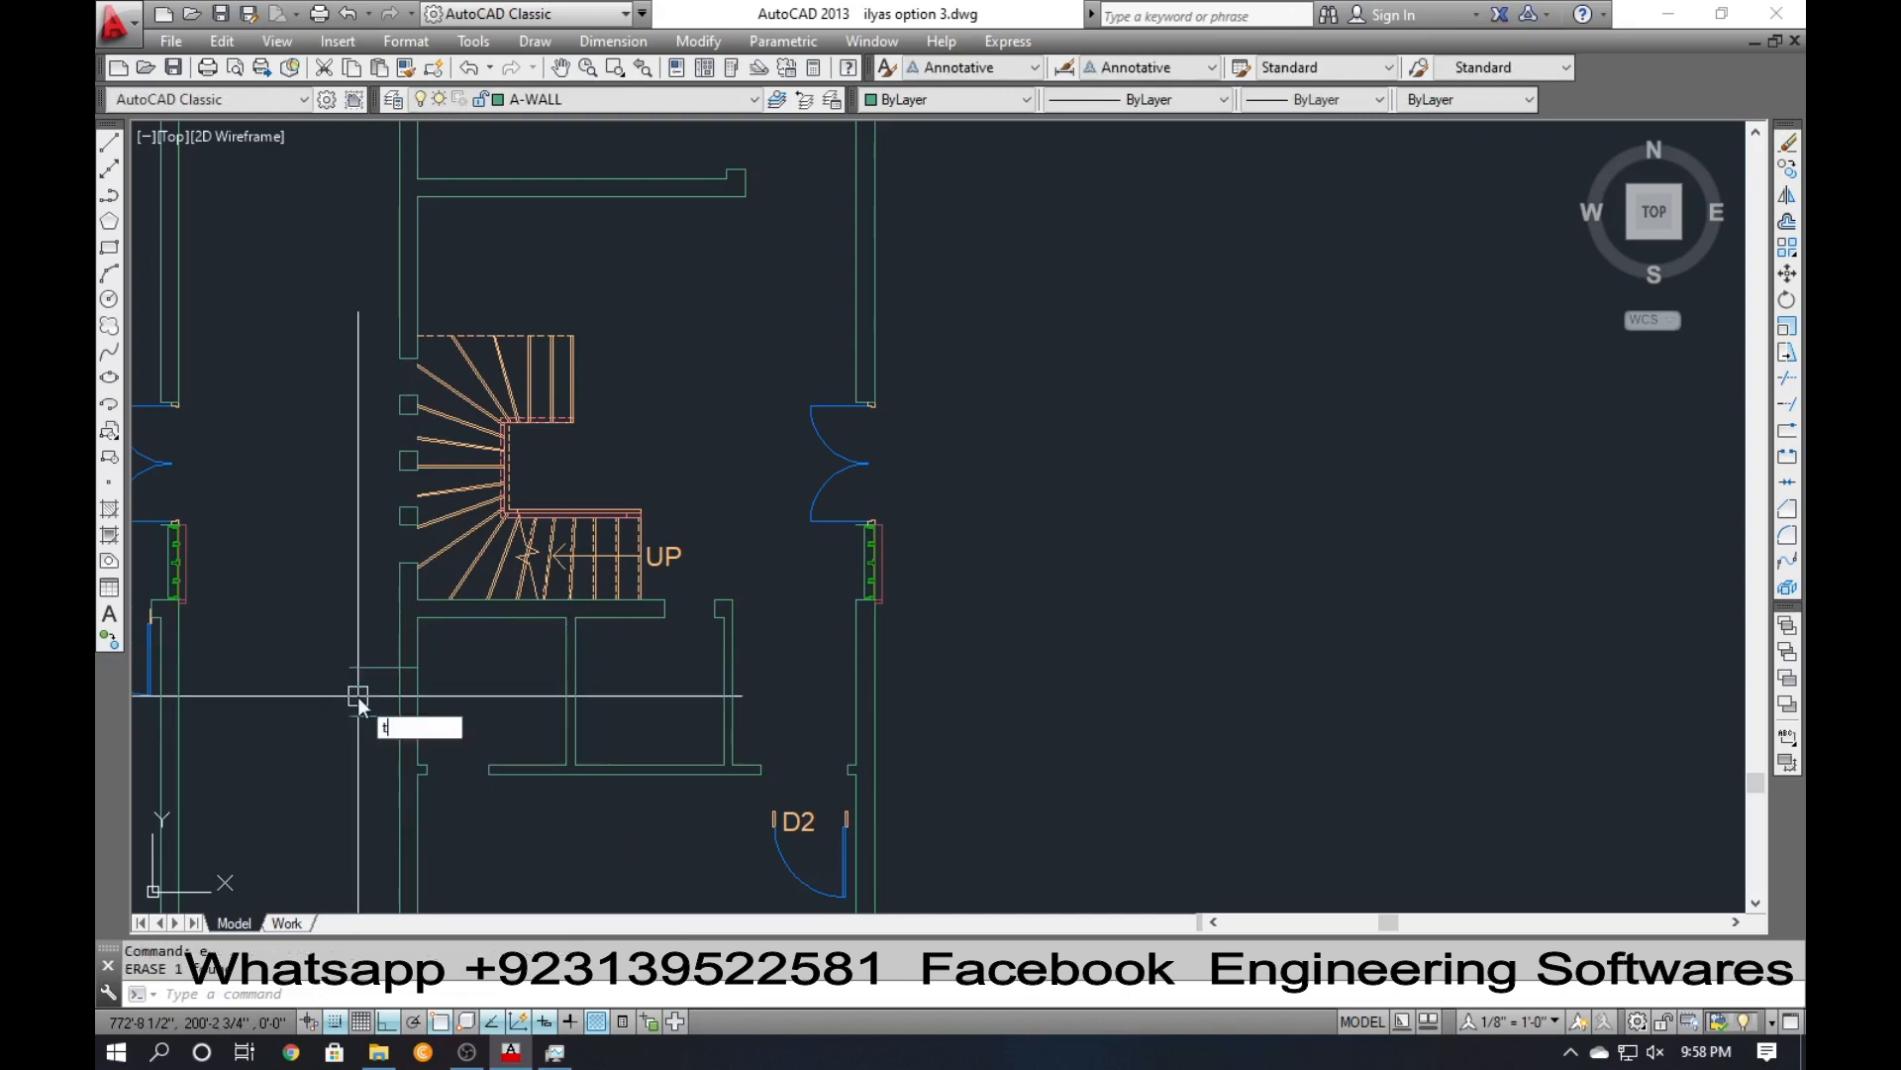
pyautogui.press('Return')
pyautogui.press('Return')
pyautogui.click(362, 666)
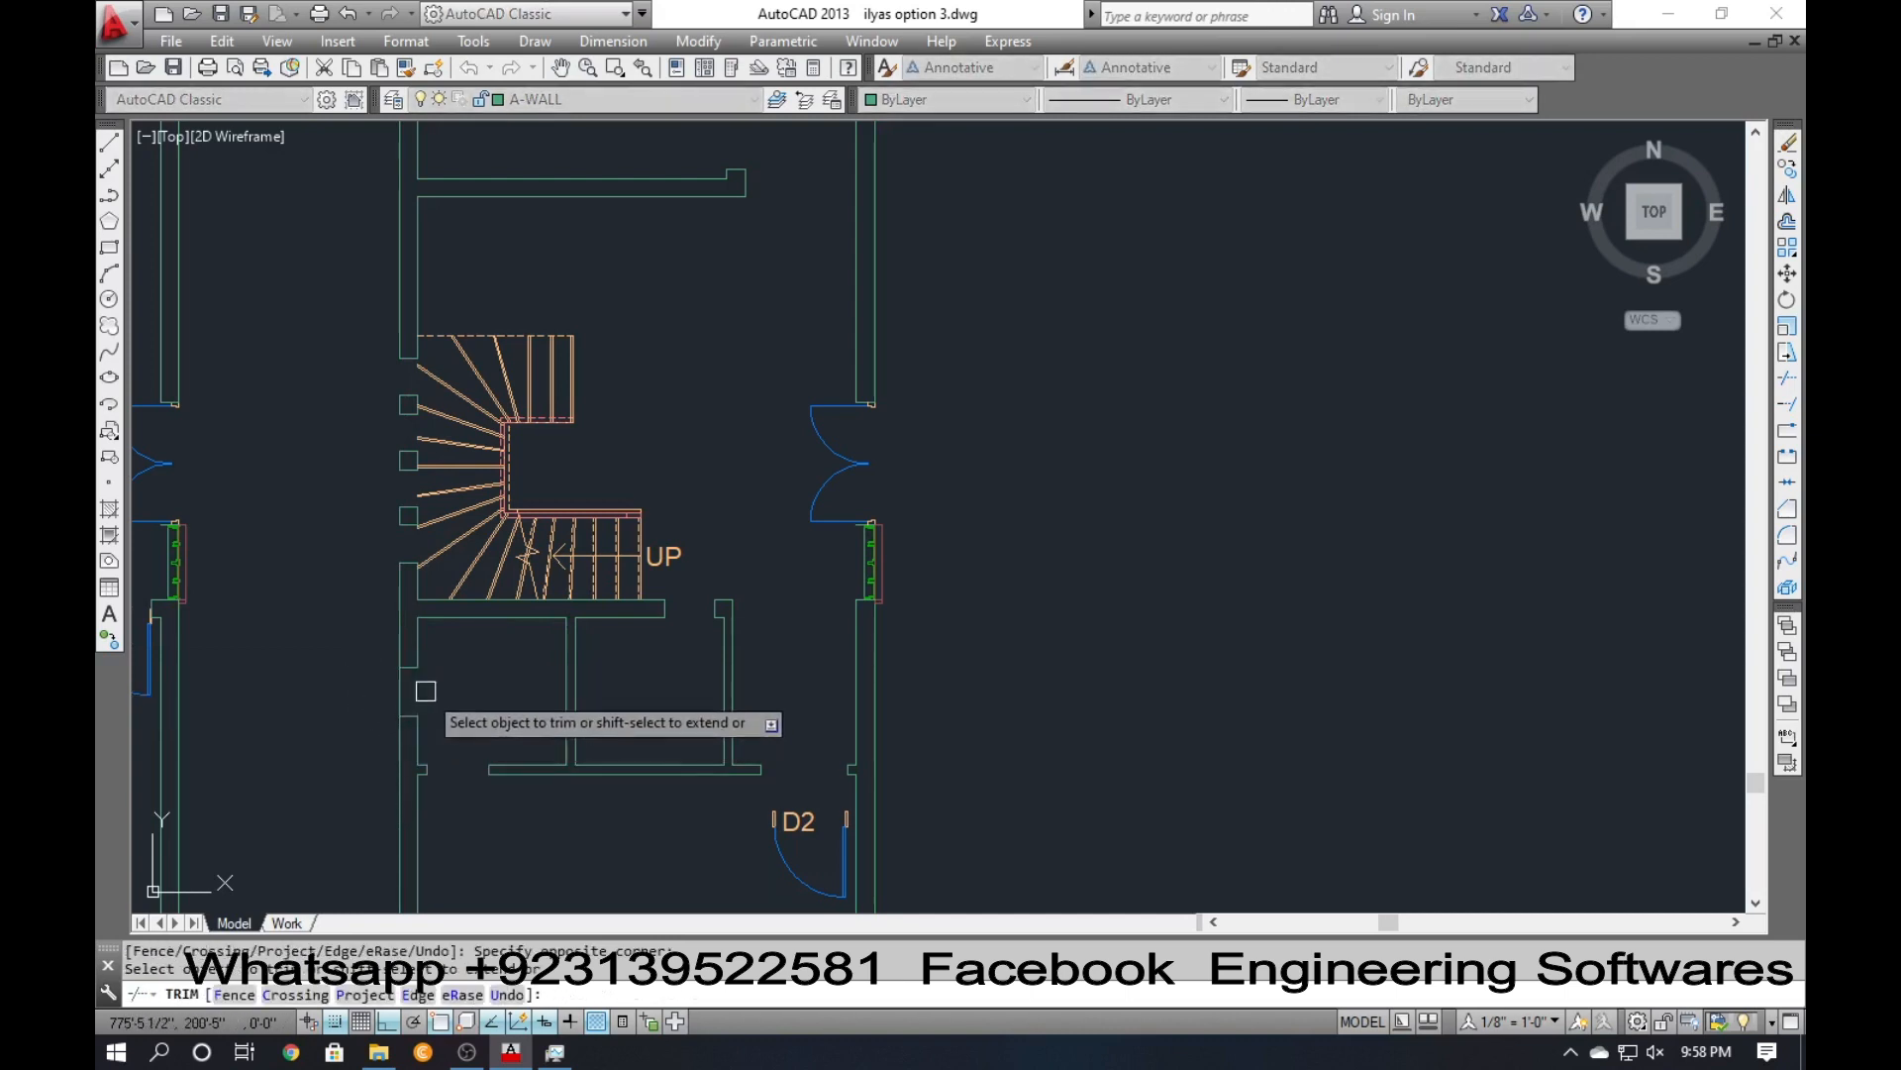
pyautogui.click(428, 693)
pyautogui.scroll(-4, 436, 752)
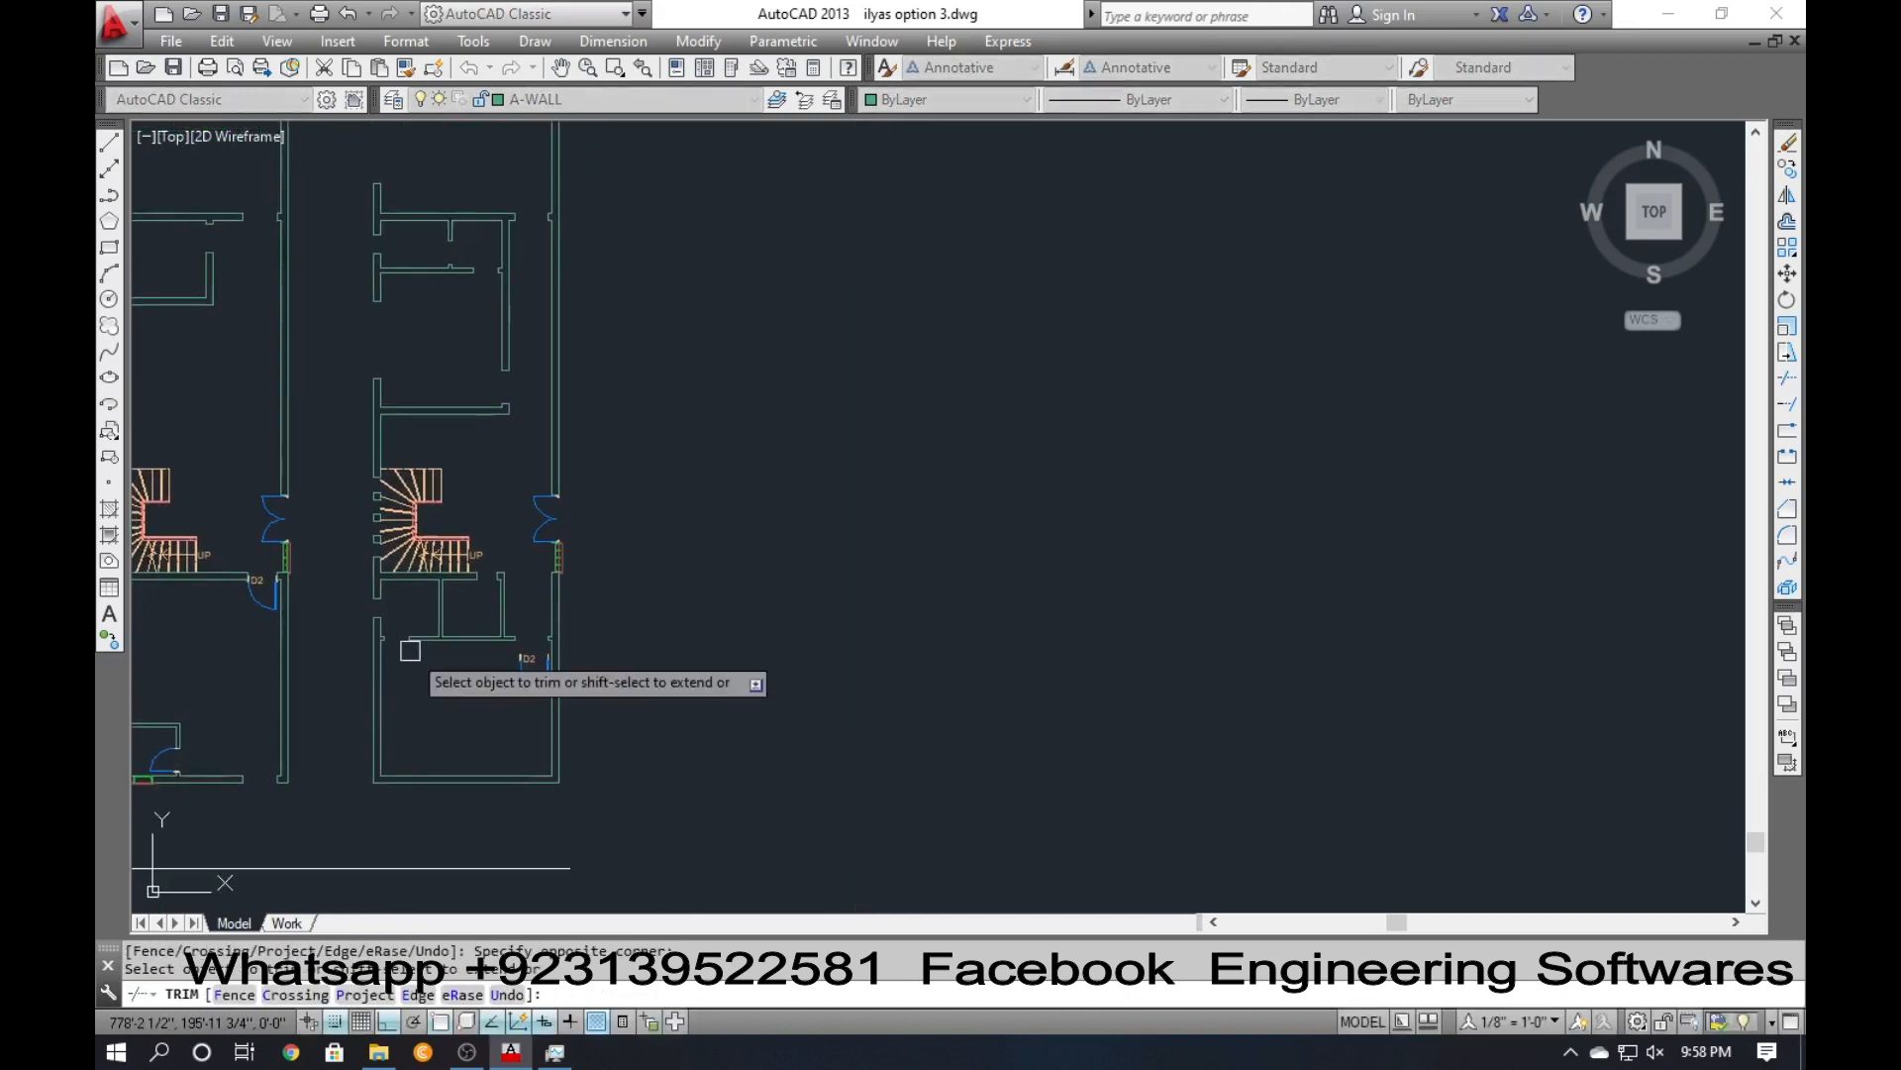
pyautogui.press('Escape')
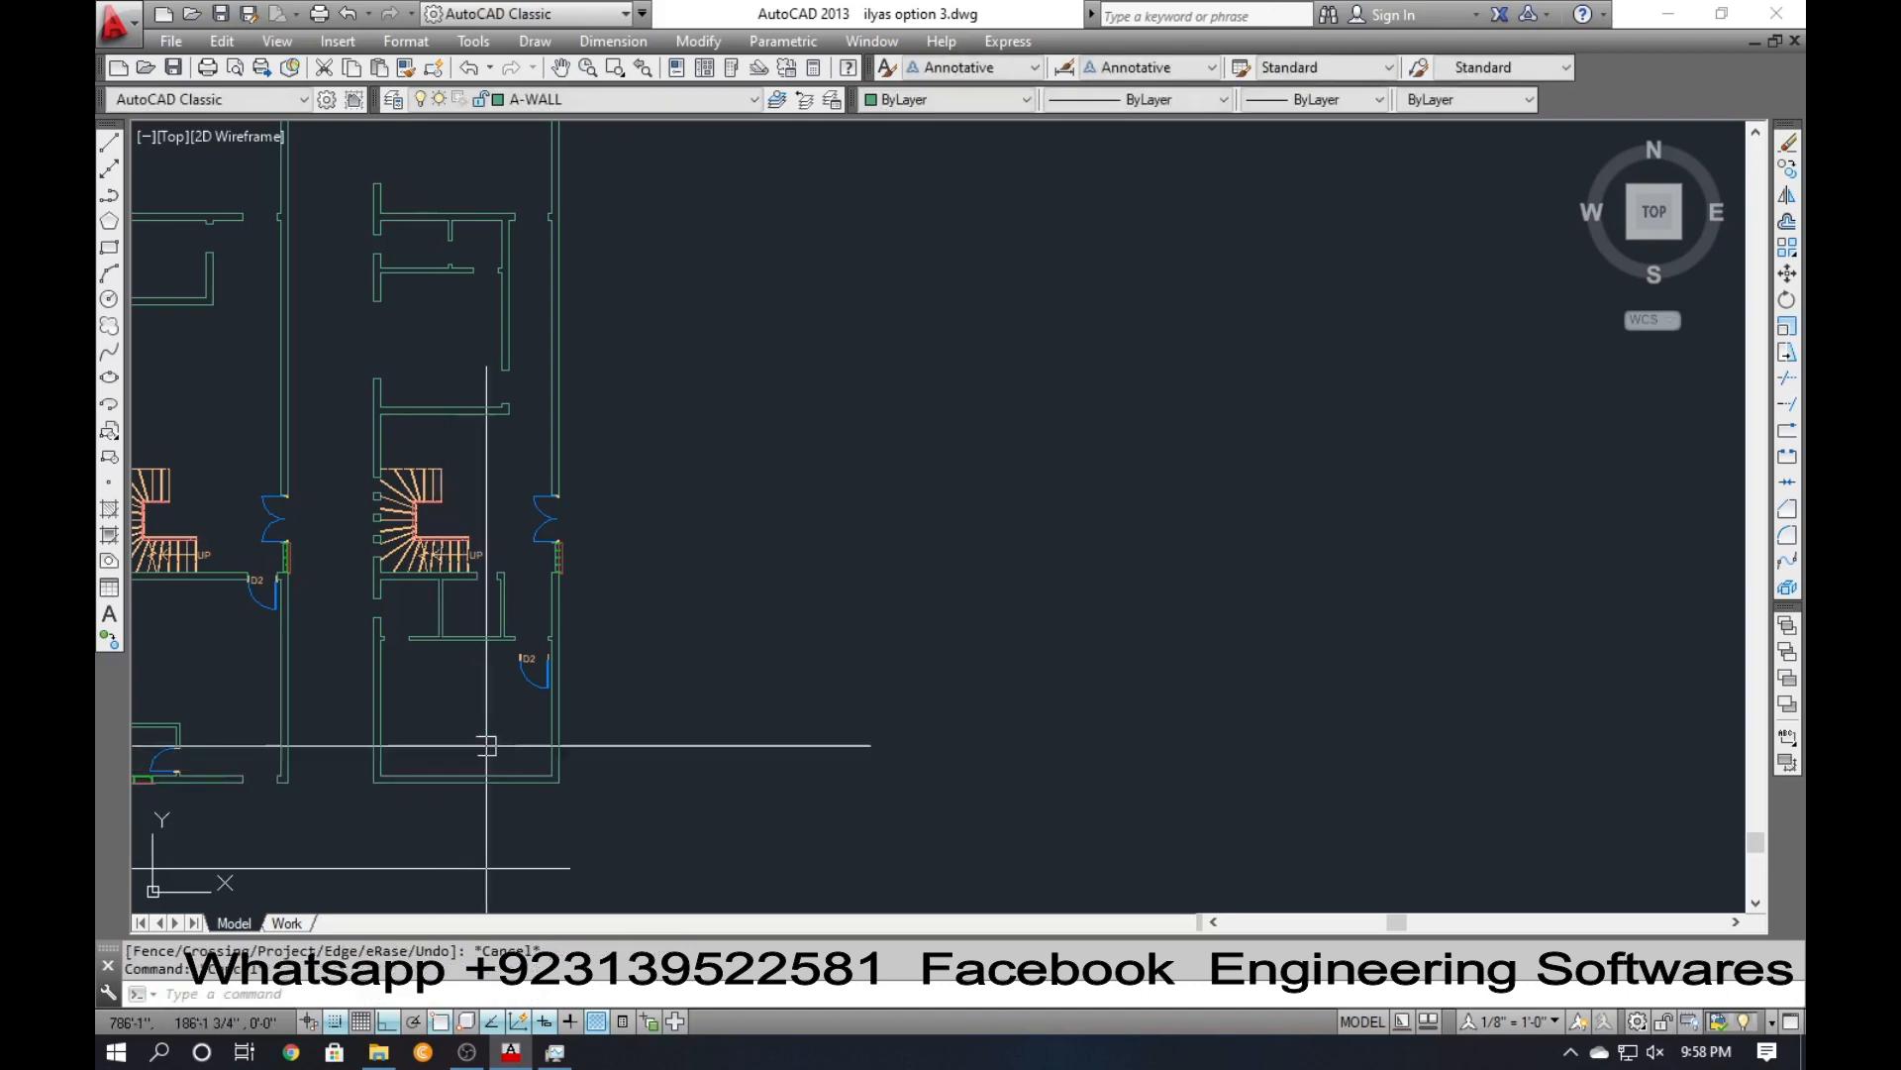
# Draw a short line from the midpoint of the bottom room's inner lower wall line outward across the outer wall.
pyautogui.moveTo(454, 797)
pyautogui.mouseDown(button='middle')
pyautogui.moveTo(451, 651)
pyautogui.moveTo(381, 539)
pyautogui.mouseUp(button='middle')
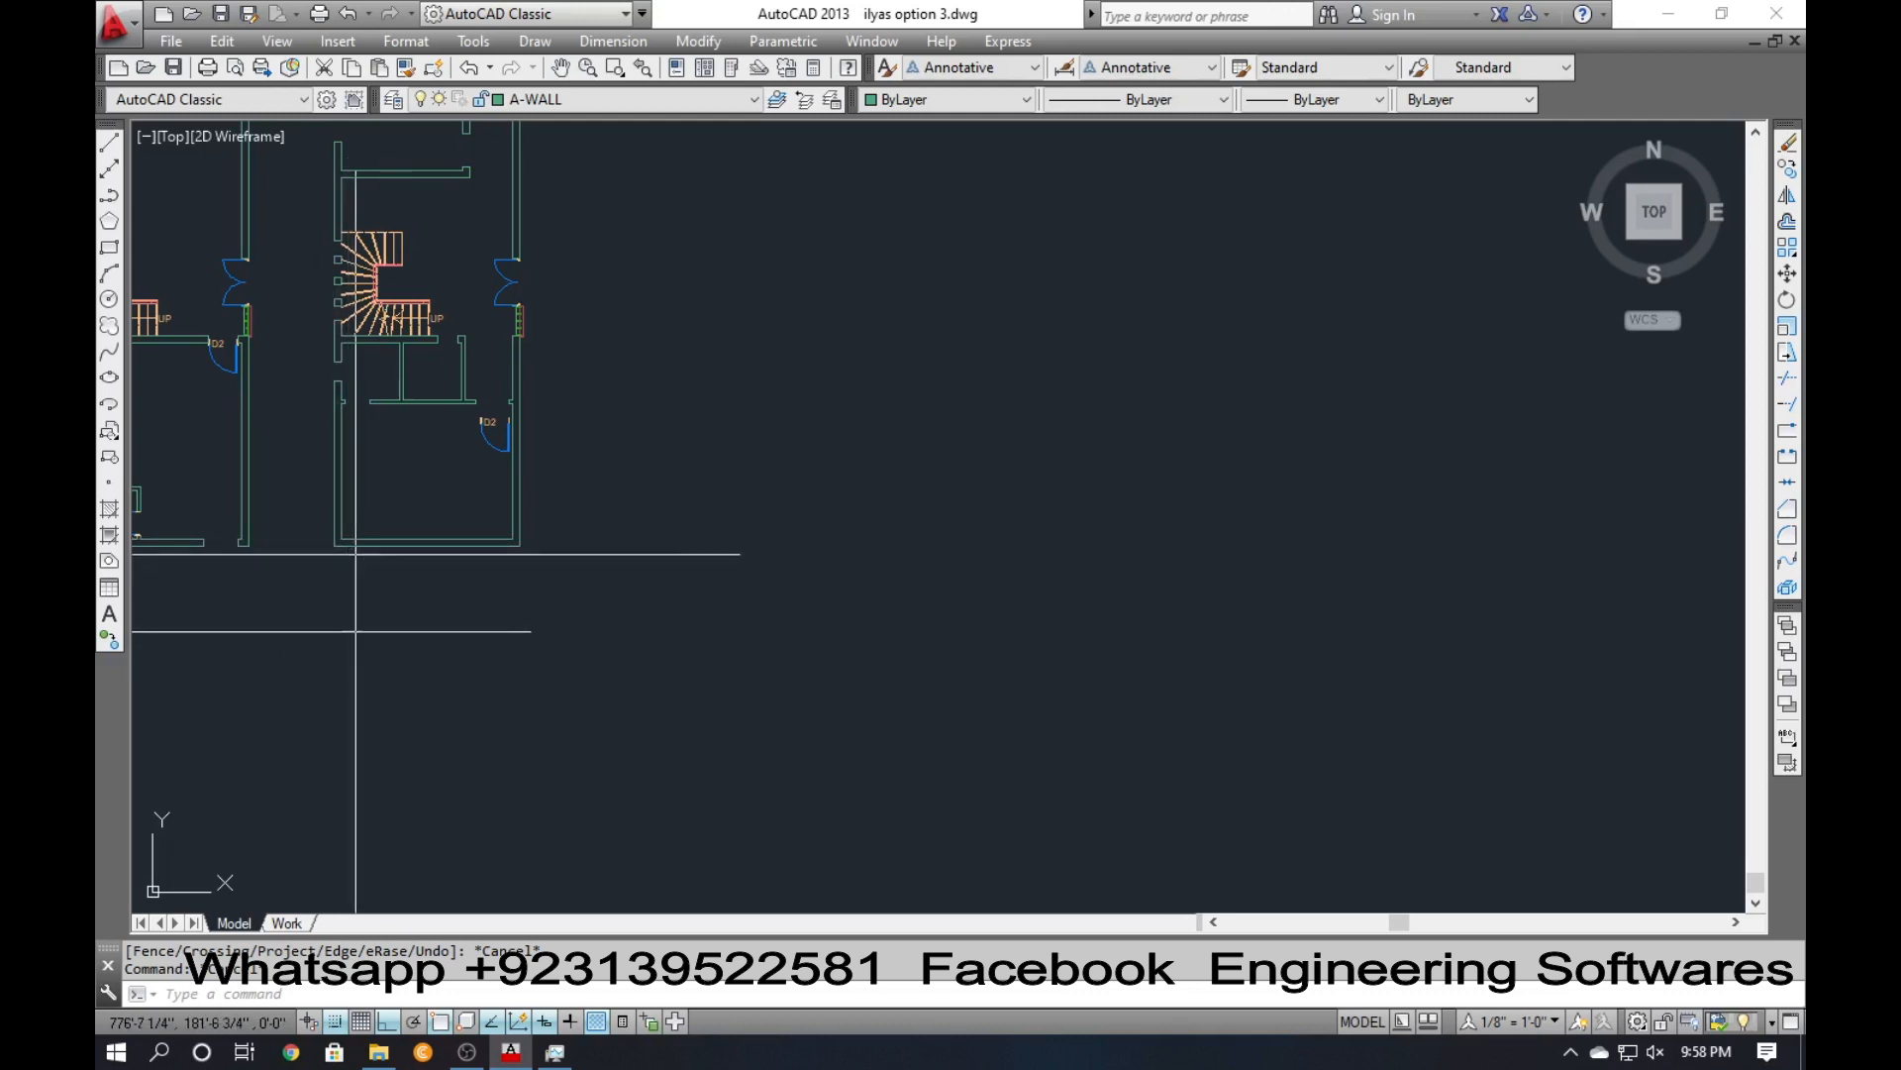
pyautogui.scroll(3, 355, 554)
pyautogui.write('l')
pyautogui.press('Return')
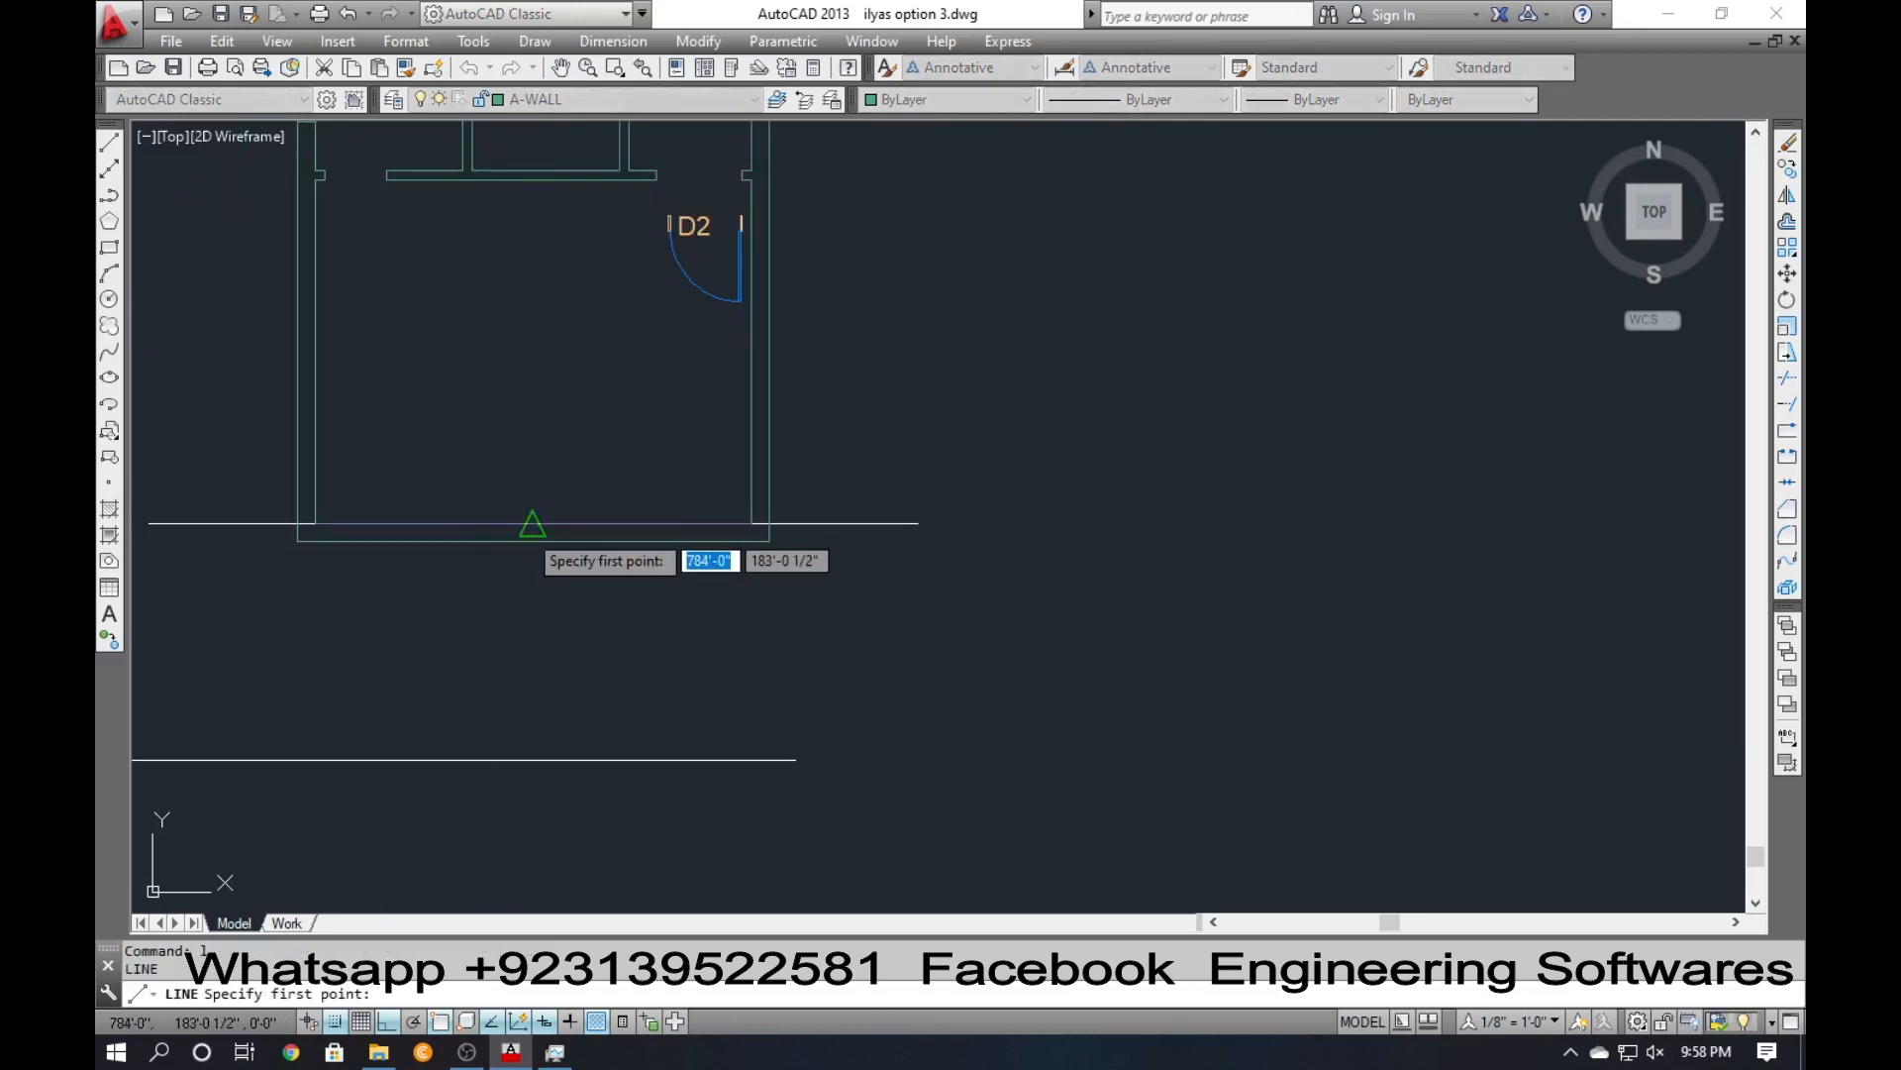
pyautogui.click(532, 523)
pyautogui.click(532, 621)
pyautogui.press('Return')
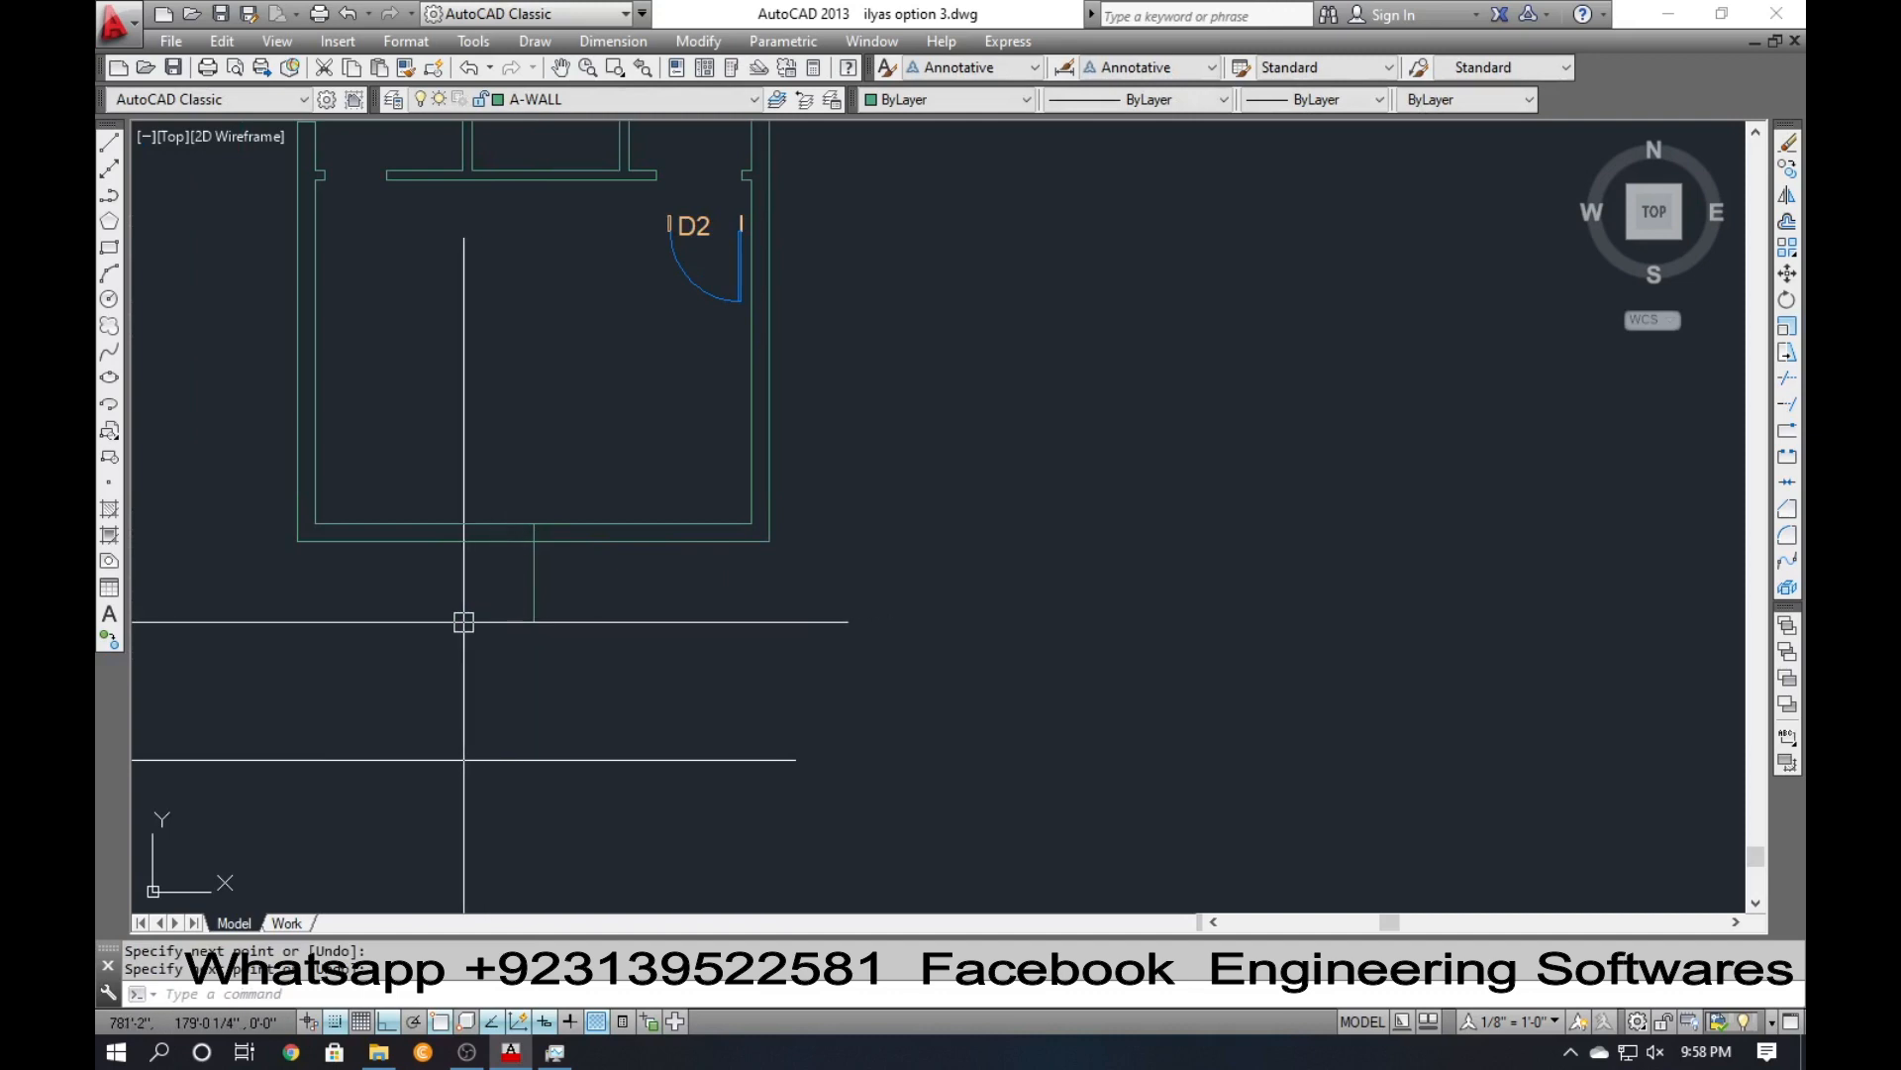
pyautogui.write('o')
pyautogui.press('Return')
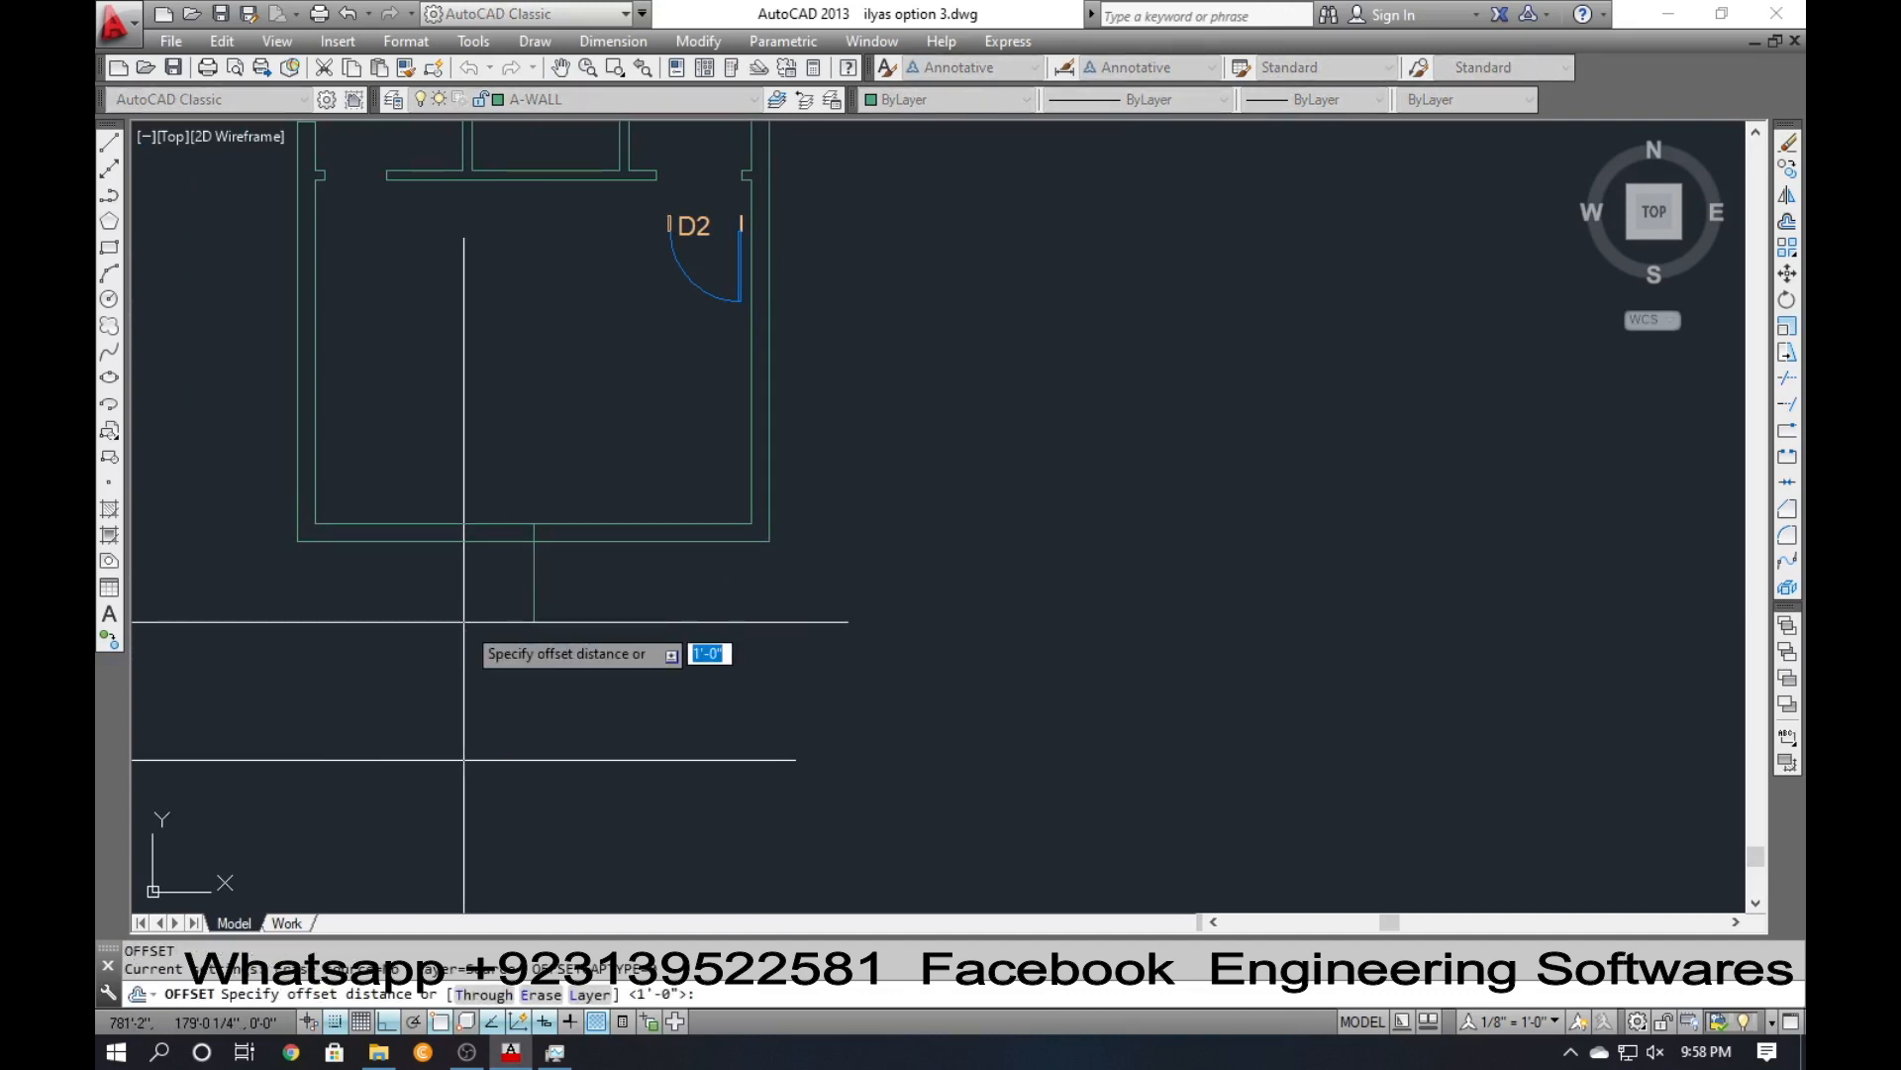
pyautogui.write('2')
pyautogui.press('Return')
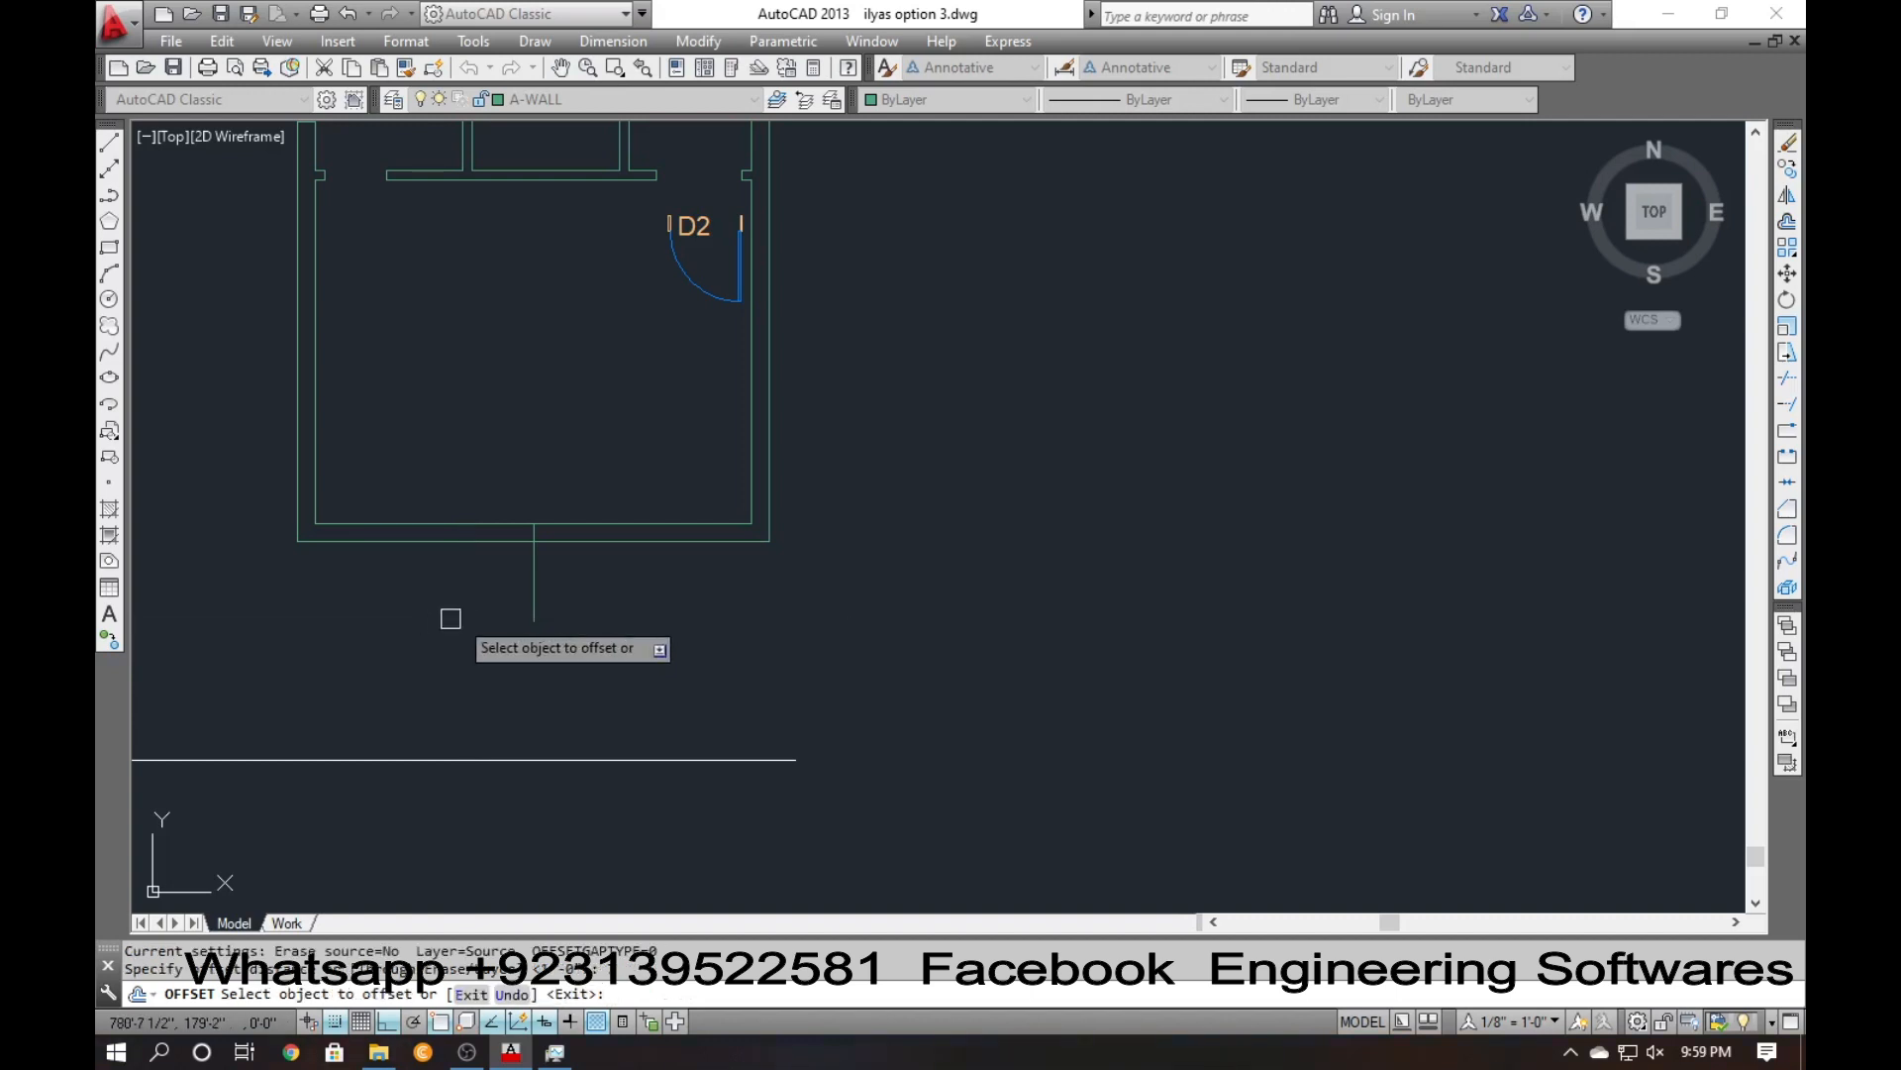
pyautogui.press('Escape')
# Offset the short line below the bottom room 7" to both sides, and erase the middle line.
pyautogui.write('o')
pyautogui.press('Return')
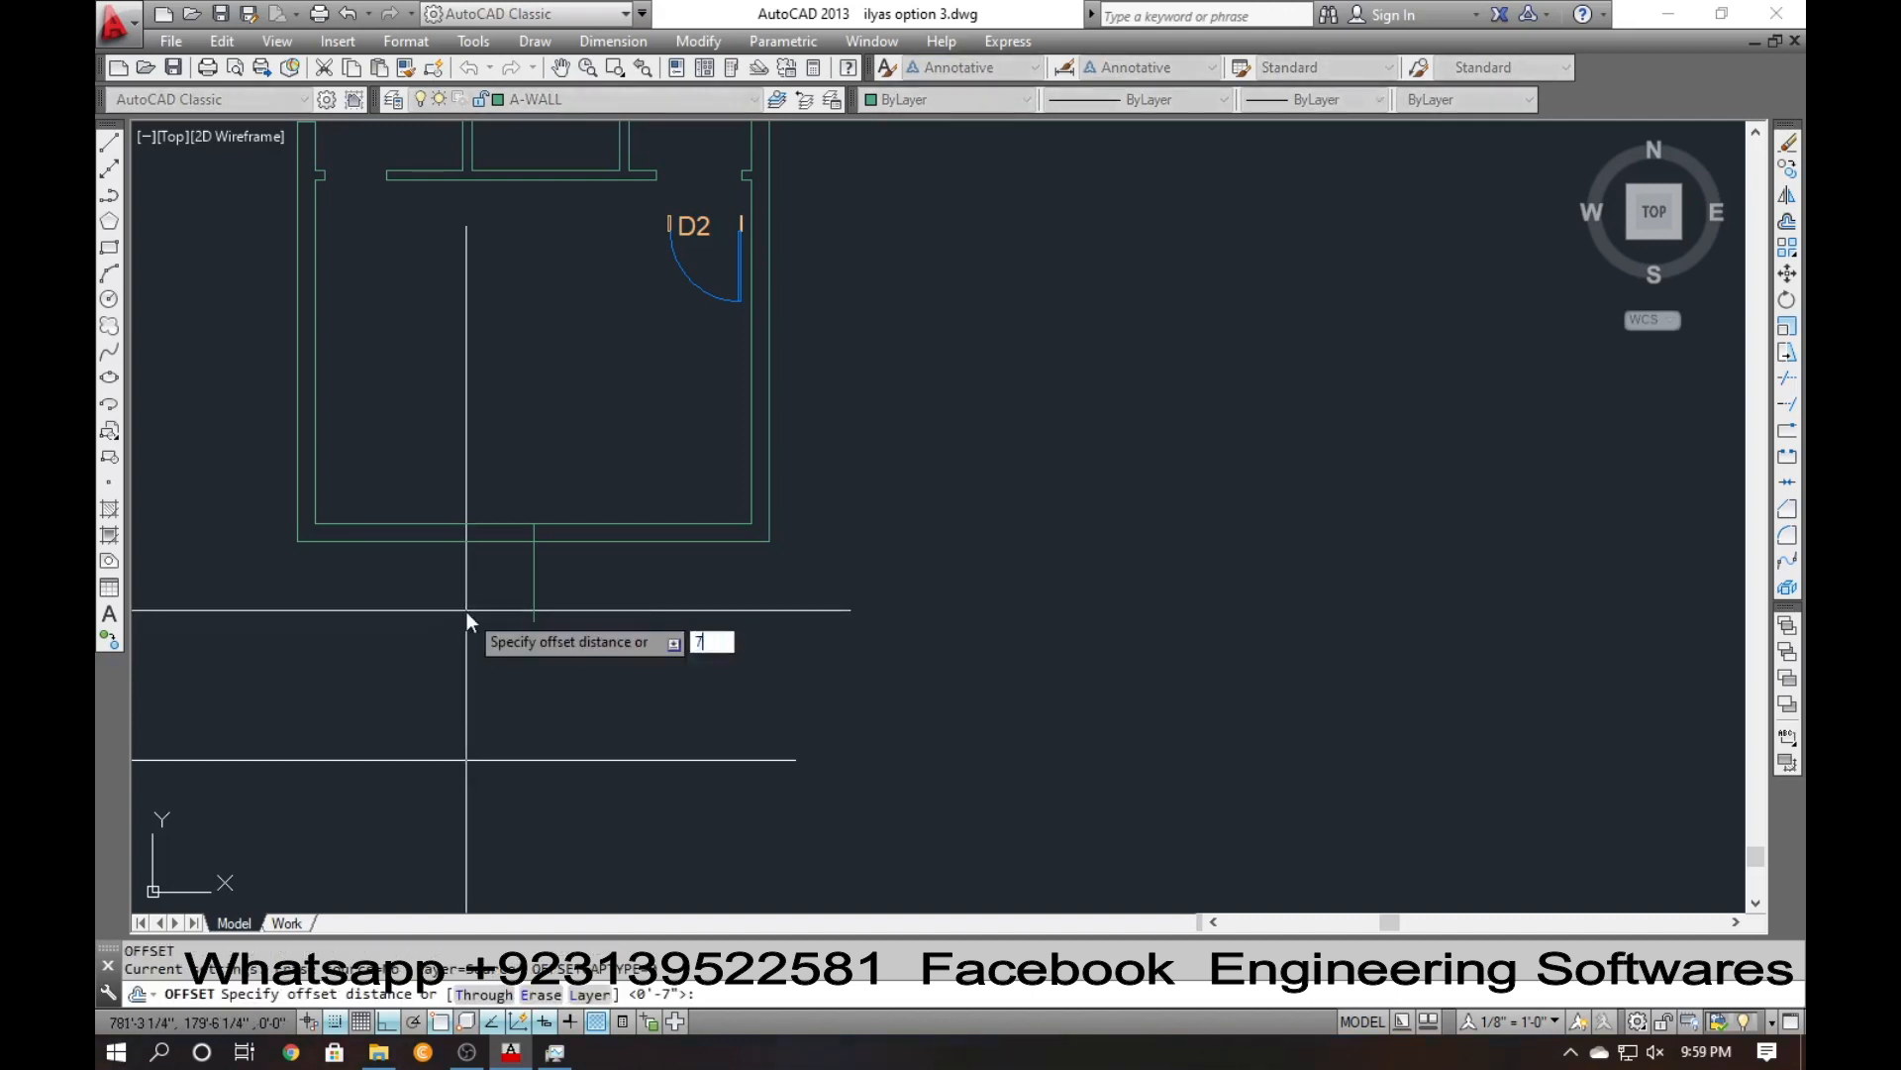
pyautogui.press('Return')
pyautogui.click(527, 584)
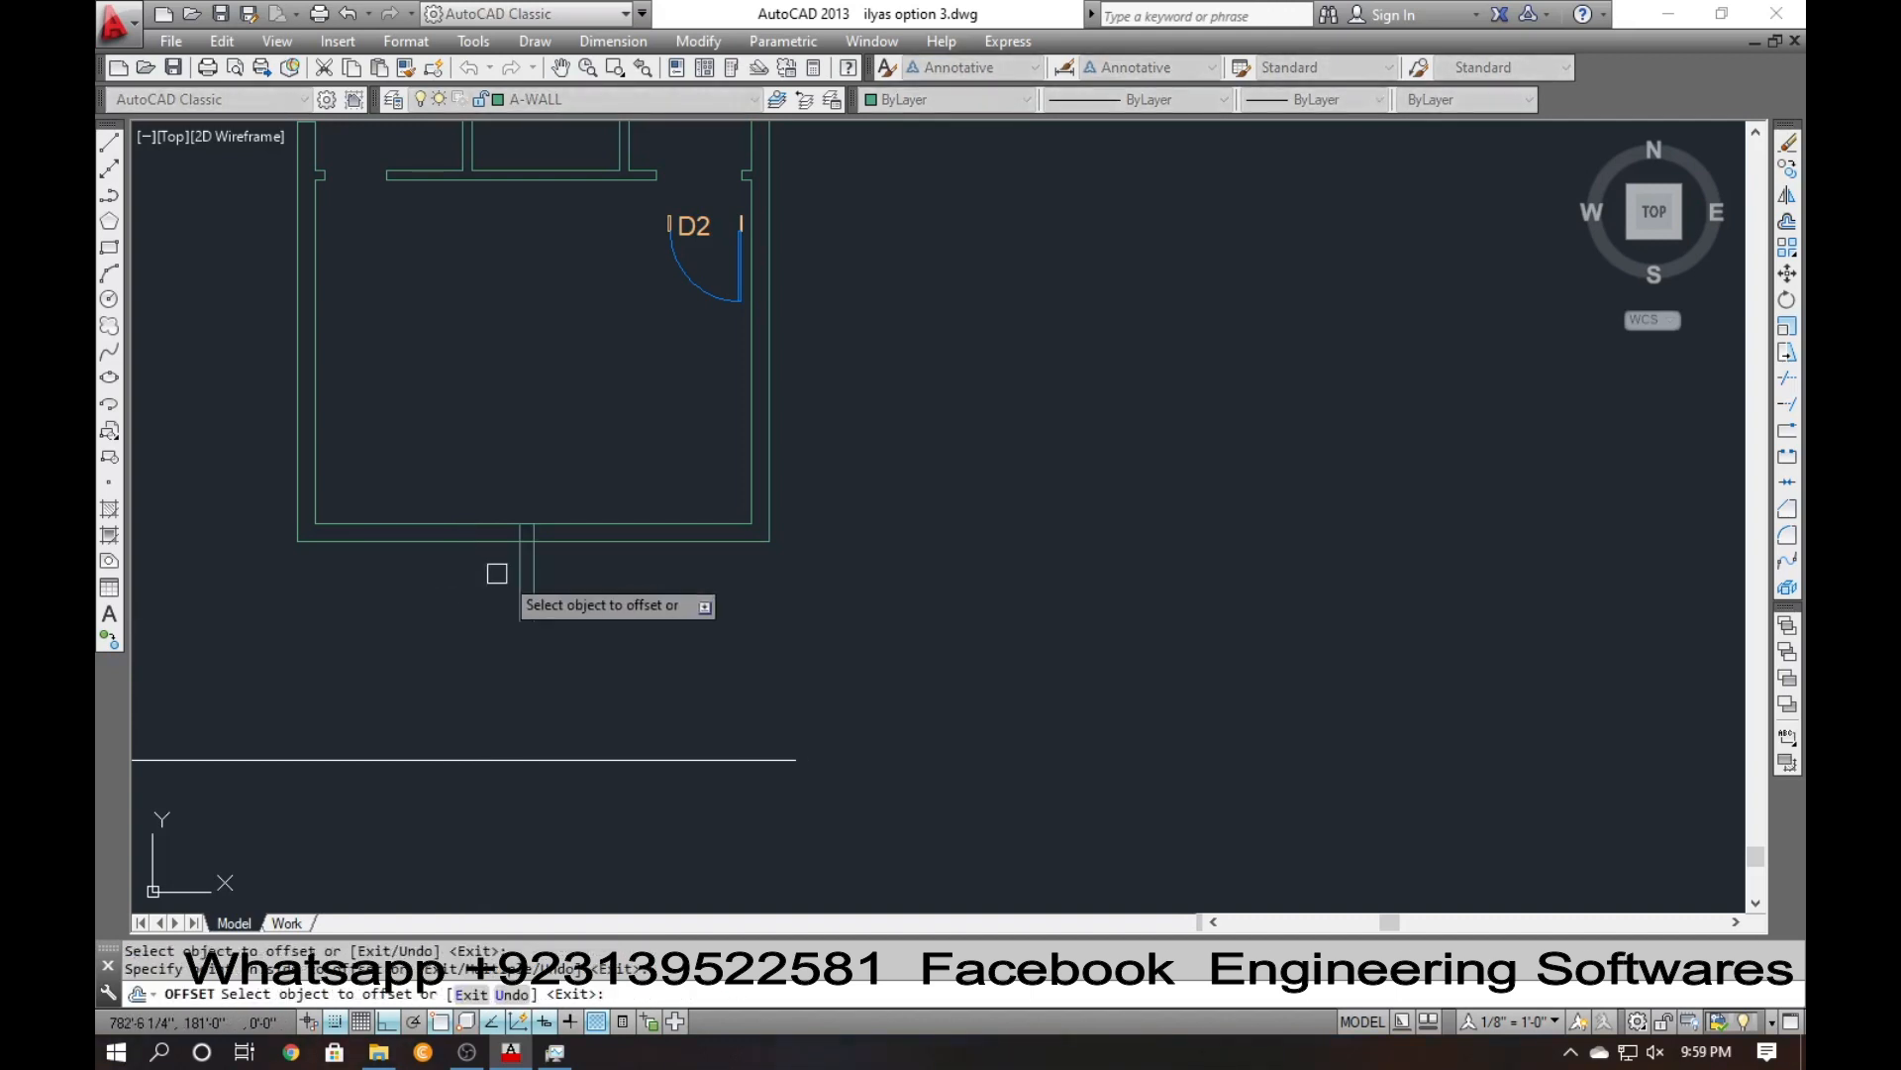
pyautogui.scroll(2, 535, 595)
pyautogui.press('Escape')
pyautogui.click(516, 604)
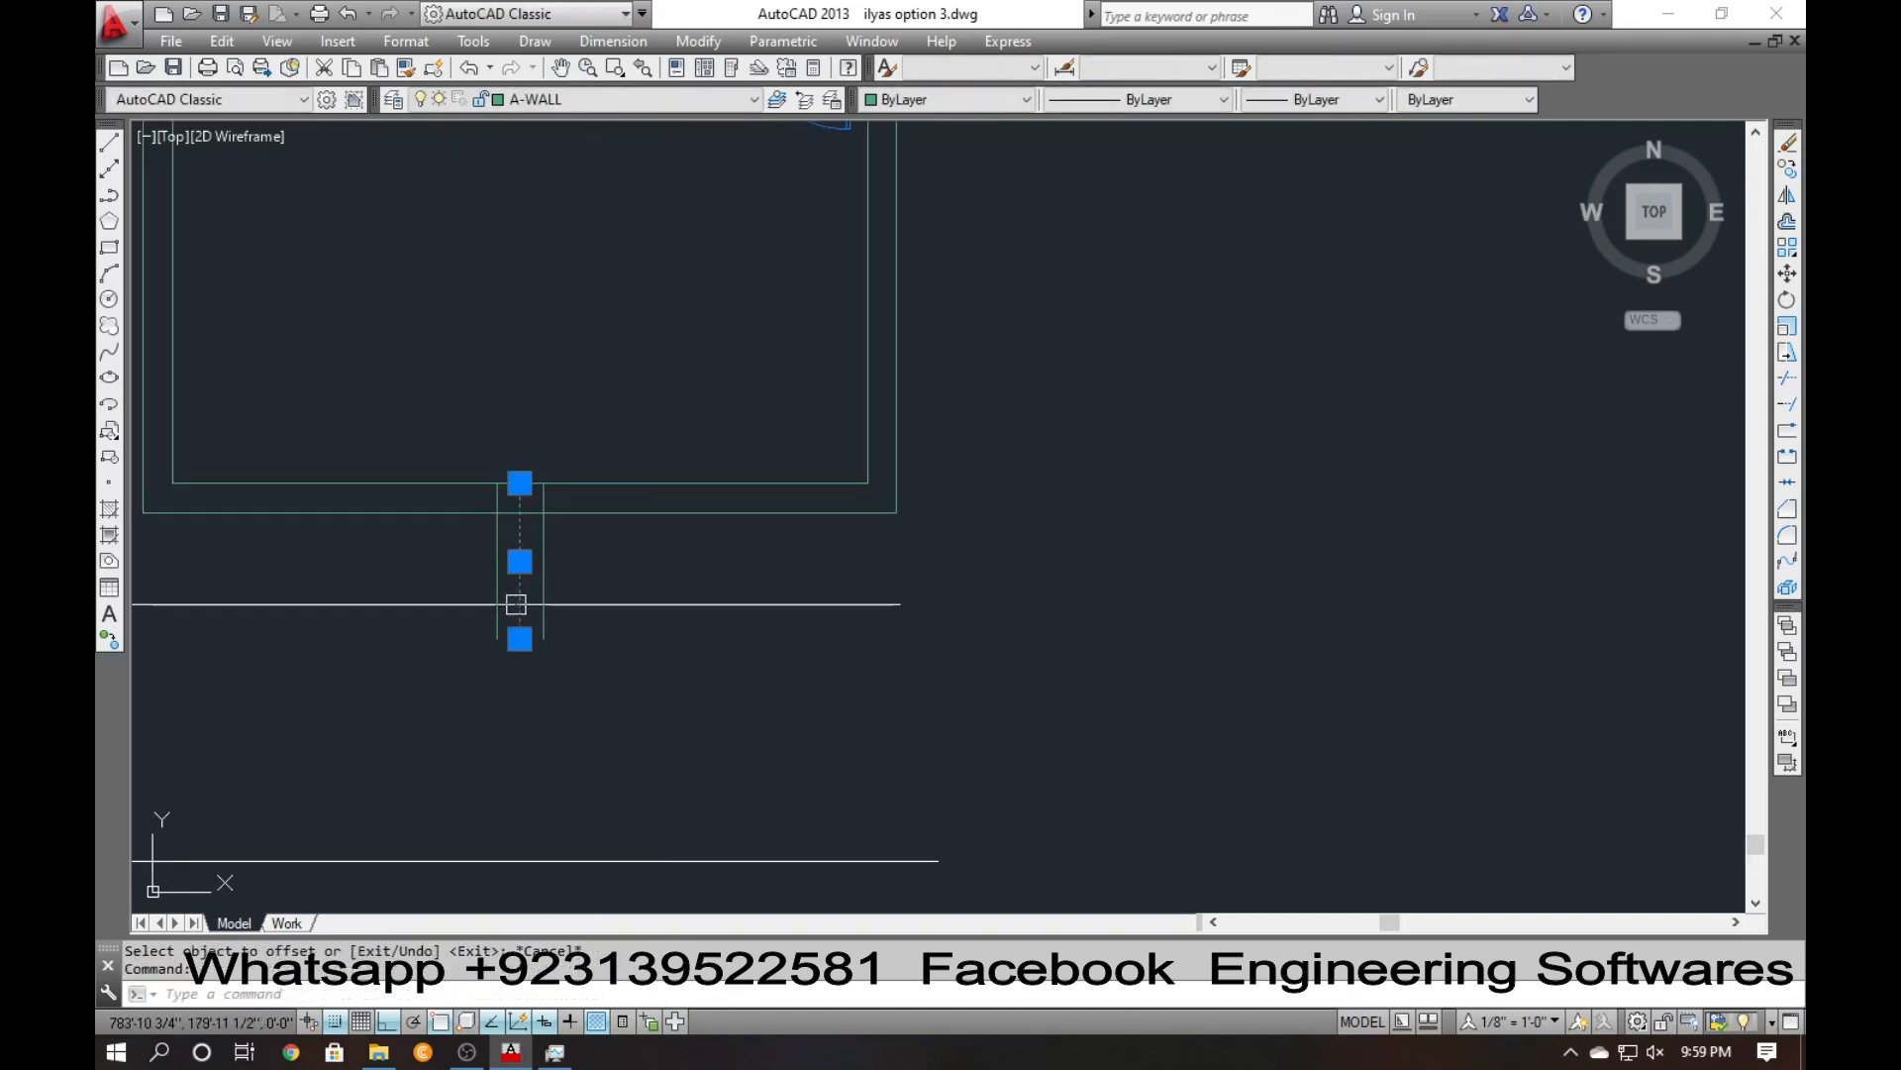
# Offset the two short lines 6' outward, one to each side, to mark the widths of two window openings.
pyautogui.write('o')
pyautogui.press('Return')
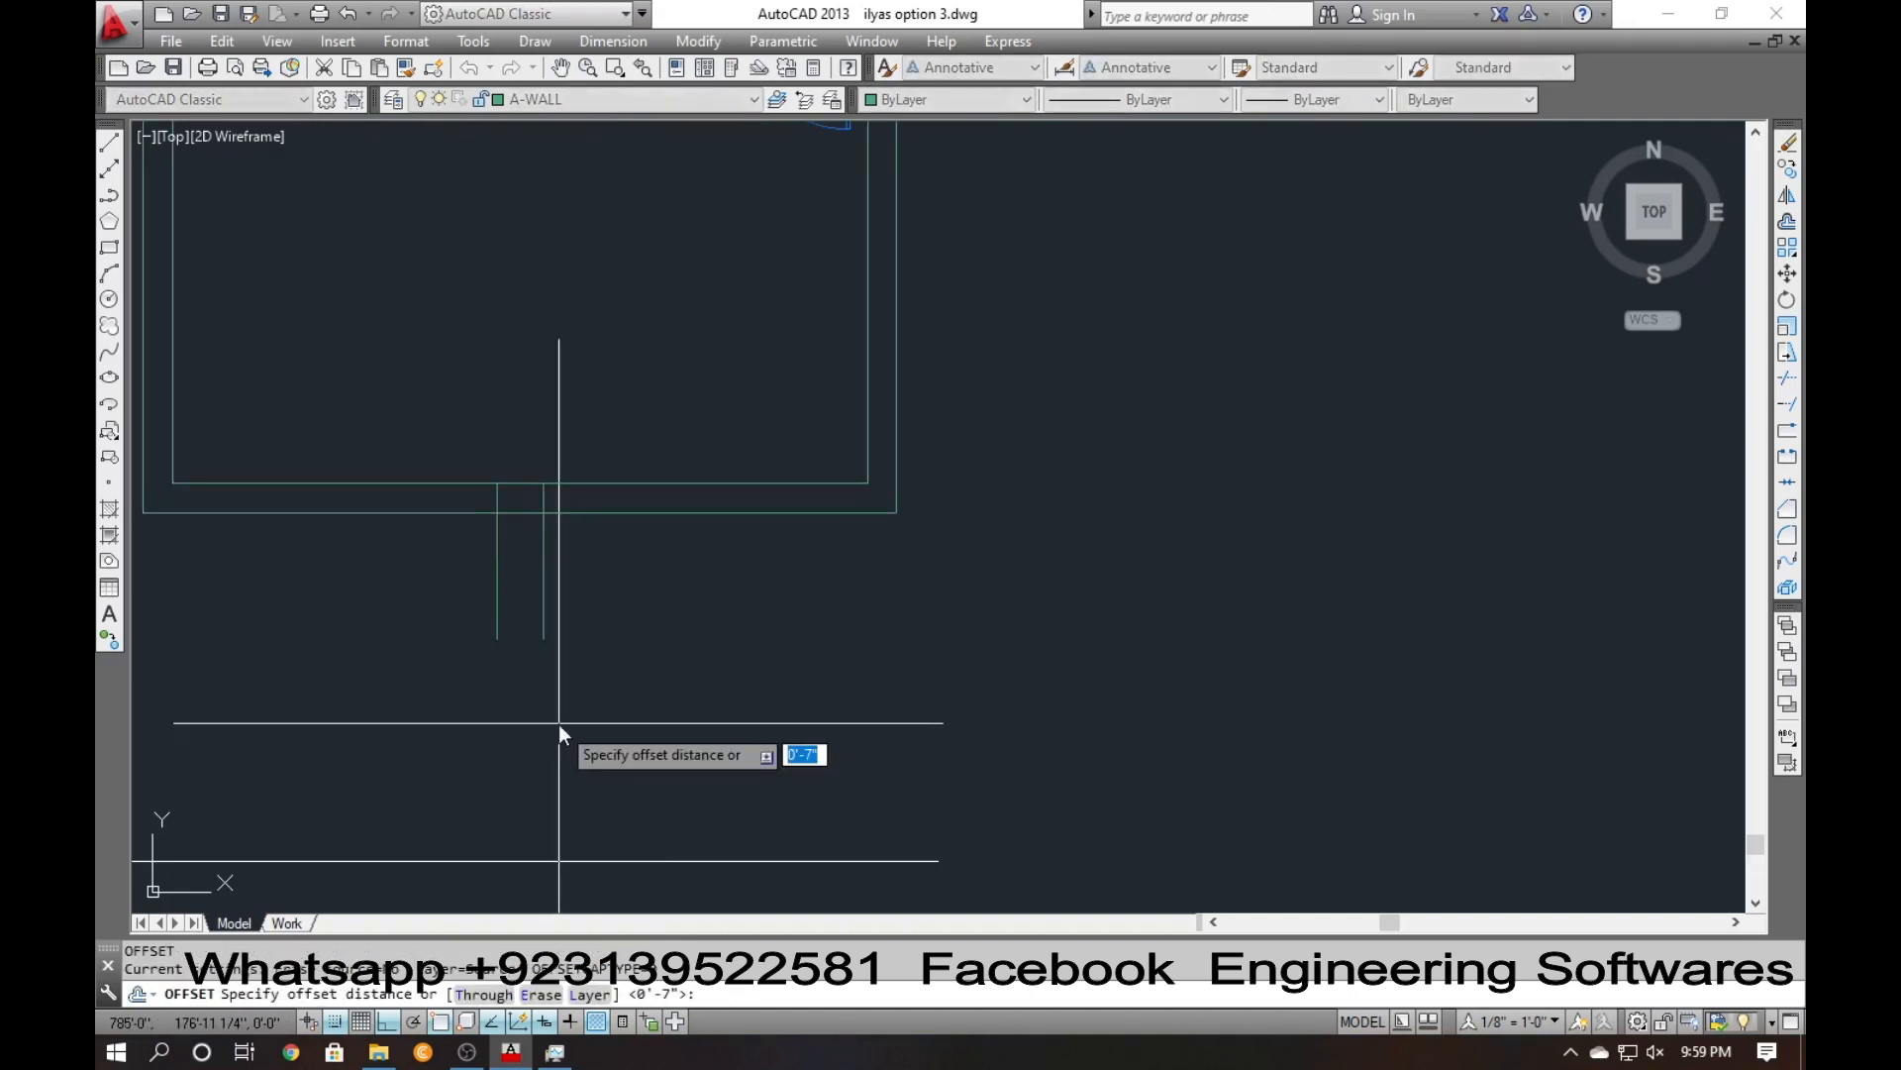
pyautogui.press('Return')
pyautogui.click(542, 594)
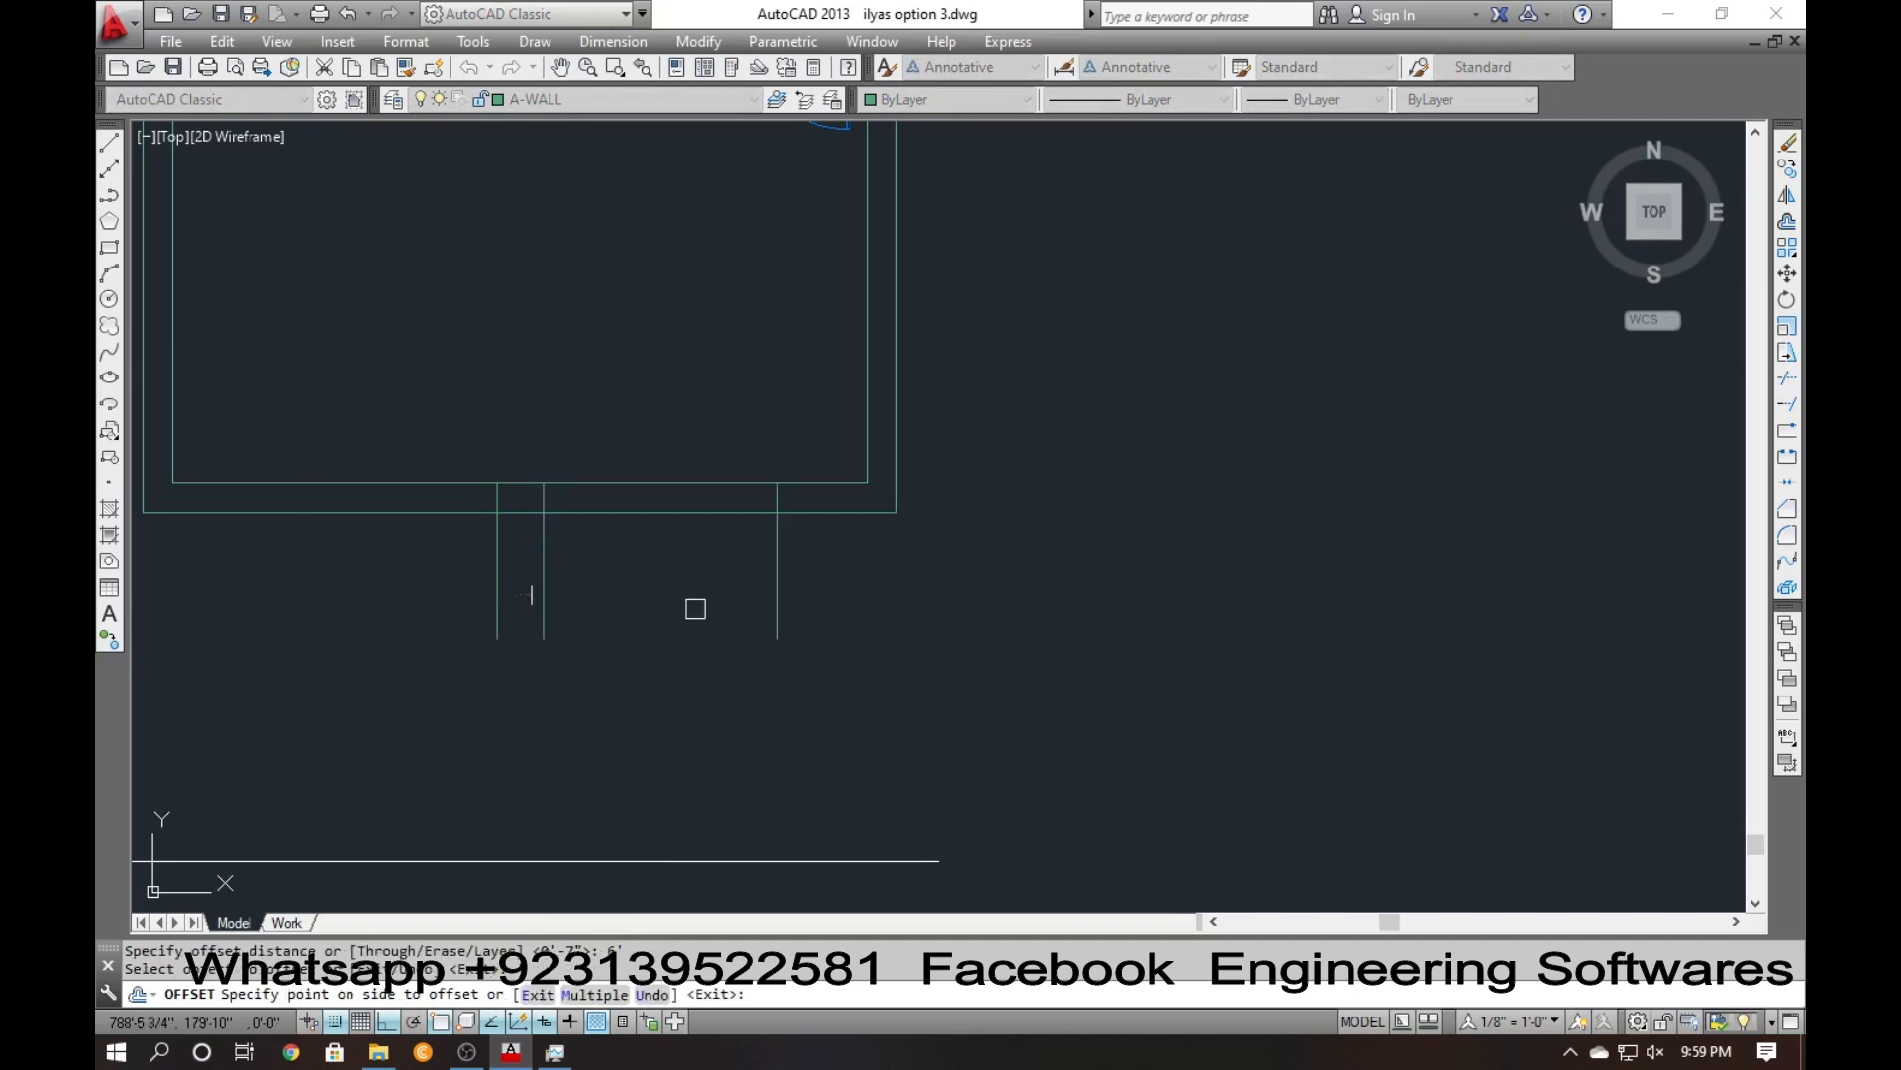
pyautogui.click(693, 607)
pyautogui.click(377, 598)
pyautogui.press('Escape')
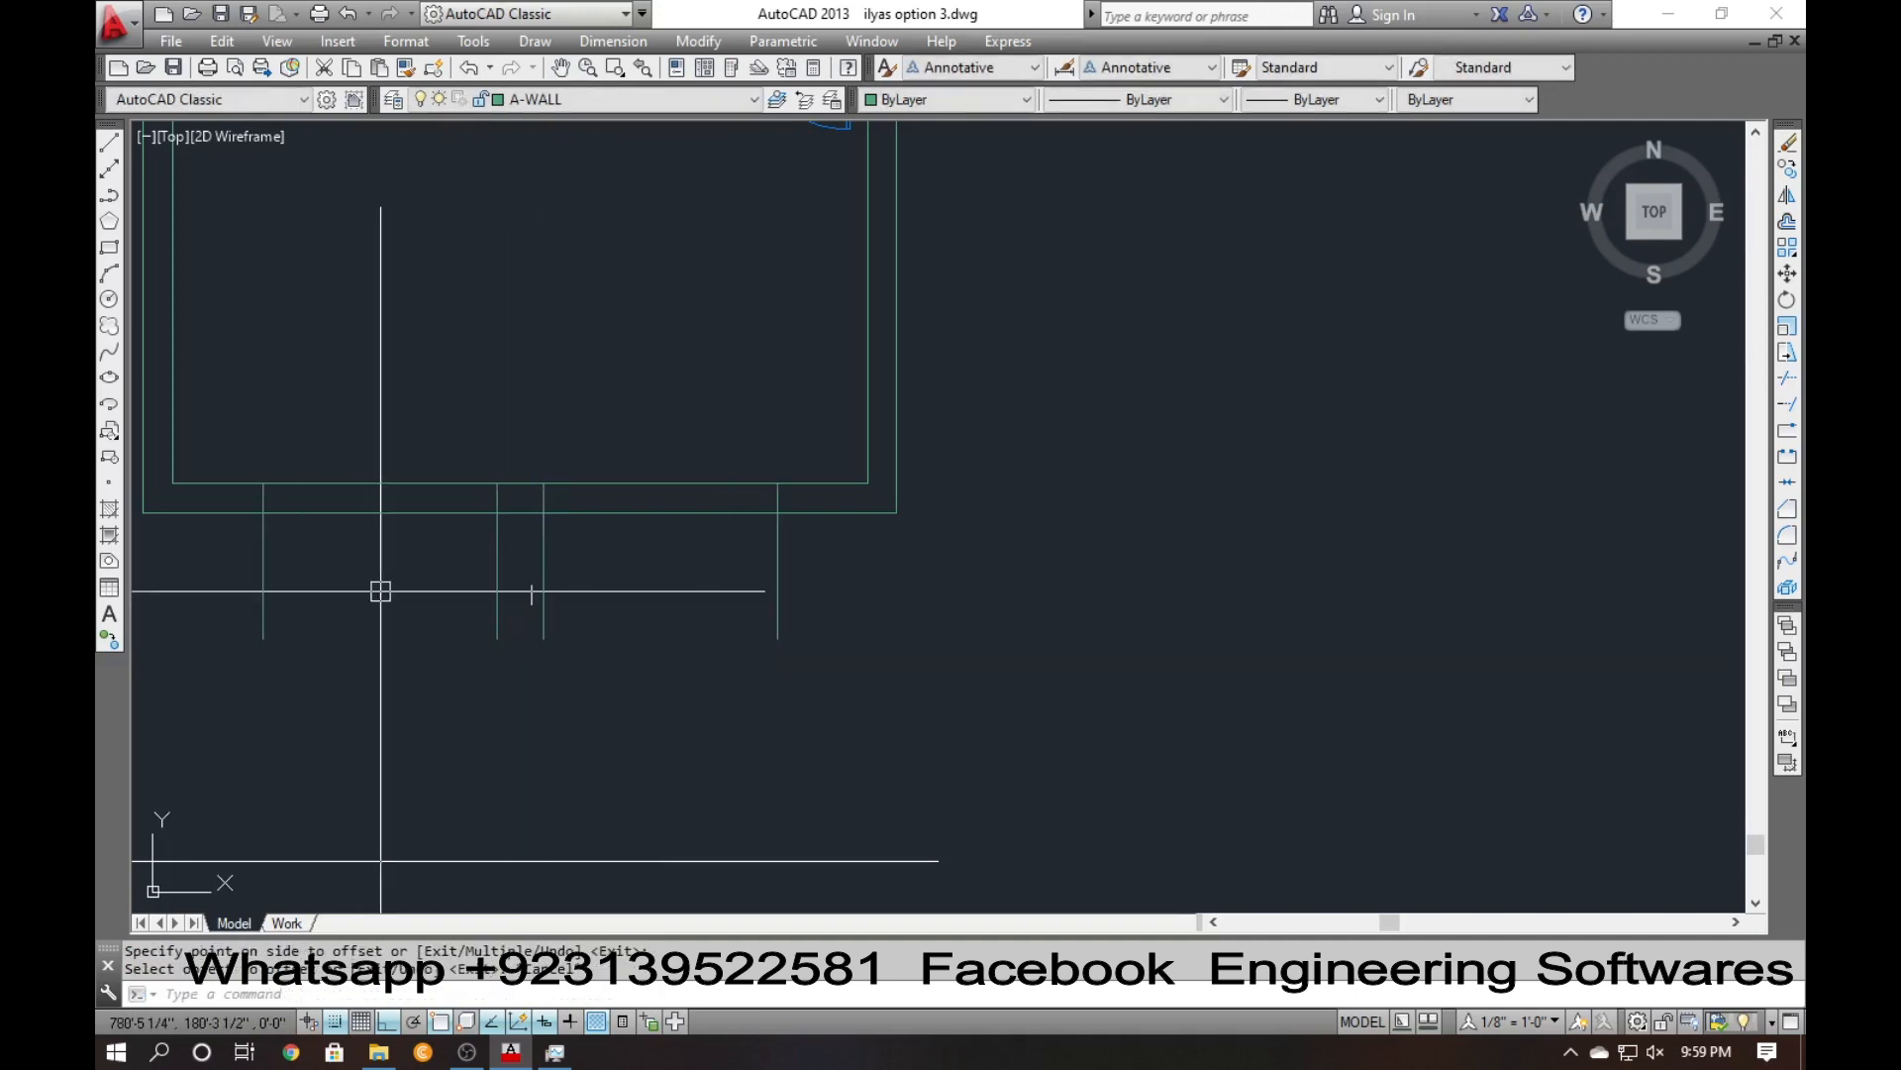
# Move the left pair of short lines 2" to the left, away from the wall's centre.
pyautogui.click(522, 567)
pyautogui.click(206, 574)
pyautogui.write('m')
pyautogui.press('Return')
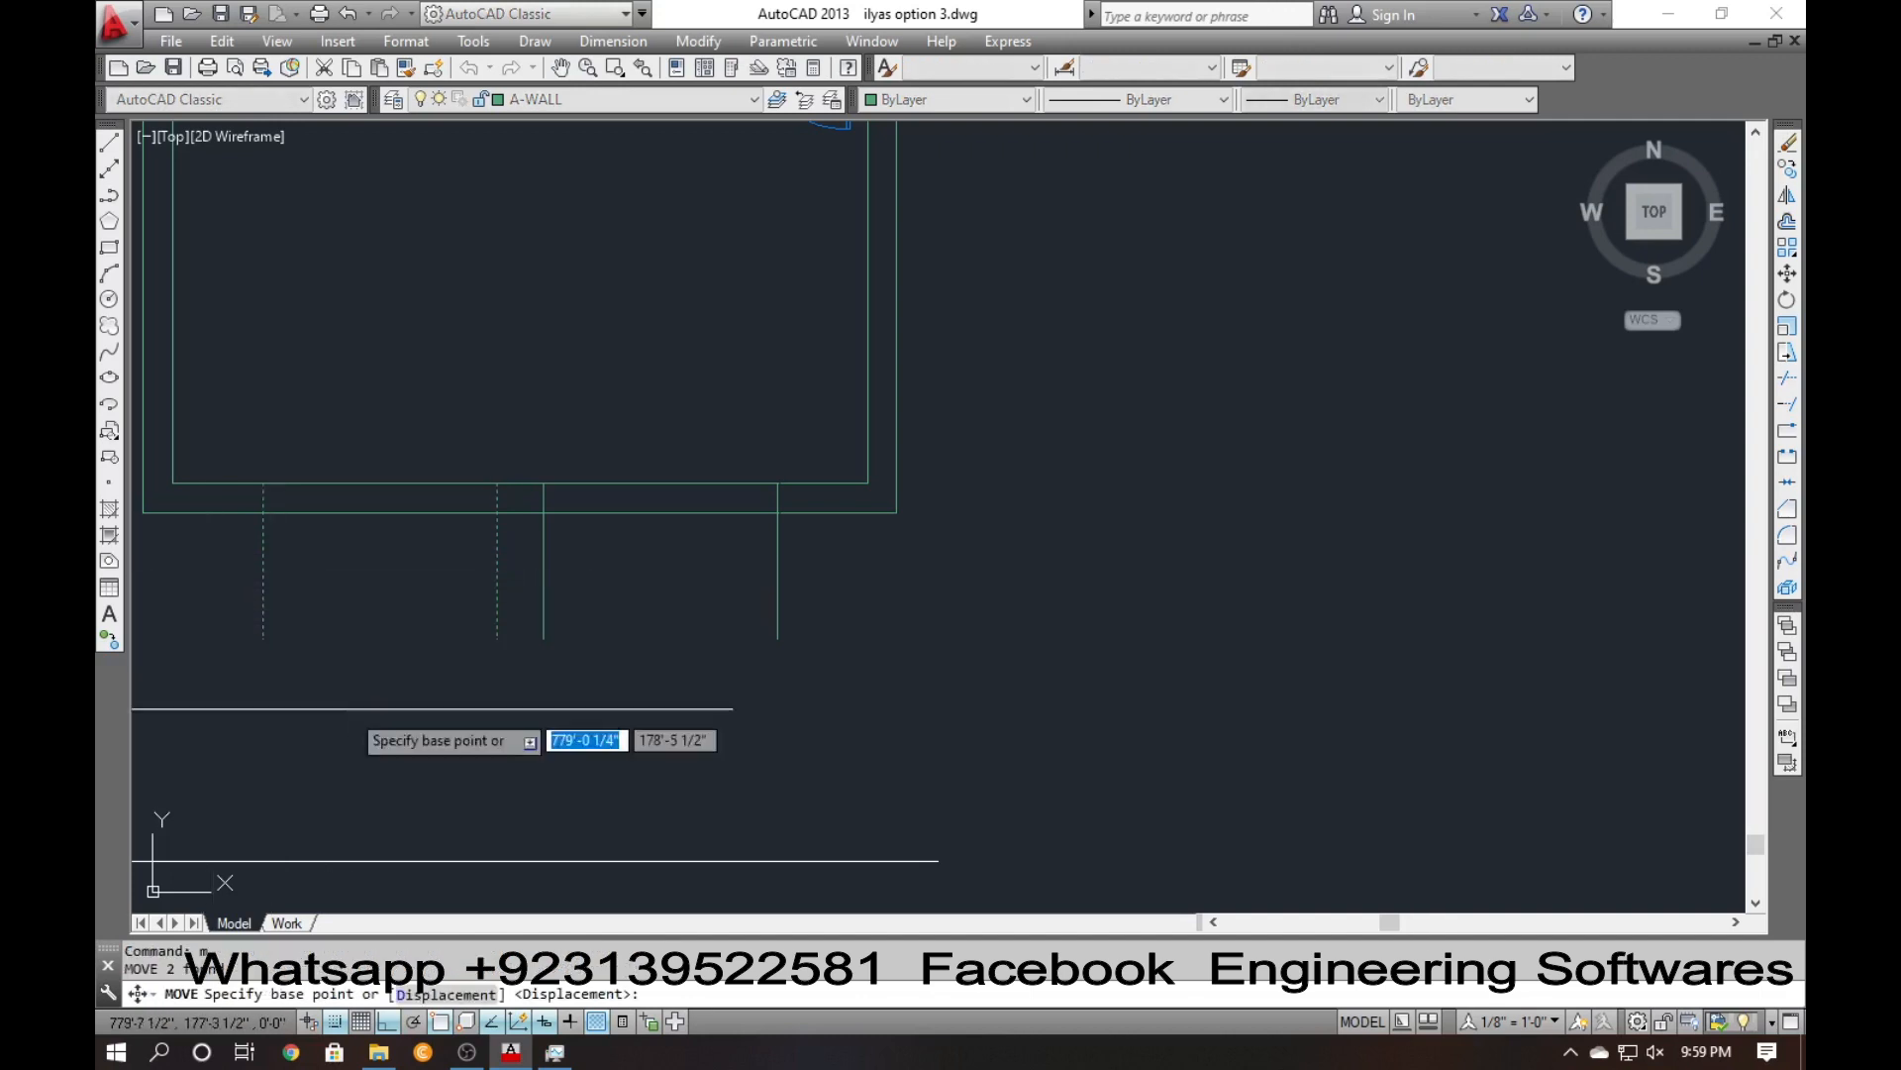
pyautogui.click(385, 745)
pyautogui.write('2')
pyautogui.press('Return')
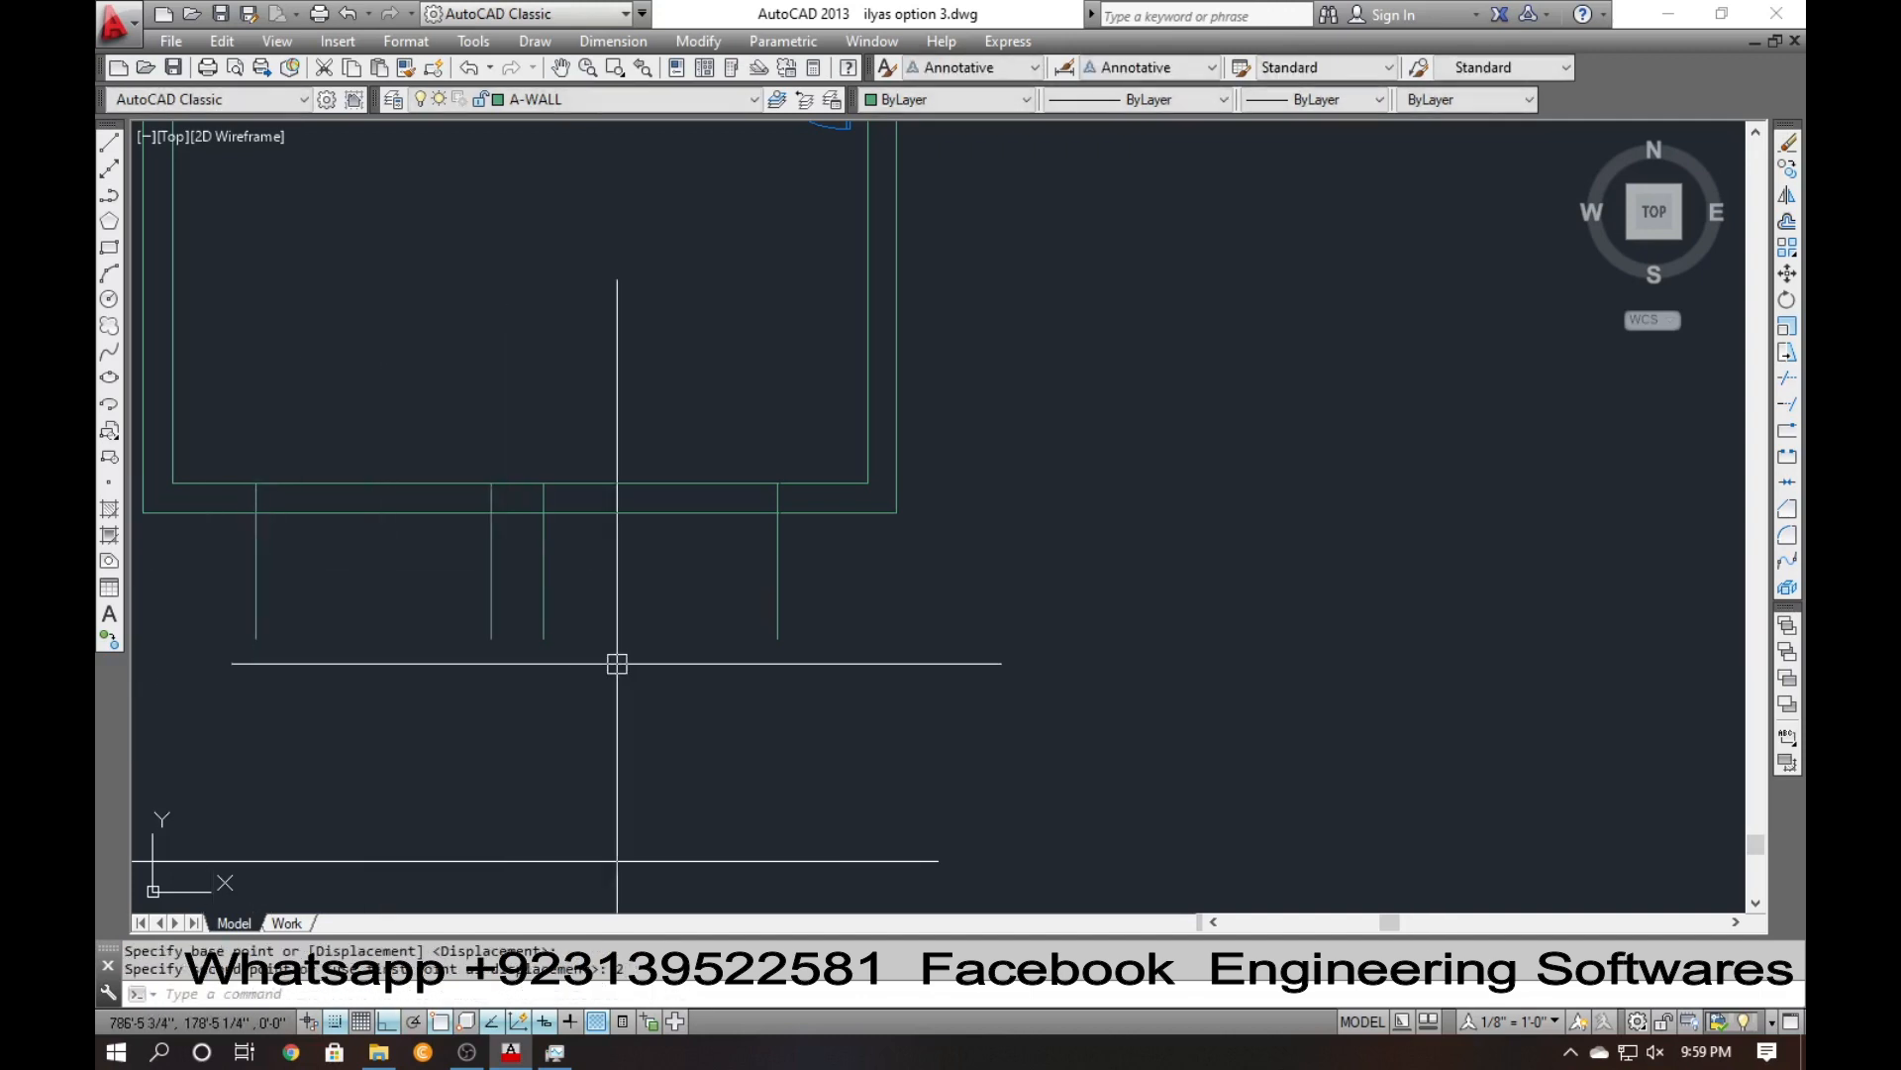
# Move the right pair of short lines 2" to the right, away from the wall's centre.
pyautogui.click(837, 600)
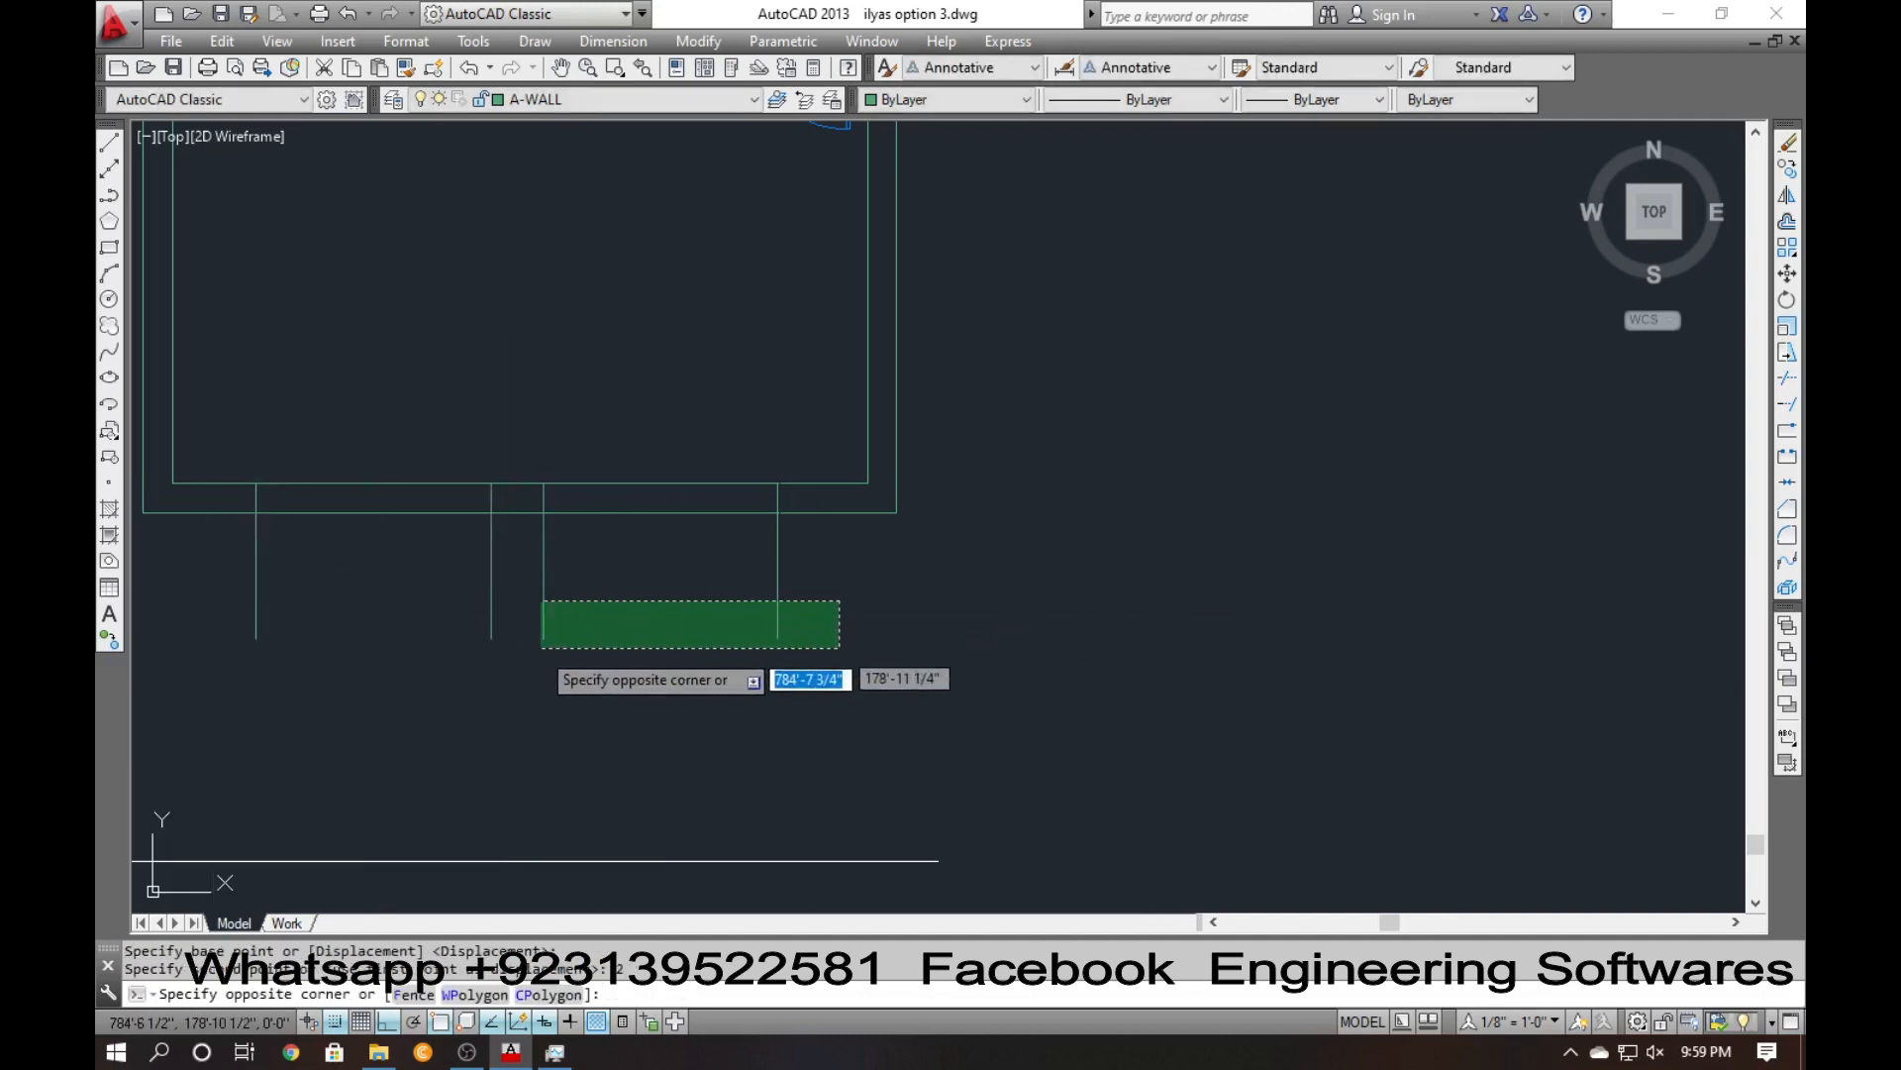
pyautogui.click(544, 646)
pyautogui.write('m')
pyautogui.press('Return')
pyautogui.click(742, 734)
pyautogui.write('2')
pyautogui.press('Return')
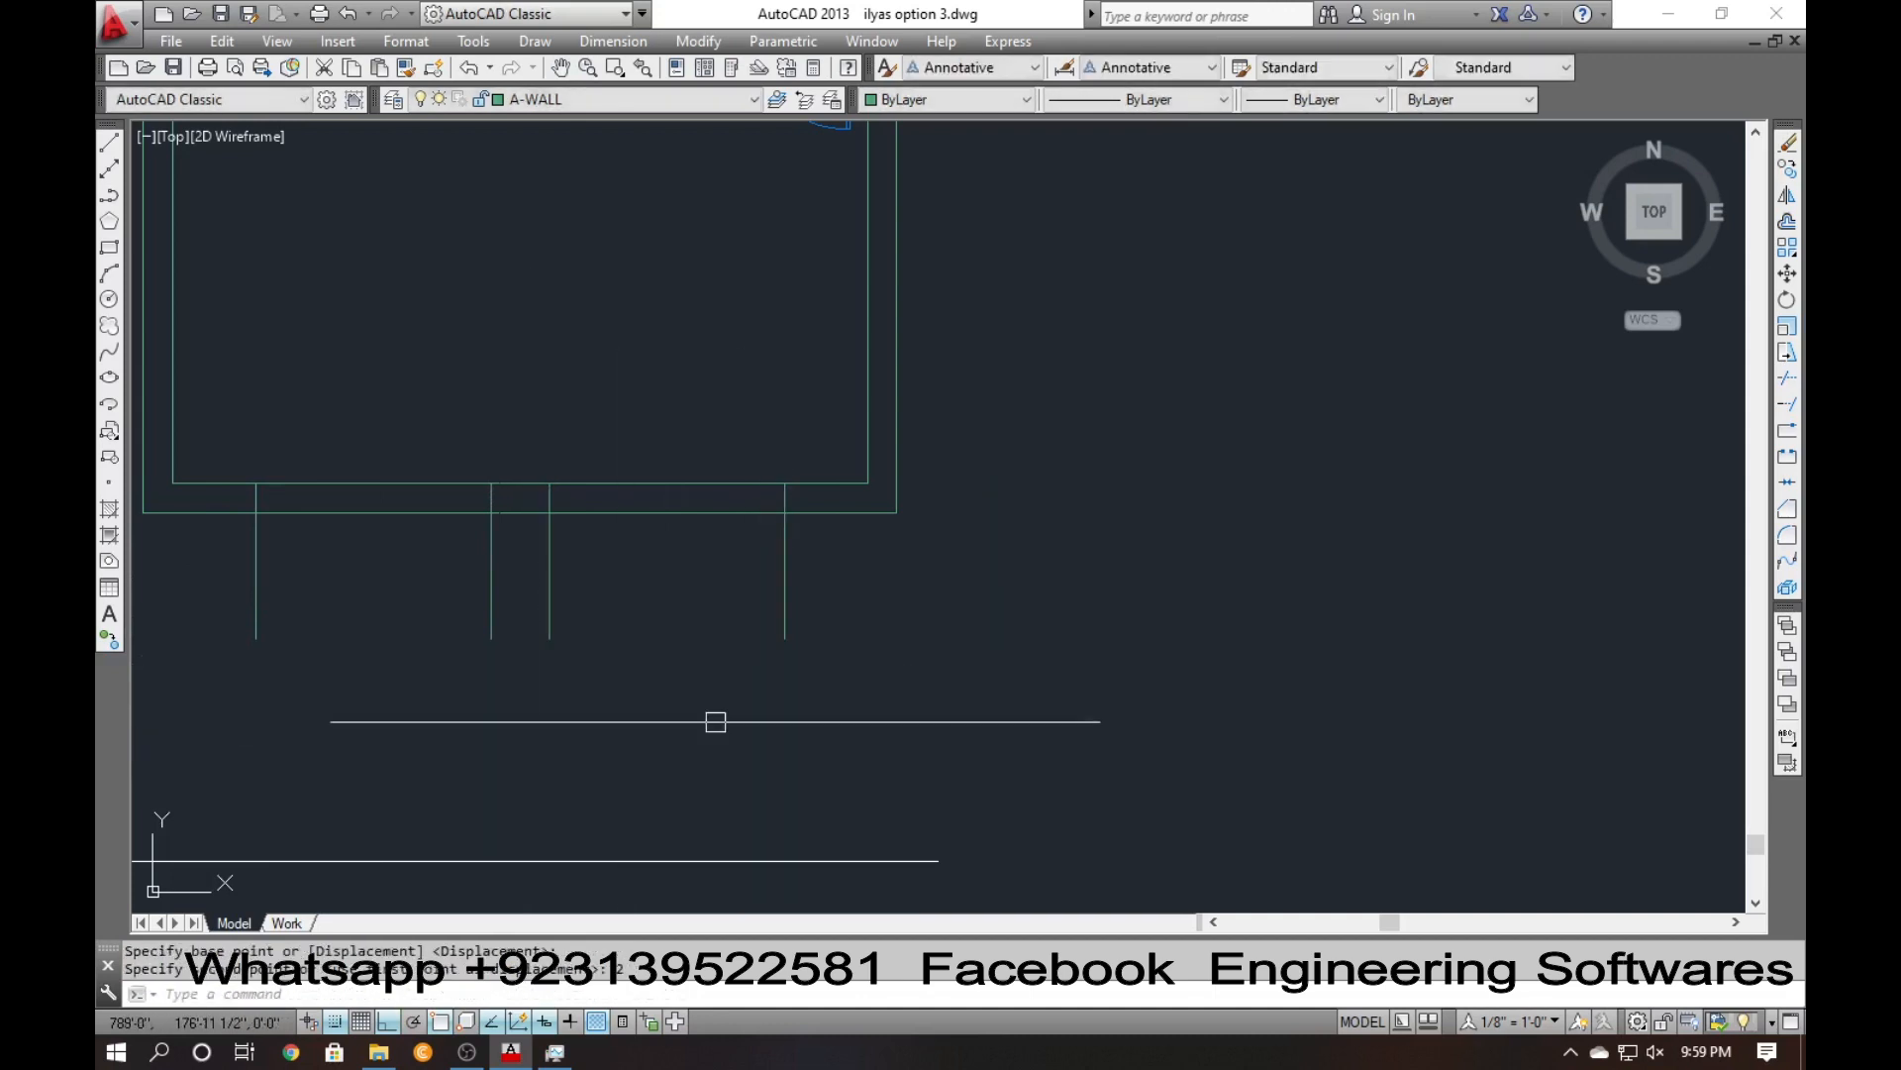
# Measure the gap between the two inner short lines with an aligned dimension, and erase the dimension.
pyautogui.write('DAL')
pyautogui.press('Return')
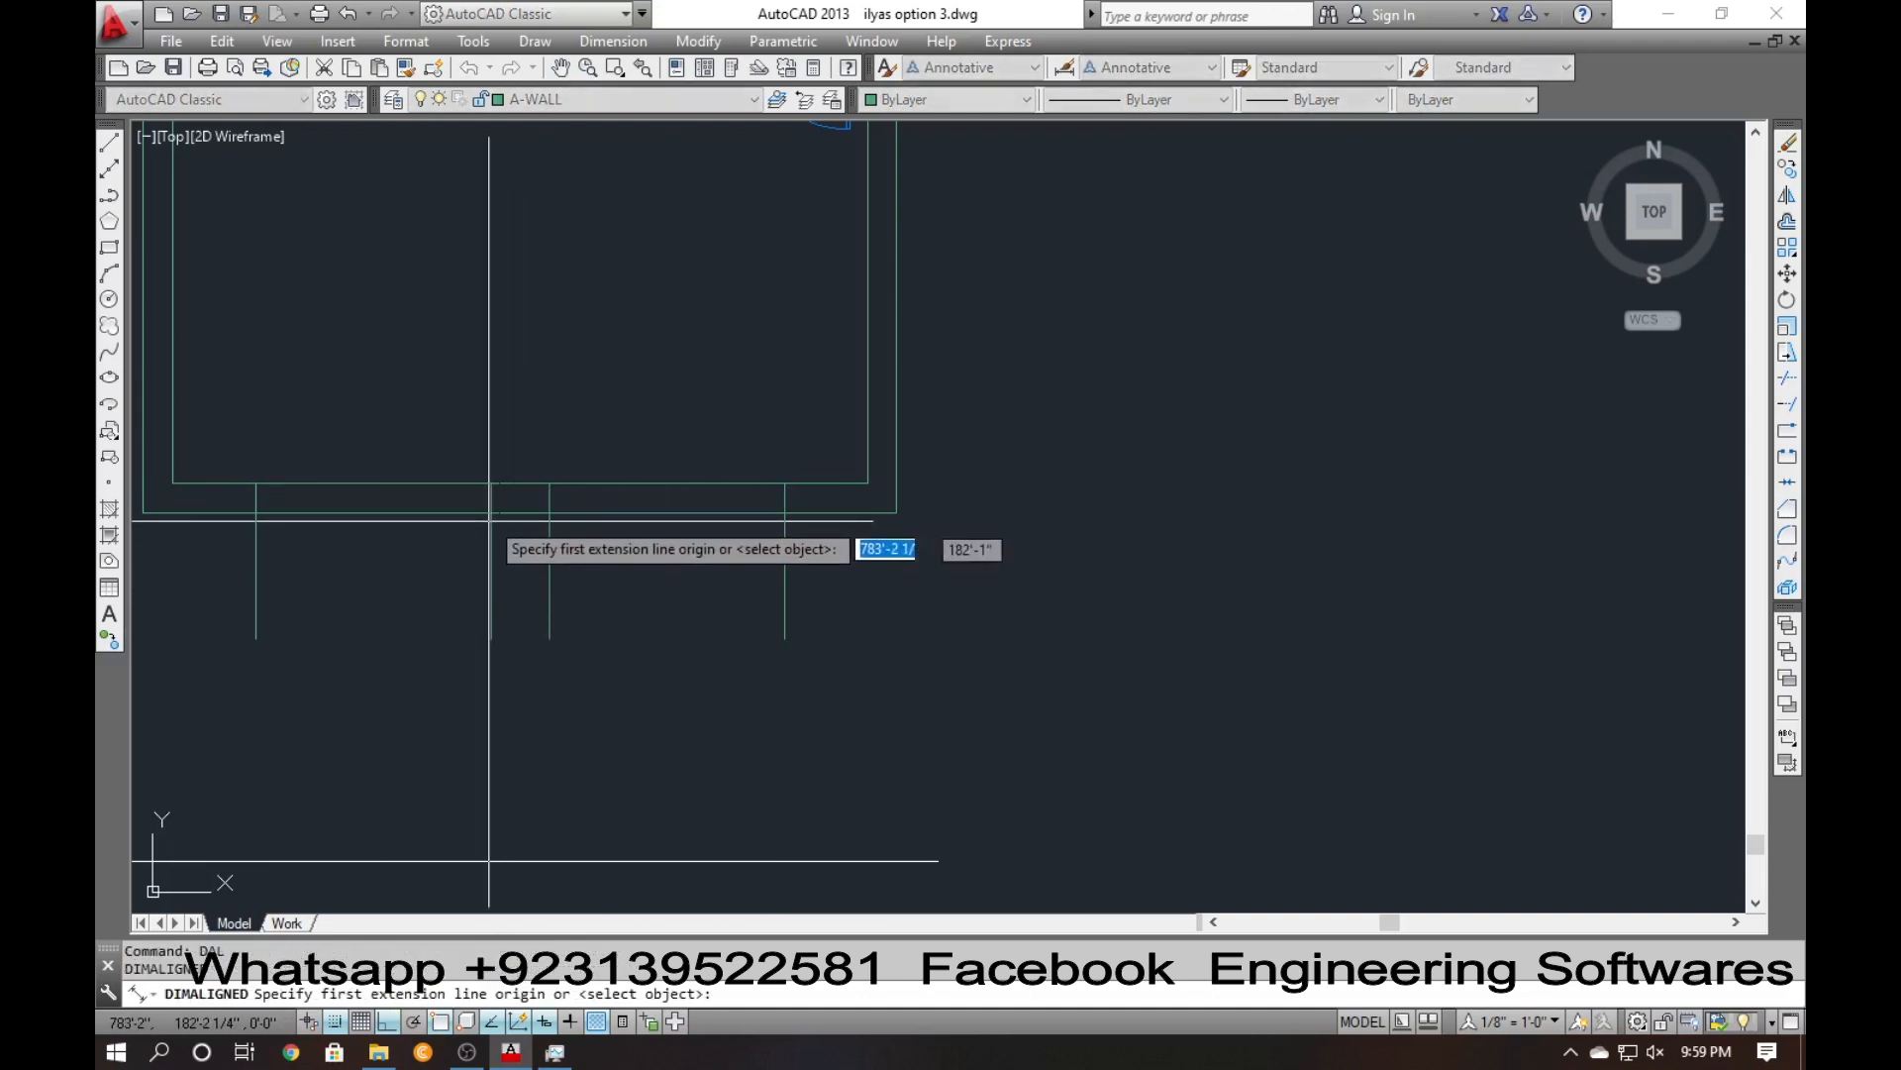
pyautogui.click(492, 512)
pyautogui.click(549, 512)
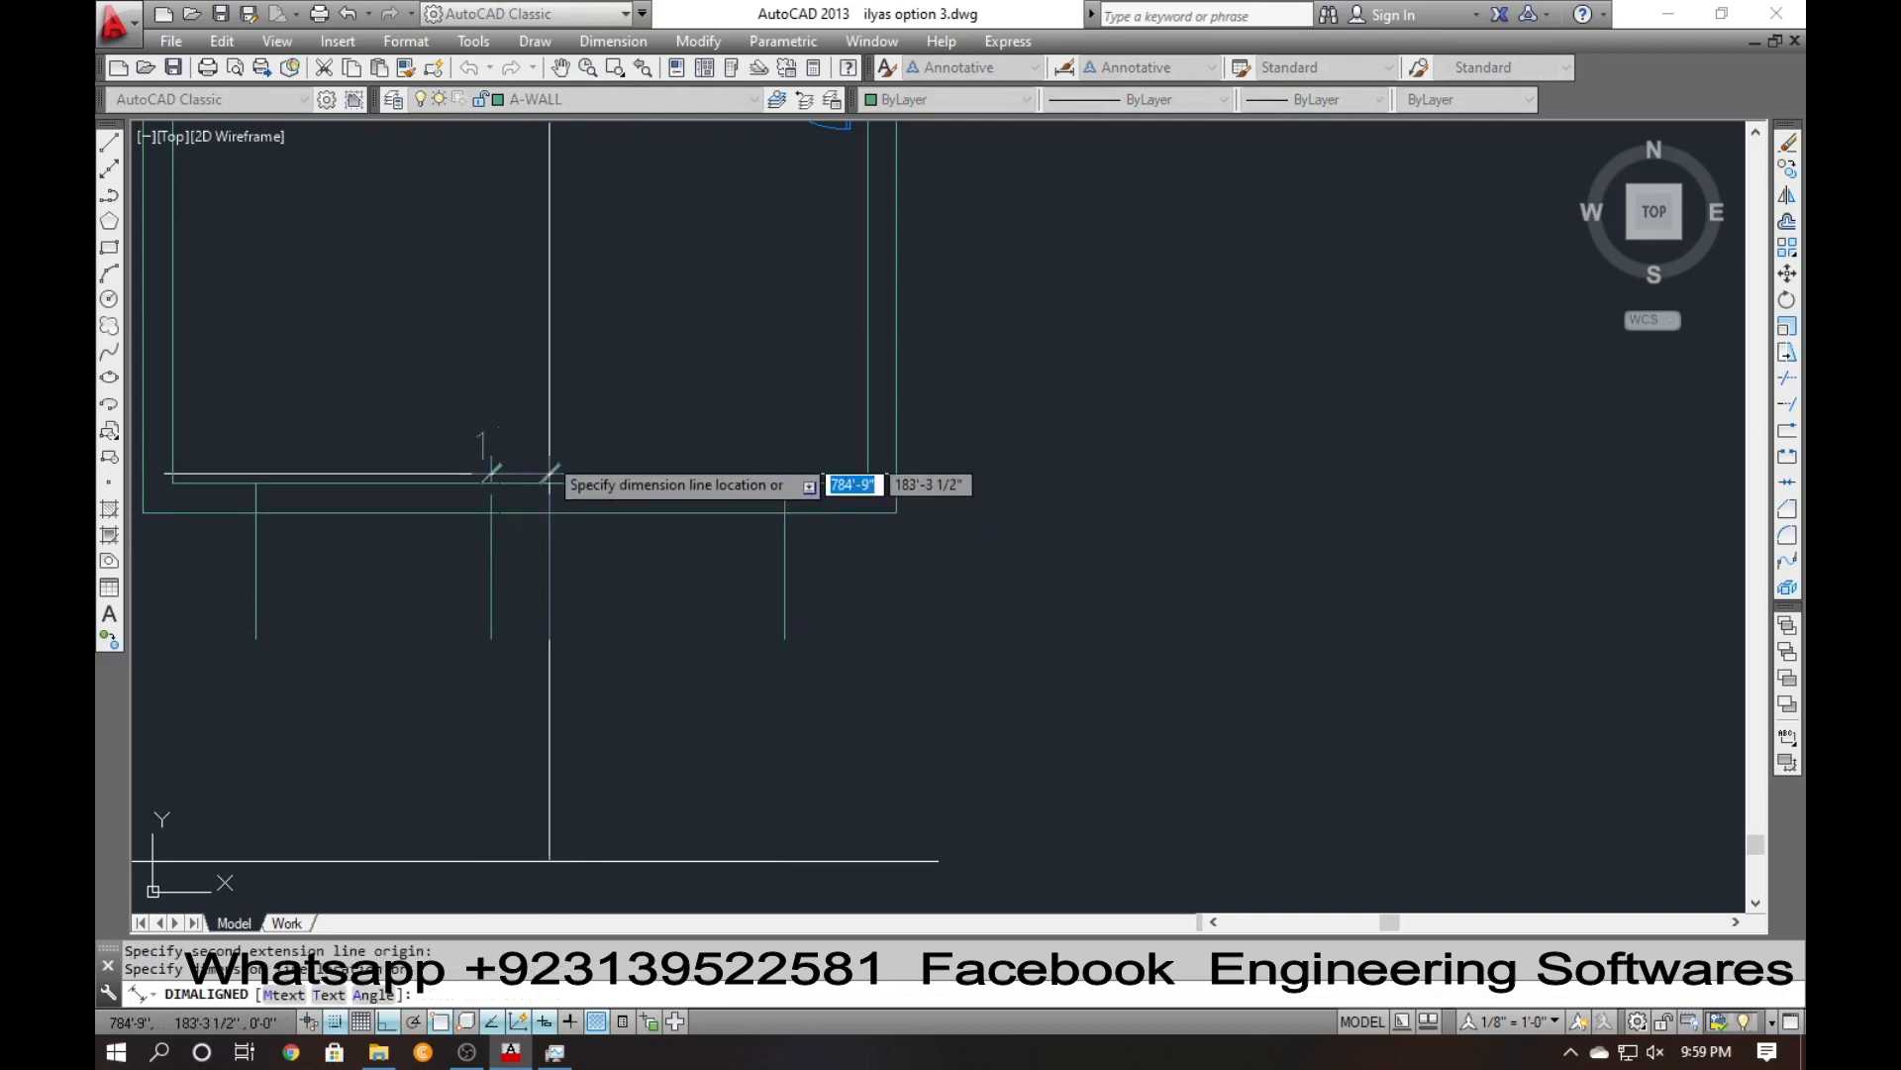
pyautogui.click(544, 419)
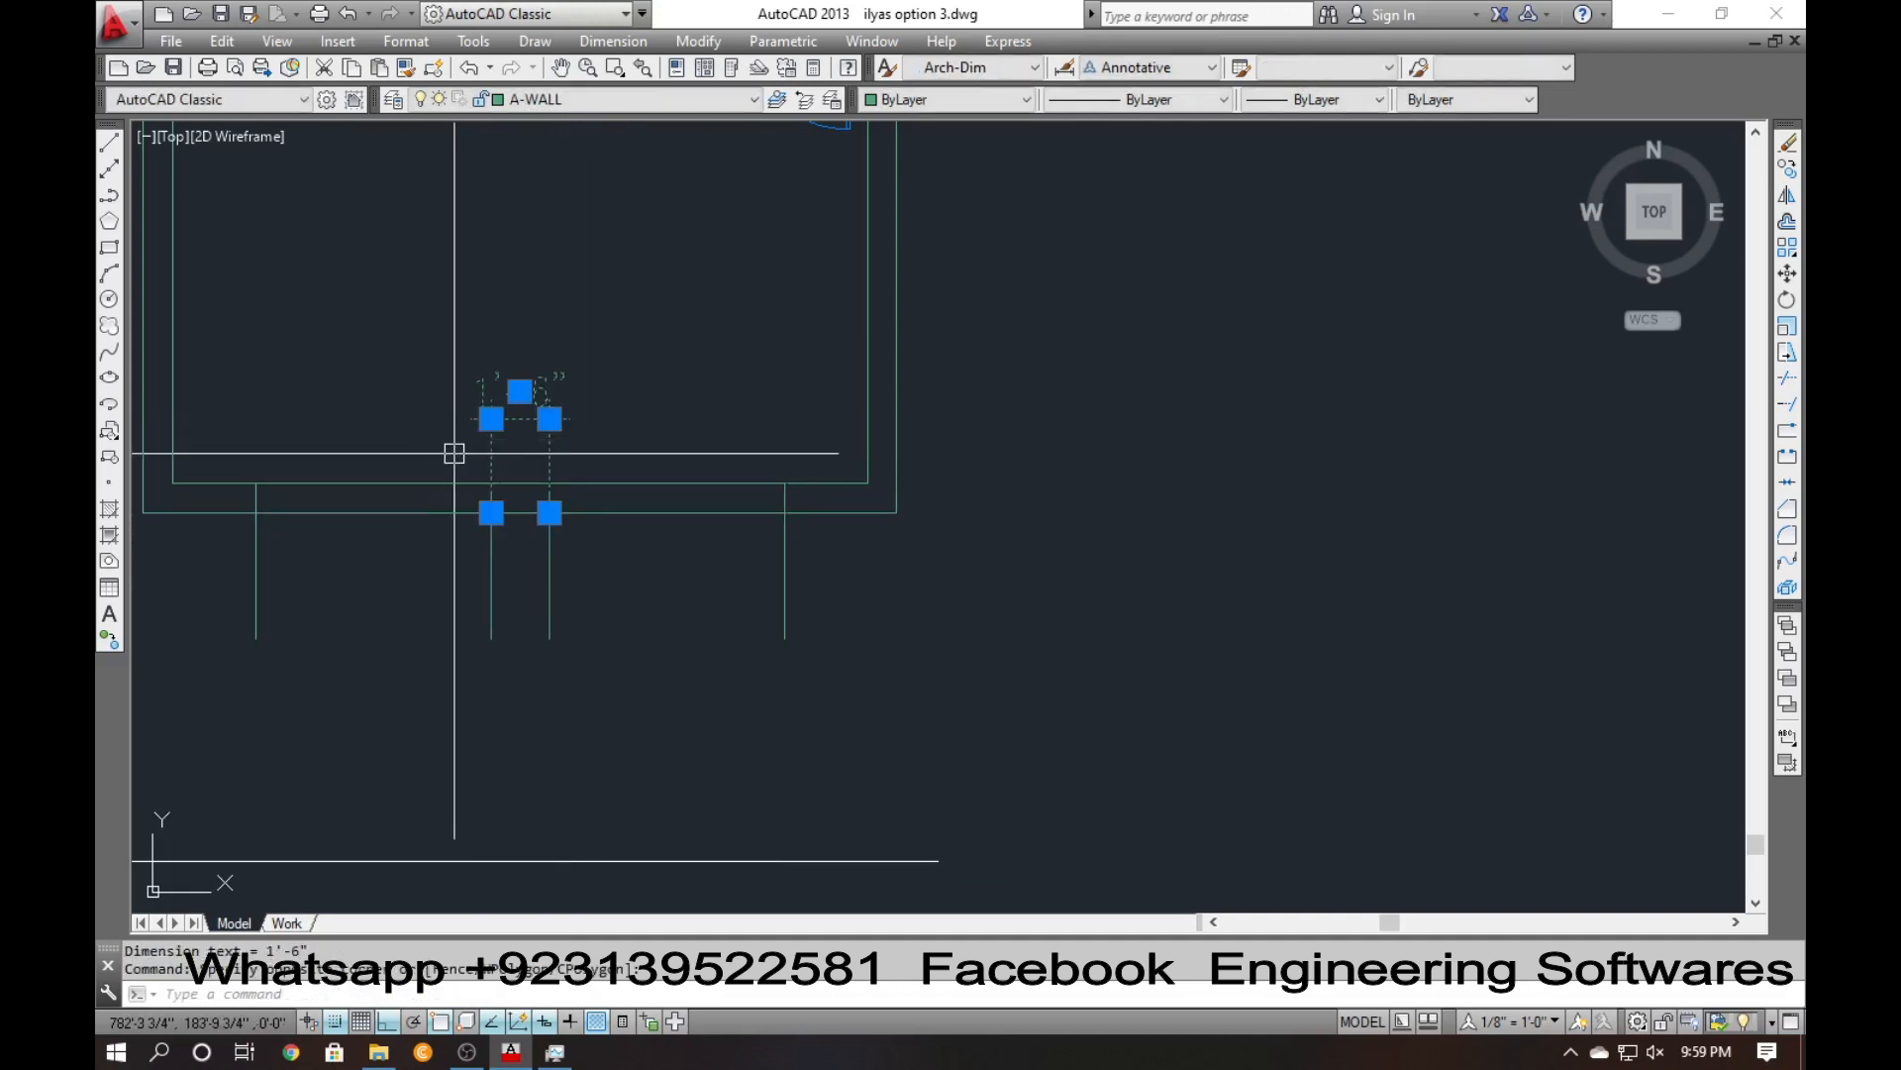
pyautogui.write('e')
pyautogui.press('Return')
# Trim the overhanging line ends and the wall lines between each pair to open two window gaps in the bottom wall.
pyautogui.press('Return')
pyautogui.press('Return')
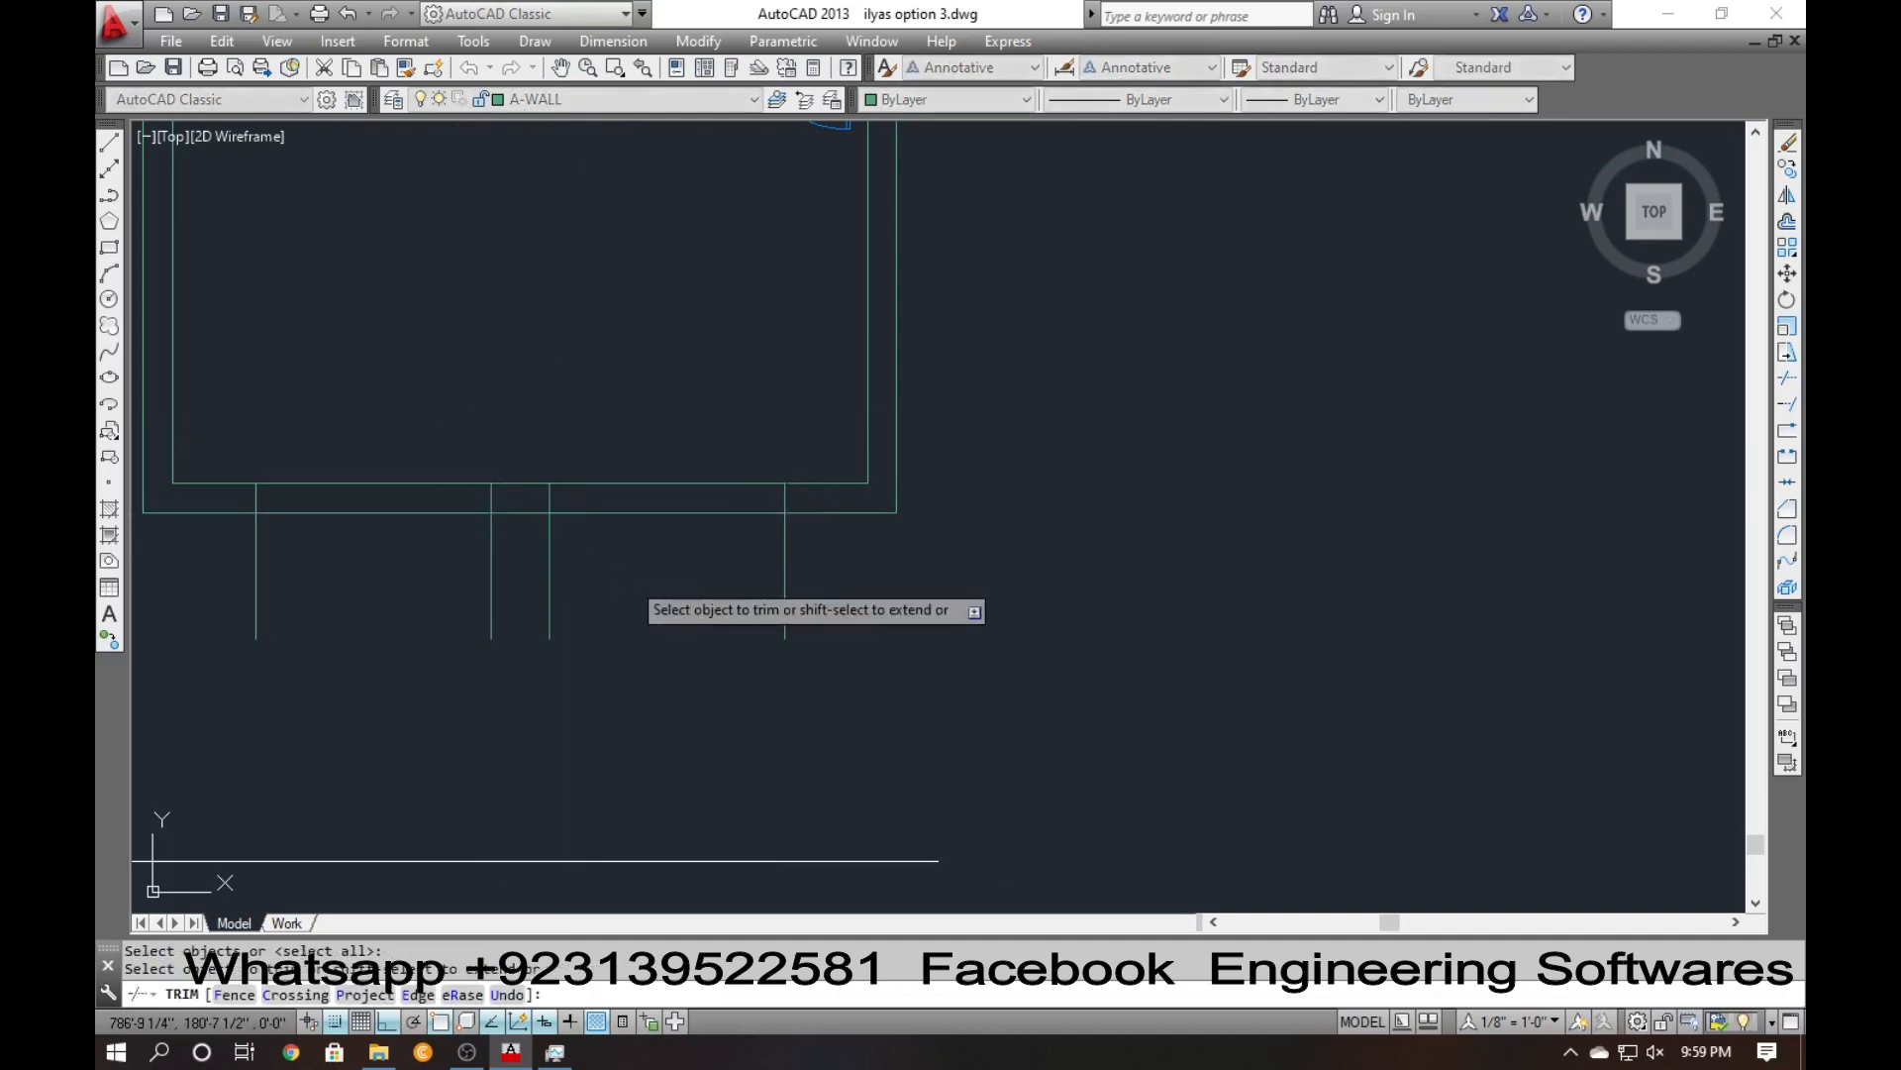
pyautogui.click(630, 578)
pyautogui.click(163, 582)
pyautogui.click(342, 422)
pyautogui.click(347, 554)
pyautogui.click(582, 436)
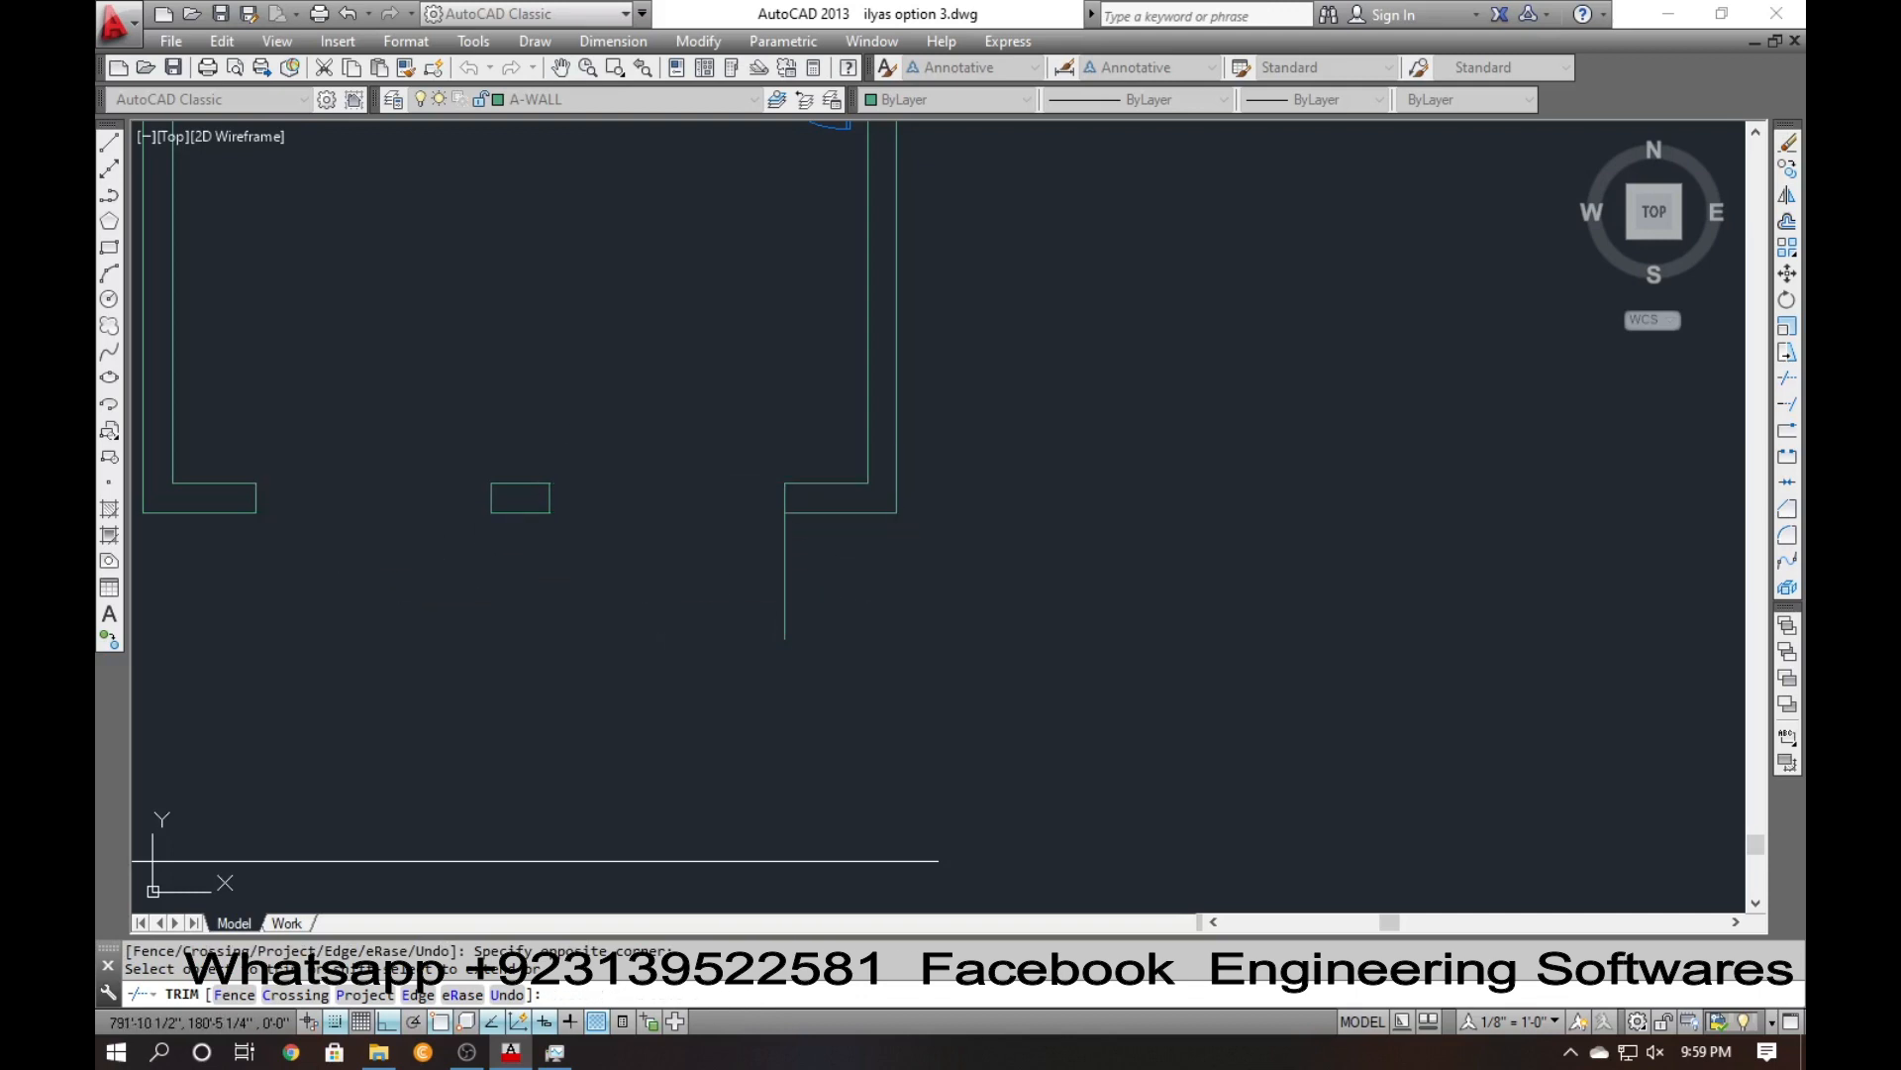
pyautogui.click(557, 650)
pyautogui.scroll(-5, 614, 684)
pyautogui.press('Escape')
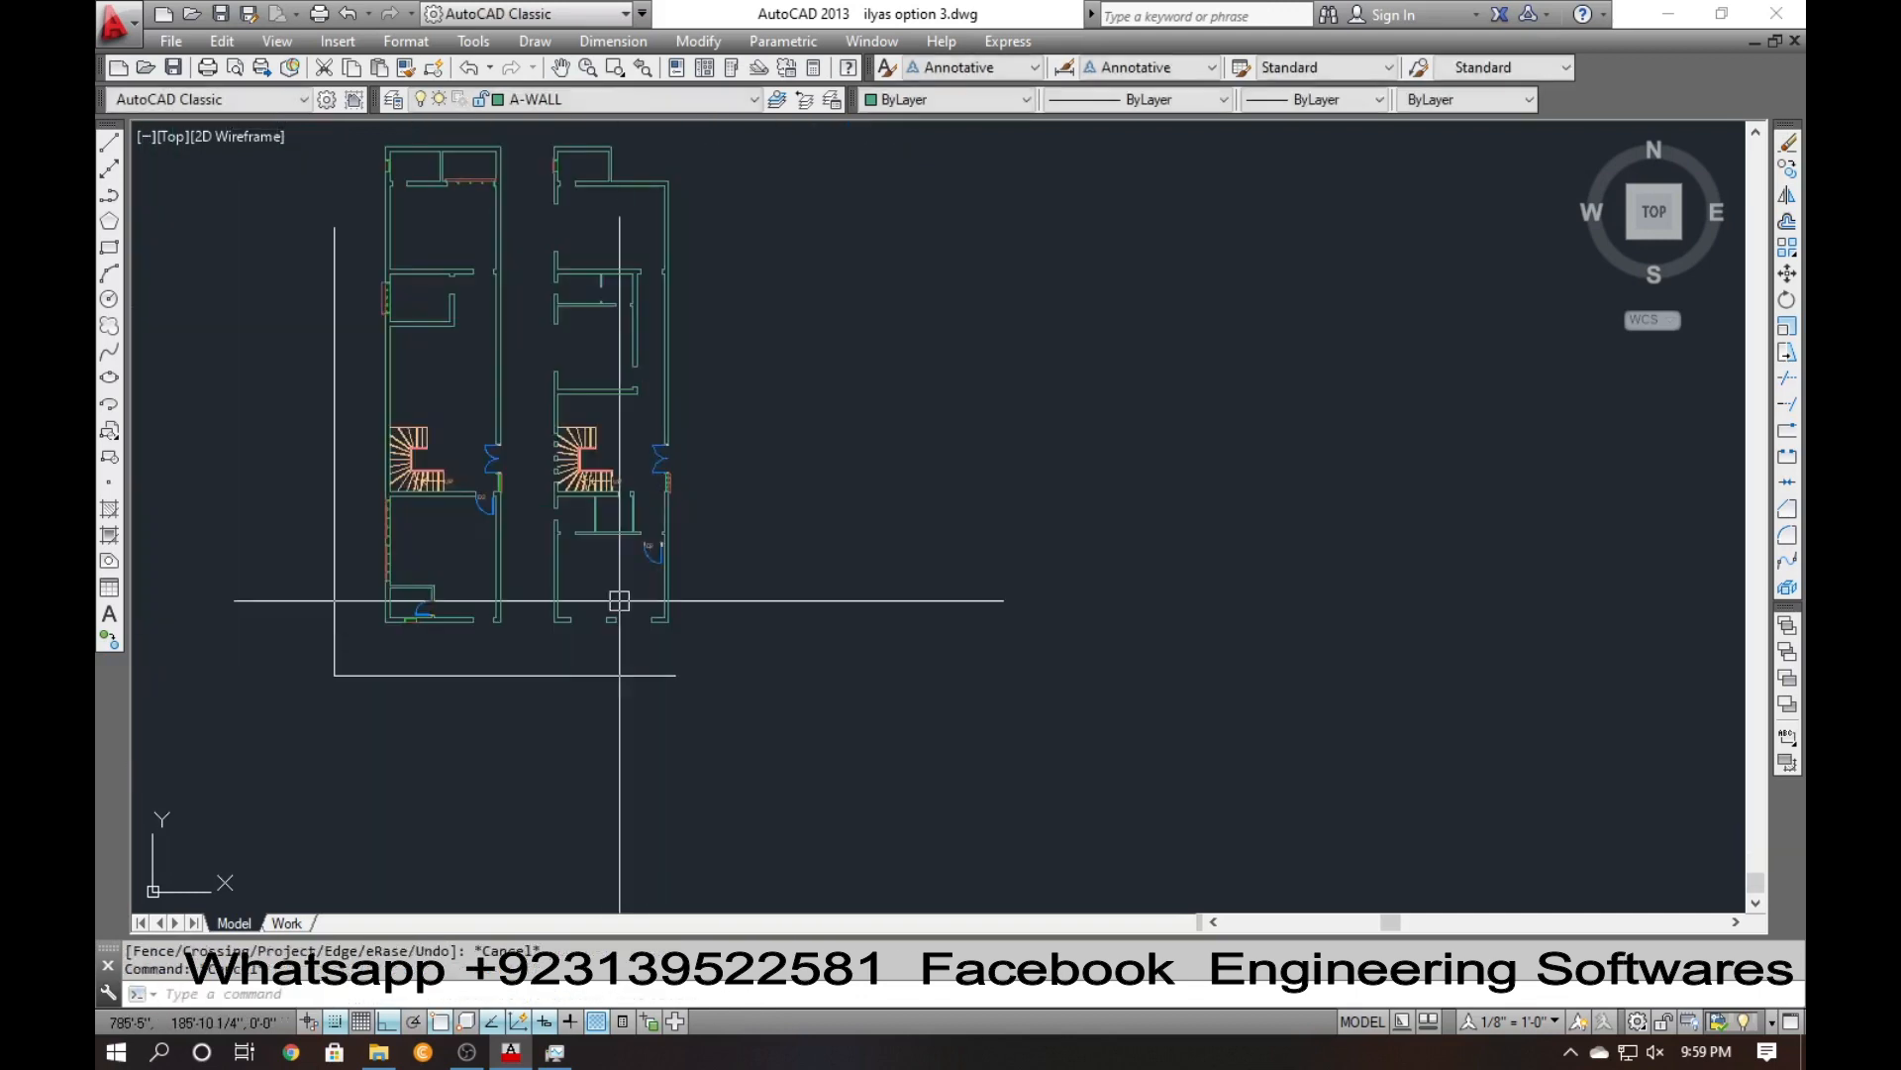
# Erase the D2 label of the door below the stairs in the left plan.
pyautogui.scroll(-2, 634, 551)
pyautogui.scroll(4, 624, 709)
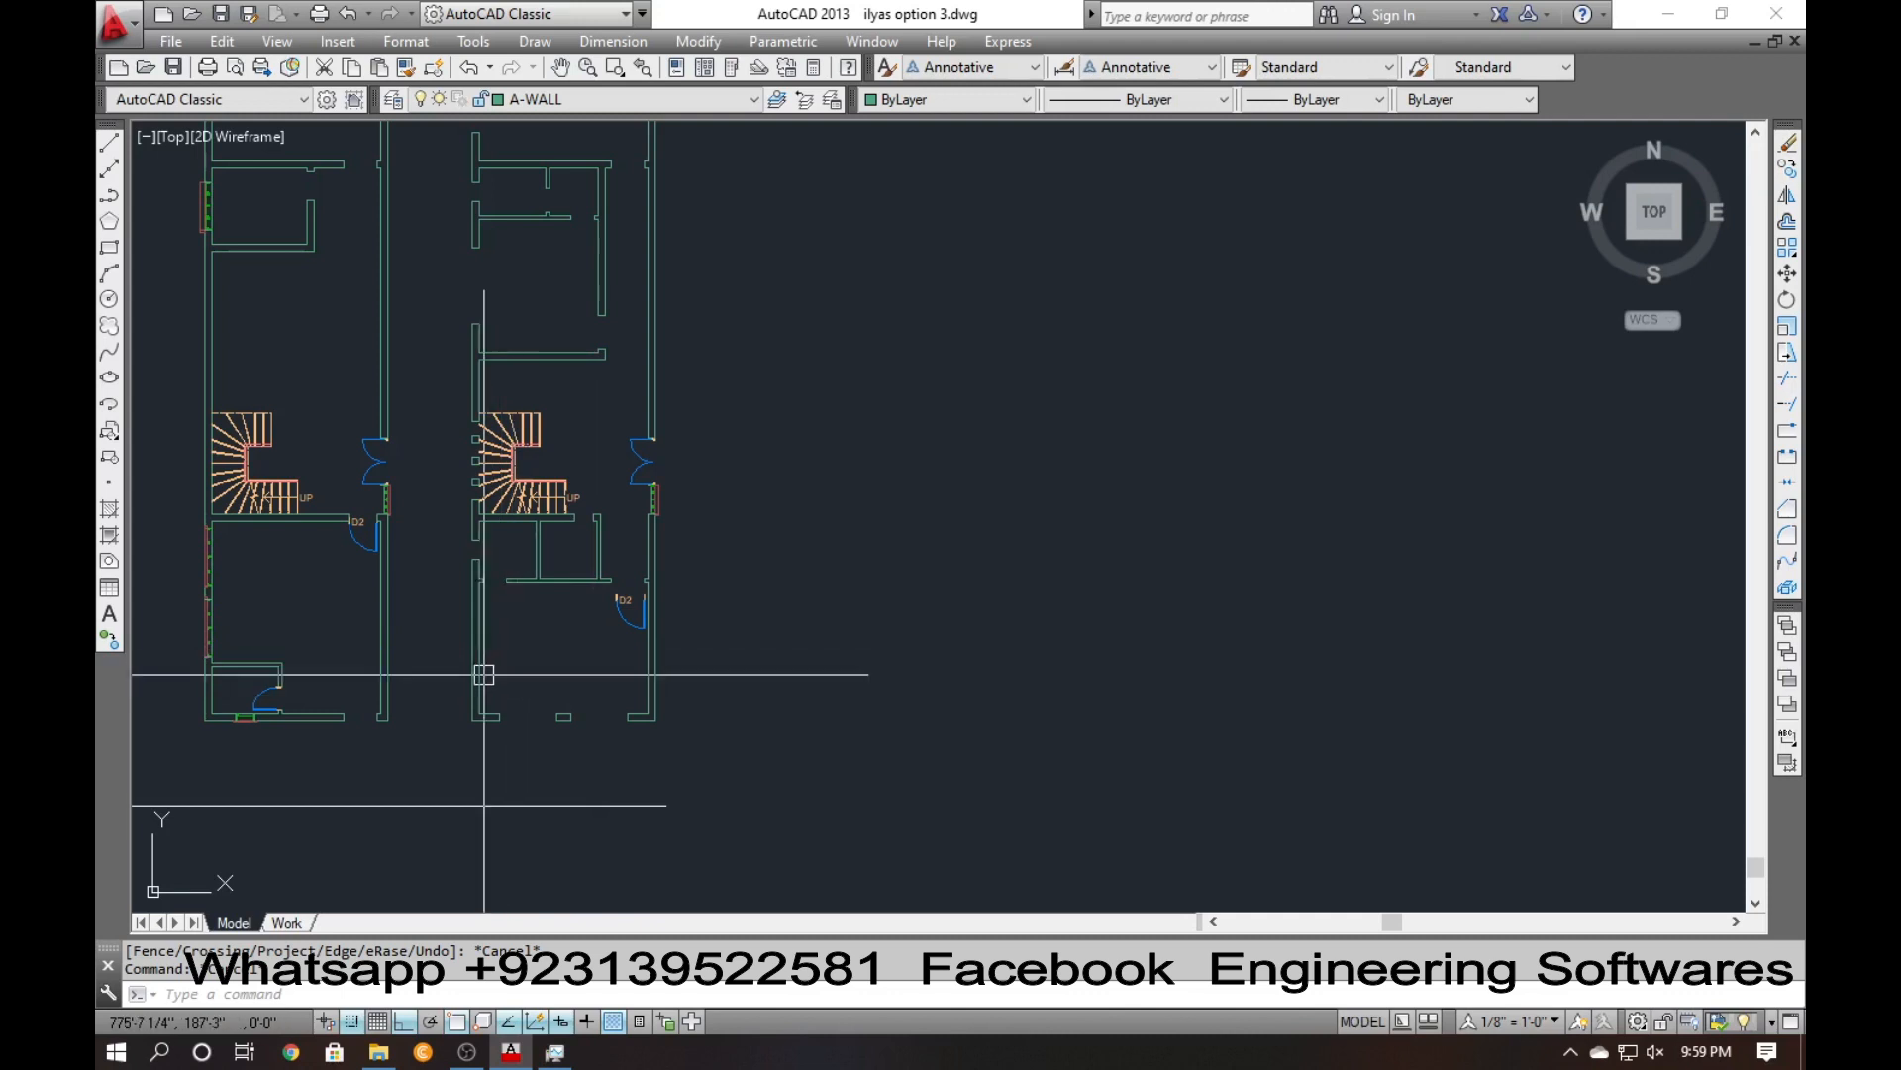
pyautogui.scroll(6, 374, 635)
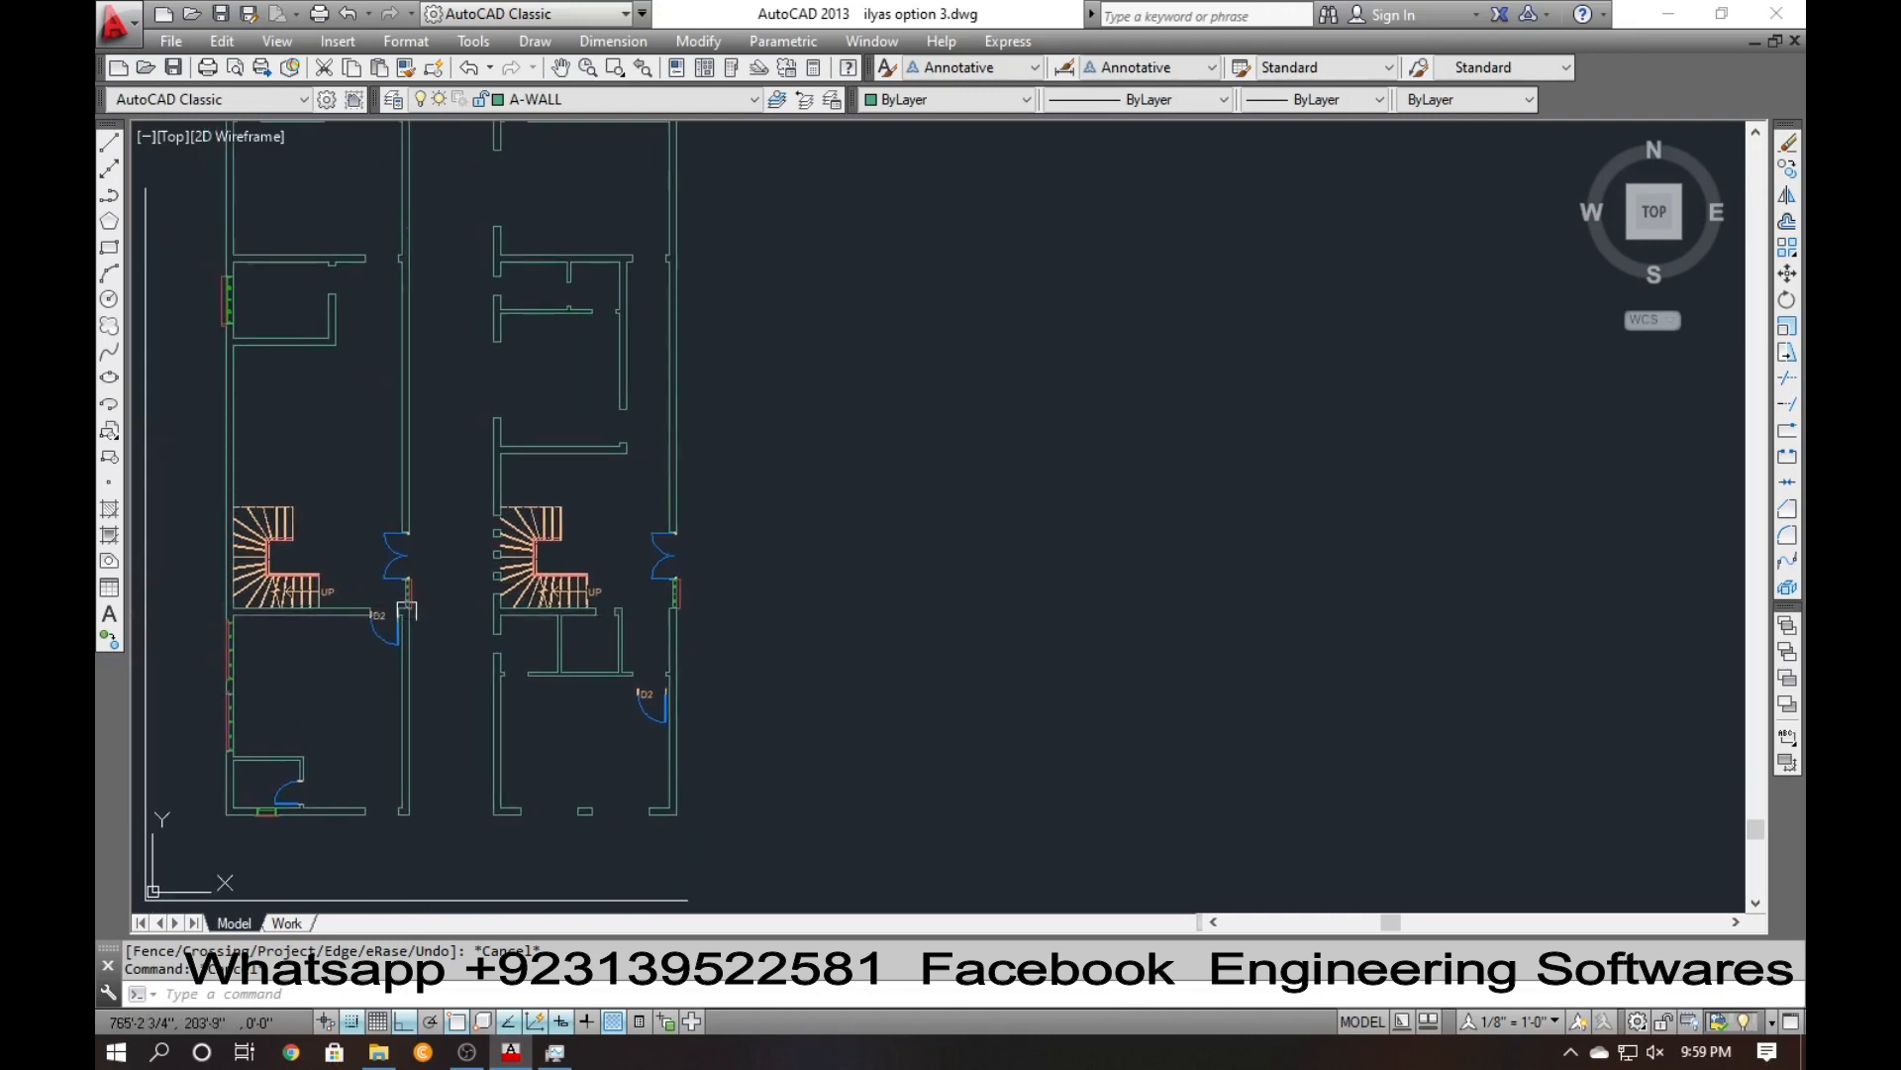
pyautogui.click(362, 574)
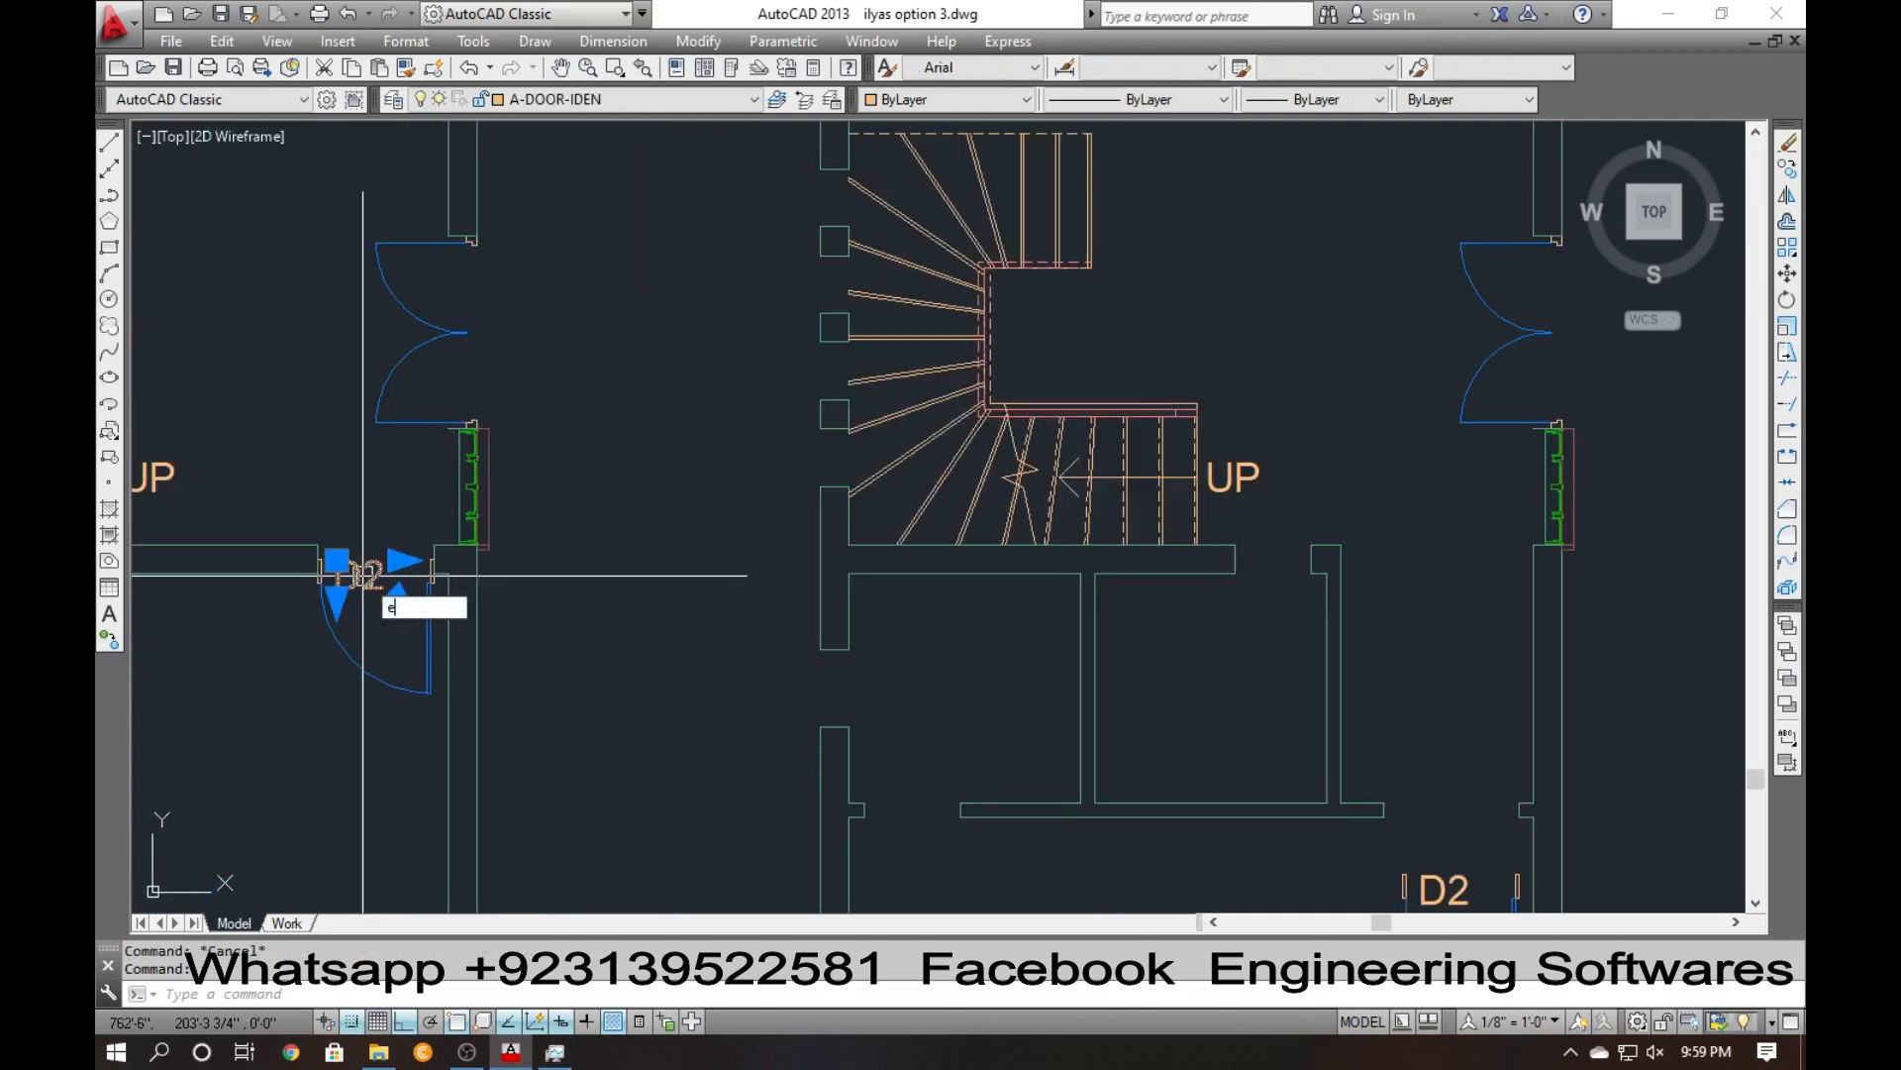
pyautogui.press('Return')
# Copy the door below the left plan's stairs straight up beside the upper small room, placing two copies one below the other.
pyautogui.click(363, 628)
pyautogui.click(296, 659)
pyautogui.write('o')
pyautogui.press('Return')
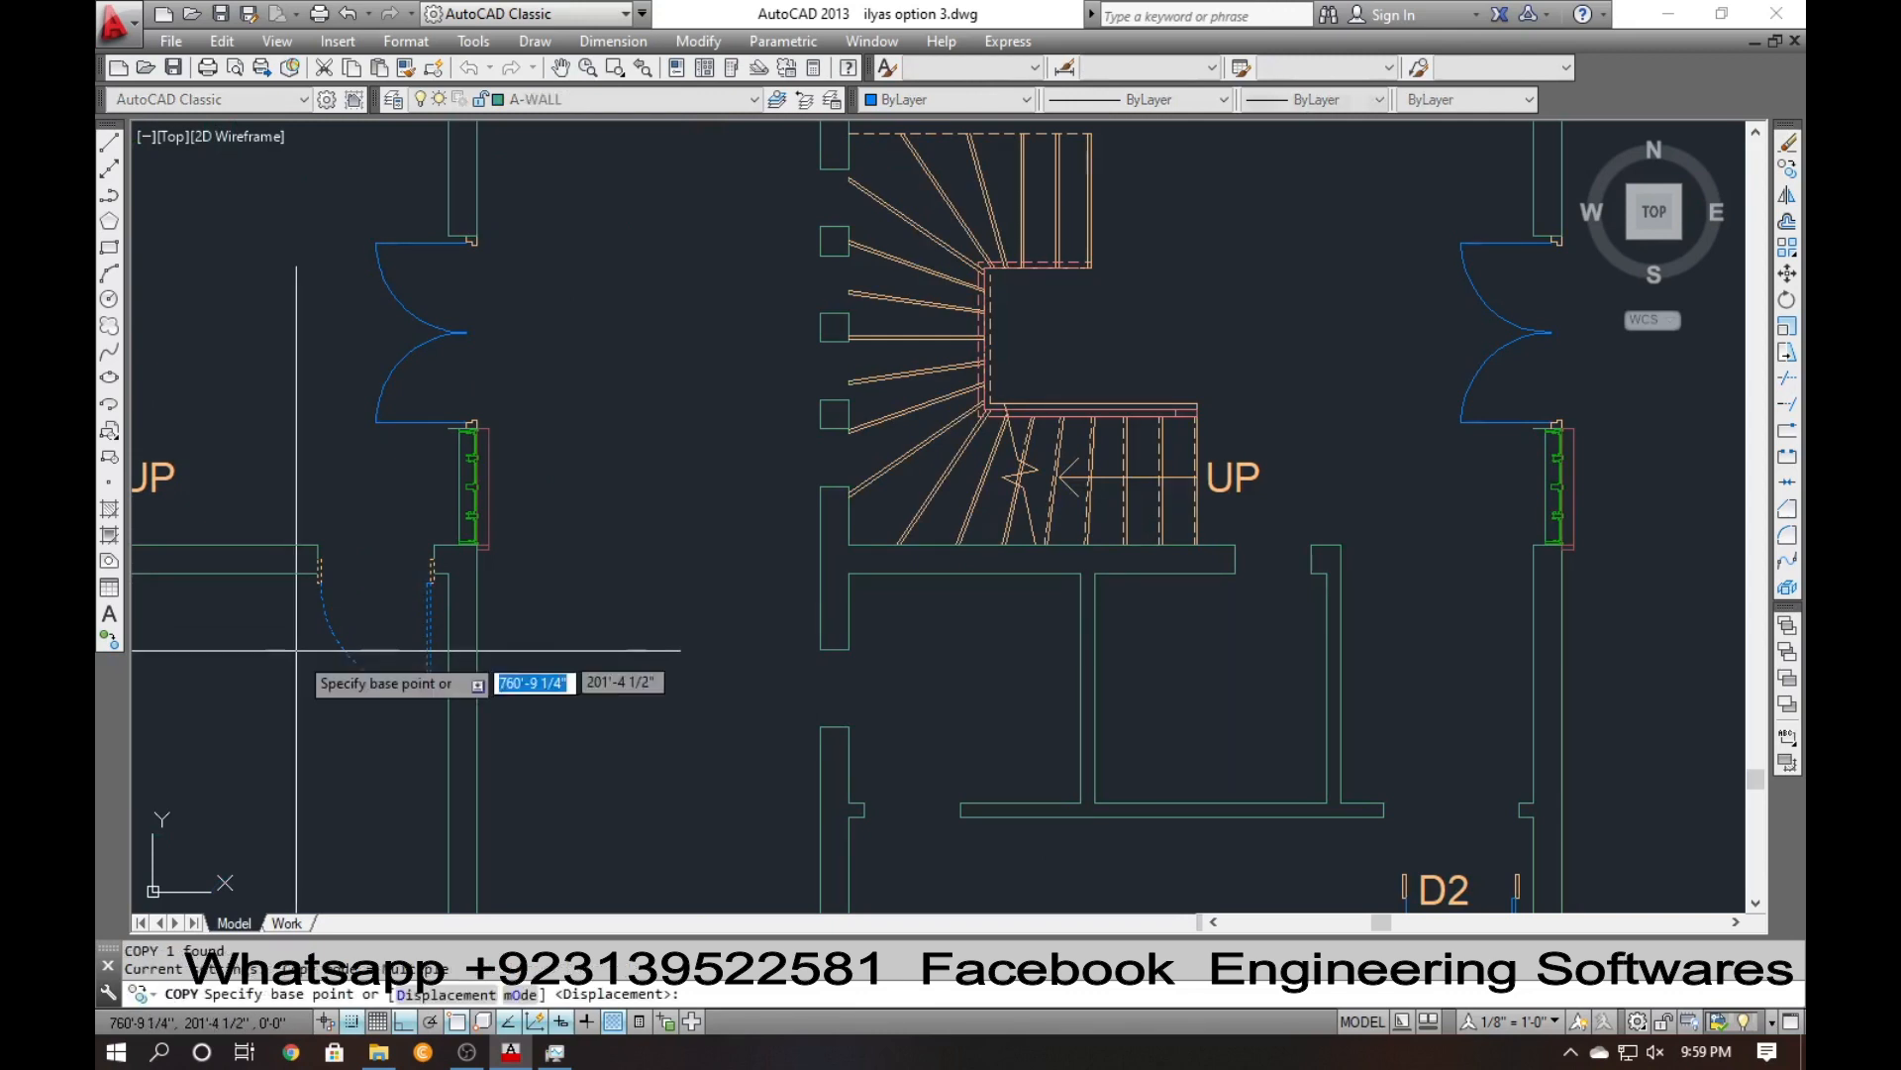
pyautogui.click(296, 658)
pyautogui.scroll(-5, 416, 732)
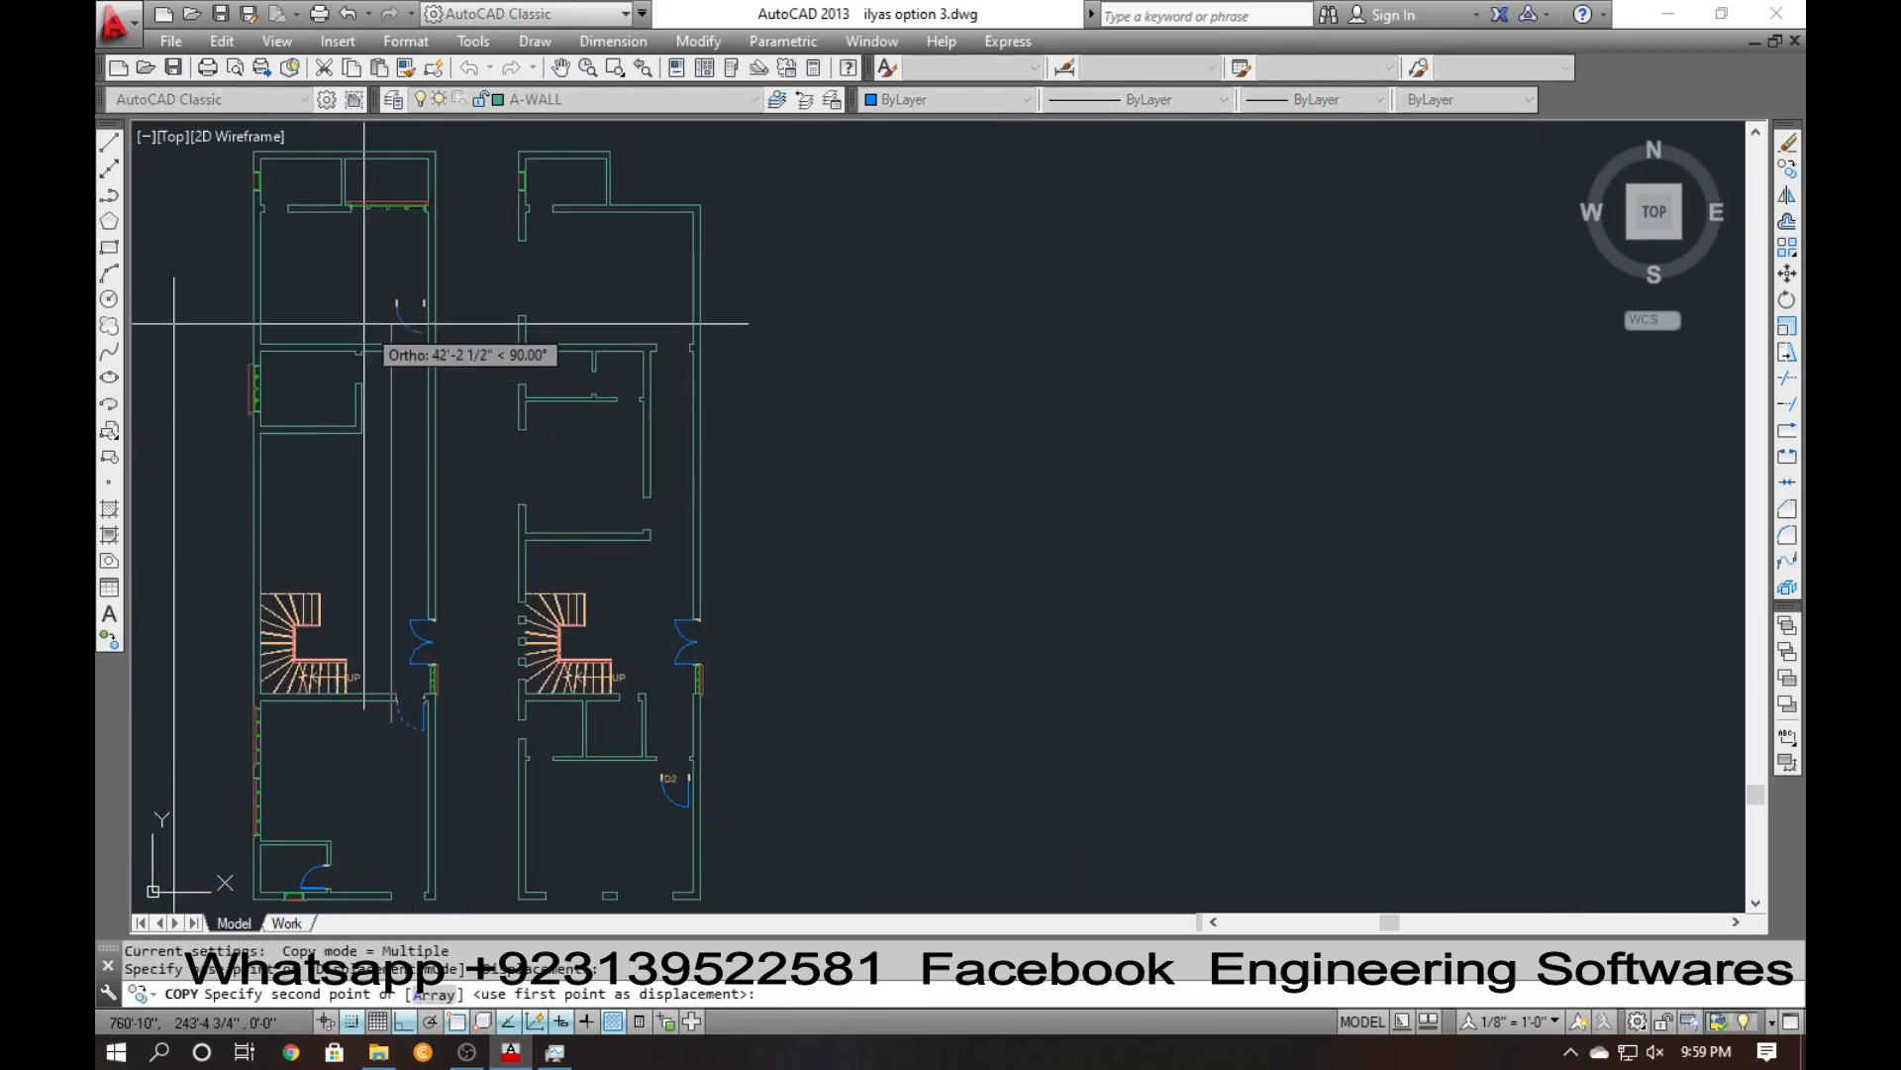
pyautogui.scroll(4, 376, 327)
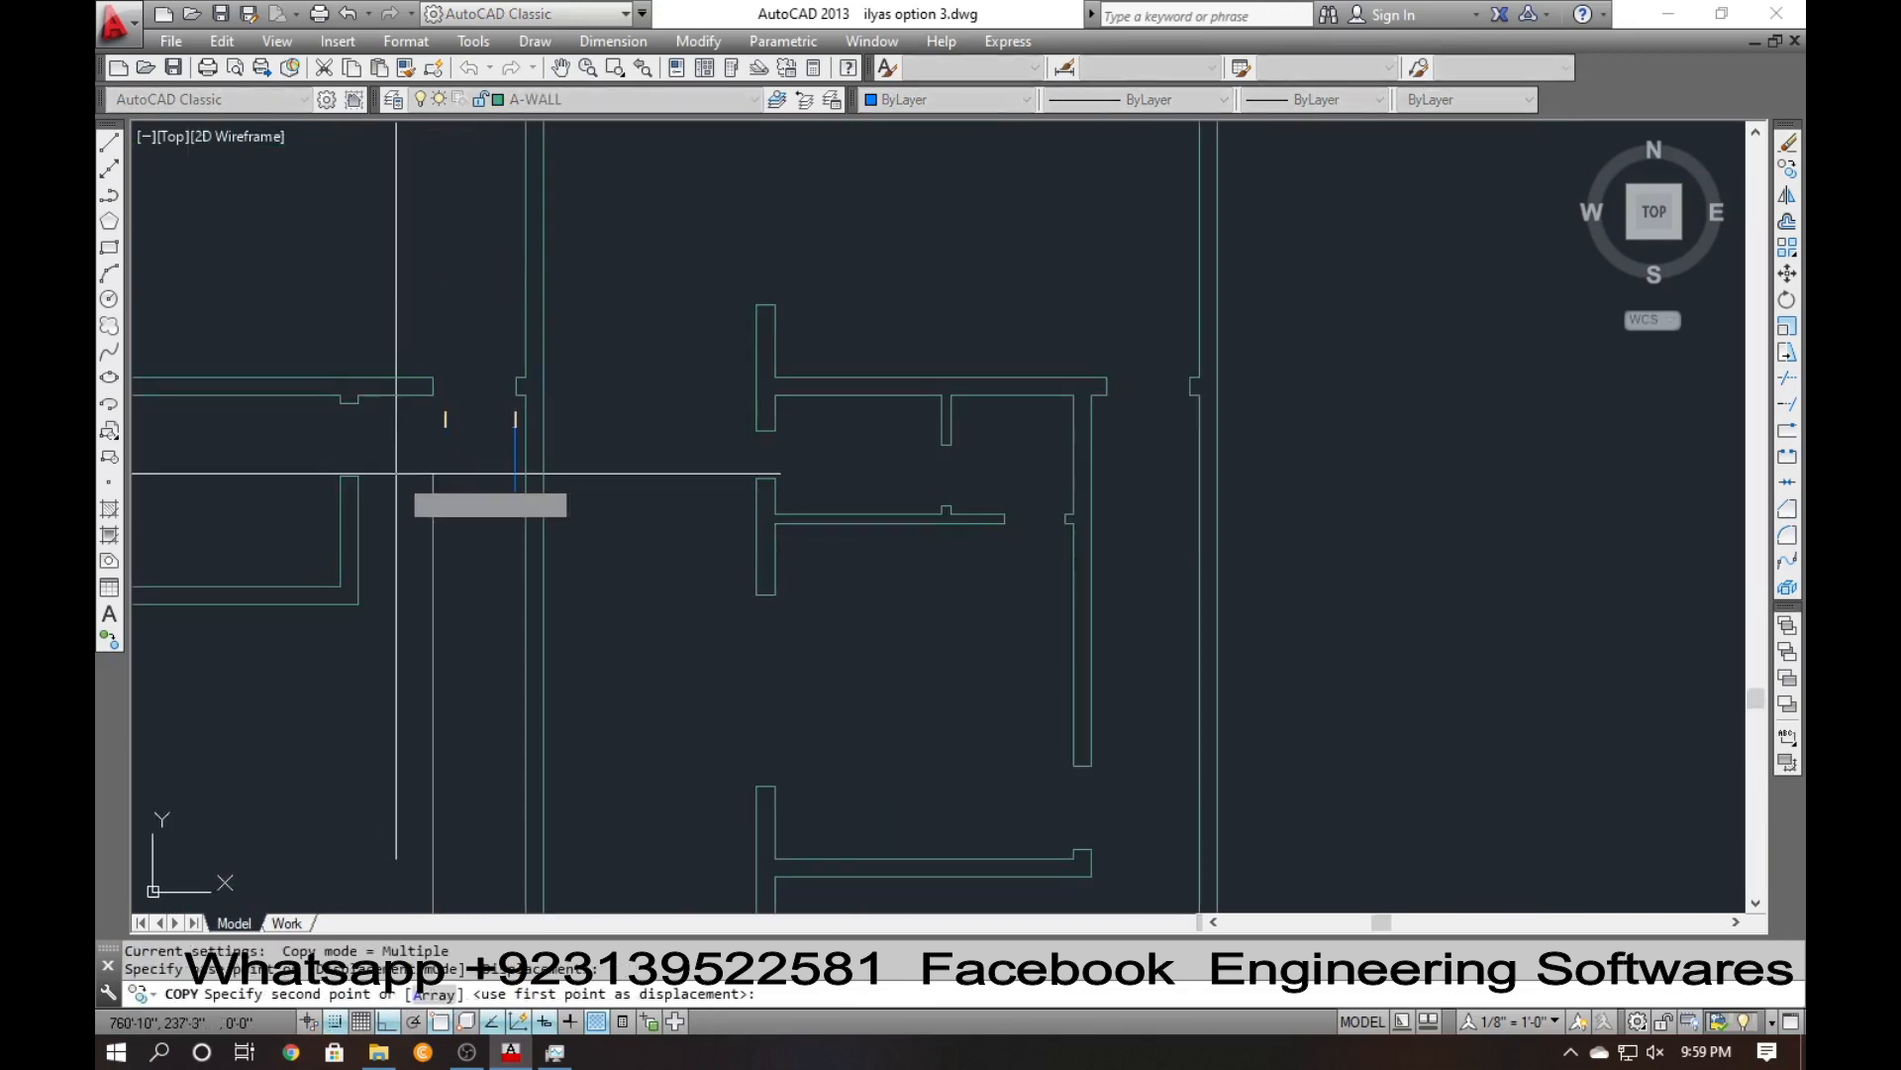
pyautogui.click(401, 607)
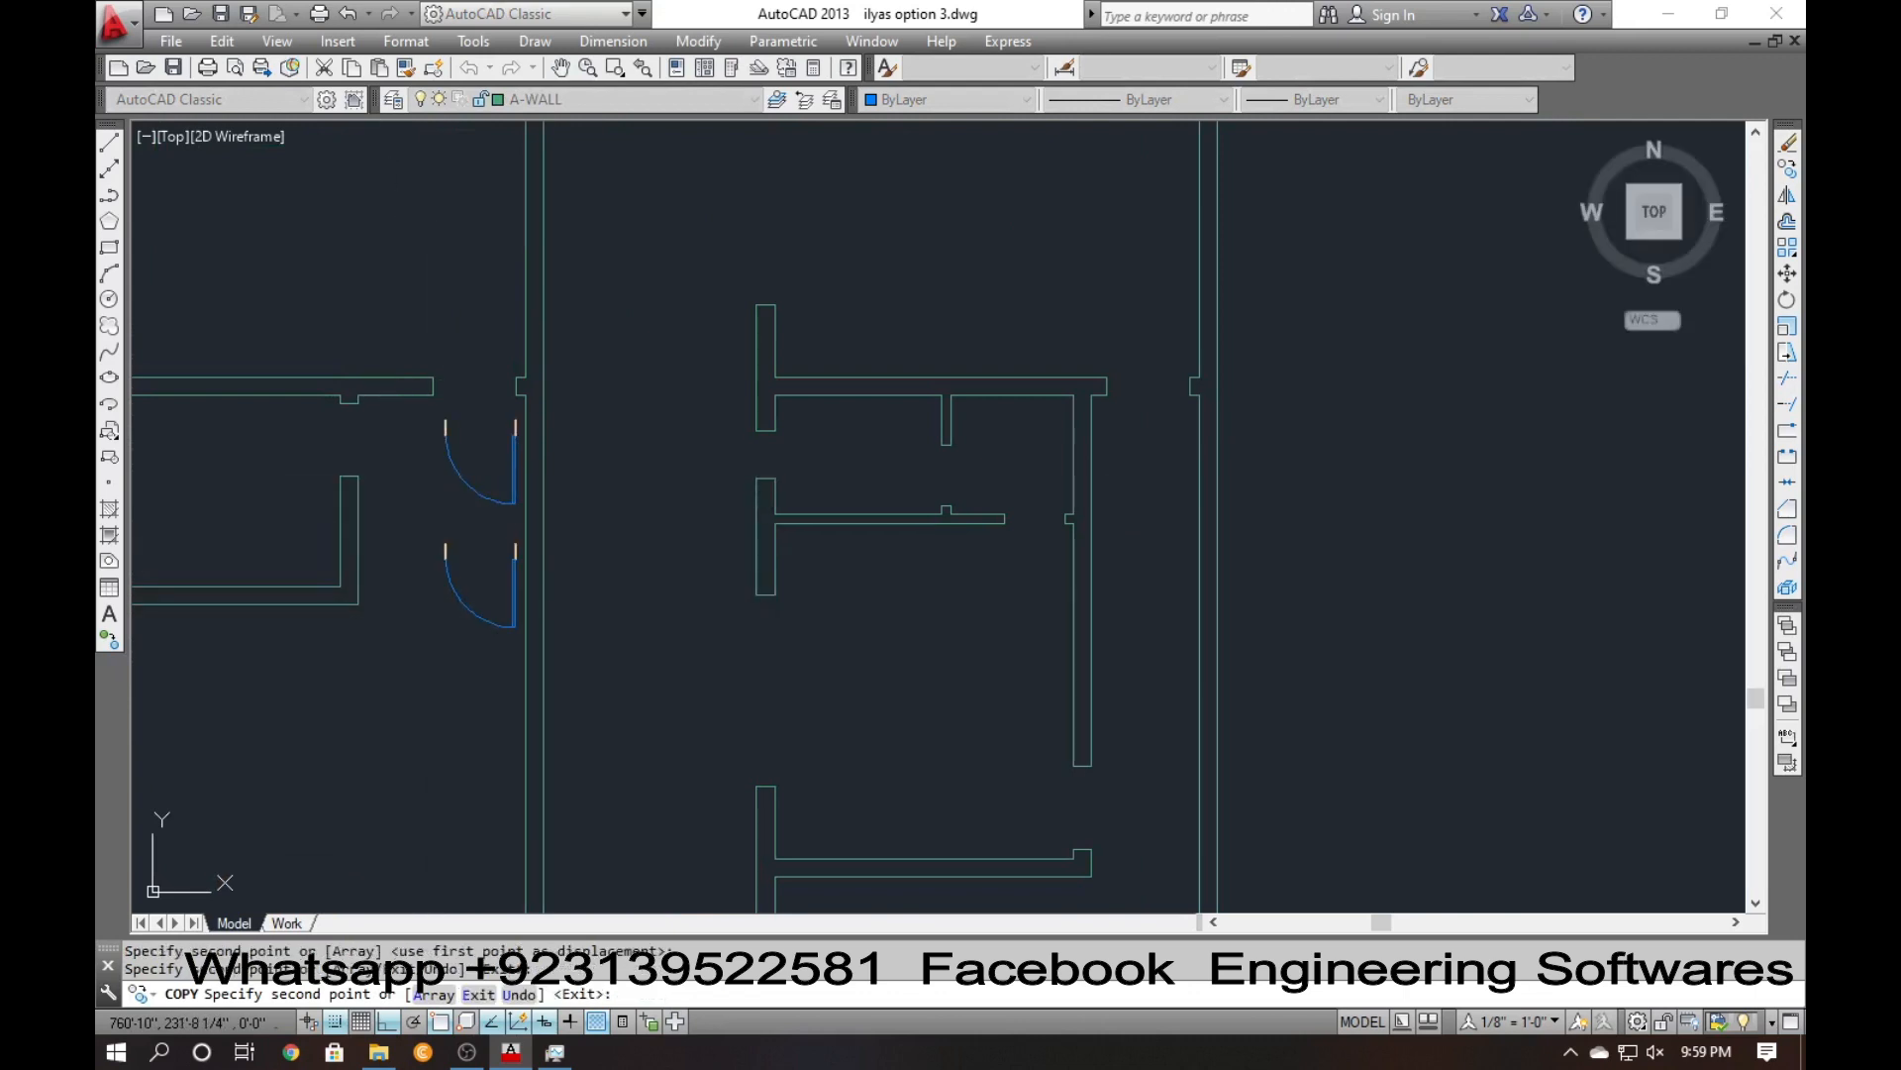
pyautogui.press('Return')
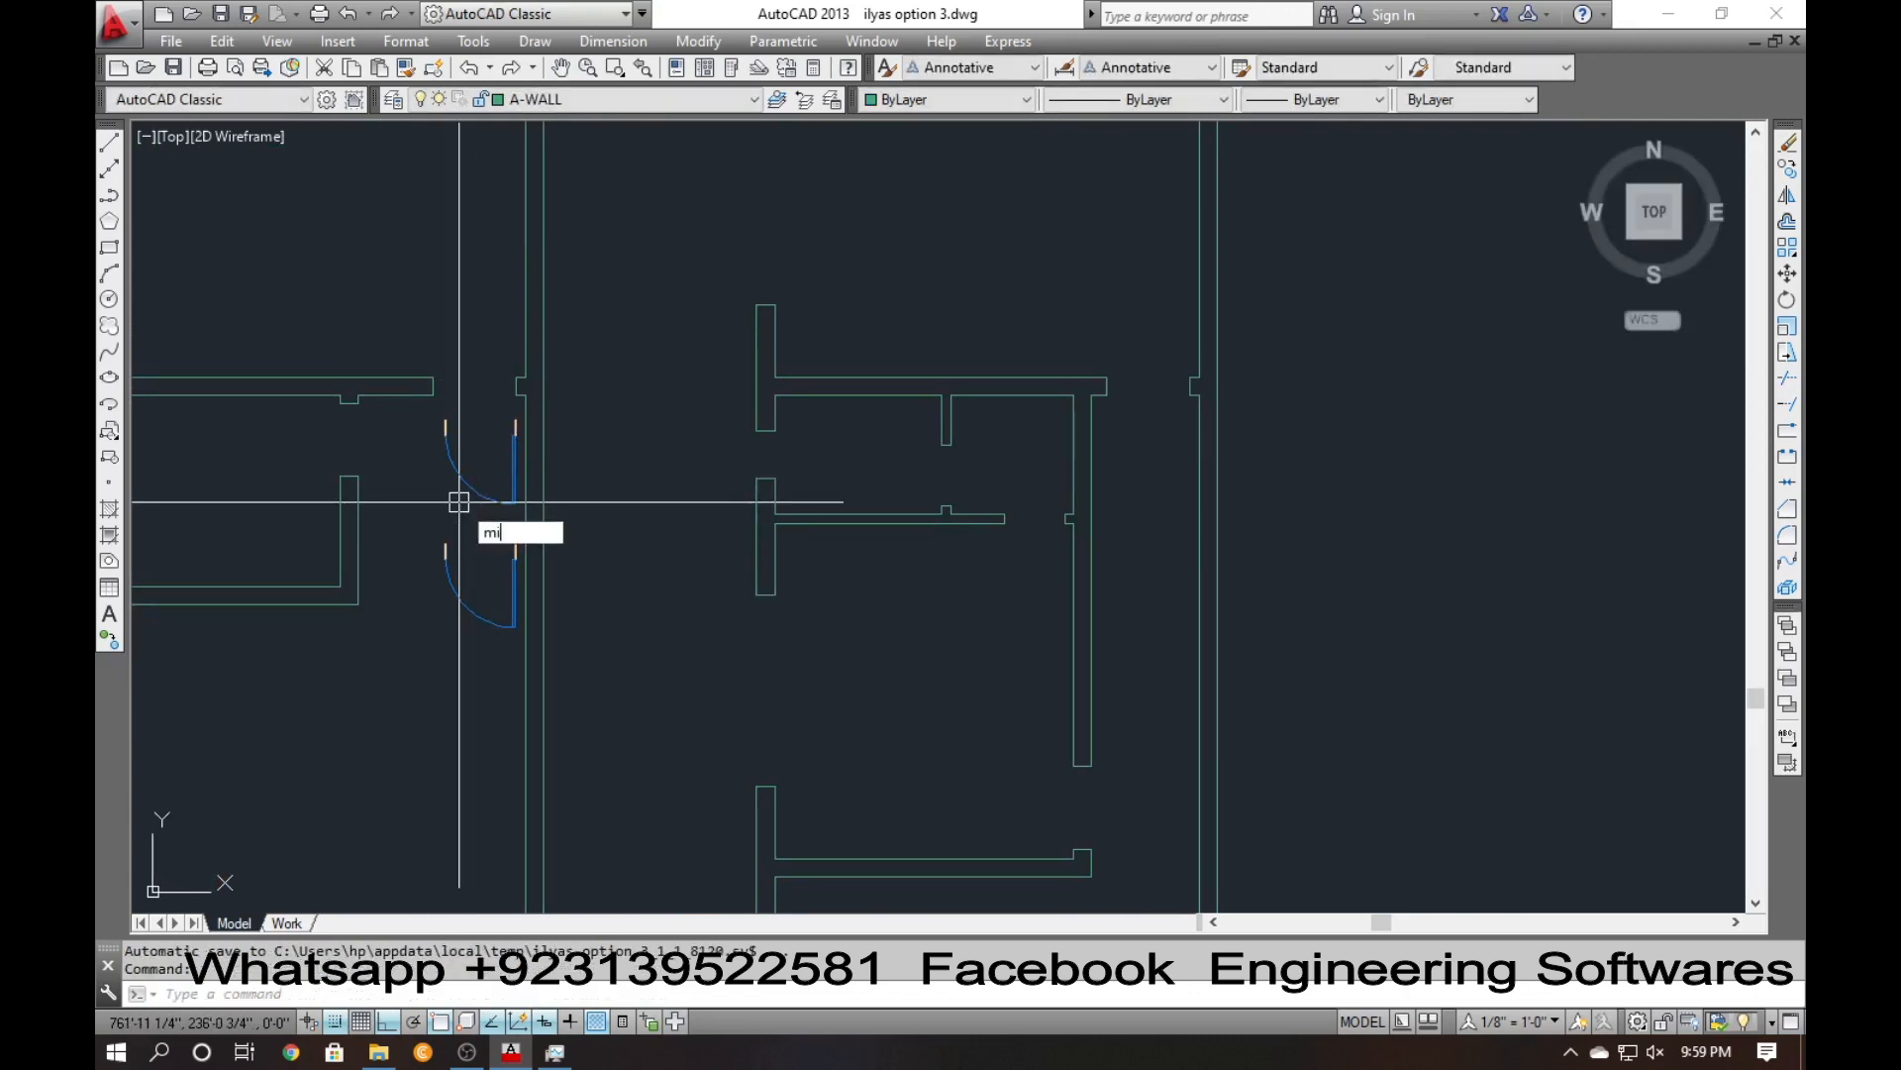
# Mirror the upper door copy about a horizontal axis so it swings upward, and erase the downward-swinging original.
pyautogui.press('Return')
pyautogui.click(469, 460)
pyautogui.click(436, 475)
pyautogui.press('Return')
pyautogui.click(462, 408)
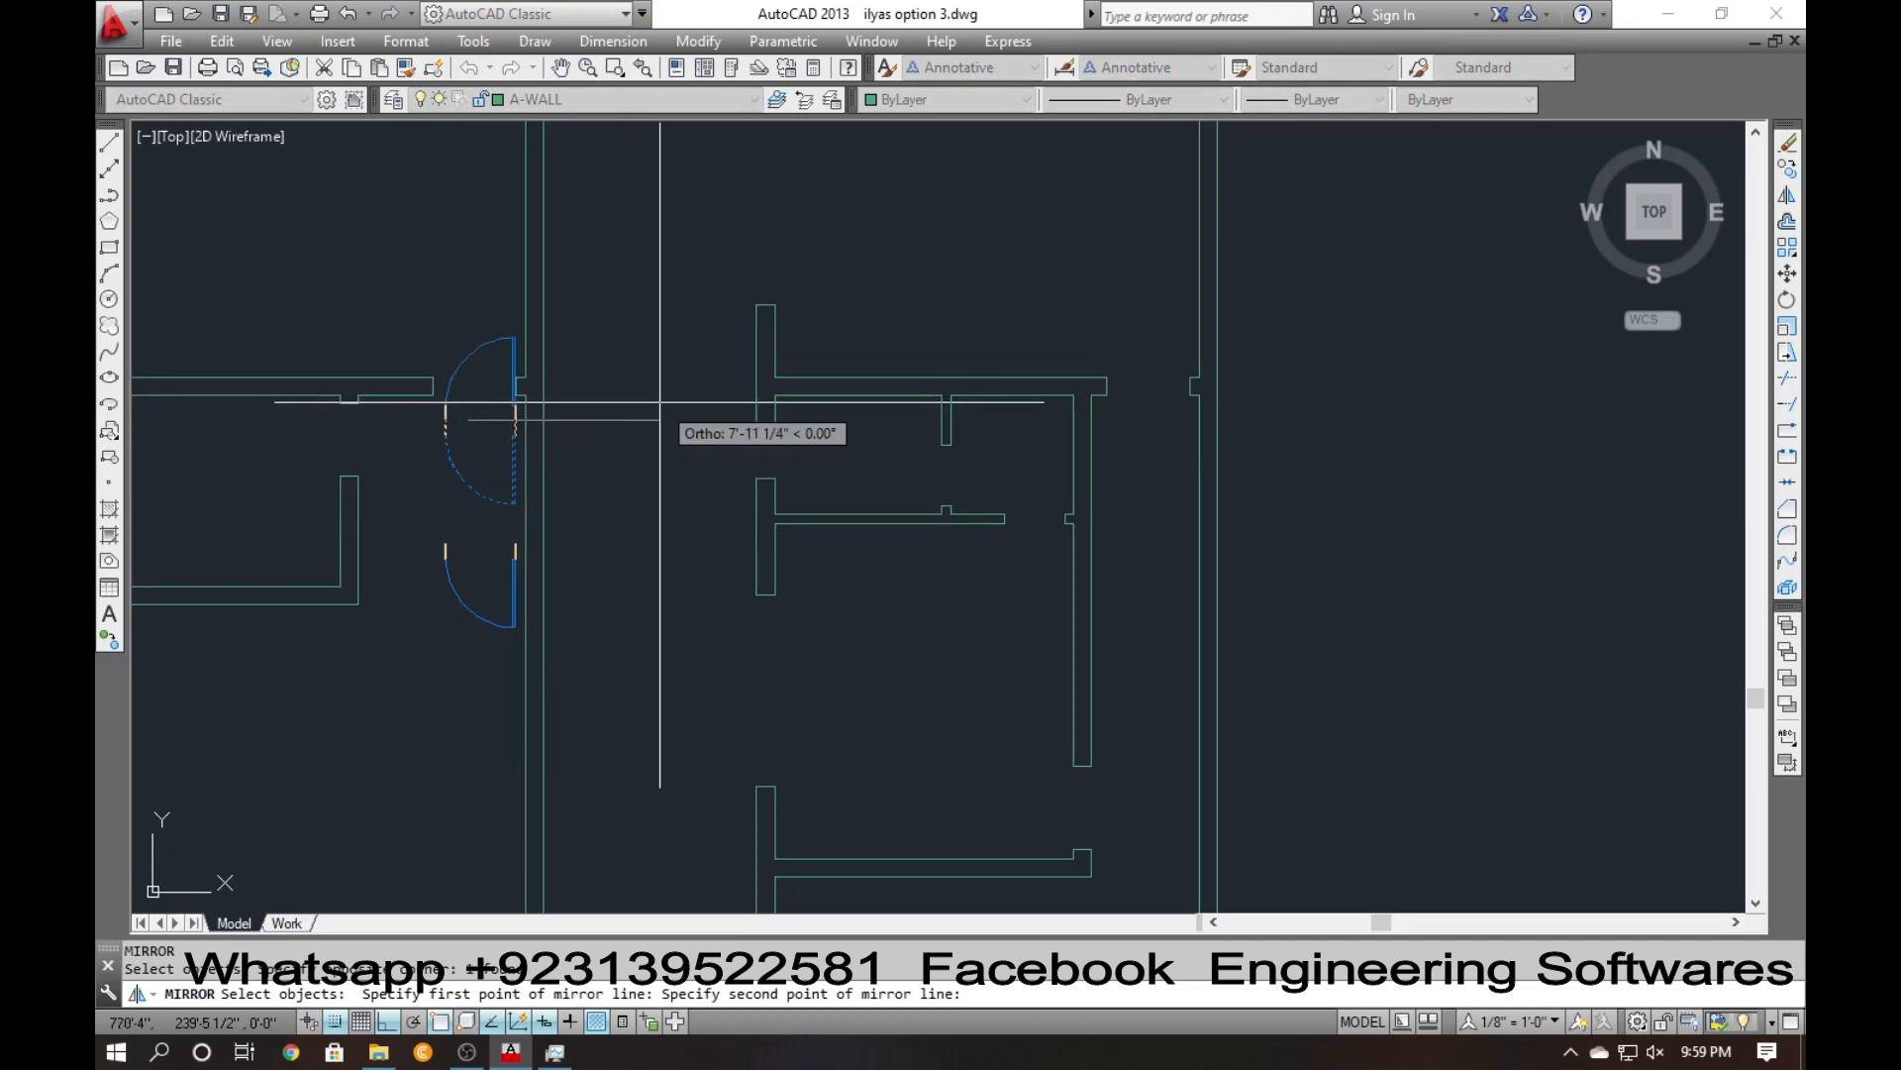
pyautogui.click(659, 402)
pyautogui.press('Return')
pyautogui.click(484, 474)
pyautogui.click(392, 488)
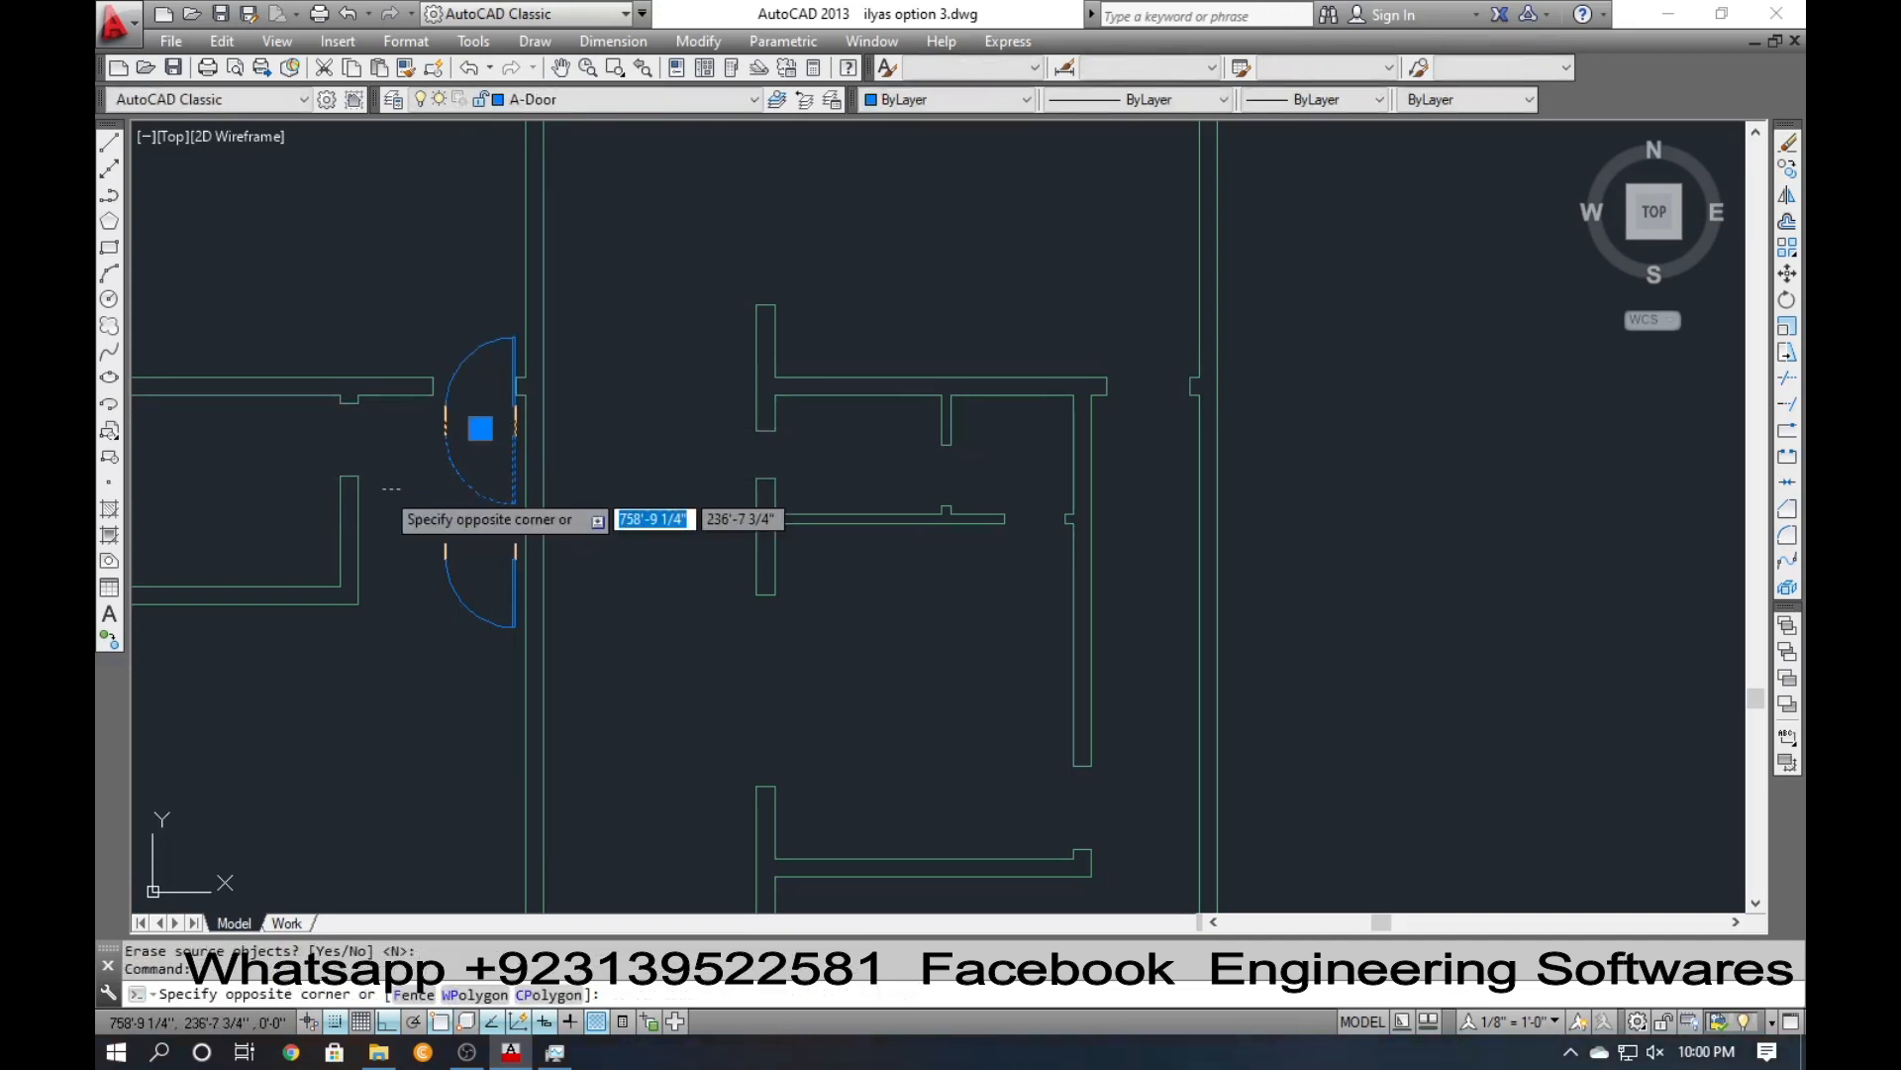
pyautogui.press('Return')
pyautogui.write('e')
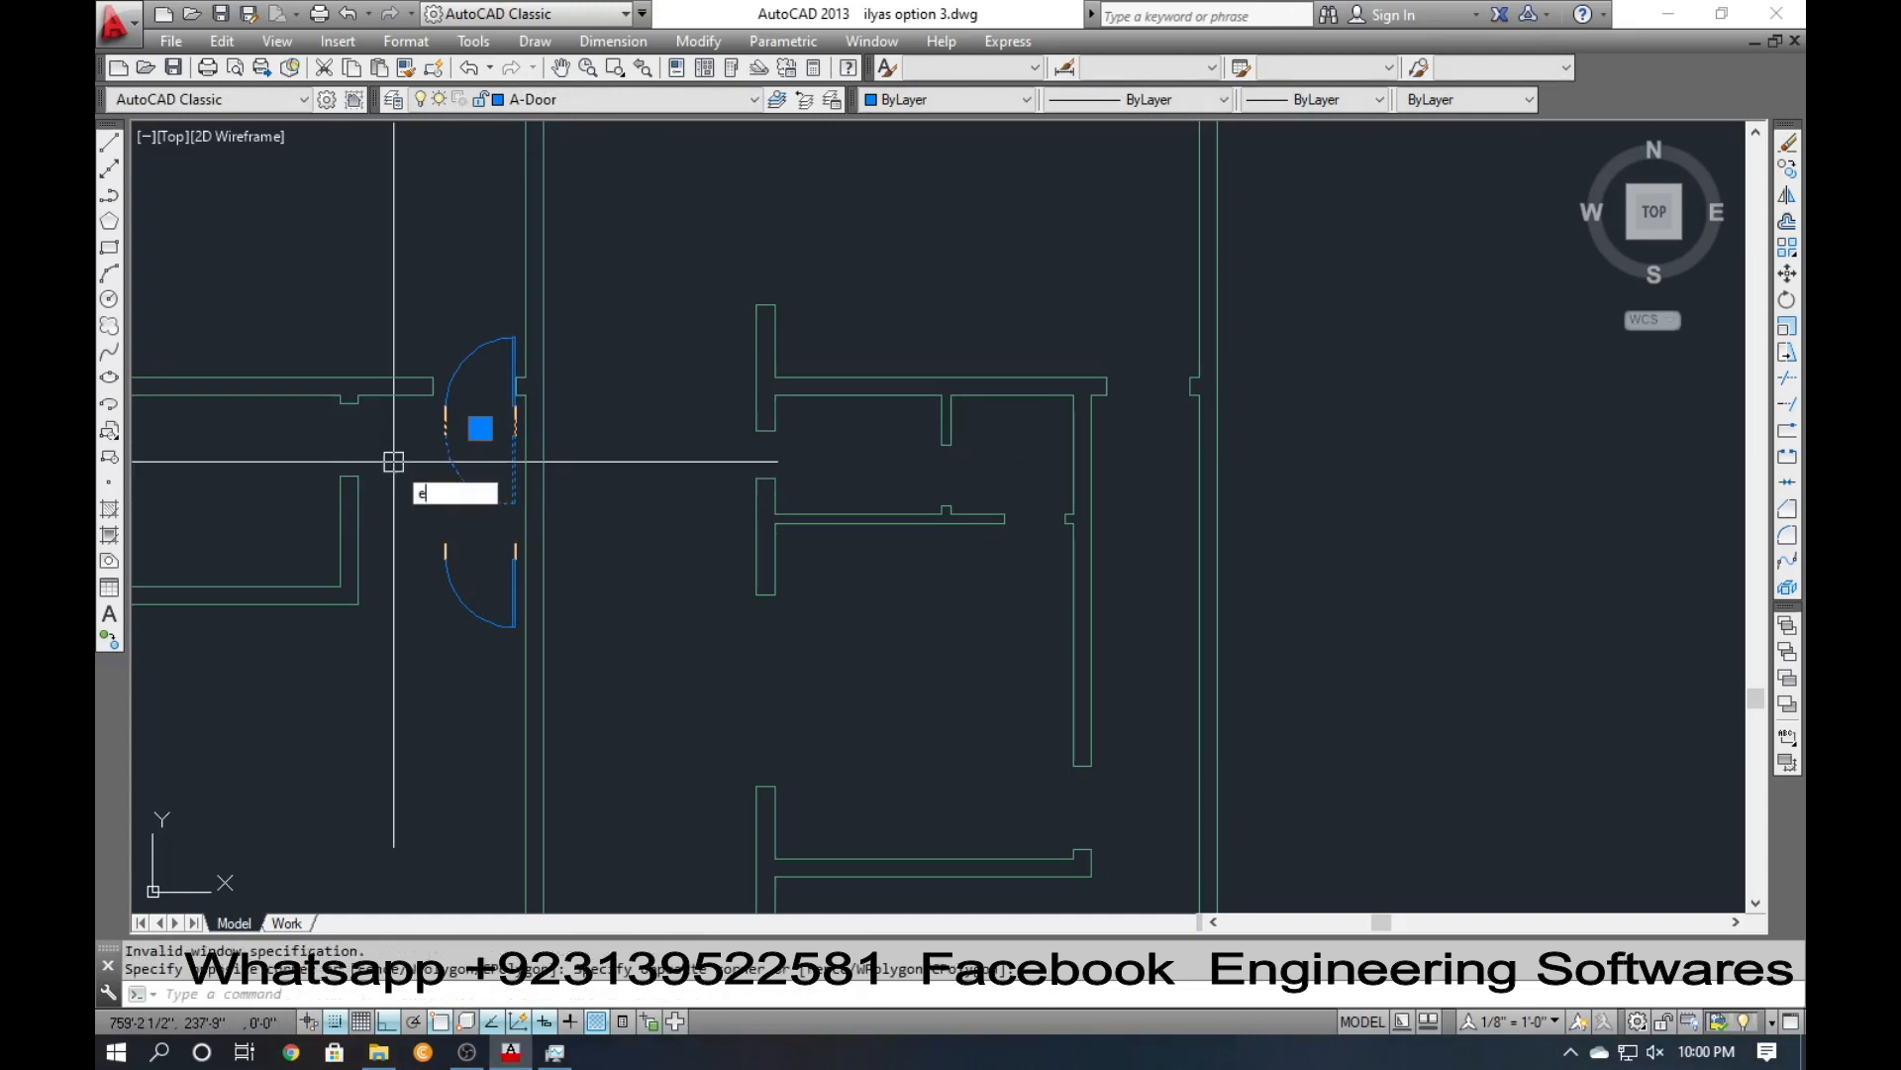
pyautogui.press('Return')
# Mirror the upward-swinging door about a vertical axis toward the left outer wall, keeping the source door.
pyautogui.write('mi')
pyautogui.press('Return')
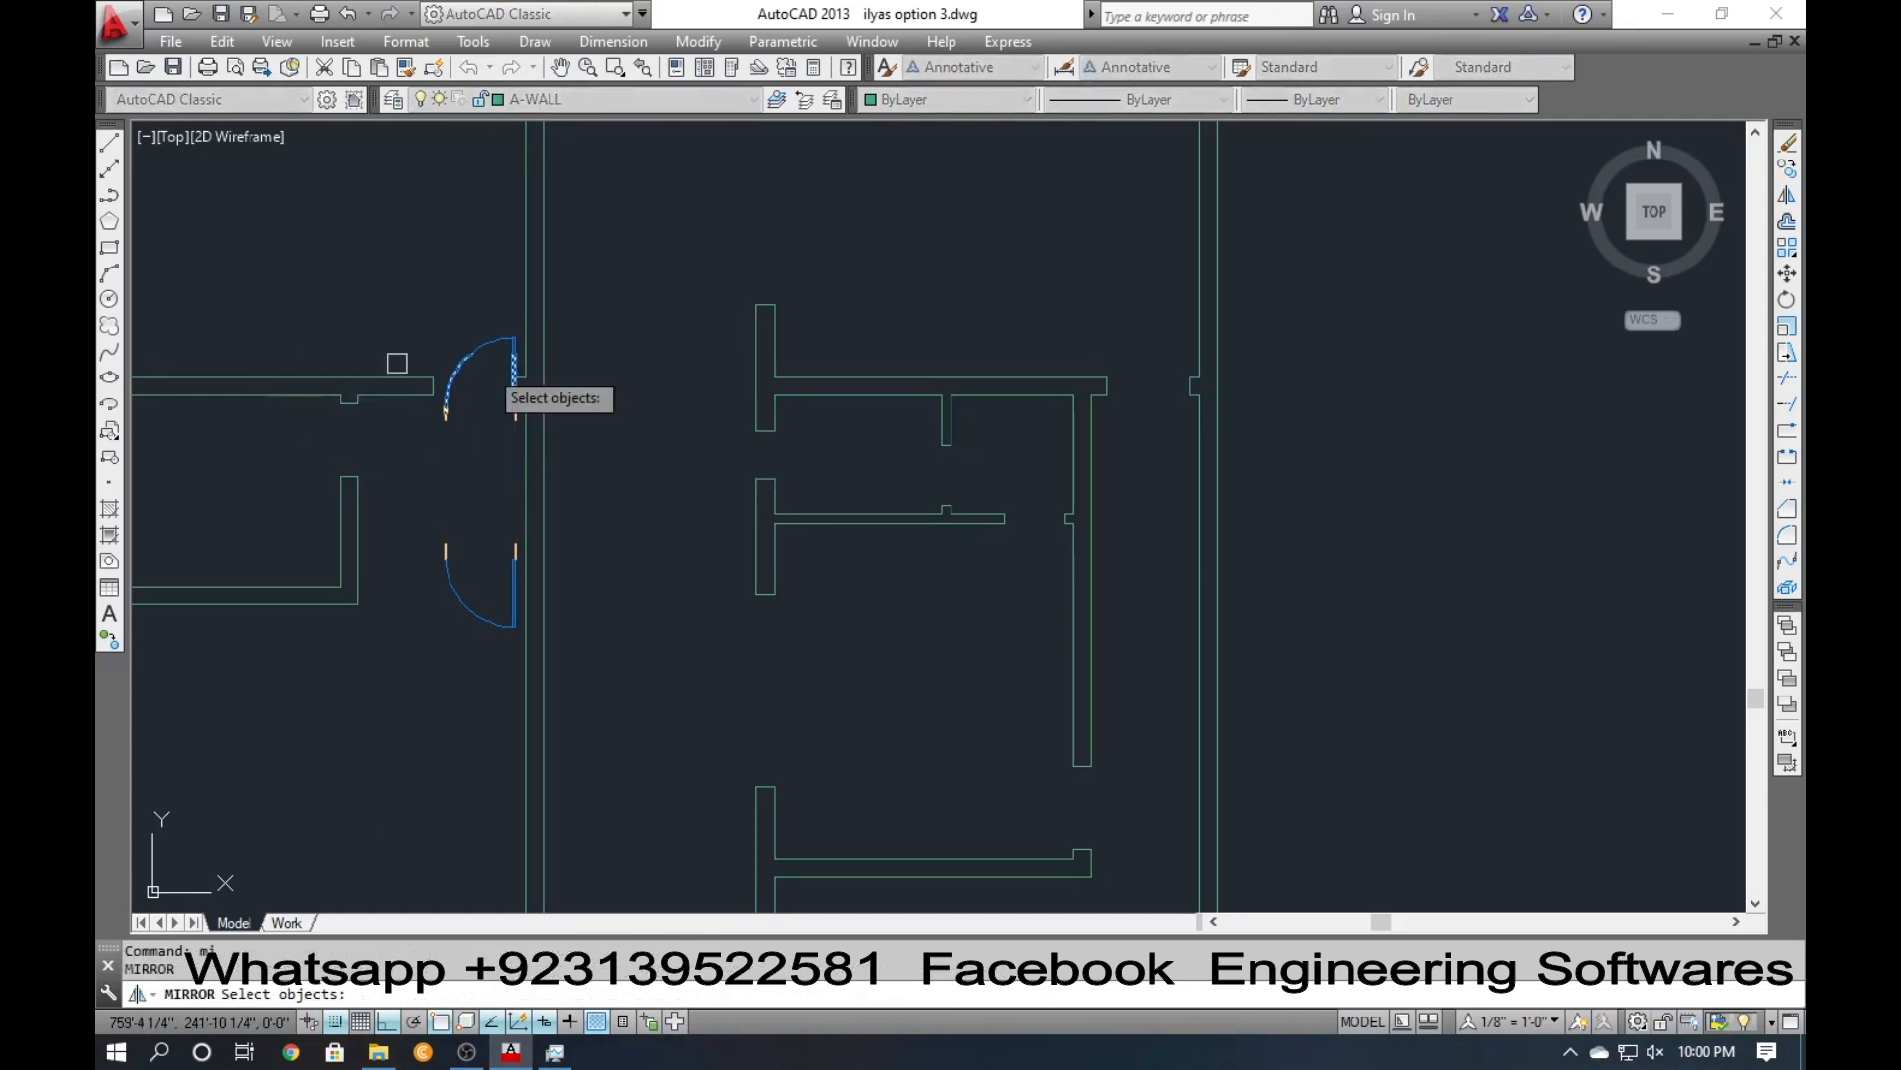
pyautogui.click(491, 345)
pyautogui.press('Return')
pyautogui.click(310, 343)
pyautogui.click(254, 472)
pyautogui.press('Return')
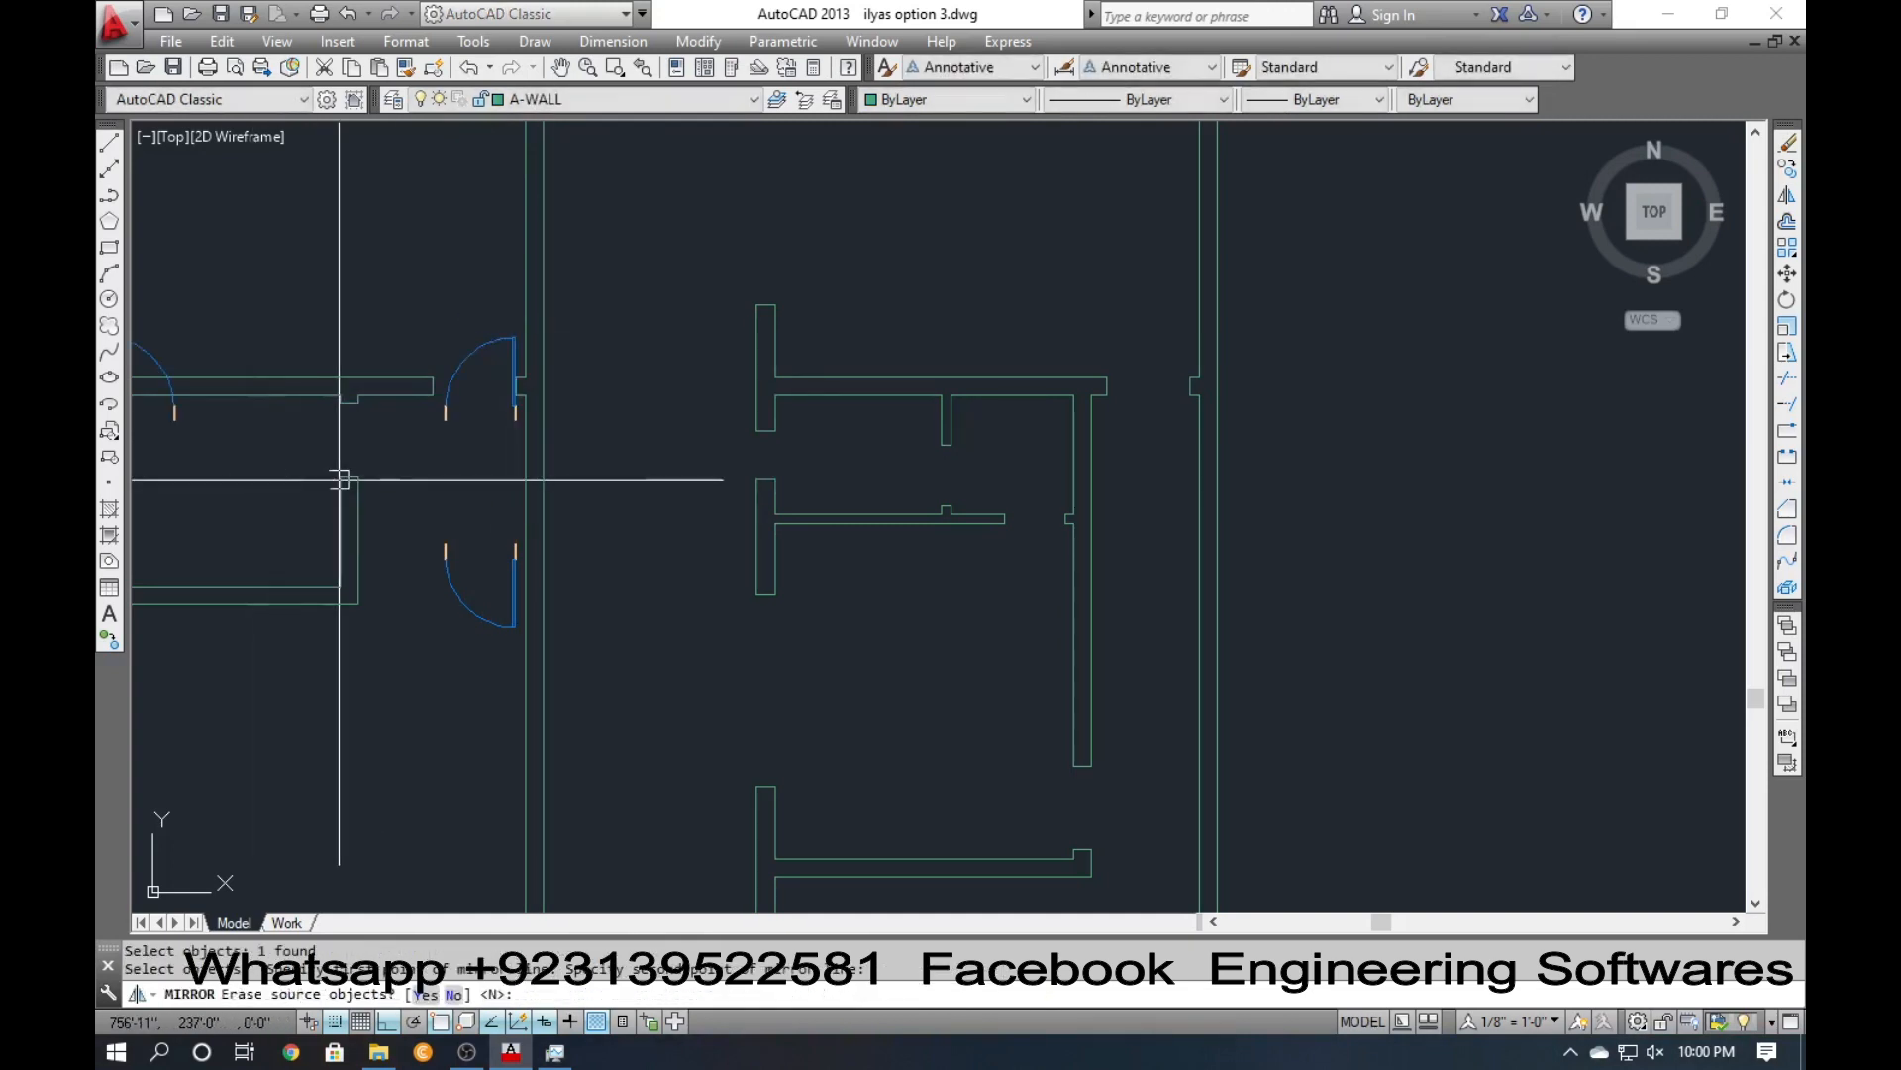
# Rotate the lower door copy 90° so its leaf lies horizontal beside the small room.
pyautogui.click(470, 547)
pyautogui.click(435, 567)
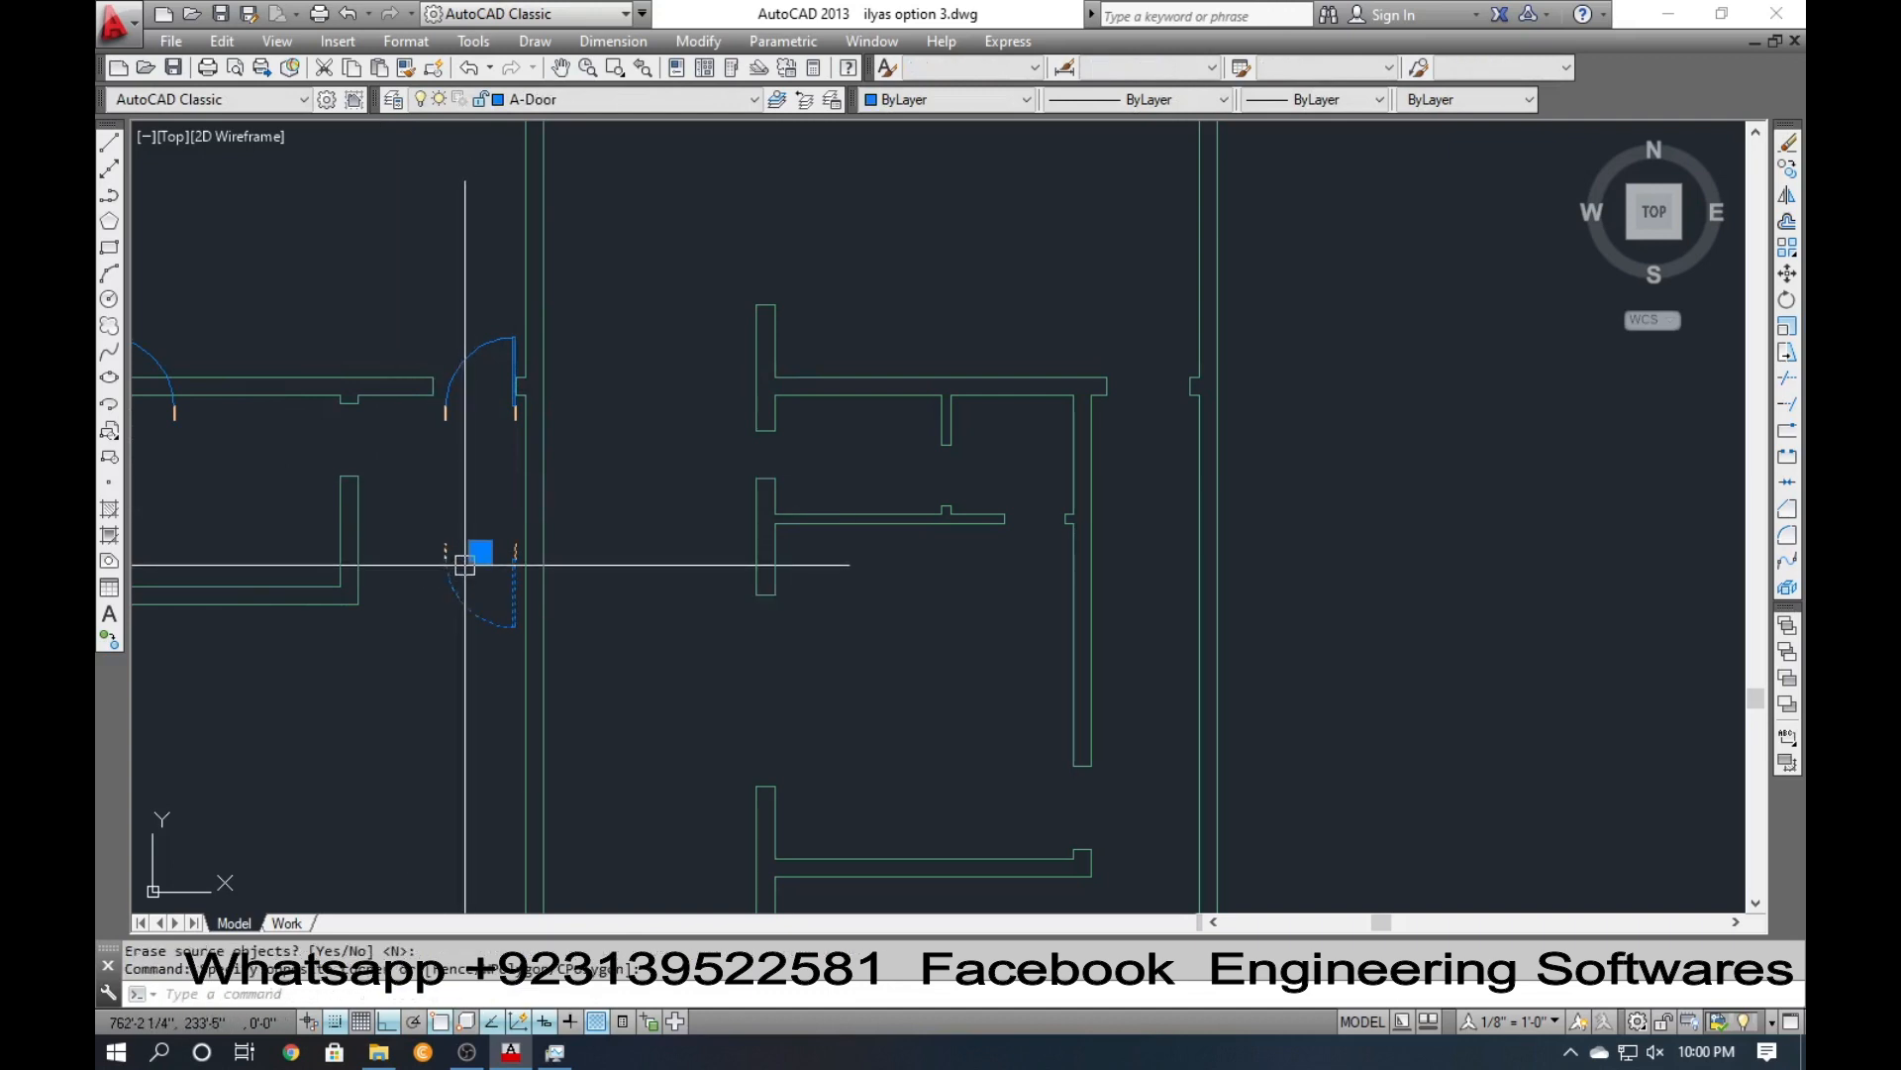
pyautogui.write('ro')
pyautogui.press('Return')
pyautogui.click(466, 639)
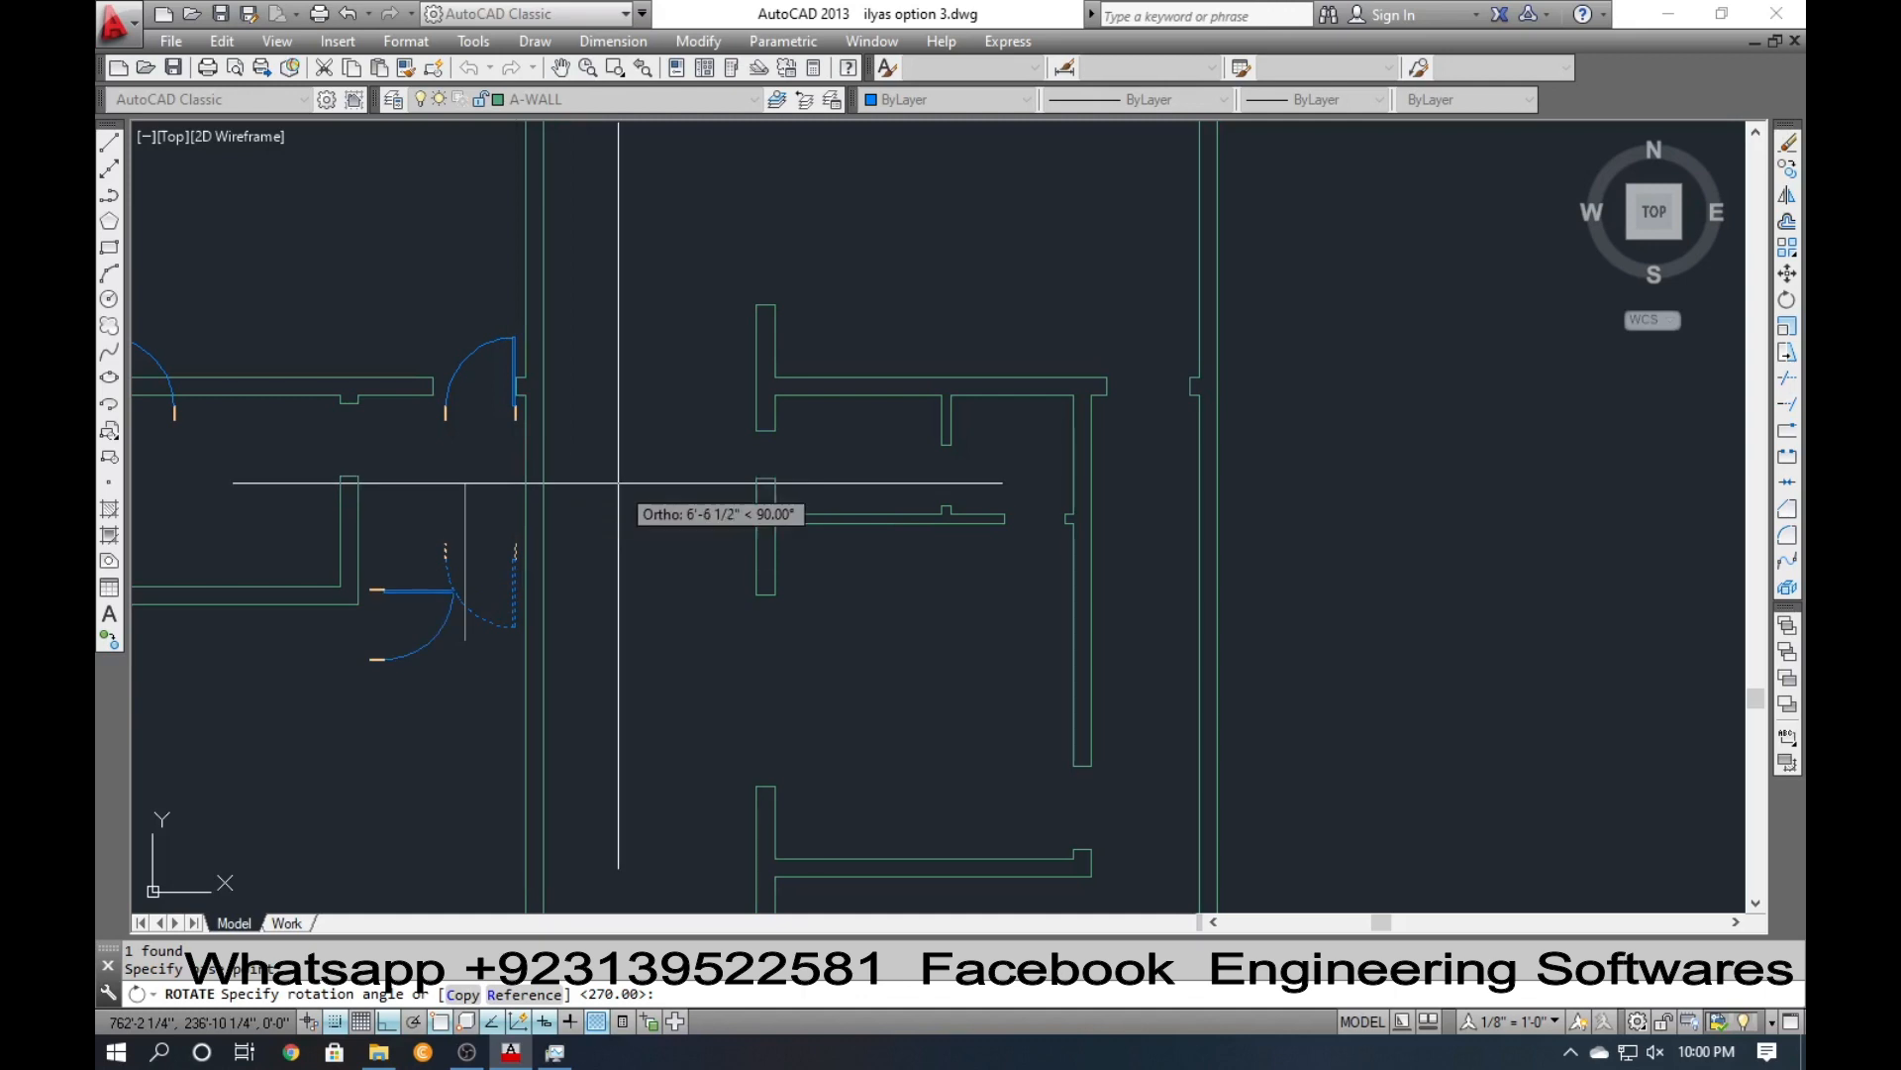
pyautogui.click(524, 495)
# Mirror the rotated door about a vertical axis to the left, and erase the source door.
pyautogui.write('mi')
pyautogui.press('Return')
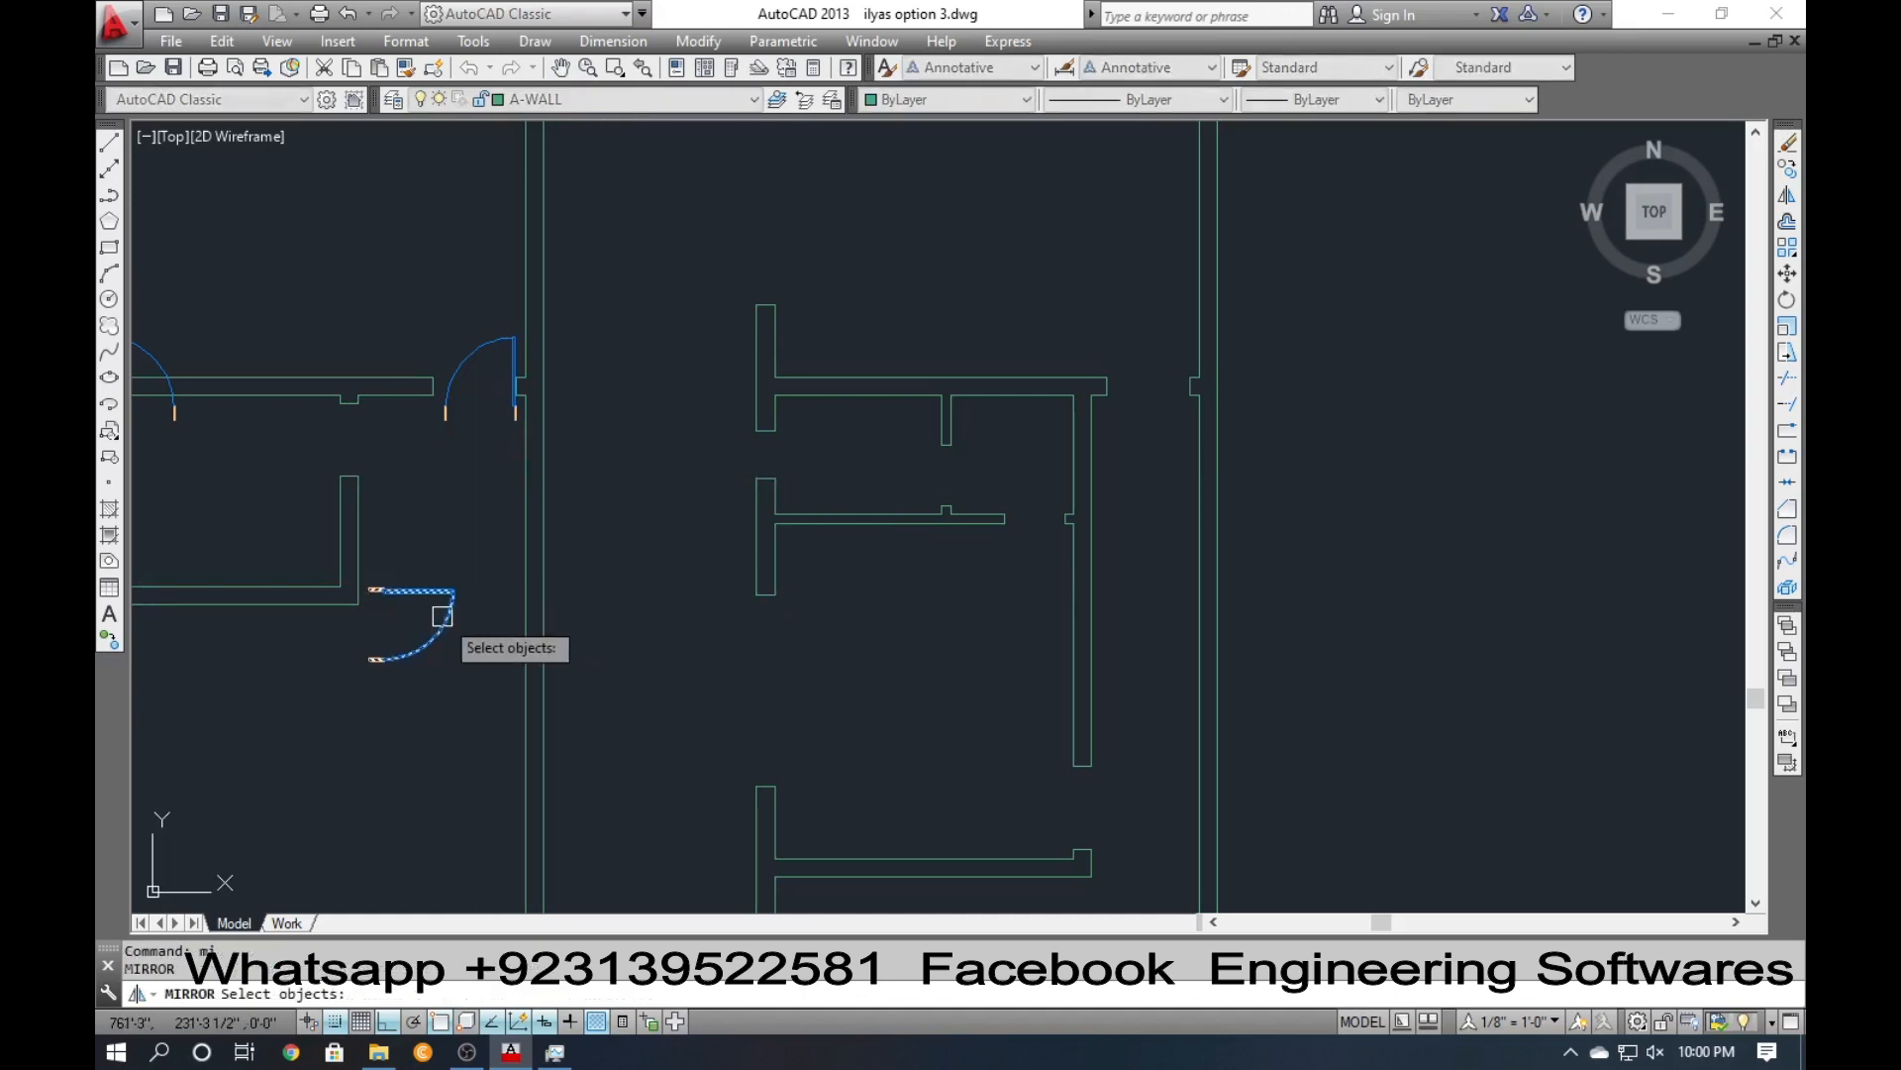
pyautogui.click(442, 616)
pyautogui.press('Return')
pyautogui.click(325, 640)
pyautogui.click(352, 706)
pyautogui.press('Return')
pyautogui.click(403, 659)
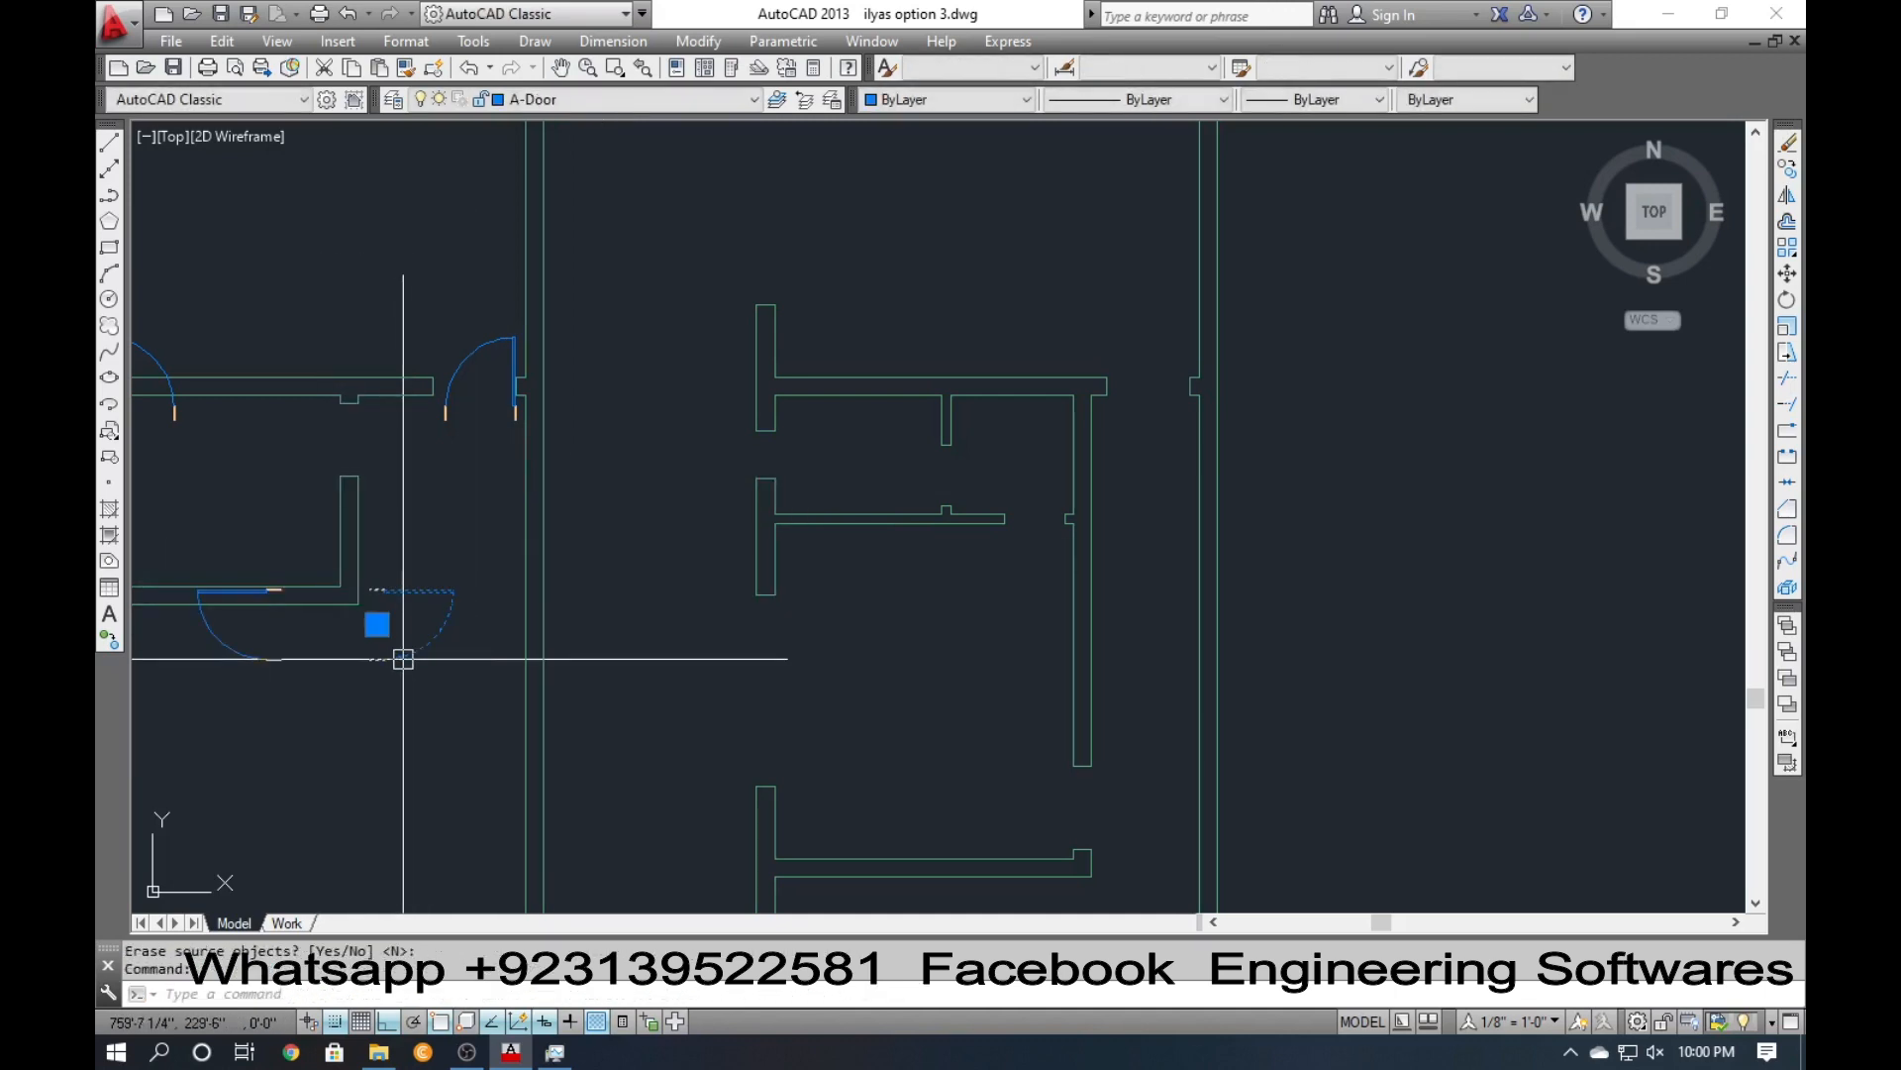
pyautogui.write('e')
pyautogui.press('Return')
# Align the horizontal door's two jambs with the wall-end midpoints of the small room's side opening.
pyautogui.moveTo(393, 628); pyautogui.dragTo(616, 640, button='middle')
pyautogui.press('Escape')
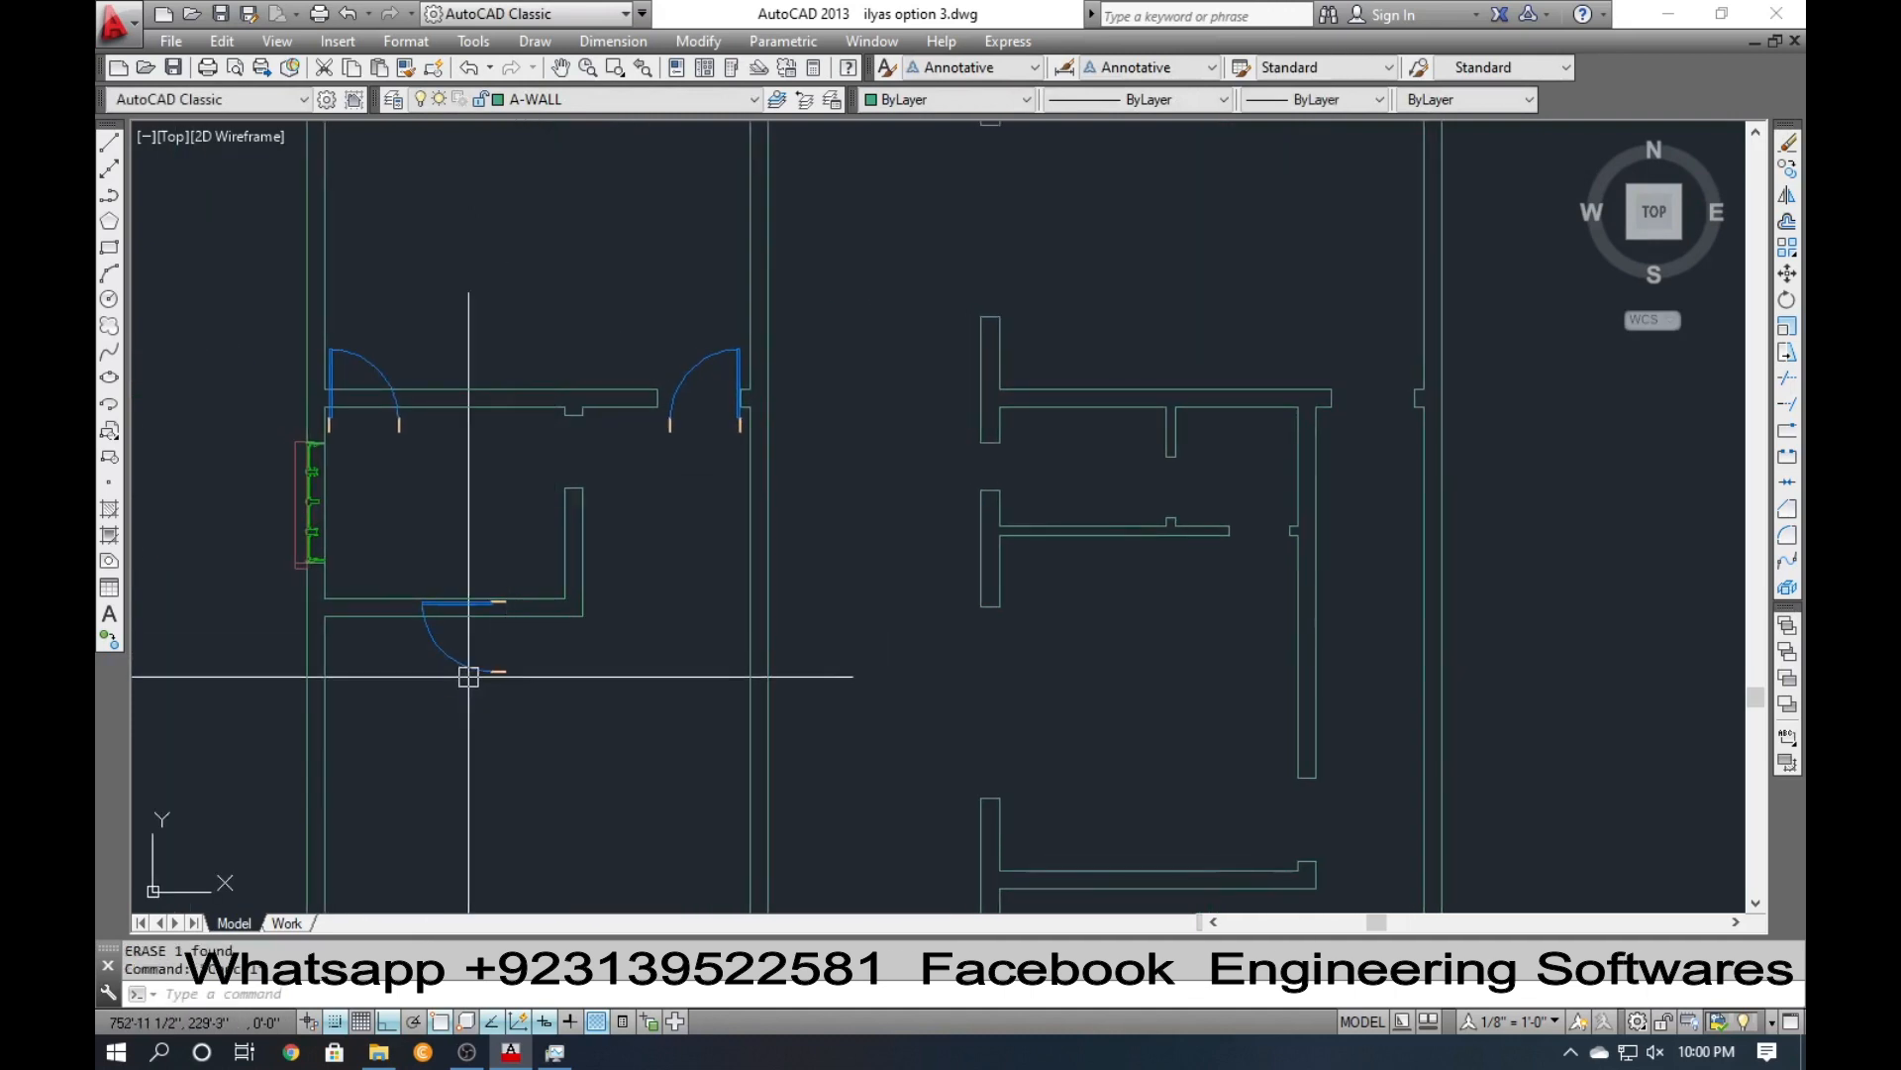
pyautogui.press('Return')
pyautogui.click(468, 667)
pyautogui.press('Return')
pyautogui.scroll(4, 502, 607)
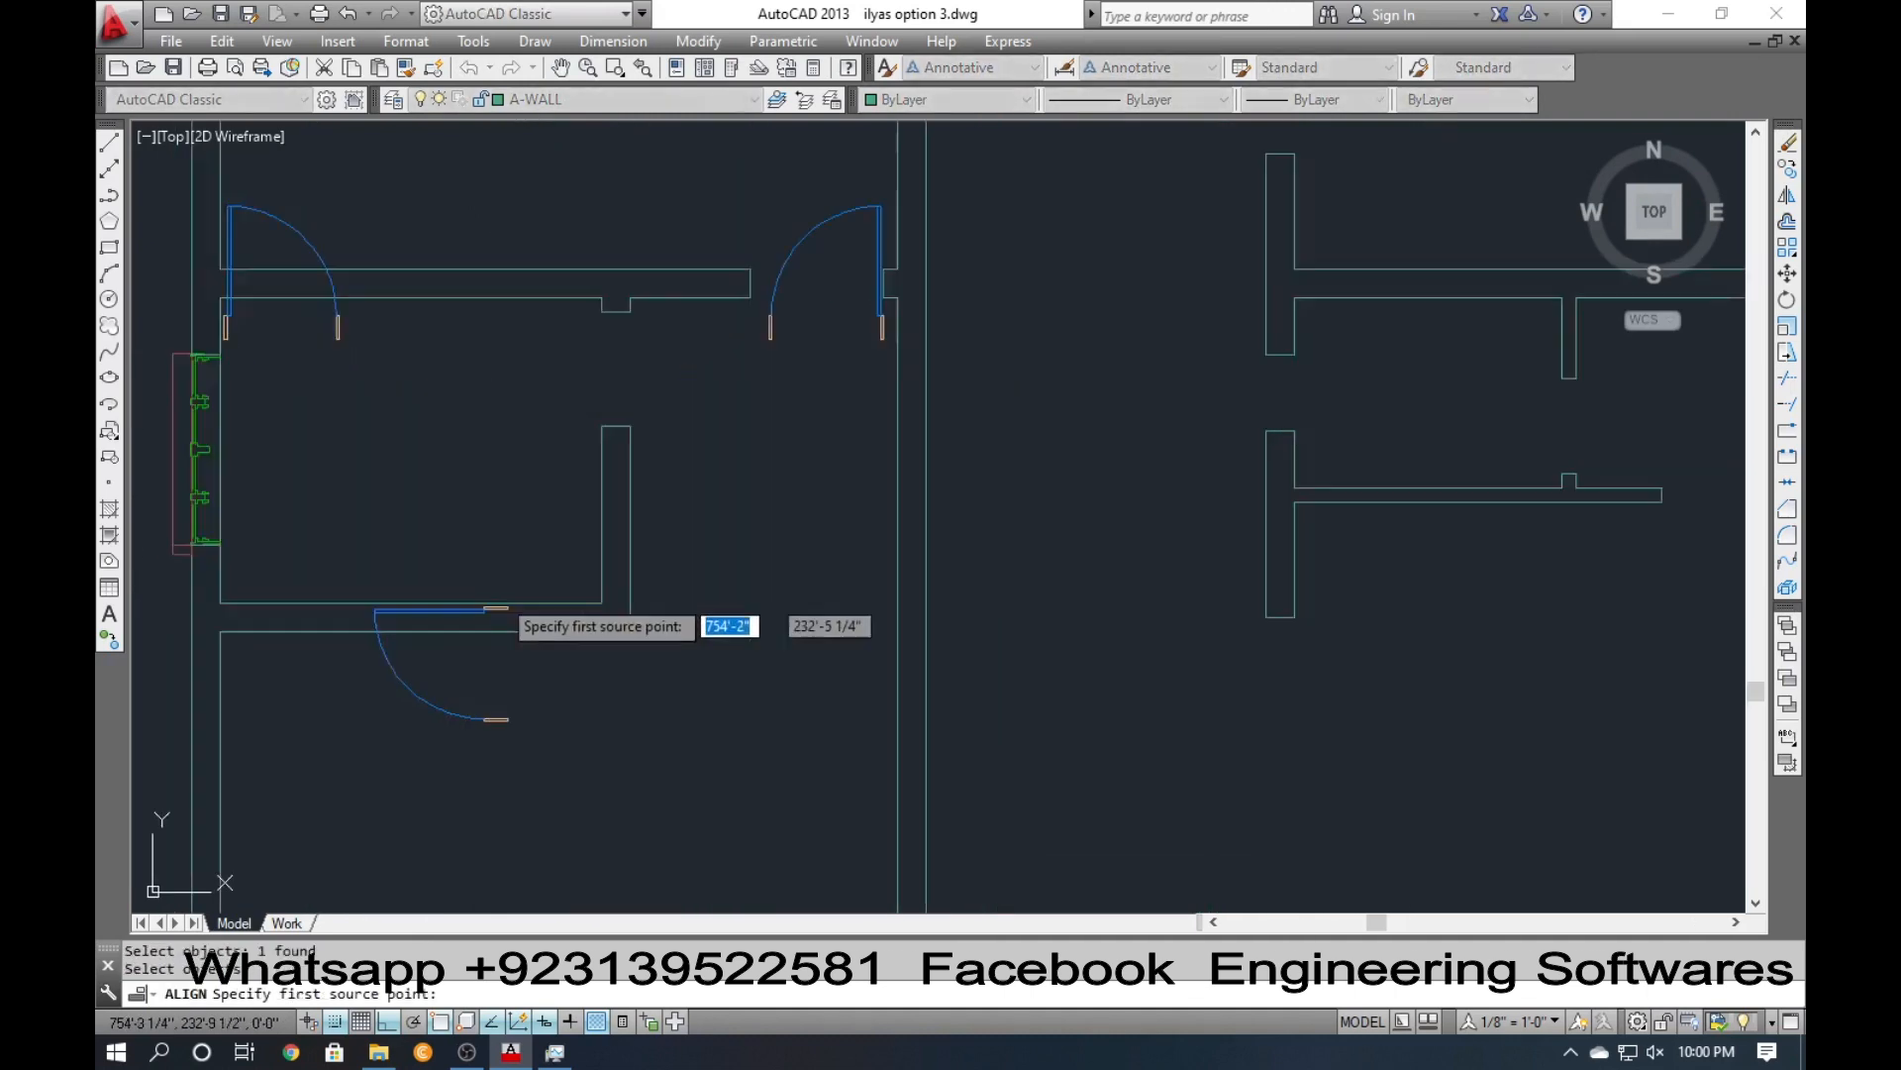
pyautogui.click(504, 607)
pyautogui.scroll(-5, 525, 609)
pyautogui.scroll(-2, 587, 598)
pyautogui.scroll(5, 622, 427)
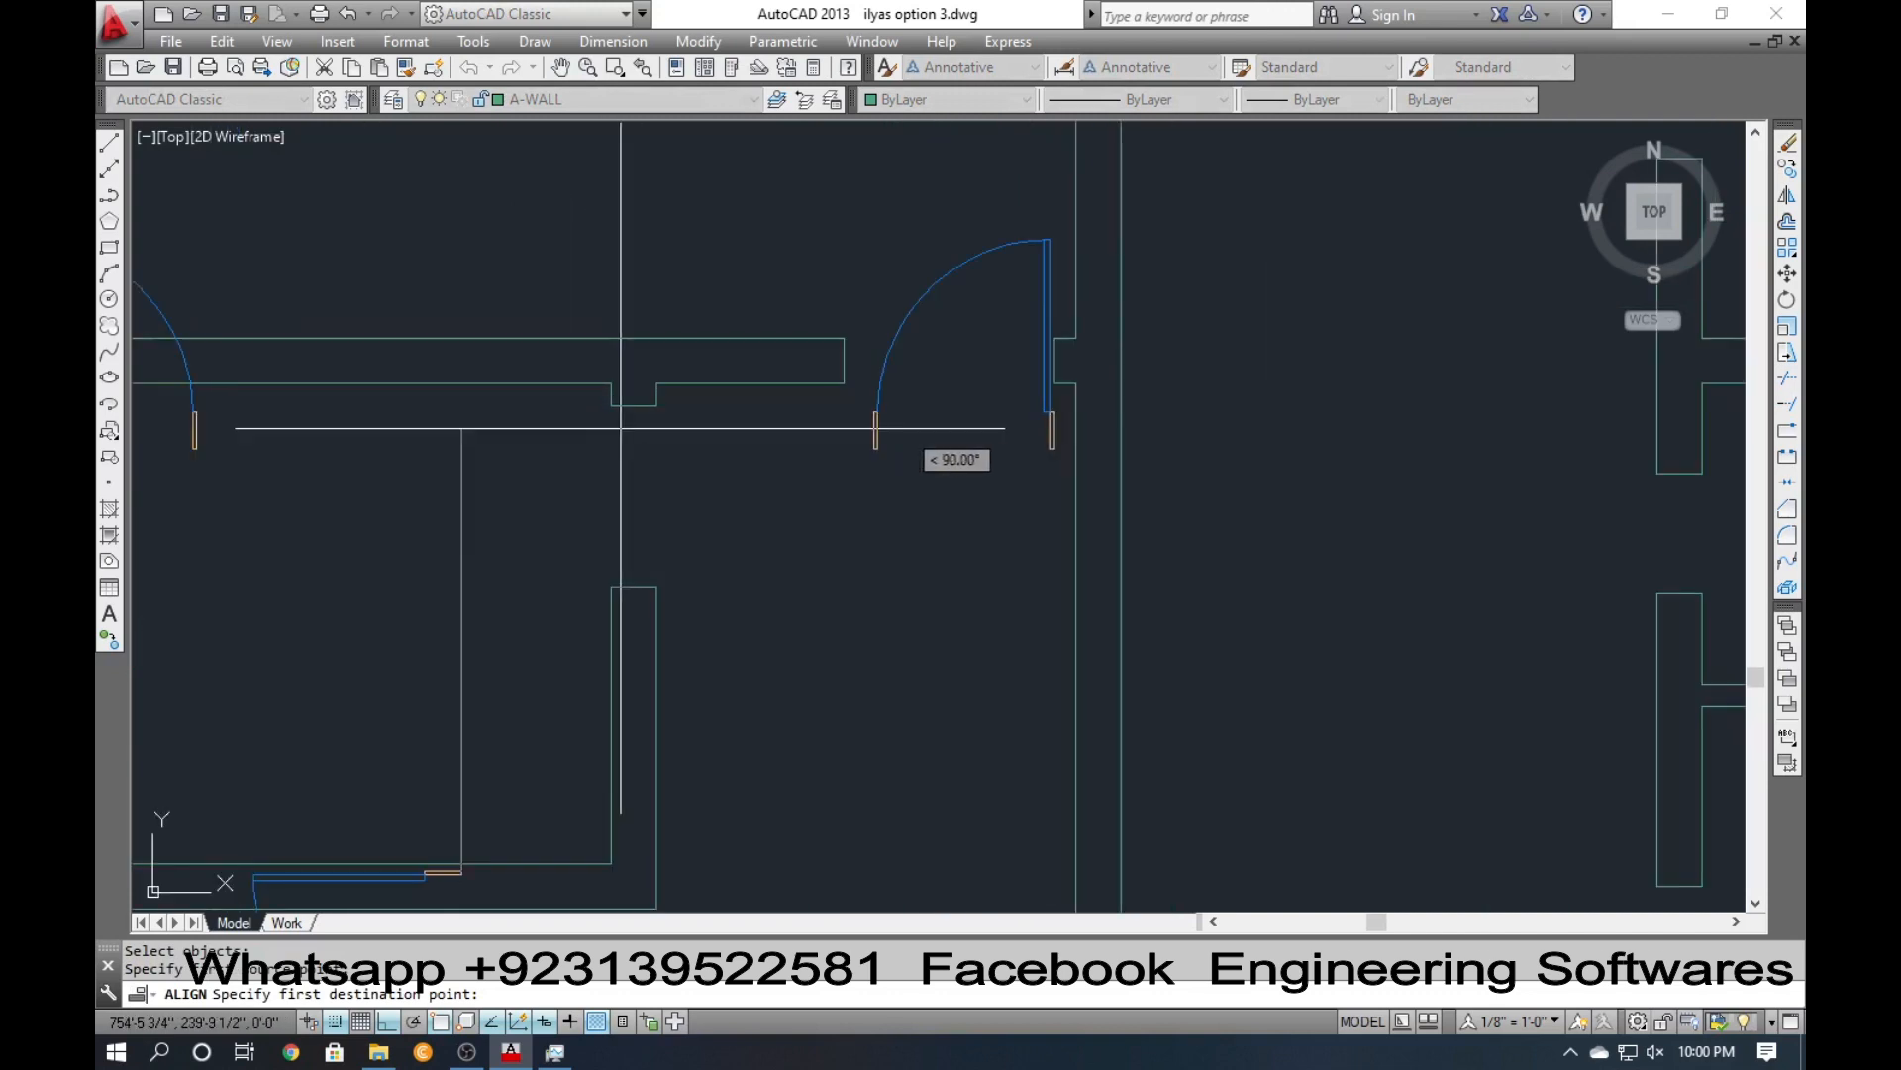
pyautogui.click(634, 406)
pyautogui.scroll(-3, 525, 609)
pyautogui.scroll(6, 495, 560)
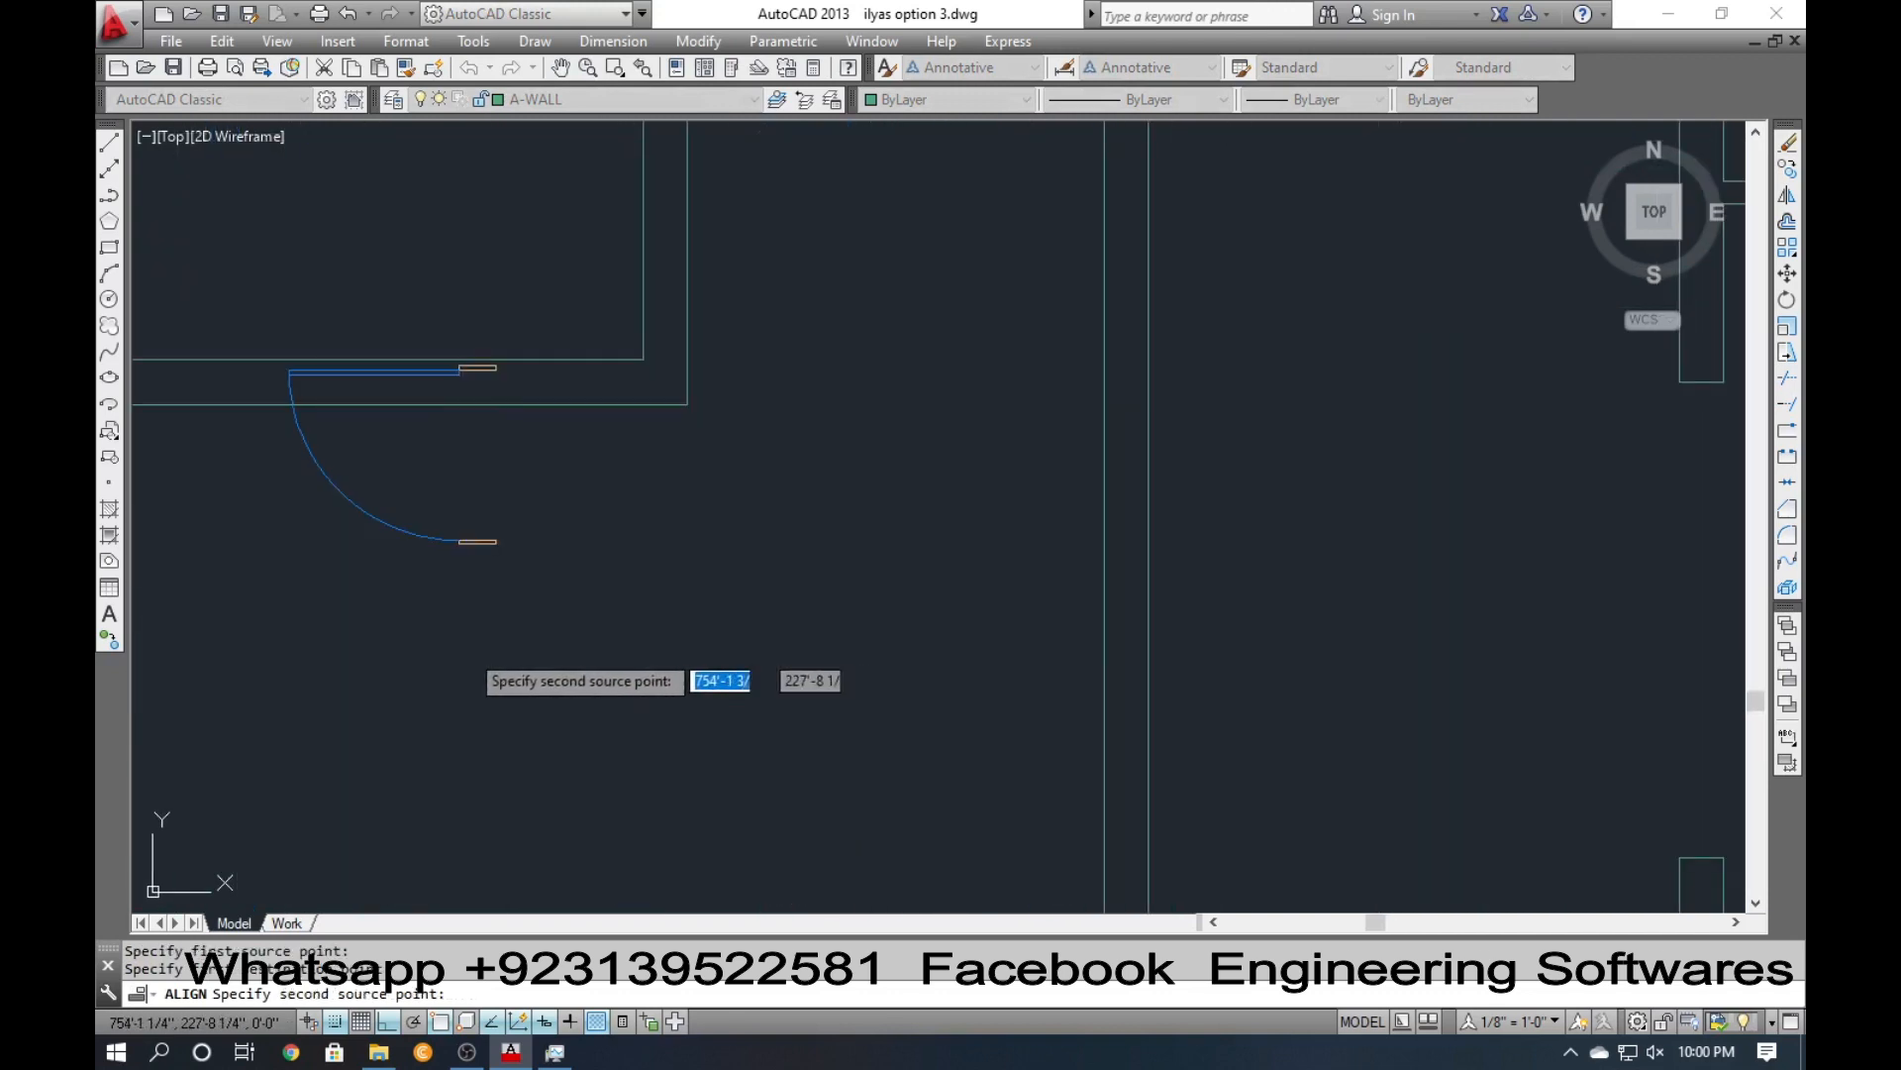
pyautogui.click(495, 543)
pyautogui.scroll(-3, 491, 584)
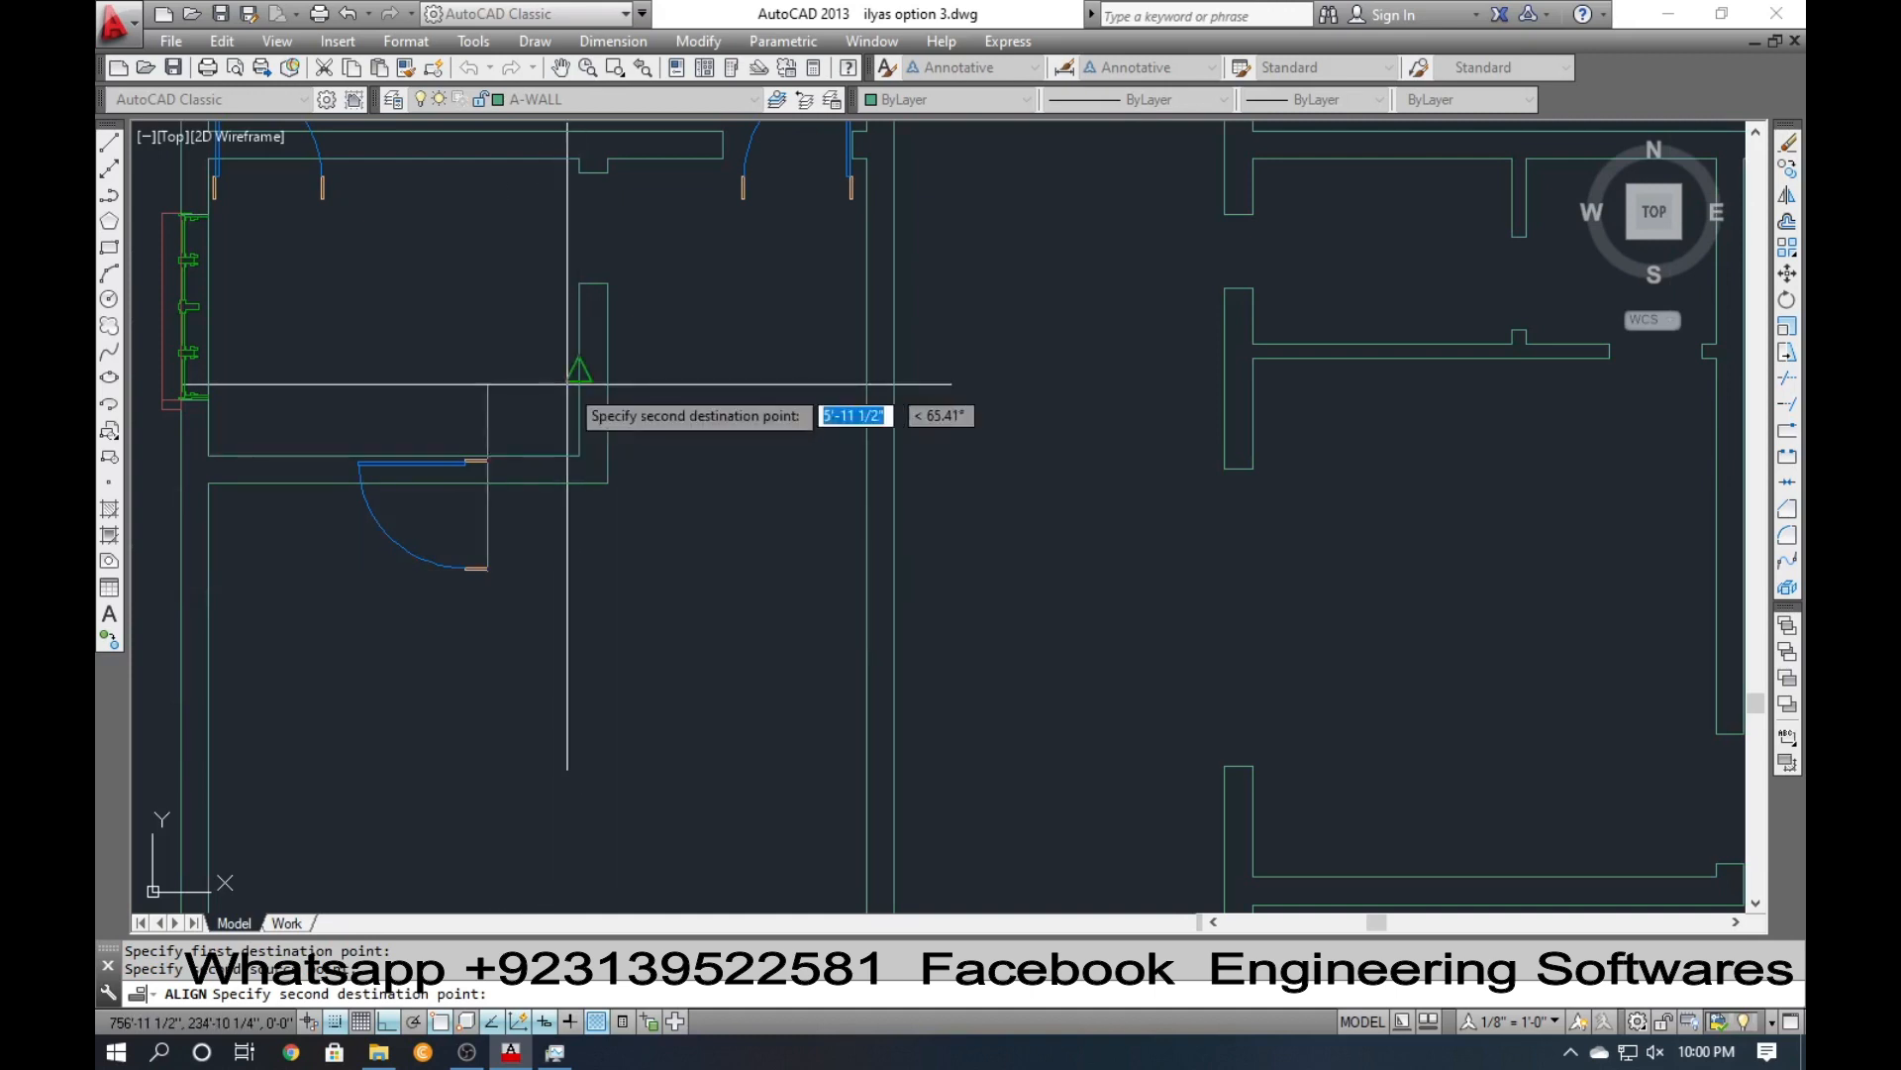
pyautogui.scroll(5, 589, 297)
pyautogui.click(595, 276)
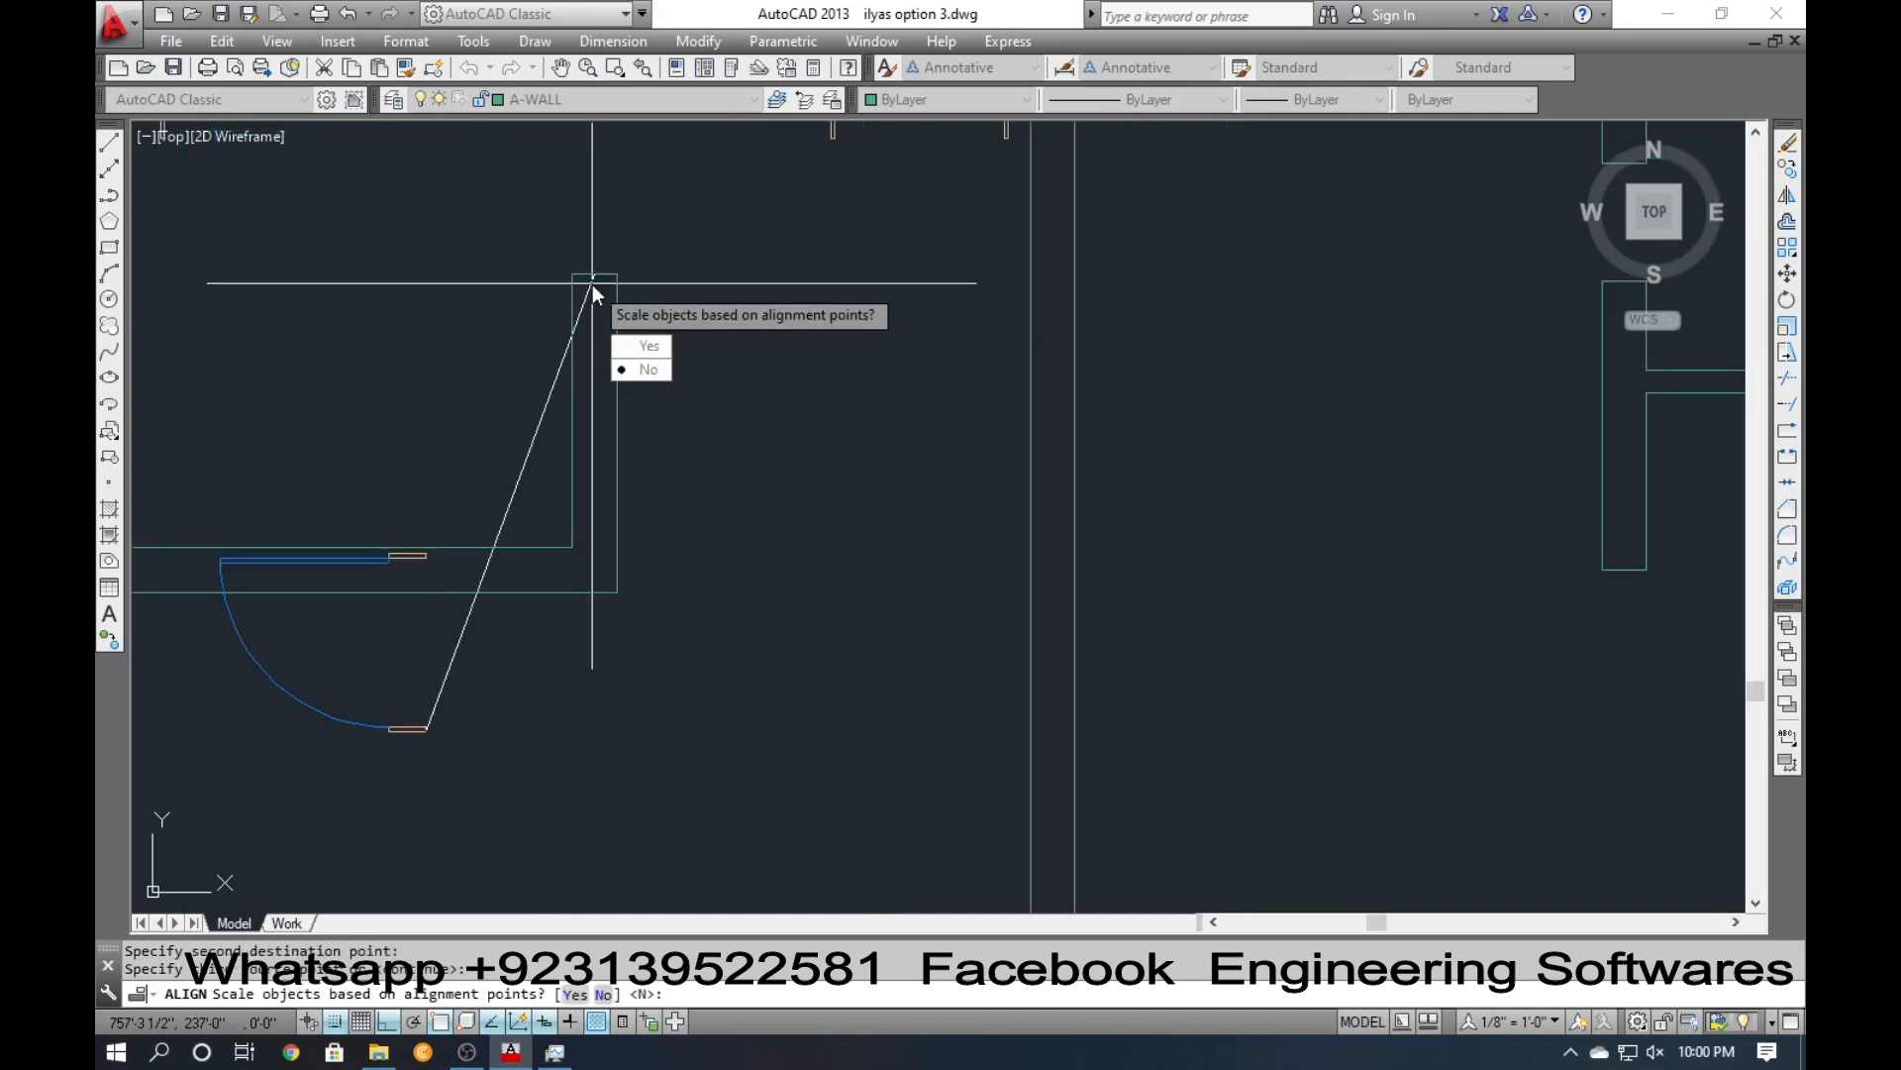
pyautogui.press('Return')
# Align the right upward-swinging door with the opening beside the outer wall, matching both jambs to the wall-end midpoints and scaling it to fit.
pyautogui.scroll(-3, 611, 430)
pyautogui.scroll(6, 667, 297)
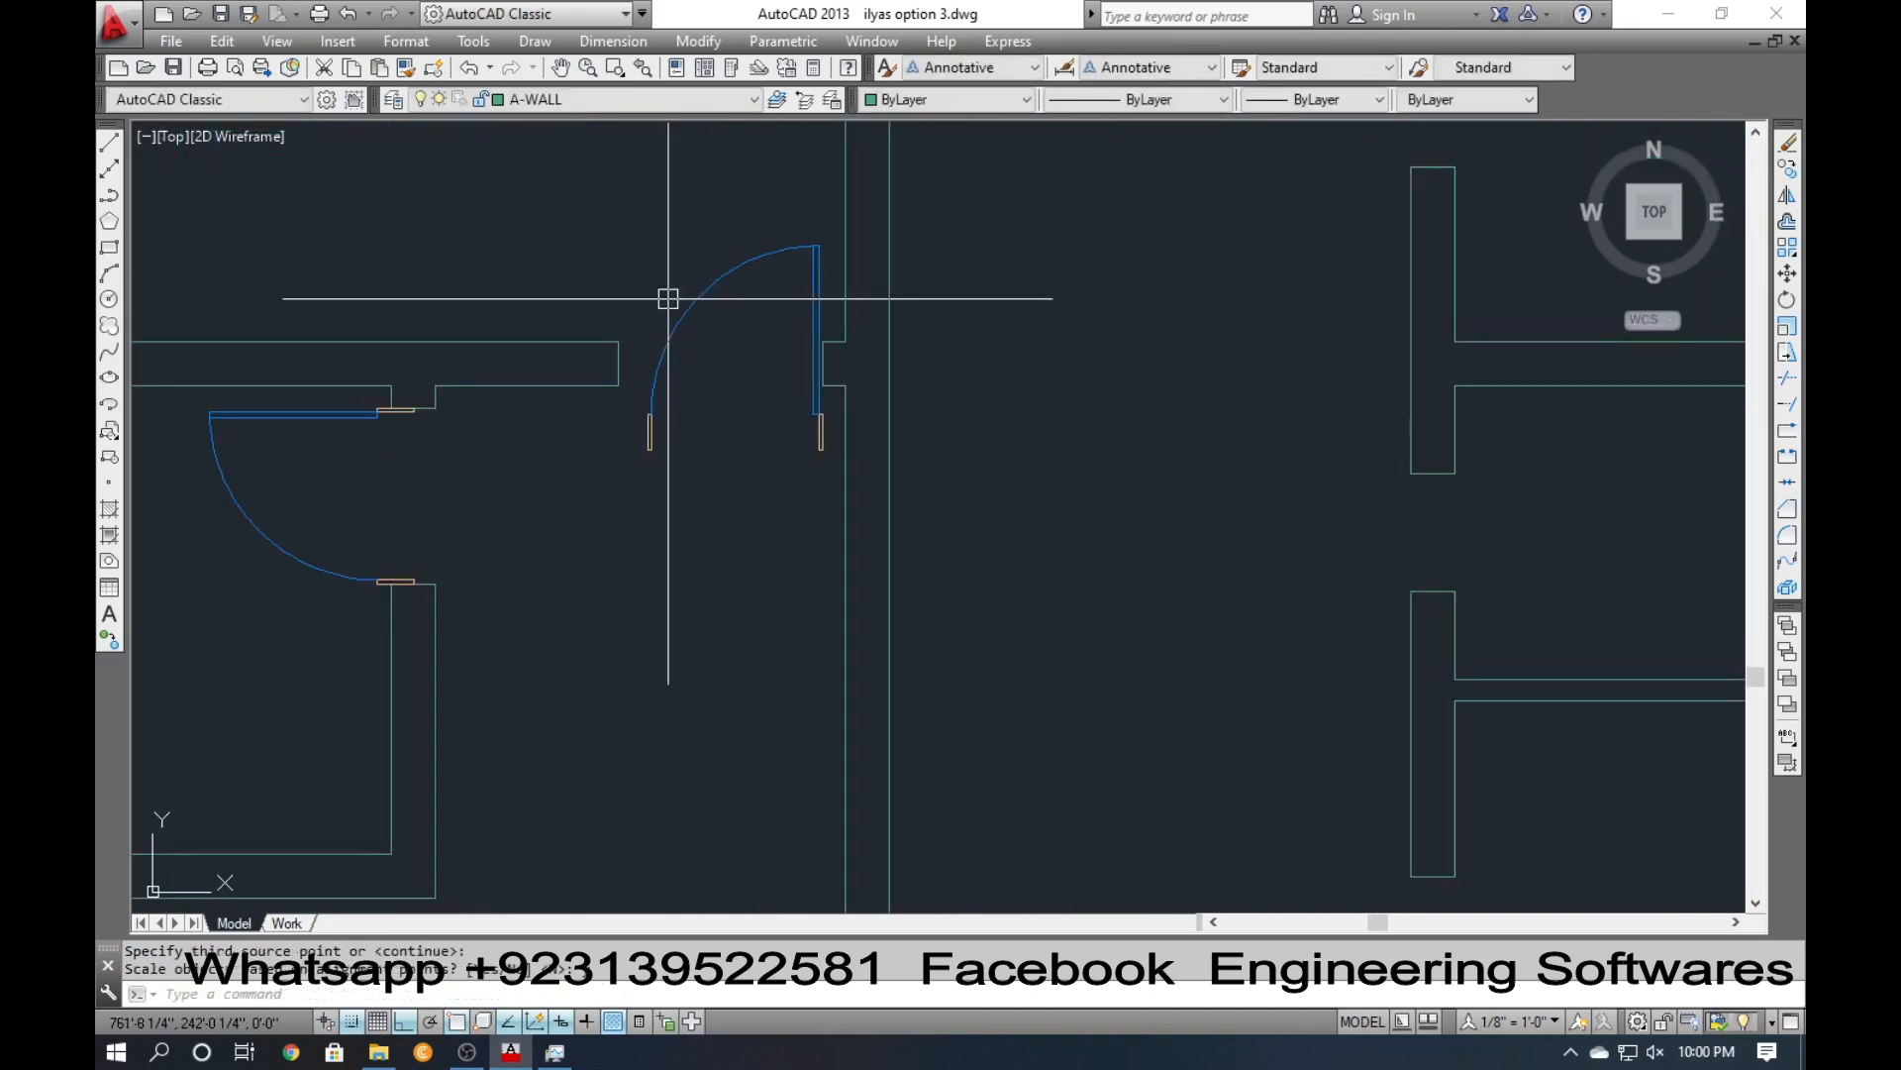
pyautogui.press('Return')
pyautogui.click(662, 342)
pyautogui.press('Return')
pyautogui.scroll(5, 648, 502)
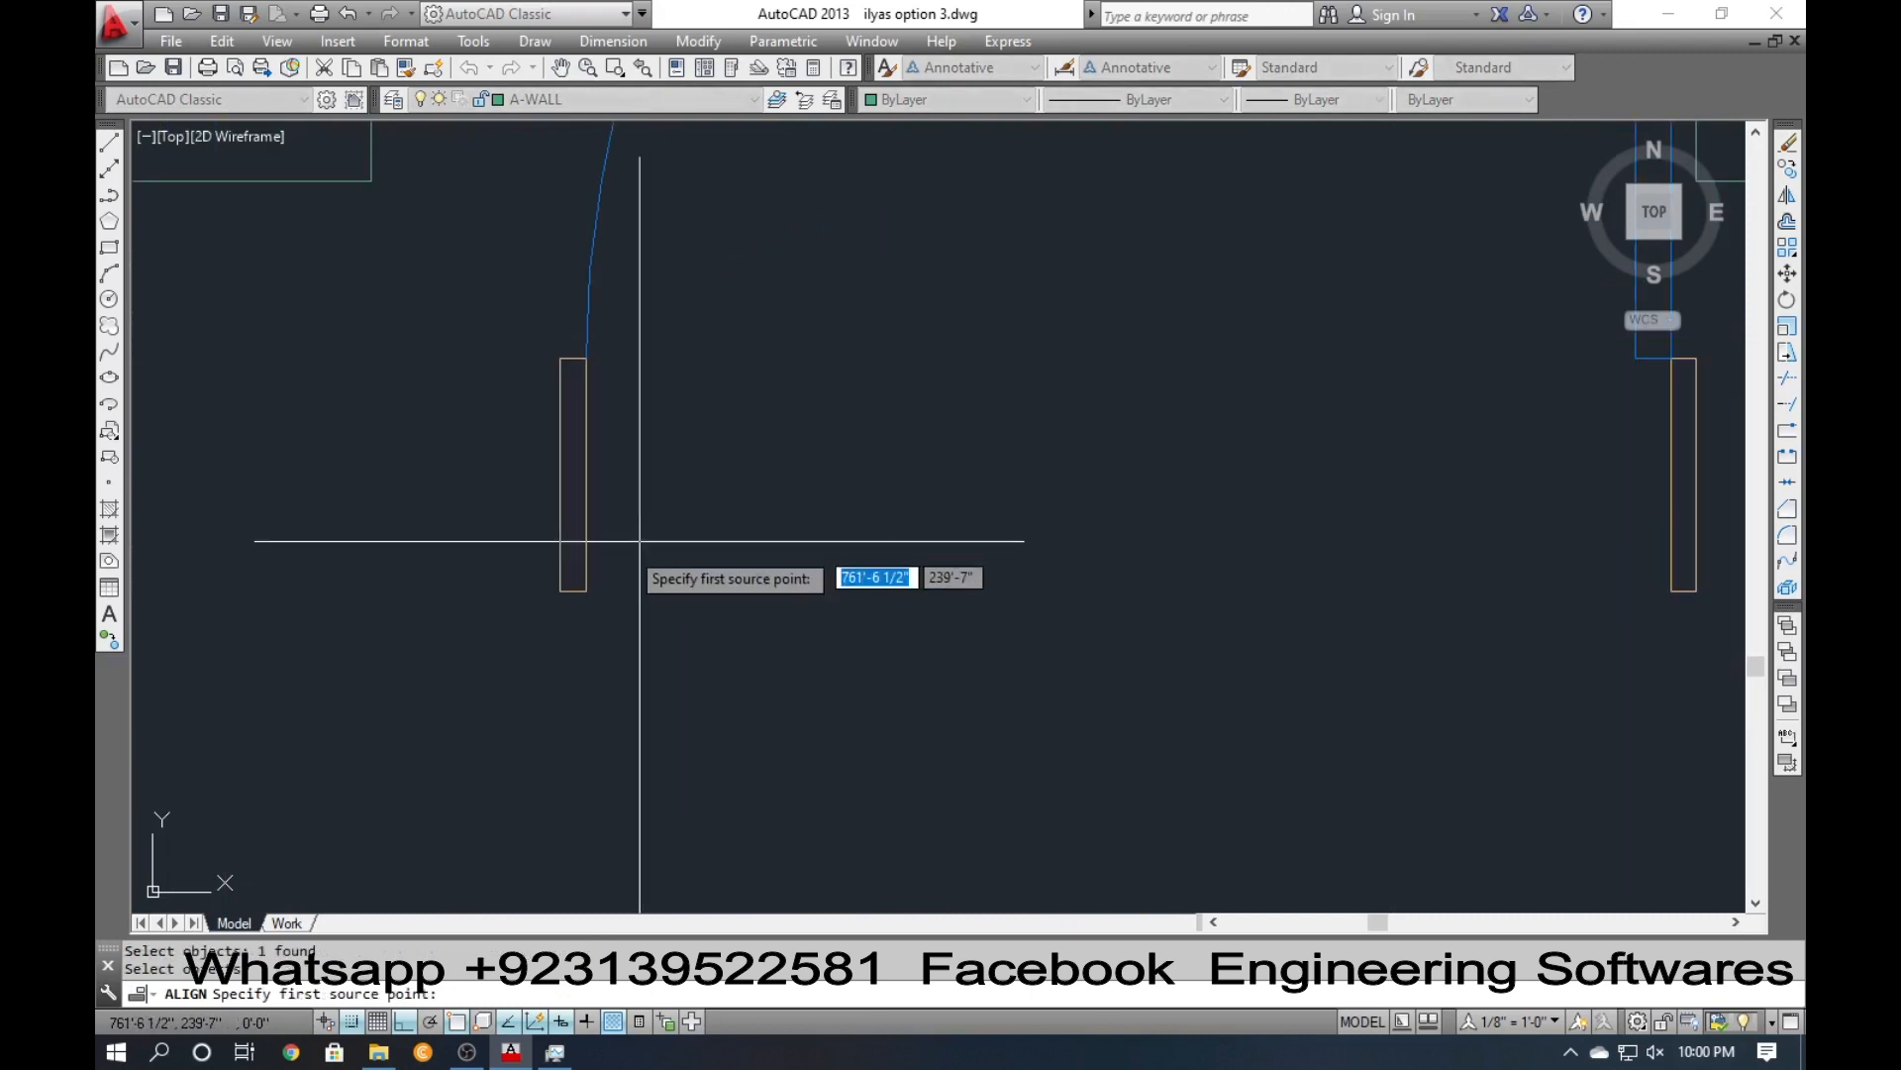
pyautogui.click(559, 592)
pyautogui.scroll(-2, 559, 592)
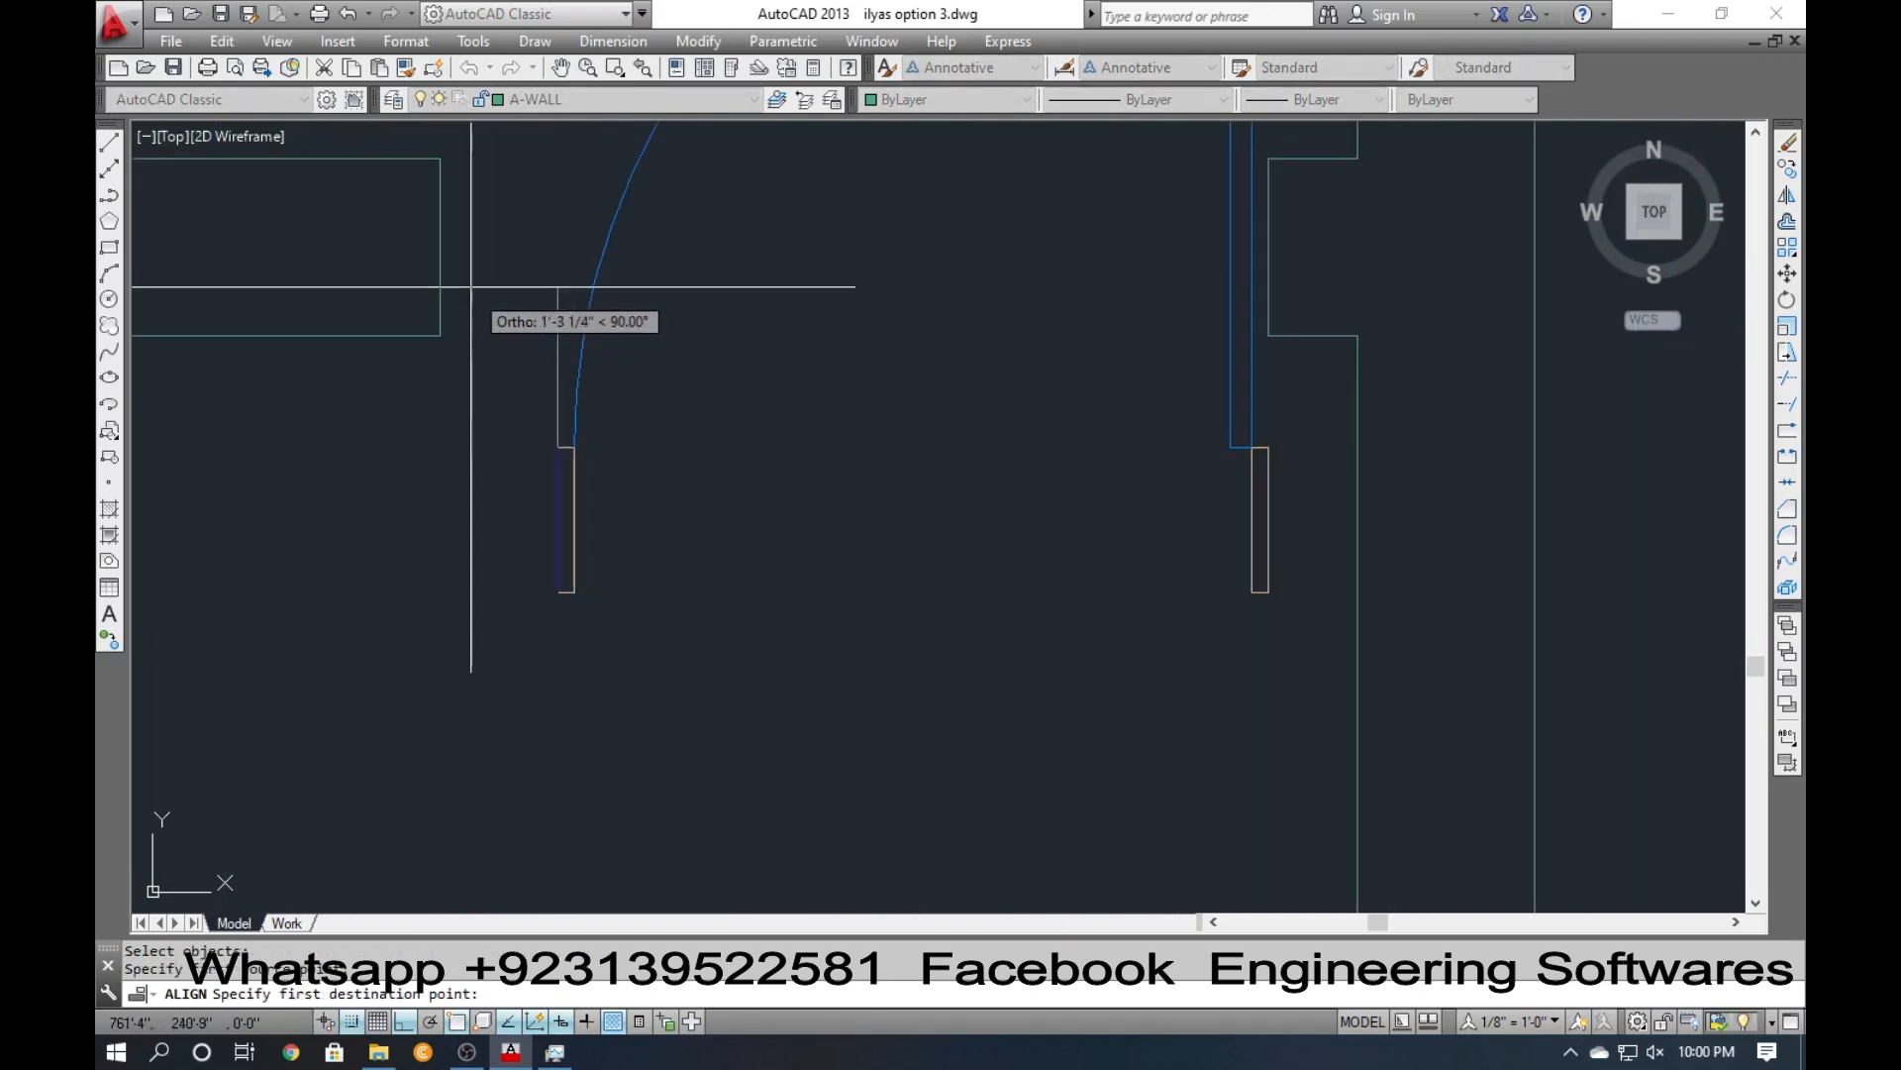
pyautogui.click(440, 248)
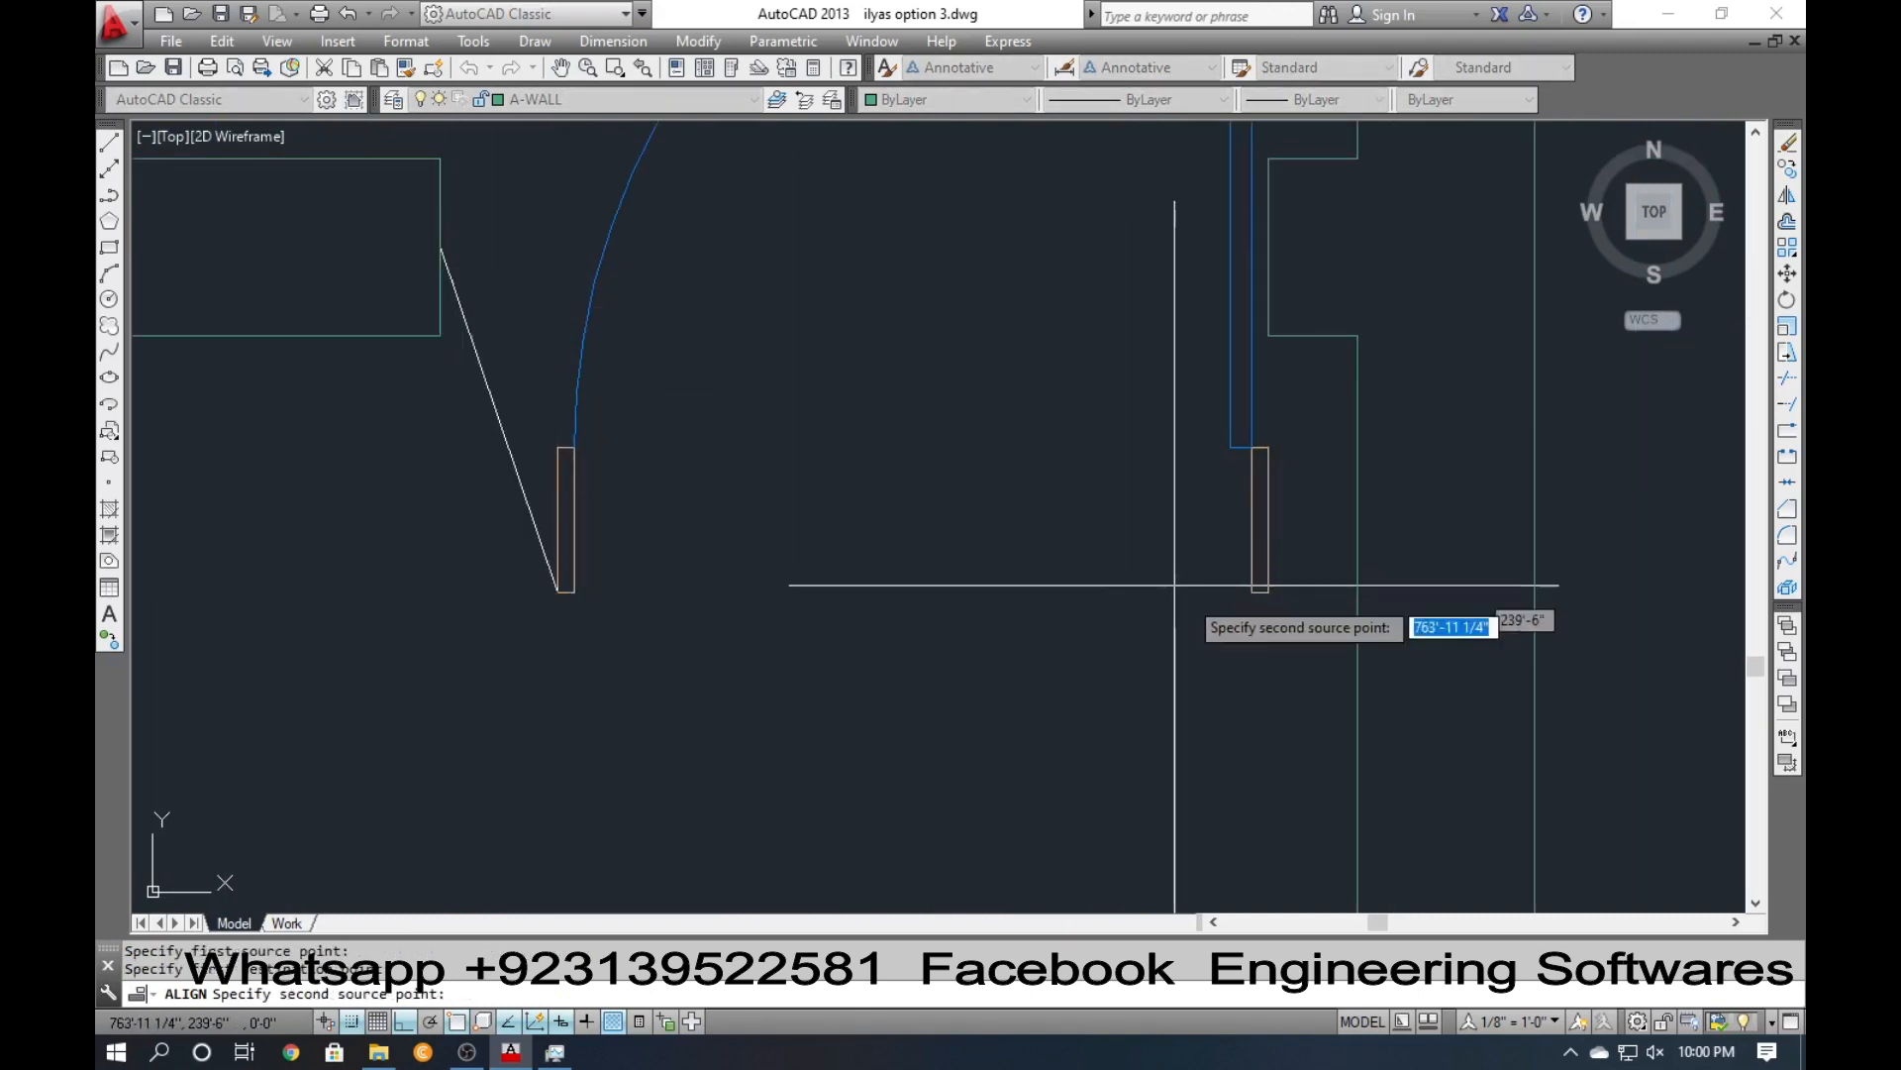
pyautogui.click(1267, 592)
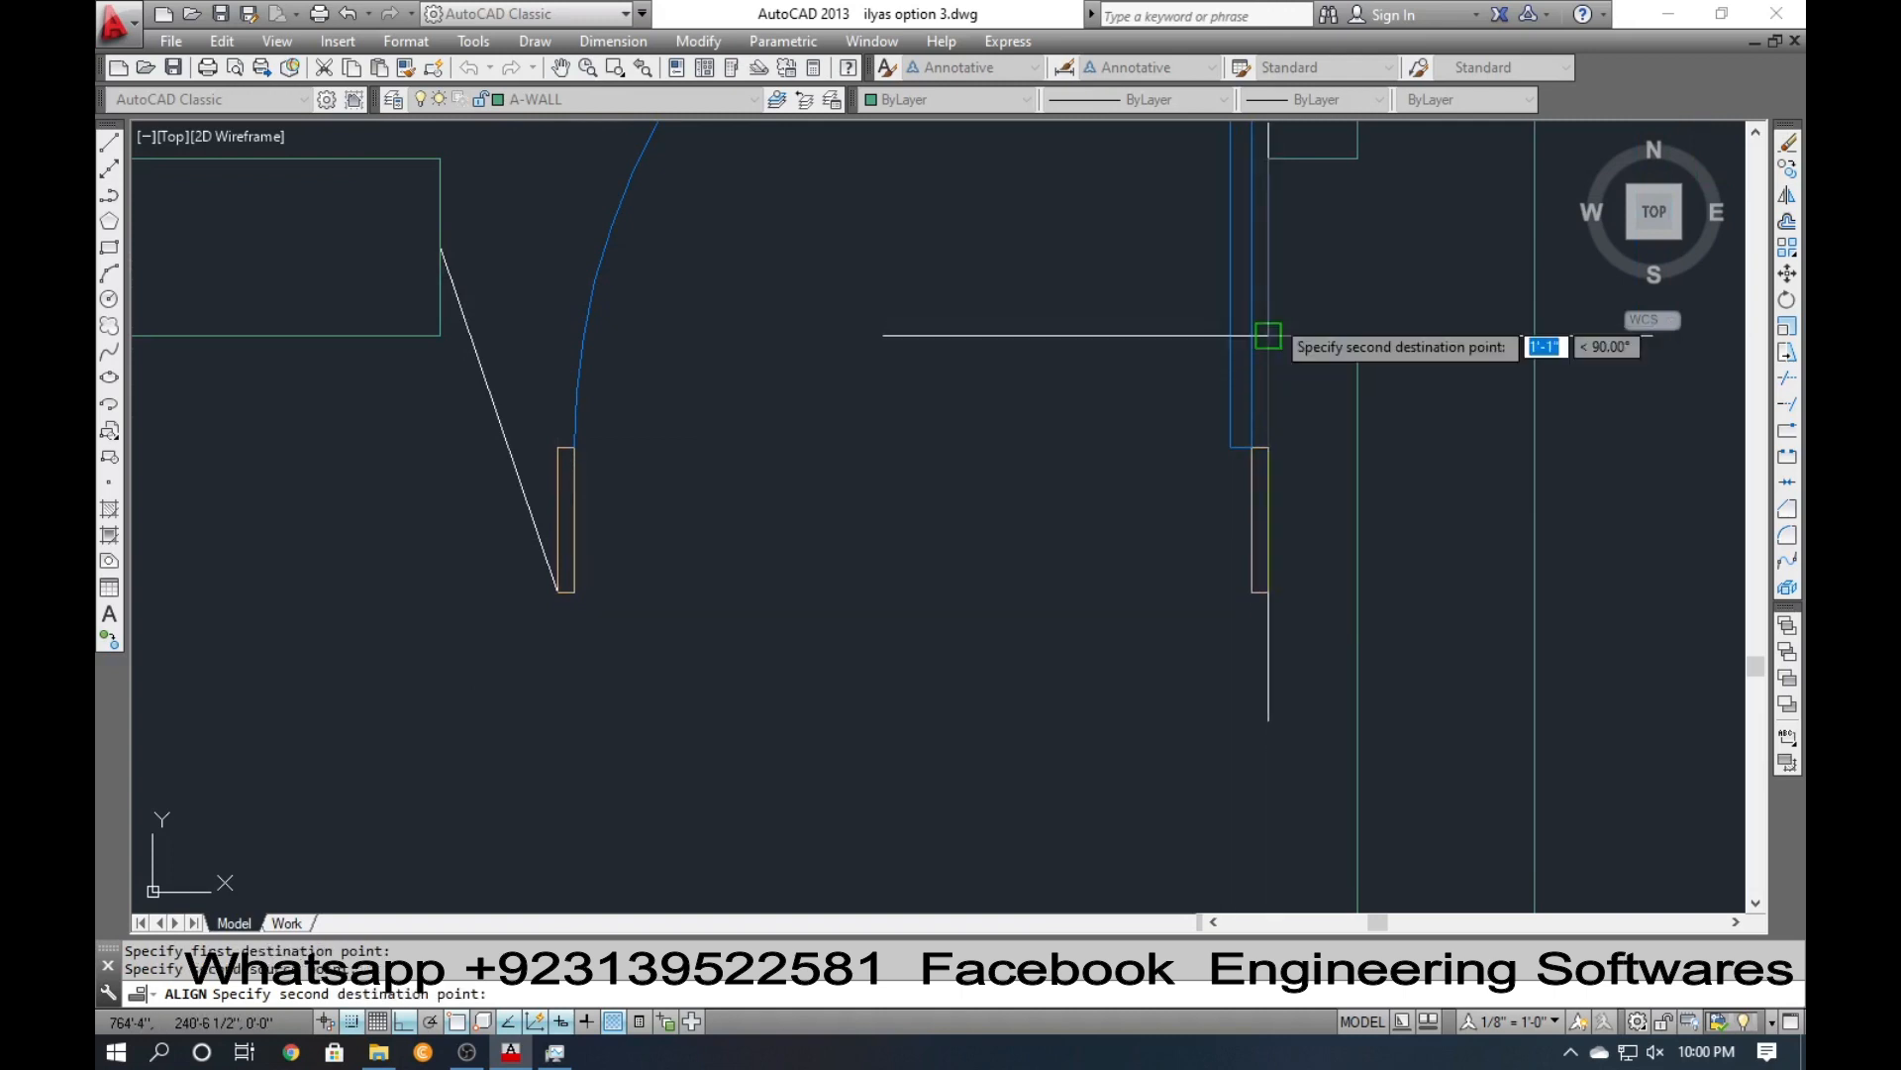
pyautogui.click(1267, 247)
pyautogui.press('Return')
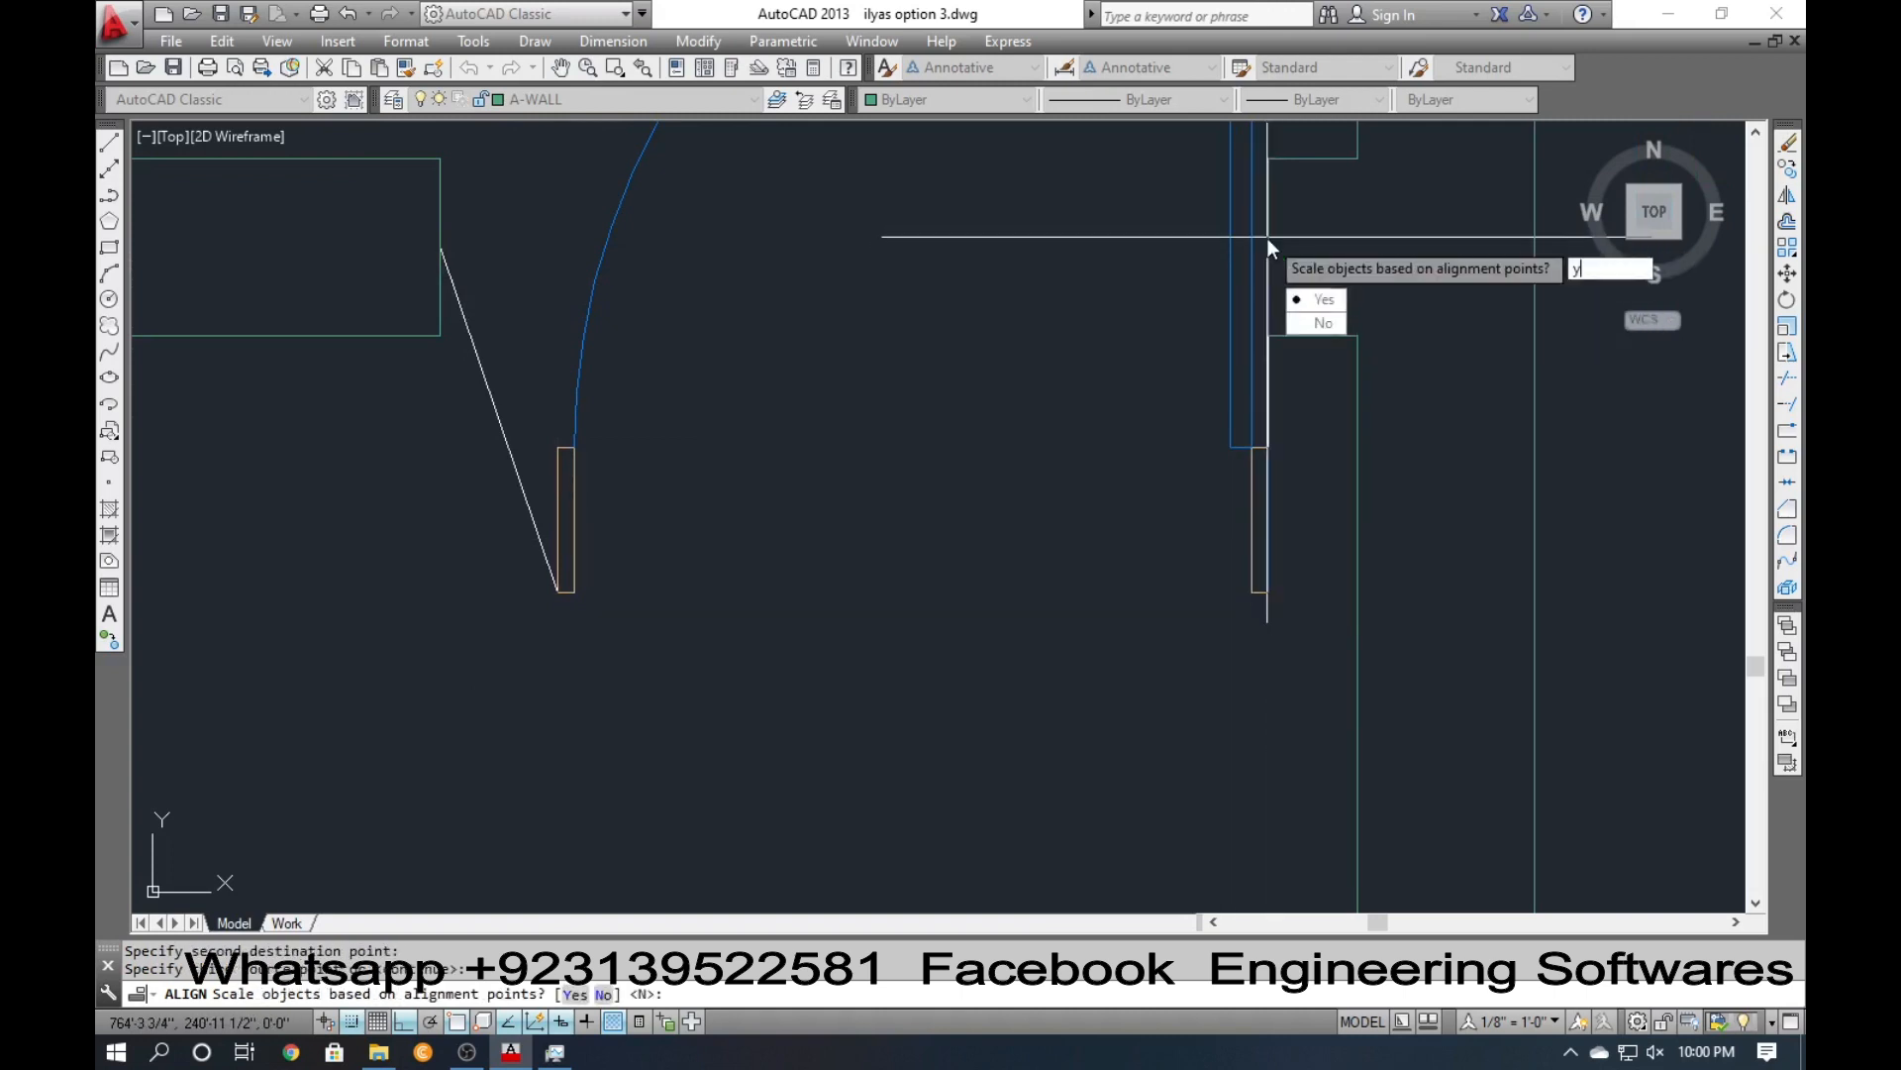
pyautogui.press('Return')
# Align the left upward-swinging door with the upper-left room's opening, matching its jambs to the wall ends and scaling it to fit.
pyautogui.scroll(-3, 1268, 246)
pyautogui.scroll(-2, 760, 629)
pyautogui.scroll(6, 503, 596)
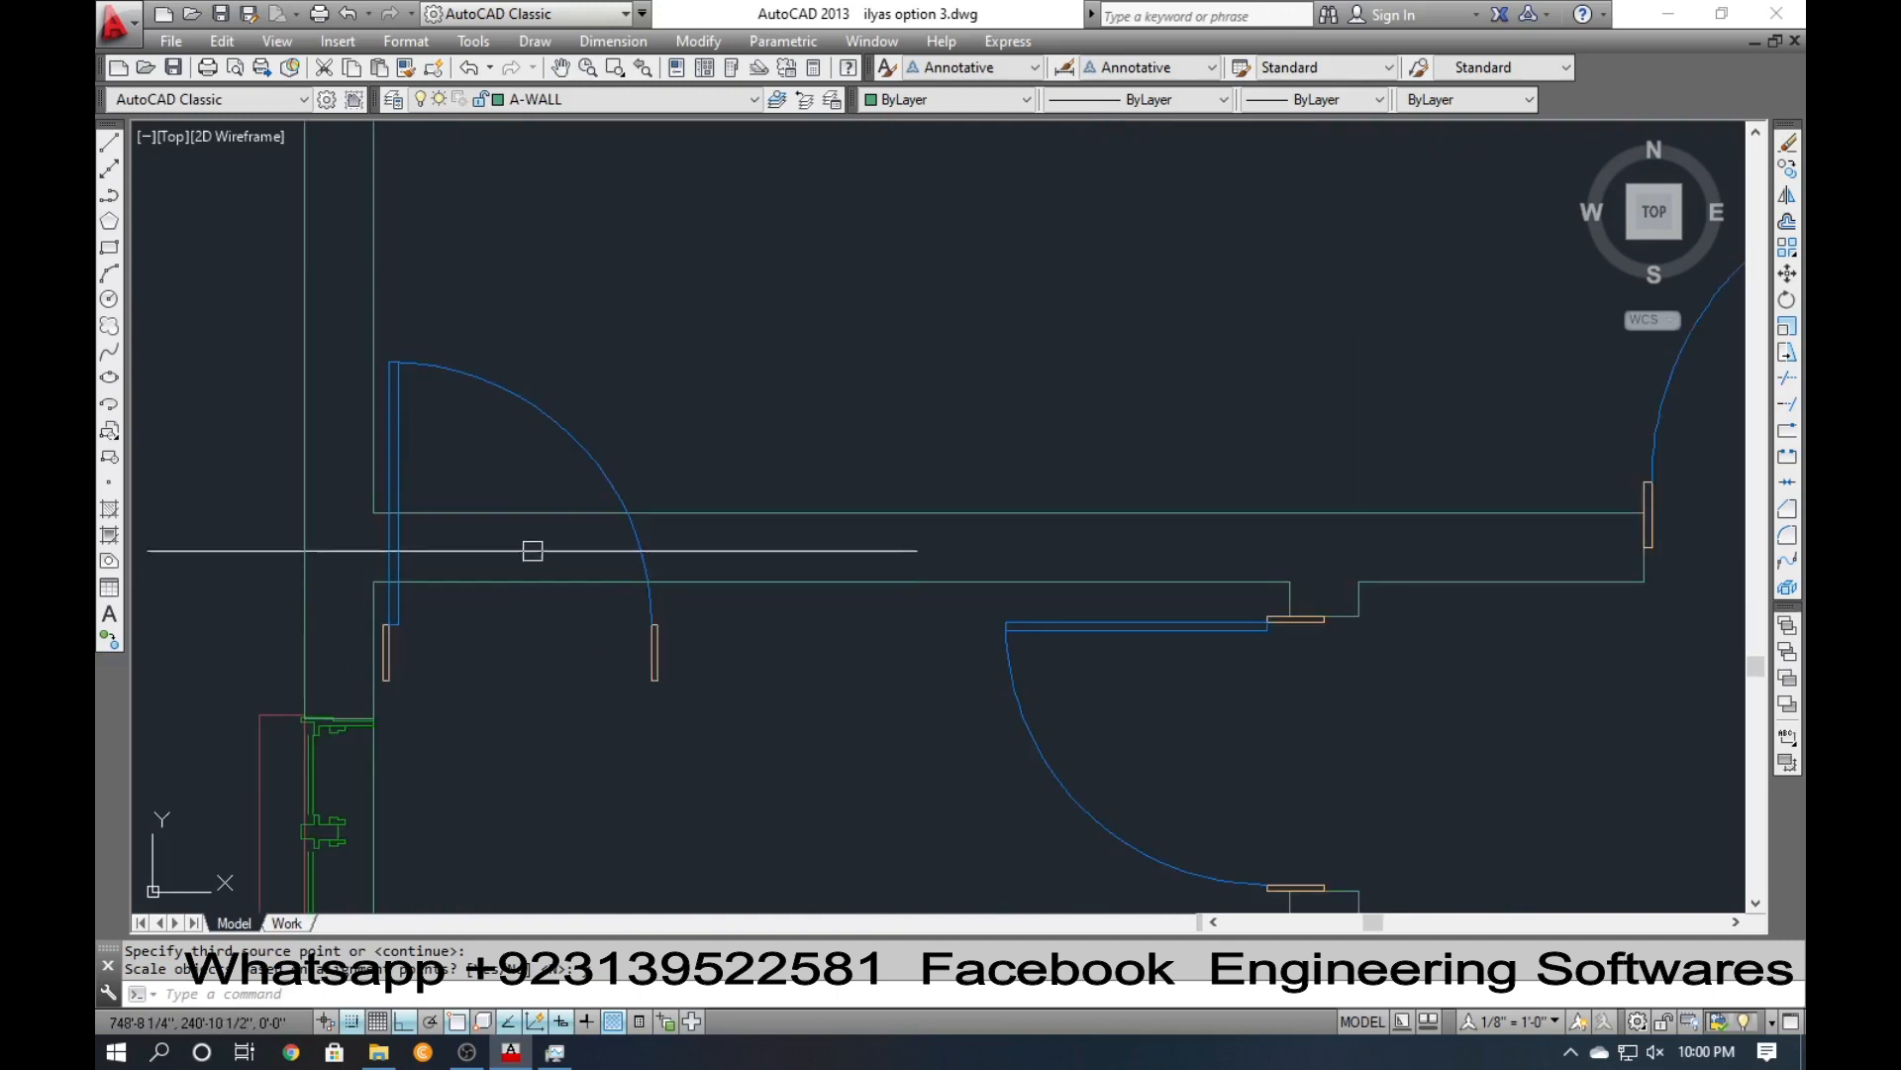
pyautogui.press('Return')
pyautogui.click(546, 413)
pyautogui.press('Return')
pyautogui.scroll(2, 391, 685)
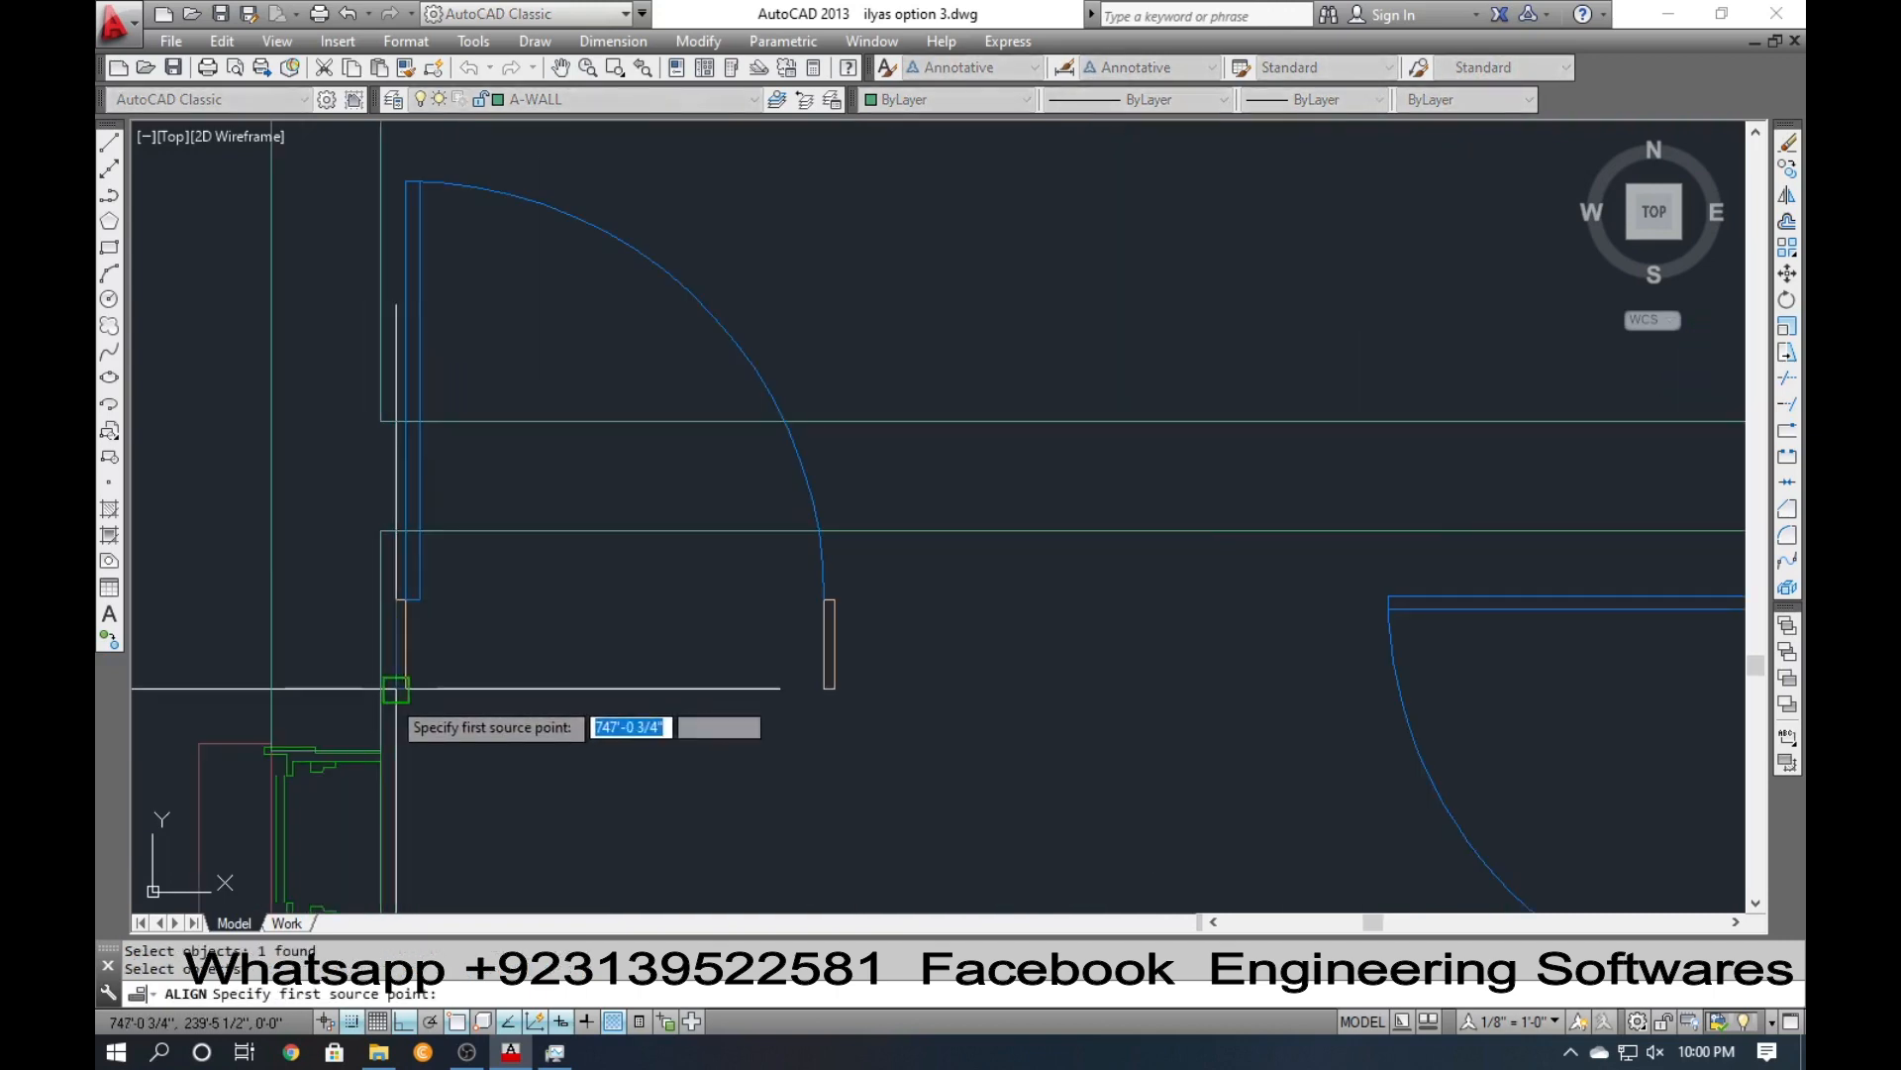
pyautogui.click(395, 689)
pyautogui.scroll(-3, 395, 689)
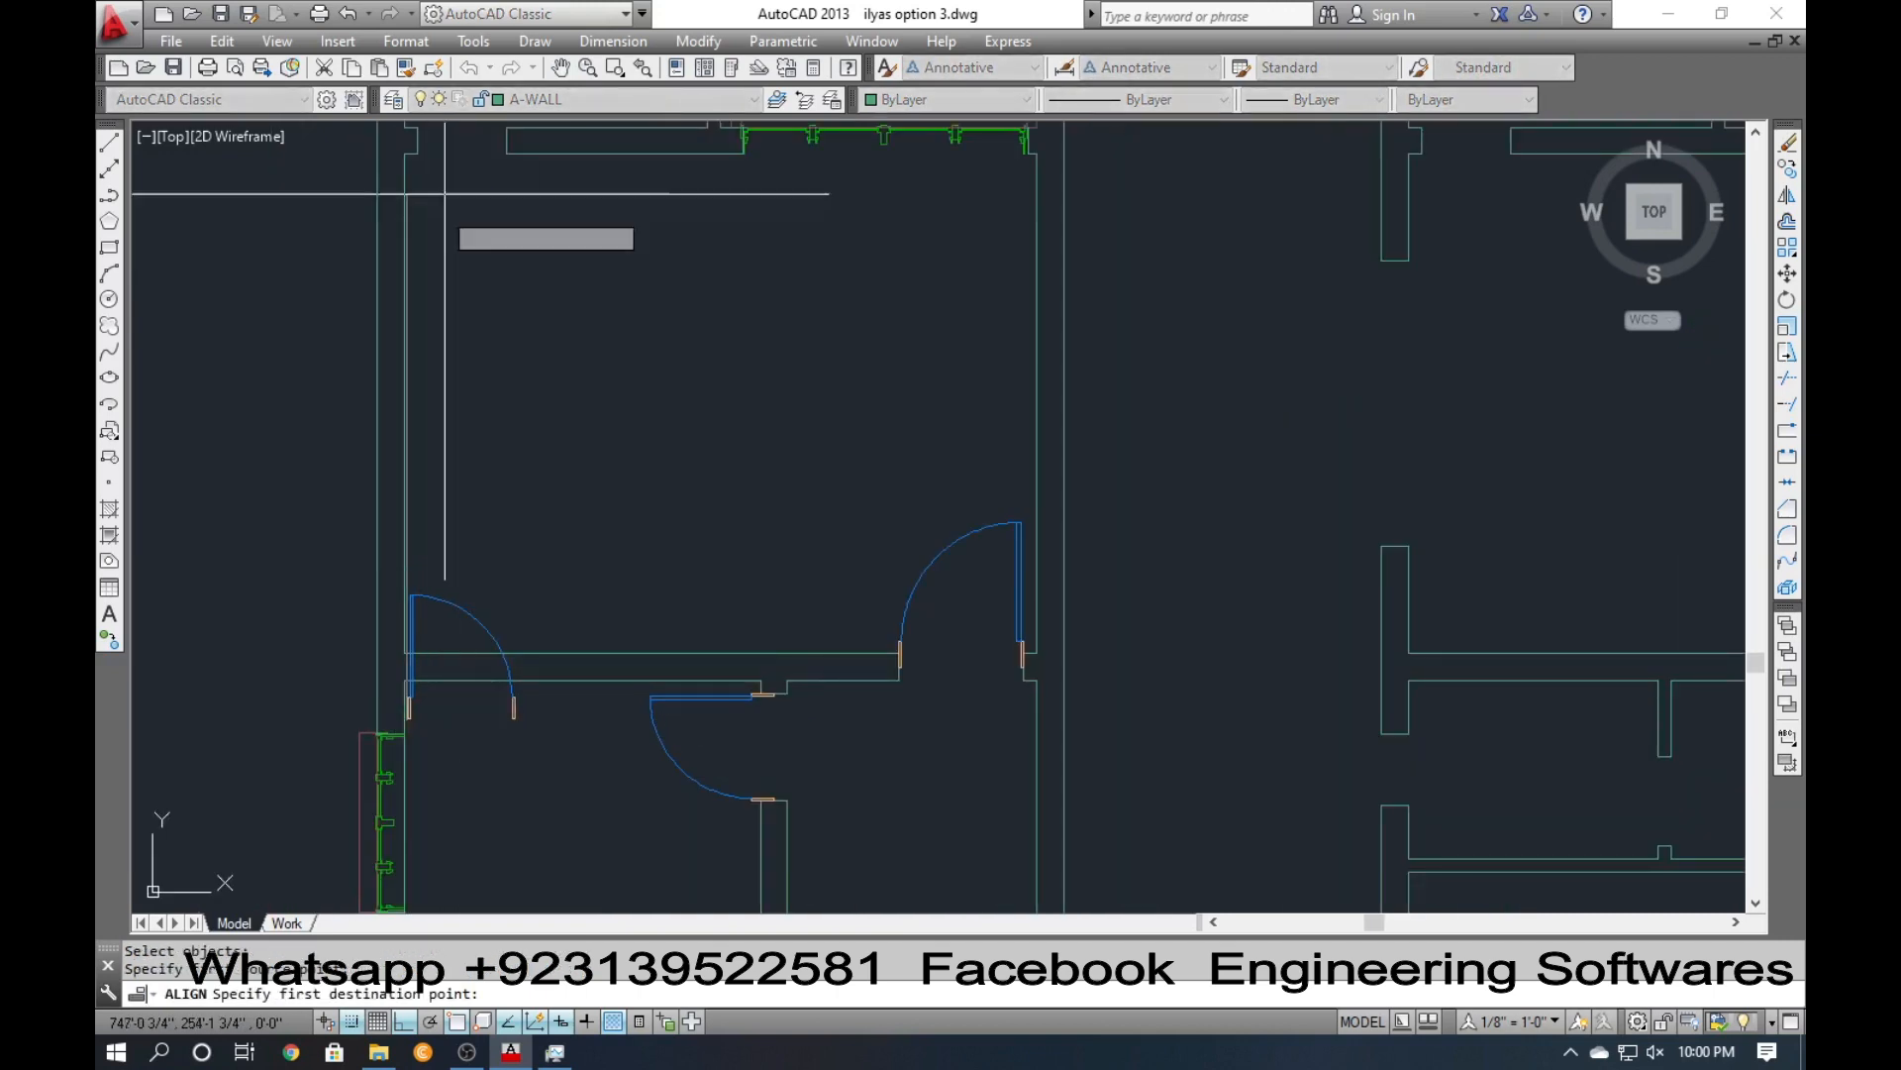
pyautogui.click(417, 141)
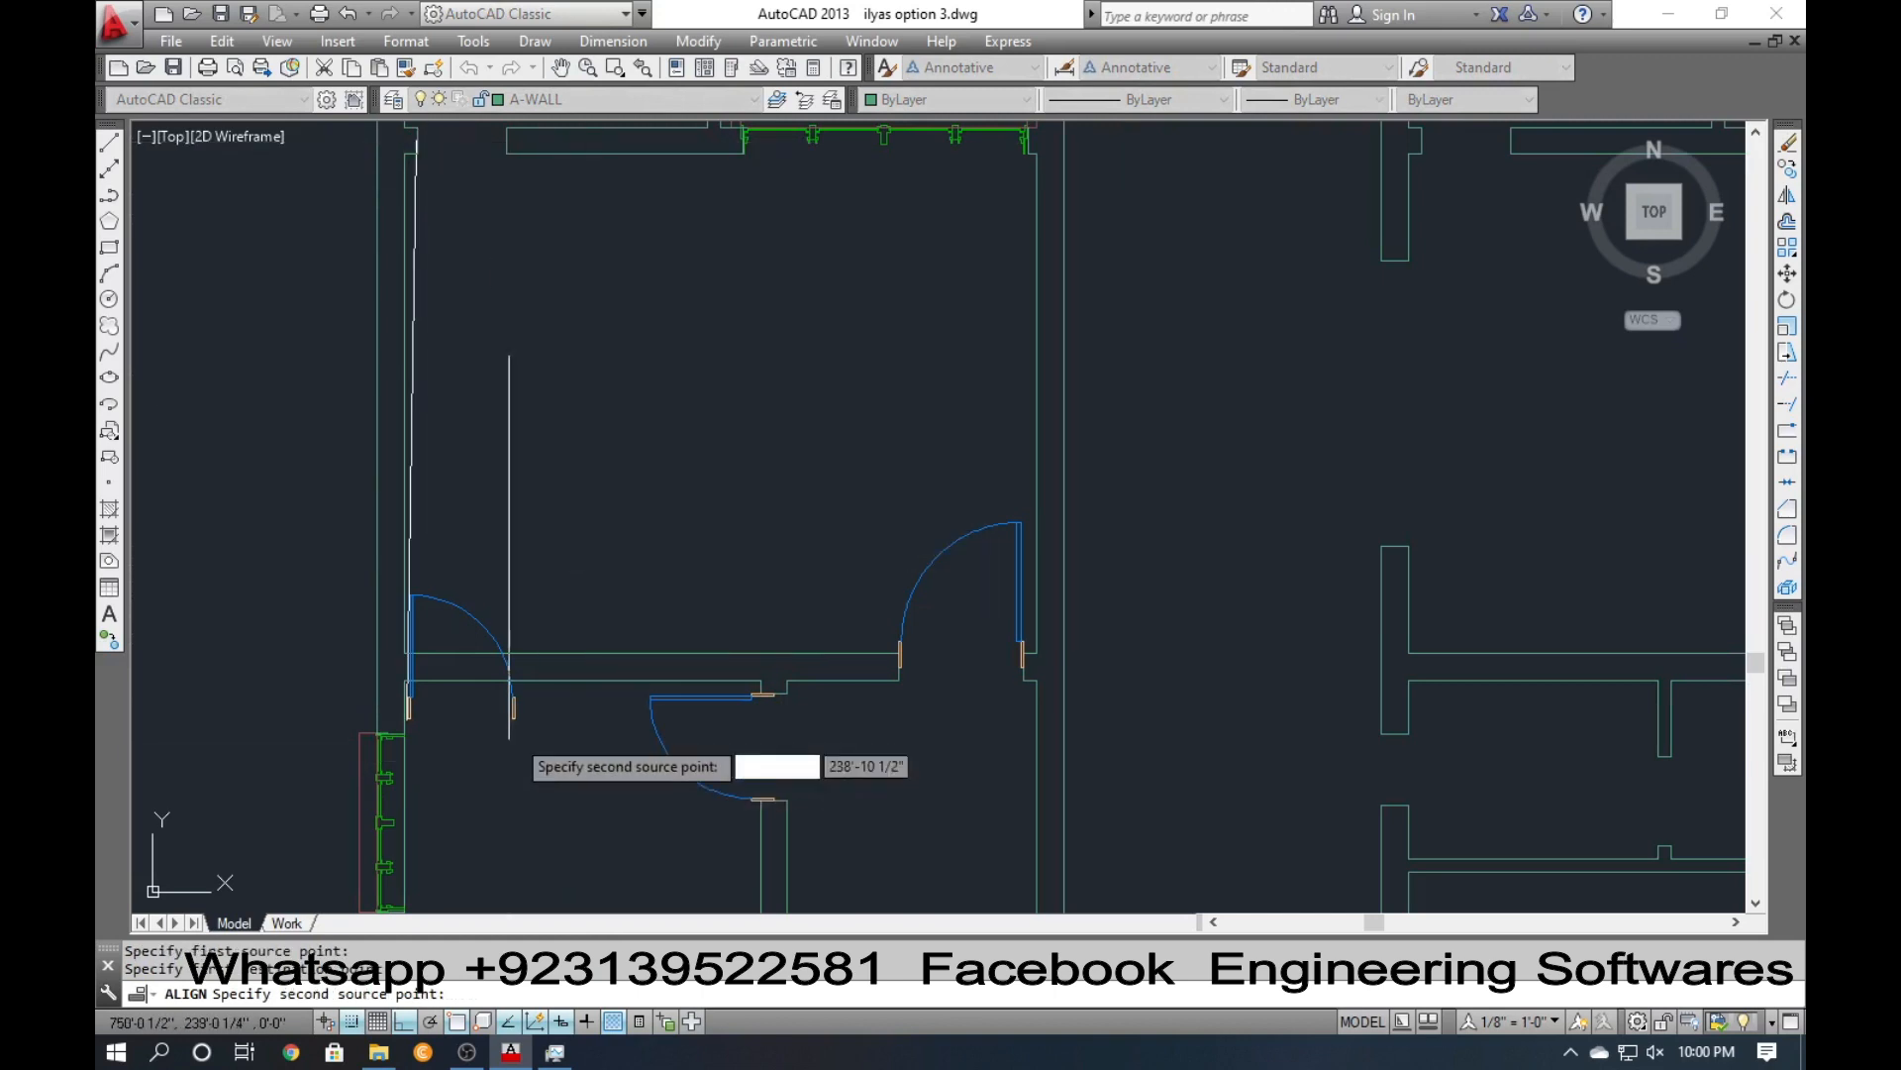
pyautogui.scroll(2, 514, 717)
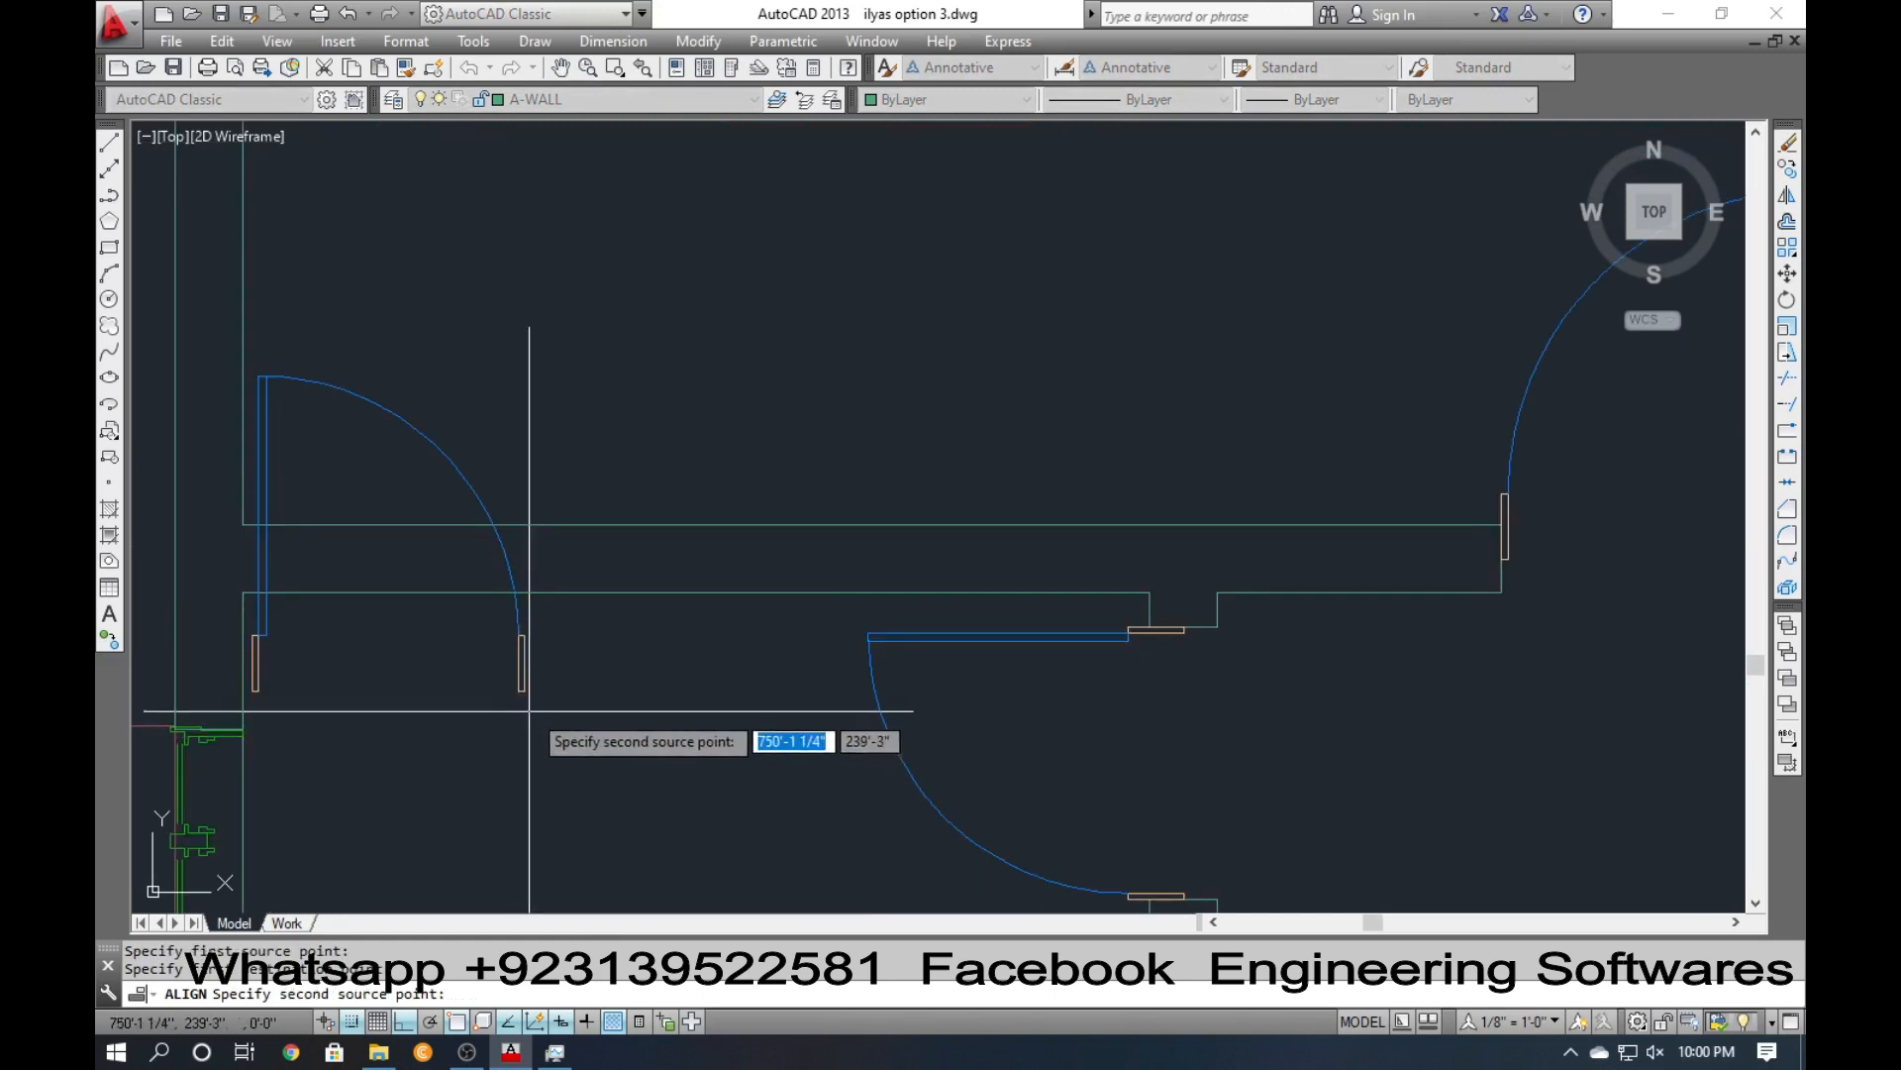
pyautogui.click(535, 703)
pyautogui.scroll(-3, 520, 673)
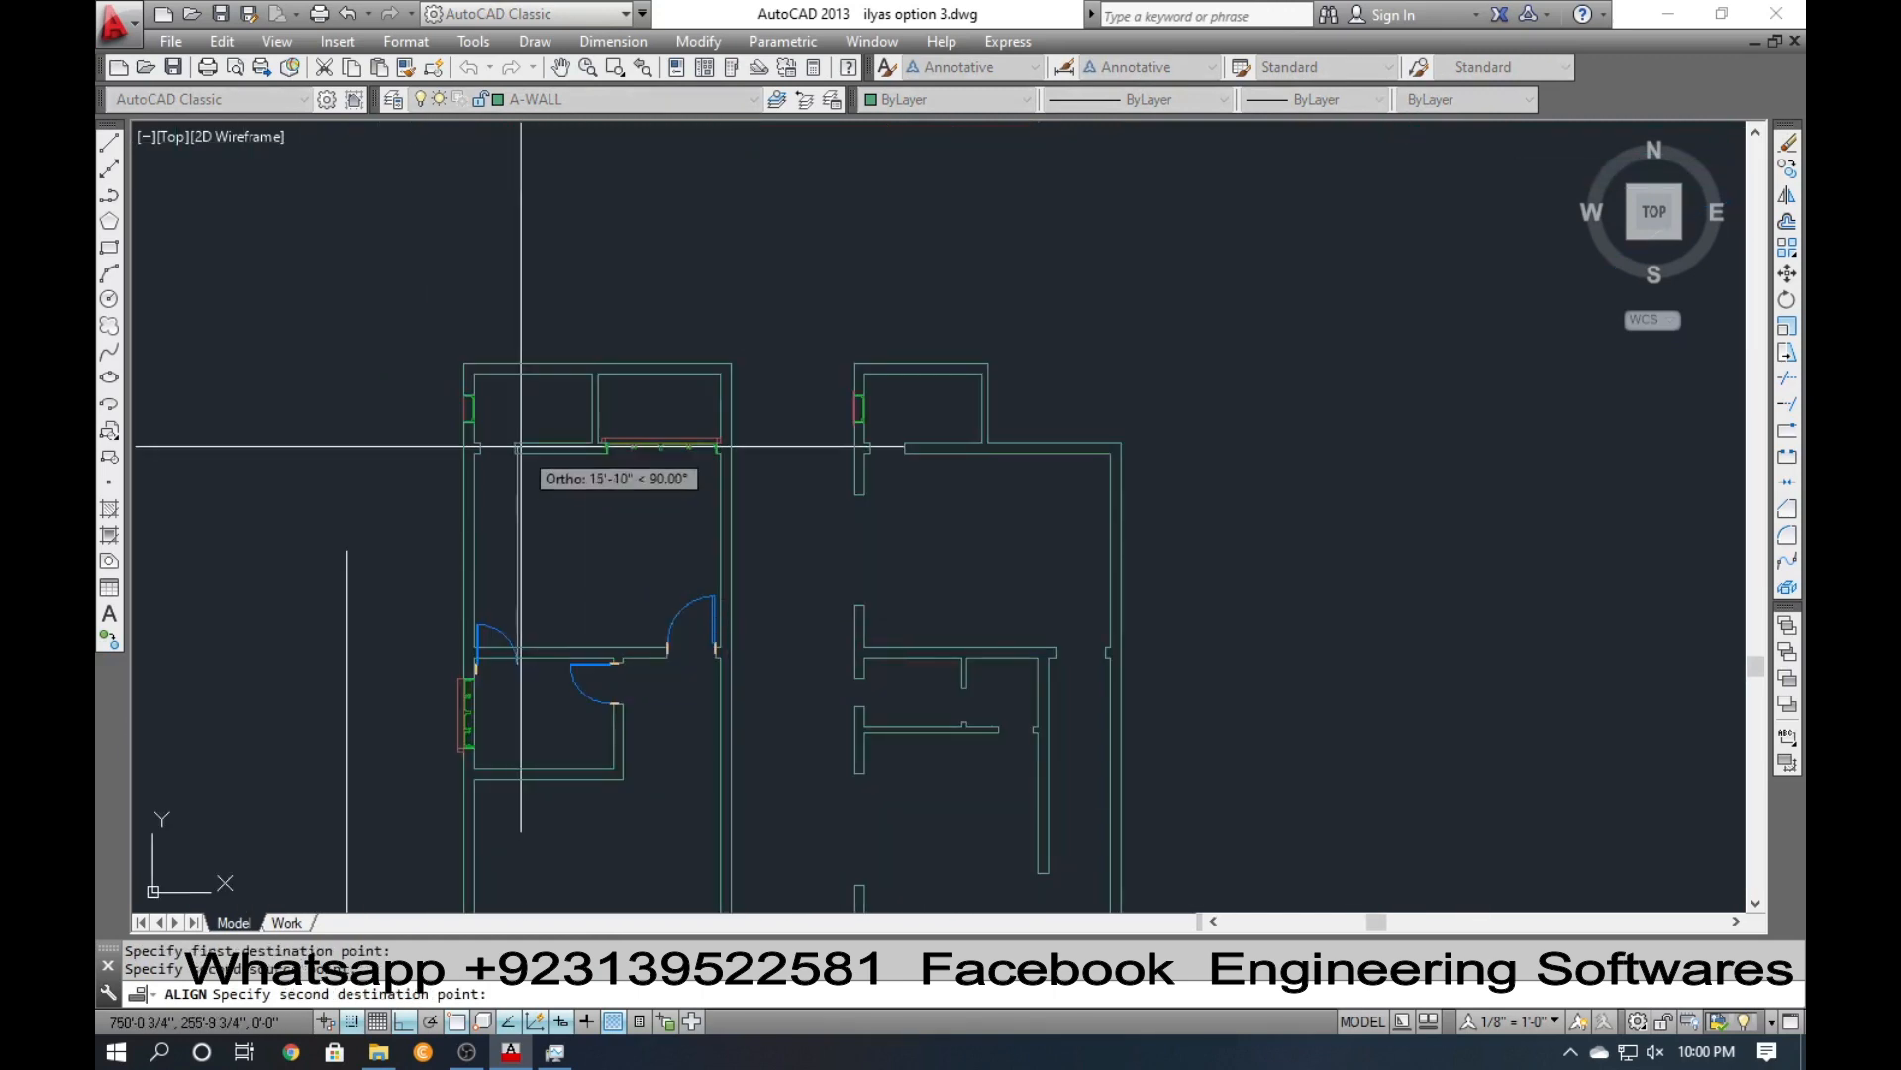
pyautogui.scroll(3, 516, 466)
pyautogui.click(505, 390)
pyautogui.press('Return')
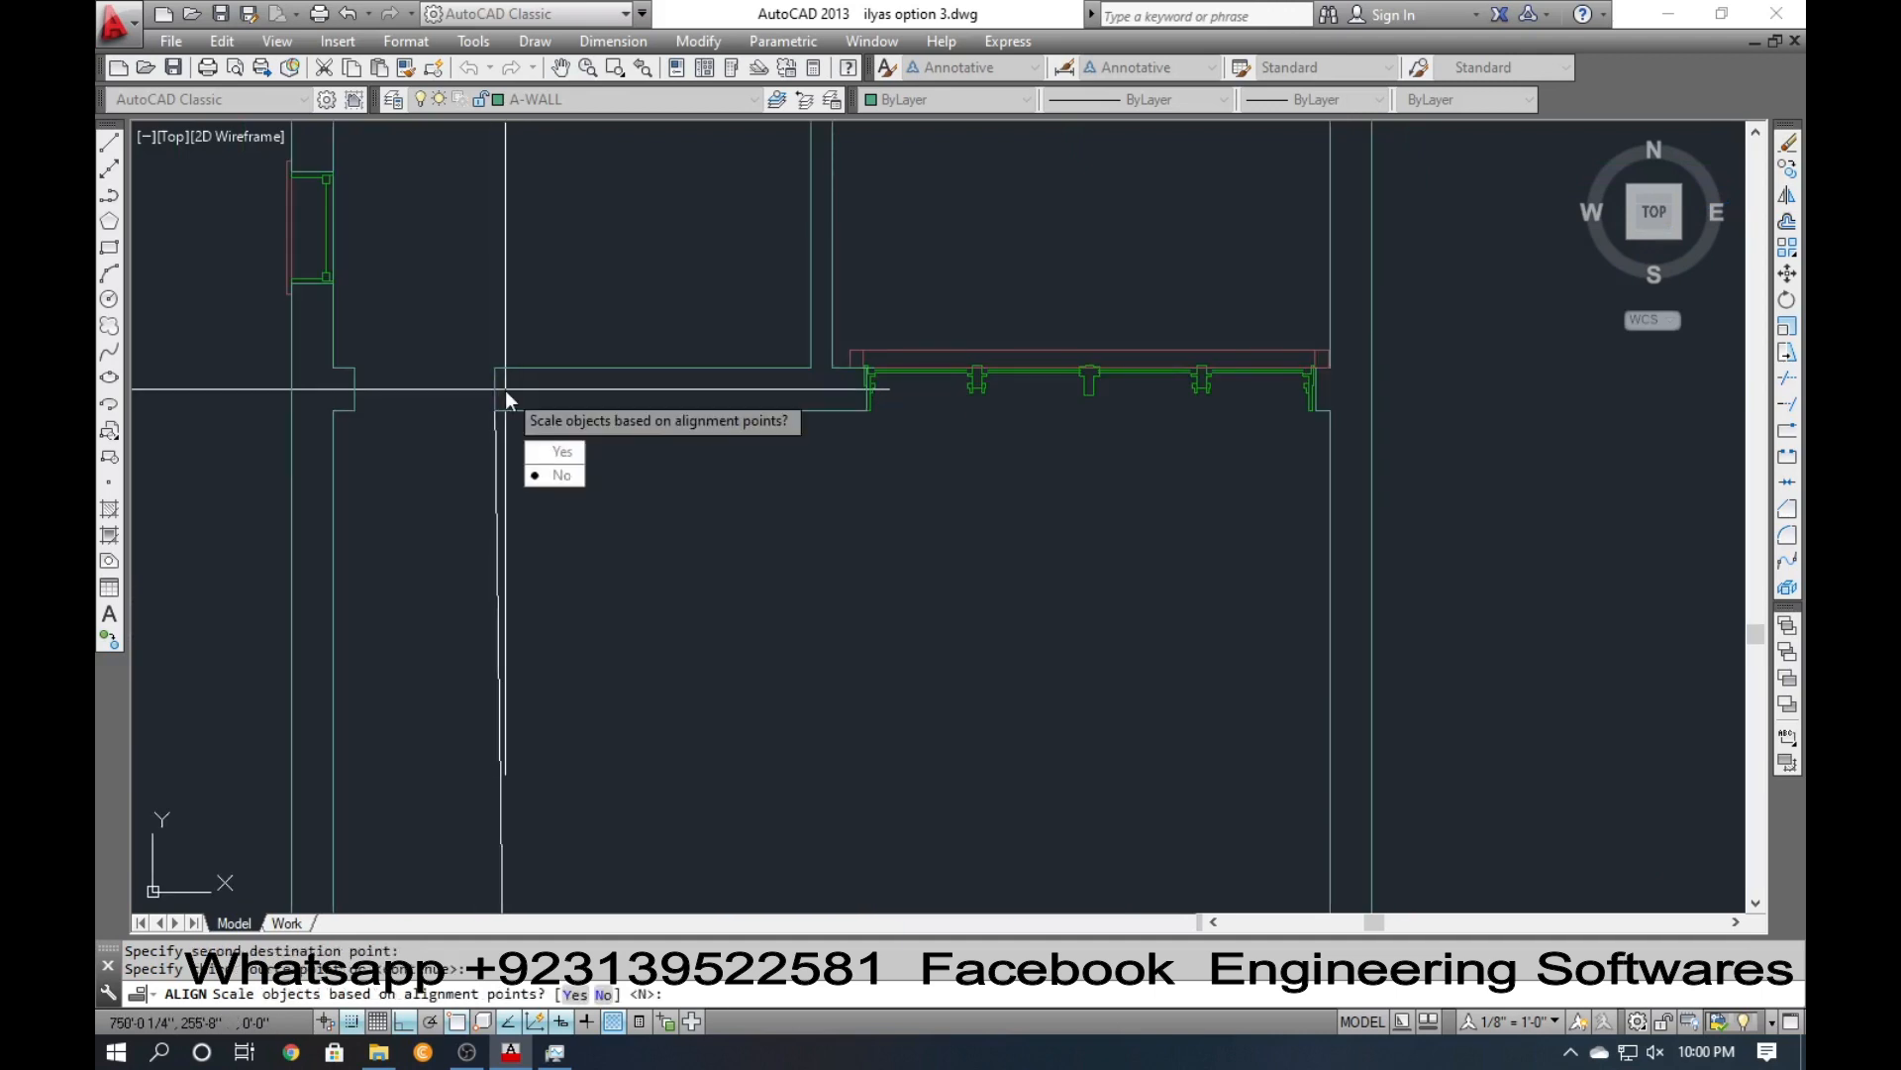
pyautogui.write('y')
pyautogui.press('Return')
# Look over both floor plans from end to end to check the fitted doors and the remaining empty openings.
pyautogui.scroll(-3, 457, 566)
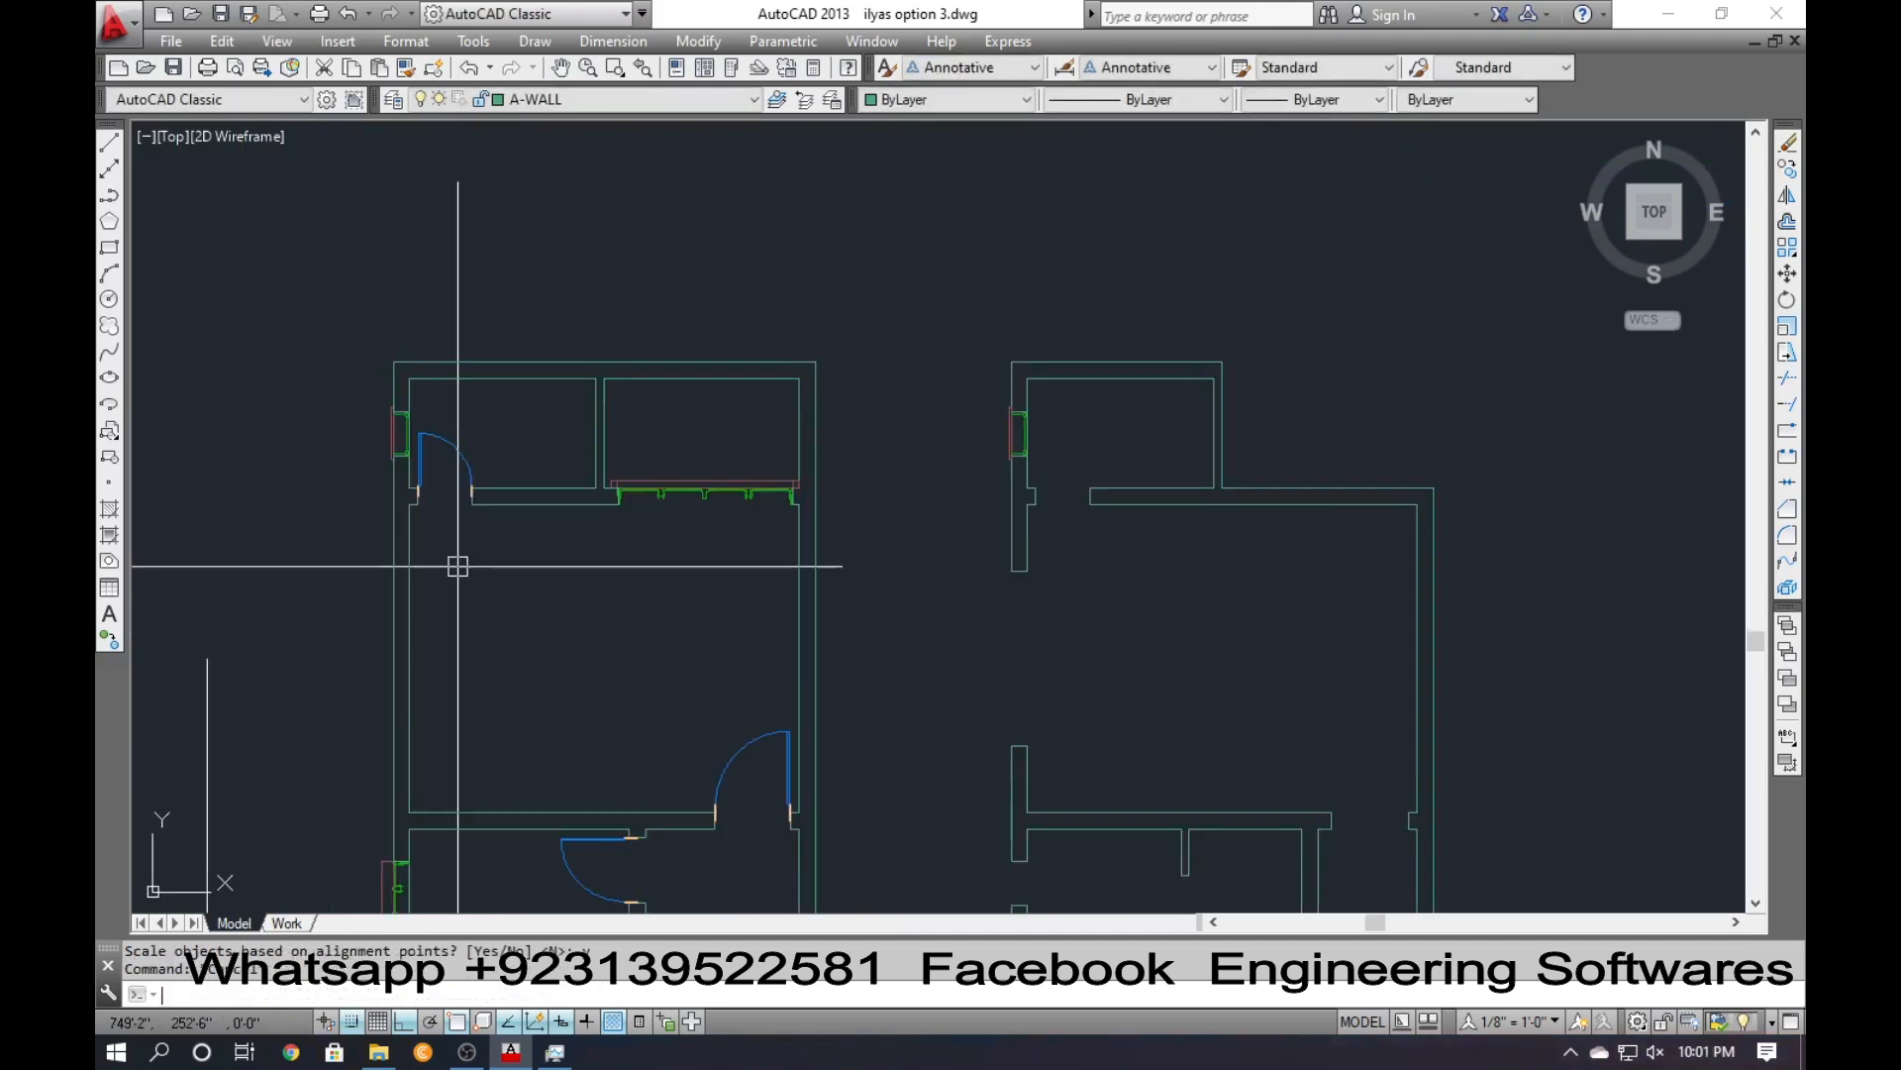
pyautogui.moveTo(584, 592); pyautogui.dragTo(580, 530, button='middle')
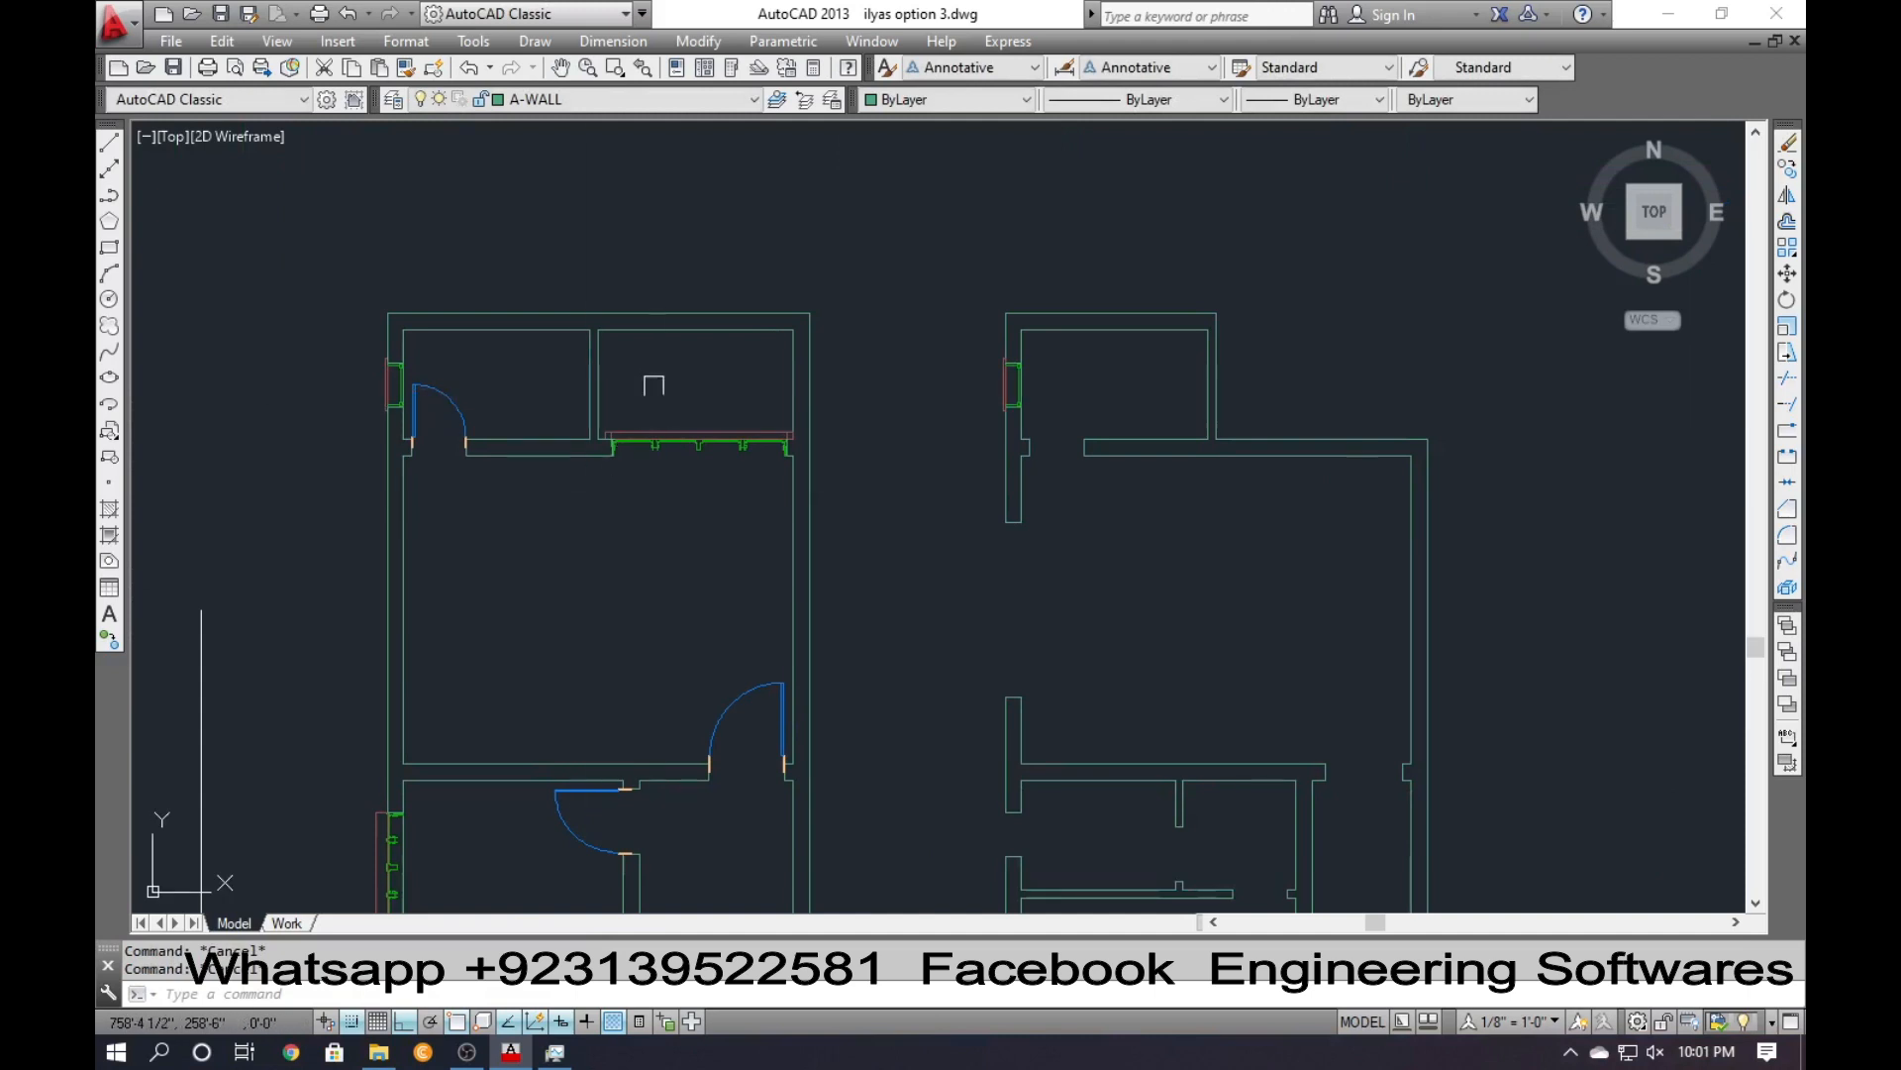
pyautogui.scroll(-2, 422, 351)
pyautogui.moveTo(547, 670); pyautogui.dragTo(493, 431, button='middle')
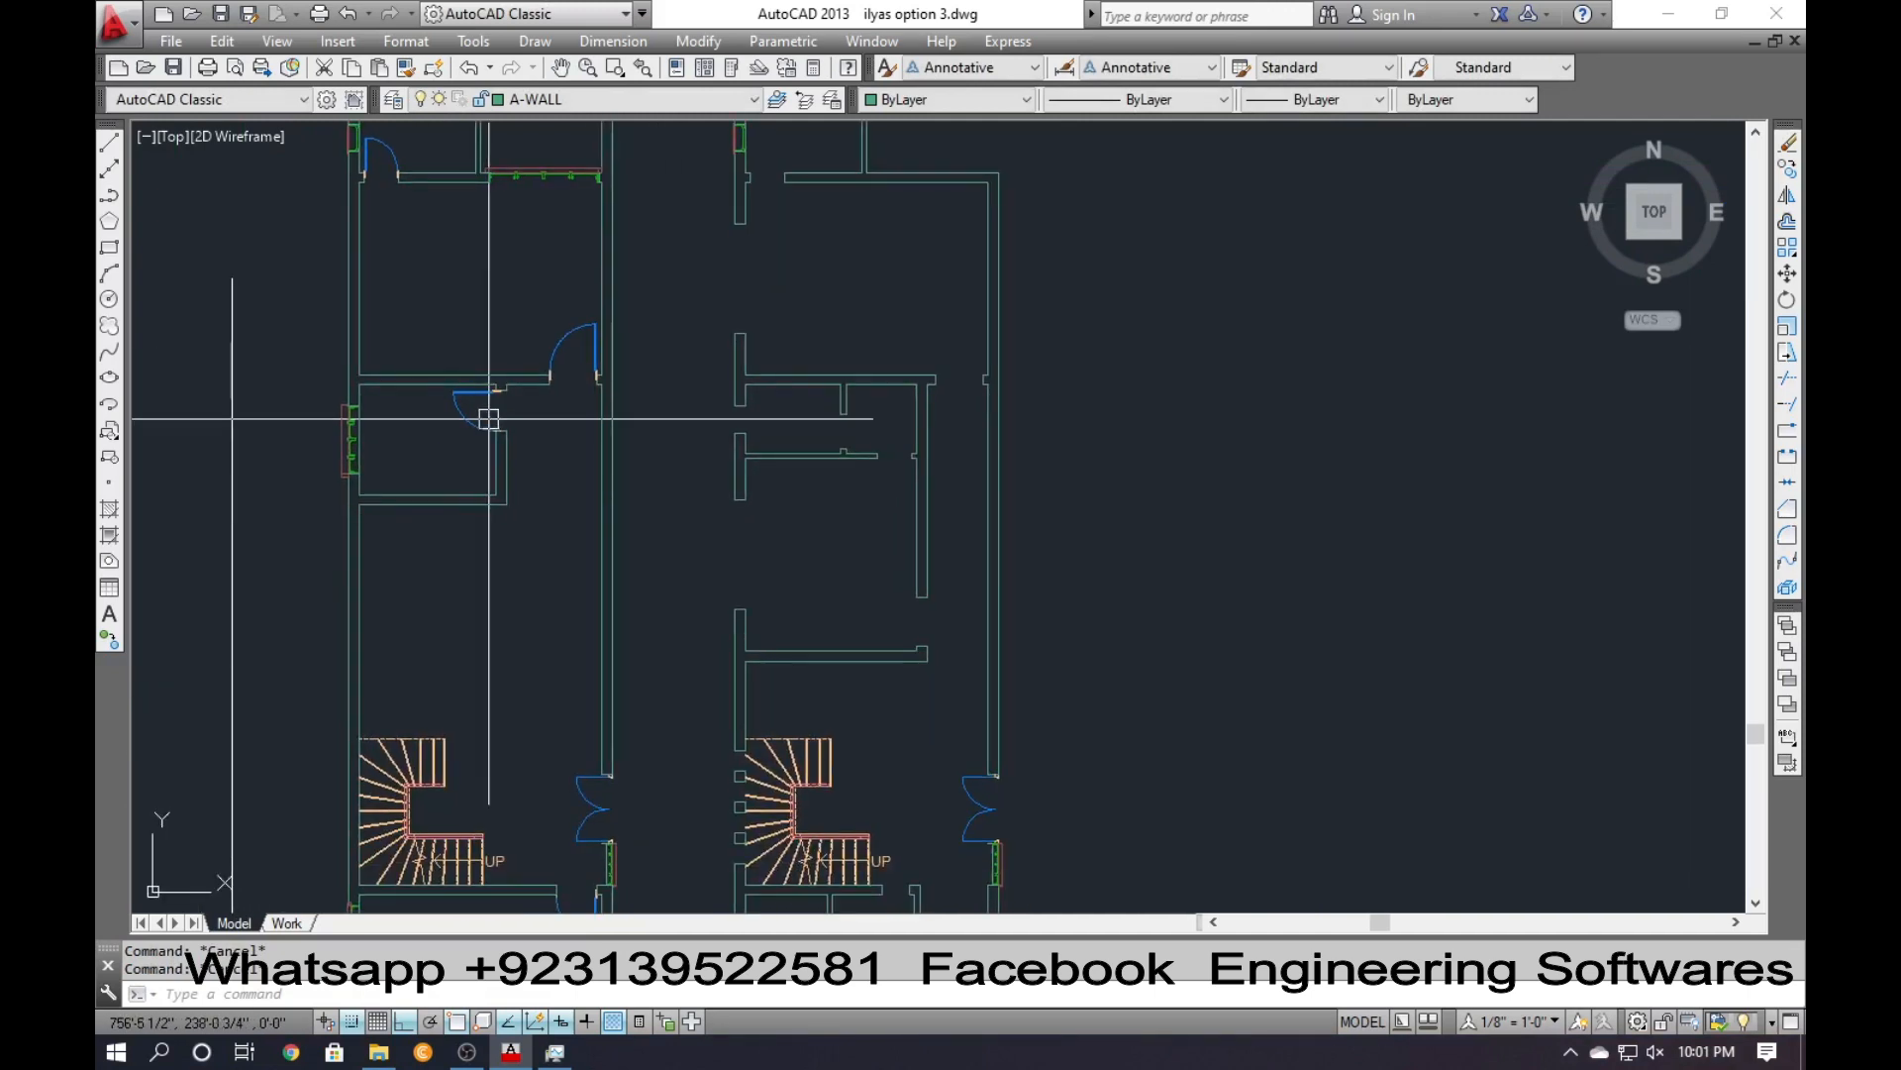
pyautogui.scroll(-2, 488, 417)
pyautogui.moveTo(532, 698); pyautogui.dragTo(514, 593, button='middle')
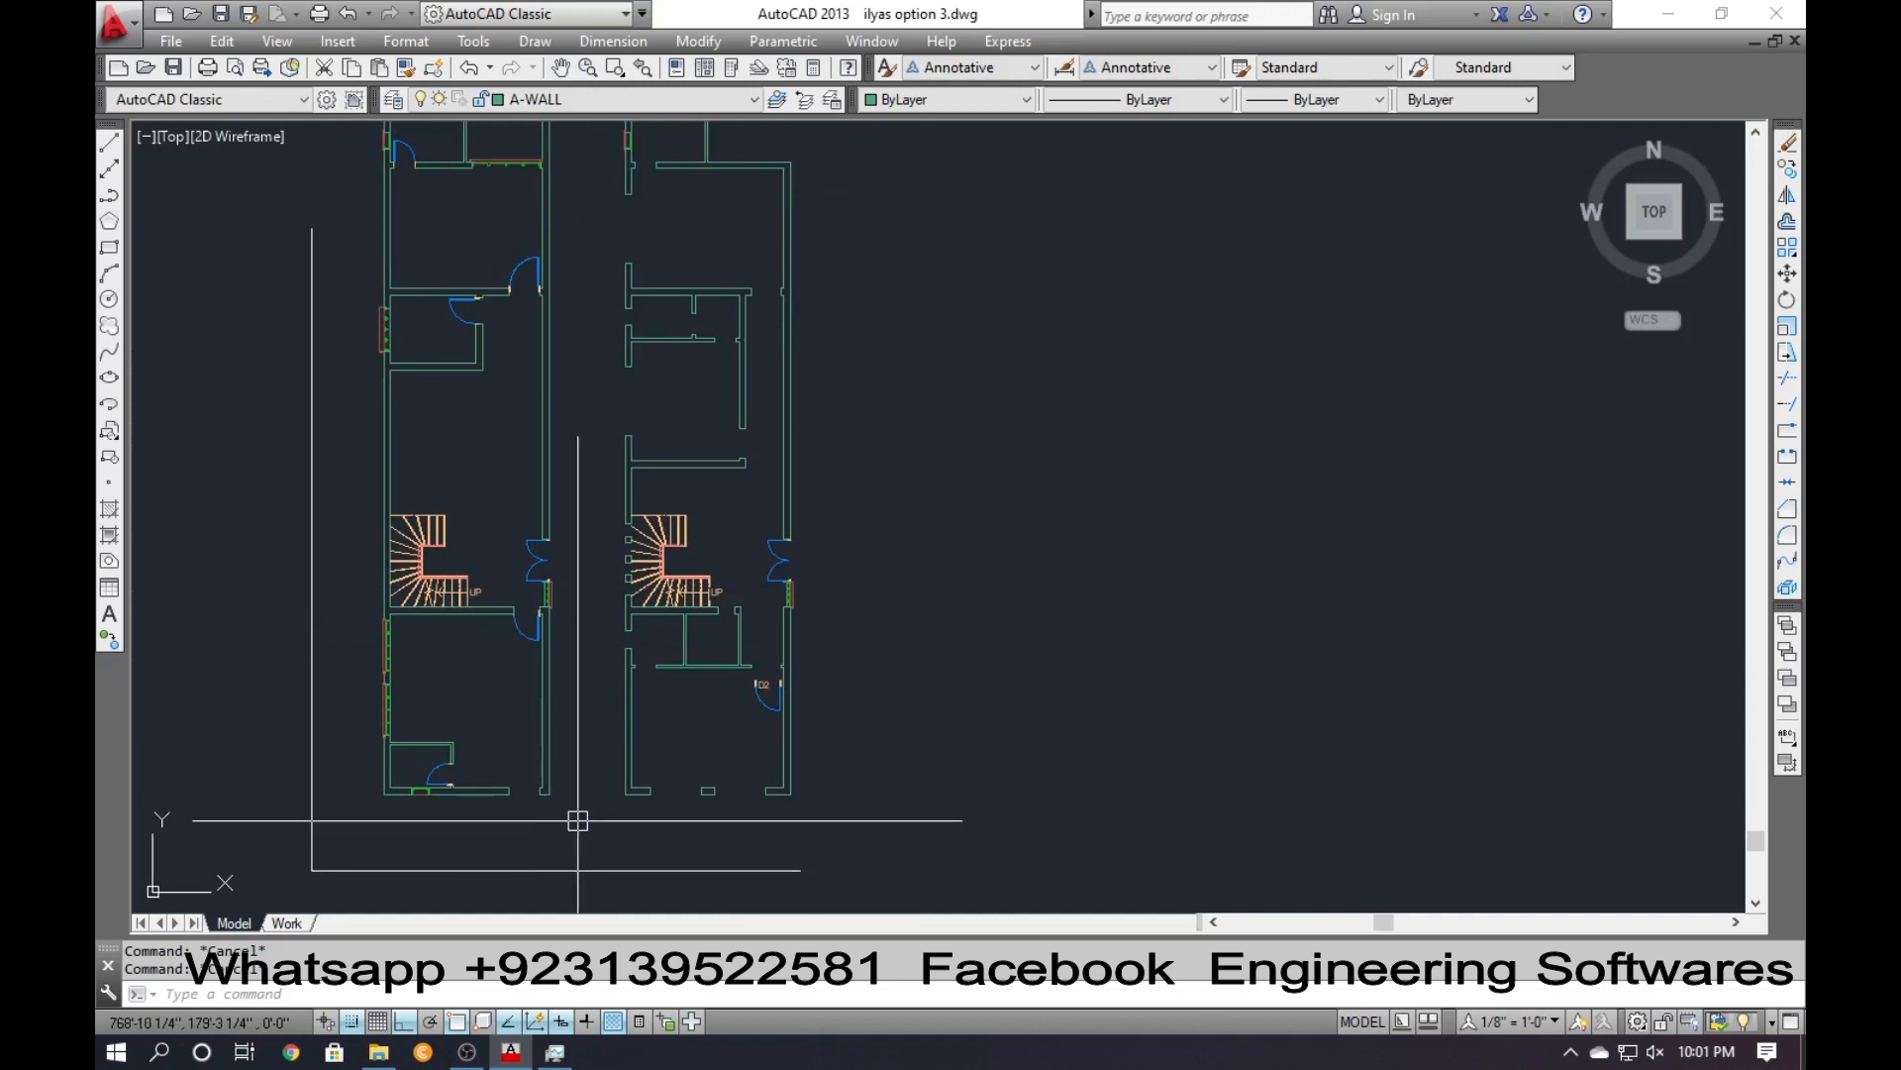
pyautogui.moveTo(549, 708); pyautogui.dragTo(551, 942, button='middle')
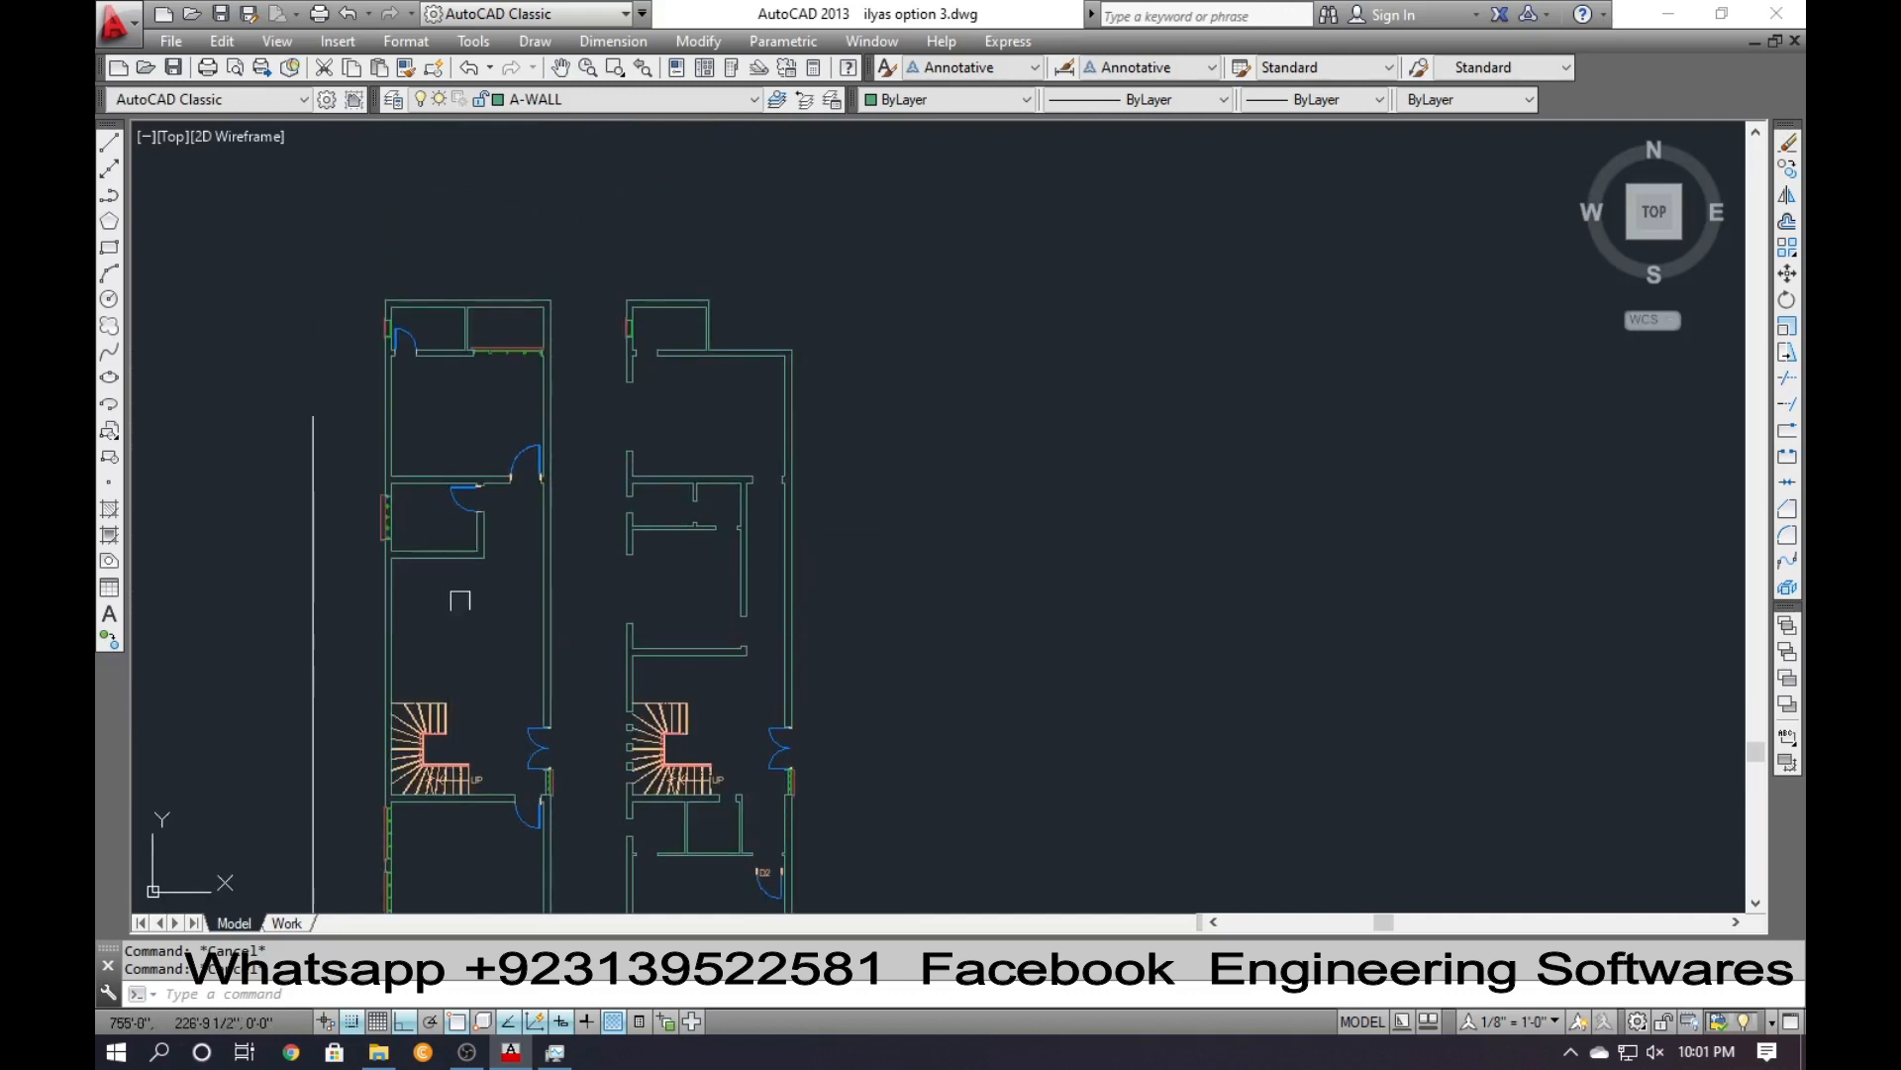
# Copy the upper-left room's door to the matching opening of the right plan, using the plans' upper-left outer corners as reference points.
pyautogui.scroll(3, 410, 344)
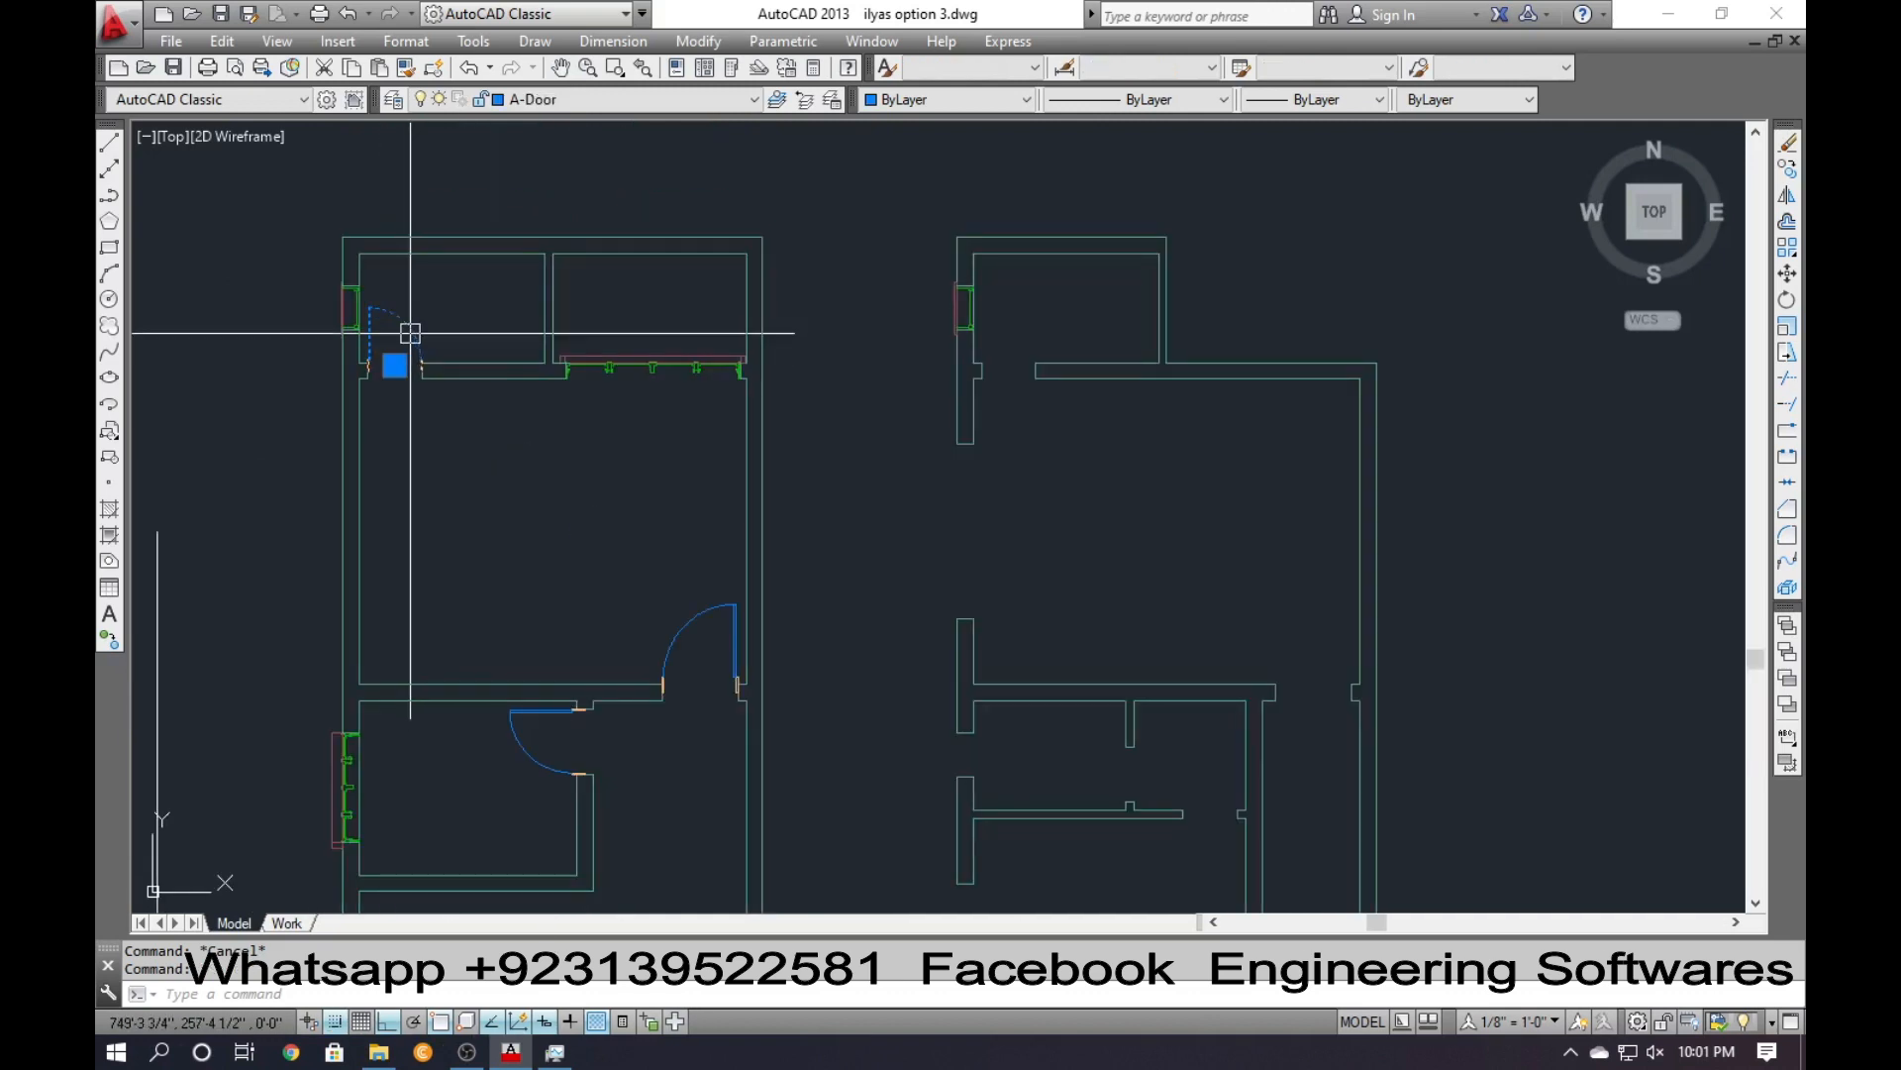
pyautogui.write('o')
pyautogui.press('Return')
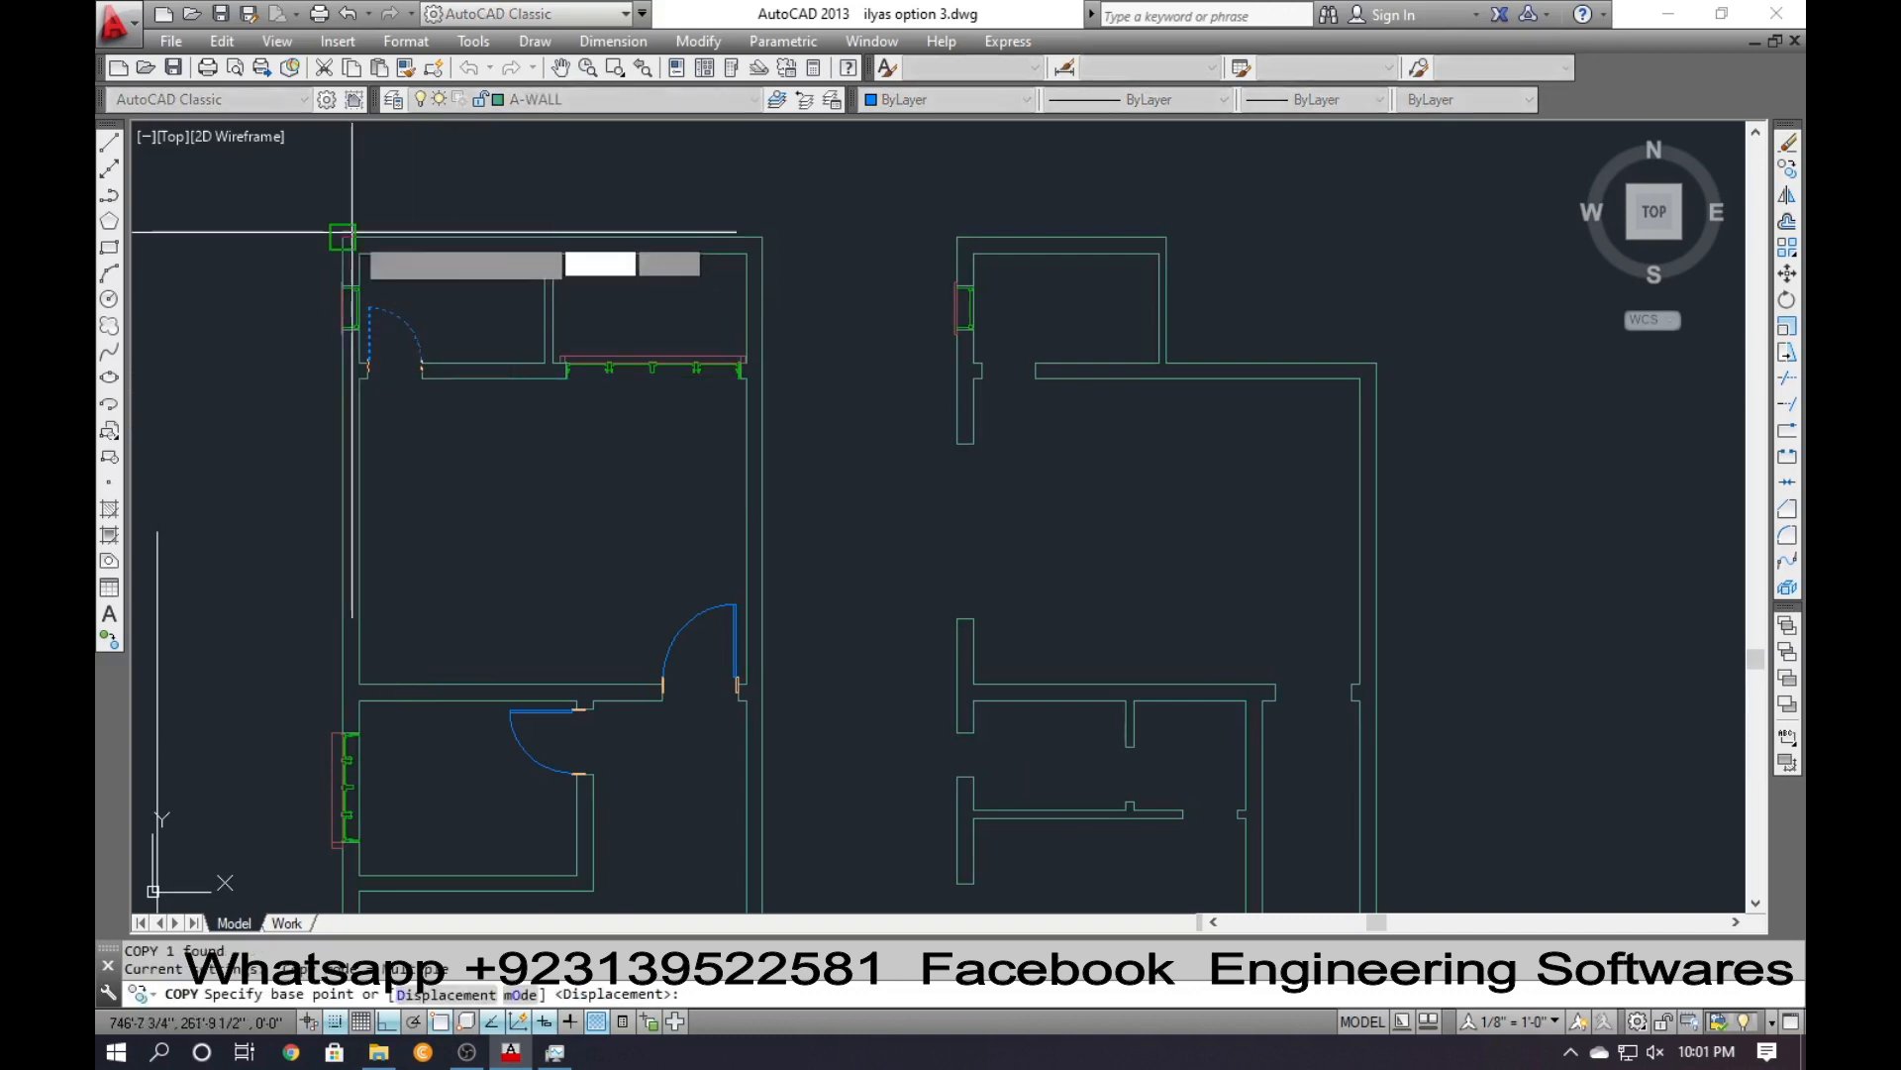
pyautogui.click(343, 237)
pyautogui.click(957, 238)
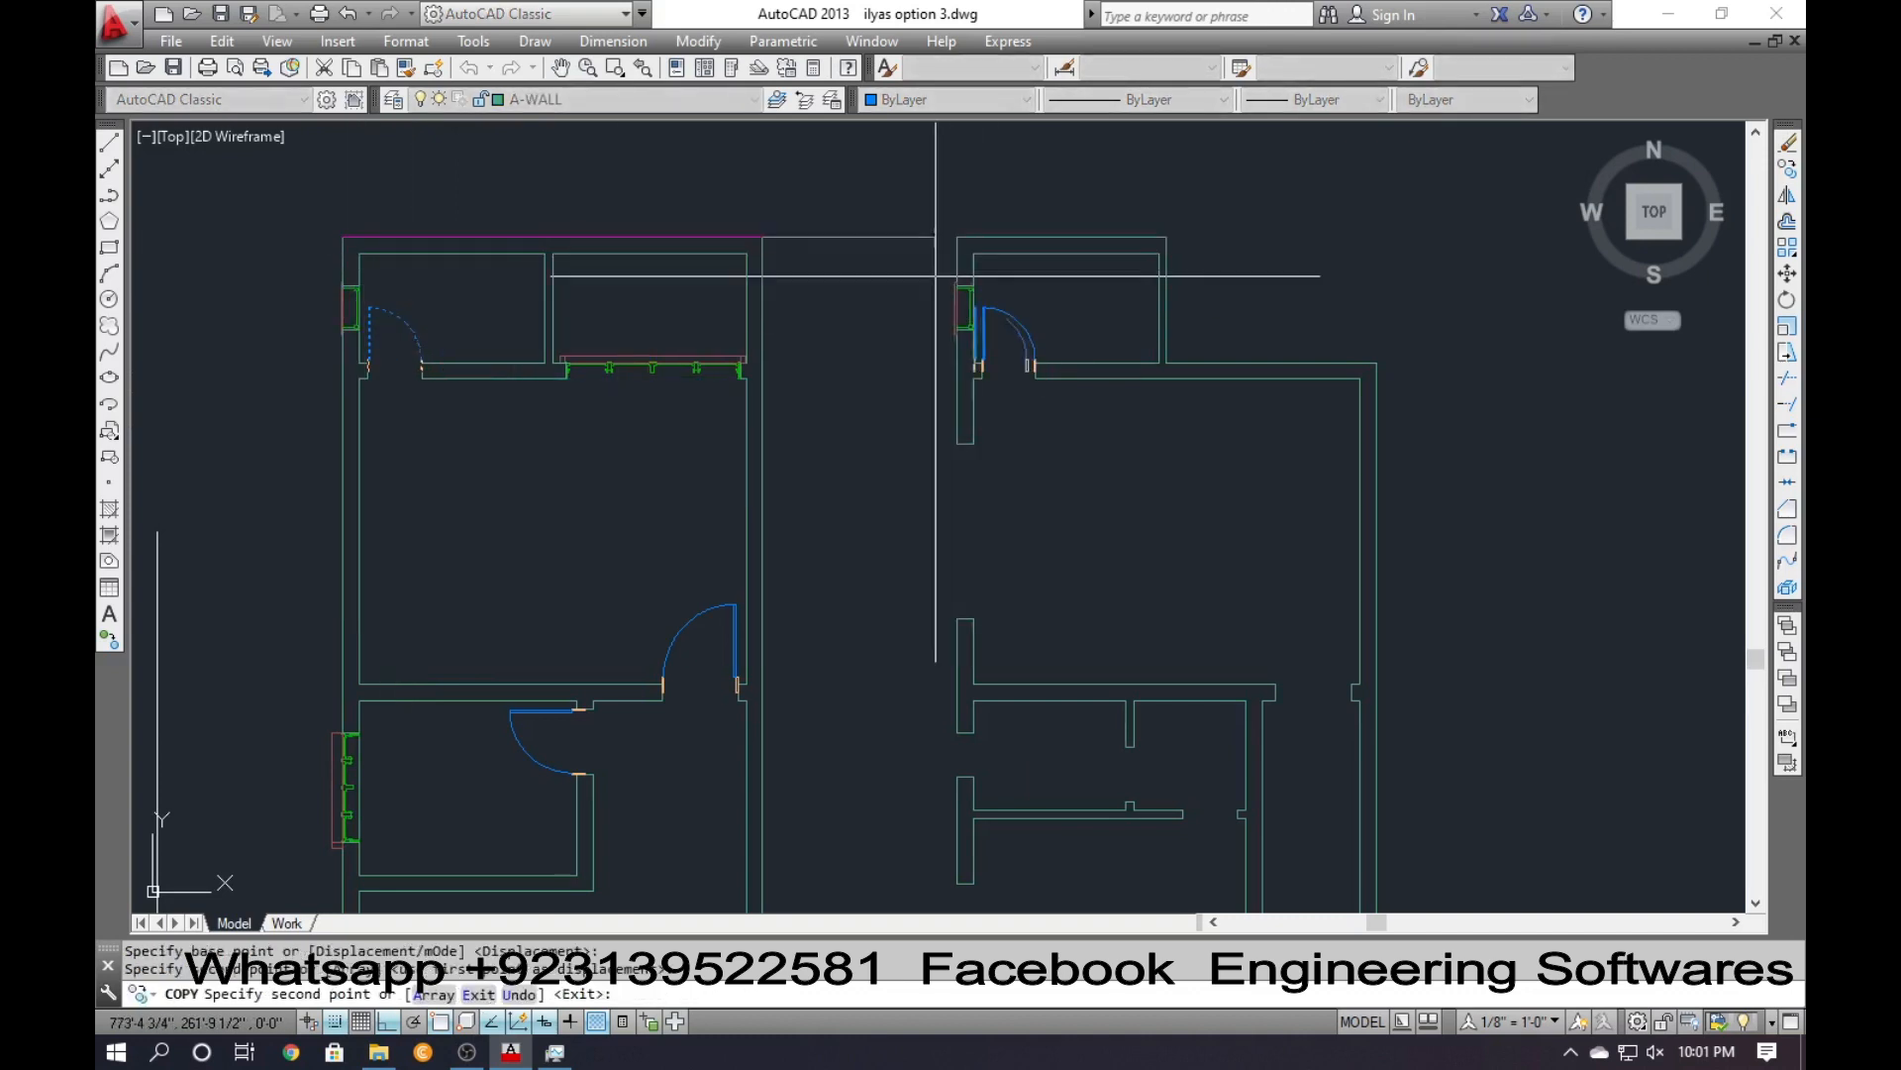
pyautogui.press('Escape')
# Copy the door beside the right outer wall into the right plan's matching opening, using the same outer corners as reference points.
pyautogui.click(701, 619)
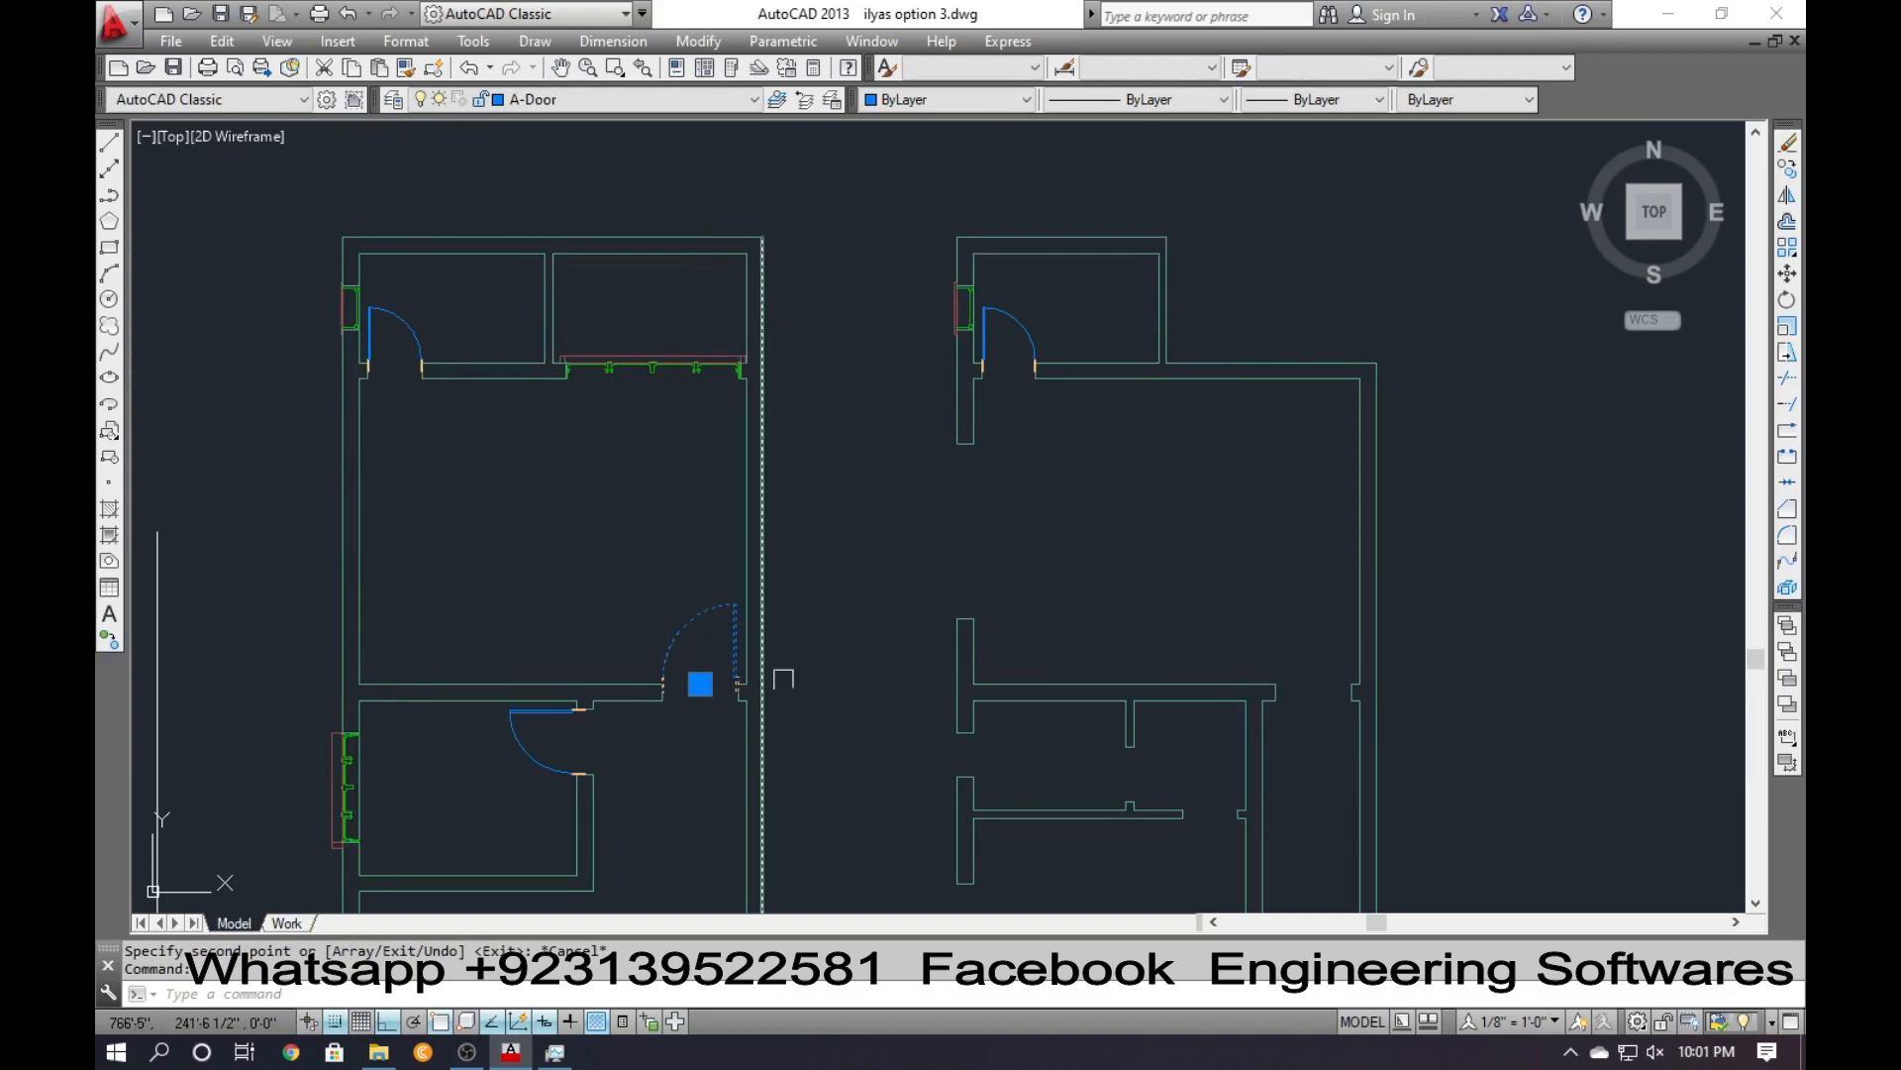
pyautogui.press('Return')
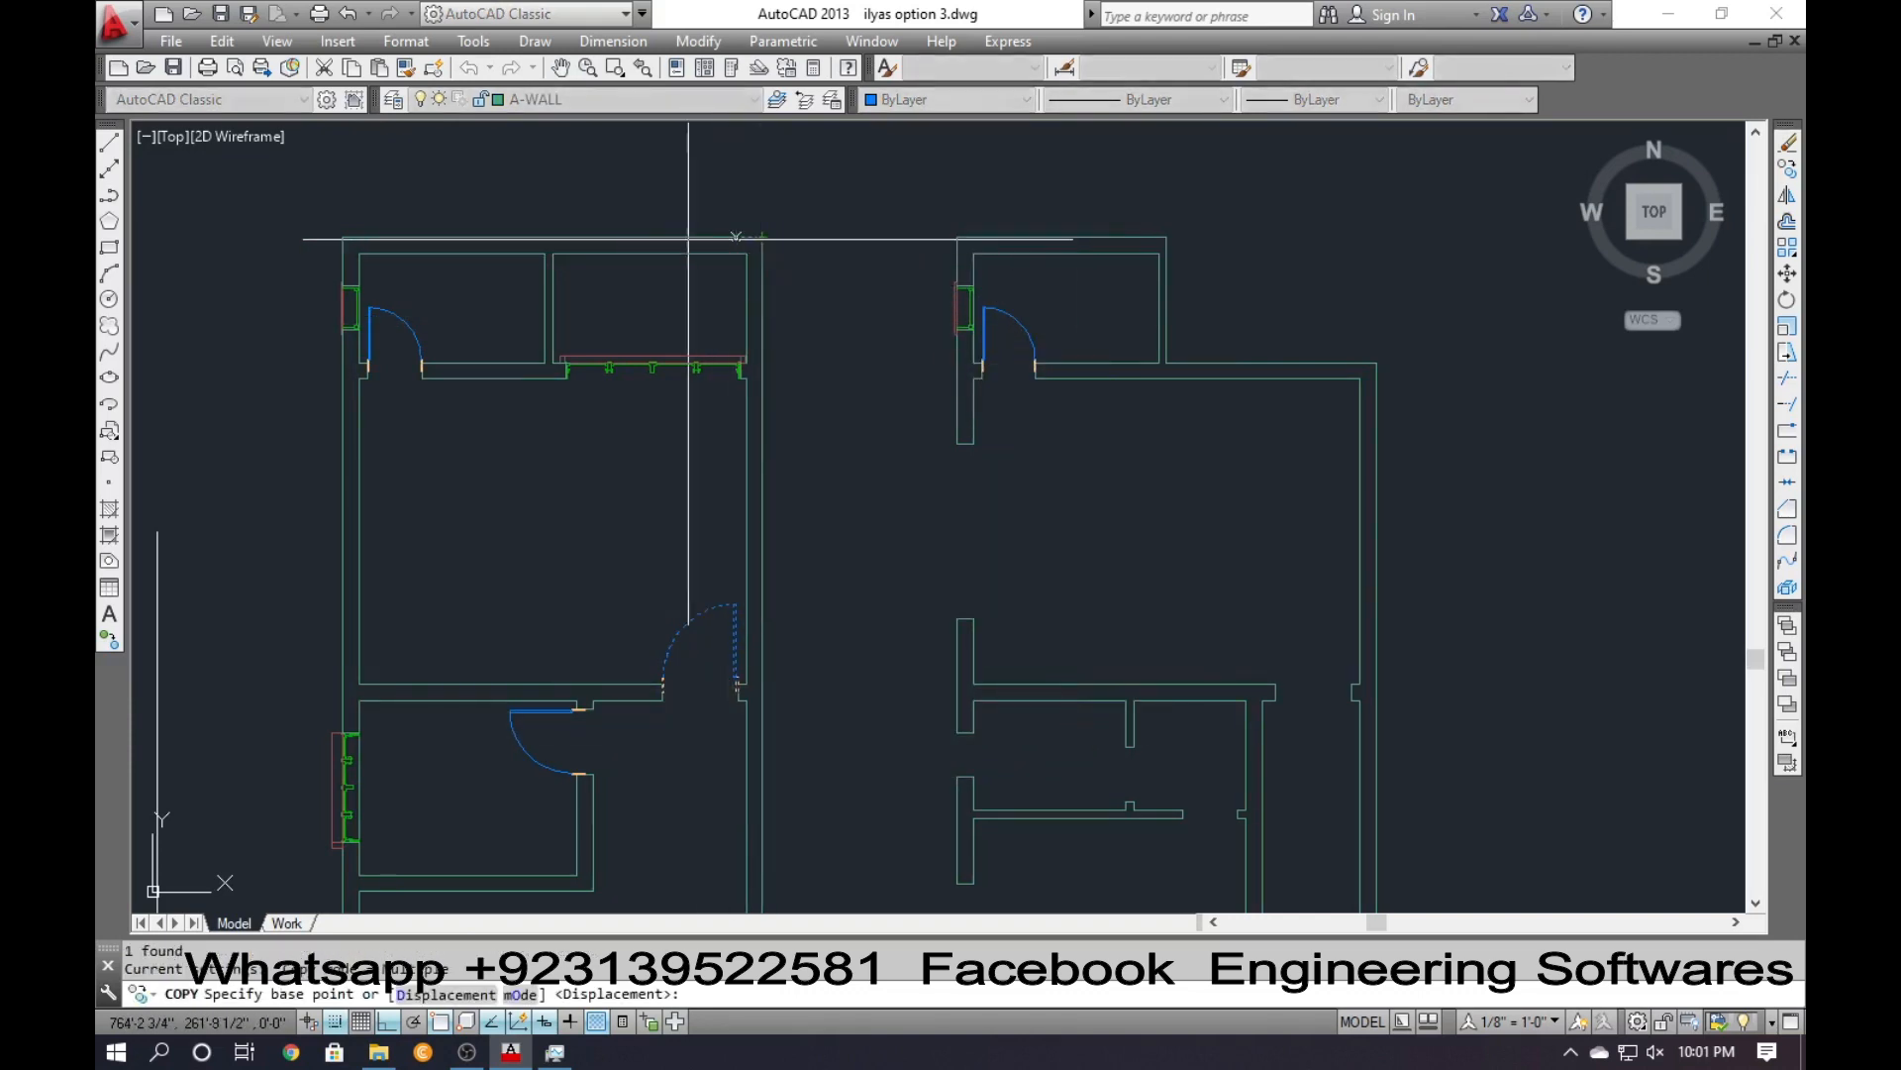
pyautogui.click(342, 236)
pyautogui.click(957, 236)
pyautogui.press('Escape')
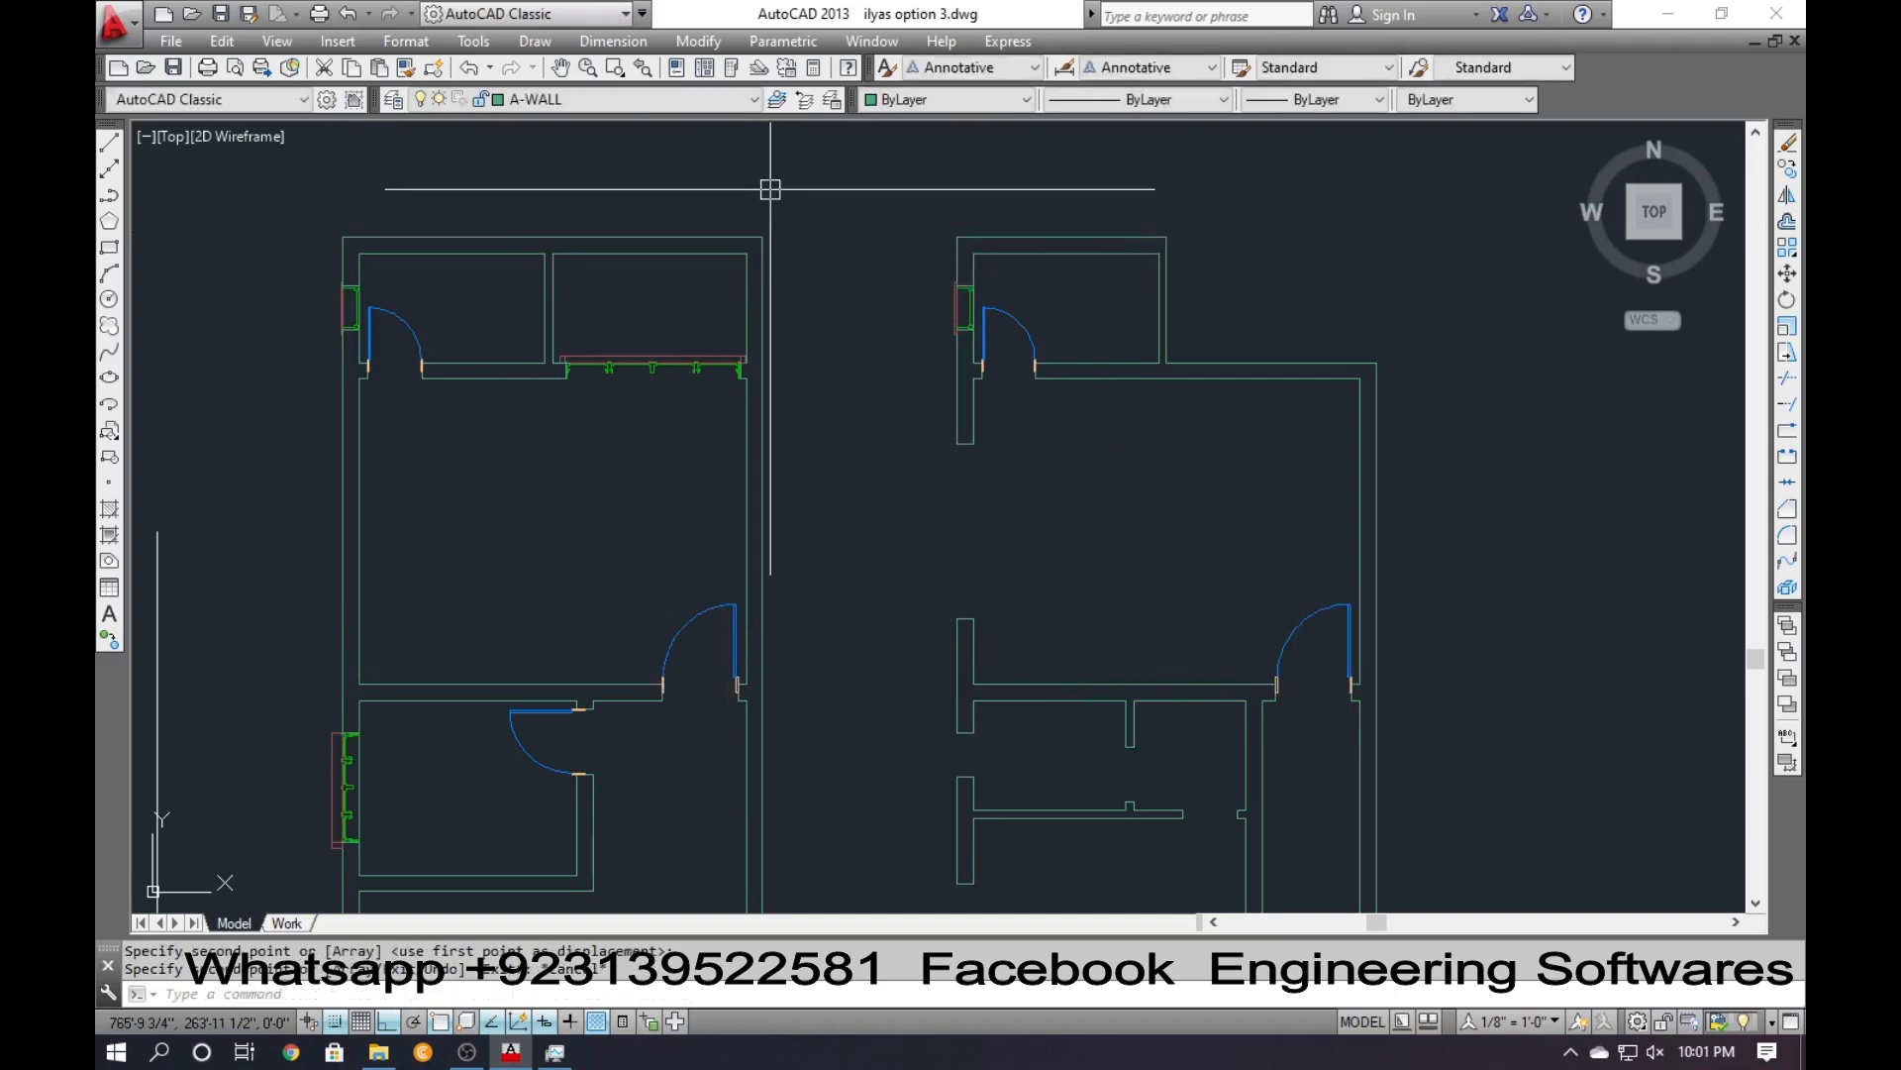
# Mirror the small room's door about a horizontal axis below the room, keeping the source door.
pyautogui.scroll(-1, 770, 188)
pyautogui.moveTo(917, 570)
pyautogui.mouseDown(button='middle')
pyautogui.moveTo(747, 424)
pyautogui.moveTo(684, 424)
pyautogui.mouseUp(button='middle')
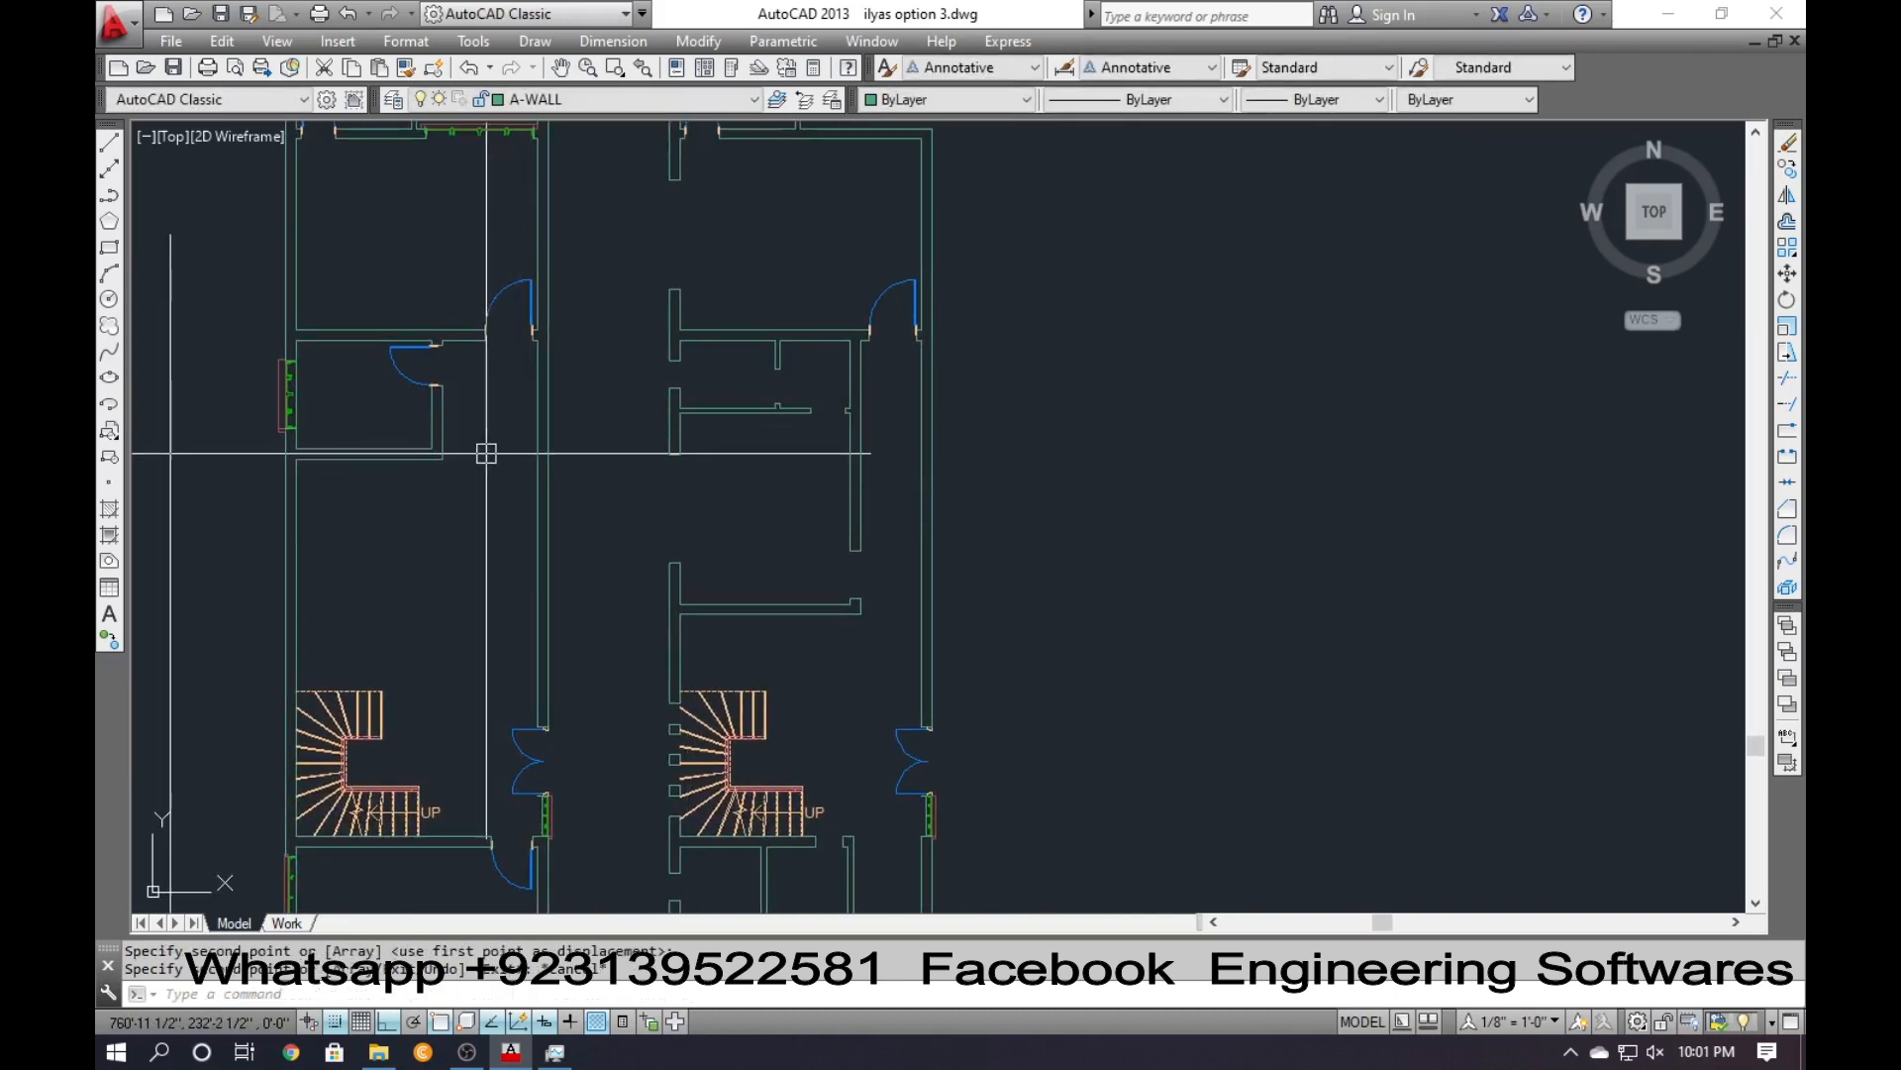
pyautogui.press('space')
pyautogui.click(413, 379)
pyautogui.press('space')
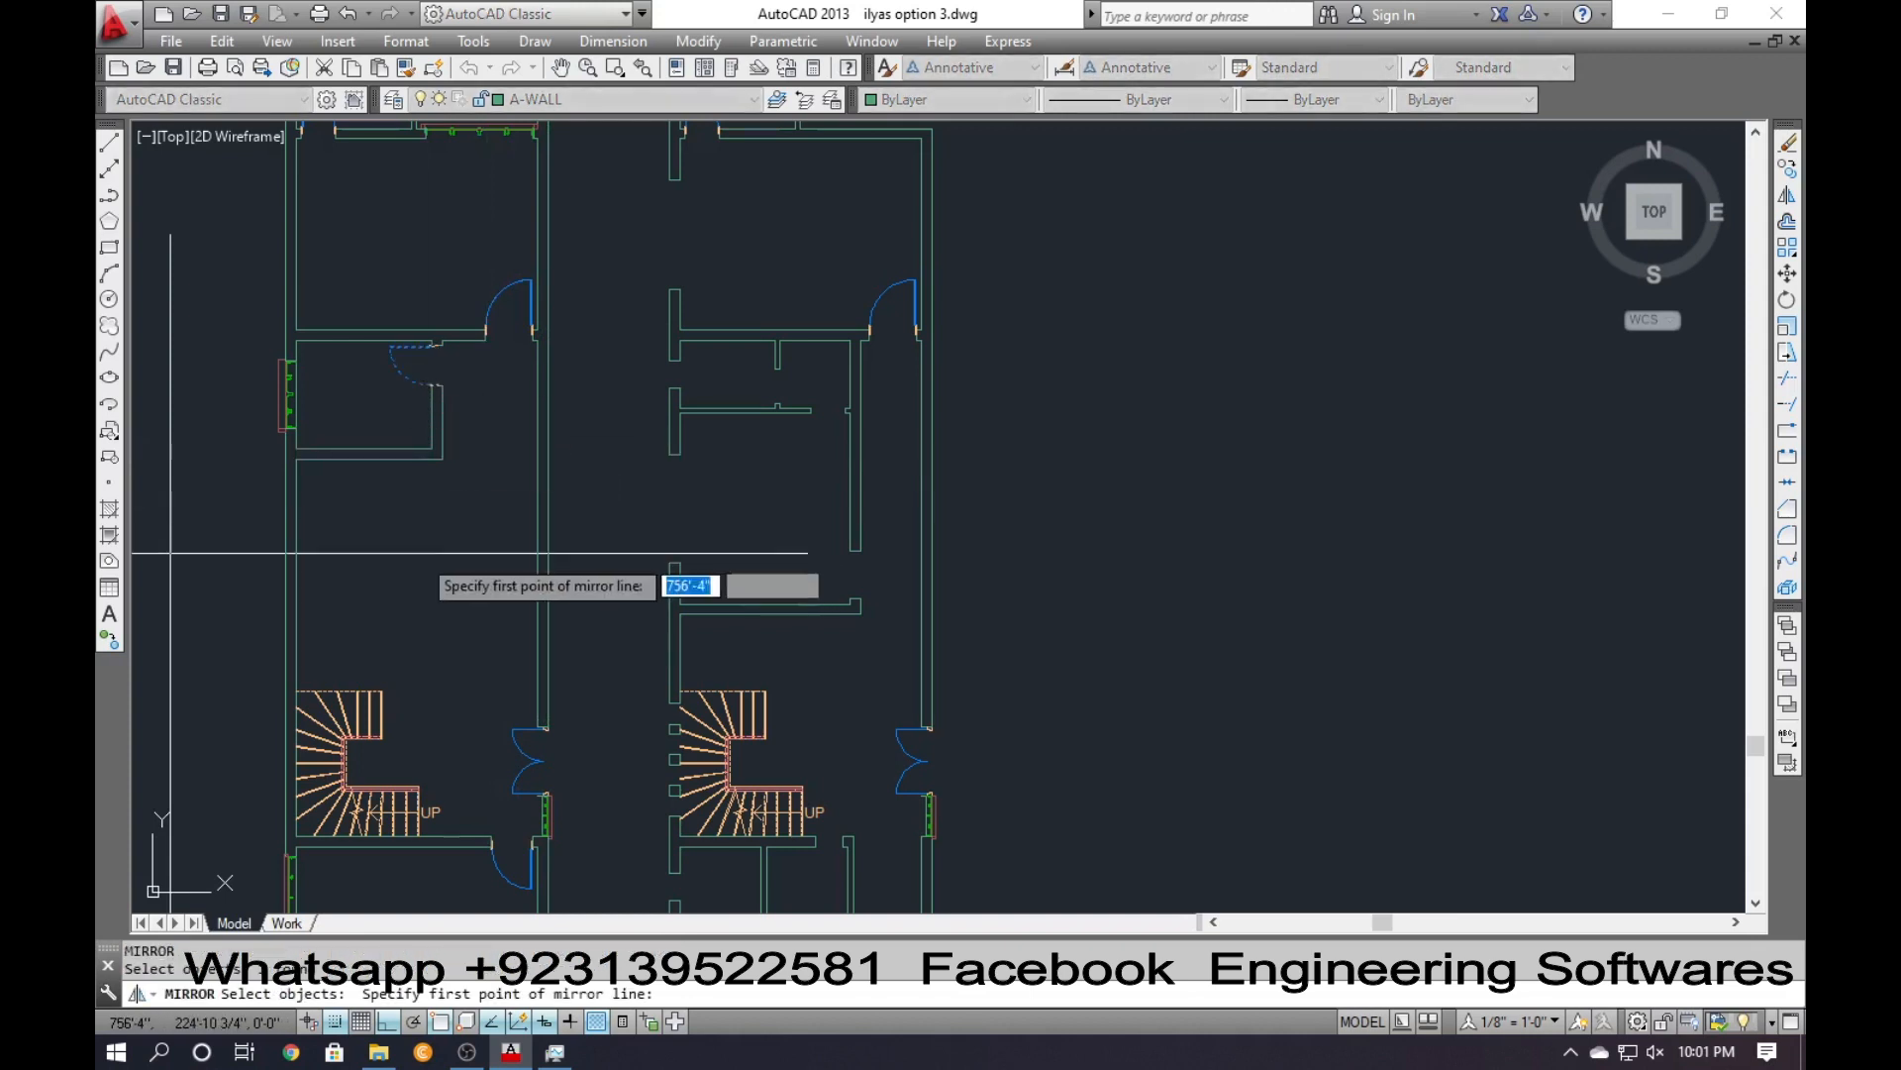
pyautogui.click(421, 553)
pyautogui.click(538, 553)
pyautogui.press('space')
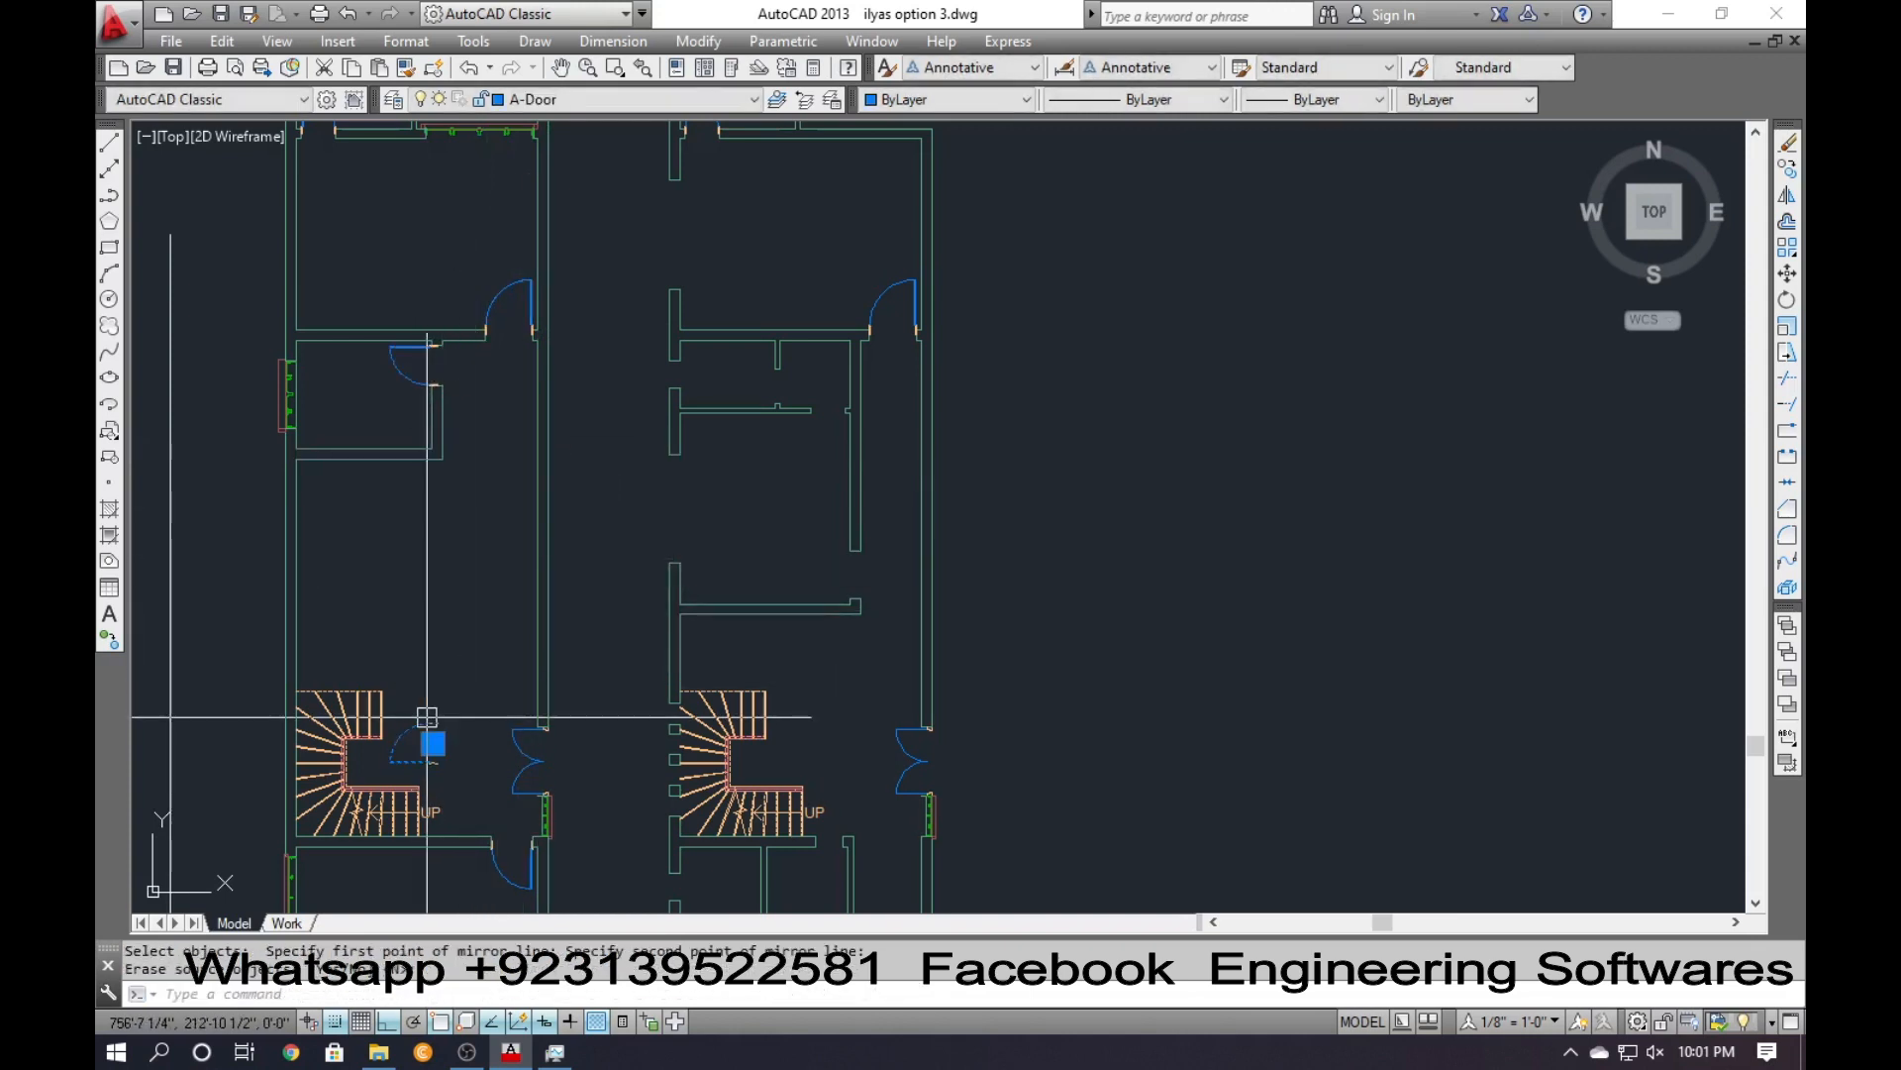
# Move the mirrored door to the opening in the right plan's small-room partition below the upper room.
pyautogui.press('m')
pyautogui.press('space')
pyautogui.click(435, 724)
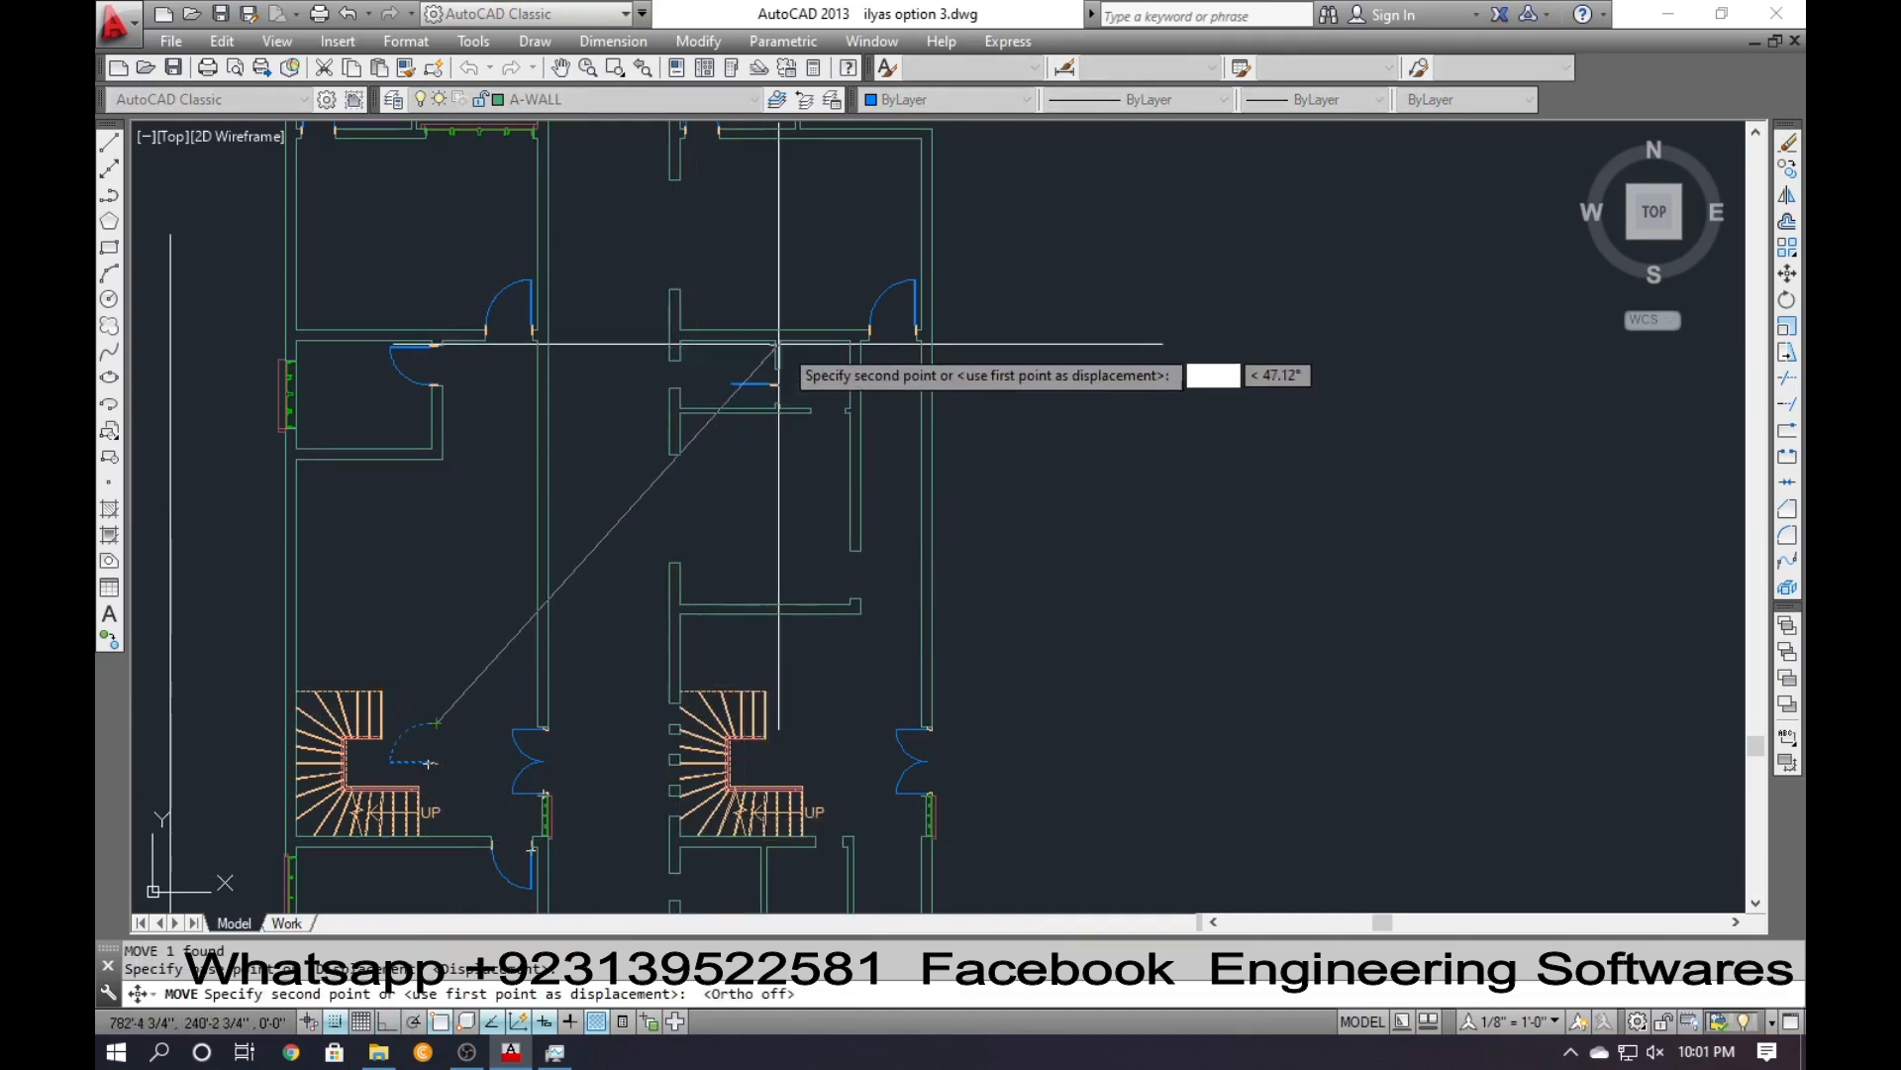
pyautogui.scroll(6, 778, 366)
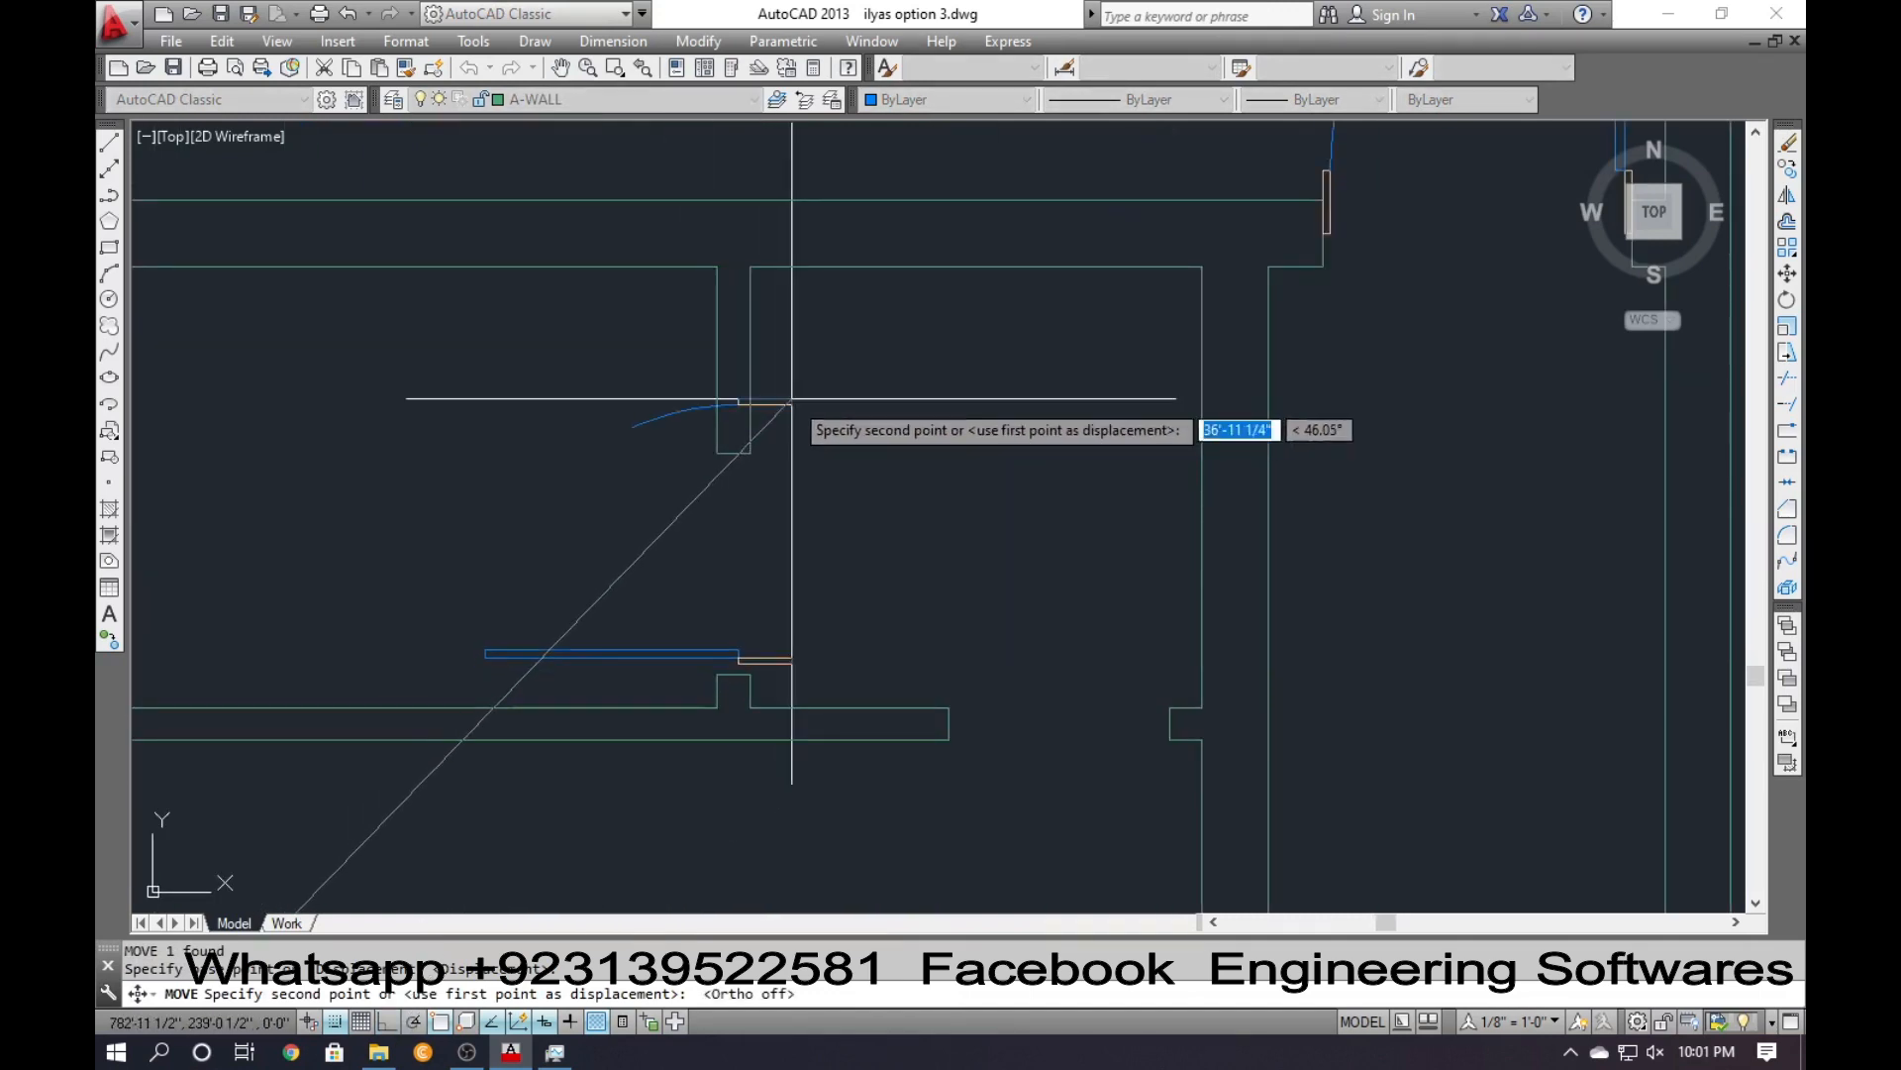
pyautogui.click(791, 398)
# Align the door's two frame ends with the midpoints of the partition opening's wall ends, scaling the door to fit.
pyautogui.write('al')
pyautogui.press('Return')
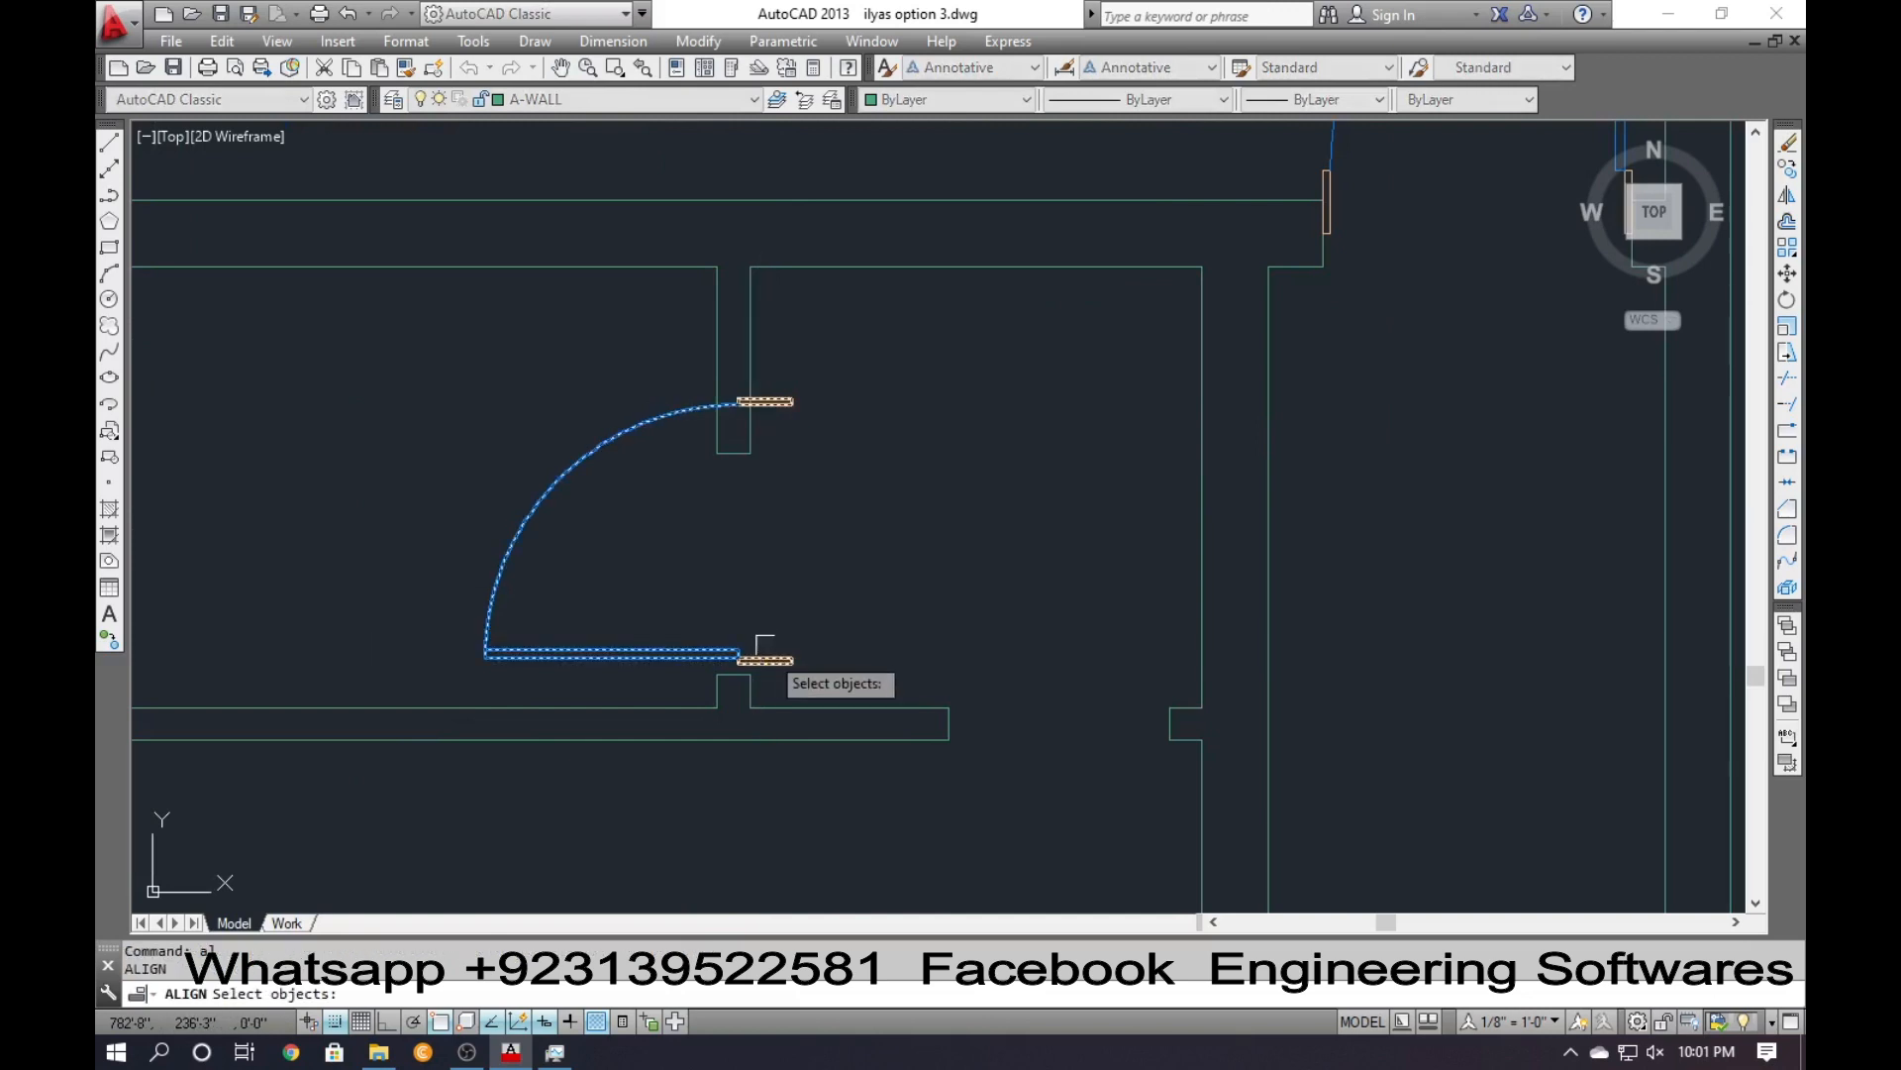
pyautogui.click(763, 650)
pyautogui.press('Return')
pyautogui.scroll(5, 792, 654)
pyautogui.click(796, 628)
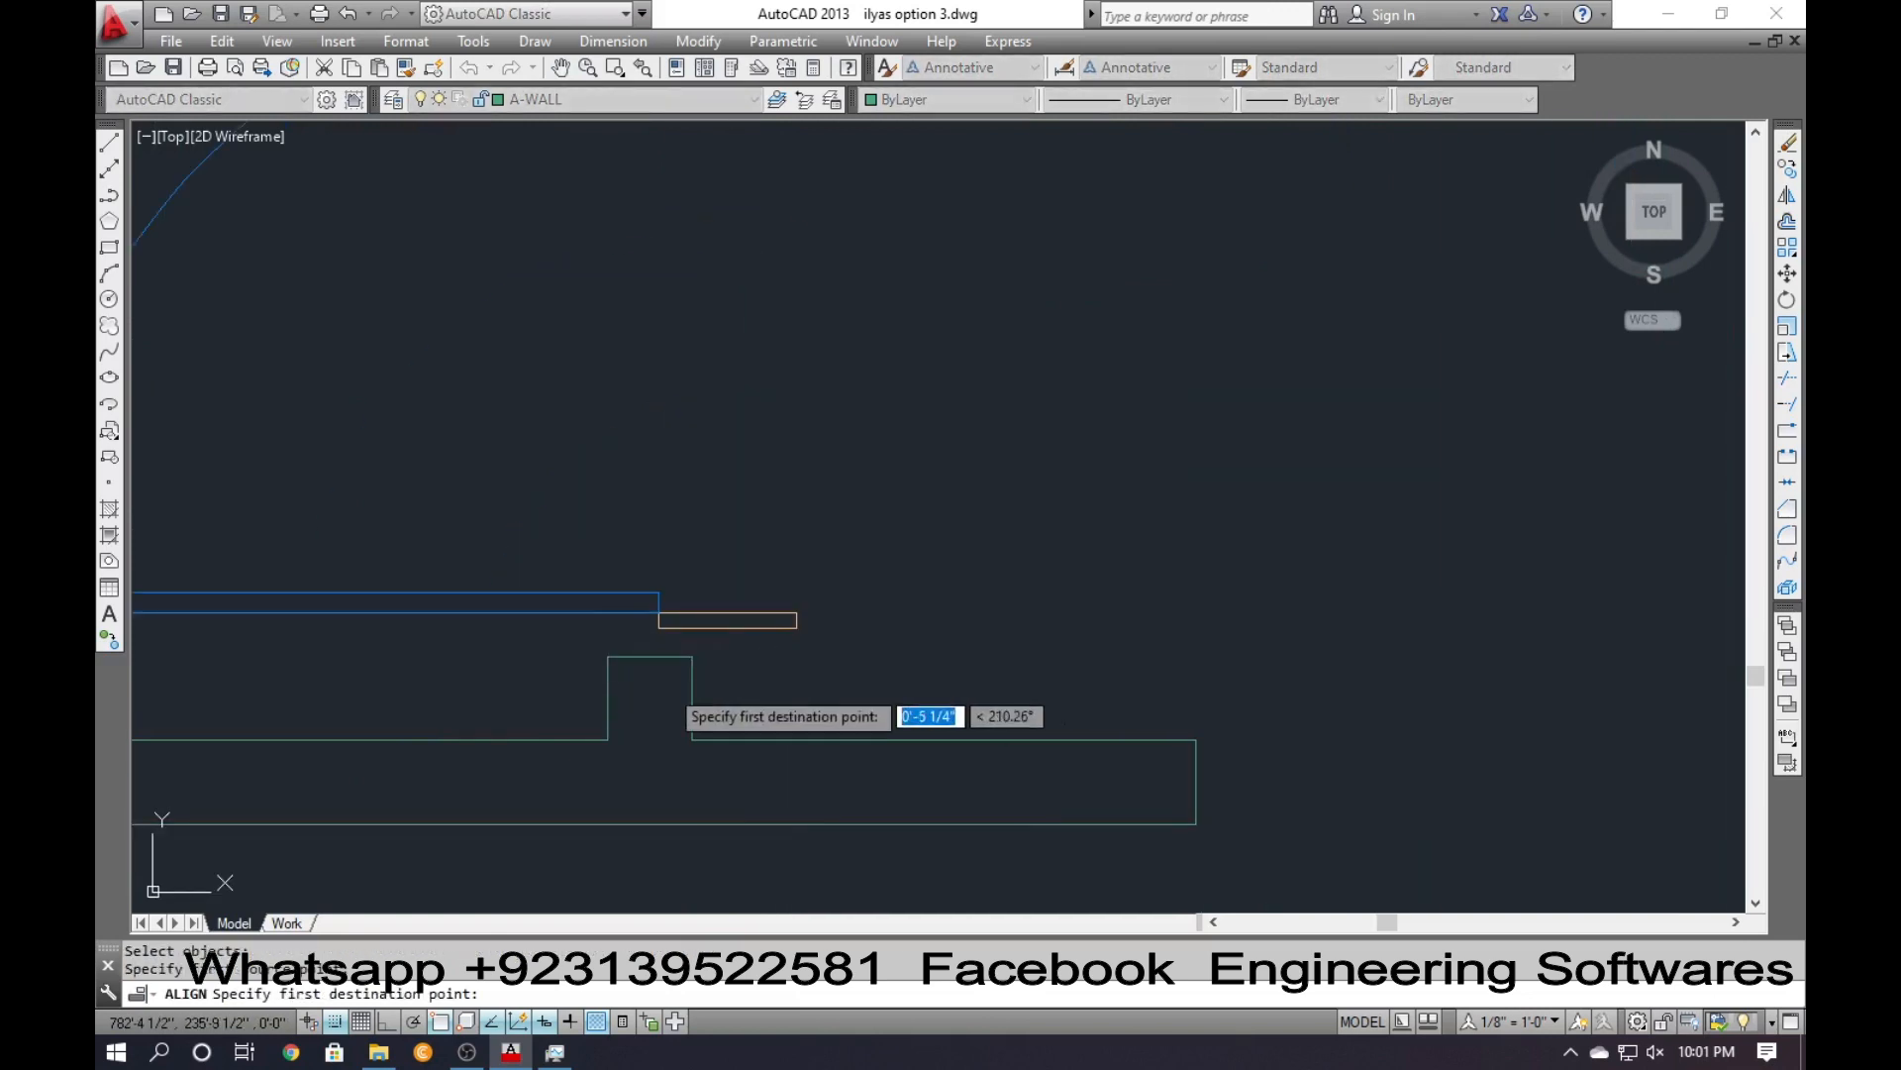
pyautogui.click(650, 655)
pyautogui.scroll(-2, 646, 739)
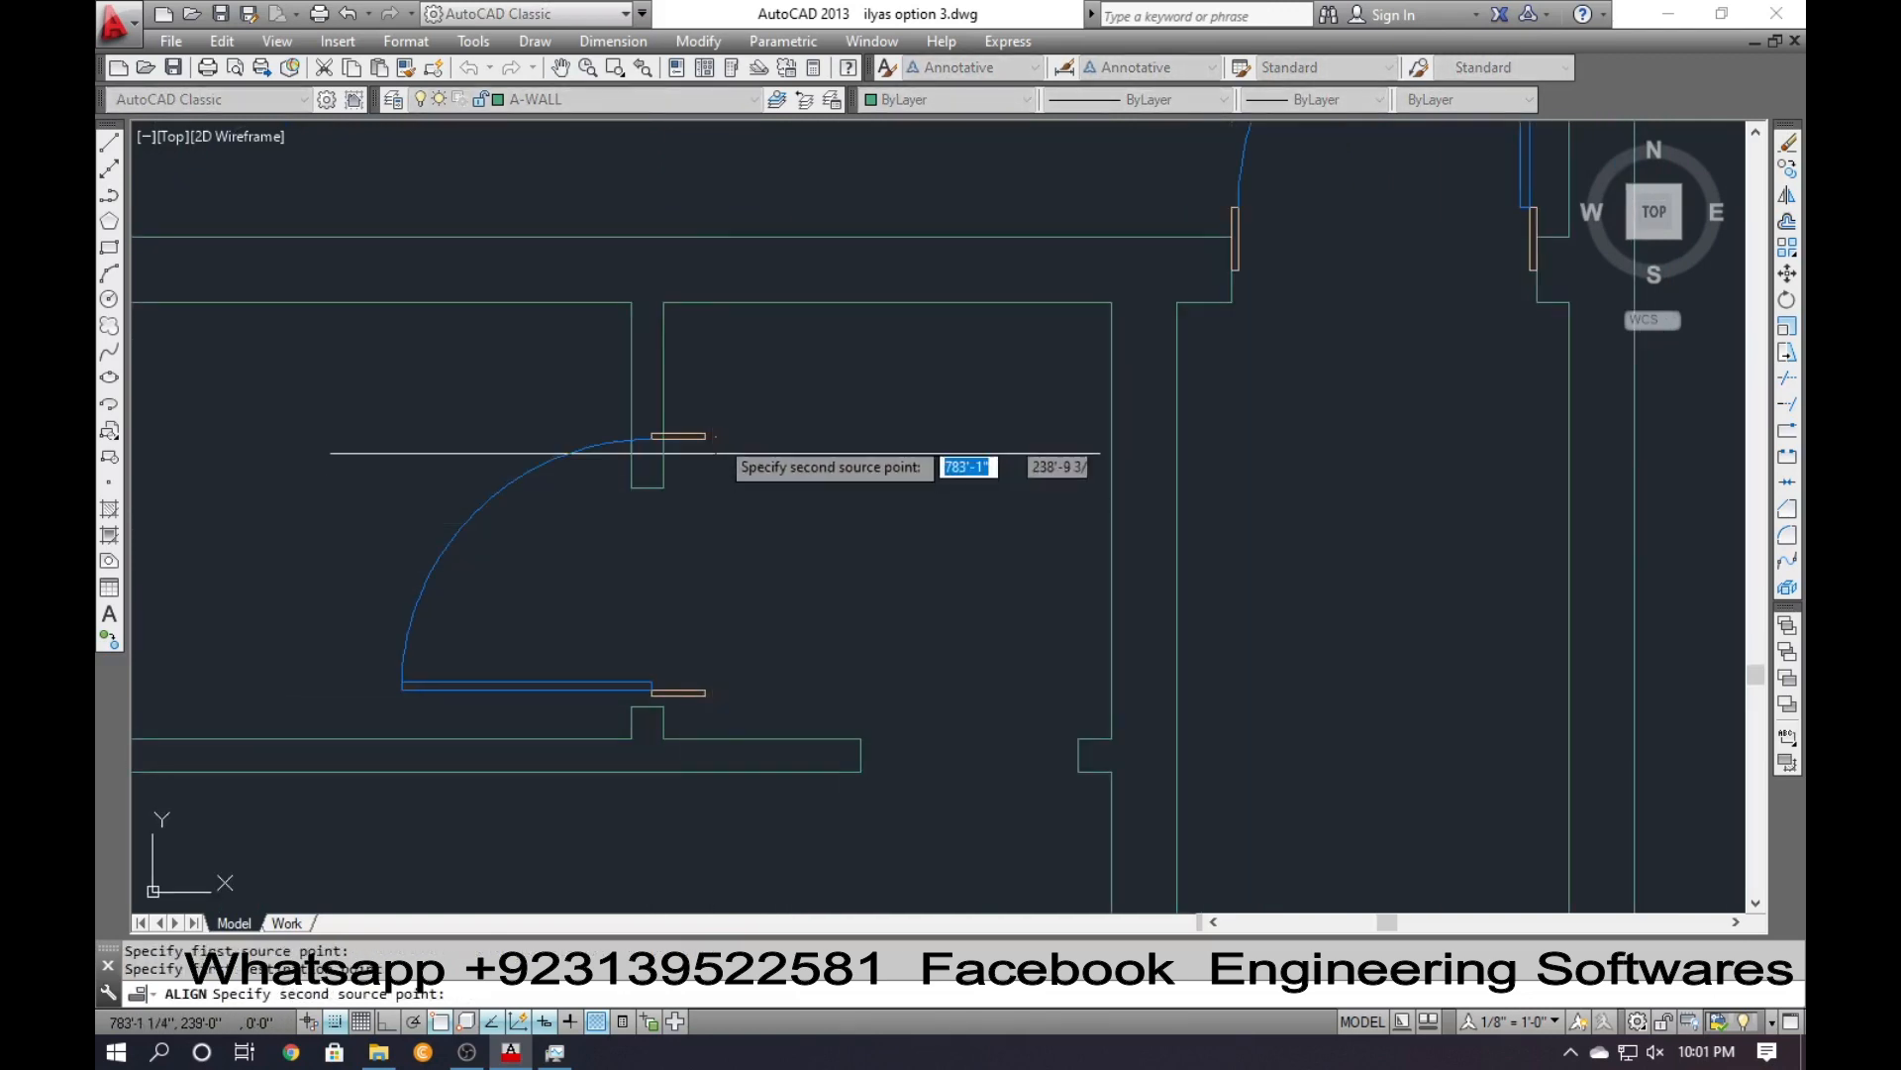
pyautogui.click(704, 436)
pyautogui.click(647, 487)
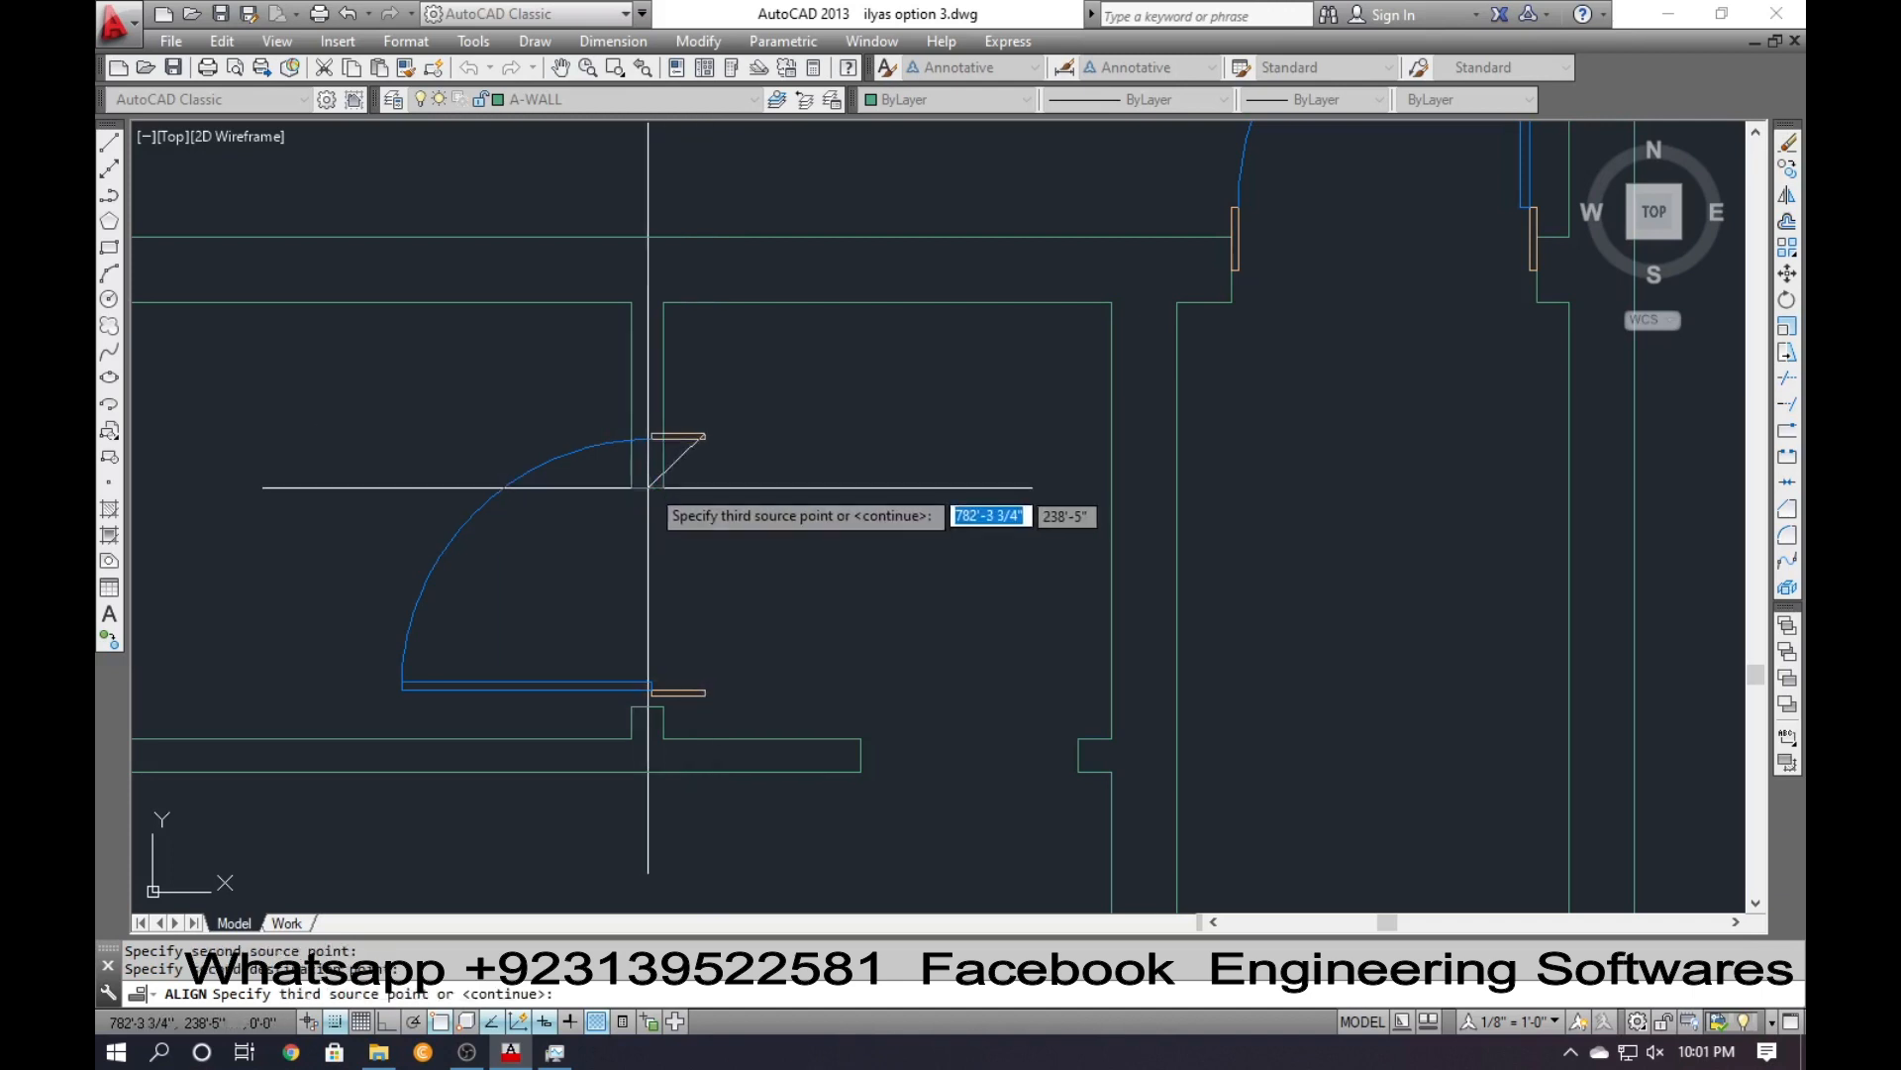
pyautogui.press('Return')
pyautogui.write('y')
pyautogui.press('Return')
pyautogui.scroll(-3, 713, 588)
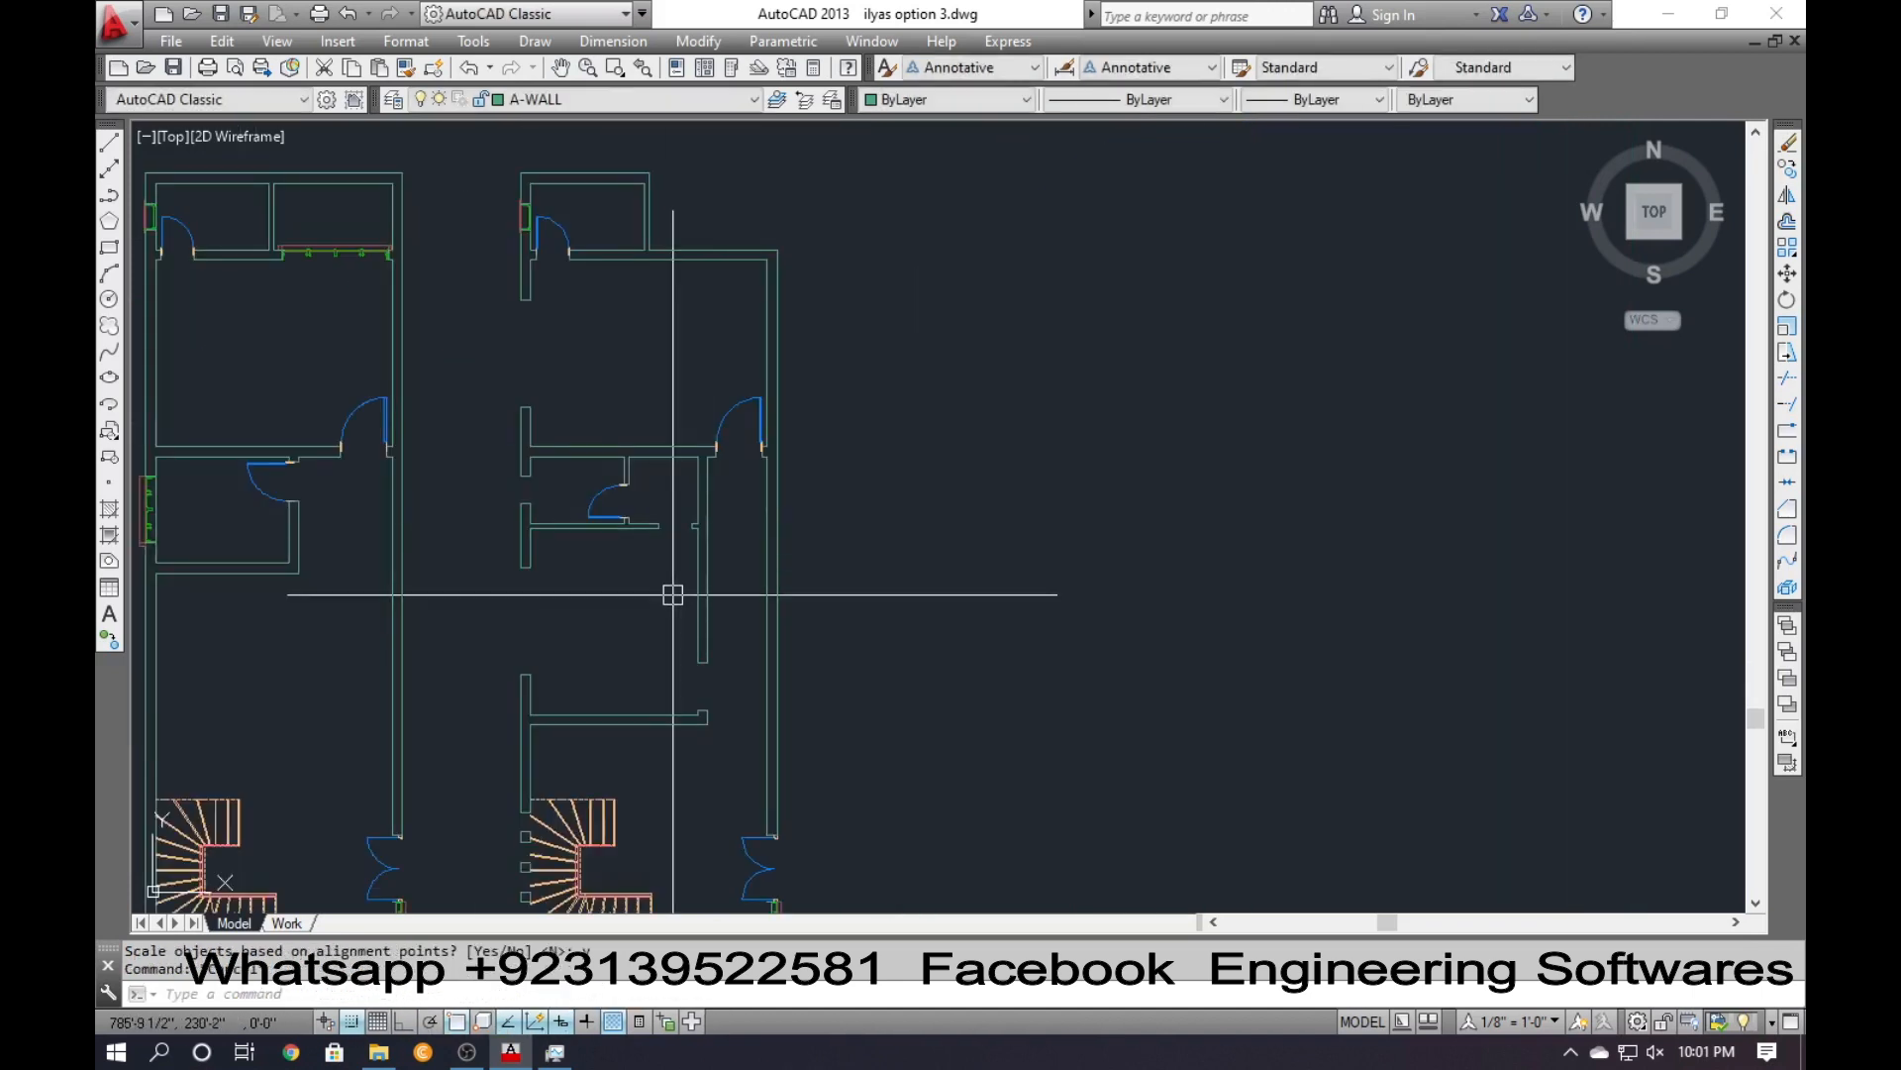
pyautogui.press('Escape')
pyautogui.click(601, 496)
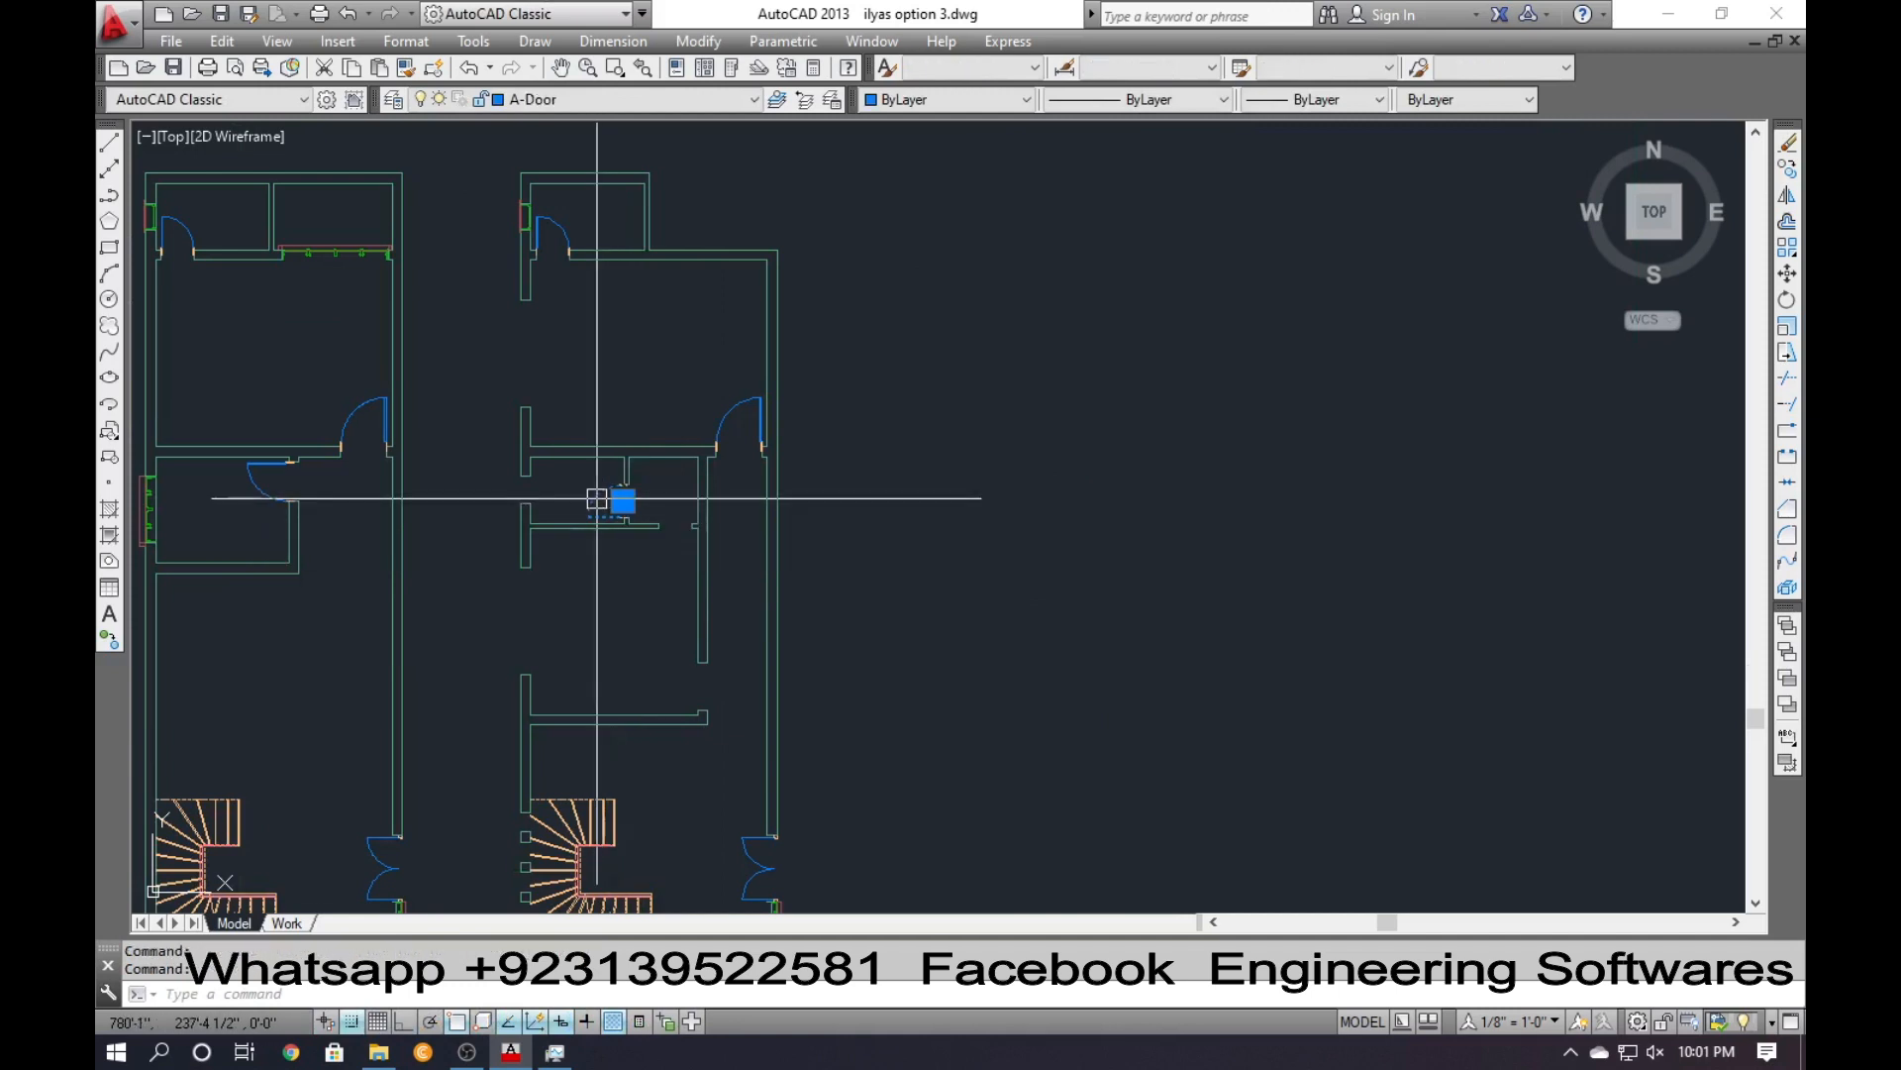
pyautogui.write('al')
pyautogui.press('Return')
pyautogui.click(597, 519)
pyautogui.click(663, 653)
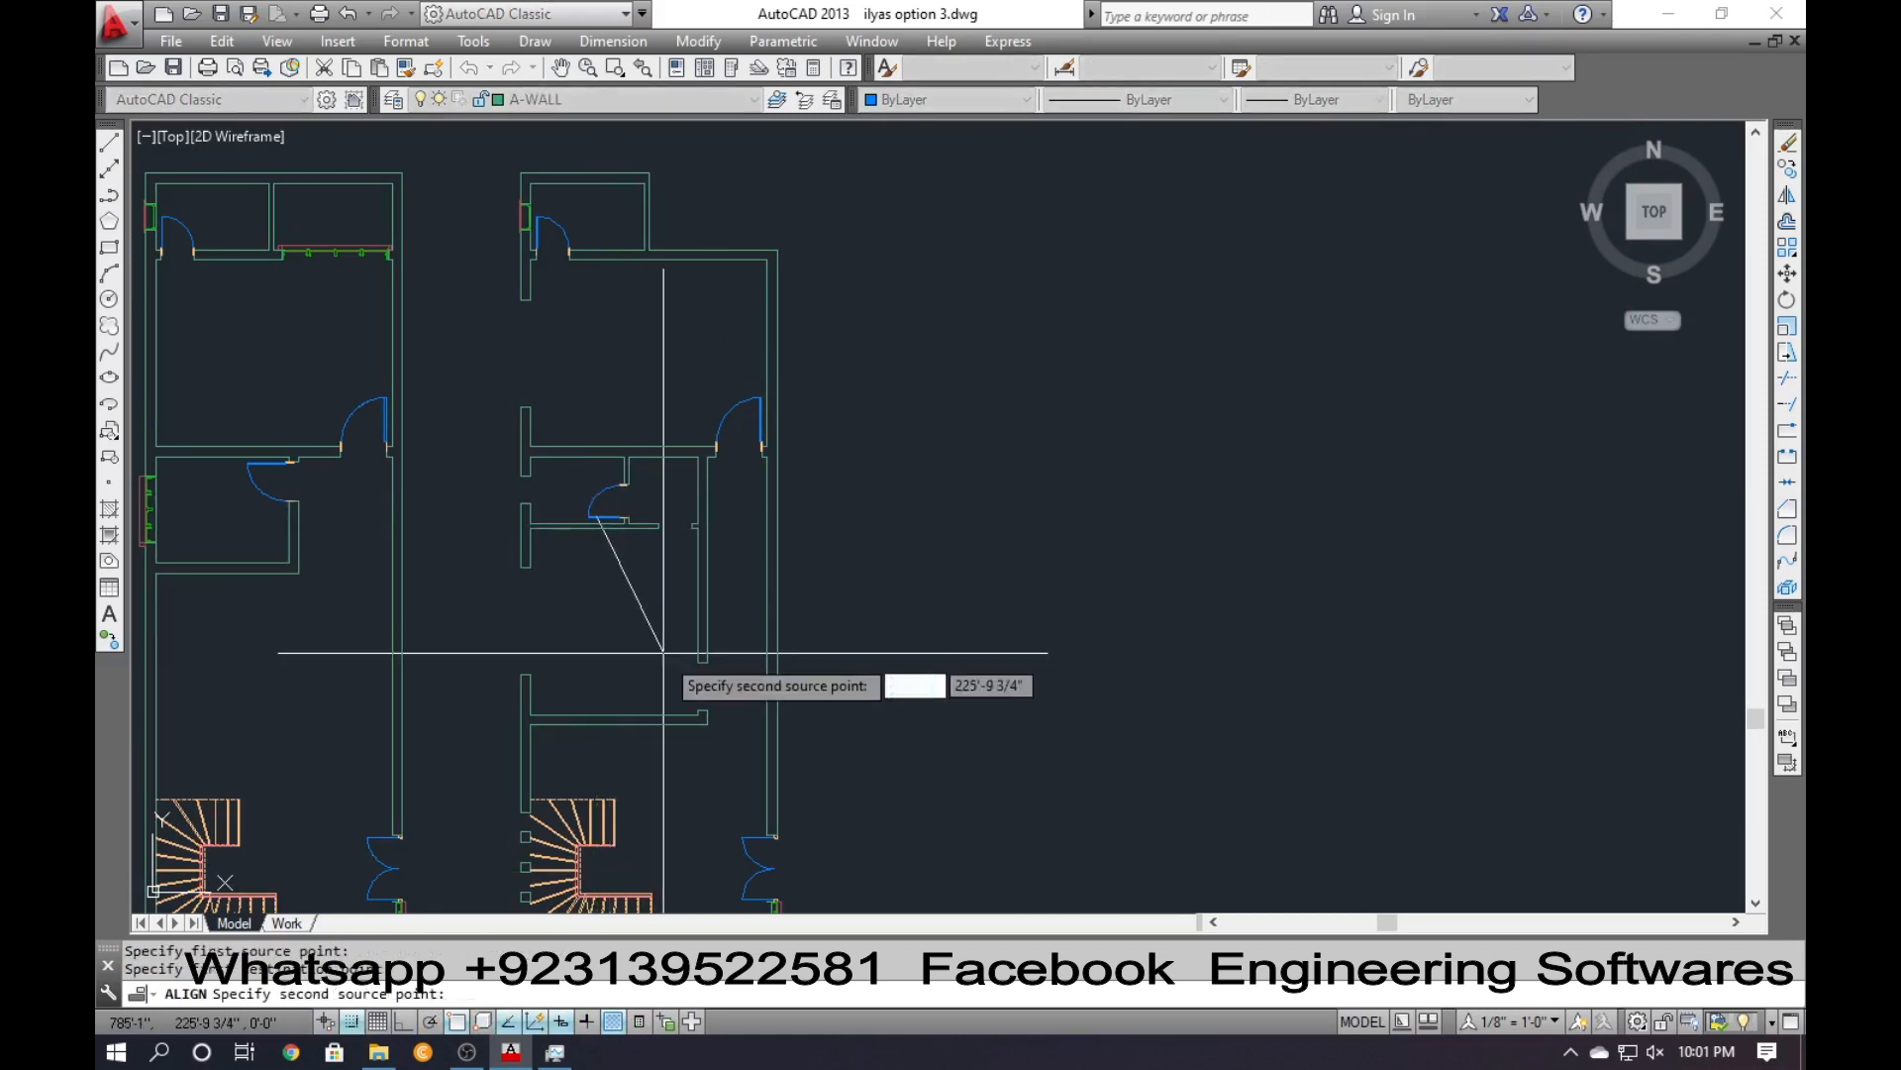
pyautogui.press('Escape')
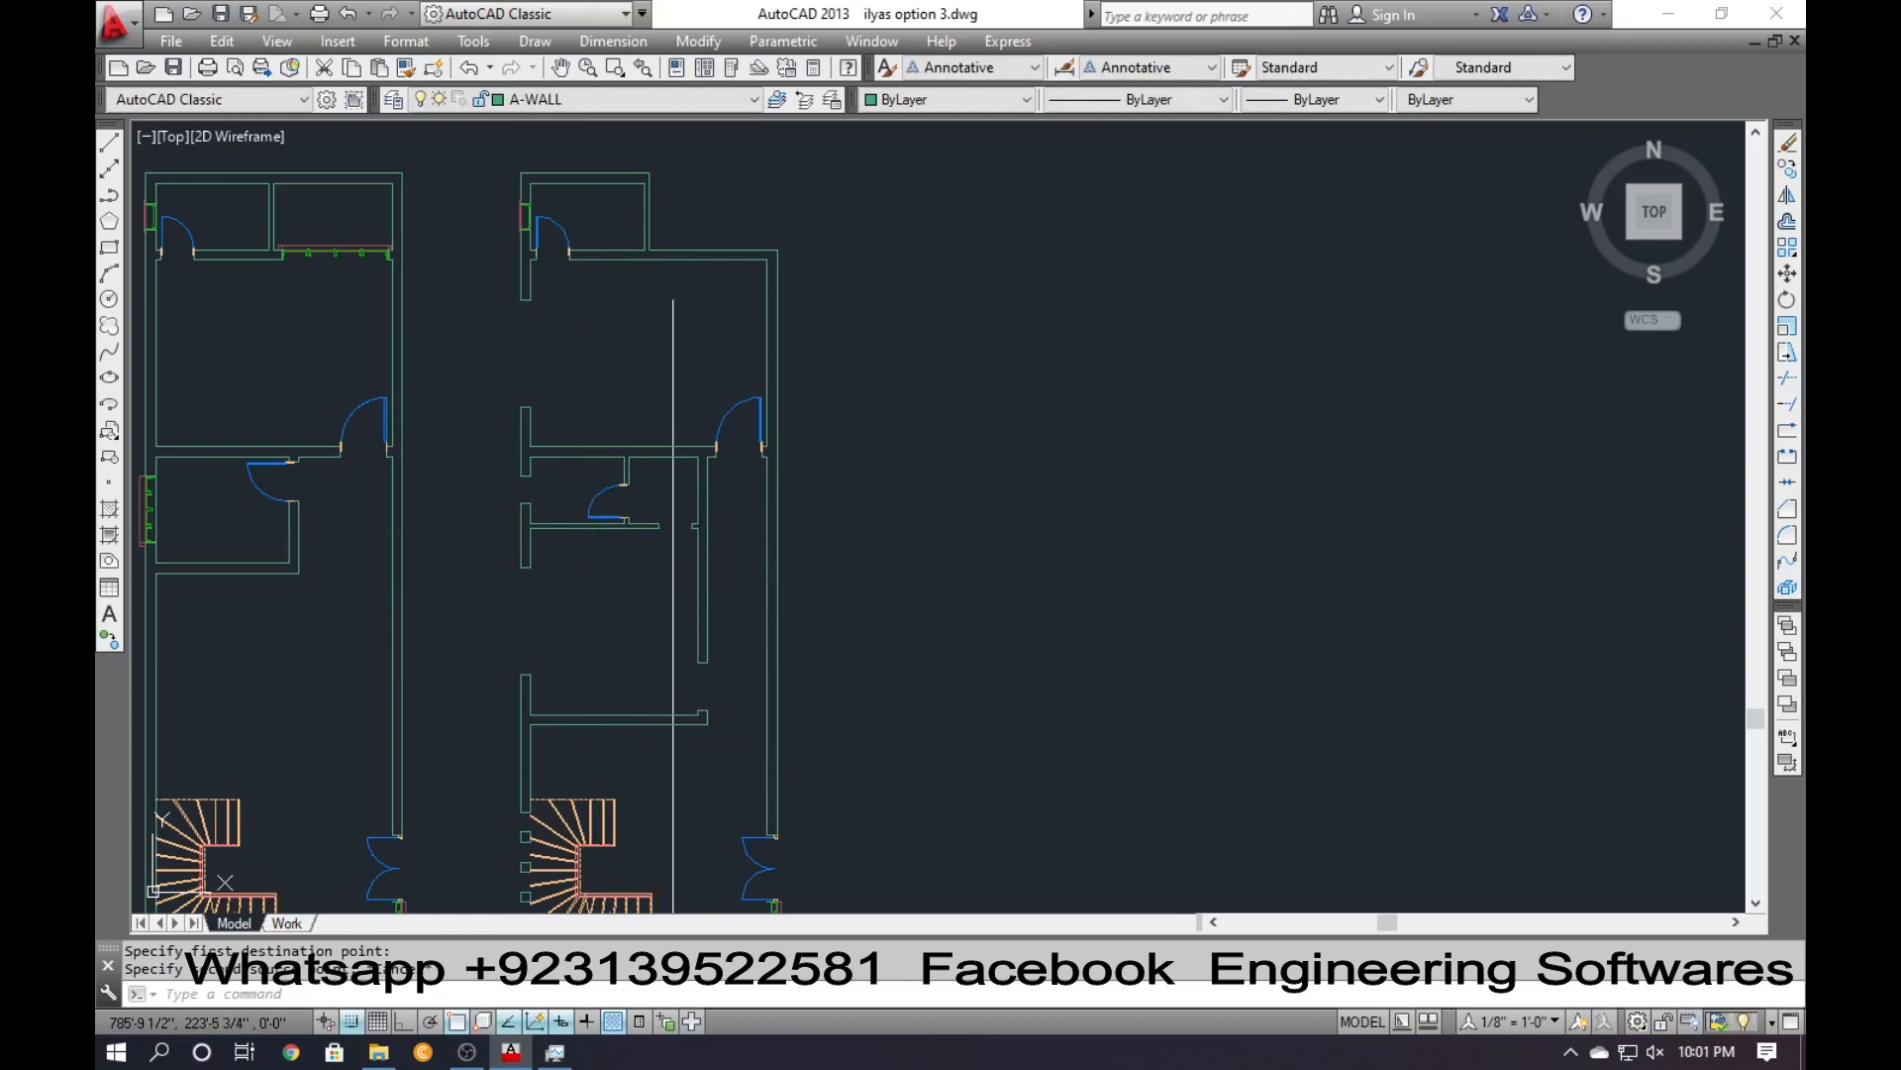
# Copy the small room's fitted door down beside the opening in the lower room's corridor wall in the right plan.
pyautogui.write('co')
pyautogui.press('Return')
pyautogui.click(603, 494)
pyautogui.press('Return')
pyautogui.click(620, 499)
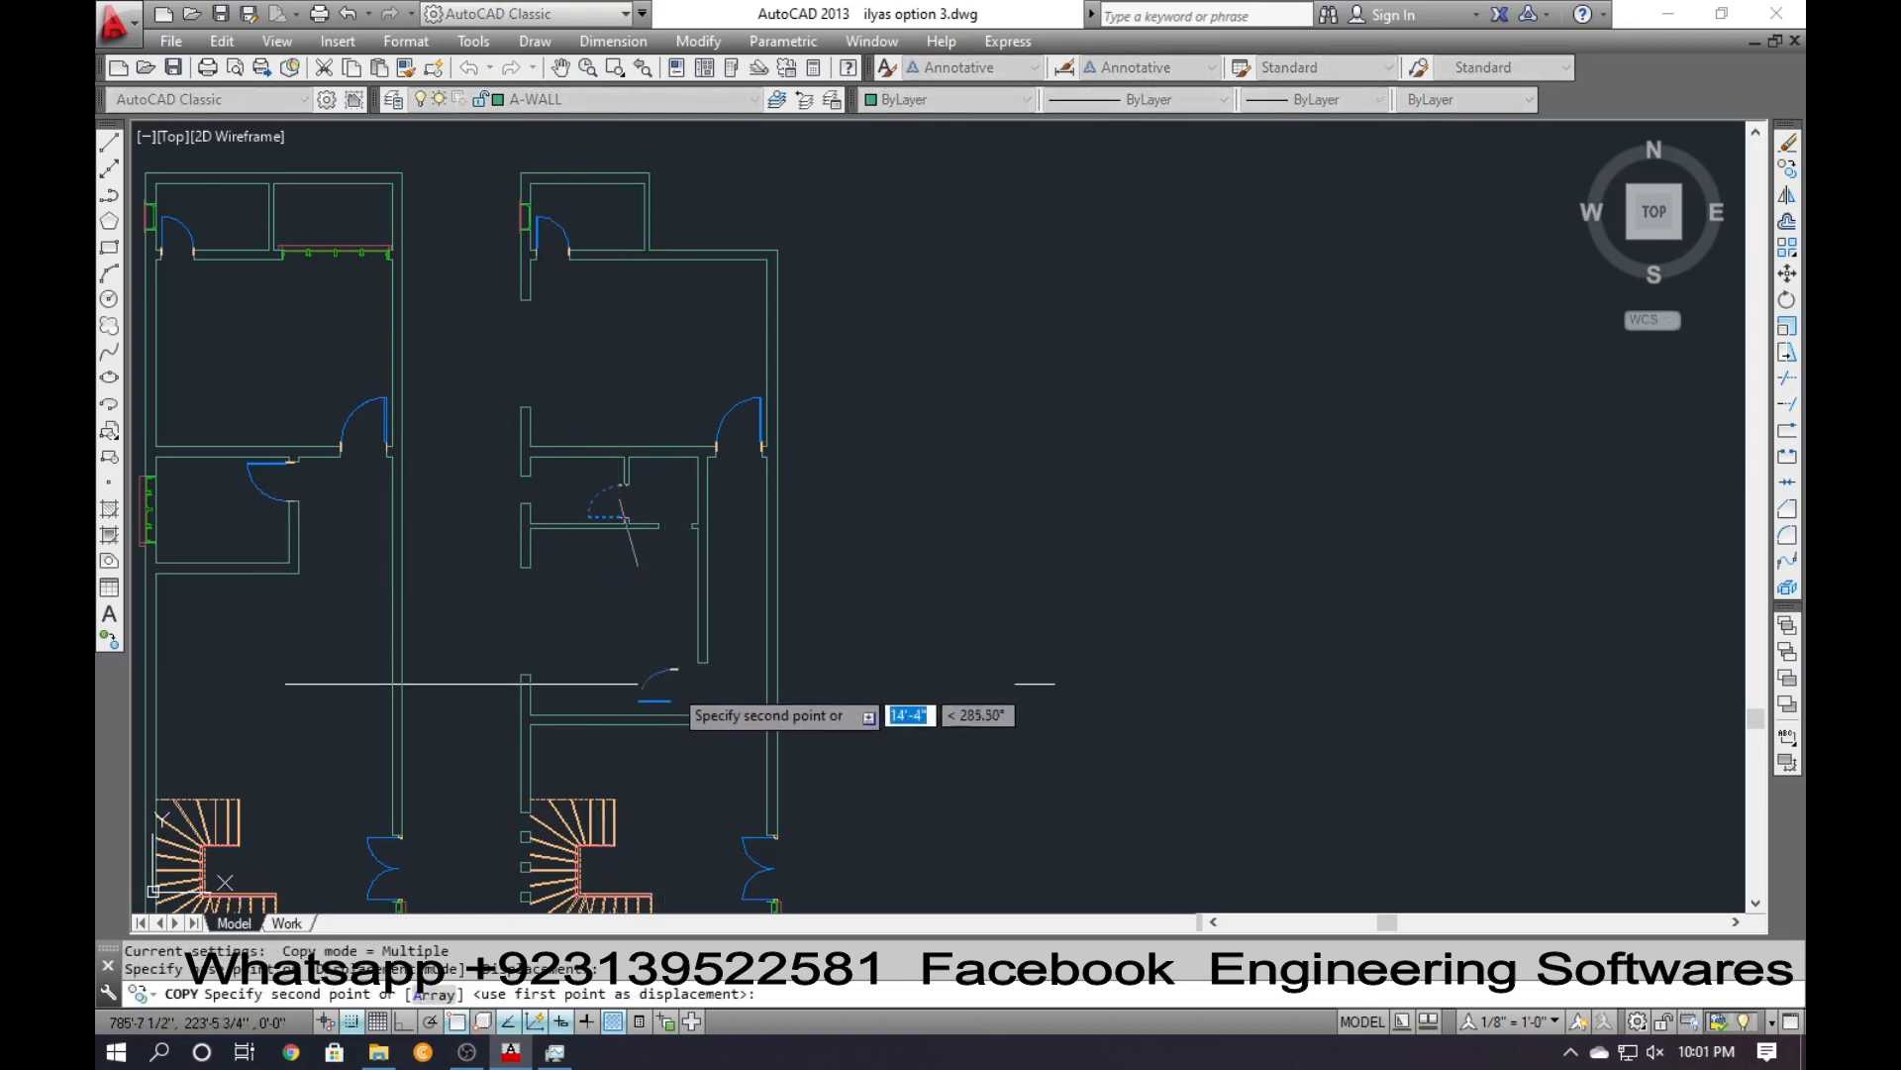
pyautogui.click(654, 683)
pyautogui.scroll(5, 703, 723)
pyautogui.press('Escape')
# Align the copied door's frame ends with the wall-end midpoints of the corridor-side opening, scaling it to fit.
pyautogui.write('al')
pyautogui.press('Return')
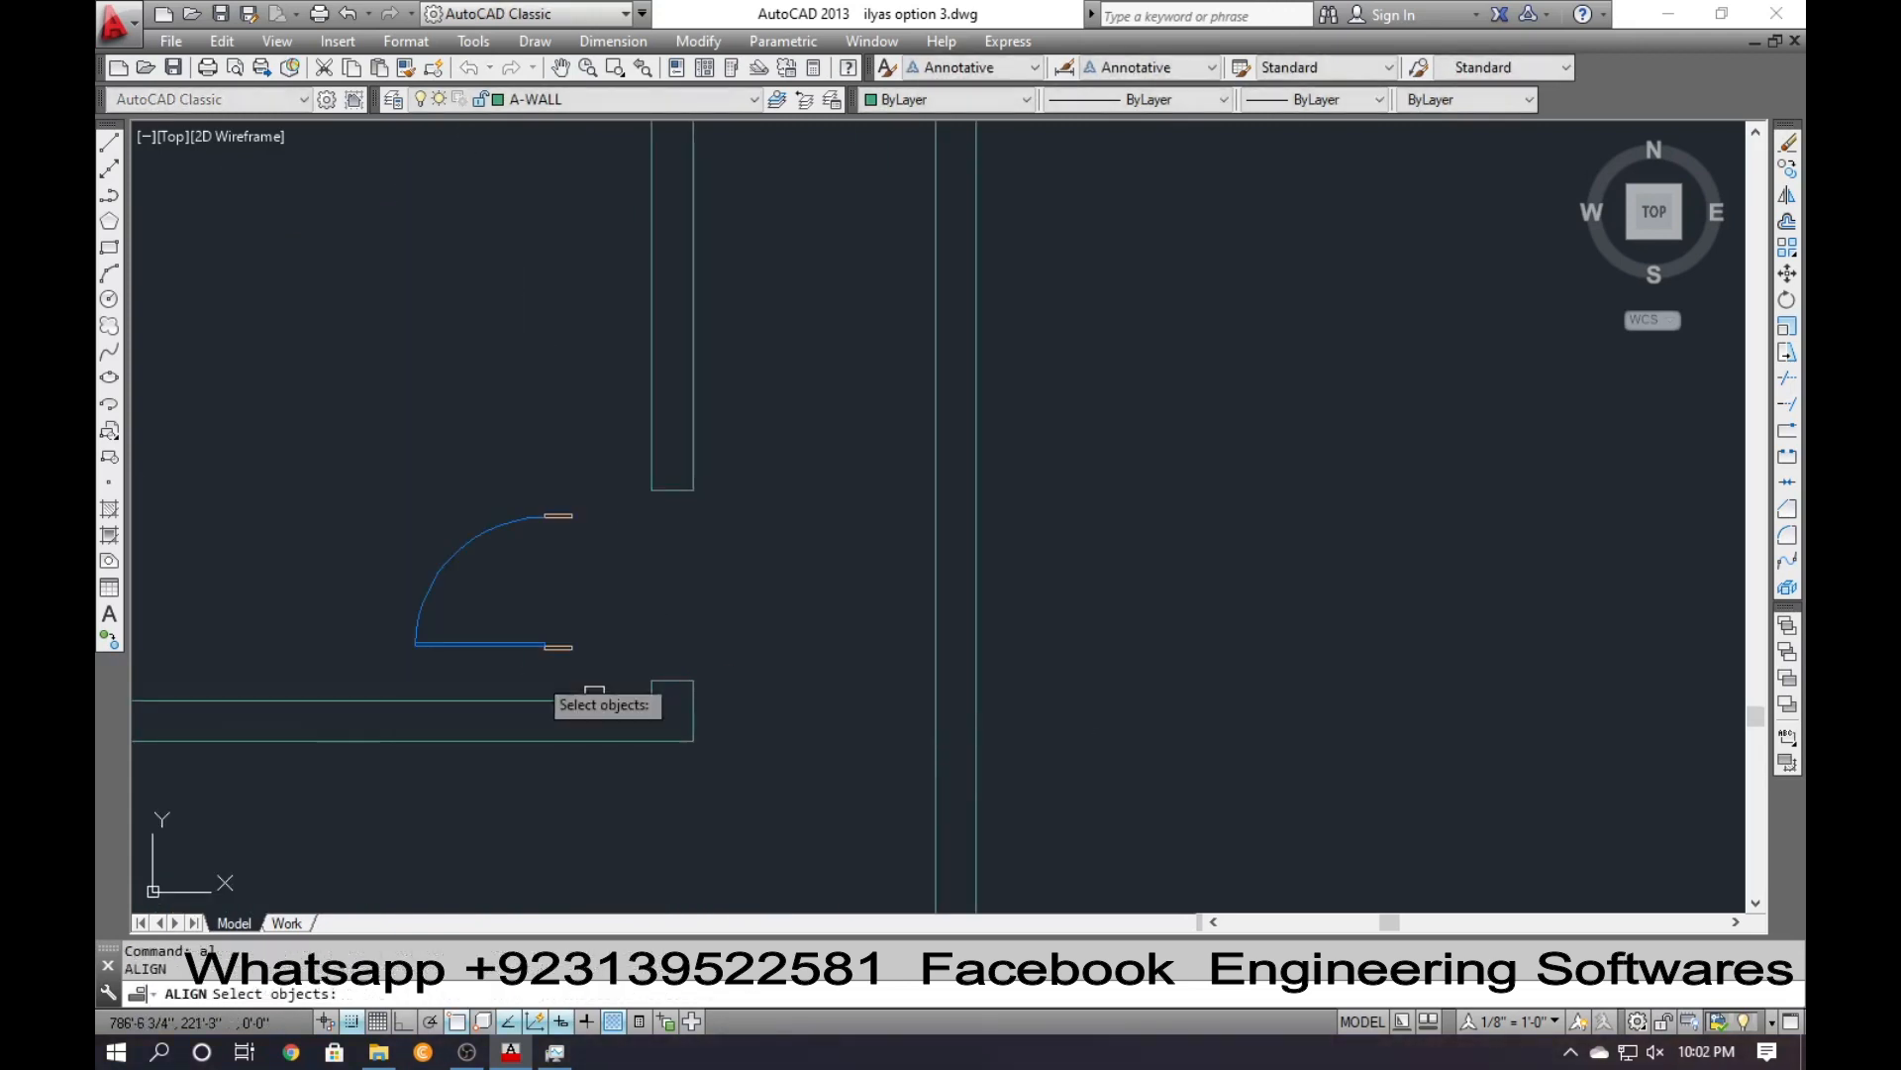
pyautogui.click(510, 647)
pyautogui.press('Return')
pyautogui.scroll(6, 561, 662)
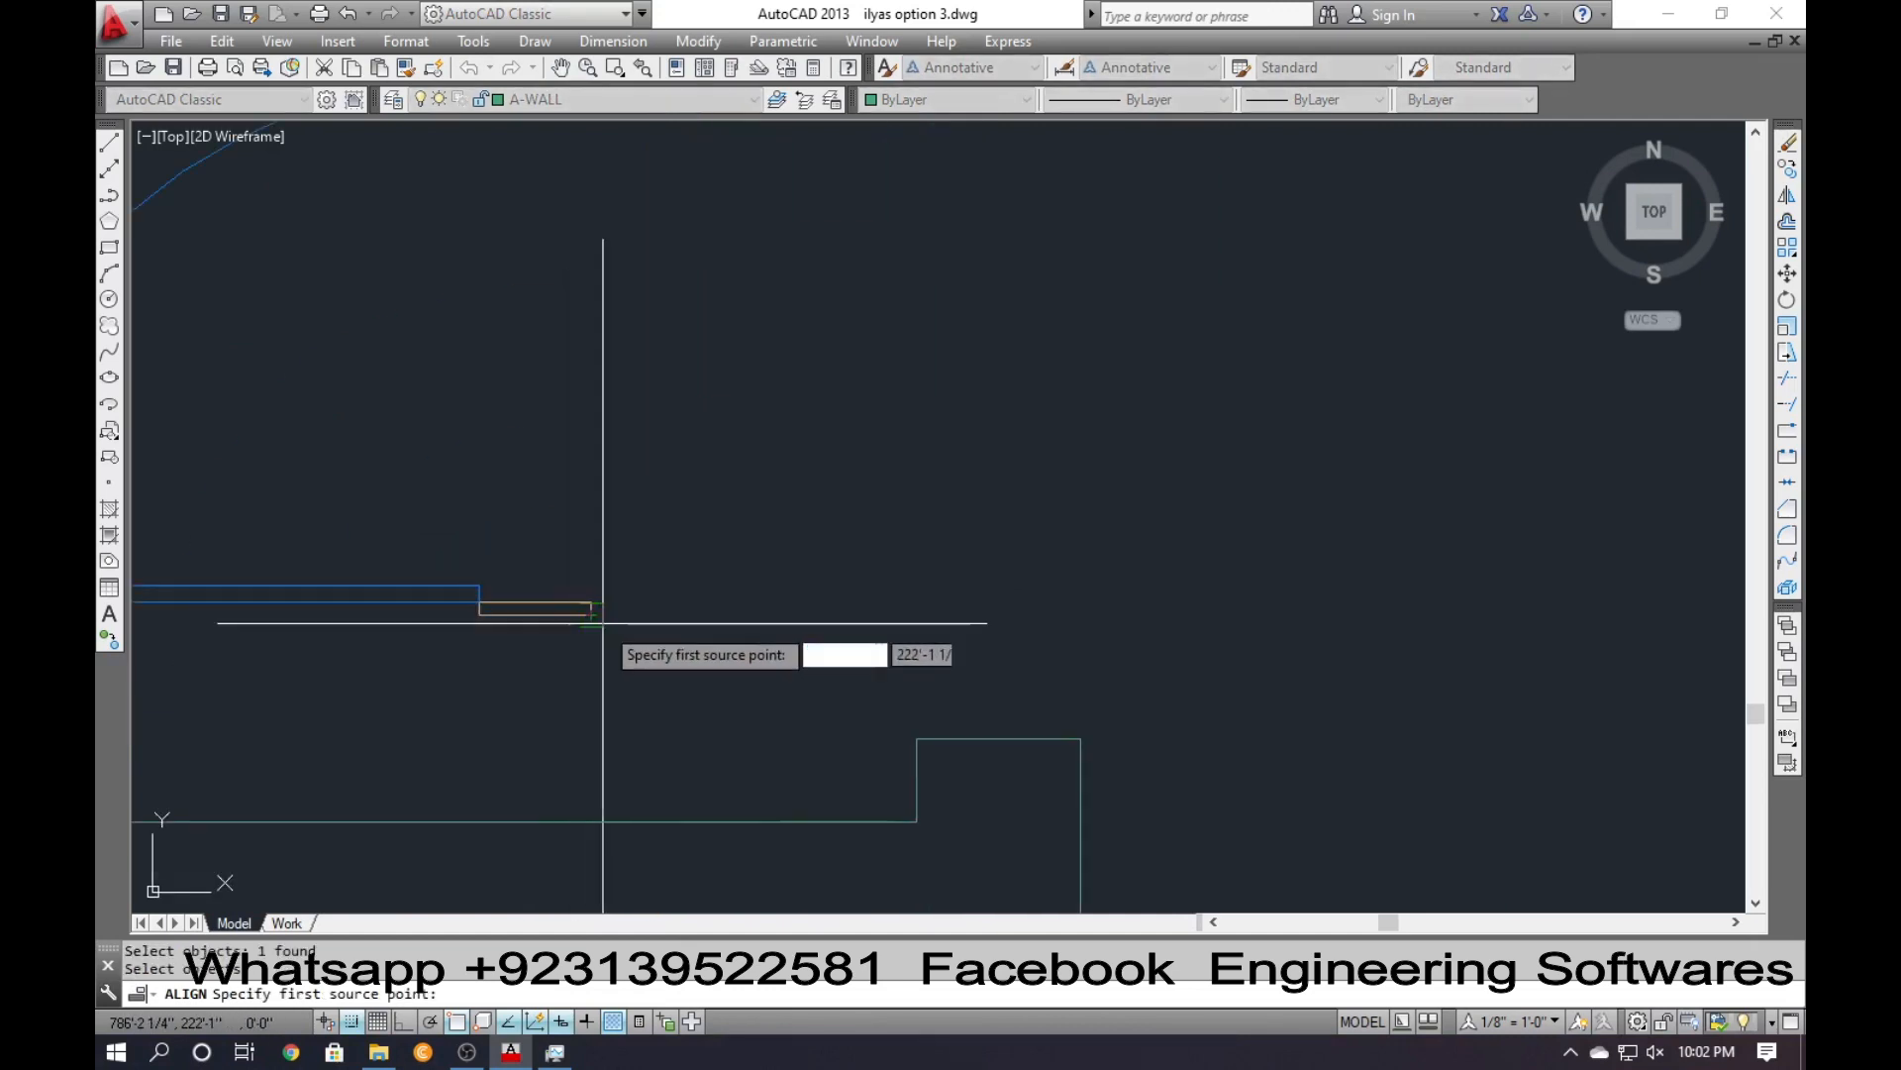
pyautogui.click(592, 616)
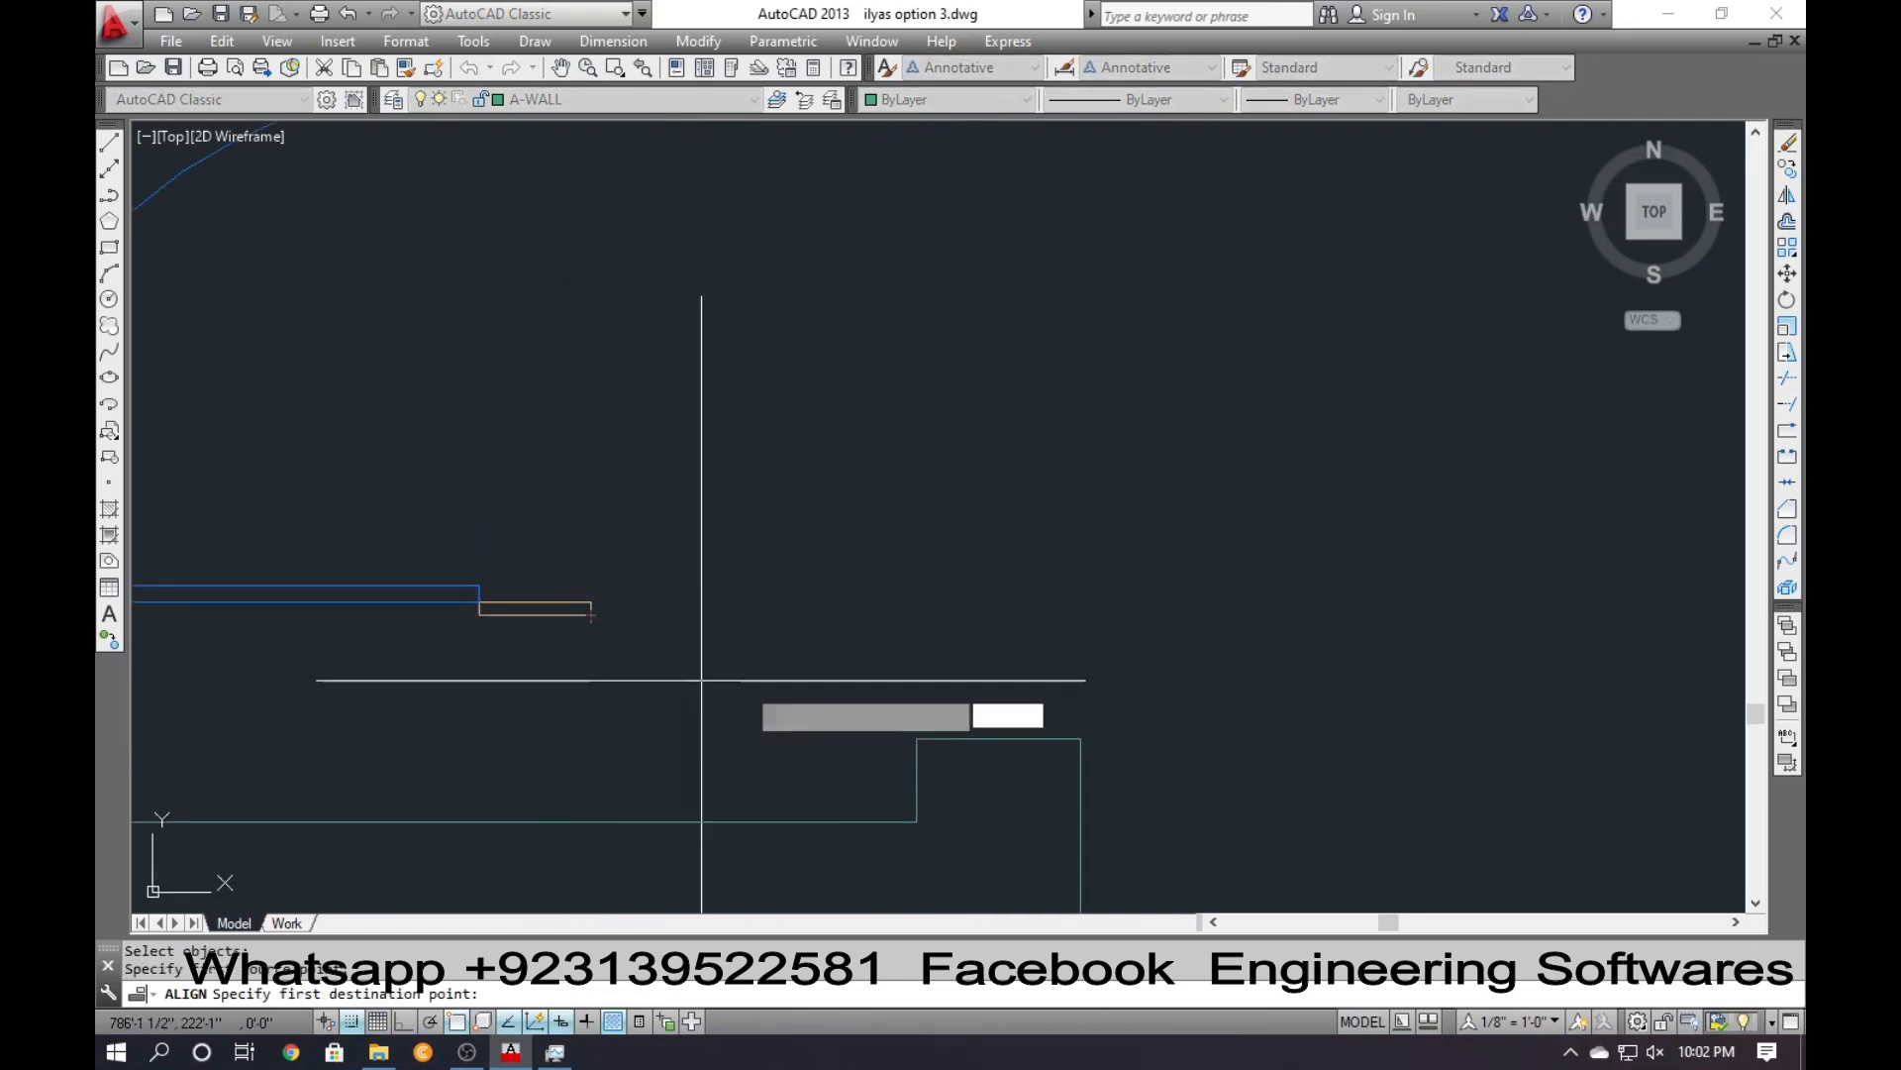
pyautogui.click(999, 739)
pyautogui.scroll(-6, 925, 745)
pyautogui.scroll(4, 838, 608)
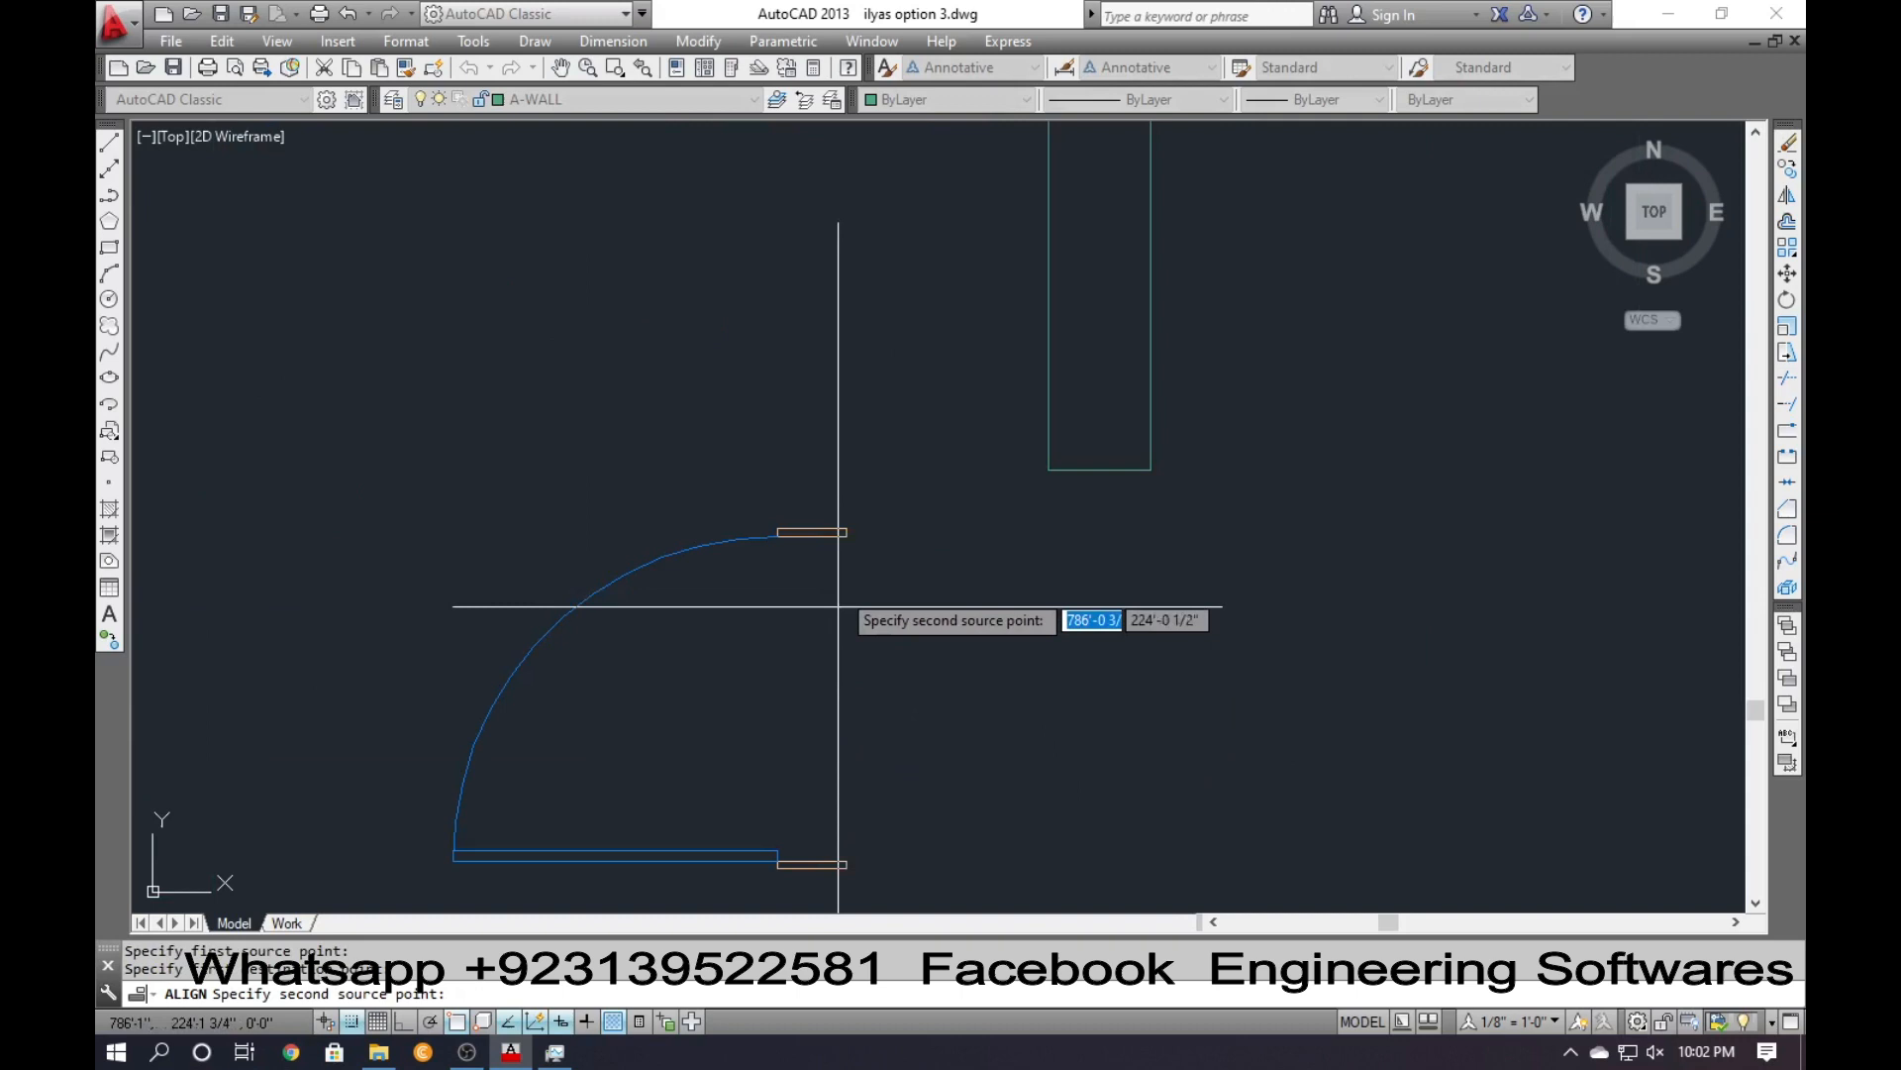
pyautogui.click(846, 528)
pyautogui.click(1099, 470)
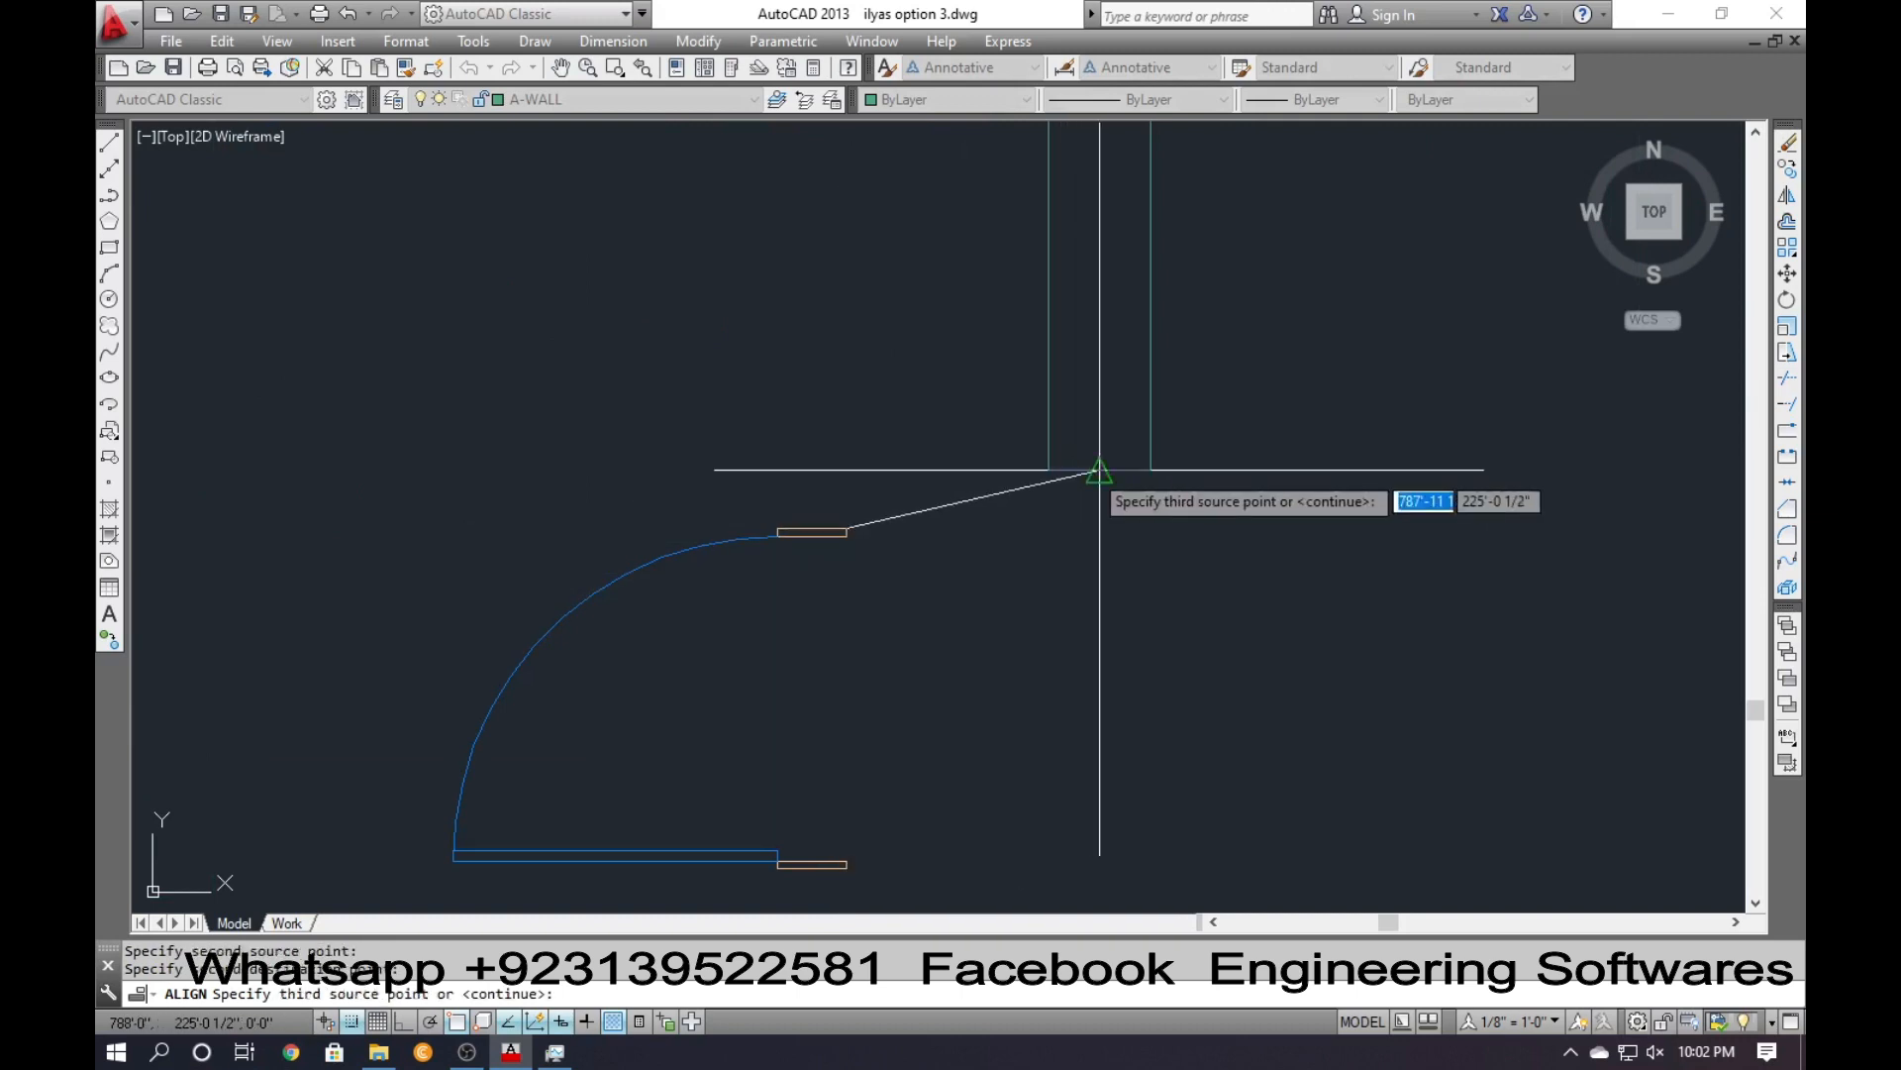
pyautogui.press('Return')
pyautogui.press('Return')
pyautogui.scroll(-4, 856, 555)
# Copy the left plan's upper-left door into the opening of the small room below the right plan's stairs, using the wall-opening corners as reference points.
pyautogui.scroll(-6, 856, 554)
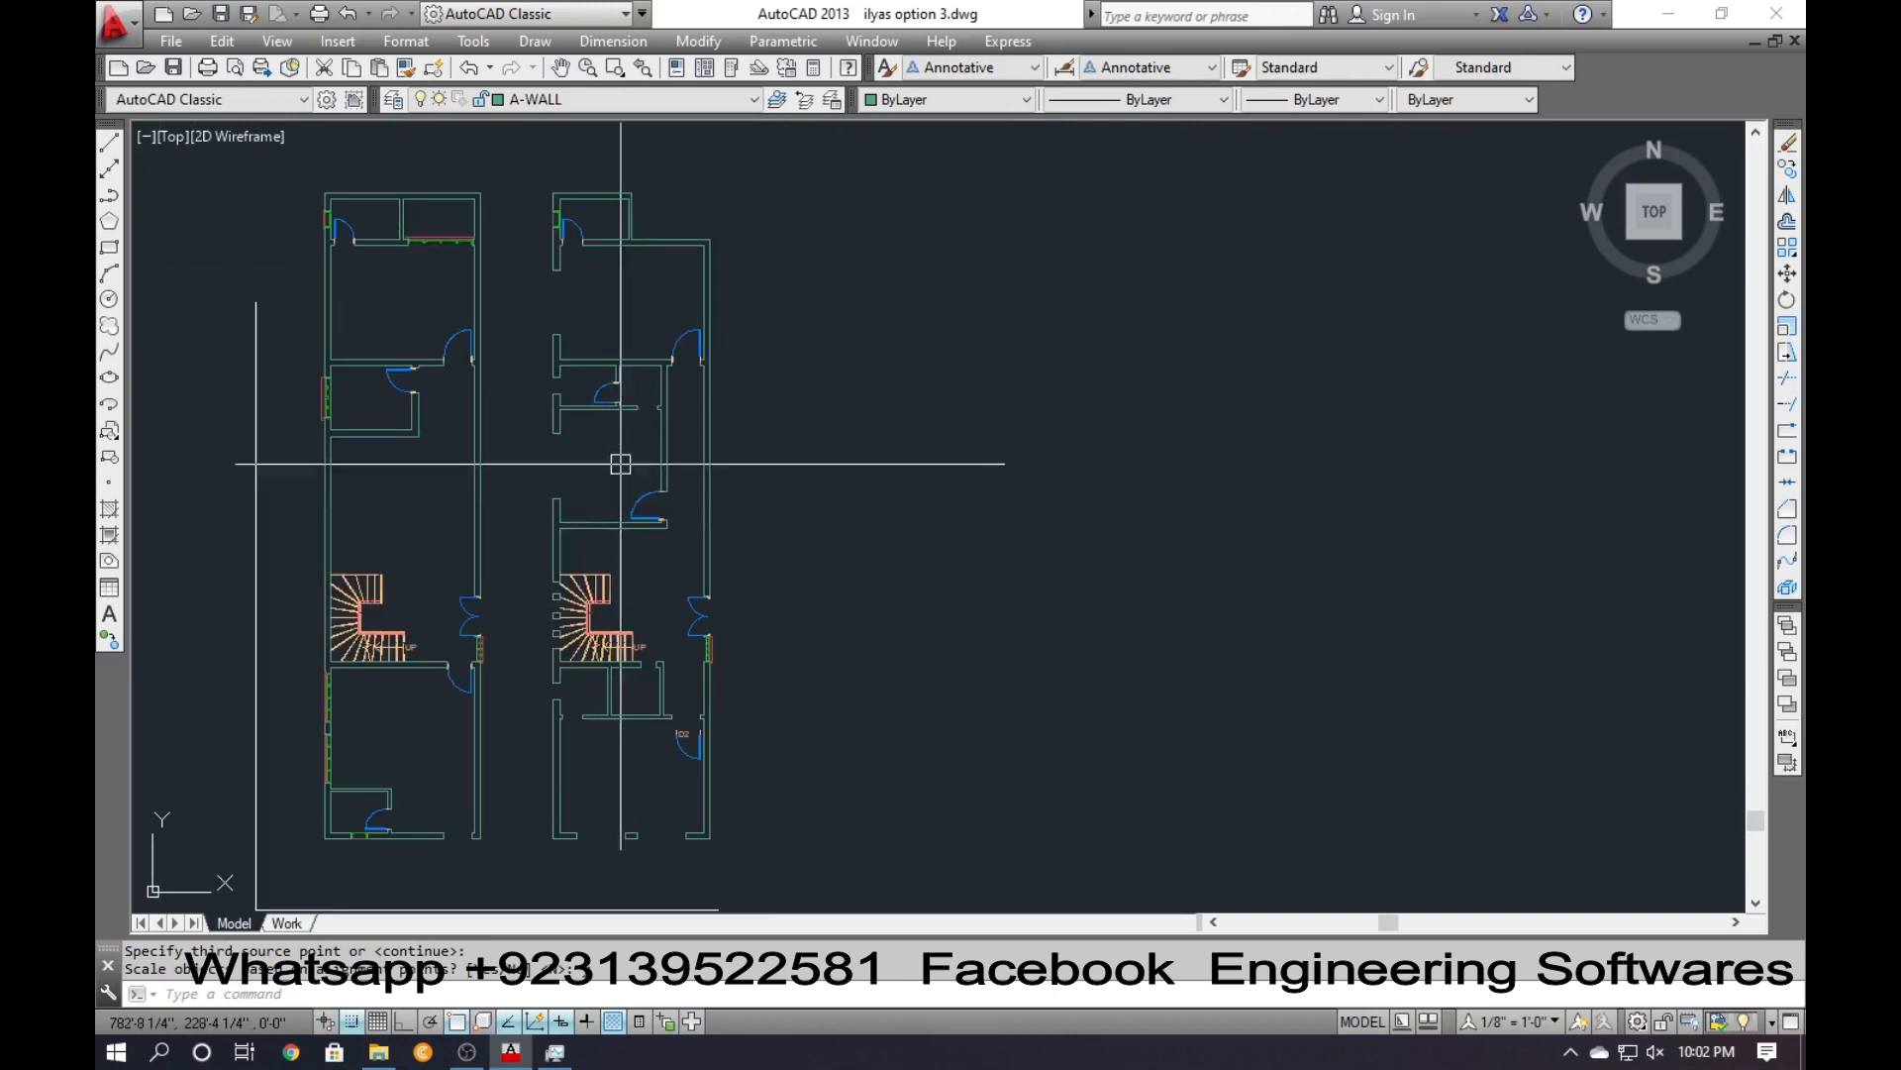
pyautogui.scroll(-2, 584, 459)
pyautogui.moveTo(583, 459); pyautogui.dragTo(577, 440, button='middle')
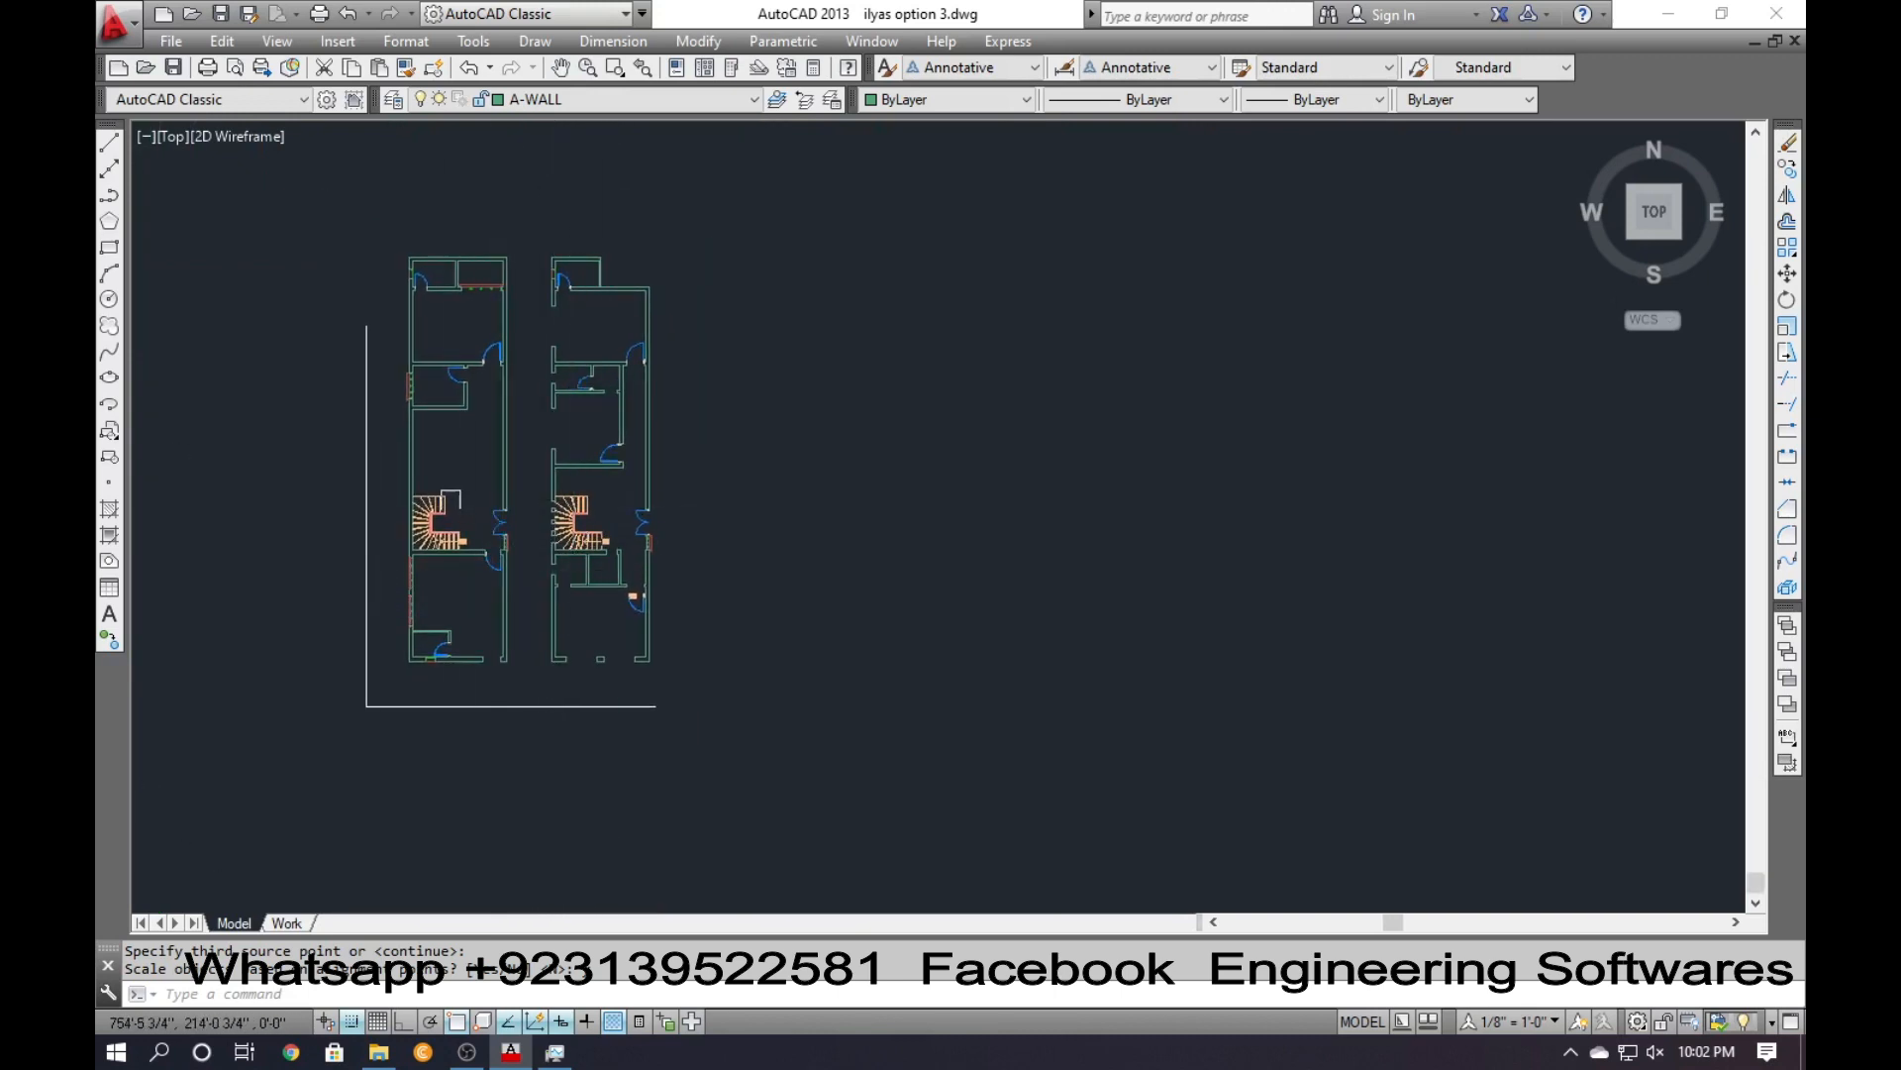
pyautogui.scroll(2, 438, 299)
pyautogui.click(386, 242)
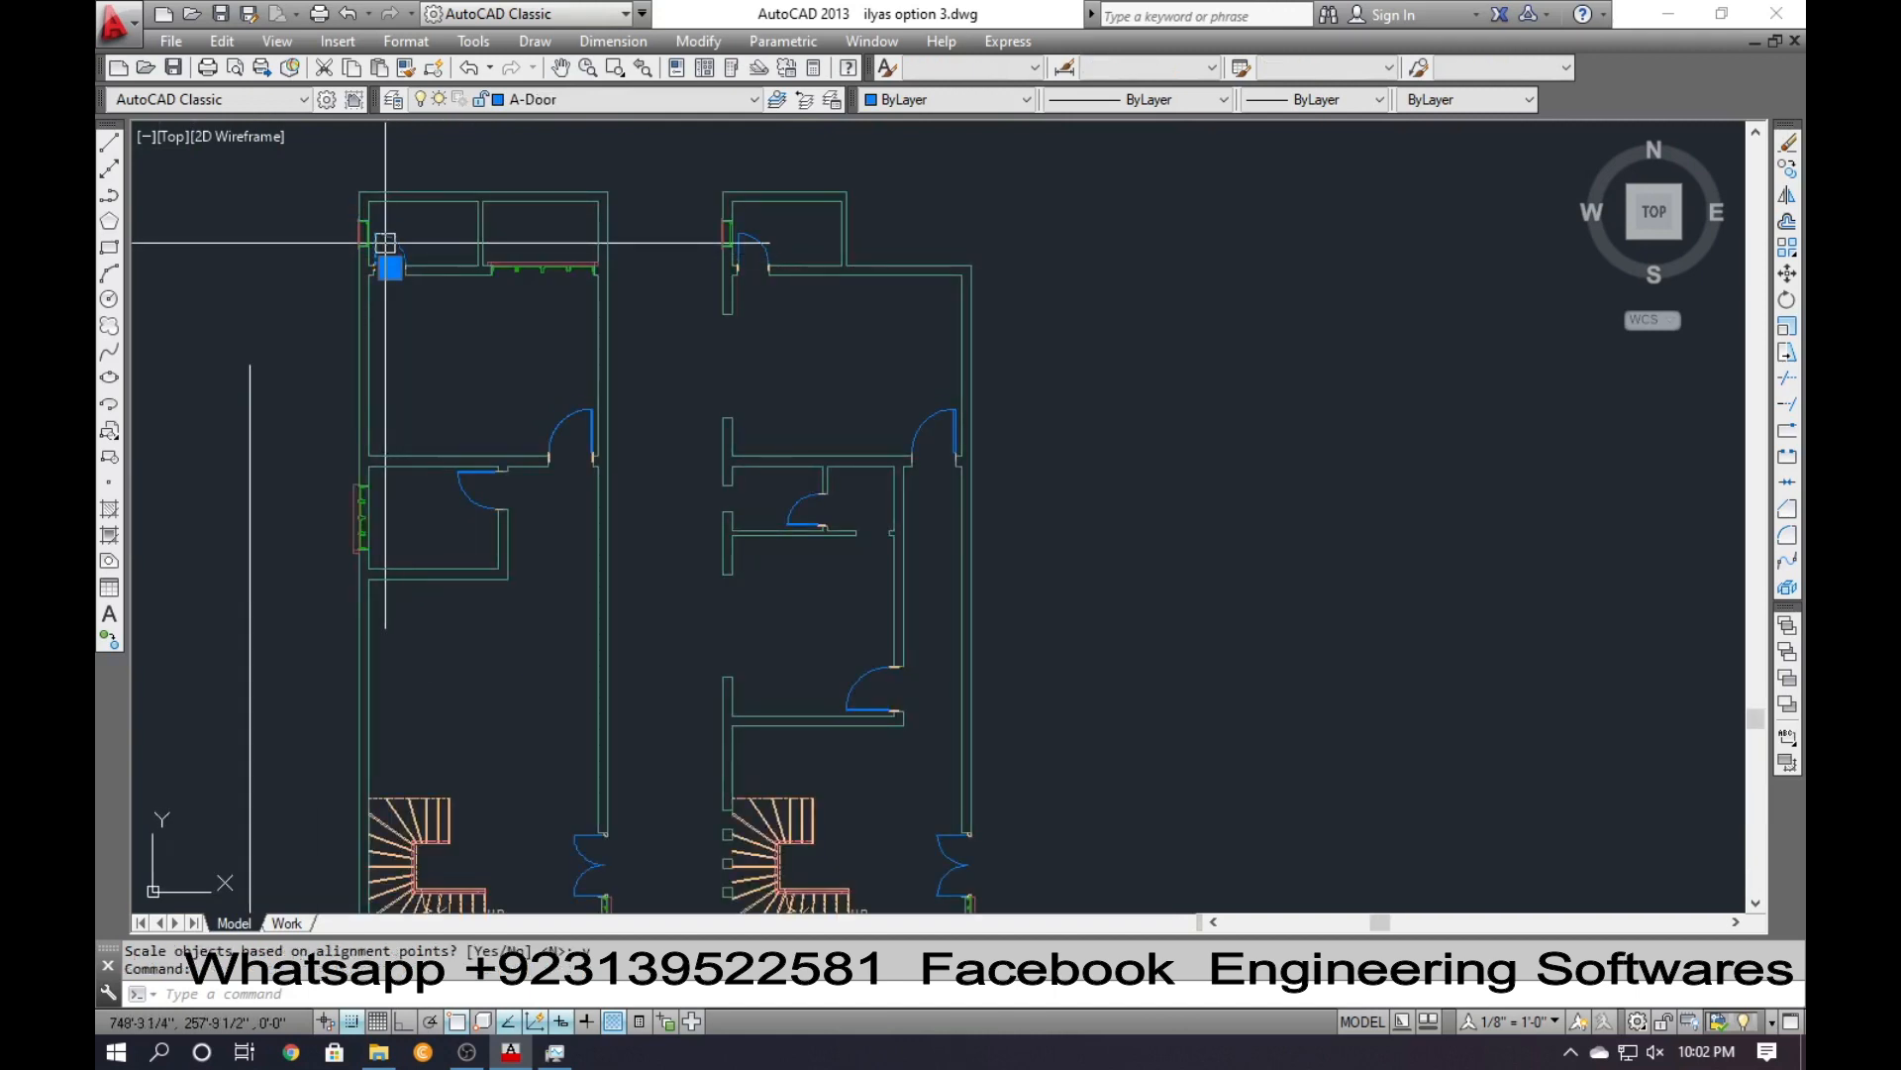
pyautogui.write('co')
pyautogui.press('Return')
pyautogui.scroll(5, 367, 268)
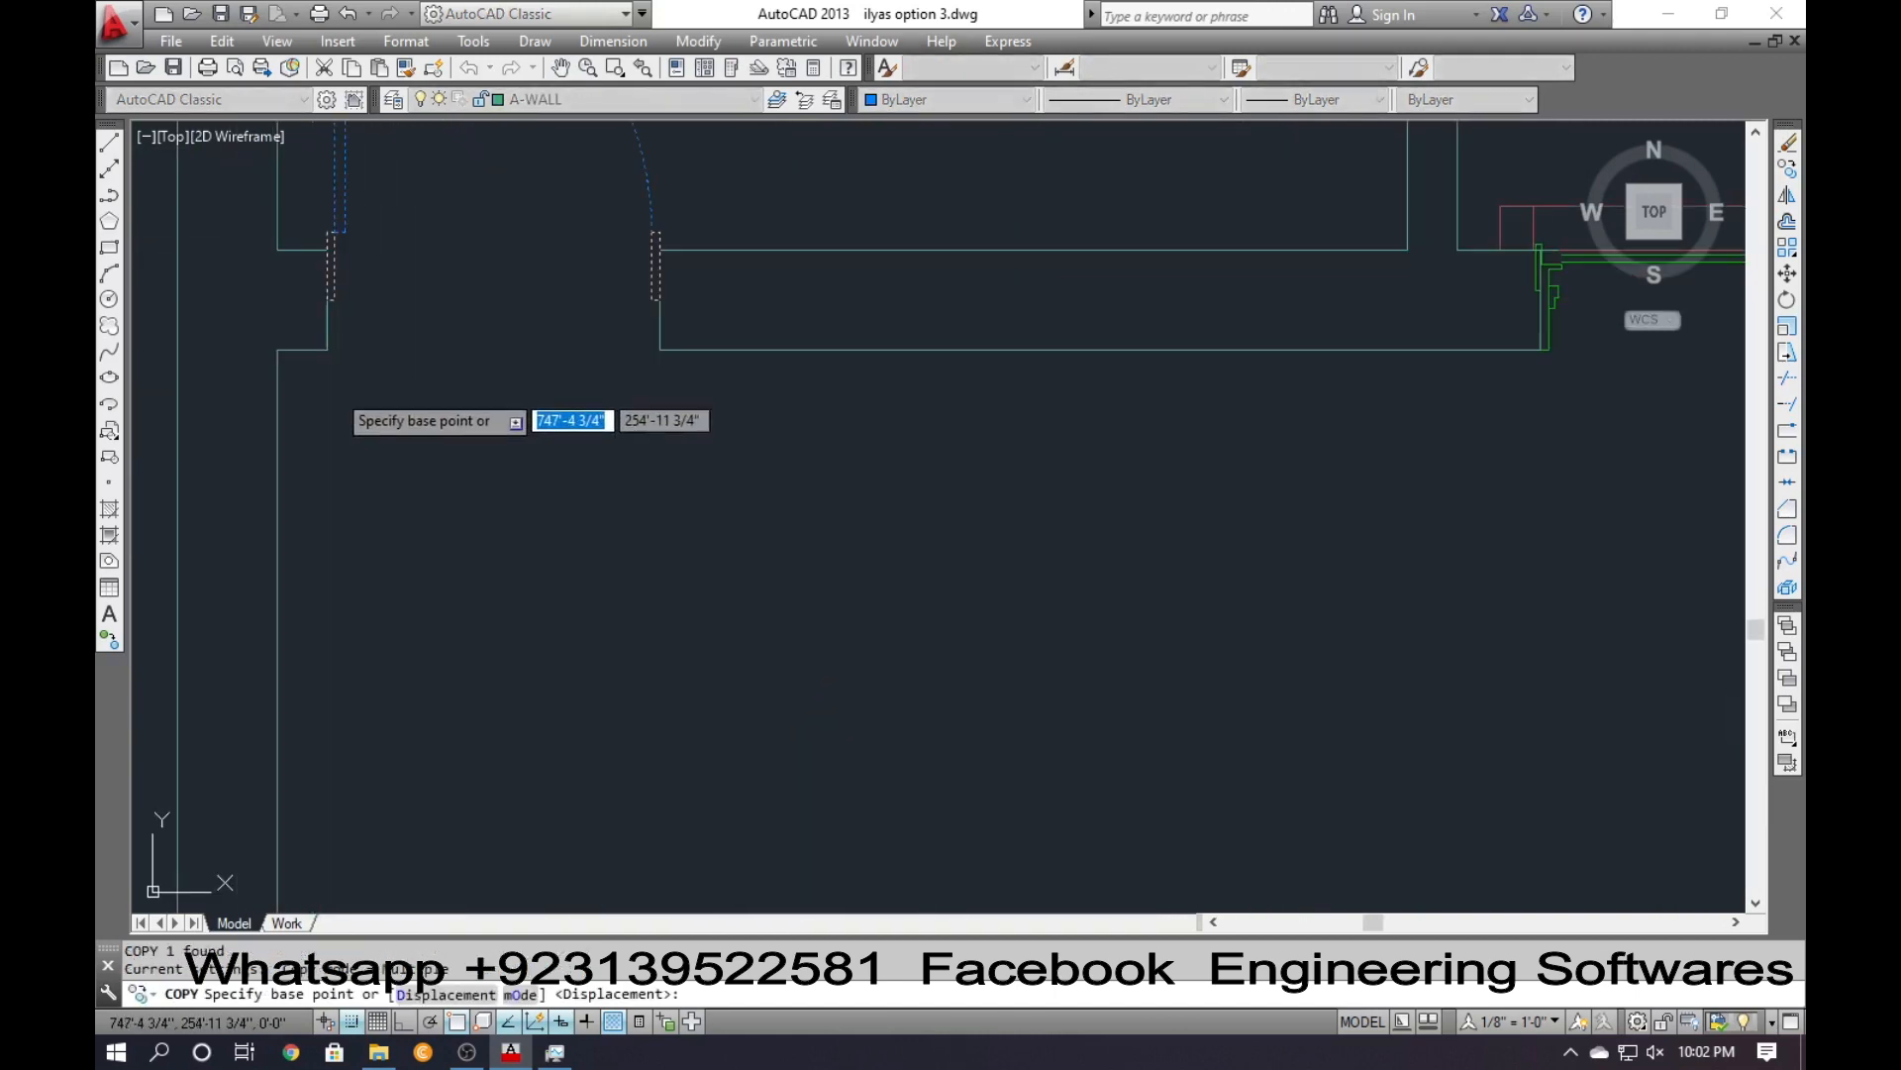
pyautogui.click(328, 349)
pyautogui.scroll(-4, 327, 348)
pyautogui.scroll(-2, 327, 348)
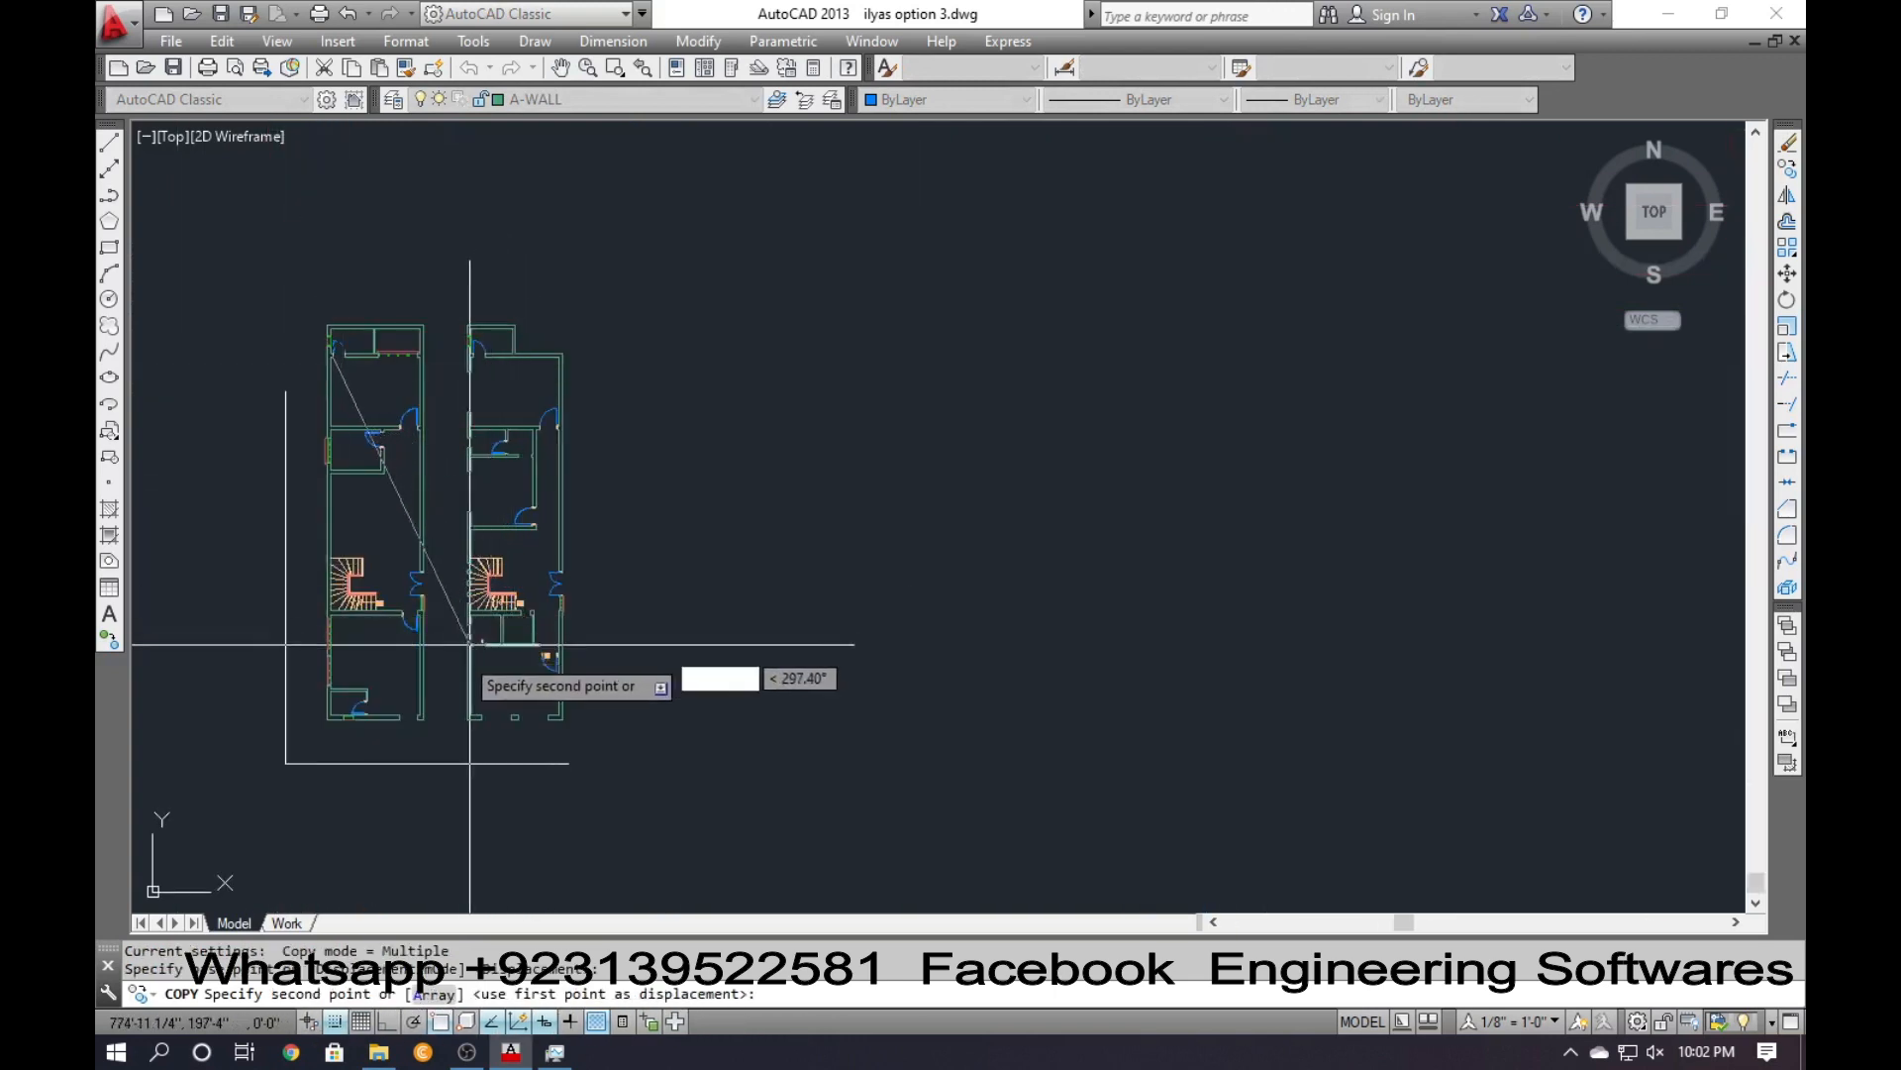
pyautogui.scroll(5, 524, 599)
pyautogui.scroll(3, 543, 597)
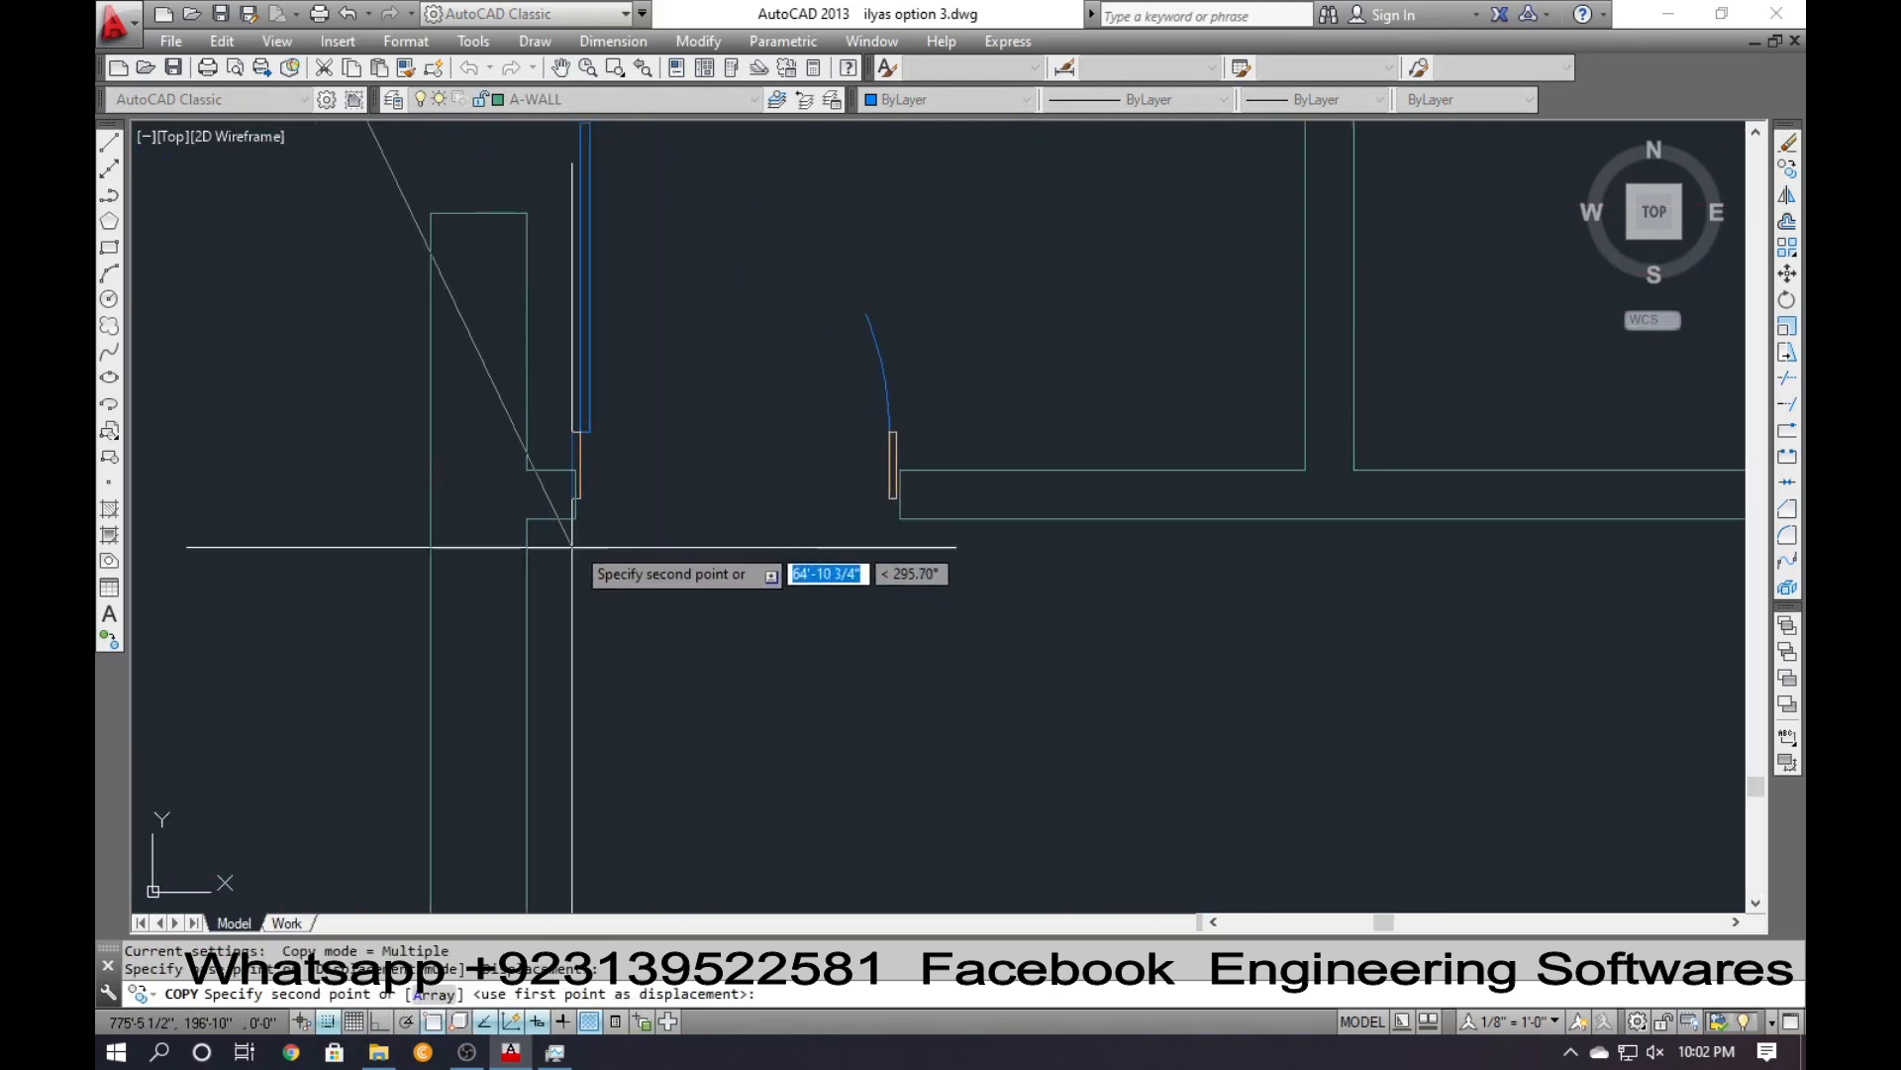
pyautogui.scroll(-2, 441, 587)
pyautogui.press('Escape')
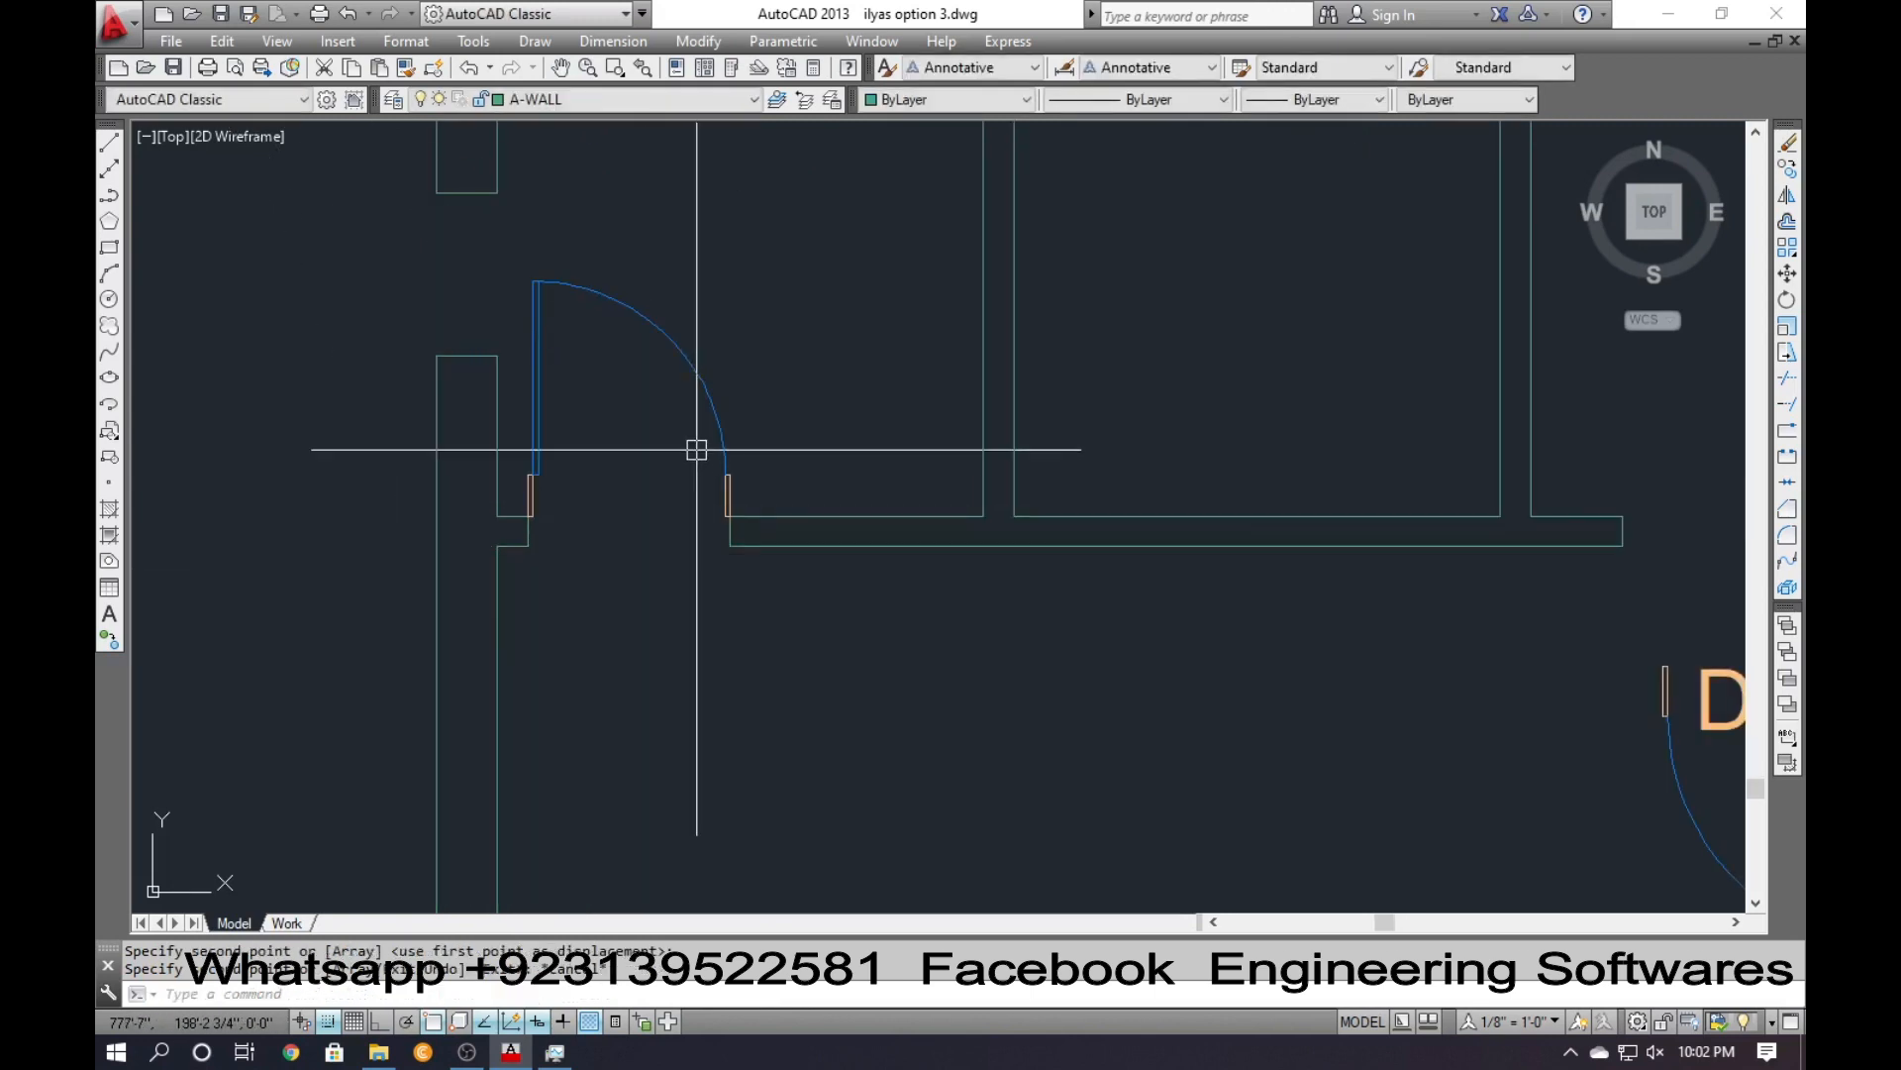
pyautogui.click(693, 443)
pyautogui.click(622, 369)
pyautogui.write('ma')
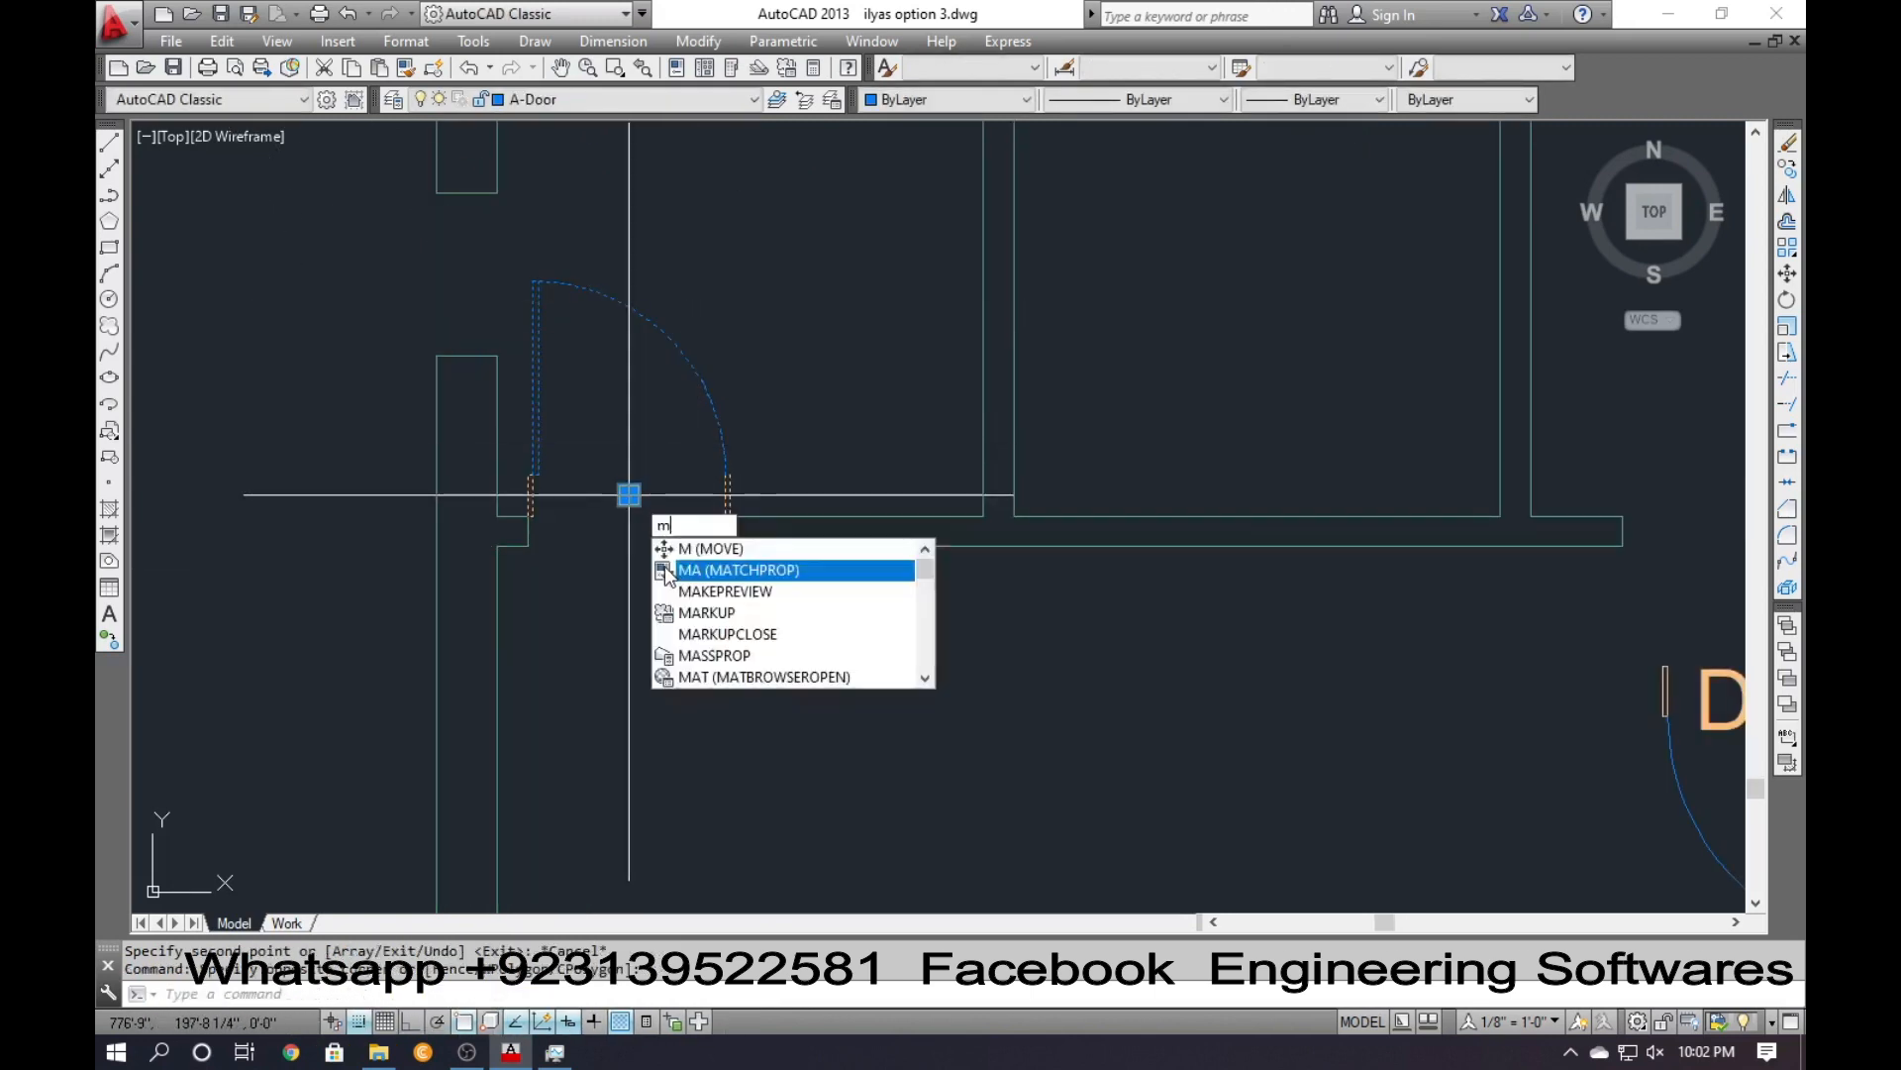
pyautogui.press('Return')
pyautogui.click(659, 501)
pyautogui.press('Escape')
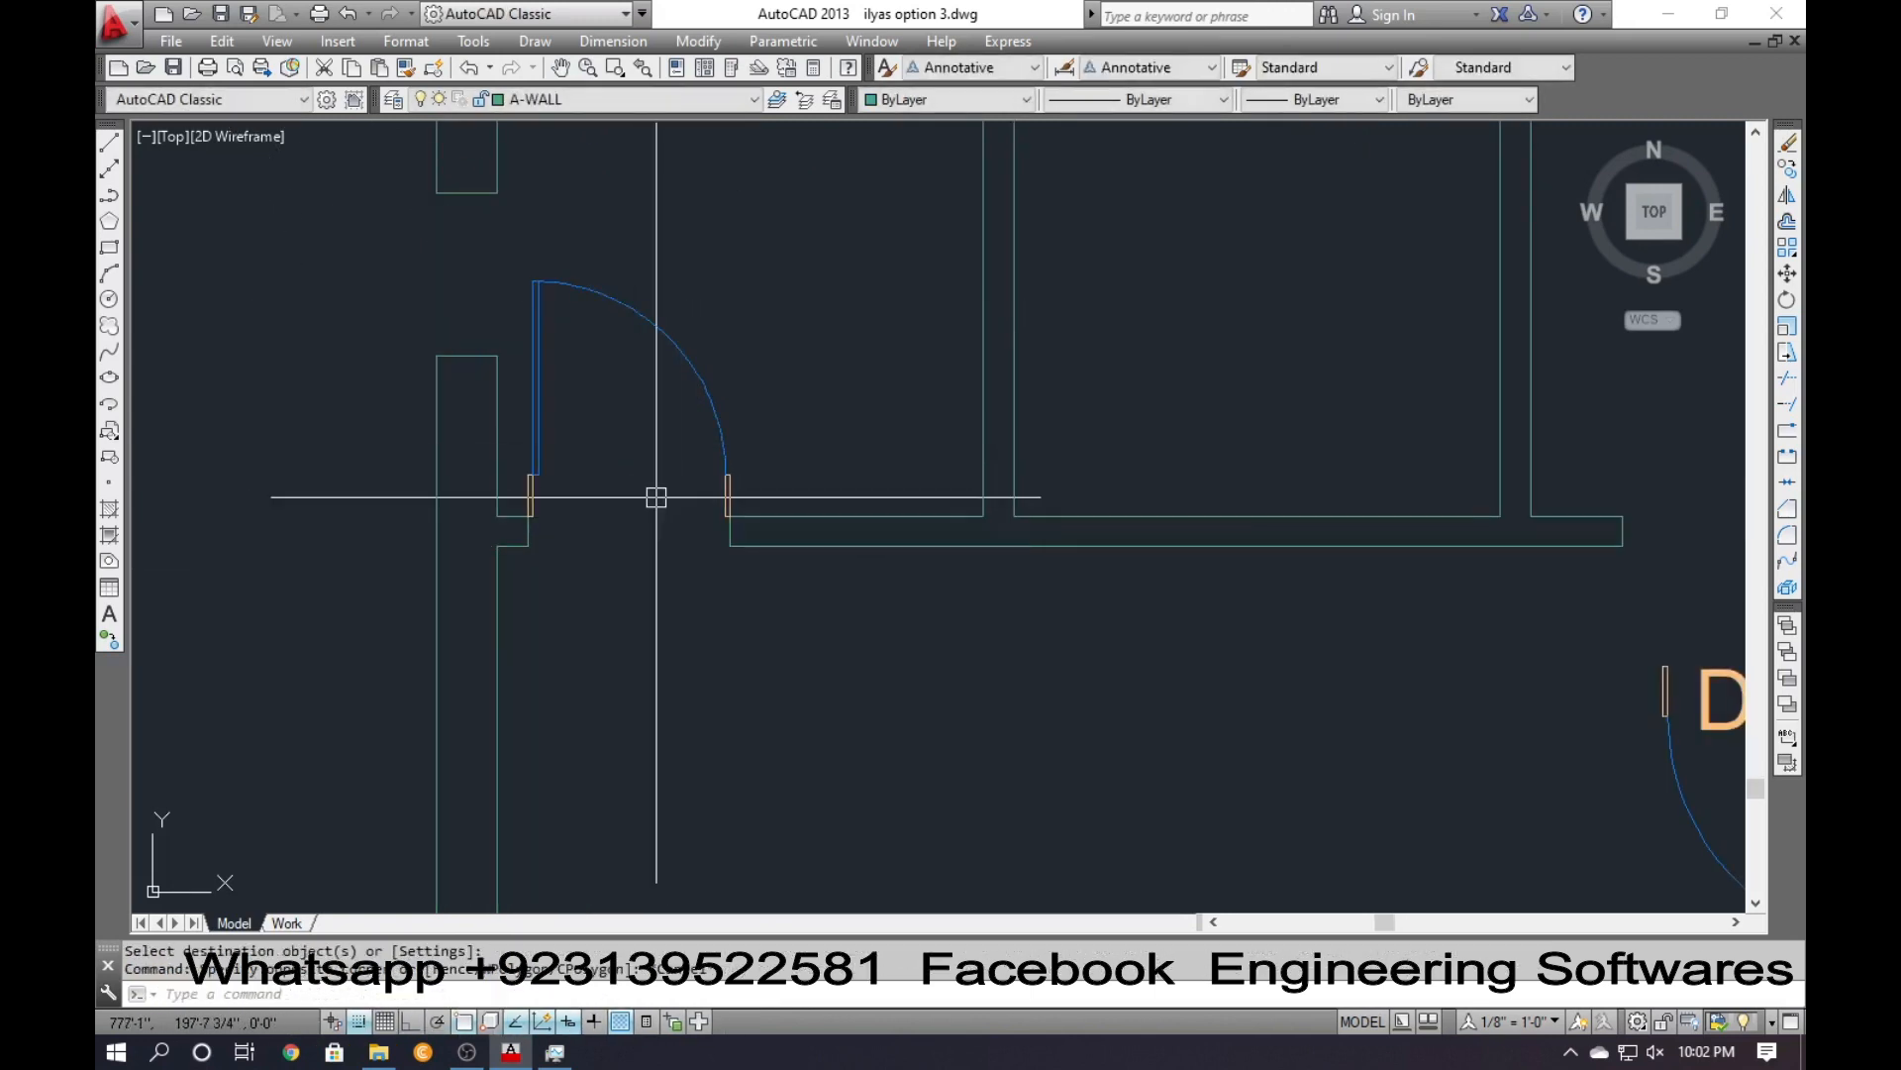
# Move the door below the right plan's stairs straight down by 2 inches with Ortho on.
pyautogui.write('m')
pyautogui.press('Return')
pyautogui.click(745, 358)
pyautogui.click(640, 388)
pyautogui.press('Return')
pyautogui.click(640, 433)
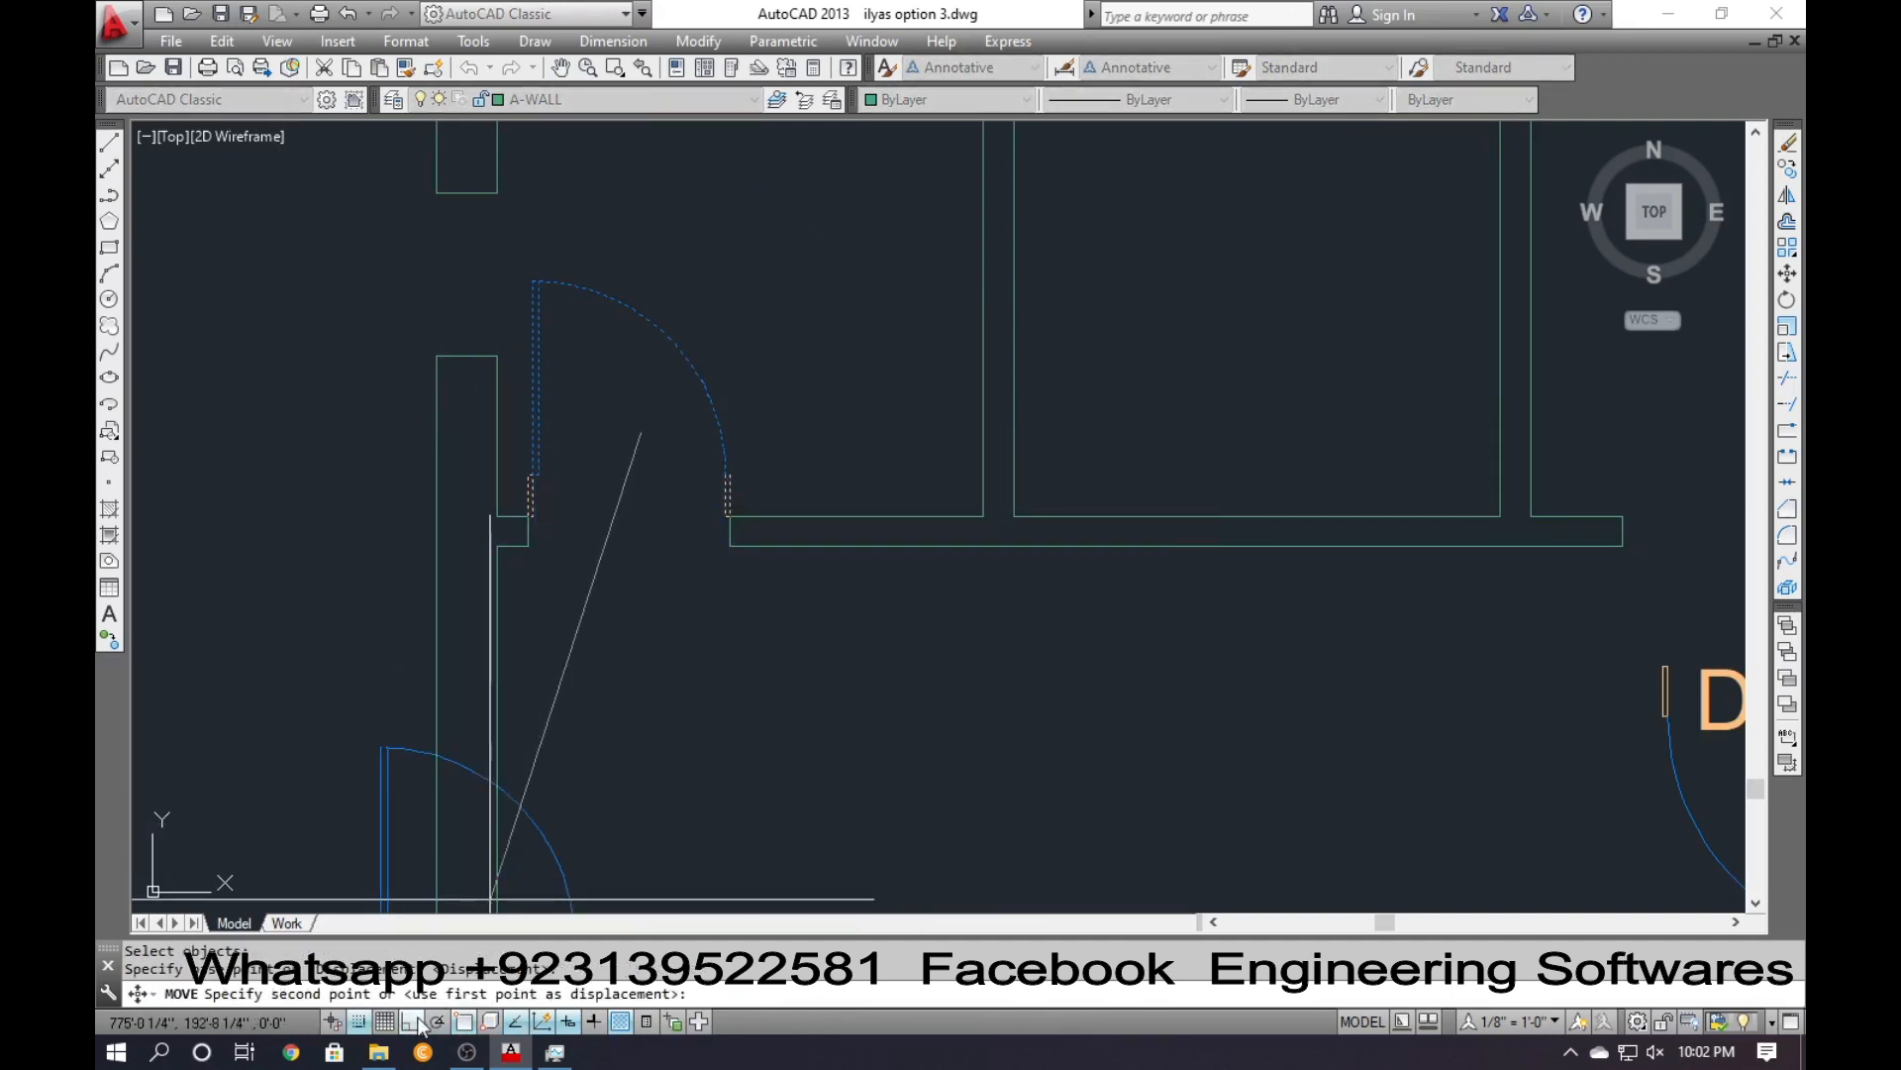
pyautogui.press('F8')
pyautogui.press('Escape')
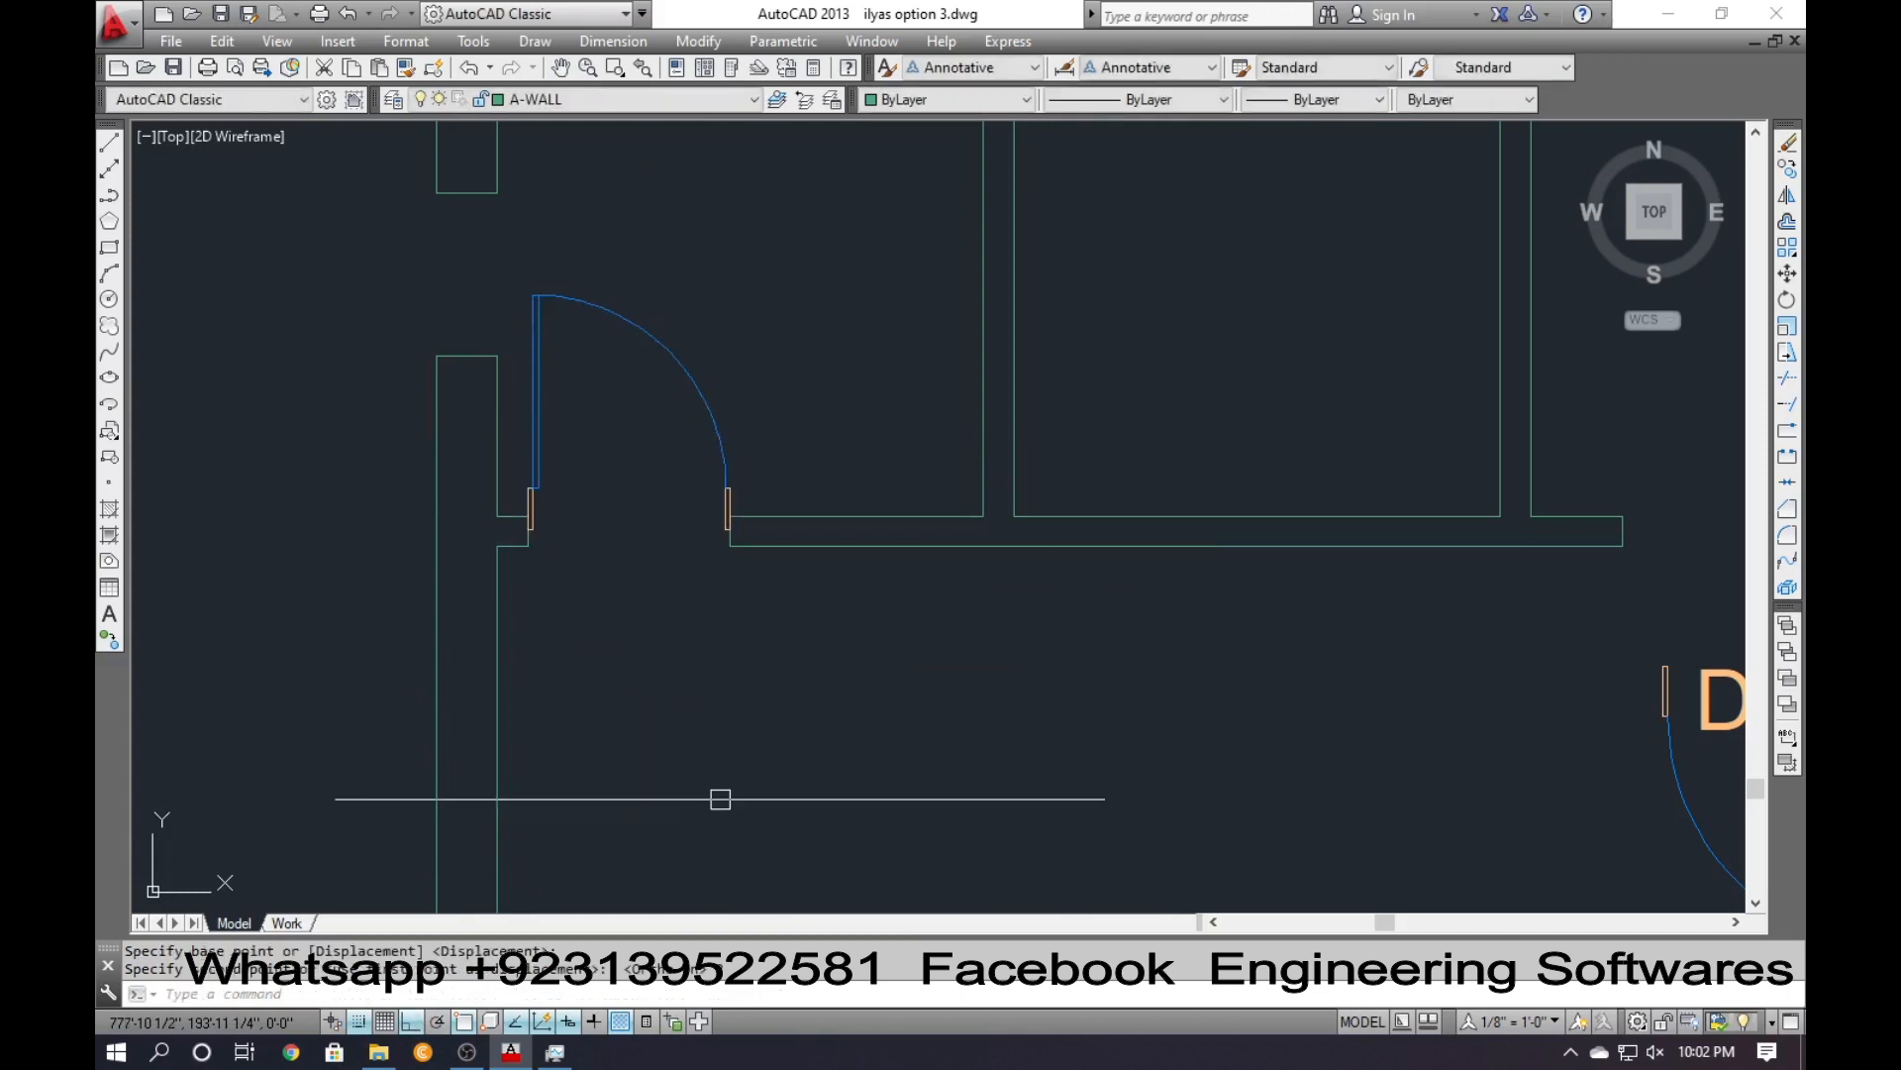
# Copy the D2 door up beside the opening in the wall below the right plan's stairs.
pyautogui.scroll(-2, 503, 668)
pyautogui.scroll(-4, 672, 555)
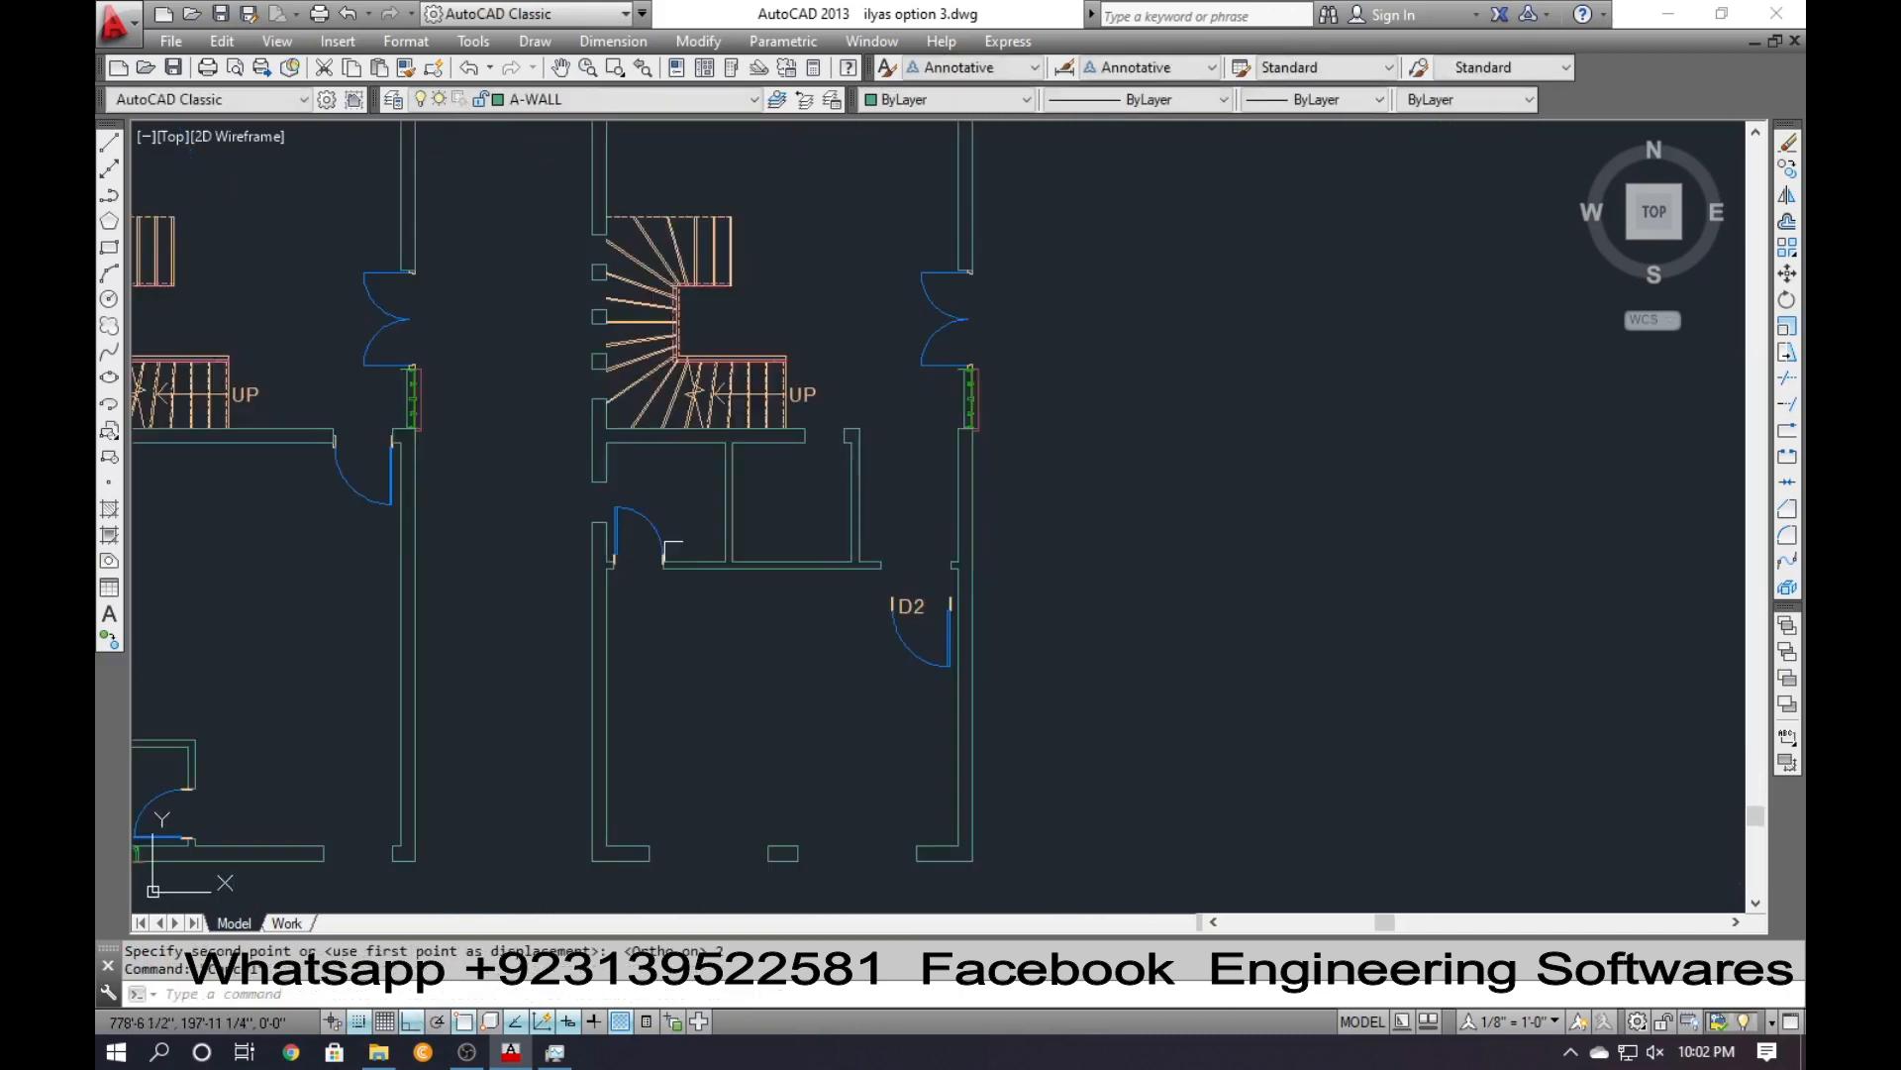
pyautogui.scroll(2, 916, 616)
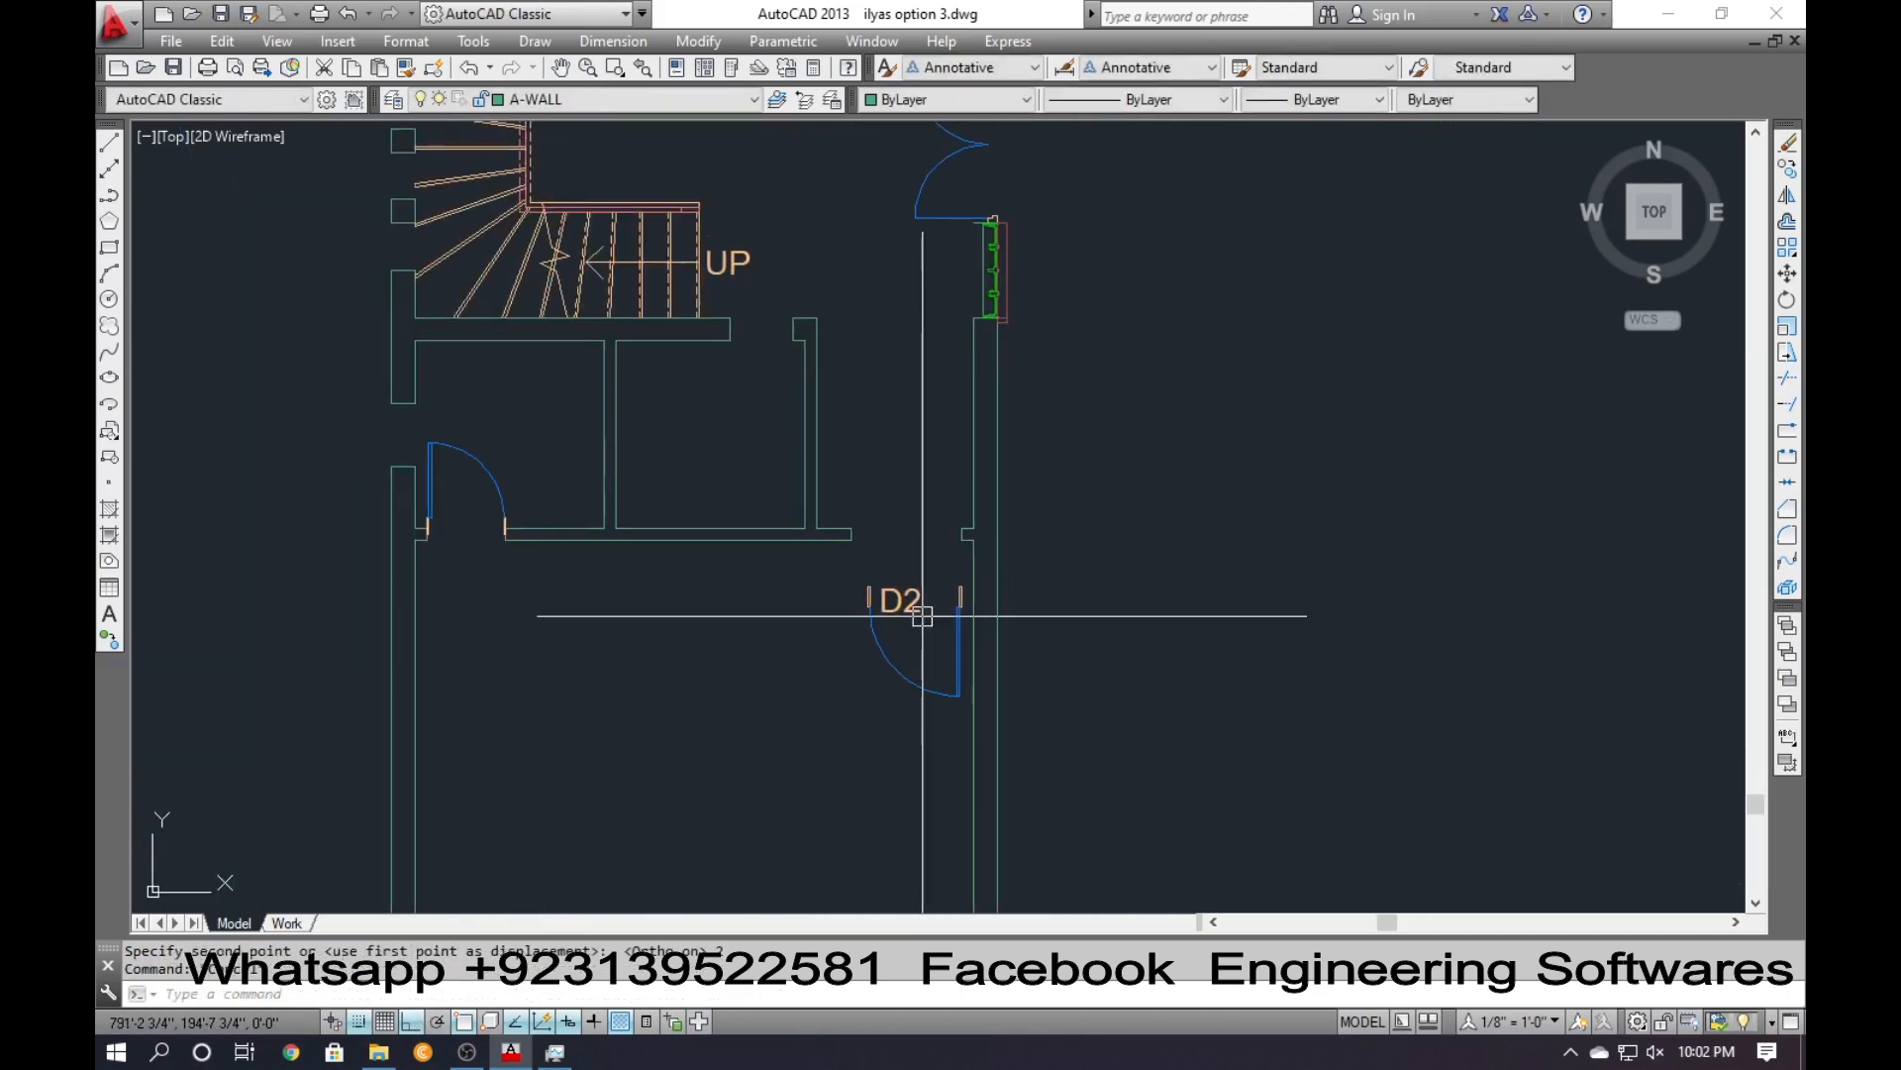
pyautogui.click(923, 659)
pyautogui.click(837, 673)
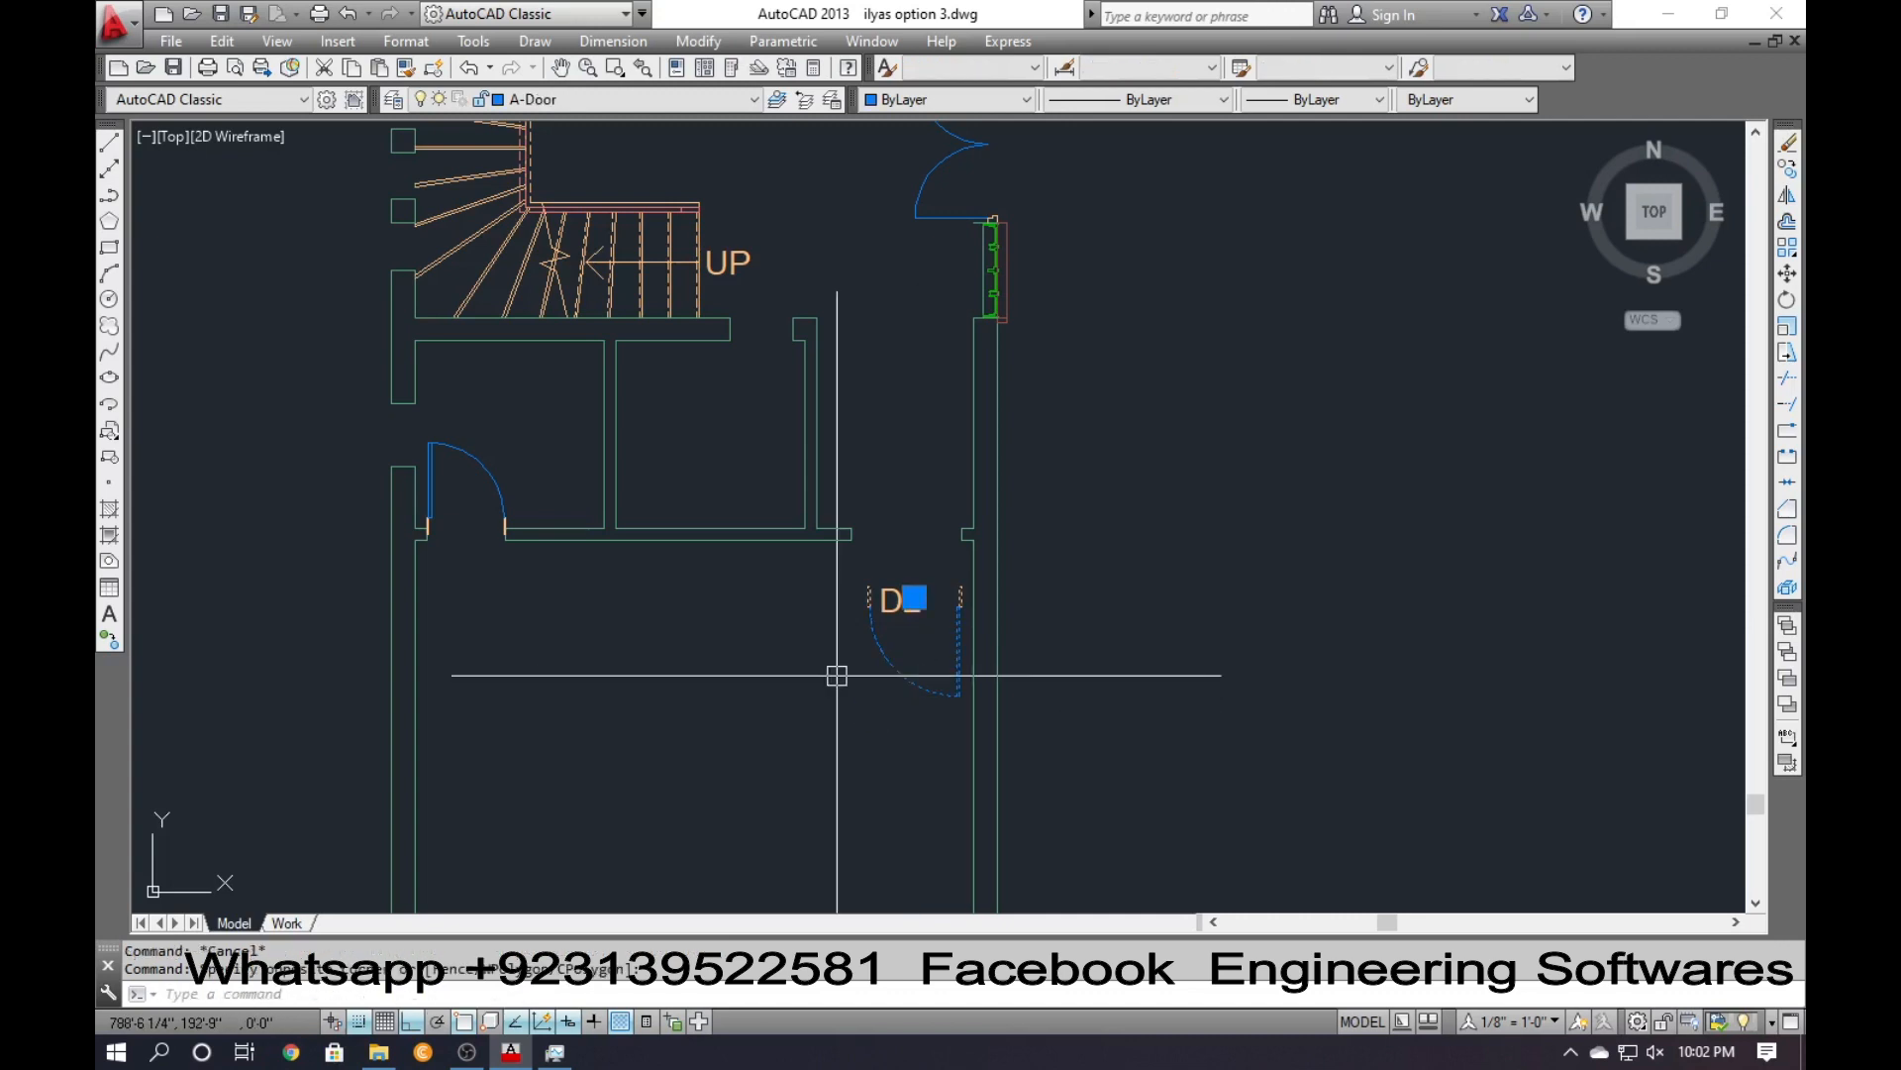
pyautogui.press('Return')
pyautogui.click(860, 679)
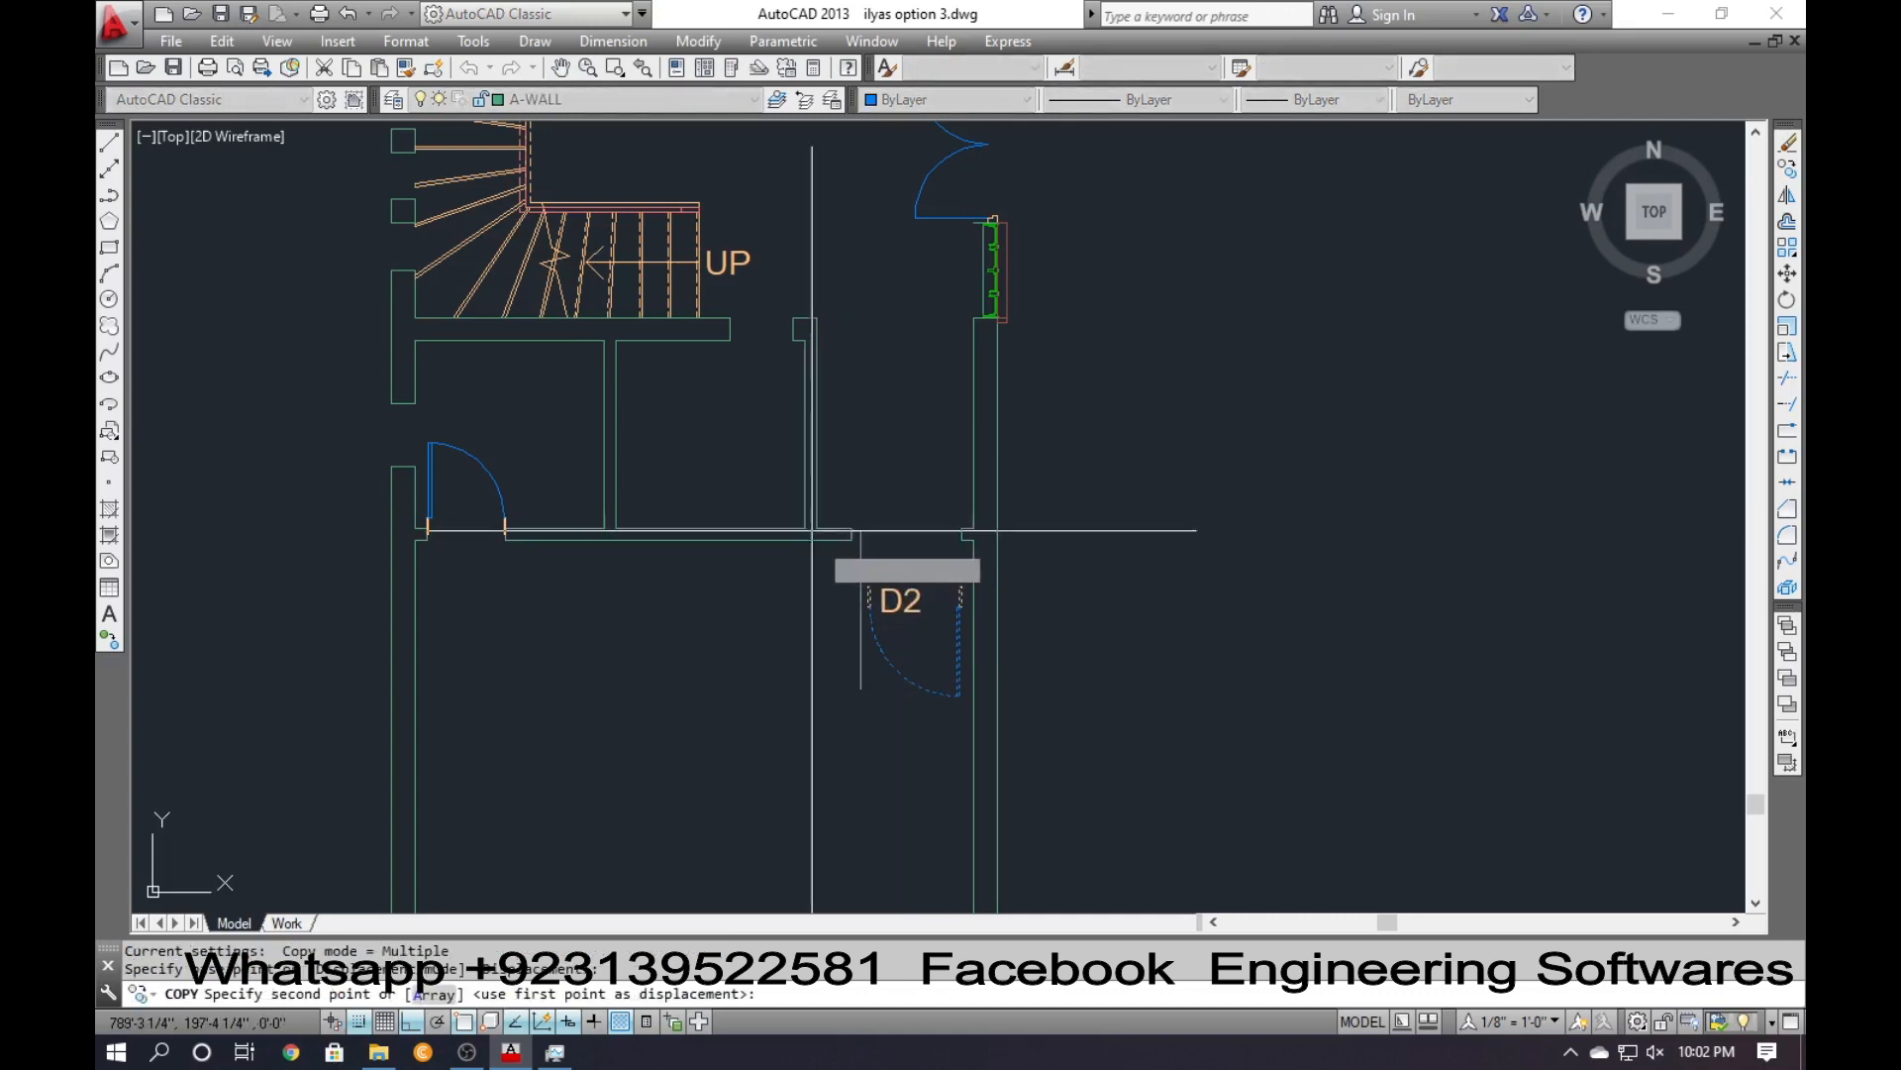
pyautogui.click(802, 449)
pyautogui.scroll(5, 802, 449)
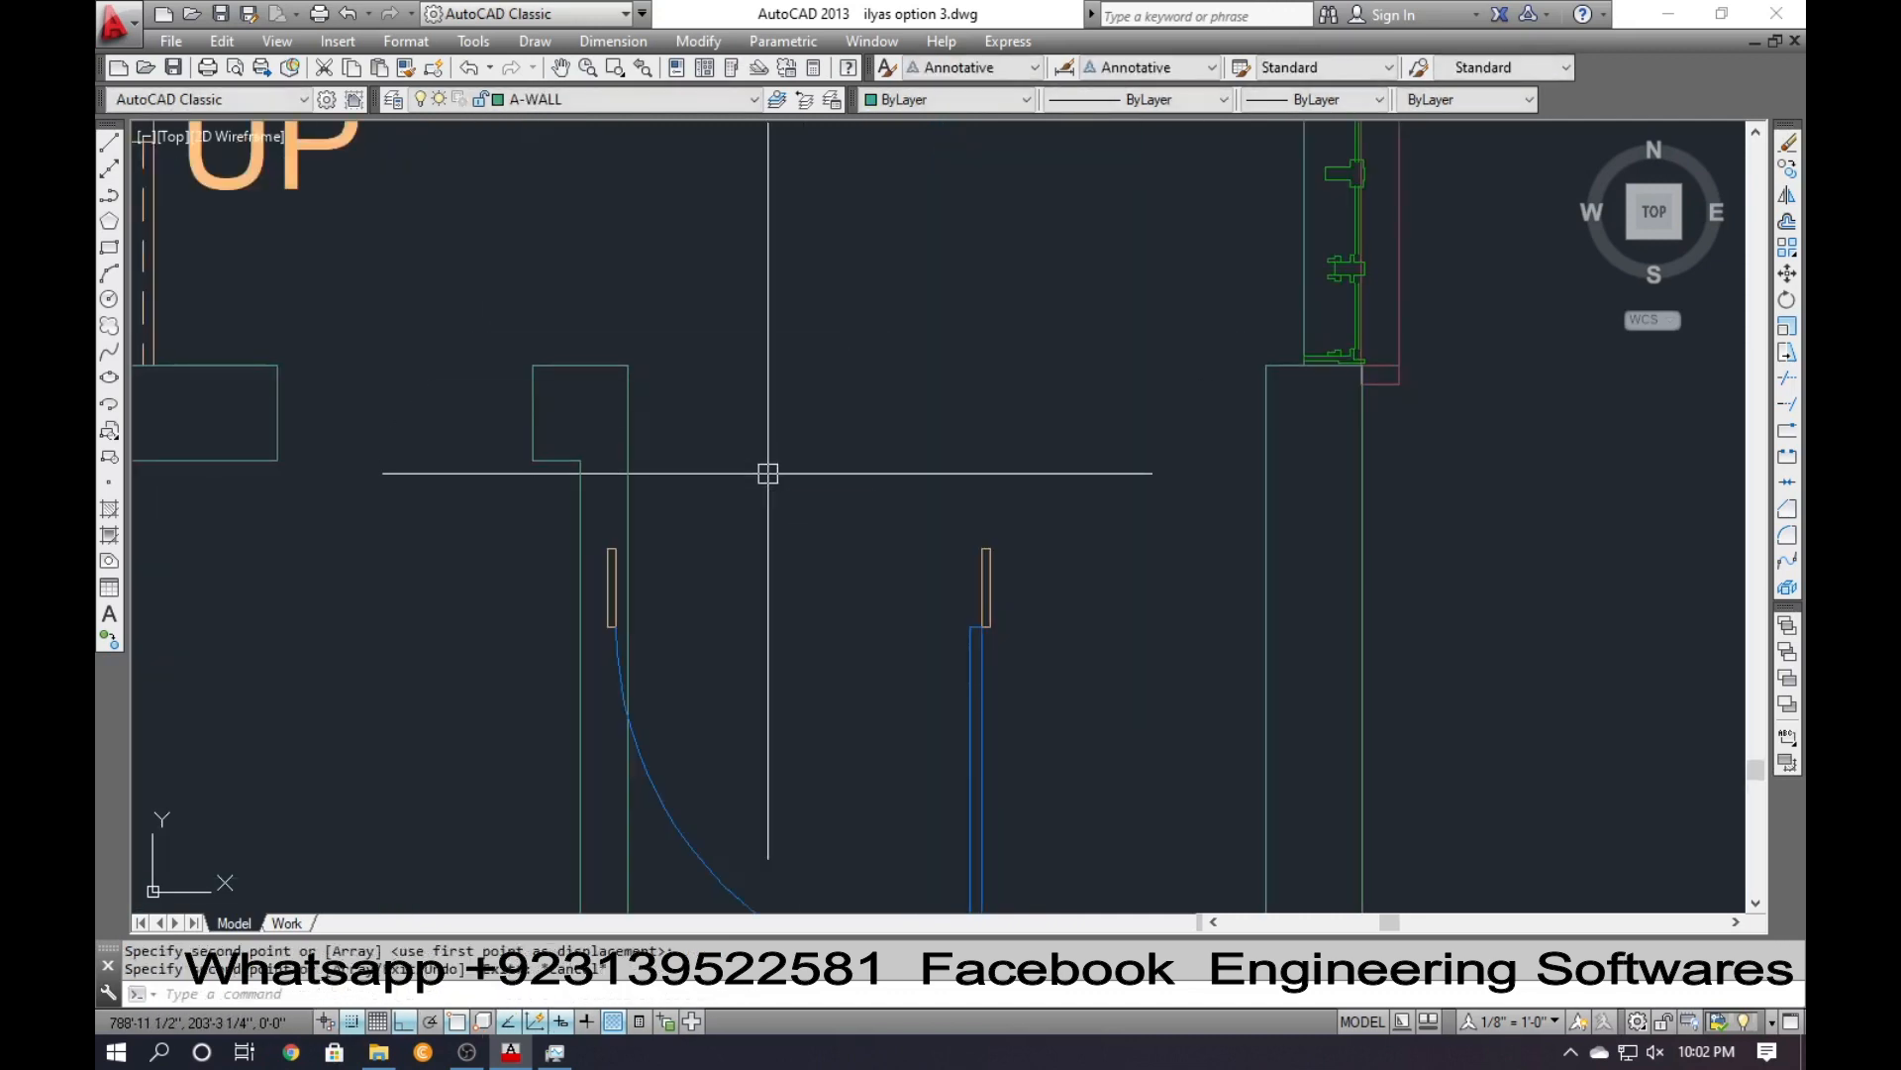
# Align the copied door's hinge-side frame corner with the midpoint of the opening's wall end beside the corridor, using one point pair.
pyautogui.press('Return')
pyautogui.click(1016, 676)
pyautogui.click(903, 606)
pyautogui.press('Return')
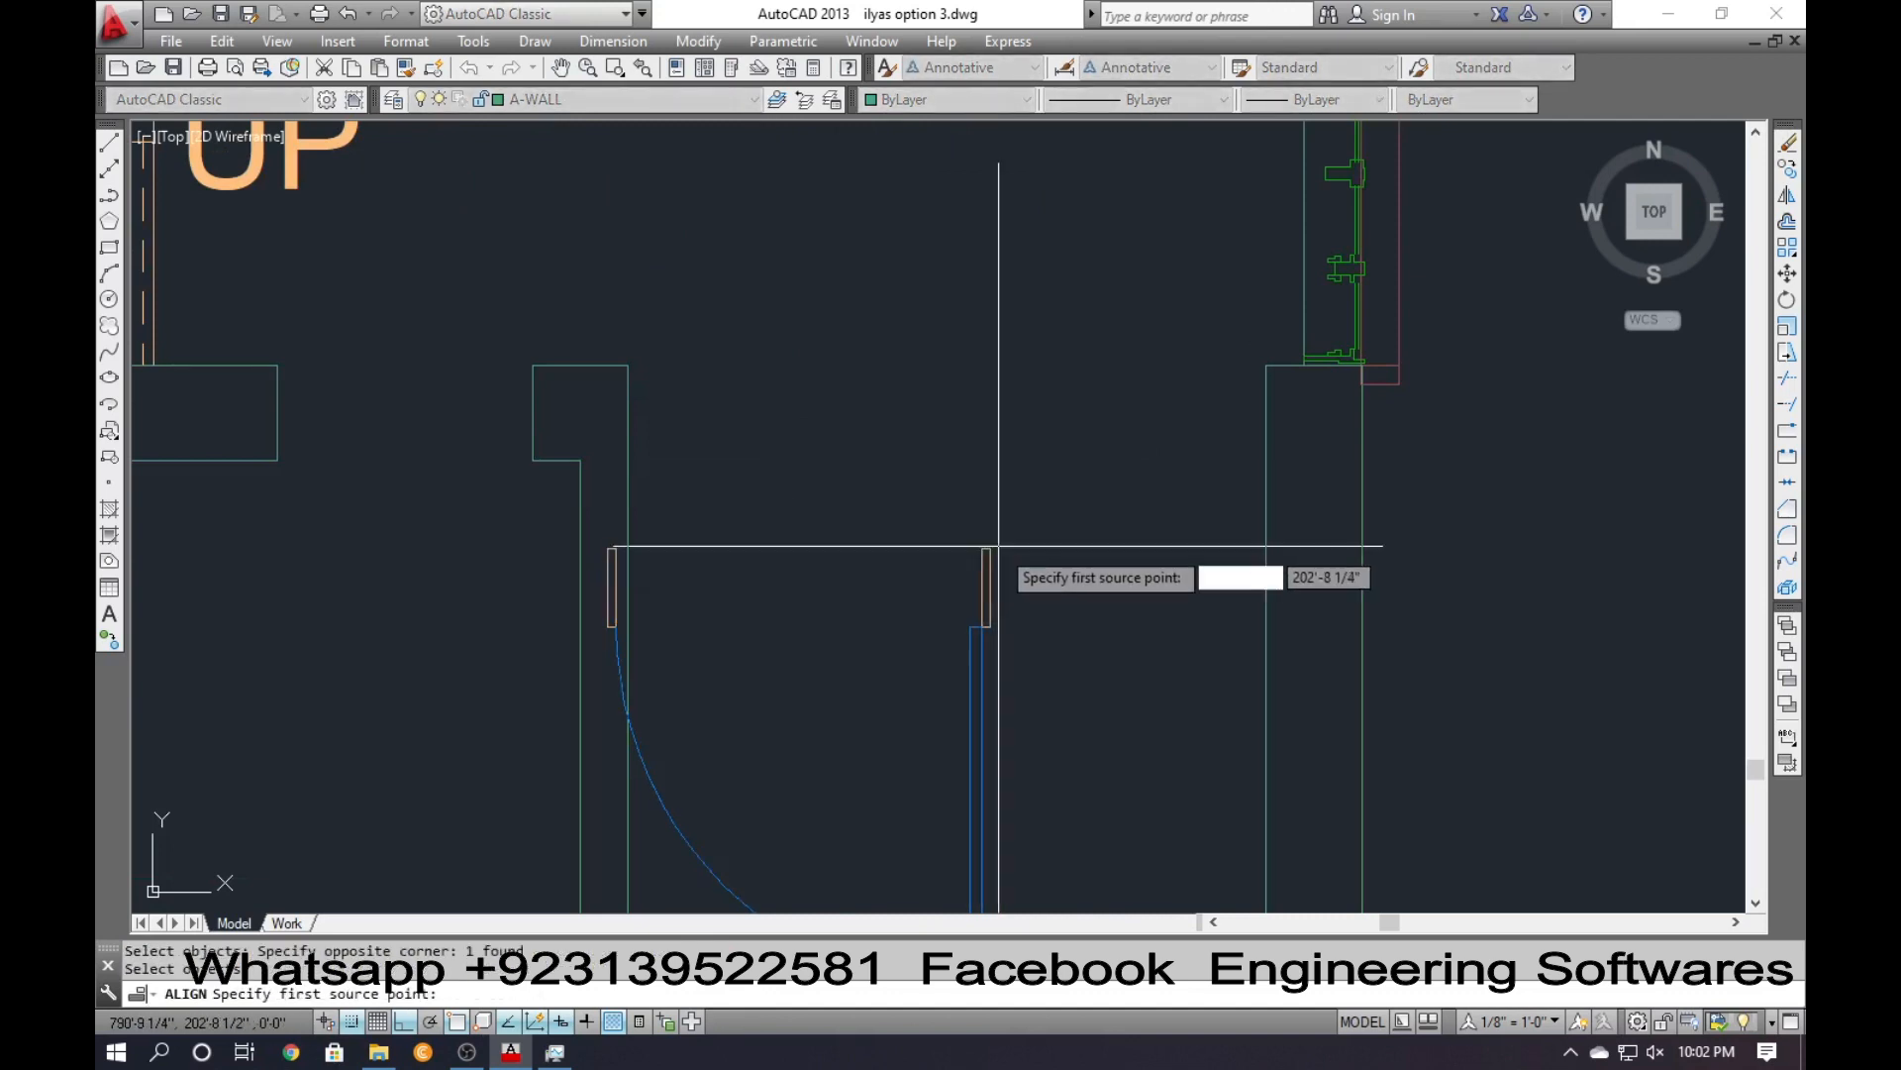
pyautogui.click(990, 548)
pyautogui.click(533, 413)
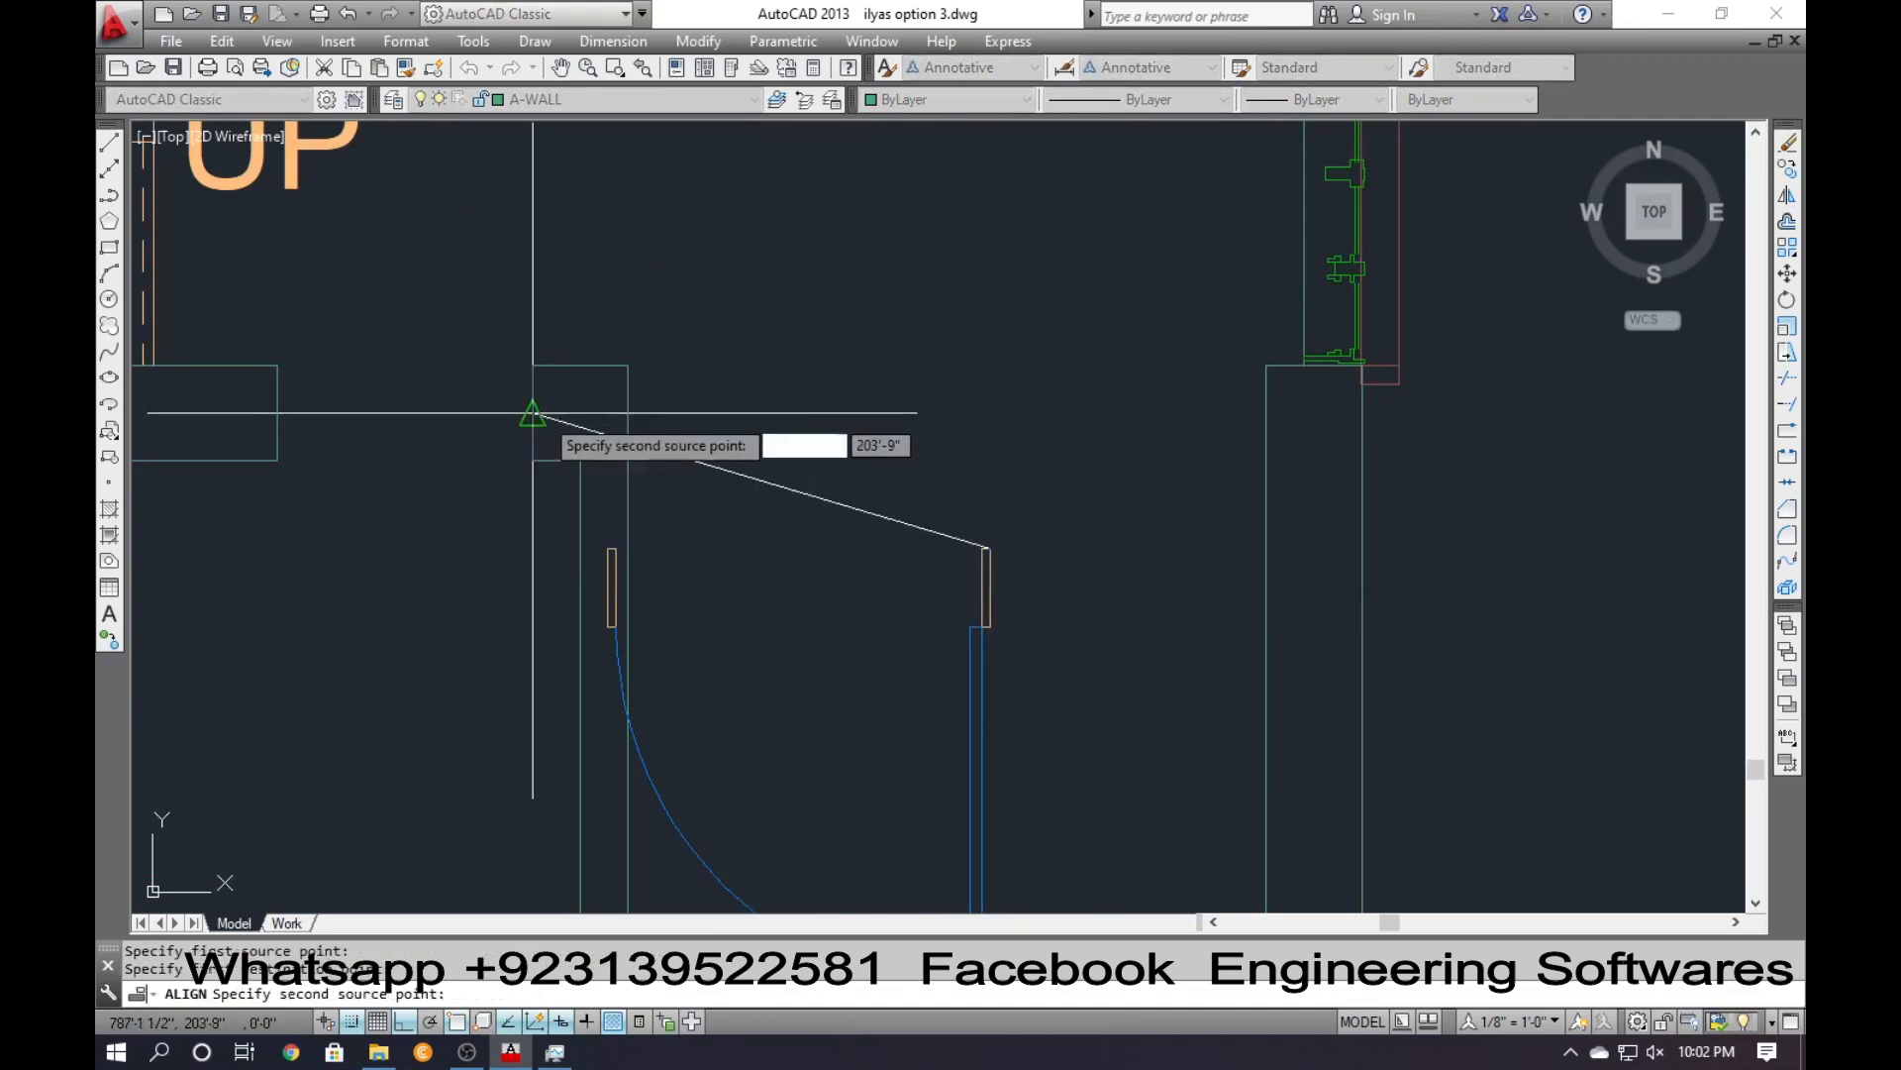
pyautogui.press('Return')
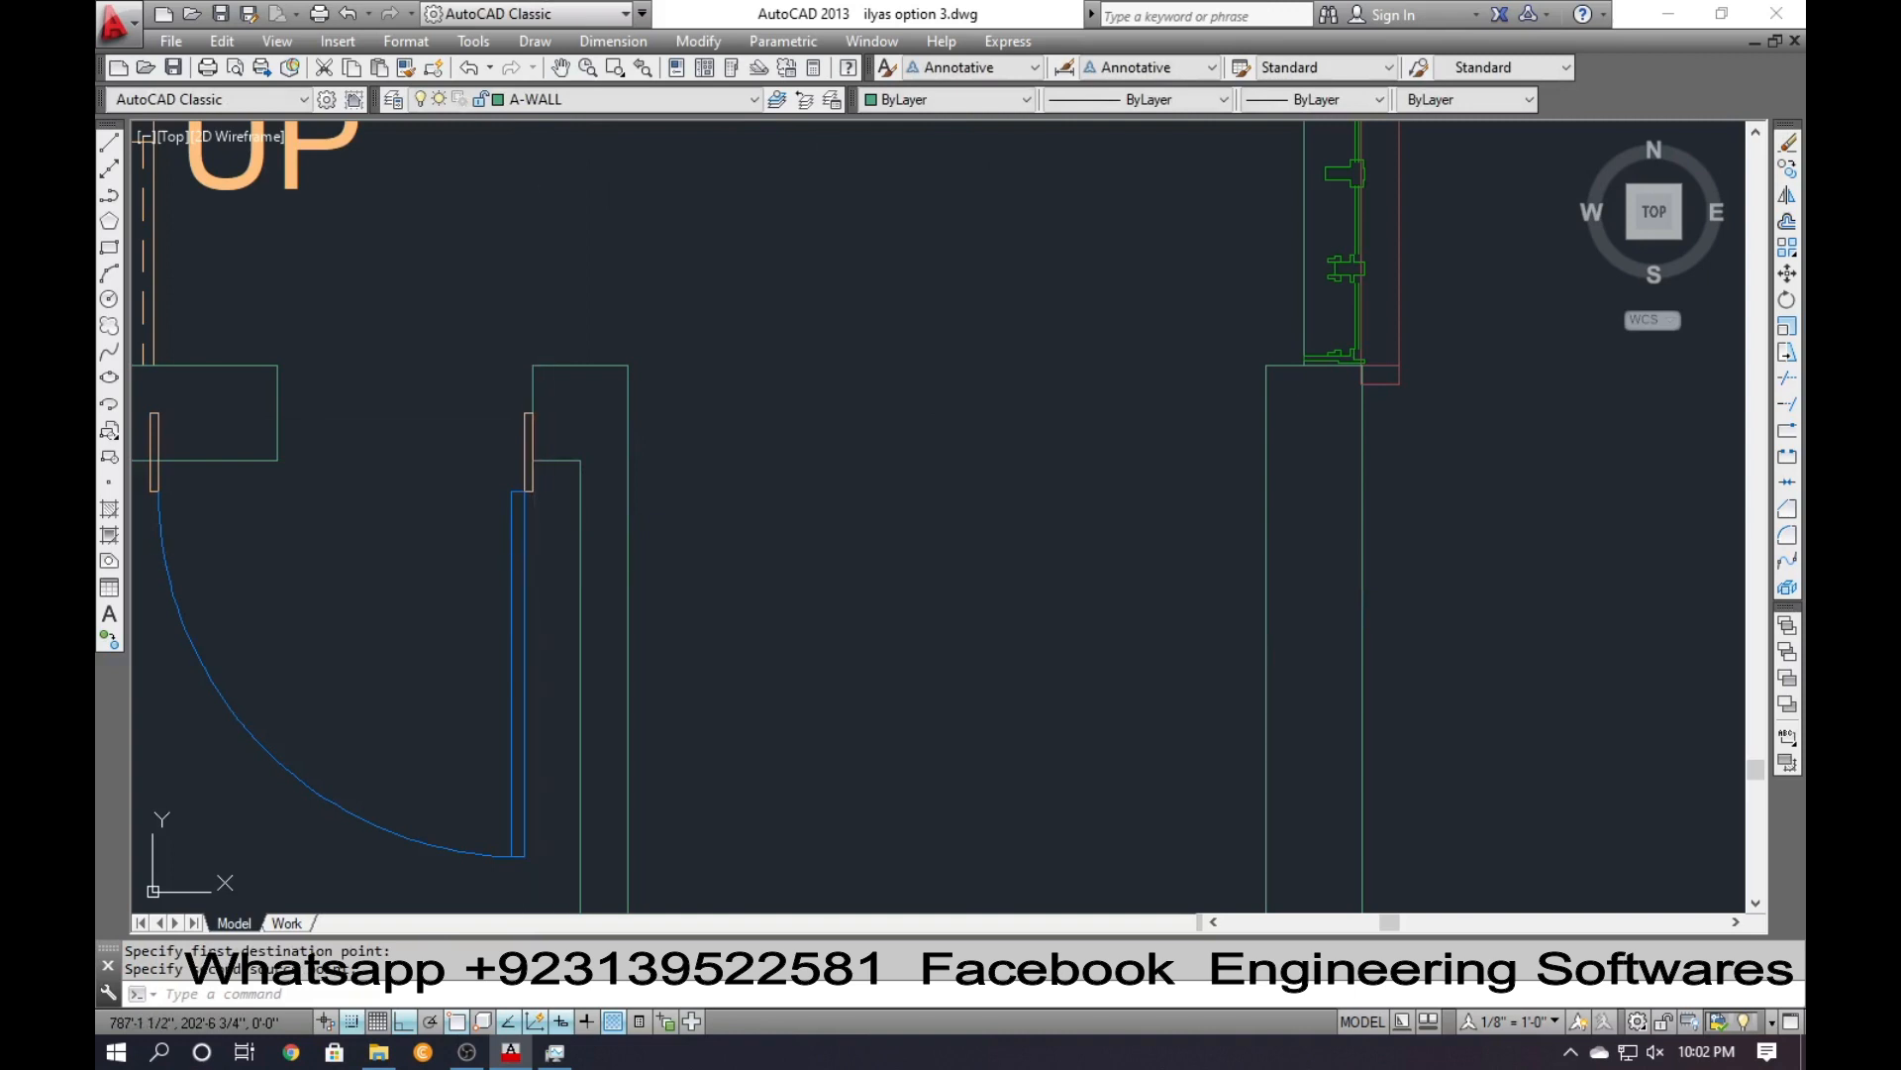
pyautogui.click(545, 560)
pyautogui.click(494, 560)
pyautogui.press('Return')
pyautogui.click(527, 416)
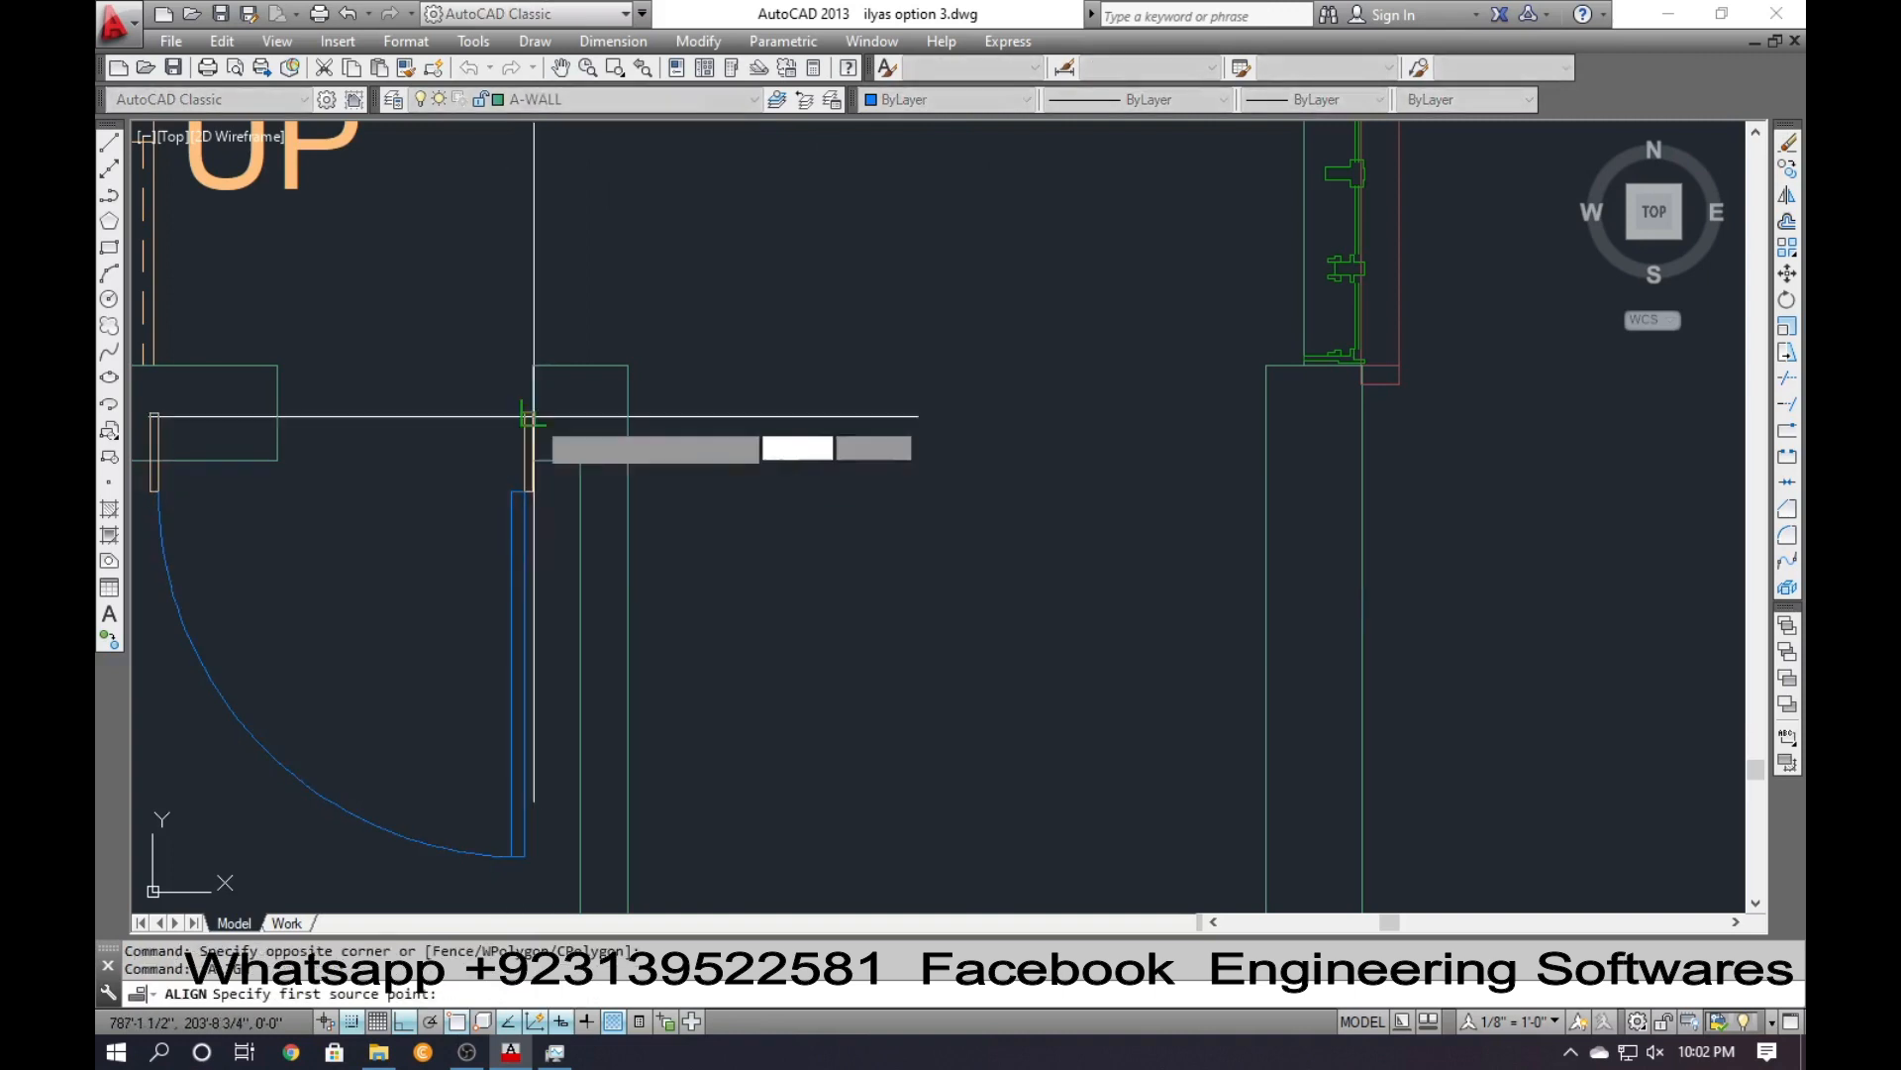
pyautogui.click(151, 413)
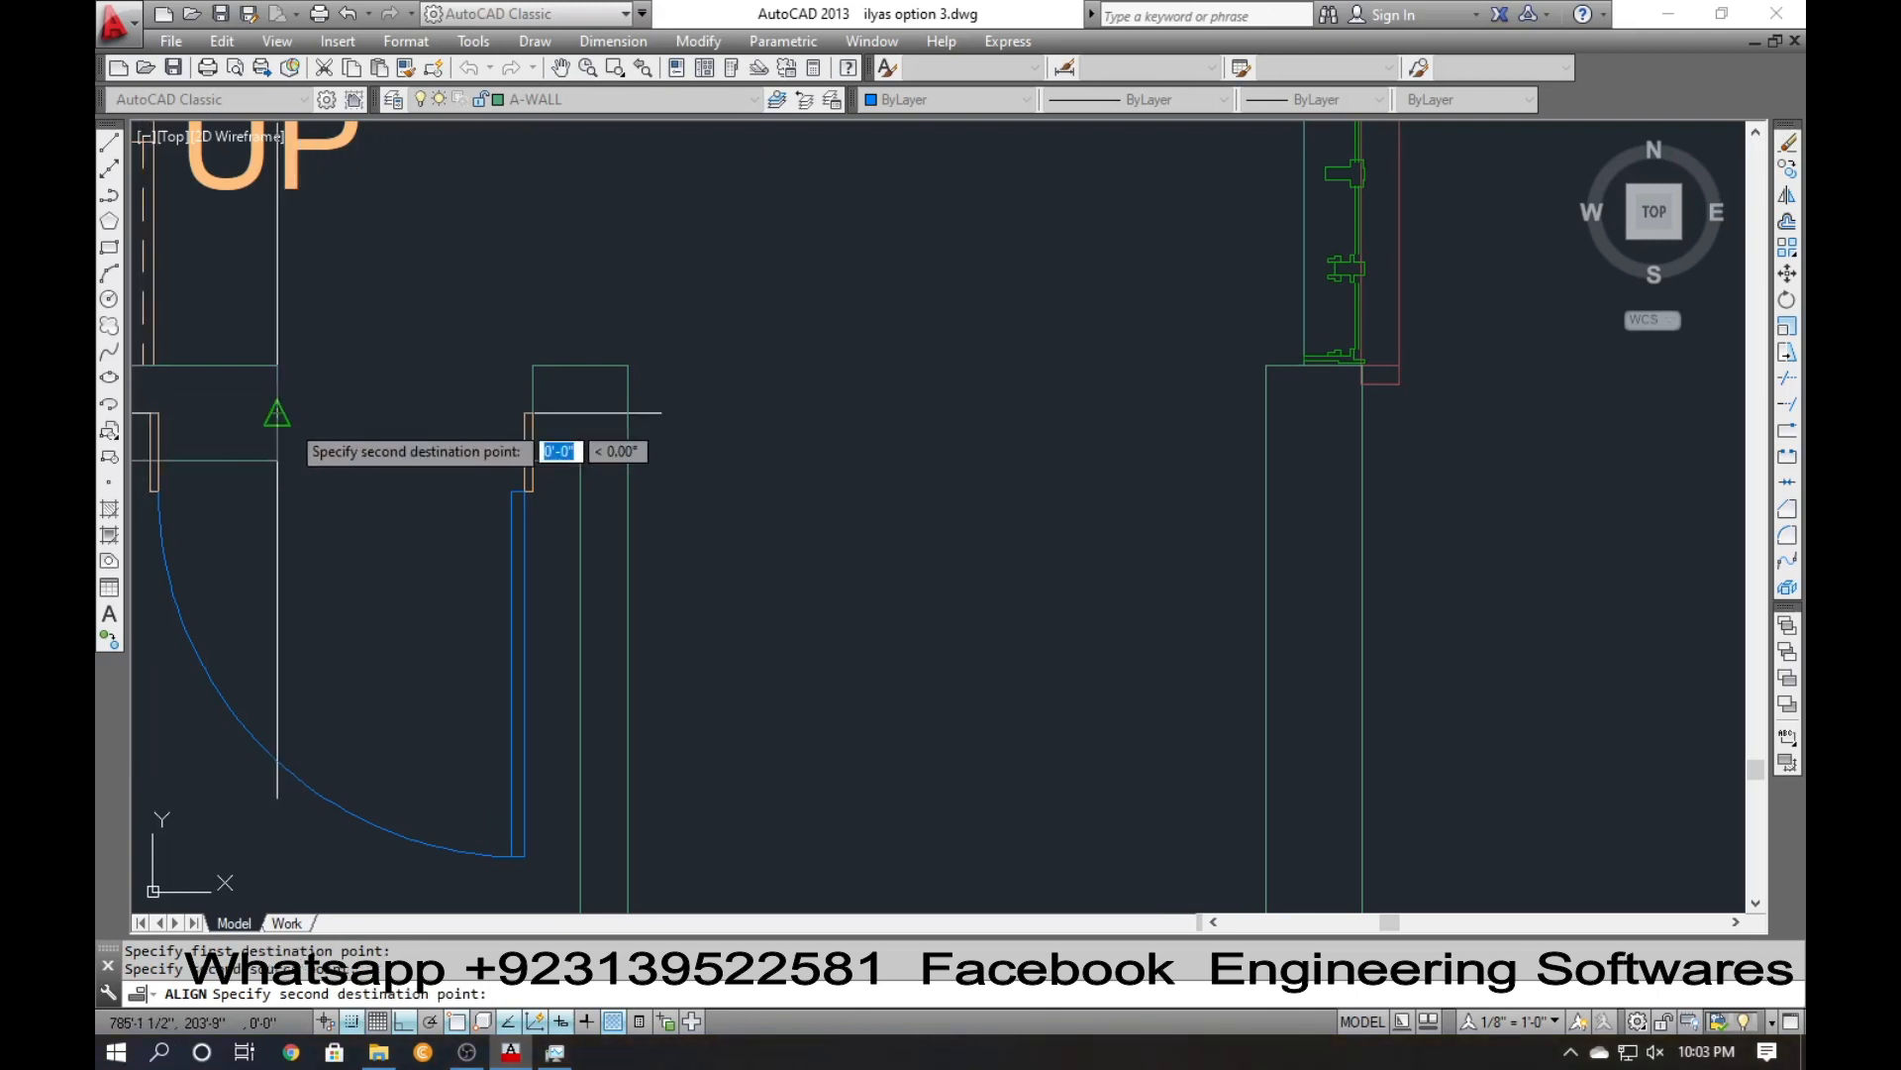
pyautogui.write('y')
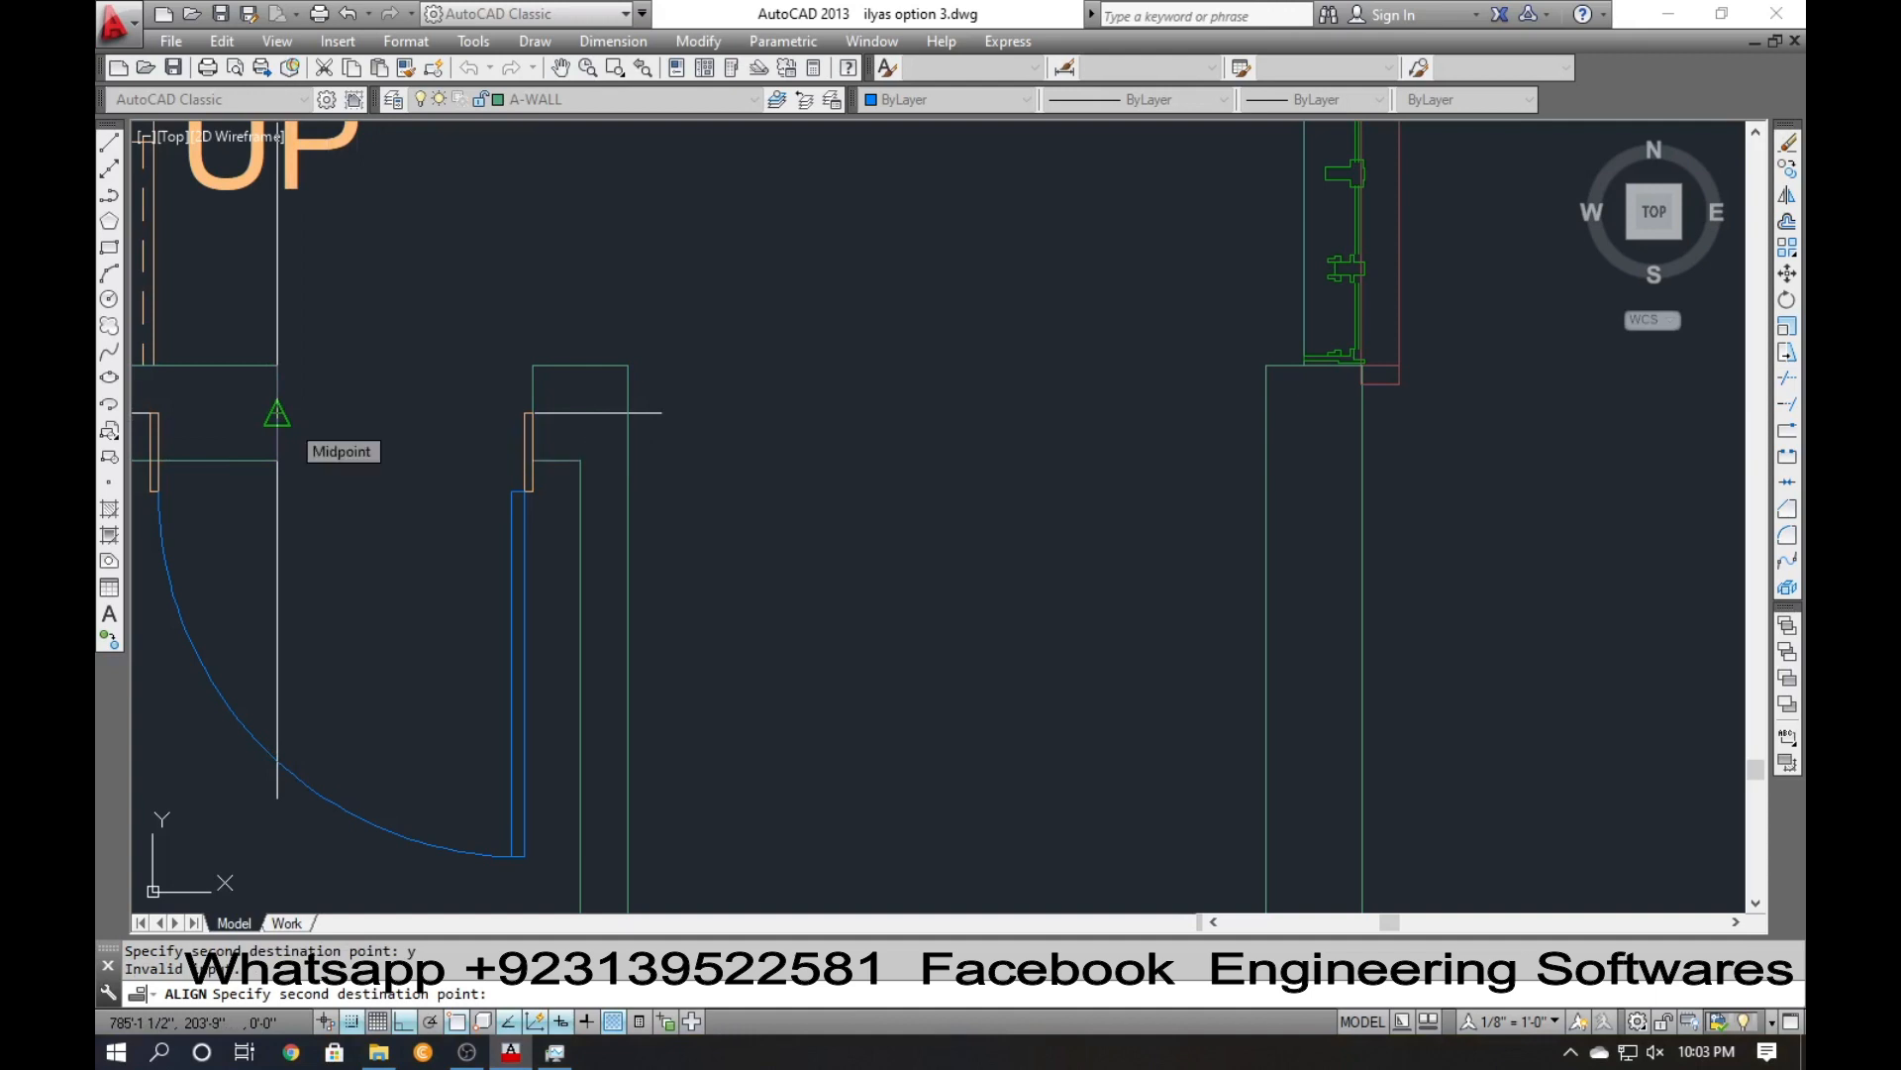
pyautogui.press('Escape')
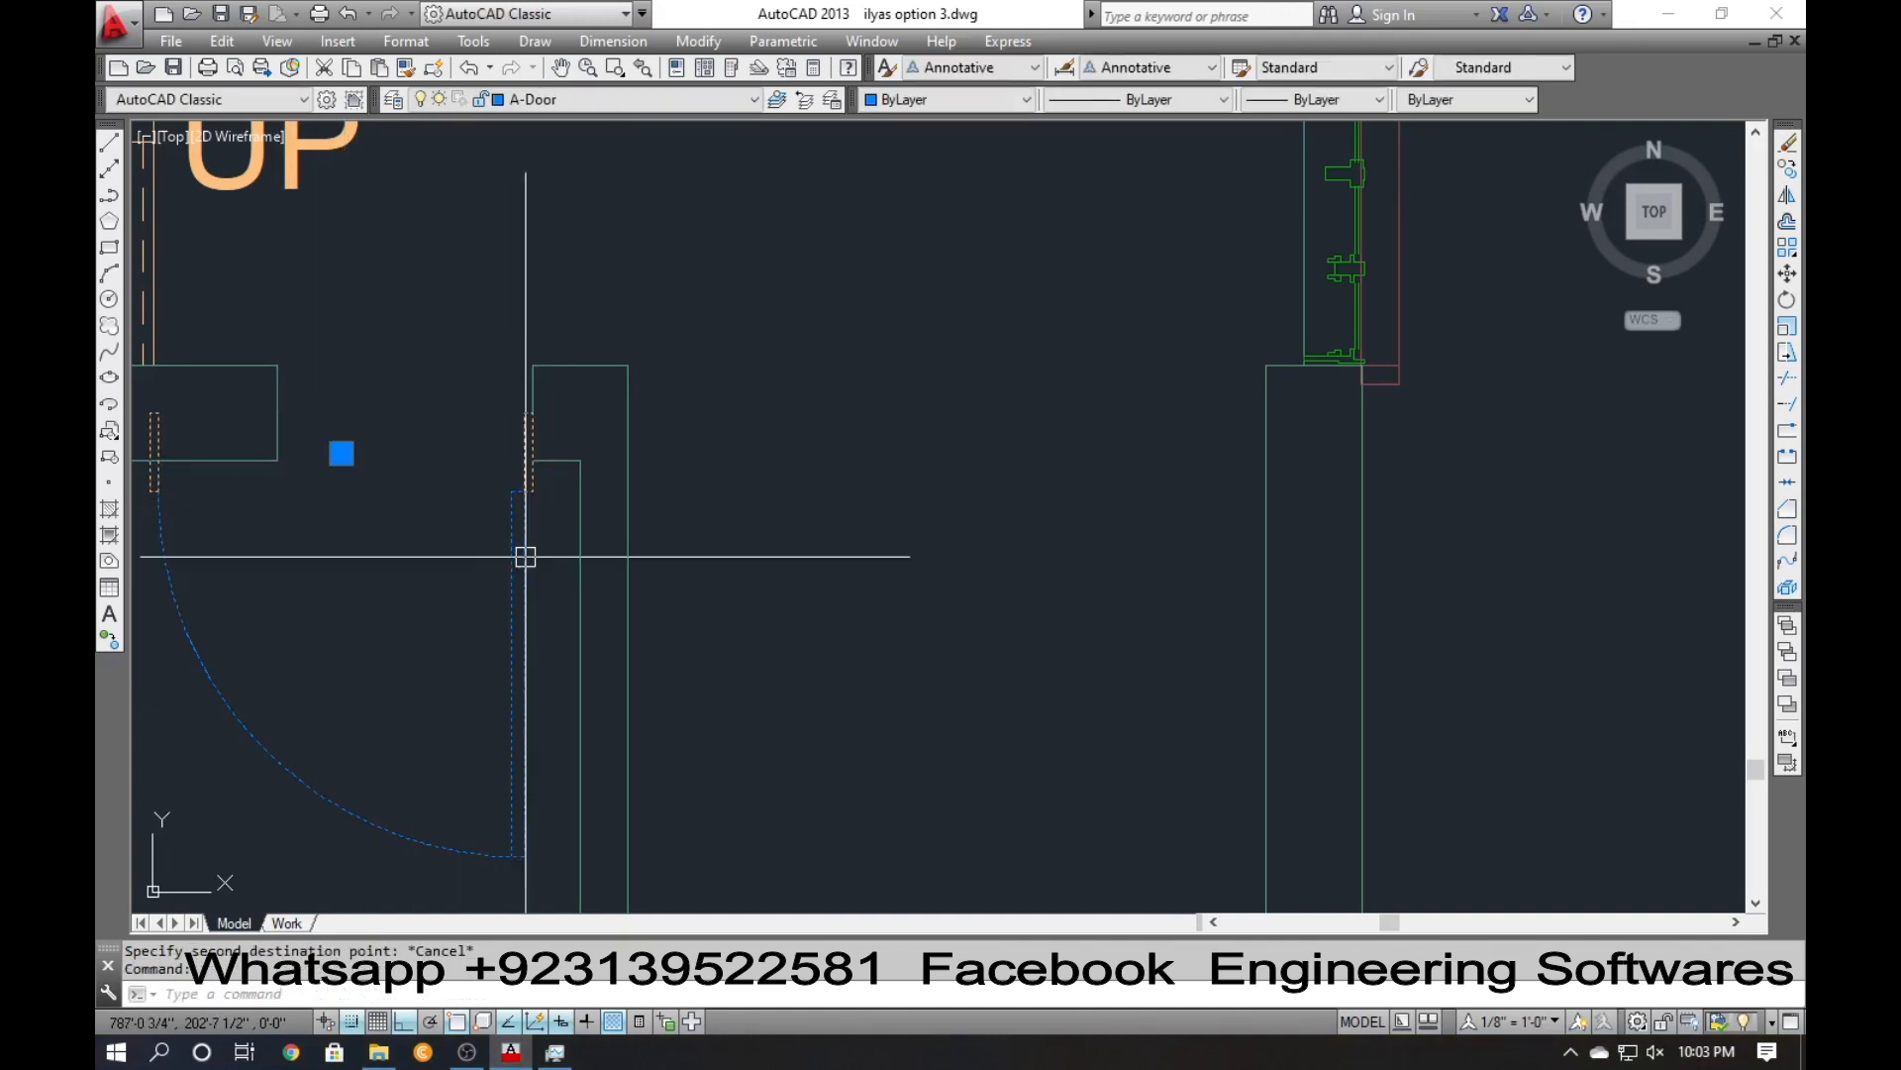
# Move the door below the stairs straight down, clear of its wall opening.
pyautogui.write('m')
pyautogui.press('Return')
pyautogui.click(442, 566)
pyautogui.click(454, 645)
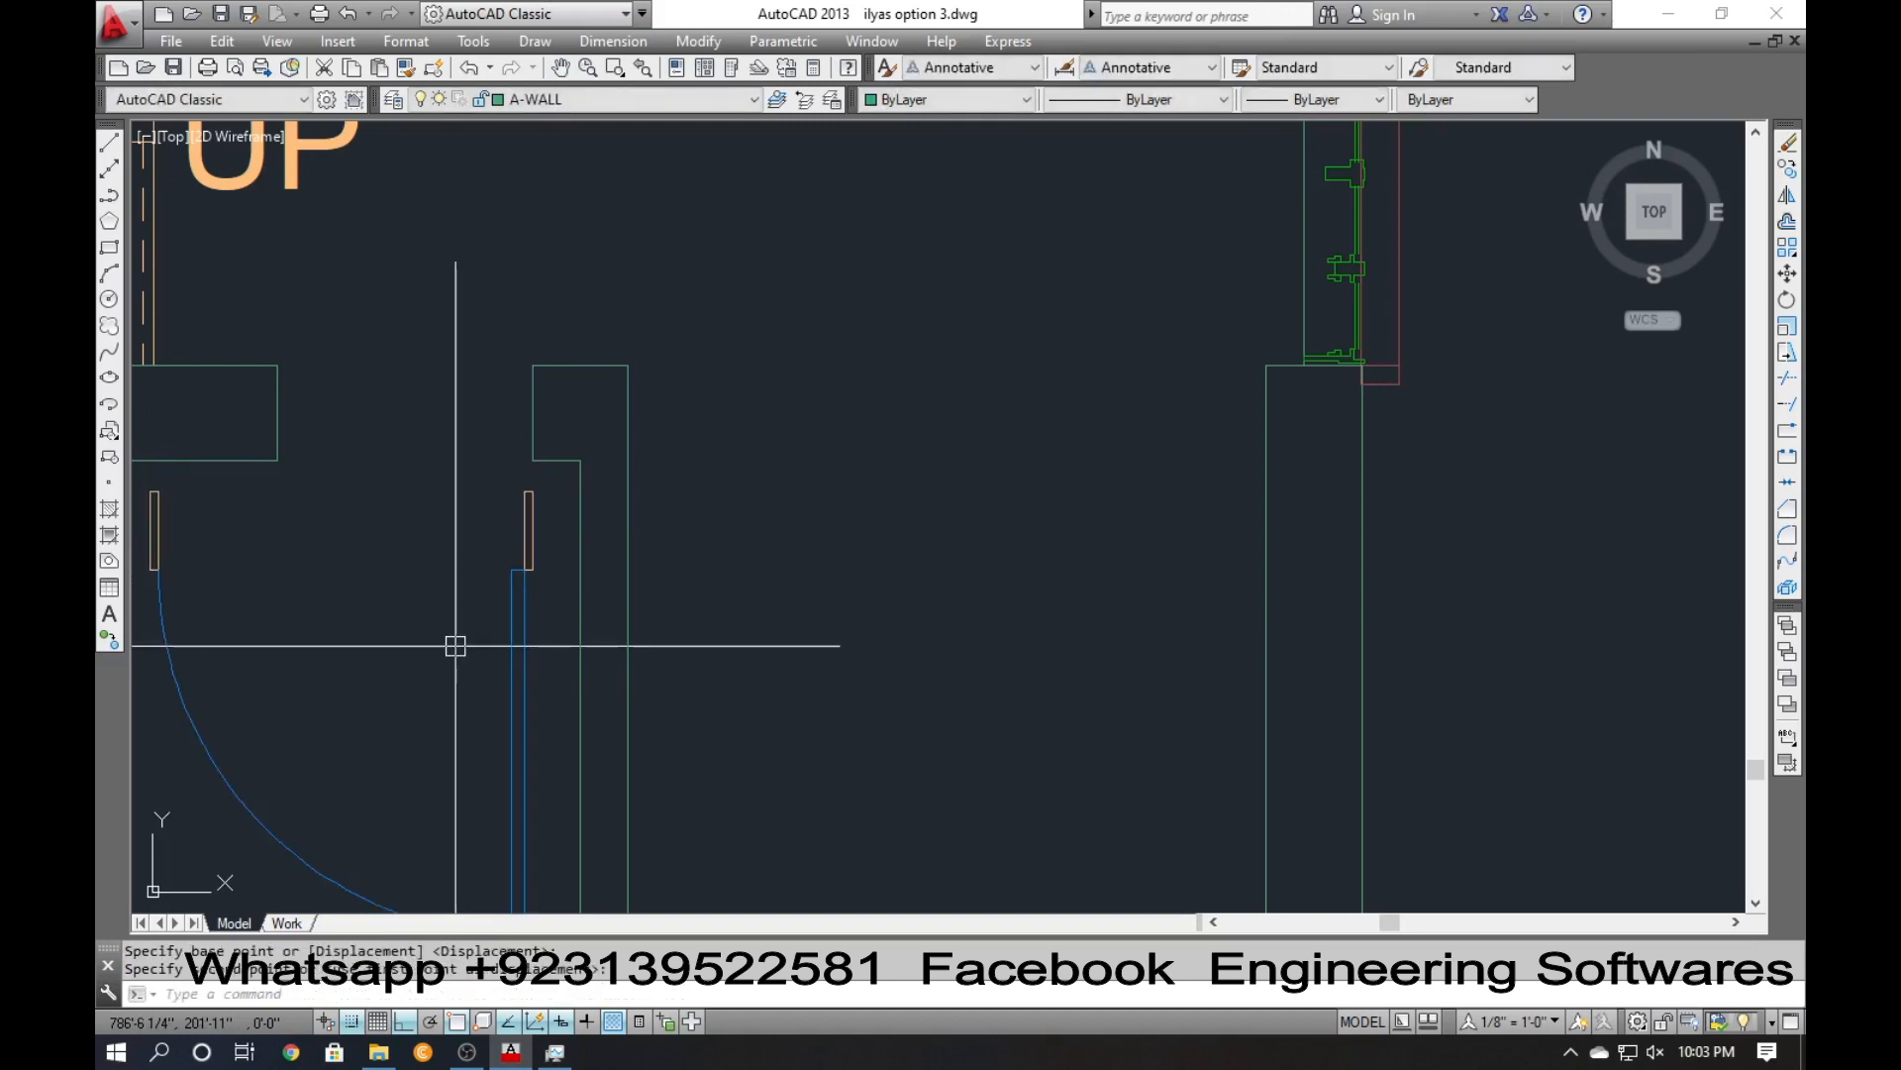
# Align the door below the stairs with the midpoints of both wall ends of its opening, using two point pairs and scaling it to fit.
pyautogui.write('al')
pyautogui.press('Return')
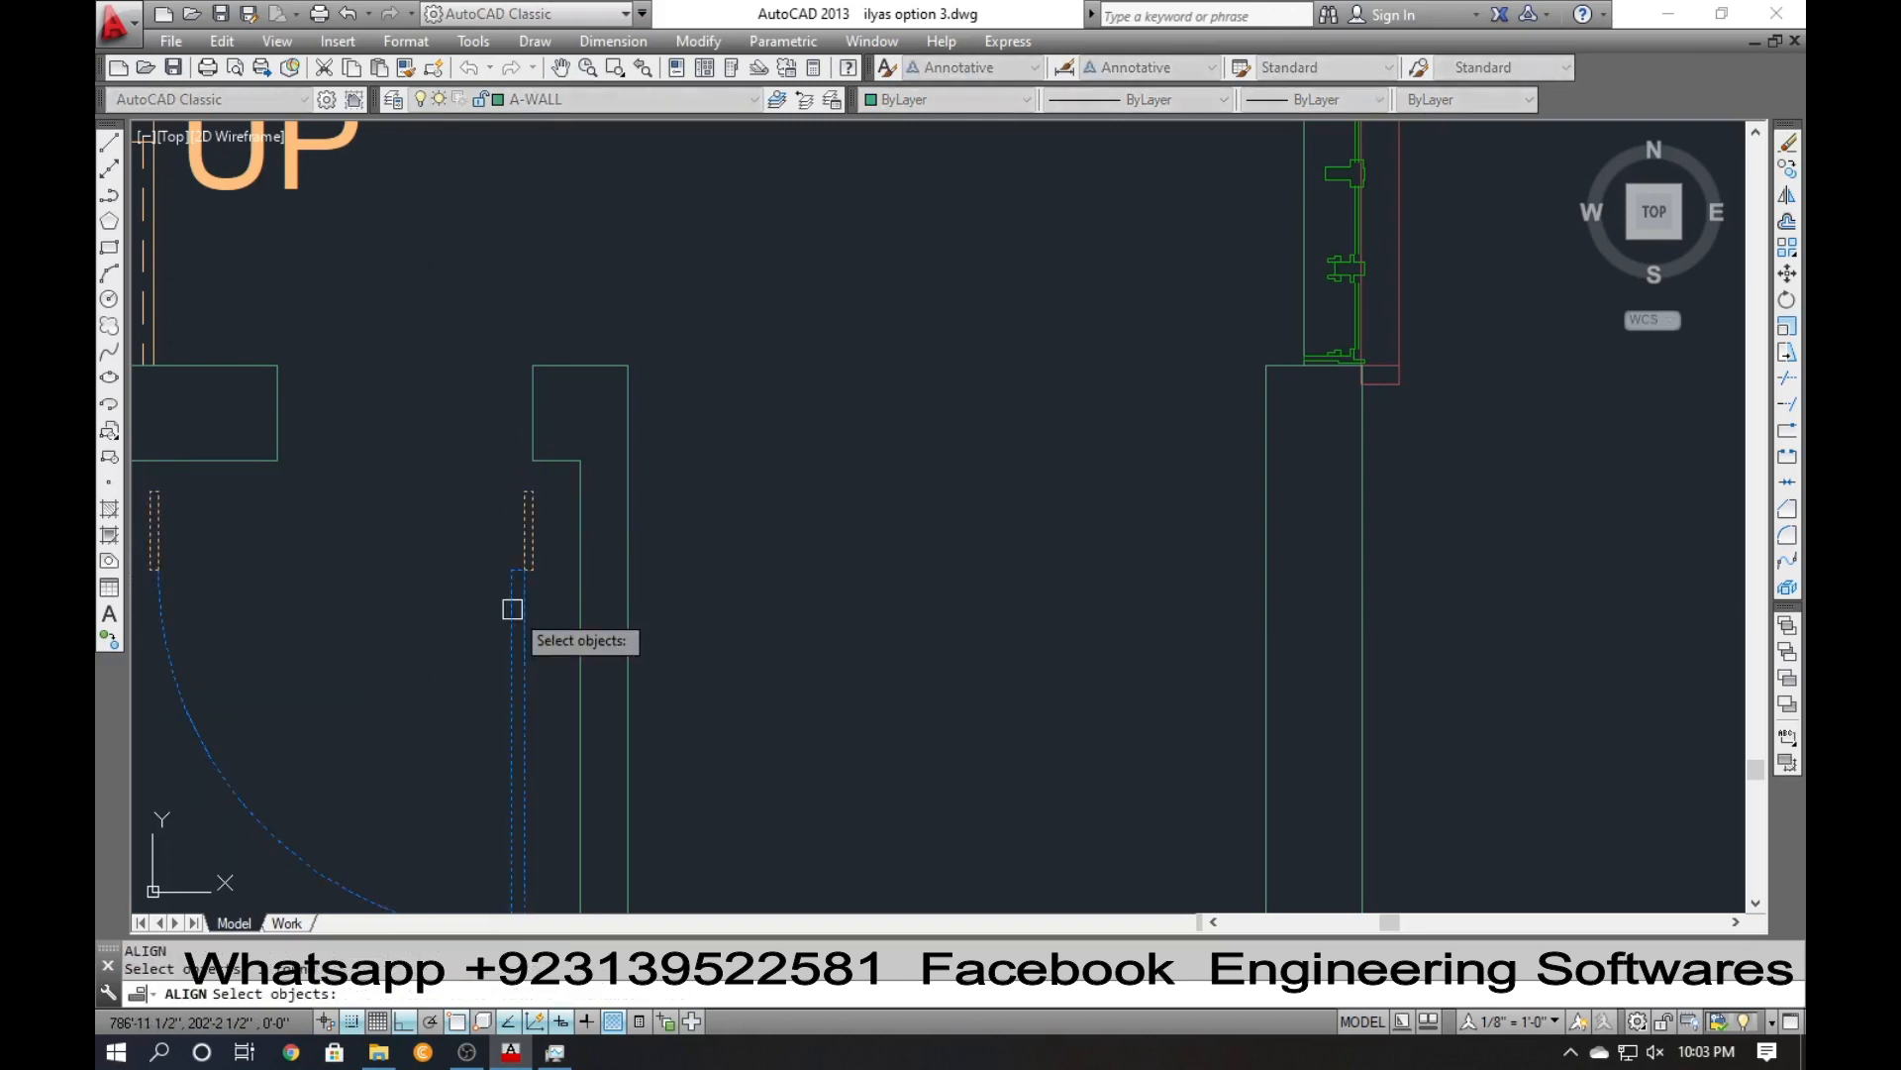
pyautogui.click(514, 607)
pyautogui.press('Return')
pyautogui.click(533, 491)
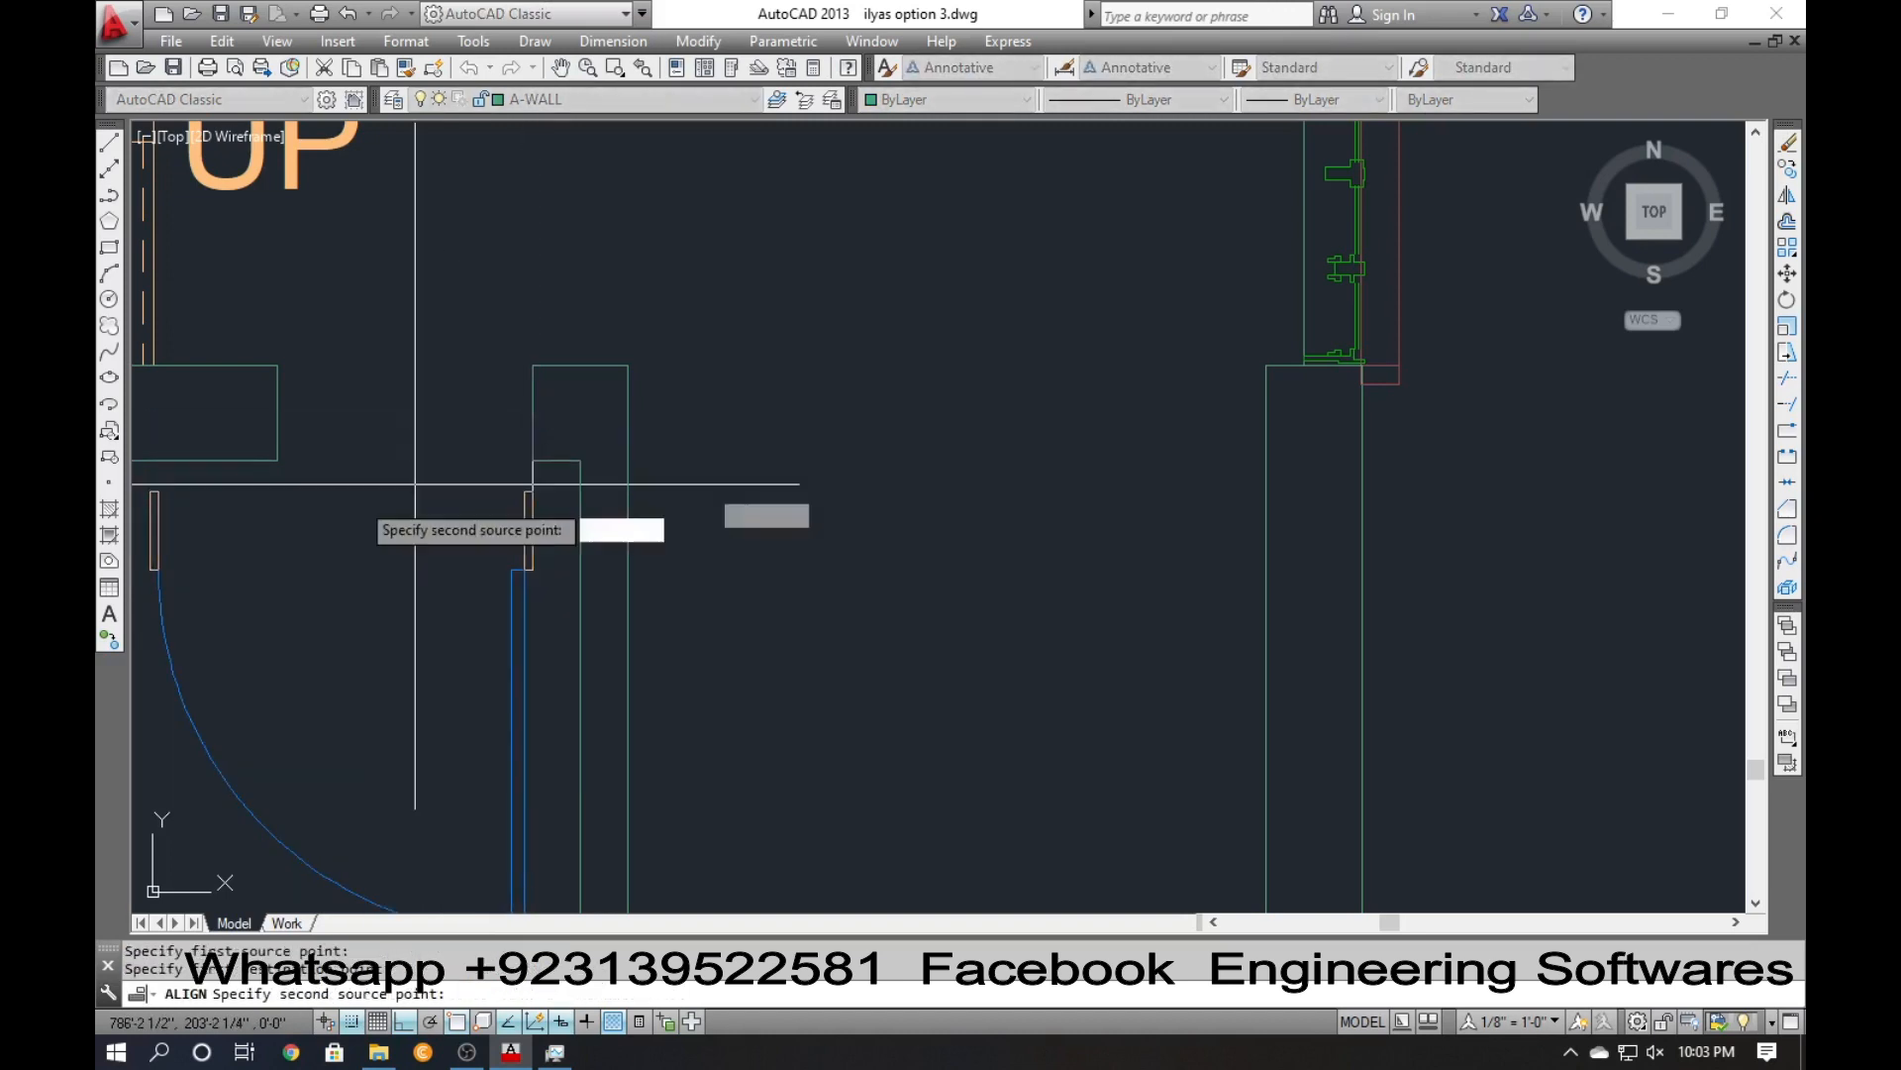
pyautogui.click(150, 491)
pyautogui.click(285, 418)
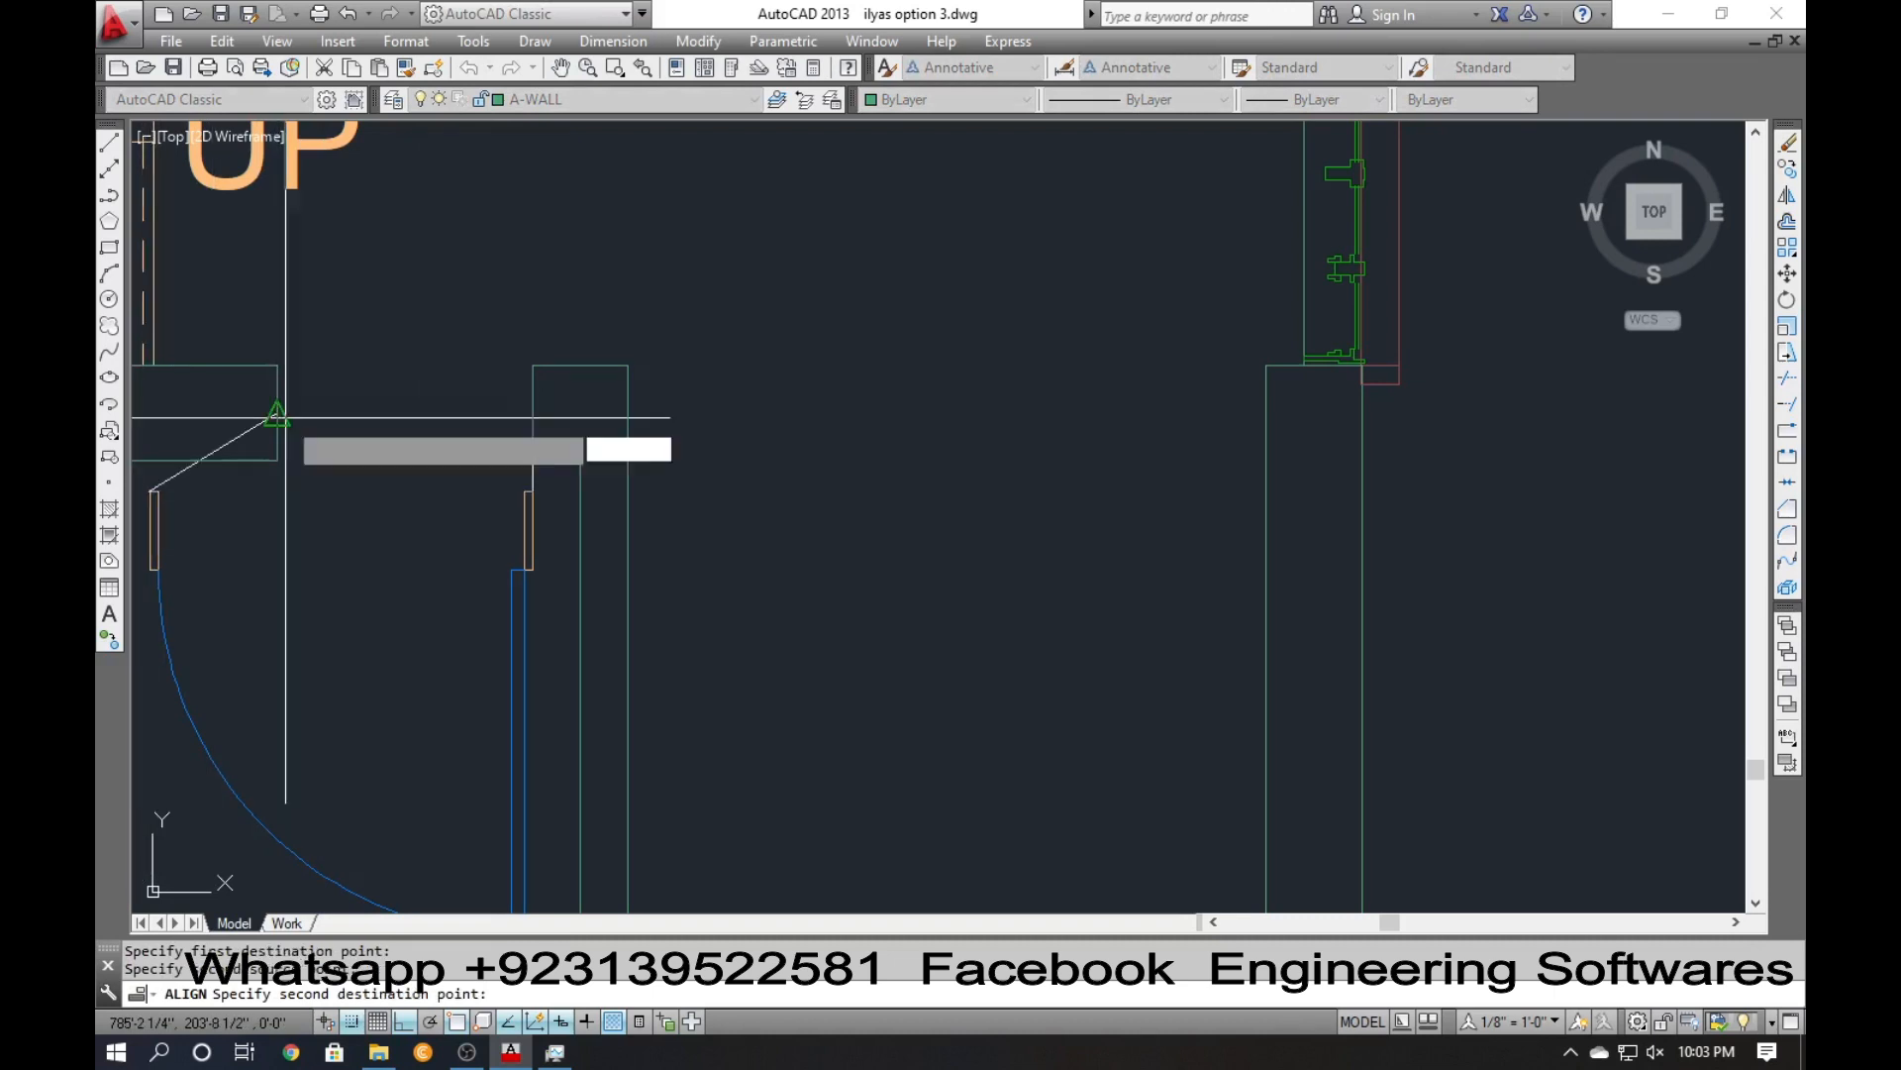
pyautogui.press('Return')
pyautogui.write('y')
pyautogui.press('Return')
# Align the D2 door's outer frame corners with the midpoints of the lower opening's two wall ends and scale the door to fit.
pyautogui.scroll(-7, 491, 490)
pyautogui.scroll(5, 611, 611)
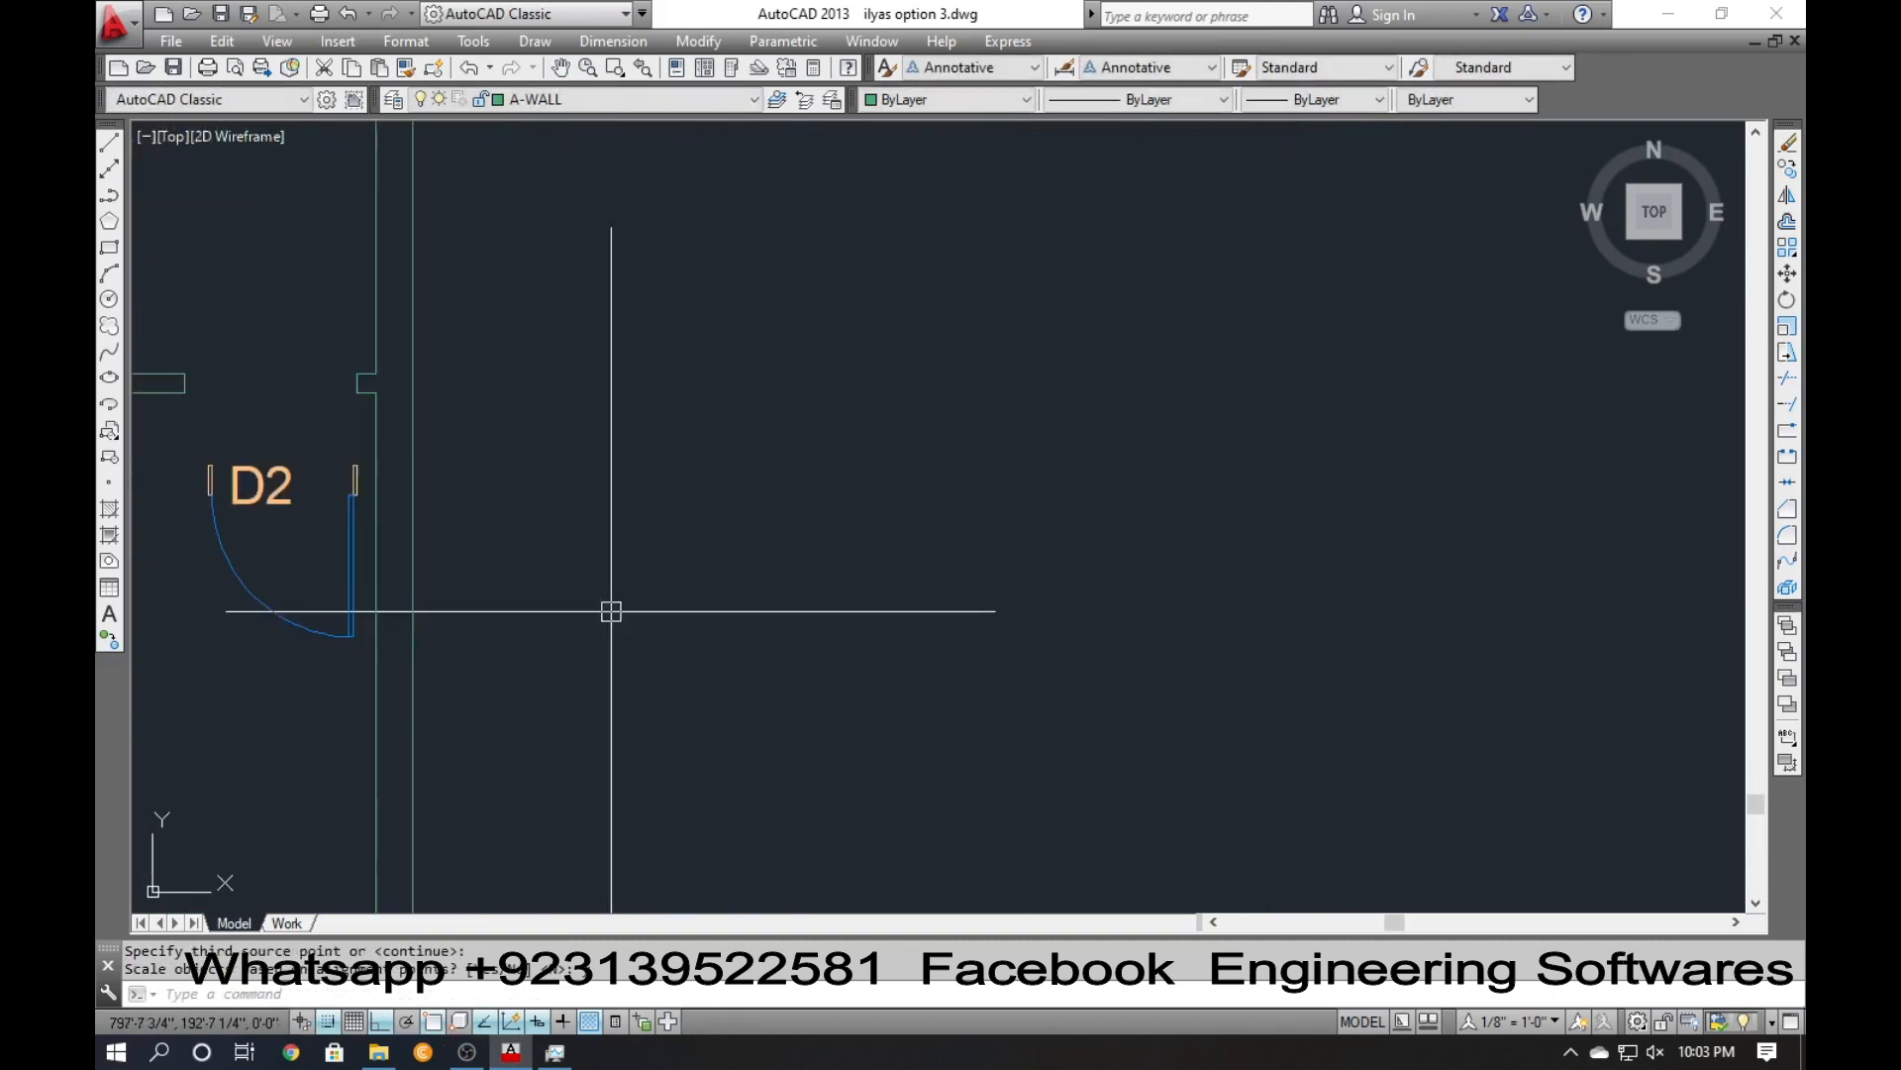
pyautogui.press('Return')
pyautogui.click(271, 611)
pyautogui.press('Return')
pyautogui.scroll(6, 189, 482)
pyautogui.press('Return')
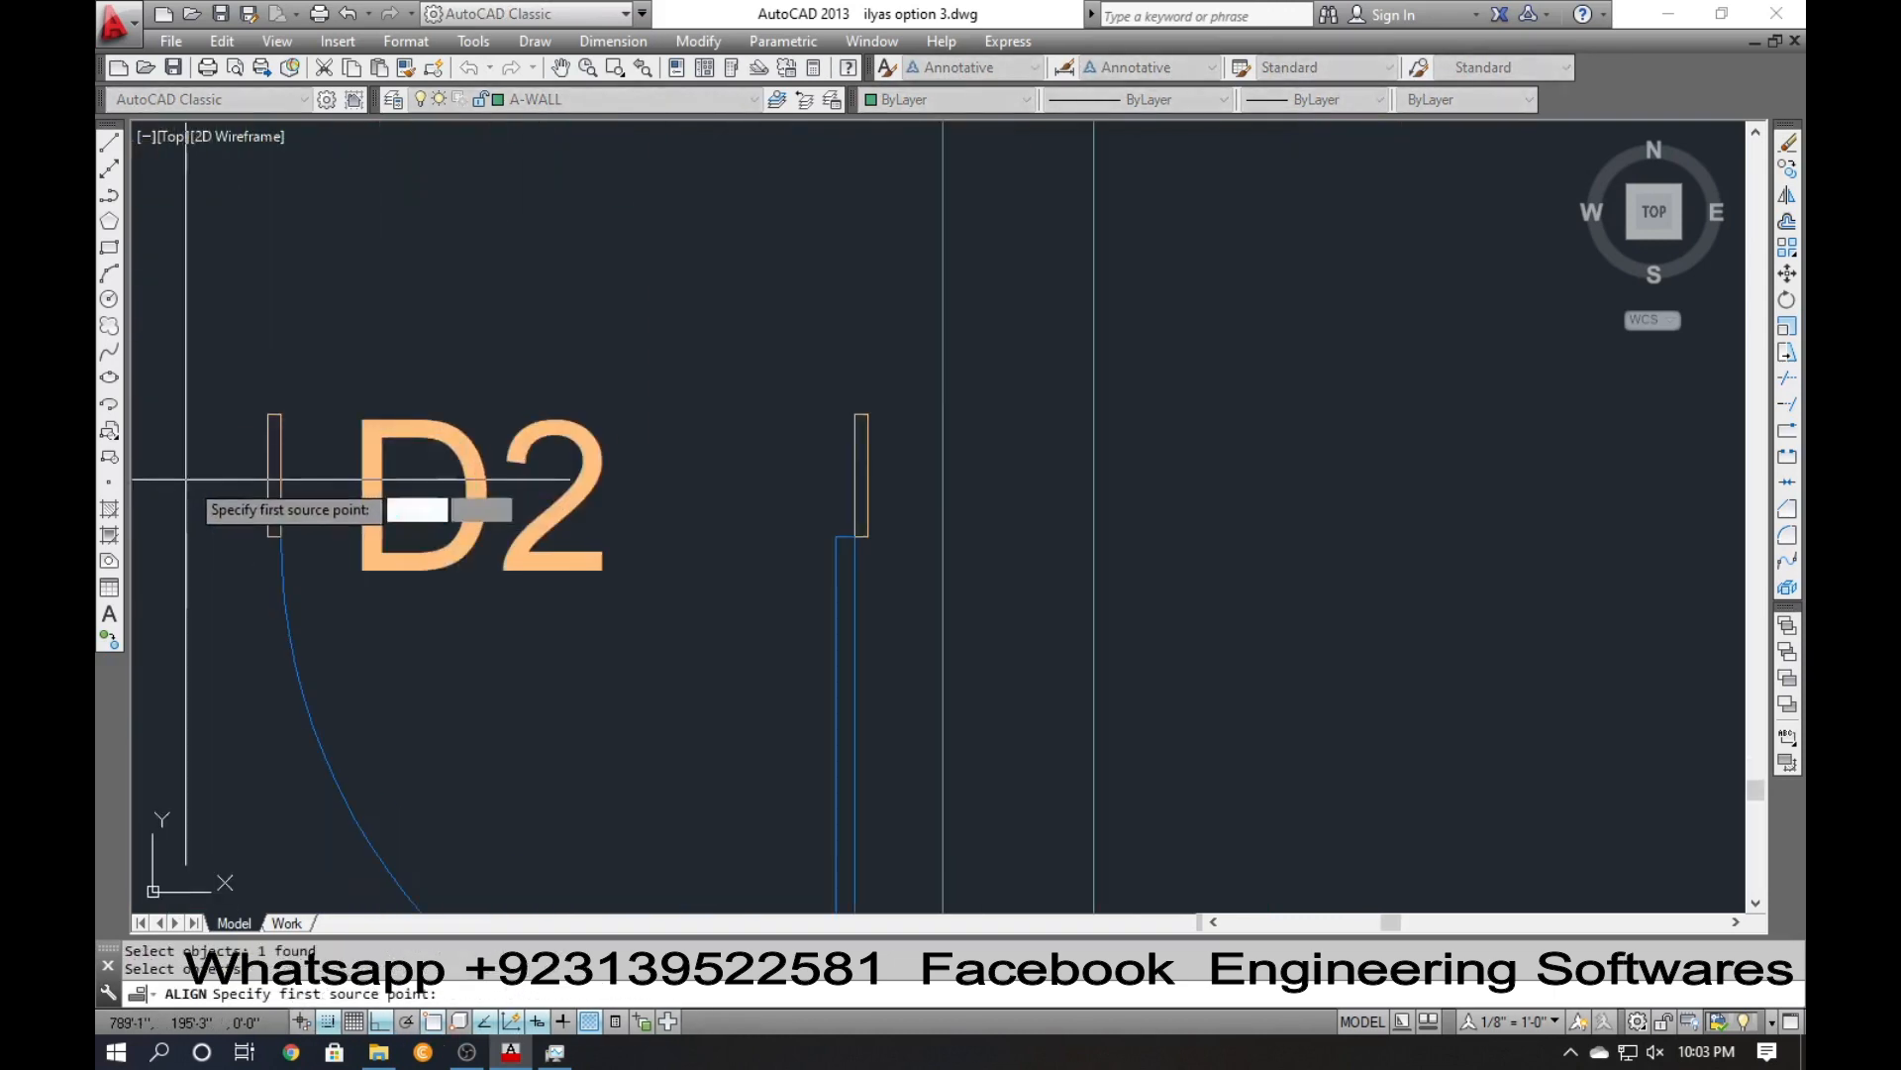
pyautogui.click(271, 414)
pyautogui.scroll(-4, 293, 396)
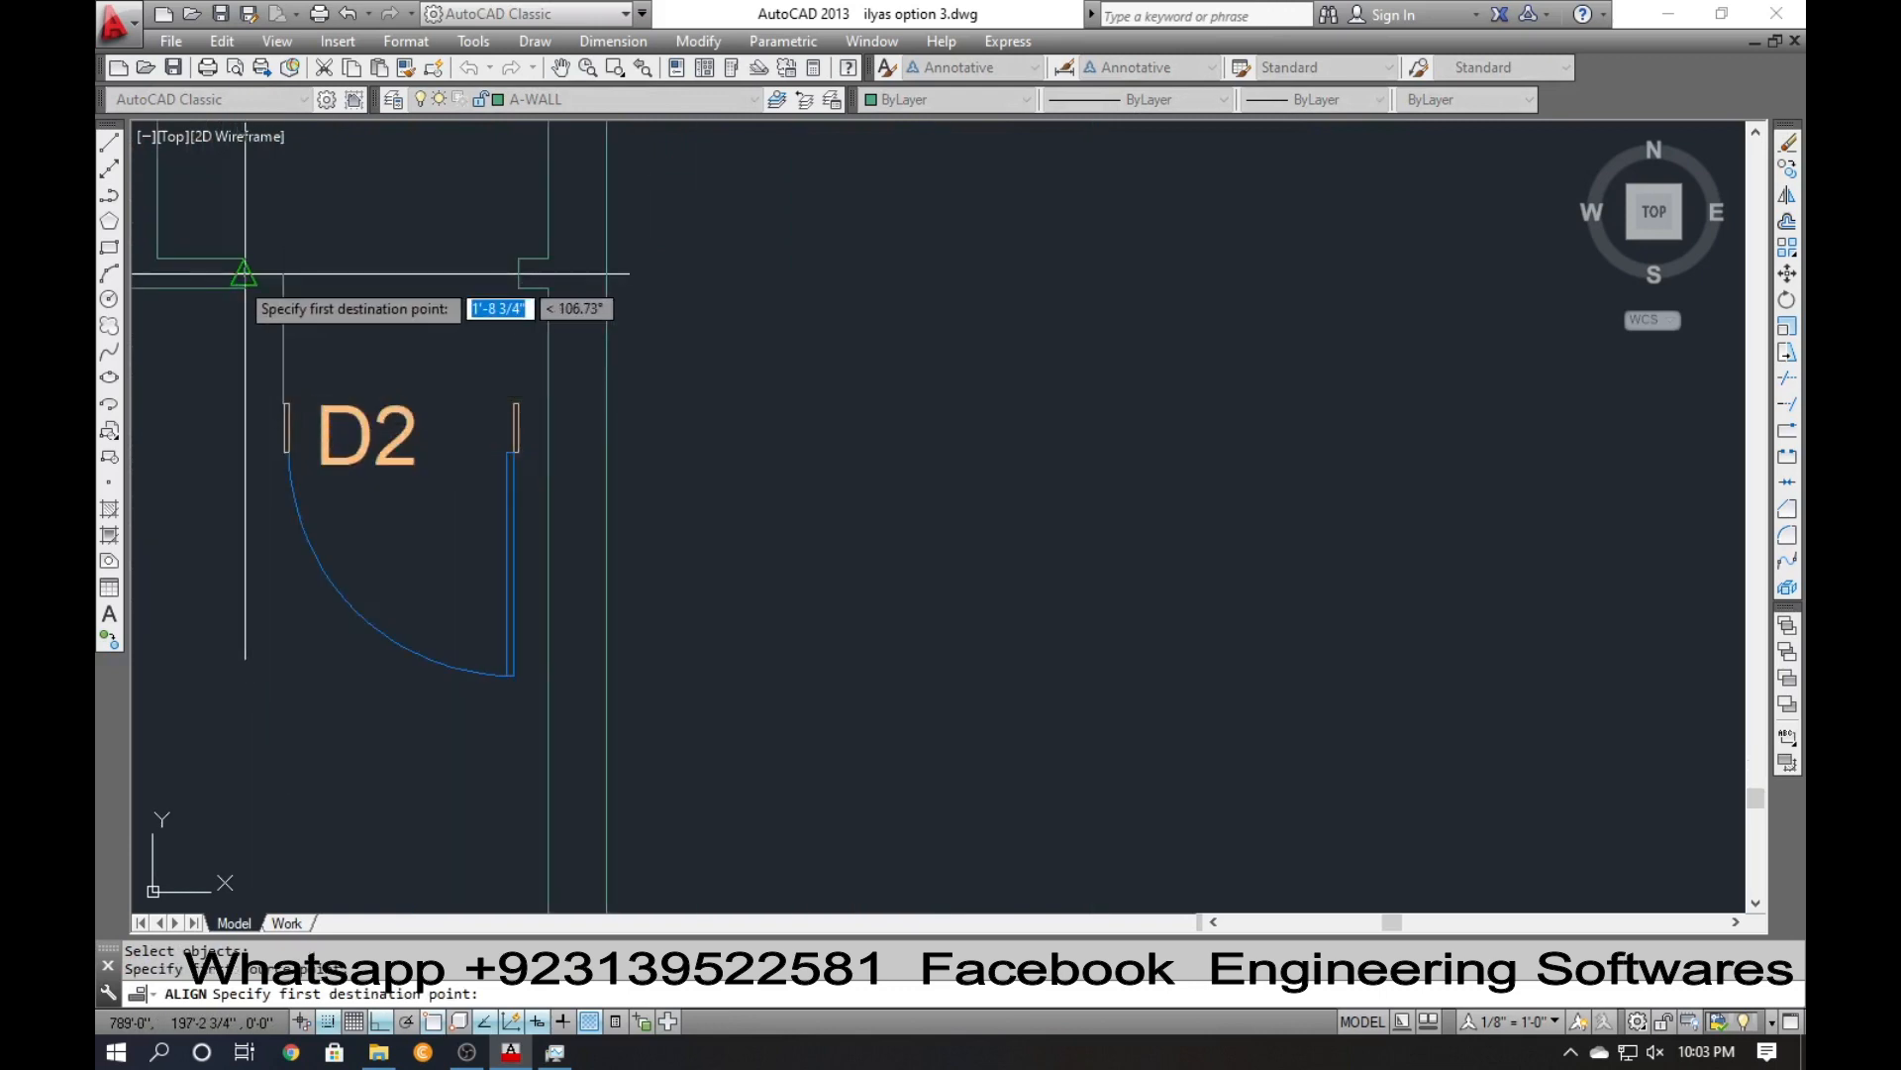
pyautogui.click(246, 283)
pyautogui.click(518, 404)
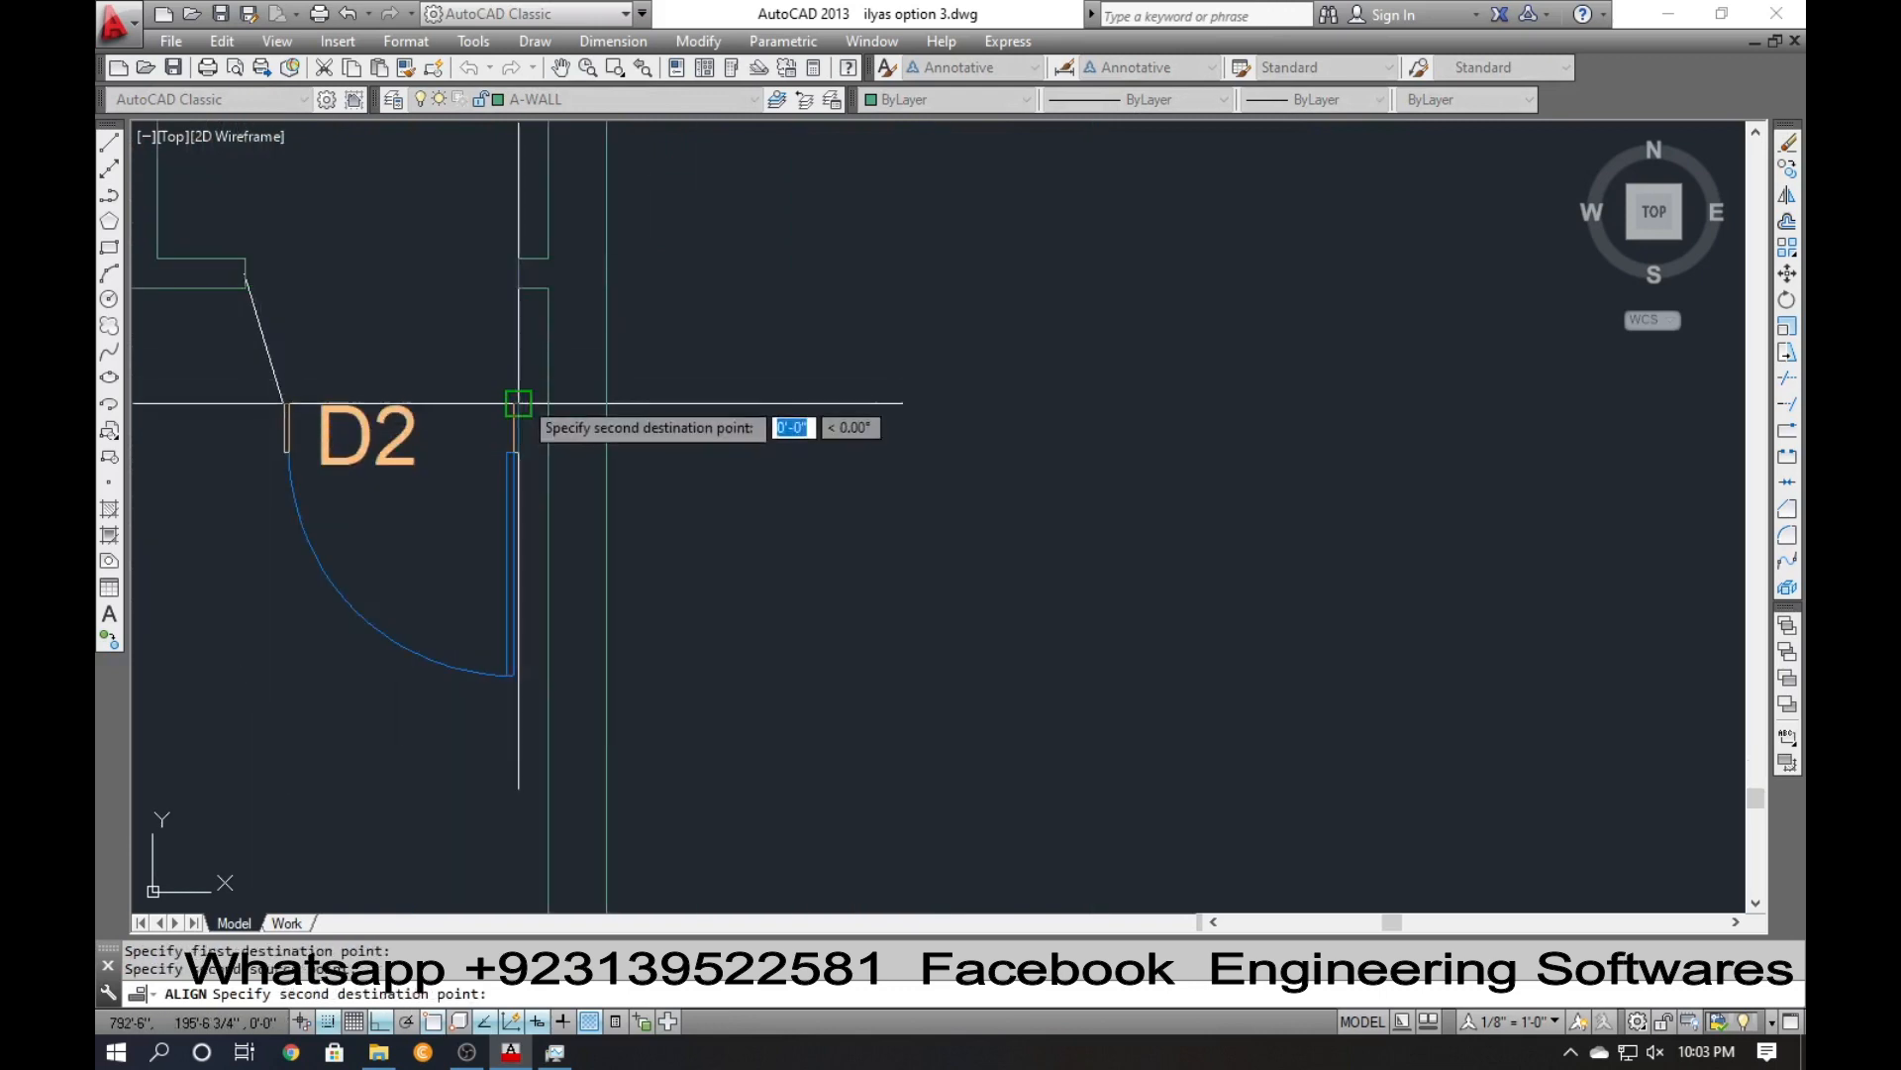
pyautogui.click(523, 272)
pyautogui.press('Return')
pyautogui.write('y')
pyautogui.press('Return')
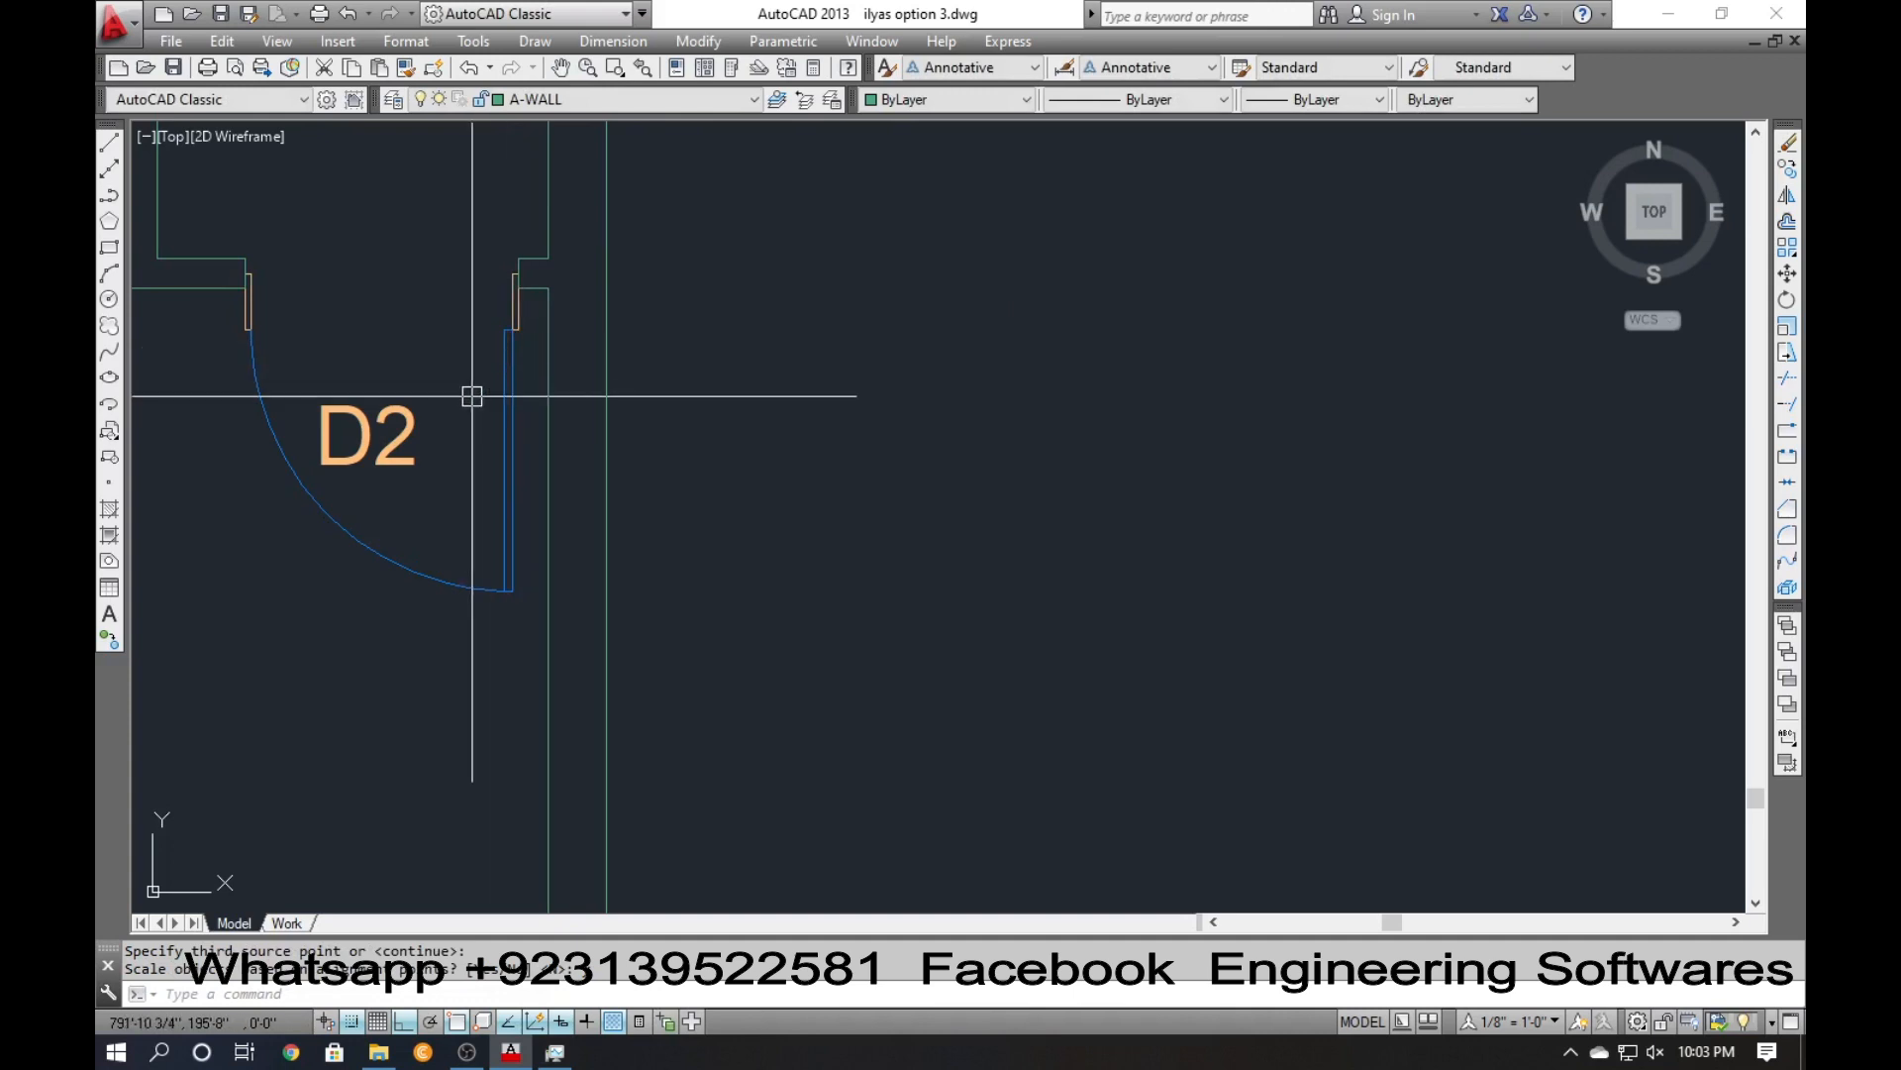
pyautogui.click(321, 430)
pyautogui.press('Return')
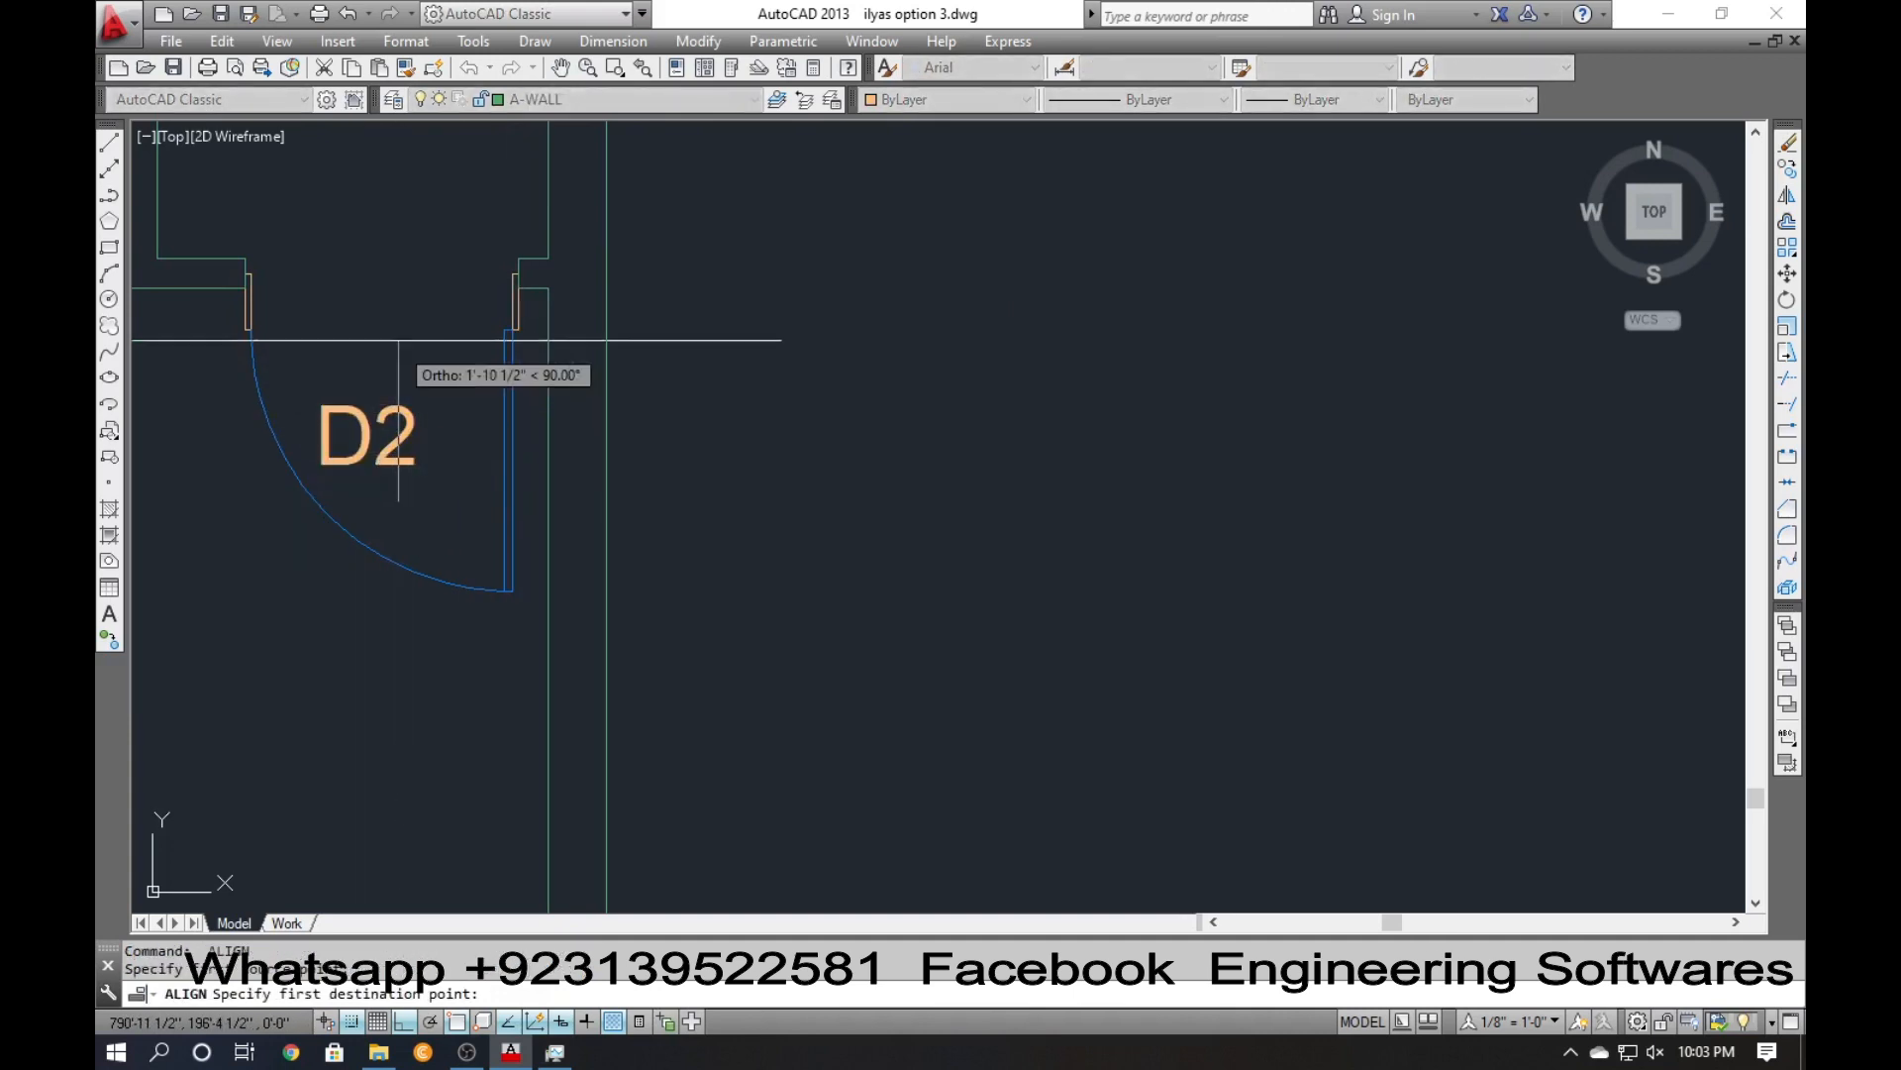
pyautogui.press('Escape')
# Move the D2 label straight up into the opening between the door's frame posts.
pyautogui.write('m')
pyautogui.press('Return')
pyautogui.click(394, 425)
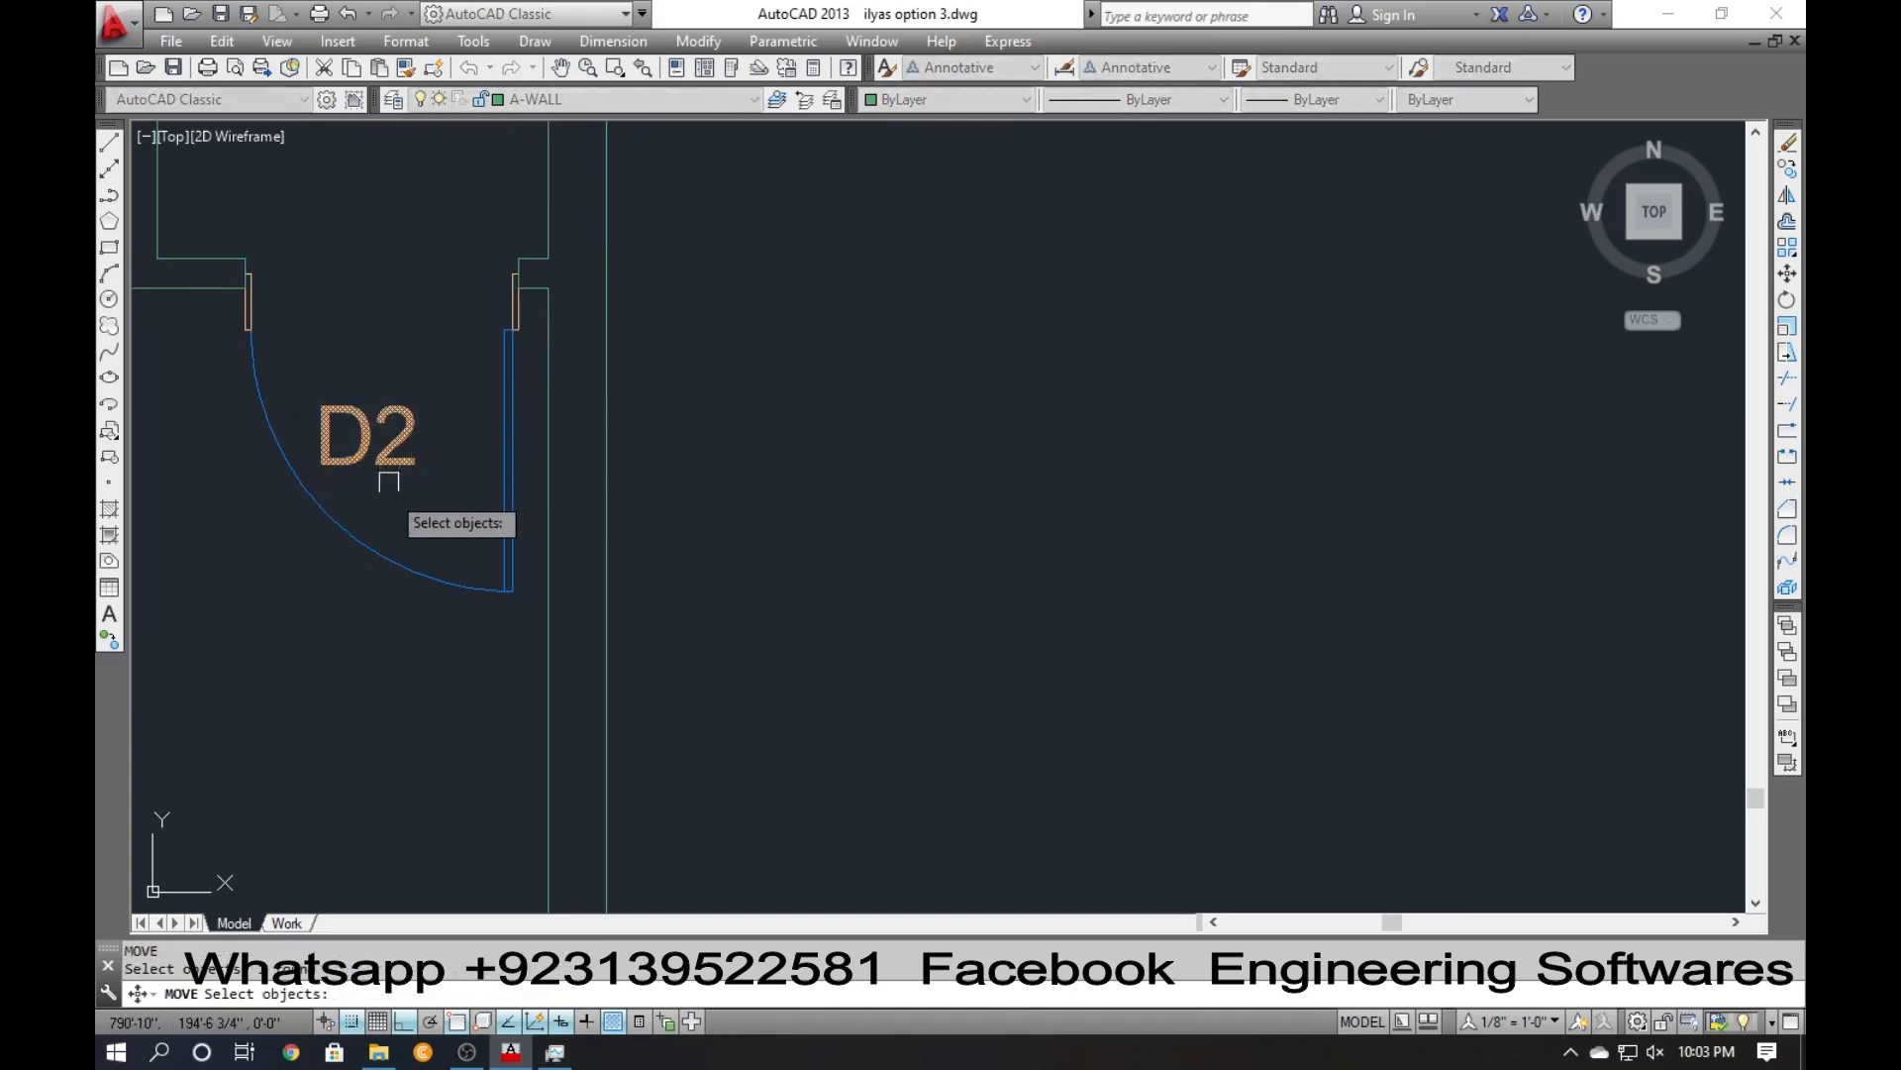
pyautogui.press('Return')
pyautogui.click(409, 746)
pyautogui.click(412, 633)
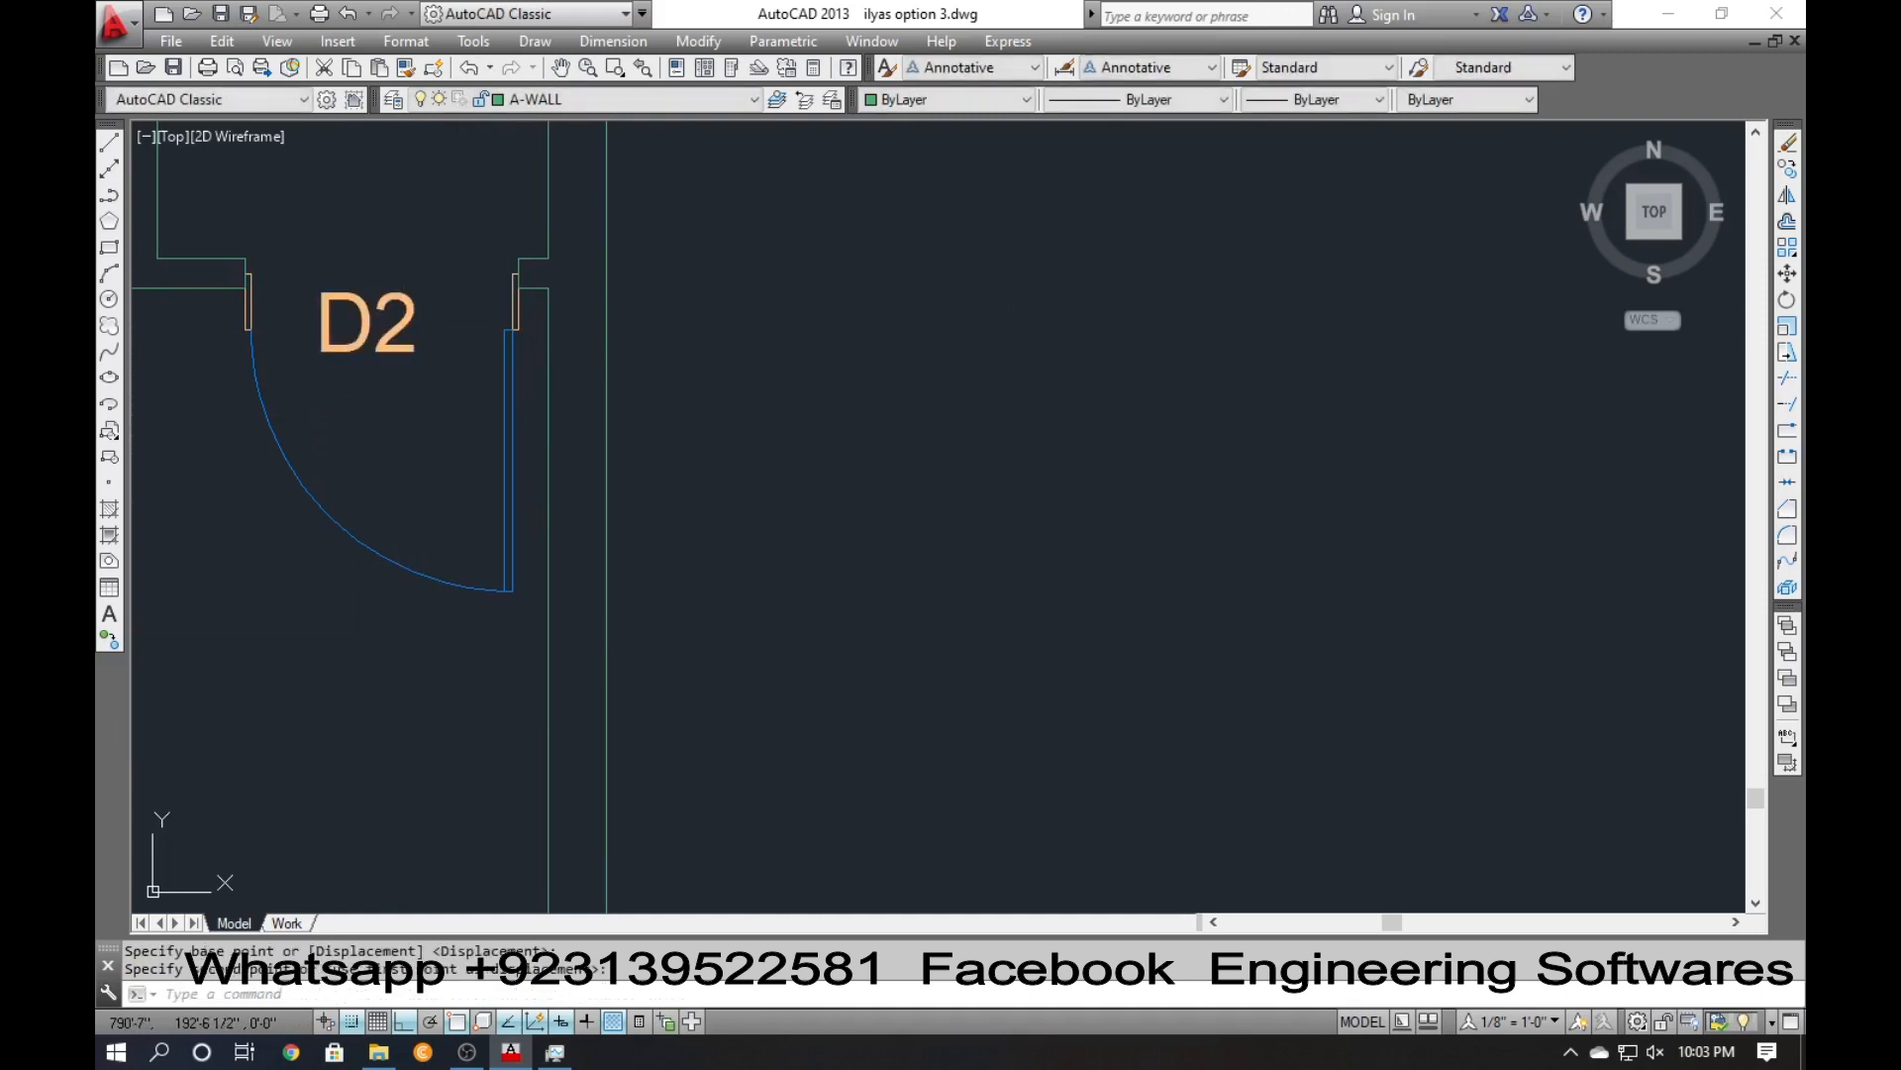
pyautogui.scroll(-3, 431, 656)
pyautogui.scroll(-4, 319, 681)
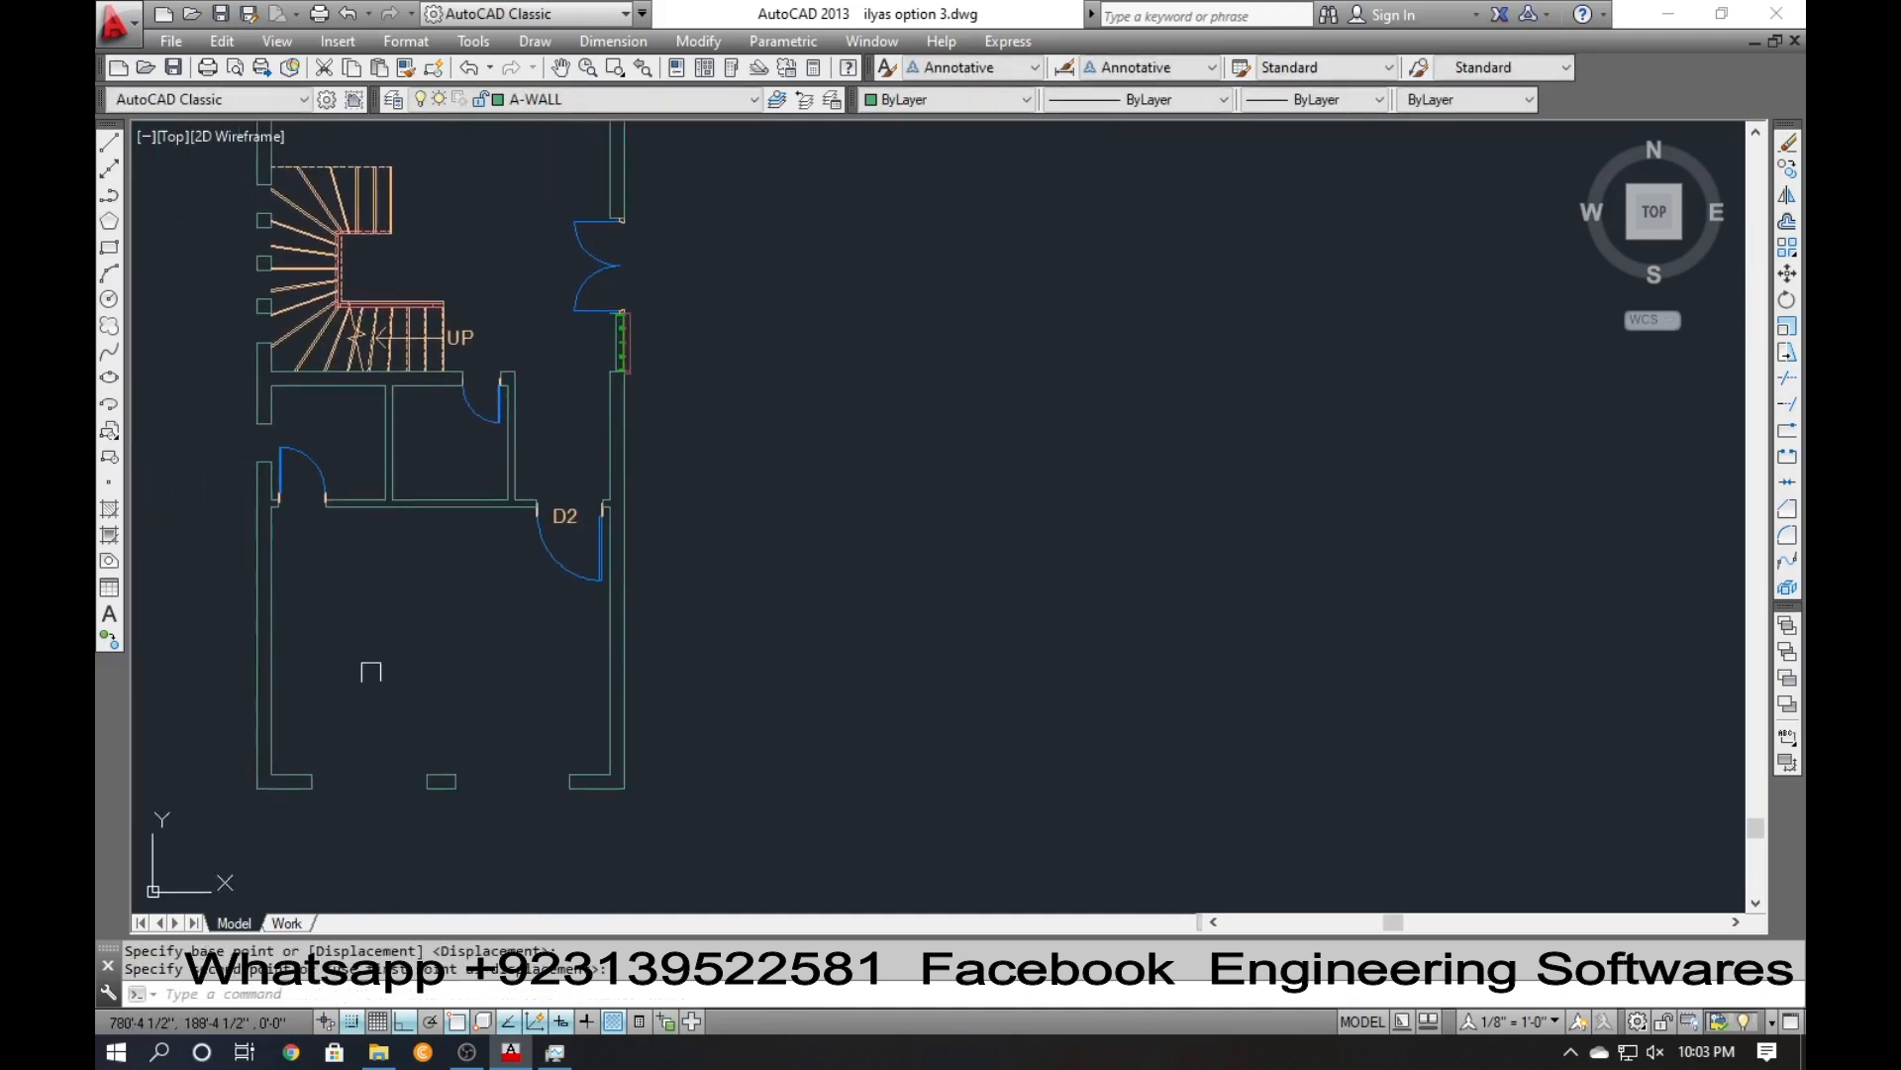
pyautogui.scroll(2, 558, 665)
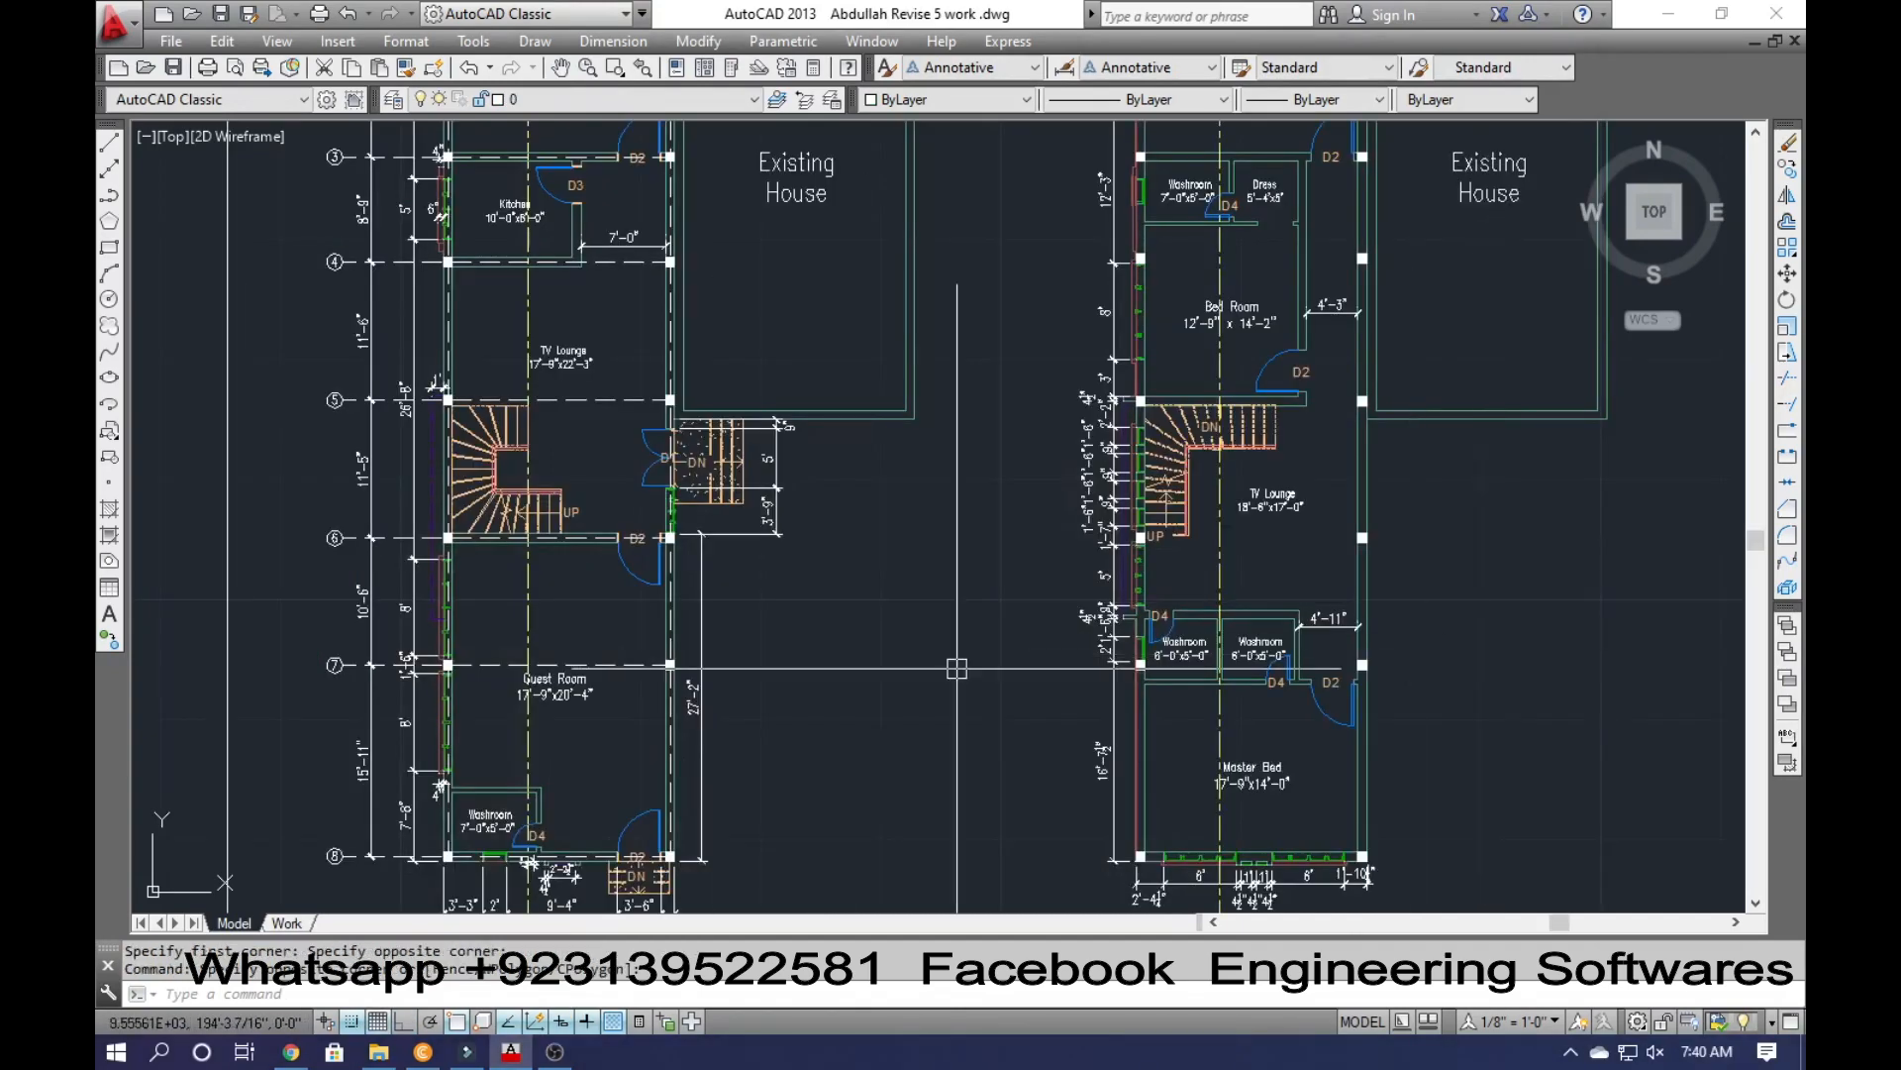
# Examine the Ground Floor and 1st Floor plans in Abdullah Revise 5 work .dwg, covering the rooms, doors, stairs and dimensions.
pyautogui.scroll(-2, 947, 641)
pyautogui.scroll(2, 879, 582)
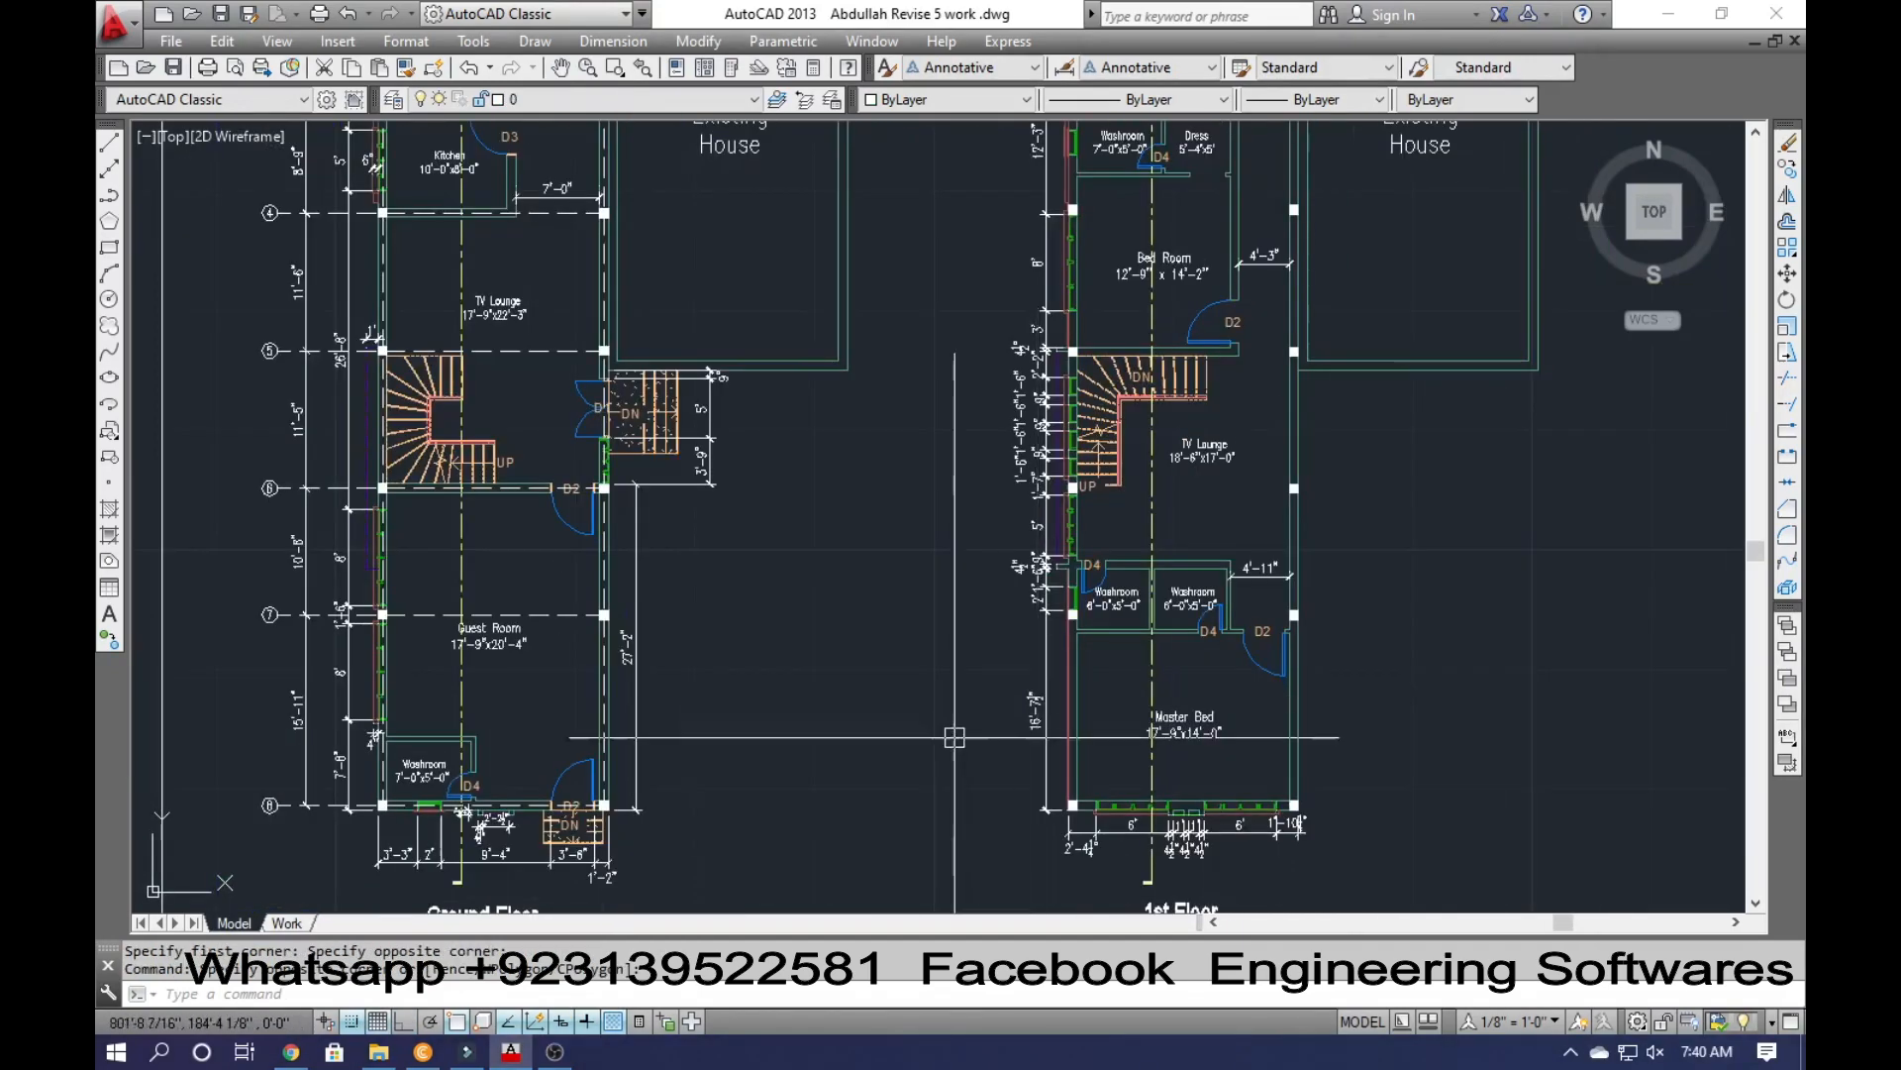
pyautogui.write('p')
pyautogui.press('Return')
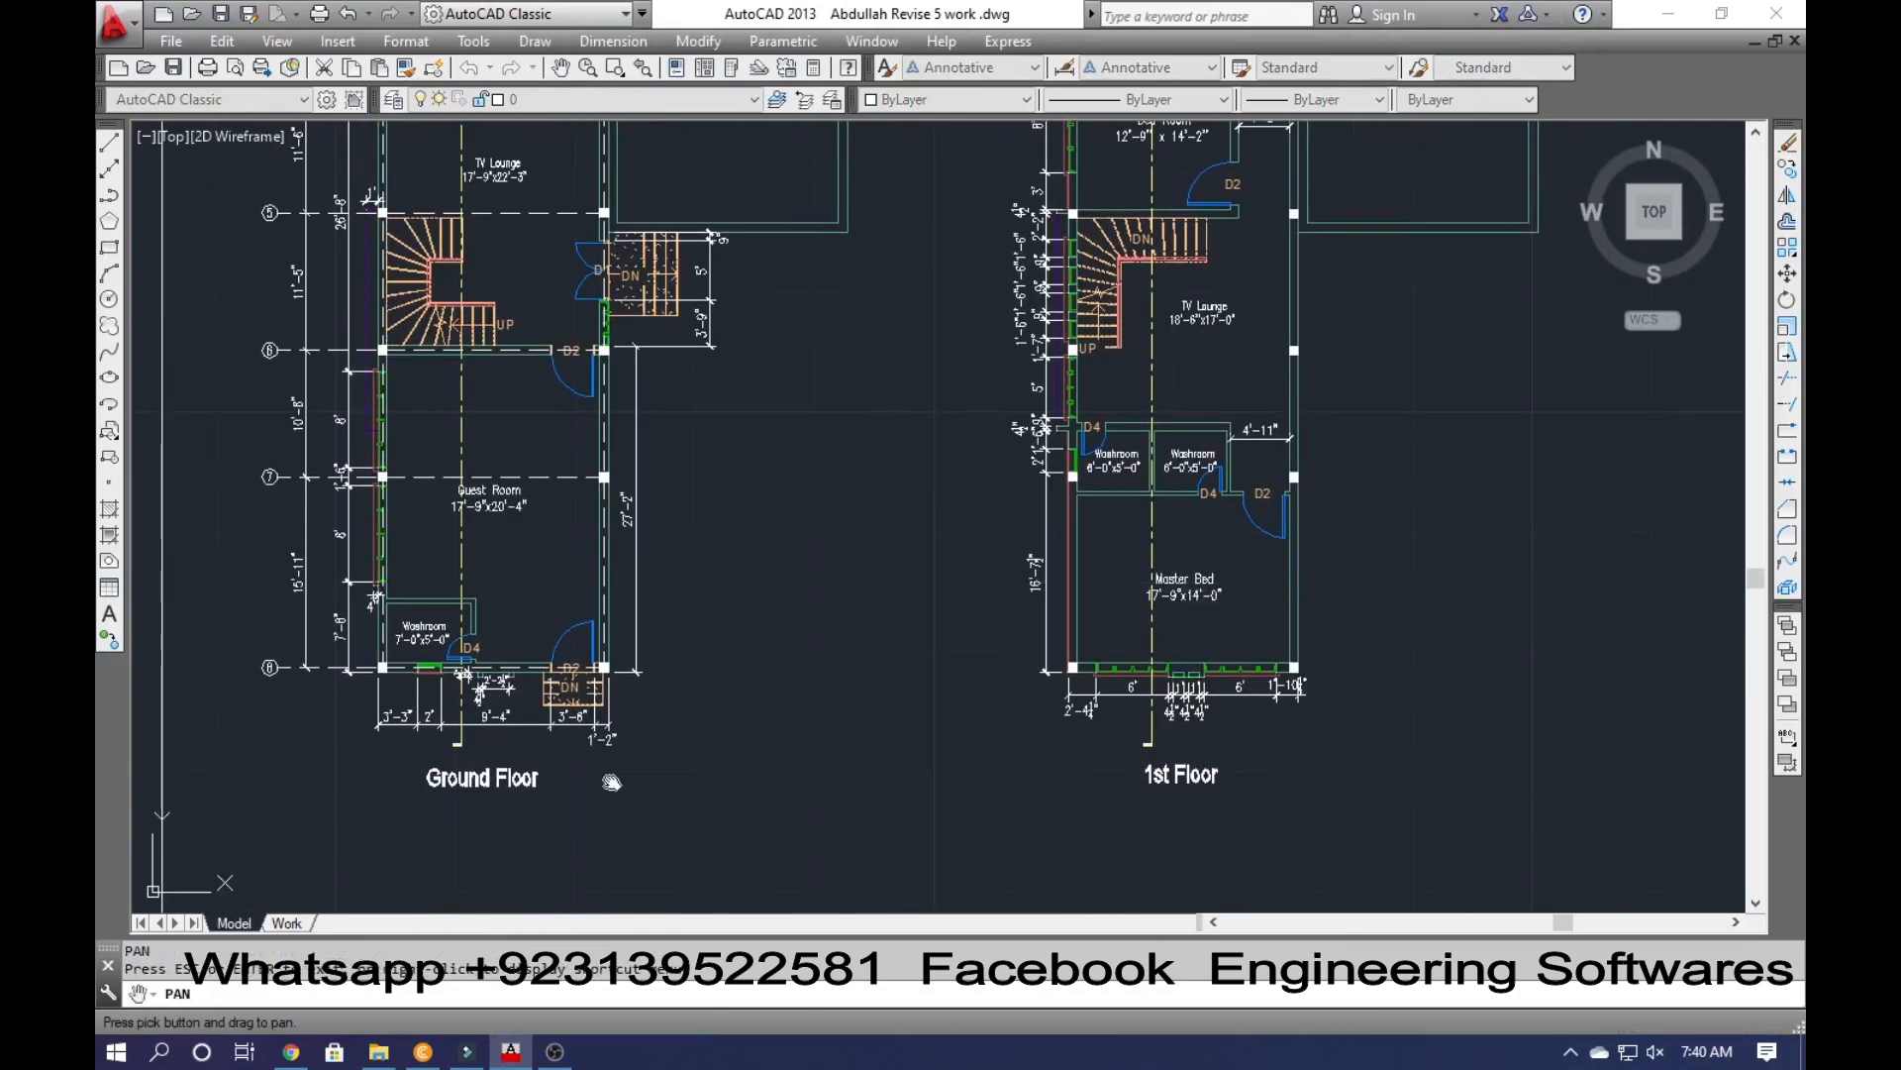
pyautogui.moveTo(484, 752); pyautogui.dragTo(512, 890)
pyautogui.moveTo(508, 556)
pyautogui.mouseDown()
pyautogui.moveTo(509, 603)
pyautogui.moveTo(519, 562)
pyautogui.mouseUp()
pyautogui.moveTo(520, 494); pyautogui.dragTo(481, 569)
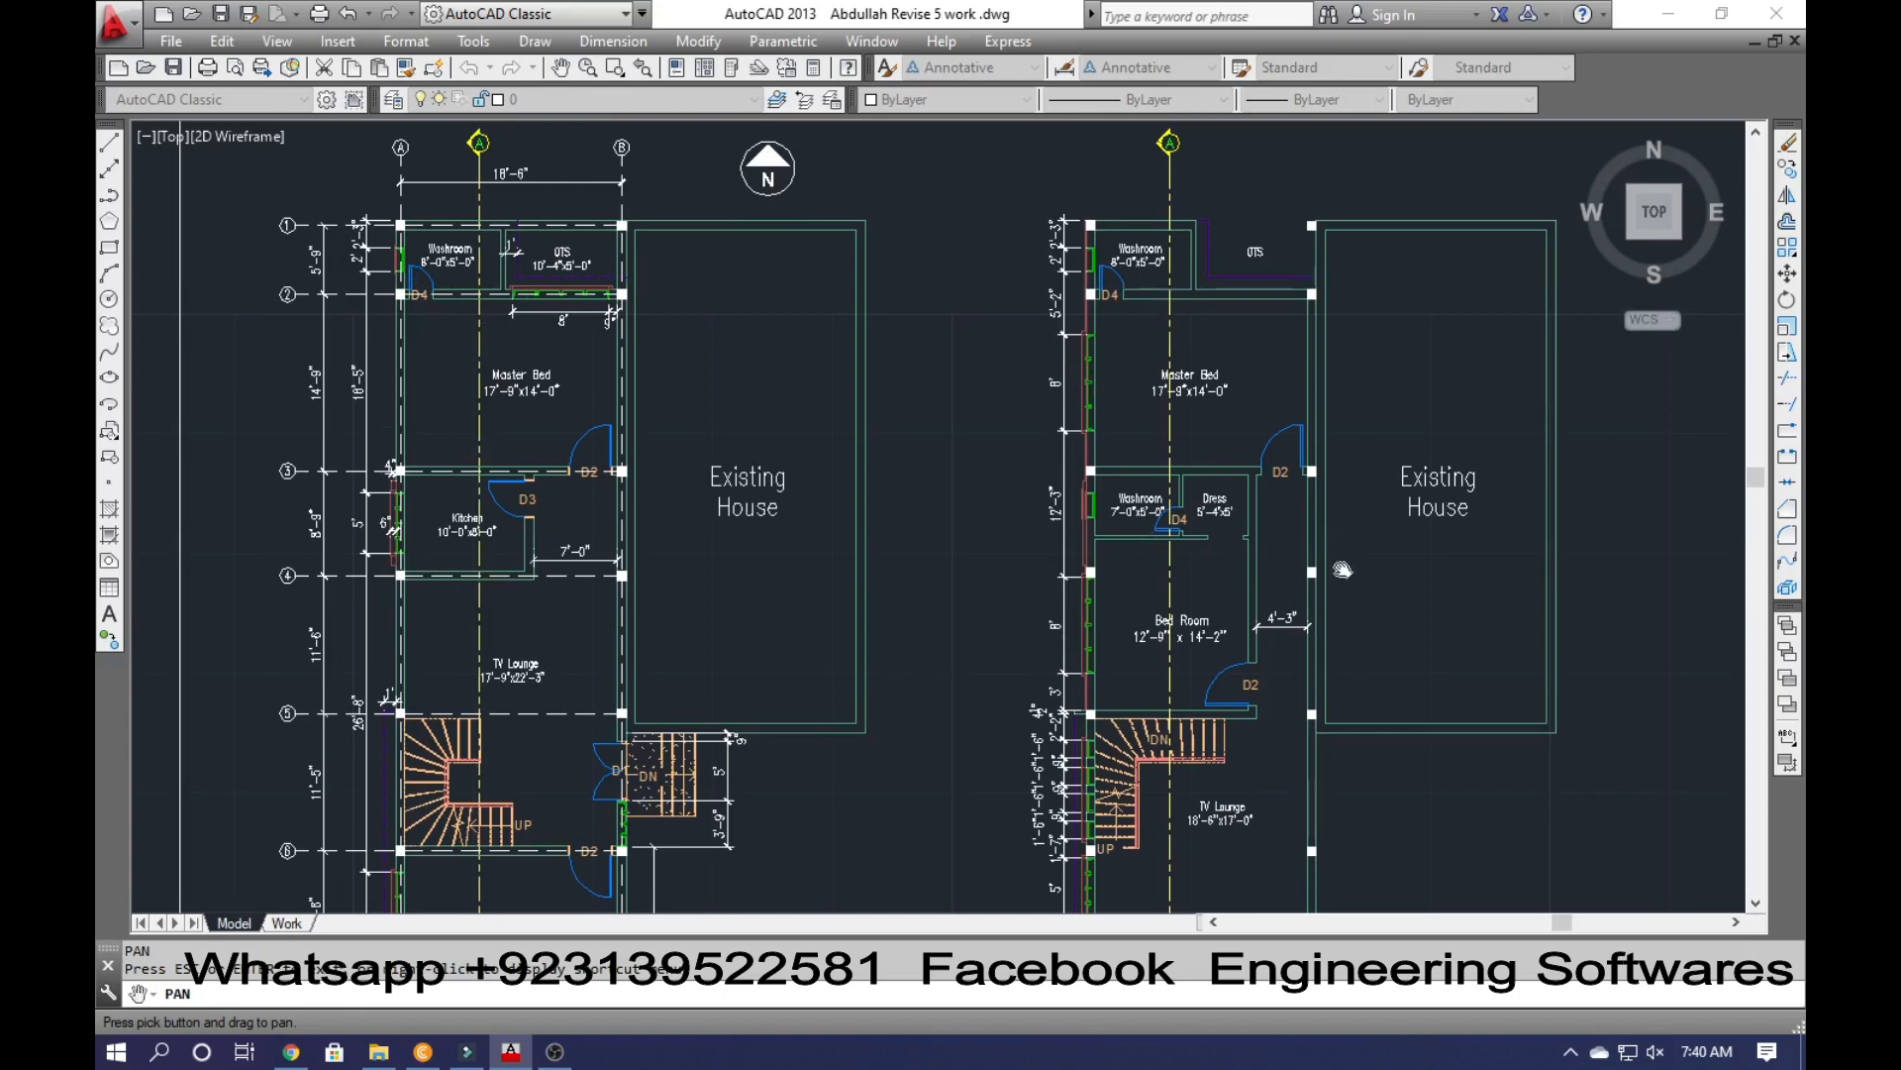
pyautogui.moveTo(1072, 640); pyautogui.dragTo(1085, 622)
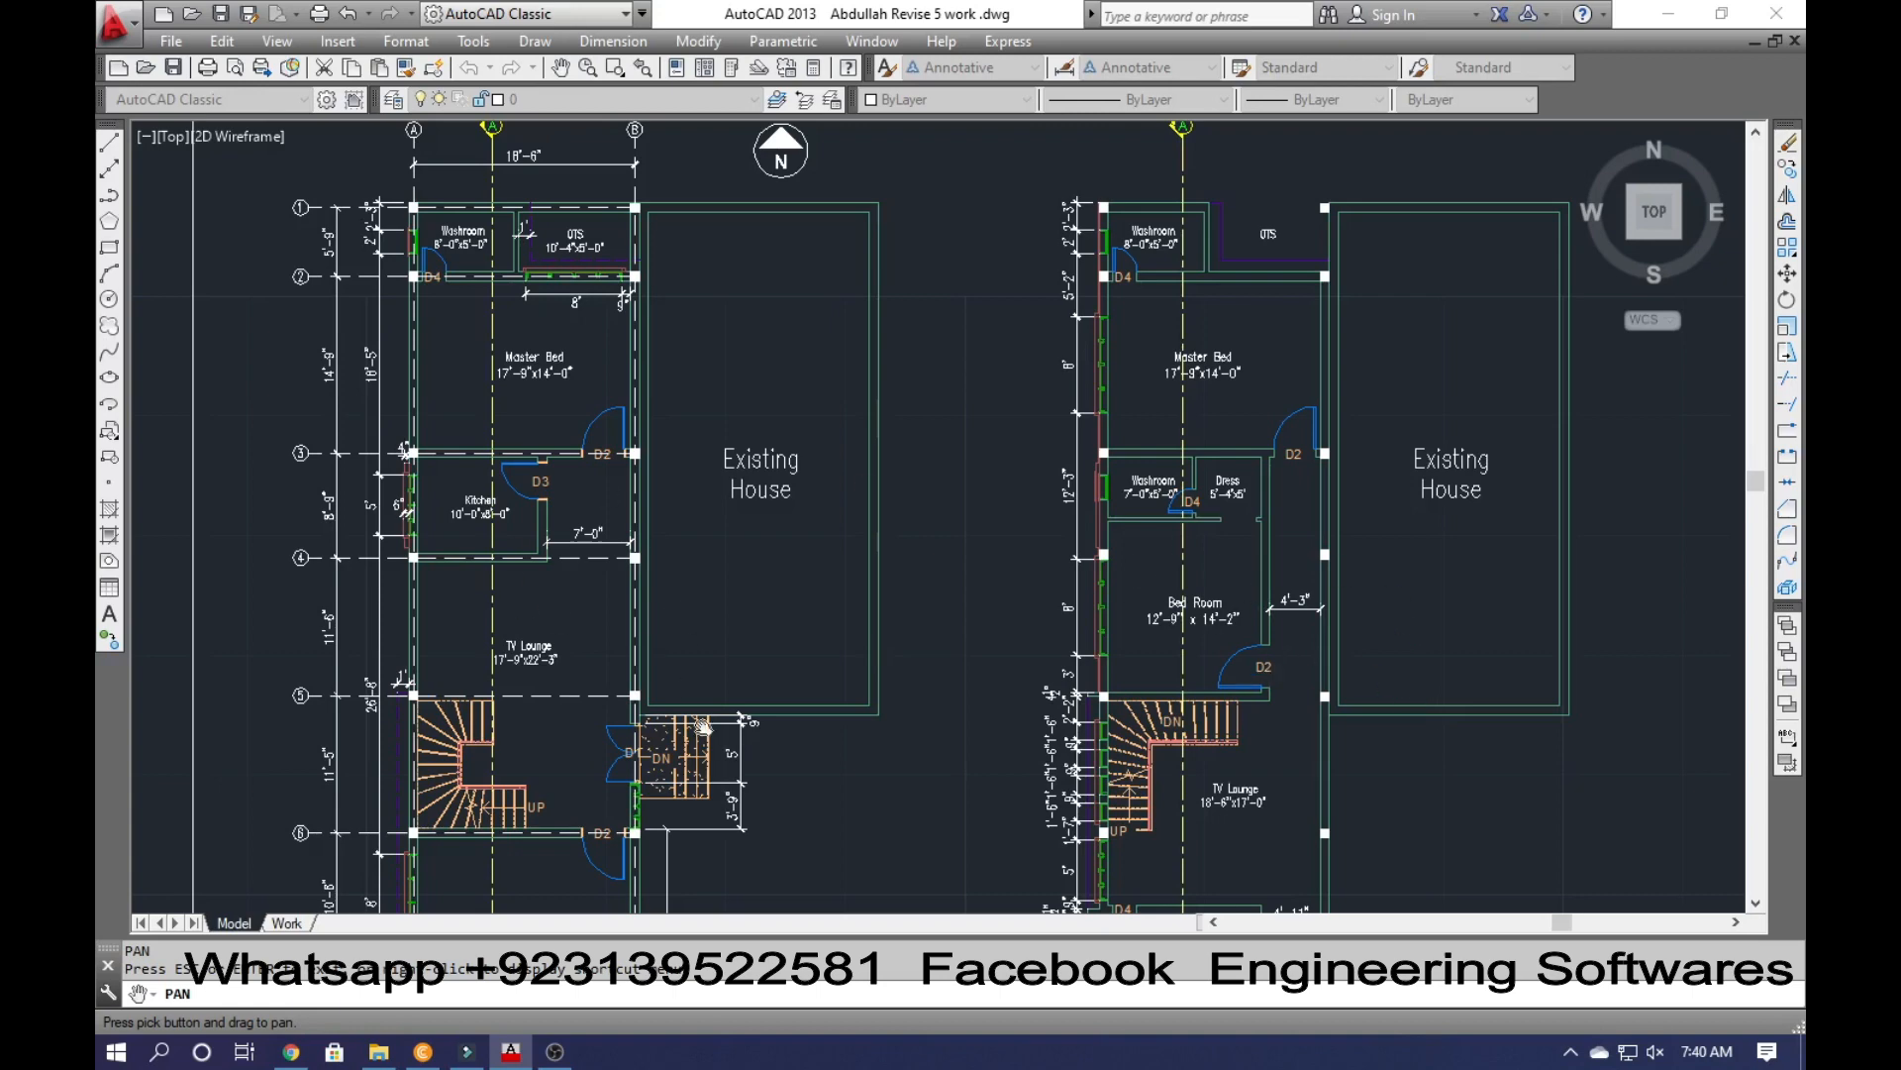
pyautogui.moveTo(747, 788); pyautogui.dragTo(746, 740)
pyautogui.moveTo(748, 788); pyautogui.dragTo(737, 689)
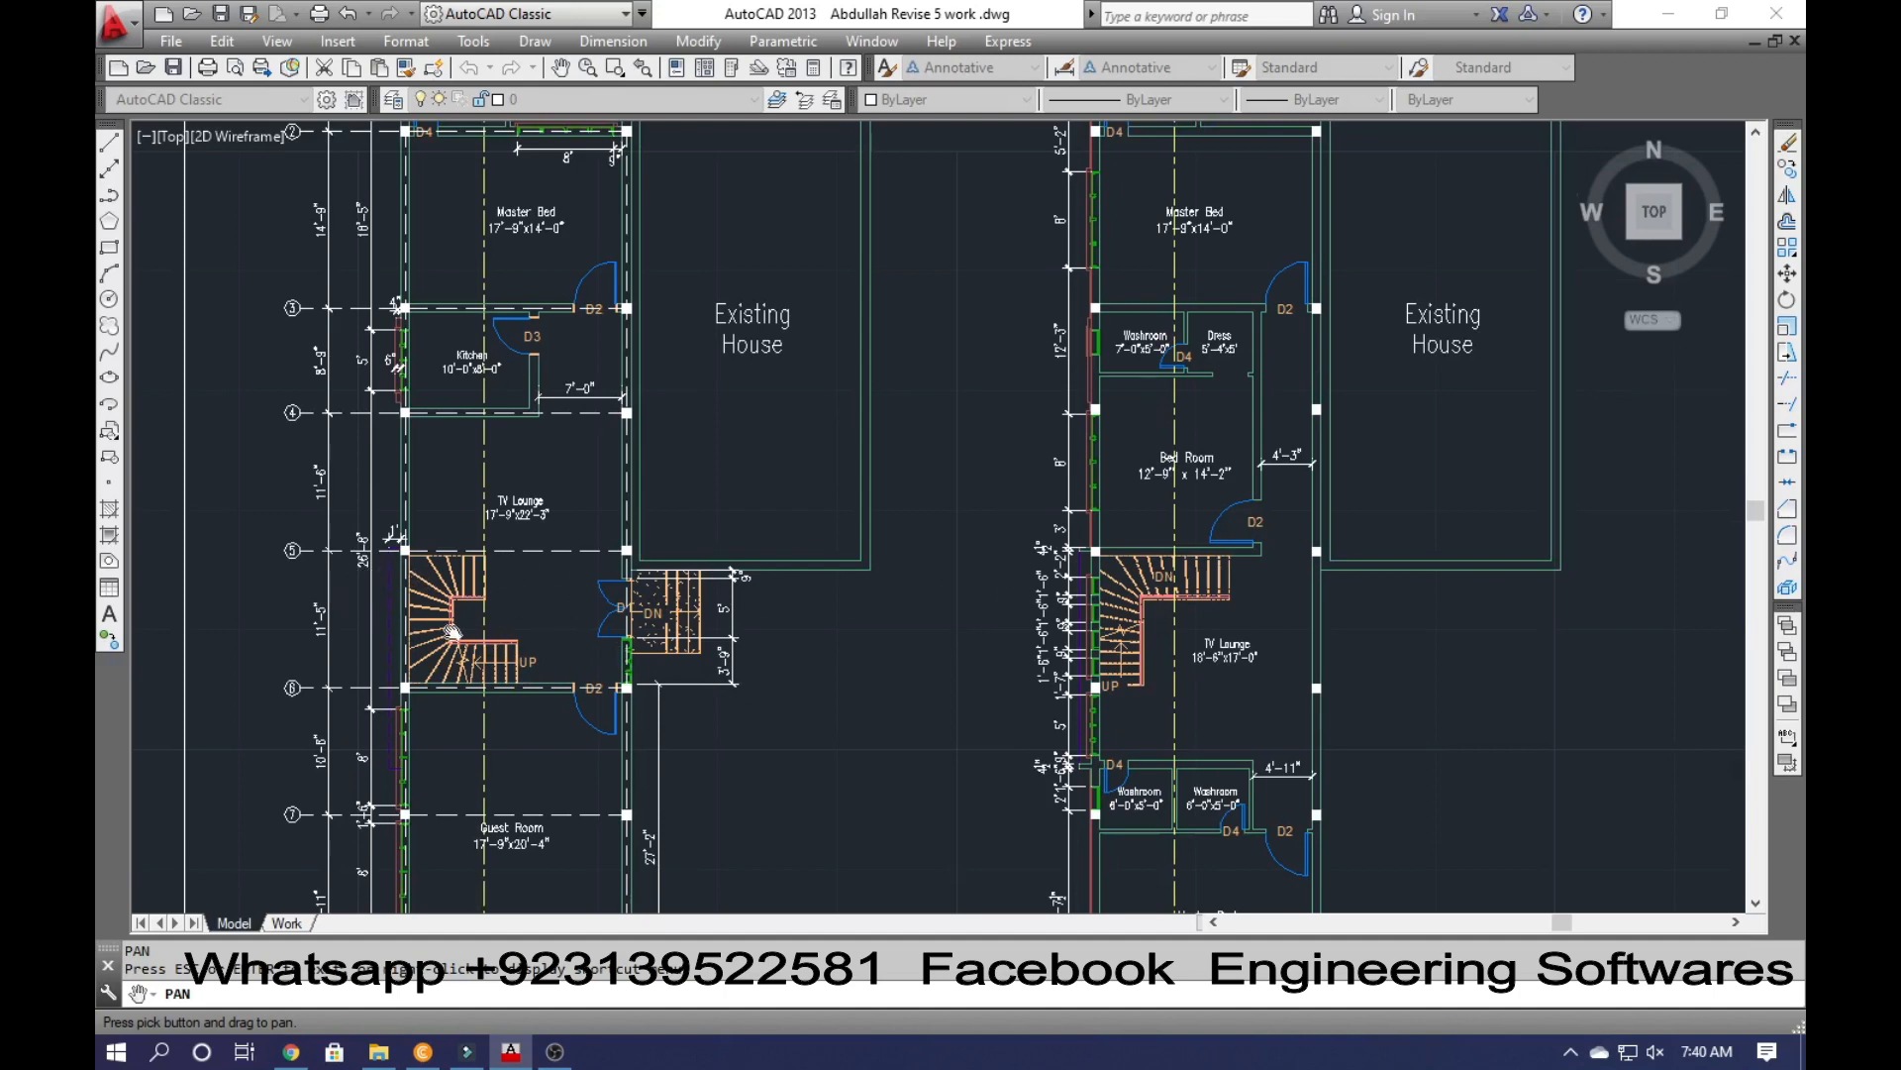
pyautogui.moveTo(450, 631); pyautogui.dragTo(452, 611)
pyautogui.moveTo(509, 773); pyautogui.dragTo(441, 688)
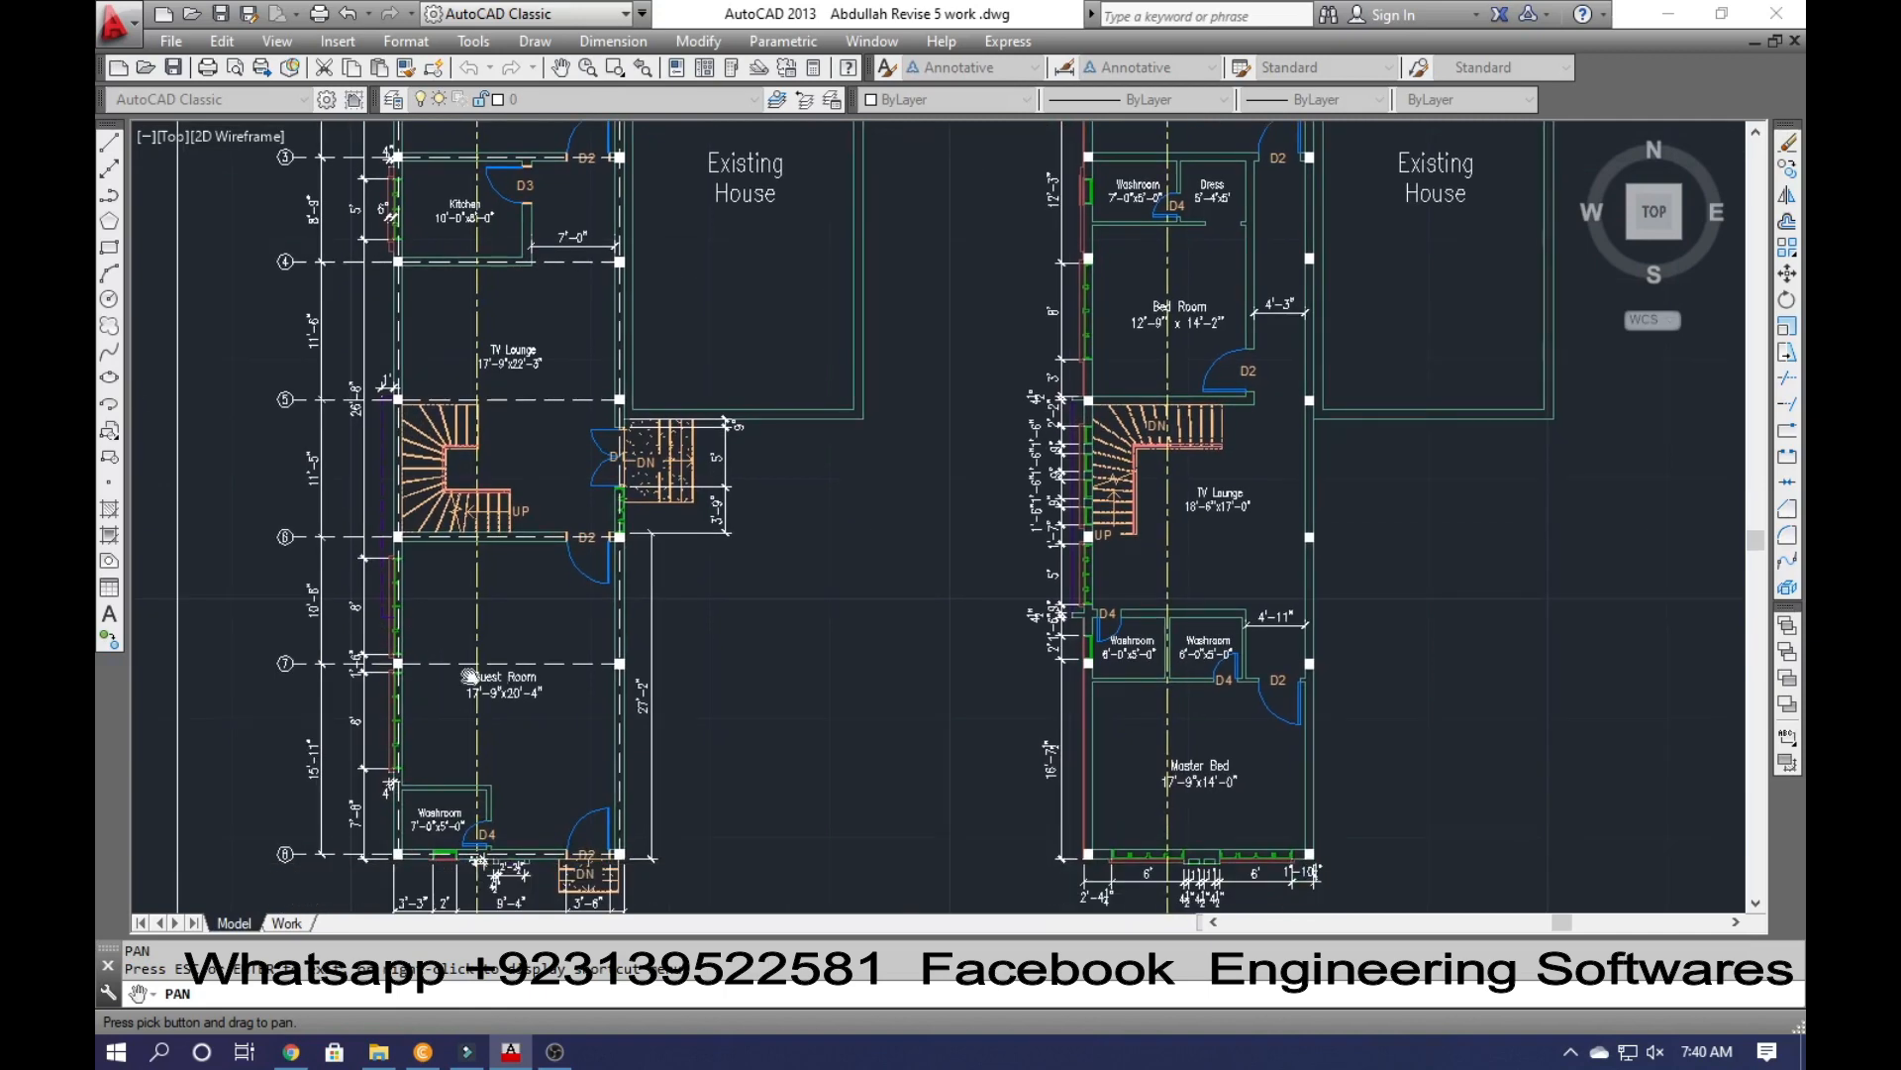
pyautogui.moveTo(486, 755); pyautogui.dragTo(487, 710)
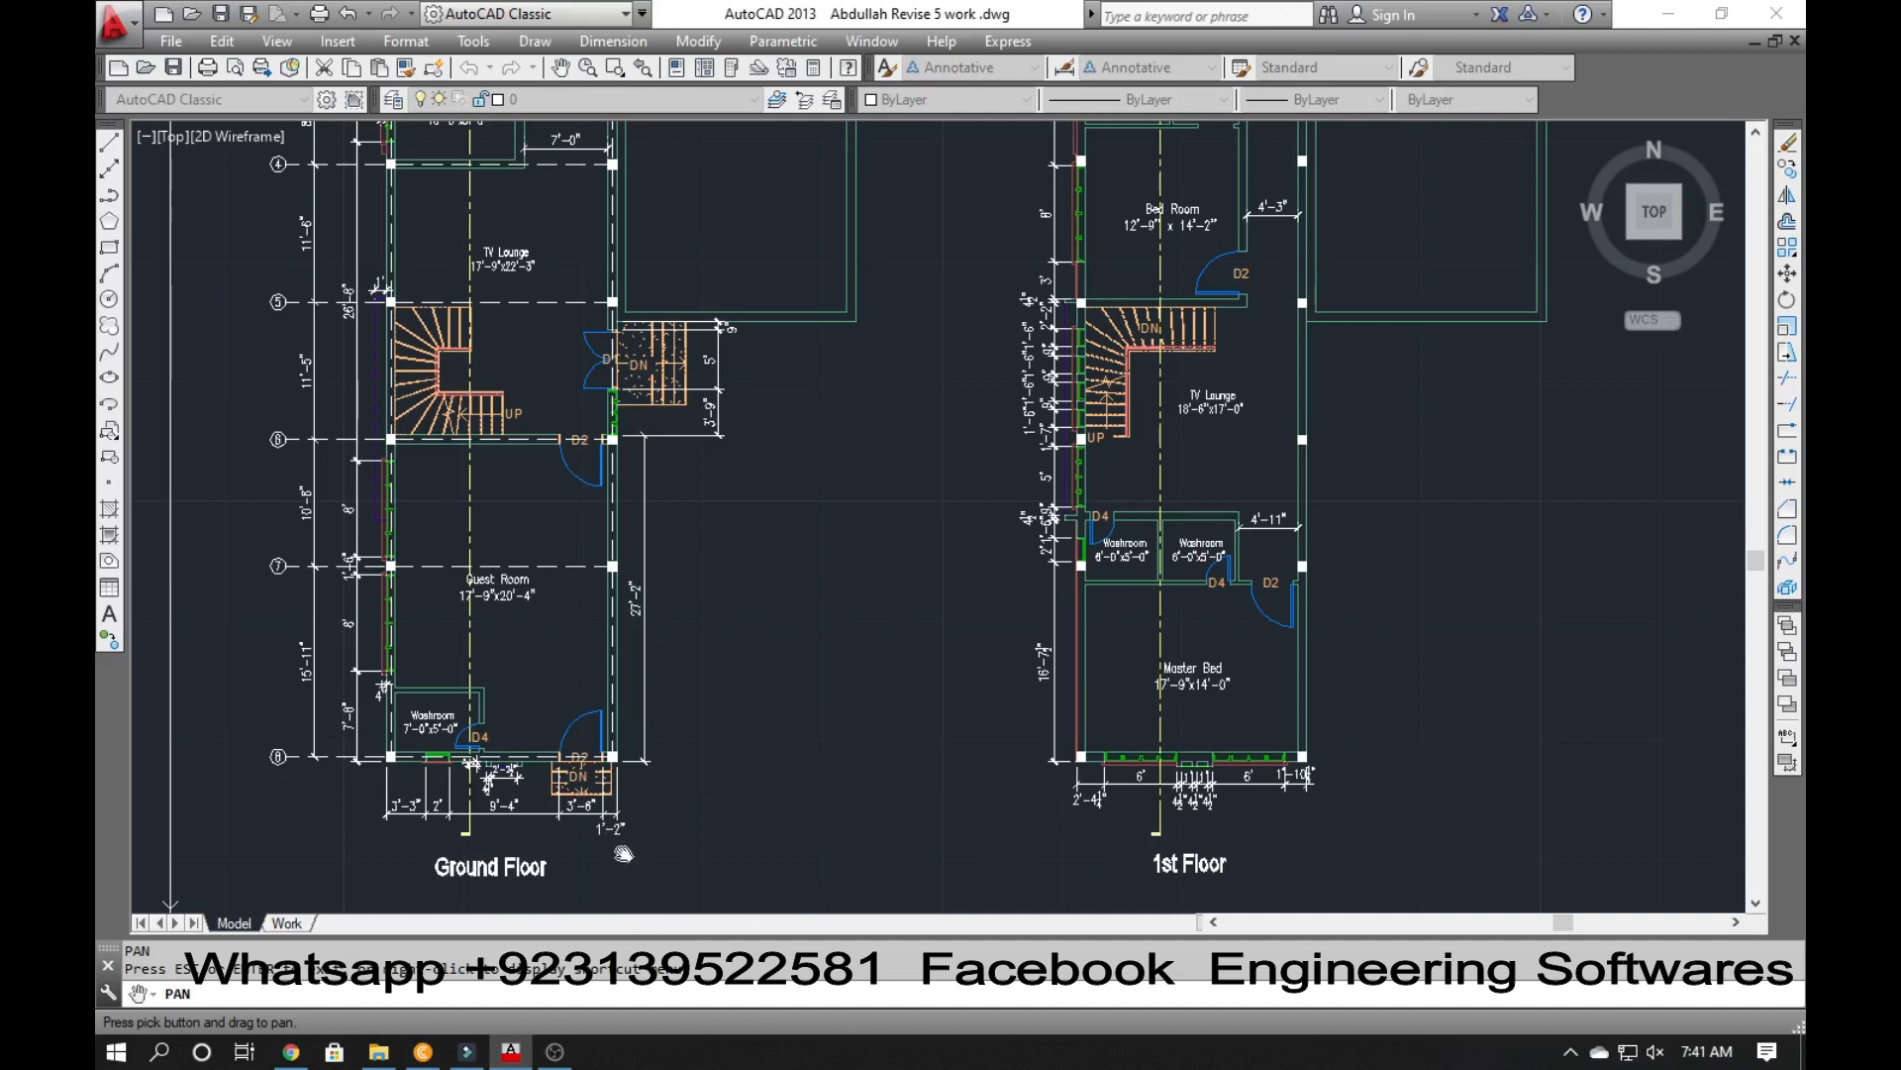
pyautogui.press('Escape')
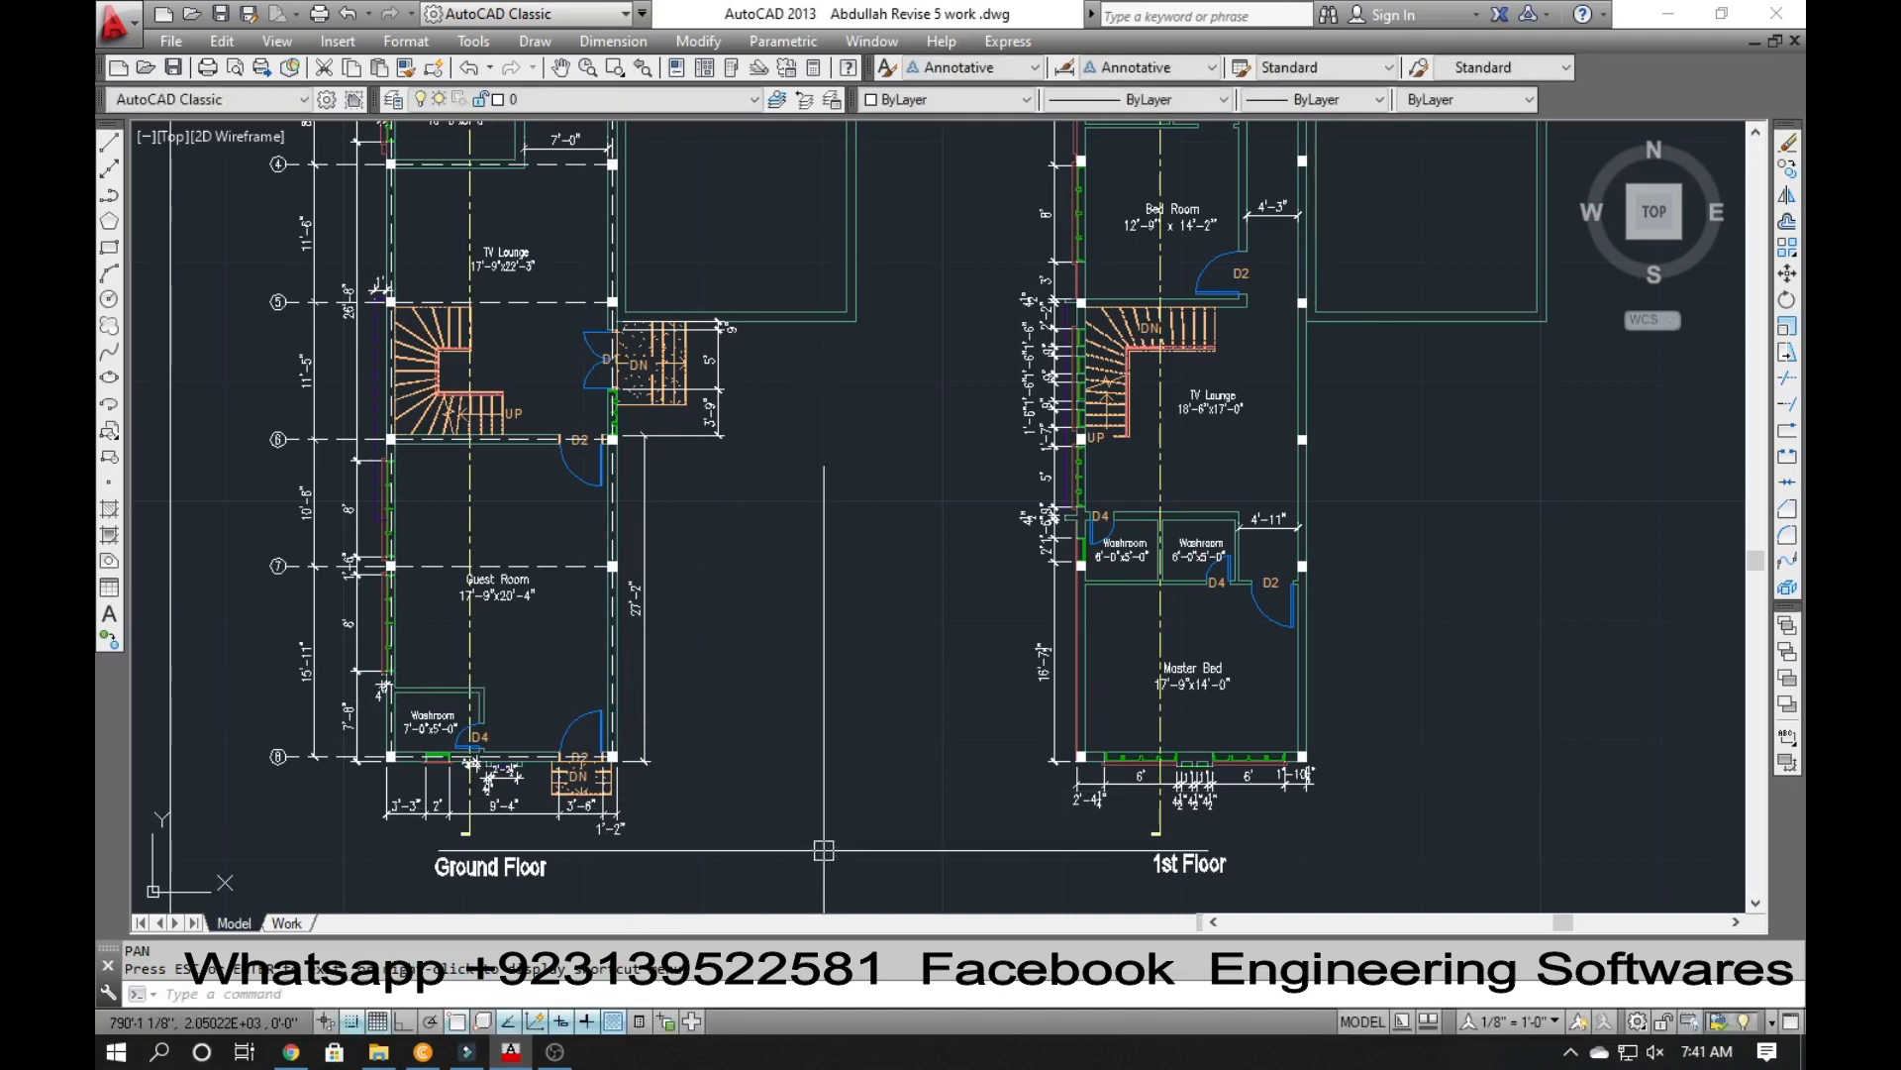